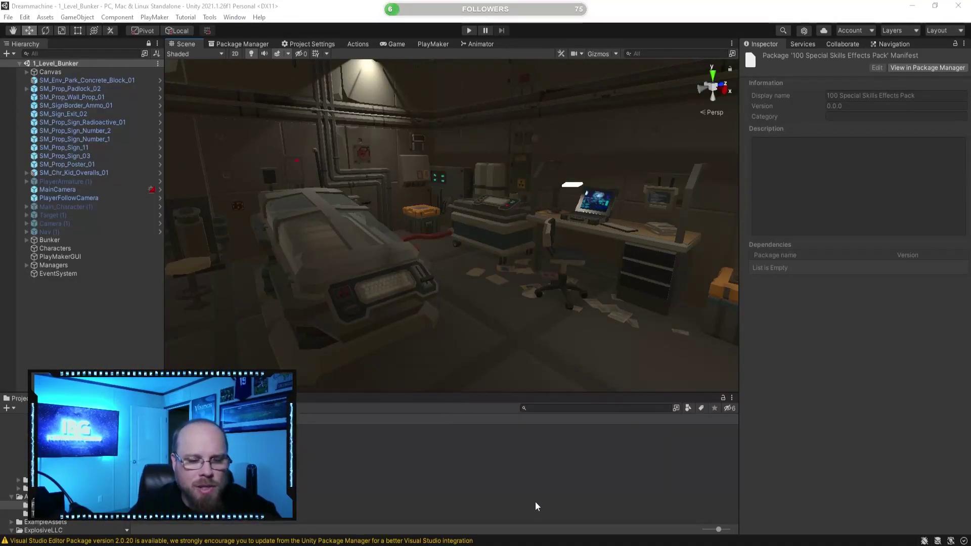
Play-test the bunker level by walking through the rooms and switching the TV on and off, and stop play mode
right_click_drag(515, 279, 385, 332)
key("w")
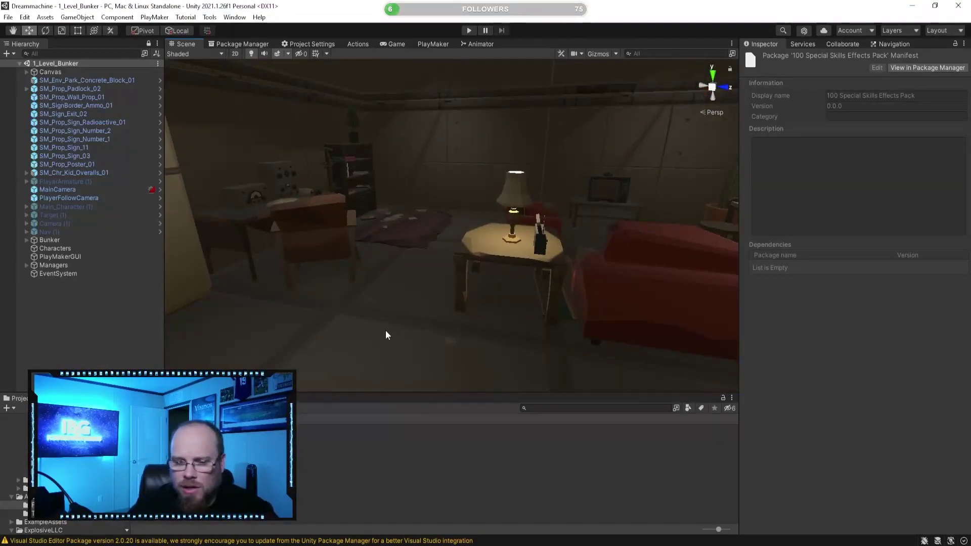
right_click_drag(358, 348, 437, 88)
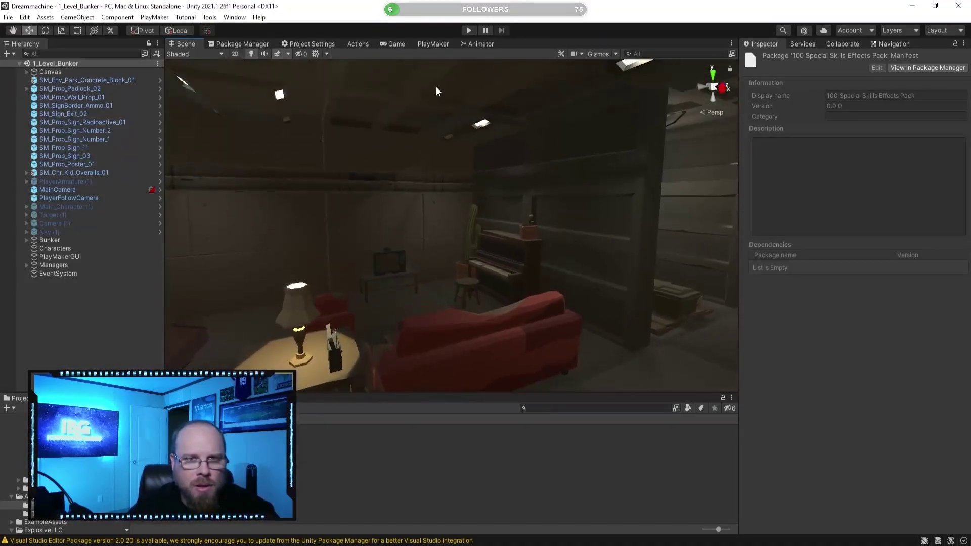
left_click(469, 30)
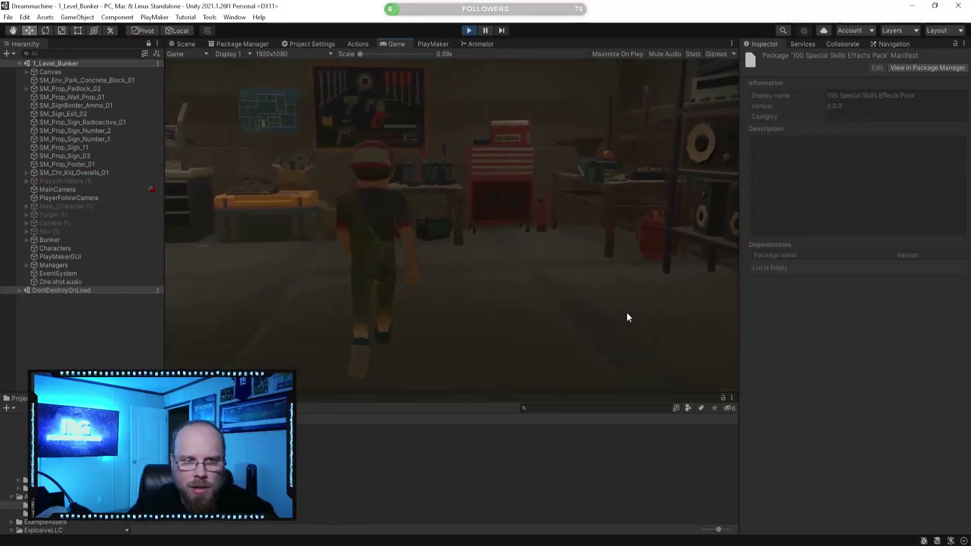
key("w")
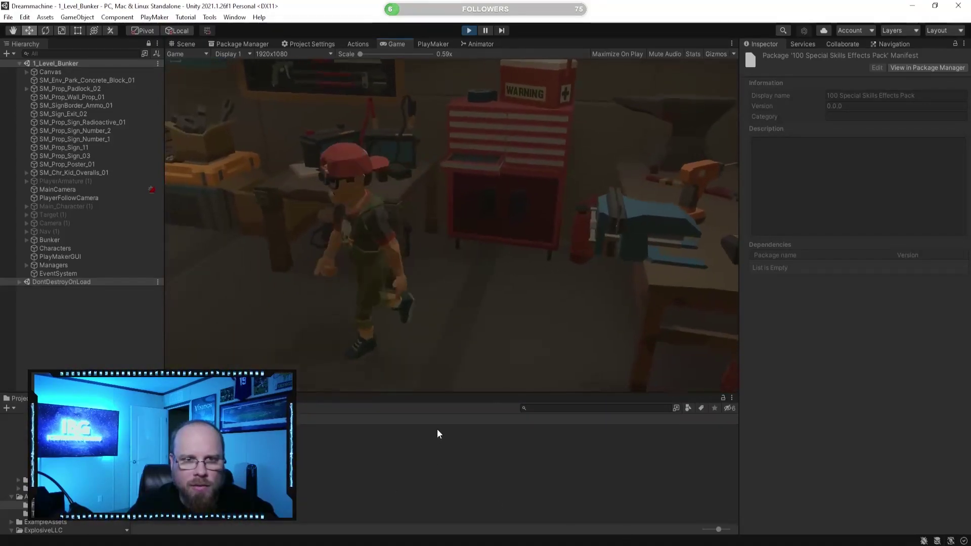
key("w")
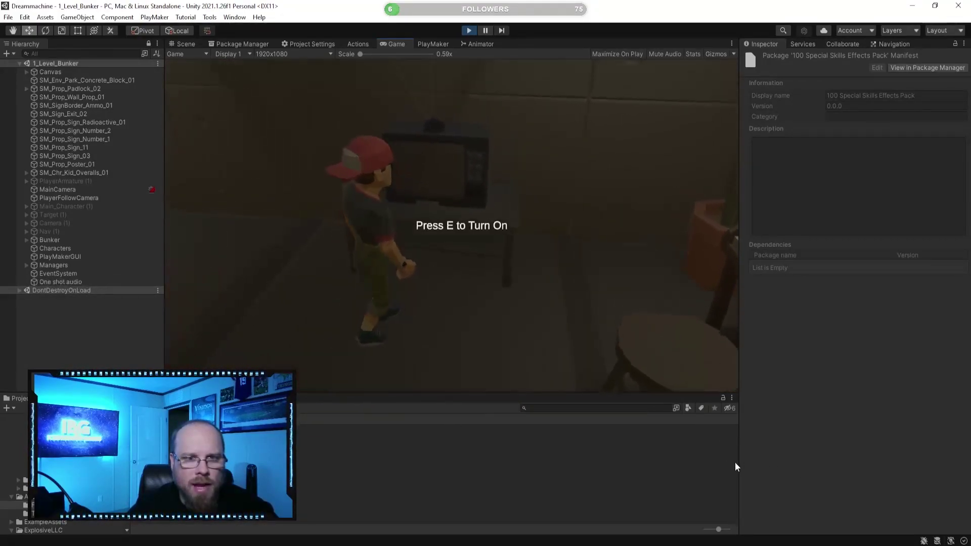
key("e")
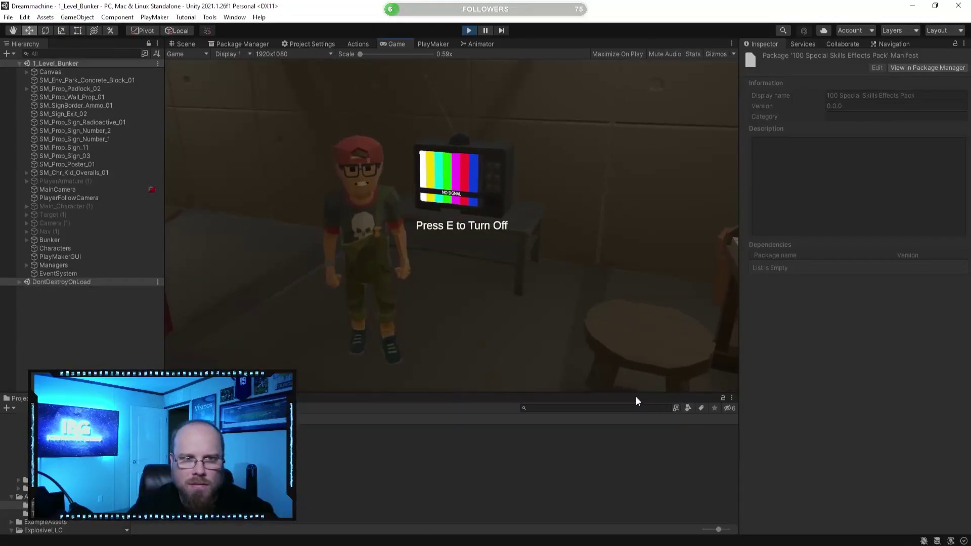
key("e")
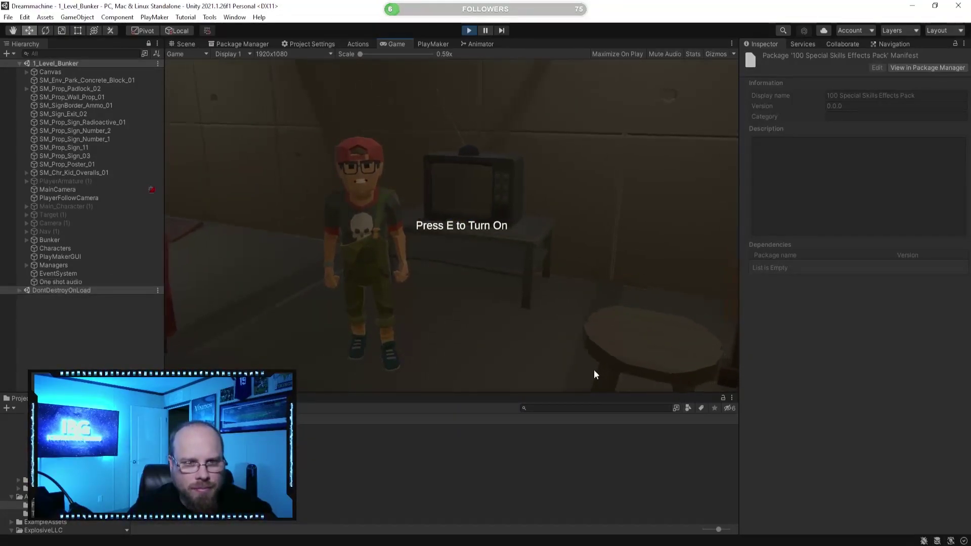
key("w")
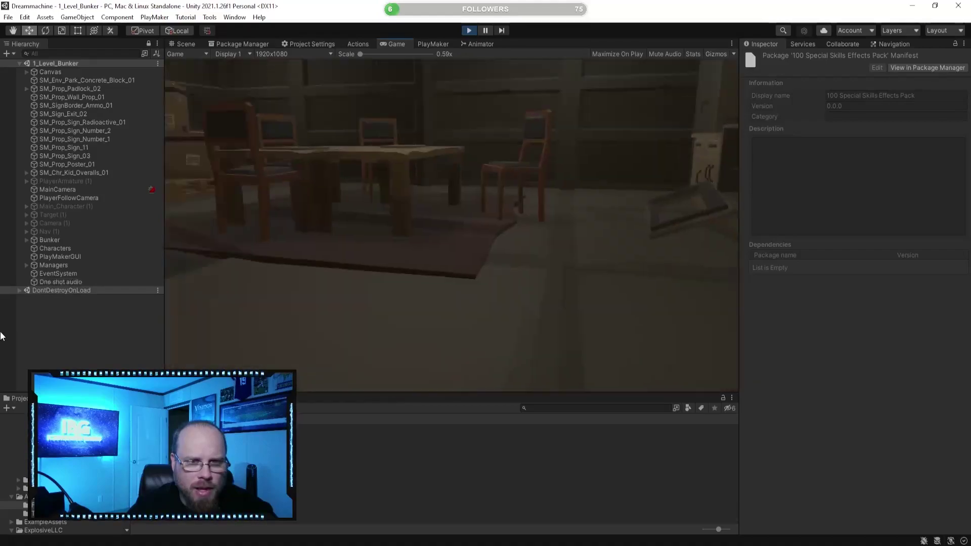
key("w")
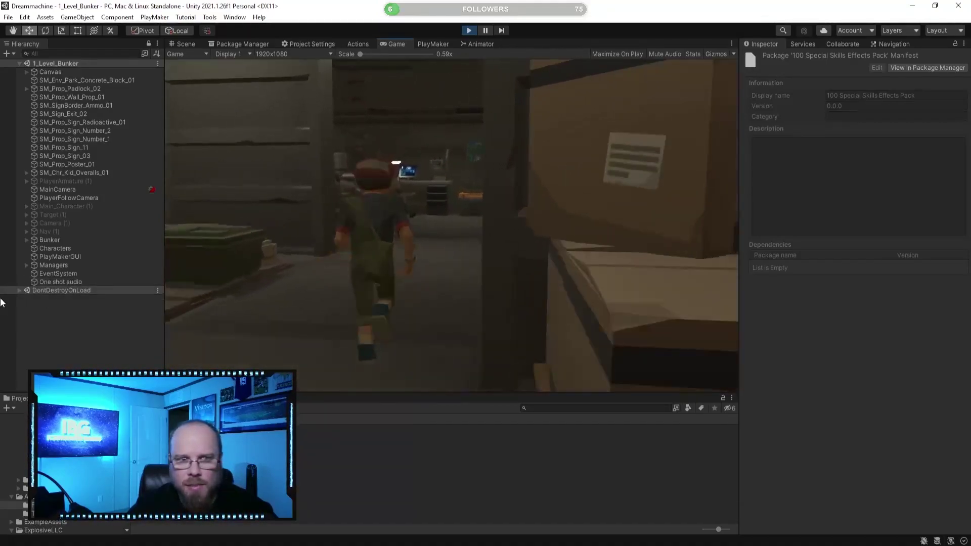
left_click(469, 30)
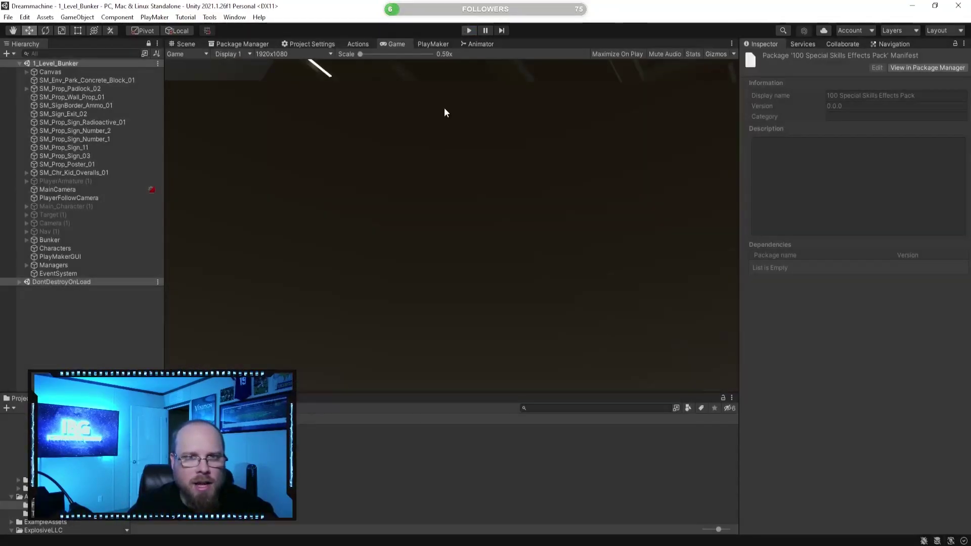
Examine the cryo bed and its surroundings in the bunker workshop
right_click_drag(338, 133, 230, 315)
key("w")
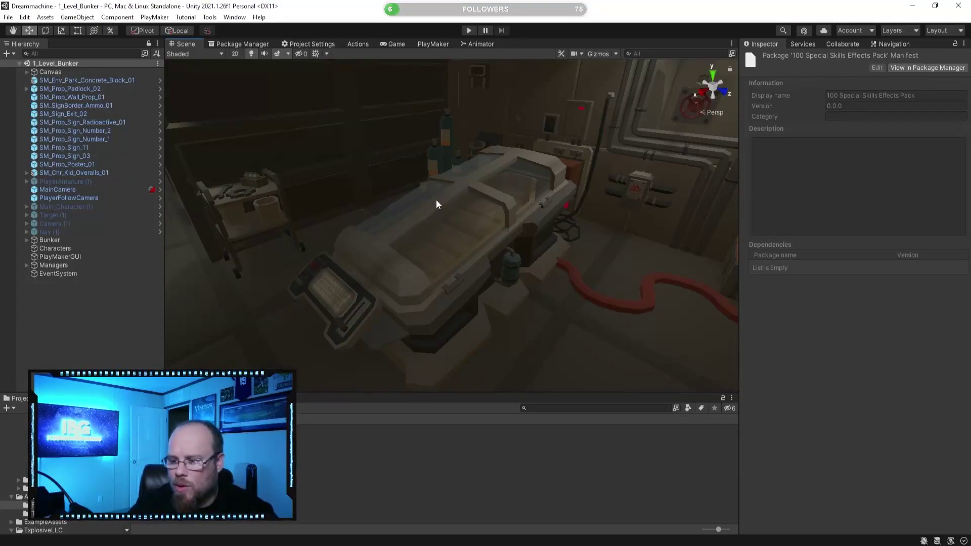
right_click_drag(432, 194, 289, 226)
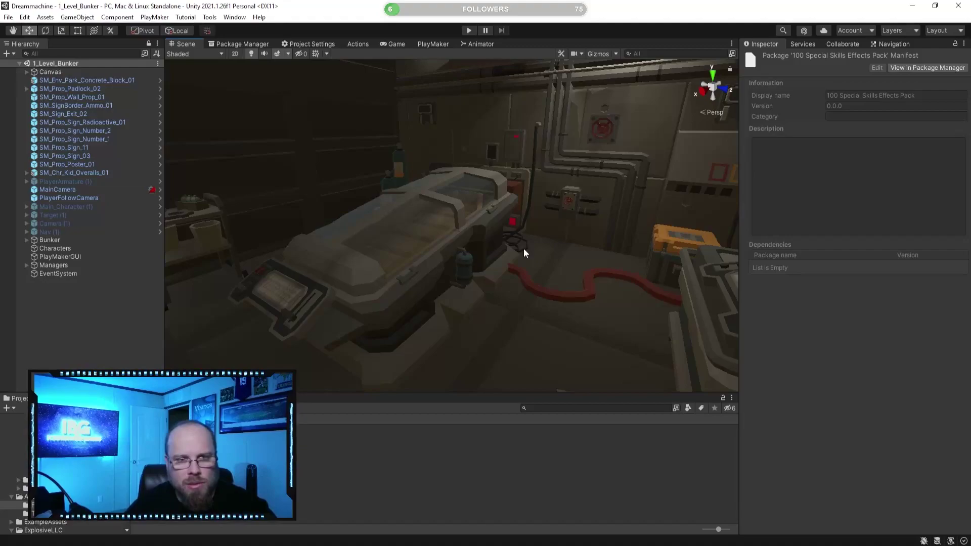
mouse_move(532, 257)
right_mouse_down()
mouse_move(470, 257)
mouse_move(519, 269)
right_mouse_up()
key("s")
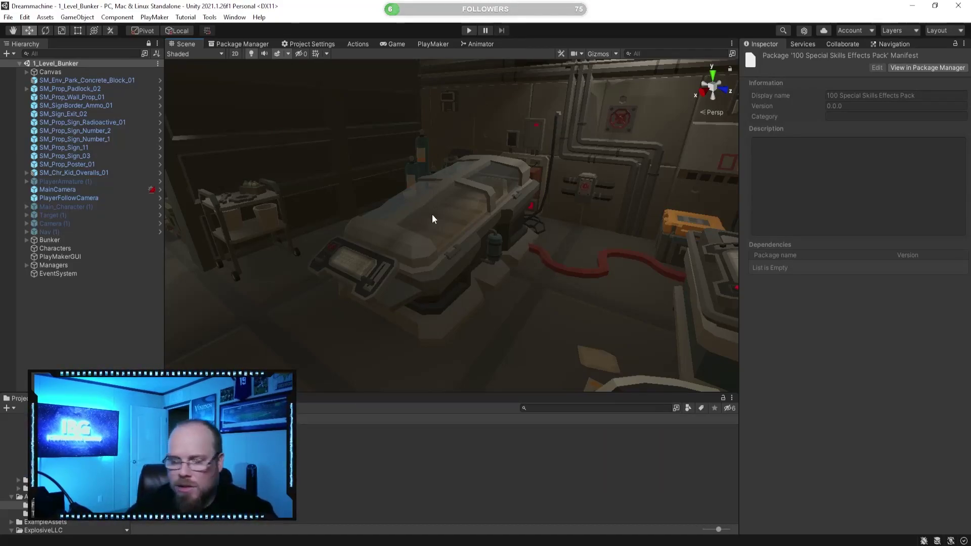
mouse_move(443, 209)
right_mouse_down()
mouse_move(420, 228)
mouse_move(454, 191)
mouse_move(526, 202)
mouse_move(455, 211)
mouse_move(451, 225)
mouse_move(494, 212)
mouse_move(464, 209)
mouse_move(480, 203)
mouse_move(418, 217)
mouse_move(466, 221)
mouse_move(434, 201)
mouse_move(347, 191)
mouse_move(385, 253)
mouse_move(358, 236)
mouse_move(442, 226)
right_mouse_up()
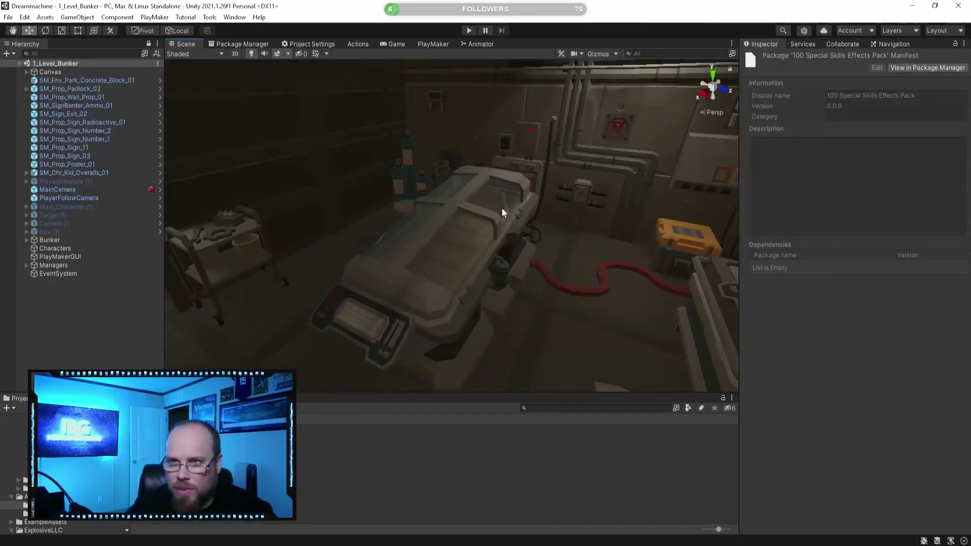
Select the radio on the lamp table and inspect the Idle and IsOn states of its Radio_Trigger FSM
right_click_drag(430, 364, 432, 237)
left_click(432, 236)
scroll(799, 415, "down", 3)
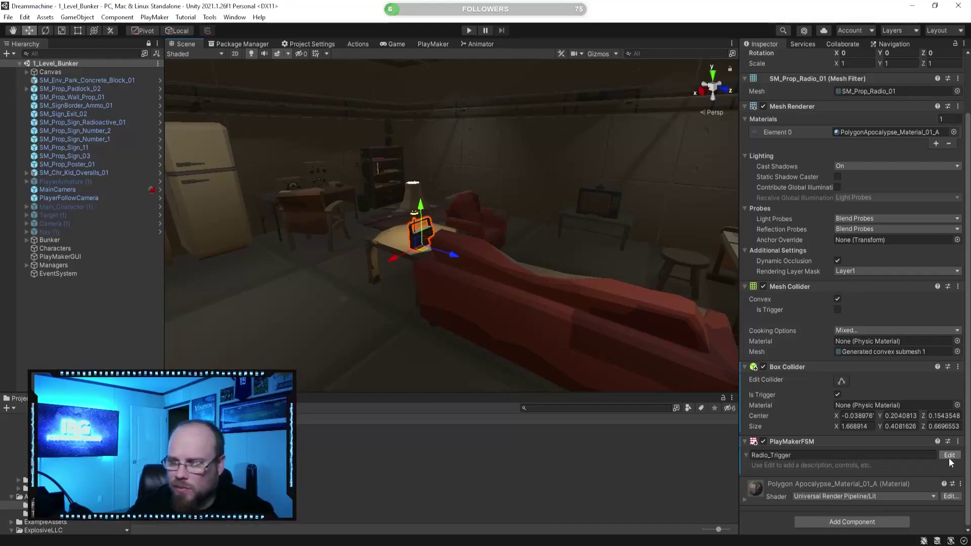
right_click_drag(568, 288, 481, 244)
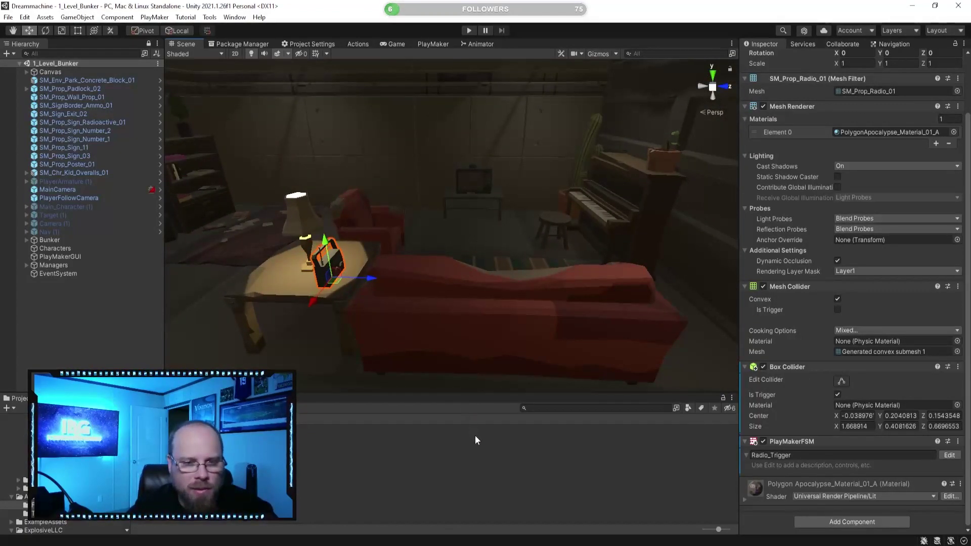
left_click(950, 456)
middle_click_drag(331, 276, 445, 283)
left_click(458, 295)
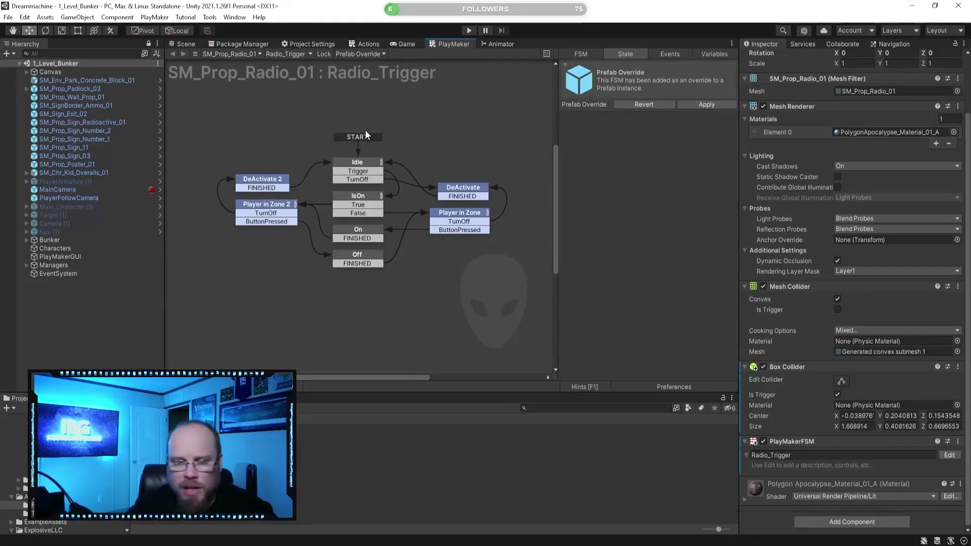
left_click(357, 163)
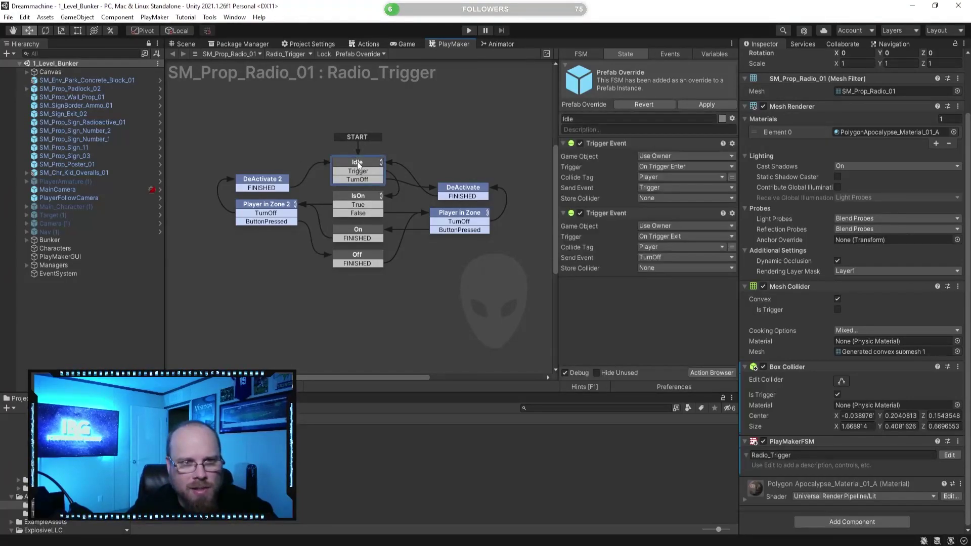
left_click(349, 196)
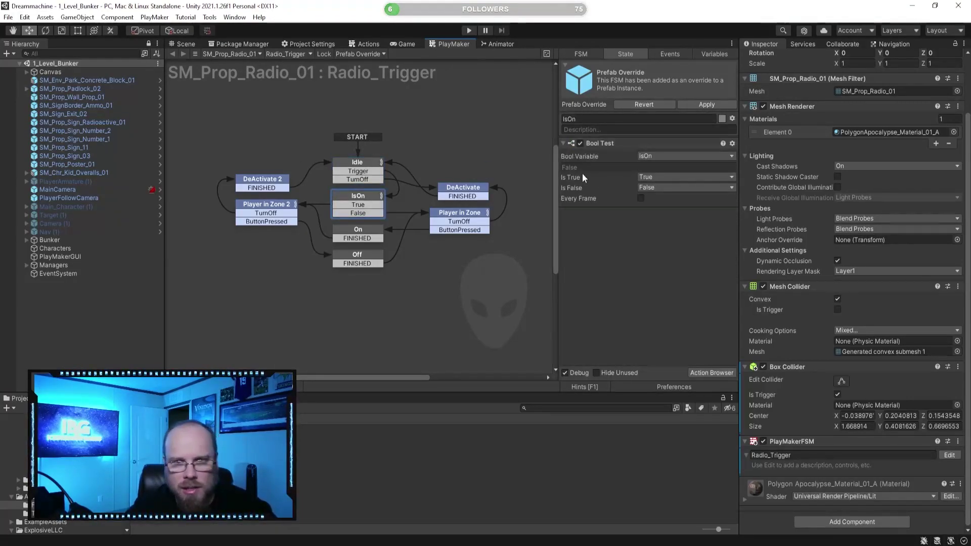
left_click(453, 300)
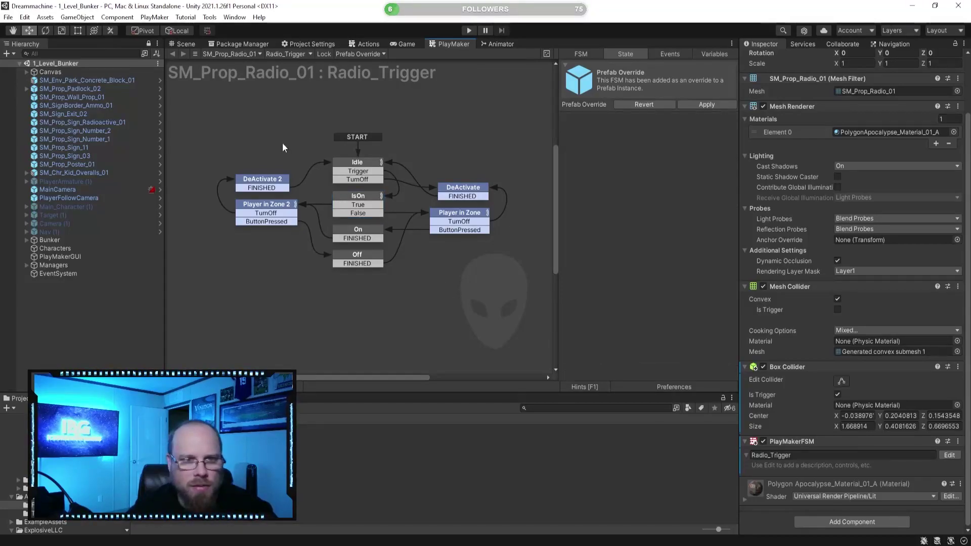
Return to the scene and copy the Radio_Trigger PlayMakerFSM component from the radio on the lamp table
left_click(186, 44)
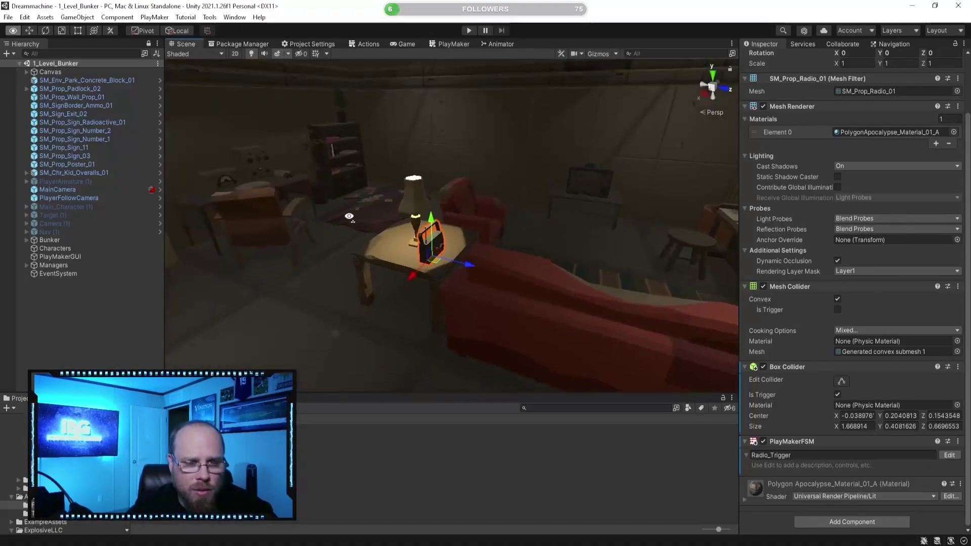
left_click(525, 454)
right_click_drag(415, 263, 523, 201)
key("w")
left_click(543, 256)
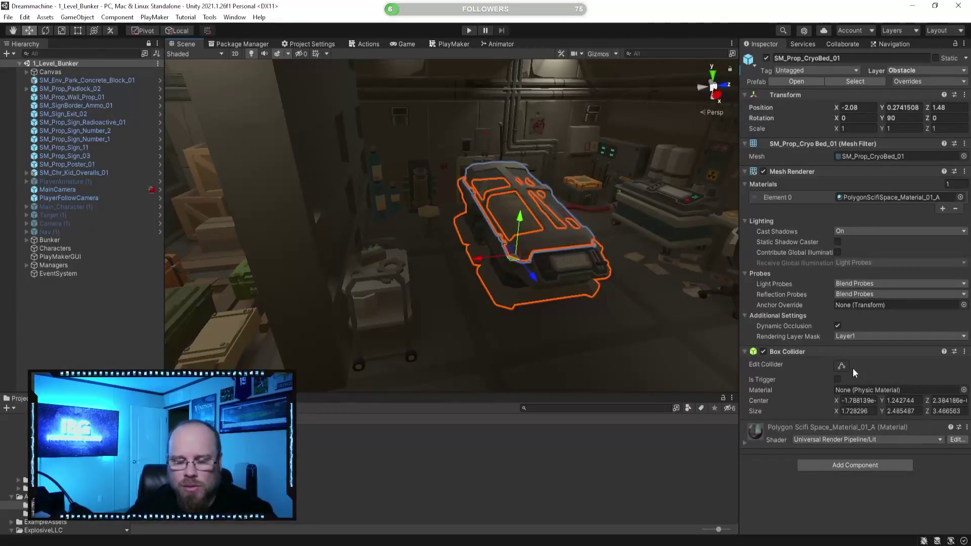
left_click(500, 293)
right_click_drag(501, 292, 384, 260)
key("w")
left_click(384, 259)
scroll(815, 412, "down", 5)
right_click(832, 445)
Select SM_Prop_CryoBed_01 and move it out of the Workshop (3) group into the Dynamic group
right_click_drag(716, 362, 527, 271)
left_click(528, 271)
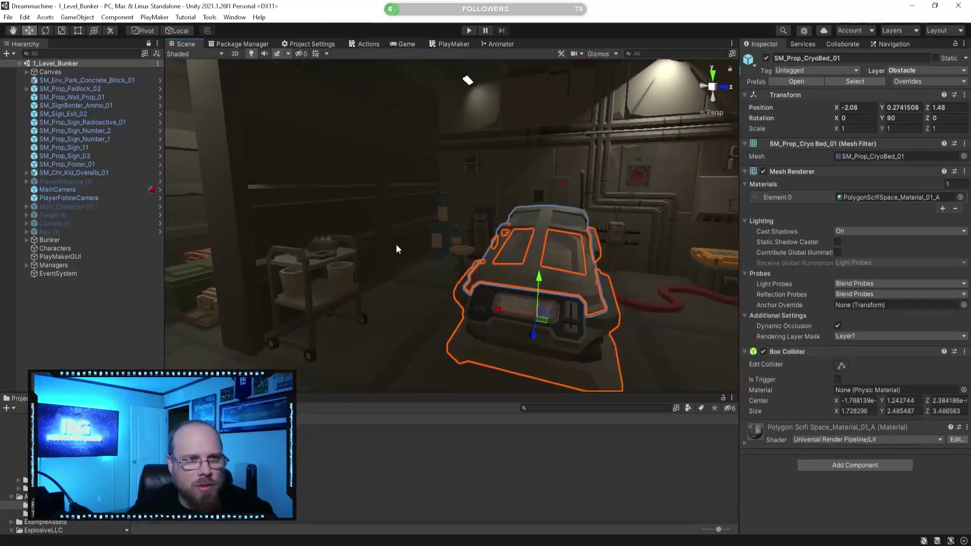
left_click(450, 501)
left_click(528, 311)
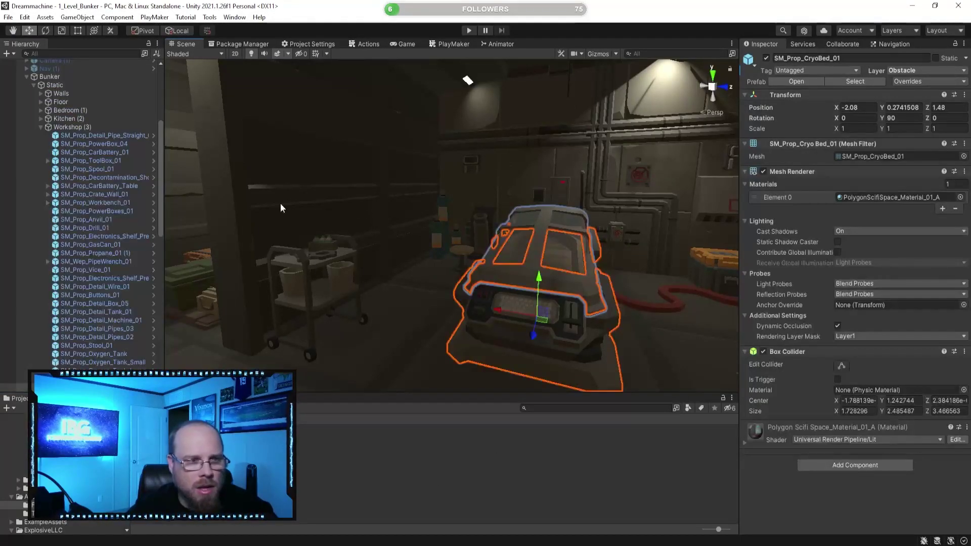
scroll(58, 282, "down", 4)
left_click_drag(105, 263, 109, 388)
scroll(81, 213, "down", 15)
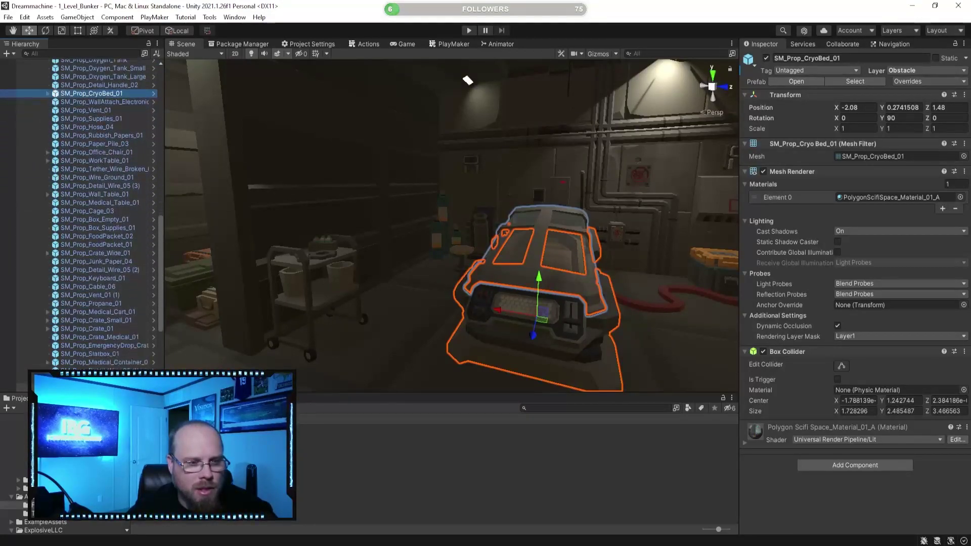
left_click_drag(110, 389, 77, 346)
Collapse the Workshop (3) group in the scene hierarchy and select the Dynamic group
scroll(110, 282, "up", 10)
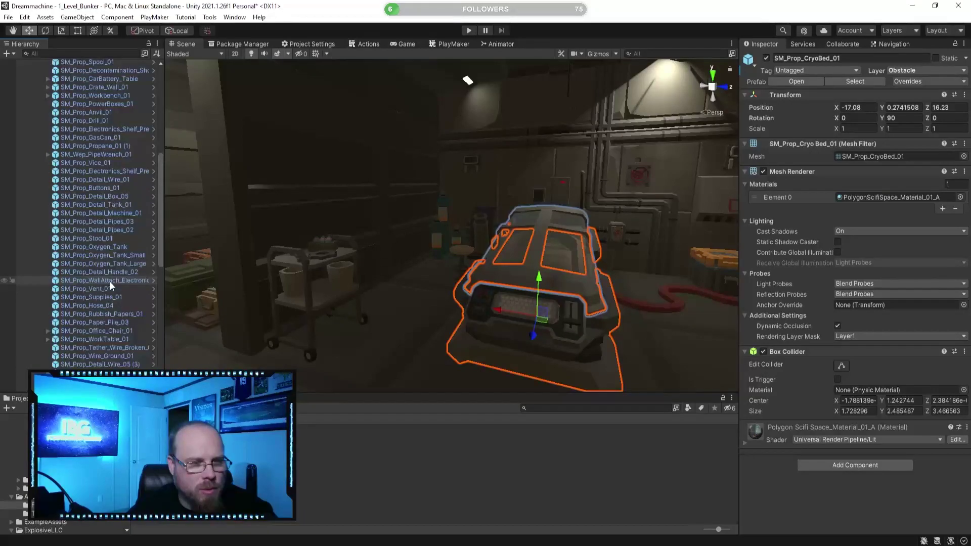
scroll(111, 281, "up", 15)
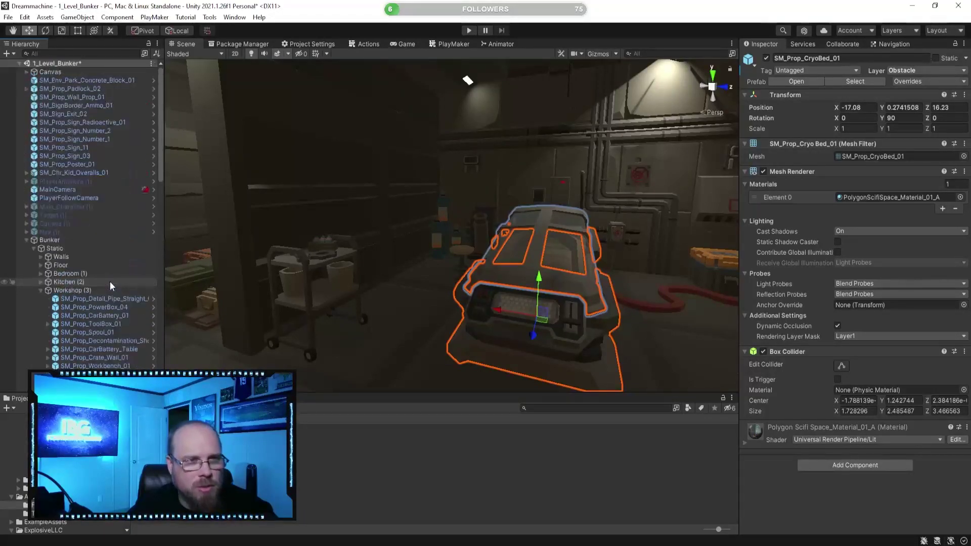
left_click(42, 291)
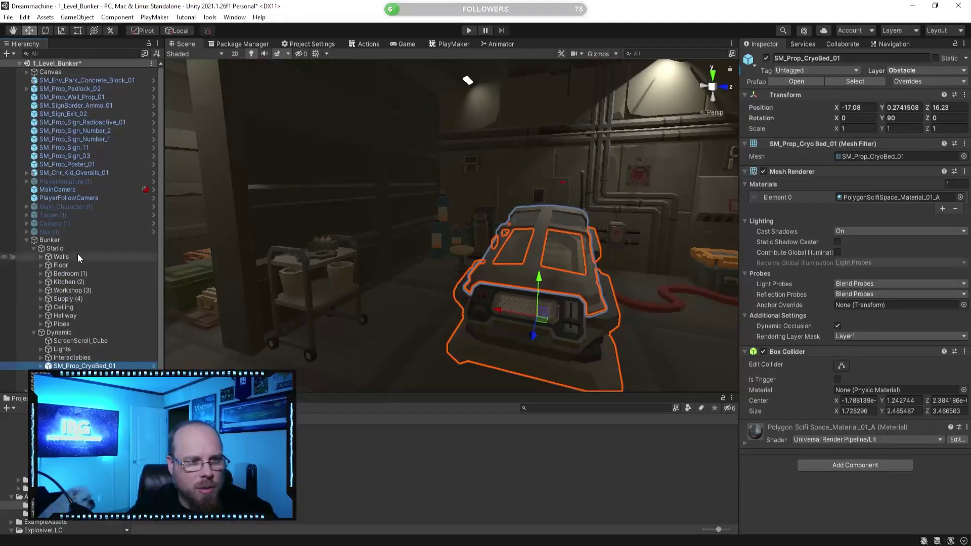
left_click(63, 331)
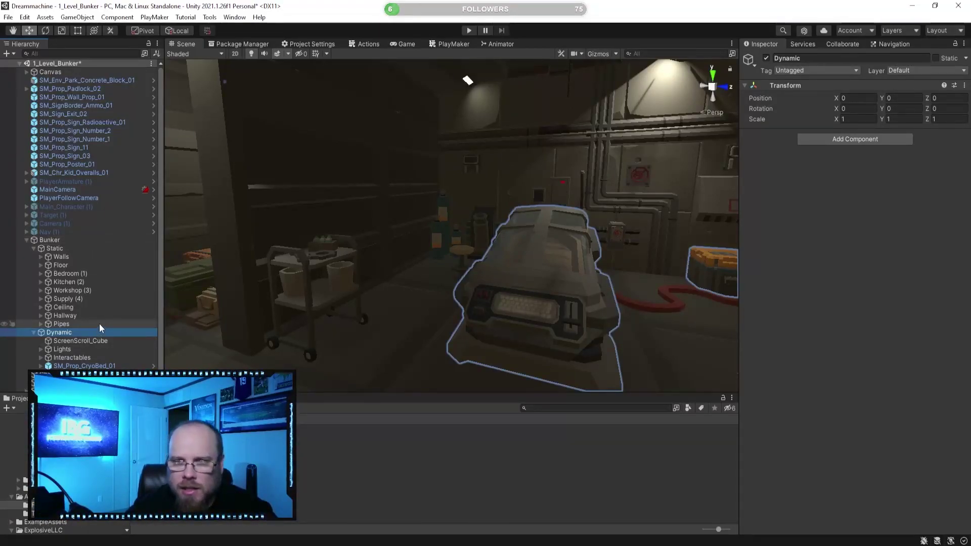
right_click_drag(400, 342, 419, 331)
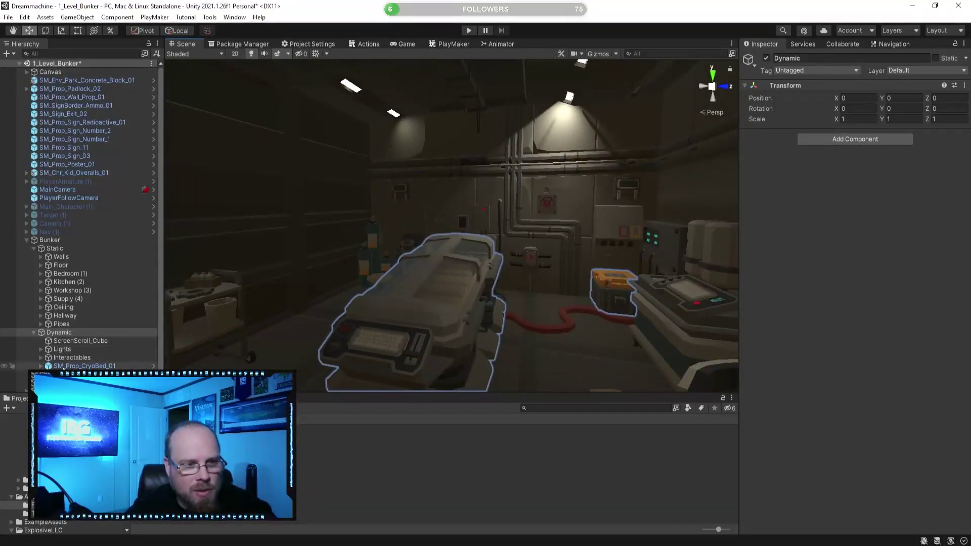
Nest SM_Prop_CryoBed_01 under the Interactables group and clear the selection
left_click_drag(83, 366, 85, 357)
scroll(69, 273, "down", 2)
left_click(379, 510)
left_click(109, 357)
left_click(334, 496)
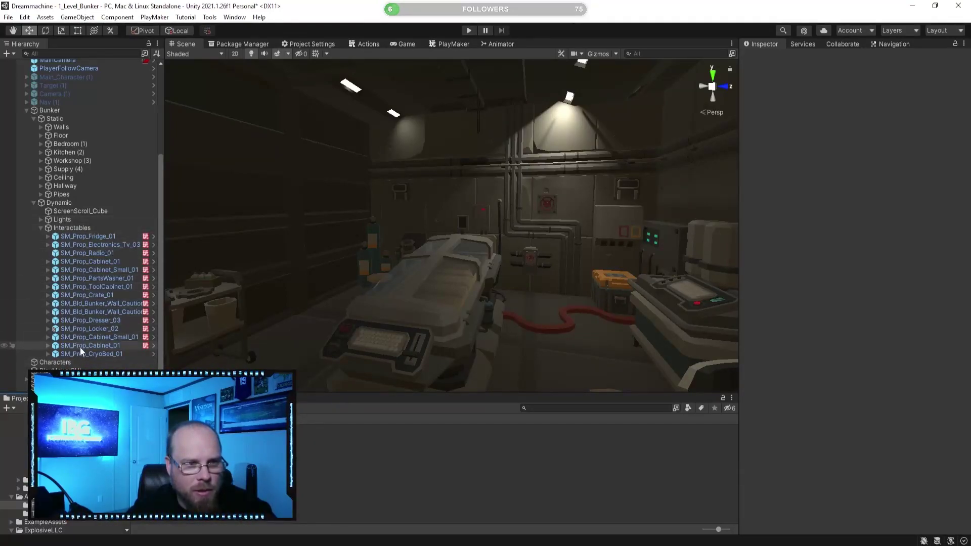
Select SM_Prop_CryoBed_01 in the Interactables group and paste the copied PlayMakerFSM onto it as a new component
right_click_drag(374, 311, 395, 329)
double_click(119, 354)
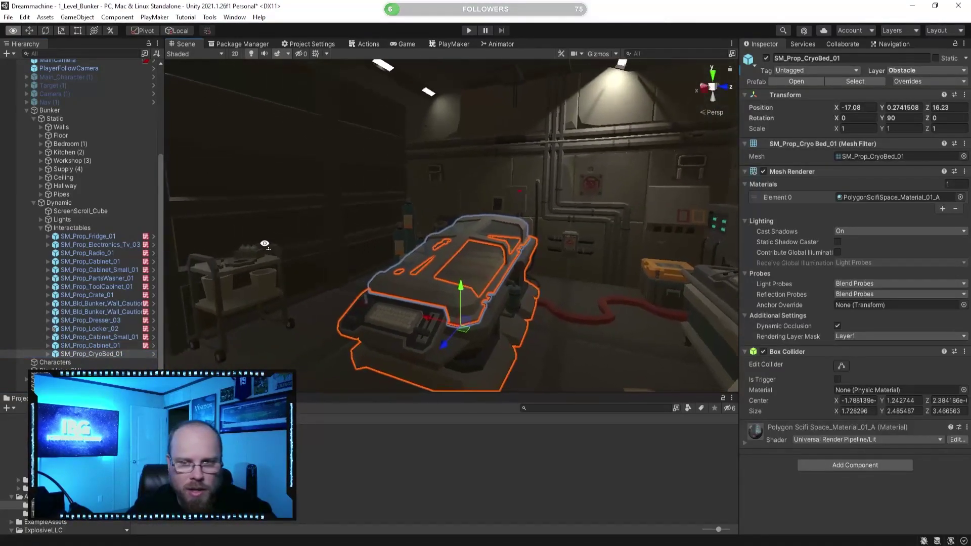
right_click(783, 353)
left_click(832, 421)
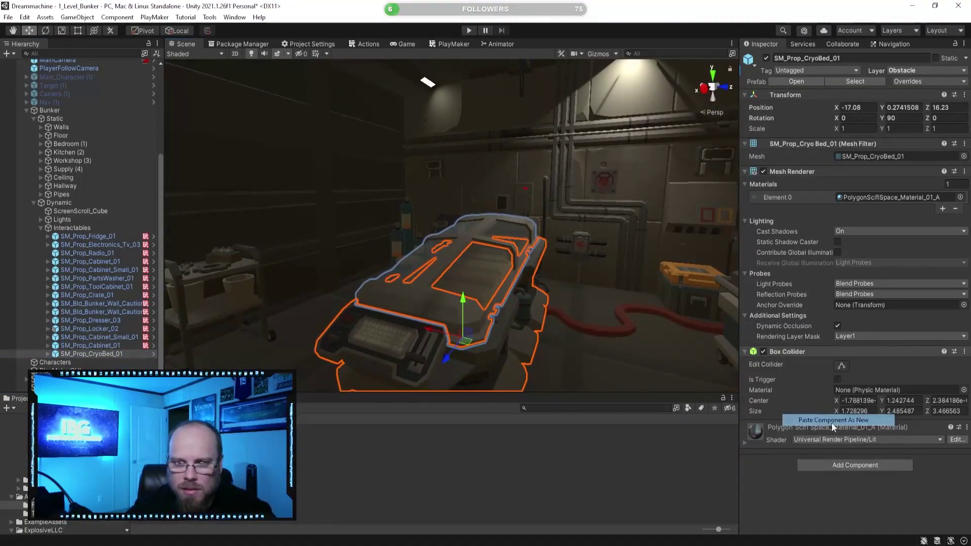
Rename the pasted Radio_Trigger FSM on SM_Prop_CryoBed_01 to DreamMachine_Trigger
right_click_drag(516, 296, 528, 318)
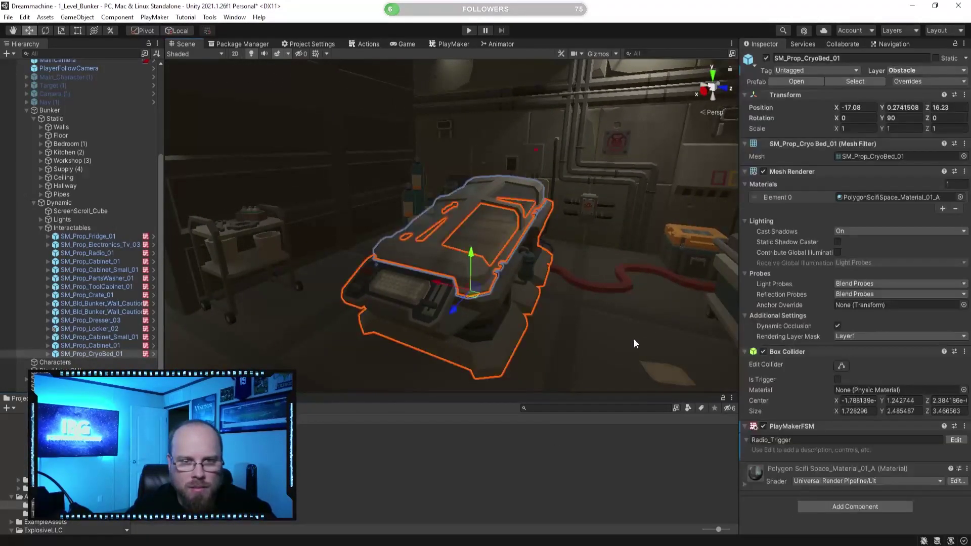
left_click(768, 439)
left_click(768, 439)
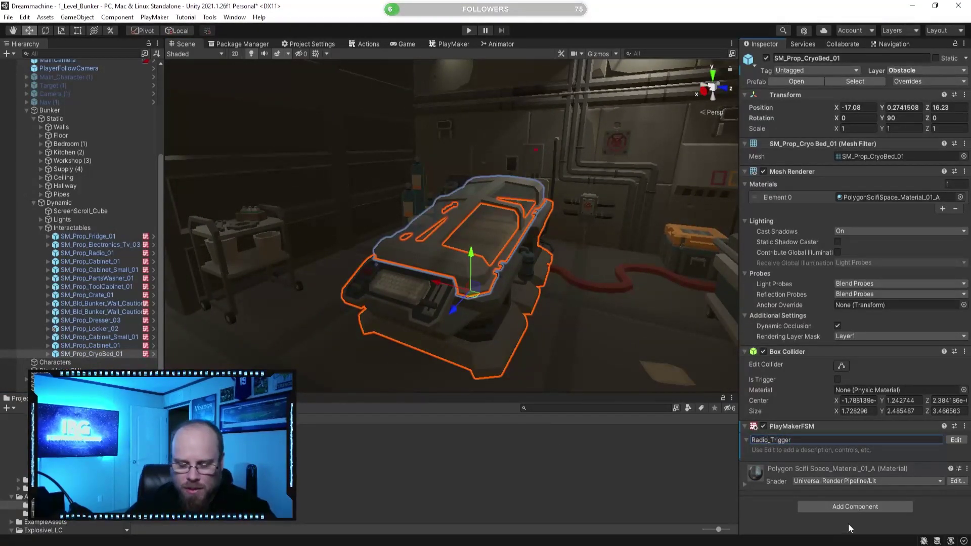
key("BackSpace")
key("BackSpace")
key("BackSpace")
key("BackSpace")
key("BackSpace")
type("Dream")
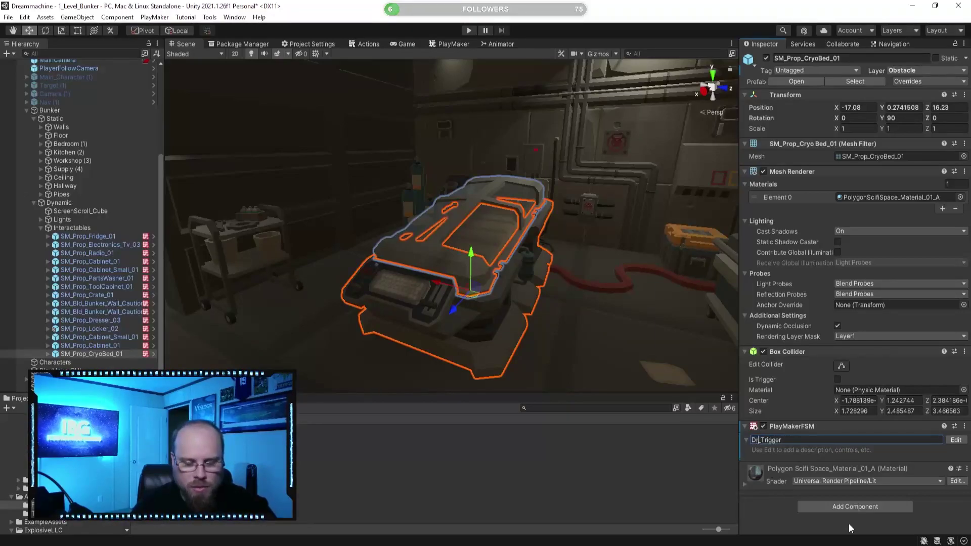
type("Machine")
key("Return")
In the PlayMaker editor, set the Set Property text of the DreamMachine_Trigger FSM's Player in Zone state to "Press E to Open"
left_click(457, 44)
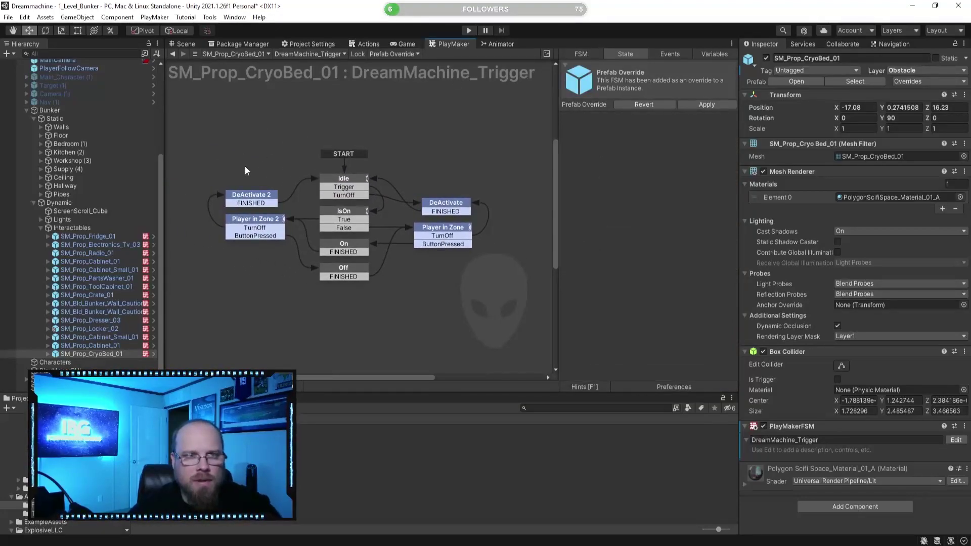
left_click(251, 195)
left_click(438, 268)
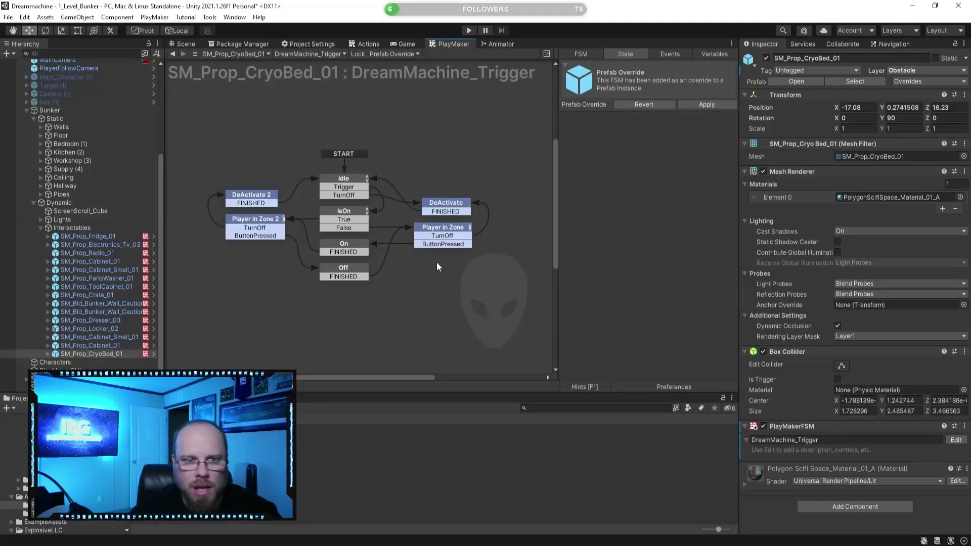
left_click(446, 203)
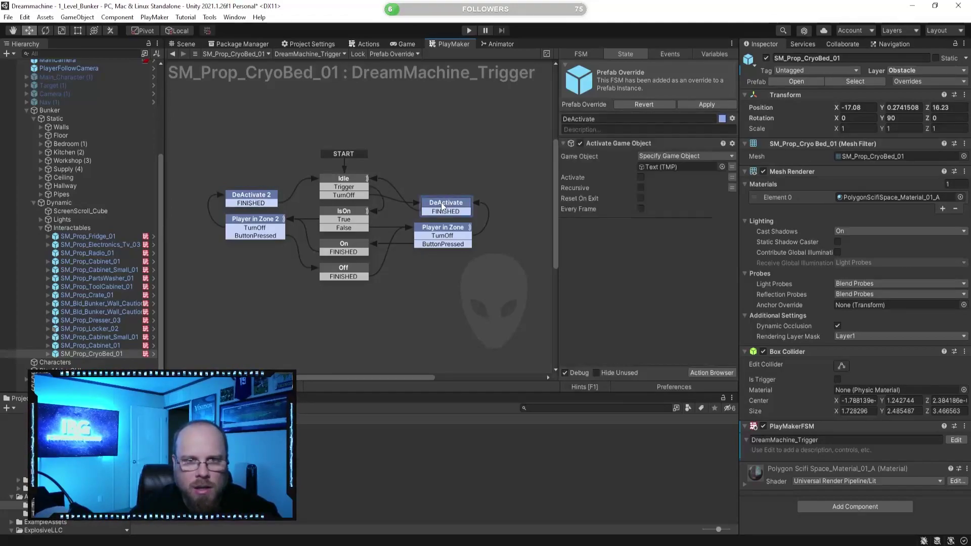
left_click(349, 214)
left_click(430, 228)
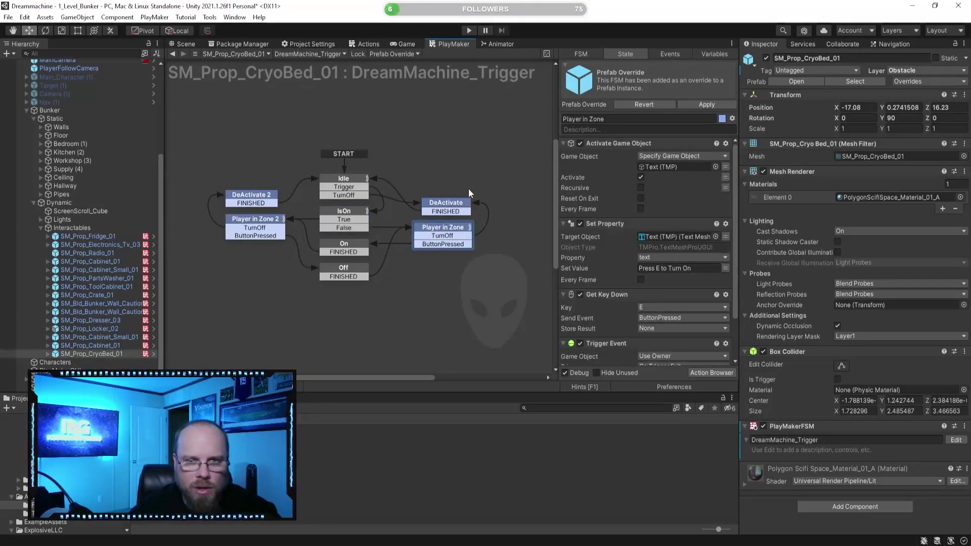
scroll(677, 244, "down", 3)
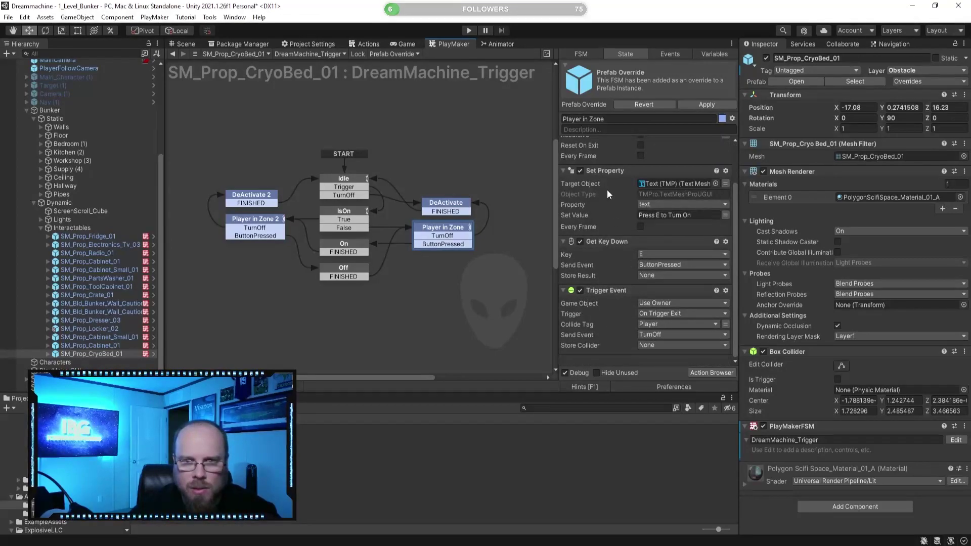
scroll(678, 216, "up", 3)
left_click(694, 268)
left_click(703, 269)
key("BackSpace")
key("BackSpace")
key("BackSpace")
key("BackSpace")
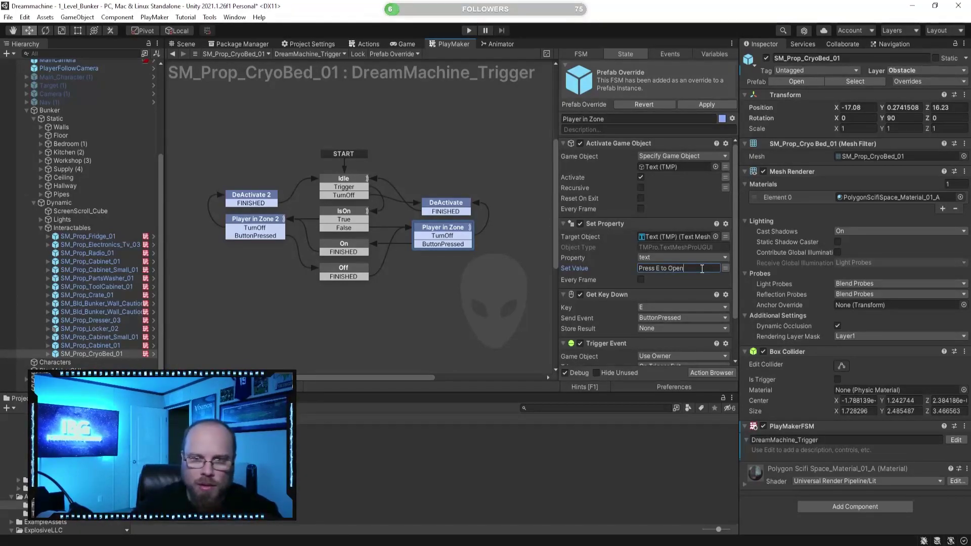
left_click(436, 310)
Set the Set Property text of the Player in Zone 2 state to "Press E to Close"
left_click(261, 218)
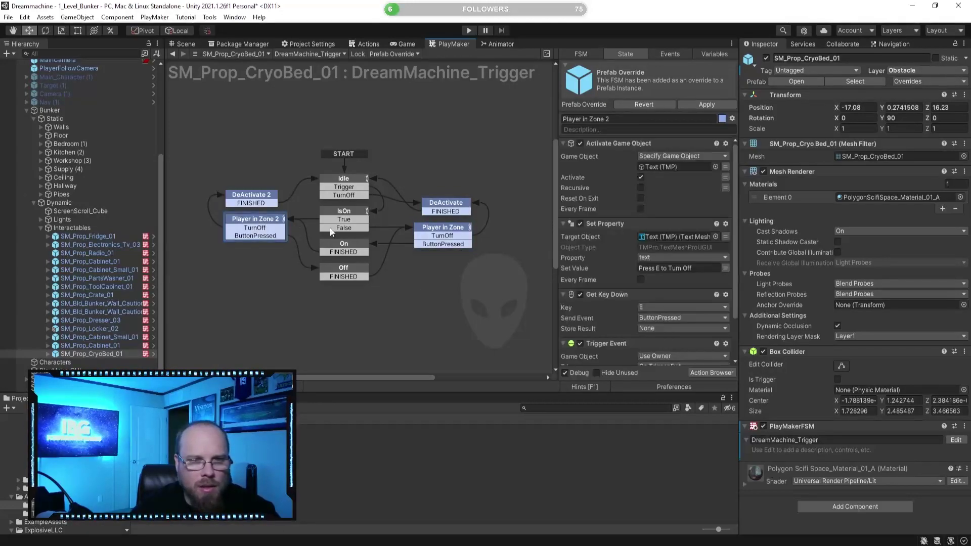
left_click(709, 269)
key("BackSpace")
key("BackSpace")
key("BackSpace")
key("BackSpace")
key("BackSpace")
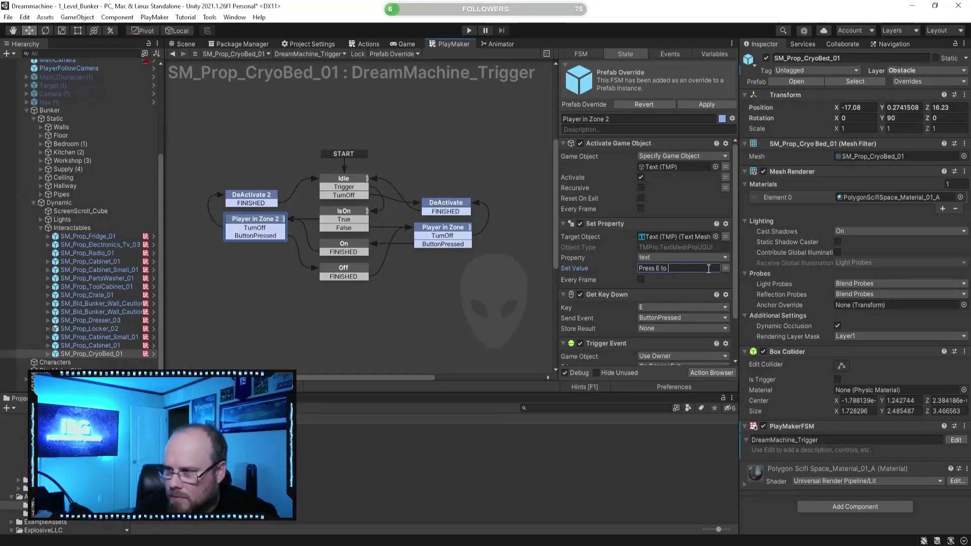
type("close")
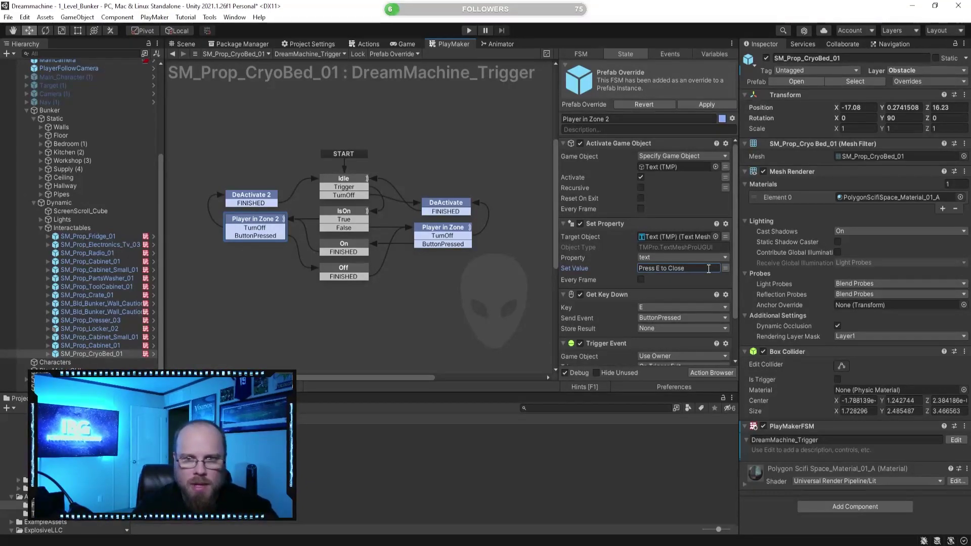
Try rotating SM_Prop_CryoBed_Lid_01 open to -30 on the X axis in the scene, and undo the rotation
left_click(184, 44)
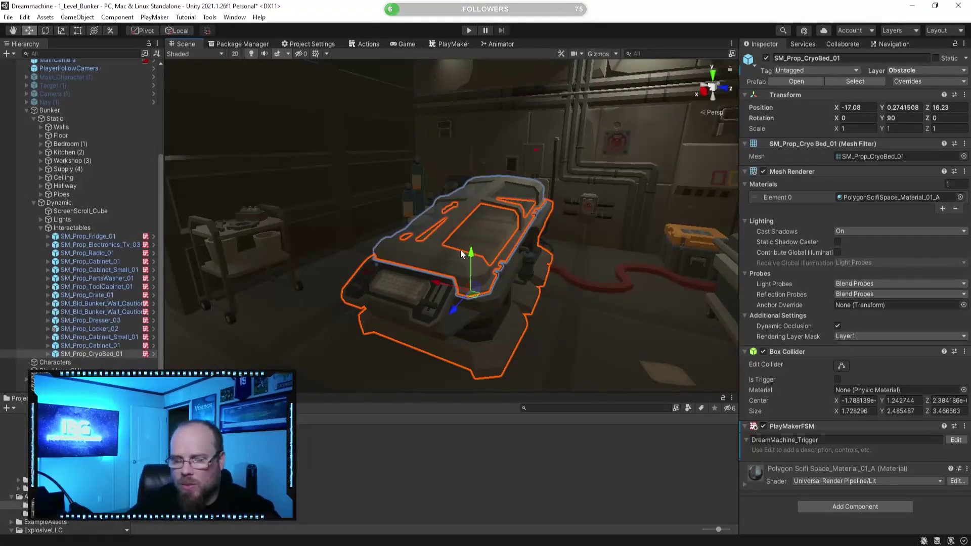
left_click_drag(460, 250, 481, 335, "alt")
mouse_move(480, 334)
right_mouse_down()
mouse_move(451, 314)
mouse_move(475, 332)
right_mouse_up()
left_click(485, 334)
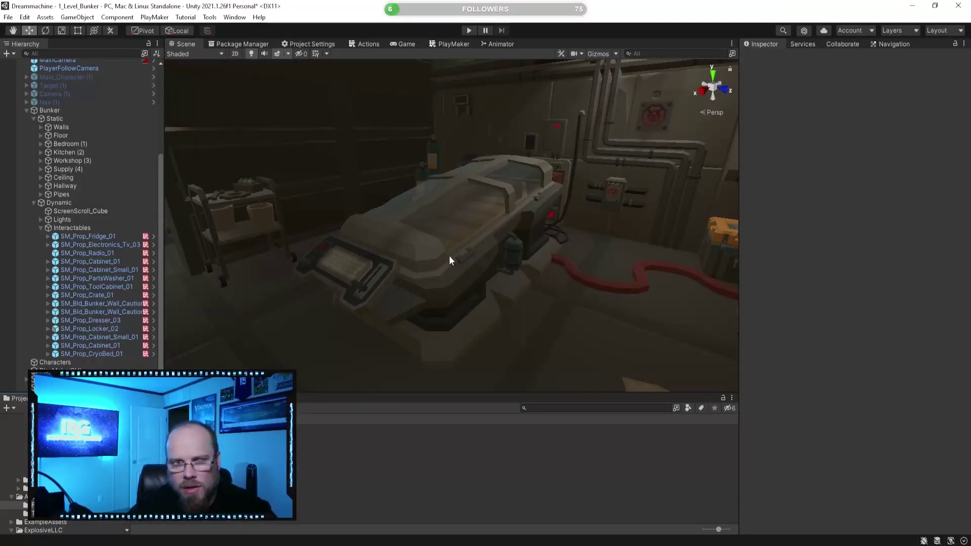
left_click(419, 237)
left_click(48, 354)
left_click(96, 363)
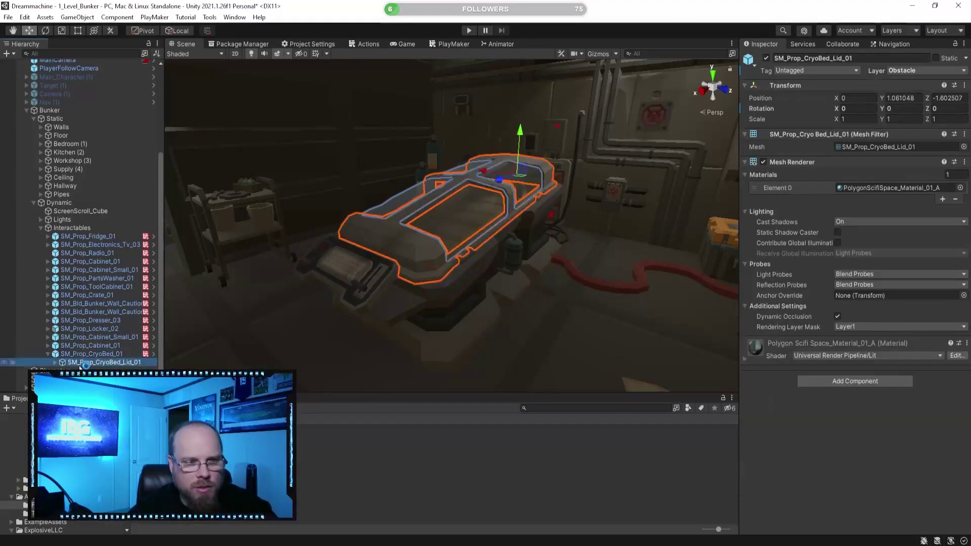
left_click(45, 31)
left_click_drag(501, 165, 553, 432)
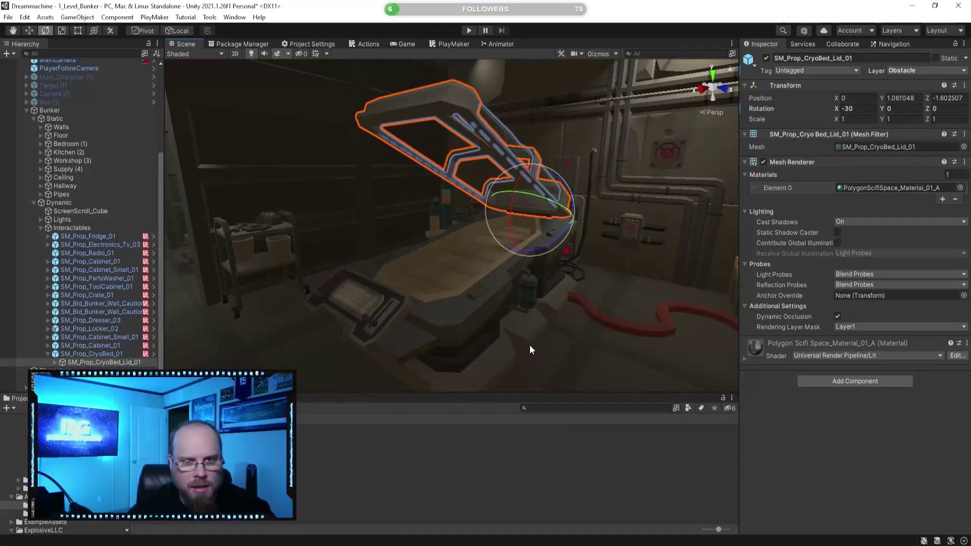
key("ctrl+z")
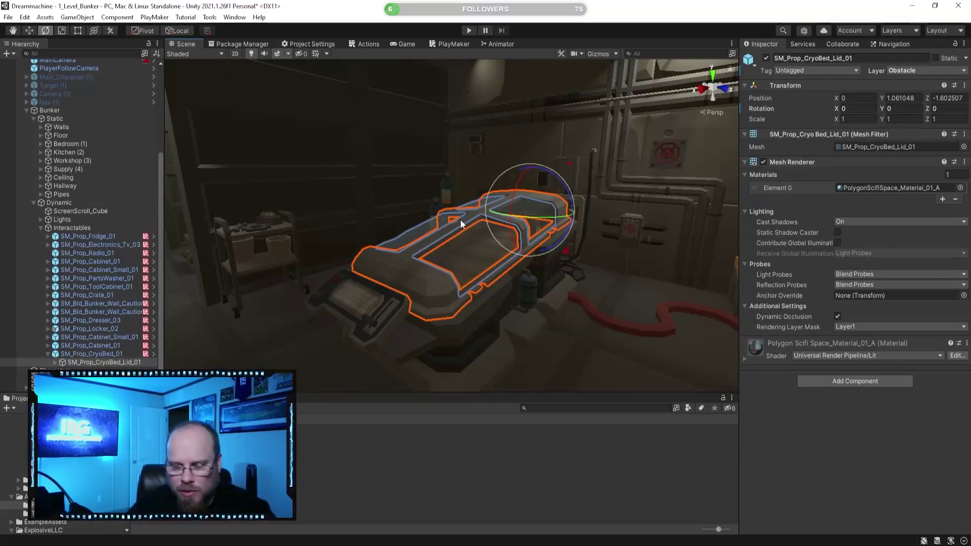
Select SM_Prop_CryoBed_01 and remove the DeActivate 2, Player in Zone 2, IsOn and Off states from its FSM
left_click(447, 442)
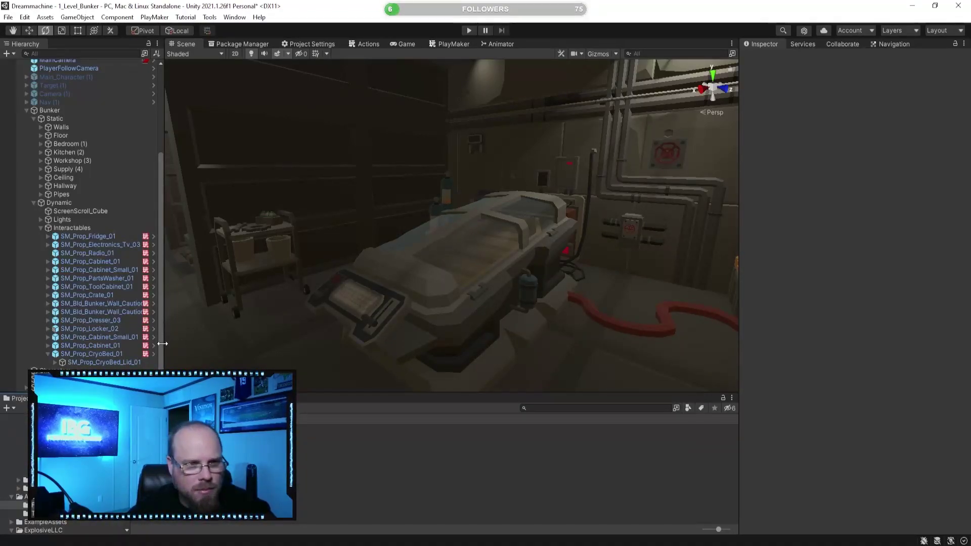
left_click(437, 245)
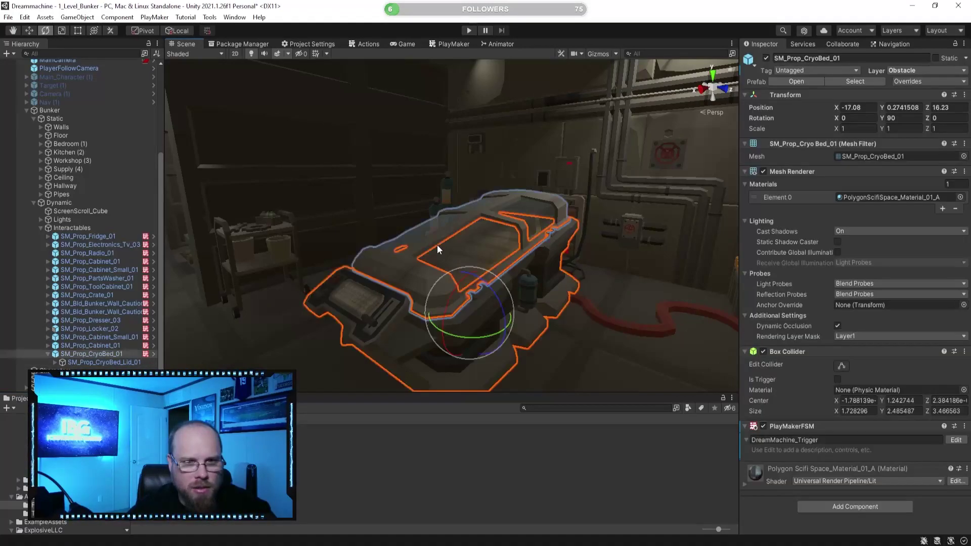
left_click(528, 455)
left_click(429, 290)
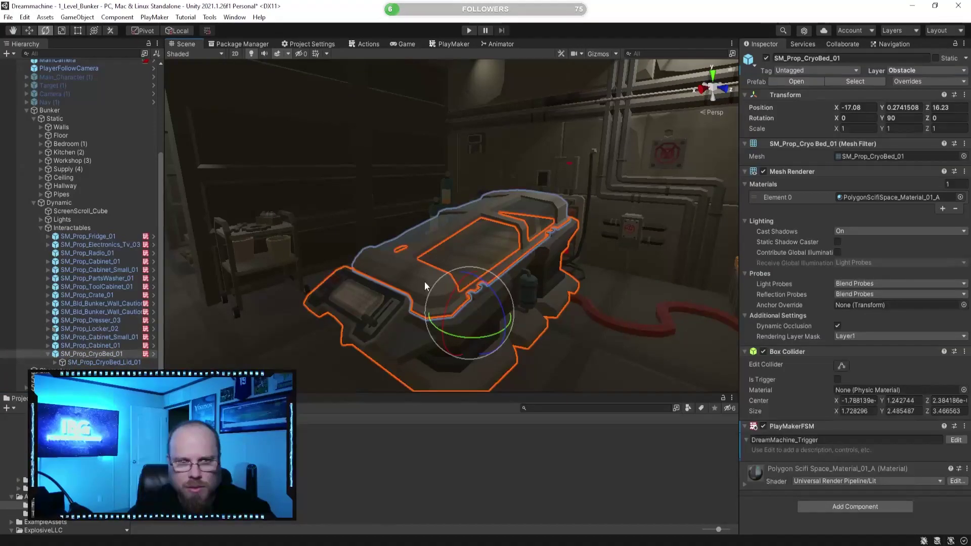
left_click(457, 461)
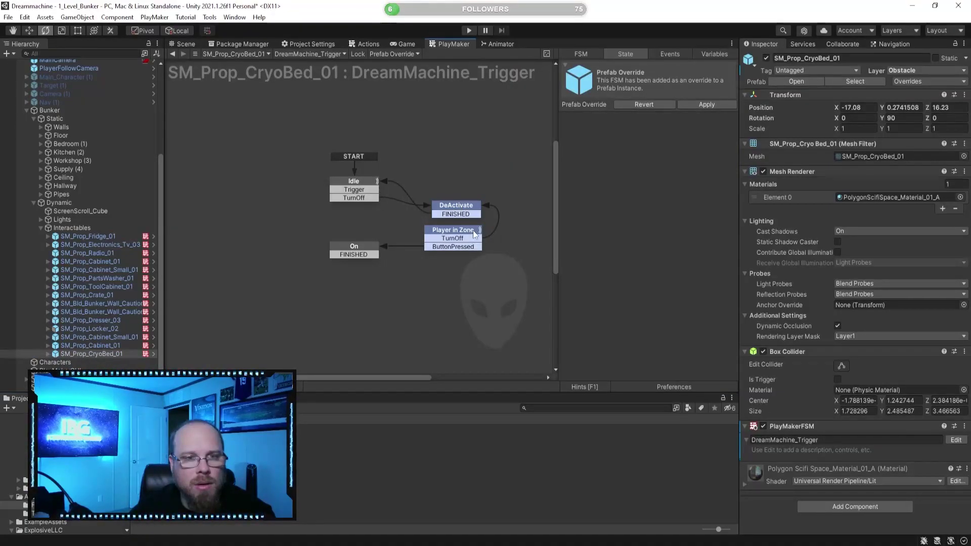
Connect the Idle state's Trigger event to the Player in Zone state
left_click(374, 192)
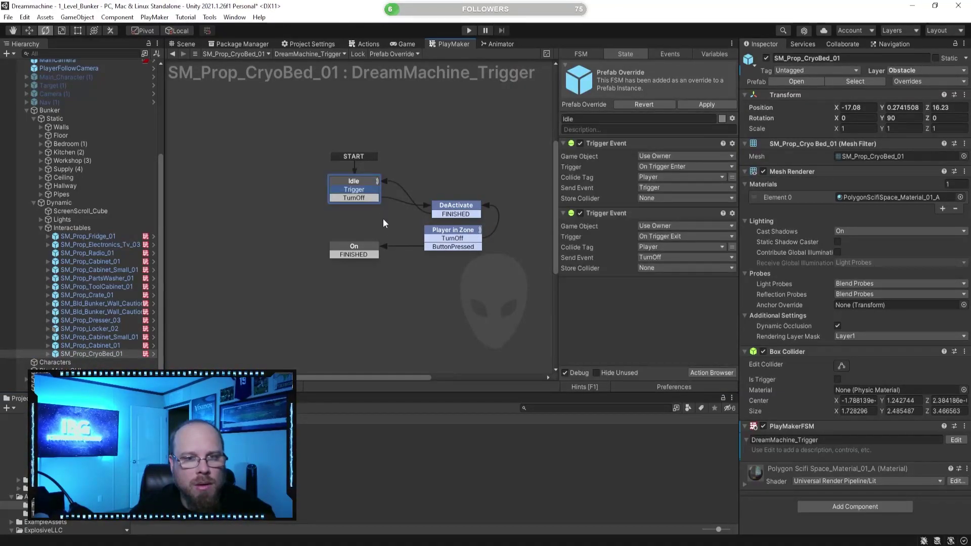
left_click(383, 224)
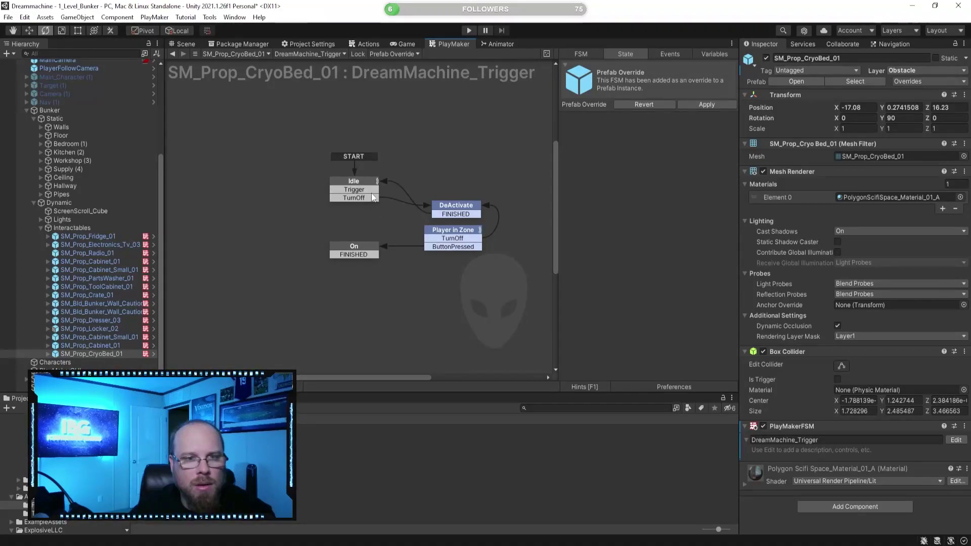
left_click_drag(371, 190, 434, 237)
left_click(466, 317)
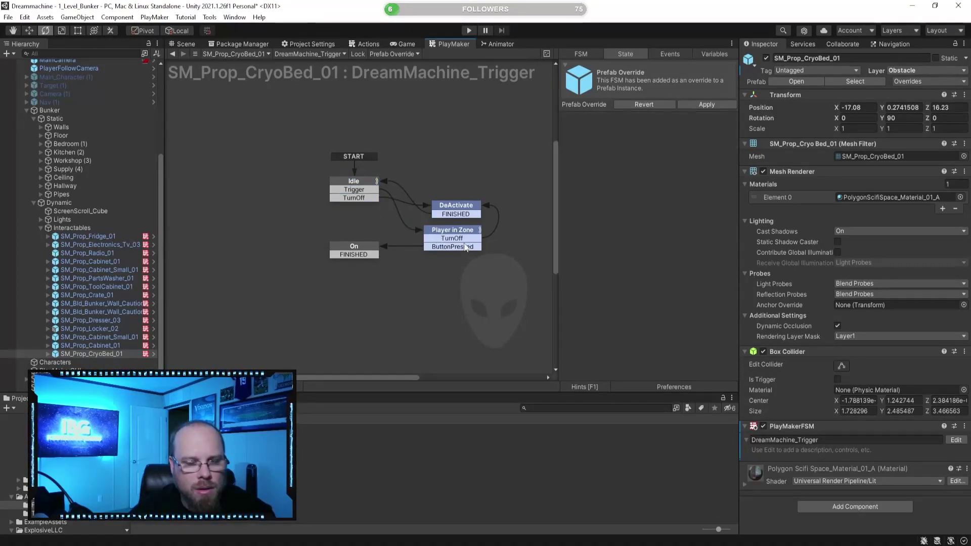
Check the Player in Zone and On states and delete the unused isOn bool variable from the FSM
left_click(452, 230)
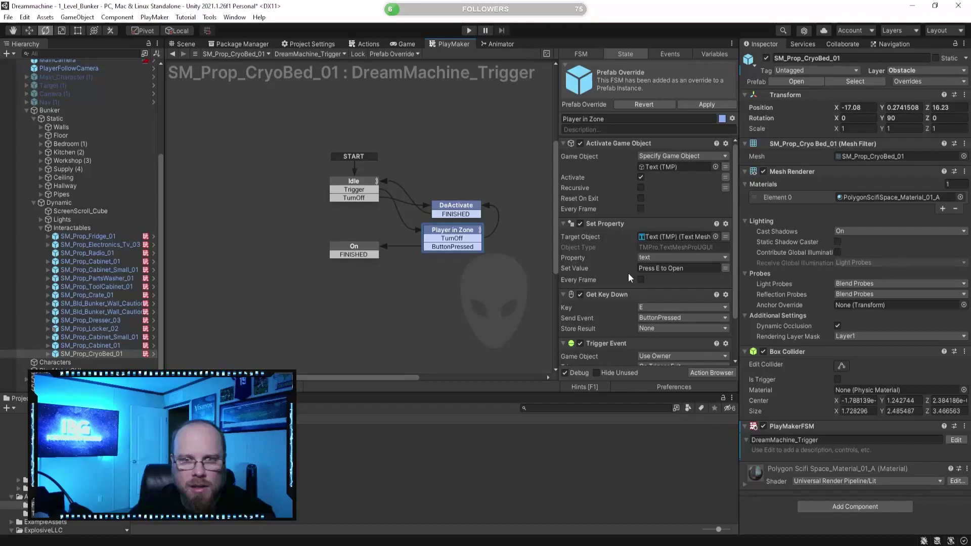
left_click(354, 246)
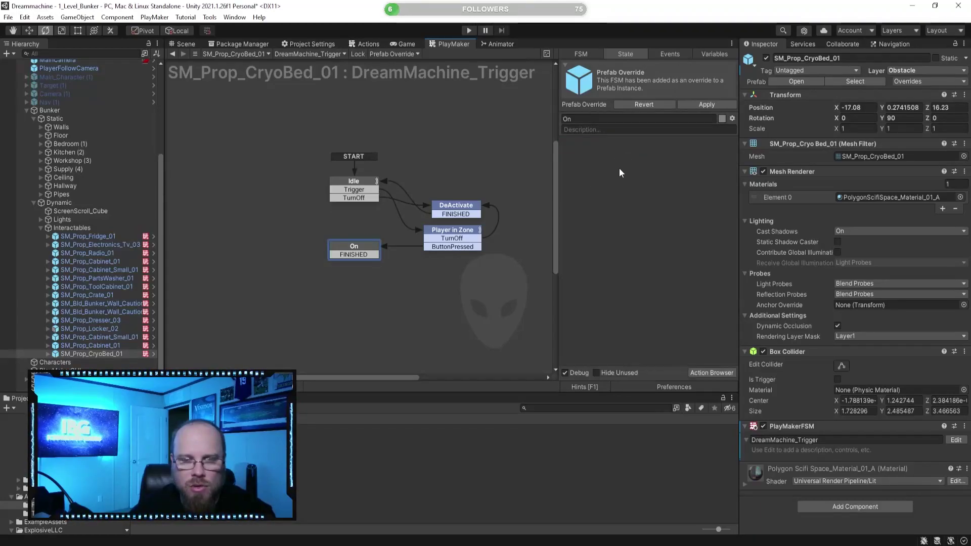
left_click(714, 54)
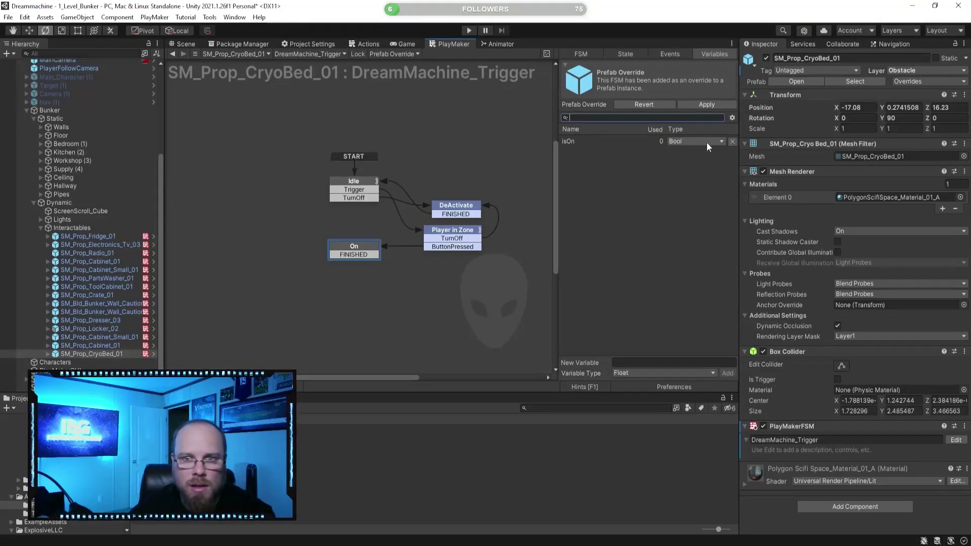
left_click(732, 141)
left_click(439, 298)
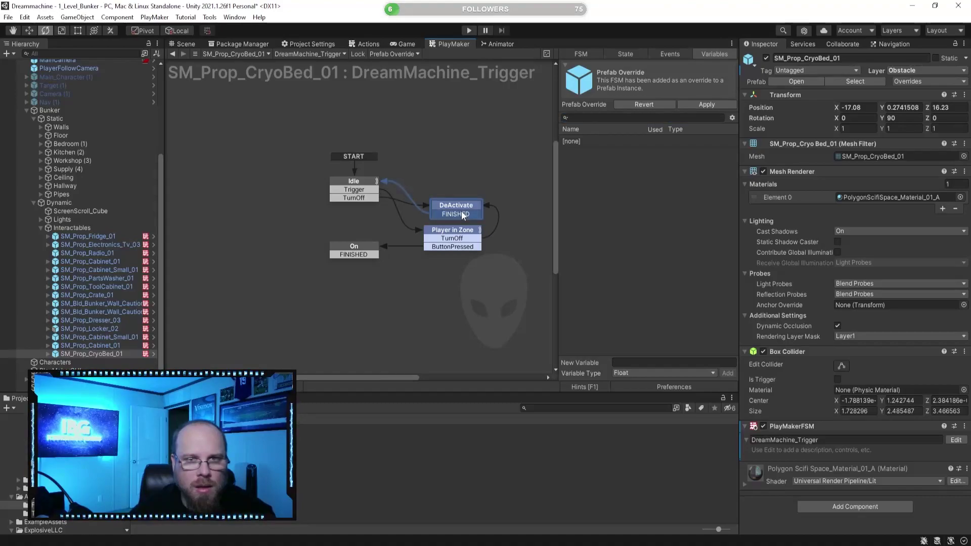
Examine the actions and transitions of the DeActivate, Player in Zone, Idle and On states
left_click(475, 205)
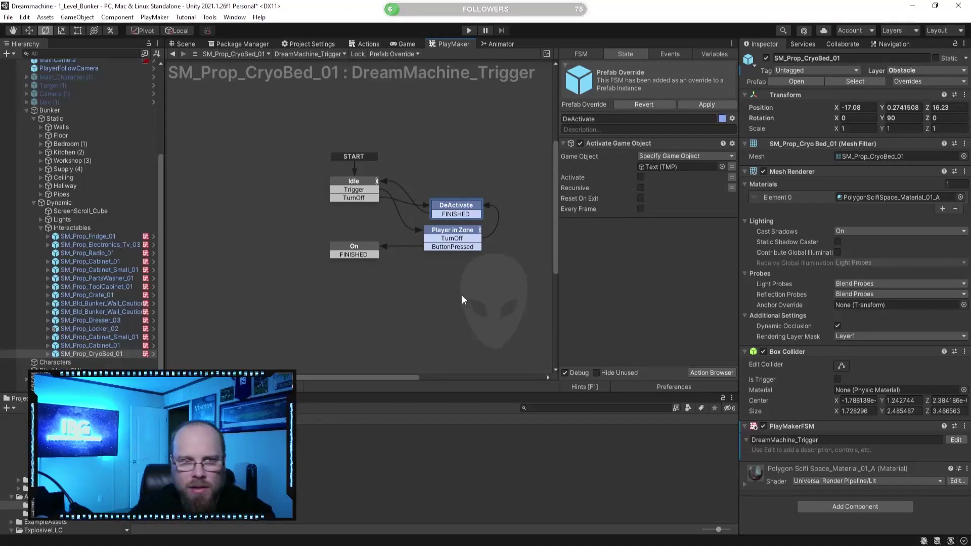
left_click(457, 238)
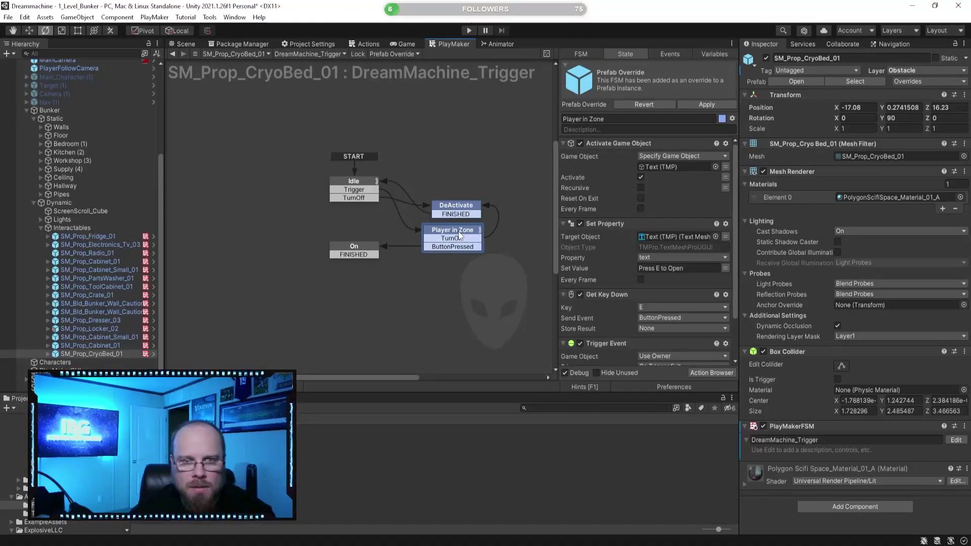
scroll(680, 285, "down", 3)
scroll(619, 304, "up", 2)
scroll(535, 283, "up", 1)
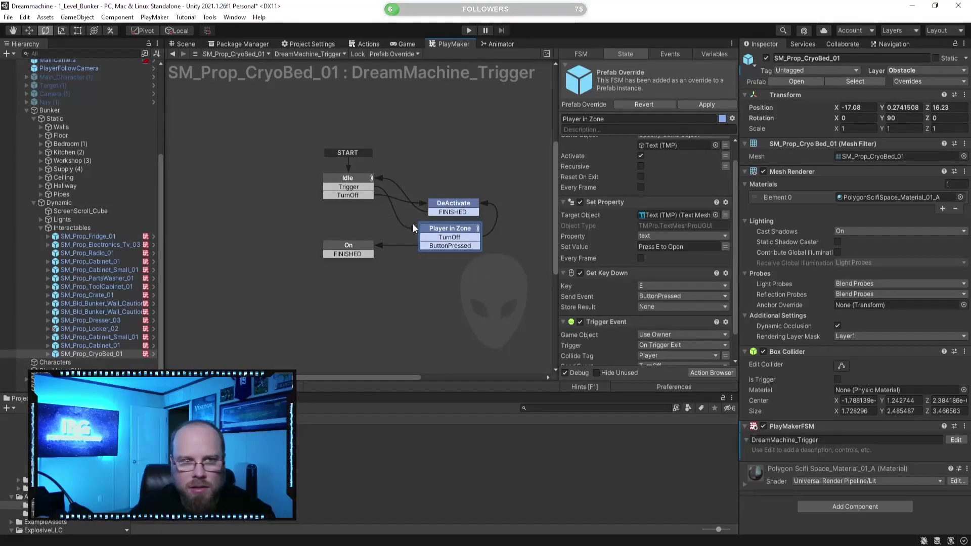
left_click(355, 180)
left_click(458, 209)
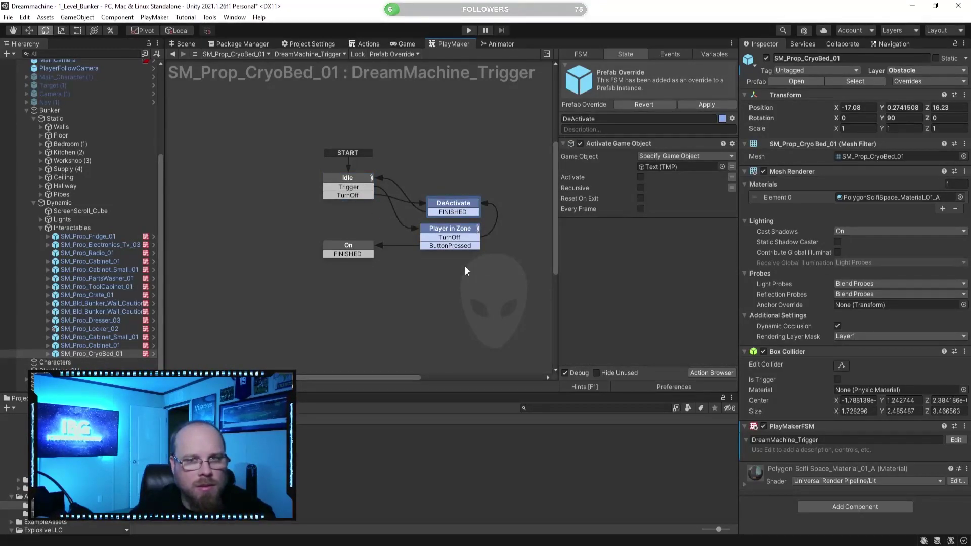
left_click(438, 264)
left_click(452, 242)
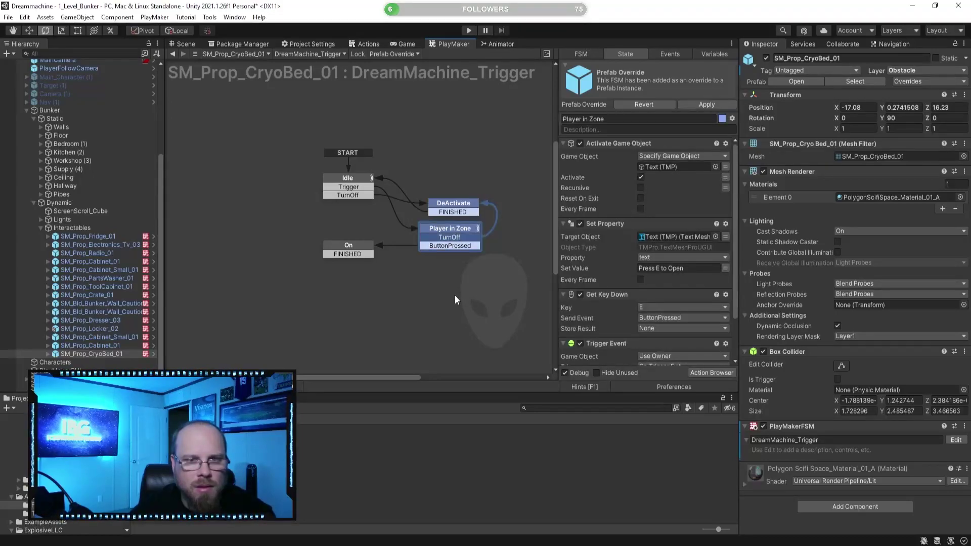
left_click(452, 298)
left_click(347, 254)
left_click(329, 214)
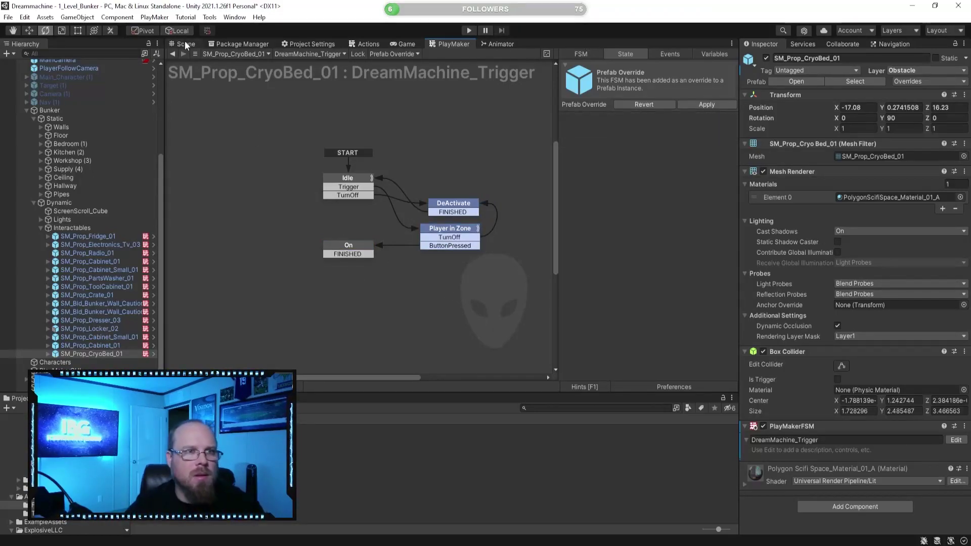
scroll(127, 116, "up", 5)
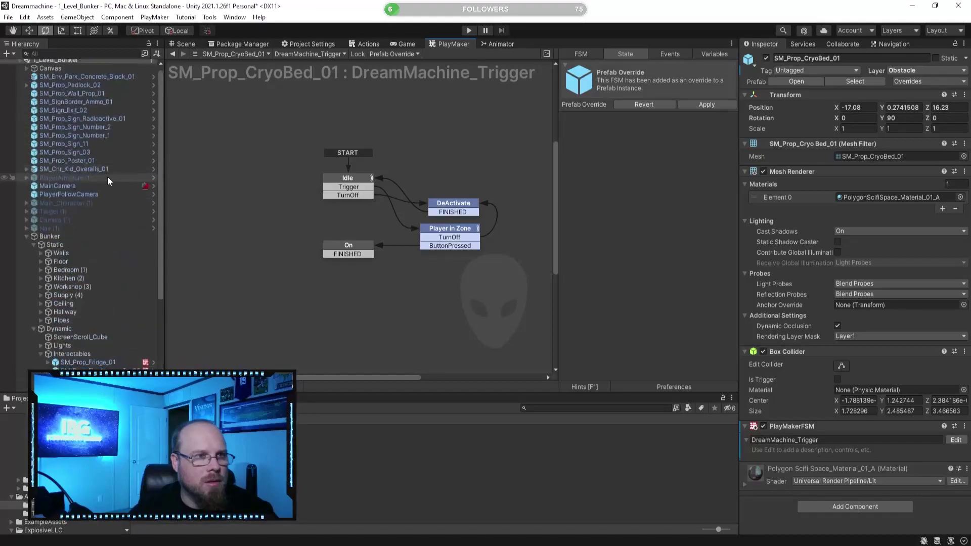
Examine the cryo bed and its surroundings in the Scene view with nothing selected
left_click(183, 43)
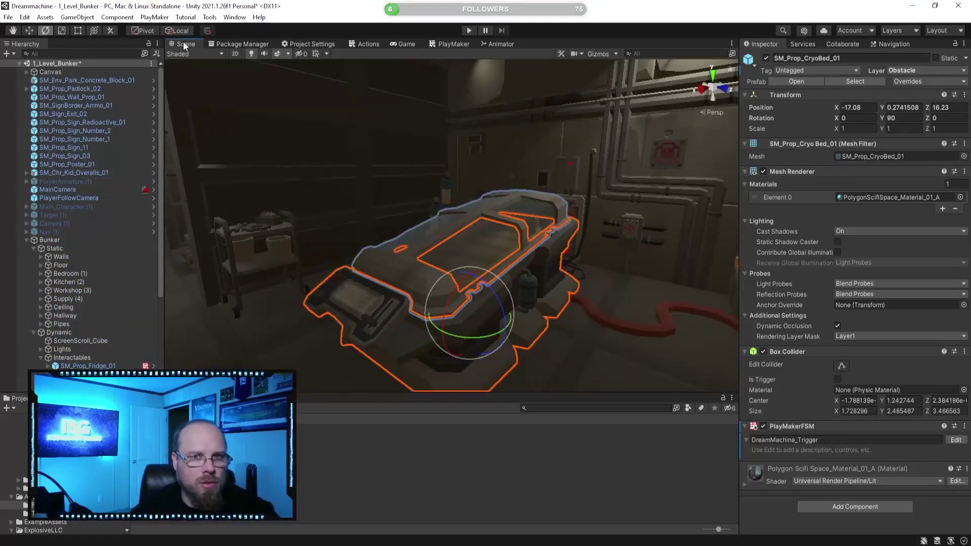
left_click(540, 458)
right_click_drag(434, 228, 440, 226)
left_click_drag(440, 227, 462, 241, "alt")
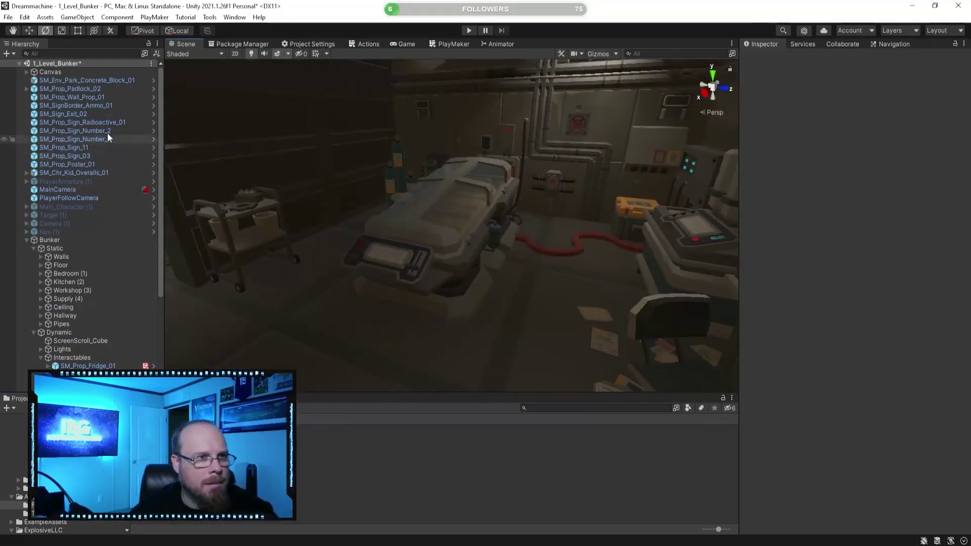
Preview the Canvas's Pause_Panel and Settings_Panel one at a time in the Game view, deactivating each again
left_click(27, 72)
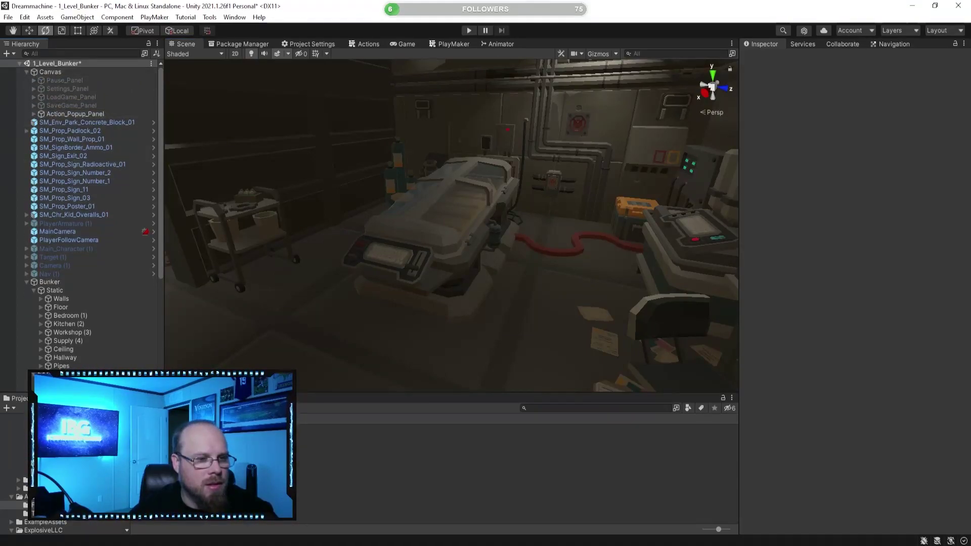
left_click(142, 420)
right_click_drag(339, 317, 350, 296)
left_click(64, 80)
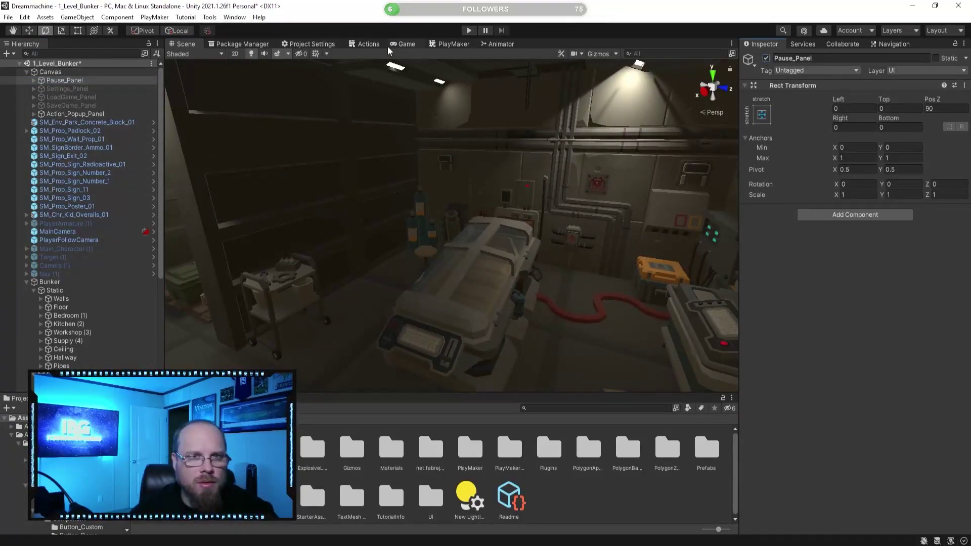
left_click(402, 44)
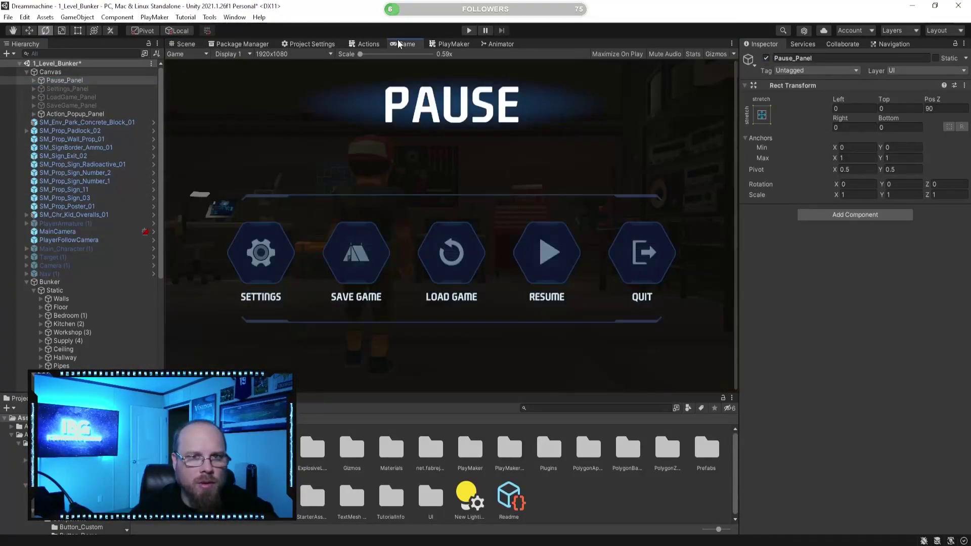
left_click(768, 62)
left_click(67, 89)
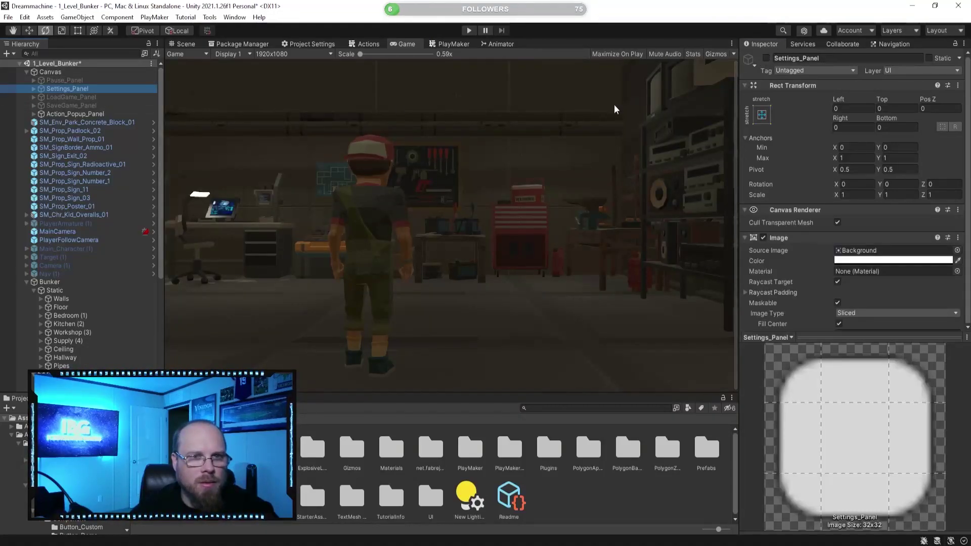
left_click(767, 59)
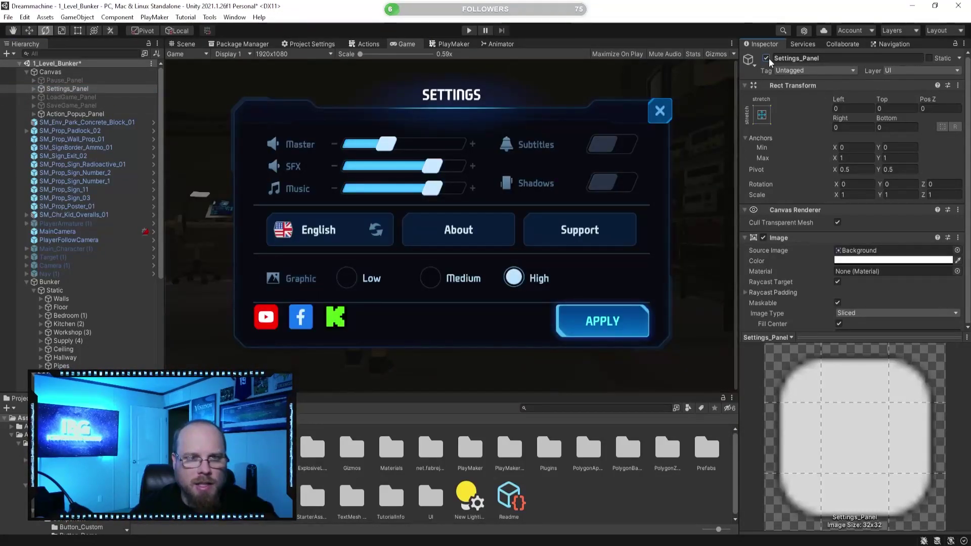
left_click(767, 58)
Preview LoadGame_Panel and SaveGame_Panel one at a time in the Game view and inspect Action_Popup_Panel
left_click(86, 98)
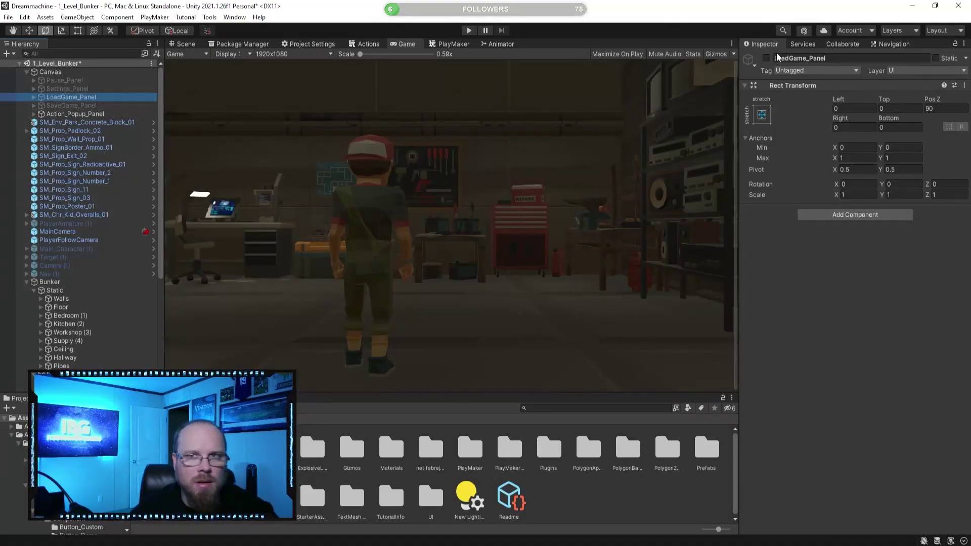
left_click(766, 59)
left_click(767, 58)
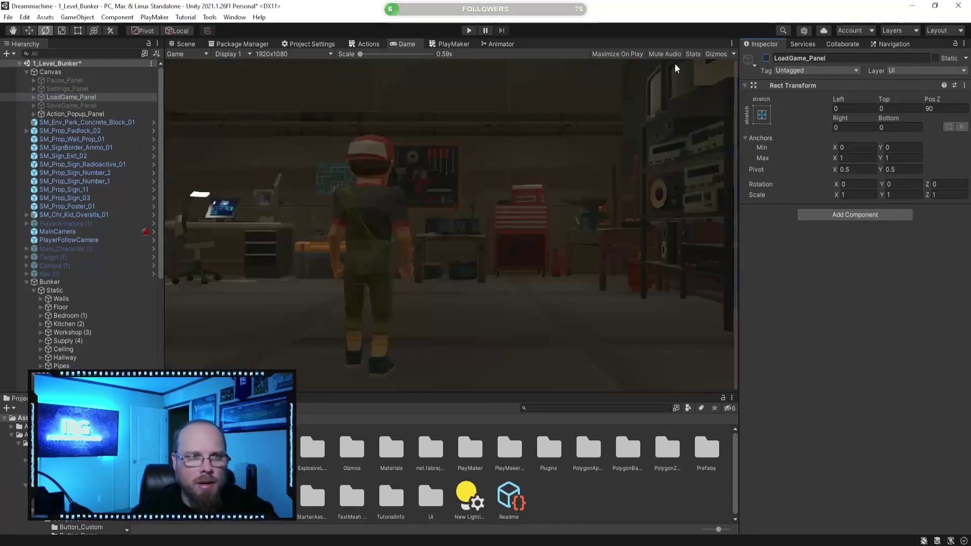
left_click(90, 114)
left_click(90, 105)
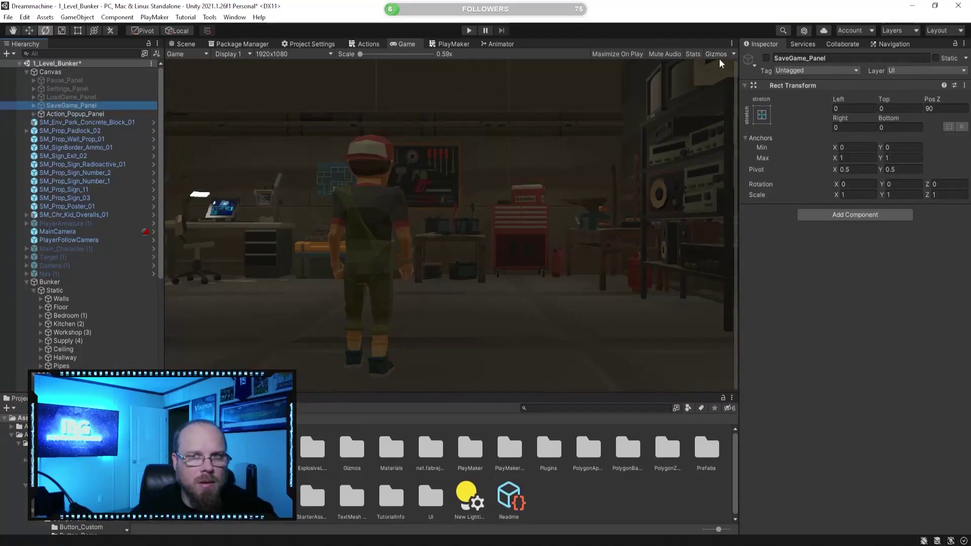
left_click(767, 58)
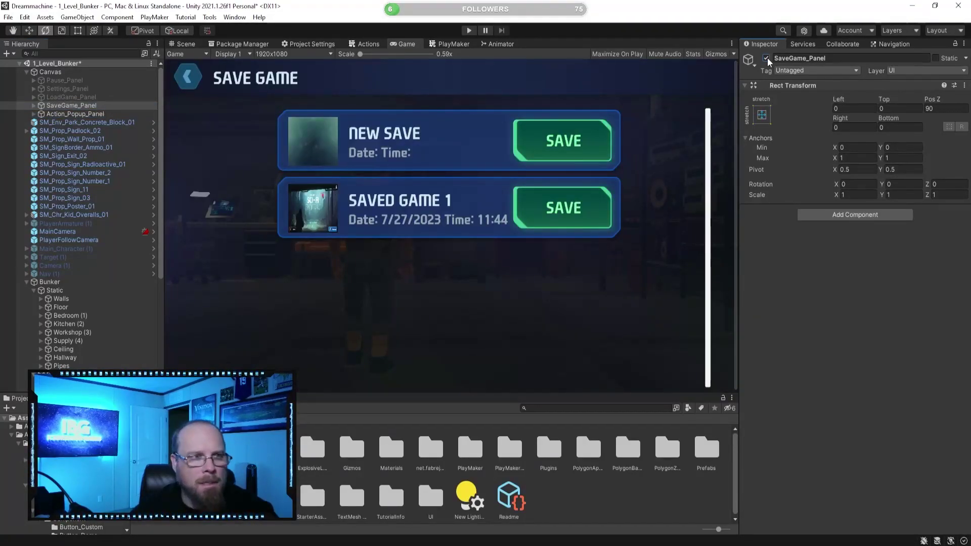
left_click(767, 58)
left_click(95, 114)
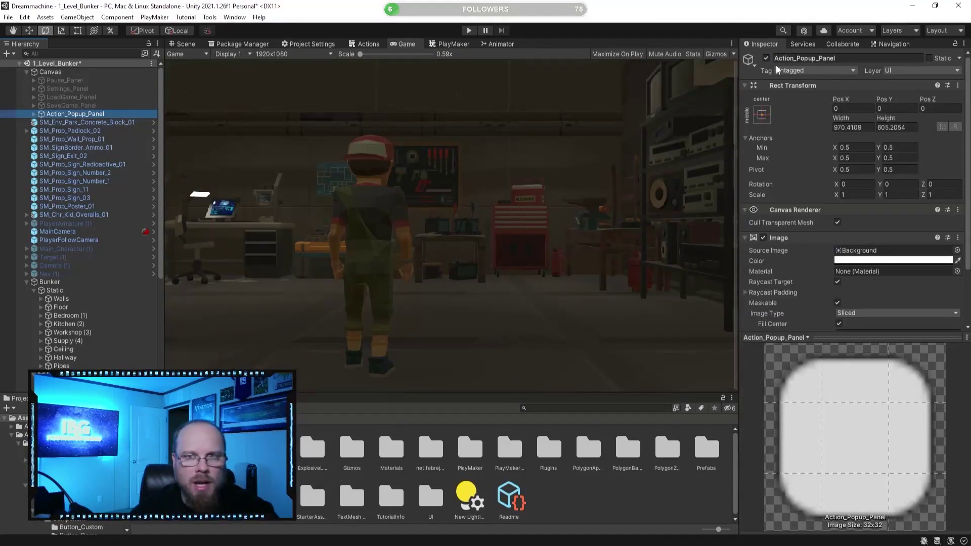
left_click(423, 223)
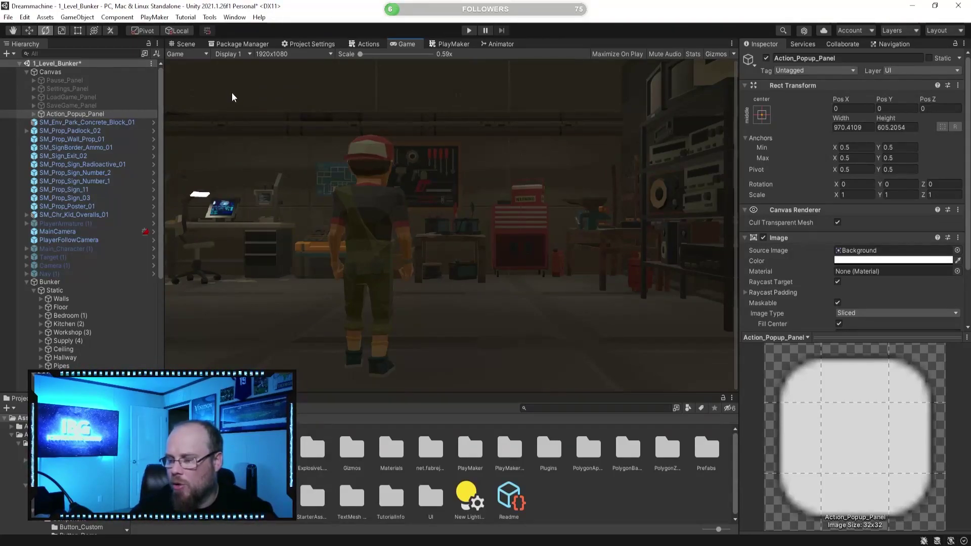
Show LoadGame_Panel in the Game view to examine its saved-game entry layout, and deactivate it again
left_click(90, 105)
left_click(94, 98)
left_click(766, 57)
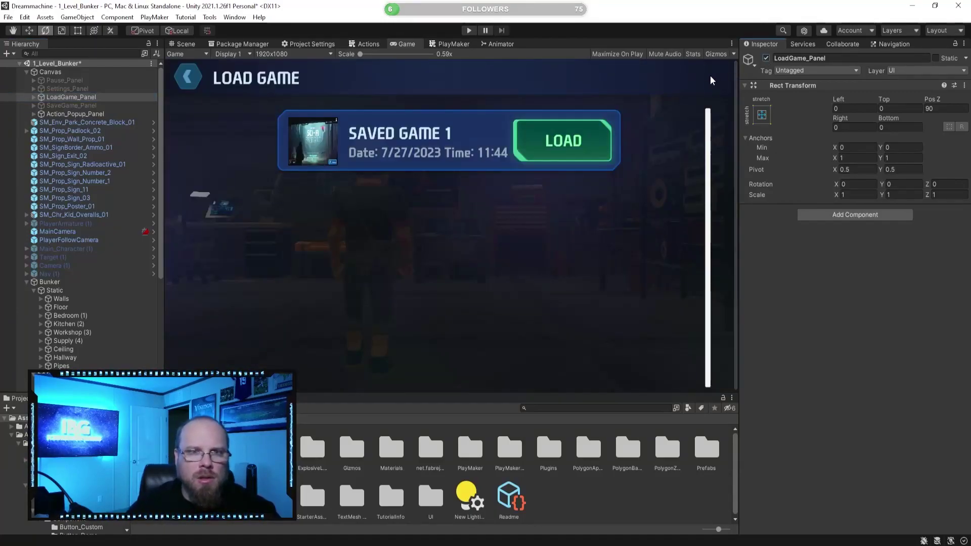
scroll(547, 207, "up", 2)
scroll(549, 208, "down", 2)
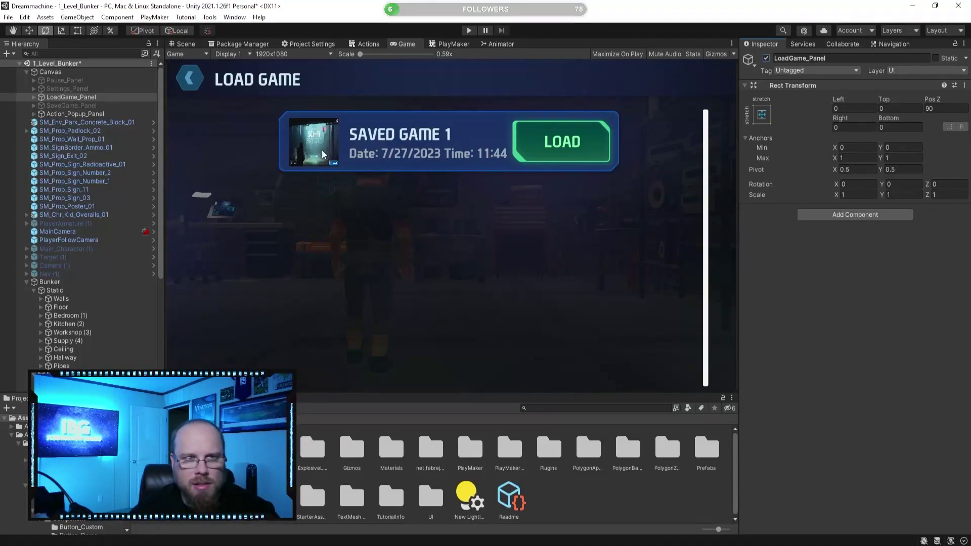
left_click(74, 105)
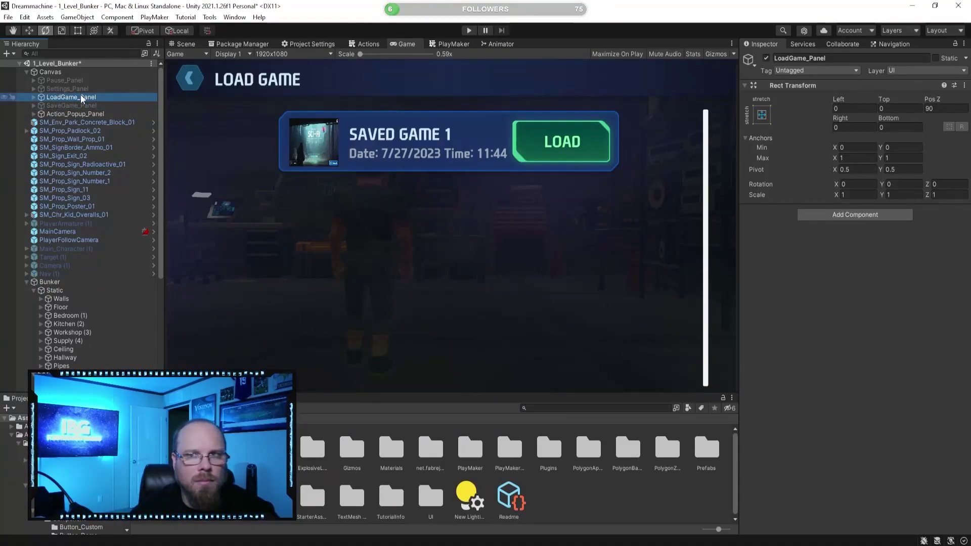
left_click(766, 59)
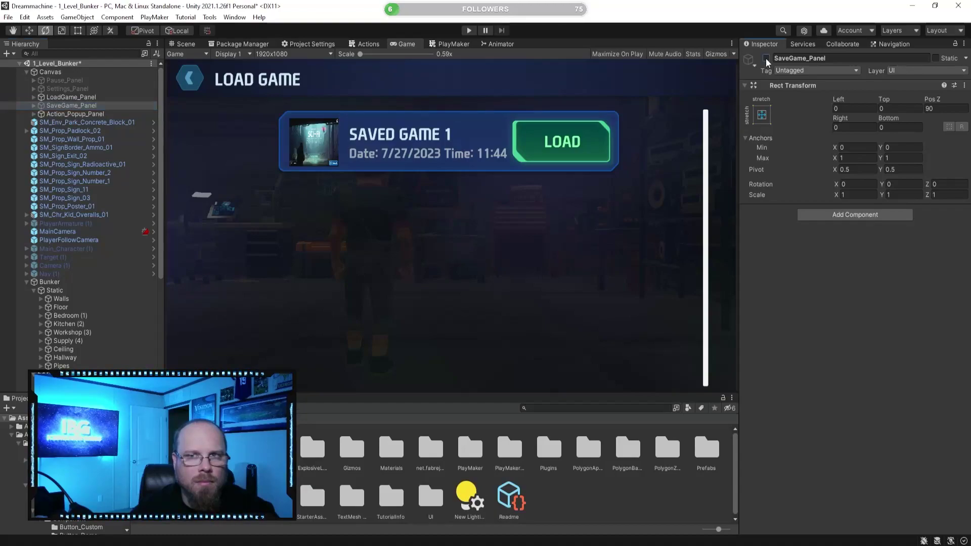
left_click(766, 58)
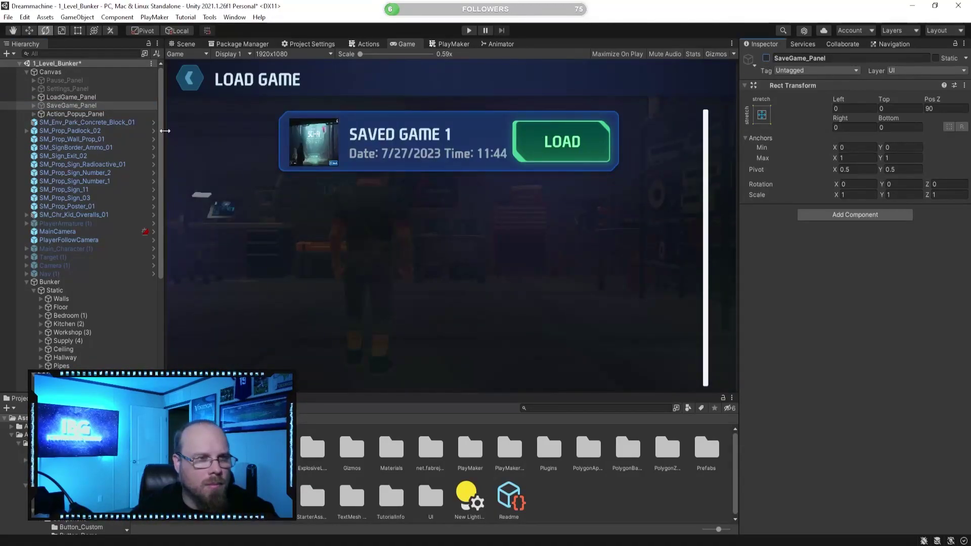
left_click(51, 106)
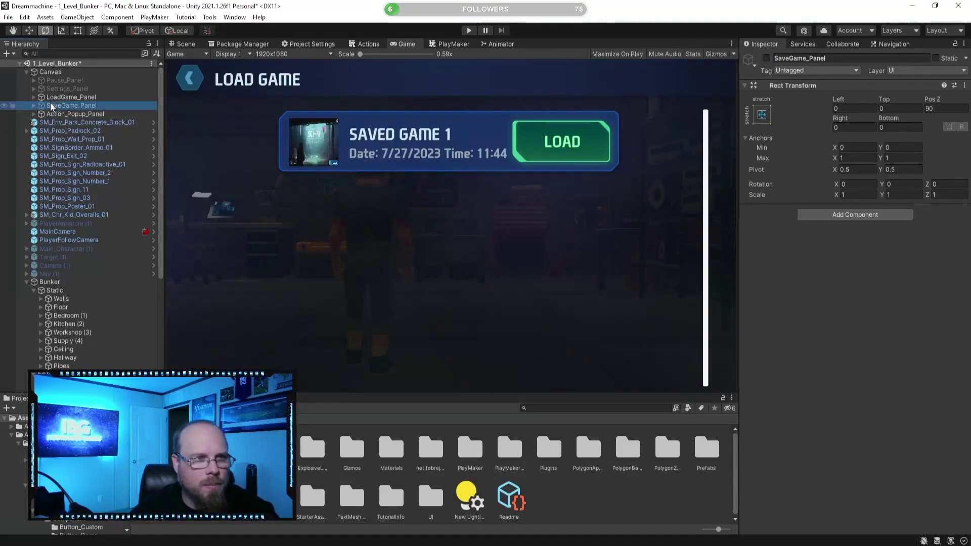
left_click(69, 97)
left_click(766, 59)
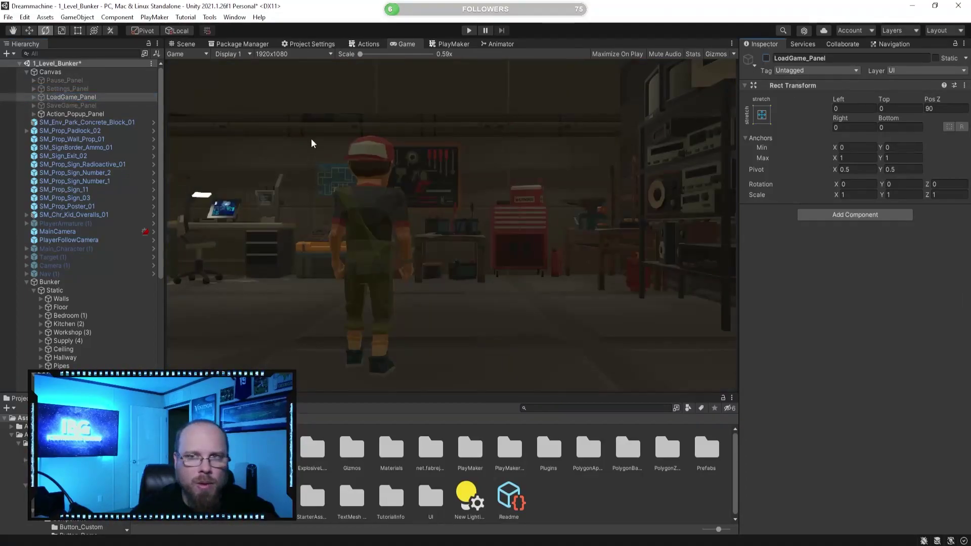
Duplicate LoadGame_Panel within the Canvas
left_click(76, 97)
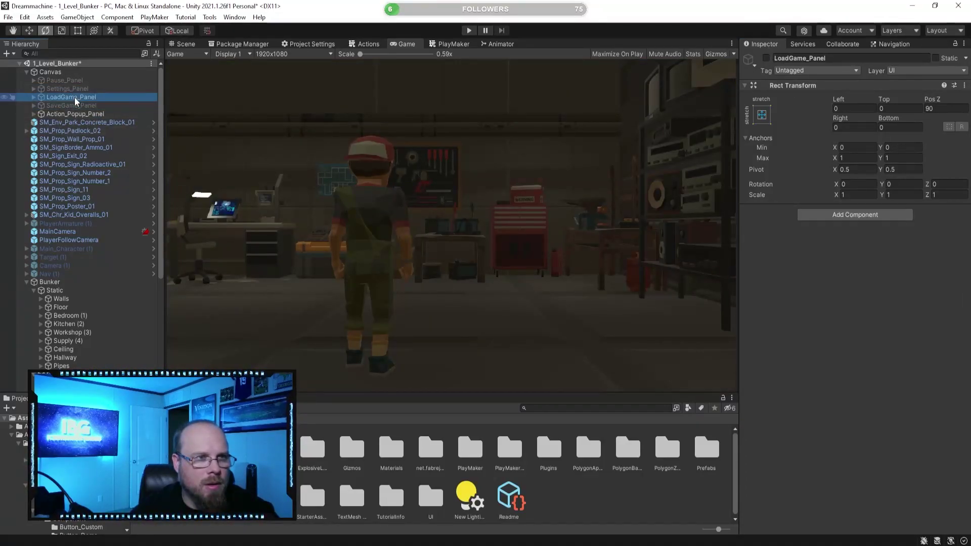
right_click(96, 96)
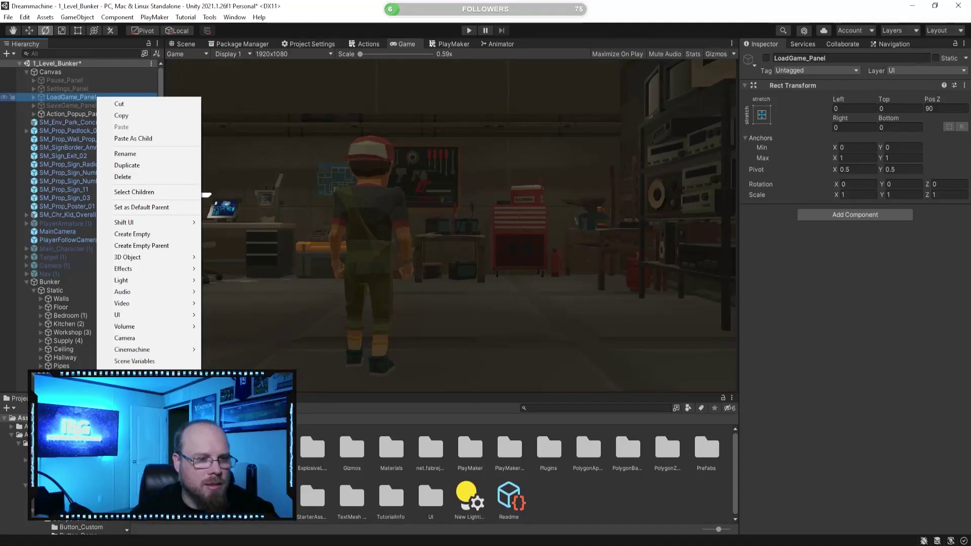
left_click(147, 166)
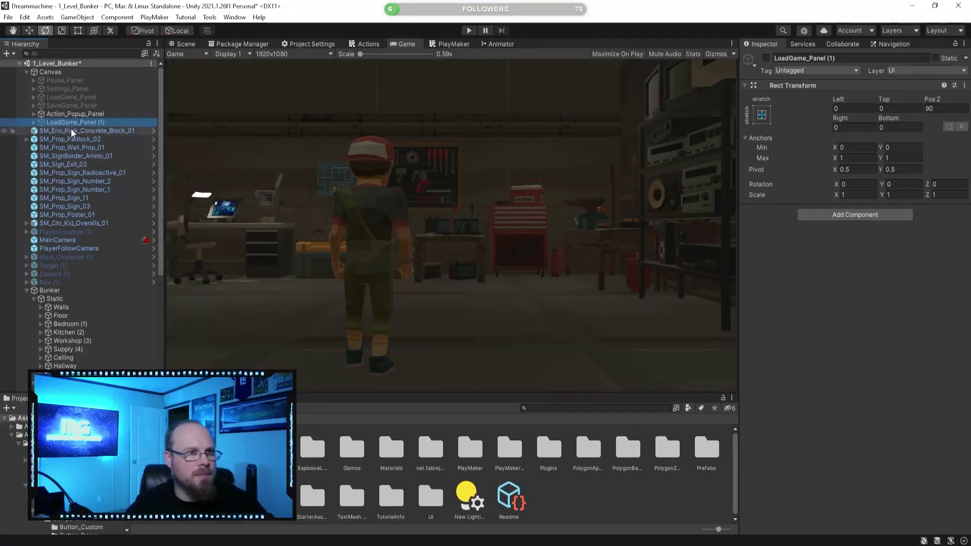
Rename the duplicated load-game panel as DreamMachine_Panel
left_click(72, 137)
left_click(81, 121)
key("F2")
key("Right")
key("BackSpace")
key("BackSpace")
key("Left")
key("Left")
key("Left")
key("Left")
key("Left")
key("Left")
key("shift+Home")
type("DreamMachine")
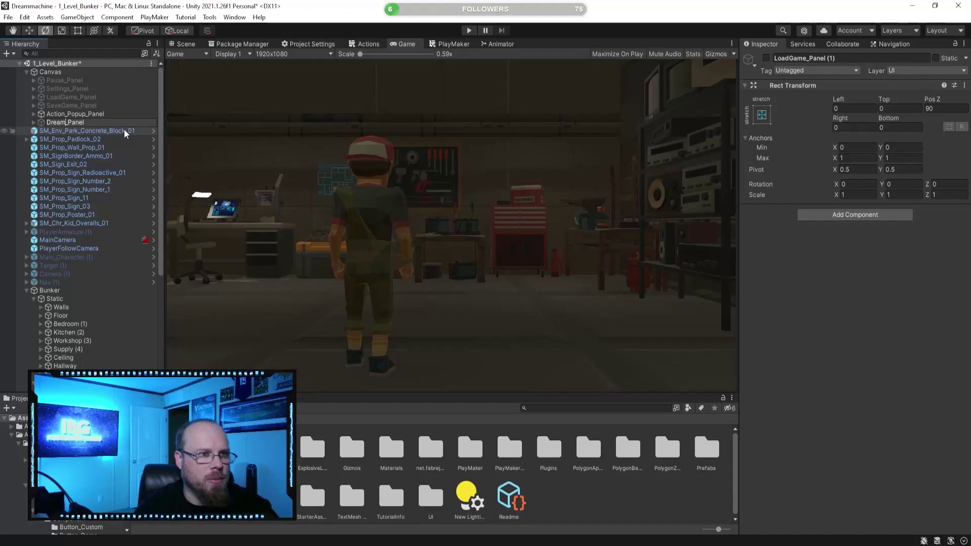
key("Return")
Activate DreamMachine_Panel and frame the whole panel in the Scene view in 2D mode
key("Right")
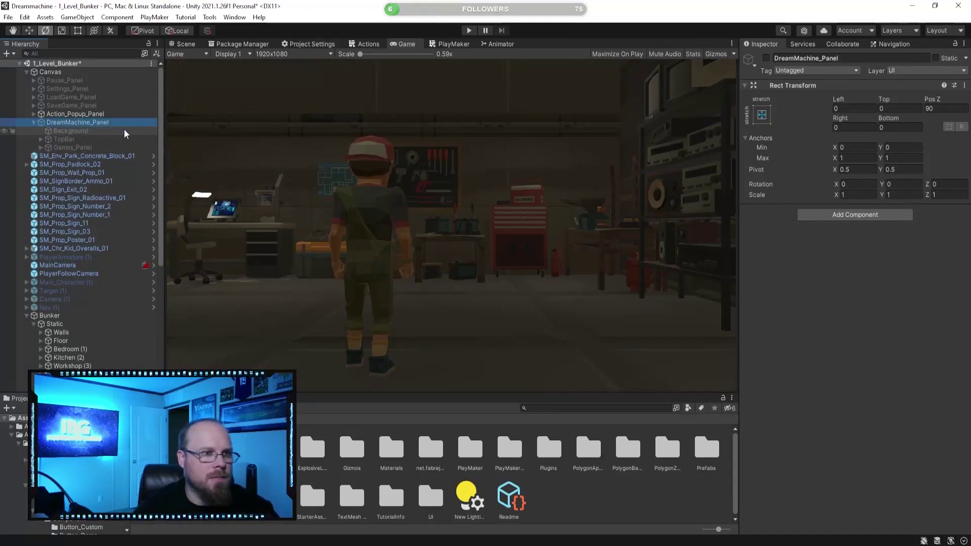
key("Down")
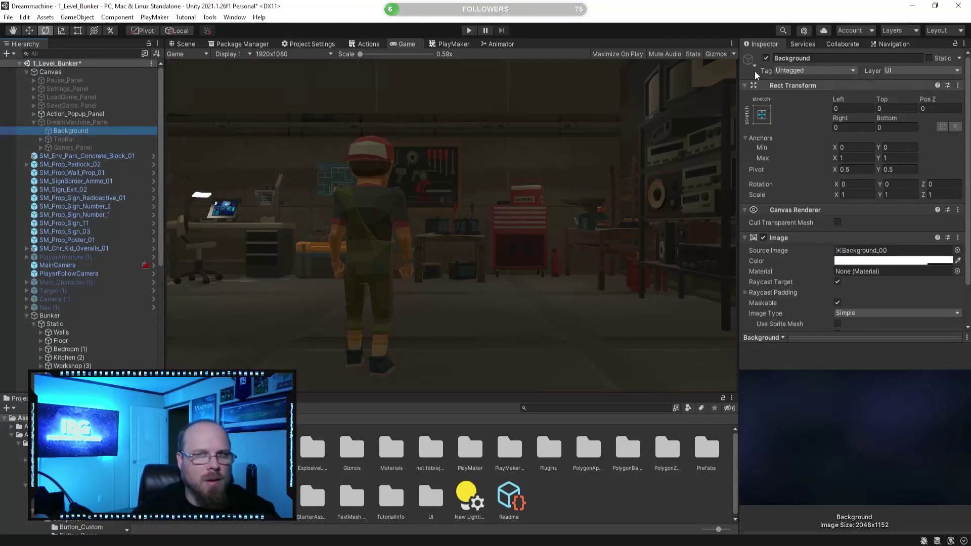
left_click(44, 122)
left_click(767, 57)
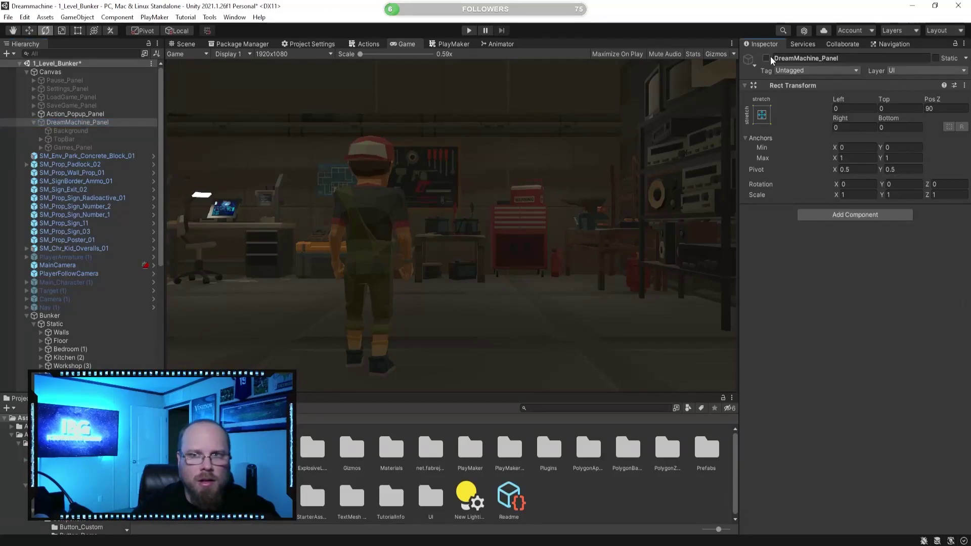
left_click(185, 44)
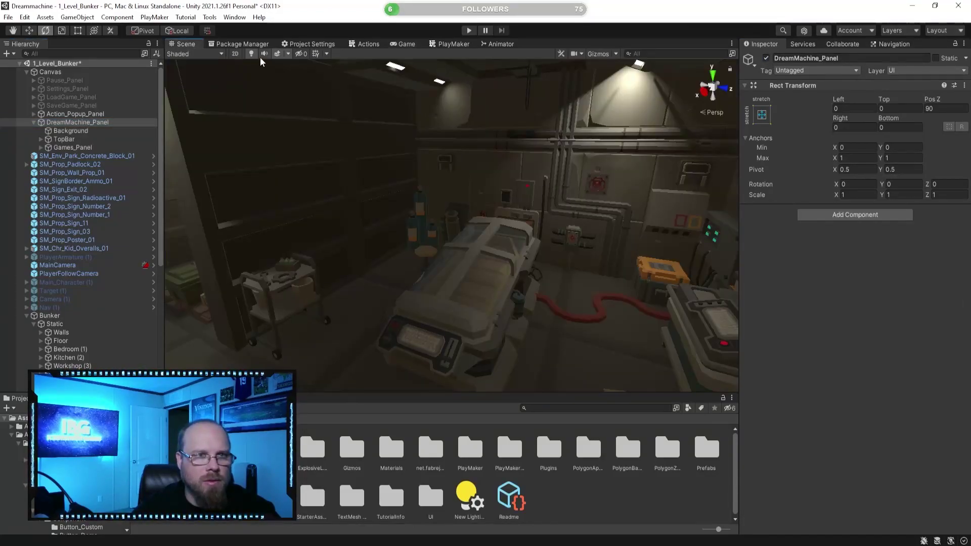
left_click(235, 53)
left_click(71, 140)
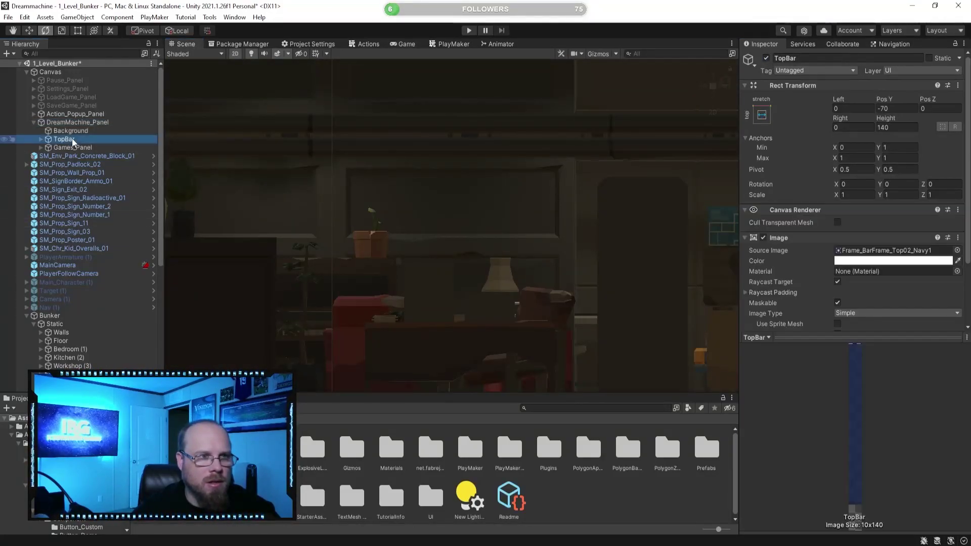
double_click(72, 139)
left_click(609, 454)
middle_click_drag(514, 344, 527, 204)
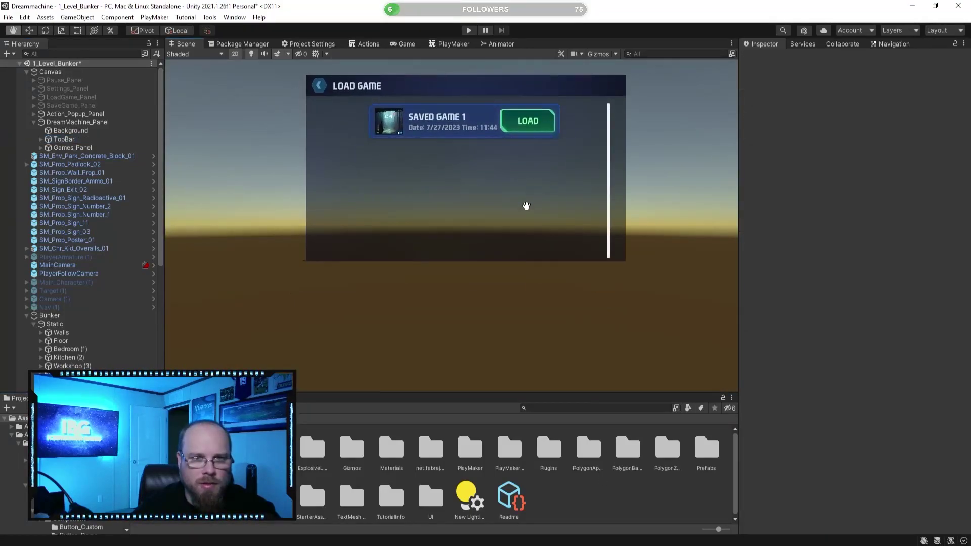
scroll(525, 258, "up", 3)
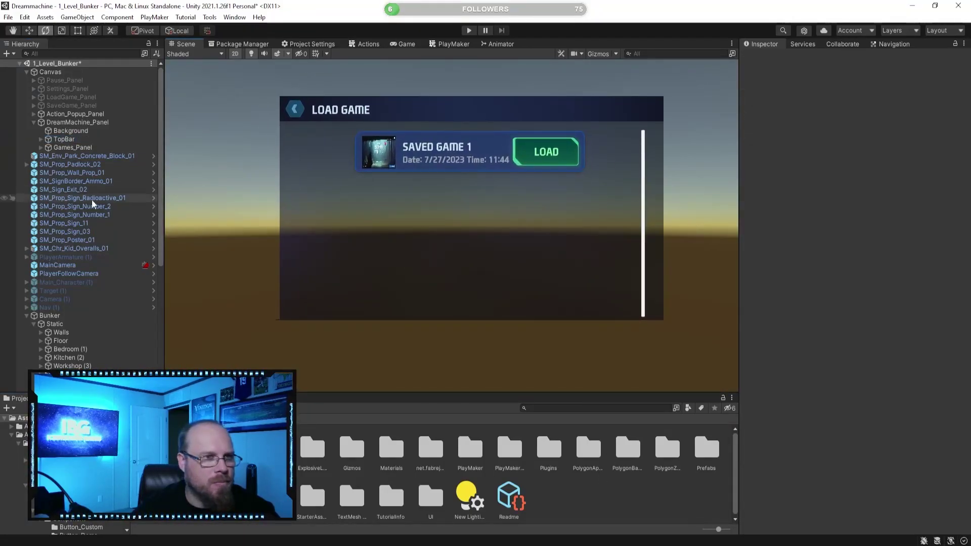
Inspect the Button_Back object and its Icon under DreamMachine_Panel's TopBar
left_click(70, 139)
left_click(41, 140)
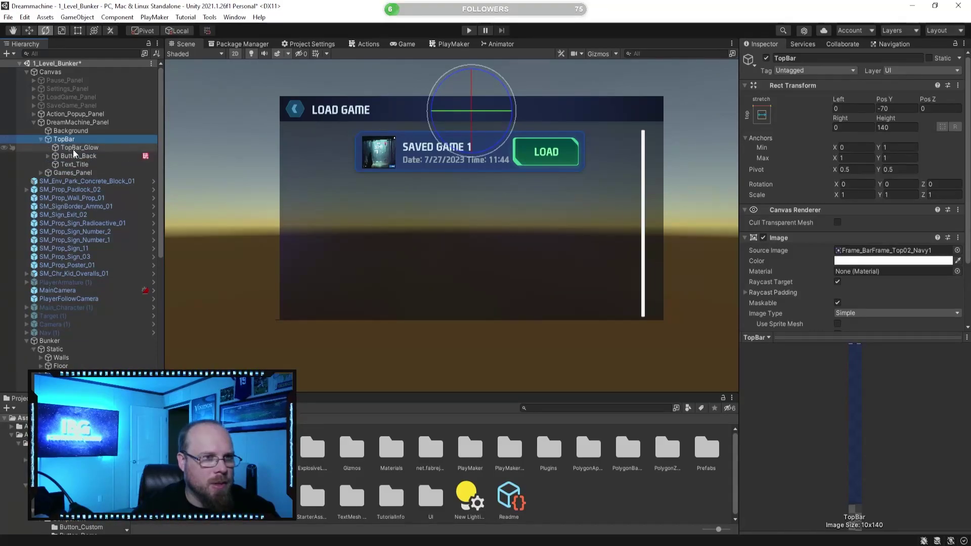
left_click(78, 156)
left_click(48, 156)
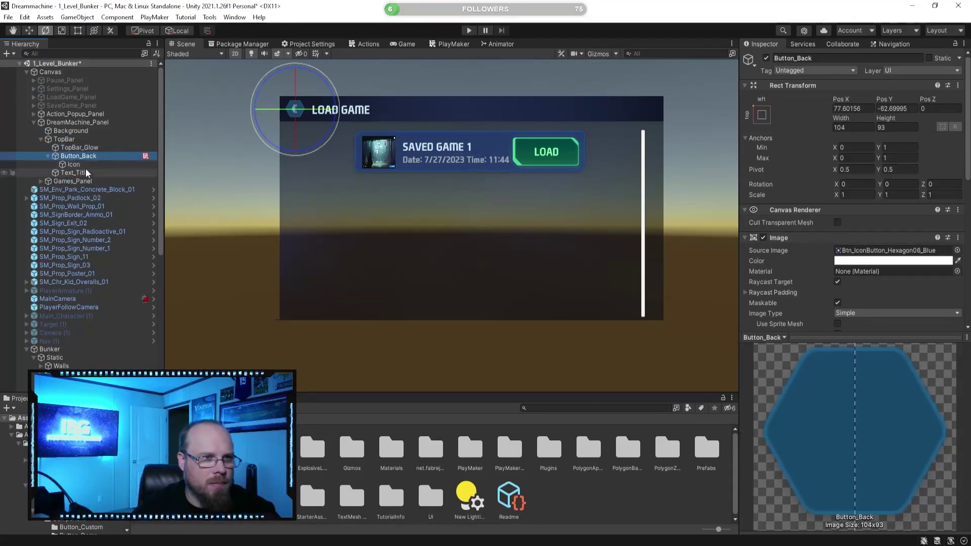
left_click(75, 164)
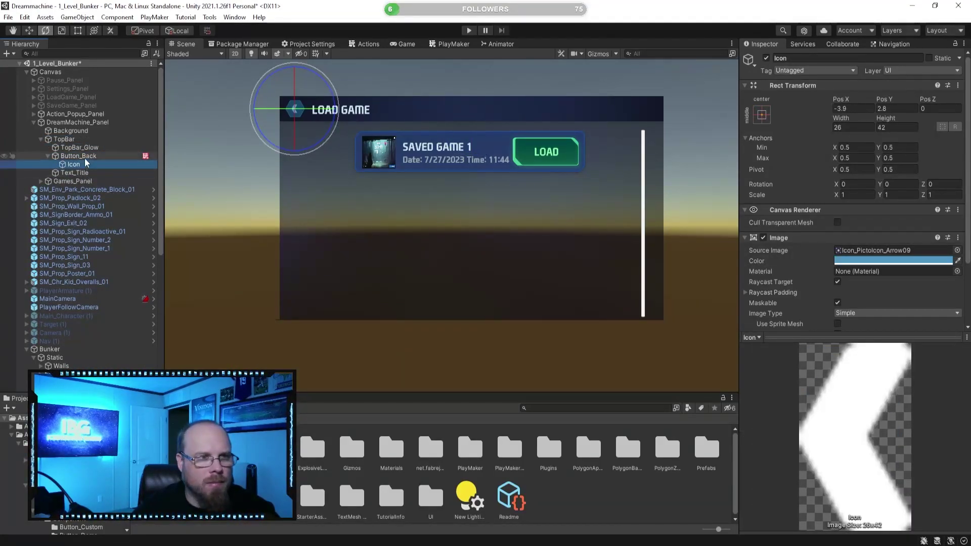
left_click(87, 156)
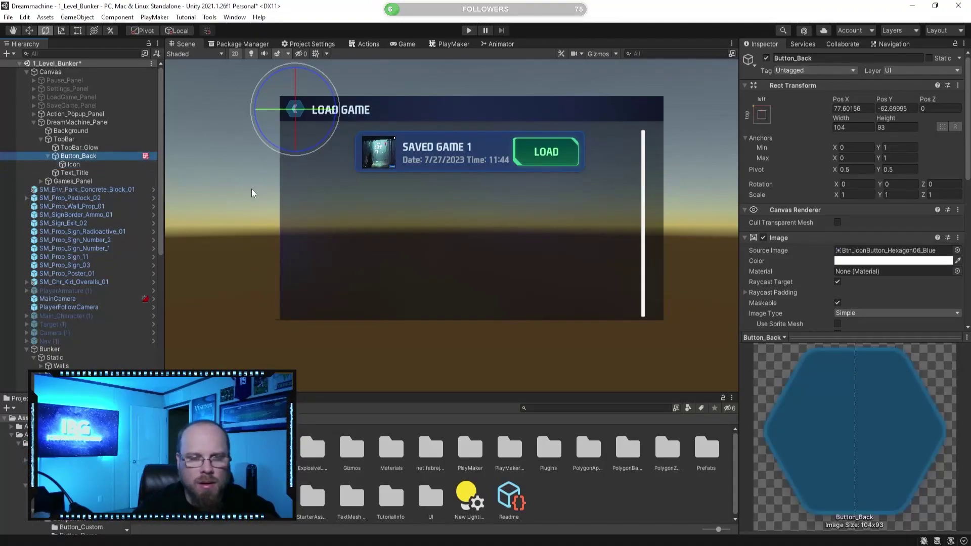
Change the text of Text_Title in DreamMachine_Panel's TopBar to DREAM LEVELS
left_click(69, 172)
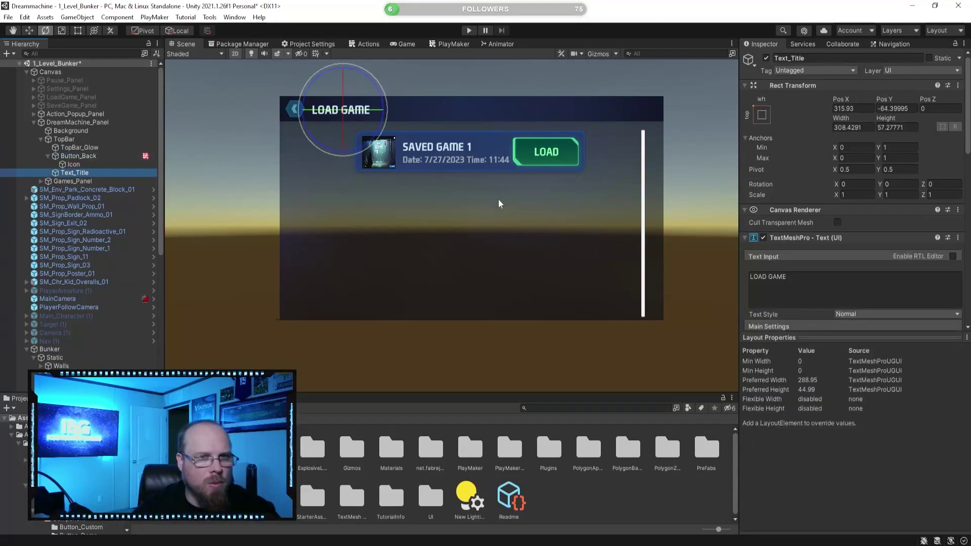
left_click(850, 291)
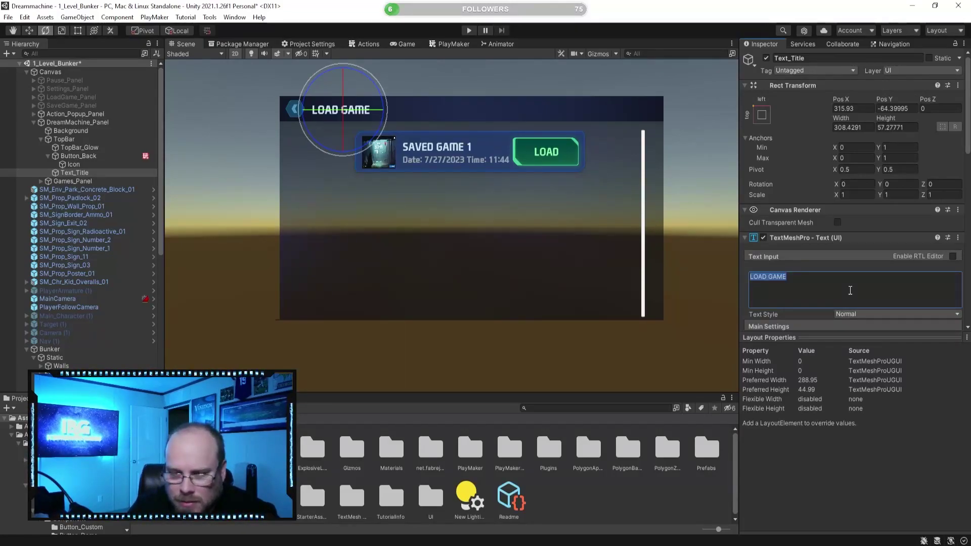
type("Pick")
key("BackSpace")
key("BackSpace")
key("BackSpace")
type("ICK DREAM")
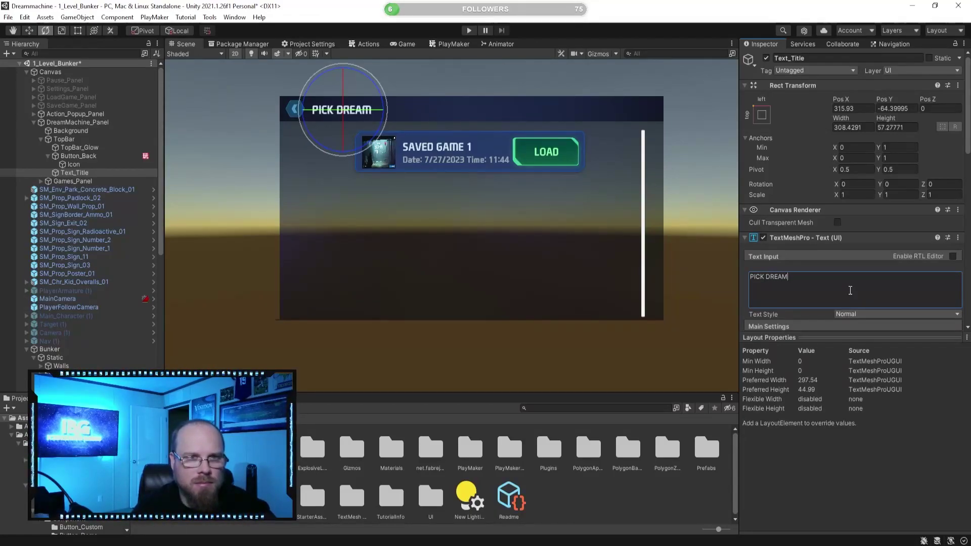
key("BackSpace")
key("BackSpace")
key("BackSpace")
key("BackSpace")
key("BackSpace")
key("BackSpace")
key("BackSpace")
key("BackSpace")
key("BackSpace")
key("BackSpace")
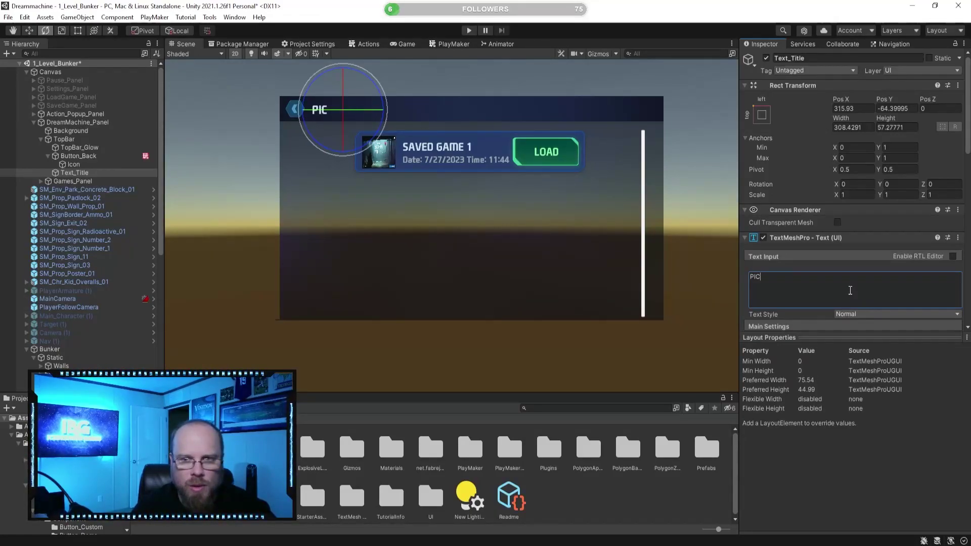
type("DREAM LEVELS")
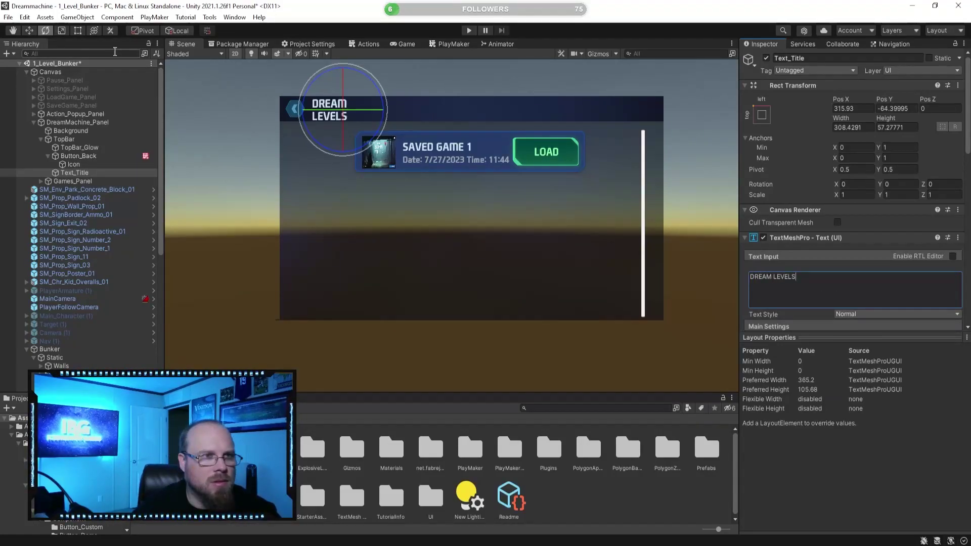
Widen Text_Title's rectangle toward the right to about 445 units so the title fits on one line
left_click(79, 31)
left_click_drag(373, 111, 401, 110)
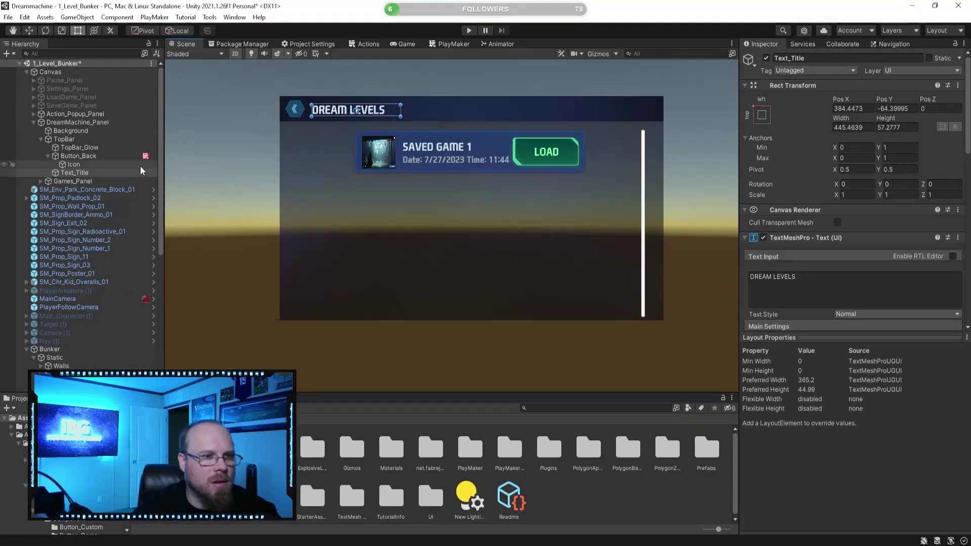
left_click(29, 31)
left_click(229, 171)
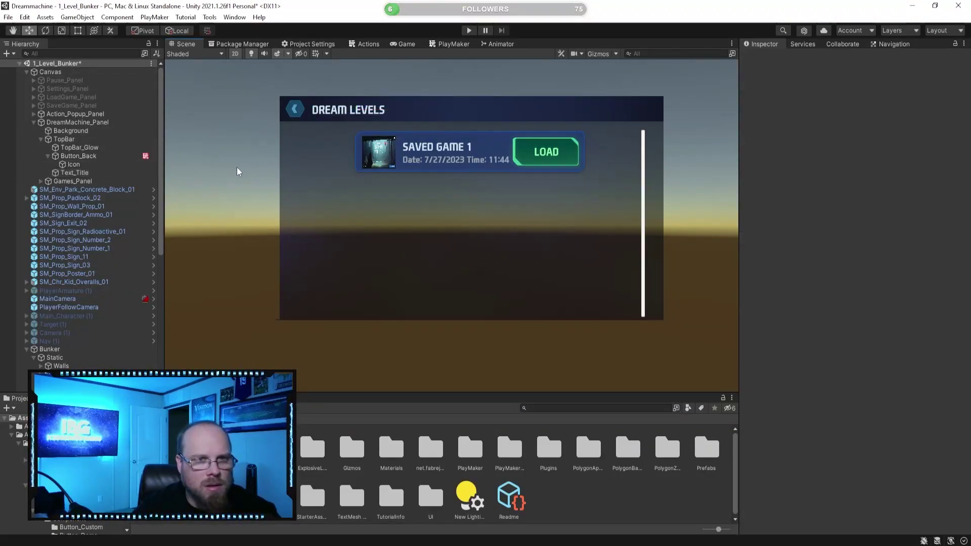
left_click(77, 173)
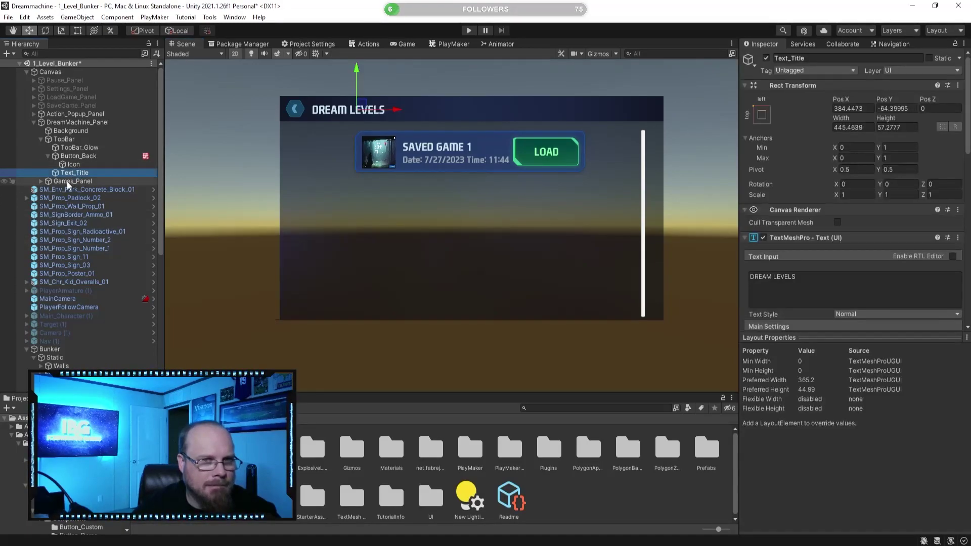
Expand Games_Panel through Scroll View, Viewport and Content down to the children of List
left_click(41, 181)
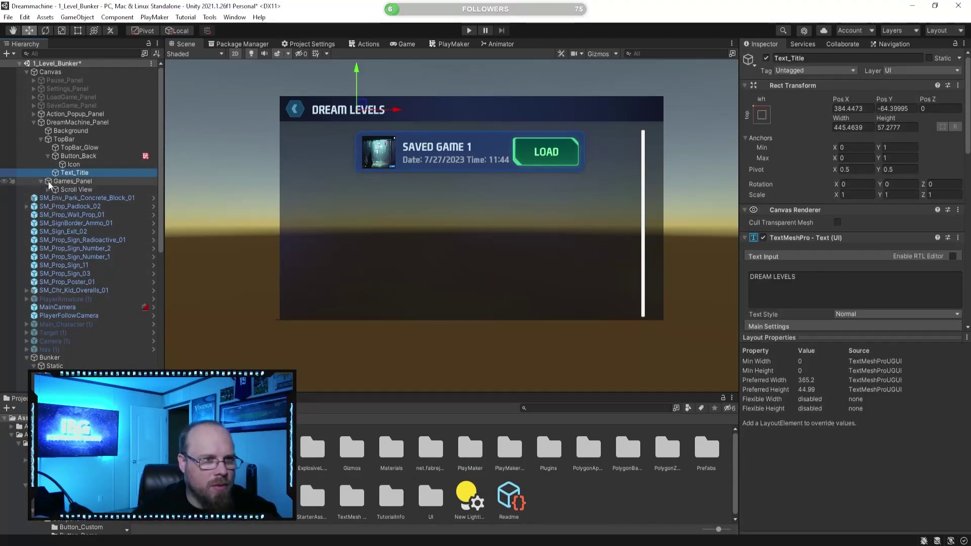
left_click(60, 181)
left_click(48, 190)
left_click(55, 198)
left_click(62, 206)
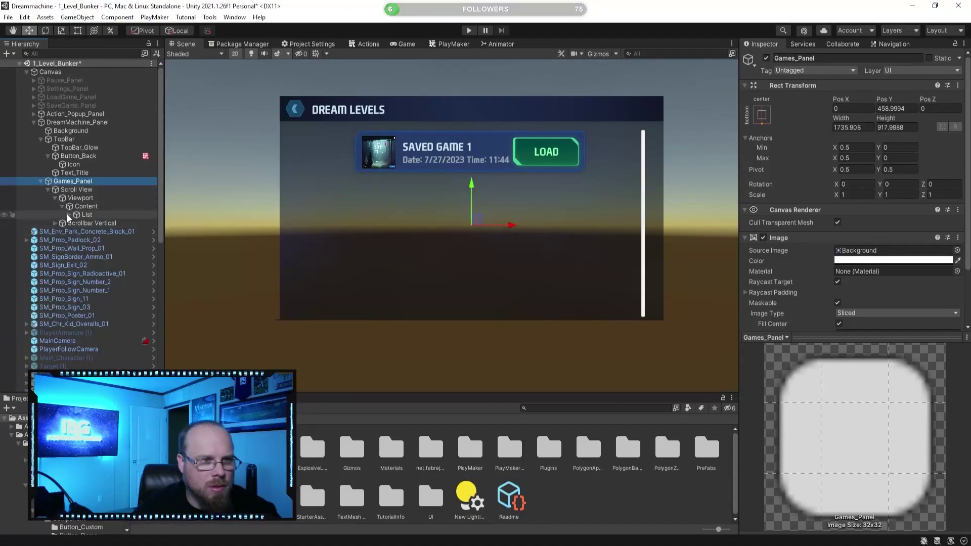
left_click(68, 214)
Inspect List and its DefaltFrame, FocusFrame, Preview, Save_Info and SavedGame_Text children
left_click(109, 223)
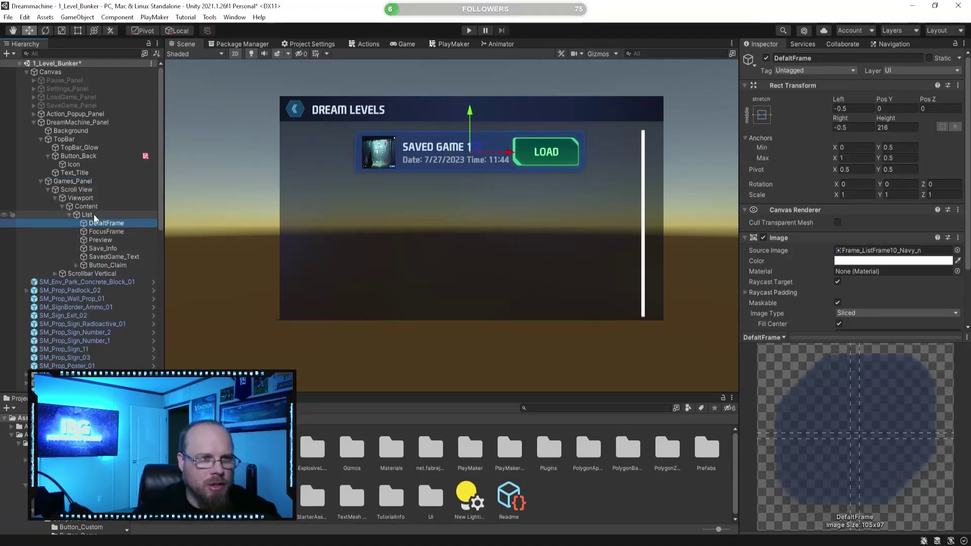
left_click(93, 214)
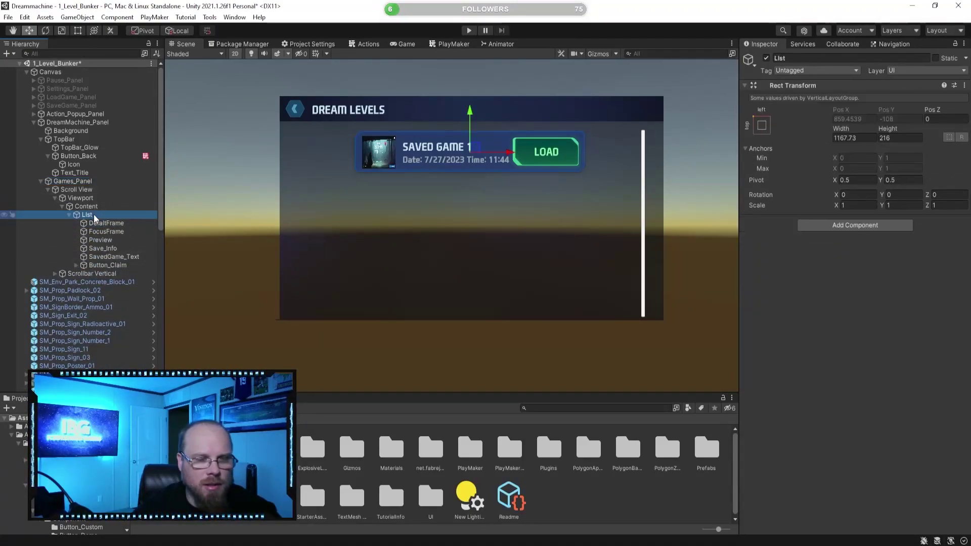
left_click(128, 224)
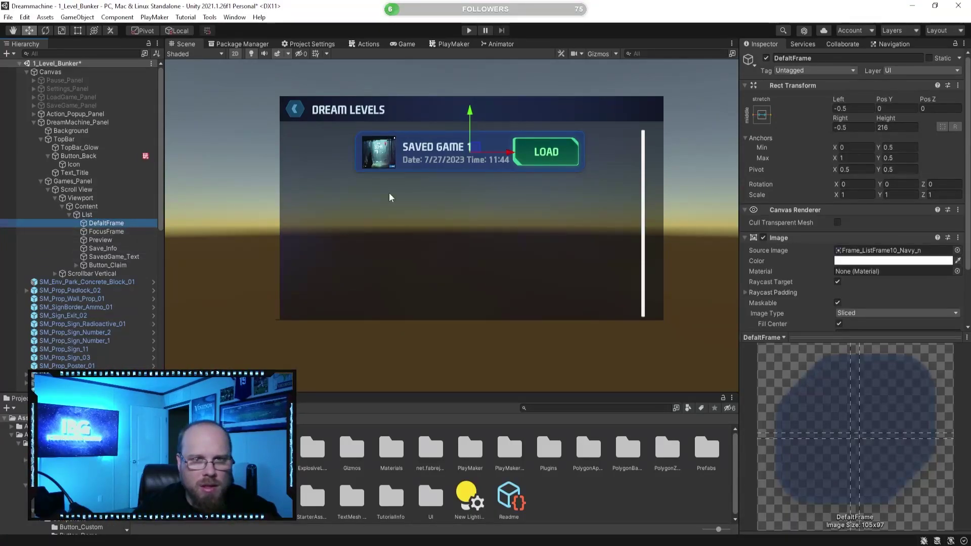
left_click(116, 232)
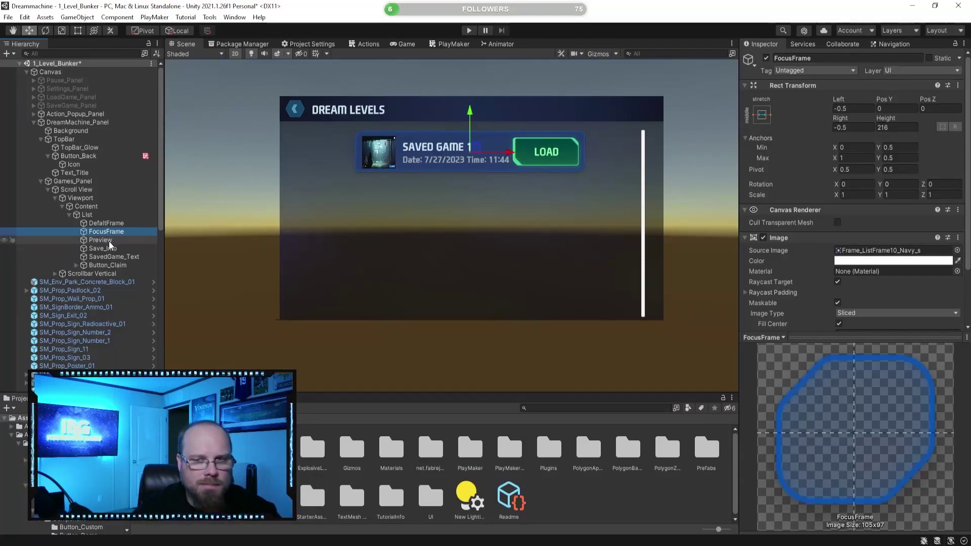
left_click(109, 241)
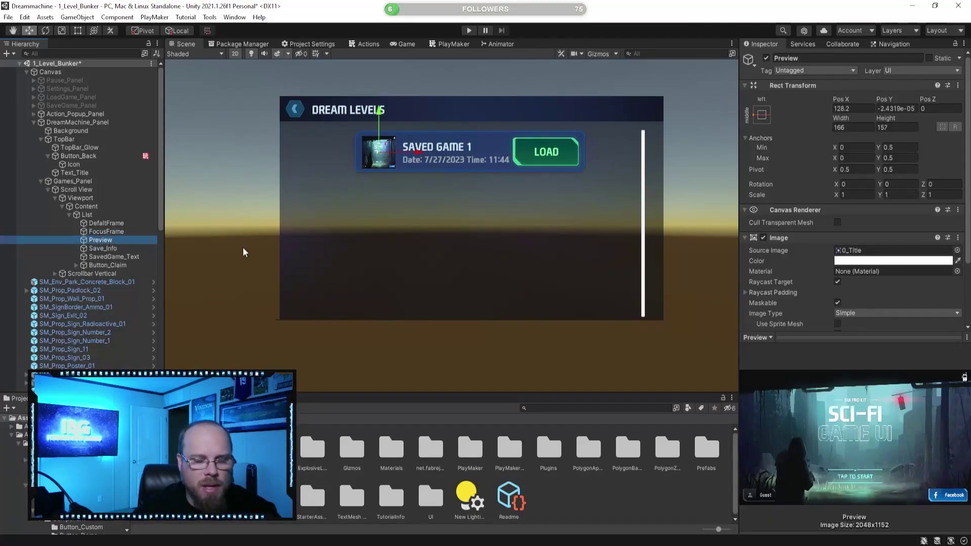
left_click(122, 248)
left_click(117, 256)
left_click(117, 248)
left_click(116, 256)
left_click(119, 249)
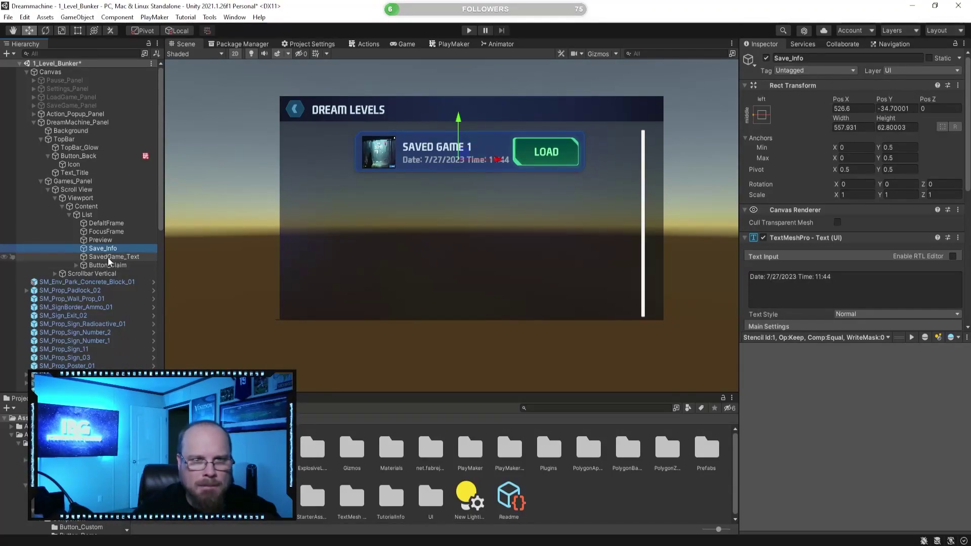
Change the text of SavedGame_Text to LEVEL 1
left_click(106, 258)
left_click(811, 278)
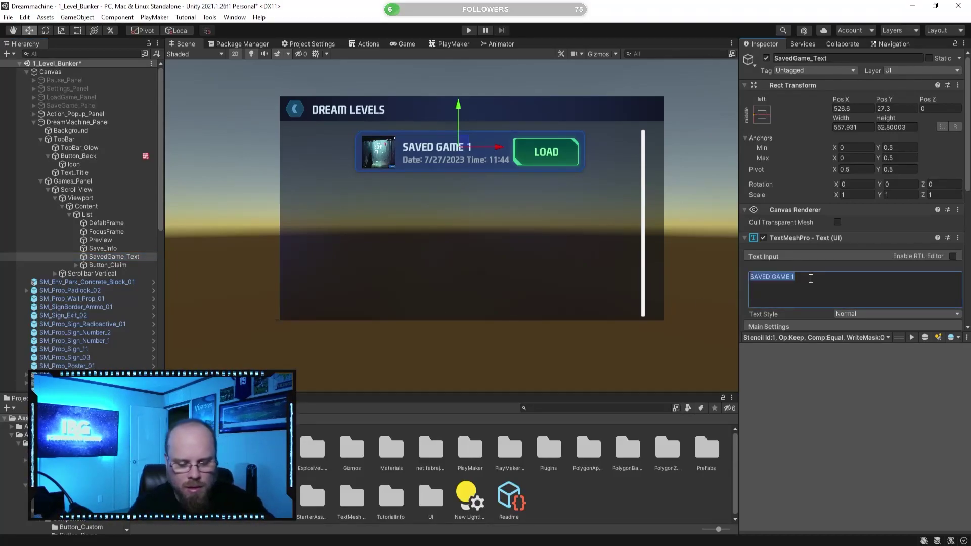
type("LEVEL")
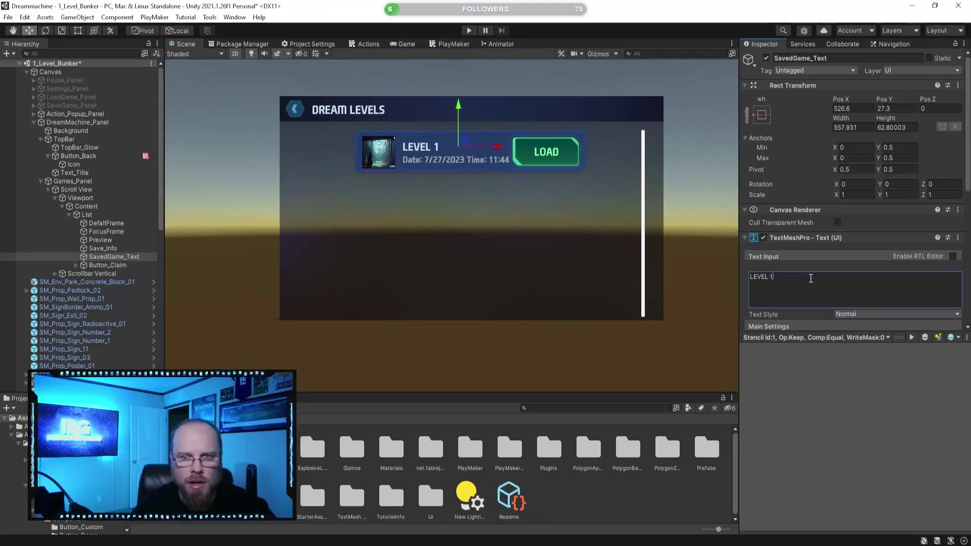
Expand Button_Claim under List and rename it Button_Load
left_click(96, 265)
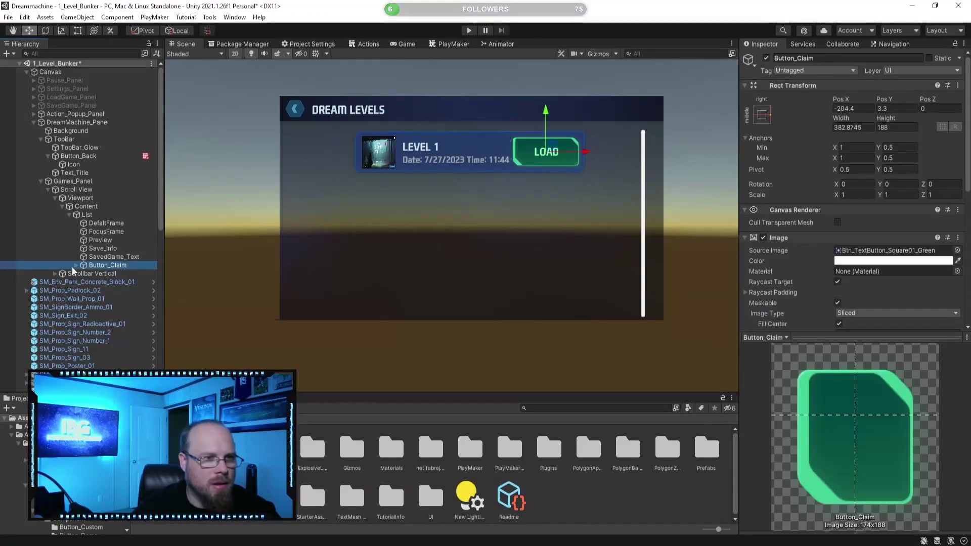
left_click(75, 265)
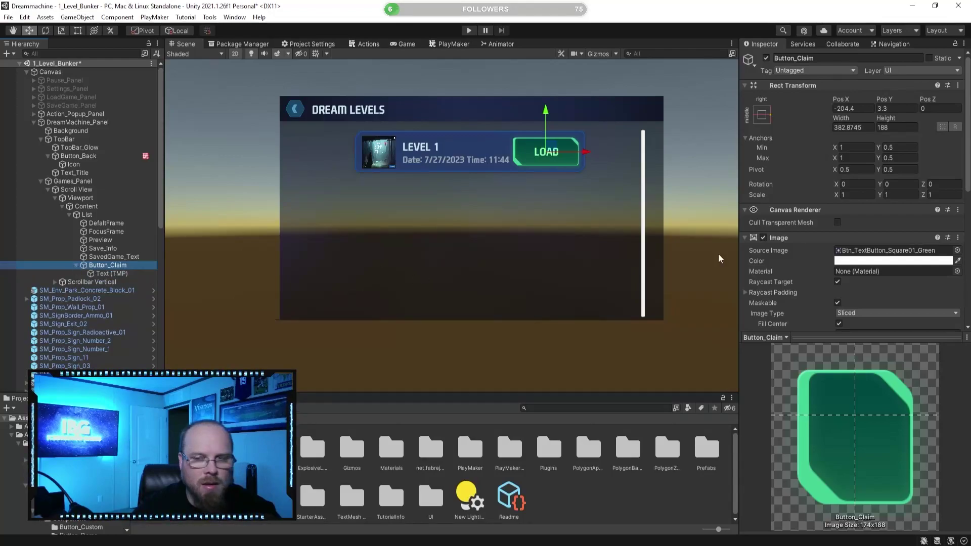
scroll(830, 274, "down", 10)
scroll(813, 260, "up", 10)
left_click(843, 57)
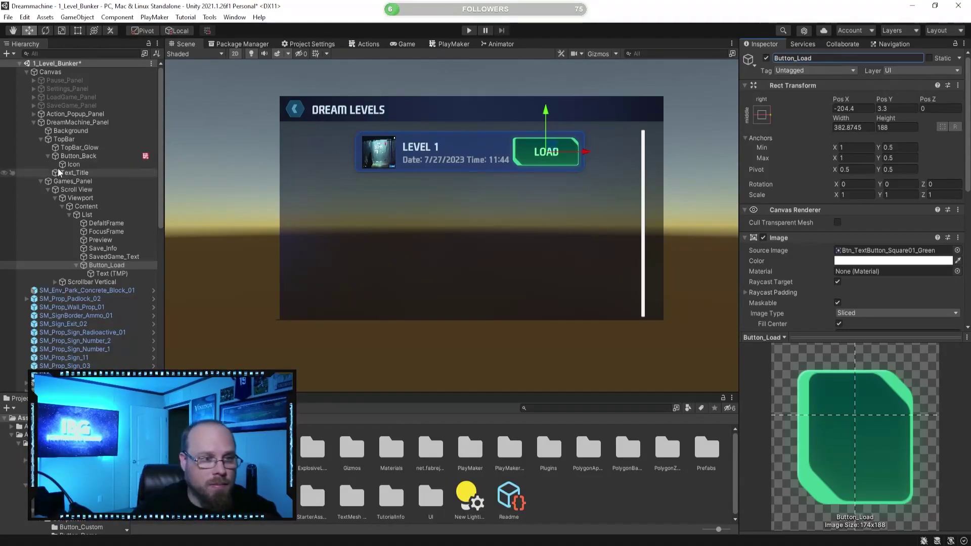
Stretch FocusFrame downward to a height of about 419 units and extend DefaltFrame downward to match
left_click(106, 274)
left_click(129, 265)
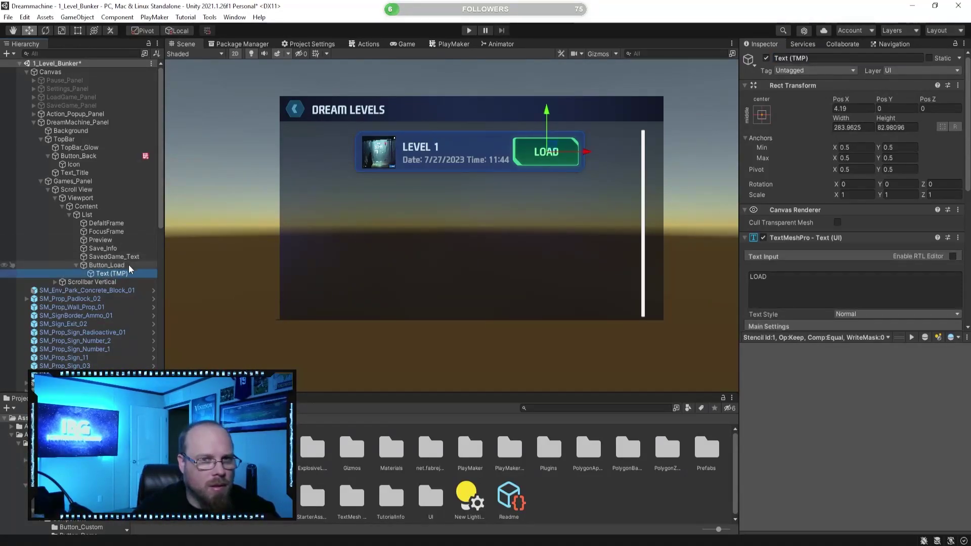
left_click(130, 257)
left_click(114, 248)
left_click(115, 240)
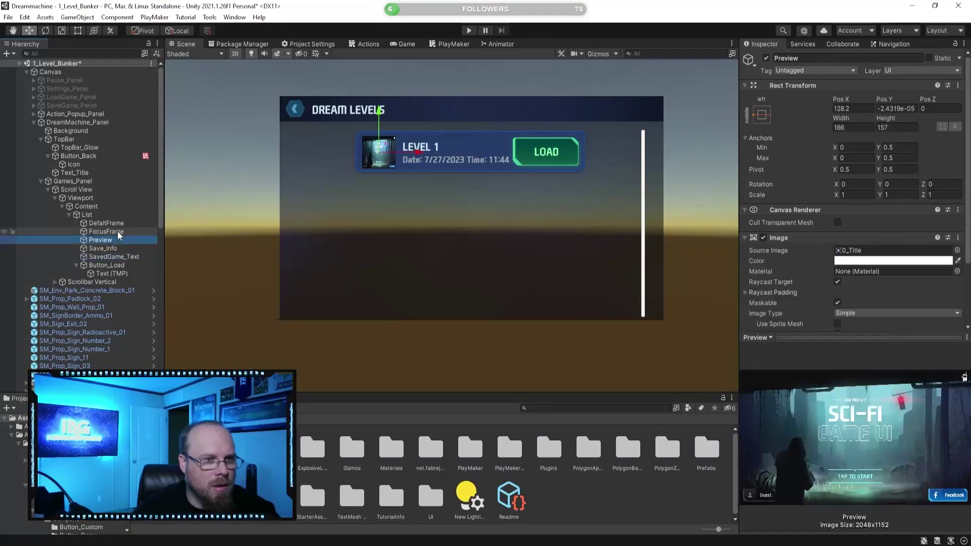
left_click(116, 232)
left_click(78, 31)
left_click_drag(398, 175, 389, 216)
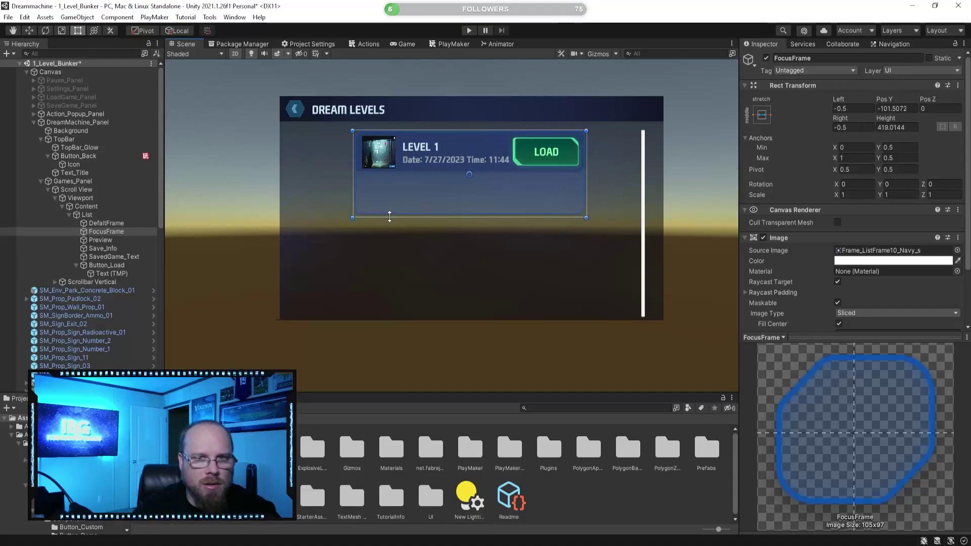
left_click(124, 224)
left_click_drag(470, 176, 473, 219)
left_click(529, 447)
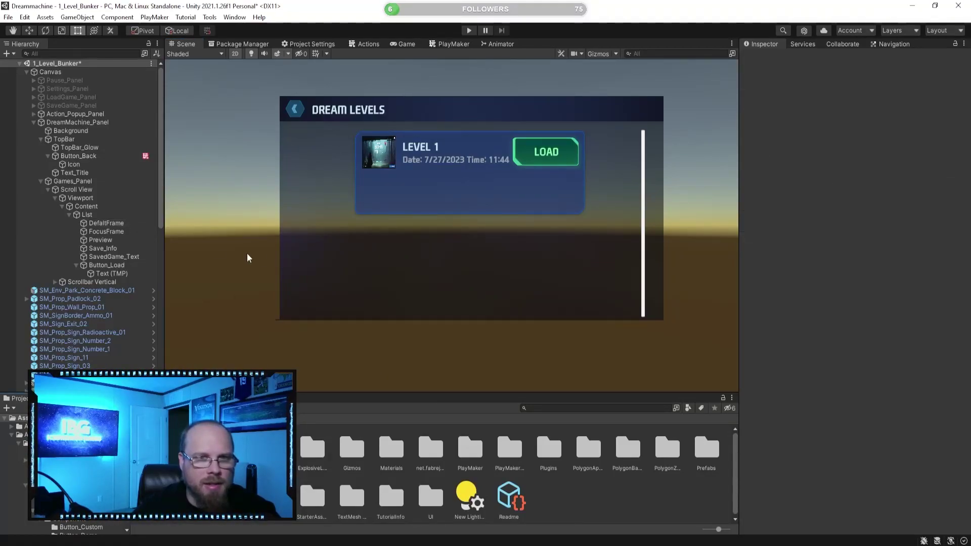
Enlarge the Preview image down and to the right to about 385 by 365 units, filling the frame's height
left_click(104, 240)
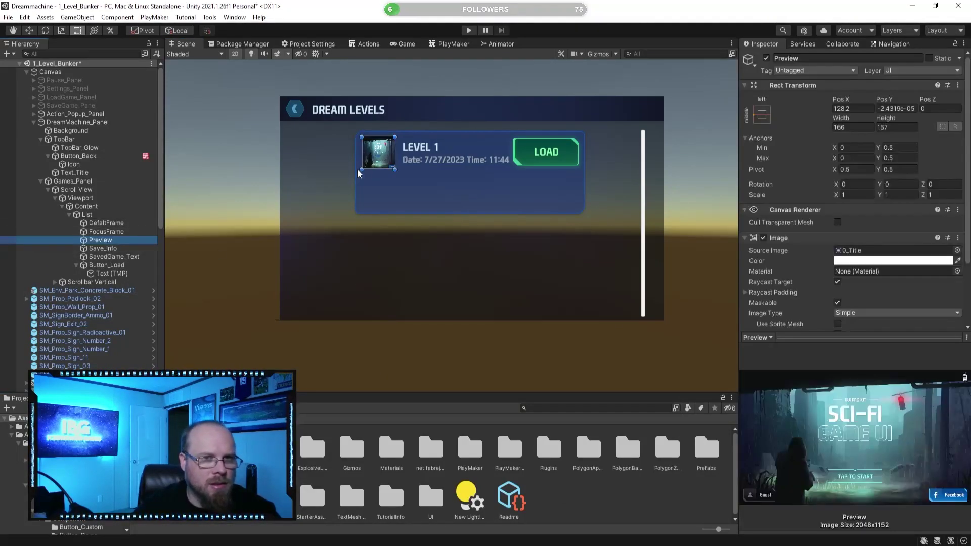
left_click_drag(391, 170, 376, 205)
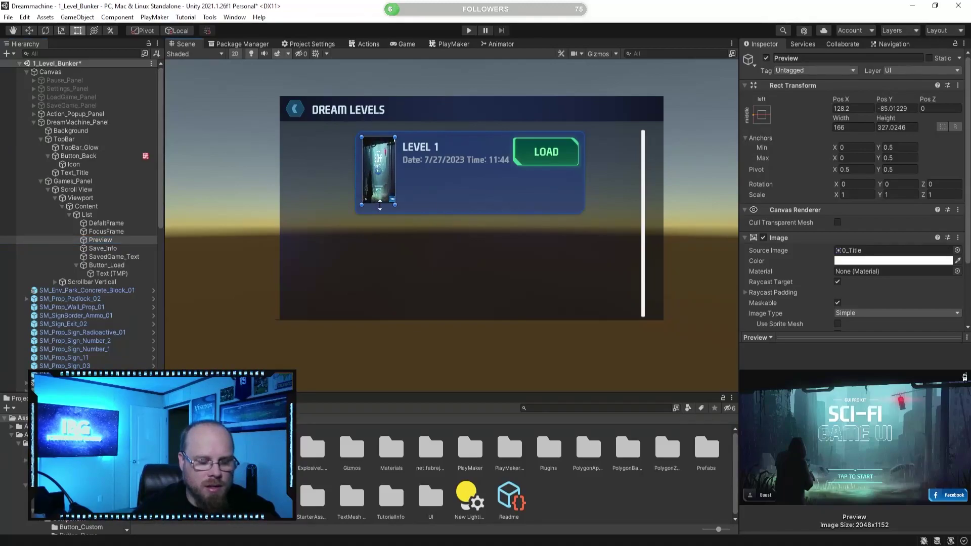
key("ctrl+z")
left_click_drag(397, 172, 451, 202, "shift")
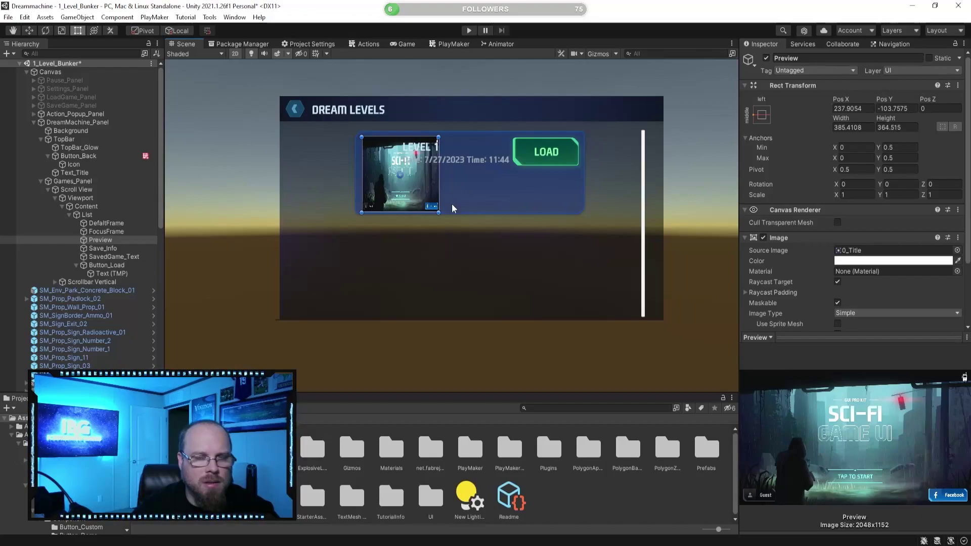
left_click(574, 476)
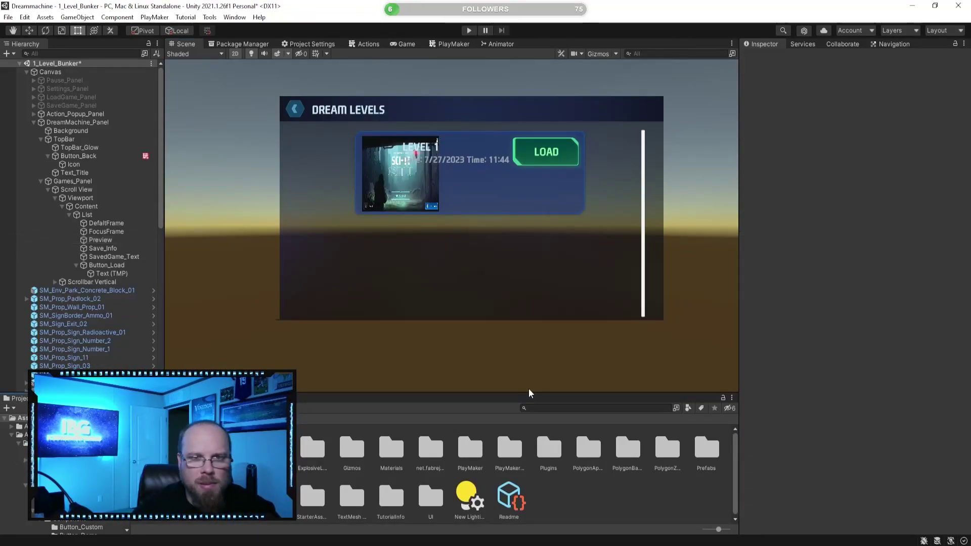
Deactivate the Save_Info date and time text in the level entry
left_click(103, 241)
left_click(105, 249)
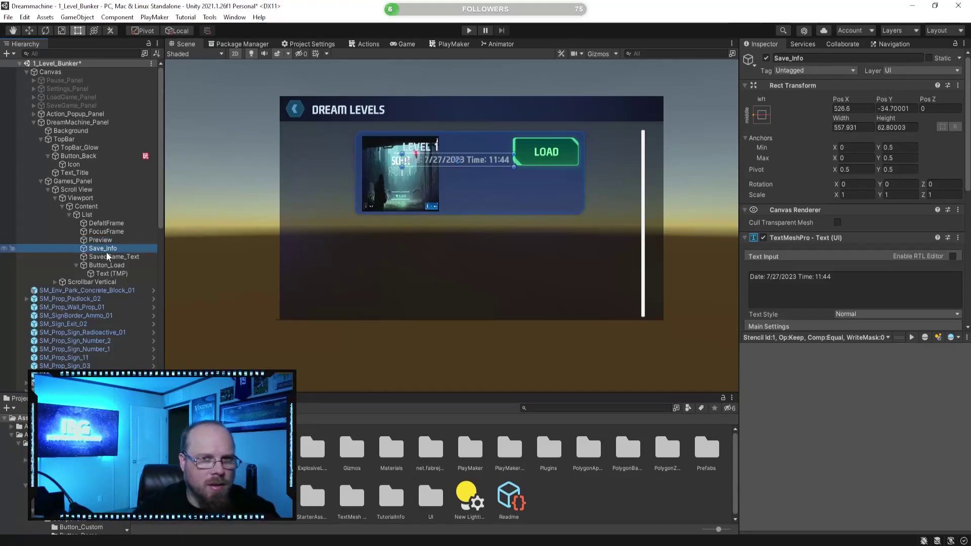
left_click(767, 59)
Move SavedGame_Text horizontally to Pos X 1123, above the load button's column
left_click(118, 257)
key("w")
left_click_drag(506, 143, 555, 142)
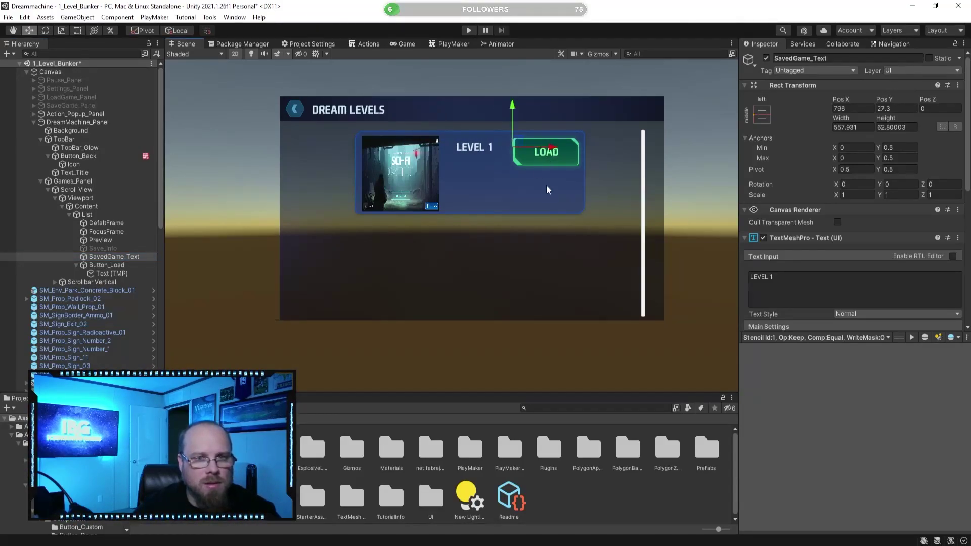
left_click_drag(553, 149, 625, 153)
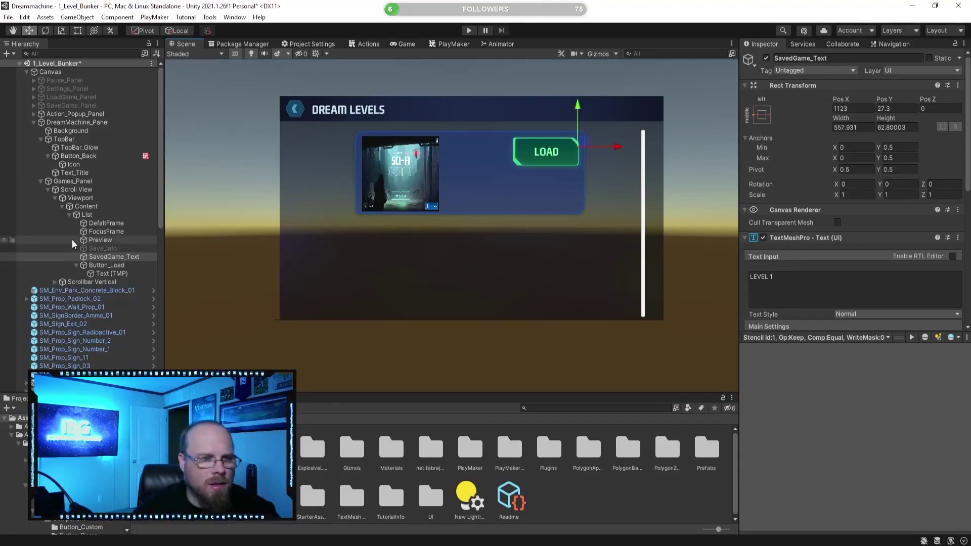
Move Button_Load down below the LEVEL 1 text to Pos Y -187
left_click(108, 265)
left_click_drag(546, 116, 546, 154)
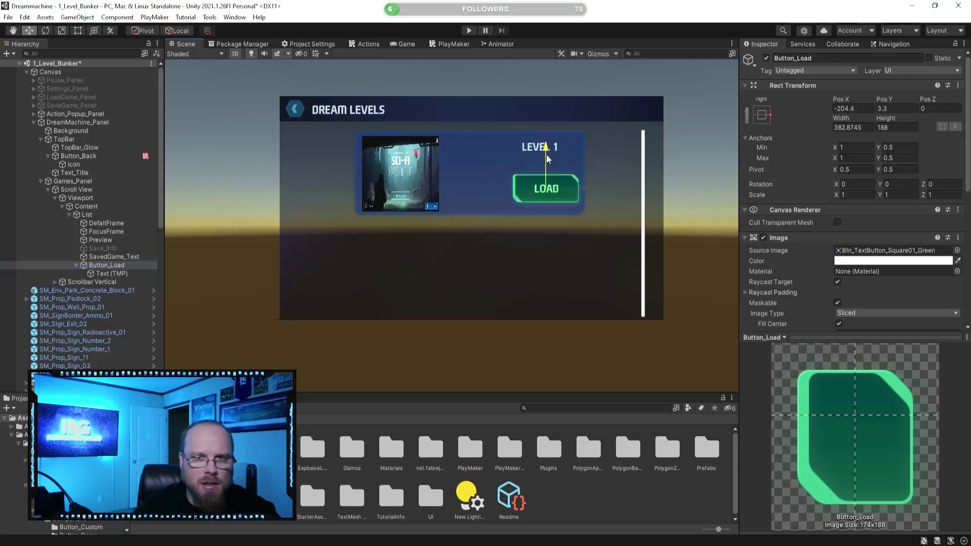
left_click_drag(554, 155, 555, 154)
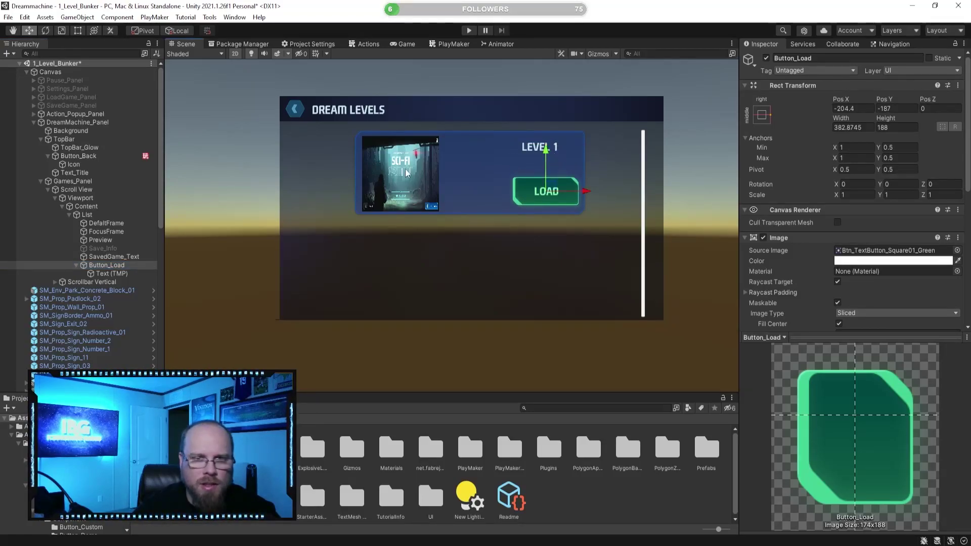
Widen the Preview image to the right to about 665 units, stopping short of the LEVEL 1 text and load button
left_click(100, 240)
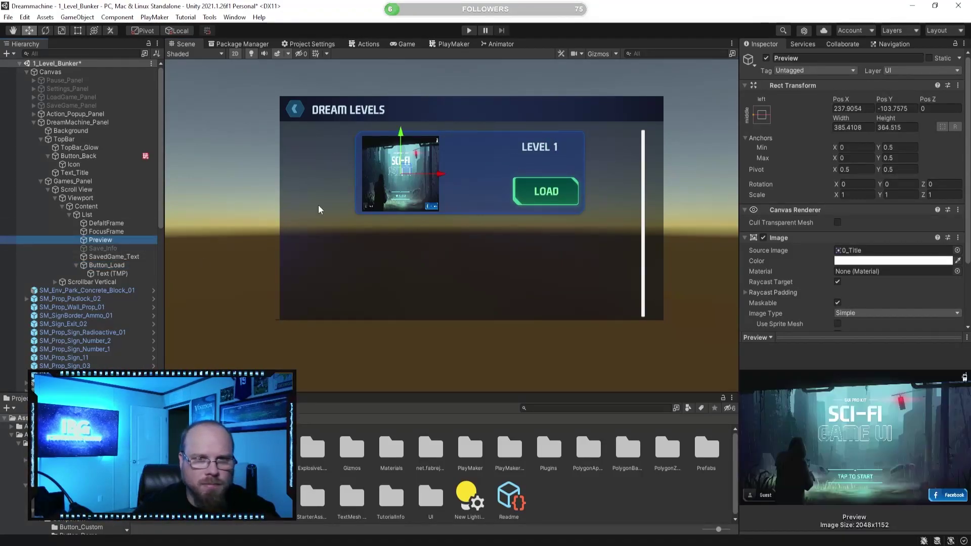
left_click(113, 257)
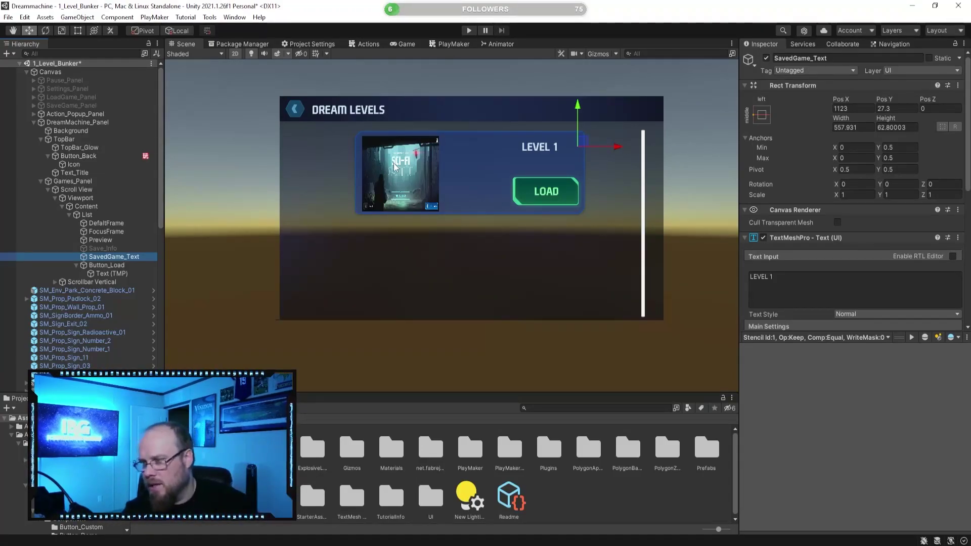
left_click(108, 265)
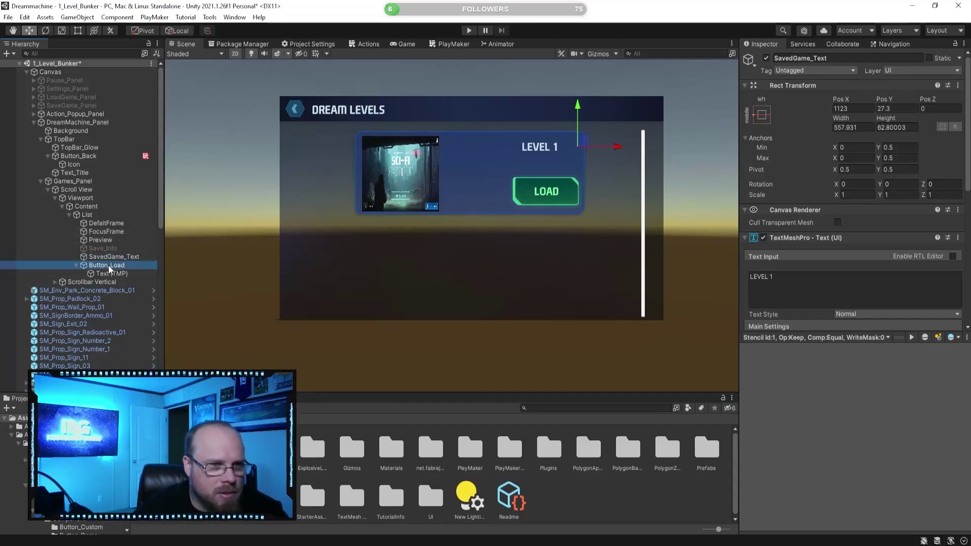
left_click(129, 257)
left_click(101, 240)
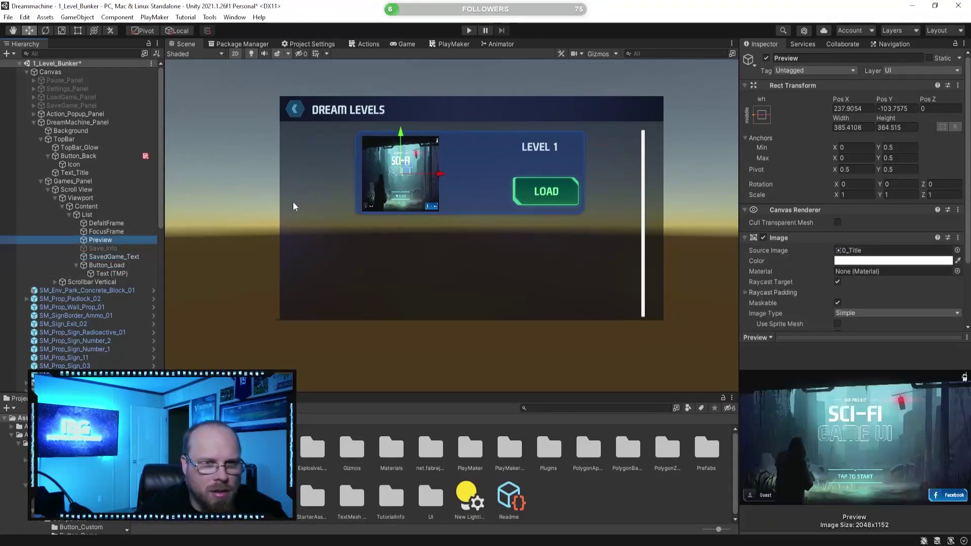
left_click(77, 30)
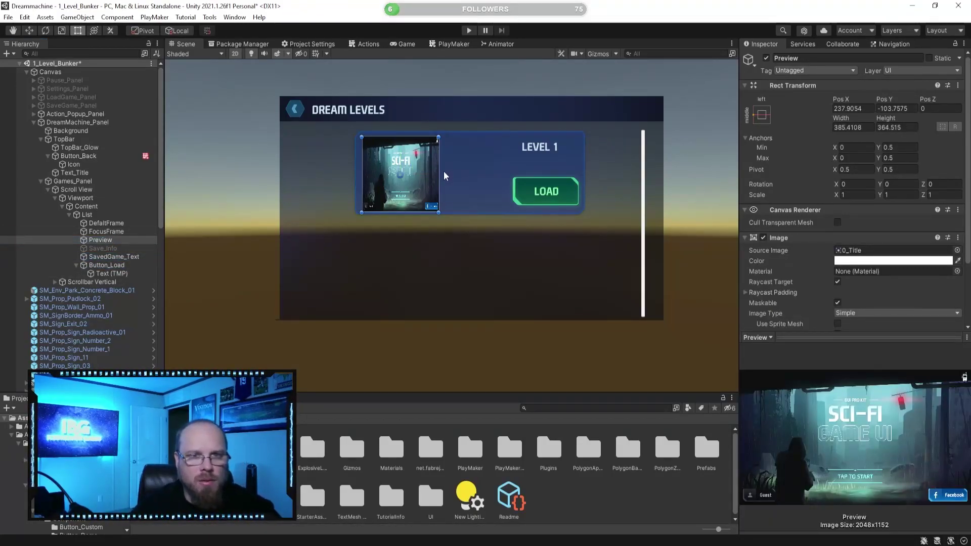
left_click_drag(443, 171, 497, 169)
left_click(535, 379)
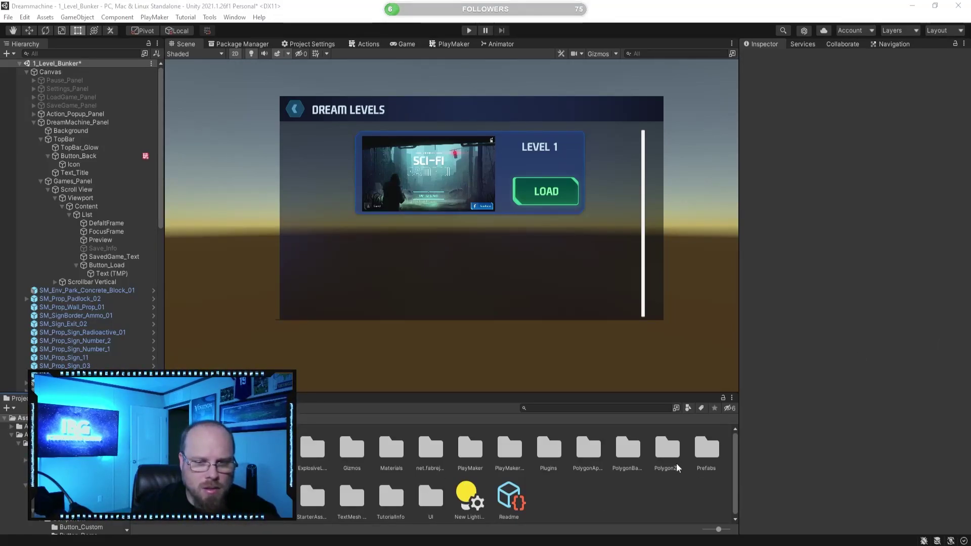
Create a folder named DreamMachineLevels inside Assets/UI and open it
double_click(425, 501)
right_click(413, 499)
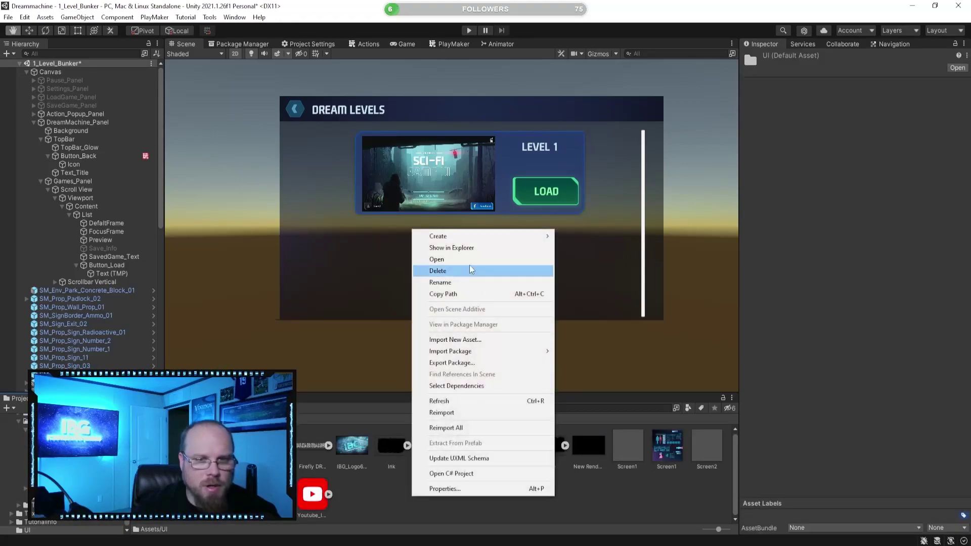
mouse_move(484, 239)
left_click(607, 27)
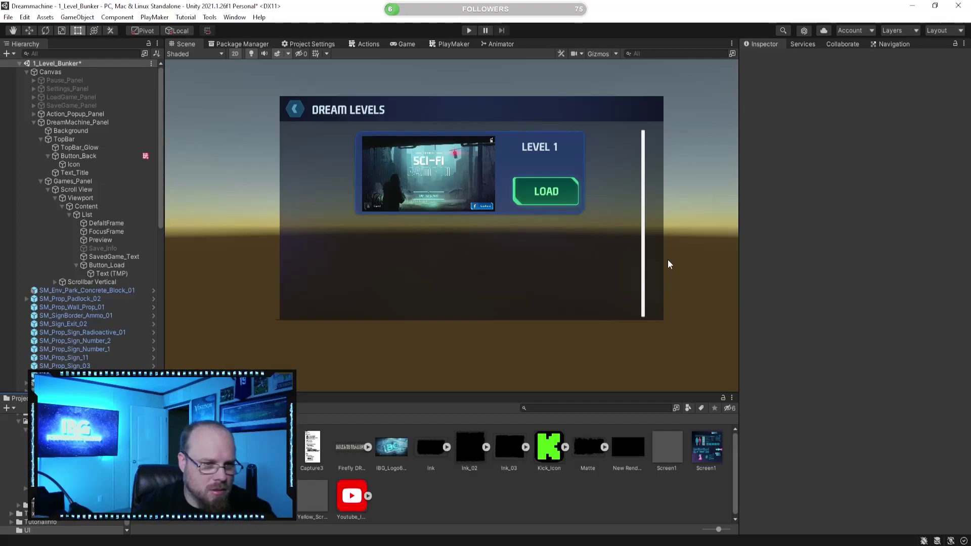
key("Return")
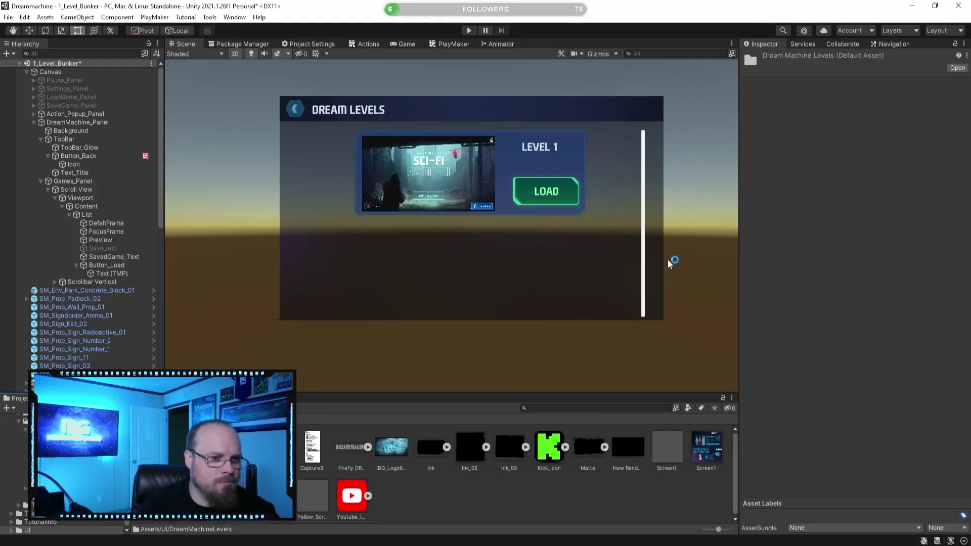
key("Return")
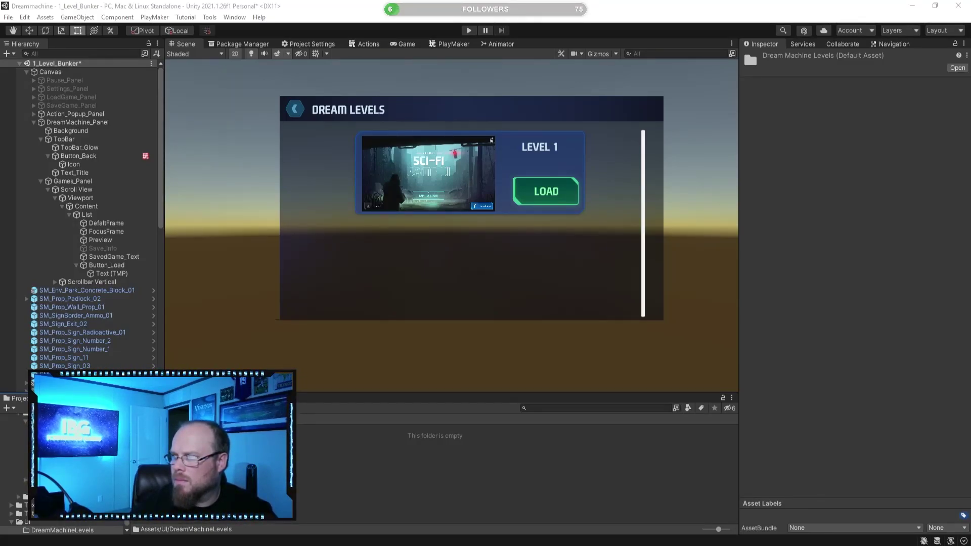
Import the ten Capture images into DreamMachineLevels and apply the Sprite (2D and UI) texture type to all of them
left_click_drag(970, 404, 353, 462)
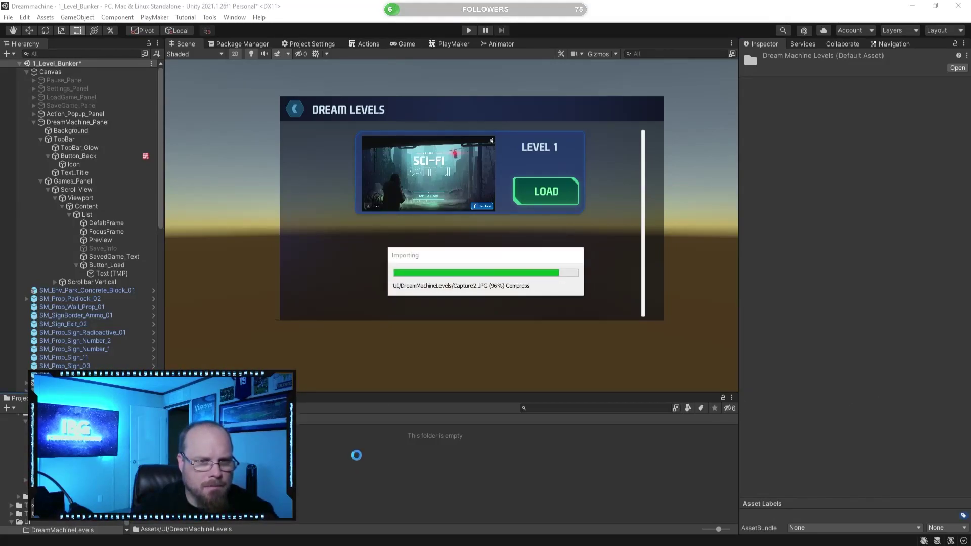
key("ctrl+a")
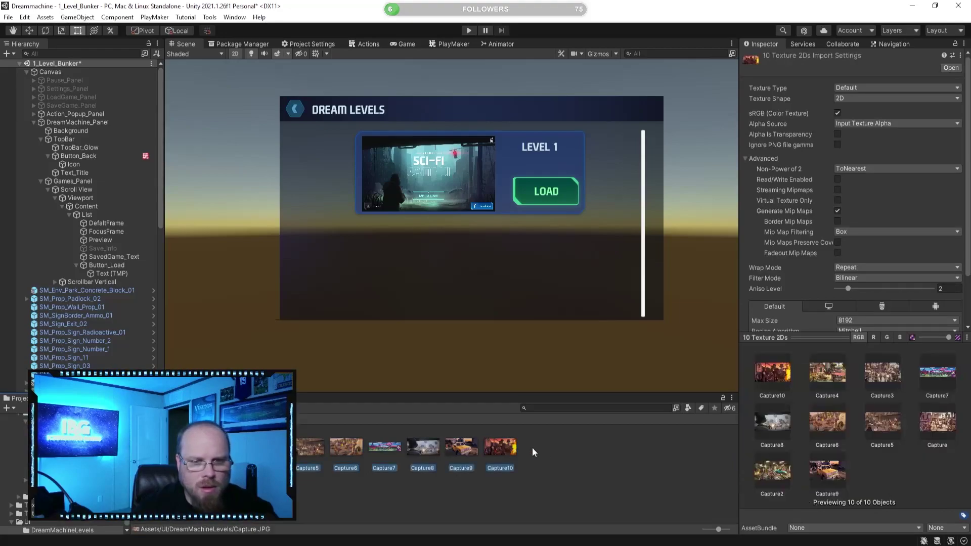
left_click(879, 88)
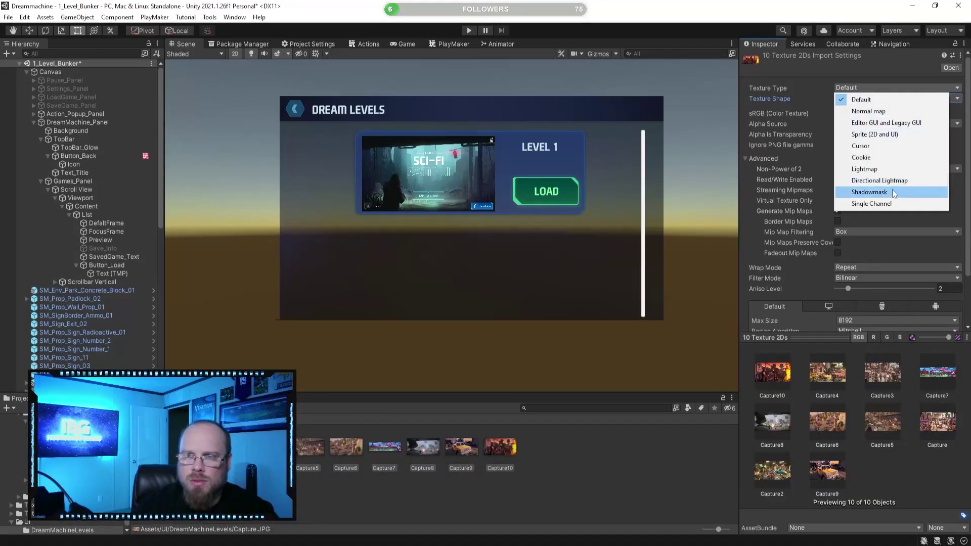
left_click(886, 135)
scroll(921, 303, "down", 3)
left_click(949, 322)
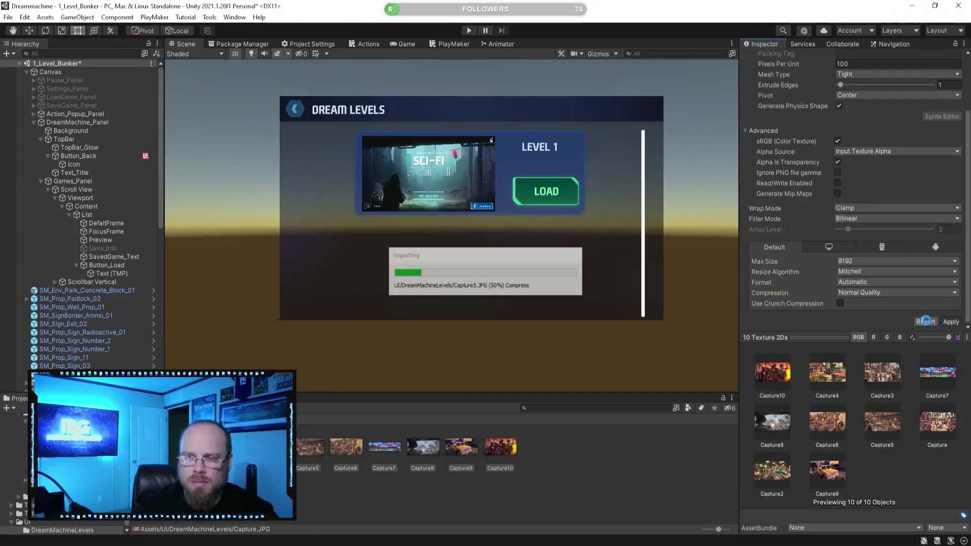
left_click(598, 451)
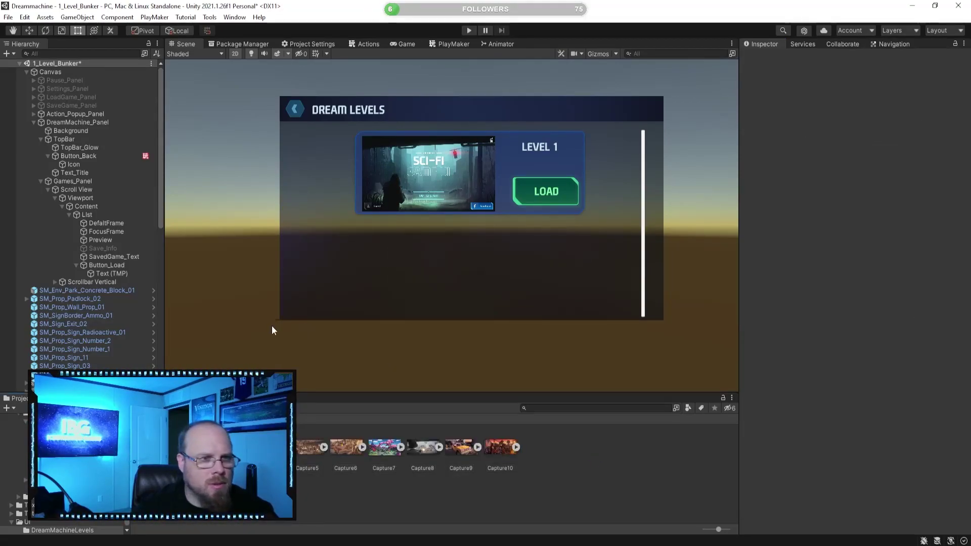
Assign the Capture sprite as the Preview object's source image
left_click(101, 240)
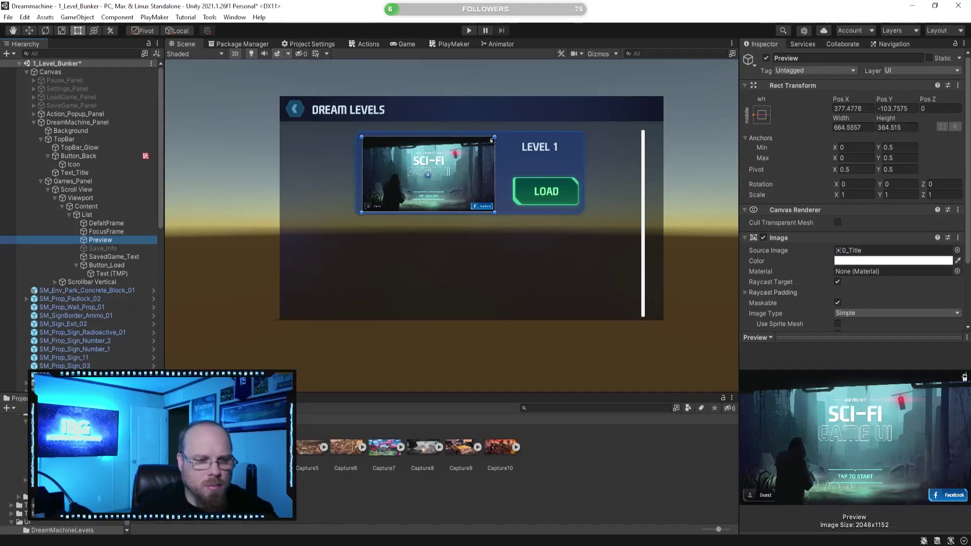
left_click_drag(153, 448, 874, 255)
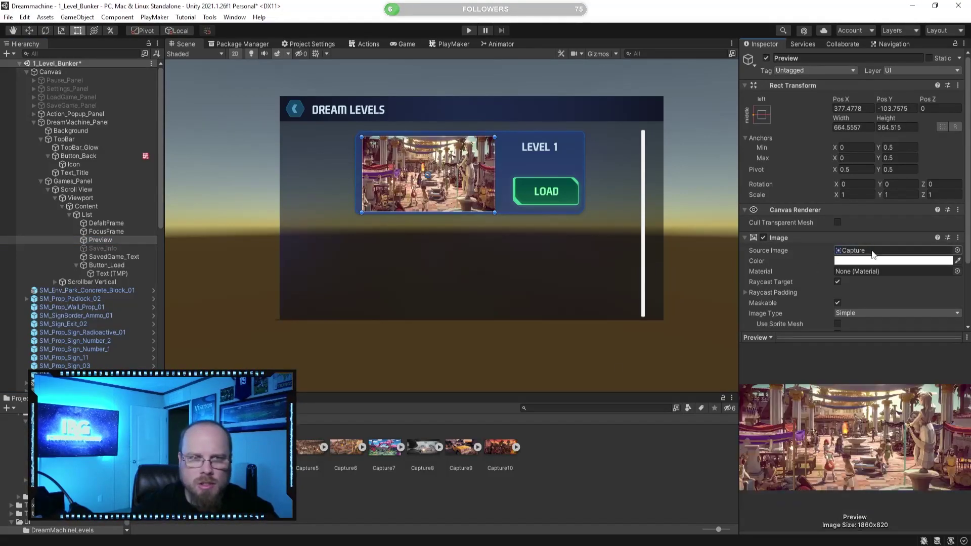
left_click(630, 492)
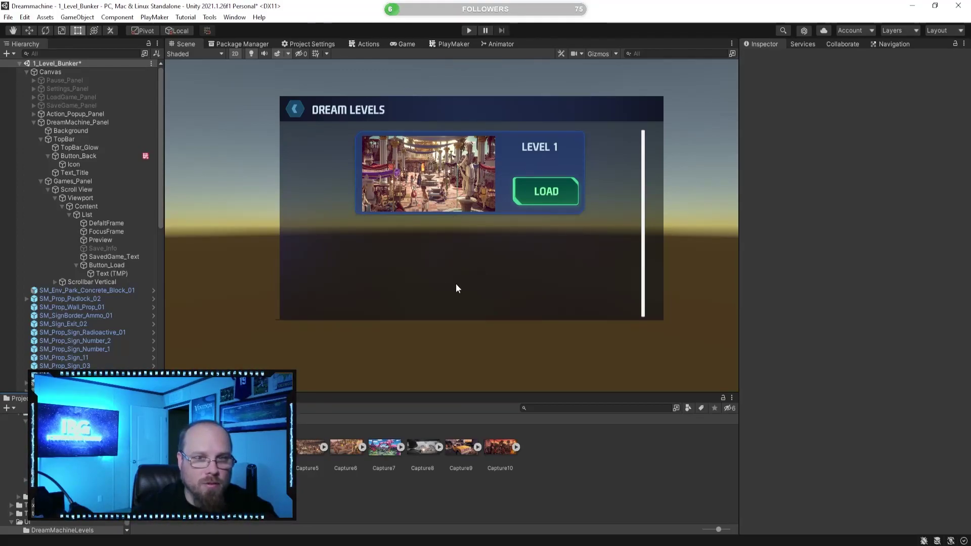
Move Button_Load horizontally to Pos X -237, centring it under the LEVEL 1 text
left_click(121, 266)
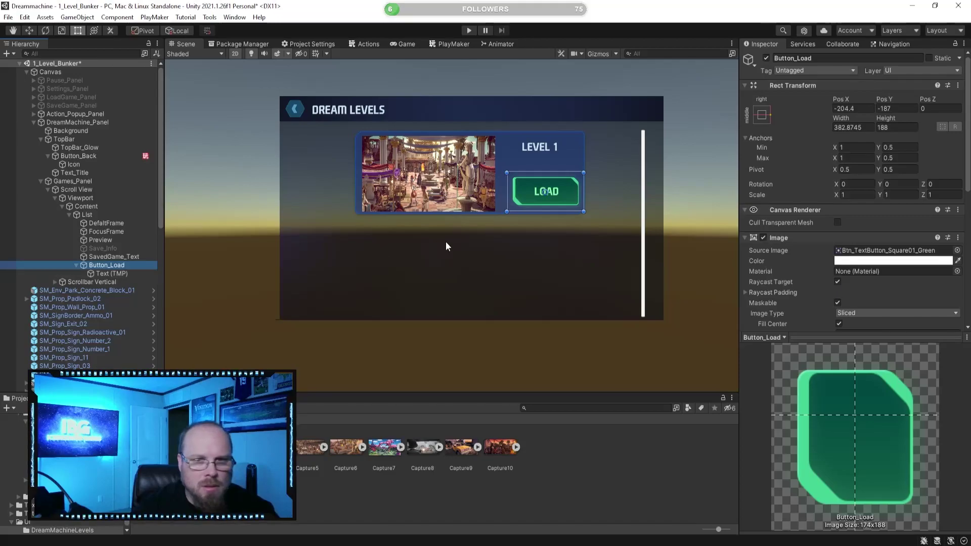
left_click(34, 30)
left_click_drag(587, 191, 580, 192)
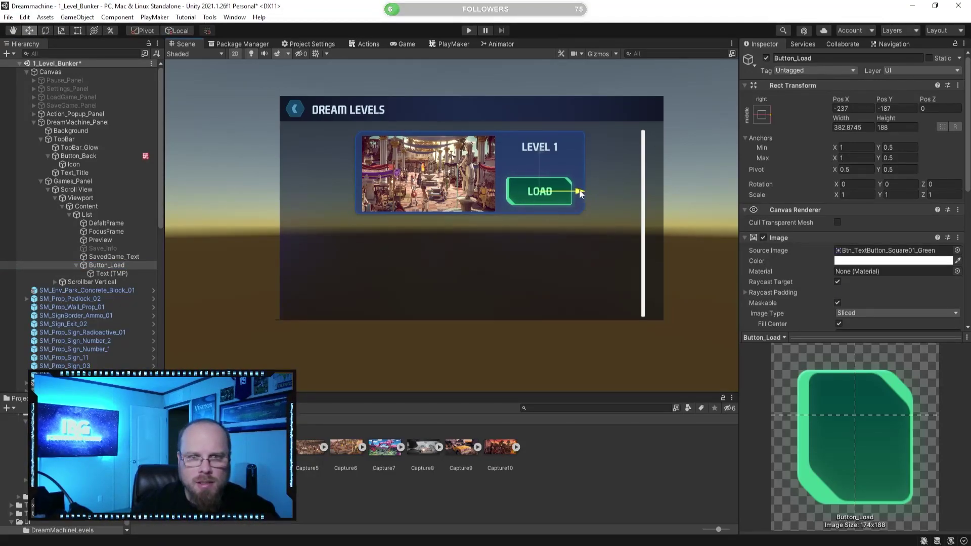
Nudge SavedGame_Text down and slightly right so LEVEL 1 sits closer above the load button
left_click(116, 273)
left_click(111, 240)
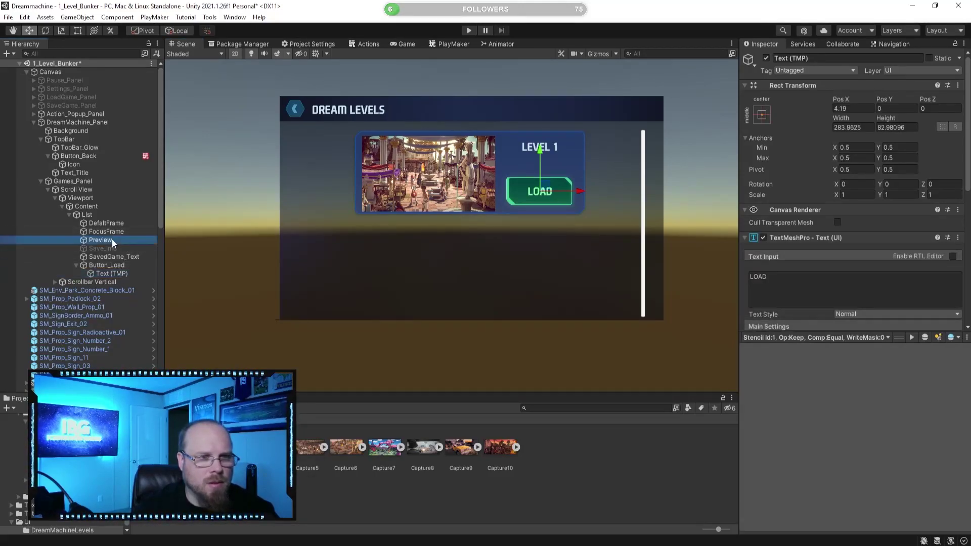
left_click(121, 223)
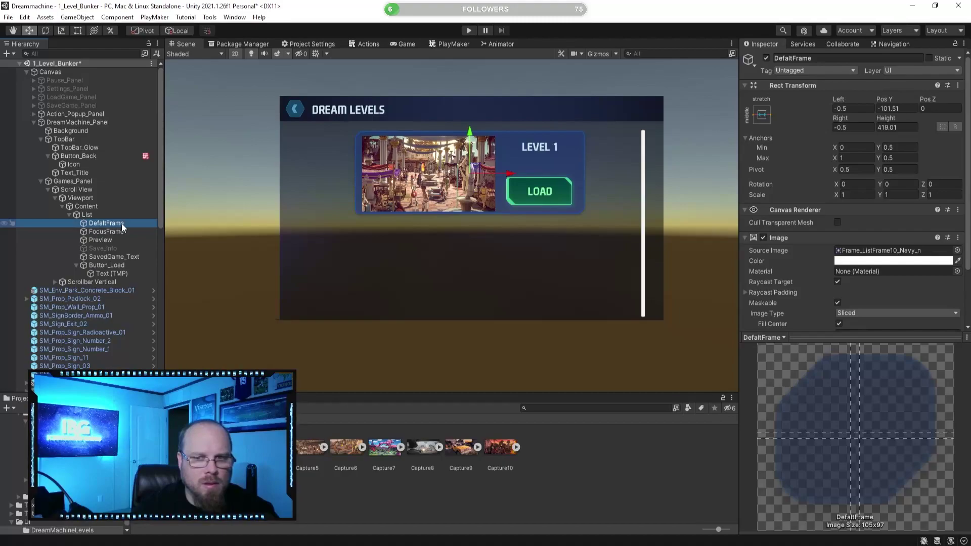
left_click(114, 256)
left_click_drag(613, 147, 614, 149)
left_click_drag(580, 105, 572, 112)
left_click(581, 456)
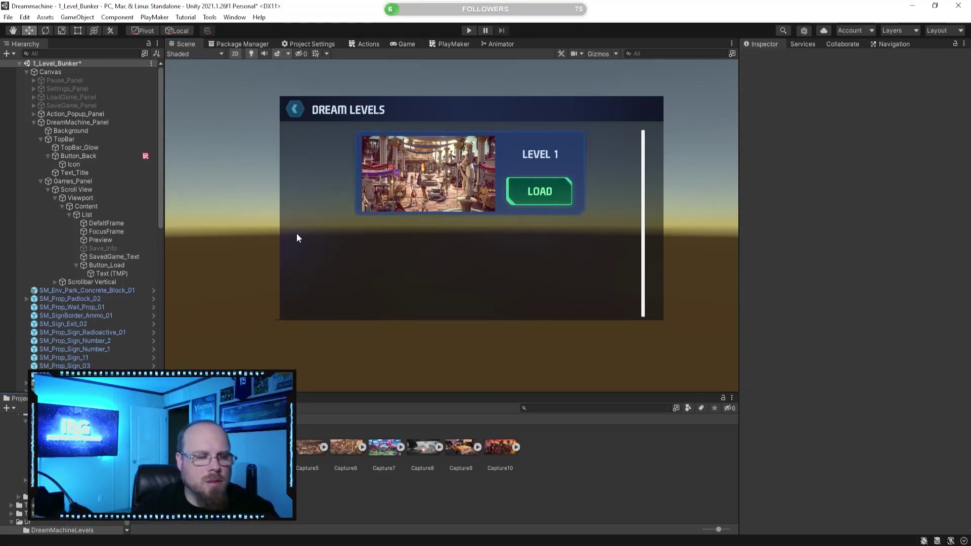
Collapse the List level entry and duplicate it within Content
left_click(71, 215)
left_click(109, 217)
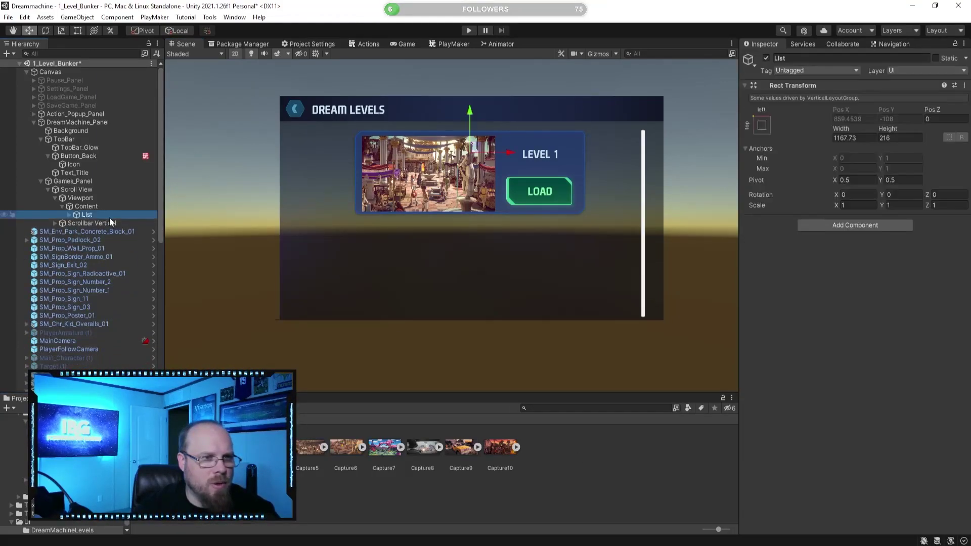
key("ctrl+d")
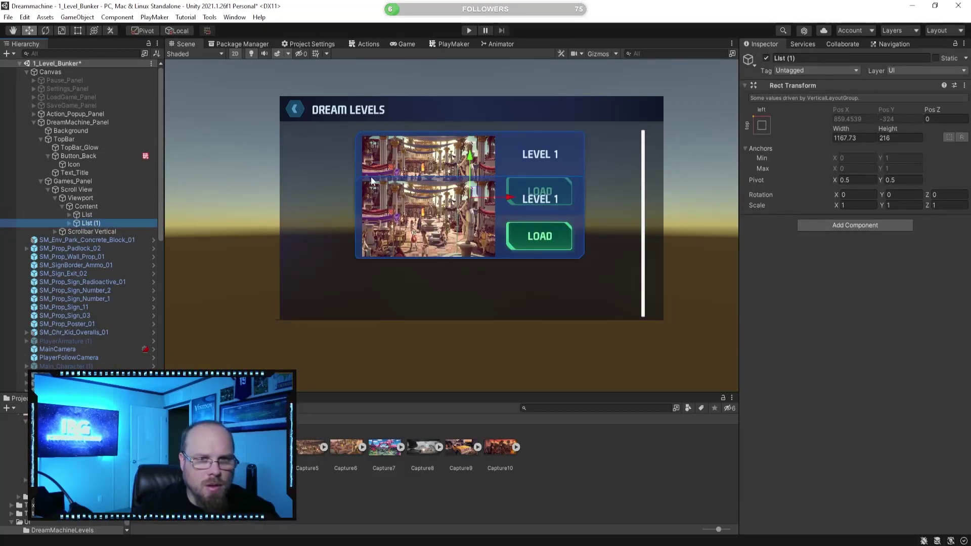
Set the spacing of Content's Vertical Layout Group to 200 to separate the level entries
left_click(81, 207)
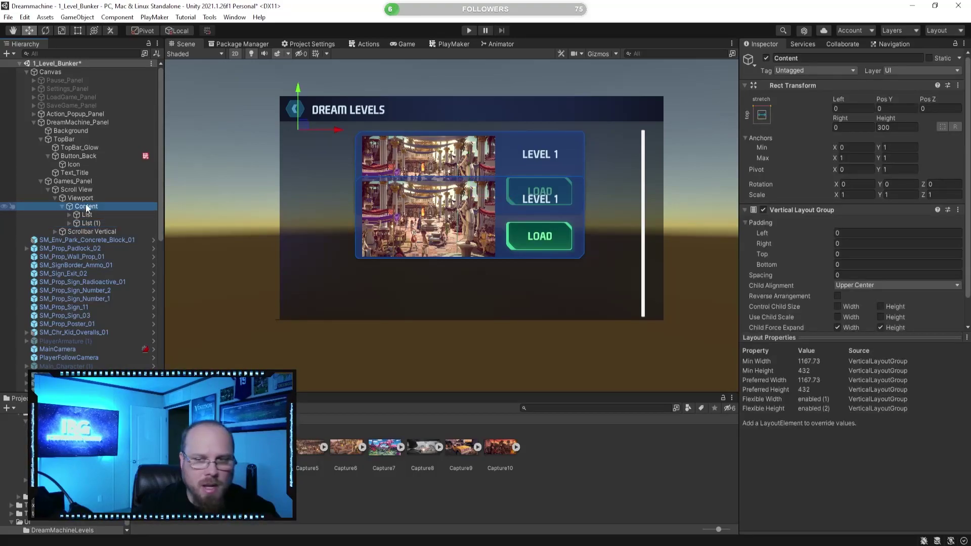
scroll(804, 256, "down", 2)
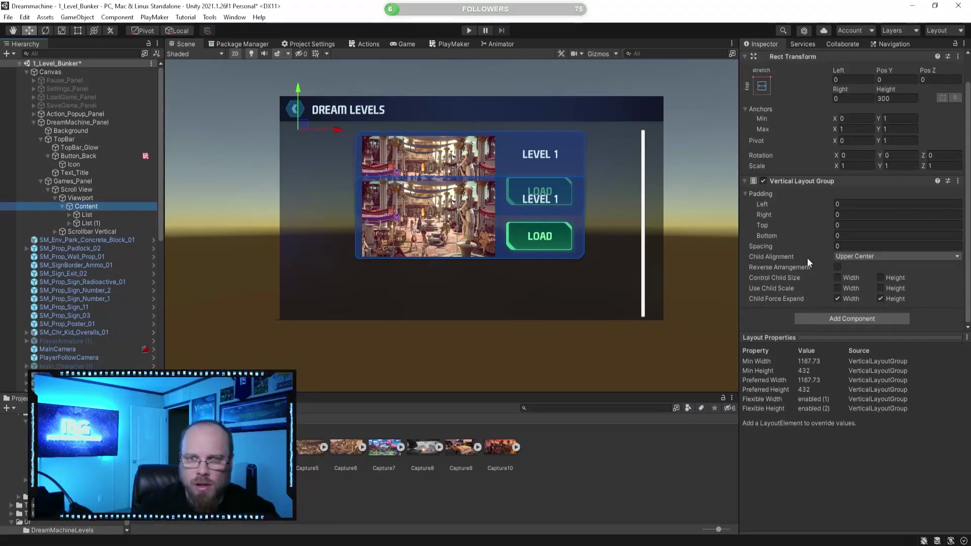
left_click_drag(818, 245, 404, 363)
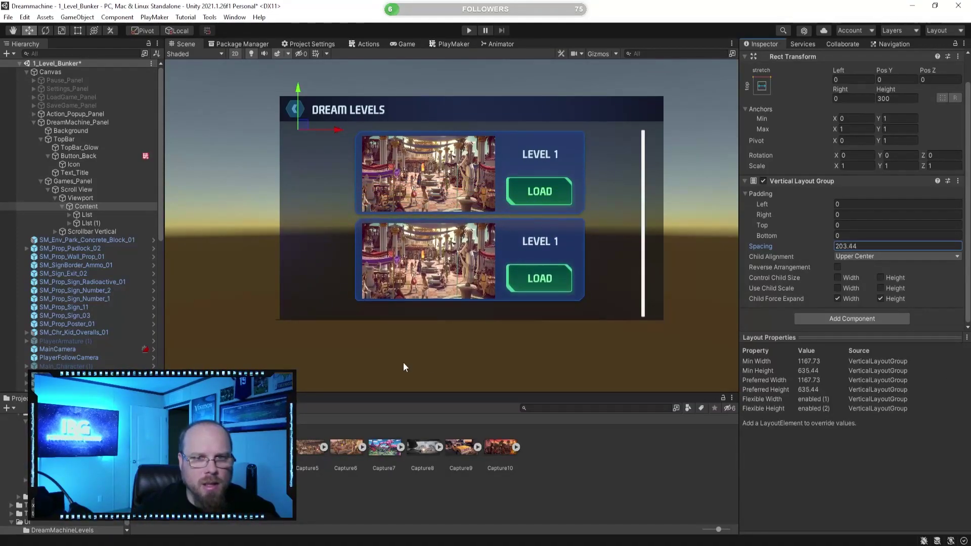
left_click(873, 246)
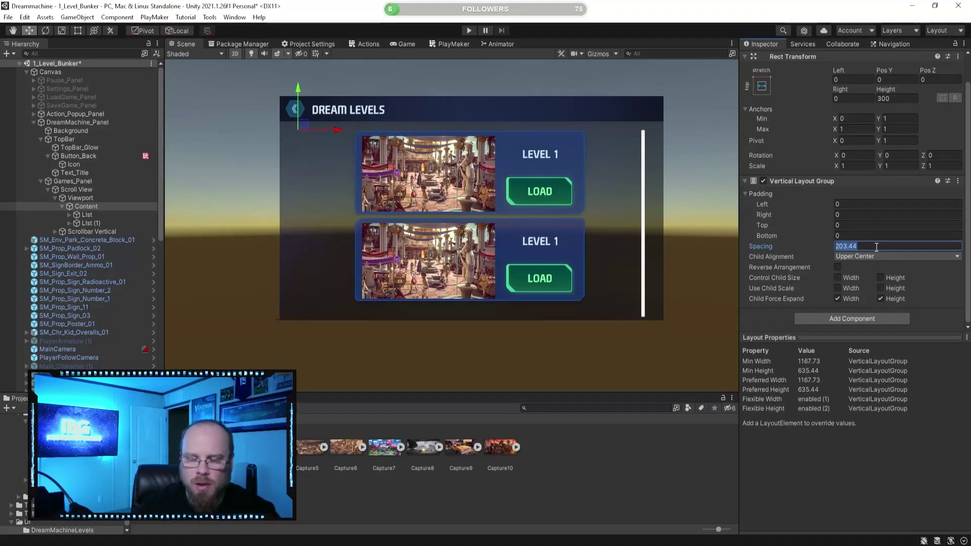
type("200")
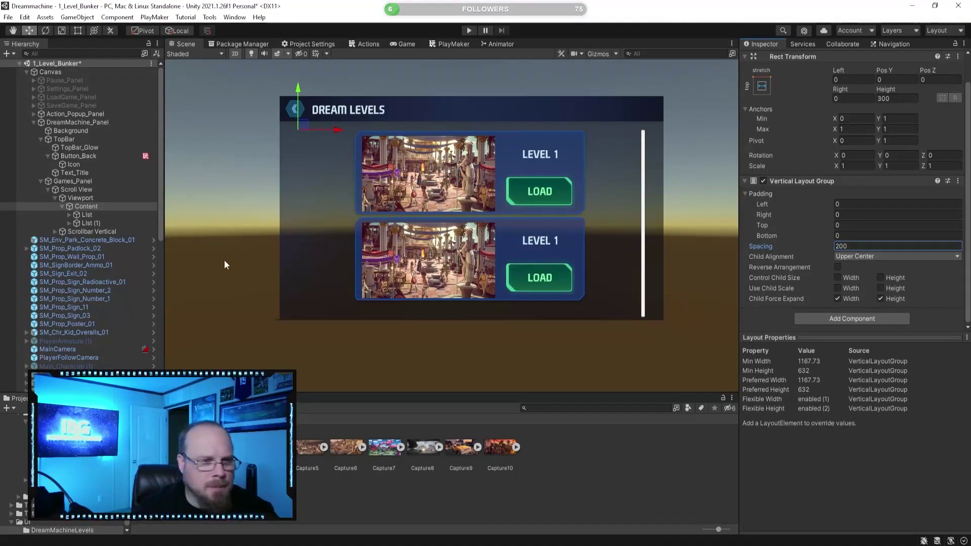
Assign the Capture2 sprite as the source image of the Preview in List (1)
left_click(90, 223)
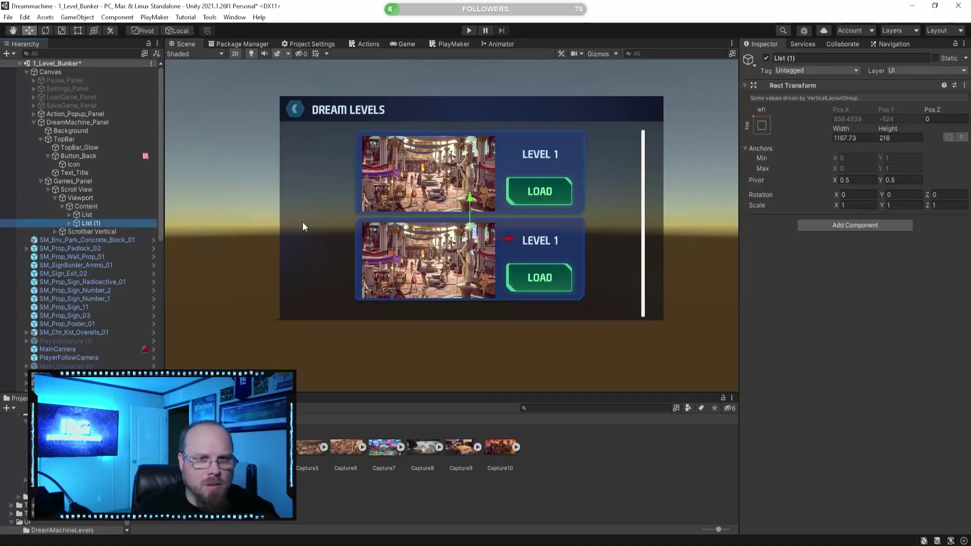
left_click(69, 223)
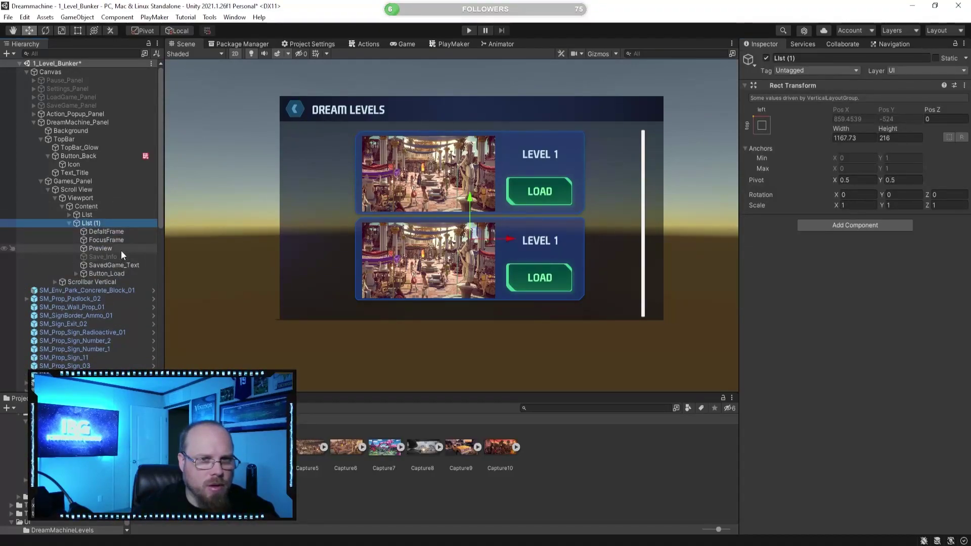
left_click(120, 249)
left_click_drag(192, 449, 864, 249)
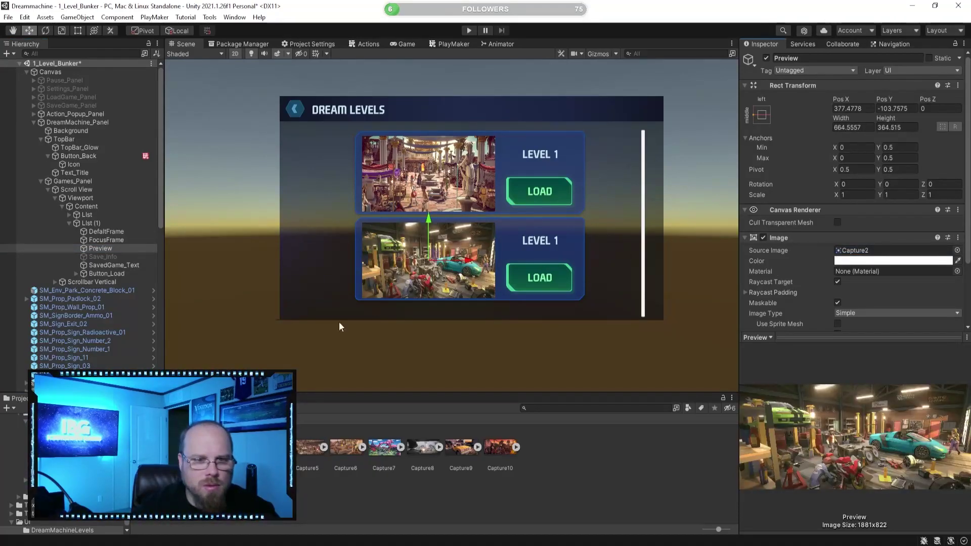
Compare the Capture images and assign Capture7 as the source image of the Preview in List (1)
left_click(231, 447)
left_click(269, 447)
left_click(317, 447)
left_click(337, 447)
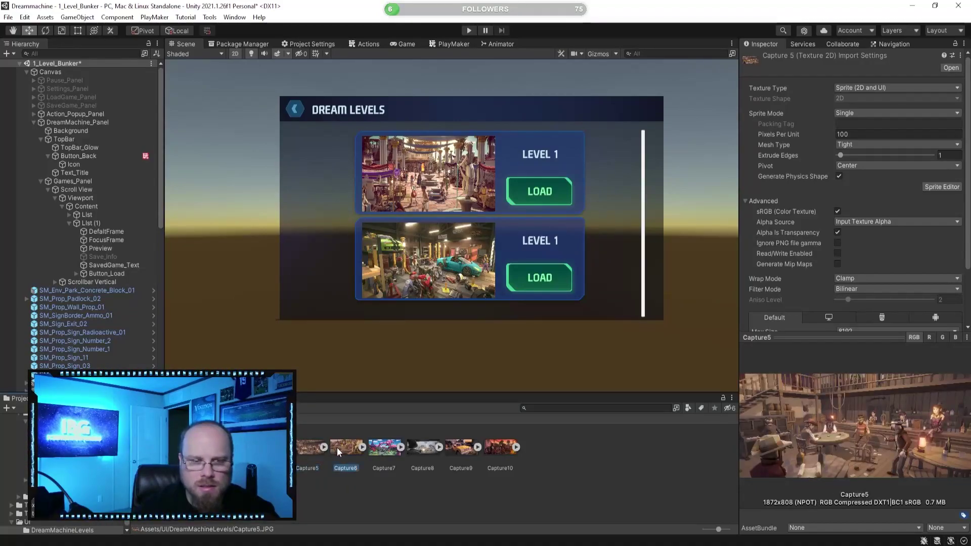
left_click(384, 447)
left_click(428, 448)
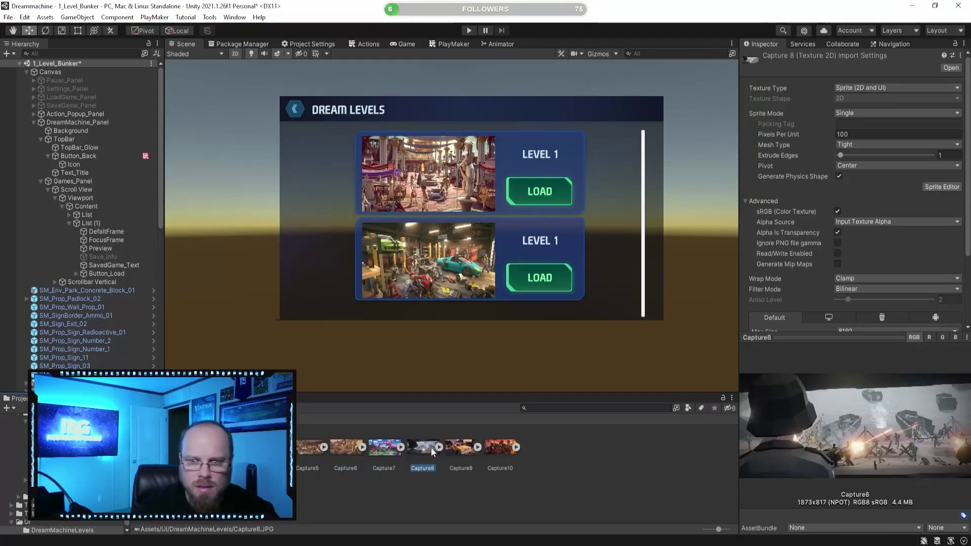
left_click(460, 446)
left_click(501, 447)
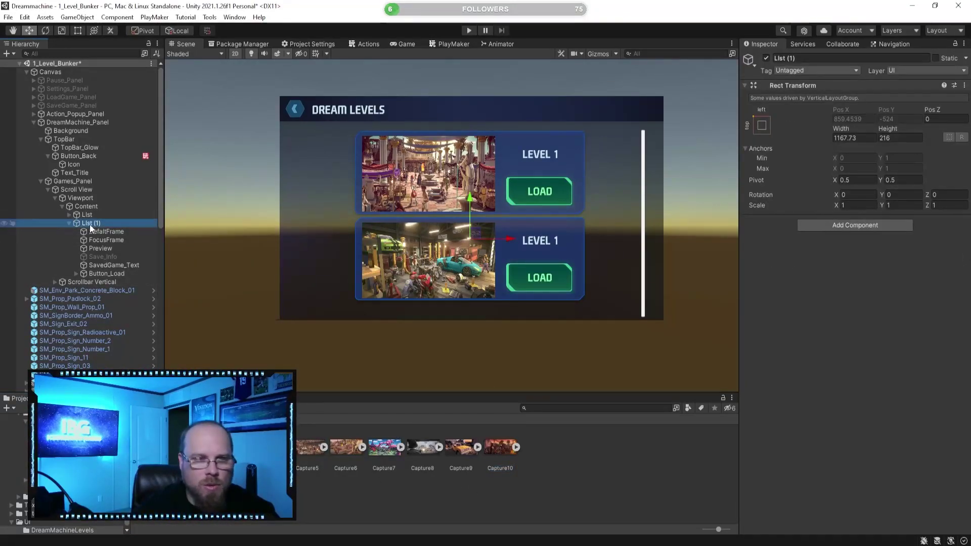
left_click(103, 249)
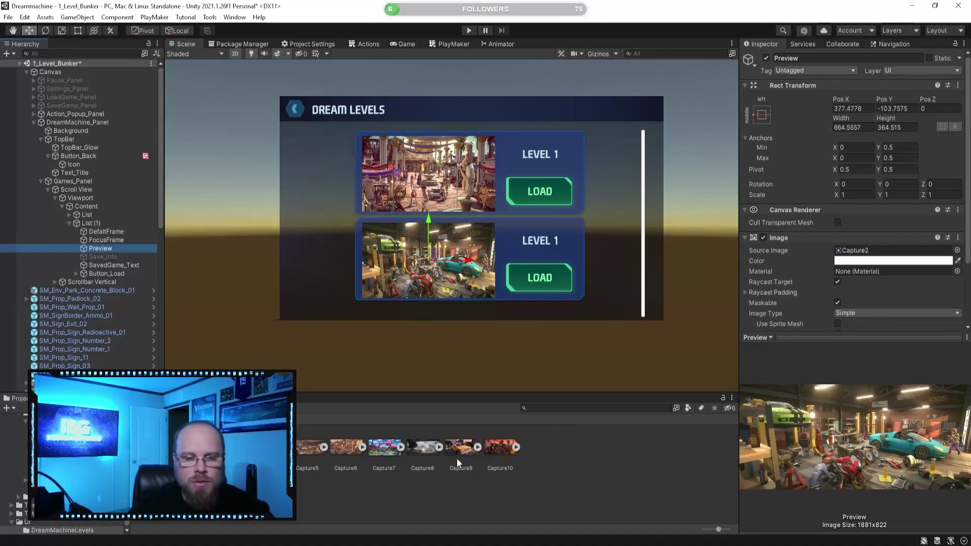
left_click_drag(385, 448, 882, 249)
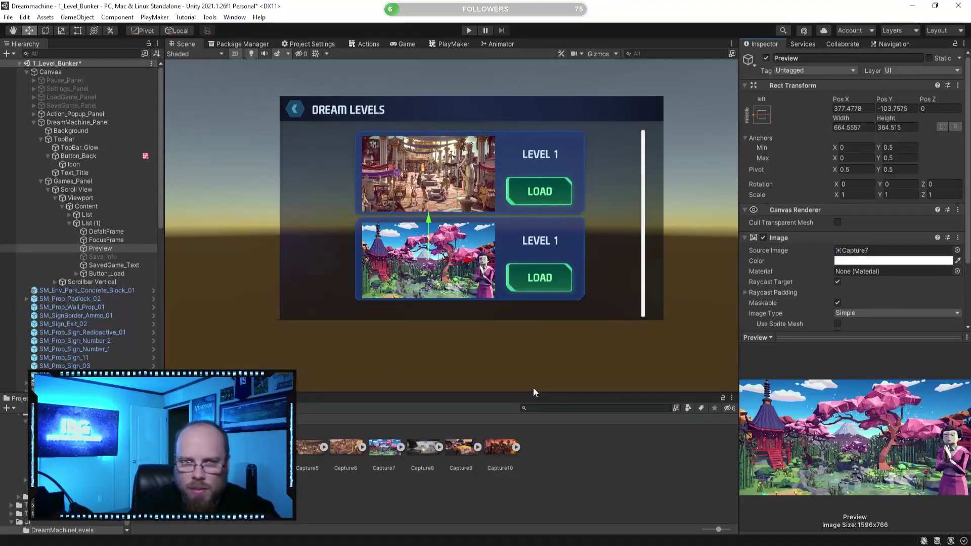
Change the SavedGame_Text of List (1) to LEVEL 2
left_click(118, 265)
left_click(828, 280)
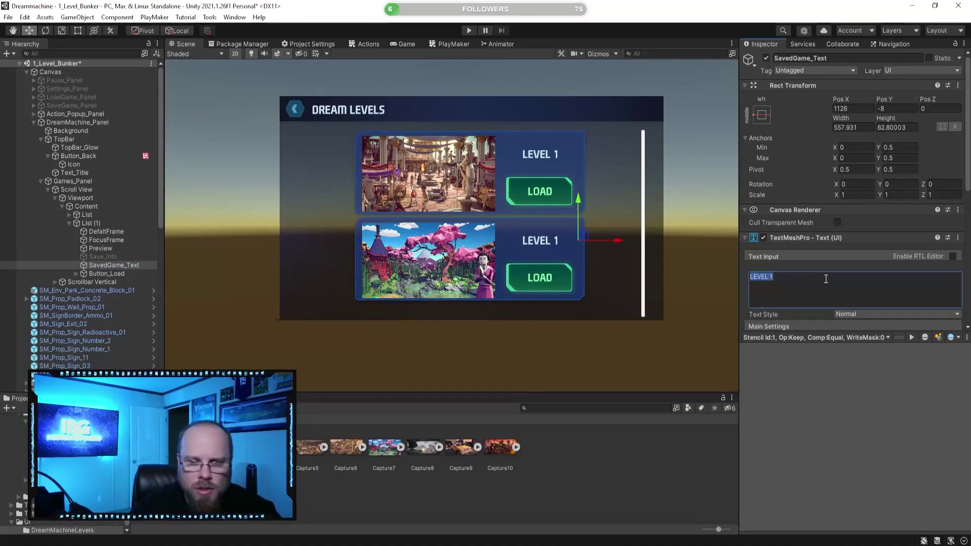
type("2")
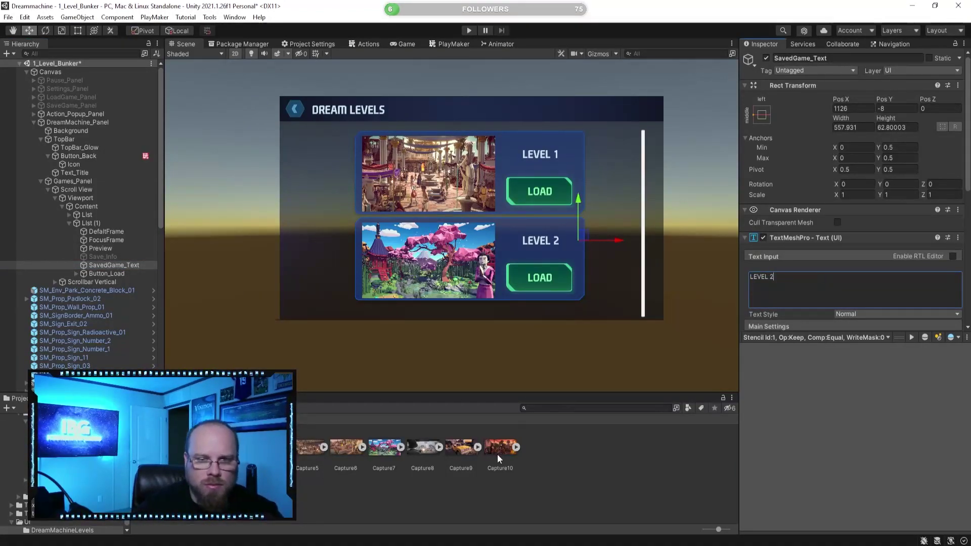
left_click(560, 456)
Collapse List (1), duplicate it within Content, and expand the new copy
left_click(83, 223)
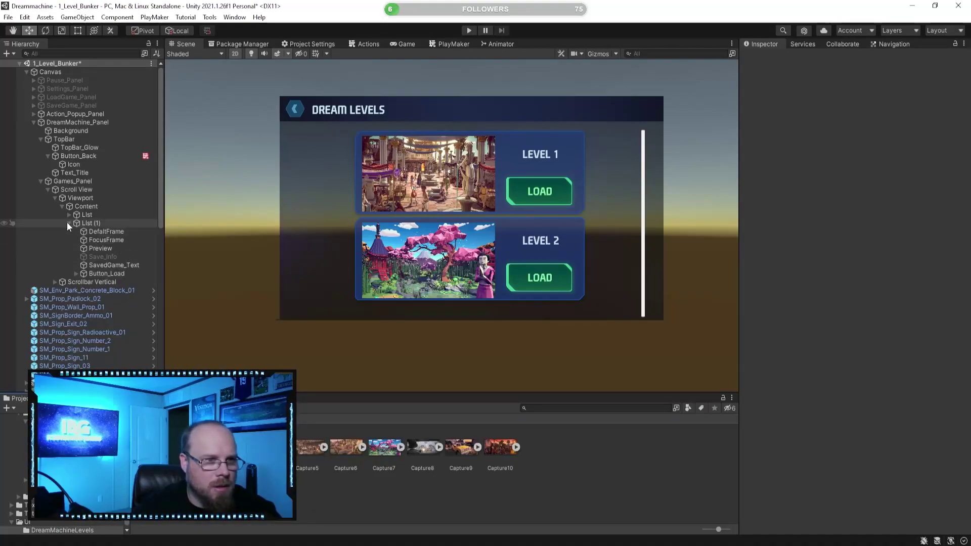
left_click(69, 223)
key("ctrl+d")
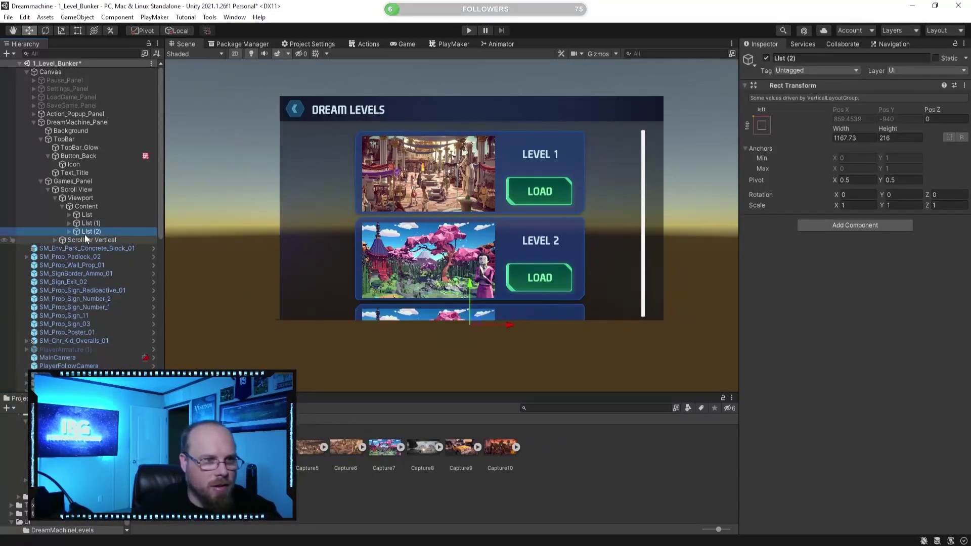
left_click(70, 231)
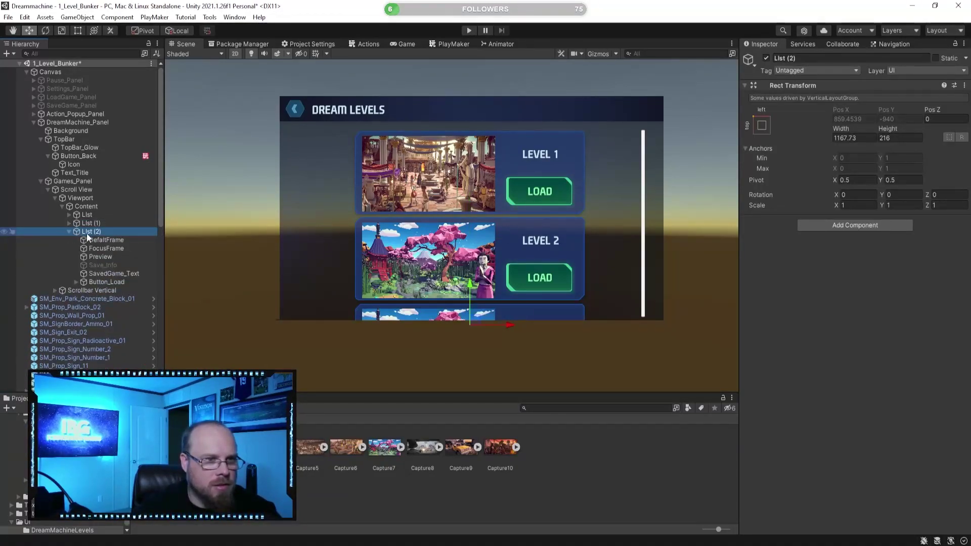
Review the Capture images and assign Capture6 as the source image of the Preview in List (2)
left_click(100, 257)
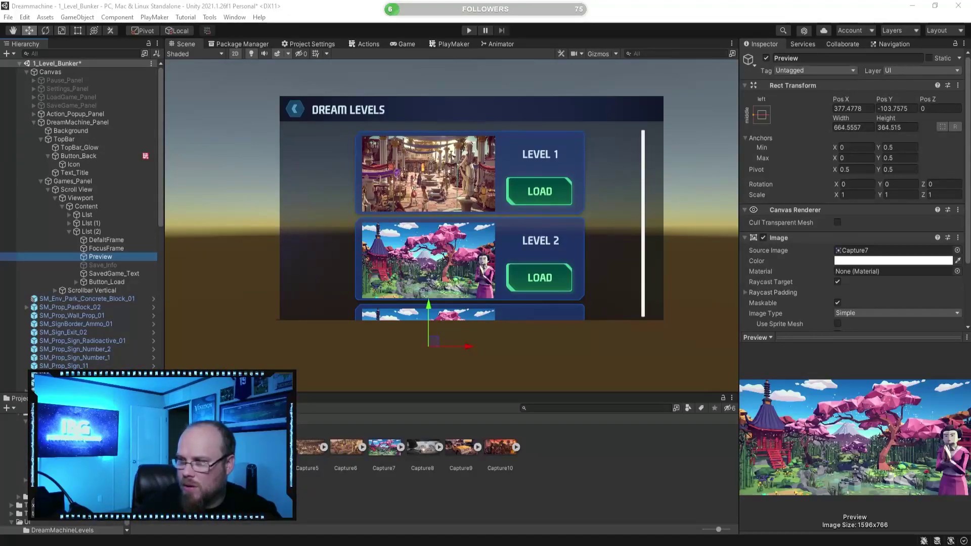
left_click(268, 448)
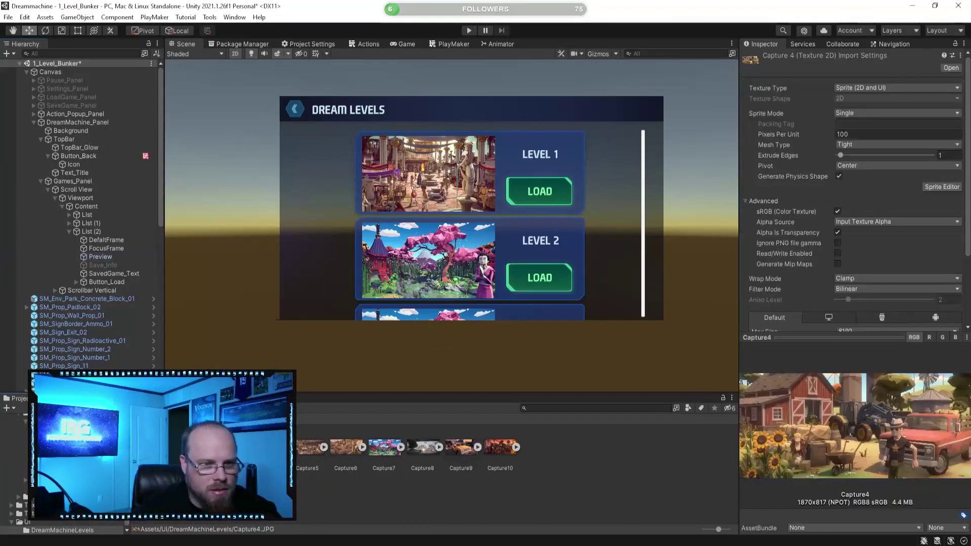
left_click(192, 448)
left_click(230, 447)
left_click(268, 447)
left_click(314, 446)
left_click(348, 444)
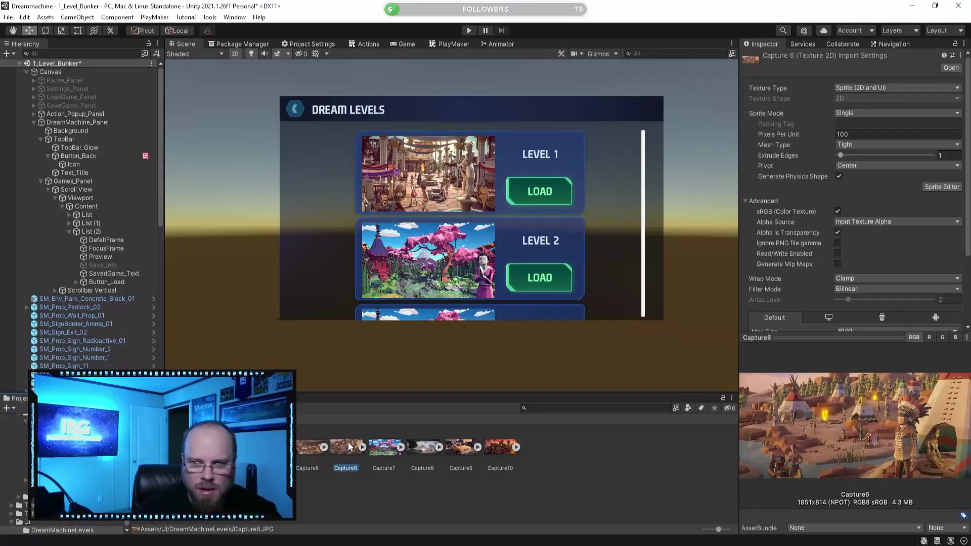
left_click(107, 255)
left_click(339, 446)
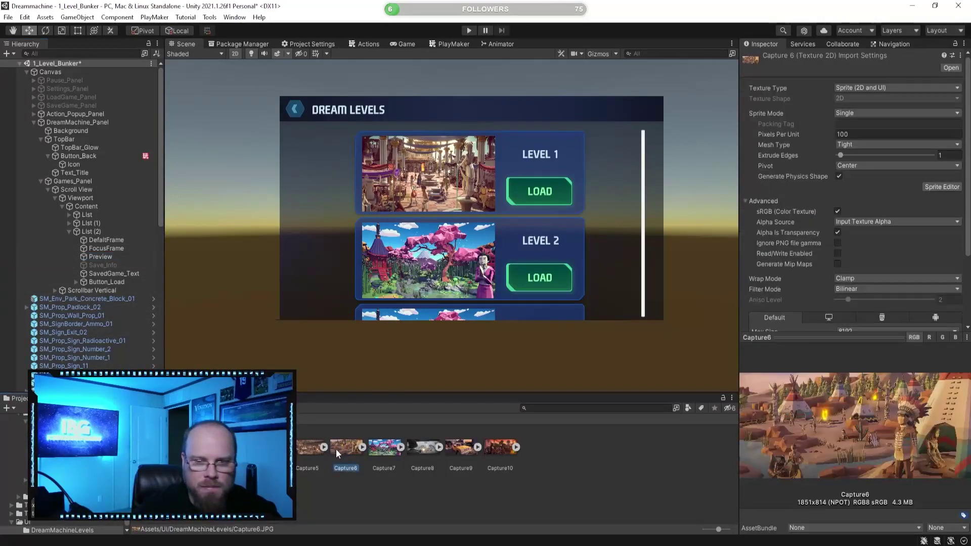
left_click(104, 257)
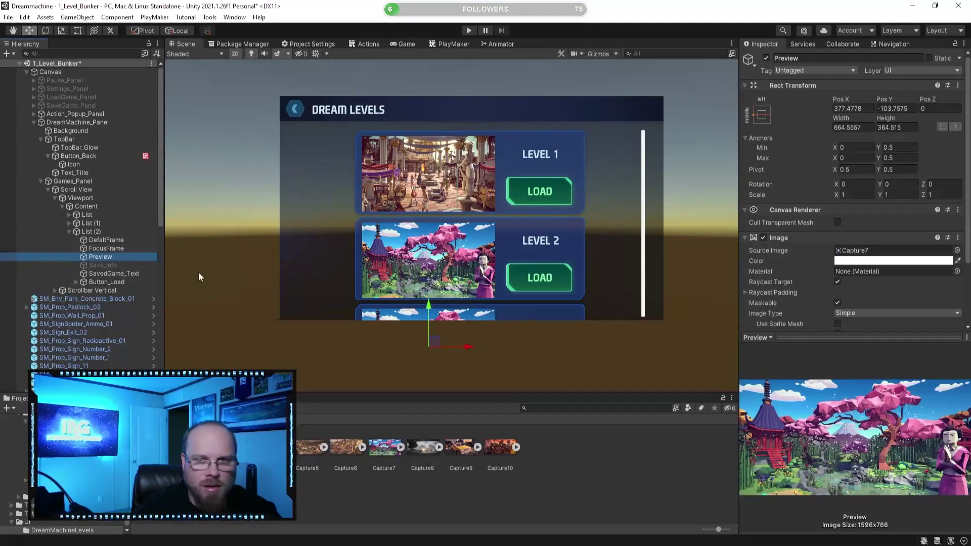
left_click_drag(344, 446, 846, 172)
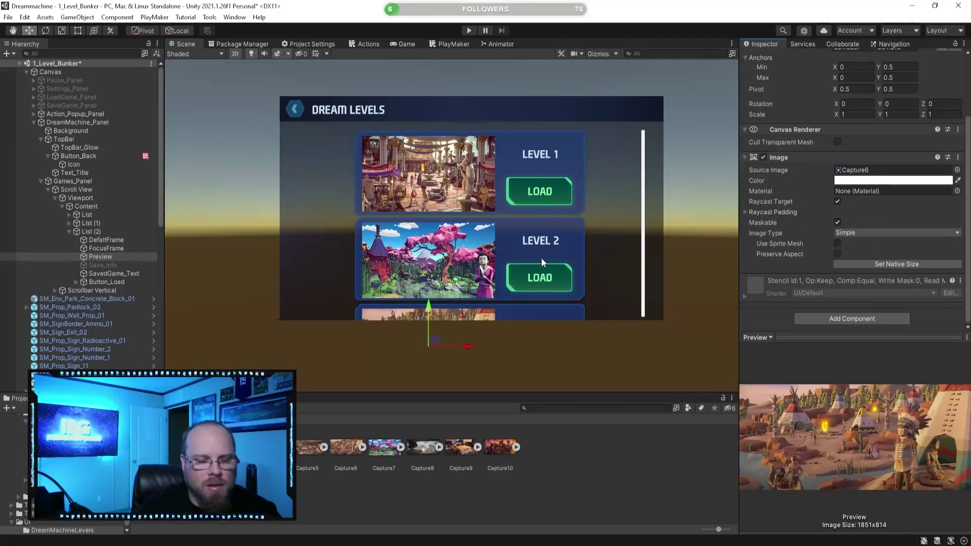
Change the SavedGame_Text of List (2) to LEVEL 3
left_click(109, 274)
left_click(834, 198)
key("BackSpace")
type("3")
key("Return")
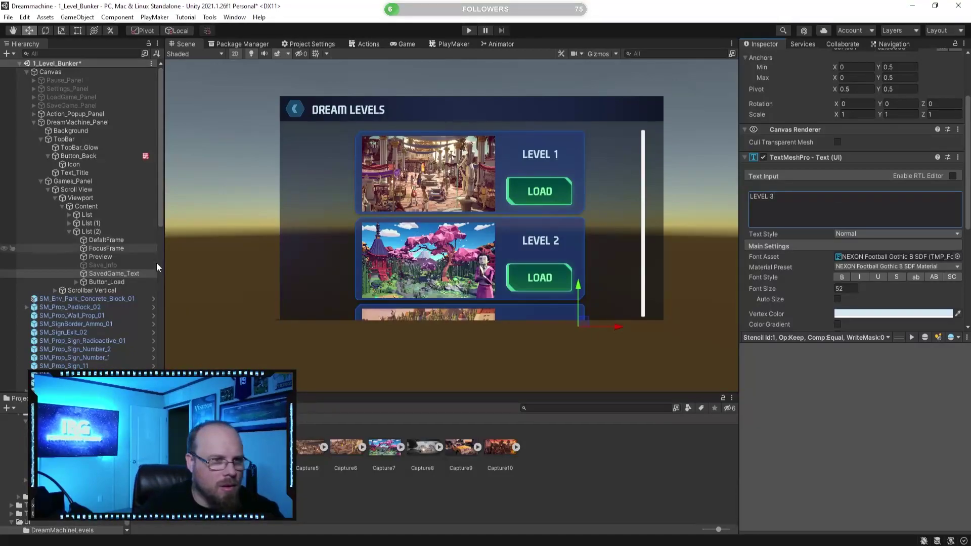
Collapse List (2), duplicate it within Content, and expand the new copy
left_click(69, 231)
left_click(95, 231)
key("ctrl+d")
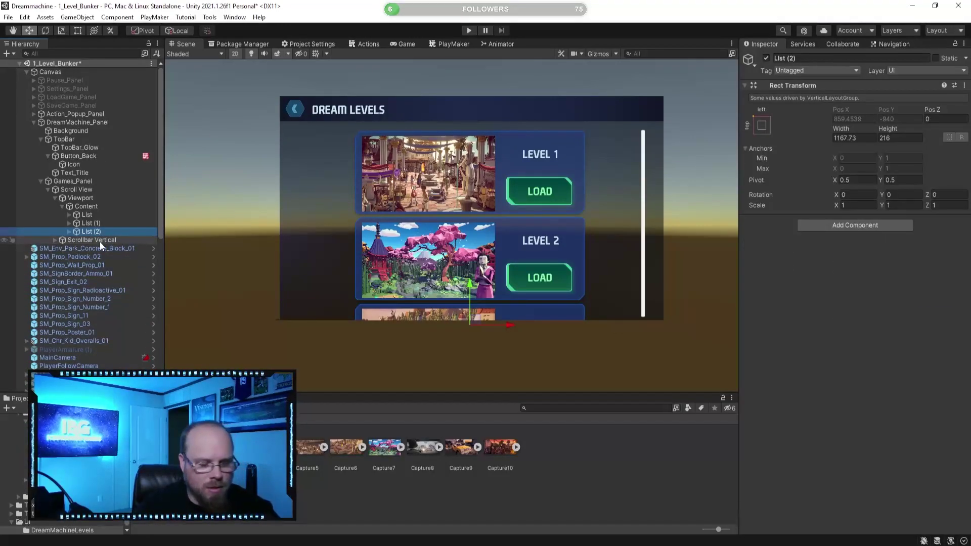
scroll(39, 244, "down", 2)
left_click(69, 209)
Assign the Capture5 sprite as the source image of the Preview in List (3)
scroll(247, 278, "down", 4)
middle_click_drag(273, 234, 323, 116)
left_click(129, 232)
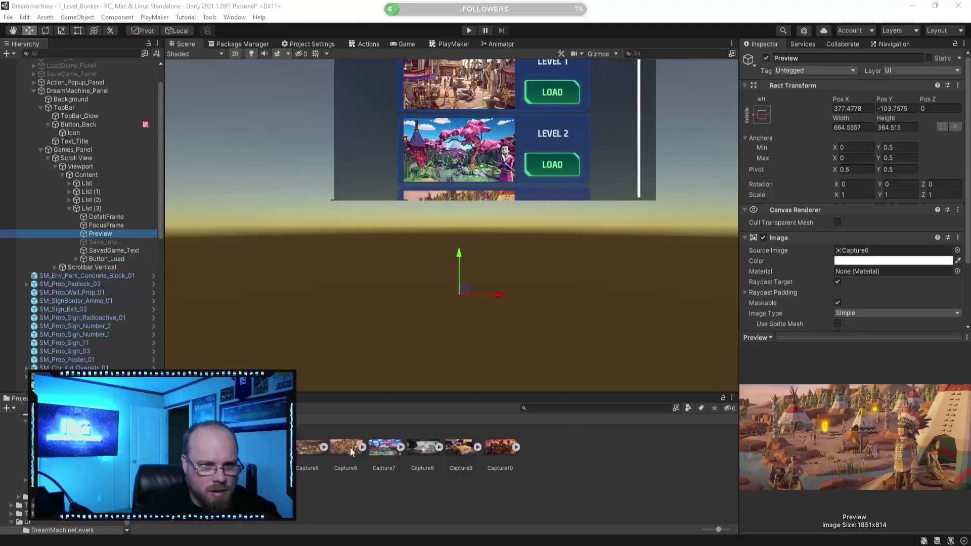
left_click_drag(312, 447, 884, 254)
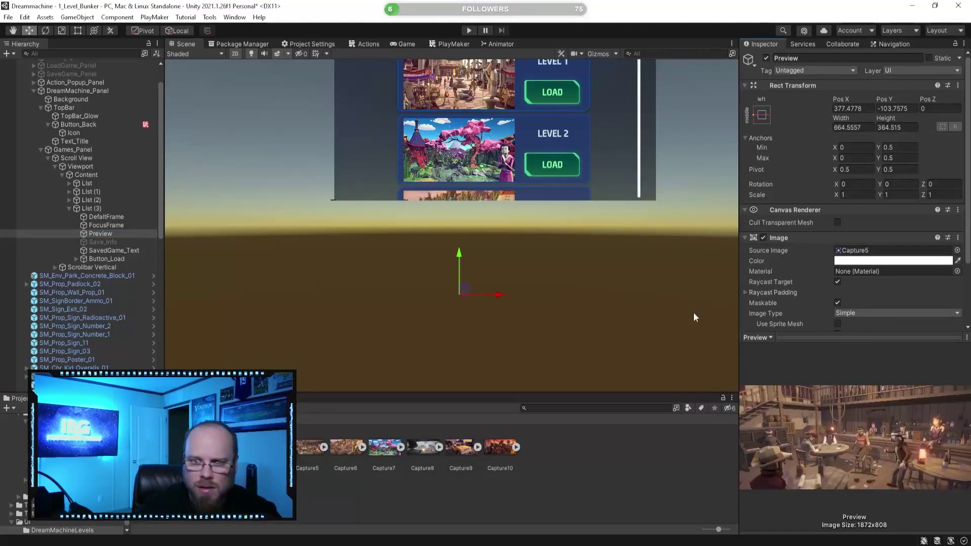
Change the SavedGame_Text of List (3) to LEVEL 4
left_click(114, 251)
left_click(830, 278)
left_click(836, 279)
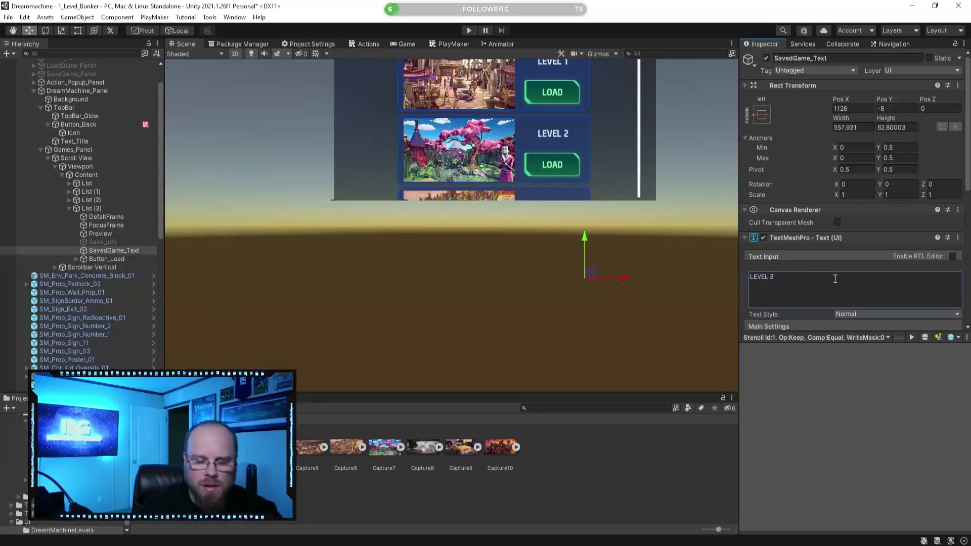
Duplicate List (3) within Content, collapse the original, and expand the new copy
left_click(96, 207)
key("ctrl+d")
left_click(69, 209)
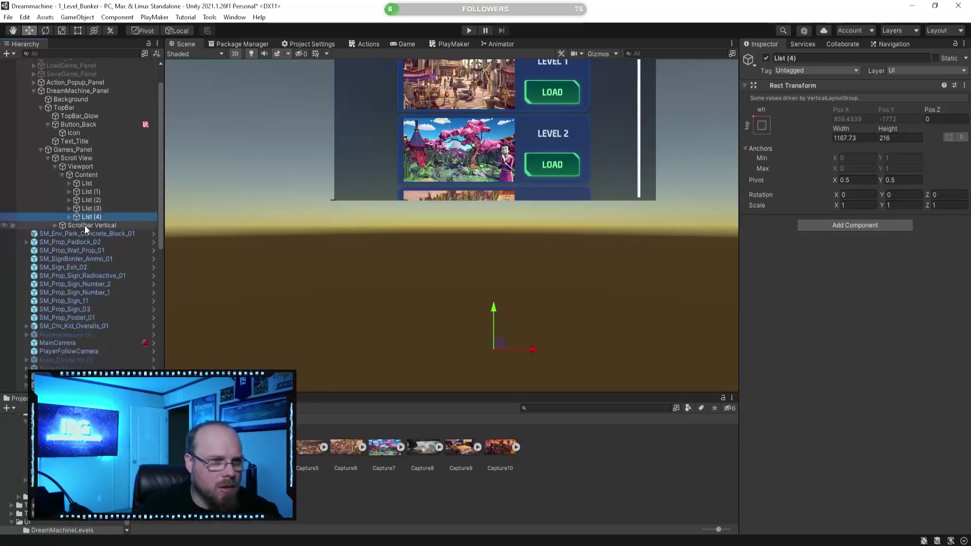
left_click(68, 216)
Assign the Capture8 sprite as the source image of the Preview in List (4)
left_click(140, 242)
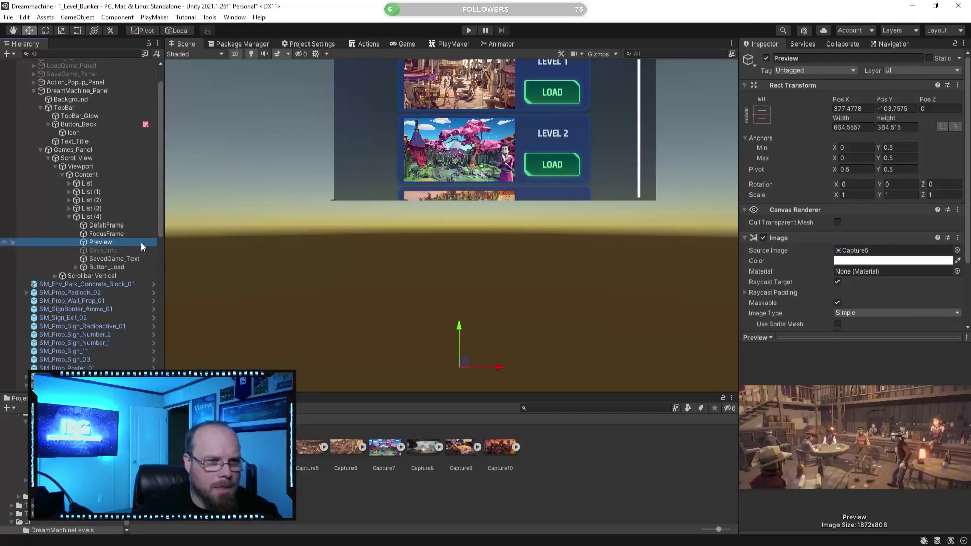
left_click(425, 449)
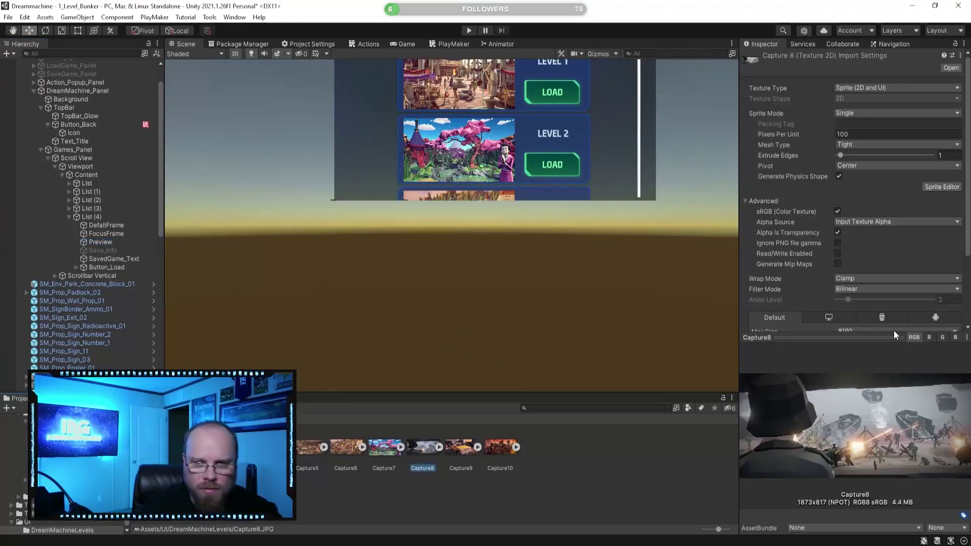
left_click(105, 259)
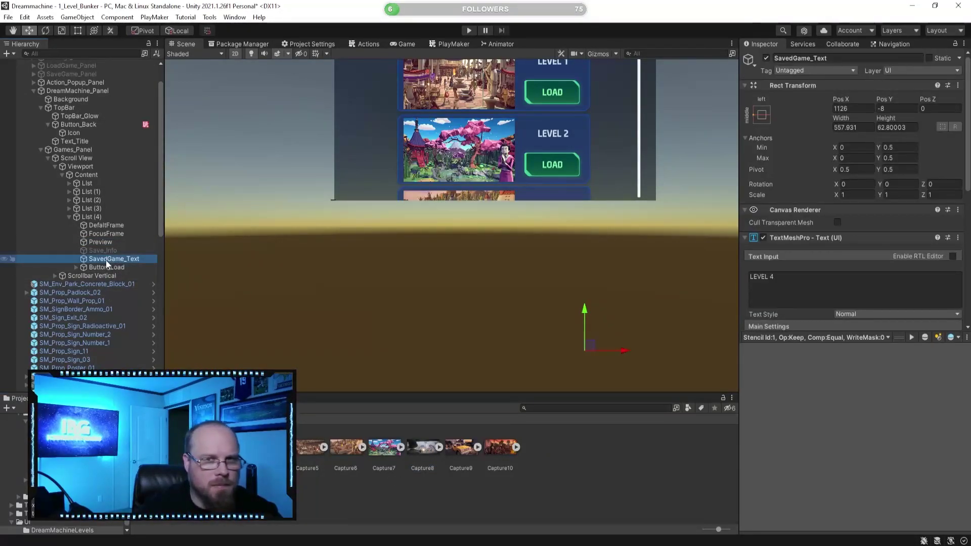
left_click(101, 242)
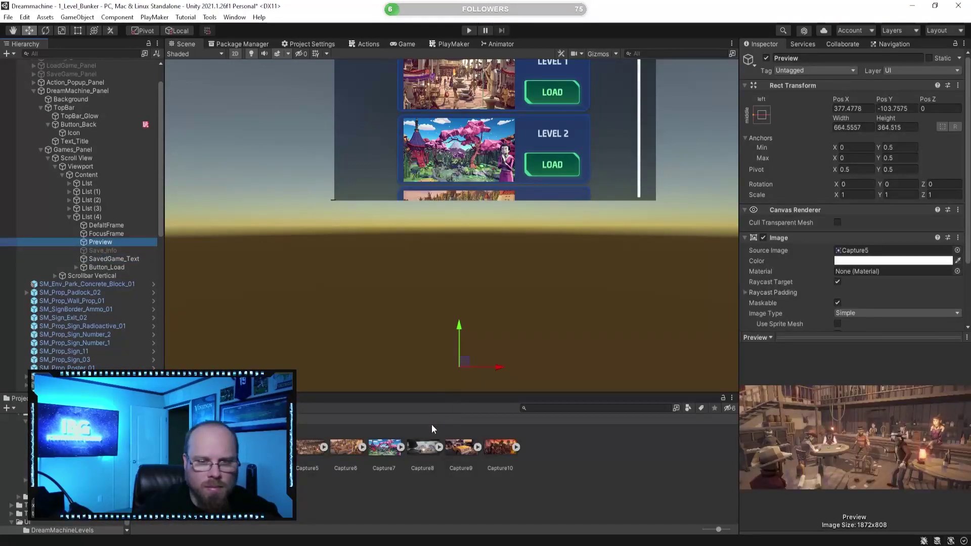
left_click_drag(427, 451, 893, 251)
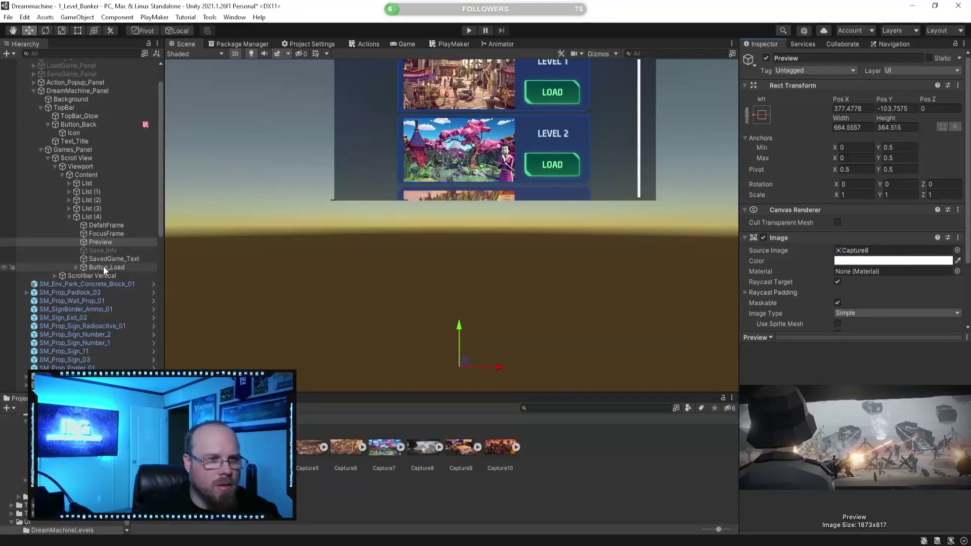
Examine the panel layout in the scene and check the Preview images assigned in List (4) and List (3)
scroll(508, 207, "up", 1)
scroll(465, 201, "down", 1)
scroll(523, 143, "up", 1)
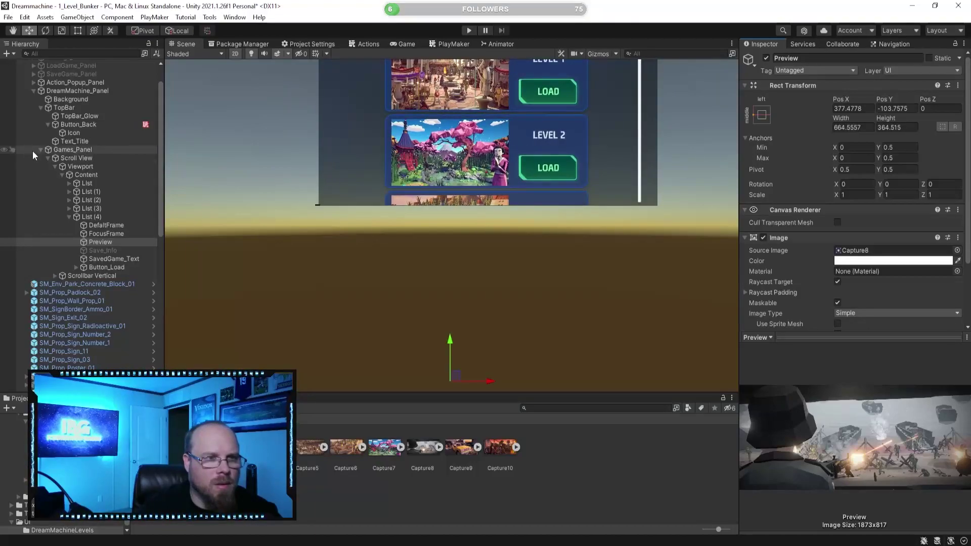
left_click(91, 217)
scroll(683, 266, "up", 2)
middle_click_drag(680, 266, 617, 347)
middle_click_drag(475, 299, 479, 236)
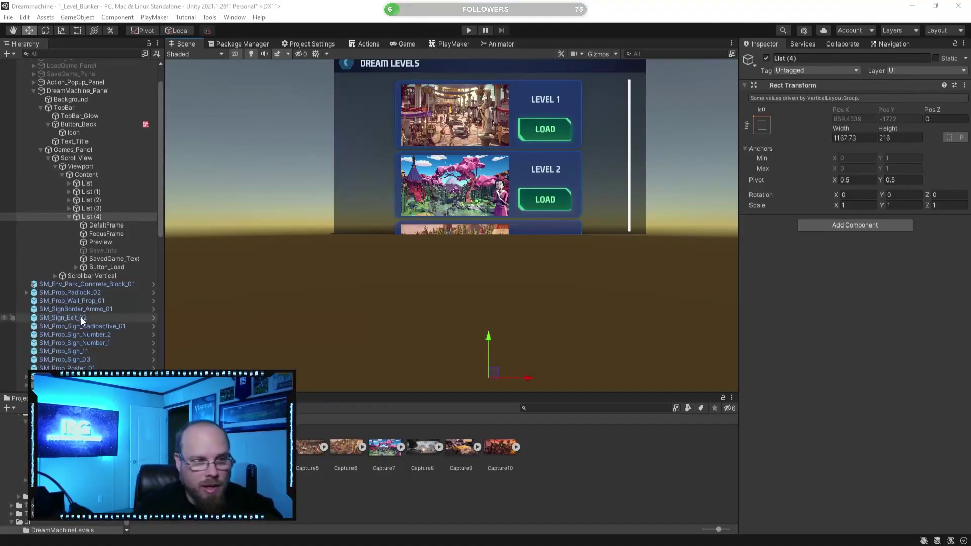
left_click(117, 242)
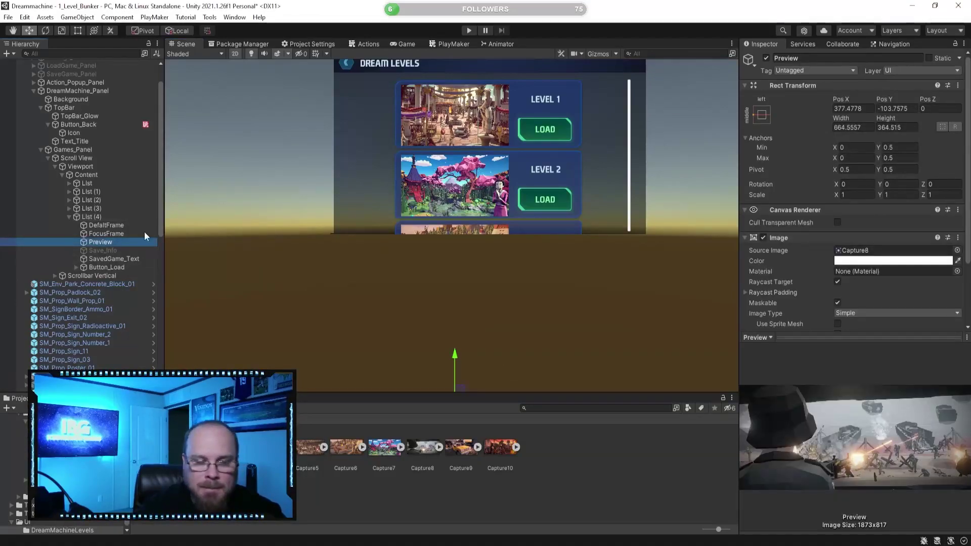
left_click(69, 208)
left_click(98, 234)
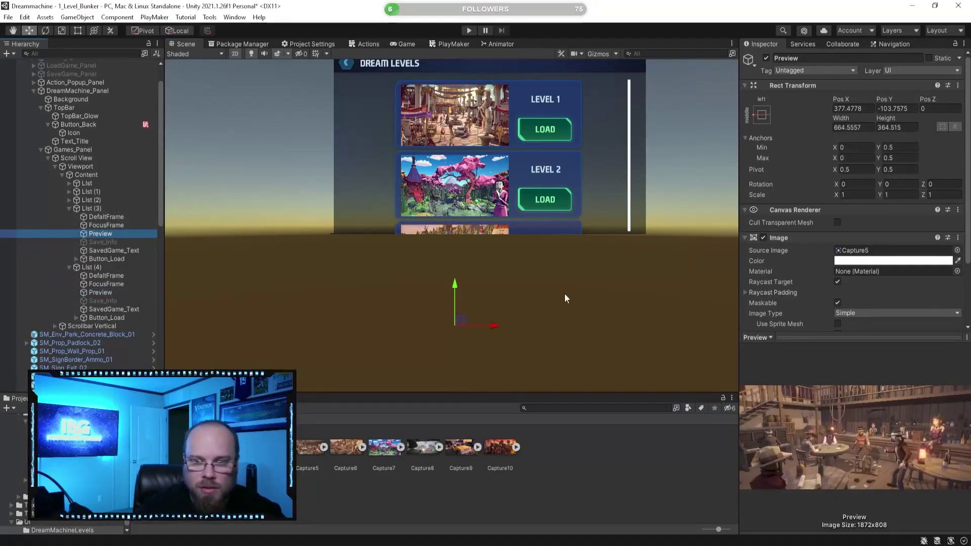
left_click(114, 251)
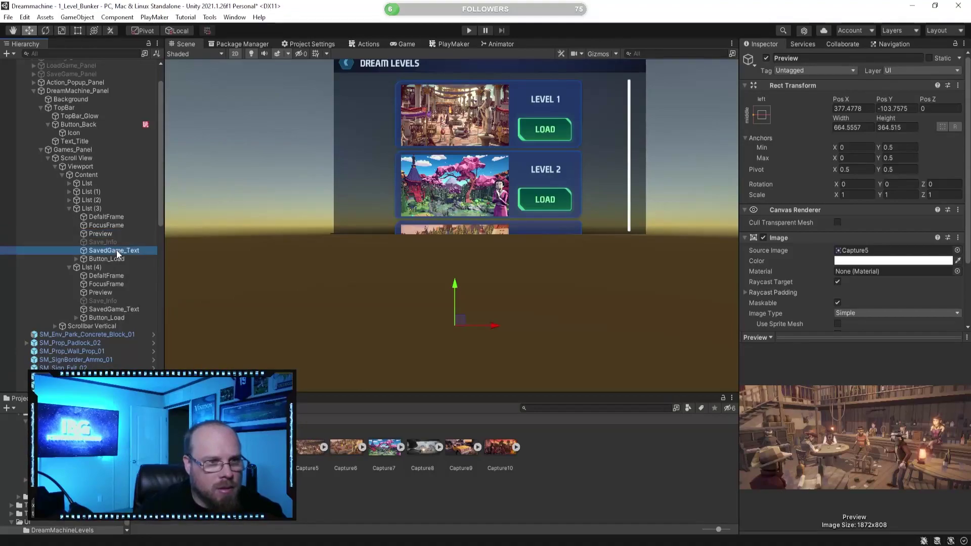
Change the SavedGame_Text of List (4) to LEVEL 5
left_click(105, 308)
left_click(831, 288)
left_click(830, 285)
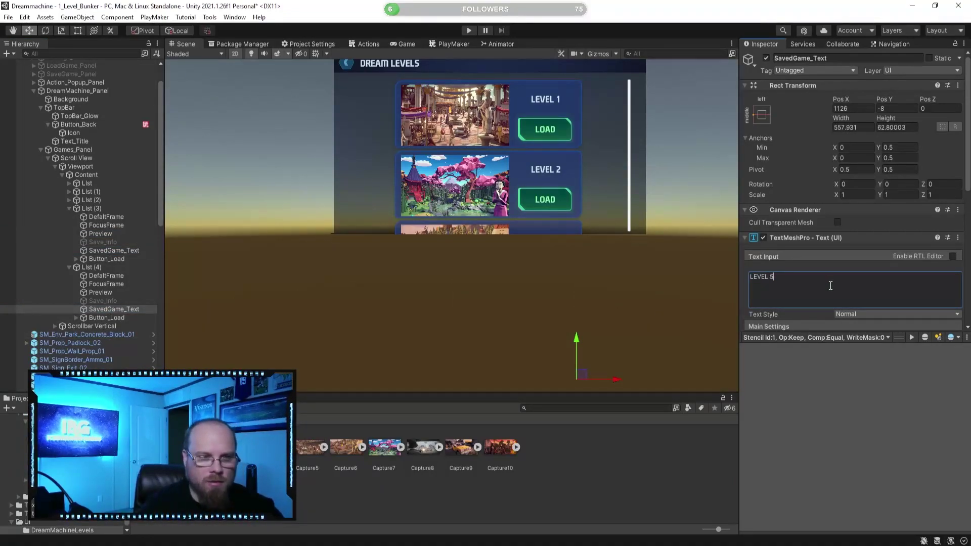
Collapse List (4) and List (3), and duplicate List (4) within Content
left_click(70, 267)
left_click(70, 208)
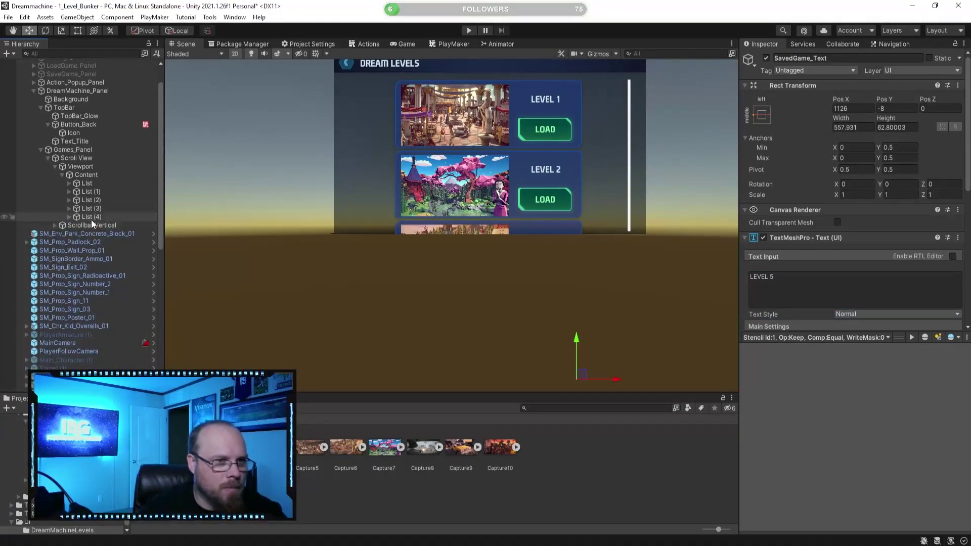
left_click(93, 216)
key("ctrl+d")
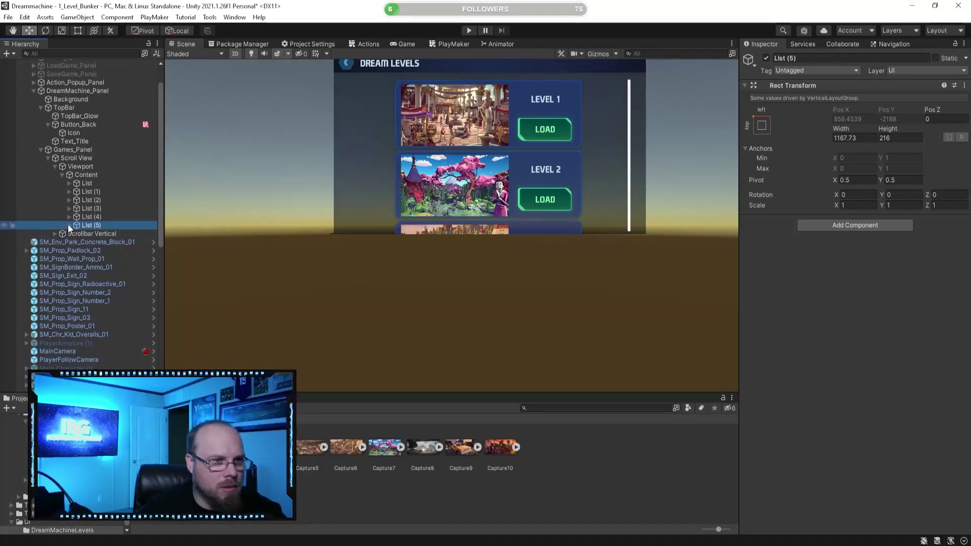
Change the SavedGame_Text of List (5) to LEVEL 6
left_click(69, 225)
left_click(109, 267)
left_click(820, 276)
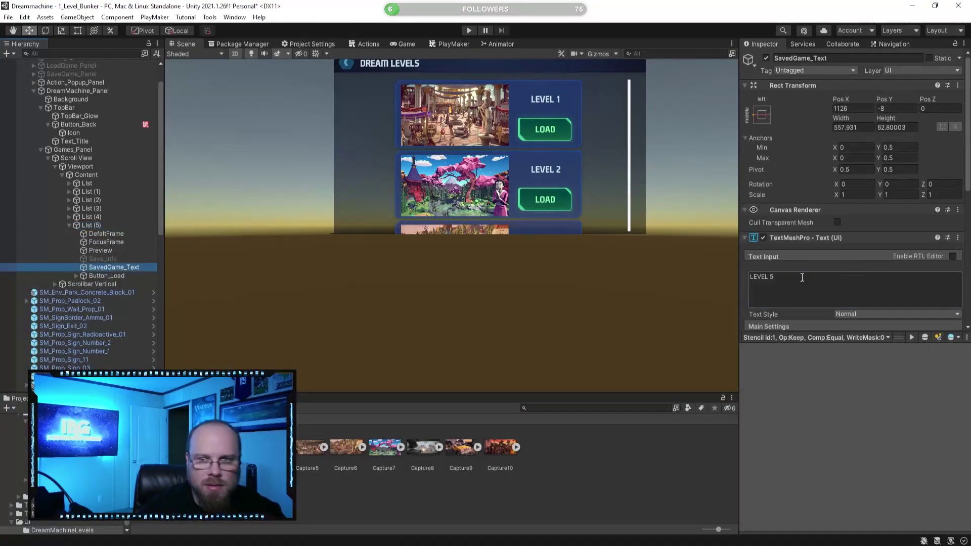
key("BackSpace")
type("6")
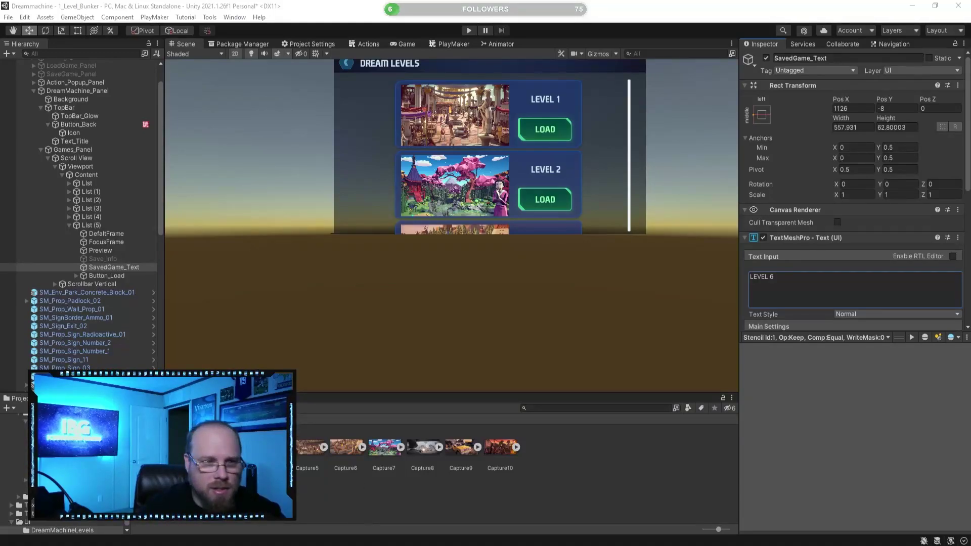
Assign the Capture4 sprite as the source image of the Preview in List (5)
left_click(77, 276)
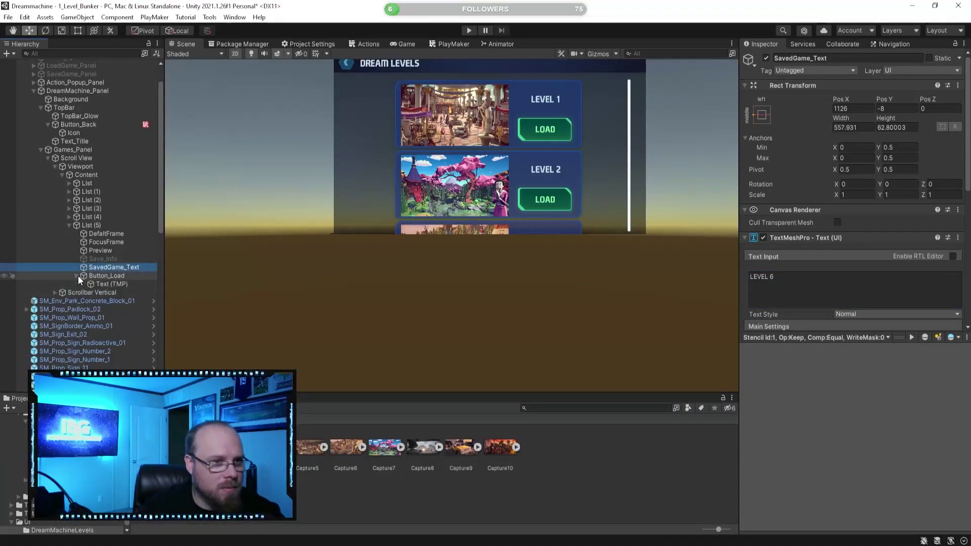
left_click(77, 276)
left_click(100, 250)
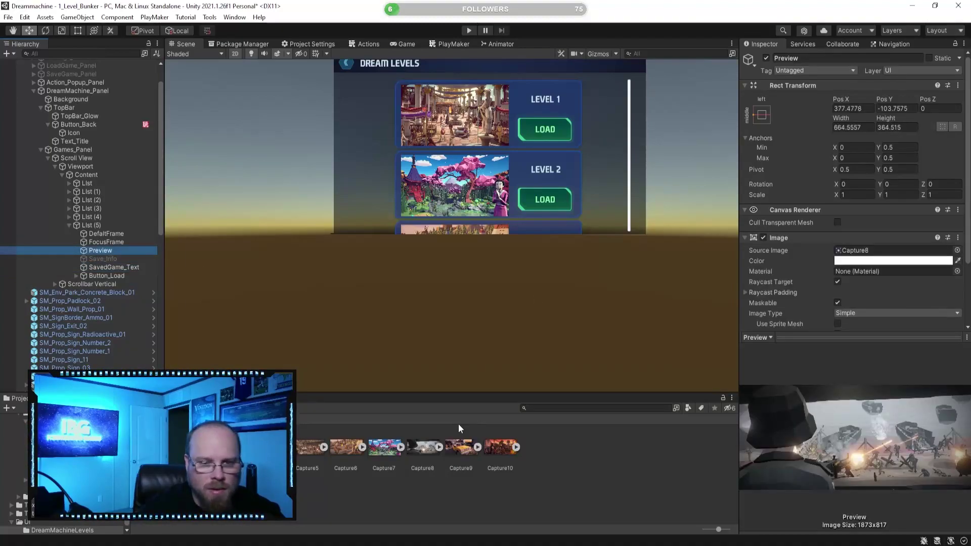
left_click_drag(269, 449, 878, 252)
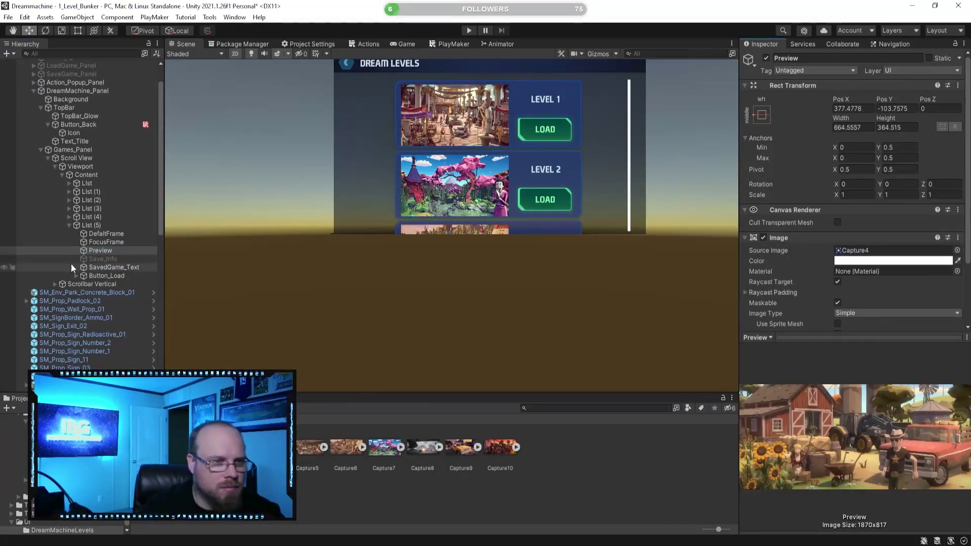
Collapse List (5) and duplicate it within Content
left_click(69, 225)
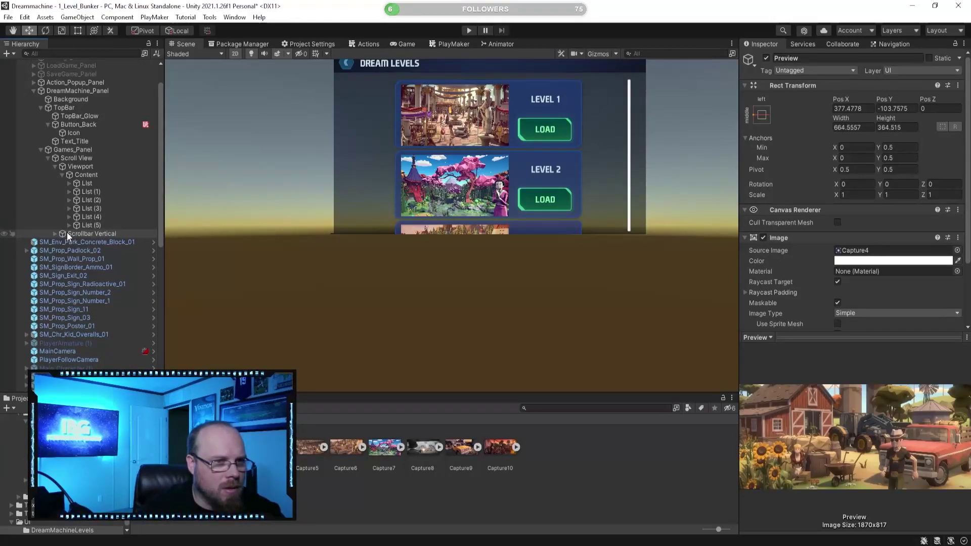
left_click(95, 226)
key("ctrl+d")
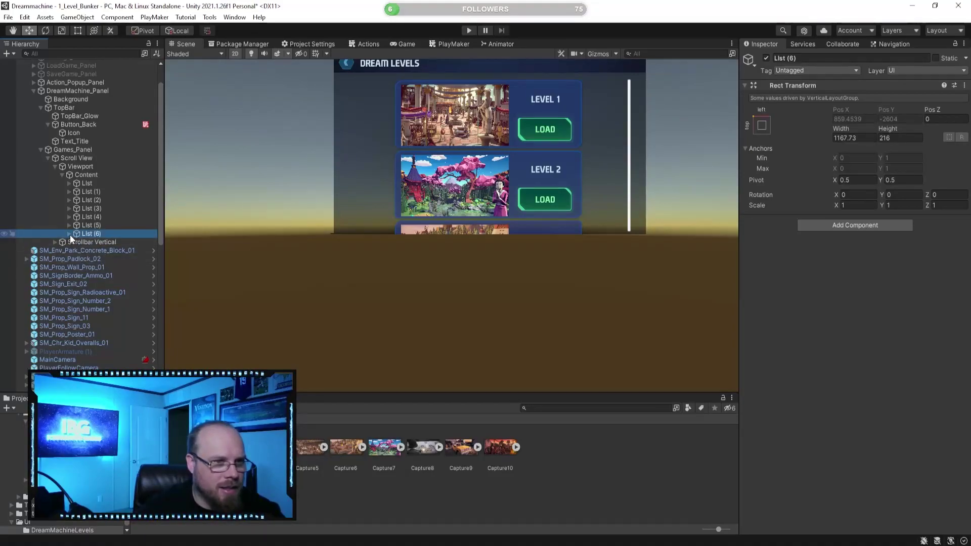
Change the SavedGame_Text of List (6) to LEVEL 7
left_click(69, 234)
left_click(104, 259)
left_click(107, 275)
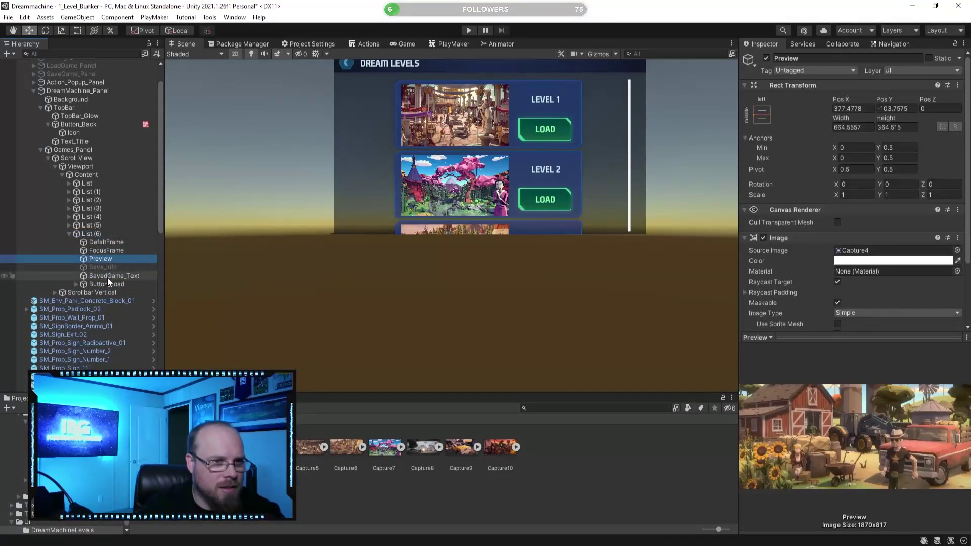
left_click(796, 276)
key("BackSpace")
type("7")
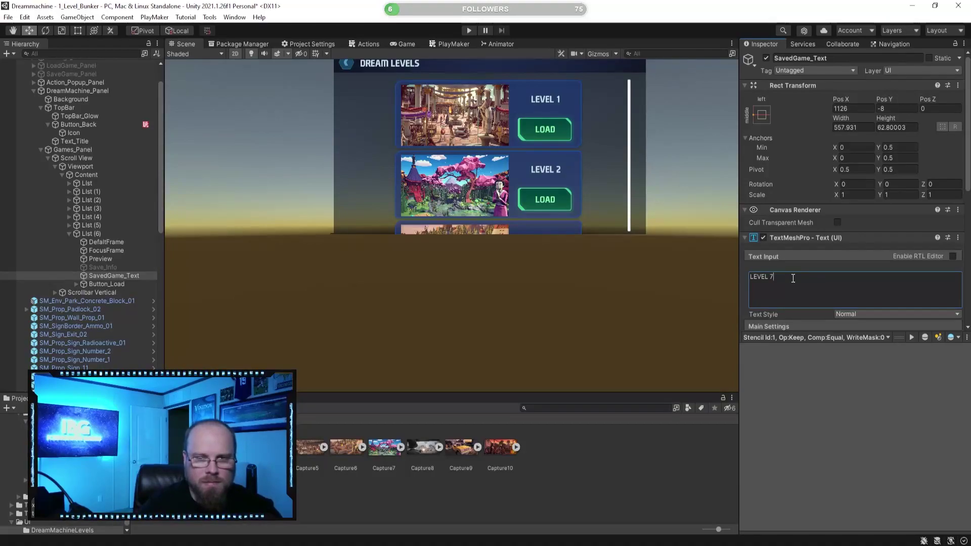
Assign the Capture2 sprite as the source image of the Preview in List (6)
left_click(101, 258)
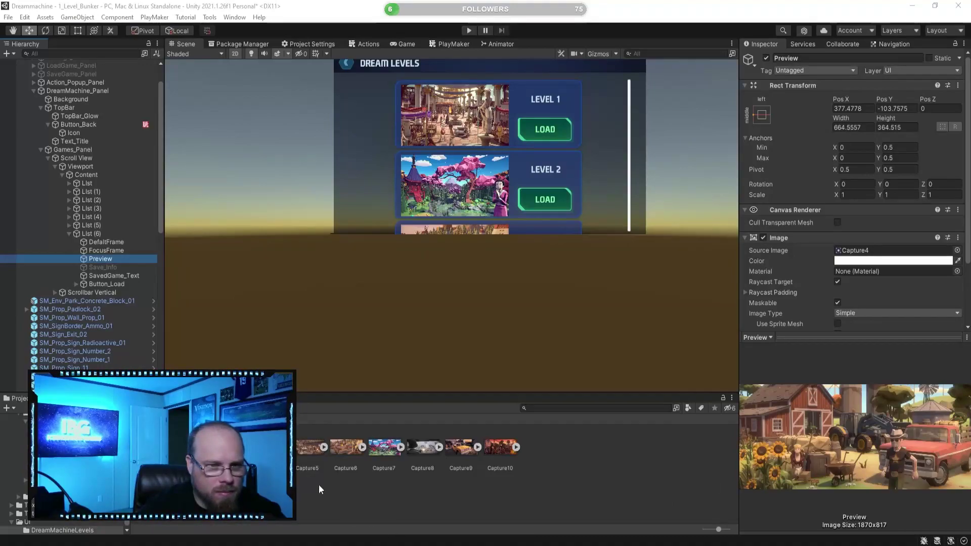
left_click(193, 448)
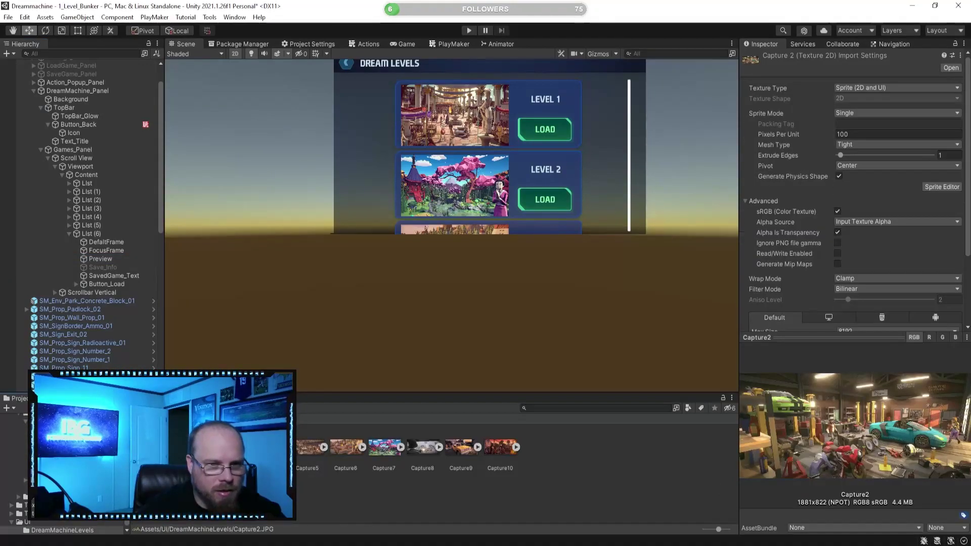
left_click(103, 260)
left_click_drag(192, 448, 864, 253)
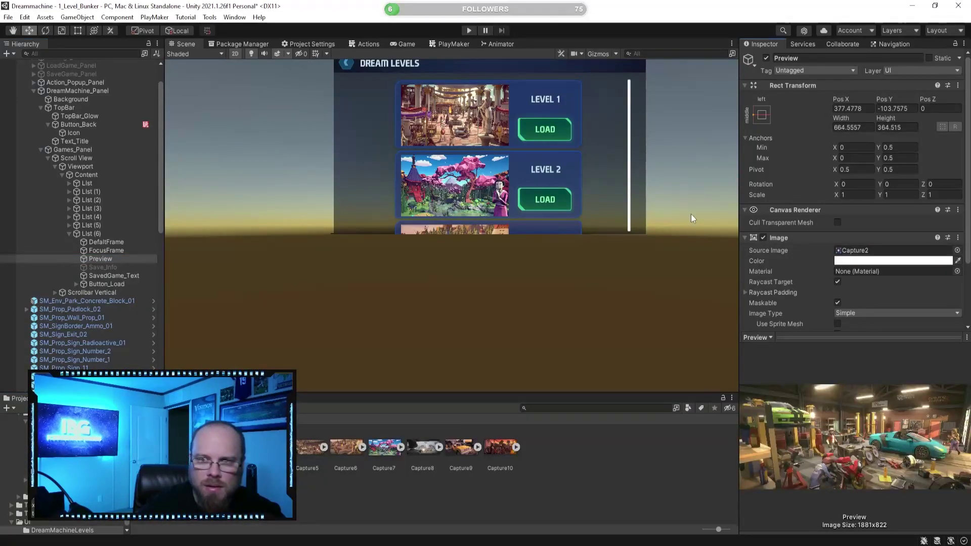
Collapse List (6) and duplicate it within Content
left_click(69, 234)
left_click(96, 236)
key("ctrl+d")
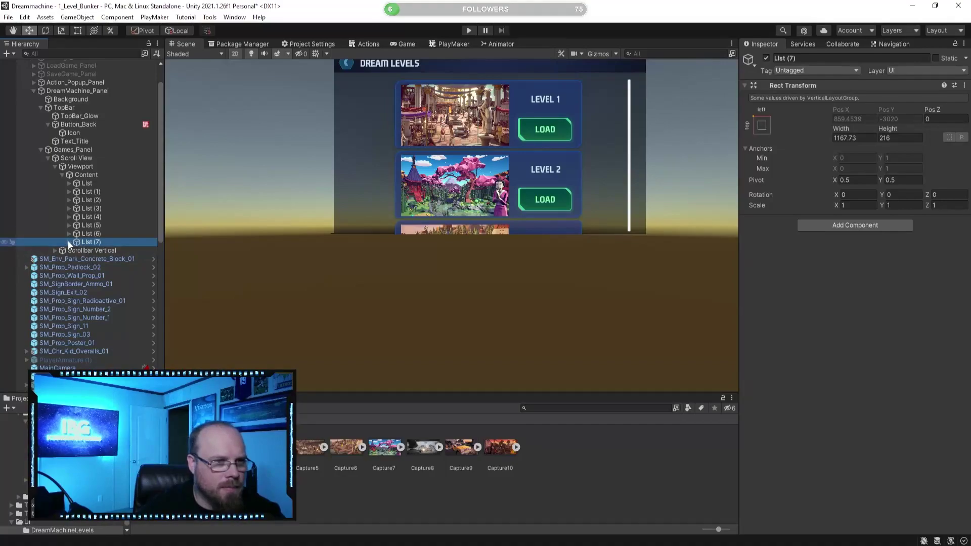
Change the SavedGame_Text of List (7) to the next level number in the sequence
left_click(69, 243)
left_click(102, 268)
left_click(108, 285)
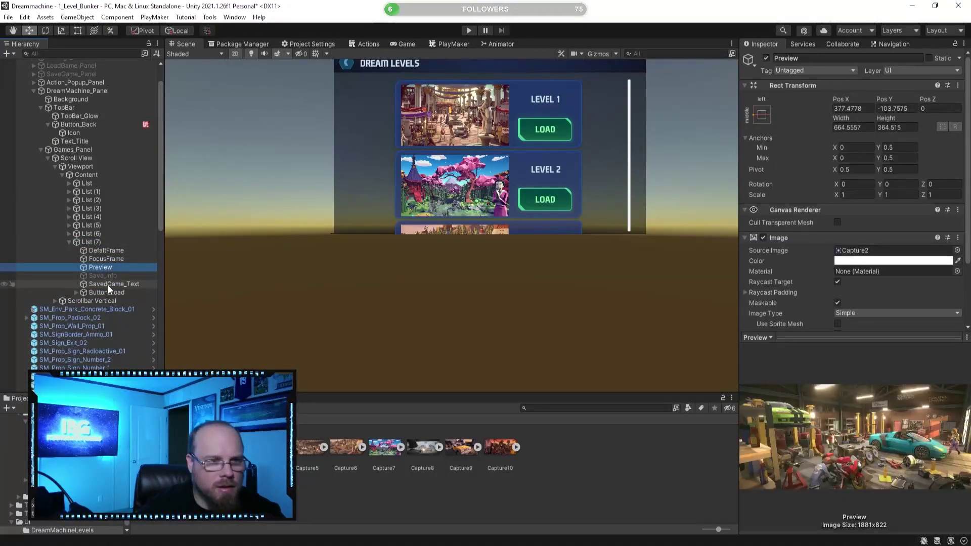
left_click(830, 276)
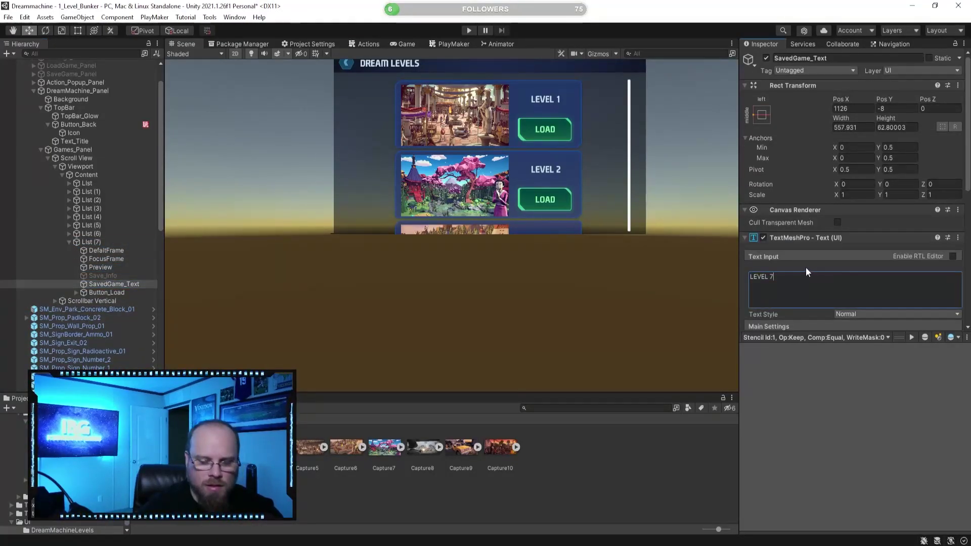
Assign the Capture3 sprite as the source image of the Preview in List (7)
left_click(99, 267)
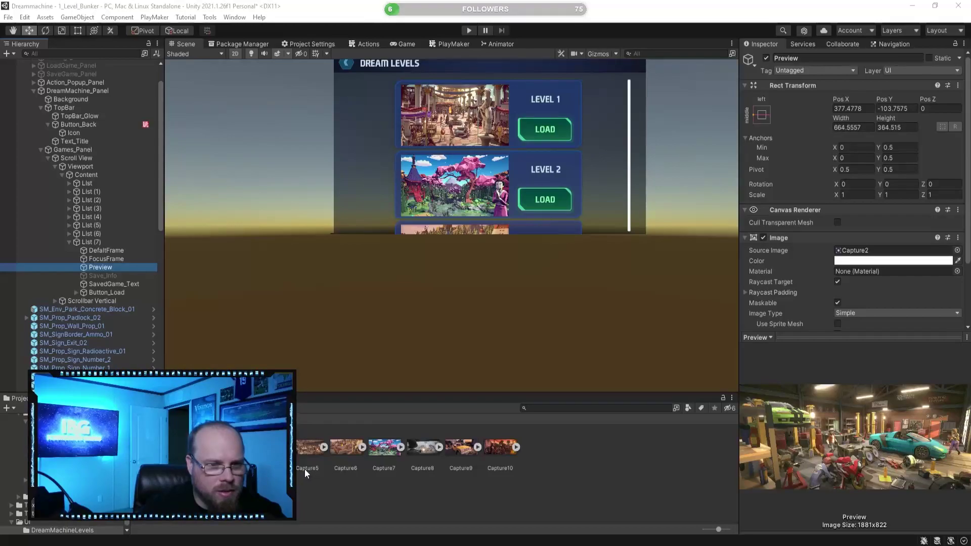
left_click_drag(231, 448, 859, 172)
scroll(856, 177, "down", 3)
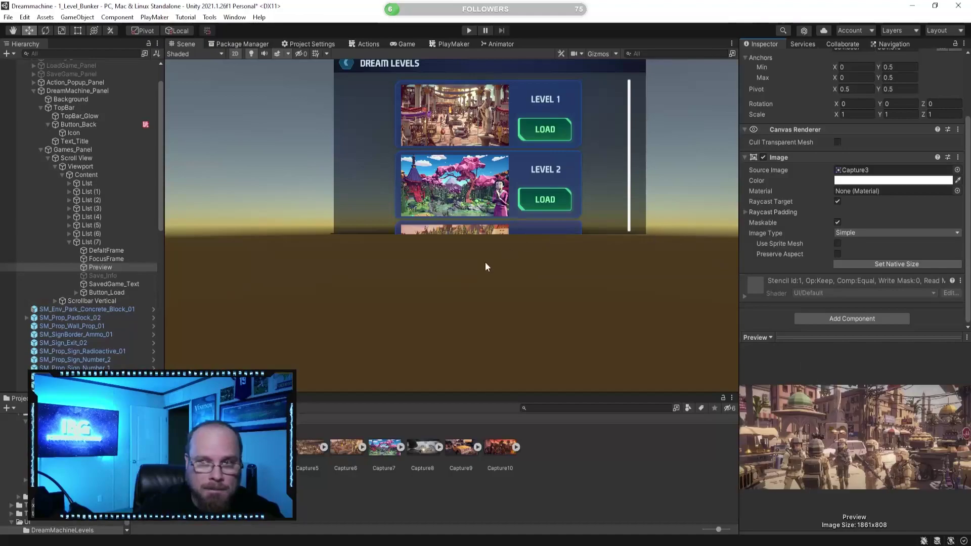
Collapse List (7) and duplicate it within Content
left_click(70, 242)
left_click(96, 242)
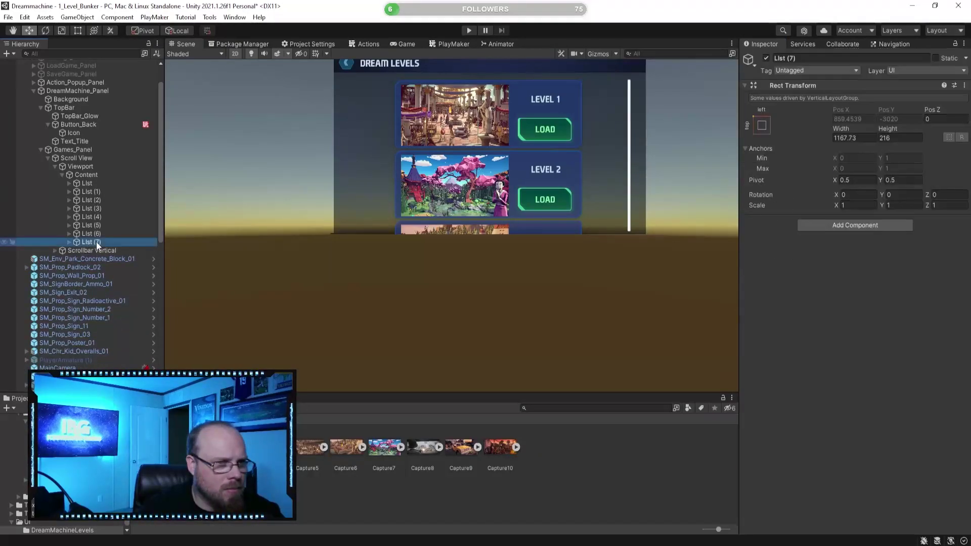
key("ctrl+d")
Change the SavedGame_Text of List (8) to LEVEL 9
left_click(69, 251)
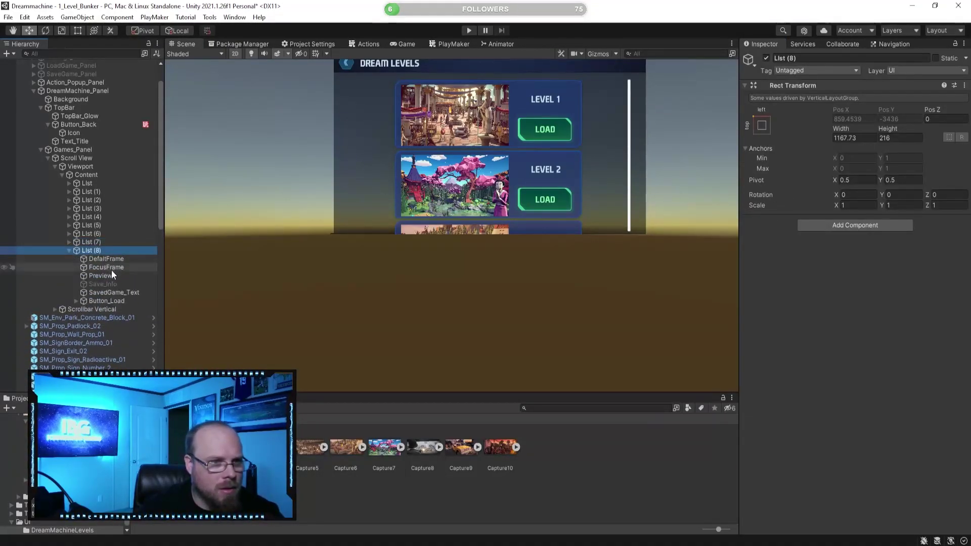
left_click(113, 275)
left_click(116, 292)
left_click(795, 277)
key("End")
key("BackSpace")
type("9")
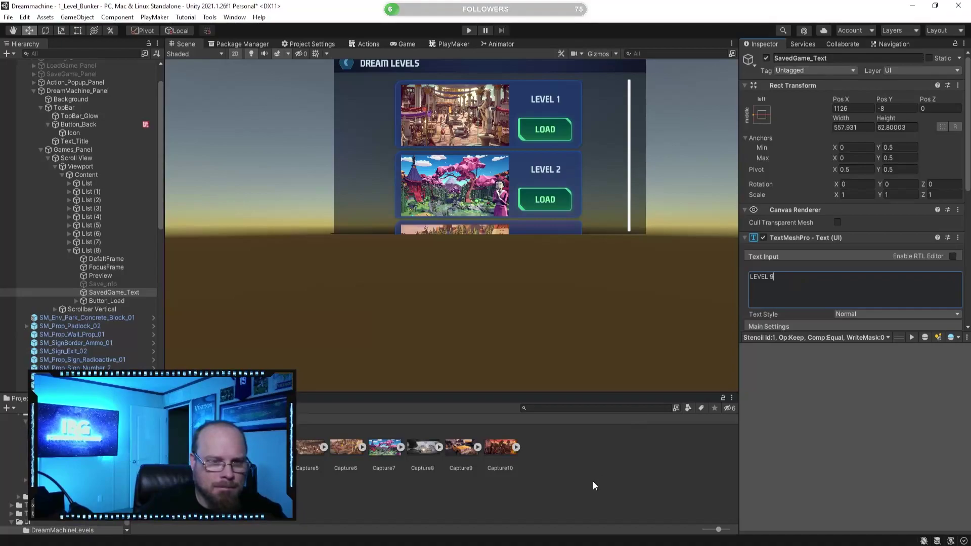
Assign the Capture9 sprite as the source image of the Preview in List (8)
left_click(88, 250)
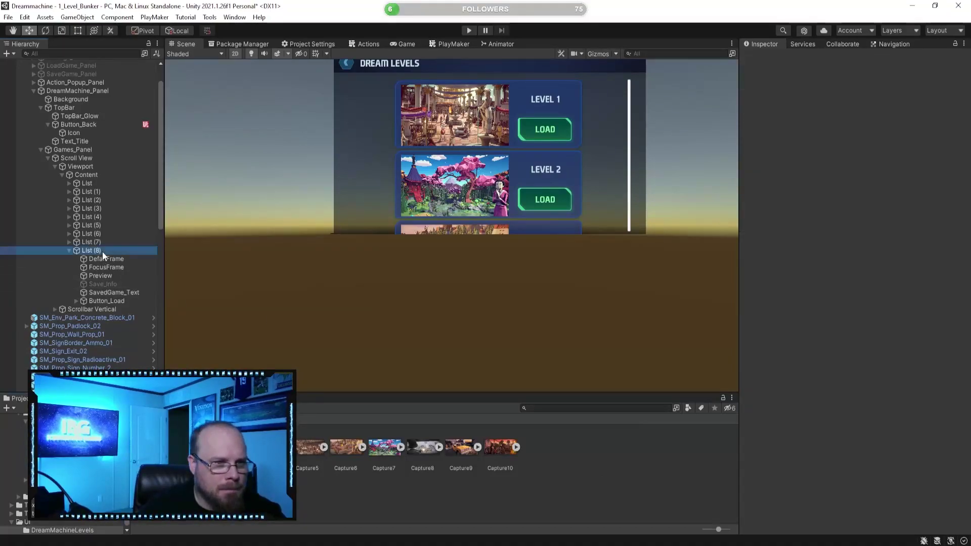
left_click(114, 292)
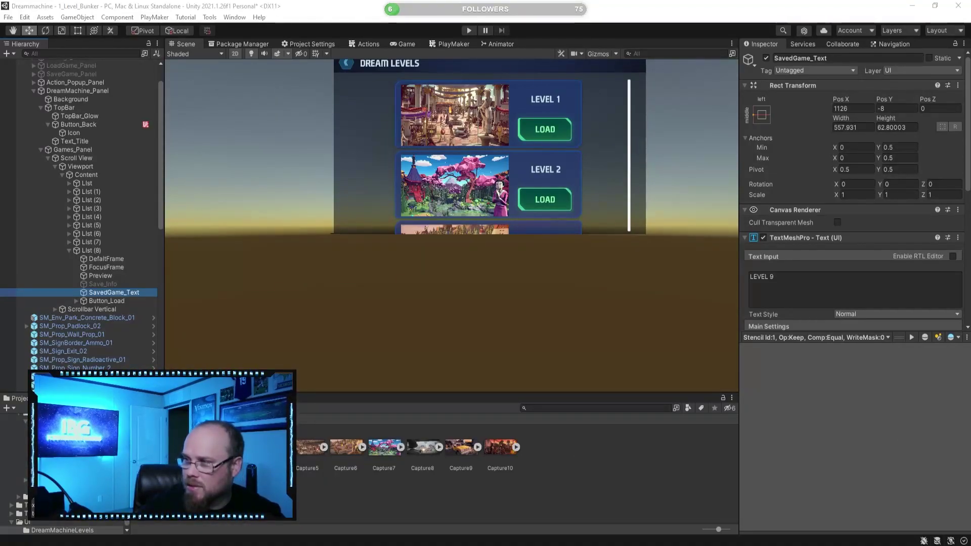
left_click_drag(461, 447, 839, 269)
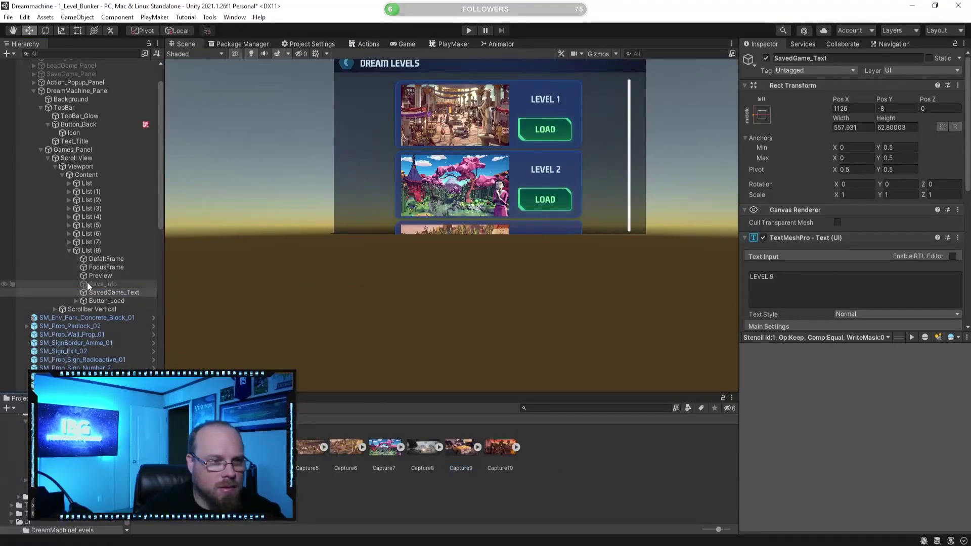
left_click(99, 276)
left_click_drag(461, 447, 860, 251)
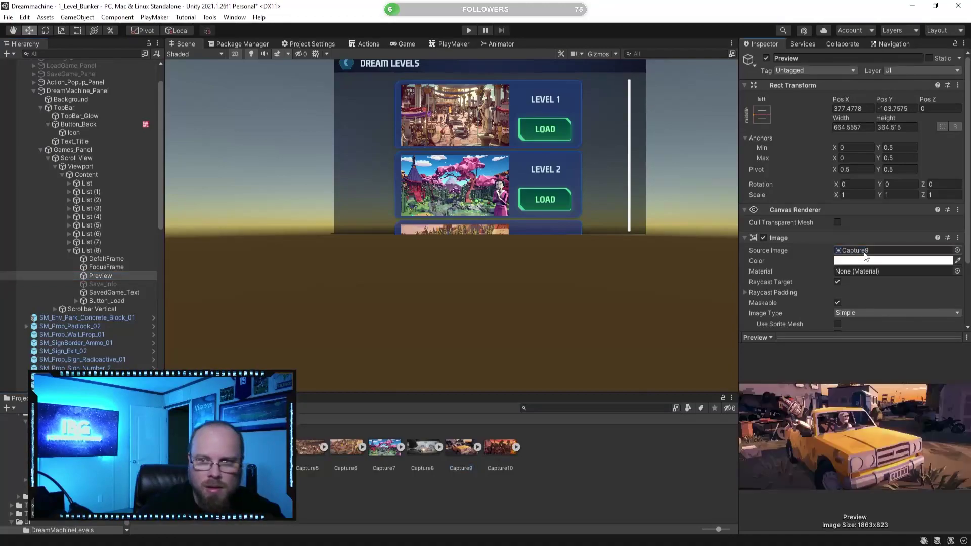
Collapse List (8) and duplicate it within Content
left_click(64, 251)
left_click(69, 251)
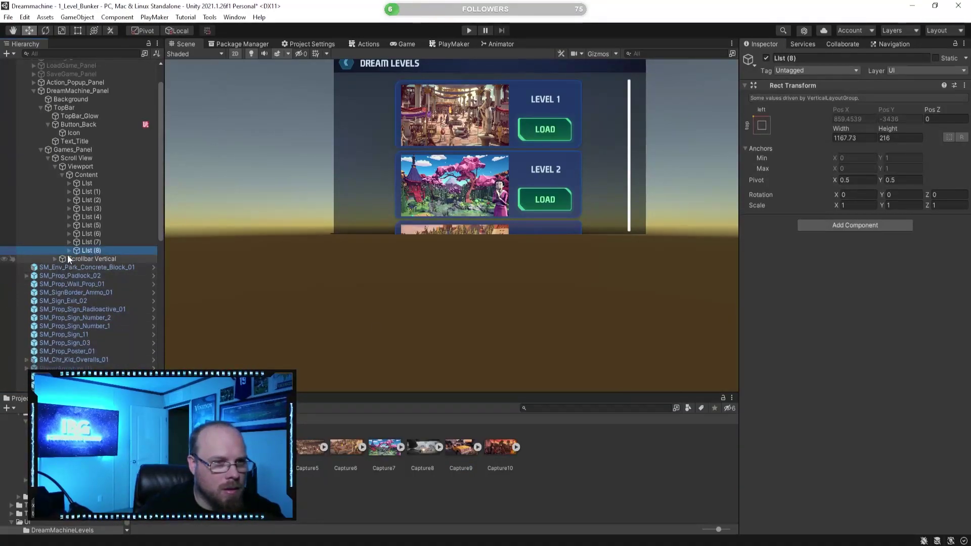
left_click(96, 259)
left_click(100, 252)
key("ctrl+d")
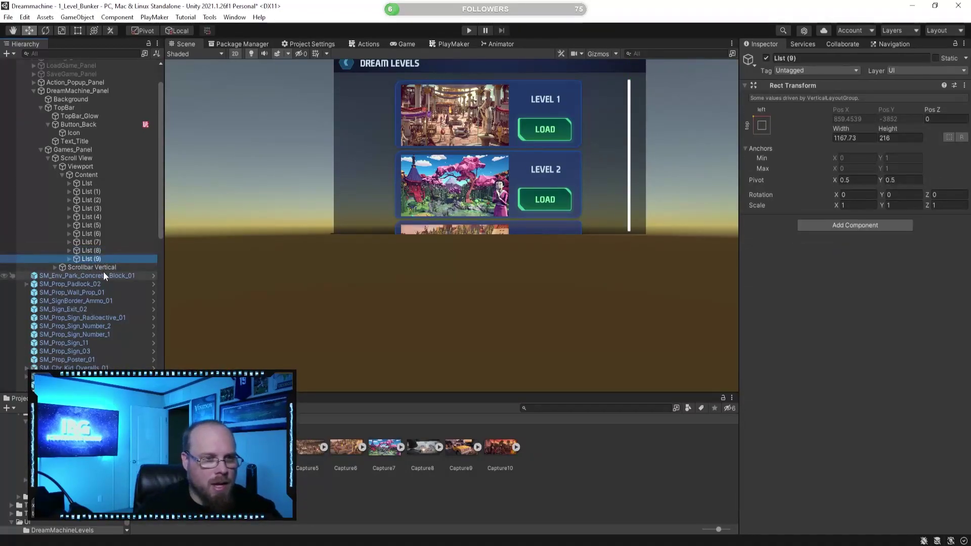
Assign the Capture10 sprite as the source image of the Preview in List (9)
left_click(69, 259)
left_click(102, 283)
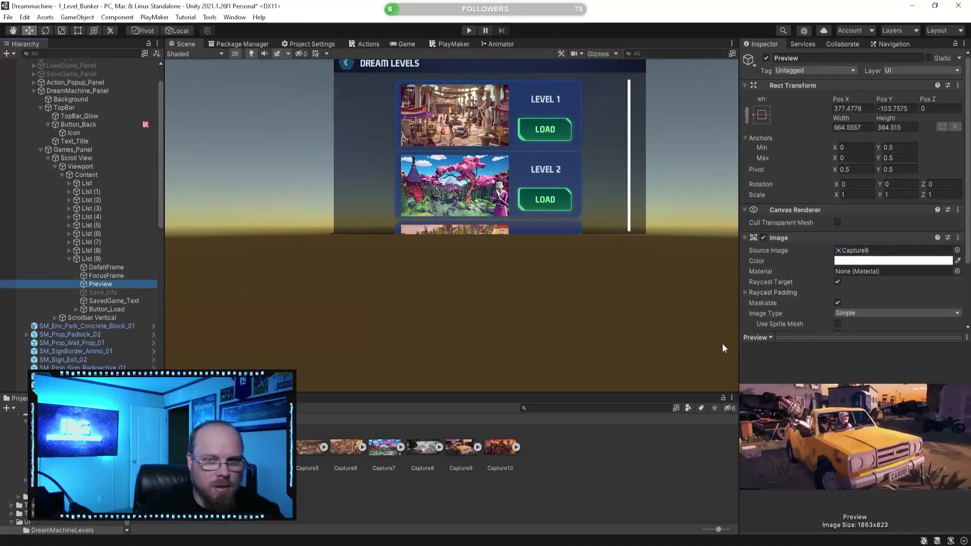
left_click_drag(767, 353, 860, 251)
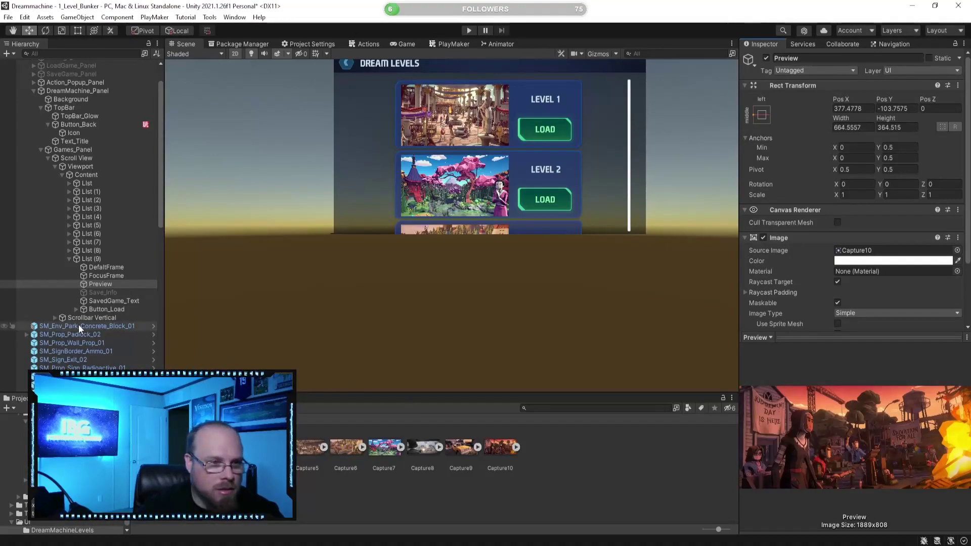
Change the SavedGame_Text of List (9) to the next level number in the sequence and collapse List (9)
left_click(123, 300)
left_click(849, 286)
left_click(849, 281)
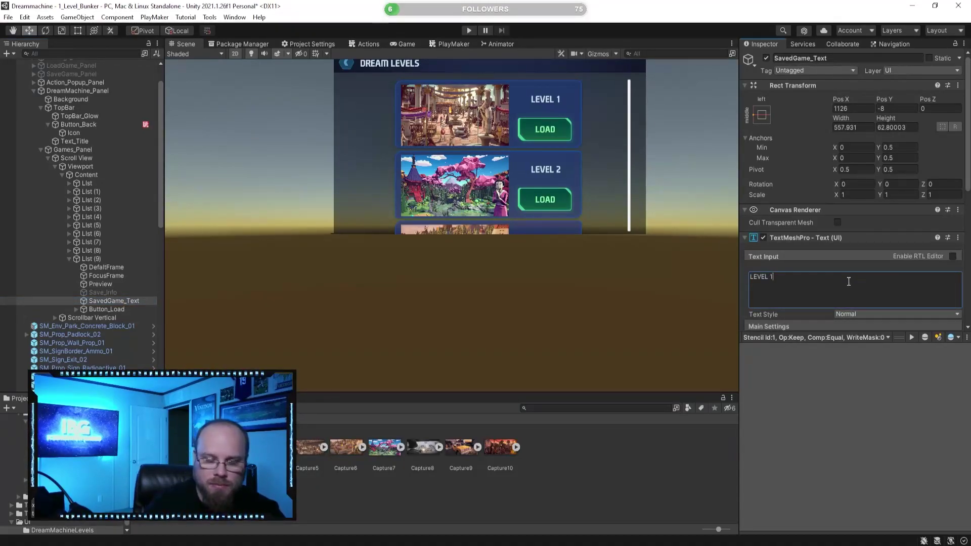
left_click(553, 513)
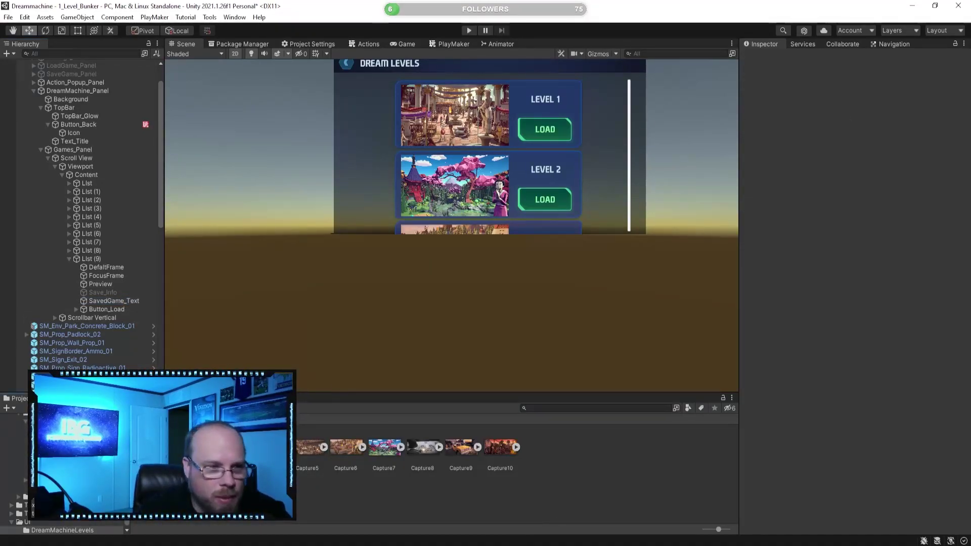
left_click(69, 259)
Run the scene to check the DREAM LEVELS panel in the game view, and stop play mode
right_click_drag(480, 310, 466, 306)
left_click(467, 31)
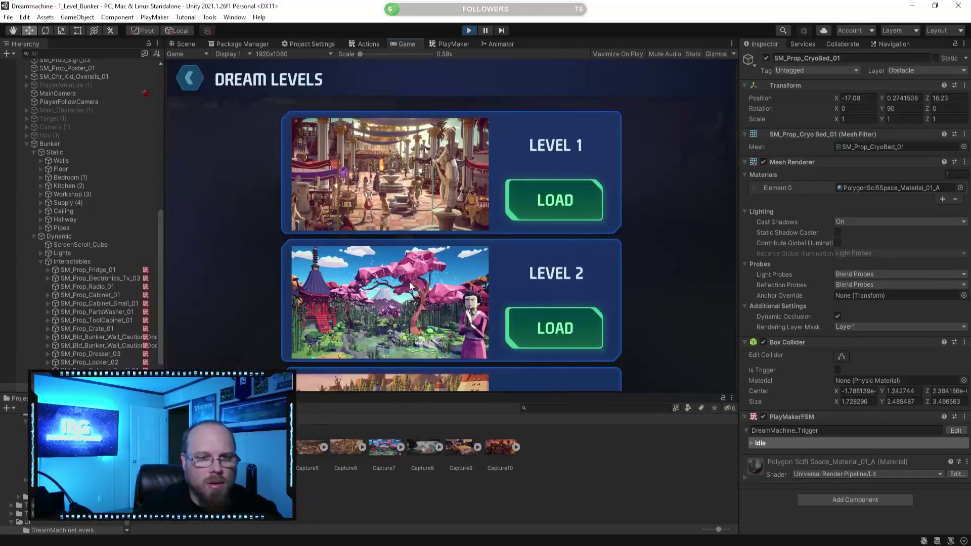
left_click(472, 28)
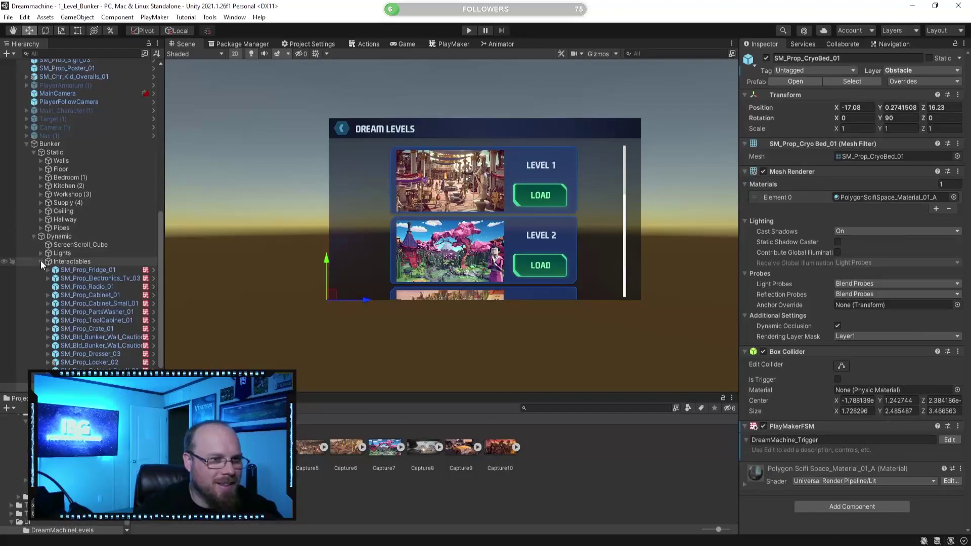
Collapse the Games_Panel, DreamMachine_Panel and Bunker branches in the hierarchy
scroll(67, 162, "up", 15)
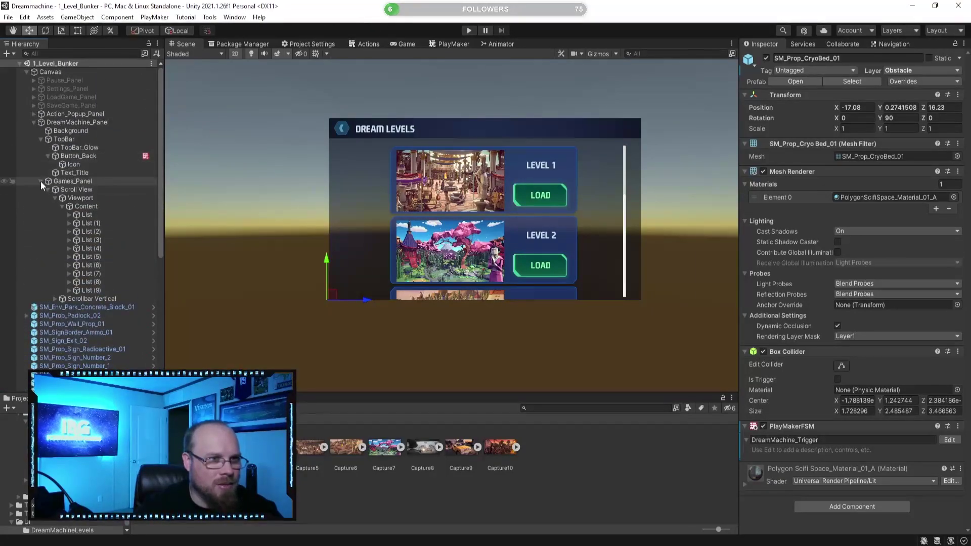
left_click(41, 181)
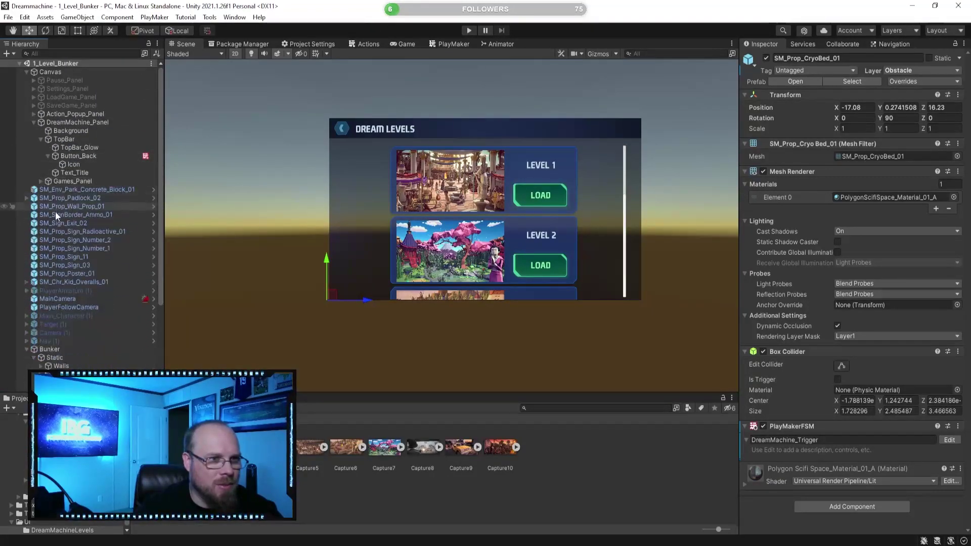
left_click(33, 122)
left_click(70, 122)
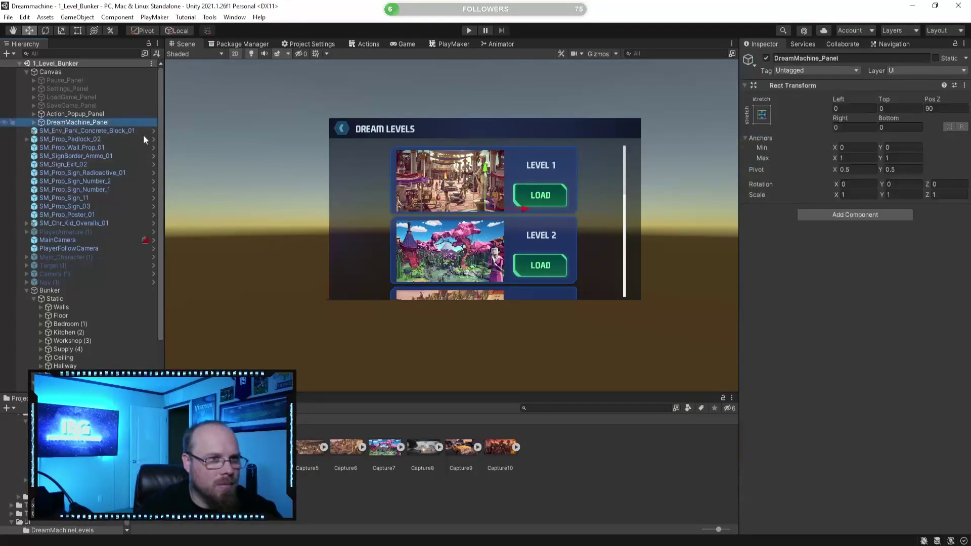
scroll(108, 308, "down", 3)
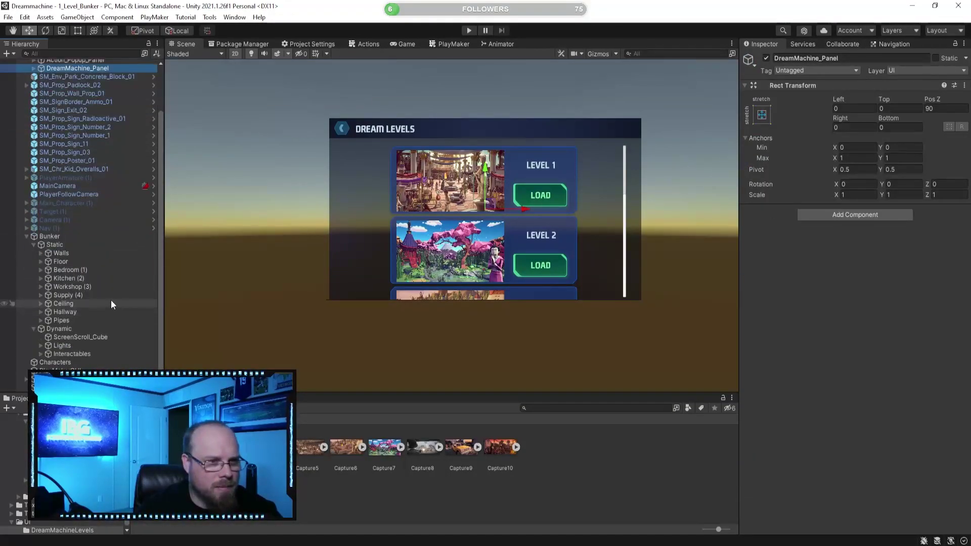
left_click(26, 236)
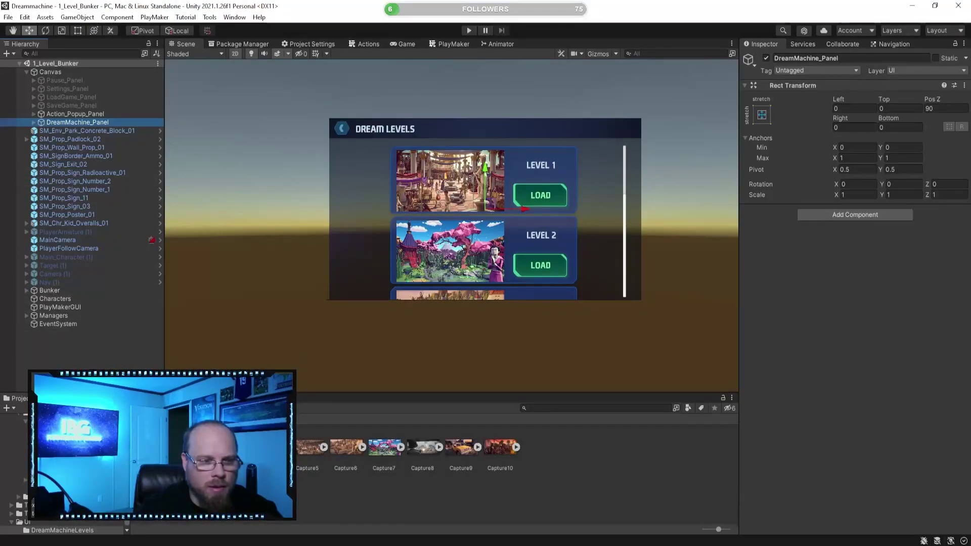
Deactivate the DreamMachine_Panel so that it is hidden in the scene
left_click(143, 419)
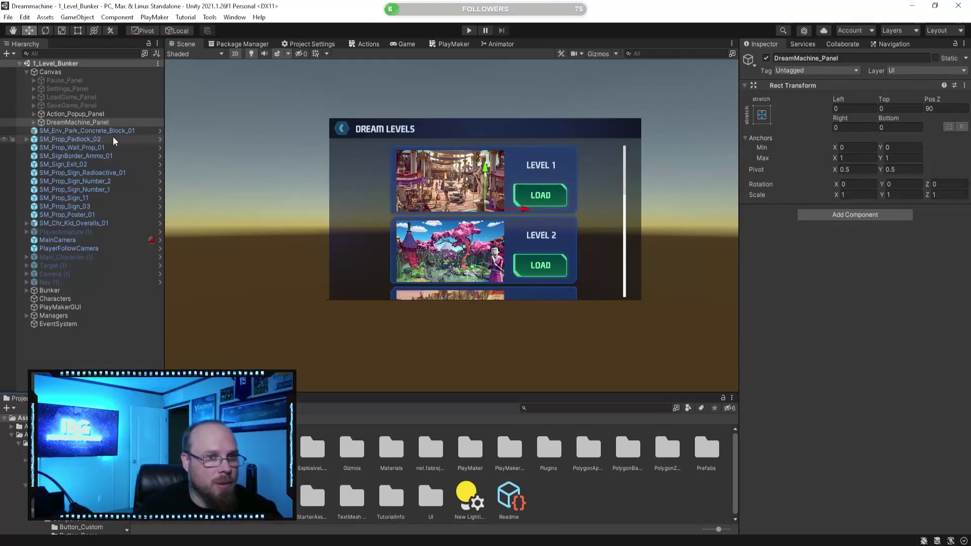
left_click(767, 58)
left_click(101, 156)
left_click(101, 123)
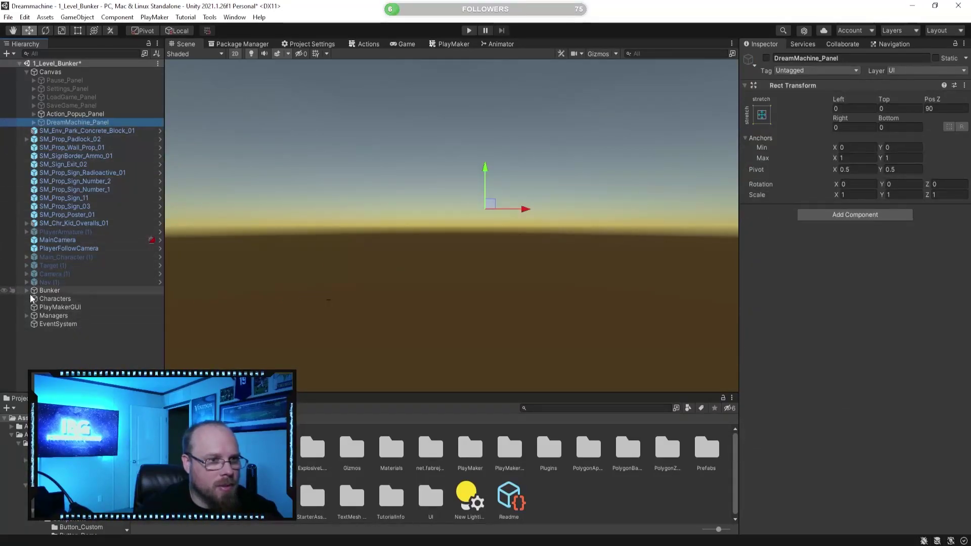
In the FSM of the Init. manager, duplicate the Language_Popup Activate Game Object action and assign DreamMachine_Panel as the copy's game object
left_click(48, 316)
left_click(27, 316)
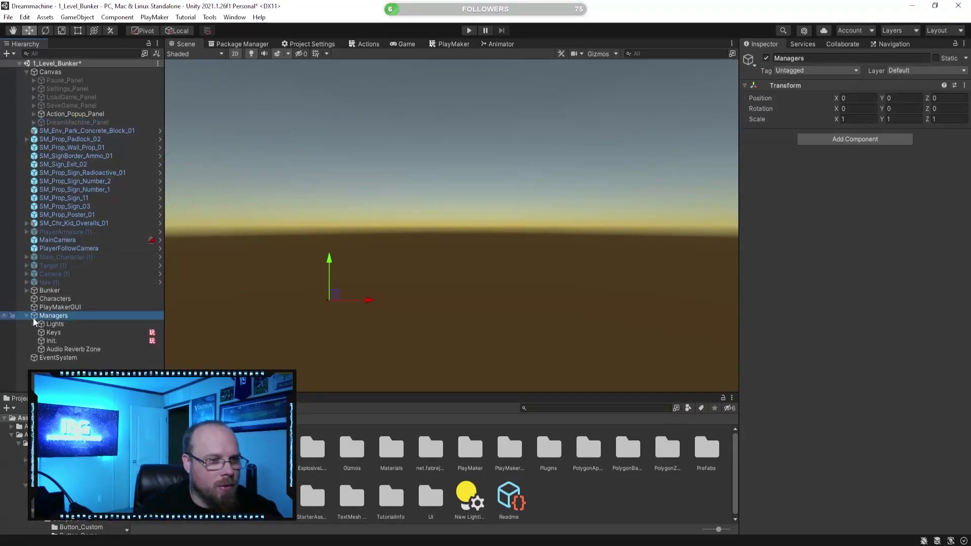
left_click(66, 342)
left_click(452, 44)
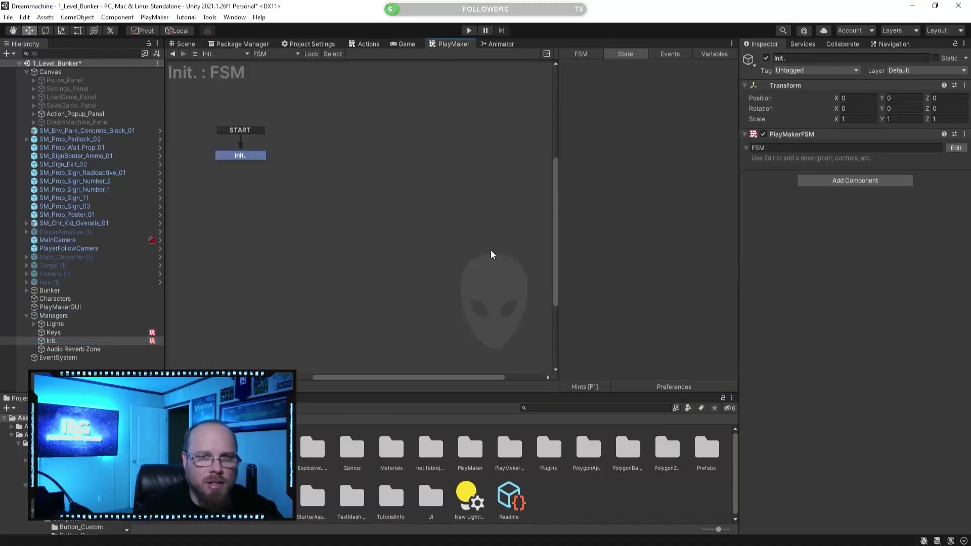
scroll(661, 216, "down", 5)
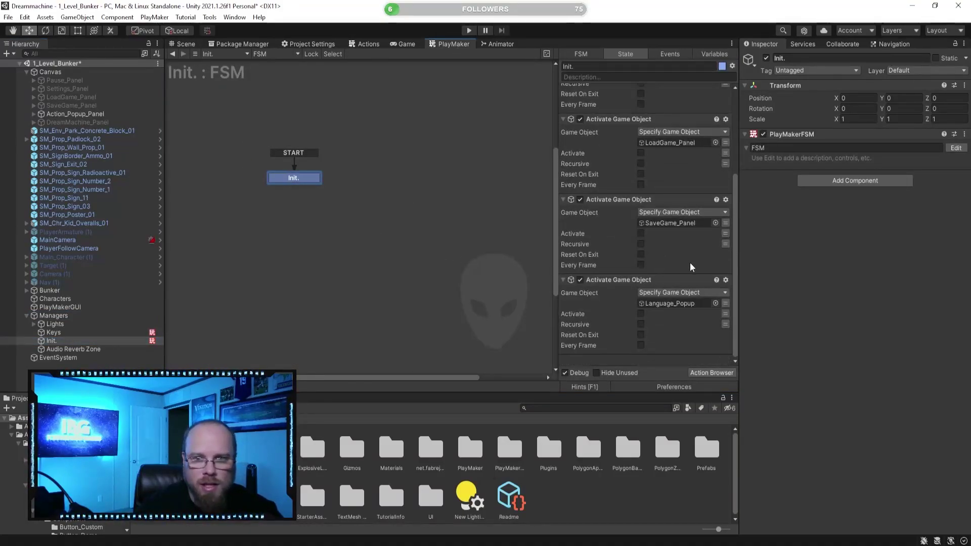
left_click(615, 283)
key("ctrl+c")
key("ctrl+v")
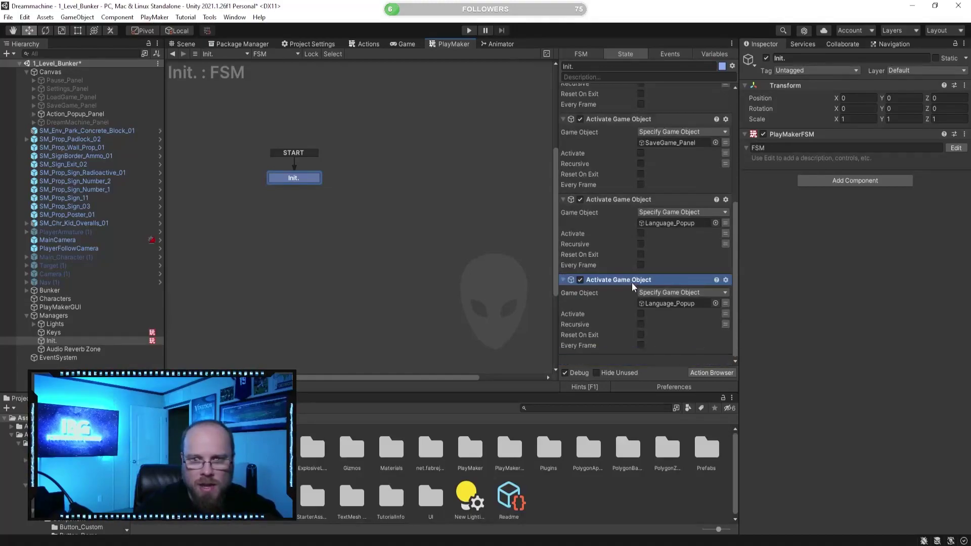
left_click_drag(77, 122, 677, 304)
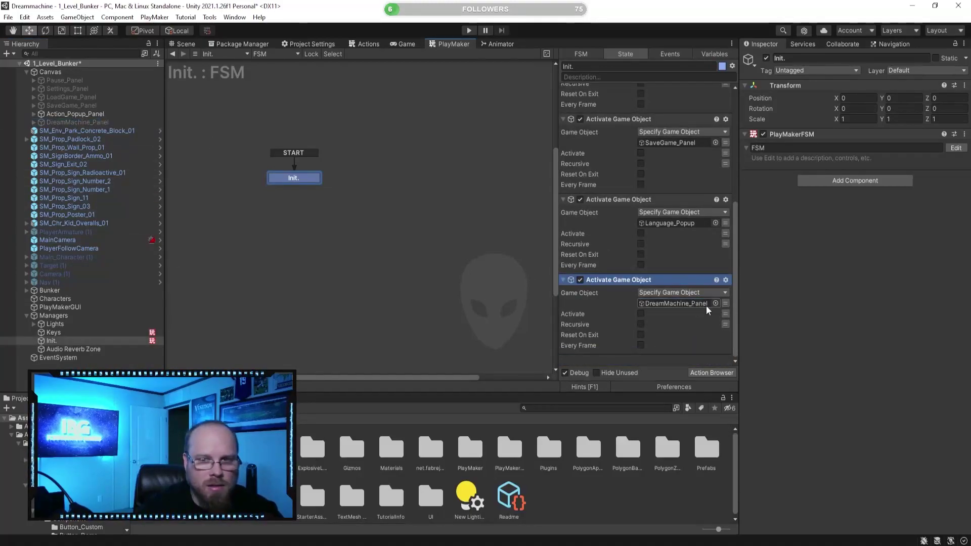
Check the bunker in the game view and collapse the Managers group in the hierarchy
left_click(187, 45)
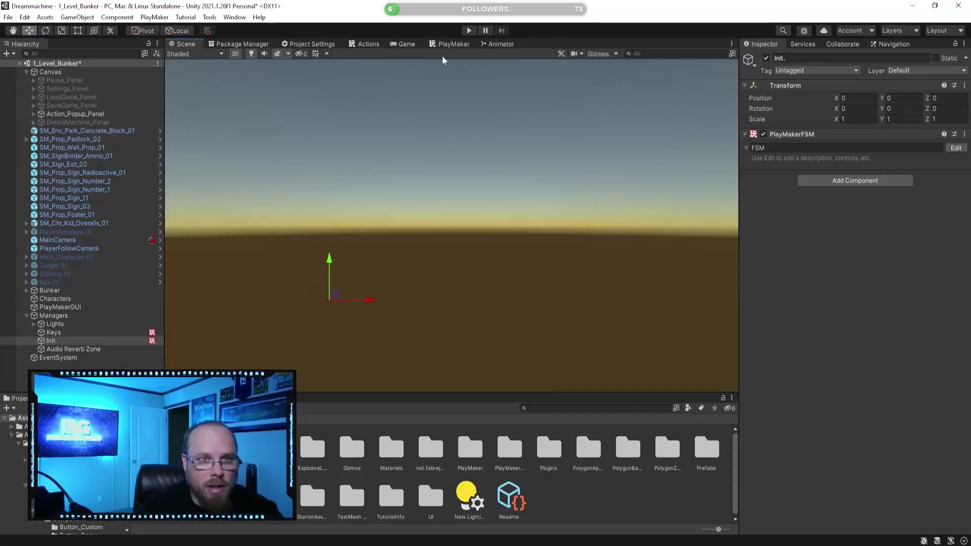
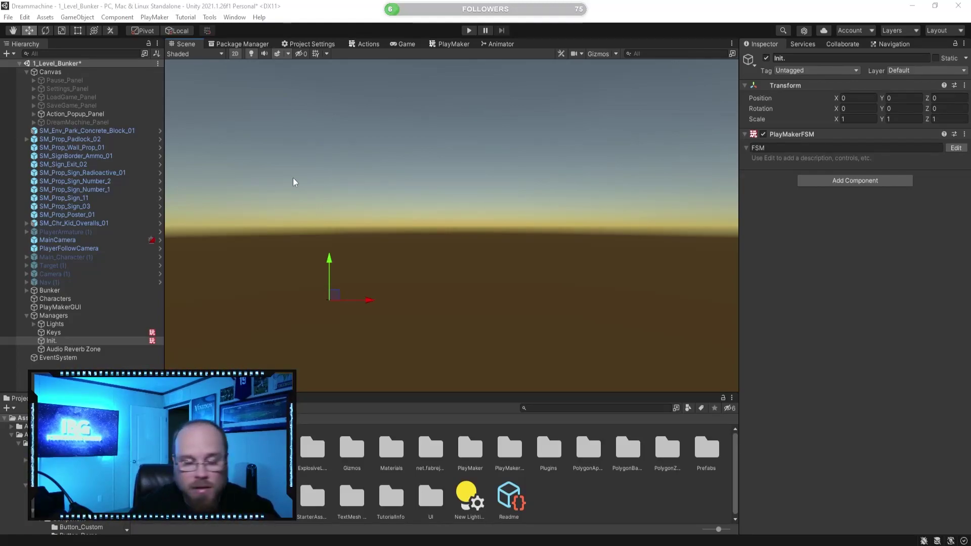
left_click(406, 44)
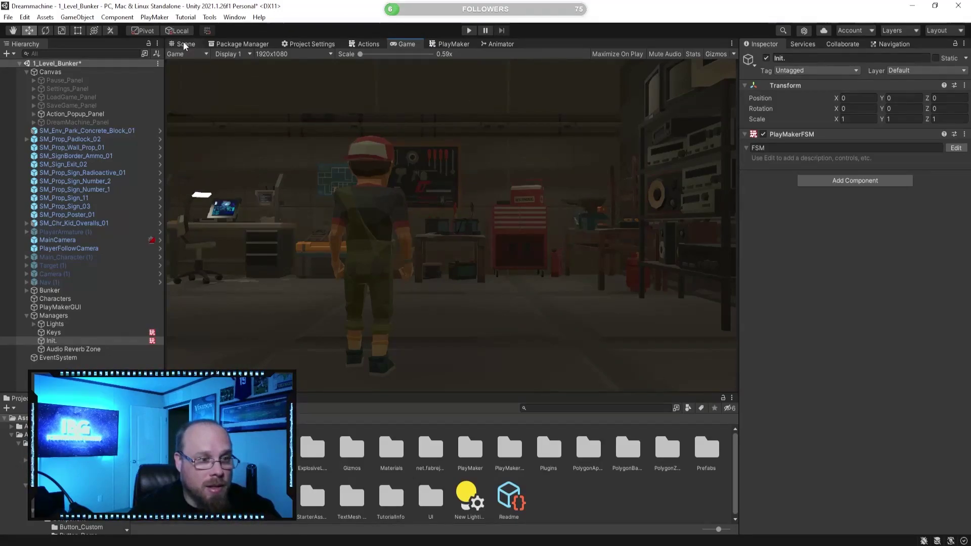
left_click(31, 324)
left_click(26, 315)
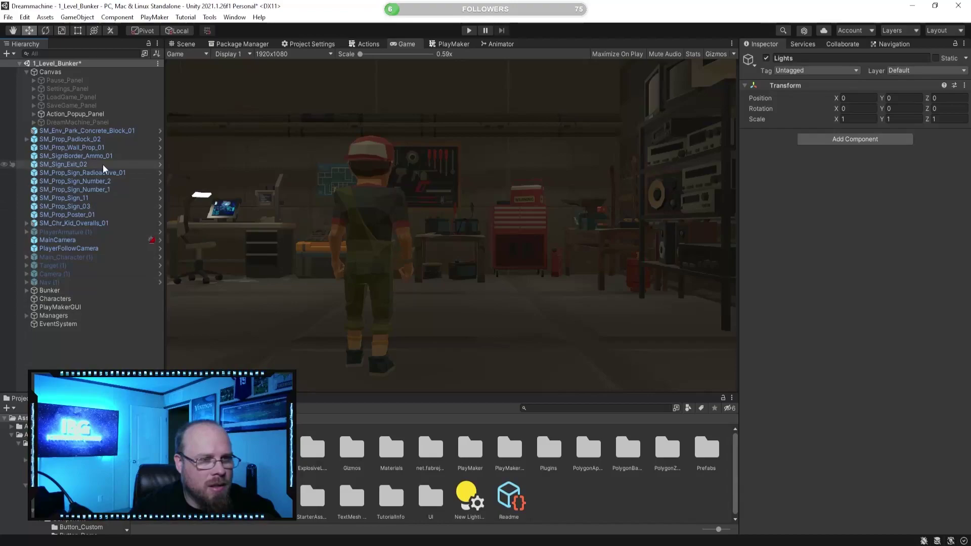
left_click(75, 115)
left_click(75, 122)
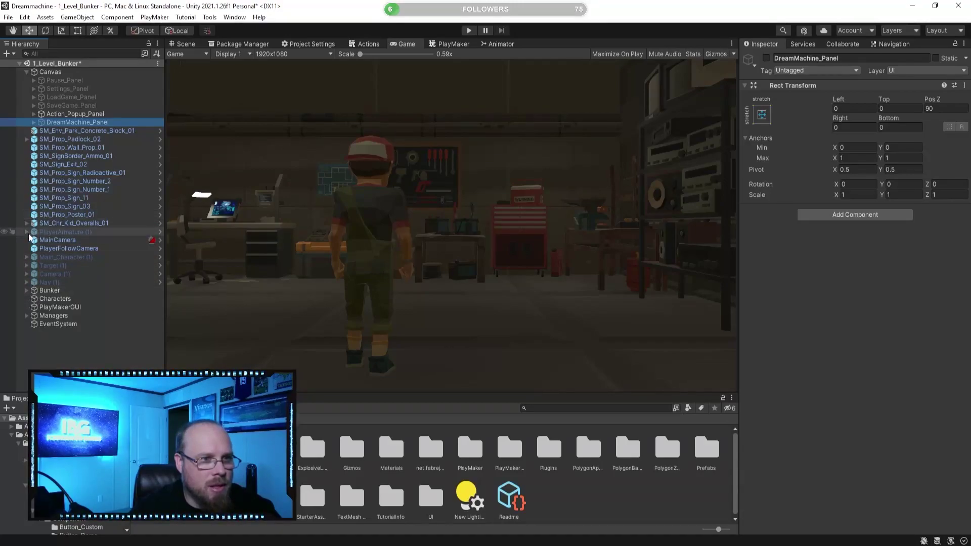
left_click(183, 44)
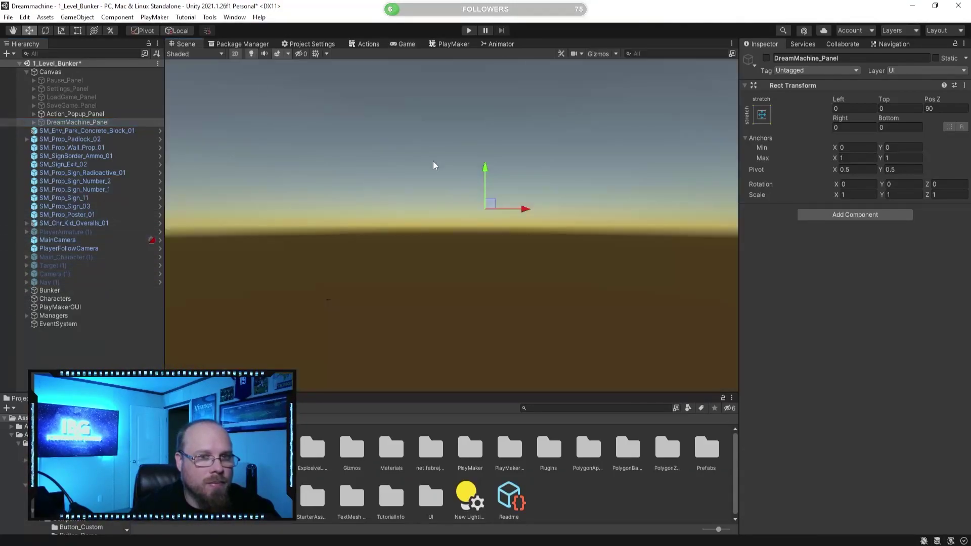
Expand the bunker's Dynamic Interactables and open the DreamMachine_Trigger FSM of SM_Prop_CryoBed_01 in PlayMaker
left_click(451, 45)
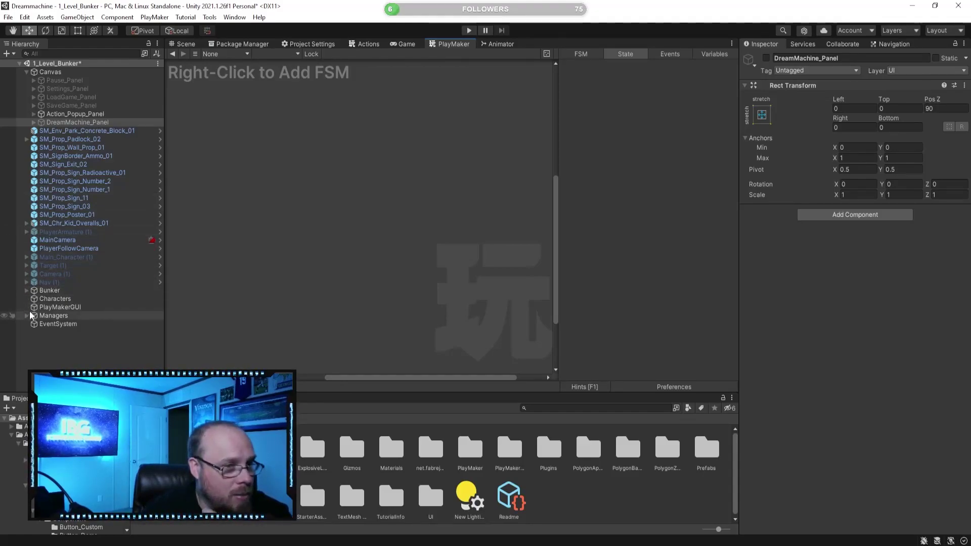
left_click(26, 291)
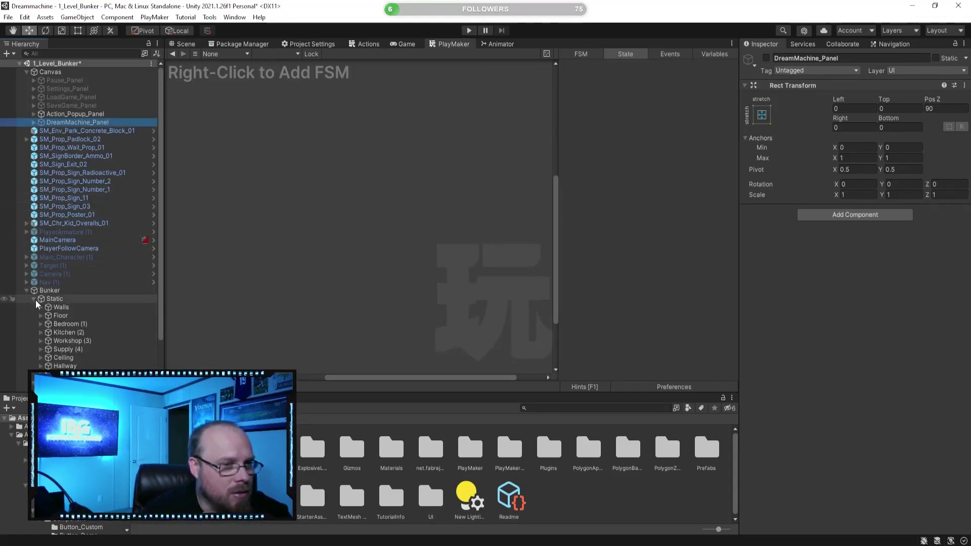
left_click(33, 299)
left_click(40, 333)
scroll(83, 303, "down", 4)
left_click(103, 354)
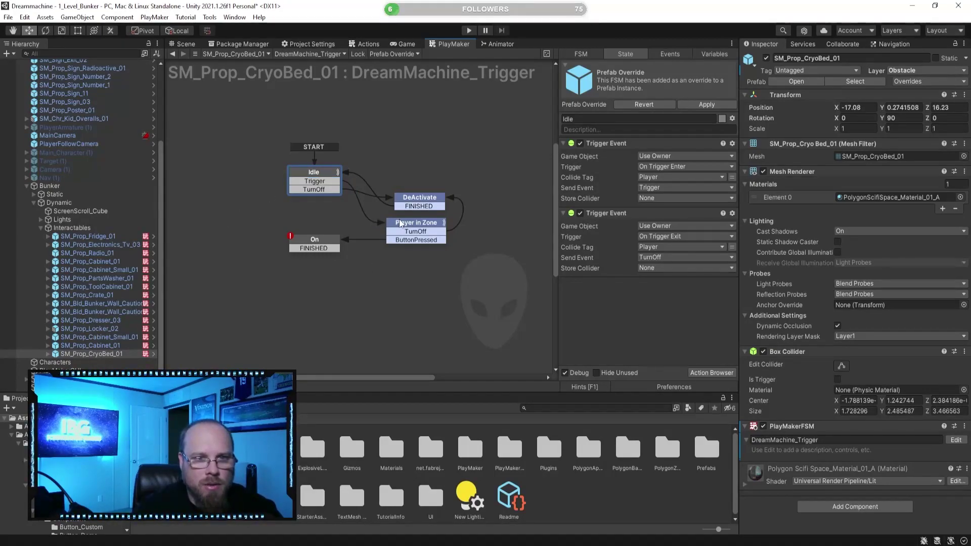
Add an Activate Game Object action to the On state of the cryo bed's DreamMachine_Trigger FSM
left_click(400, 223)
left_click(334, 243)
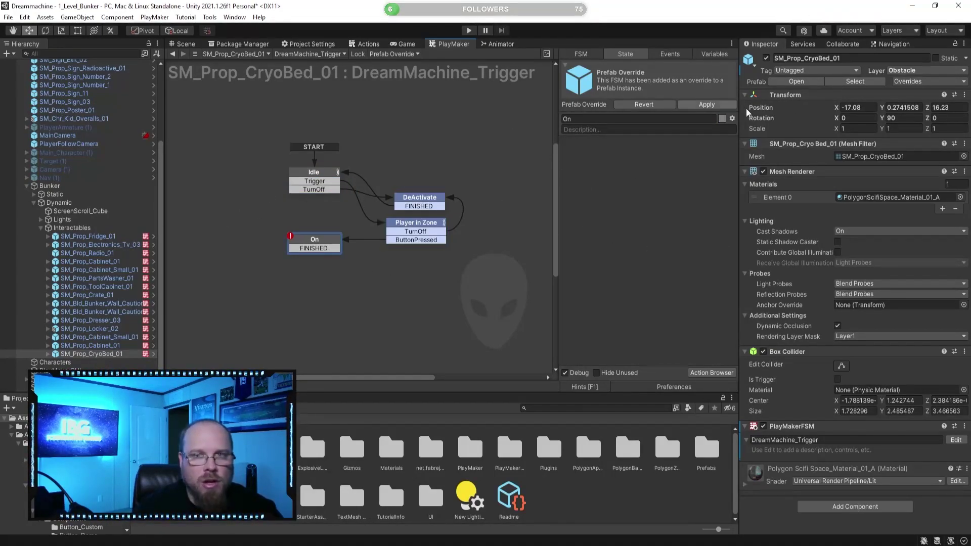
scroll(121, 178, "up", 6)
scroll(122, 177, "down", 5)
scroll(177, 178, "down", 1)
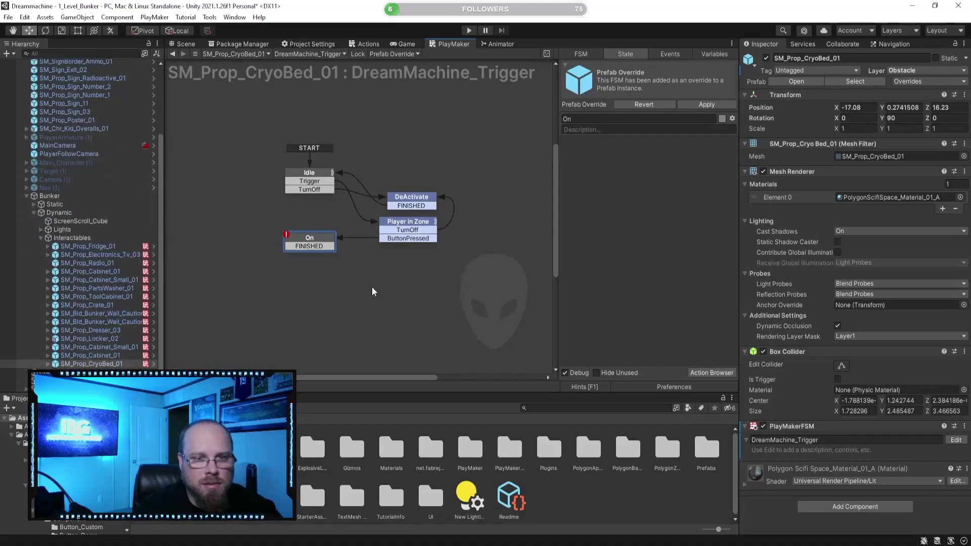
scroll(379, 291, "down", 1)
left_click(712, 373)
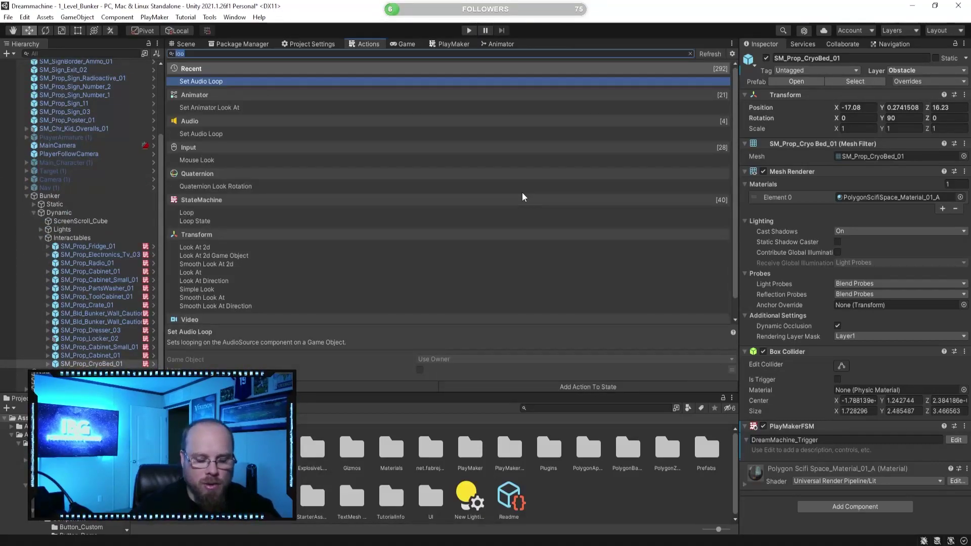
type("activ")
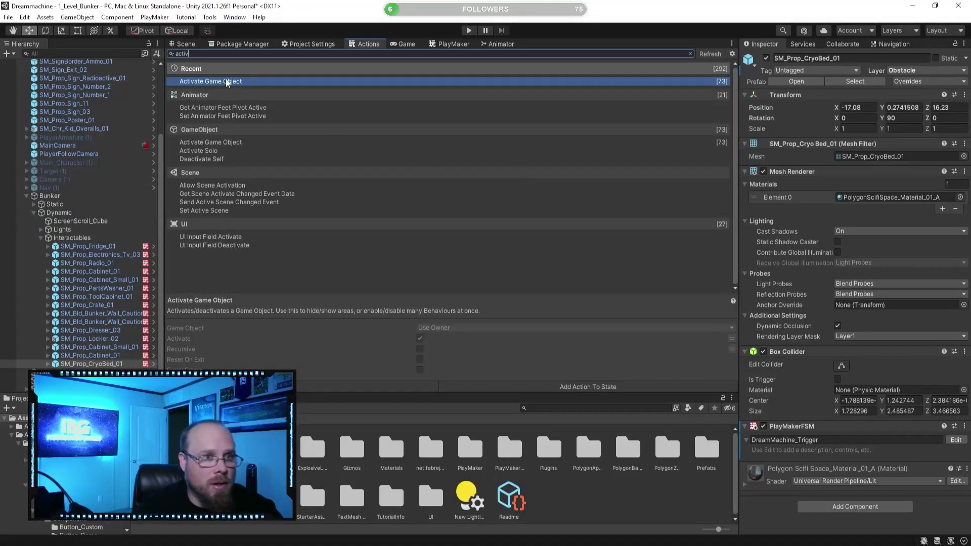
double_click(227, 83)
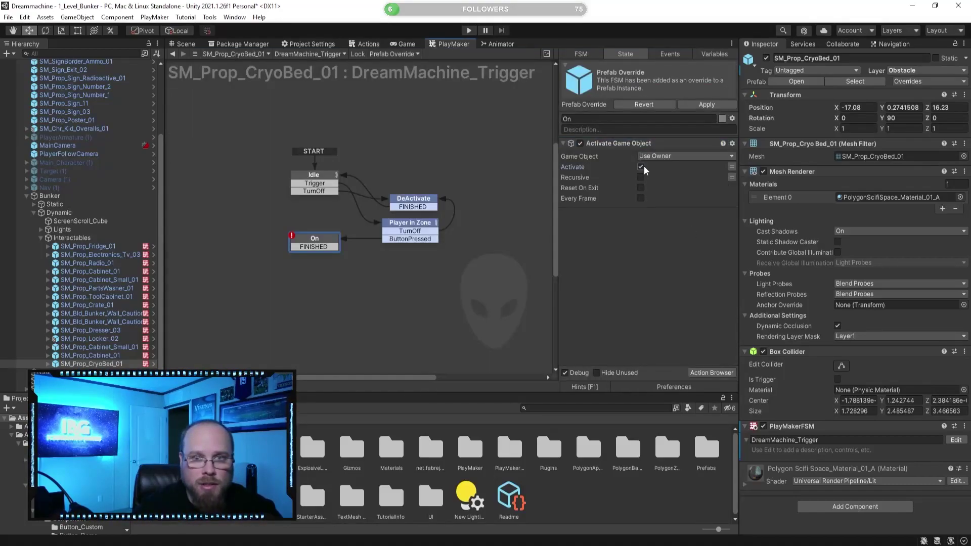
Set the On state's action to Specify Game Object with DreamMachine_Panel as the target, and colour the state blue
left_click(670, 181)
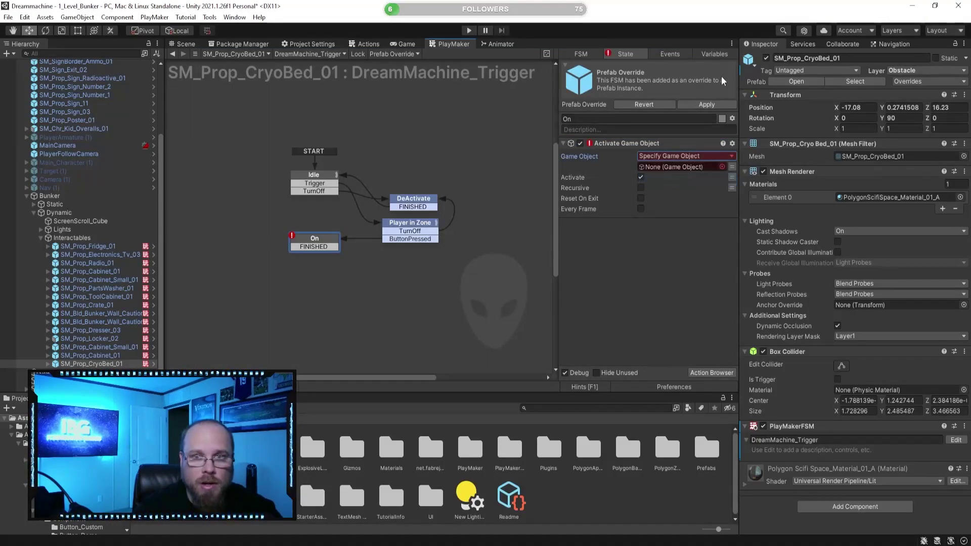
left_click(722, 118)
left_click(749, 134)
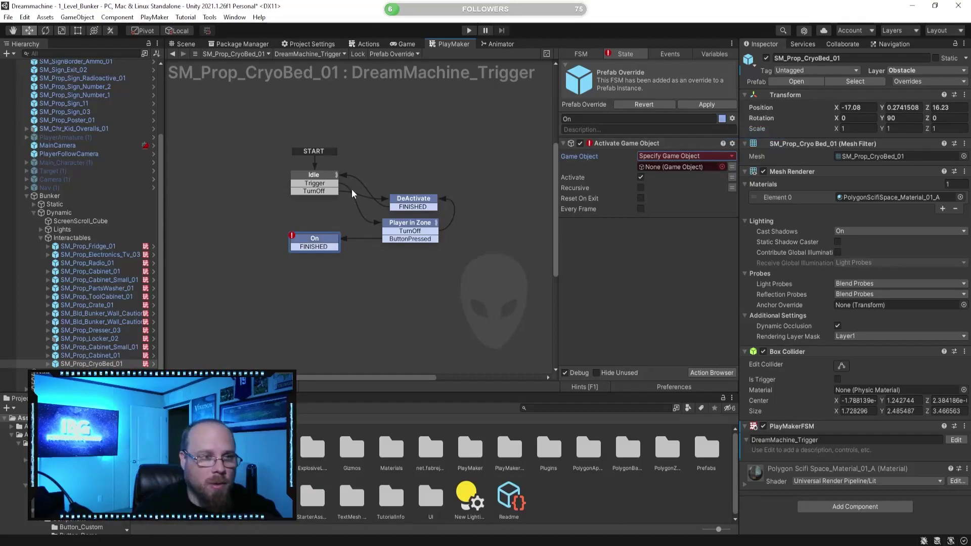
scroll(119, 197, "up", 5)
left_click_drag(56, 122, 694, 166)
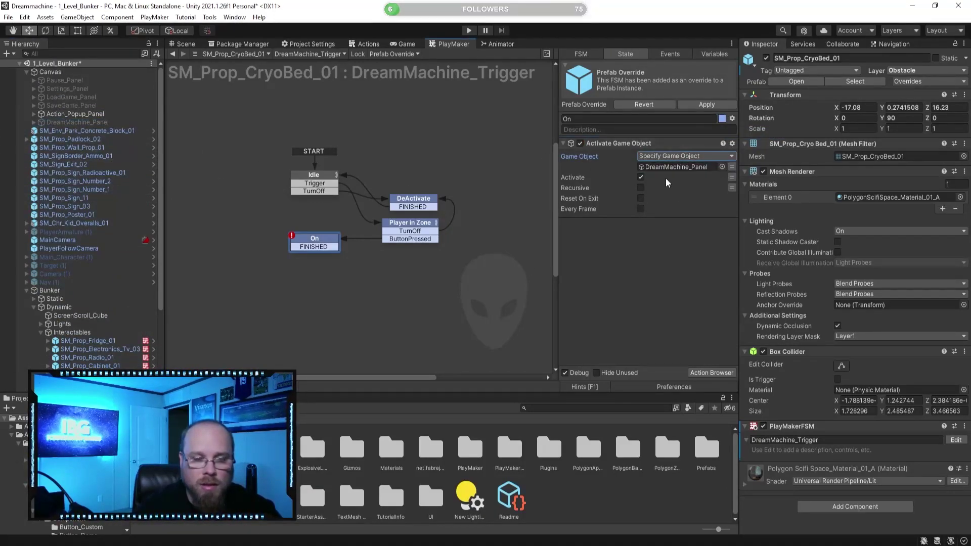
Examine the actions in the cryo bed's On and Player in Zone states
left_click(390, 276)
left_click(336, 242)
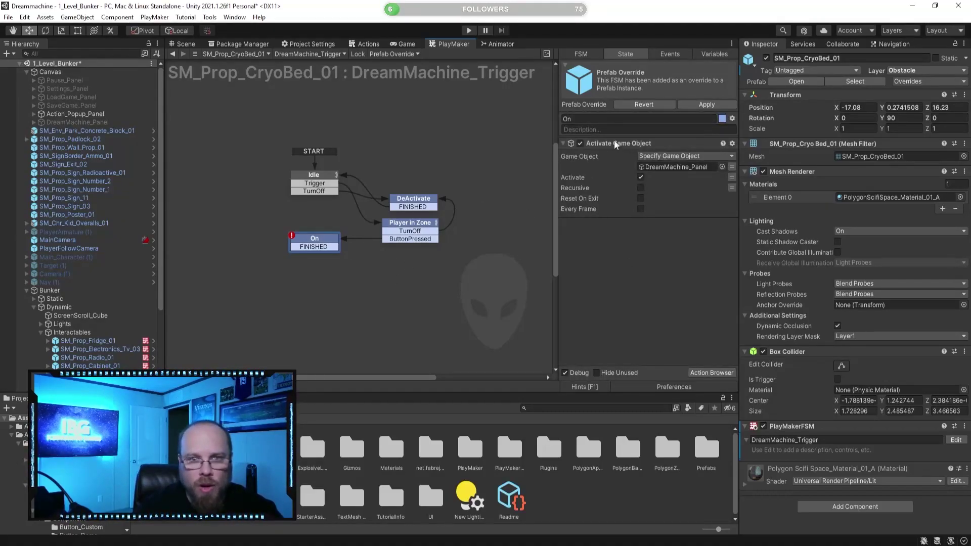
left_click(332, 291)
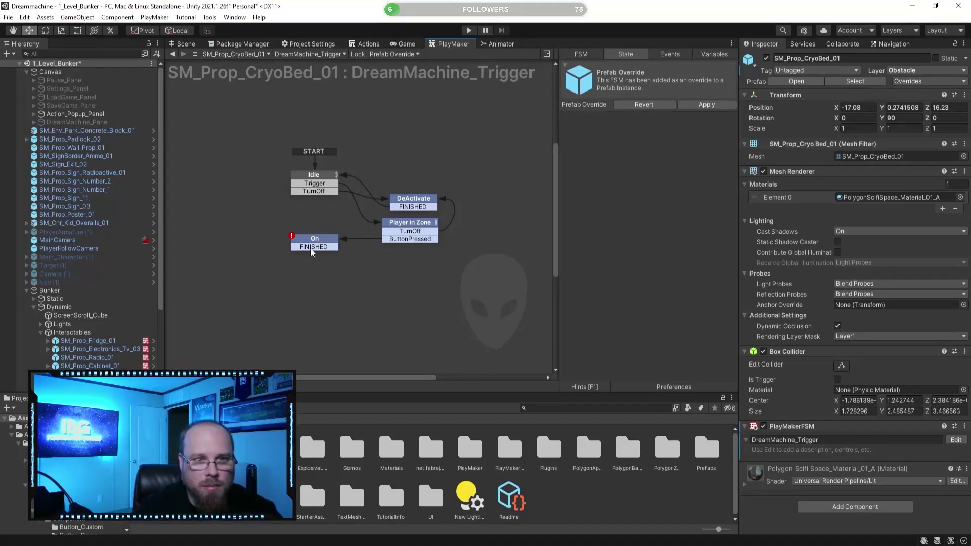
left_click(428, 227)
scroll(618, 233, "down", 1)
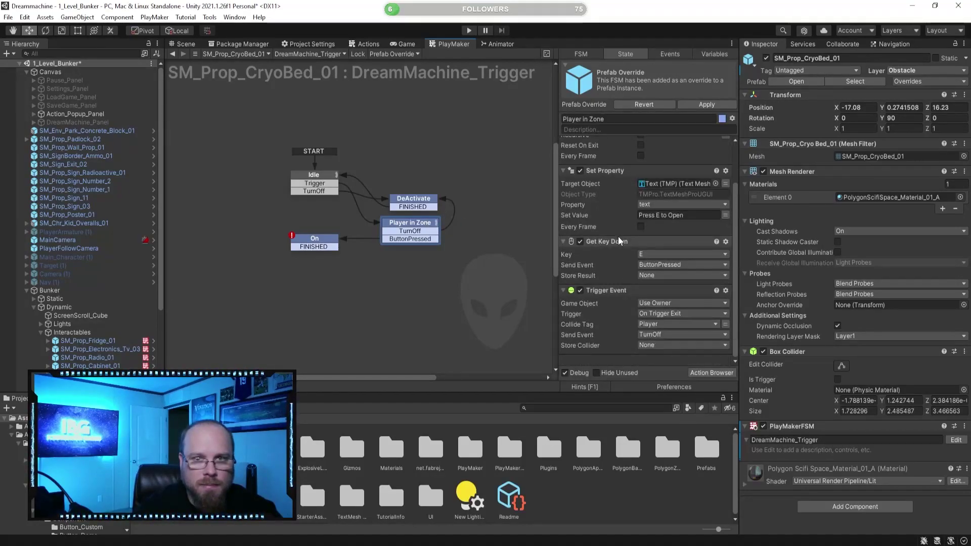
scroll(619, 236, "up", 2)
left_click(376, 303)
Link the On state's FINISHED event to the Idle state
left_click(314, 243)
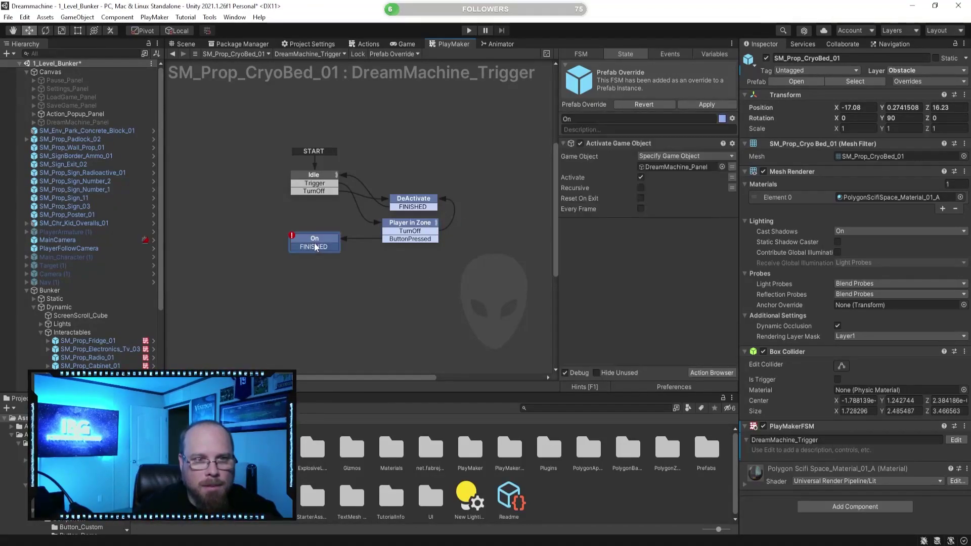
left_click(330, 175)
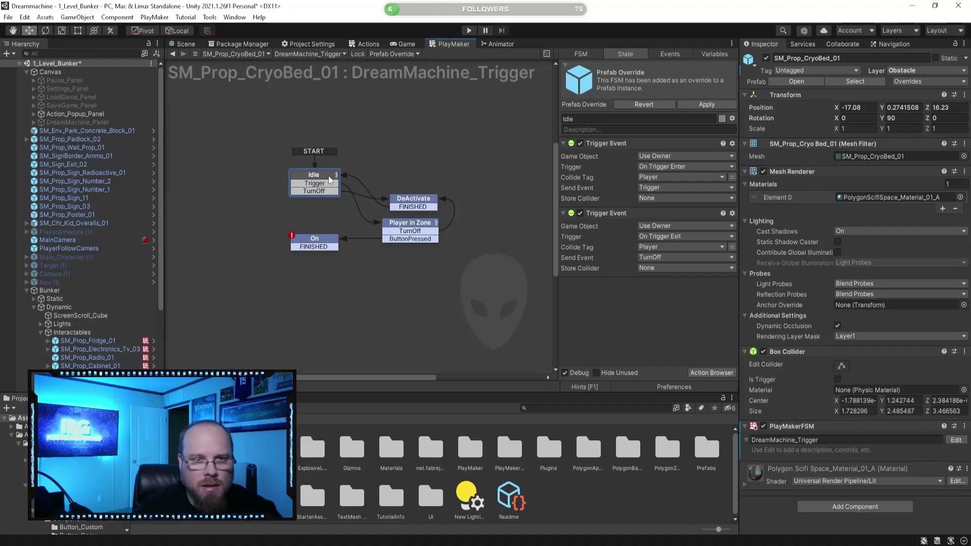
left_click_drag(333, 246, 324, 177)
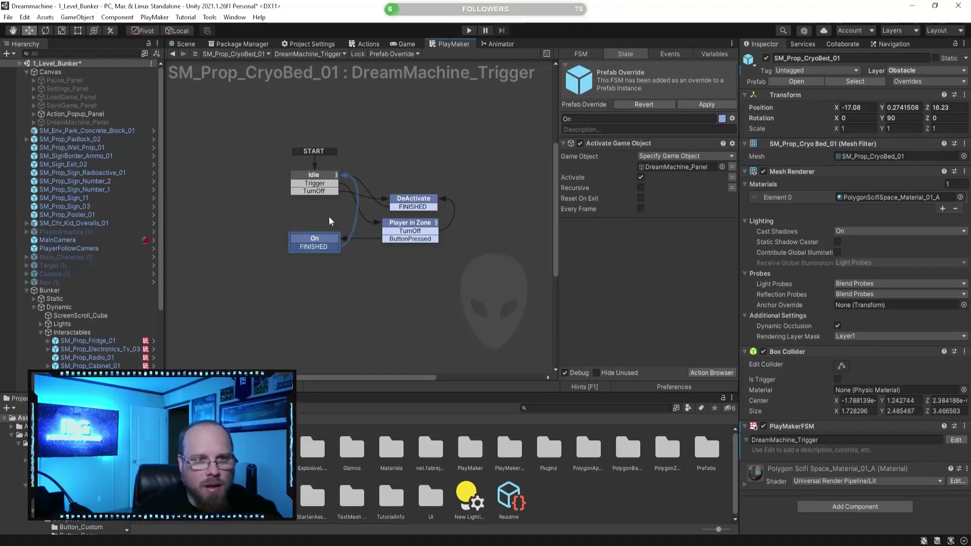
Review the actions of the Idle, On and Player in Zone states in the cryo bed's DreamMachine_Trigger FSM
left_click(328, 176)
left_click(329, 243)
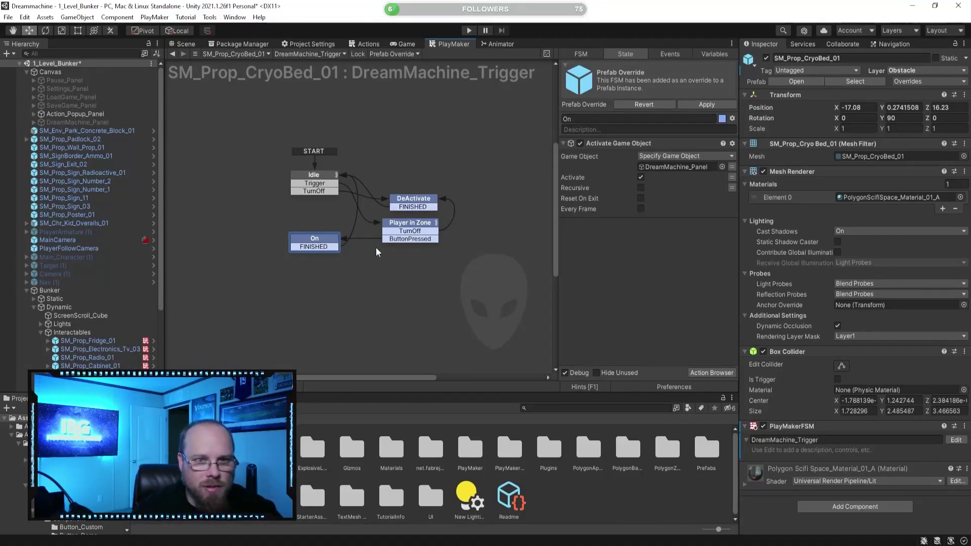
left_click(428, 229)
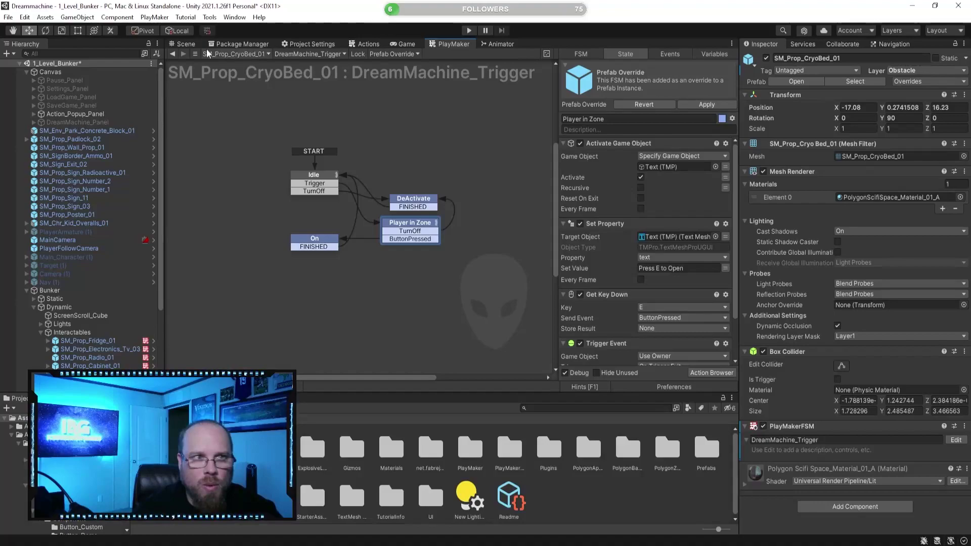
left_click(337, 240)
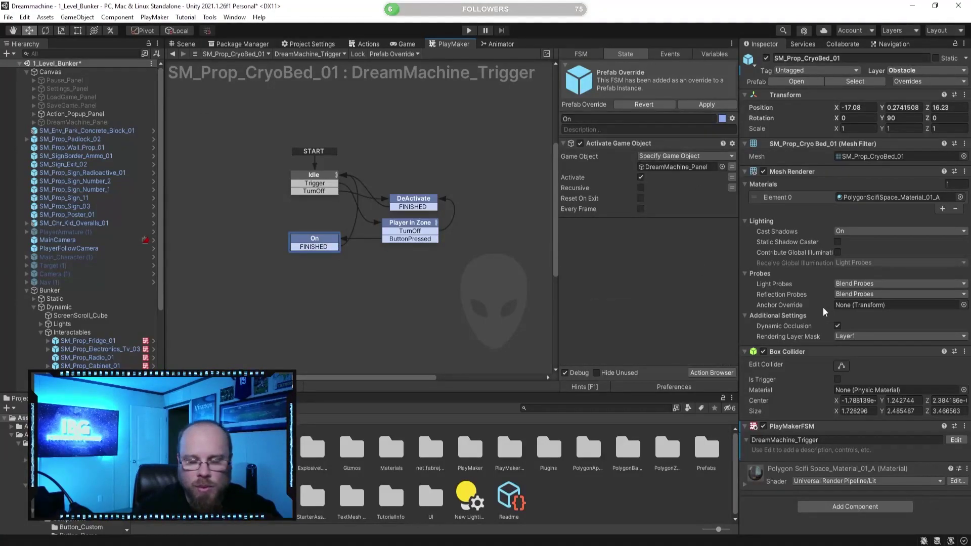
mouse_move(775, 260)
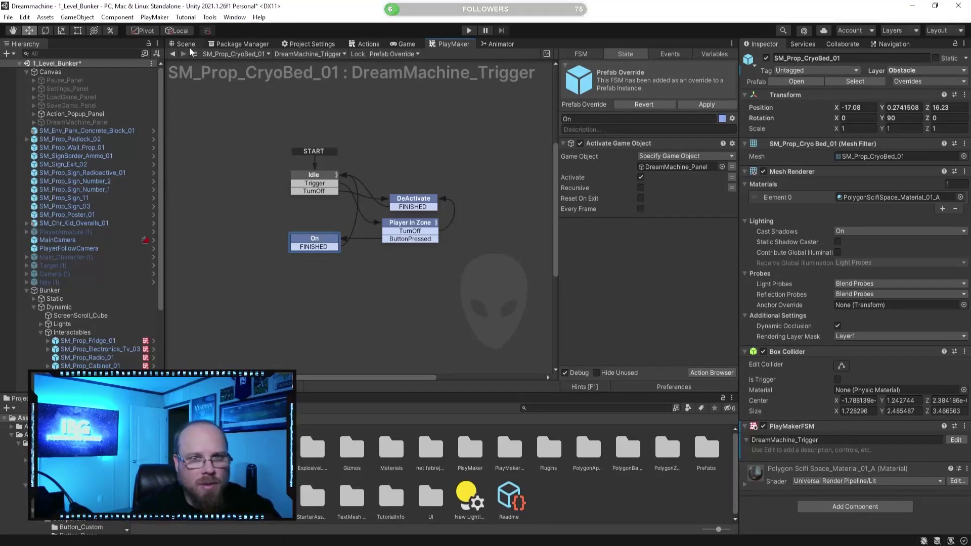
left_click(424, 222)
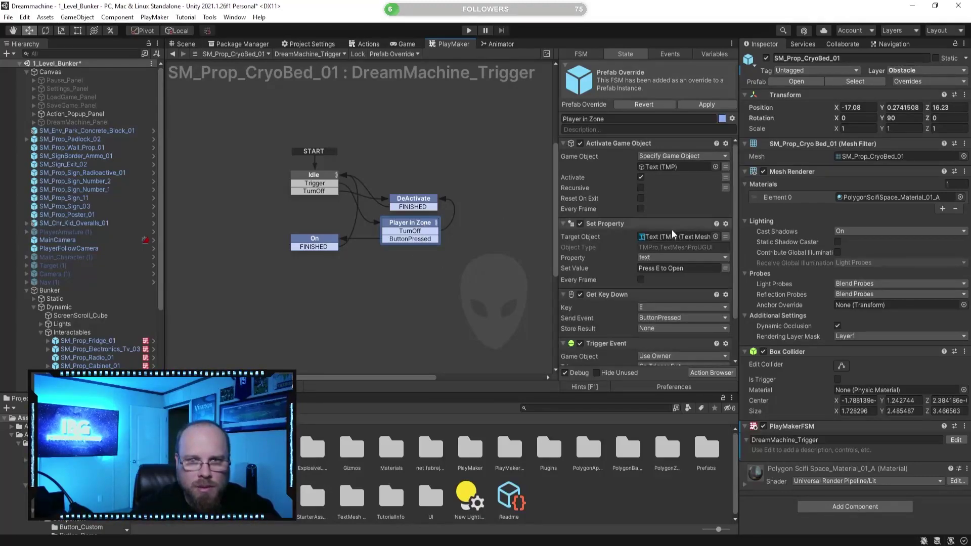
Play-test the bunker level by walking the character through the room, and end the test
key("ctrl+p")
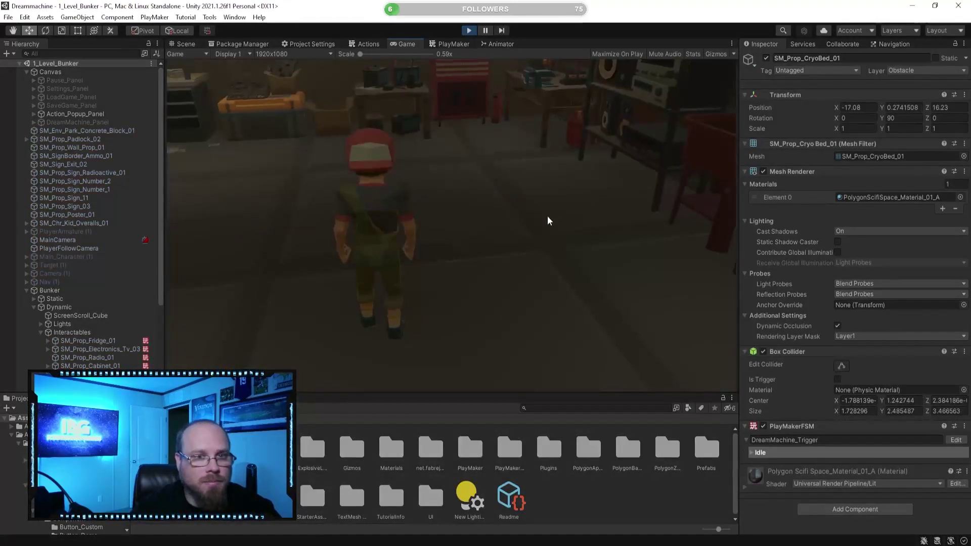
key("w")
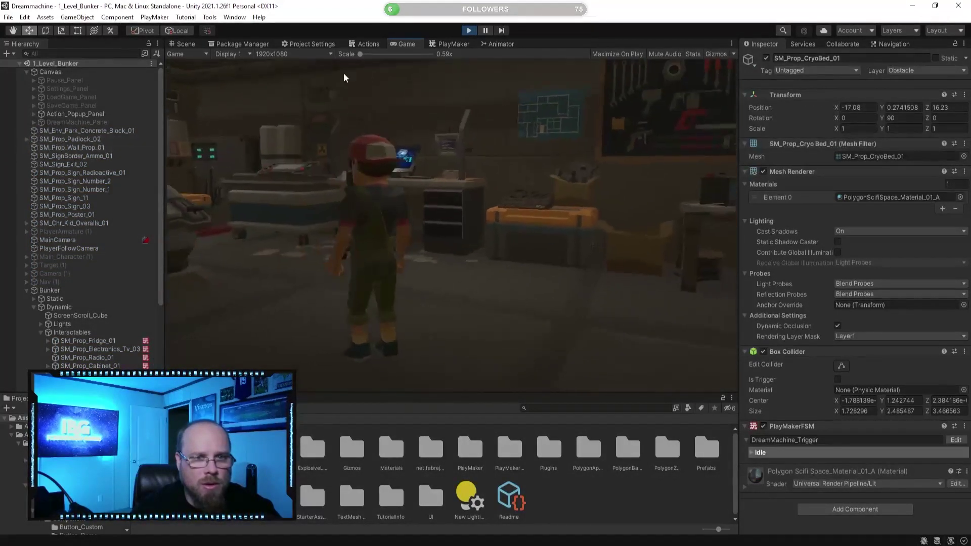
left_click(469, 31)
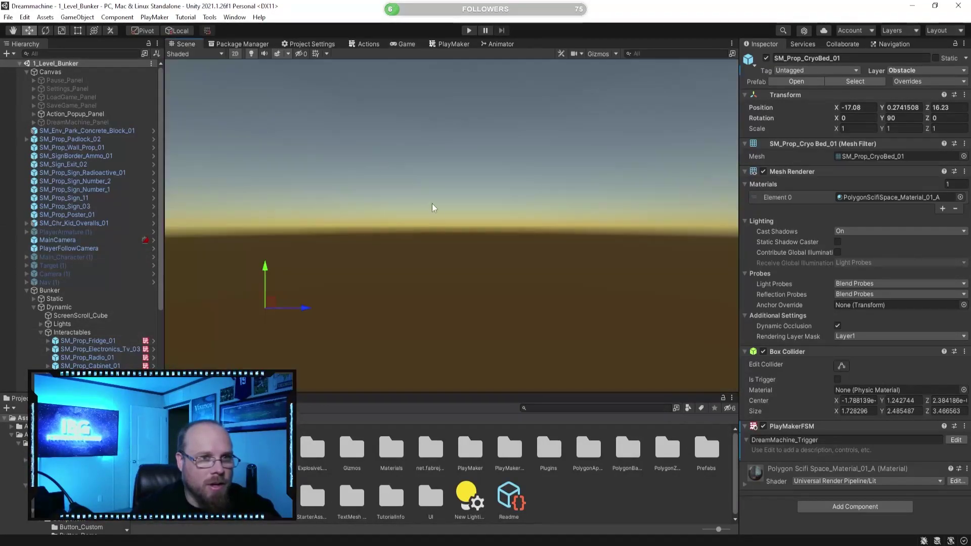
Copy the Box Collider on SM_Prop_CryoBed_01 and paste it as a new component on the same object
left_click(449, 45)
left_click(186, 45)
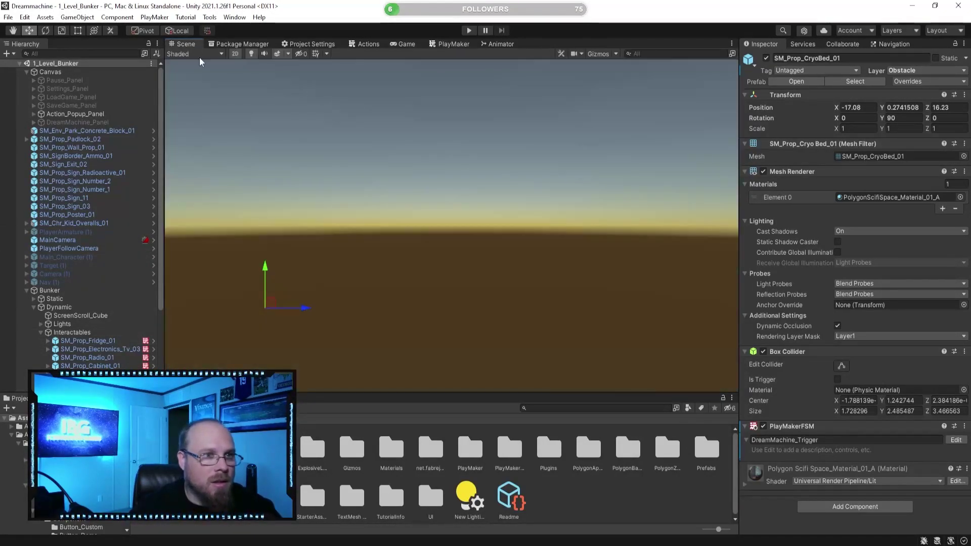
key("f")
scroll(117, 284, "down", 4)
left_click(93, 361)
left_click(100, 355)
double_click(101, 355)
scroll(430, 262, "down", 2)
right_click_drag(432, 263, 466, 289)
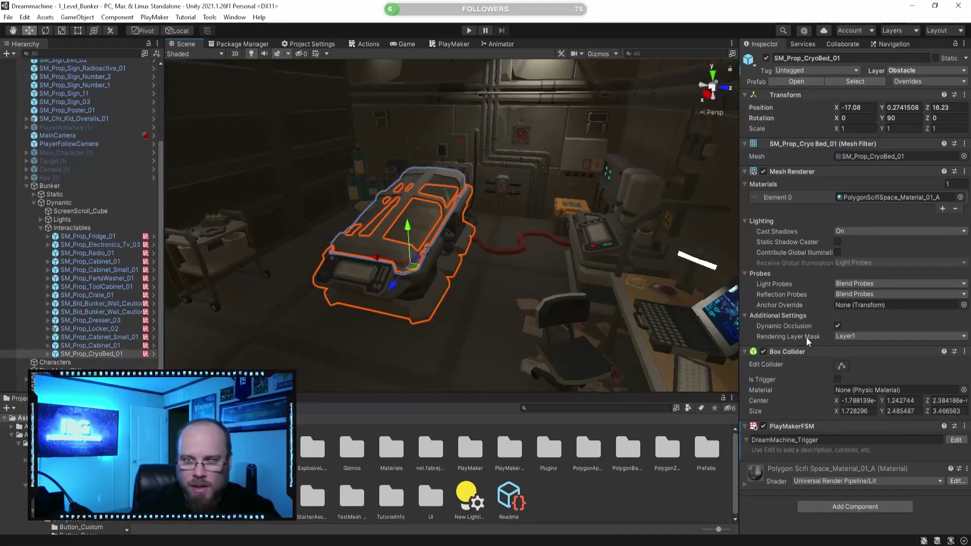
left_click(803, 351)
left_click(803, 351)
right_click(804, 351)
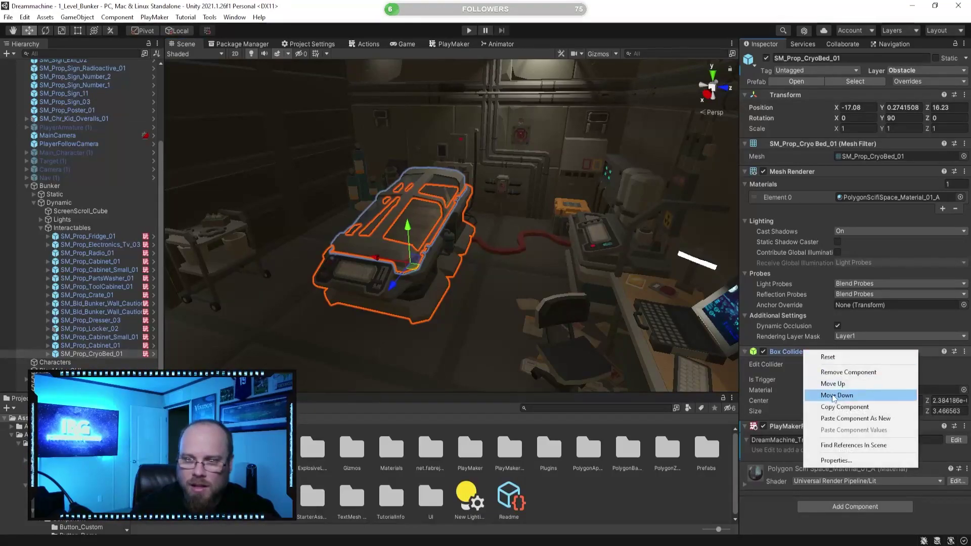
left_click(850, 406)
right_click(822, 353)
left_click(866, 420)
scroll(864, 406, "down", 2)
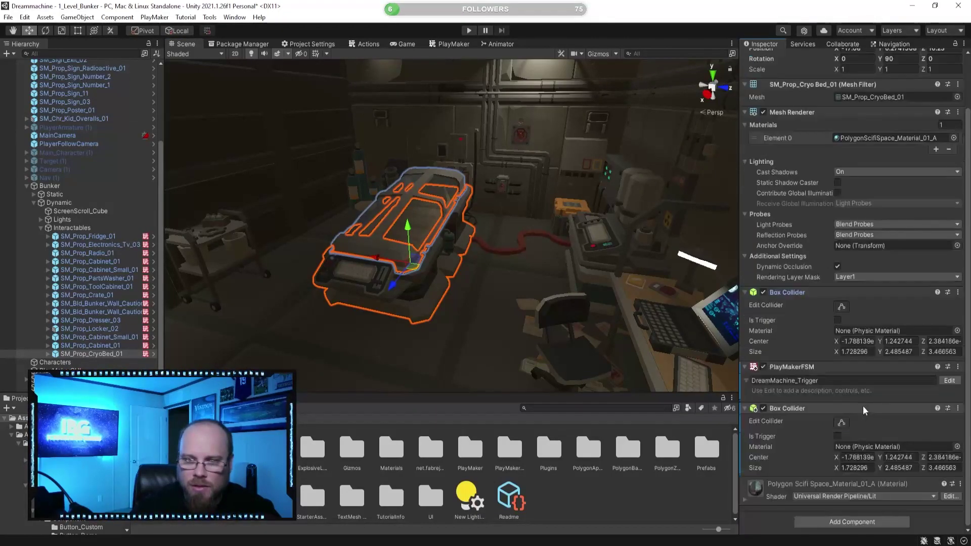
Make the new Box Collider a trigger and enlarge it around the cryo bed to about 3.31 × 2.49 × 4.09
left_click(838, 436)
left_click(842, 423)
left_click_drag(471, 326, 521, 334, "alt")
right_click_drag(521, 334, 540, 299)
right_click_drag(508, 221, 468, 198)
key("d")
left_click_drag(423, 163, 573, 237)
scroll(574, 238, "up", 3)
scroll(411, 258, "down", 5)
left_click_drag(411, 258, 455, 132, "alt")
Play-test opening the DREAM LEVELS panel at the cryo bed and leaving it with its back button, and end the test
left_click(470, 30)
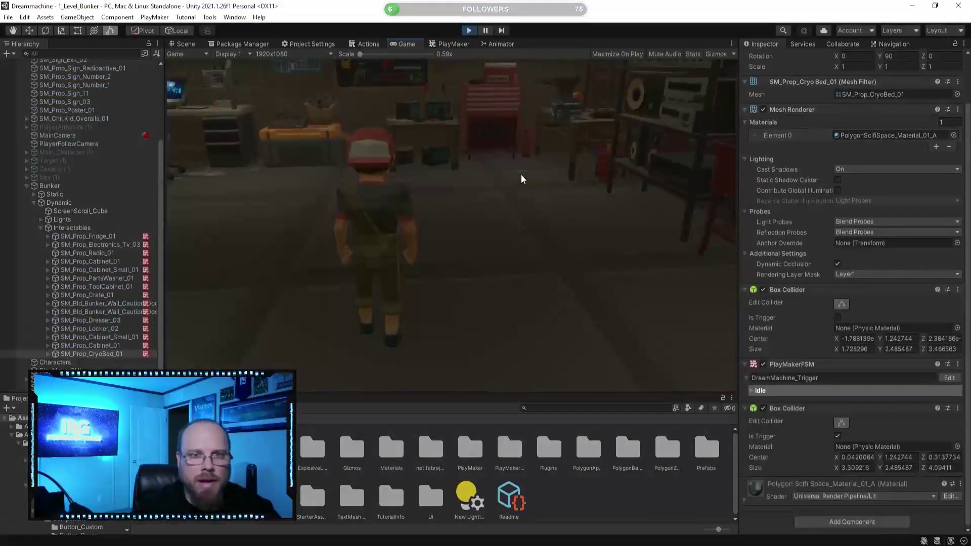
key("w")
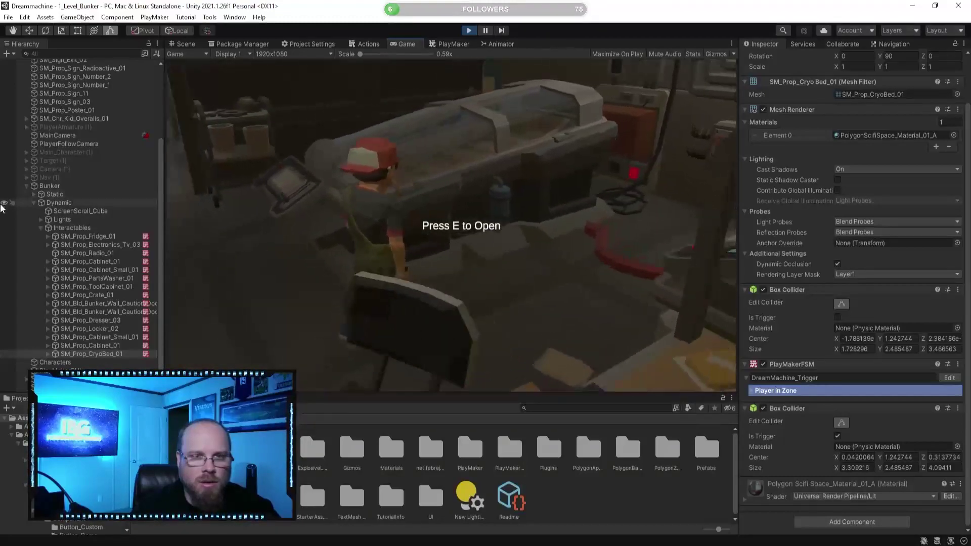
key("e")
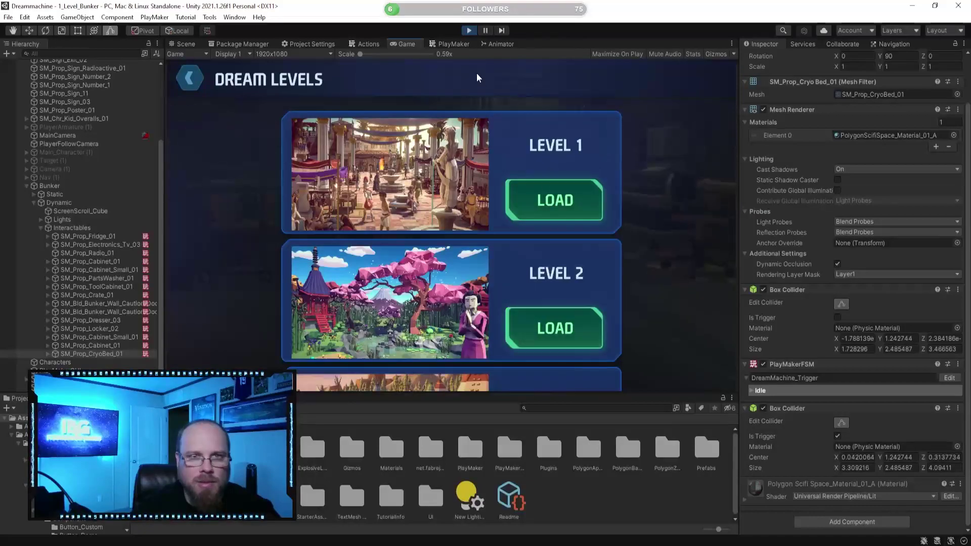
left_click(192, 78)
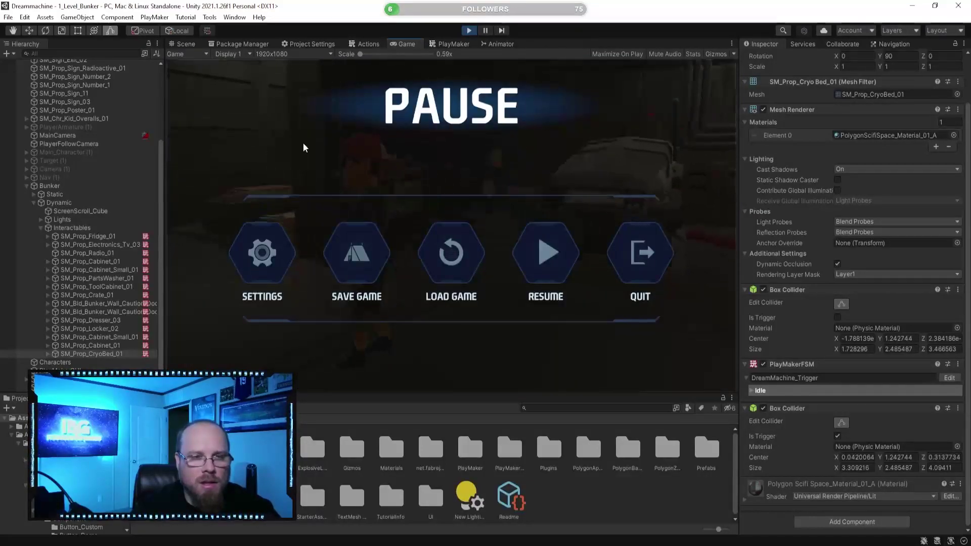
left_click(469, 31)
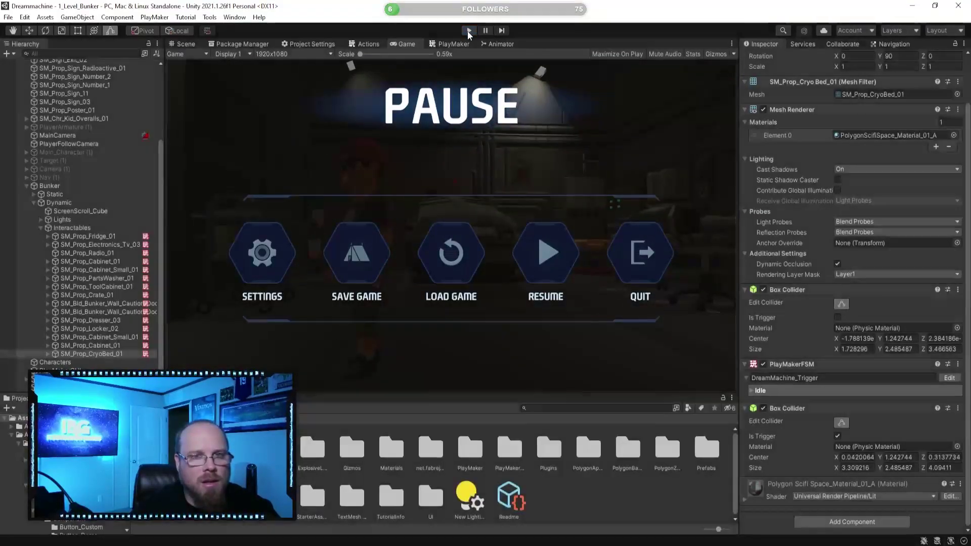
Open the ButtonFunction FSM of Button_Back in the TopBar of DreamMachine_Panel
scroll(105, 199, "up", 5)
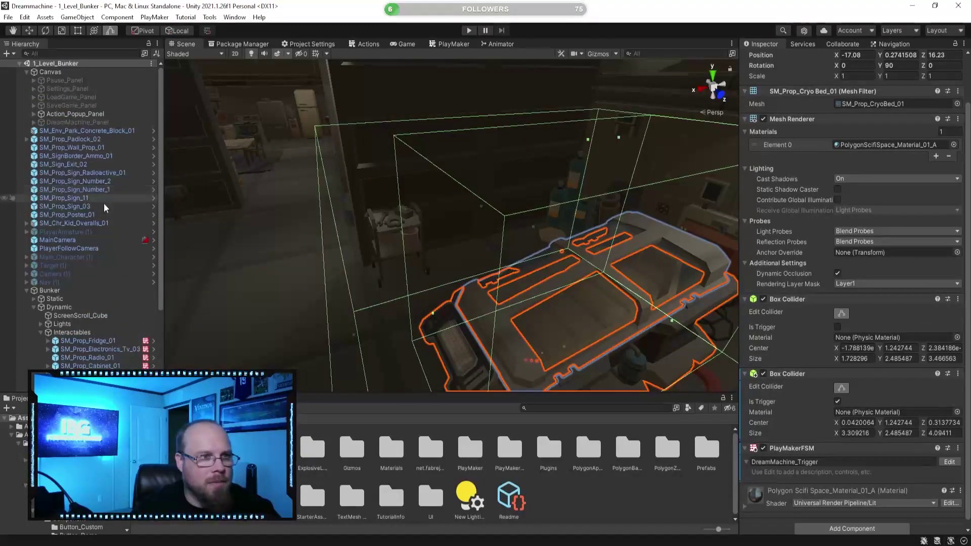
left_click(70, 121)
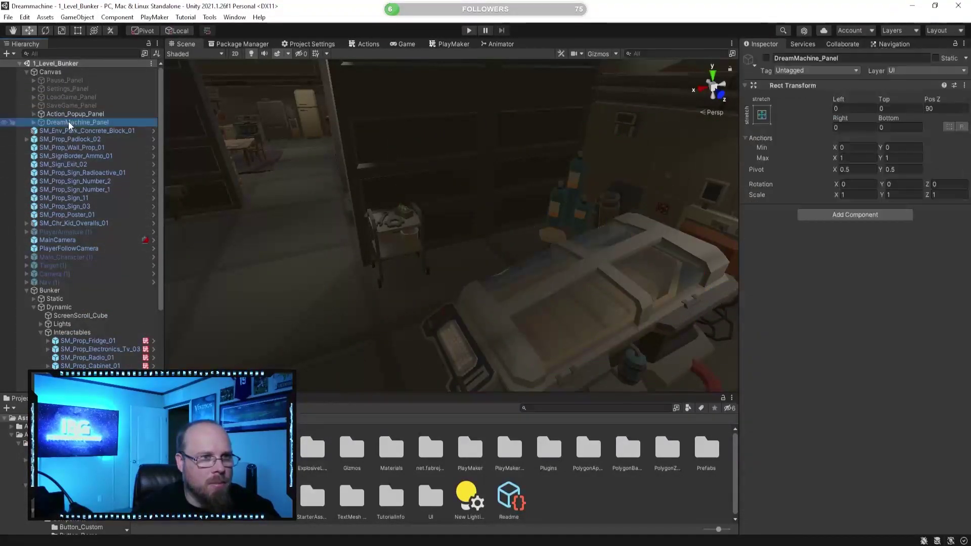
left_click(34, 123)
left_click(71, 131)
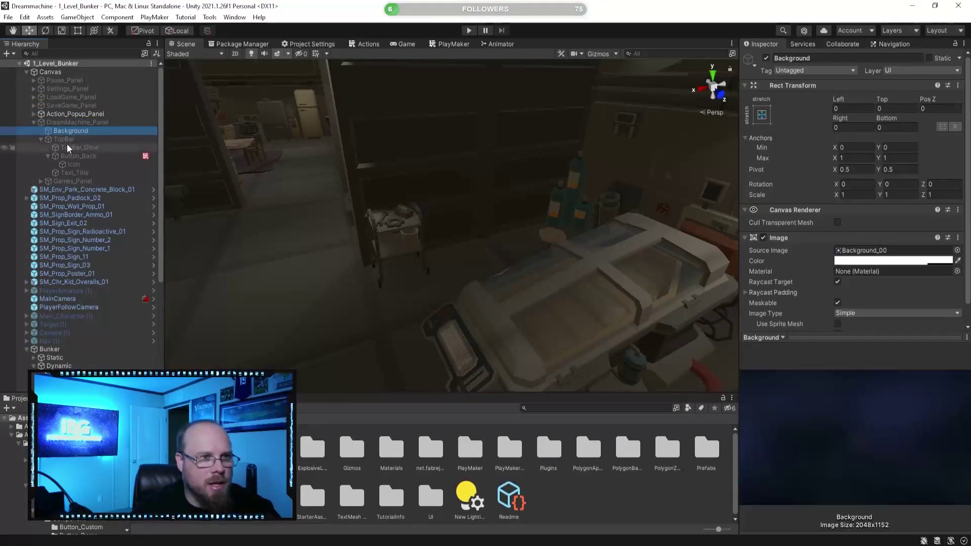
left_click(41, 139)
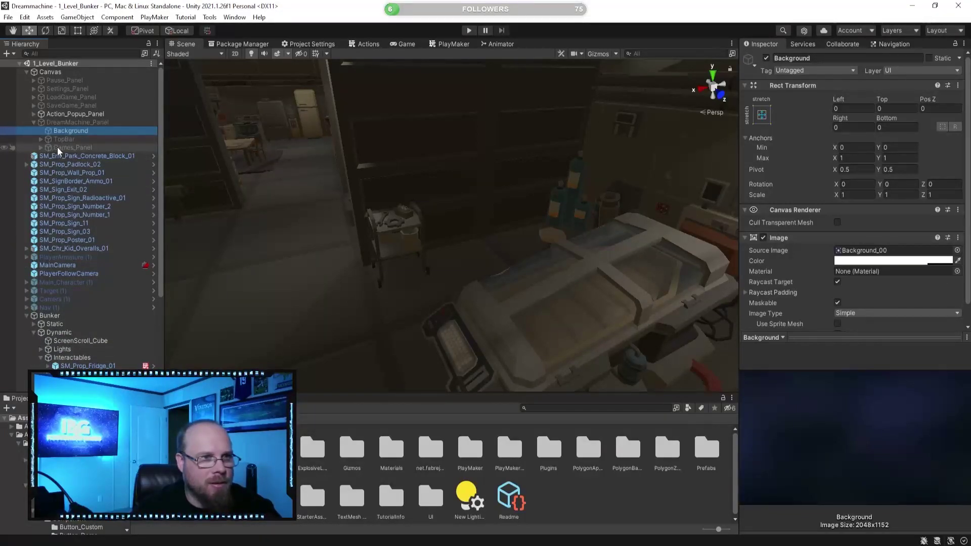
left_click(41, 139)
left_click(78, 156)
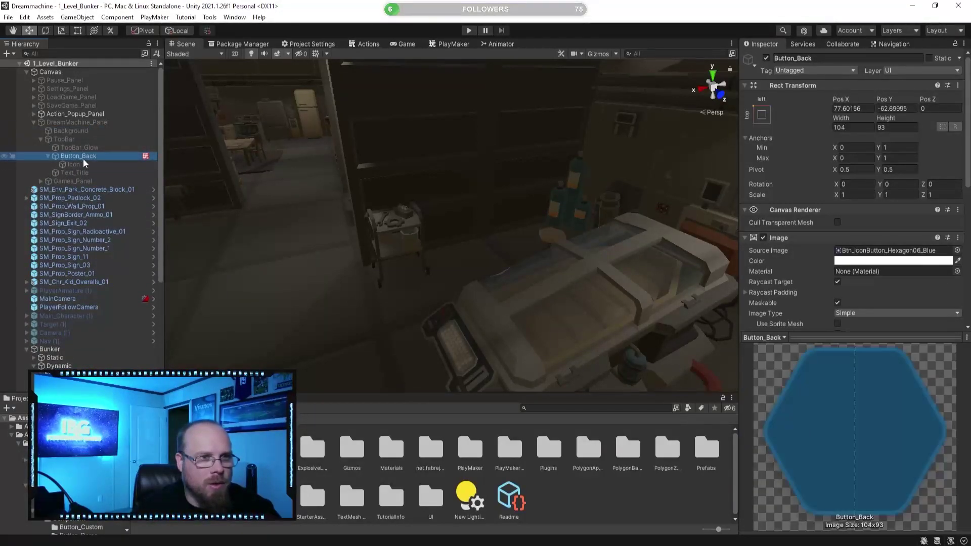
scroll(850, 270, "down", 5)
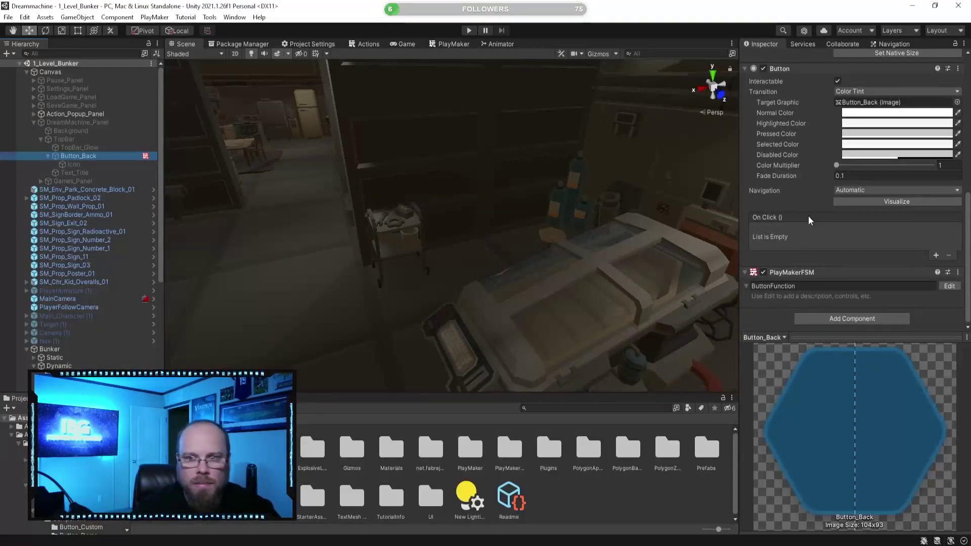
left_click(950, 286)
Delete the Activate Game Object action targeting Pause_Panel from the back button's Activate Panels state
left_click(244, 181)
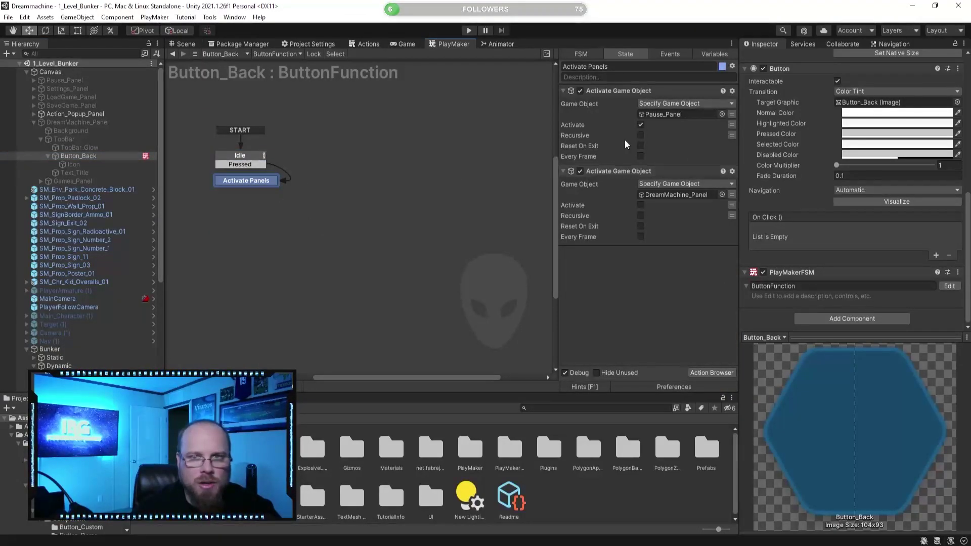
left_click(625, 90)
key("Delete")
left_click(341, 192)
left_click(254, 154)
left_click(244, 180)
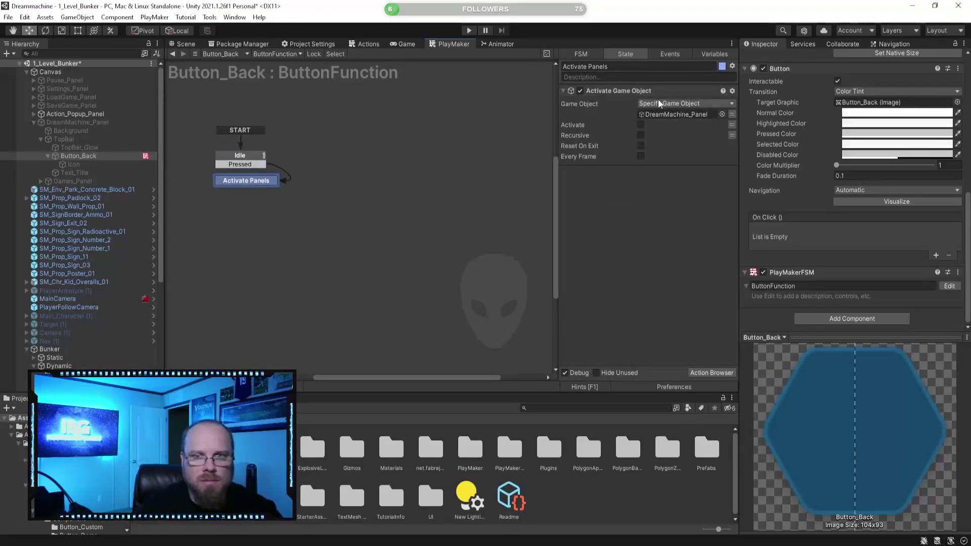
Collapse DreamMachine_Panel in the hierarchy and check the DreamMachine_Trigger FSM of SM_Prop_CryoBed_01
left_click(183, 44)
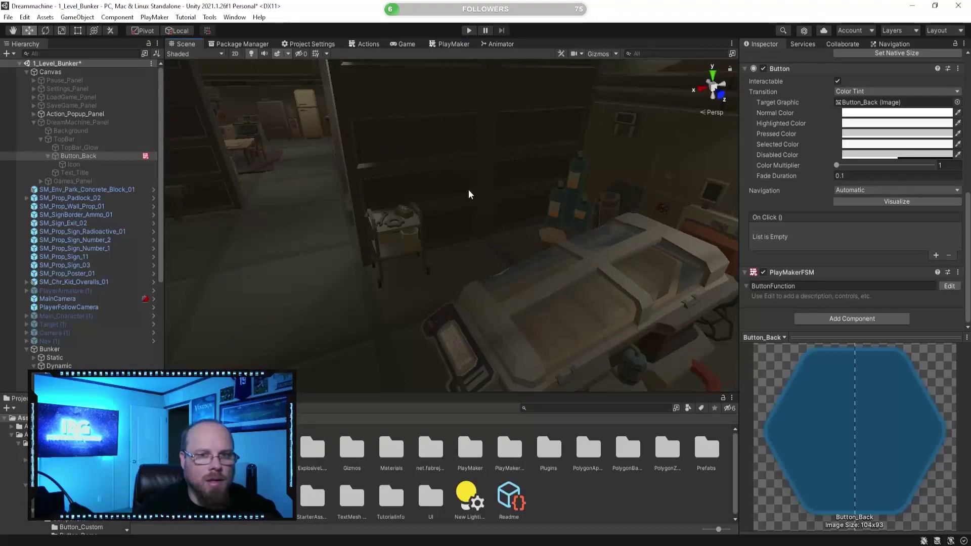
right_click_drag(468, 190, 392, 217)
left_click(34, 122)
right_click_drag(273, 154, 309, 165)
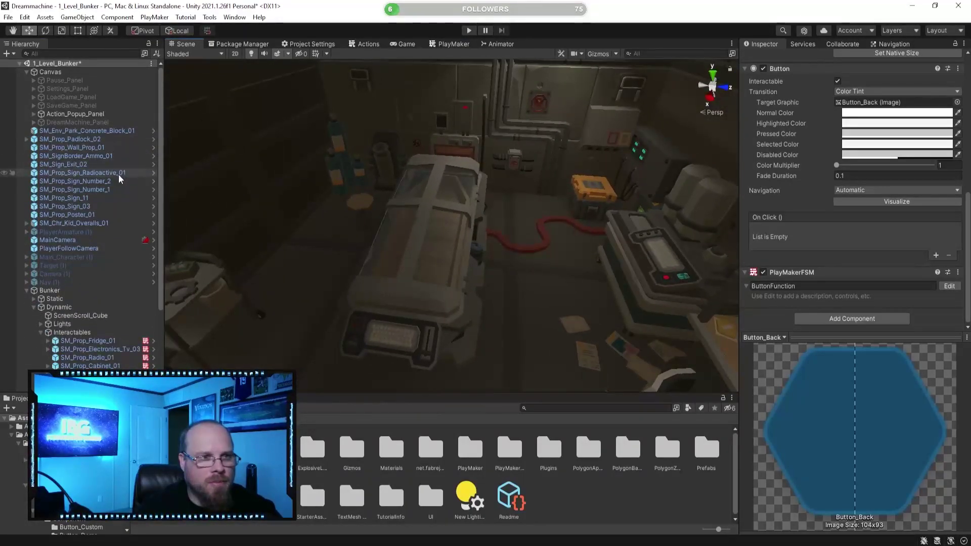
right_click_drag(363, 209, 263, 219)
scroll(126, 310, "down", 4)
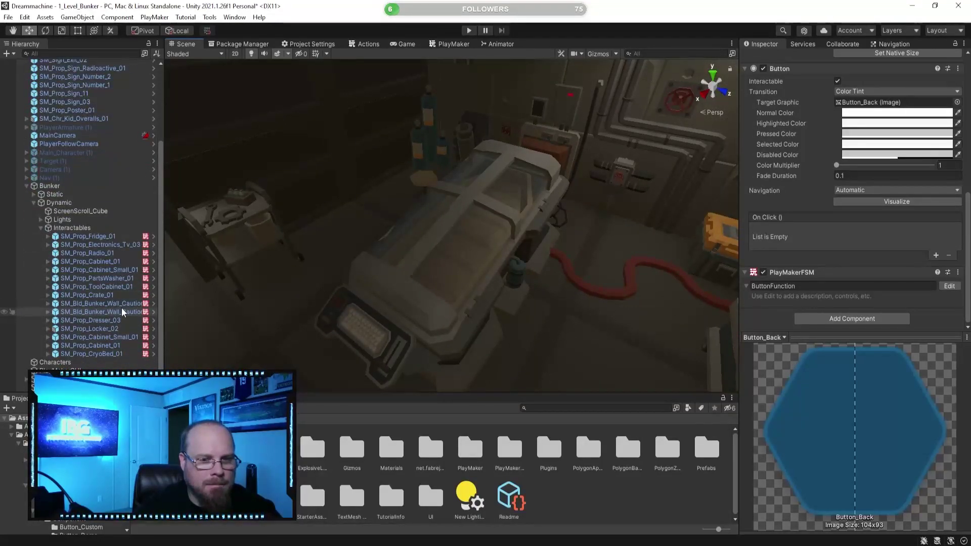
left_click(119, 354)
left_click(450, 46)
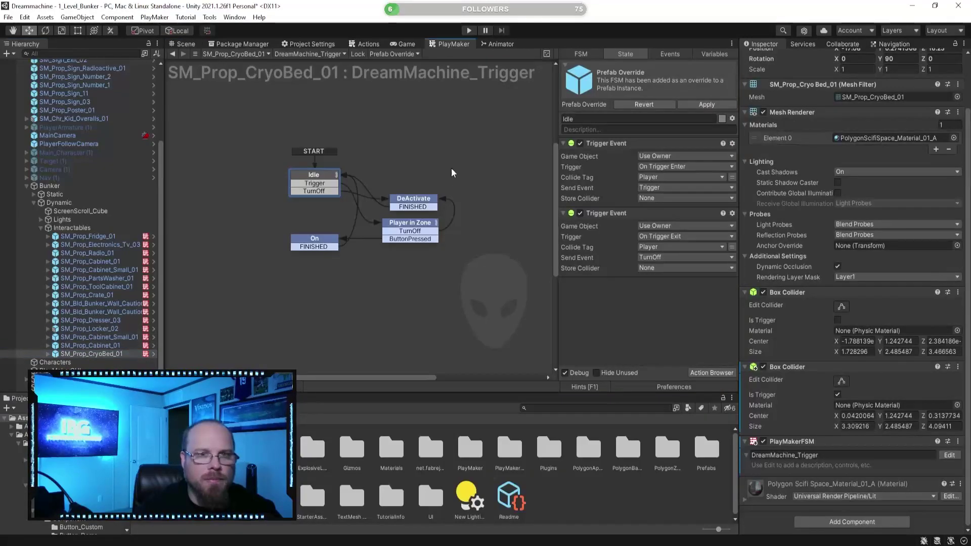
left_click(397, 282)
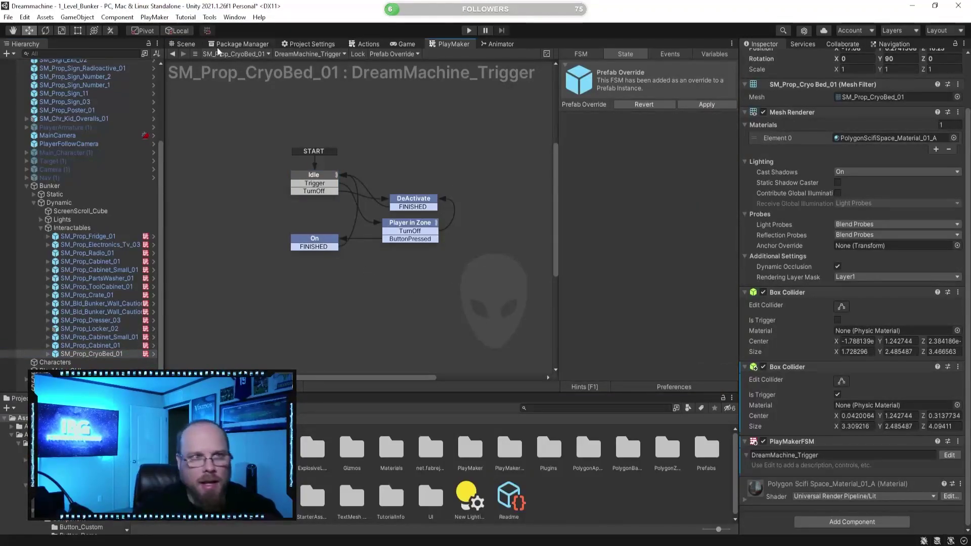
Open the Animation timeline for SM_Prop_CryoBed_01
left_click(183, 44)
right_click_drag(204, 63, 310, 201)
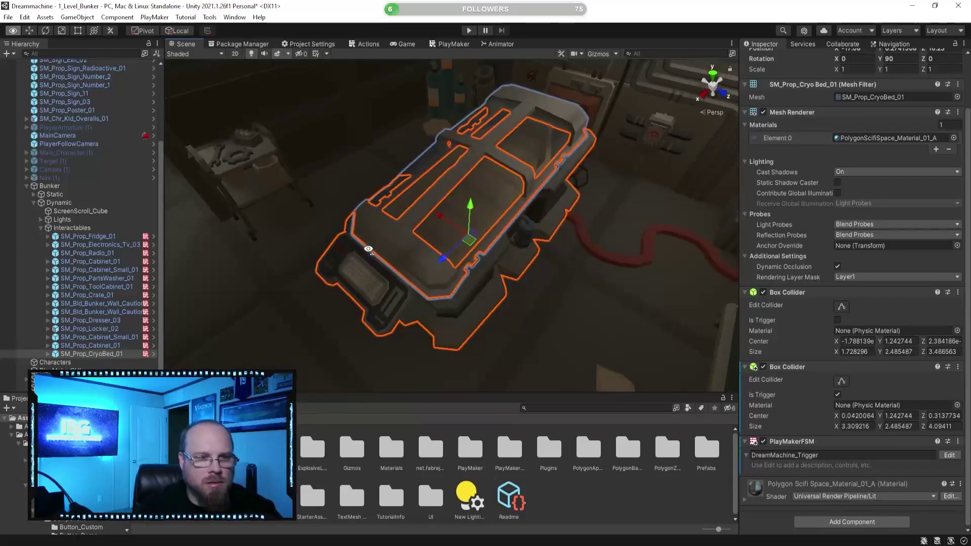
right_click_drag(368, 250, 345, 246)
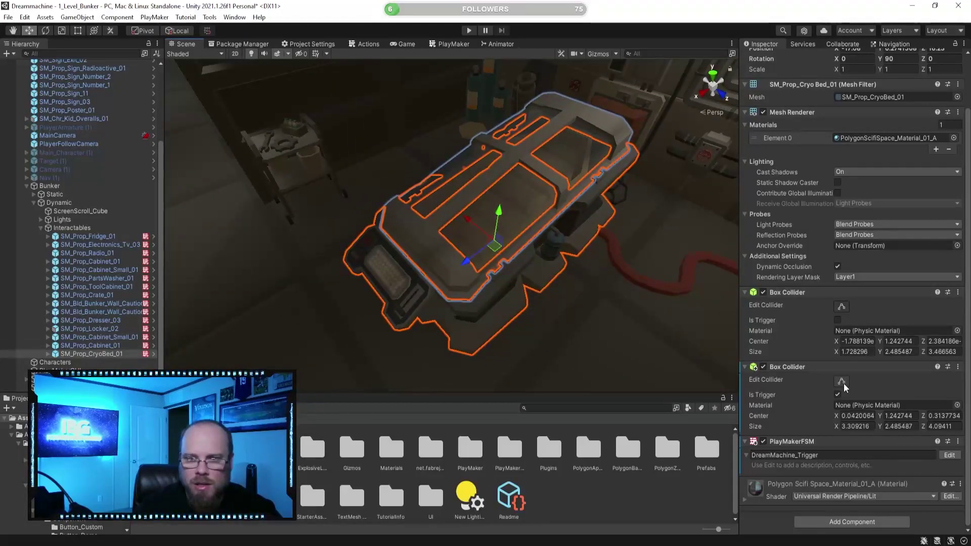
scroll(844, 383, "up", 3)
scroll(843, 381, "down", 3)
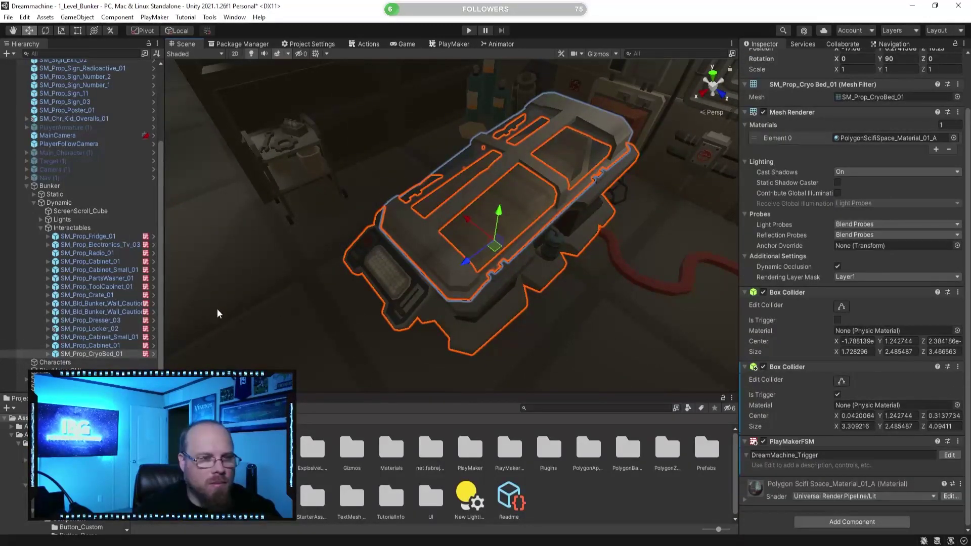
right_click_drag(493, 270, 526, 251)
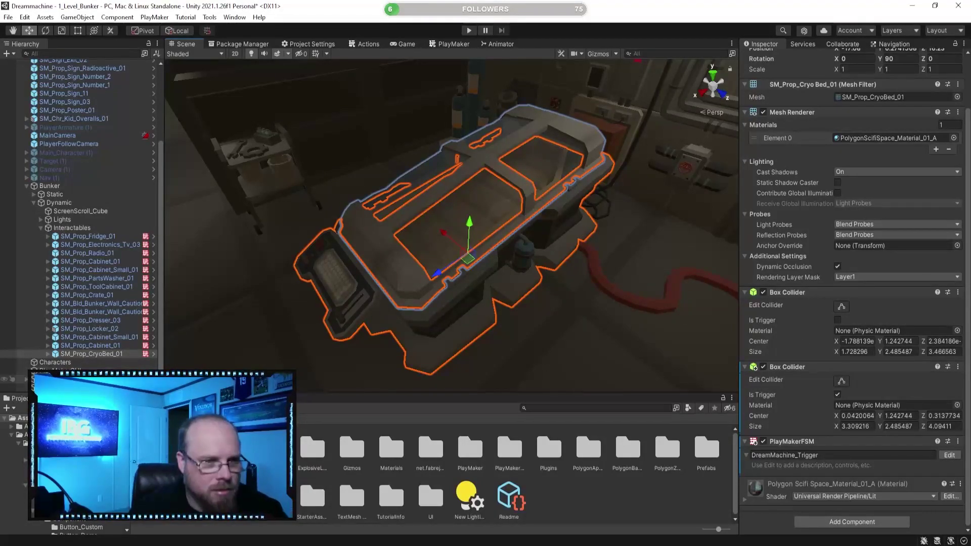
left_click(104, 399)
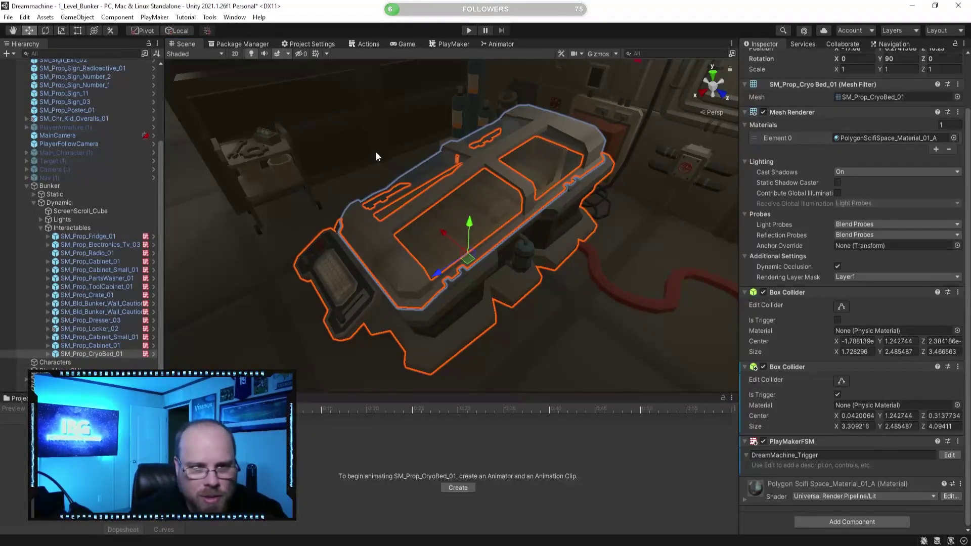
right_click_drag(422, 232, 471, 430)
left_click(458, 487)
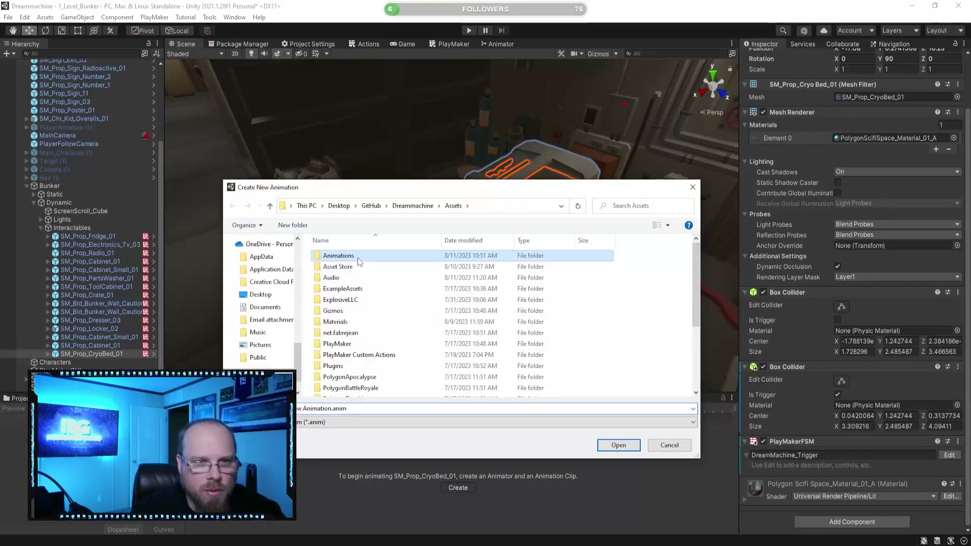
double_click(357, 257)
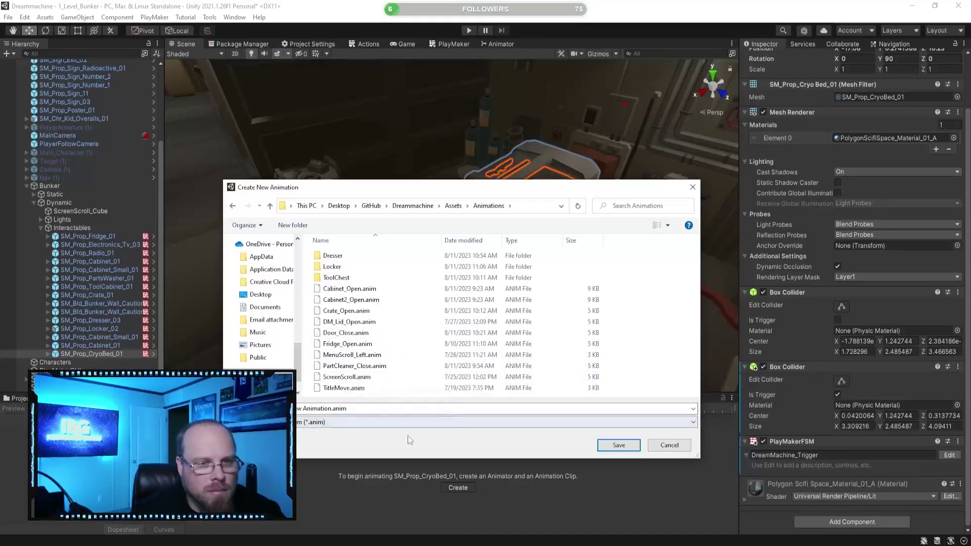
left_click(669, 446)
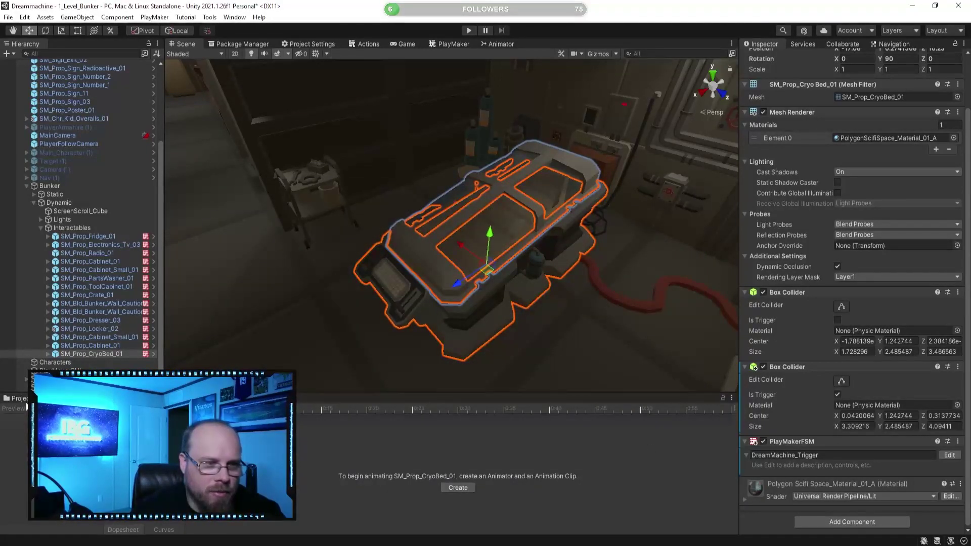
Add an Animator component to SM_Prop_CryoBed_01 and bring the project assets back into view
left_click(25, 400)
left_click(822, 522)
type("ani")
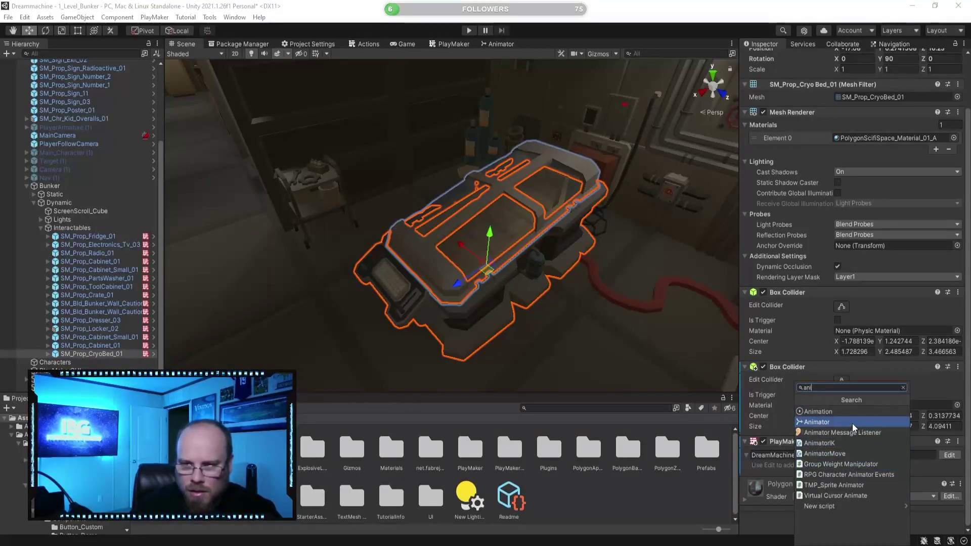
left_click(852, 423)
scroll(881, 372, "down", 3)
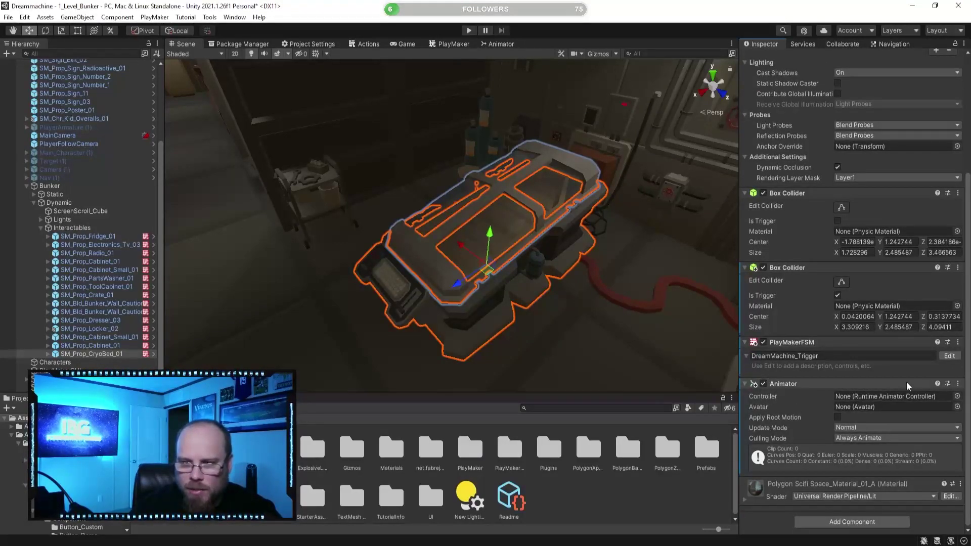
left_click(957, 396)
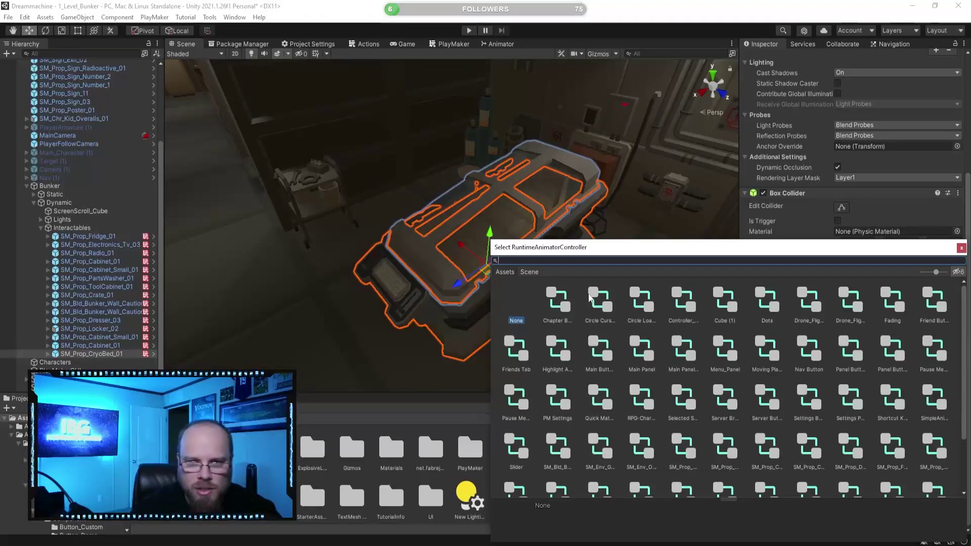
type("cyro")
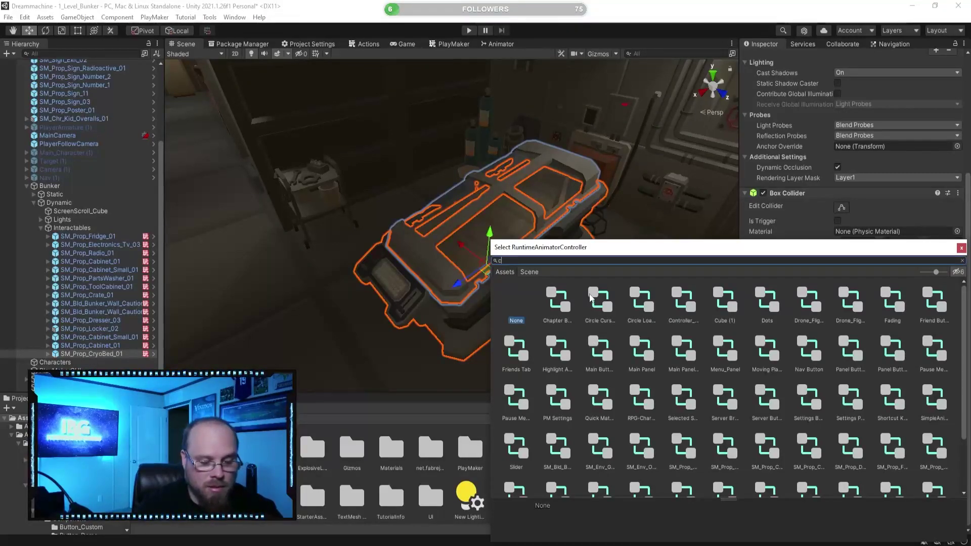
key("BackSpace")
key("BackSpace")
key("BackSpace")
key("BackSpace")
type("dream")
key("BackSpace")
key("BackSpace")
key("BackSpace")
key("BackSpace")
key("BackSpace")
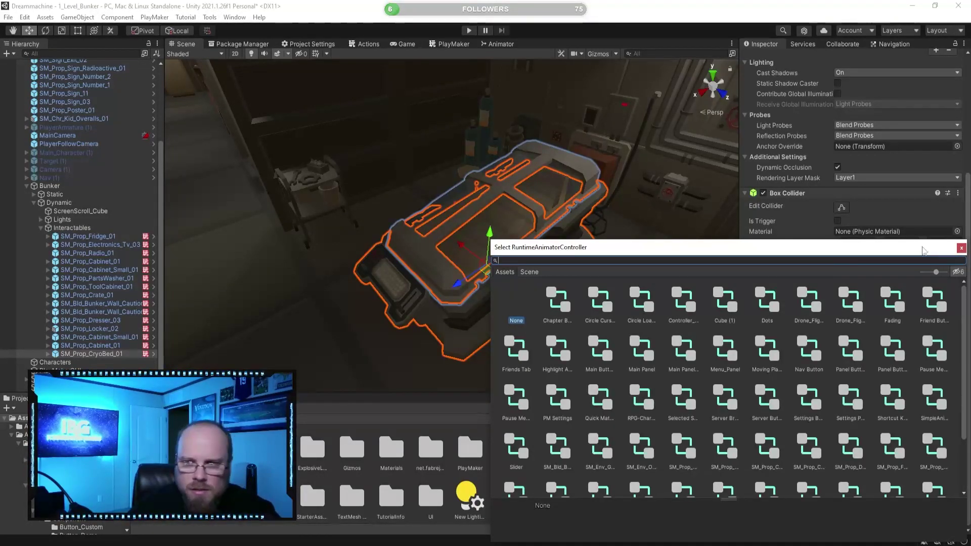
left_click(961, 247)
Open the Animations folder and check the DM_Lid_Open animation clip alongside SM_Prop_CryoBed_01
left_click(41, 427)
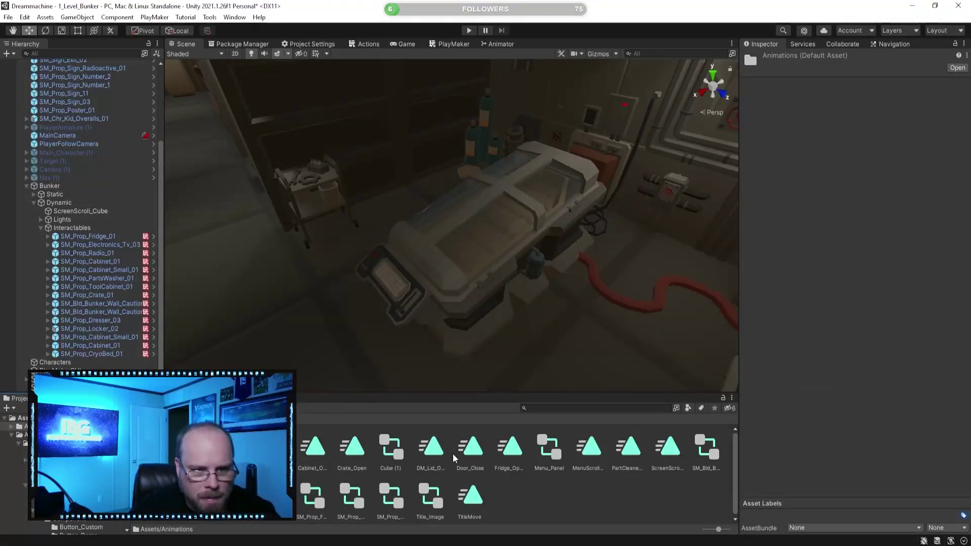
left_click(436, 447)
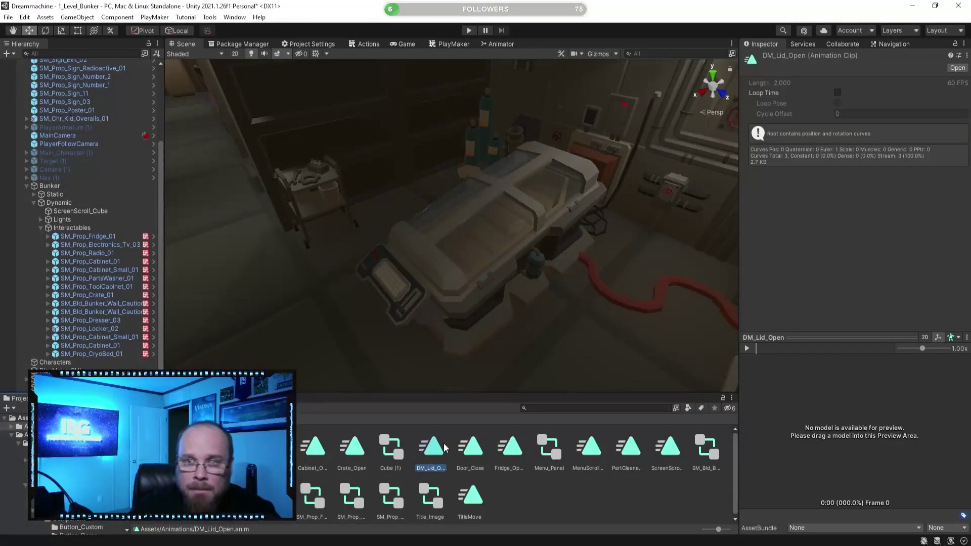
left_click(471, 286)
left_click(432, 449)
left_click(434, 311)
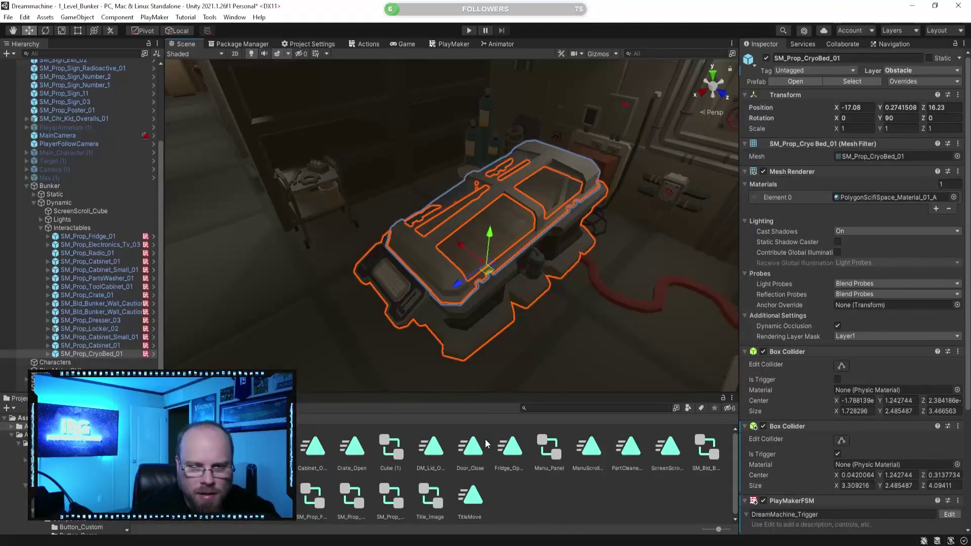
left_click(441, 451)
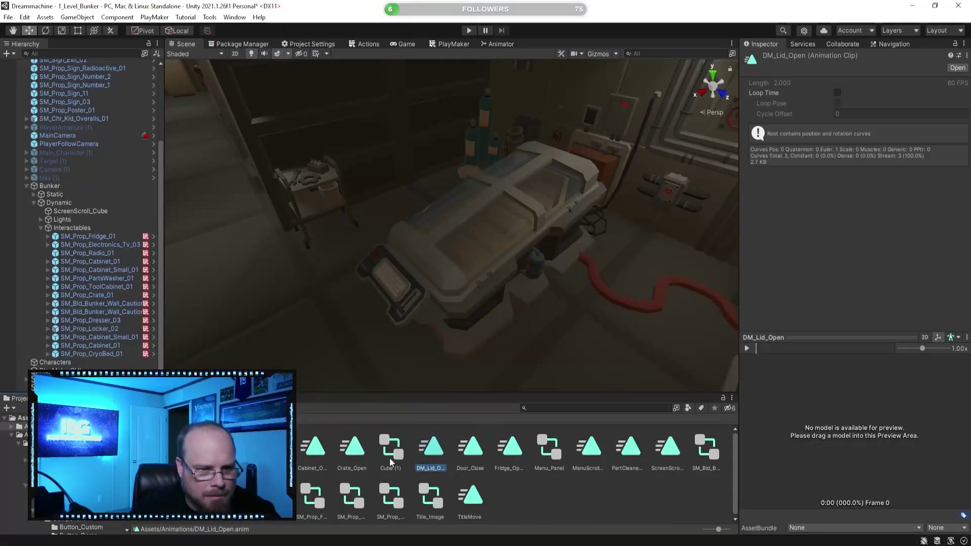
Look through the clips and animator controllers in the Animations folder for the cryo bed lid's controller
left_click(273, 495)
key("Left")
key("Left")
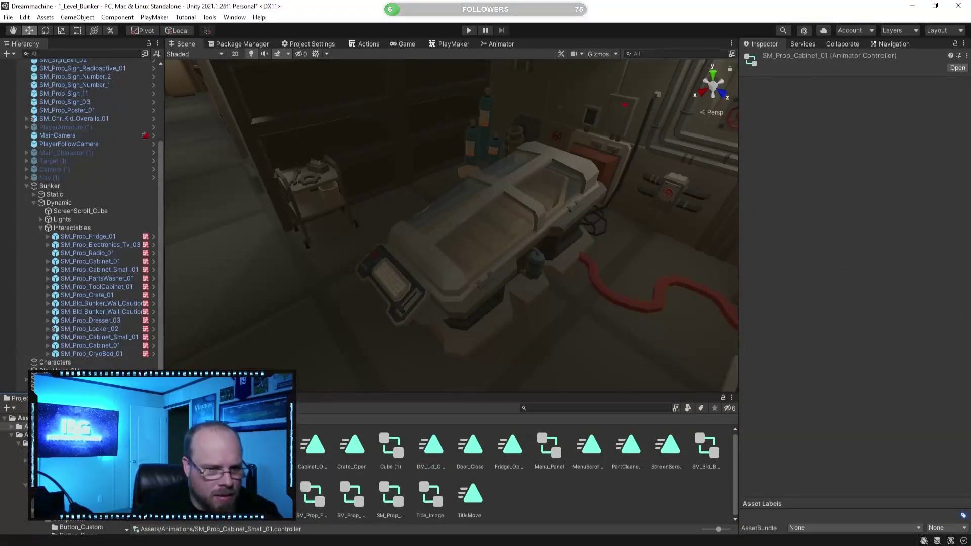
key("Right")
key("Right")
key("Right")
key("Right")
key("Left")
key("Right")
key("Right")
key("Right")
key("Right")
key("Up")
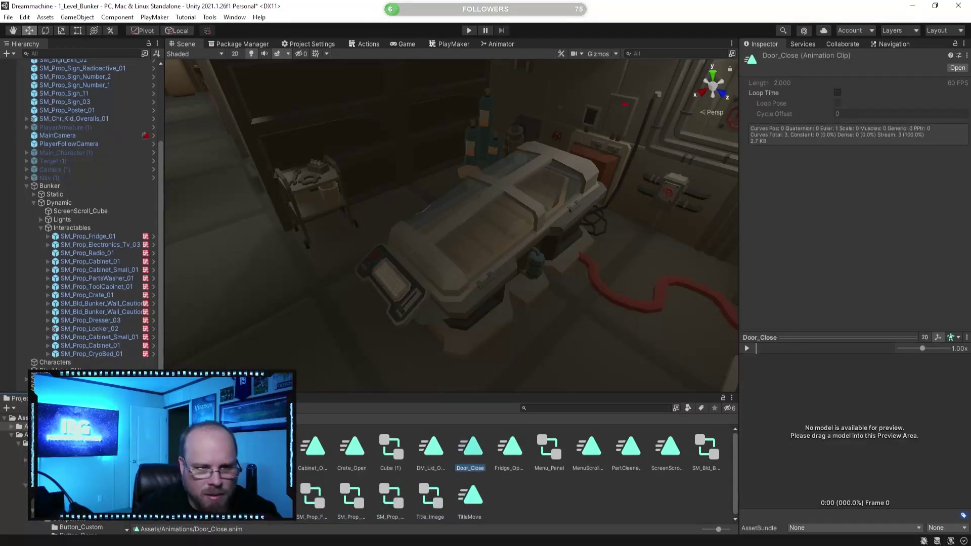
key("Right")
key("Right")
key("Right")
key("Right")
key("Right")
key("Right")
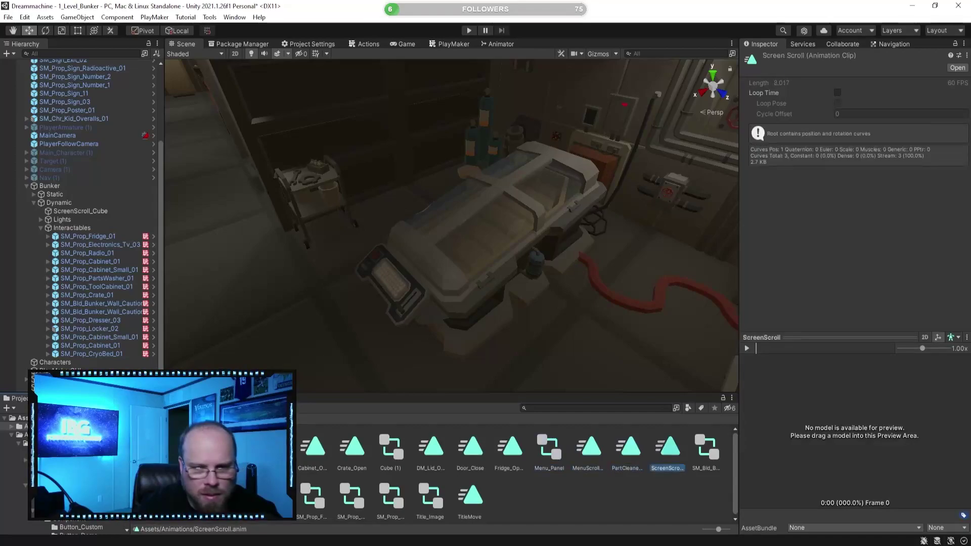
key("Left")
key("Left")
key("Left")
key("Left")
key("Left")
key("Left")
key("Left")
key("Left")
key("Left")
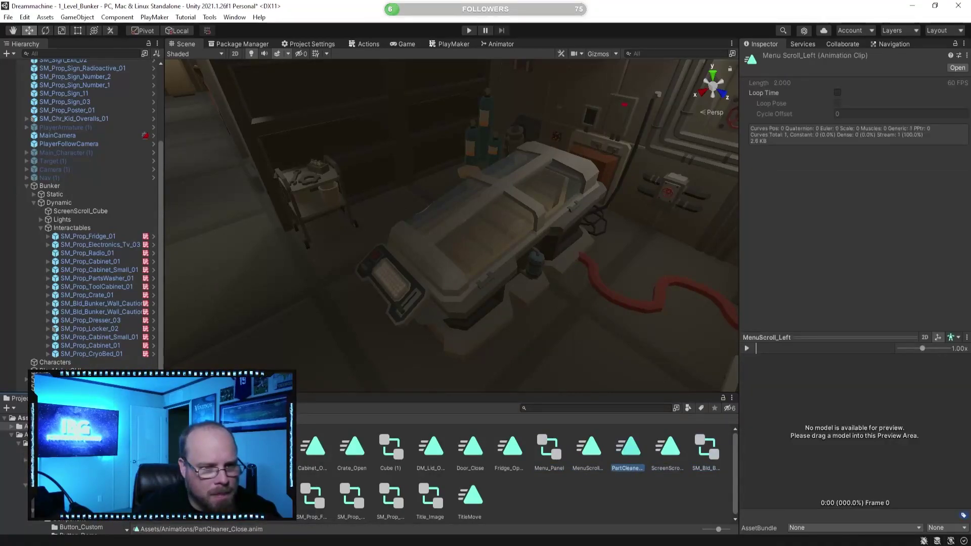
key("Right")
key("Right")
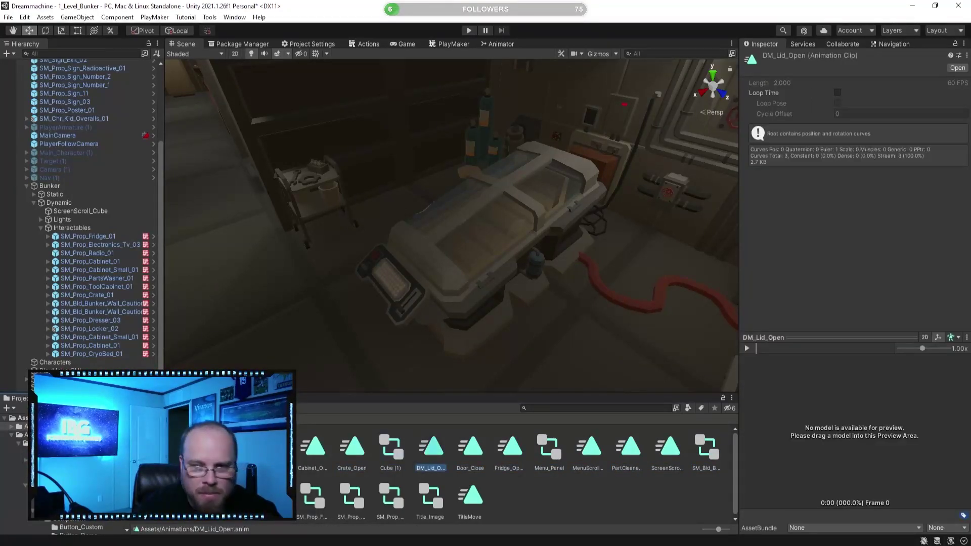
key("Left")
key("Left")
key("Left")
key("Left")
key("Left")
key("Left")
key("Left")
key("Down")
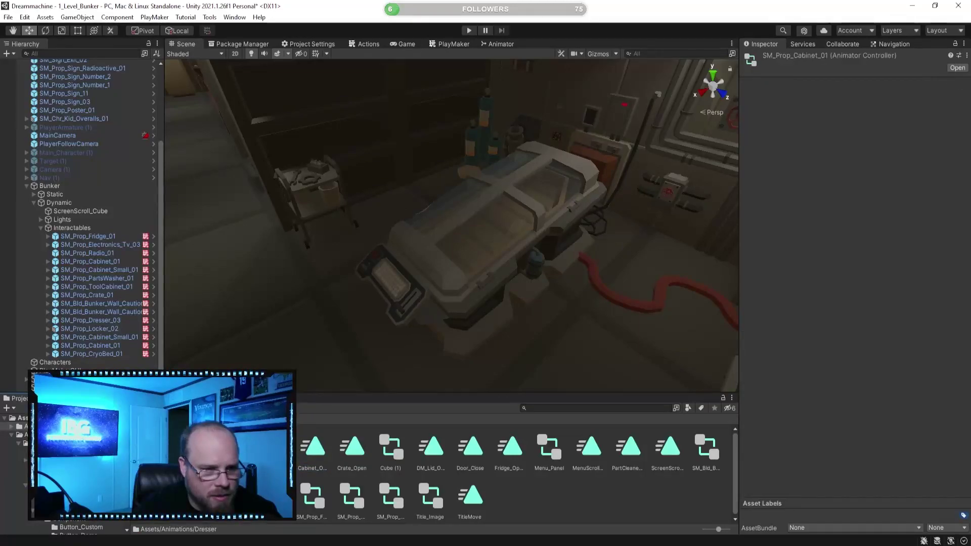
key("Right")
key("Right")
key("Right")
key("Right")
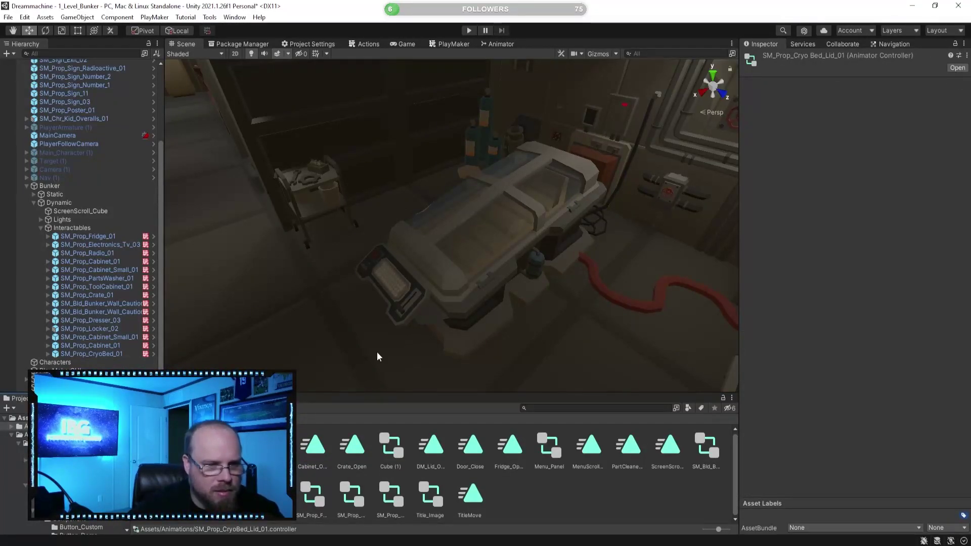
Assign the SM_Prop_CryoBed_Lid_01 controller to the Animator of SM_Prop_CryoBed_01
left_click(494, 221)
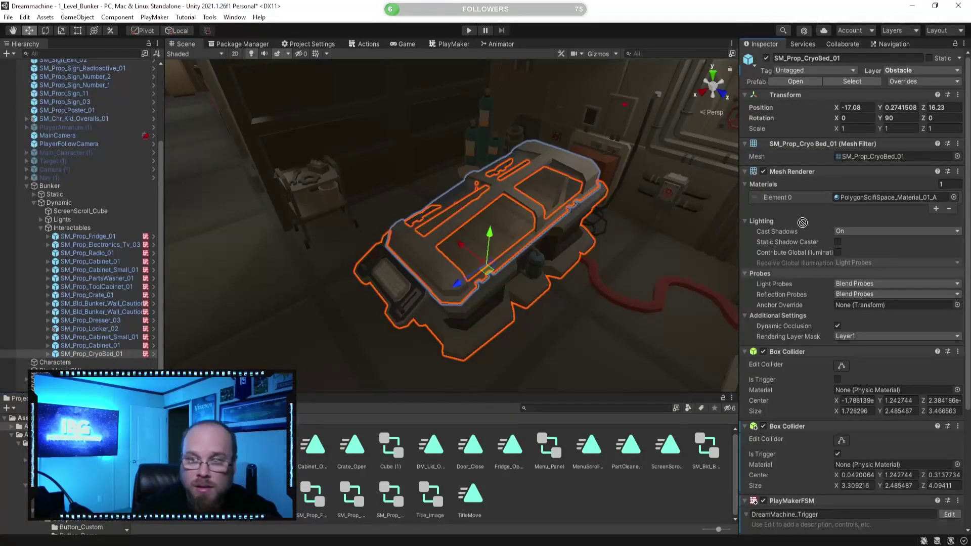
scroll(835, 493, "down", 1)
scroll(861, 408, "down", 5)
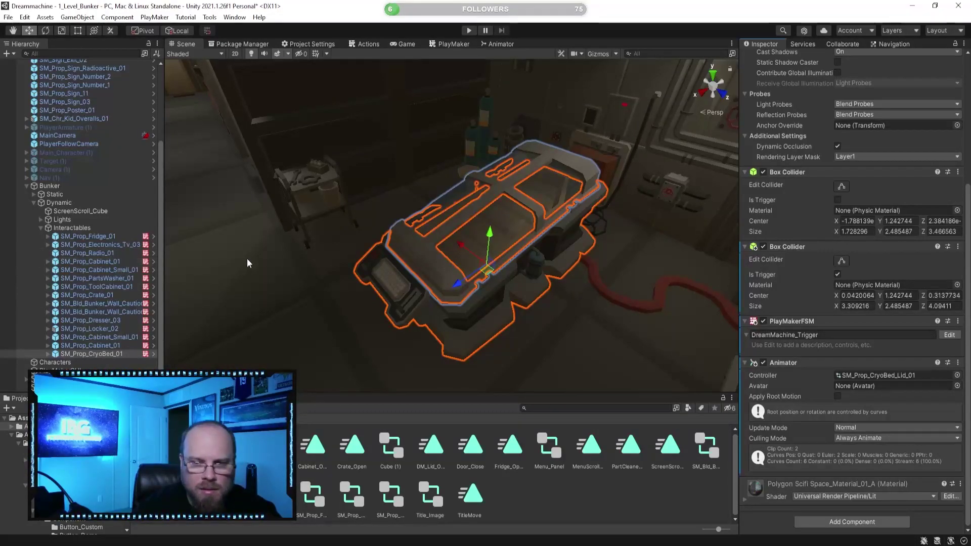
Review the motion, speed and transitions of the DM_Lid_Open and DM_Lid_Close states in the bed's animator graph
left_click(503, 45)
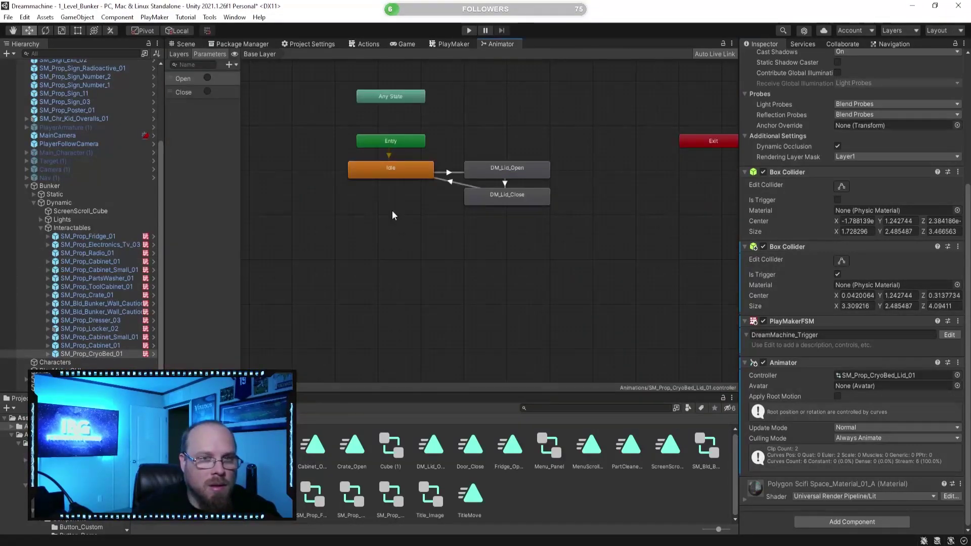
left_click(510, 168)
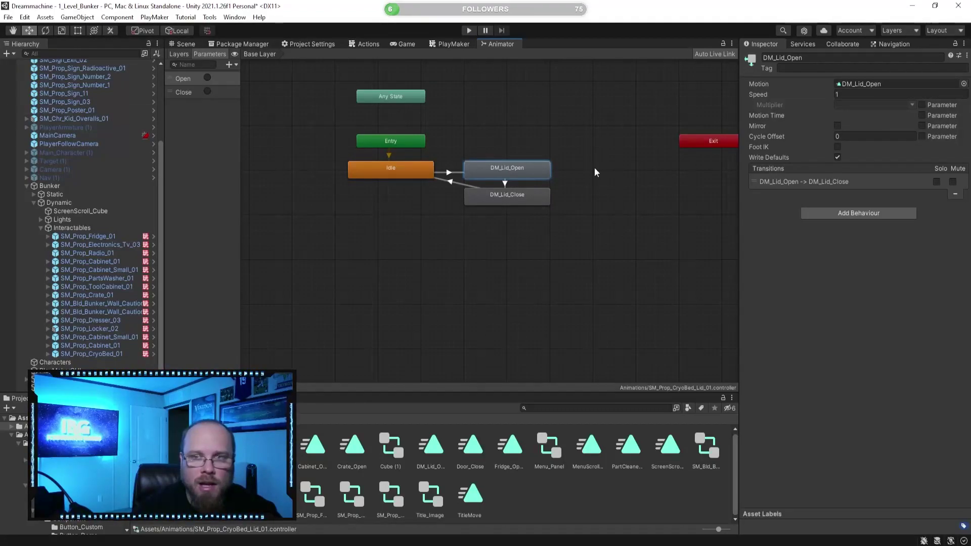
left_click(511, 198)
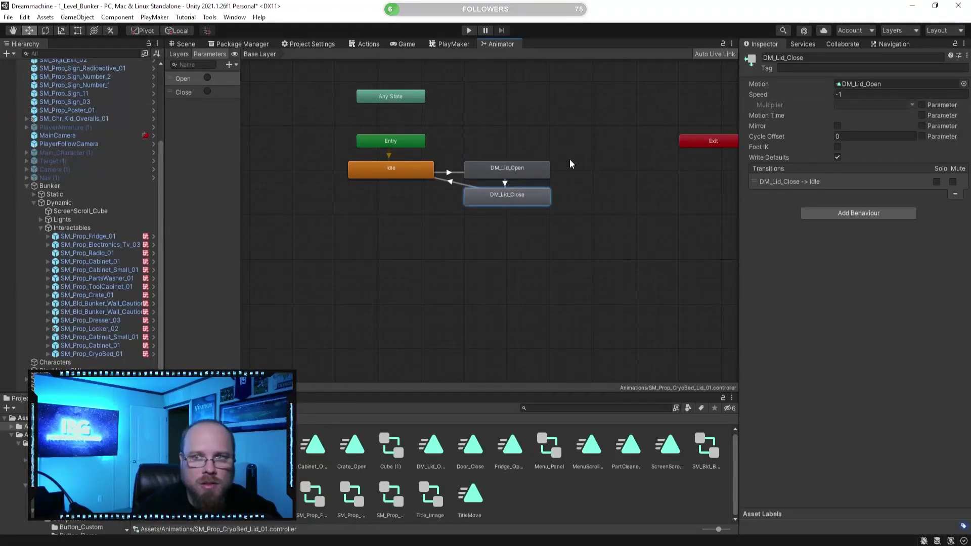
left_click(512, 171)
Add a Set Animator Trigger action to the On state of SM_Prop_CryoBed_01's DreamMachine_Trigger FSM
left_click(190, 44)
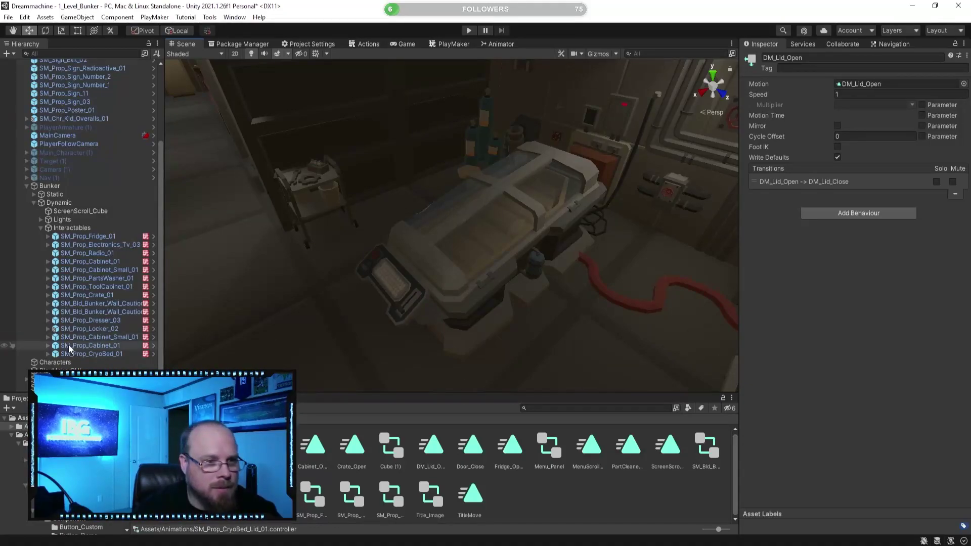
left_click(96, 354)
left_click(457, 43)
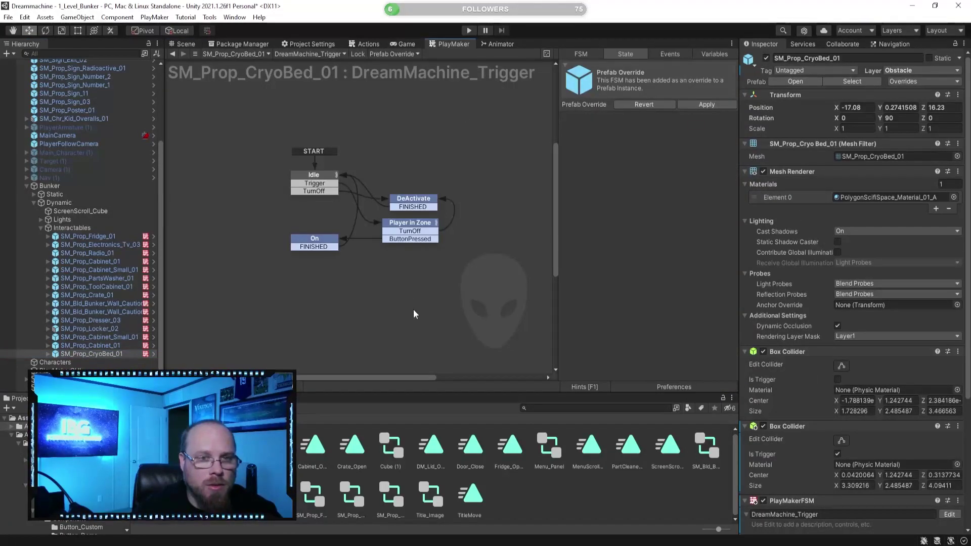
left_click(324, 245)
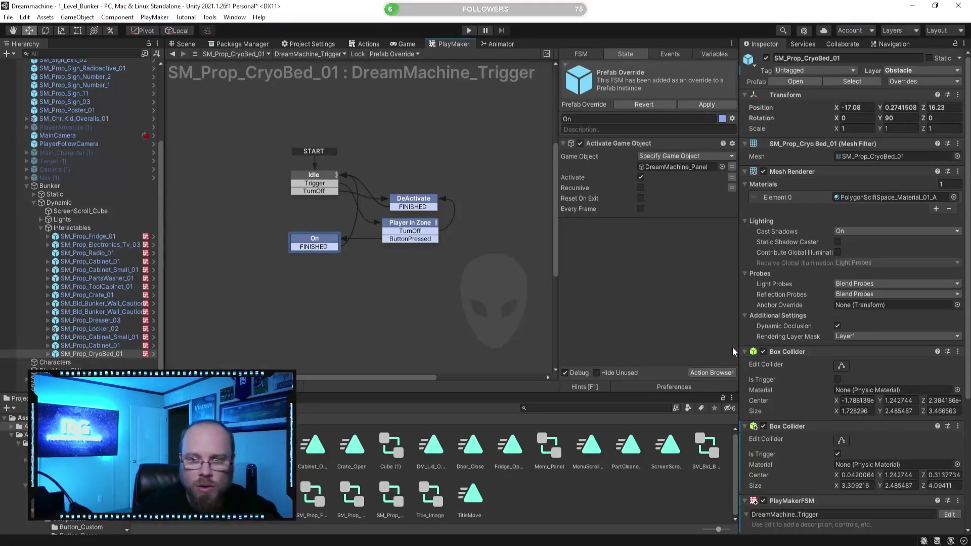
scroll(821, 395, "down", 5)
left_click(713, 373)
type("tr")
key("Return")
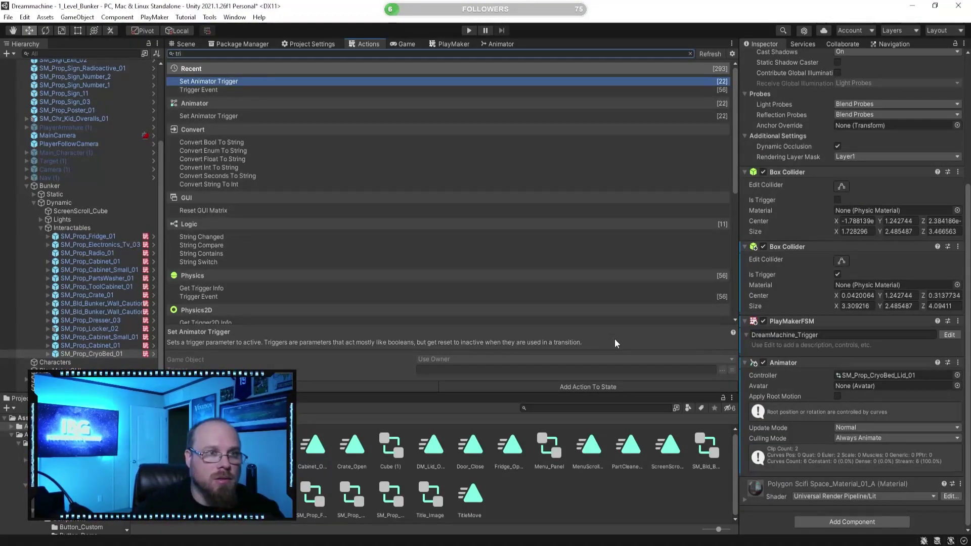
left_click(445, 44)
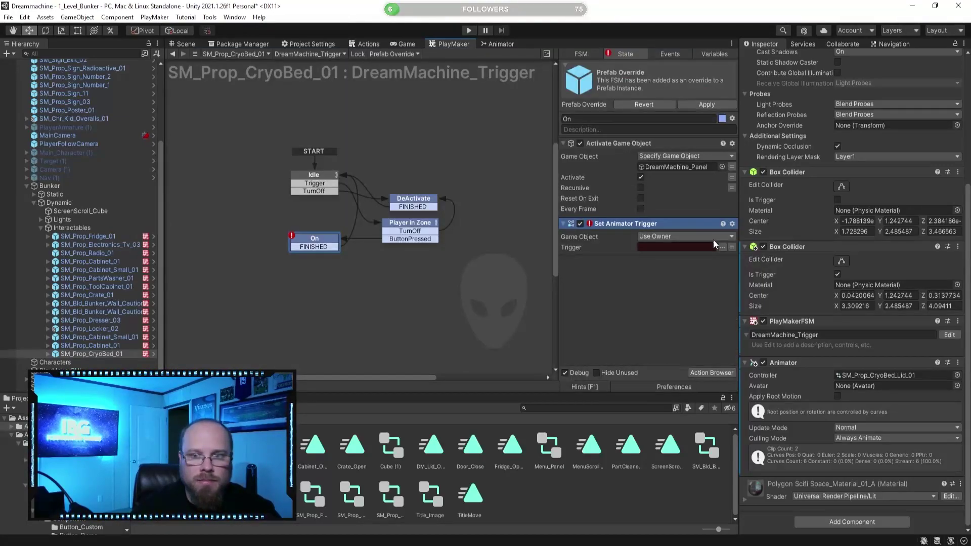
Set the trigger of the On state's Set Animator Trigger action to Open and recheck the state
left_click(724, 248)
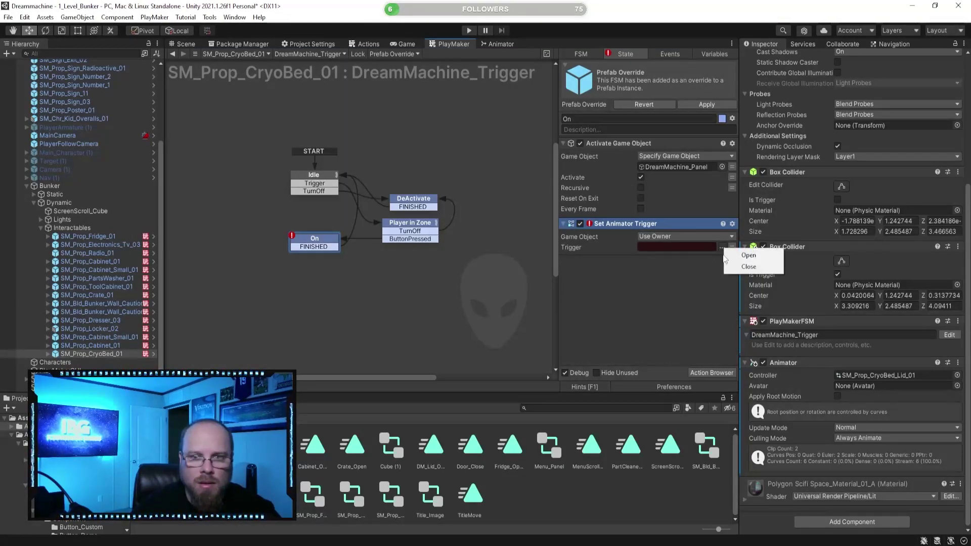
left_click(748, 256)
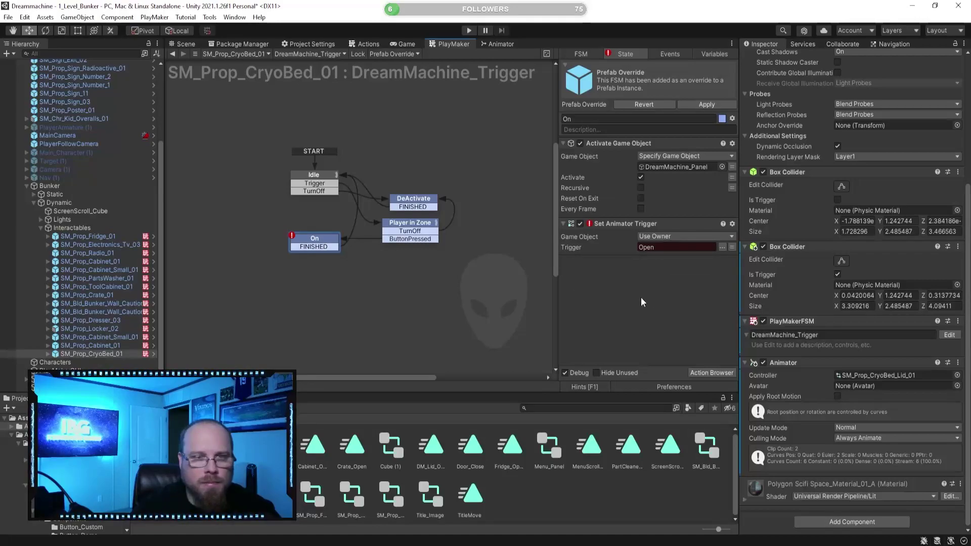
left_click(349, 275)
left_click(325, 240)
left_click(431, 273)
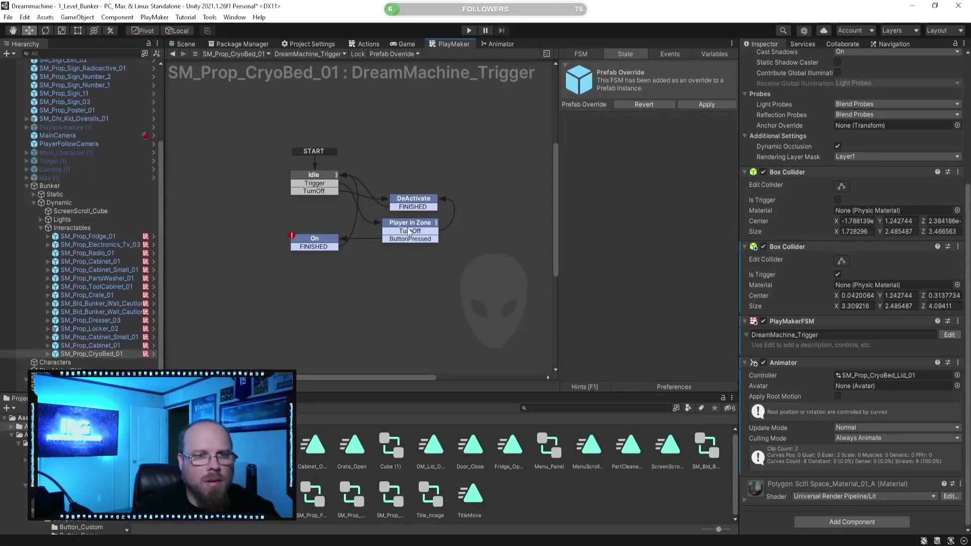
left_click(334, 245)
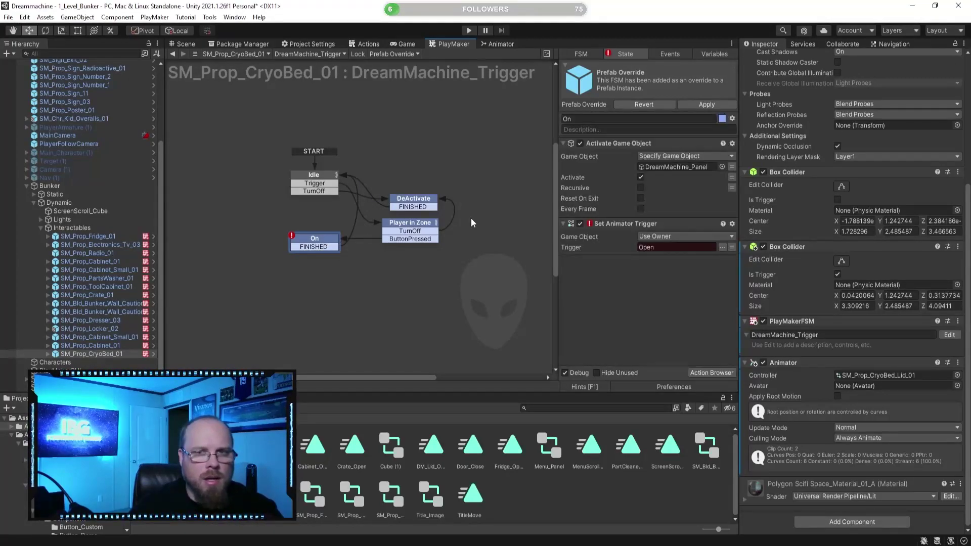
Collapse the Bunker group in the hierarchy
scroll(133, 198, "up", 5)
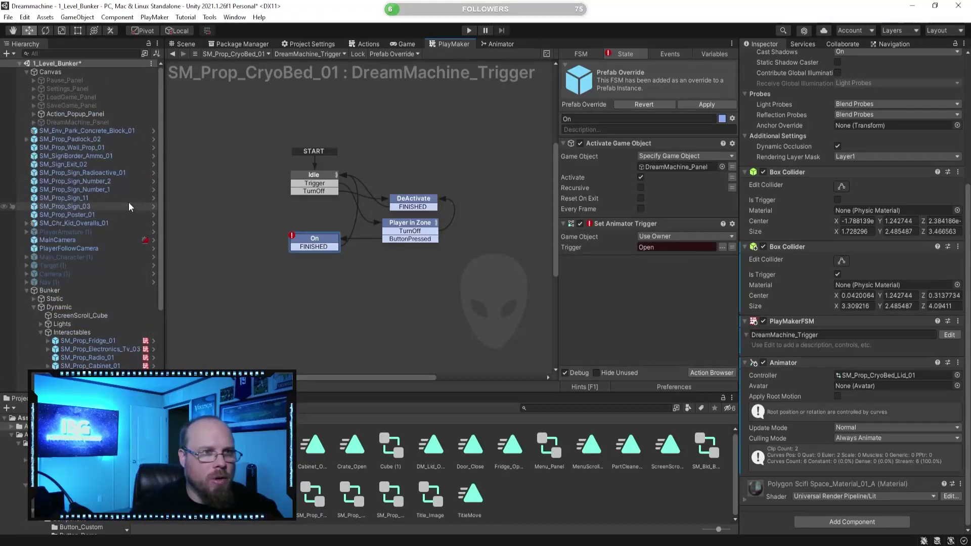
left_click(27, 290)
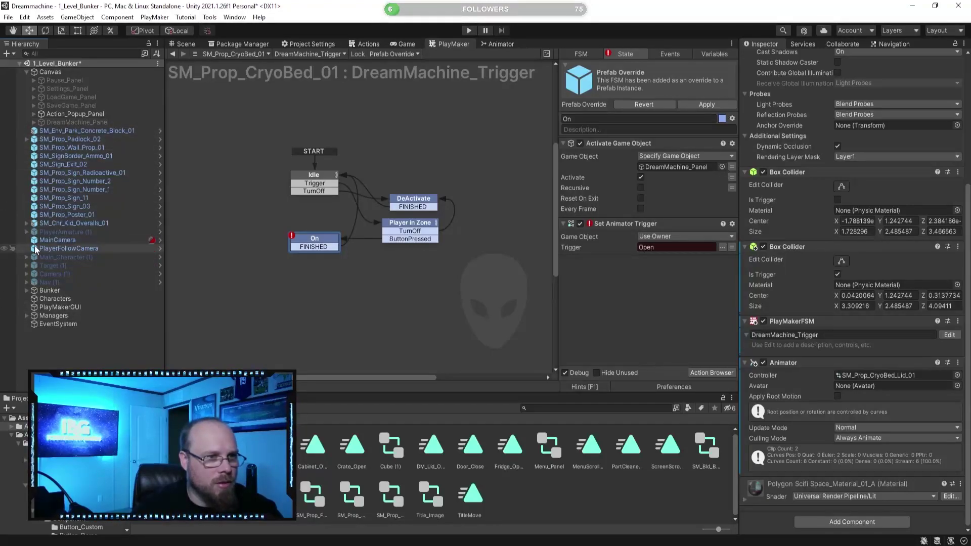
left_click(68, 223)
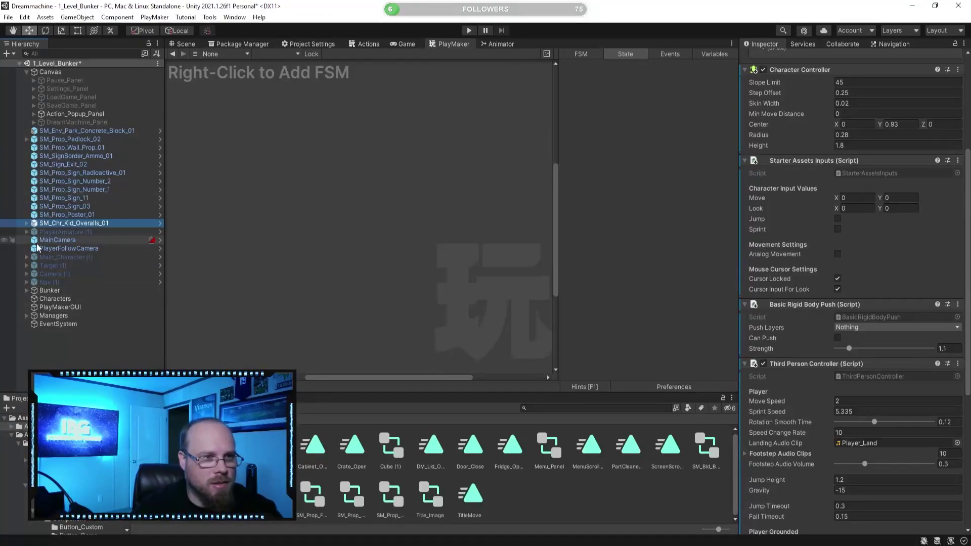
left_click(27, 223)
left_click(27, 223)
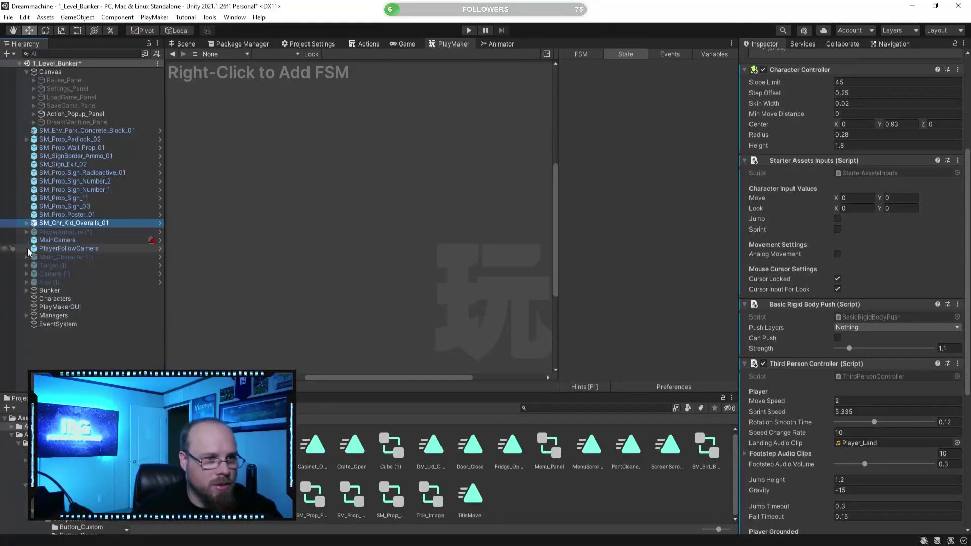
Select SM_Prop_CryoBed_01 among the Bunker's interactables and lock the PlayMaker editor to its DreamMachine_Trigger FSM
left_click(26, 291)
scroll(117, 305, "down", 5)
left_click(95, 355)
left_click(358, 53)
scroll(102, 253, "up", 5)
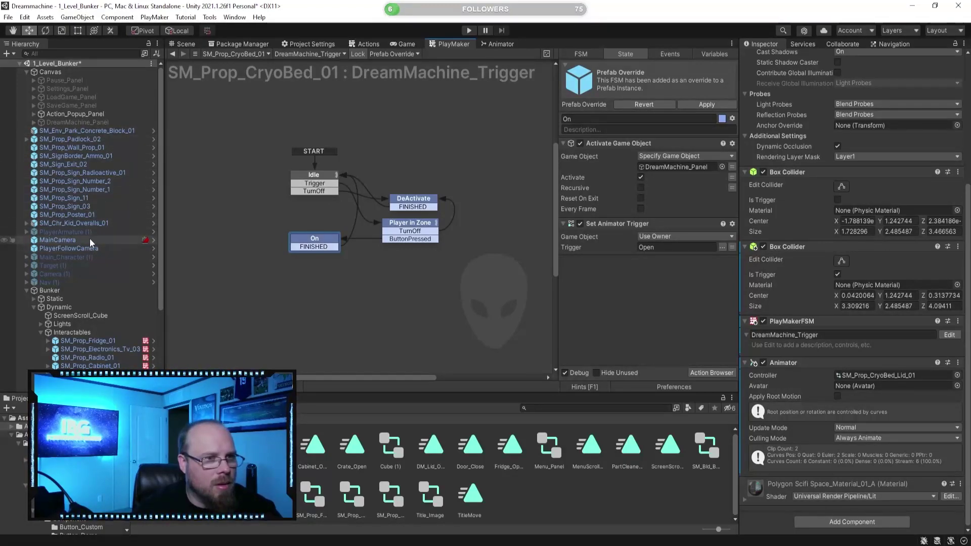
Examine the components of SM_Chr_Kid_Overalls_01, including its Character Controller, Third Person Controller and Player Input settings
left_click(100, 223)
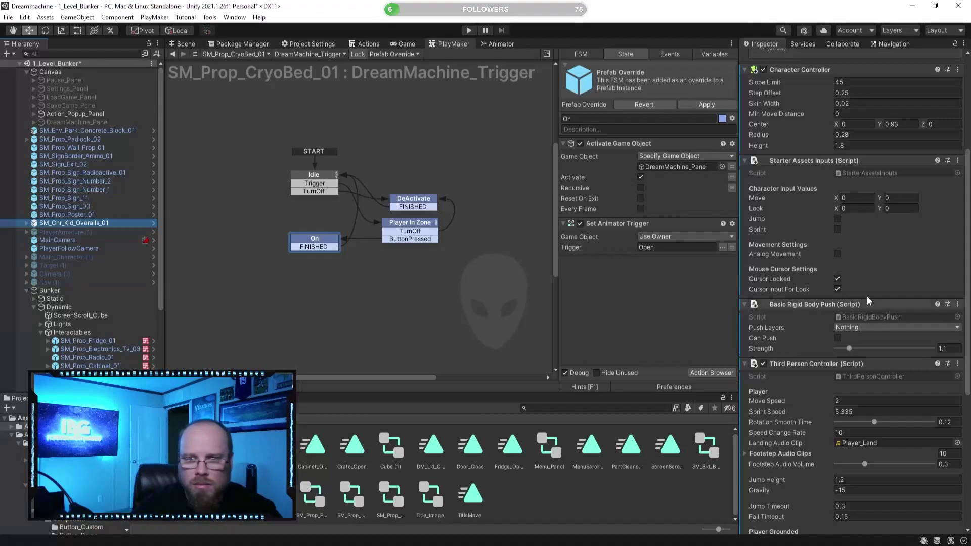
scroll(835, 162, "up", 5)
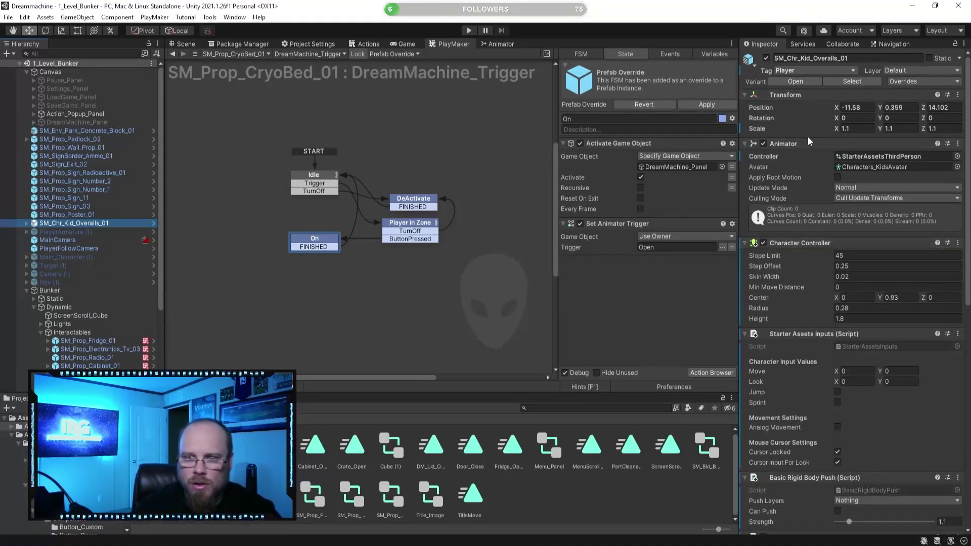
scroll(810, 152, "down", 4)
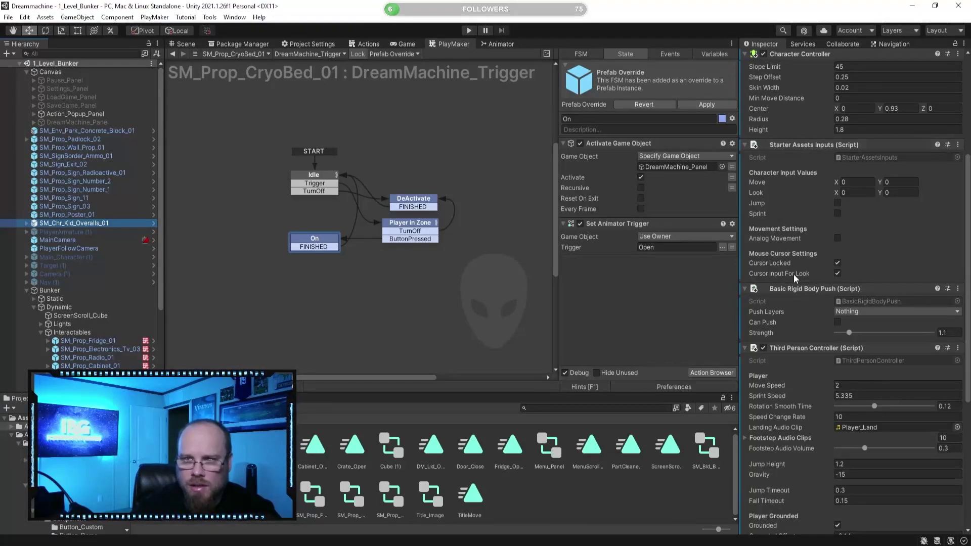
scroll(793, 274, "down", 4)
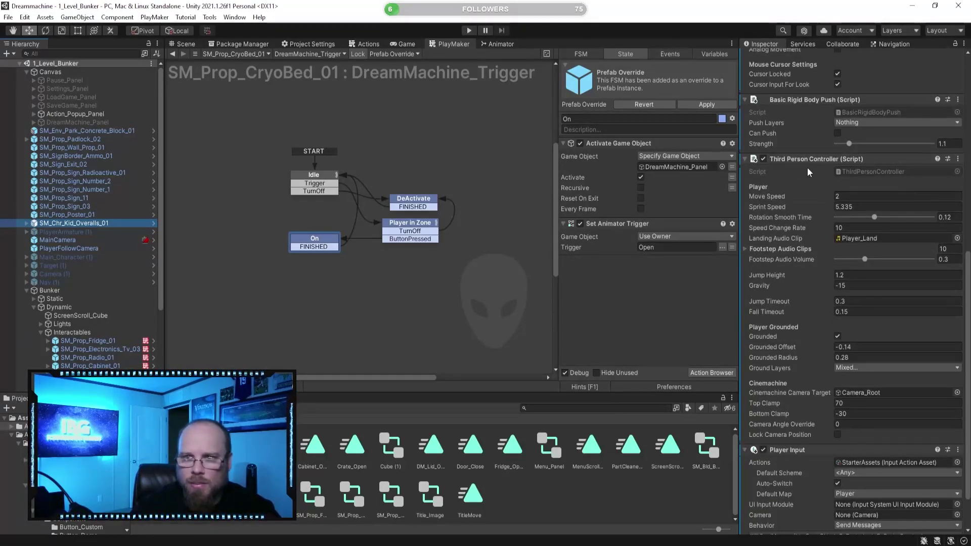
scroll(832, 278, "down", 1)
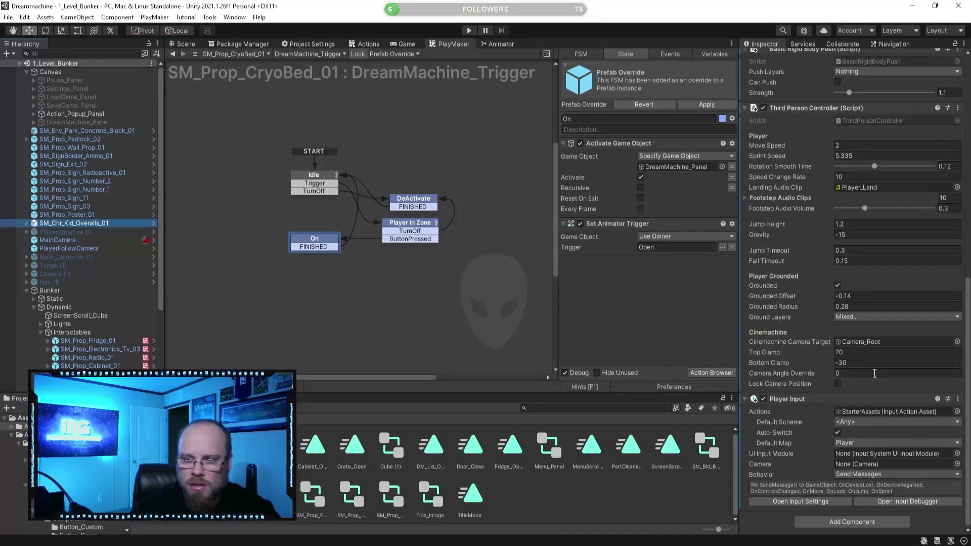
scroll(860, 305, "up", 1)
scroll(823, 153, "up", 4)
scroll(826, 221, "down", 6)
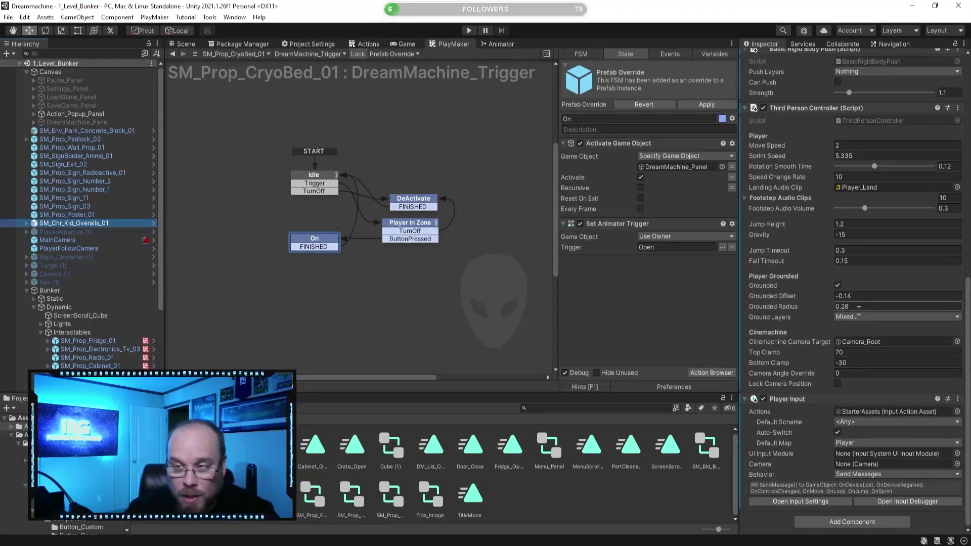
scroll(859, 311, "up", 10)
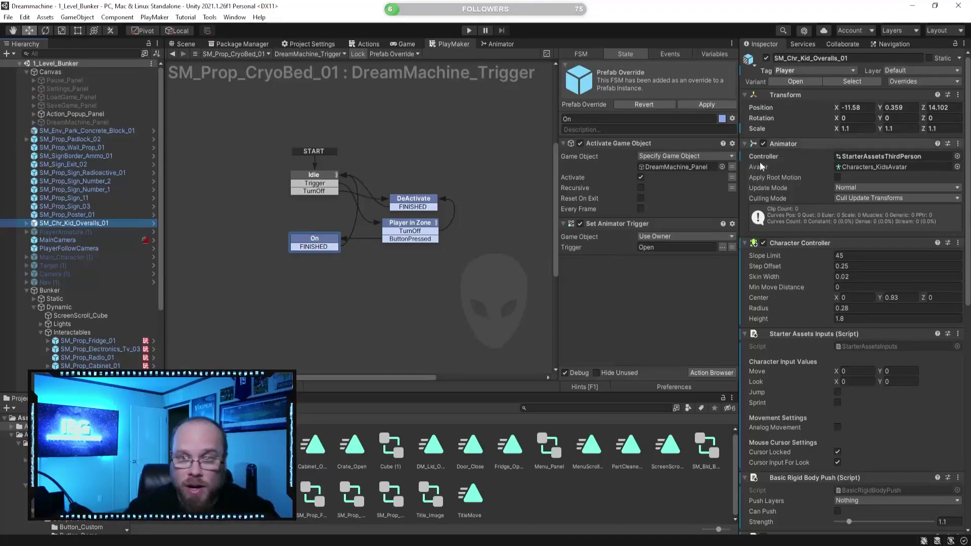
Add a second Activate Game Object action to the On state of the DreamMachine_Trigger FSM
left_click(711, 373)
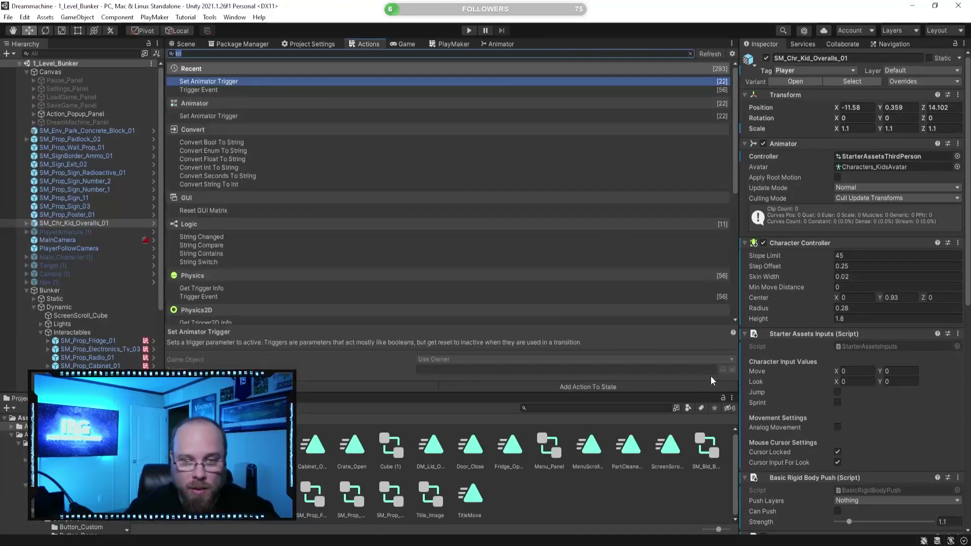
type("ac")
double_click(253, 81)
left_click(455, 43)
left_click(632, 331)
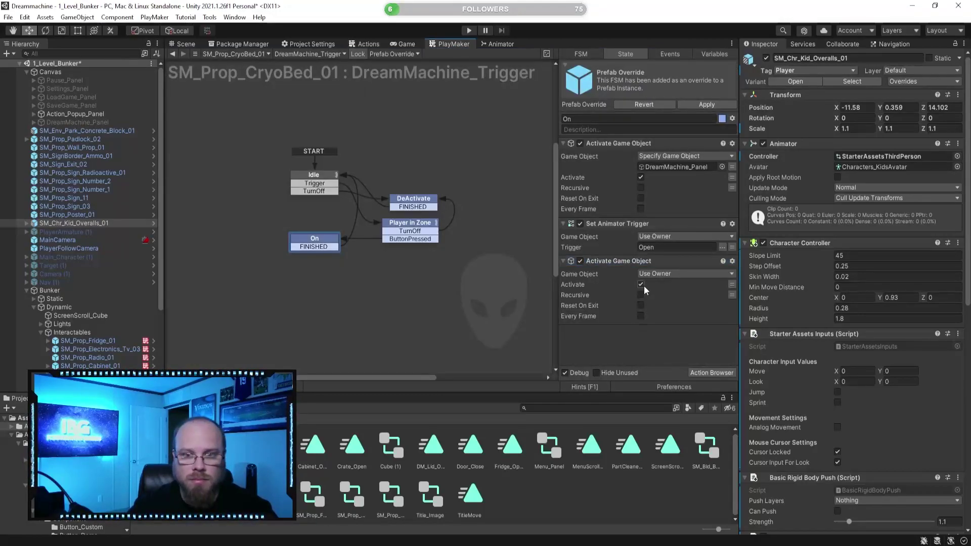
Make the new Activate Game Object action target the specified object SM_Chr_Kid_Overalls_01, with Activate turned off
left_click(681, 274)
left_click(672, 298)
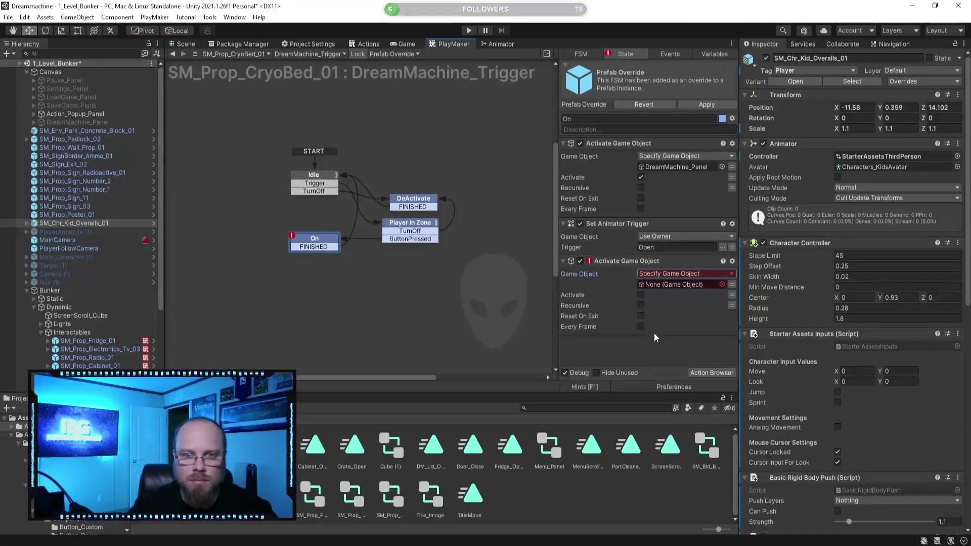
left_click_drag(62, 221, 677, 290)
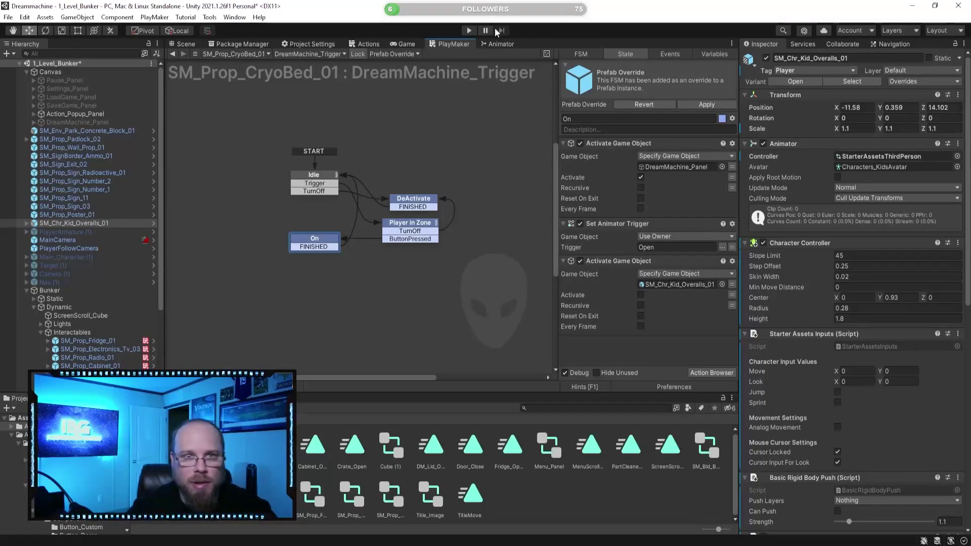
Play-test the bunker level by walking to the cryo bed, opening its Dream Levels panel and backing out, and stop play mode
left_click(470, 31)
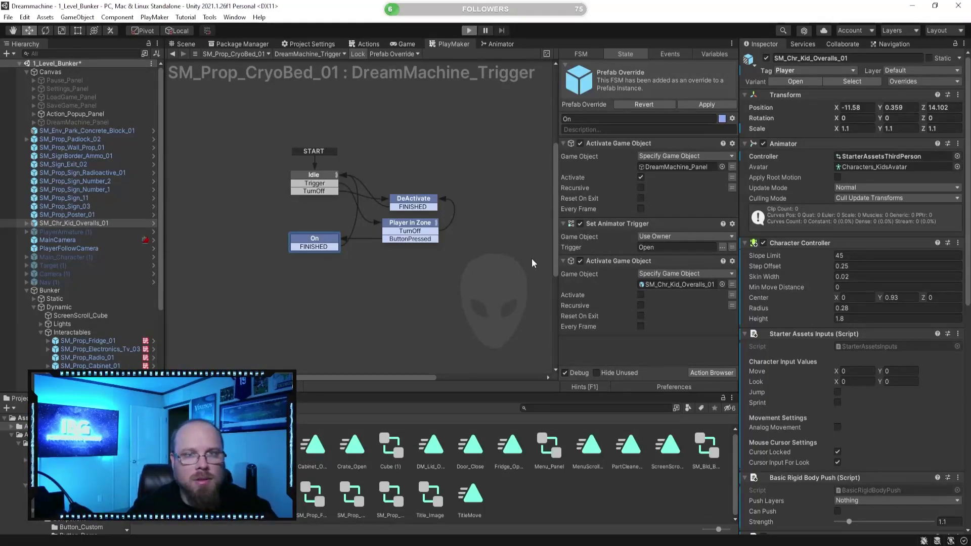
key("w")
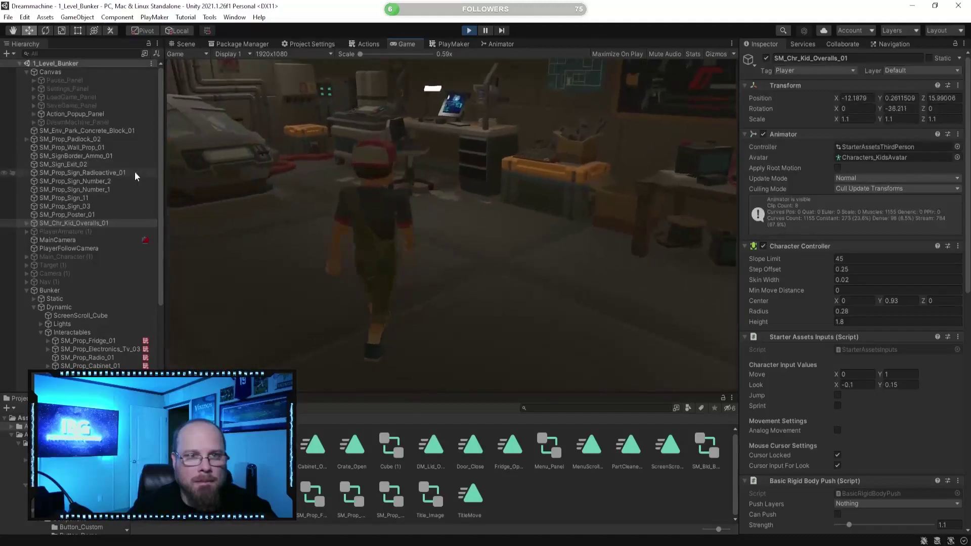
key("e")
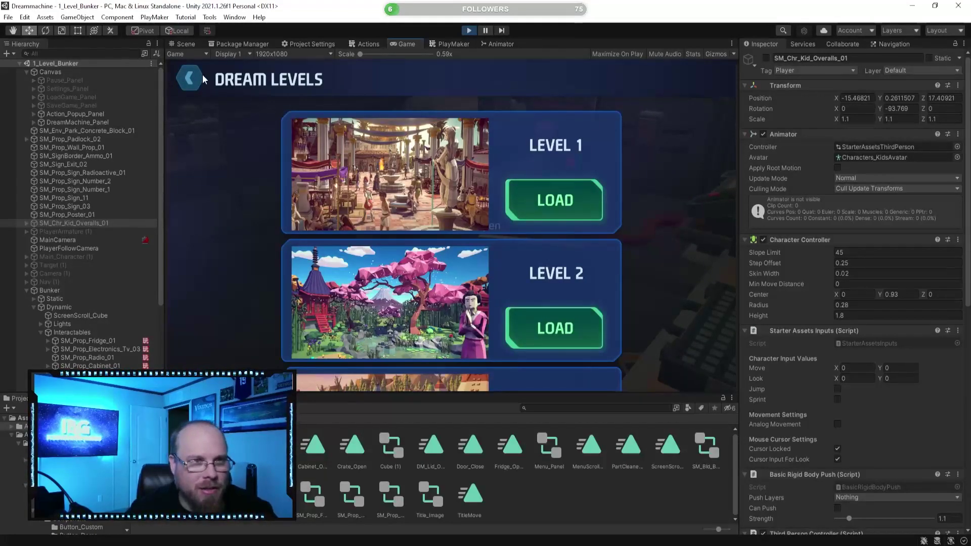
left_click(190, 77)
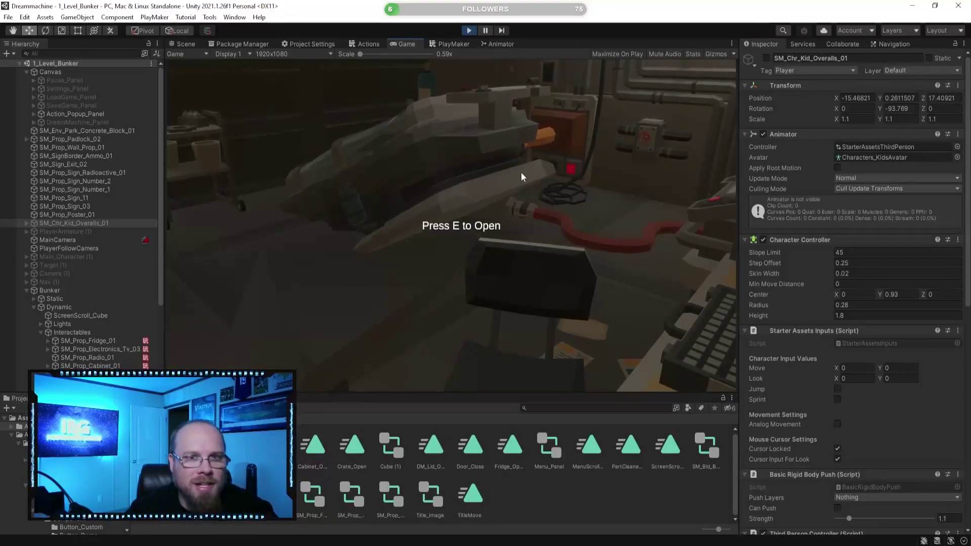
left_click(469, 31)
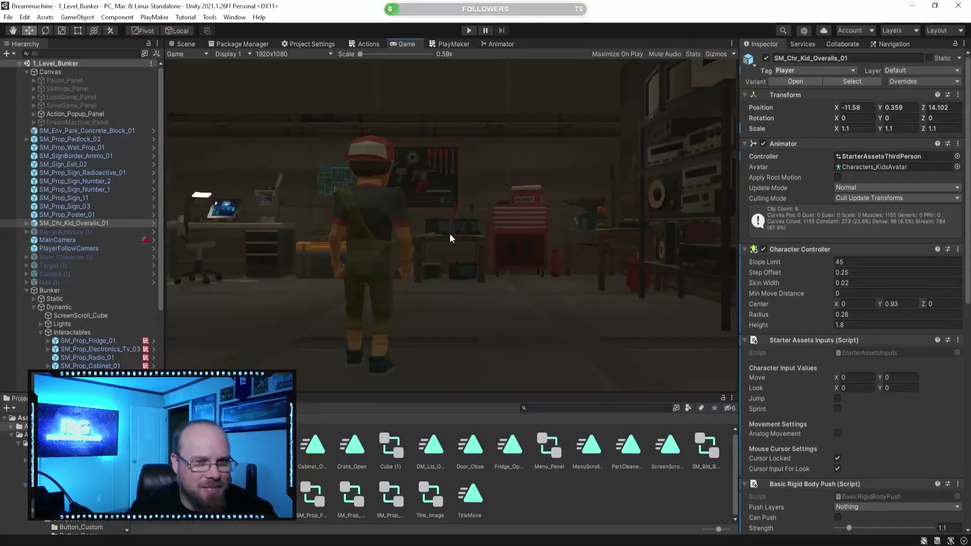
Review the On state's actions in the DreamMachine_Trigger FSM and look at the cryo bed in the scene
left_click(447, 45)
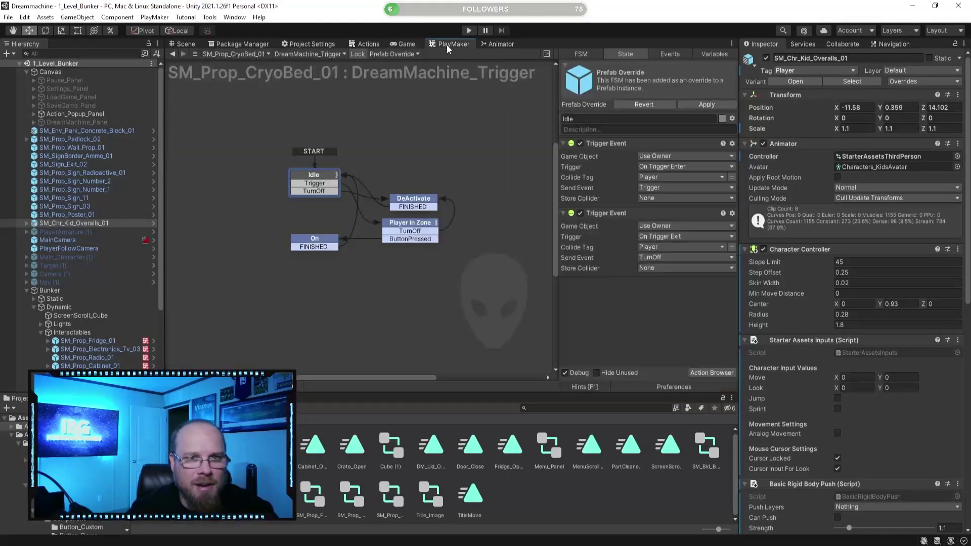
left_click(185, 44)
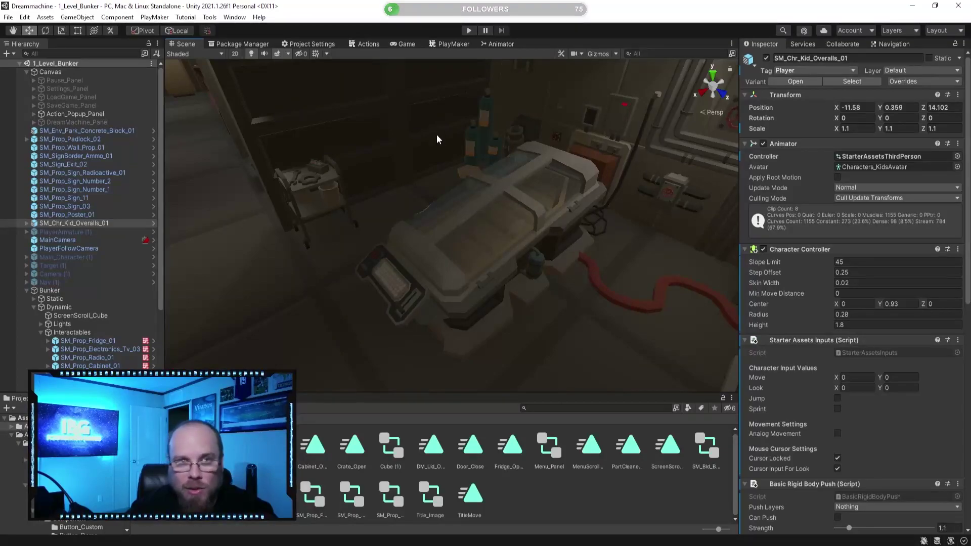
left_click(451, 43)
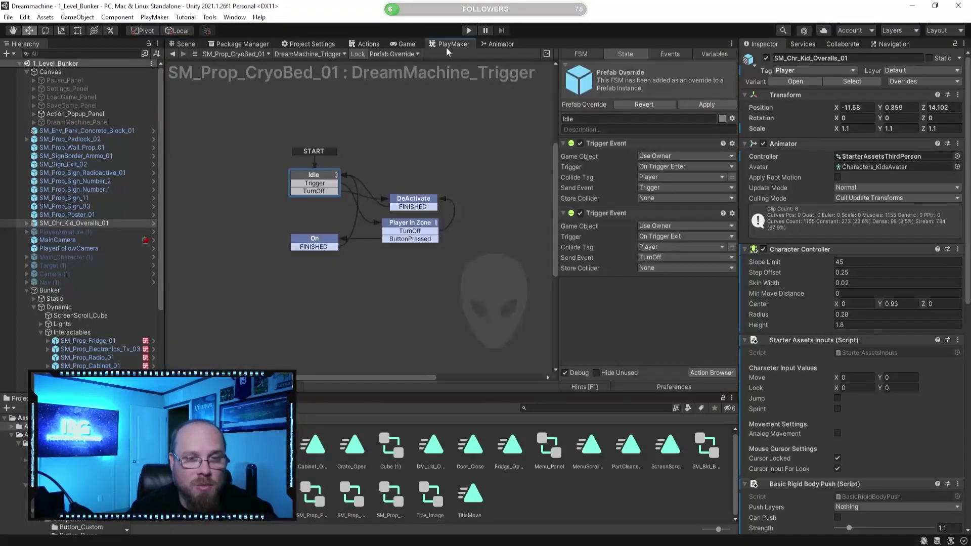
left_click(314, 240)
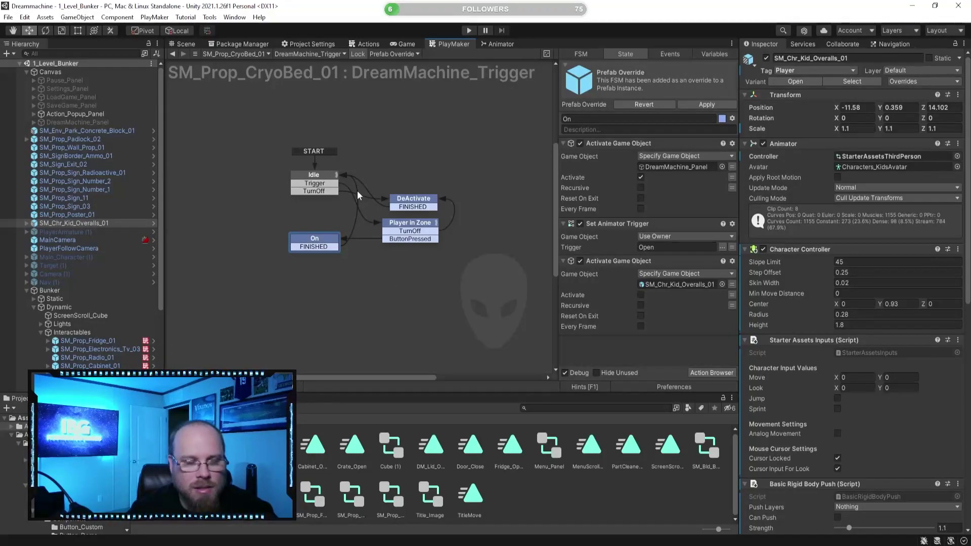
Preview the current lid animation clip on SM_Prop_CryoBed_01 in the scene, and undo back out of it
left_click(185, 44)
right_click_drag(431, 210, 426, 210)
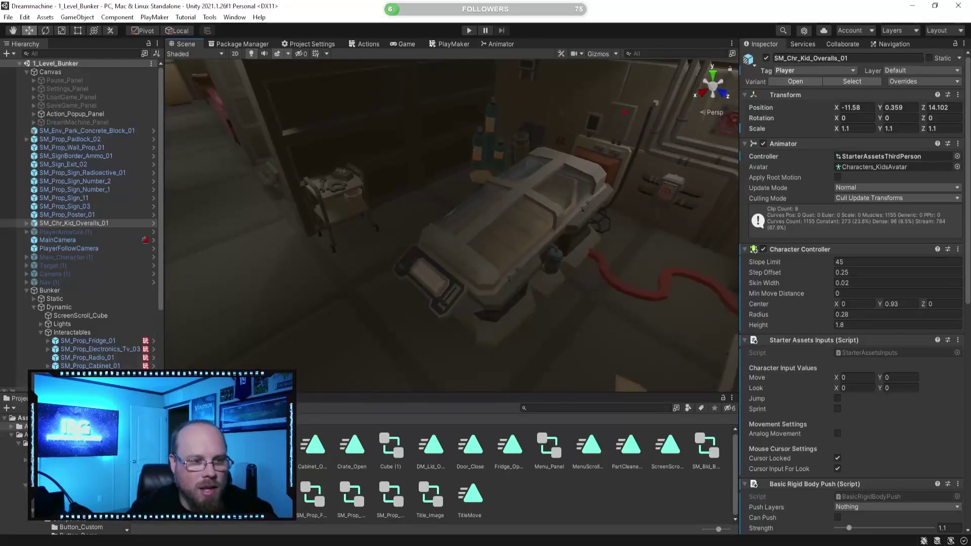
left_click(95, 399)
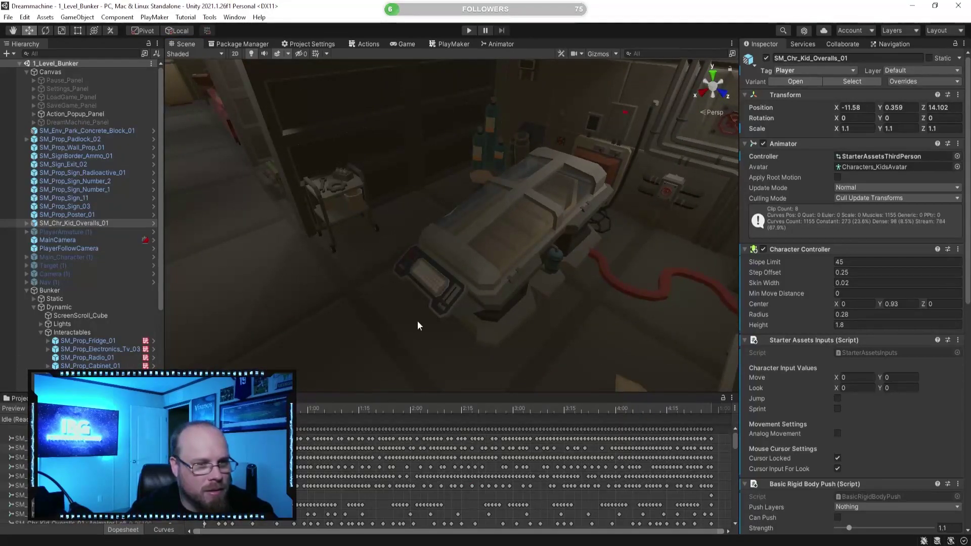
scroll(126, 321, "down", 4)
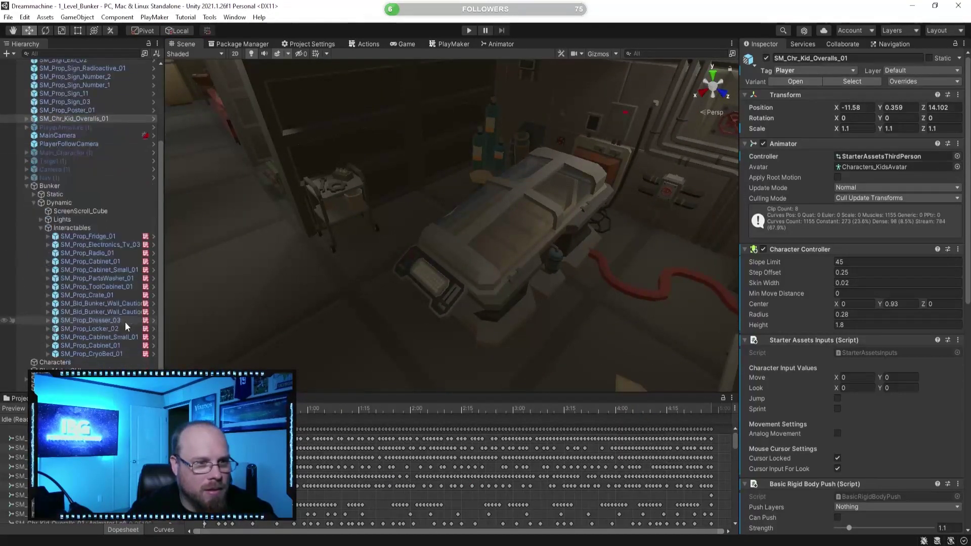
left_click(91, 353)
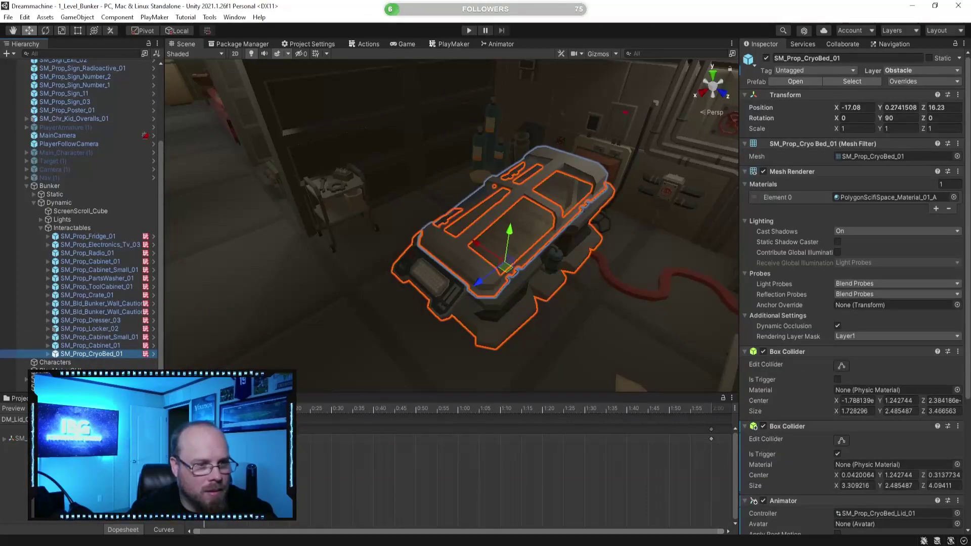
left_click(14, 408)
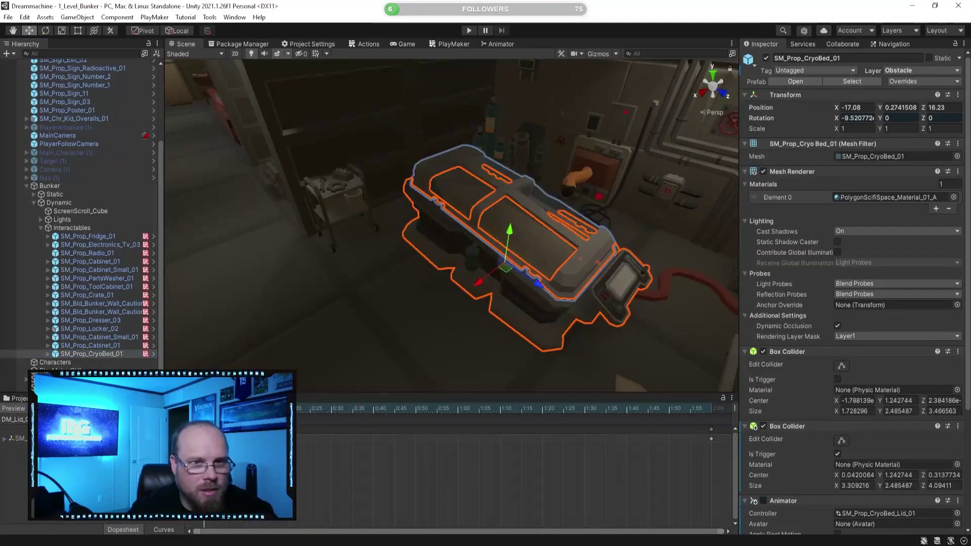
left_click(67, 408)
key("ctrl+z")
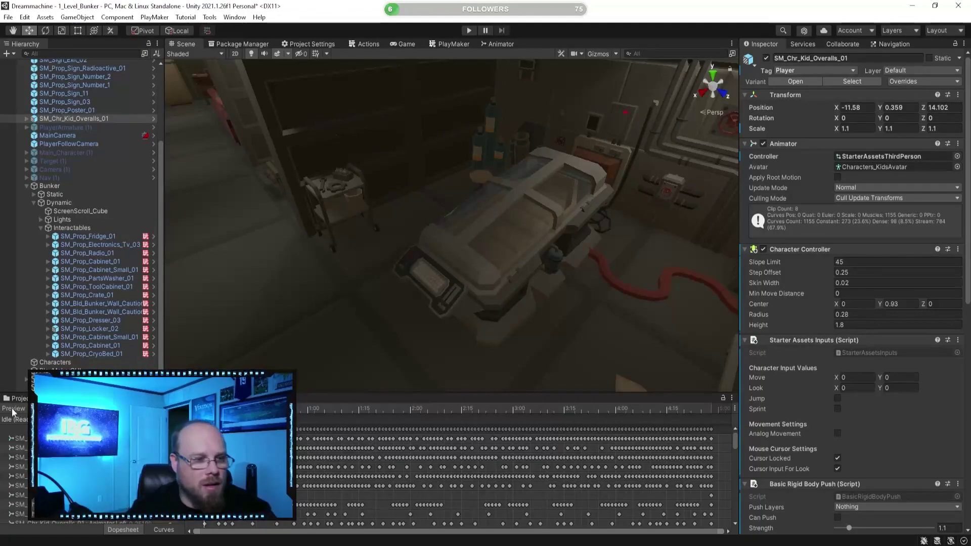
key("ctrl+z")
left_click(27, 400)
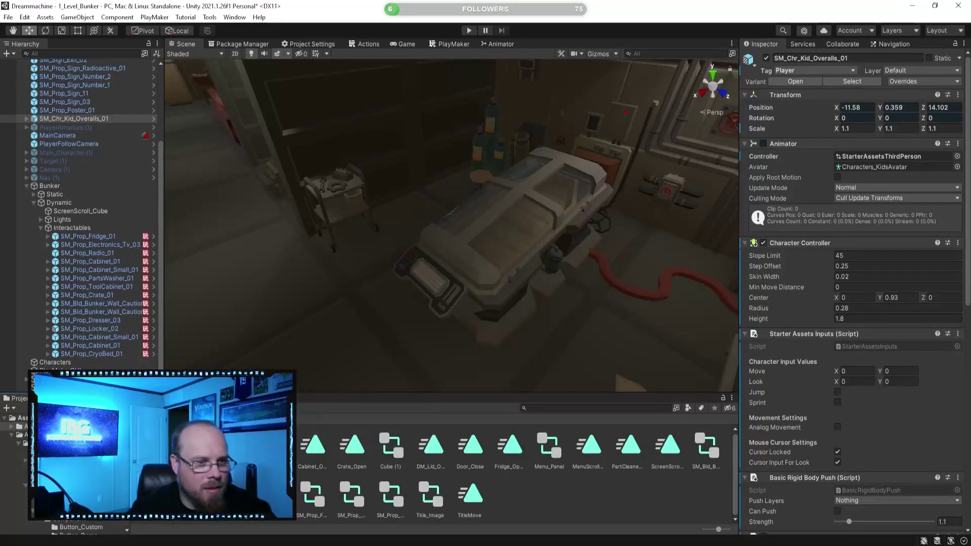
Set the Animator controller of SM_Prop_CryoBed_01 to None
left_click(91, 354)
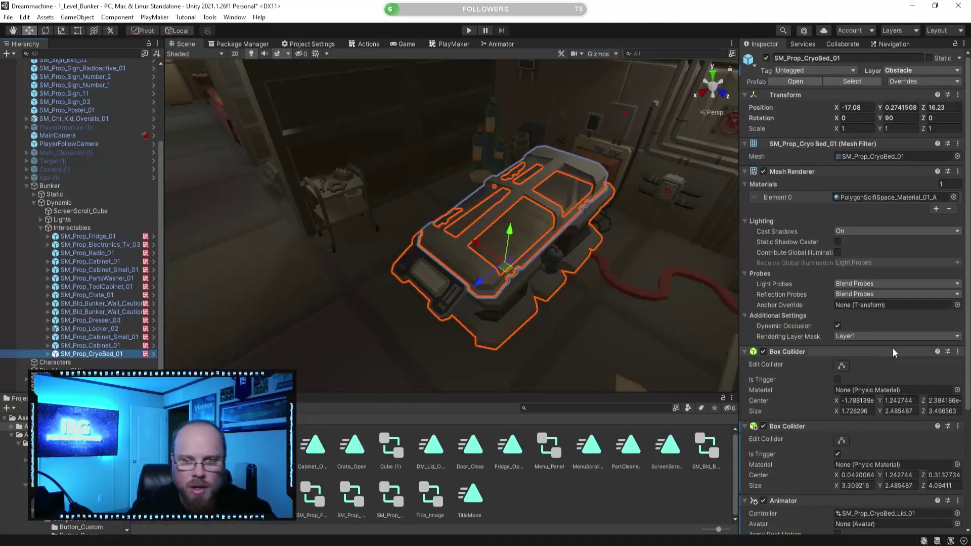
scroll(893, 354, "down", 3)
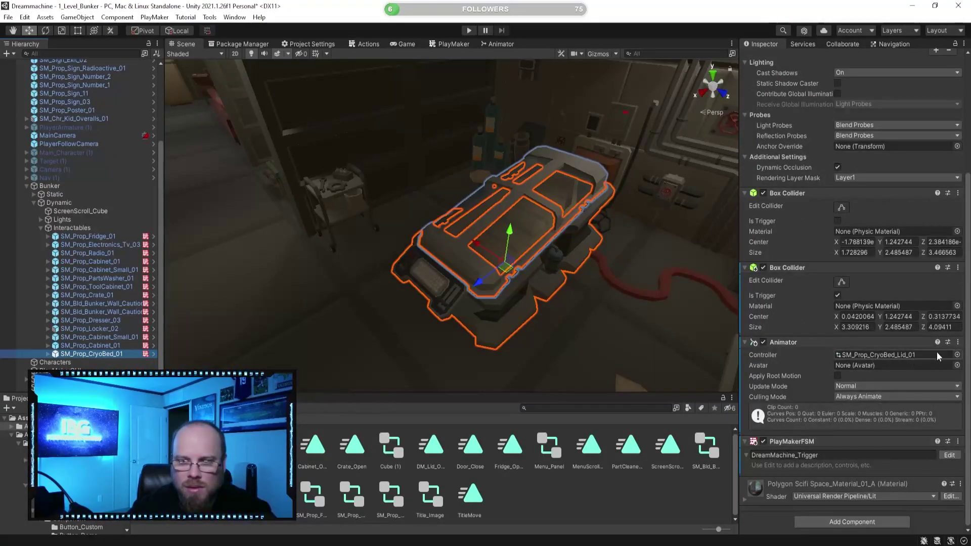
left_click(958, 355)
left_click(511, 303)
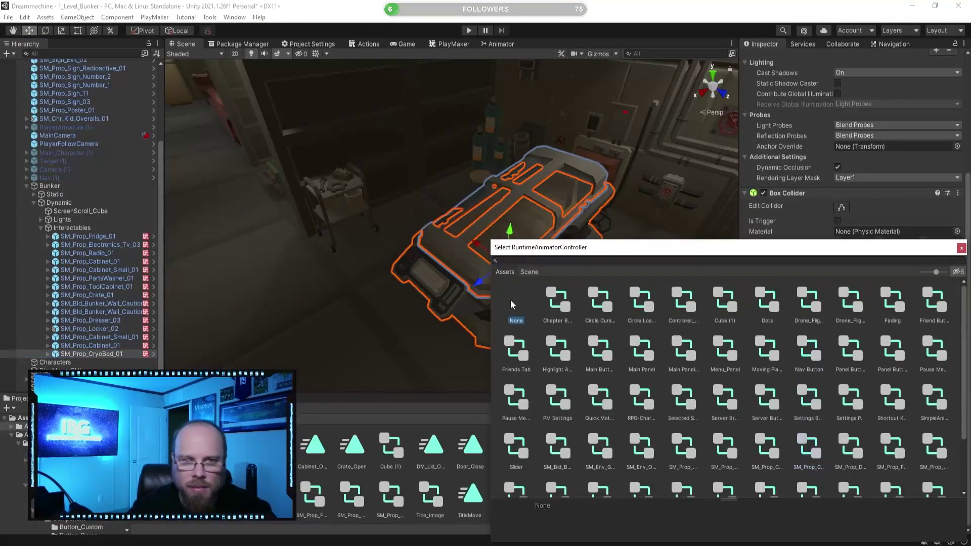
left_click(511, 305)
Create a new DM_Lid2 animation clip for SM_Prop_CryoBed_01 in the Animations folder, named after the DM_Lid_Open clip
left_click(96, 399)
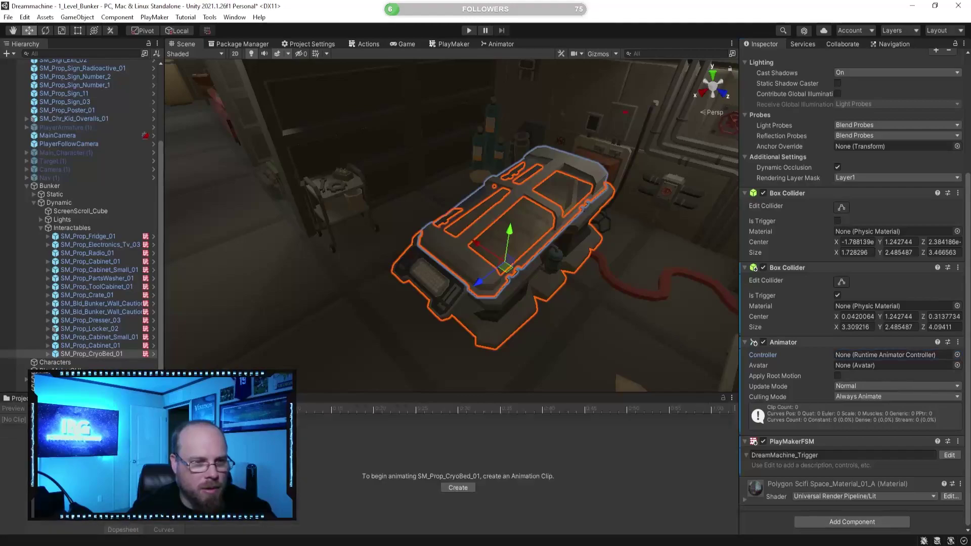
mouse_move(386, 300)
right_mouse_down()
mouse_move(344, 290)
mouse_move(377, 283)
right_mouse_up()
left_click(460, 489)
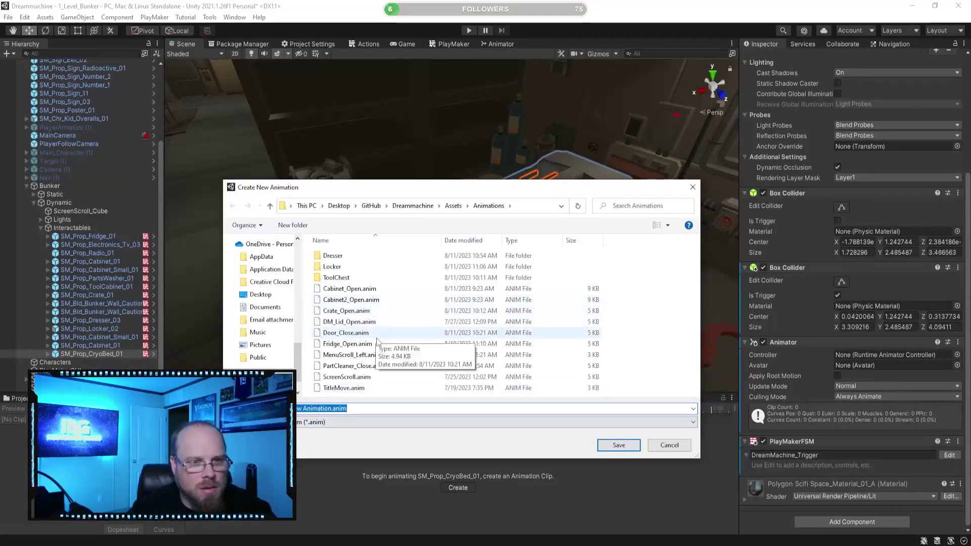
left_click(349, 322)
type("CryoBed_Open")
key("Return")
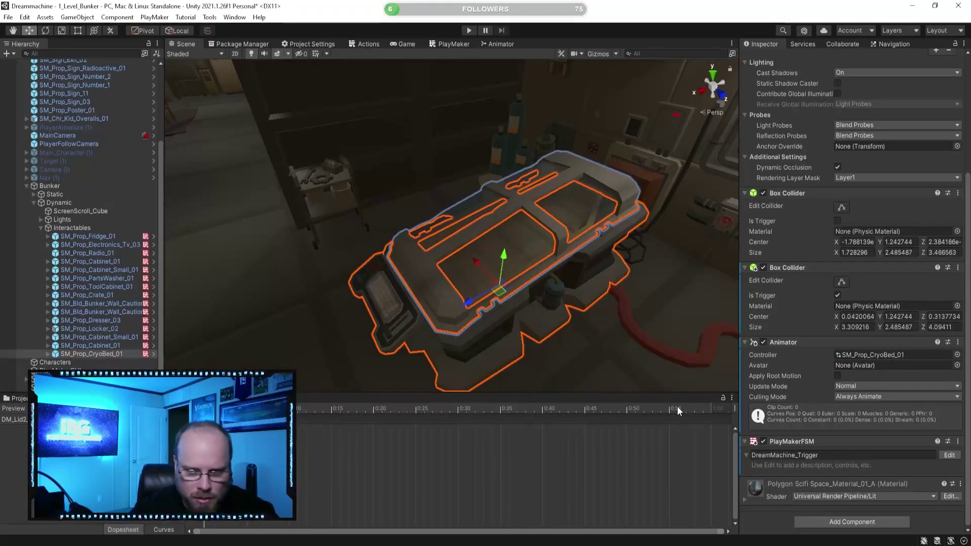
Record a keyframe at 2:00 in the new clip with SM_Prop_CryoBed_Lid_01 rotated open to about -53.5 on X
left_click(719, 410)
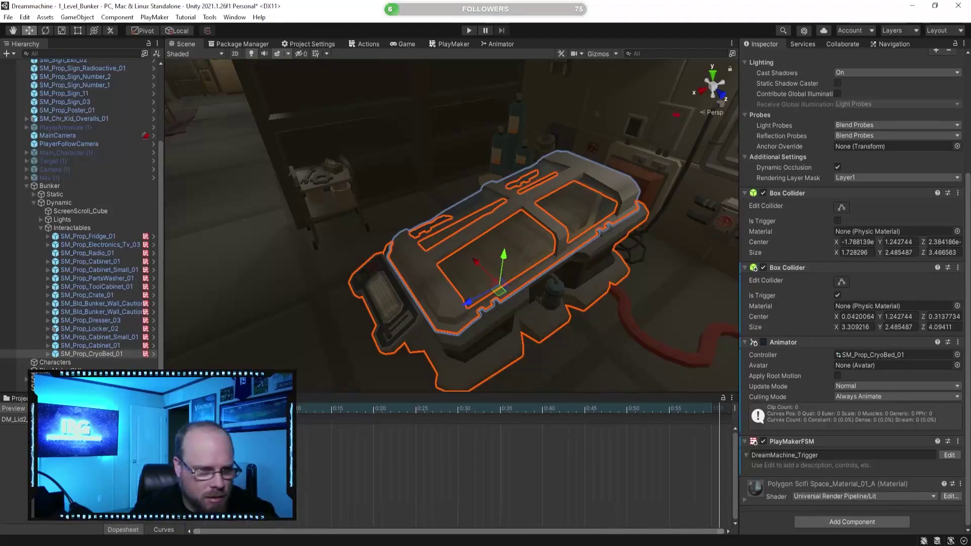
left_click(34, 408)
scroll(457, 418, "down", 15)
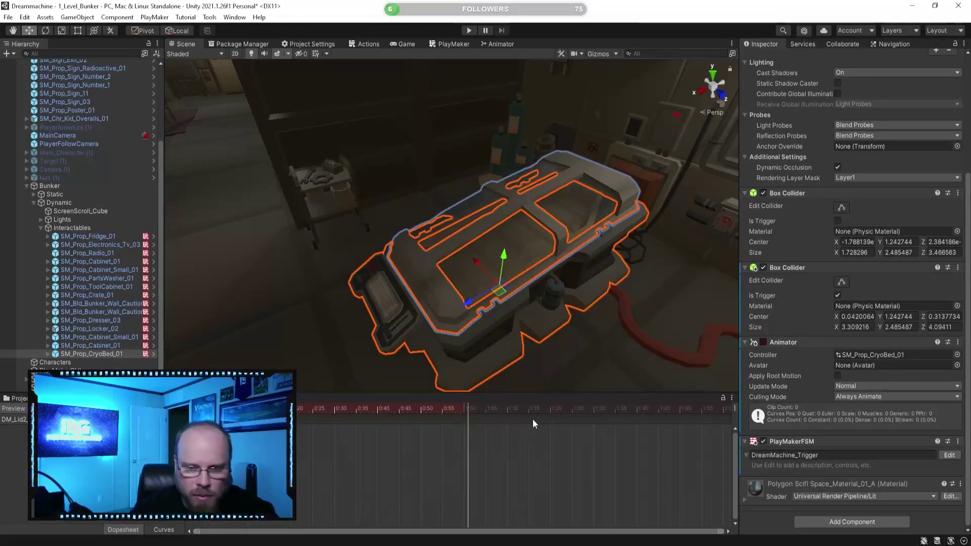
left_click(724, 411)
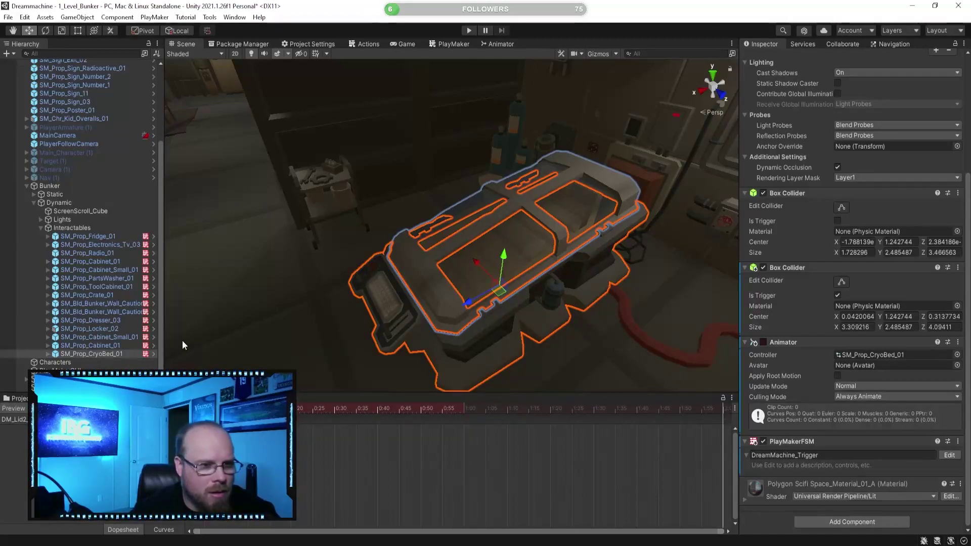
left_click(52, 362)
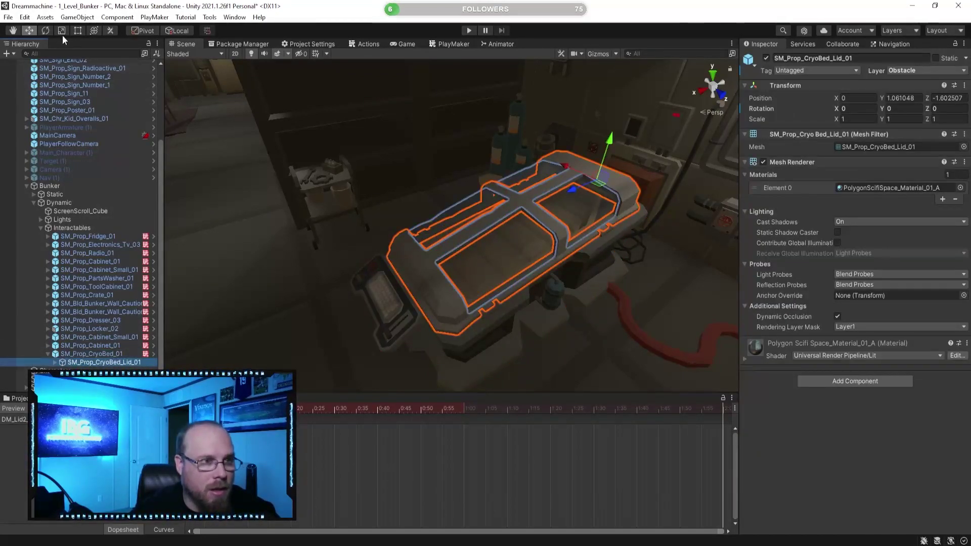
left_click(47, 31)
left_click_drag(576, 172, 413, 300)
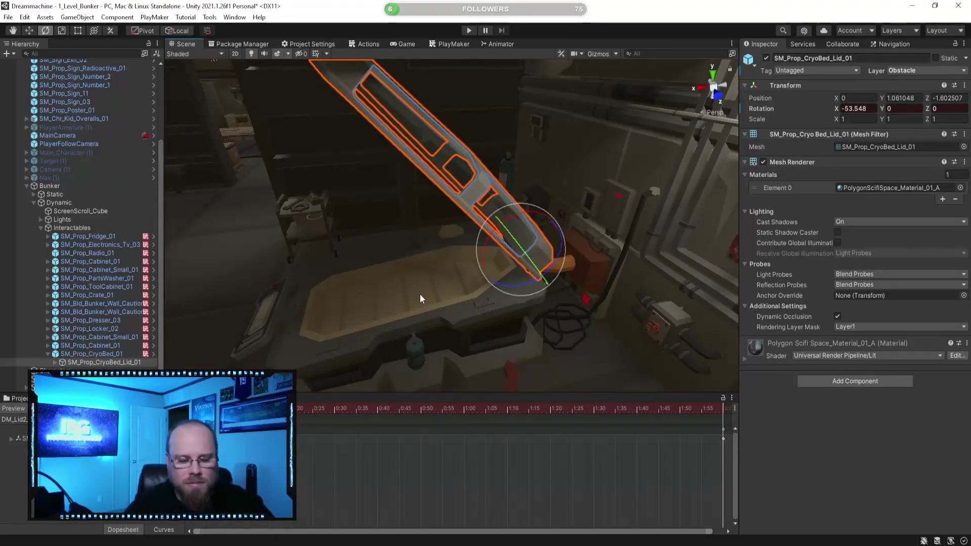
left_click_drag(448, 277, 365, 273, "alt")
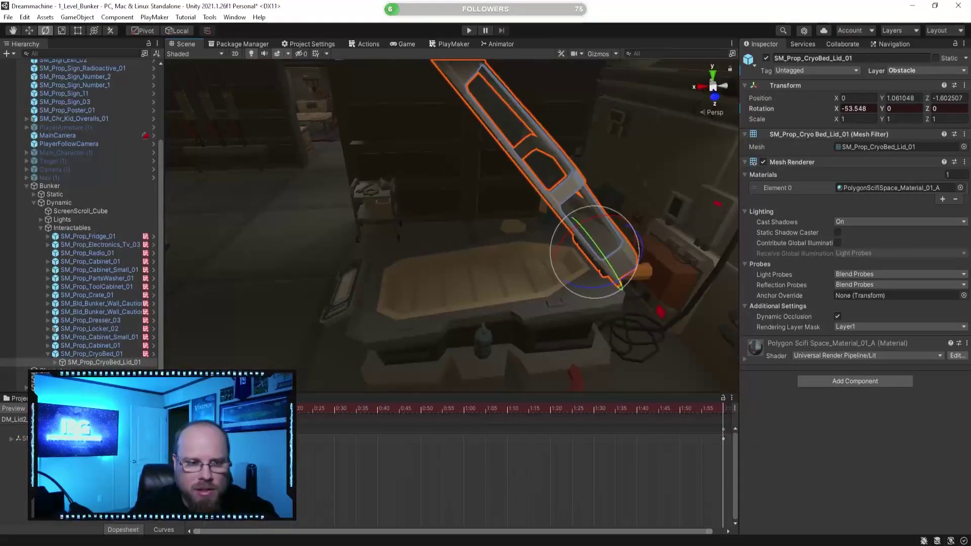
left_click(33, 409)
Reselect SM_Prop_CryoBed_Lid_01 under the Interactables group and play back its opening animation, ending in the project's animation assets
left_click_drag(263, 293, 483, 450, "alt")
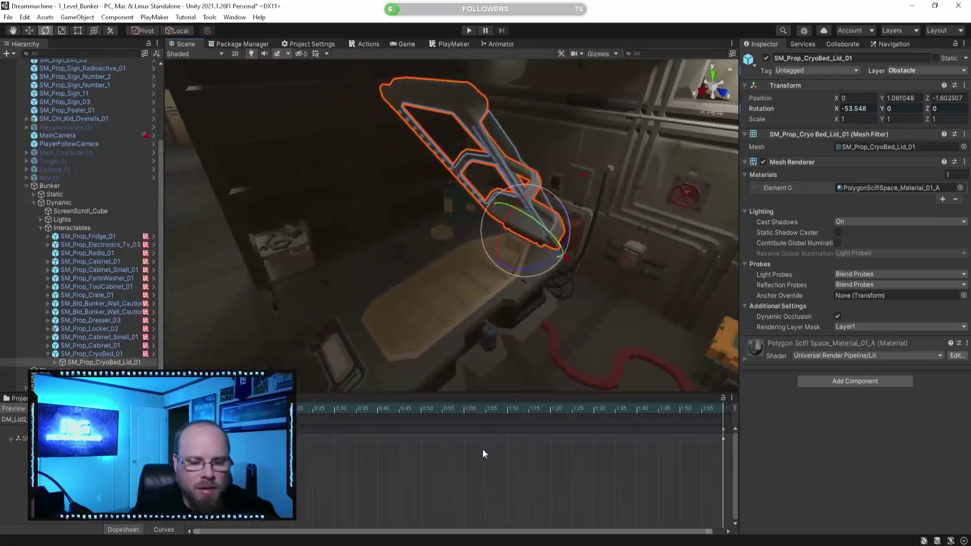
left_click(311, 303)
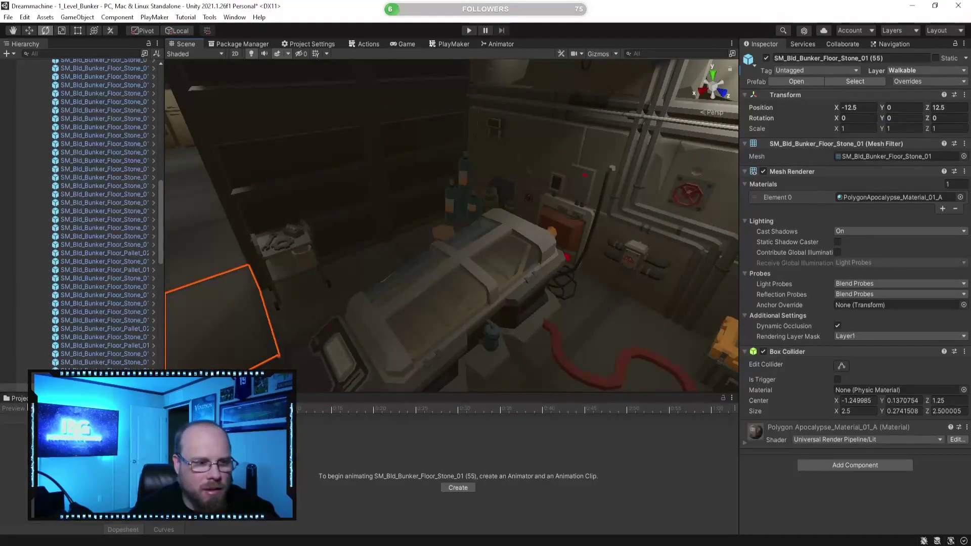
scroll(101, 217, "up", 10)
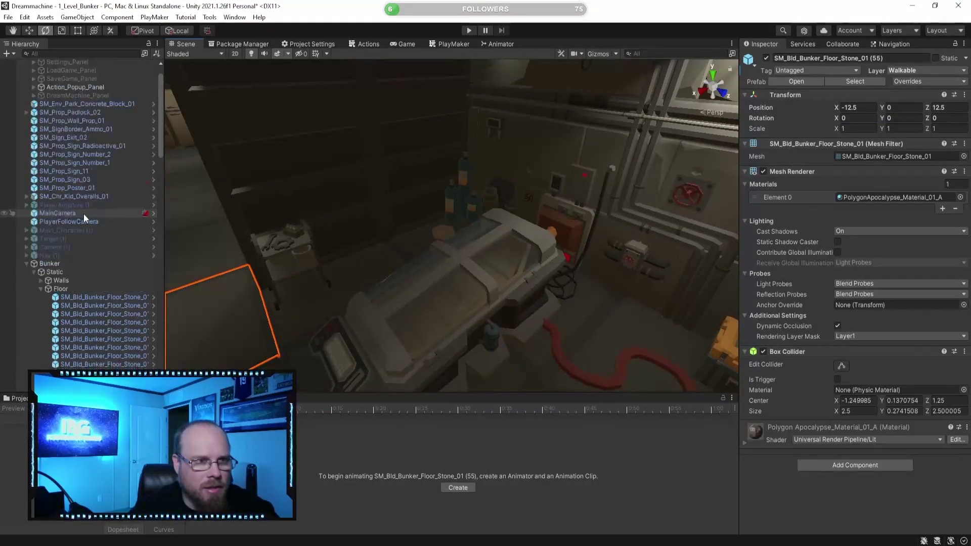
left_click(41, 289)
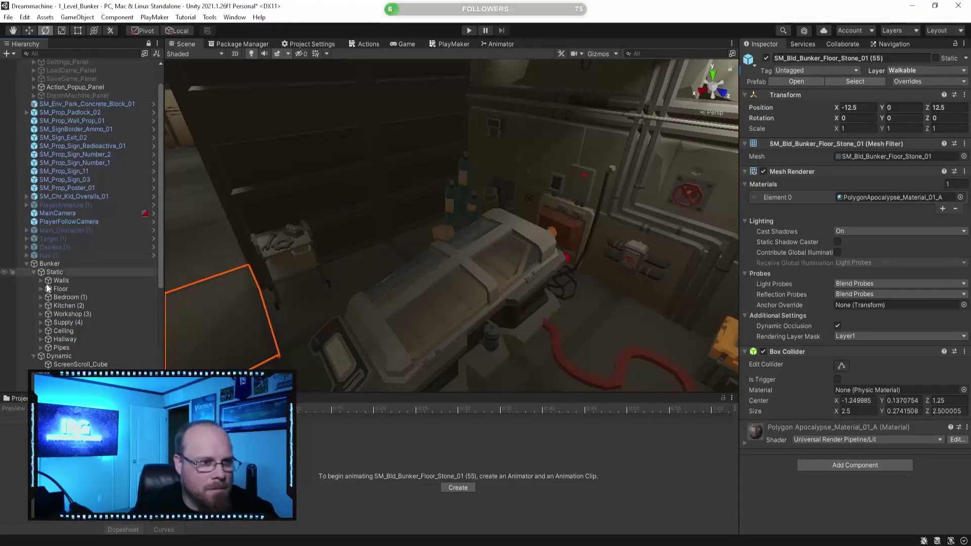
scroll(104, 303, "down", 5)
left_click(124, 354)
key("f")
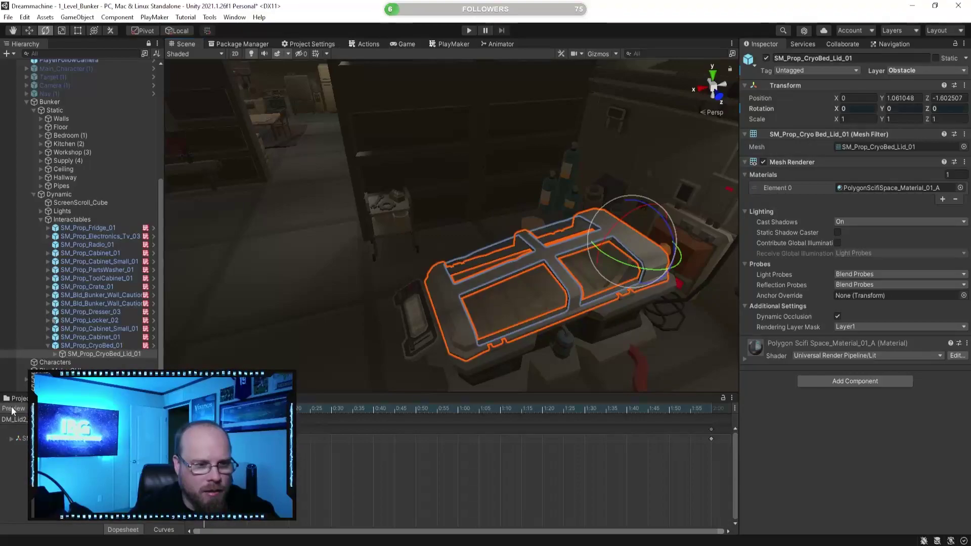
left_click(74, 408)
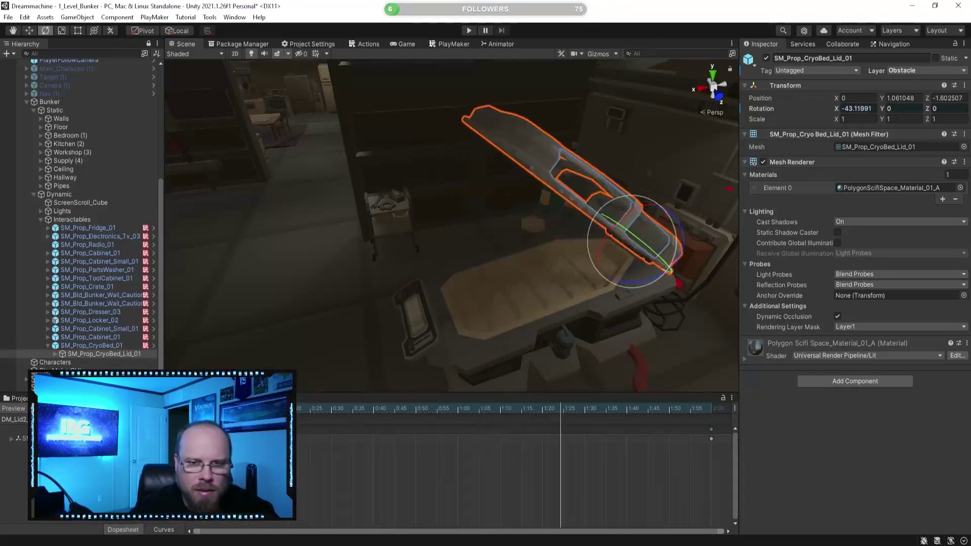
left_click(33, 399)
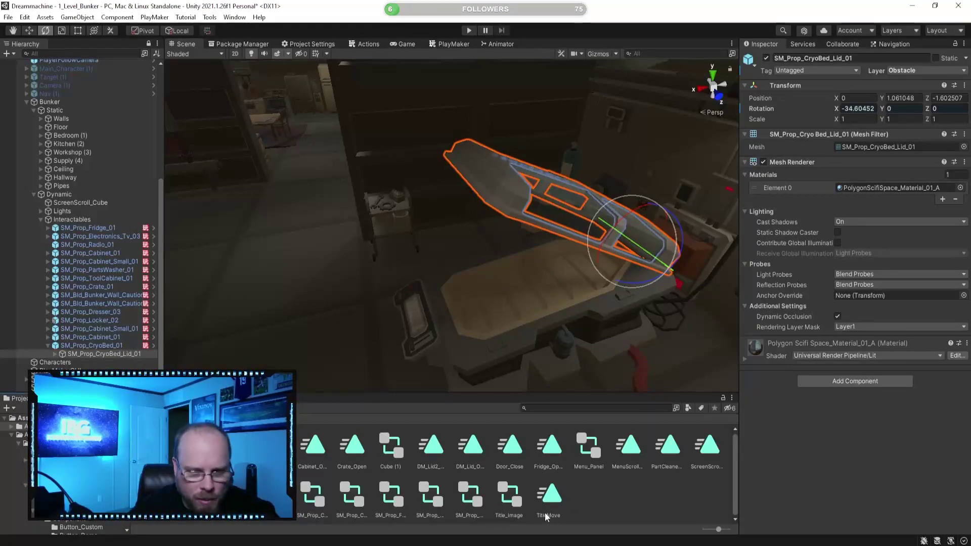
Open the cryo bed's animator graph and move the DM_Lid2_Open state clear of the Any State node
left_click(431, 446)
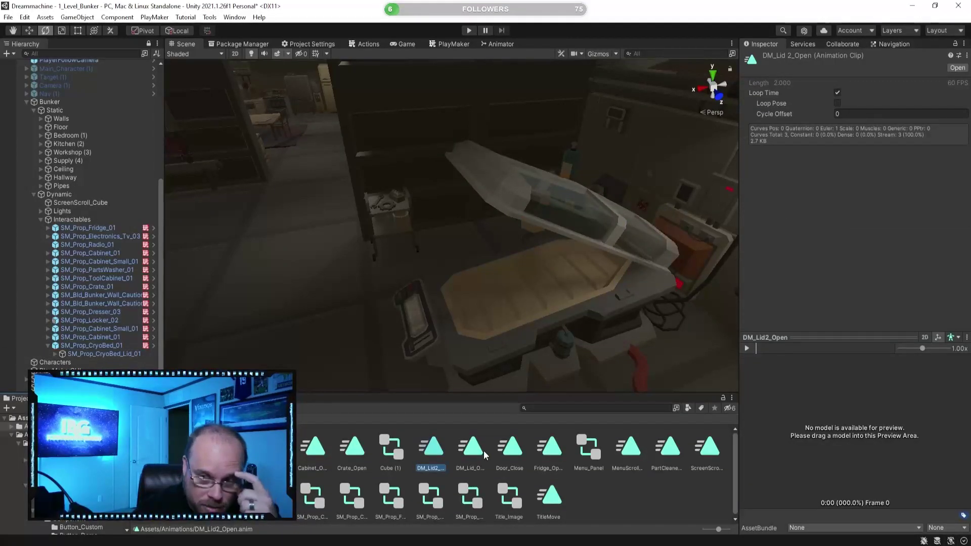
left_click(620, 493)
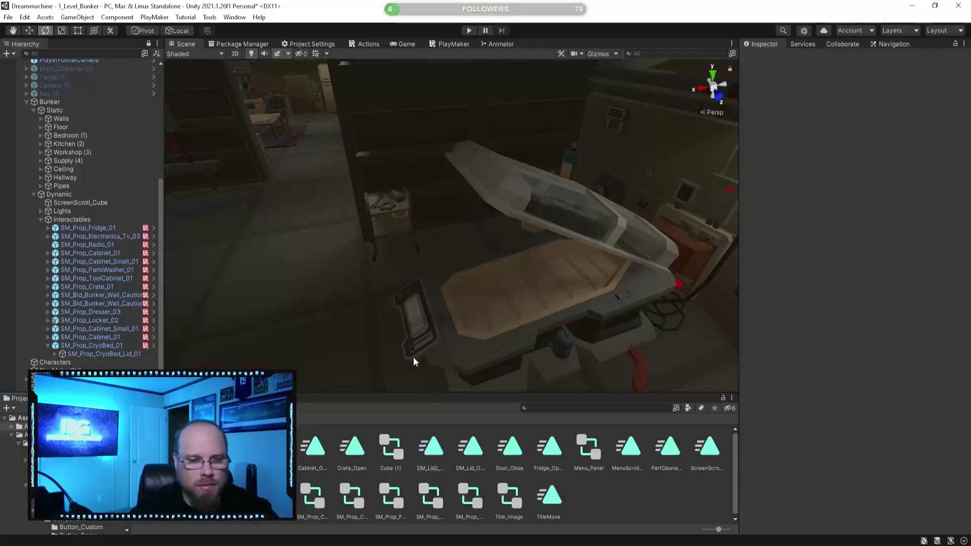
left_click(121, 348)
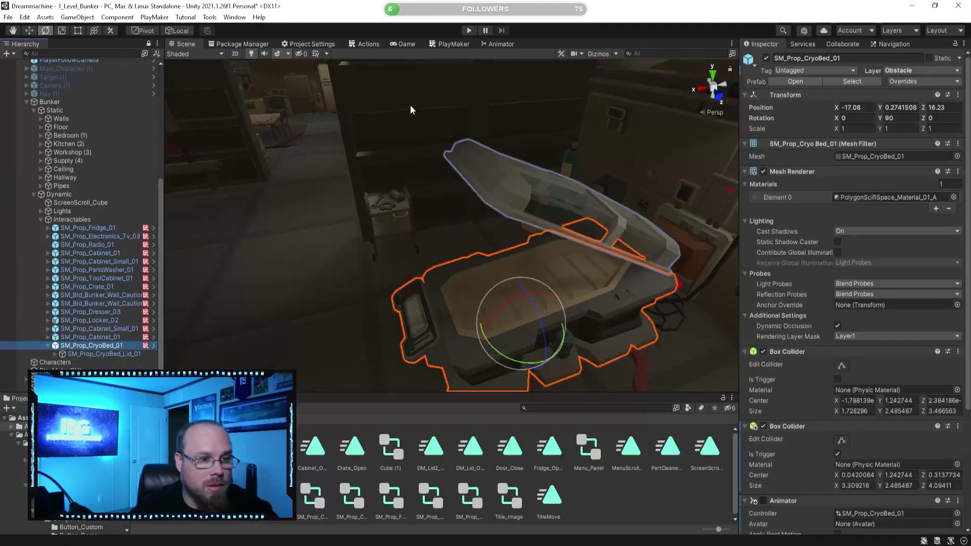
left_click(449, 44)
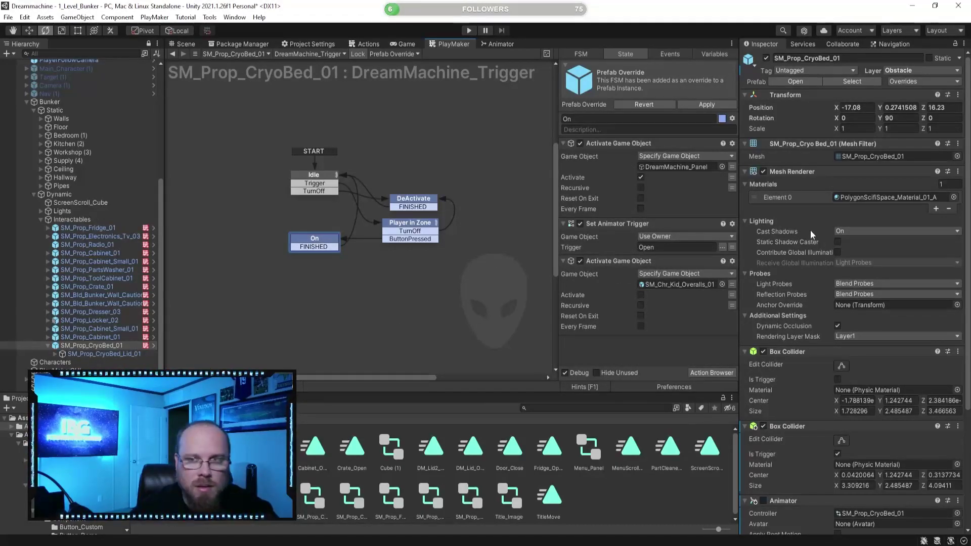
left_click(482, 44)
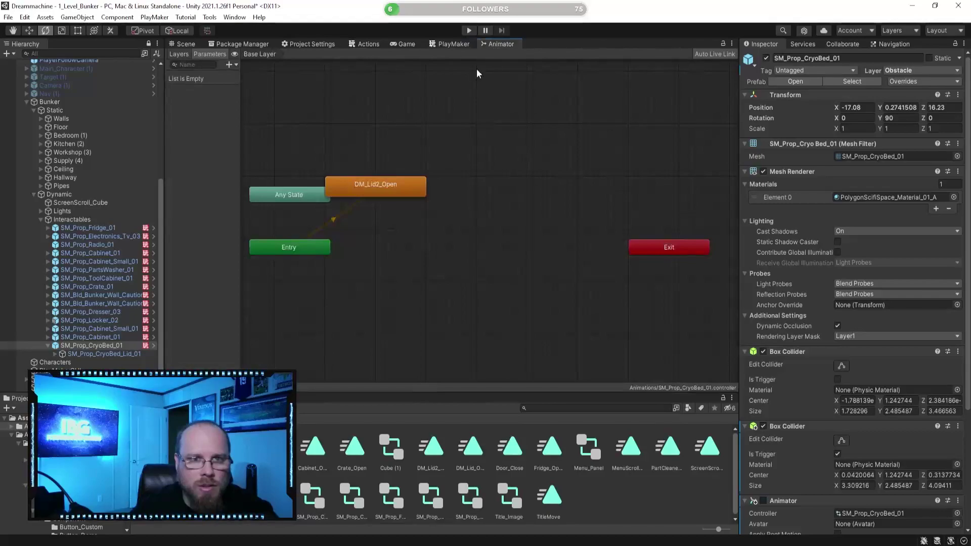
left_click_drag(383, 191, 484, 259)
middle_click_drag(348, 274, 490, 256)
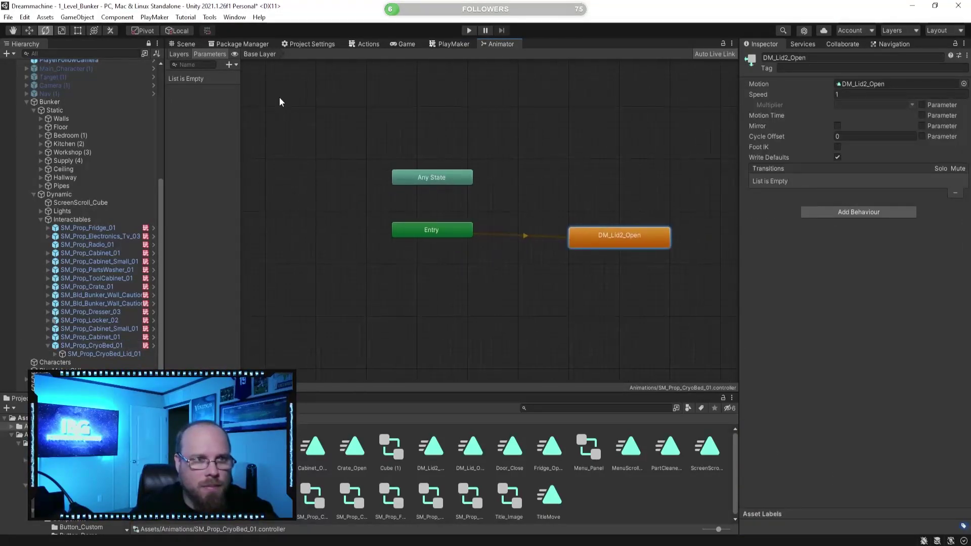
Add a trigger parameter named Open to the cryo bed's animator controller
left_click(231, 65)
left_click(260, 112)
type("Open")
key("Return")
left_click(486, 266)
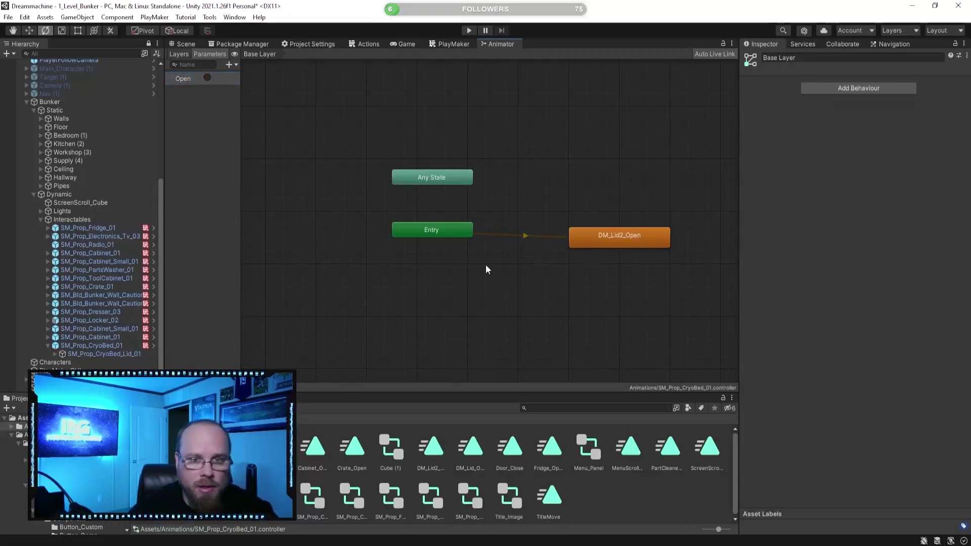
Move DM_Lid2_Open below the Entry node and create an empty state beside it
left_click_drag(587, 242, 435, 320)
right_click(547, 253)
mouse_move(578, 256)
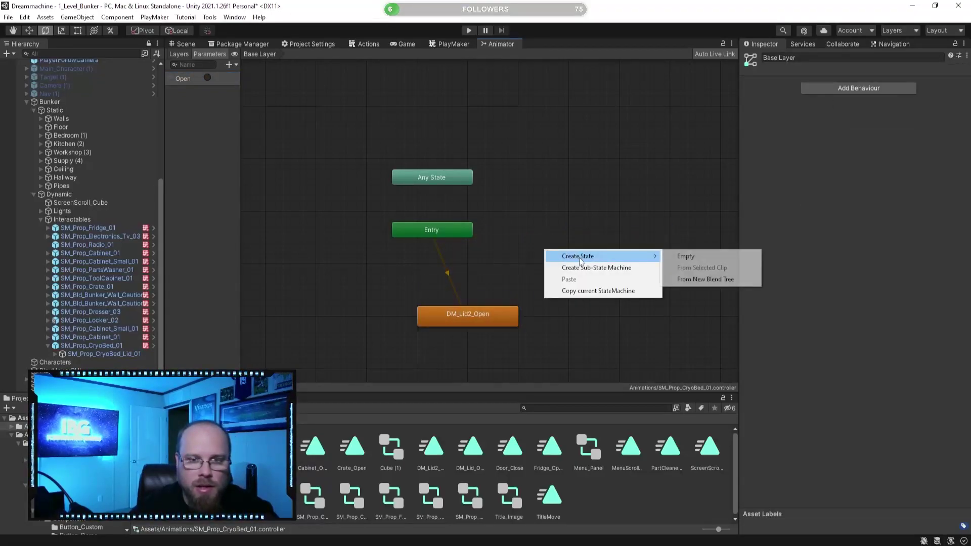
left_click(674, 254)
left_click(812, 57)
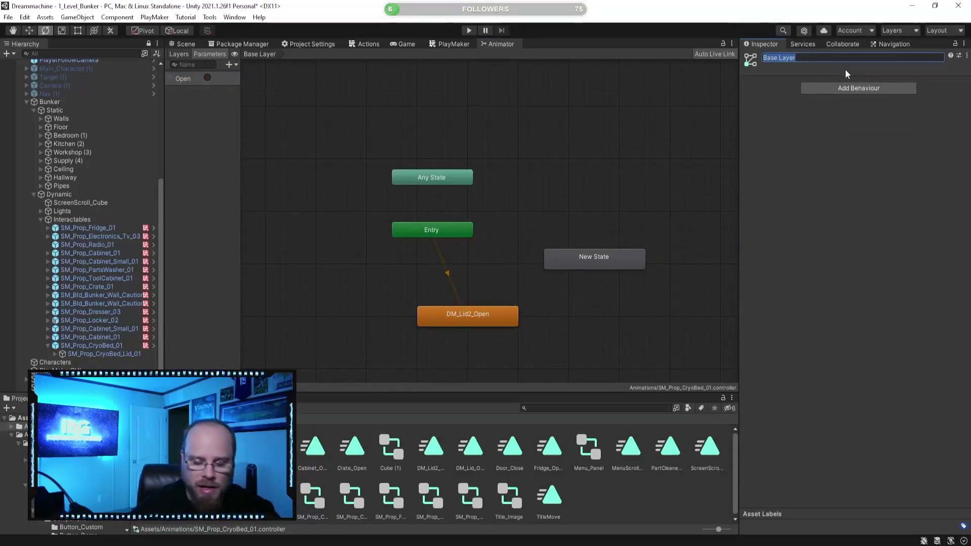
type("Idle")
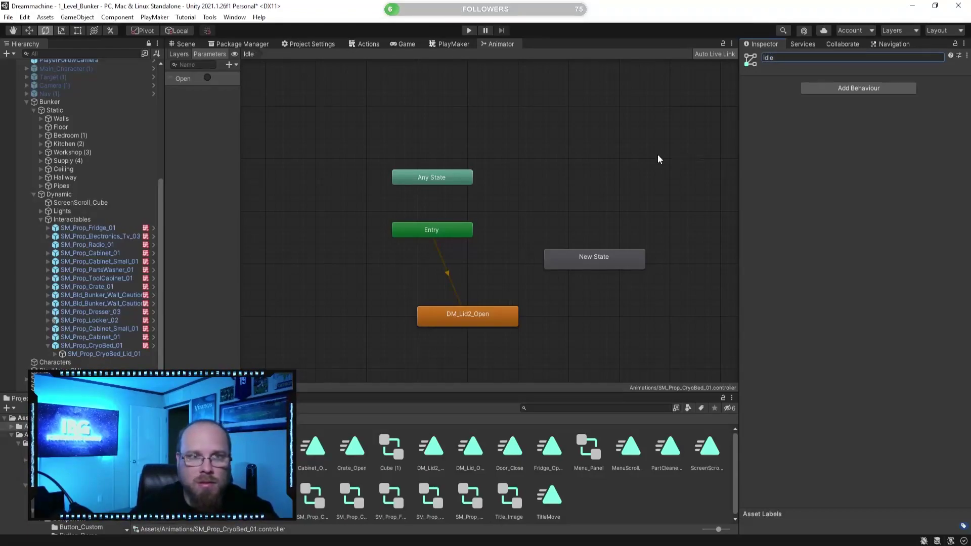
key("Escape")
Rename the new empty state to Idle
left_click(612, 269)
left_click(803, 58)
type("Idle")
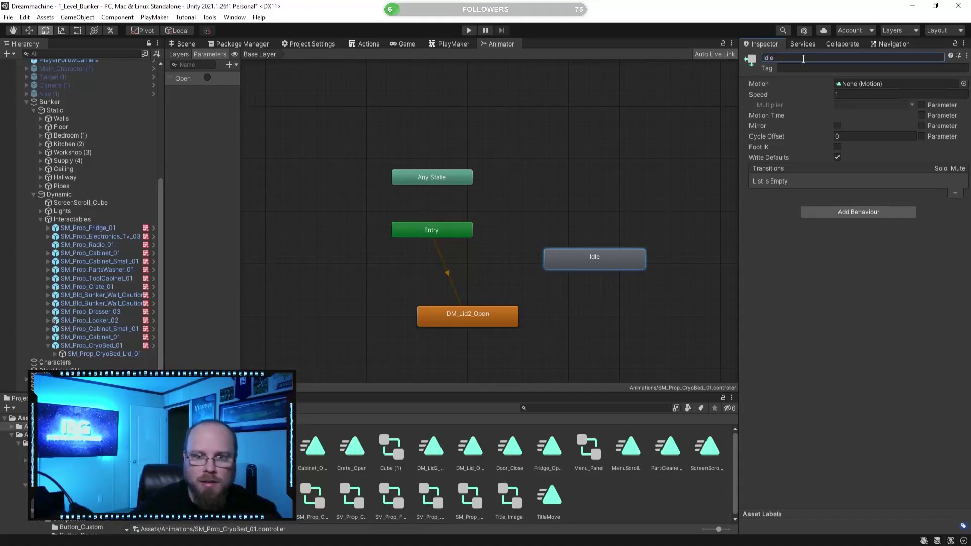
Make Idle the layer's default state and place it directly below Entry
right_click(600, 259)
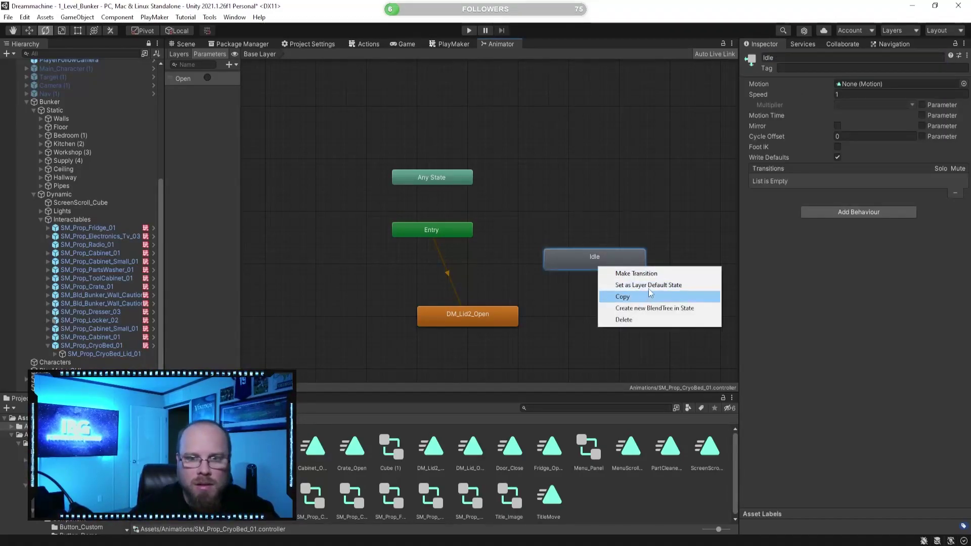
left_click(623, 285)
left_click_drag(601, 268, 443, 270)
Create a transition from Idle to DM_Lid2_Open with the Open trigger as its condition
right_click(444, 268)
left_click(479, 274)
left_click(469, 313)
left_click_drag(478, 314, 509, 314)
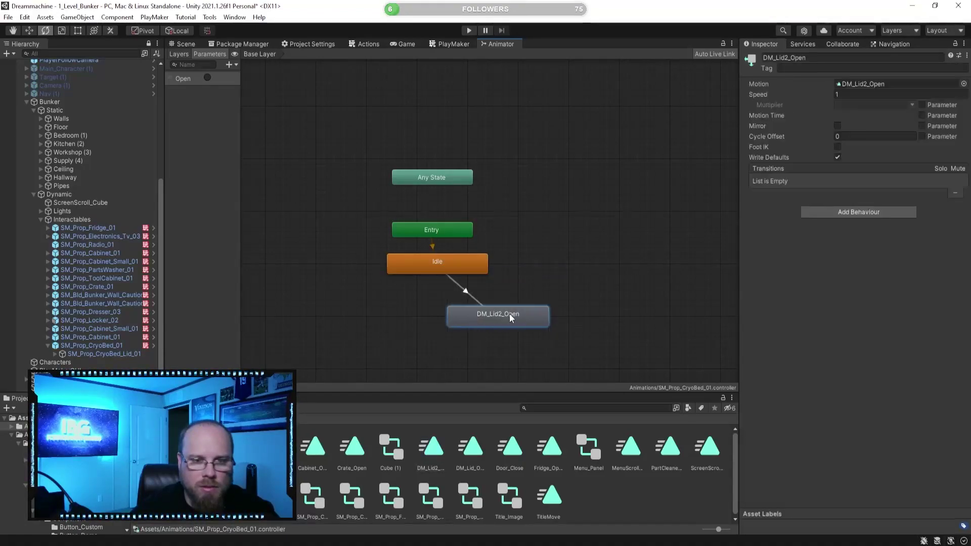
left_click(466, 296)
left_click(942, 231)
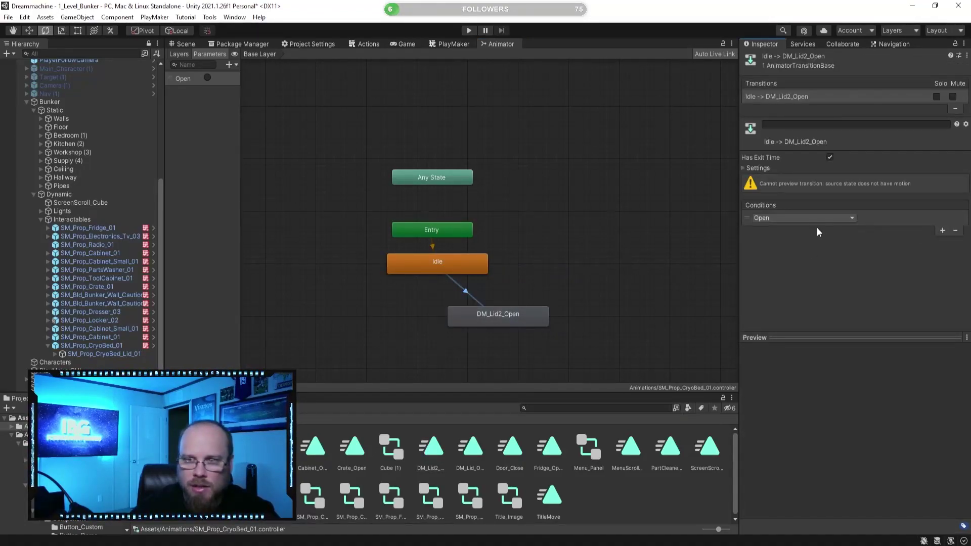
left_click(519, 333)
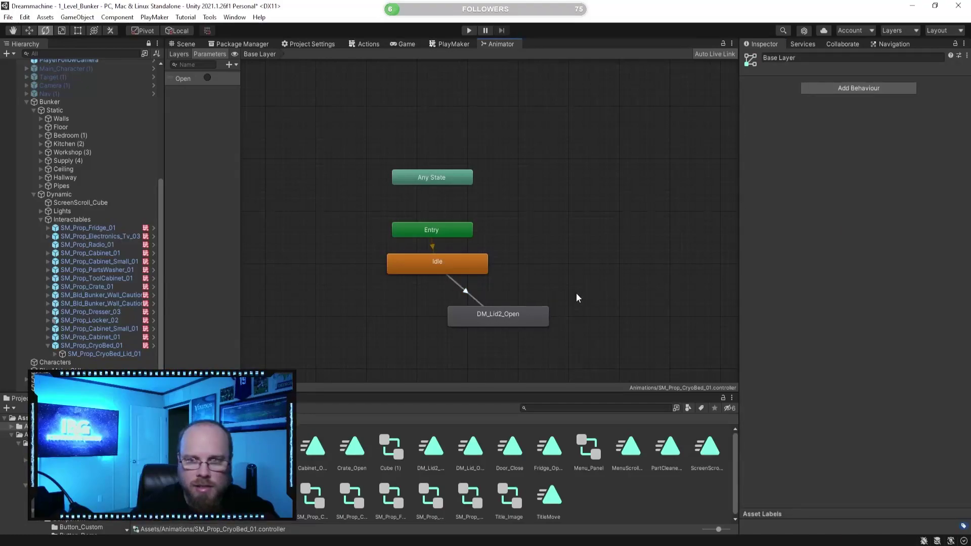
Add a return transition from DM_Lid2_Open to Idle and remove it again
left_click(502, 314)
right_click(524, 316)
left_click(552, 322)
left_click(484, 264)
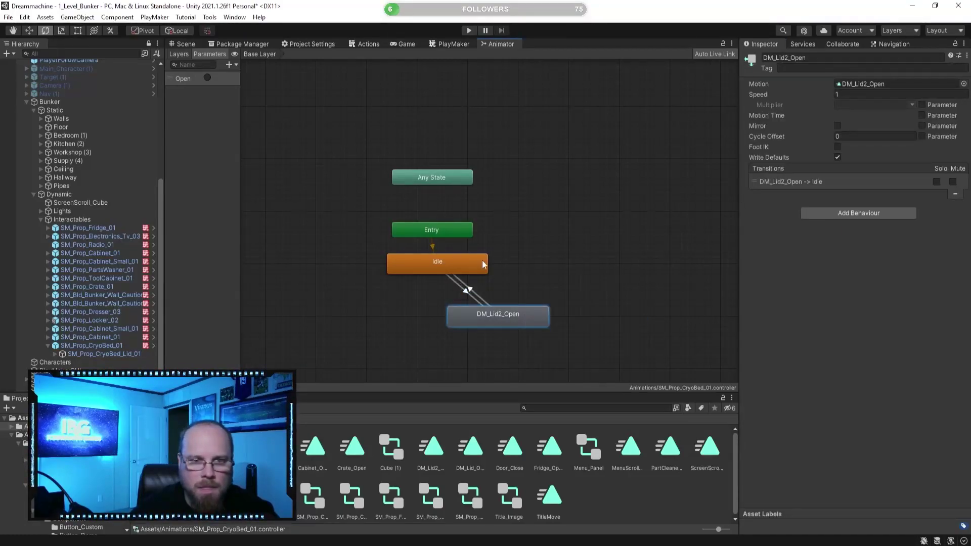
left_click(472, 291)
left_click(521, 284)
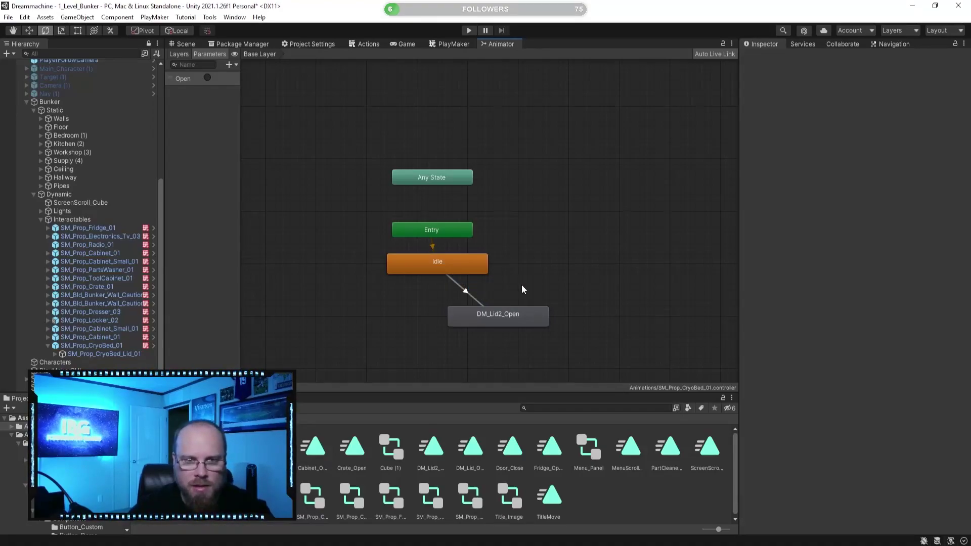
Duplicate the DM_Lid2_Open state, placing the copy beside Entry, and set the copy's speed to -1
left_click(525, 314)
key("ctrl+d")
left_click_drag(412, 182, 558, 240)
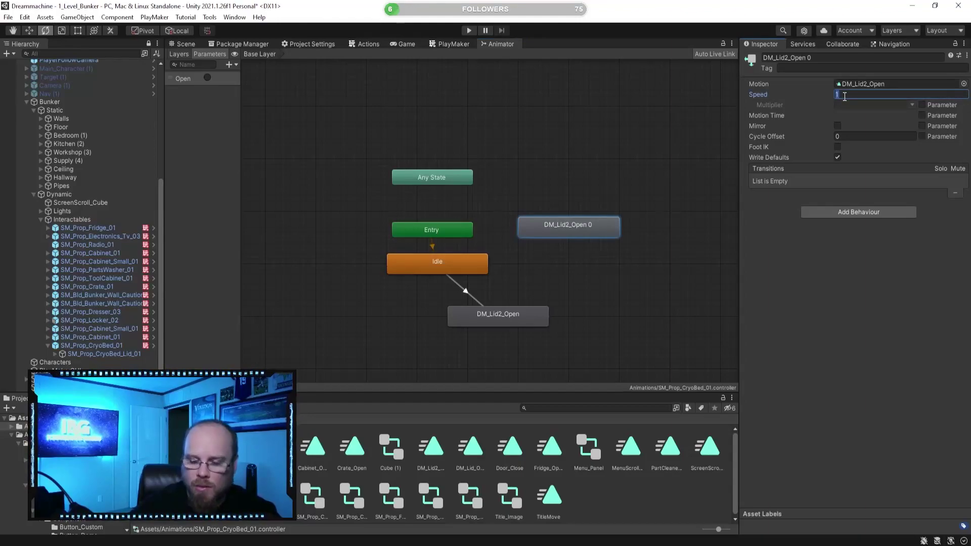
left_click(900, 83)
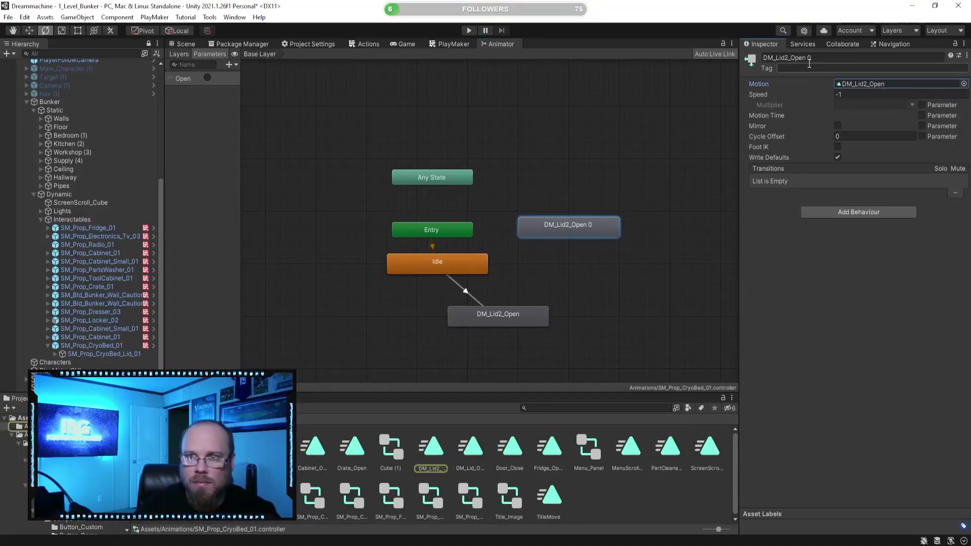
Rename the duplicated state to DM_Lid2_Close
left_click(840, 58)
type("DM_Lid2_")
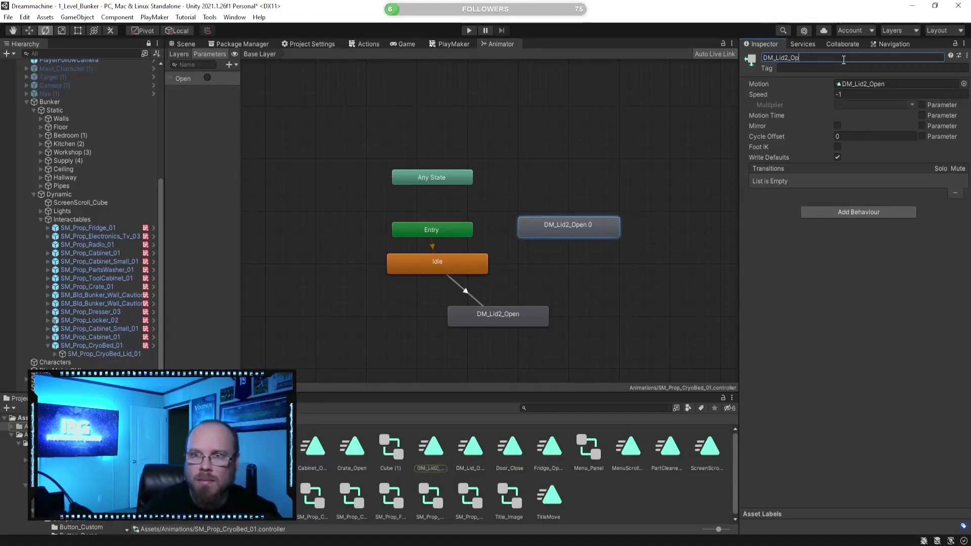
type("Close")
key("Return")
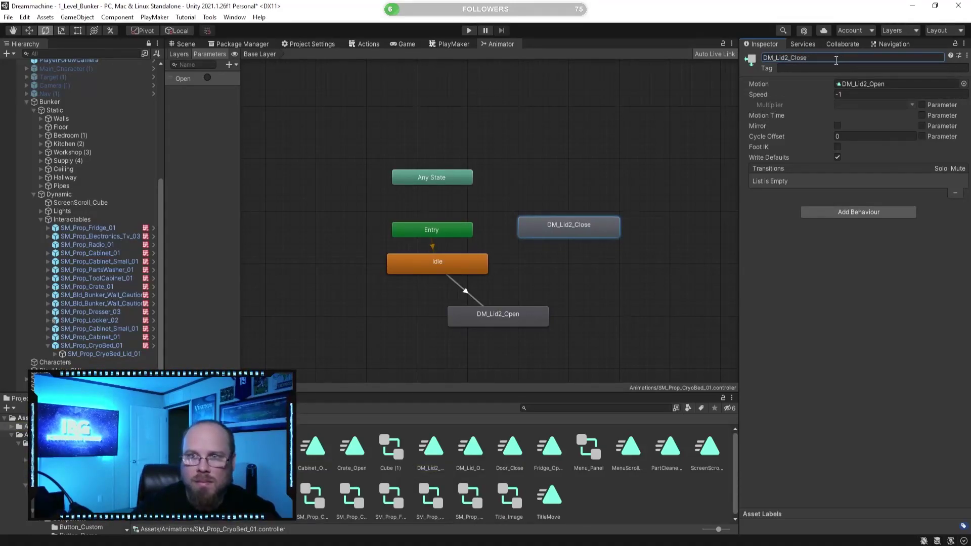
Create a transition from DM_Lid2_Open to DM_Lid2_Close
left_click(657, 298)
right_click(511, 315)
left_click(556, 325)
left_click(575, 225)
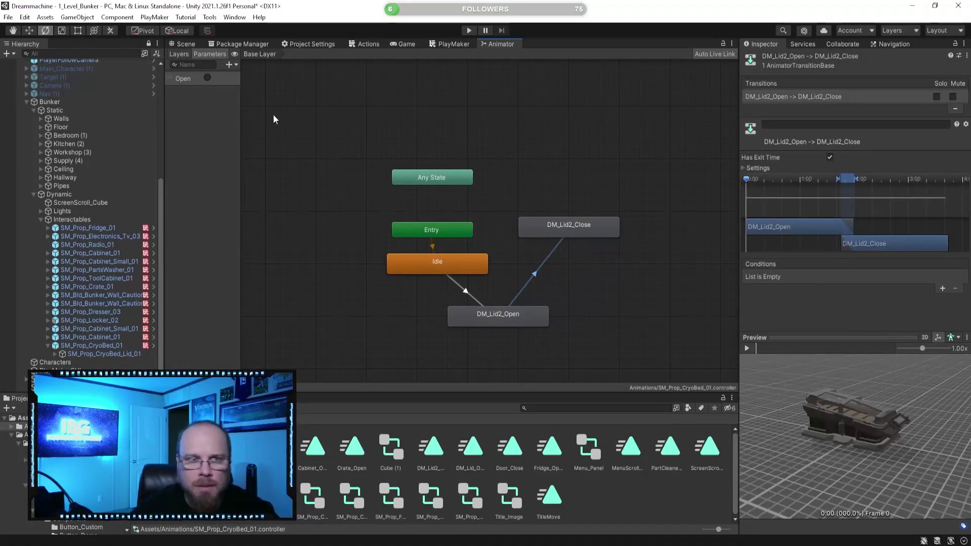
Add a second trigger parameter named Close to the animator controller
left_click(230, 65)
left_click(263, 112)
type("Close")
key("Return")
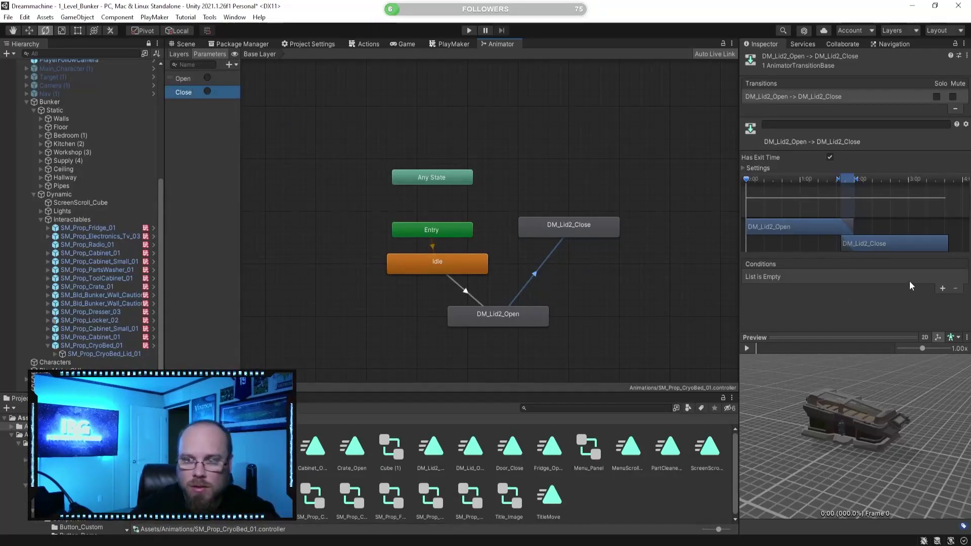
Turn off Has Exit Time on the DM_Lid2_Open to DM_Lid2_Close transition and add Close as its condition
left_click(831, 157)
left_click(943, 288)
left_click(805, 276)
left_click(787, 321)
Create a transition from DM_Lid2_Close to Idle and arrange the open and close states in a triangle with Idle
left_click(564, 227)
right_click(563, 230)
left_click(572, 236)
left_click(468, 273)
left_click_drag(562, 228, 593, 264)
left_click_drag(506, 314, 529, 311)
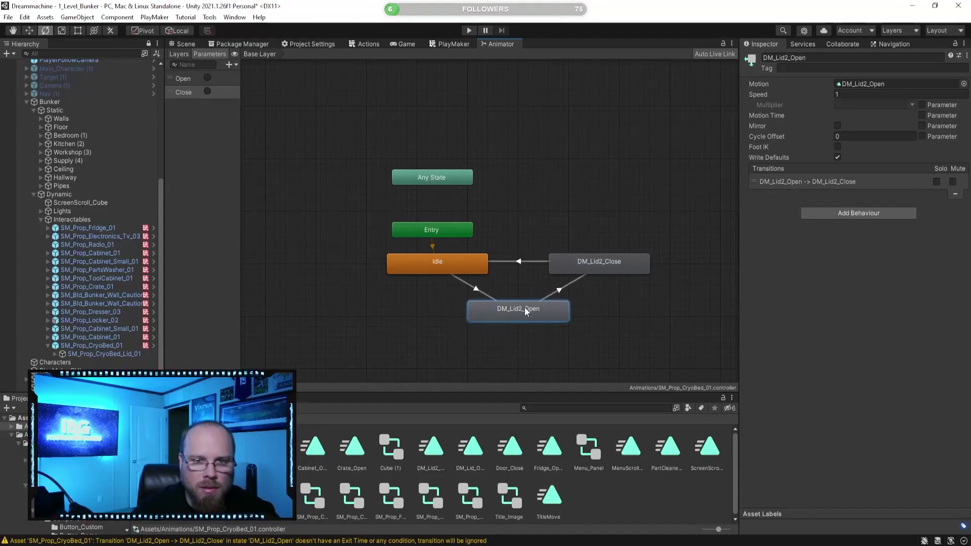
left_click(389, 113)
Inspect the cryo bed lid in the scene and the On state's actions in its DreamMachine_Trigger FSM
left_click(185, 44)
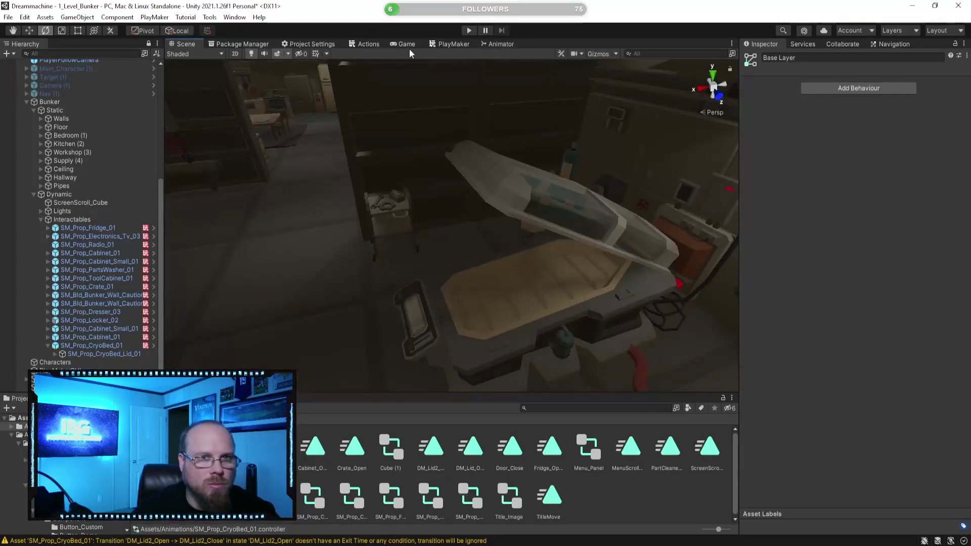
left_click(452, 44)
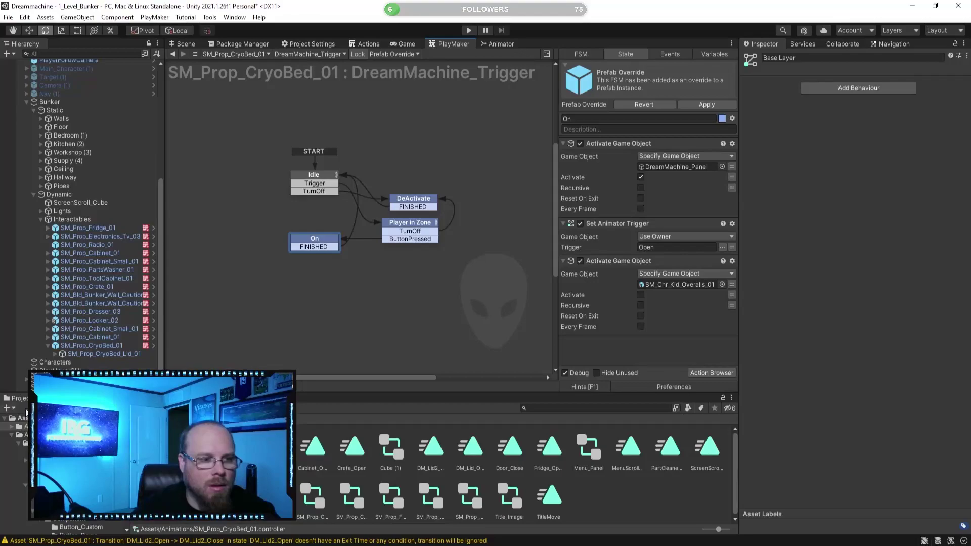
left_click(93, 398)
left_click(30, 399)
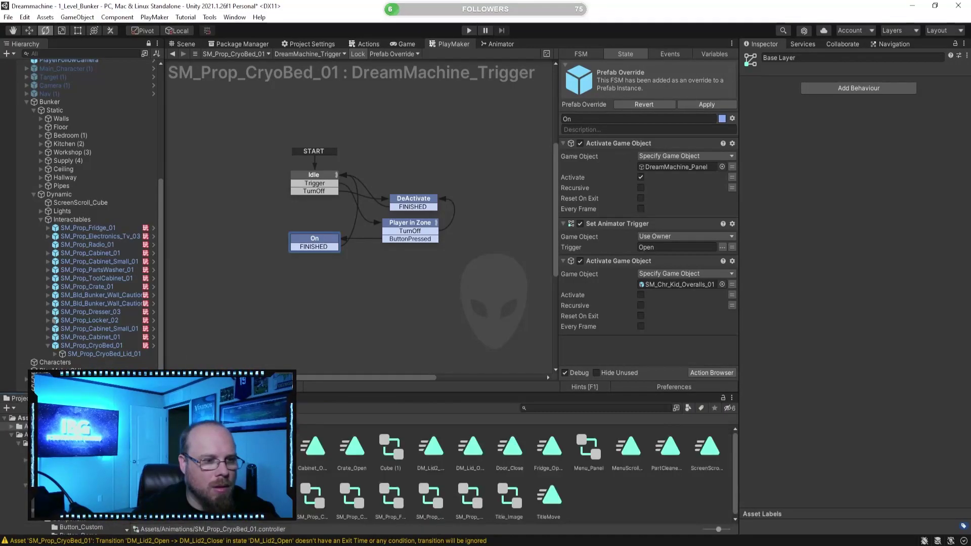
left_click(177, 45)
right_click_drag(329, 205, 440, 188)
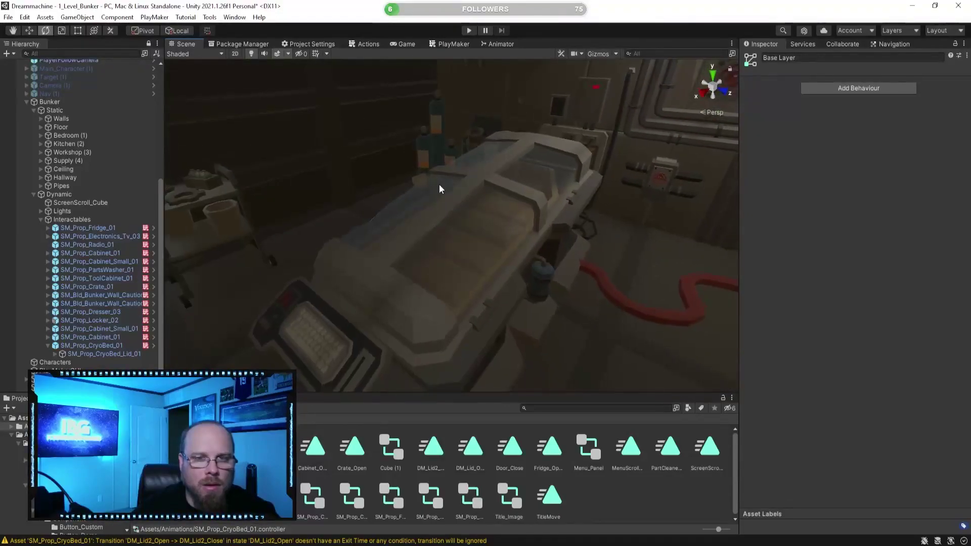
left_click(453, 44)
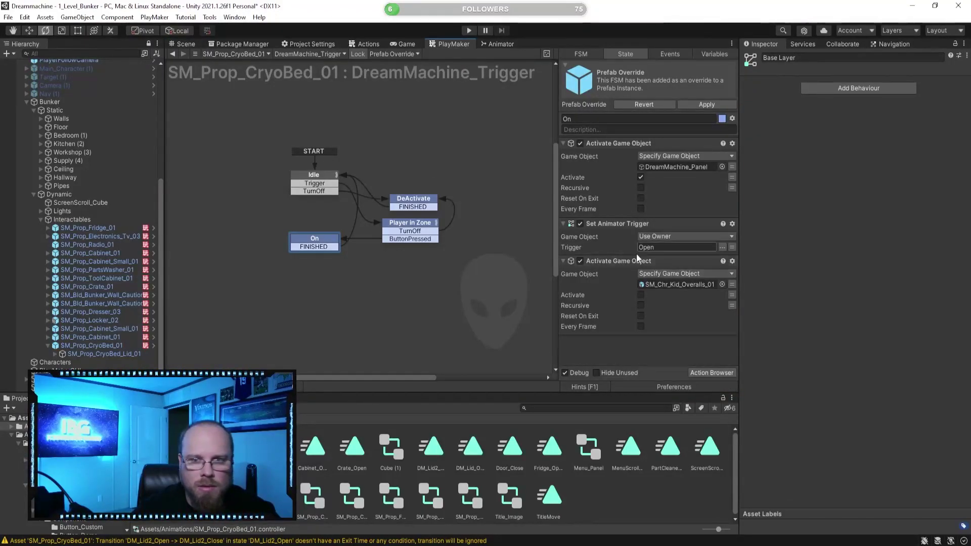
Open the Activate Panels state in Button_Back's ButtonFunction FSM and collapse the Interactables group in the hierarchy
left_click(400, 260)
left_click(407, 199)
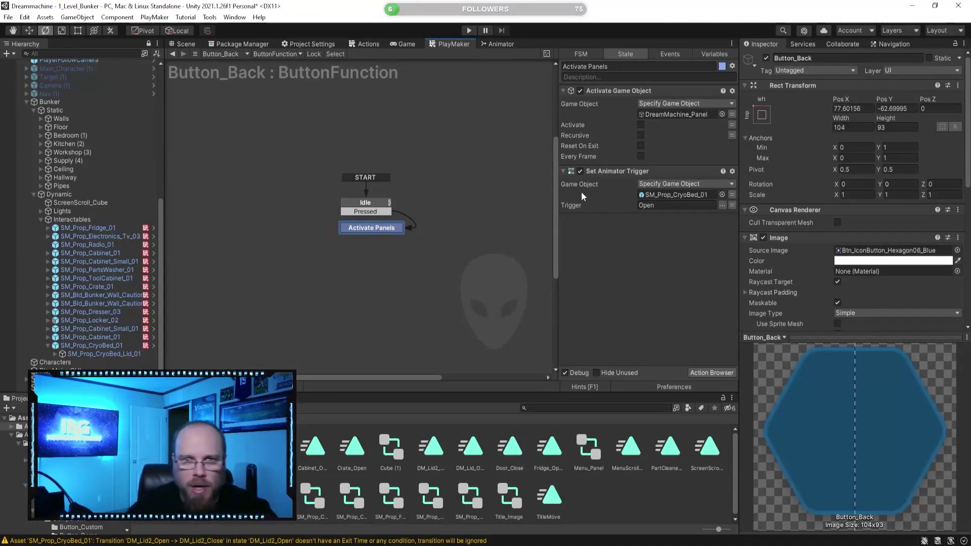
left_click(41, 219)
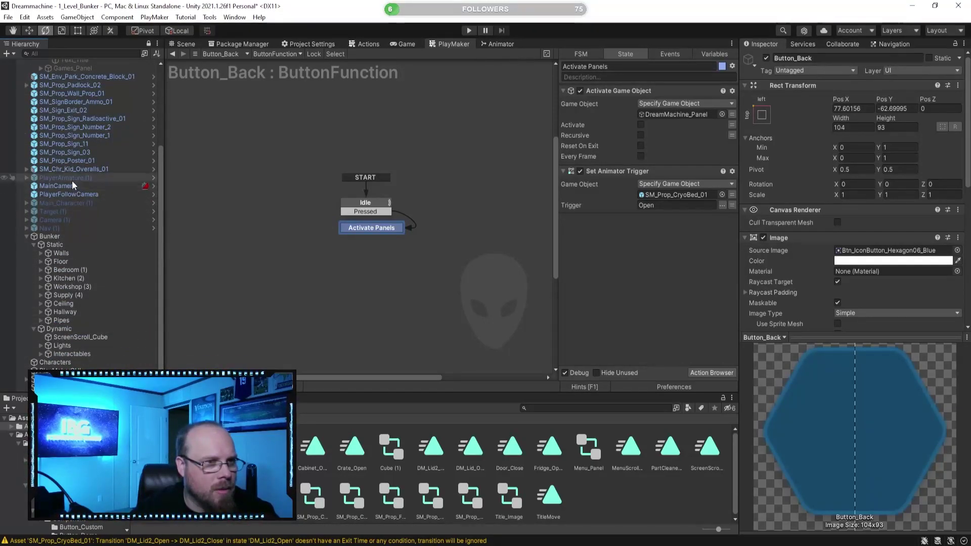
right_click(642, 277)
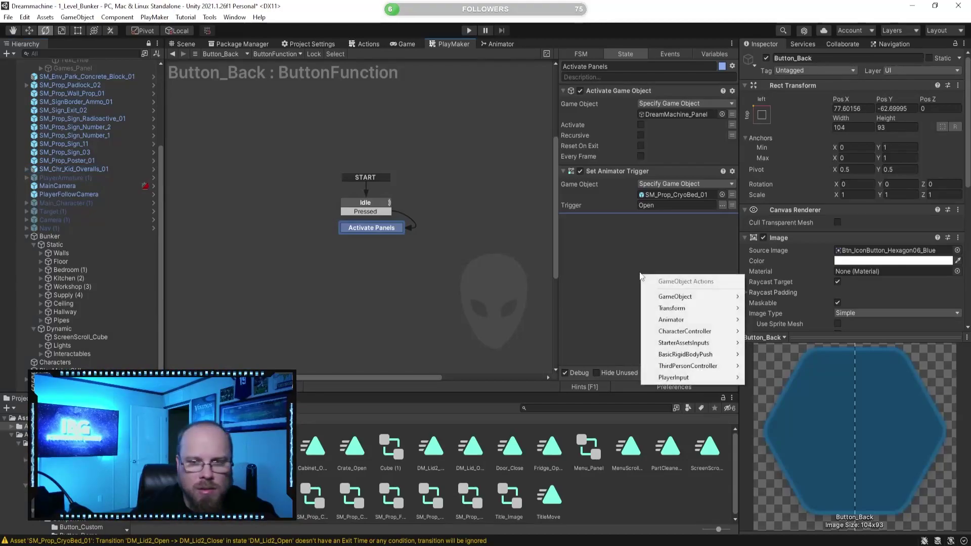
mouse_move(734, 297)
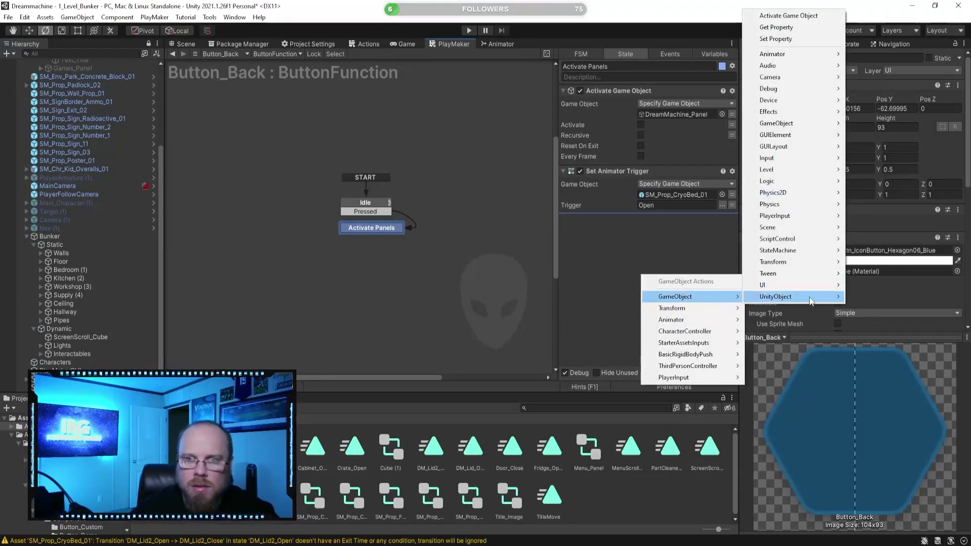
left_click(774, 39)
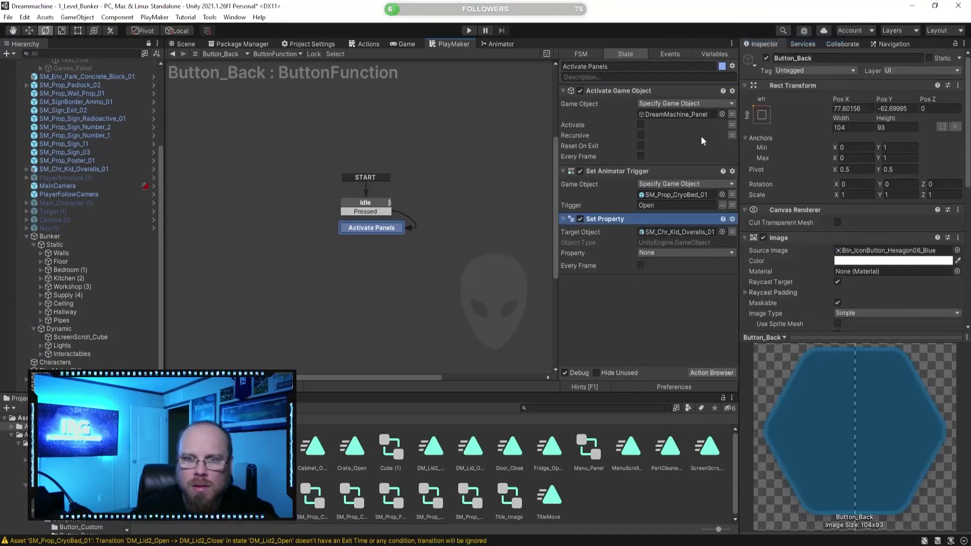
left_click(633, 219)
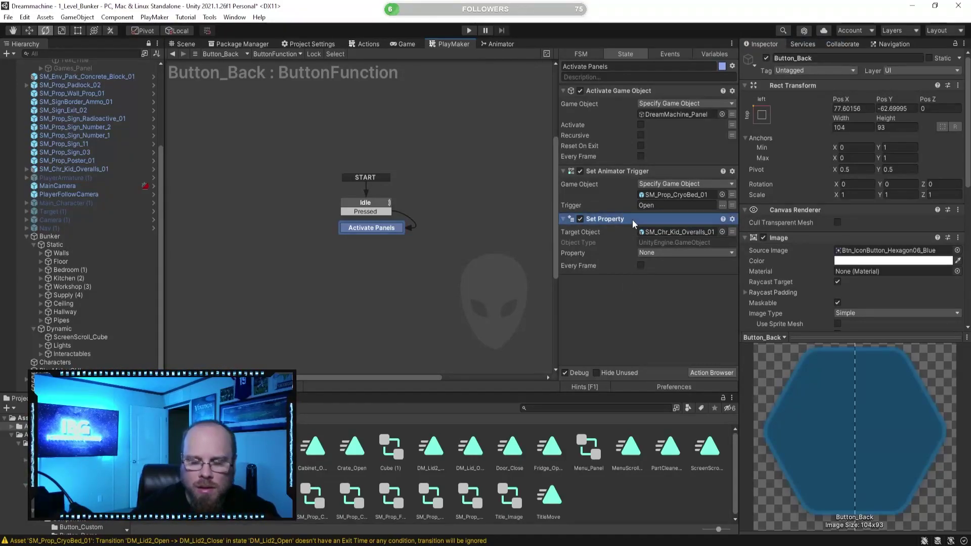
key("Delete")
Duplicate the Activate Game Object action in Activate Panels, assign SM_Chr_Kid_Overalls_01 as its target and turn on Activate
left_click(639, 90)
key("ctrl+c")
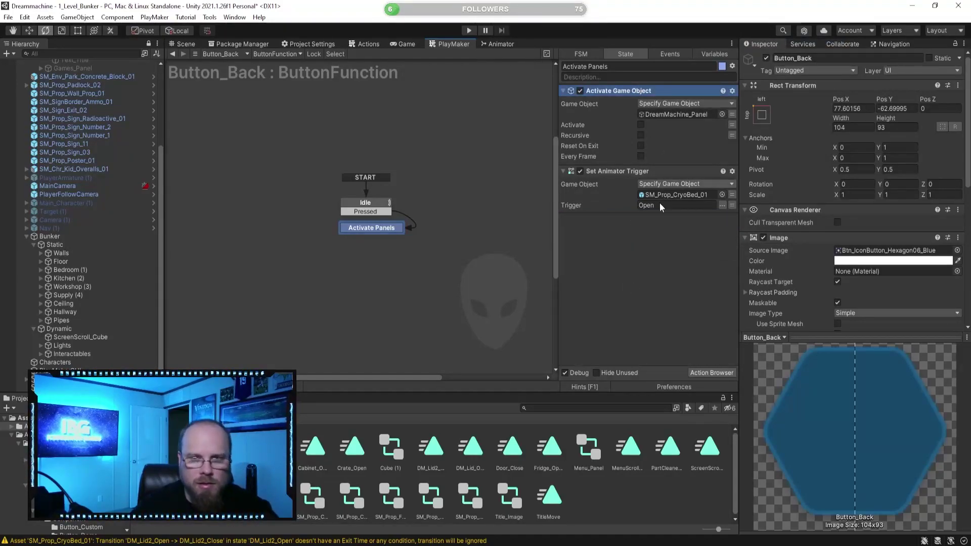
key("ctrl+v")
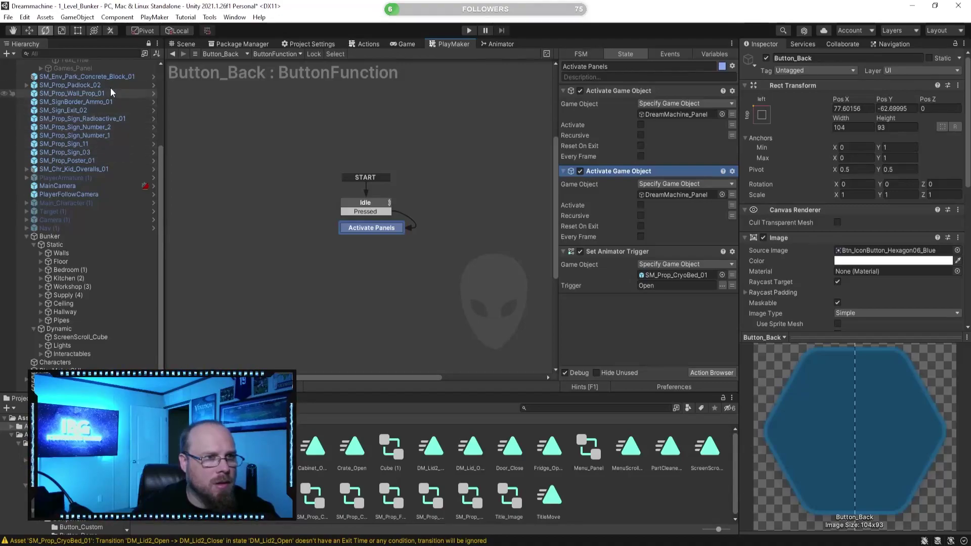
left_click_drag(77, 170, 660, 193)
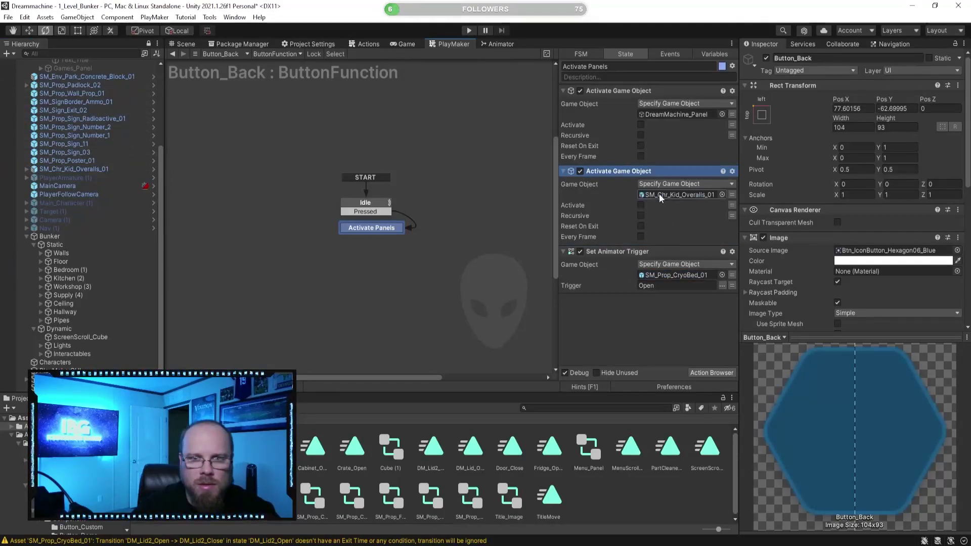
left_click(632, 359)
Play-test the level: open the Dream Levels panel at the cryo bed, leave it with the back button and check the lid
left_click(182, 44)
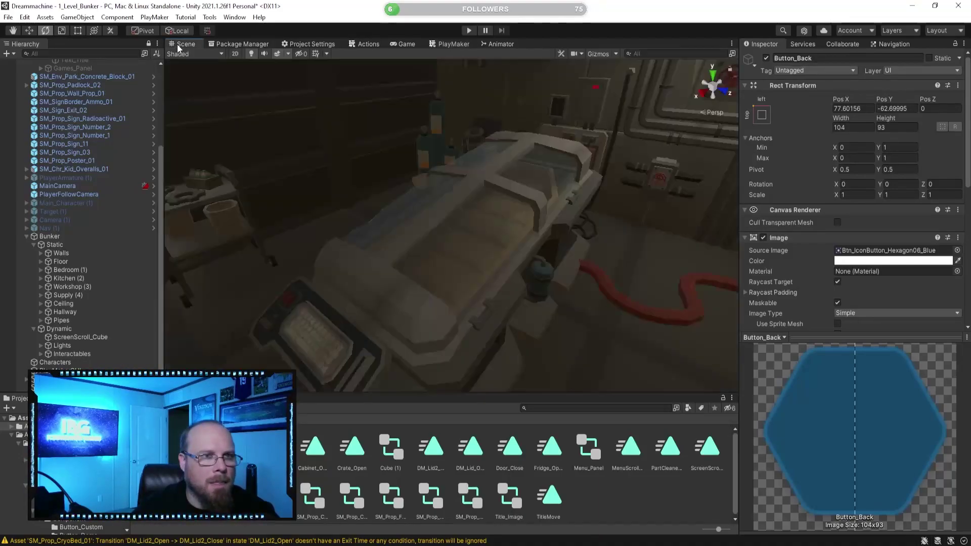
left_click(473, 32)
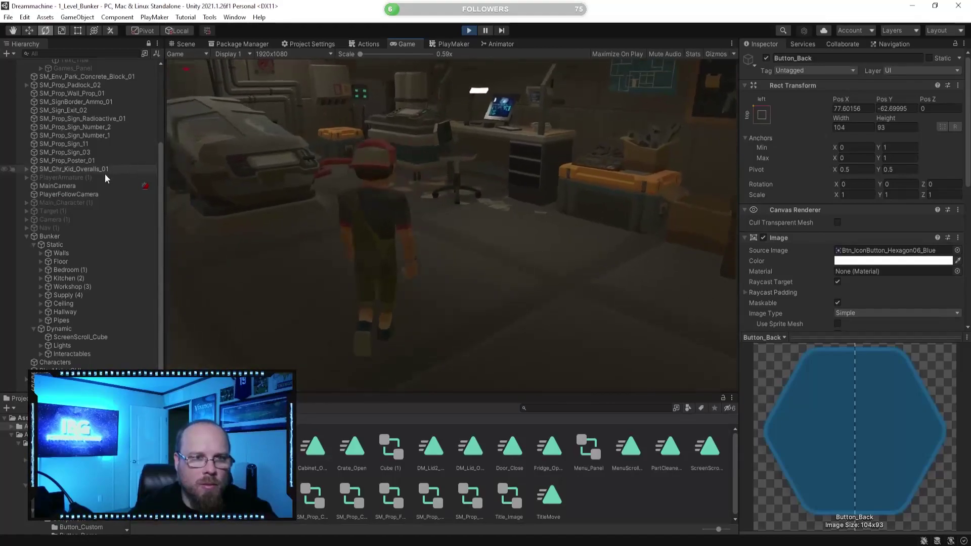
key("w")
key("e")
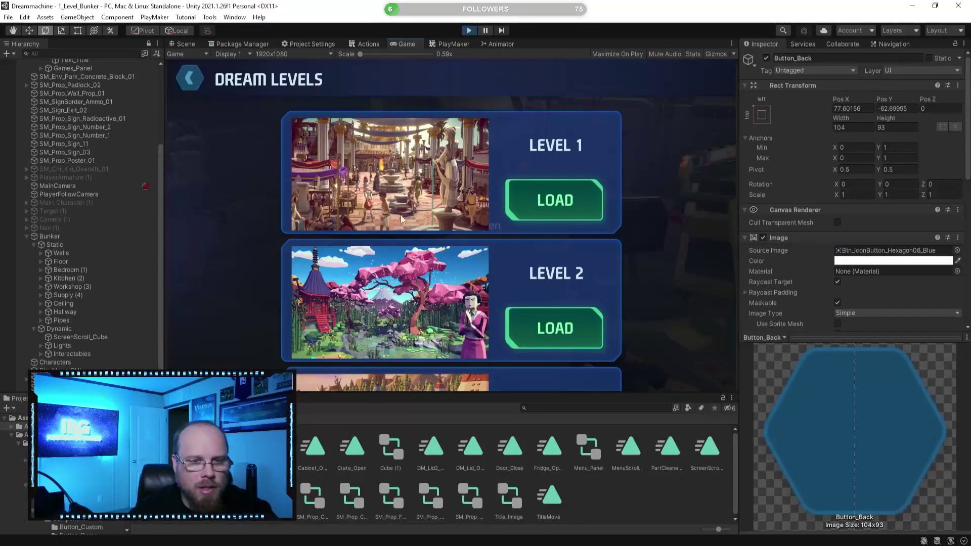
left_click(192, 78)
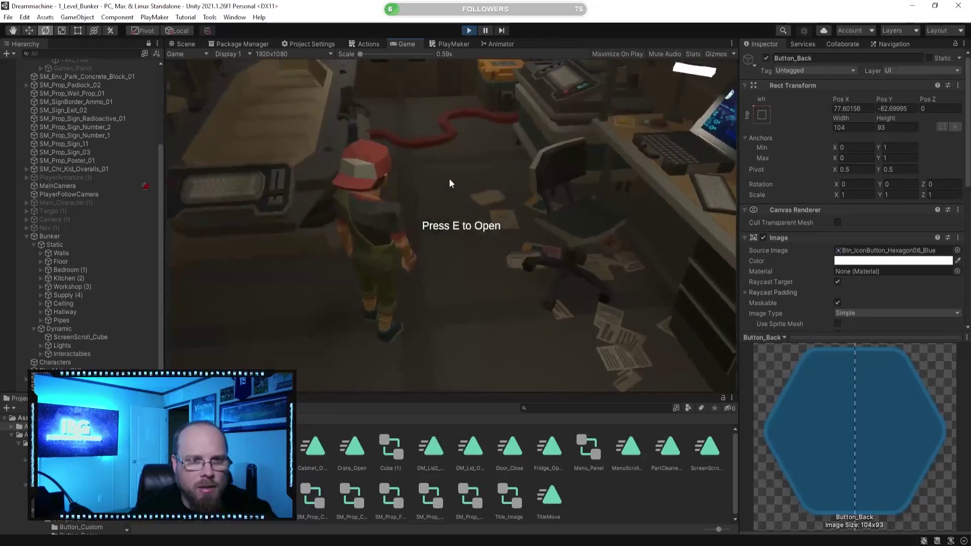
key("s")
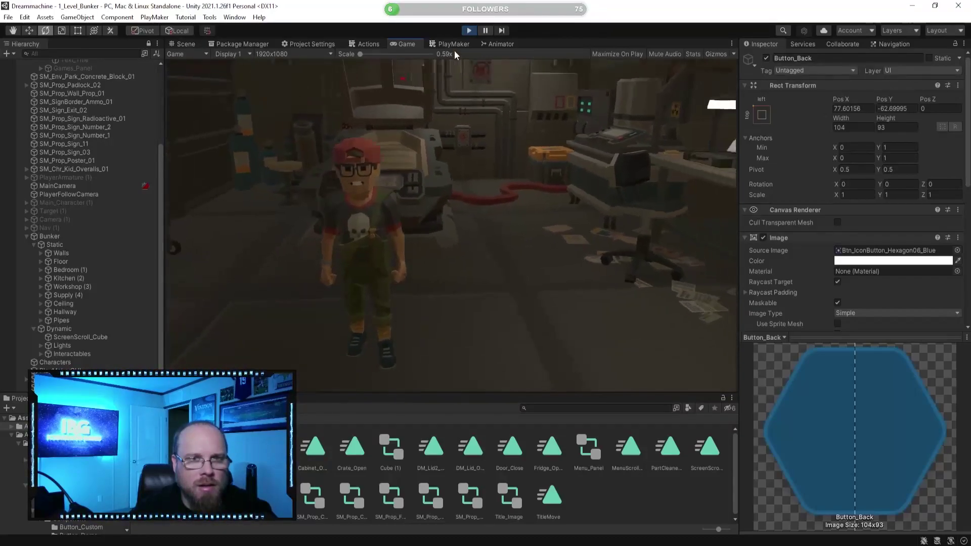
key("w")
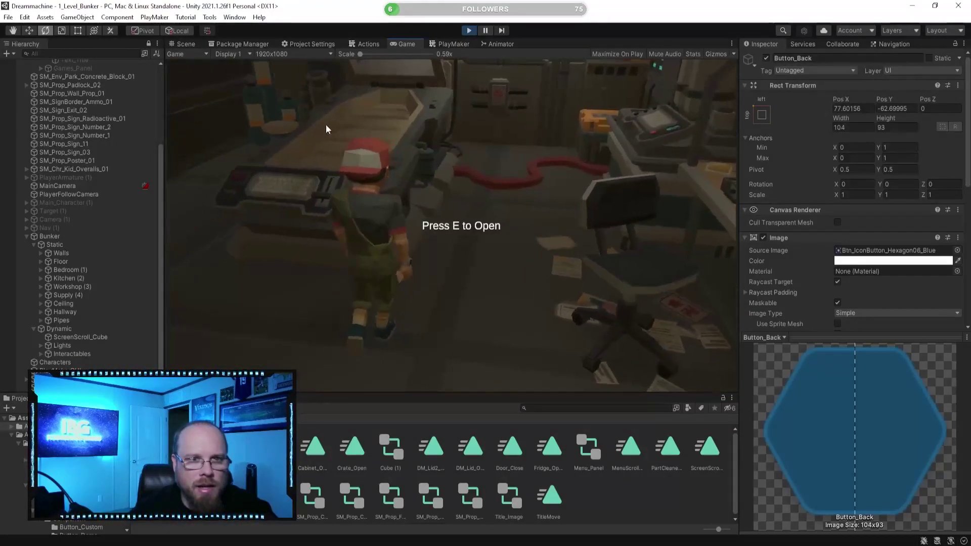
key("s")
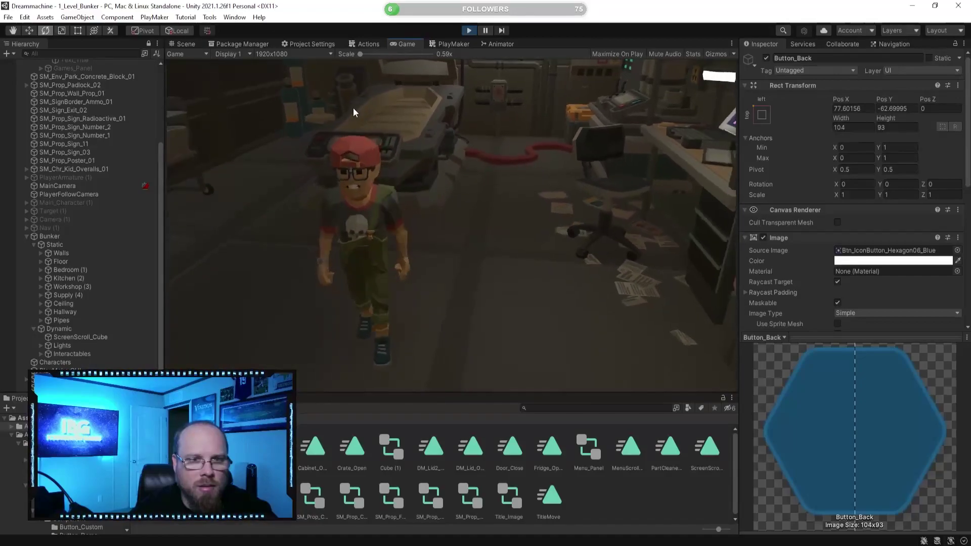
key("d")
key("w")
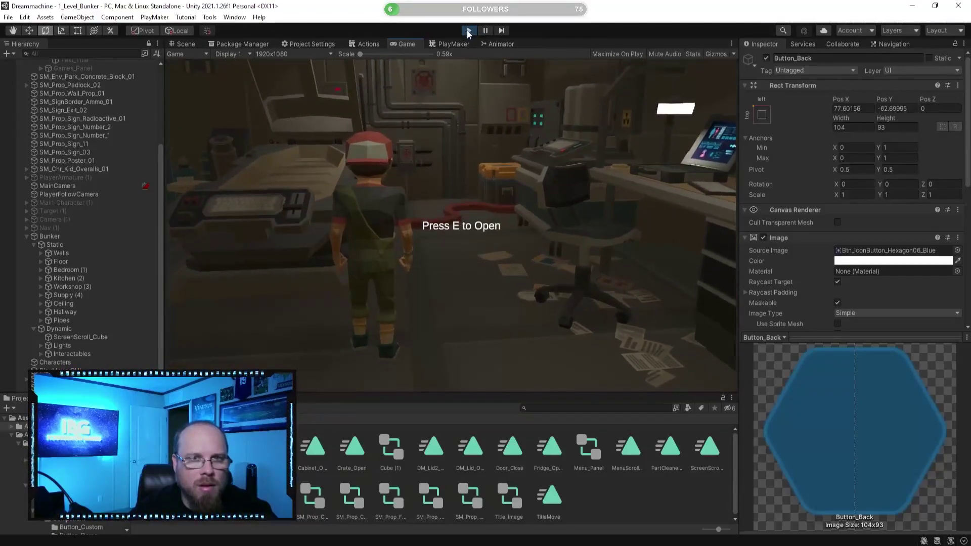
key("ctrl+1")
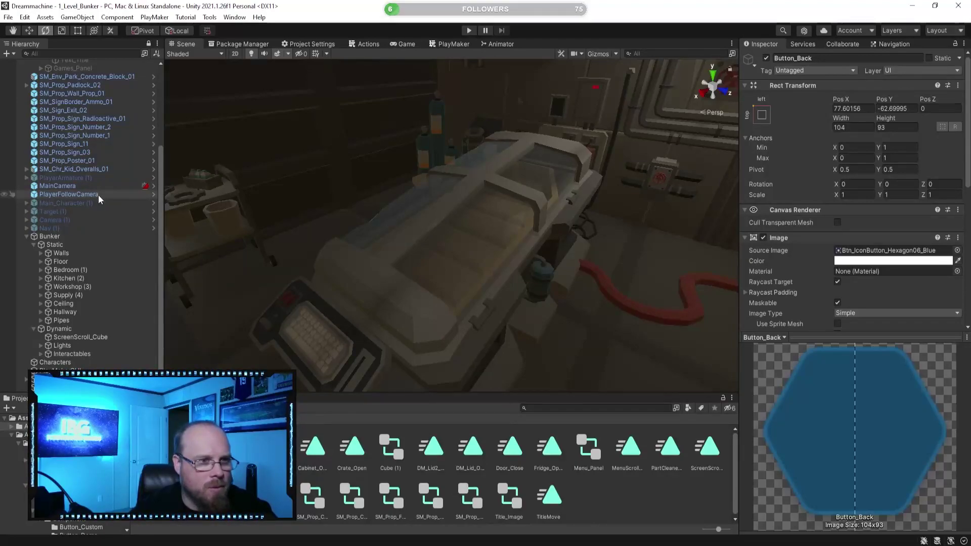
Set the Set Animator Trigger action's trigger to Close in Button_Back's Activate Panels state
scroll(108, 181, "up", 5)
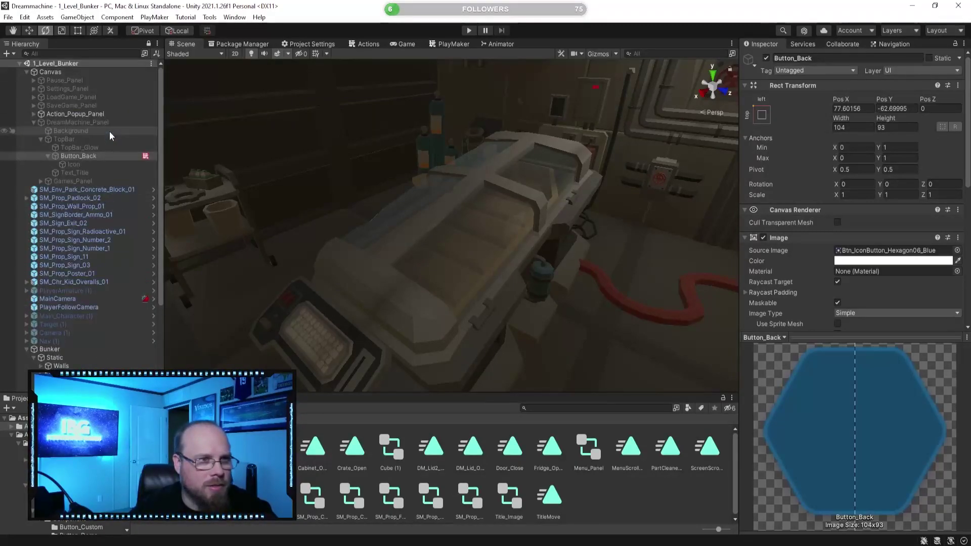
left_click(455, 45)
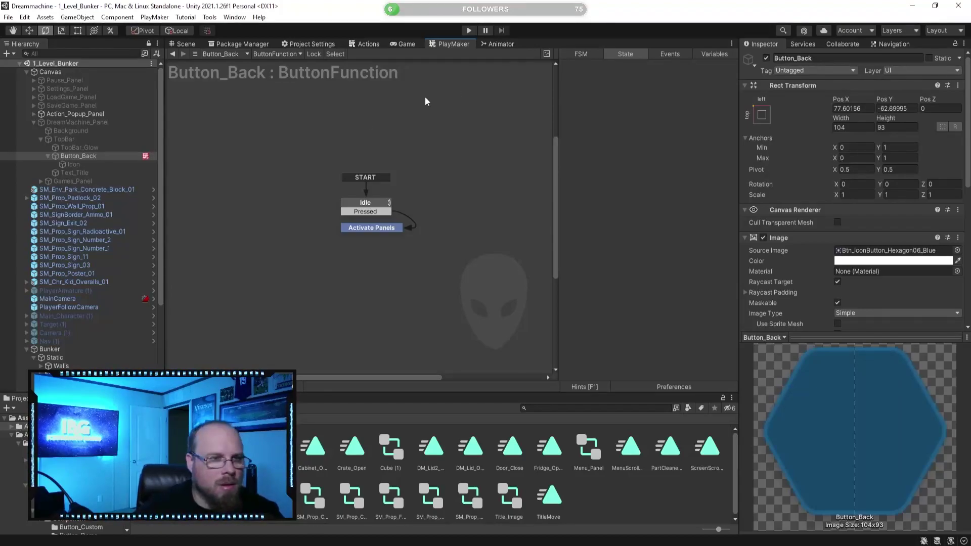
left_click(390, 228)
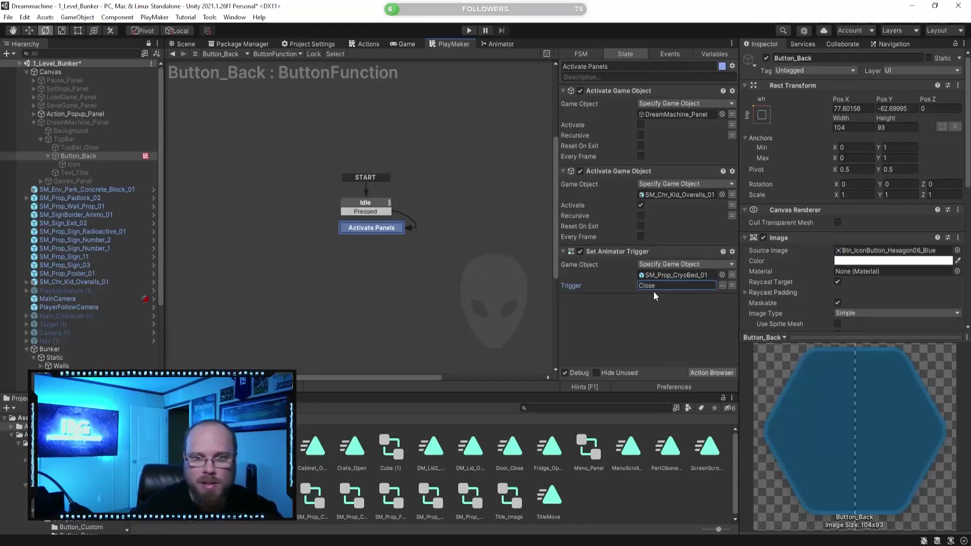
left_click(636, 332)
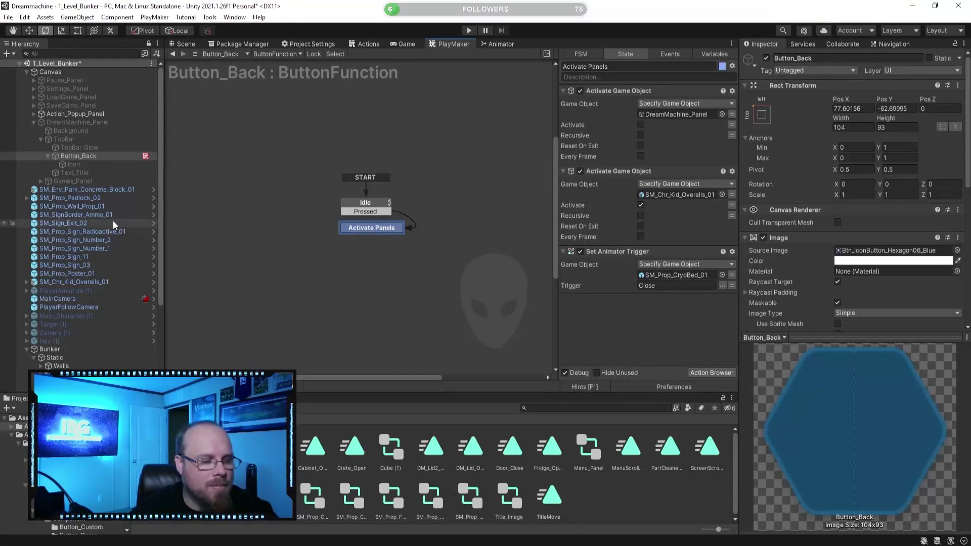
Collapse the DreamMachine_Panel and Bunker groups in the hierarchy and return to the scene view
left_click(32, 122)
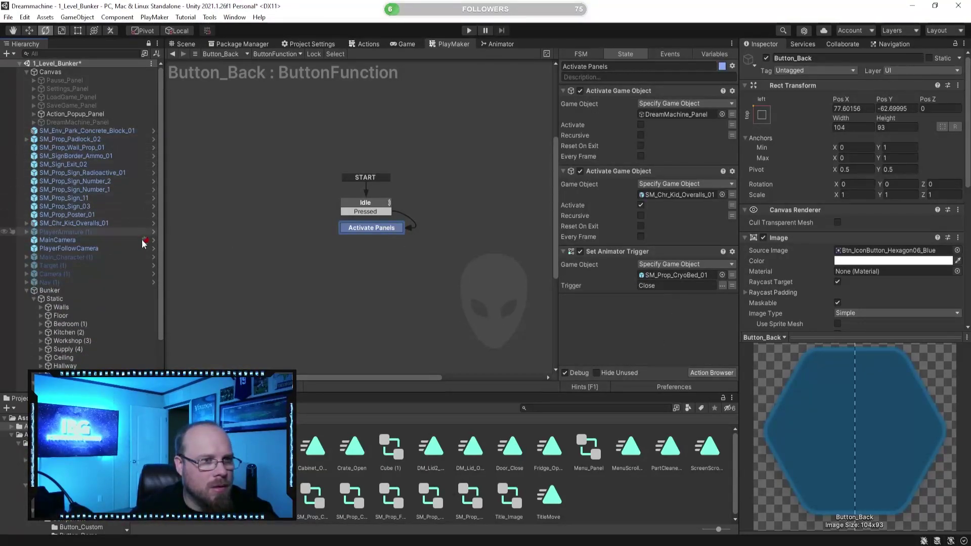
left_click(378, 290)
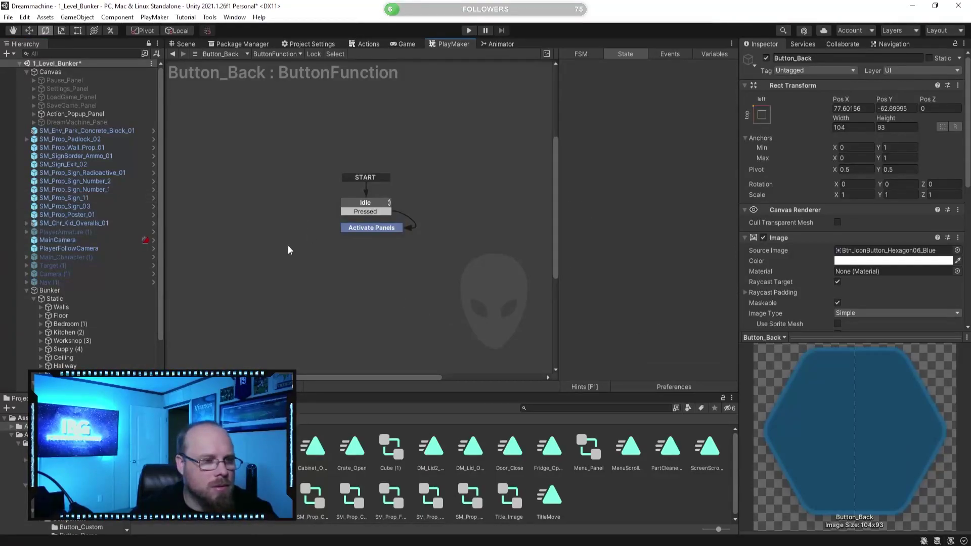
left_click(27, 291)
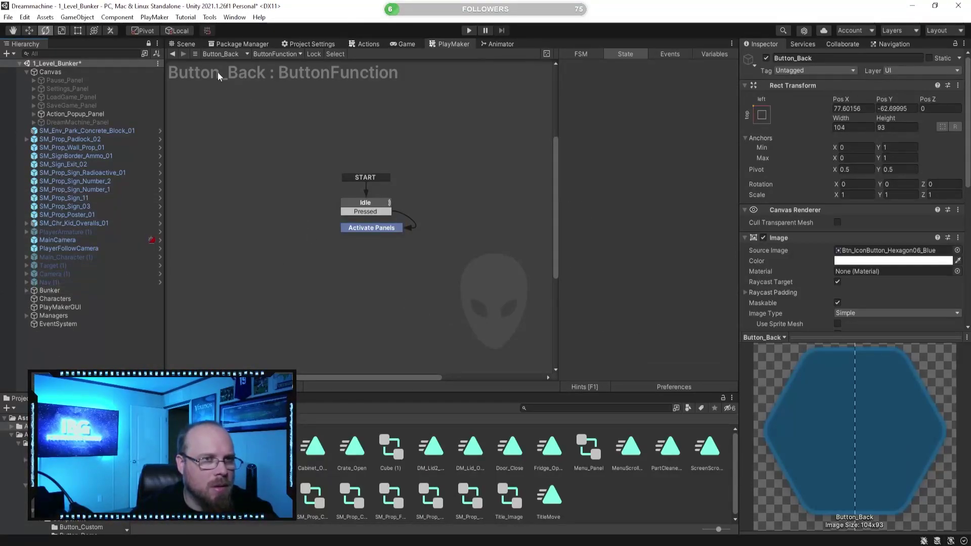
left_click(183, 44)
scroll(345, 209, "down", 2)
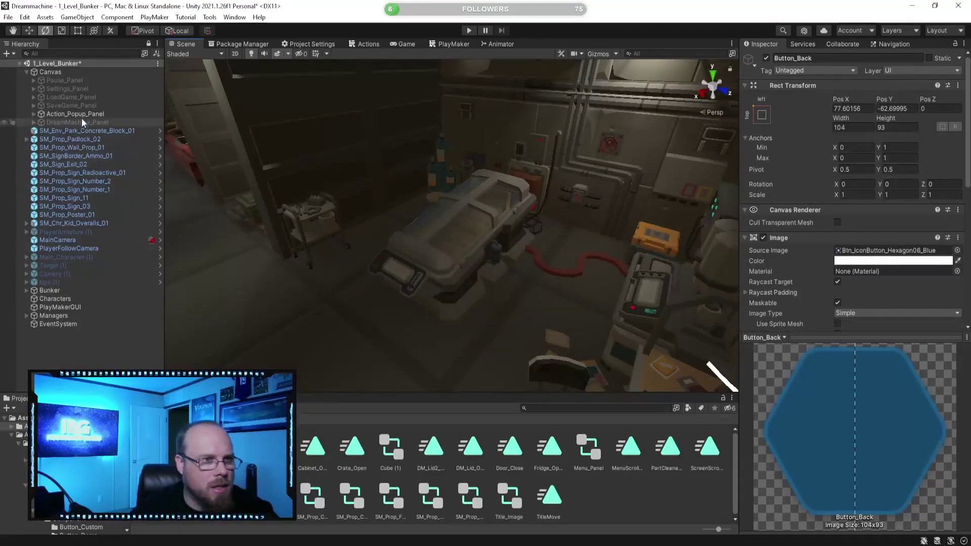
Activate the DreamMachine_Panel object under the Canvas
left_click(33, 114)
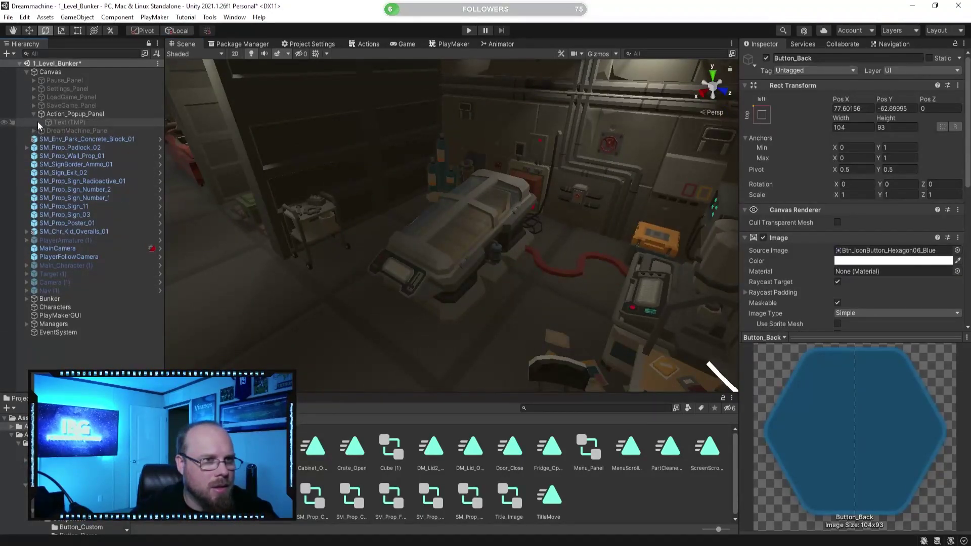
left_click(33, 114)
left_click(34, 122)
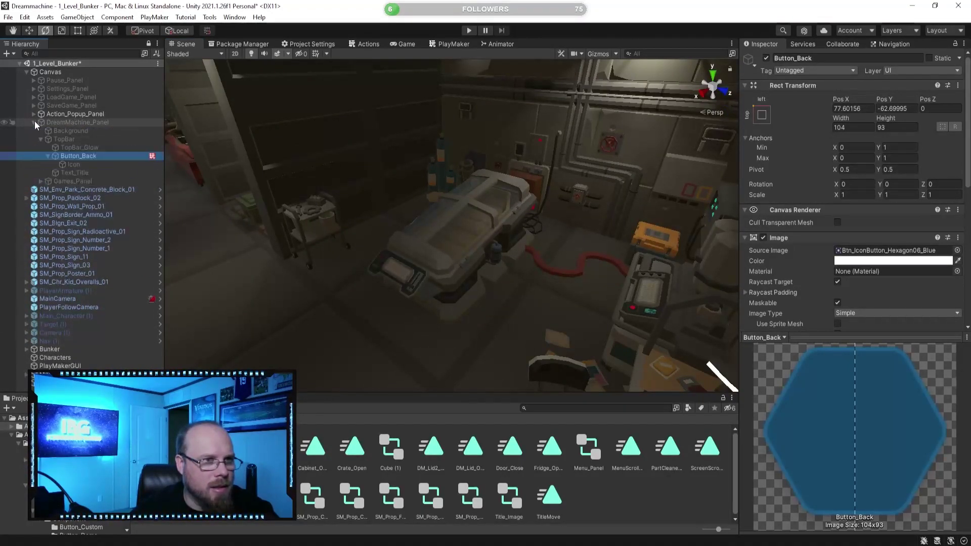
left_click(61, 122)
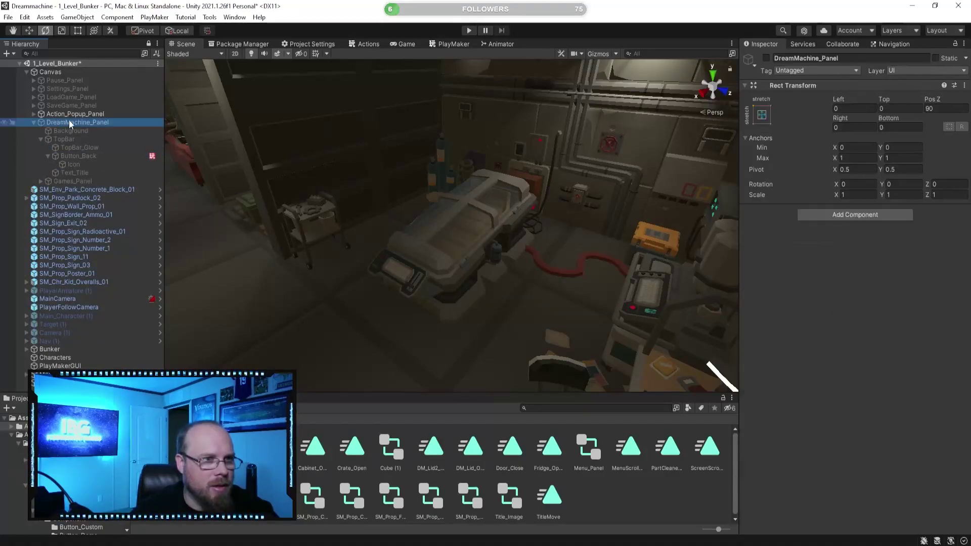
left_click(766, 58)
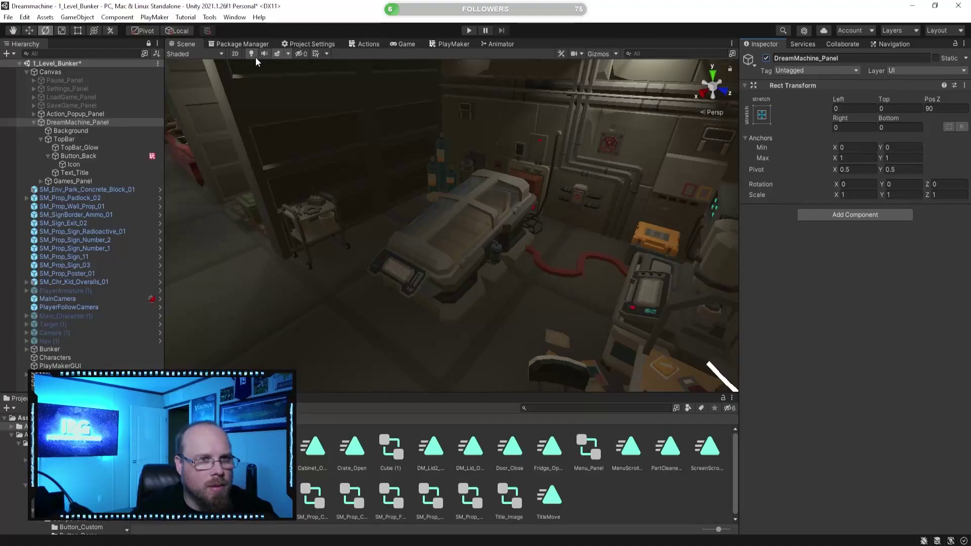
Show the Dream Levels panel in the 2D scene view and examine the Image settings of its TopBar and Background
left_click(235, 54)
double_click(71, 147)
scroll(339, 304, "down", 5)
middle_click_drag(339, 304, 362, 221)
scroll(362, 221, "up", 5)
scroll(364, 225, "up", 1)
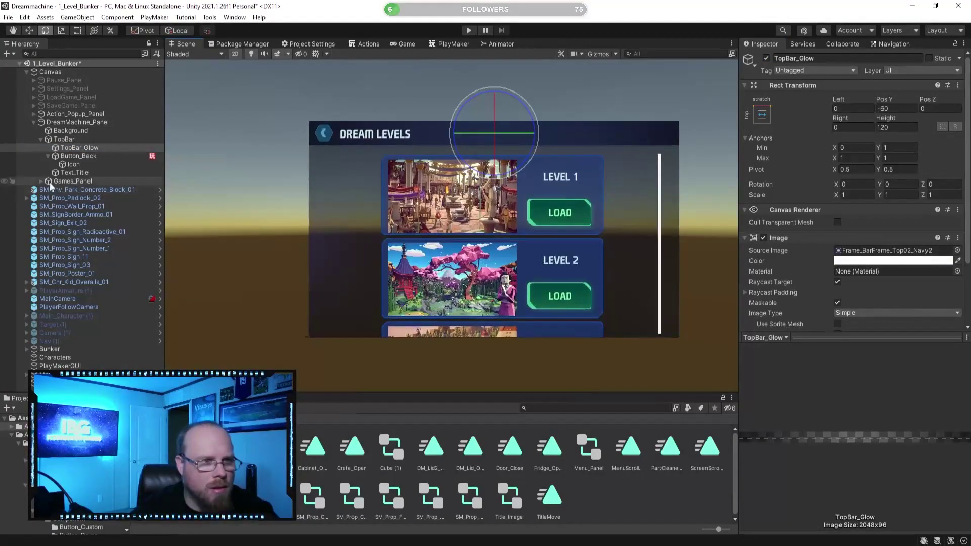
left_click(65, 139)
scroll(802, 234, "down", 3)
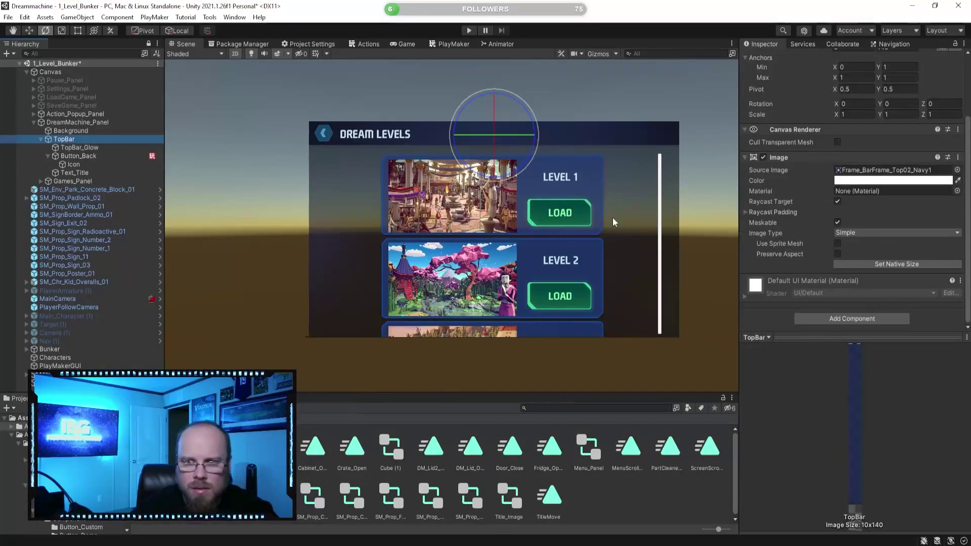
left_click(77, 131)
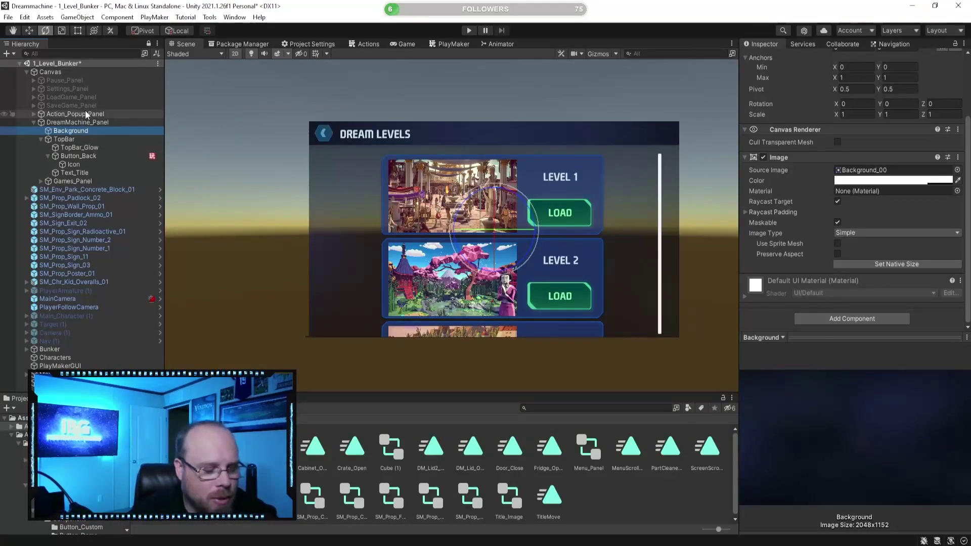
Save the bunker level and additively open the 0_Menu scene from the project's Scenes folder
key("ctrl+s")
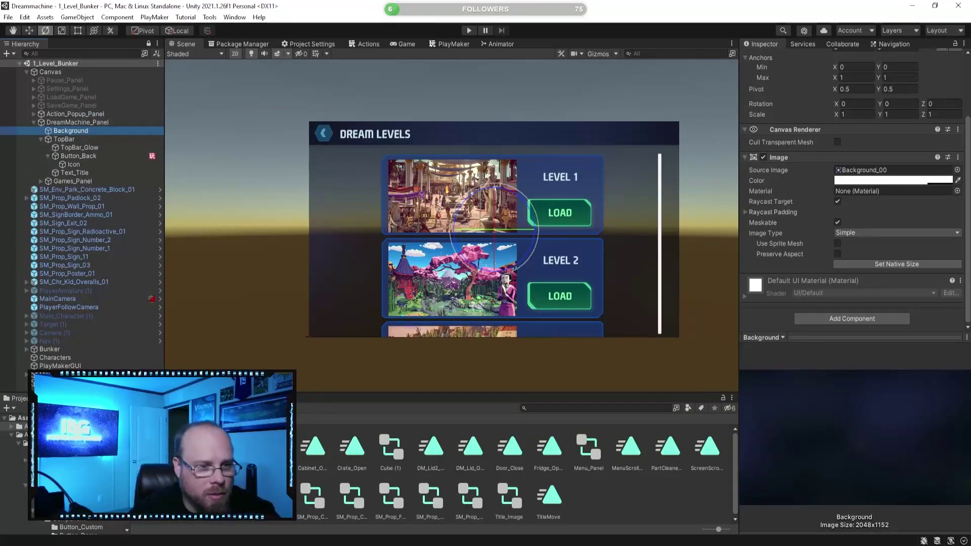
left_click(144, 419)
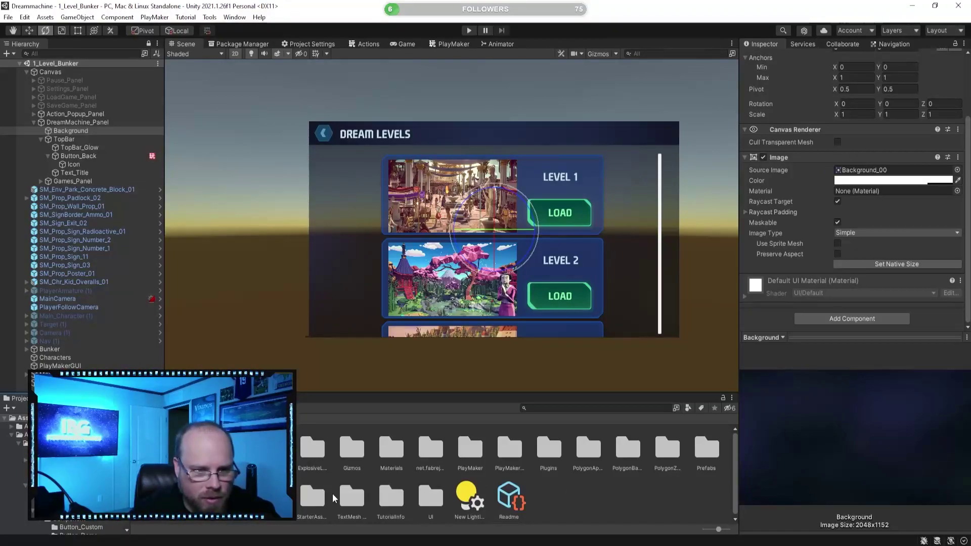
left_click(263, 497)
double_click(194, 497)
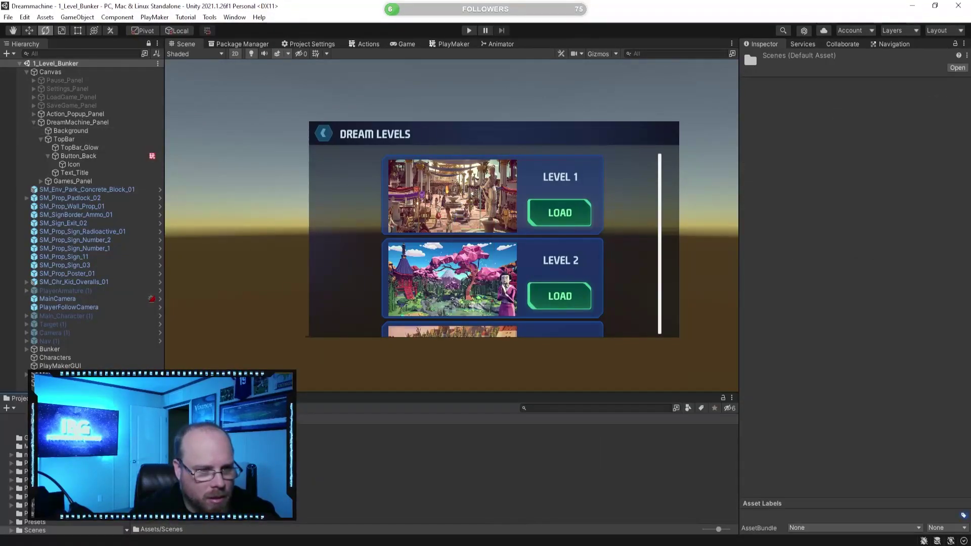
right_click(193, 448)
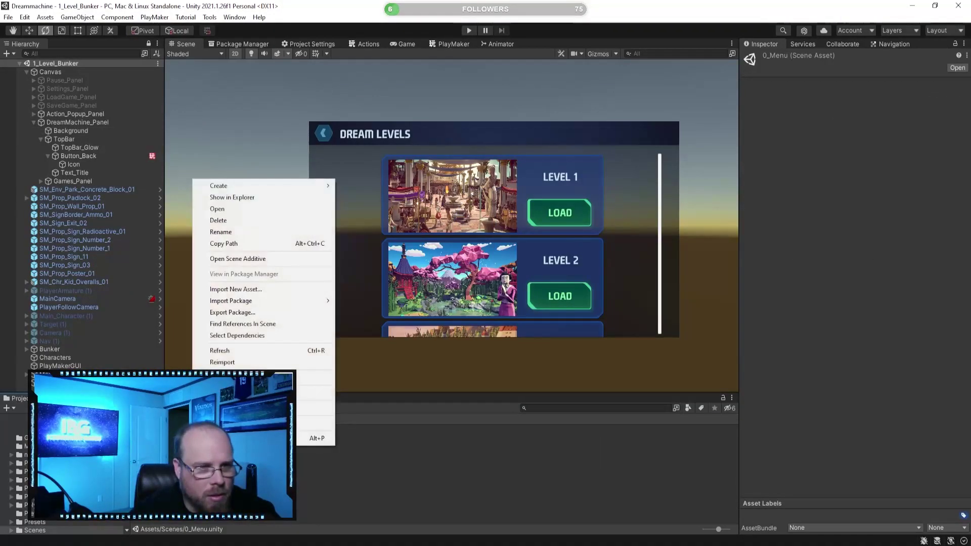
left_click(247, 259)
Collapse the 1_Level_Bunker scene in the hierarchy and unload it
left_click(21, 62)
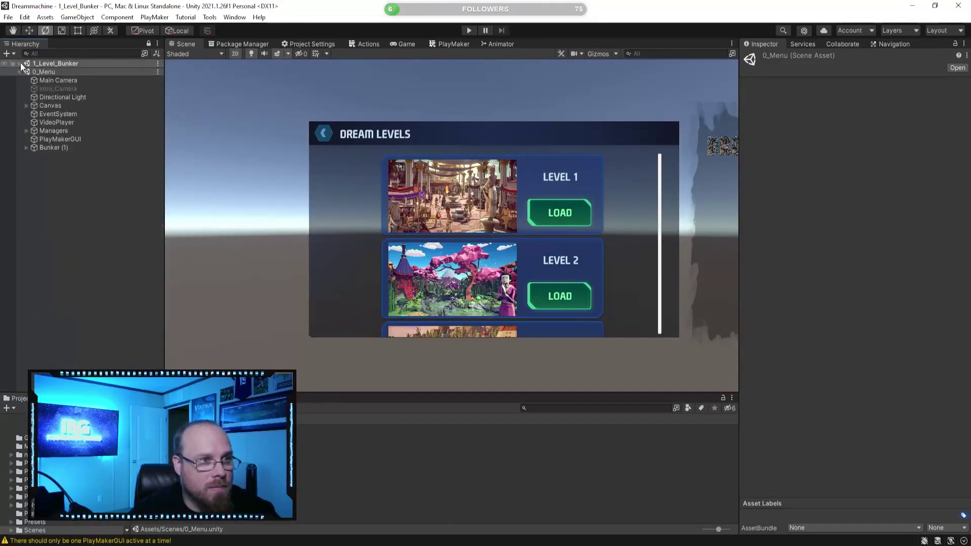
left_click(50, 63)
right_click(49, 62)
left_click(94, 124)
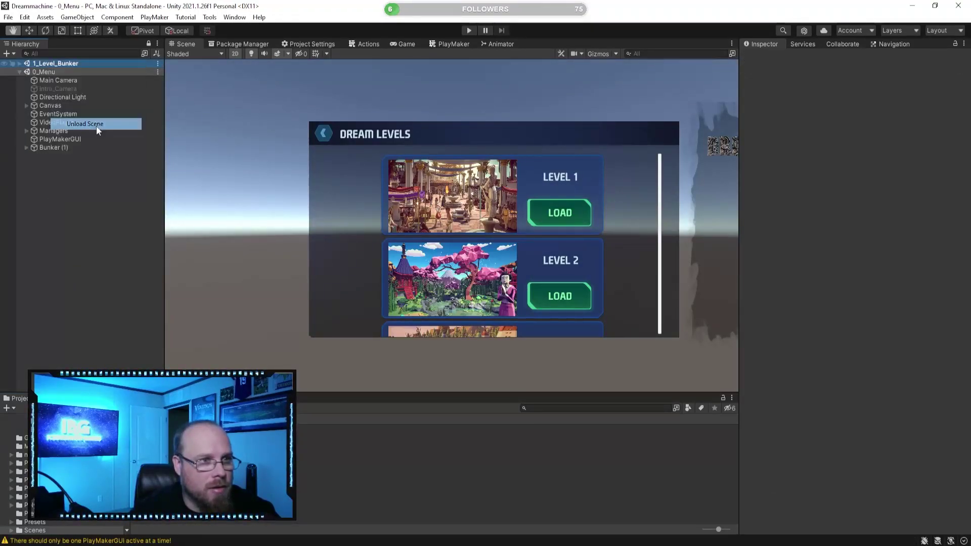
Play-test the main menu by opening and closing the Load Game and Settings panels, and stop the game
left_click(462, 31)
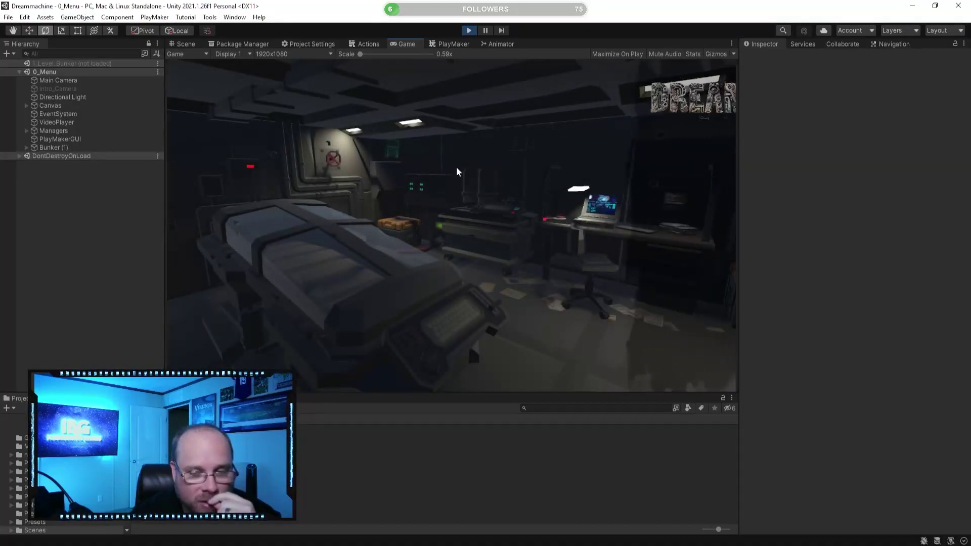
left_click(613, 217)
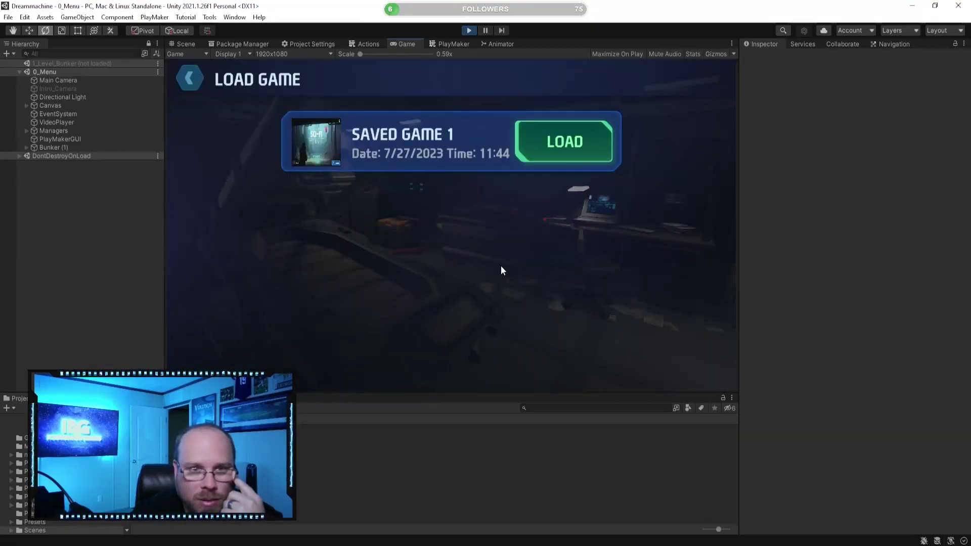
left_click(190, 78)
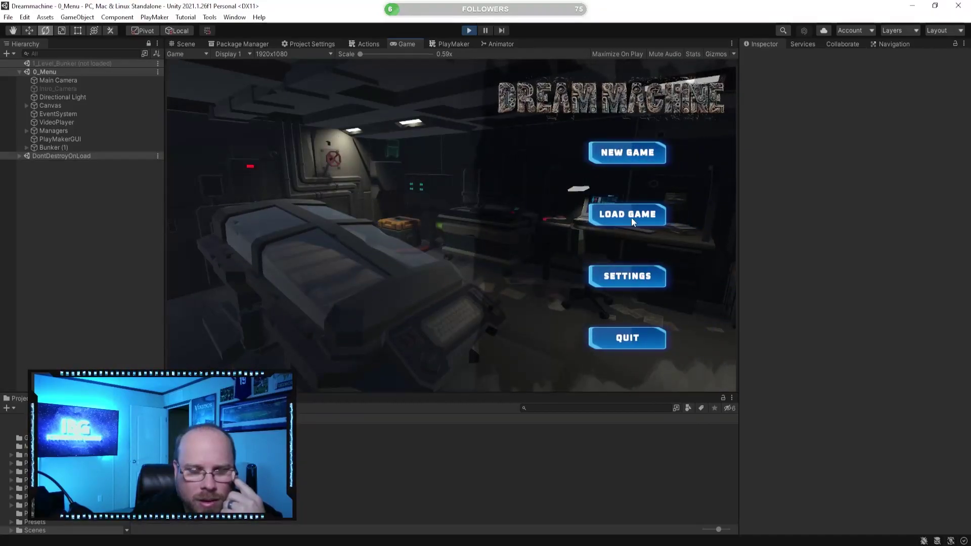
left_click(632, 220)
left_click(190, 77)
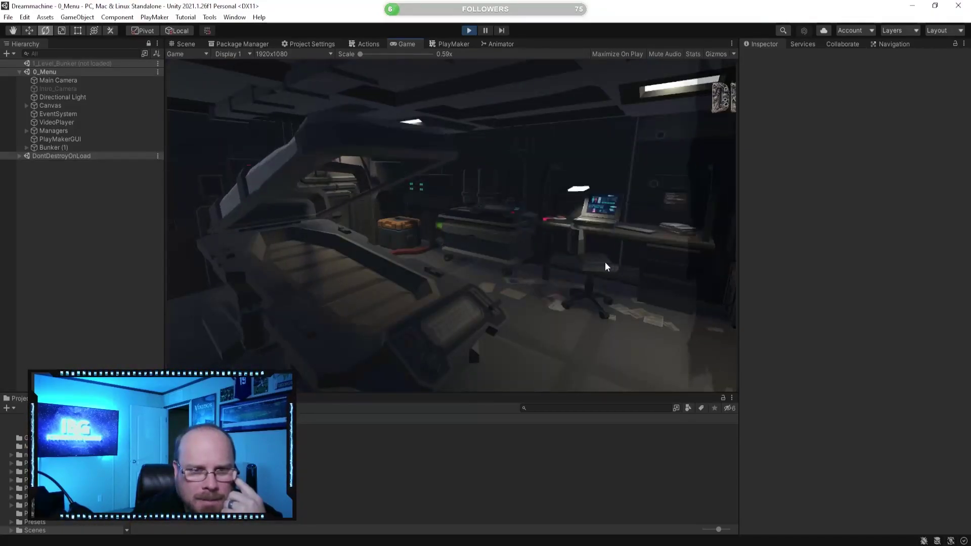
left_click(626, 279)
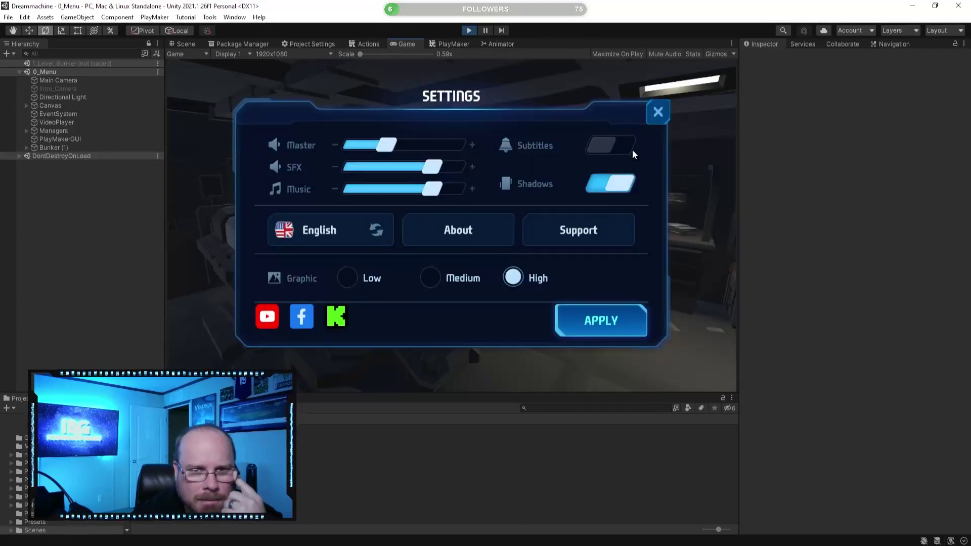
left_click(659, 111)
left_click(677, 218)
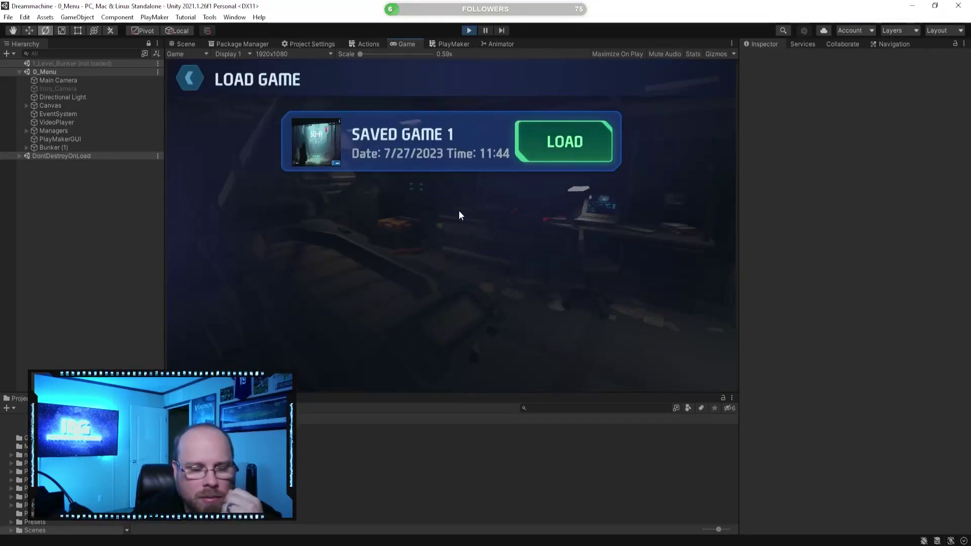
left_click(191, 79)
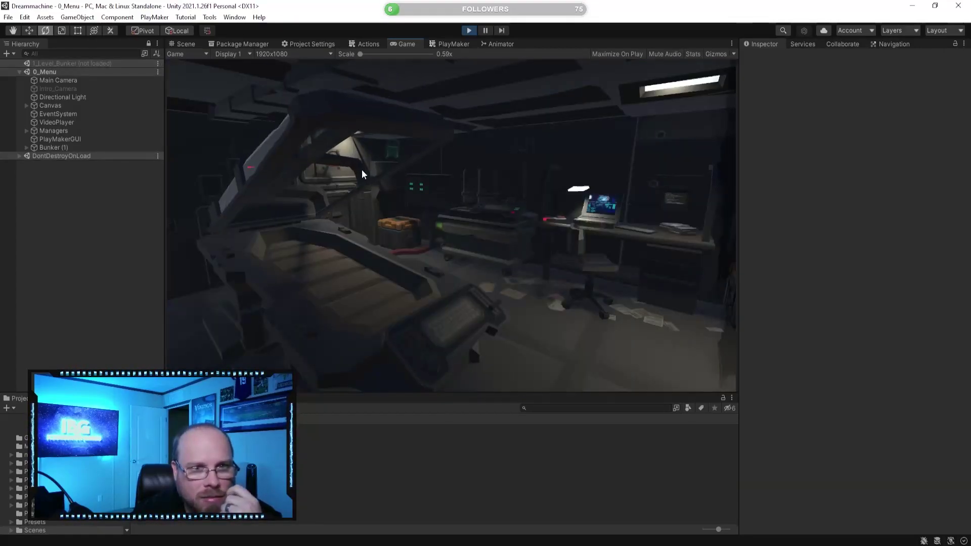
left_click(470, 32)
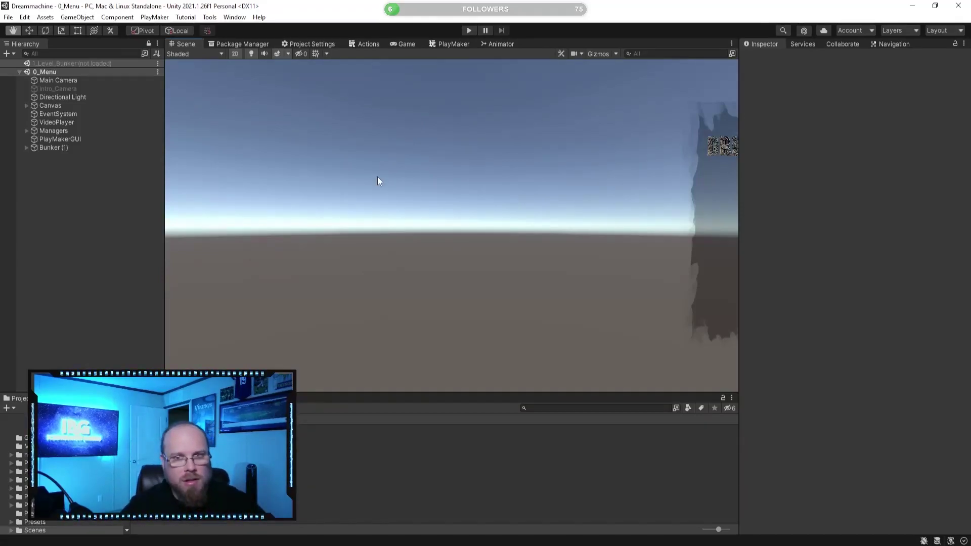
Duplicate the List entry in the Content of LoadGame_Panel's Scroll View nine times
middle_click_drag(377, 177, 263, 188)
middle_click_drag(506, 222, 409, 213)
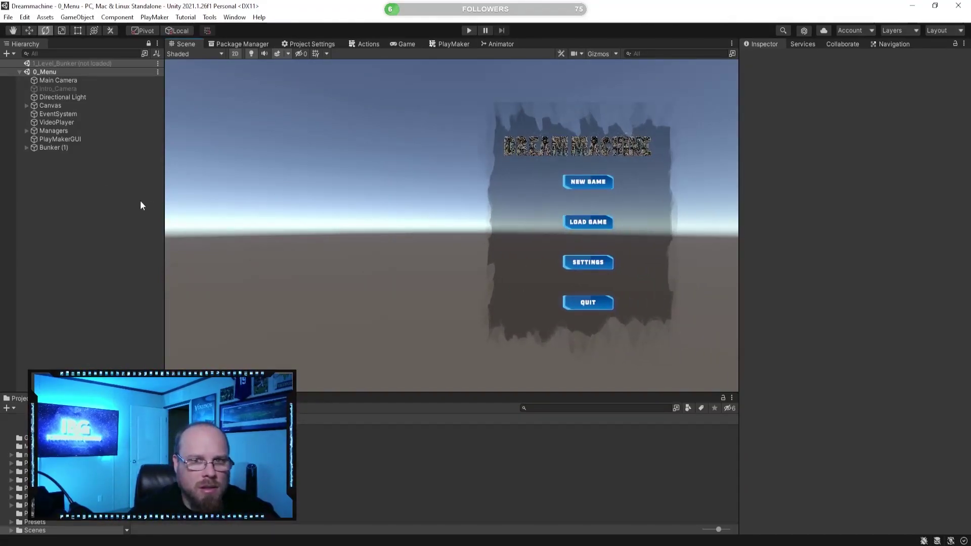
left_click(26, 107)
left_click(33, 140)
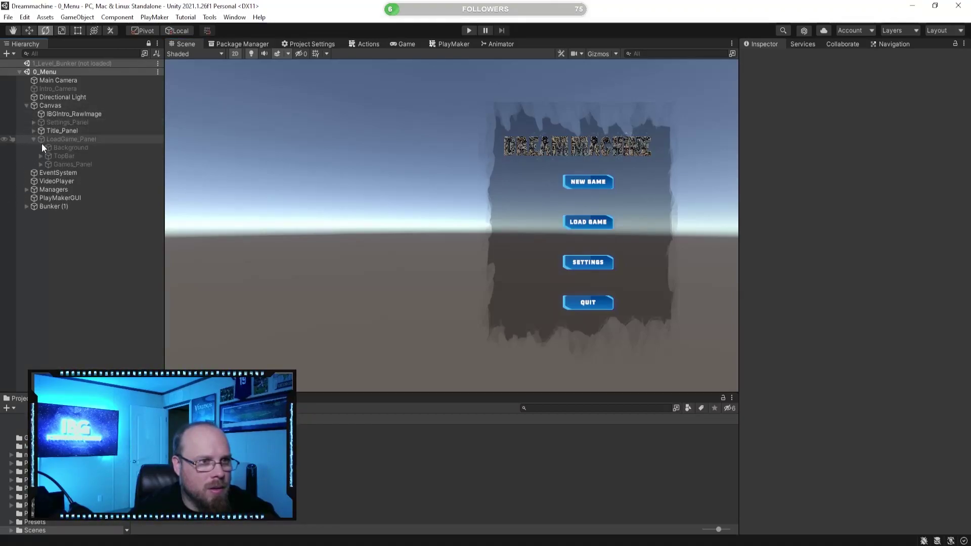
left_click(41, 164)
left_click(48, 173)
left_click(54, 181)
left_click(63, 190)
left_click(83, 198)
key("ctrl+d")
key("ctrl+d")
key("ctrl+d")
key("ctrl+d")
key("ctrl+d")
key("ctrl+d")
key("ctrl+d")
key("ctrl+d")
Play-test the menu, examine the Load Game panel with its duplicated saved-game entries, and stop the game
left_click(470, 30)
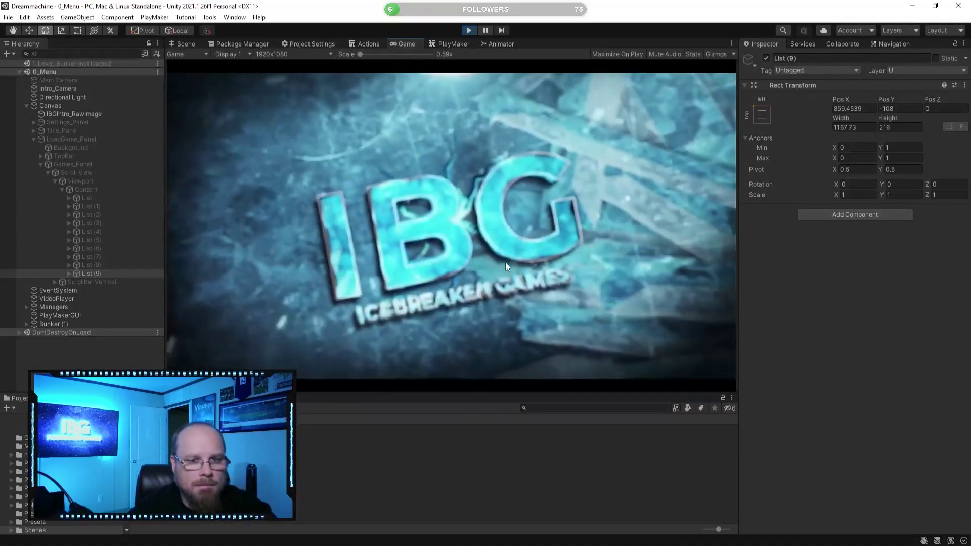
left_click(506, 262)
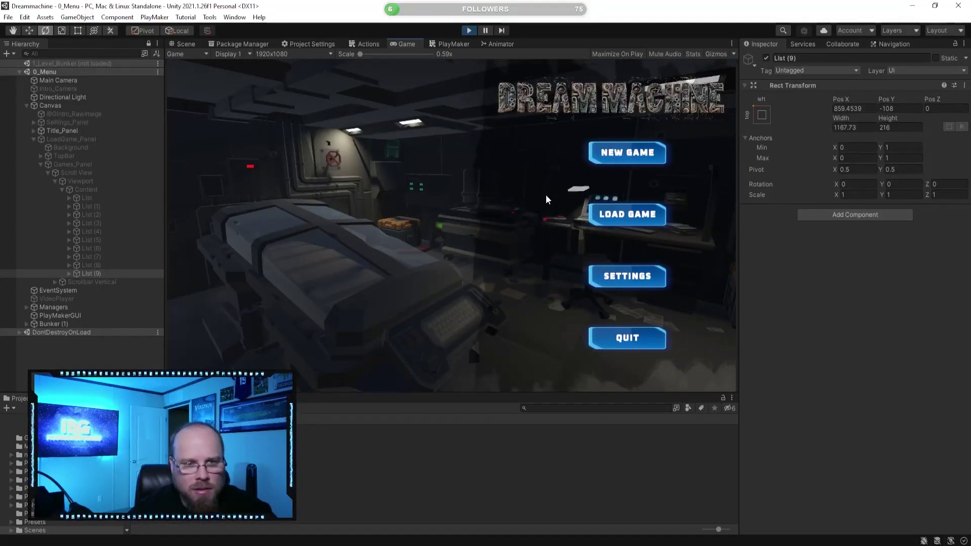
left_click(620, 221)
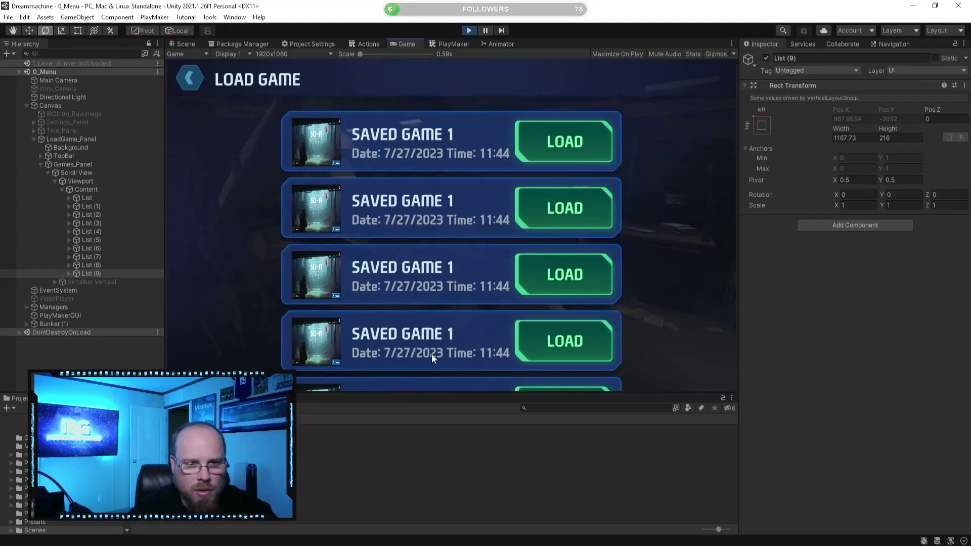
key("ctrl+p")
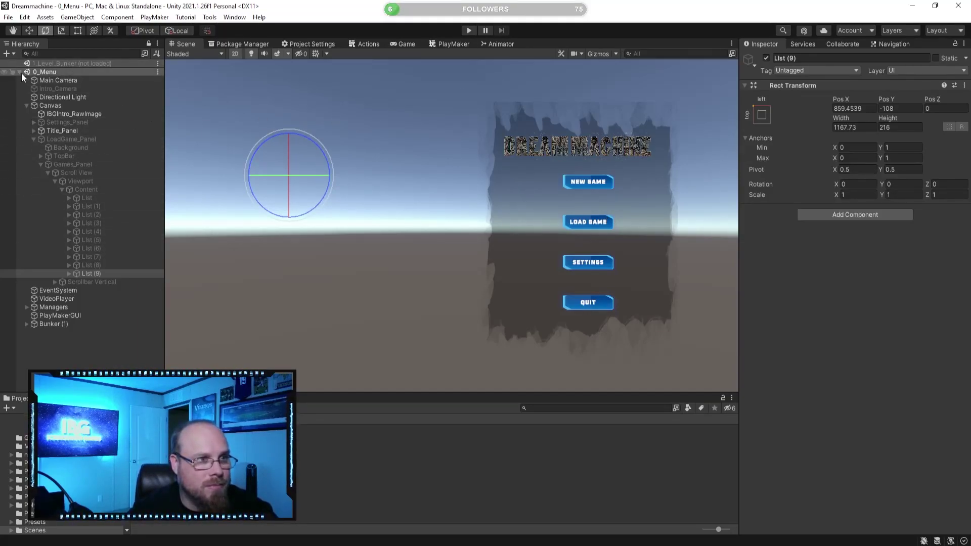
Delete the duplicated entries List (1) to List (9) from Content and undo the deletion of List (1)
left_click(110, 207)
left_click(111, 215)
left_click(112, 273, "shift")
key("Delete")
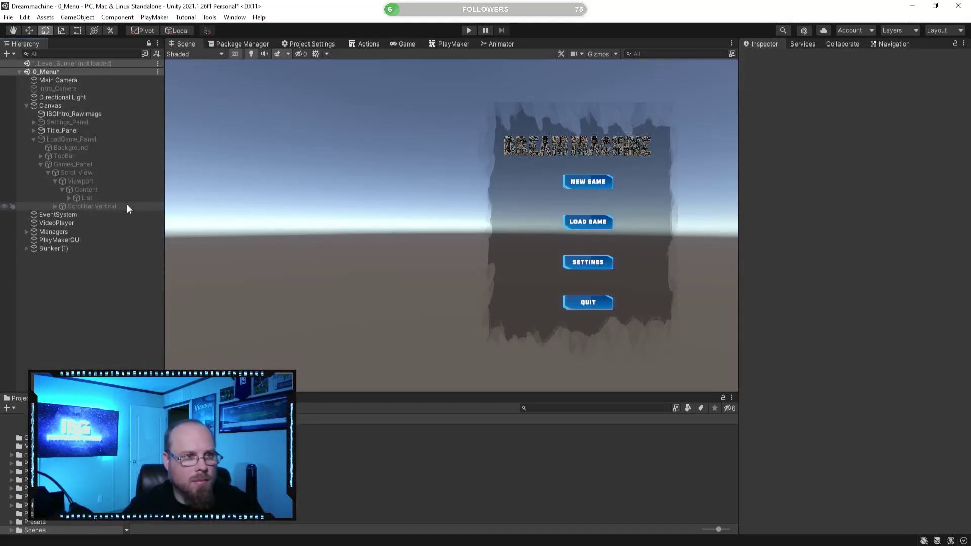
key("ctrl+z")
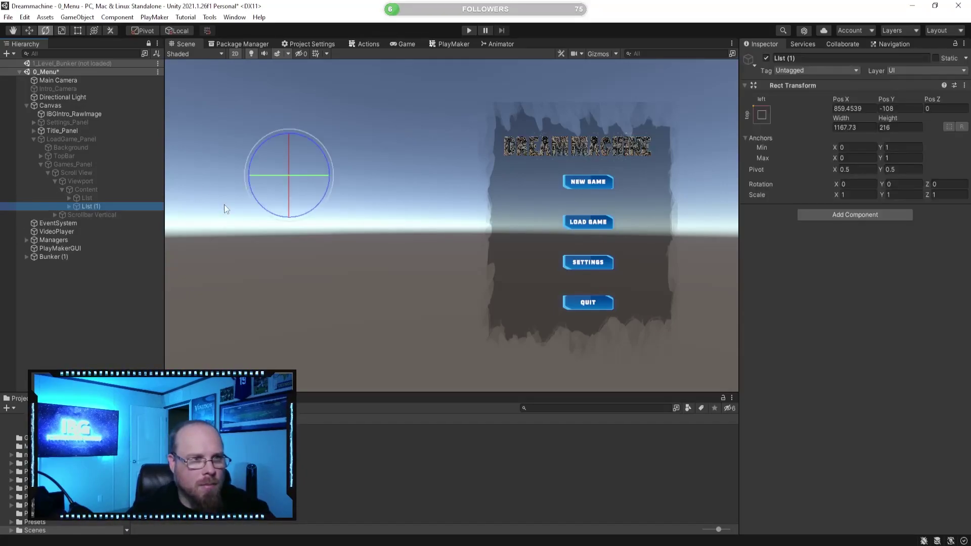
Temporarily activate LoadGame_Panel to check its entries, delete List (1), and collapse the panel in the hierarchy
left_click(70, 140)
left_click(767, 57)
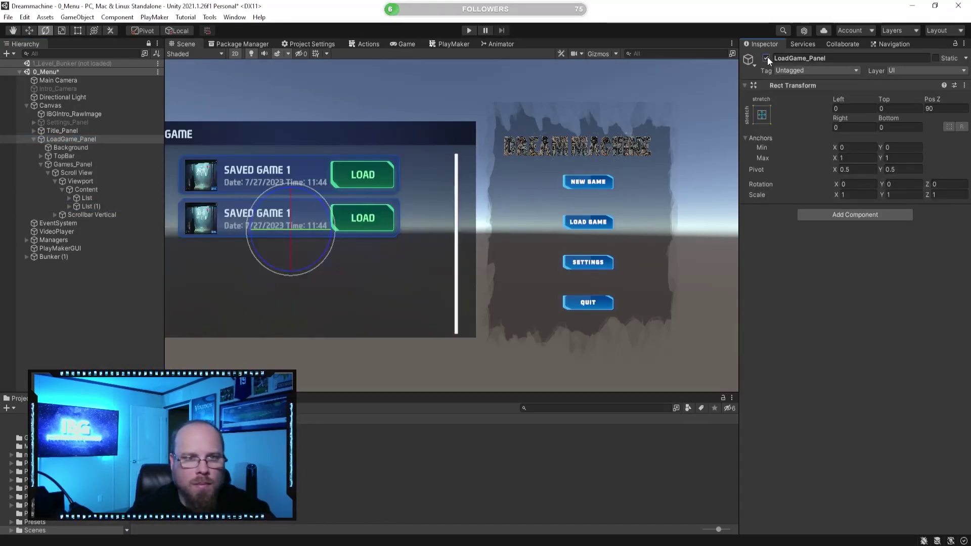
left_click(767, 57)
left_click(96, 207)
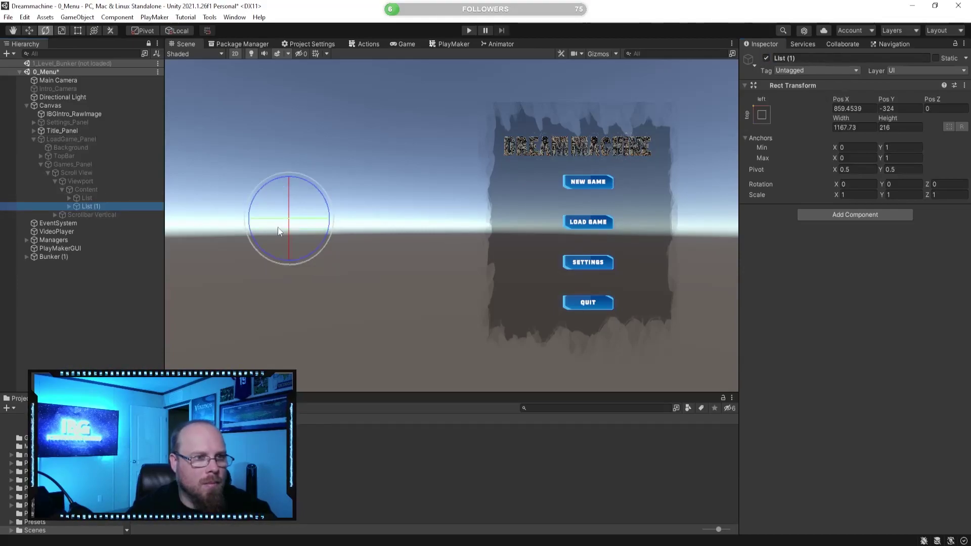
key("Delete")
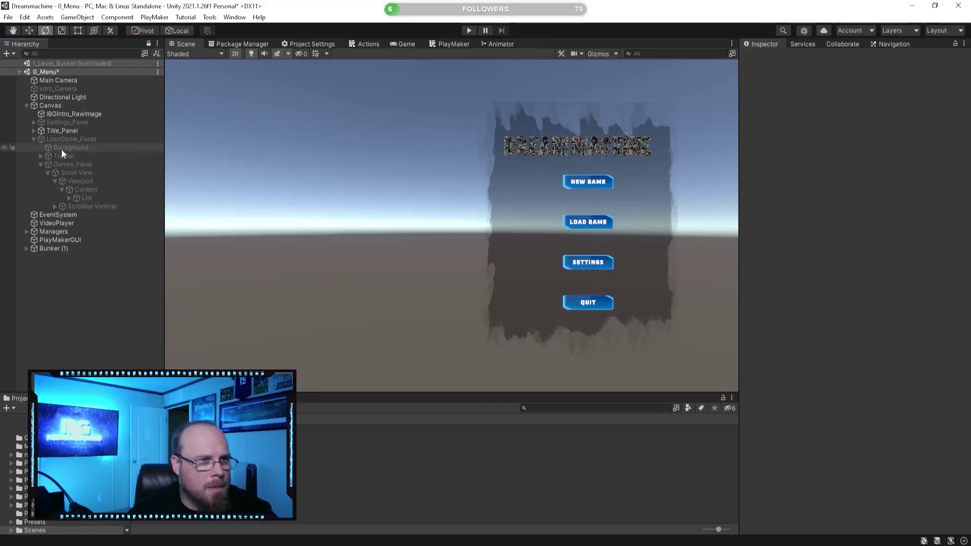
left_click(34, 139)
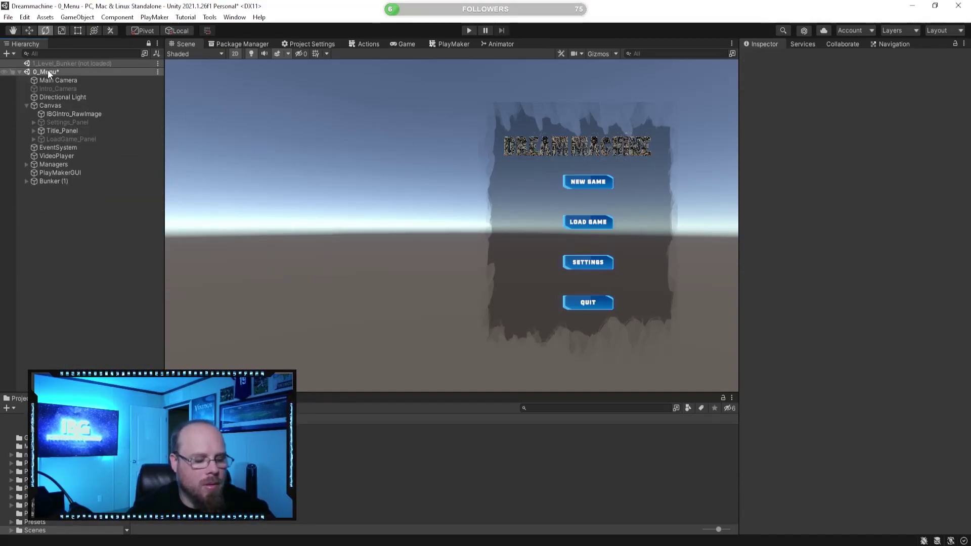
Load the 1_Level_Bunker scene again and remove the 0_Menu scene from the hierarchy
right_click(75, 62)
left_click(97, 69)
right_click(62, 282)
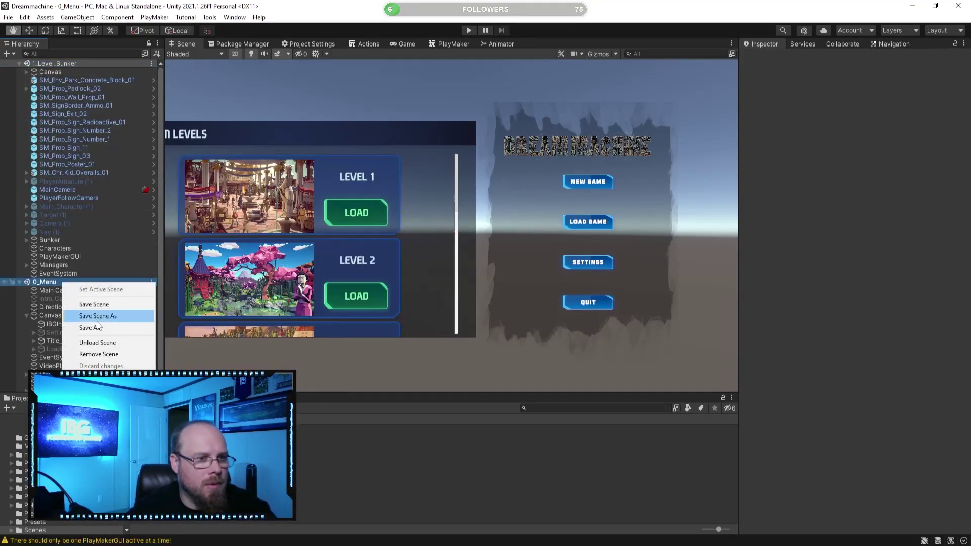
left_click(108, 353)
Expand DreamMachine_Panel down to the Handle of Scrollbar Vertical and examine the handle's settings
middle_click_drag(441, 212, 633, 203)
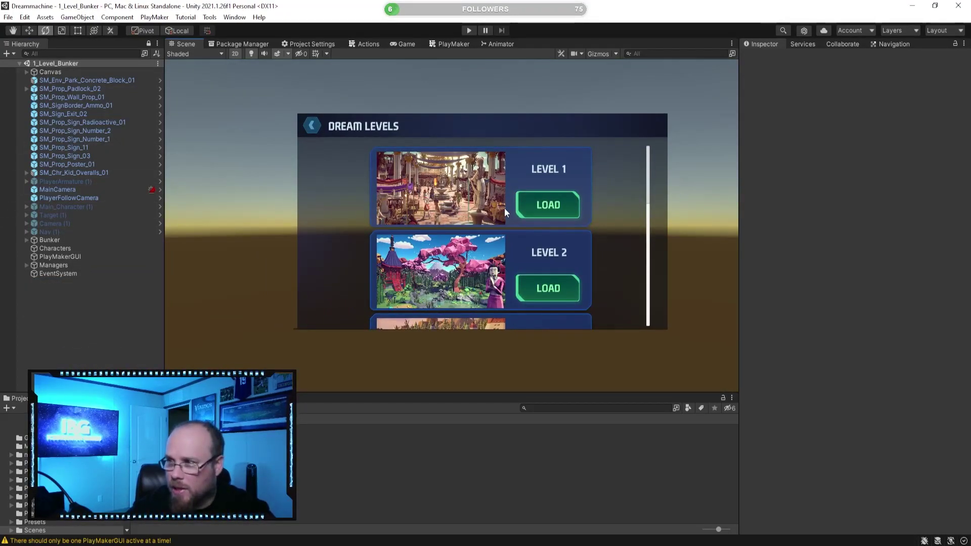
scroll(460, 225, "up", 3)
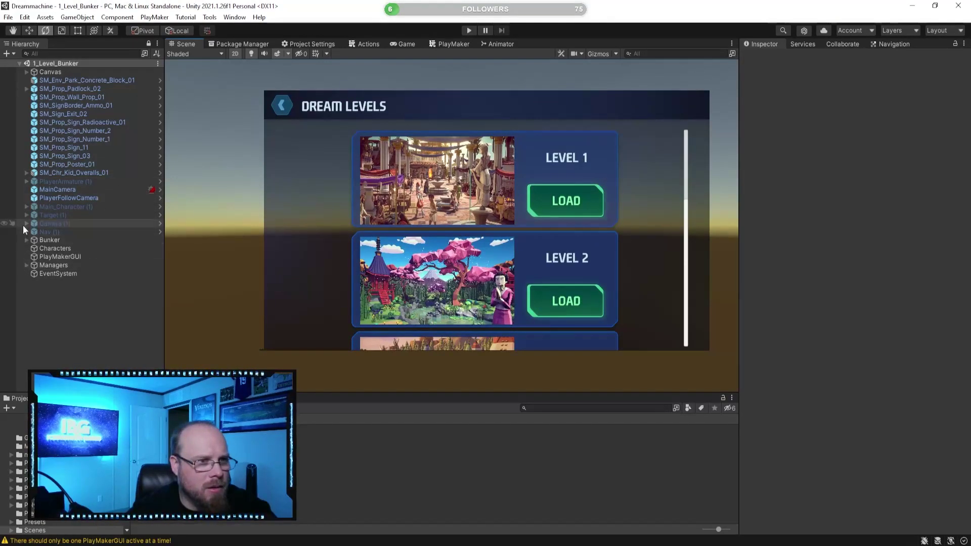
left_click(26, 72)
left_click(38, 122)
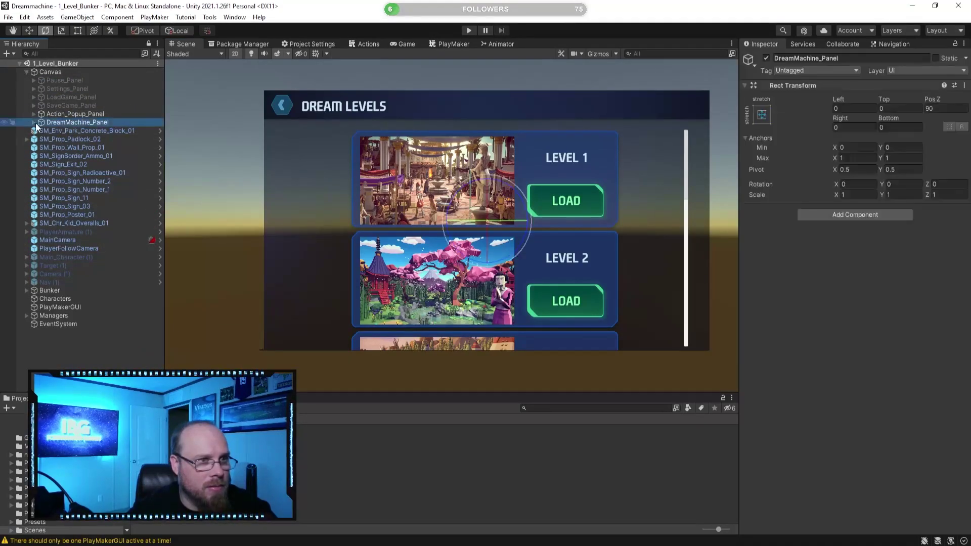
left_click(33, 122)
left_click(40, 147)
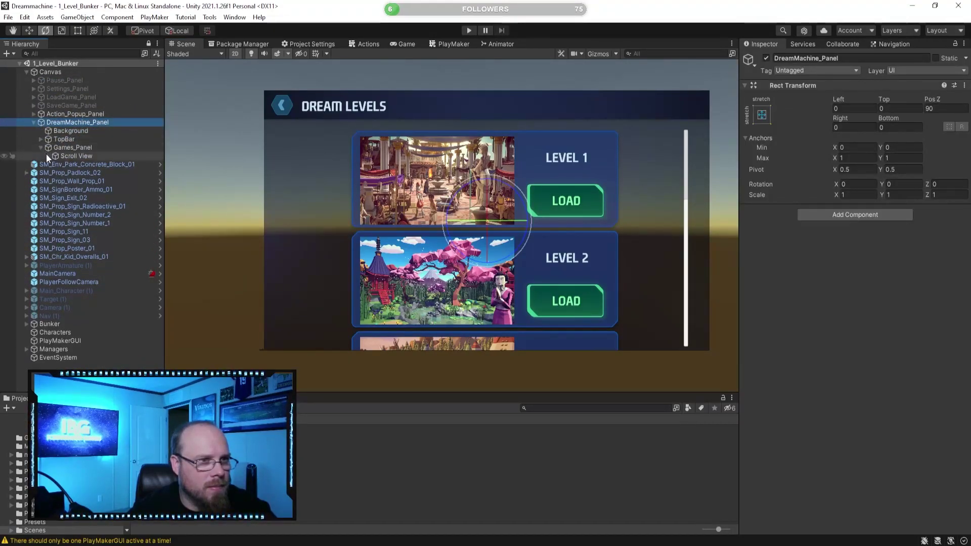
left_click(48, 156)
left_click(55, 164)
left_click(54, 180)
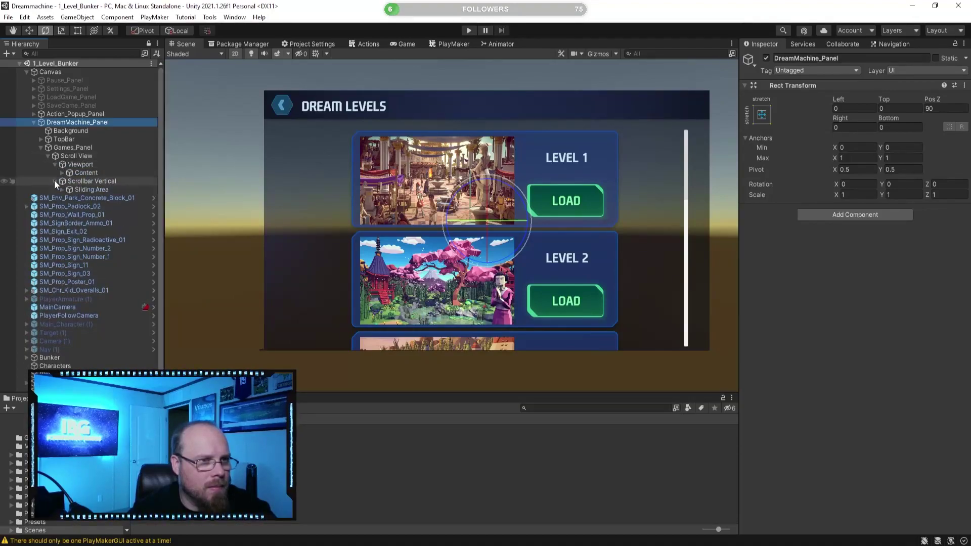
left_click(62, 190)
left_click(92, 199)
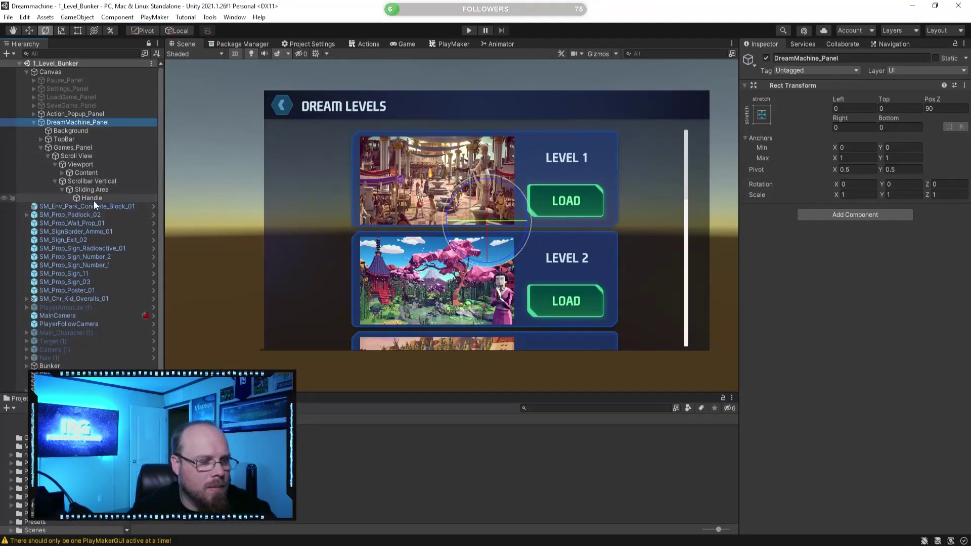
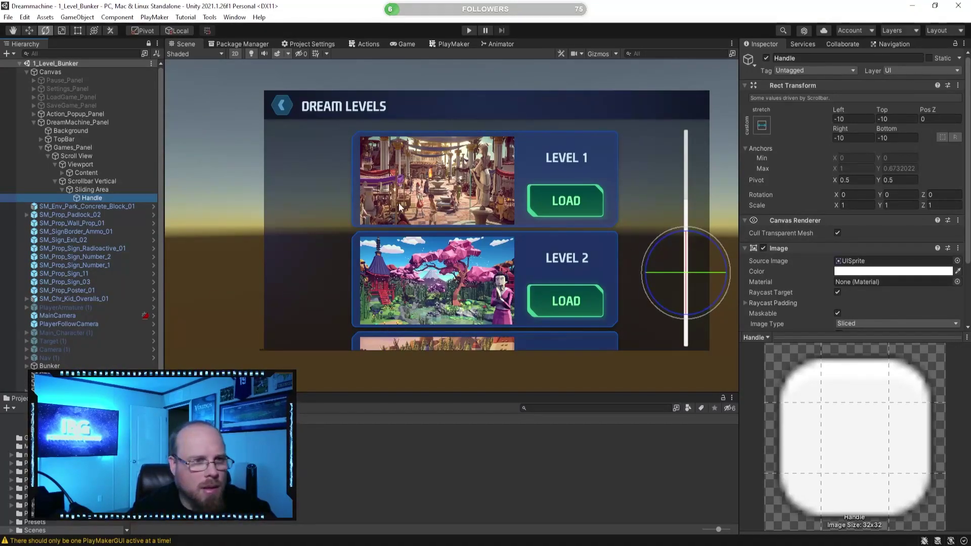
Play-test opening the Dream Levels panel at the cryo bed, check Scrollbar Vertical in the running scene, and stop the game
left_click(469, 30)
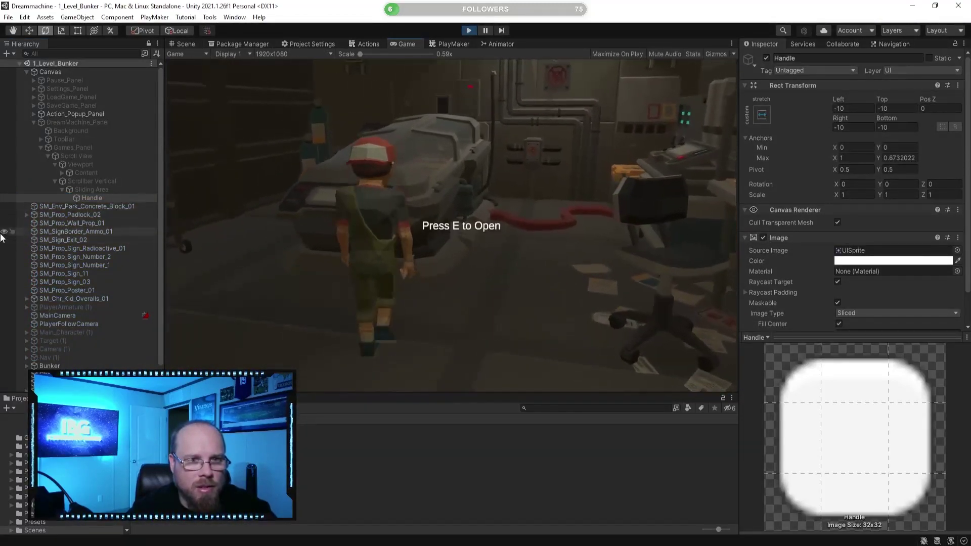
key("e")
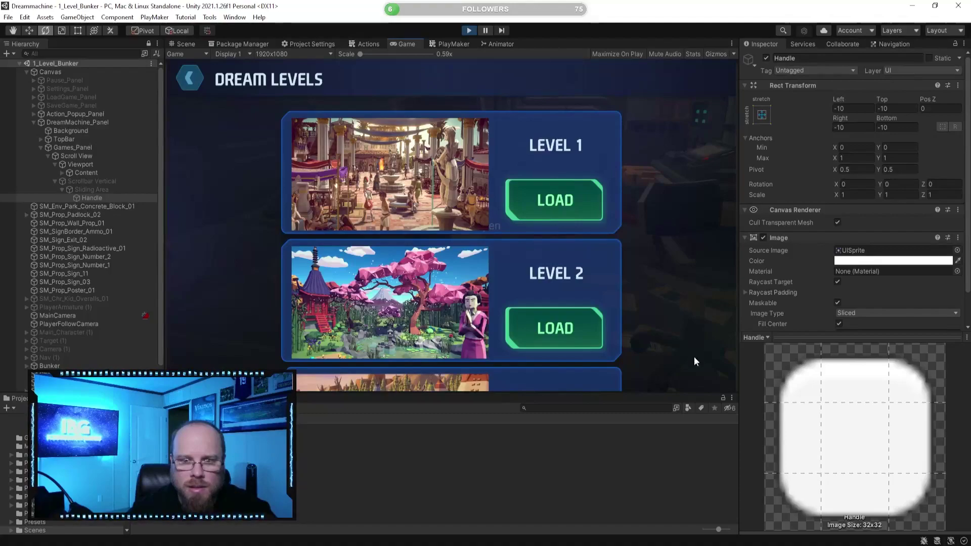
left_click(181, 44)
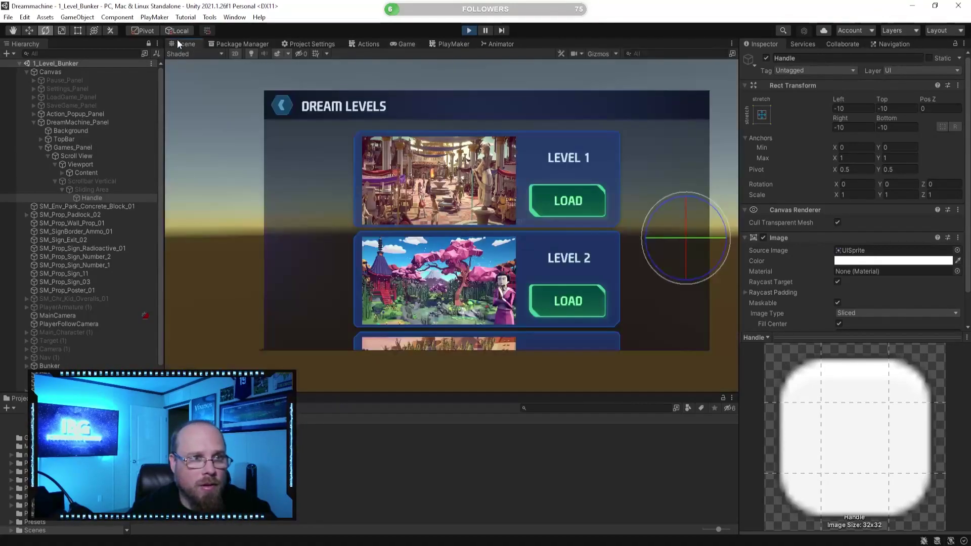
left_click(104, 181)
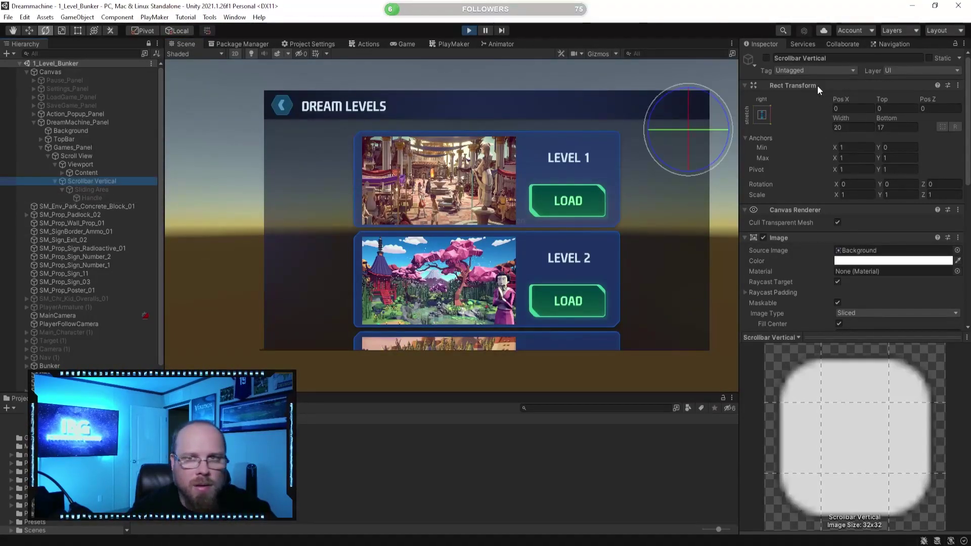
left_click(473, 30)
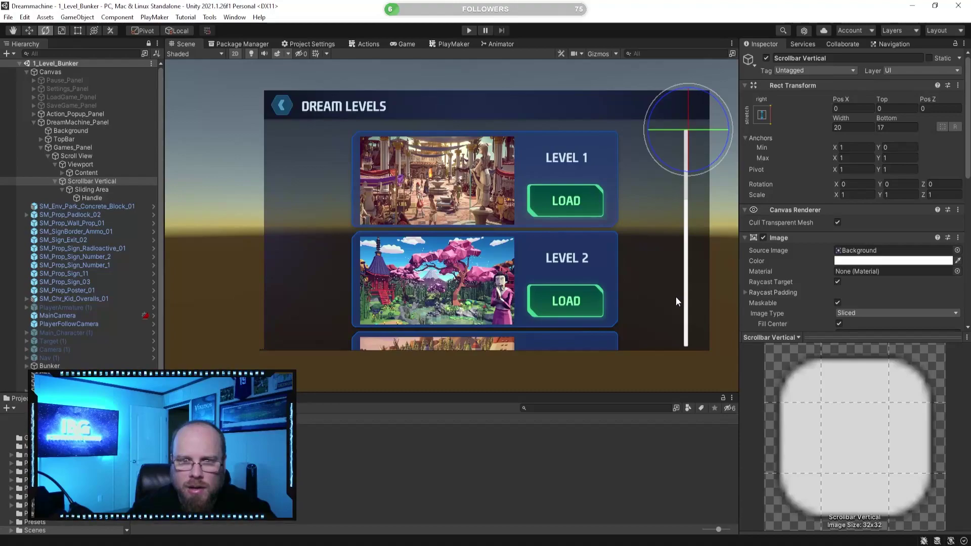
Examine the component settings of Scrollbar Vertical and its Handle and Sliding Area children
scroll(828, 256, "down", 10)
scroll(801, 259, "up", 3)
scroll(800, 260, "down", 3)
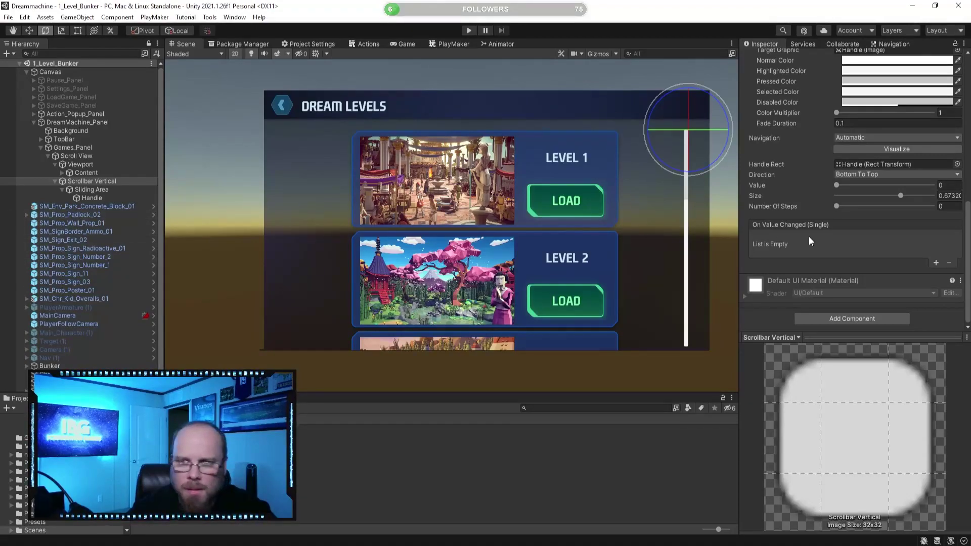
left_click(89, 198)
left_click(93, 188)
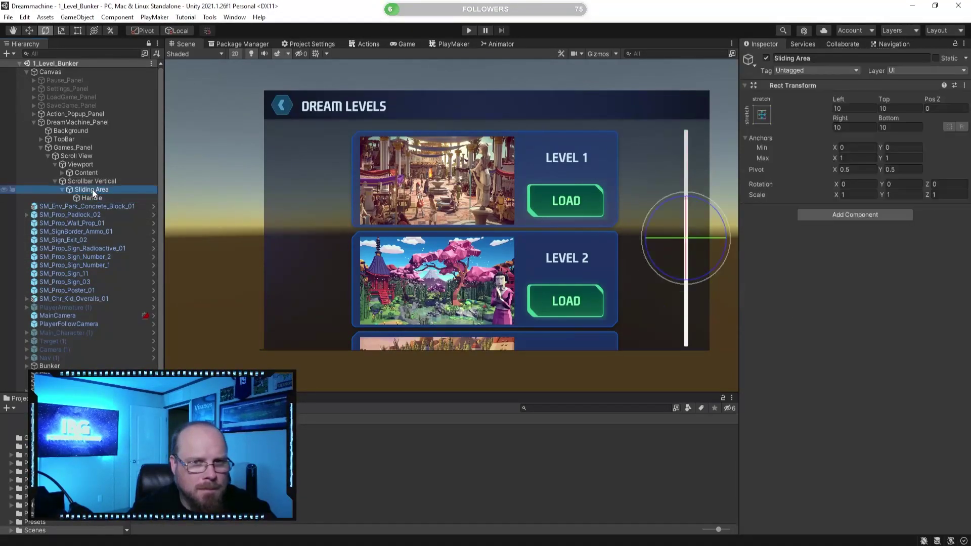
scroll(466, 278, "down", 2)
middle_click_drag(464, 273, 470, 237)
Expand Content under the Viewport and extend its rectangle downward to a height of about 1511
left_click(90, 173)
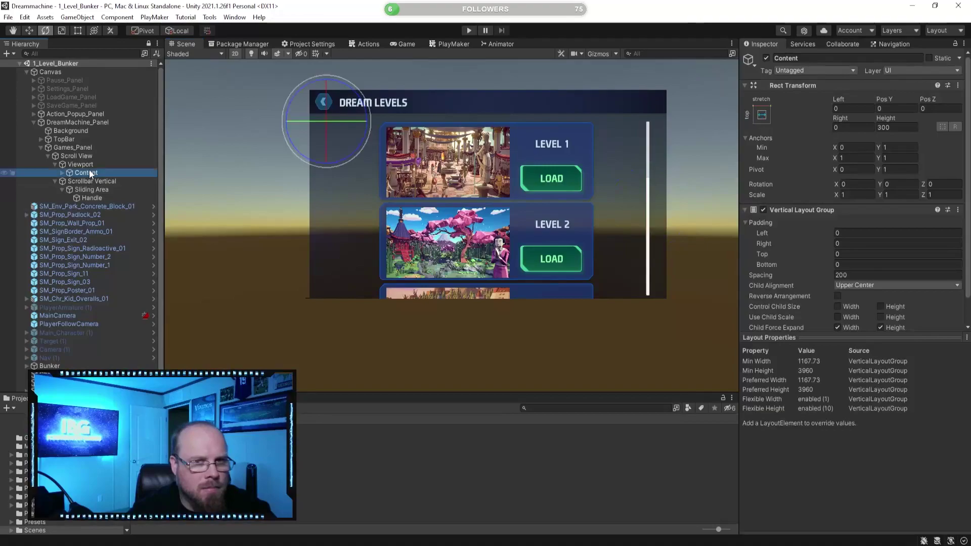
left_click(62, 173)
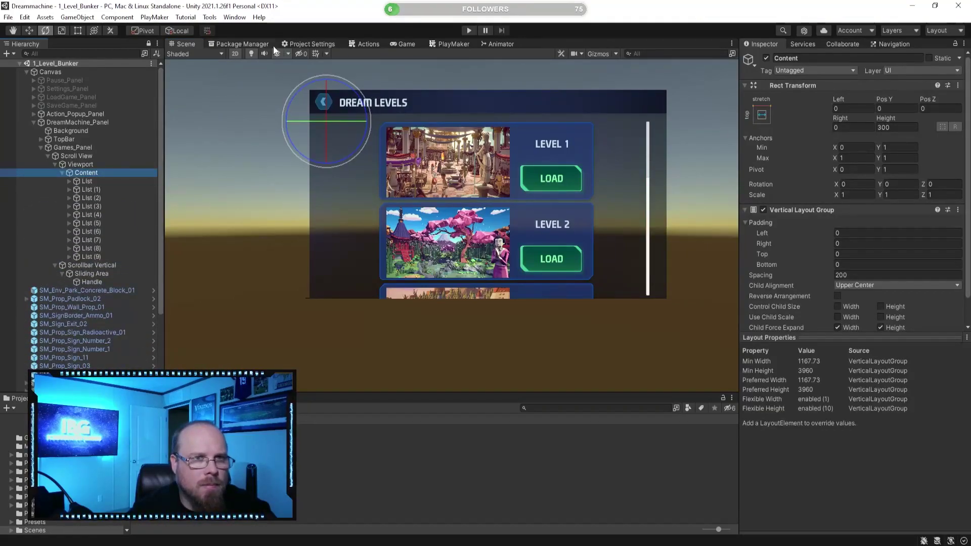
left_click(78, 30)
middle_click_drag(436, 208, 446, 165)
left_click_drag(353, 136, 373, 341)
scroll(465, 315, "down", 2)
middle_click_drag(465, 315, 478, 225)
scroll(476, 267, "down", 8)
middle_click_drag(479, 275, 466, 258)
mouse_move(463, 241)
left_mouse_down()
mouse_move(445, 373)
mouse_move(460, 248)
left_mouse_up()
scroll(597, 184, "up", 2)
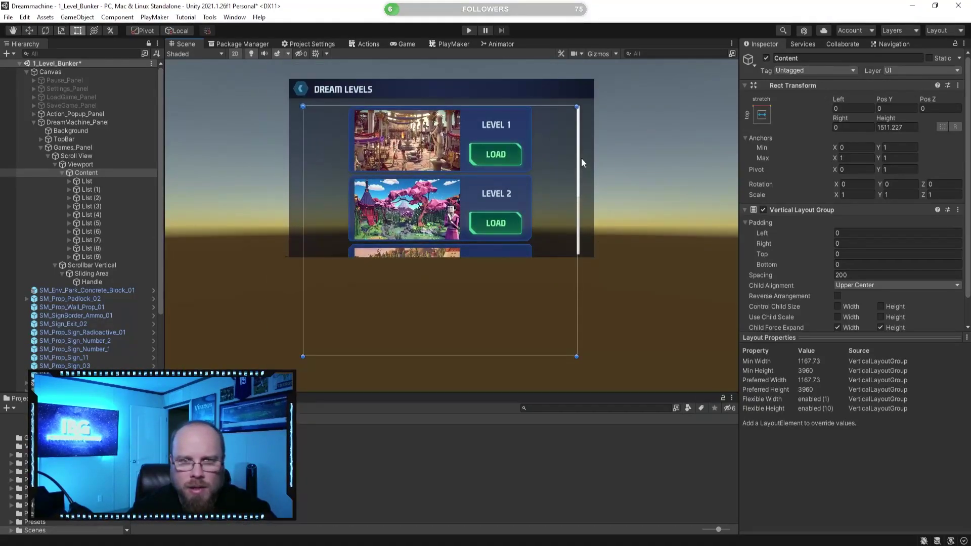
Test the scrollbar by shrinking Content to about 120 high, and extend its rectangle downward to about 2897
left_click_drag(518, 354, 554, 126)
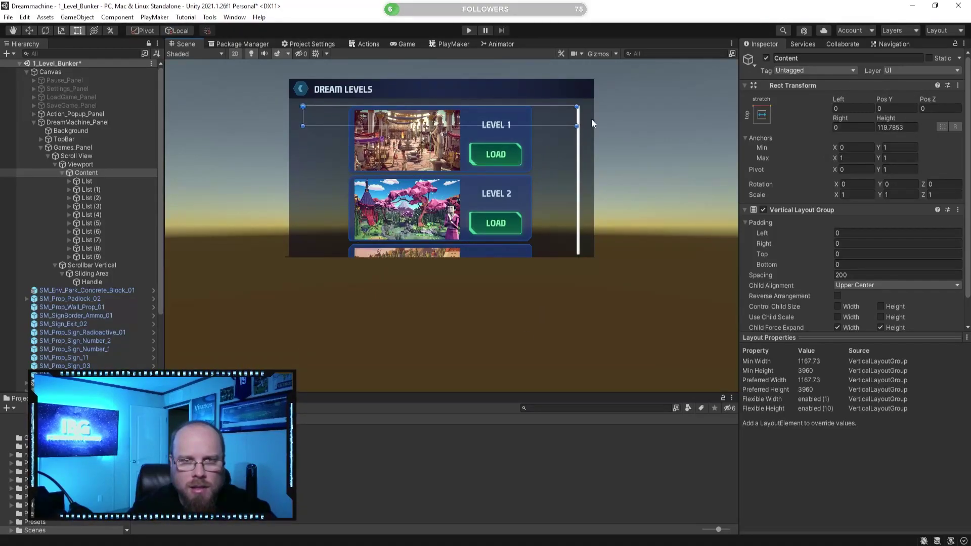
left_click_drag(501, 127, 522, 354)
scroll(523, 350, "down", 1)
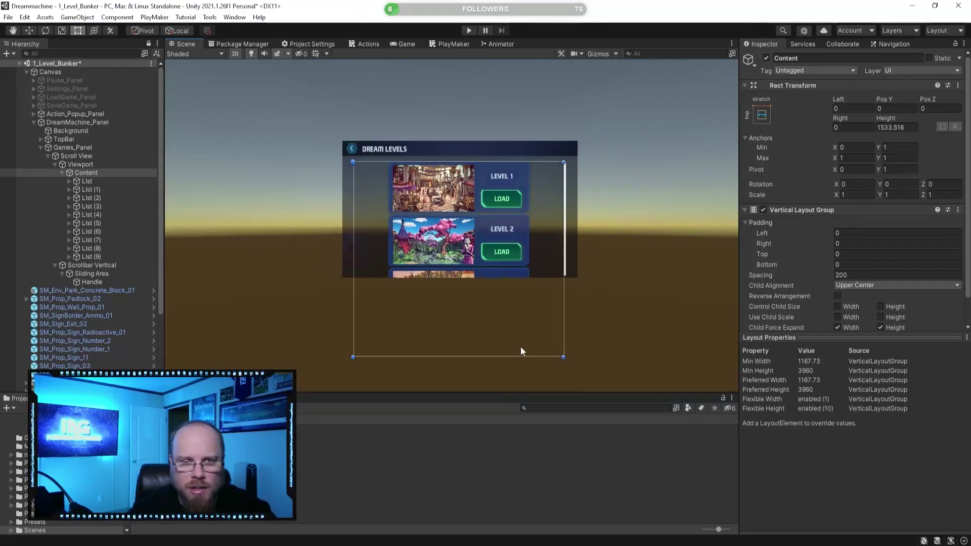
middle_click_drag(521, 351, 530, 250)
left_click_drag(525, 253, 516, 373)
middle_click_drag(529, 293, 531, 232)
left_click_drag(518, 308, 507, 365)
scroll(519, 253, "down", 2)
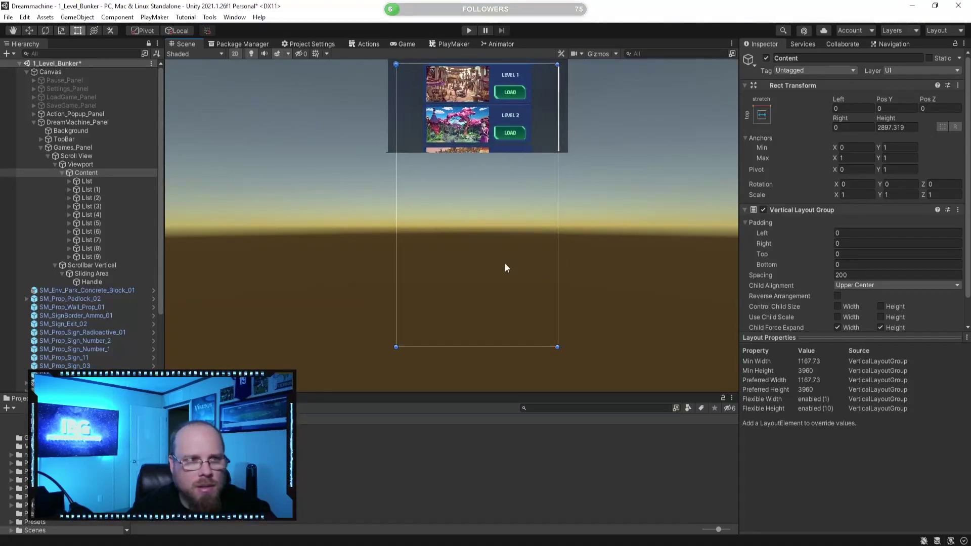
Frame List (1) to List (9) to check their extent, and extend Content's rectangle downward to about 4318 high
left_click(91, 256)
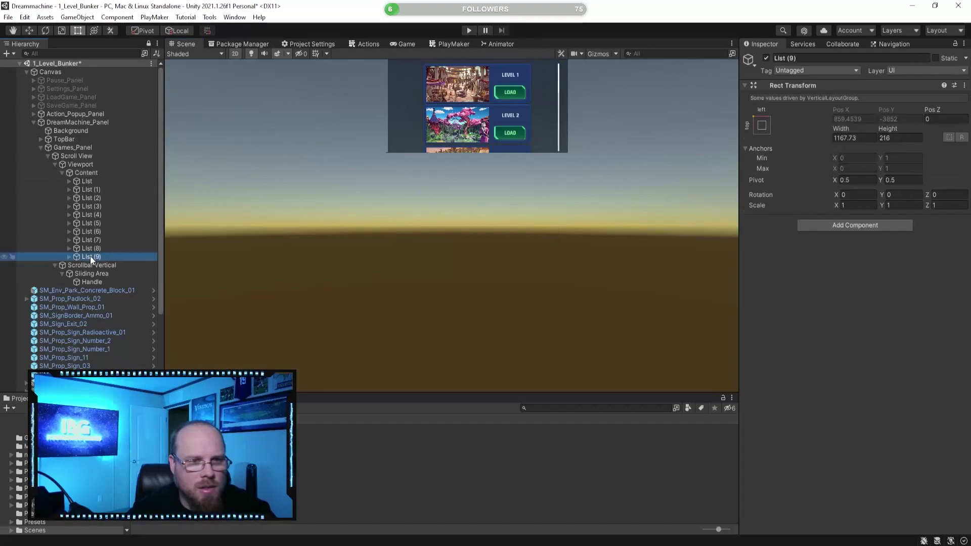
left_click(102, 191, "shift")
key("f")
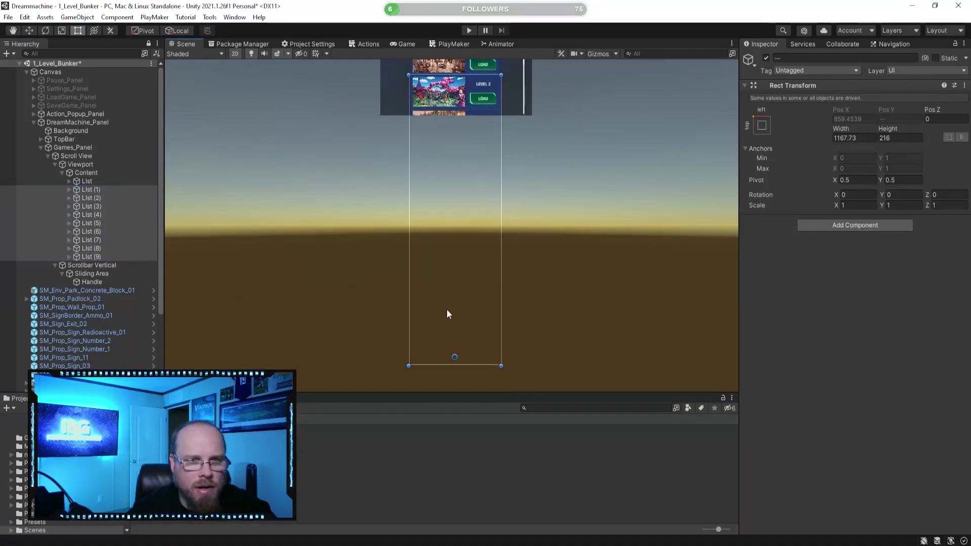
left_click(87, 173)
left_click_drag(471, 288, 493, 370)
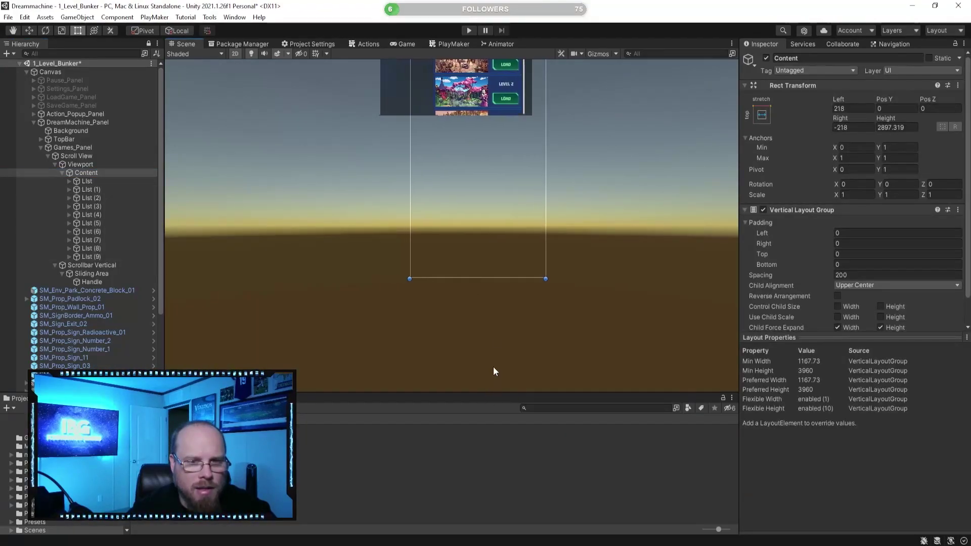
key("ctrl+z")
left_click_drag(479, 278, 477, 395)
middle_click_drag(524, 336, 530, 281)
Run the game, open the Dream Levels panel, scroll through the levels and back, close the panel and stop the game
left_click(469, 31)
key("w")
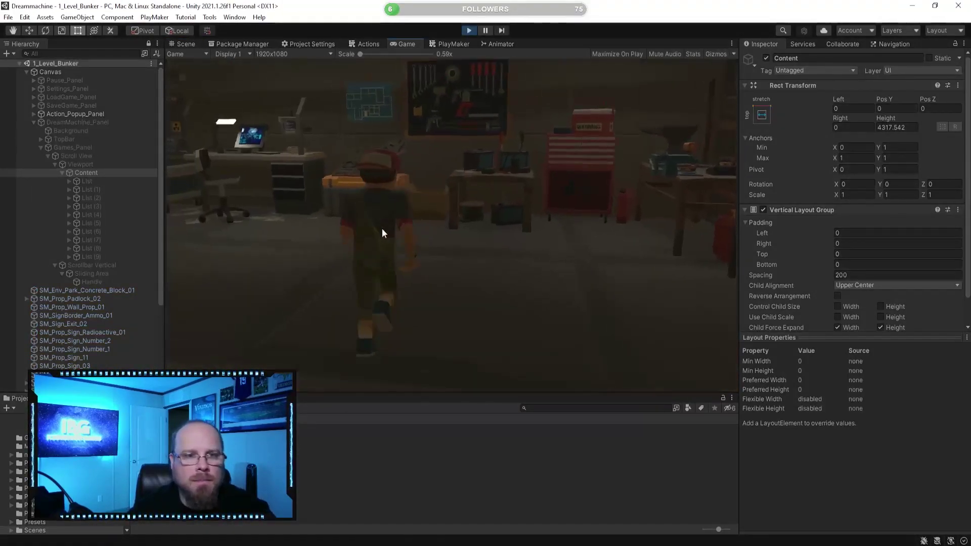
key("e")
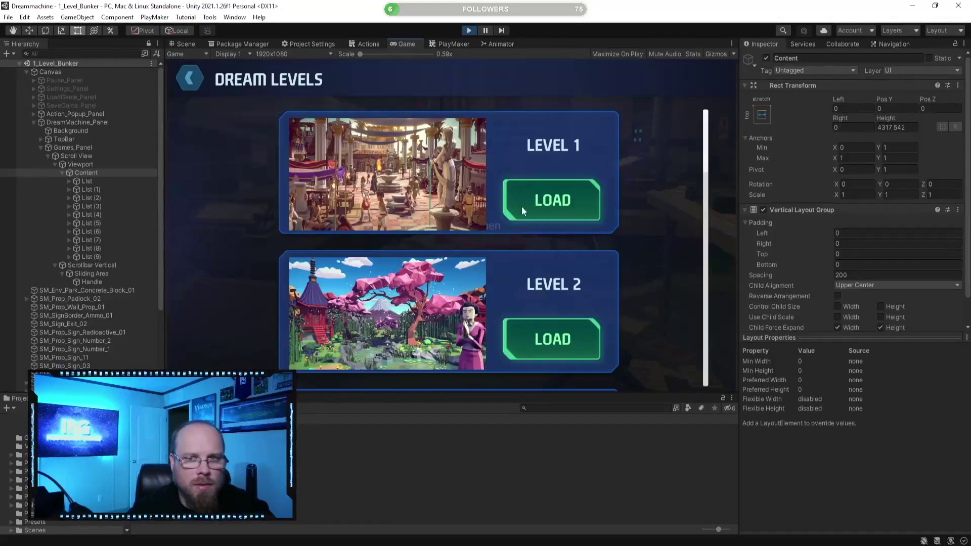
left_click_drag(703, 144, 697, 389)
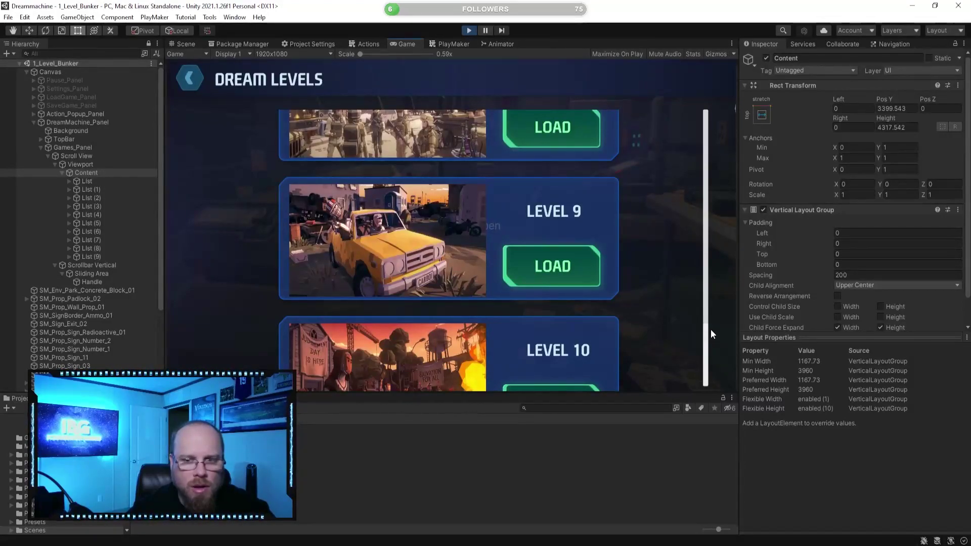
left_click_drag(705, 359, 723, 104)
left_click(187, 78)
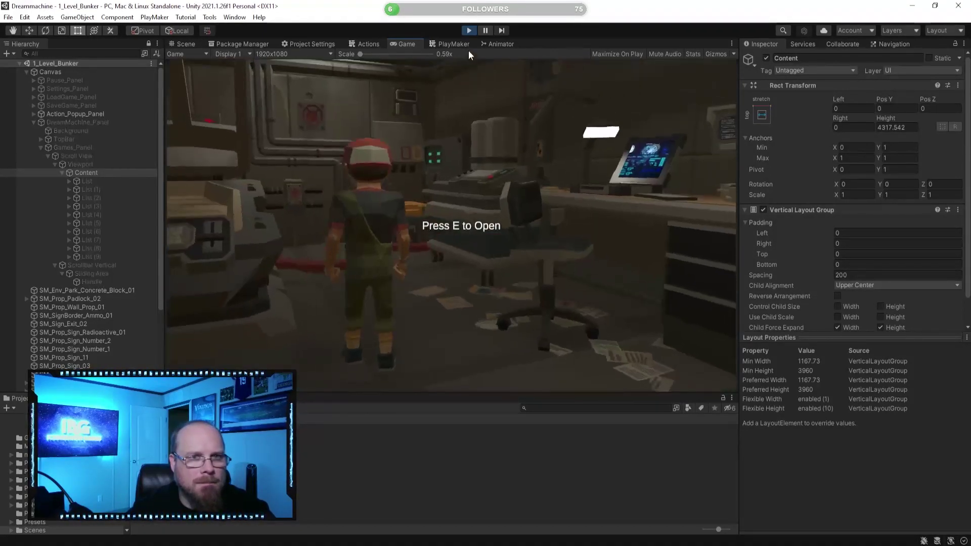
key("ctrl+p")
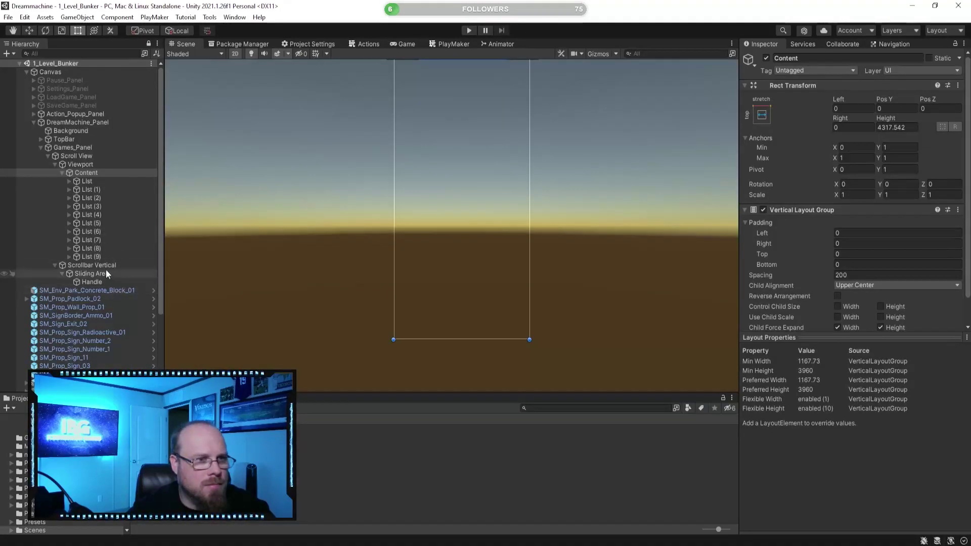
Try extending Content's rectangle to about 5372 high and undo the height change
left_click_drag(469, 286, 459, 355)
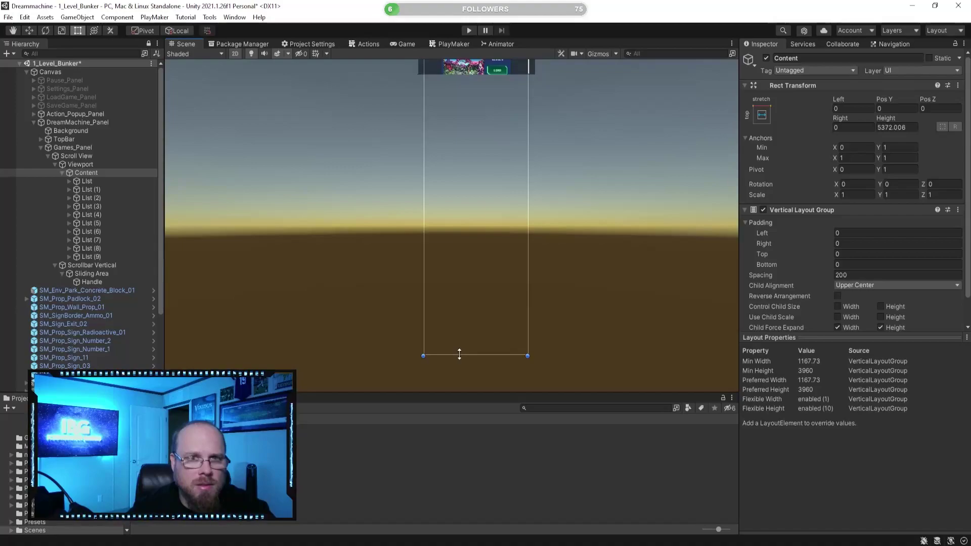
scroll(523, 267, "up", 1)
middle_click_drag(526, 228, 529, 285)
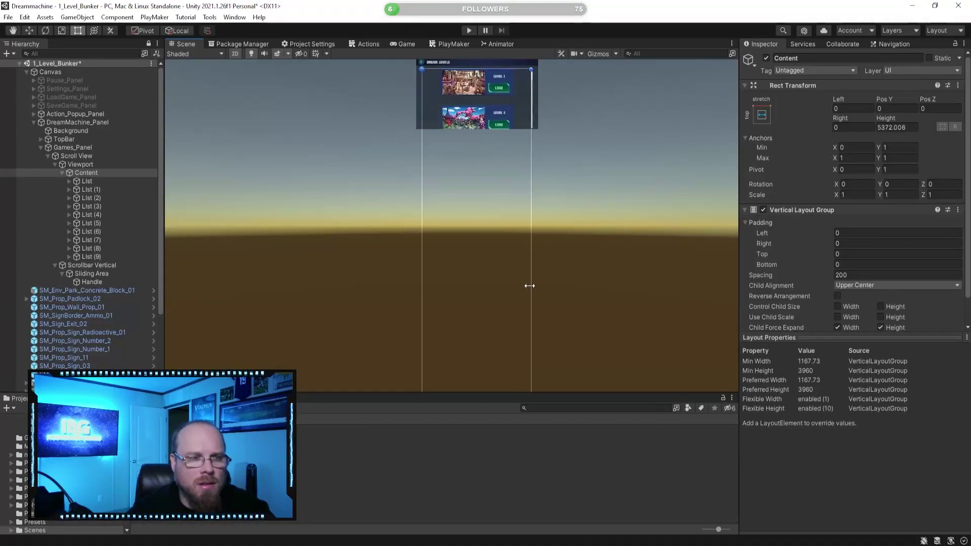
key("ctrl+z")
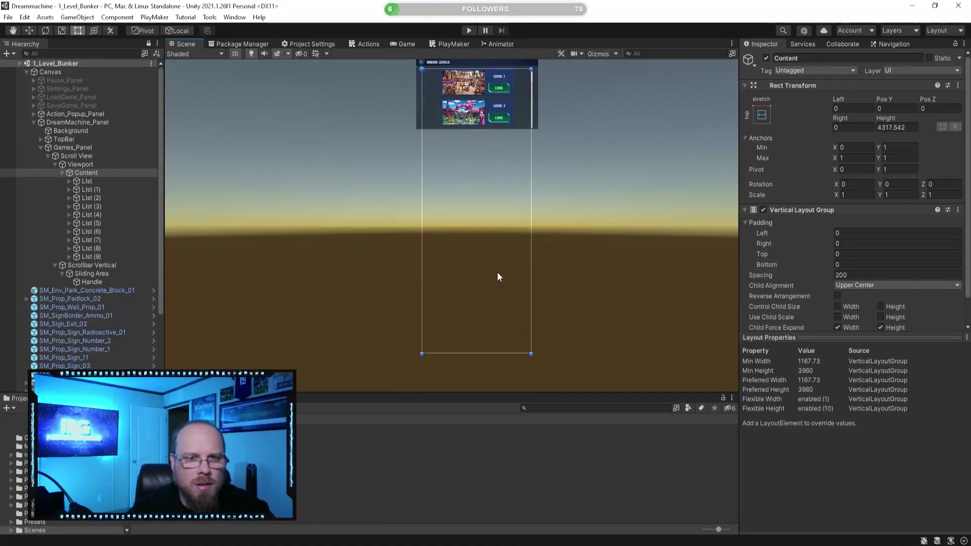
Extend Content's rectangle downward to a height of about 6001
left_click(88, 191)
left_click(86, 164)
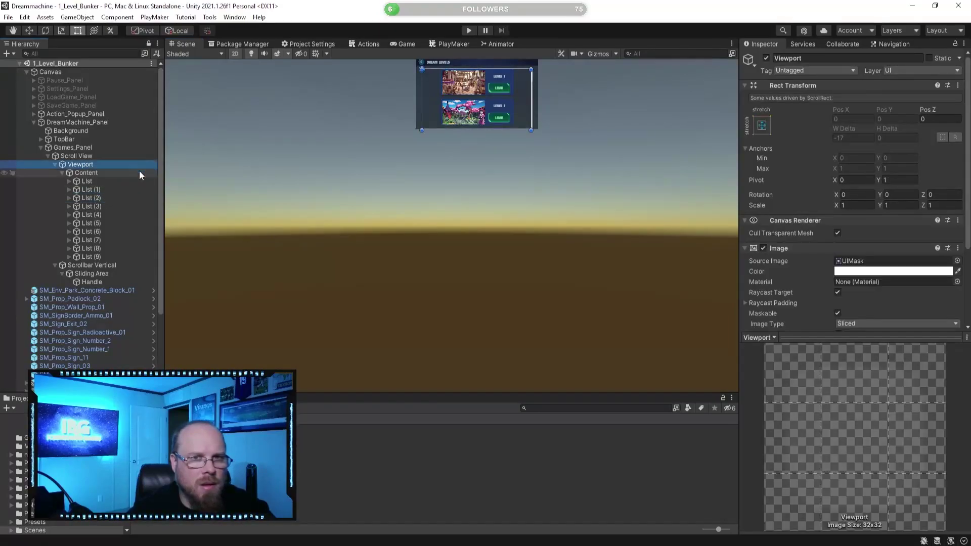
left_click(93, 174)
left_click_drag(469, 356, 455, 381)
middle_click_drag(455, 380, 502, 280)
left_click_drag(506, 255, 491, 335)
middle_click_drag(514, 233, 462, 407)
scroll(452, 266, "up", 10)
middle_click_drag(441, 289, 495, 181)
scroll(498, 180, "down", 1)
Reduce the spacing of Content's Vertical Layout Group to -1761.1, bringing the level entries closer together
left_click_drag(798, 275, 738, 307)
double_click(853, 276)
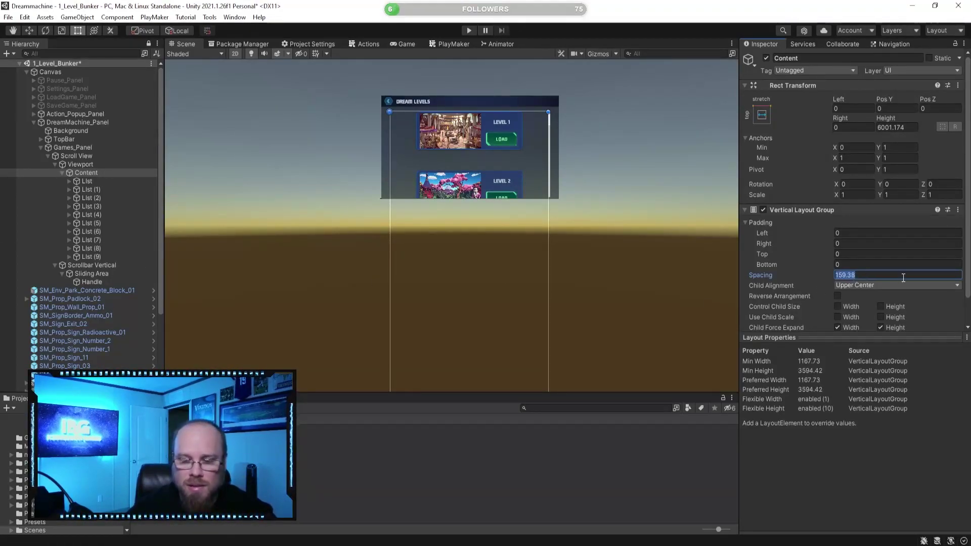
type("0")
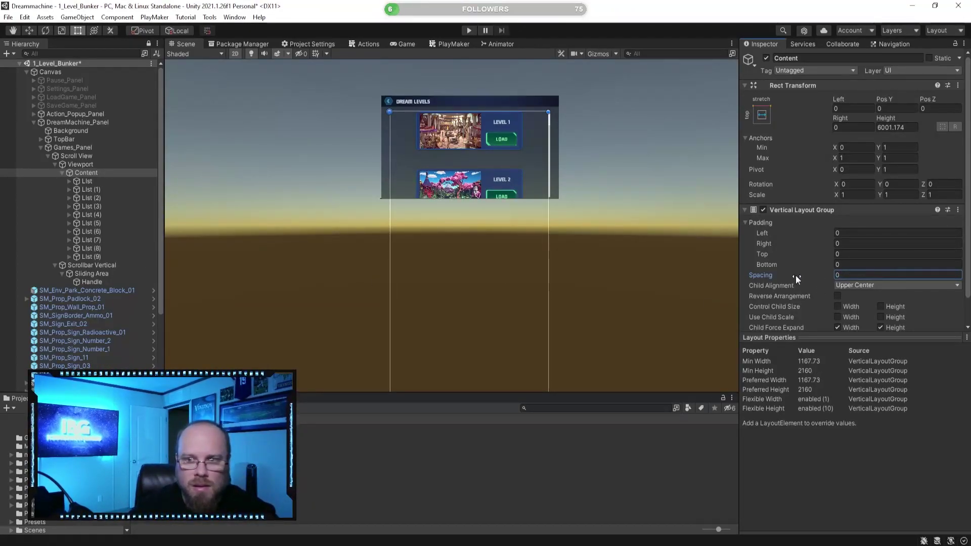
left_click_drag(800, 274, 612, 218)
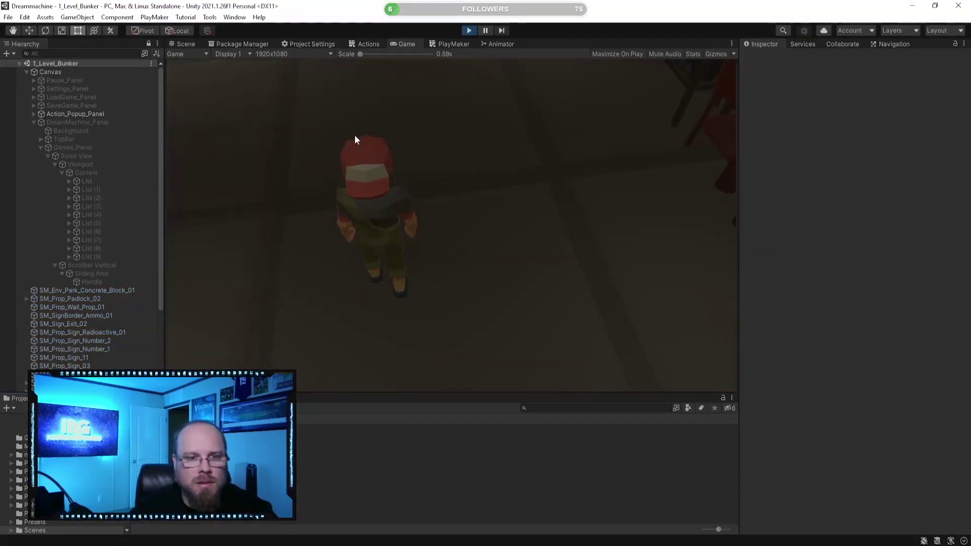
Play-test the Dream Levels panel by opening it at the cryo bed and moving its scrollbar, and stop the game
key("w")
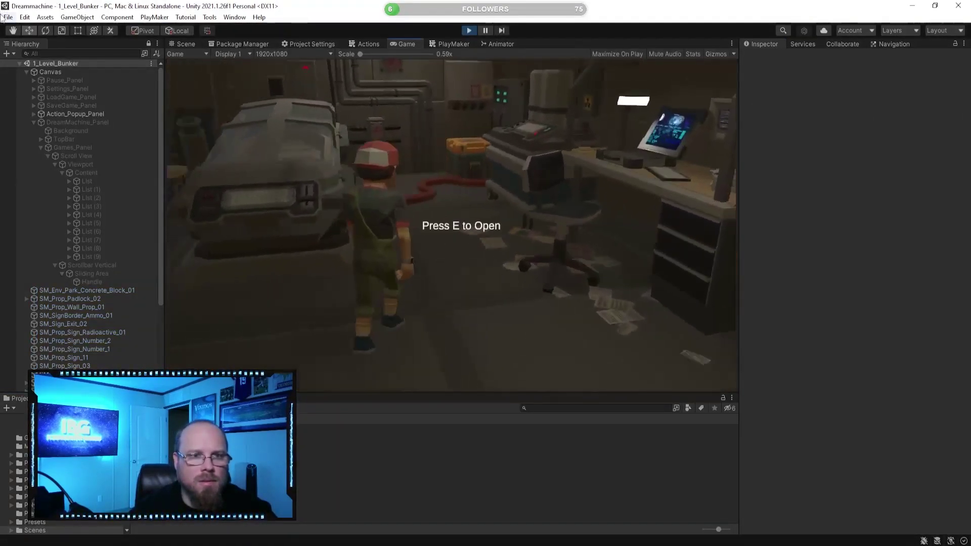
key("e")
left_click_drag(707, 140, 730, 77)
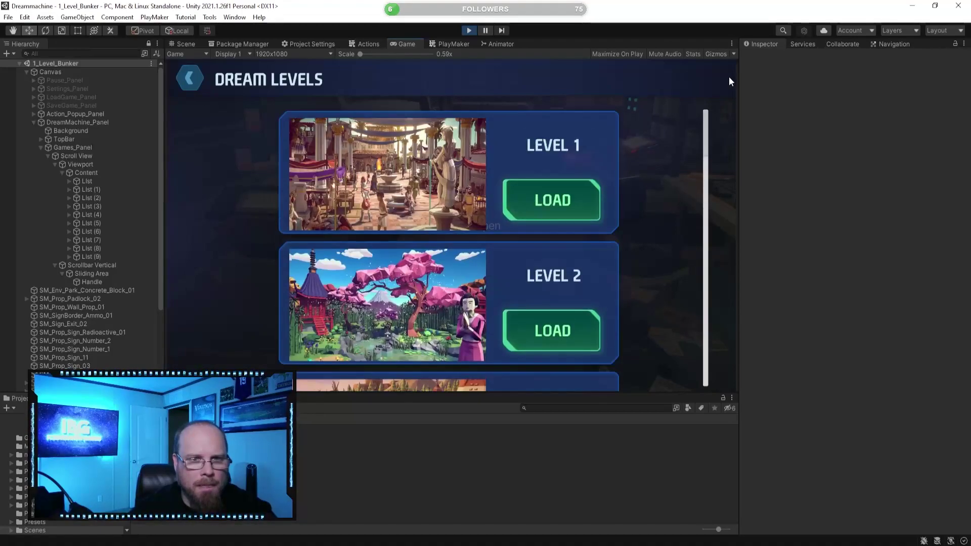
left_click(470, 30)
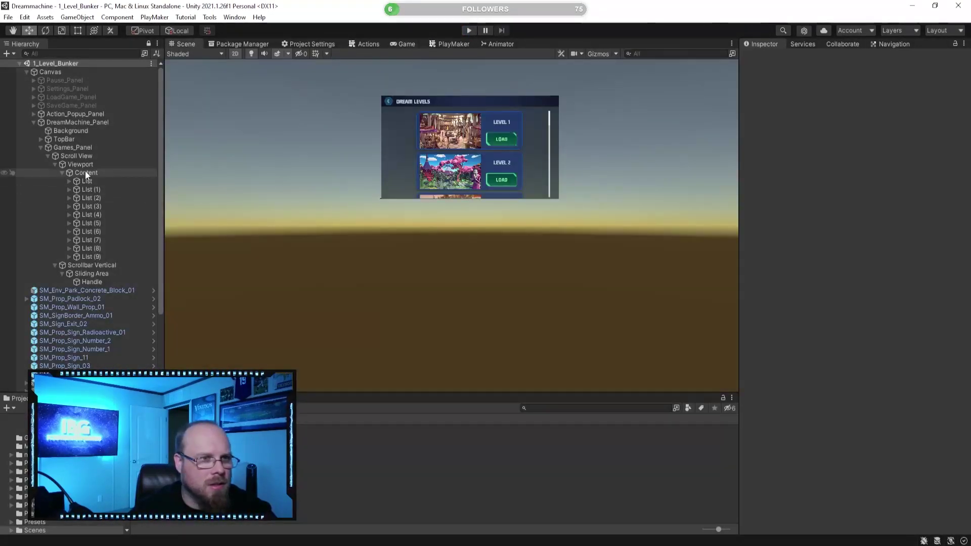
Compare the rectangle of Content with that of its first List entry using the Rect tool
left_click(86, 173)
left_click(77, 30)
scroll(457, 250, "down", 2)
middle_click_drag(456, 250, 448, 156)
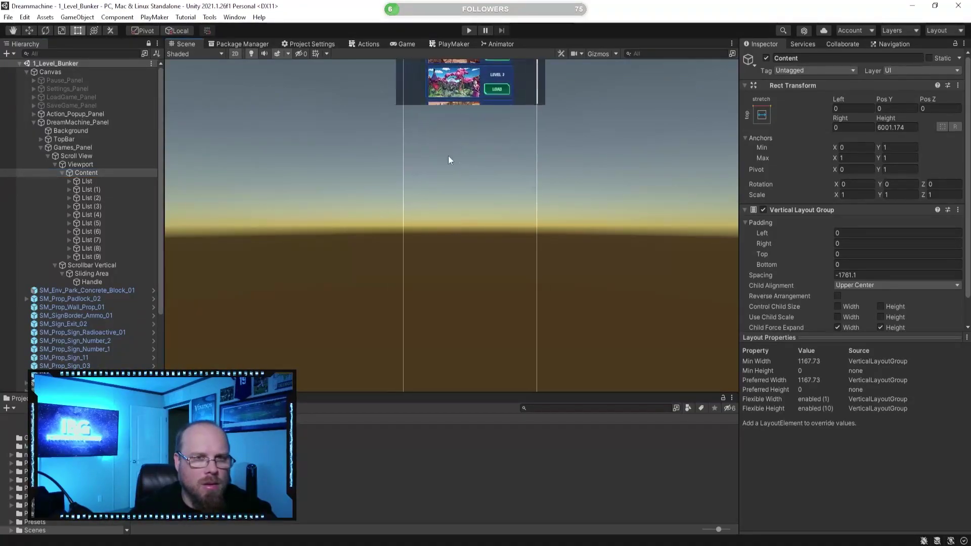
left_click(86, 181)
scroll(412, 187, "down", 1)
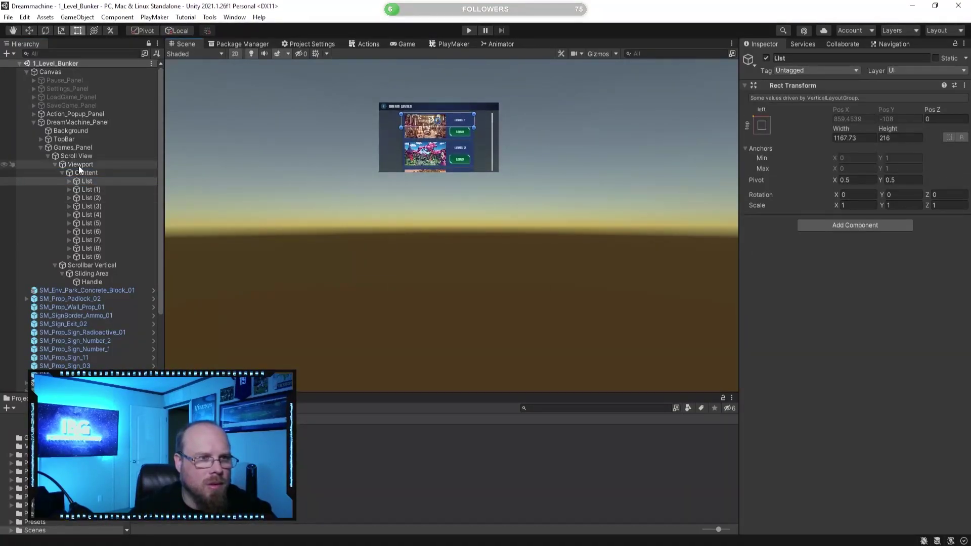
Try to extend the Viewport's lower edge downward and reselect Content
left_click(79, 164)
left_click_drag(454, 174, 442, 267)
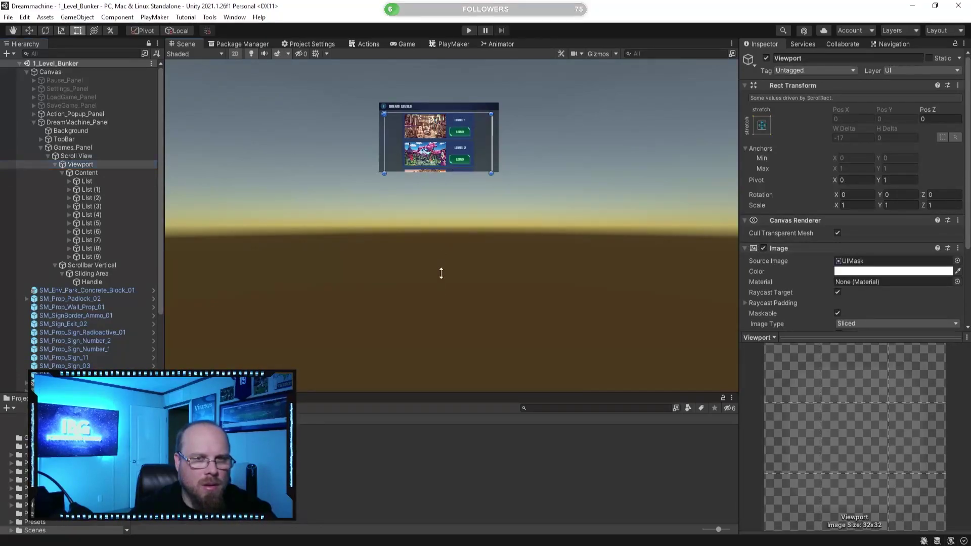
left_click(104, 173)
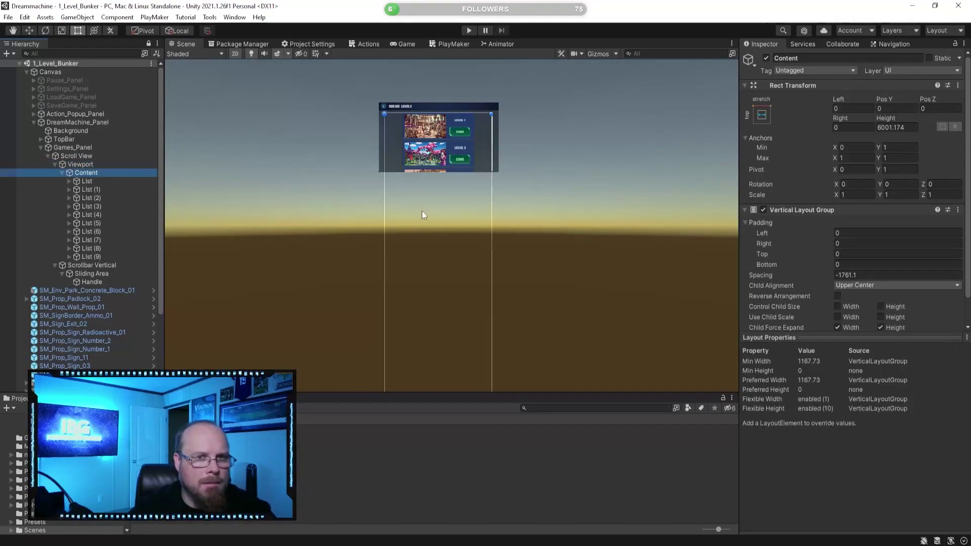
Move all ten List entries out of Content so that they sit directly under Viewport
middle_click_drag(414, 208, 431, 165)
scroll(471, 315, "down", 2)
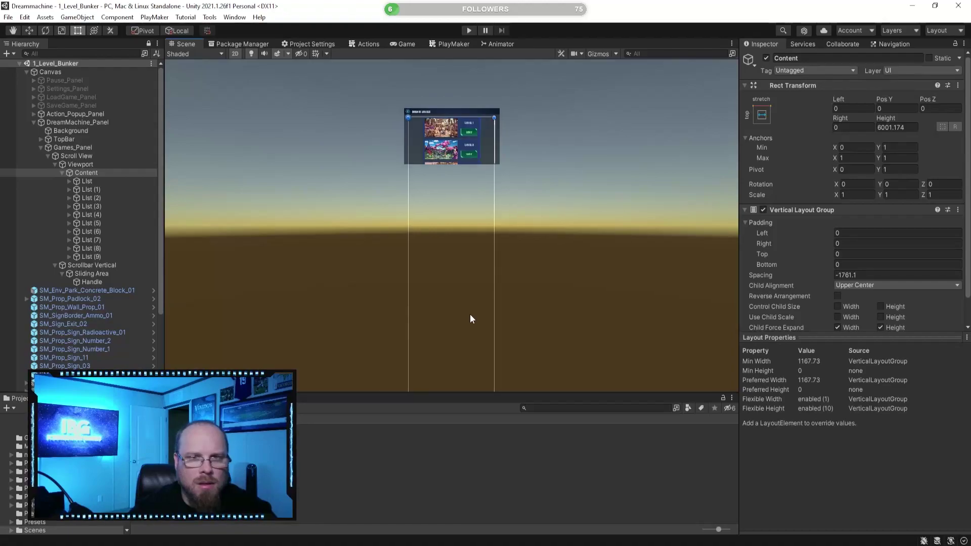
left_click(87, 181)
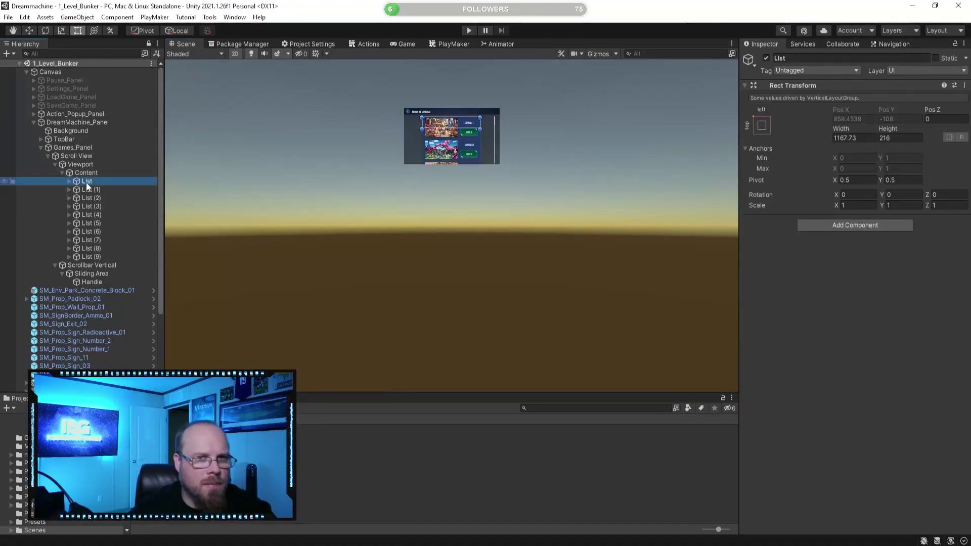
left_click(91, 257, "shift")
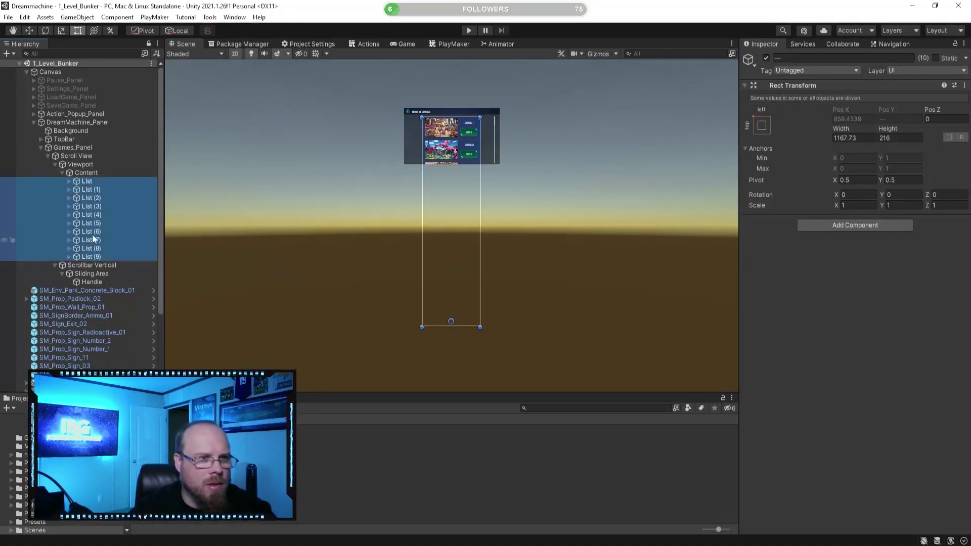
mouse_move(88, 185)
left_mouse_down()
mouse_move(93, 165)
mouse_move(92, 174)
left_mouse_up()
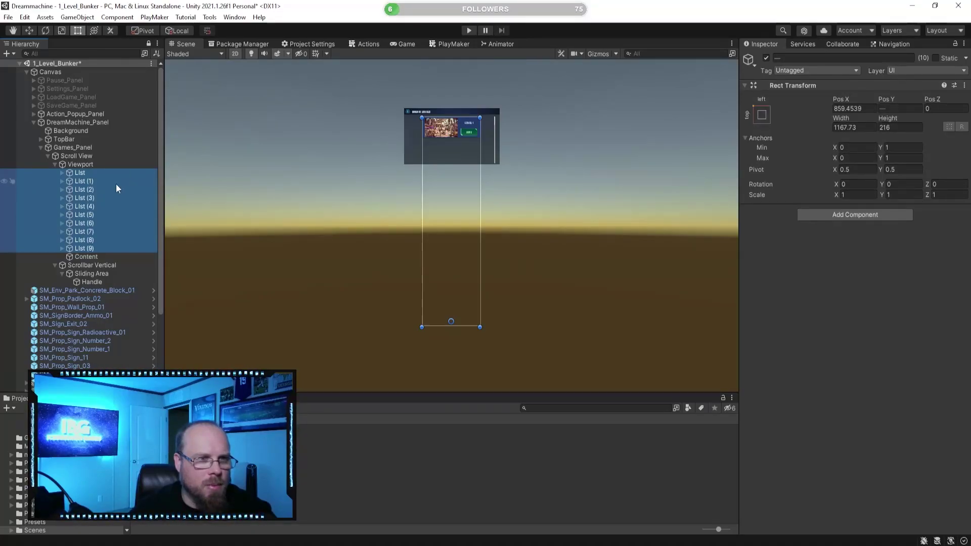
Shorten Content's rectangle with the Rect tool to a height of about 4170, comparing it with the extent of the List entries
left_click(81, 257)
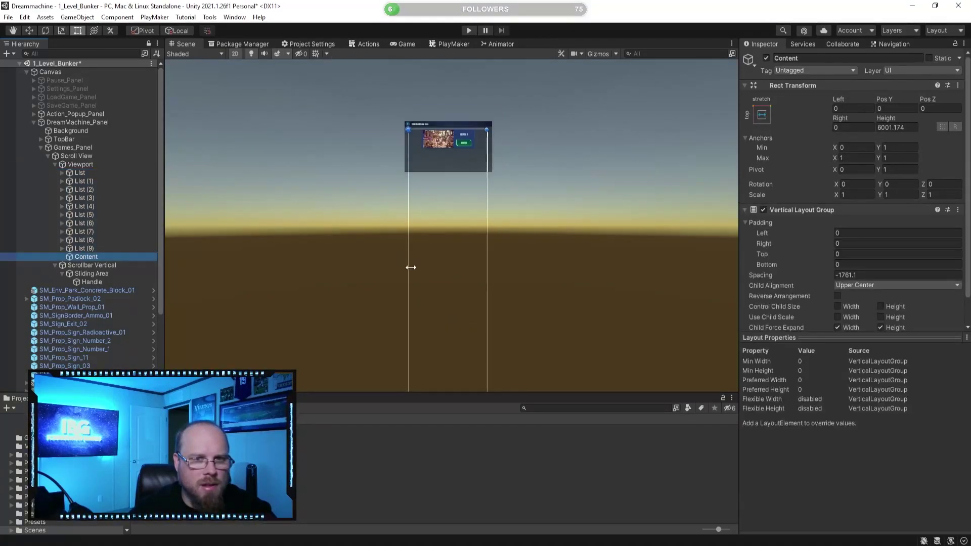
left_click_drag(439, 336, 458, 253)
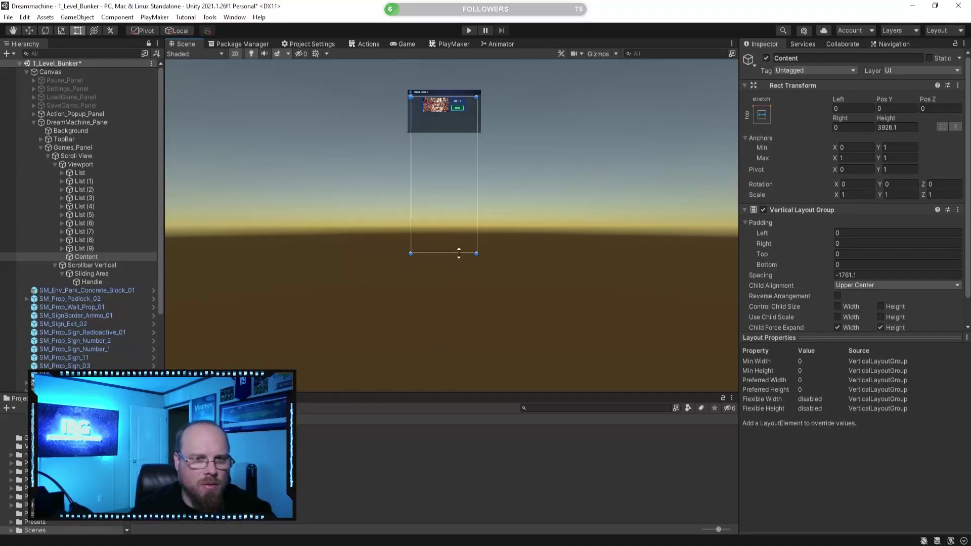
left_click(84, 173)
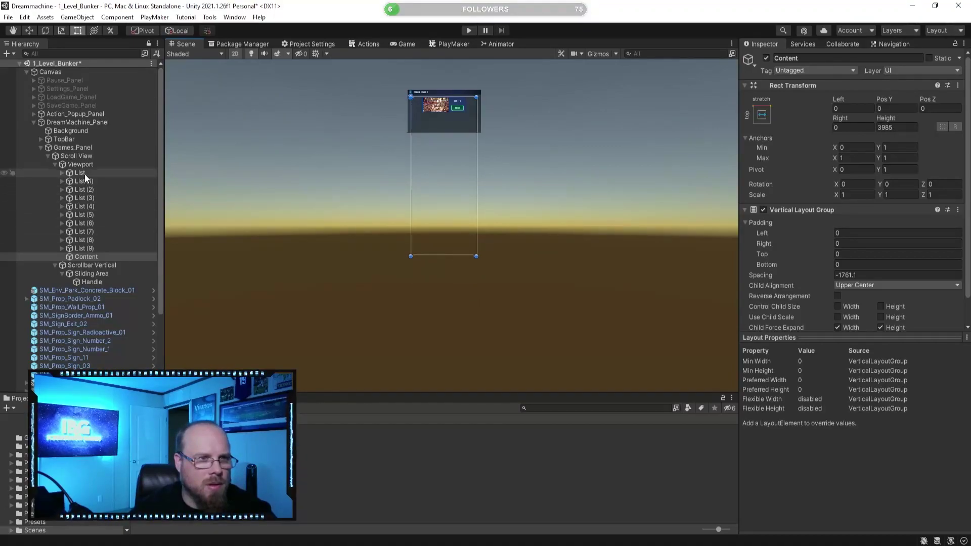
left_click(90, 247, "shift")
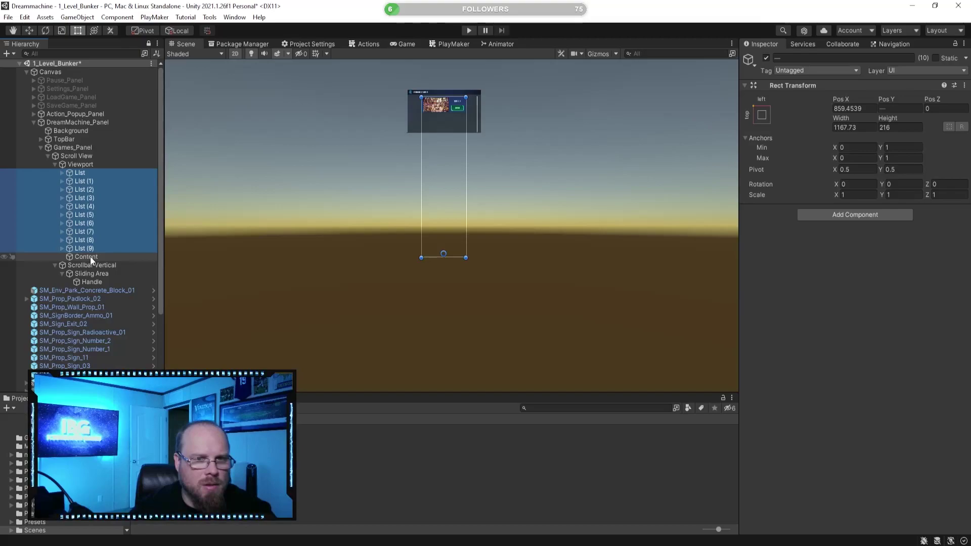
left_click(89, 257)
left_click_drag(444, 256, 444, 261)
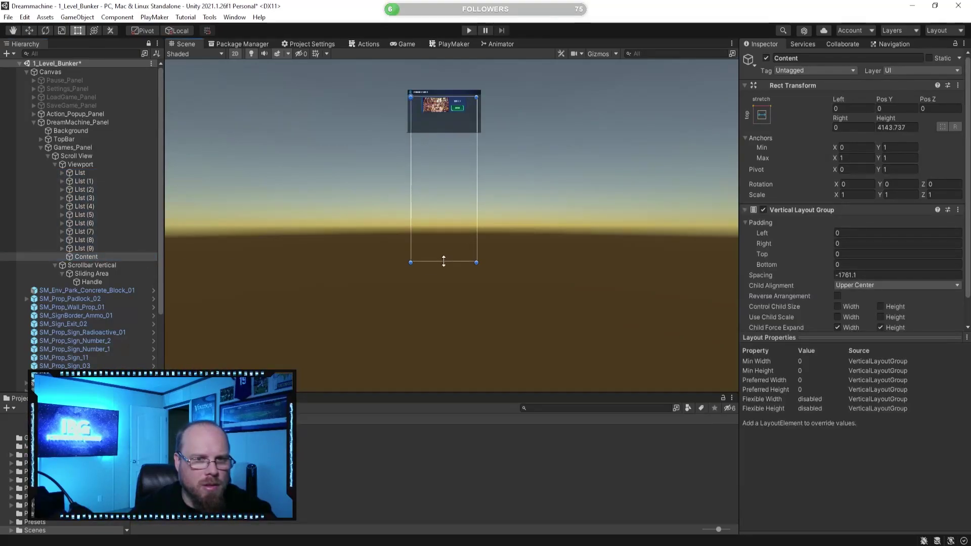
Make all ten List entries children of Content again and frame them in the scene
left_click(89, 248)
left_click(84, 175, "shift")
left_click_drag(84, 175, 84, 257)
key("f")
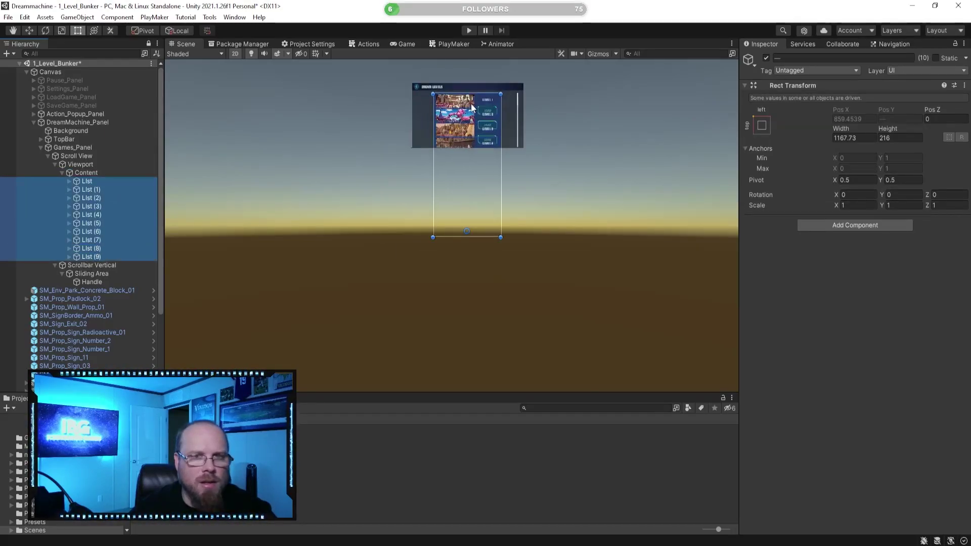
Reset the spacing of Content's Vertical Layout Group to 0 and set it to 125
left_click(87, 173)
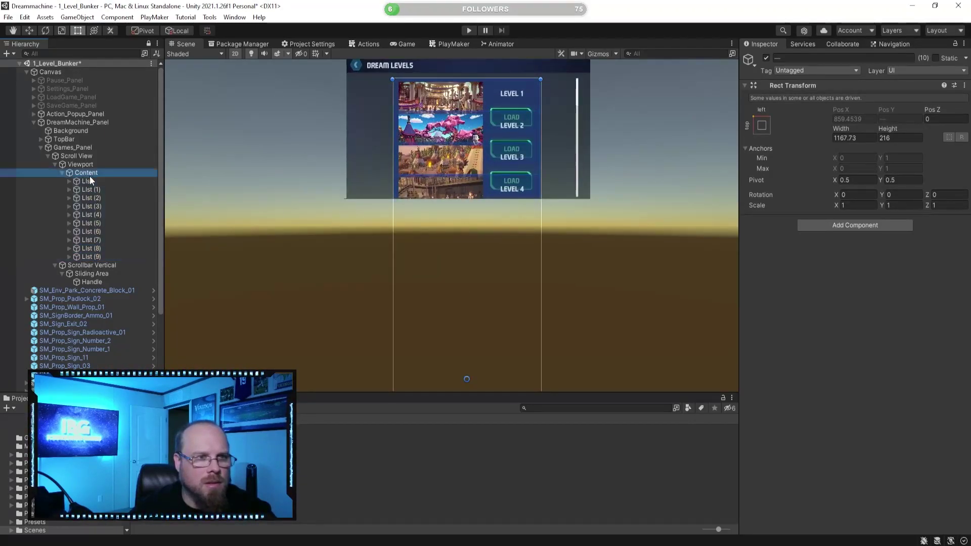
left_click(866, 276)
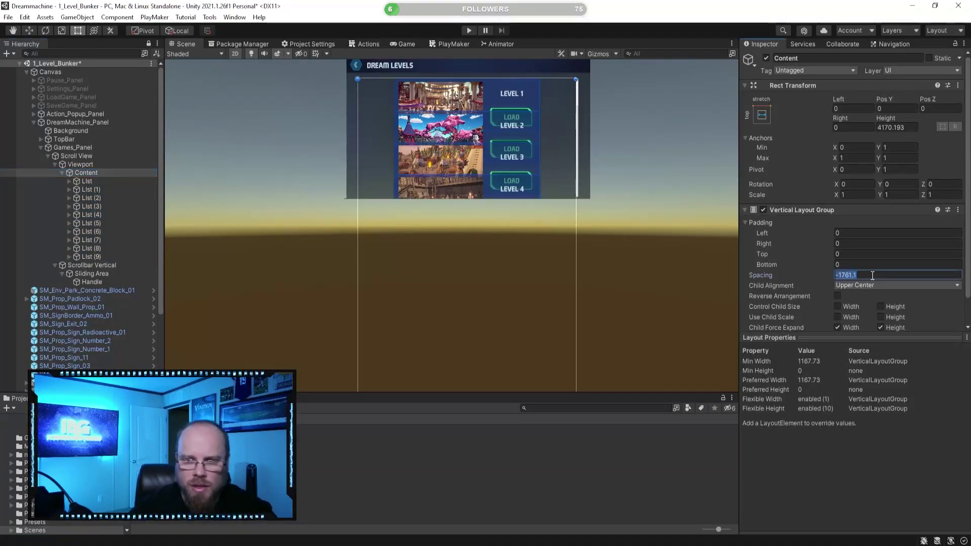
type("0")
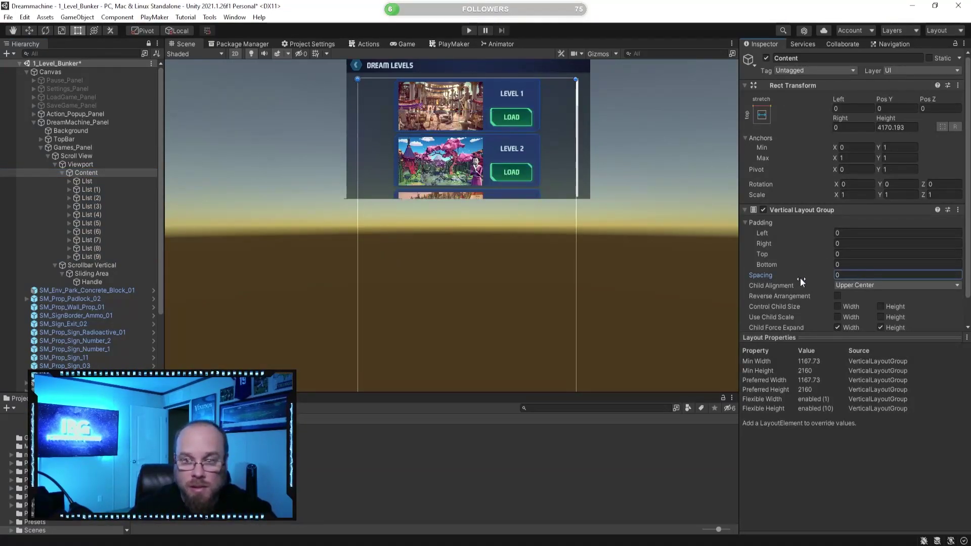
mouse_move(803, 277)
left_mouse_down()
mouse_move(831, 271)
mouse_move(816, 271)
left_mouse_up()
left_click_drag(109, 286, 872, 281)
type("125")
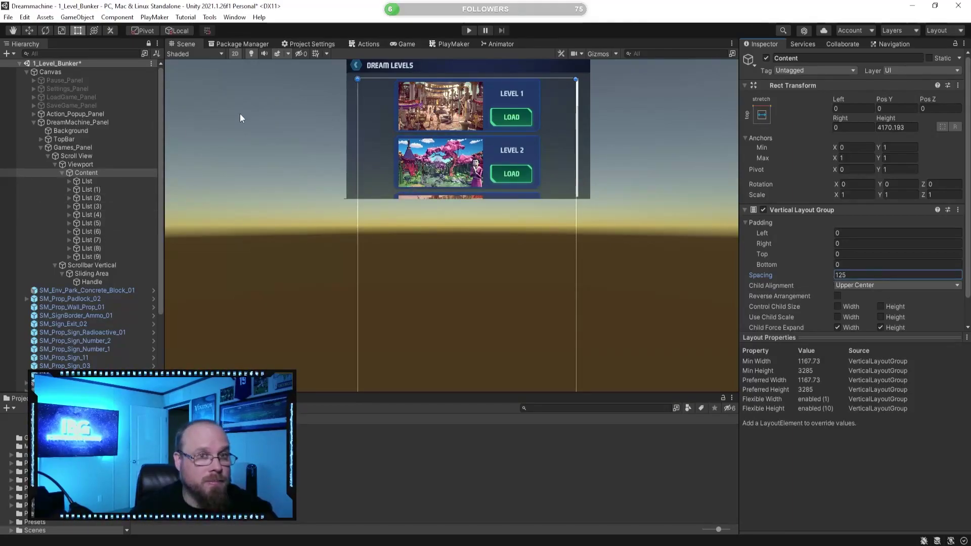
Play-test the Dream Levels panel at the cryo bed, scroll through to the last levels, and stop the game
left_click(474, 31)
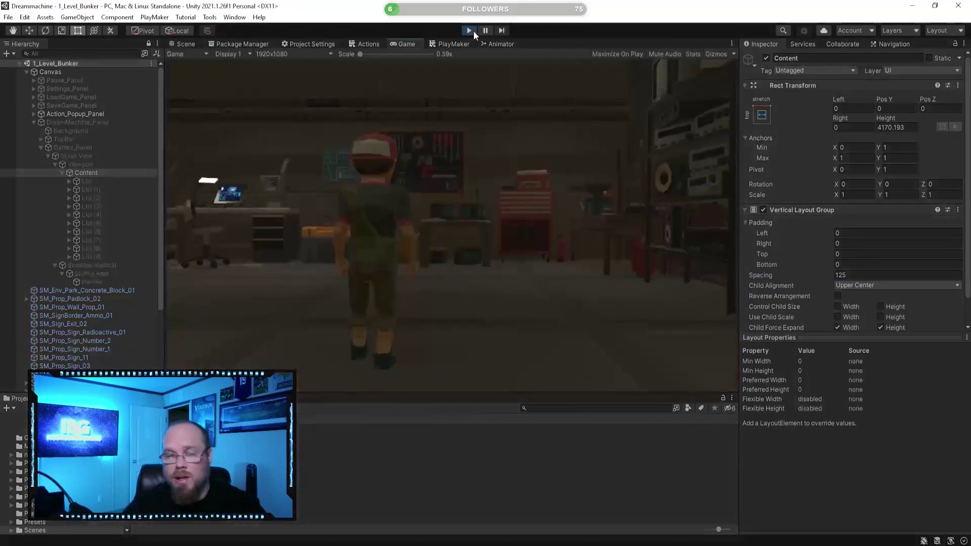
key("w")
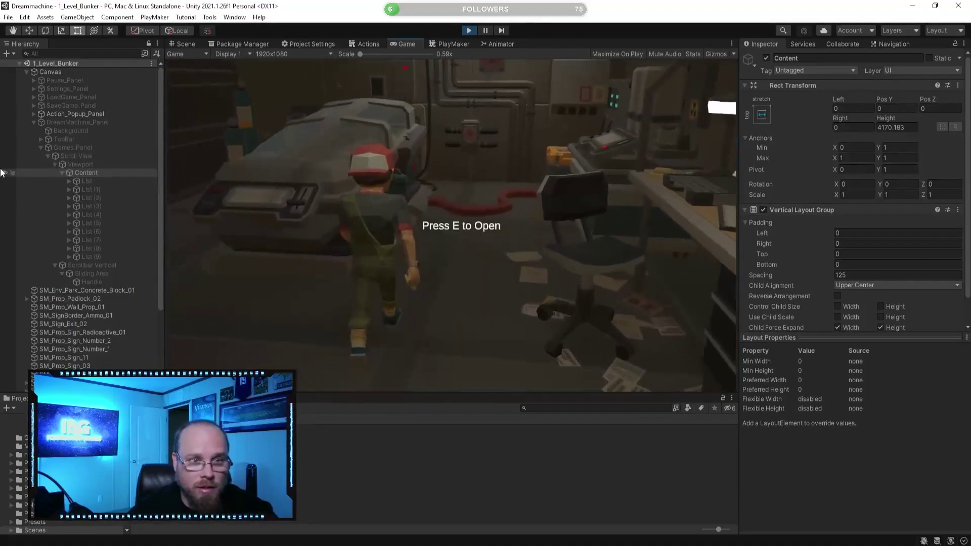
key("e")
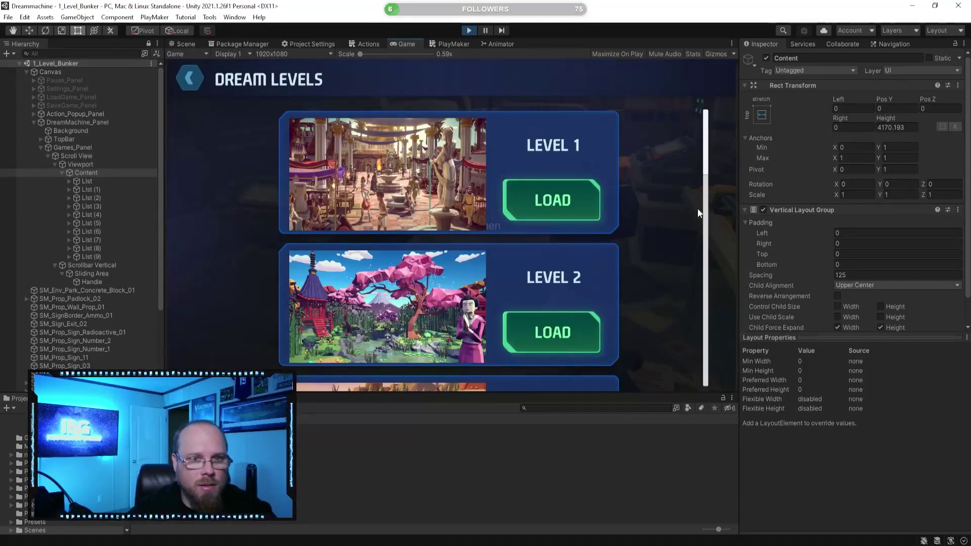
left_click_drag(707, 159, 718, 380)
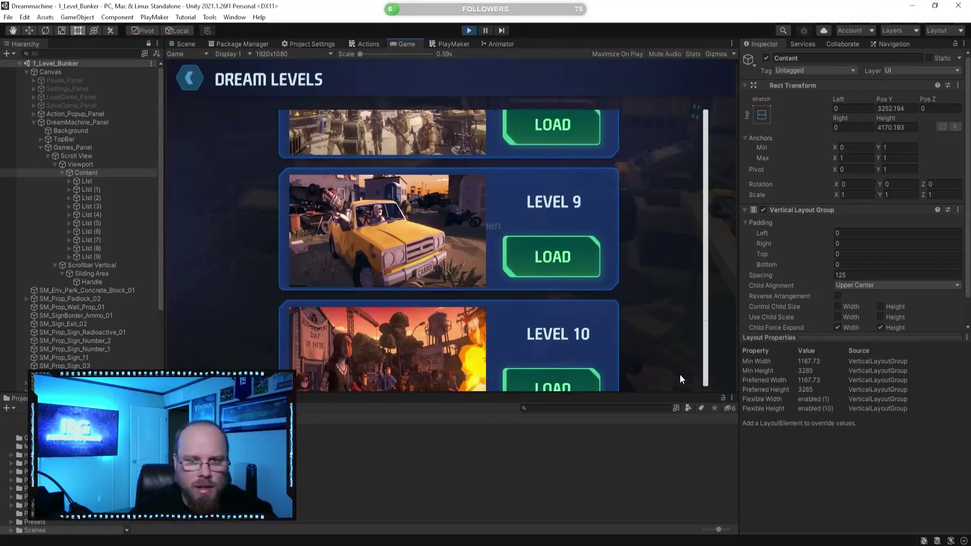
left_click(470, 30)
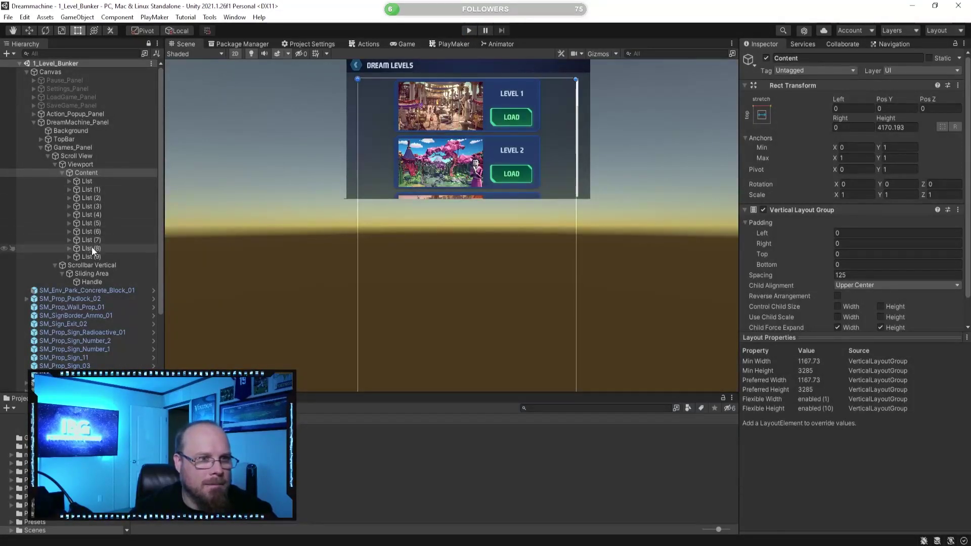
Take the ten List entries out of Content again, placing them directly under Viewport
left_click(92, 257)
left_click(88, 181, "shift")
mouse_move(88, 181)
left_mouse_down()
mouse_move(84, 266)
mouse_move(83, 169)
left_mouse_up()
Extend Content's lower edge downward with the Rect tool to a height of about 4485
left_click(87, 257)
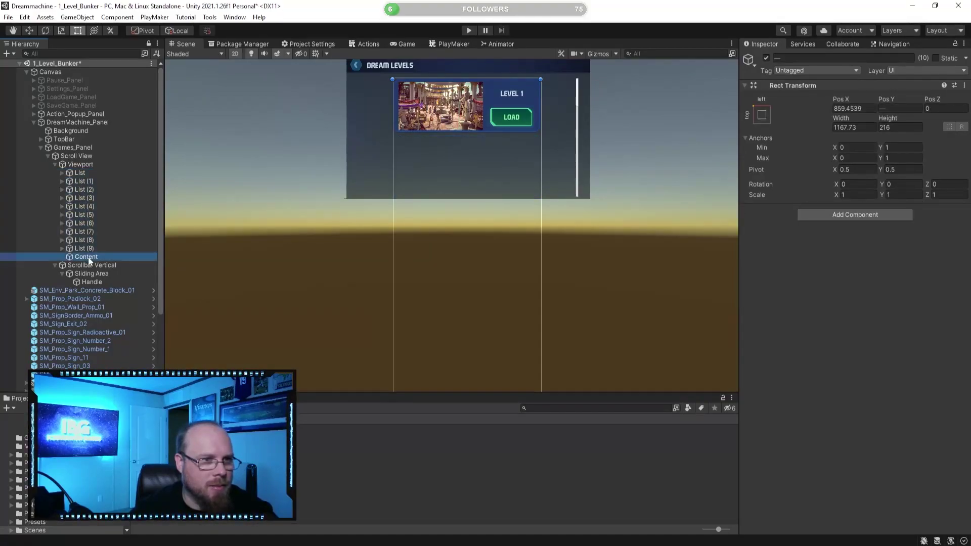
scroll(438, 271, "down", 1)
middle_click_drag(441, 273, 479, 110)
scroll(506, 228, "down", 2)
middle_click_drag(521, 339, 503, 171)
left_click_drag(483, 243, 483, 279)
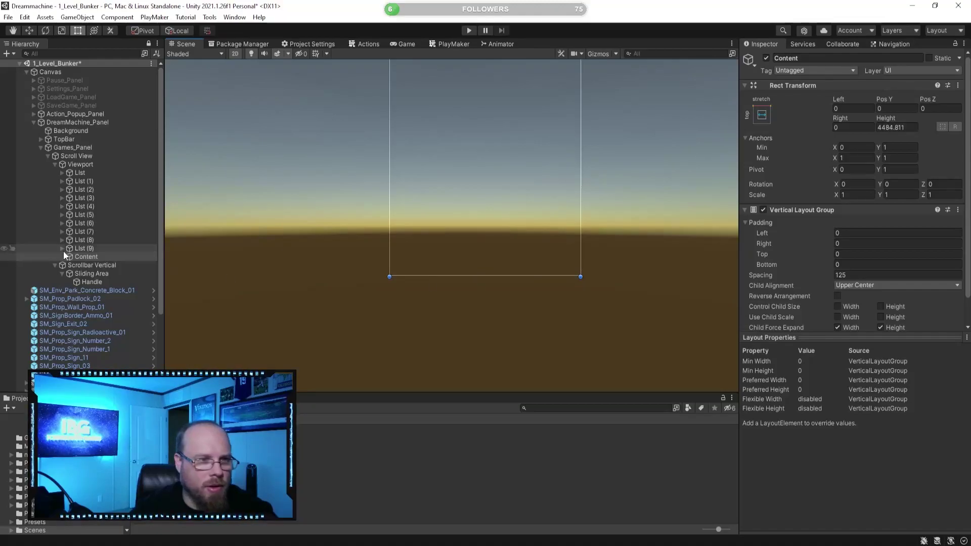
Put the ten List entries back inside Content and bring the Dream Levels panel into view
left_click(78, 248)
left_click(84, 175, "shift")
left_click_drag(79, 177, 87, 257)
middle_click_drag(507, 390, 512, 405)
scroll(523, 167, "down", 6)
middle_click_drag(544, 86, 529, 265)
scroll(529, 217, "up", 5)
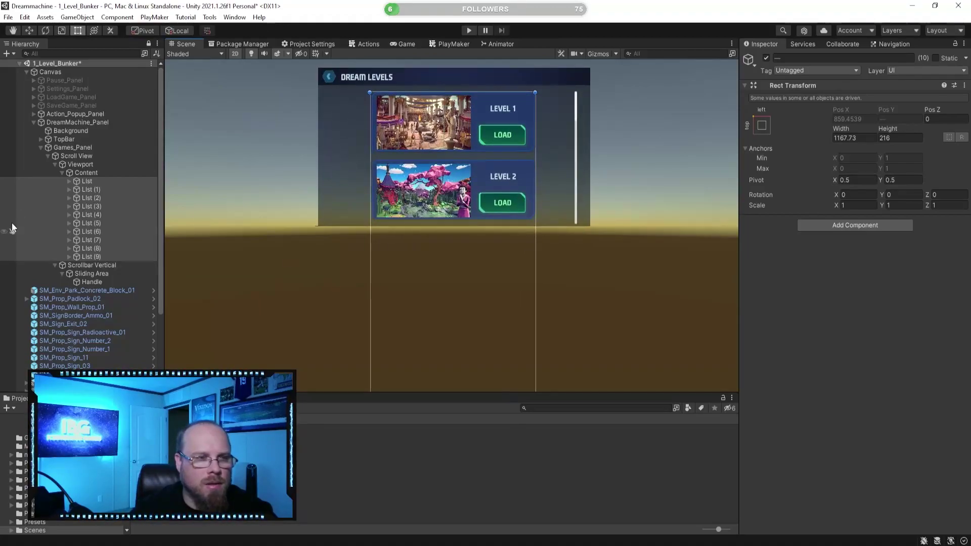
Reduce the spacing of Content's Vertical Layout Group to -176.73
left_click(94, 173)
left_click_drag(819, 276, 700, 277)
left_click_drag(139, 130, 540, 151)
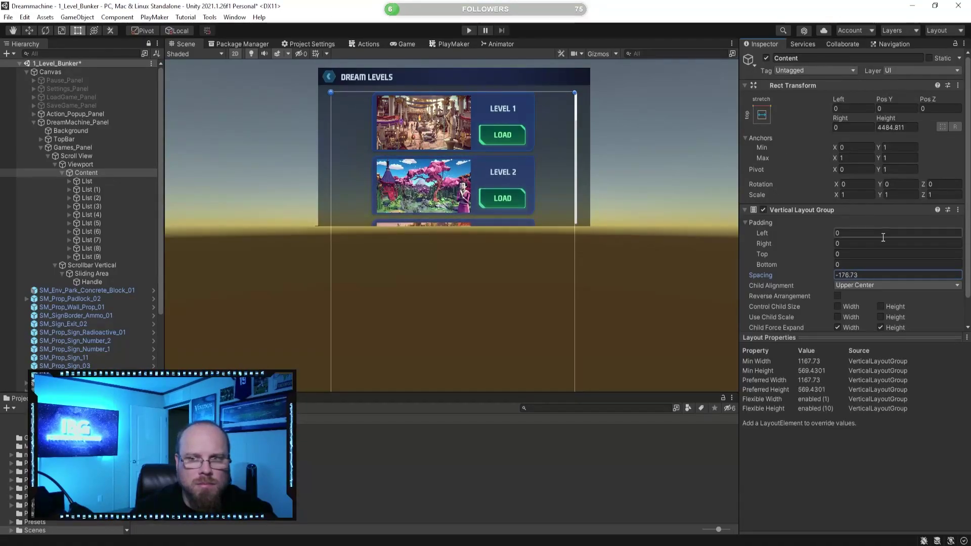
Play-test the Dream Levels panel's scrollbar at the cryo bed, close the panel with its back arrow, and stop the game
left_click(470, 31)
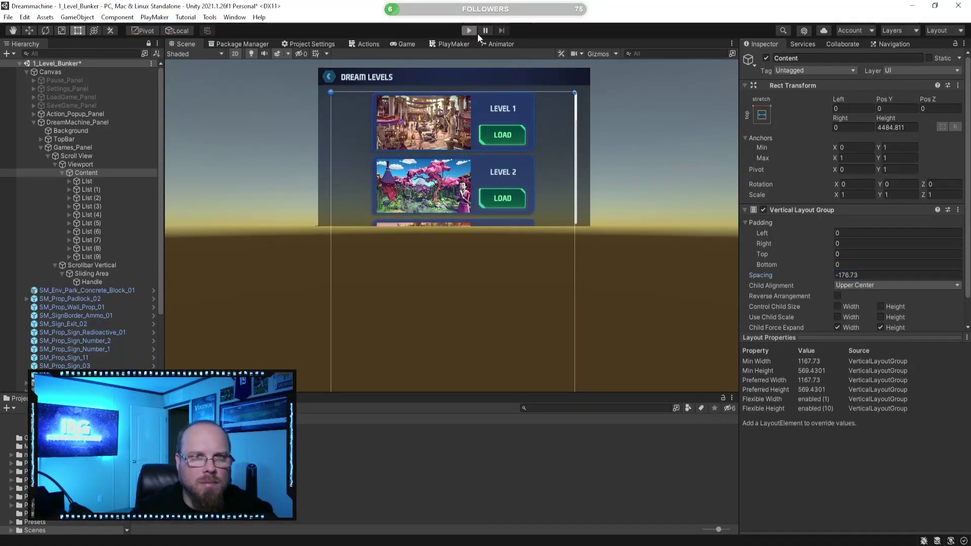
key("w")
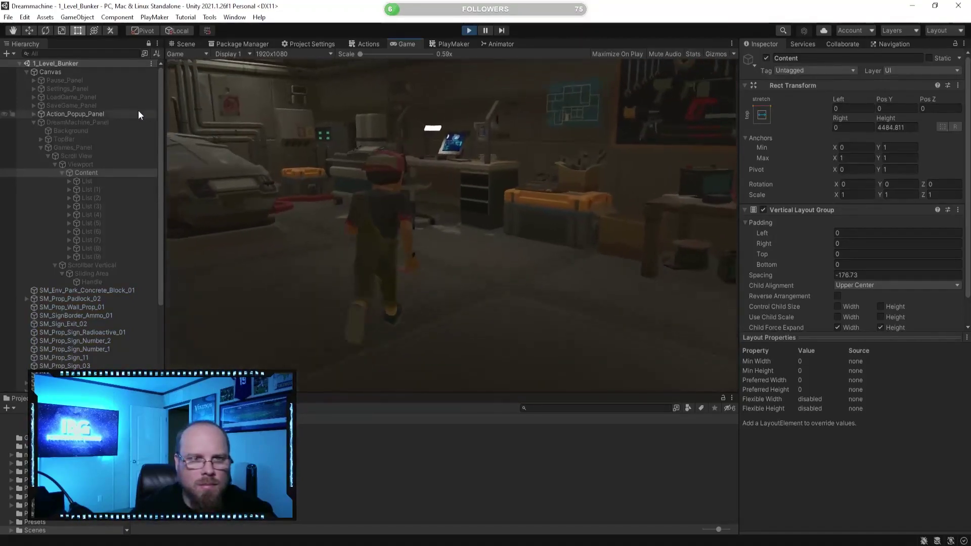
key("e")
mouse_move(707, 164)
left_mouse_down()
mouse_move(705, 402)
mouse_move(714, 320)
mouse_move(709, 153)
left_mouse_up()
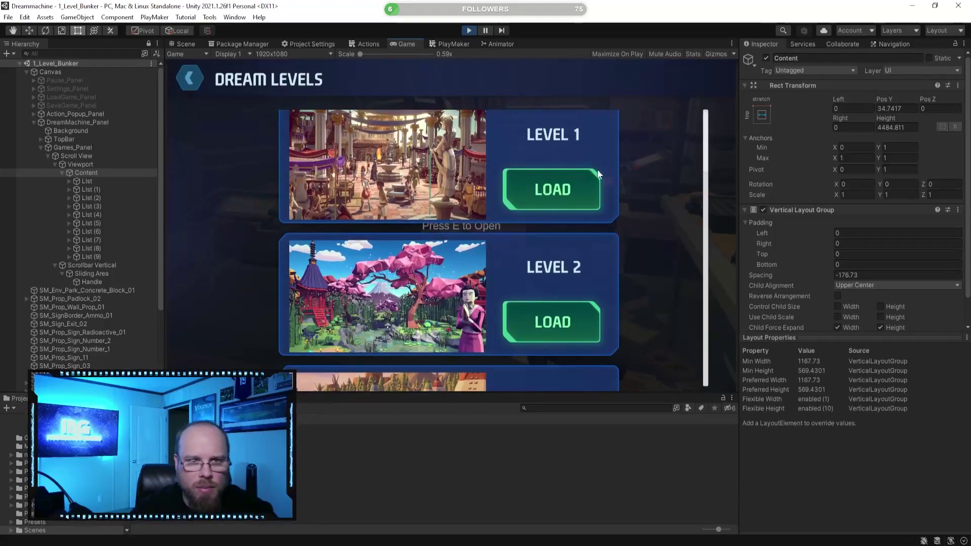
left_click_drag(707, 169, 704, 124)
left_click(190, 78)
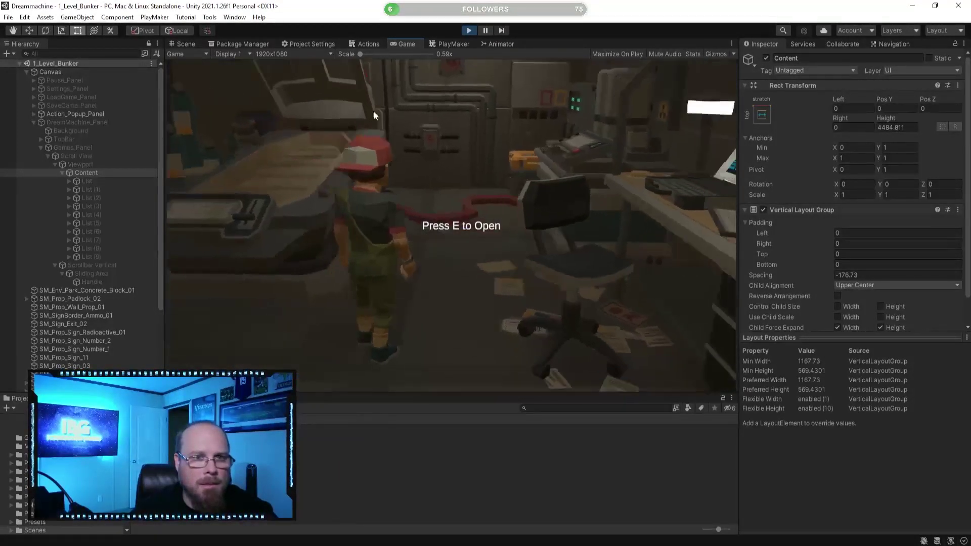
left_click(469, 31)
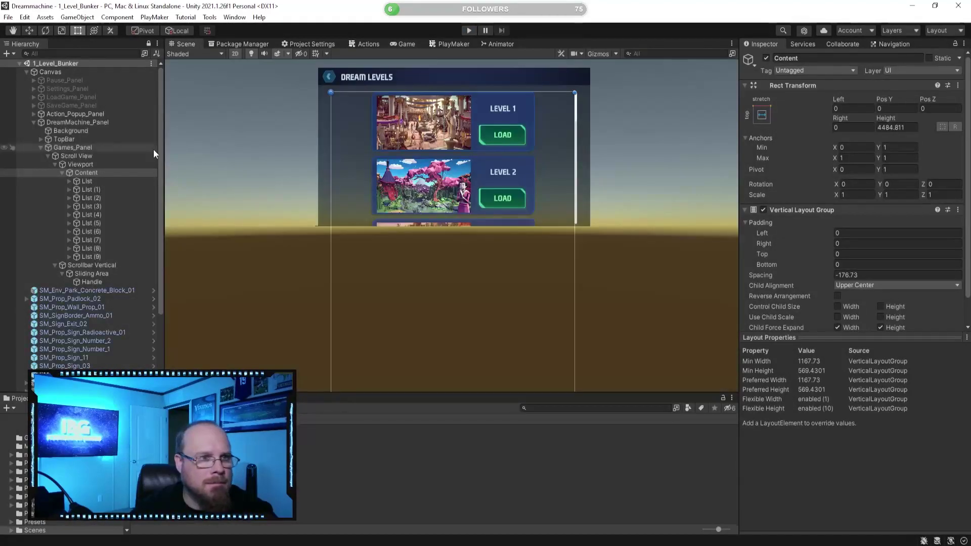
Select SM_Prop_CryoBed_01 among the bunker's dynamic Interactables and open its DreamMachine_Trigger state machine in PlayMaker
left_click(34, 123)
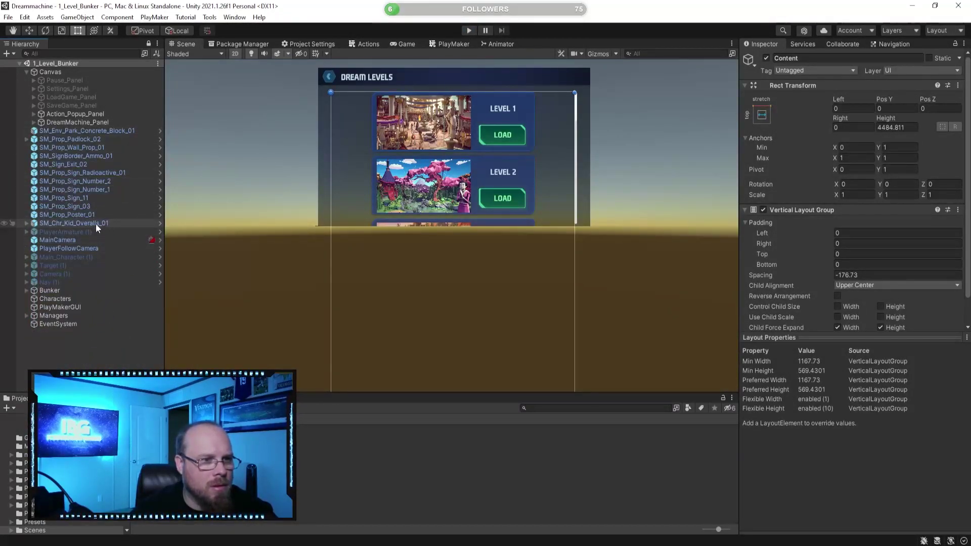
left_click(26, 291)
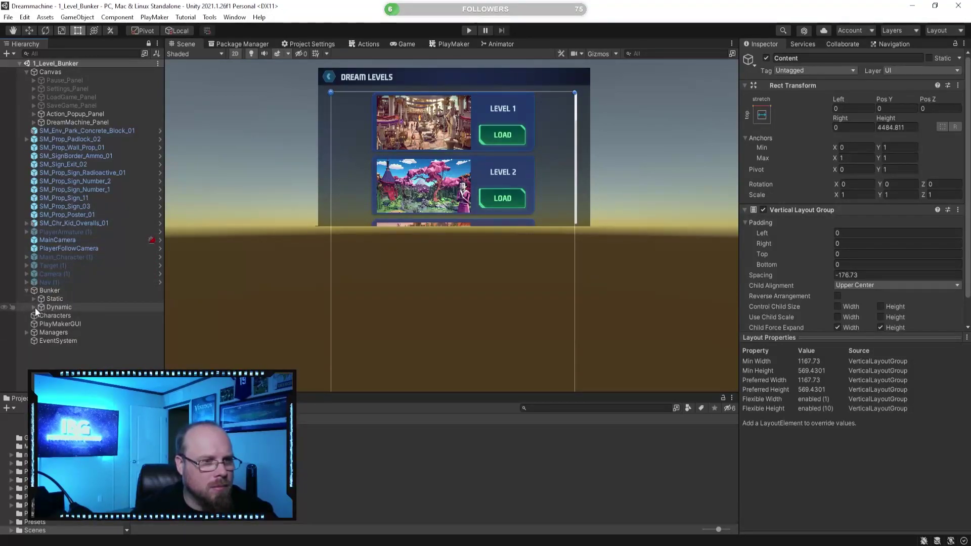
left_click(34, 307)
left_click(41, 332)
scroll(138, 349, "down", 4)
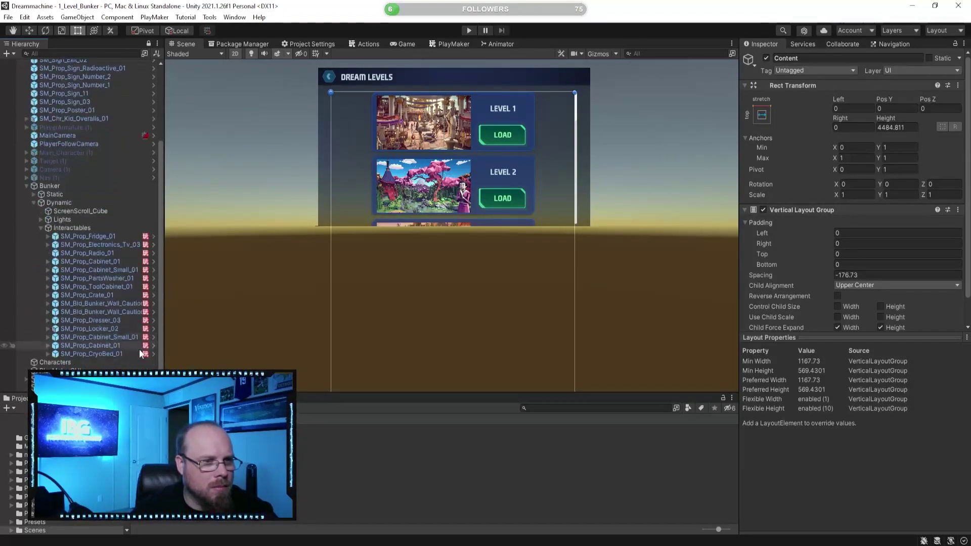
left_click(112, 355)
left_click(442, 46)
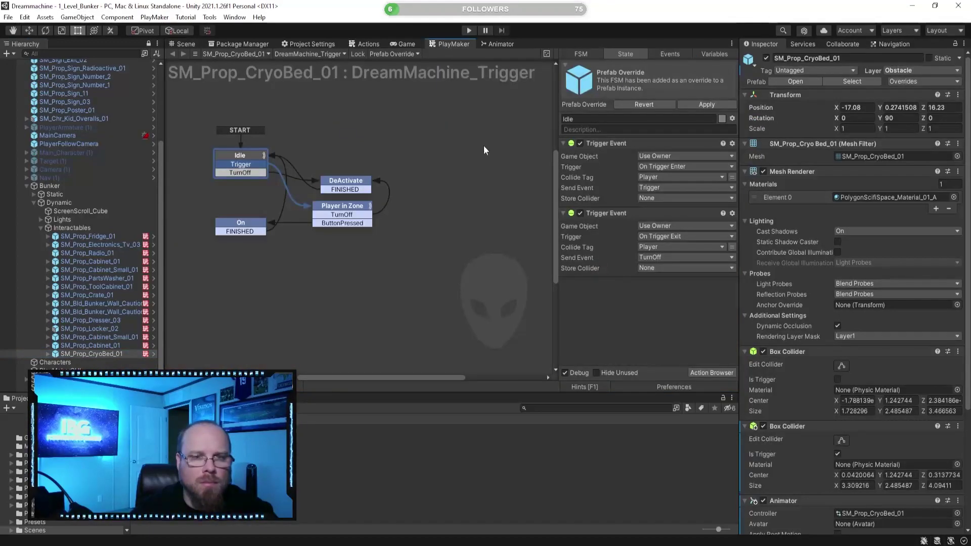
Examine the Idle and Player in Zone states of DreamMachine_Trigger, including the Set Property action for the prompt text
middle_click_drag(381, 259, 486, 259)
left_click(348, 160)
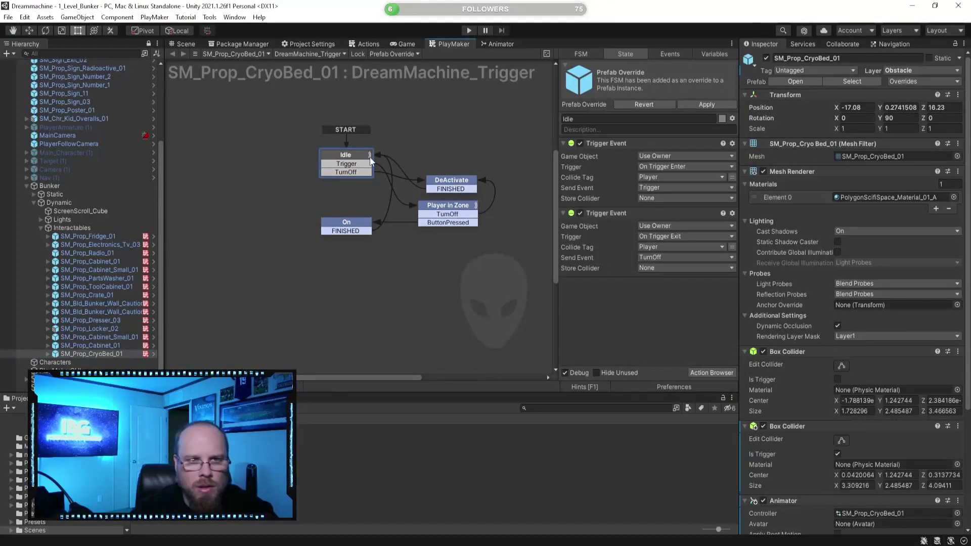
left_click(448, 205)
scroll(679, 218, "down", 2)
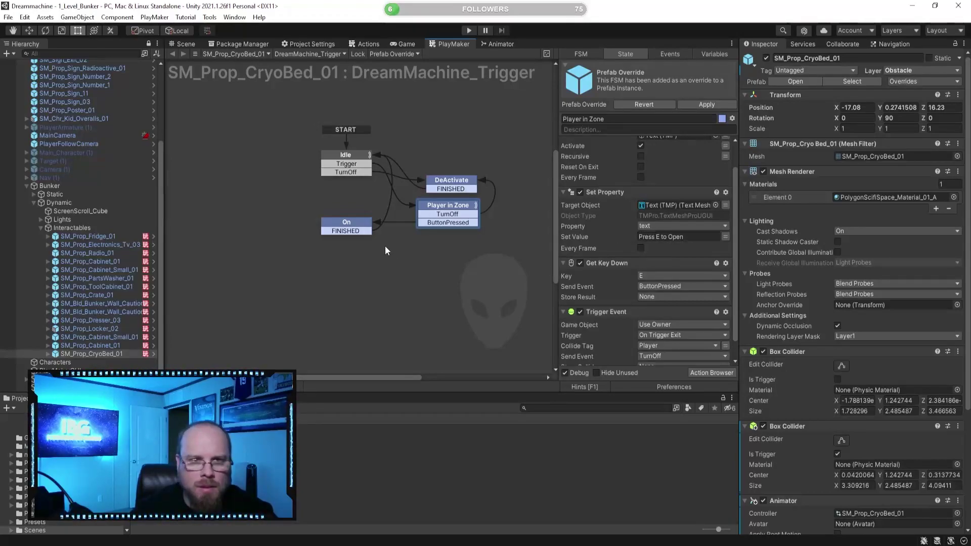
left_click(618, 192)
scroll(636, 206, "up", 1)
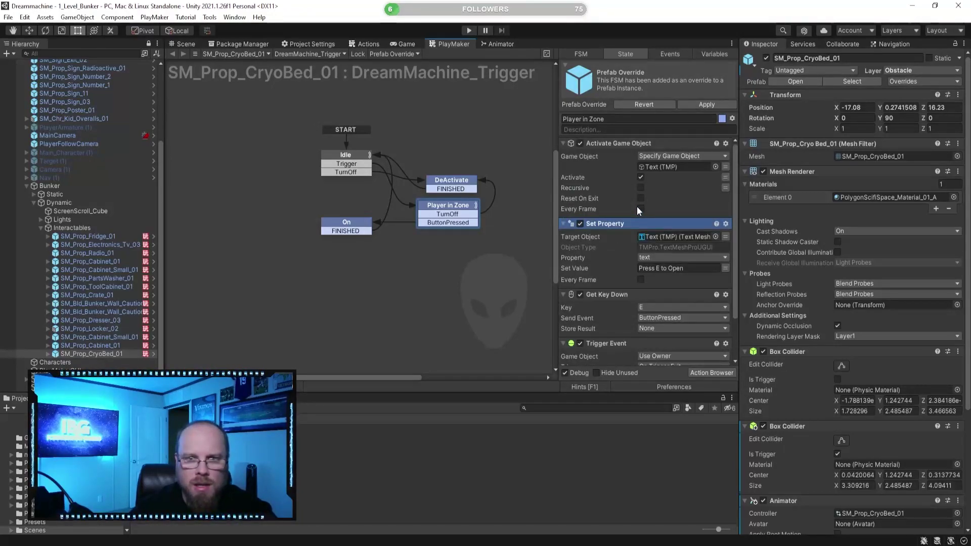
Copy the Text (TMP) Activate Game Object action from the Player in Zone state into the On state and turn its Activate off
left_click(637, 144)
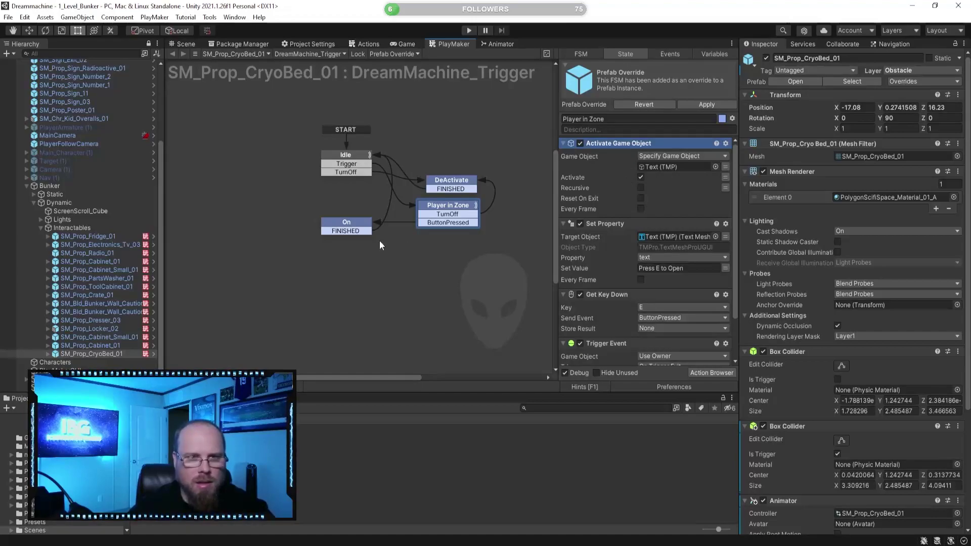
left_click(347, 223)
scroll(622, 334, "down", 2)
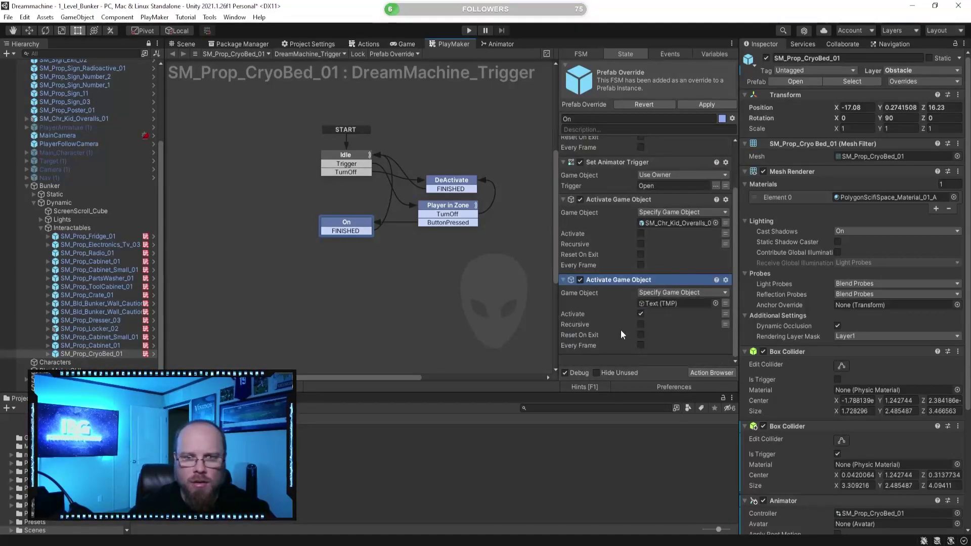
left_click(613, 365)
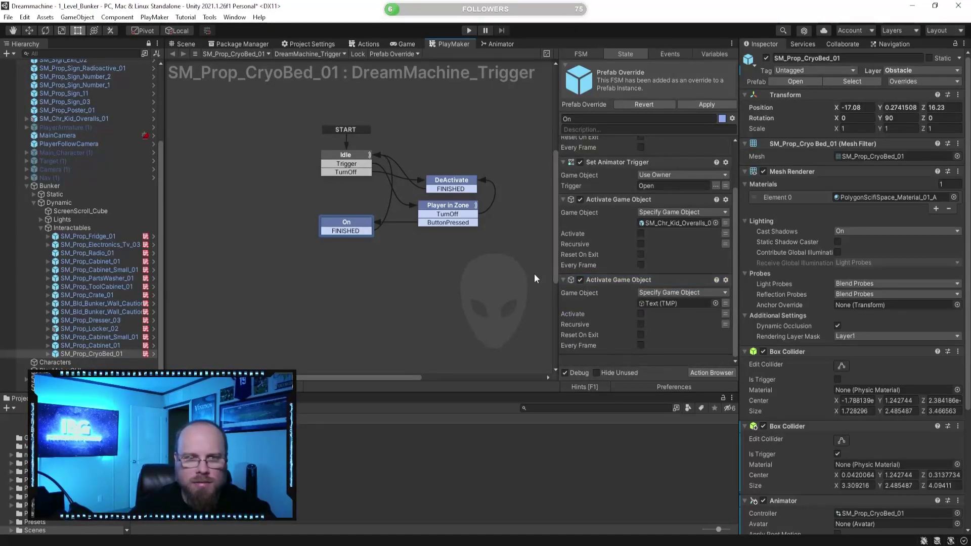
left_click(366, 157)
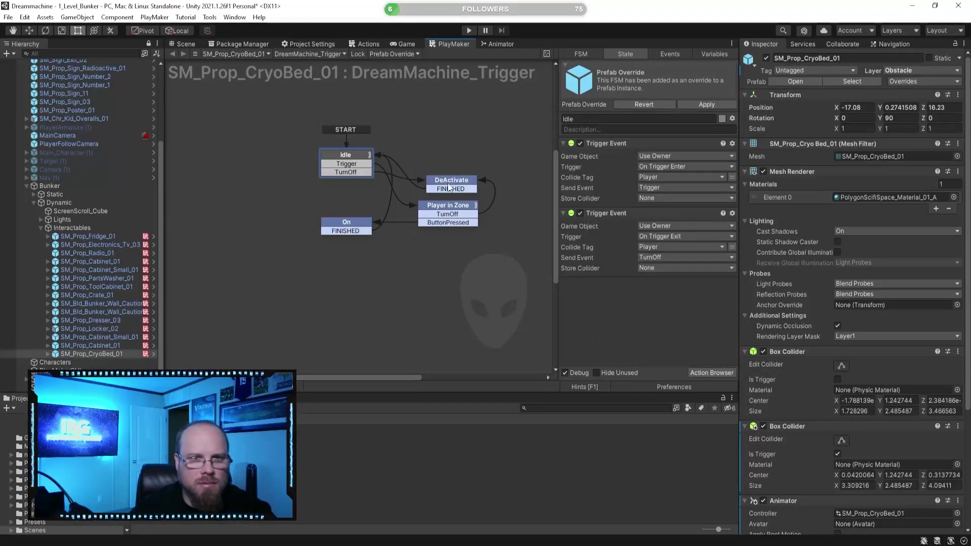
left_click(450, 205)
left_click(438, 296)
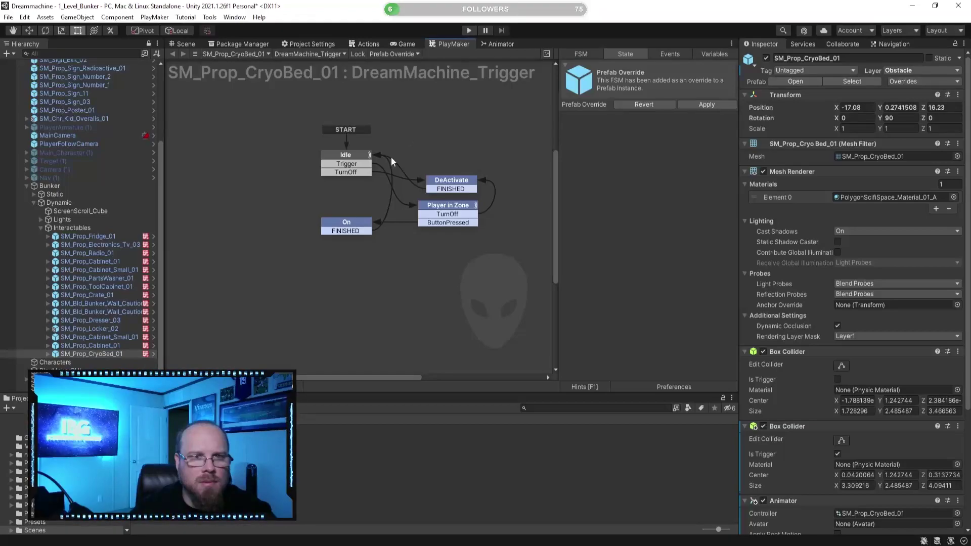
Copy the On state's Text (TMP) Activate Game Object action into Activate Panels of Button_Back's ButtonFunction state machine, with Activate on
left_click(357, 223)
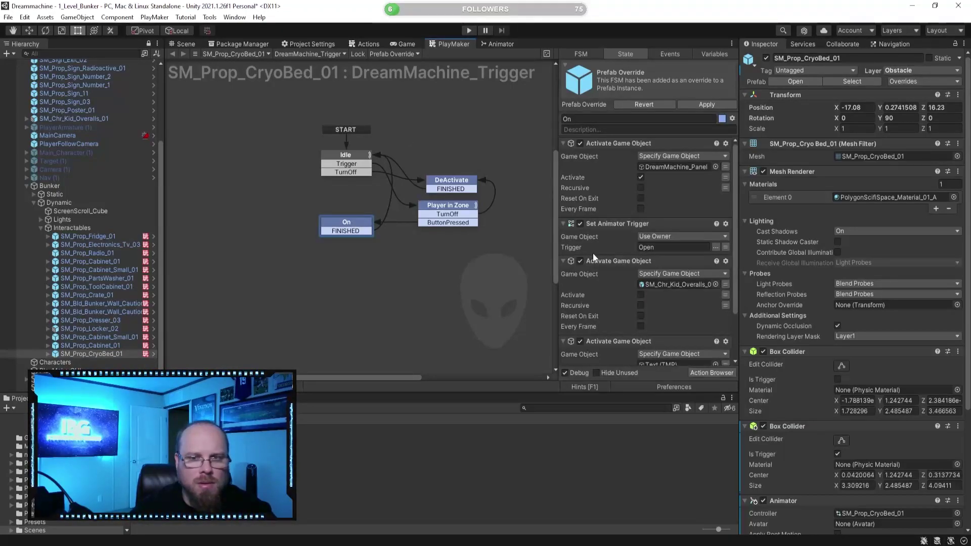
scroll(594, 257, "down", 3)
left_click(640, 282)
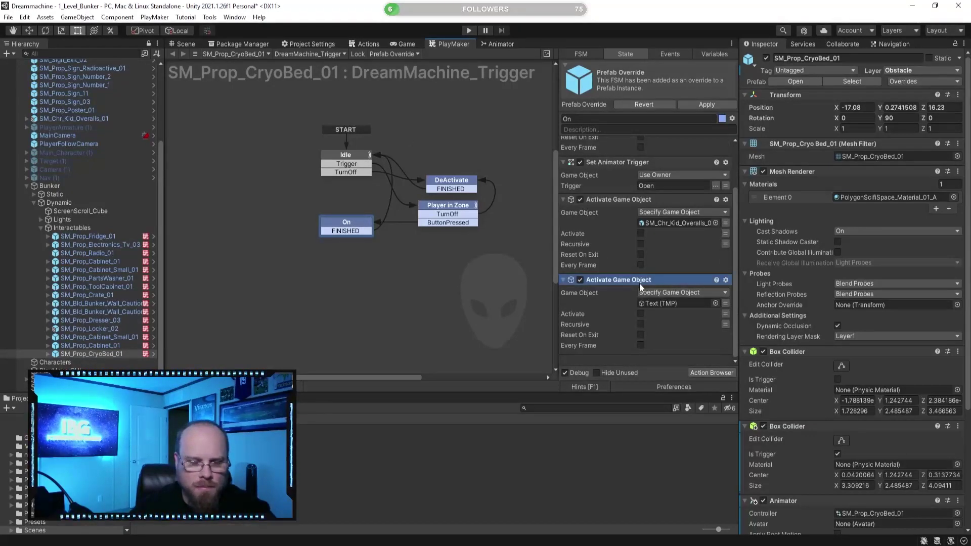
scroll(661, 236, "up", 3)
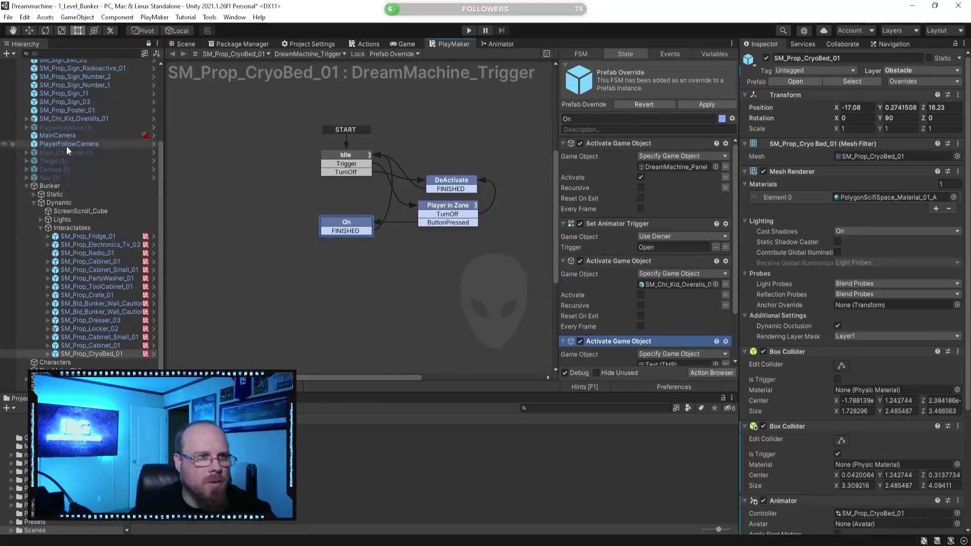
scroll(66, 146, "up", 5)
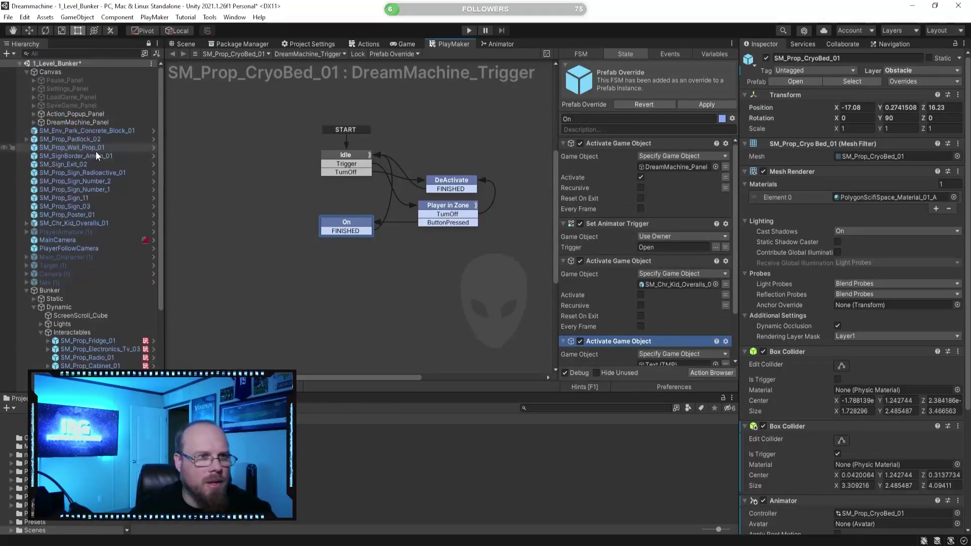
left_click(33, 122, "alt")
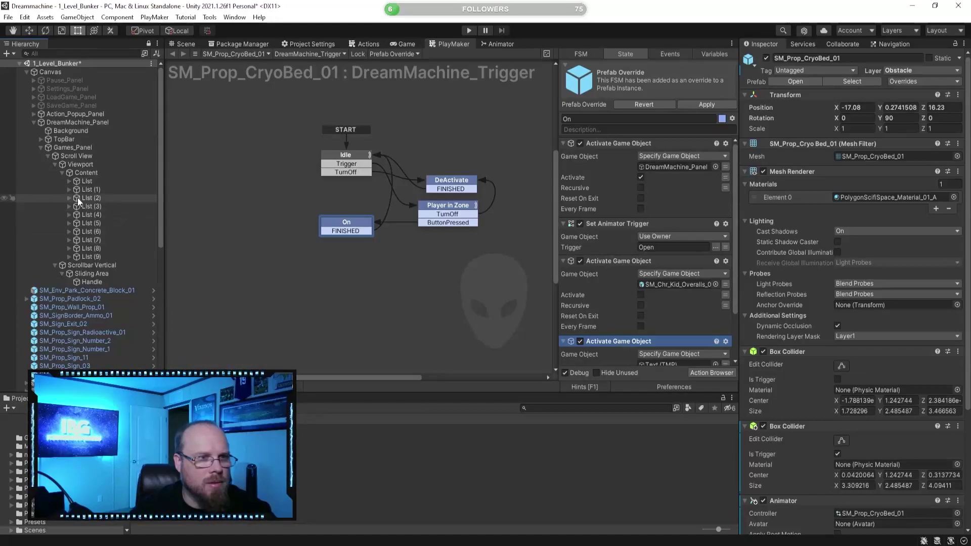
left_click(42, 139)
left_click(79, 156)
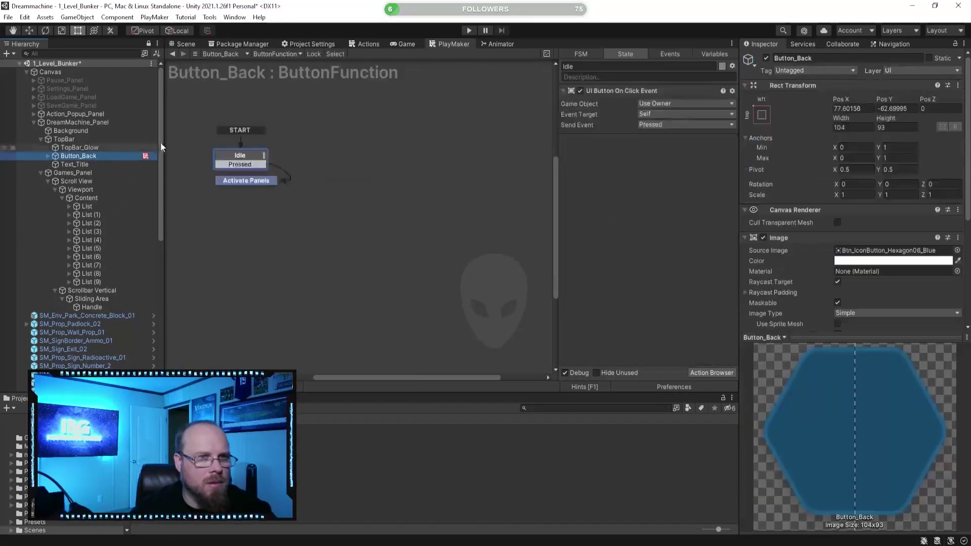
left_click(250, 180)
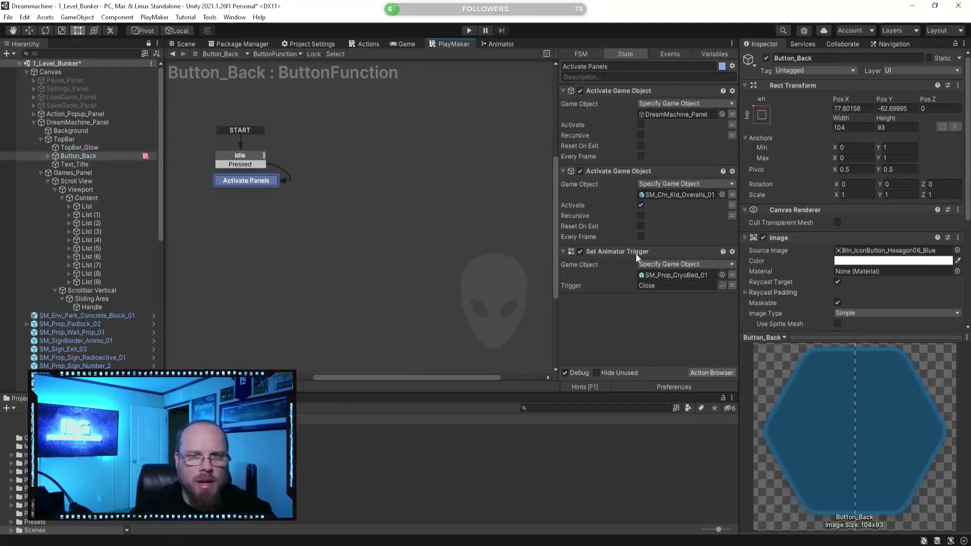
key("ctrl+v")
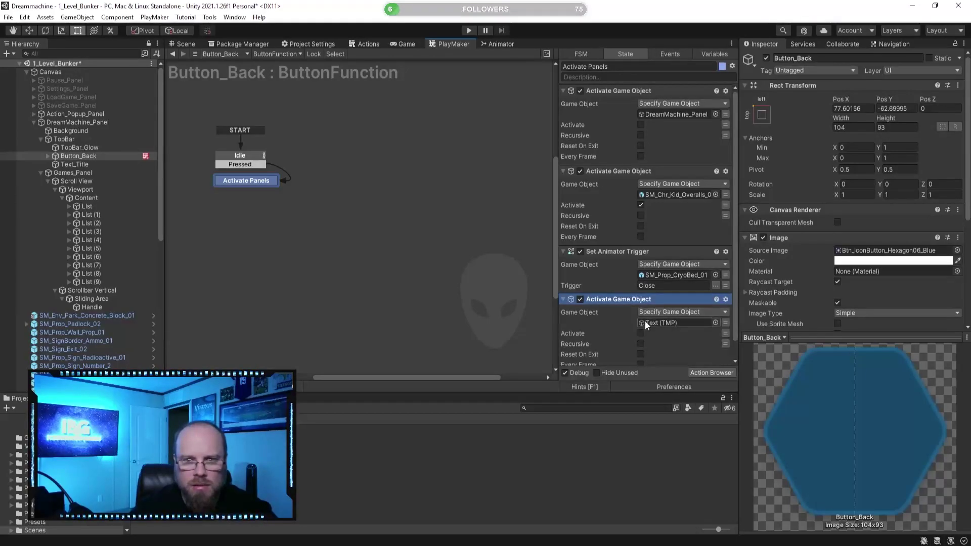
scroll(639, 324, "down", 1)
left_click(664, 364)
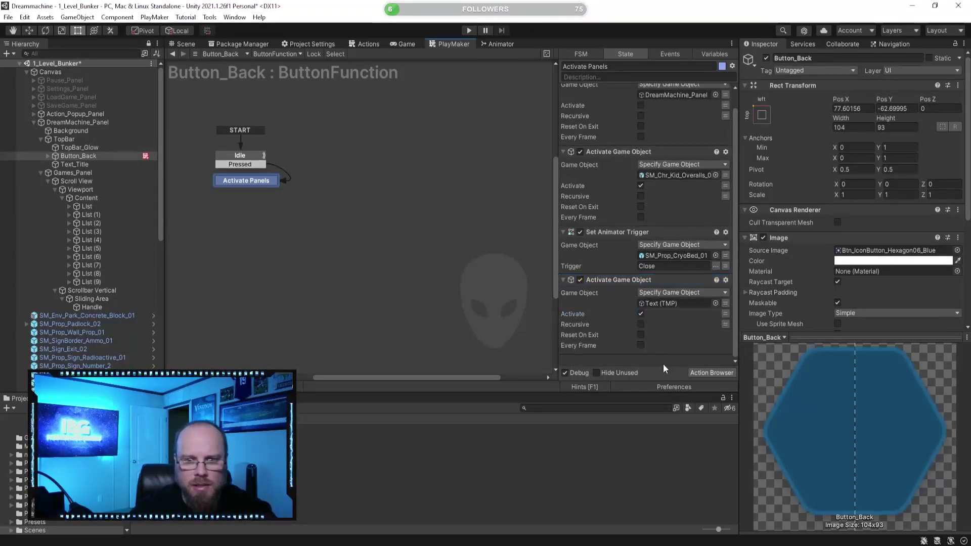
Play-test the level: open the Dream Levels panel at the cryo bed, move its scrollbar, and close it with the back arrow
left_click(468, 31)
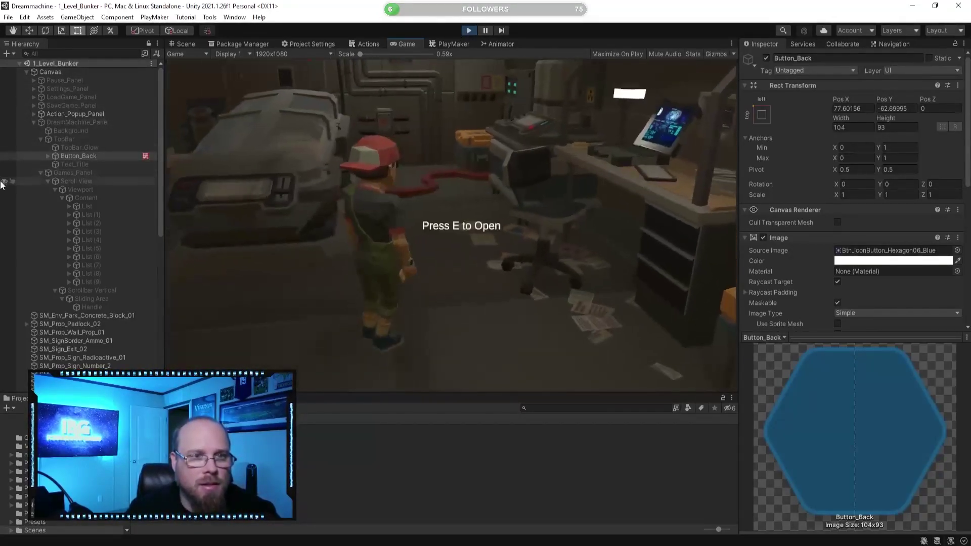
key("e")
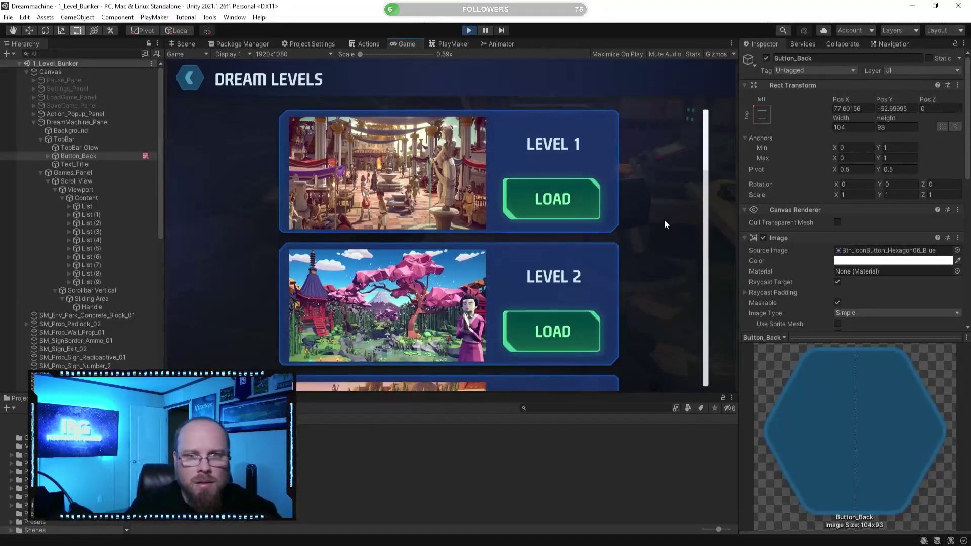
left_click_drag(705, 158, 695, 133)
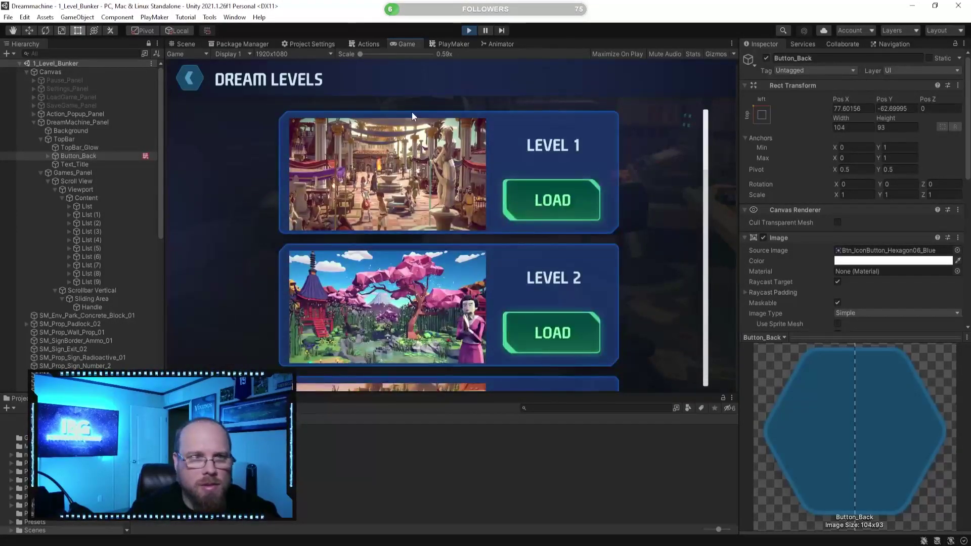
left_click(192, 78)
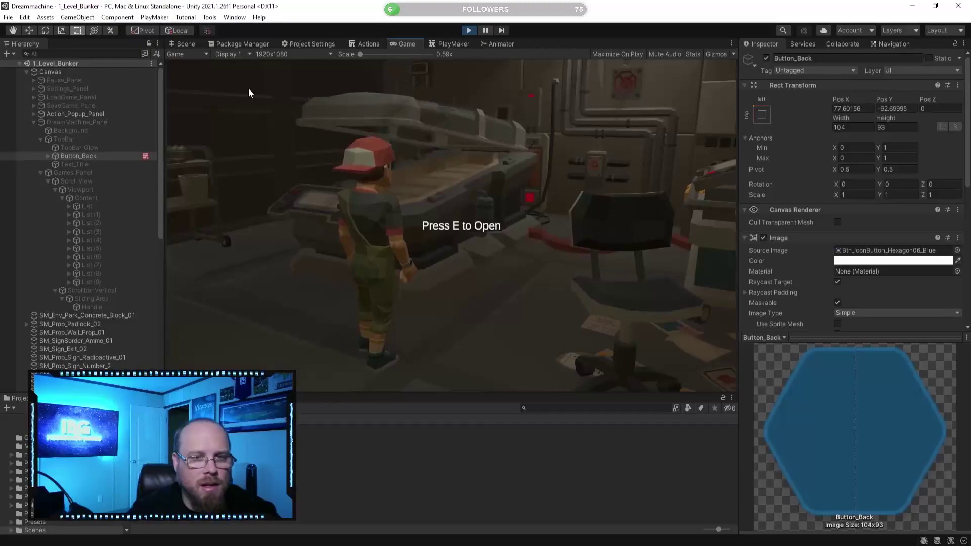
Reopen and close the Dream Levels panel repeatedly from around the cryo bed to check the Press E to Open prompt, and stop the game
key("w")
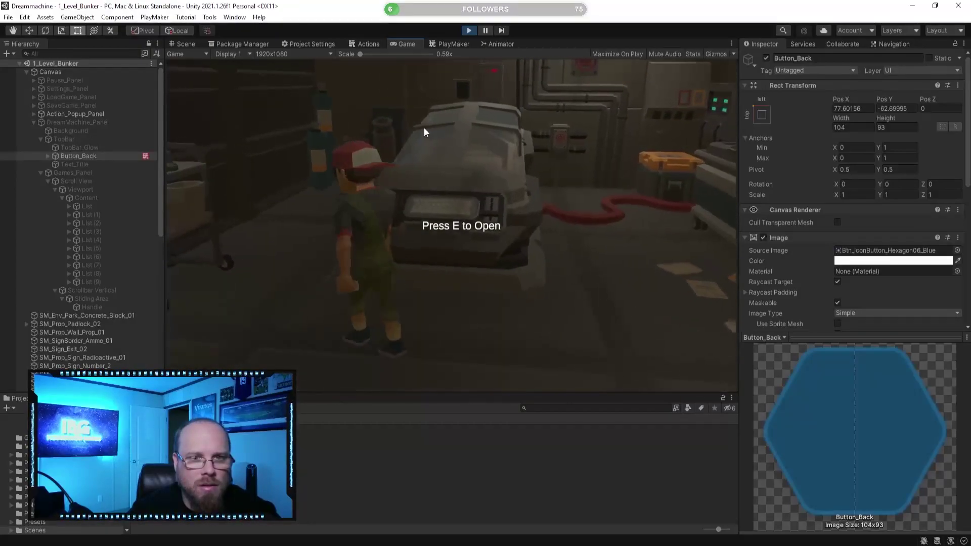
key("e")
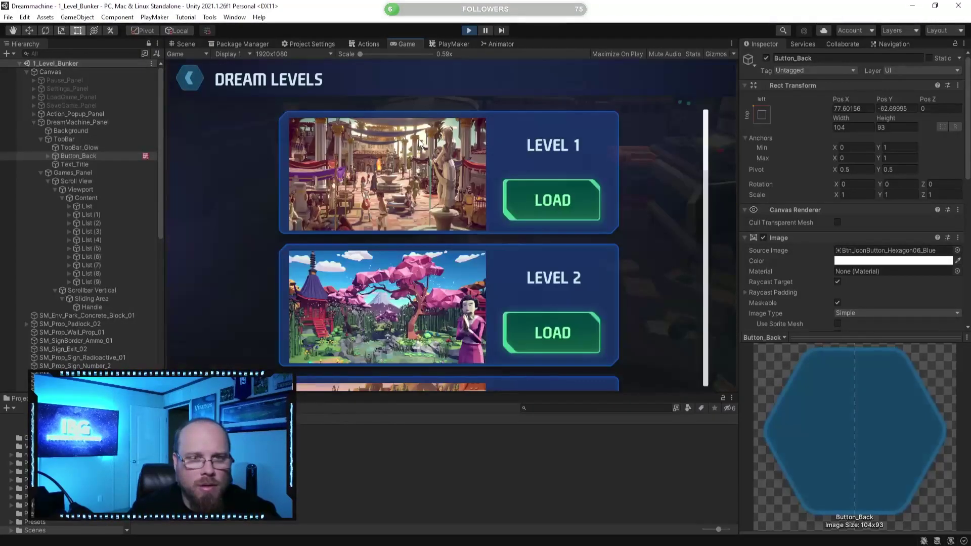
left_click(191, 79)
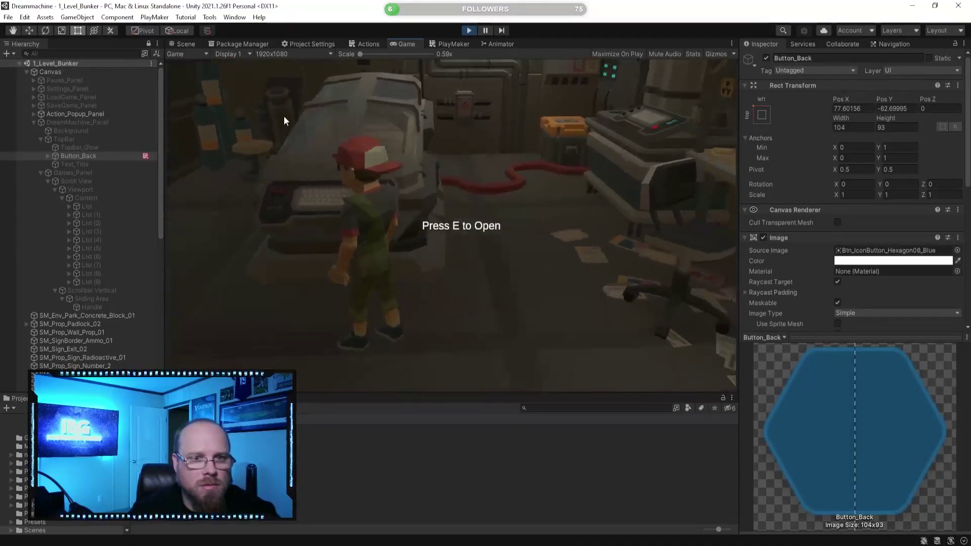
key("e")
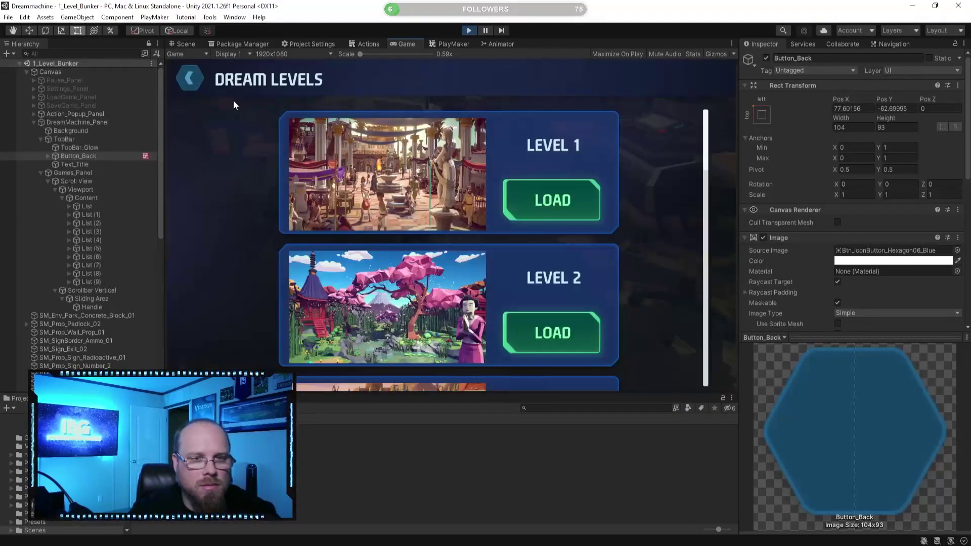
left_click(191, 80)
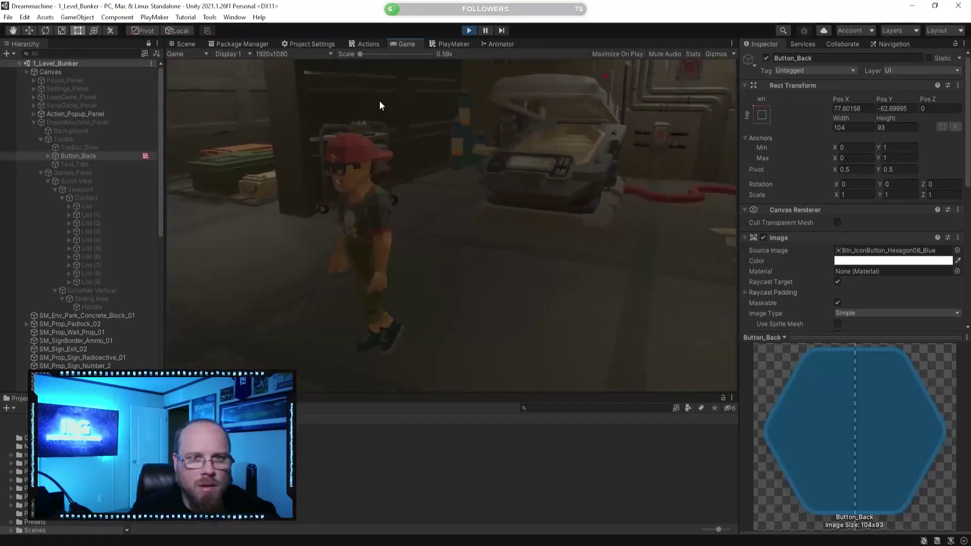
key("e")
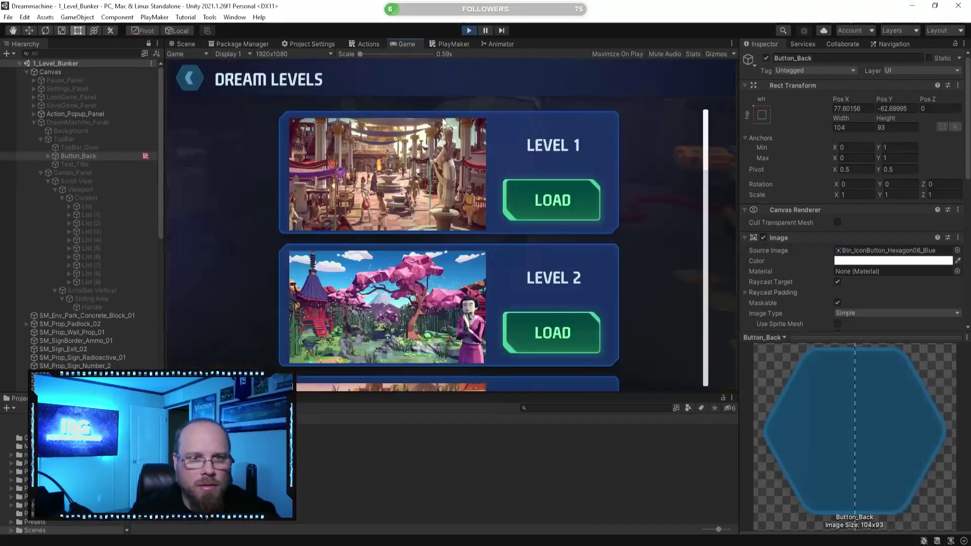
left_click(191, 80)
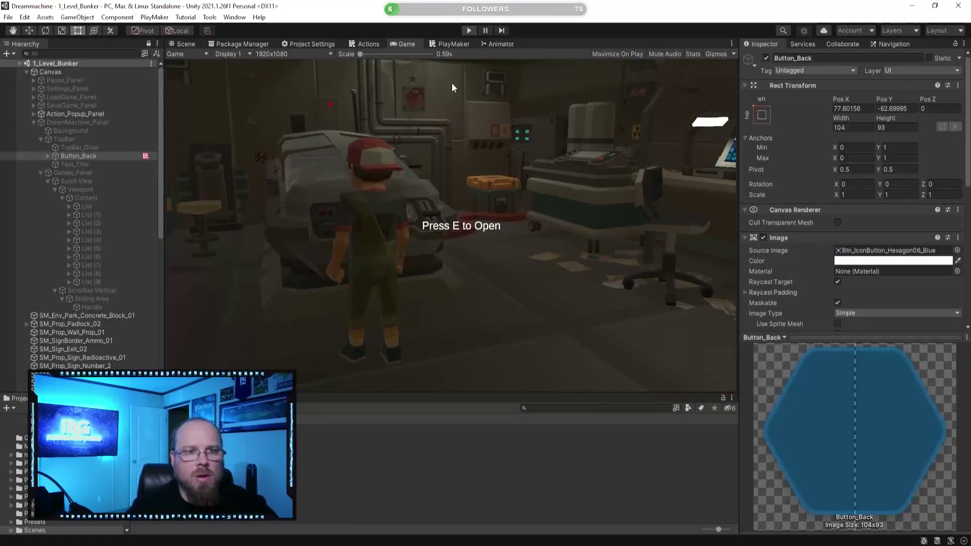
key("e")
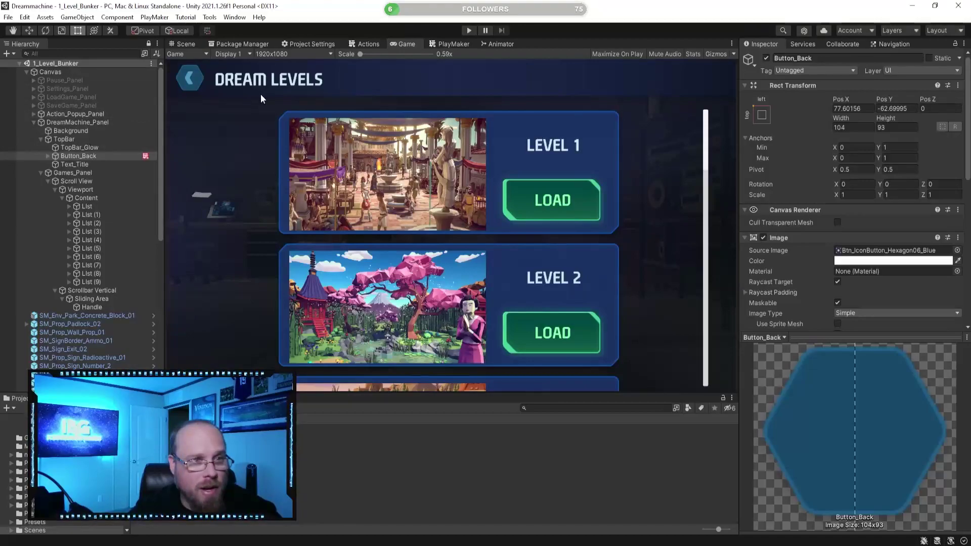
Return to the Scene view in 3D and frame SM_Prop_CryoBed_01 inside the bunker
left_click(191, 44)
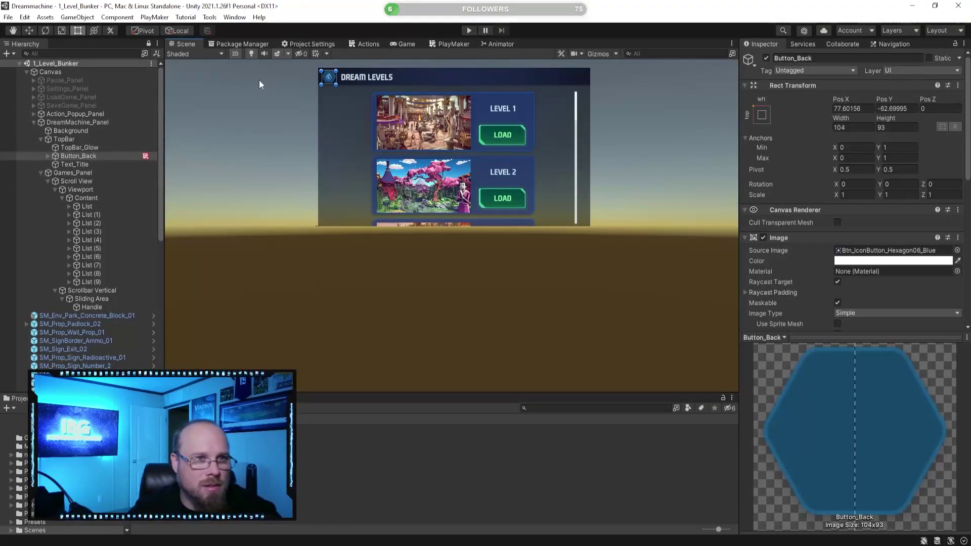
left_click(234, 53)
scroll(104, 246, "down", 10)
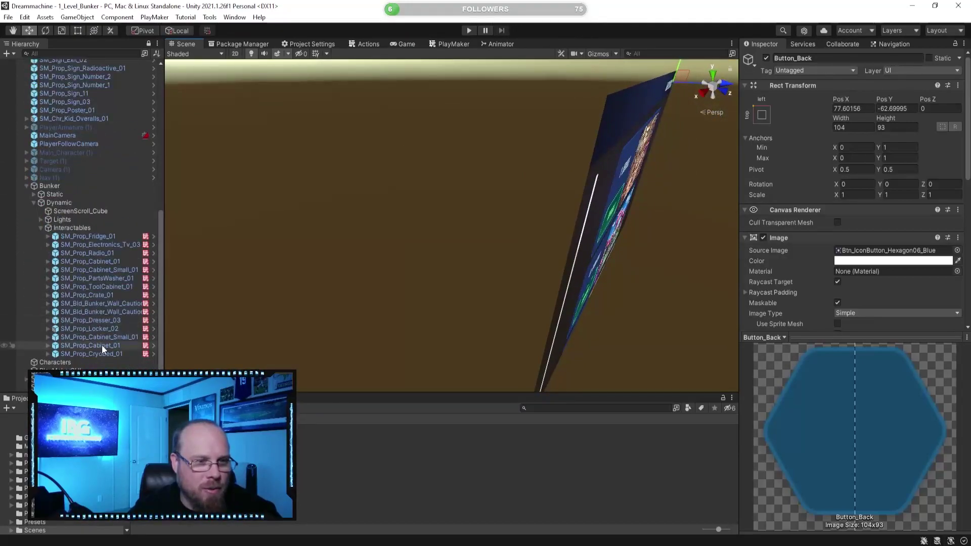
double_click(108, 354)
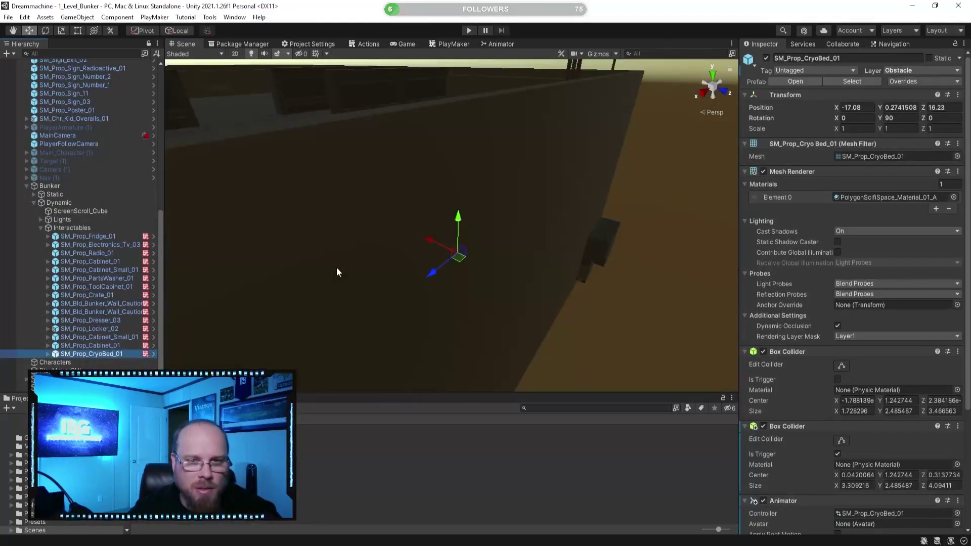
scroll(336, 267, "up", 5)
right_click_drag(336, 268, 637, 259)
key("w")
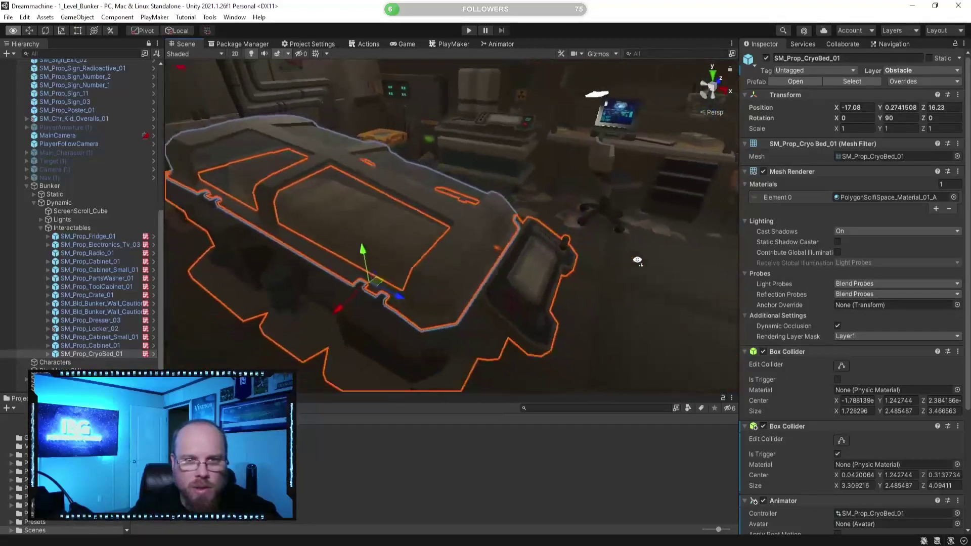
Clear the selection and inspect the cryo bed and its surroundings from its foot end
left_click_drag(638, 260, 544, 428, "alt")
left_click(621, 493)
right_click_drag(476, 263, 533, 231)
key("s")
key("w")
left_click_drag(532, 231, 302, 277, "alt")
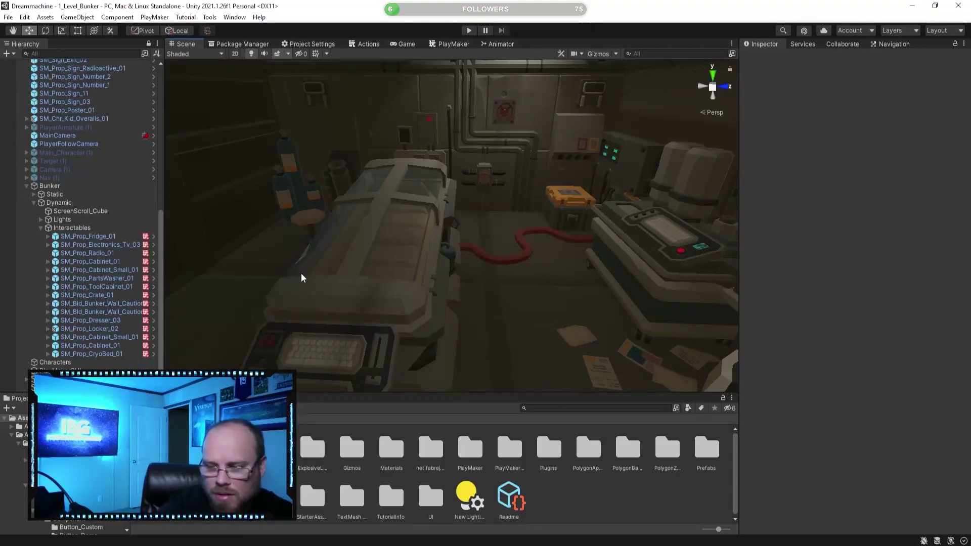
right_click_drag(408, 269, 147, 269)
right_click_drag(367, 191, 440, 197)
key("s")
key("w")
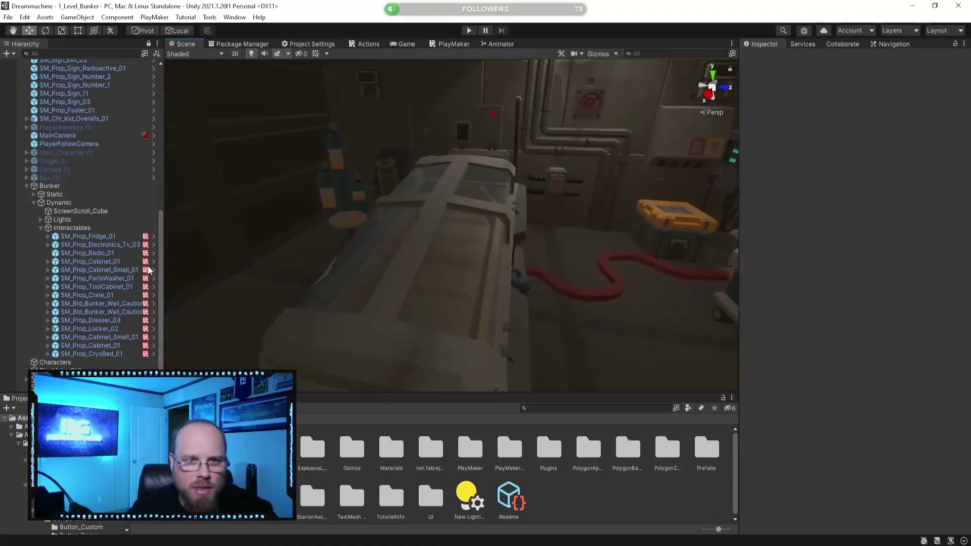
Collapse the Bunker, its Dynamic group and DreamMachine_Panel in the scene hierarchy, and bring the whole cryo bed area into view
left_click(33, 201)
left_click(27, 338)
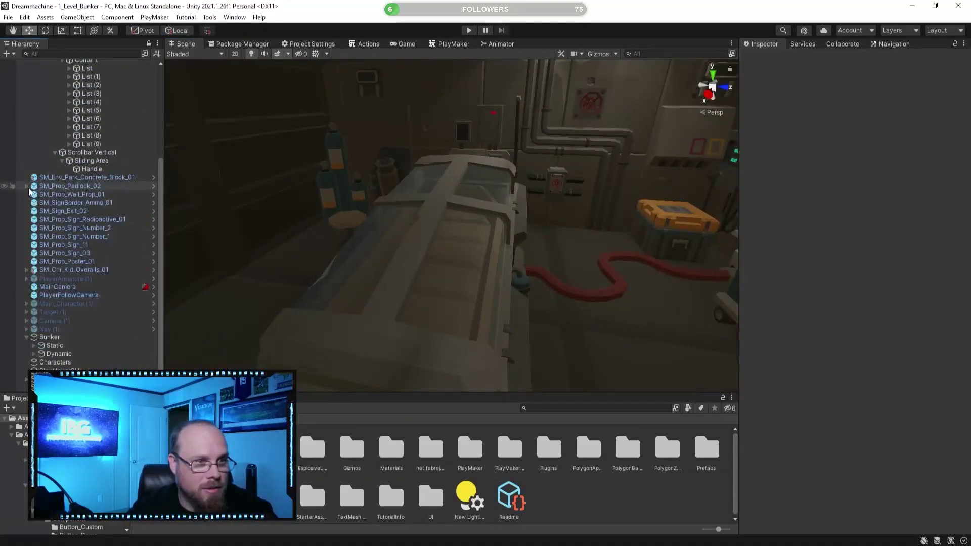
scroll(33, 338, "up", 5)
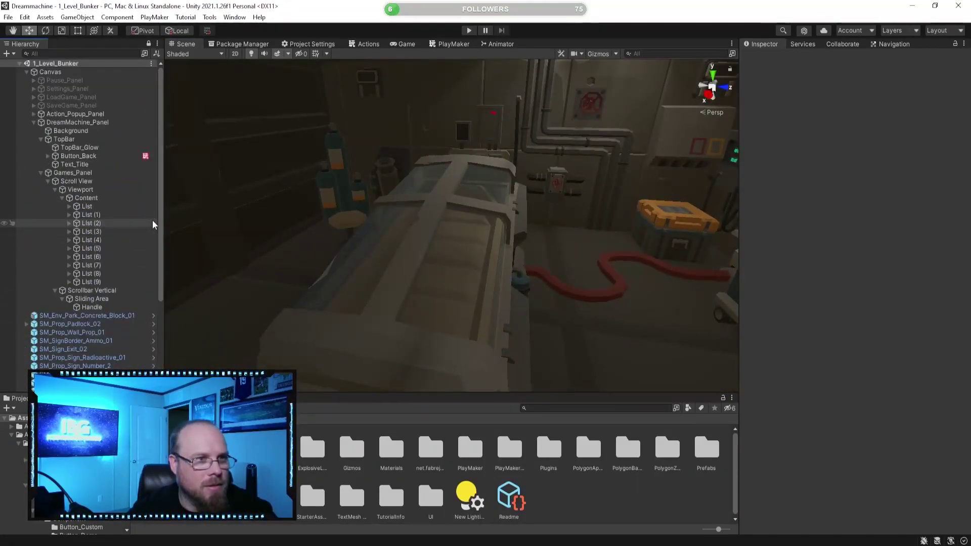
left_click(34, 123)
key("s")
mouse_move(333, 195)
right_mouse_down()
mouse_move(230, 197)
mouse_move(394, 200)
mouse_move(339, 182)
right_mouse_up()
key("w")
key("d")
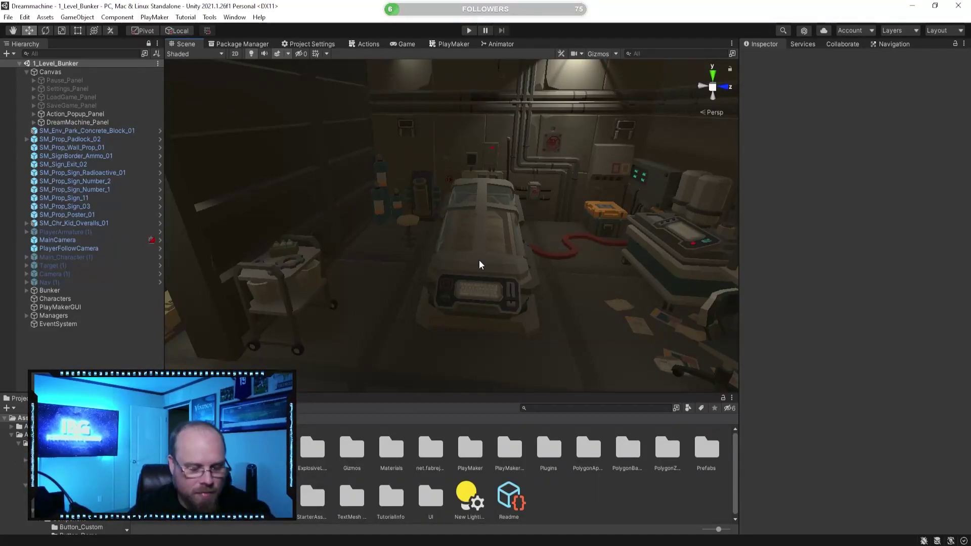
right_click_drag(487, 253, 451, 336)
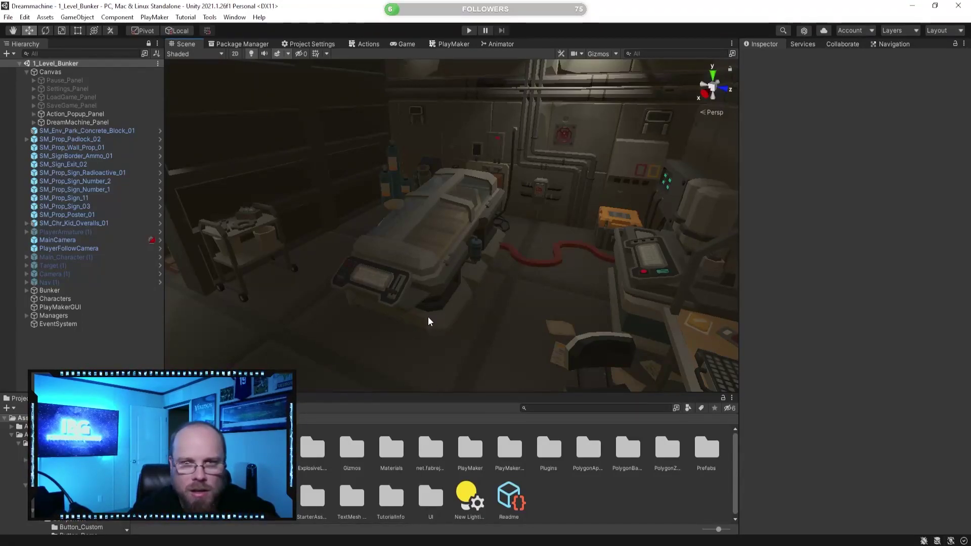
right_click_drag(511, 277, 533, 224)
key("s")
right_click_drag(338, 332, 318, 356)
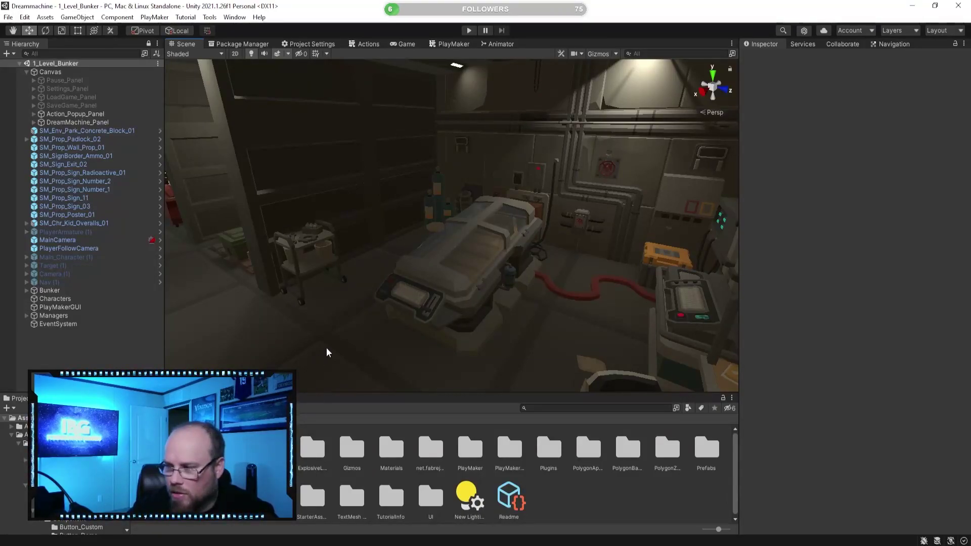
Browse the Asset Store assets to PolygonAncientEmpire's Scenes folder and locate Demo_Scene_01
left_click(41, 436)
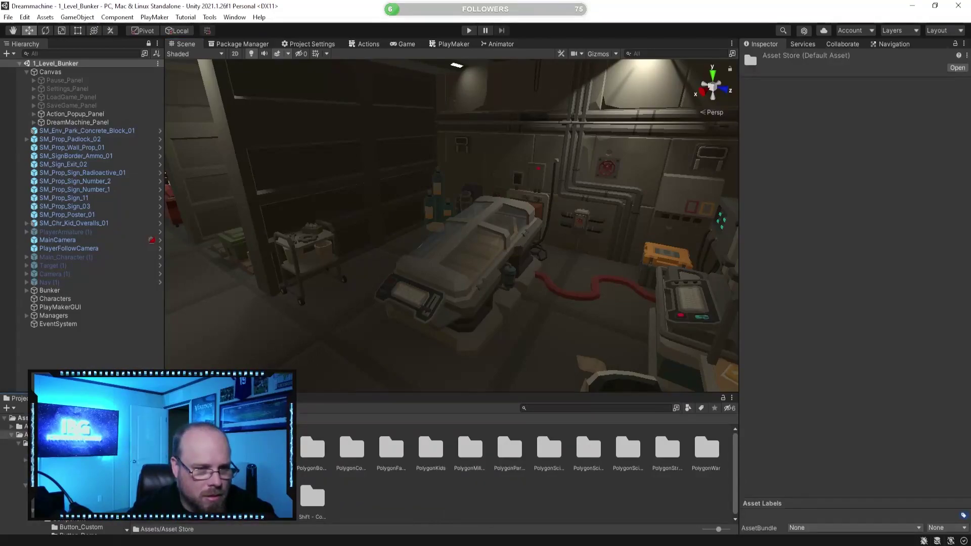
left_click(234, 449)
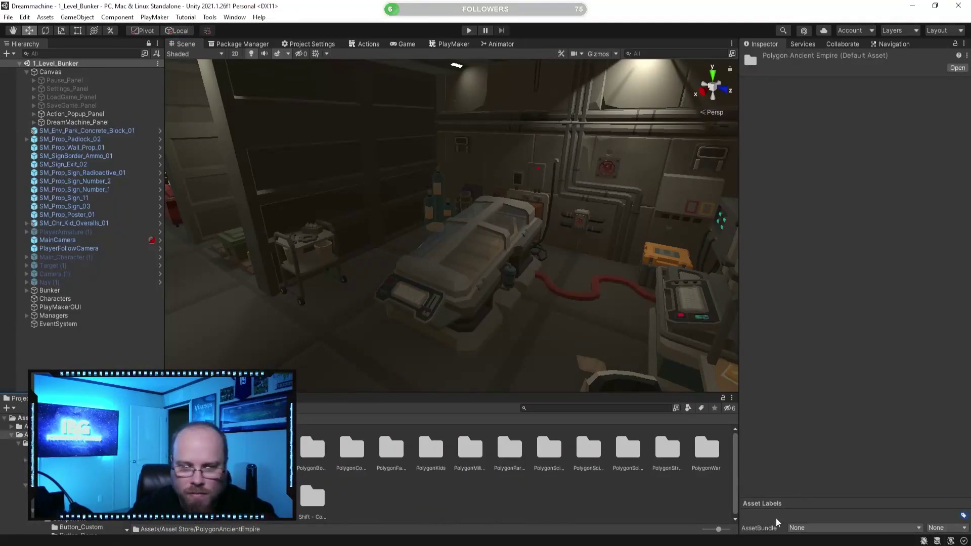
double_click(234, 449)
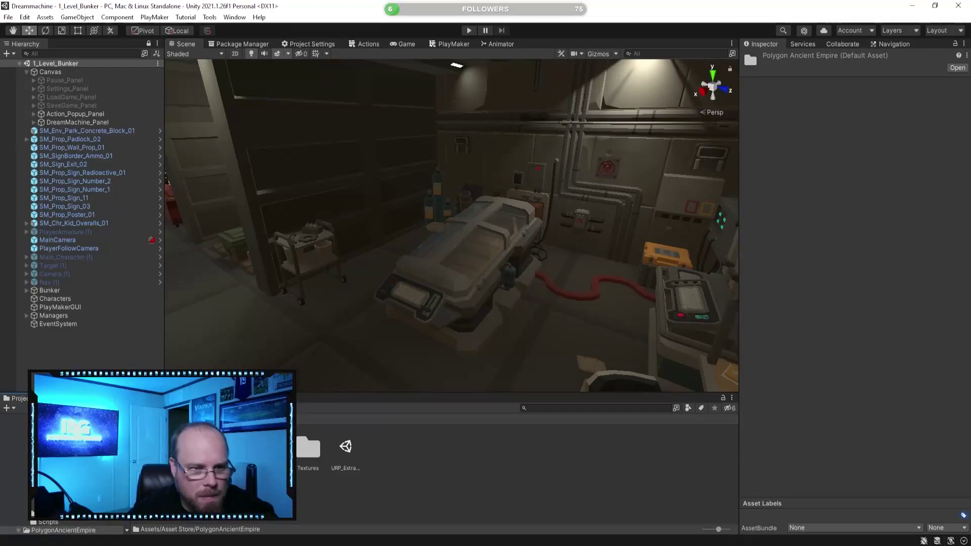
double_click(273, 449)
left_click(158, 447)
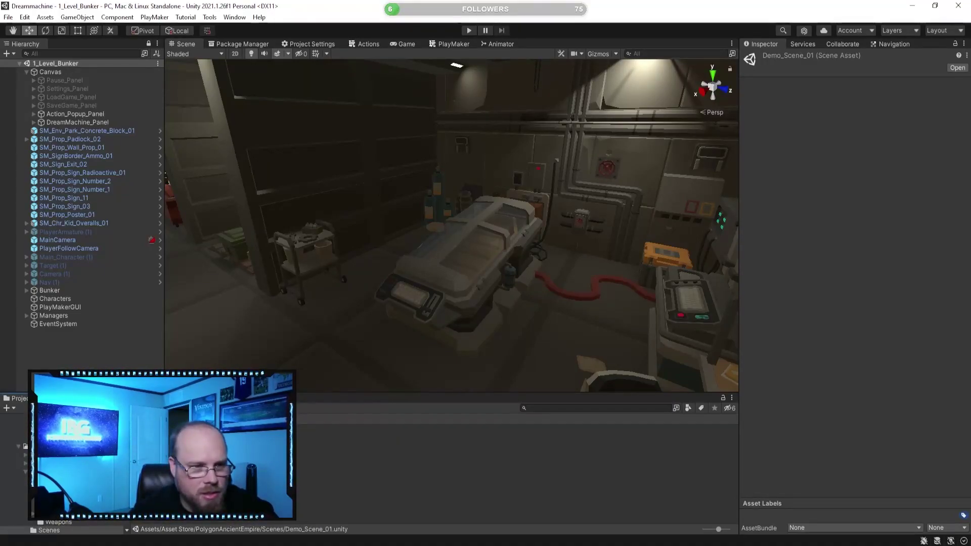
Check the contents of the project's own Scenes folder and return to the Assets root
left_click(142, 419)
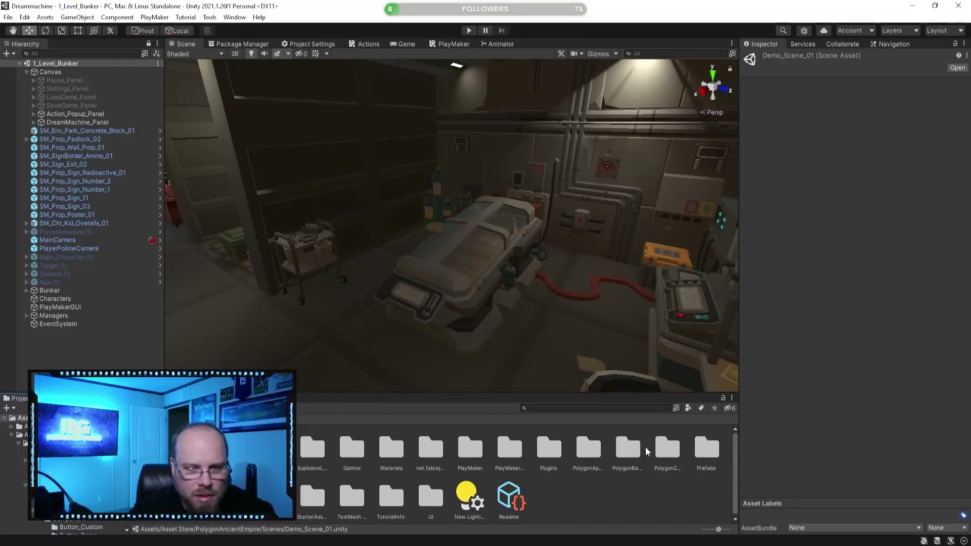
double_click(194, 497)
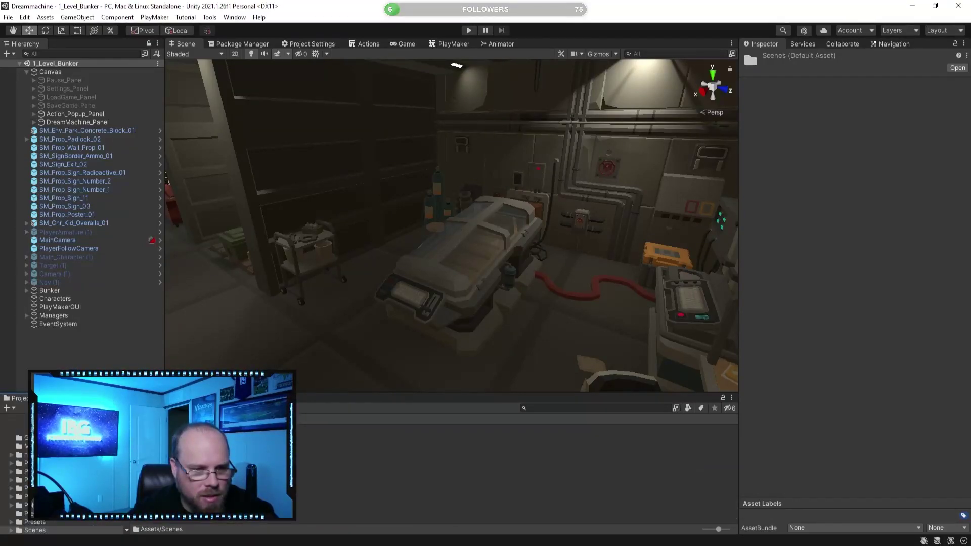
left_click(297, 506)
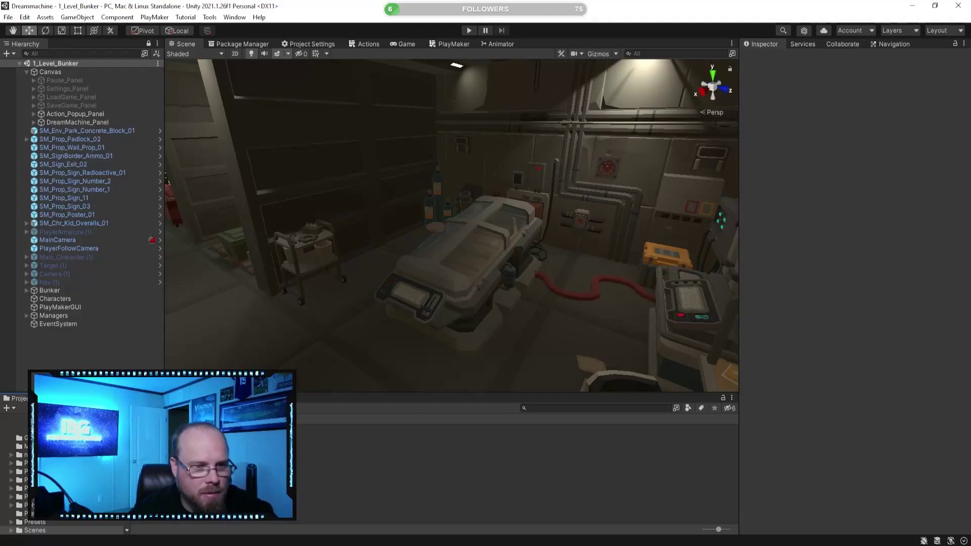
left_click(143, 420)
left_click(155, 448)
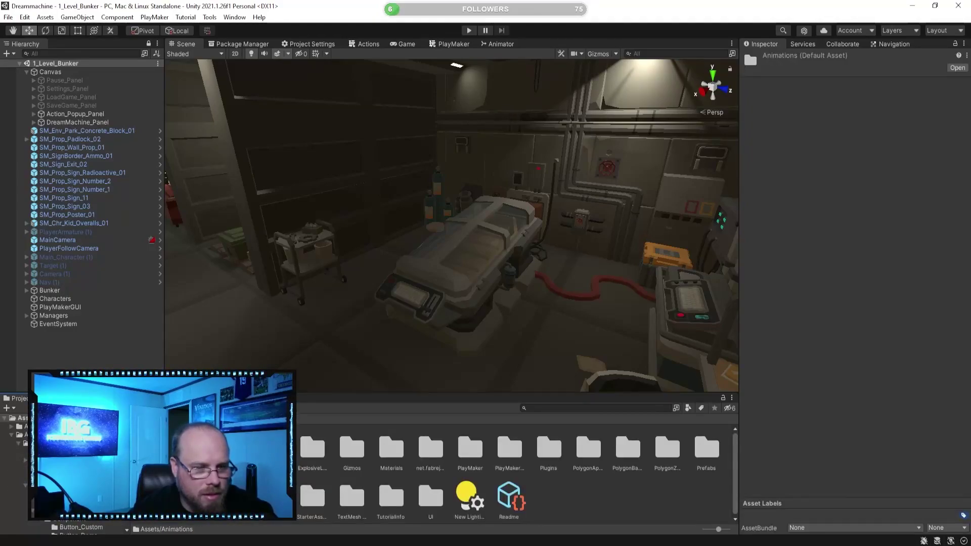
Duplicate Demo_Scene_01 in the Scenes folder of Asset Store/PolygonAncientEmpire
double_click(194, 448)
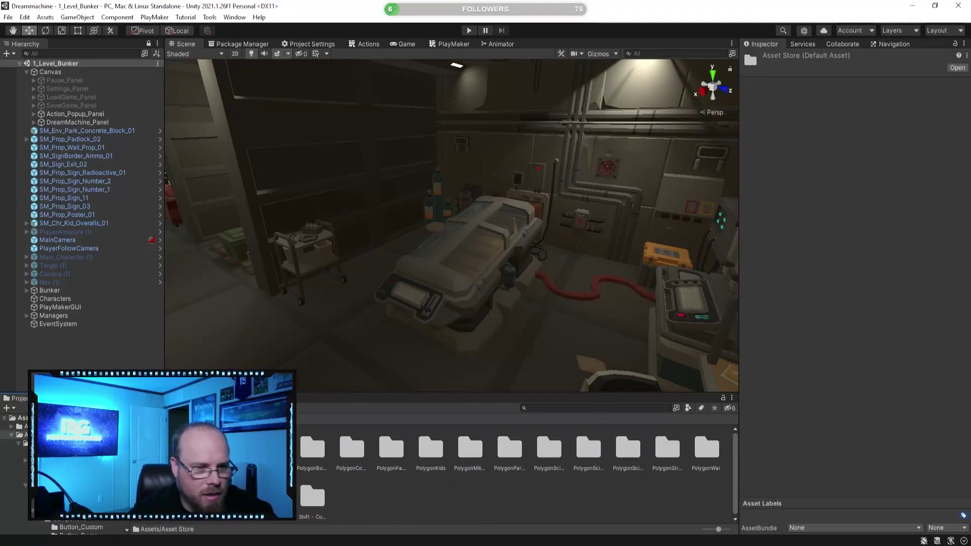
key("Down")
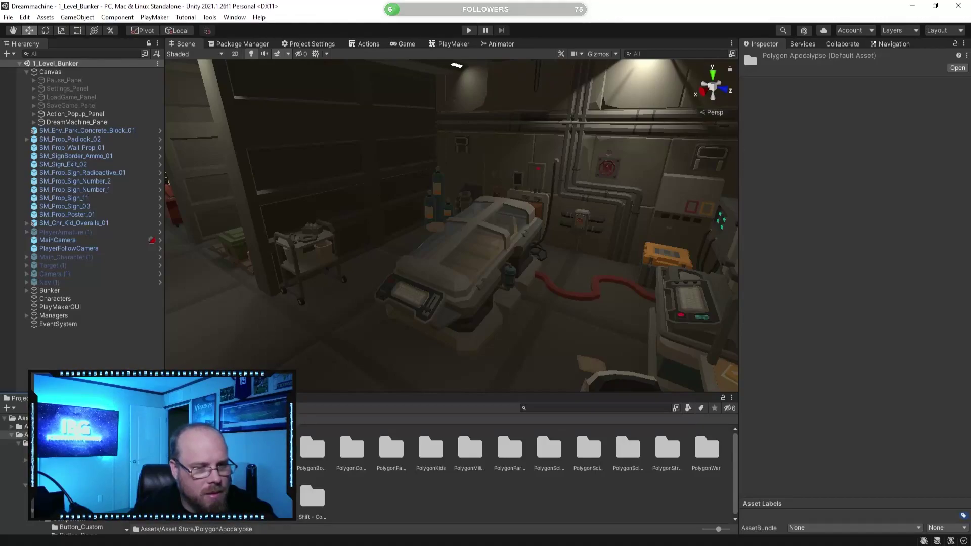
double_click(270, 448)
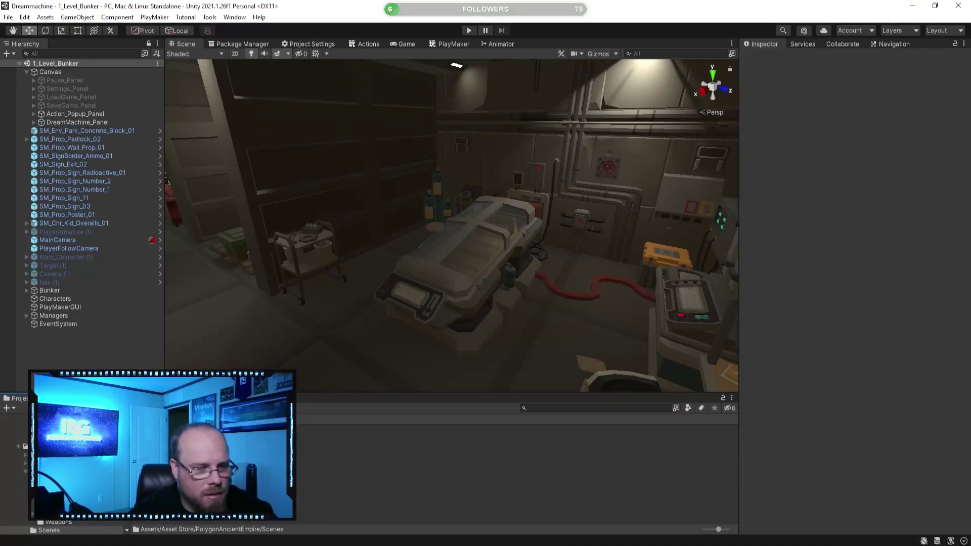
left_click(158, 449)
key("ctrl+d")
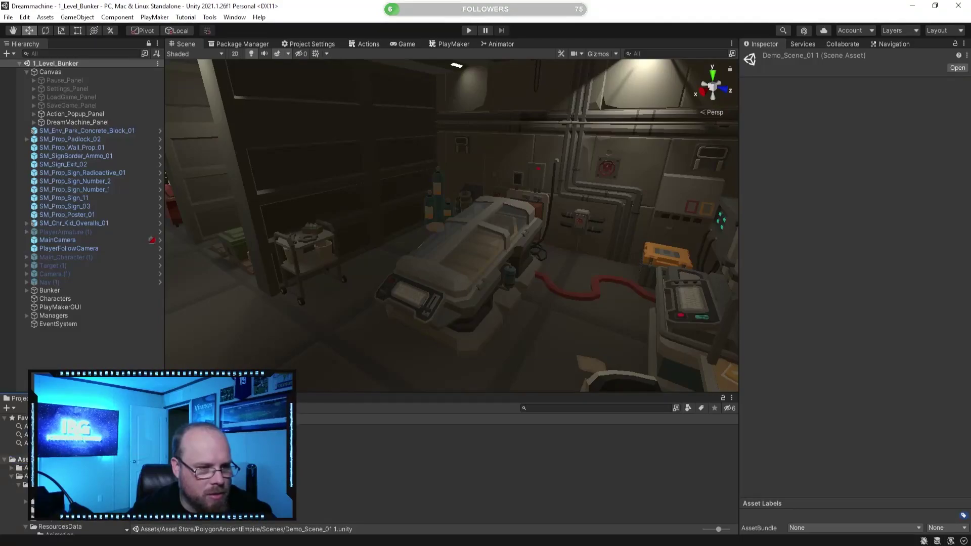
Move the duplicated demo scene out of the PolygonAncientEmpire pack into Assets/Scenes and open that folder
left_click_drag(202, 448, 38, 460)
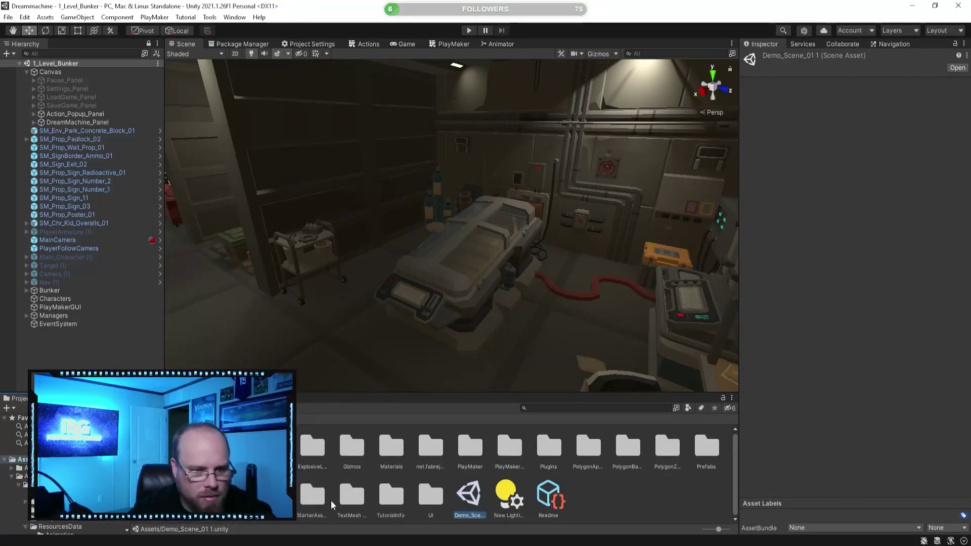
left_click_drag(469, 494, 194, 495)
double_click(194, 495)
Rename the duplicated demo scene in Assets/Scenes as 02_DreamLevel1
left_click(363, 492)
left_click(153, 449)
left_click(197, 449)
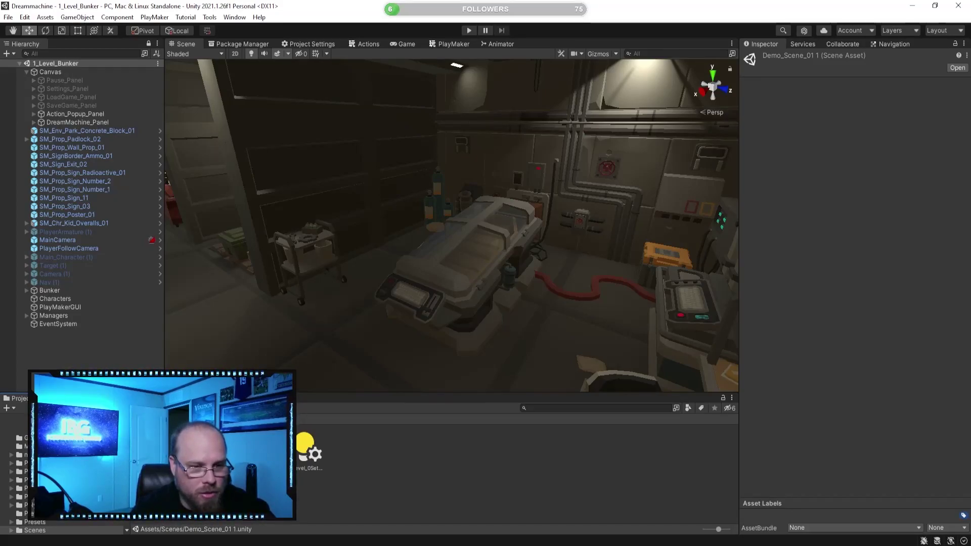
left_click(204, 448)
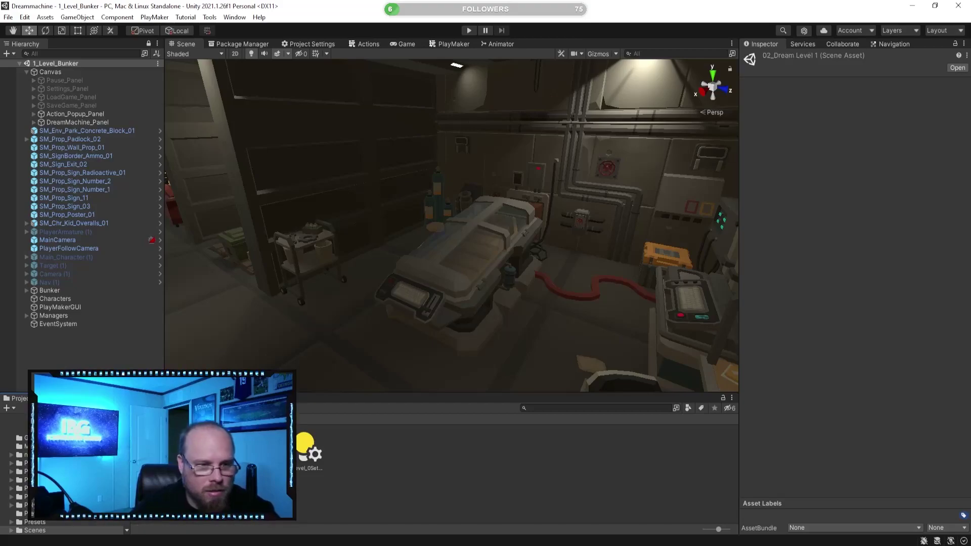
left_click(393, 470)
left_click(204, 448)
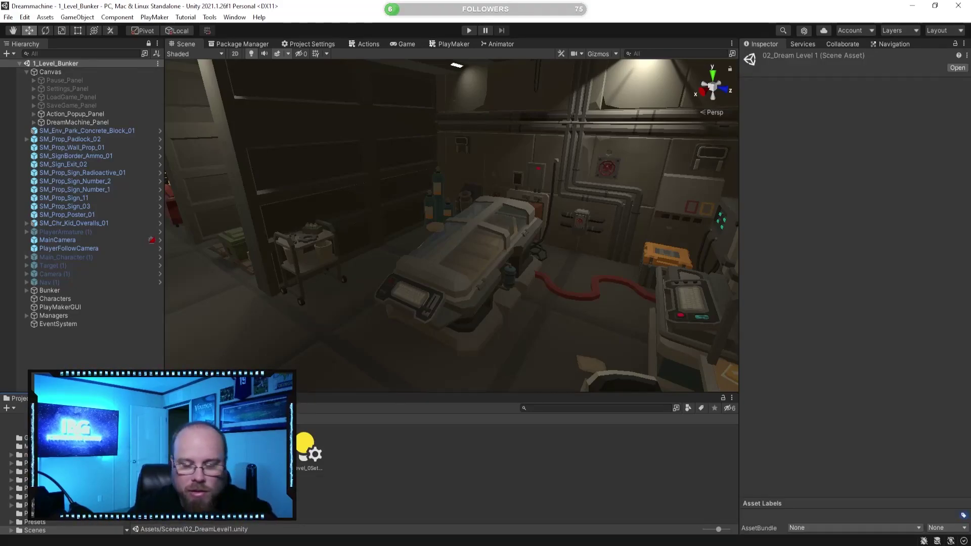
Add 02_DreamLevel1 to the Scenes In Build list after 1_Level_Bunker and close the Build Settings
left_click(9, 16)
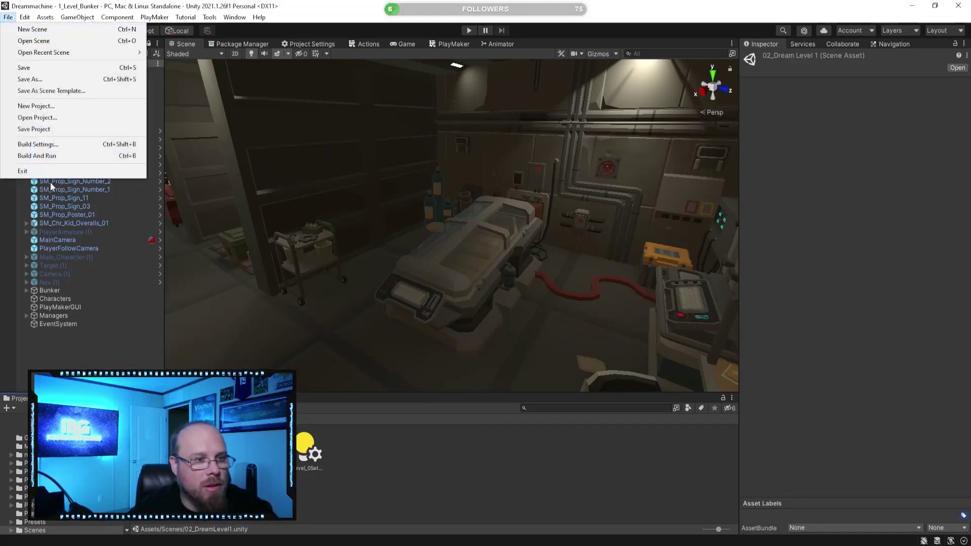
left_click(30, 144)
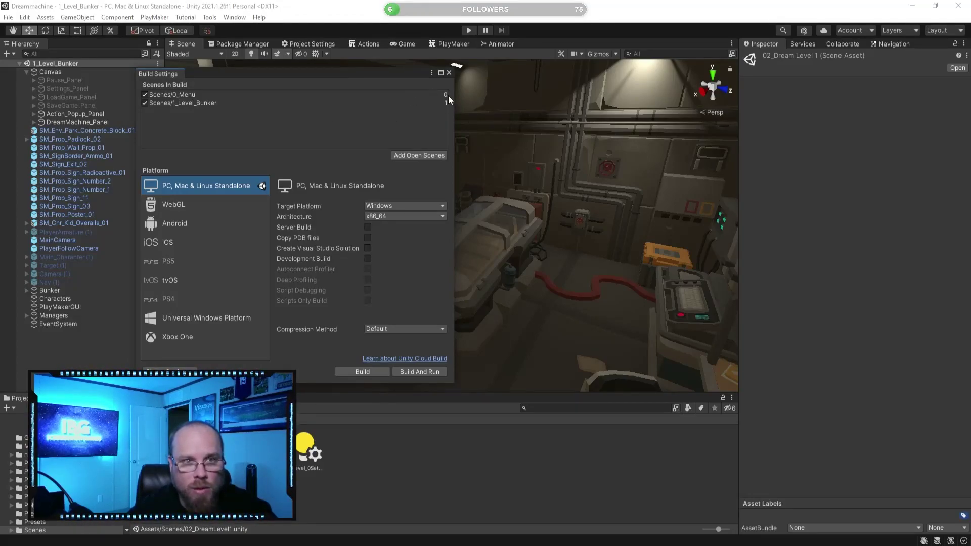
left_click(442, 461)
left_click_drag(257, 451, 226, 126)
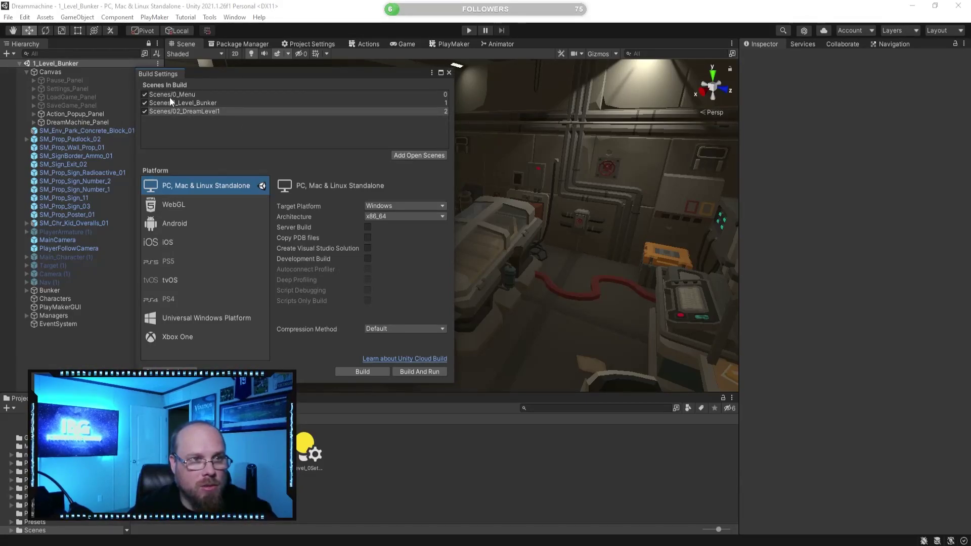
left_click(448, 72)
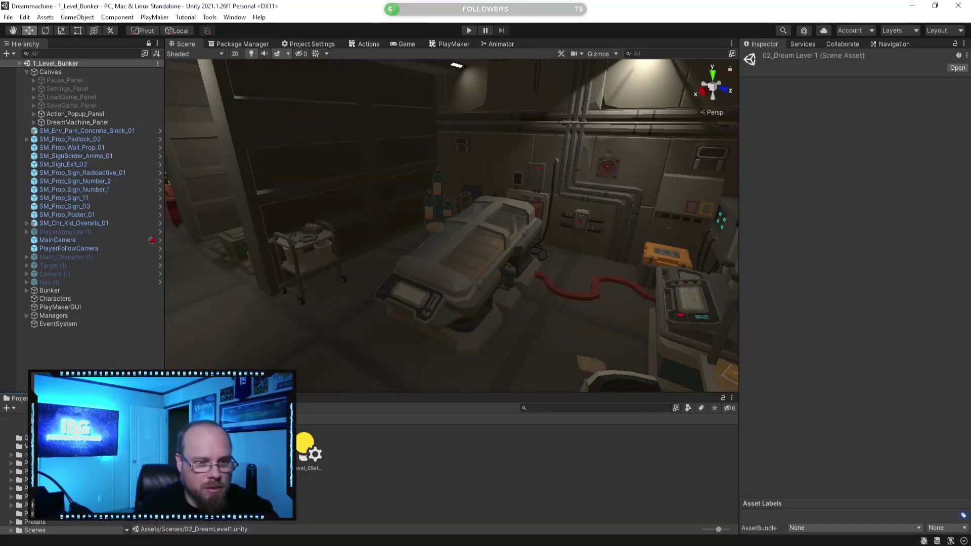
Return to the Asset Store folder and look at the PolygonApocalypse and PolygonBattleRoyale packs
left_click(384, 481)
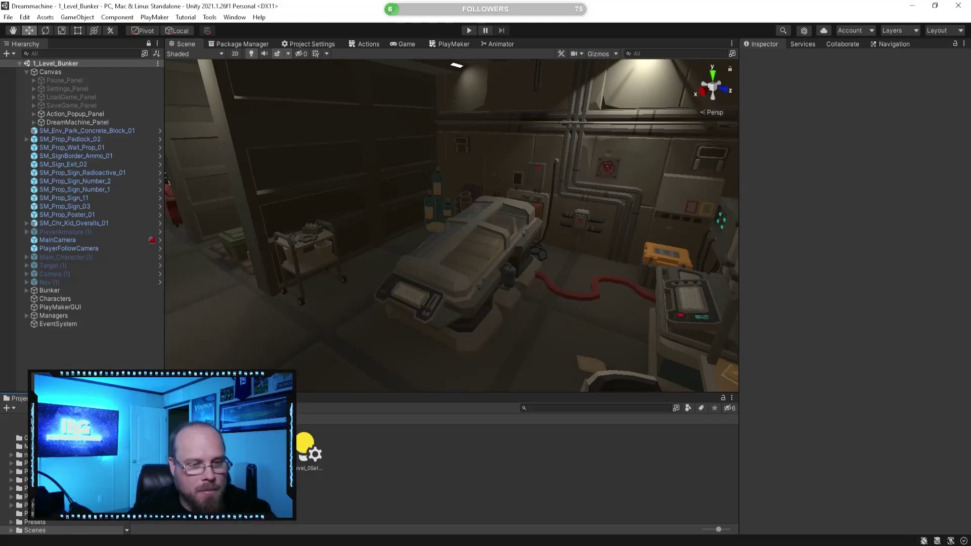
left_click(273, 450)
left_click(341, 490)
left_click(144, 419)
double_click(195, 449)
left_click(194, 448)
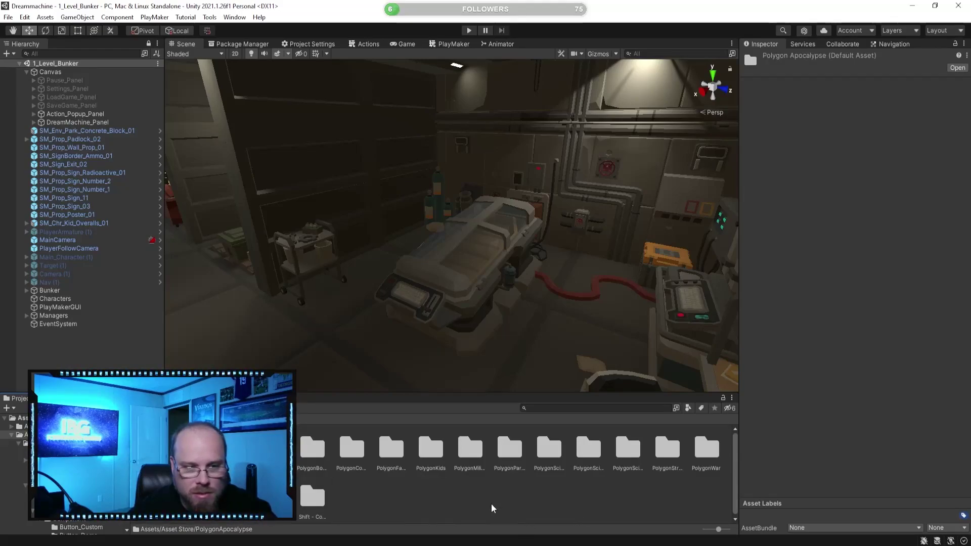
left_click(273, 450)
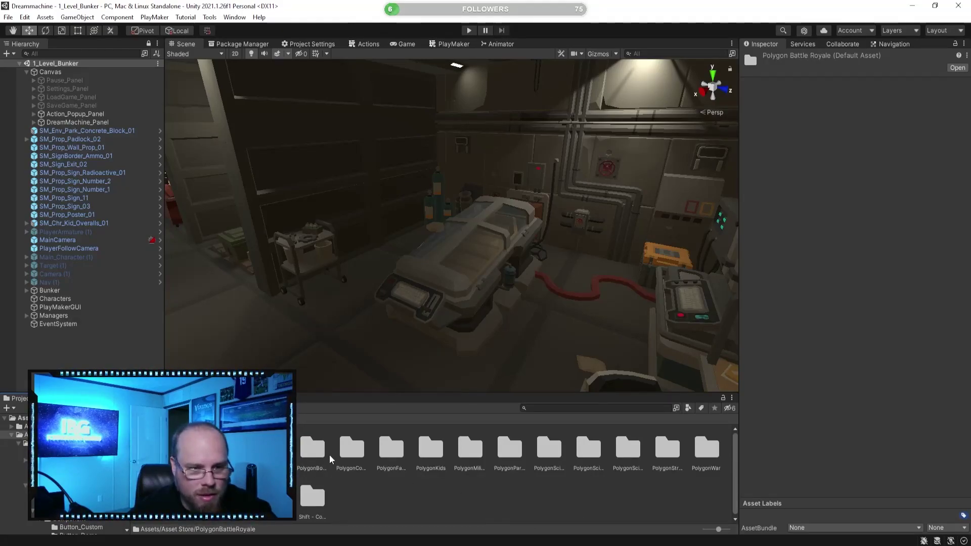
Step through the Polygon pack folders in the Asset Store folder to review their full names, and clear the selection
left_click(540, 446)
left_click(606, 447)
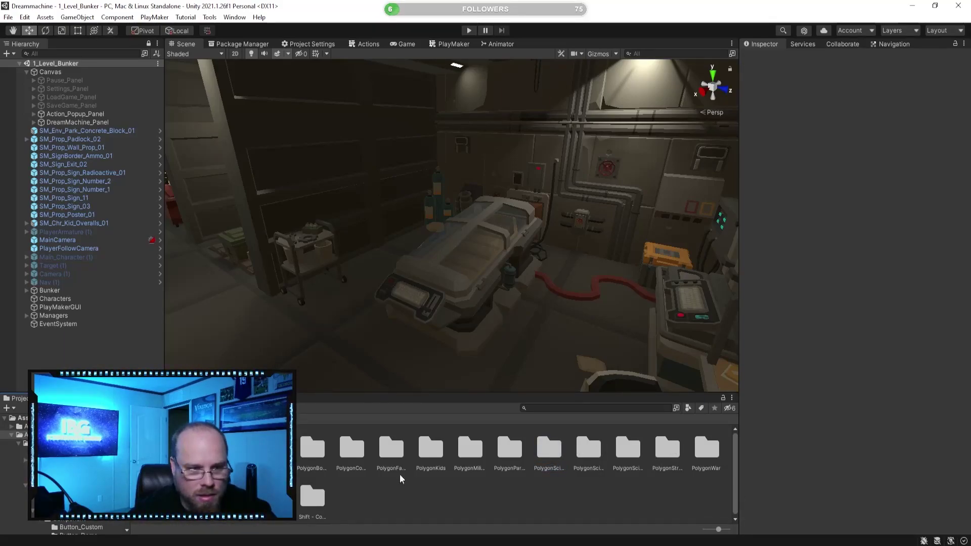
left_click(588, 448)
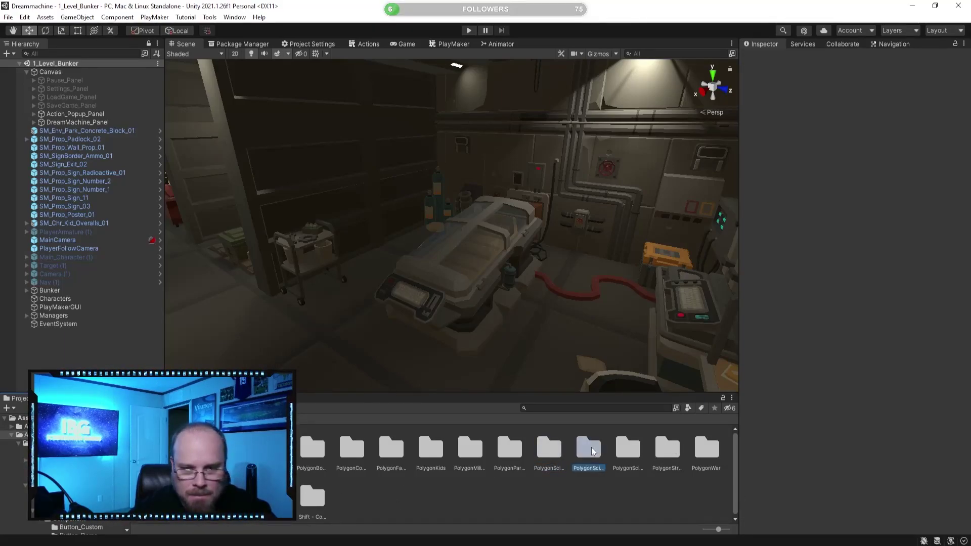
left_click(632, 452)
key("Right")
key("Right")
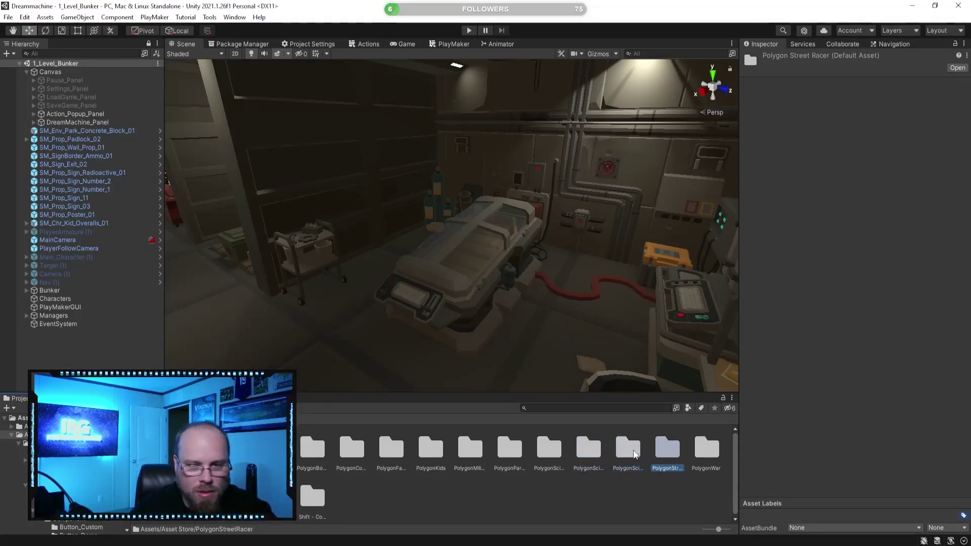
key("Right")
key("Up")
key("Right")
key("Right")
key("Right")
key("Right")
key("Right")
key("Right")
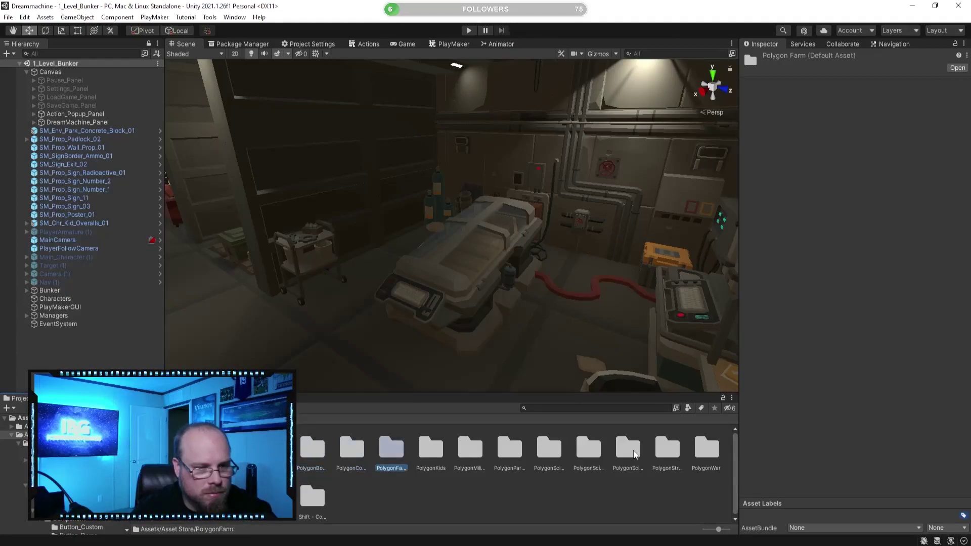
key("Right")
key("Right")
key("Right")
key("Right")
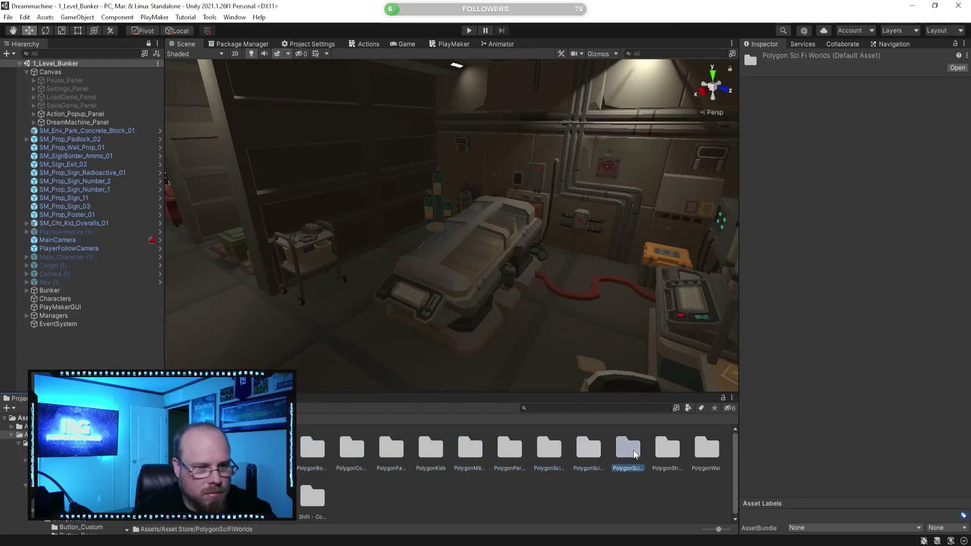
key("Up")
key("Right")
key("Right")
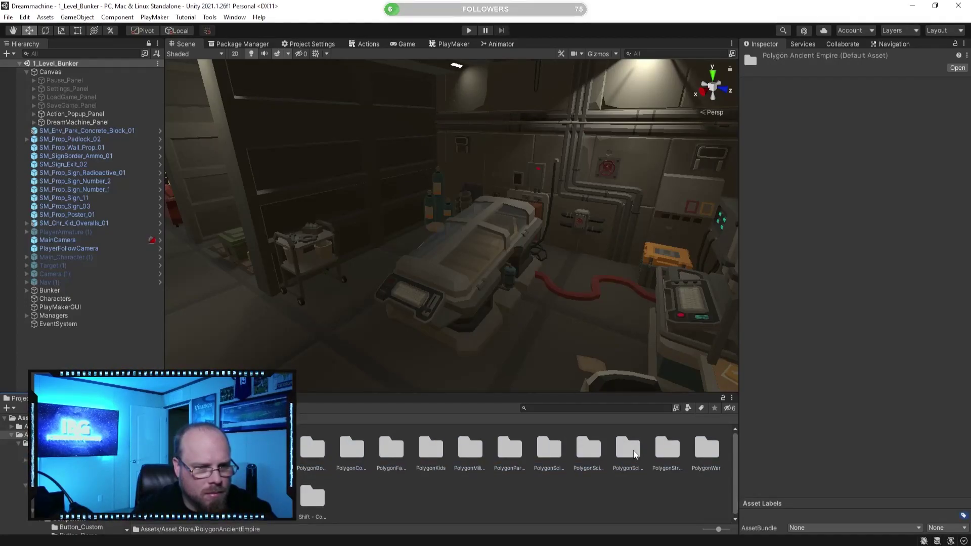
key("Left")
key("Left")
key("Right")
key("Right")
key("Right")
key("Right")
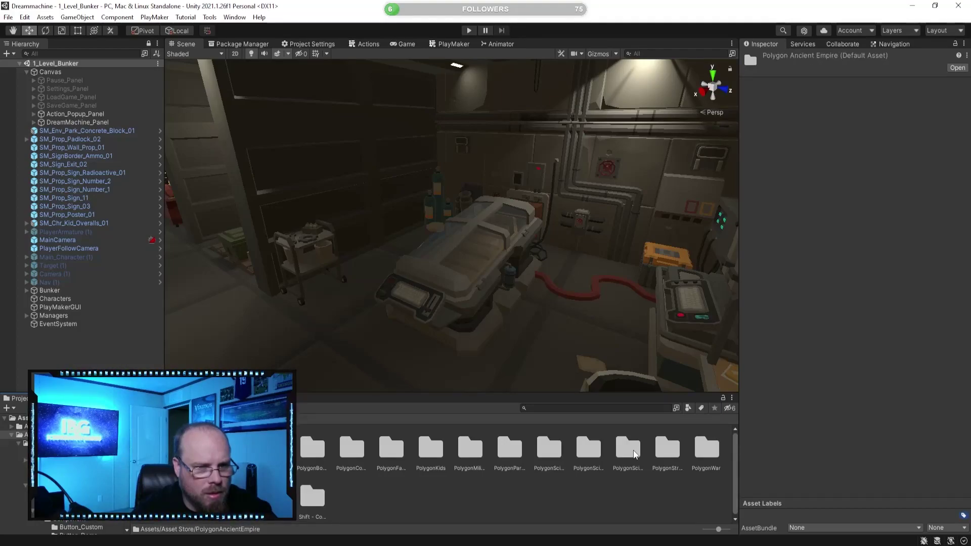
key("Right")
key("Right")
key("Right")
key("Right")
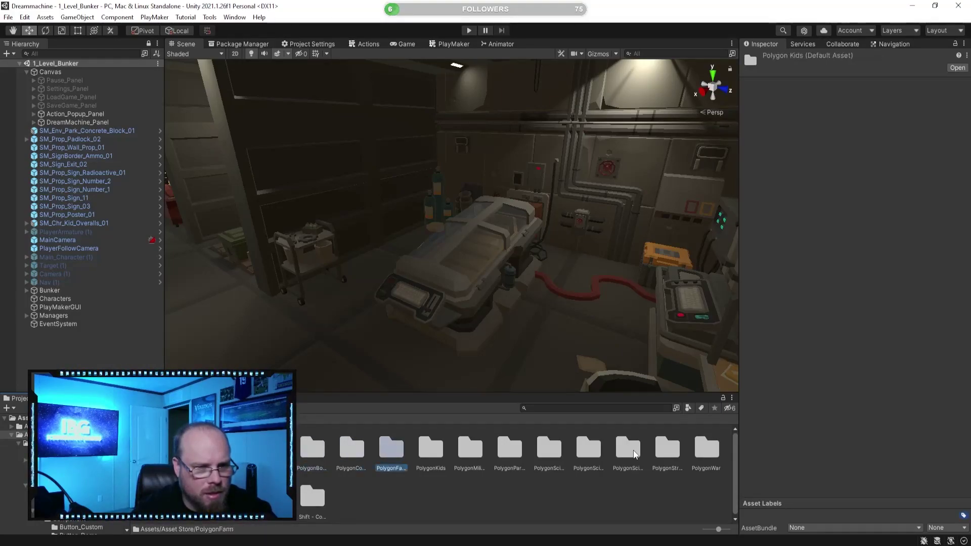
key("Right")
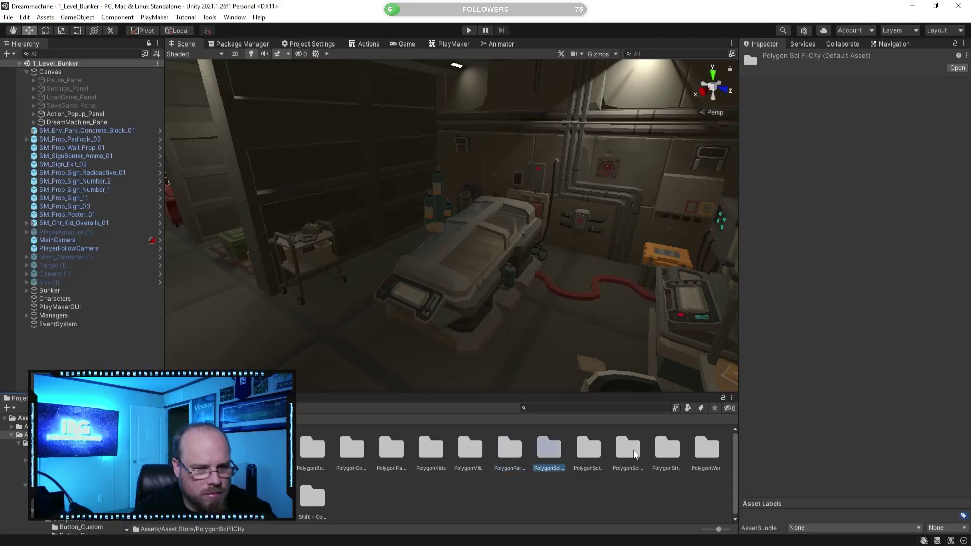
left_click(574, 501)
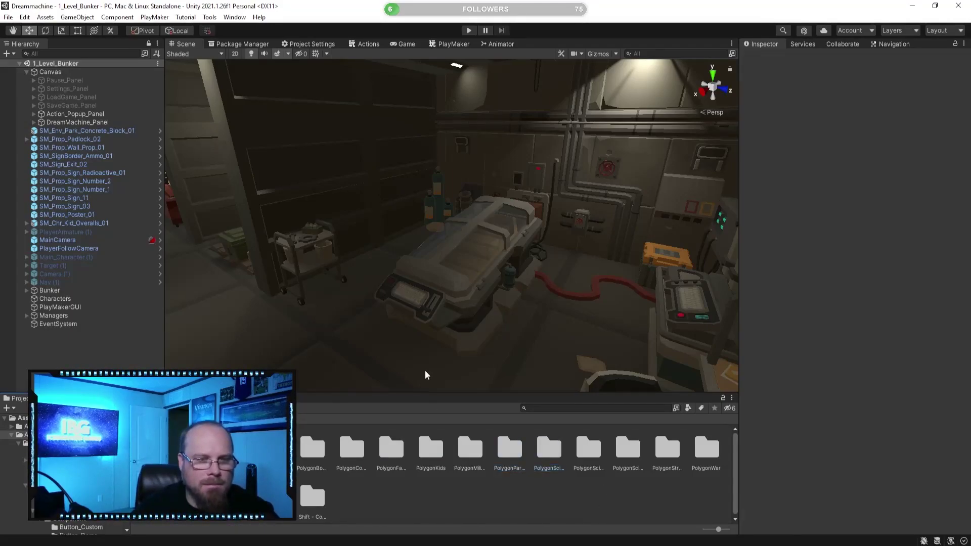
Search My Assets in the Package Manager for polygon
left_click(443, 44)
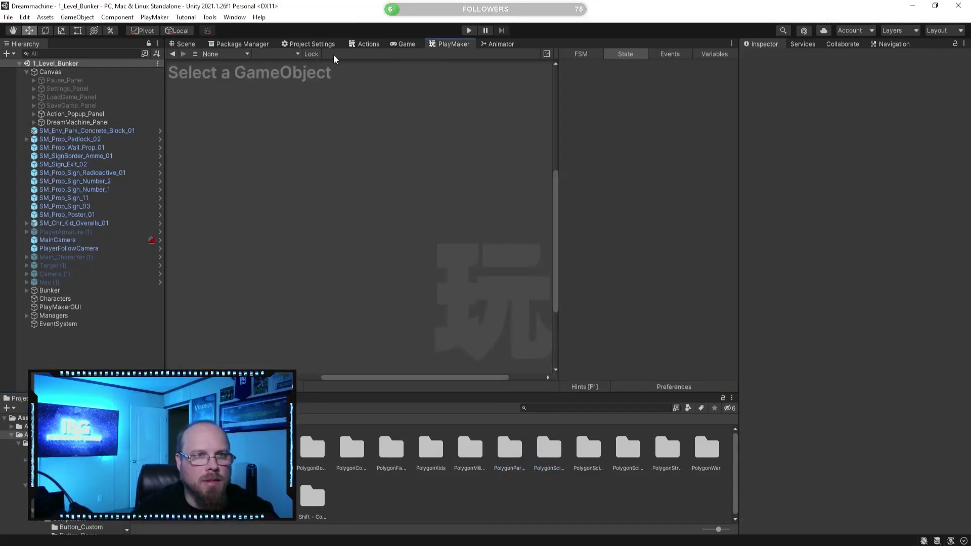
left_click(243, 44)
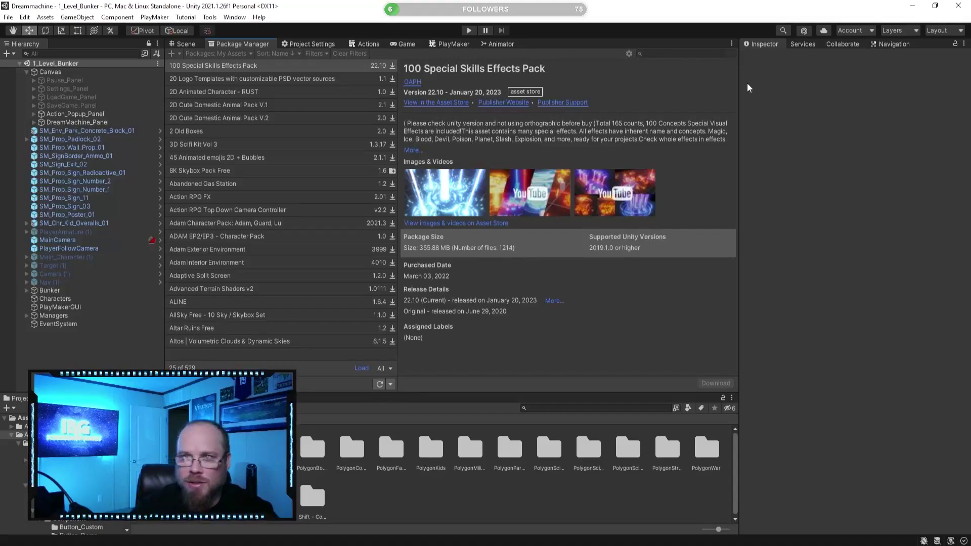
left_click(668, 54)
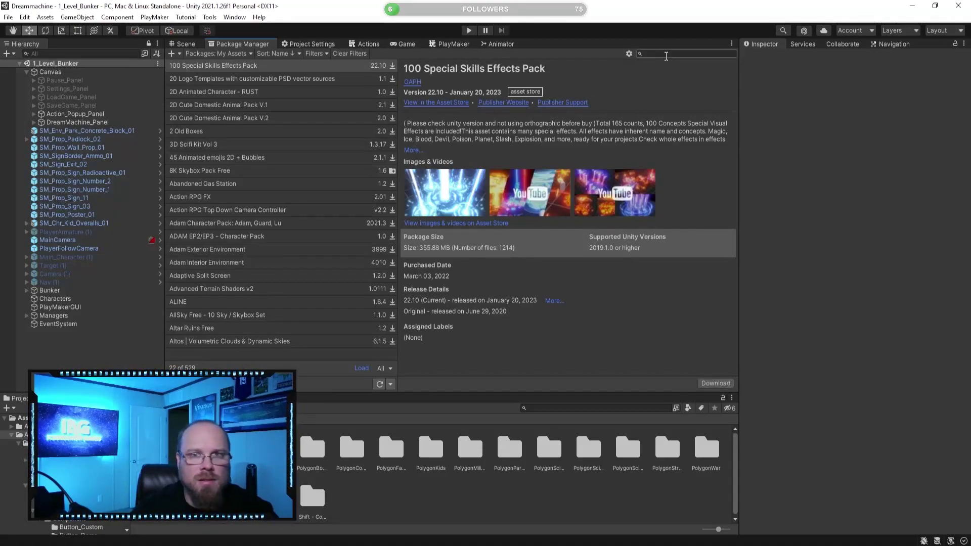
type("lo")
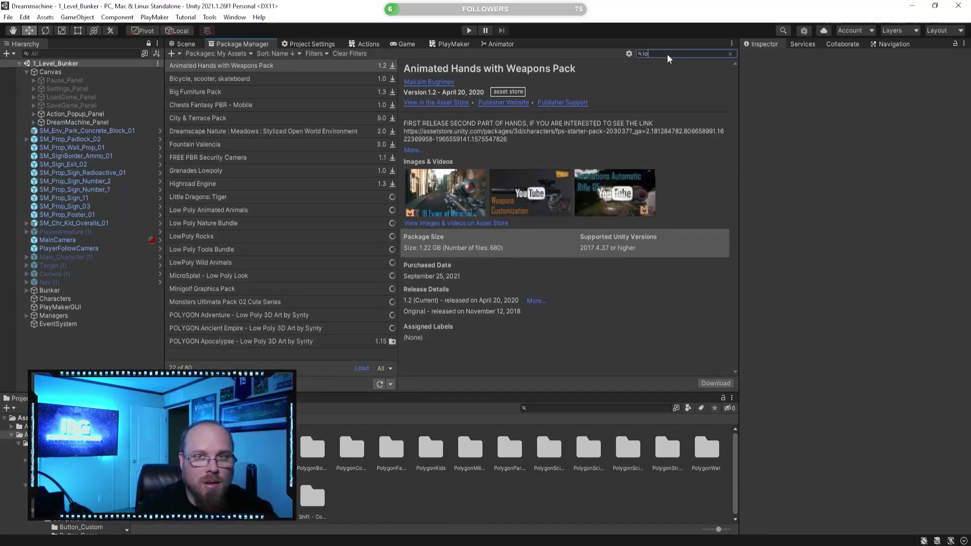
key("BackSpace")
key("BackSpace")
key("BackSpace")
type("gon")
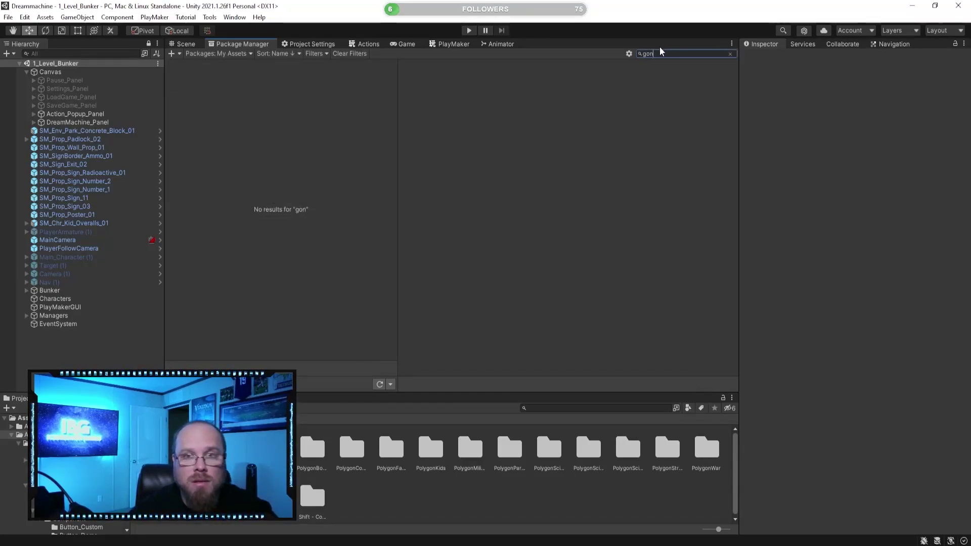
key("BackSpace")
key("BackSpace")
key("BackSpace")
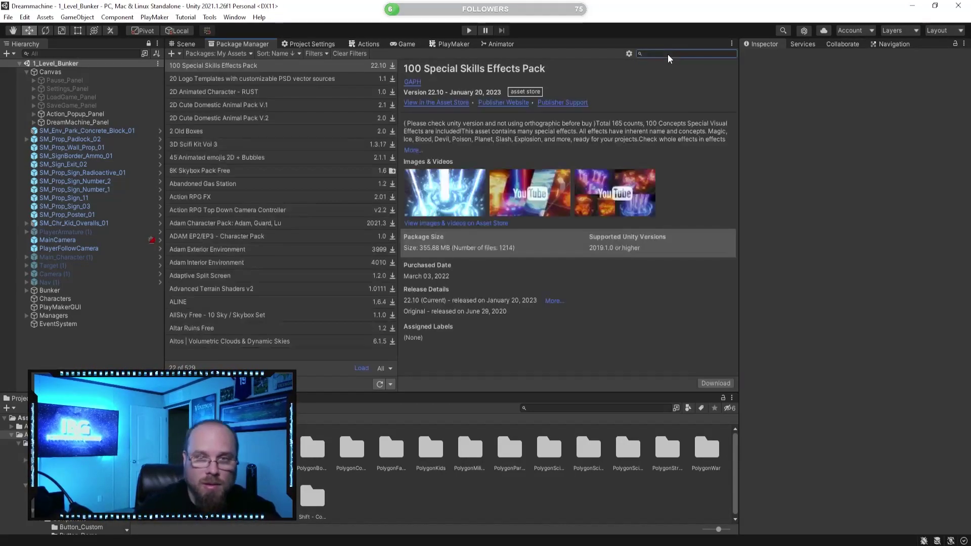
type("polygon")
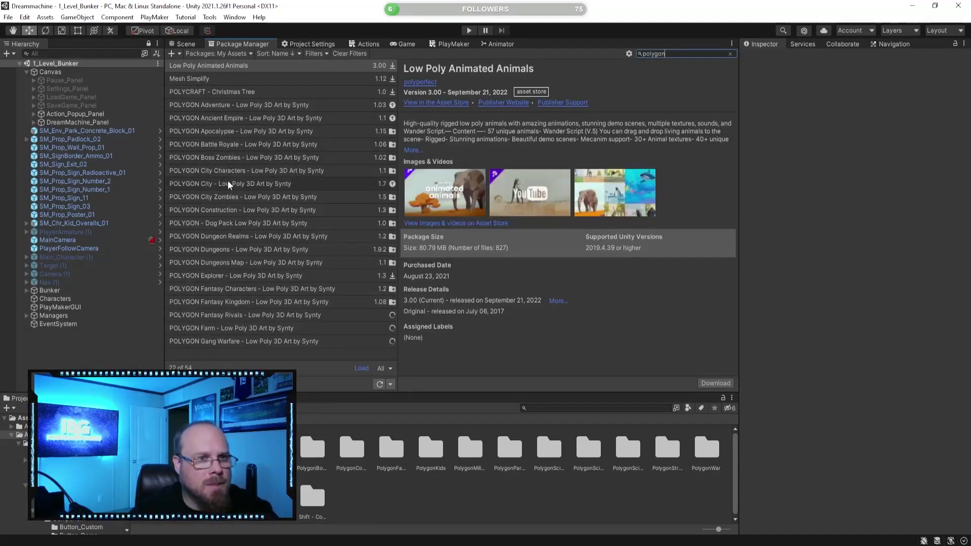
Look at the POLYGON Dungeon Realms and POLYGON Fantasy Kingdom packages, and load the rest of the package list
left_click(255, 237)
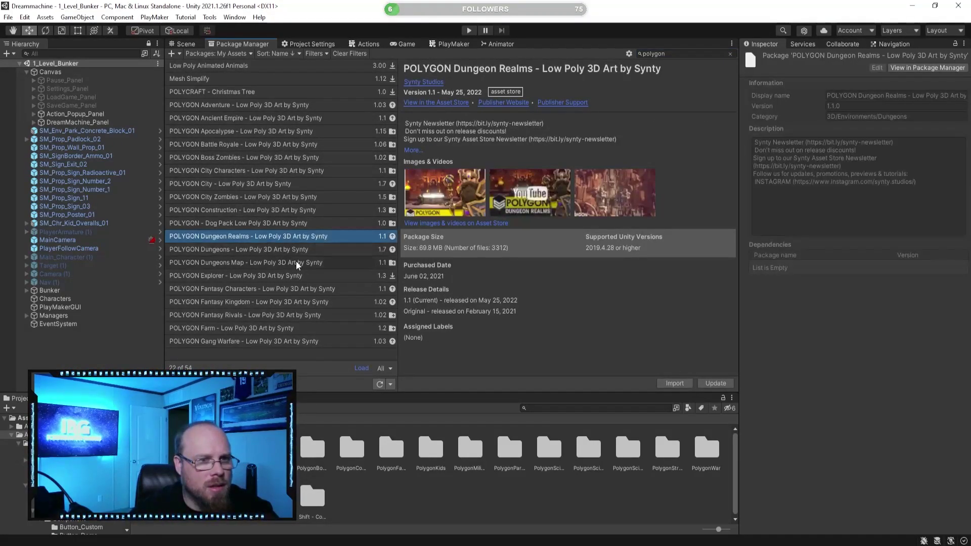
left_click(266, 302)
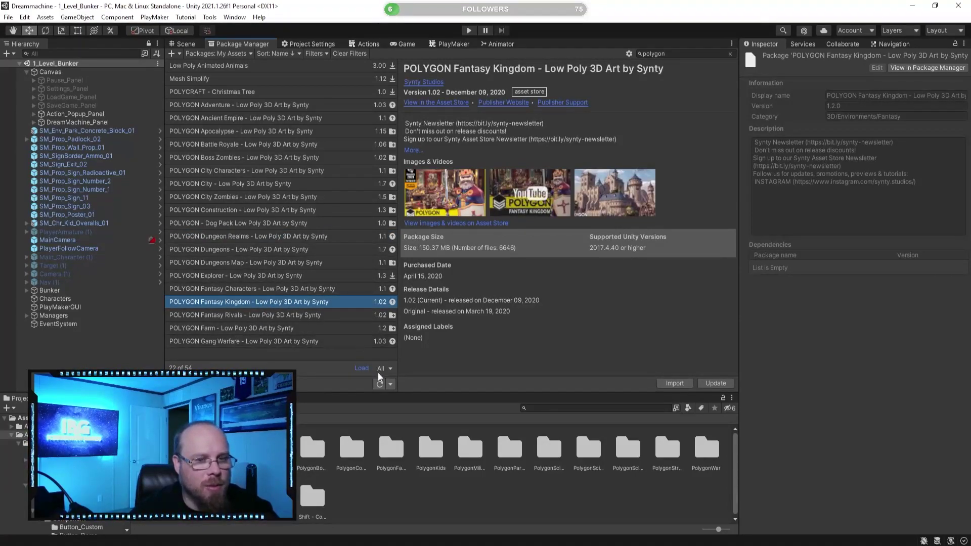
left_click(361, 369)
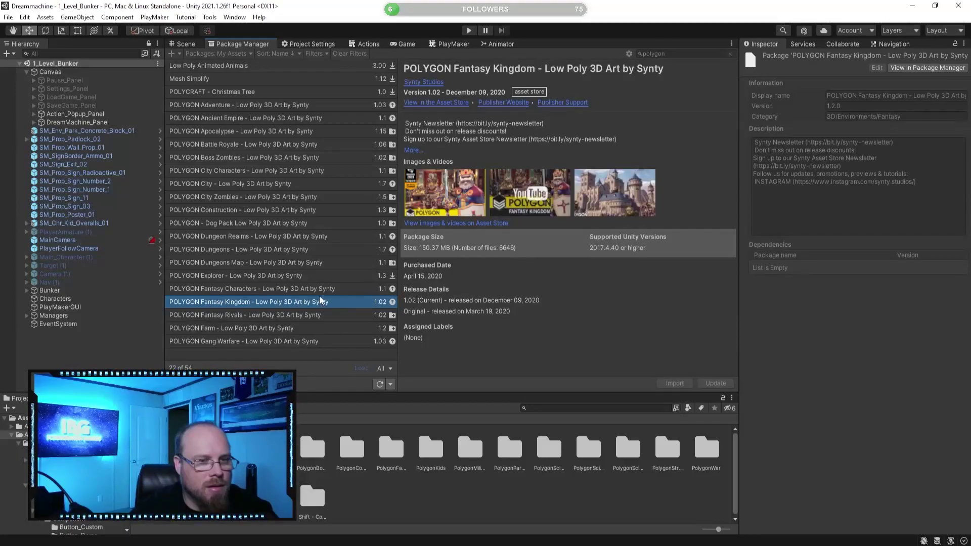
Find the POLYGON Samurai package in the list, get its current version and import all of its files
scroll(313, 304, "down", 3)
scroll(306, 312, "down", 10)
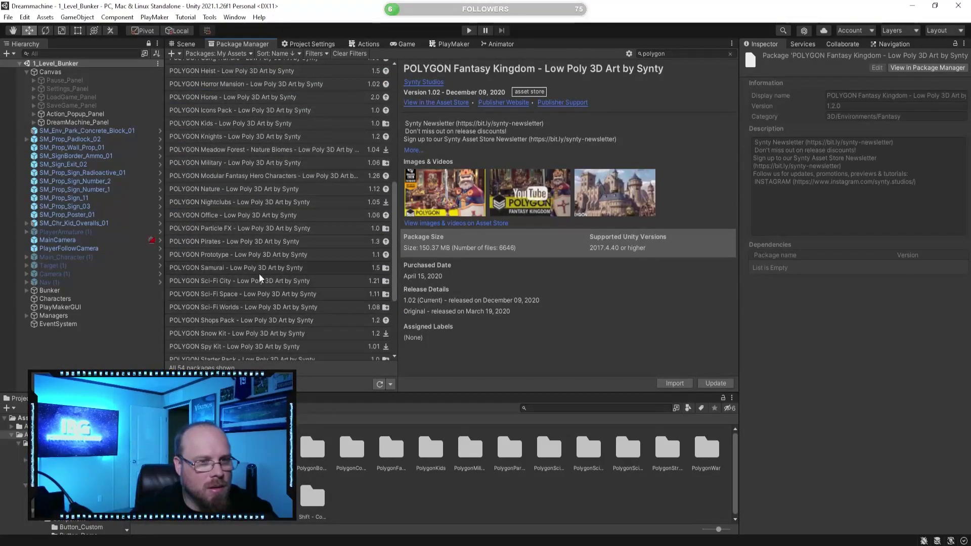
left_click(271, 268)
left_click(715, 384)
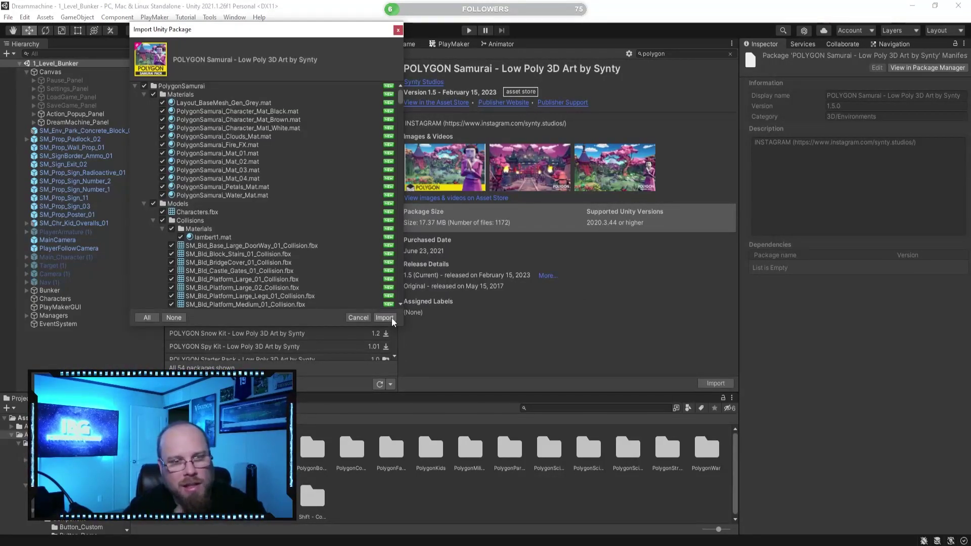
left_click(384, 318)
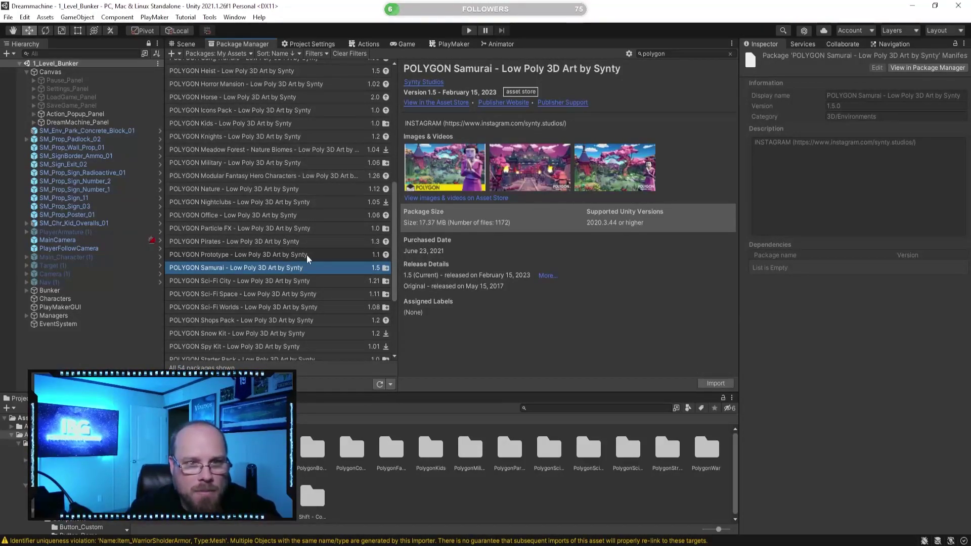
Locate the imported PolygonSamurai folder in Assets, look at its contents and return to the Assets folder
left_click(407, 513)
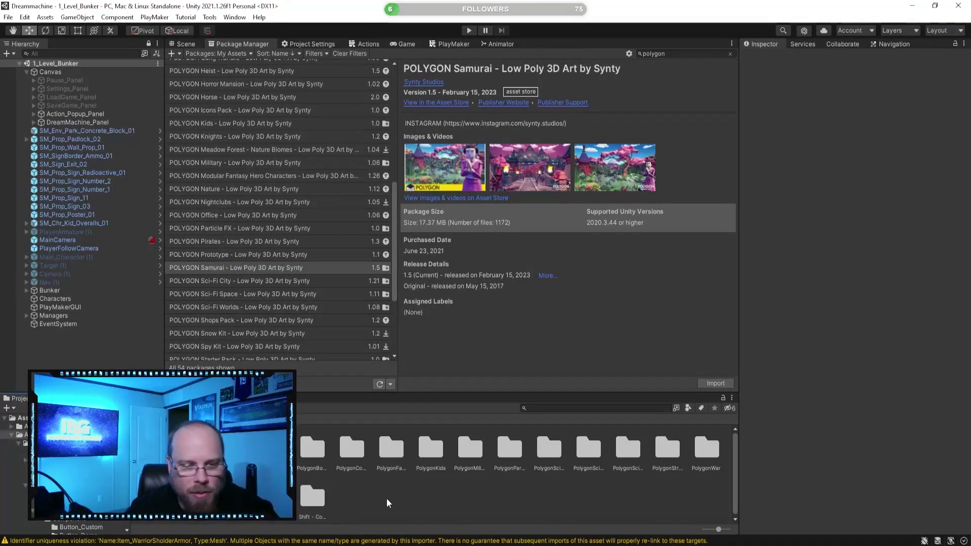
left_click(143, 419)
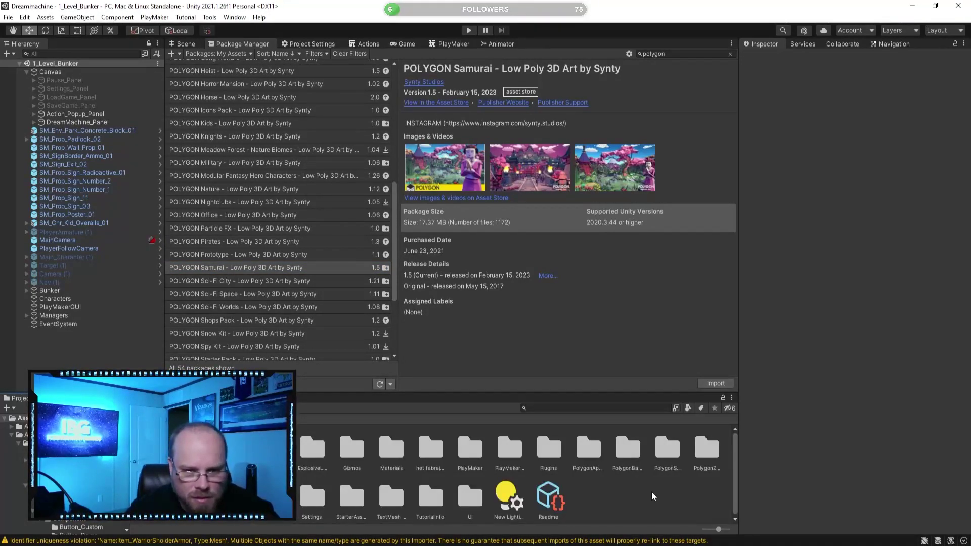
left_click(669, 457)
double_click(675, 451)
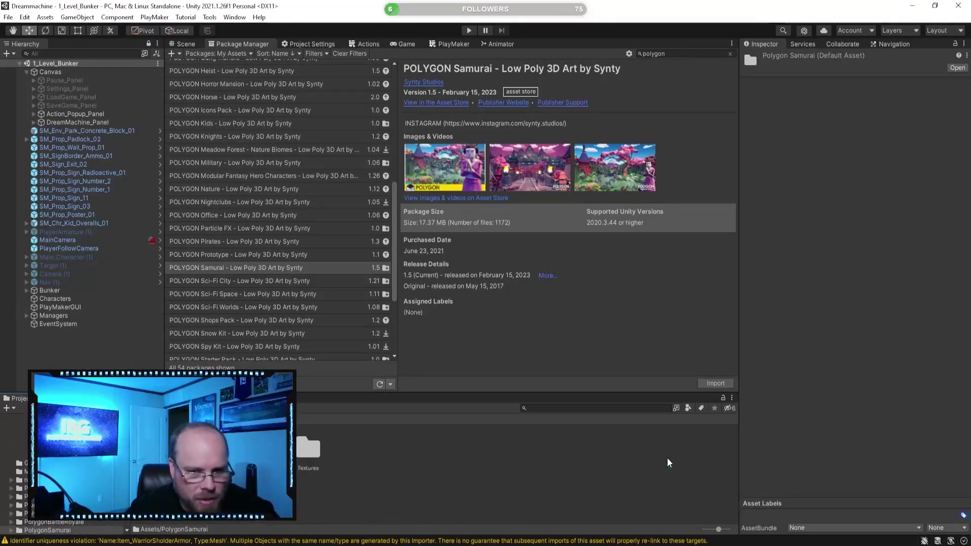
left_click(143, 419)
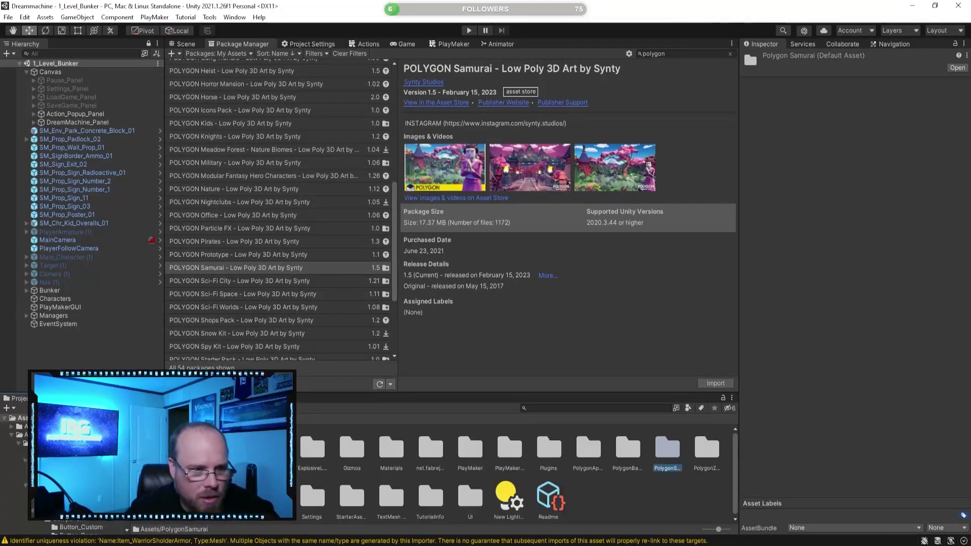
Upgrade all of the project's materials to UniversalRP materials and accept overwriting them
left_click(42, 18)
mouse_move(24, 17)
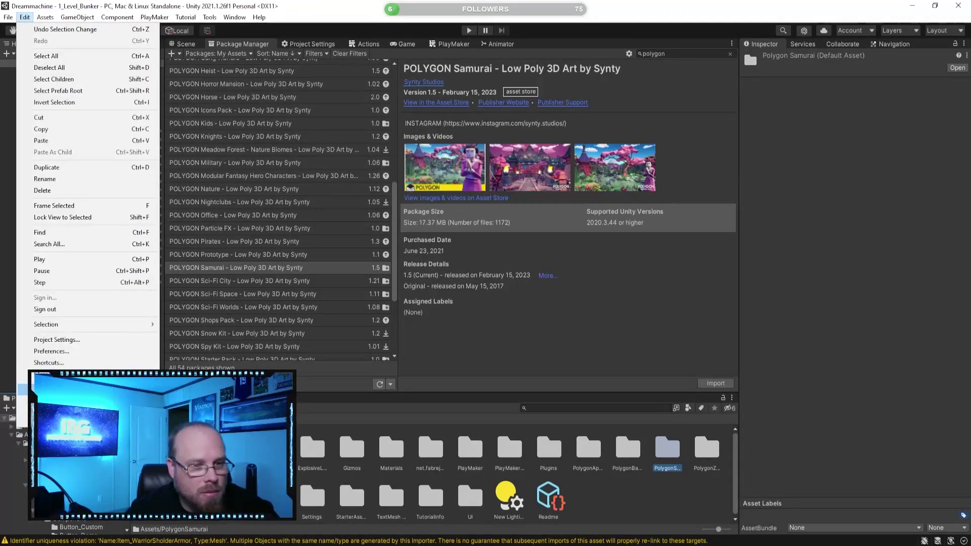
mouse_move(101, 390)
left_click(330, 407)
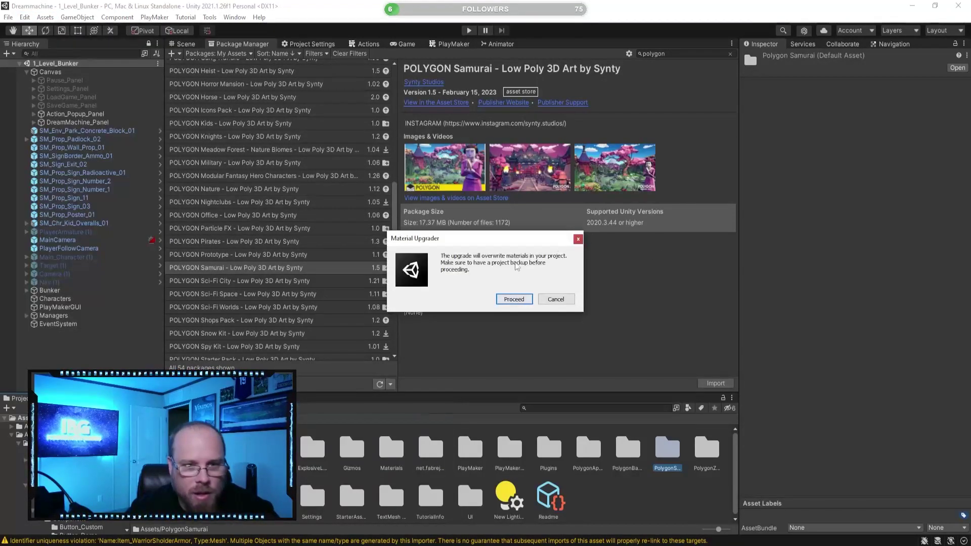
left_click(516, 302)
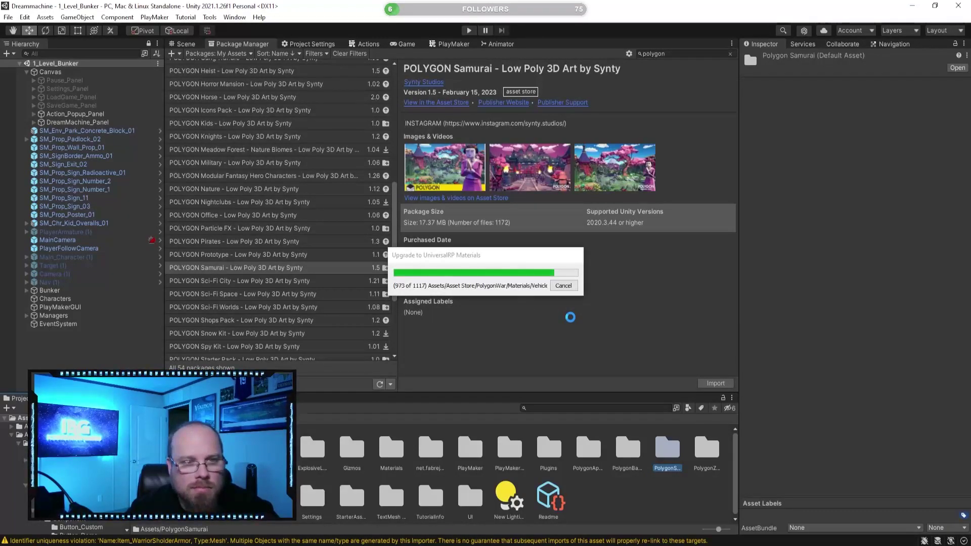
Move the PolygonSamurai folder from Assets into the Asset Store folder and open the Asset Store folder
left_click(654, 479)
left_click(665, 451)
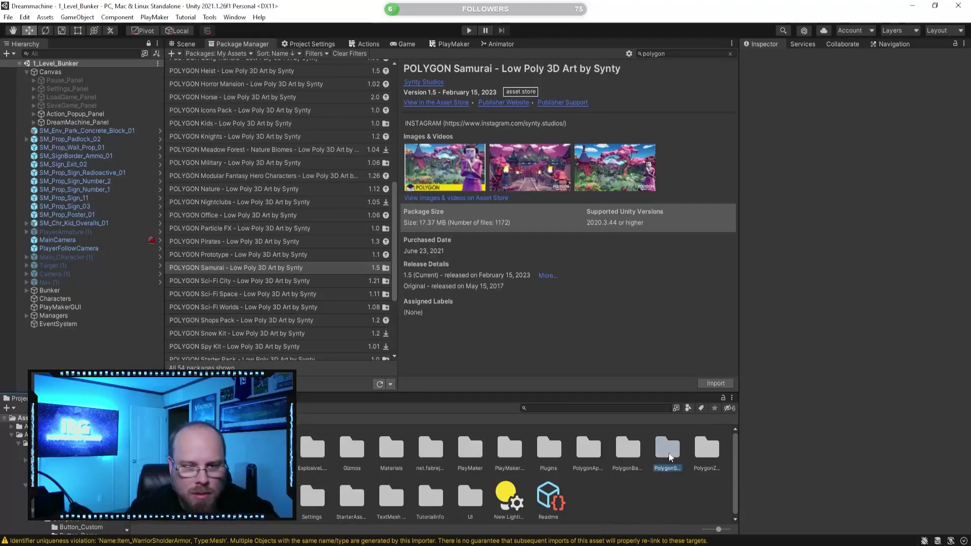
left_click(655, 494)
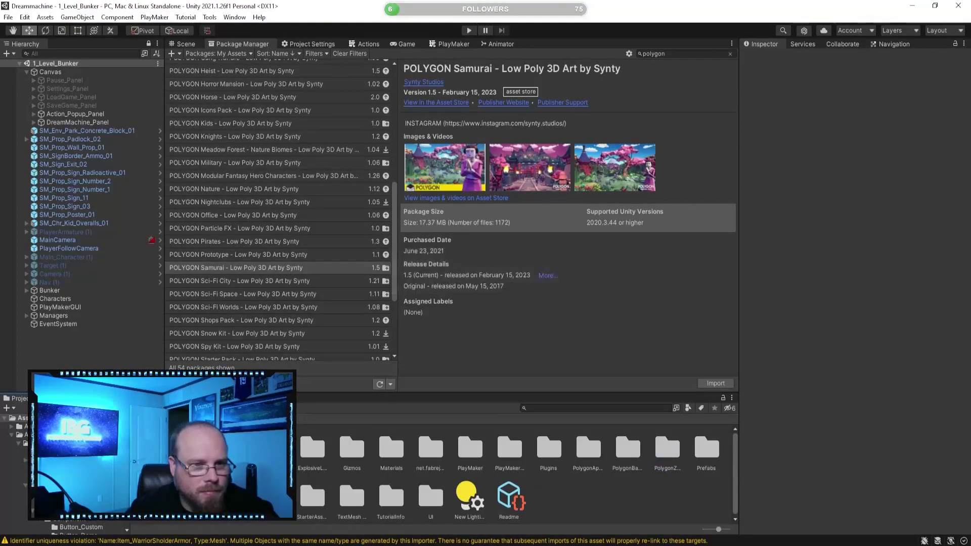
left_click(50, 435)
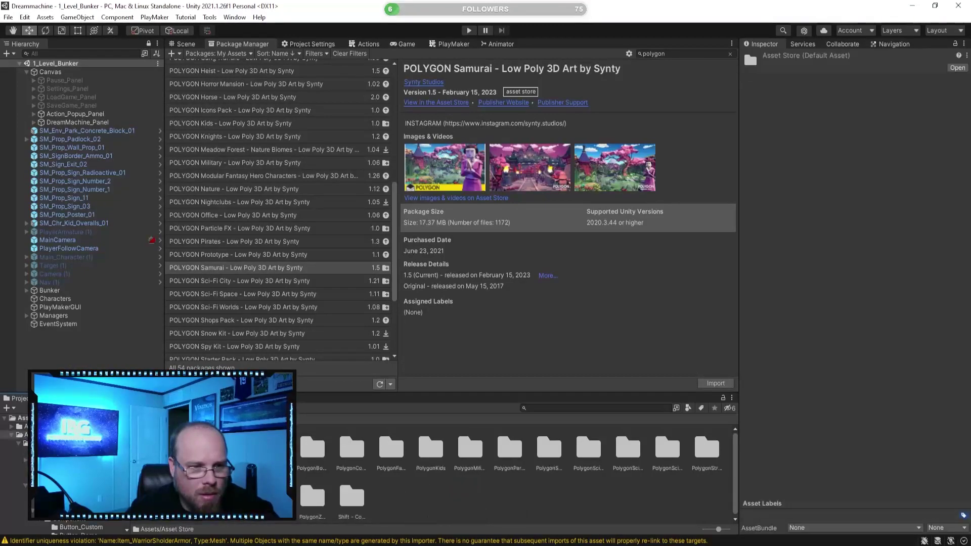
Open the Scenes folder of PolygonSamurai, duplicate its Demo scene and select the copy
left_click(456, 507)
left_click(628, 447)
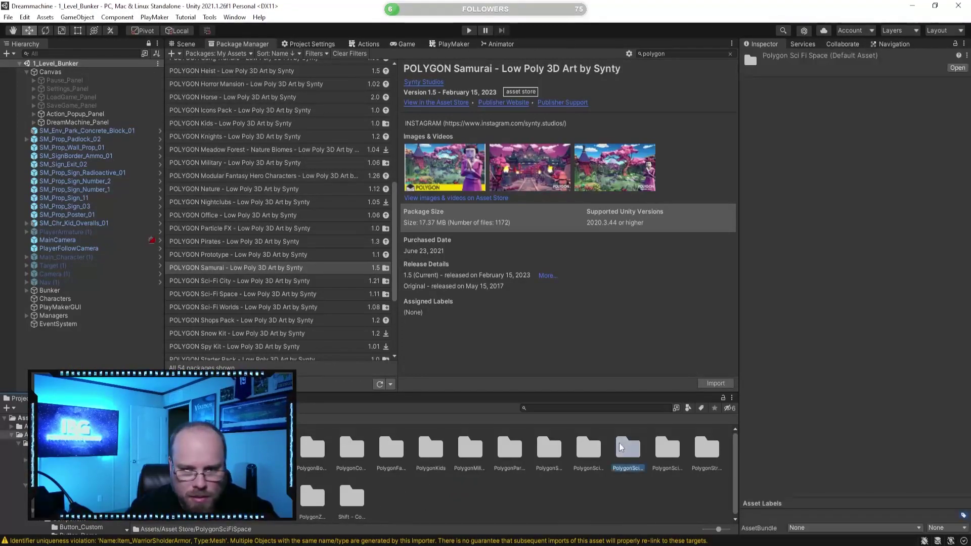
left_click(542, 450)
double_click(542, 450)
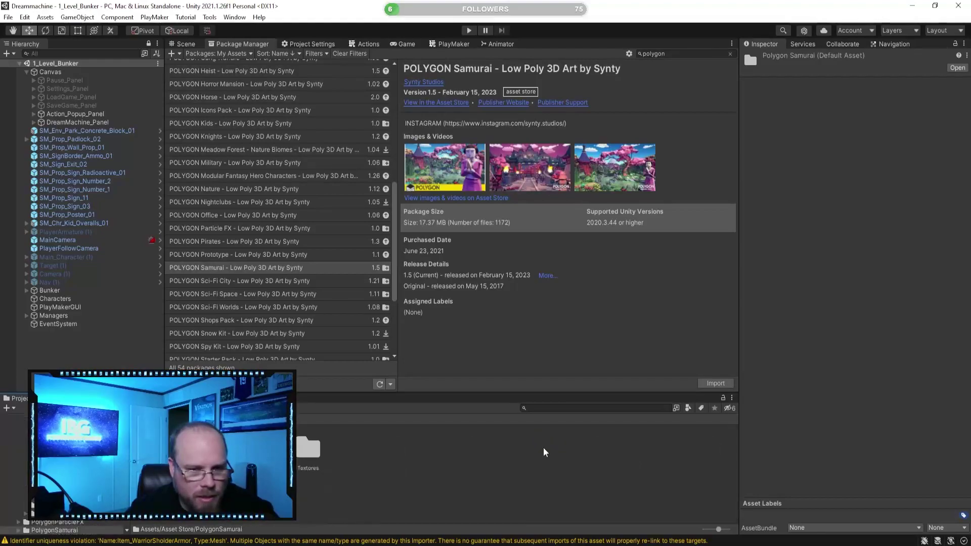
double_click(273, 449)
left_click(306, 426)
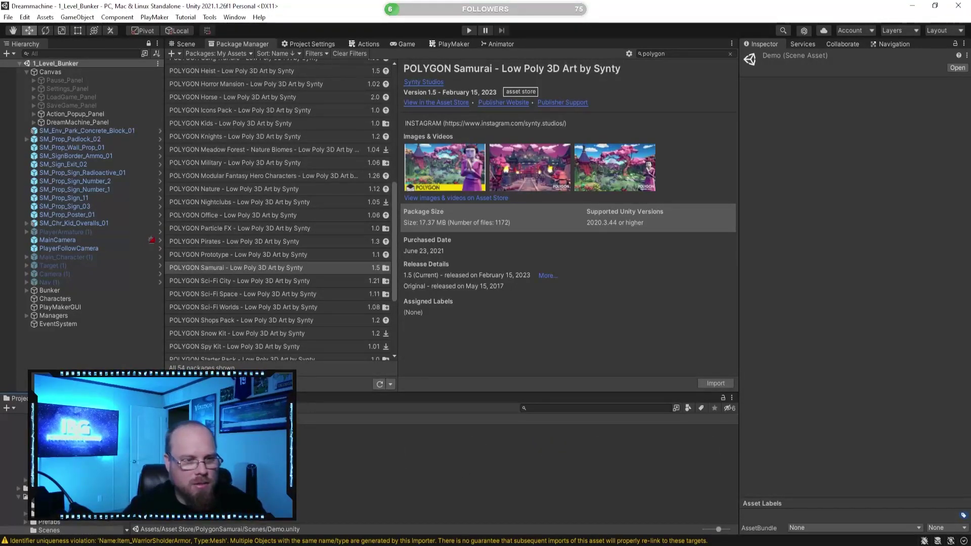
left_click(202, 446)
Move the duplicated Samurai demo scene out of the pack to Assets and on into the Assets/Scenes folder
scroll(76, 475, "up", 5)
scroll(75, 475, "down", 3)
scroll(76, 476, "up", 10)
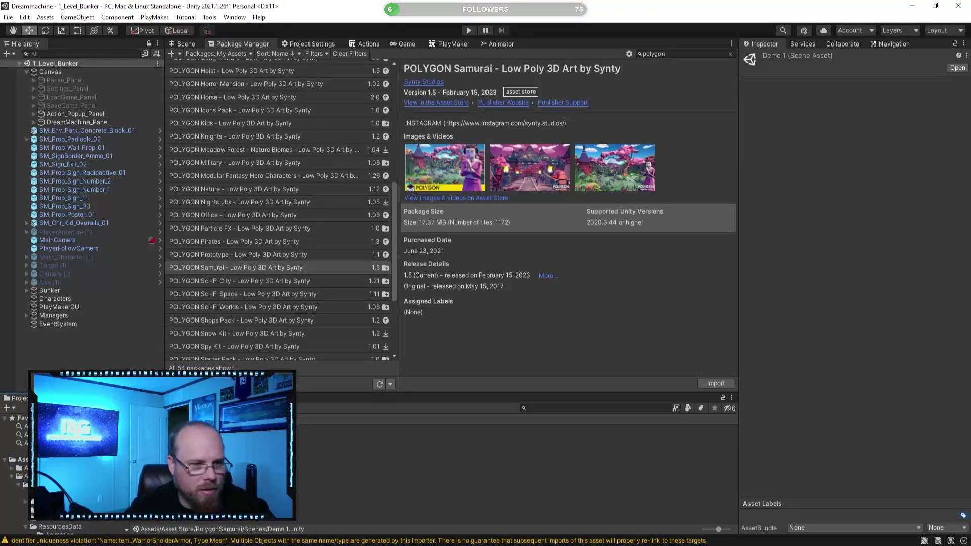
left_click_drag(203, 446, 22, 460)
scroll(76, 476, "down", 5)
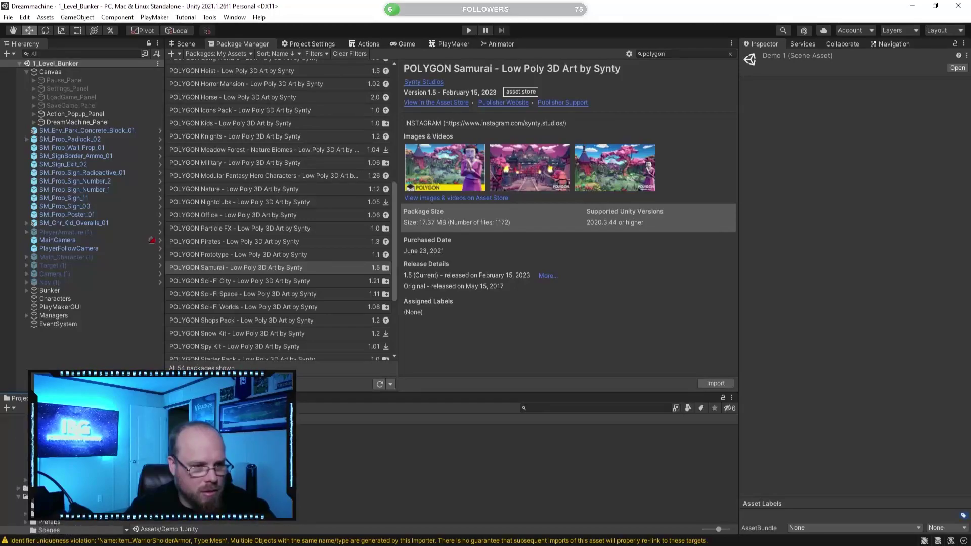
scroll(76, 476, "up", 5)
left_click(23, 418)
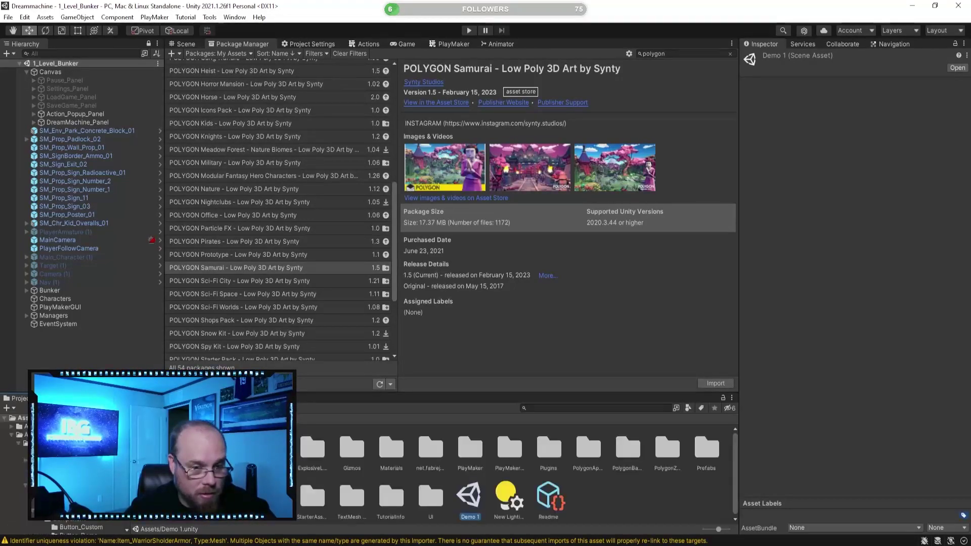
left_click(469, 501)
left_click_drag(469, 501, 233, 496)
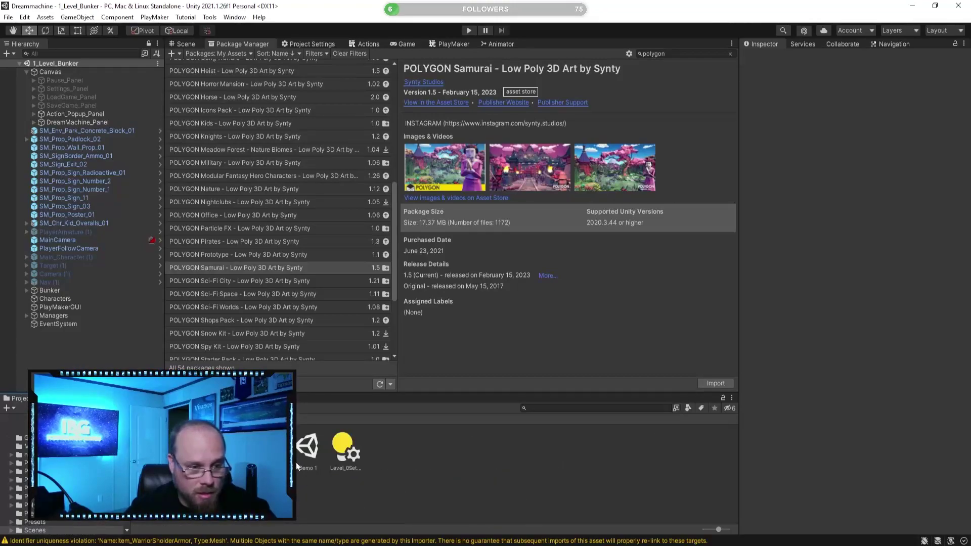
Rename the Samurai scene copy in Assets/Scenes following the other dream level's naming pattern, ending in _DreamLevel2
key("F2")
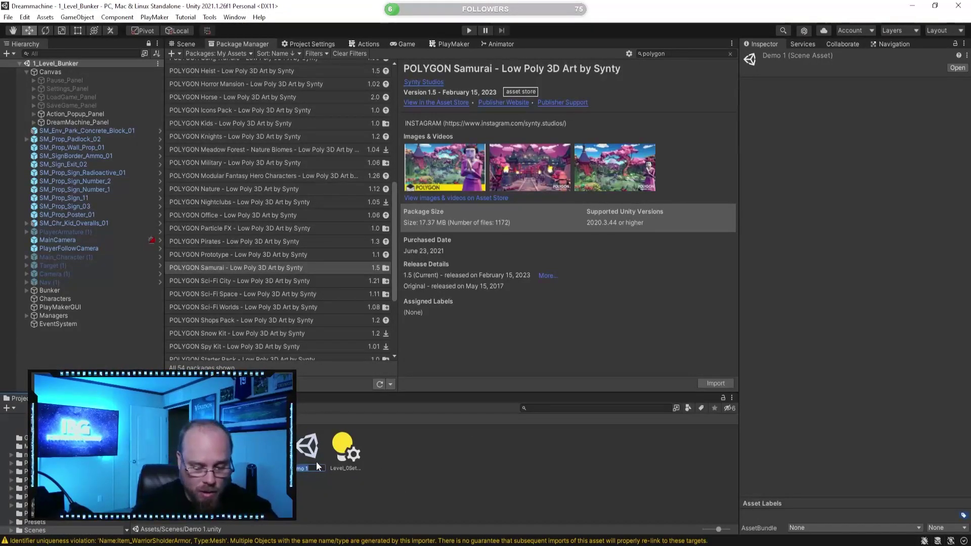
key("BackSpace")
type("Drea")
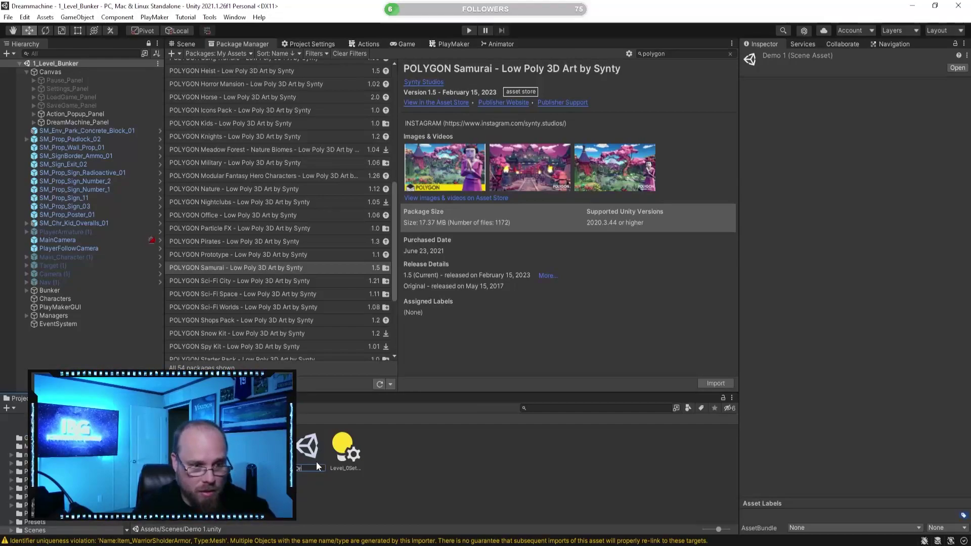
type("m Le")
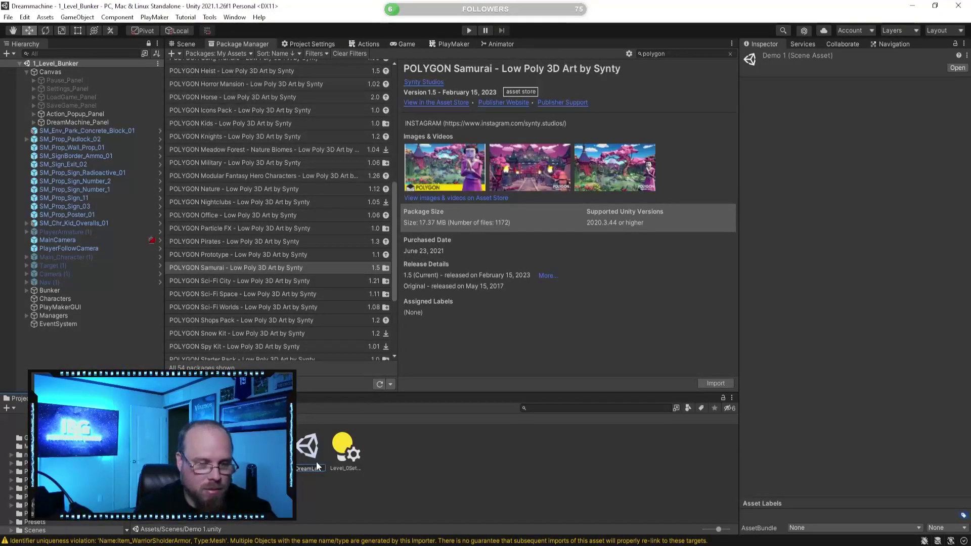
type("vel 2")
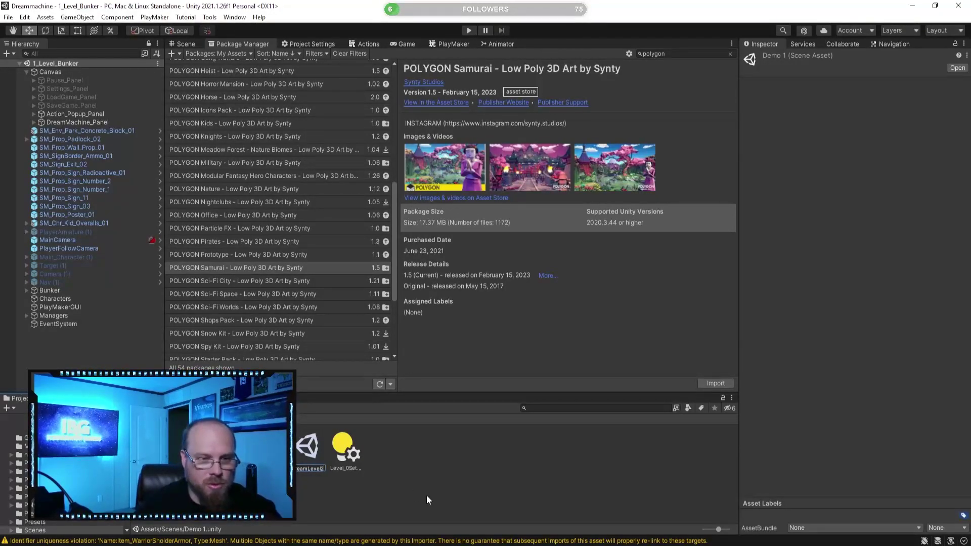
key("Return")
left_click(427, 496)
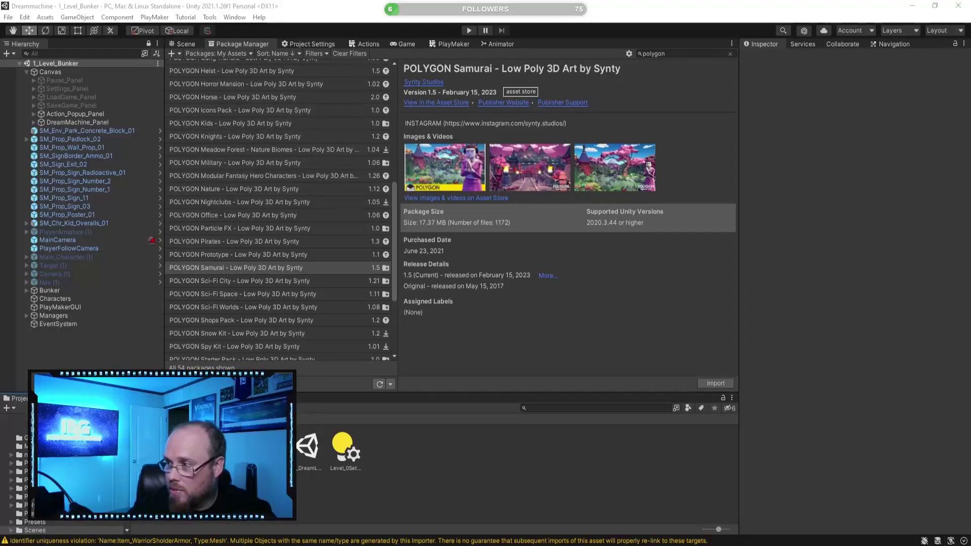
Look through the Polygon packs in the Asset Store folder, from PolygonApocalypse to PolygonWesternFrontier, for another dream level candidate
left_click(143, 419)
double_click(194, 449)
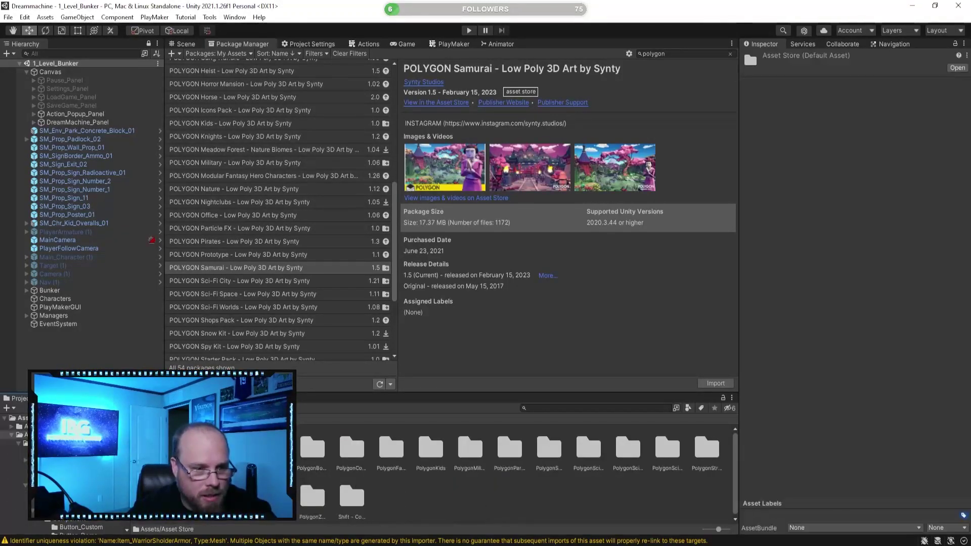
left_click(310, 448)
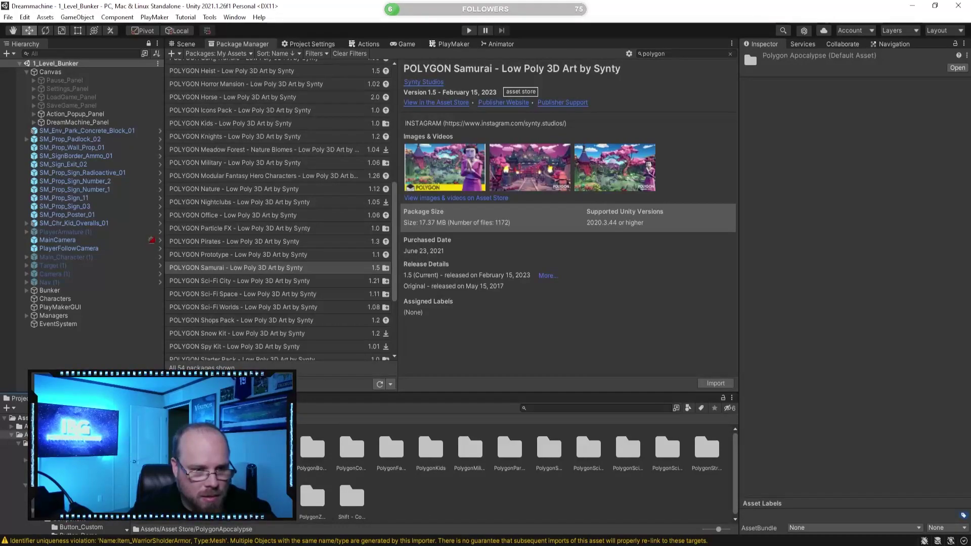
left_click(352, 447)
left_click(391, 447)
left_click(434, 445)
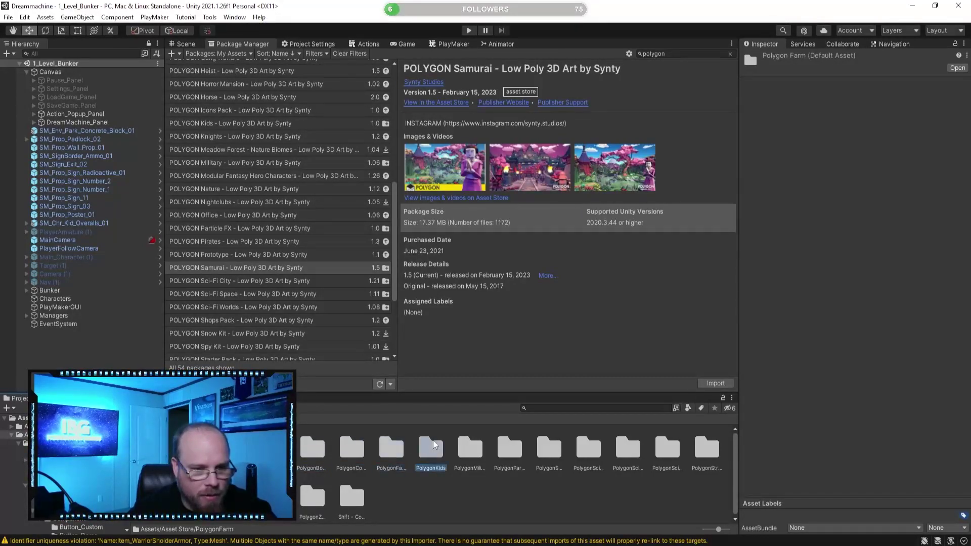
left_click(518, 456)
left_click(555, 454)
left_click(580, 455)
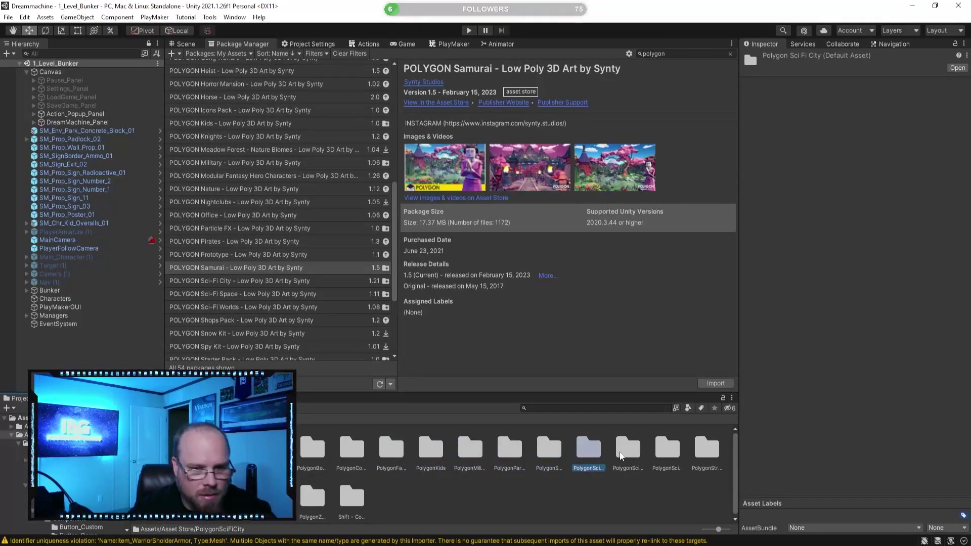
left_click(625, 452)
left_click(668, 451)
left_click(708, 450)
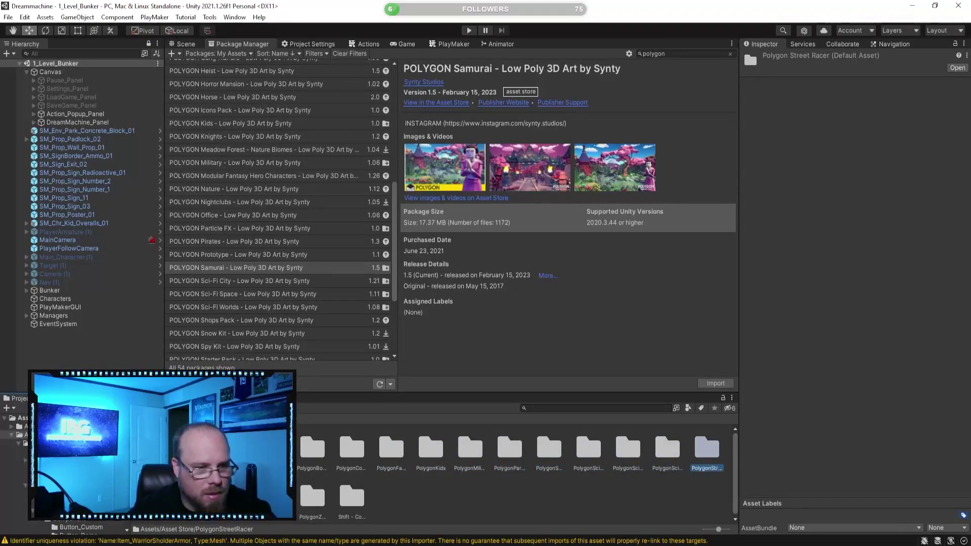
key("Right")
key("Right")
key("Right")
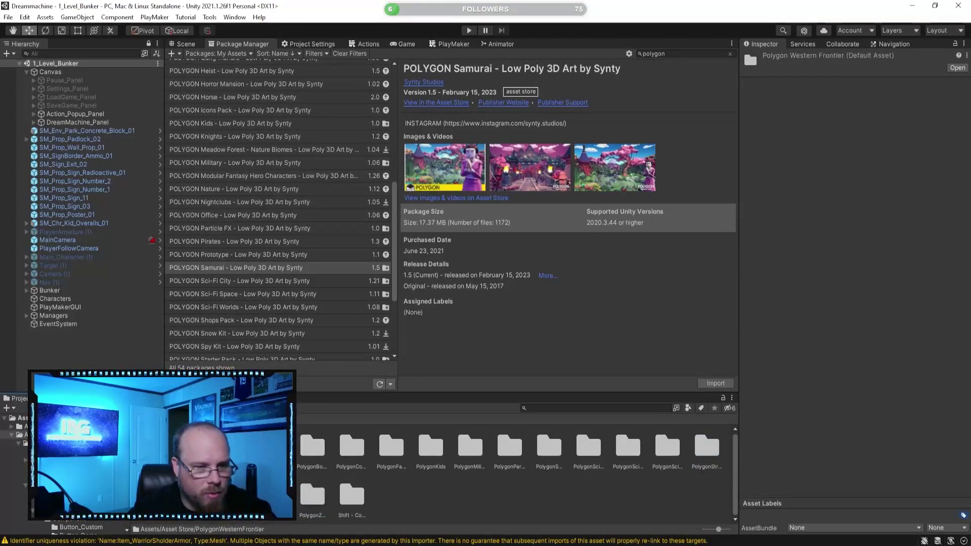
Open the PolygonWestern pack's Demo scene additively and look around its western town
double_click(274, 495)
left_click(155, 450)
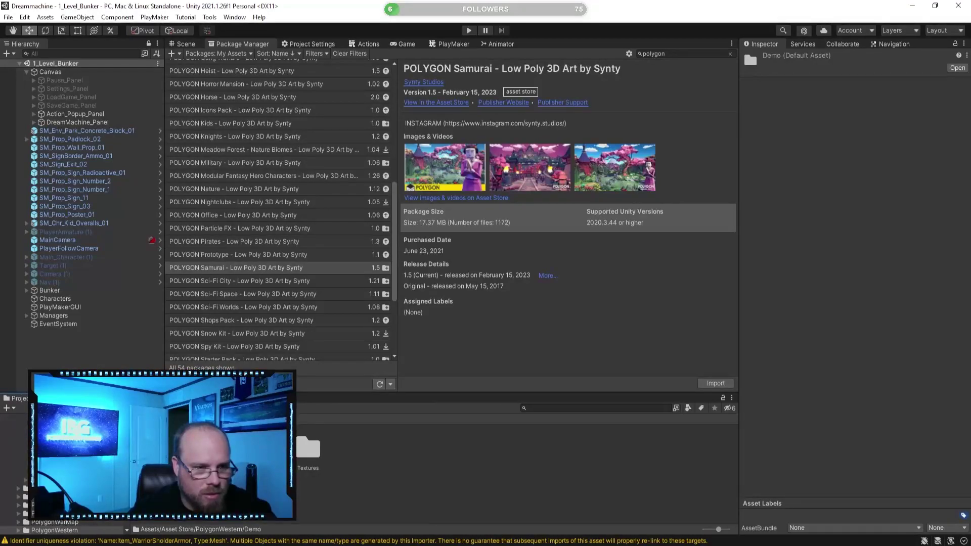
double_click(155, 451)
left_click(154, 451)
right_click(154, 451)
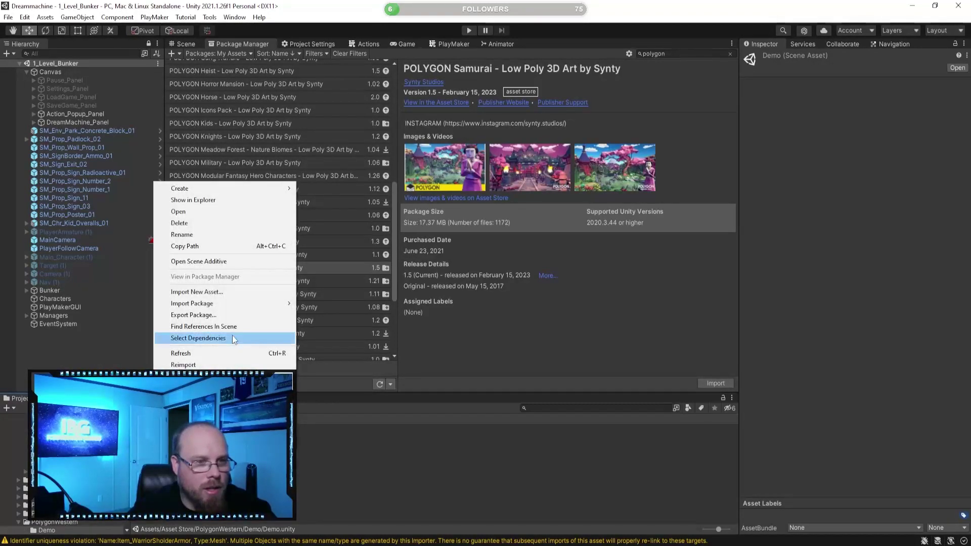
left_click(199, 261)
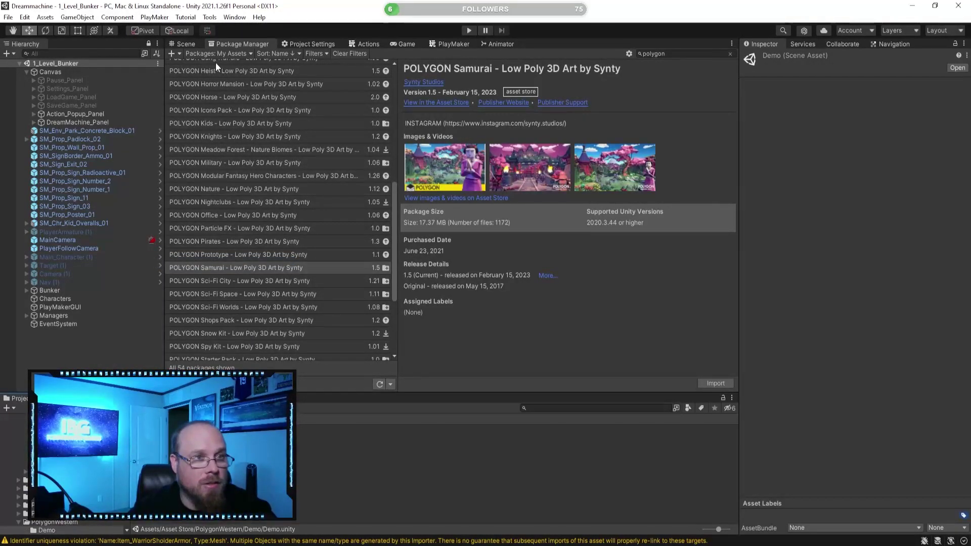
left_click(180, 44)
right_click_drag(383, 271, 471, 251)
scroll(123, 364, "down", 8)
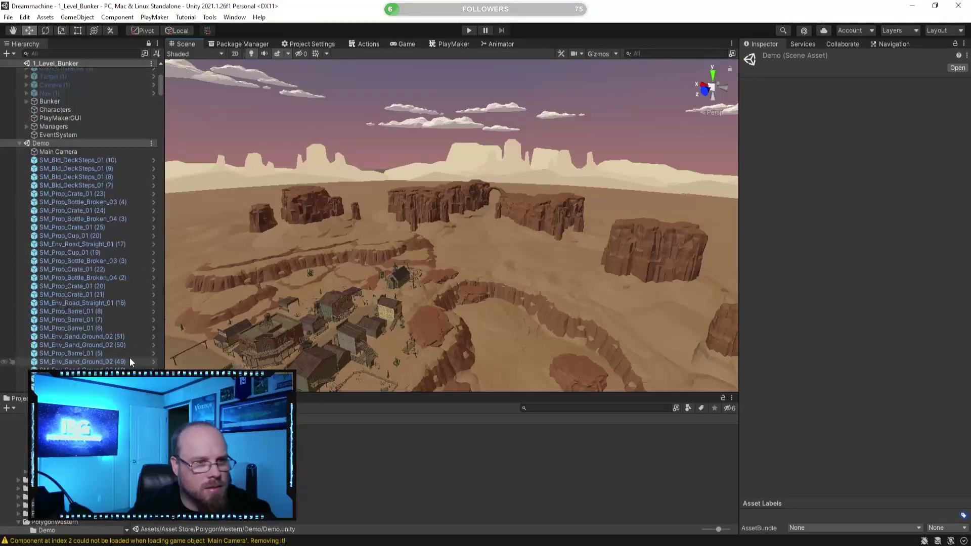
right_click_drag(372, 298, 246, 324)
Open the PolygonWesternFrontier folder in the Asset Store folder and remove the additively opened Demo scene from the hierarchy
left_click(175, 420)
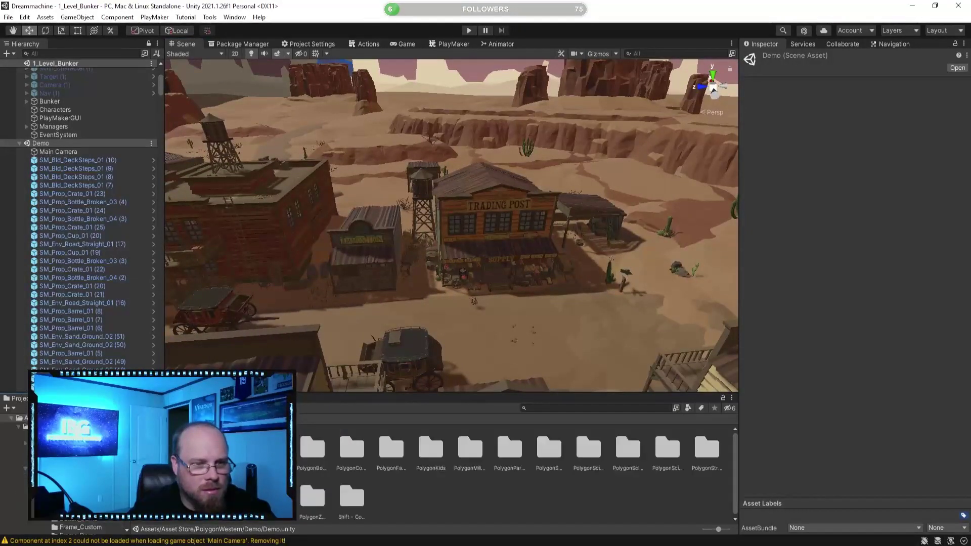
double_click(305, 496)
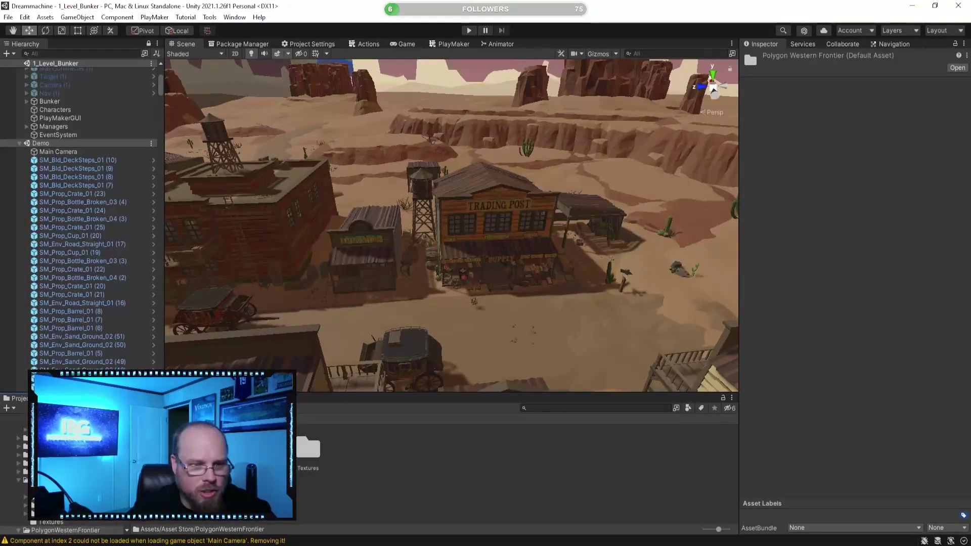
scroll(81, 214, "up", 6)
right_click(38, 301)
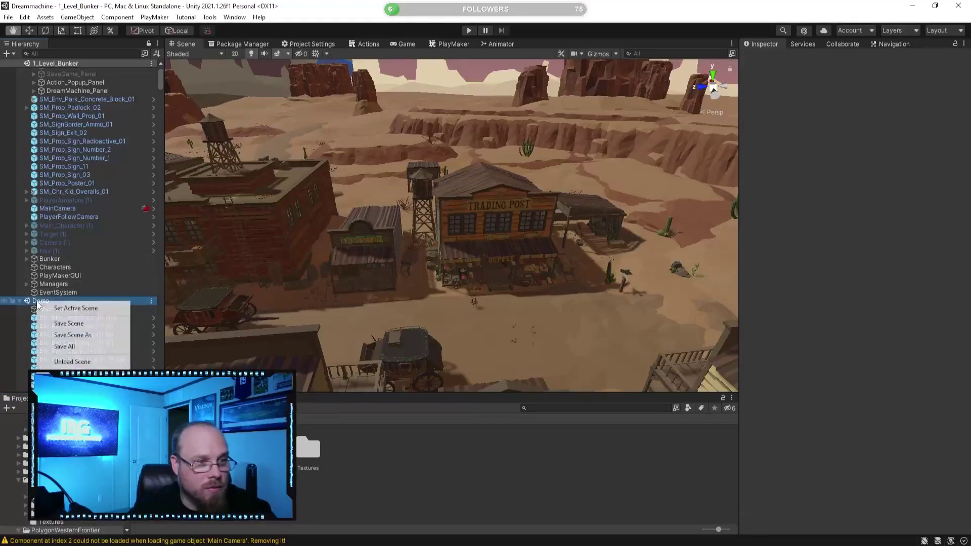
left_click(95, 363)
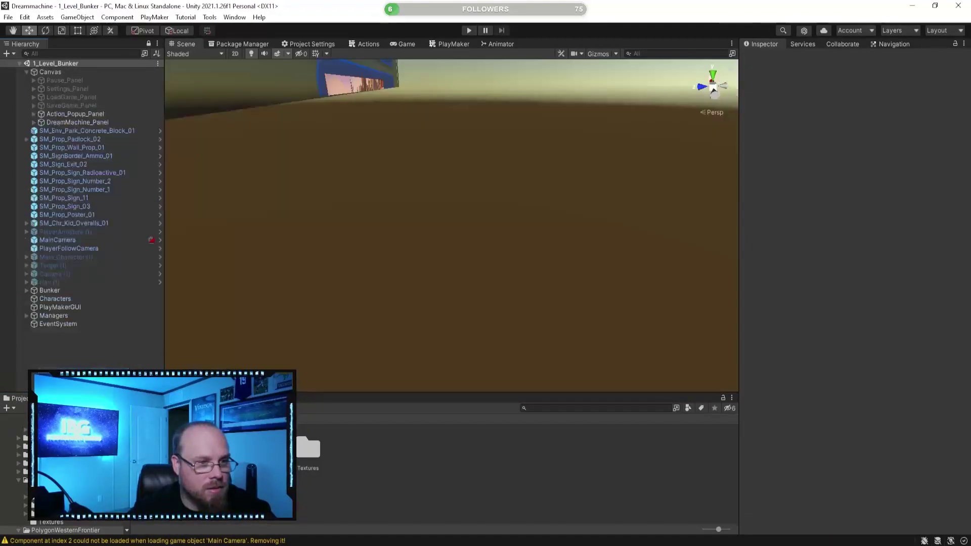
Open the Demo scene from PolygonWesternFrontier's Scenes folder on its own and survey its landscape
double_click(269, 449)
left_click(157, 448)
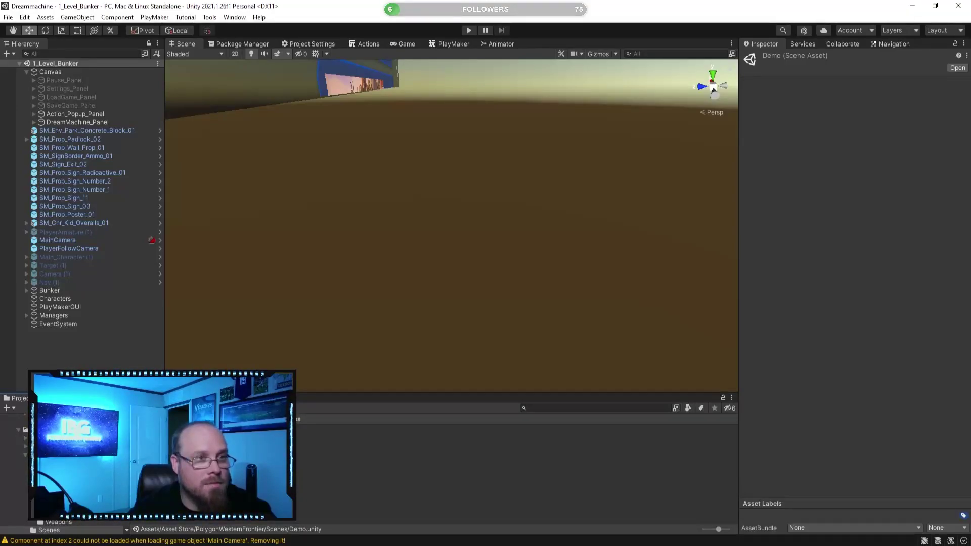
double_click(267, 448)
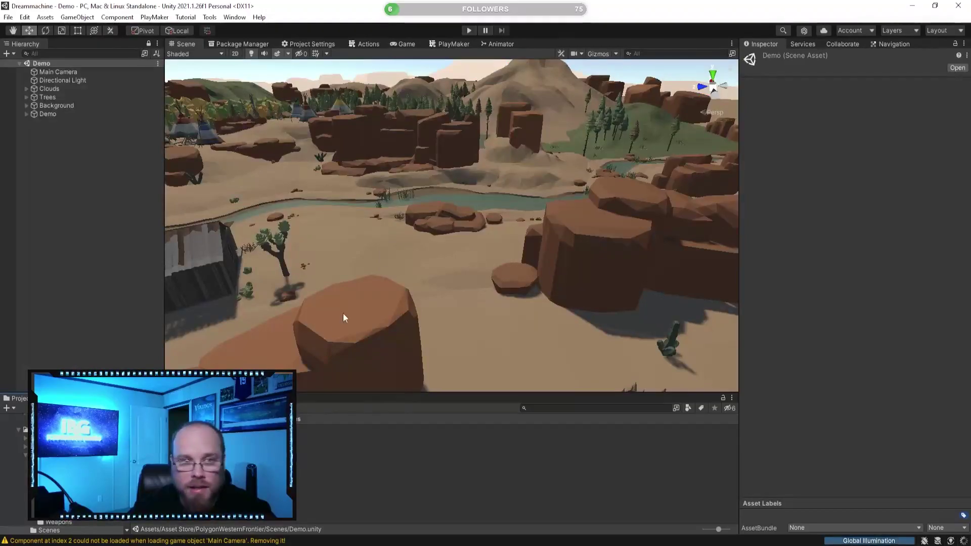
right_click_drag(343, 314, 294, 299)
right_click_drag(408, 290, 496, 284)
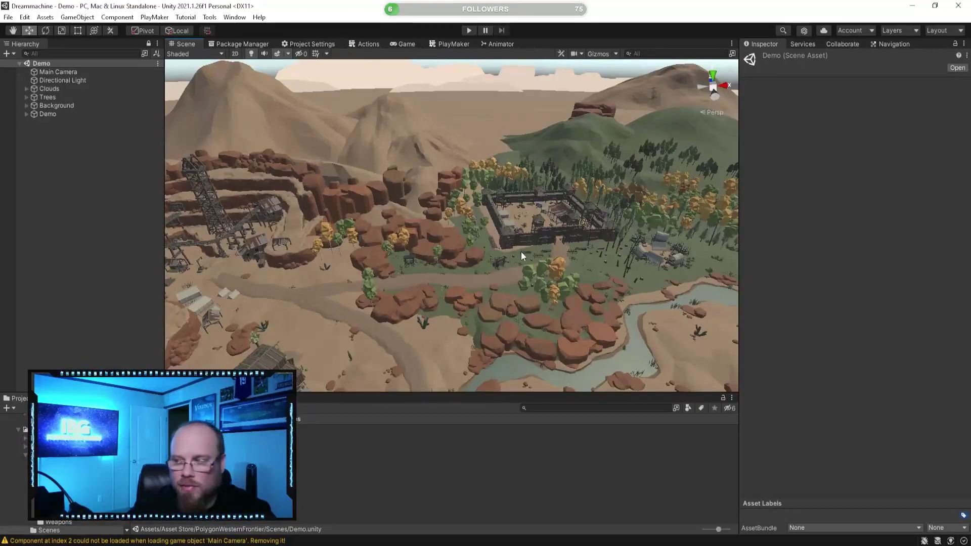
Go back through the Asset Store folder to PolygonWesternFrontier's Scenes folder and duplicate the Demo scene
left_click(263, 461)
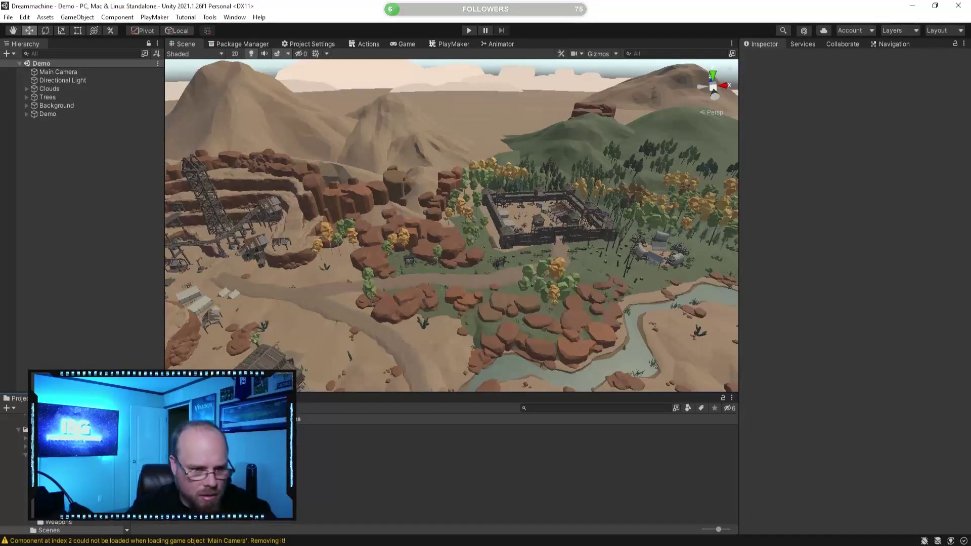
left_click(239, 419)
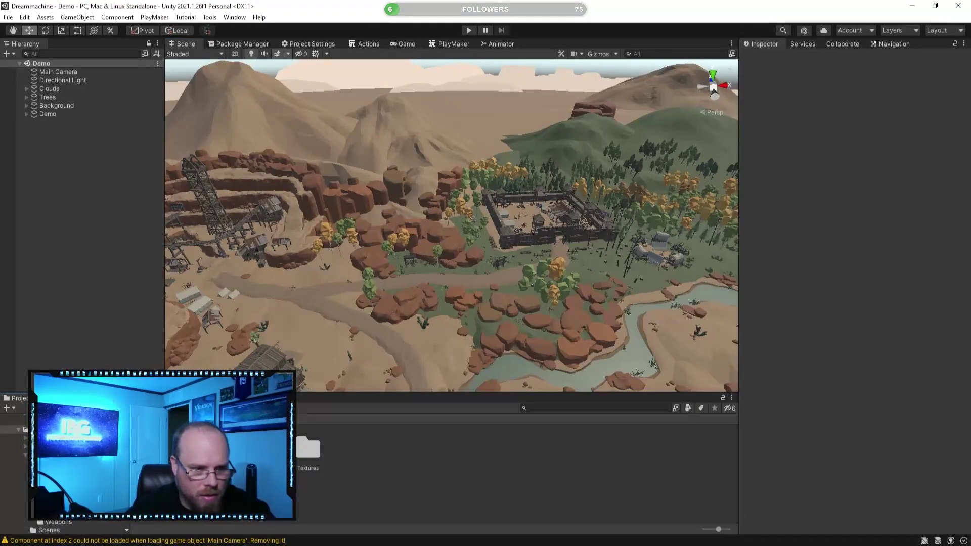
left_click(142, 420)
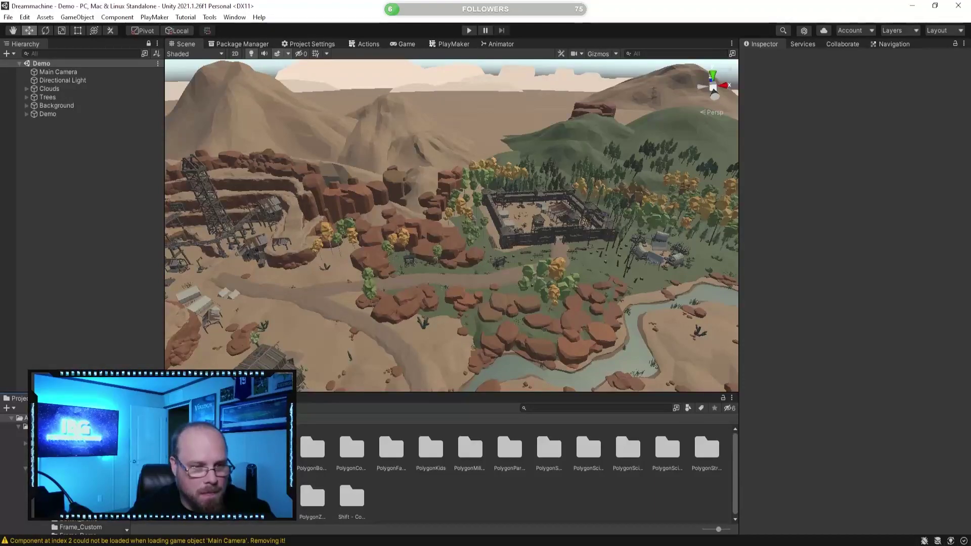
double_click(274, 497)
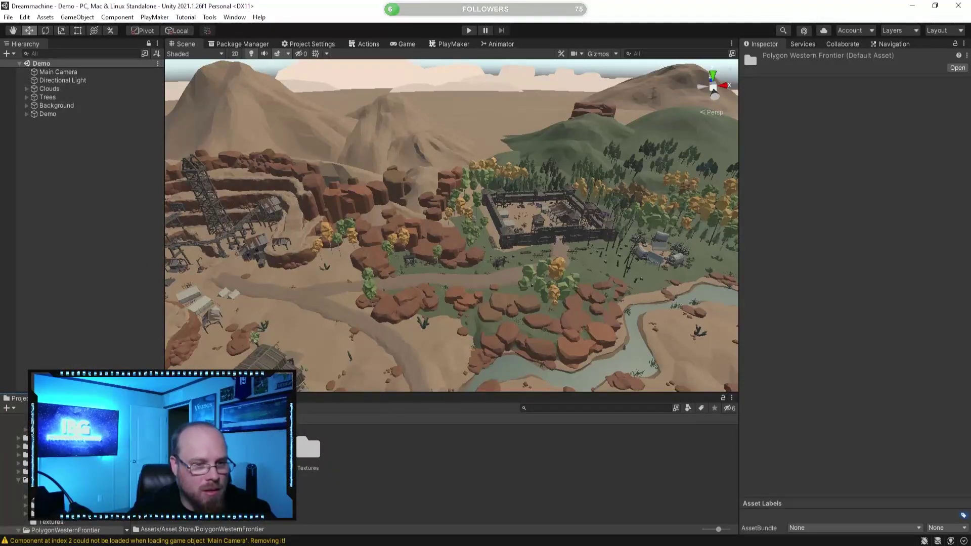
double_click(269, 449)
left_click(154, 449)
key("ctrl+d")
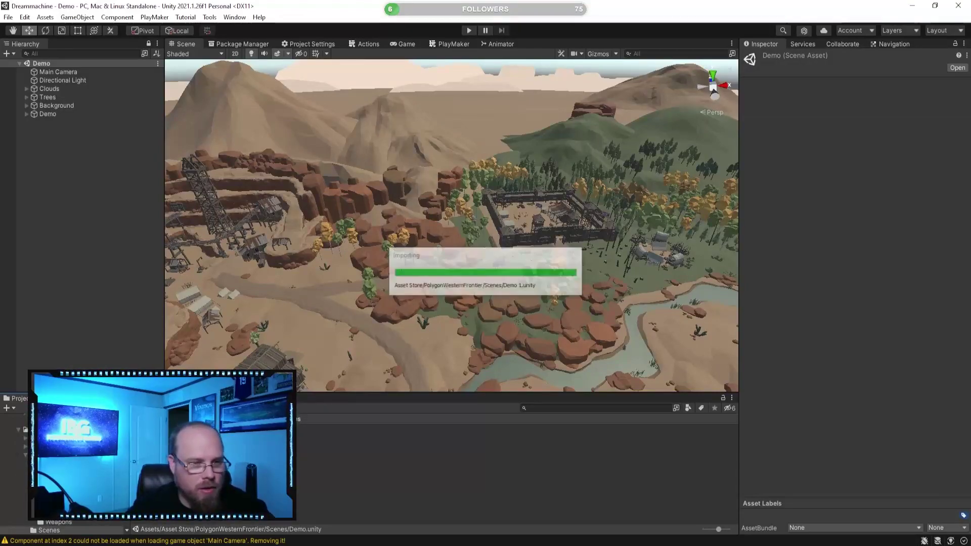
Move the duplicated Western Frontier demo scene to Assets and on into the Assets/Scenes folder, and open that folder
scroll(66, 472, "up", 4)
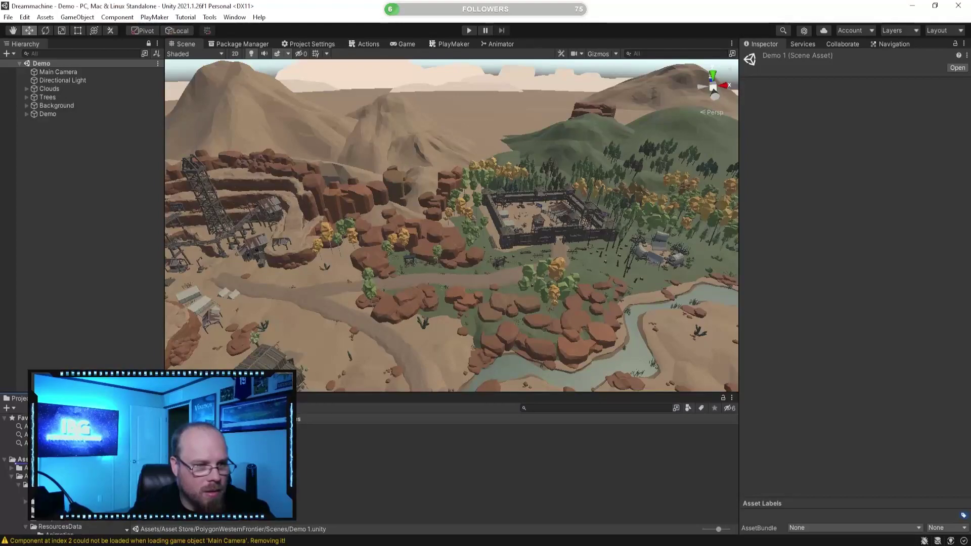
left_click_drag(194, 449, 33, 459)
left_click(142, 419)
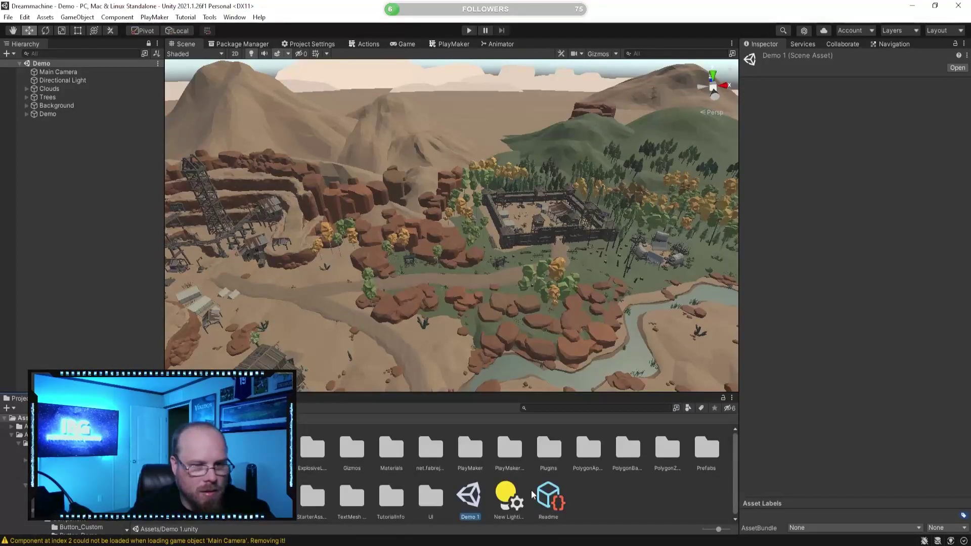
left_click(618, 508)
left_click_drag(471, 495, 234, 494)
left_click(234, 493)
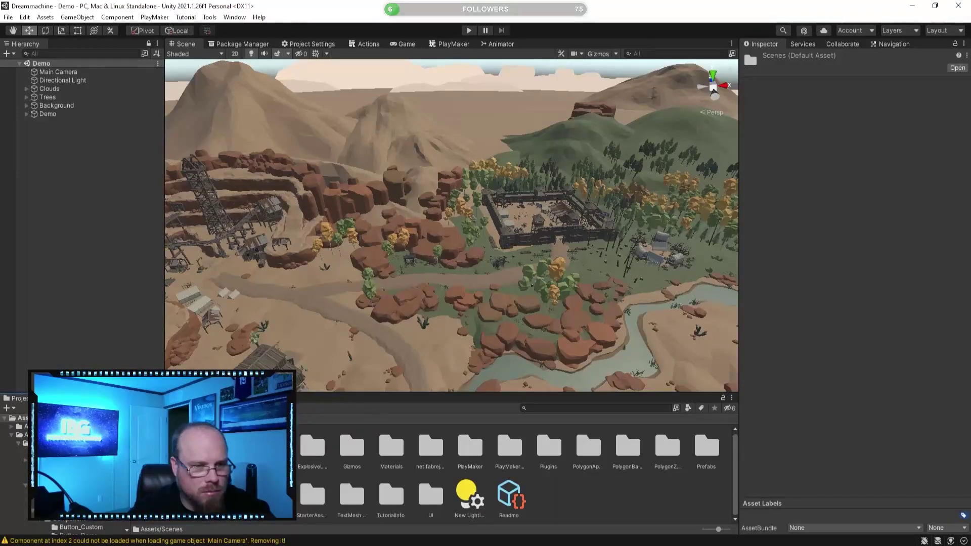
double_click(234, 494)
Rename the Western Frontier scene copy in Assets/Scenes as 4_DreamLevel3
left_click(349, 448)
key("F2")
type("4_DreamLea")
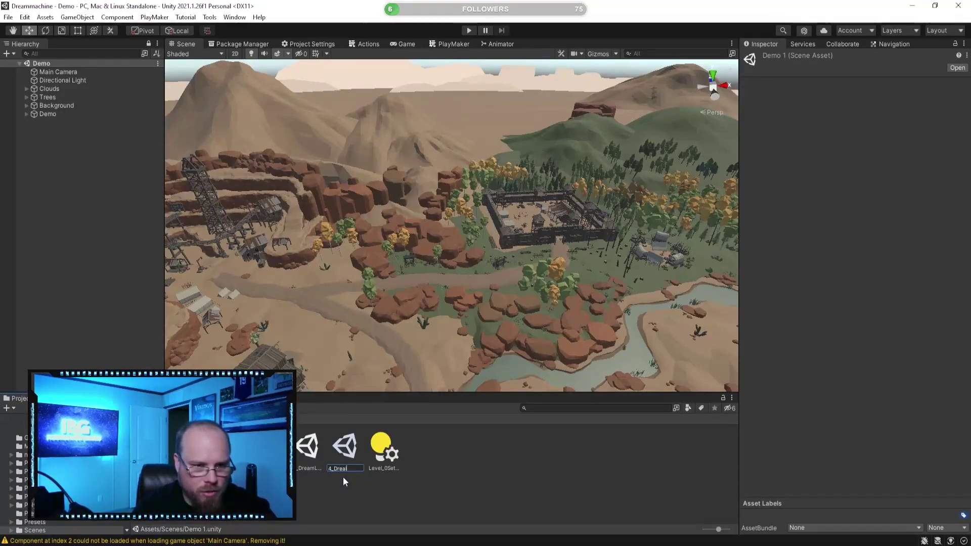
key("BackSpace")
type("vel3")
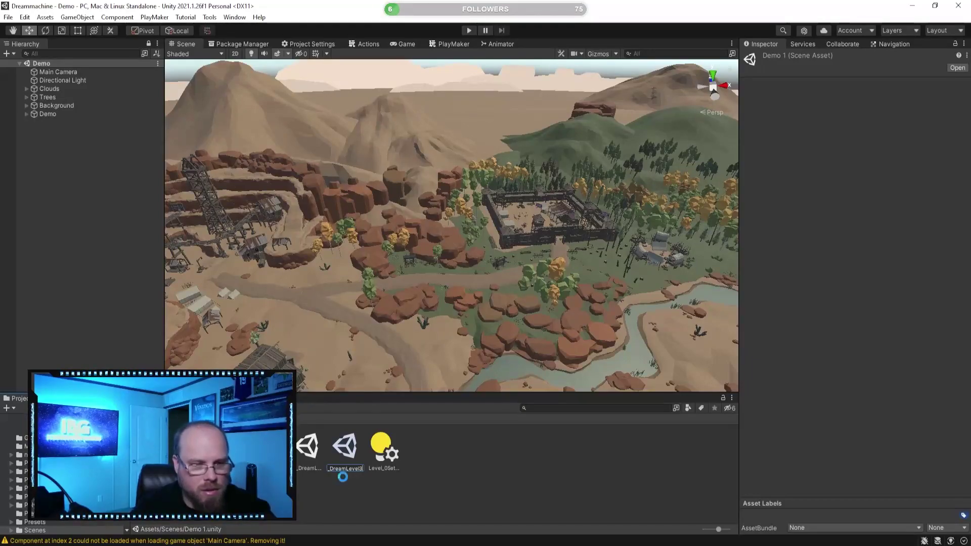
key("Return")
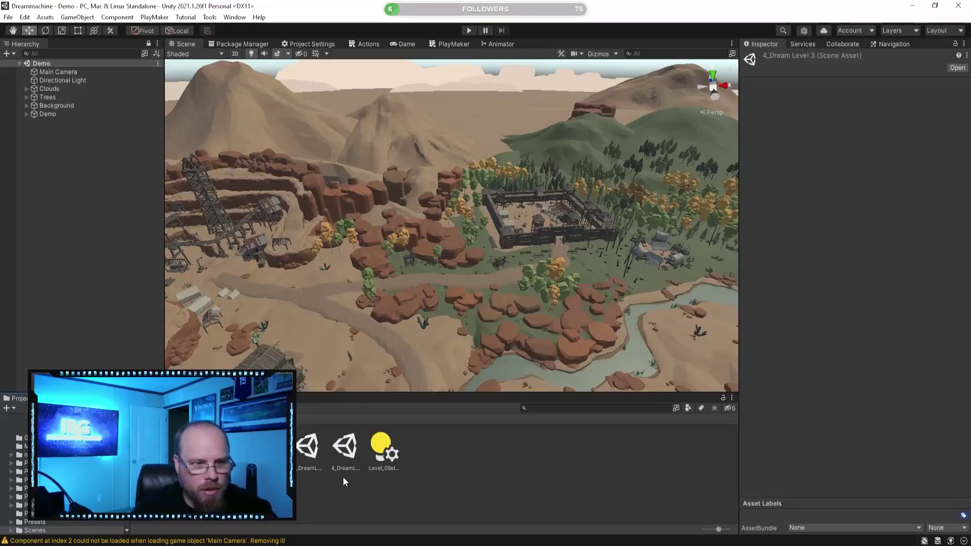
left_click(341, 481)
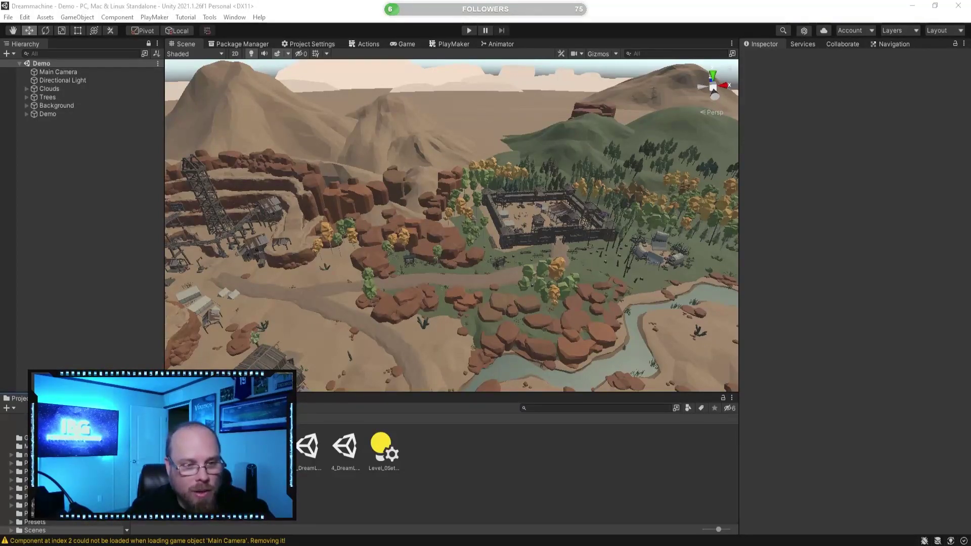
Check the 2_DreamLevel1 and 4_DreamLevel3 scene assets and examine the teepee camp in the open Western Frontier scene
left_click(309, 448)
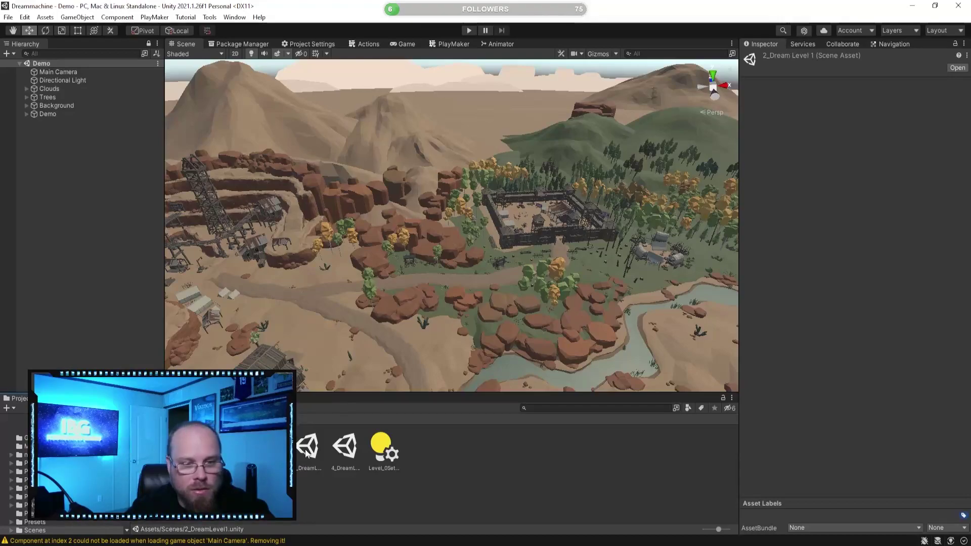
left_click(346, 447)
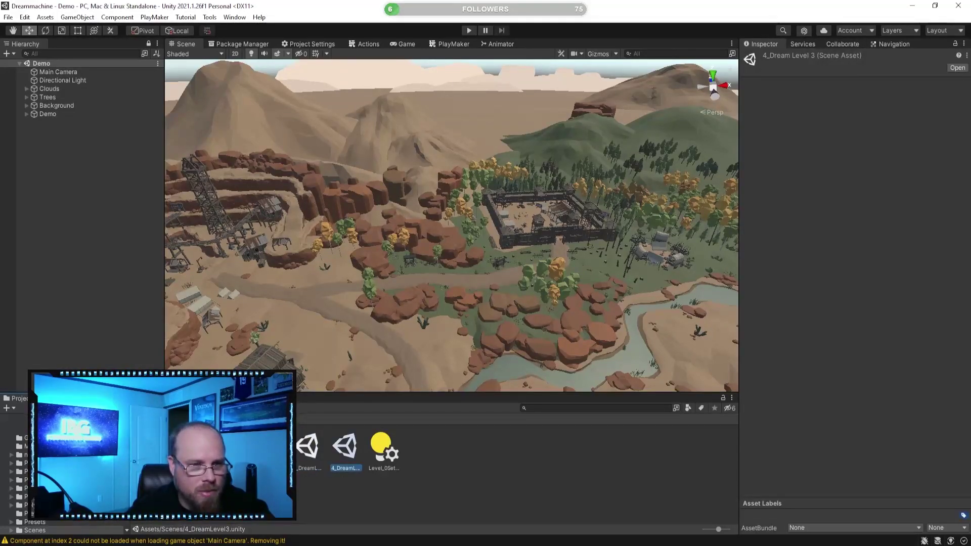
left_click_drag(337, 263, 596, 285, "alt")
right_click_drag(407, 246, 520, 242)
key("w")
left_click_drag(519, 242, 551, 263, "alt")
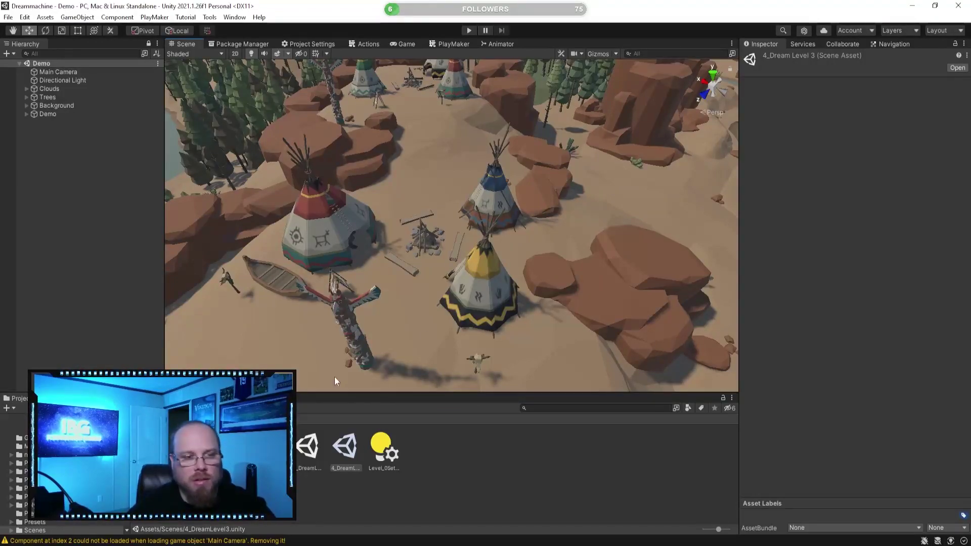
Return to the Assets root and open the PolygonWestern folder inside Asset Store
left_click(382, 480)
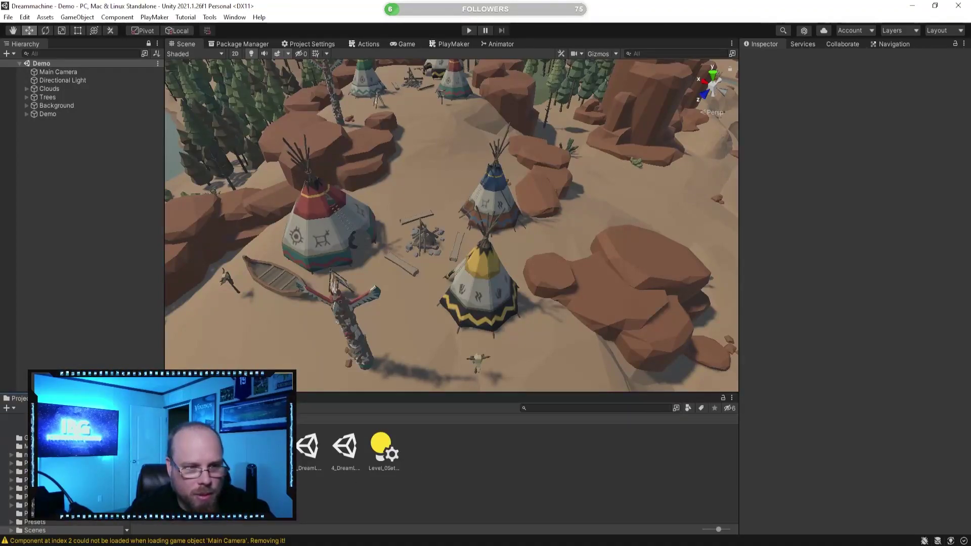
scroll(65, 475, "up", 10)
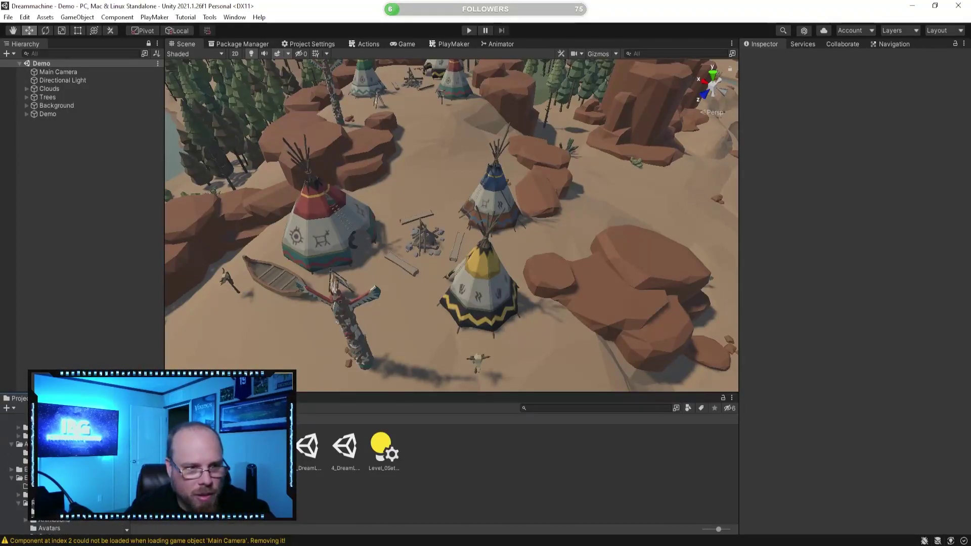
left_click(143, 419)
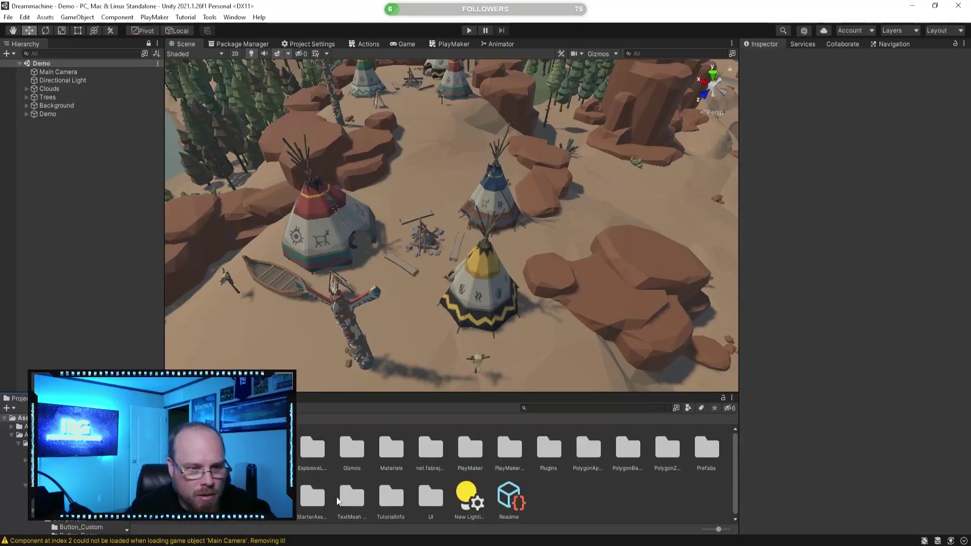
double_click(194, 447)
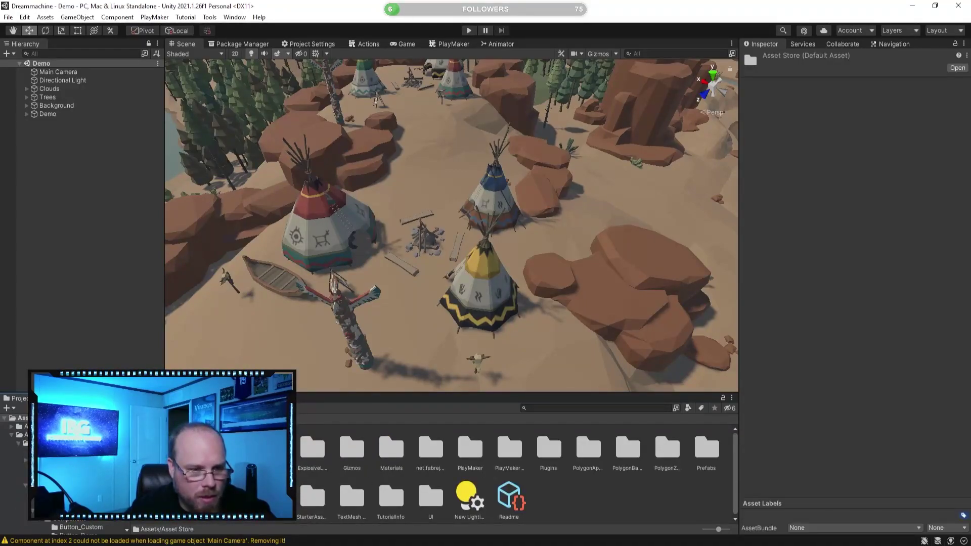
left_click(273, 496)
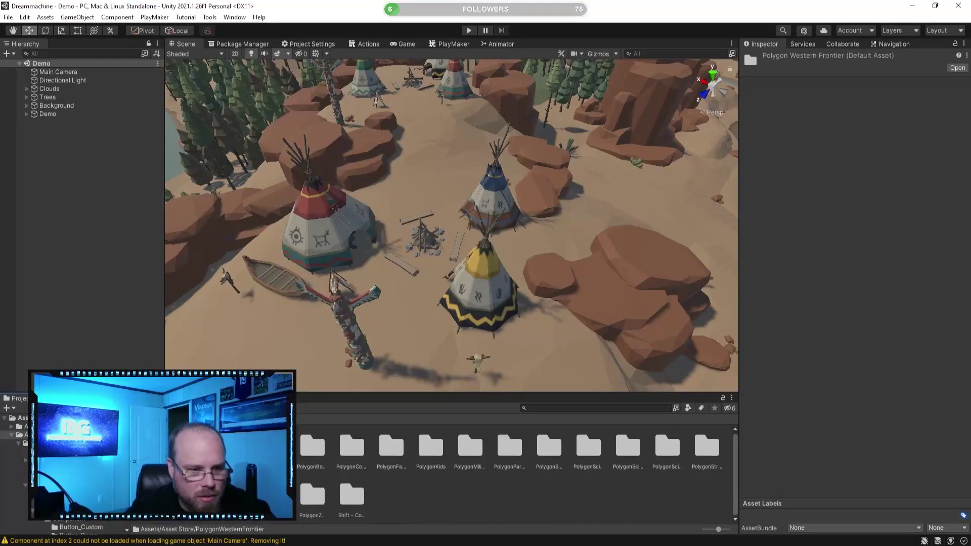
double_click(273, 495)
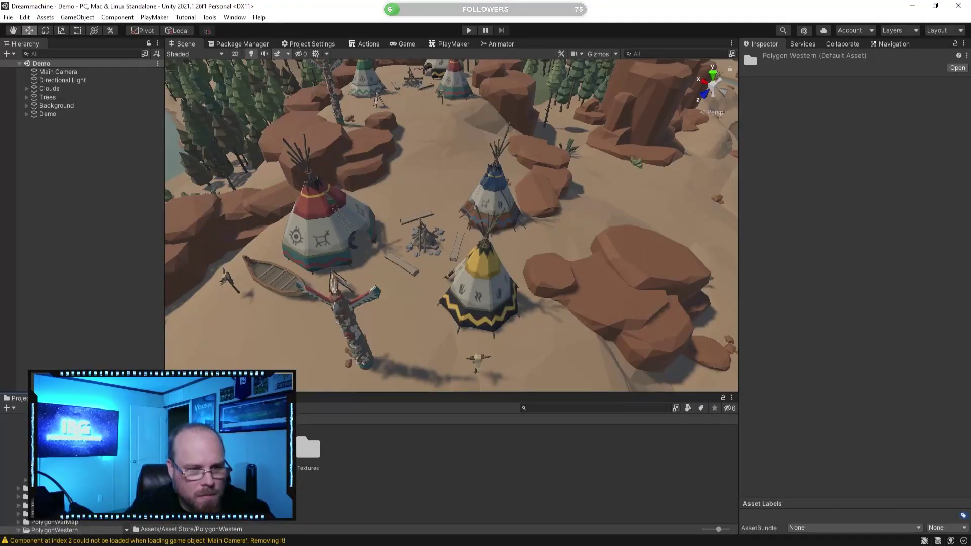
Open PolygonWestern's Demo folder and duplicate the Demo scene asset
double_click(152, 448)
left_click(153, 448)
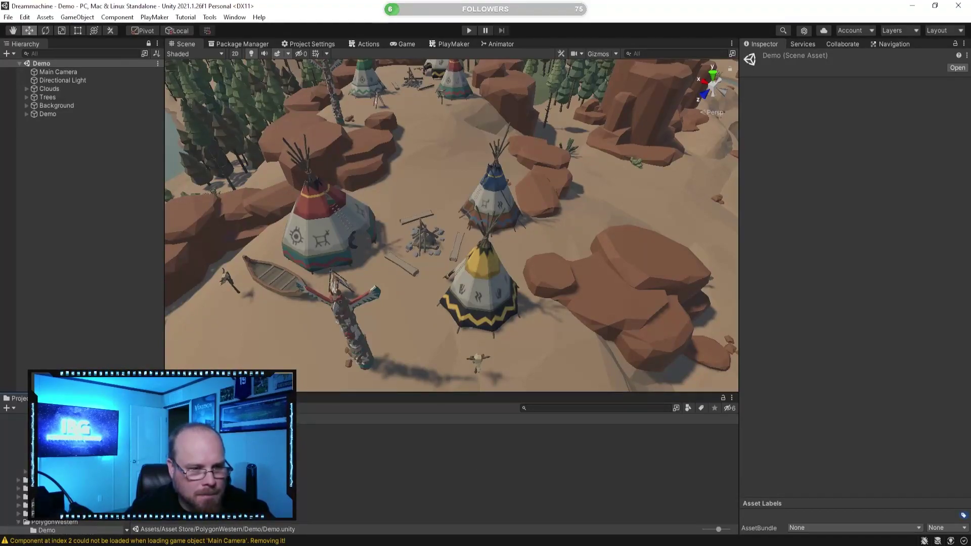
key("Down")
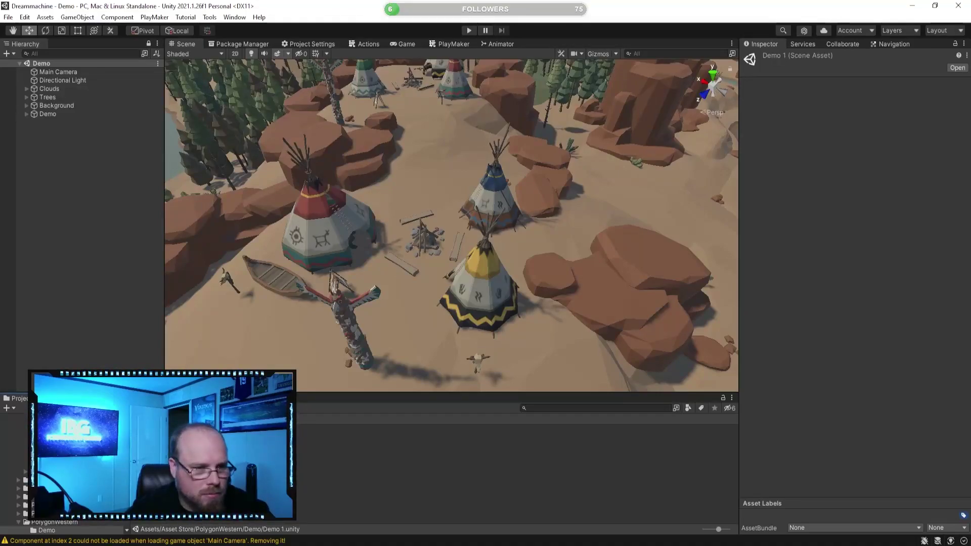
Move the duplicated Western scene, Demo 1, to the Assets root and on into the Assets/Scenes folder
scroll(66, 475, "up", 10)
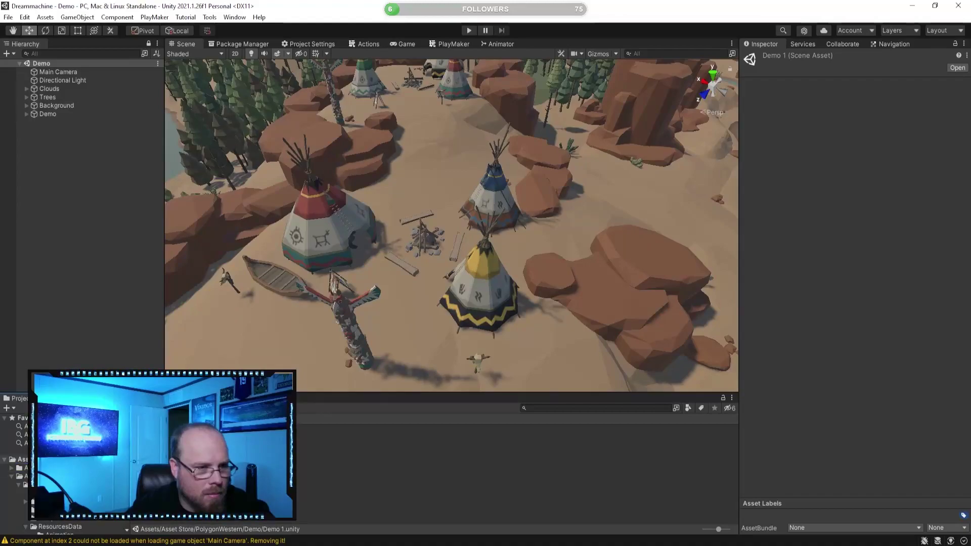
left_click_drag(194, 448, 36, 459)
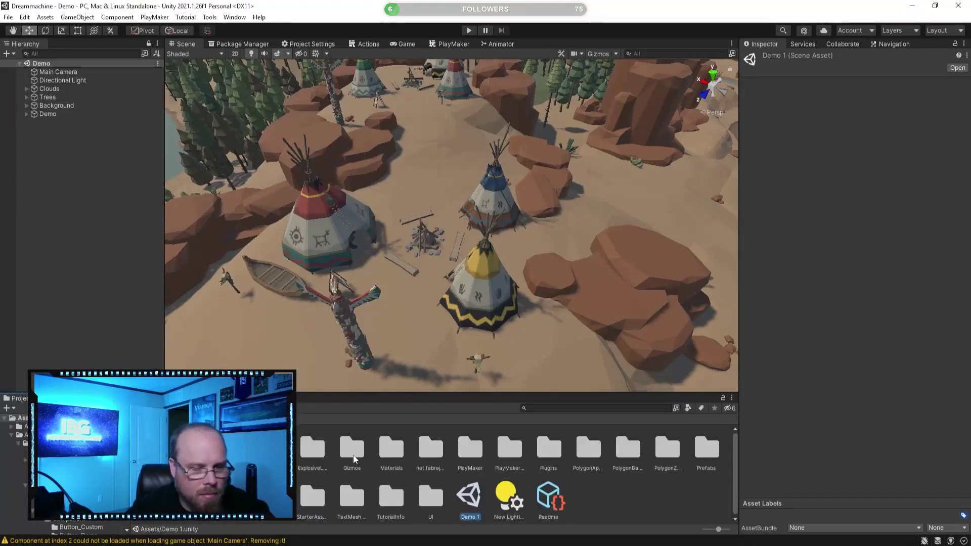
left_click(586, 508)
left_click_drag(469, 497, 81, 486)
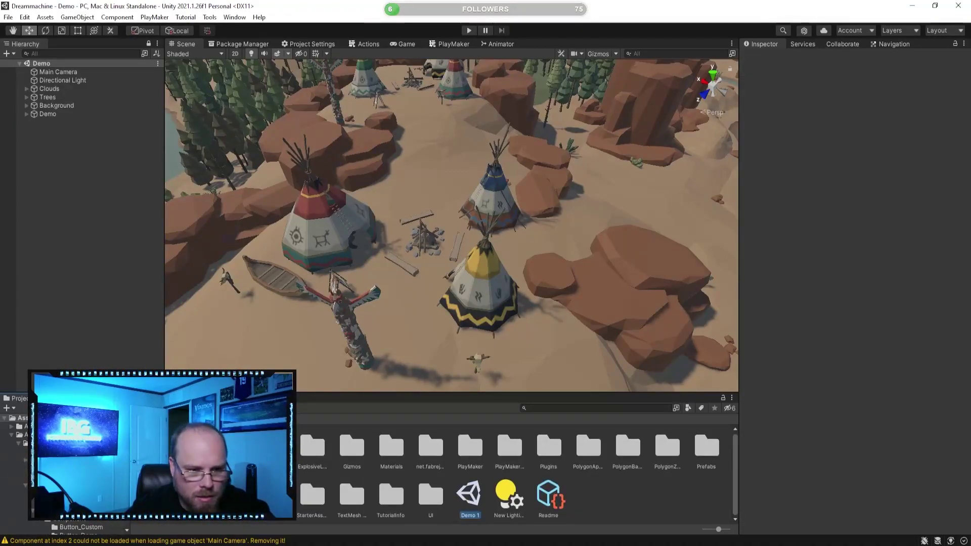
Go back to the Asset Store folder, find PolygonWar and open its Demo folder
left_click(27, 435)
left_click(234, 496)
left_click(274, 496)
left_click(194, 496)
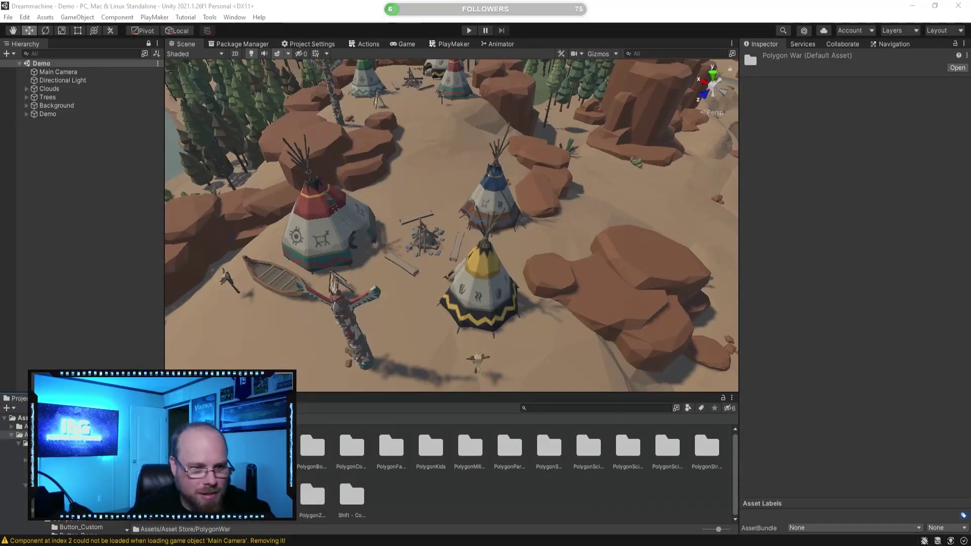
left_click(234, 495)
left_click(194, 495)
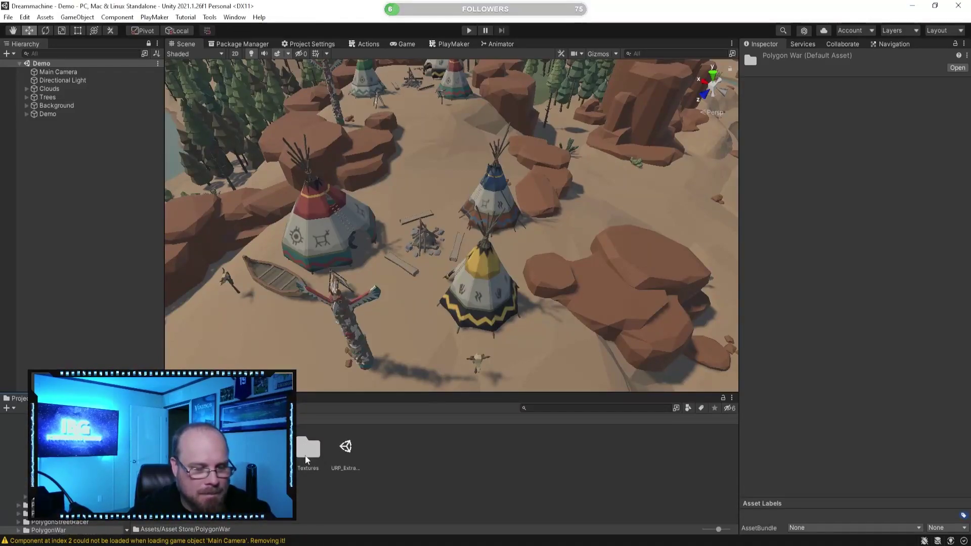
double_click(158, 449)
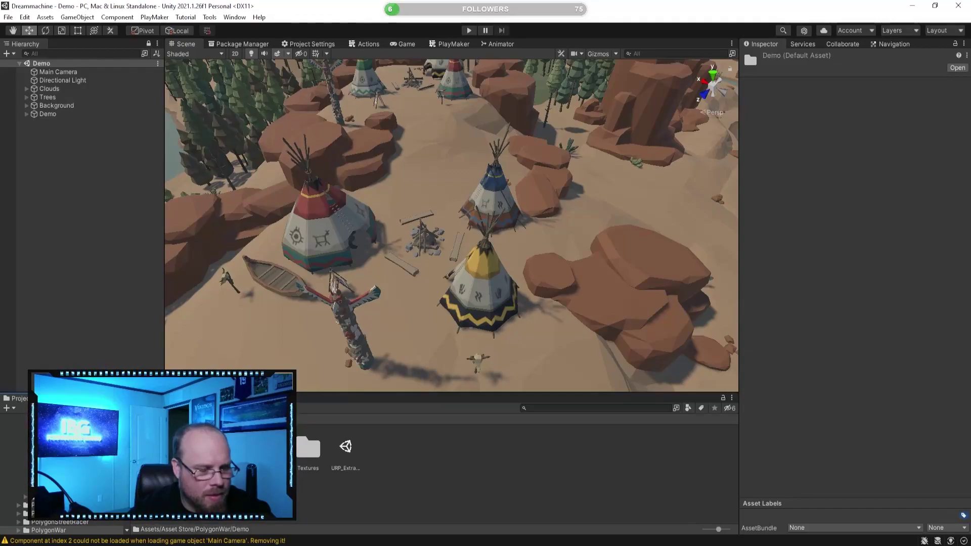
Open PolygonWar's Demo_1.0 scene, look over its farm village and beach, and duplicate the scene asset
left_click(158, 449)
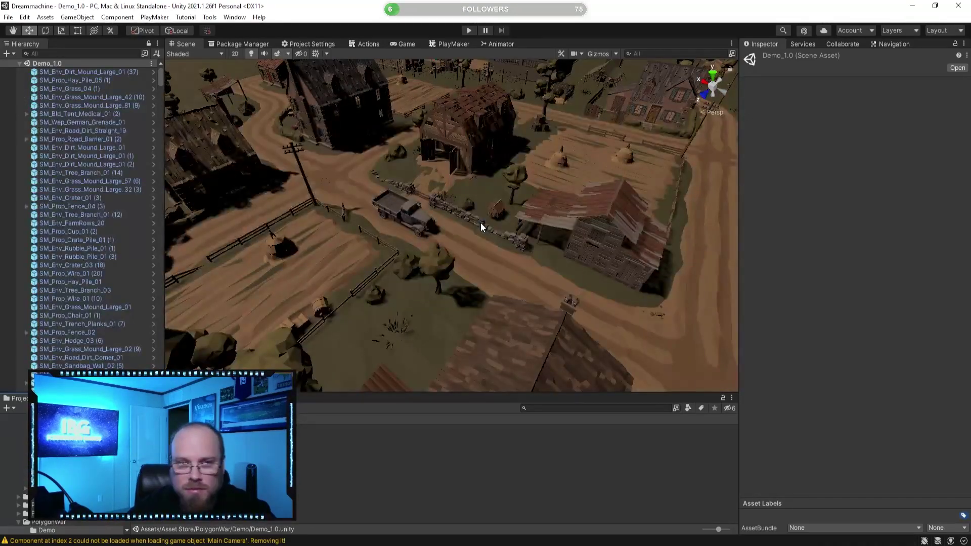
right_click_drag(481, 227, 440, 326)
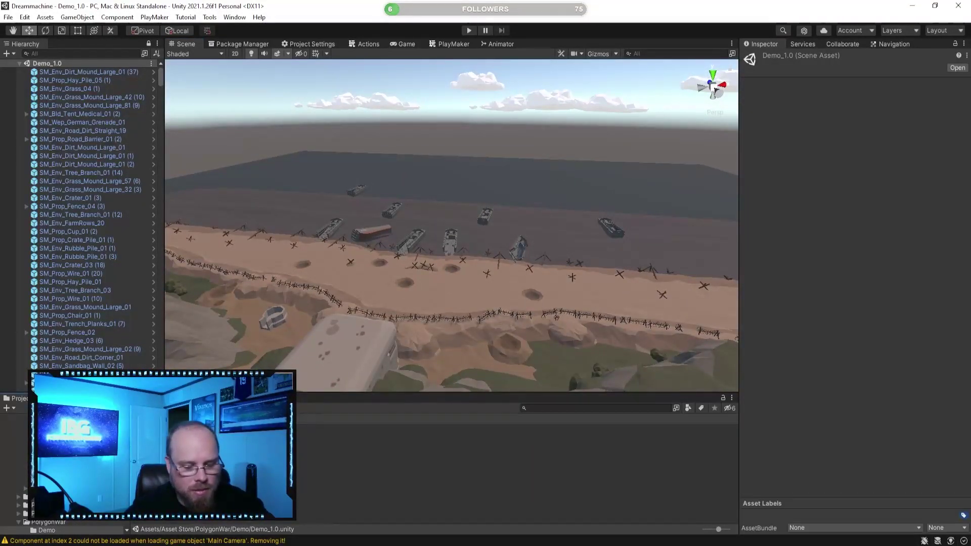
key("ctrl+d")
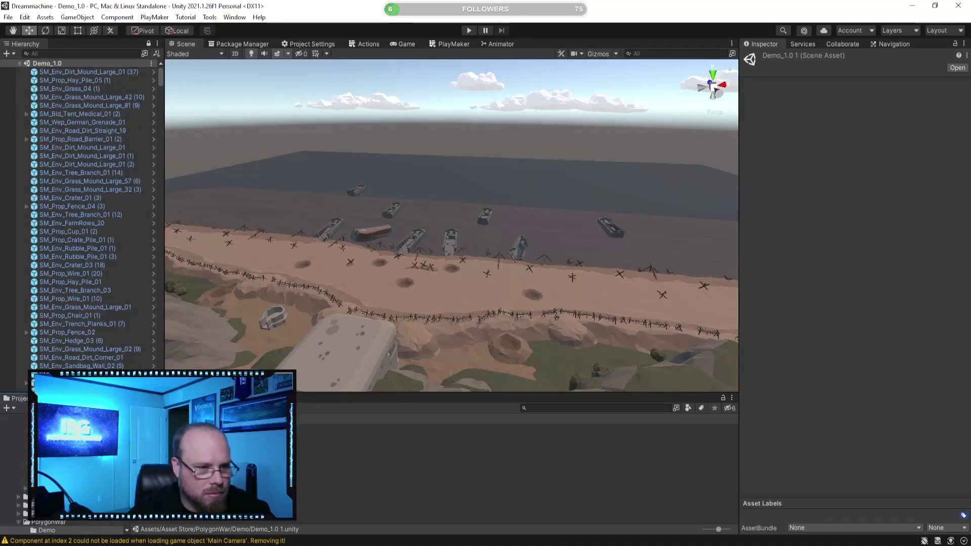
scroll(64, 475, "up", 10)
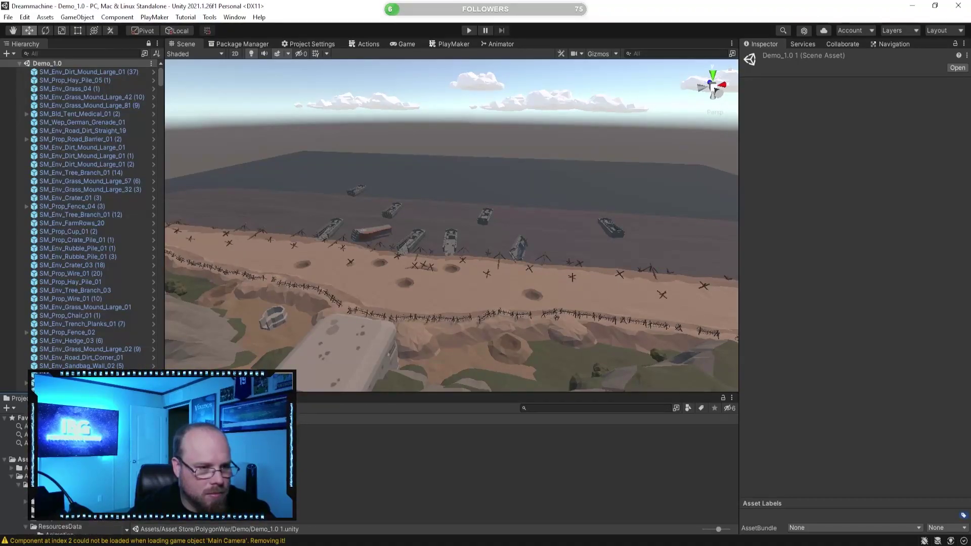
Move the Demo_1.0 1 scene from the PolygonWar demo into the project's Assets/Scenes folder and rename it 6_DreamLevel5
left_click_drag(194, 448, 31, 460)
left_click_drag(478, 498, 234, 495)
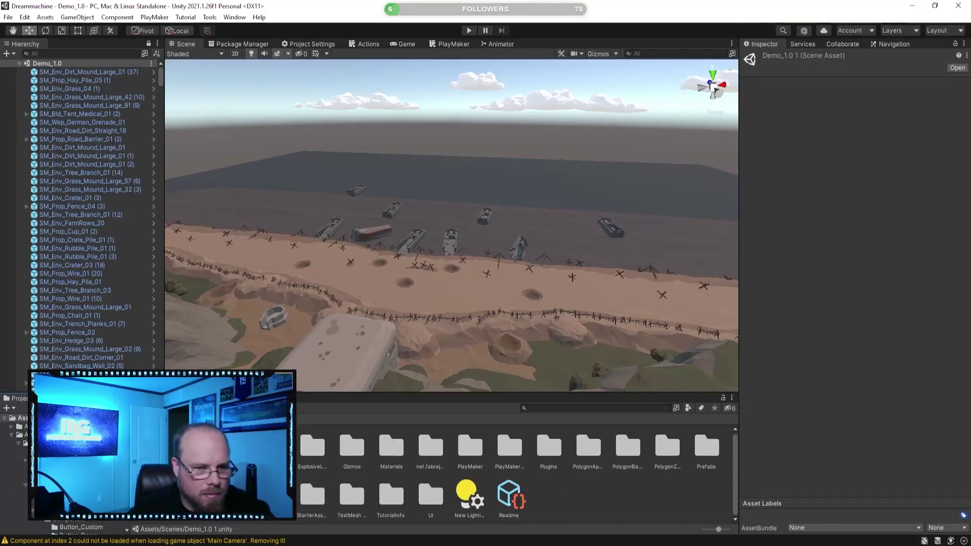
left_click(434, 469)
type("6_")
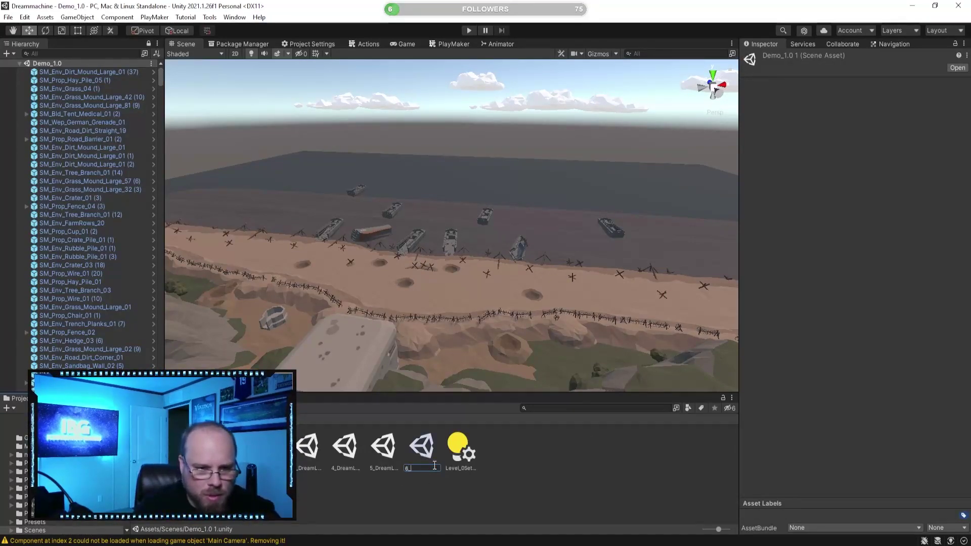
type("Dream L")
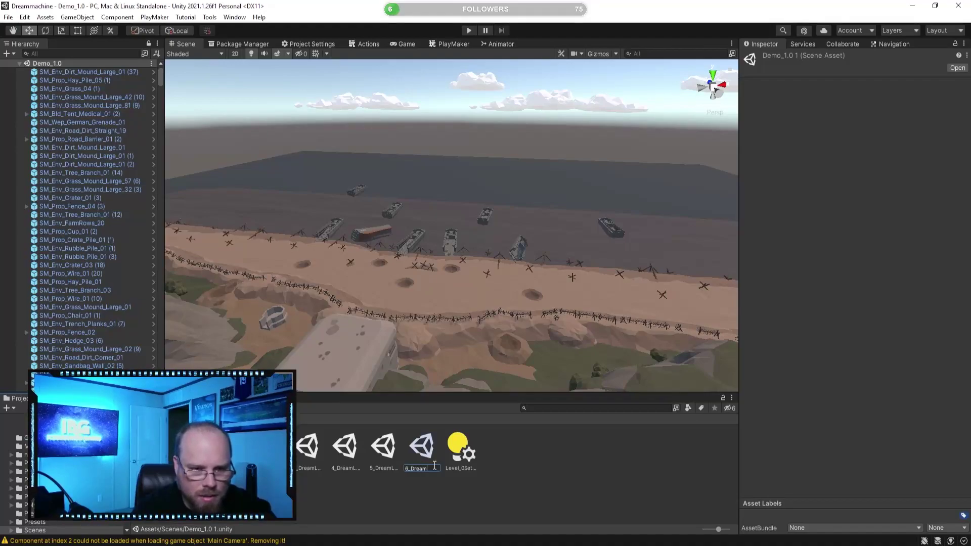
type("evel 5")
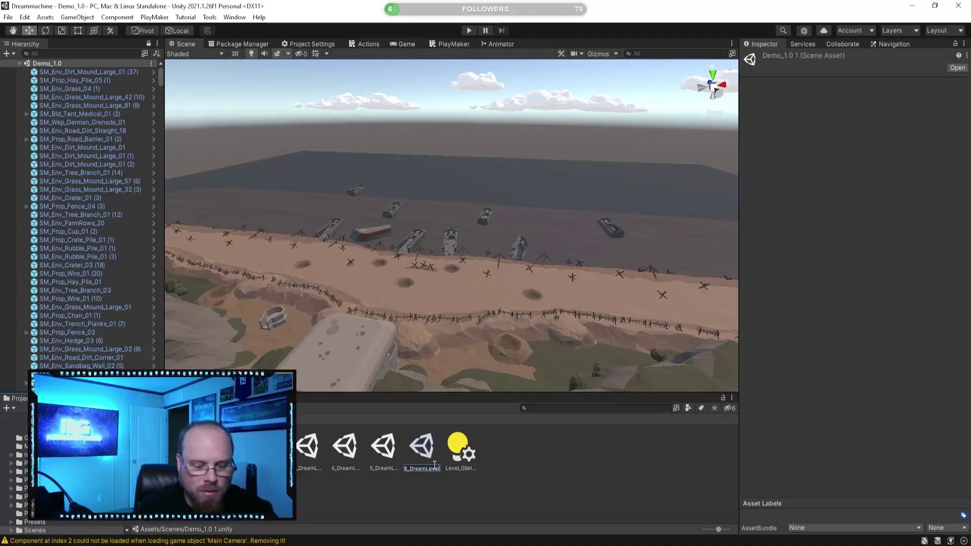
key("Return")
left_click(444, 489)
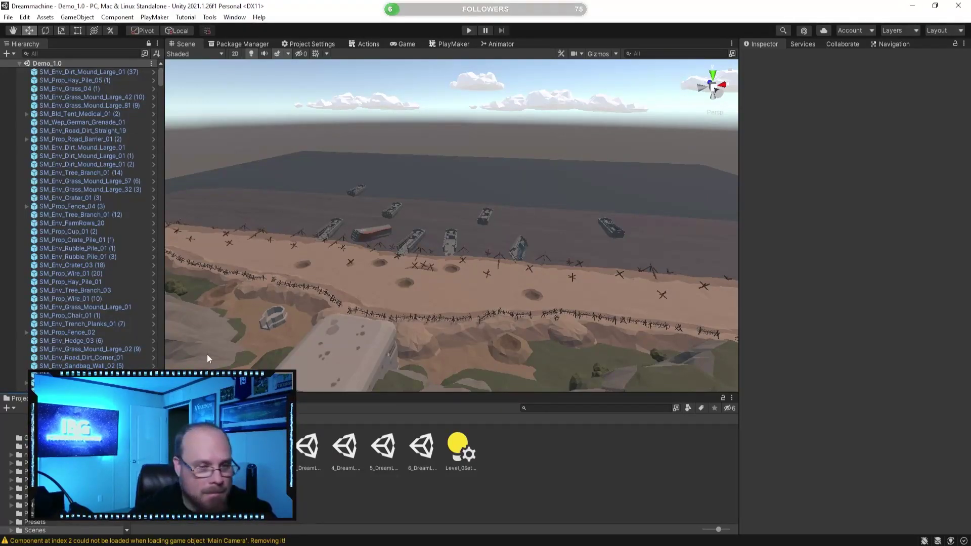
Open the Demo folder of the PolygonFarm package in Asset Store and duplicate its Demo scene
left_click(144, 420)
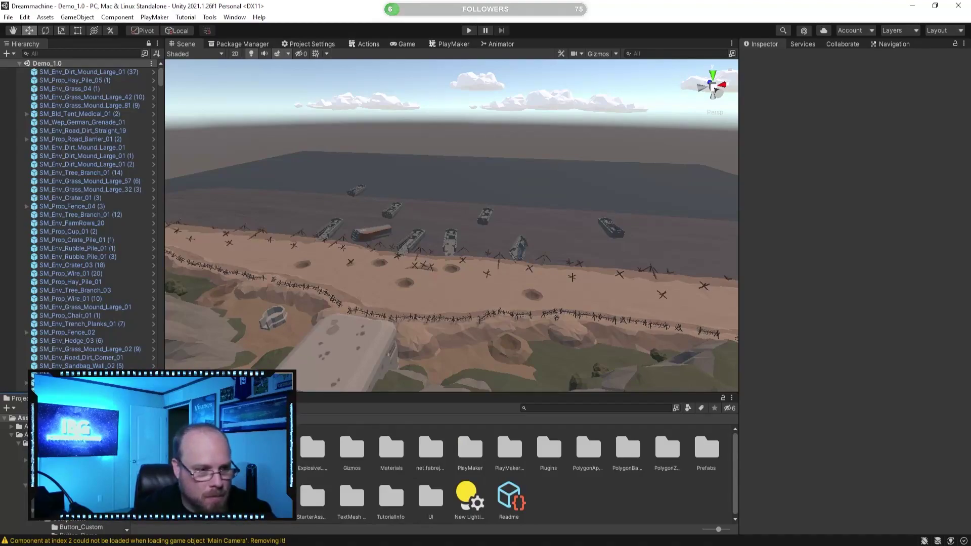
double_click(195, 448)
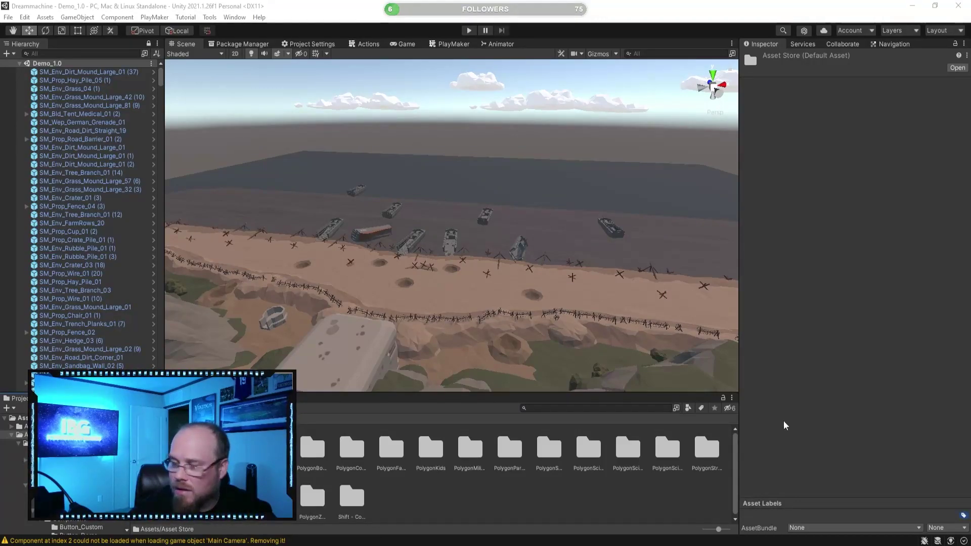
left_click(406, 443)
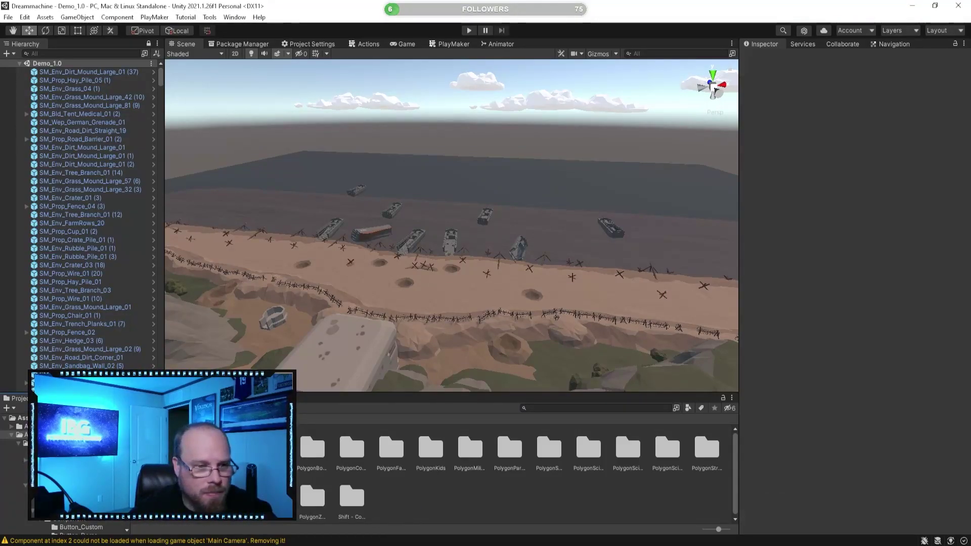
double_click(406, 443)
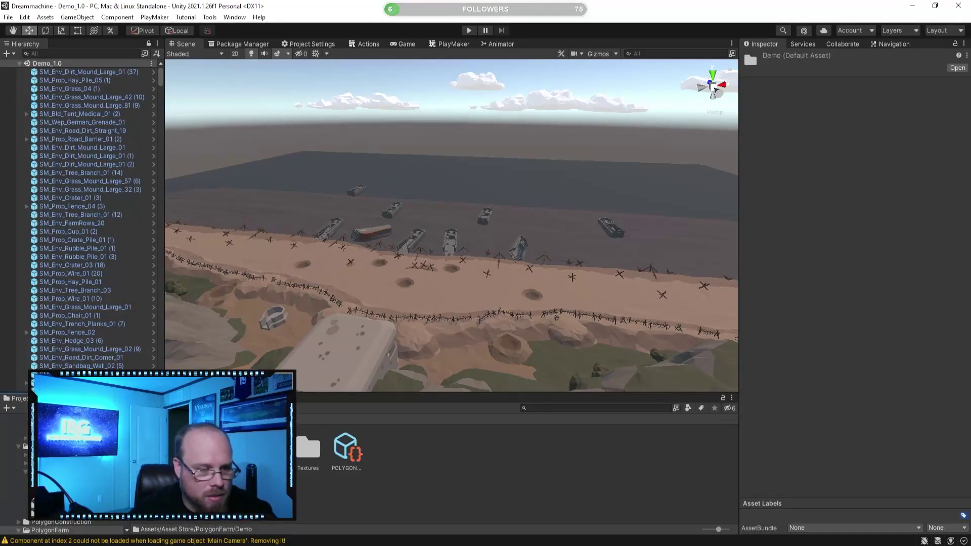
double_click(154, 449)
left_click(154, 448)
key("ctrl+d")
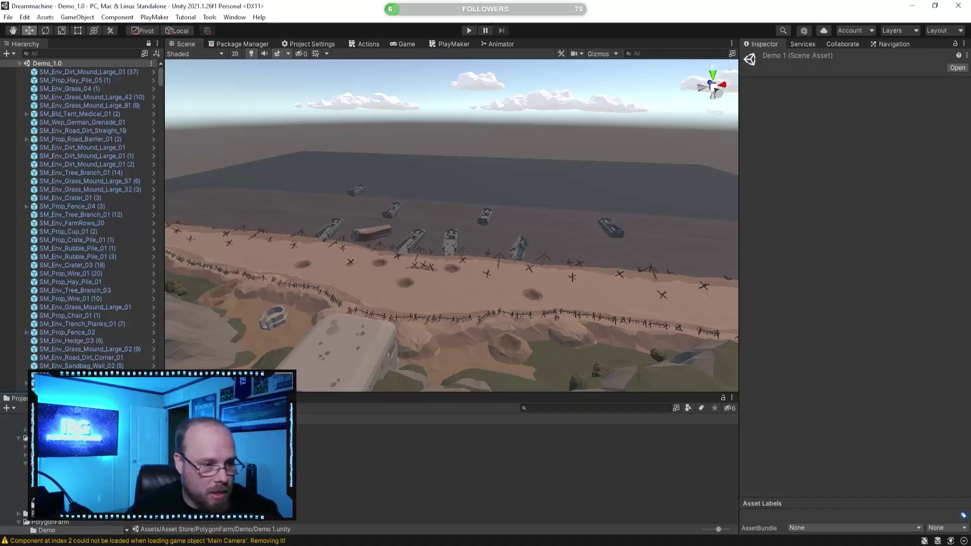
Move the duplicated Demo 1 farm scene into the project's Assets/Scenes folder and open that folder
scroll(65, 471, "down", 4)
scroll(61, 480, "down", 3)
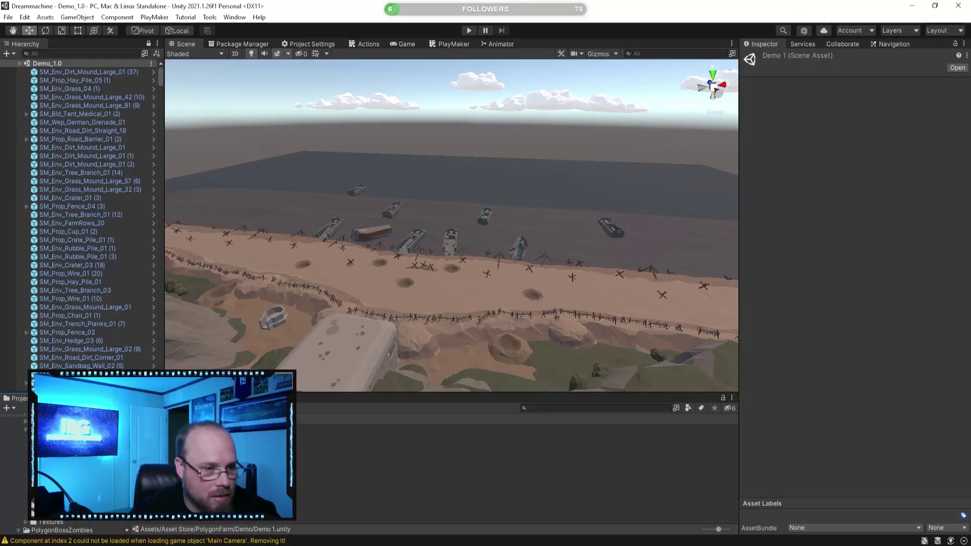
scroll(61, 481, "down", 3)
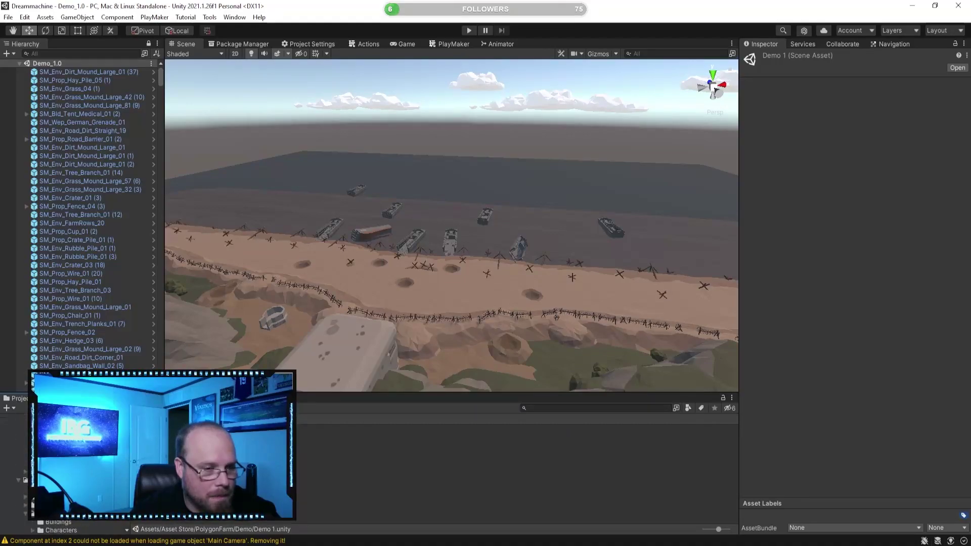
scroll(60, 481, "up", 10)
left_click_drag(46, 456, 46, 460)
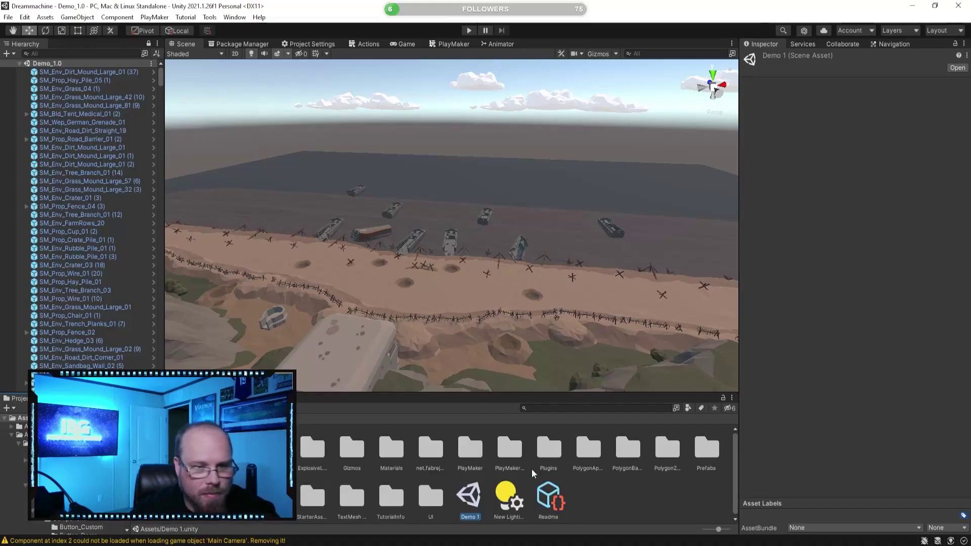
left_click_drag(470, 495, 194, 497)
double_click(194, 497)
Rename the Demo 1 scene in the Scenes folder to 7_DreamLevel6
left_click(456, 473)
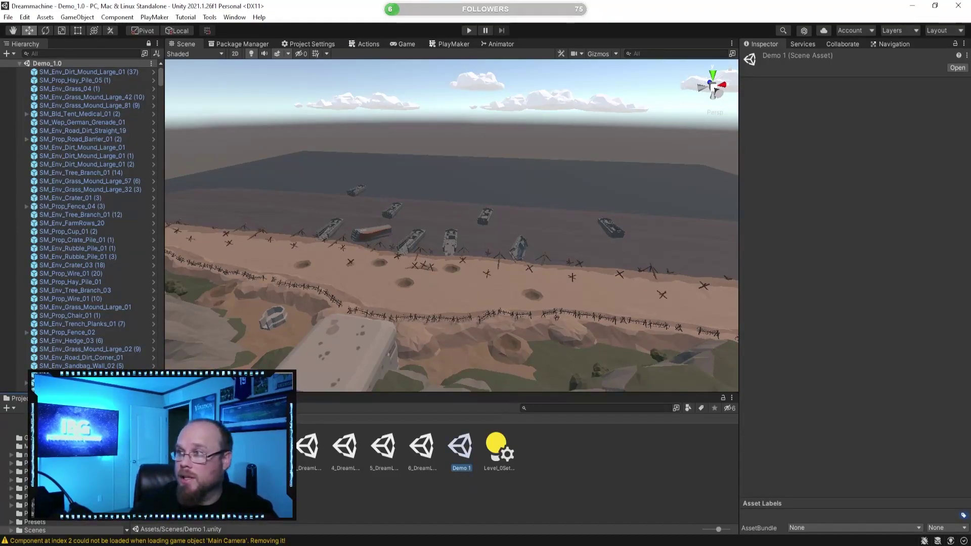
left_click(460, 445)
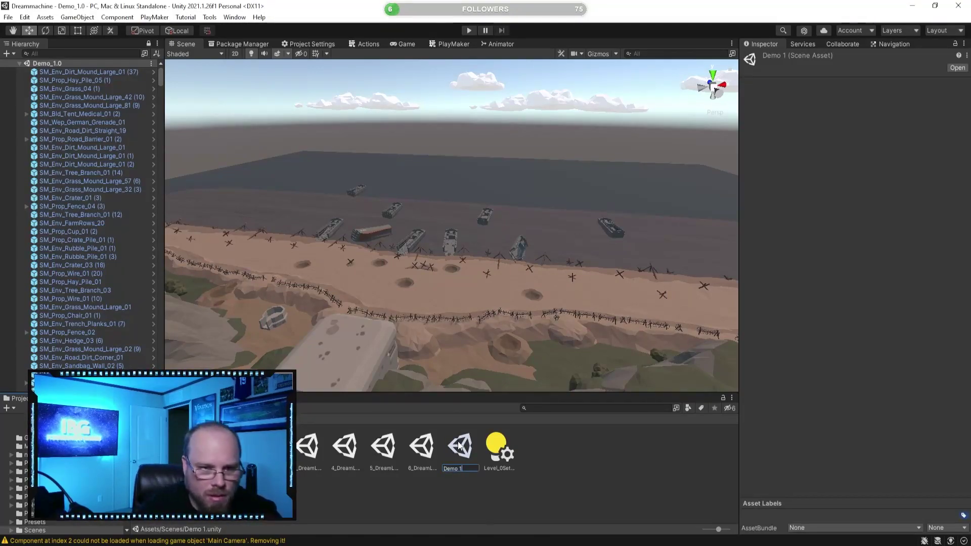
type("7_")
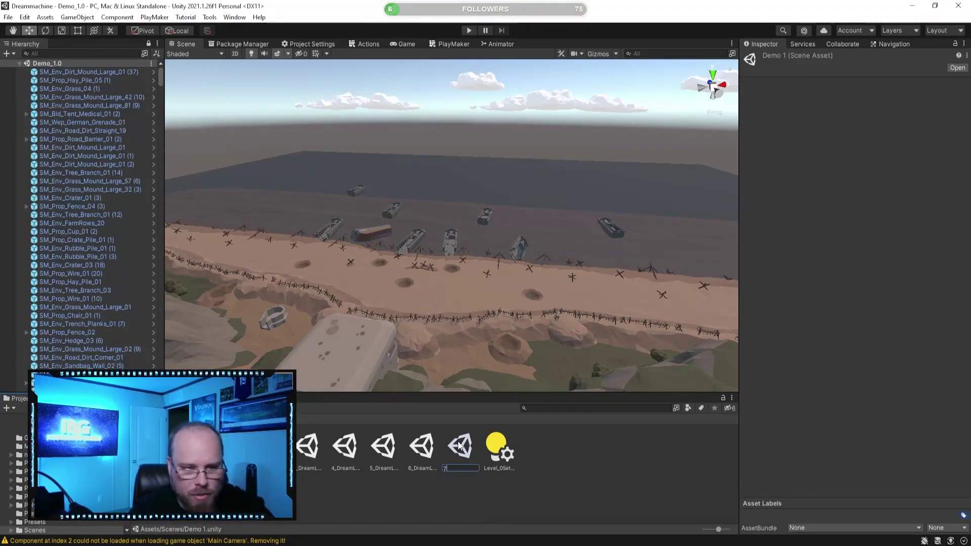
type("Dream")
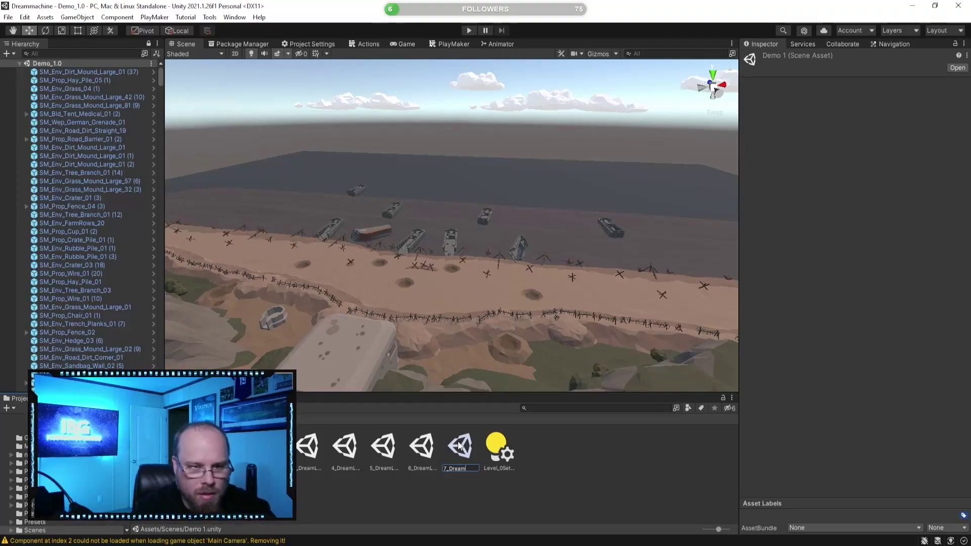
type("Level8")
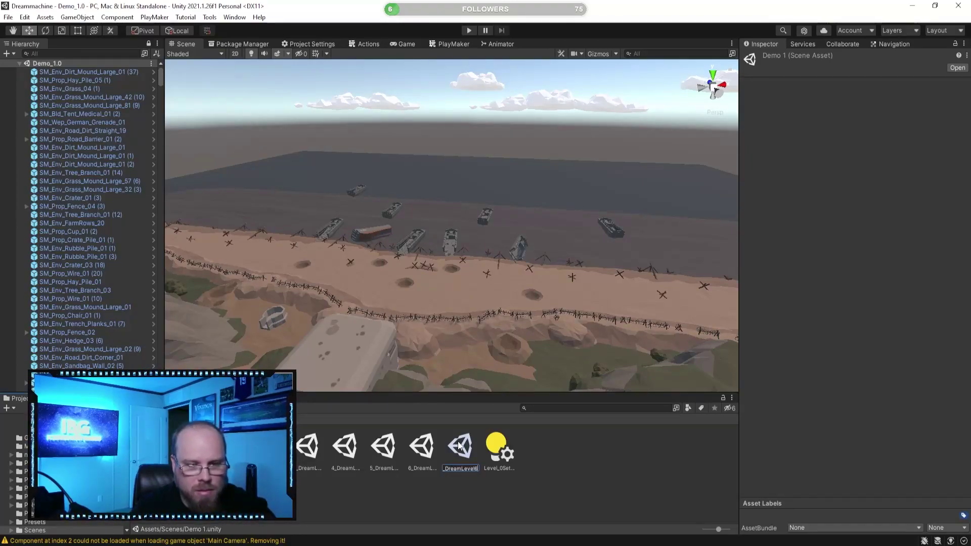
key("Return")
left_click(456, 481)
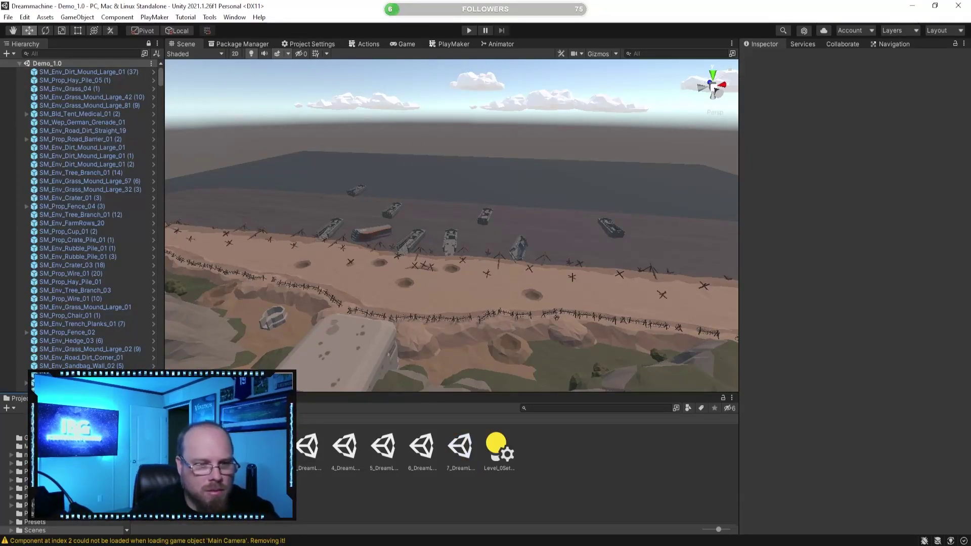
Look through the Polygon packages in the Asset Store folder for one to supply another level scene
left_click(143, 419)
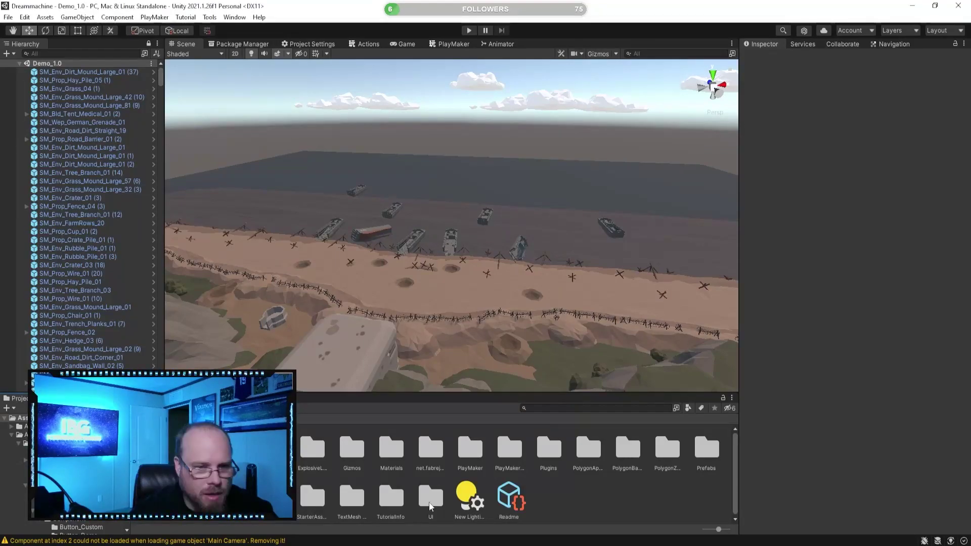
double_click(194, 449)
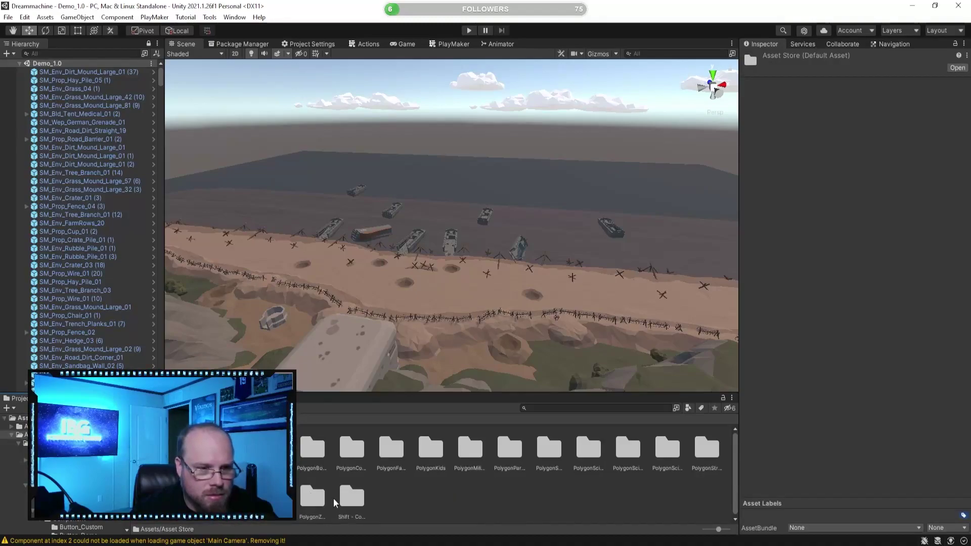
left_click(405, 511)
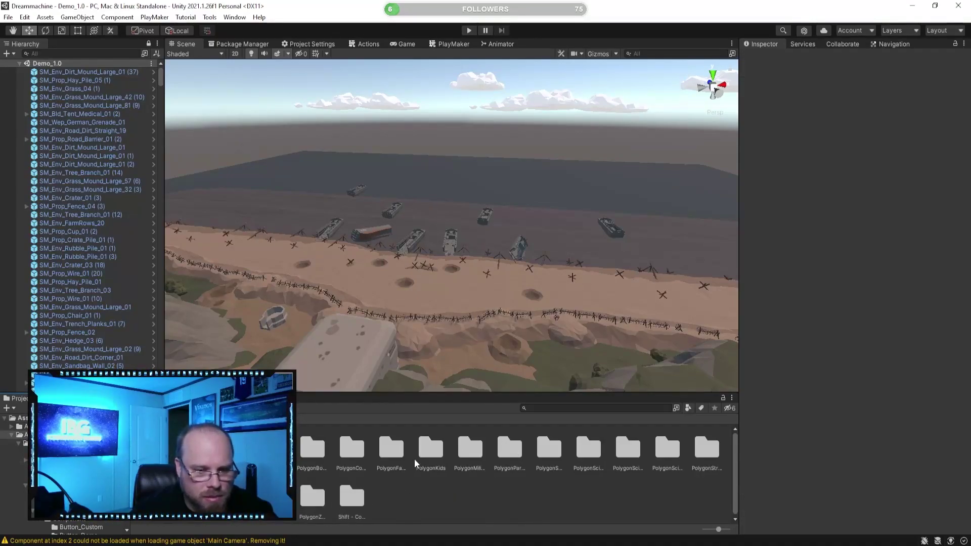
left_click(394, 460)
left_click(310, 453)
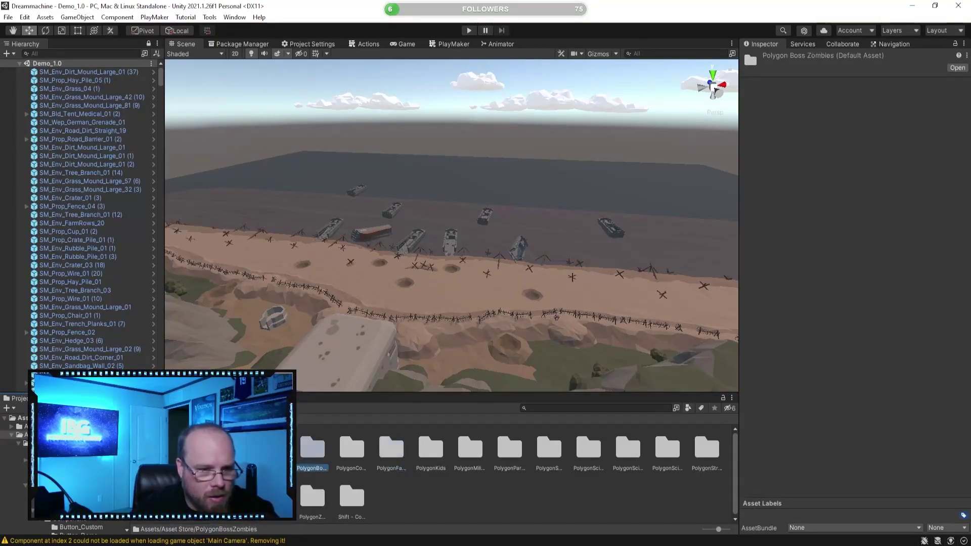
left_click(273, 498)
left_click(668, 448)
left_click(707, 448)
left_click(352, 448)
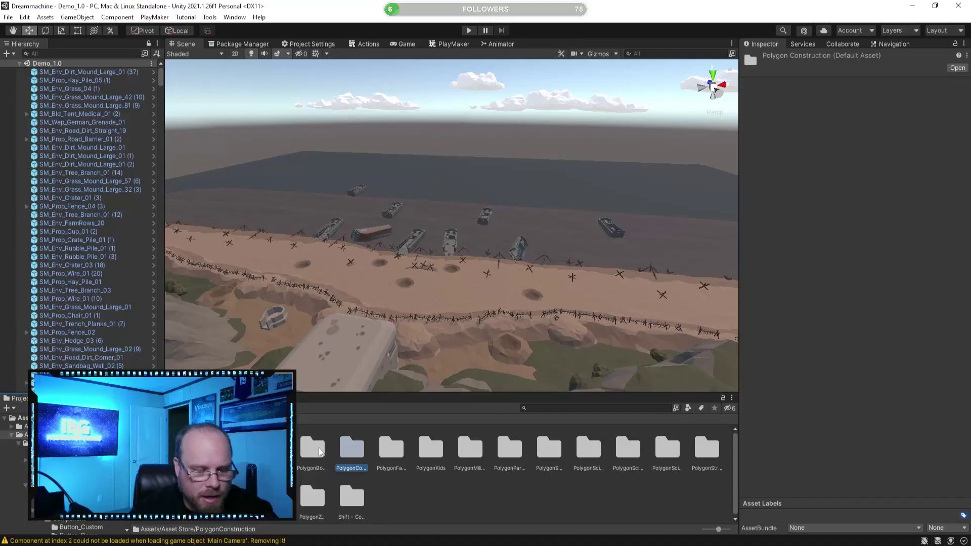
left_click(319, 447)
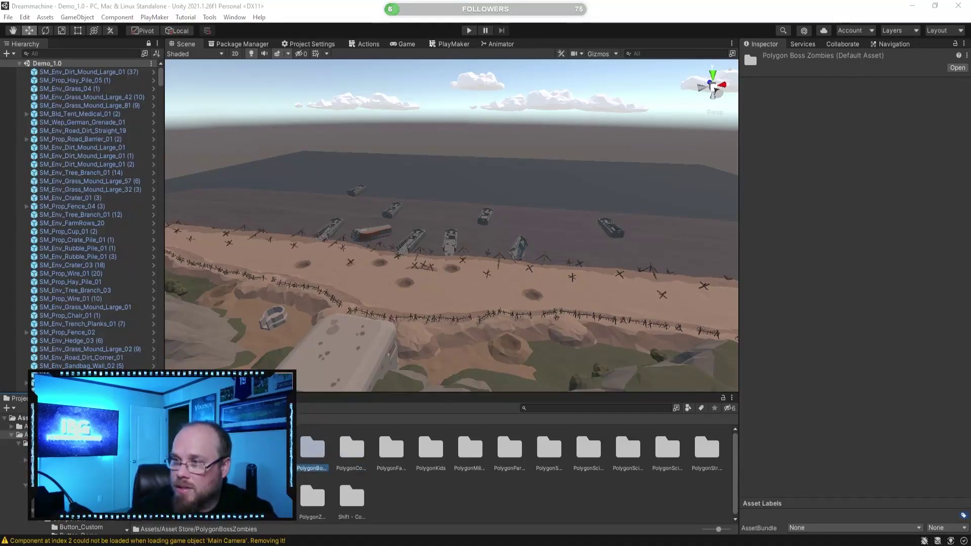
left_click(451, 501)
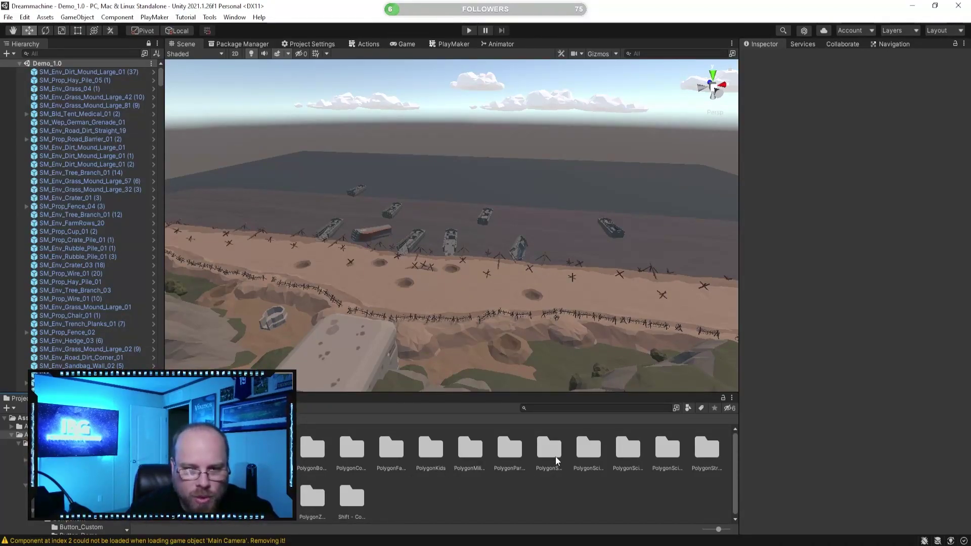
Open the Scenes folder of the PolygonStreetRacer package and select its Demo_01 scene
left_click(706, 450)
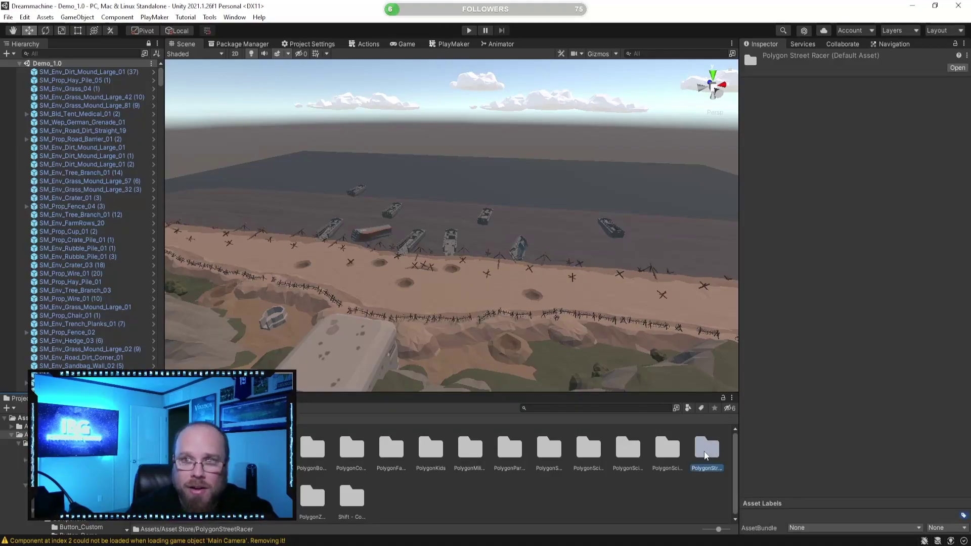
double_click(706, 450)
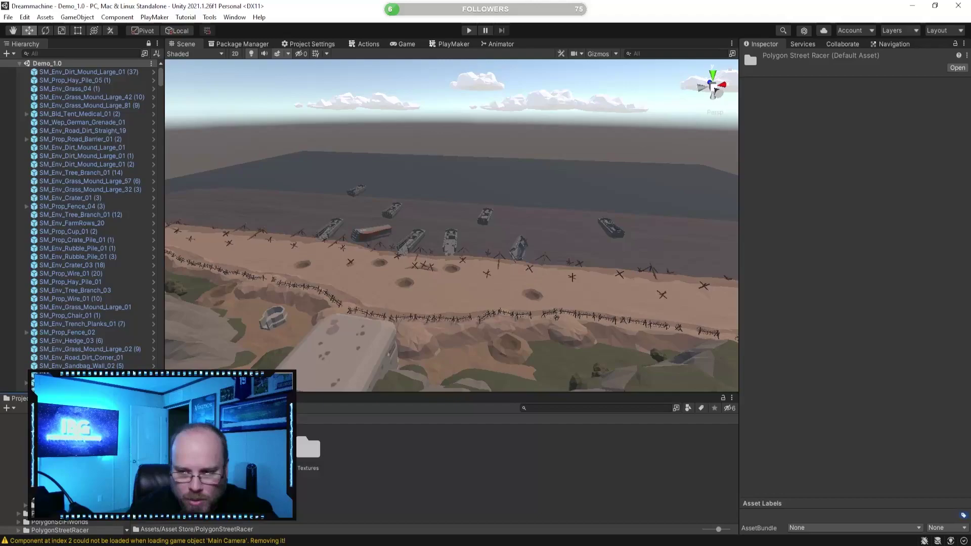
double_click(268, 449)
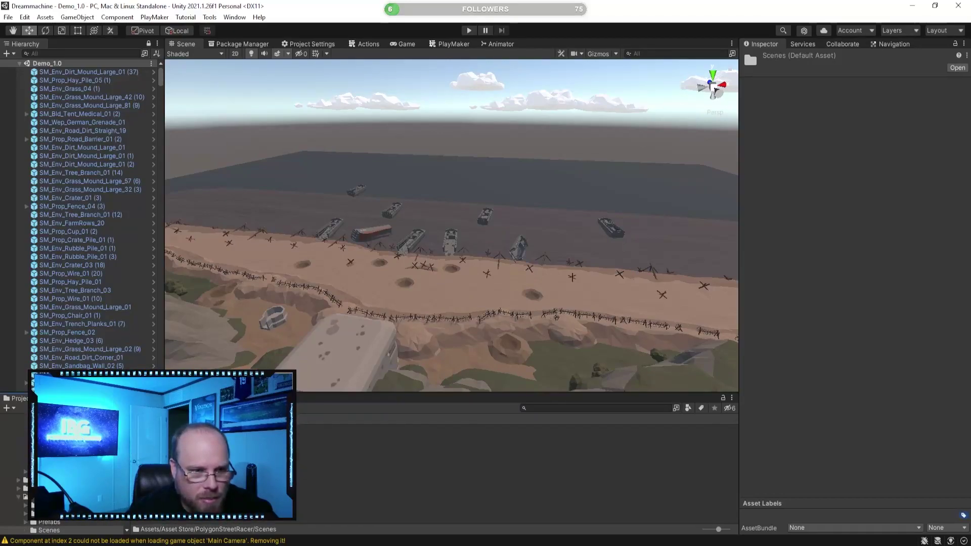
double_click(156, 448)
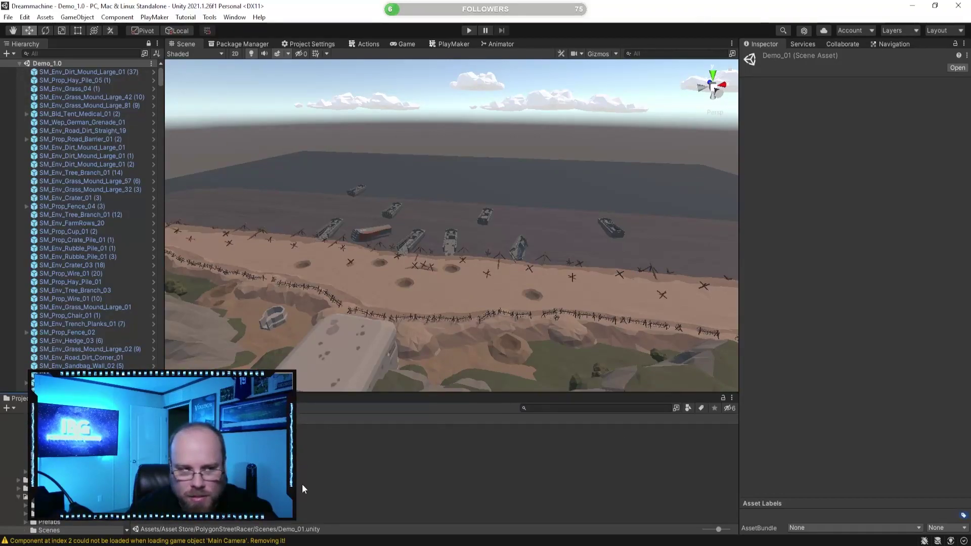
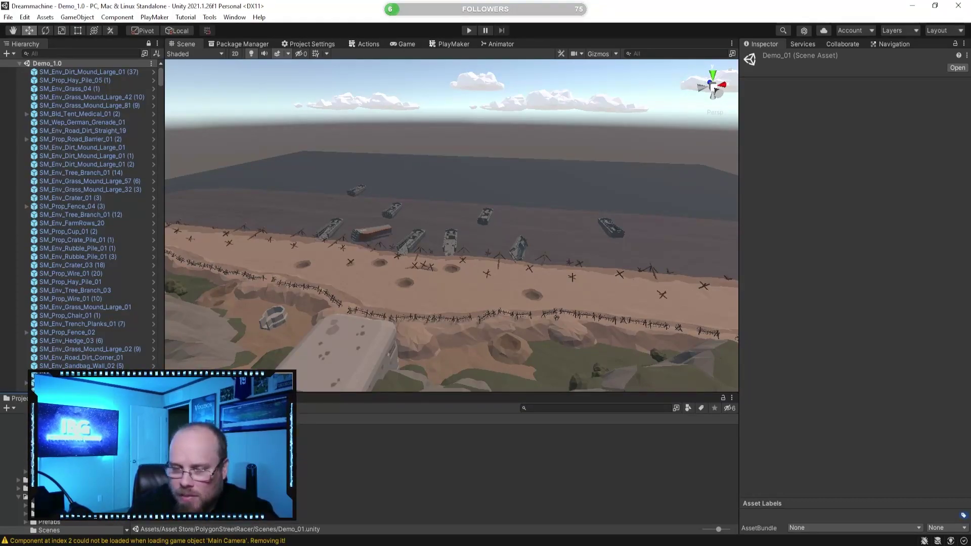
Duplicate the Demo_01 scene in the PolygonStreetRacer package's Scenes folder
key("Delete")
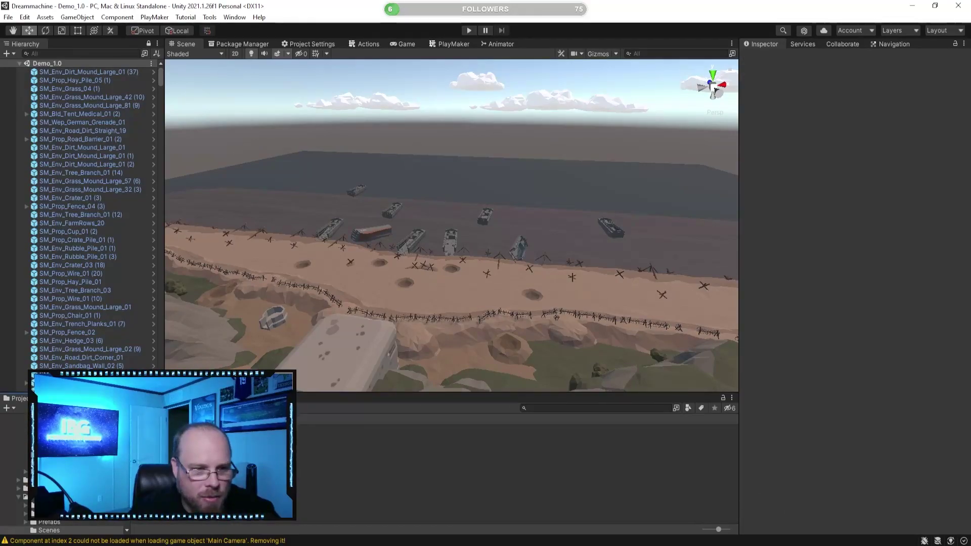
left_click(167, 450)
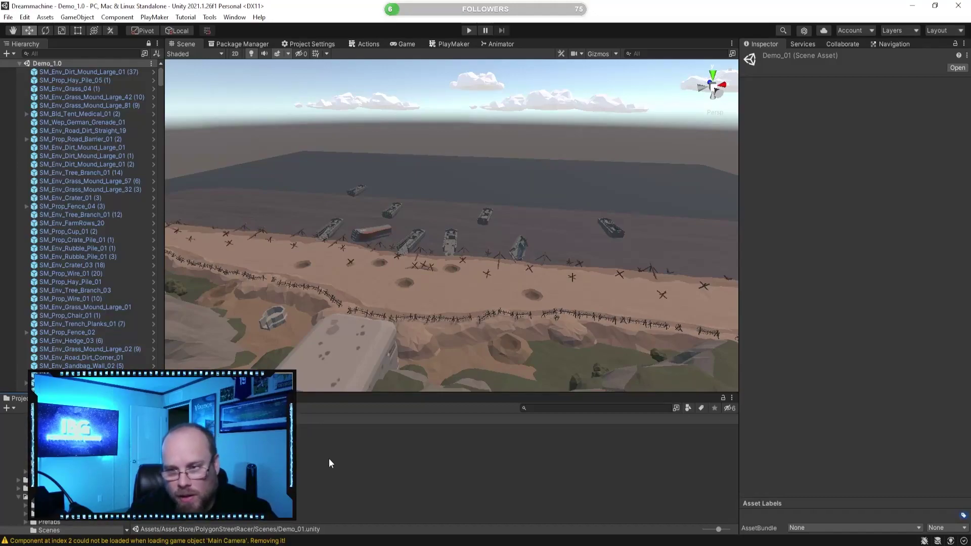
left_click(311, 463)
left_click(156, 447)
left_click(243, 463)
left_click(156, 447)
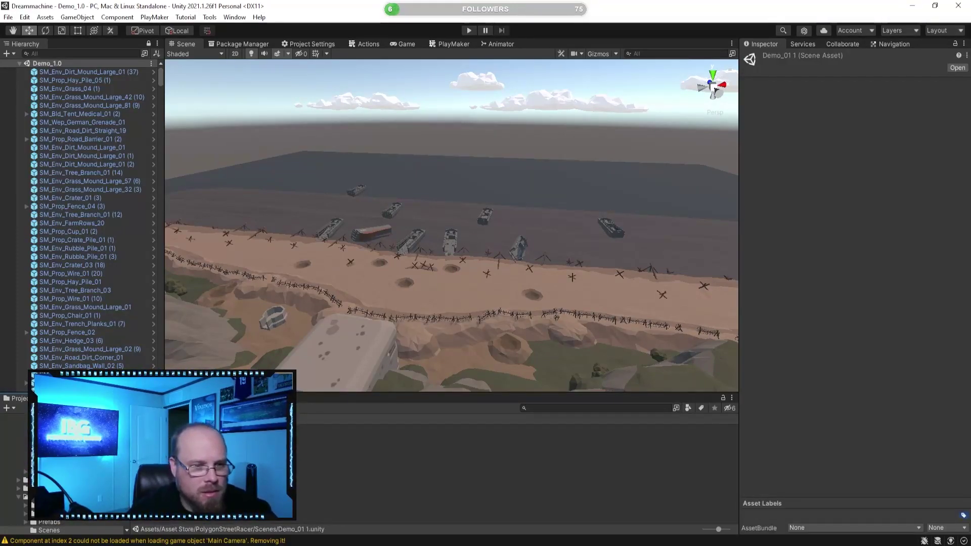
key("ctrl+d")
Move the duplicated Demo_01 1 street racer scene into the project's Assets/Scenes folder and open that folder
left_click_drag(202, 448, 51, 461)
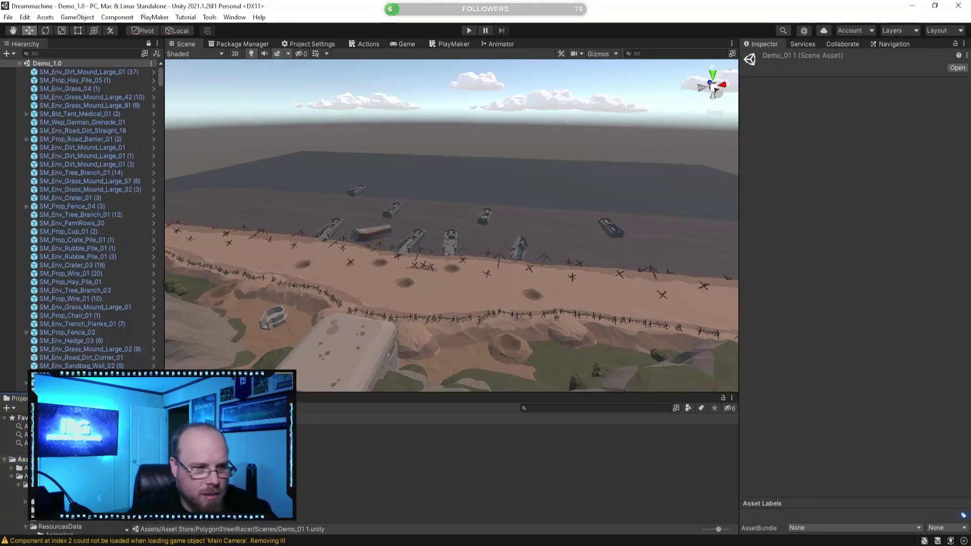
left_click(616, 506)
left_click(478, 486)
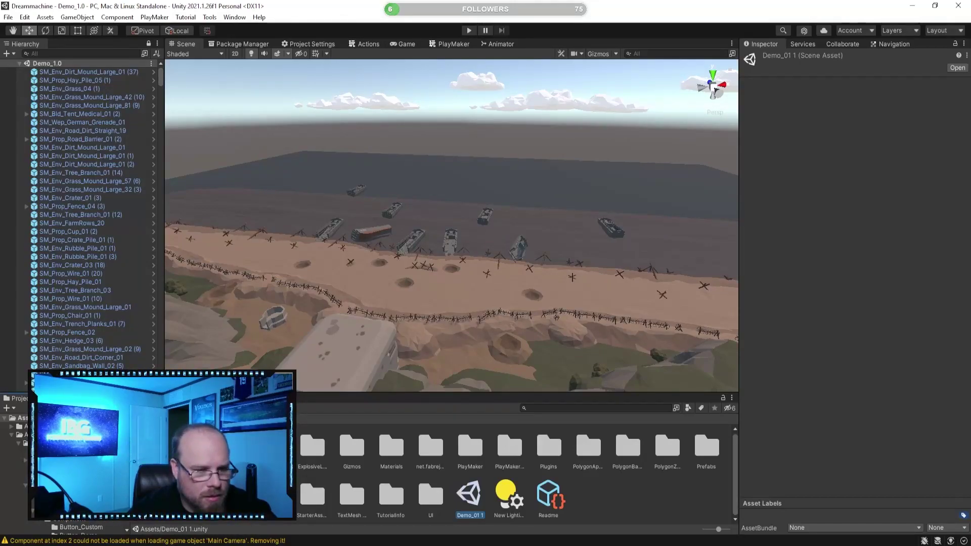
left_click_drag(470, 494, 194, 495)
double_click(194, 495)
Rename the Demo_01 1 scene in the Scenes folder to 8_DreamLevel7
left_click(499, 458)
key("F2")
key("Right")
key("BackSpace")
key("BackSpace")
key("BackSpace")
key("BackSpace")
key("BackSpace")
key("BackSpace")
key("BackSpace")
key("BackSpace")
key("BackSpace")
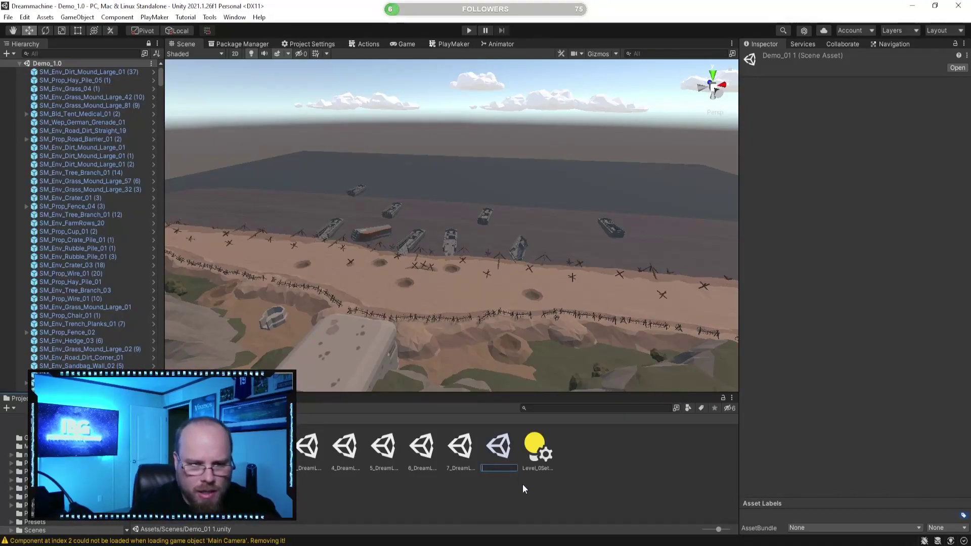
type("8_D")
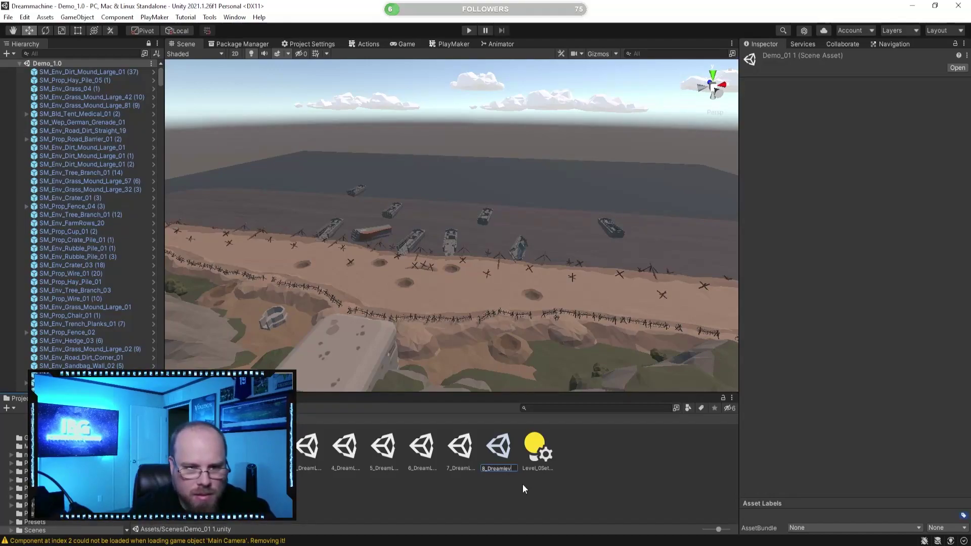
type("reamLevel7")
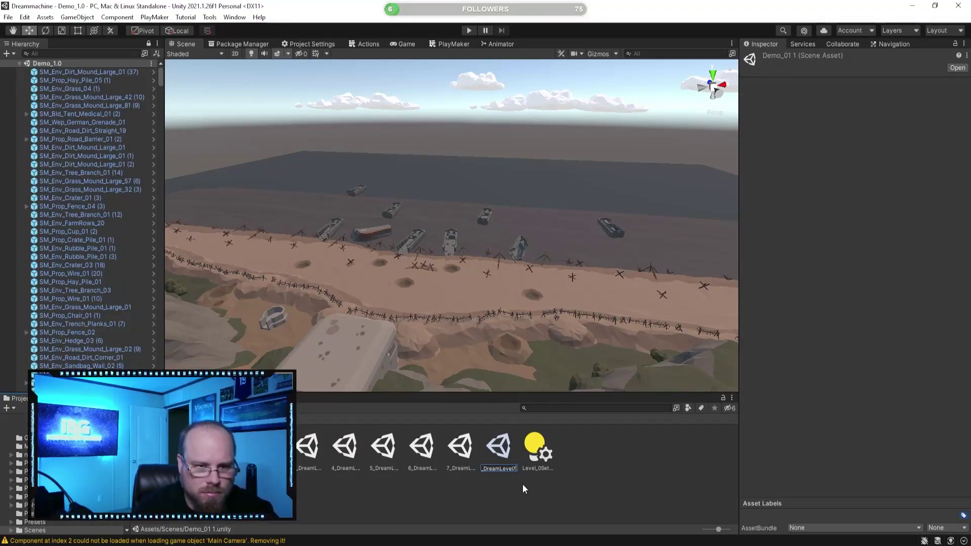
key("Return")
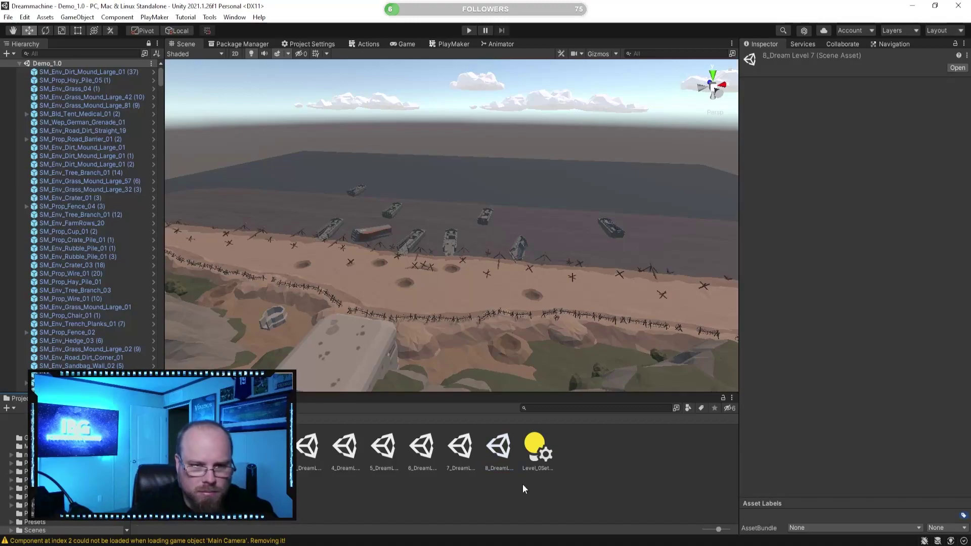
left_click(469, 457)
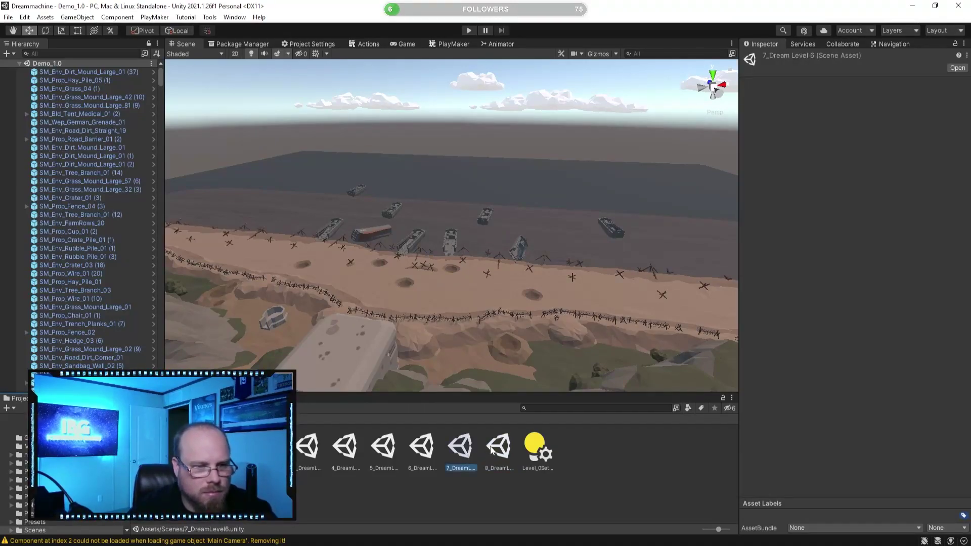
left_click(416, 492)
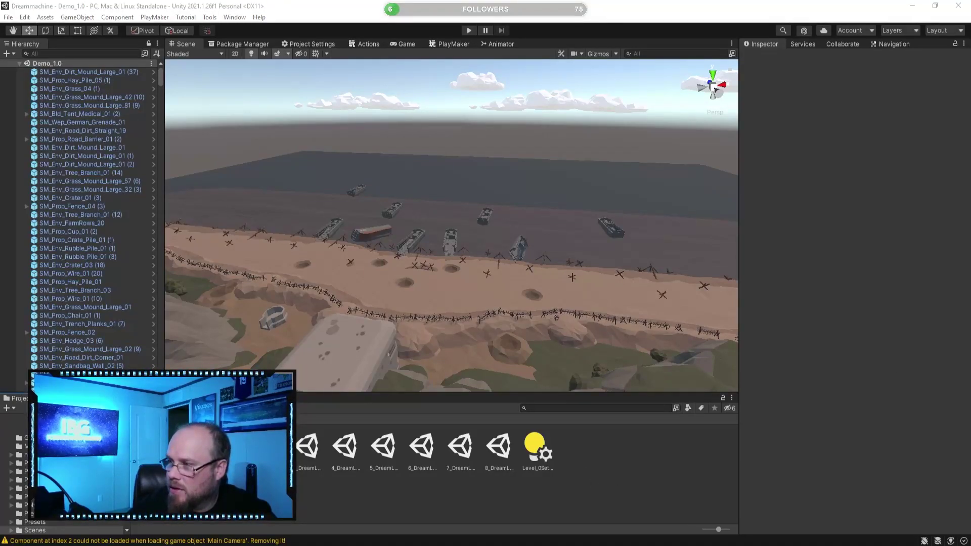
Look through the Polygon packages in the Asset Store folder and open the Polygon military package
left_click(144, 420)
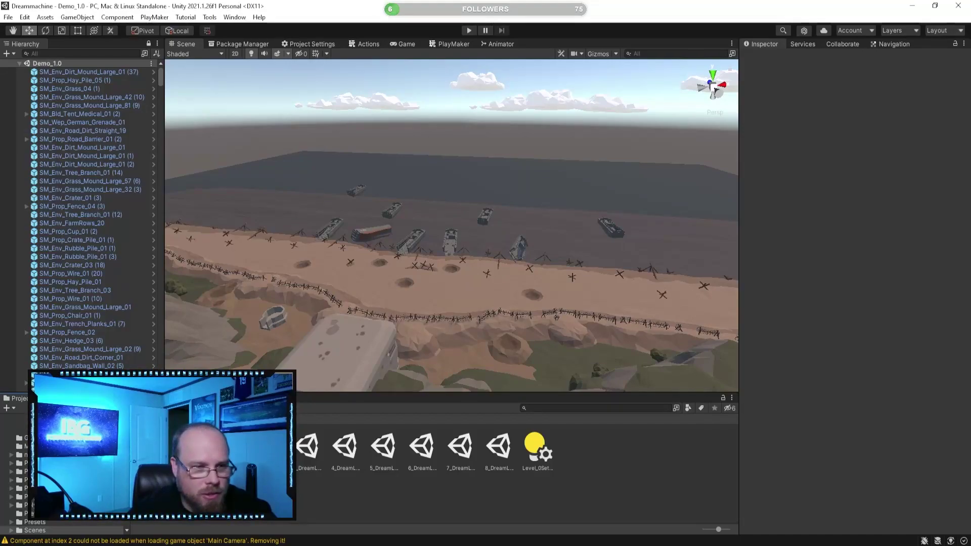
double_click(300, 445)
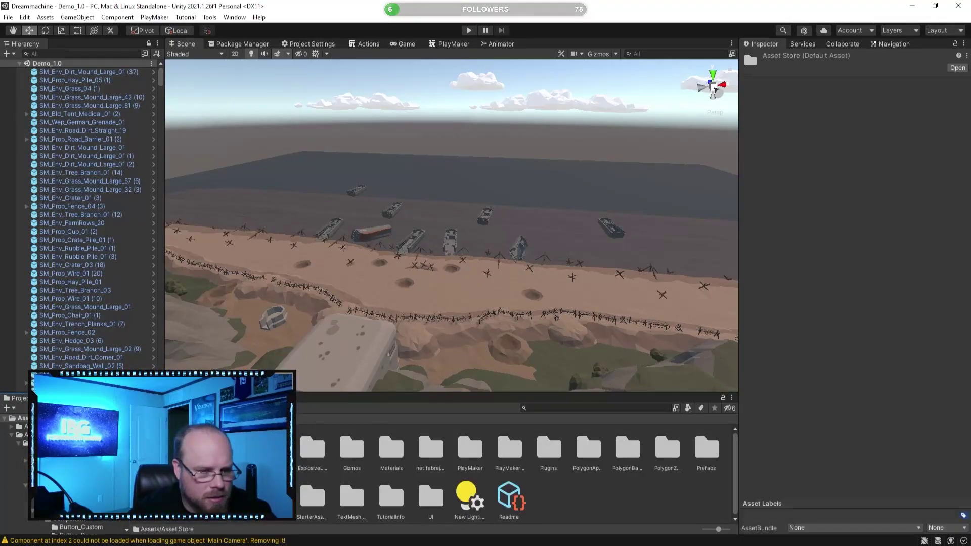
left_click(303, 446)
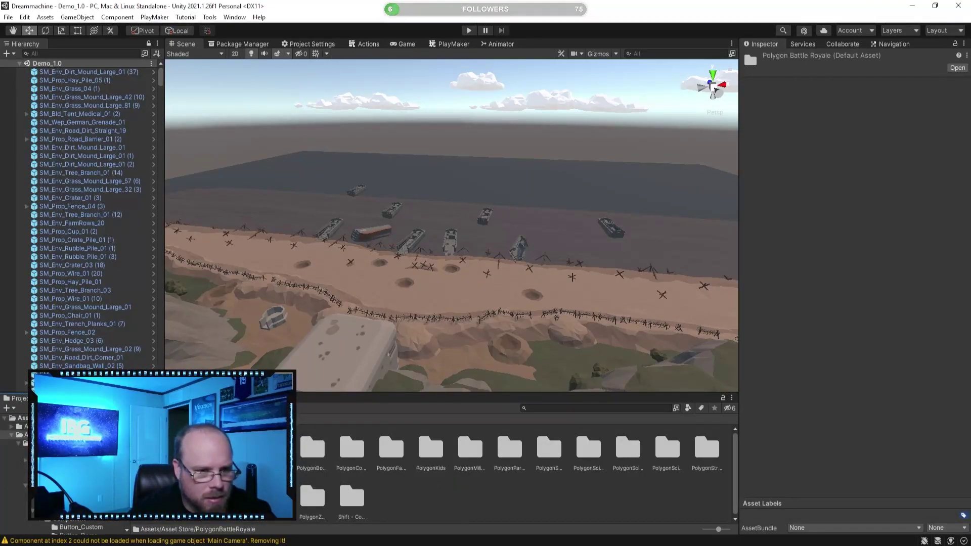
left_click(357, 446)
left_click(391, 447)
left_click(430, 448)
left_click(483, 449)
double_click(473, 449)
Duplicate the Demo_01 scene from the package's Scenes folder and move the copy into the project's Assets/Scenes folder
left_click(290, 474)
left_click(269, 450)
double_click(268, 449)
left_click(151, 448)
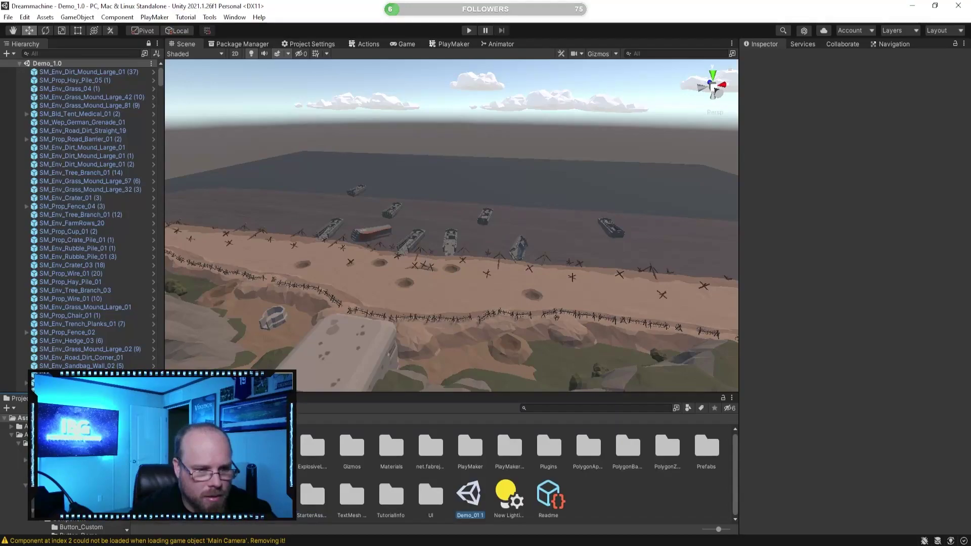
left_click_drag(470, 495, 234, 495)
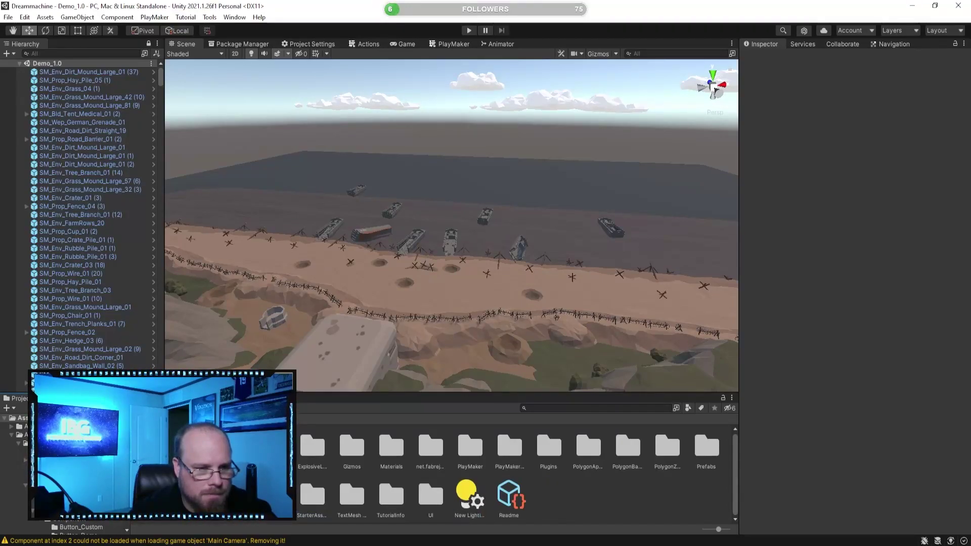
left_click(234, 495)
double_click(234, 495)
Rename the newly added Demo_01 1 scene in Assets/Scenes to 9_DreamLevel8
left_click(538, 454)
key("F2")
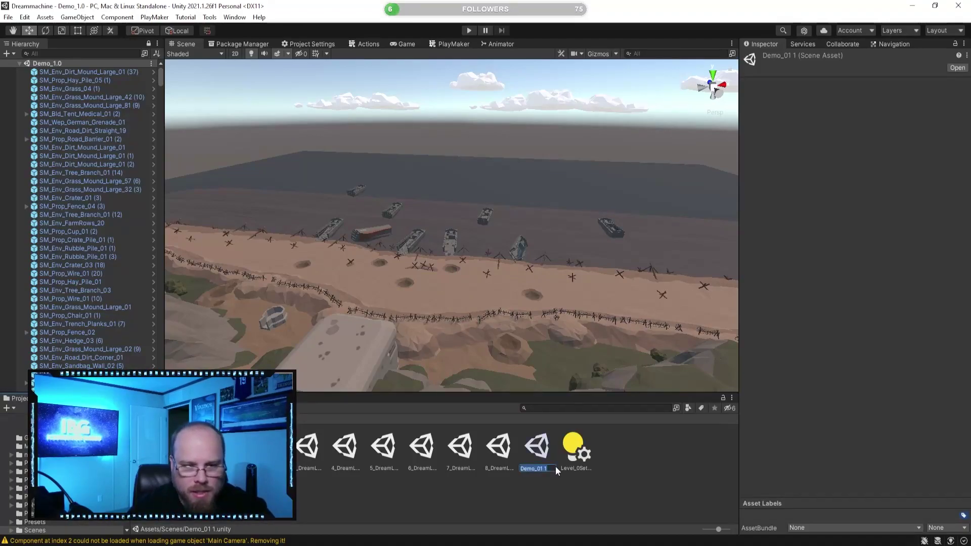
type("9_Dre")
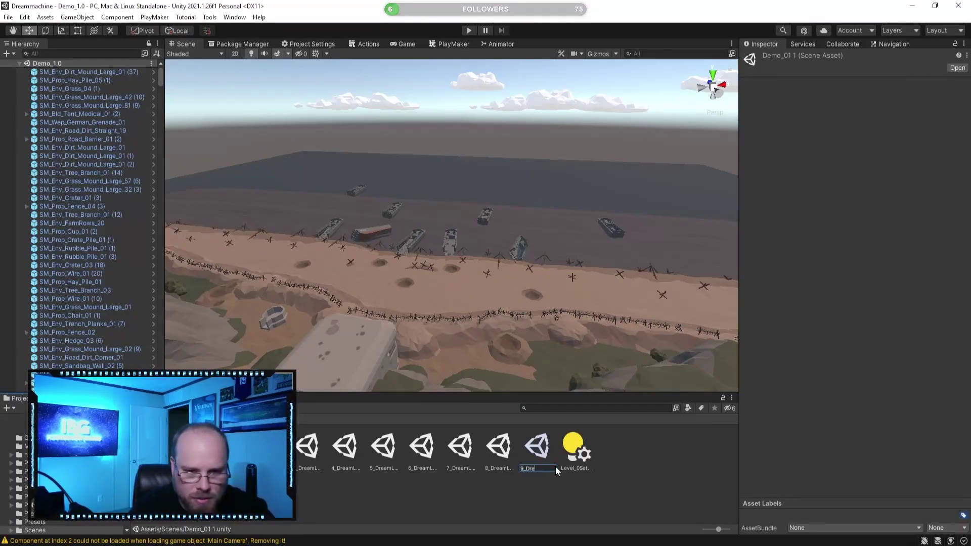
type("amLevel")
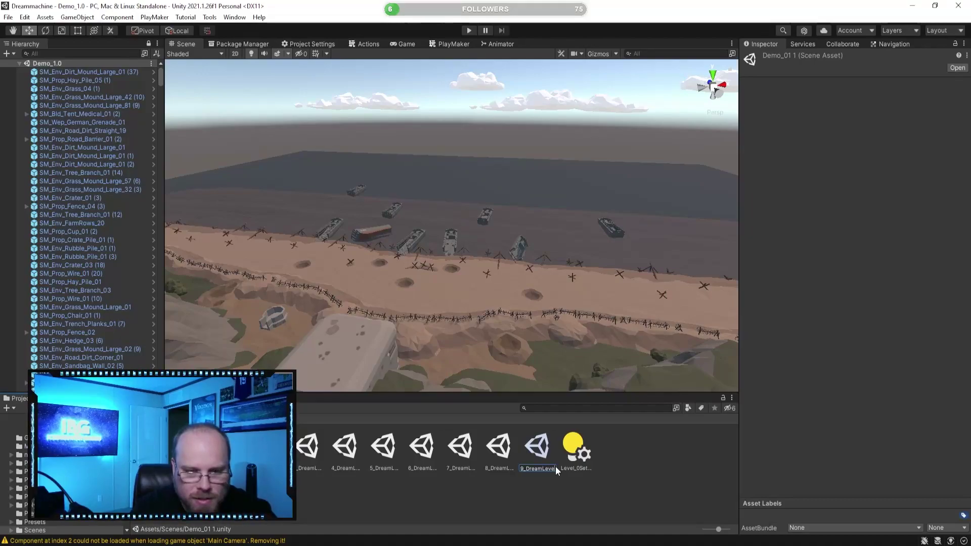
type("9")
key("Return")
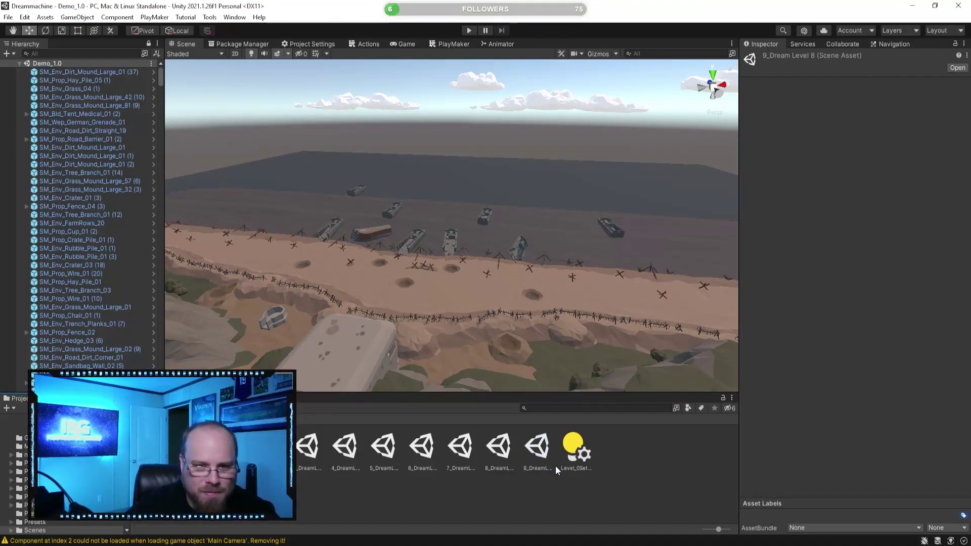
left_click(552, 502)
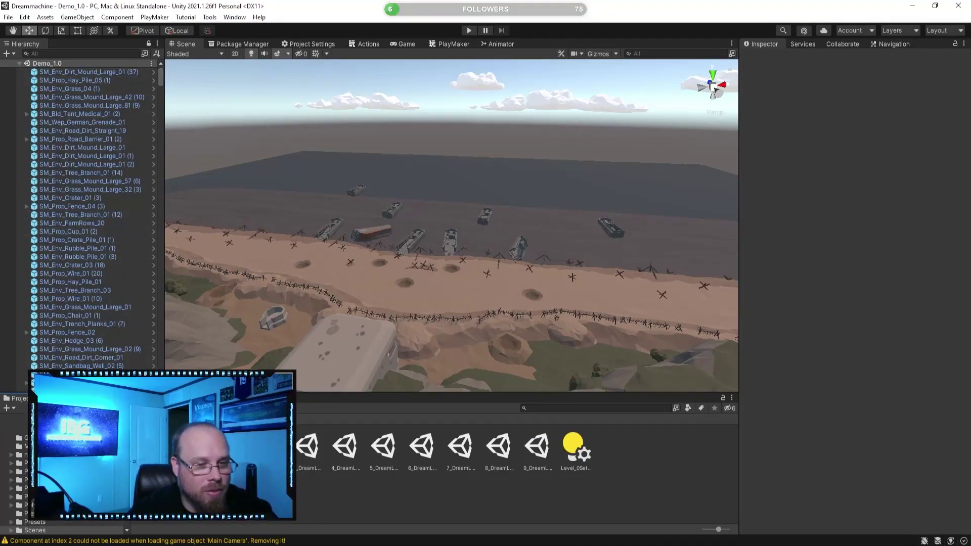
left_click(537, 447)
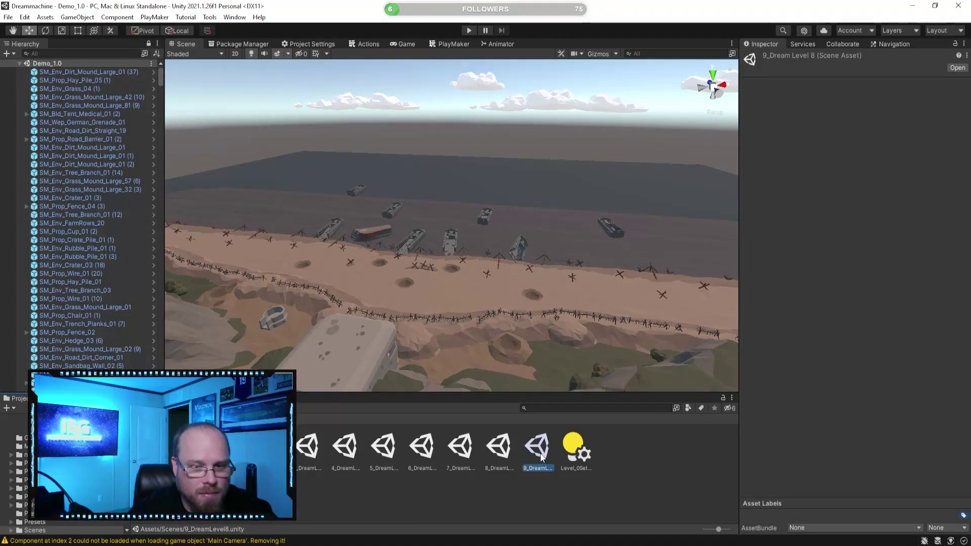
left_click(503, 490)
Open the Scenes folder of the PolygonBattleRoyale package in the Asset Store folder and duplicate its Demo scene
left_click(143, 418)
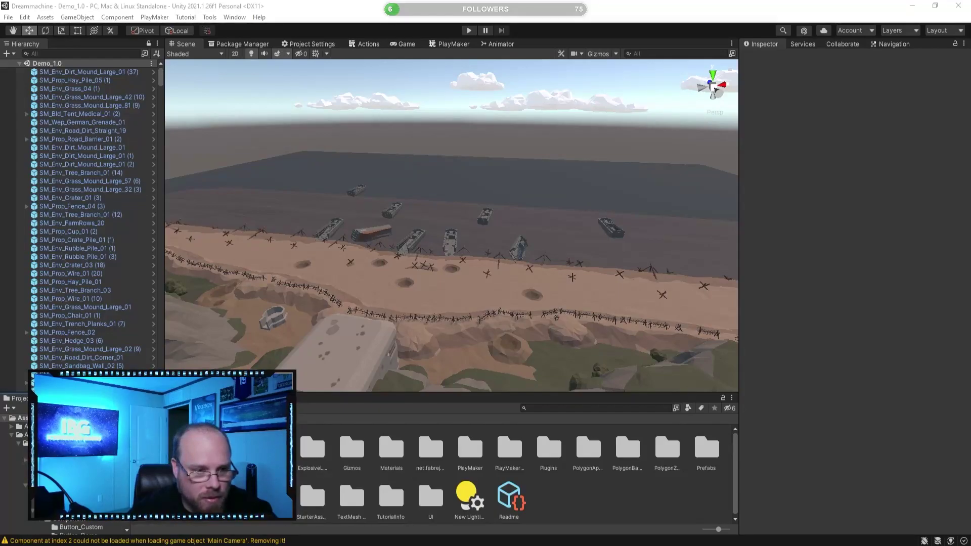
double_click(194, 449)
left_click(440, 502)
left_click(312, 448)
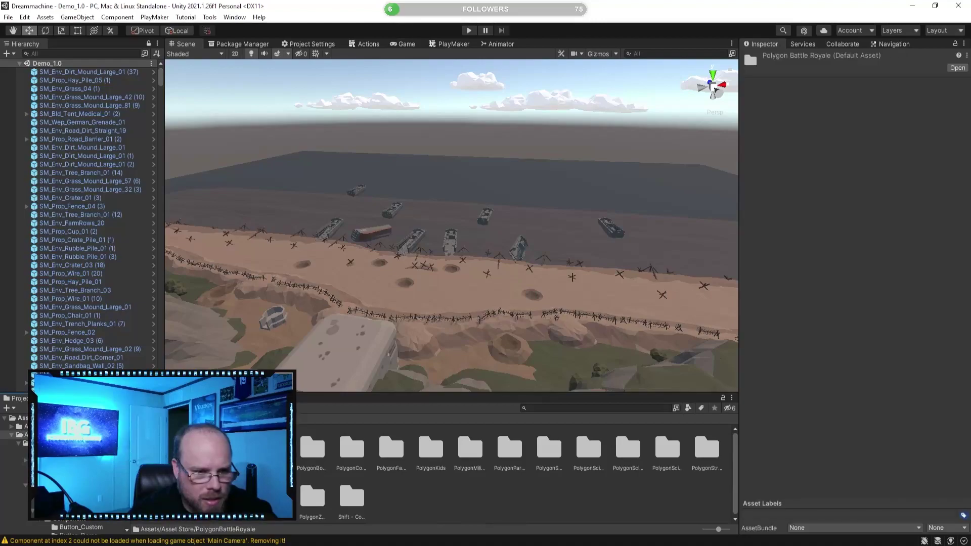
double_click(312, 448)
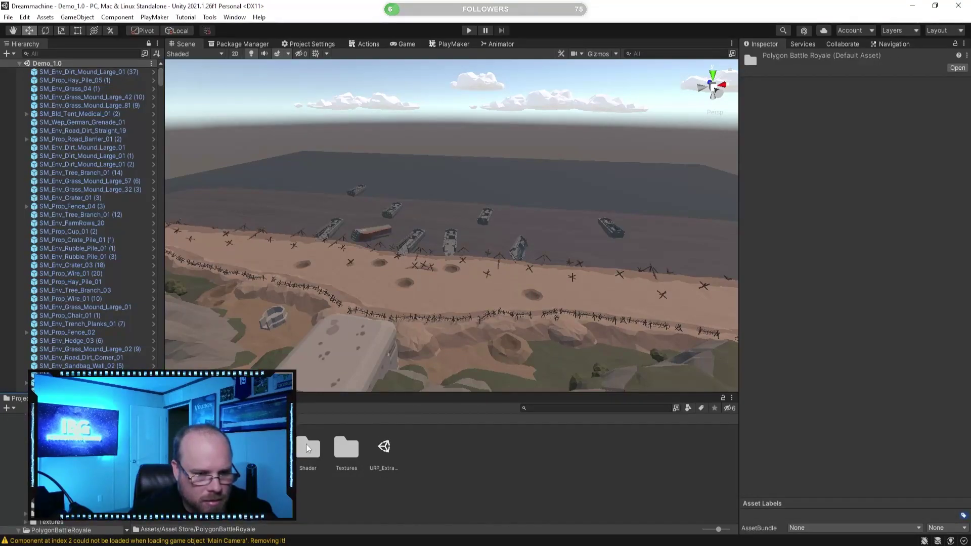
double_click(270, 448)
left_click(155, 448)
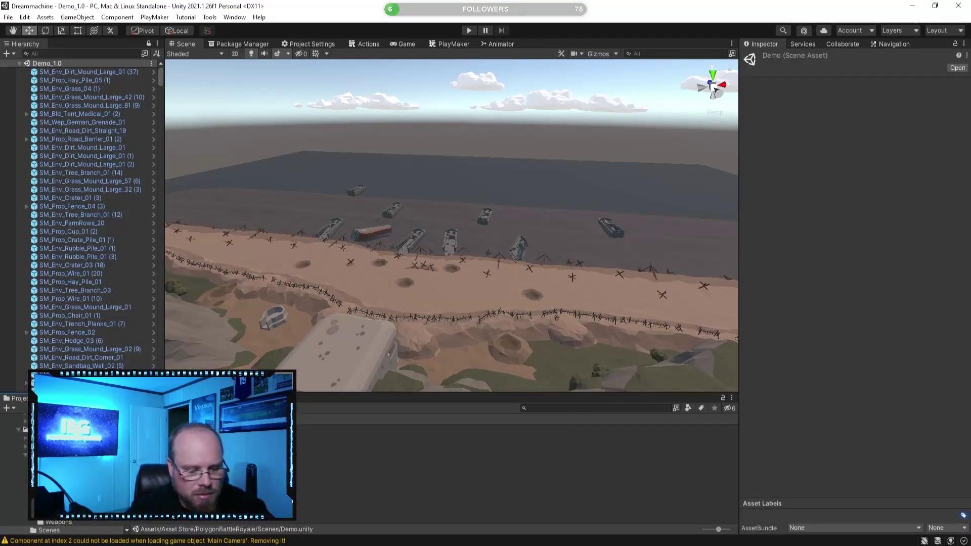
left_click(194, 448)
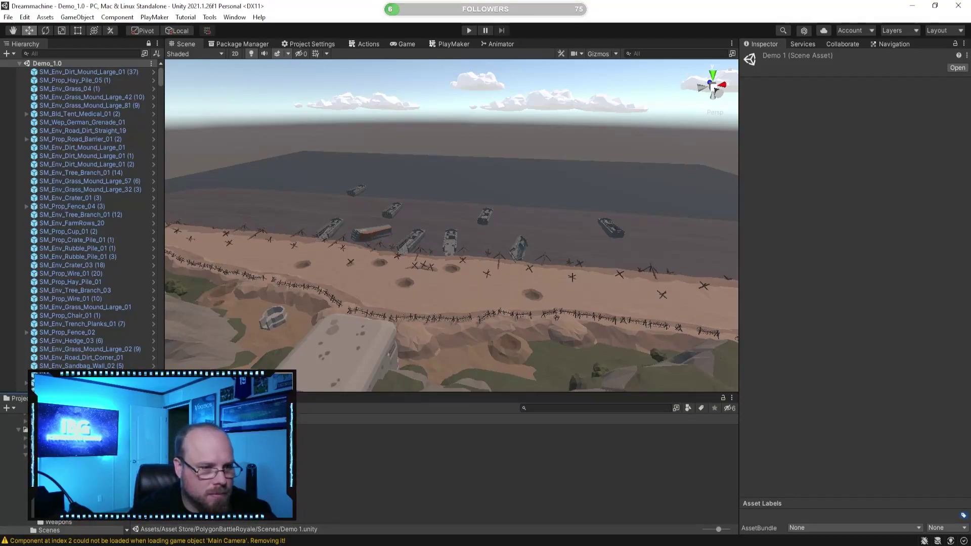
Move the duplicated Demo 1 battle royale scene into the project's Assets/Scenes folder and open that folder
scroll(76, 470, "up", 6)
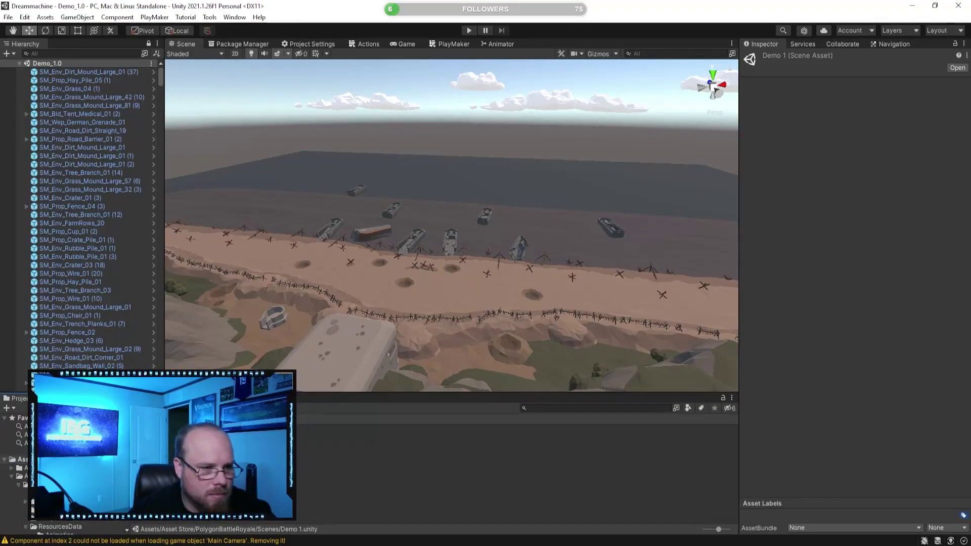
left_click_drag(194, 448, 31, 460)
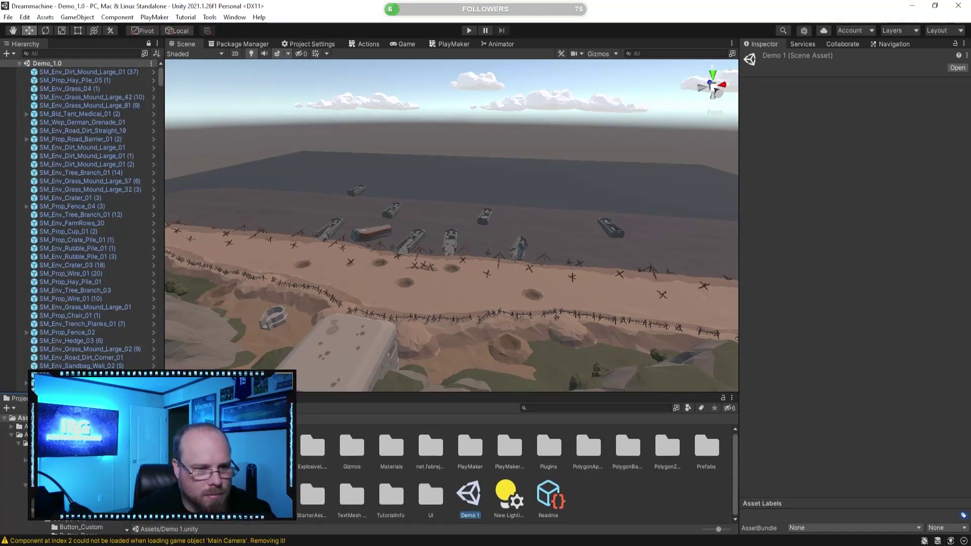
left_click_drag(470, 493, 194, 495)
double_click(194, 494)
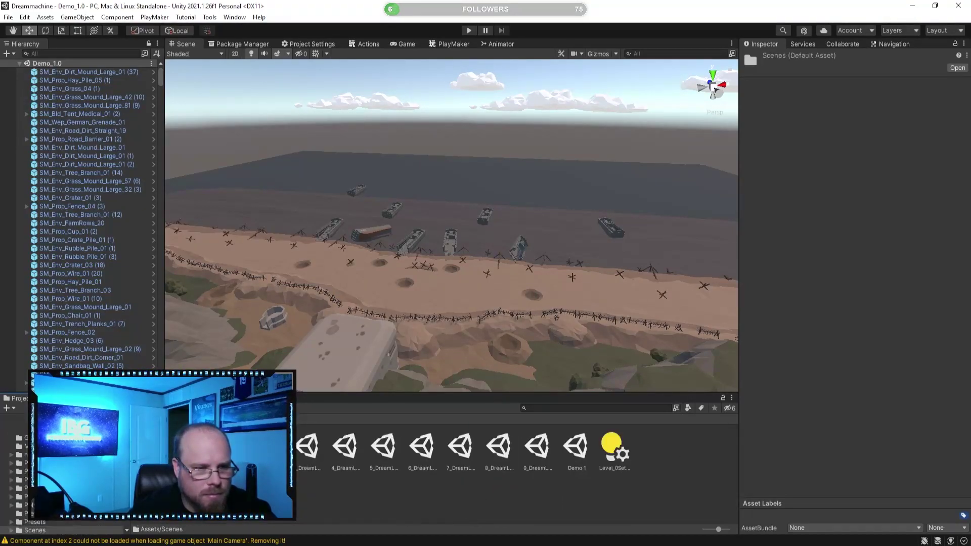
Rename the Demo 1 scene in Assets/Scenes as the next dream level, with a name beginning 10_DreamLevel
left_click(586, 449)
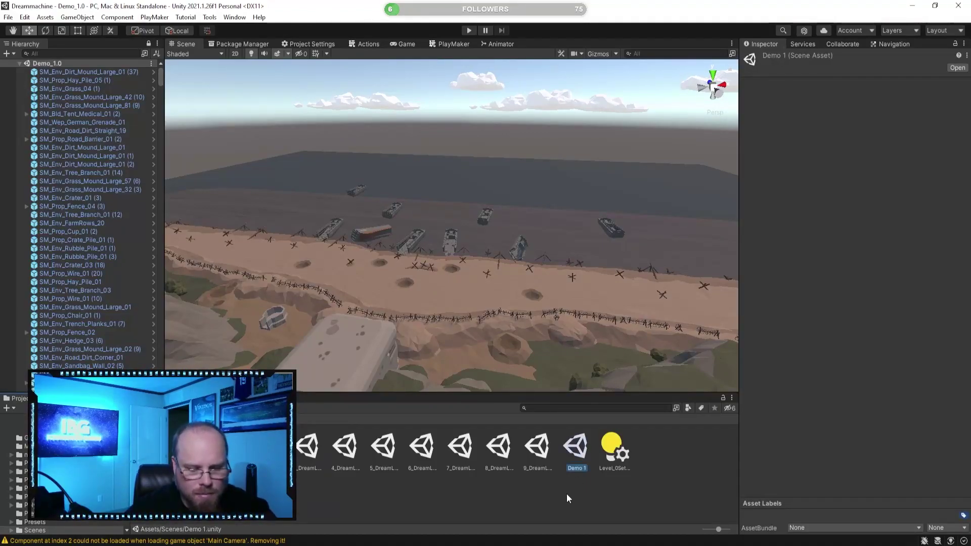
key("F2")
type("10_")
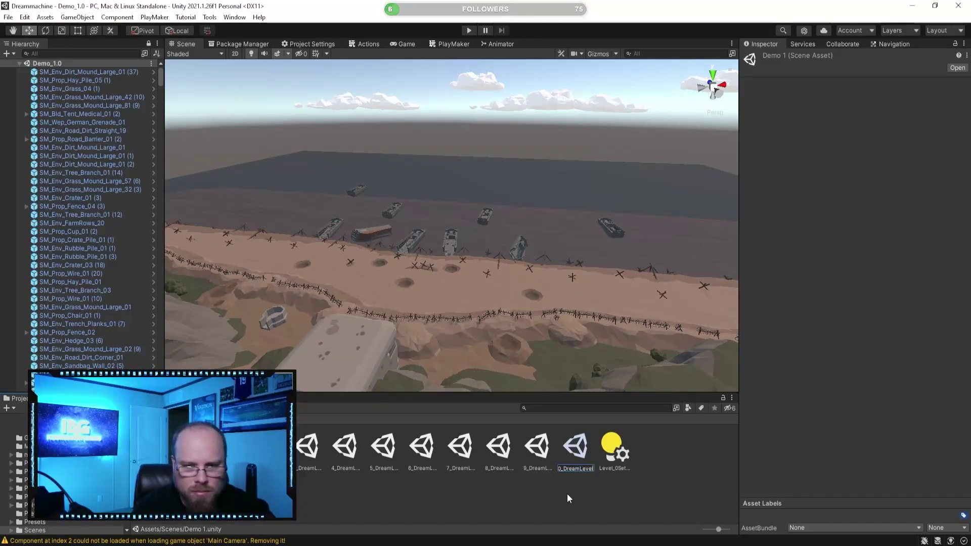
type("DreamLevel")
key("Return")
left_click(582, 493)
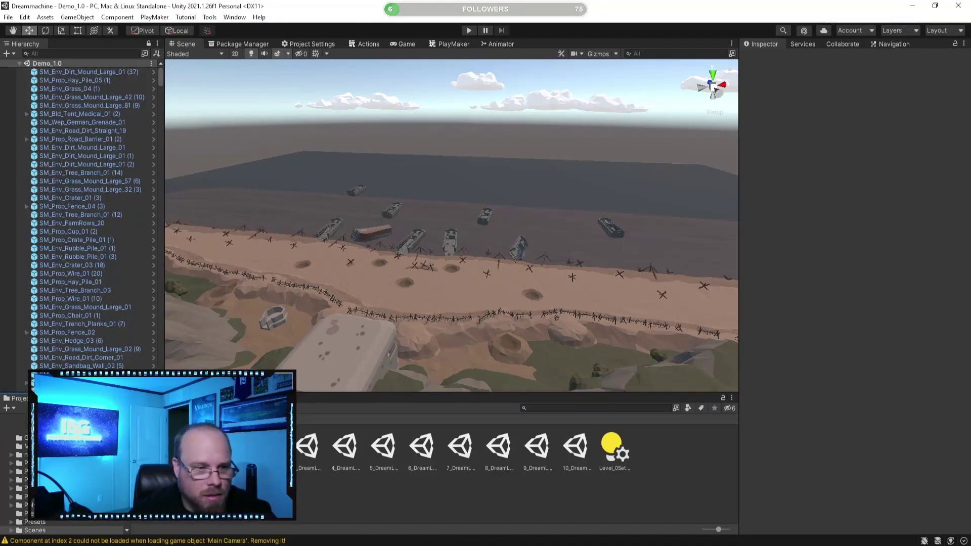
Open the Scenes folder of the PolygonApocalypse package in the Asset Store folder
left_click(143, 419)
double_click(194, 448)
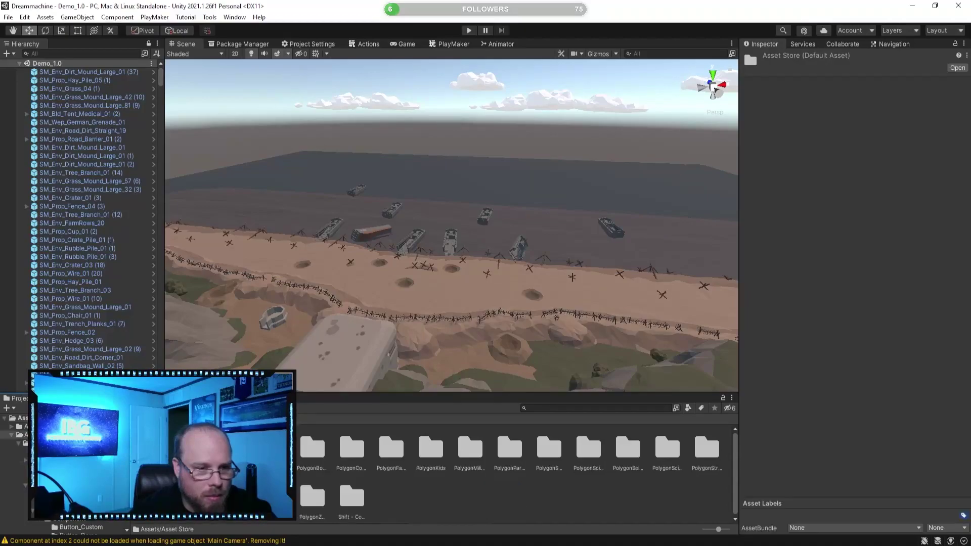
double_click(233, 448)
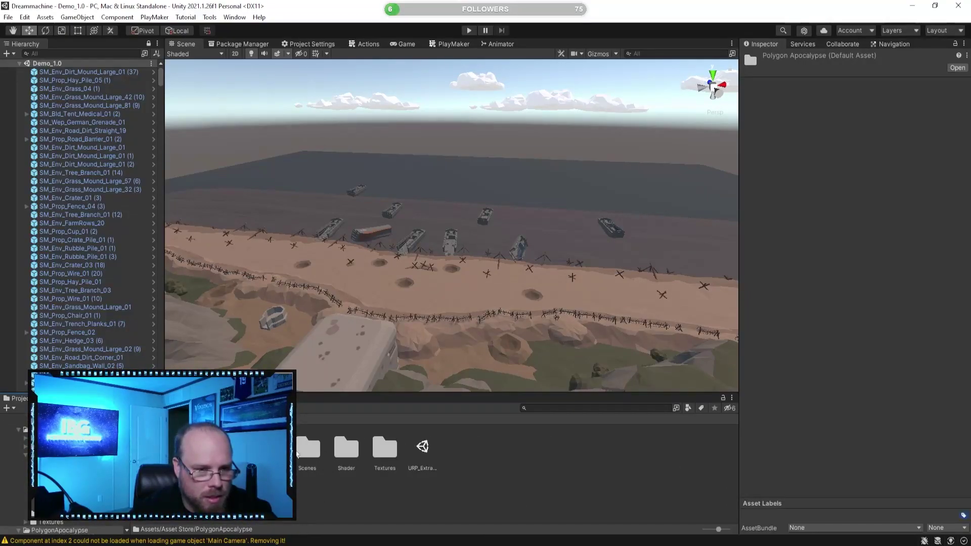
double_click(304, 450)
left_click(269, 448)
left_click(206, 449)
Duplicate the Demo_City_Universal_RenderPipeline scene in the PolygonApocalypse Scenes folder
left_click(258, 449)
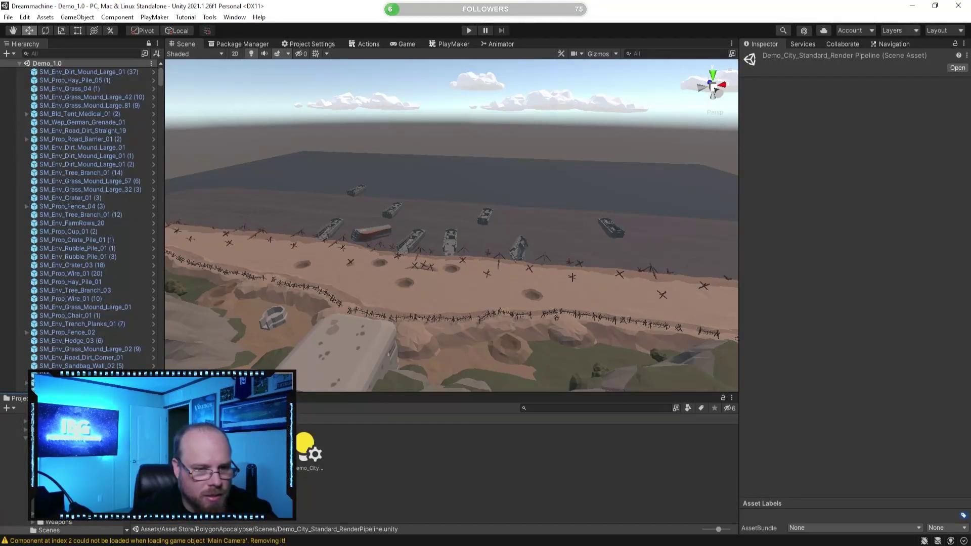
left_click(258, 449)
left_click(258, 486)
left_click(258, 450)
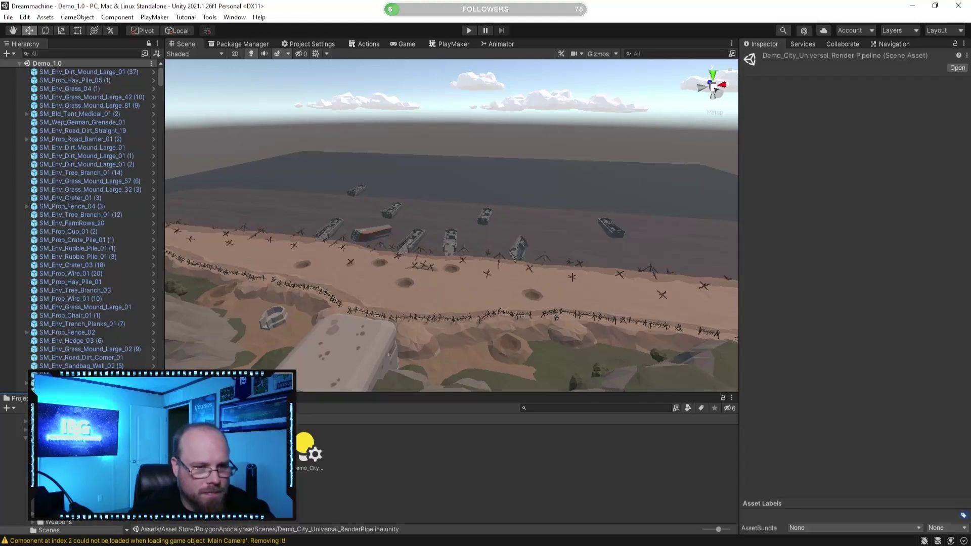
key("ctrl+d")
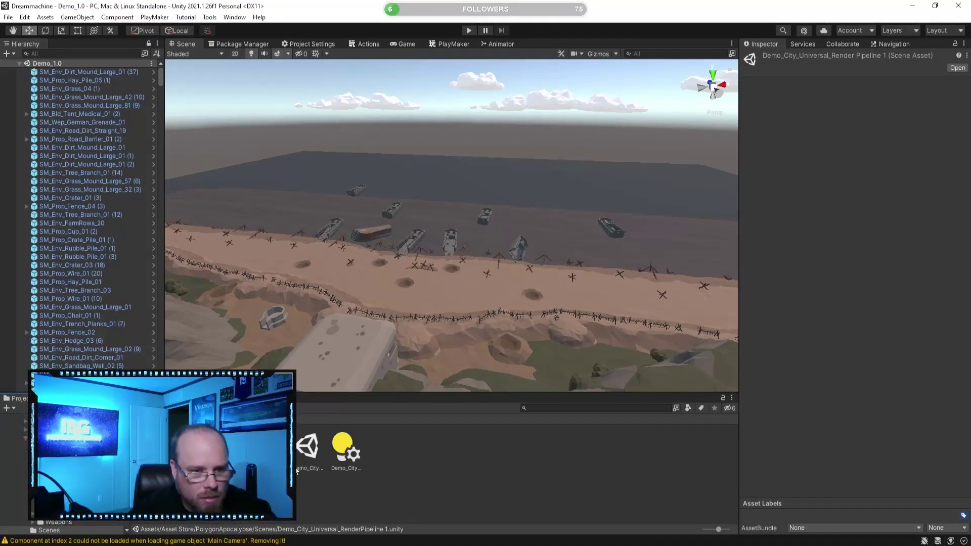
left_click(258, 486)
left_click(308, 448)
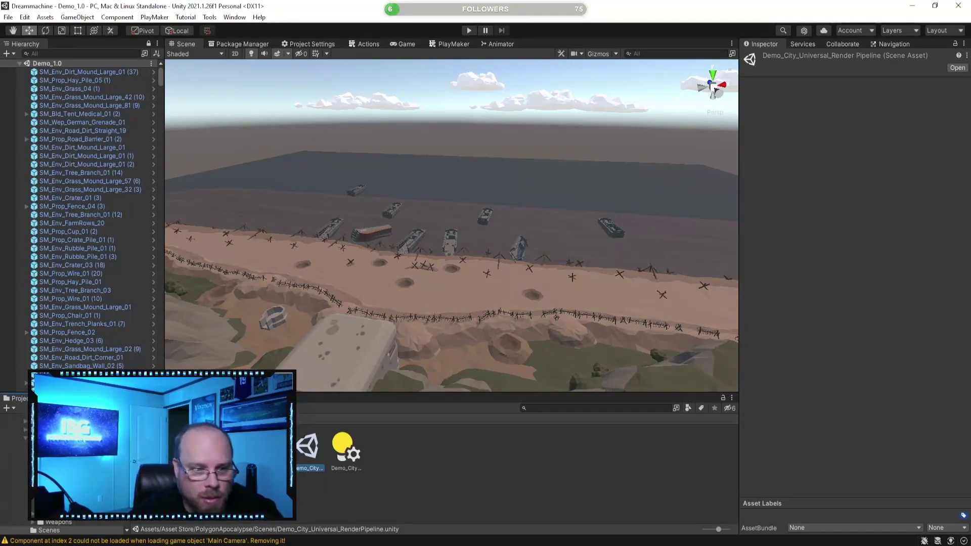
left_click(305, 503)
left_click(311, 444)
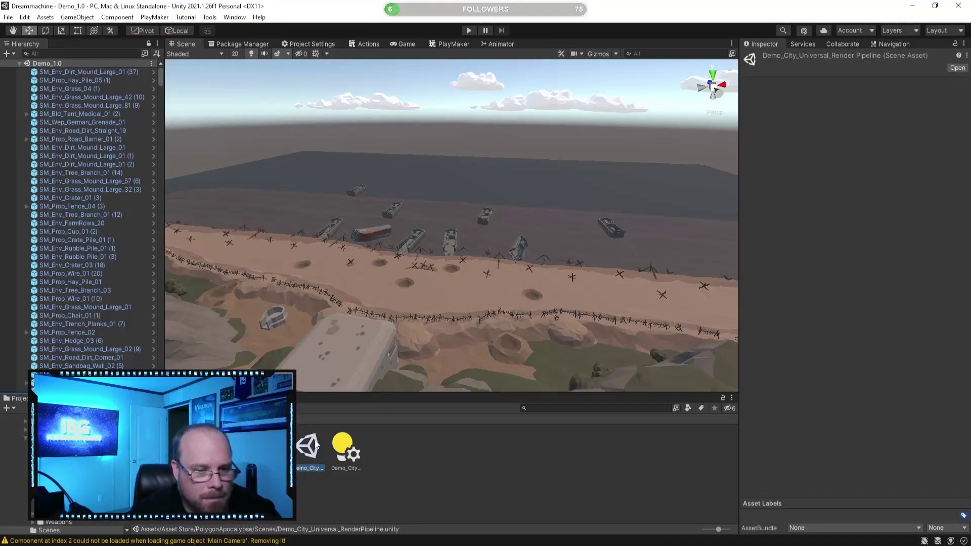
key("ctrl+d")
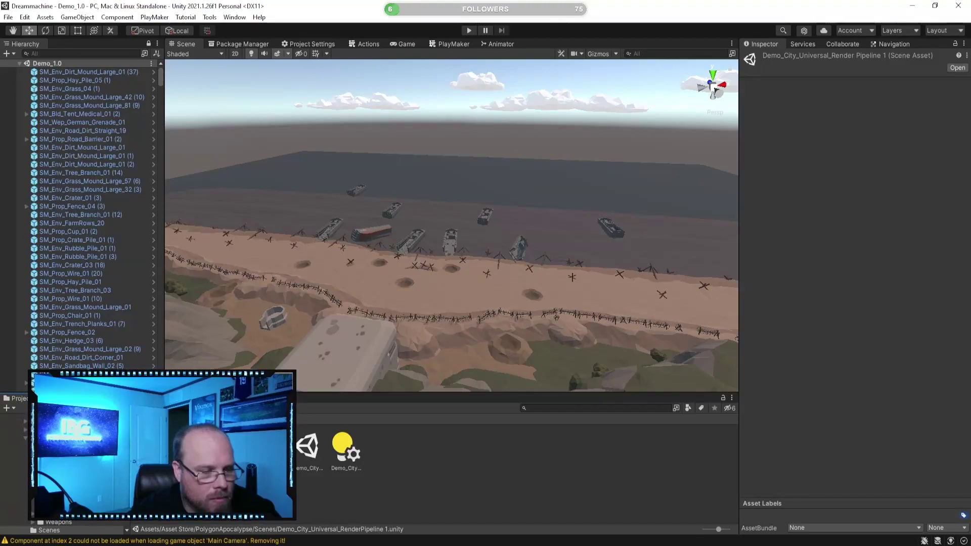
Move the duplicated Demo_City_Universal_RenderPipeline 1 scene into the project's Assets/Scenes folder and open that folder
scroll(76, 475, "up", 10)
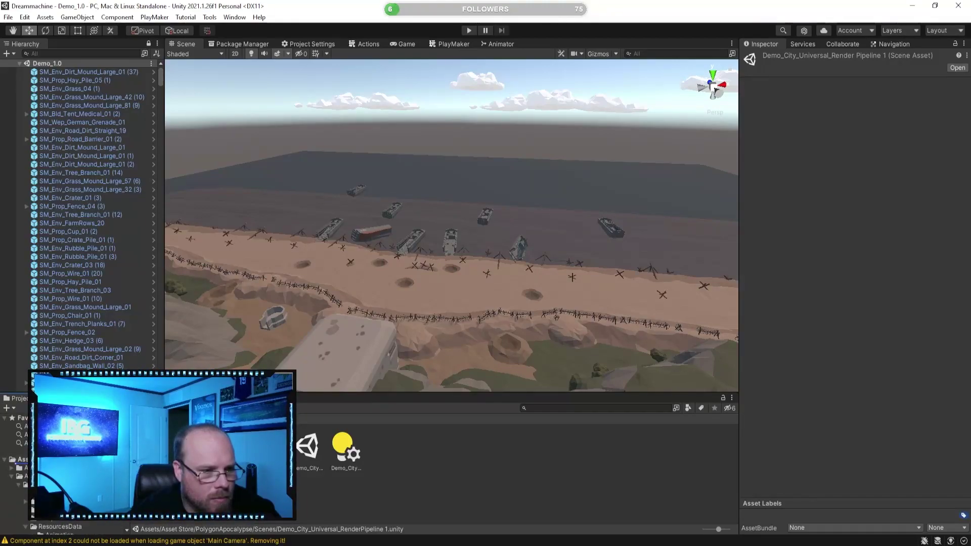
left_click_drag(308, 448, 22, 461)
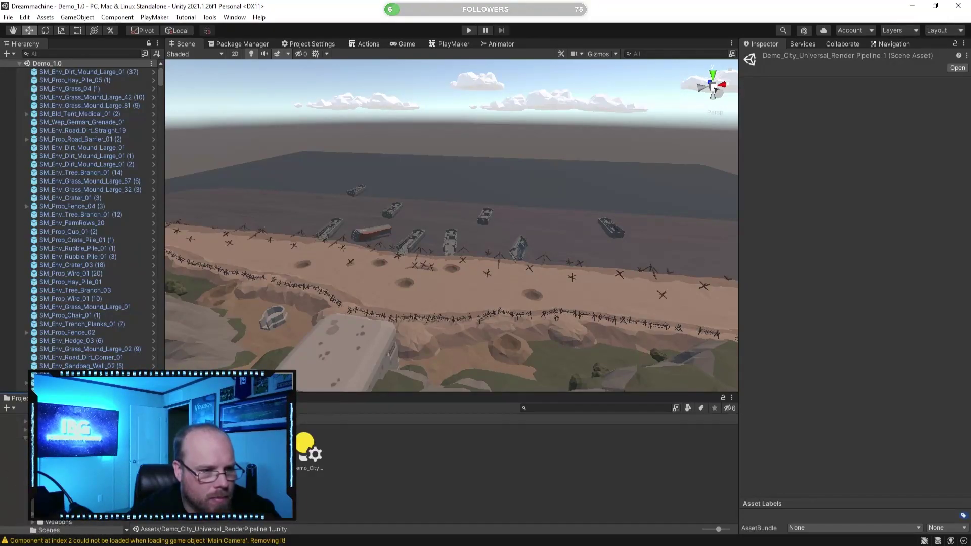
left_click(572, 490)
left_click_drag(469, 494, 359, 500)
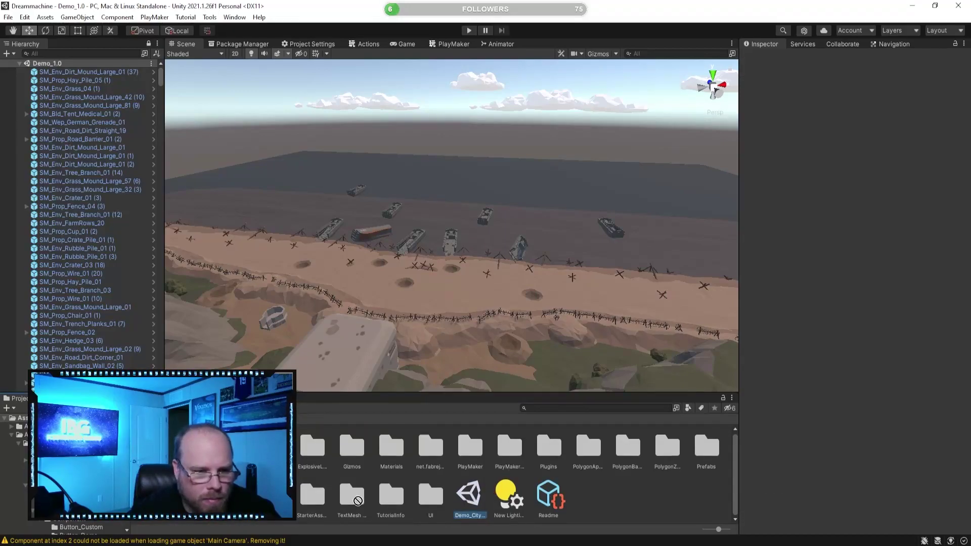
left_click_drag(228, 498, 194, 496)
double_click(194, 495)
Rename the Demo_City_Universal_RenderPipeline 1 scene in Assets/Scenes to 11_DreamLevel10
left_click(568, 484)
left_click(620, 453)
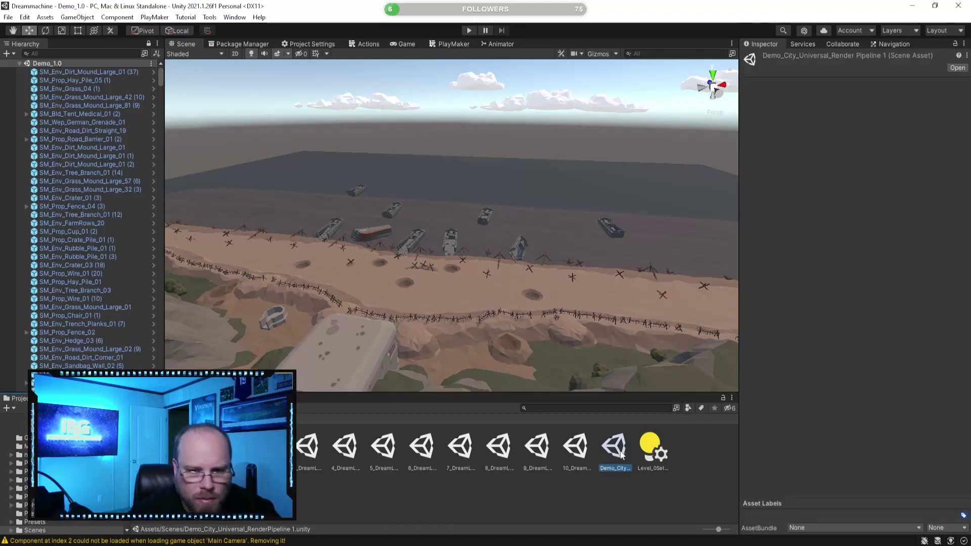
key("F2")
type("11_")
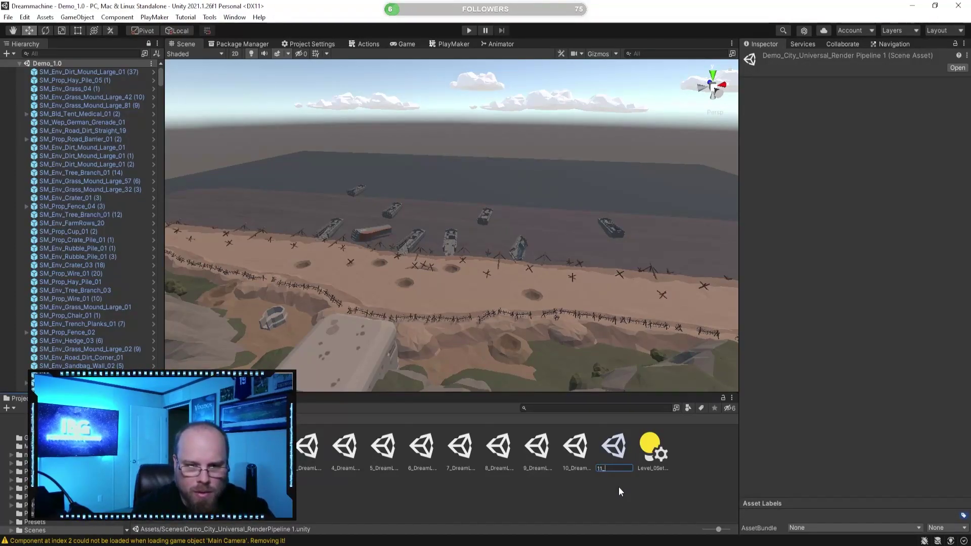
type("DreamLevel10")
key("Return")
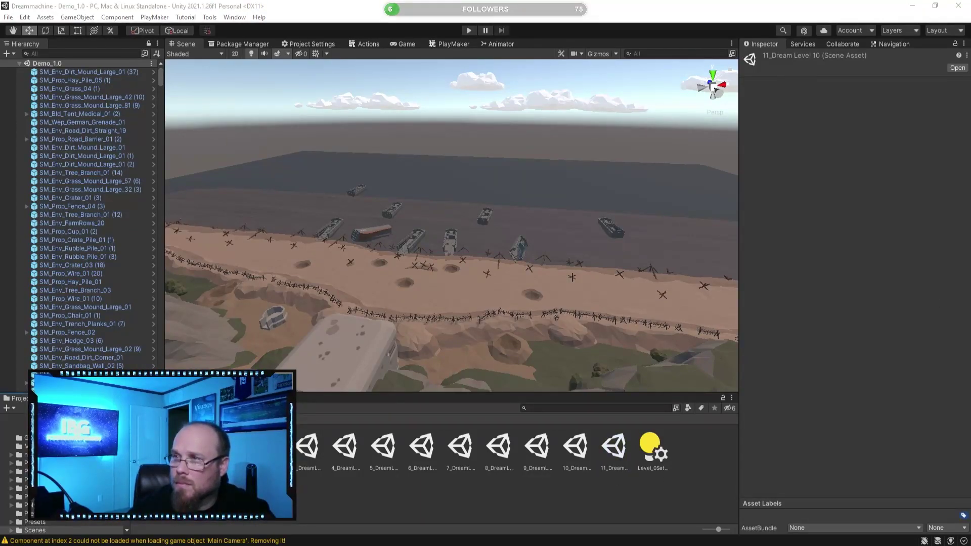
left_click(595, 451)
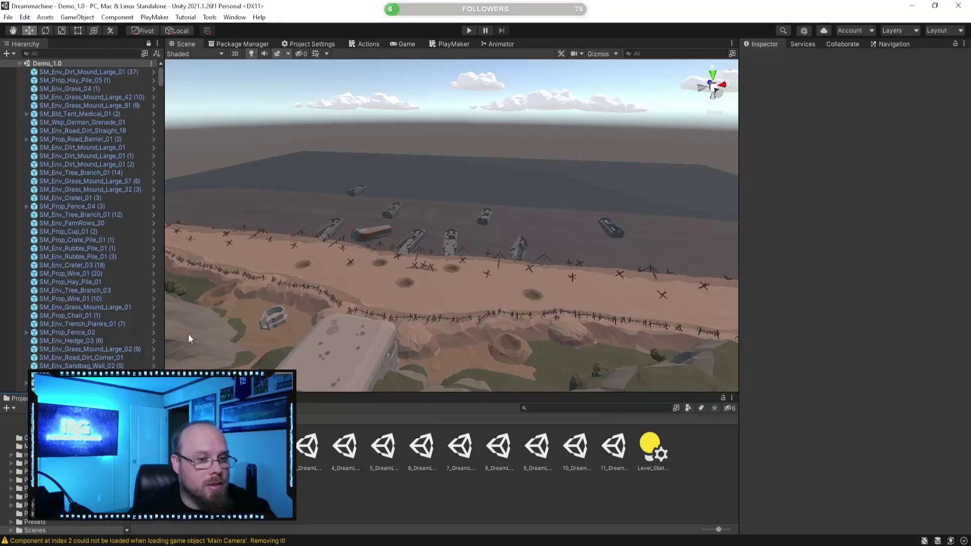
Open the 1_Level_Bunker scene and bring up the Build Settings
left_click(230, 447)
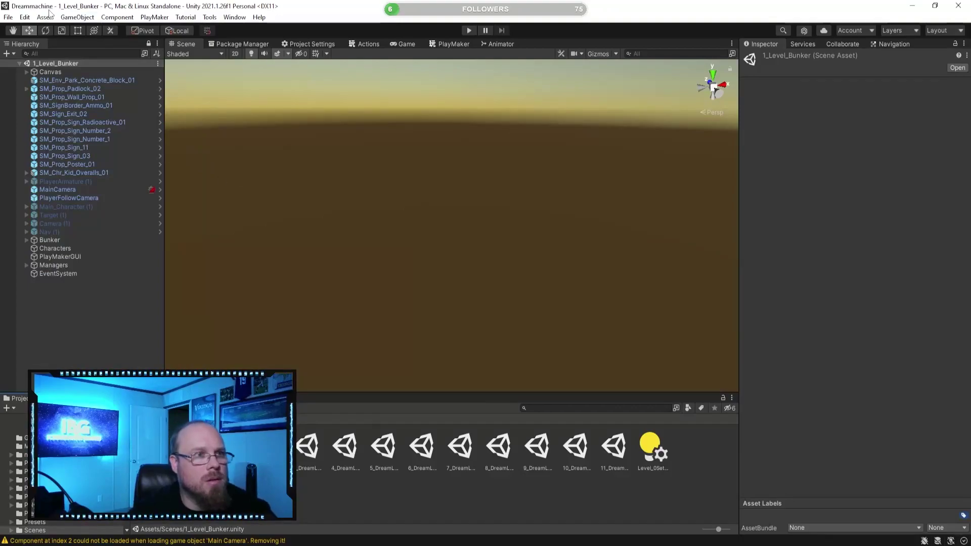
left_click(8, 16)
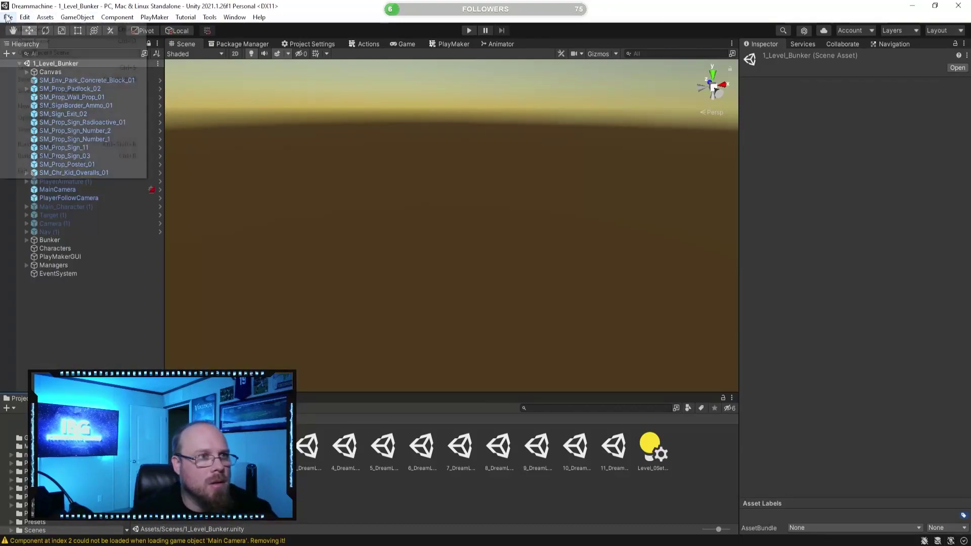
left_click(59, 146)
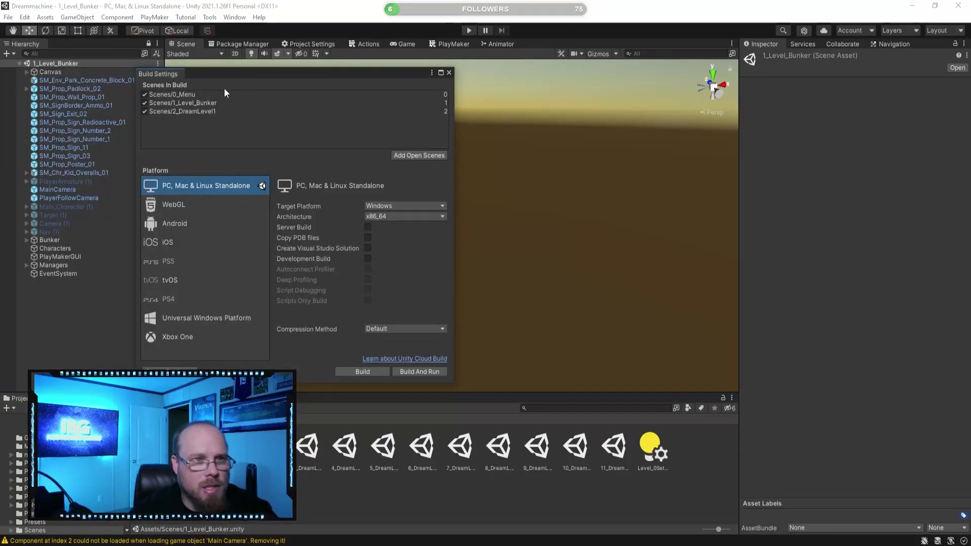
Add scenes 3_DreamLevel2 through 7_DreamLevel6 to Scenes In Build and order 6_DreamLevel5 before 7_DreamLevel6
left_click_drag(307, 445, 254, 127)
left_click_drag(345, 445, 273, 133)
left_click_drag(383, 445, 256, 143)
left_click_drag(421, 445, 234, 144)
left_click_drag(460, 446, 233, 144)
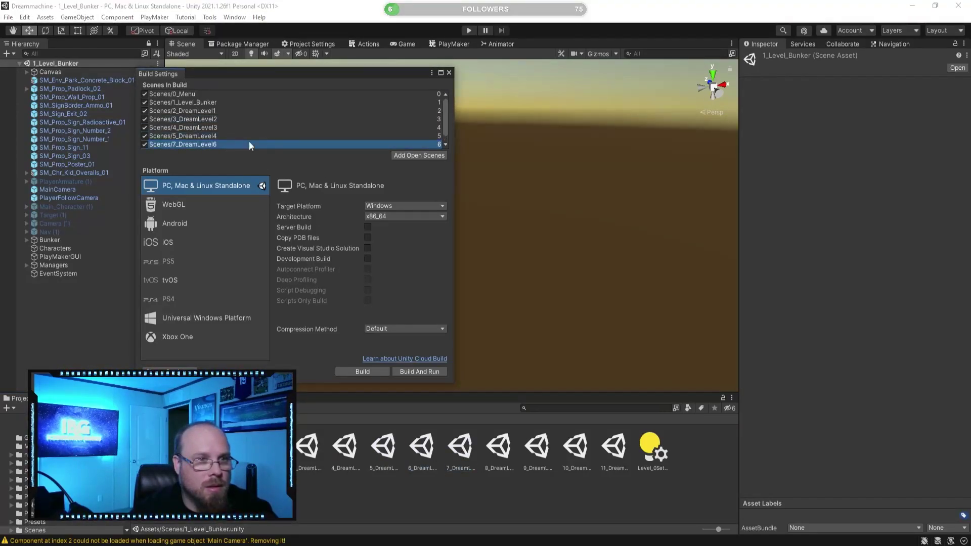
scroll(284, 138, "down", 1)
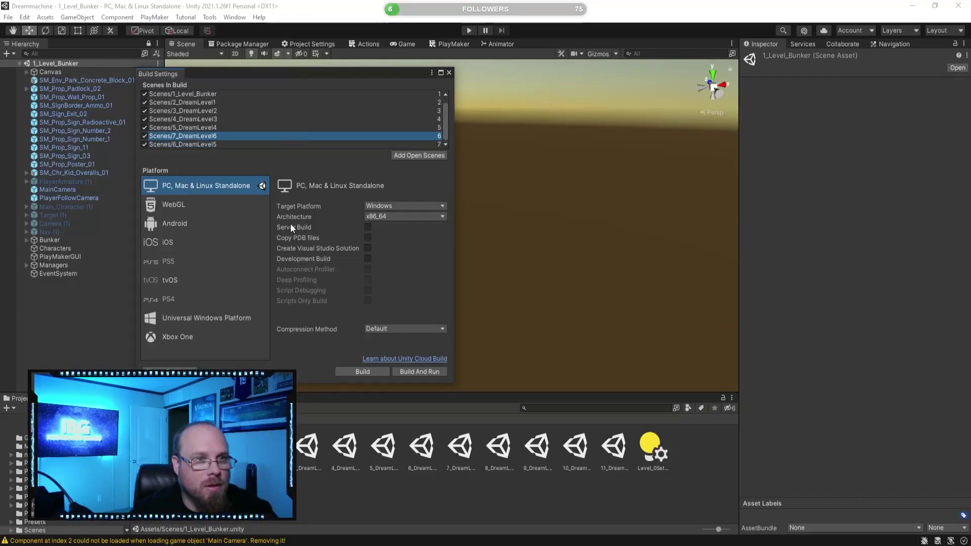
left_click_drag(411, 445, 256, 137)
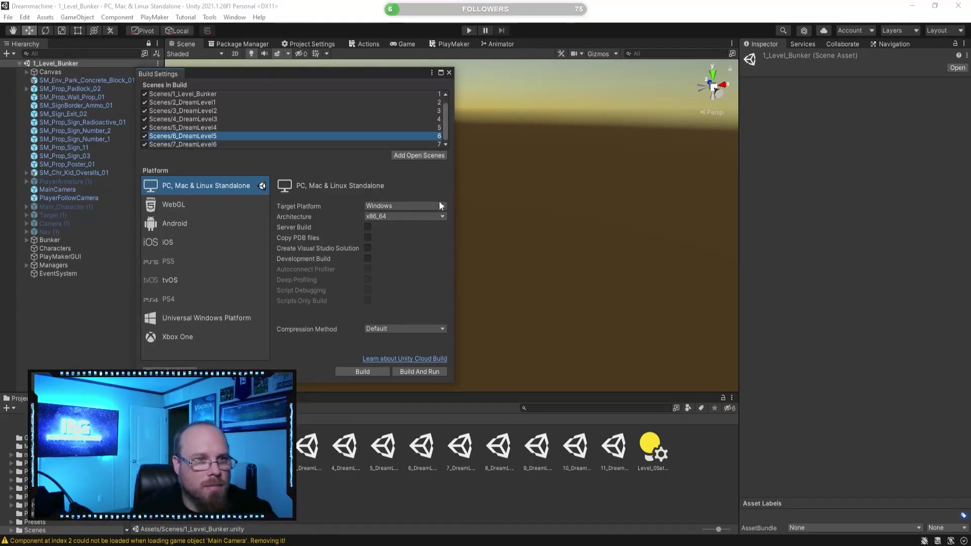
Add scenes 8_DreamLevel7 through 11_DreamLevel10 in order to the end of Scenes In Build, and close Build Settings
left_click_drag(500, 444, 229, 146)
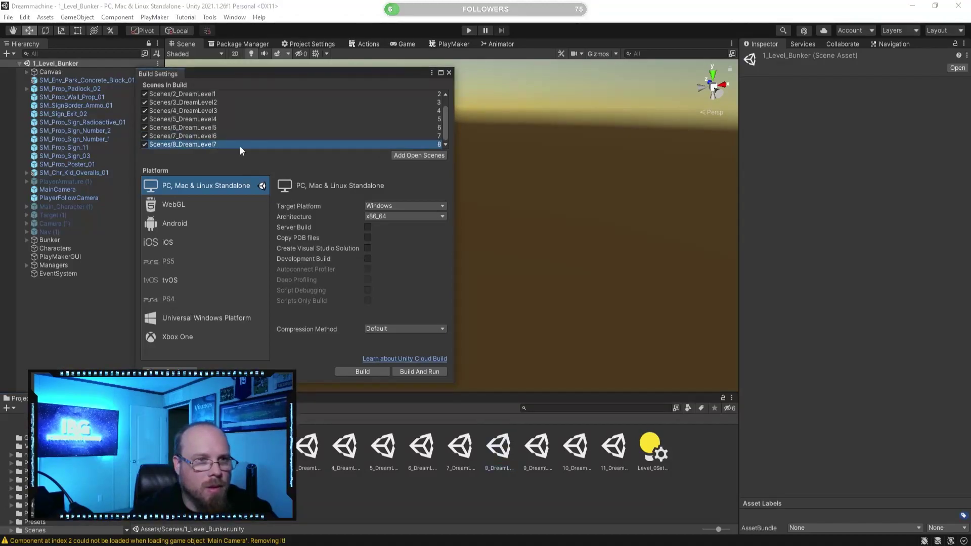
left_click_drag(537, 445, 256, 147)
left_click_drag(582, 450, 241, 149)
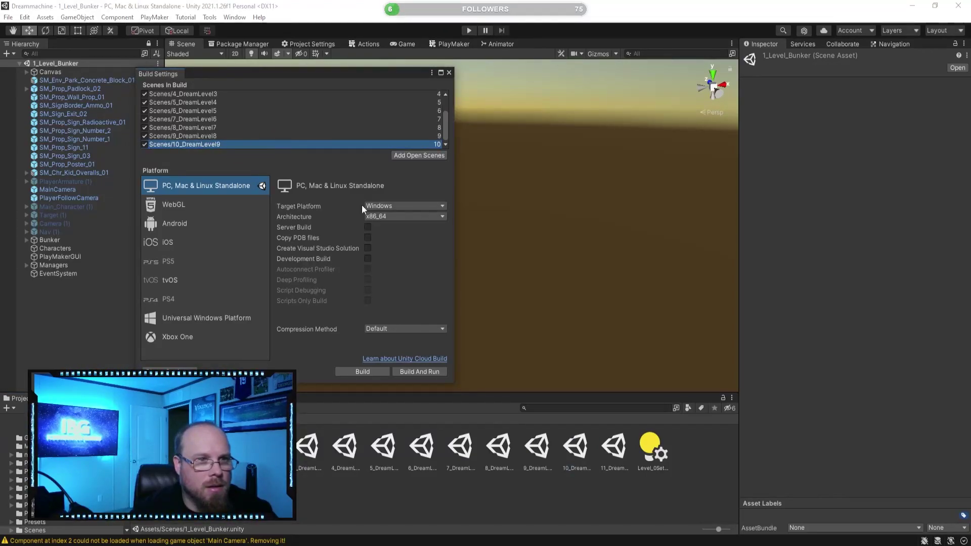
left_click_drag(614, 451, 246, 147)
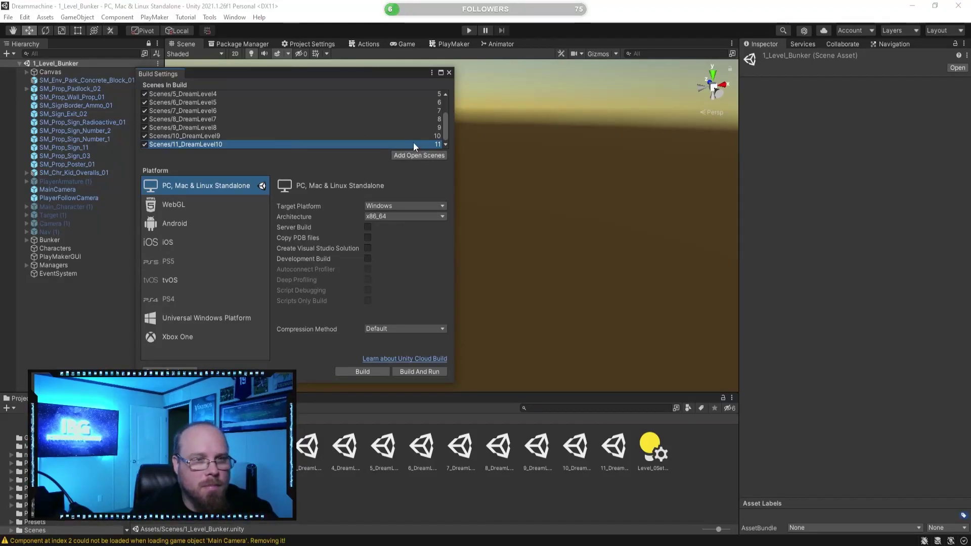
left_click(449, 72)
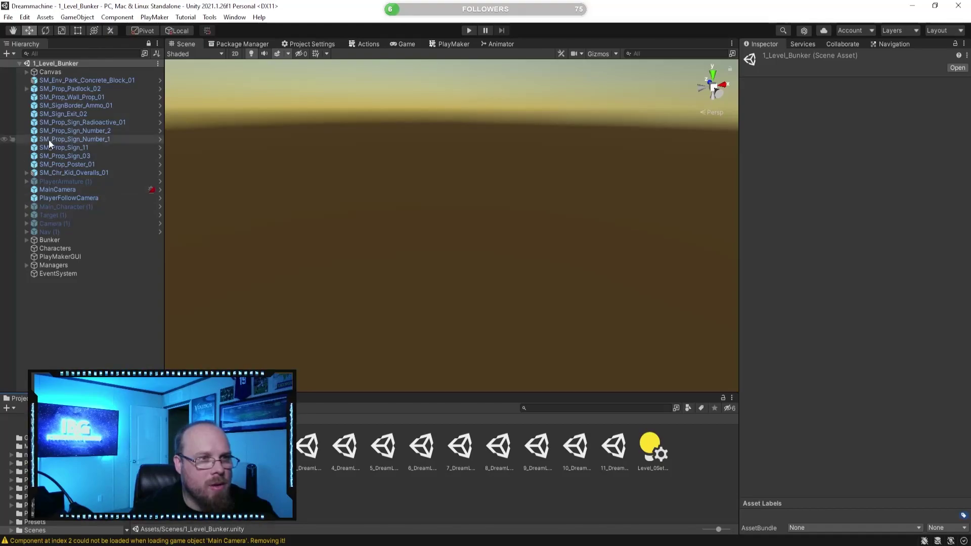
Expand the Canvas hierarchy through DreamMachine_Panel, Games_Panel, Scroll View and Viewport down to the entries under Content
left_click(26, 72)
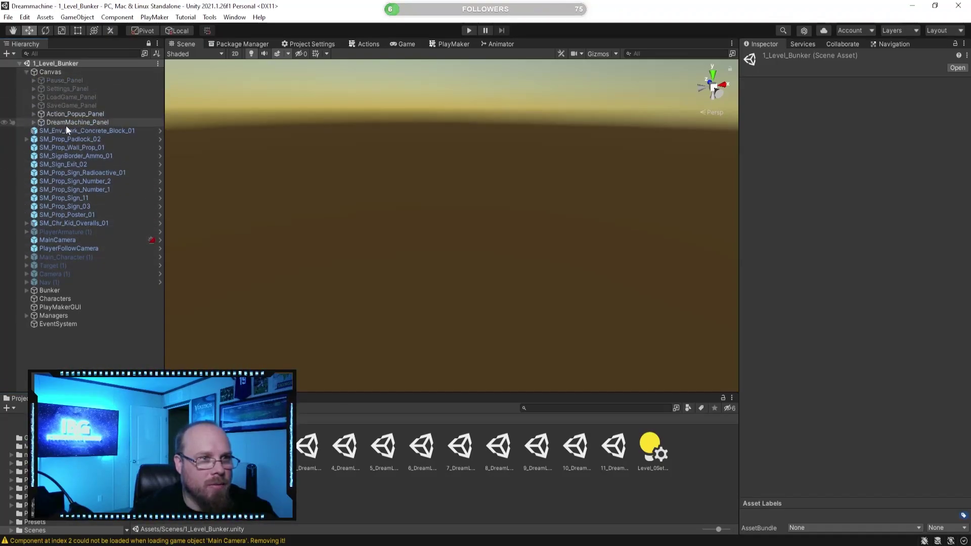
left_click(33, 122)
left_click(41, 147)
left_click(47, 155)
left_click(55, 173)
left_click(61, 181)
left_click(54, 164)
left_click(62, 173)
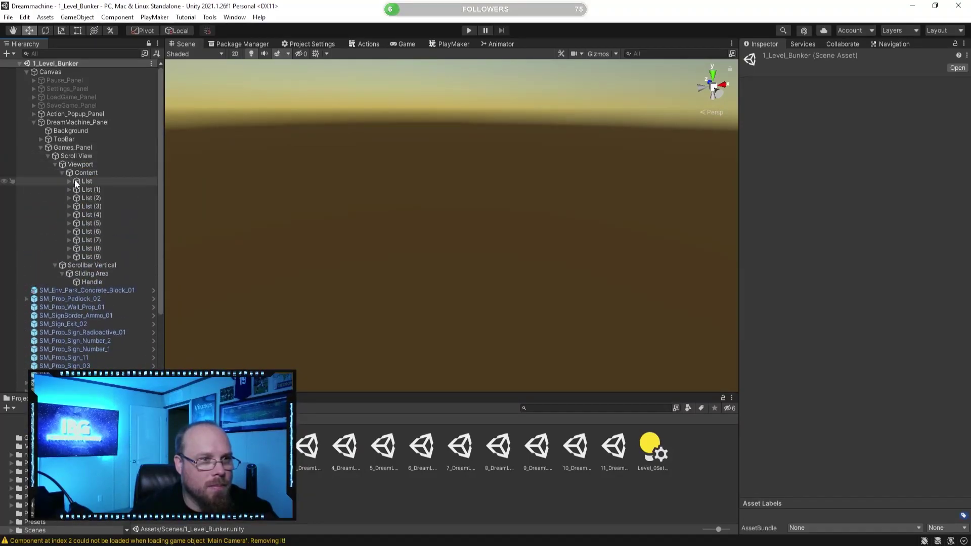
Show the PlayMaker editor and examine the Button component settings of Button_Load in the first List entry
left_click(84, 181)
left_click(451, 43)
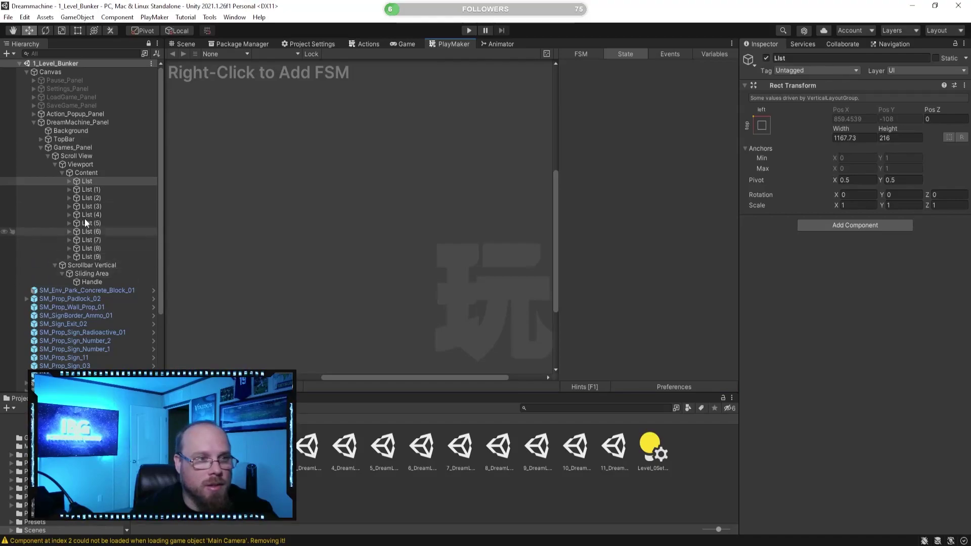
left_click(69, 181)
left_click(72, 231)
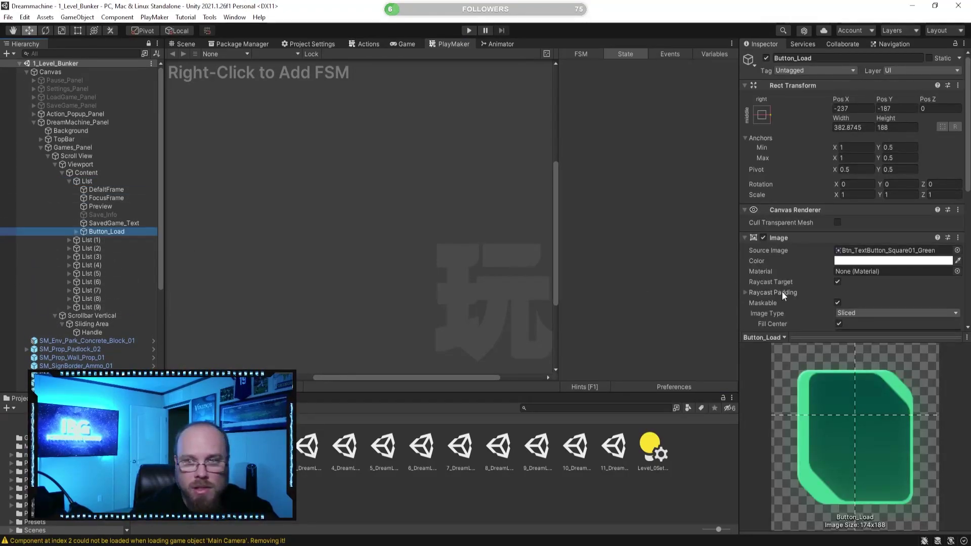
scroll(780, 298, "down", 5)
left_click(77, 233)
left_click(77, 232)
left_click(69, 182, "alt")
left_click(69, 182, "alt")
left_click(69, 182)
left_click(69, 182)
left_click(69, 181)
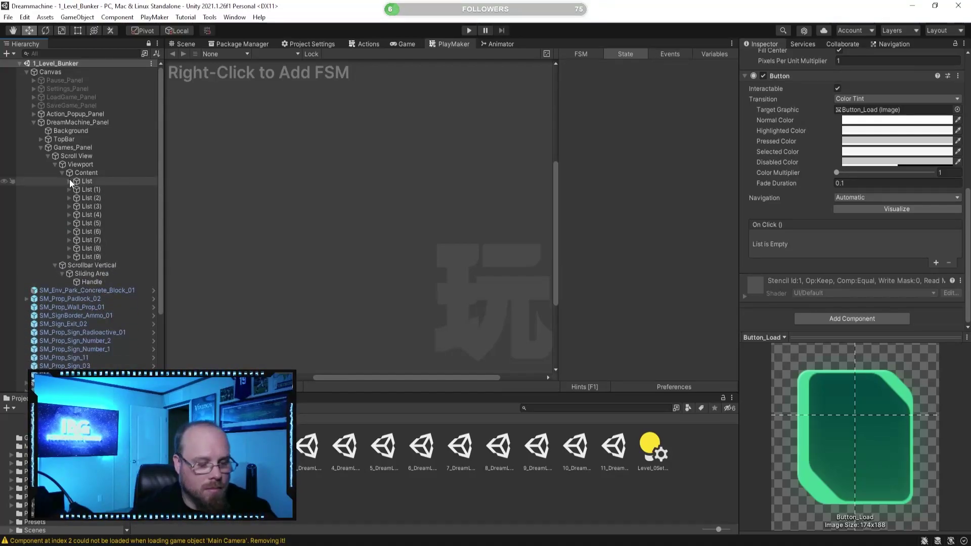
left_click(69, 181)
left_click(70, 181)
left_click(70, 181)
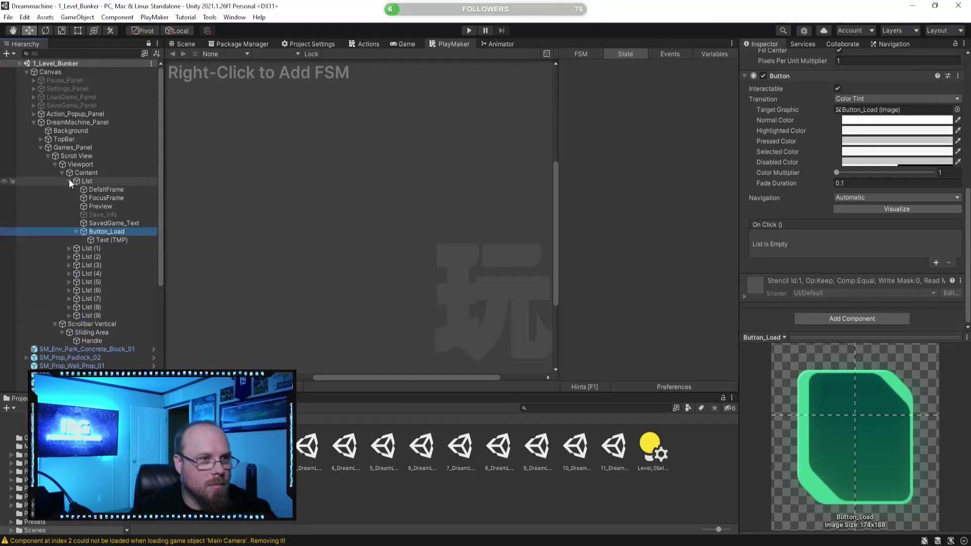
left_click(87, 197)
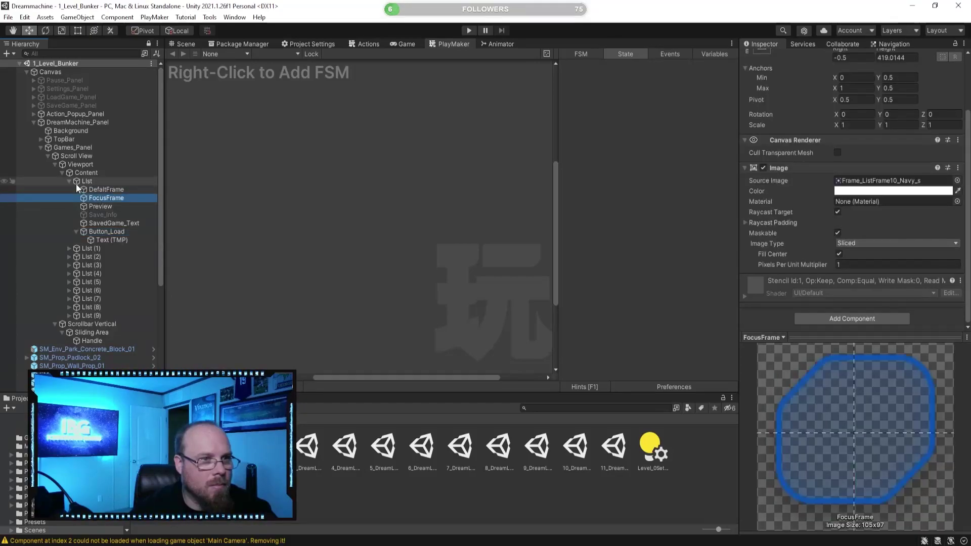
left_click(69, 181)
Expand Content together with all of its List entries and their child objects
left_click(59, 173)
left_click(64, 173, "alt")
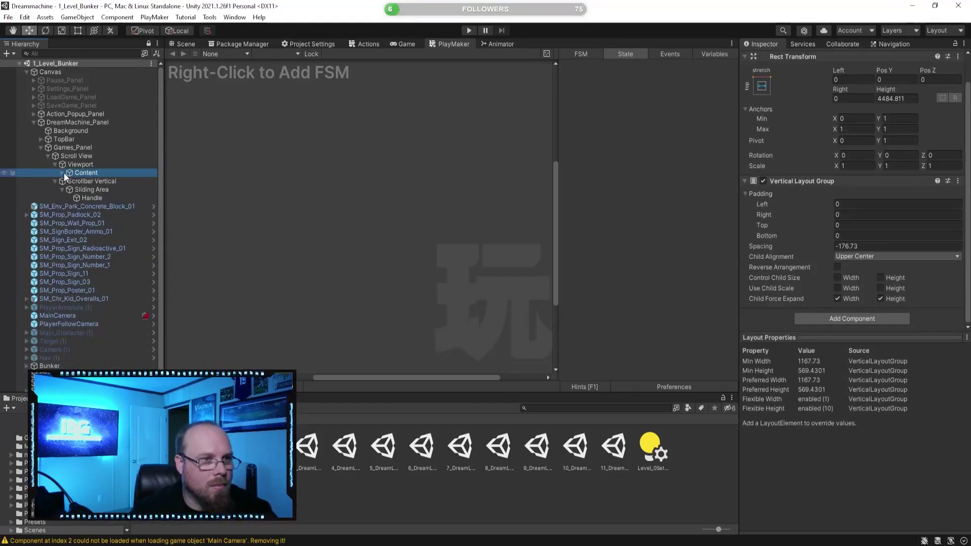
left_click(65, 173, "alt")
Add a PlayMaker FSM to Button_Load in the first List entry
left_click(122, 231)
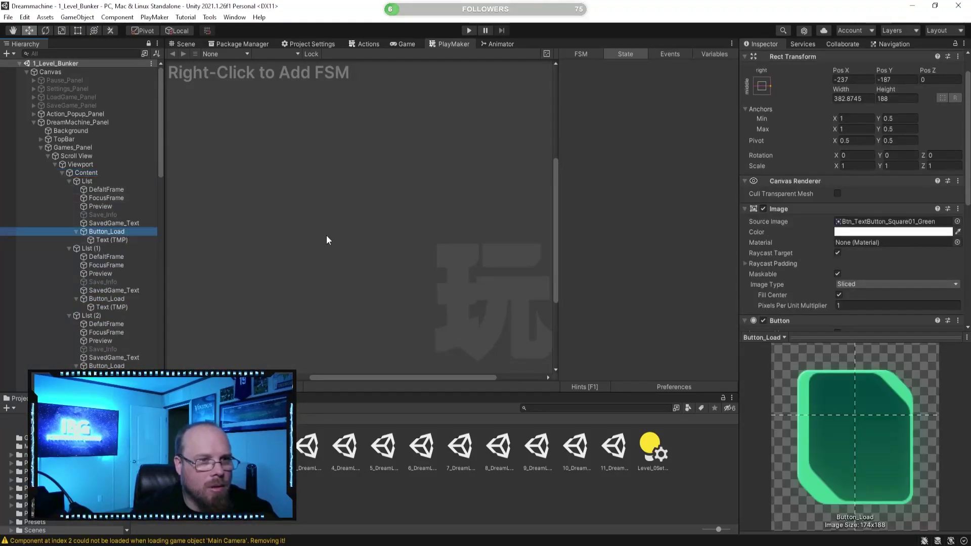
right_click(362, 222)
left_click(377, 228)
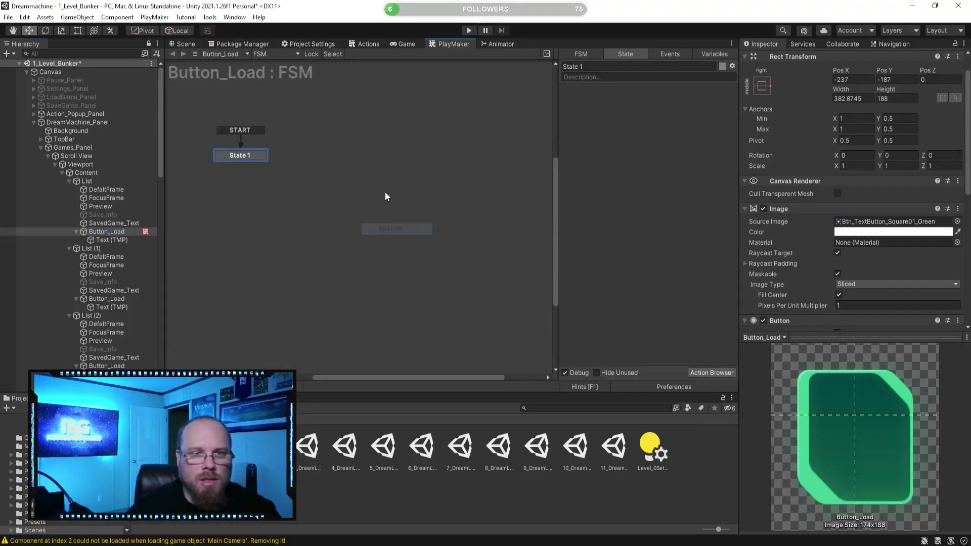
Rename the new FSM on the first List entry's Button_Load as Load_Level
middle_click_drag(353, 233, 416, 243)
left_click(415, 241)
scroll(797, 253, "down", 10)
left_click(800, 247)
left_click(798, 251)
type("Load_Level")
key("Return")
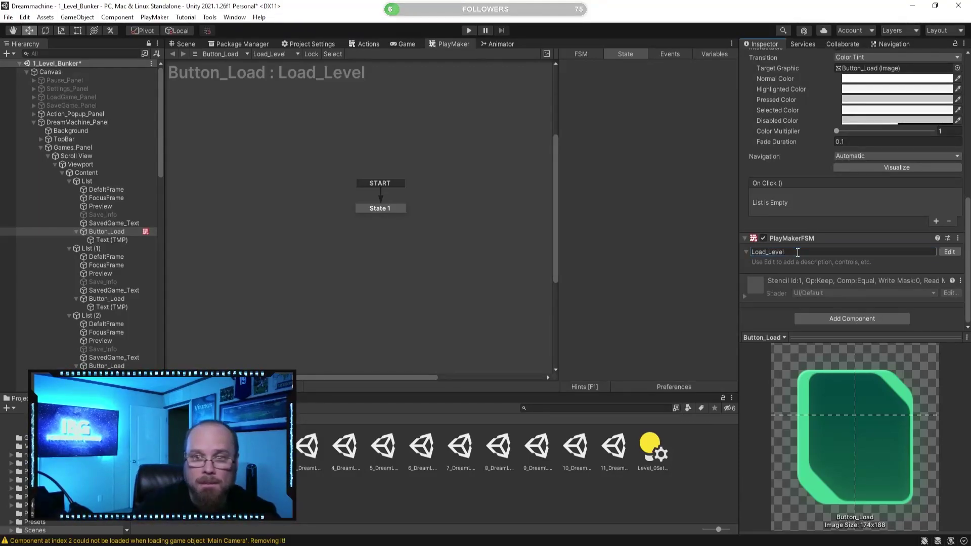
Set the alien head as the watermark of the Load_Level FSM and close the watermark selection
right_click(457, 233)
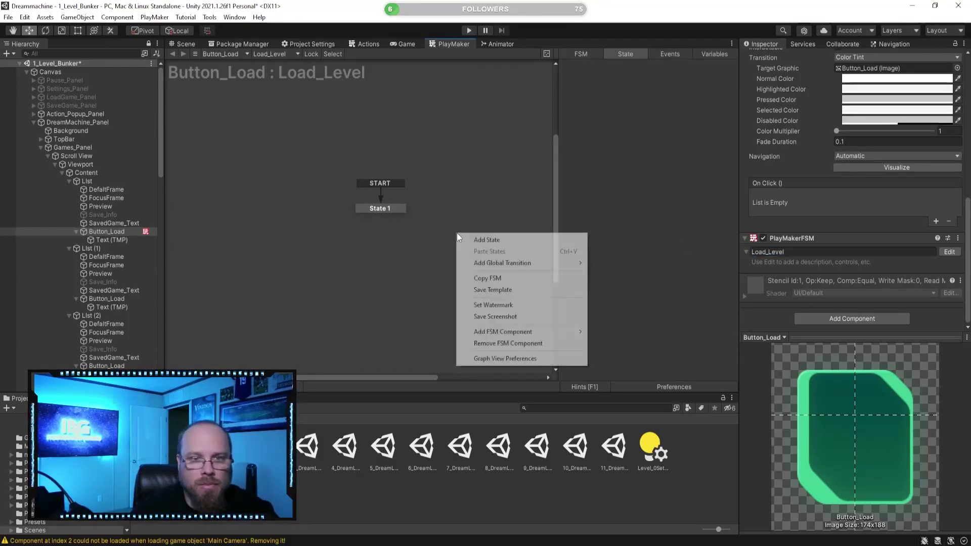
left_click(503, 305)
left_click(590, 93)
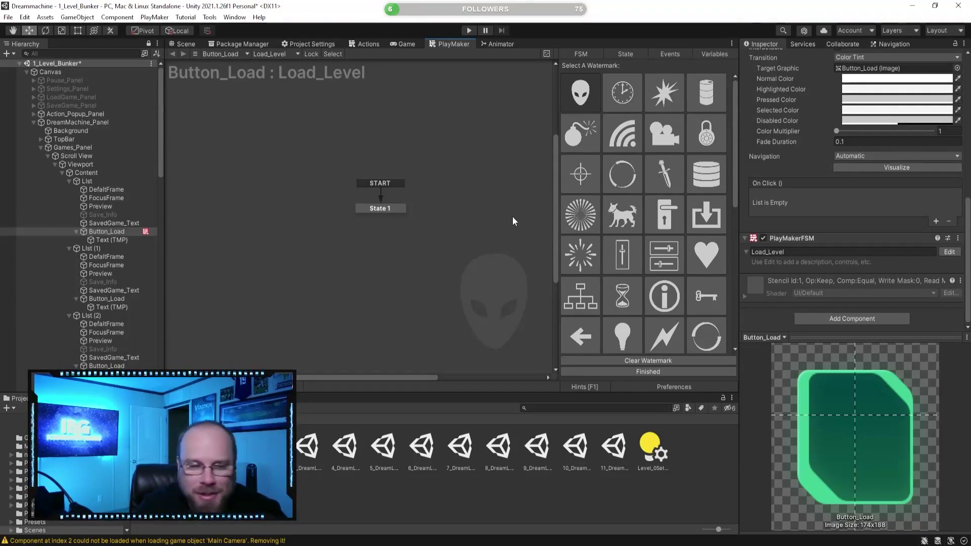
middle_click_drag(440, 236, 416, 261)
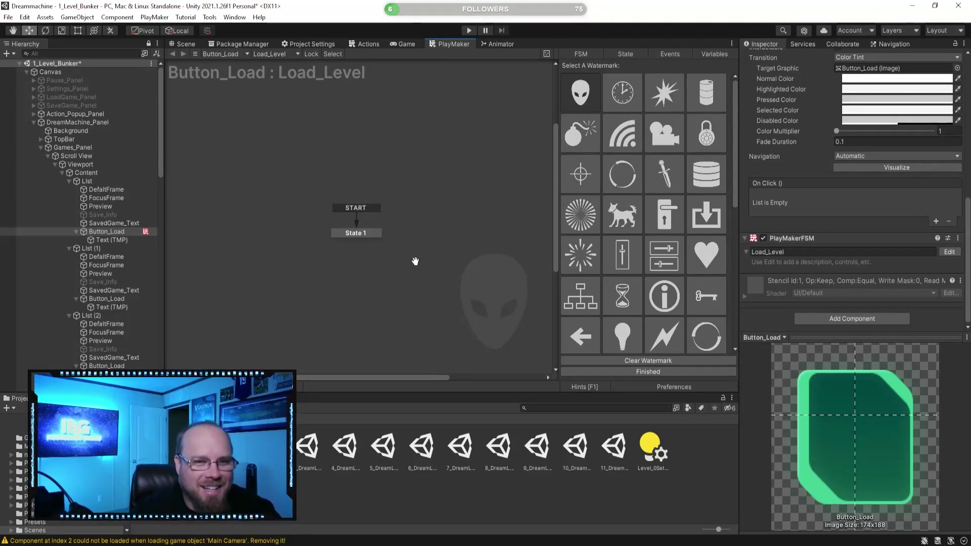
left_click(377, 236)
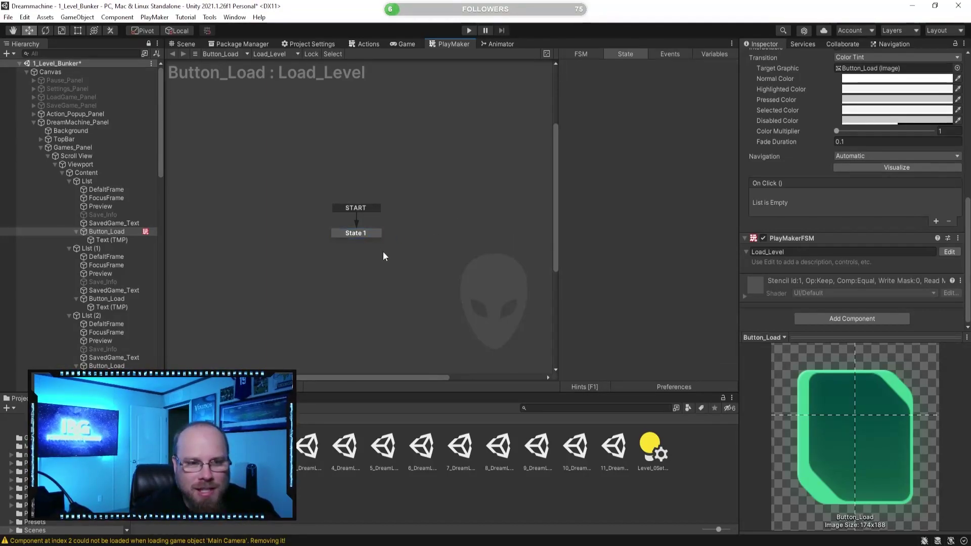
Find the UI Button On Click Event action and add it to State 1 of the Load_Level FSM
left_click(371, 236)
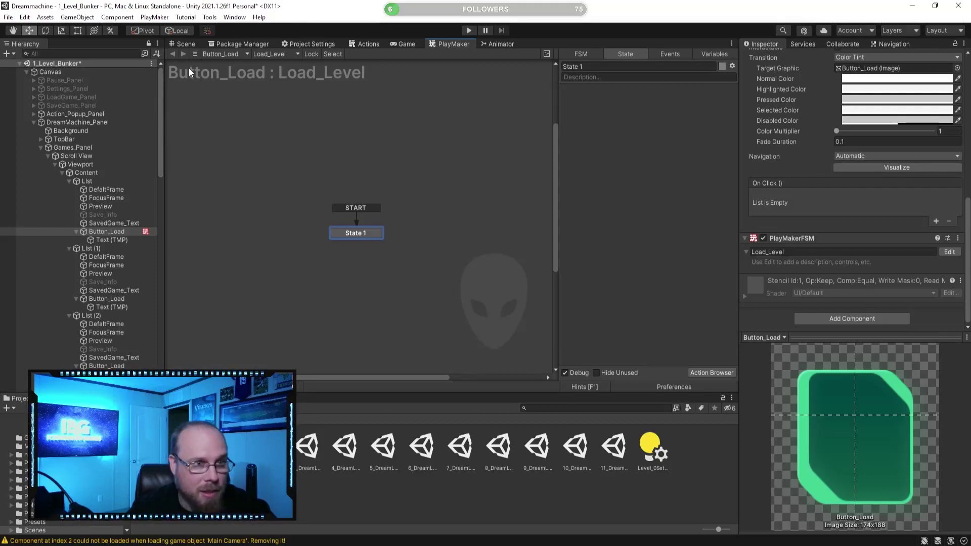
left_click(188, 46)
left_click(453, 44)
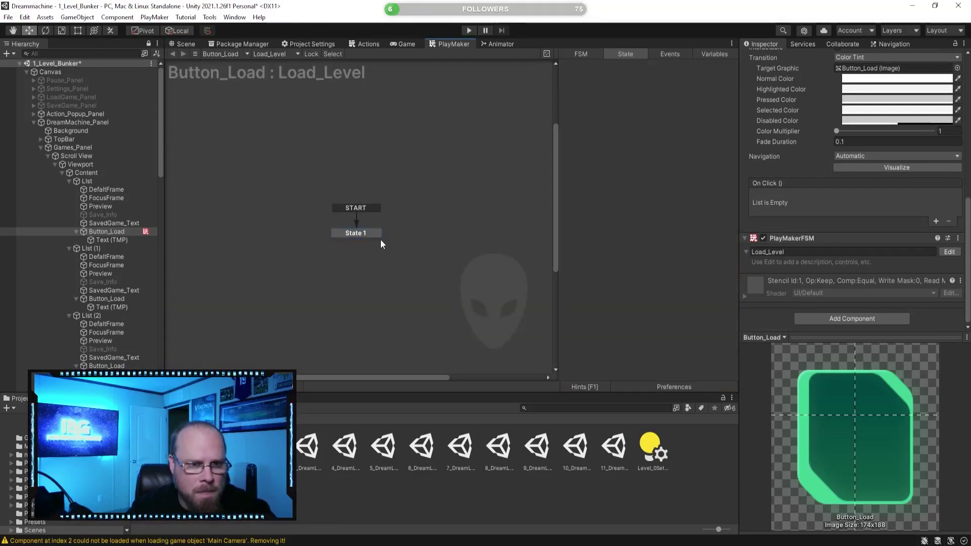
left_click(698, 374)
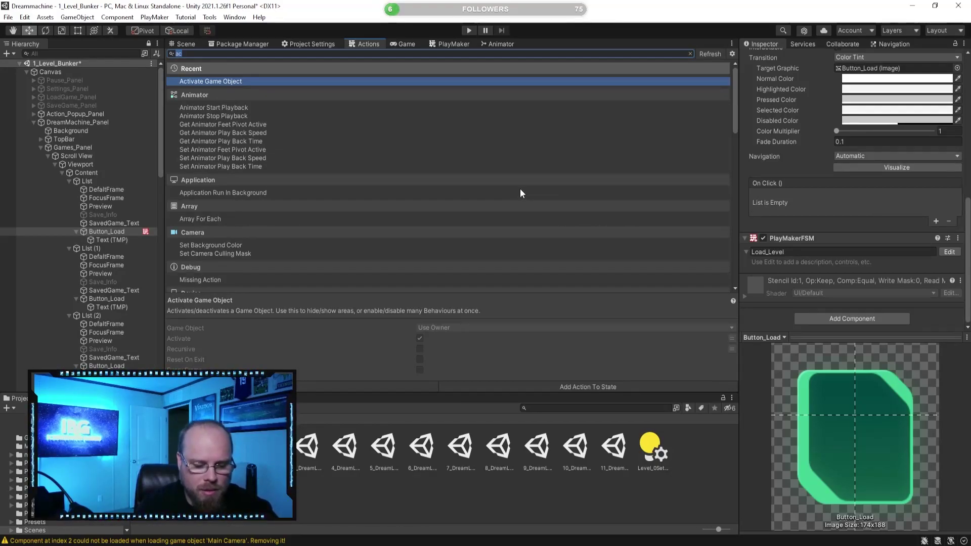
type("ui")
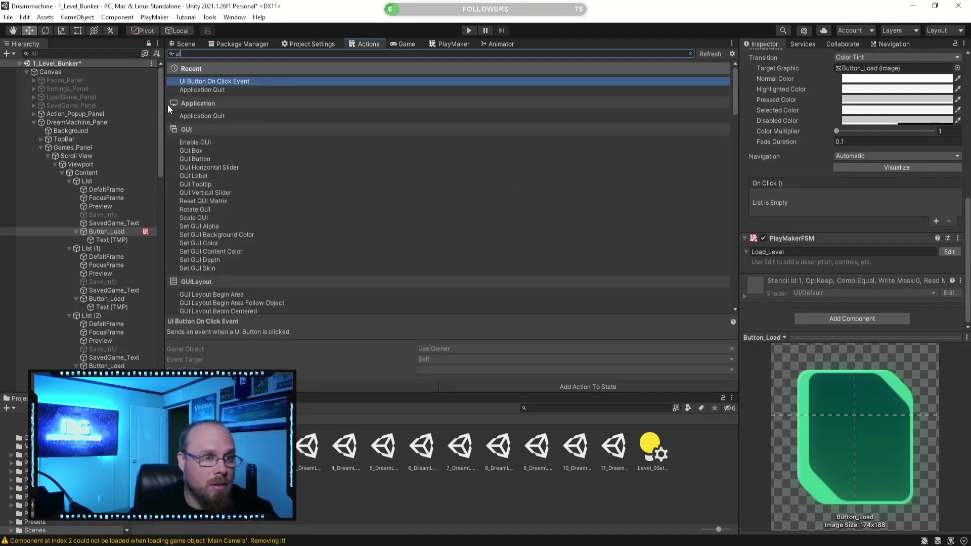
key("BackSpace")
key("BackSpace")
type("press")
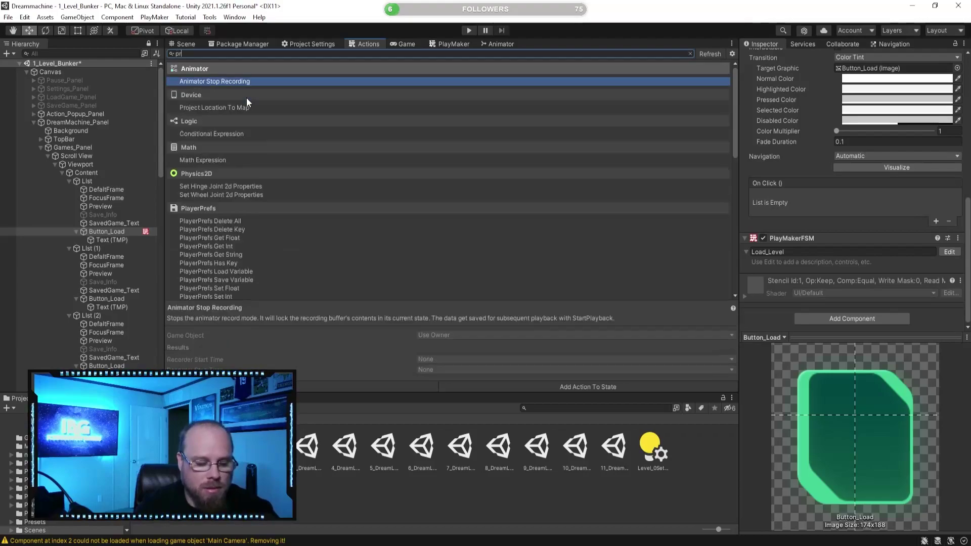
key("BackSpace")
key("BackSpace")
key("BackSpace")
key("BackSpace")
key("BackSpace")
type("butt")
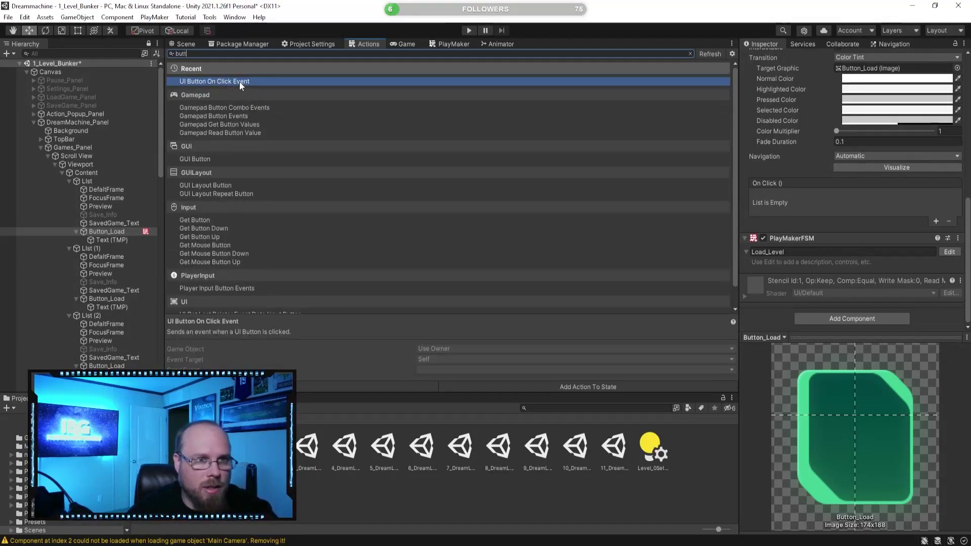
double_click(239, 81)
left_click(457, 44)
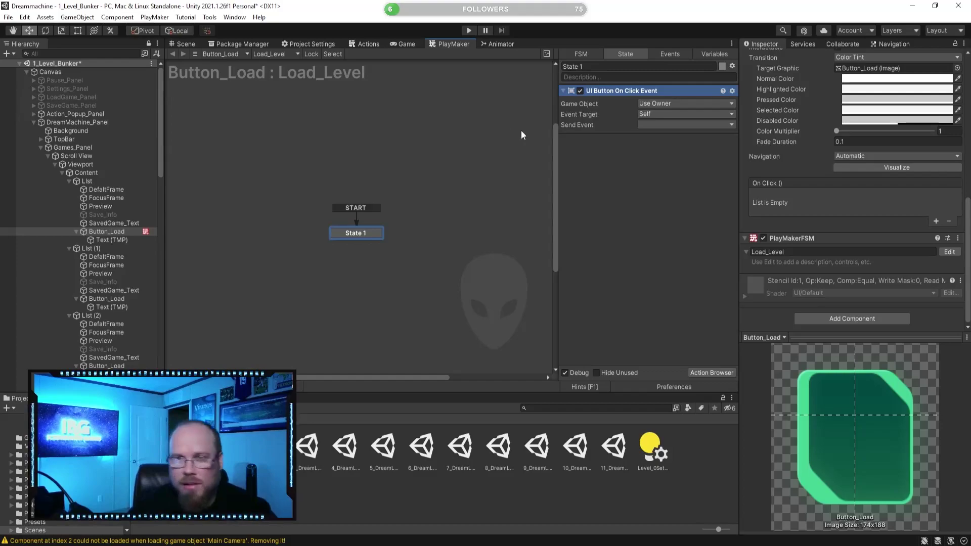
Rename State 1, which holds the UI Button On Click Event action, as Idle
left_click(419, 262)
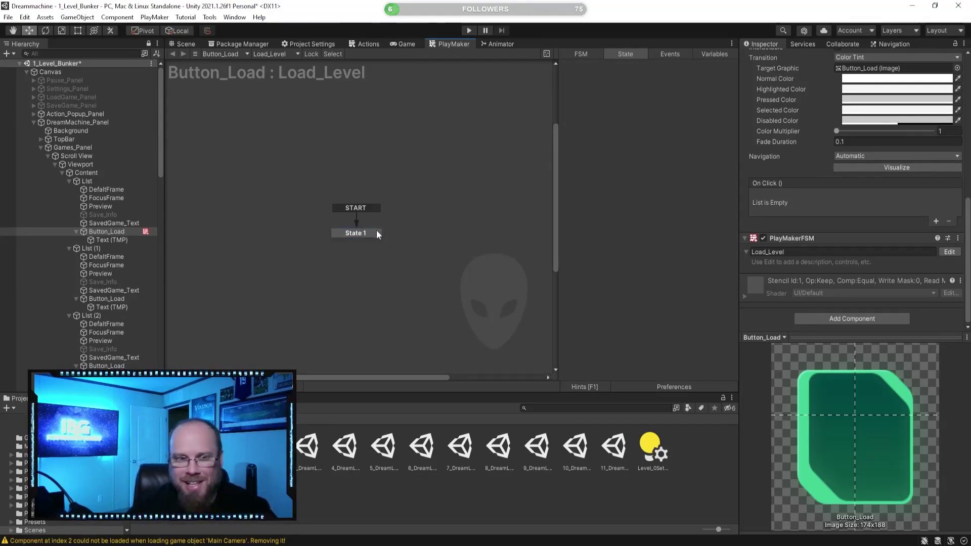
left_click(377, 231)
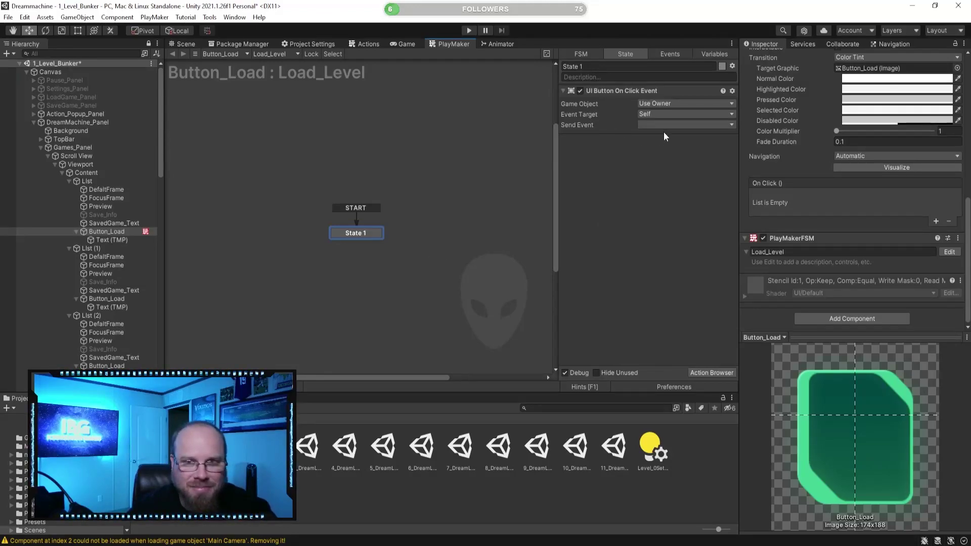
left_click(612, 68)
type("Idle")
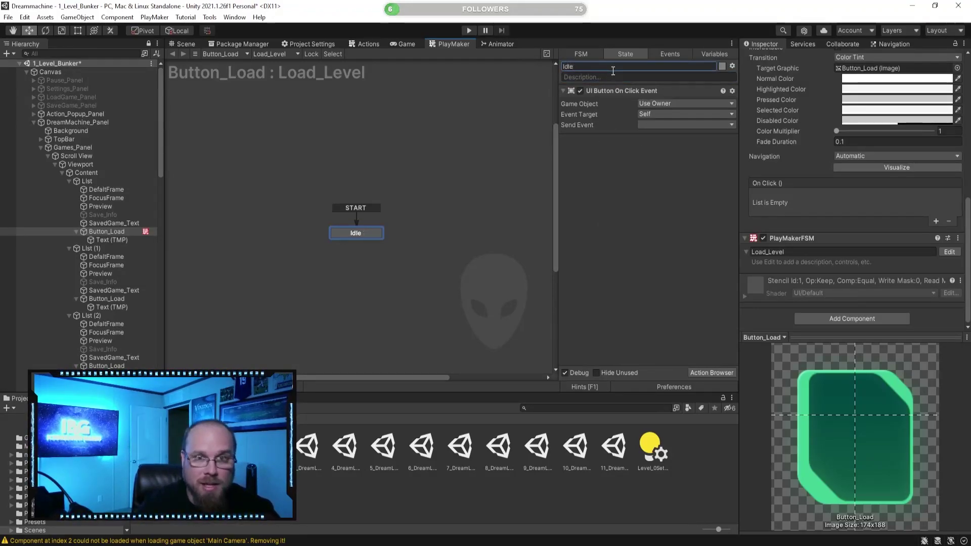
Create a new event named ButtonPressed as the click action's Send Event and add its transition to the Idle state
left_click(678, 127)
left_click(671, 190)
type("ButtonPress")
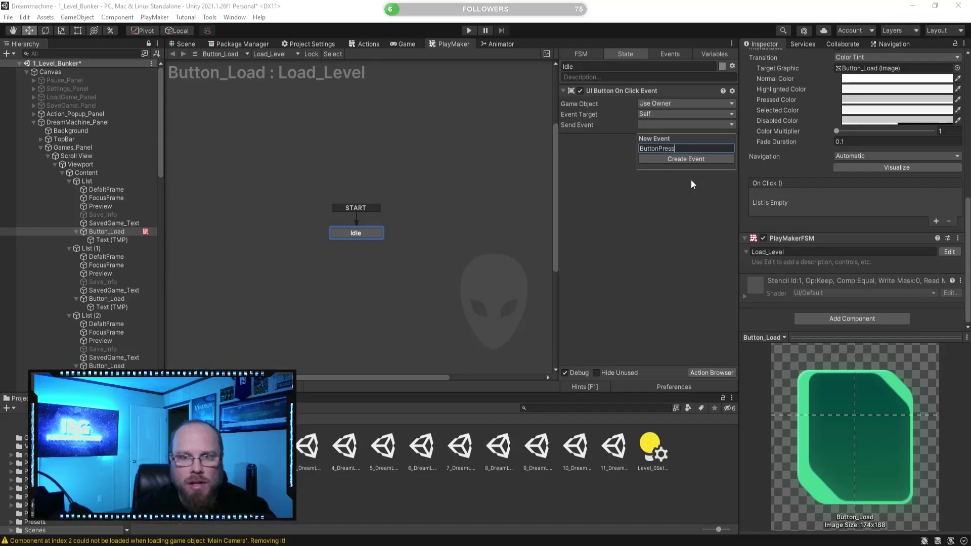
type("ed")
key("Return")
left_click(626, 139)
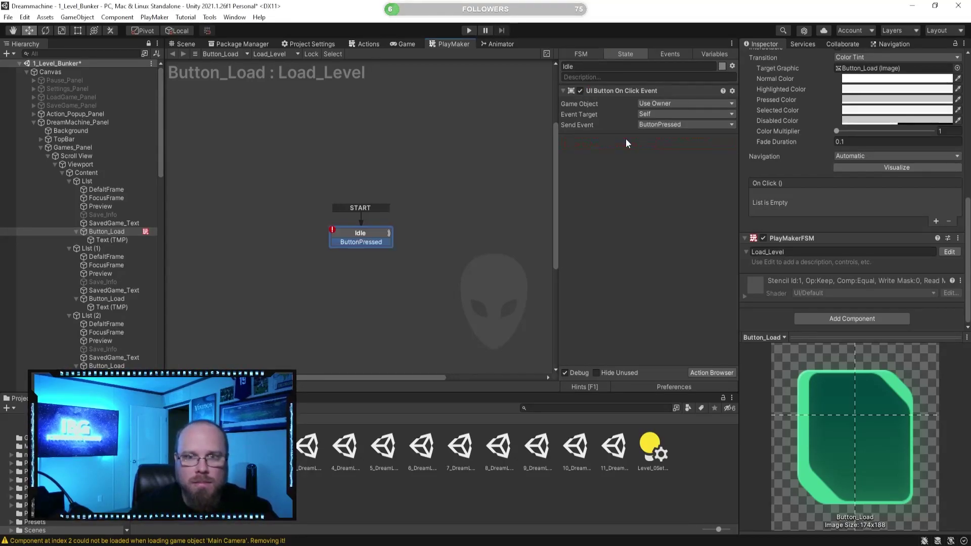
Create a second state just below Idle, linked from the ButtonPressed transition
left_click(397, 249)
left_click(343, 247)
left_click(363, 253)
right_click(363, 253)
left_click(384, 259)
mouse_move(361, 232)
left_mouse_down()
mouse_move(401, 260)
mouse_move(367, 256)
mouse_move(377, 226)
left_mouse_up()
left_click(369, 232)
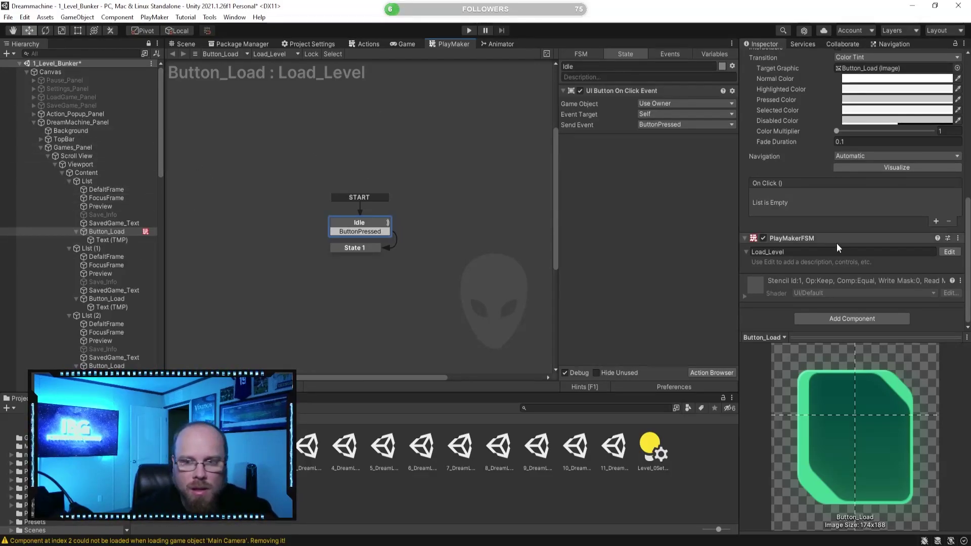
Find the Load Level Num action and add it to the state below Idle
left_click(363, 250)
left_click(712, 372)
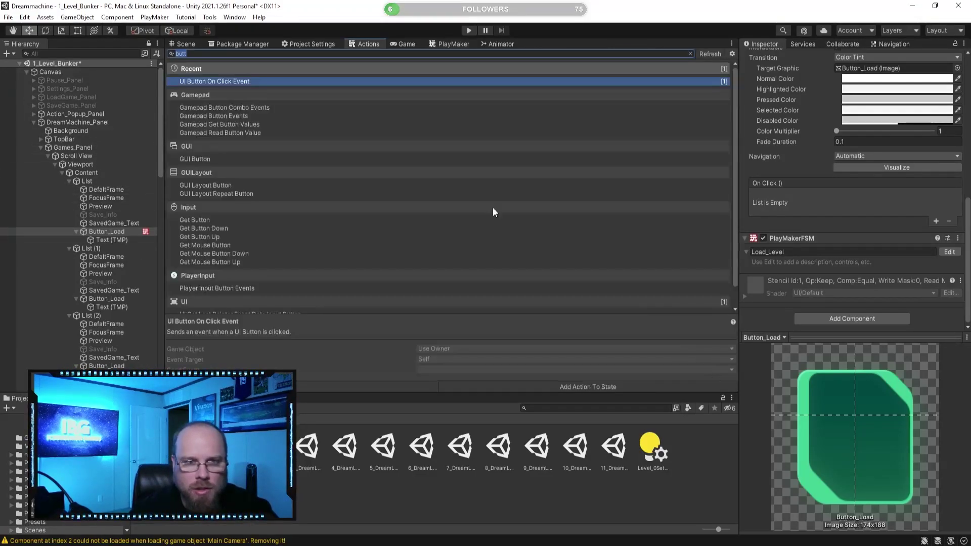
type("load")
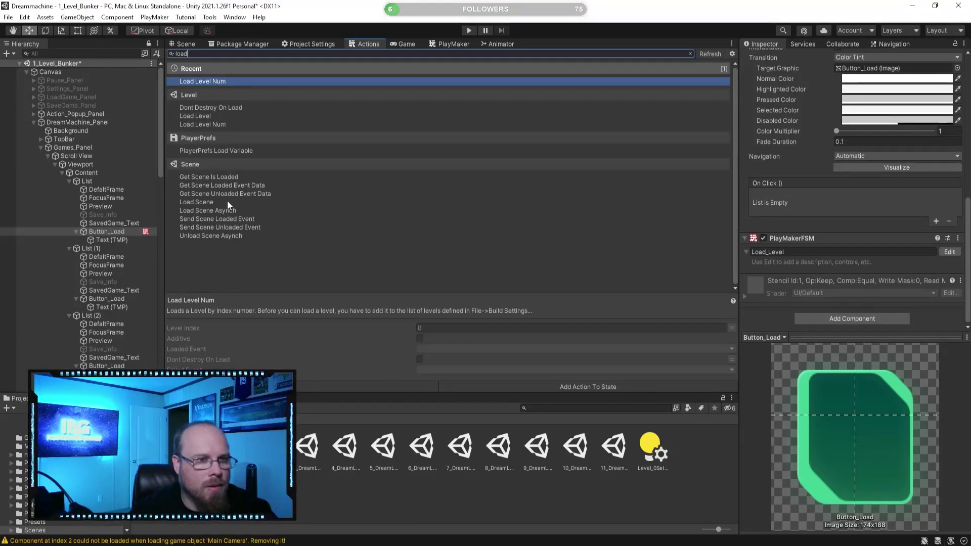
left_click(203, 203)
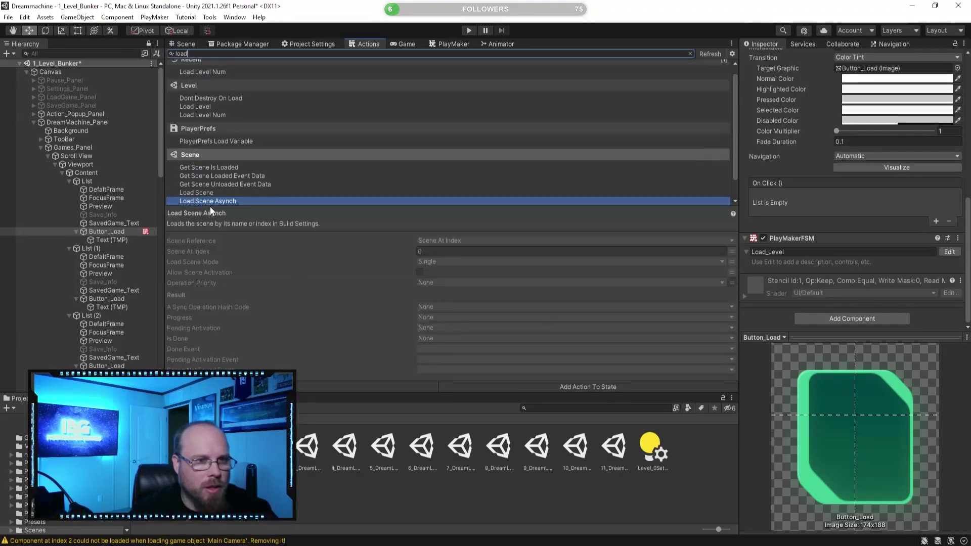
left_click(193, 81)
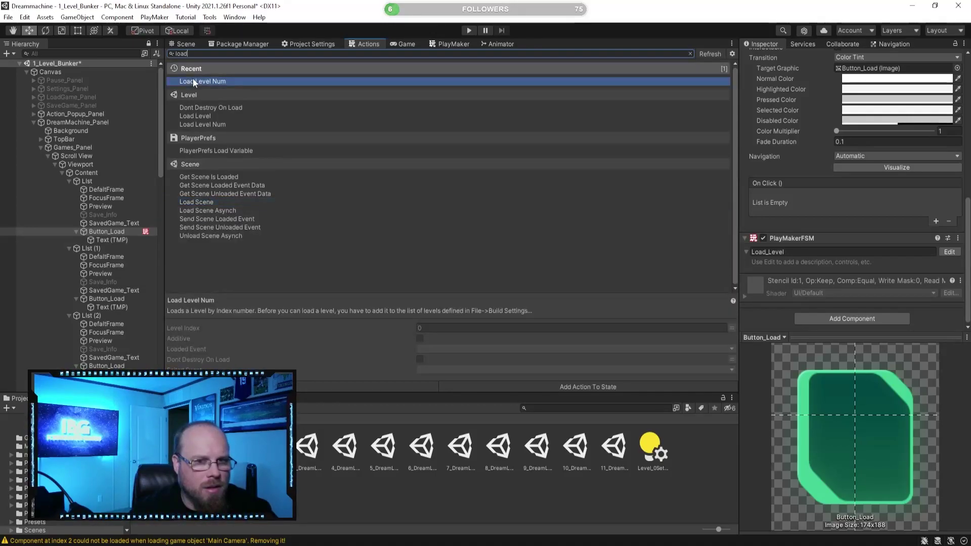
double_click(217, 81)
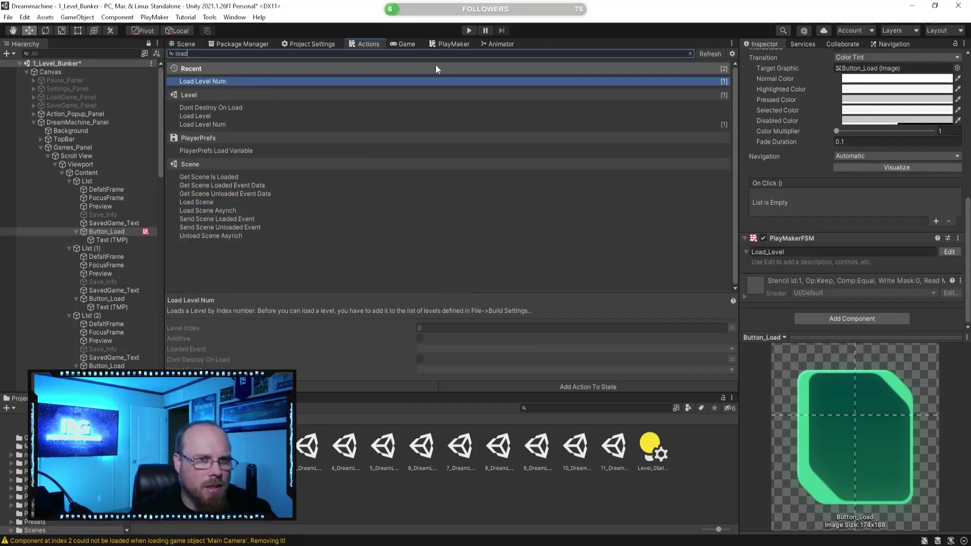
left_click(443, 44)
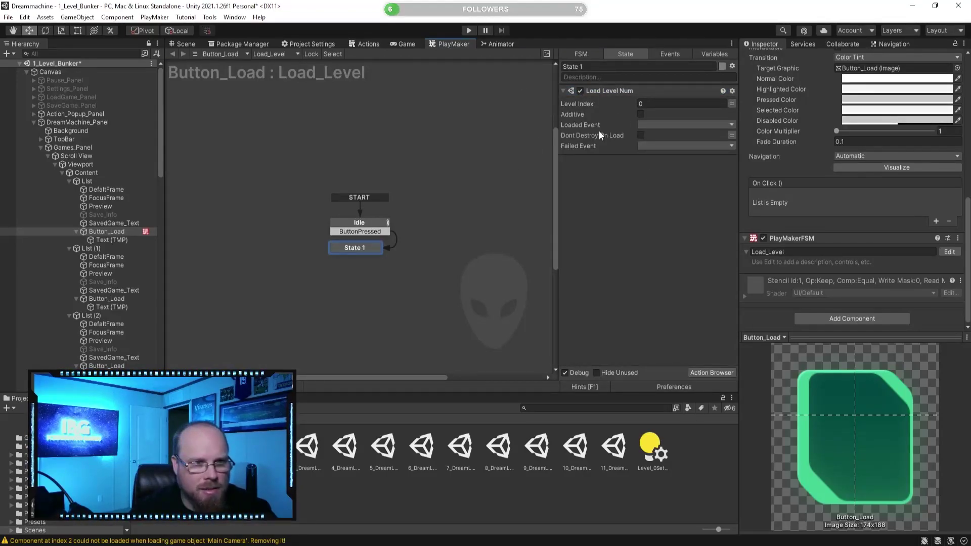
Set the Load Level Num action's Level Index to 2 and rename its state as Load Level
left_click(656, 102)
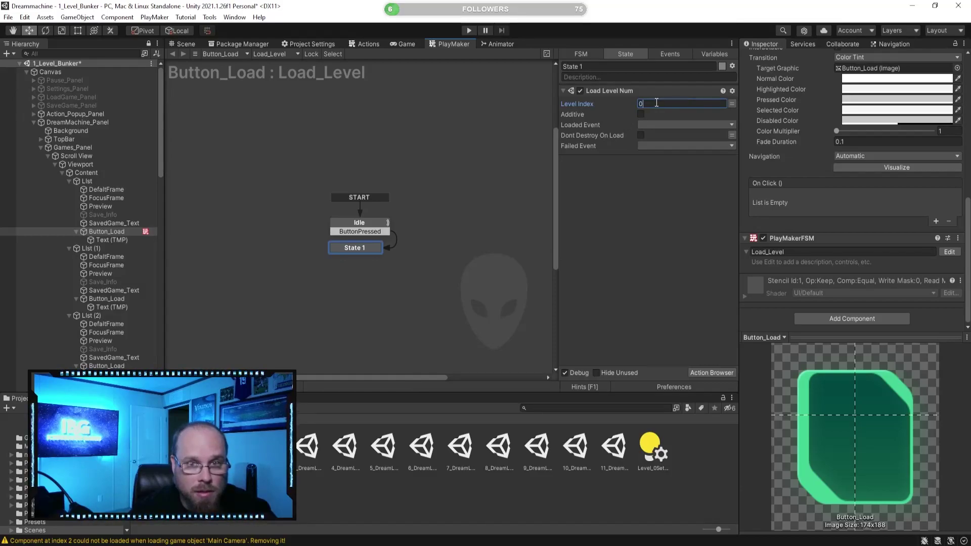
left_click(649, 200)
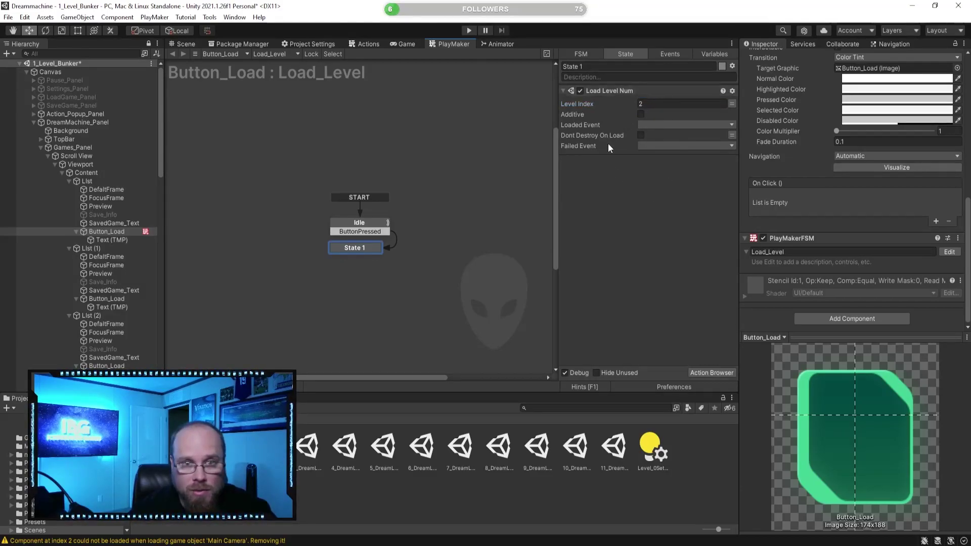
left_click(613, 68)
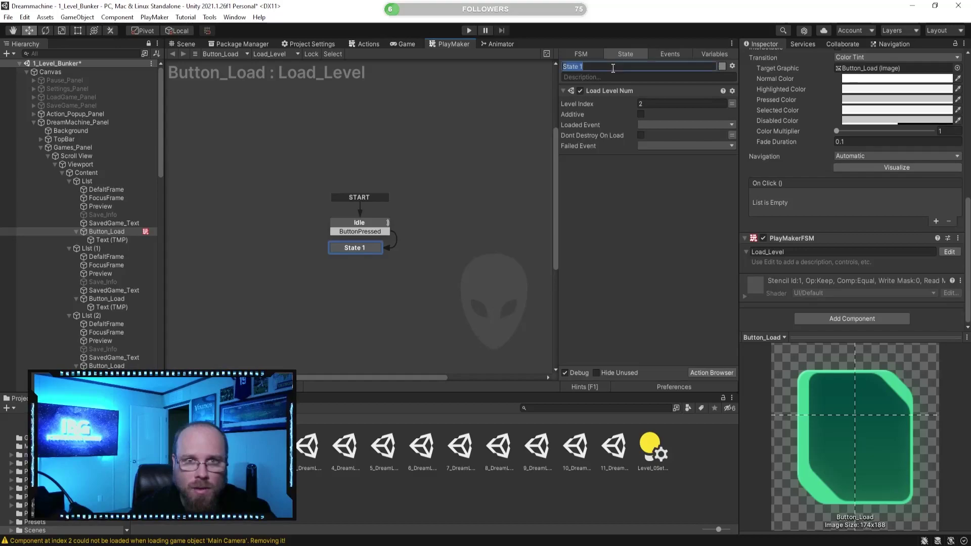
type("Load Level")
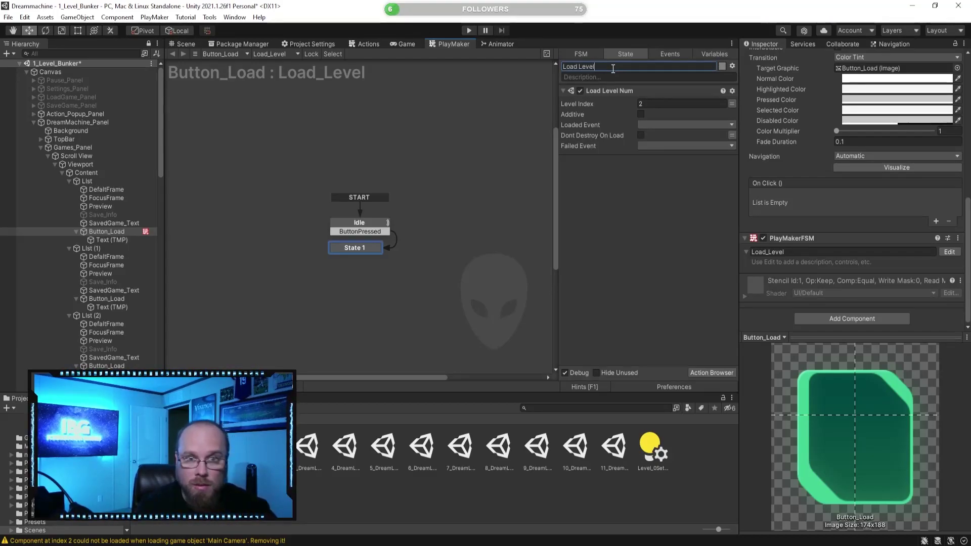
left_click(284, 284)
left_click(372, 249)
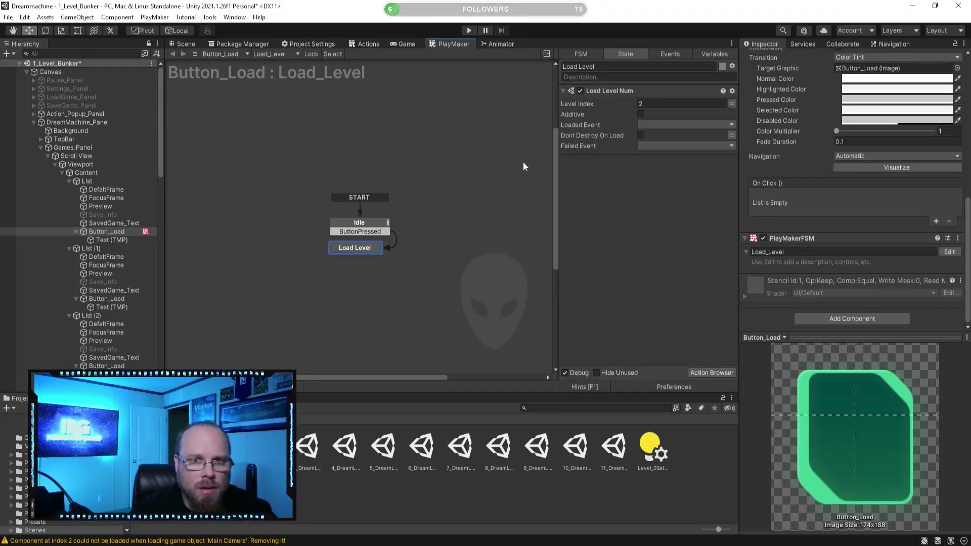
Copy the finished PlayMakerFSM component from the first List entry's Button_Load
left_click(366, 223)
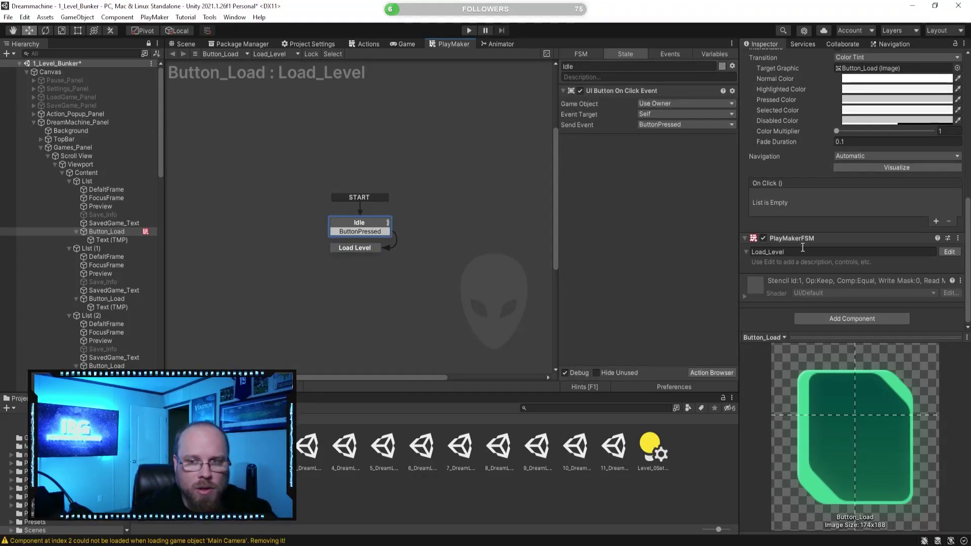
scroll(803, 247, "up", 3)
right_click(793, 269)
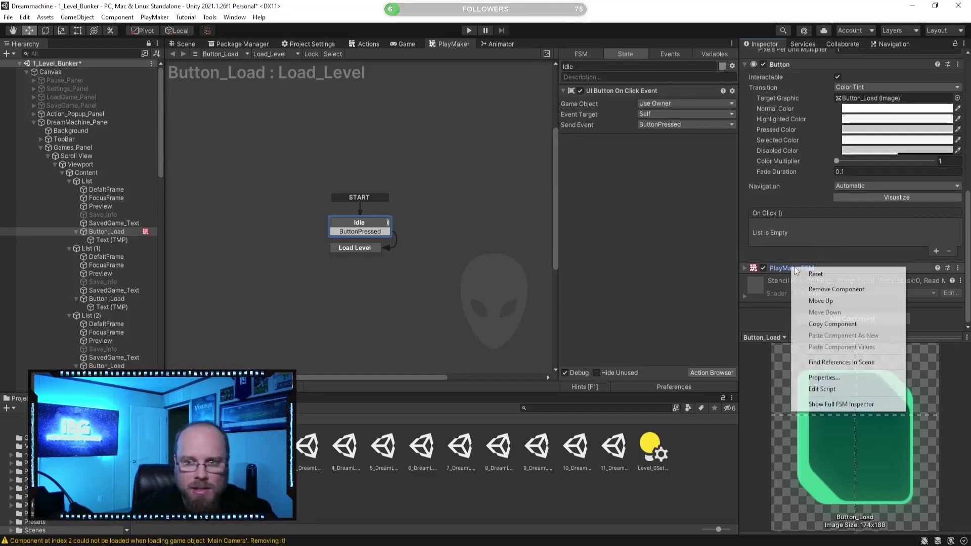
left_click(832, 324)
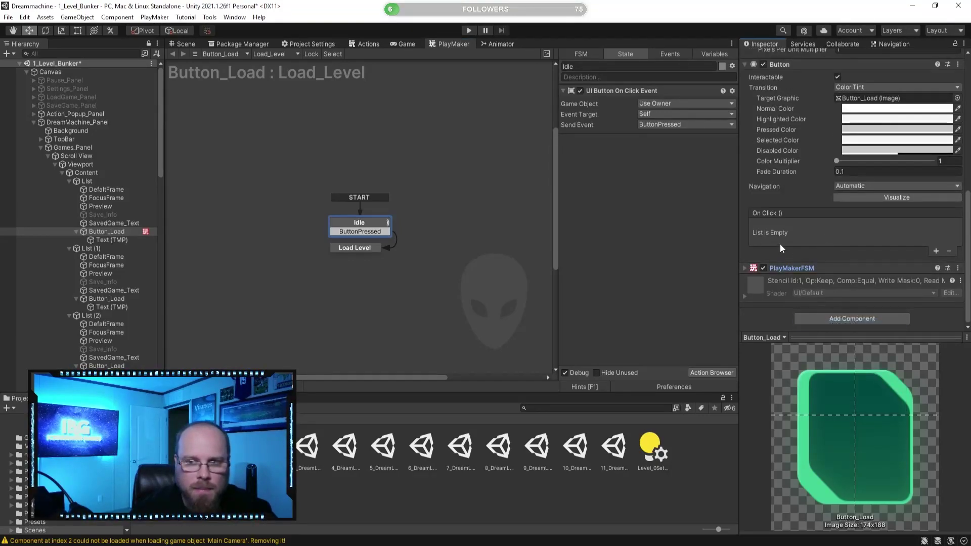
Paste the copied PlayMakerFSM as a new component onto the Button_Load objects of List (1) through List (9) together
left_click(123, 299)
scroll(147, 298, "down", 5)
scroll(148, 298, "up", 1)
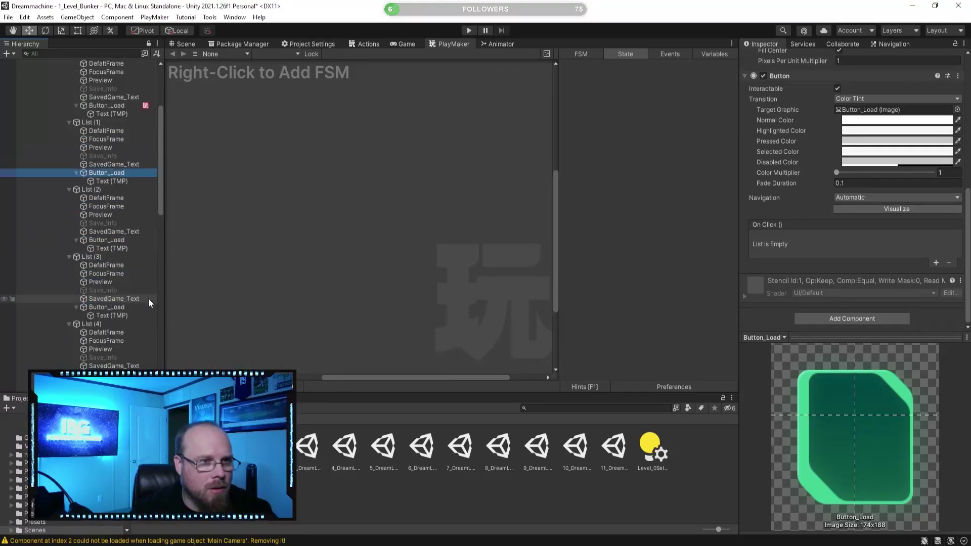
scroll(148, 298, "up", 3)
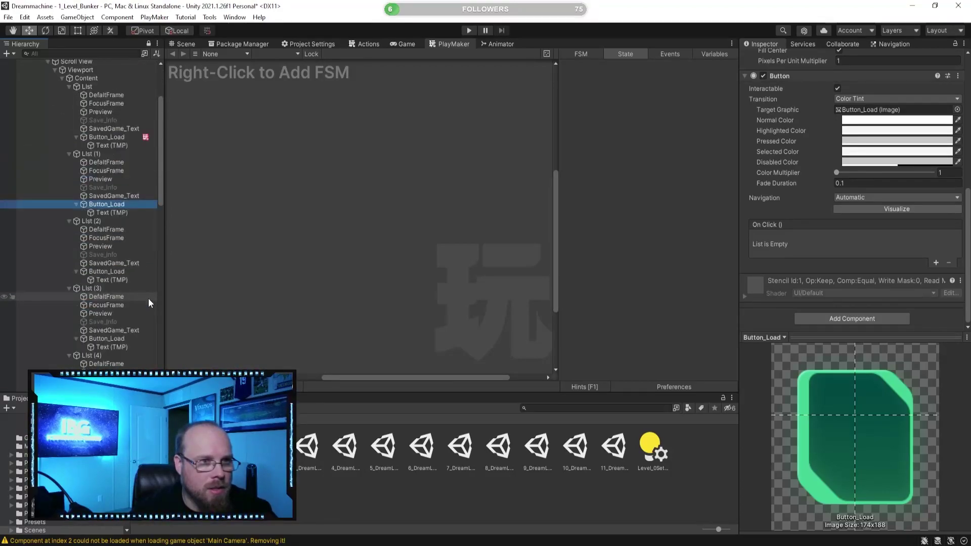
left_click(126, 272, "ctrl")
scroll(129, 281, "down", 5)
left_click(122, 277, "ctrl")
scroll(132, 286, "down", 7)
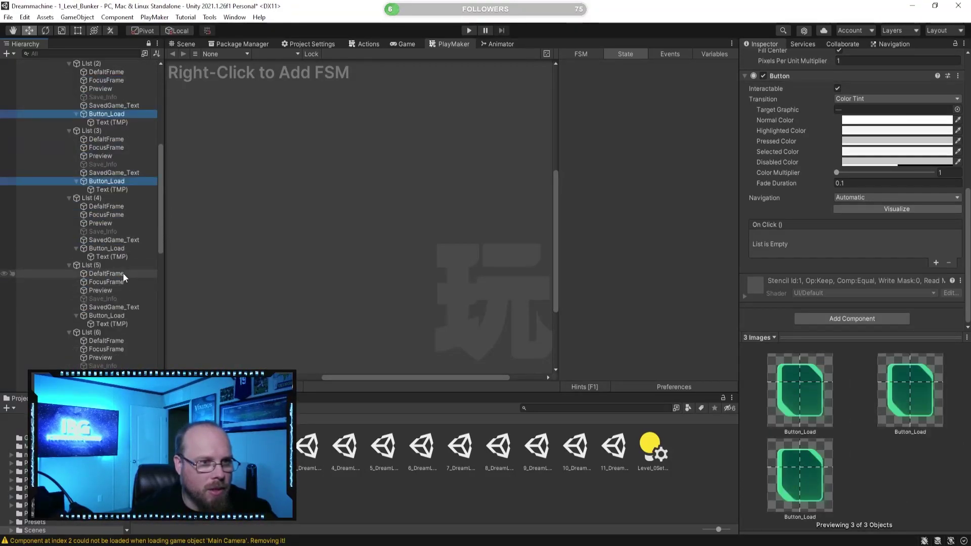
left_click(127, 249, "ctrl")
scroll(129, 258, "down", 3)
left_click(113, 253, "ctrl")
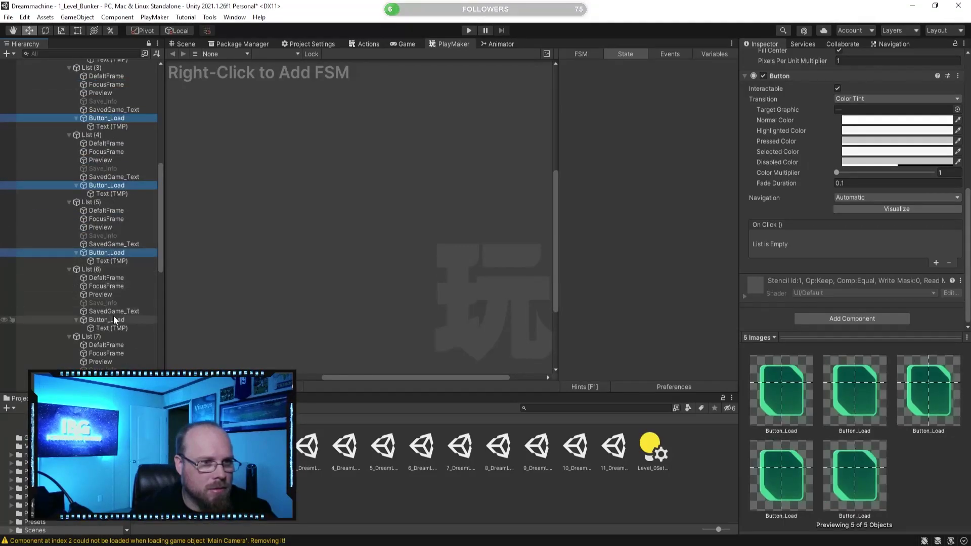
left_click(113, 319, "ctrl")
scroll(124, 306, "down", 5)
left_click(127, 259, "ctrl")
scroll(126, 270, "down", 3)
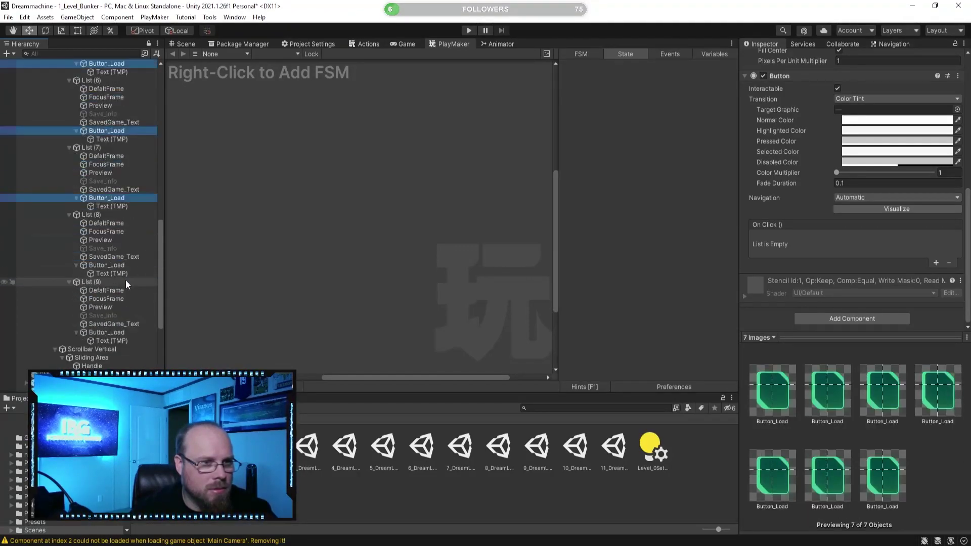
left_click(126, 266, "ctrl")
left_click(122, 332, "ctrl")
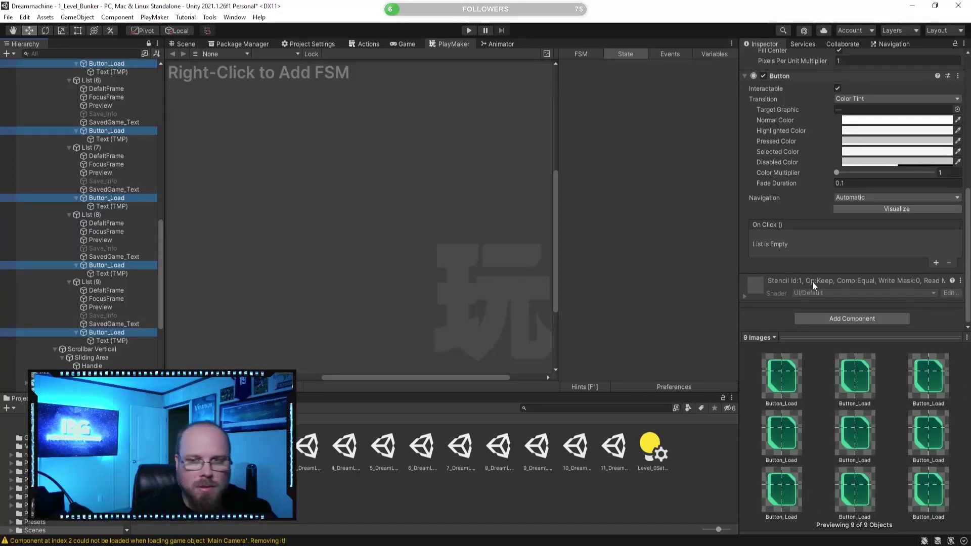
right_click(789, 76)
left_click(830, 142)
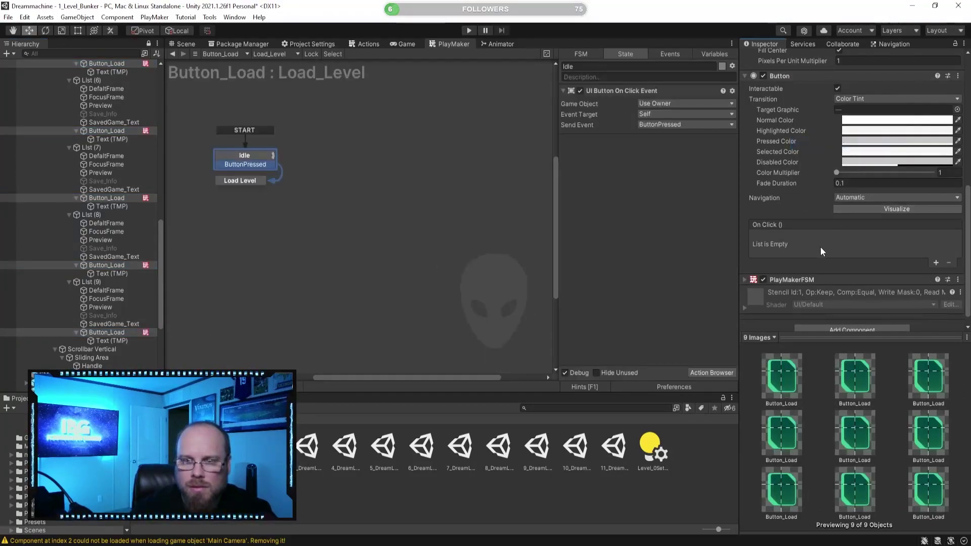
Set the Level Index to 3 in the Load Level state of List (1)'s Button_Load
scroll(128, 226, "up", 15)
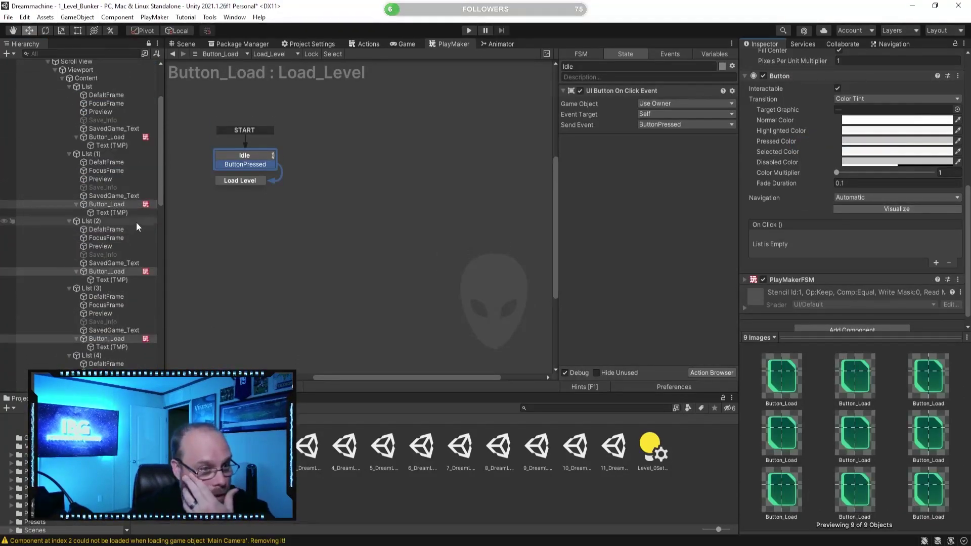
scroll(136, 222, "up", 2)
left_click(125, 236)
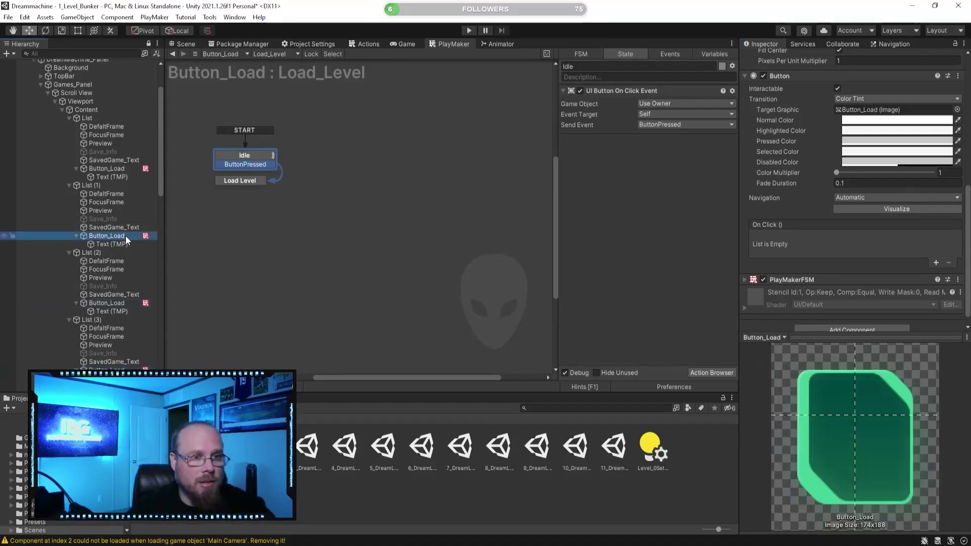
left_click(250, 182)
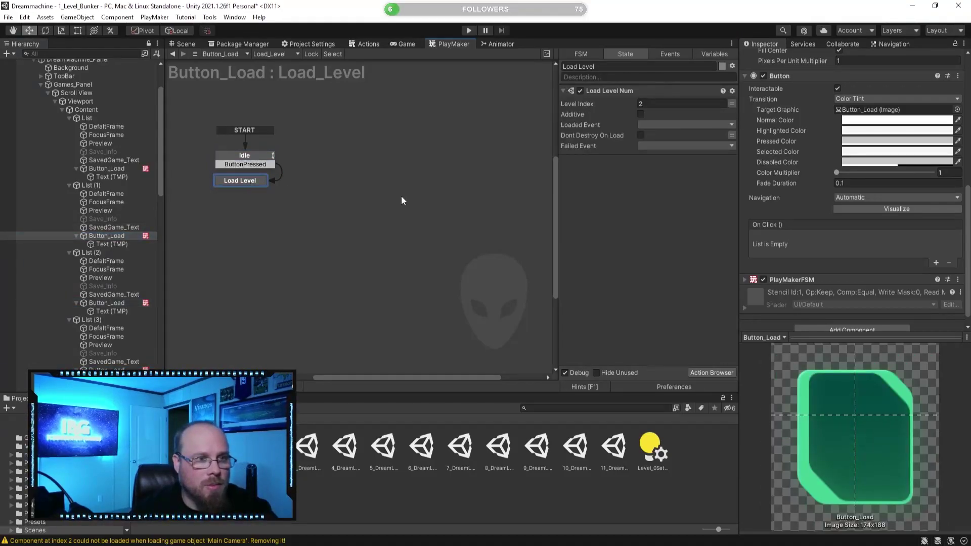
left_click(663, 103)
type("3")
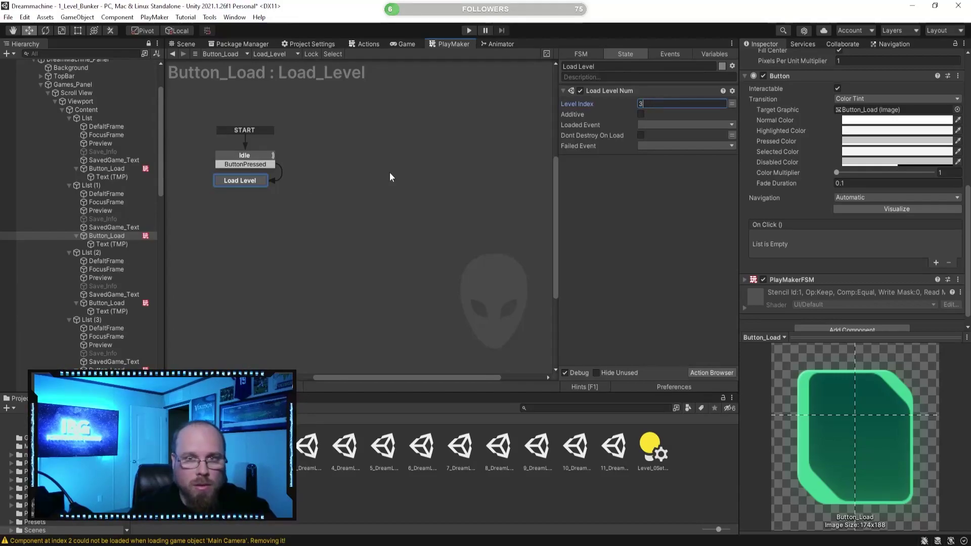
Set the Level Index to 4 in the Load Level state of List (2)'s Button_Load
left_click(121, 303)
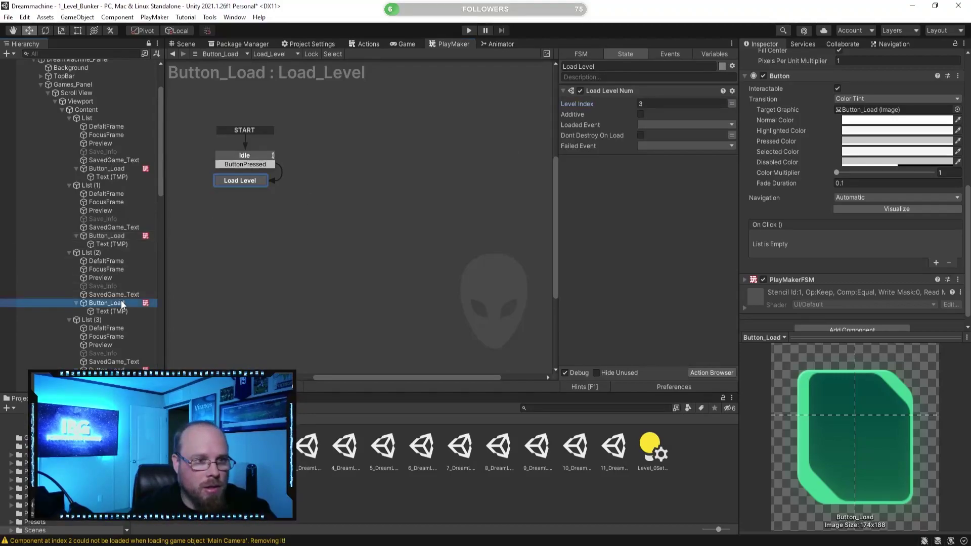
left_click(240, 181)
left_click(679, 101)
type("4")
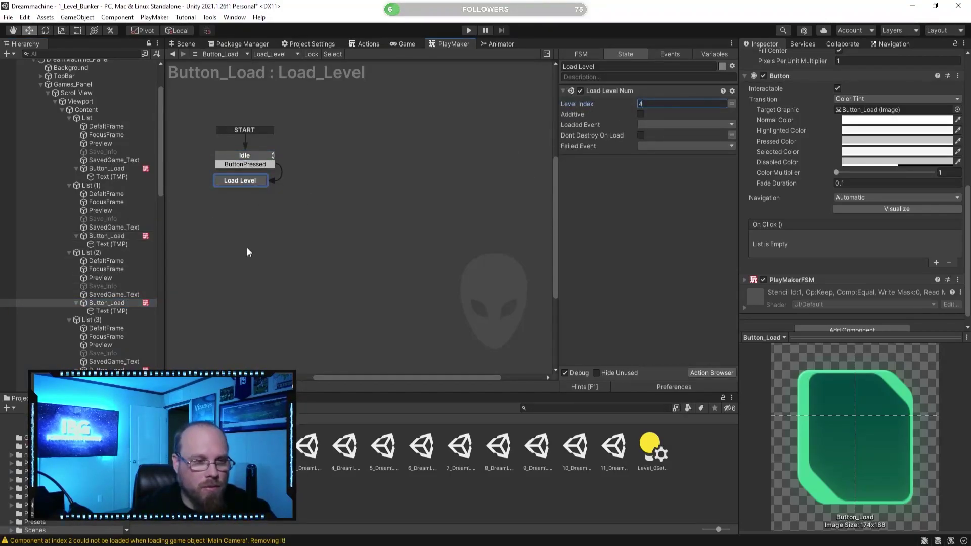
Set the Level Index to 5 in the Load Level state of List (3)'s Button_Load
scroll(129, 303, "down", 3)
left_click(112, 307)
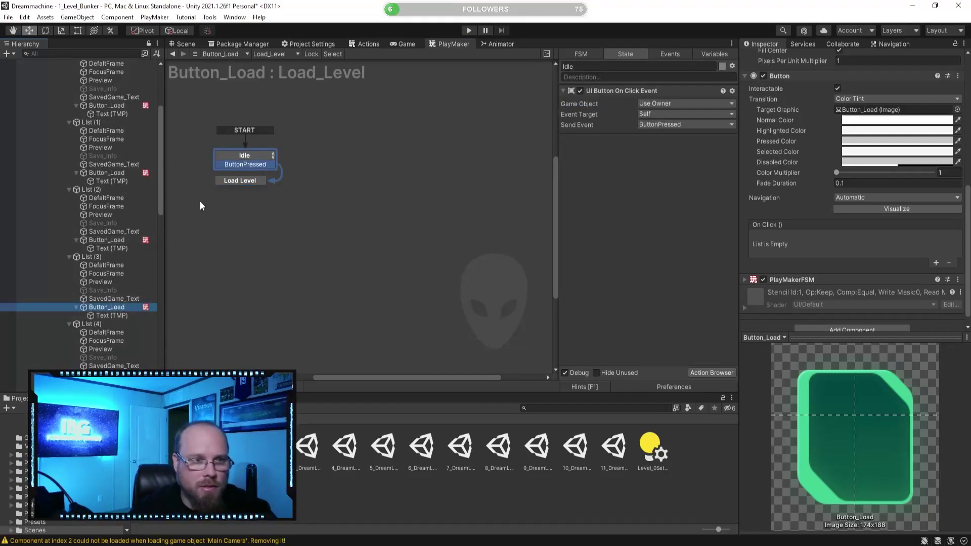
left_click(242, 178)
left_click(669, 102)
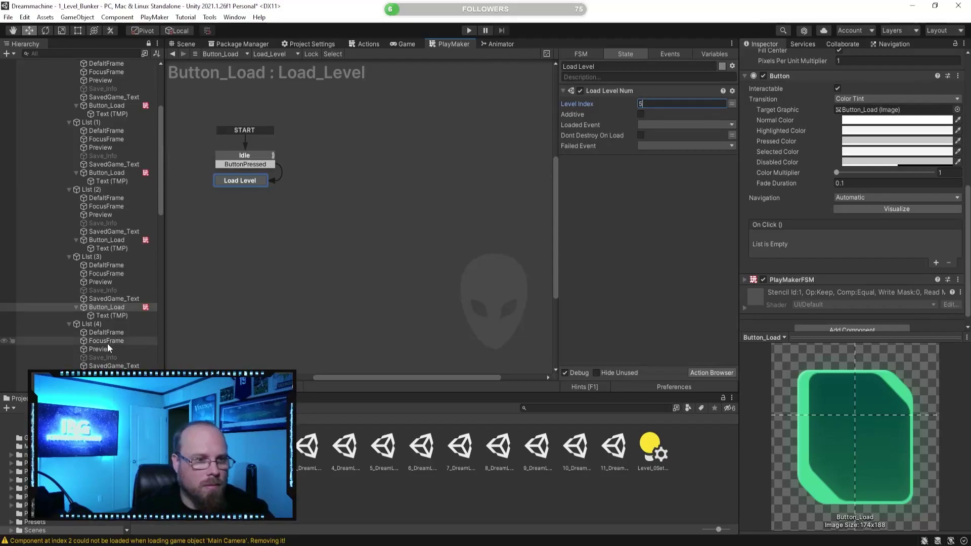
Set the Level Index to 6 in the Load Level state of List (4)'s Button_Load
scroll(101, 339, "down", 3)
left_click(106, 311)
left_click(240, 181)
left_click(678, 104)
type("6")
Set the Level Index to 6 for List (5)'s Button_Load and check it against List (4)'s button
scroll(122, 347, "down", 3)
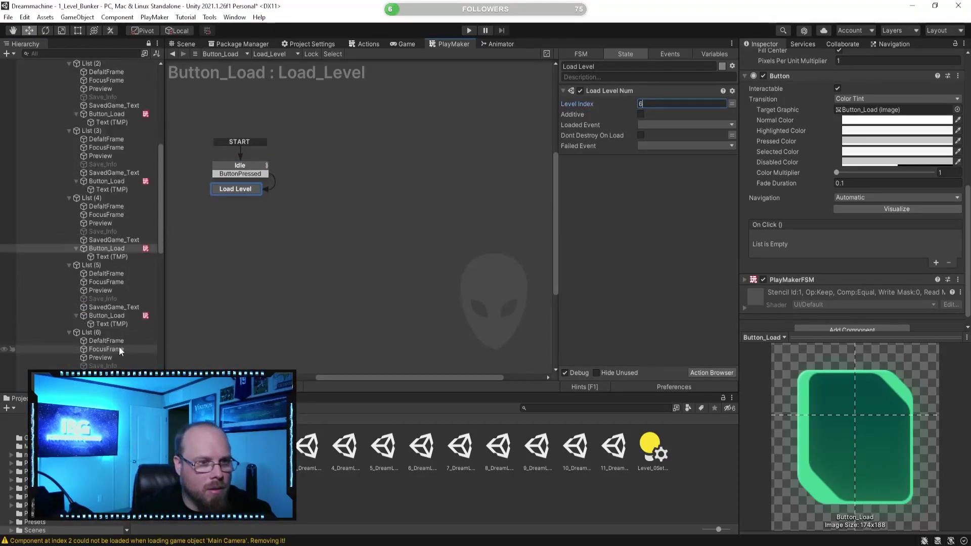
left_click(126, 315)
left_click(240, 181)
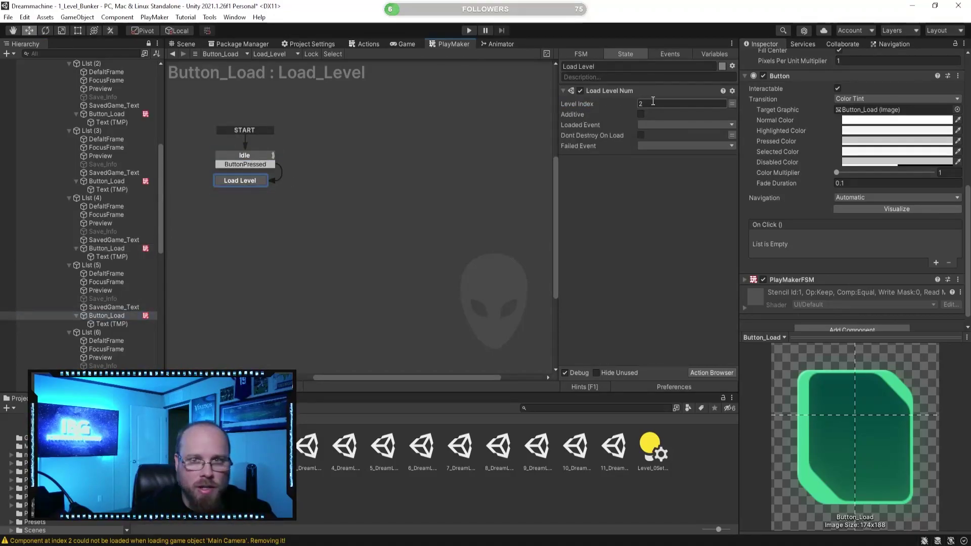
left_click(126, 248)
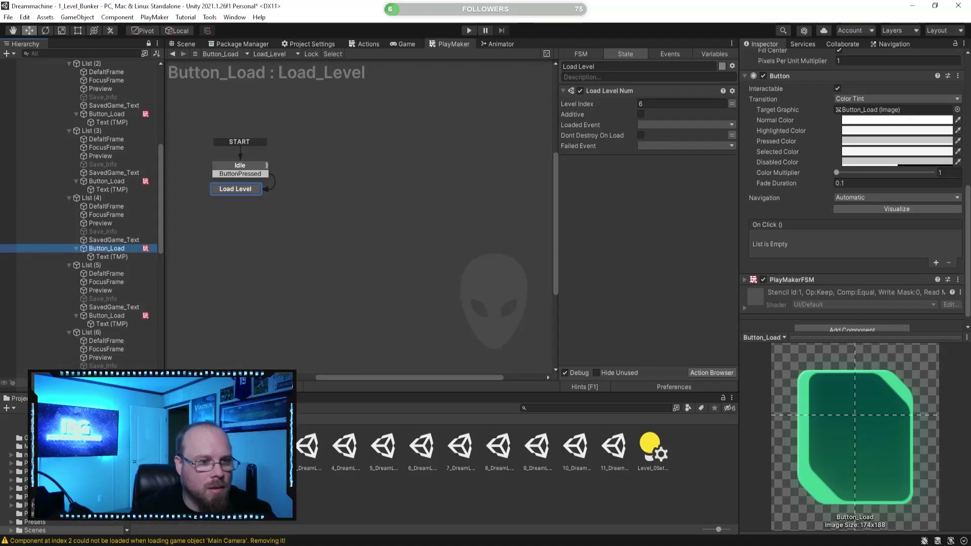
Set the Level Index to 7 in the Load Level state of List (6)'s Button_Load
left_click(115, 383)
left_click(247, 186)
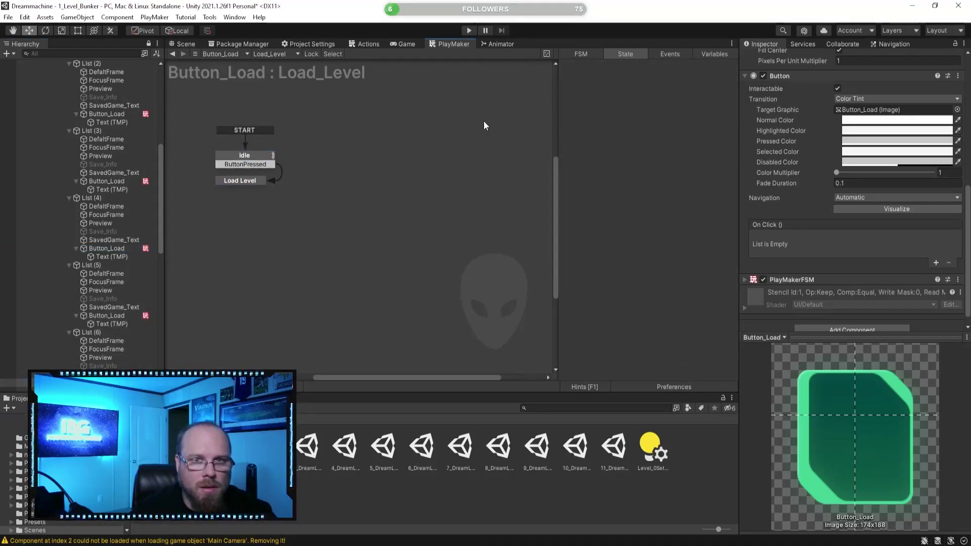
left_click(253, 180)
left_click(681, 103)
type("7")
Set the Level Index to 8 in the Load Level state of List (7)'s Button_Load
scroll(139, 341, "down", 6)
left_click(134, 293)
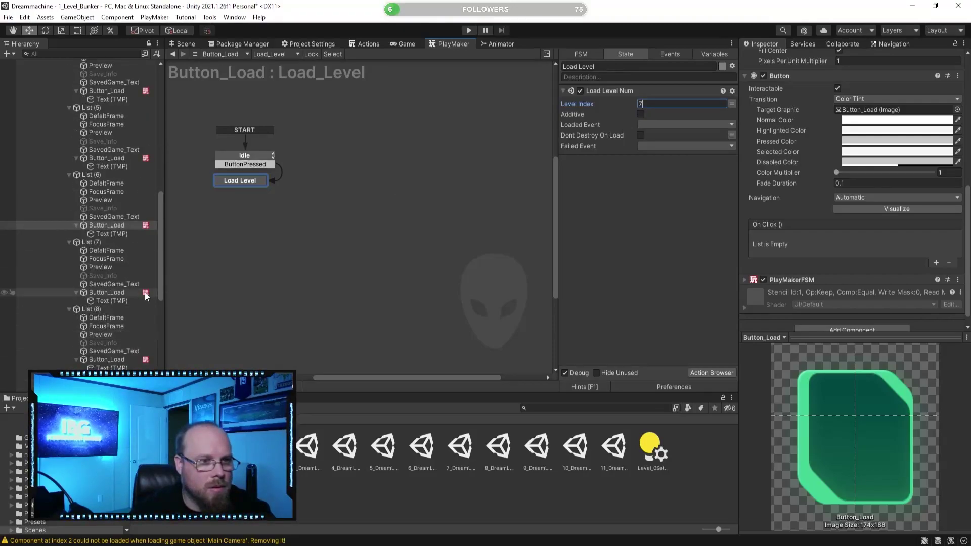
left_click(256, 180)
left_click(652, 104)
type("8")
Set the Level Index to 9 in the Load Level state of List (8)'s Button_Load
scroll(101, 260, "down", 3)
left_click(139, 297)
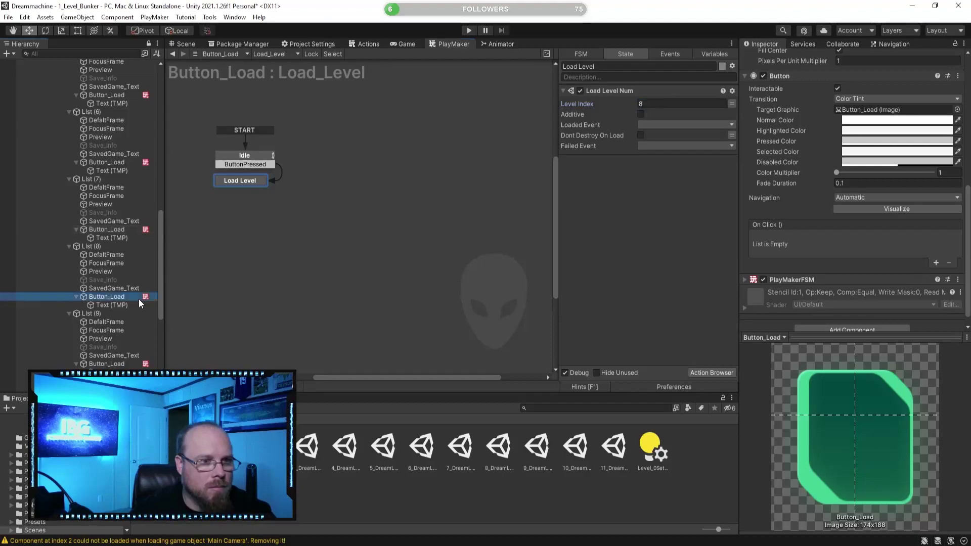
left_click(242, 181)
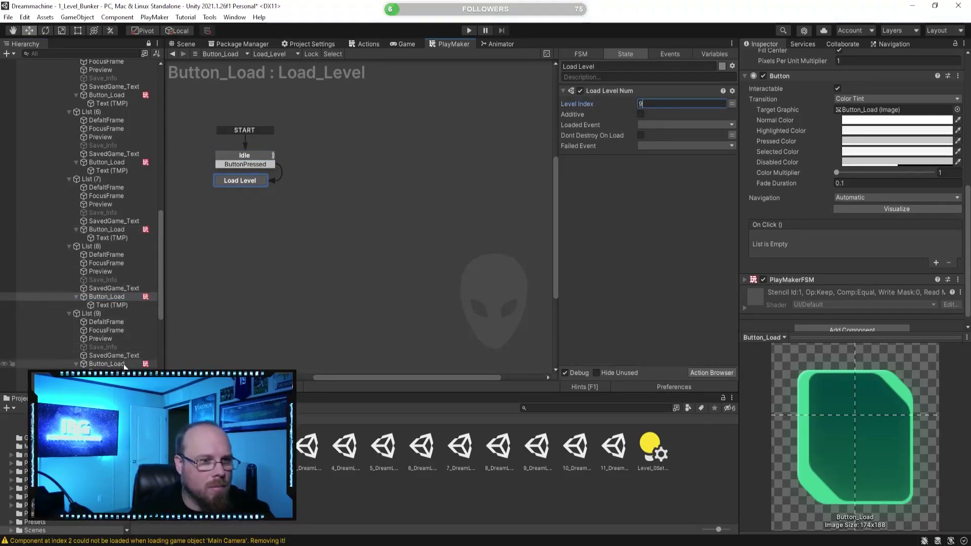
Set the Level Index to 10 in the Load Level state of List (9)'s Button_Load
left_click(106, 364)
left_click(237, 181)
left_click(667, 105)
type("10")
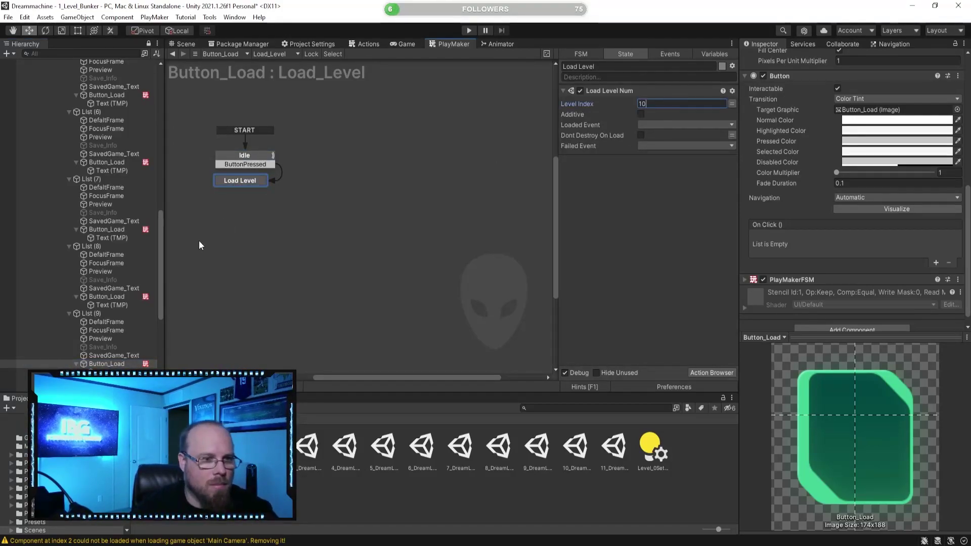
Review the Level Index on the entries' Button_Load objects, working from List (9) back up to the first List
scroll(190, 246, "down", 1)
scroll(134, 303, "down", 1)
left_click(496, 232)
left_click(130, 334)
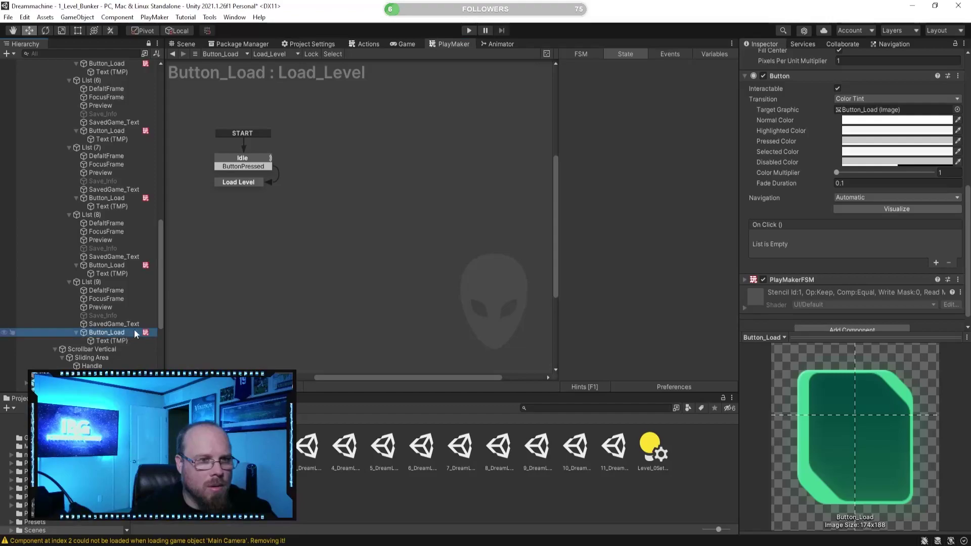
left_click(225, 182)
left_click(123, 265)
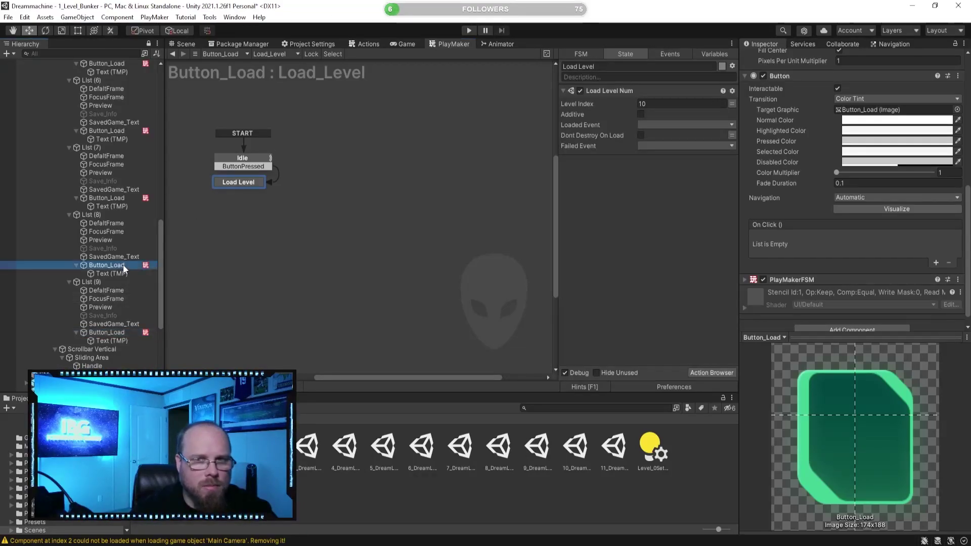
left_click(125, 198)
scroll(130, 199, "up", 3)
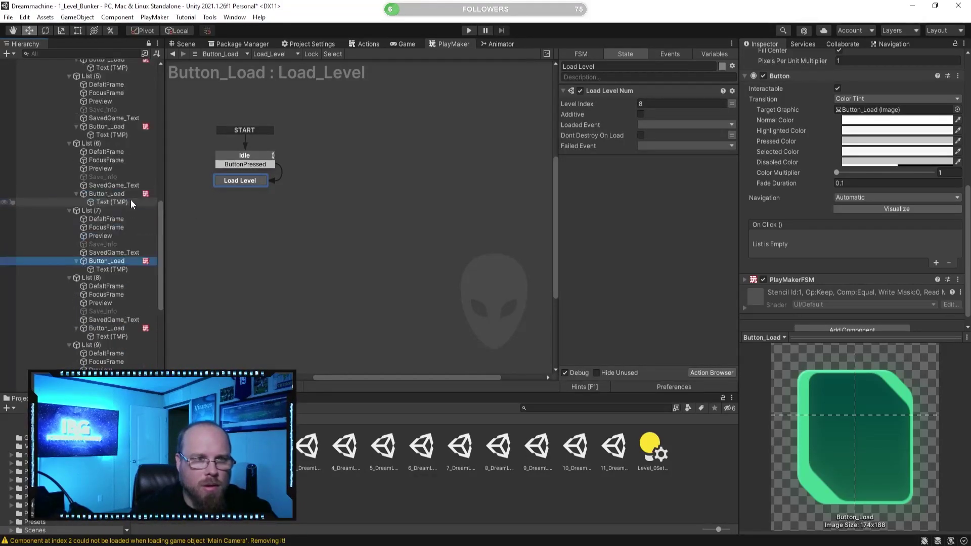
left_click(120, 193)
scroll(127, 194, "up", 3)
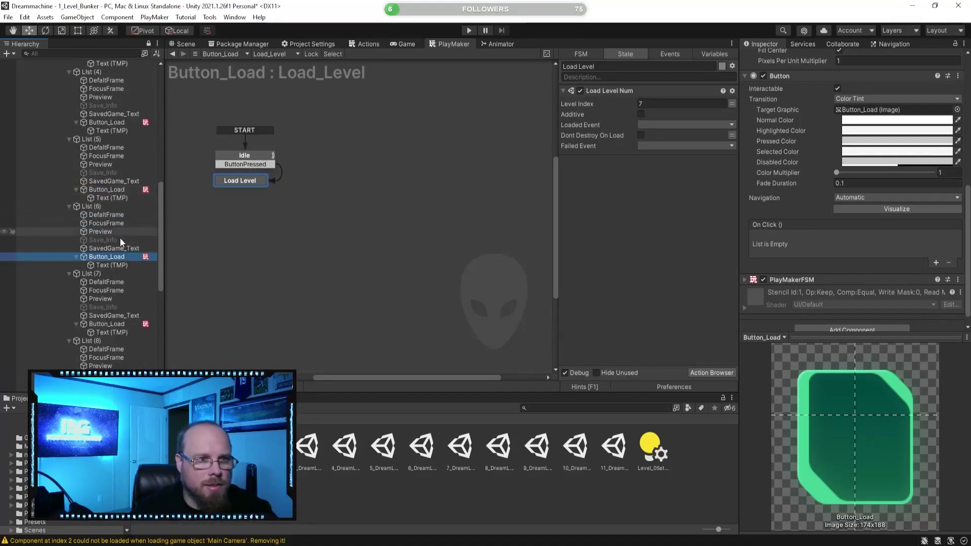
left_click(127, 190)
scroll(134, 213, "up", 10)
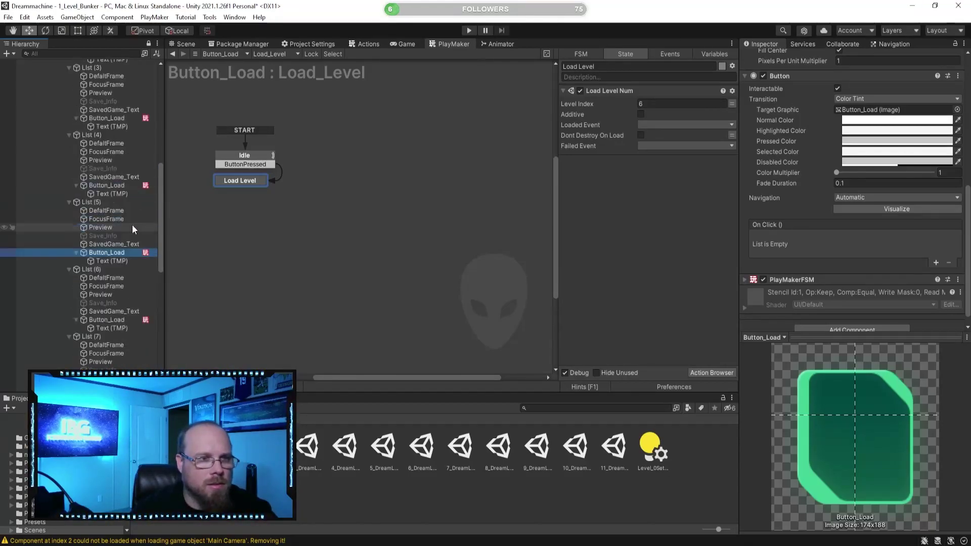
scroll(134, 207, "up", 5)
left_click(132, 232)
left_click(335, 248)
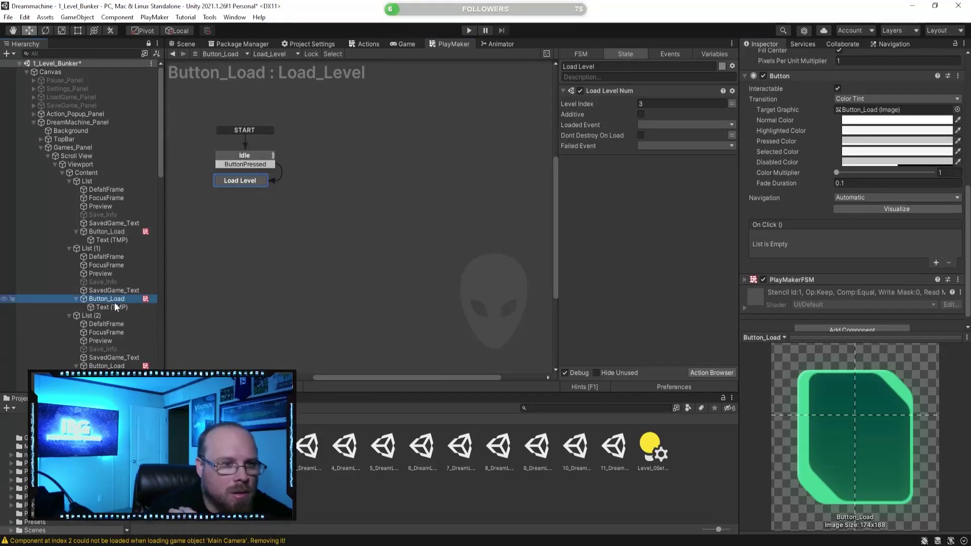
Recheck the Level Index of the load buttons from List (2) to List (4) and set List (5)'s to 7
left_click(107, 366)
scroll(98, 329, "down", 5)
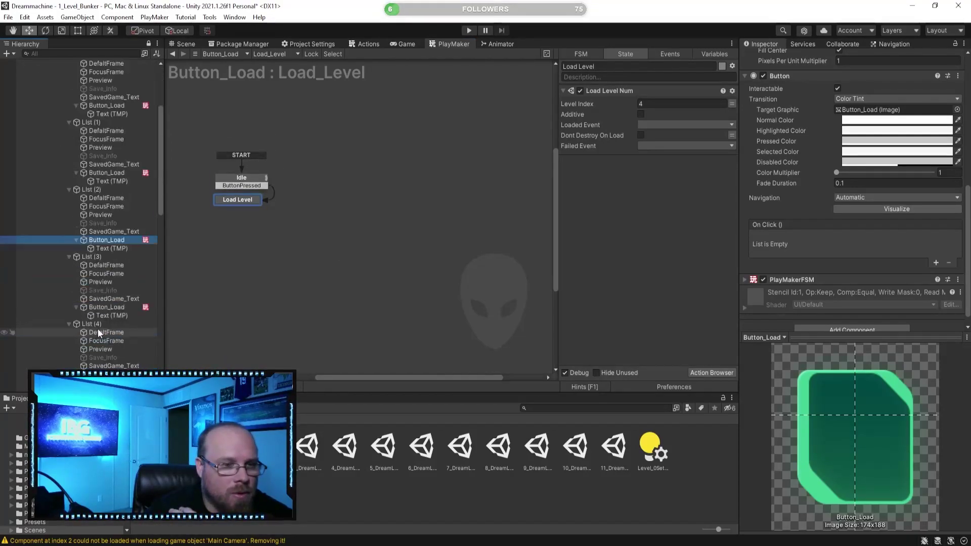
left_click(129, 308)
scroll(124, 314, "down", 4)
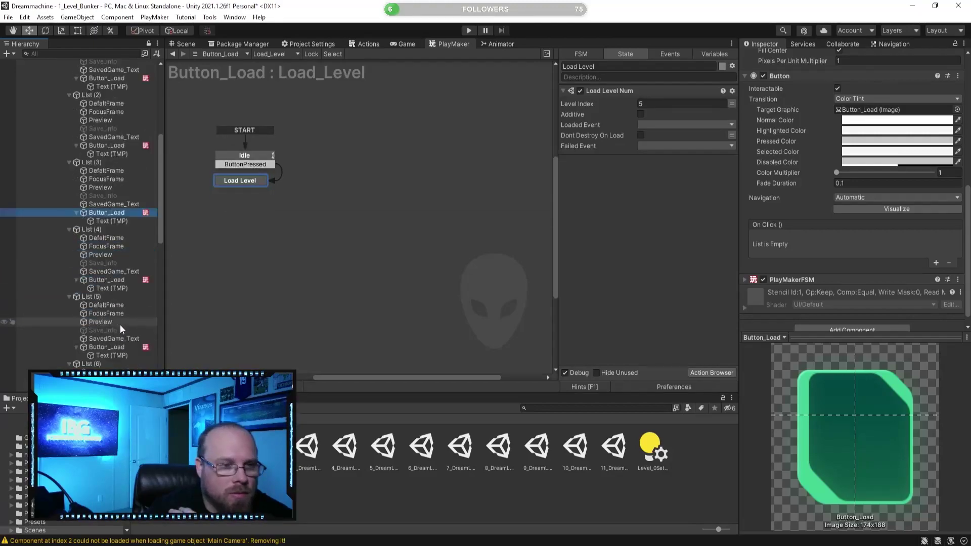
left_click(134, 282)
scroll(122, 320, "down", 1)
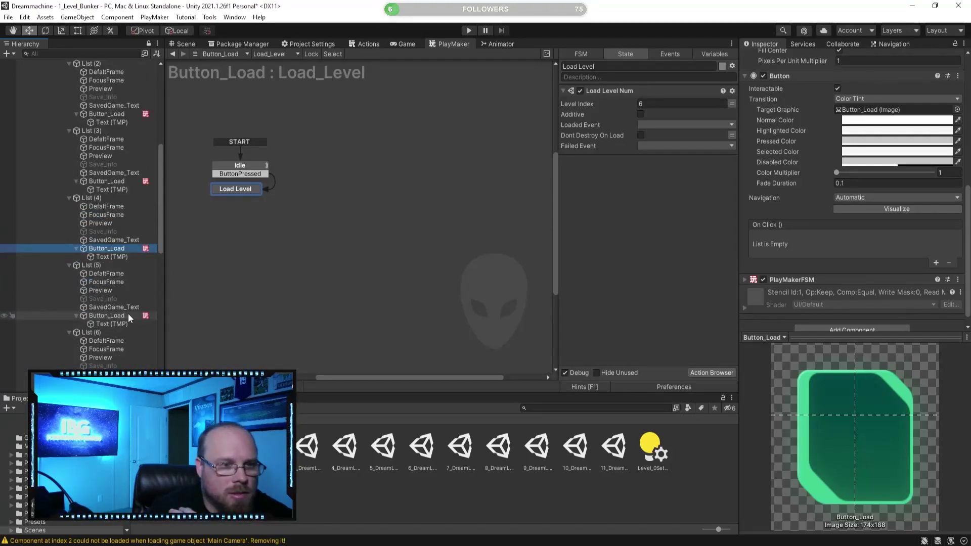
left_click(128, 314)
left_click(653, 105)
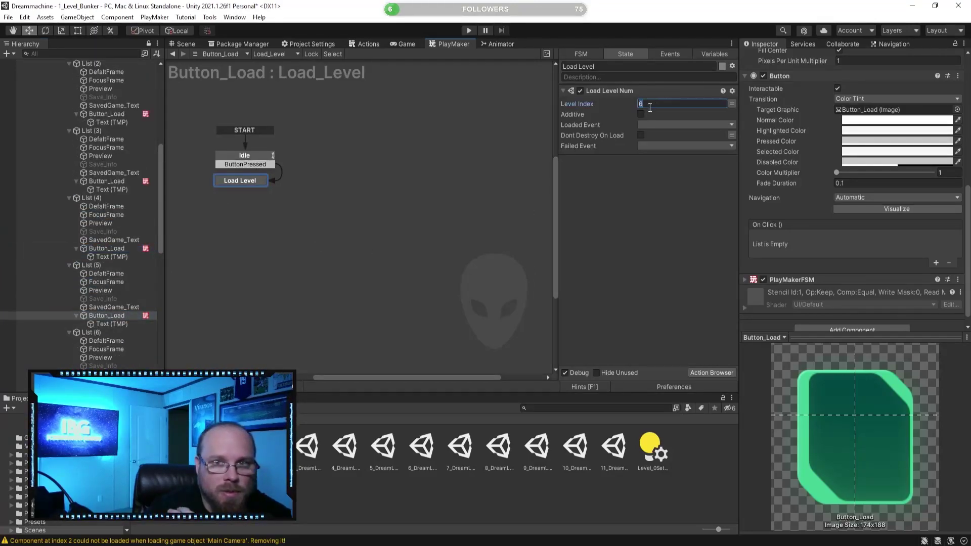
Set the Level Index to 8 on List (6)'s Button_Load and to 9 on List (7)'s Button_Load
scroll(122, 333, "down", 2)
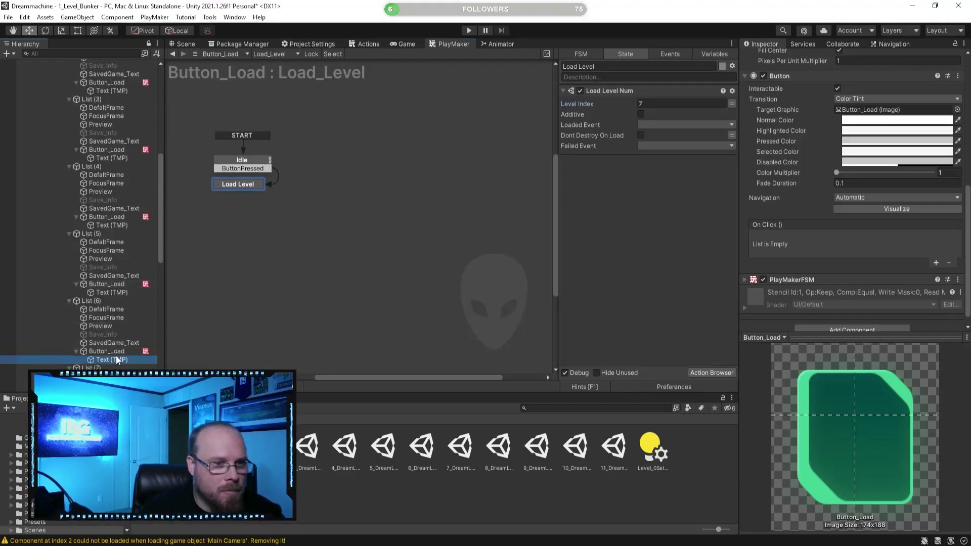
left_click(116, 353)
left_click(662, 104)
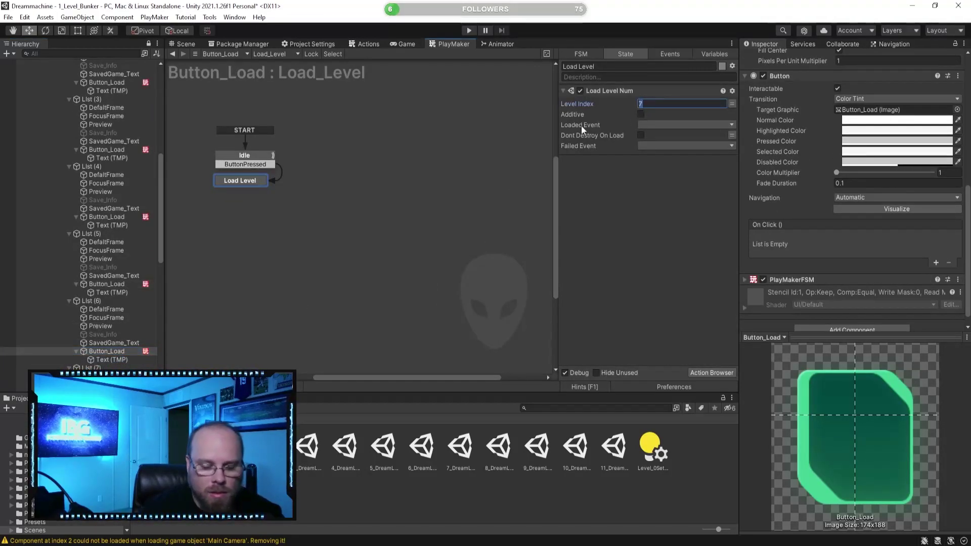
type("8")
scroll(130, 334, "down", 8)
left_click(113, 292)
left_click(656, 104)
Set the Level Index to 10 on List (8)'s Button_Load and edit the Level Index on List (9)'s Button_Load
scroll(117, 326, "down", 4)
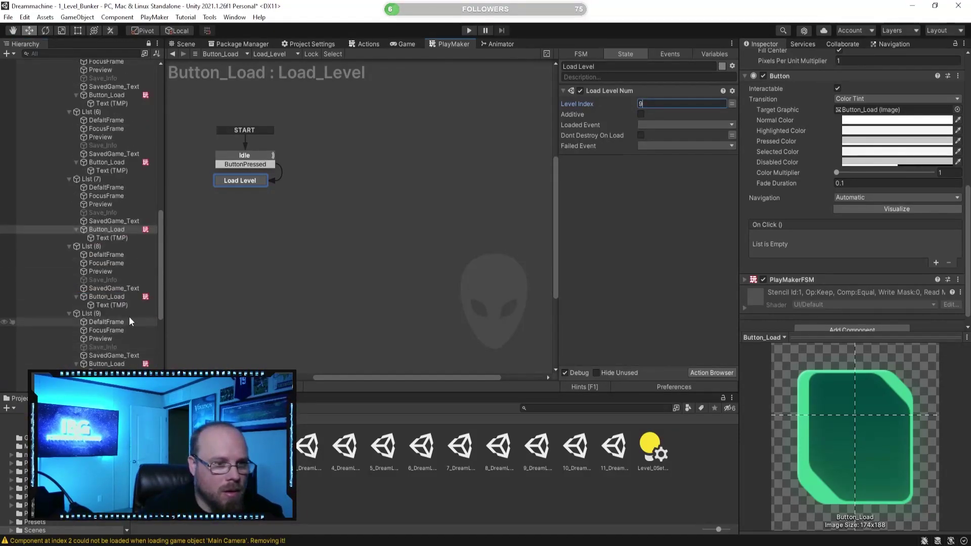
left_click(135, 297)
left_click(642, 104)
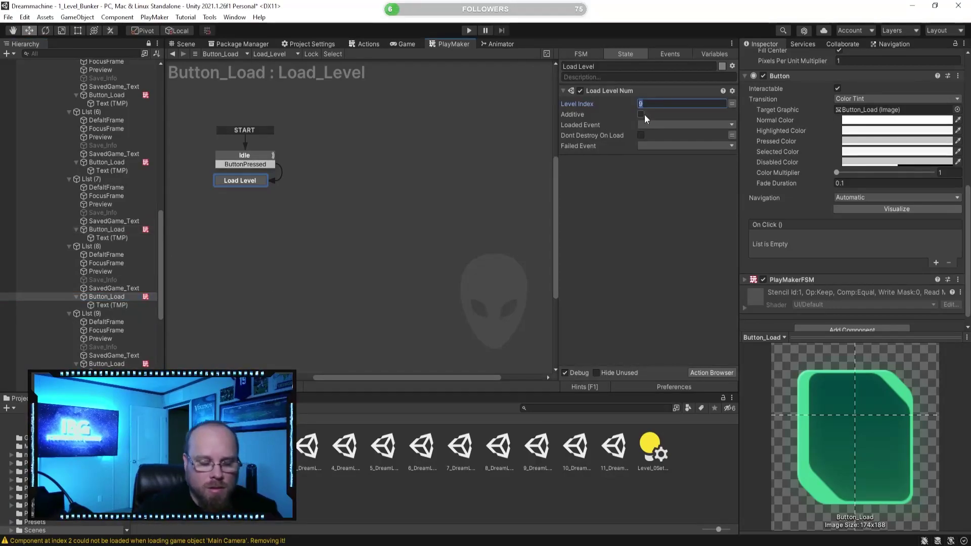
type("10")
scroll(123, 269, "down", 2)
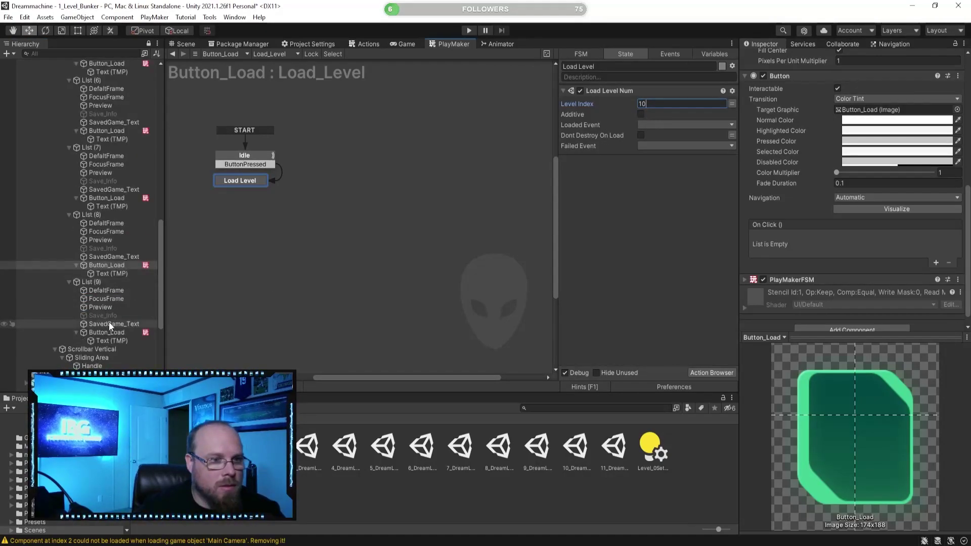
left_click(108, 332)
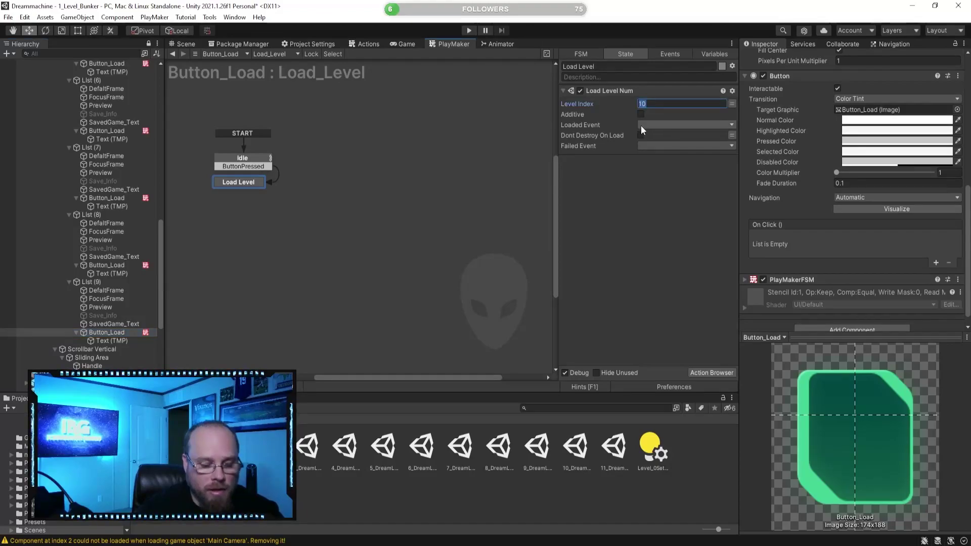
left_click(285, 244)
Run the bunker scene and walk the character to the dream machine to open the Dream Levels panel
scroll(129, 224, "up", 15)
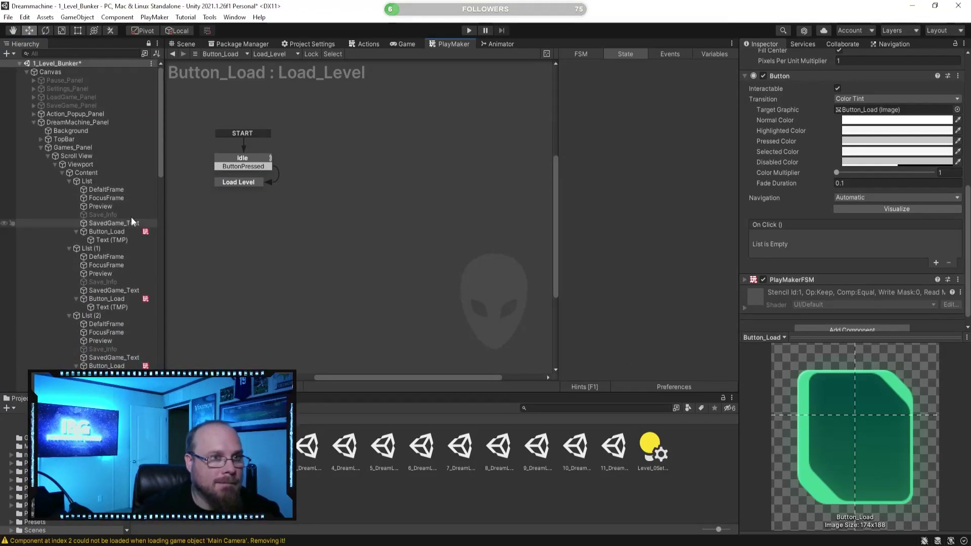
left_click(184, 43)
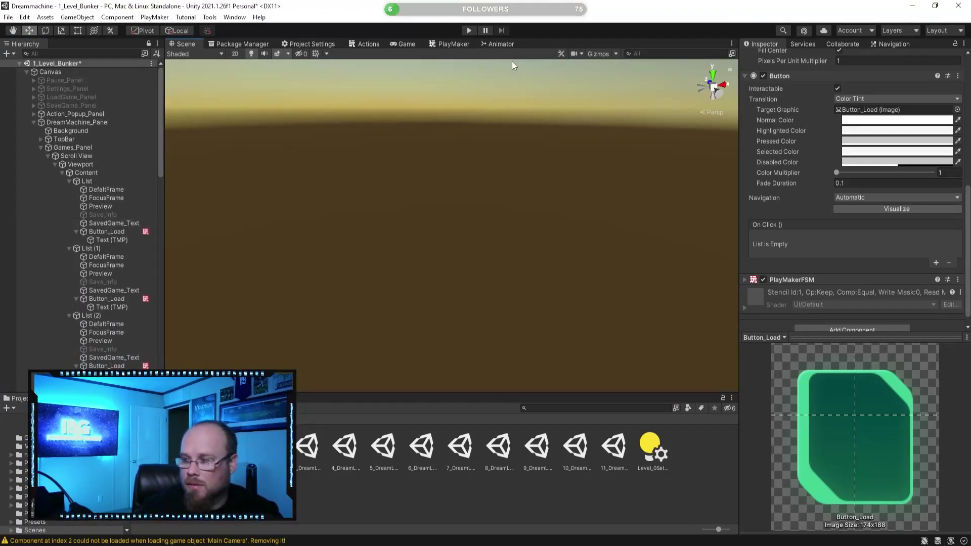
left_click(470, 30)
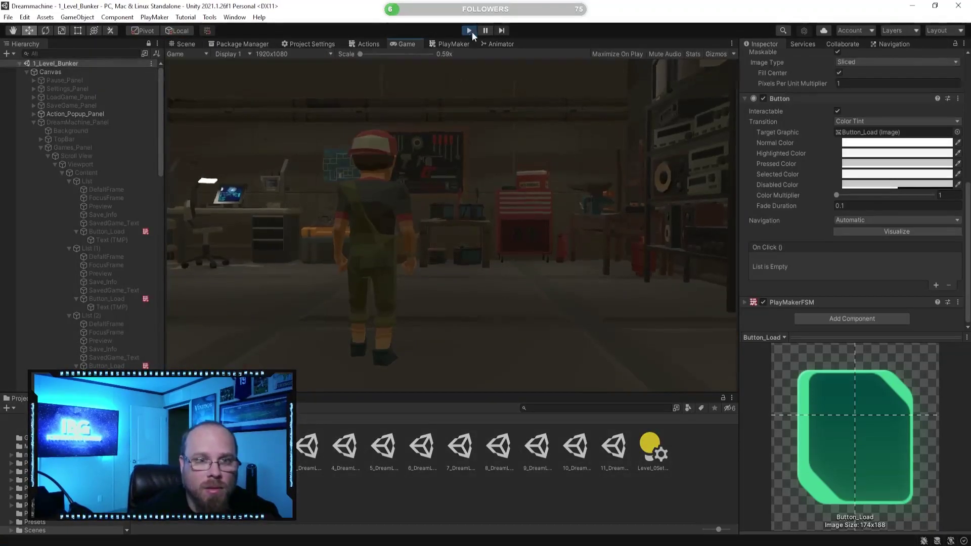
key("w")
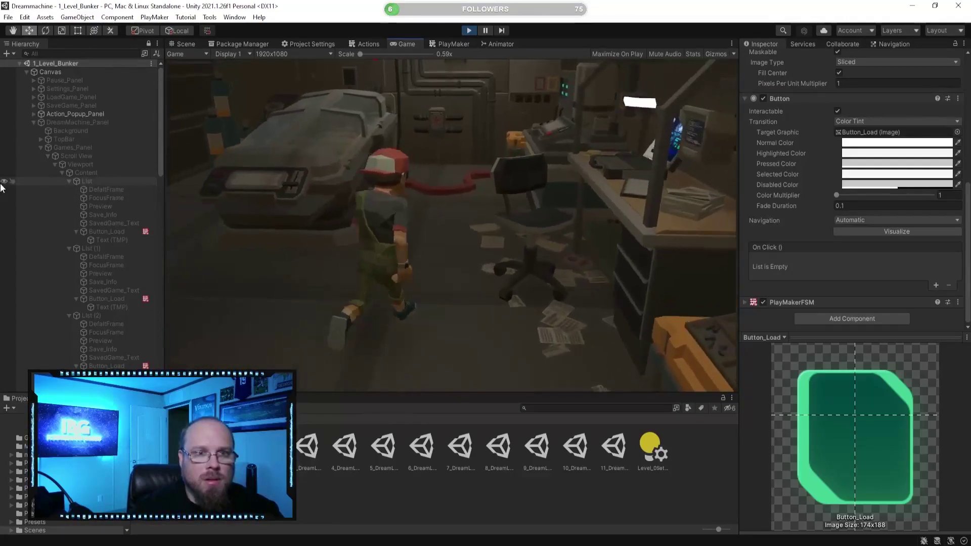
key("e")
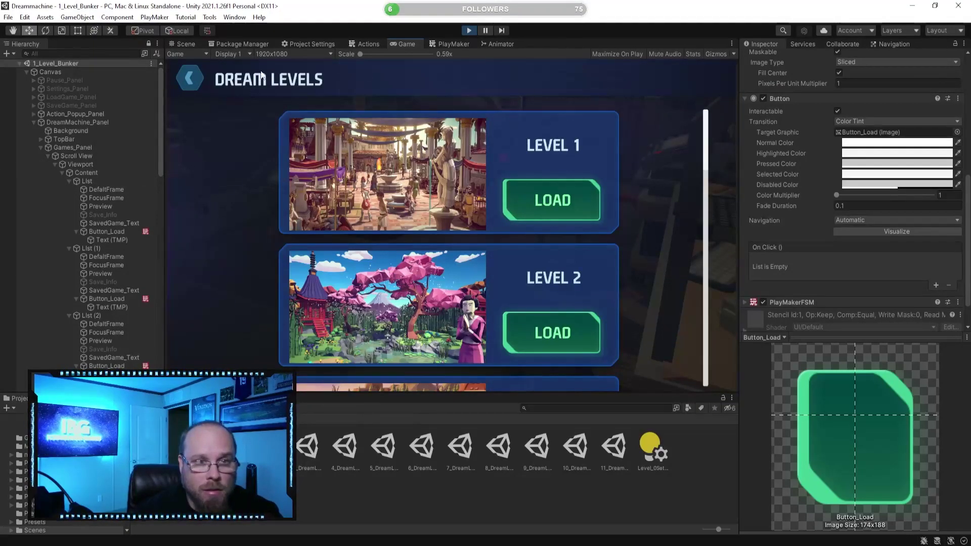
Test scrolling the Dream Levels list and load Level 1
left_click_drag(708, 151, 709, 108)
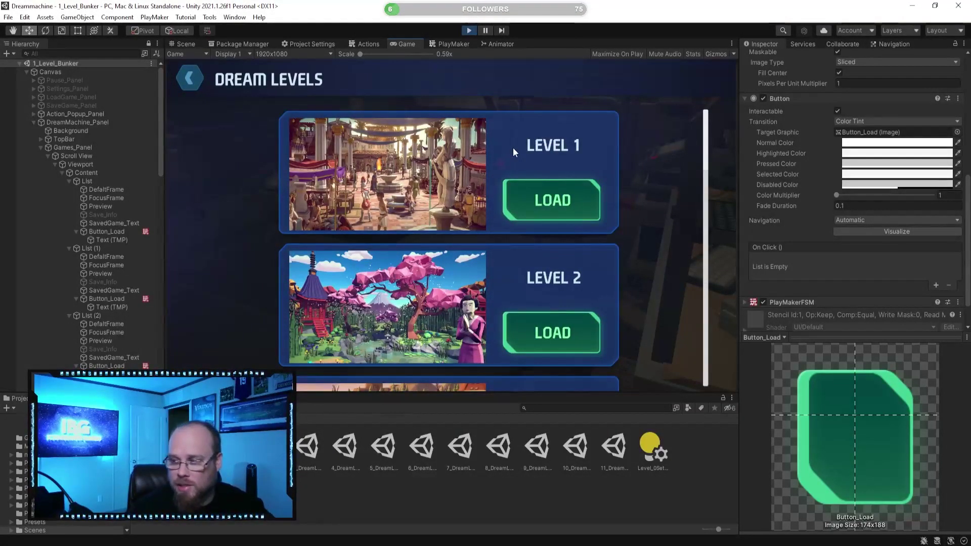
mouse_move(709, 156)
left_mouse_down()
mouse_move(710, 195)
mouse_move(706, 146)
left_mouse_up()
left_click(544, 204)
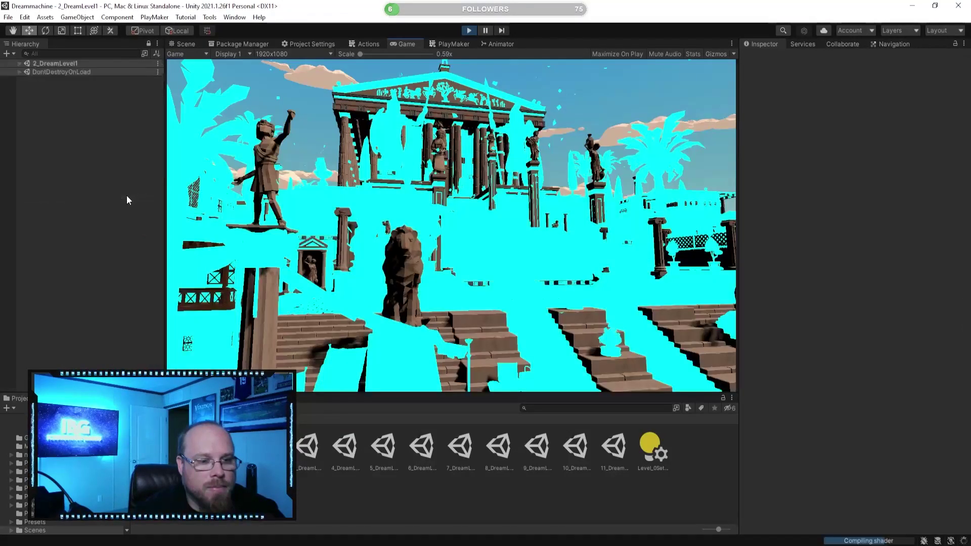
Inspect the loaded 2_DreamLevel1 environment in the Scene and Game views, and stop the play test
left_click(184, 44)
right_click_drag(455, 188, 354, 195)
right_click_drag(531, 203, 377, 205)
right_click_drag(501, 219, 325, 206)
left_click(399, 44)
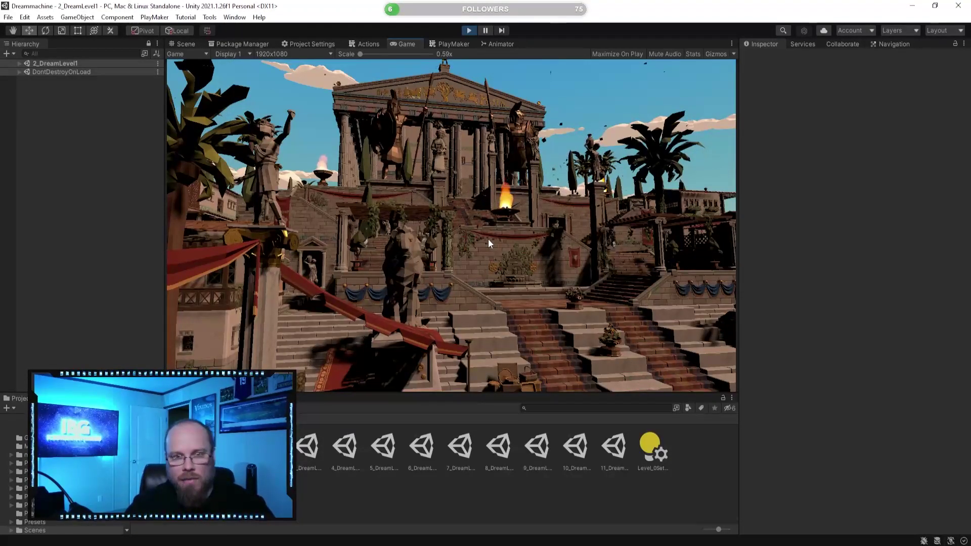
left_click(469, 30)
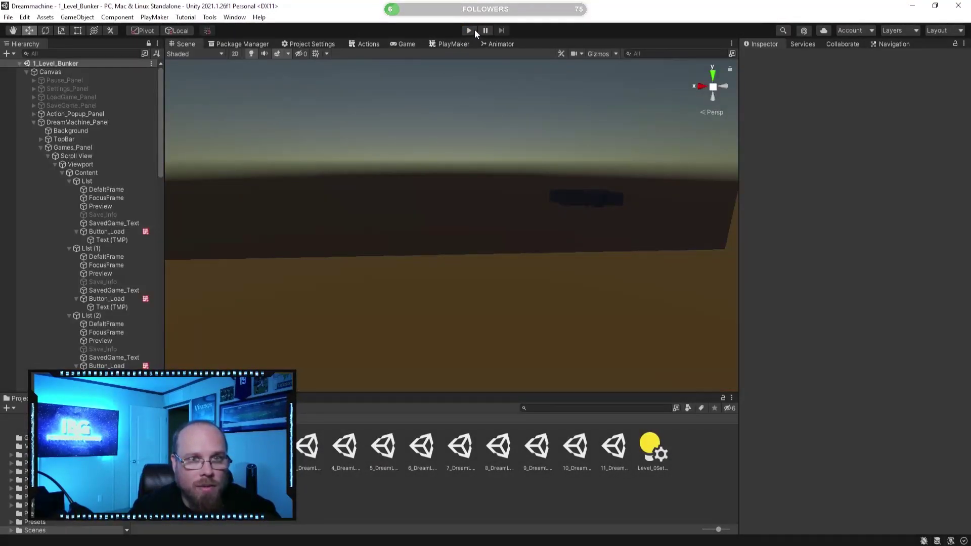
Run the bunker scene again, load Level 2 from the Dream Levels panel, and stop the play test
left_click(474, 31)
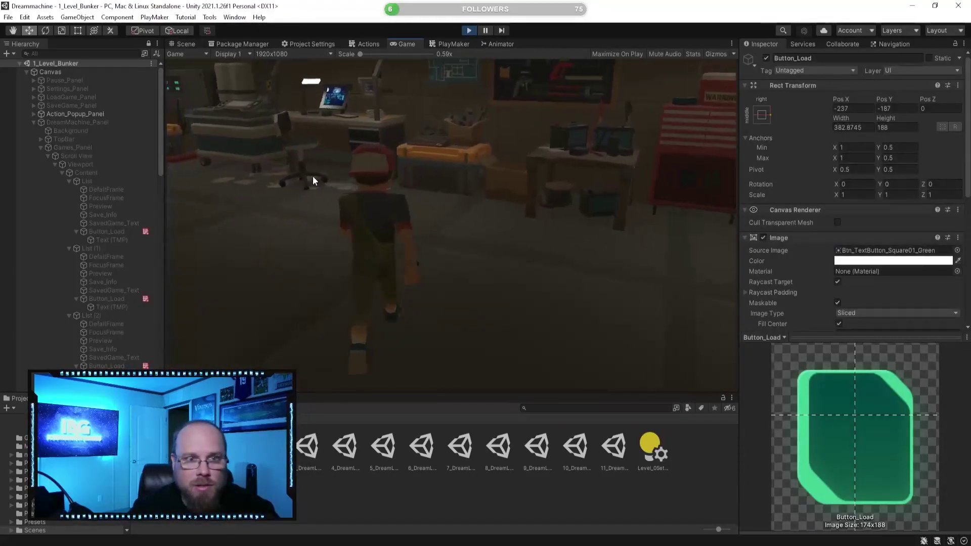
key("w")
key("e")
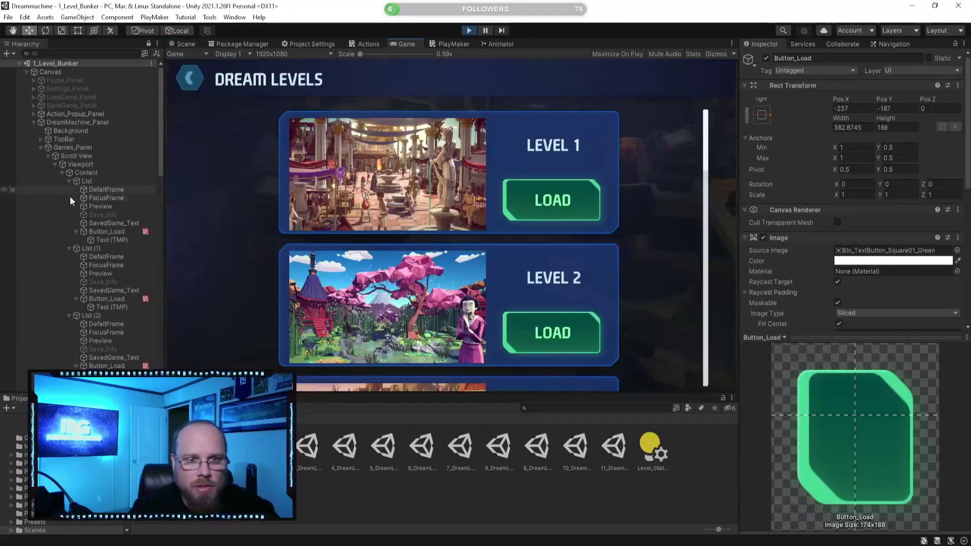
left_click(526, 329)
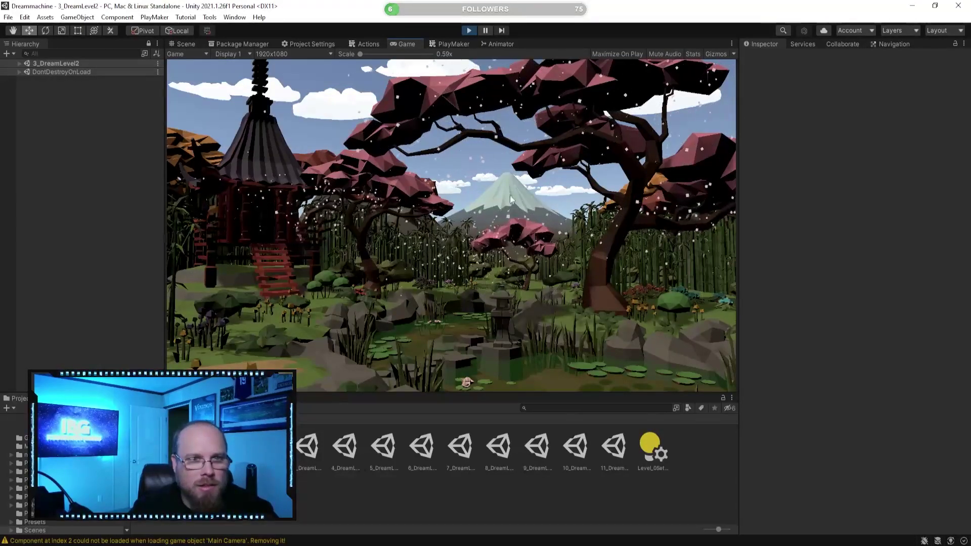
left_click(470, 31)
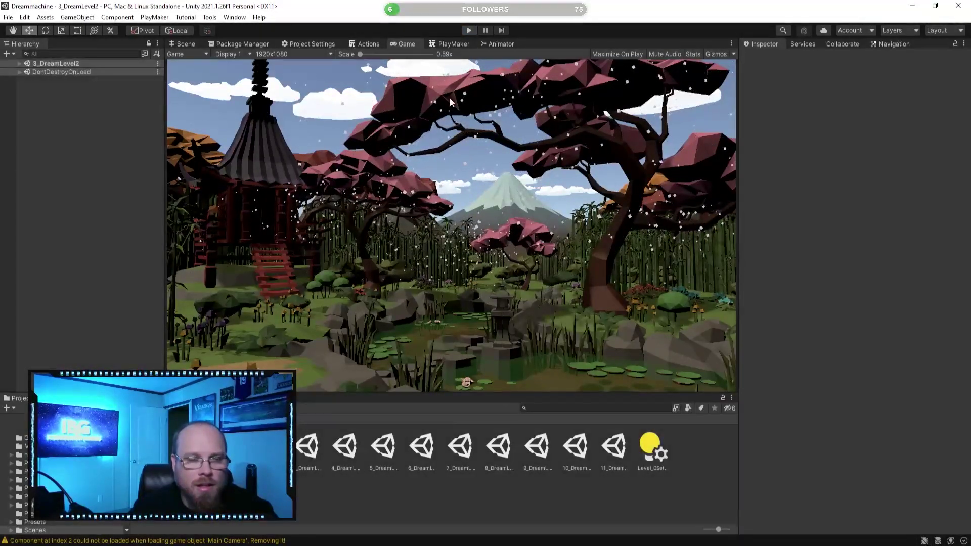
Play-test the Level 3 load button from the Dream Levels panel and end the run
left_click(469, 30)
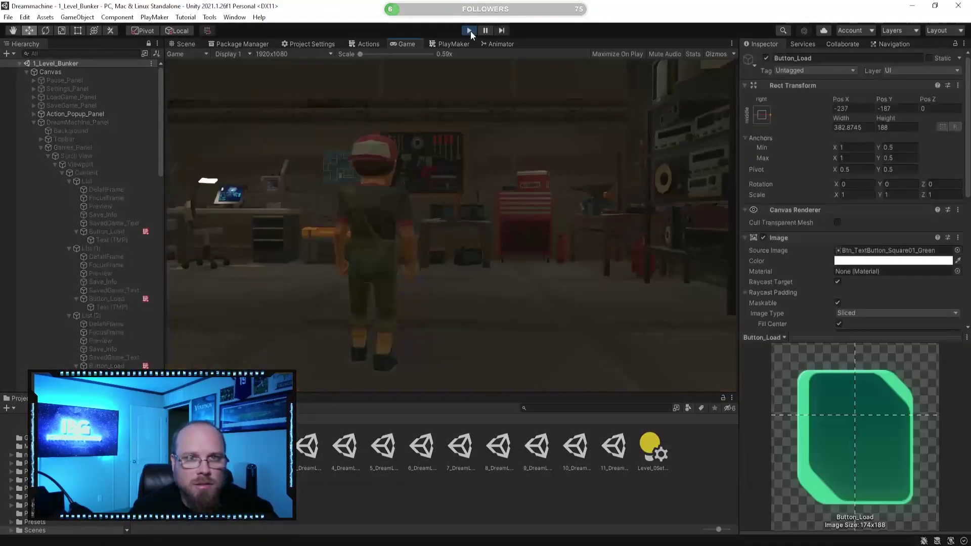
left_click(470, 30)
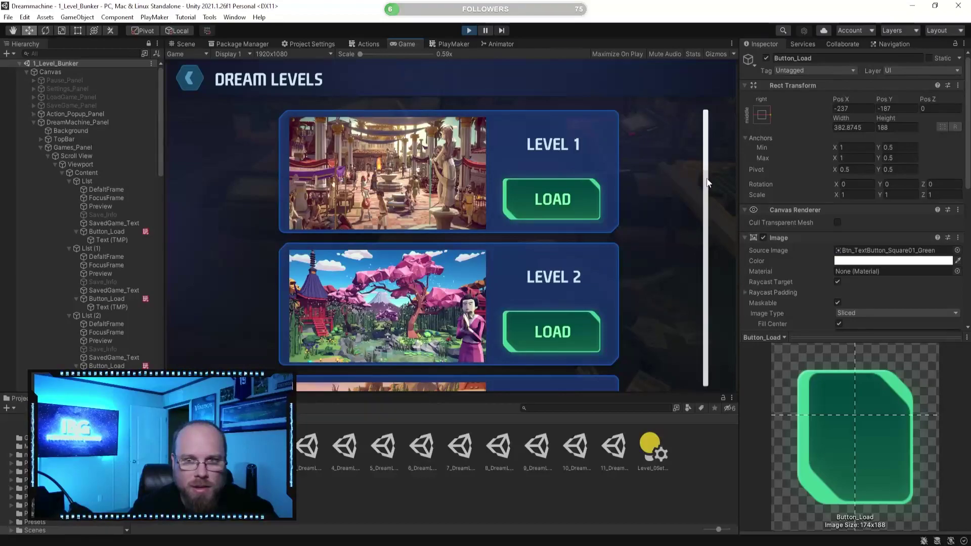
left_click_drag(707, 149, 710, 180)
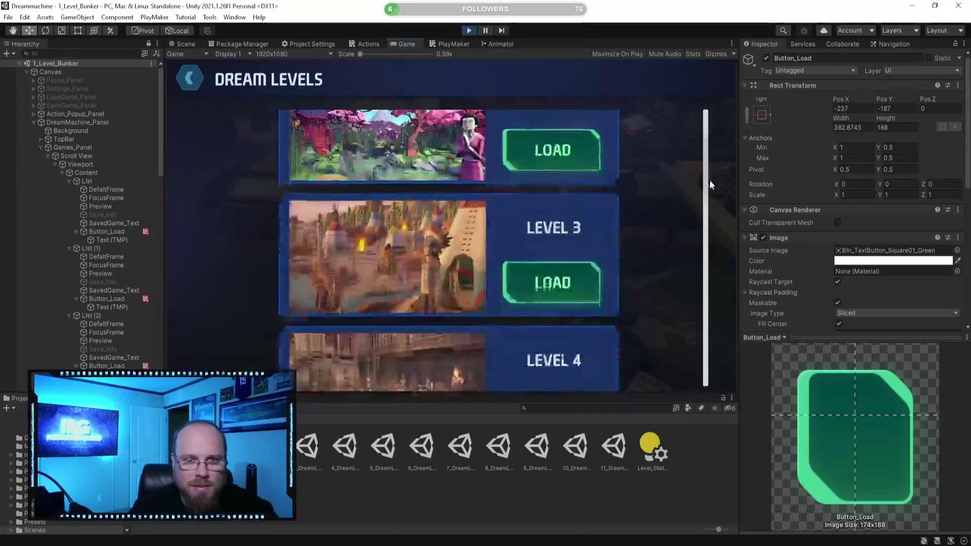
left_click(563, 281)
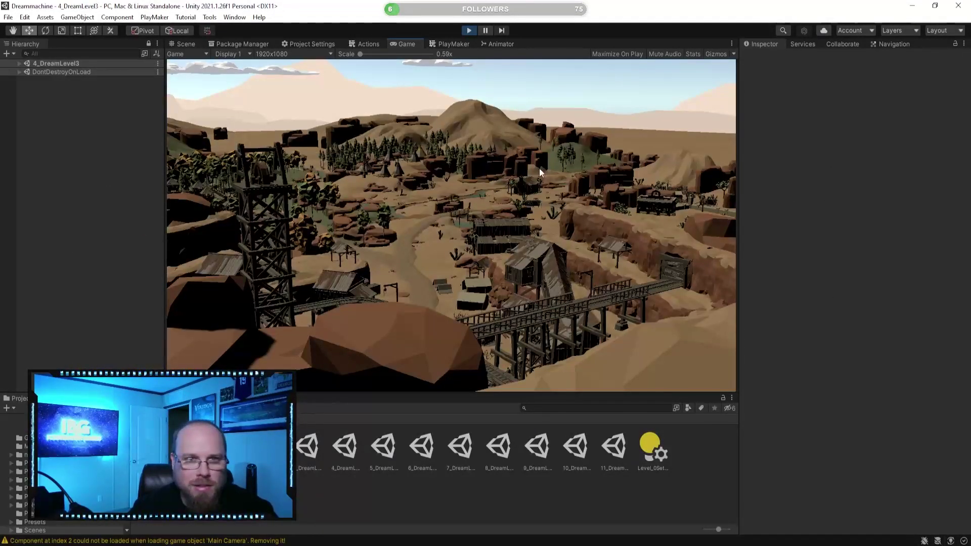
left_click(470, 31)
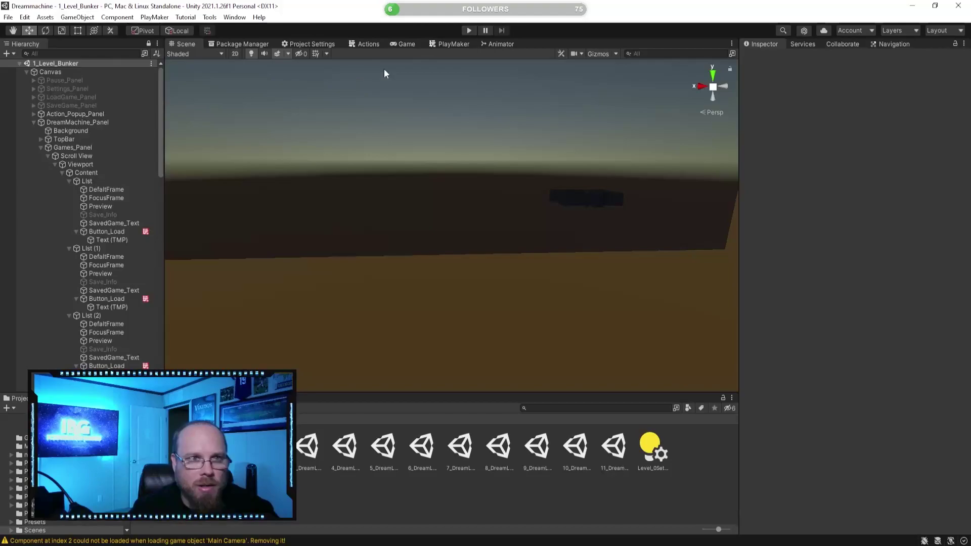
Play-test the Level 4 load button by opening the Dream Levels panel at the dream machine, and end the run
left_click(469, 31)
key("w")
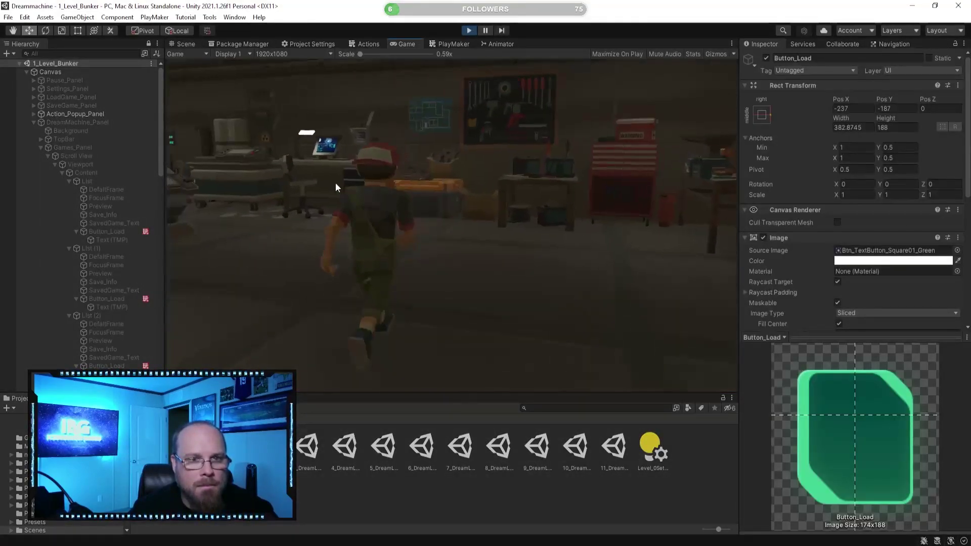
key("e")
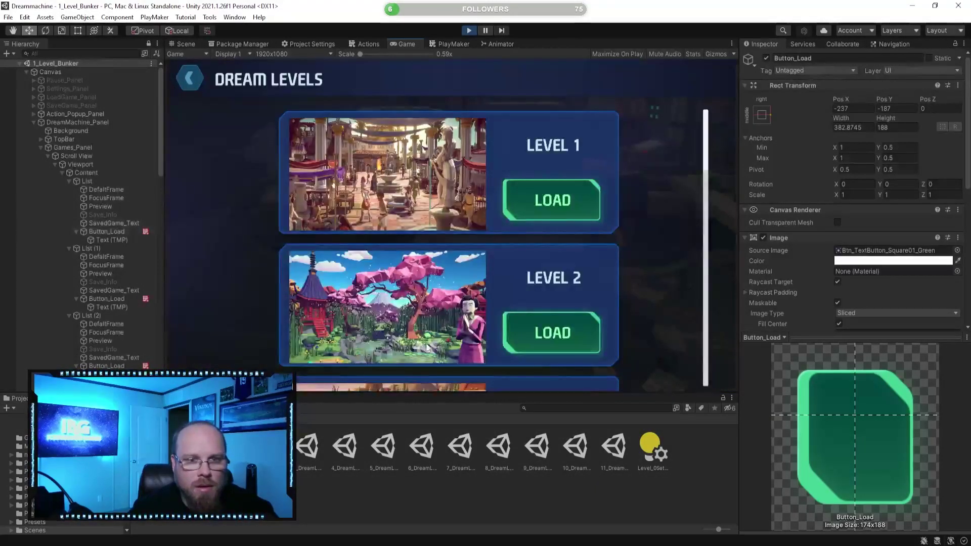
scroll(707, 204, "down", 3)
scroll(708, 205, "down", 1)
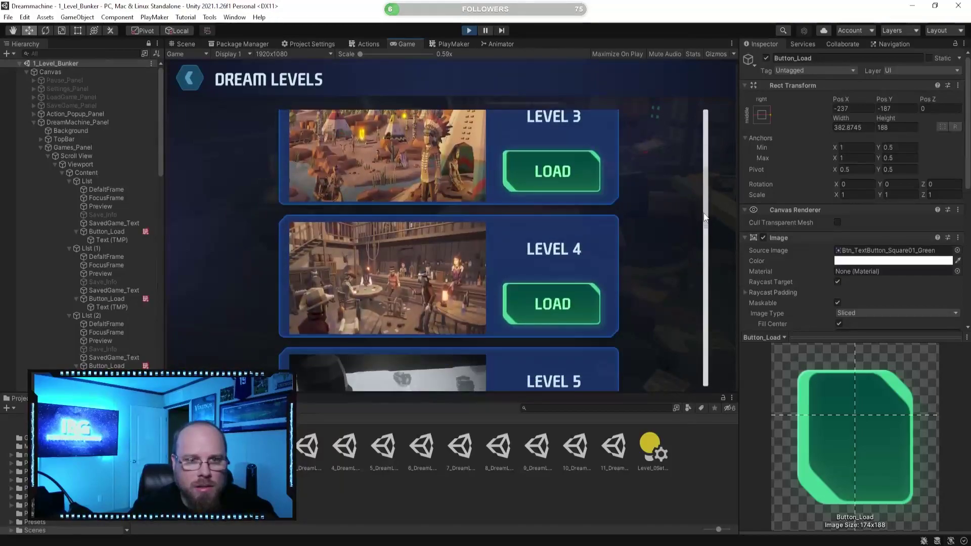
left_click(528, 313)
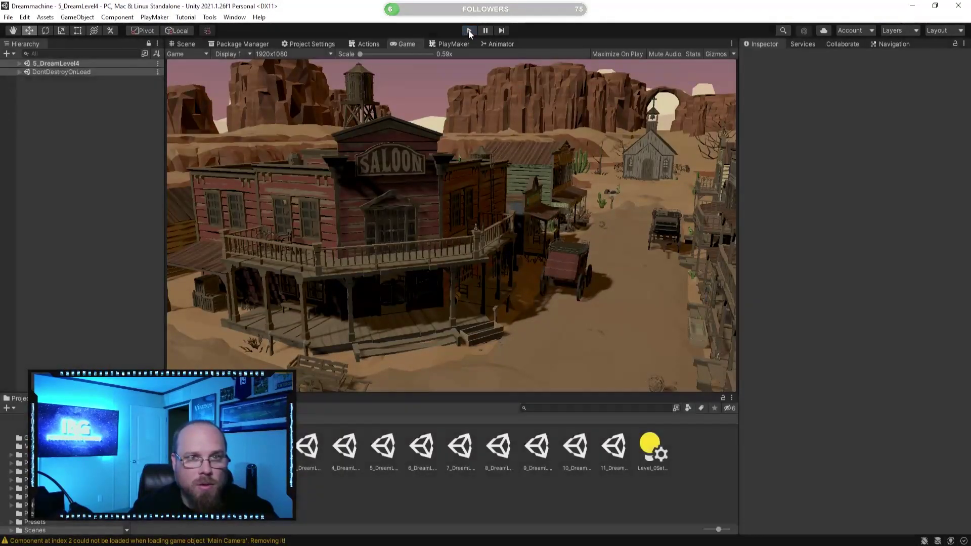
left_click(469, 29)
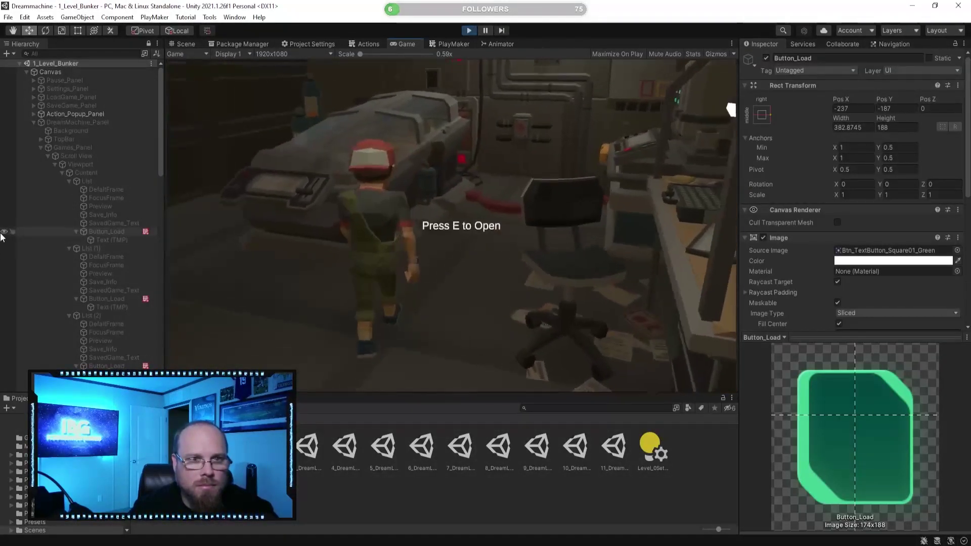
Play-test the Level 5 load button from the Dream Levels panel and end the run
key("e")
left_click_drag(704, 152, 705, 238)
left_click(547, 280)
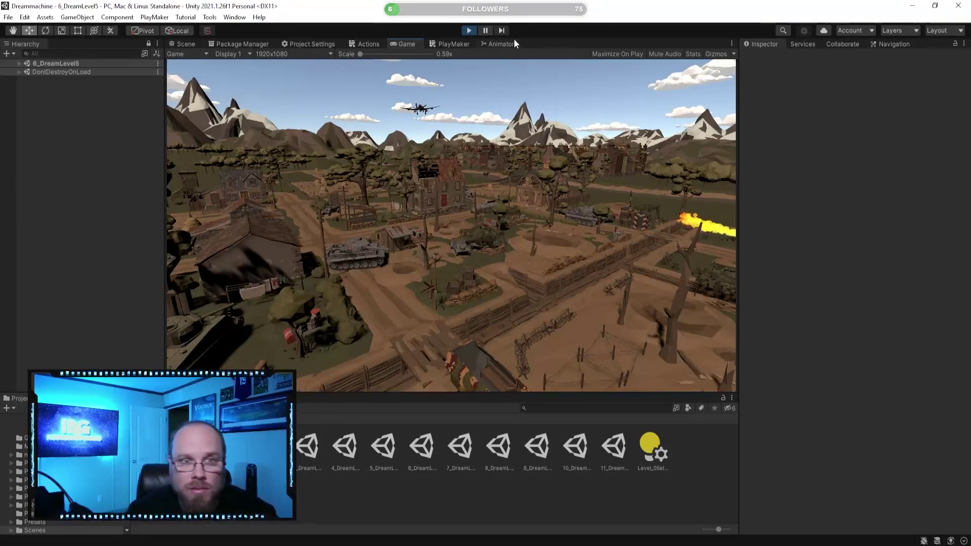
left_click(466, 31)
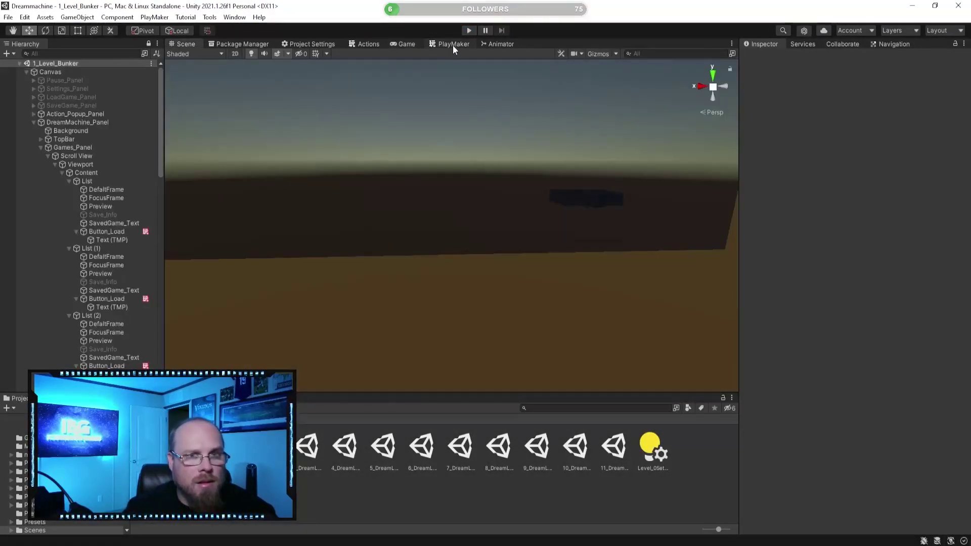
Play-test the Level 6 load button from the Dream Levels panel in the bunker scene and end the run
left_click(455, 44)
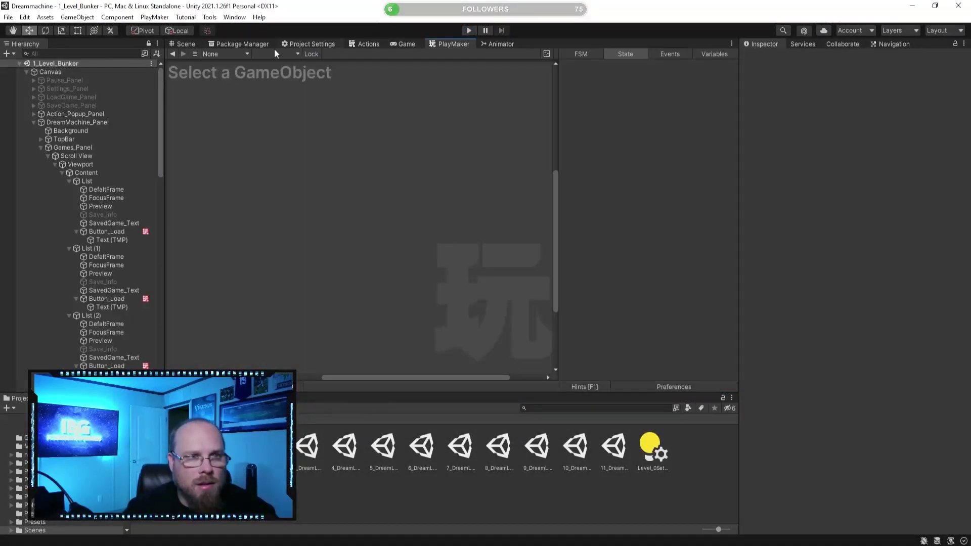
left_click(196, 45)
left_click(470, 30)
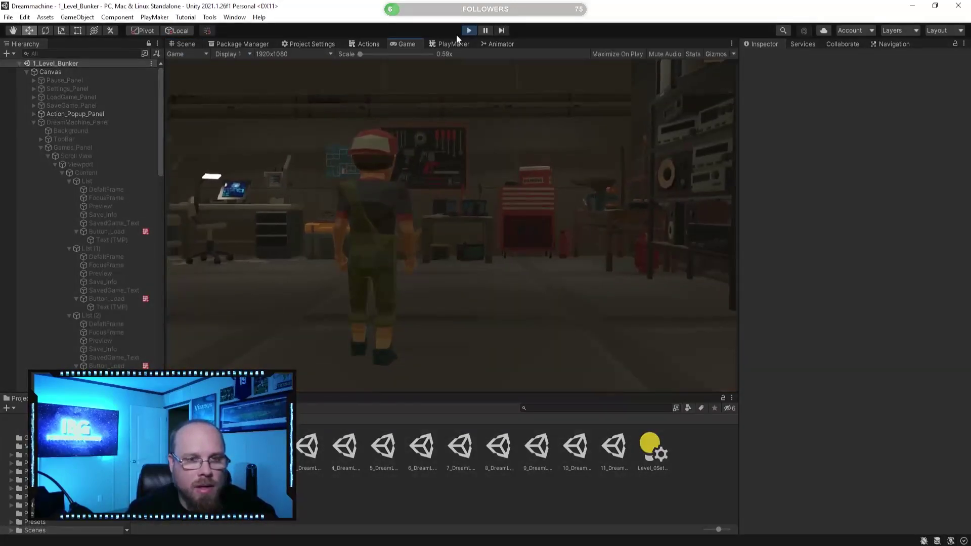
key("e")
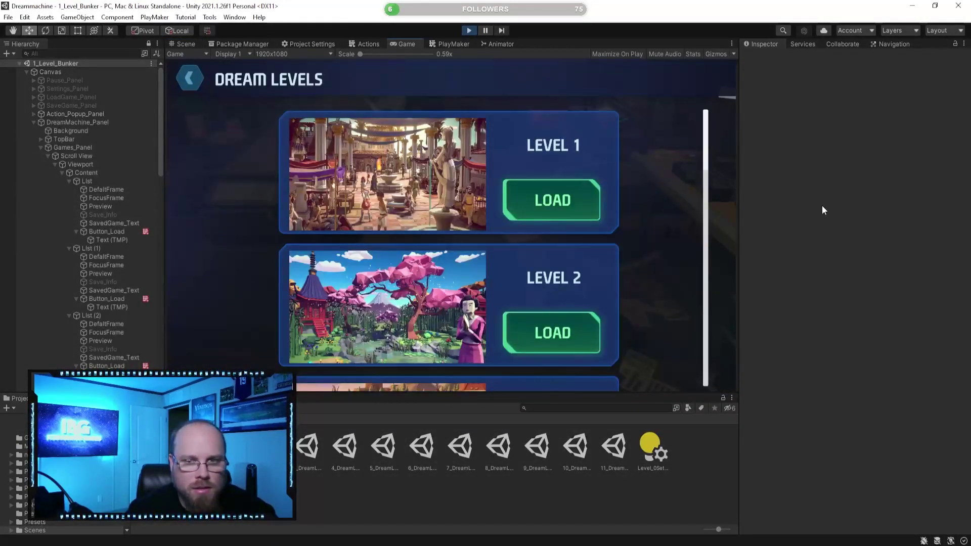
left_click_drag(708, 138, 690, 258)
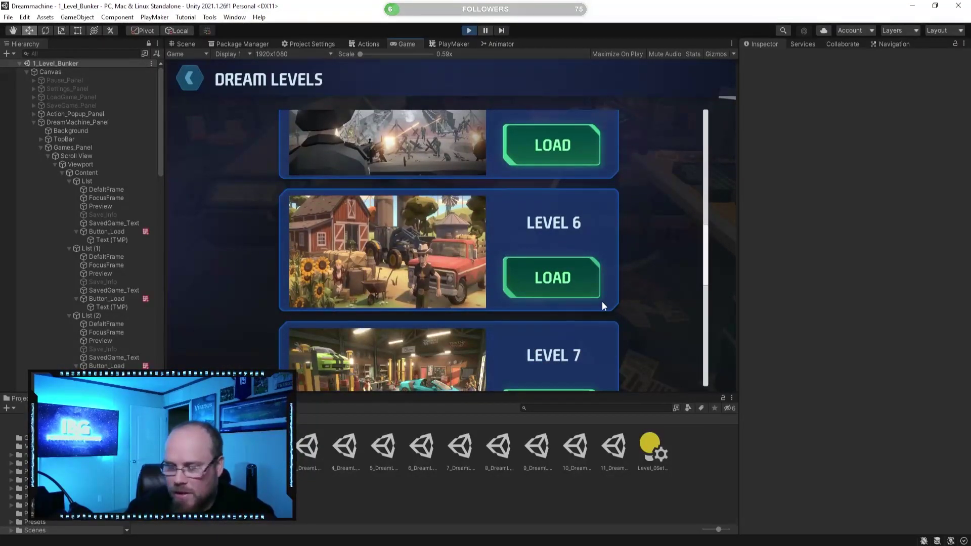
left_click(536, 276)
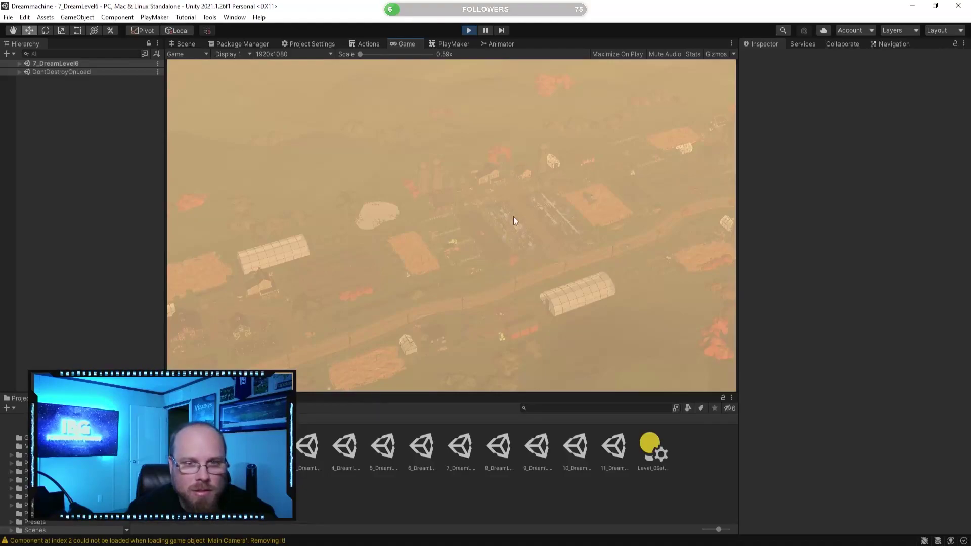
left_click(469, 30)
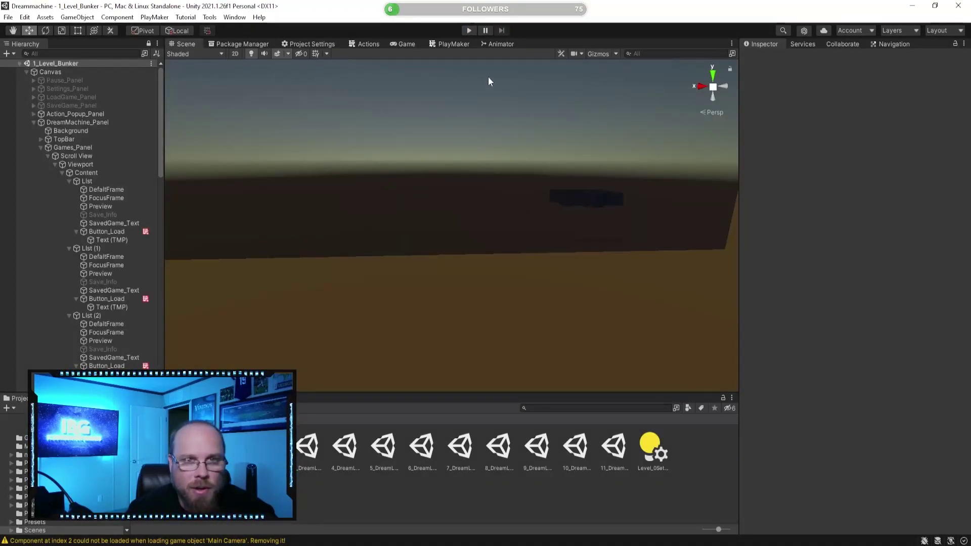
Play-test the Level 7 load button from the Dream Levels panel, end the run, and return to the scene view
left_click(470, 31)
key("w")
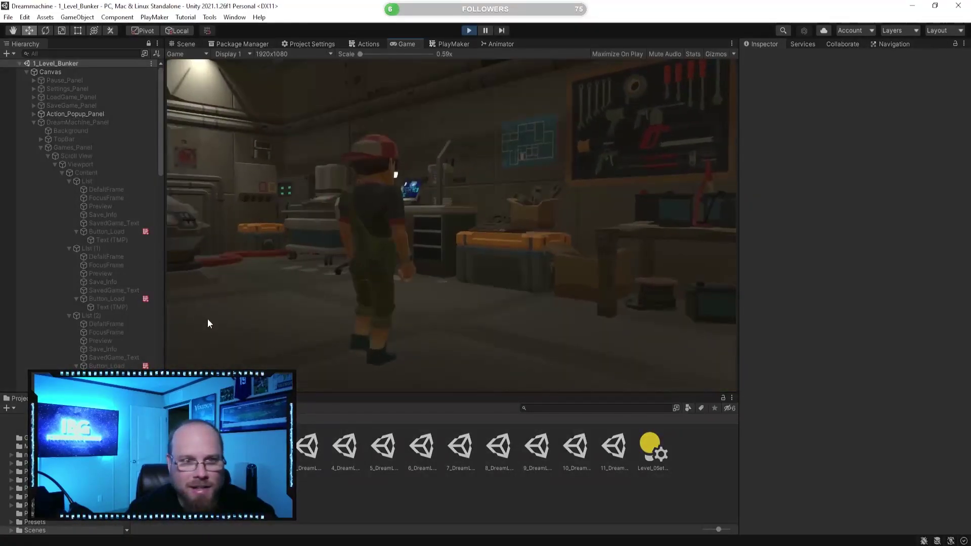
key("e")
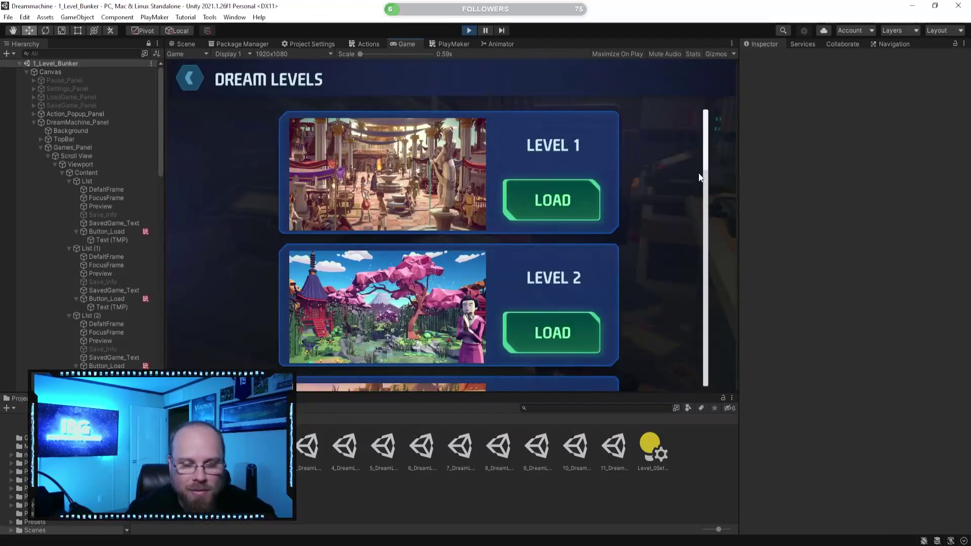
left_click_drag(705, 149, 705, 281)
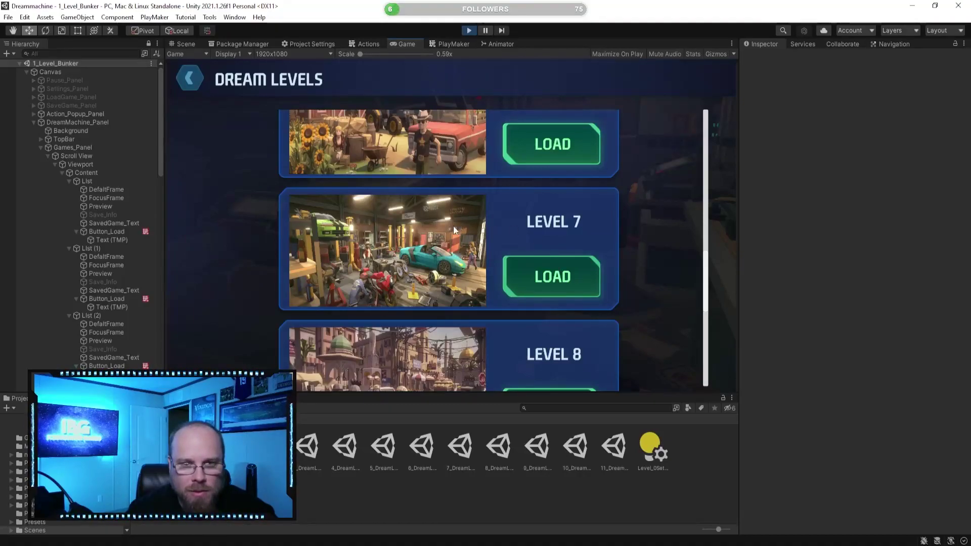
left_click(544, 253)
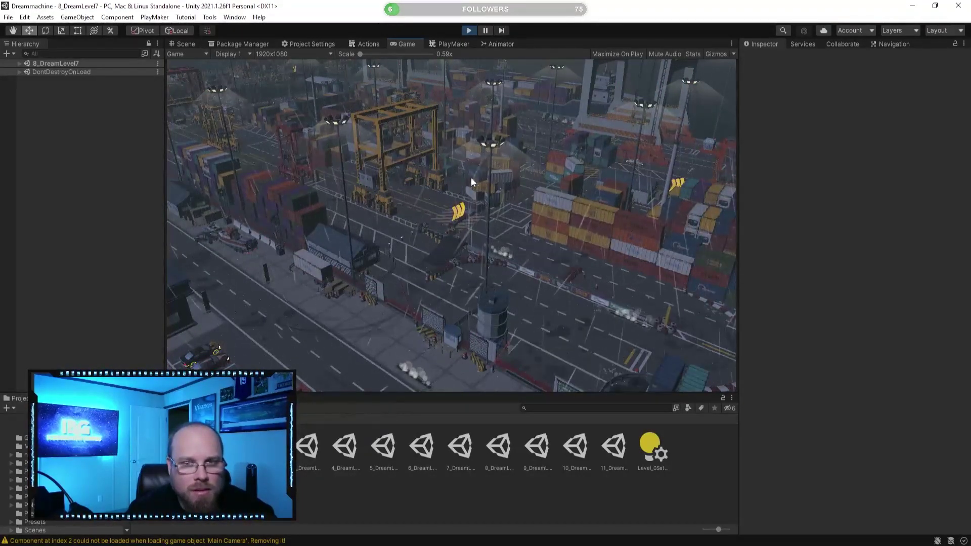
left_click(473, 29)
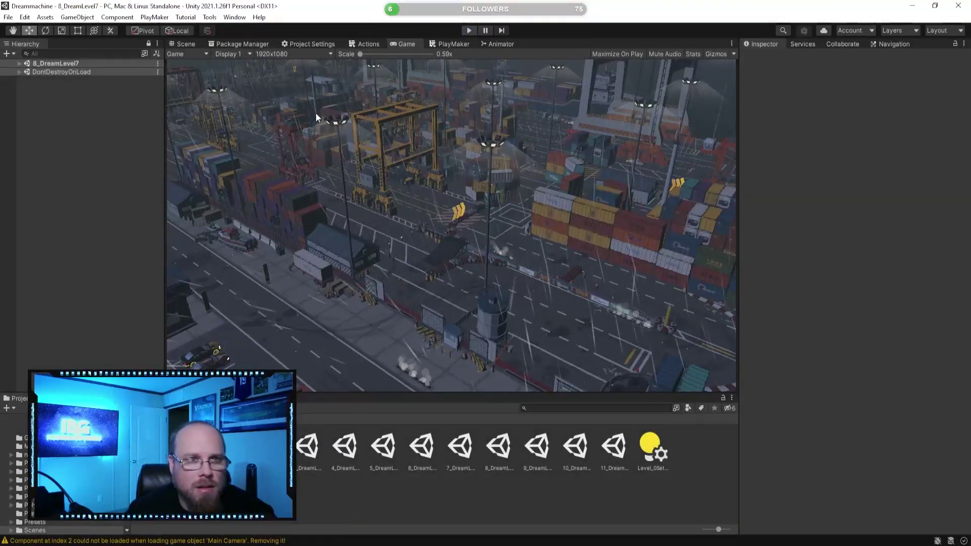
left_click(453, 44)
left_click(197, 44)
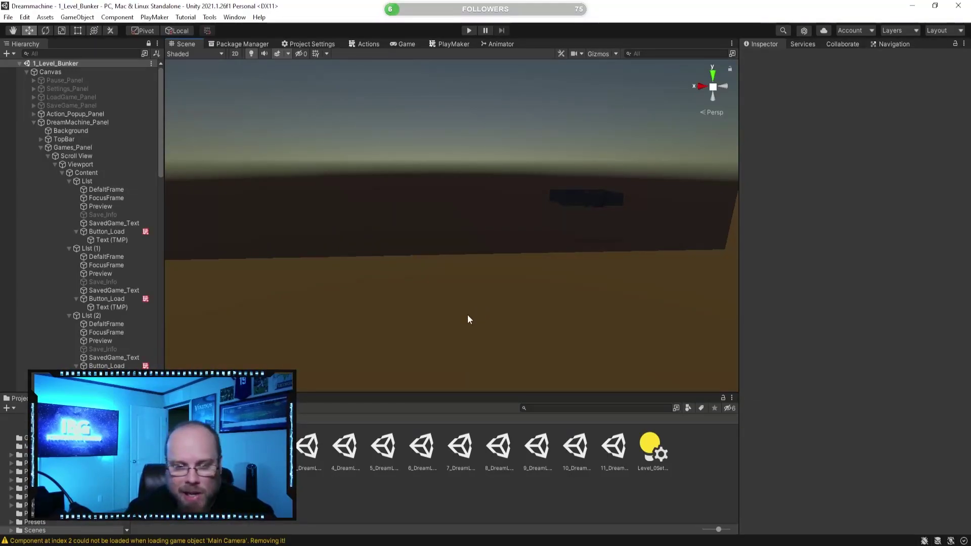
Play-test the Level 8 load button by opening the Dream Levels panel at the dream machine, and end the run
left_click(470, 29)
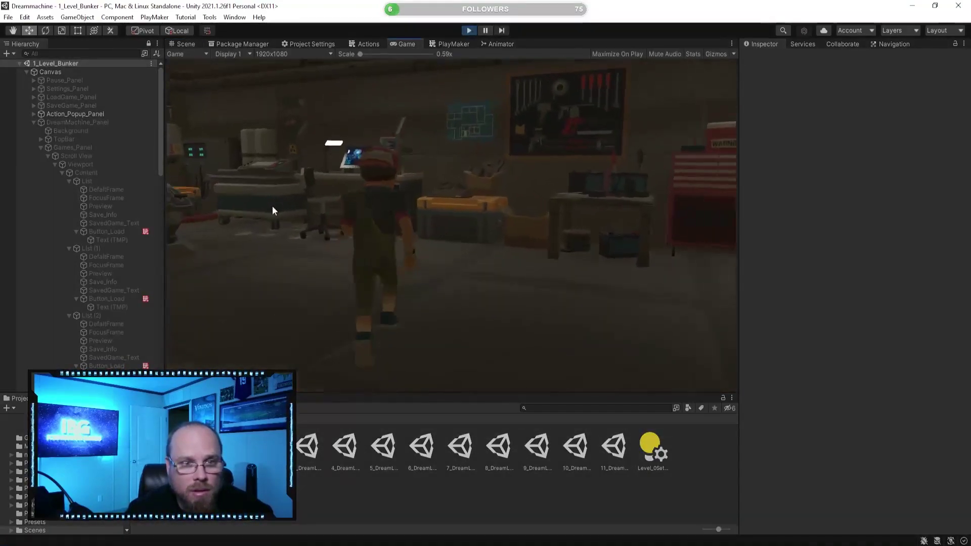
key("e")
left_click_drag(708, 173, 707, 335)
left_click(552, 257)
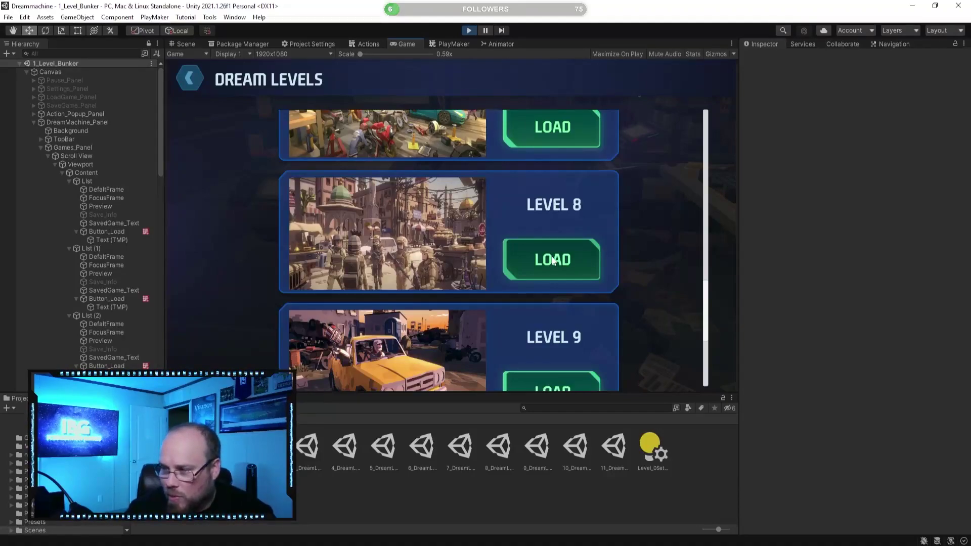
left_click(553, 260)
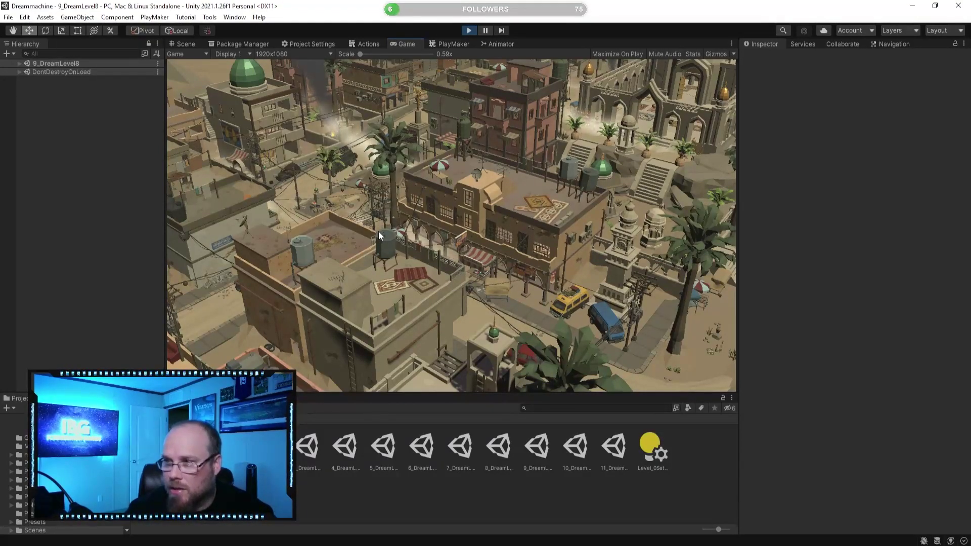
left_click(469, 30)
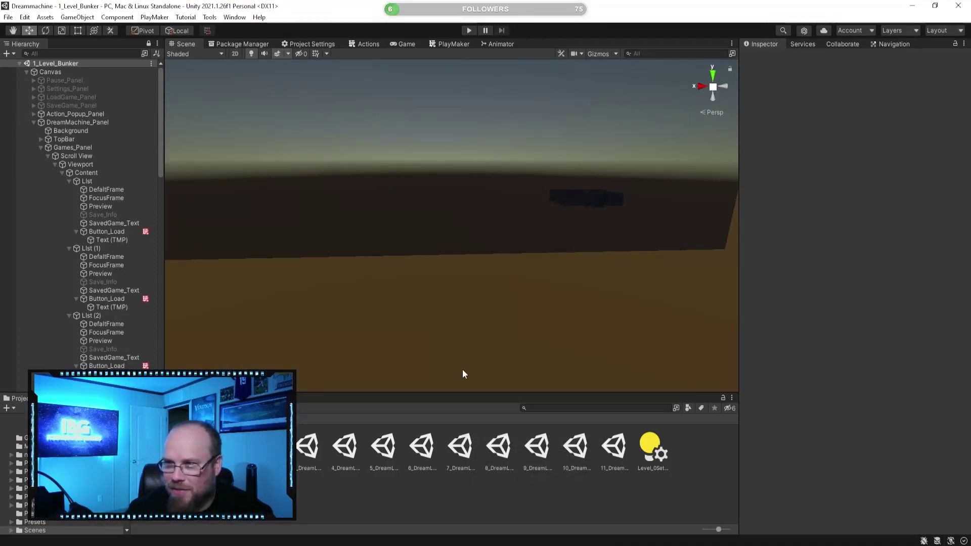
Run the bunker scene, load Level 9 from the Dream Levels panel, and stop the play test
left_click(469, 30)
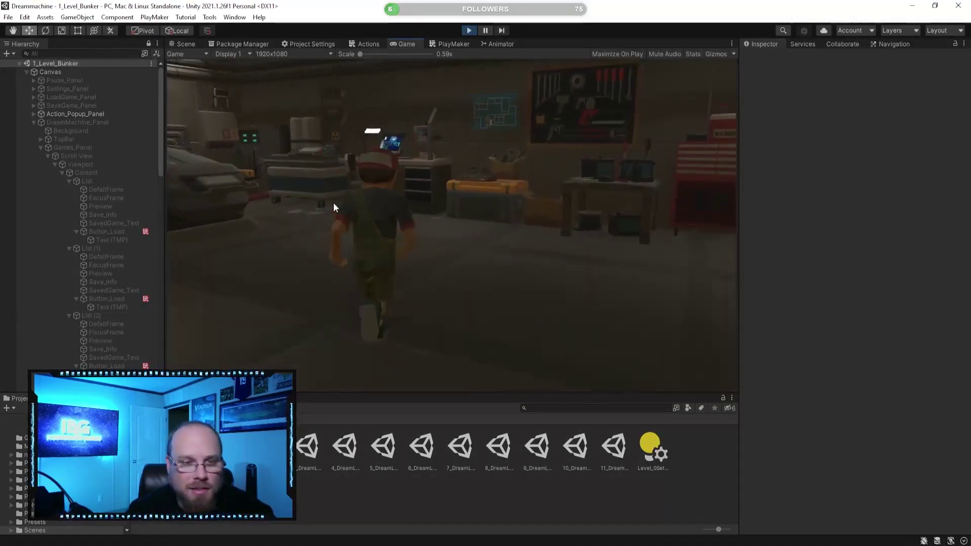
key("w")
key("e")
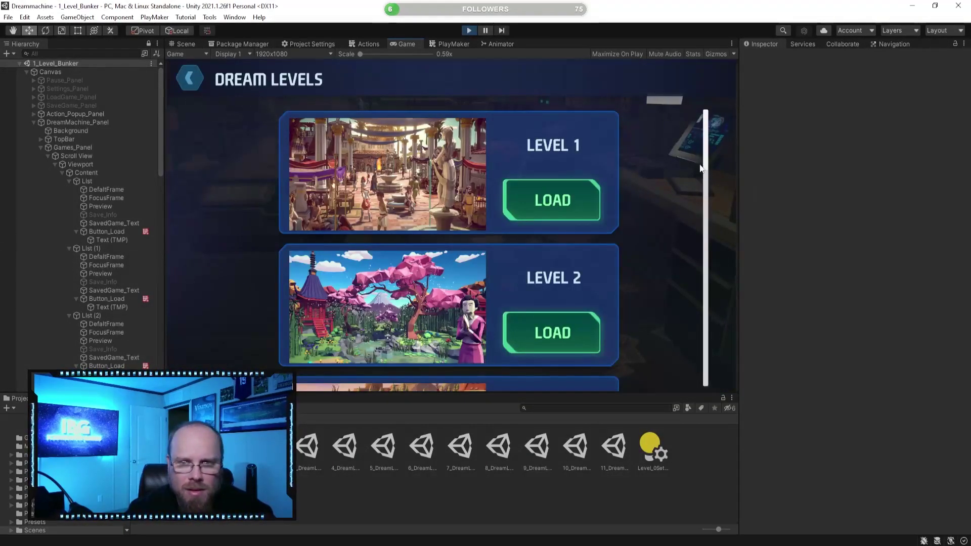
left_click_drag(709, 148, 706, 356)
left_click(555, 281)
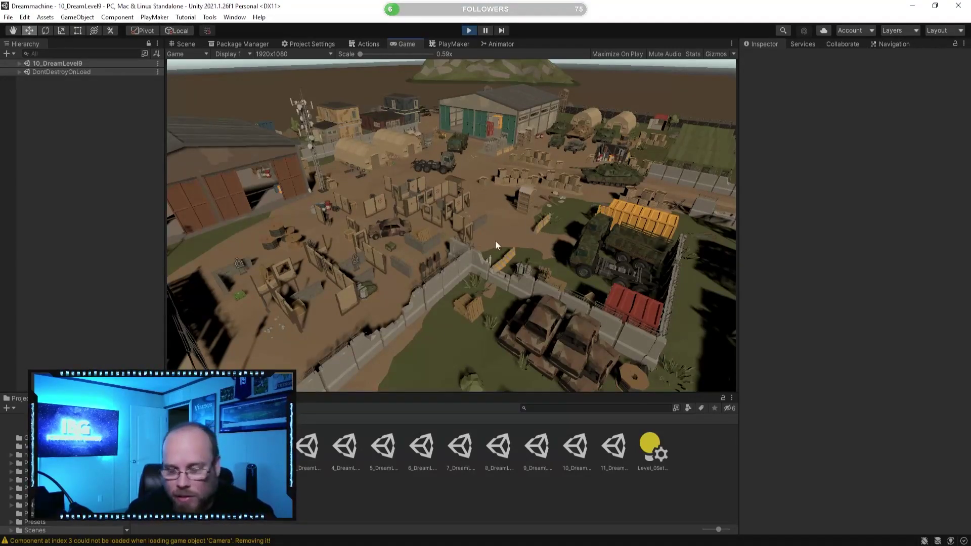
left_click(470, 30)
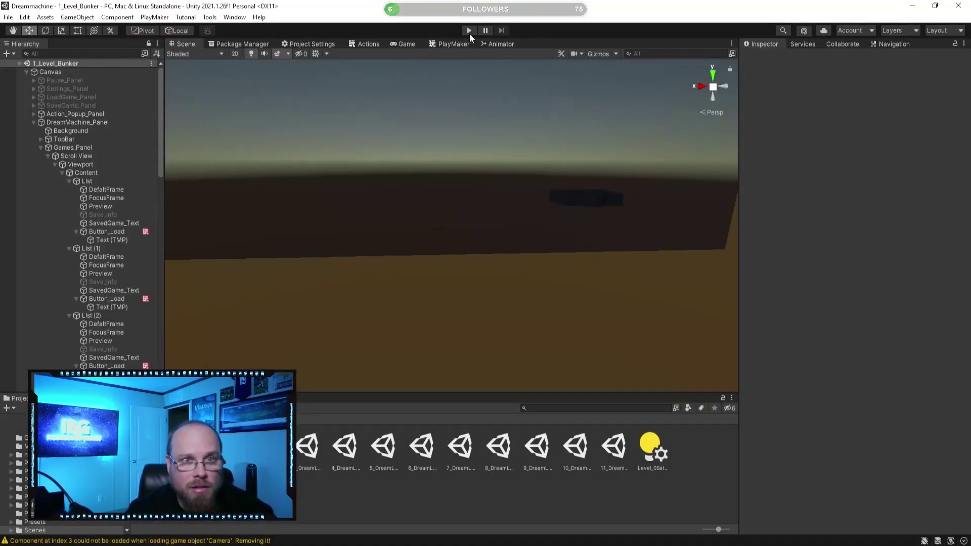
Run the bunker scene again, load Level 10 from the Dream Levels panel, and stop the play test
left_click(469, 30)
key("w")
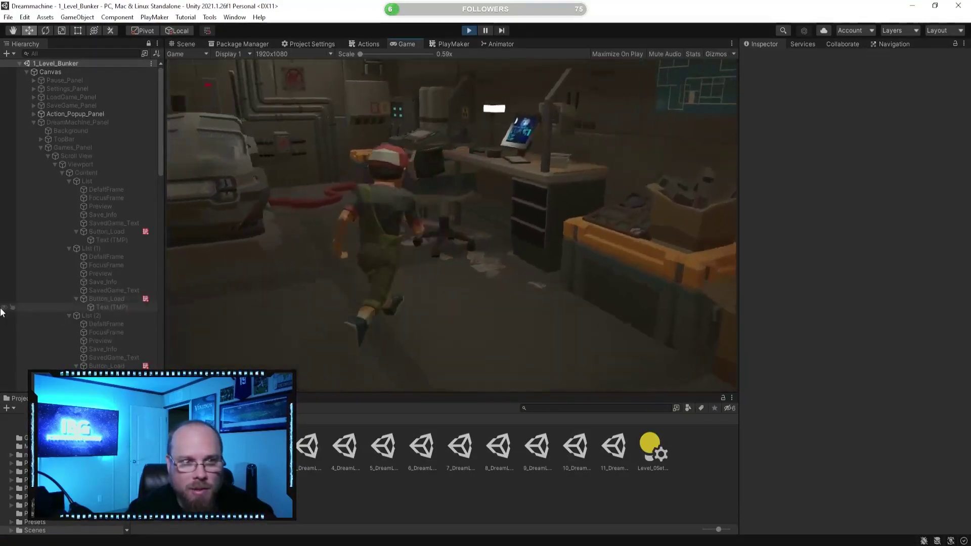
key("e")
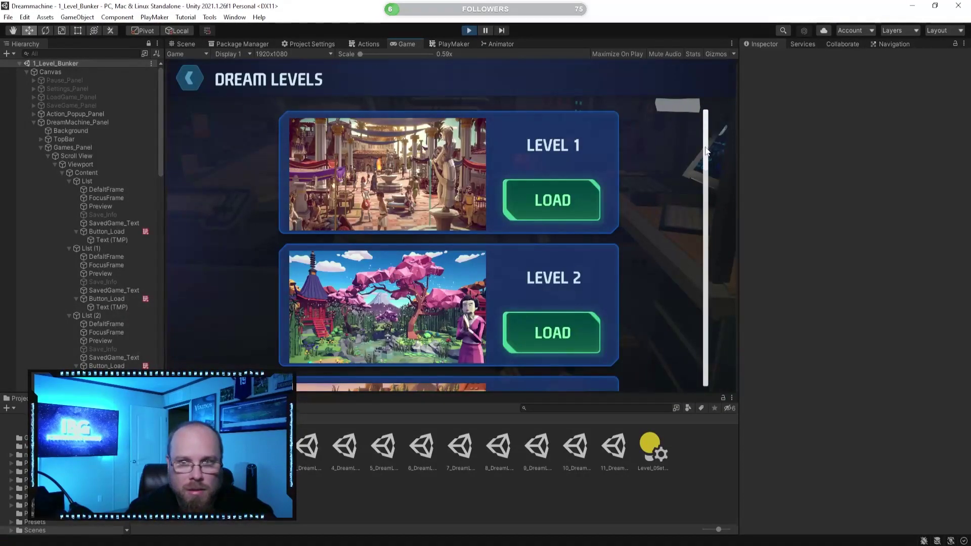
scroll(697, 345, "down", 10)
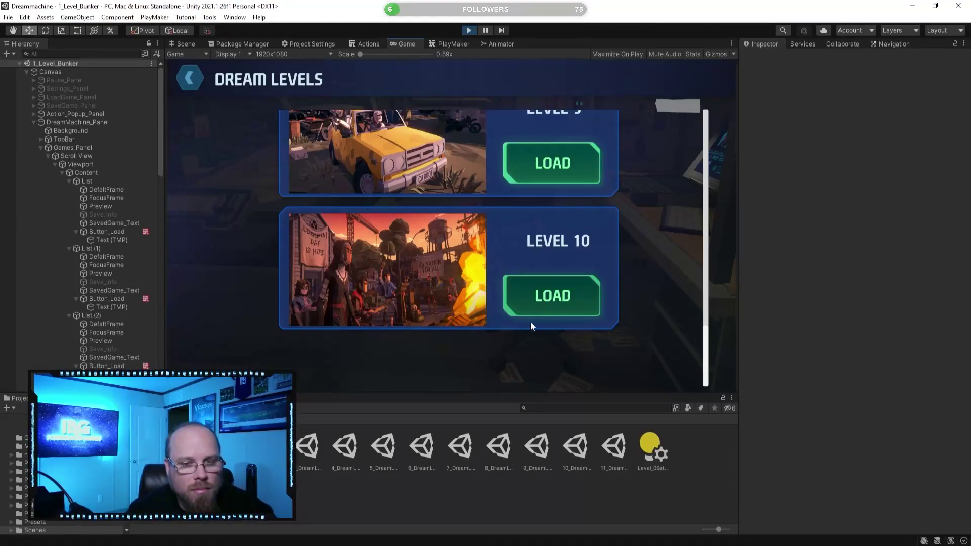
left_click(533, 295)
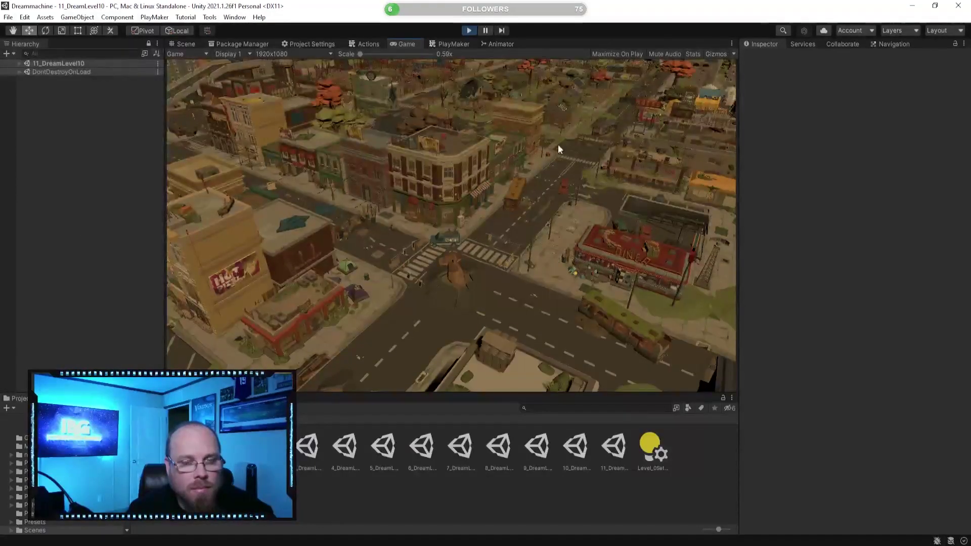
left_click(470, 30)
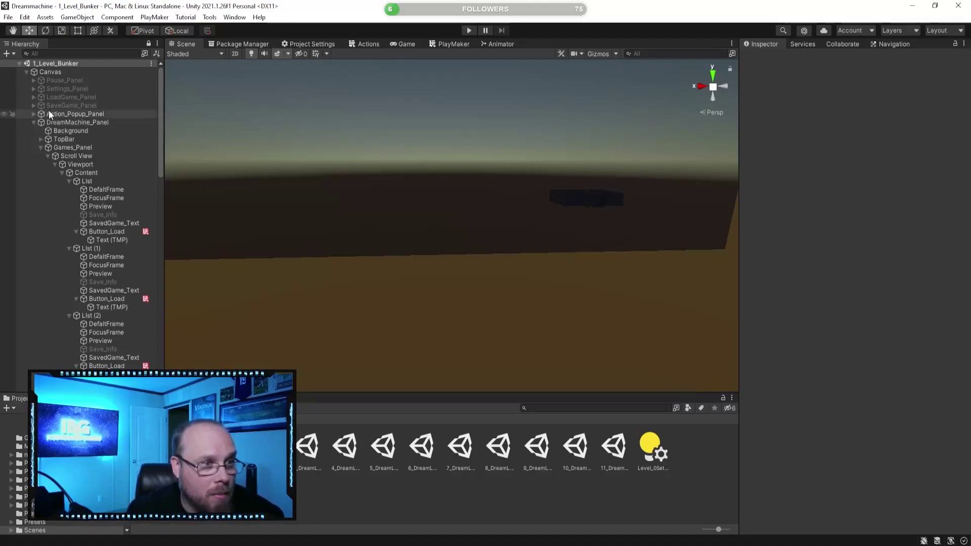
Collapse the DreamMachine_Panel hierarchy and briefly check the installed asset packages
left_click(33, 123)
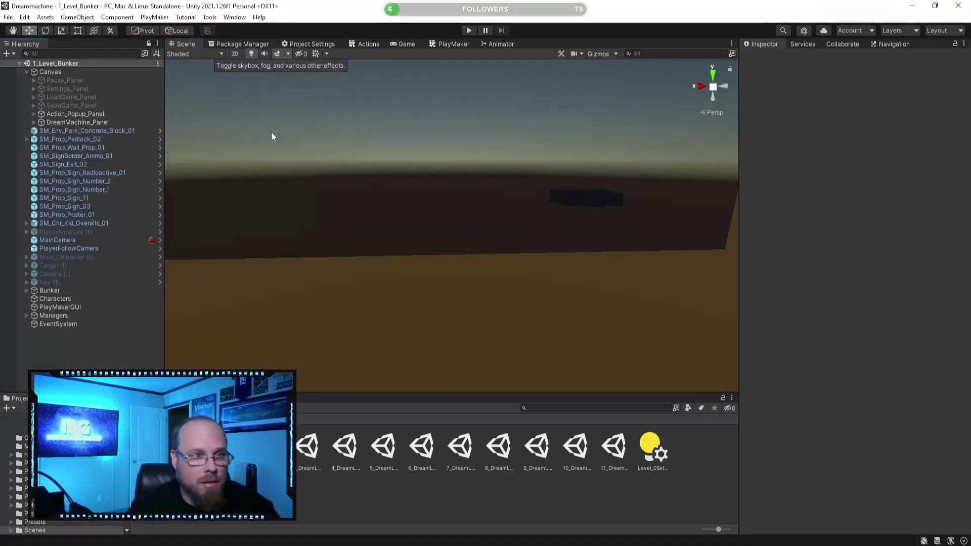
left_click(260, 43)
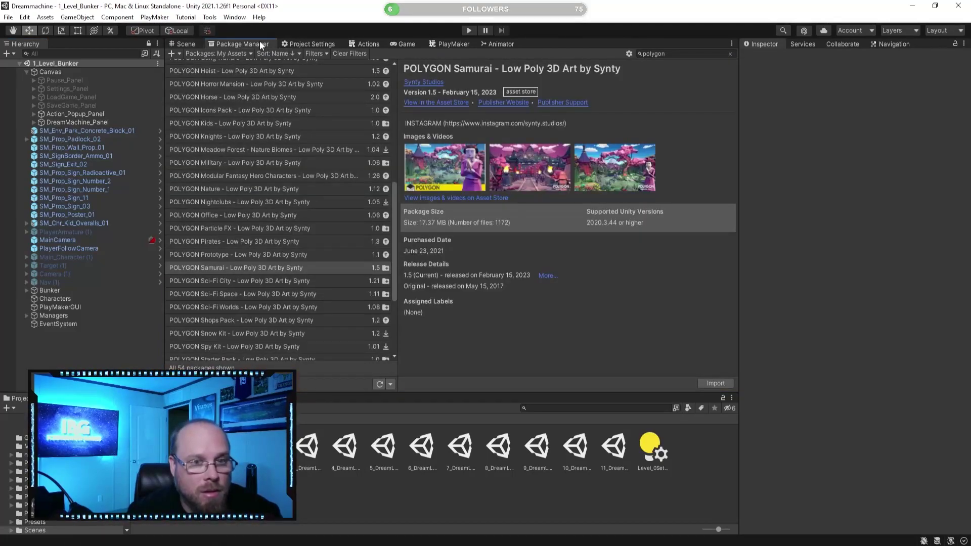
left_click(183, 45)
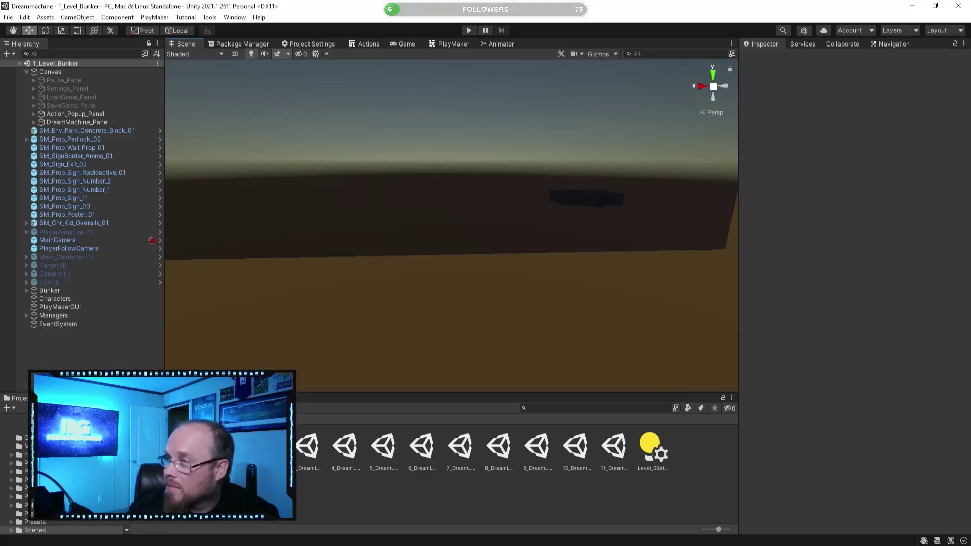
right_click_drag(496, 304, 333, 377)
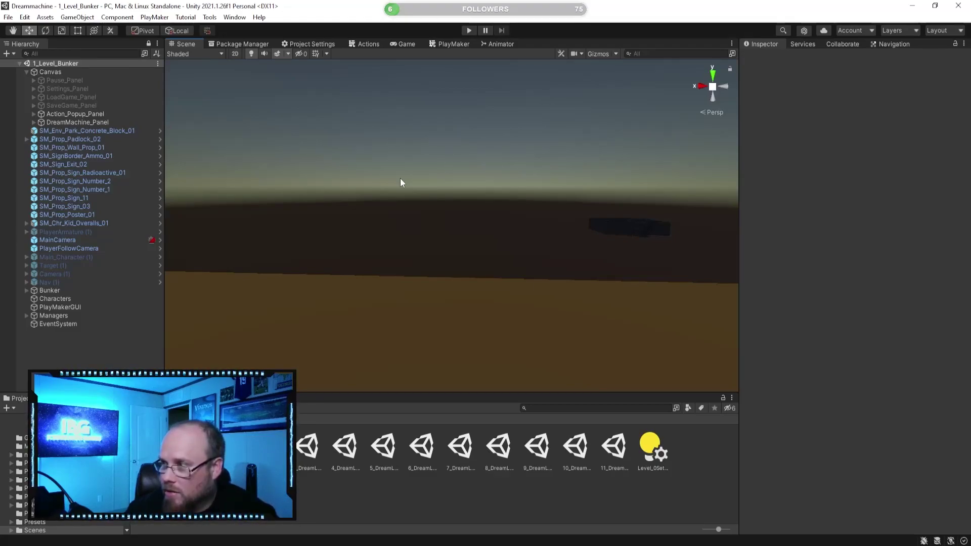
Collapse the 1_Level_Bunker scene hierarchy and open the 2_DreamLevel1 scene additively alongside it
left_click(230, 447)
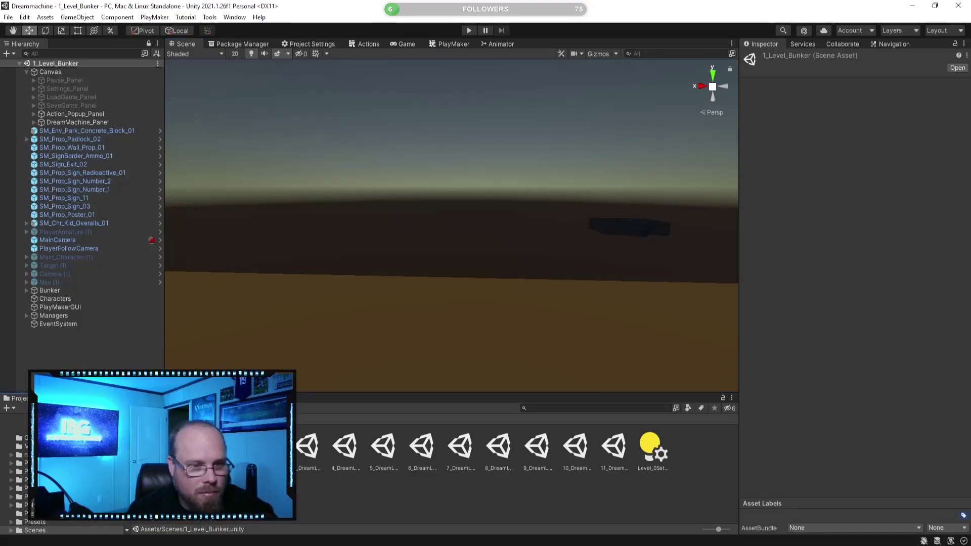
left_click(268, 447)
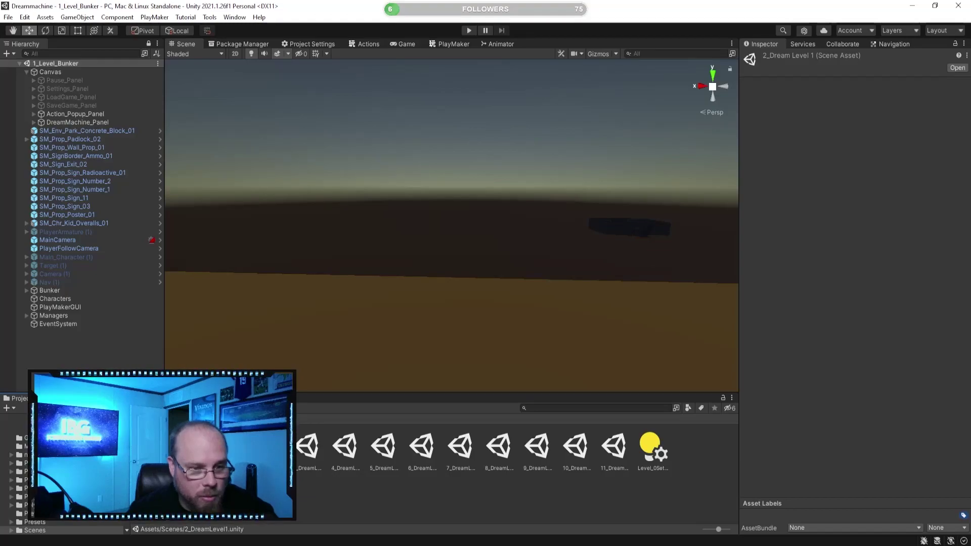
left_click(19, 63)
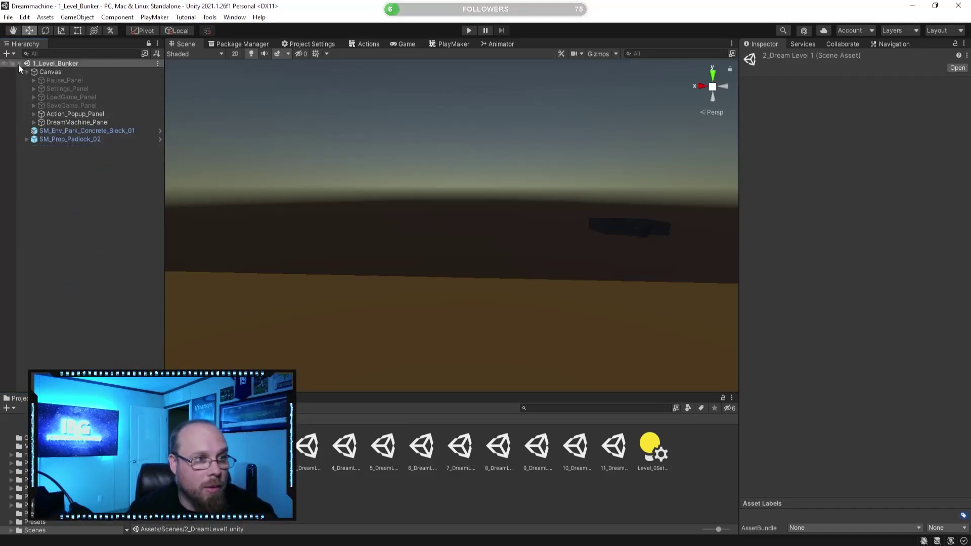
right_click(272, 444)
left_click(347, 252)
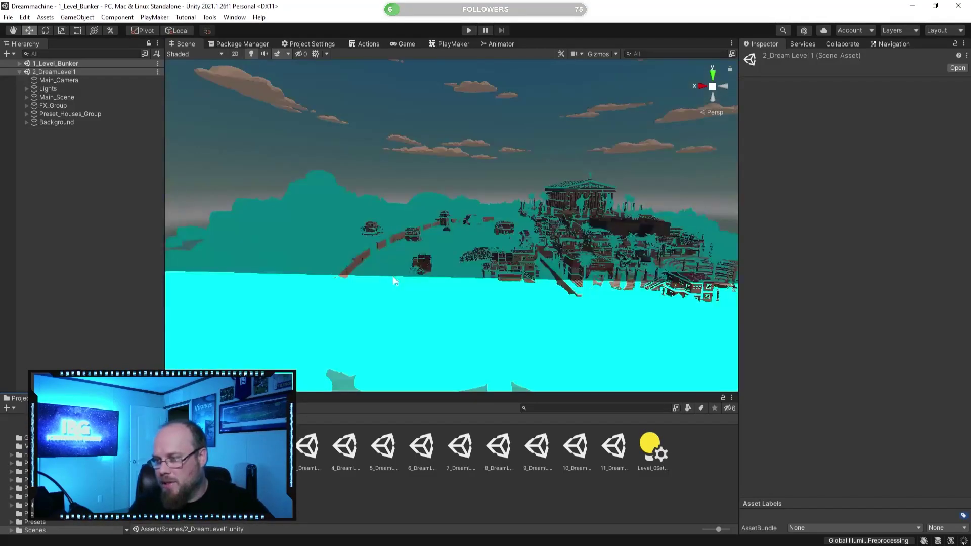
Survey the Dream Level 1 town and its fountain plaza to find a spot for the player
left_click_drag(434, 264, 511, 273, "alt")
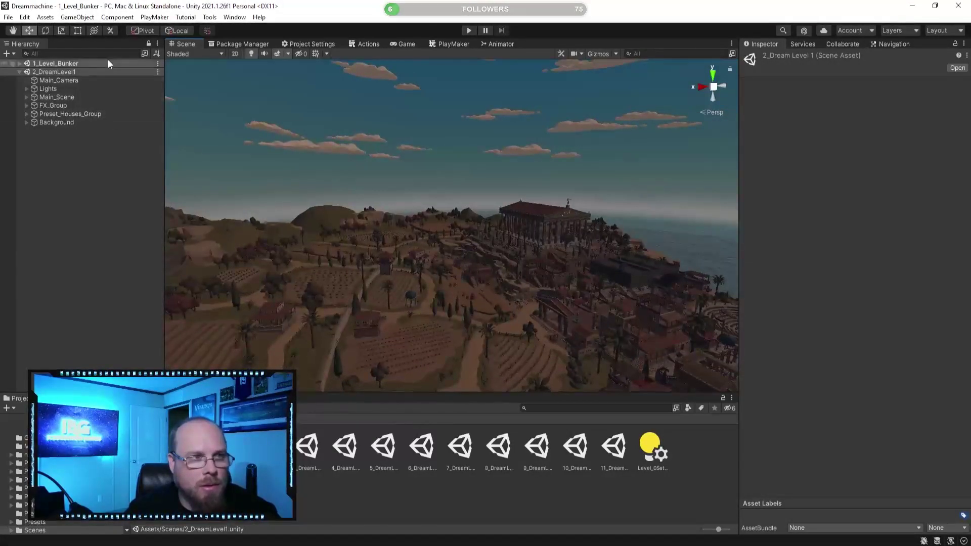
left_click(99, 162)
right_click_drag(382, 191, 356, 199)
key("w")
left_click_drag(355, 200, 374, 199, "alt")
left_click(81, 83)
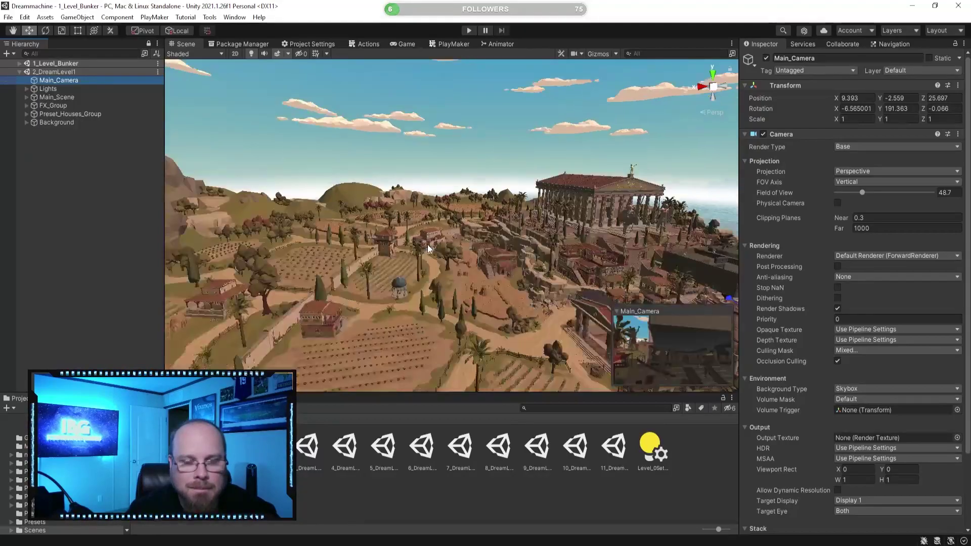
left_click(426, 292)
key("w")
right_click_drag(426, 292, 473, 328)
key("e")
left_click_drag(473, 327, 358, 162, "alt")
right_click_drag(362, 185, 326, 165)
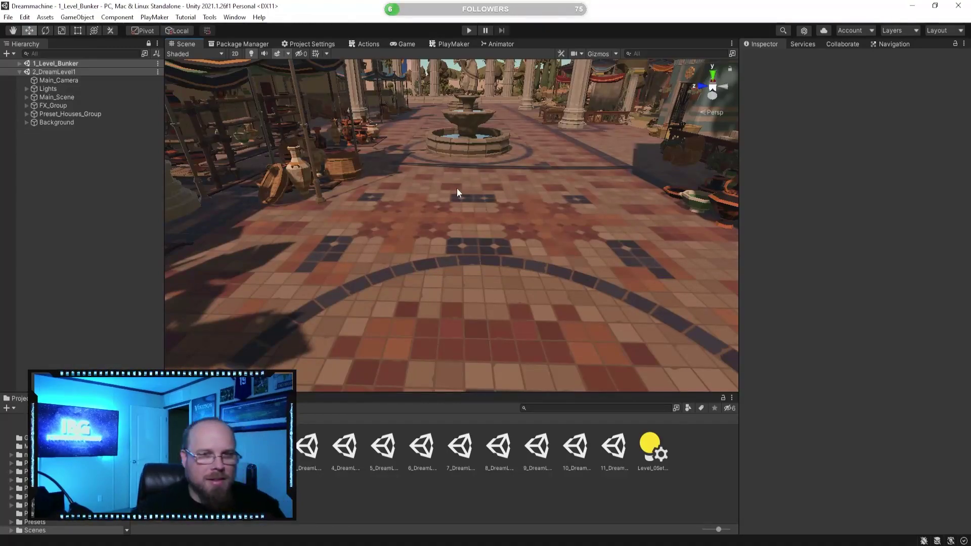
right_click_drag(463, 203, 466, 233)
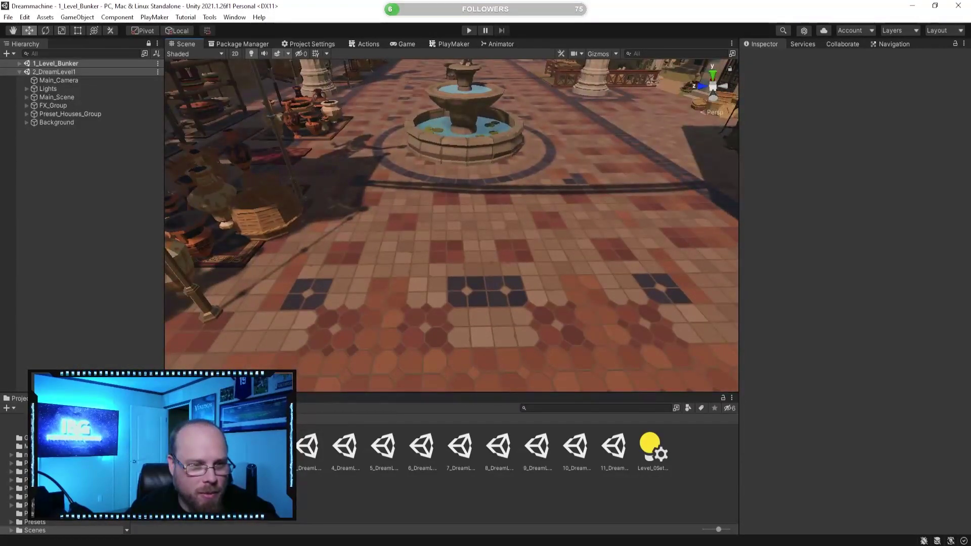
Open the Characters prefab folder of the PolygonAncientEmpire asset pack in the project files
left_click(143, 419)
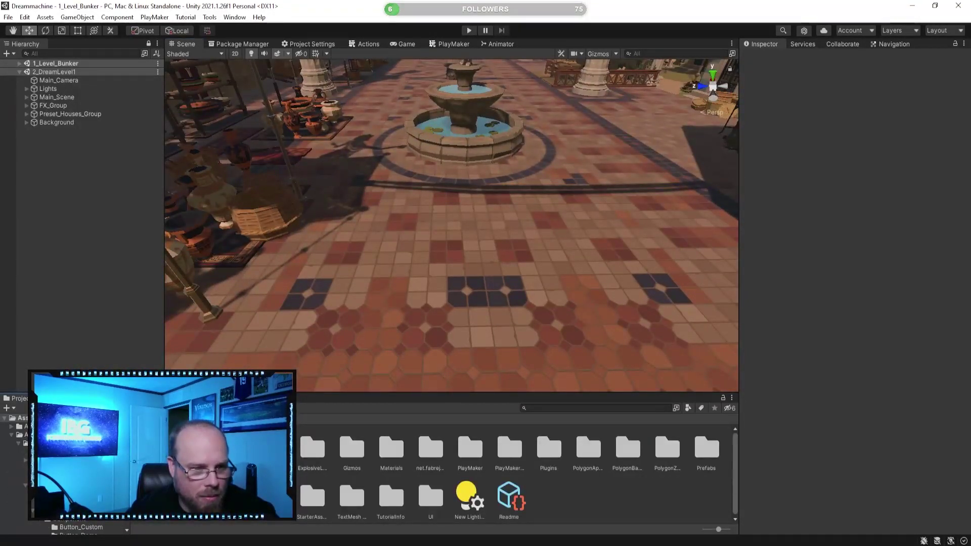
double_click(194, 448)
left_click(194, 448)
left_click(233, 448)
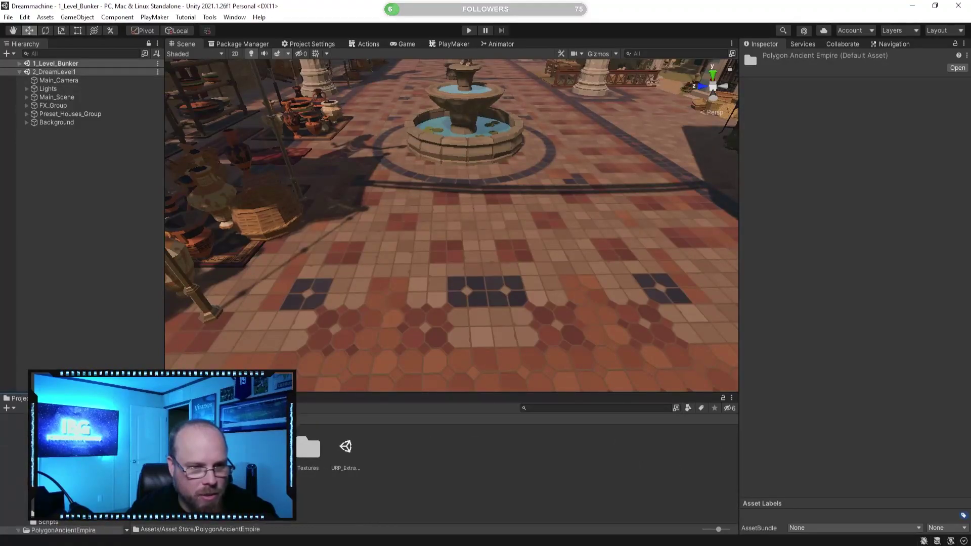
double_click(233, 449)
double_click(194, 448)
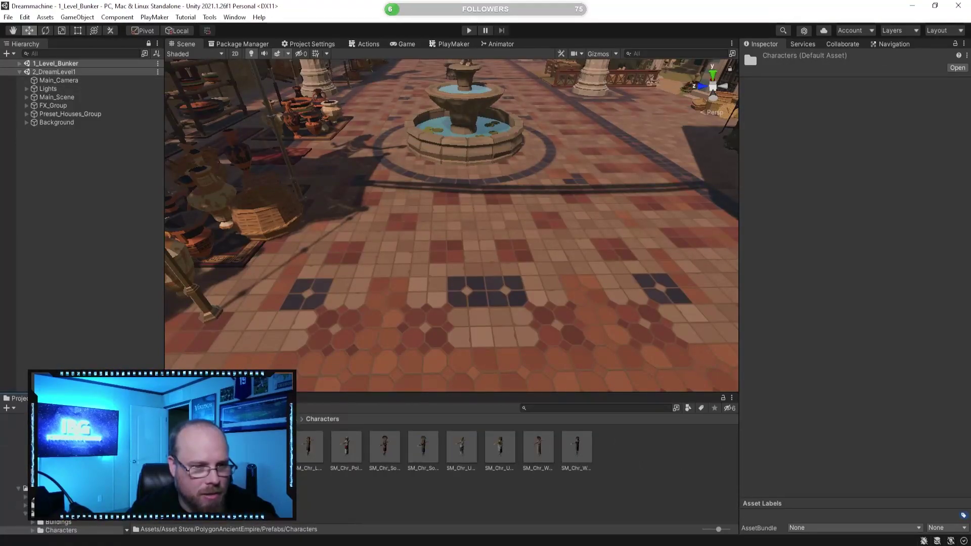
Preview the ancient empire character prefabs one by one, including the leader, politician, soldier, upper-class and worker models
left_click(194, 448)
right_click_drag(525, 280, 526, 212)
left_click_drag(893, 440, 764, 414)
left_click(232, 449)
key("Right")
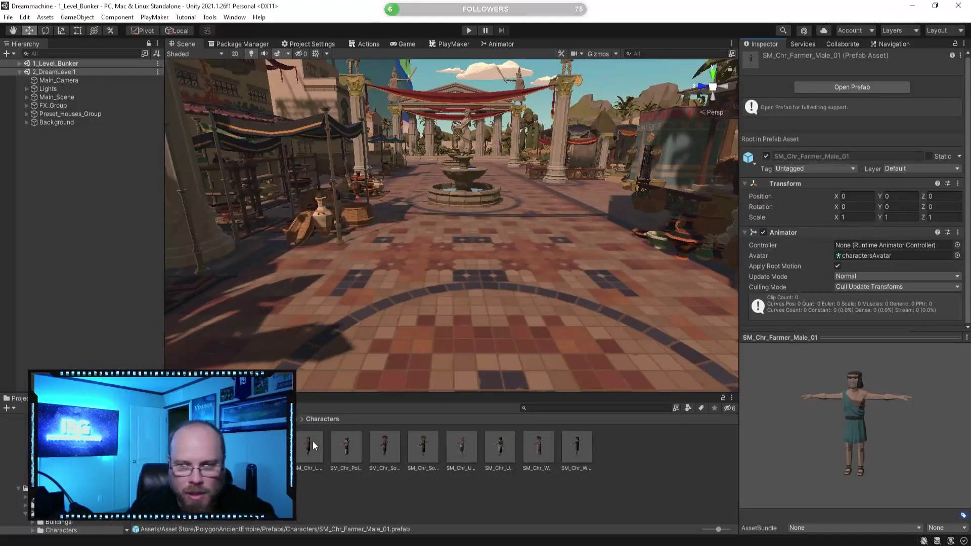
left_click(346, 446)
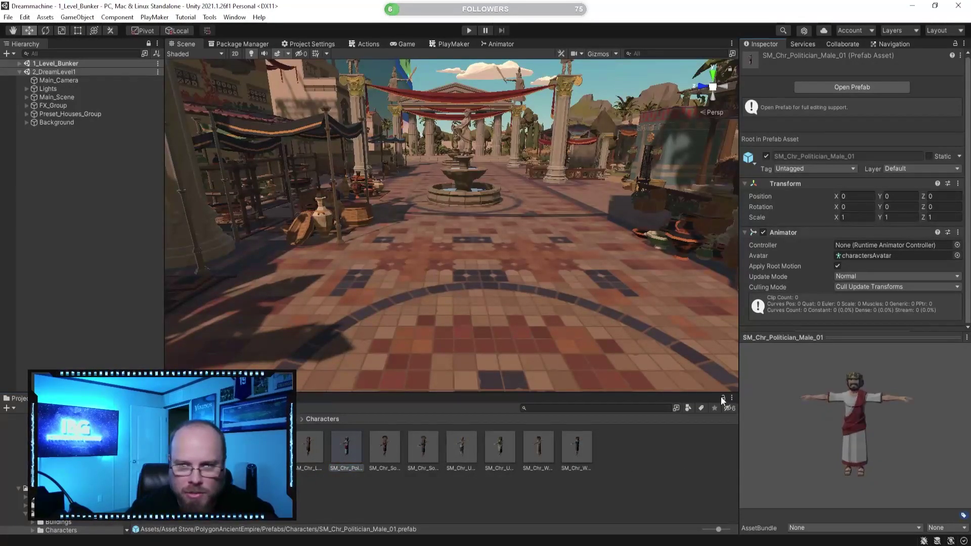
left_click(310, 444)
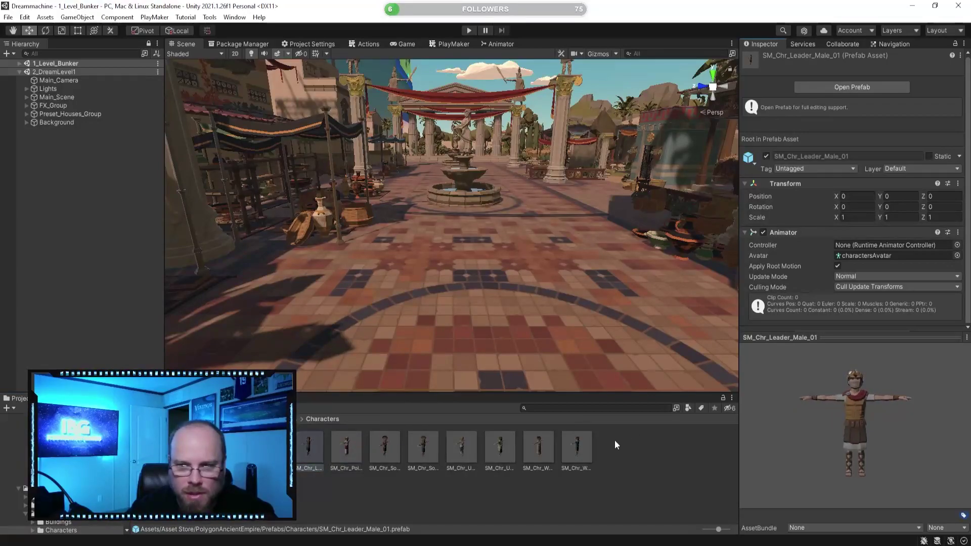
left_click(355, 452)
mouse_move(889, 425)
left_mouse_down()
mouse_move(809, 412)
mouse_move(892, 413)
left_mouse_up()
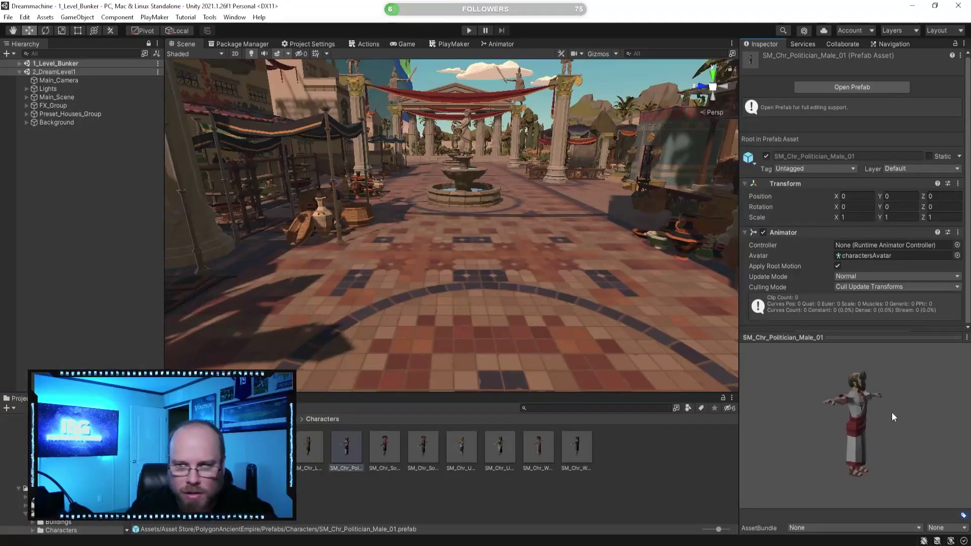
left_click(385, 445)
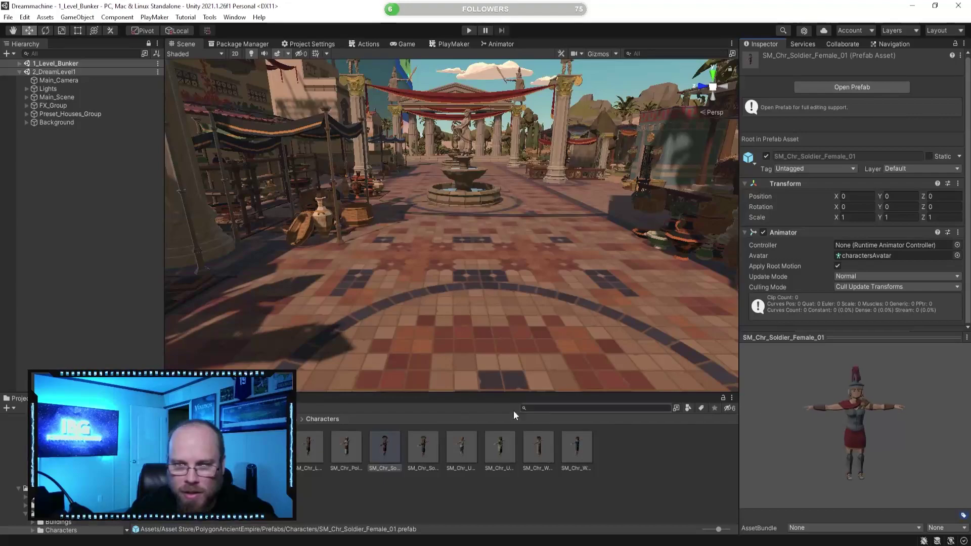
left_click(460, 444)
left_click(499, 444)
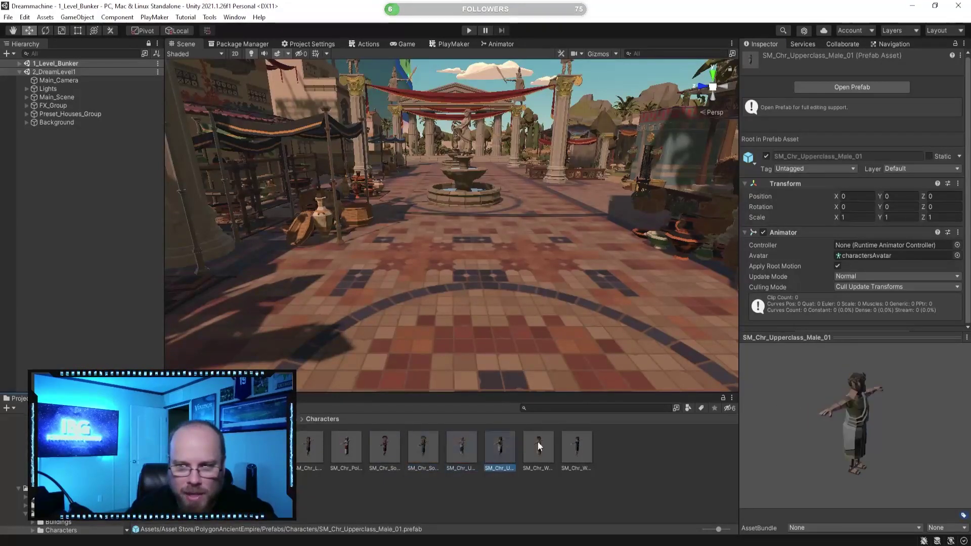
left_click_drag(749, 408, 637, 390)
left_click(536, 445)
left_click(576, 445)
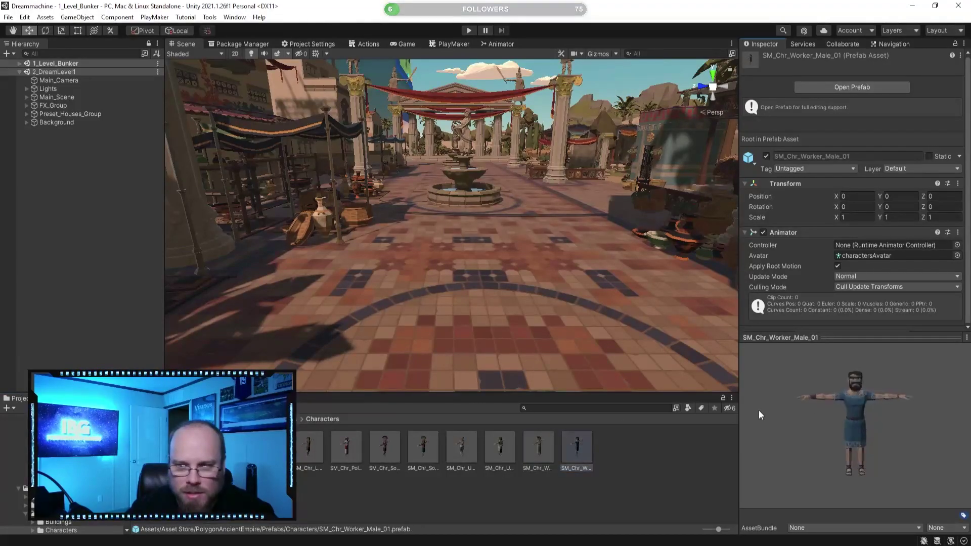
Go back through the character prefabs and inspect the SM_Chr_Politician_Male_01 model from other angles
right_click_drag(420, 306, 635, 304)
right_click_drag(565, 296, 380, 288)
left_click(508, 458)
left_click(464, 448)
left_click(425, 448)
left_click(384, 447)
left_click(346, 445)
left_click_drag(775, 403, 724, 405)
right_click_drag(462, 276, 477, 288)
Place the SM_Chr_Politician_Male_01 prefab on the plaza's paved circle and rotate it to face the fountain
left_click_drag(346, 447, 461, 348)
right_click_drag(524, 303, 550, 336)
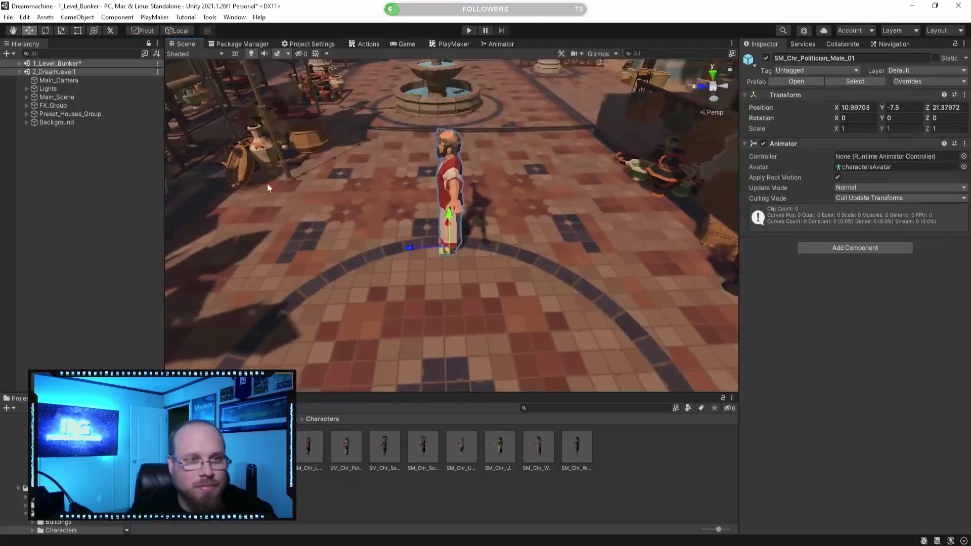
key("e")
left_click_drag(459, 278, 326, 277)
left_click(620, 489)
right_click_drag(363, 188, 359, 187)
scroll(359, 188, "down", 2, "alt")
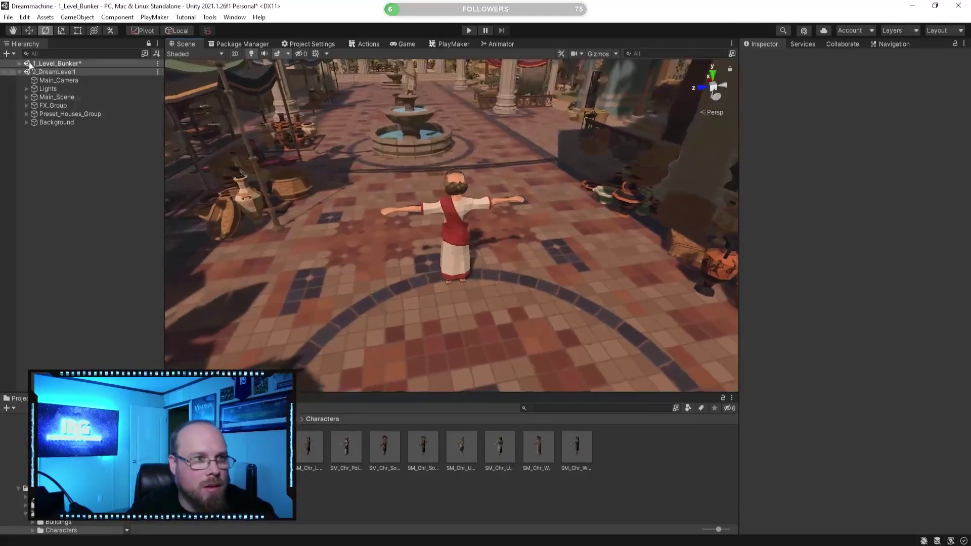
Copy MainCamera, PlayerFollowCamera and SM_Chr_Kid_Overalls_01 from the 1_Level_Bunker scene into the 2_DreamLevel1 scene
left_click(19, 63)
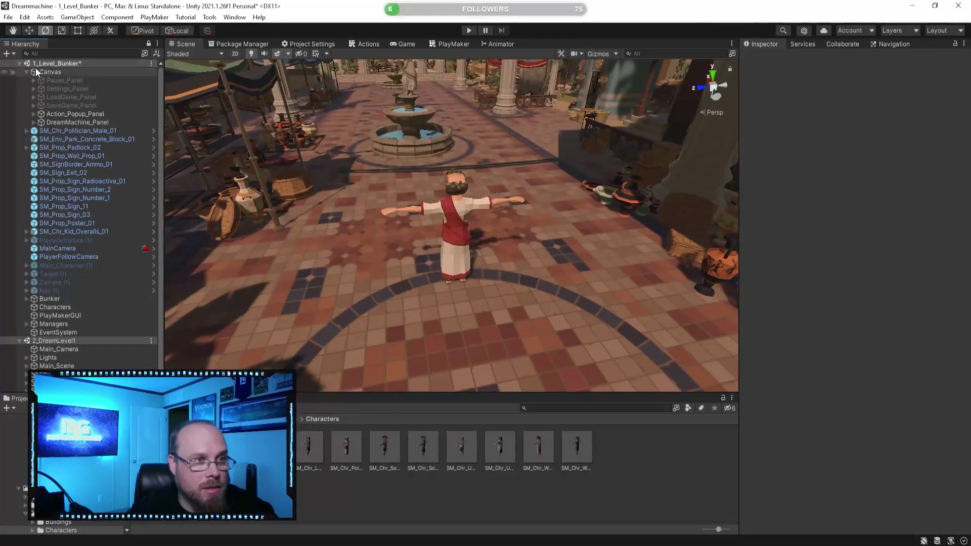
left_click(99, 250)
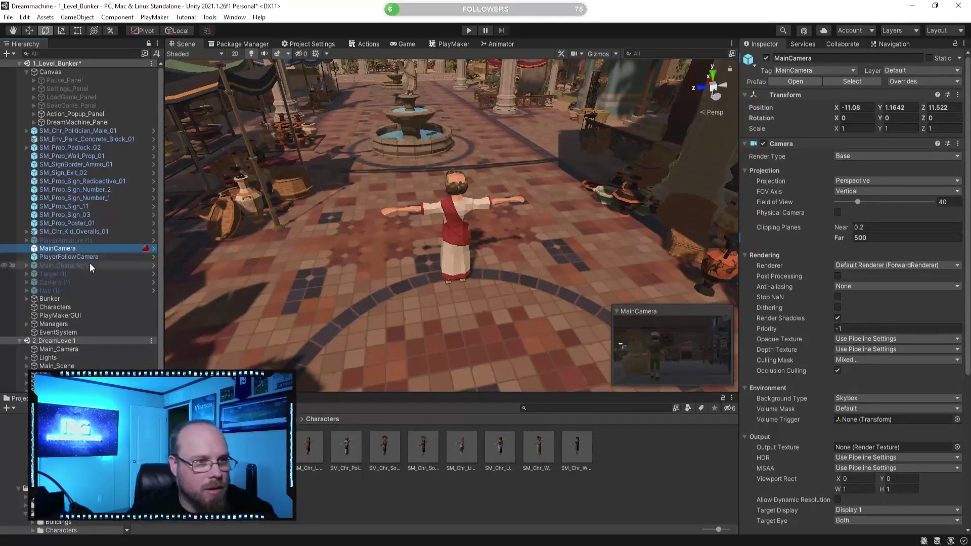
left_click(93, 256, "ctrl")
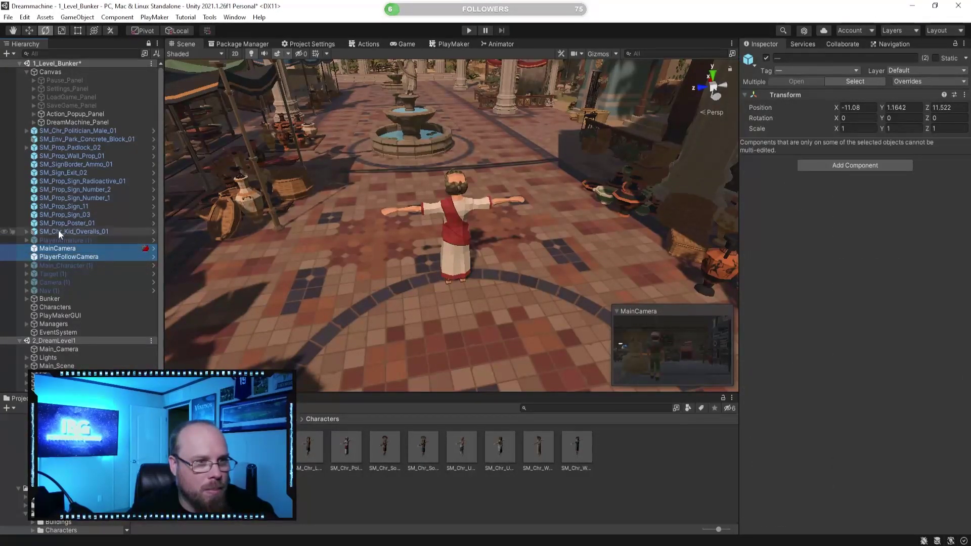
left_click(89, 231, "ctrl")
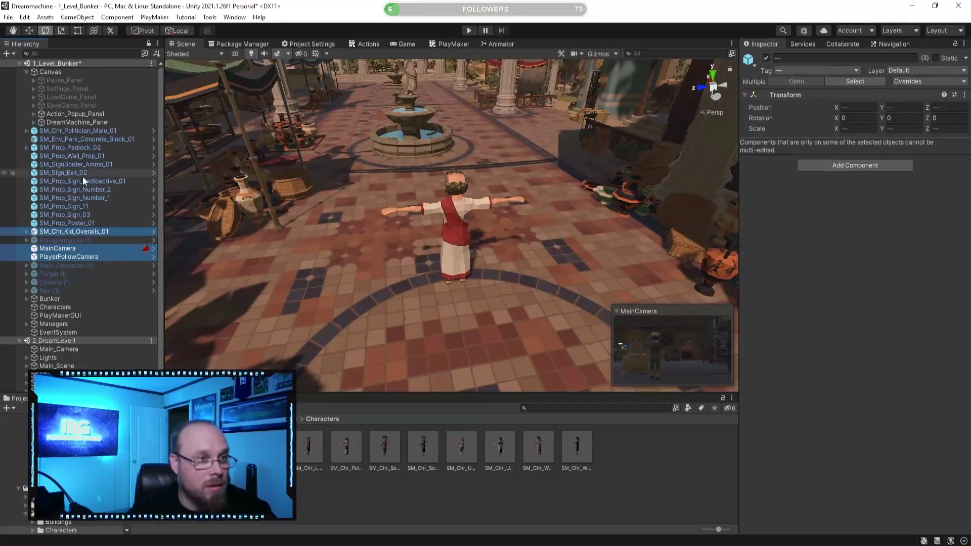
scroll(77, 179, "down", 1)
scroll(78, 179, "down", 1)
left_click(61, 338)
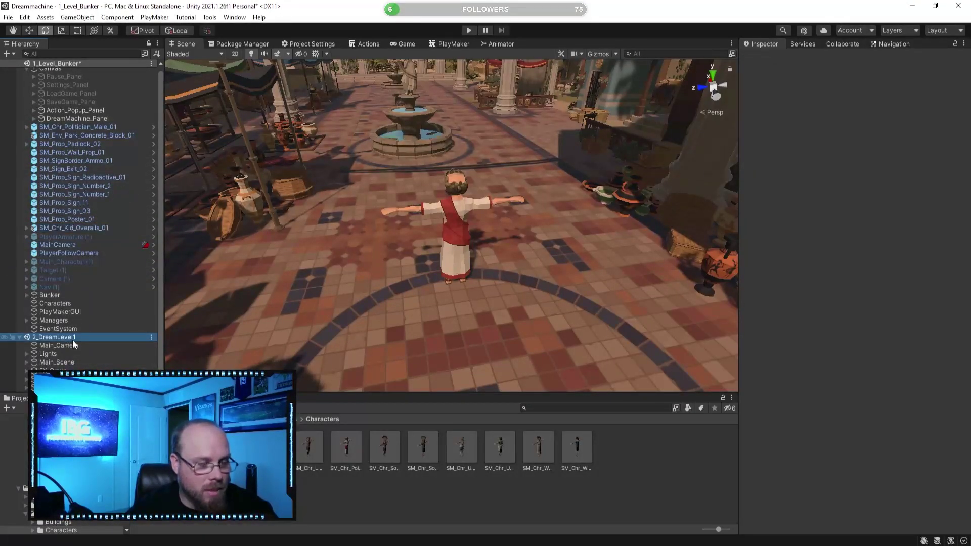
key("ctrl+v")
scroll(111, 286, "down", 2)
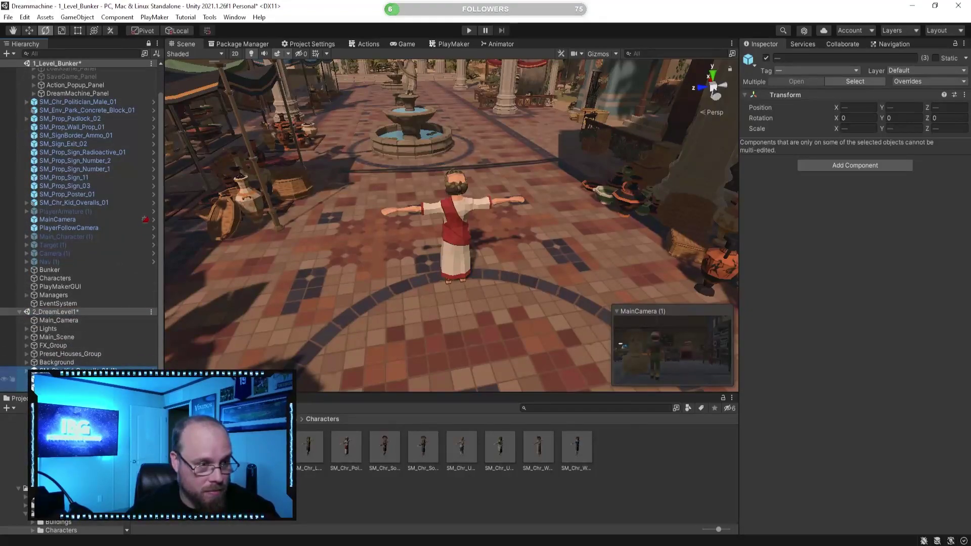
Examine the child objects of the pasted SM_Chr_Kid_Overalls_01 (1) player in the dream level and collapse them again
left_click(76, 371)
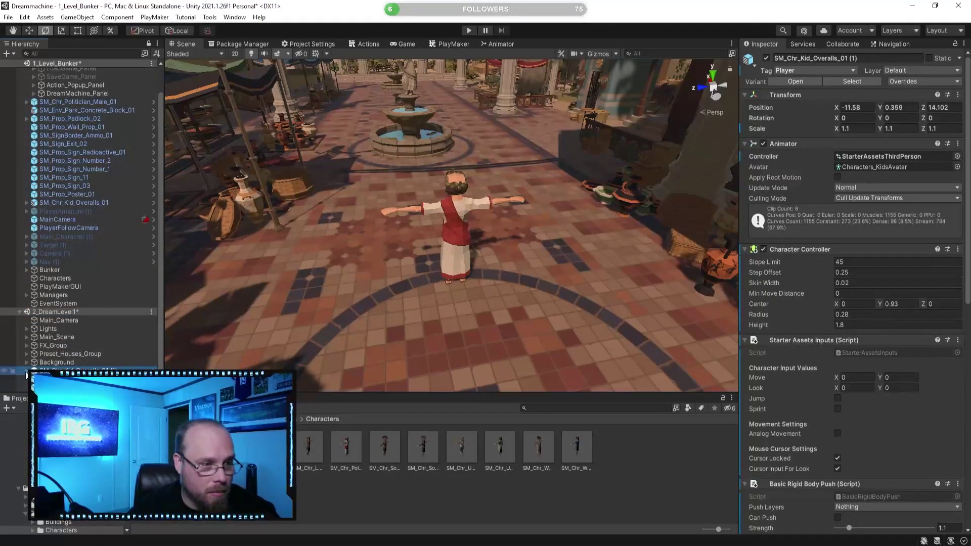
left_click(26, 371)
scroll(86, 338, "down", 6)
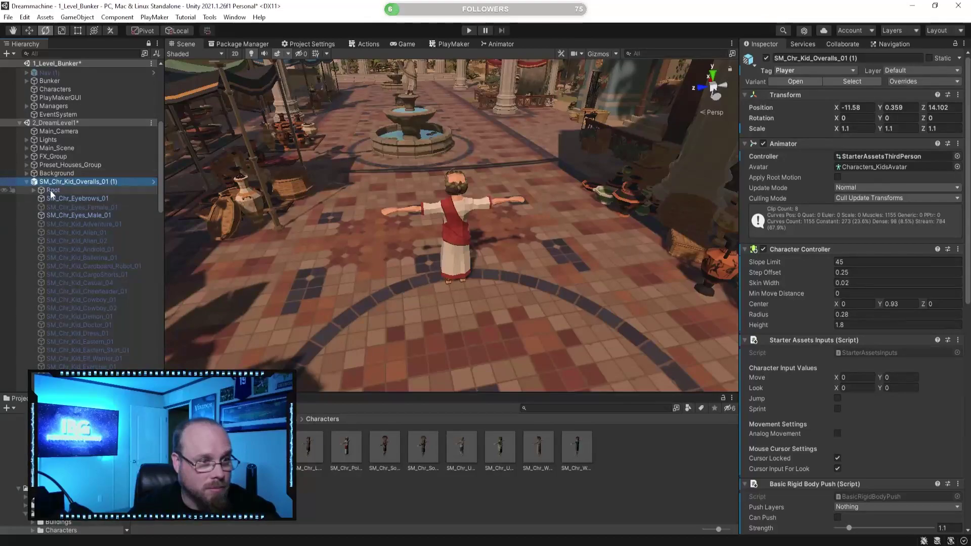
left_click(35, 190)
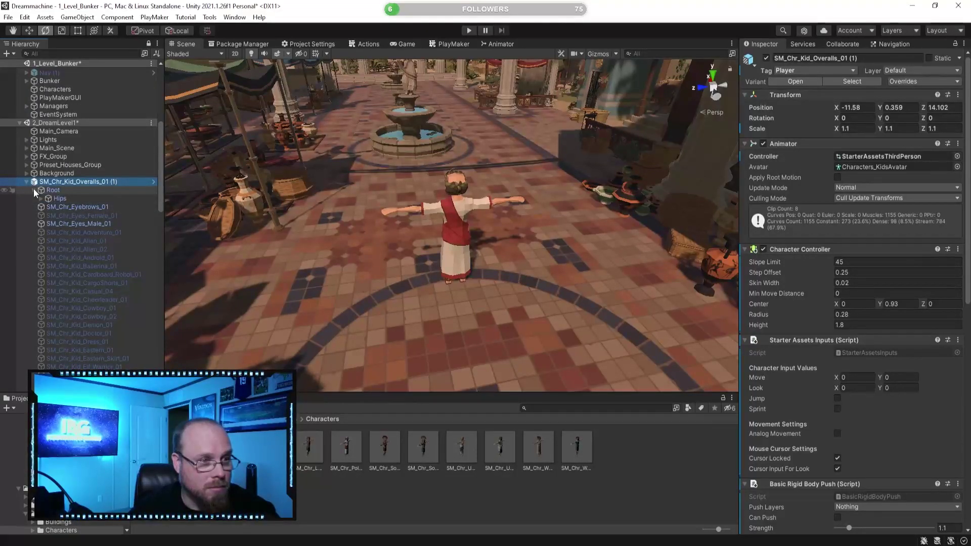
left_click(34, 190)
scroll(109, 217, "down", 15)
scroll(104, 208, "up", 15)
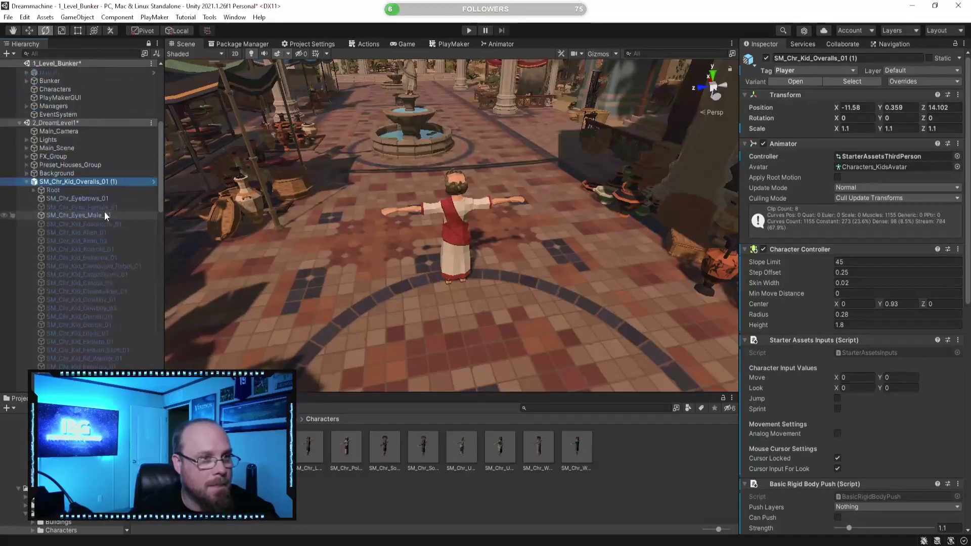
scroll(70, 214, "up", 2)
right_click_drag(310, 233, 526, 188)
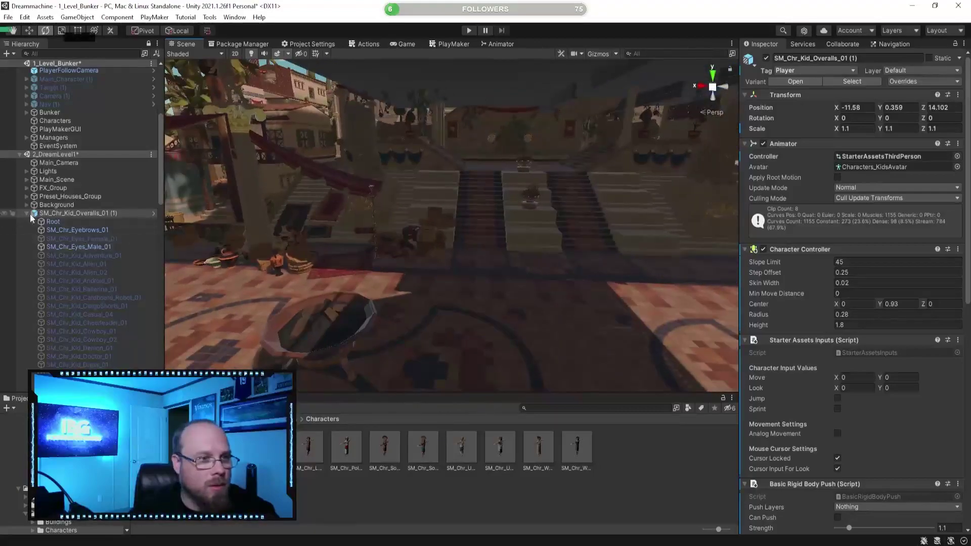
scroll(29, 213, "up", 8)
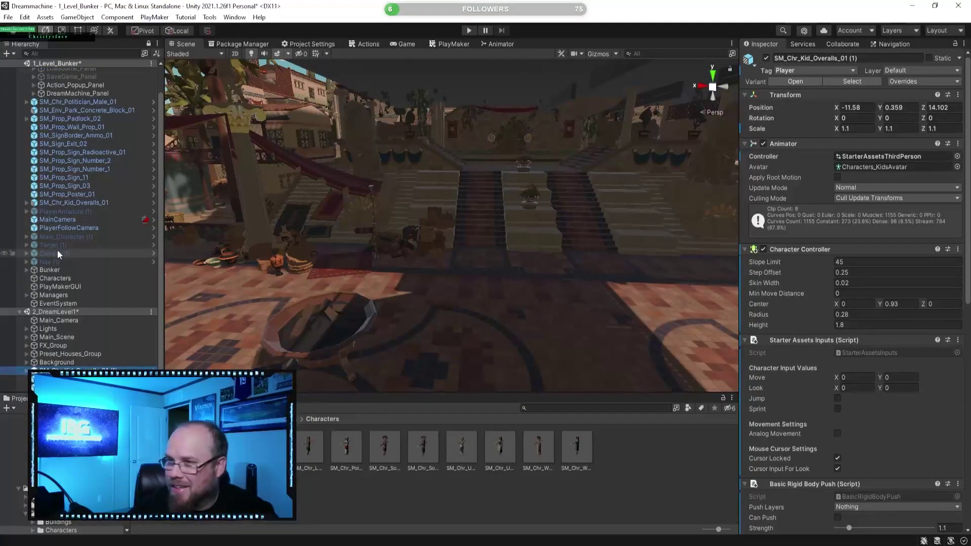
Check the pasted player and its two cameras in 2_DreamLevel1 individually and together, comparing their transforms and components
right_click_drag(273, 280, 326, 277)
left_click(101, 379)
left_click(101, 372)
right_click_drag(409, 251, 389, 260)
left_click(101, 380)
left_click(101, 388, "shift")
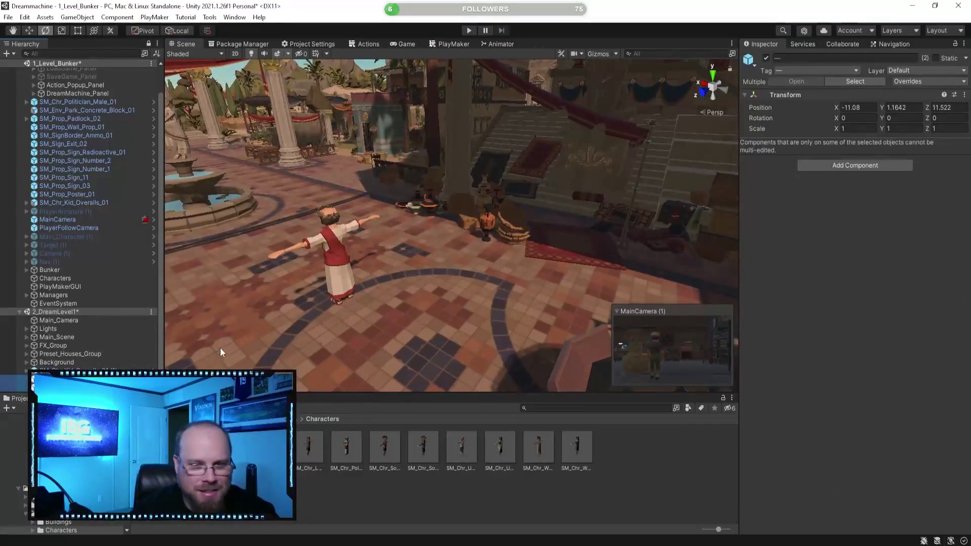
left_click(101, 371, "ctrl")
right_click_drag(274, 295, 282, 290)
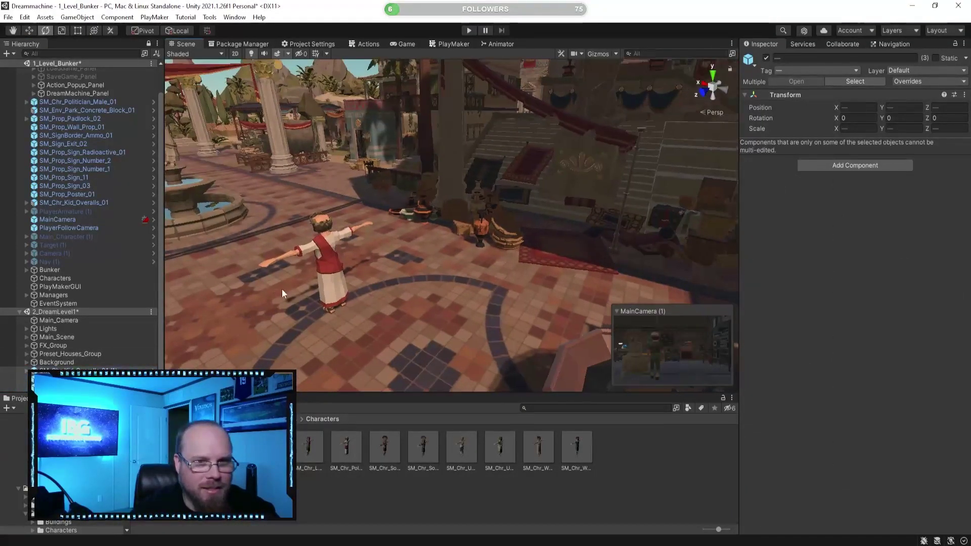
left_click(107, 370)
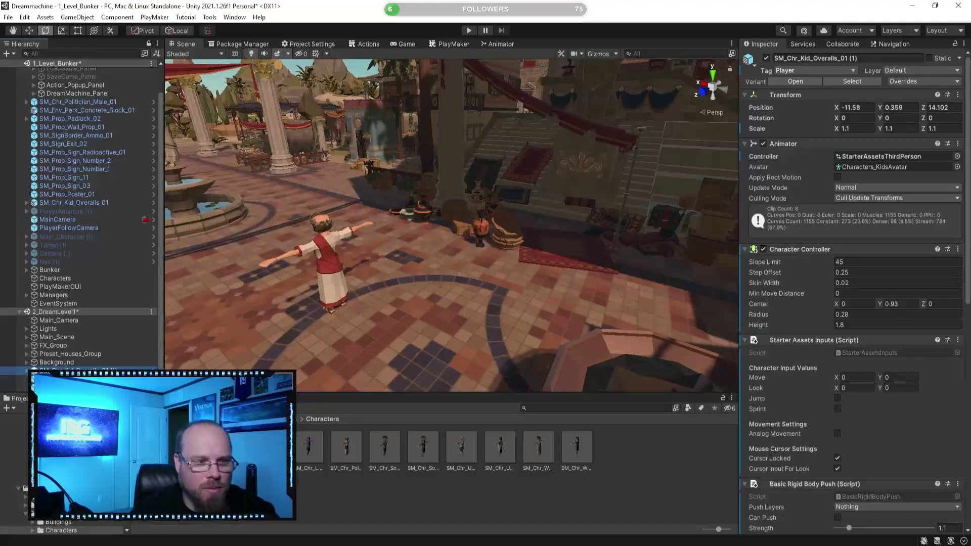
left_click(104, 379)
left_click(105, 371)
Unload the 1_Level_Bunker scene without saving its changes, keeping 2_DreamLevel1 open
scroll(100, 158, "up", 2)
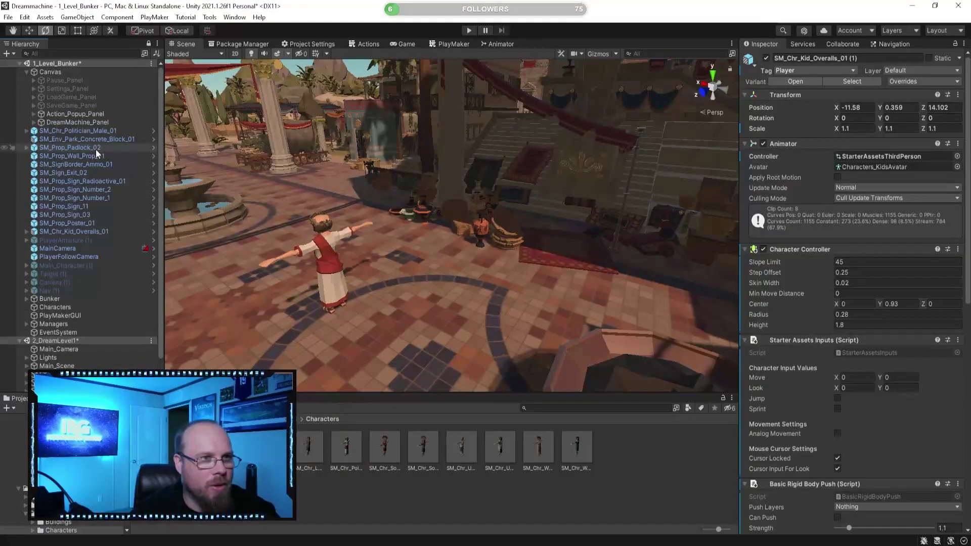
right_click(79, 64)
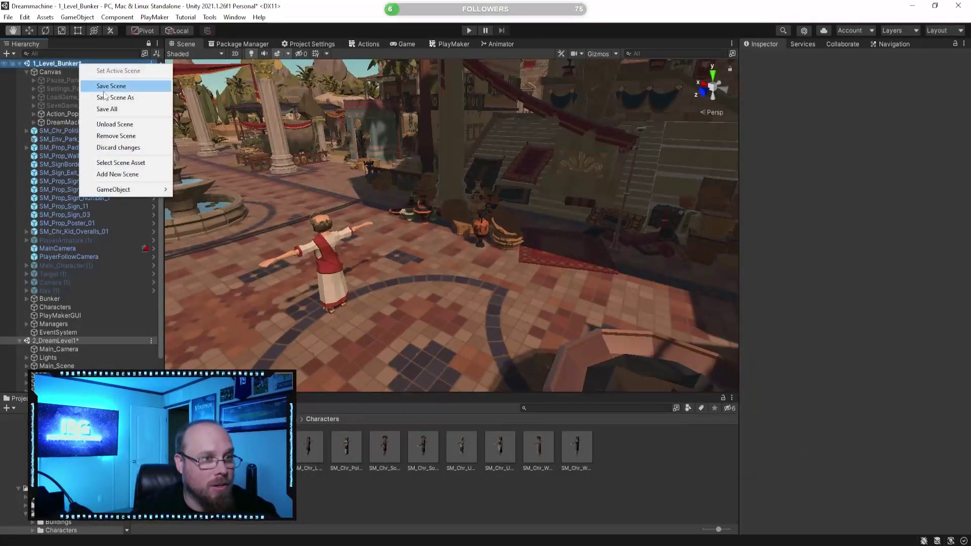
left_click(116, 125)
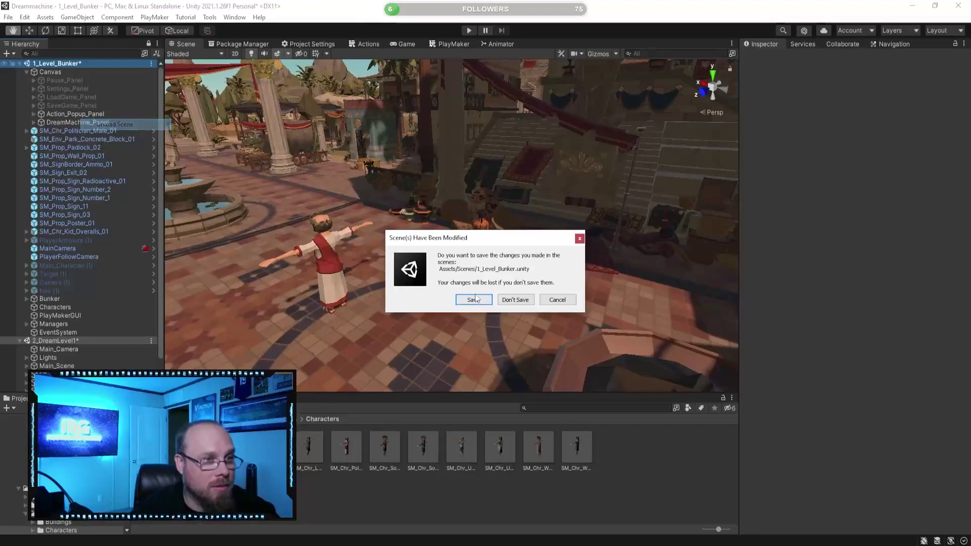
left_click(515, 300)
right_click_drag(424, 234, 254, 201)
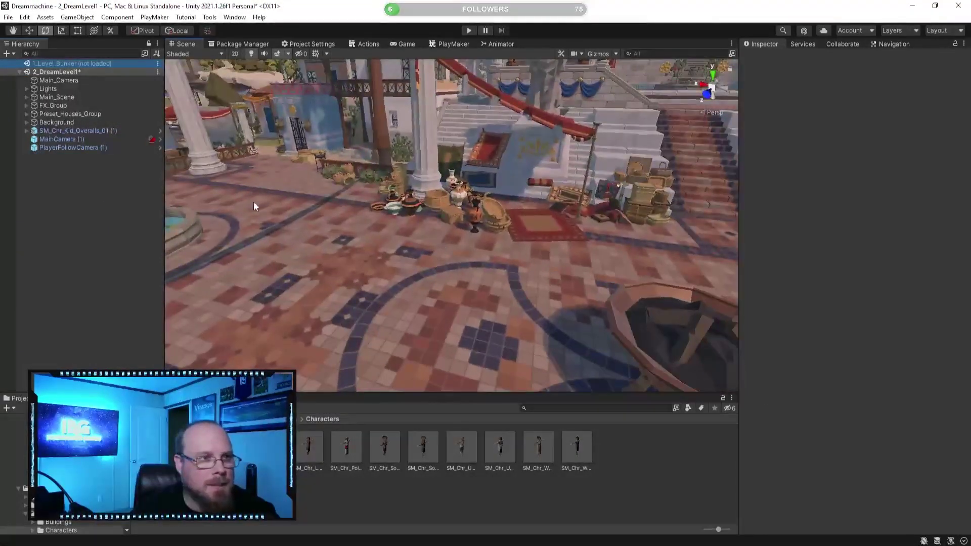
Move SM_Chr_Kid_Overalls_01 (1), MainCamera (1) and PlayerFollowCamera (1) together down to the plaza area beside the tall column
left_click(78, 131)
right_click_drag(385, 167, 369, 151)
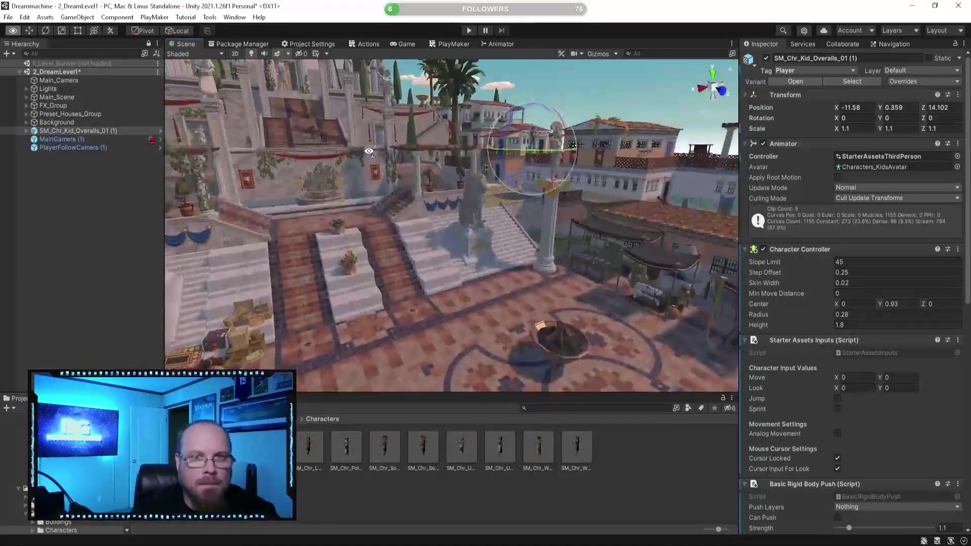
left_click(89, 144, "shift")
left_click(29, 31)
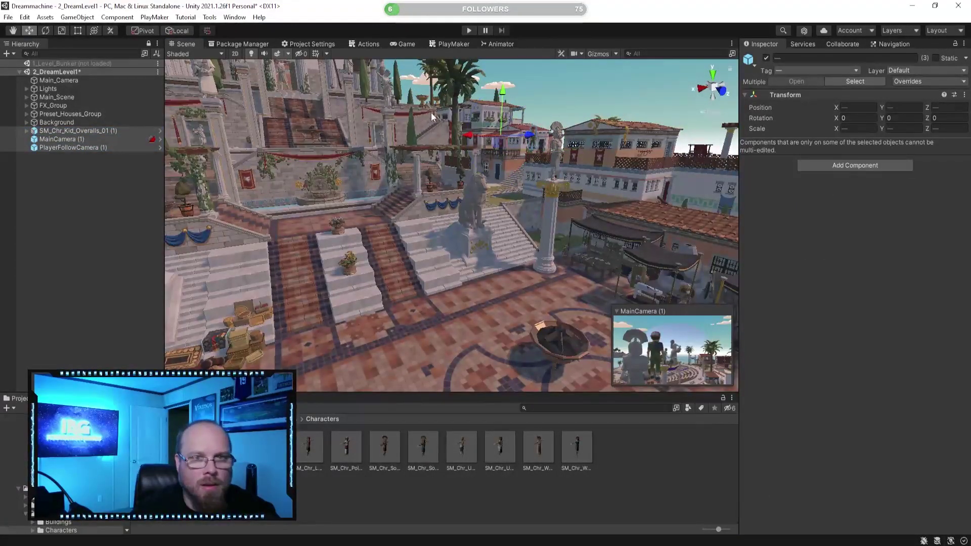
left_click_drag(504, 94, 514, 217)
right_click_drag(489, 243, 455, 270)
key("w")
left_click_drag(419, 251, 435, 349)
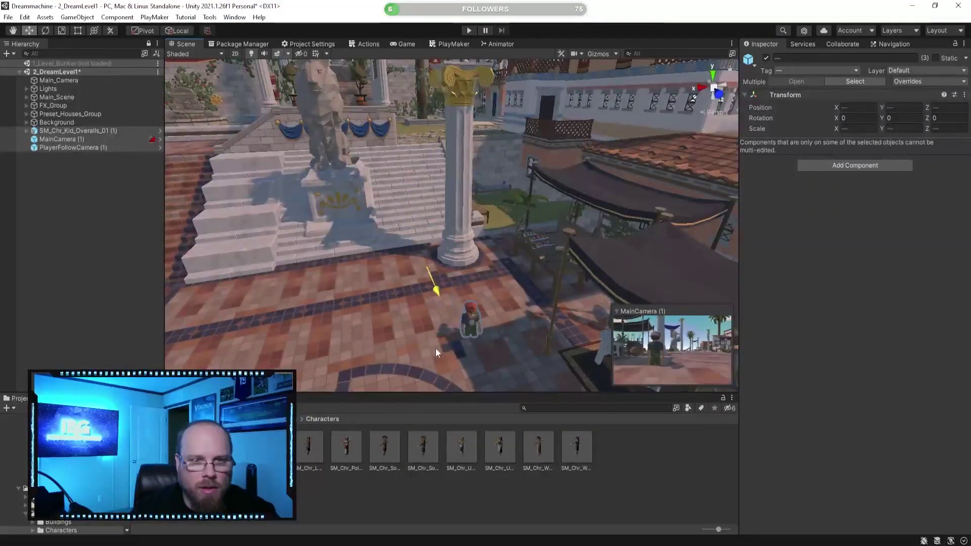
Shift the player and both cameras across the plaza to open floor near the fire bowl, adjusting their height to the ground
left_click_drag(386, 275, 200, 308)
right_click_drag(440, 323, 298, 309)
left_click_drag(478, 246, 222, 240)
right_click_drag(418, 276, 218, 274)
key("w")
left_click_drag(550, 174, 579, 135)
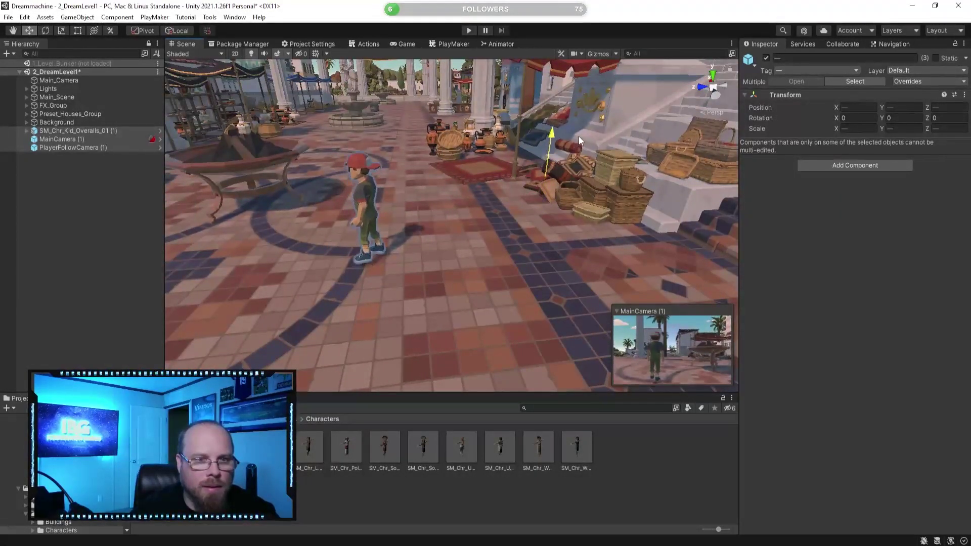
Check the kid player's components, and place the SM_Chr_Politician_Male_01 character in the scene right beside the kid
left_click(44, 235)
left_click(79, 130)
scroll(791, 223, "down", 10)
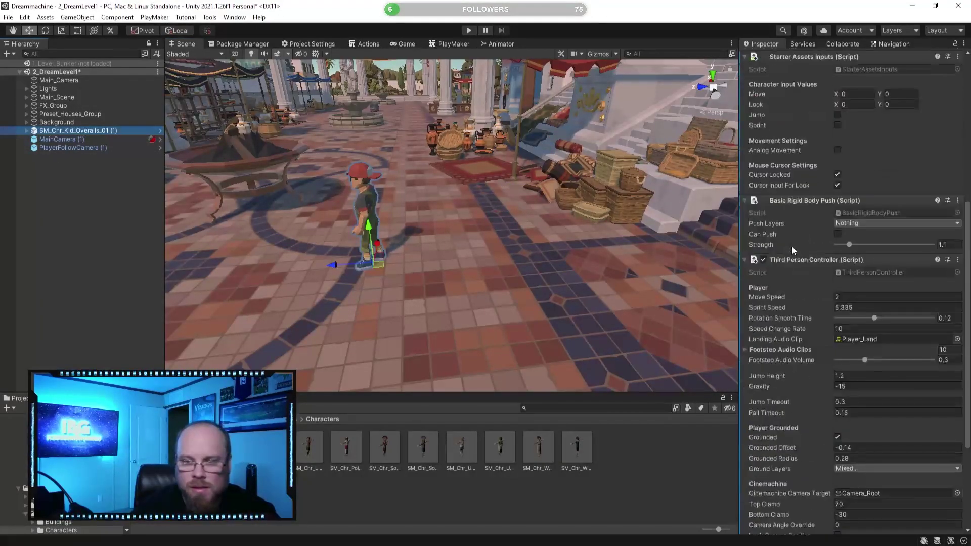
left_click(84, 240)
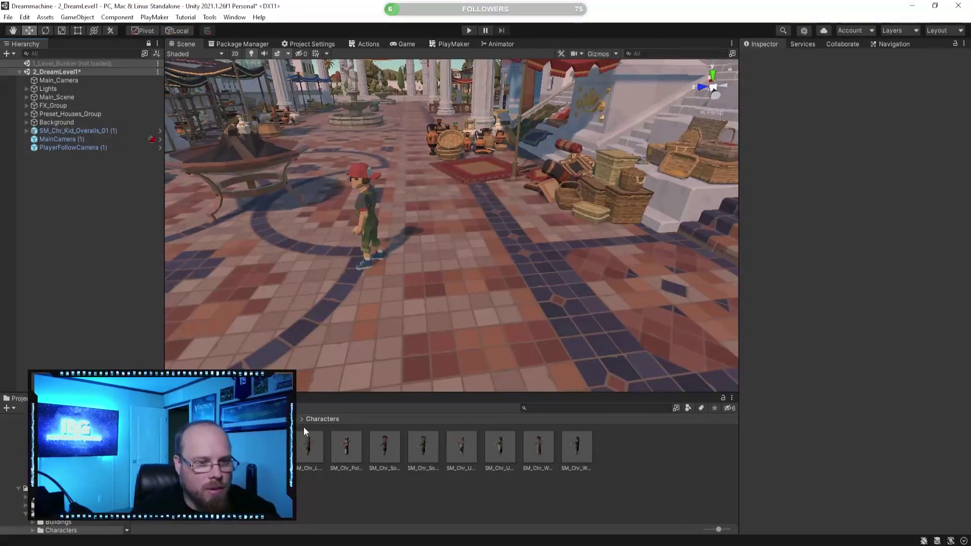
left_click_drag(348, 454, 314, 266)
left_click(117, 236)
Copy the kid player's Animator component and paste its values onto the Animator of SM_Chr_Politician_Male_01
left_click(85, 139)
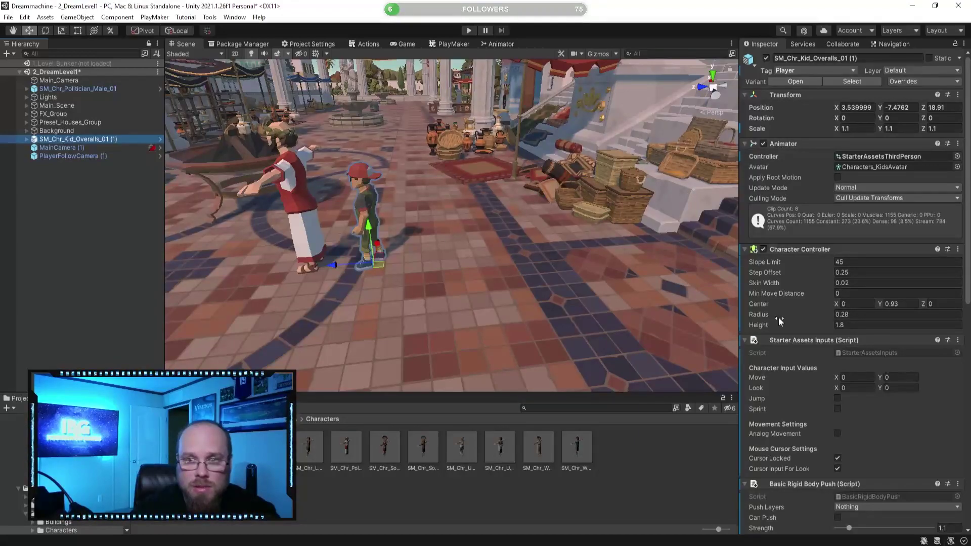
scroll(811, 333, "down", 10)
scroll(808, 342, "up", 10)
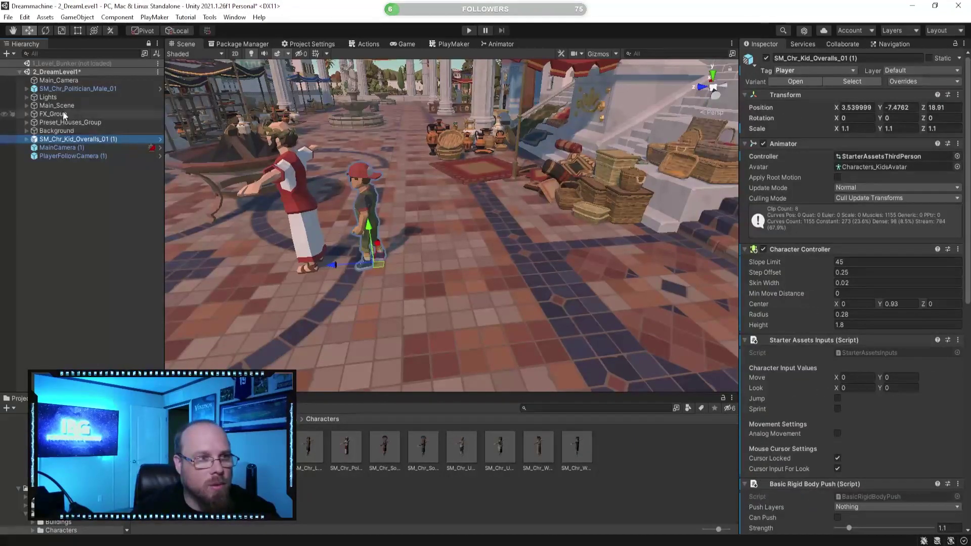
right_click(782, 140)
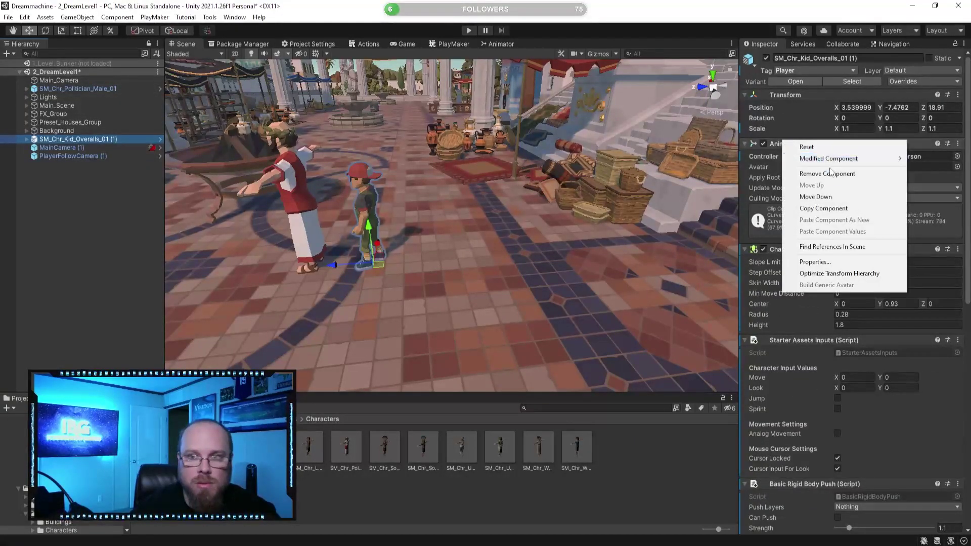
left_click(804, 205)
left_click(86, 89)
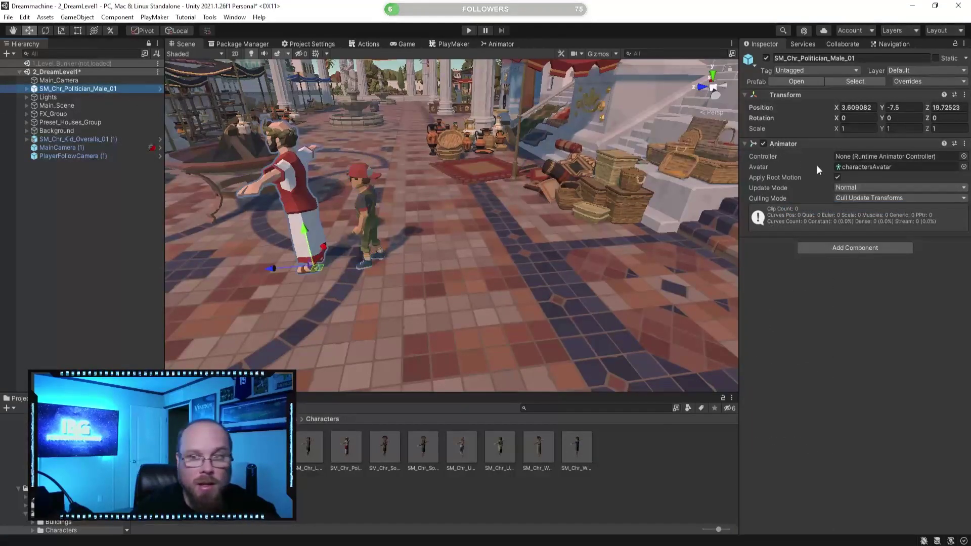
right_click(787, 144)
left_click(841, 225)
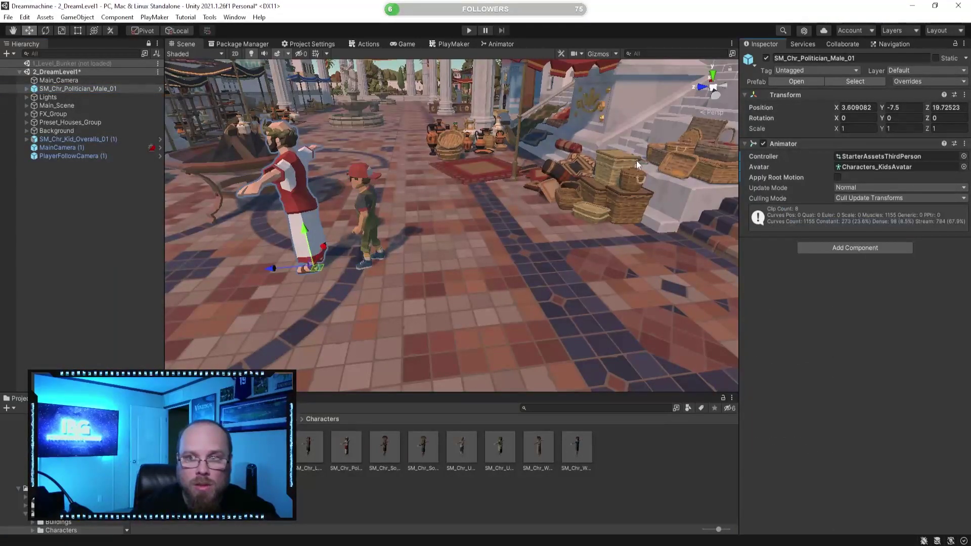
Copy the kid player's Character Controller and paste it as a new component on SM_Chr_Politician_Male_01
left_click(89, 139)
right_click(783, 251)
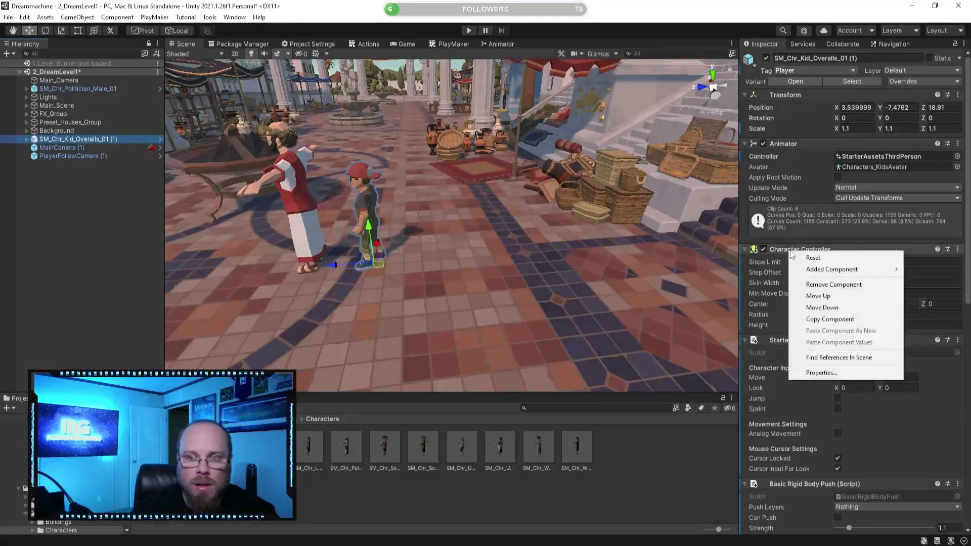
left_click(810, 319)
left_click(99, 91)
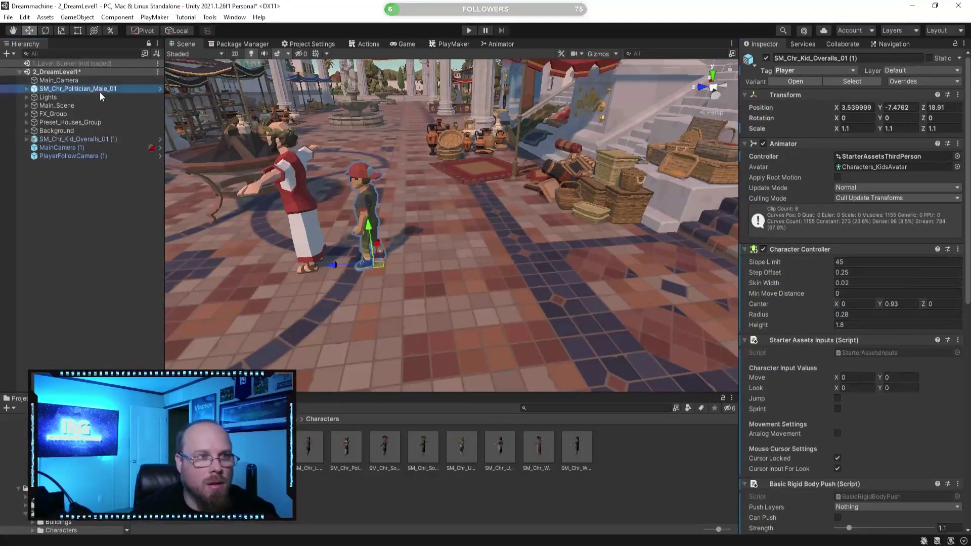
right_click(783, 144)
left_click(816, 221)
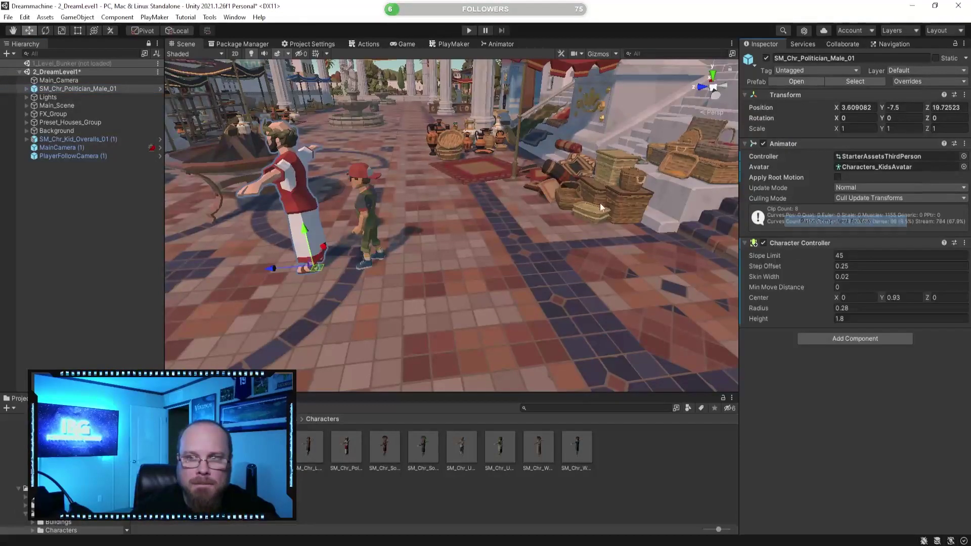
Copy the kid player's Starter Assets Inputs script and paste it as a new component on SM_Chr_Politician_Male_01
left_click(96, 140)
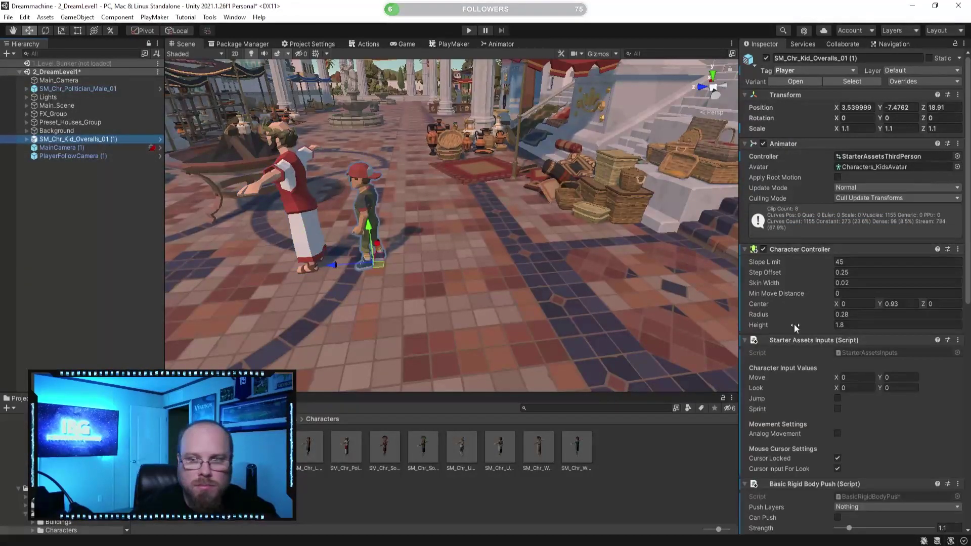
right_click(808, 340)
left_click(850, 406)
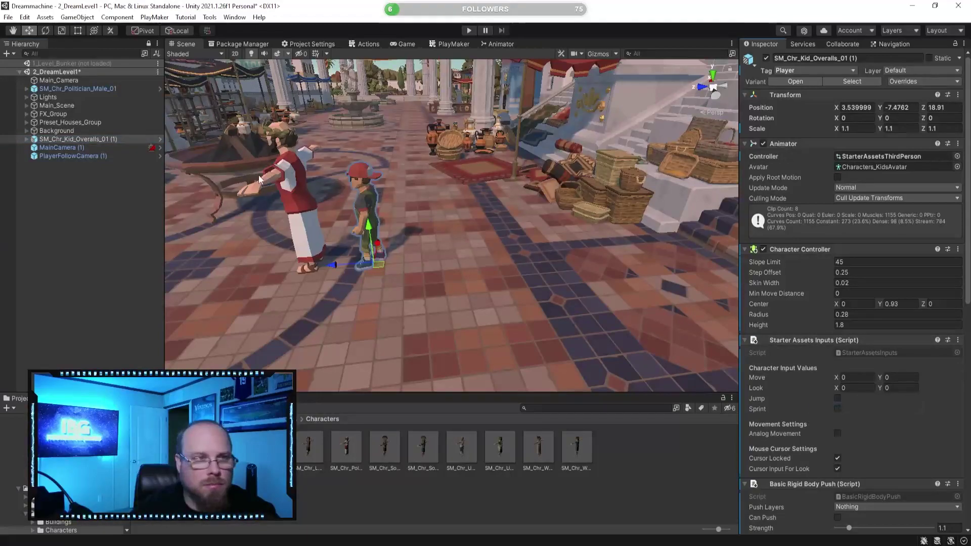
left_click(58, 90)
right_click(784, 243)
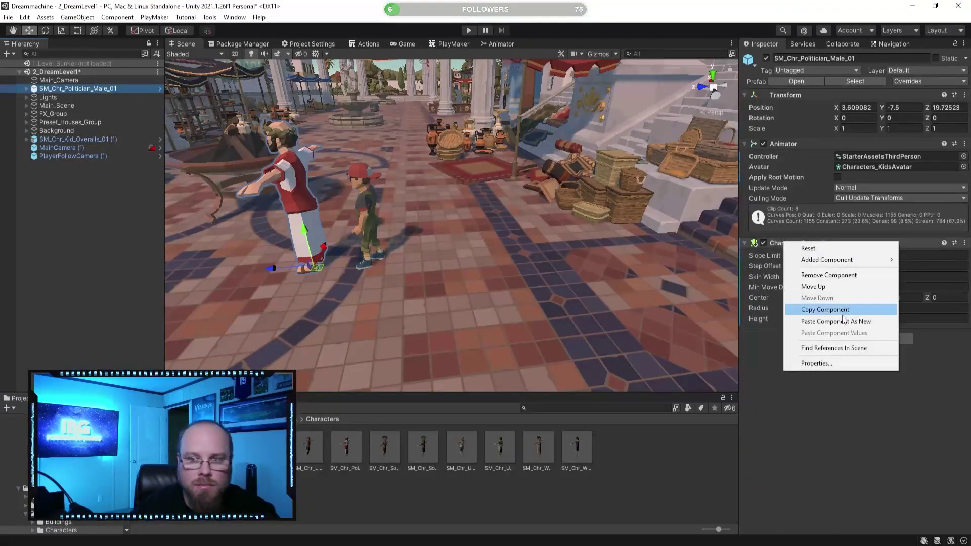
left_click(826, 320)
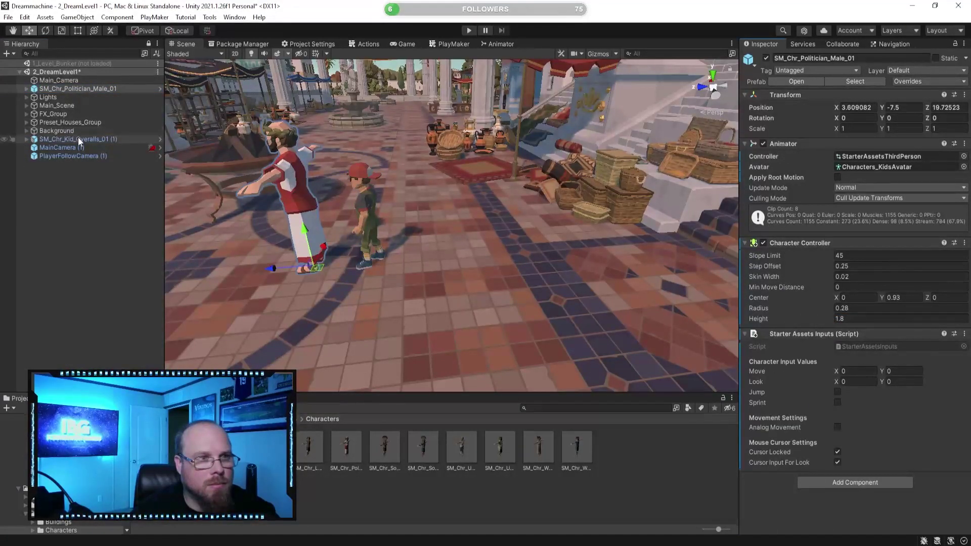
Copy the kid player's Basic Rigid Body Push script and paste it as a new component on SM_Chr_Politician_Male_01
left_click(78, 139)
scroll(850, 323, "down", 6)
right_click(806, 298)
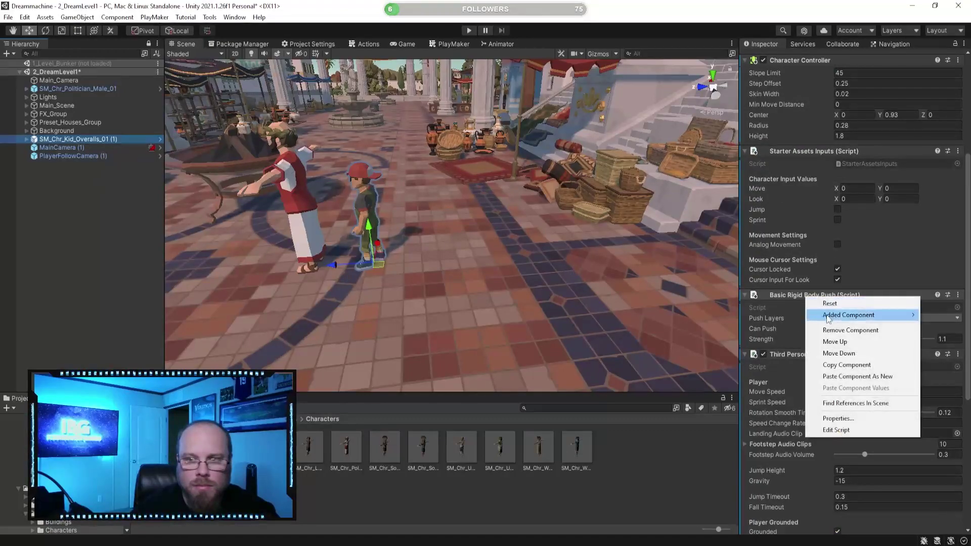
left_click(810, 365)
left_click(78, 88)
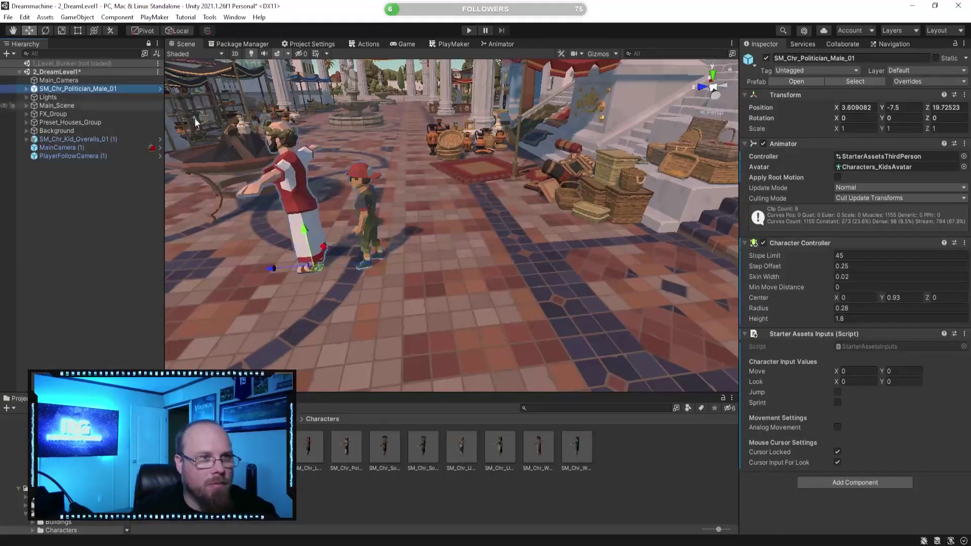
right_click(786, 244)
left_click(840, 328)
scroll(839, 333, "down", 2)
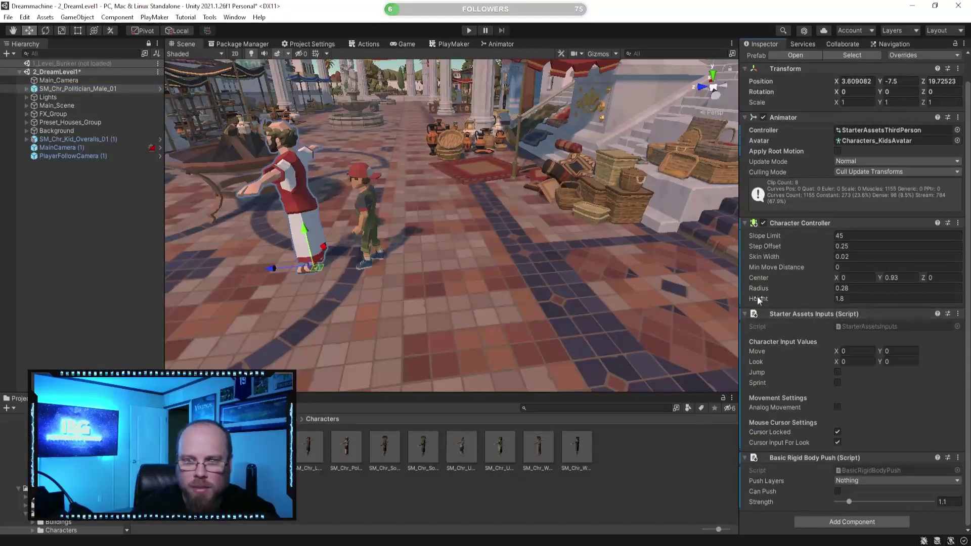
Copy the kid player's Player Input component and paste it as a new component on SM_Chr_Politician_Male_01
left_click(78, 139)
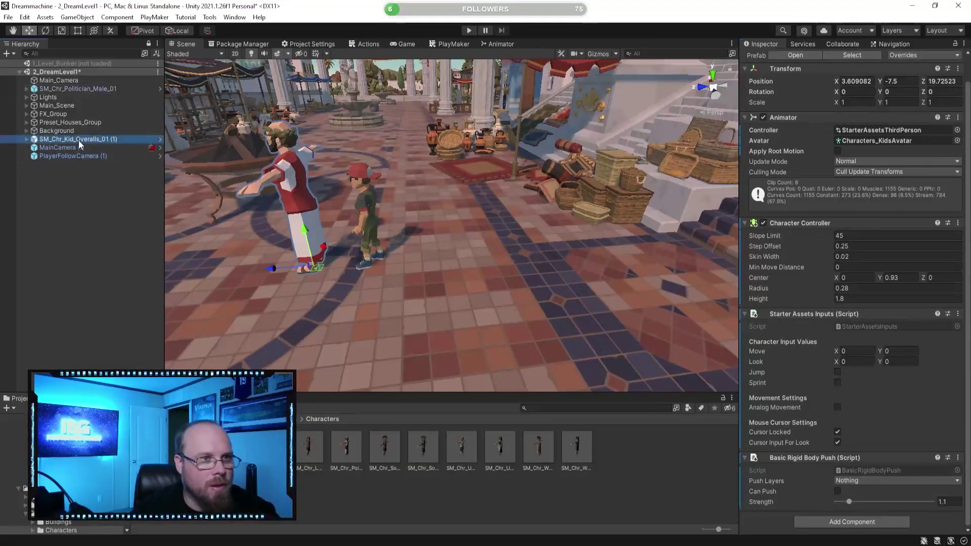
scroll(786, 298, "down", 10)
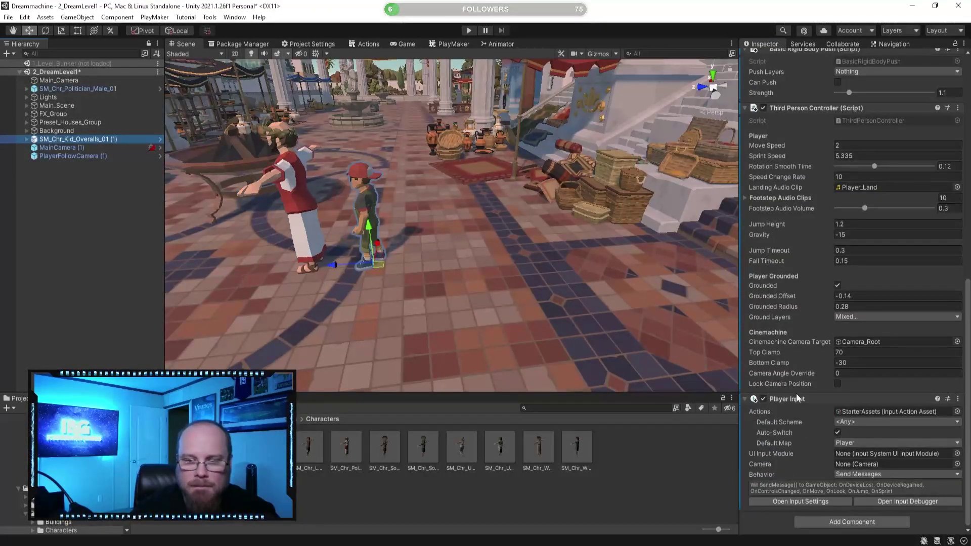
right_click(809, 400)
left_click(846, 470)
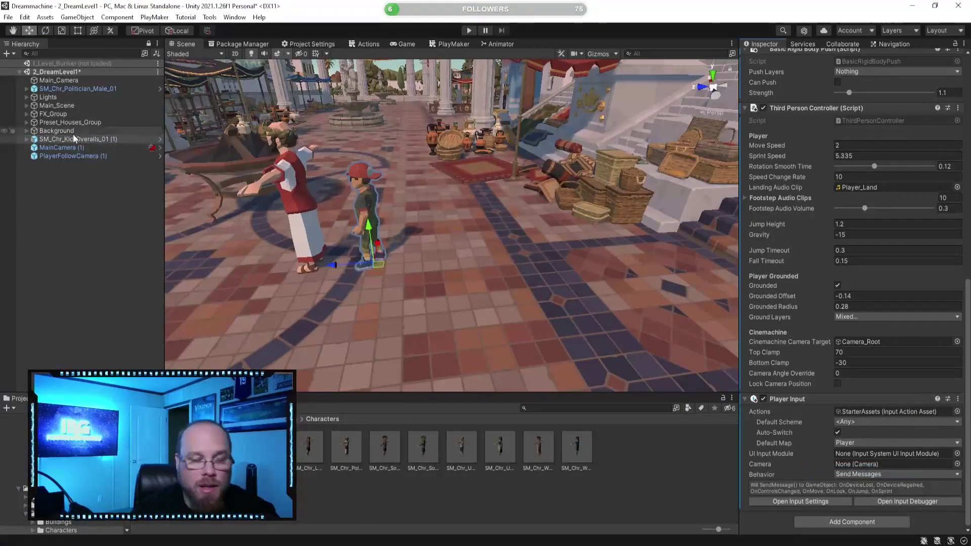
left_click(101, 88)
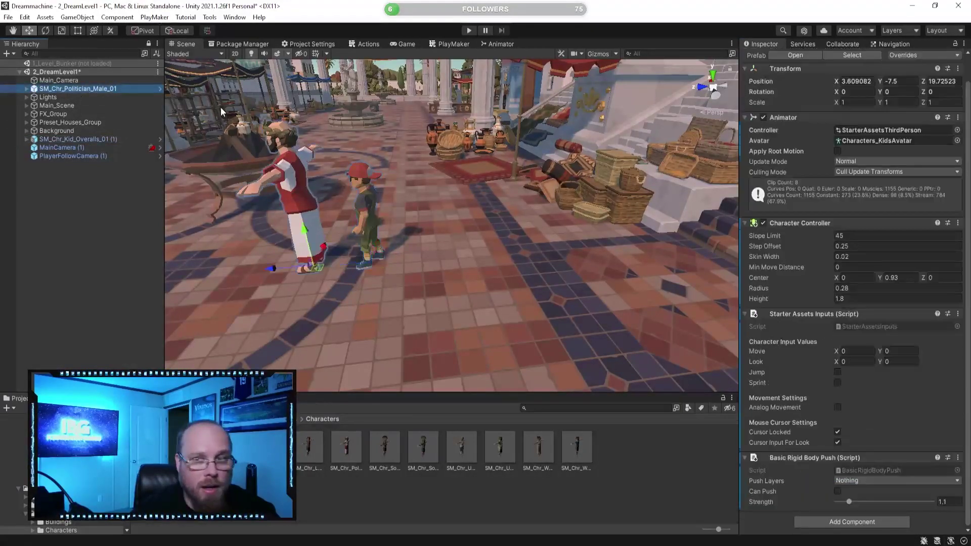
right_click(797, 457)
left_click(855, 396)
scroll(827, 396, "down", 5)
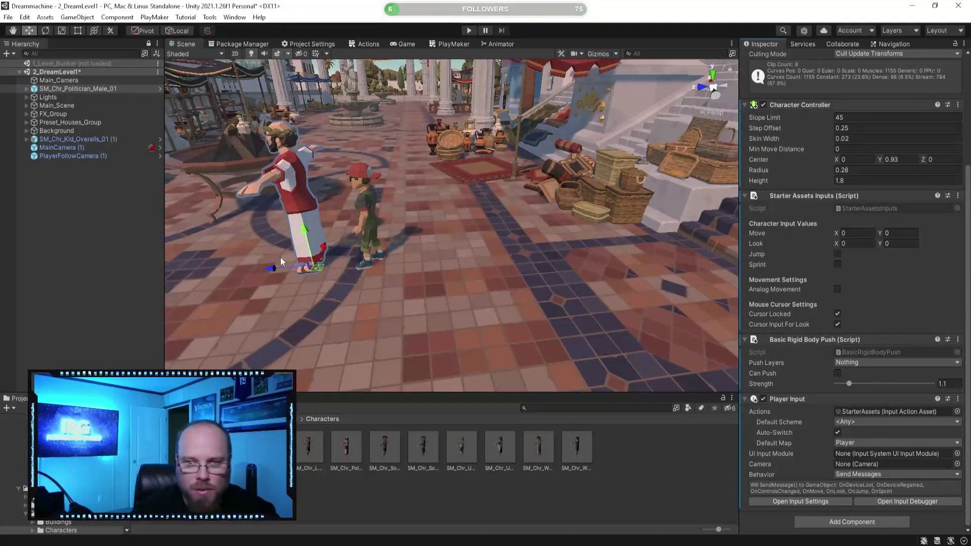
left_click(86, 138)
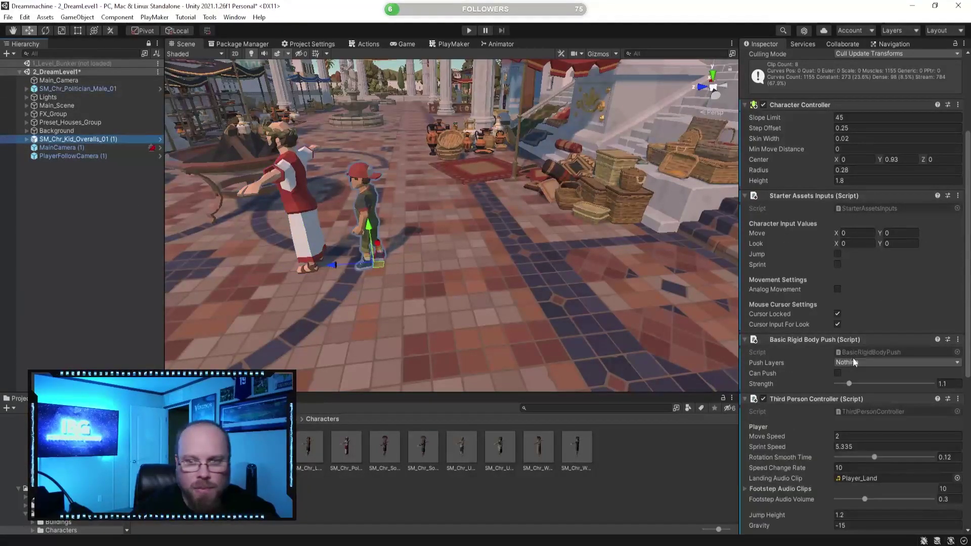
right_click(813, 342)
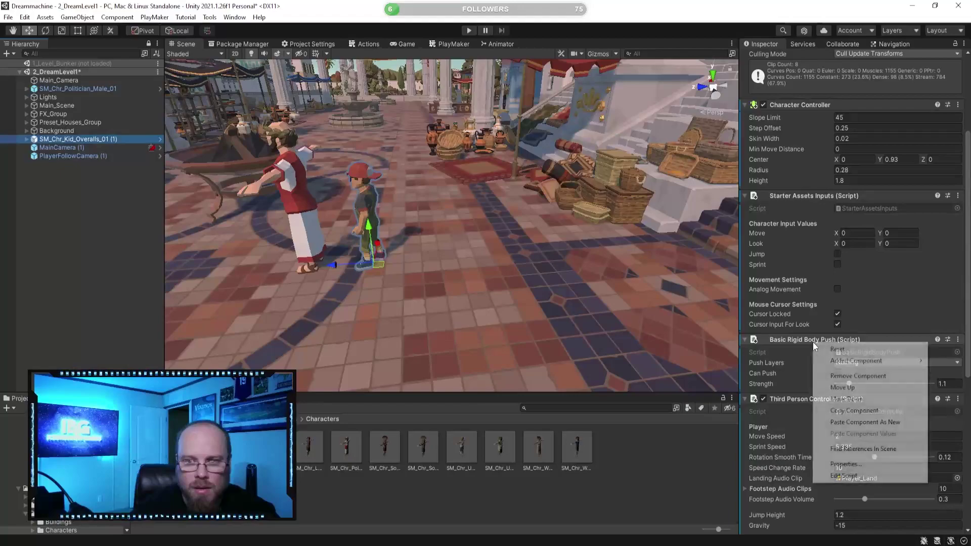
left_click(854, 410)
left_click(78, 88)
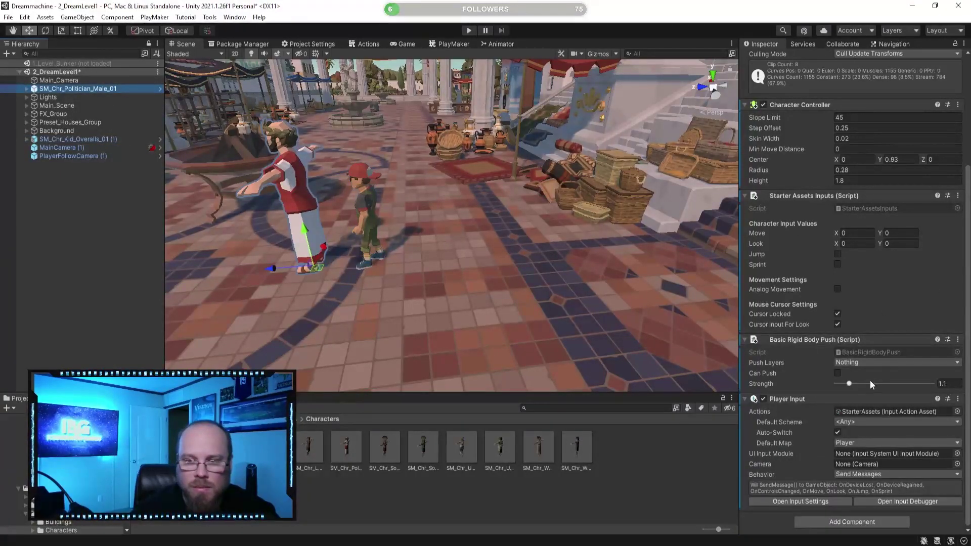
Open the kid player's properties in a separate window and examine its components down to the Third Person Controller script
left_click(87, 140)
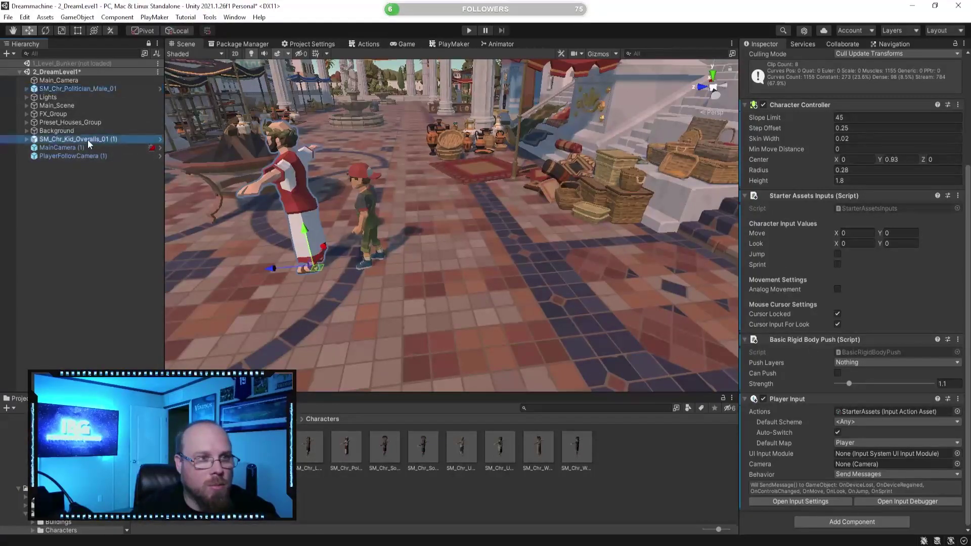
right_click(90, 139)
left_click(126, 423)
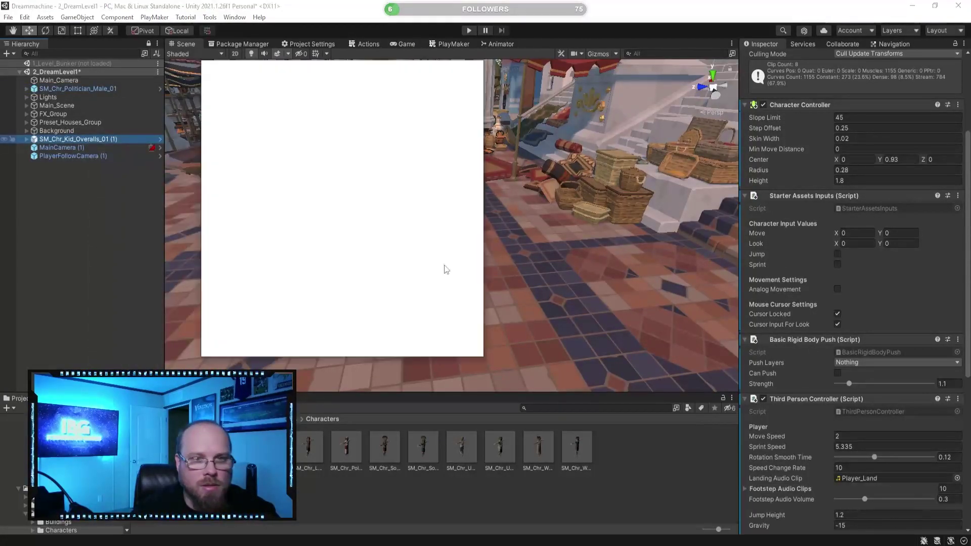
scroll(821, 196, "up", 5)
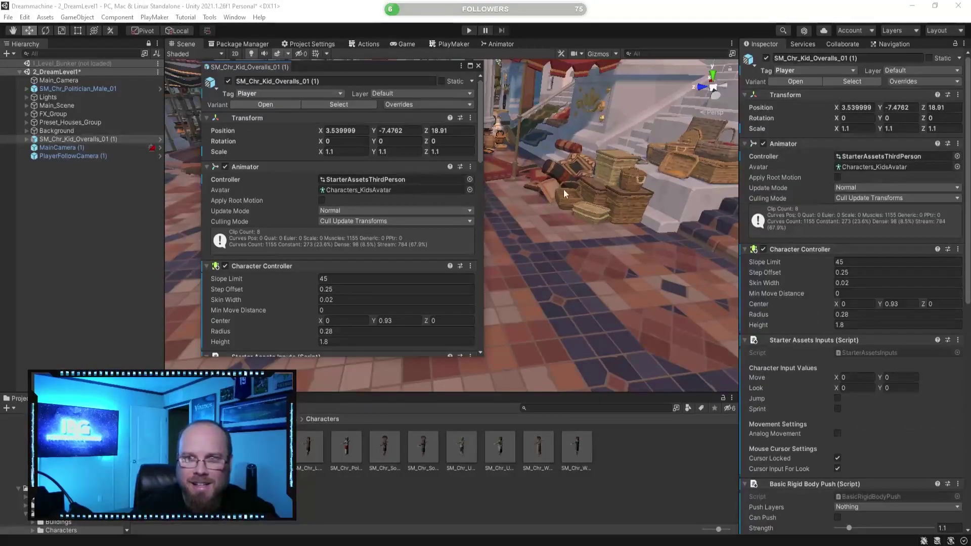
scroll(304, 211, "down", 3)
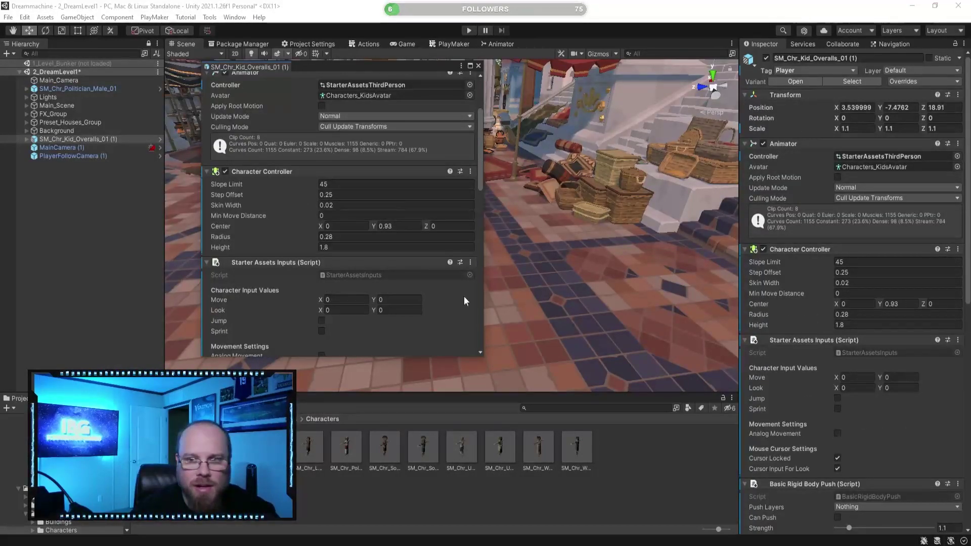
scroll(303, 286, "down", 6)
scroll(292, 208, "up", 3)
scroll(791, 303, "down", 3)
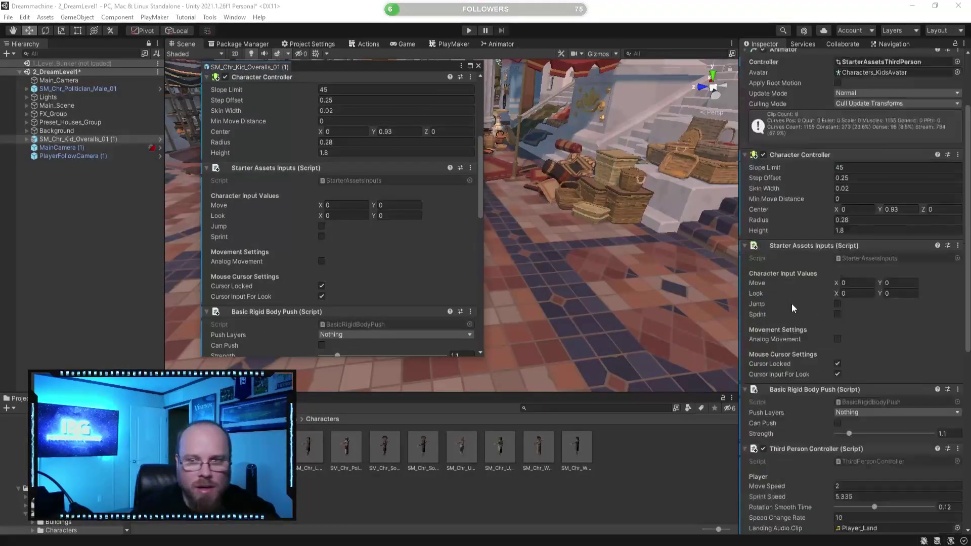
scroll(795, 304, "down", 3)
scroll(324, 231, "down", 3)
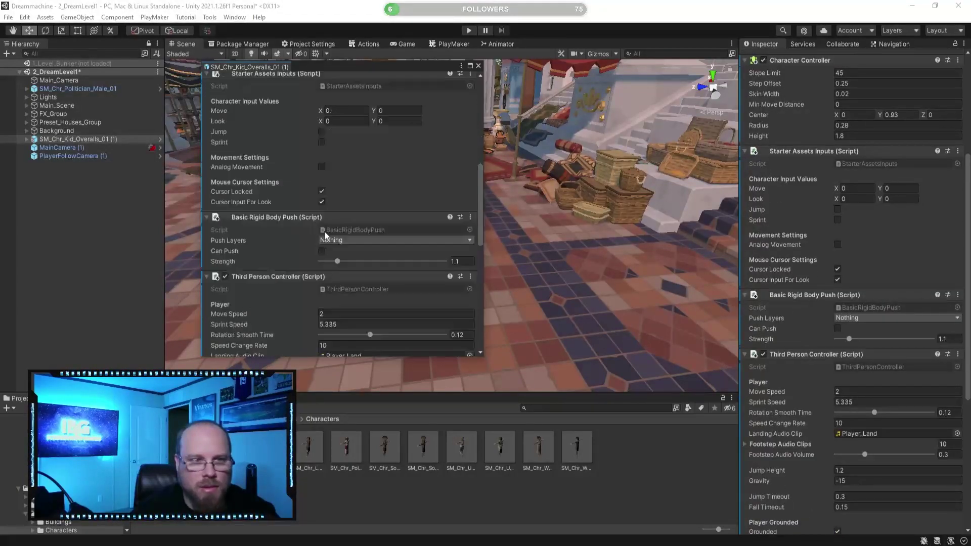
Examine all of the kid player's components, from Animator down to Player Input, and close its separate properties window
scroll(332, 243, "down", 10)
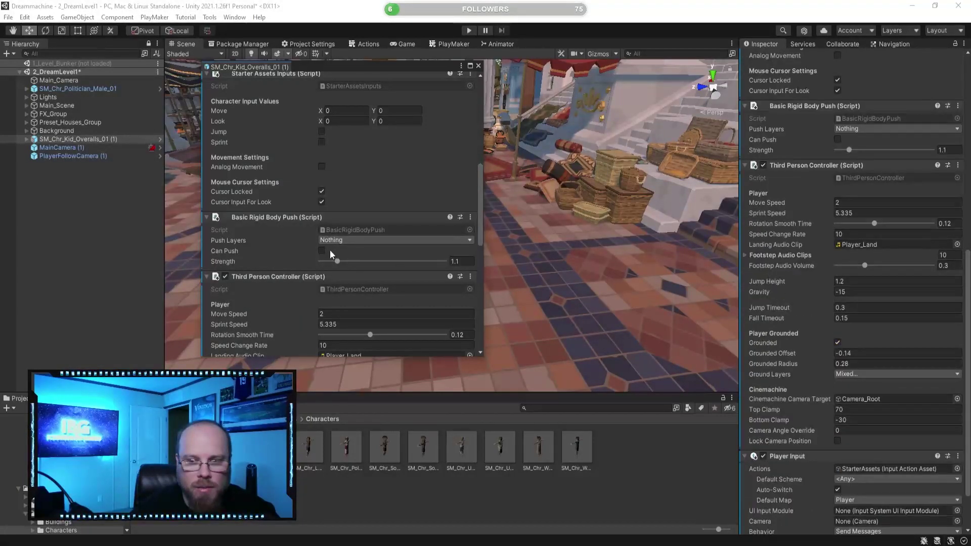
scroll(860, 374, "down", 2)
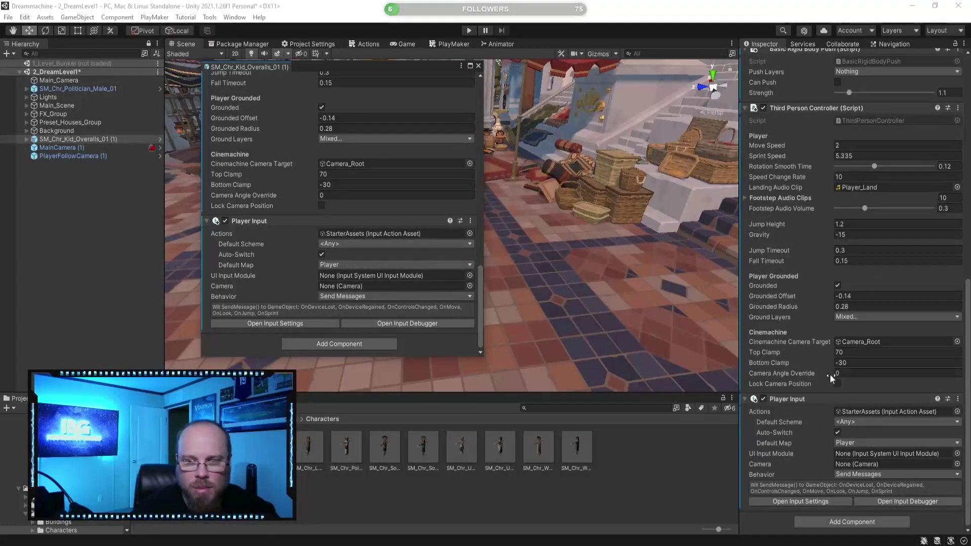
scroll(374, 235, "up", 12)
scroll(384, 245, "up", 8)
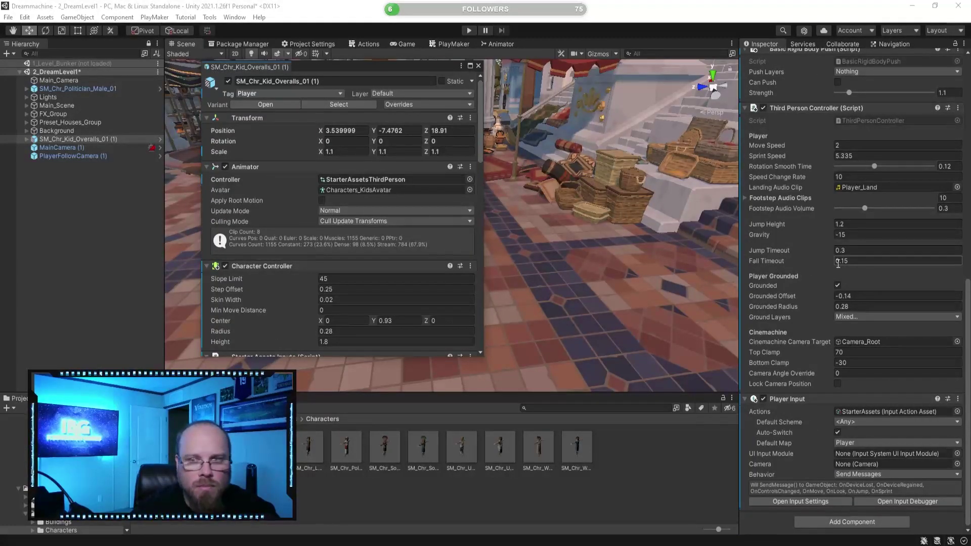
scroll(800, 281, "up", 14)
scroll(384, 253, "down", 10)
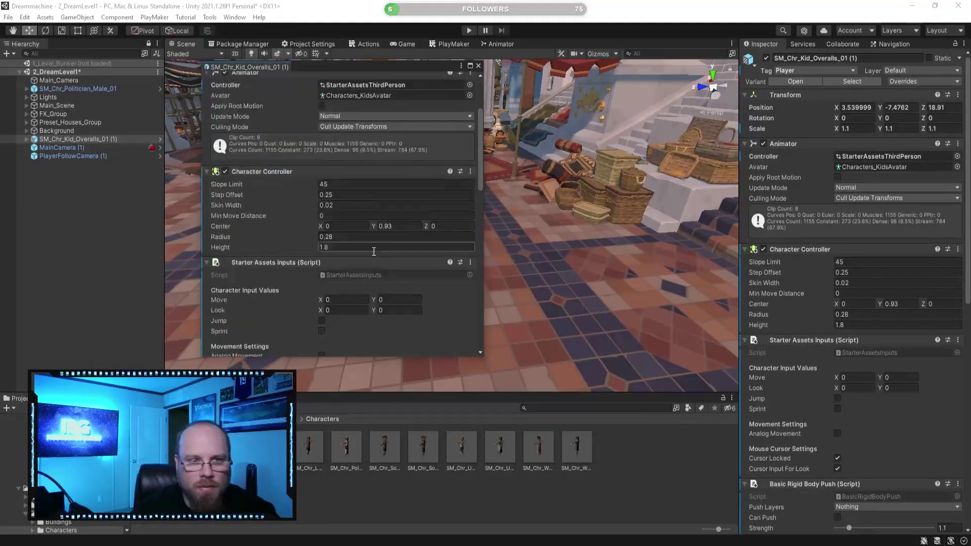
scroll(830, 318, "down", 4)
scroll(802, 308, "down", 12)
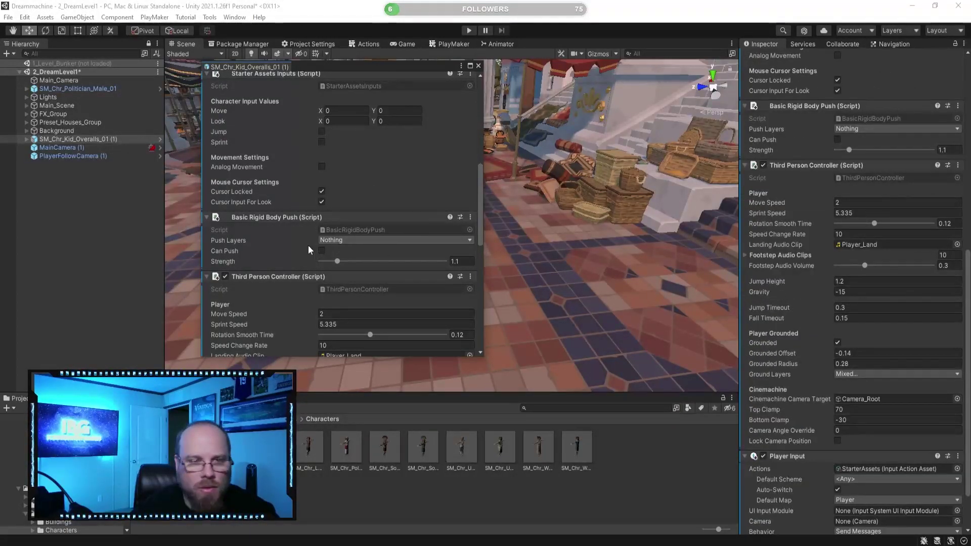
scroll(400, 260, "down", 4)
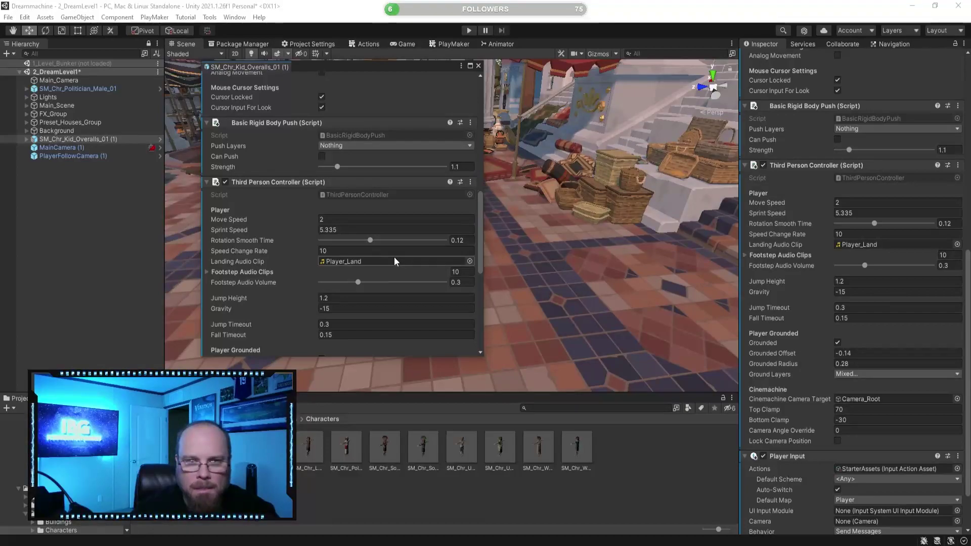
scroll(395, 257, "down", 8)
scroll(805, 310, "down", 3)
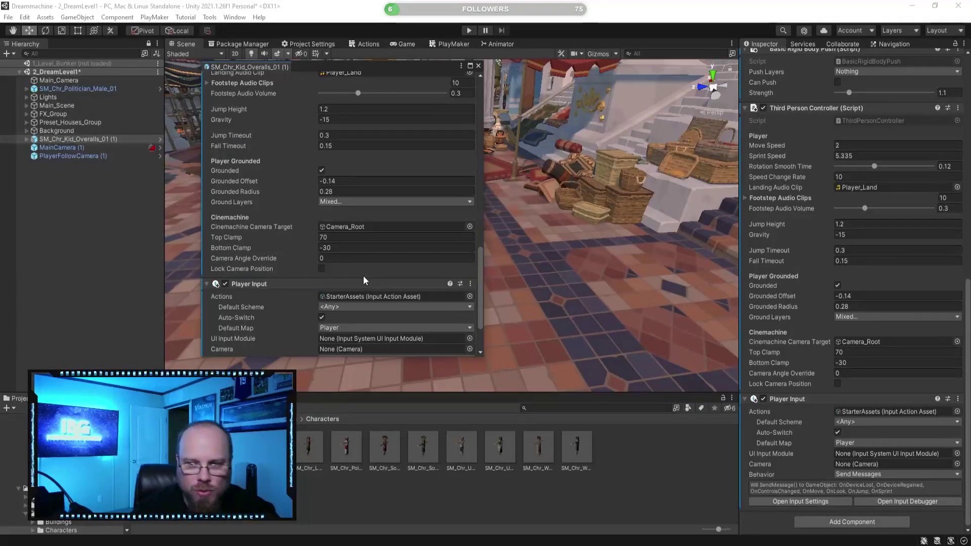
scroll(363, 276, "down", 2)
scroll(393, 135, "up", 15)
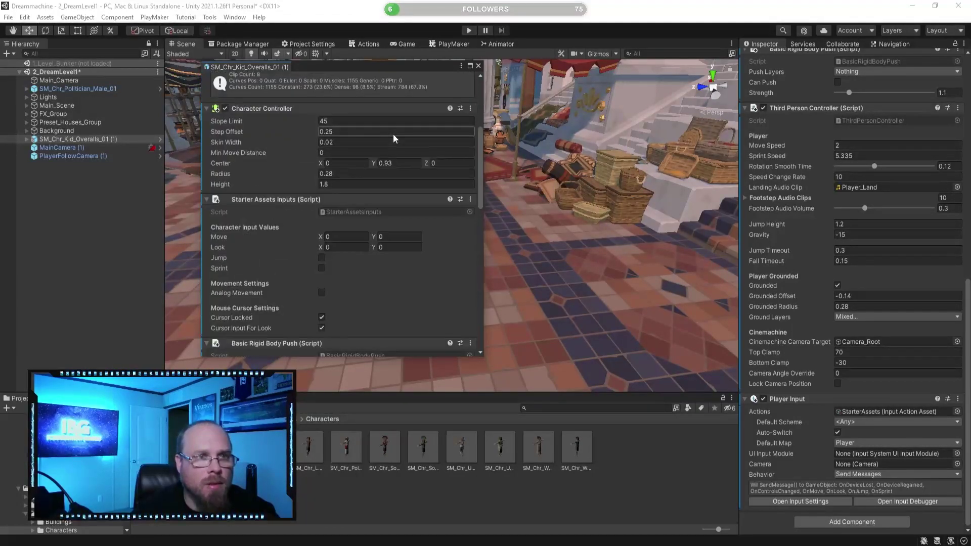
left_click(479, 65)
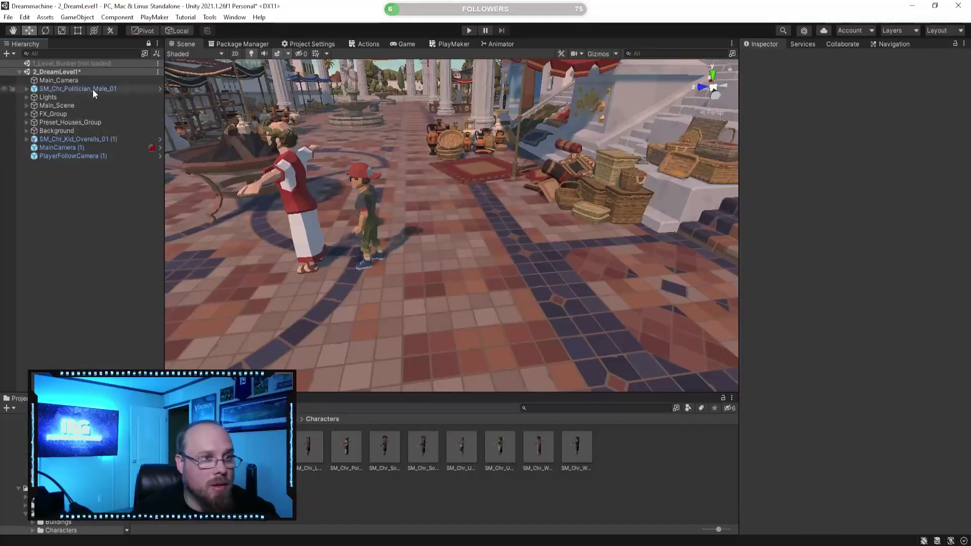
Create an empty child object named Camera_Root under SM_Chr_Politician_Male_01
left_click(89, 89)
right_click(89, 89)
left_click(117, 232)
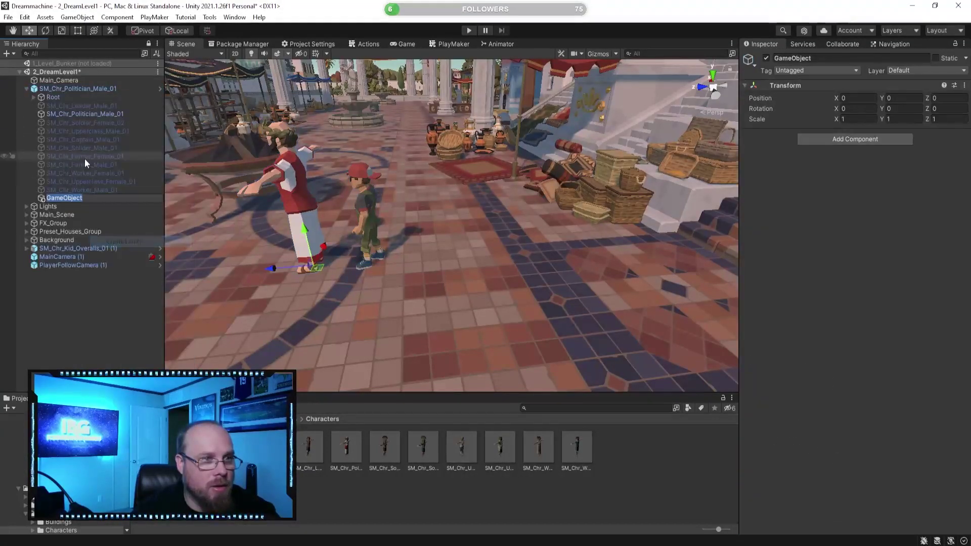
type("Cam")
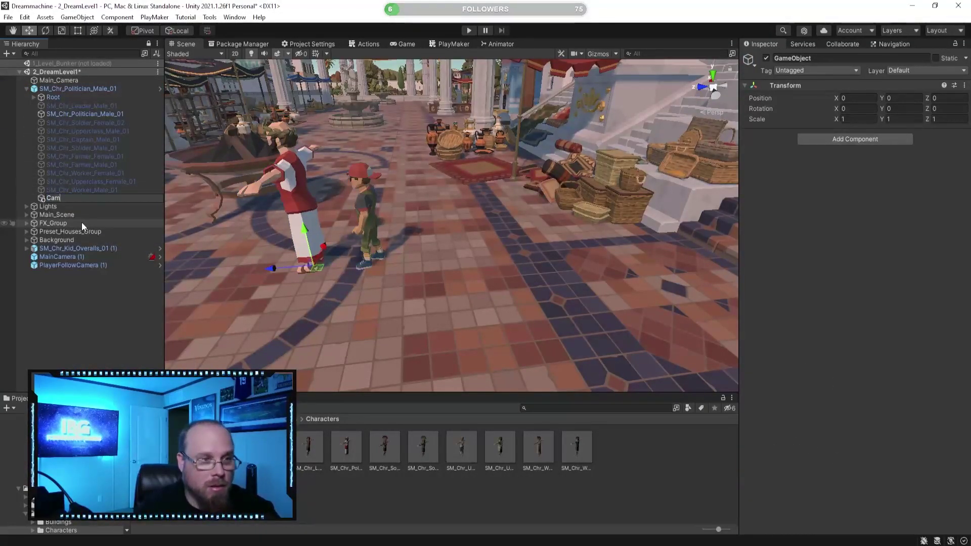
type("era_Root")
key("Return")
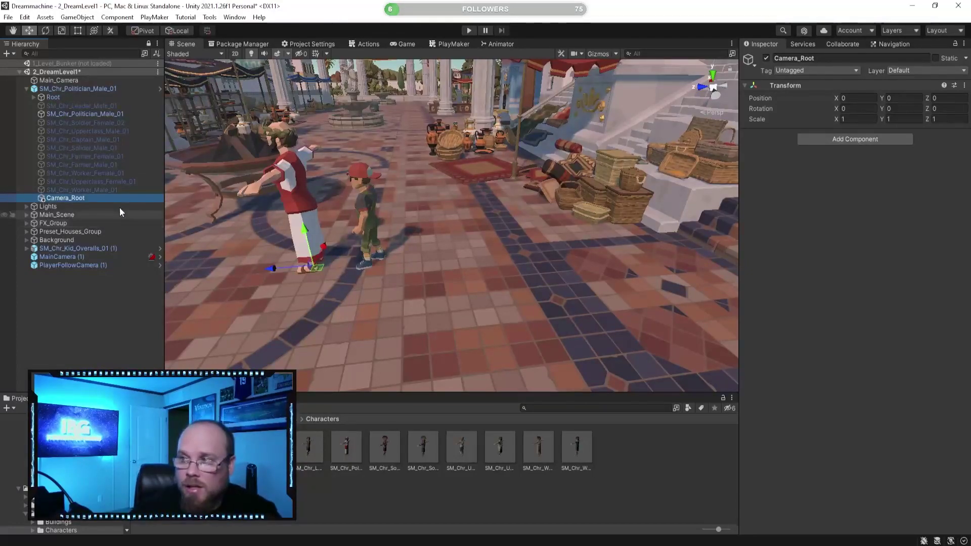
Raise Camera_Root to about 1.3 on Y, at the politician's upper body
left_click_drag(308, 229, 298, 132)
key("a")
right_click_drag(281, 159, 500, 143)
left_click_drag(503, 147, 278, 192, "alt")
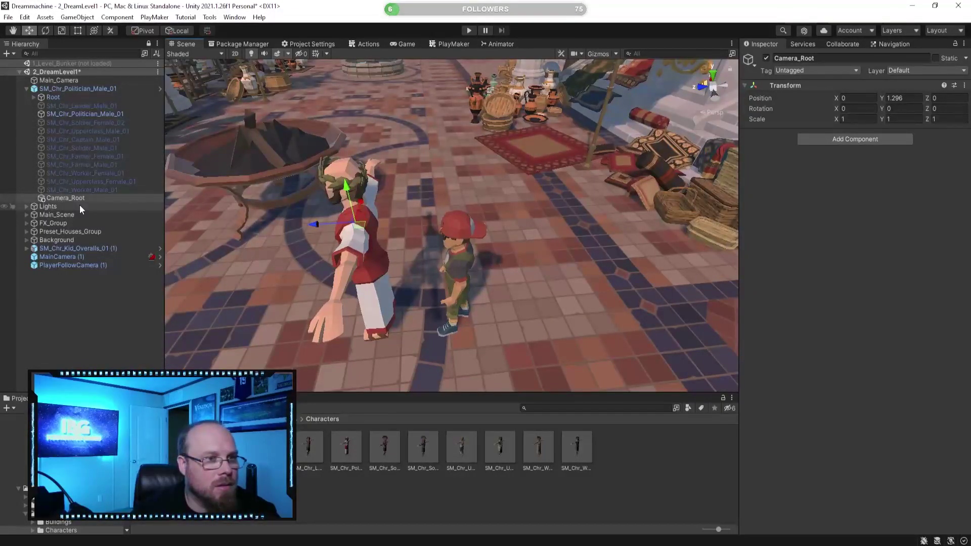
Review the components already added to SM_Chr_Politician_Male_01, from Animator down to Player Input
left_click(71, 89)
scroll(828, 290, "down", 8)
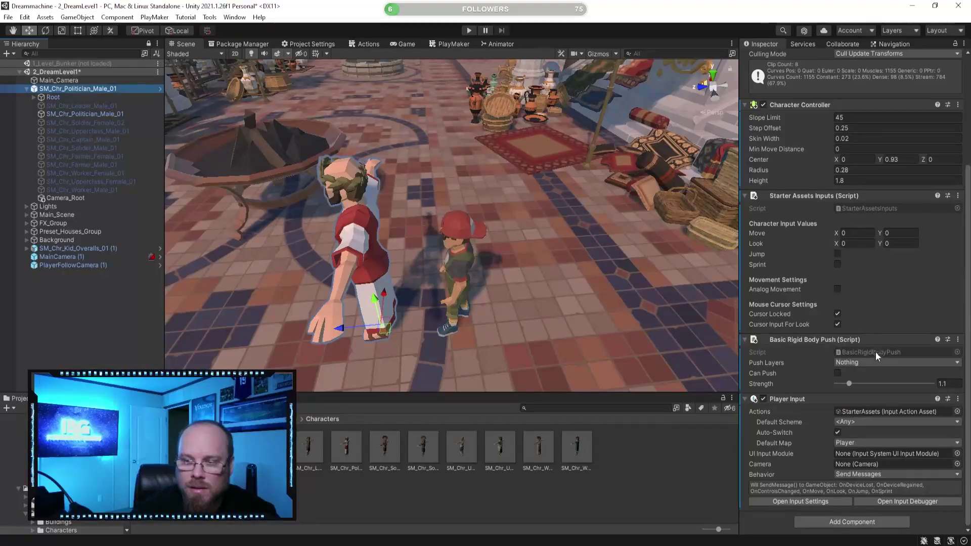
scroll(875, 350, "up", 3)
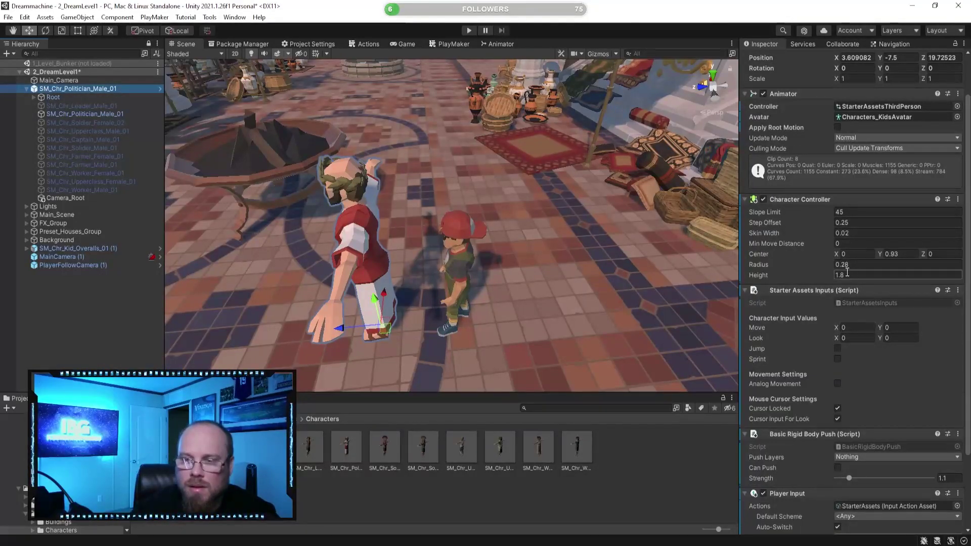
scroll(887, 306, "down", 3)
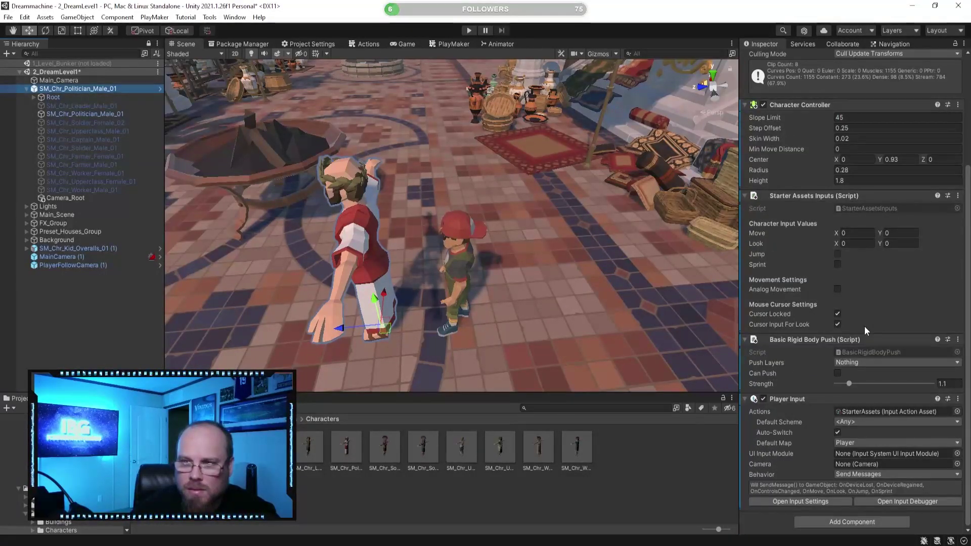
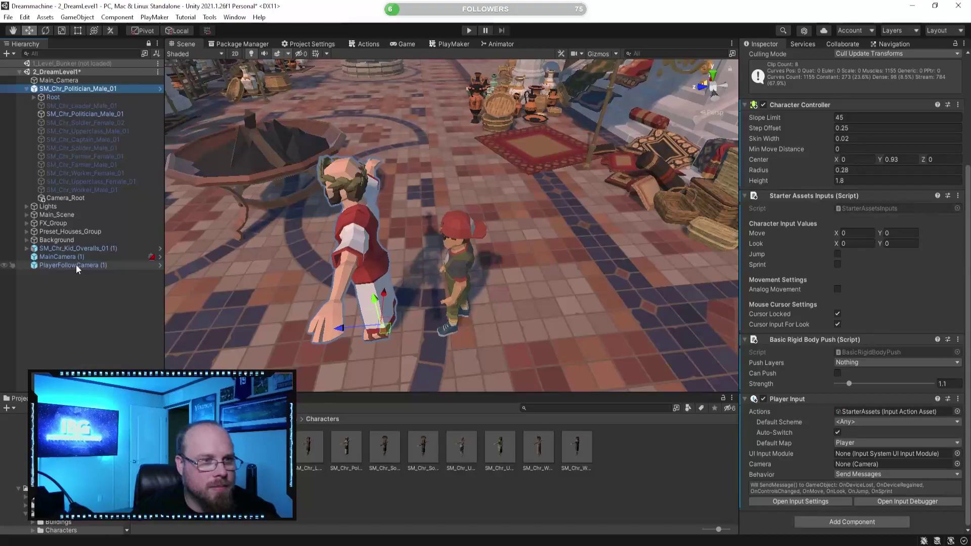
Open the kid player's properties in a separate window and lock the Inspector on the parent SM_Chr_Politician_Male_01 object
left_click(90, 251)
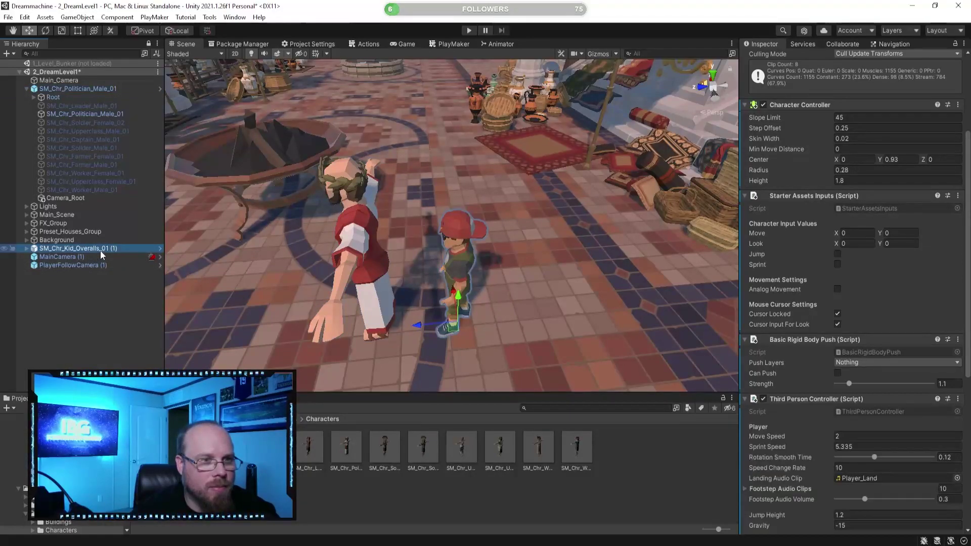
right_click(101, 251)
left_click(134, 539)
scroll(858, 190, "up", 5)
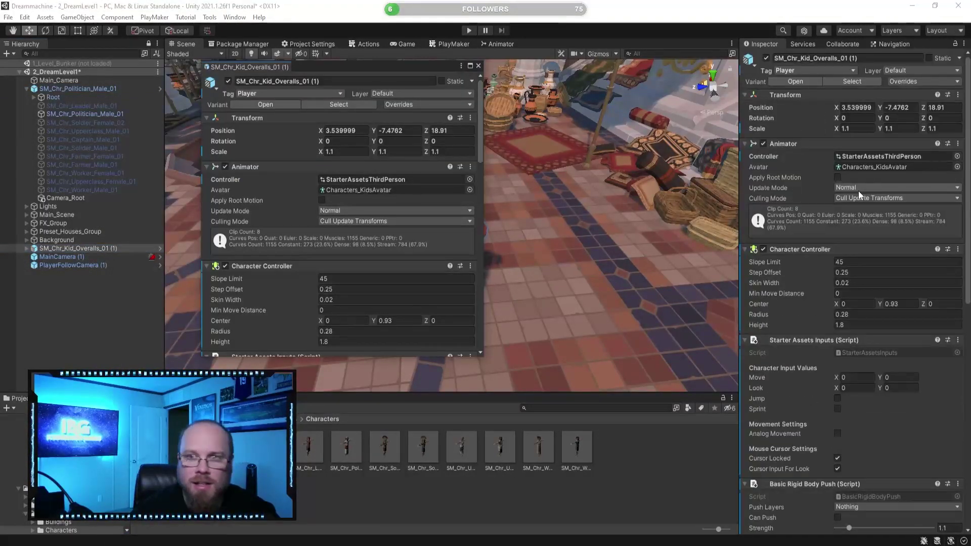
left_click(77, 114)
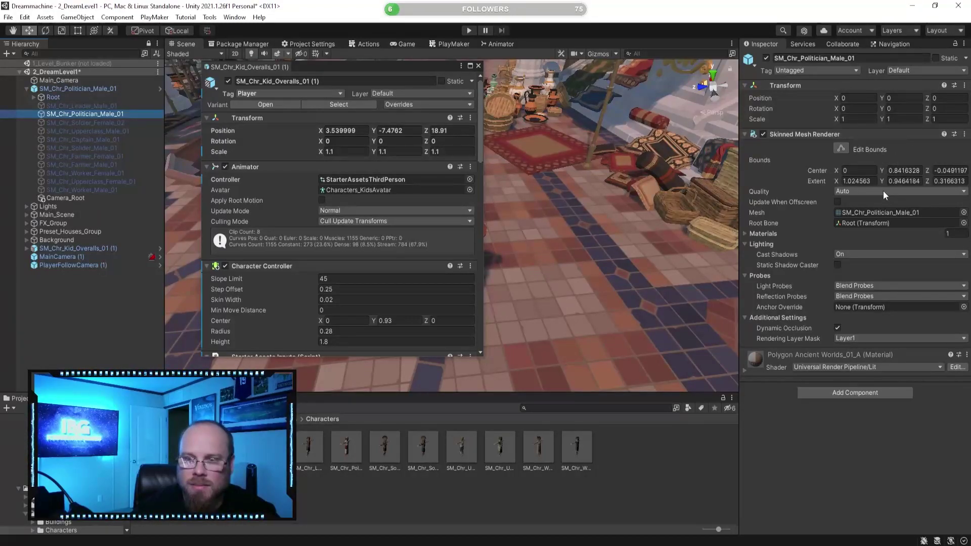
left_click(955, 44)
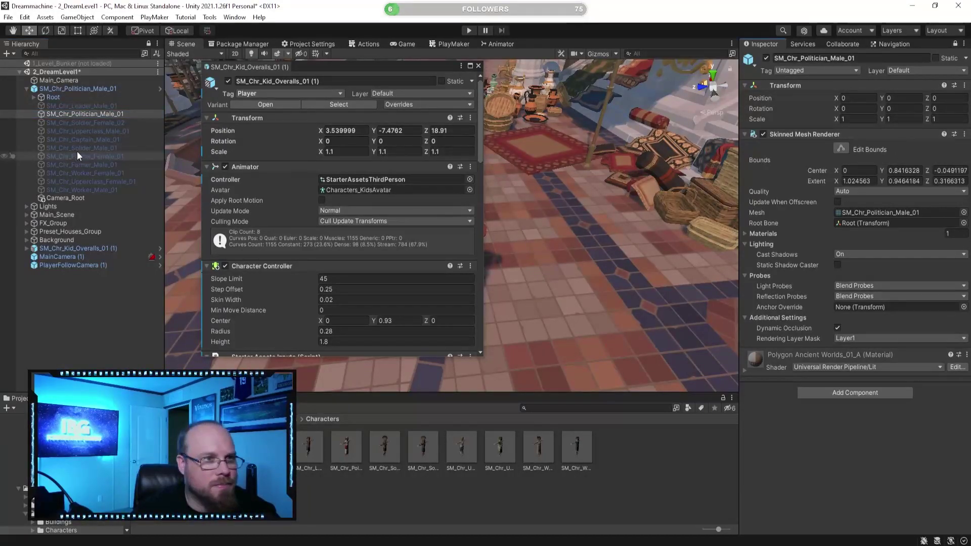
left_click(78, 89)
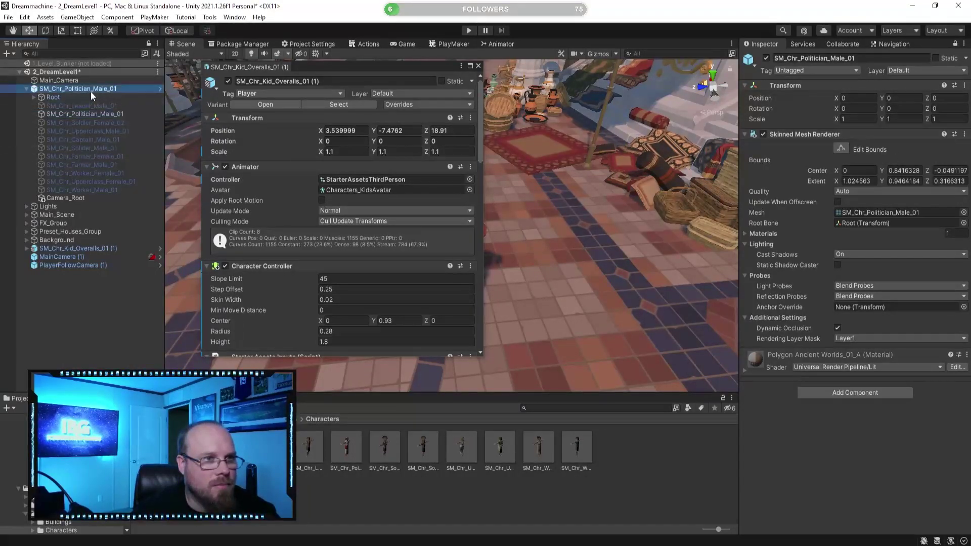
left_click(956, 44)
left_click(956, 44)
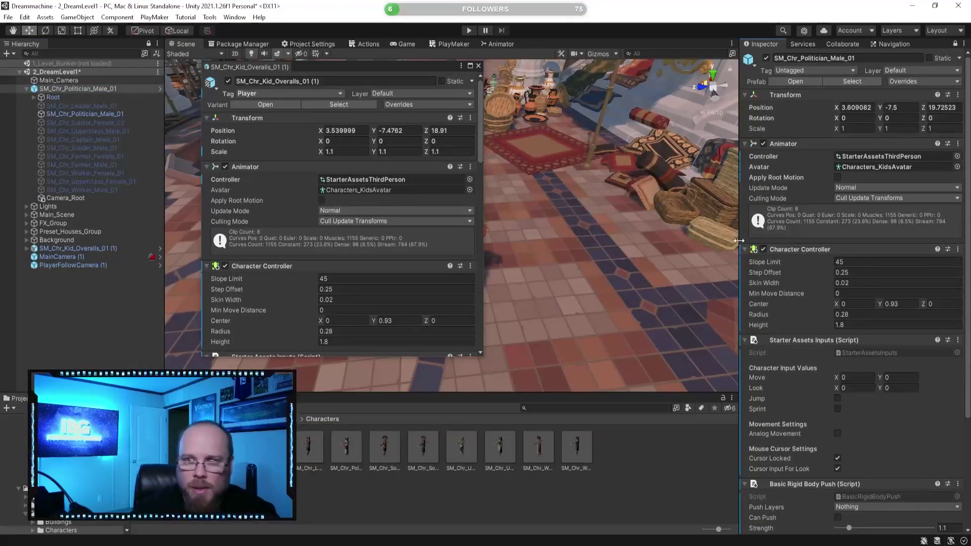
Copy the kid player's Third Person Controller script and paste it as a new component on SM_Chr_Politician_Male_01
scroll(388, 256, "down", 4)
scroll(851, 302, "down", 2)
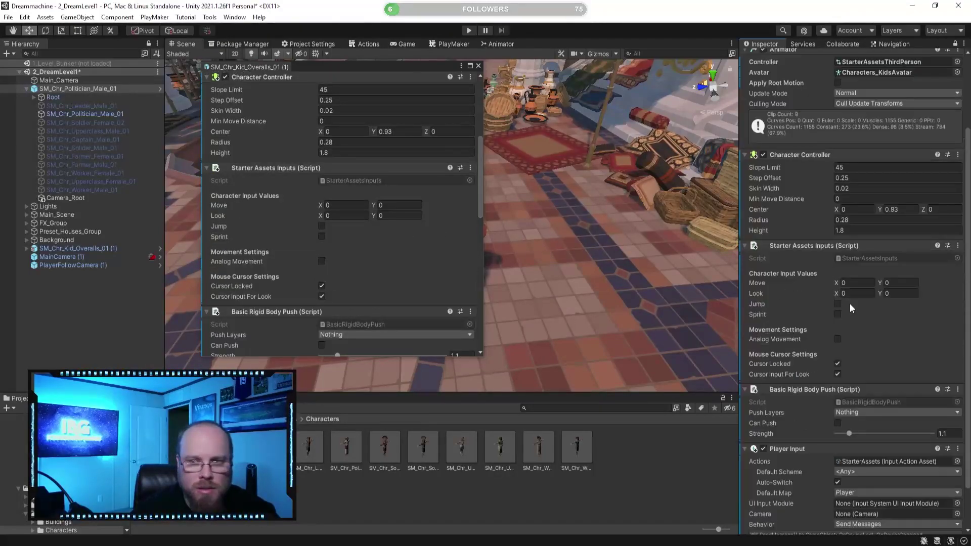
scroll(828, 296, "down", 1)
scroll(328, 147, "down", 5)
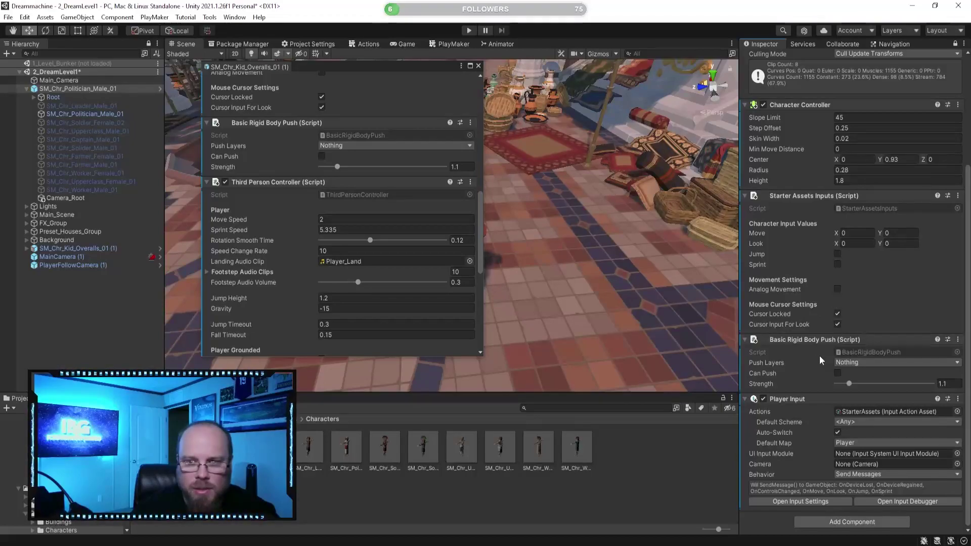
scroll(354, 253, "down", 3)
scroll(369, 263, "down", 5)
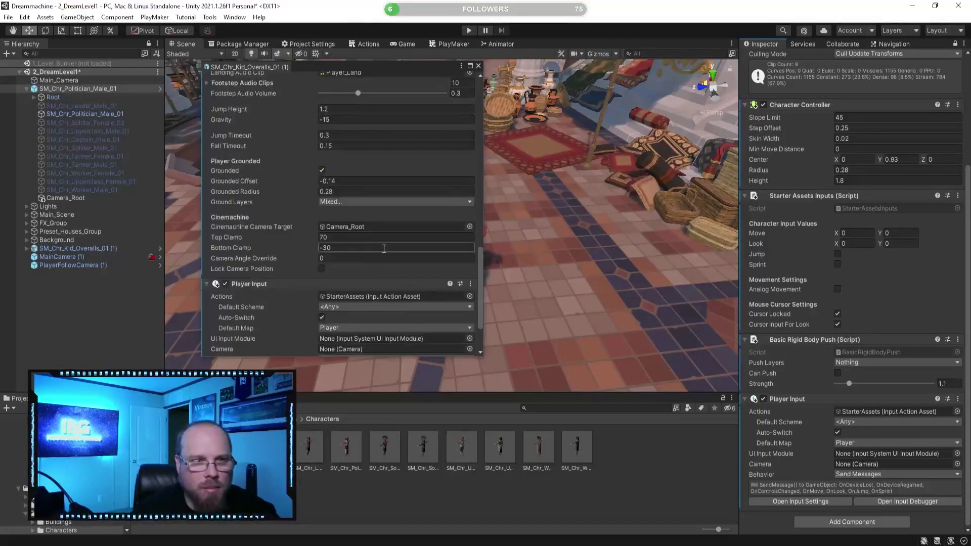
scroll(275, 196, "up", 6)
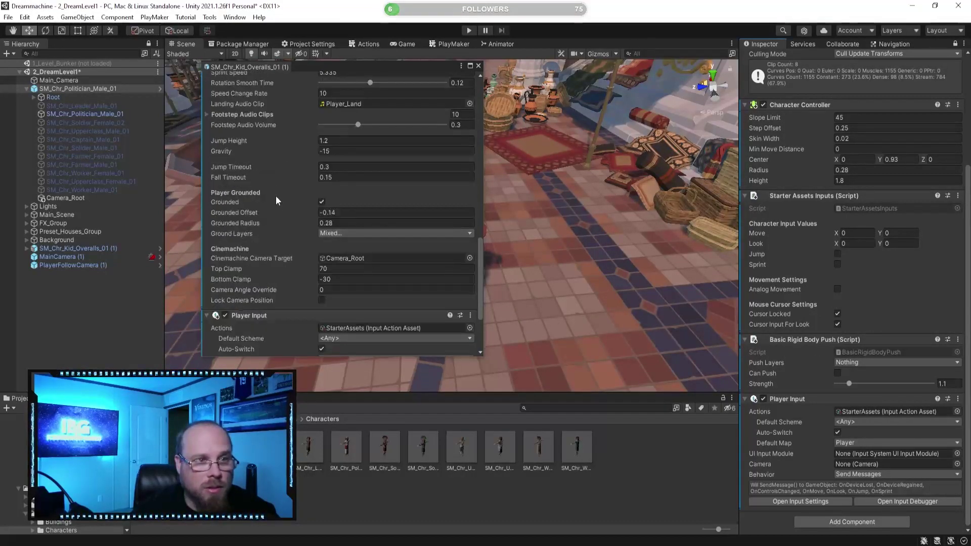
right_click(272, 120)
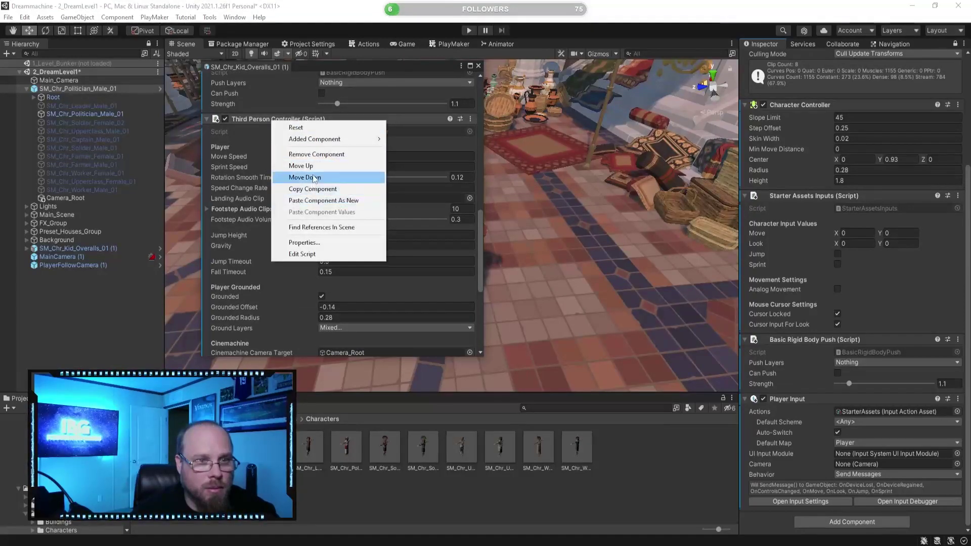
left_click(303, 189)
right_click(798, 399)
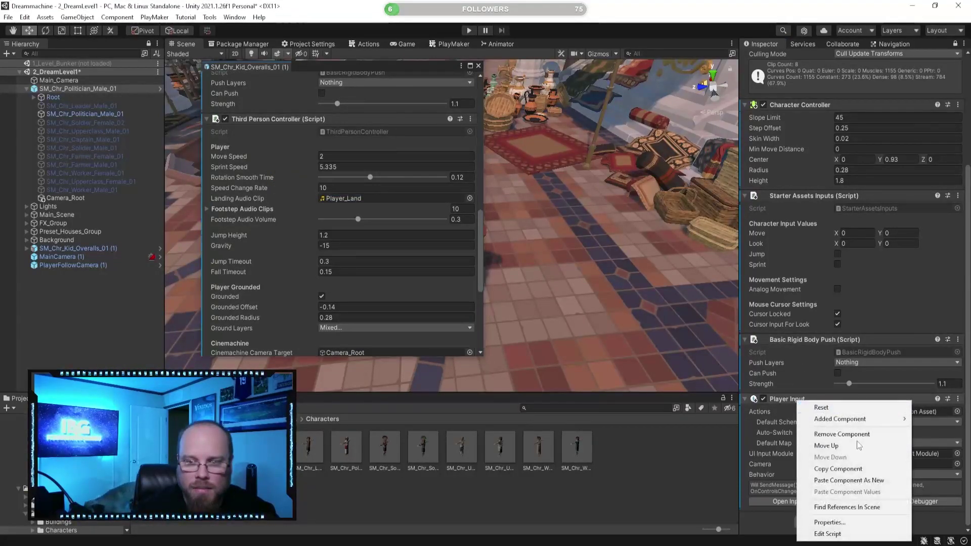
left_click(857, 479)
Try to move the politician's Third Person Controller component above Player Input
left_click_drag(799, 234, 831, 131)
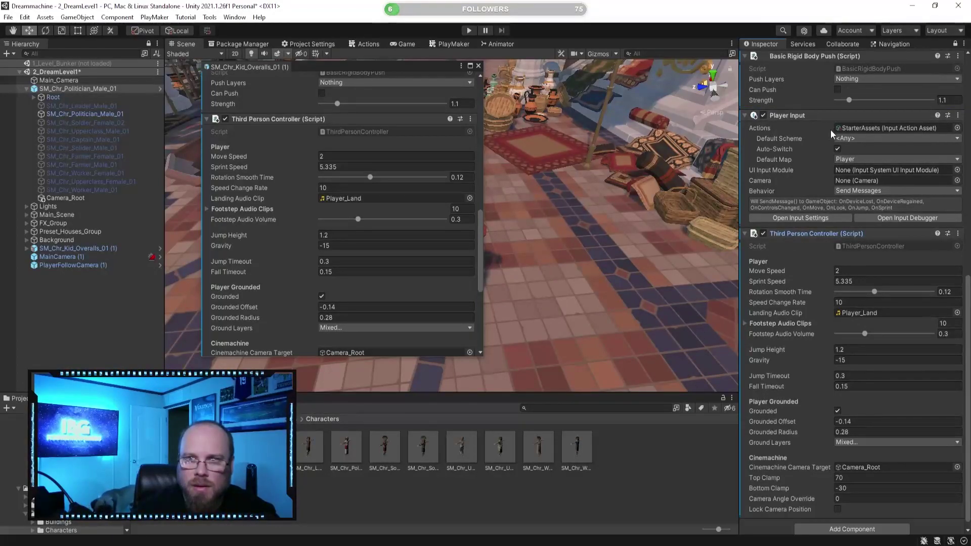
left_click_drag(800, 236, 827, 110)
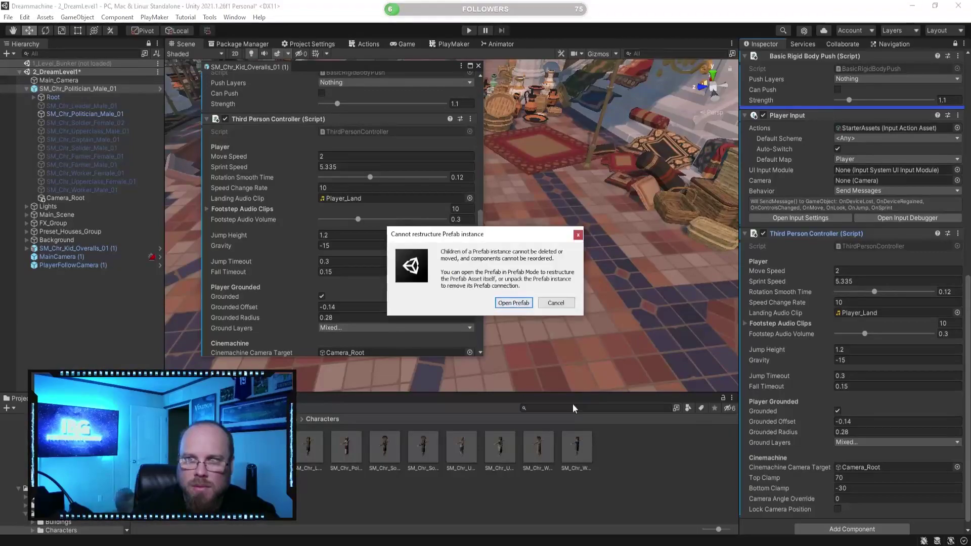
left_click(515, 303)
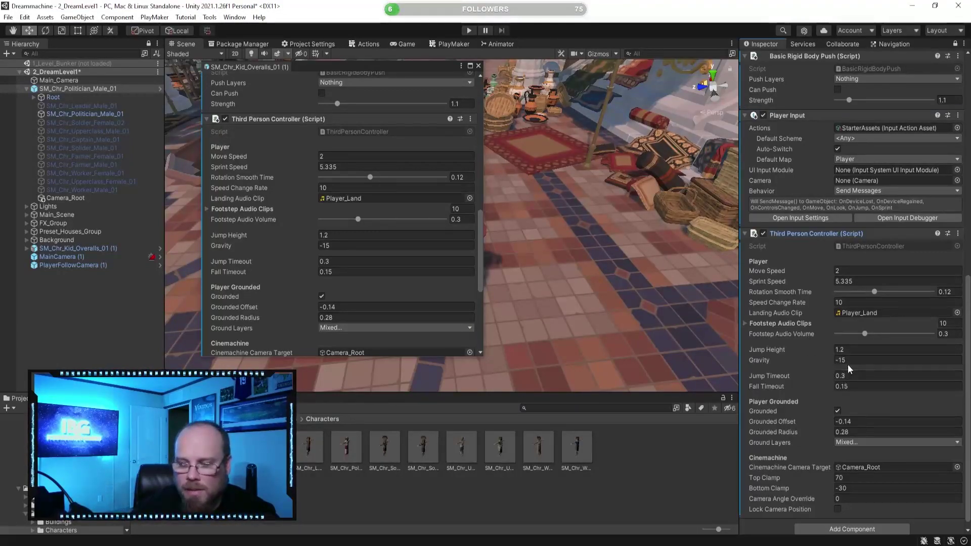
Review the politician's full component list from the Third Person Controller back up to the Transform
scroll(835, 385, "down", 1)
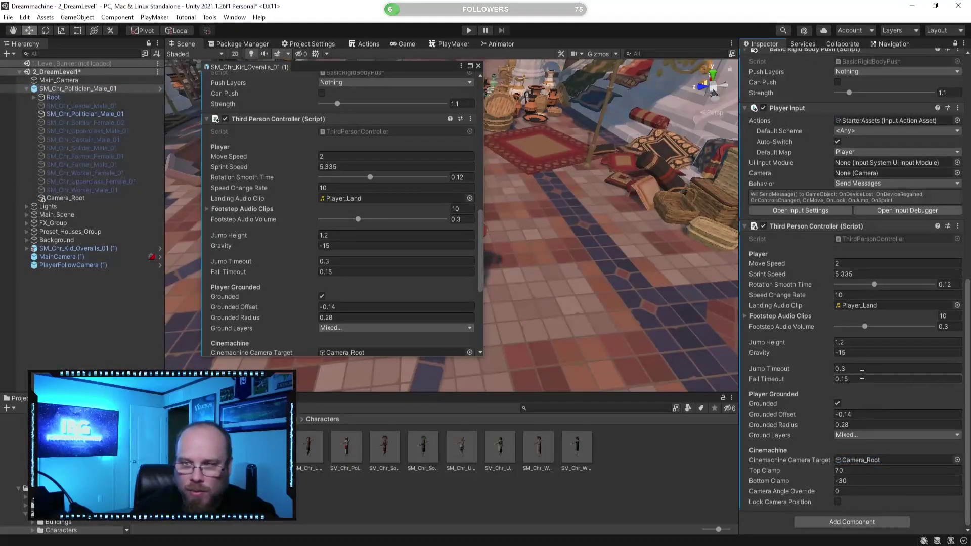
scroll(862, 373, "up", 3)
scroll(867, 338, "up", 6)
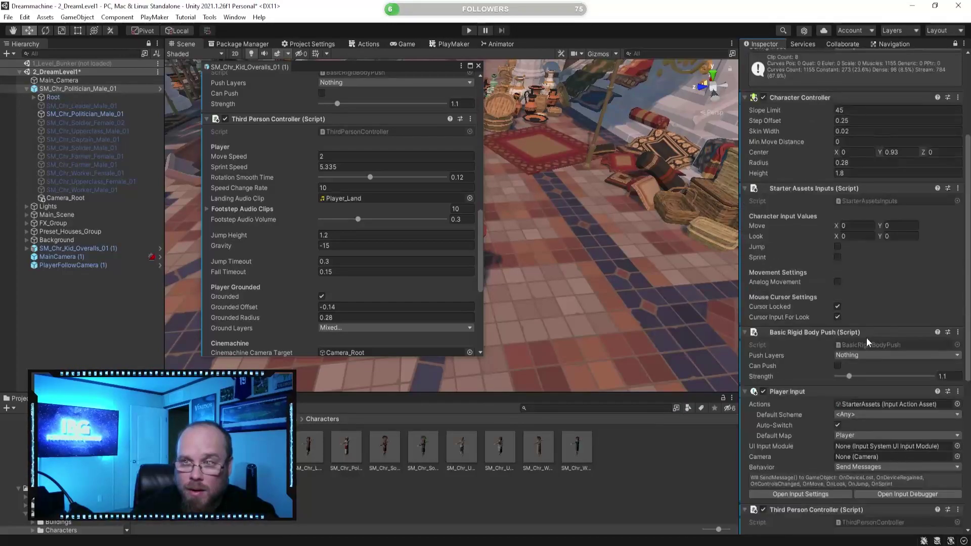
scroll(868, 355, "up", 5)
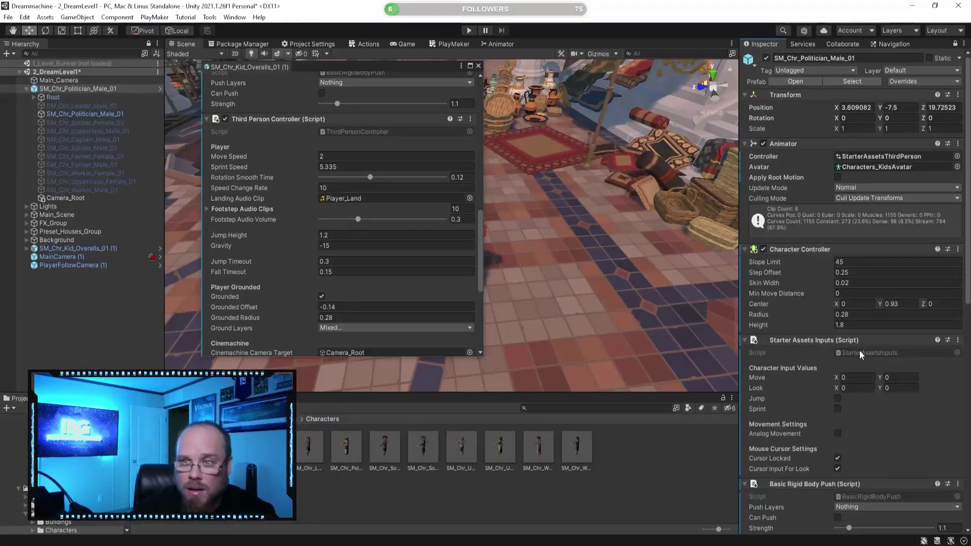
Close the kid player's separate properties window, unlock the Inspector and deactivate the SM_Chr_Kid_Overalls_01 (1) object
scroll(450, 111, "up", 12)
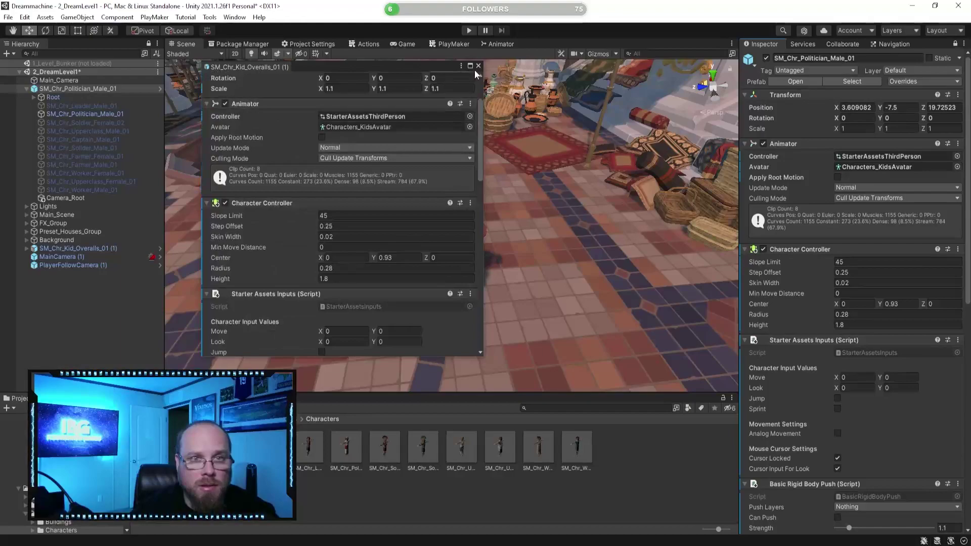
left_click(479, 66)
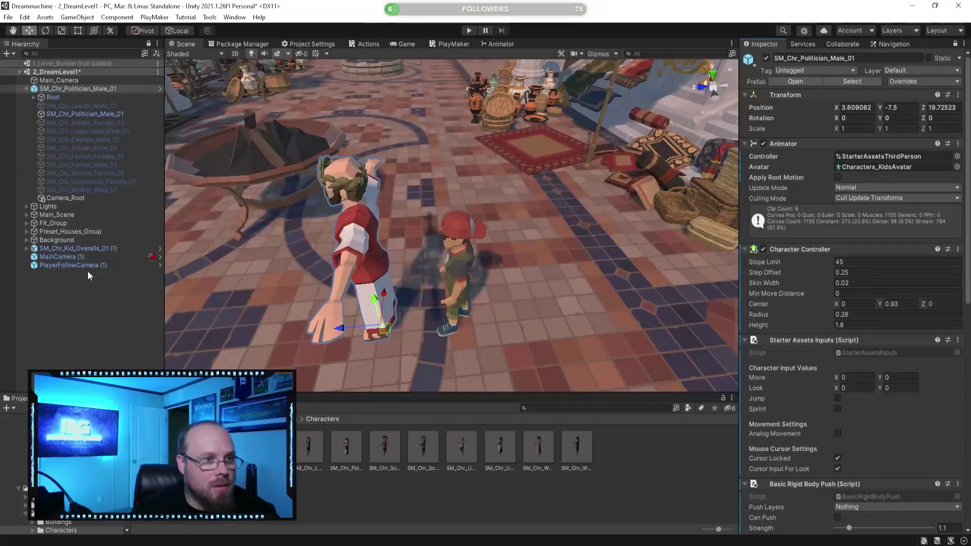
left_click(95, 248)
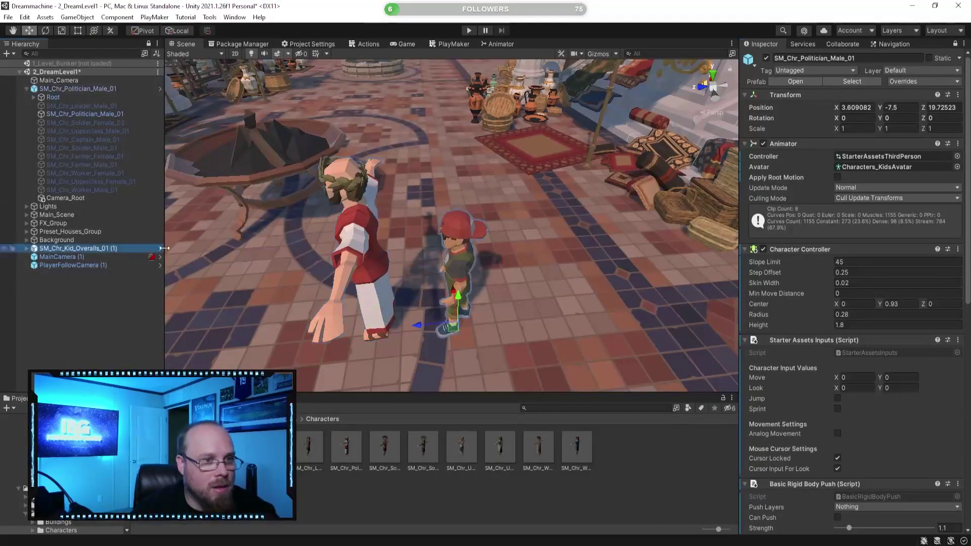
left_click(766, 58)
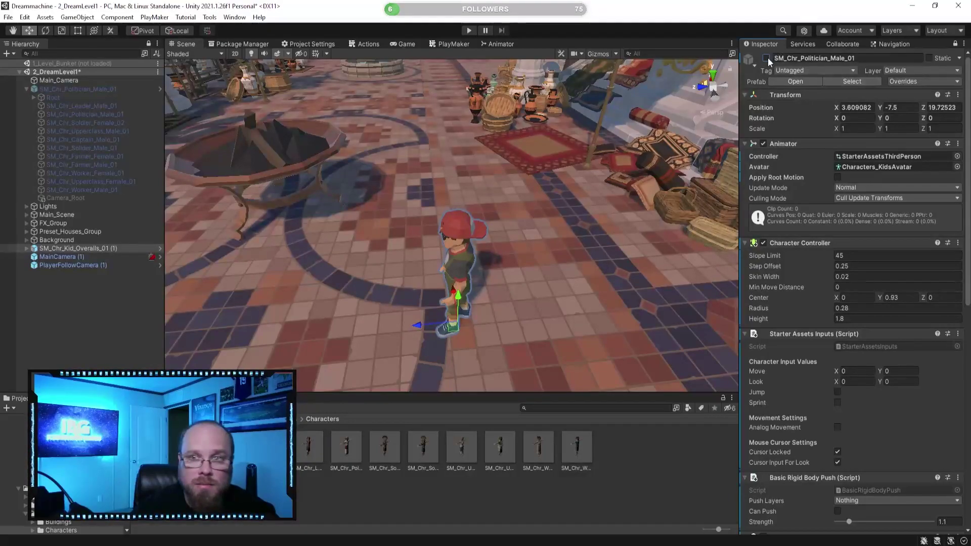
left_click(766, 58)
left_click(956, 44)
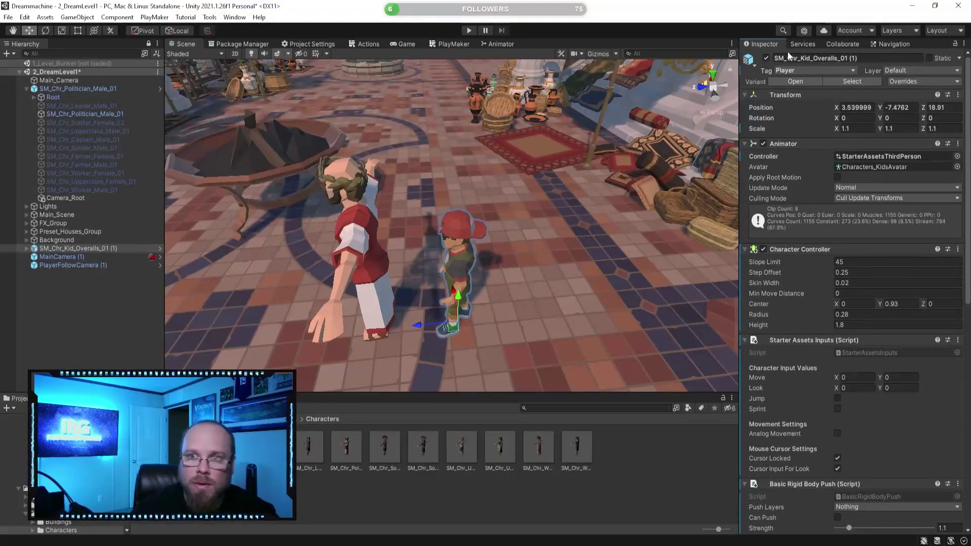
left_click(766, 59)
Review the component settings of MainCamera (1) and PlayerFollowCamera (1), including the virtual camera's Follow target and Body rig values
left_click(59, 257)
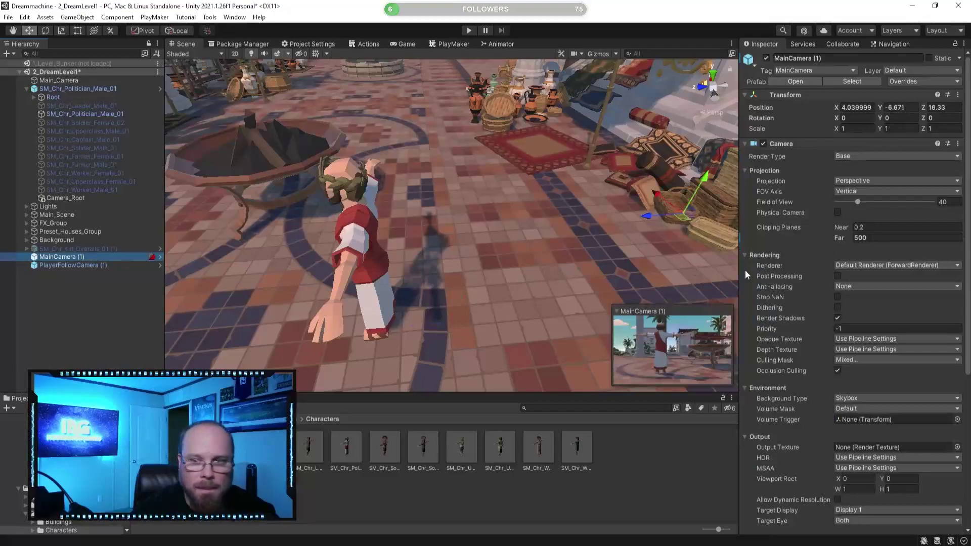
scroll(812, 292, "down", 5)
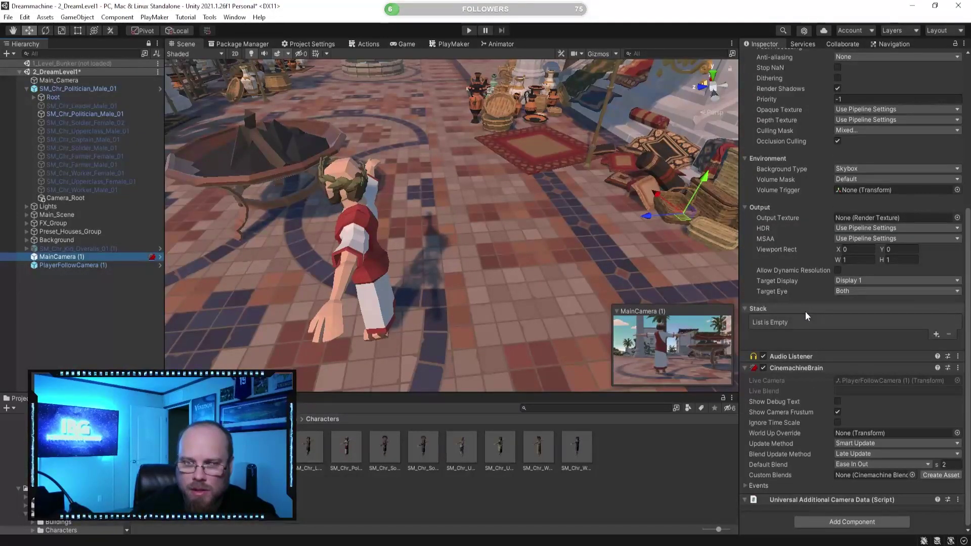
left_click(90, 266)
scroll(873, 291, "up", 3)
scroll(824, 285, "up", 1)
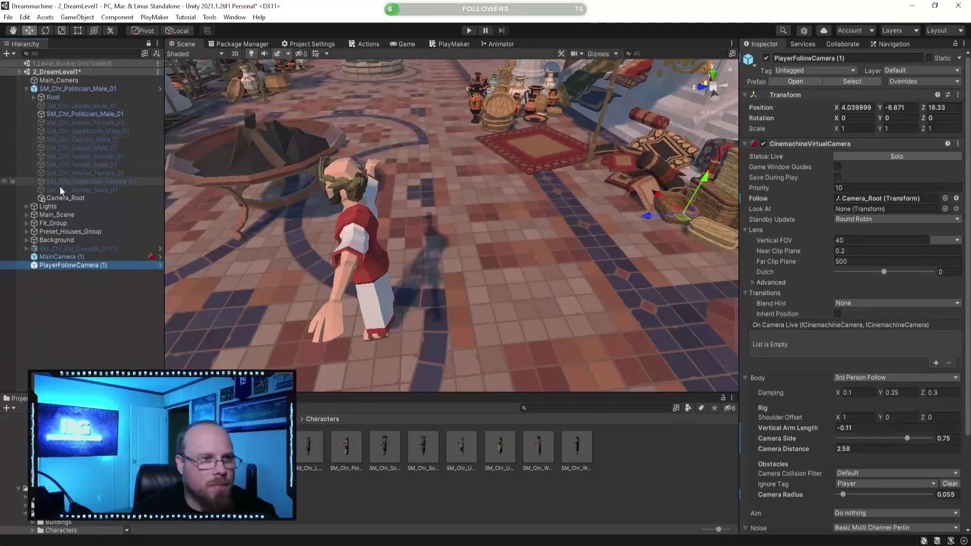
scroll(860, 314, "down", 3)
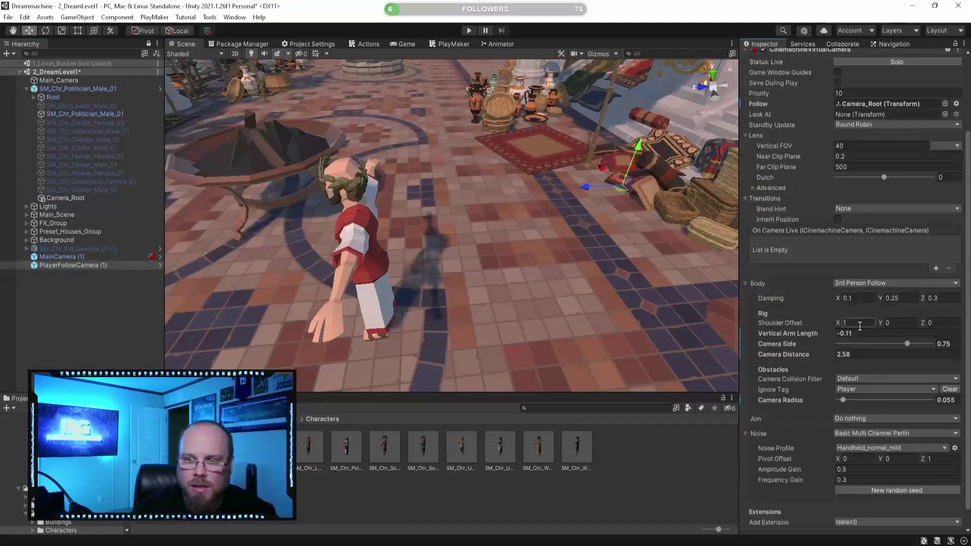
scroll(860, 327, "down", 1)
left_click(618, 489)
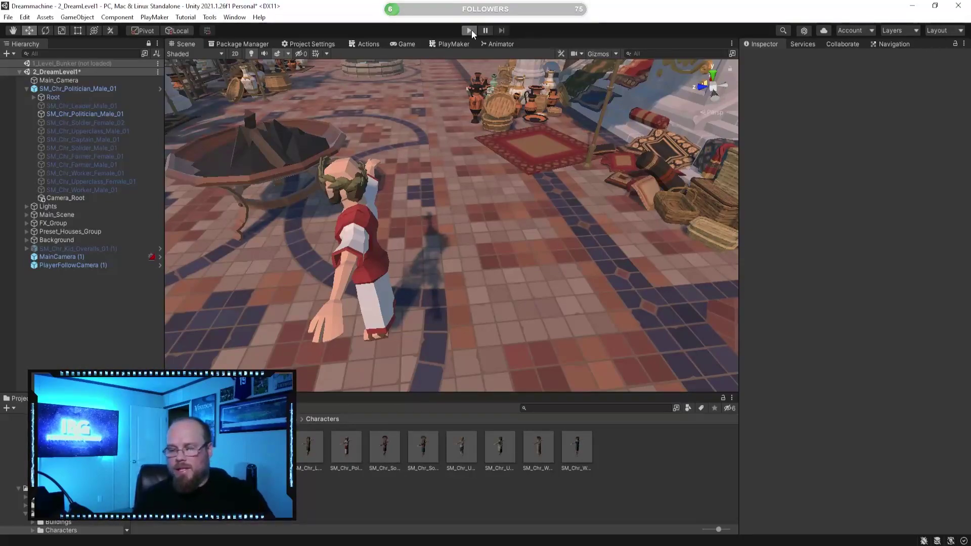
Run the level briefly to check the active camera, and deactivate the original Main_Camera object outside play mode
left_click(470, 31)
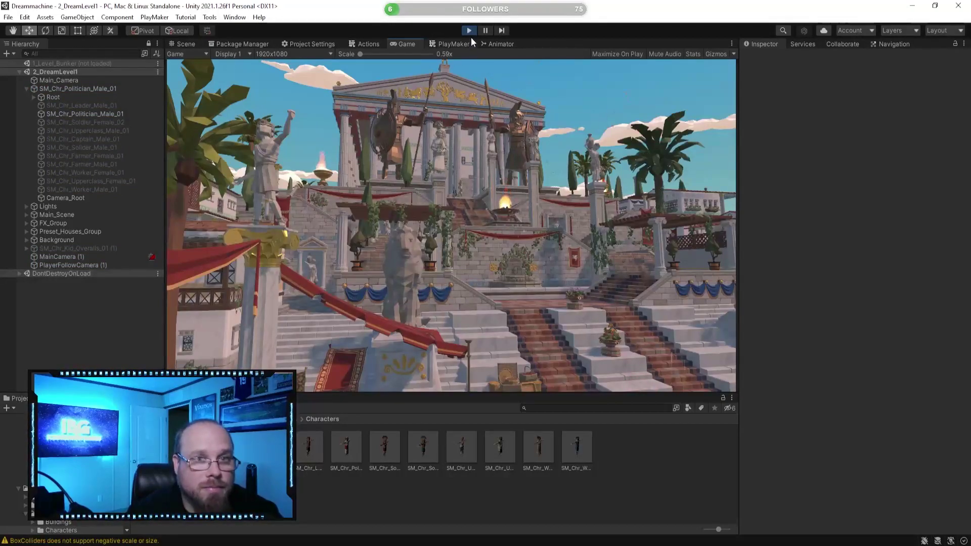
left_click(469, 31)
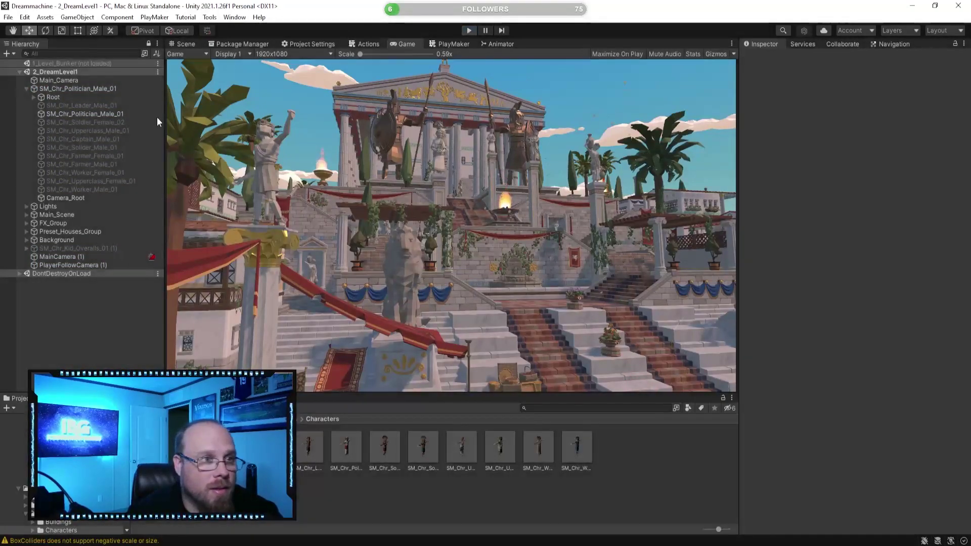
left_click(74, 82)
left_click(767, 59)
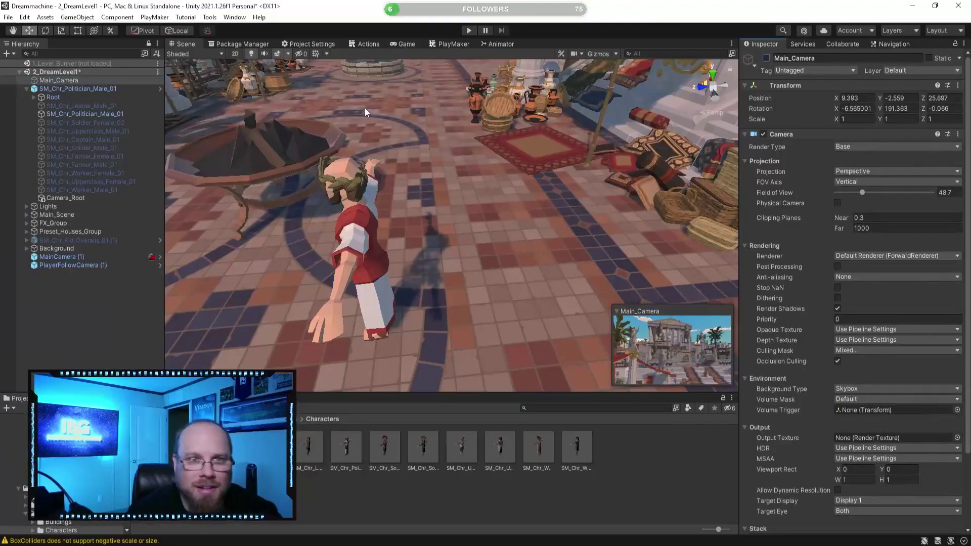
Collapse the SM_Chr_Politician_Male_01 hierarchy and clear the selection
left_click(29, 89)
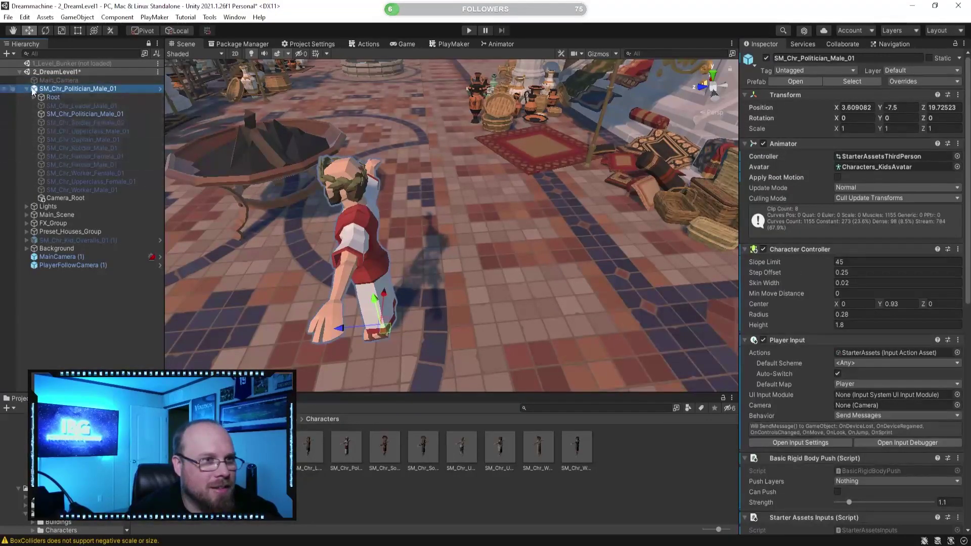
left_click(27, 89)
left_click(109, 159)
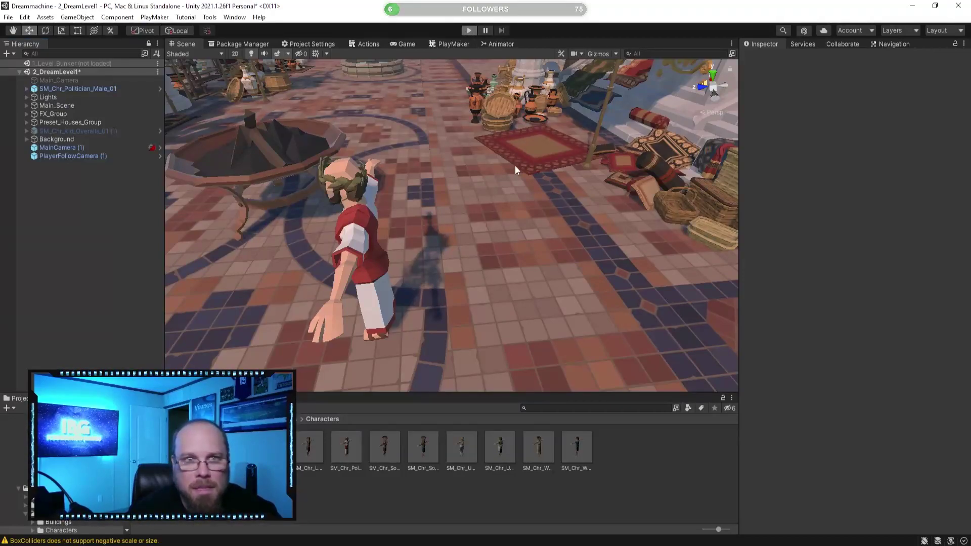
Play-test the level by walking the politician around the plaza near the fire bowl, and exit play mode
key("ctrl+p")
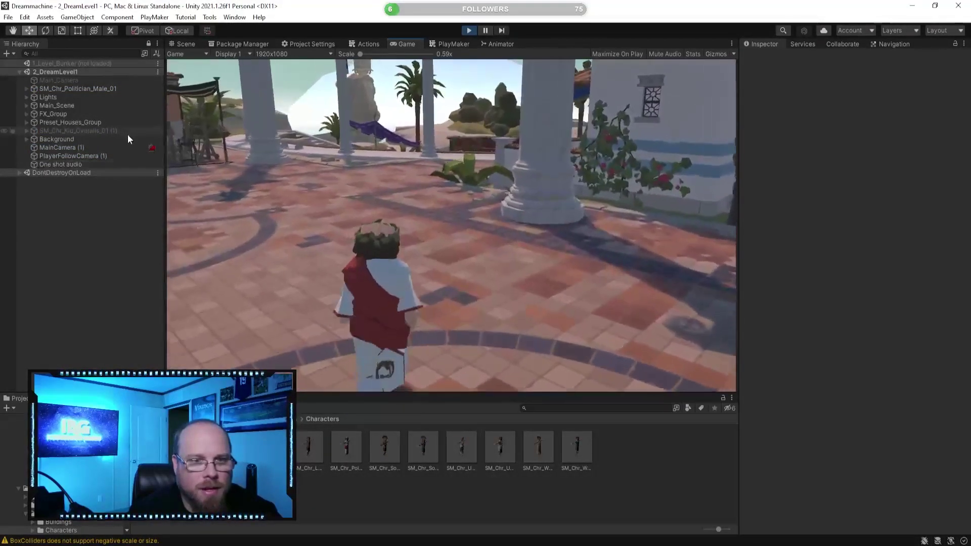
left_click(654, 192)
key("w")
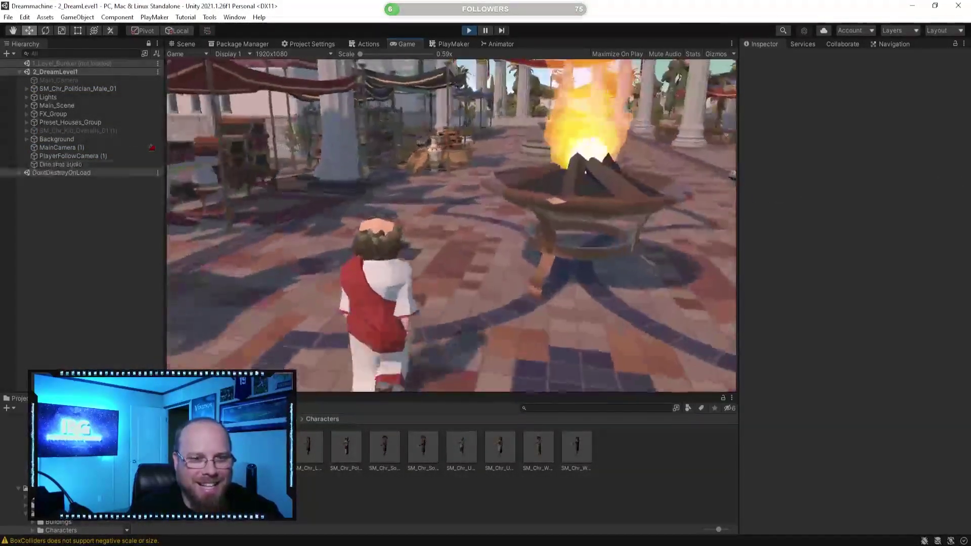
key("w")
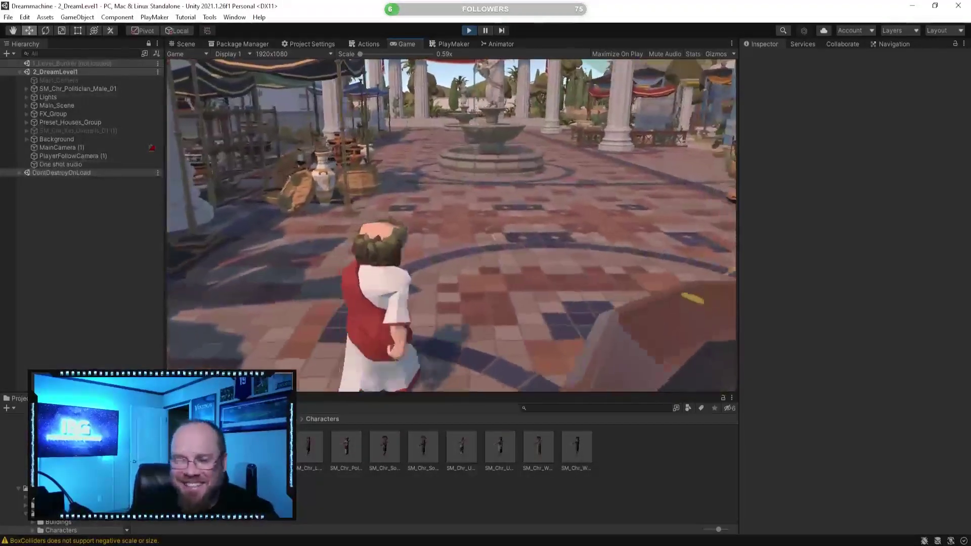
key("w")
key("Escape")
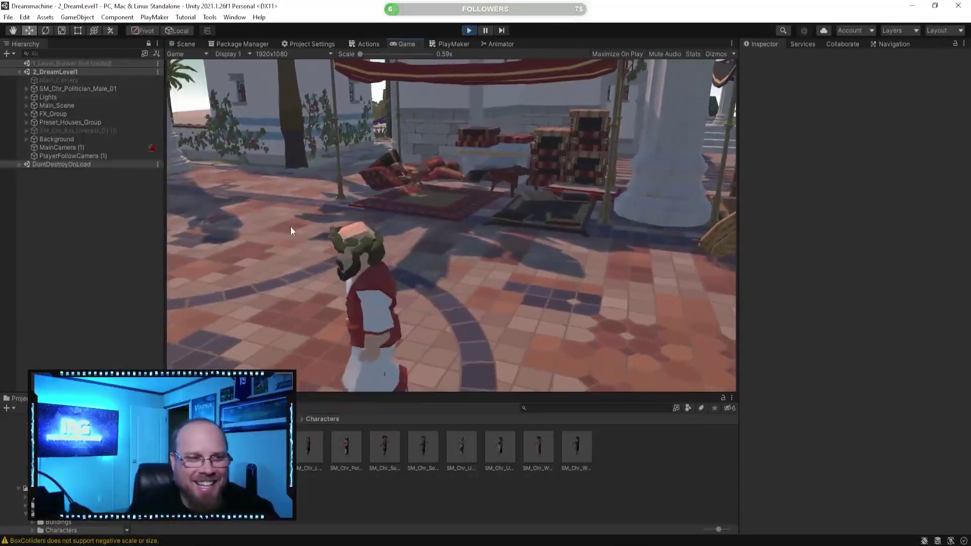
key("w")
key("w")
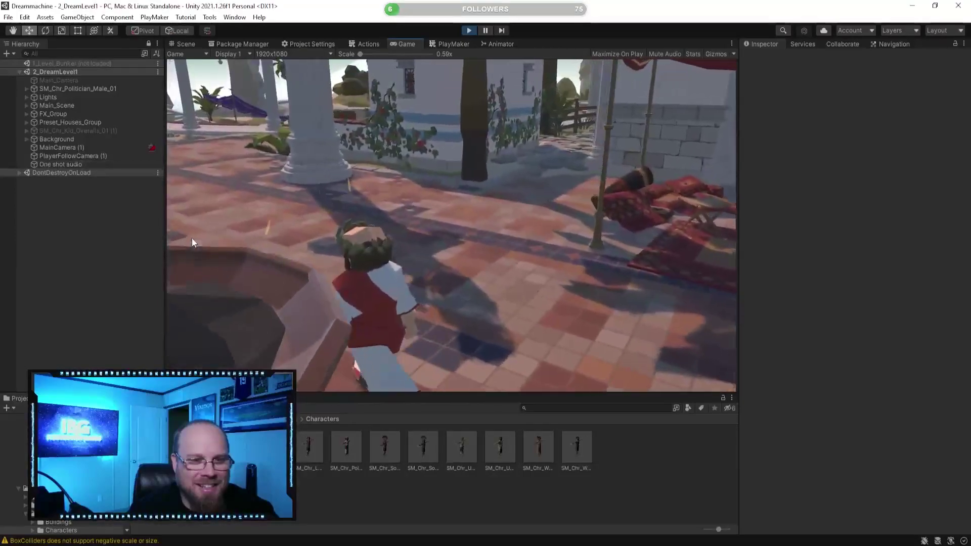
key("w")
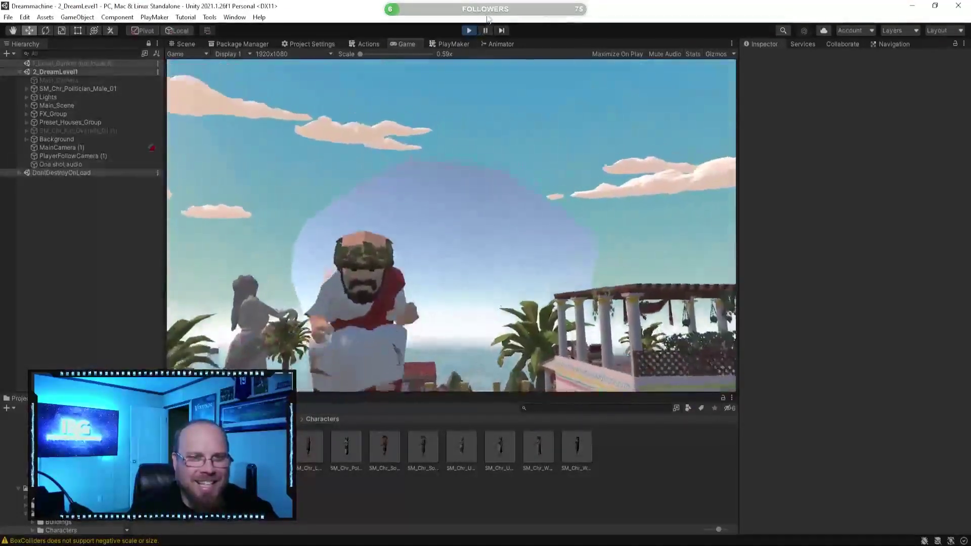
left_click(468, 31)
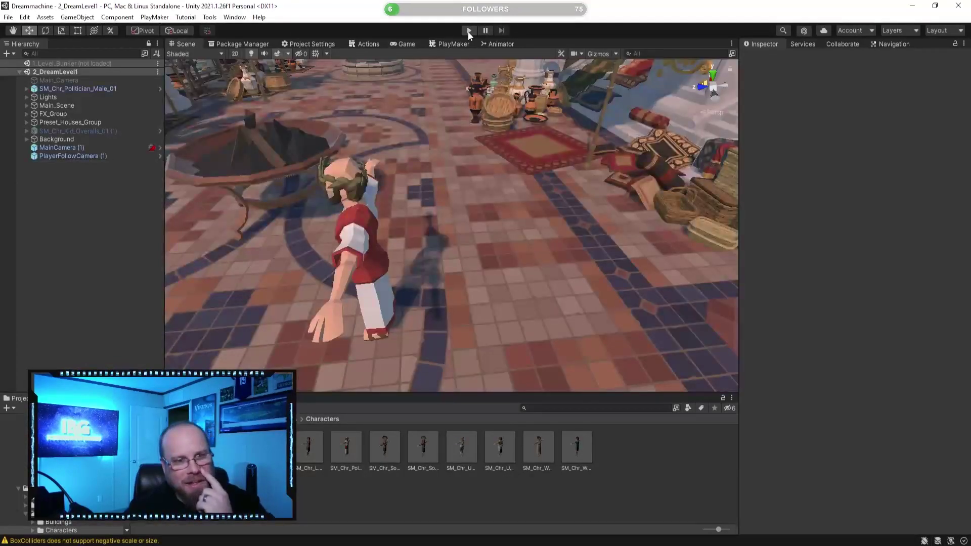
right_click_drag(225, 171, 114, 169)
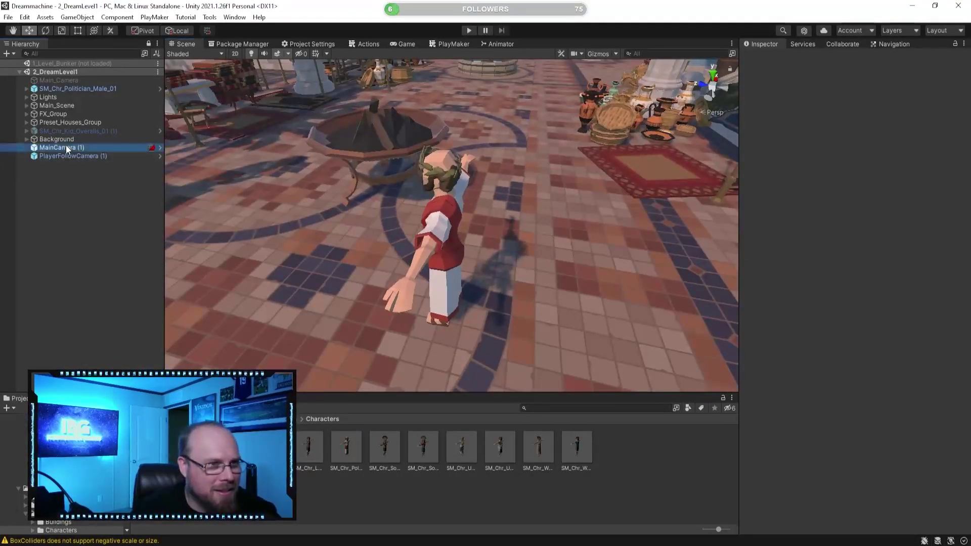
Revert the Animator's Avatar override on SM_Chr_Politician_Male_01 to the prefab's own avatar
left_click(66, 147)
left_click_drag(299, 159, 377, 160, "alt")
left_click(113, 90)
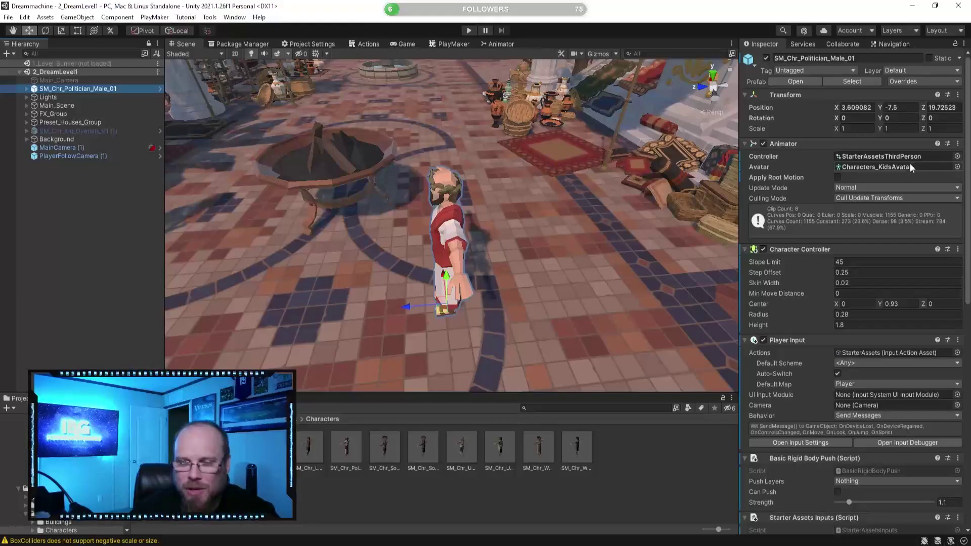
left_click(957, 167)
left_click(960, 158)
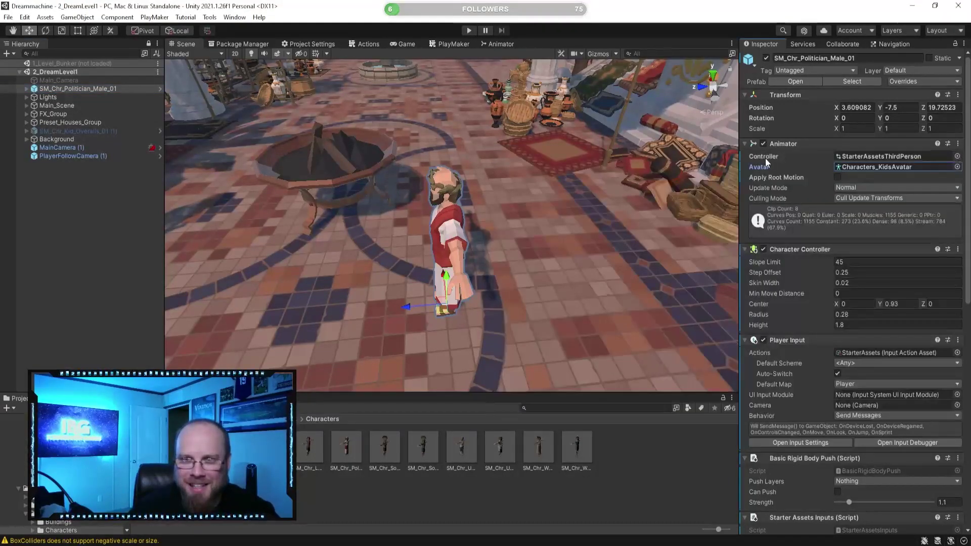
right_click(765, 172)
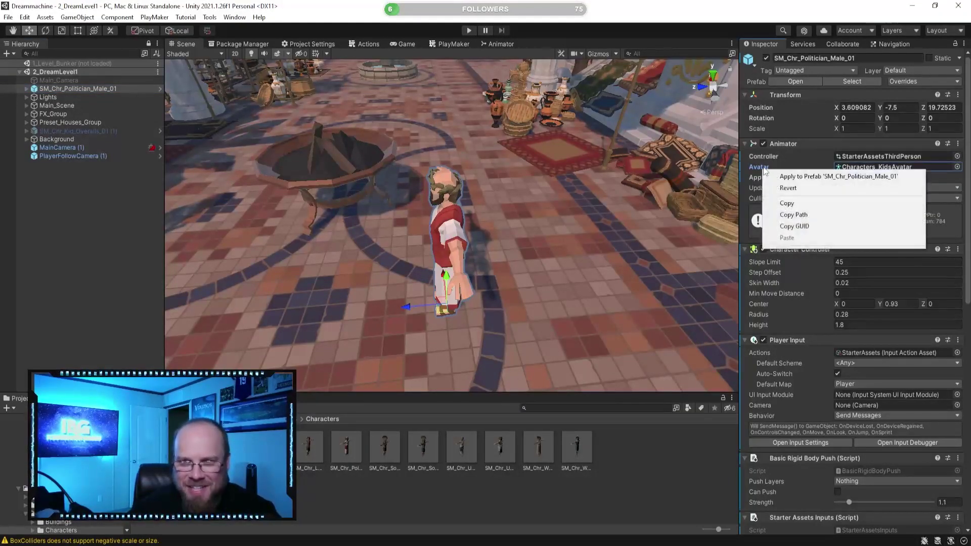
left_click(799, 188)
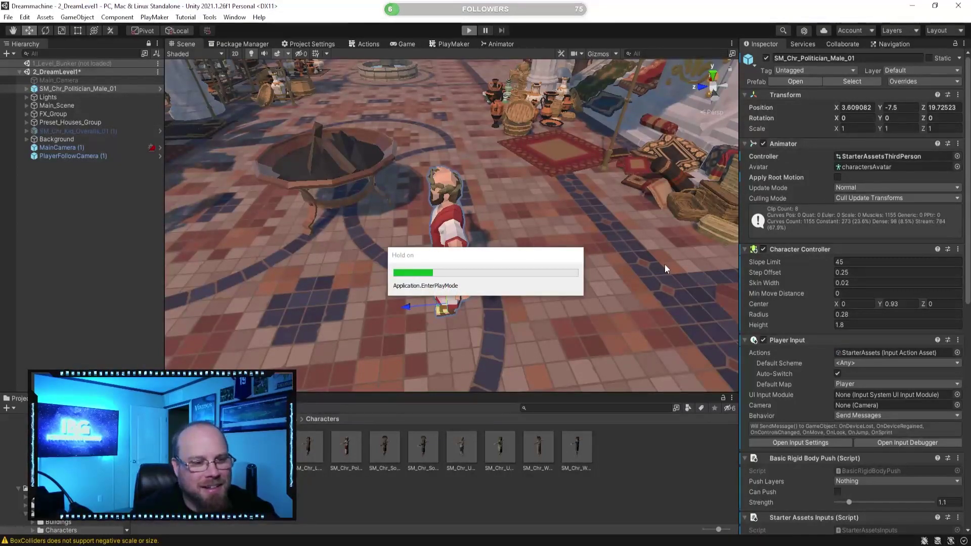
Play the scene and run the politician character around the market plaza to check its movement and animation
key("w")
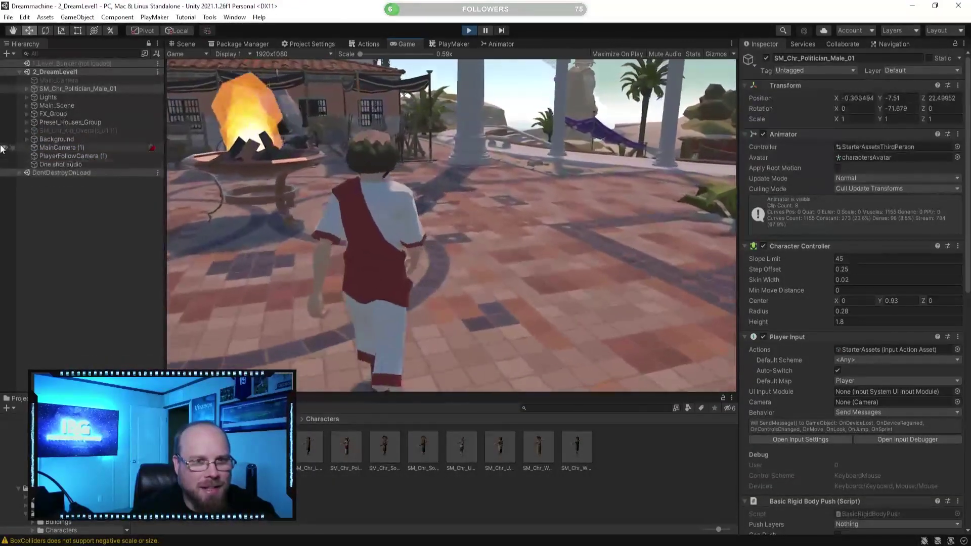
key("a")
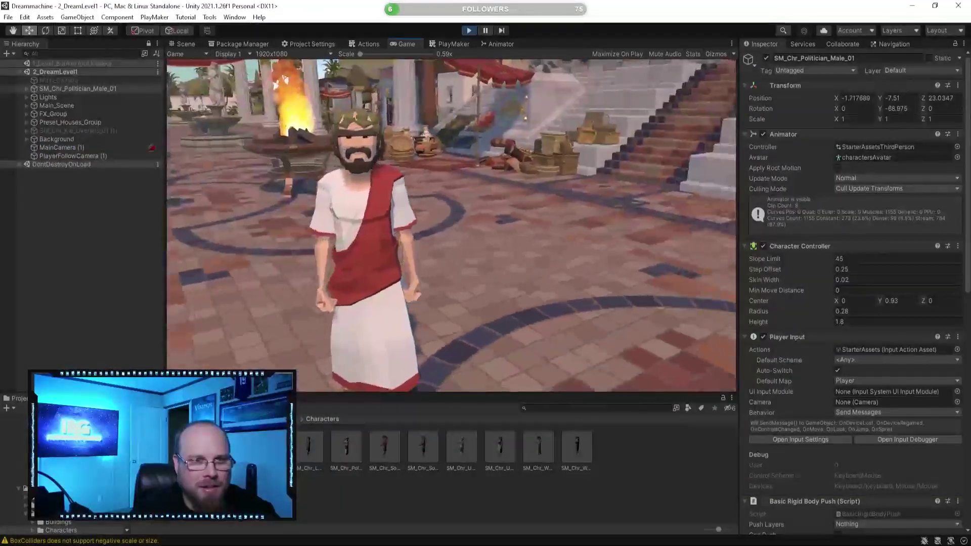
key("shift+w")
key("w")
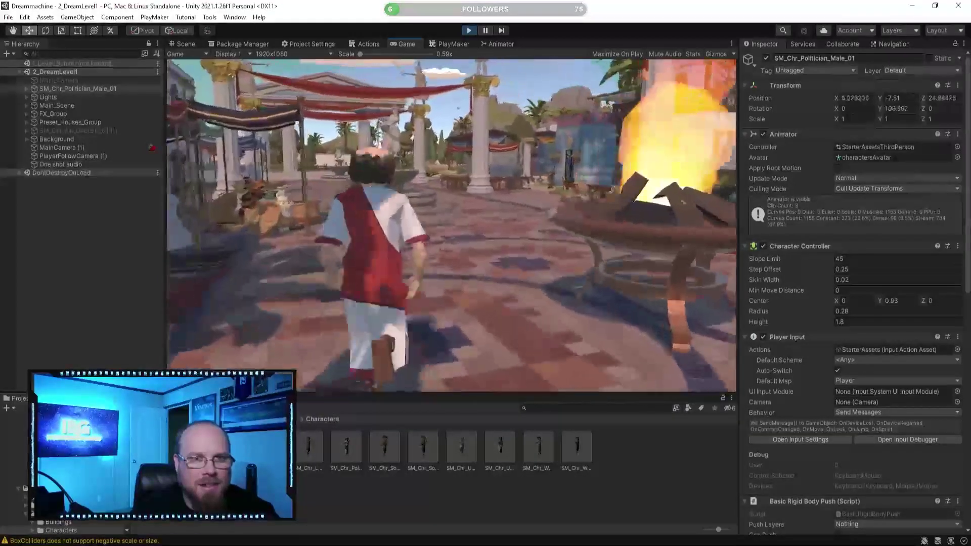
key("w")
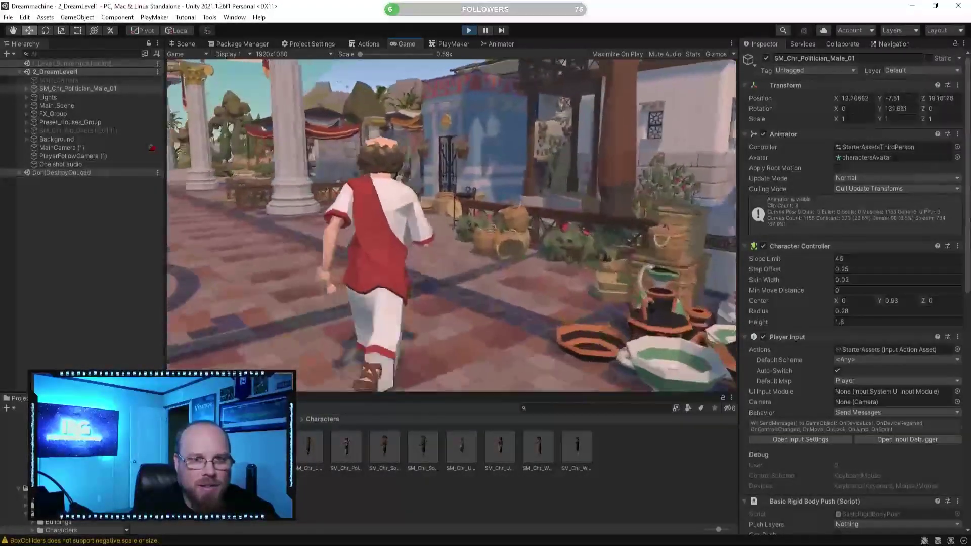
key("w")
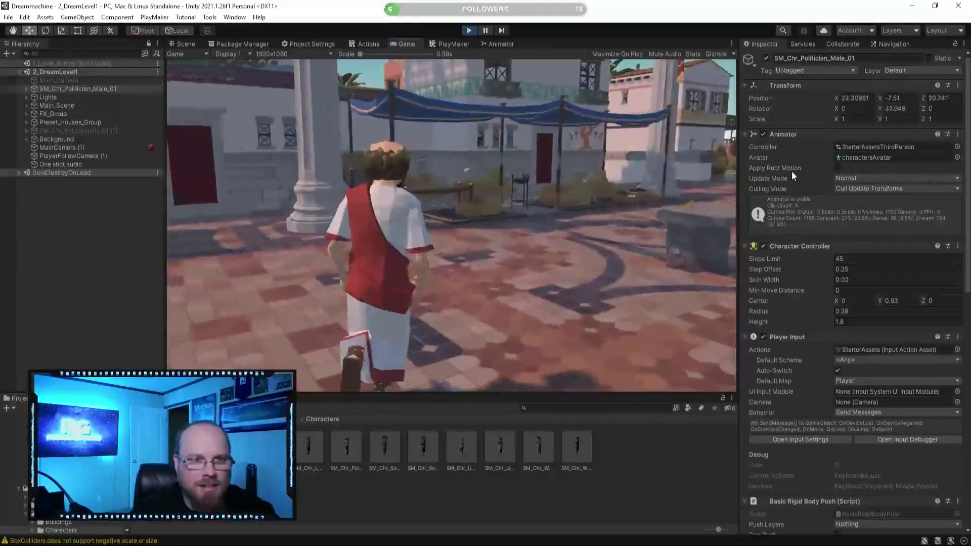
key("w")
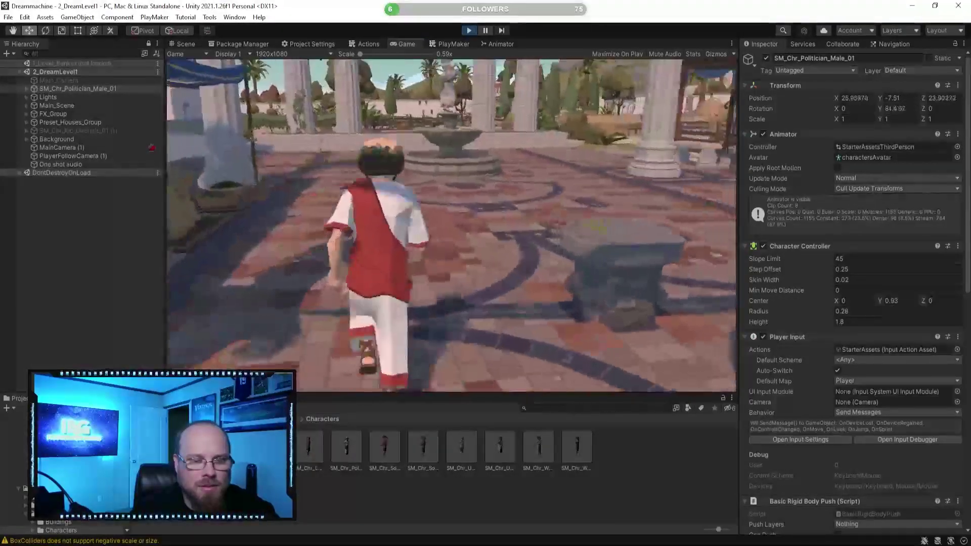
key("w")
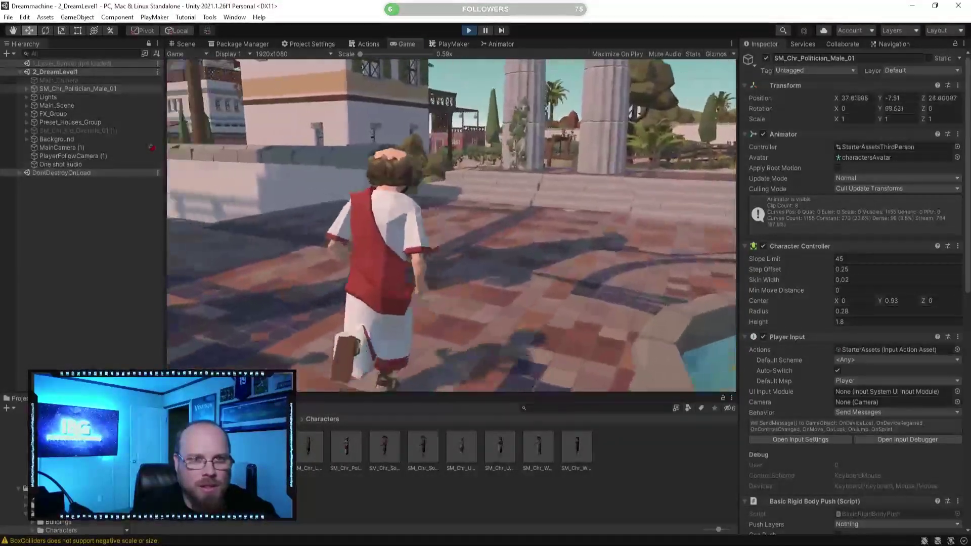
key("w")
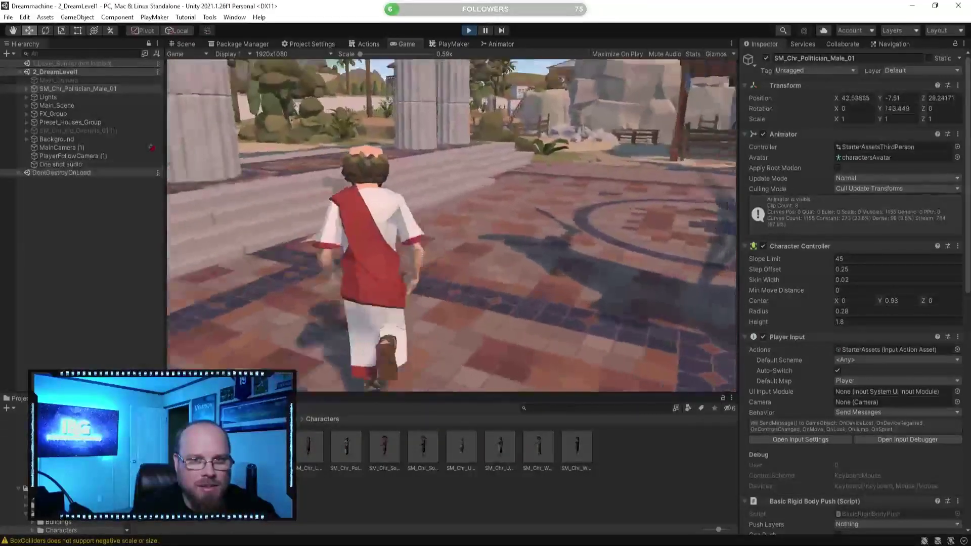
key("w")
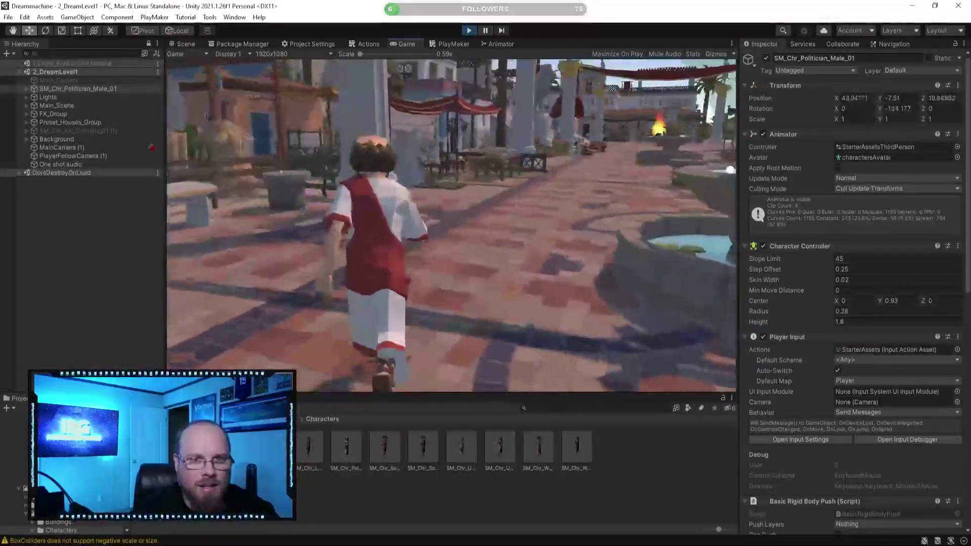
key("w")
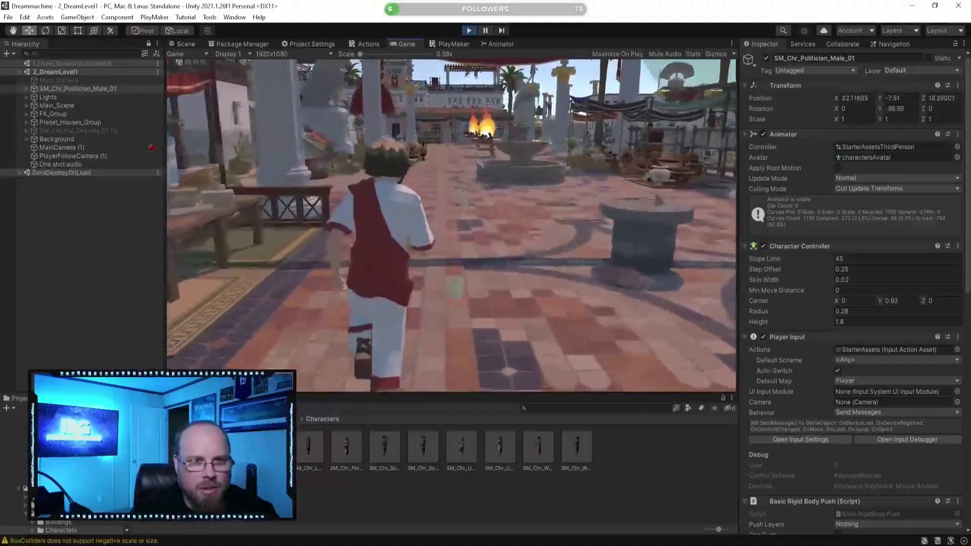
key("w")
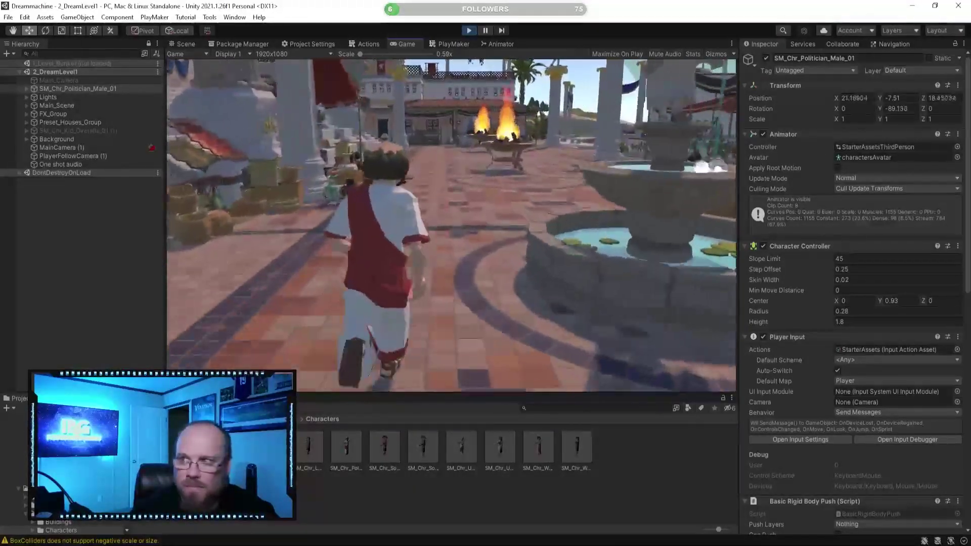
key("w")
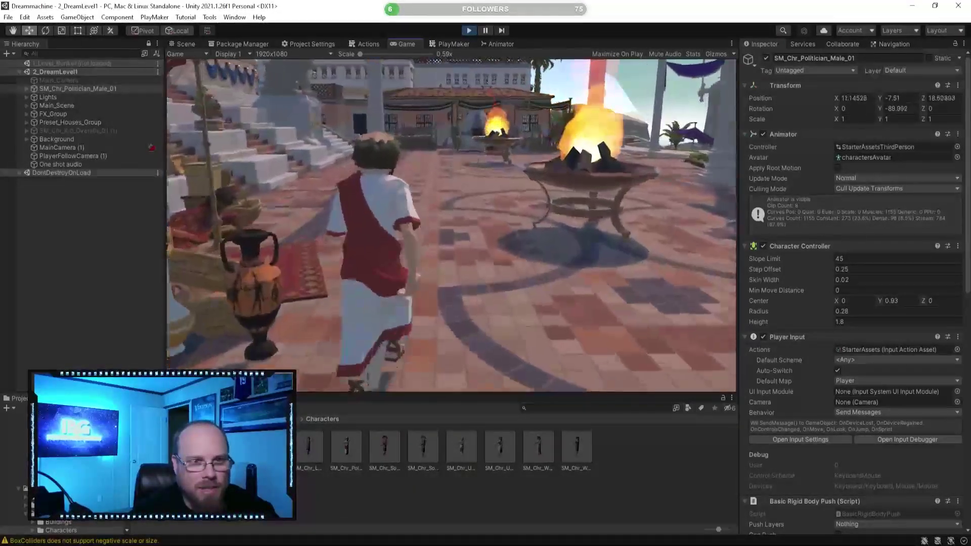
key("w")
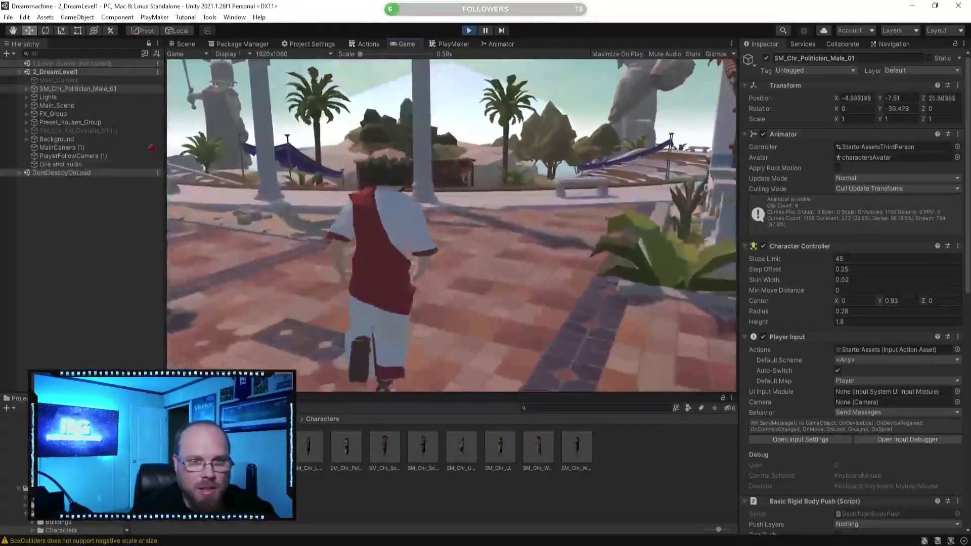
key("w")
key("w")
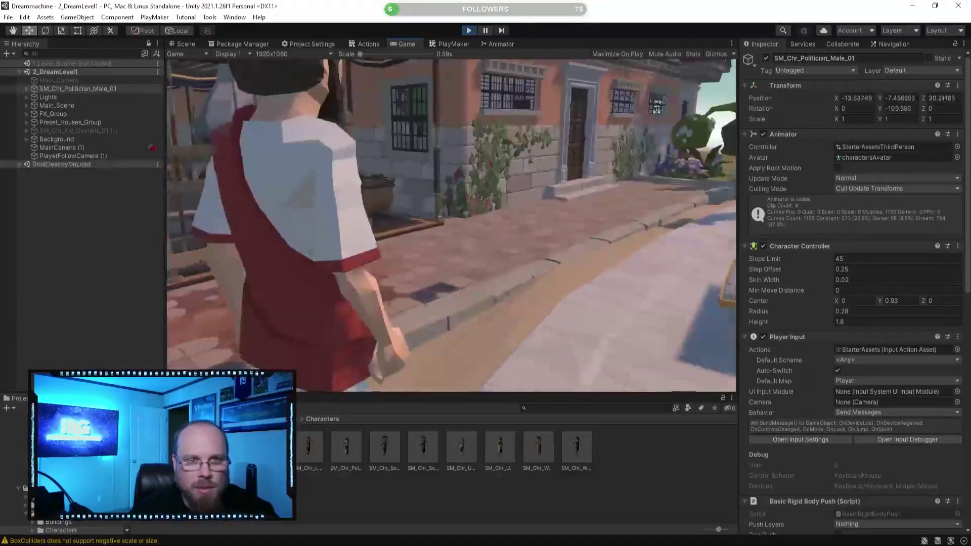
key("w")
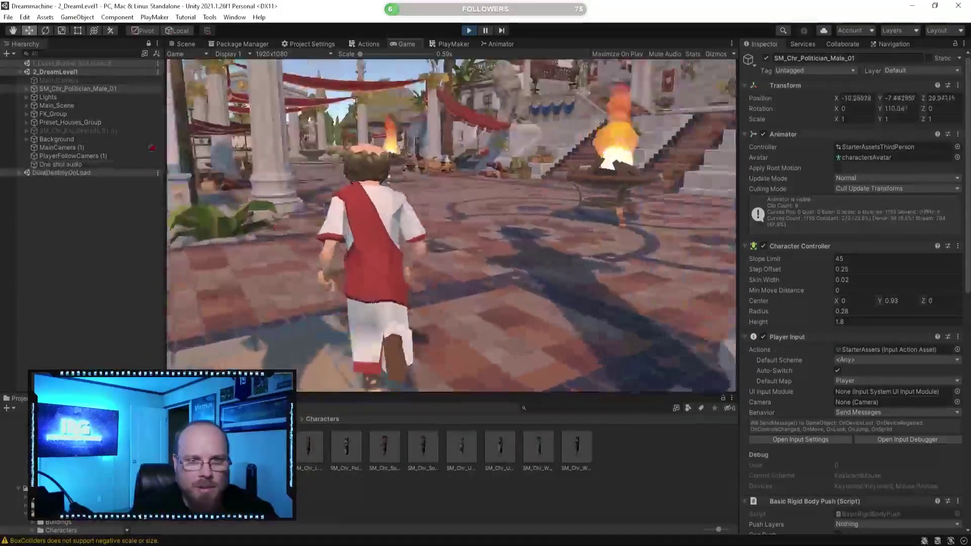
key("w")
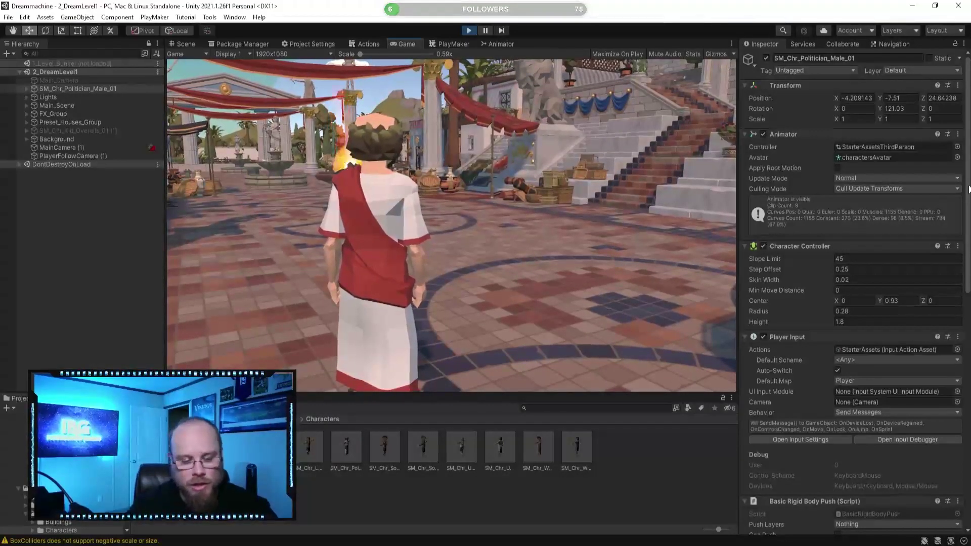
Run the character from the plaza up the staircases to the temple porch to test climbing on the steps
key("w")
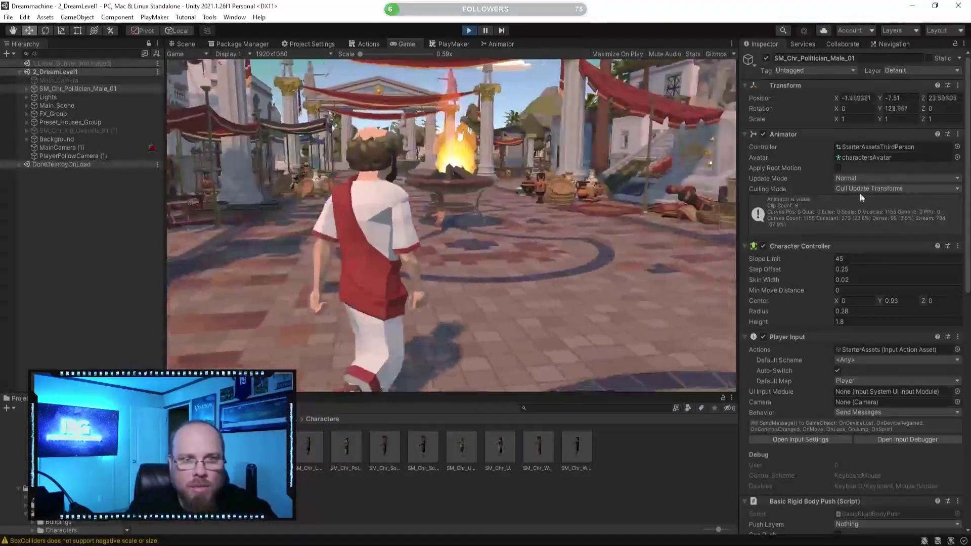
key("w")
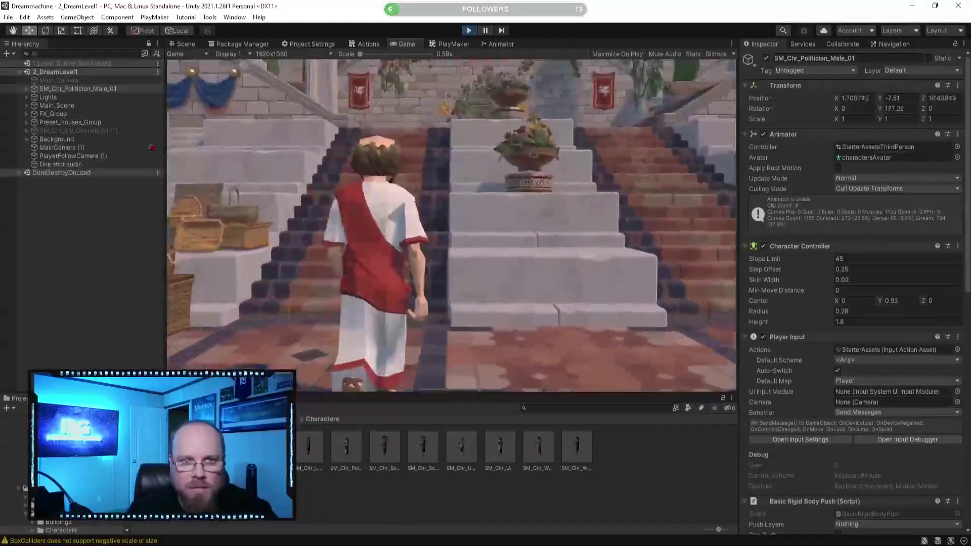
key("w")
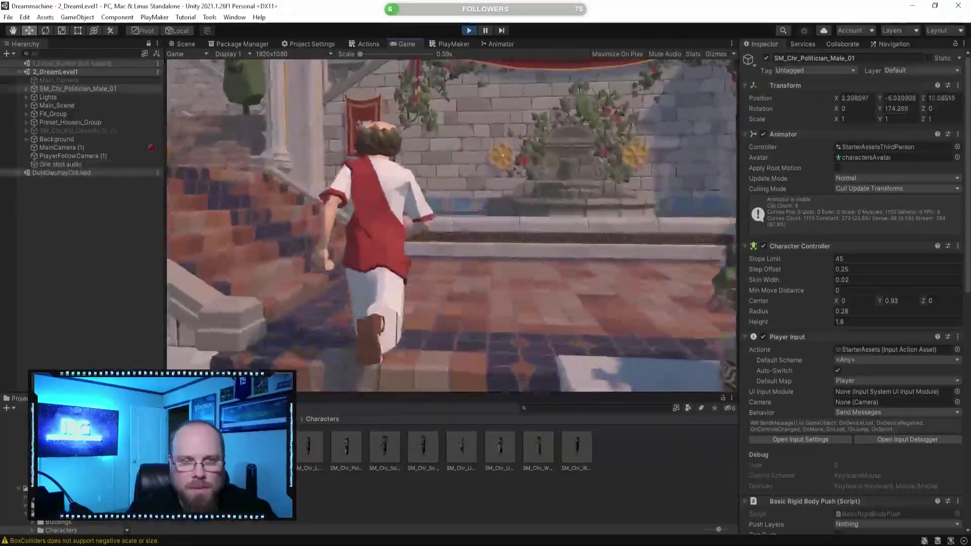
key("w")
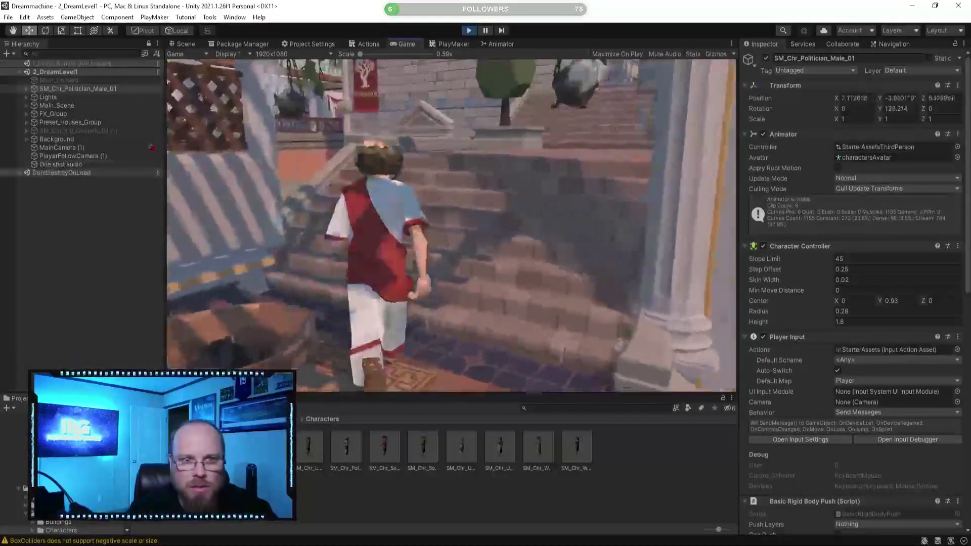
key("w")
key("w")
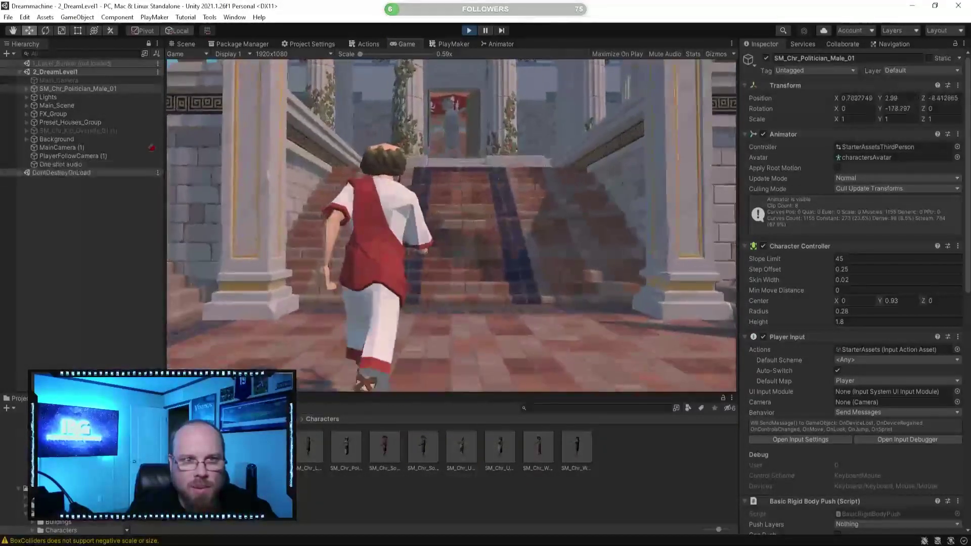
key("w")
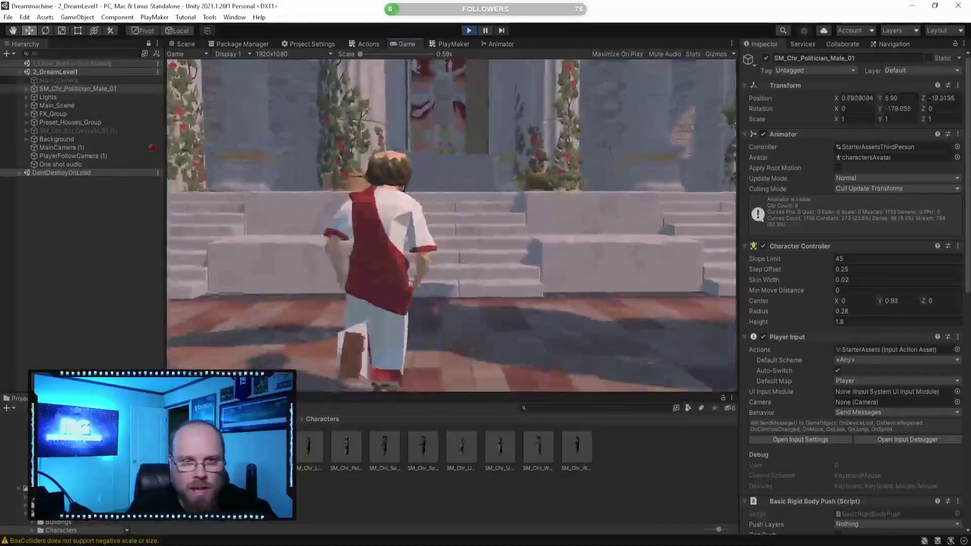
key("w")
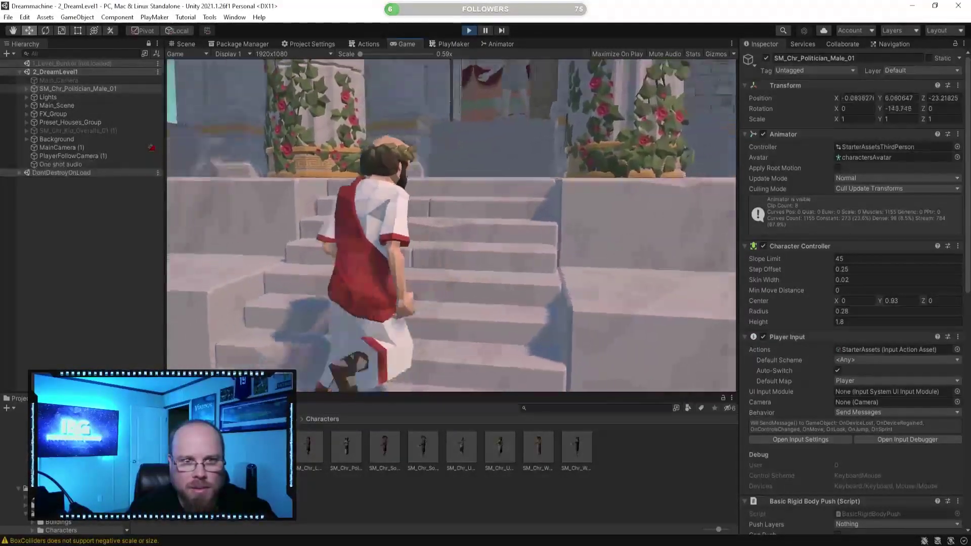
key("w")
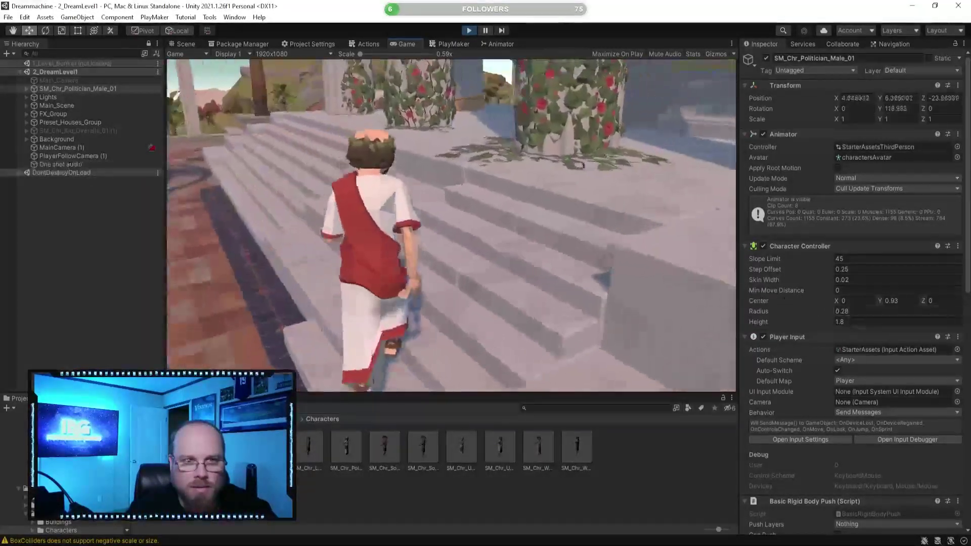
key("w")
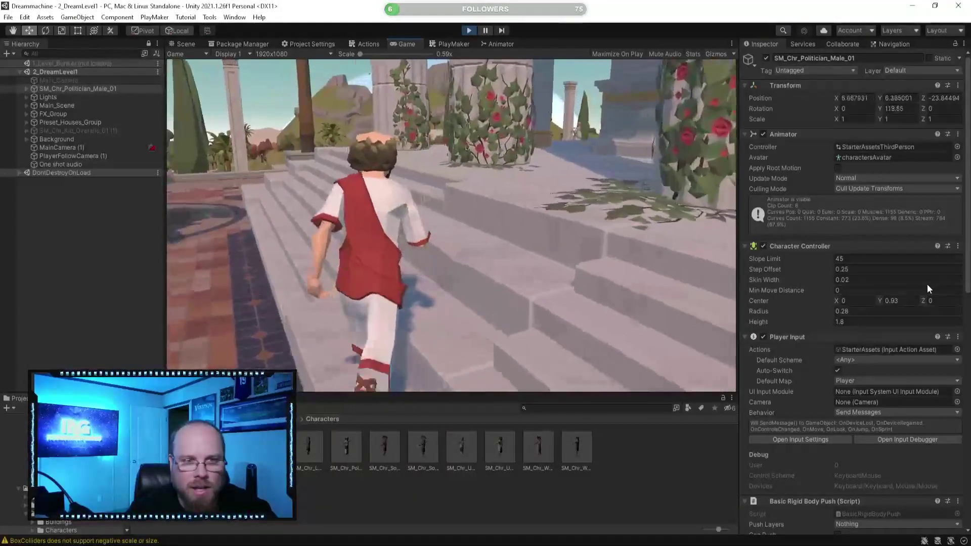
key("w")
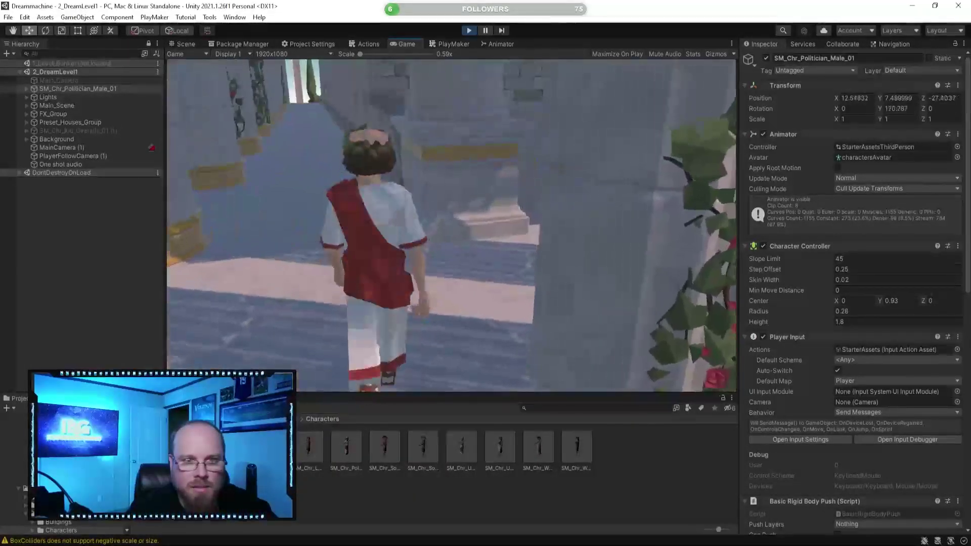
Run the character through the temple doors and around the interior hall to test movement past the columns, shelves and furniture
key("w")
key("w")
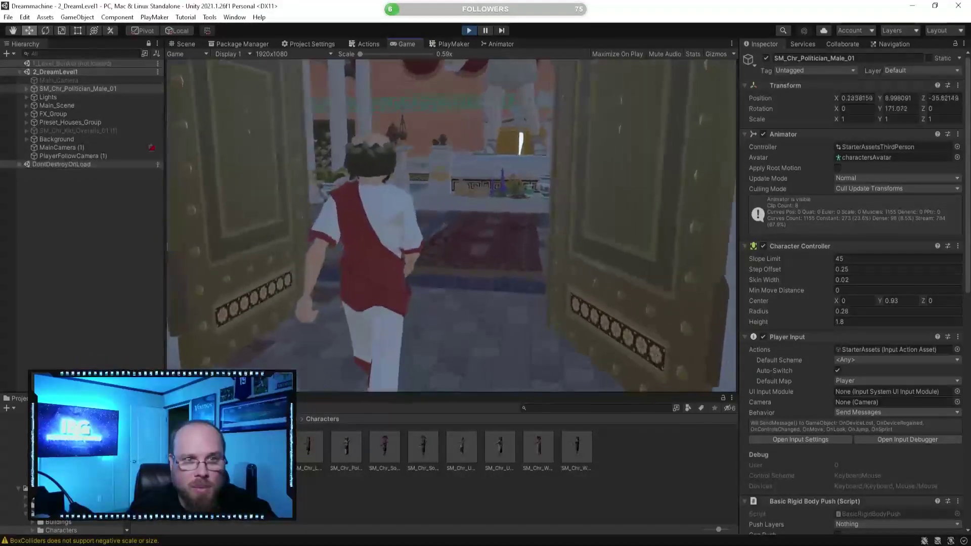
key("w")
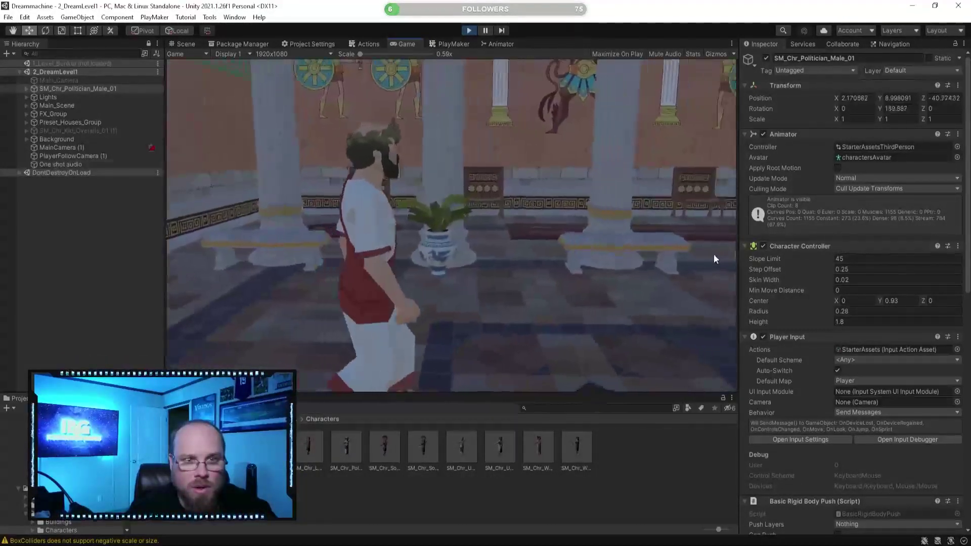
key("w")
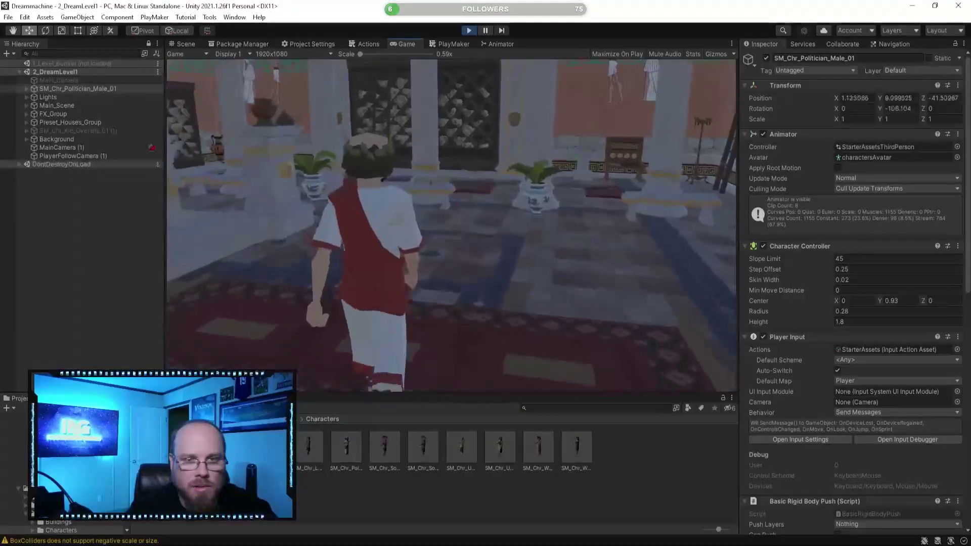
key("w")
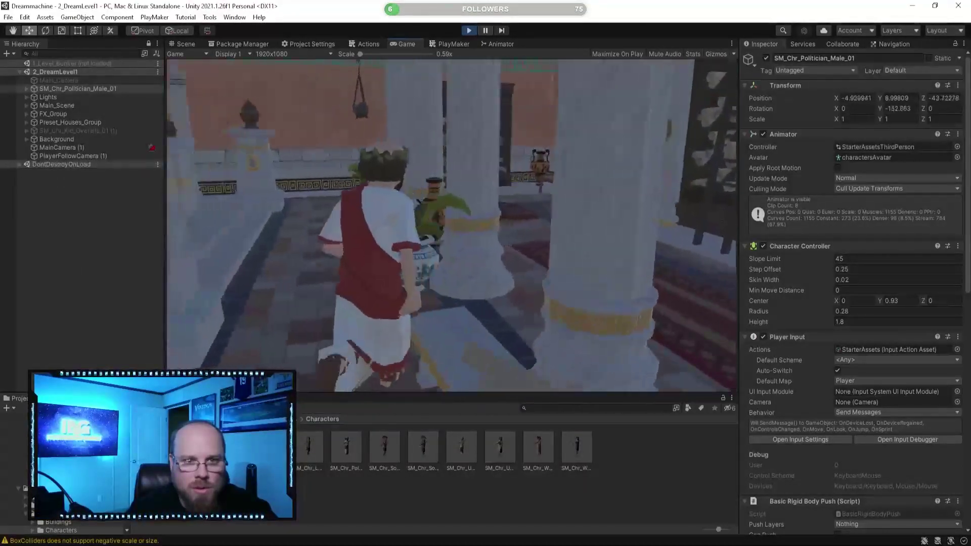
key("w")
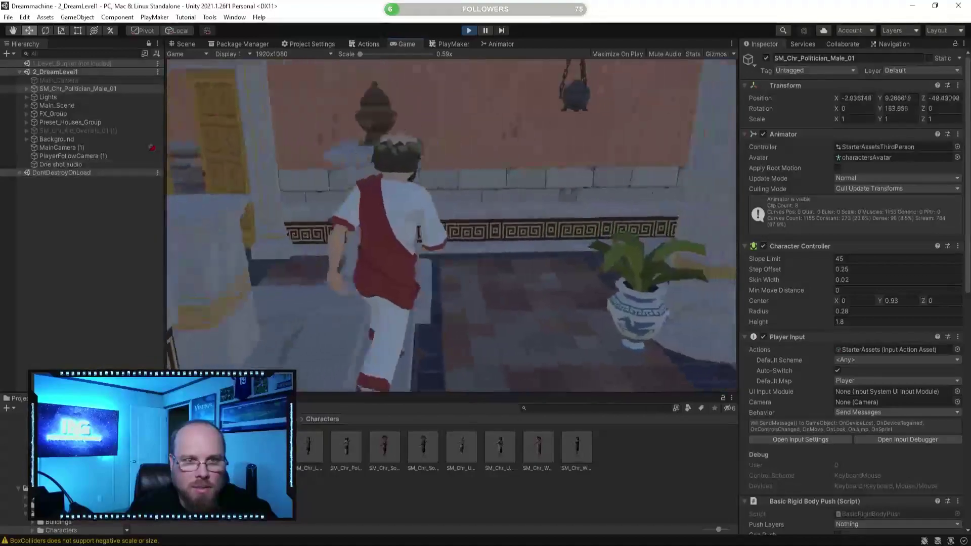
key("w")
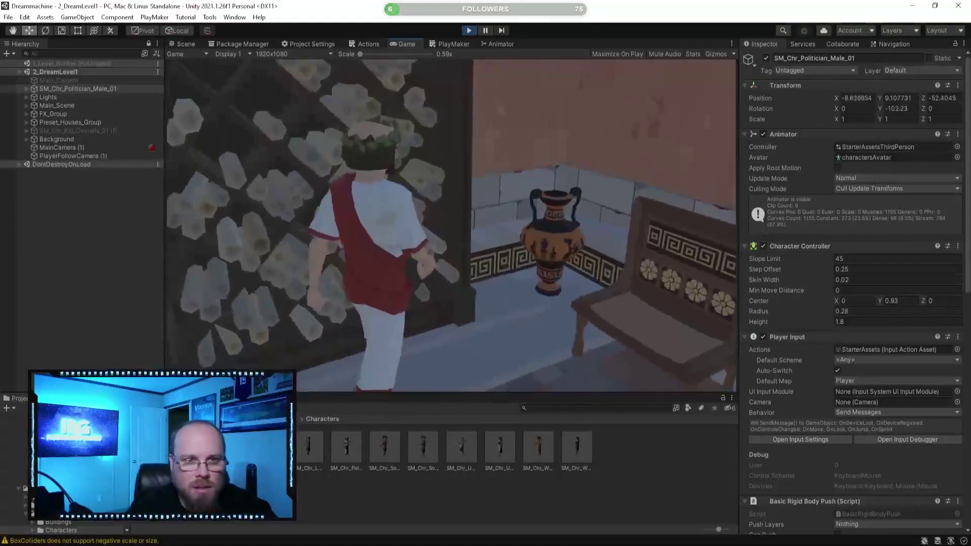
key("w")
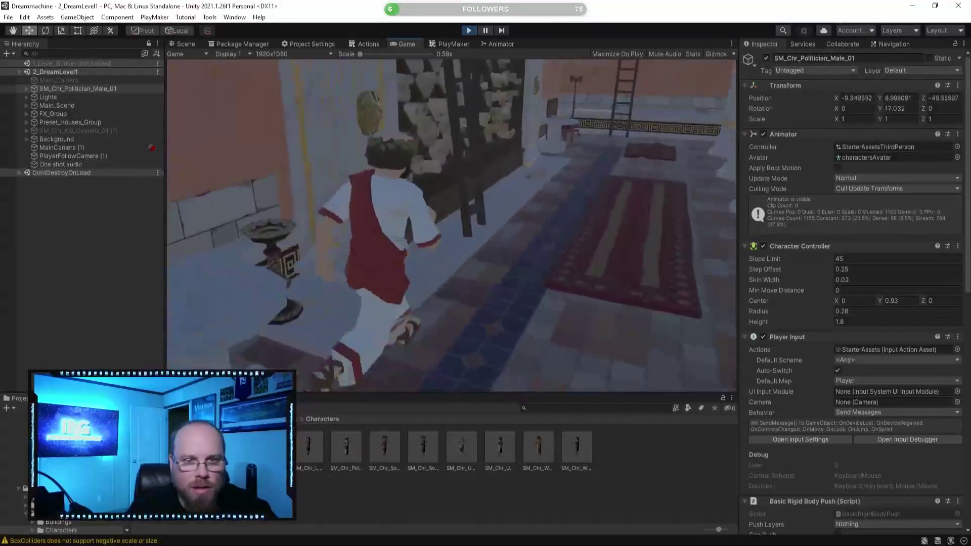
key("w")
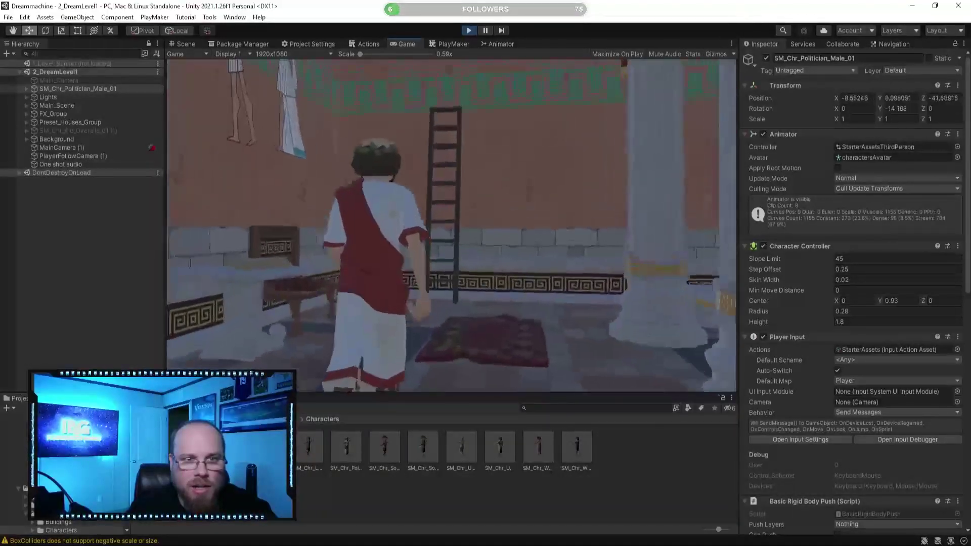
key("w")
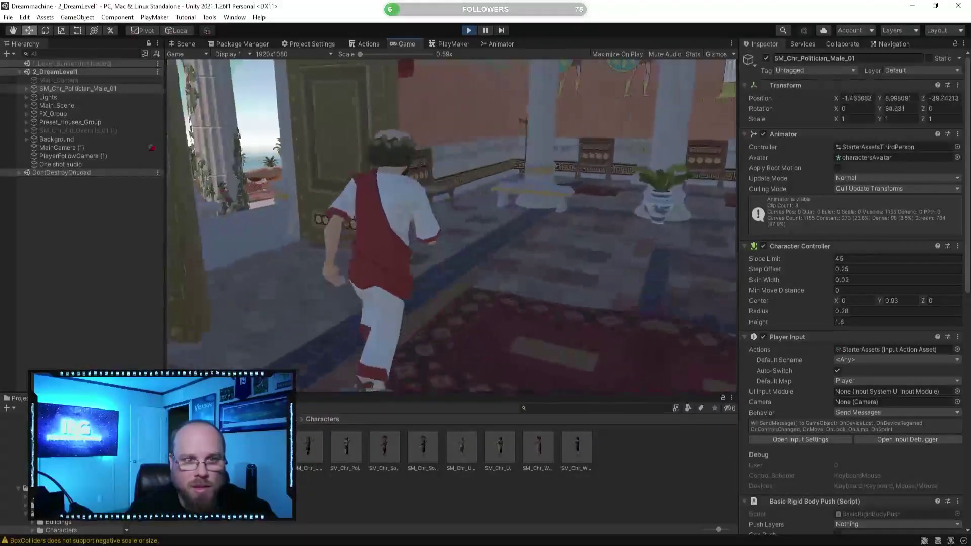
Run the character out of the temple, along the colonnade and down the steps into the fountain garden
key("w")
key("w")
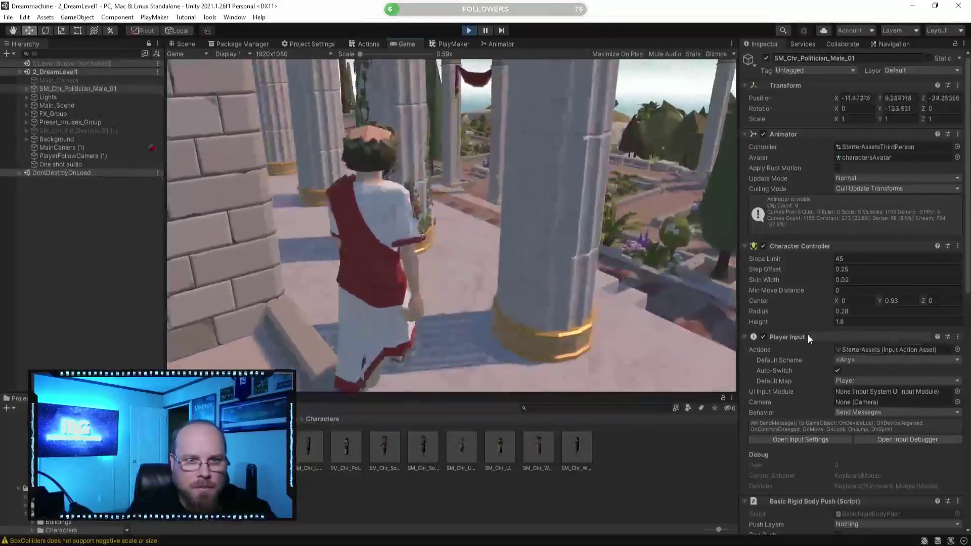
key("w")
key("w")
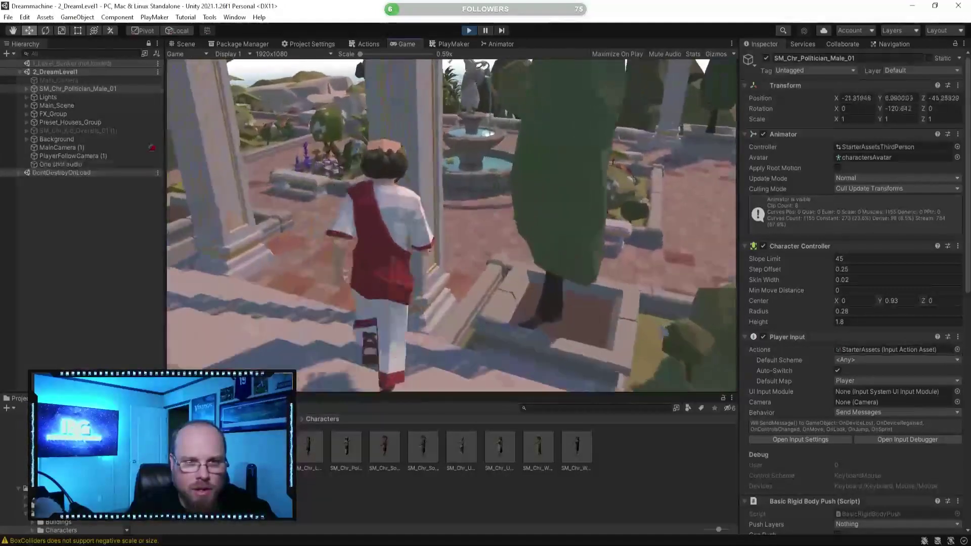
key("w")
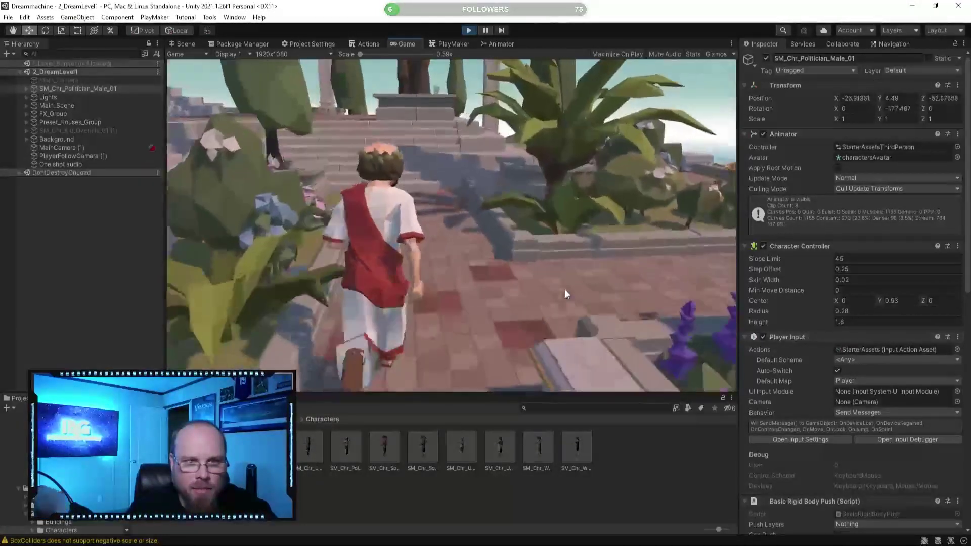
key("w")
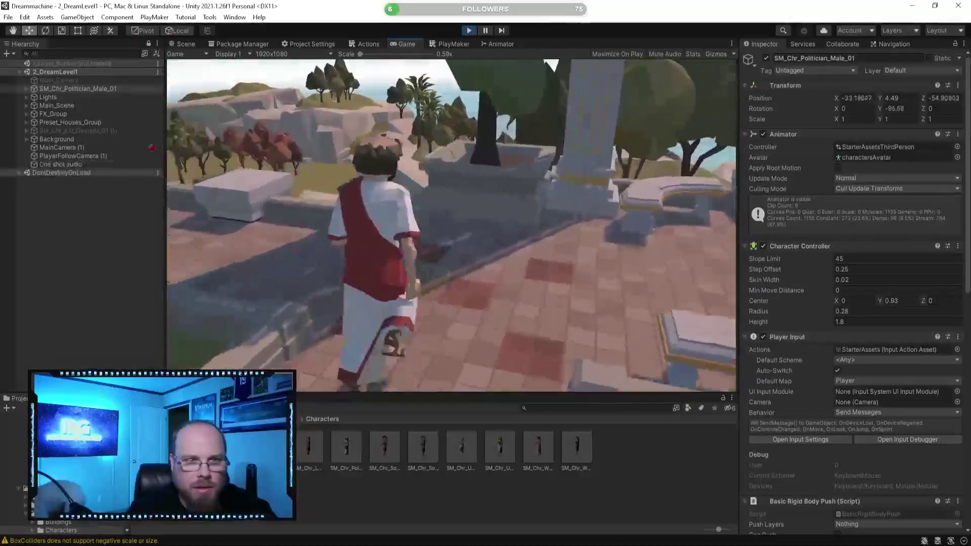
Run the character along the garden terrace and onto the tiled house rooftops to check movement there
key("w")
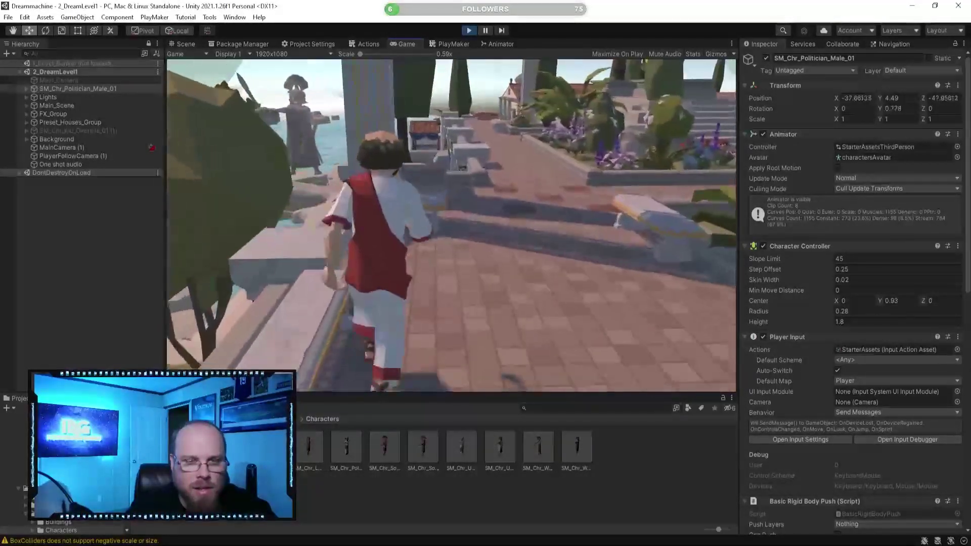
key("w")
key("w")
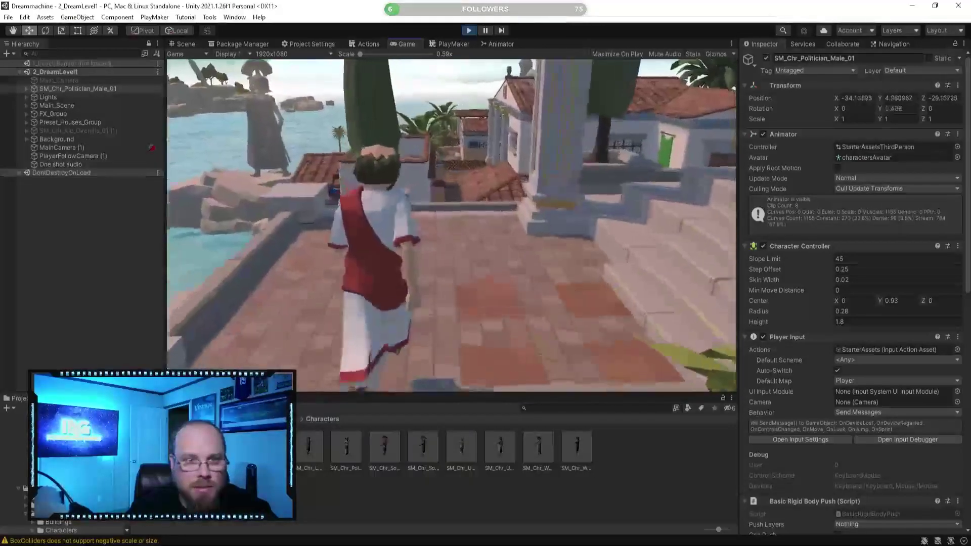
key("w")
key("w")
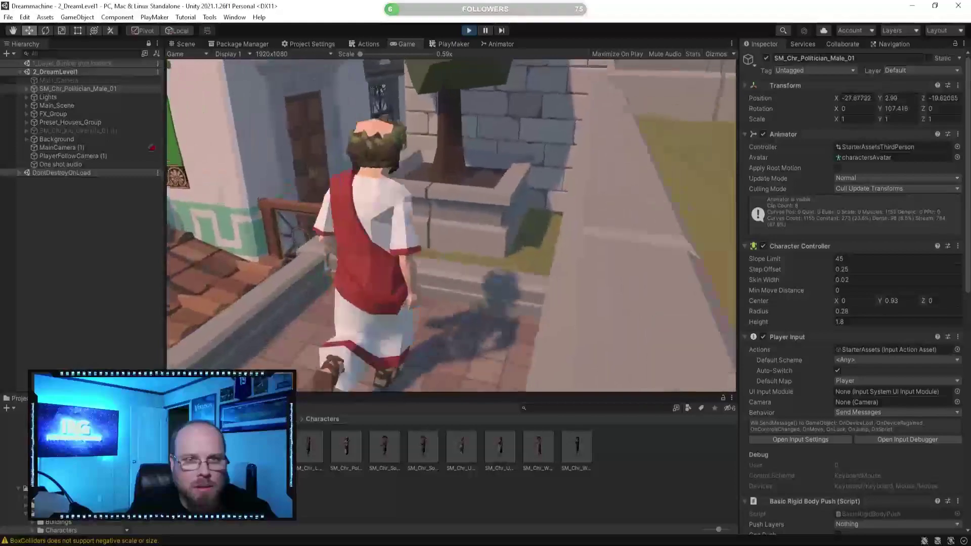
key("w")
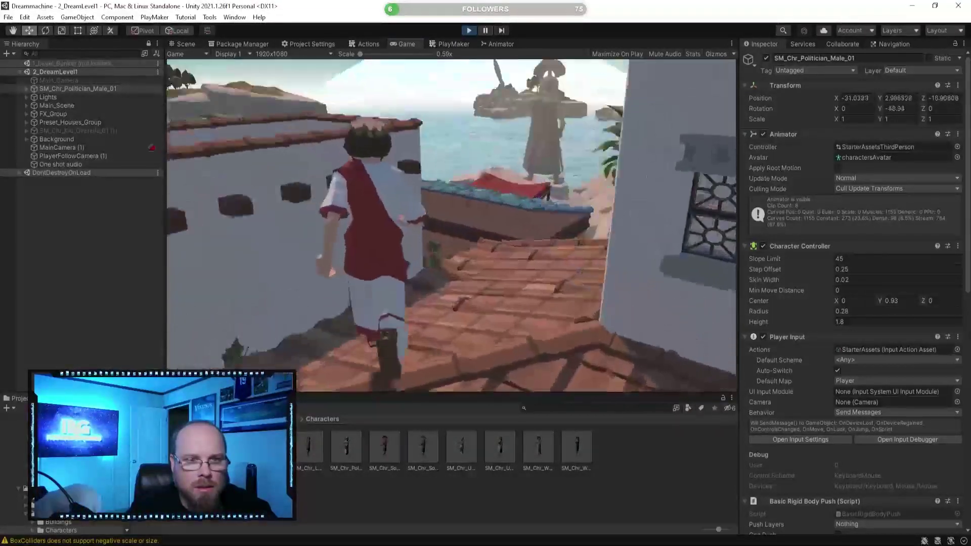
key("w")
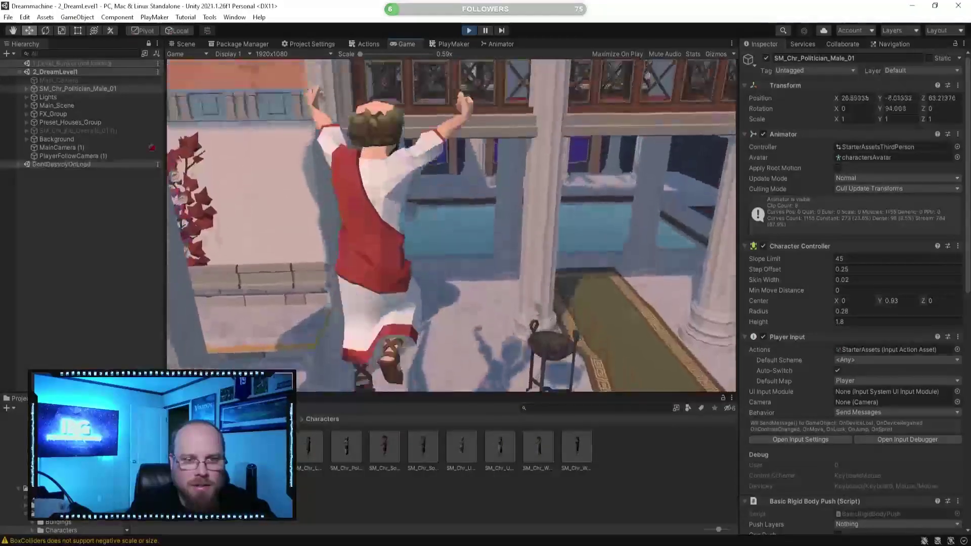
Test the character's jump, releasing the game's hold on the cursor and ending play mode
key("space")
key("space")
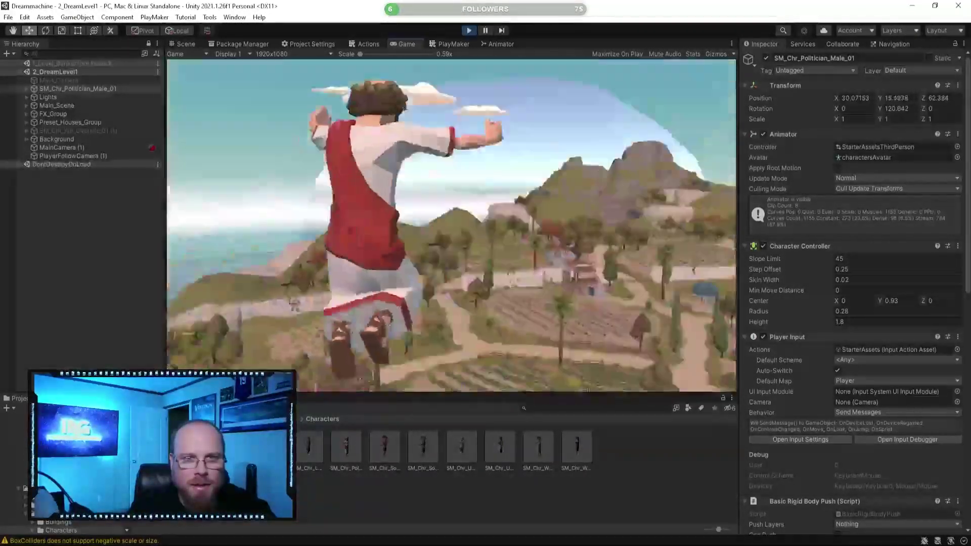
key("Escape")
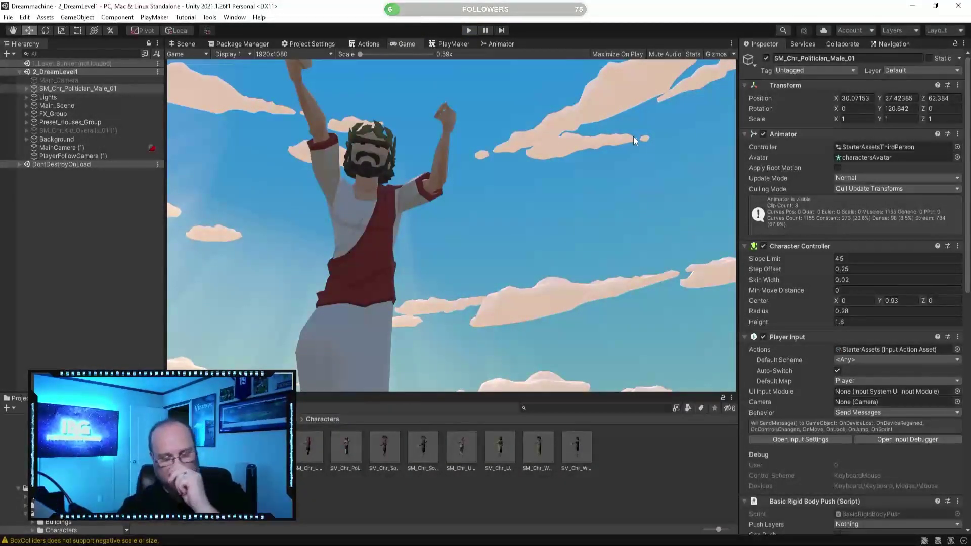
key("ctrl+p")
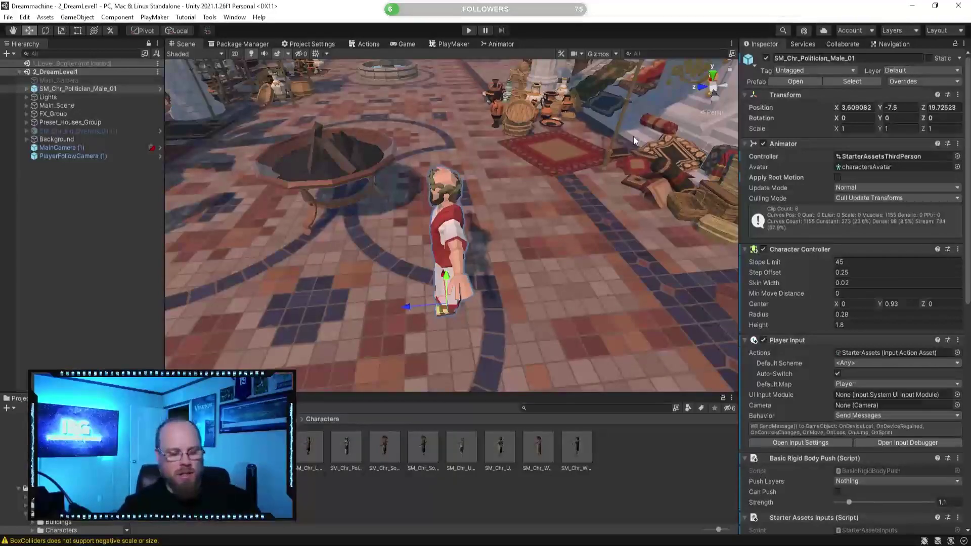
Deselect the character and collapse the 2_DreamLevel1 scene in the hierarchy
right_click_drag(624, 159, 455, 236)
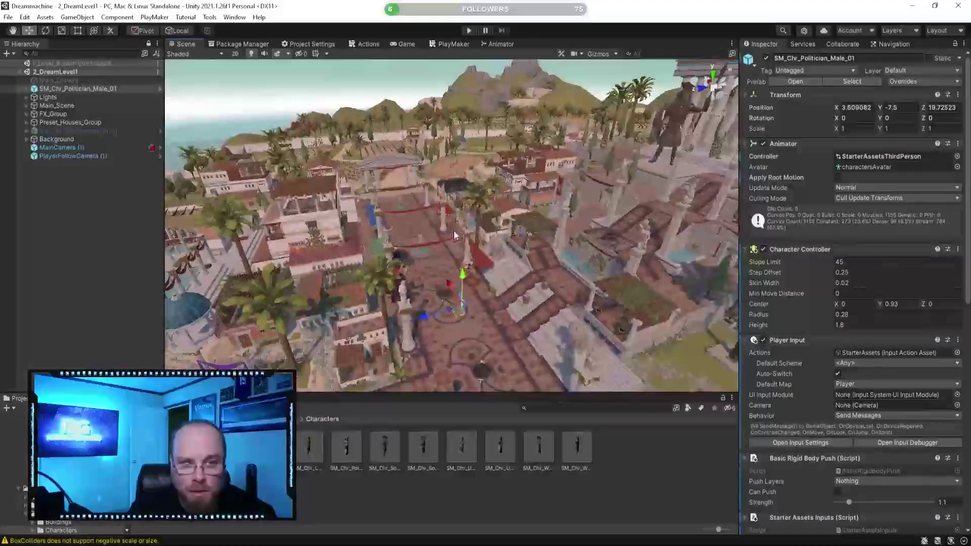
left_click(630, 471)
right_click_drag(479, 293, 446, 268)
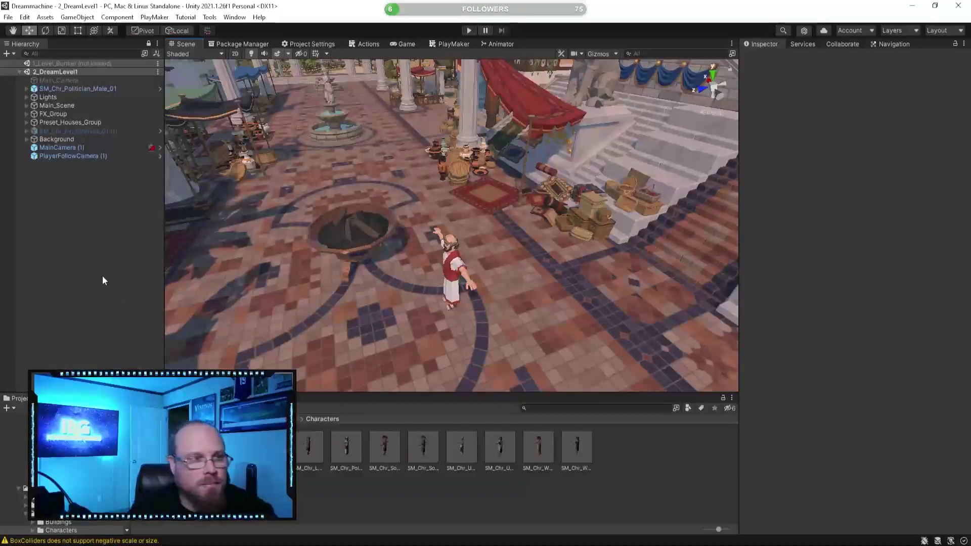
left_click(21, 72)
right_click(57, 73)
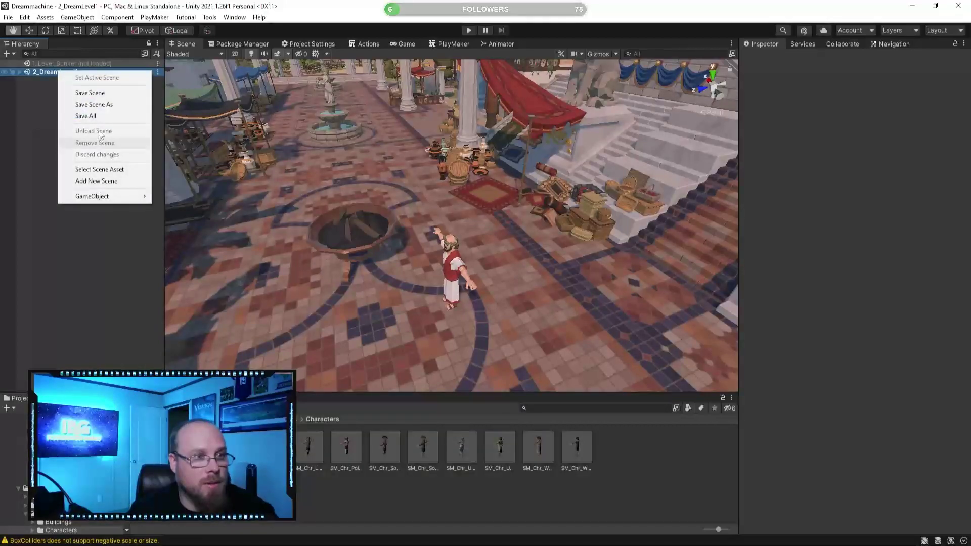
left_click(54, 182)
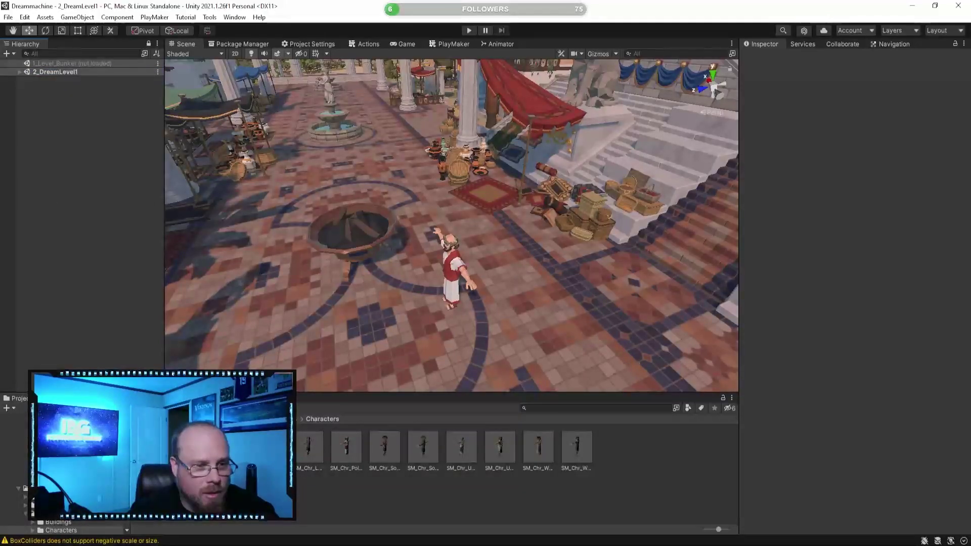
Open the 3_DreamLevel2 scene from Assets/Scenes additively alongside 2_DreamLevel1
left_click(143, 419)
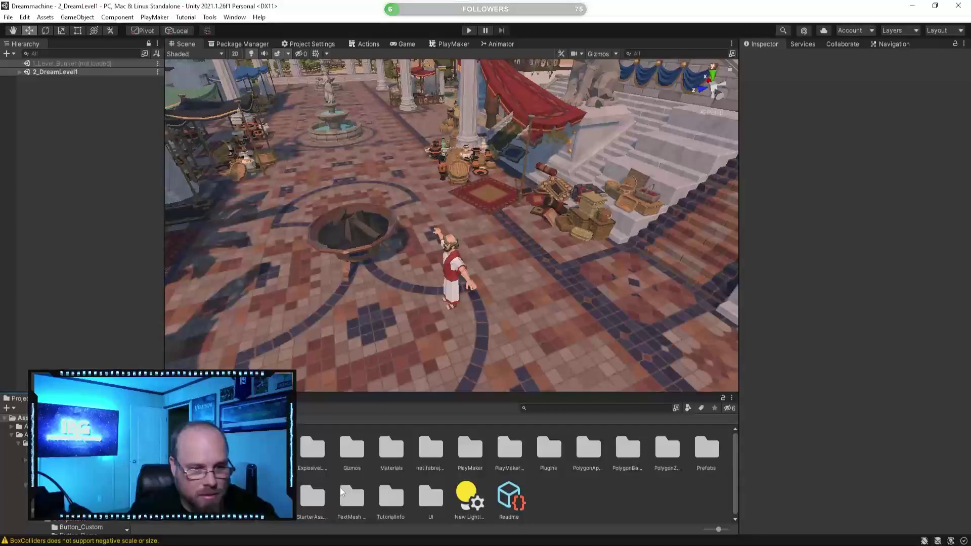
double_click(194, 497)
left_click(229, 447)
left_click(268, 447)
left_click(310, 454)
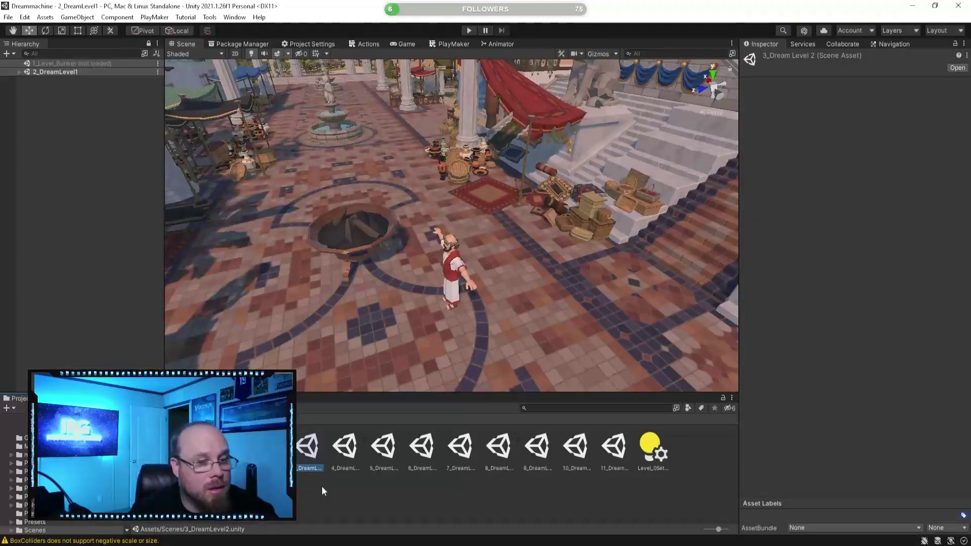
right_click(308, 451)
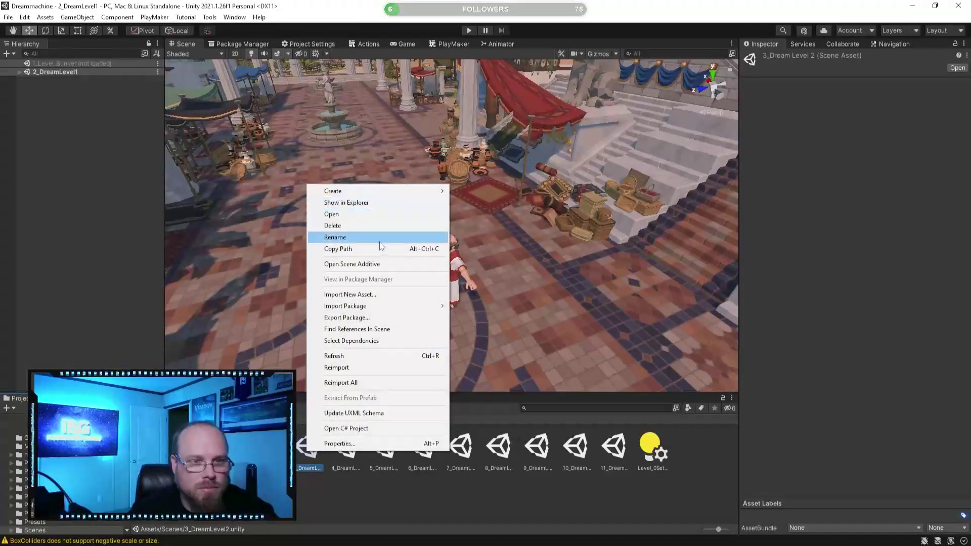
left_click(383, 264)
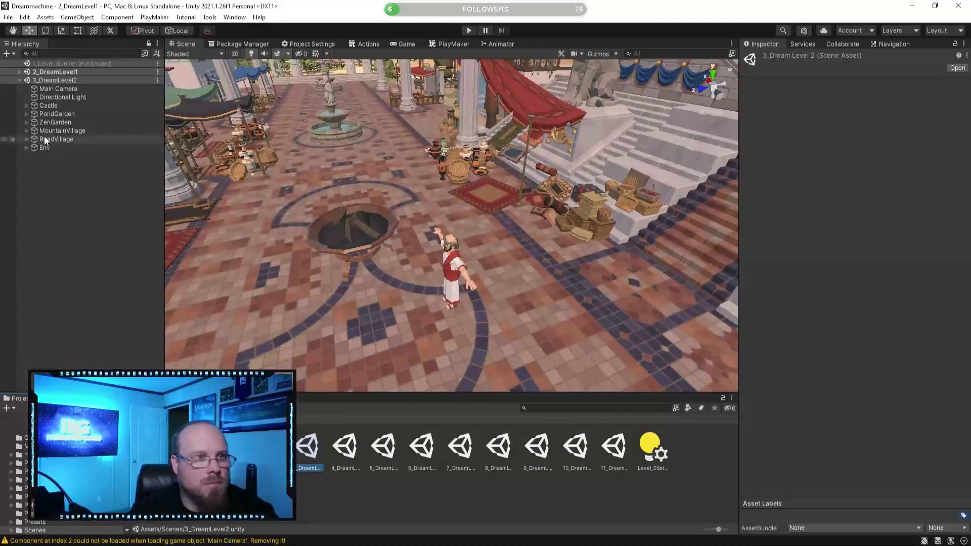
Copy SM_Chr_Politician_Male_01, MainCamera (1) and PlayerFollowCamera (1) from 2_DreamLevel1 into the 3_DreamLevel2 scene
right_click_drag(425, 238, 212, 200)
left_click(19, 72)
left_click(71, 89)
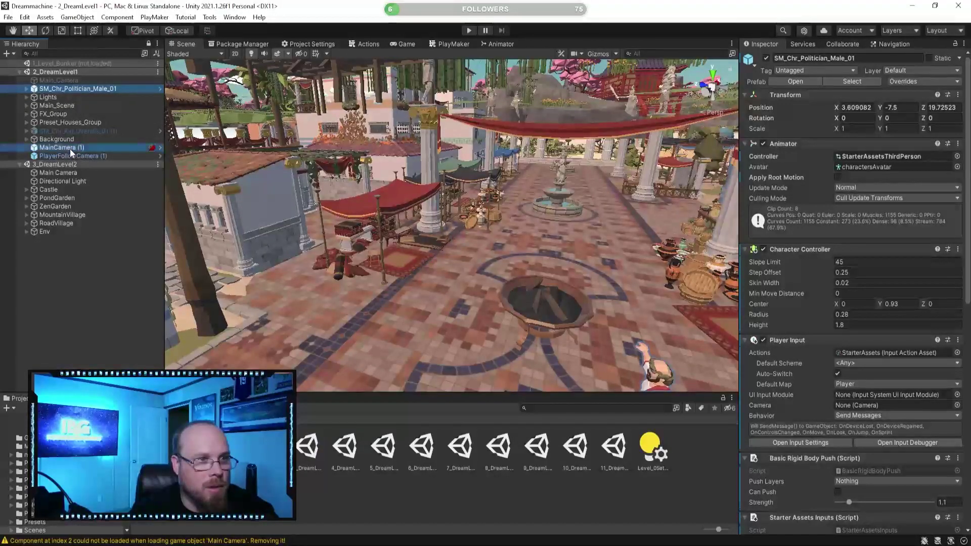
left_click(70, 148, "ctrl")
left_click(81, 157, "ctrl")
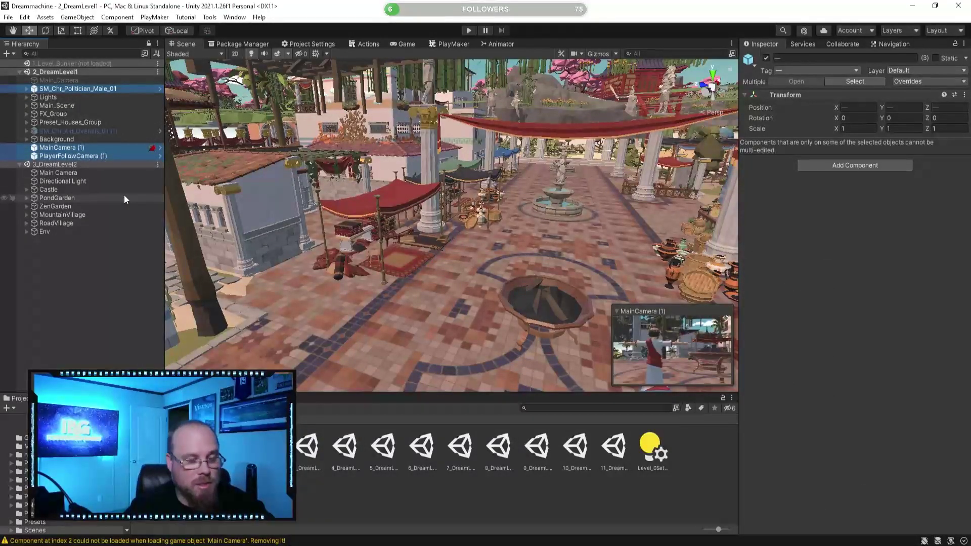
left_click(63, 165)
key("ctrl+v")
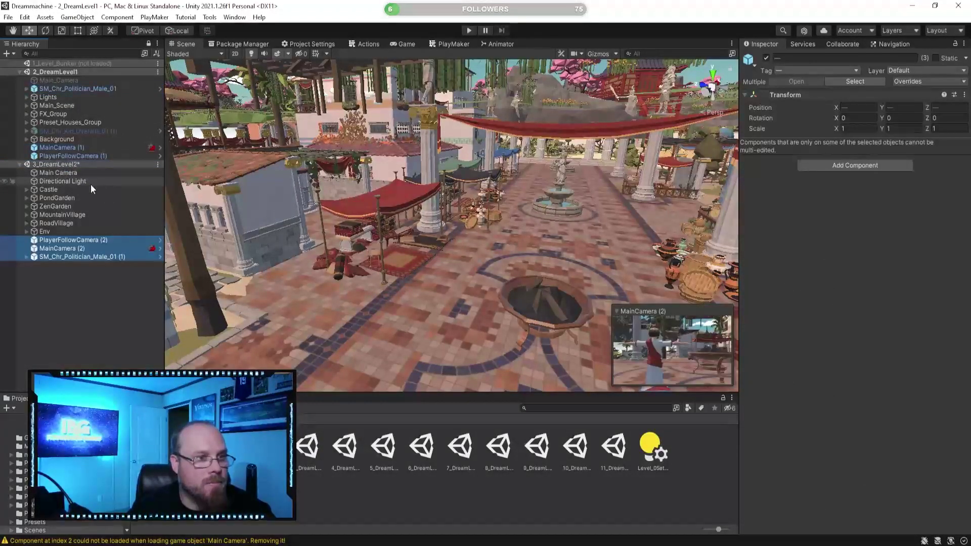
Unload the 2_DreamLevel1 scene, leaving 3_DreamLevel2 as the only loaded scene
right_click(71, 73)
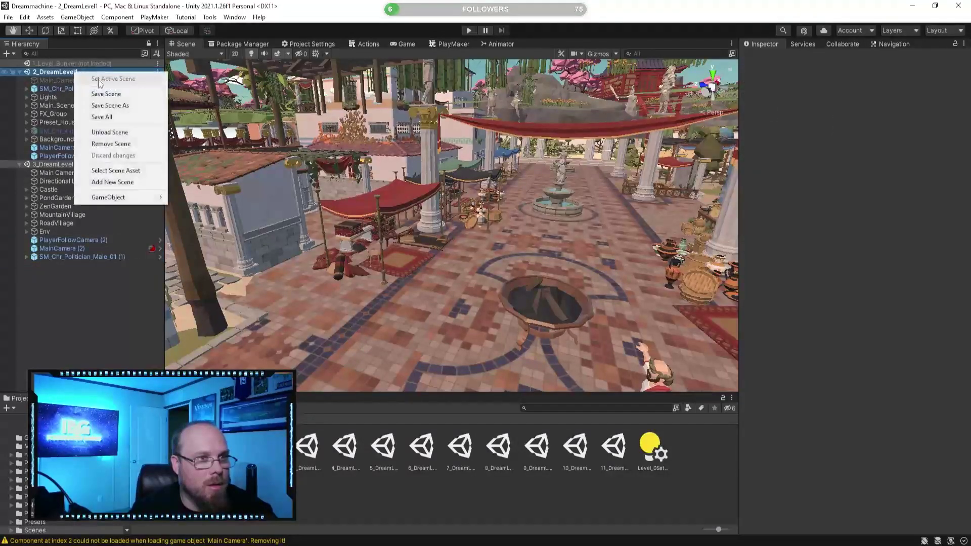
left_click(110, 132)
left_click(63, 81)
right_click_drag(374, 199, 451, 250)
key("w")
Move the copied politician character, main camera and follow camera together so the character stands on the open grass near the village houses
left_click(78, 156)
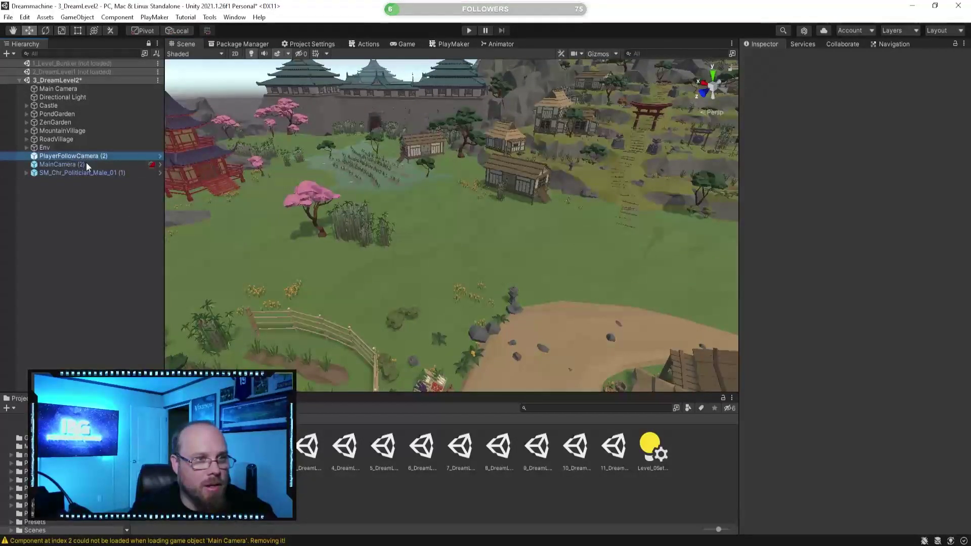
left_click(87, 173)
left_click(82, 157, "shift")
right_click_drag(228, 203, 377, 193)
right_click_drag(202, 109, 386, 249)
left_click_drag(467, 261, 471, 232)
right_click_drag(387, 236, 281, 157)
left_click_drag(441, 132, 436, 330)
mouse_move(420, 254)
right_mouse_down()
mouse_move(484, 260)
mouse_move(425, 256)
right_mouse_up()
left_click_drag(440, 204, 414, 244)
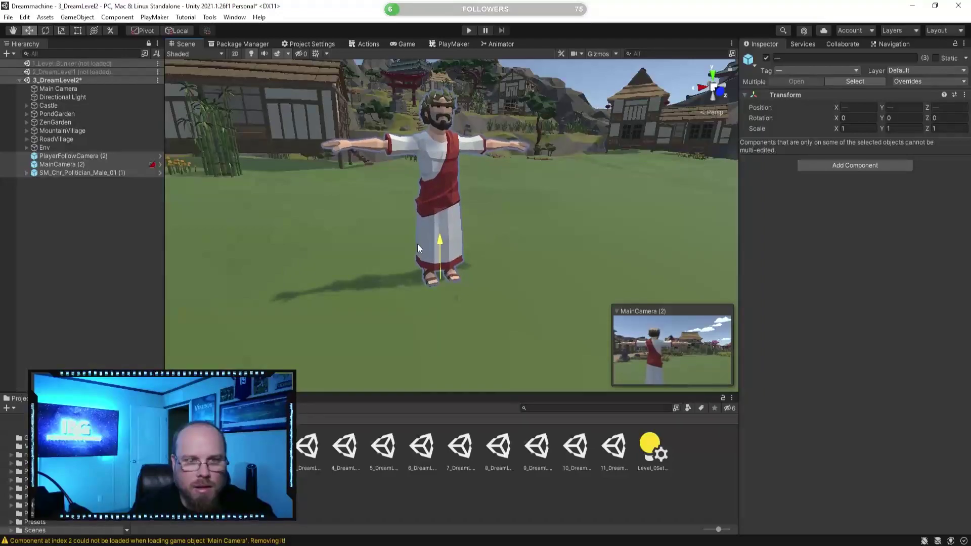
Browse the project assets to the character prefabs of the PolygonSamurai pack in the Asset Store folder
right_click_drag(421, 242, 405, 289)
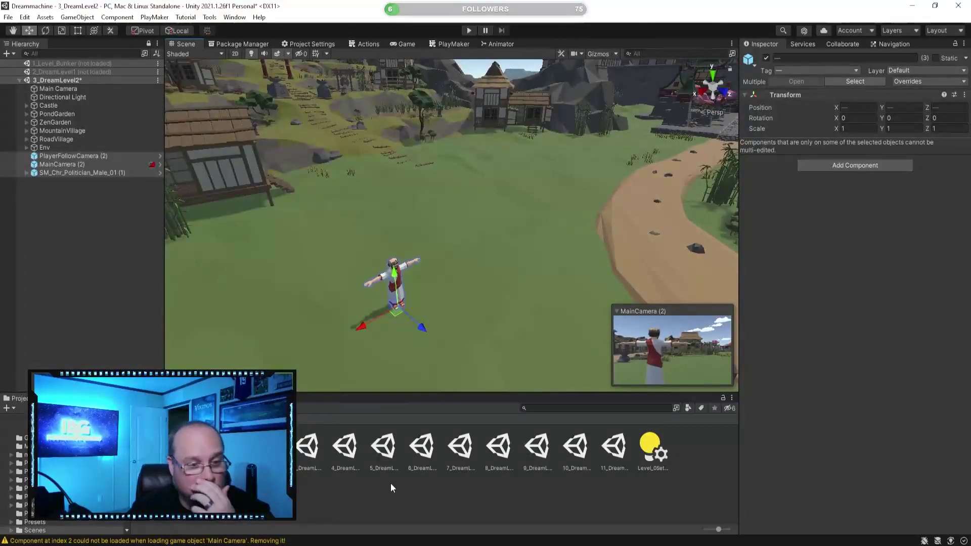
left_click(142, 419)
double_click(195, 449)
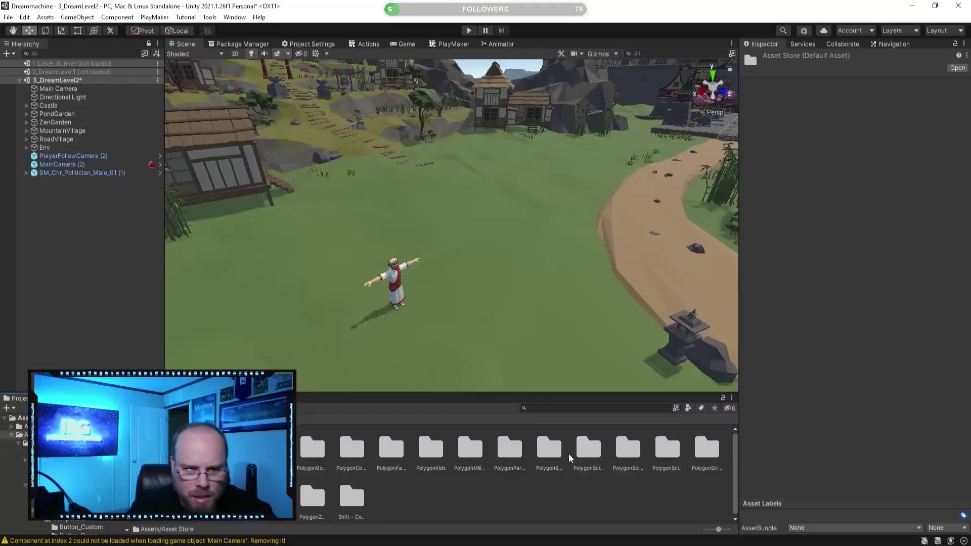
double_click(549, 449)
double_click(232, 449)
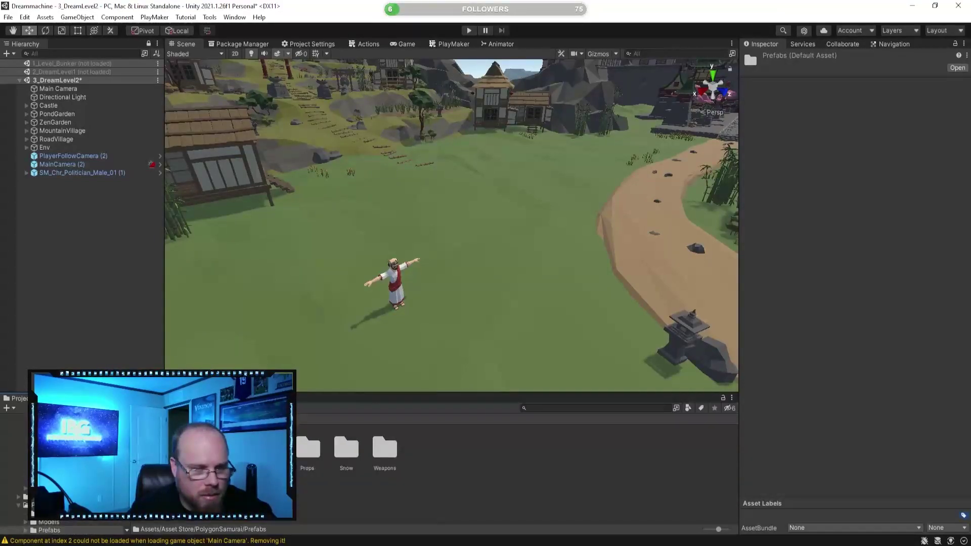
Preview the geisha and ninja character prefabs from the PolygonSamurai pack one after another
left_click(669, 444)
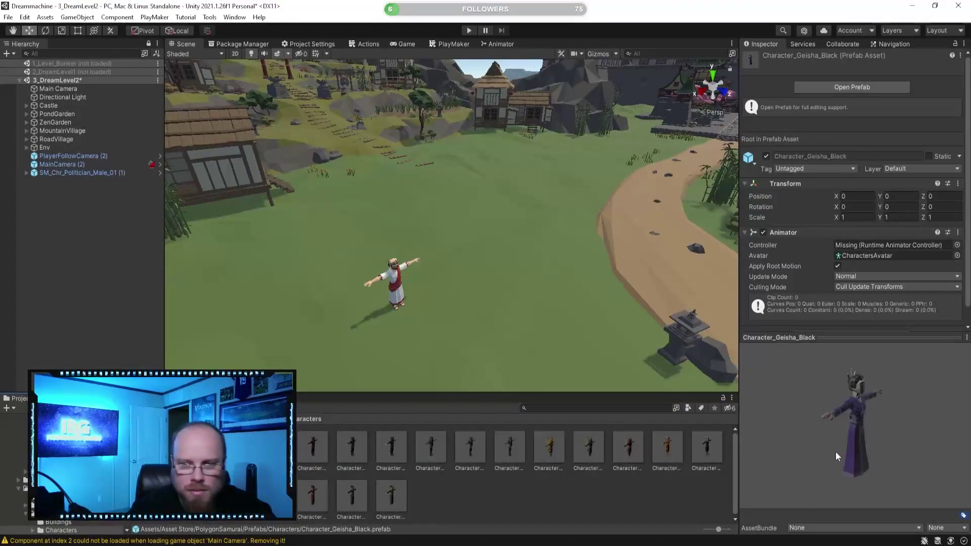
left_click(234, 447)
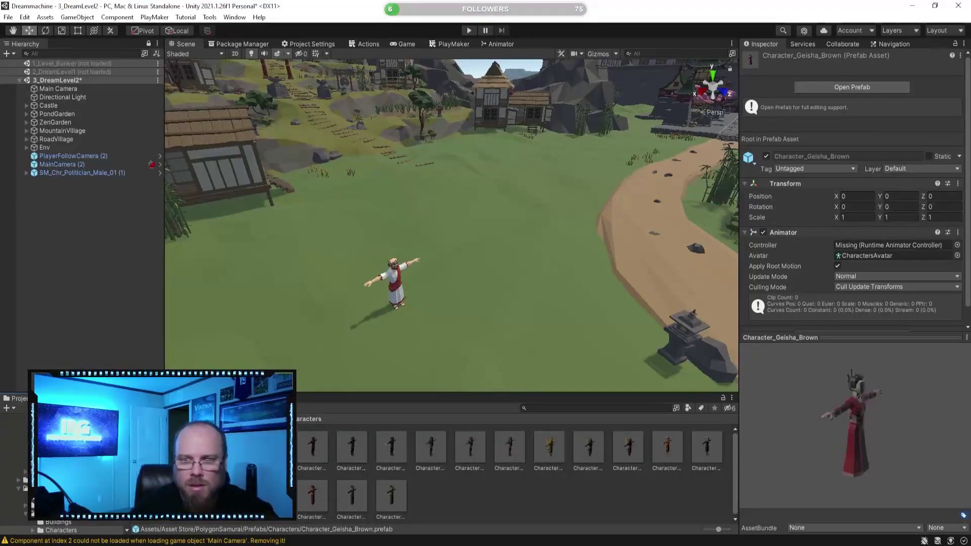
key("Right")
key("Right")
key("Right")
key("Left")
key("Left")
key("Right")
key("Right")
key("Left")
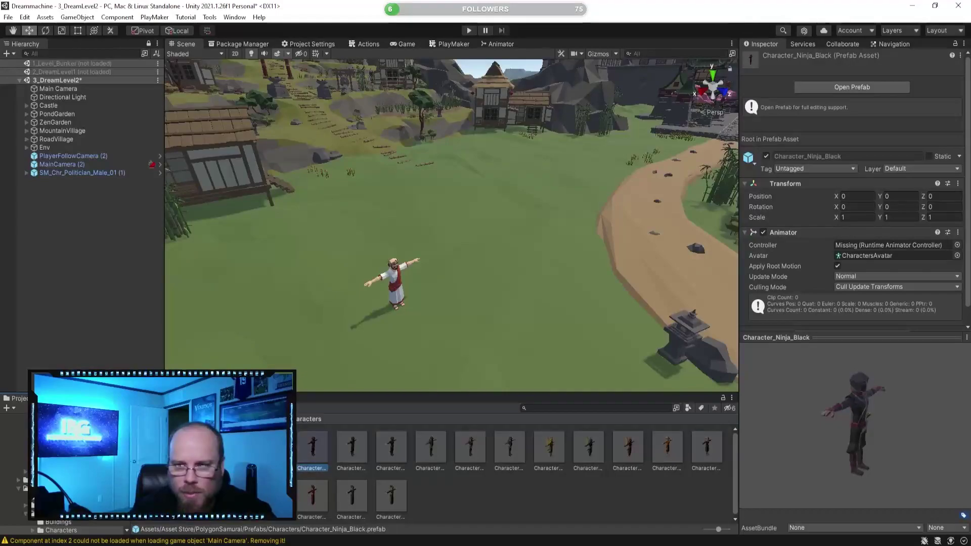
Preview the samurai grunt and samurai warrior prefabs, rotating the models to see them from the front
key("Right")
key("Right")
key("Right")
key("Right")
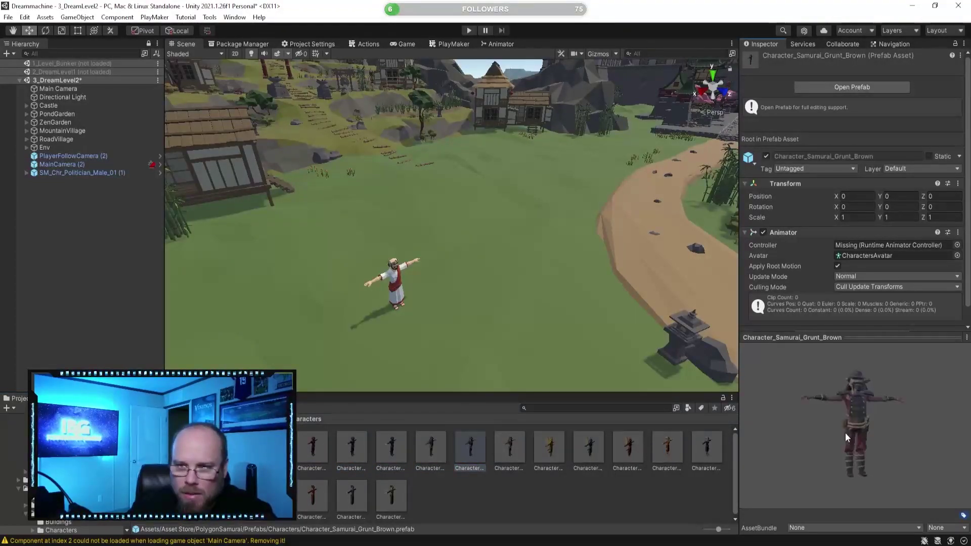
left_click(509, 446)
left_click_drag(842, 442, 759, 428)
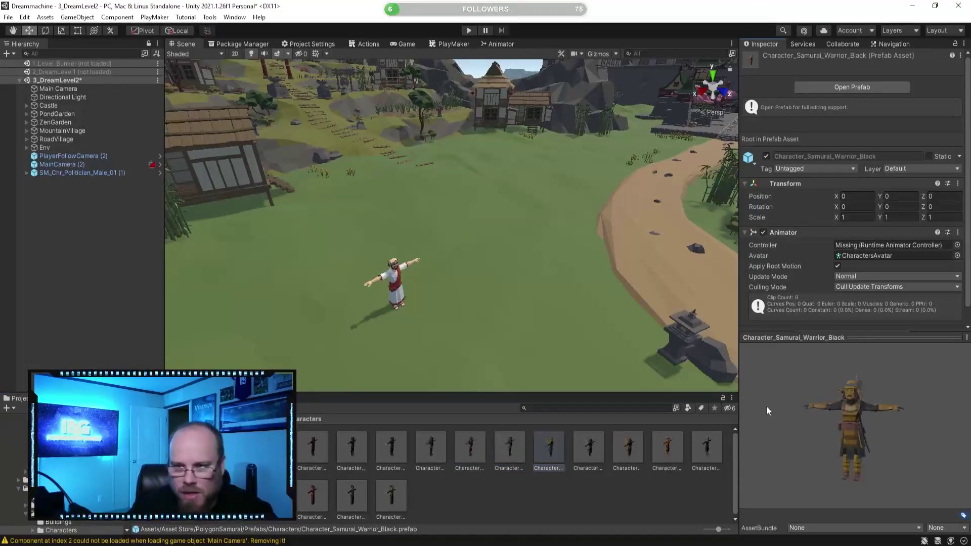
left_click(588, 448)
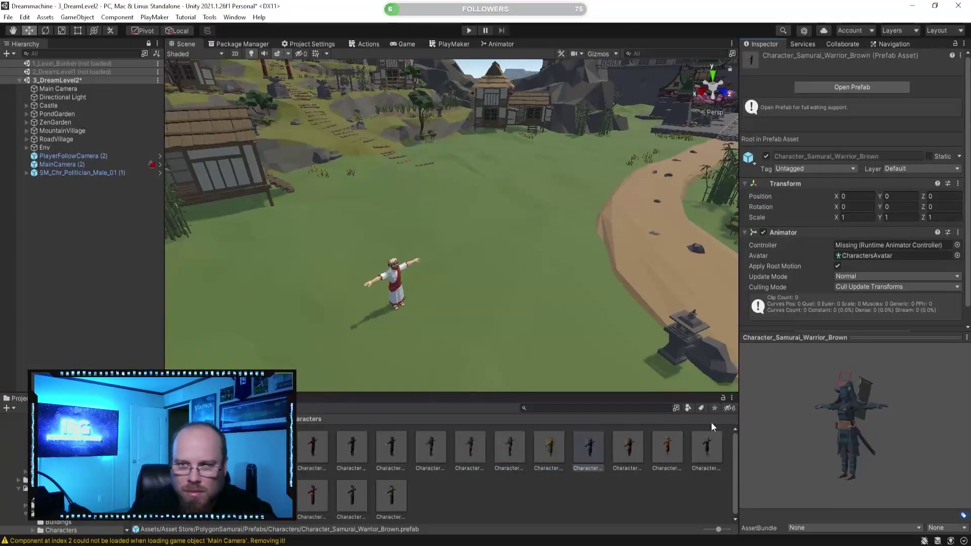
left_click(628, 447)
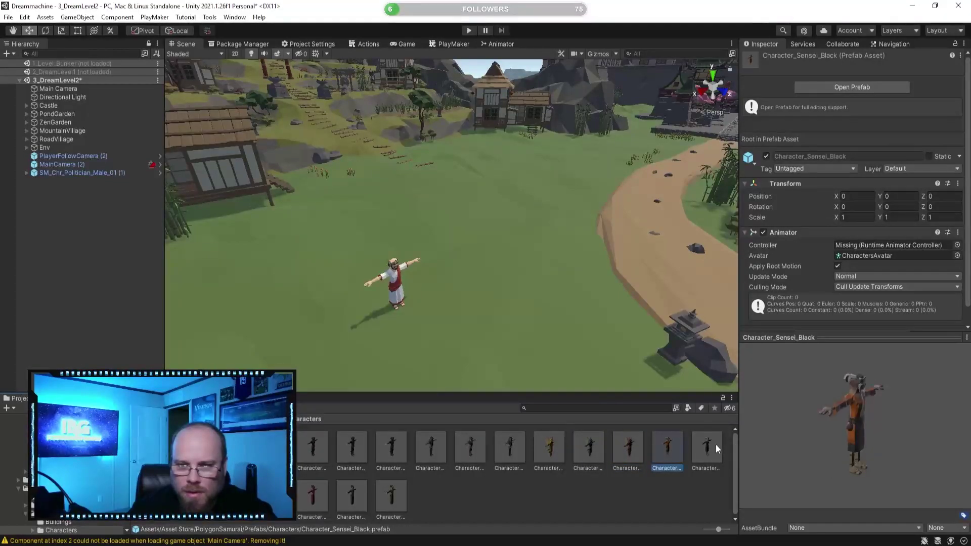
Preview Character_Sensei_Brown and the village man and village woman prefabs, turning the models to inspect them
left_click(714, 445)
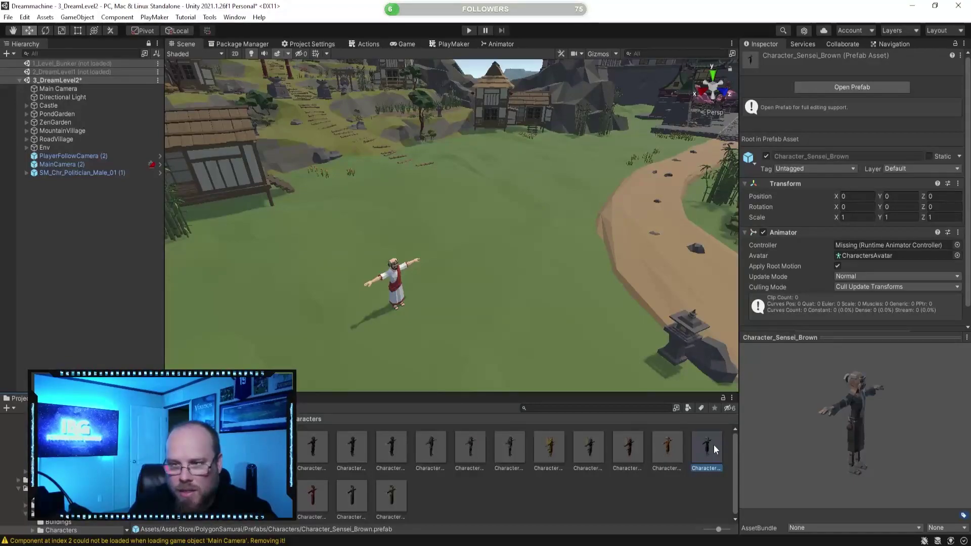
left_click_drag(864, 430, 797, 413)
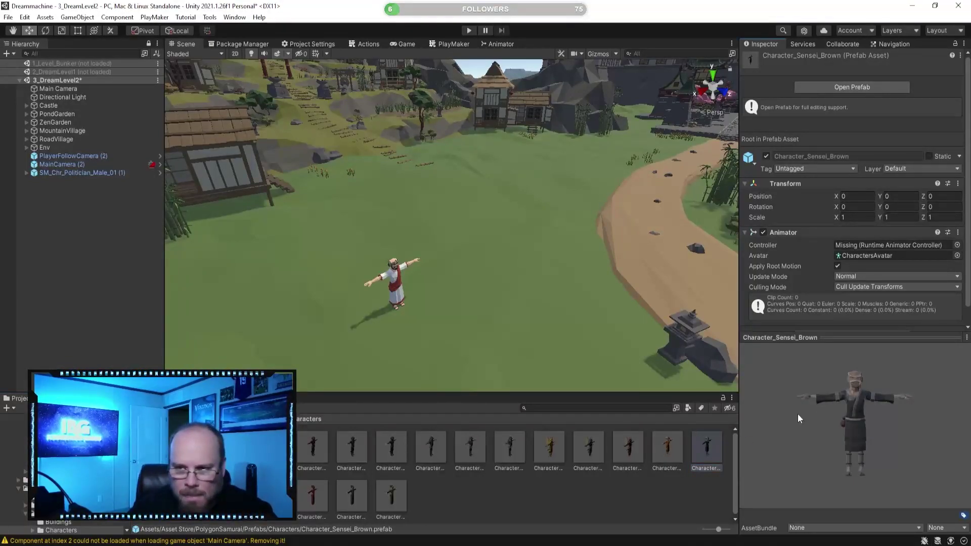
left_click(155, 495)
left_click(194, 496)
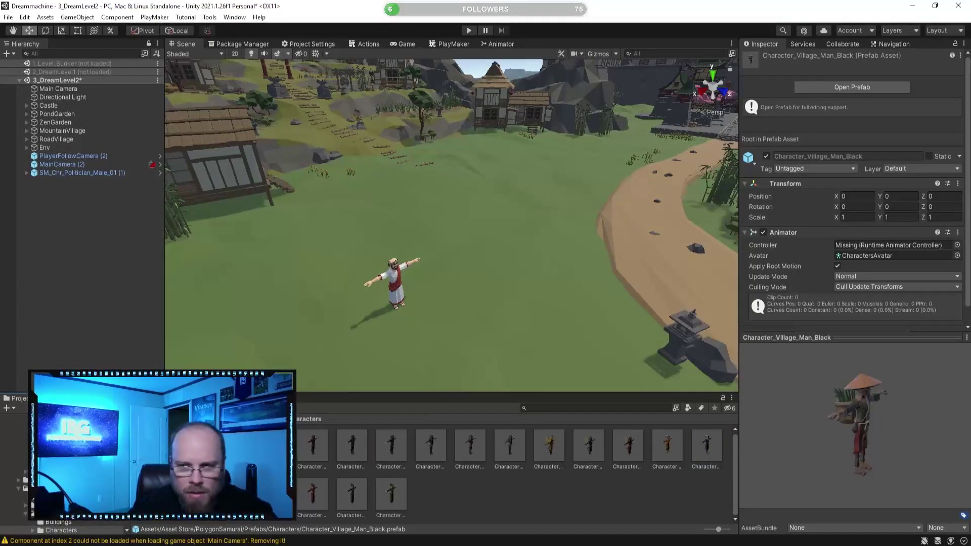
left_click(234, 496)
left_click(273, 496)
left_click_drag(826, 417, 733, 394)
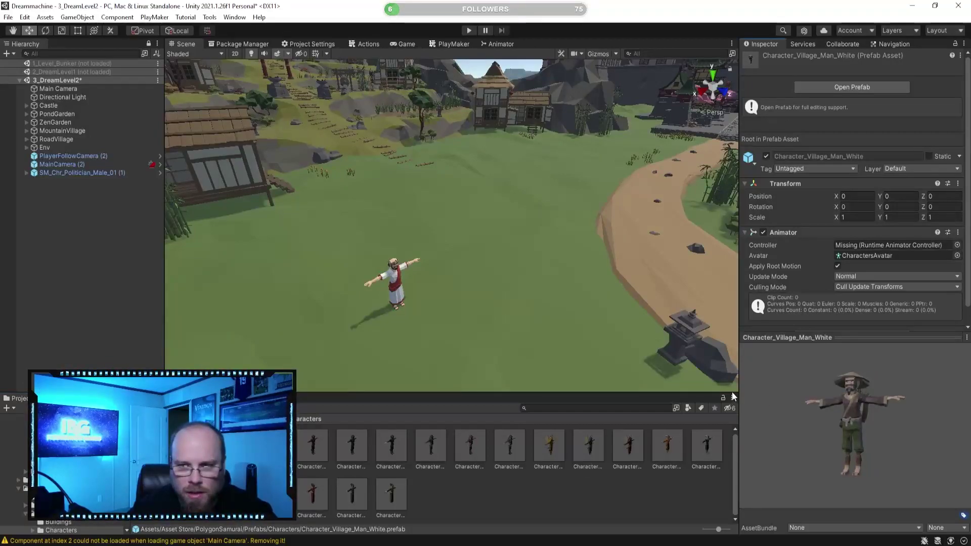
left_click(311, 494)
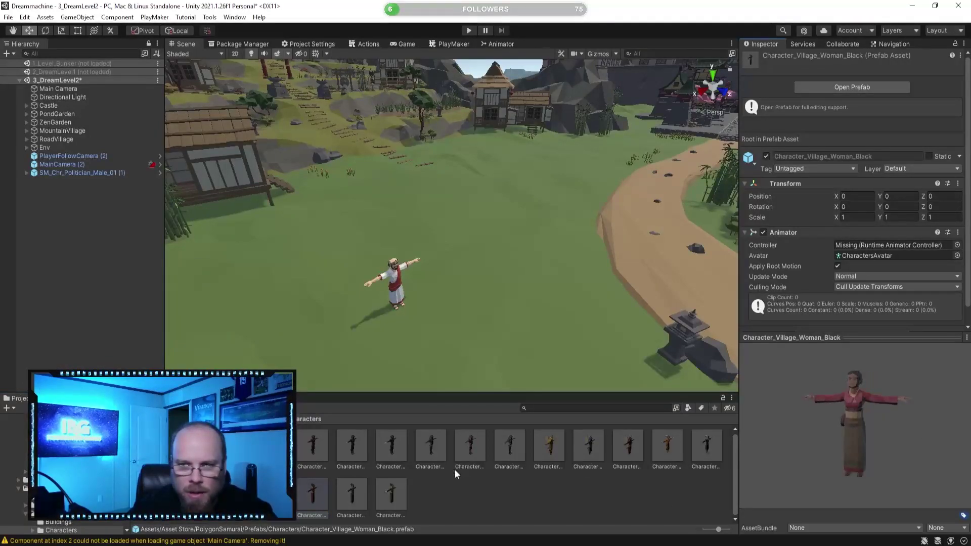
left_click(393, 491)
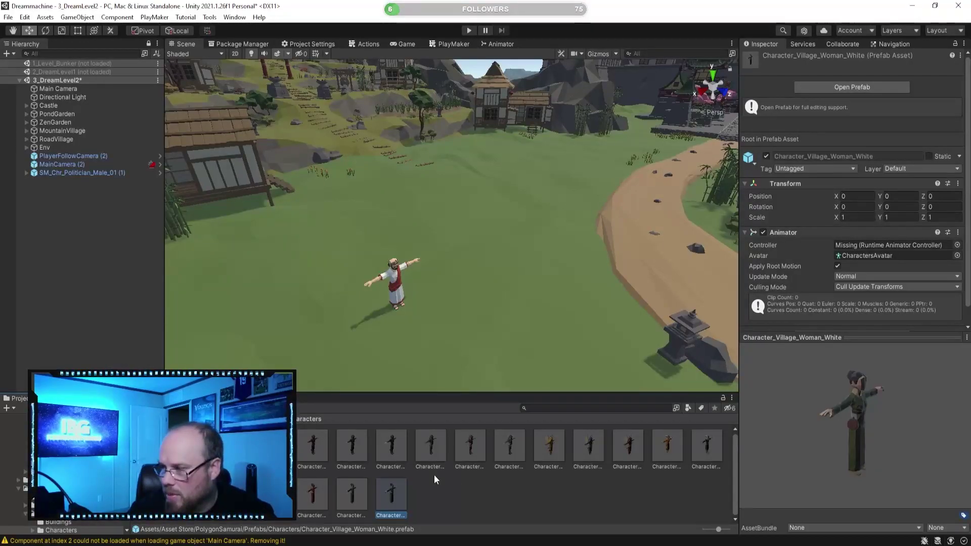
Save the 3_DreamLevel2 scene with the politician character and its cameras in place
mouse_move(366, 308)
right_mouse_down()
mouse_move(410, 310)
mouse_move(381, 307)
right_mouse_up()
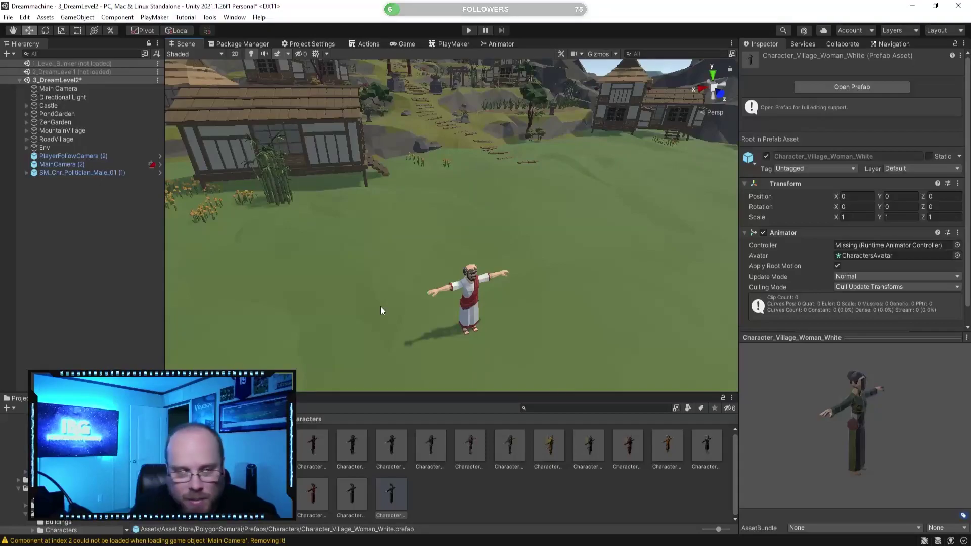
left_click_drag(331, 246, 320, 278, "alt")
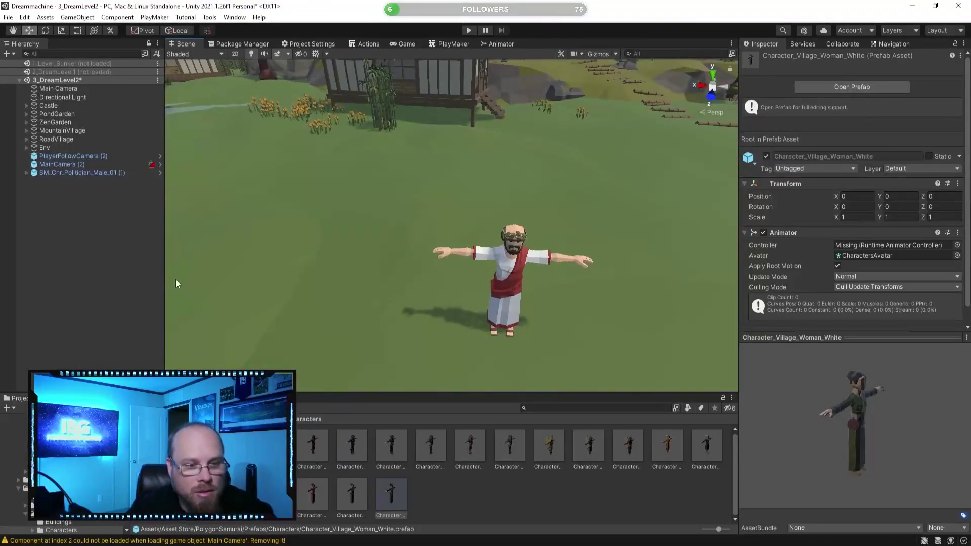
left_click_drag(474, 336, 475, 314, "alt")
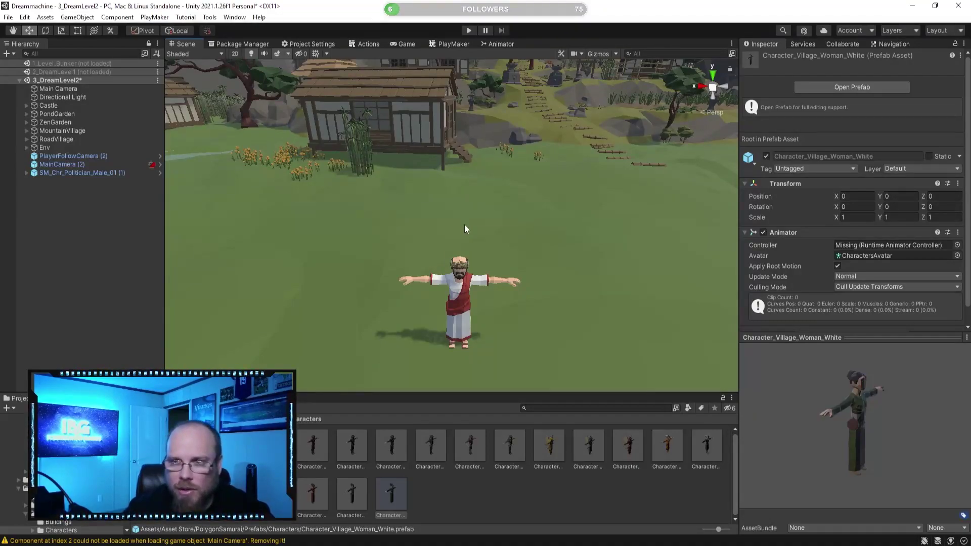
right_click_drag(464, 224, 448, 196)
key("w")
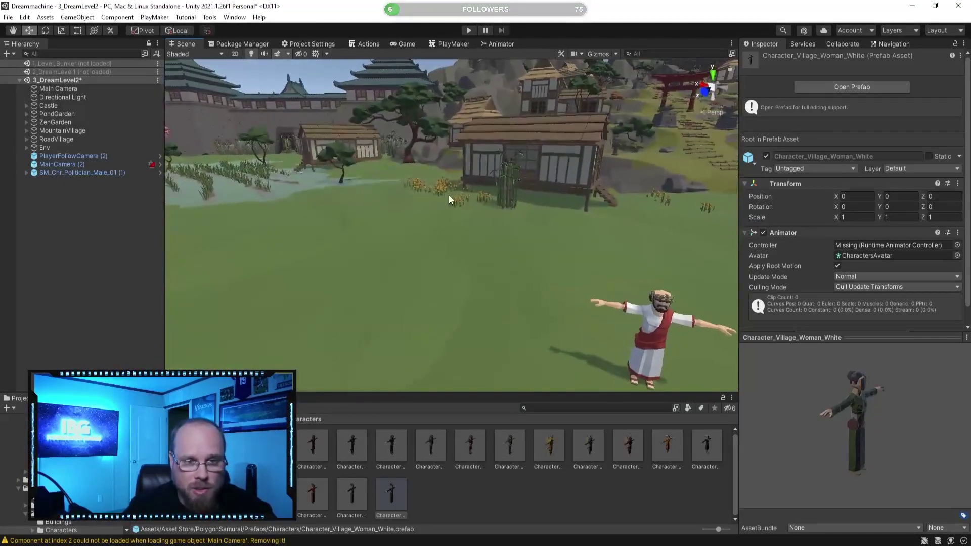
right_click_drag(436, 240, 473, 248)
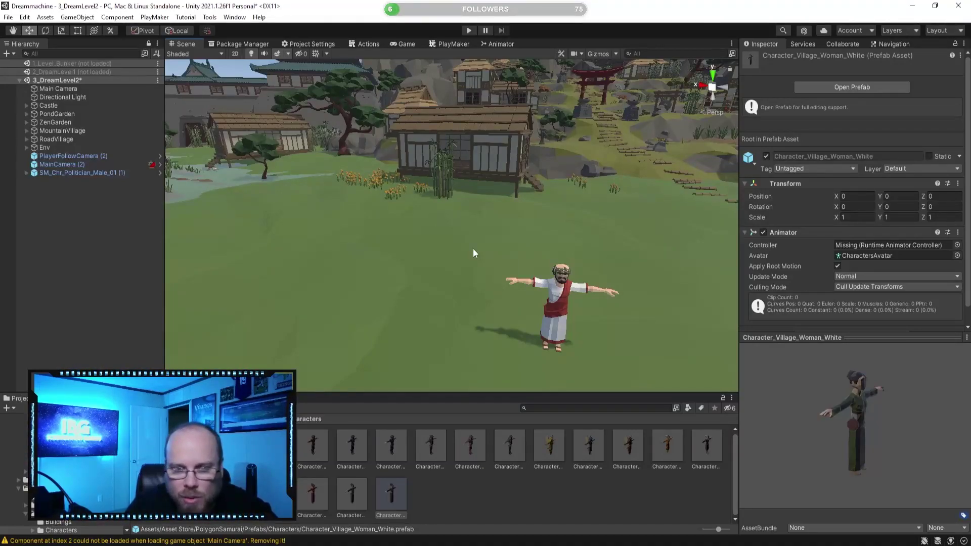
key("ctrl+s")
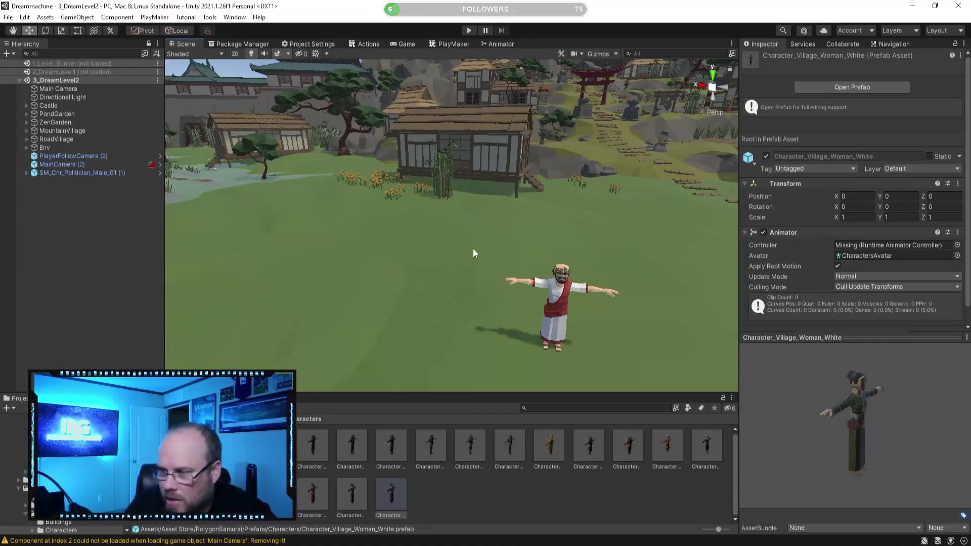
Look again at a village woman and a sensei prefab, ending on Character_Samurai_Warrior_White
right_click_drag(473, 253, 416, 268)
right_click_drag(438, 225, 451, 202)
left_click(357, 490)
left_click(667, 446)
left_click(629, 445)
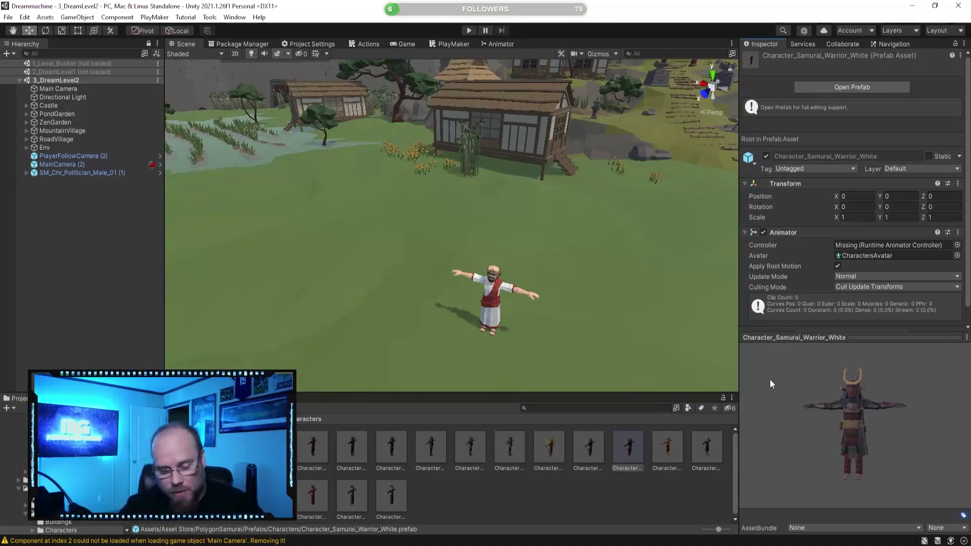
right_click_drag(559, 310, 491, 321)
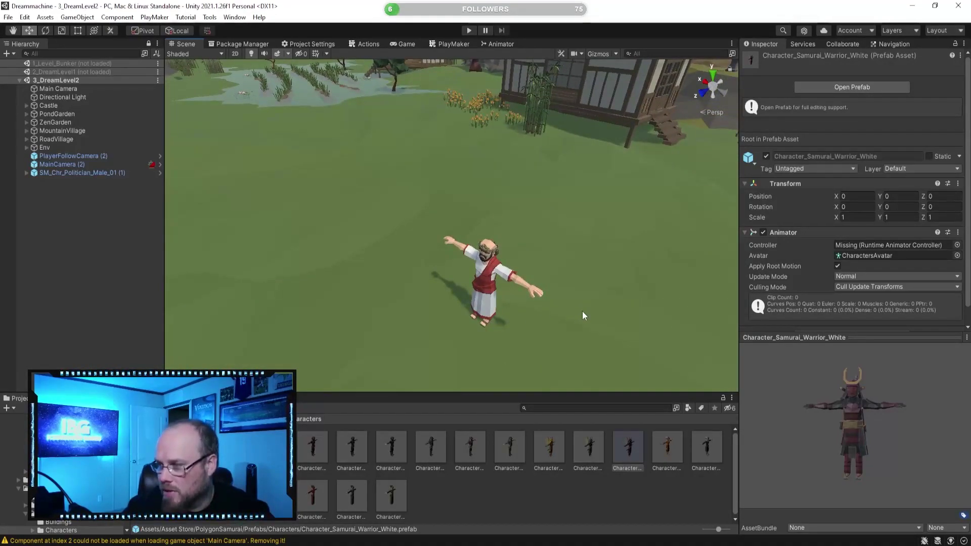
mouse_move(579, 288)
right_mouse_down()
mouse_move(503, 270)
mouse_move(575, 277)
right_mouse_up()
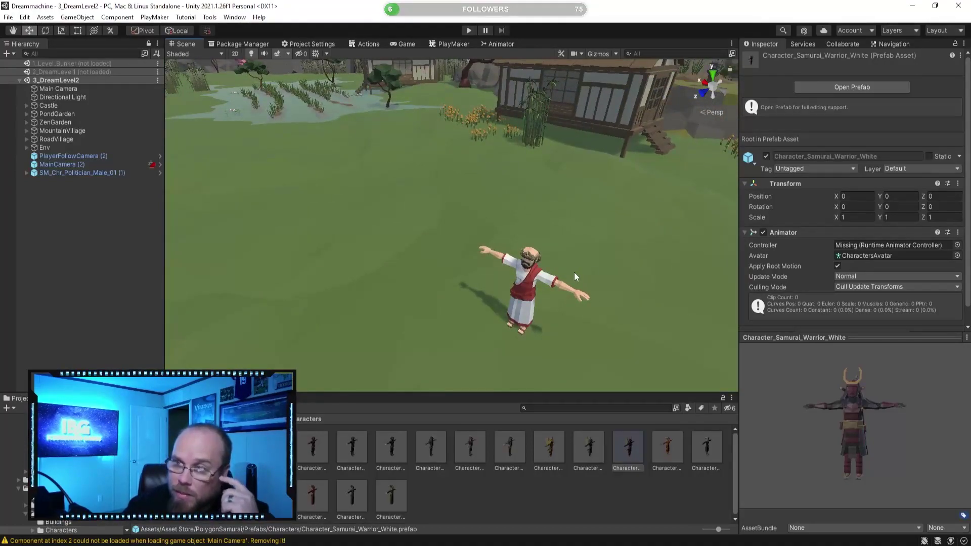
right_click_drag(496, 274, 494, 301)
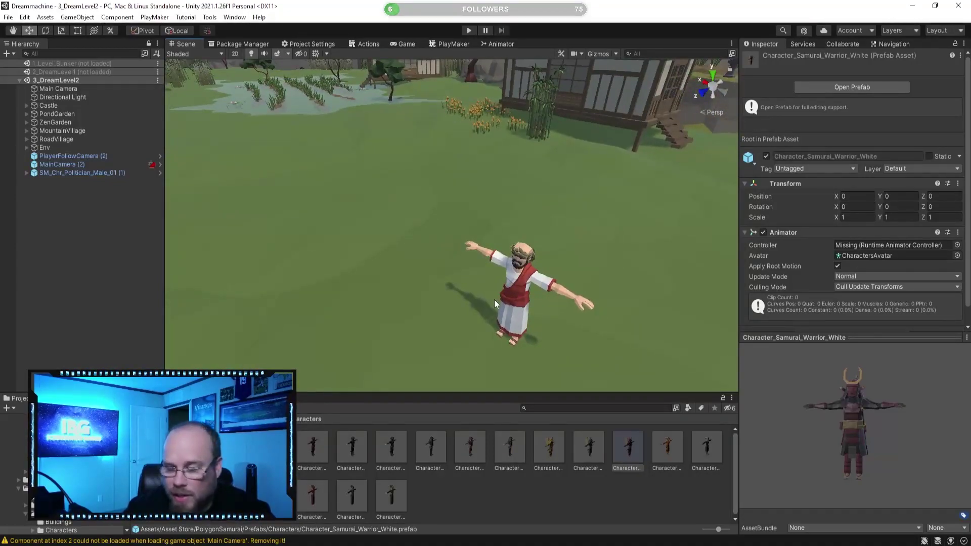
right_click_drag(501, 300, 451, 283)
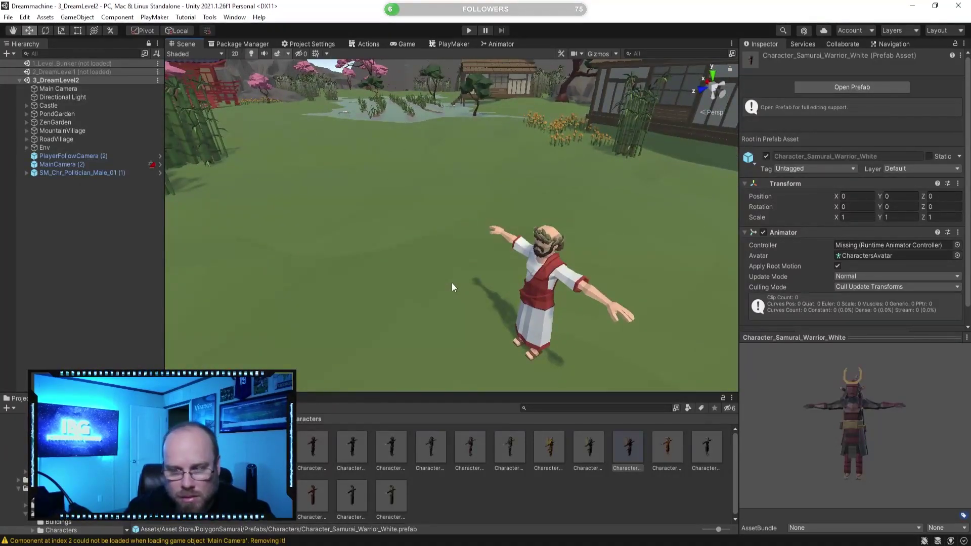
right_click_drag(484, 259, 525, 253)
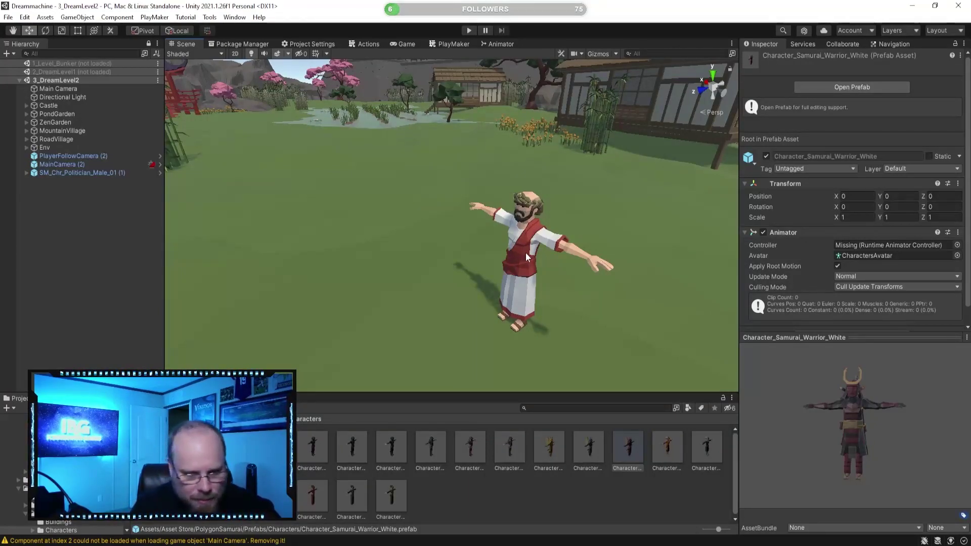
right_click_drag(467, 245, 460, 222)
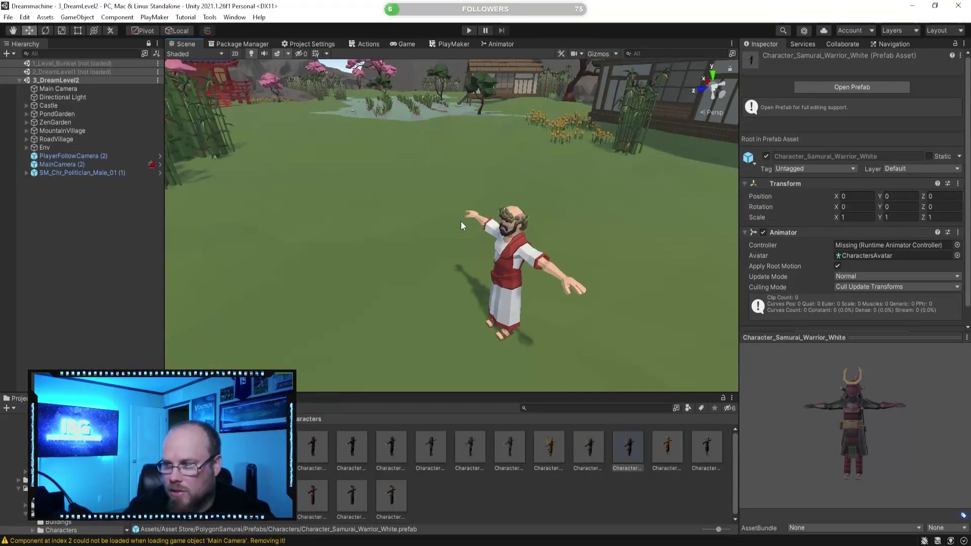
right_click_drag(463, 221, 422, 329)
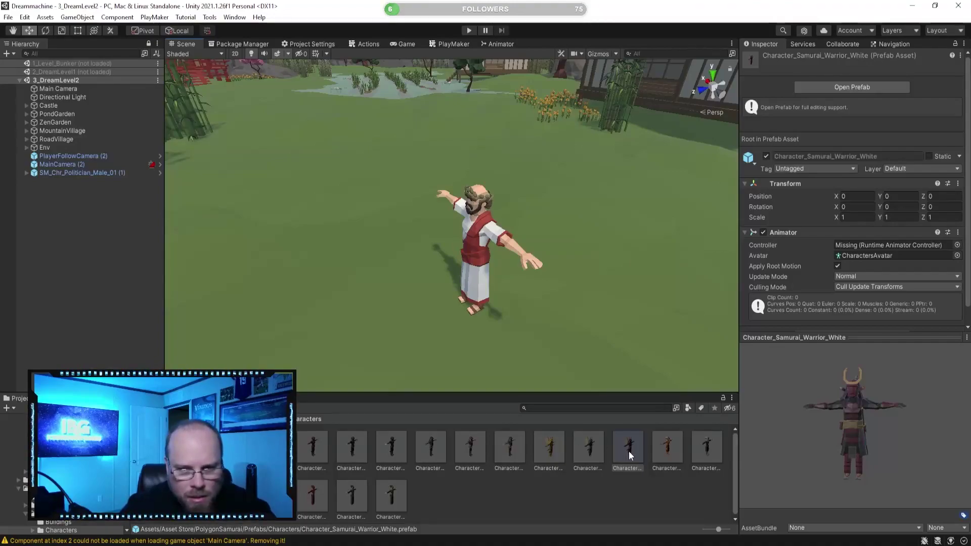
Compare the samurai warrior, samurai grunt and ninja prefabs as player candidates, rotating each model's preview
left_click_drag(818, 435, 901, 446)
left_click(591, 449)
left_click(511, 451)
left_click_drag(830, 441, 754, 439)
left_click(473, 449)
left_click_drag(811, 425, 893, 430)
left_click(399, 447)
left_click_drag(819, 424, 734, 407)
left_click(353, 451)
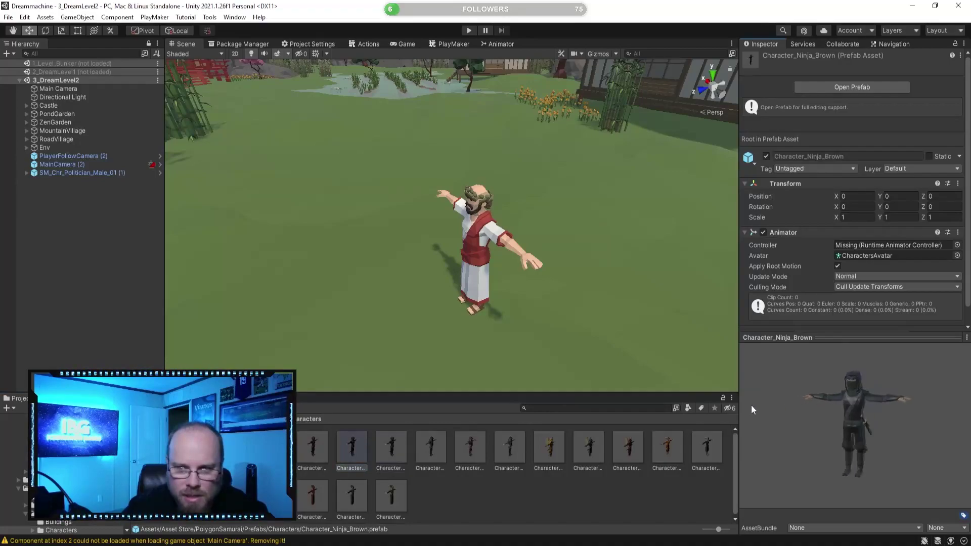
left_click(308, 451)
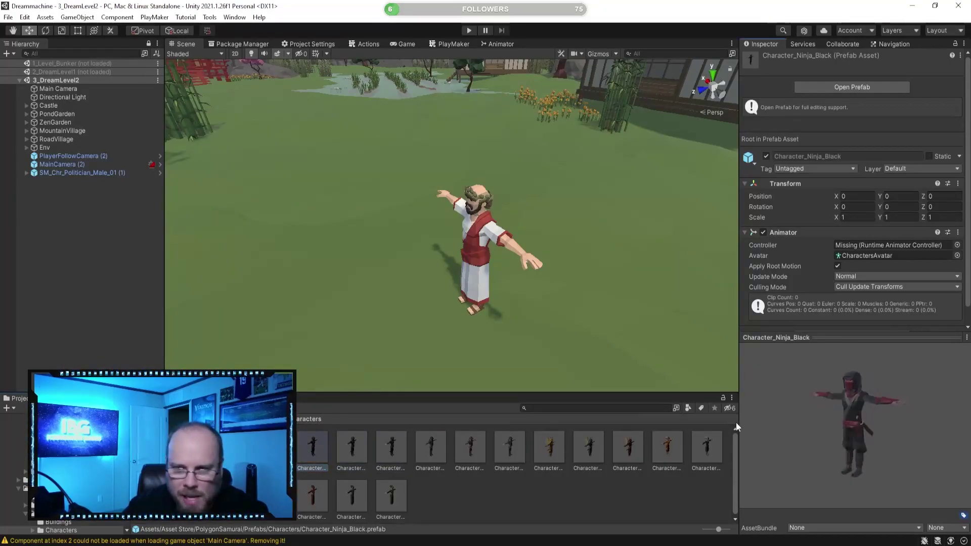
Compare the sensei, village man and village woman prefabs, ending on Character_Village_Woman_Black
left_click(542, 453)
left_click(667, 447)
left_click(708, 445)
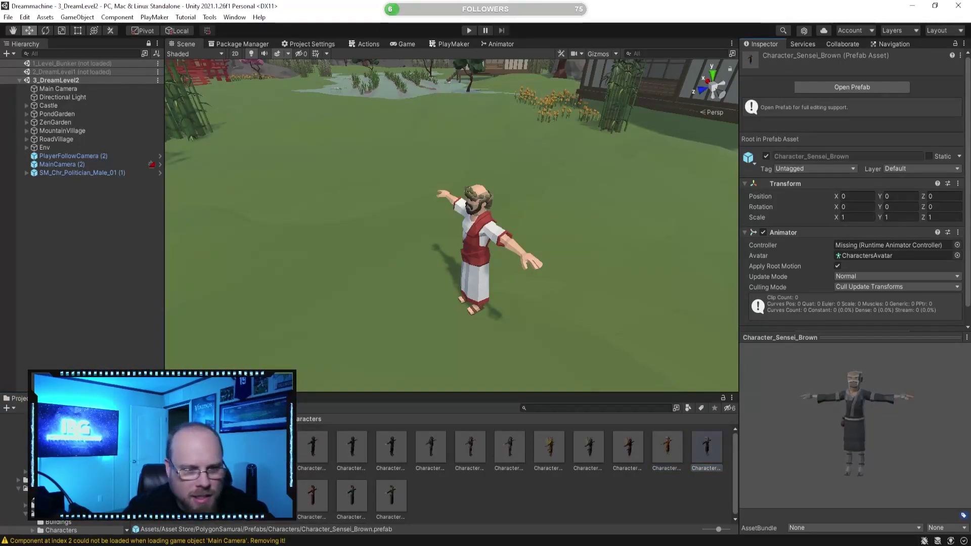
left_click(154, 495)
left_click_drag(812, 409, 734, 410)
key("Right")
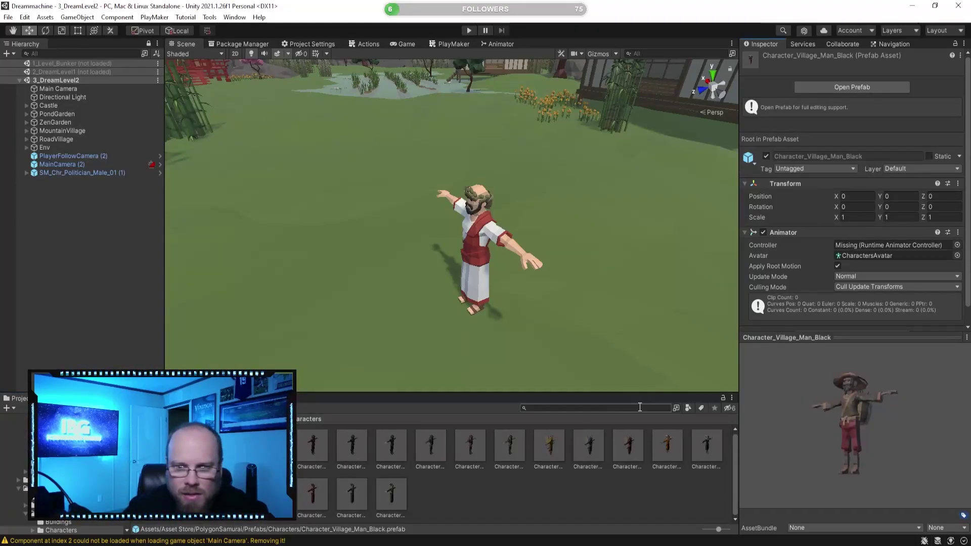
key("Right")
left_click(306, 496)
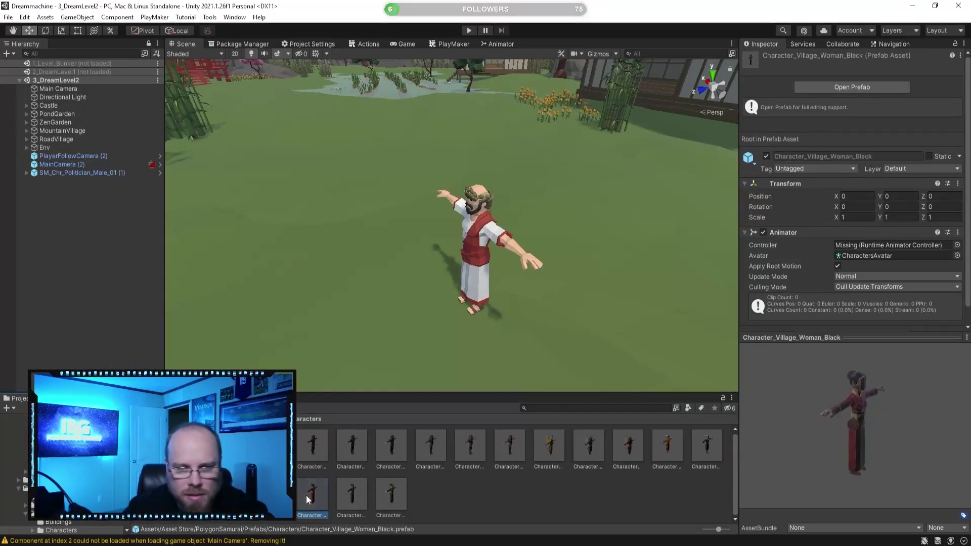
Look at the Character_Village_Woman_Brown and Character_Ninja_Black prefabs as player candidates
left_click(358, 502)
left_click(393, 499)
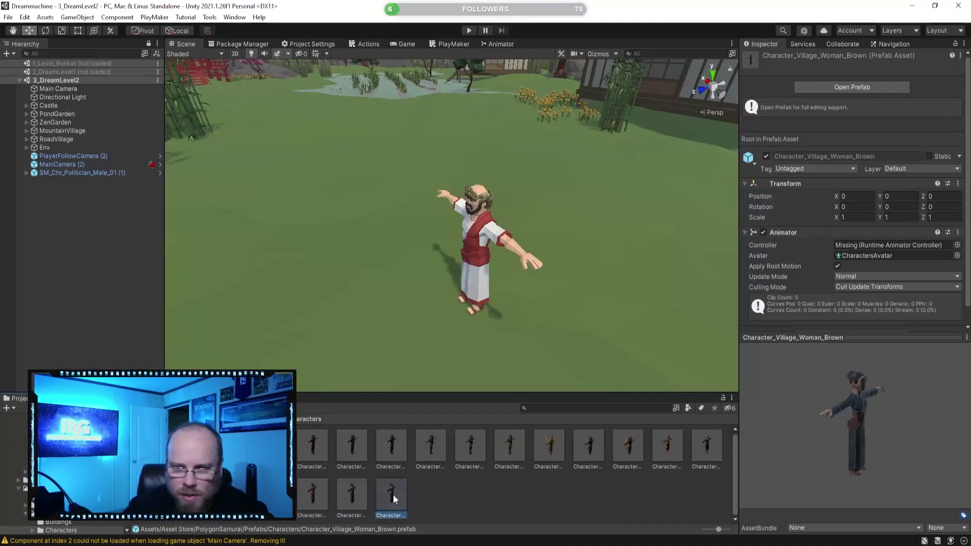
left_click(273, 452)
left_click(317, 455)
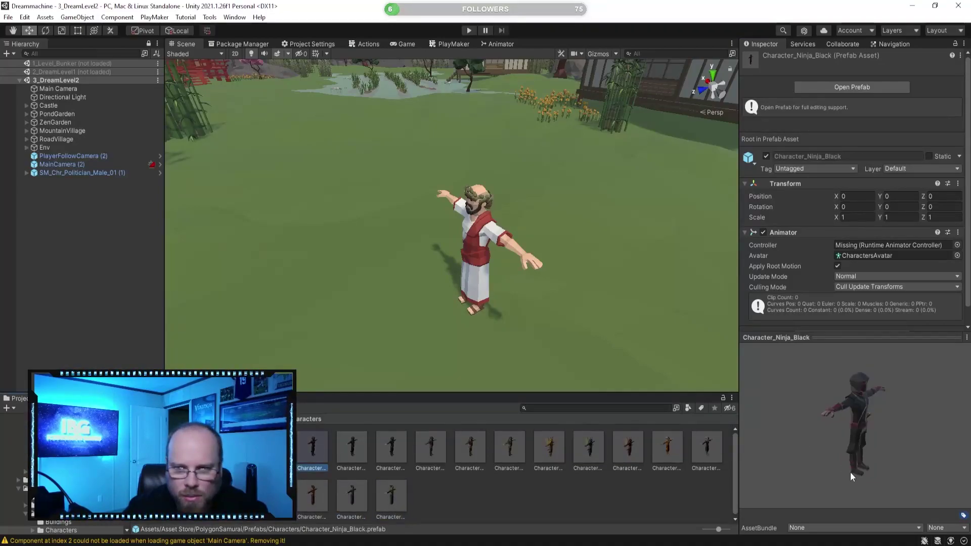
Examine Character_Samurai_Warrior_White and another samurai prefab, rotating their previews to see the models from several sides
left_click(632, 443)
left_click(506, 445)
left_click_drag(845, 432, 781, 406)
left_click(630, 445)
left_click_drag(855, 420, 865, 385)
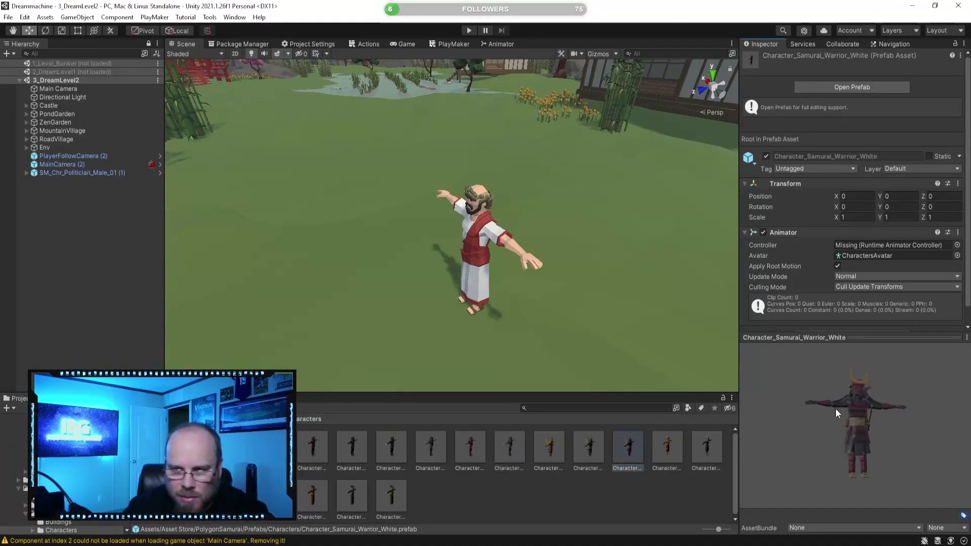
left_click_drag(805, 439, 891, 453)
Compare the samurai warrior colour variants, including Character_Samurai_Warrior_Brown, by rotating their previews
left_click(627, 444)
left_click(596, 445)
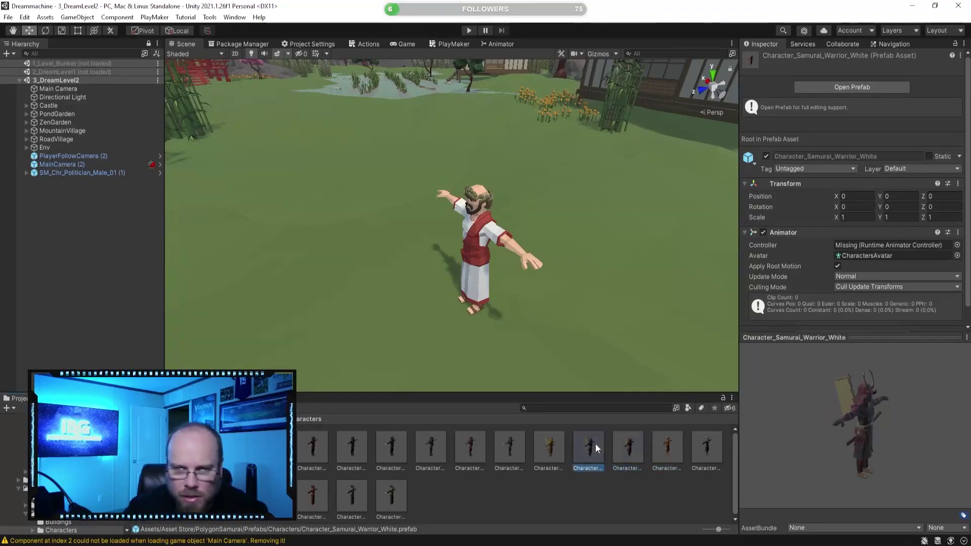
left_click_drag(827, 445, 757, 452)
left_click(553, 447)
left_click_drag(885, 434, 813, 419)
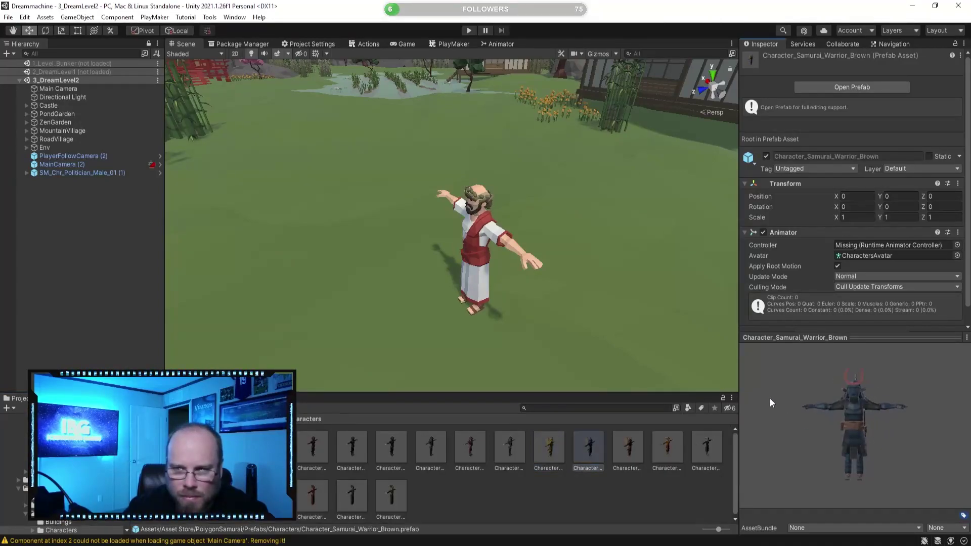
Place the Character_Samurai_Warrior_White prefab in the scene beside the politician character
left_click(628, 446)
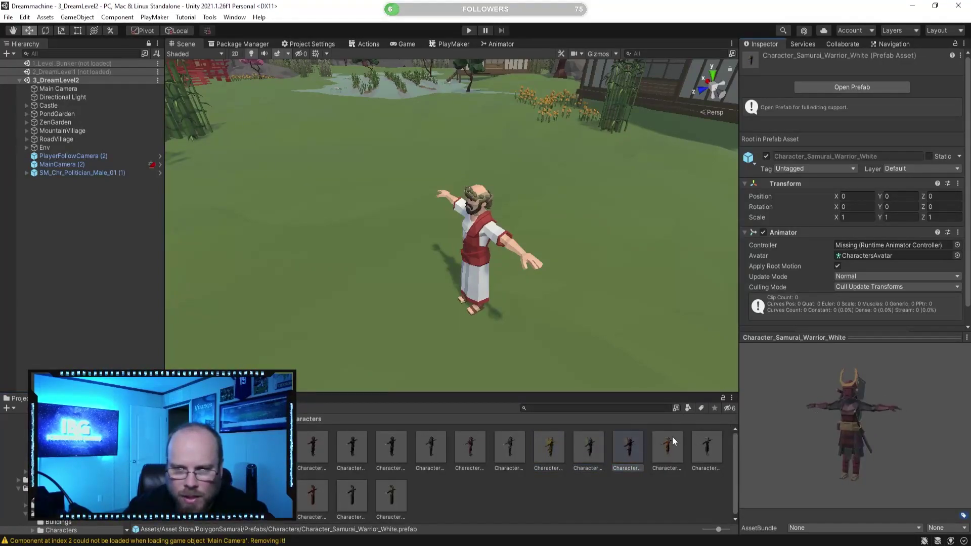
left_click_drag(624, 442, 522, 268)
right_click_drag(521, 268, 605, 243)
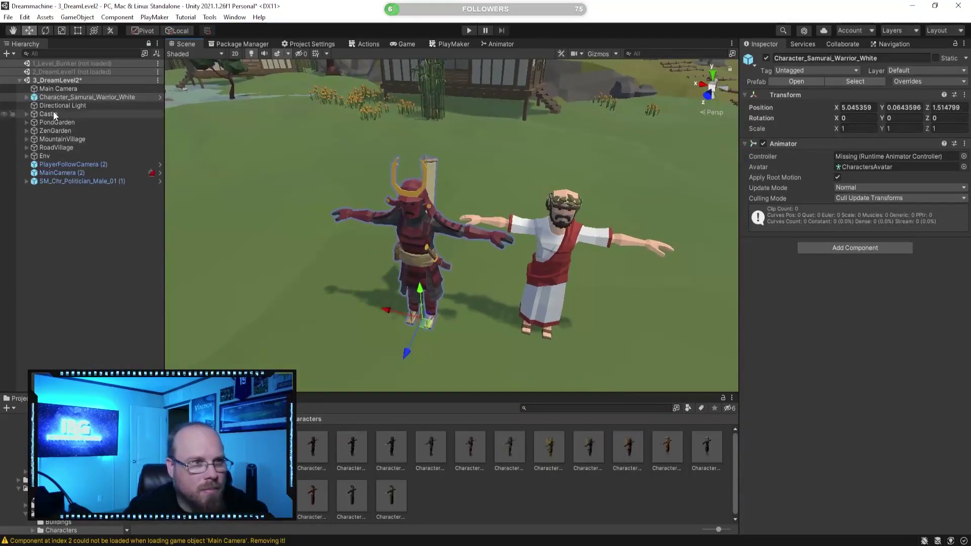
Expand the samurai warrior's full hierarchy and deactivate its Item_Samurai_HouseFlag object
left_click(26, 97, "alt")
scroll(84, 182, "down", 3)
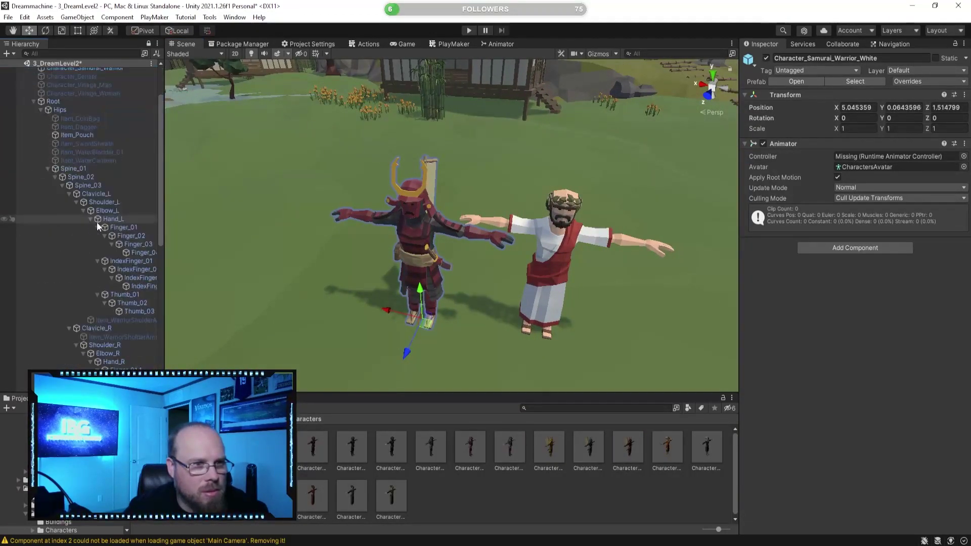
scroll(142, 239, "down", 4)
left_click_drag(165, 293, 195, 286)
scroll(135, 275, "down", 2)
scroll(149, 324, "down", 2)
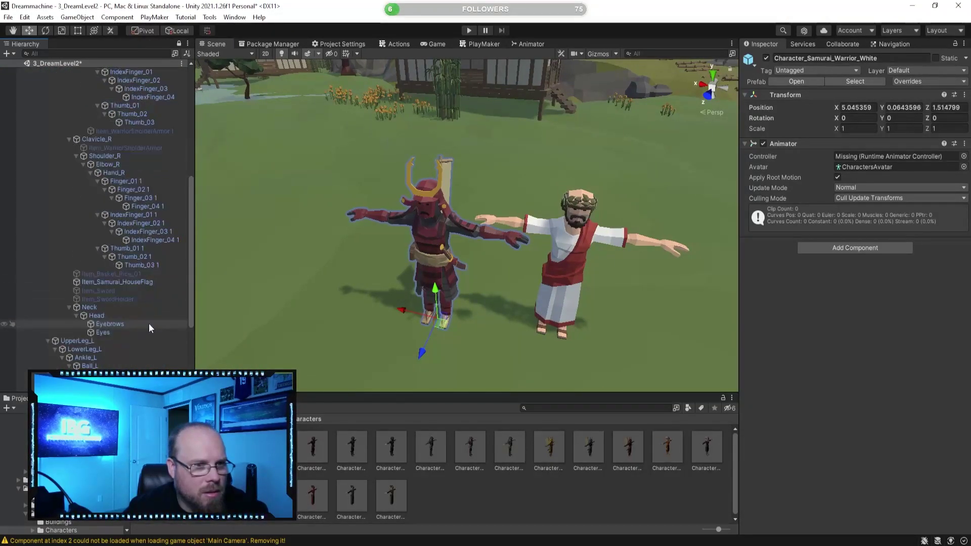
left_click(129, 276)
left_click(130, 282)
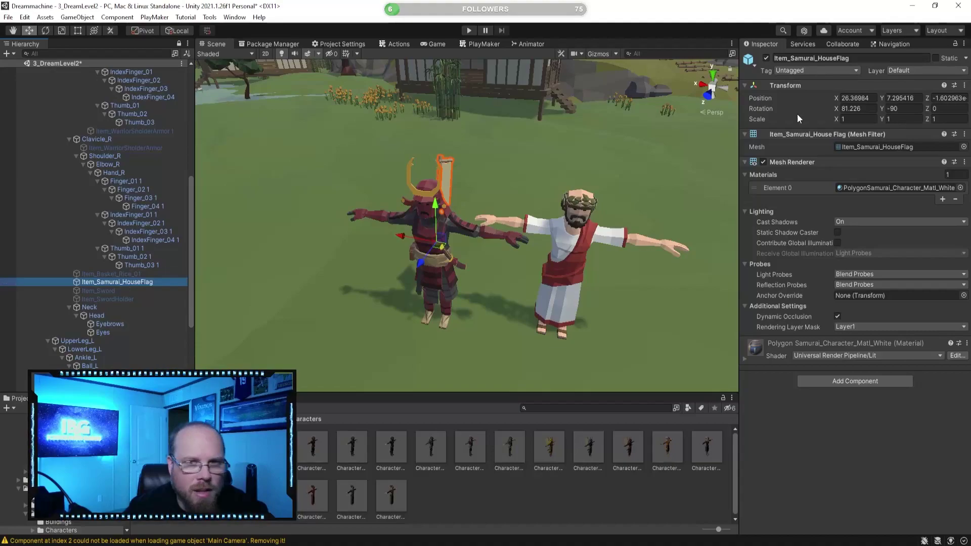
left_click(766, 58)
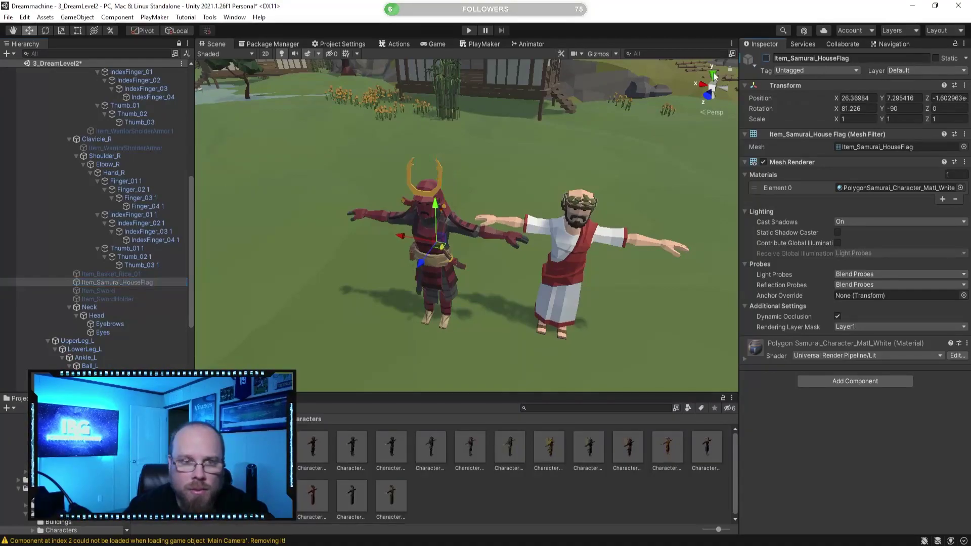
Inspect the samurai's Wep_Odachi_Covered_01 and Wep_Tanto_Covered_01 weapon objects up close
scroll(123, 353, "down", 3)
left_click(130, 363)
right_click_drag(251, 301, 215, 298)
key("w")
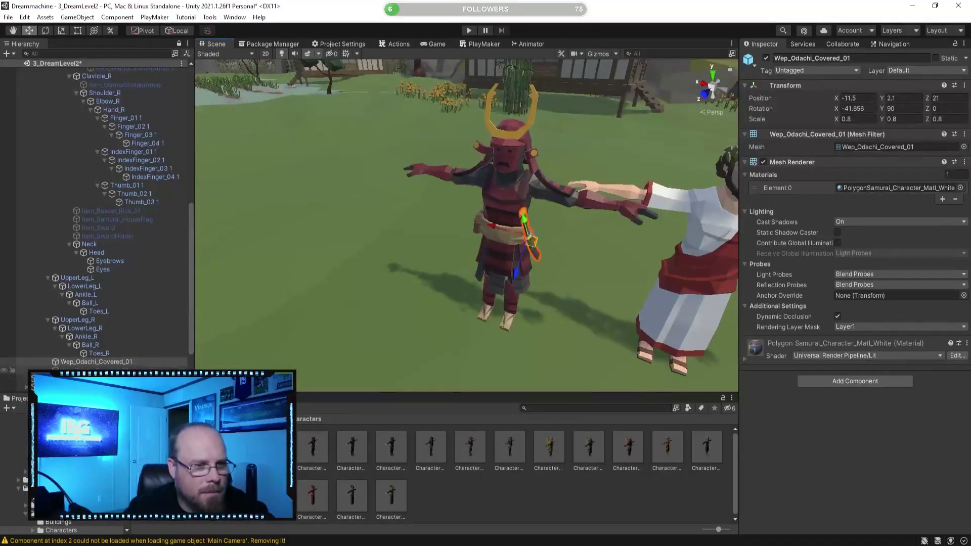
left_click(126, 371)
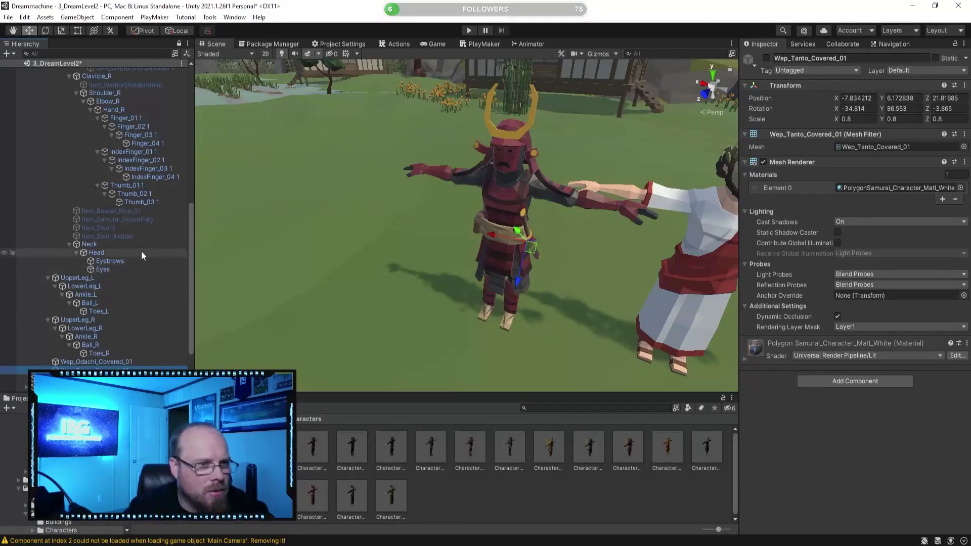
Try out Item_WarriorSholderArmor under Clavicle_R by activating it and deactivating it again
scroll(138, 247, "up", 4)
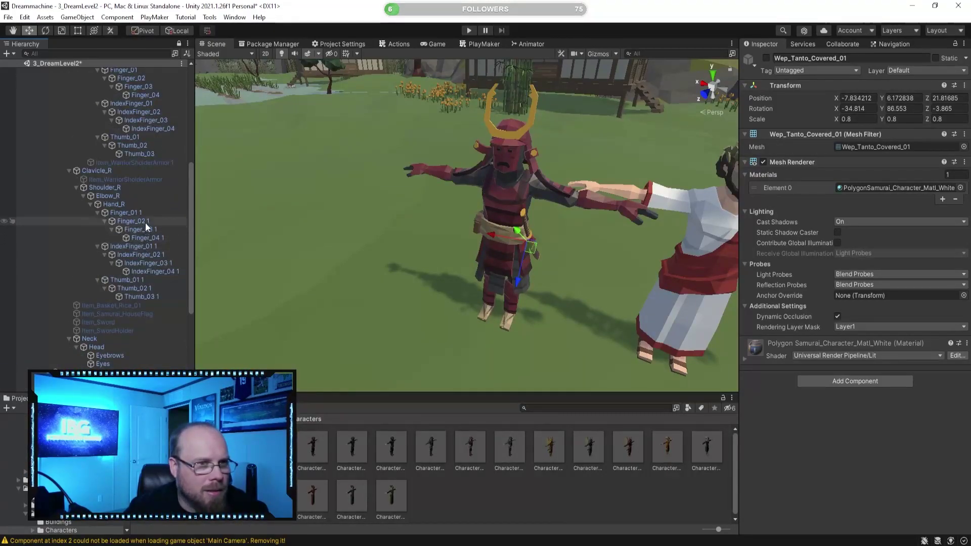
left_click(133, 180)
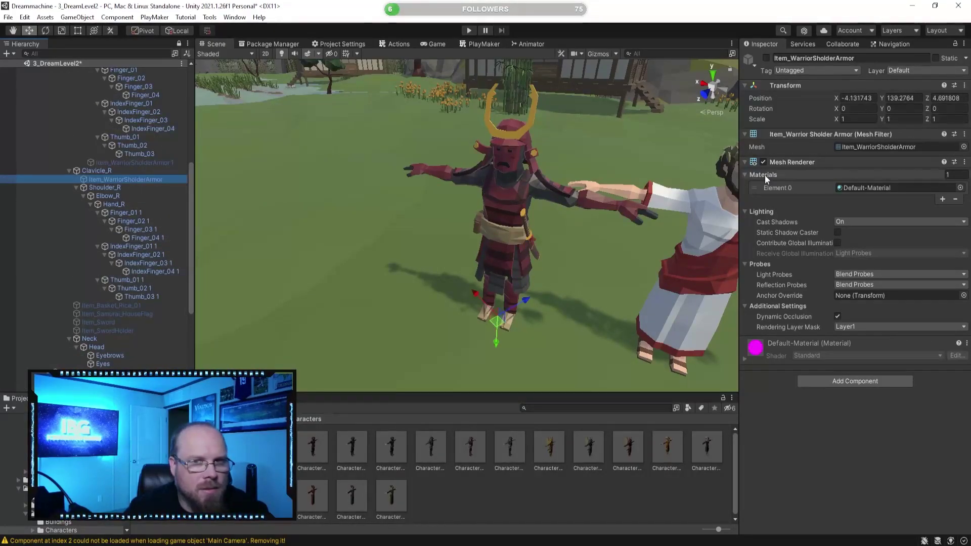
left_click(766, 58)
left_click(766, 59)
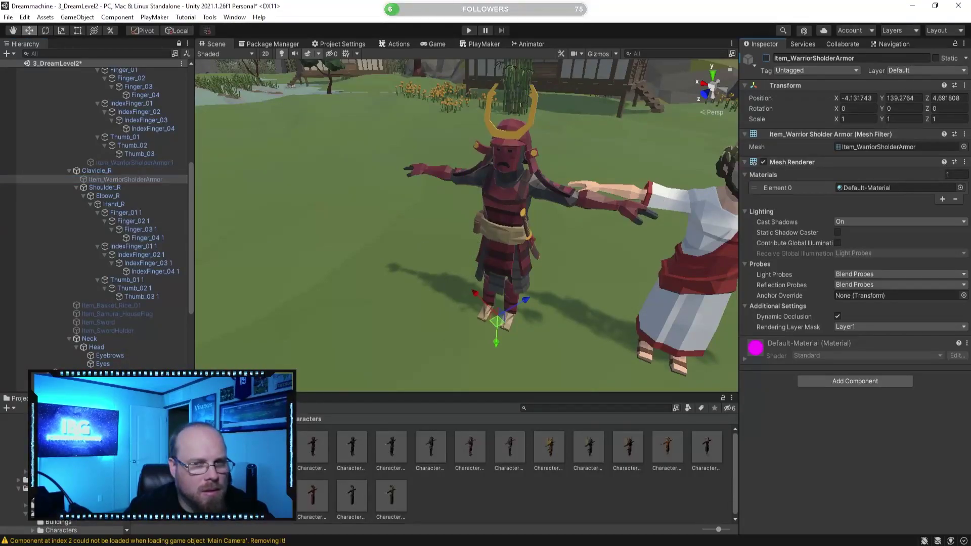
Activate Item_Basket_Rice_01 to inspect it on the samurai's back, and deactivate it again
left_click(135, 331)
left_click(144, 306)
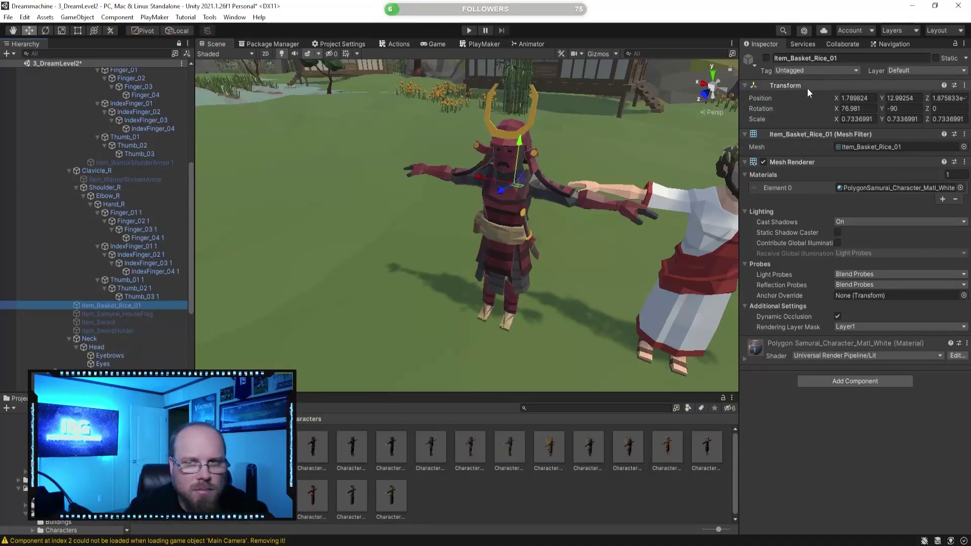
left_click(766, 58)
key("f")
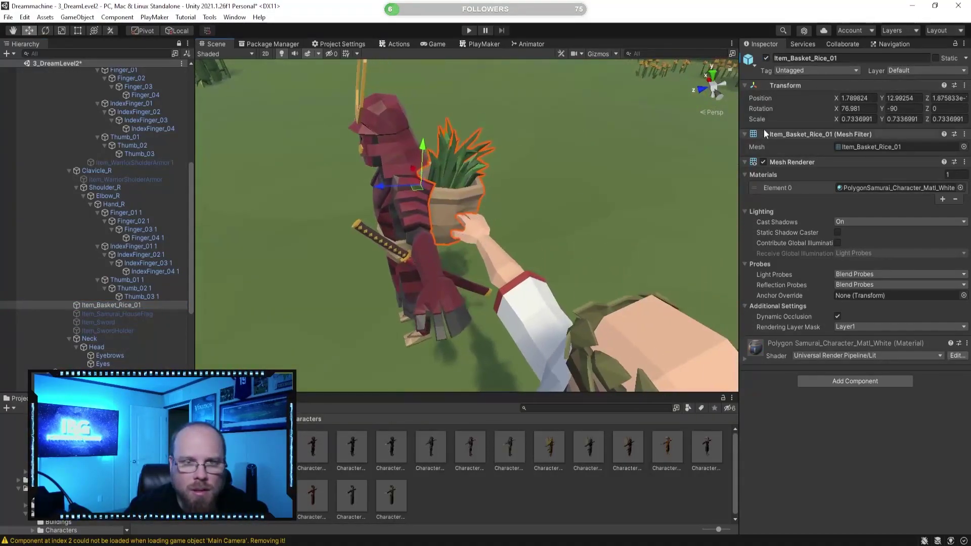
left_click(767, 58)
left_click_drag(322, 249, 405, 202, "alt")
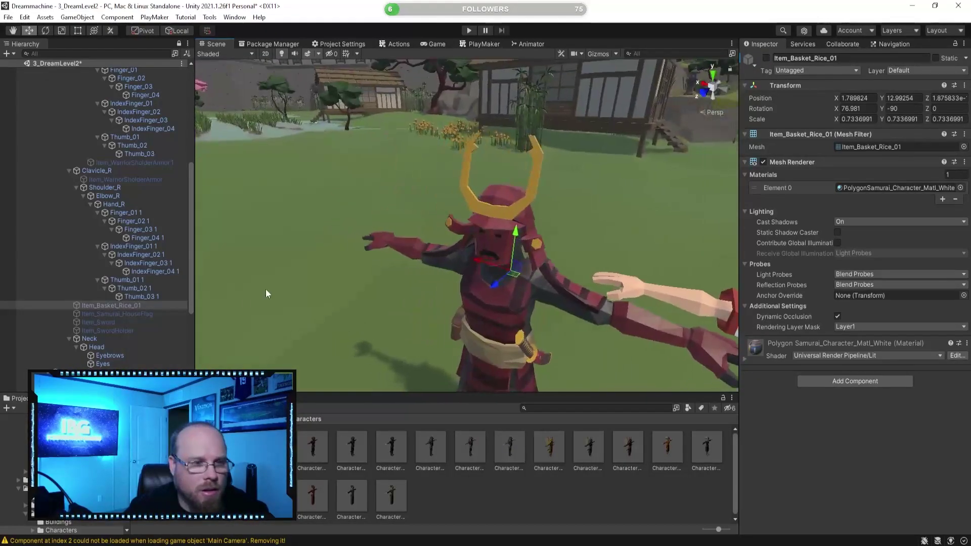
Try out Wep_Tanto_Covered_01 on the samurai by activating it and deactivating it again
scroll(149, 330, "down", 5)
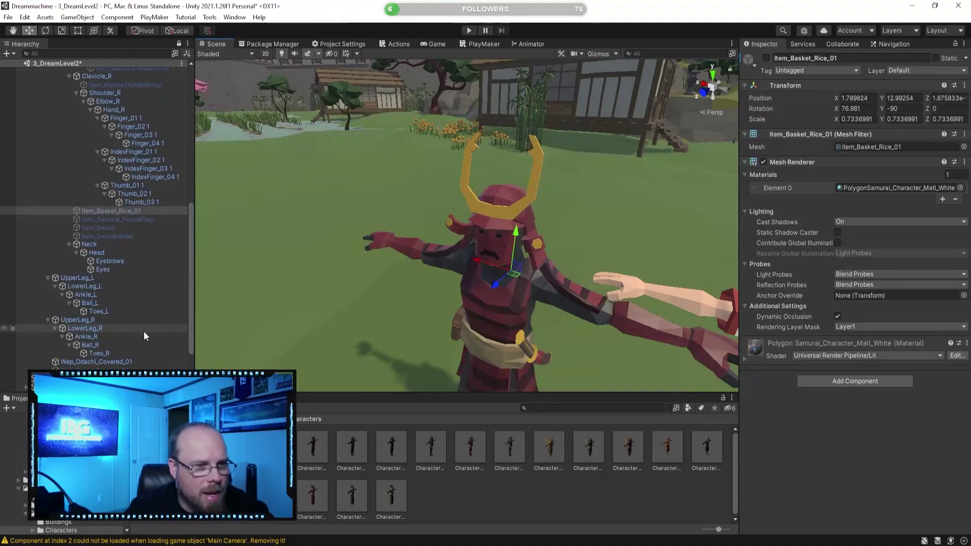
left_click(91, 370)
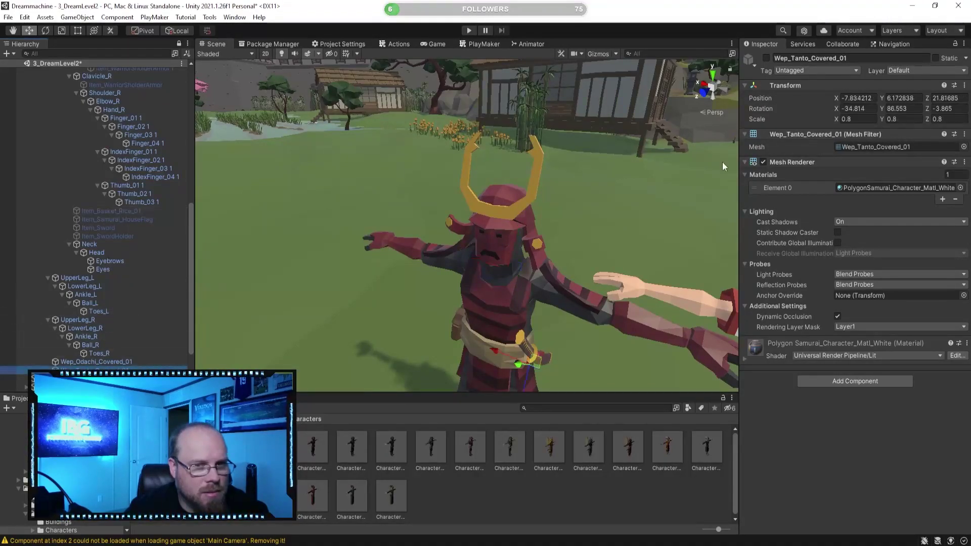
left_click(767, 58)
left_click(767, 57)
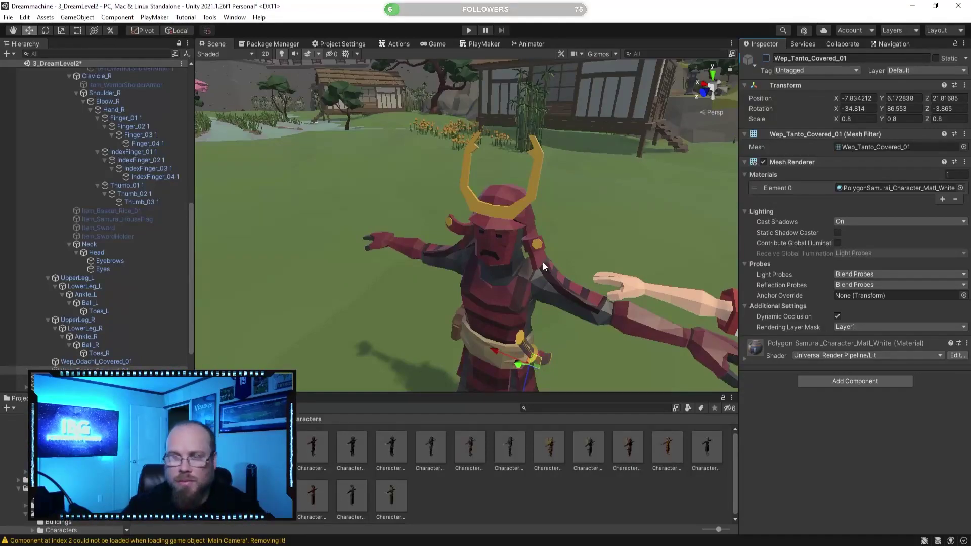
Clear the selection, bring both characters into view and collapse the samurai warrior's hierarchy
left_click(580, 507)
right_click_drag(392, 308, 432, 328)
key("a")
key("s")
left_click_drag(431, 328, 438, 332, "alt")
scroll(121, 253, "up", 12)
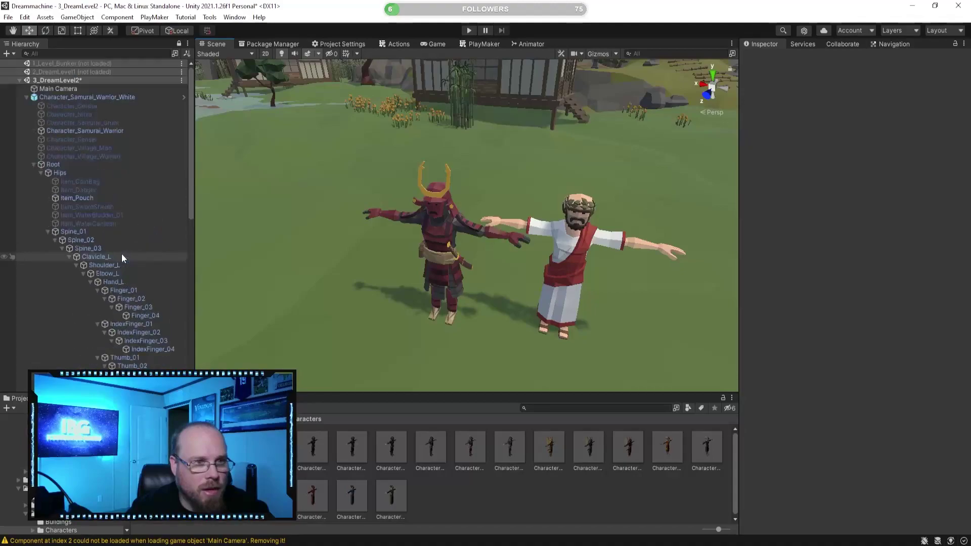
left_click(33, 165)
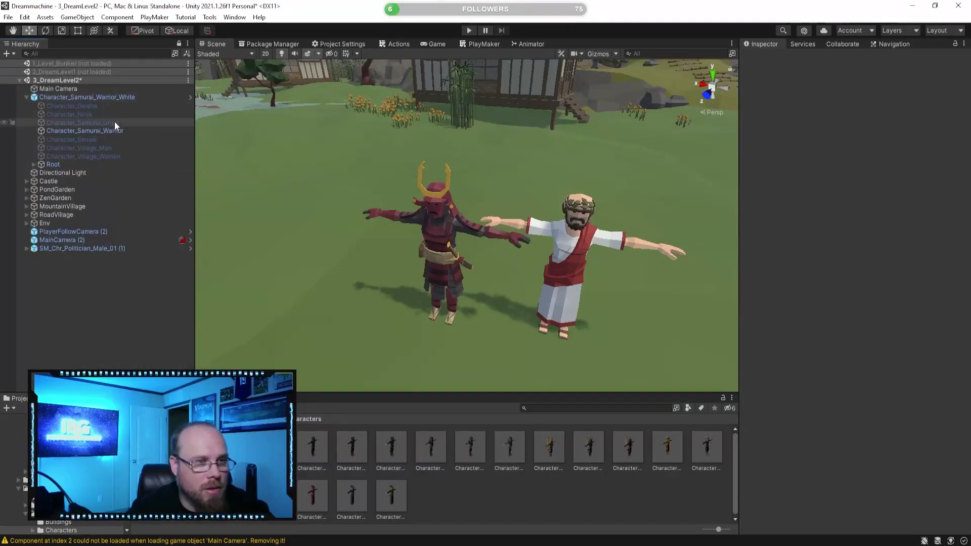
left_click(26, 97)
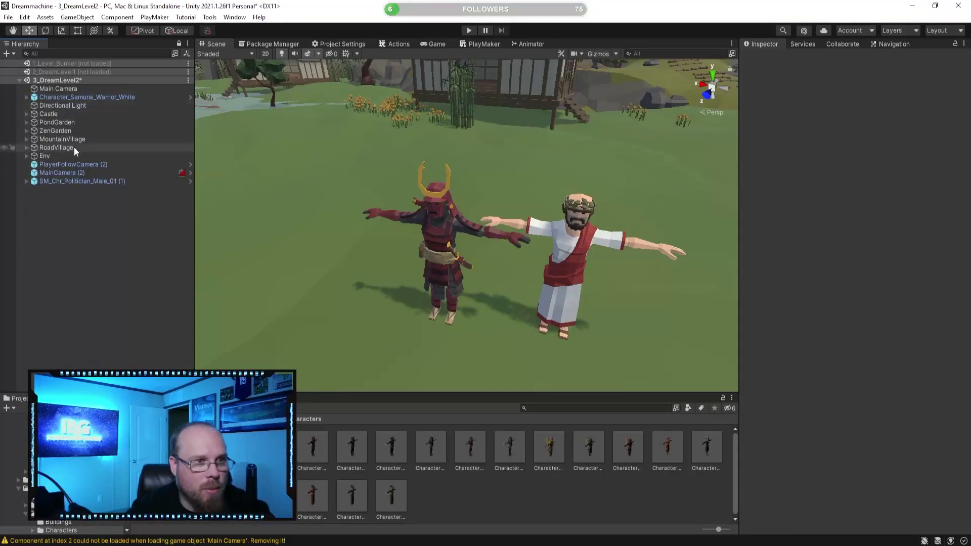
key("s")
right_click_drag(426, 271, 439, 269)
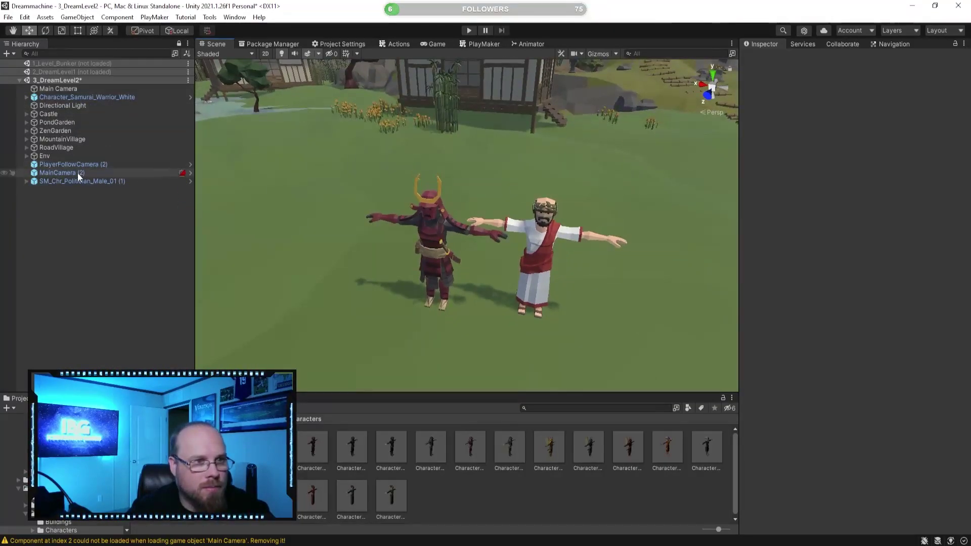
Open the properties of SM_Chr_Politician_Male_01 (1) in a separate window and select Character_Samurai_Warrior_White for side-by-side editing
left_click(89, 181)
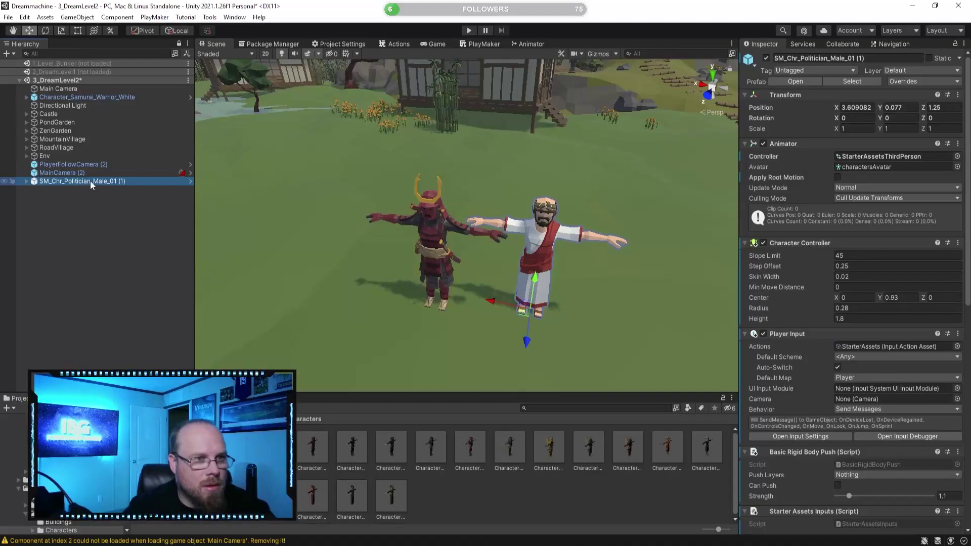
right_click(90, 181)
left_click(126, 523)
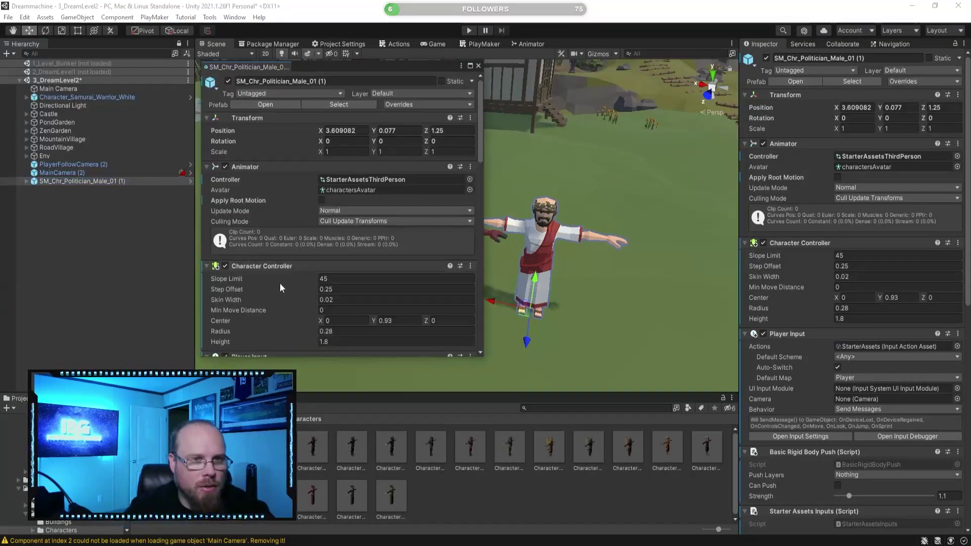
left_click(86, 97)
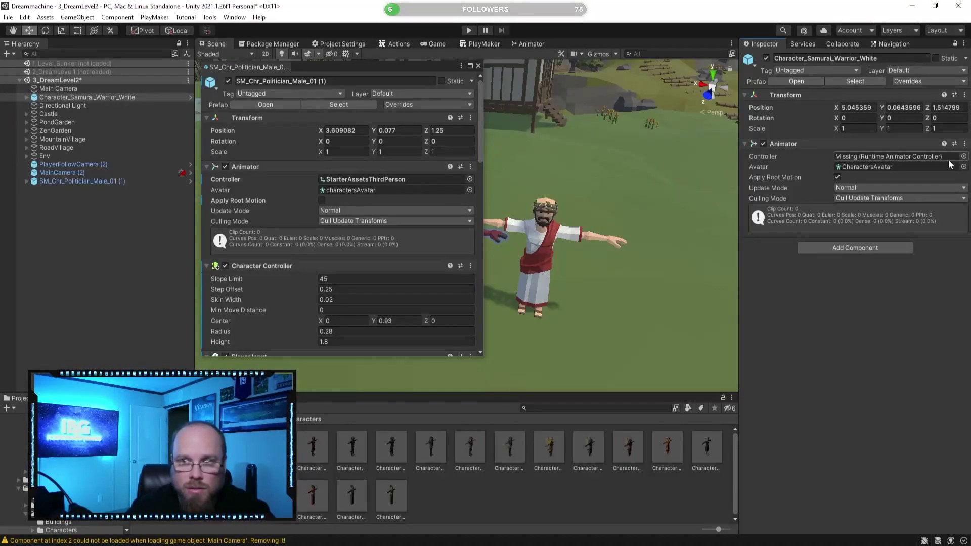
Copy the StarterAssetsThirdPerson controller from the politician's Animator into the samurai warrior's Animator
right_click(235, 183)
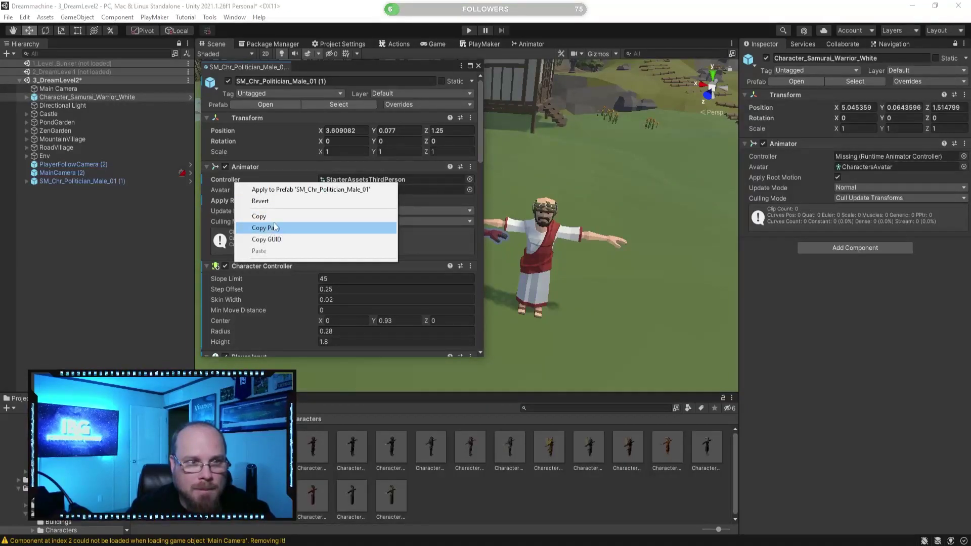
left_click(261, 217)
right_click(770, 156)
left_click(803, 197)
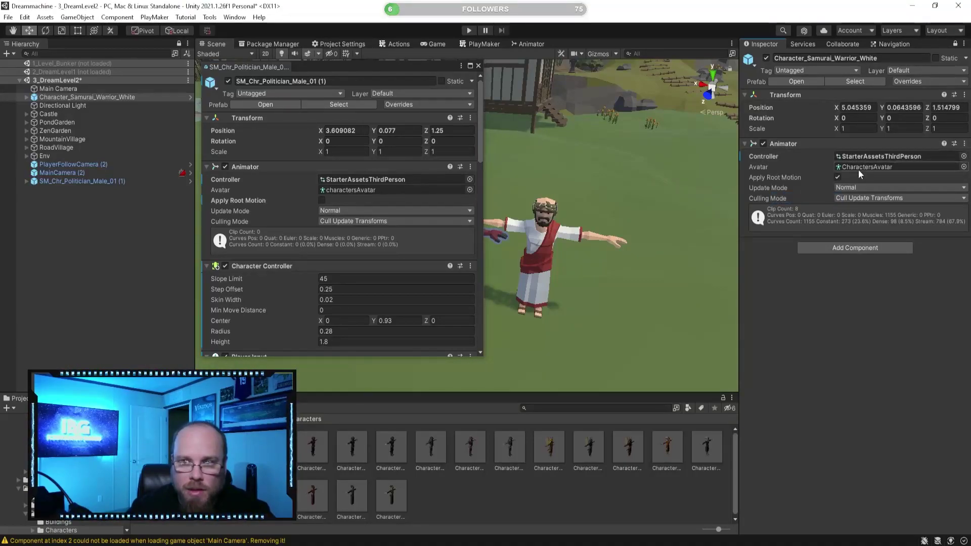
Copy the politician's Character Controller component and paste it as a new component on the samurai warrior
scroll(304, 211, "down", 3)
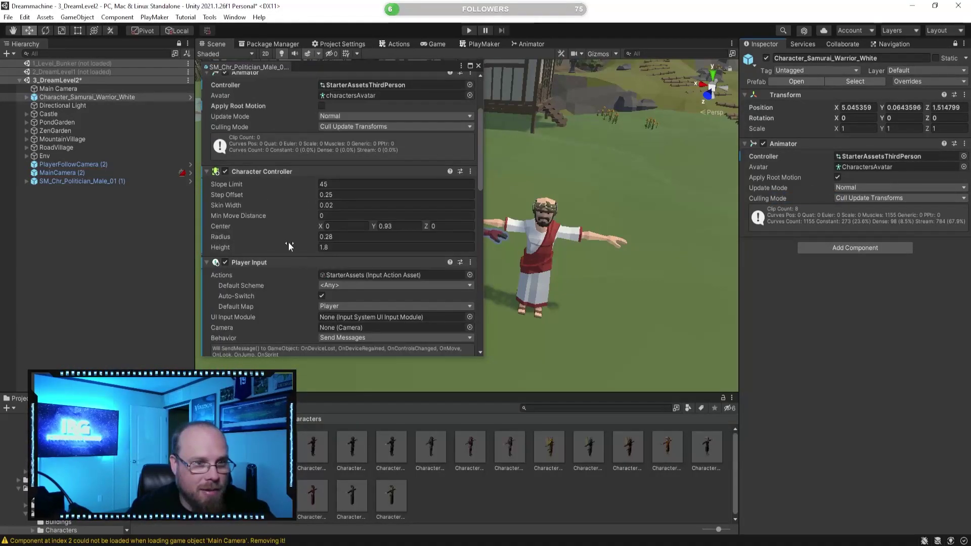
right_click(281, 172)
left_click(324, 236)
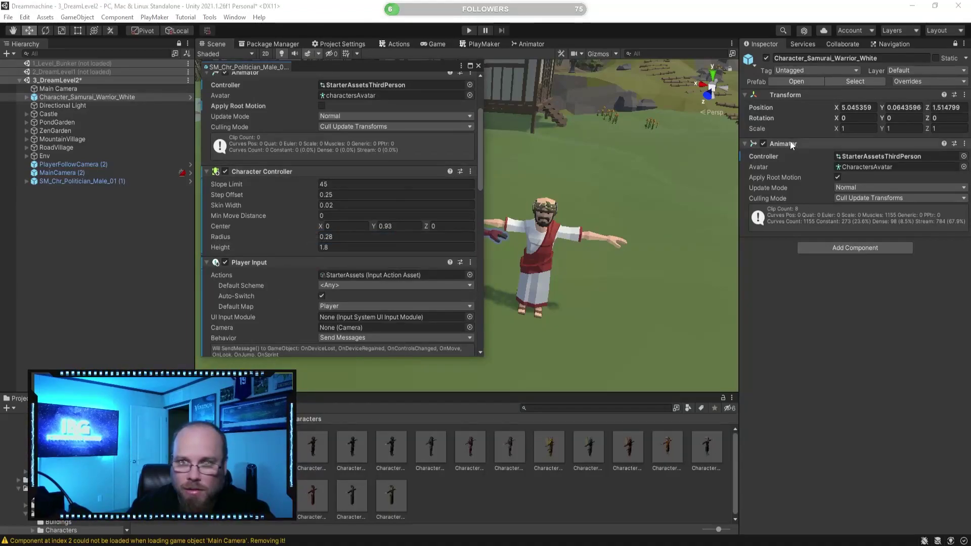
right_click(745, 144)
left_click(789, 224)
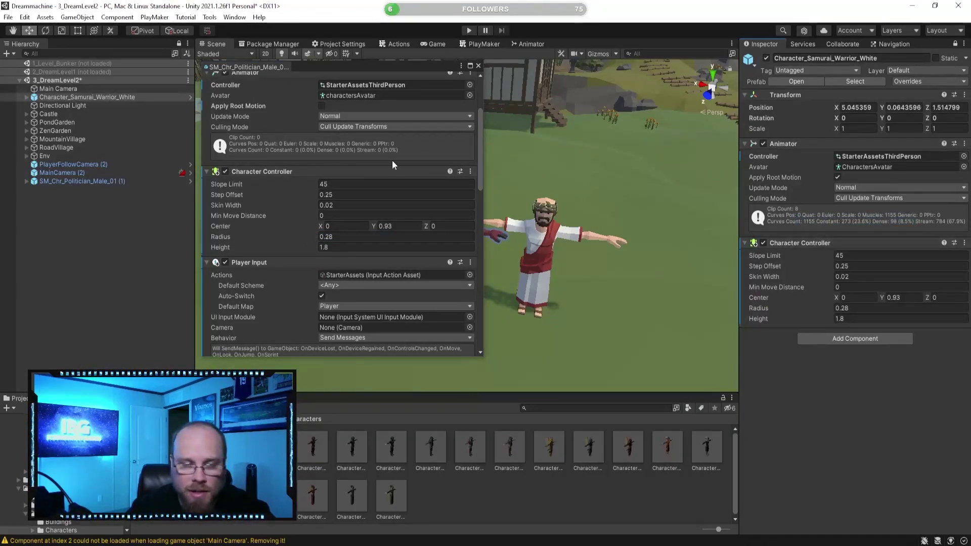
Copy the politician's Player Input component and paste it as a new component on the samurai warrior
scroll(296, 242, "down", 3)
scroll(308, 225, "up", 3)
right_click(277, 261)
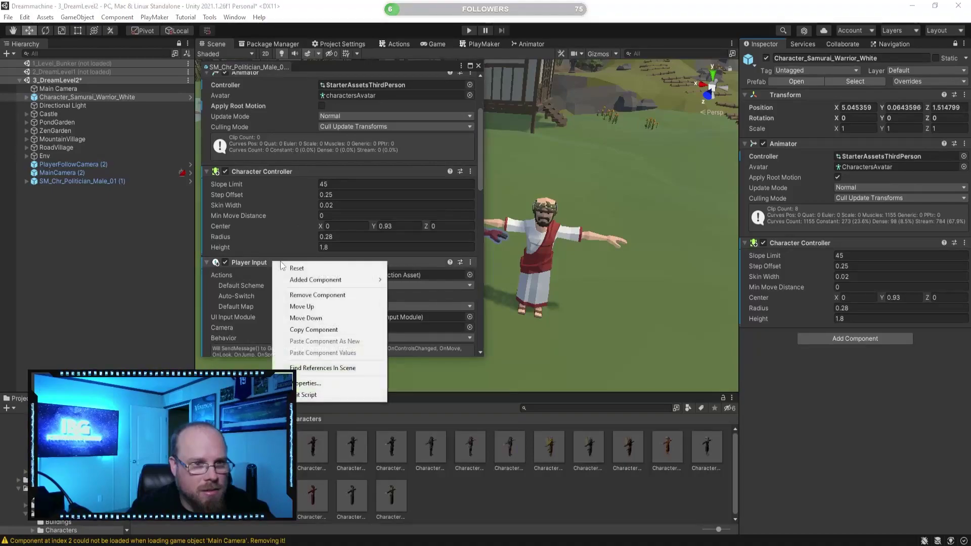
left_click(319, 328)
right_click(820, 248)
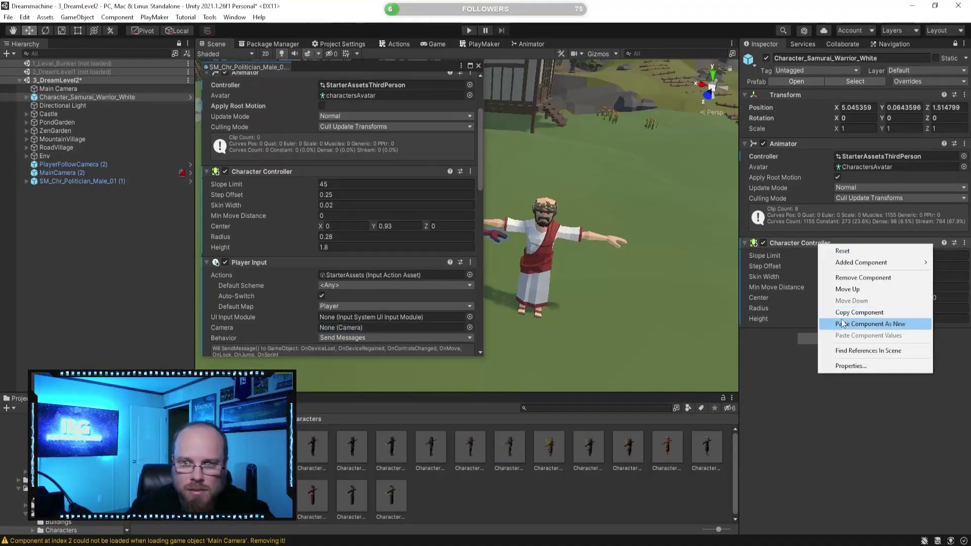
left_click(839, 322)
Copy the politician's Basic Rigid Body Push script and paste it as a new component on the samurai warrior
scroll(360, 278, "down", 4)
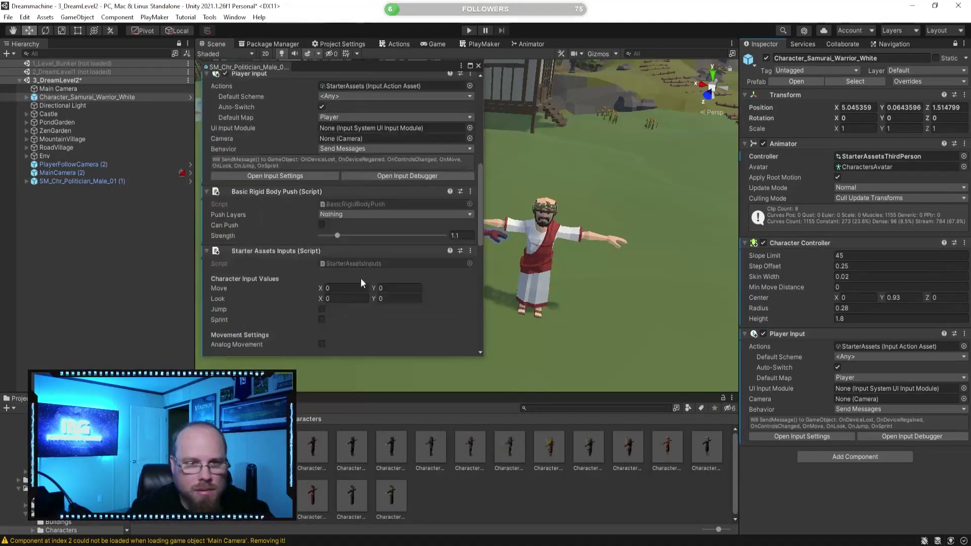
right_click(286, 192)
left_click(327, 258)
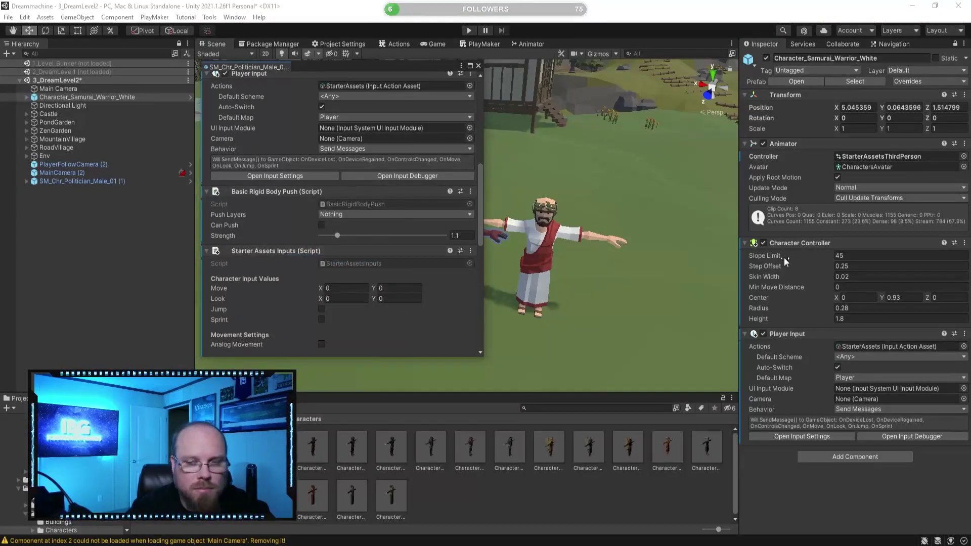
right_click(779, 333)
left_click(832, 410)
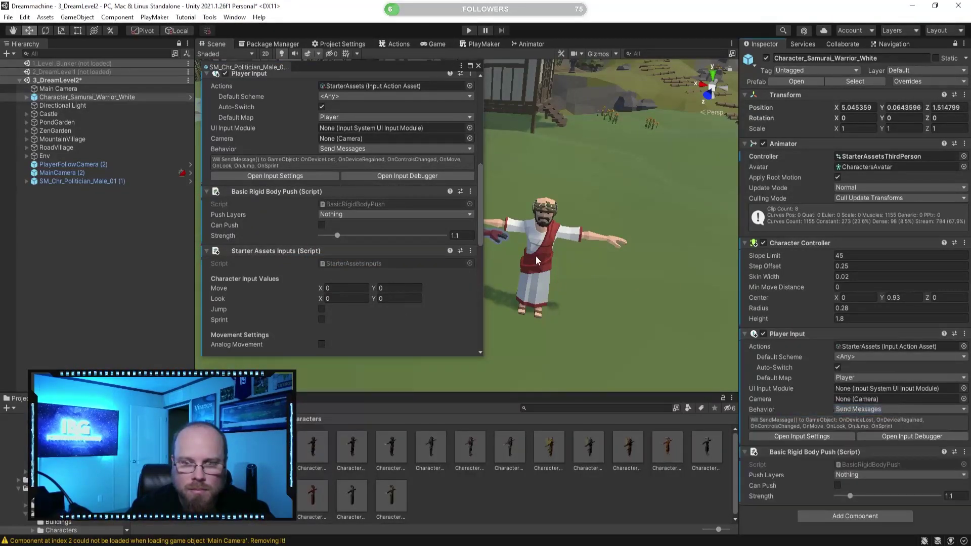
Copy the politician's Starter Assets Inputs script and paste it as a new component on the samurai warrior
scroll(354, 254, "down", 3)
right_click(268, 157)
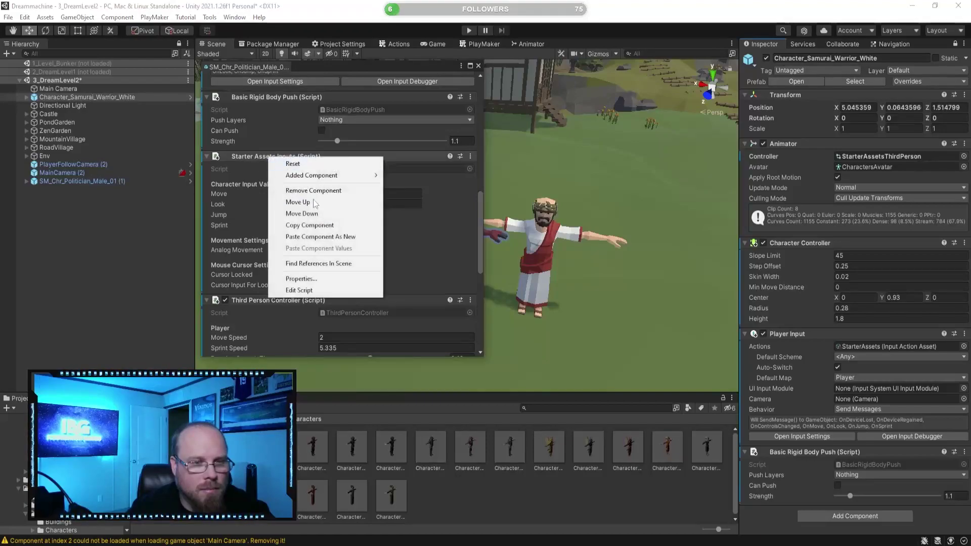
left_click(319, 226)
right_click(797, 335)
left_click(849, 417)
Copy the politician's Third Person Controller script and paste it as a new component on the samurai warrior
scroll(855, 354, "down", 4)
scroll(264, 251, "down", 6)
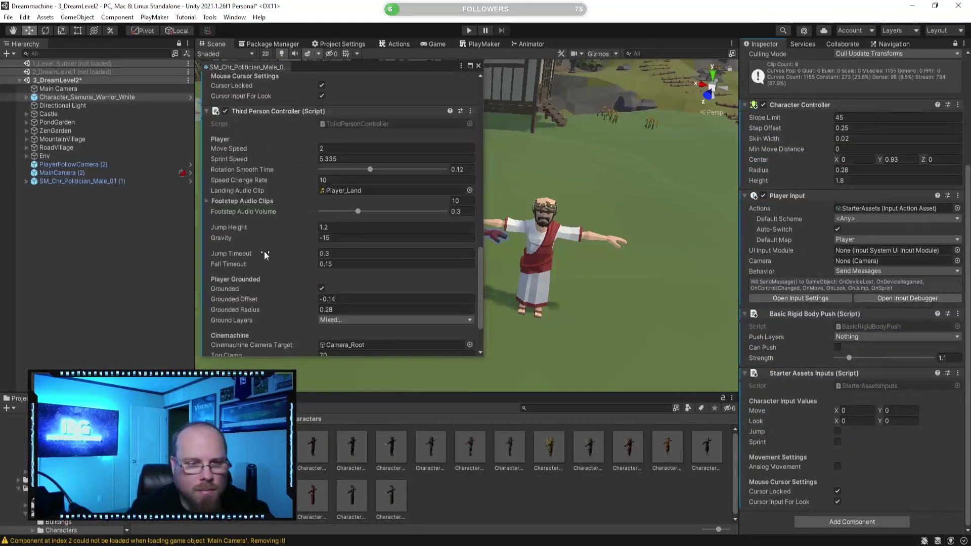
right_click(292, 112)
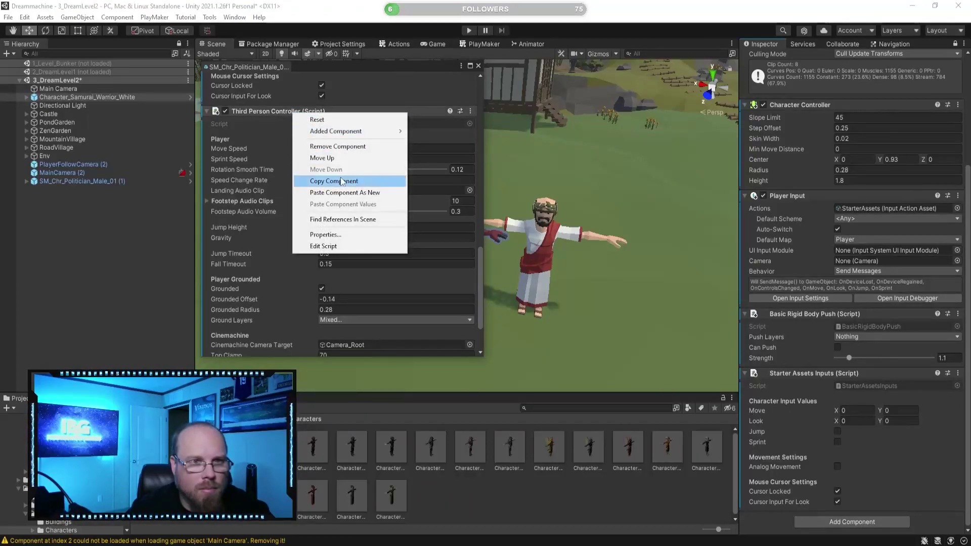
left_click(323, 181)
right_click(802, 375)
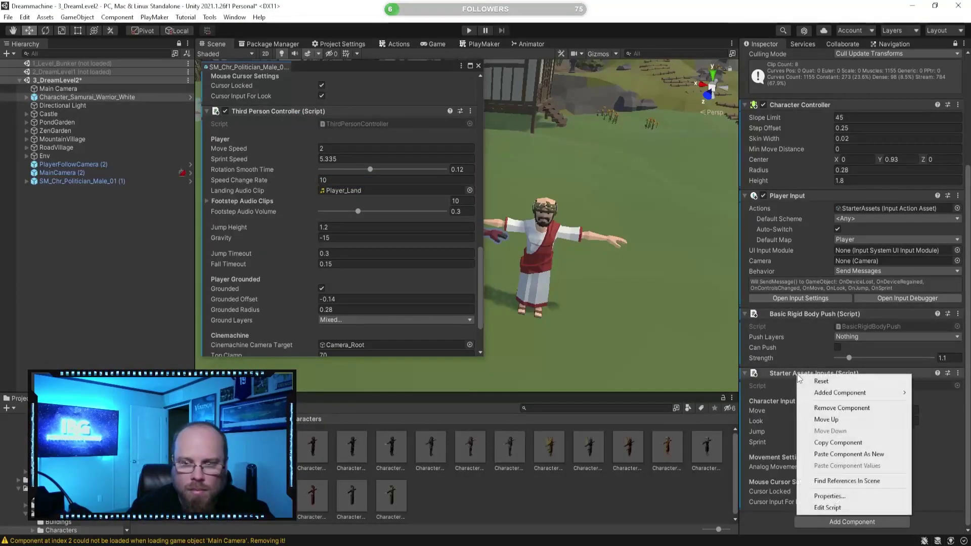
left_click(851, 454)
Compare the component lists and settings of the politician and the samurai warrior, and close the politician's separate properties window
scroll(826, 353, "down", 5)
scroll(309, 243, "down", 3)
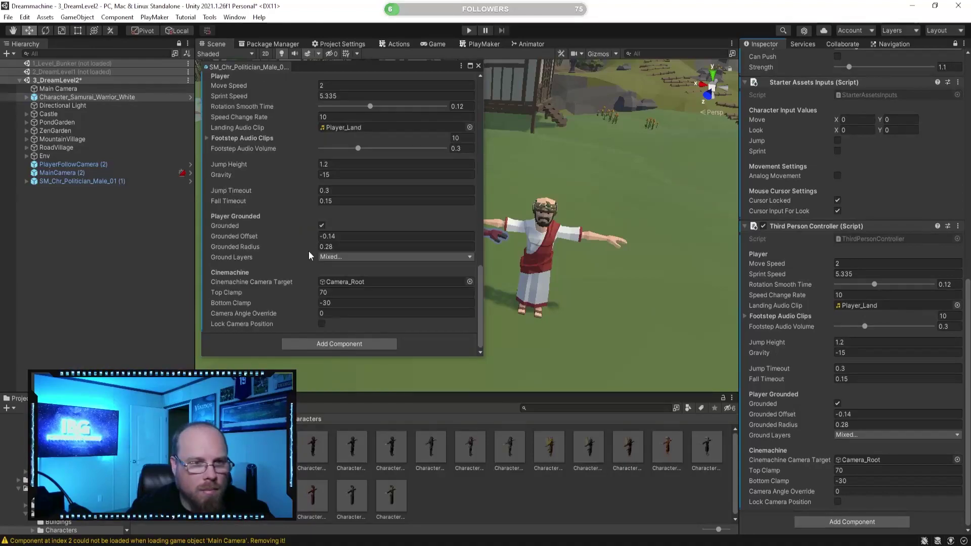
scroll(342, 242, "up", 15)
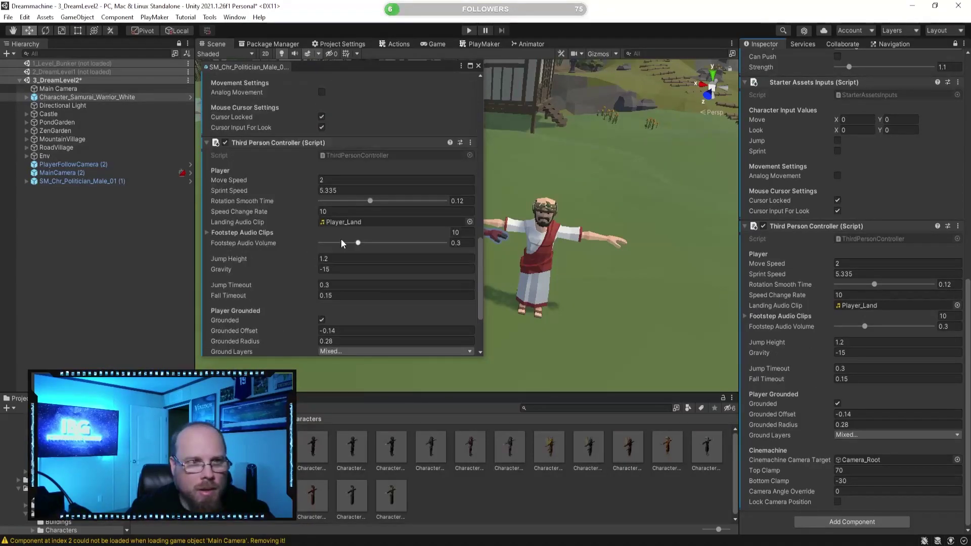
scroll(818, 365, "up", 9)
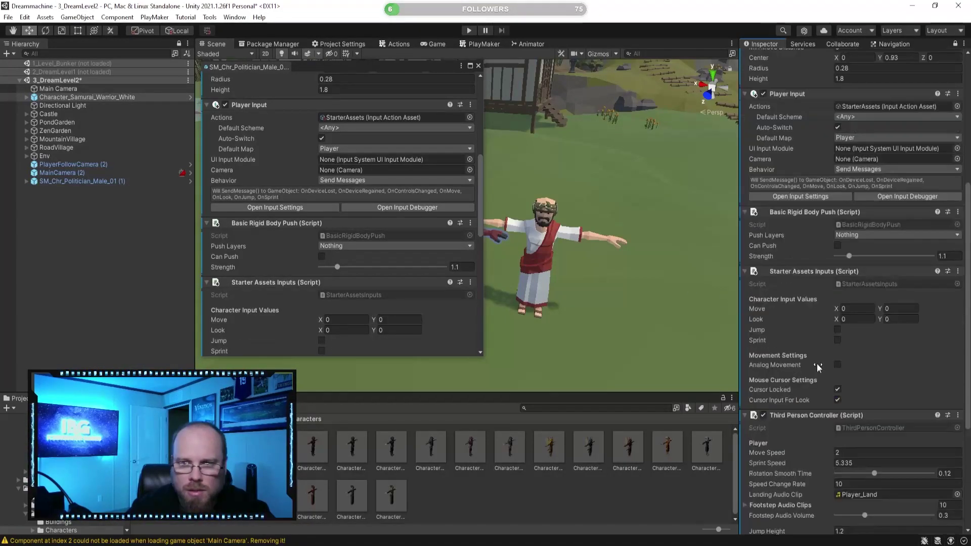
scroll(370, 244, "up", 9)
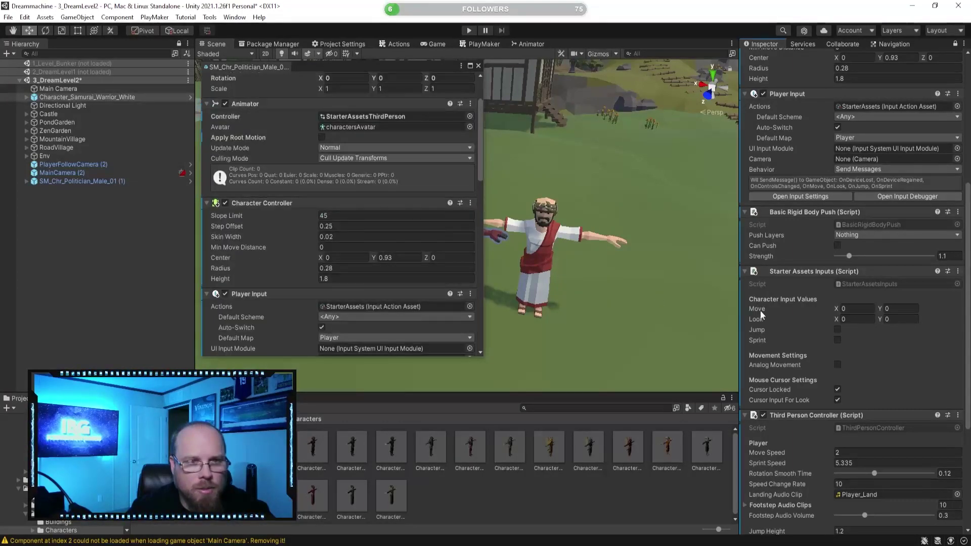
scroll(796, 317, "up", 4)
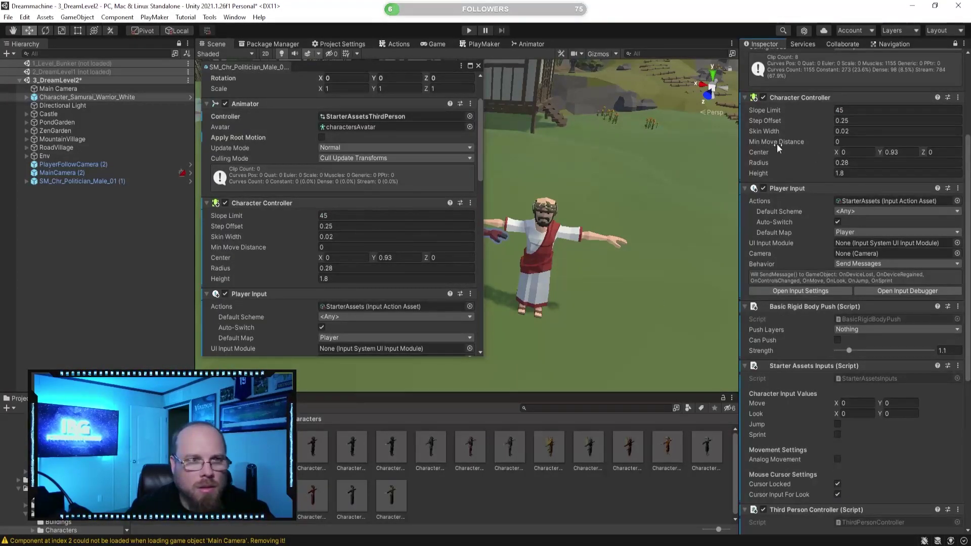
scroll(410, 245, "down", 20)
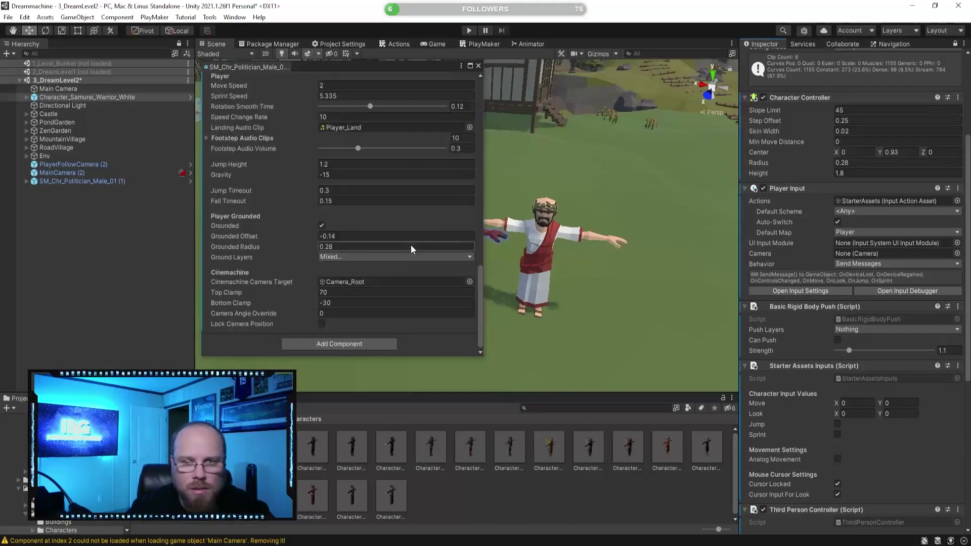
scroll(411, 245, "up", 20)
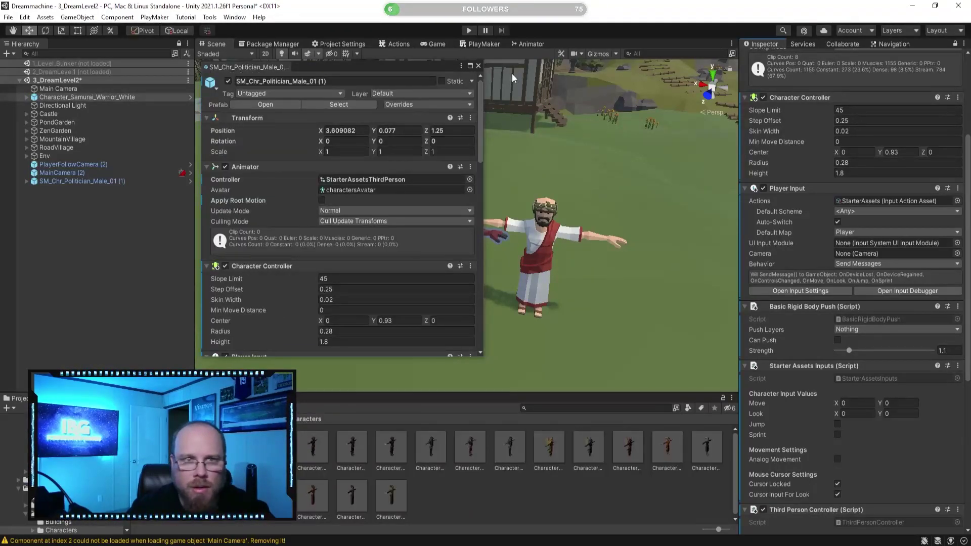
left_click(478, 66)
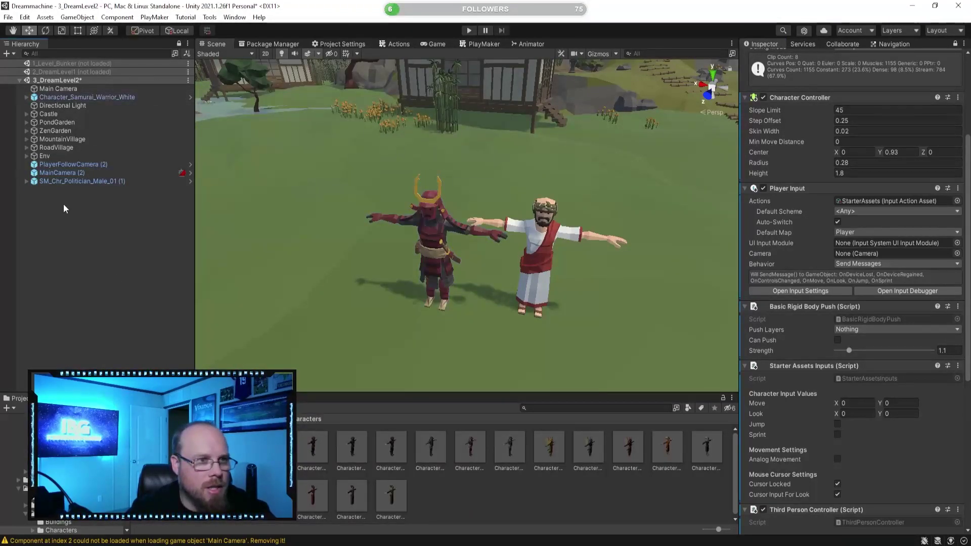
Create an empty child object named Camera_Root under Character_Samurai_Warrior_White and raise it to about the character's chest height
left_click(74, 97)
left_click(27, 97)
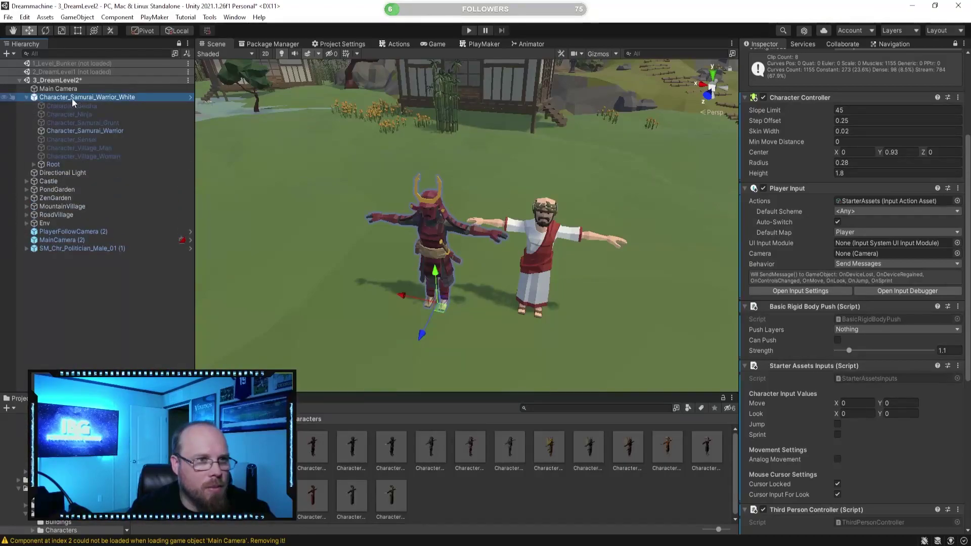
right_click(72, 99)
left_click(107, 251)
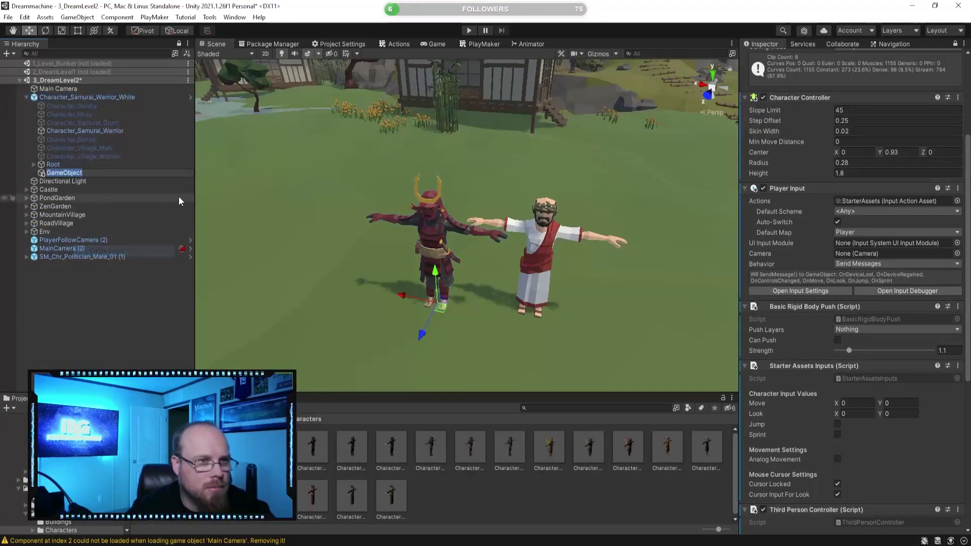
type("Camera_Root")
key("Return")
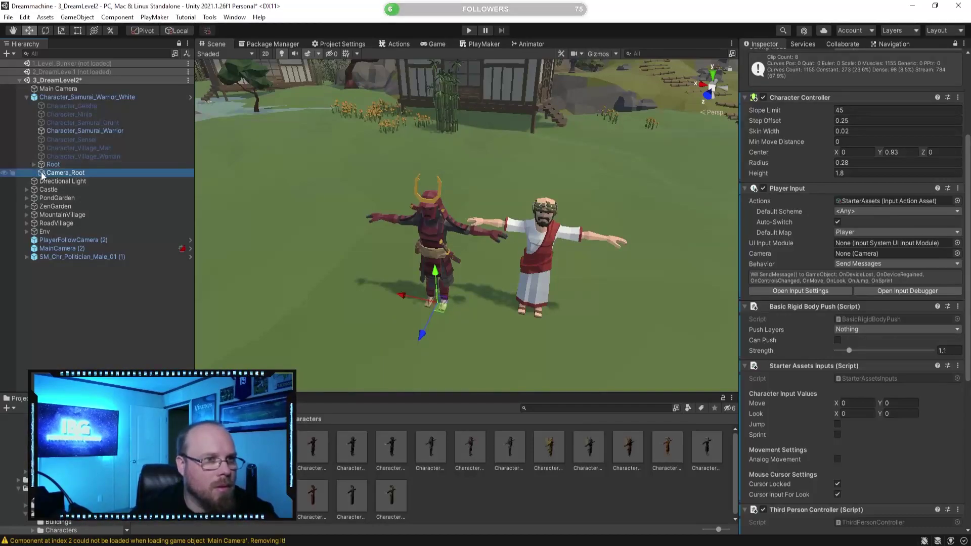
left_click_drag(435, 275, 442, 198)
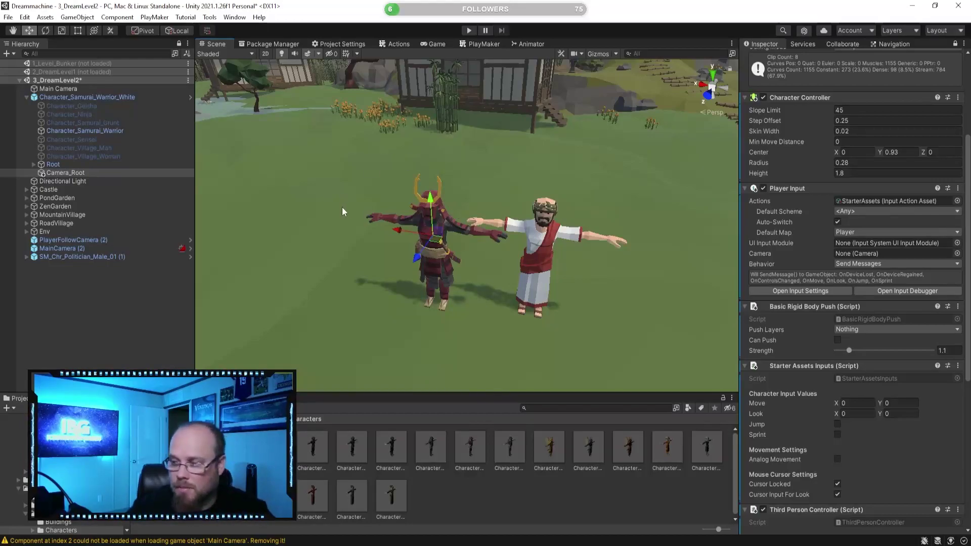
Check the Cinemachine settings of the samurai warrior's Third Person Controller and select PlayerFollowCamera (2)
left_click(843, 414)
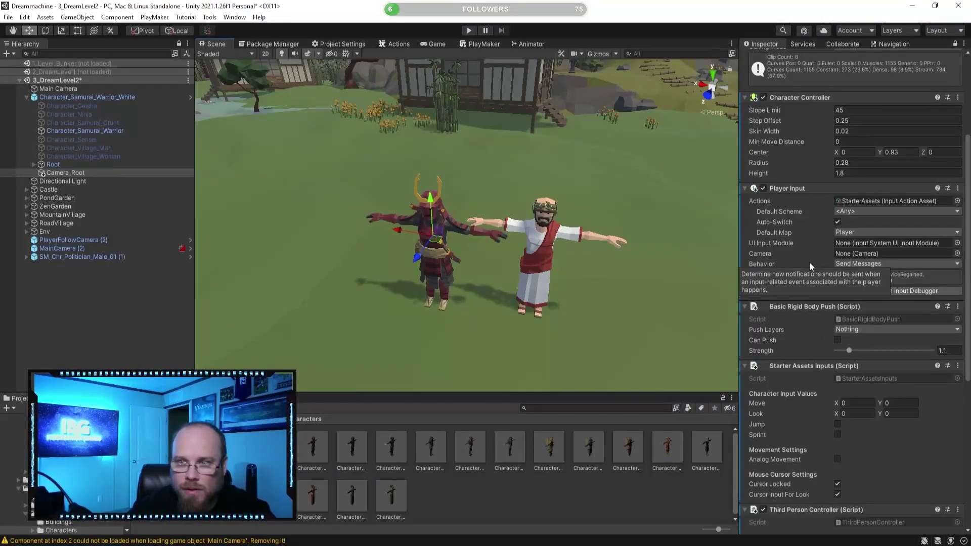
scroll(860, 288, "down", 5)
scroll(856, 304, "down", 3)
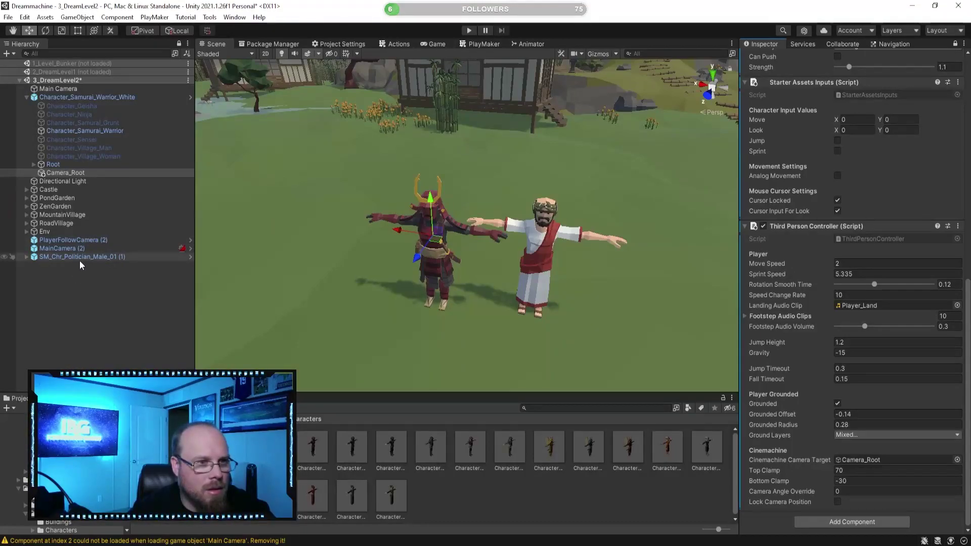
left_click(61, 248)
left_click(70, 240)
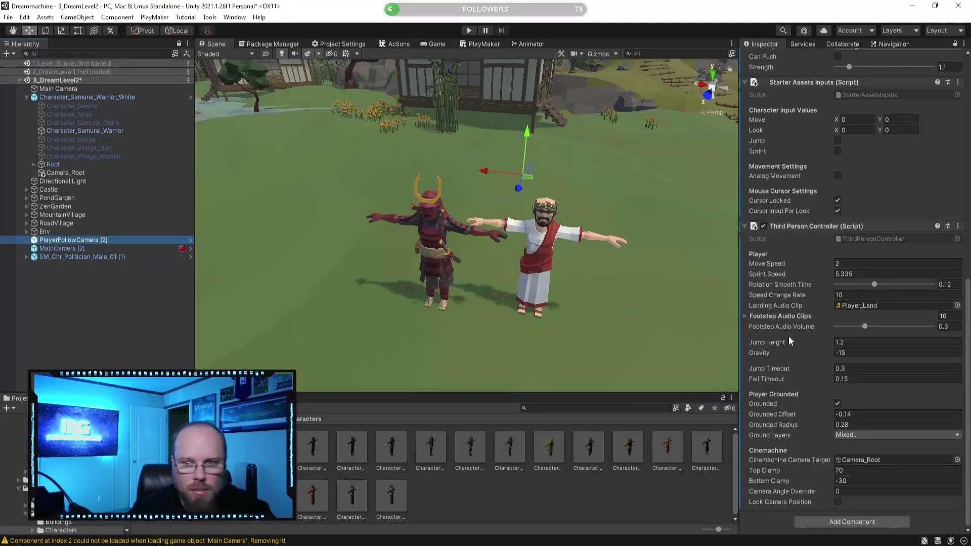
Play-test the scene by walking the samurai warrior forward, and stop play mode
key("ctrl+p")
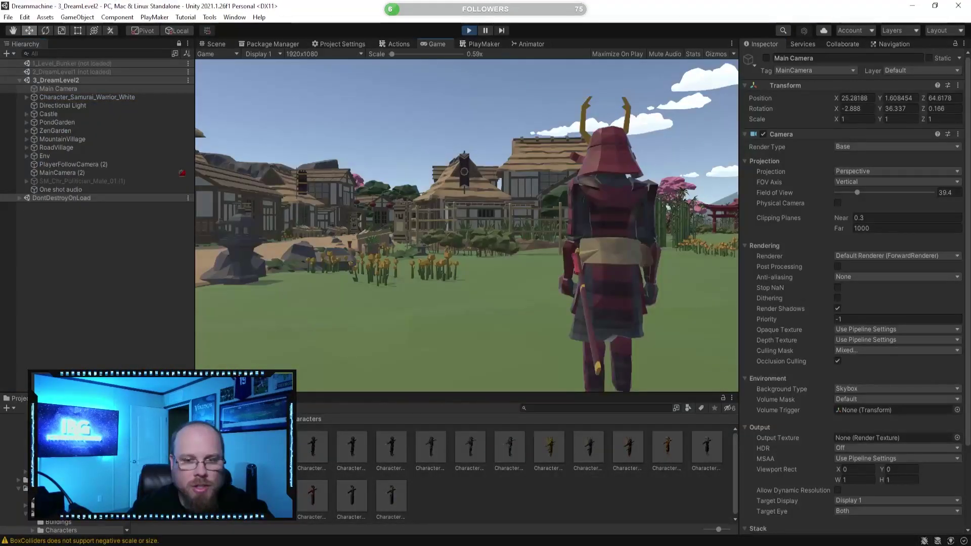
key("w")
key("w")
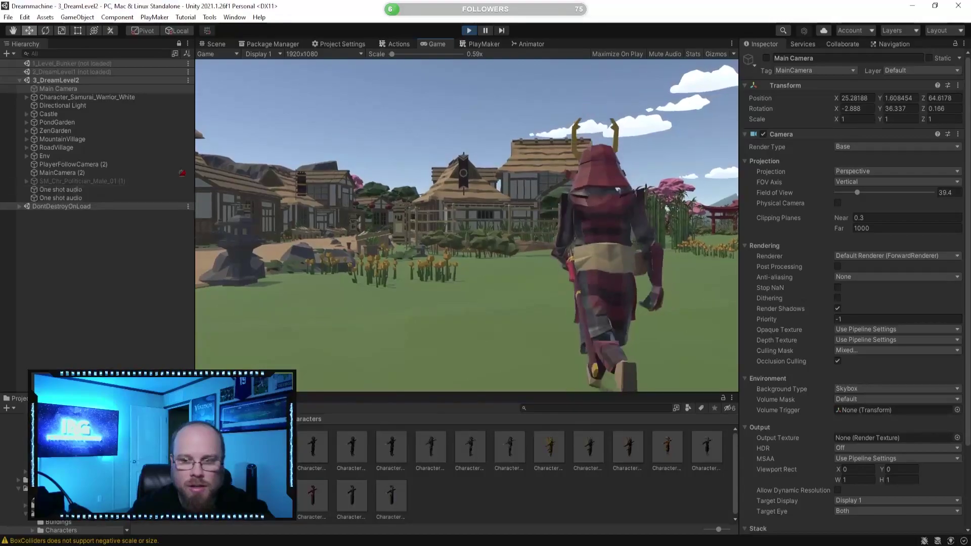
key("w")
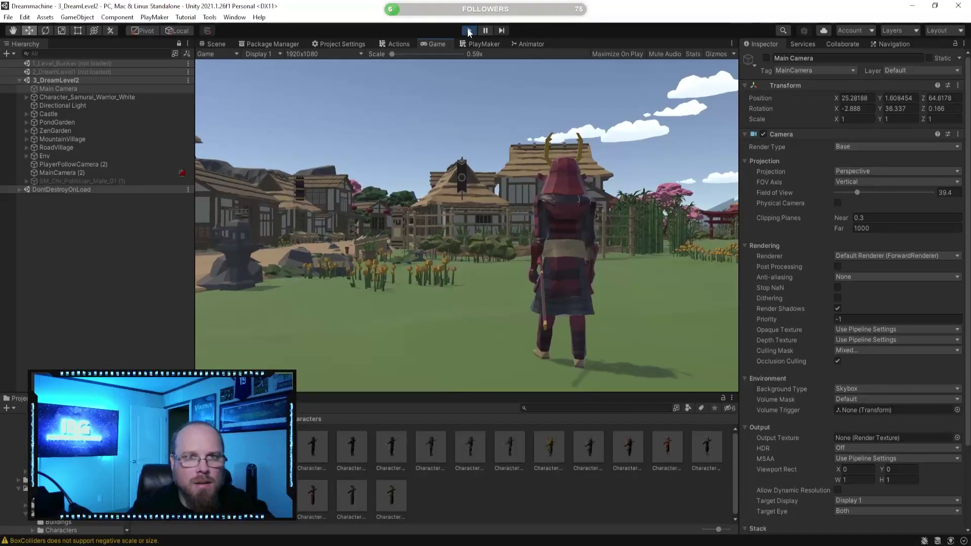
left_click(469, 31)
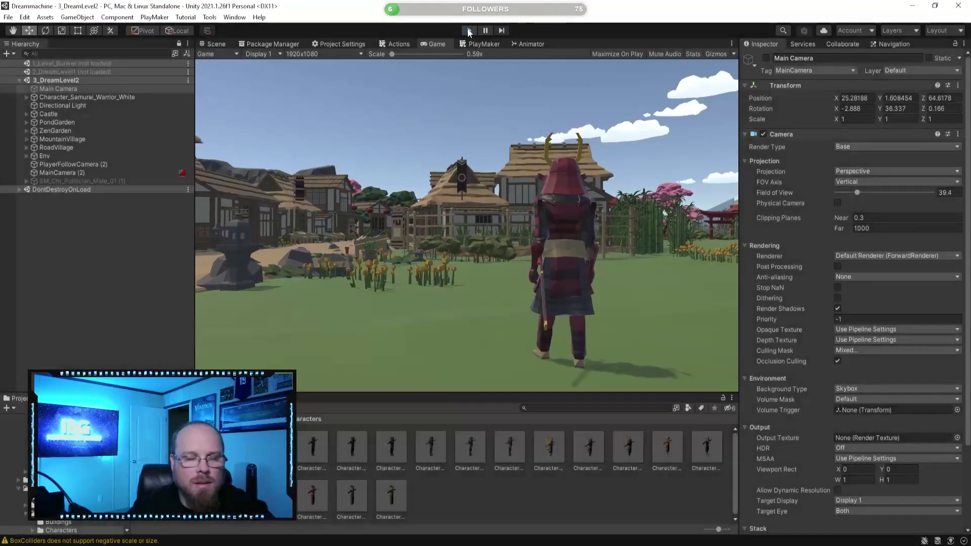
Examine the Camera and CinemachineBrain settings of MainCamera (2) and select PlayerFollowCamera (2)
left_click(93, 173)
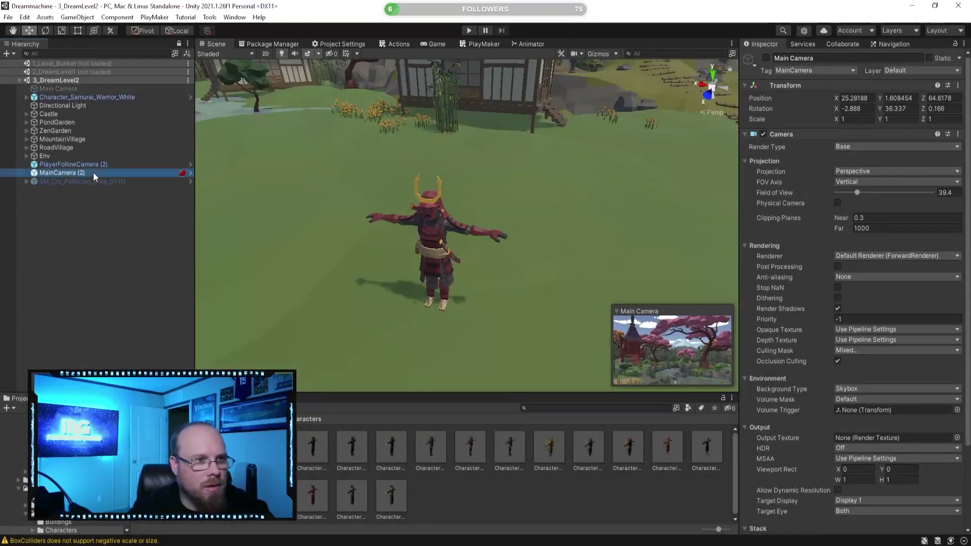
scroll(887, 375, "down", 5)
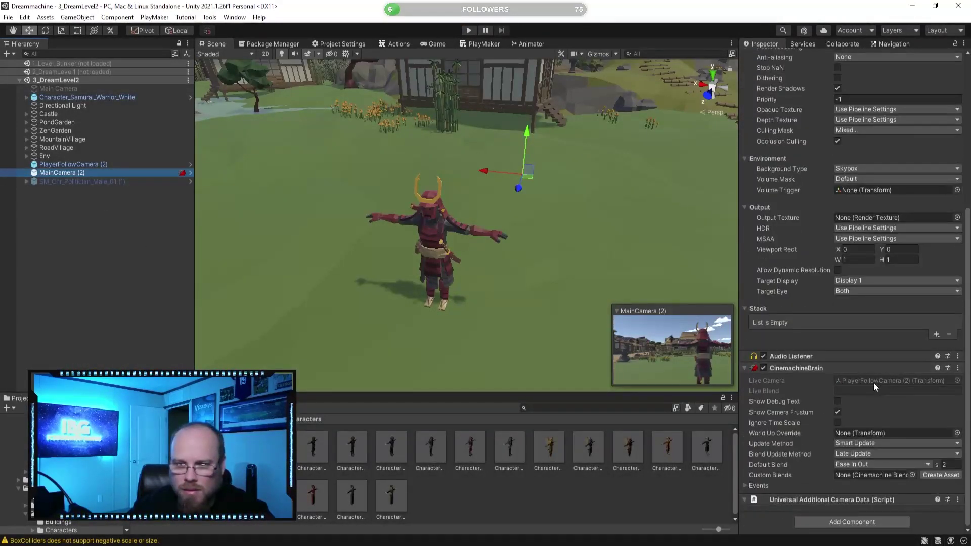
scroll(842, 321, "up", 4)
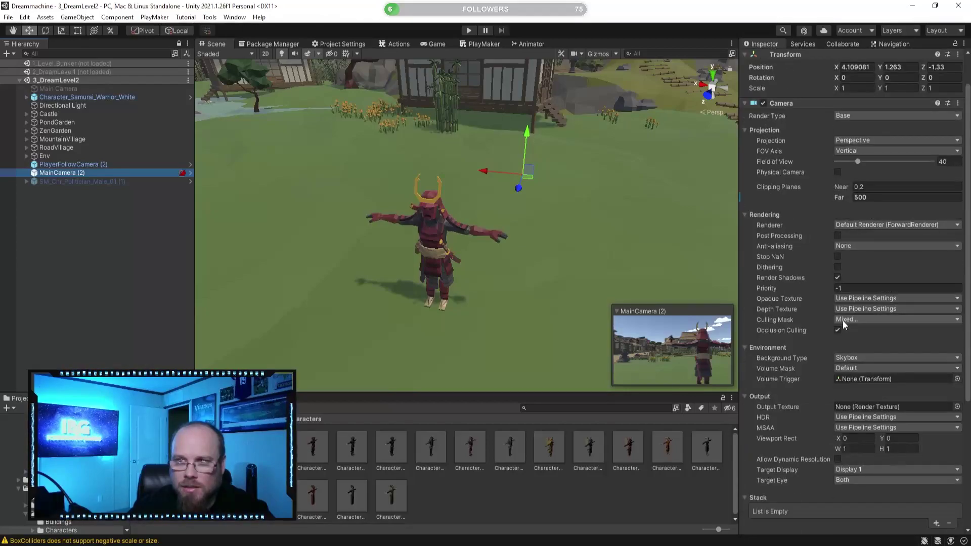
scroll(841, 319, "up", 1)
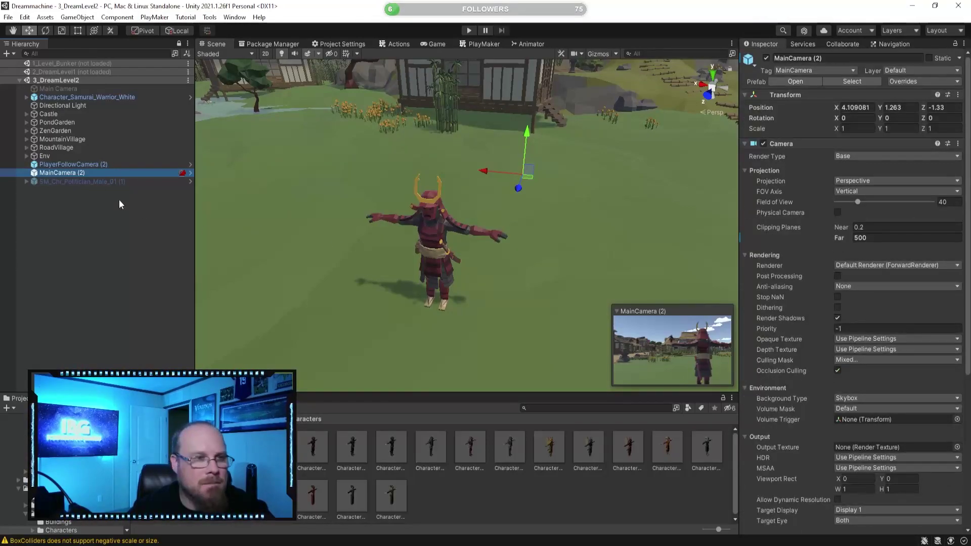
left_click(90, 165)
Raise Character_Samurai_Warrior_White slightly in the scene to a Y position of 0.08
scroll(356, 194, "down", 3)
left_click(536, 314)
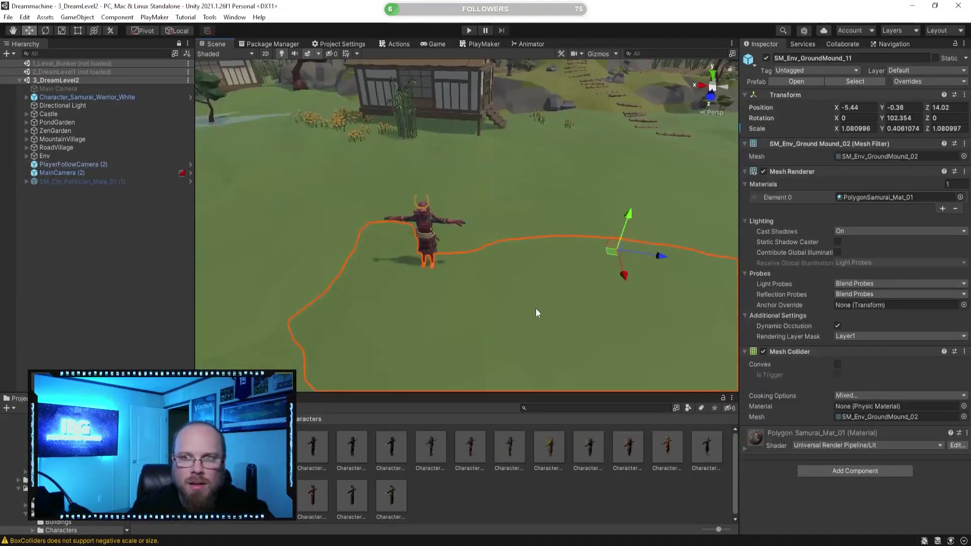
left_click(418, 233)
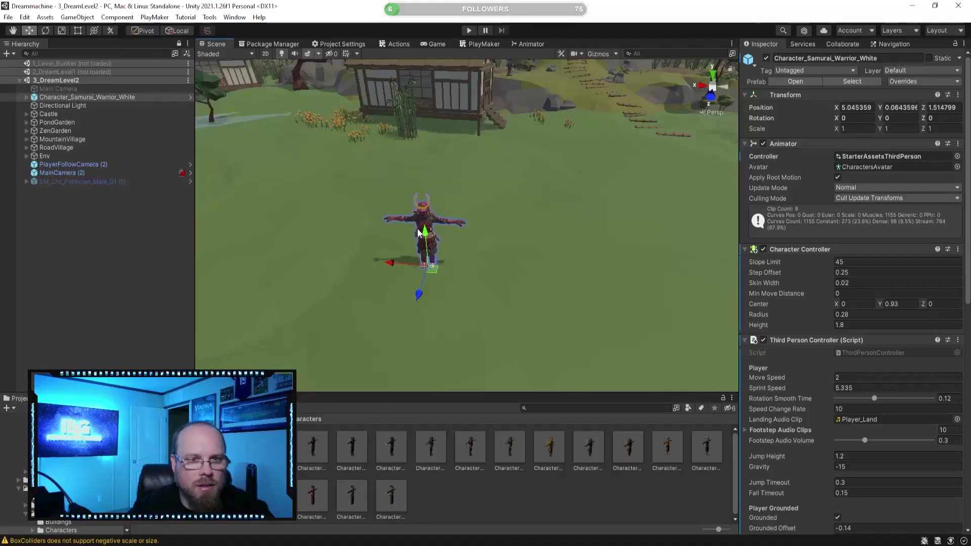
left_click_drag(428, 236, 437, 234)
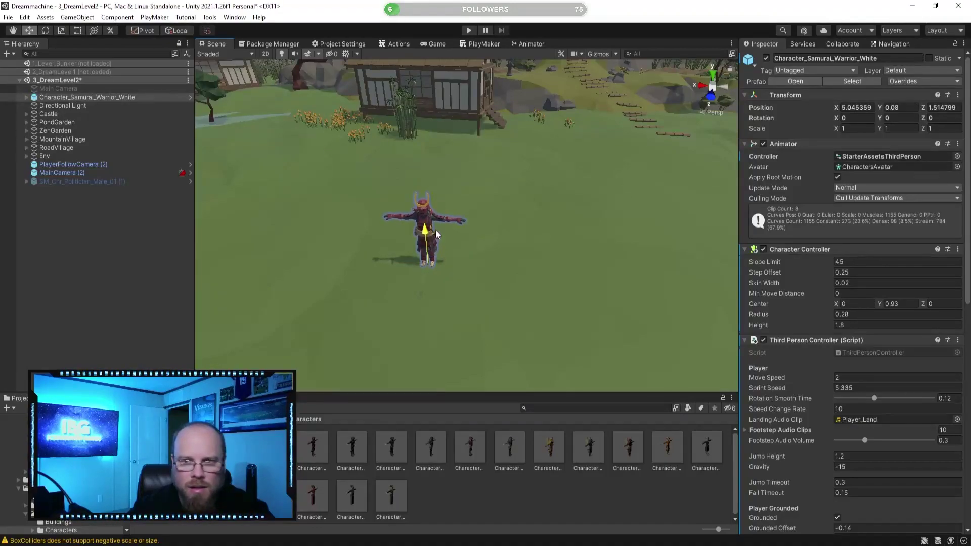
Review the samurai warrior's components and open a separate properties window for SM_Chr_Politician_Male_01 (1)
scroll(801, 341, "down", 10)
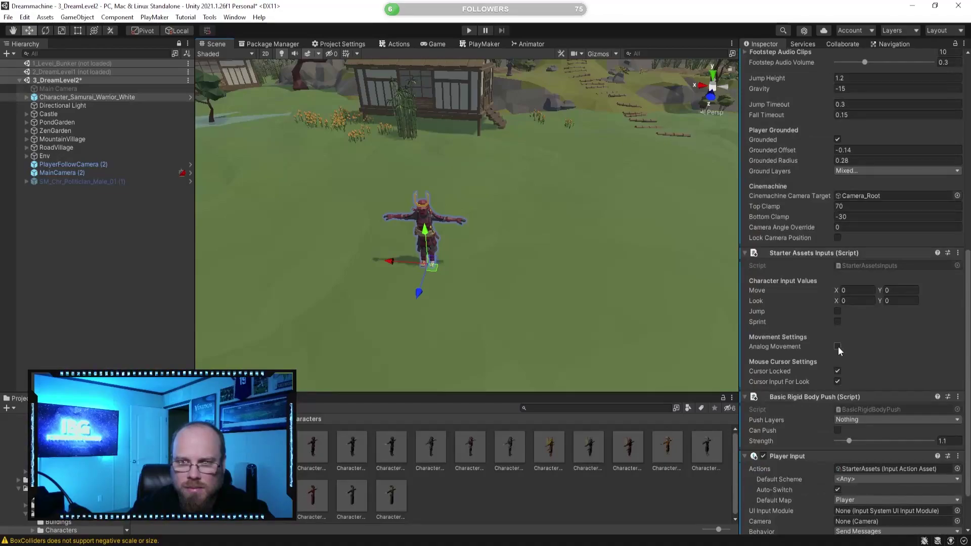
scroll(763, 369, "down", 2)
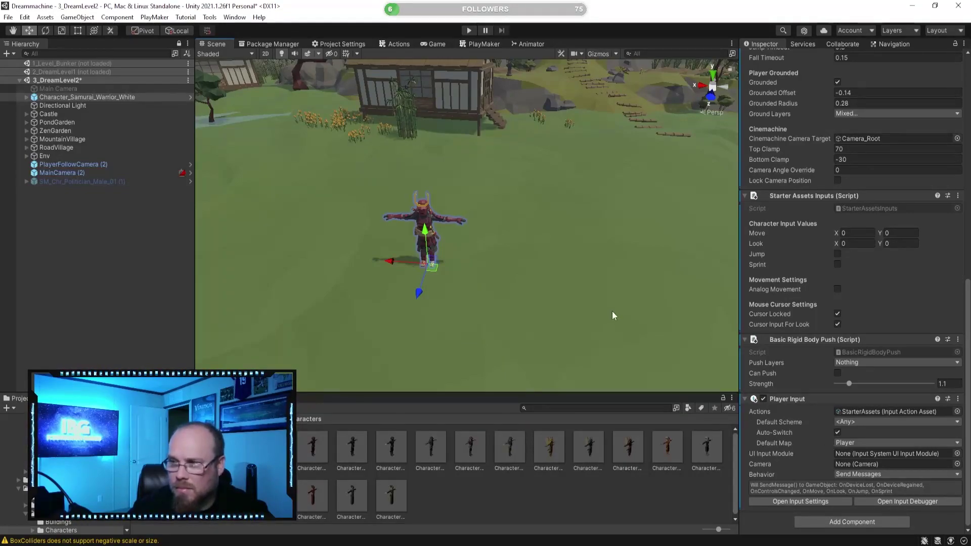
left_click(81, 182)
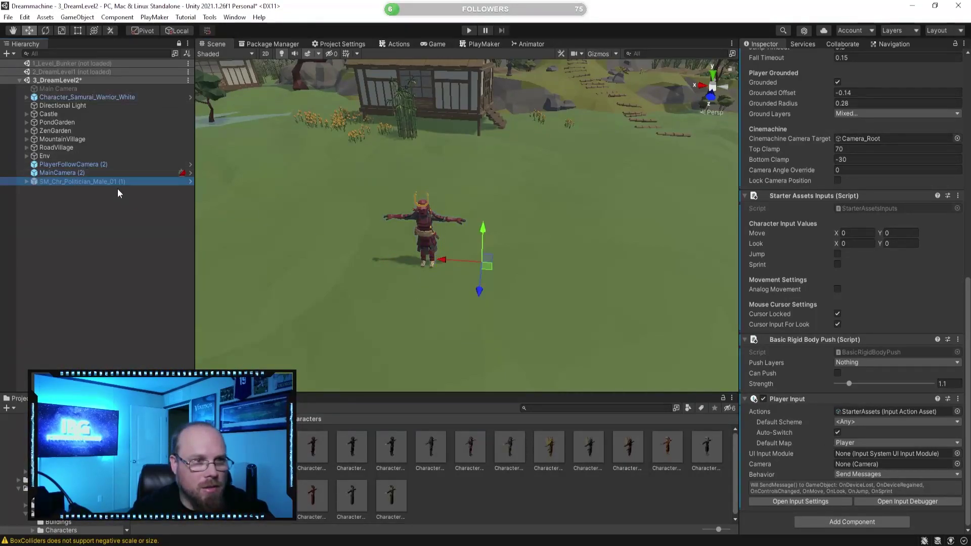
right_click(118, 182)
left_click(151, 524)
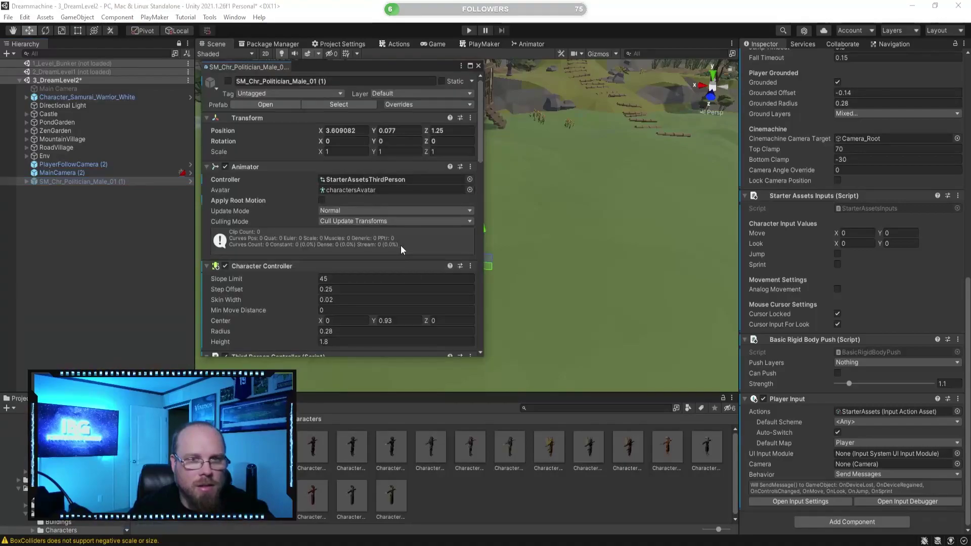
Examine the politician's Animator, Character Controller and Third Person Controller settings and locate its Cinemachine camera target in the scene
scroll(822, 307, "up", 10)
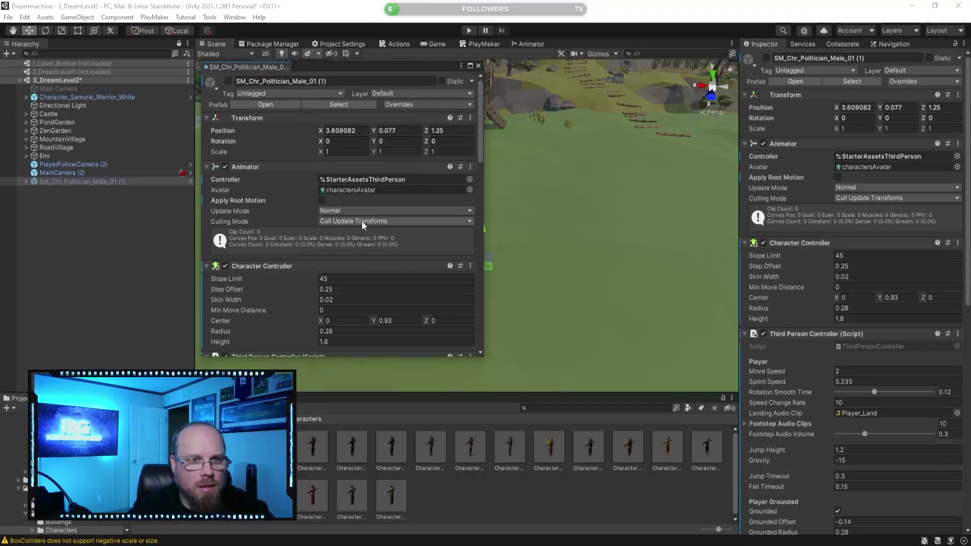
scroll(362, 223, "down", 2)
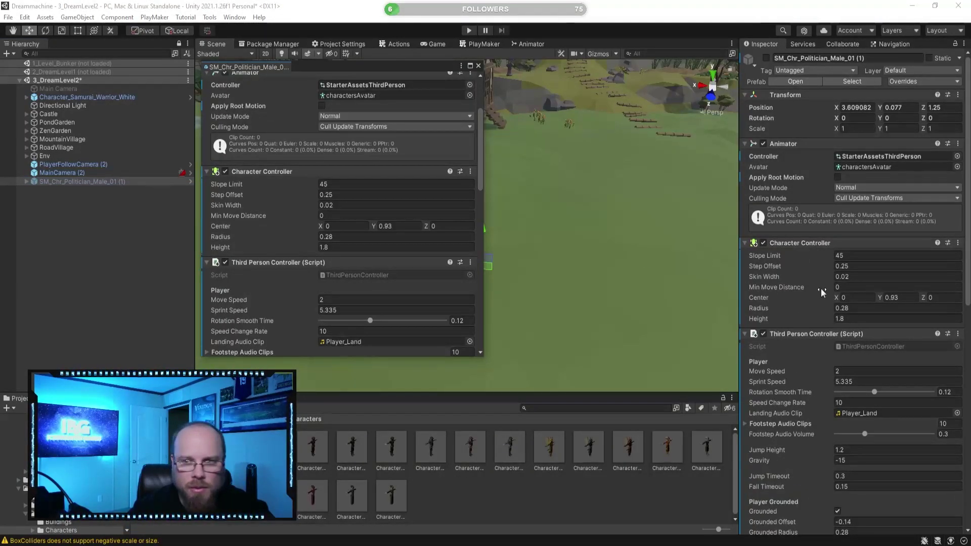
scroll(815, 290, "down", 2)
scroll(810, 293, "down", 2)
scroll(342, 238, "down", 2)
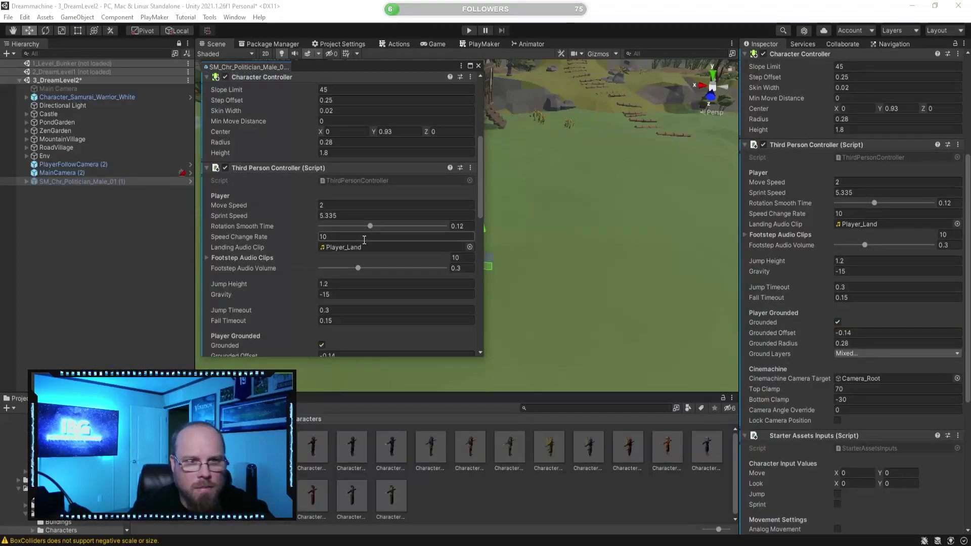
scroll(368, 239, "down", 2)
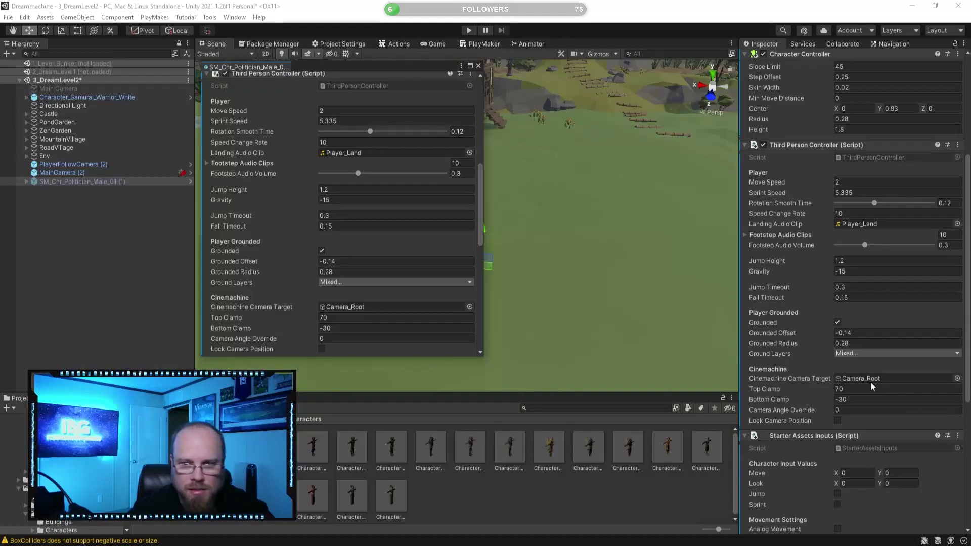
left_click(849, 379)
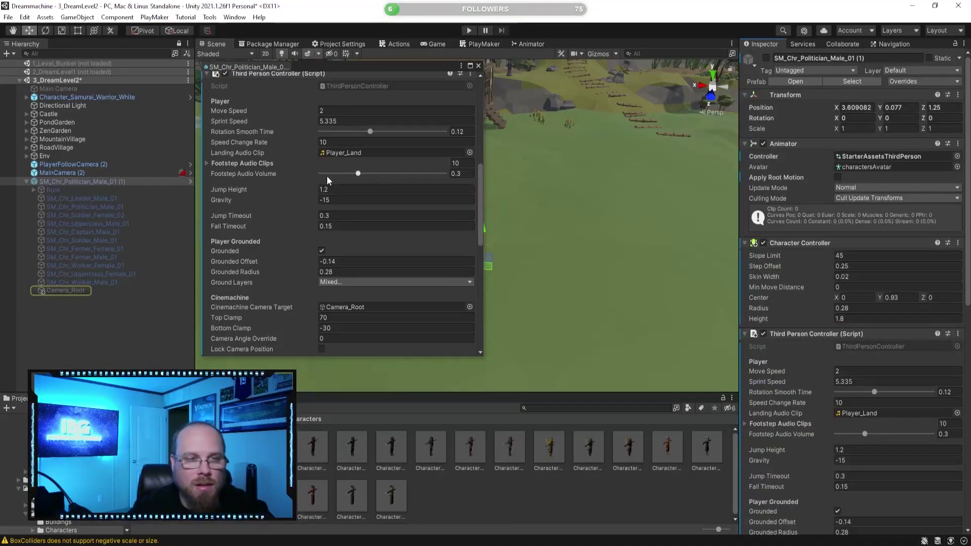
scroll(327, 181, "up", 10)
Lock the Inspector on Character_Samurai_Warrior_White and compare its Character Controller and Third Person Controller settings with the politician's
left_click(106, 98)
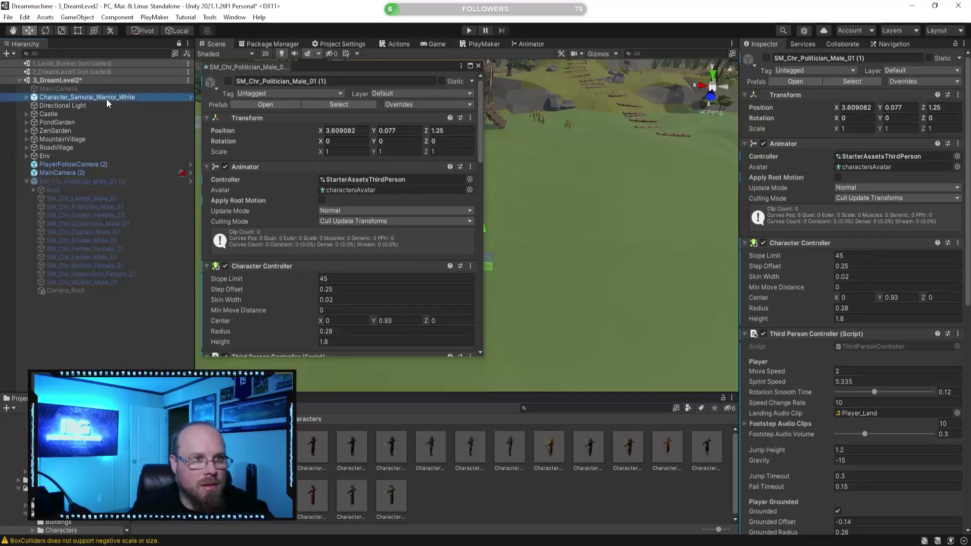
left_click(955, 44)
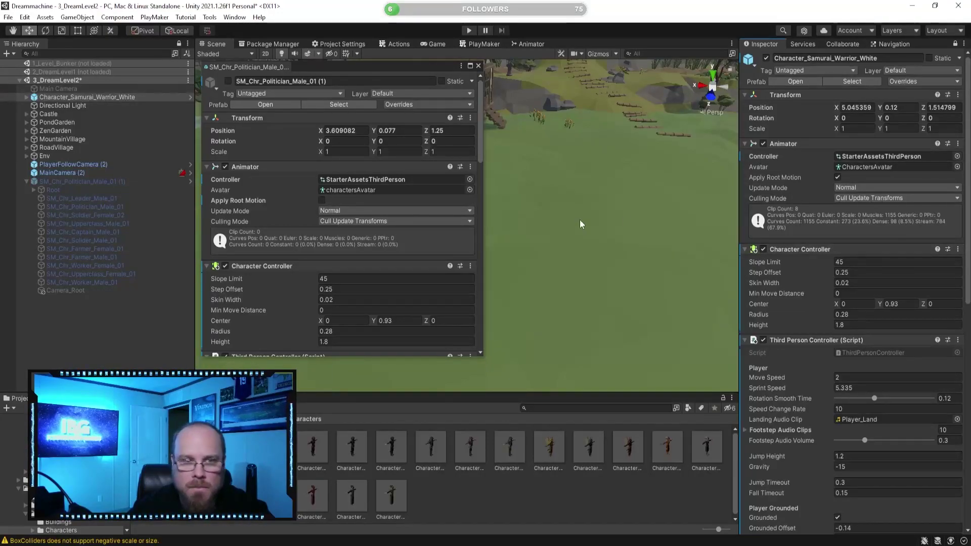
scroll(398, 232, "down", 3)
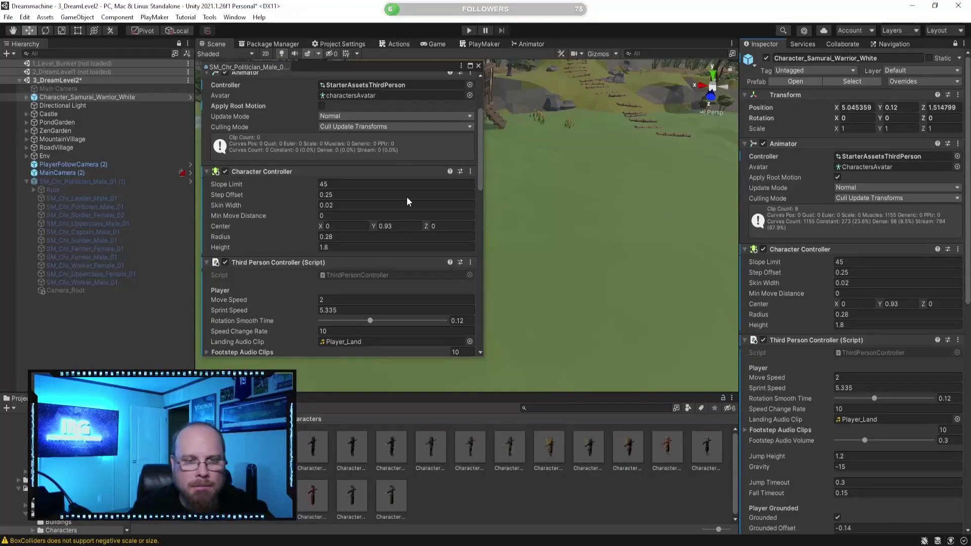
scroll(831, 303, "down", 3)
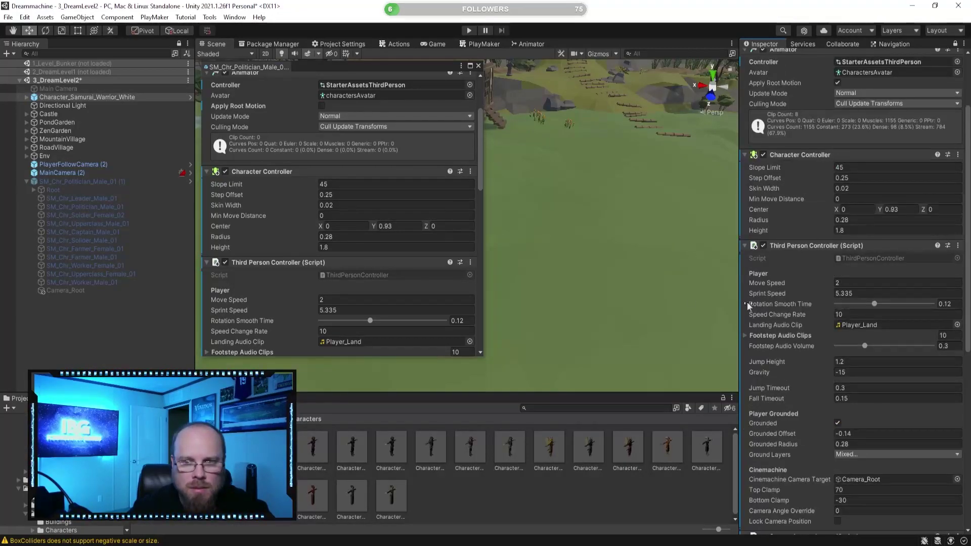
scroll(311, 261, "down", 3)
scroll(845, 331, "down", 3)
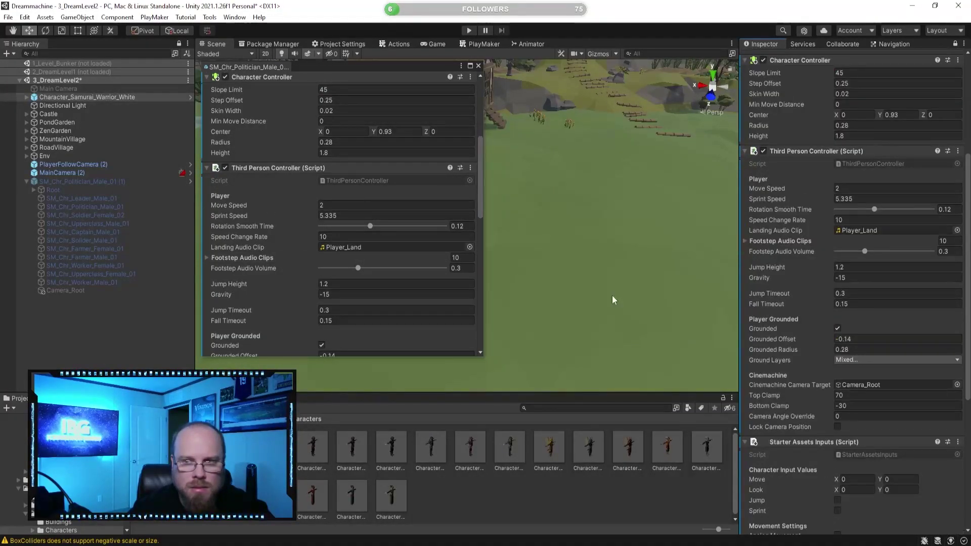
scroll(384, 243, "down", 6)
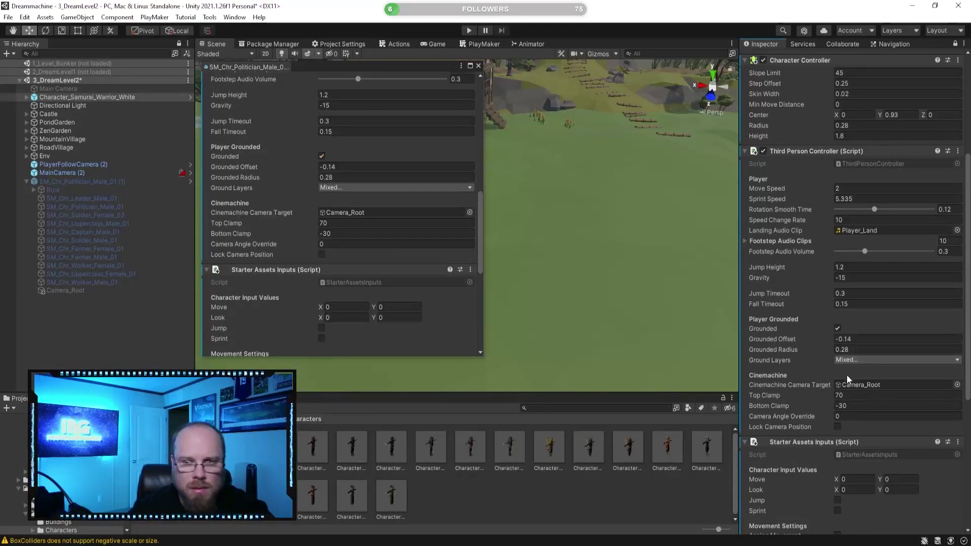
Locate the samurai's Cinemachine camera target, compare both characters' input and rigid body push components, and close the politician's properties window
left_click(860, 387)
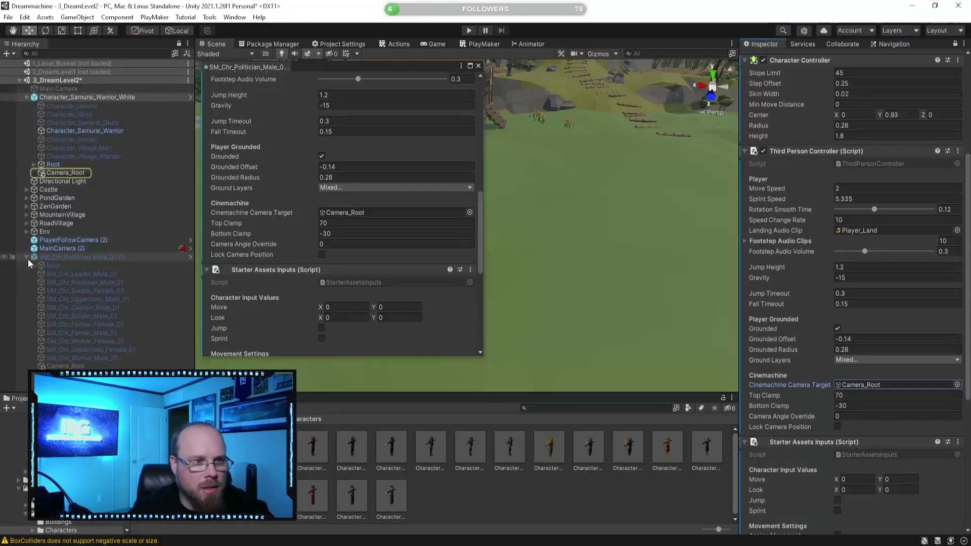
scroll(803, 311, "down", 3)
scroll(354, 246, "down", 6)
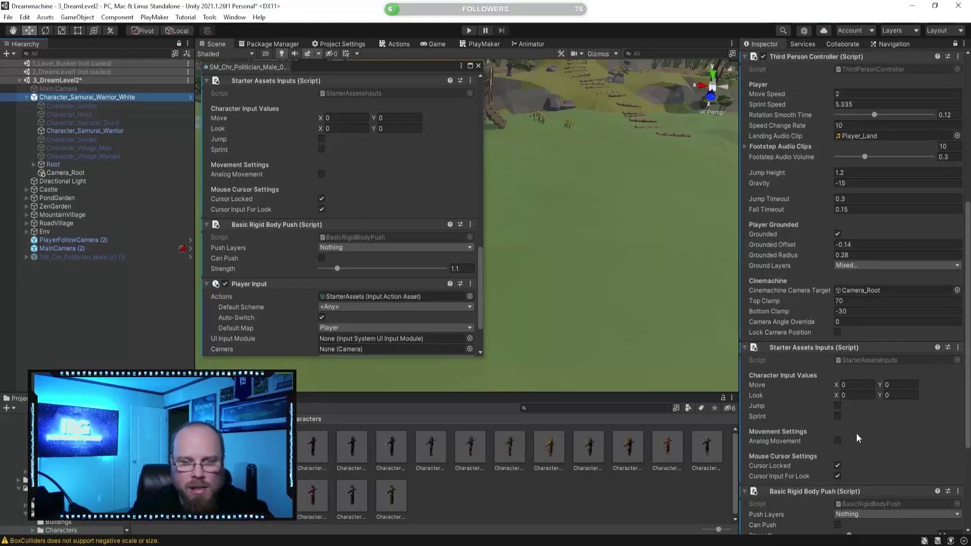
scroll(857, 433, "down", 3)
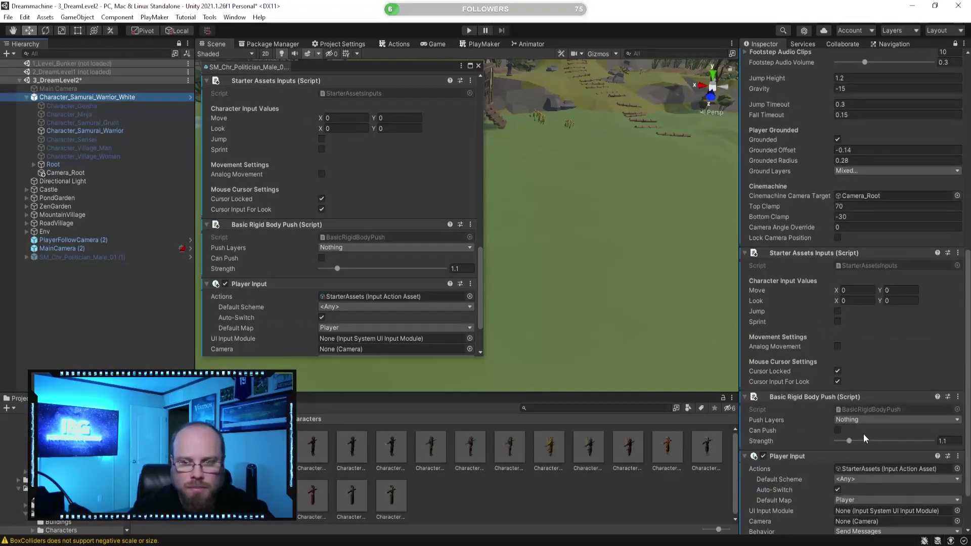
scroll(402, 265, "down", 2)
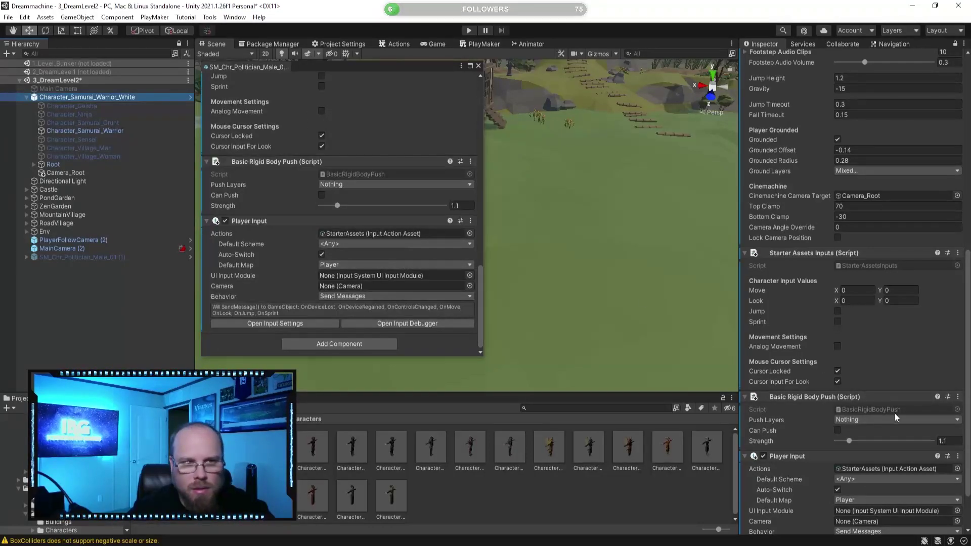
scroll(858, 424, "down", 2)
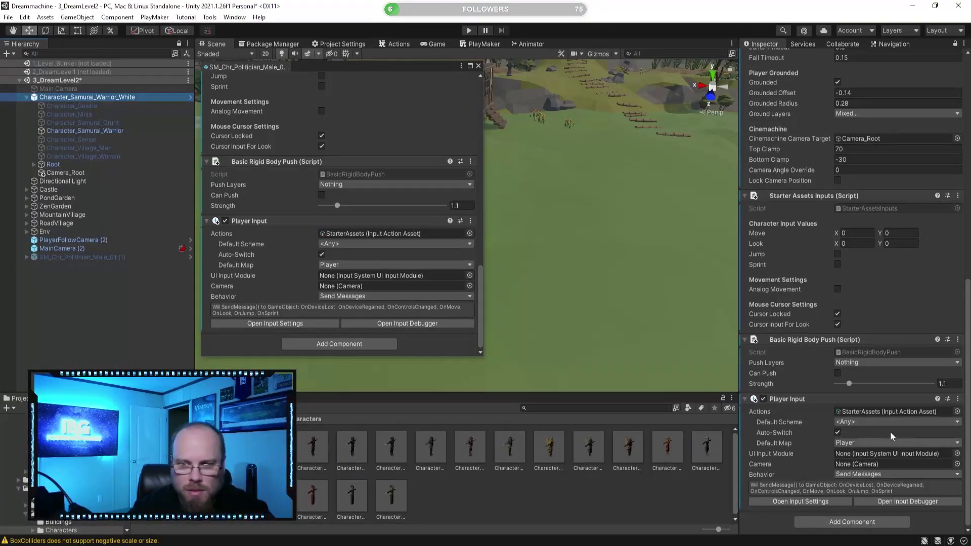
left_click(480, 66)
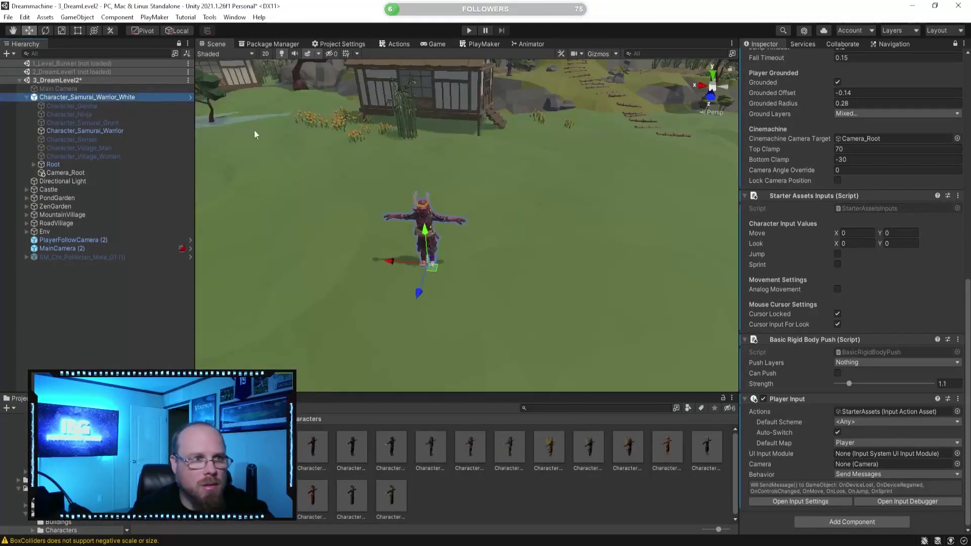
Unlock the Inspector and set the Follow target of PlayerFollowCamera (2) to the samurai warrior's Camera_Root
left_click(96, 241)
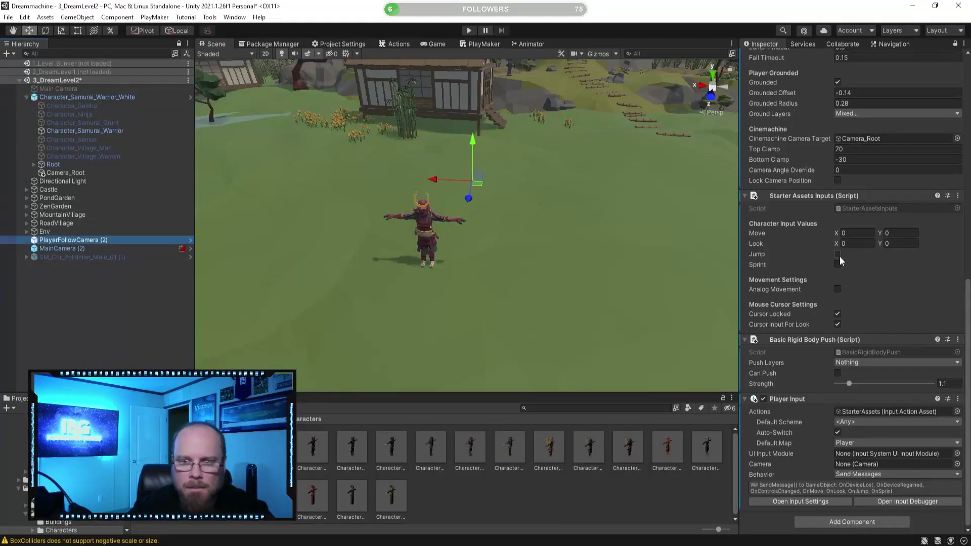
left_click(956, 44)
scroll(883, 172, "up", 5)
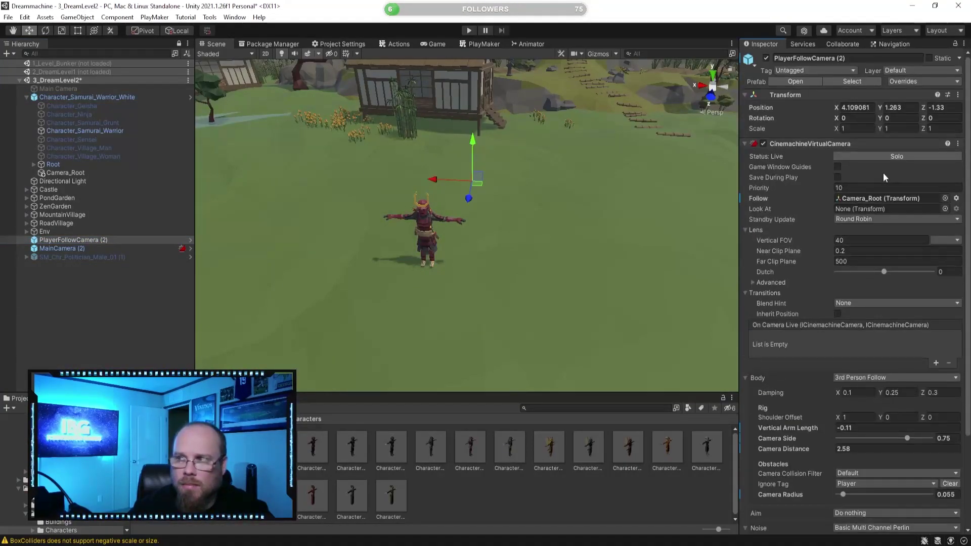
scroll(869, 200, "down", 5)
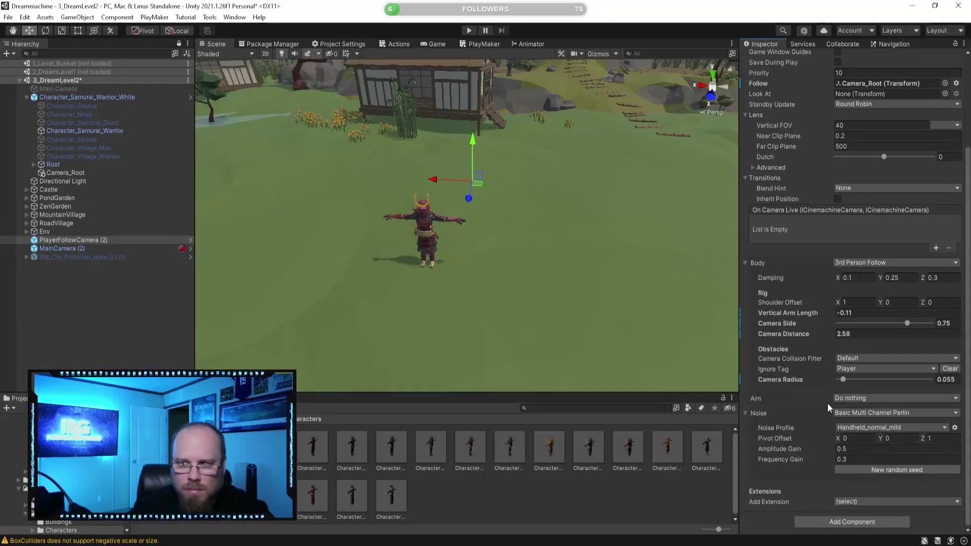
scroll(825, 407, "up", 5)
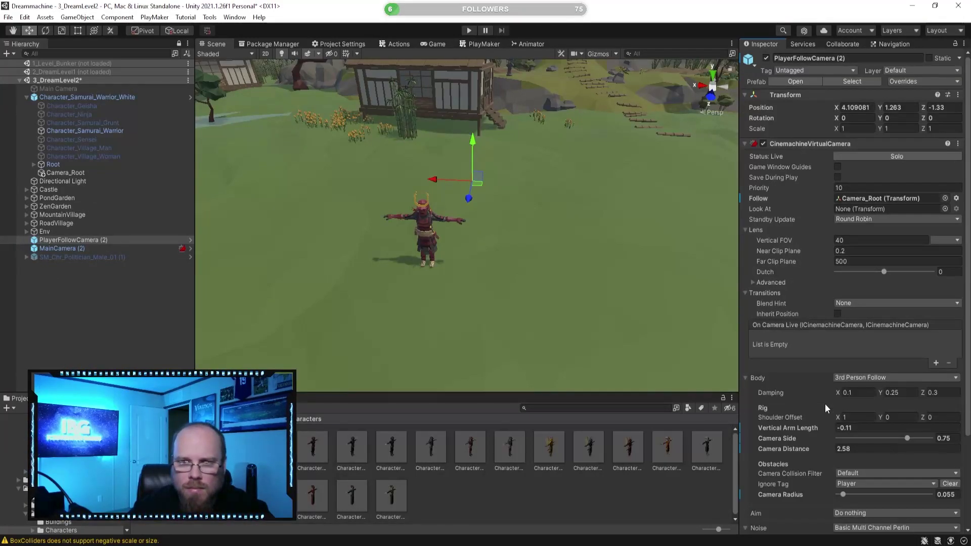
left_click(864, 198)
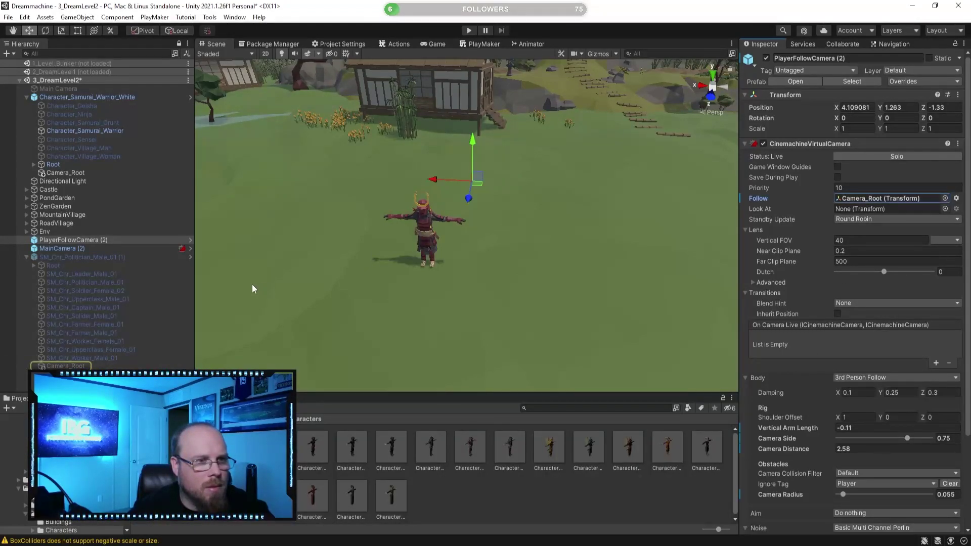
left_click_drag(61, 173, 741, 214)
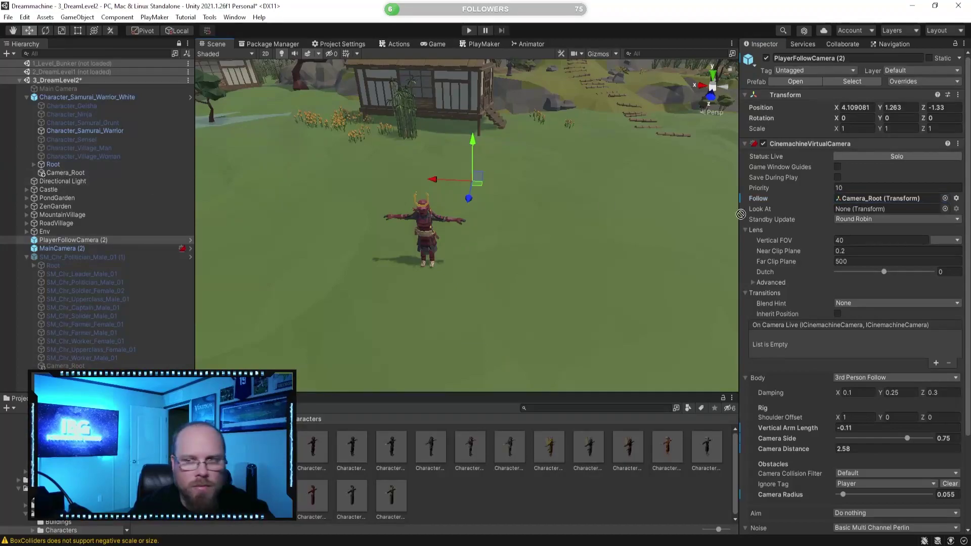
left_click_drag(855, 198, 856, 197)
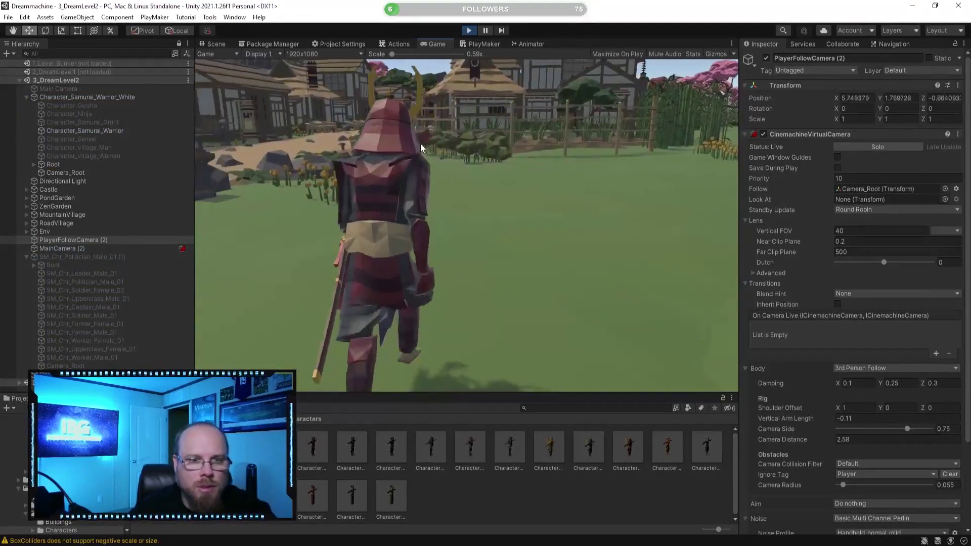
Play-test the scene by walking the samurai warrior around with the follow camera, and stop play mode
key("w")
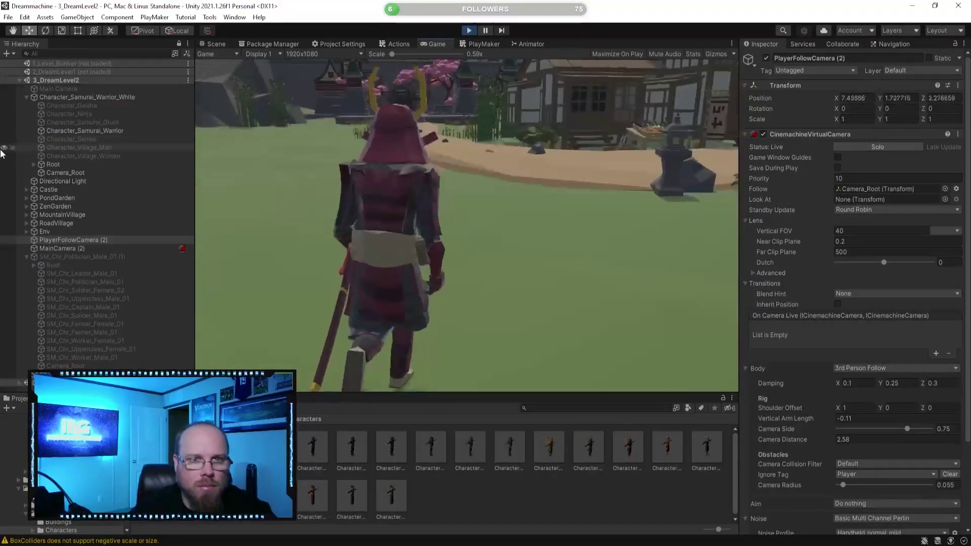
key("w")
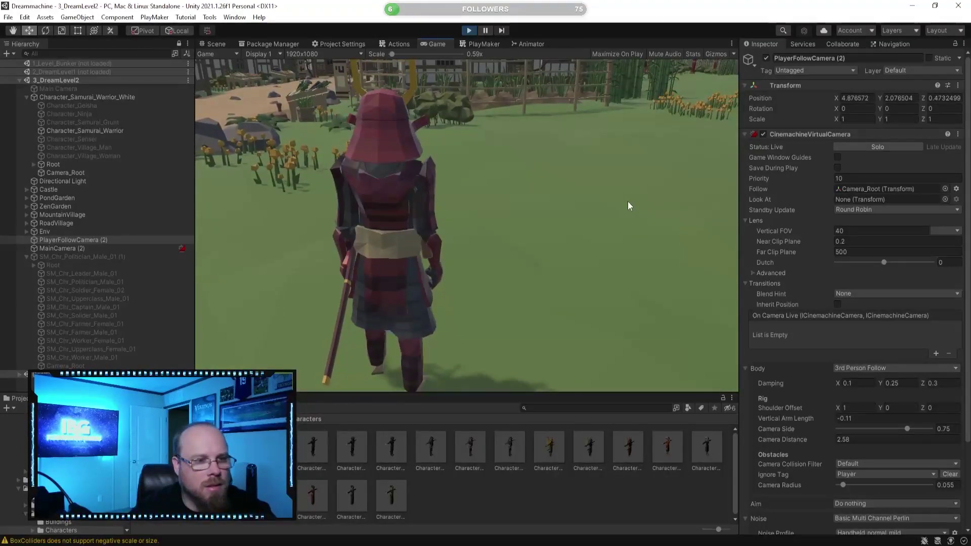
key("w")
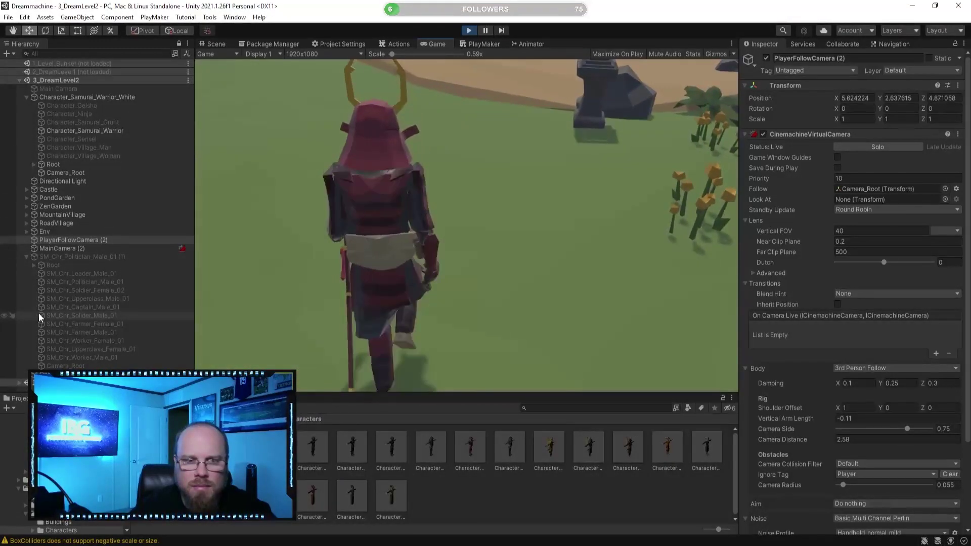
left_click(473, 30)
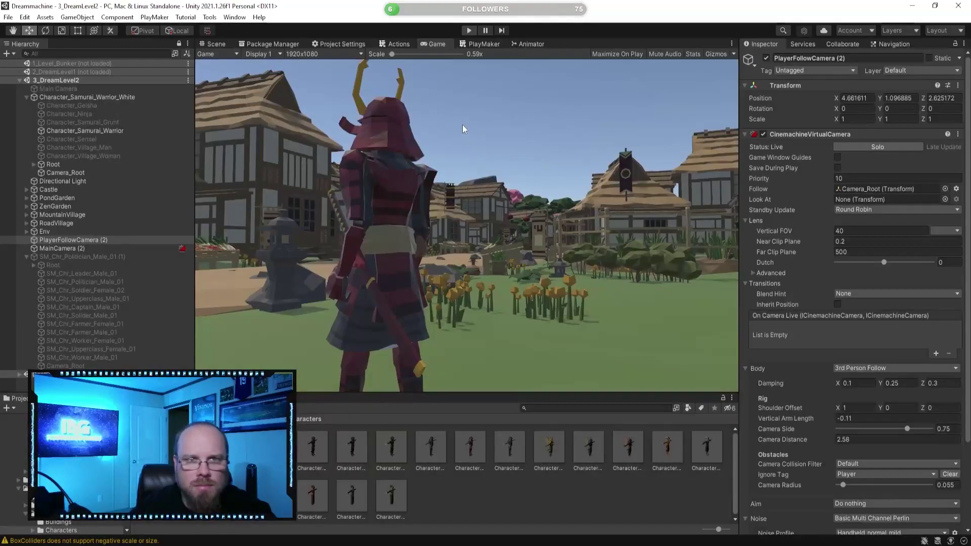
key("ctrl+p")
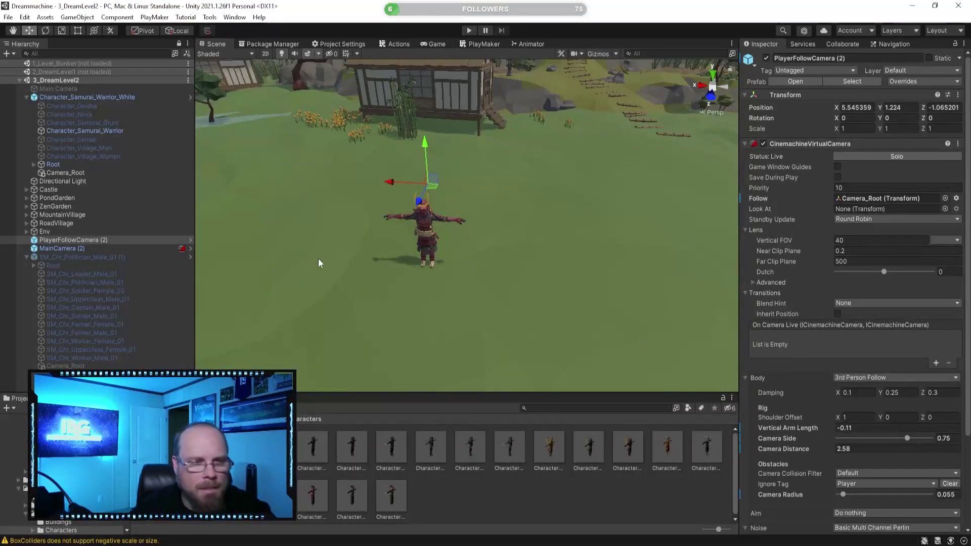
Check which Ground Layers the Third Person Controller of SM_Chr_Politician_Male_01 (1) uses
left_click(79, 257)
scroll(839, 377, "down", 5)
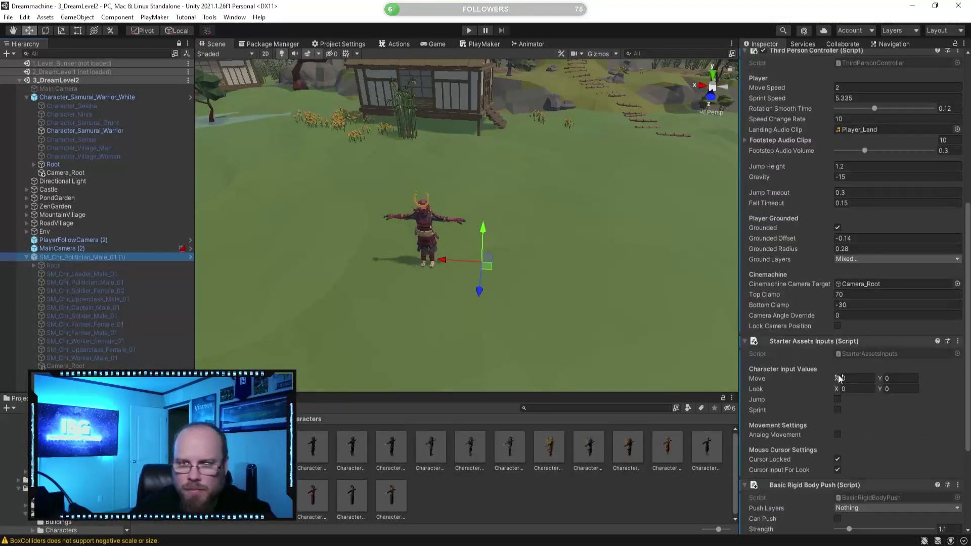
left_click(856, 259)
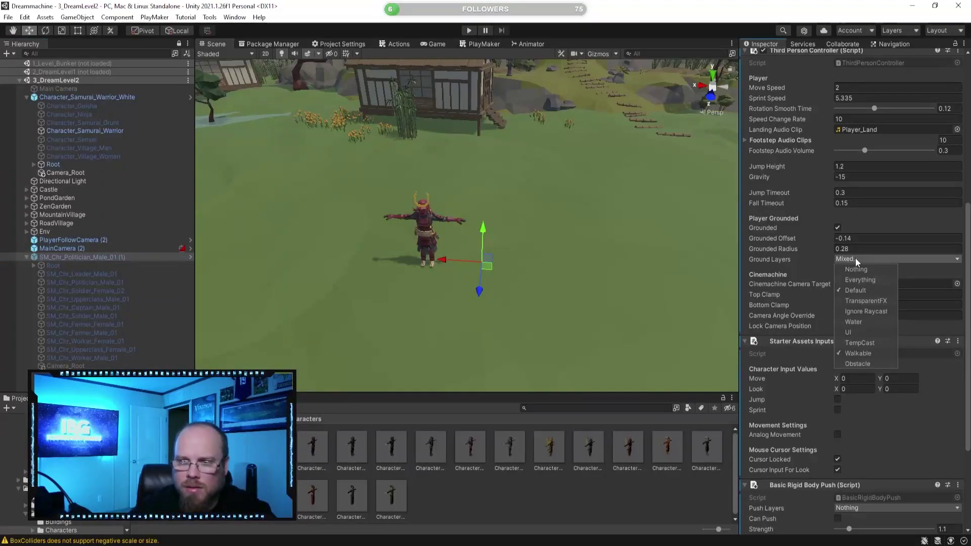
Inspect the layer, Mesh Collider and prefab overrides of the ground mounds around the samurai warrior
left_click(630, 260)
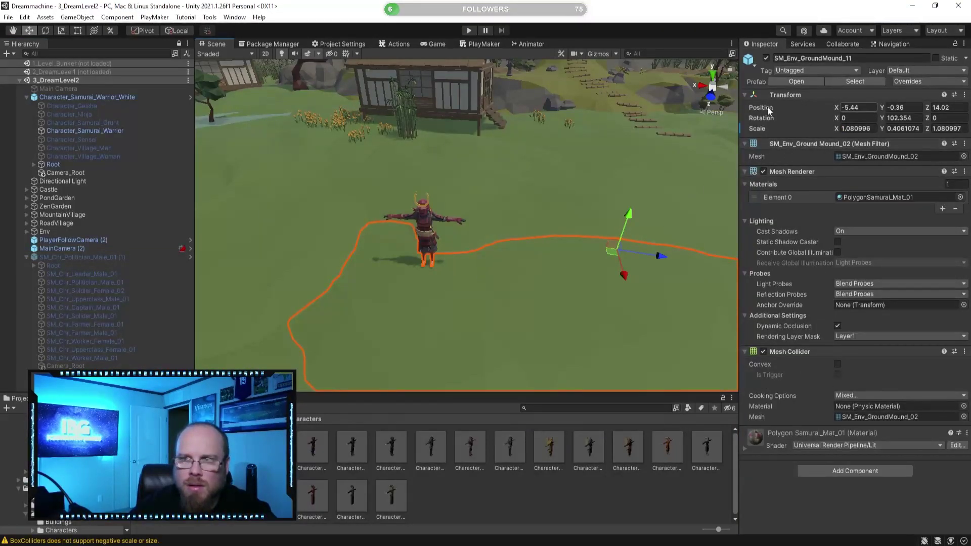
left_click(541, 192)
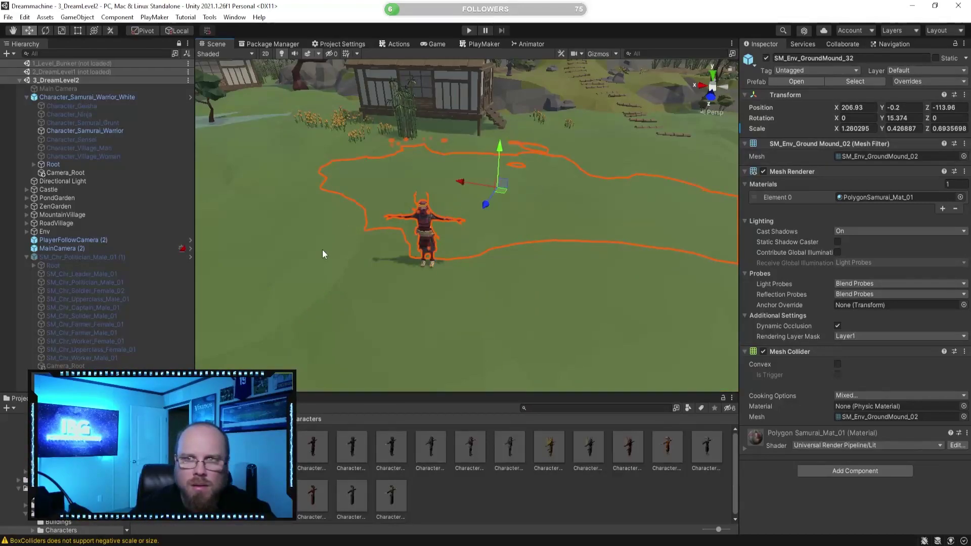
left_click(469, 302)
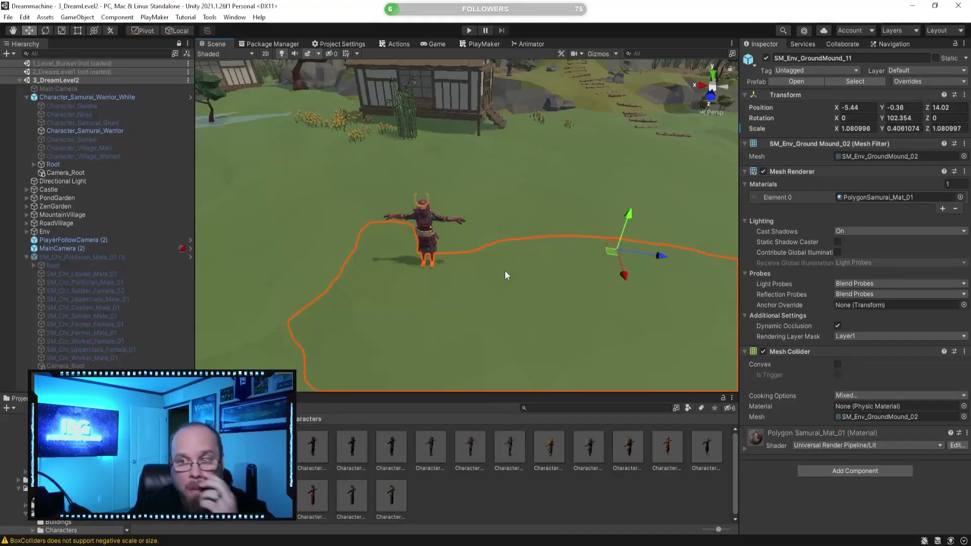
left_click(910, 81)
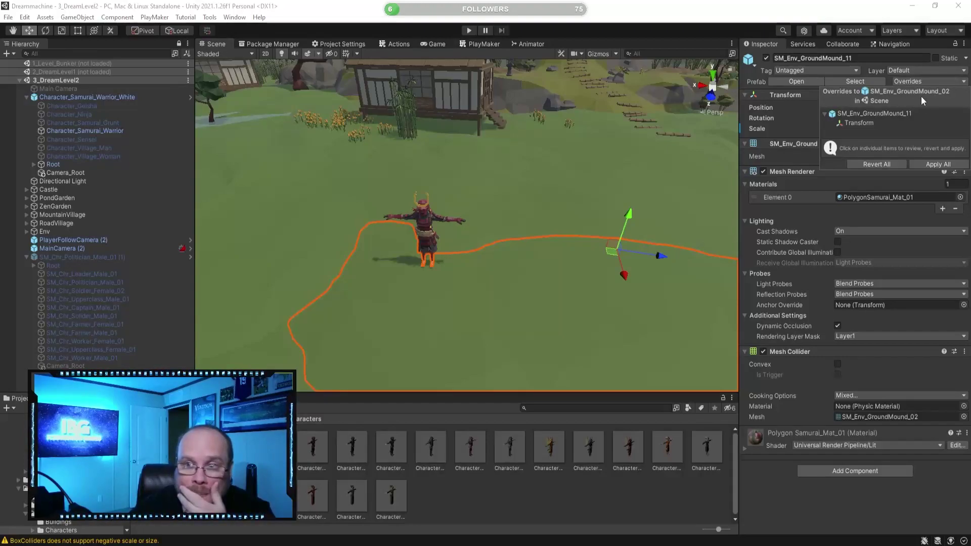
left_click(675, 199)
left_click(674, 198)
left_click(575, 303)
left_click_drag(570, 272, 496, 255, "alt")
Collapse SM_Chr_Politician_Male_01 (1) in the scene hierarchy and review its component settings from the Animator through Player Input
left_click(31, 257)
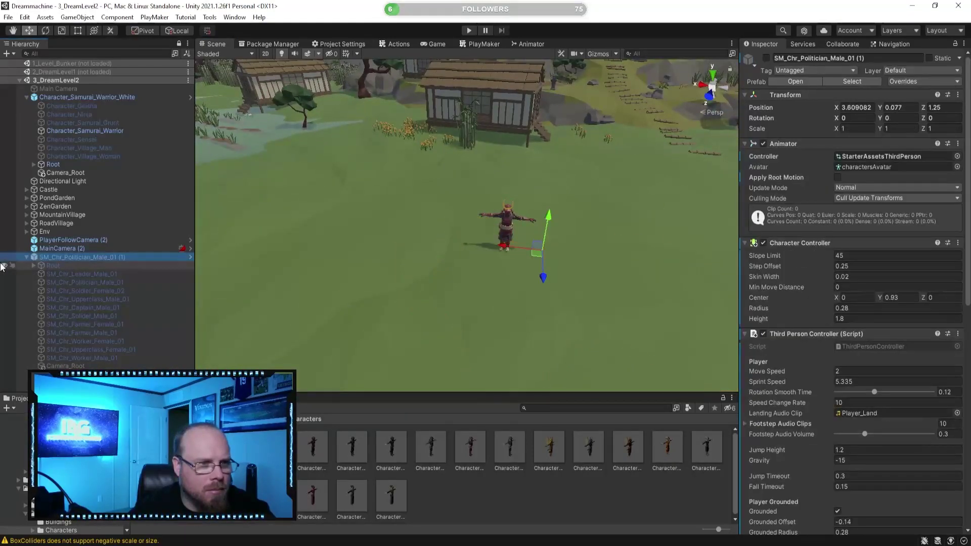
left_click(26, 257)
key("F2")
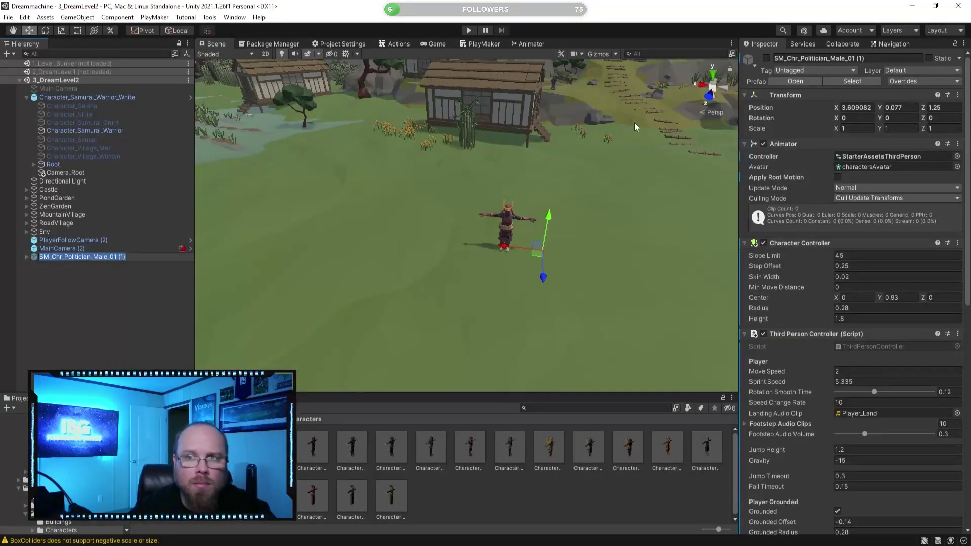
scroll(833, 311, "down", 6)
scroll(833, 310, "up", 6)
scroll(833, 311, "down", 12)
scroll(827, 312, "down", 3)
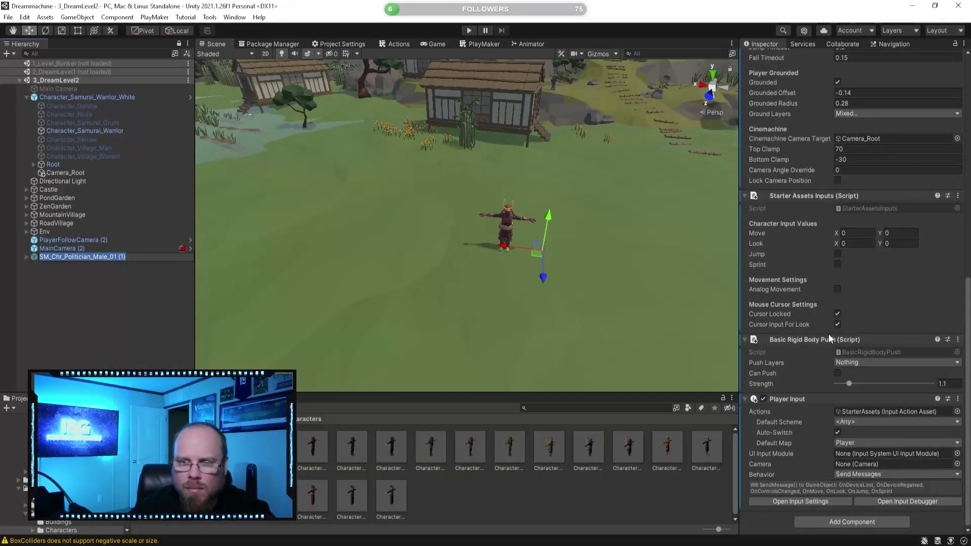
Turn off Apply Root Motion in the Animator of Character_Samurai_Warrior_White and compare the setting with the politician's Animator
left_click(337, 353)
left_click(83, 241)
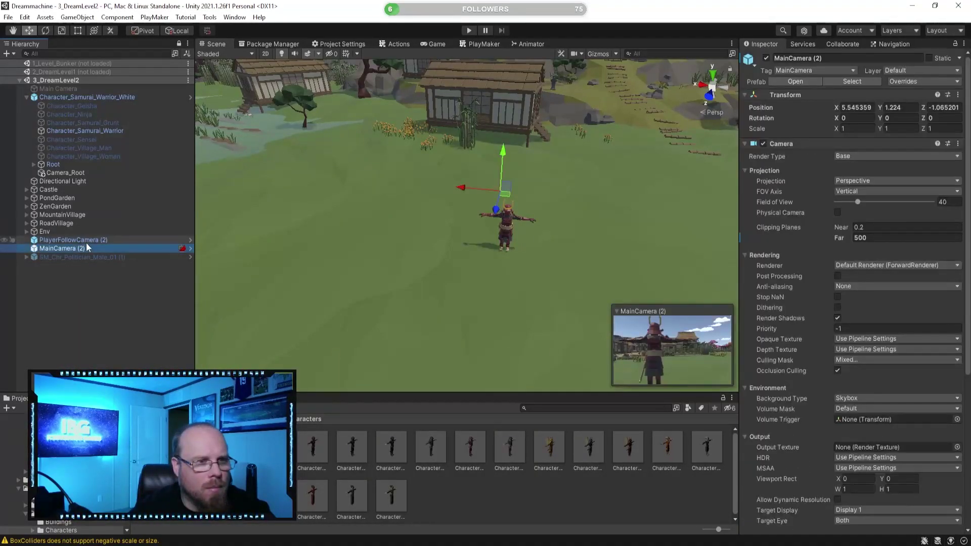
left_click(65, 173)
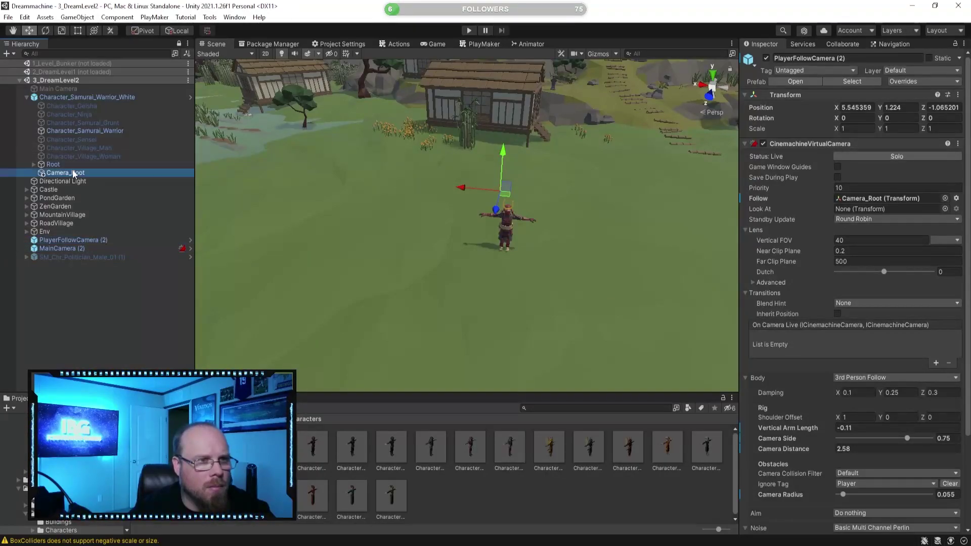
left_click(83, 97)
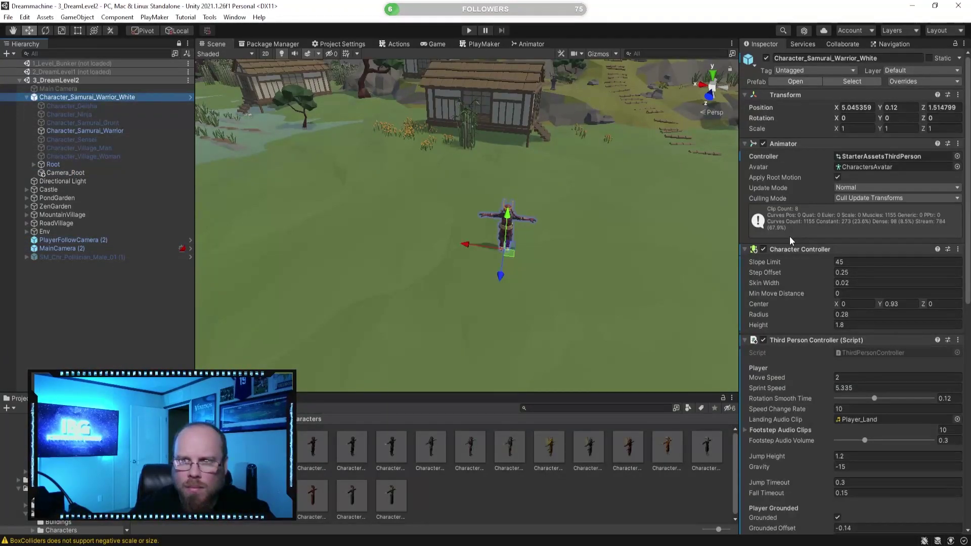
left_click(837, 178)
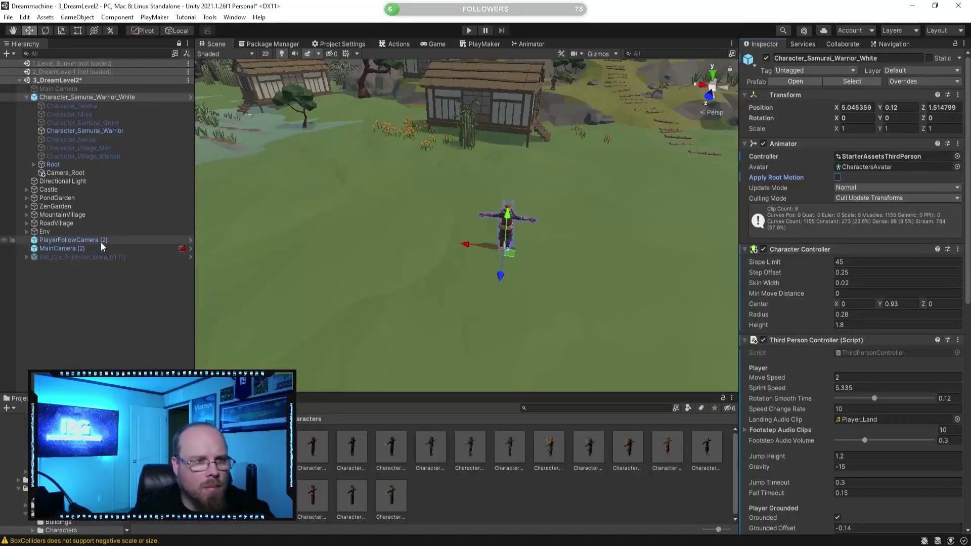
left_click(105, 256)
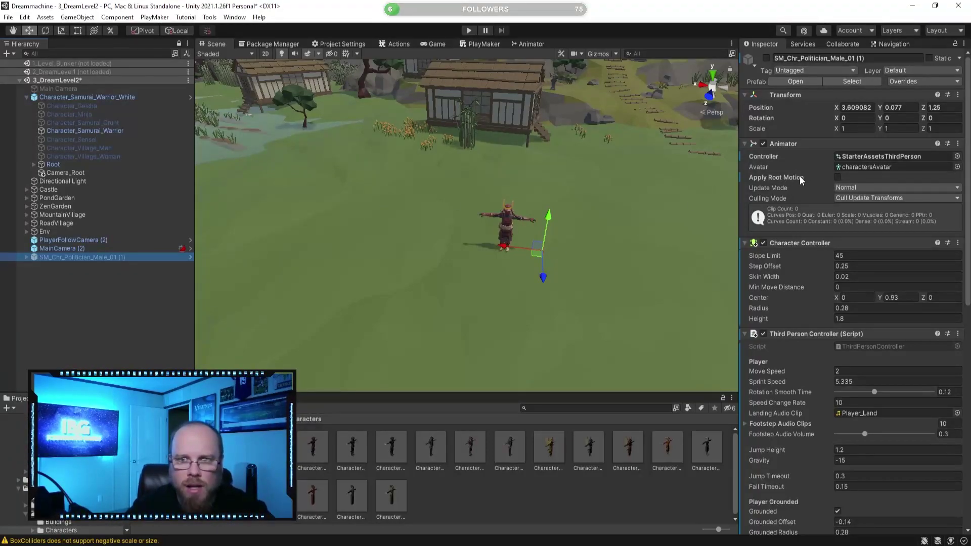
mouse_move(800, 177)
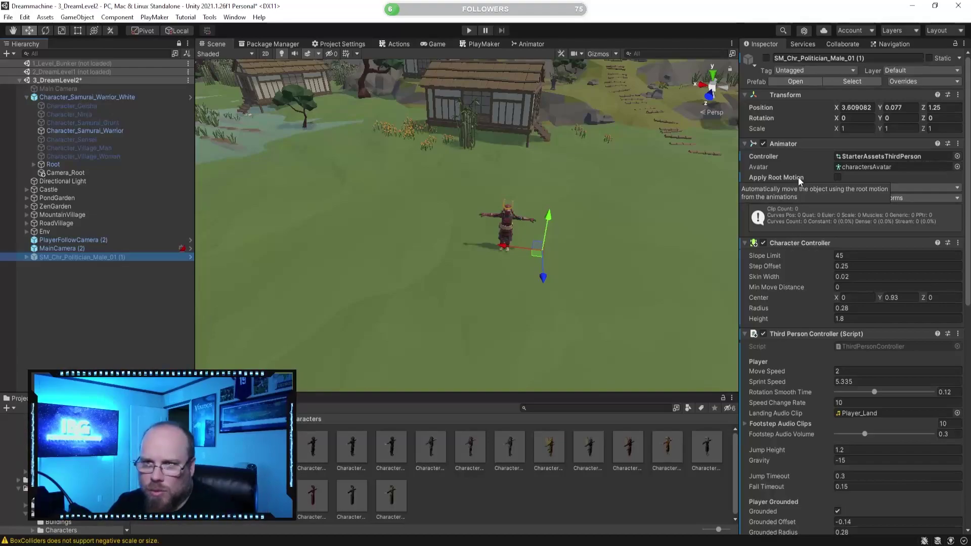
Play-test the samurai's movement and follow camera along the village road, through the garden and across the grass, and stop play mode
left_click(474, 30)
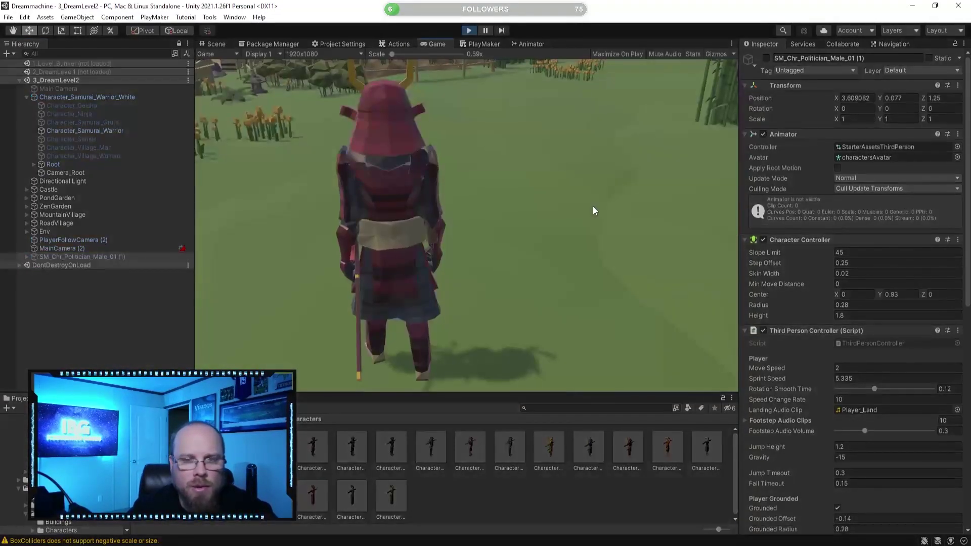
key("w")
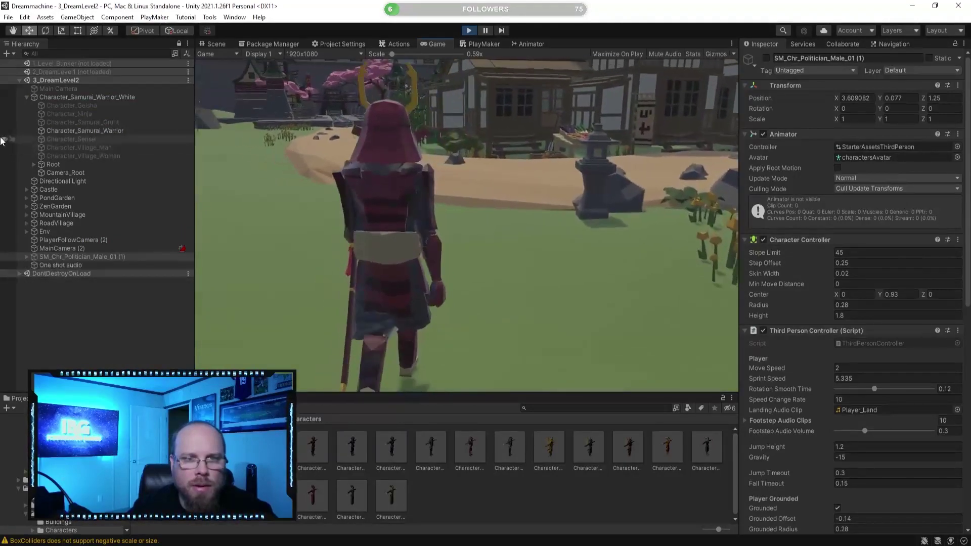
key("w")
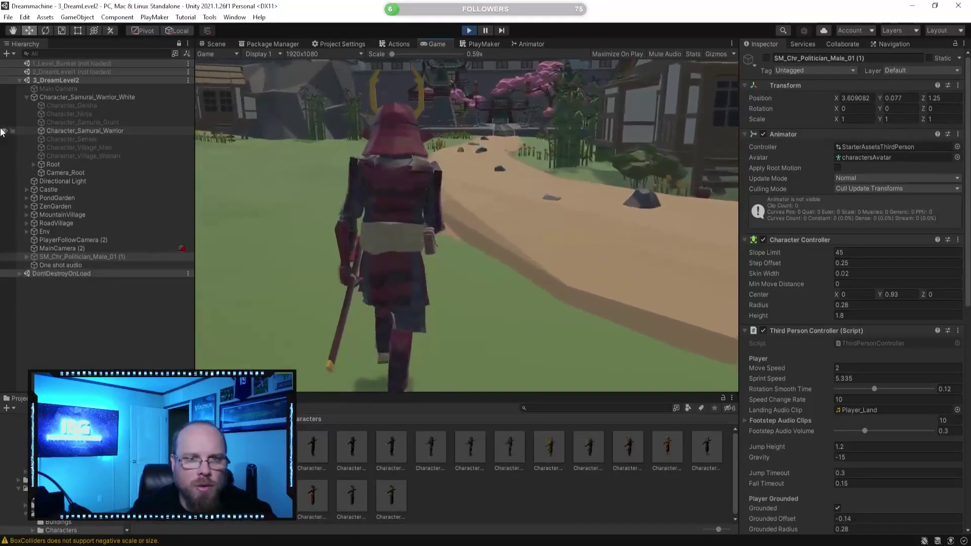
key("w")
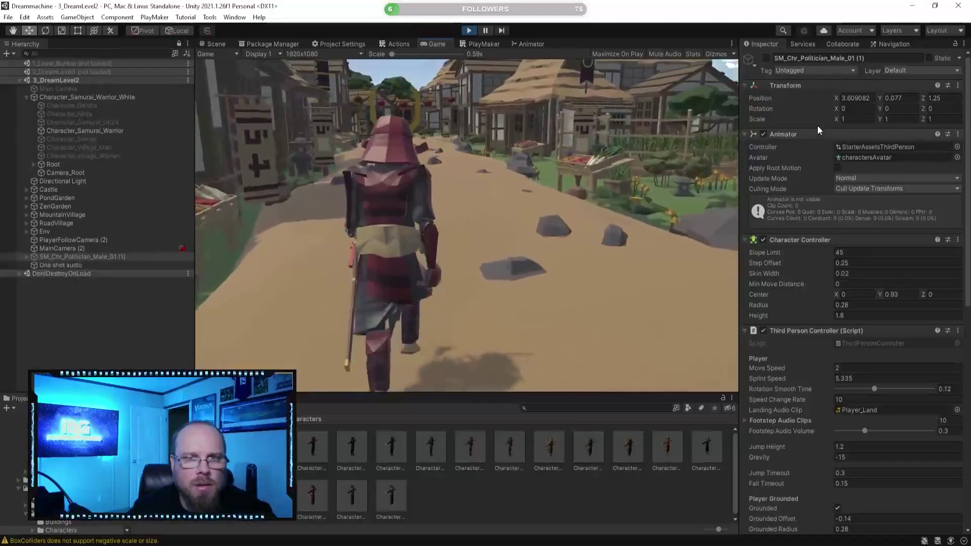
key("w")
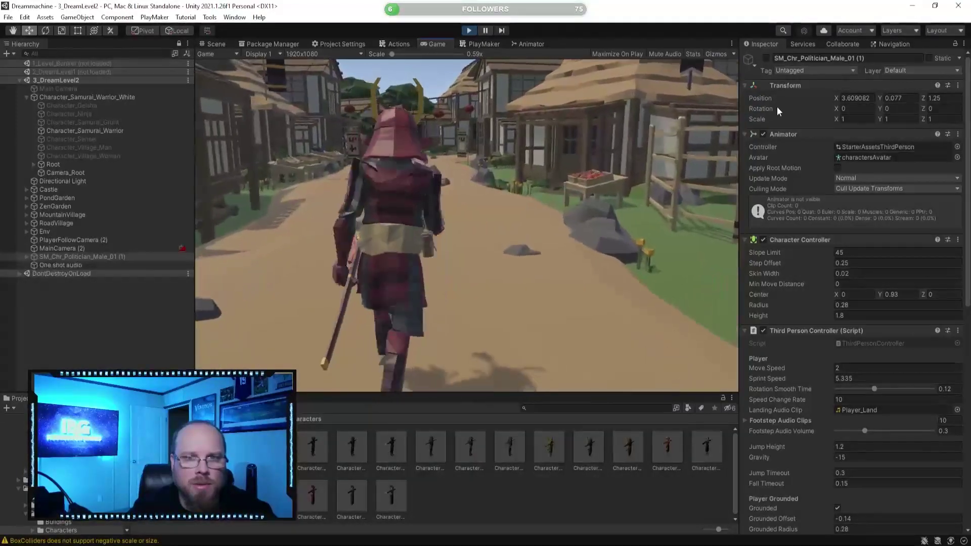
key("w")
key("w")
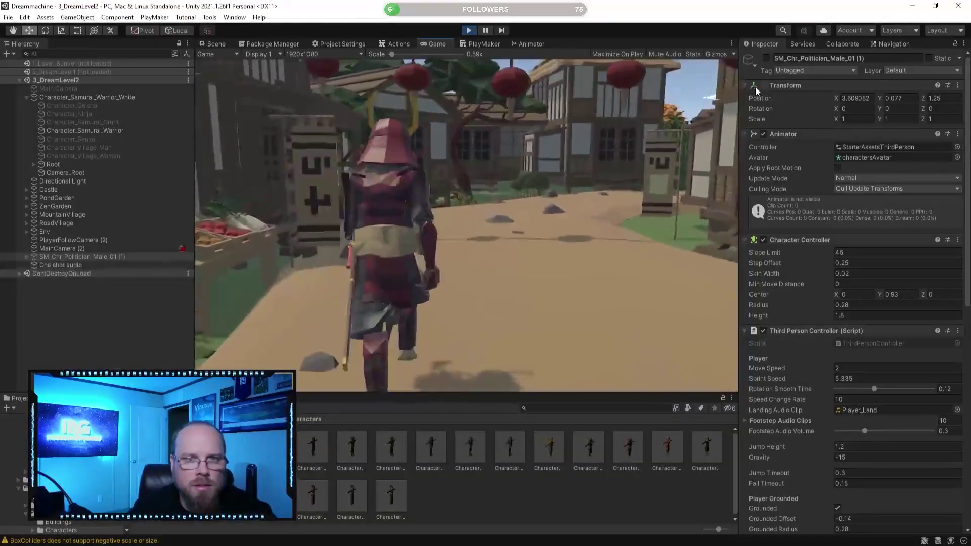
key("w")
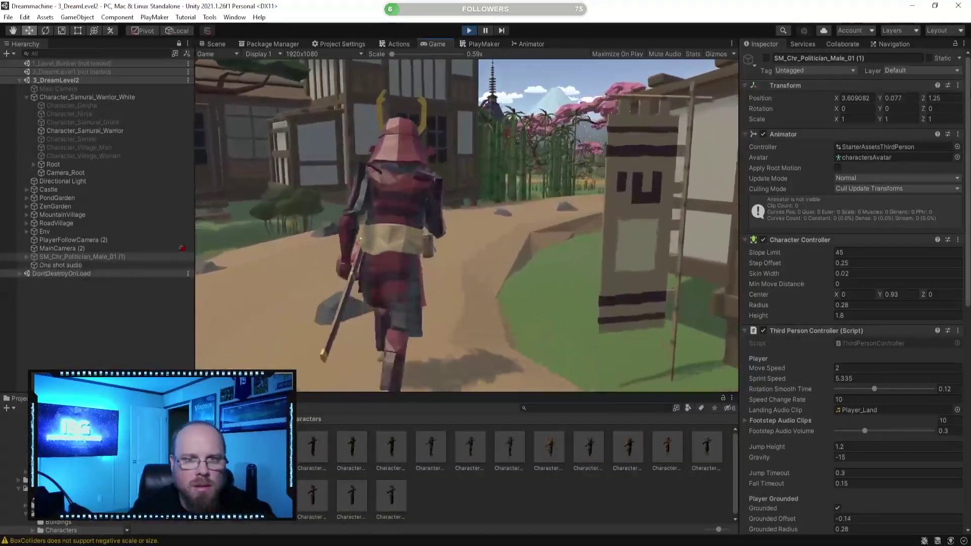
key("w")
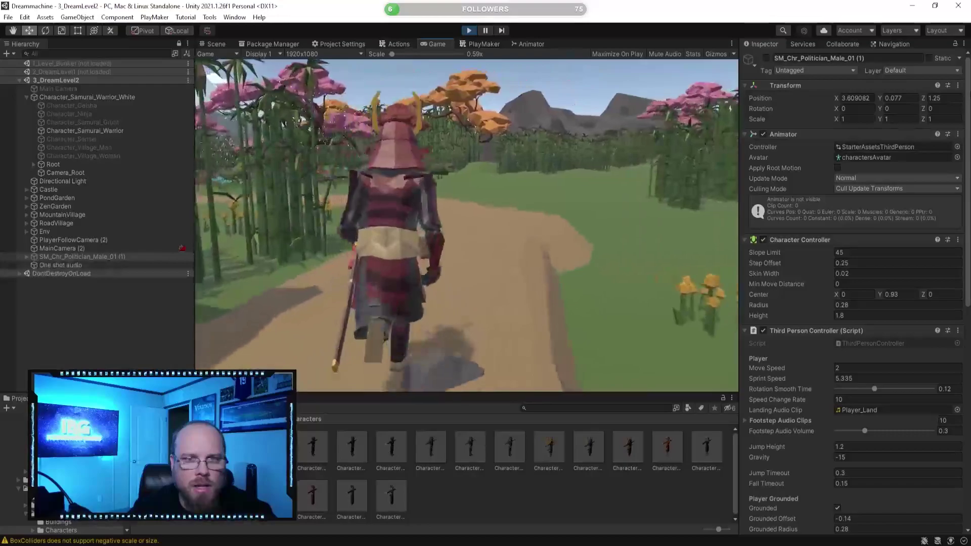
key("w")
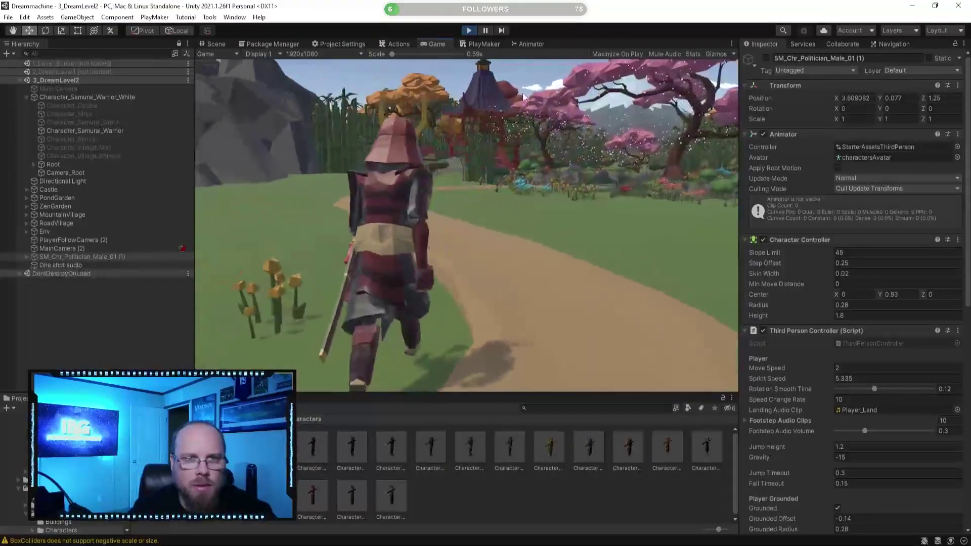
key("w")
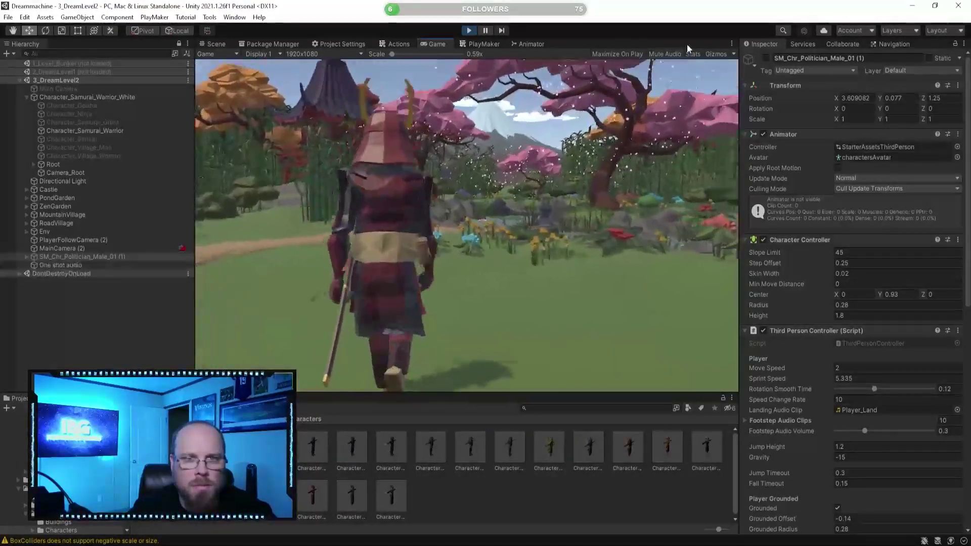
key("w")
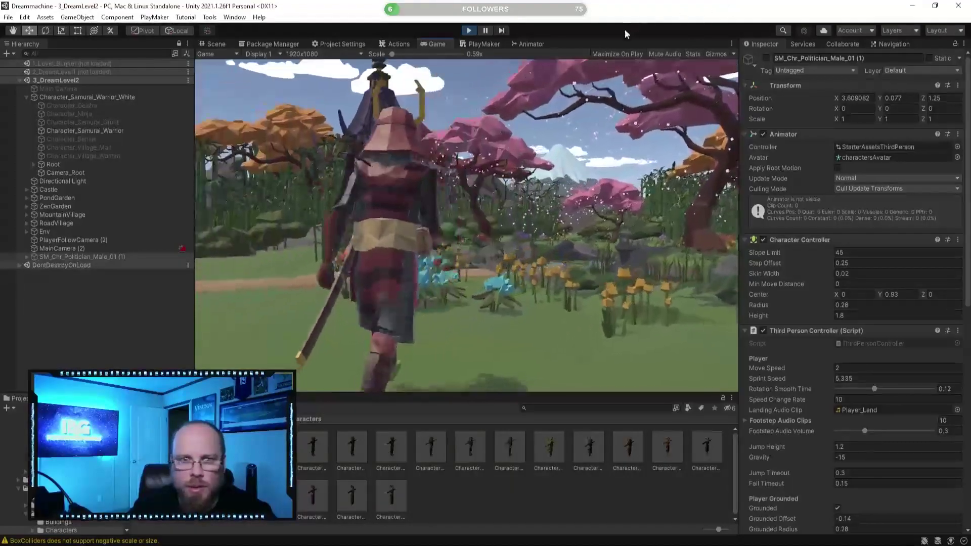
key("w")
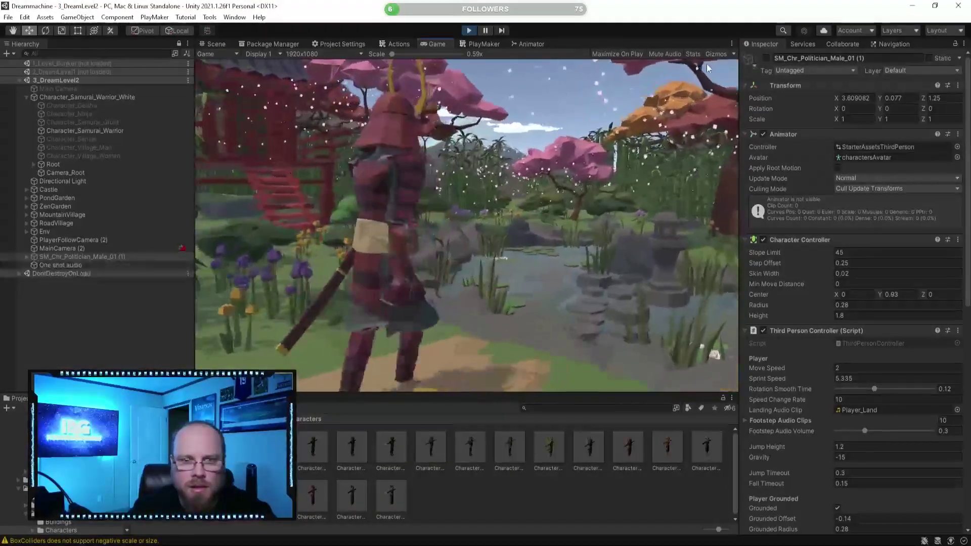
key("w")
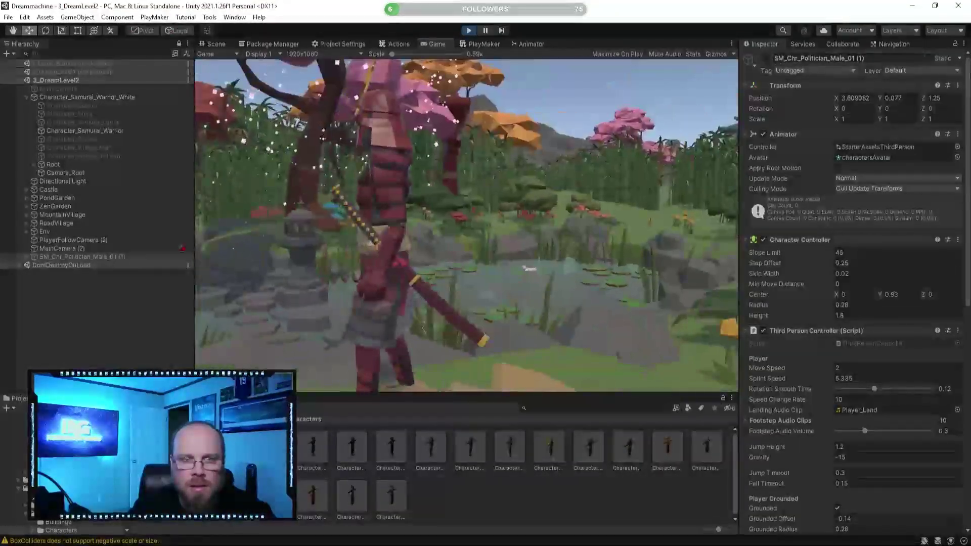
key("w")
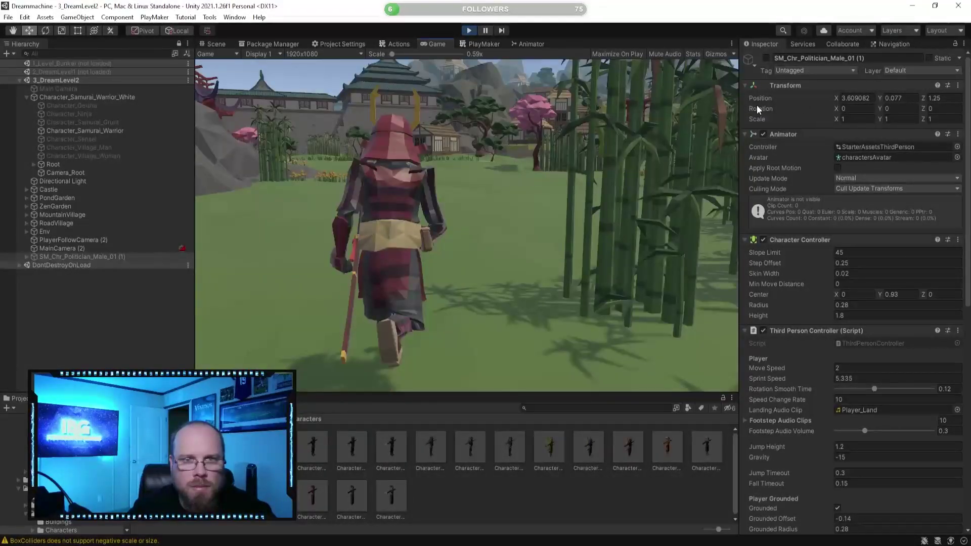
key("w")
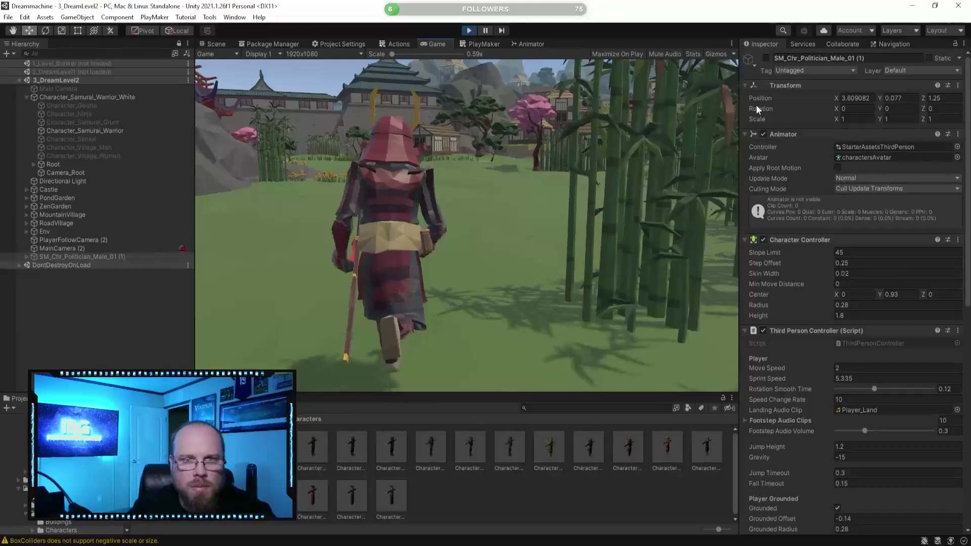
key("w")
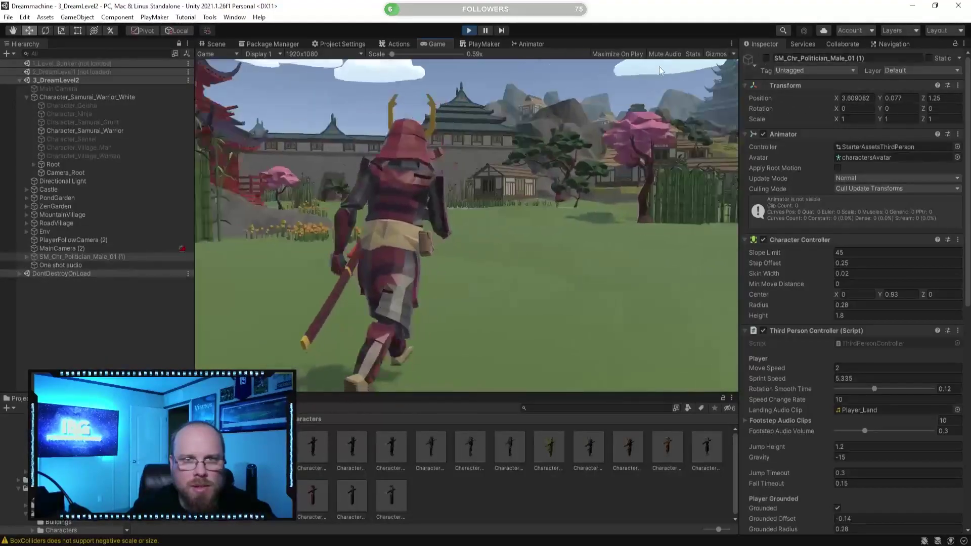
key("w")
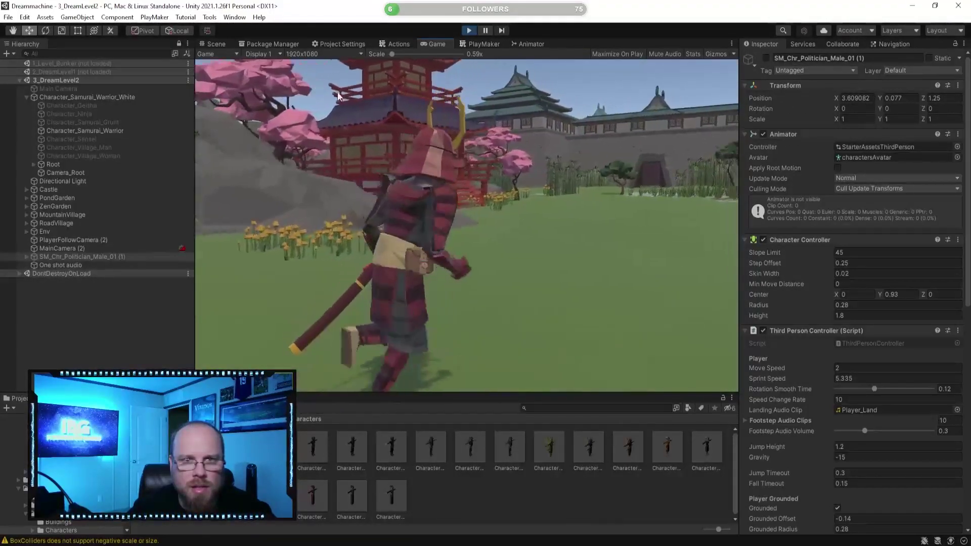
key("w")
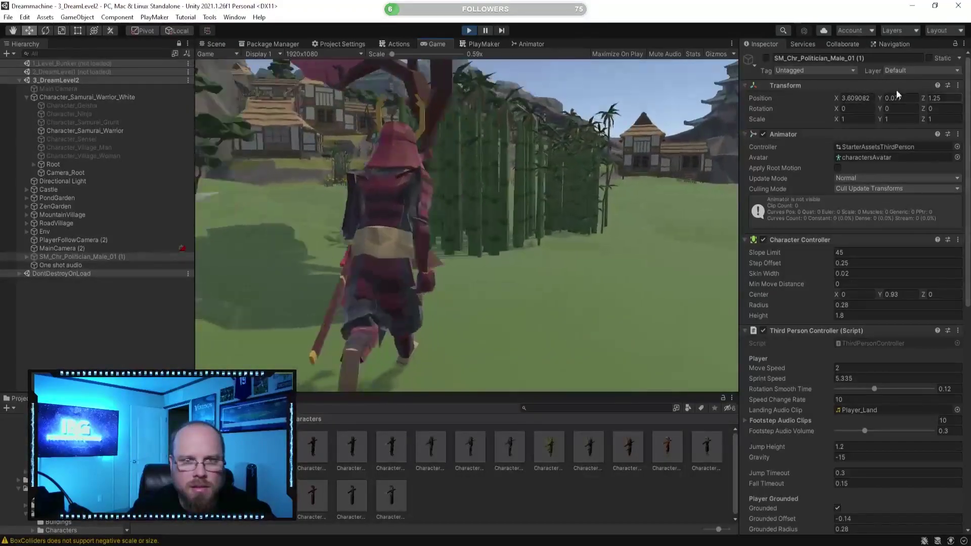
key("w")
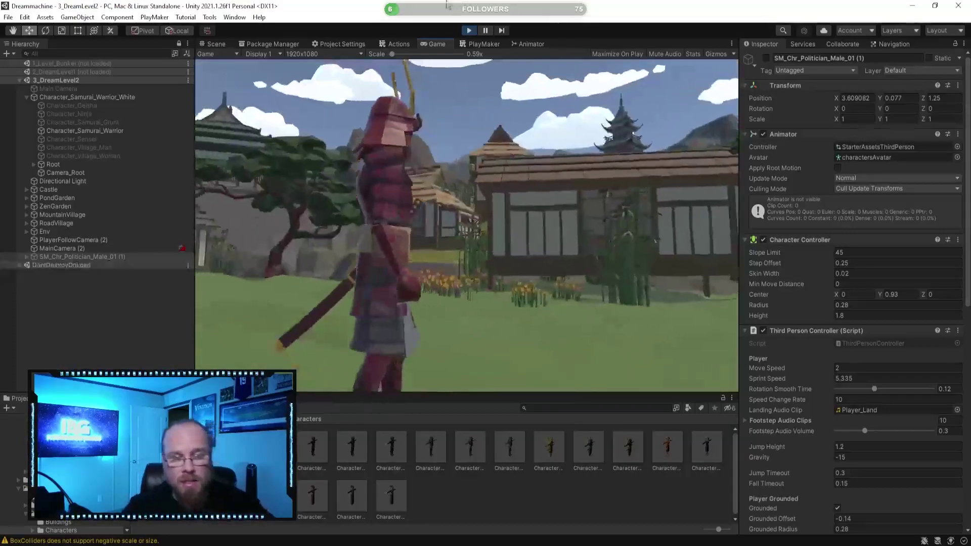
left_click(469, 30)
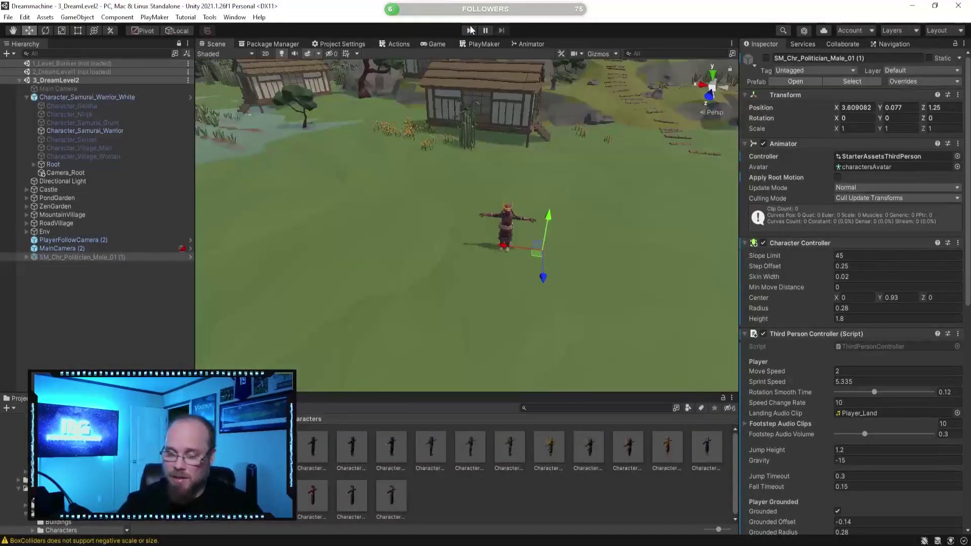
Survey 3_DreamLevel2 from above, examining the village, gardens, pagoda, castle complex and surrounding cliffs
left_click(529, 491)
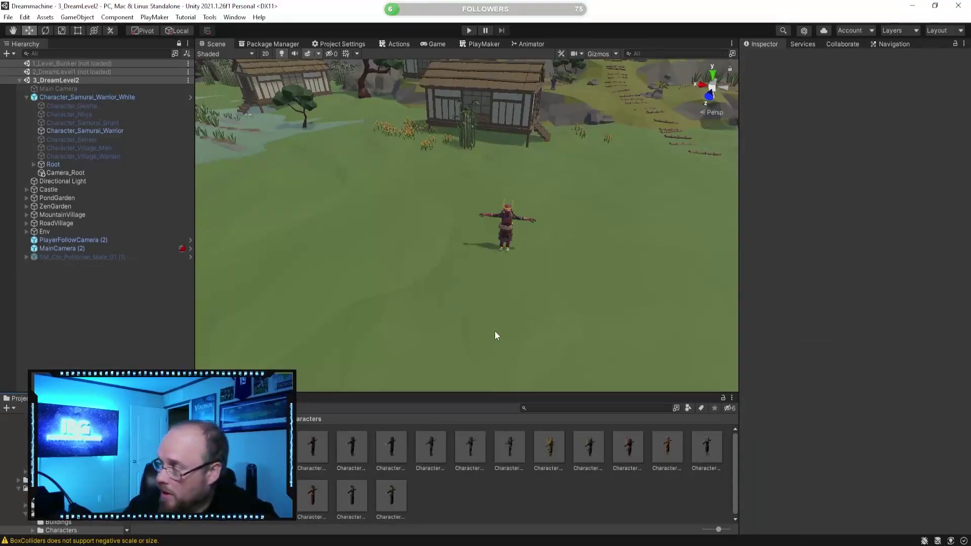
left_click_drag(499, 304, 399, 251, "alt")
key("w")
mouse_move(398, 251)
right_mouse_down()
mouse_move(390, 327)
mouse_move(327, 313)
mouse_move(317, 283)
mouse_move(180, 302)
mouse_move(185, 223)
mouse_move(404, 251)
right_mouse_up()
key("s")
left_click_drag(402, 250, 366, 205, "alt")
key("w")
right_click_drag(382, 236, 448, 288)
key("s")
key("w")
right_click_drag(432, 197, 487, 199)
right_click_drag(440, 238, 528, 237)
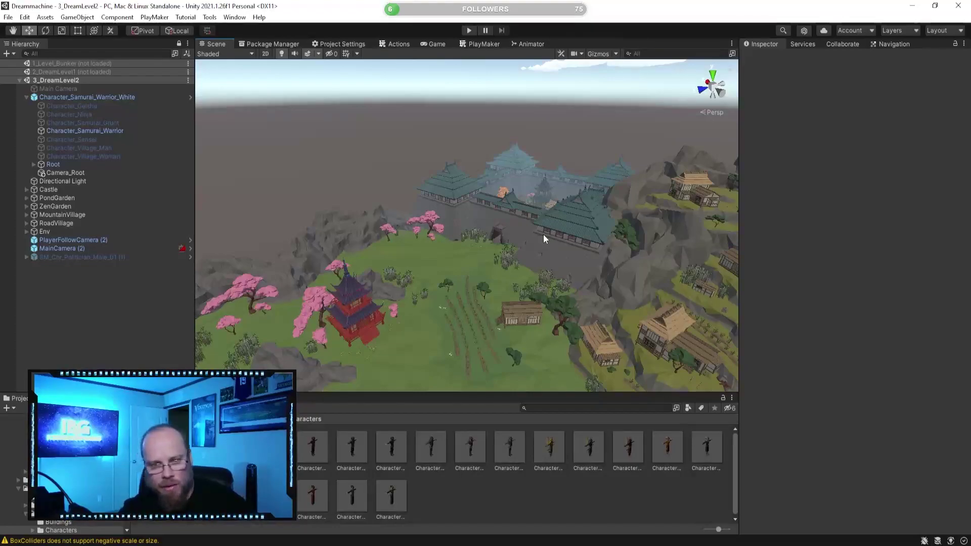
left_click_drag(517, 260, 577, 280, "alt")
key("d")
right_click_drag(577, 280, 597, 274)
right_click_drag(434, 263, 594, 379)
key("w")
key("shift+space")
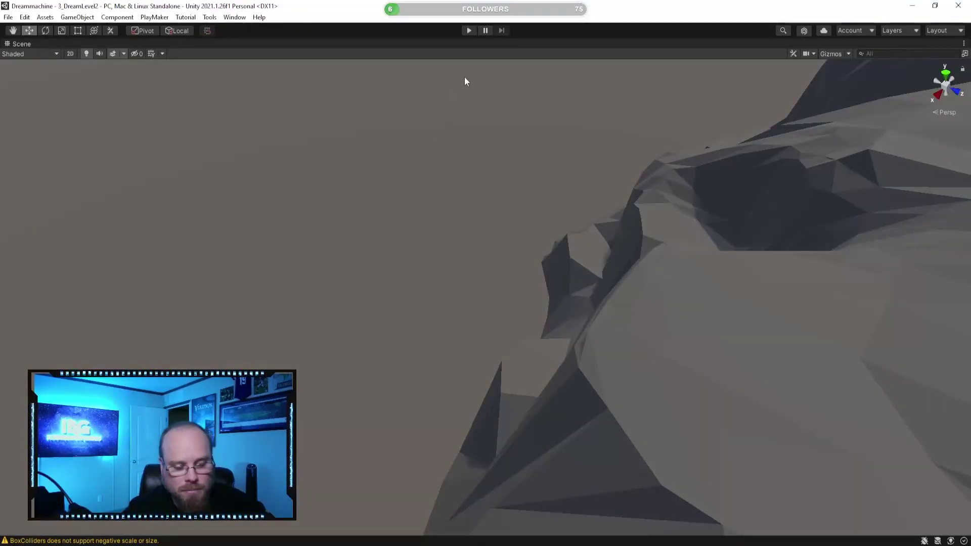
key("shift+space")
right_click_drag(375, 126, 433, 149)
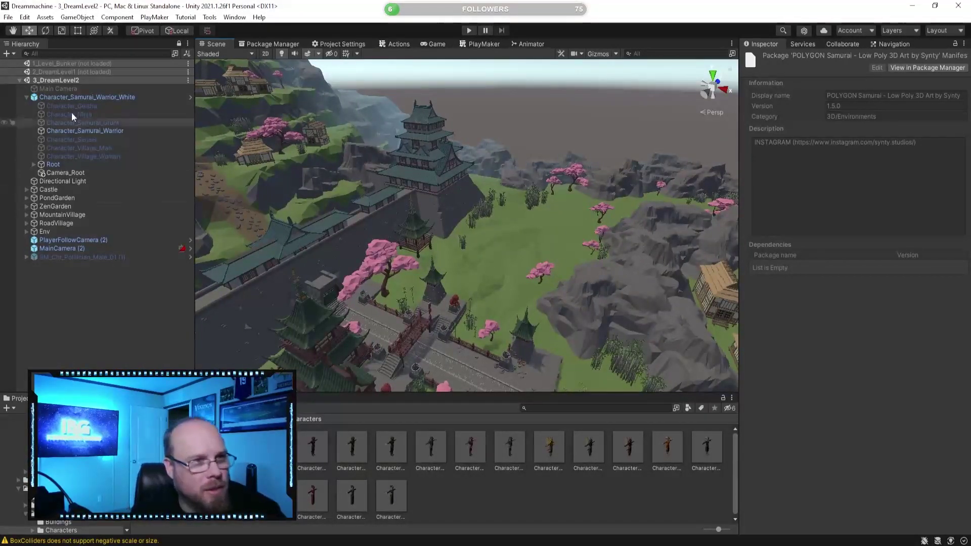
Find the level scenes in the project's Scenes folder and load 4_DreamLevel3 additively alongside 3_DreamLevel2
left_click(19, 79)
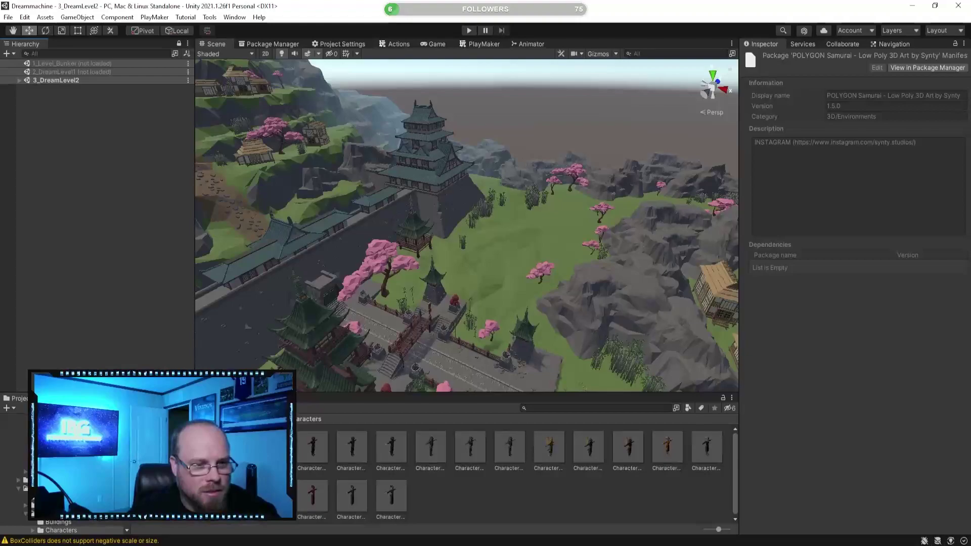
left_click(144, 419)
left_click(586, 500)
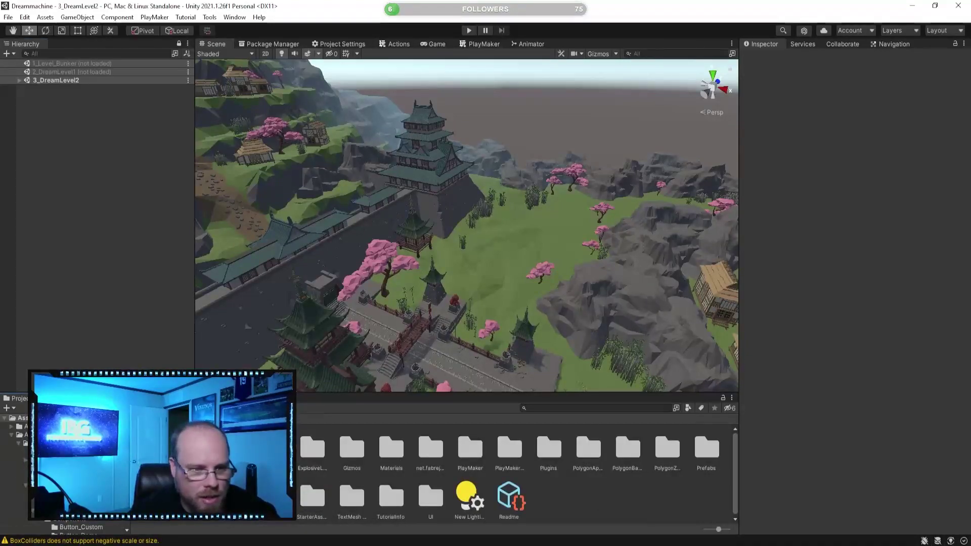
double_click(195, 497)
left_click(307, 450)
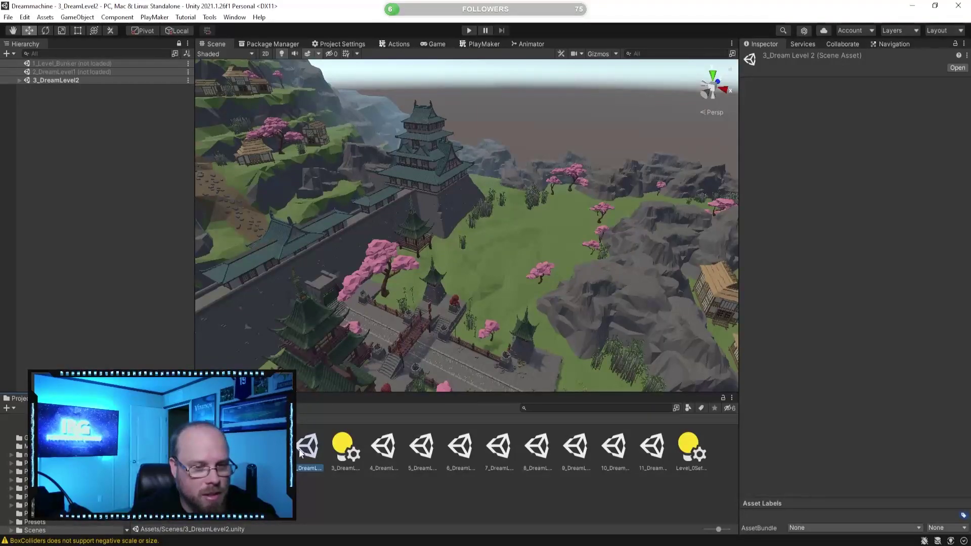
left_click(382, 446)
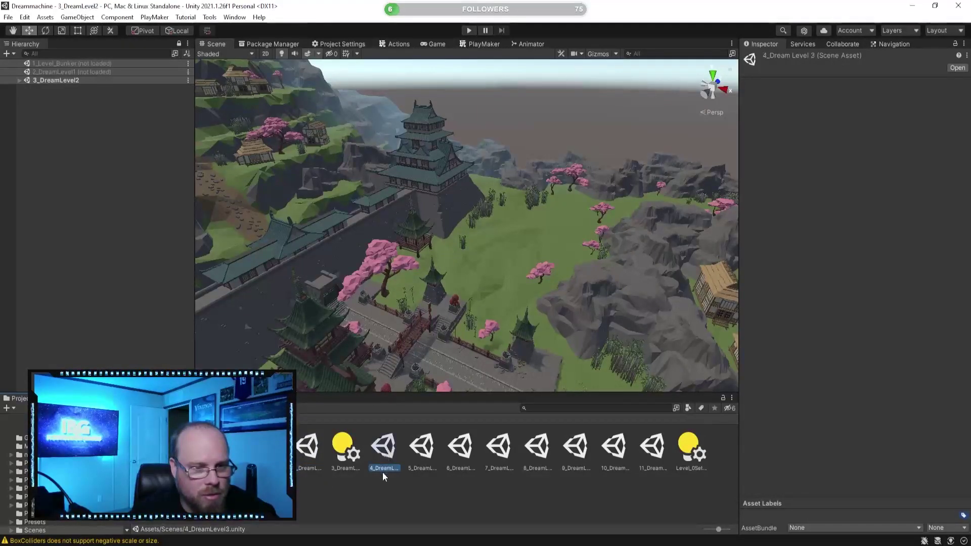
right_click(391, 448)
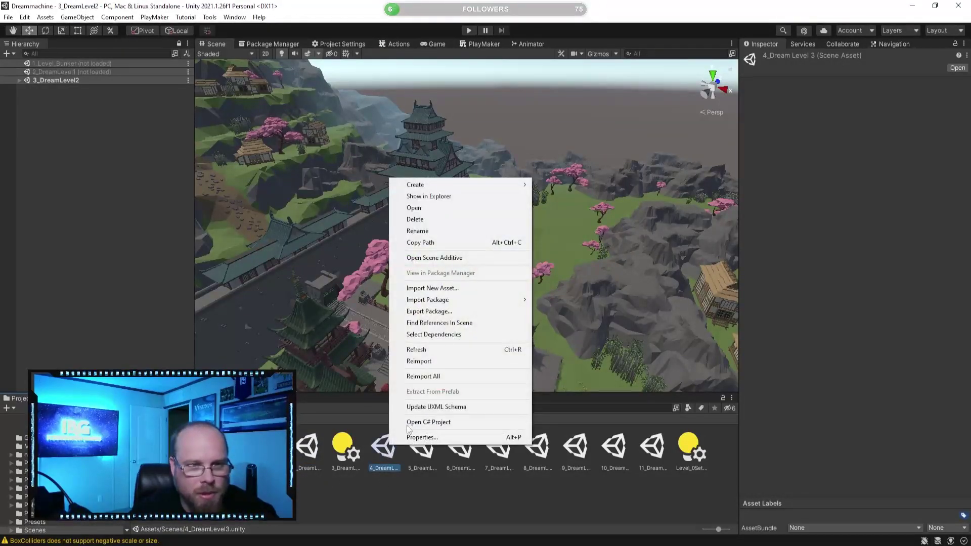
left_click(465, 259)
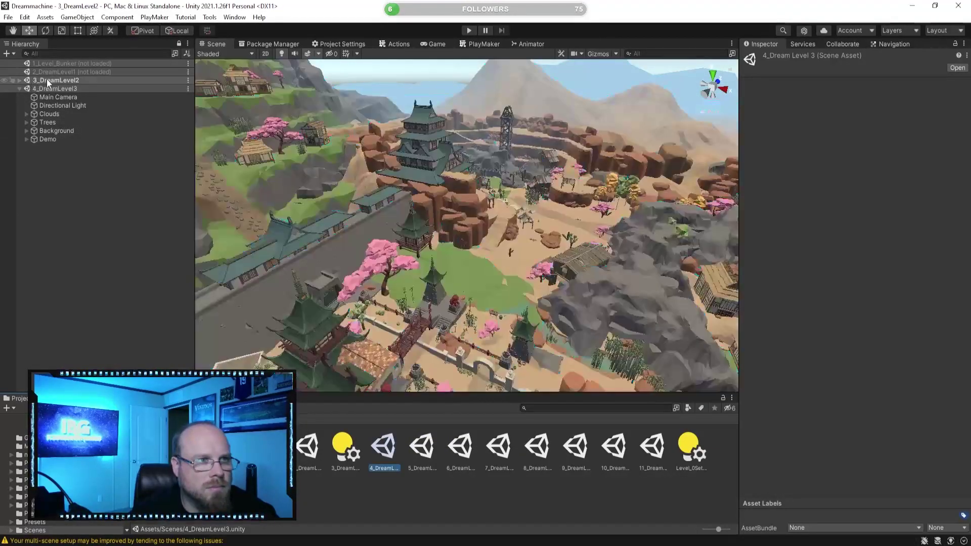
Copy PlayerFollowCamera (2), MainCamera (2) and SM_Chr_Politician_Male_01 (1) from 3_DreamLevel2 into 4_DreamLevel3
right_click(46, 80)
left_click(123, 250)
left_click(20, 80)
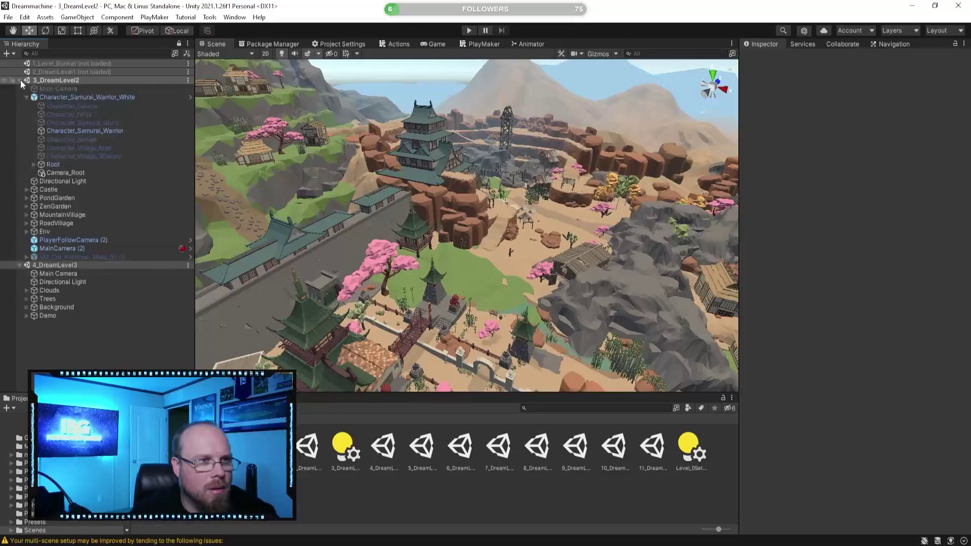
left_click(70, 258)
left_click(84, 240, "shift")
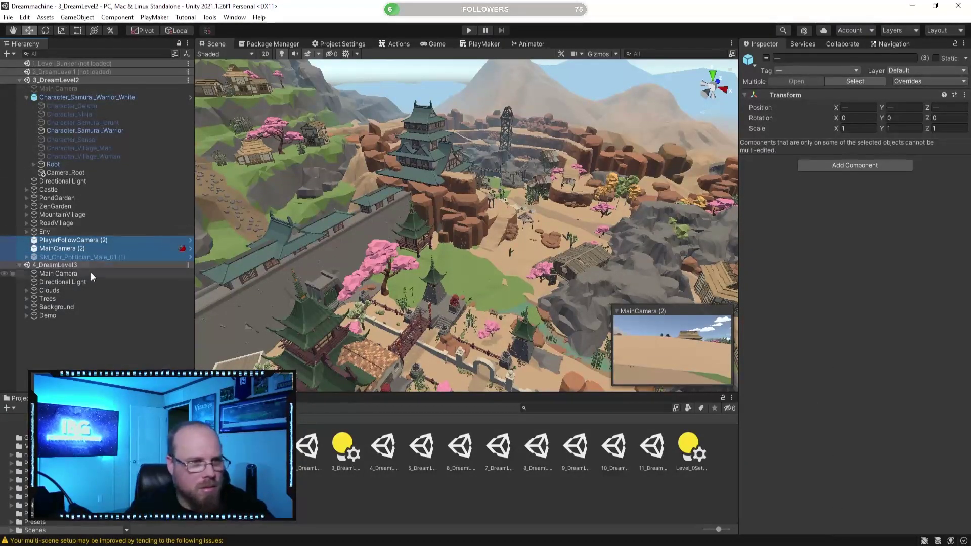
left_click_drag(61, 249, 63, 266)
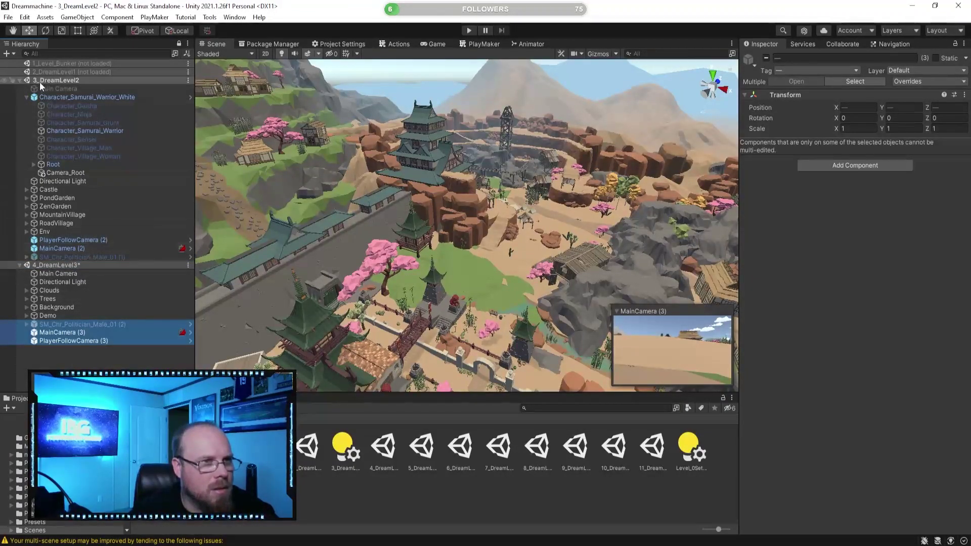
Collapse 3_DreamLevel2 in the hierarchy and try to unload it, keeping 4_DreamLevel3 open
left_click(20, 81)
right_click(60, 79)
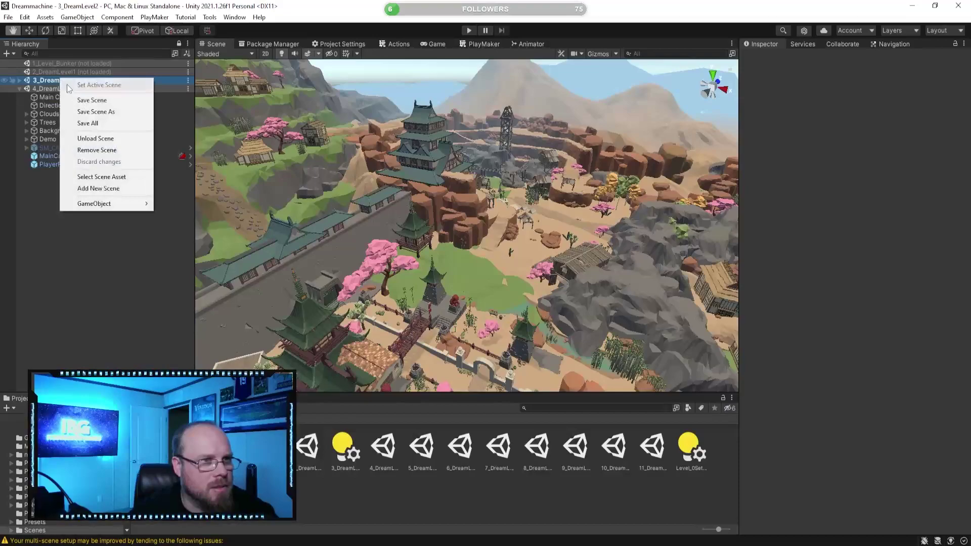
left_click(100, 135)
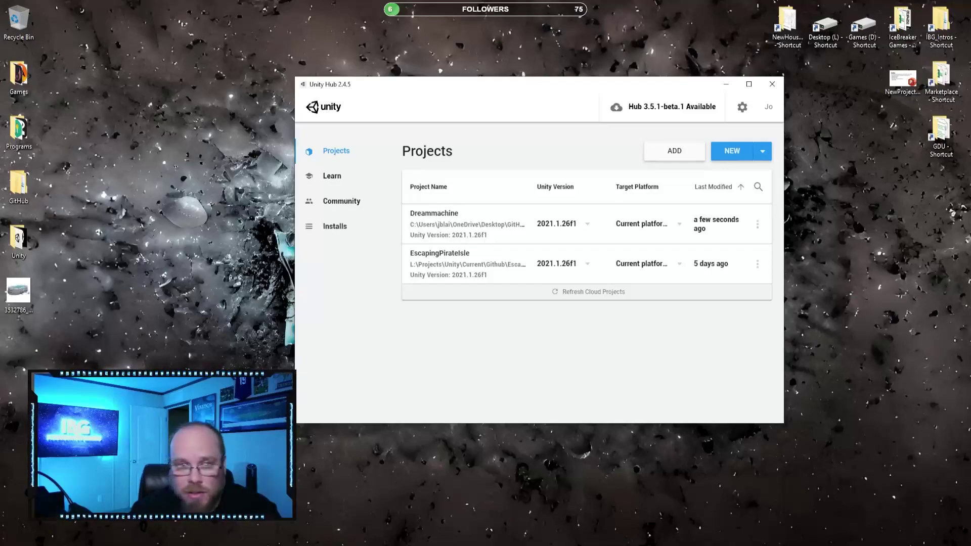
Relaunch the Dreammachine project from Unity Hub and open the 3_DreamLevel2 scene from the Scenes folder
left_click(477, 221)
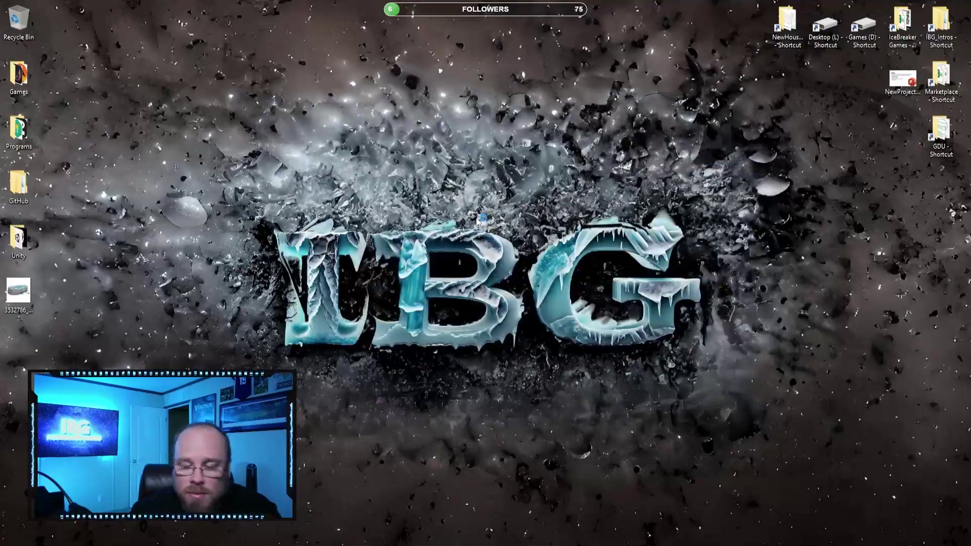
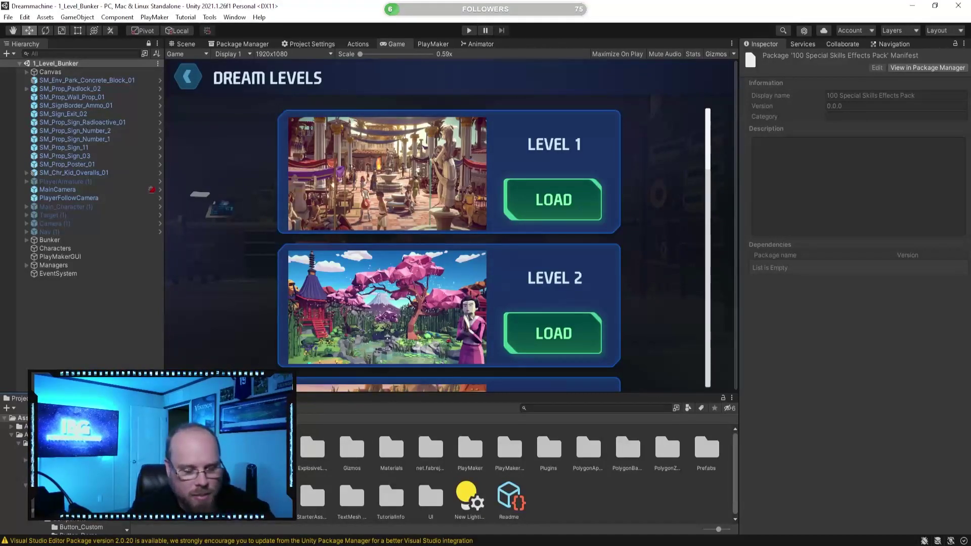
double_click(194, 448)
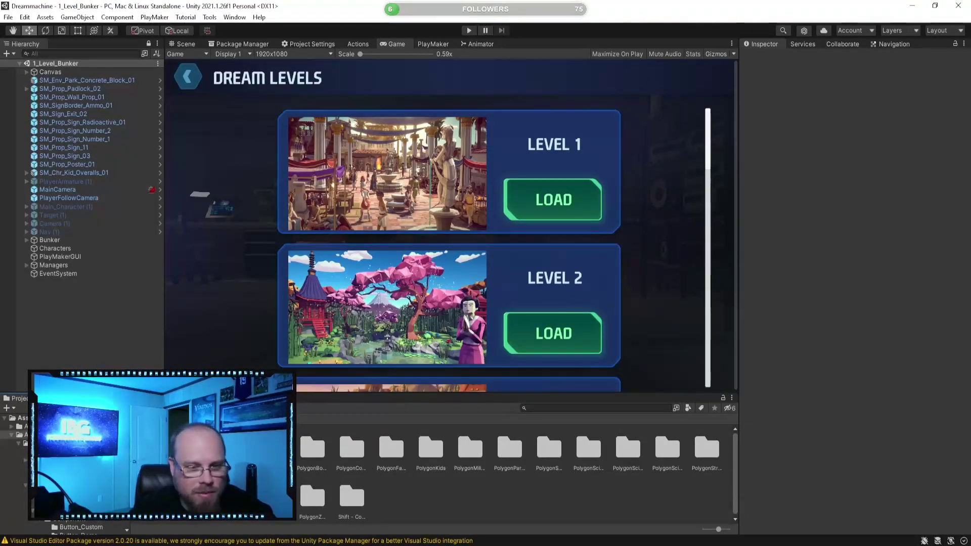
left_click(274, 497)
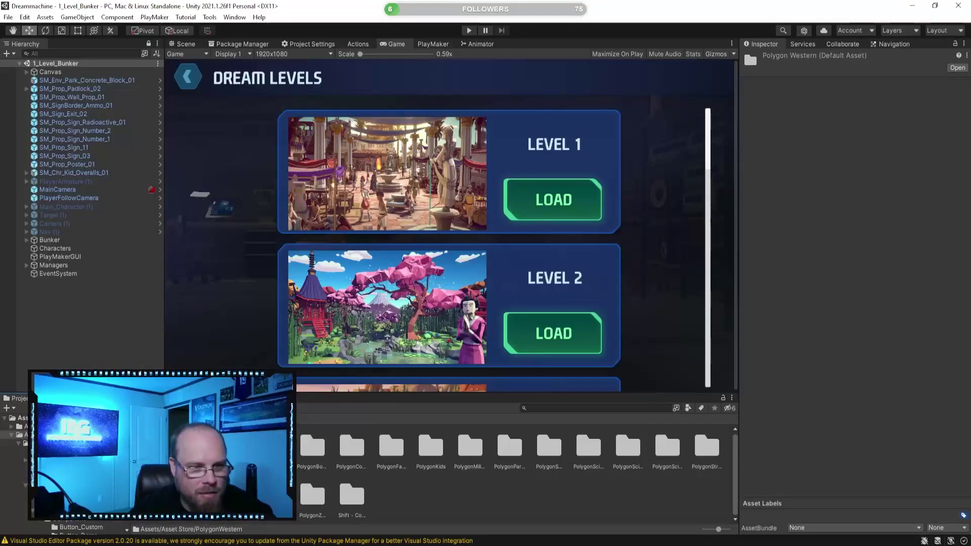
left_click(144, 419)
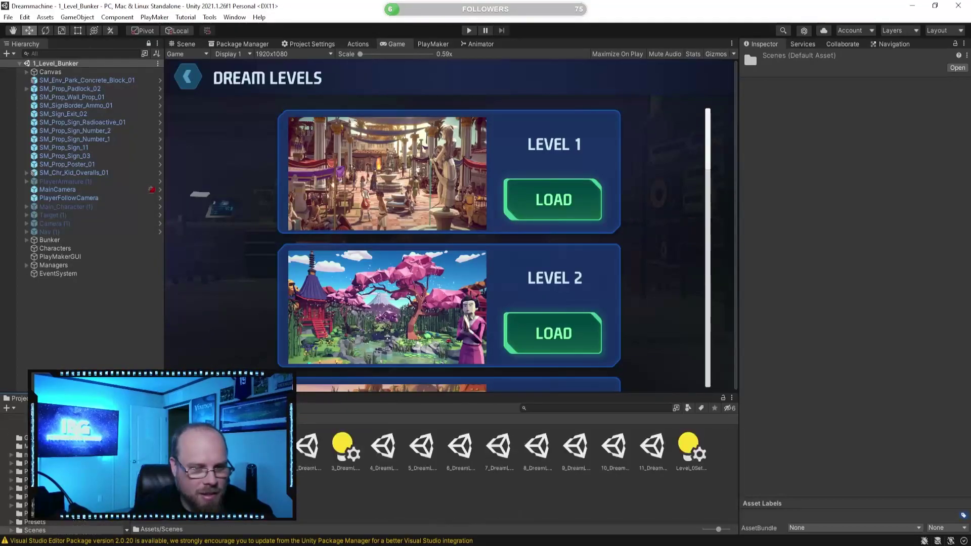
left_click(308, 447)
double_click(310, 448)
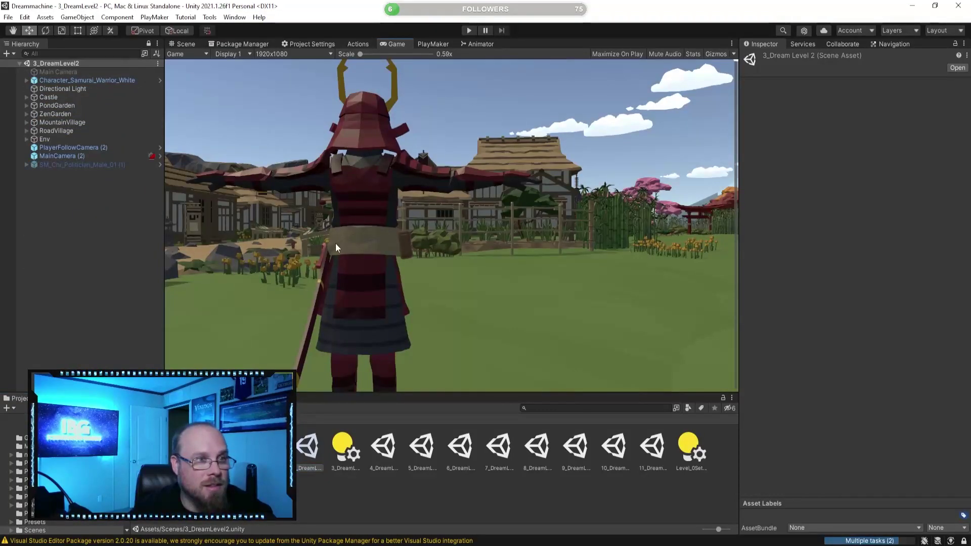
Load 4_DreamLevel3 additively again and paste copies of the follow camera, main camera and politician from 3_DreamLevel2 into it
right_click(384, 446)
left_click(431, 260)
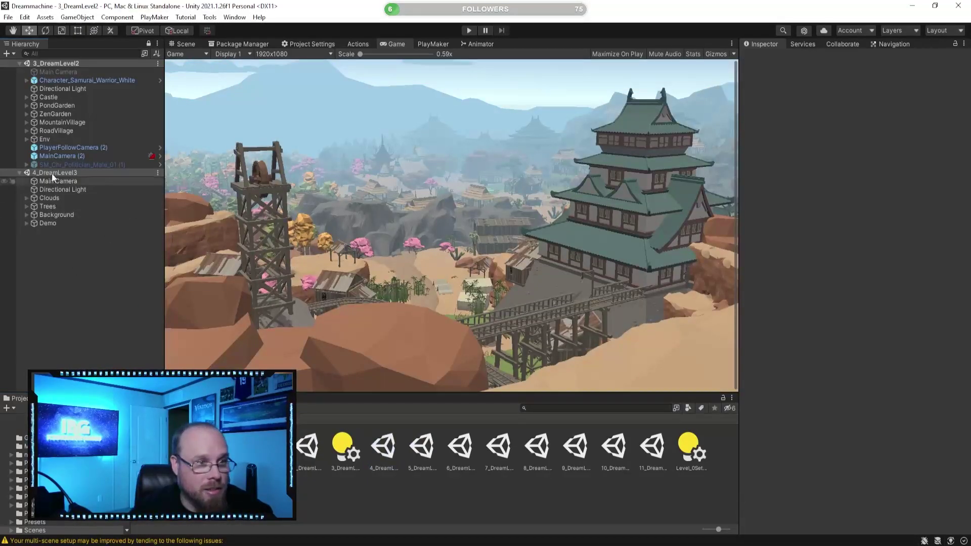
left_click(67, 165)
left_click(71, 147, "shift")
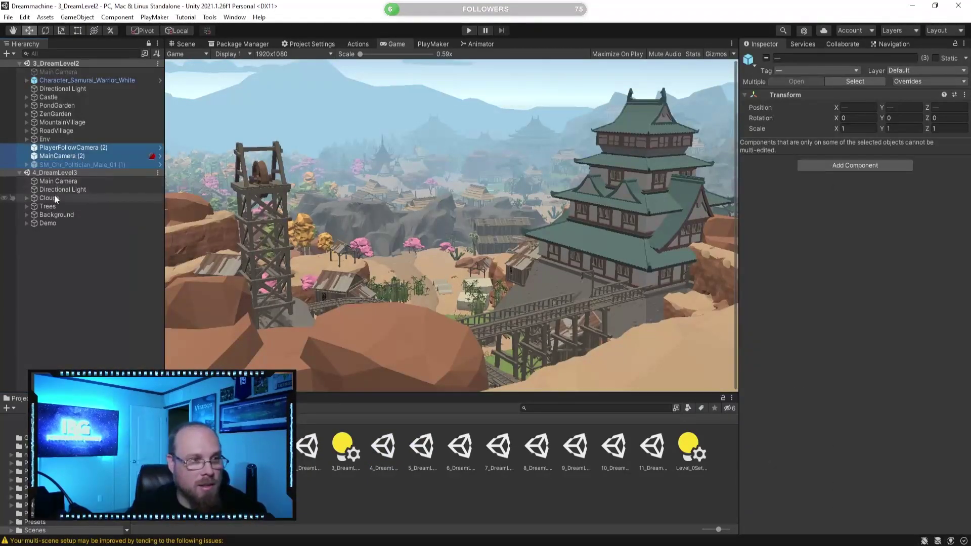
left_click(69, 173)
key("ctrl+v")
Check the politician copy's components in 4_DreamLevel3 and try again to unload 3_DreamLevel2
left_click(102, 286)
left_click(91, 250)
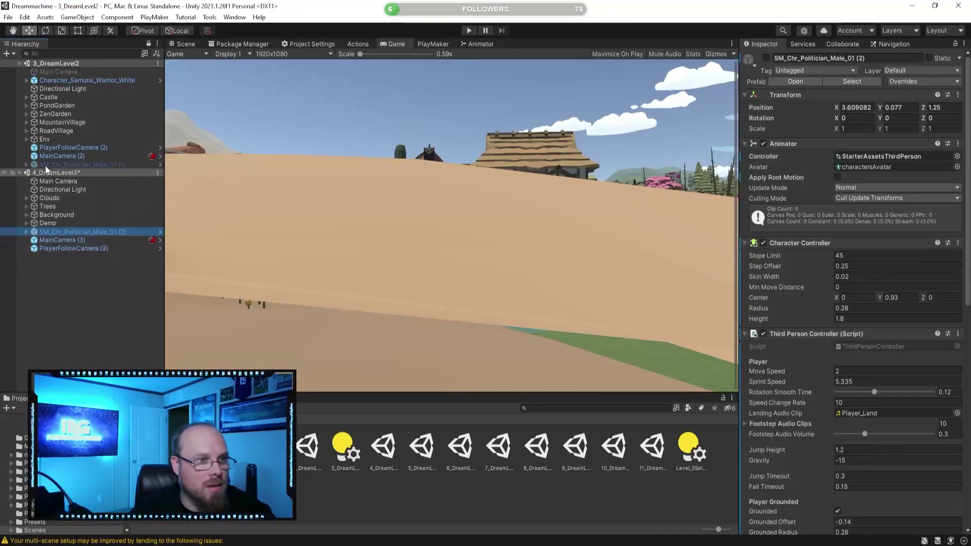
right_click(66, 63)
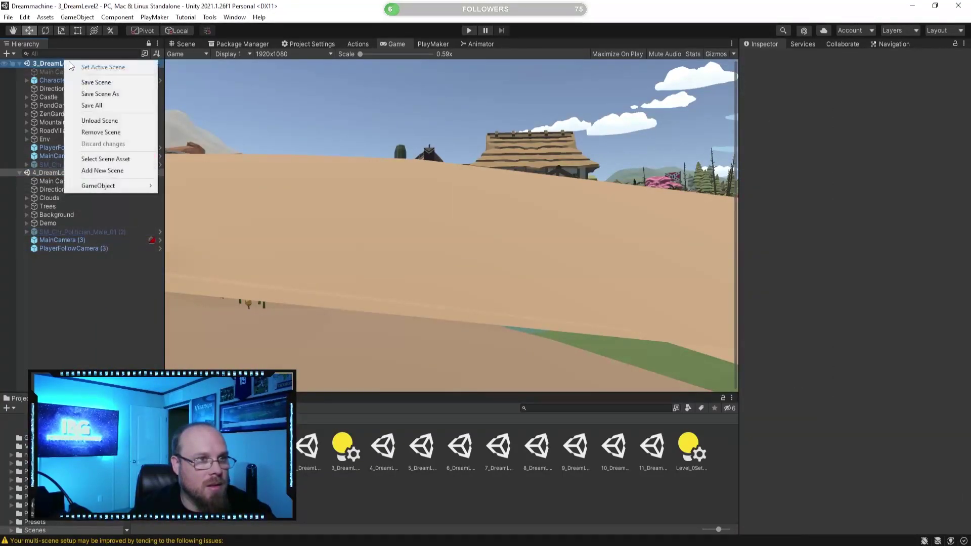
left_click(100, 121)
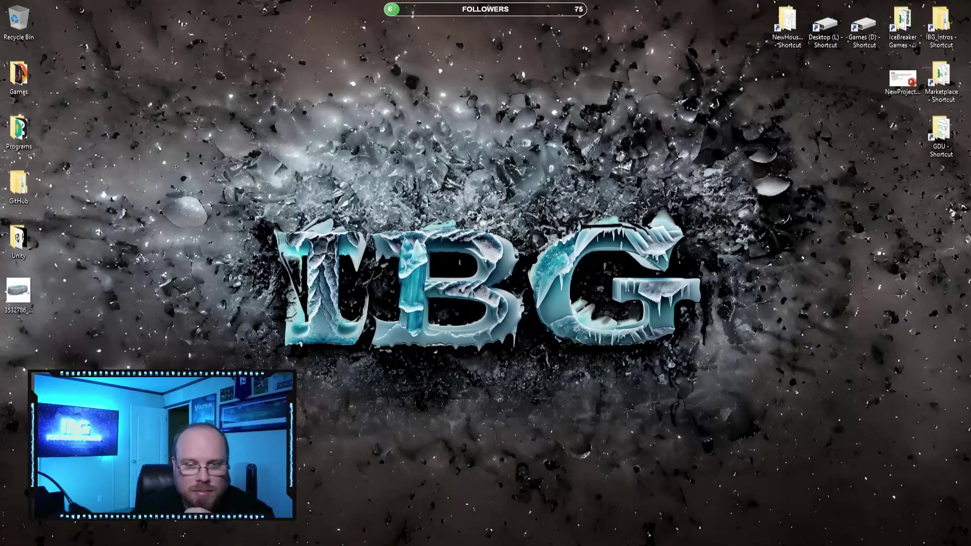
Start the Dreammachine project from Unity Hub again and reopen 3_DreamLevel2 from the Scenes folder
mouse_move(233, 545)
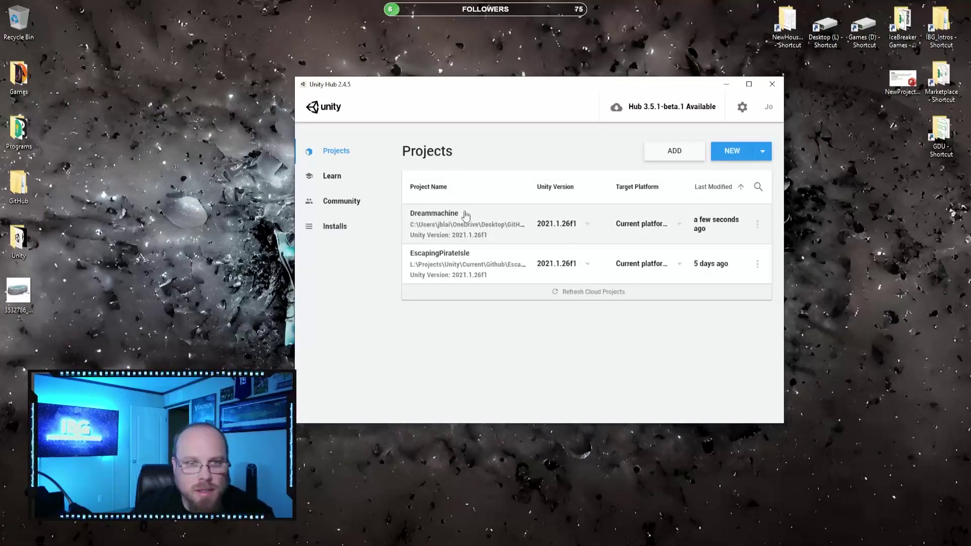
left_click(466, 215)
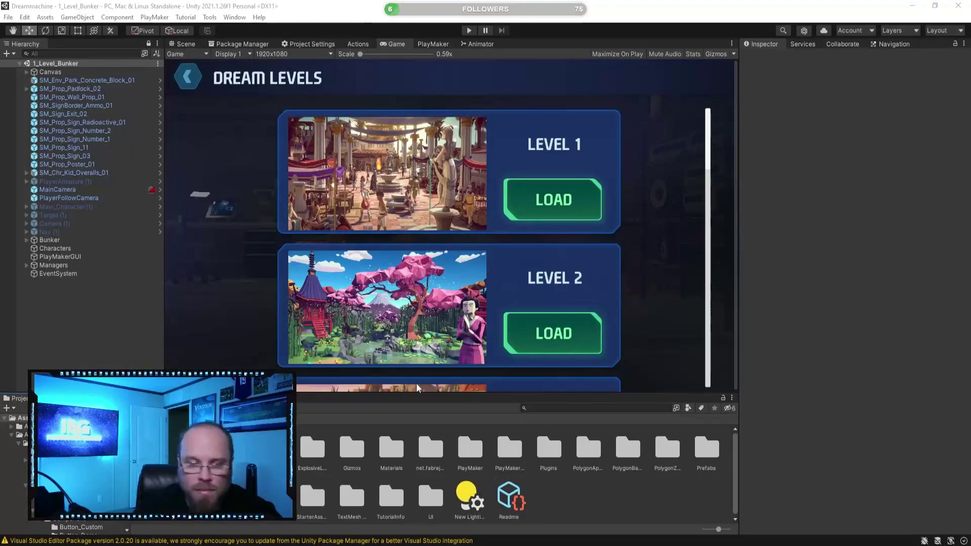
double_click(194, 496)
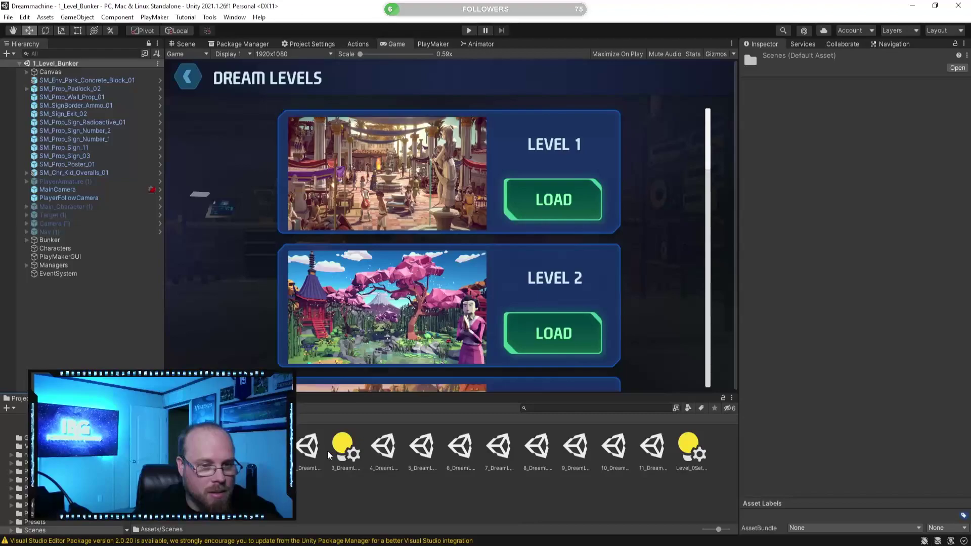
left_click(308, 449)
double_click(308, 450)
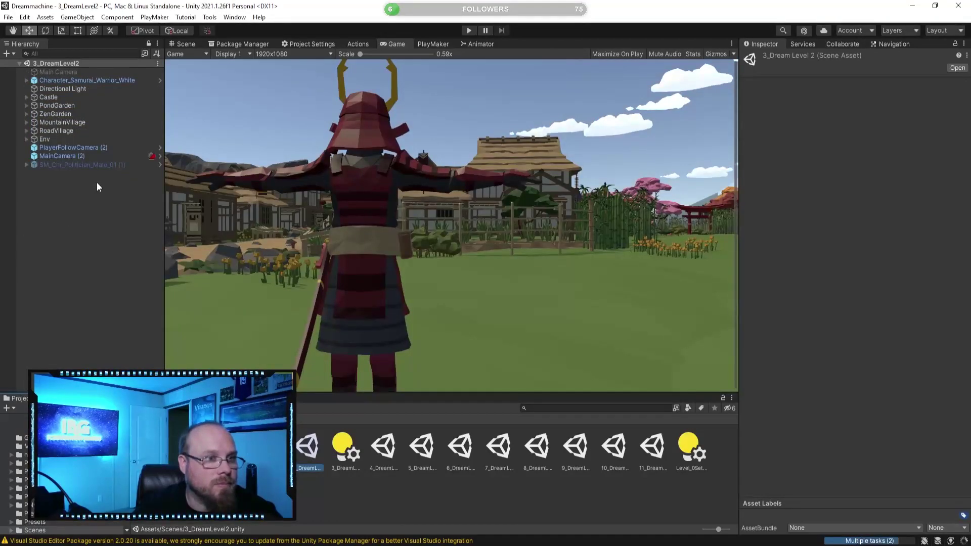
Load 5_DreamLevel4 additively next to 3_DreamLevel2 and collapse its contents in the hierarchy
left_click(95, 165)
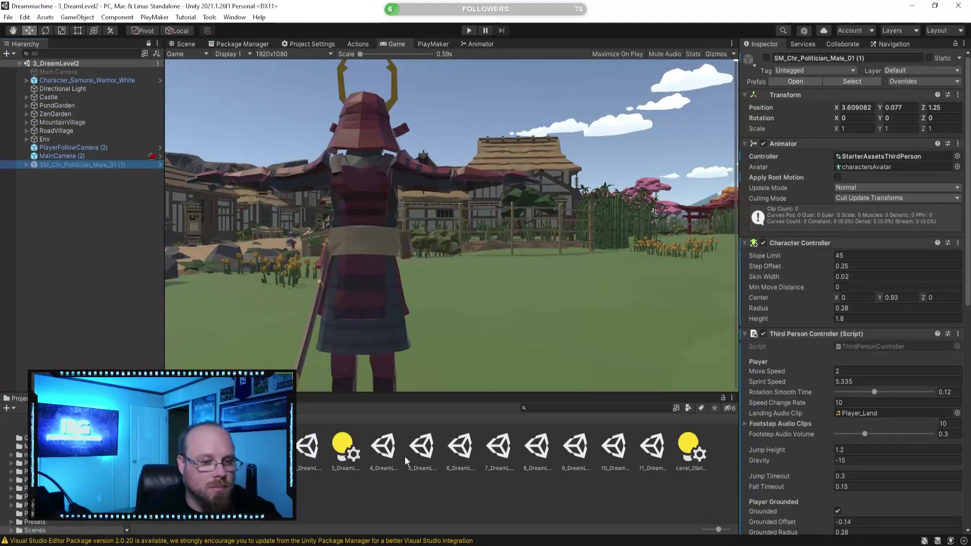
left_click(383, 453)
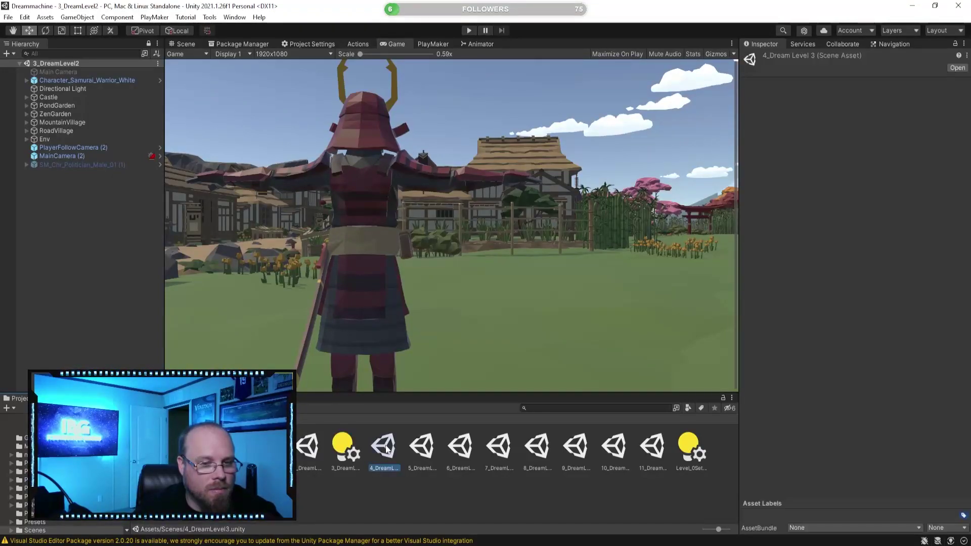
left_click(430, 452)
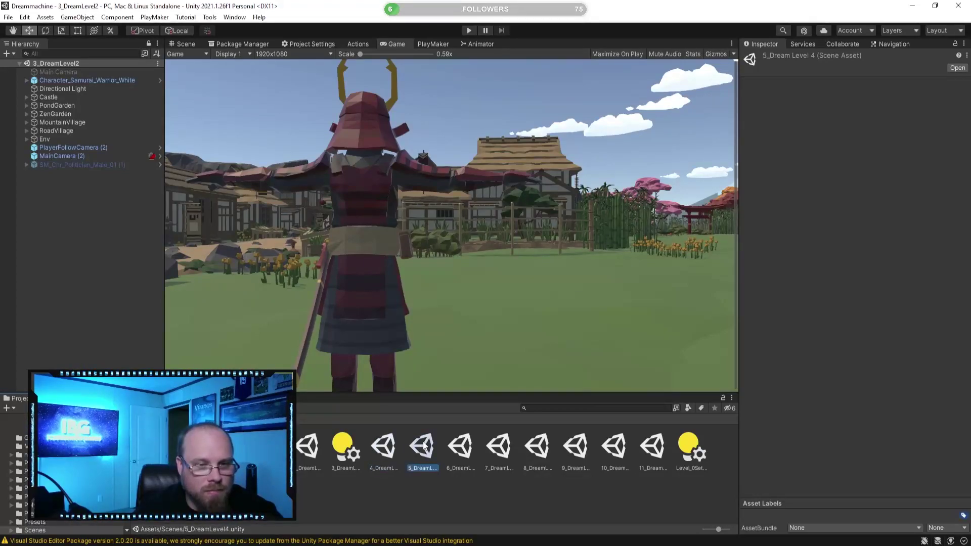
right_click(424, 452)
left_click(461, 254)
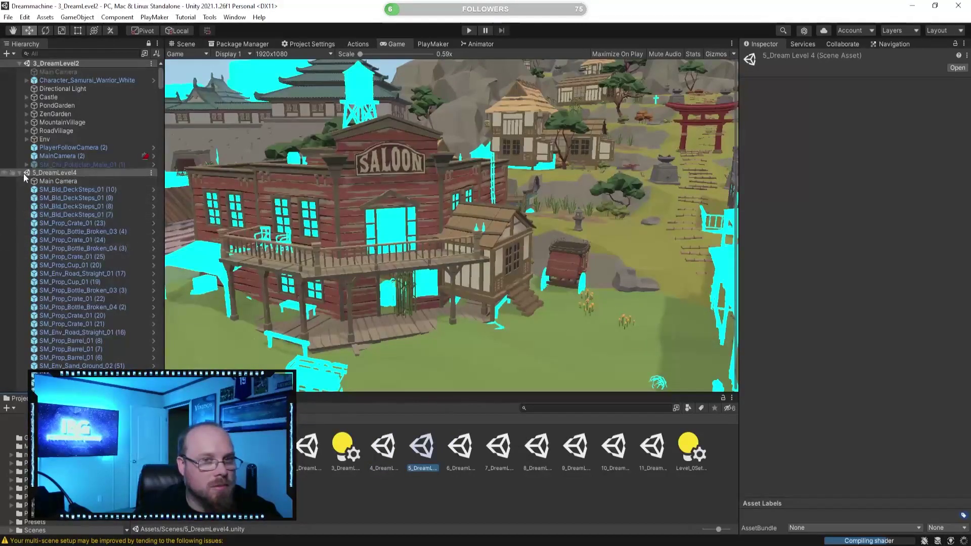
left_click(20, 172)
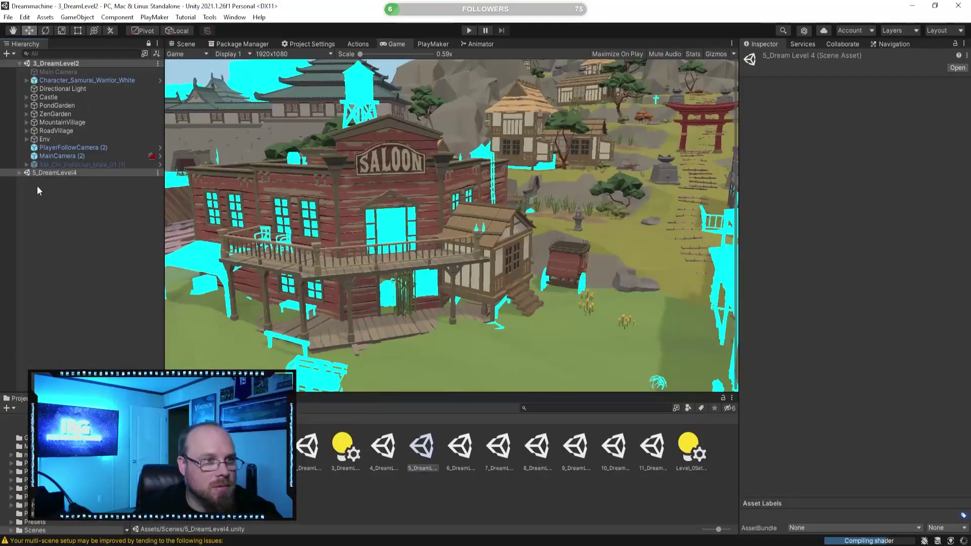
Paste copies of the white samurai warrior, MainCamera (2) and PlayerFollowCamera (2) from 3_DreamLevel2 into 5_DreamLevel4
left_click(83, 166)
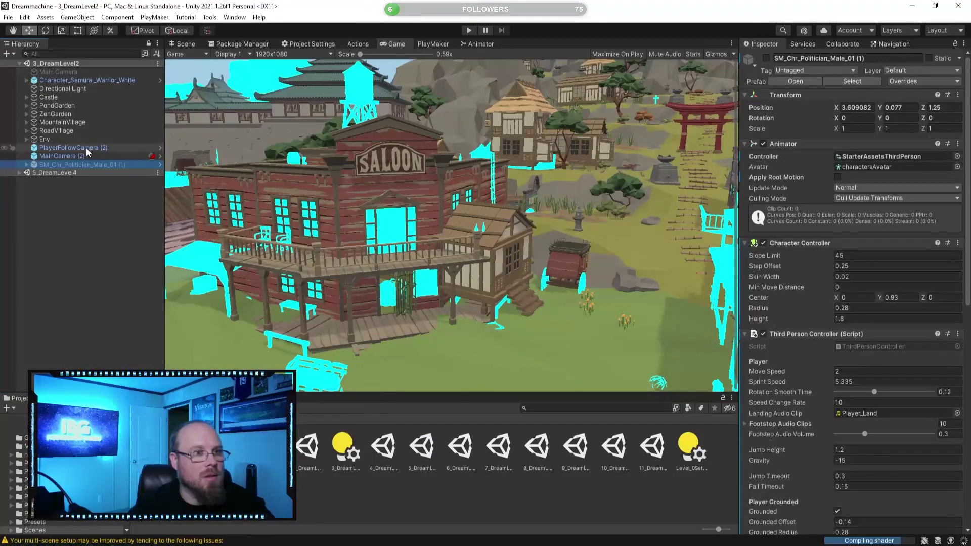
key("Up")
left_click(87, 148, "ctrl")
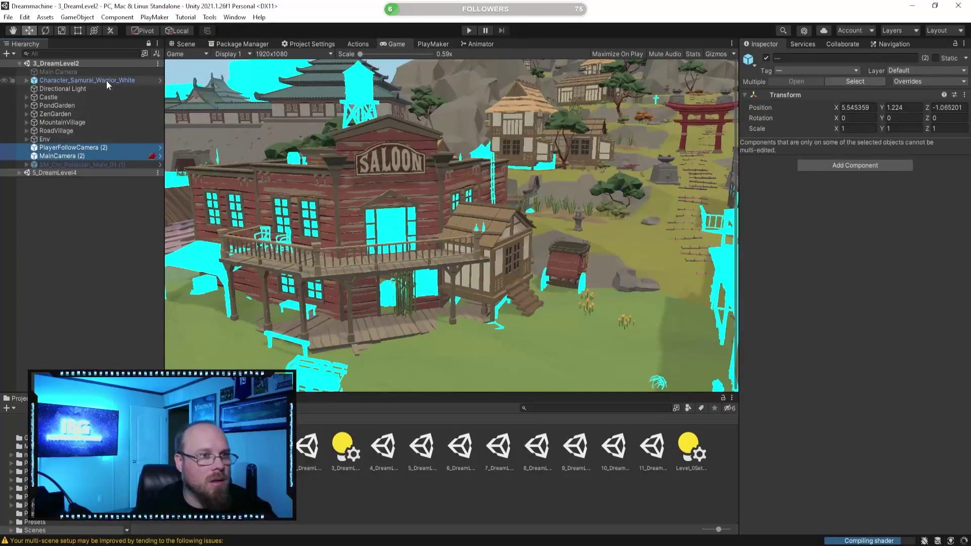
left_click(106, 80, "ctrl")
left_click(74, 172)
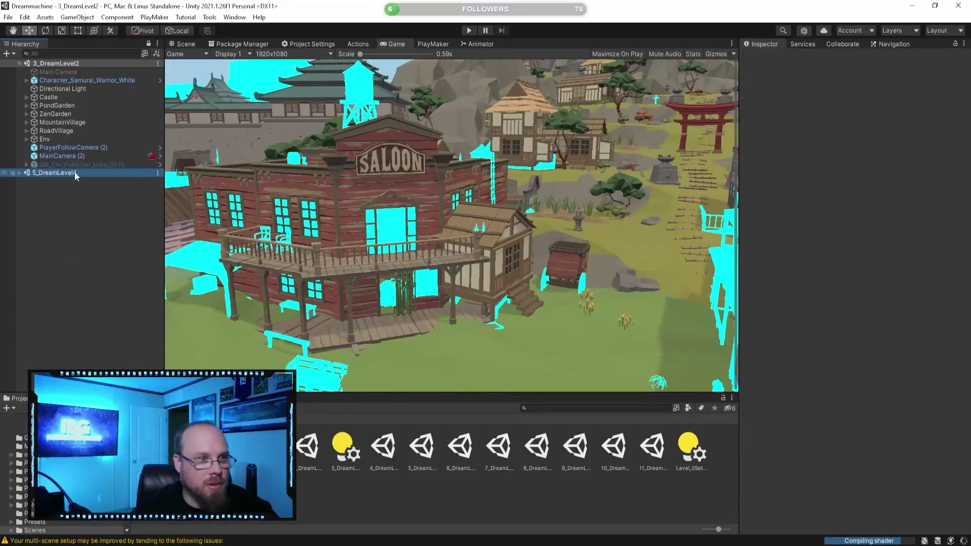
key("ctrl+v")
scroll(93, 208, "up", 12)
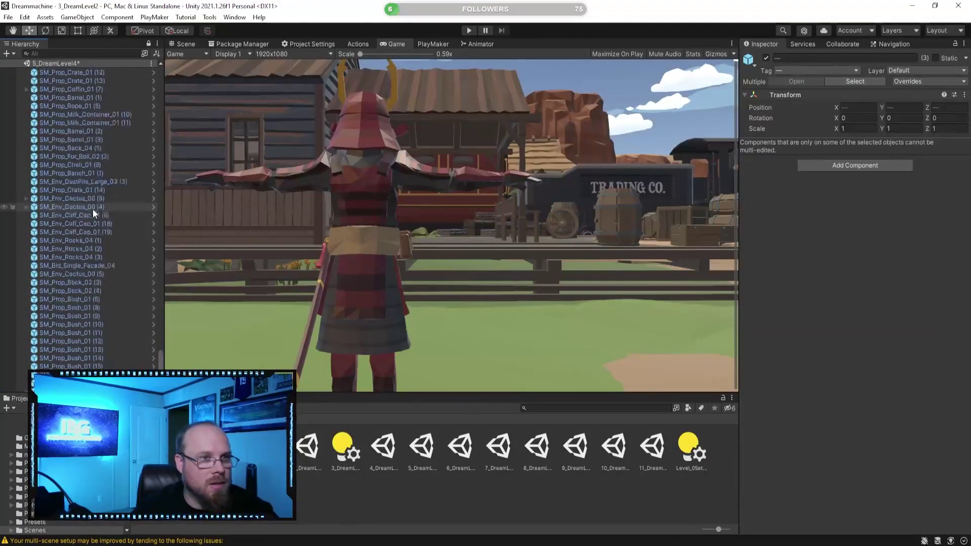
left_click_drag(162, 361, 146, 86)
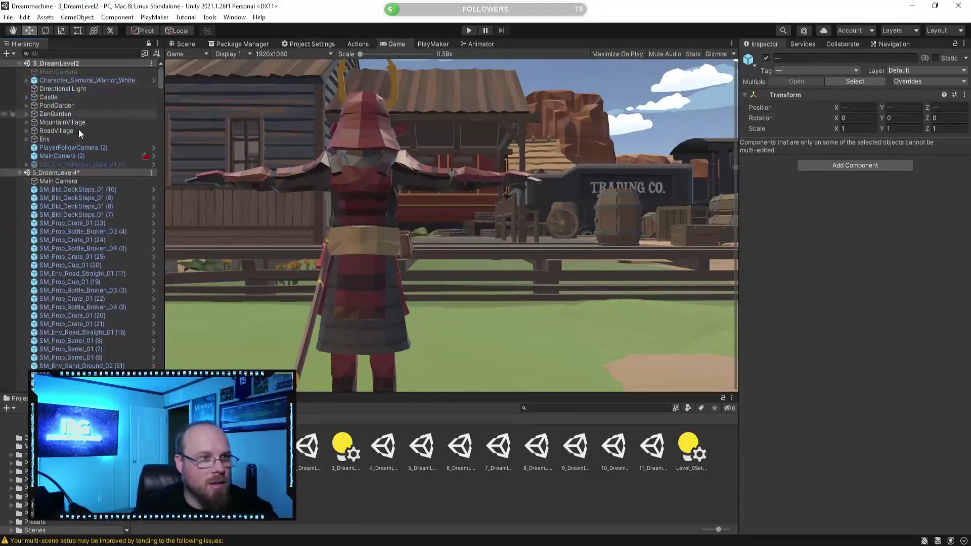
Collapse 5_DreamLevel4 in the hierarchy and try to unload 3_DreamLevel2
left_click(20, 172)
right_click(60, 62)
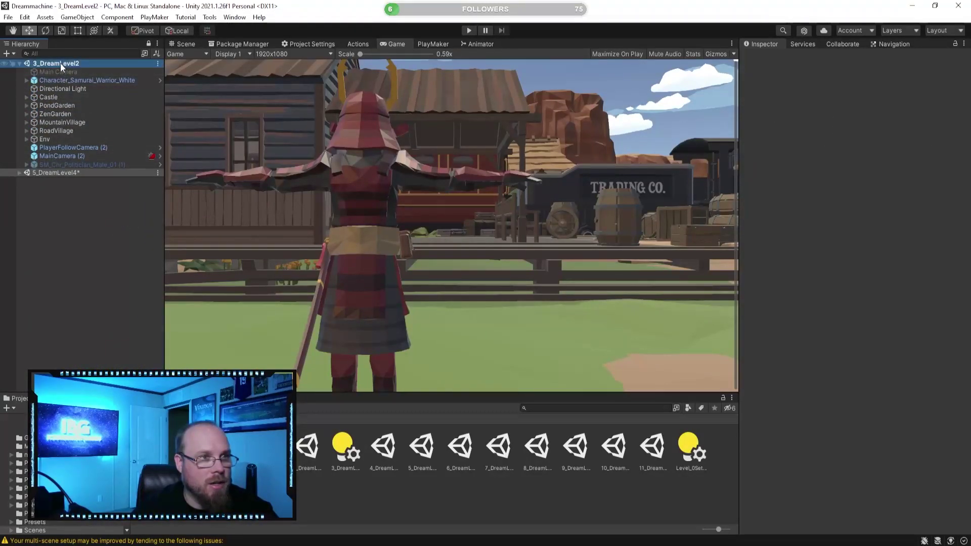
left_click(103, 127)
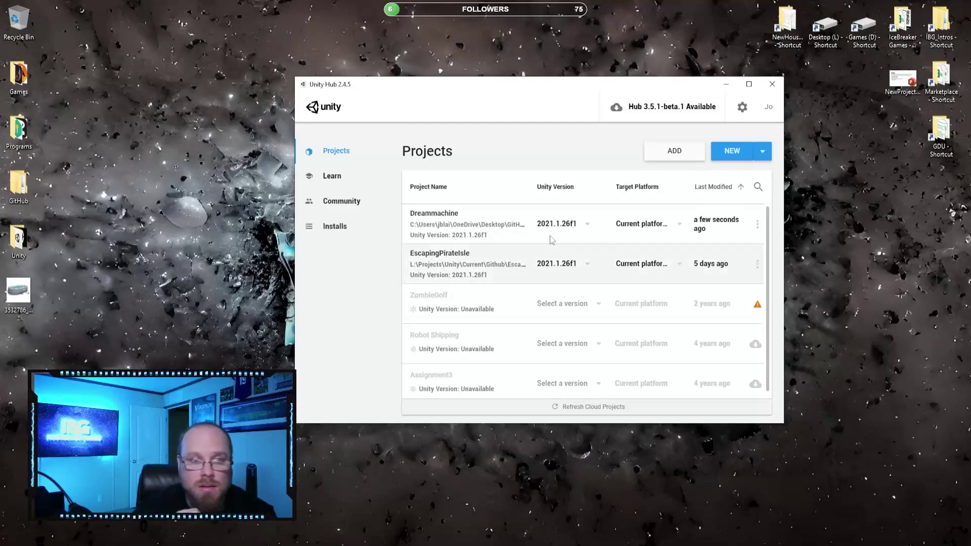
Start the Dreammachine project from Unity Hub again and open 4_DreamLevel3 from the Scenes folder
left_click(500, 217)
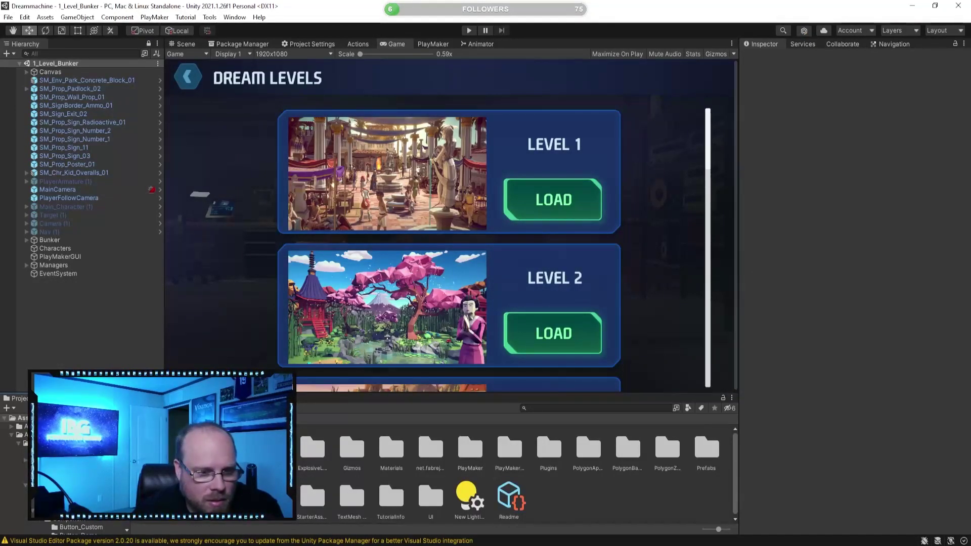
left_click(194, 496)
left_click(384, 448)
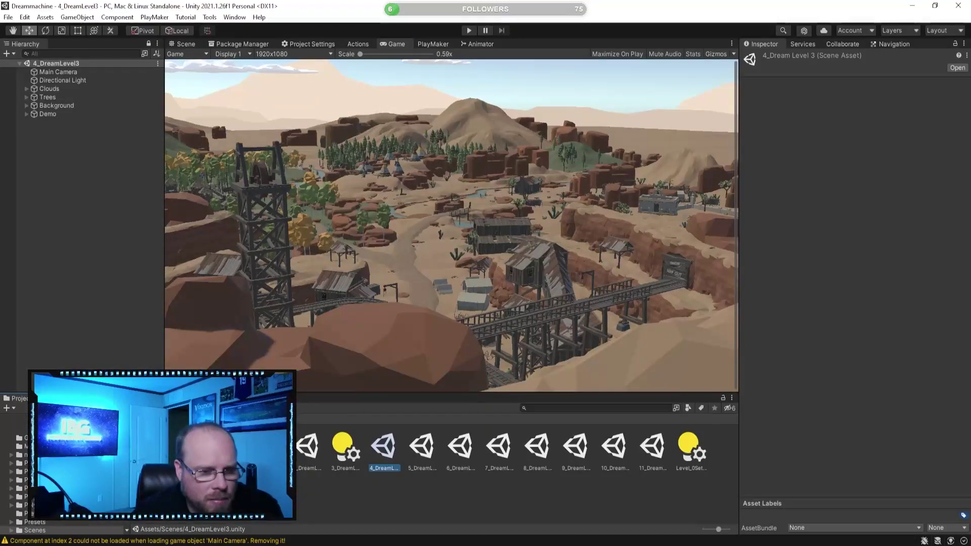
Load 3_DreamLevel2 additively and paste copies of its white samurai warrior, main camera and follow camera into 4_DreamLevel3
right_click(308, 449)
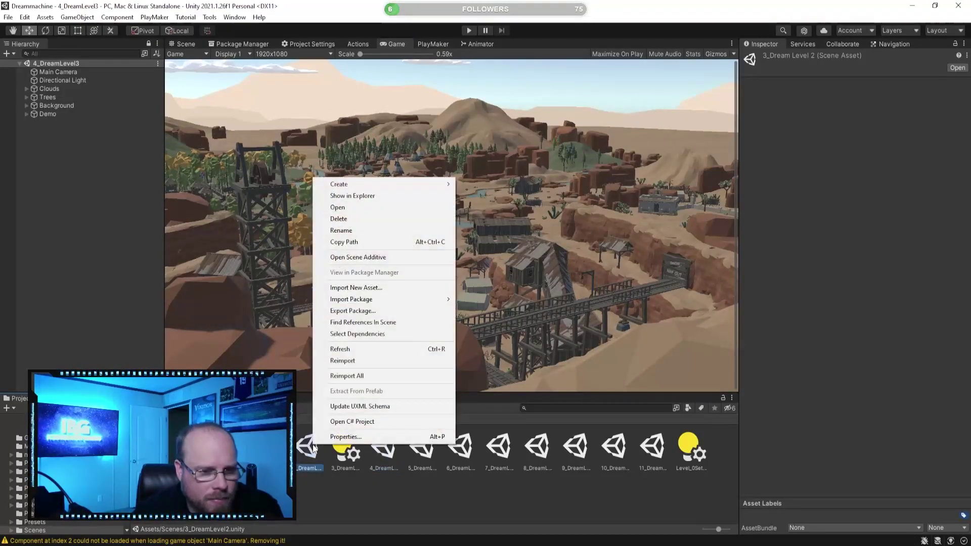
left_click(359, 257)
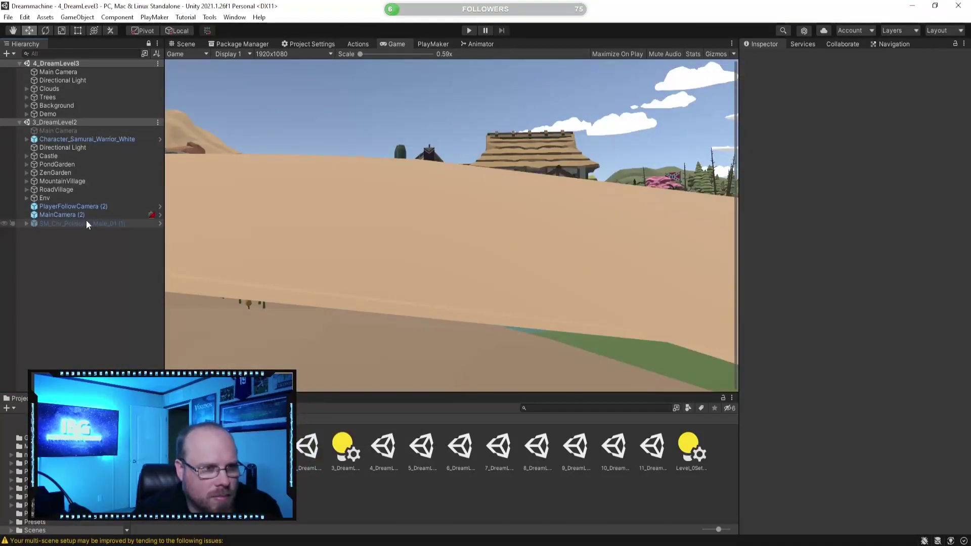
left_click(86, 140)
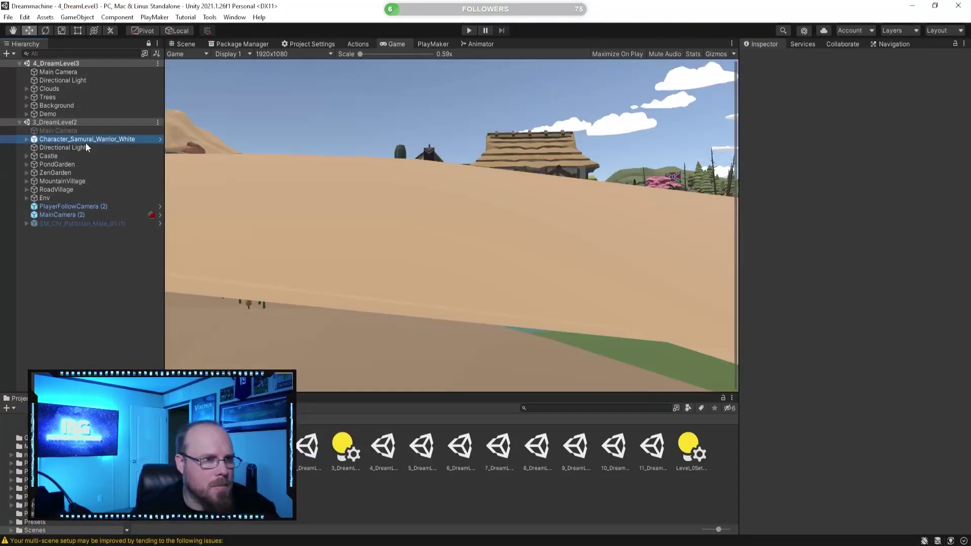
left_click(82, 214, "ctrl")
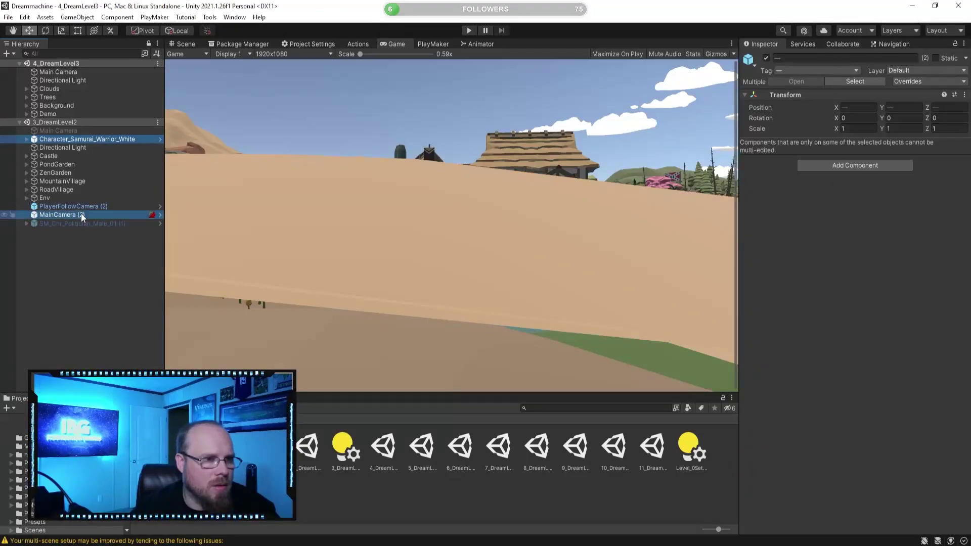
left_click(89, 206, "ctrl")
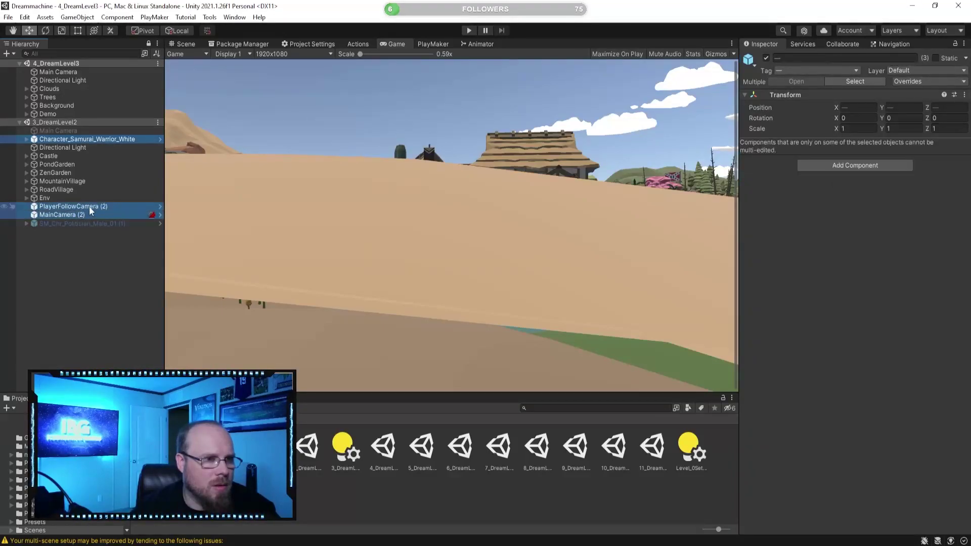
right_click(69, 64)
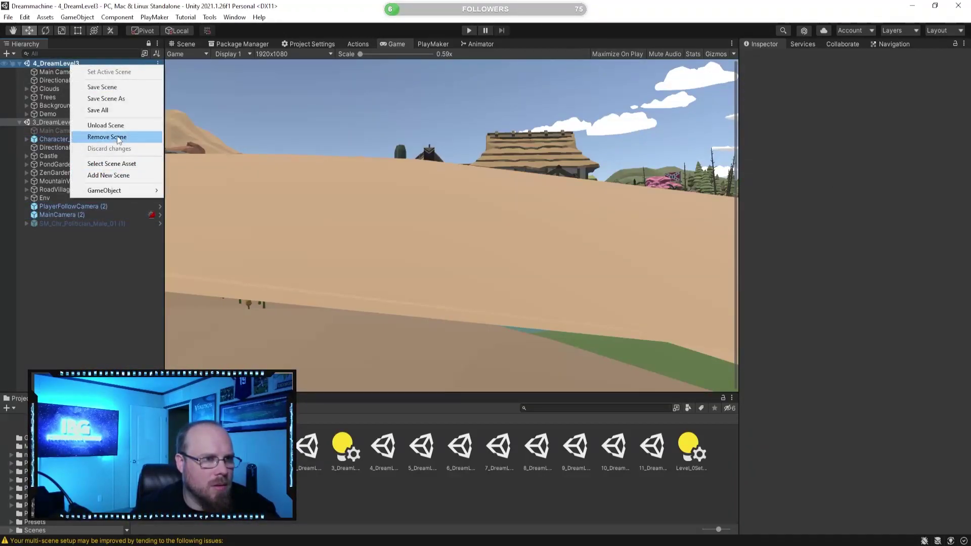
left_click(87, 253)
left_click(66, 65)
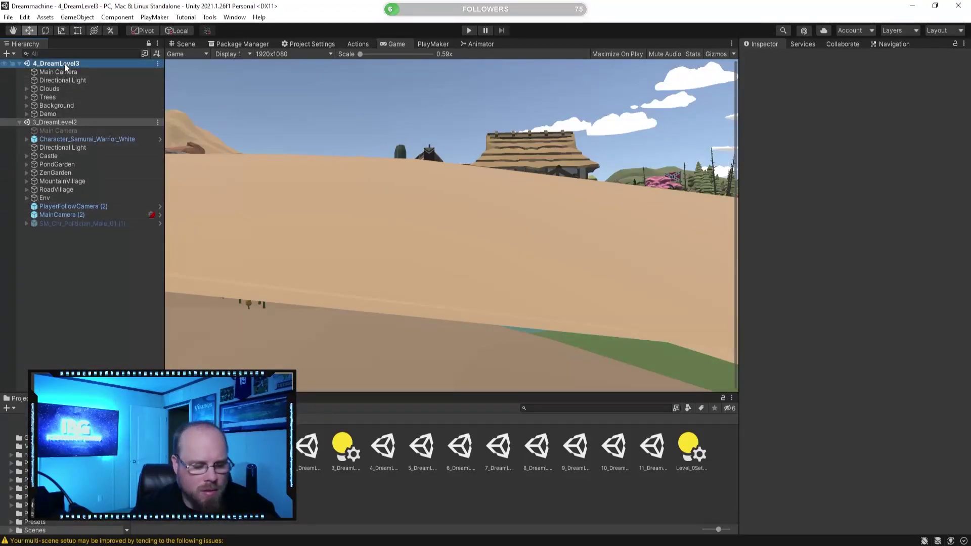
key("ctrl+v")
left_click(90, 296)
Save the 4_DreamLevel3 scene and unload 3_DreamLevel2
right_click(59, 66)
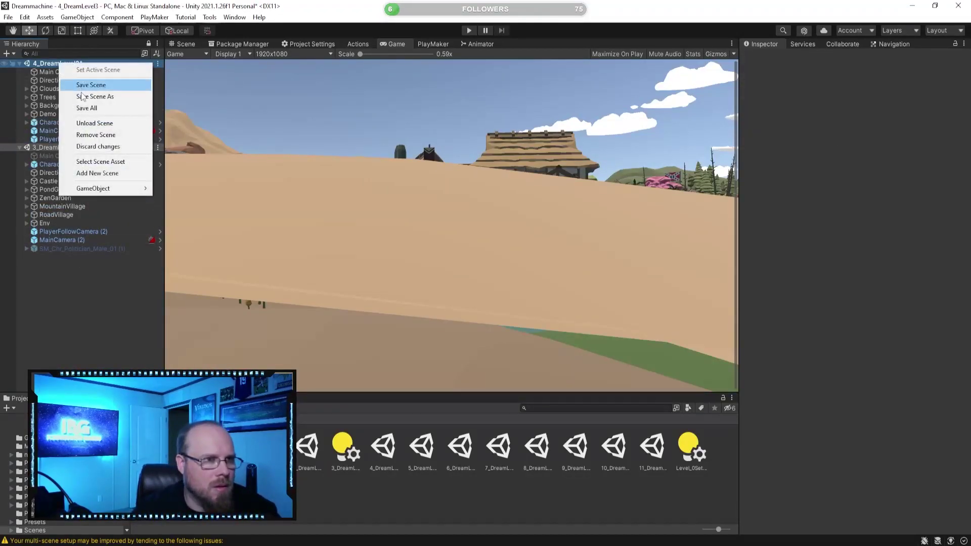
left_click(91, 280)
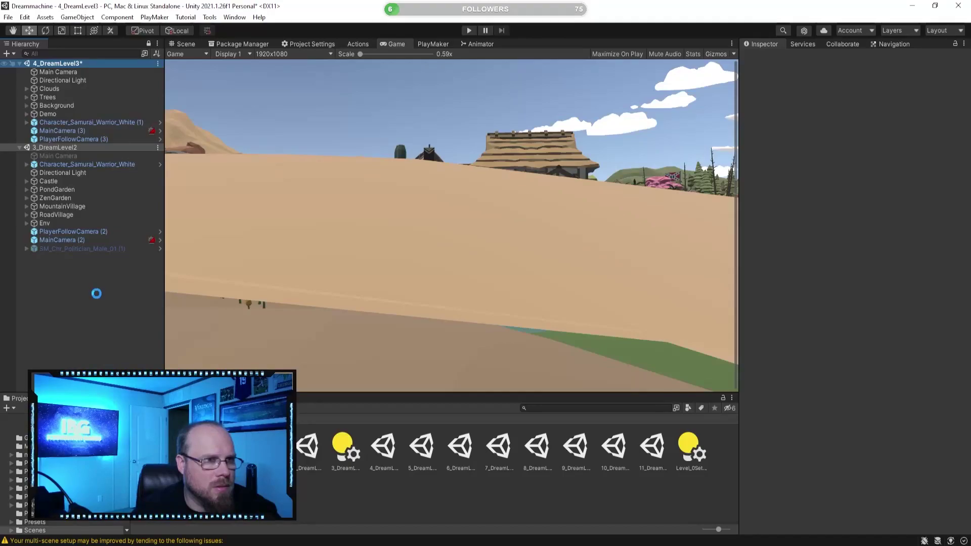
right_click(60, 147)
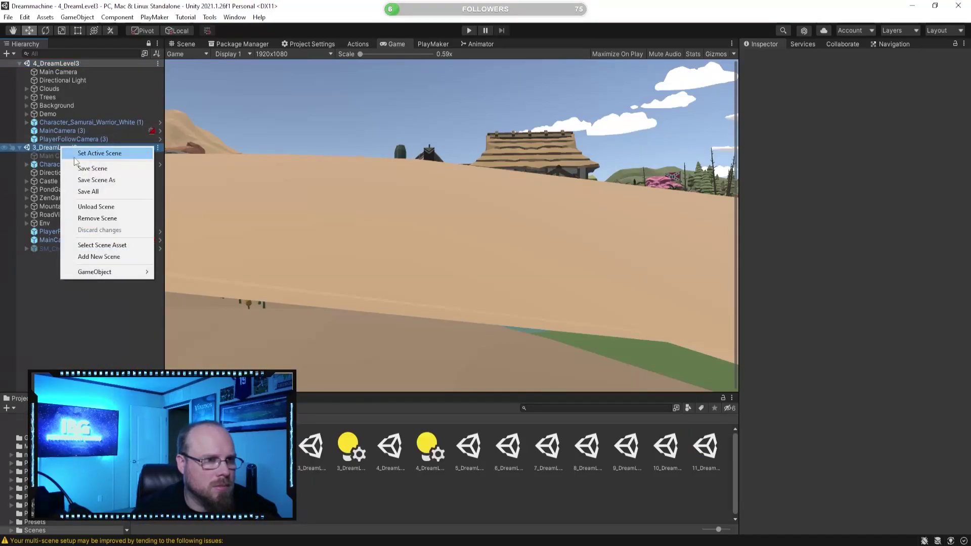
left_click(97, 207)
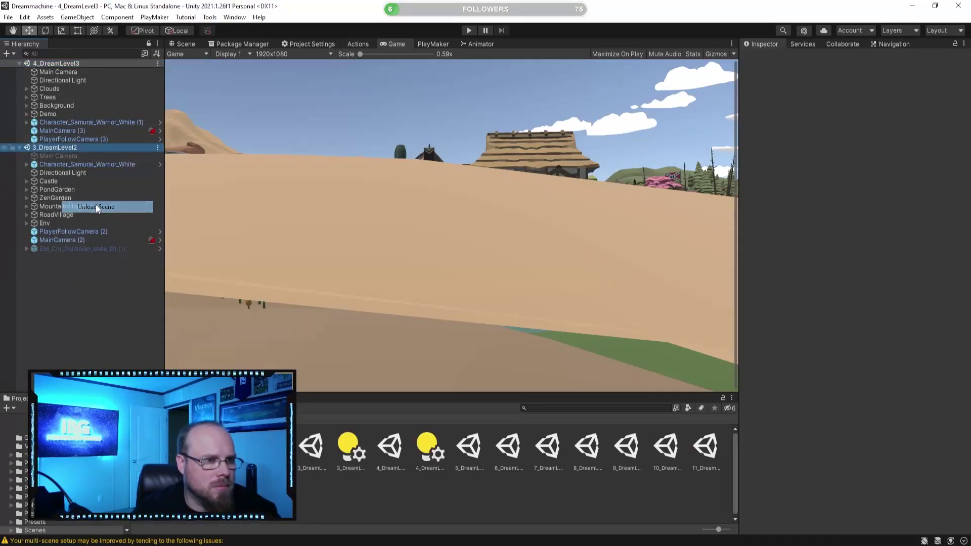
left_click(97, 204)
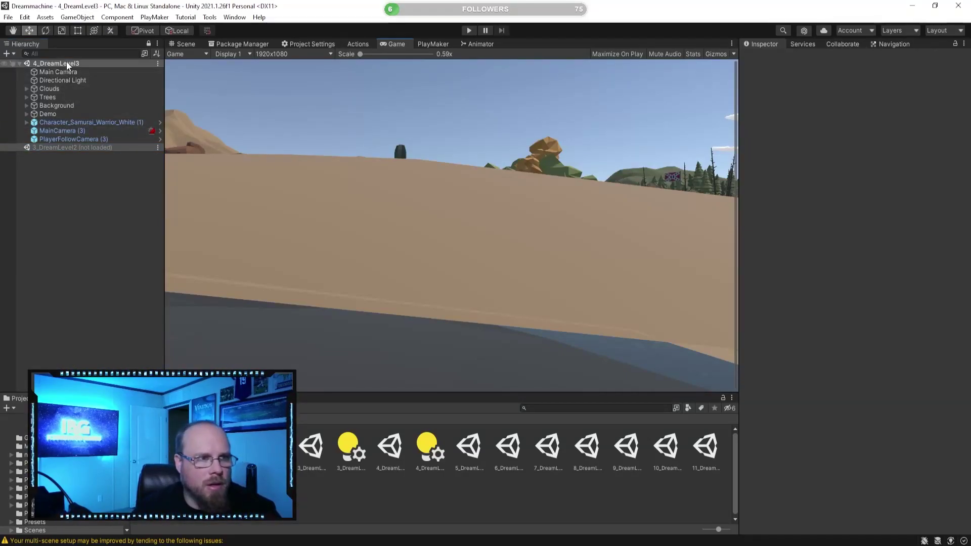
Frame the pasted samurai in the Scene view and check where it stands in the 4_DreamLevel3 terrain
key("e")
left_click(92, 123)
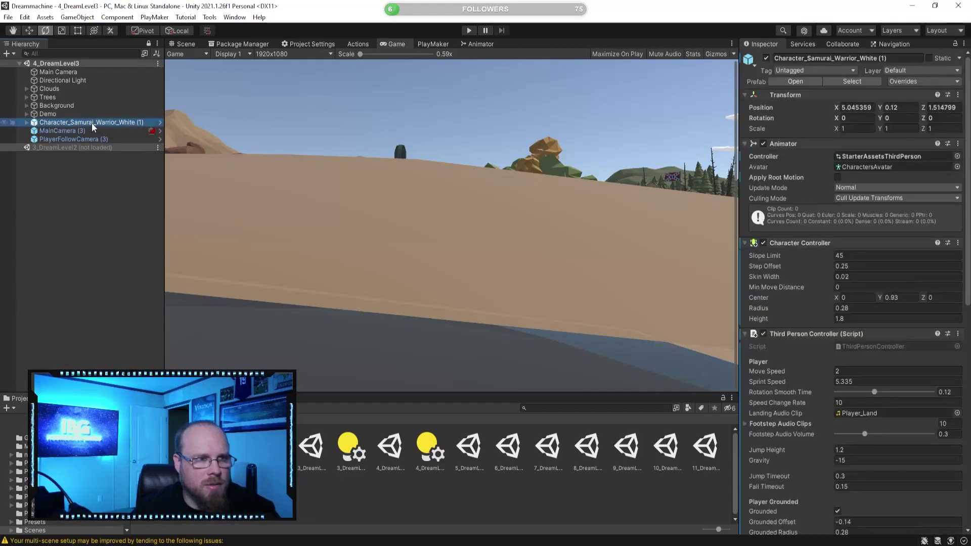
left_click(87, 208)
left_click(57, 122)
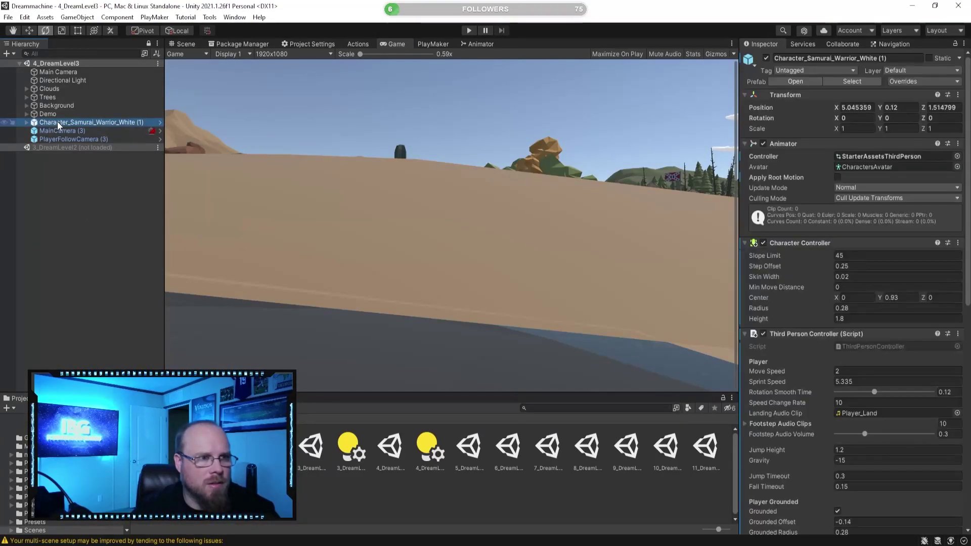
left_click(184, 44)
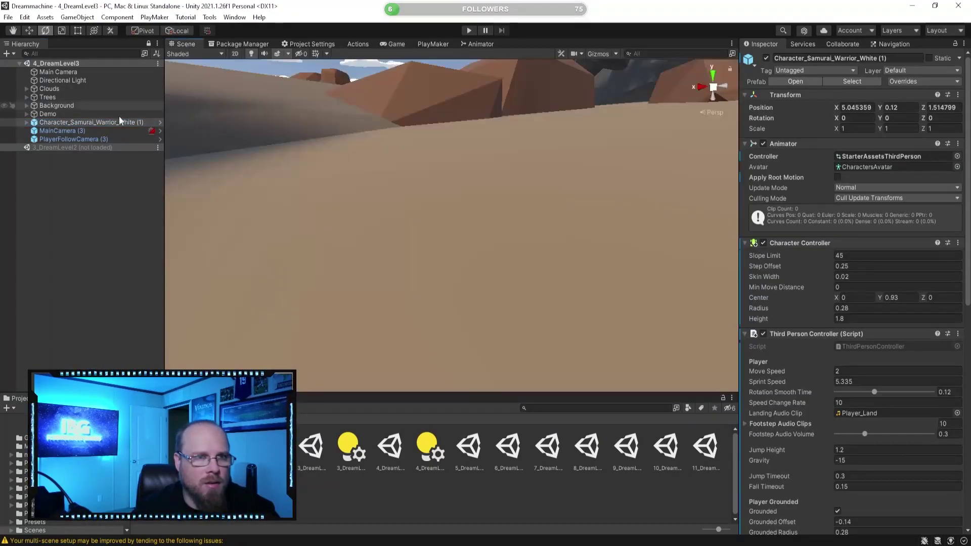
double_click(70, 123)
right_click_drag(351, 214, 320, 273)
left_click(68, 199)
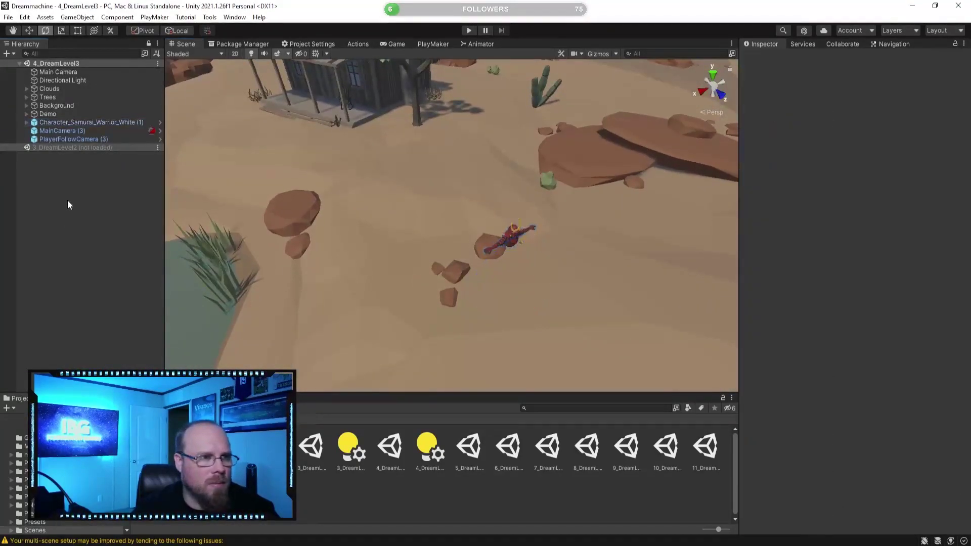
Deactivate the original Main Camera object in 4_DreamLevel3
left_click(60, 72)
left_click(766, 58)
left_click(106, 177)
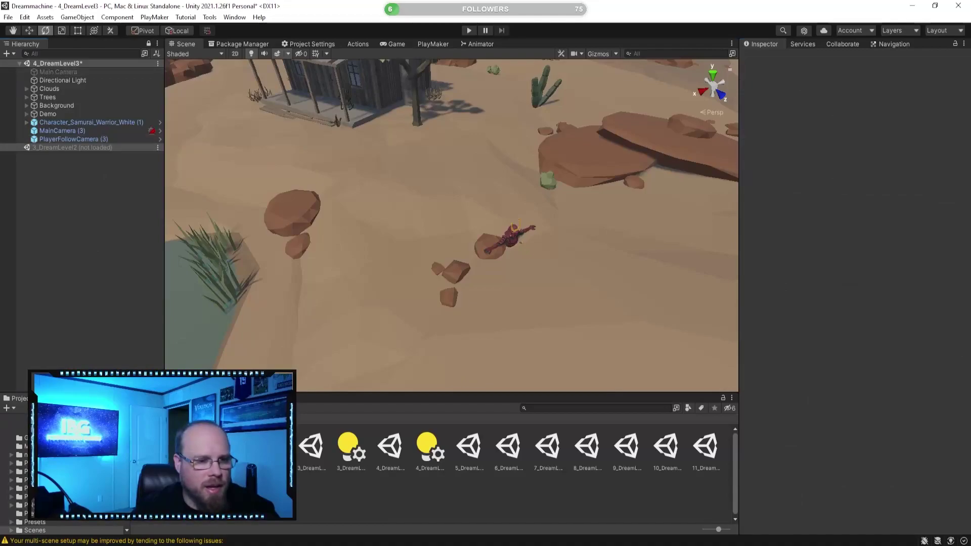
right_click_drag(368, 319, 413, 236)
Open the Characters prefab folder of the PolygonWesternFrontier asset pack
double_click(194, 449)
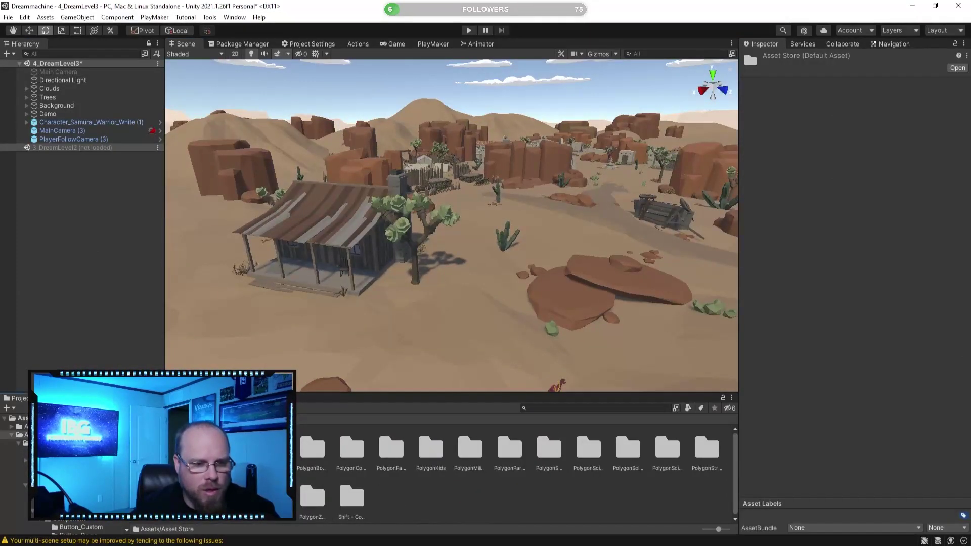
left_click(292, 491)
left_click(274, 495)
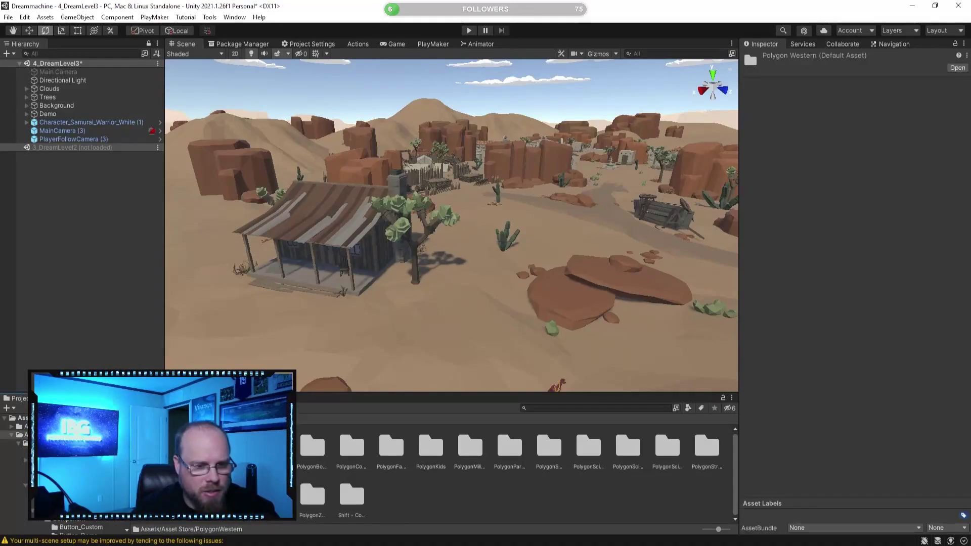
double_click(232, 449)
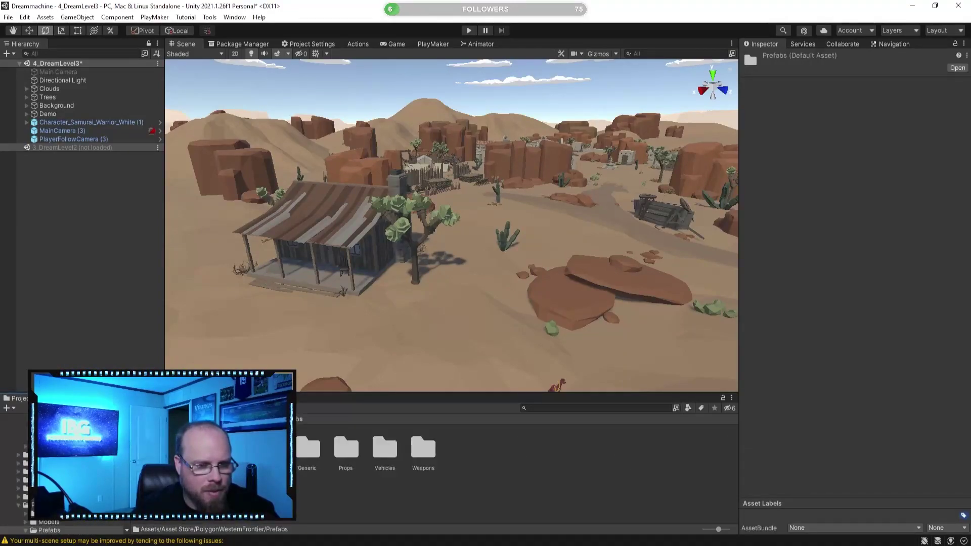
double_click(193, 449)
Preview the PolygonWesternFrontier character prefabs one after another, including the Native American warriors, to compare candidates for the player model
left_click(194, 449)
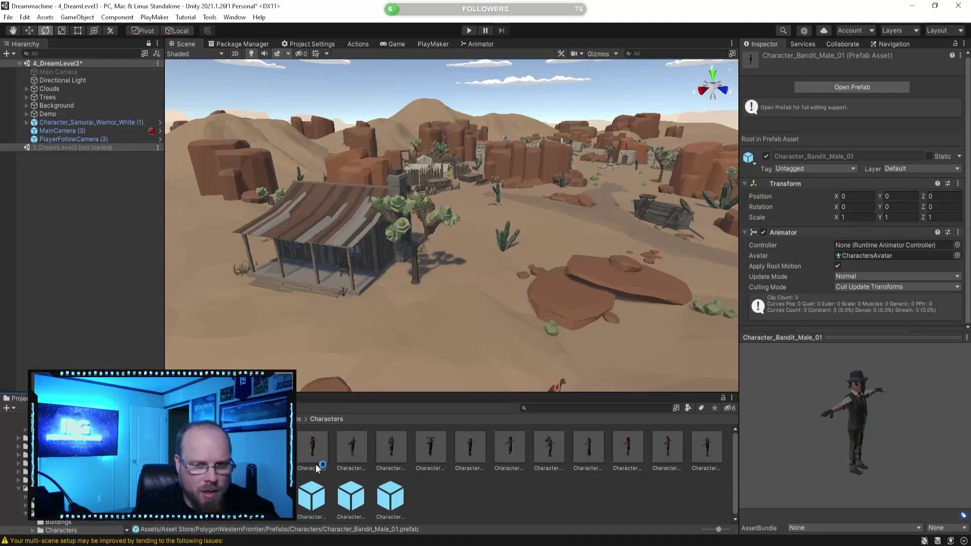
left_click(309, 447)
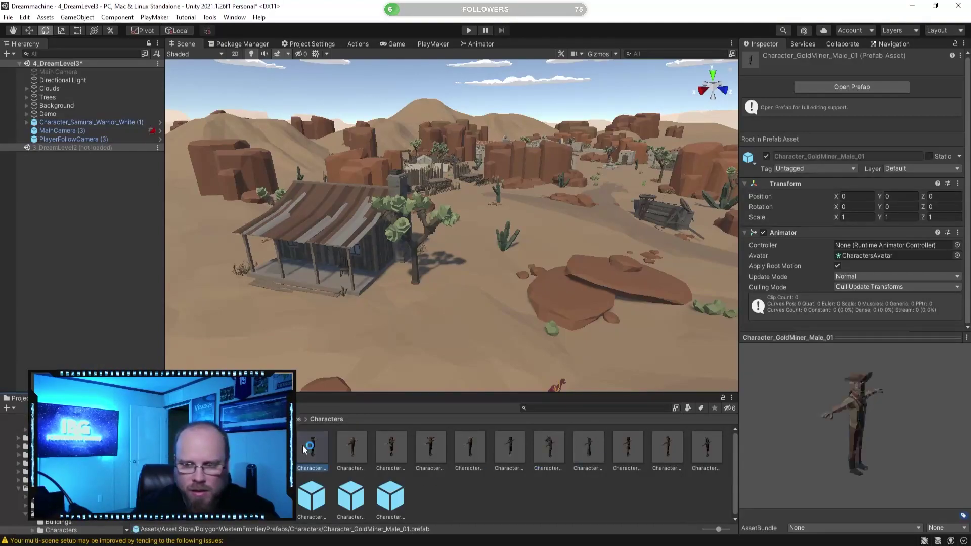
left_click(412, 445)
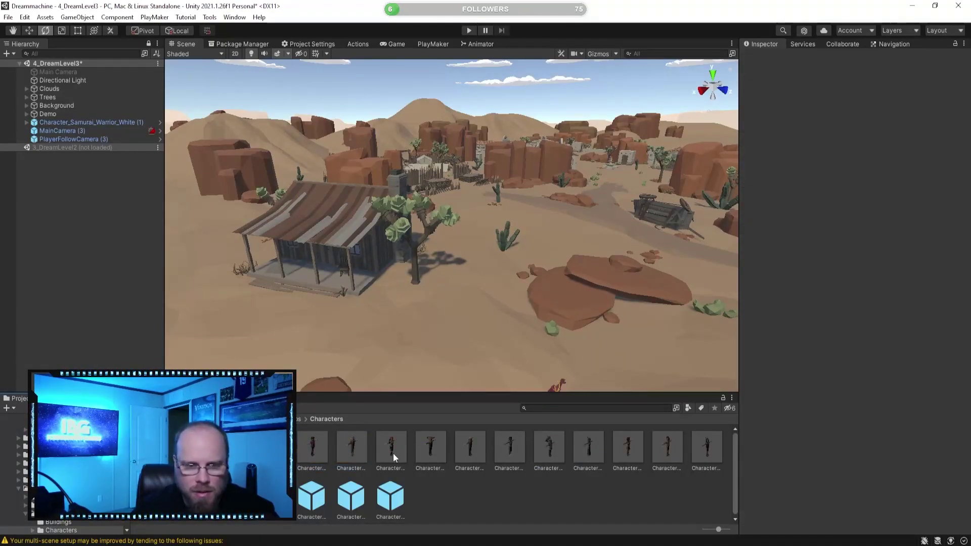
left_click(352, 446)
left_click(422, 450)
left_click(473, 448)
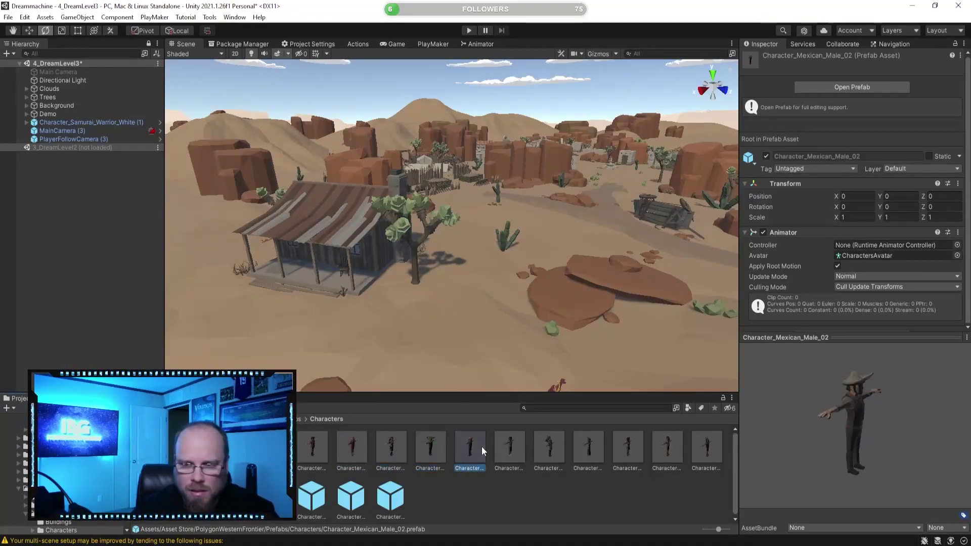
left_click(508, 448)
left_click(550, 450)
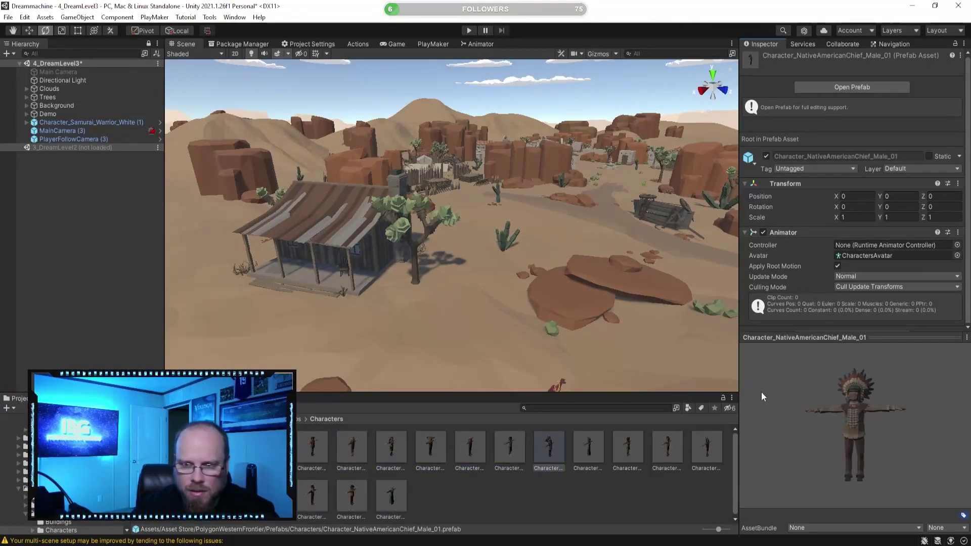
left_click(590, 448)
left_click_drag(833, 418, 766, 403)
left_click(545, 450)
key("Left")
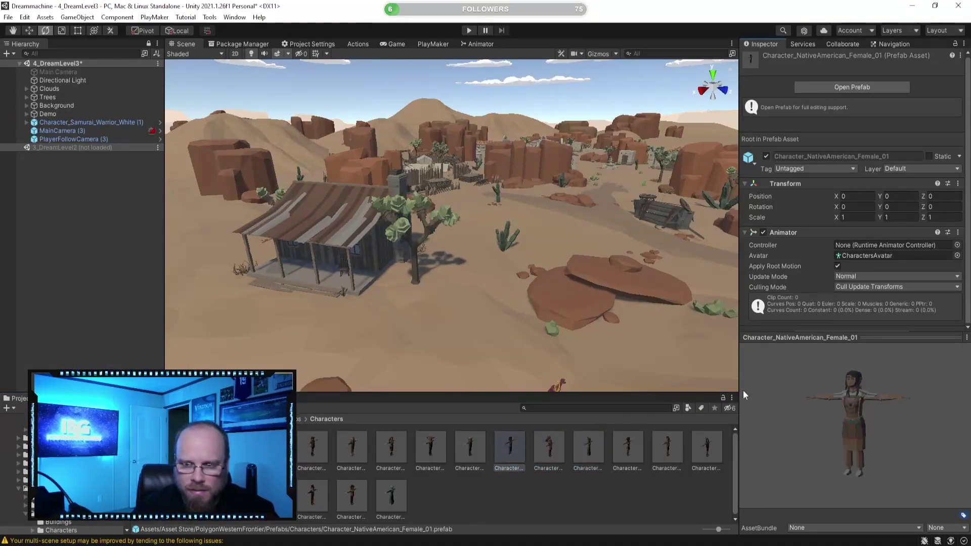
left_click(628, 449)
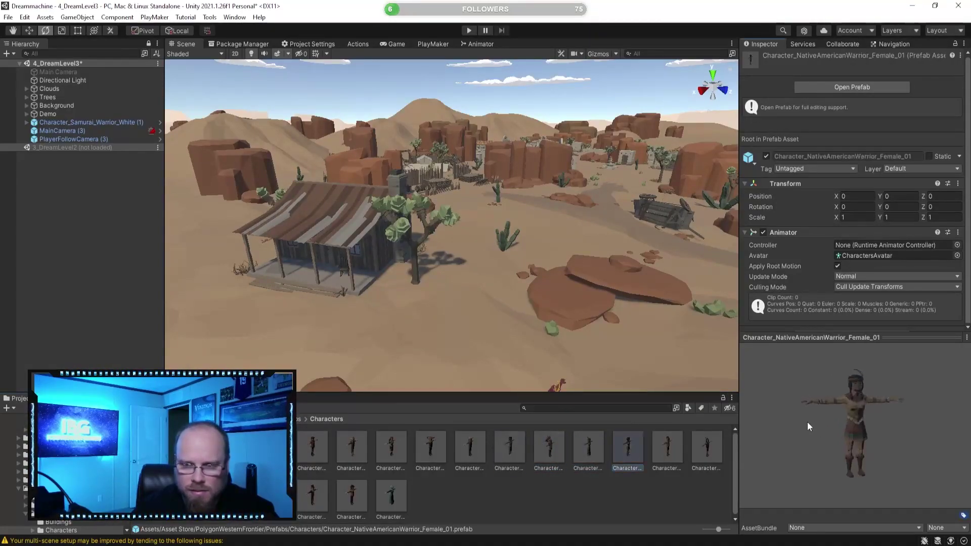
left_click(668, 447)
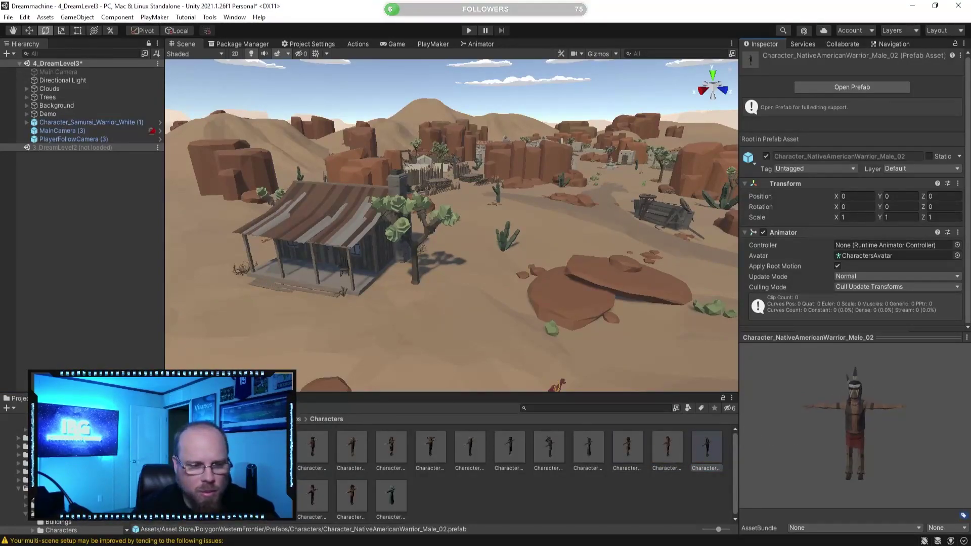
left_click(154, 495)
left_click_drag(873, 416, 808, 395)
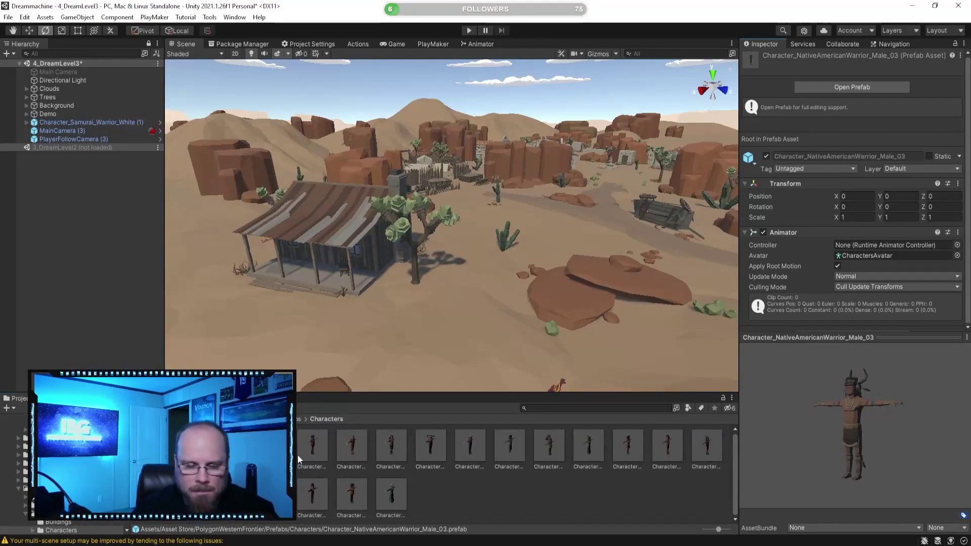
left_click(195, 495)
left_click(155, 495)
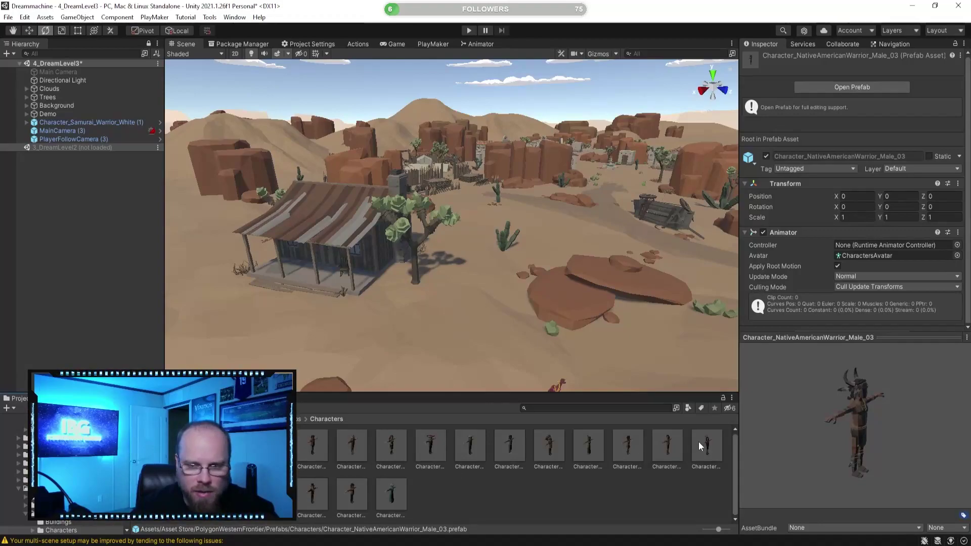
key("Right")
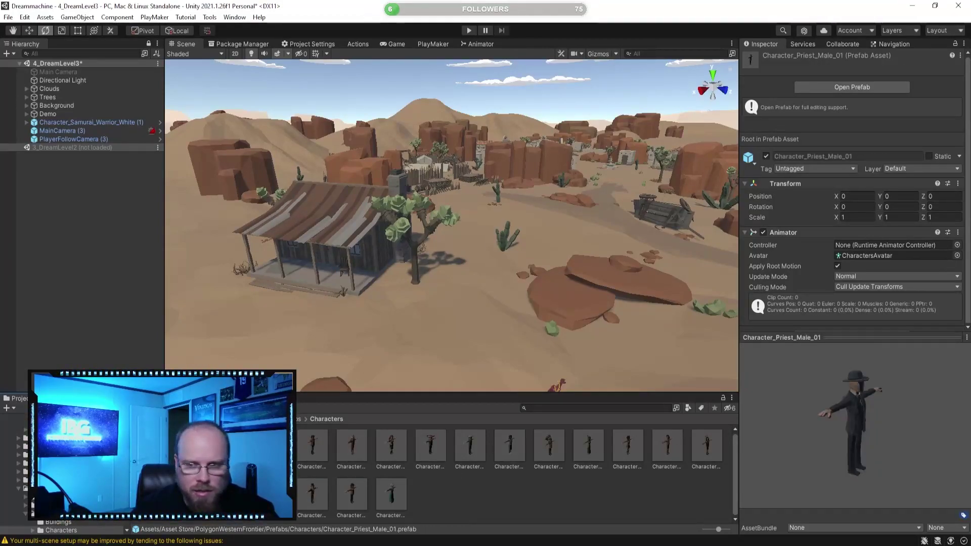
Place the Character_NativeAmericanWarrior_Male_03 prefab on the ground in the tepee camp of 4_DreamLevel3
key("Left")
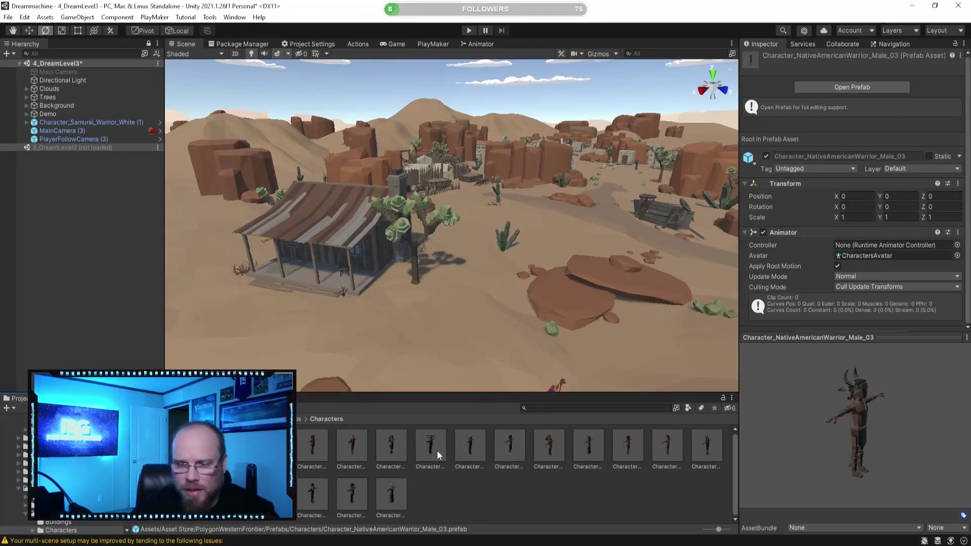
right_click_drag(345, 263, 291, 342)
left_click_drag(392, 445, 429, 296)
Move the samurai, MainCamera (3) and PlayerFollowCamera (3) together into the tepee camp, close to the Native American warrior
left_click(84, 148)
left_click(88, 131, "shift")
right_click_drag(289, 167, 623, 200)
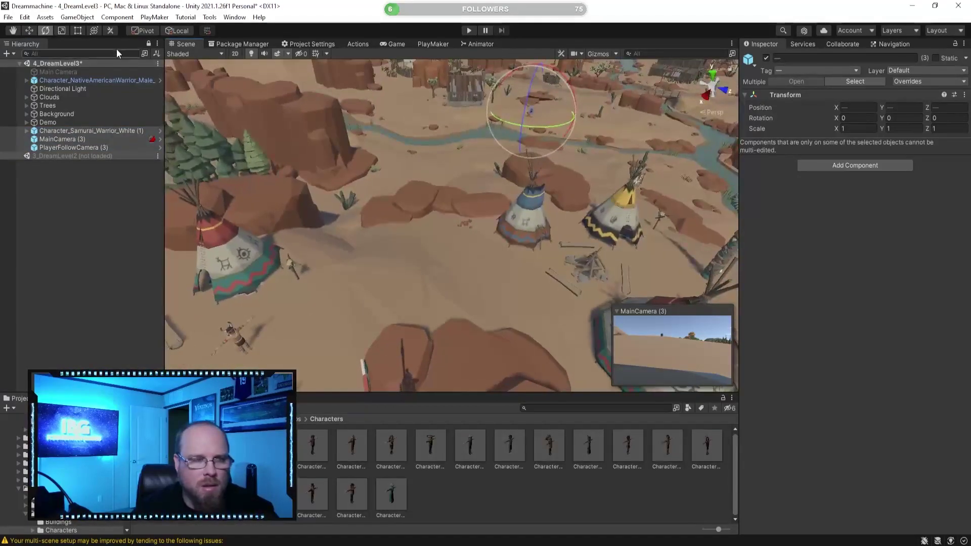
left_click(29, 31)
left_click_drag(524, 127, 256, 275)
right_click_drag(385, 286, 279, 292)
key("w")
mouse_move(420, 193)
left_mouse_down()
mouse_move(419, 158)
mouse_move(407, 153)
mouse_move(393, 184)
mouse_move(404, 184)
left_mouse_up()
right_click_drag(403, 181, 305, 235)
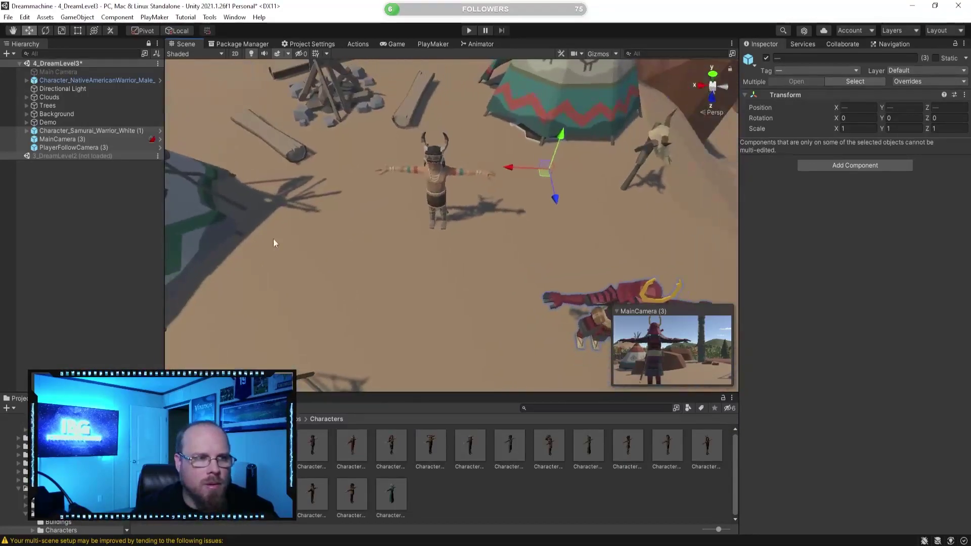
Lock the Inspector on the Native American warrior and open the samurai's properties in a separate window
left_click(96, 201)
left_click(86, 81)
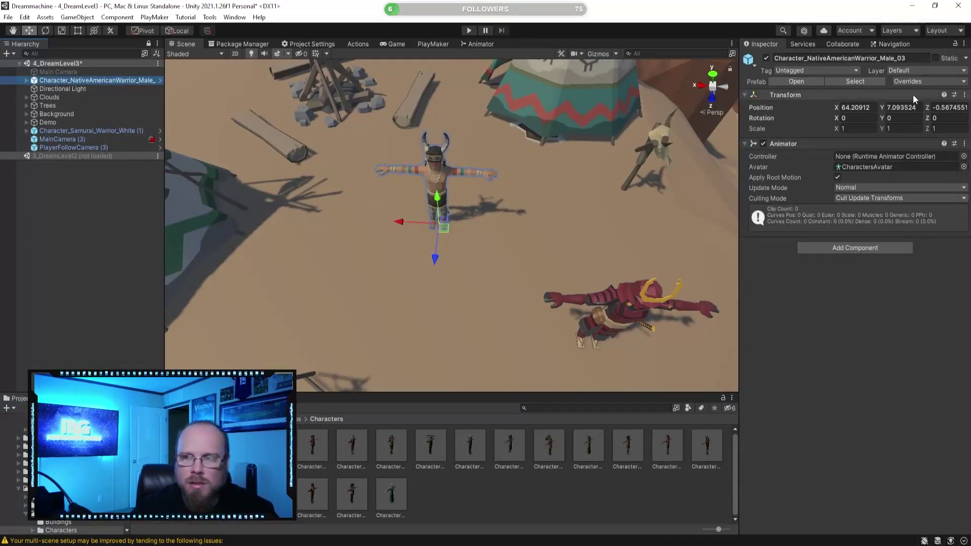
left_click(955, 44)
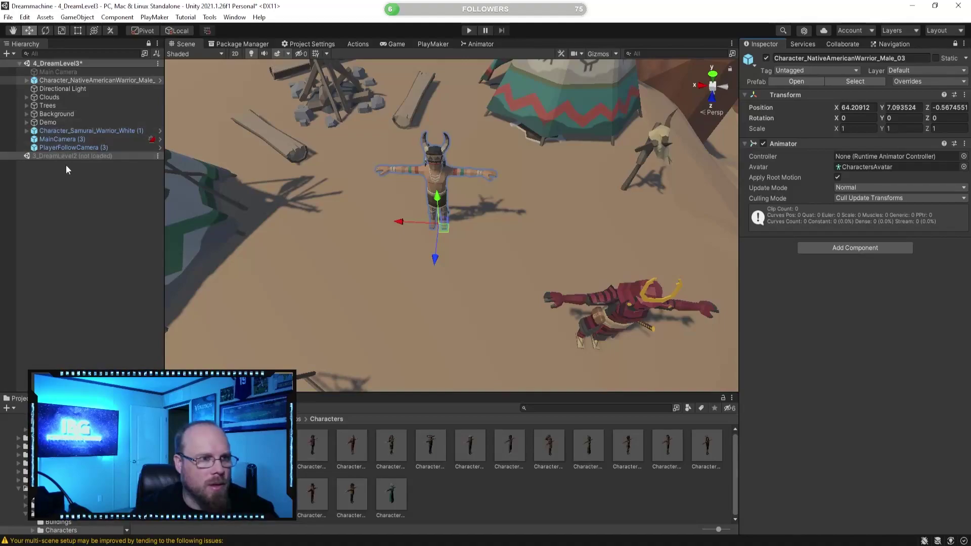
left_click(89, 131)
right_click(88, 132)
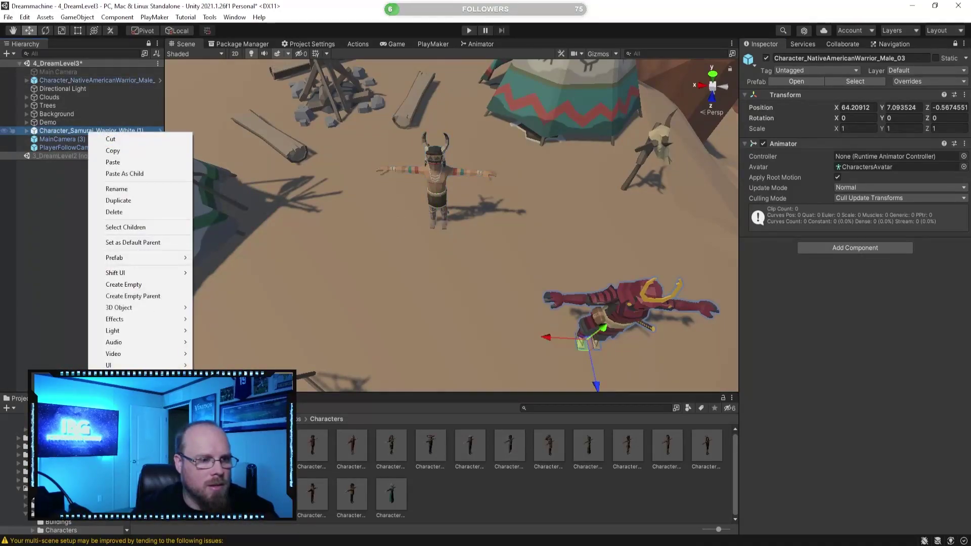
left_click(124, 416)
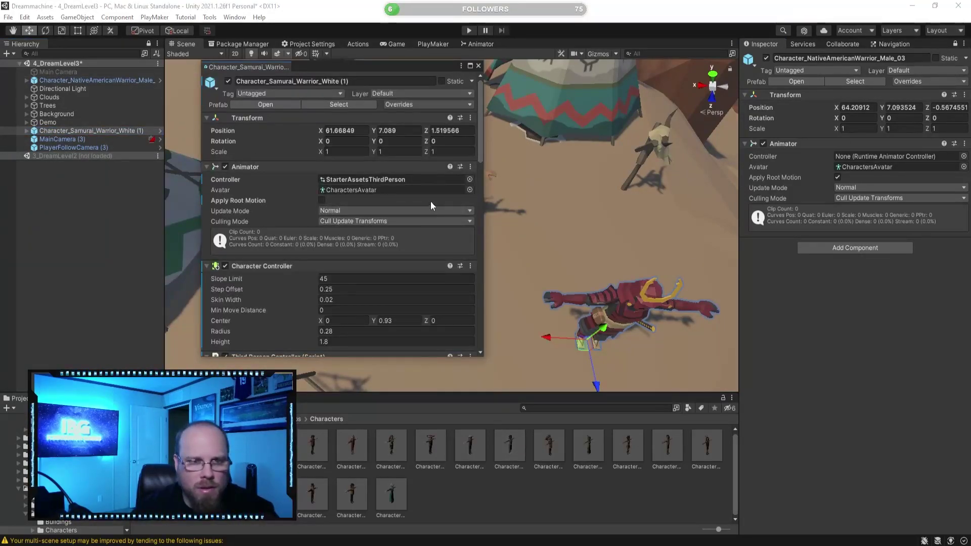
Copy the StarterAssetsThirdPerson controller from the samurai's Animator to the Native American warrior's Animator
left_click(374, 180)
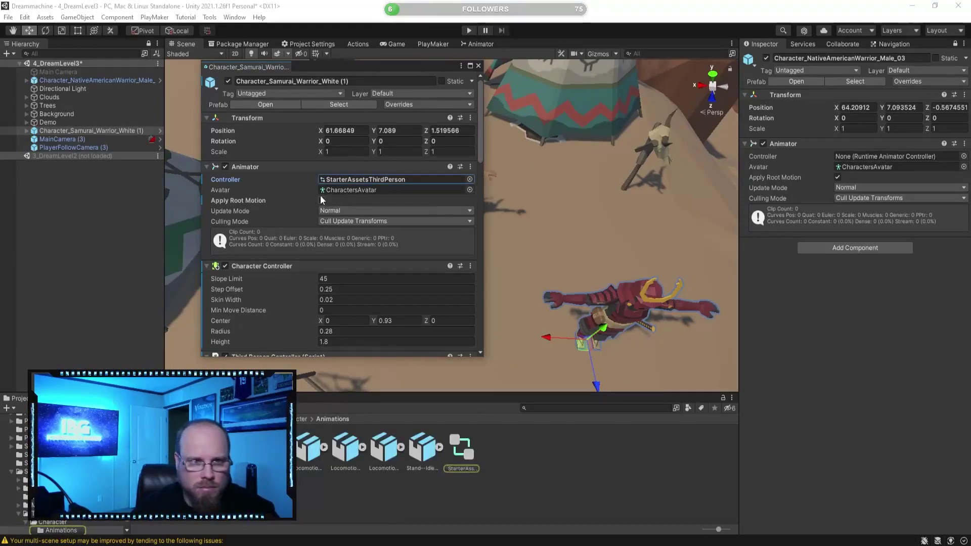
right_click(230, 180)
left_click(255, 213)
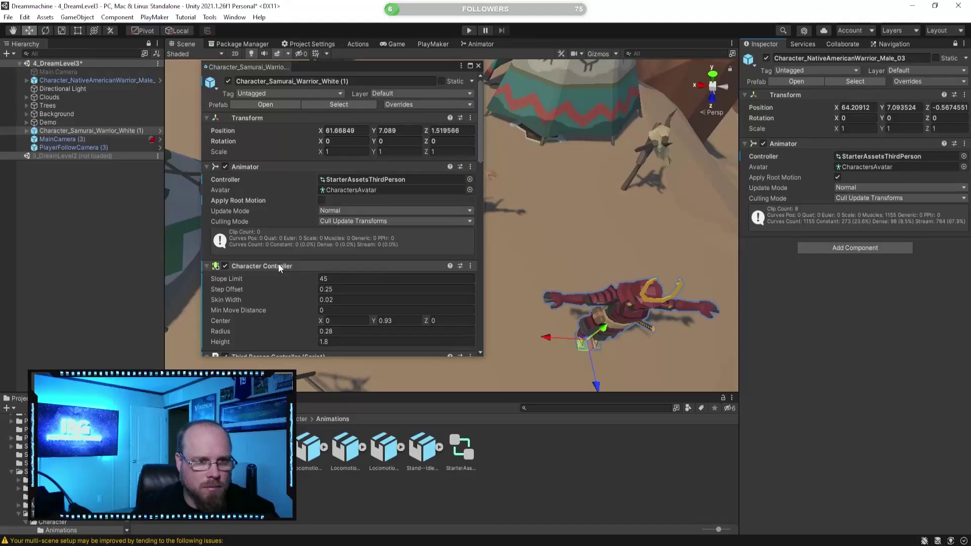
Turn off Apply Root Motion on the warrior's Animator and paste the samurai's Character Controller onto the warrior as a new component
right_click(278, 265)
left_click(327, 325)
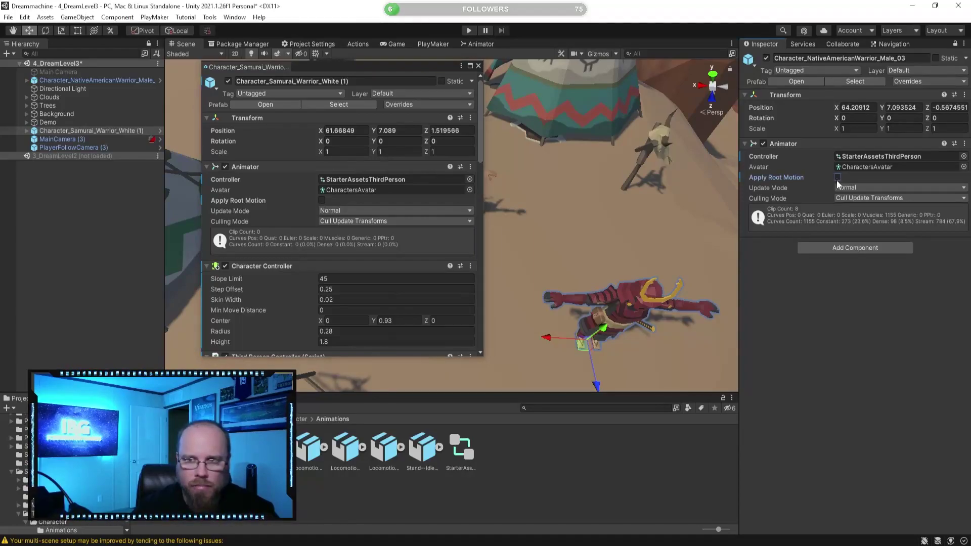
right_click(787, 141)
left_click(832, 218)
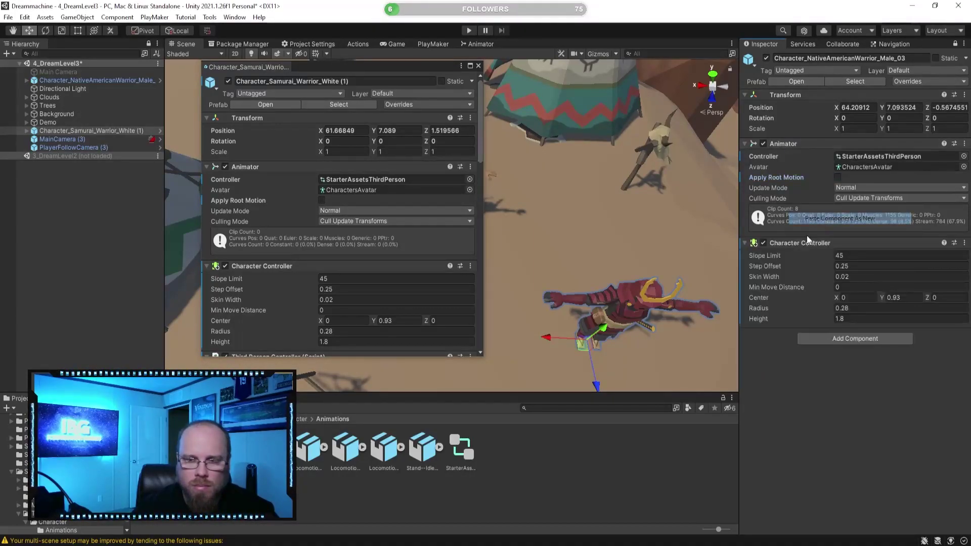
Copy the samurai's Third Person Controller script component and paste it onto the Native American warrior as new
scroll(264, 274, "down", 10)
scroll(289, 268, "up", 5)
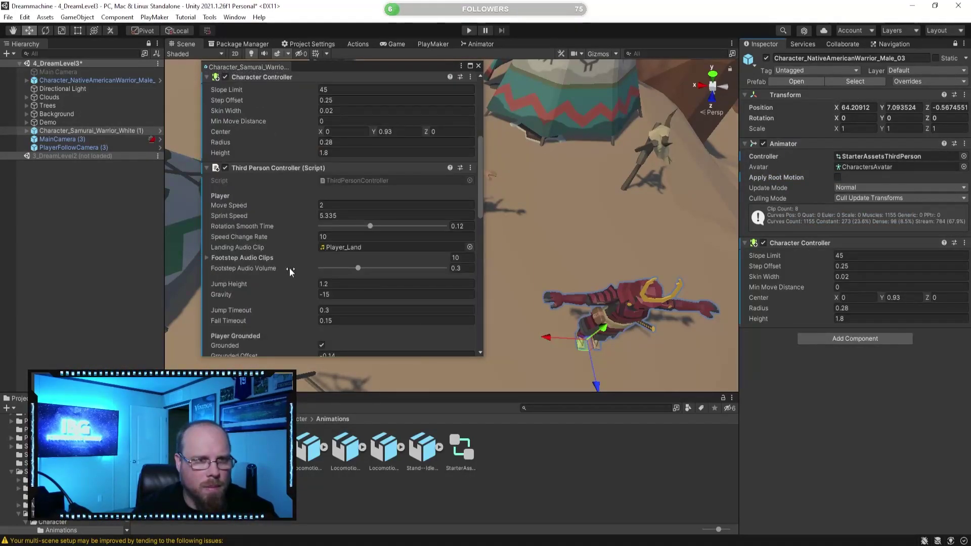
right_click(293, 169)
left_click(340, 237)
right_click(795, 243)
left_click(847, 324)
Copy the samurai's Starter Assets Inputs script component and paste it onto the Native American warrior as new
scroll(341, 240, "down", 5)
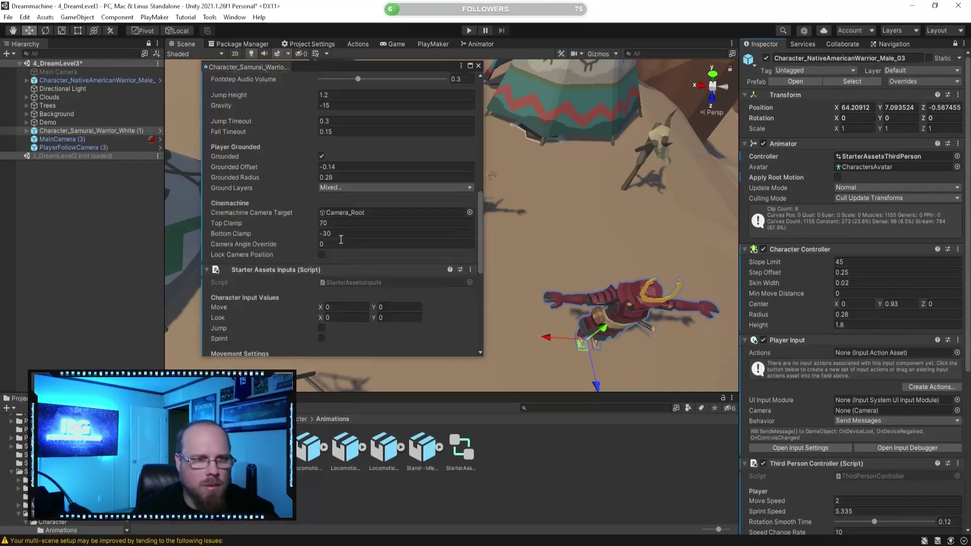
right_click(292, 270)
left_click(329, 337)
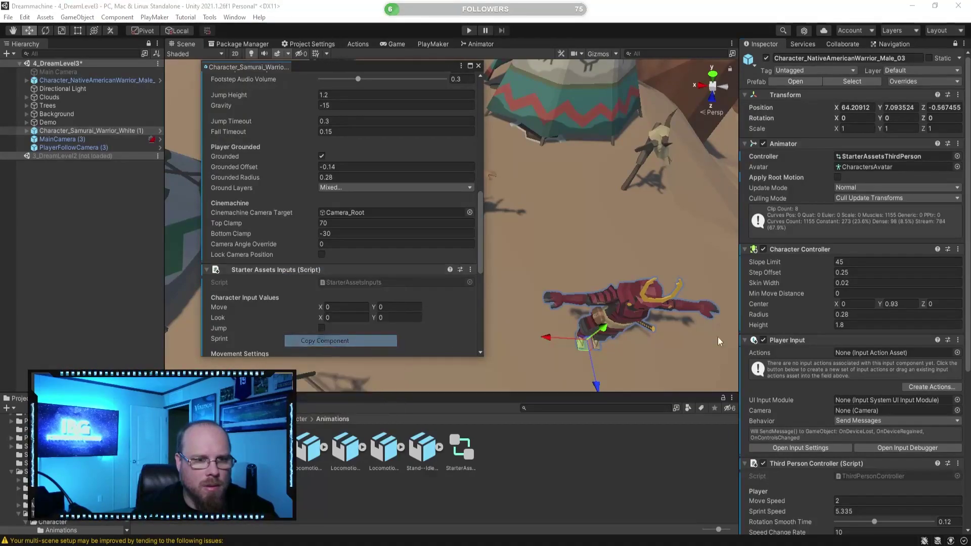
right_click(787, 342)
left_click(809, 419)
Copy the samurai's Basic Rigid Body Push script component and paste it onto the Native American warrior as new
scroll(817, 369, "down", 8)
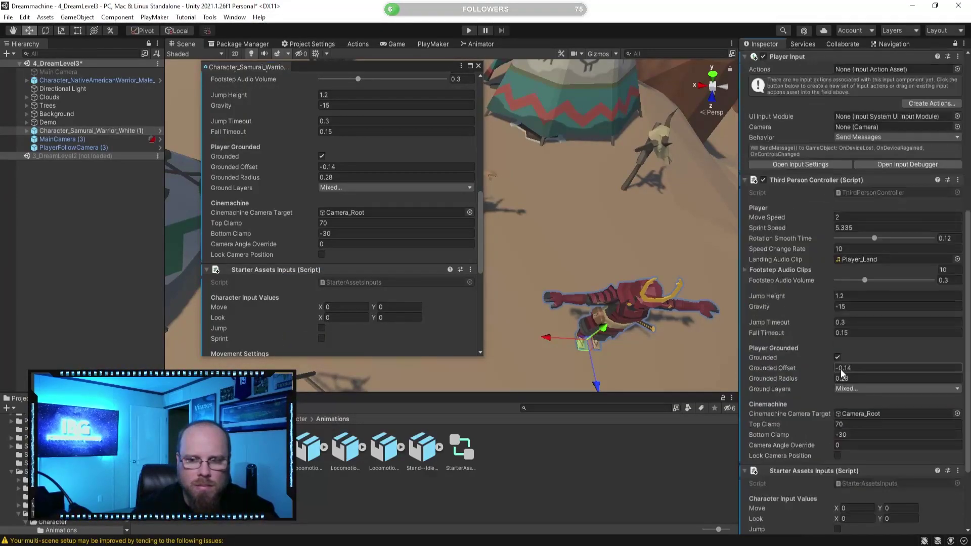
scroll(817, 369, "down", 4)
scroll(326, 281, "down", 4)
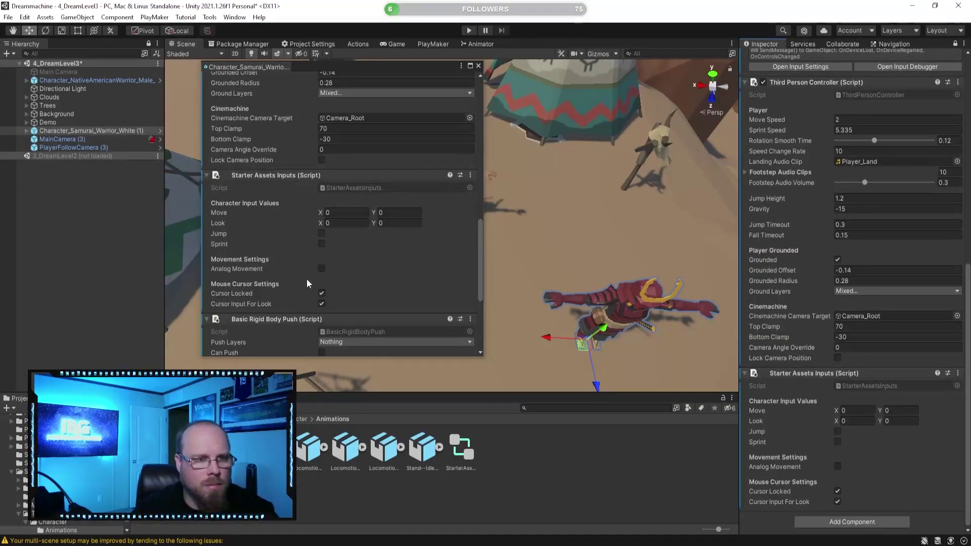
right_click(267, 321)
left_click(324, 384)
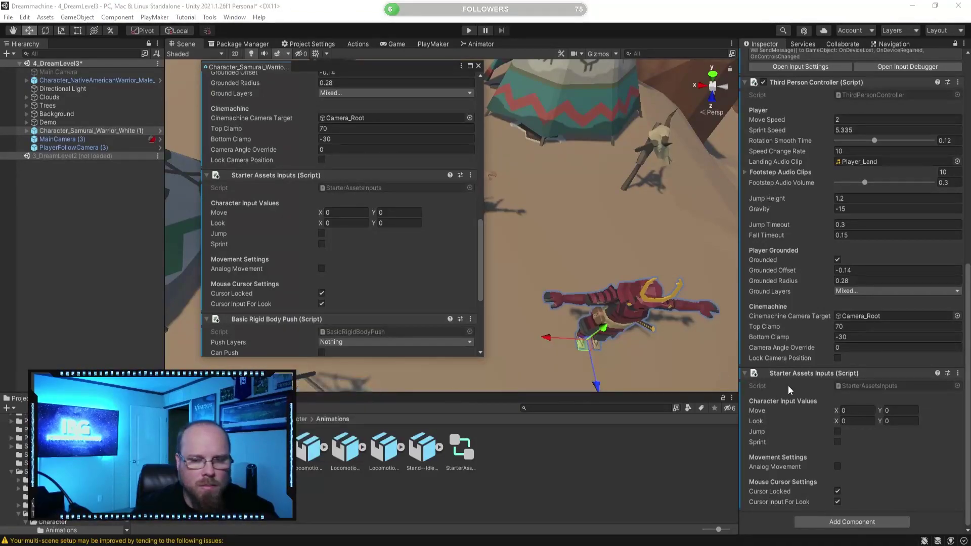
right_click(805, 377)
left_click(848, 461)
Try to paste the samurai's Player Input onto the Native American warrior as a new component
scroll(836, 386, "down", 2)
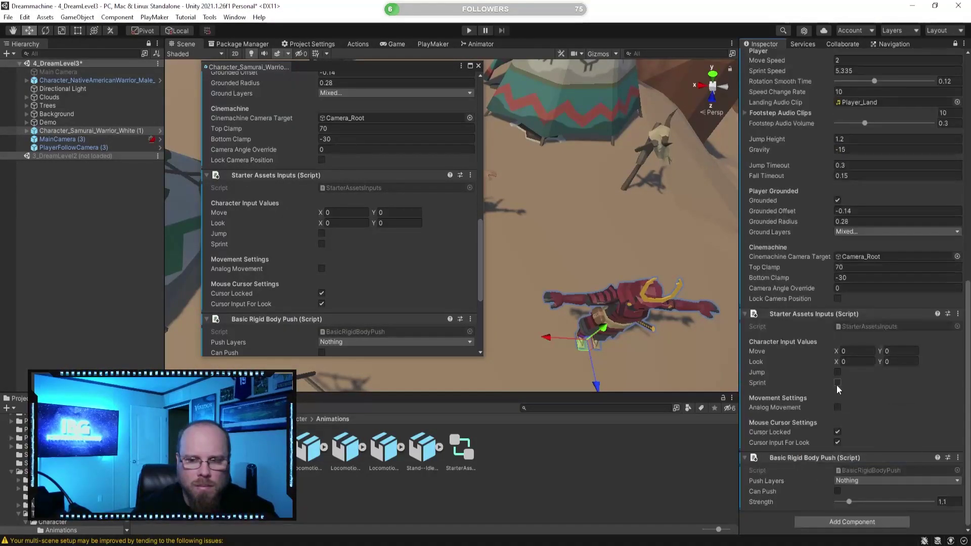
scroll(383, 306, "down", 5)
right_click(246, 221)
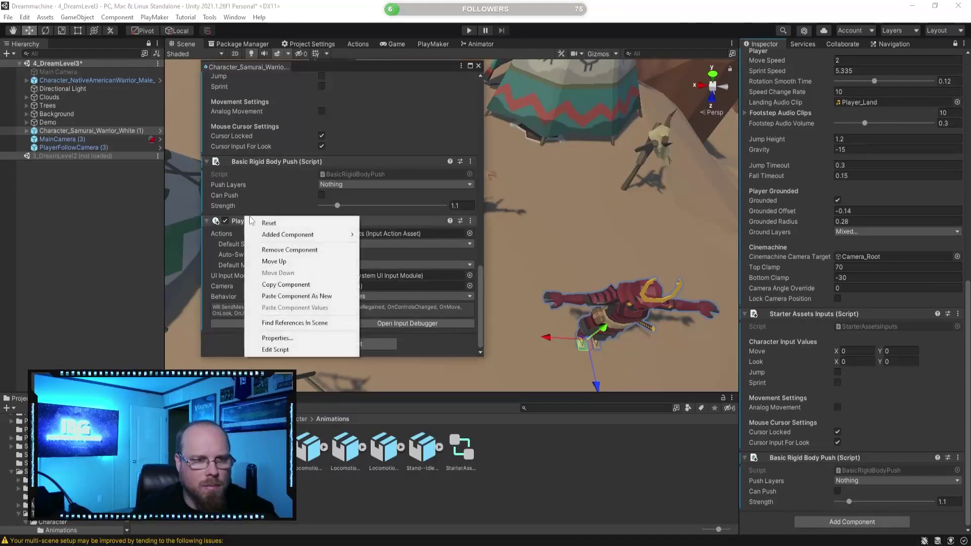
left_click(277, 286)
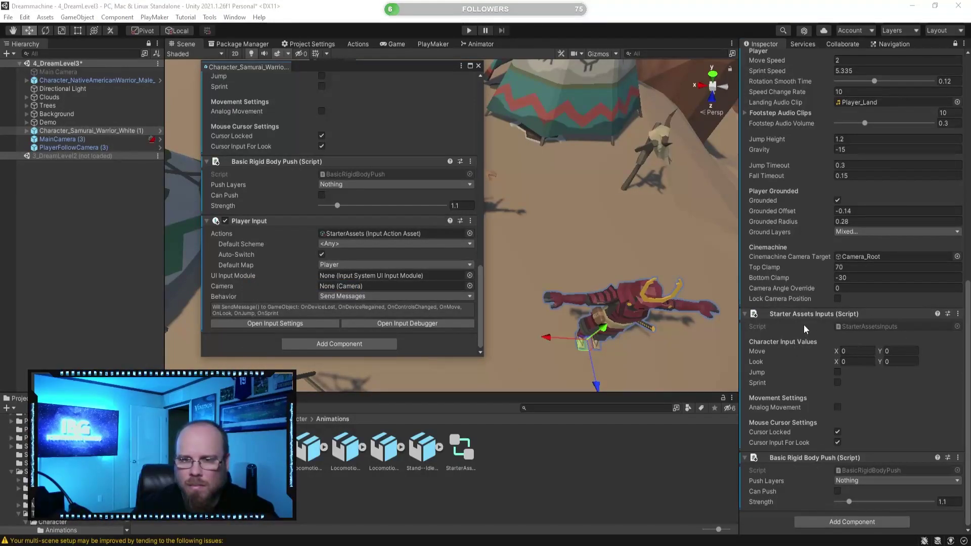
right_click(807, 315)
left_click(855, 395)
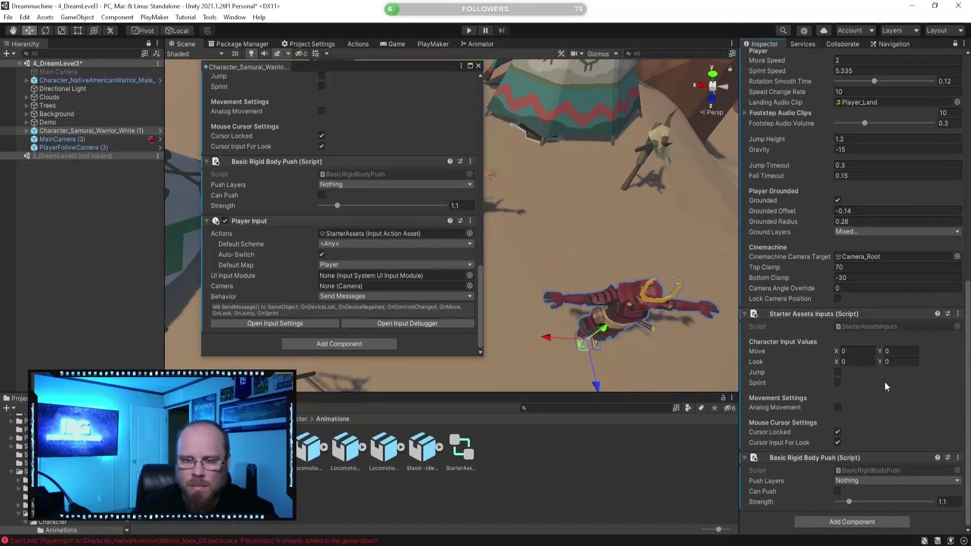
Review the warrior's Player Input component and close the samurai's separate properties window
scroll(824, 433, "up", 5)
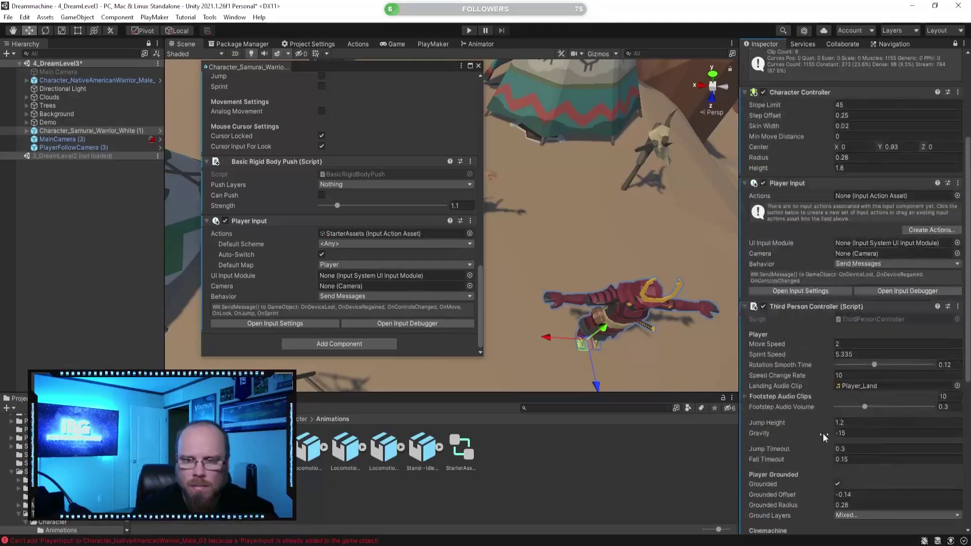
scroll(296, 189, "up", 15)
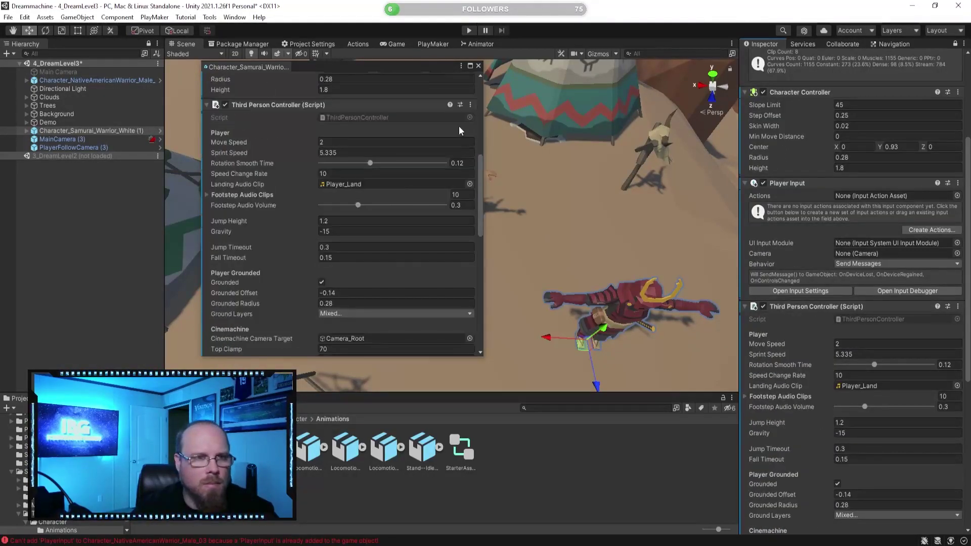
left_click(478, 66)
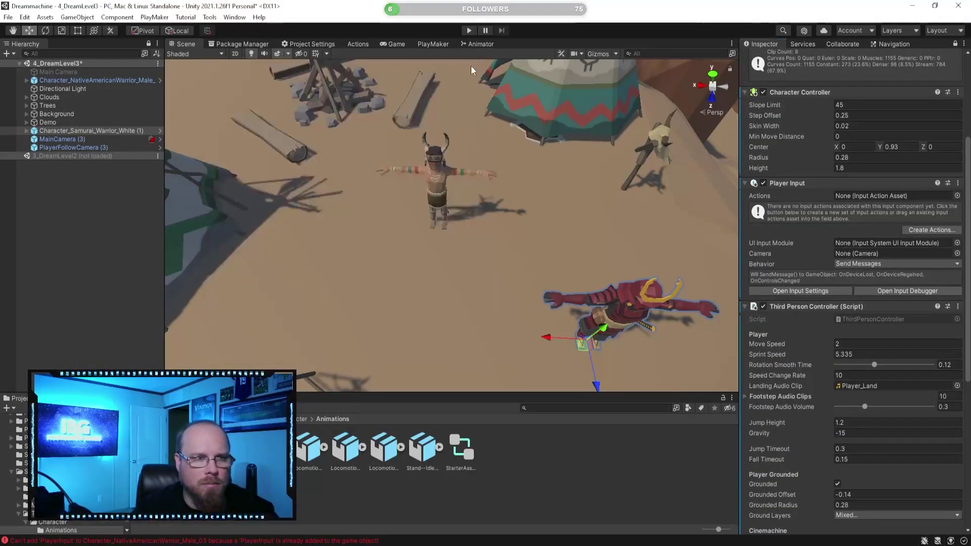
Create an empty child object named CameraRoot under the Native American warrior character
right_click(92, 80)
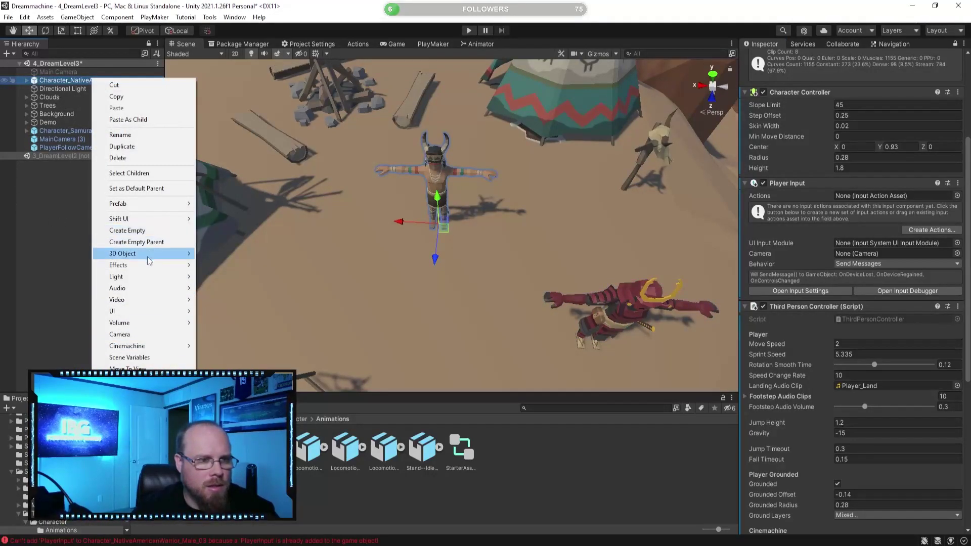
mouse_move(149, 258)
left_click(158, 231)
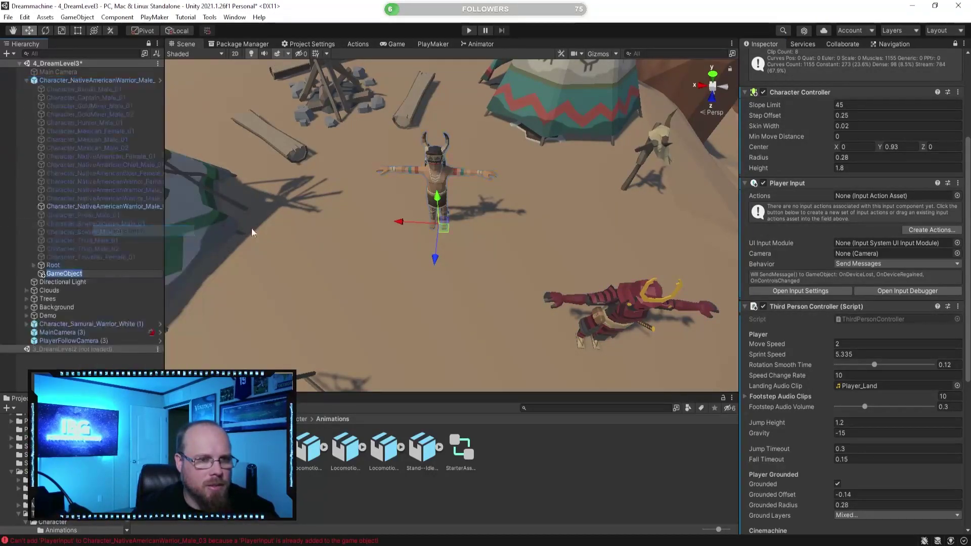
type("CameraRoo")
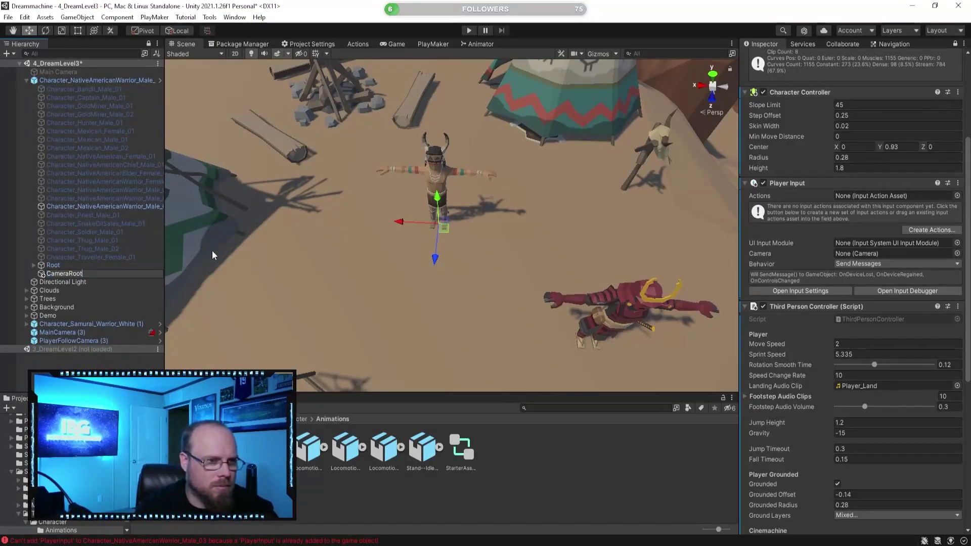
key("BackSpace")
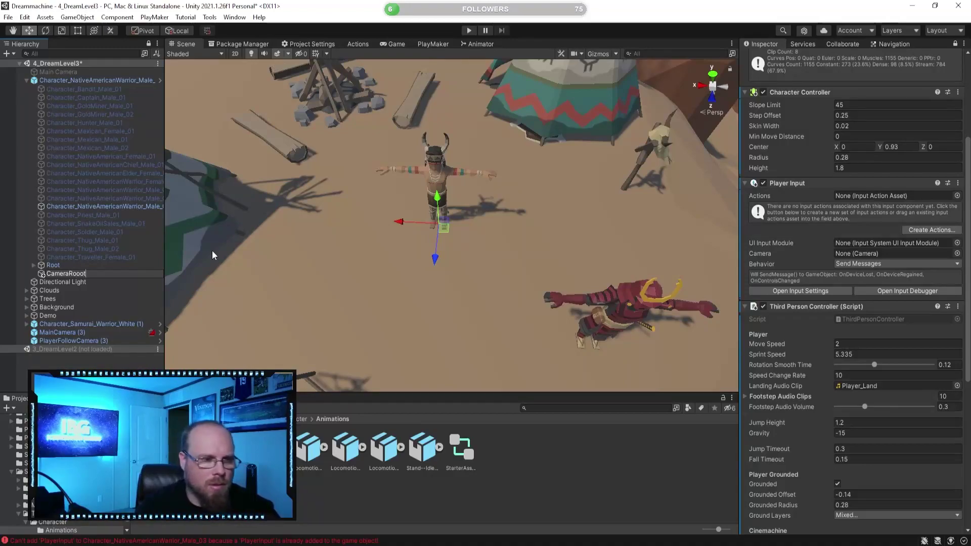
type("ot")
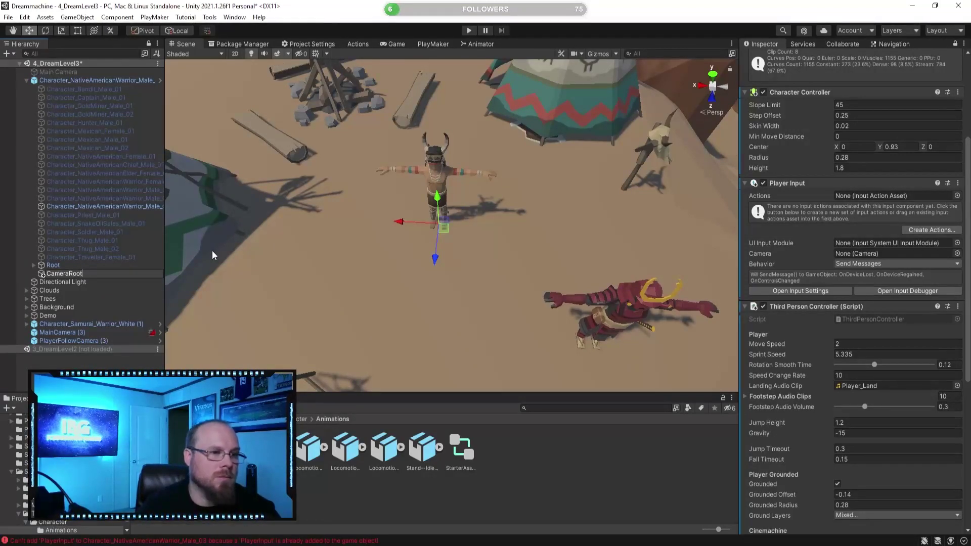
key("Return")
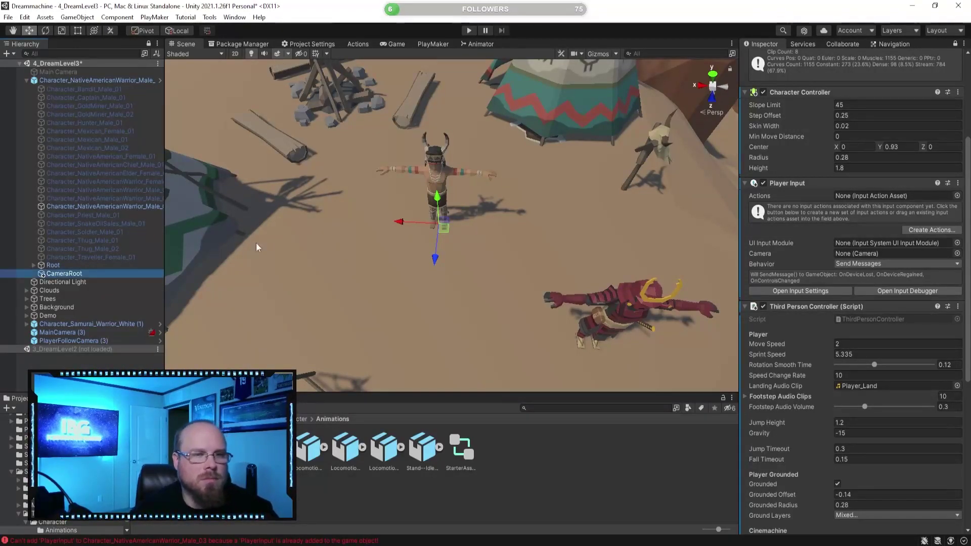
Raise the CameraRoot object to the warrior's upper chest and save the 4_DreamLevel3 scene
left_click_drag(437, 205, 453, 148)
scroll(454, 150, "up", 3)
left_click_drag(452, 202, 460, 132, "alt")
scroll(459, 125, "up", 2)
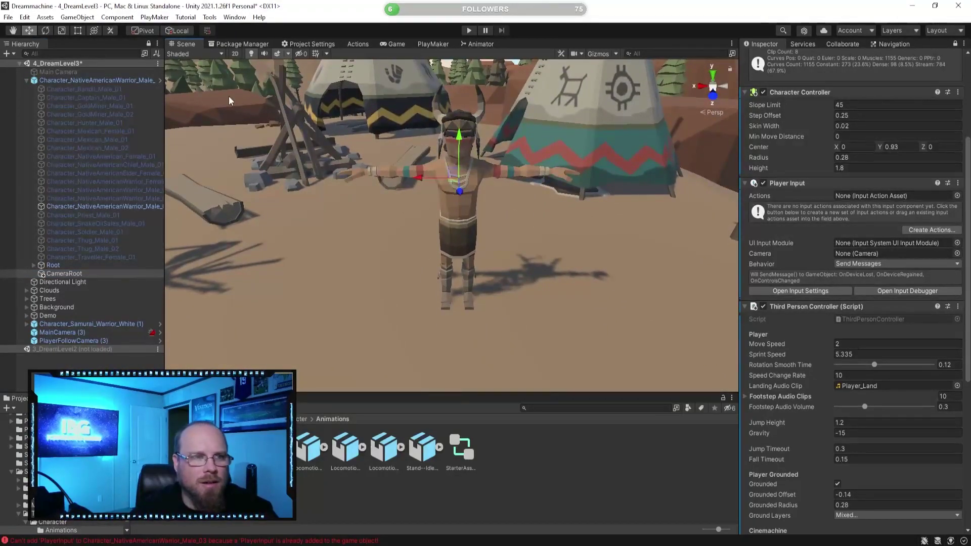
right_click(77, 64)
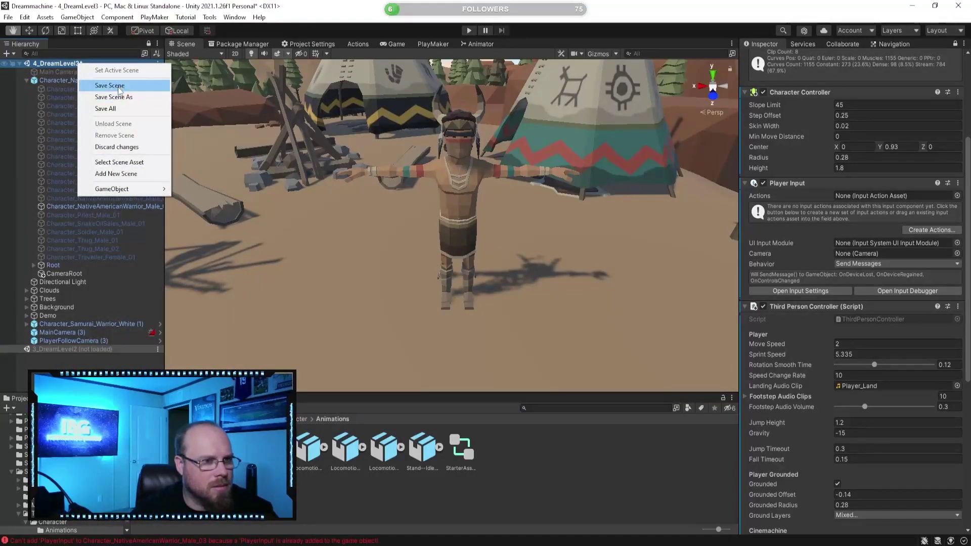
left_click(111, 85)
left_click(90, 341)
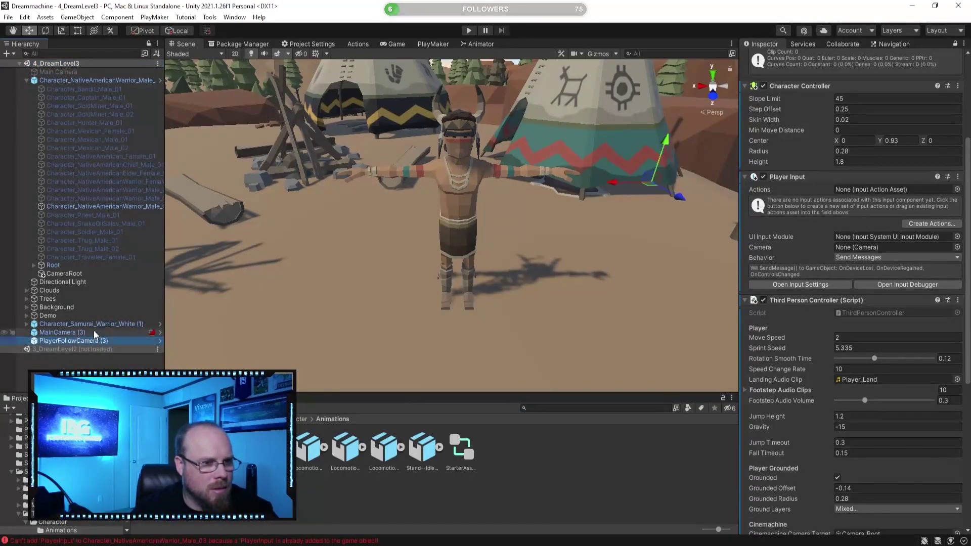
left_click(94, 325)
scroll(790, 151, "up", 5)
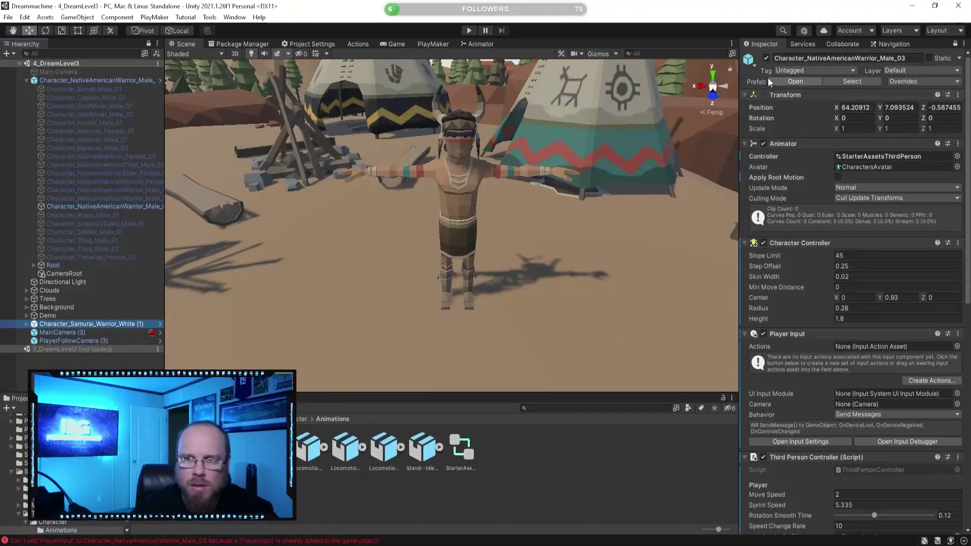
left_click(766, 58)
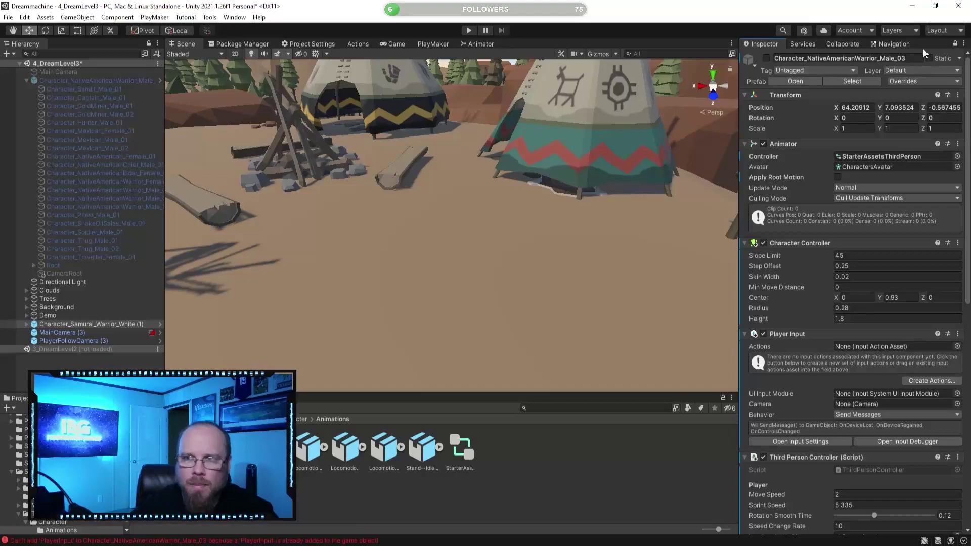
left_click(104, 324)
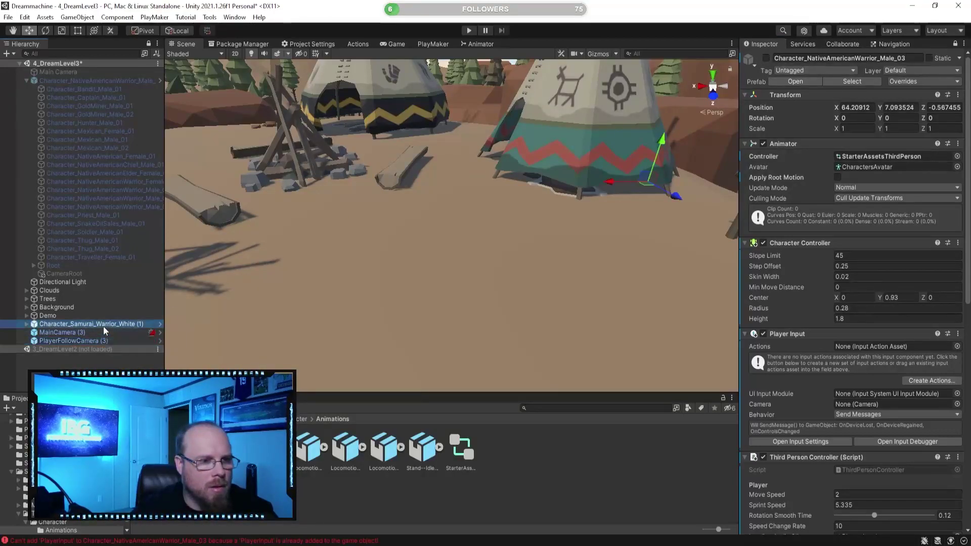
left_click(767, 58)
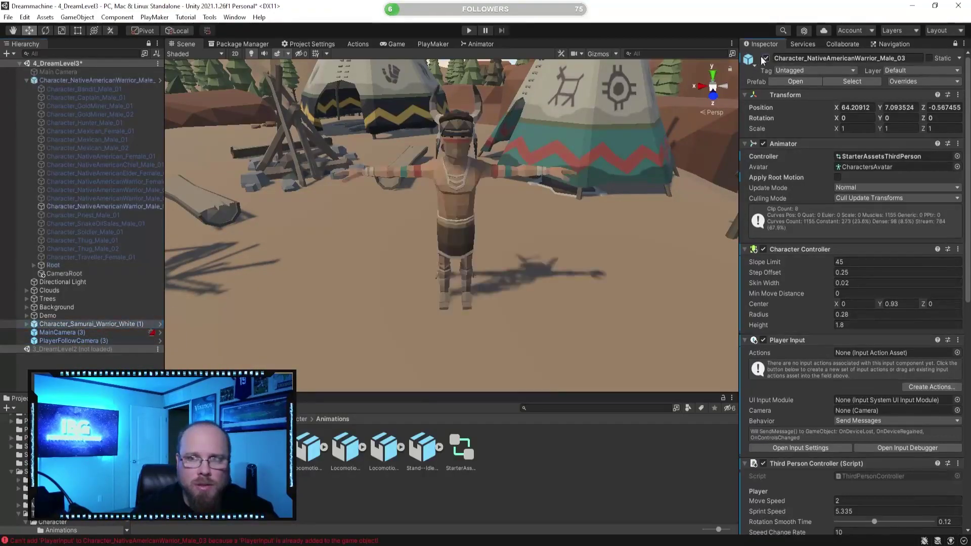
Assign the warrior's CameraRoot as the Cinemachine Camera Target of its Third Person Controller script
left_click(89, 81)
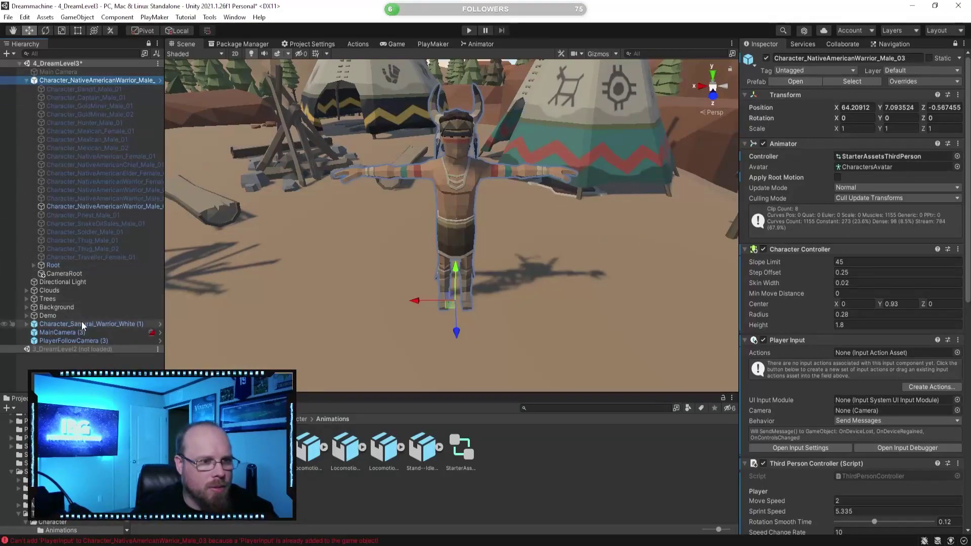
left_click(74, 333)
scroll(846, 354, "down", 5)
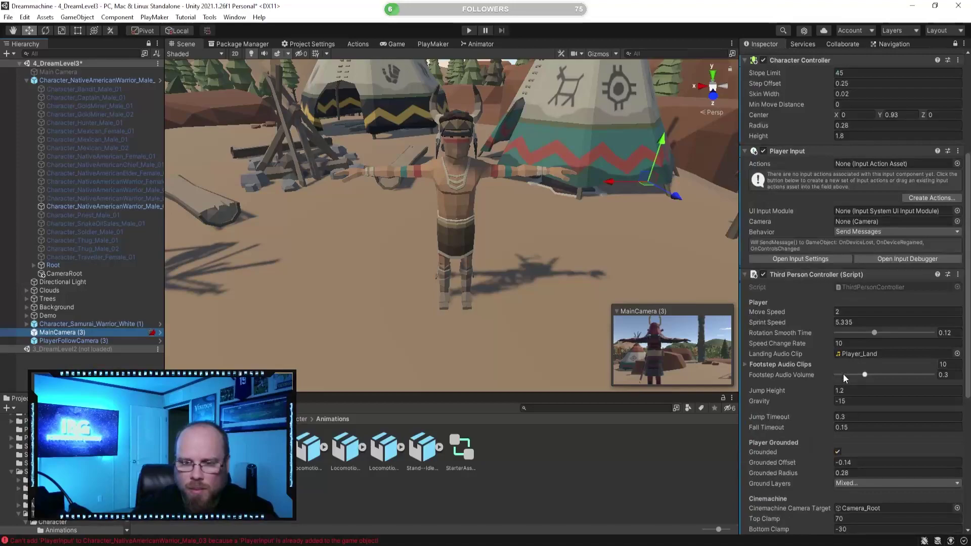
scroll(843, 375, "down", 5)
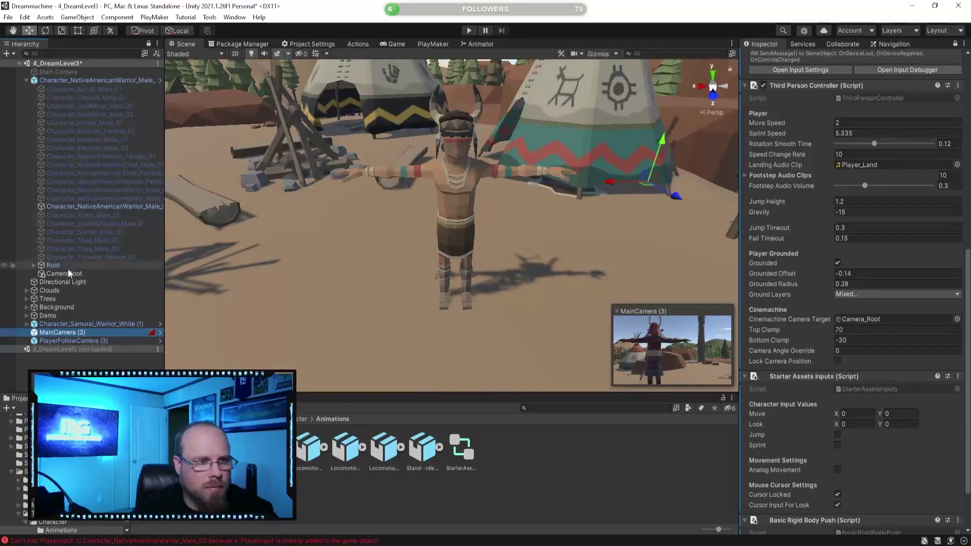
left_click_drag(64, 274, 902, 320)
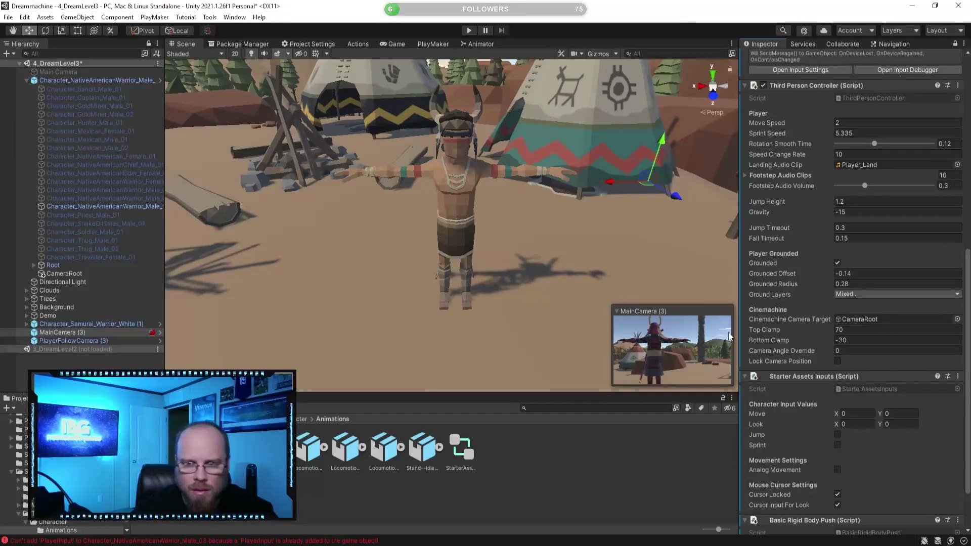
left_click(73, 341)
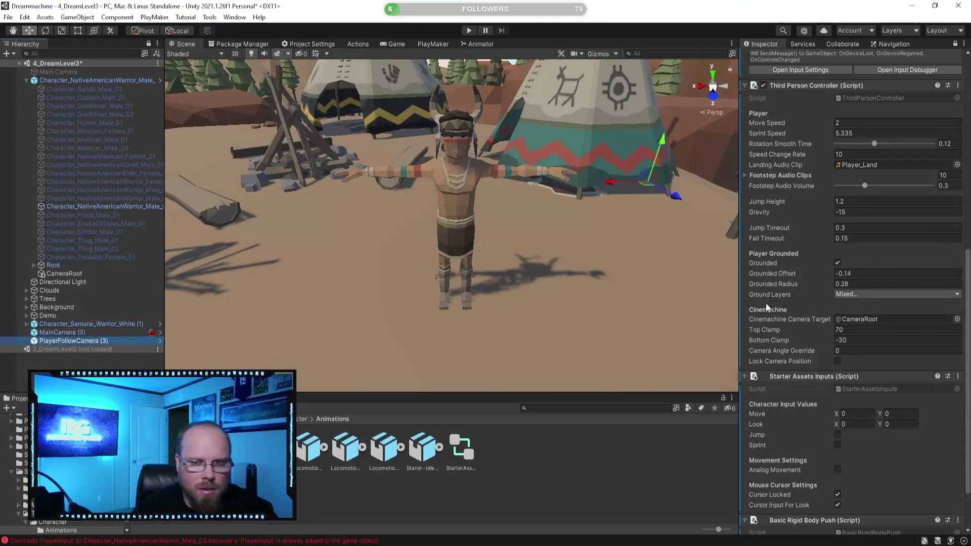
scroll(761, 305, "down", 3)
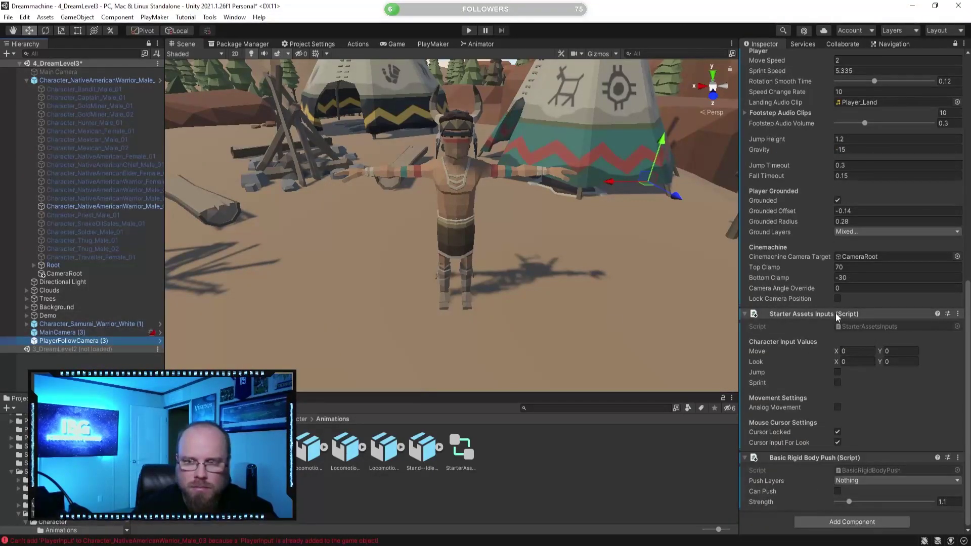
left_click(64, 274)
left_click_drag(64, 276, 851, 260)
Run the 4_DreamLevel3 scene briefly to check which character the camera follows, and stop play mode
left_click(470, 32)
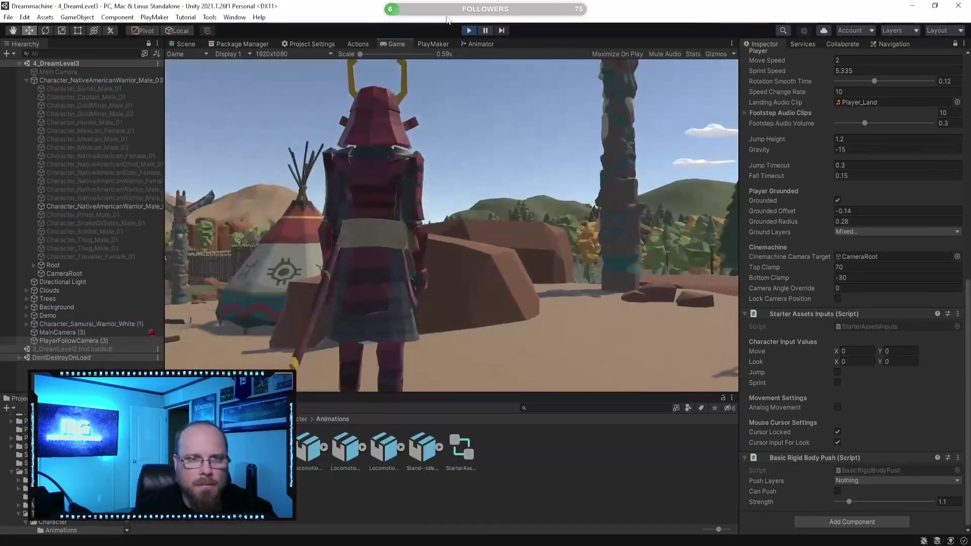
left_click(469, 31)
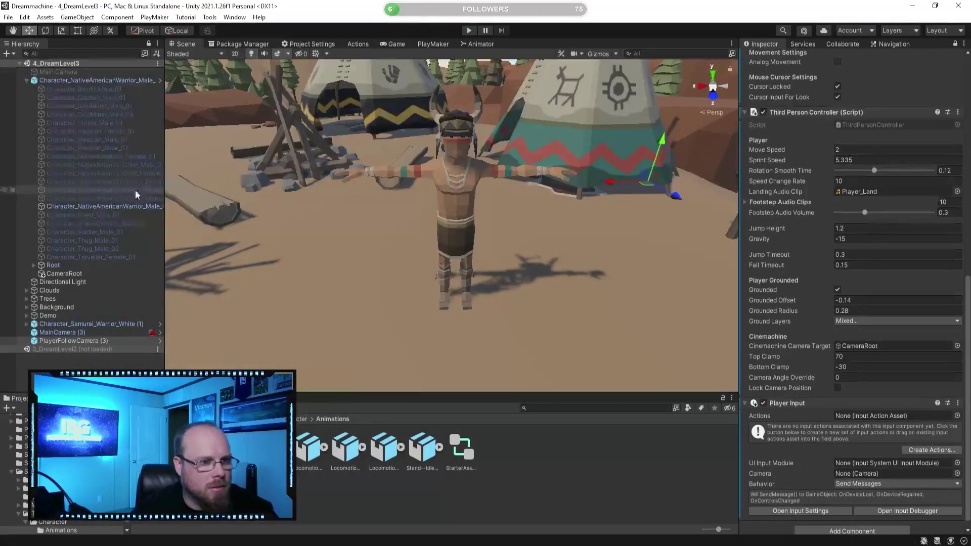
left_click(120, 324)
scroll(795, 96, "up", 12)
left_click(766, 58)
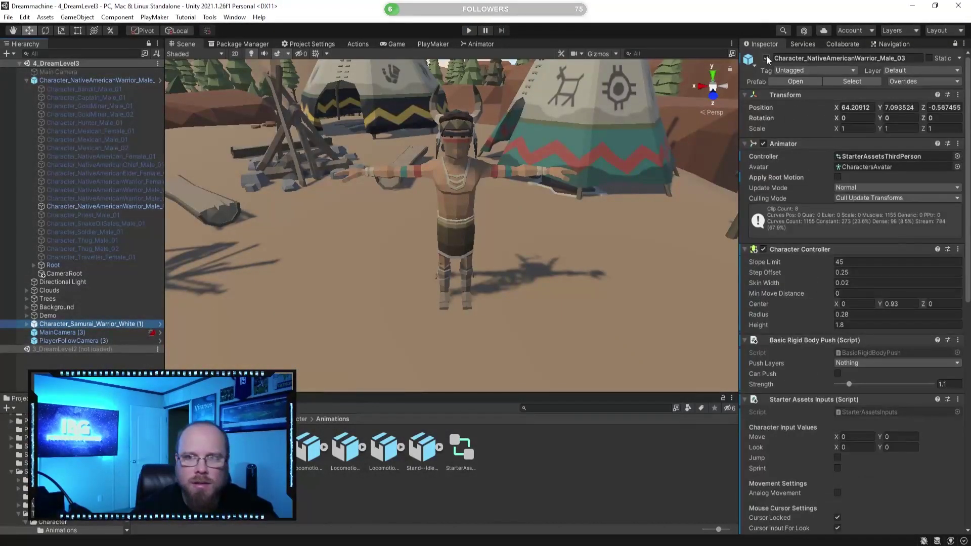
left_click(77, 81)
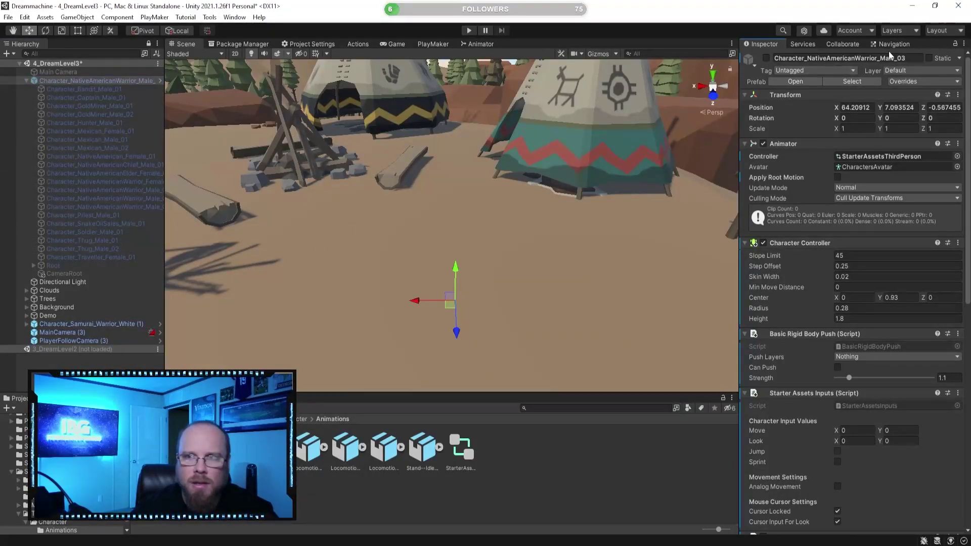
left_click(767, 59)
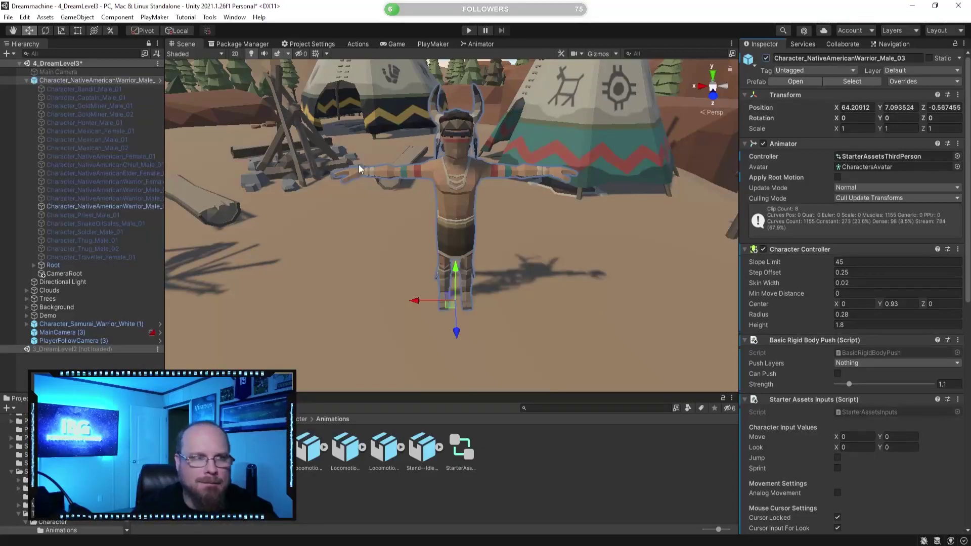
Deactivate Character_Samurai_Warrior_White (1) and test-run the scene, viewing the Native American warrior in the Scene view before stopping
left_click(102, 324)
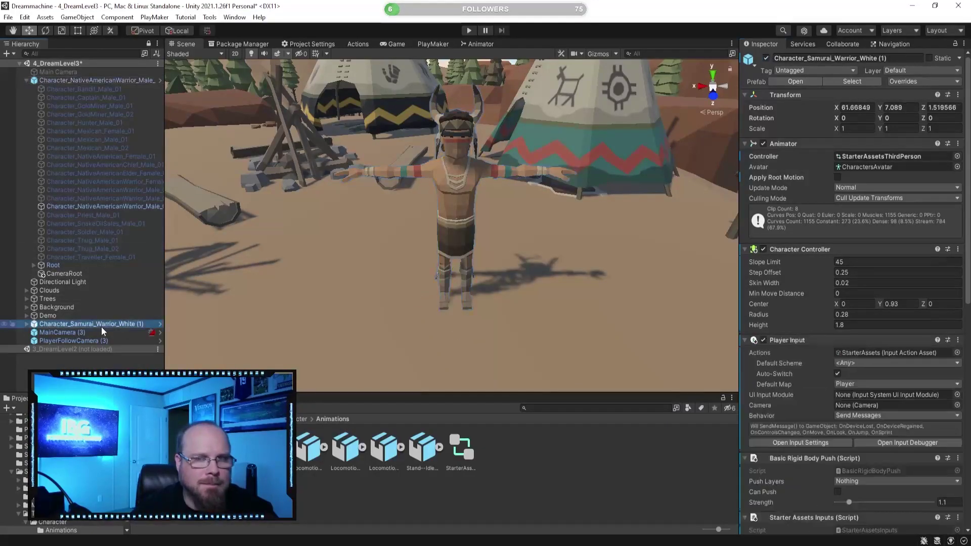
left_click(767, 58)
key("ctrl+p")
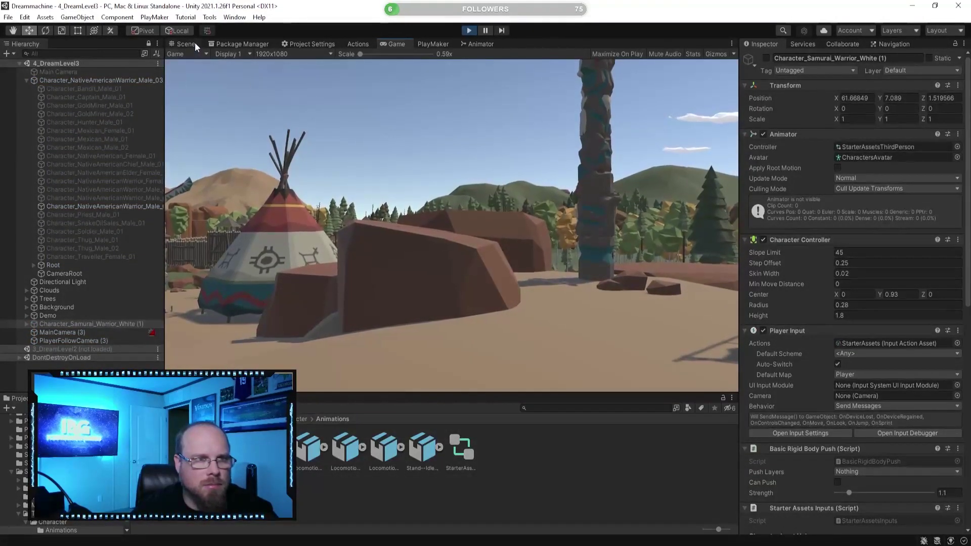
left_click(195, 44)
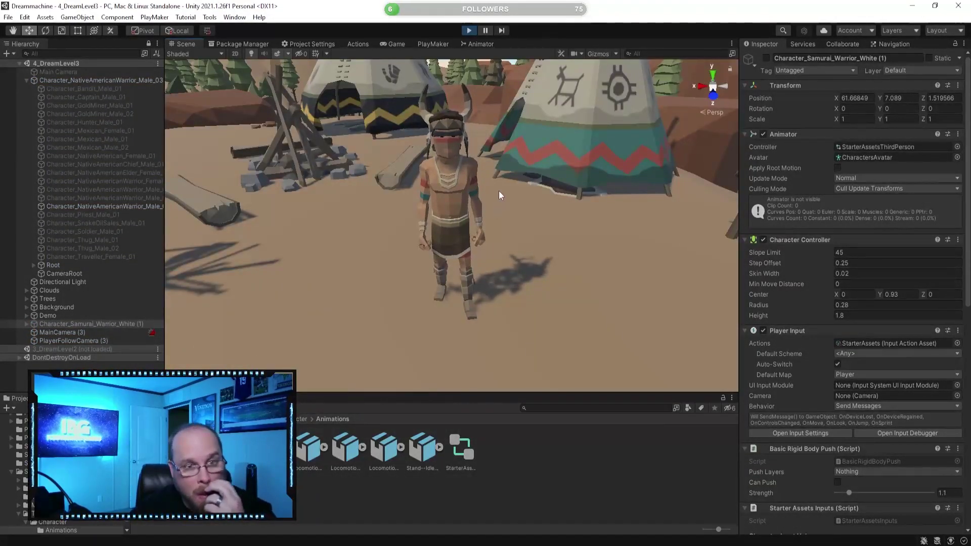
left_click(469, 31)
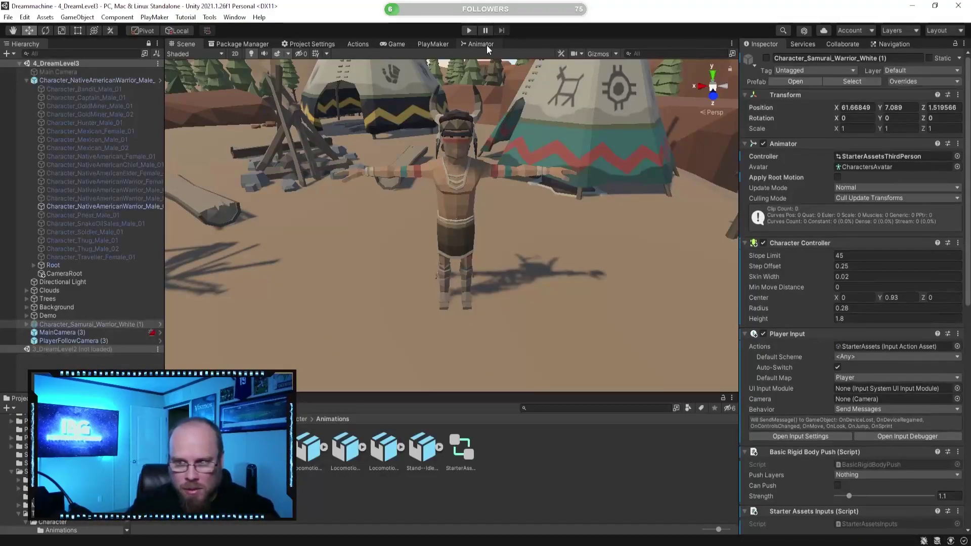
Review the MainCamera (3) settings and set the Follow target of PlayerFollowCamera (3) to the warrior's CameraRoot
left_click(99, 334)
scroll(850, 313, "down", 5)
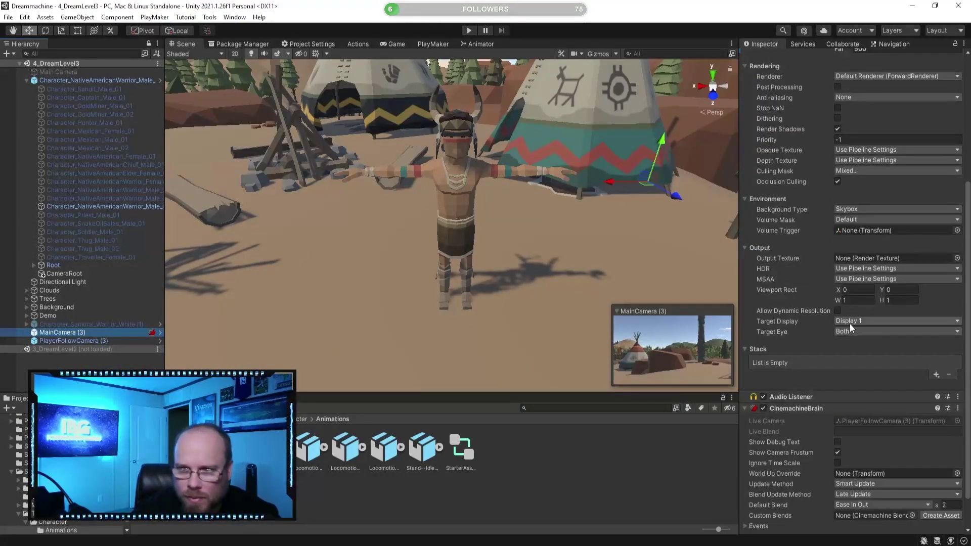
scroll(868, 338, "down", 2)
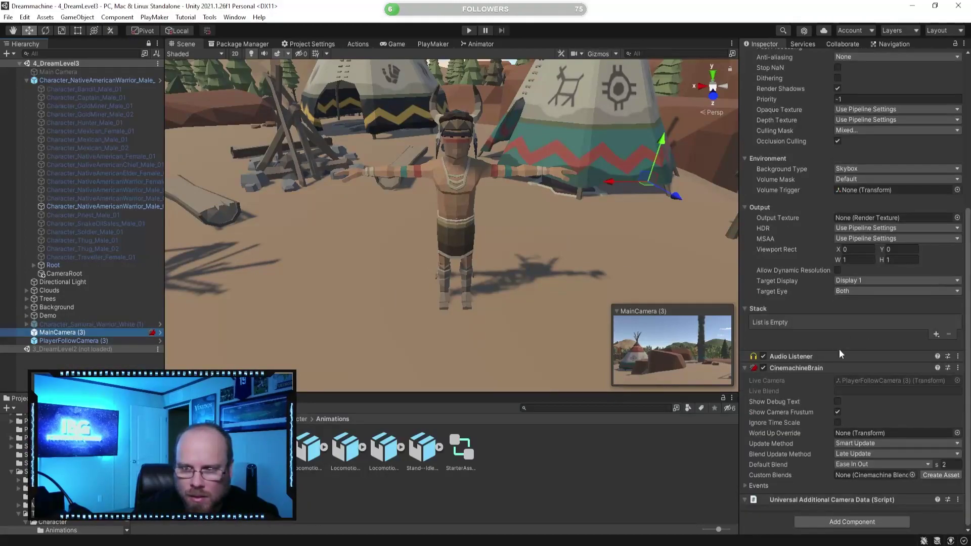
scroll(855, 329, "up", 4)
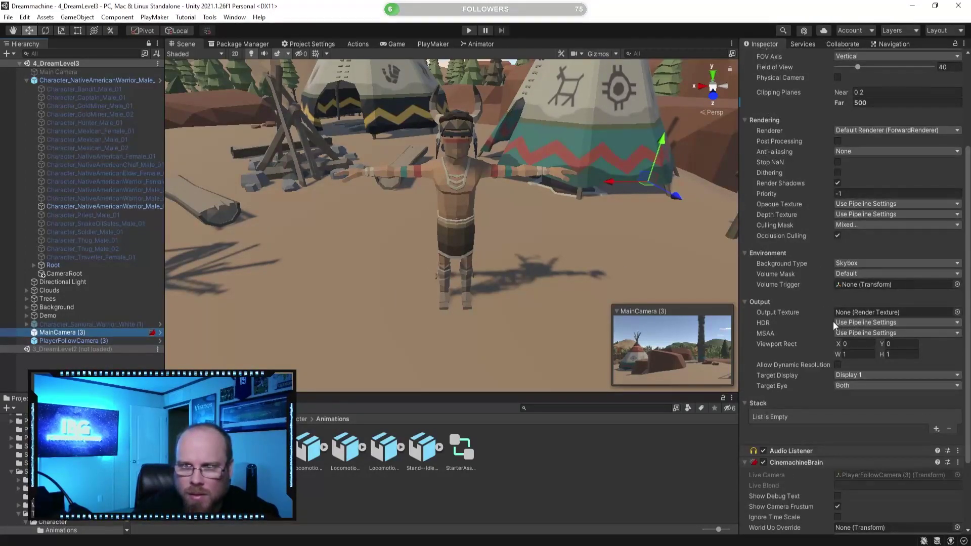
scroll(833, 321, "up", 4)
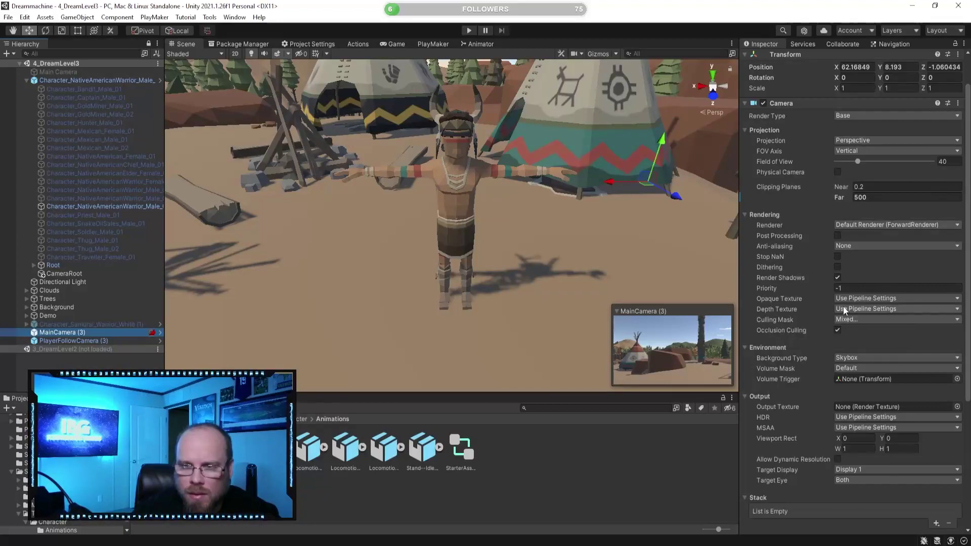
scroll(829, 309, "down", 8)
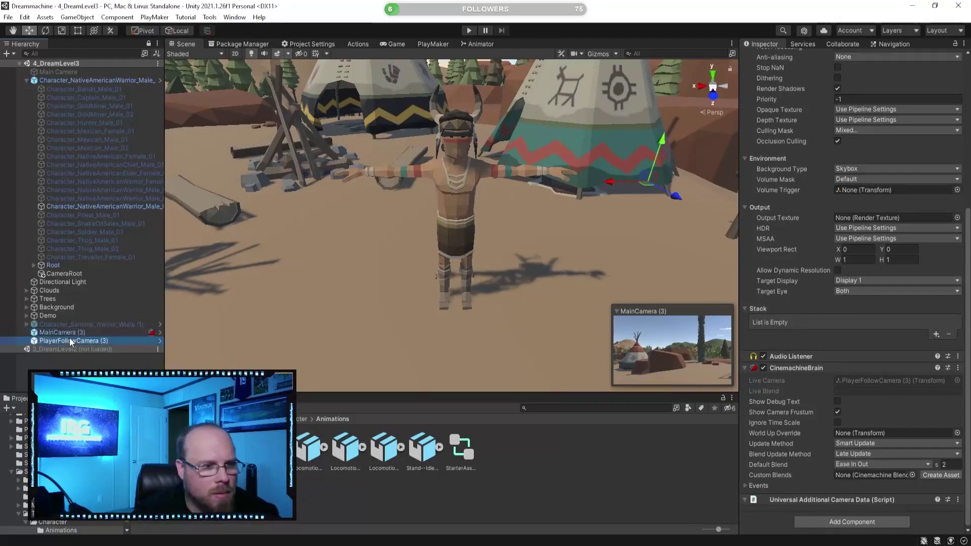
left_click(101, 341)
scroll(830, 287, "up", 4)
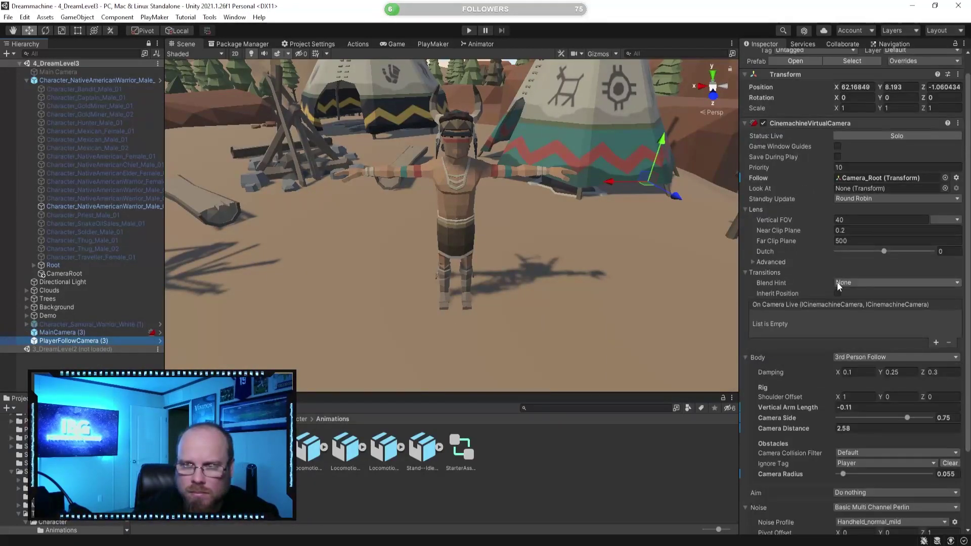
left_click_drag(61, 276, 877, 180)
Examine the warrior's CameraRoot object and the Cinemachine Camera Target in its Third Person Controller
left_click_drag(410, 202, 519, 208, "alt")
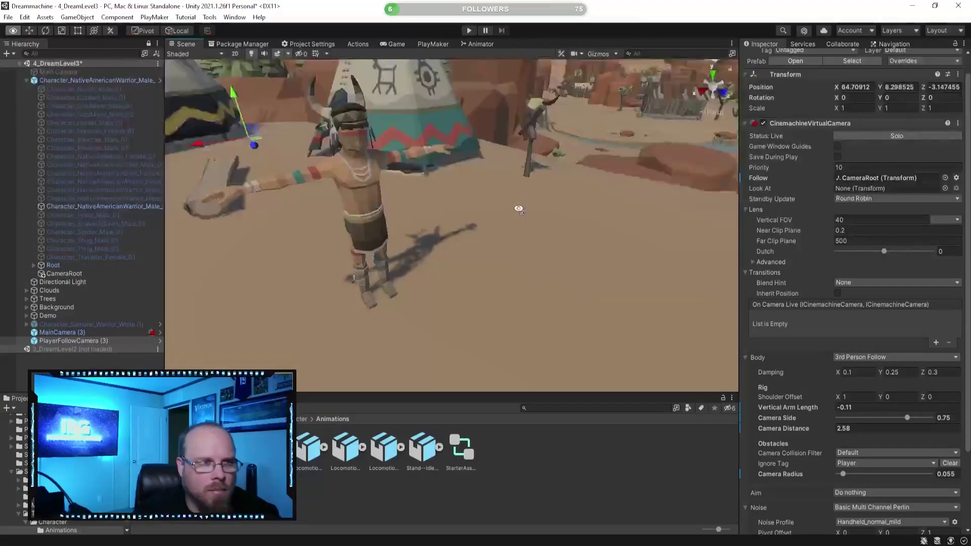
left_click_drag(518, 209, 557, 215, "alt")
left_click(64, 273)
left_click_drag(287, 217, 298, 219, "alt")
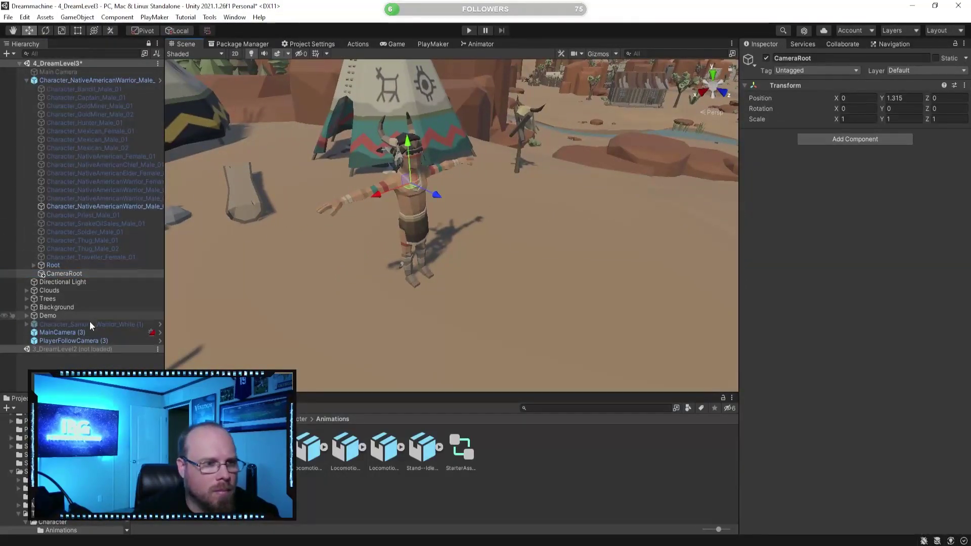
left_click(84, 80)
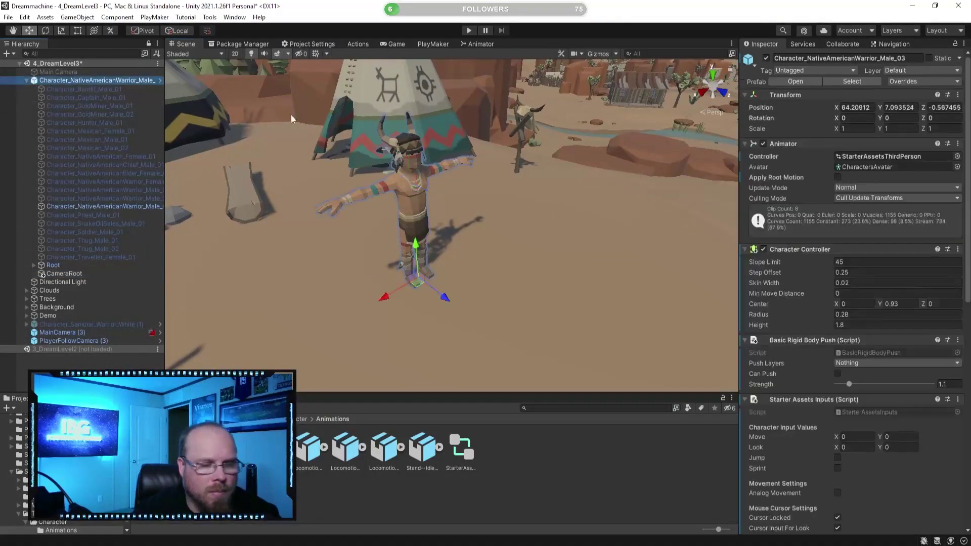
scroll(855, 304, "down", 10)
scroll(855, 305, "down", 5)
left_click(860, 400)
Test-run the scene to check how the follow camera frames the warrior, and stop it
left_click(469, 30)
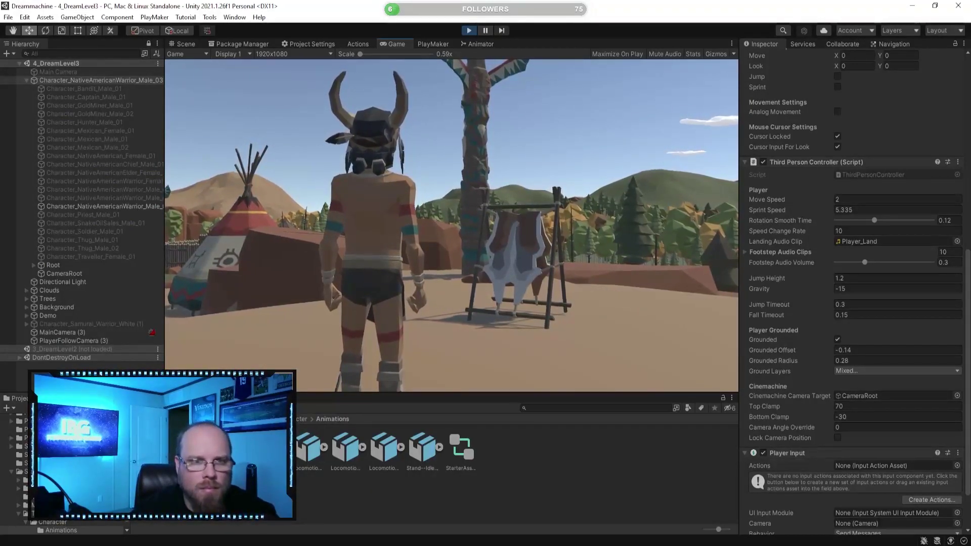
key("Escape")
left_click(468, 30)
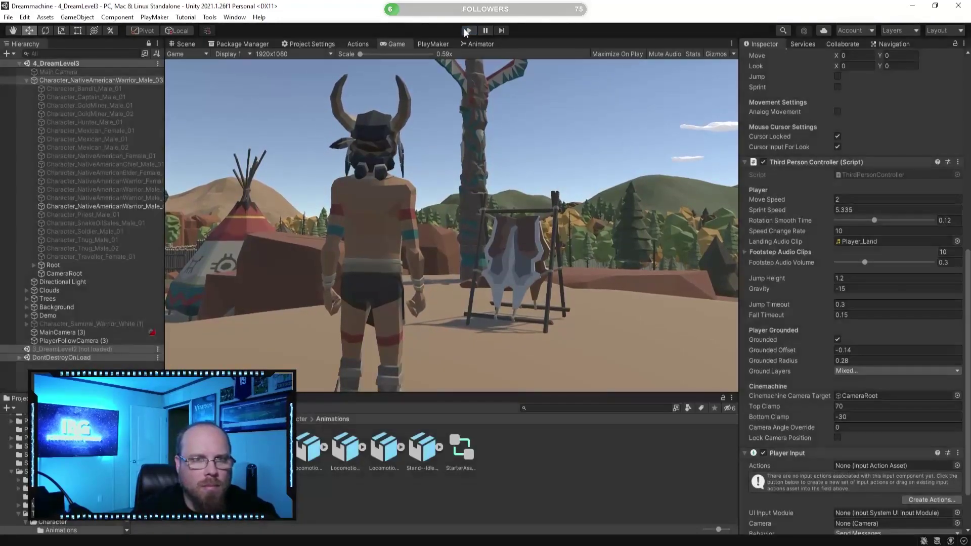
Locate the warrior's StarterAssetsThirdPerson animator controller among the project assets
scroll(865, 264, "up", 10)
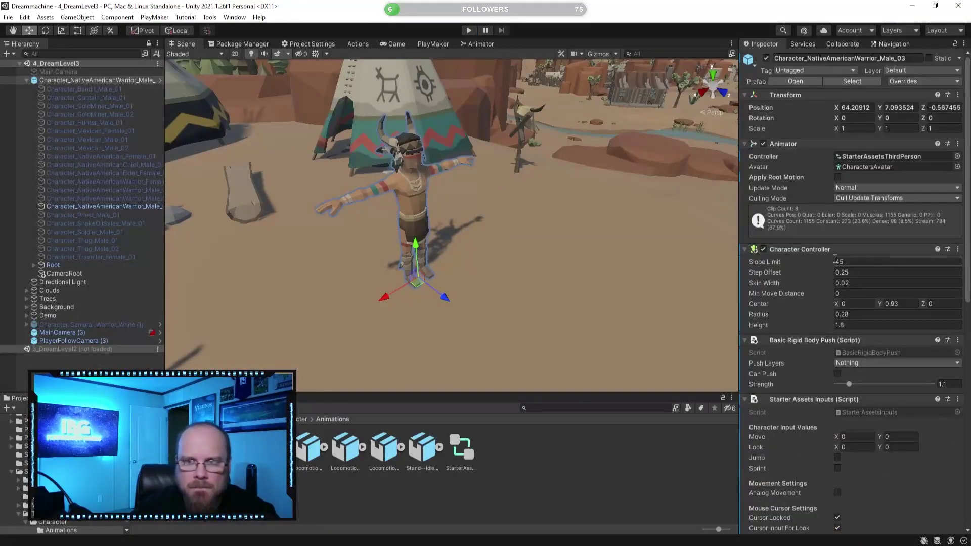
left_click(886, 156)
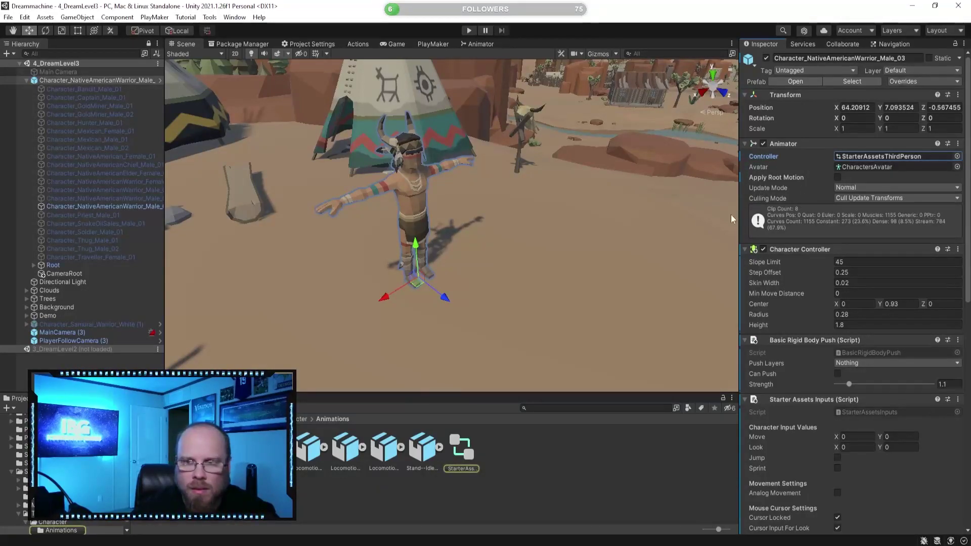
left_click(485, 272)
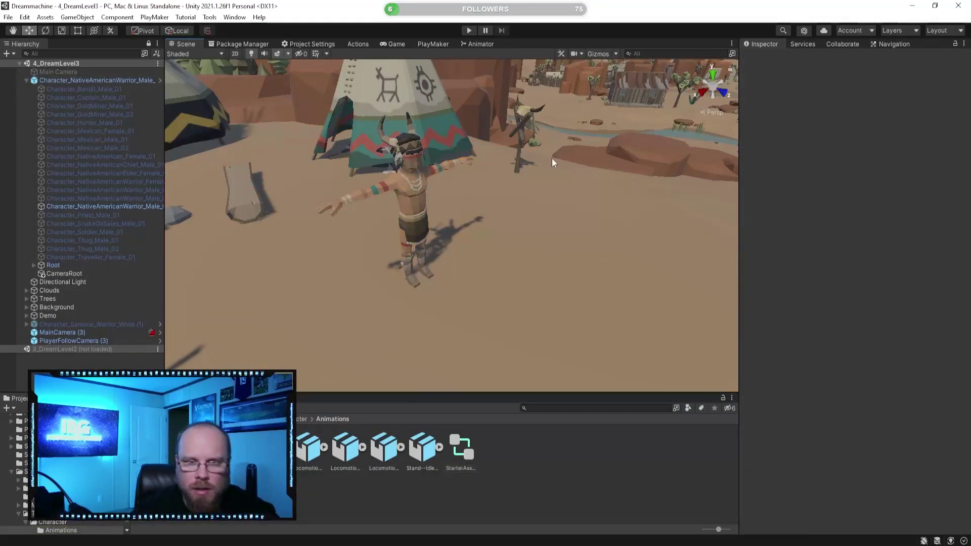
left_click(97, 80)
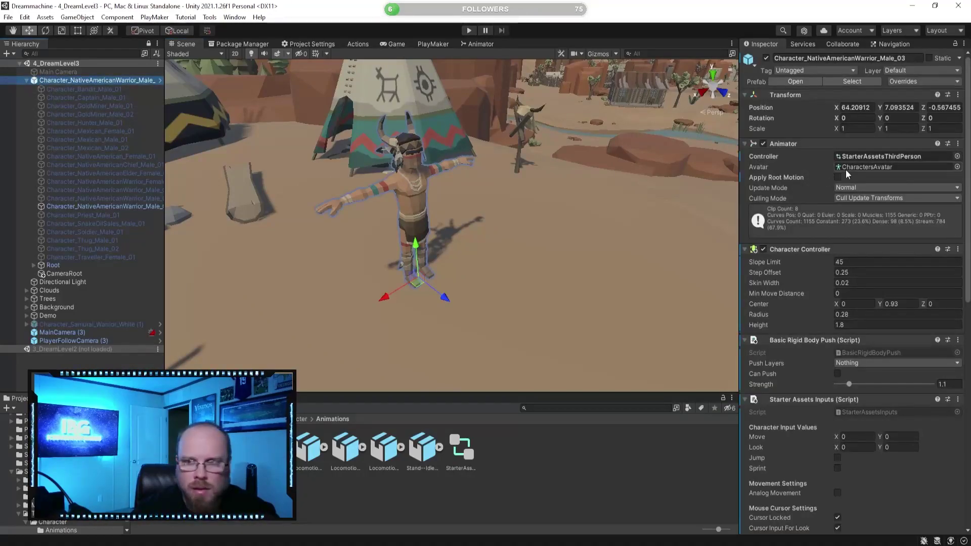
left_click(883, 156)
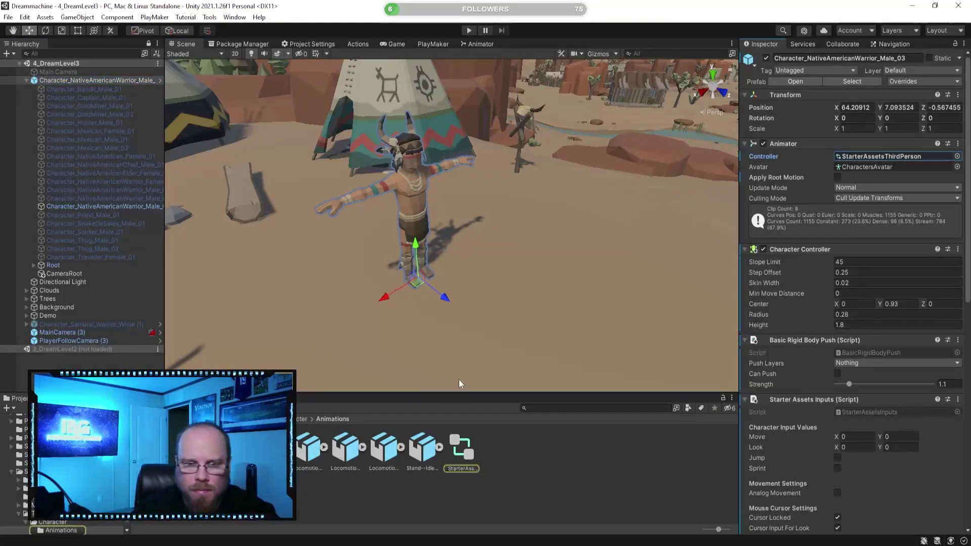
Examine the Follow target and 3rd Person Follow settings of PlayerFollowCamera (3) and the CinemachineBrain settings of MainCamera (3)
left_click(26, 81)
left_click(91, 148)
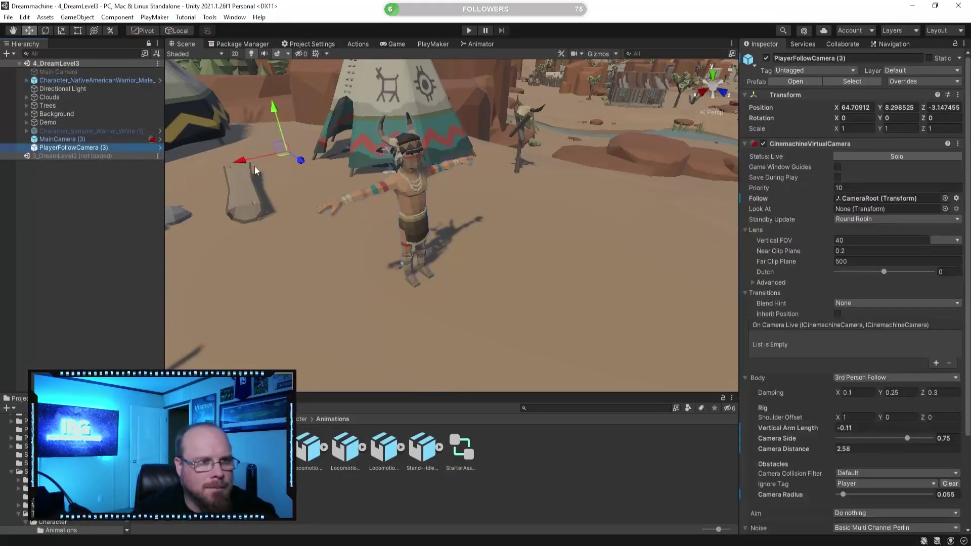
left_click(860, 198)
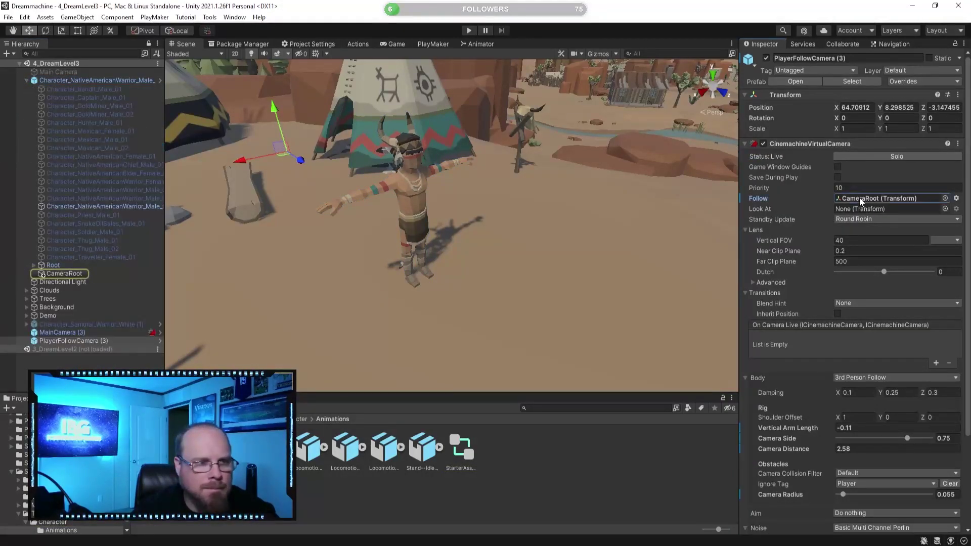
scroll(850, 294, "down", 4)
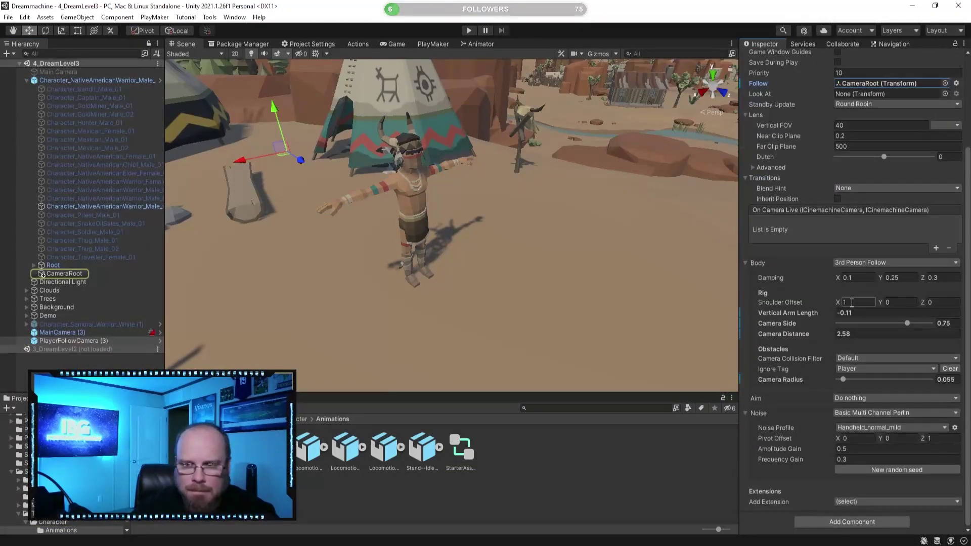
left_click(78, 332)
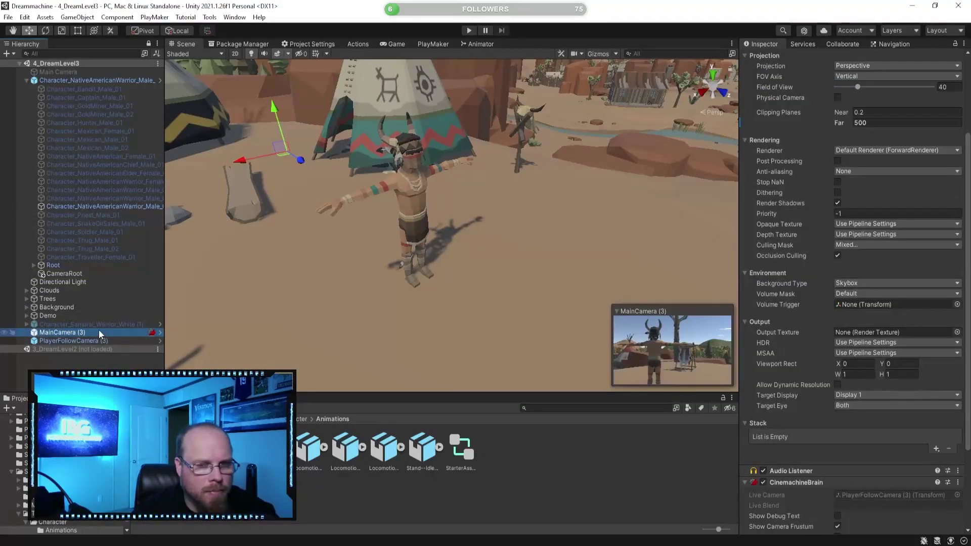
scroll(862, 448, "down", 4)
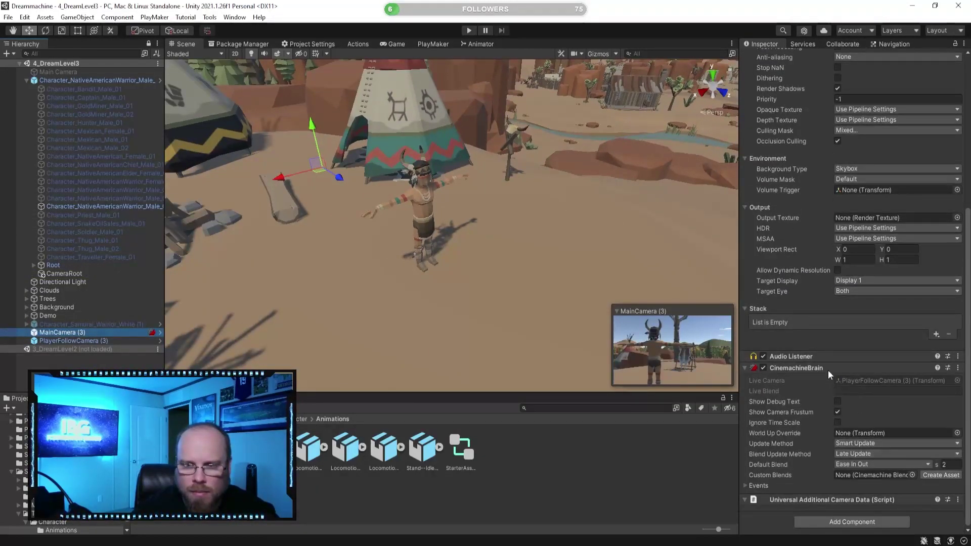
scroll(839, 367, "up", 6)
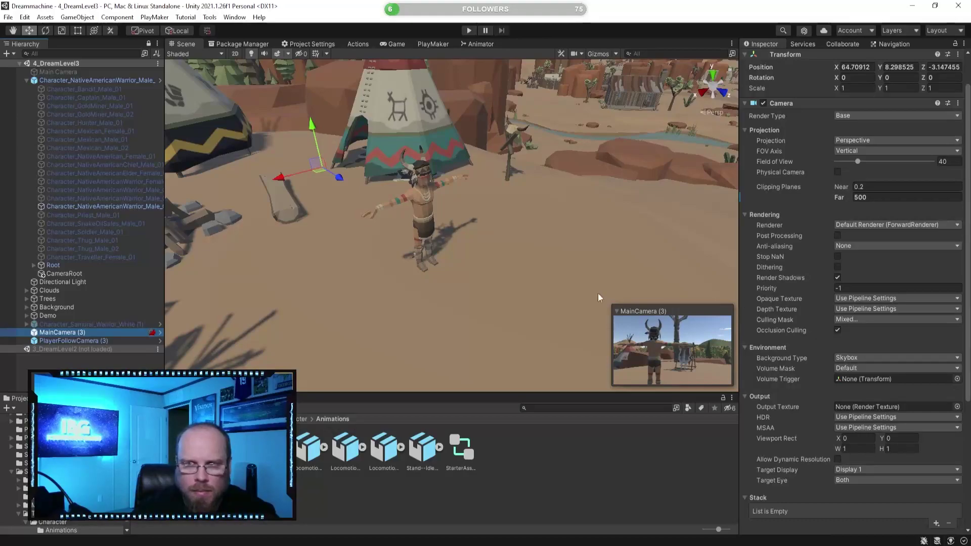
left_click(71, 341)
left_click(857, 158)
scroll(851, 322, "down", 3)
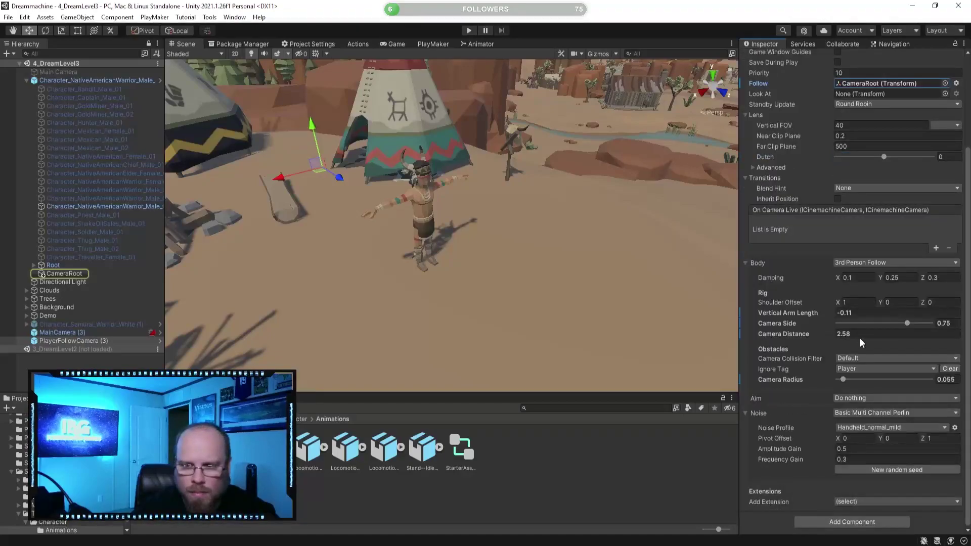
Assign the StarterAssets input action asset as the Actions of the warrior's Player Input component
left_click(119, 80)
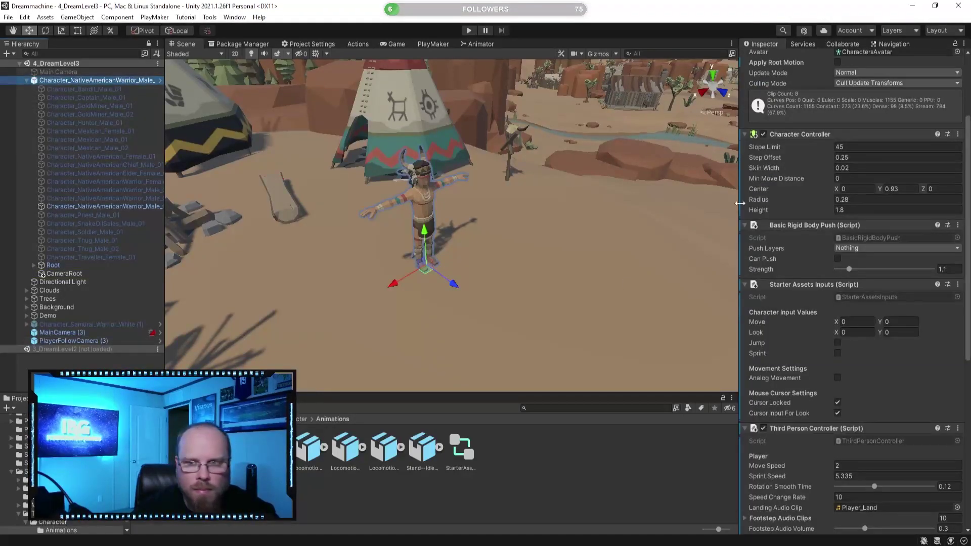
scroll(796, 309, "down", 10)
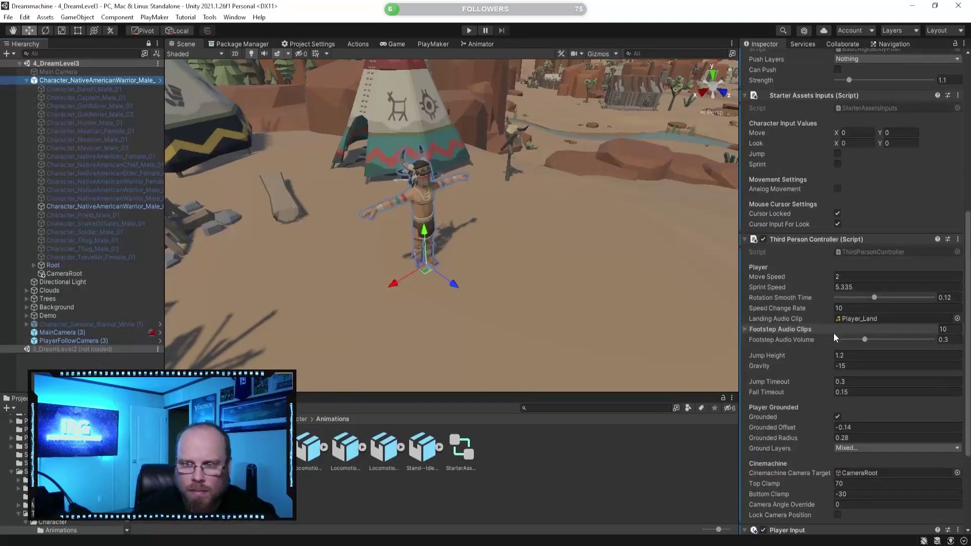
scroll(806, 336, "down", 2)
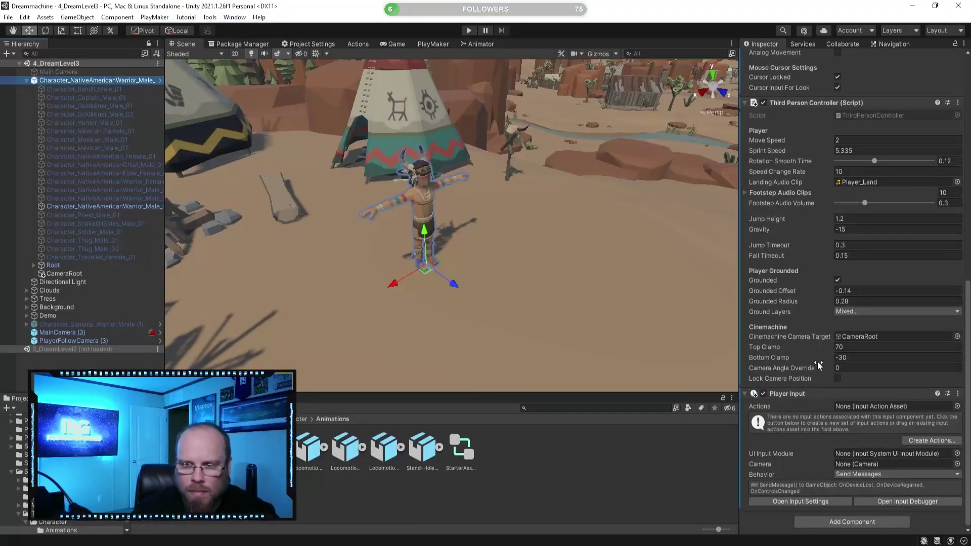
left_click(958, 406)
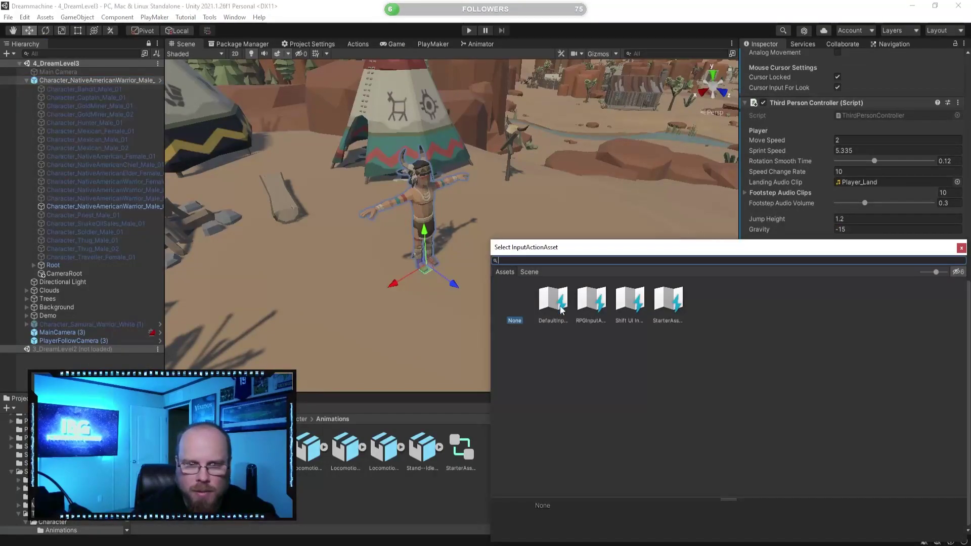
left_click(670, 303)
double_click(672, 306)
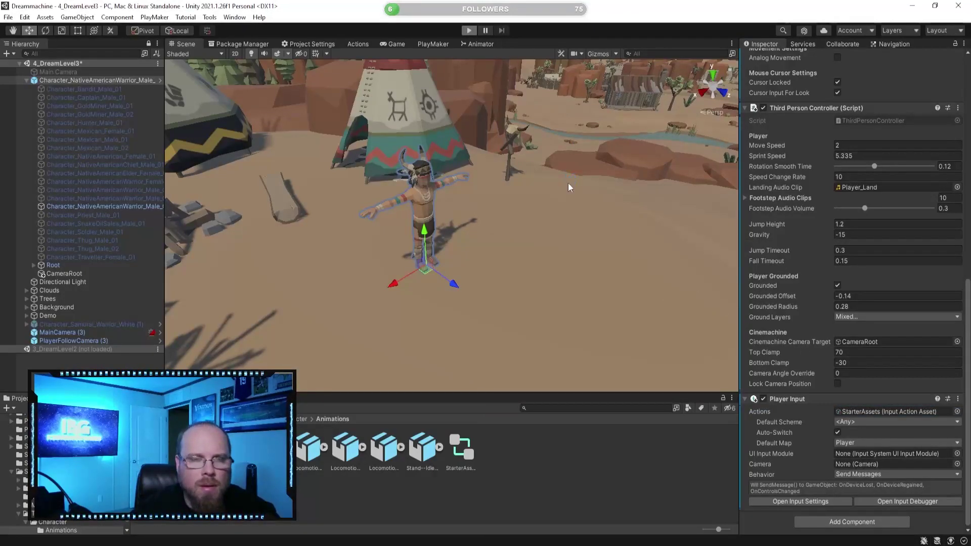
Test-run the scene by walking the warrior around the village with the follow camera, and stop it
key("w")
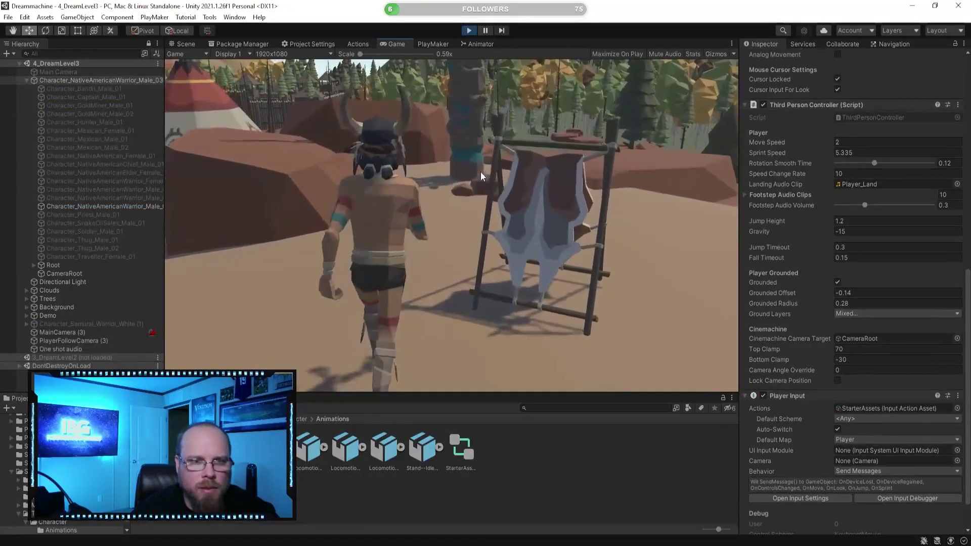
key("w")
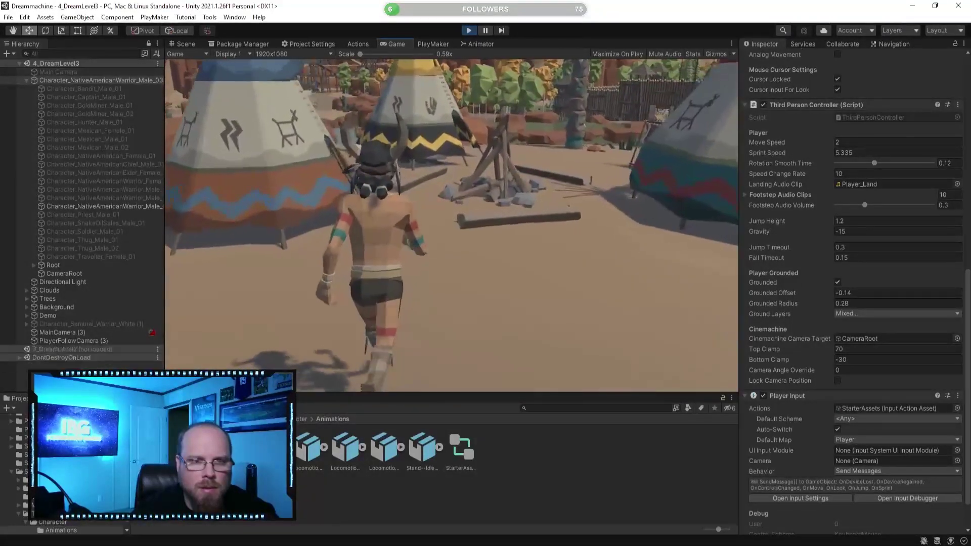
left_click(472, 31)
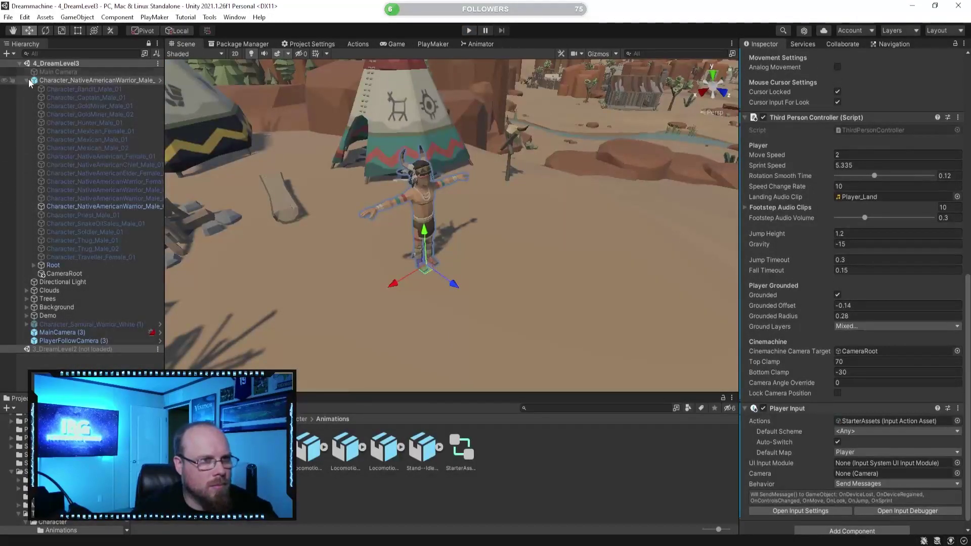
Delete the unused Character_Samurai_Warrior_White (1) from the 4_DreamLevel3 scene
left_click(27, 80)
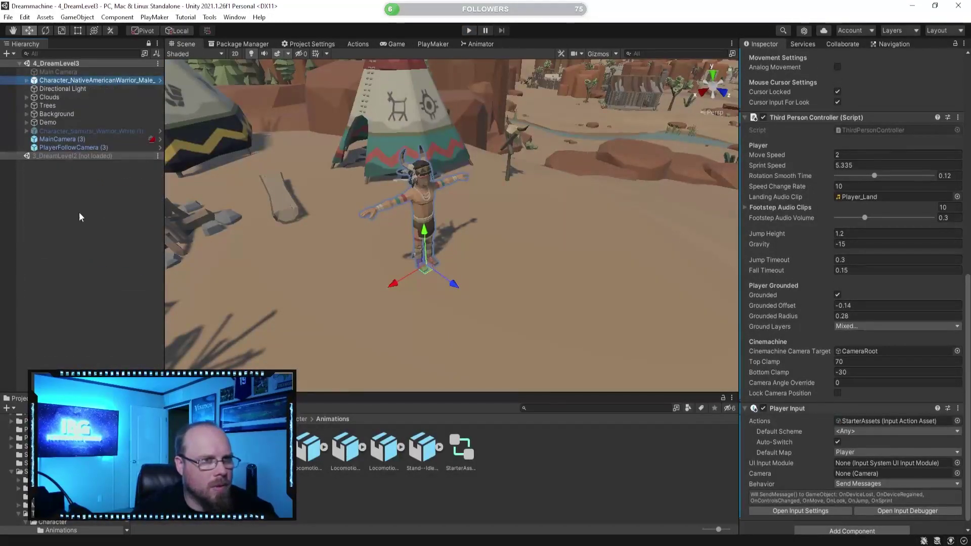
left_click(79, 217)
left_click(101, 131)
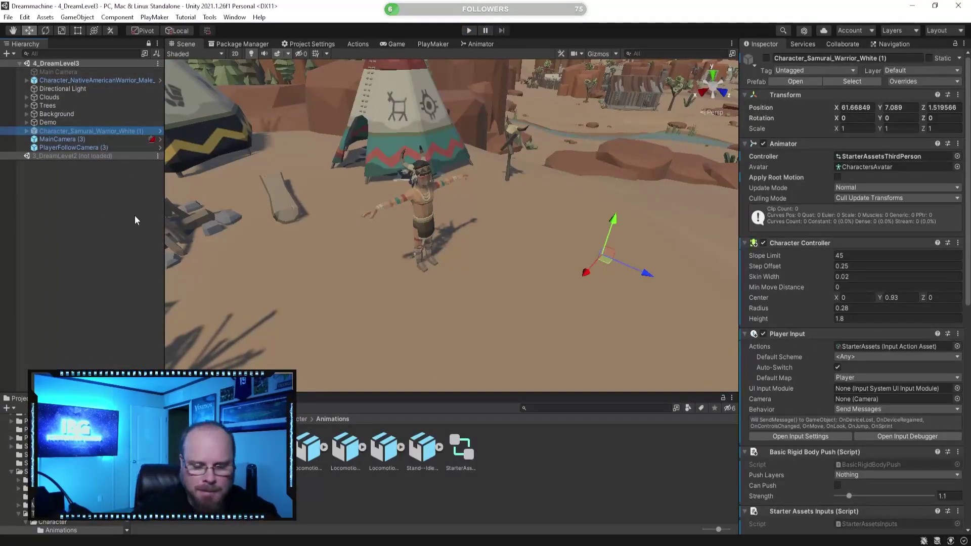
key("Delete")
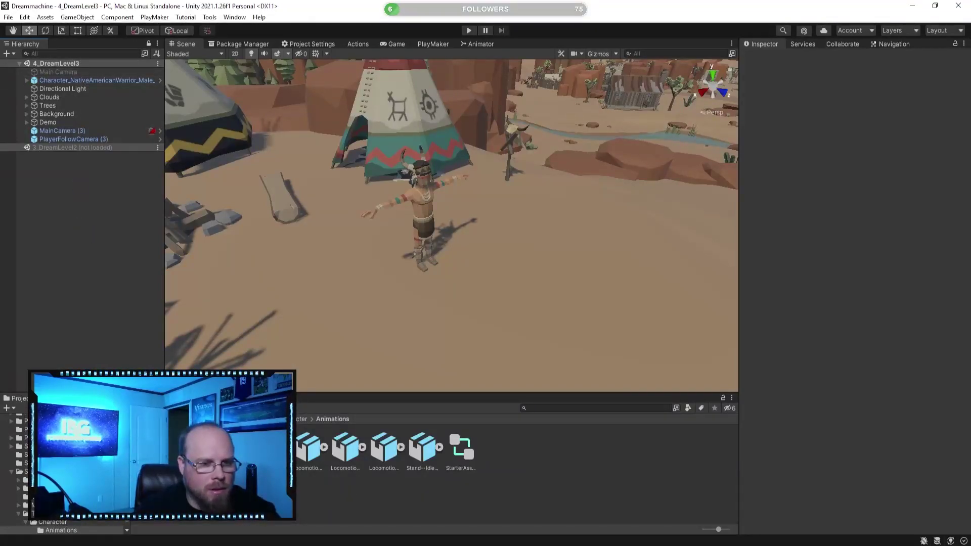
Add the 5_DreamLevel4 scene from the project's Scenes folder to the hierarchy alongside 4_DreamLevel3
left_click(142, 419)
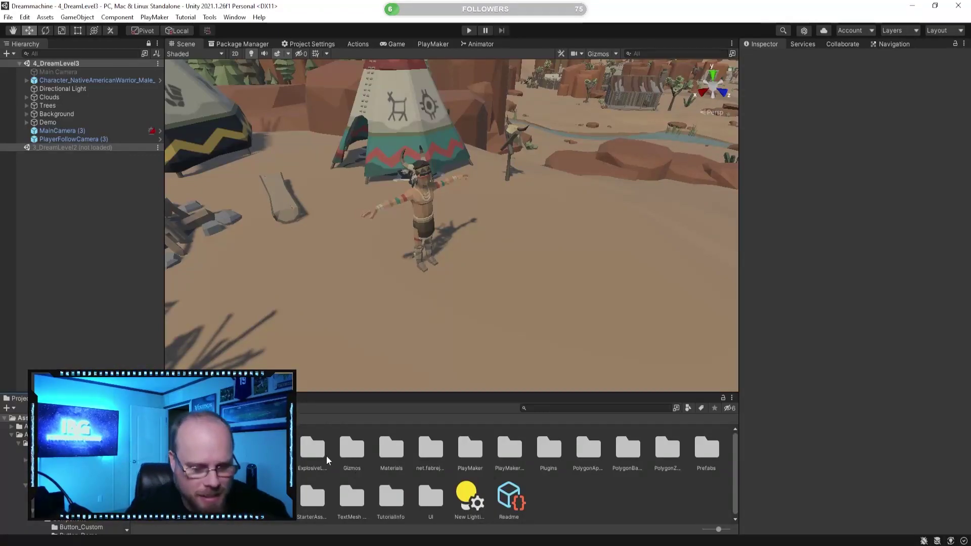
double_click(195, 497)
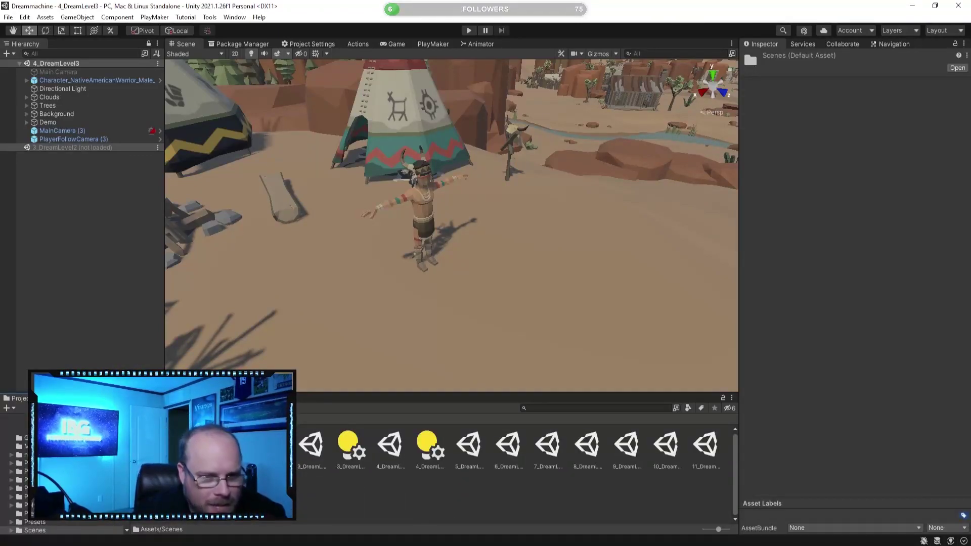
left_click(391, 446)
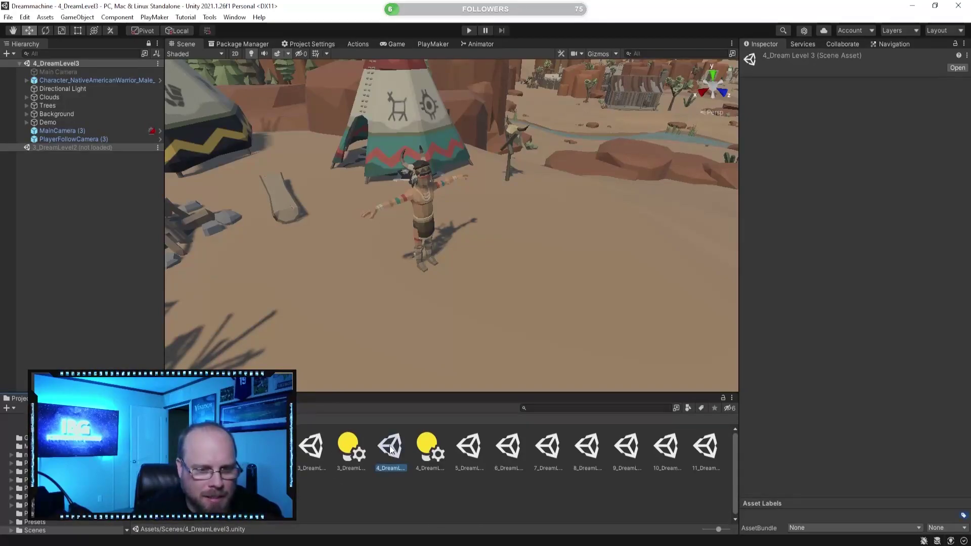
left_click(469, 448)
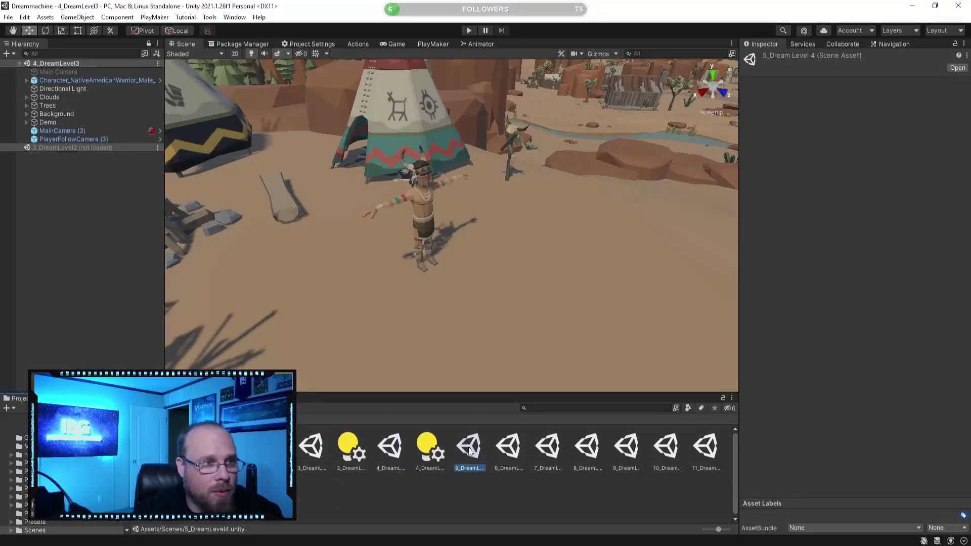
right_click(470, 449)
left_click(523, 257)
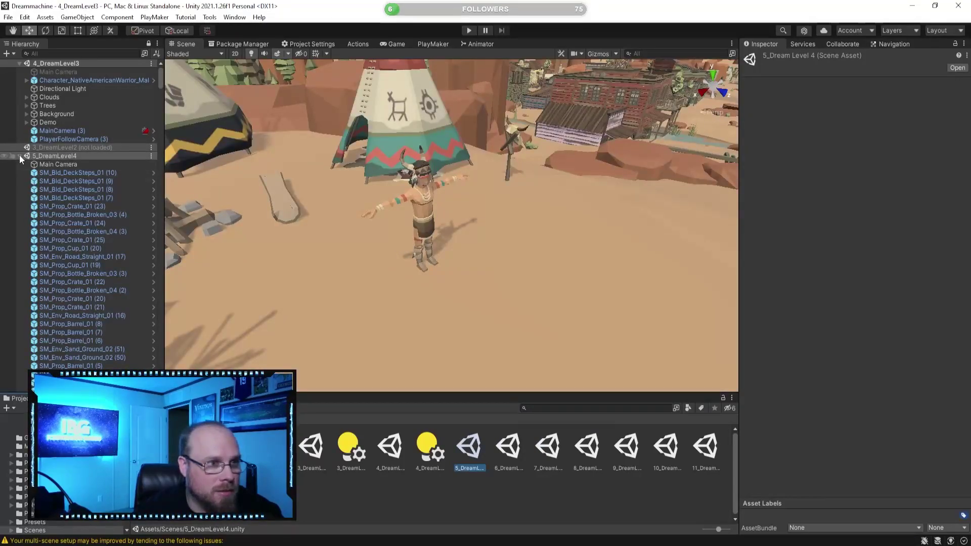
Remove the unloaded 3_DreamLevel2 scene from the hierarchy
left_click(48, 148)
right_click(49, 147)
left_click(78, 161)
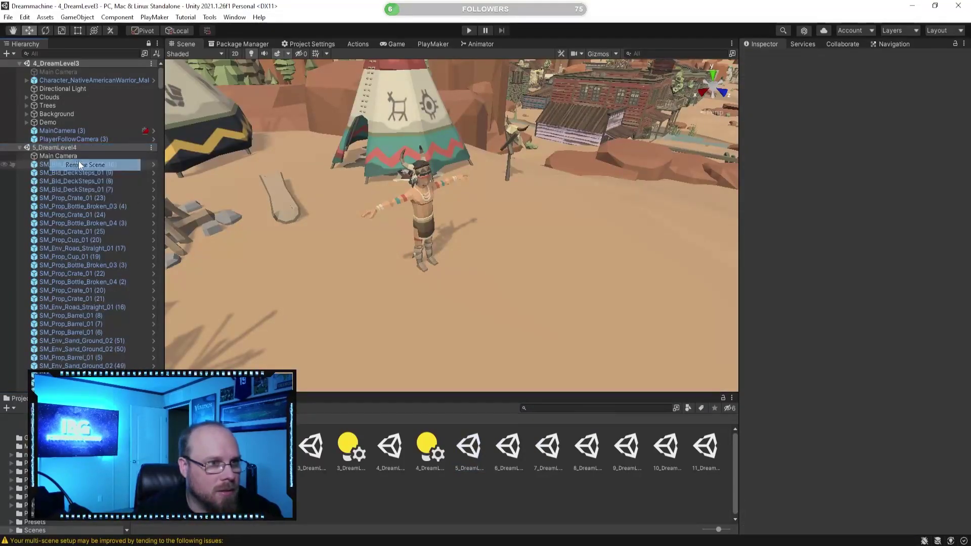
Copy the Native American warrior, MainCamera (3) and PlayerFollowCamera (3) from 4_DreamLevel3 into the 5_DreamLevel4 scene
left_click(21, 147)
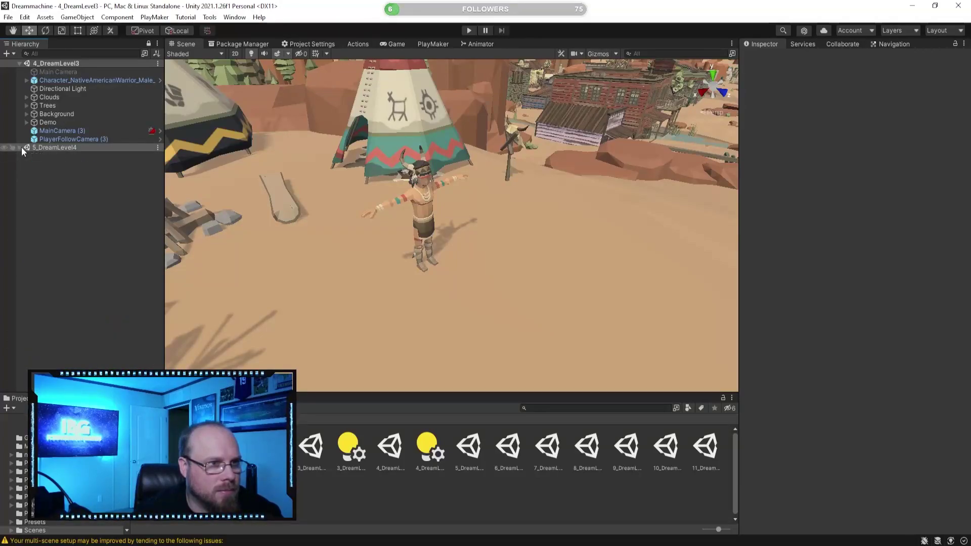
left_click(71, 139)
left_click(76, 131, "ctrl")
left_click(86, 79, "ctrl")
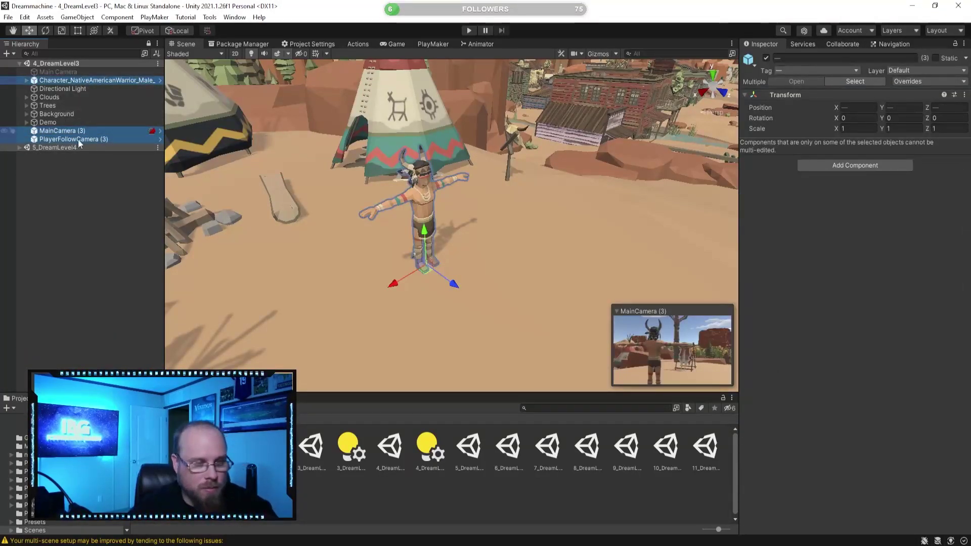
left_click_drag(68, 148, 68, 148)
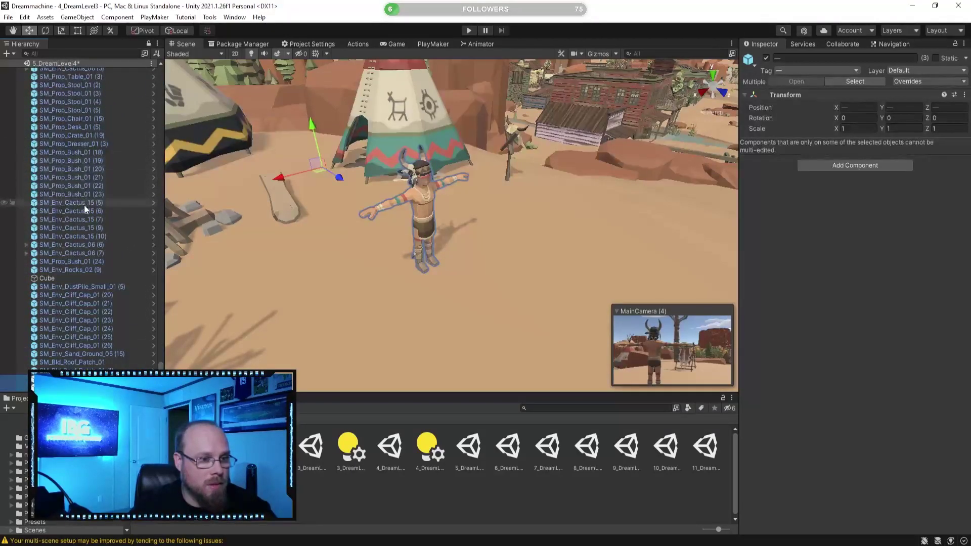
Save the 5_DreamLevel4 scene and unload 4_DreamLevel3
scroll(125, 292, "up", 15)
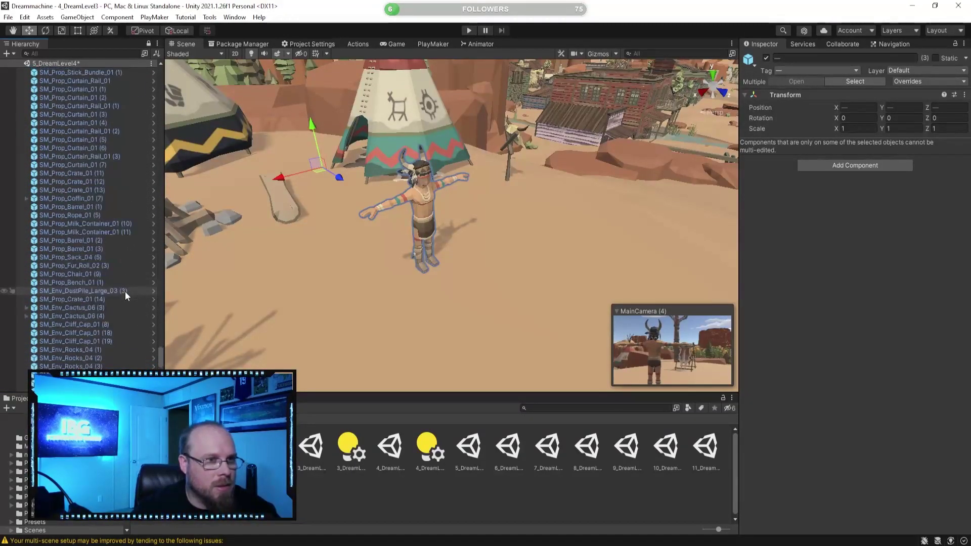
scroll(126, 291, "up", 10)
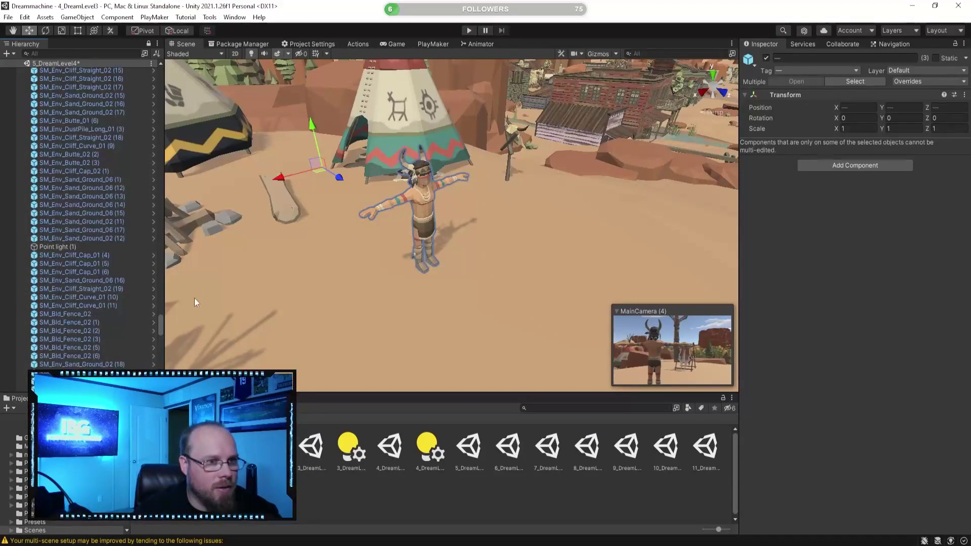
left_click_drag(157, 321, 163, 71)
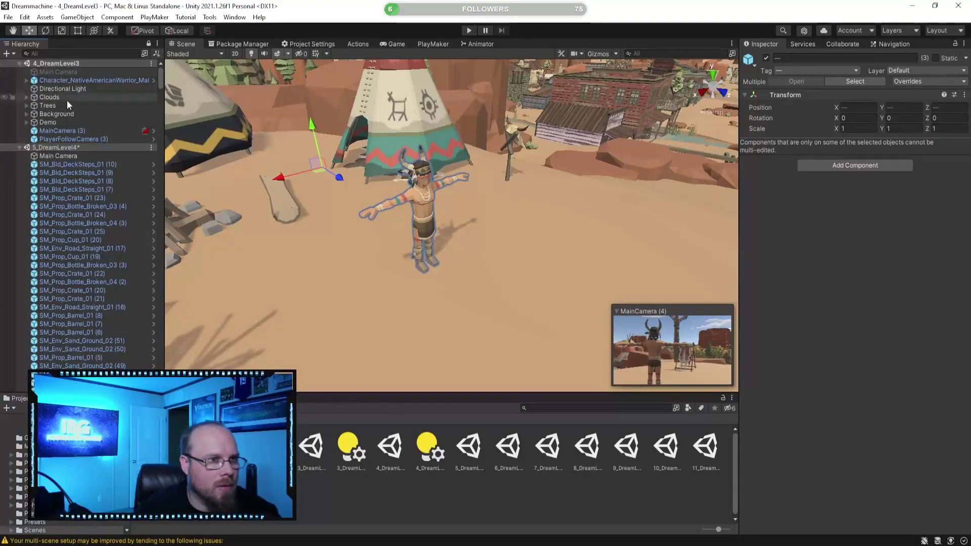
right_click(75, 148)
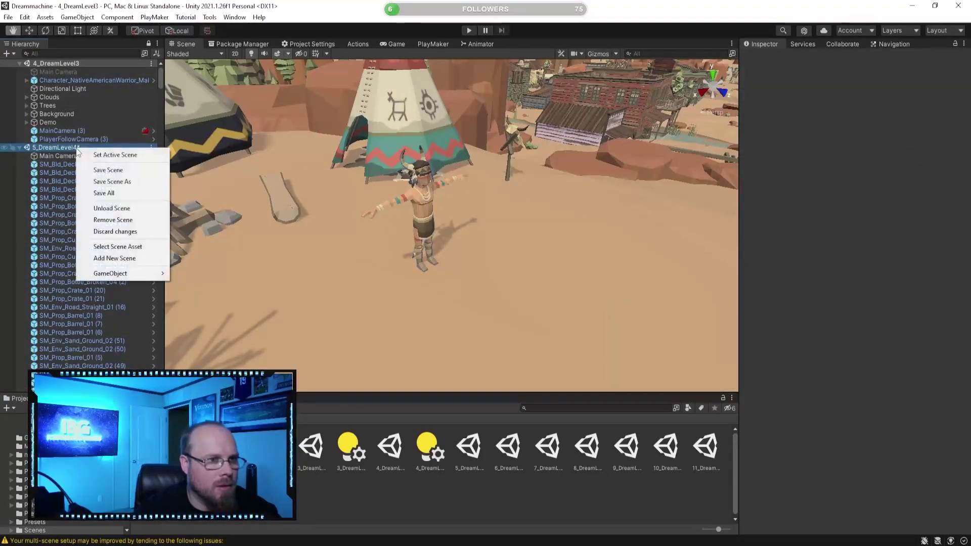
left_click(102, 169)
right_click(63, 62)
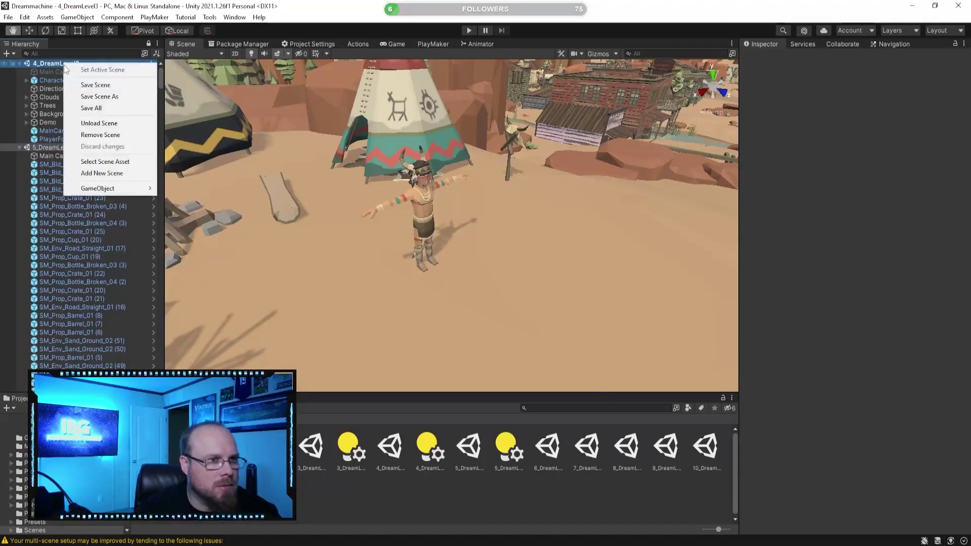
left_click(85, 125)
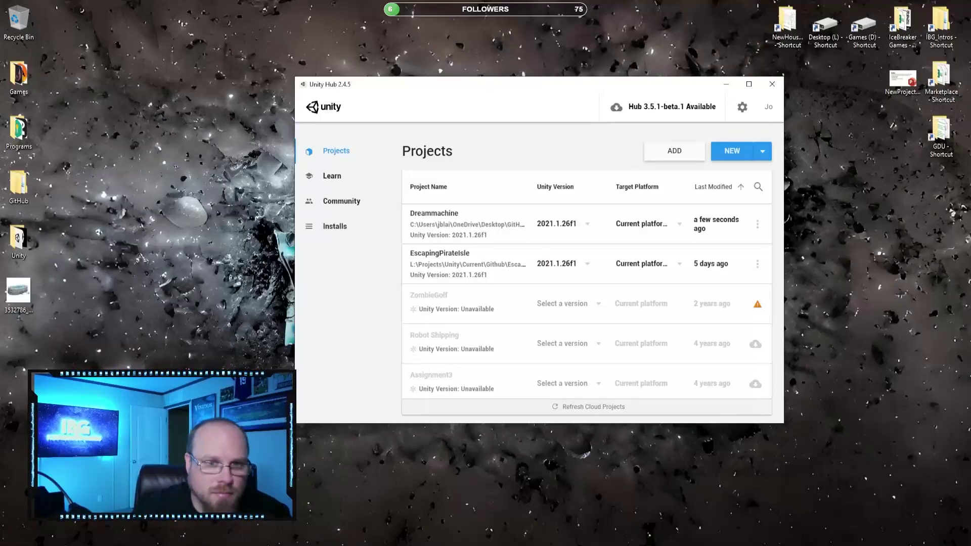
Reopen the Dreammachine project from Unity Hub and open the 5_DreamLevel4 scene in the Scene view
left_click(501, 213)
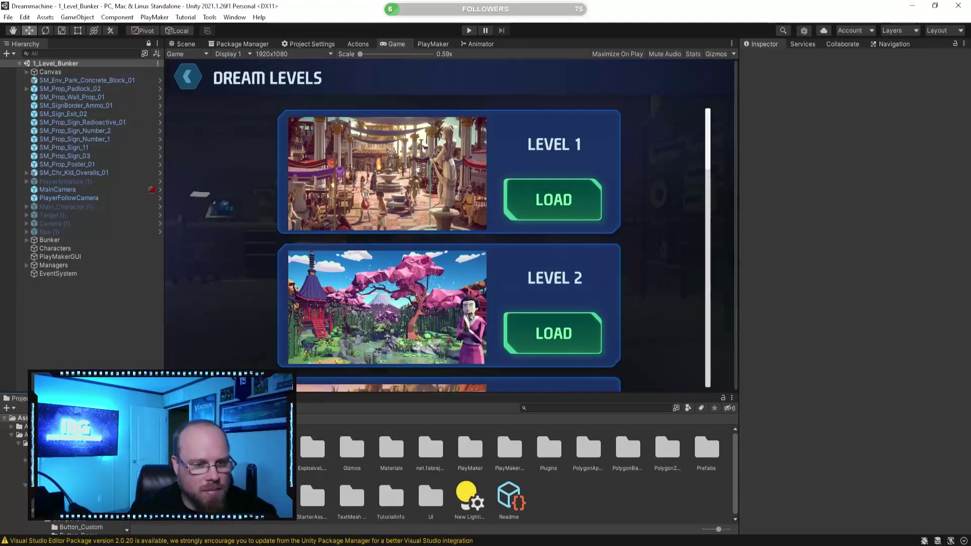
double_click(194, 496)
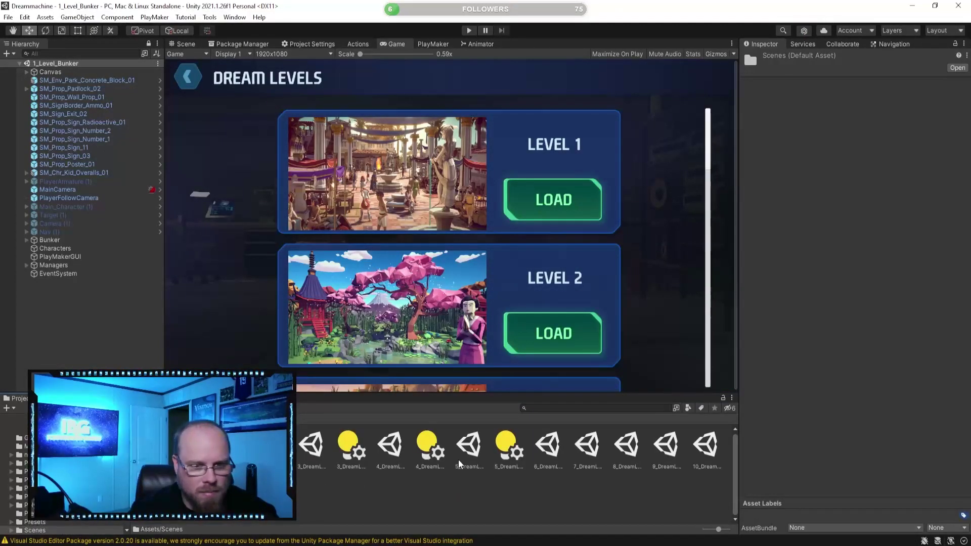
left_click(393, 447)
double_click(470, 446)
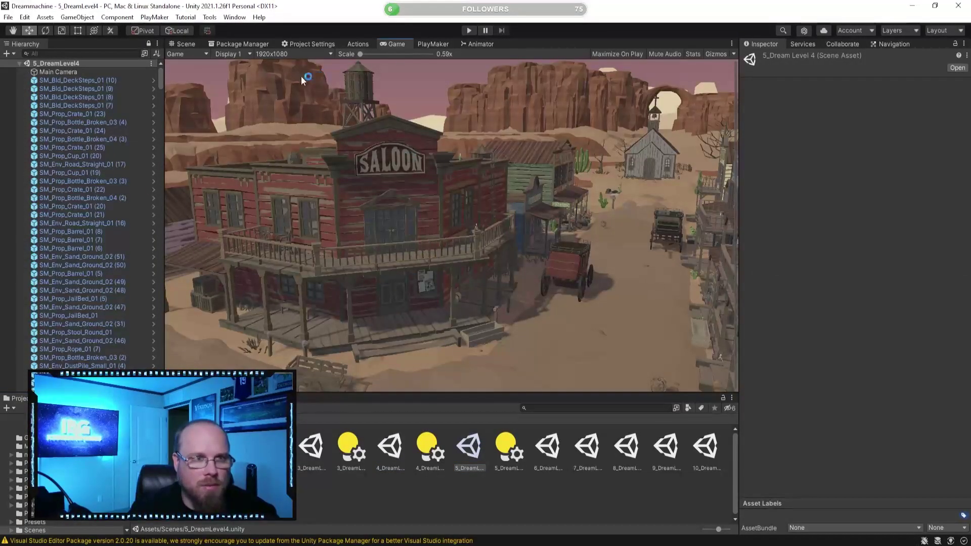
left_click(185, 45)
right_click_drag(390, 137, 190, 139)
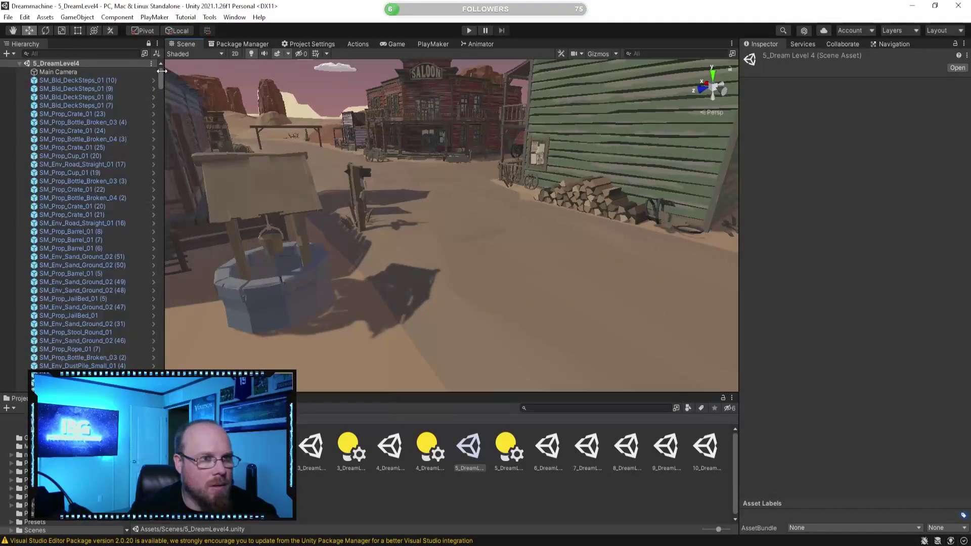
Create an empty game object named Scene in 5_DreamLevel4
left_click_drag(160, 72, 159, 366)
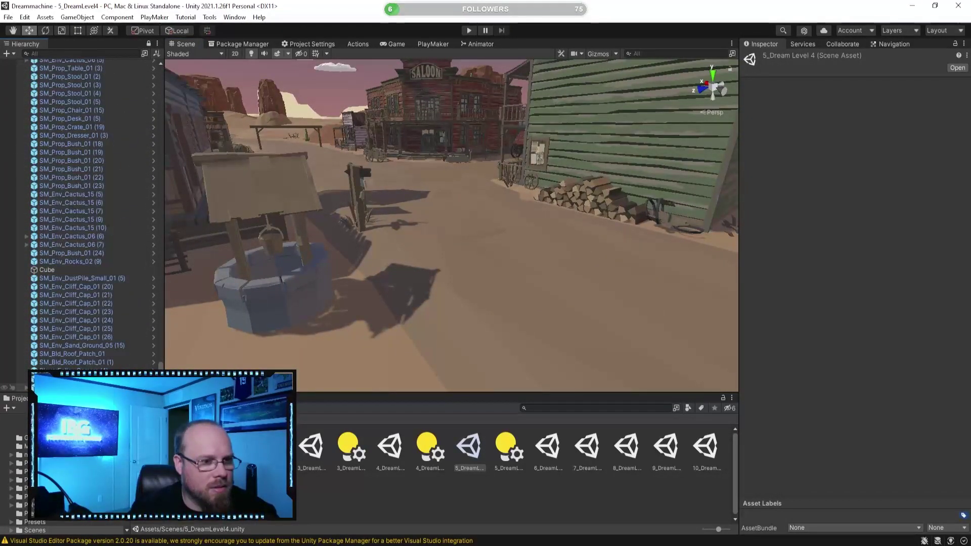
left_click_drag(161, 367, 162, 66)
left_click(64, 71)
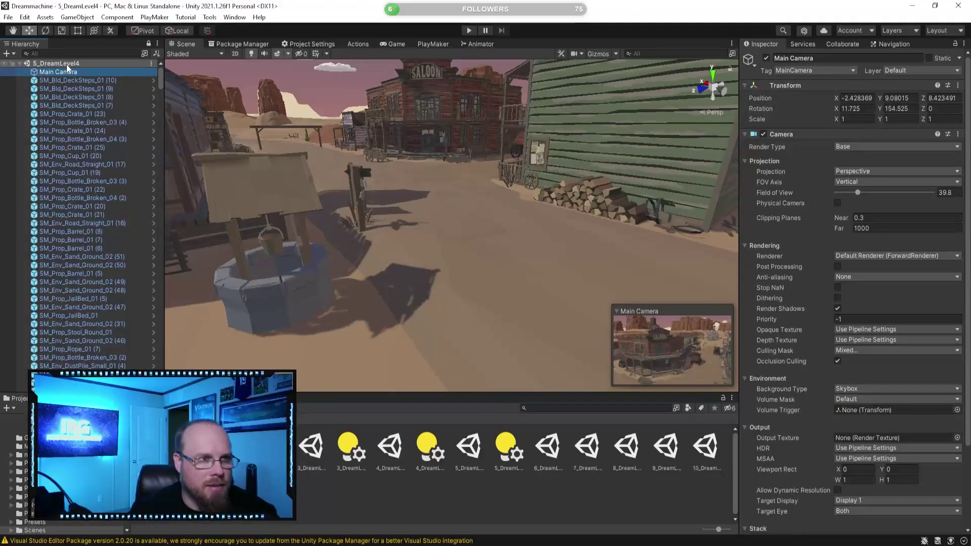
right_click(75, 65)
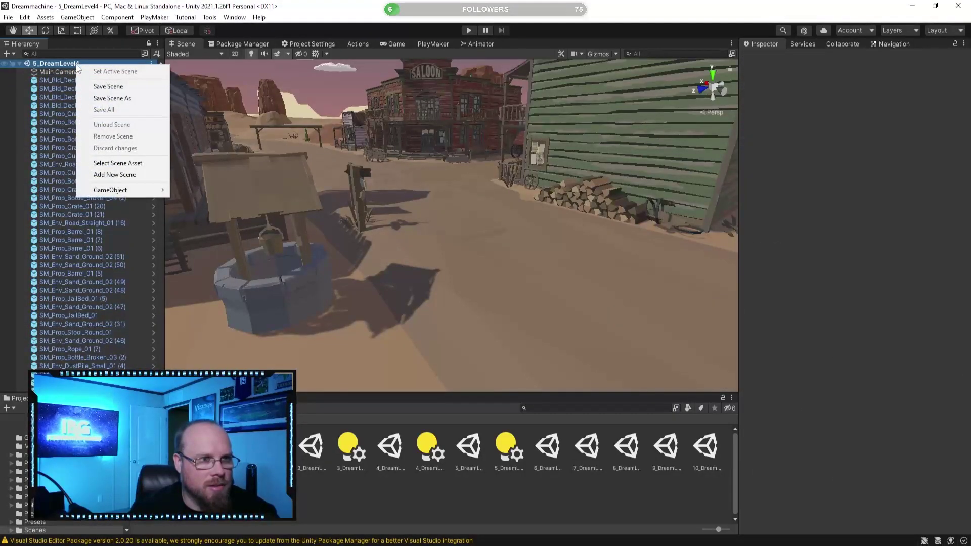
left_click(56, 73)
right_click(56, 72)
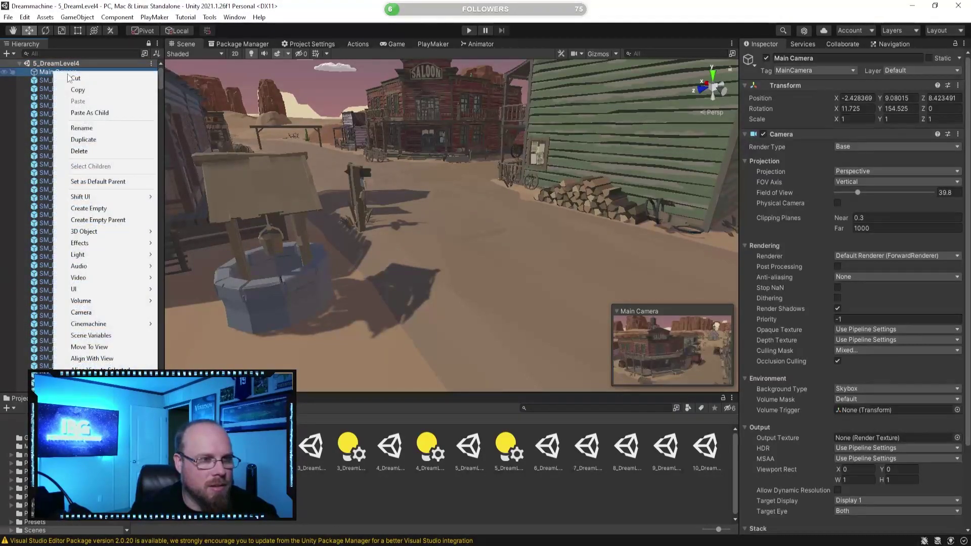
left_click(122, 209)
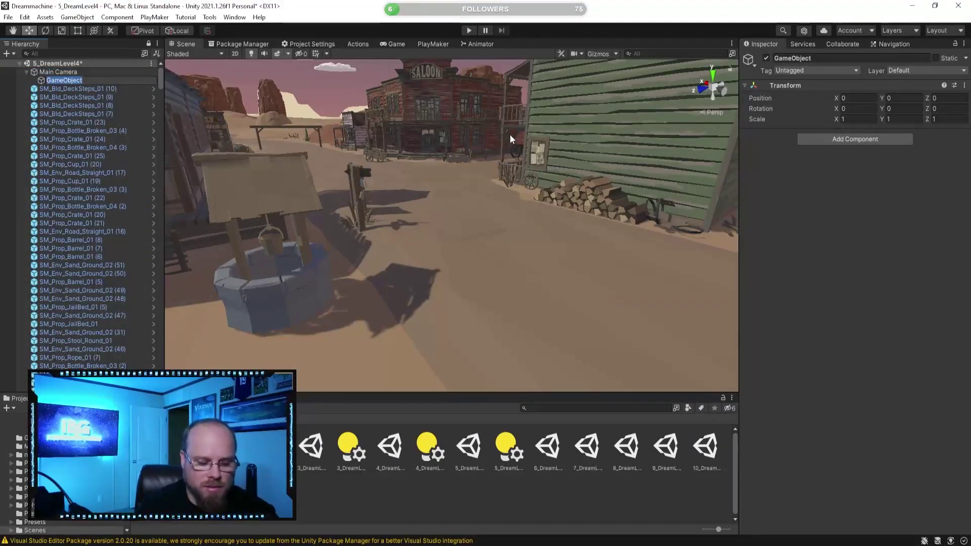
type("Scene")
key("Return")
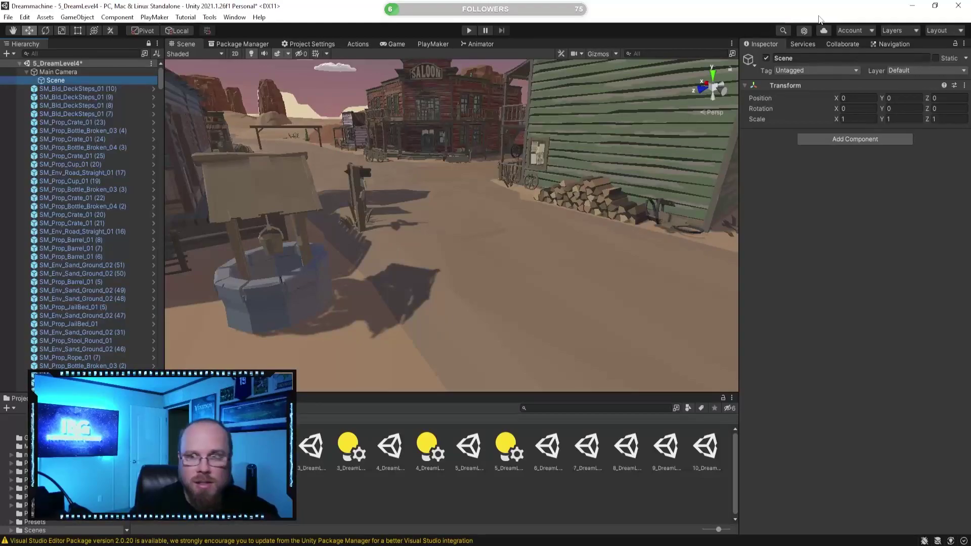
Move the Scene object out of Main Camera to the top level of the hierarchy and reset its transform
left_click_drag(56, 81, 63, 69)
right_click(794, 90)
left_click(810, 96)
Parent all the level's environment objects, from SM_Bld_DeckSteps_01 (10) through the end of the SM_ list, under the Scene object and collapse it
left_click(53, 87)
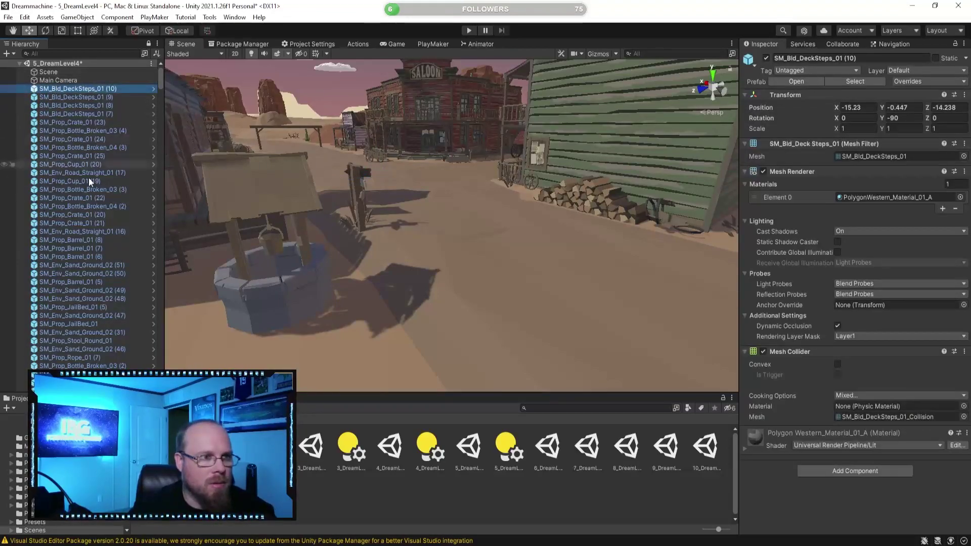
left_click(98, 357, "ctrl")
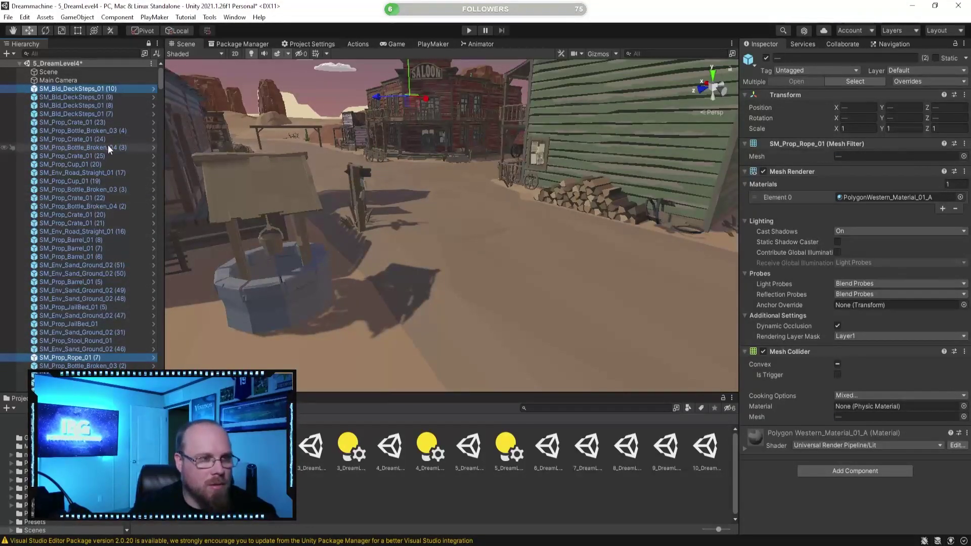
left_click(95, 89)
scroll(98, 167, "down", 8)
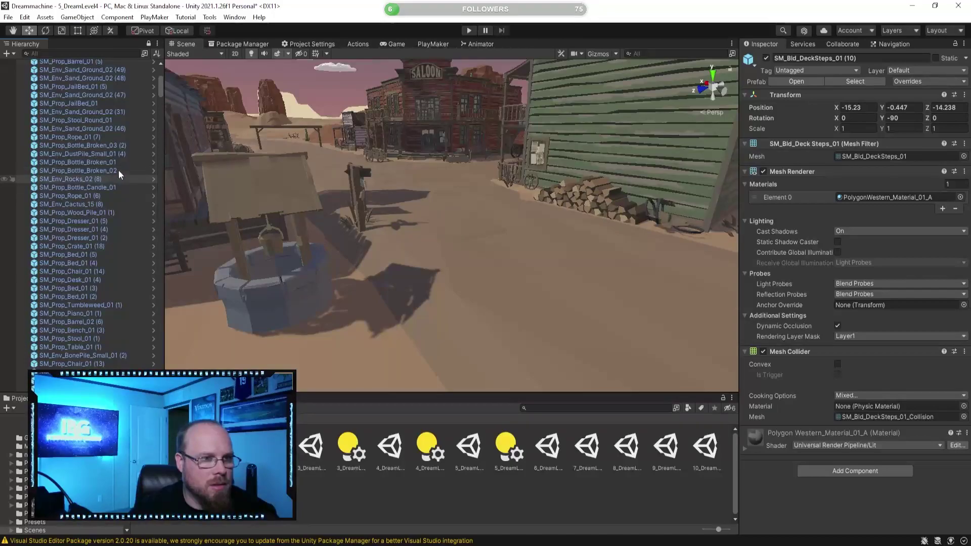
left_click_drag(161, 83, 178, 373)
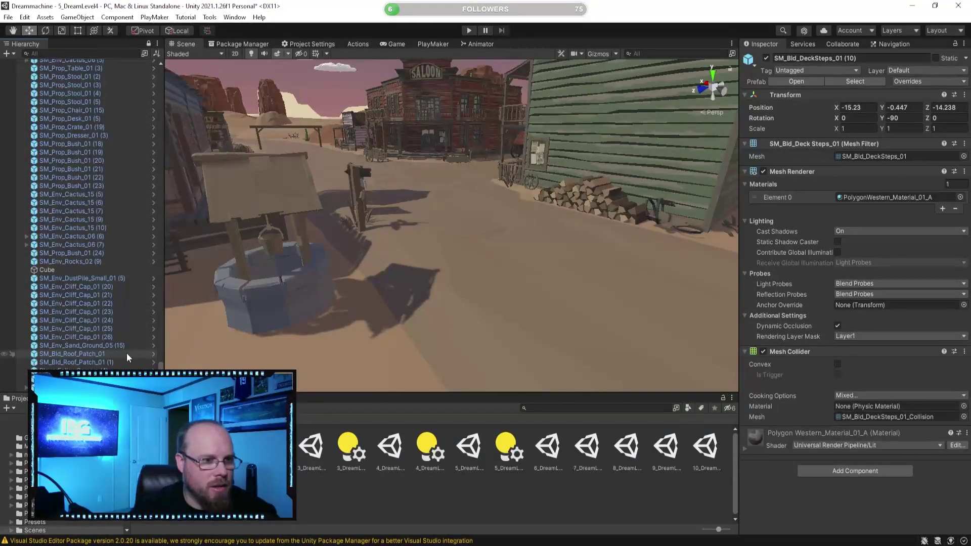
left_click(109, 363, "shift")
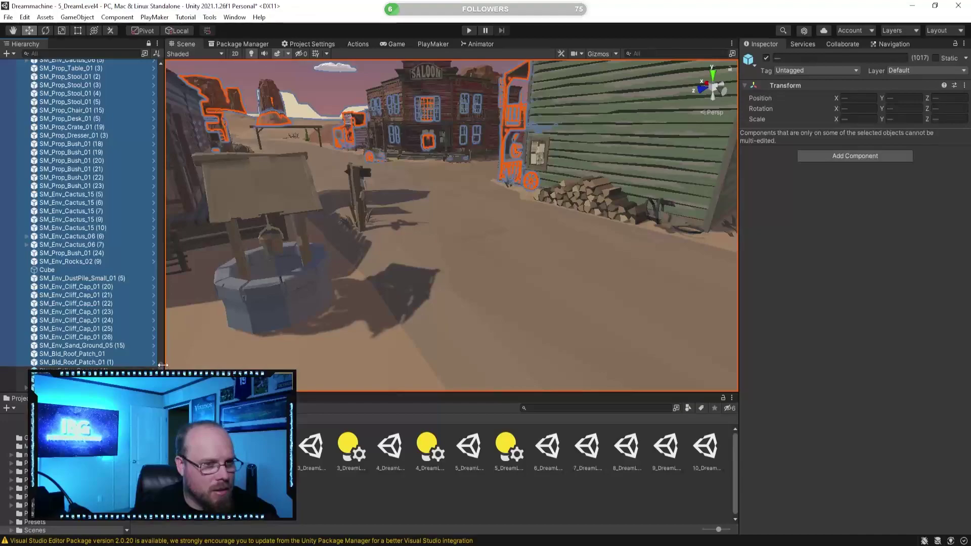
left_click_drag(161, 366, 161, 44)
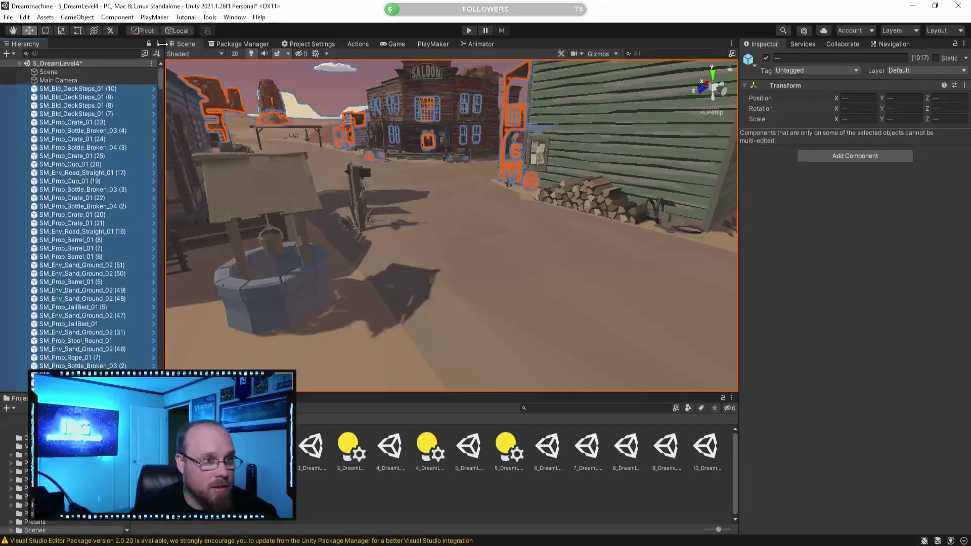
left_click_drag(63, 89, 46, 72)
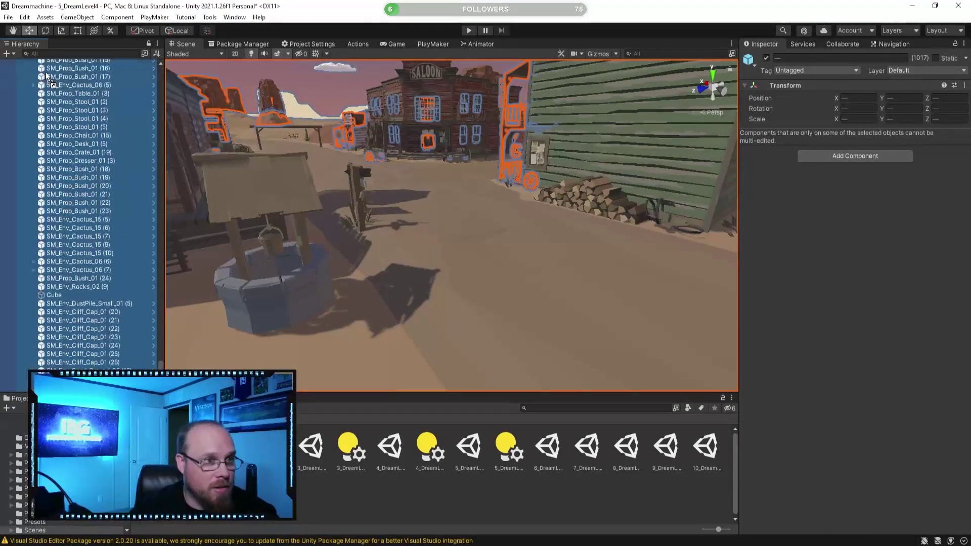
scroll(103, 115, "up", 8)
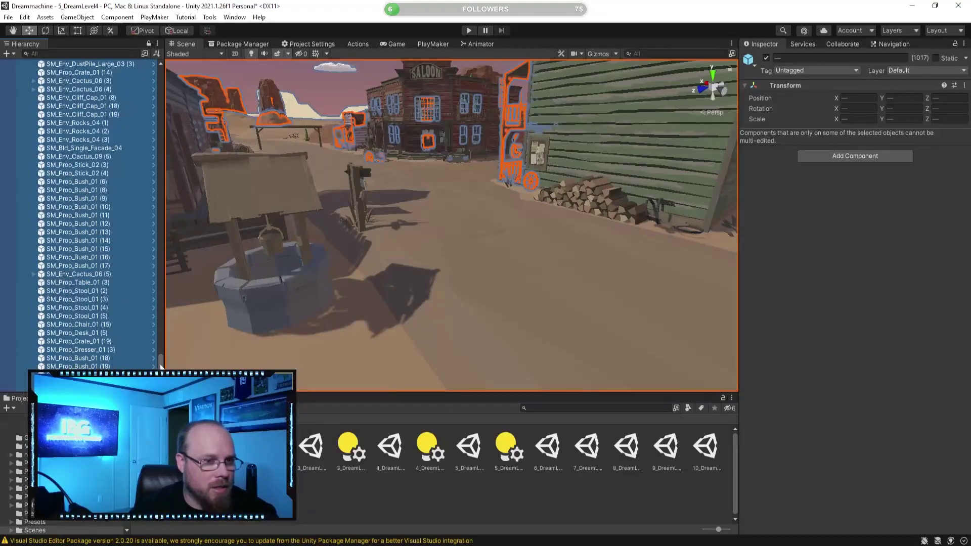
left_click_drag(160, 367, 94, 72)
left_click(25, 74)
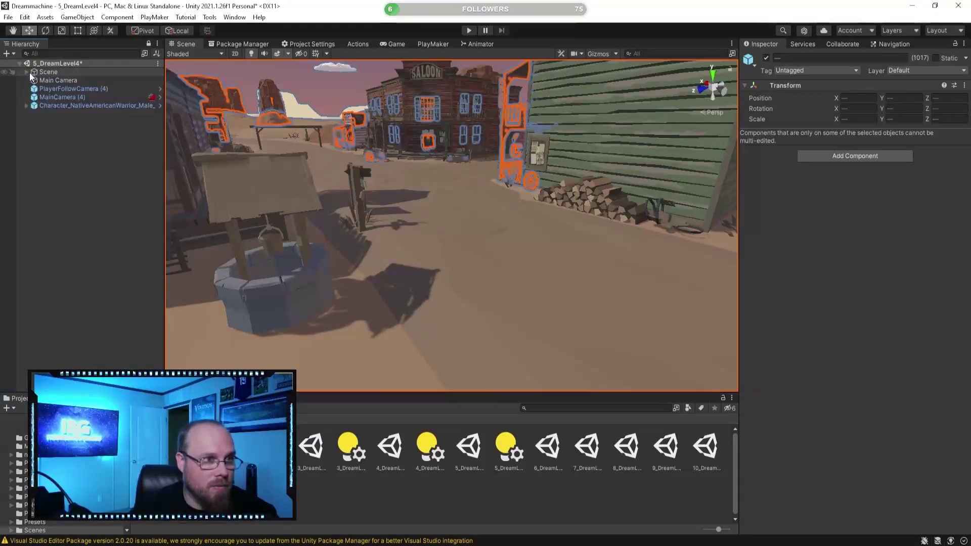
left_click(96, 192)
Deactivate the original Main Camera object in 5_DreamLevel4
left_click(84, 78)
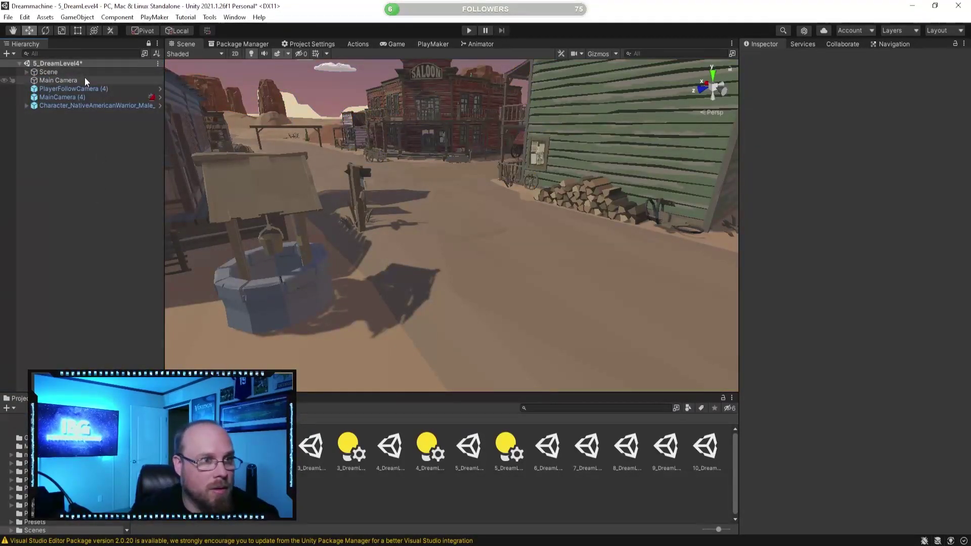
left_click(765, 57)
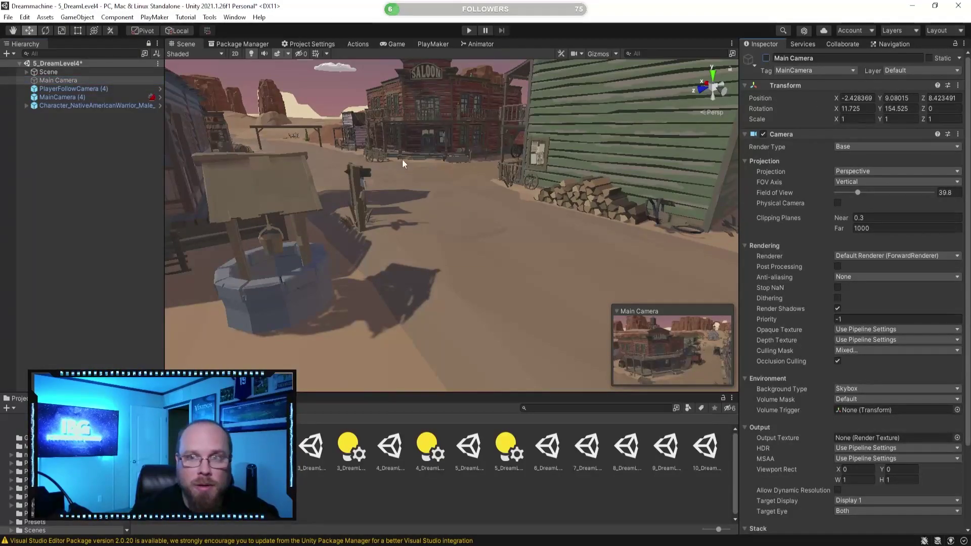
left_click(47, 143)
Browse the project assets to the Asset Store/PolygonWestern/Prefabs/Characters folder
left_click(142, 420)
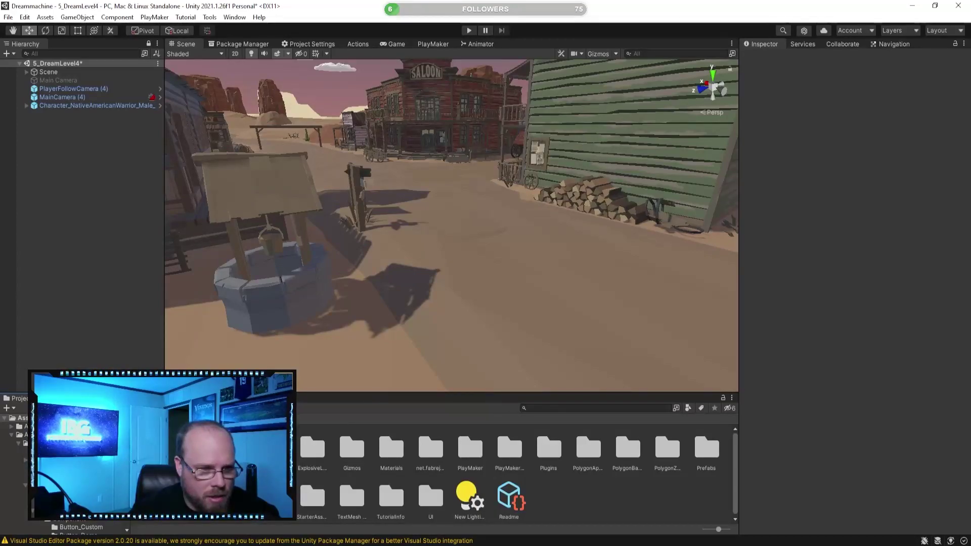
left_click(41, 435)
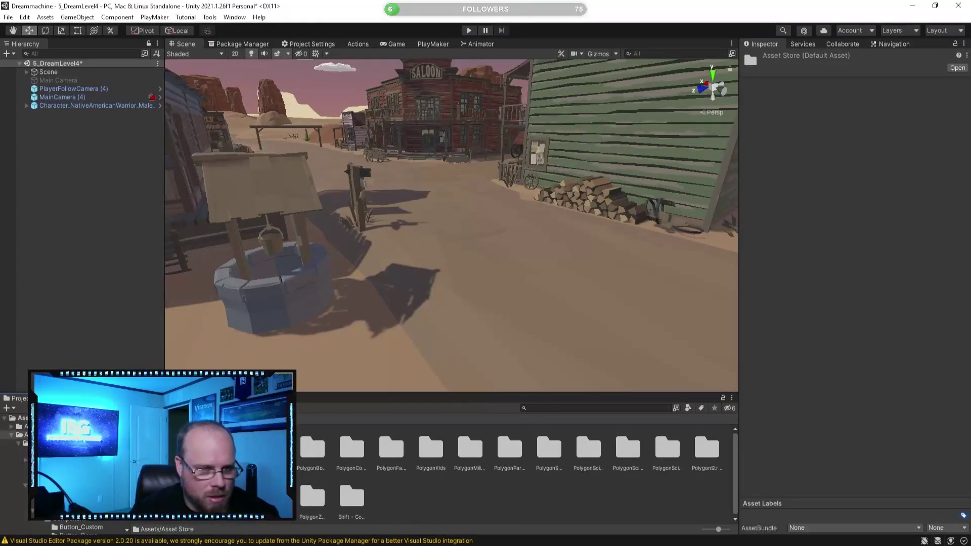
left_click(273, 494)
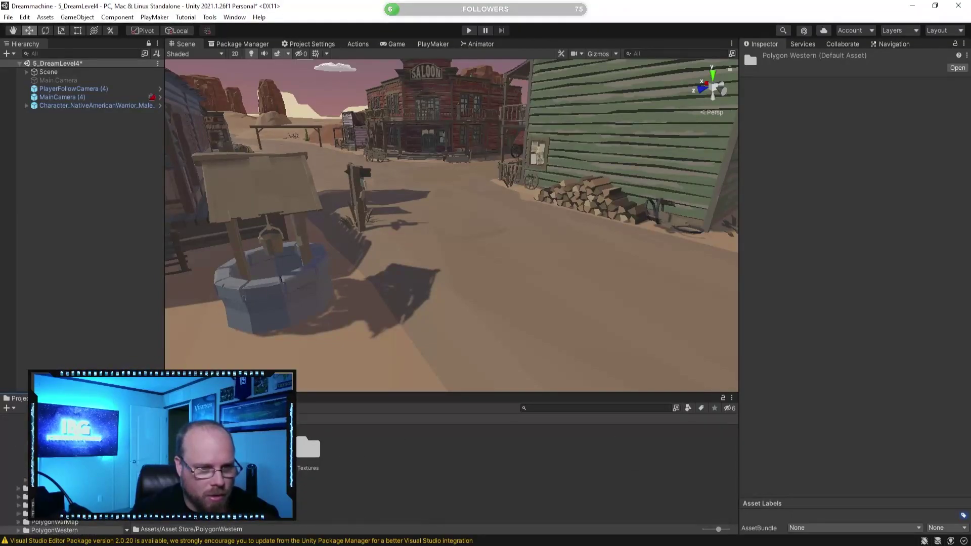
double_click(270, 450)
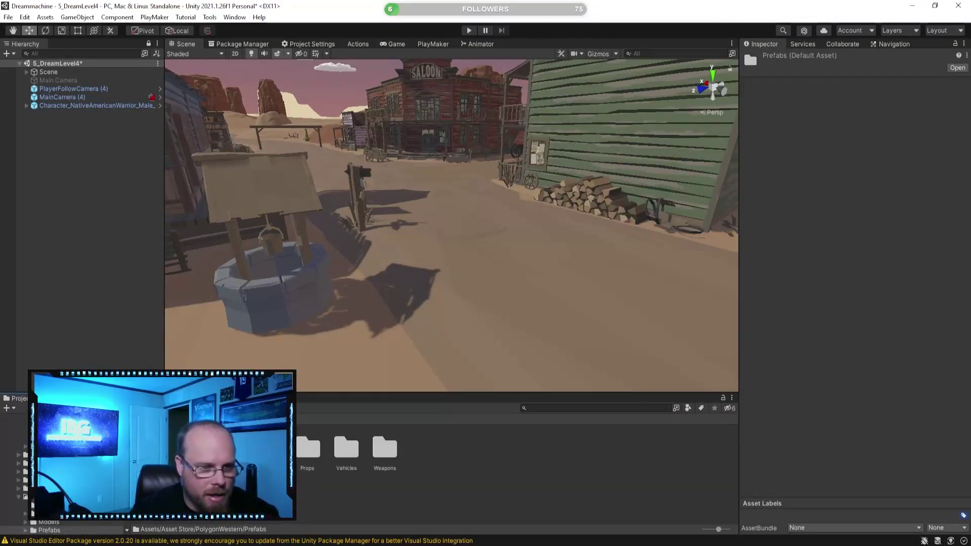
double_click(193, 450)
Preview the PolygonWestern character prefabs, including Badguy, Cowboy, Gunman and Sheriff, to choose a player character
left_click(155, 449)
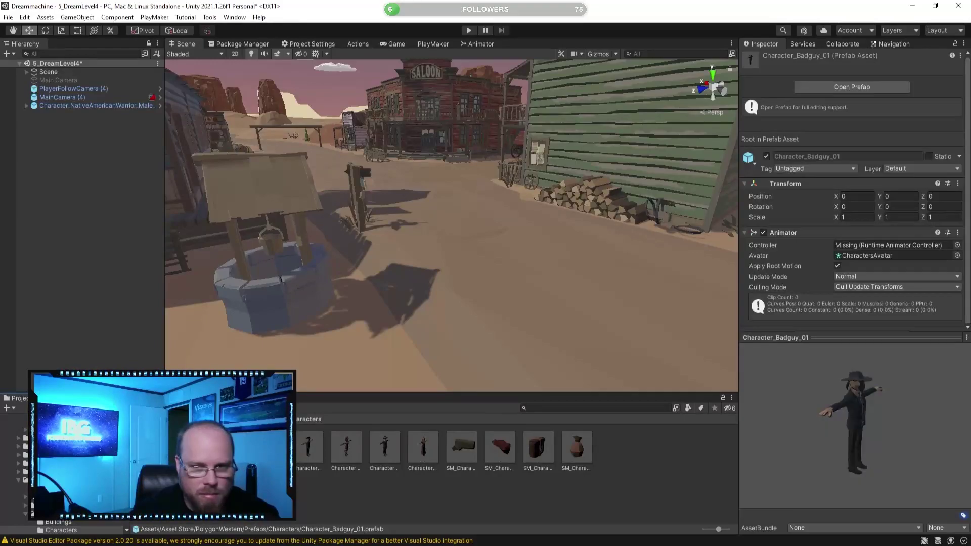
left_click(193, 449)
left_click_drag(841, 477, 800, 449)
left_click(231, 448)
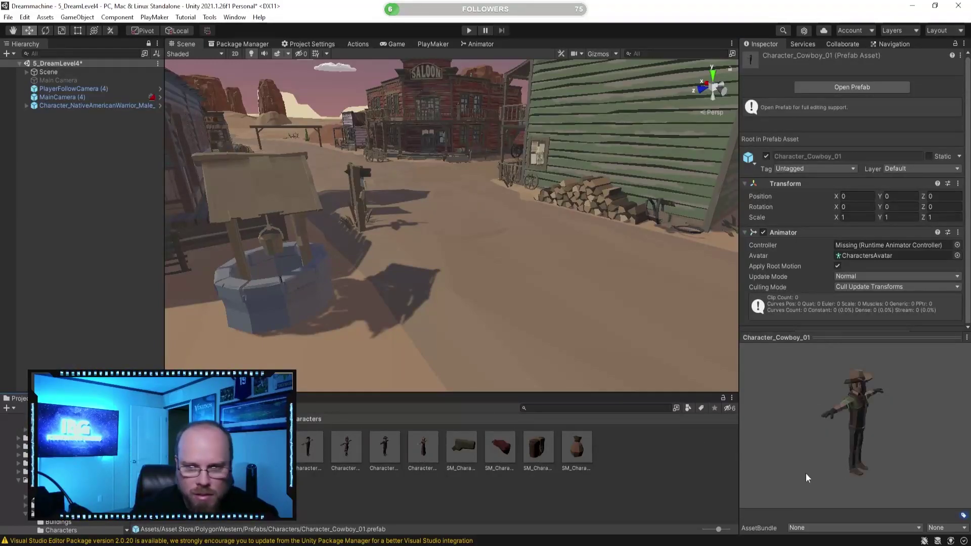
left_click(307, 441)
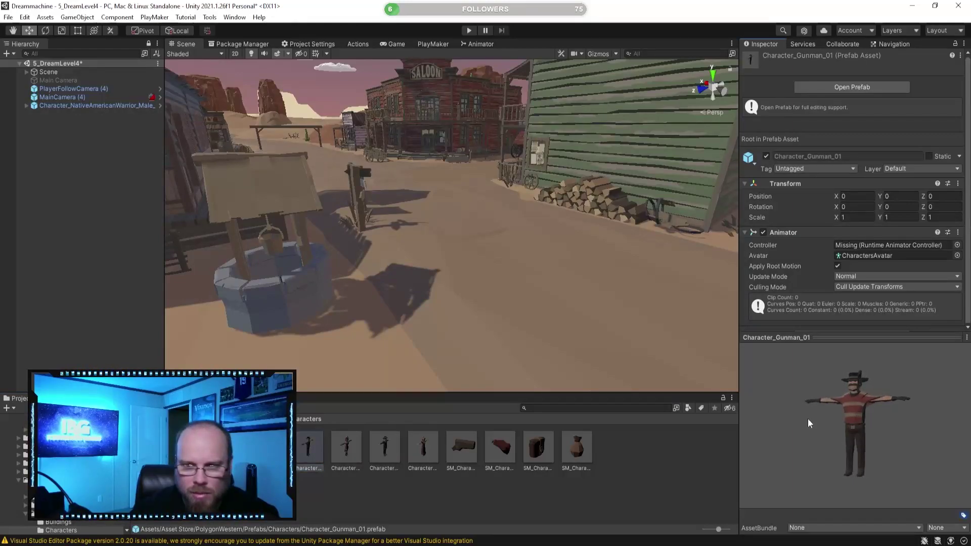
left_click(349, 442)
left_click(384, 445)
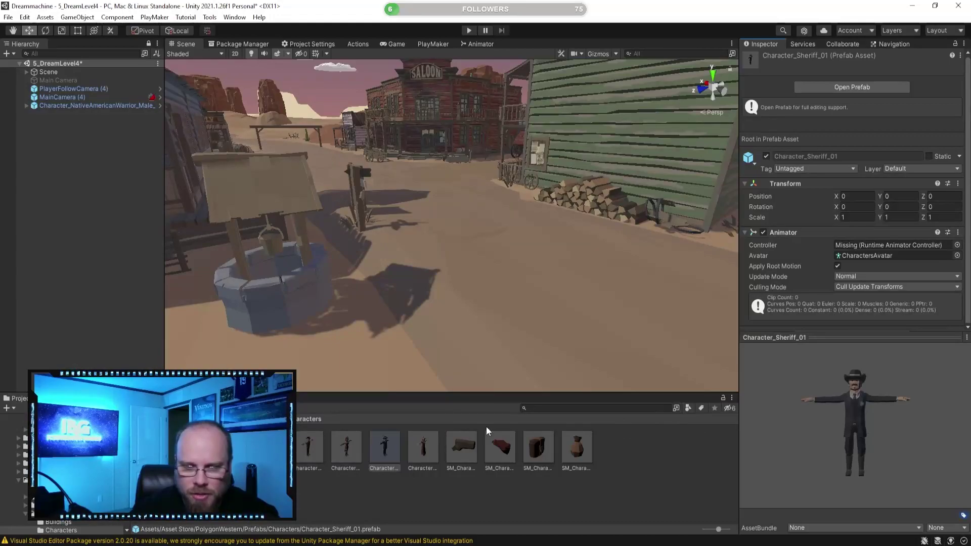
left_click(424, 444)
left_click(401, 441)
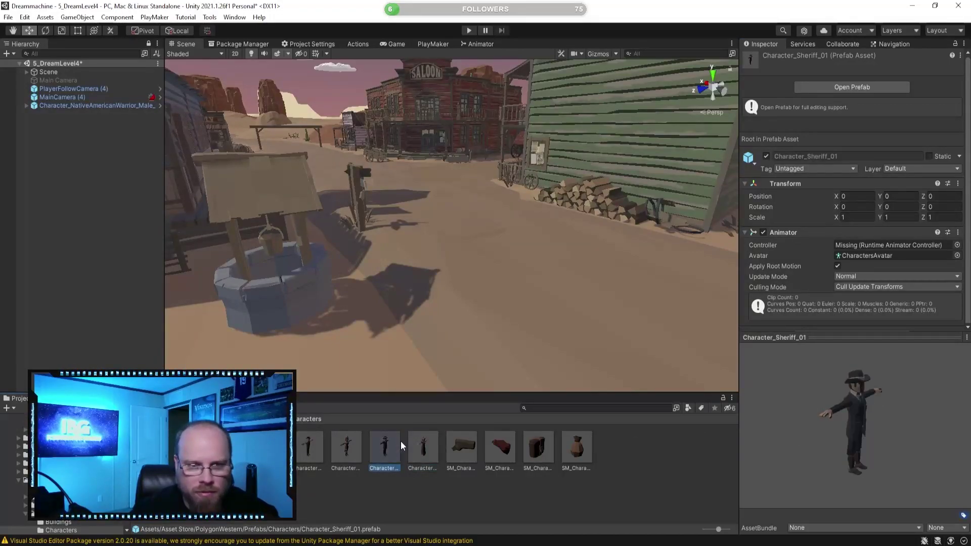
Place the Character_Sheriff_01 prefab on the dirt street near the well
left_click_drag(379, 444, 541, 287)
right_click_drag(541, 287, 345, 303)
key("w")
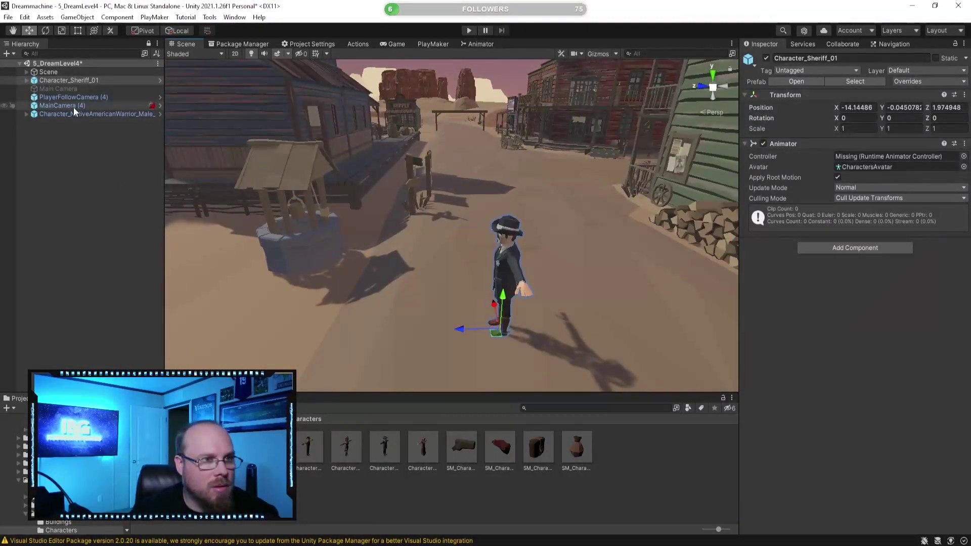
Create an empty child named Camera_Root under Character_Sheriff_01 and raise it to about the character's chest height
right_click(80, 82)
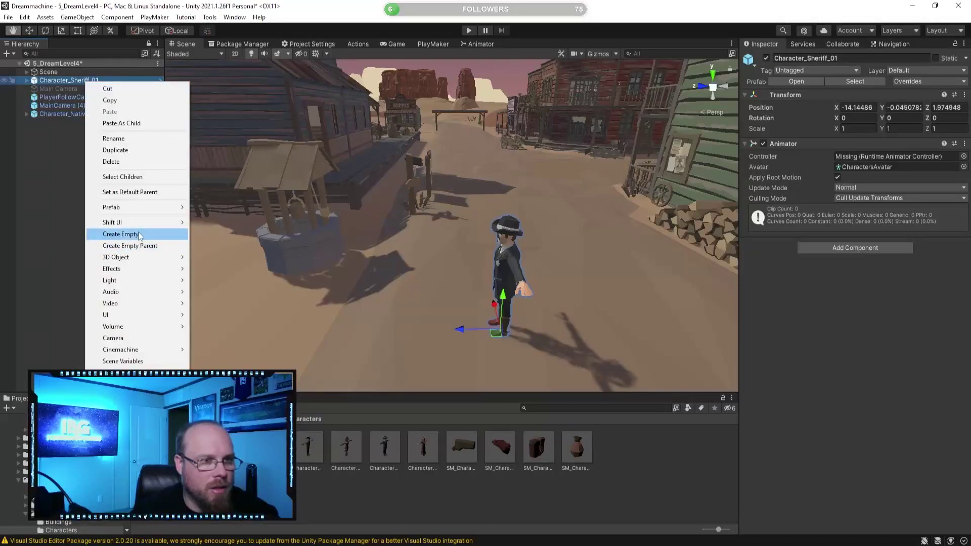
left_click(107, 233)
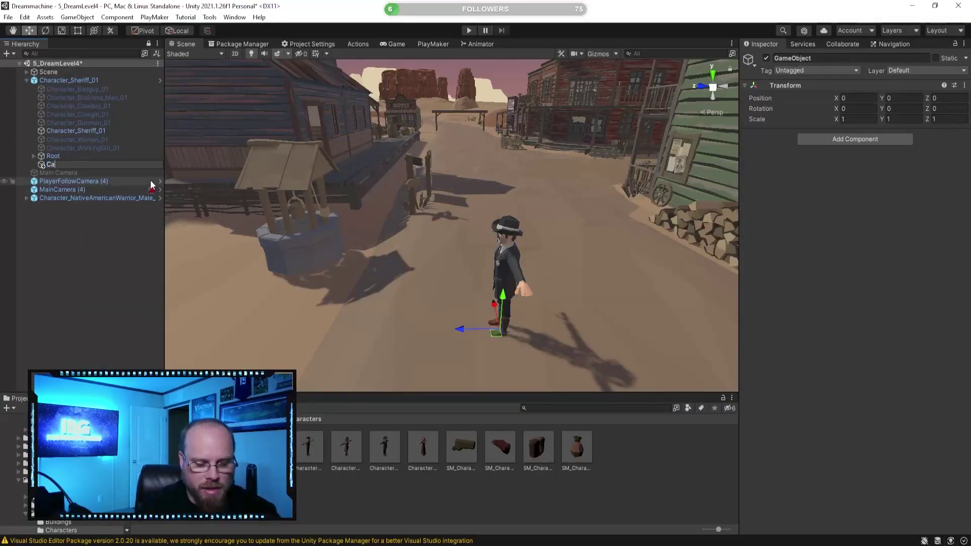
type("Camera_R")
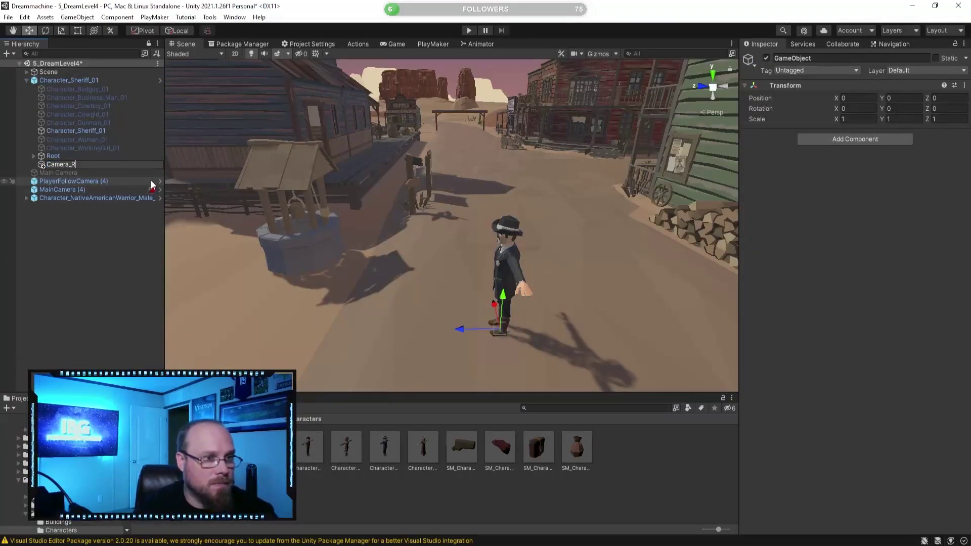
type("oot")
key("Return")
left_click_drag(502, 301, 519, 237)
left_click(75, 226)
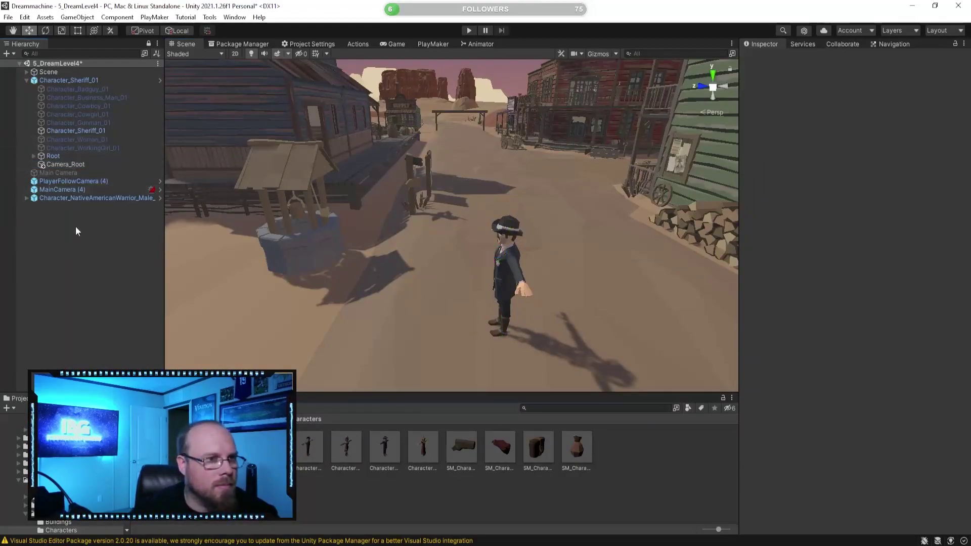
Assign Camera_Root as the Follow target of the PlayerFollowCamera (4) virtual camera
left_click(96, 181)
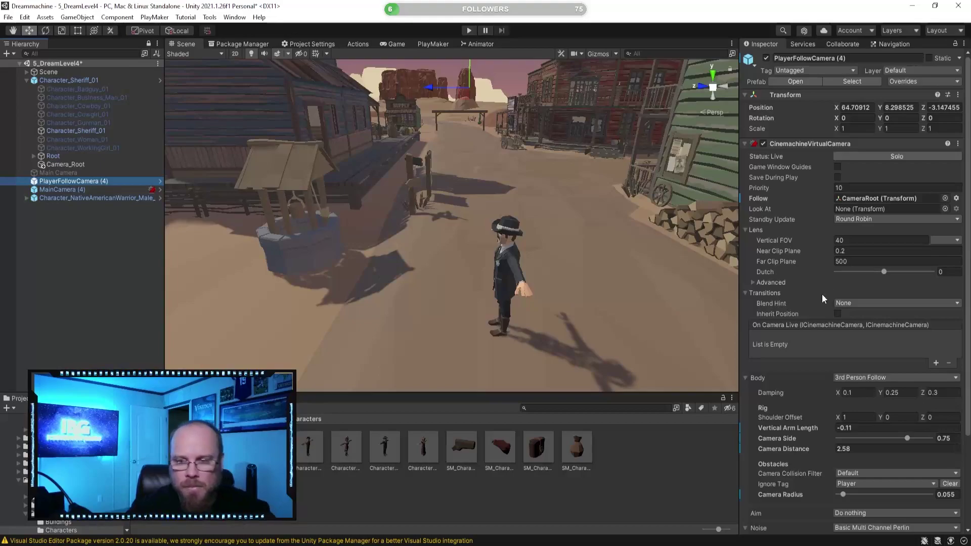
scroll(821, 293, "down", 3)
scroll(850, 309, "up", 3)
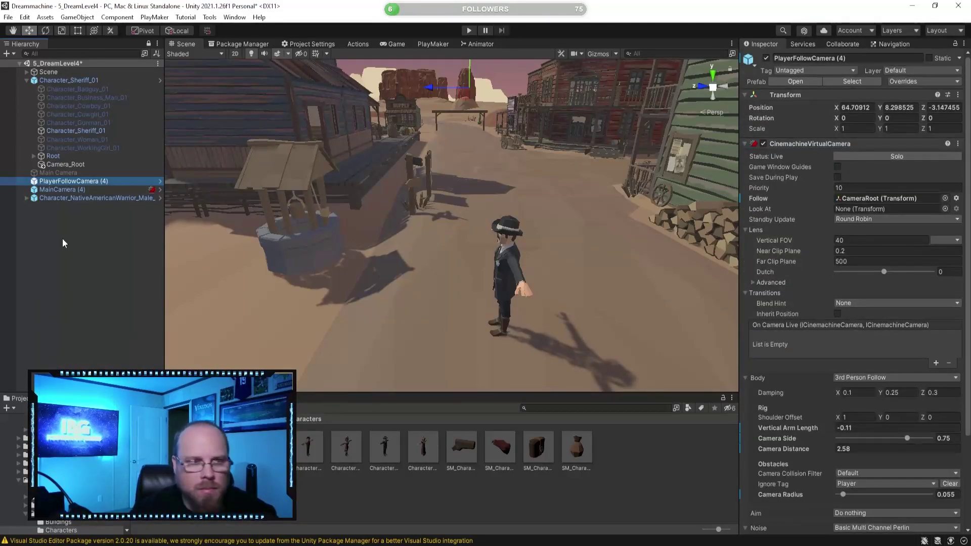
left_click_drag(68, 165, 857, 198)
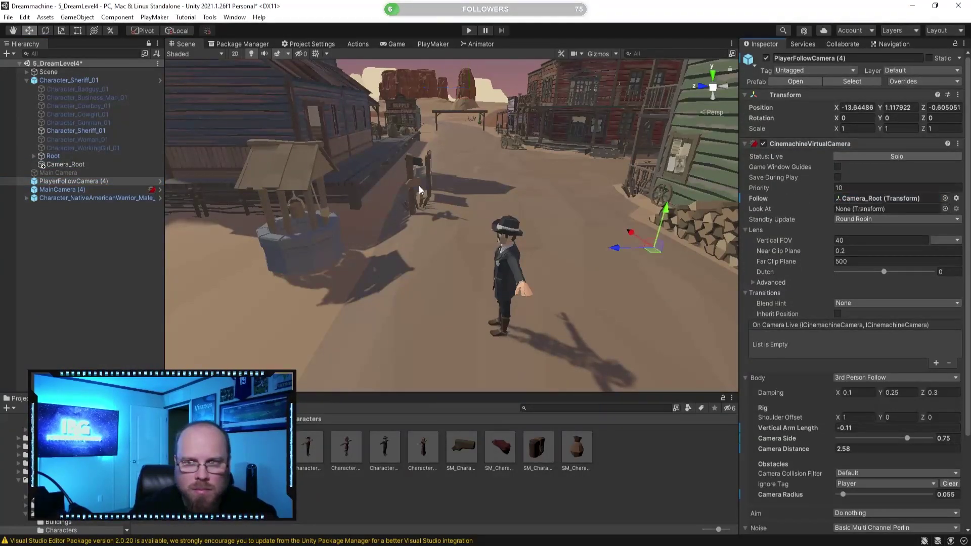
Open the NativeAmericanWarrior character's properties in a separate window and select Character_Sheriff_01 for comparison, leaving its static flags unchanged
left_click(73, 198)
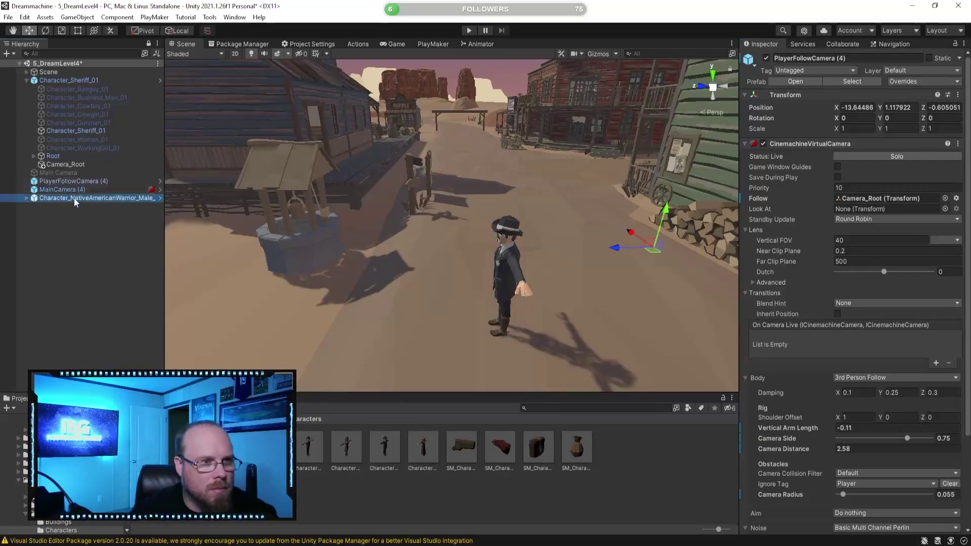
right_click(125, 204)
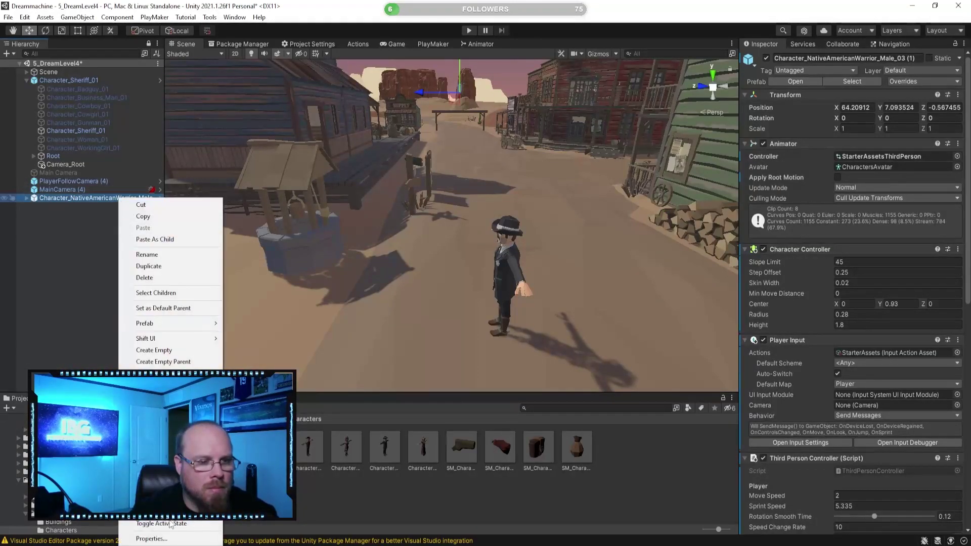
left_click(147, 530)
left_click(85, 81)
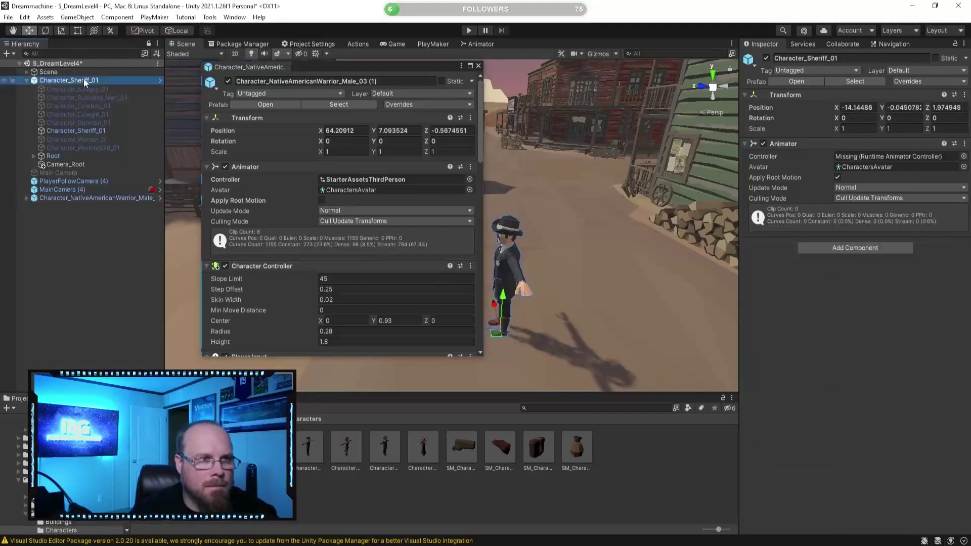
left_click(935, 58)
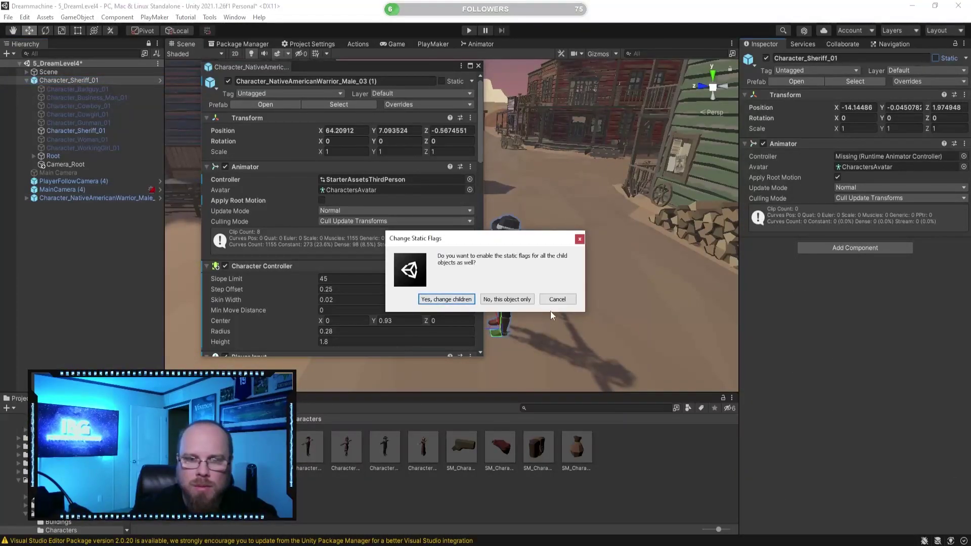
left_click(556, 297)
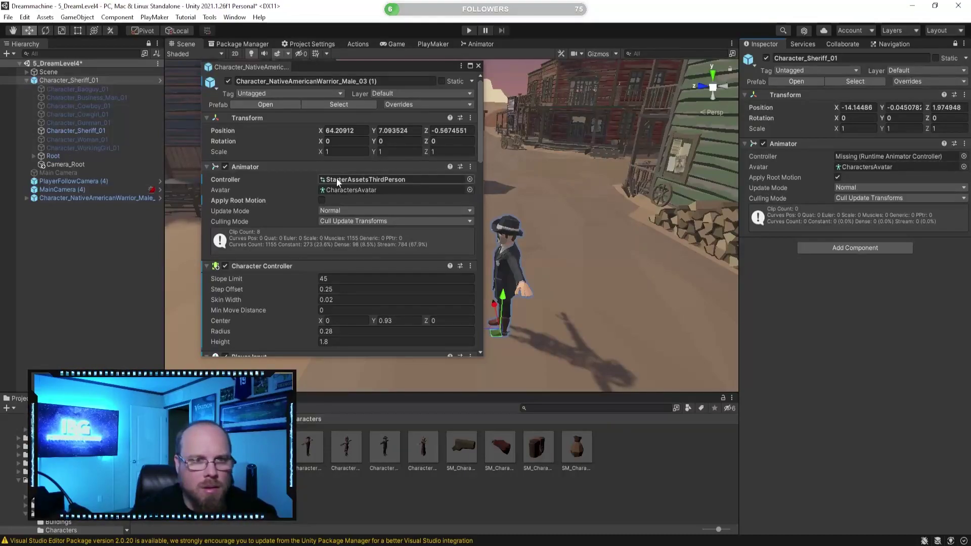
Copy the StarterAssetsThirdPerson Animator controller from the NativeAmericanWarrior character to Character_Sheriff_01's Animator
right_click(213, 183)
left_click(234, 210)
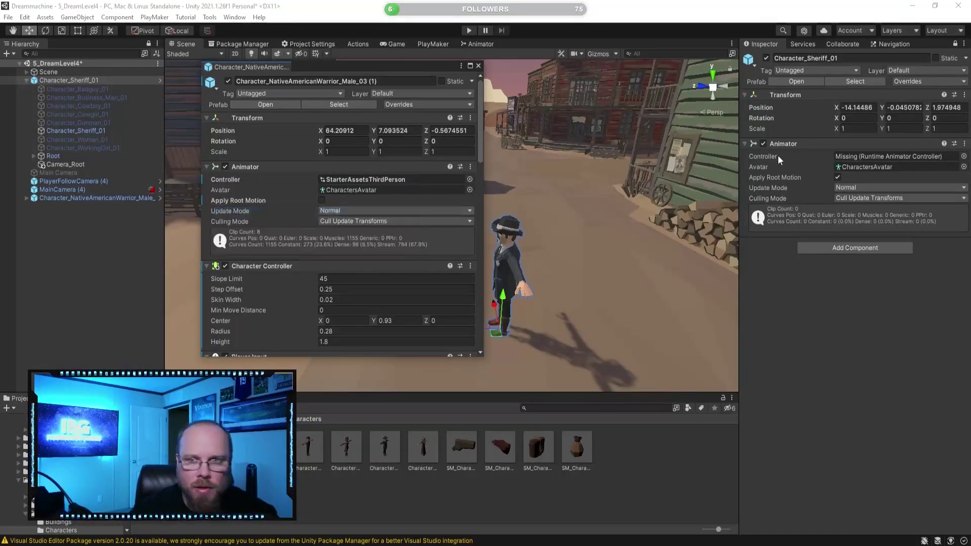
right_click(781, 157)
left_click(803, 199)
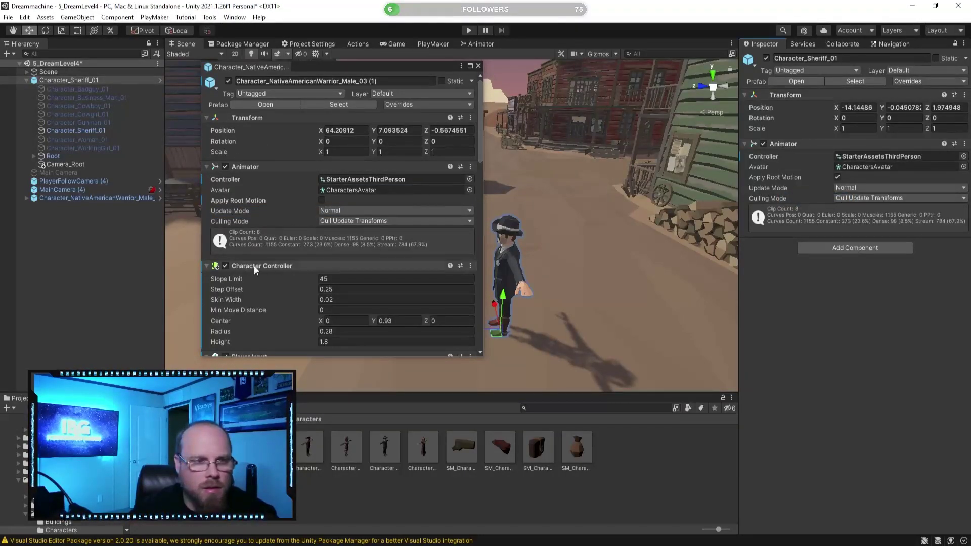
Copy the Character Controller component from the NativeAmericanWarrior character and paste it as new onto Character_Sheriff_01
right_click(279, 265)
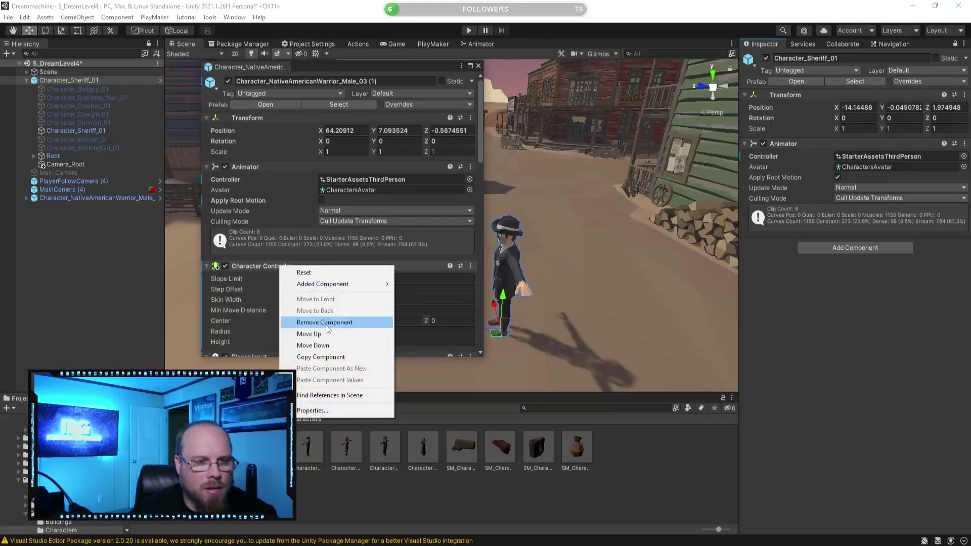
left_click(331, 358)
right_click(798, 143)
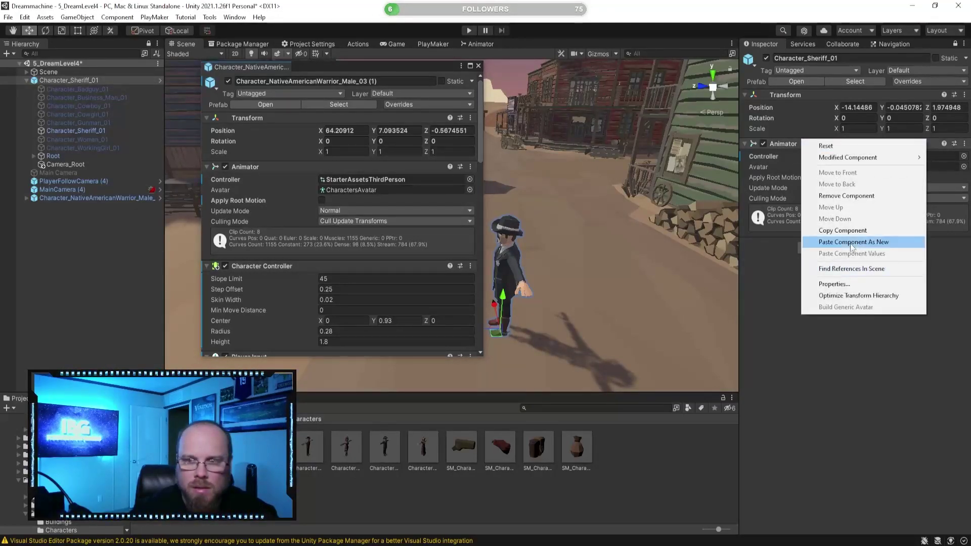
left_click(831, 243)
Copy the warrior's Player Input component and paste it as a new component on Character_Sheriff_01
scroll(356, 268, "down", 5)
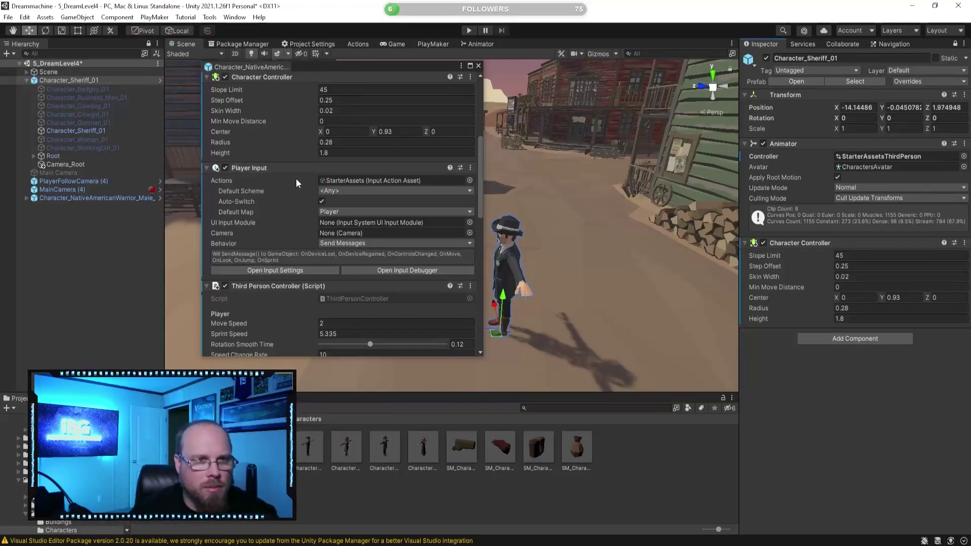
right_click(273, 169)
left_click(304, 260)
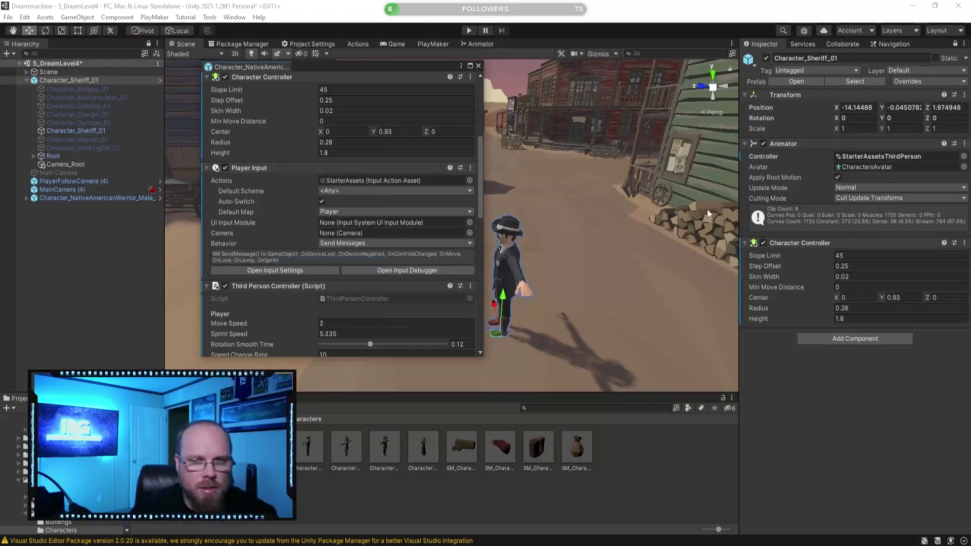
right_click(792, 144)
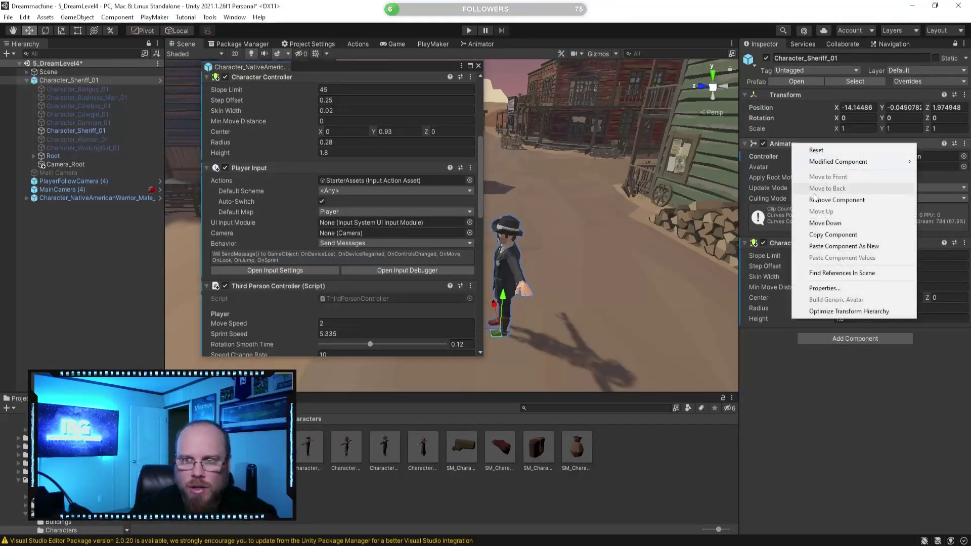
left_click(831, 245)
Copy the warrior's Third Person Controller script and paste it as a new component on Character_Sheriff_01
scroll(433, 232, "down", 5)
scroll(339, 243, "up", 2)
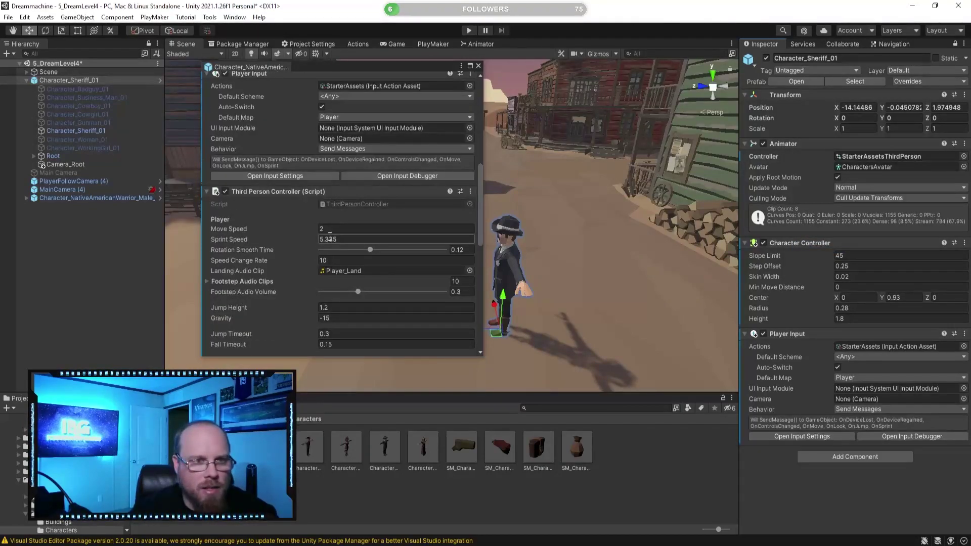
scroll(305, 186, "up", 3)
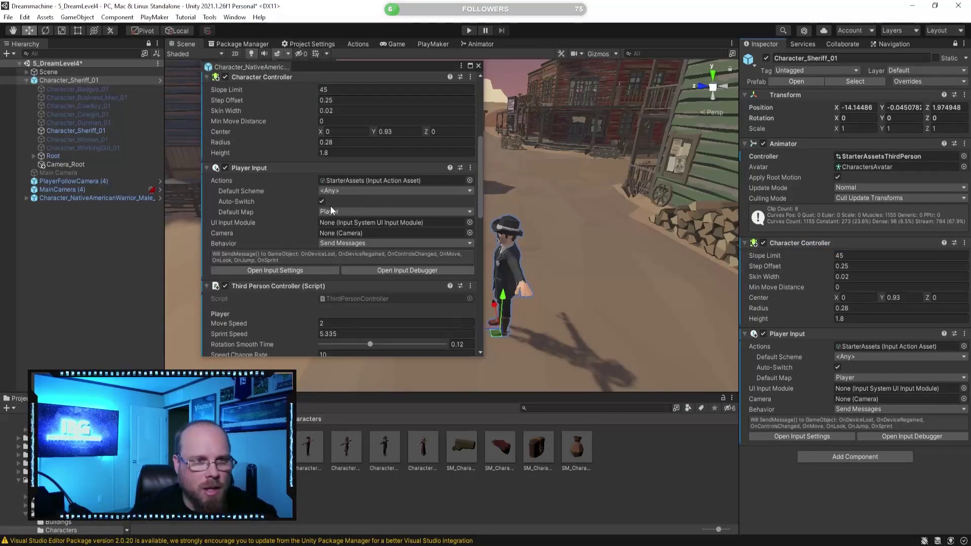
scroll(303, 203, "down", 3)
right_click(281, 193)
left_click(328, 283)
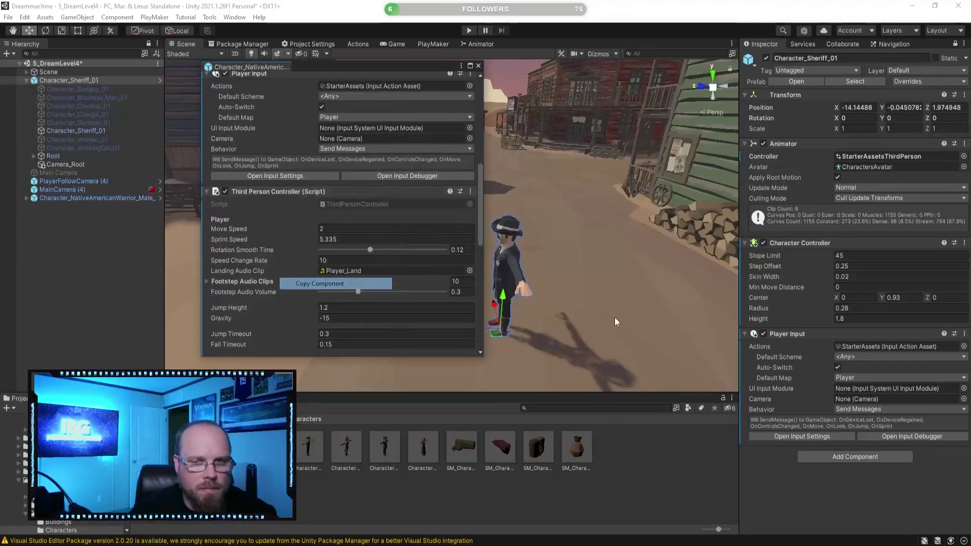
right_click(780, 336)
left_click(832, 438)
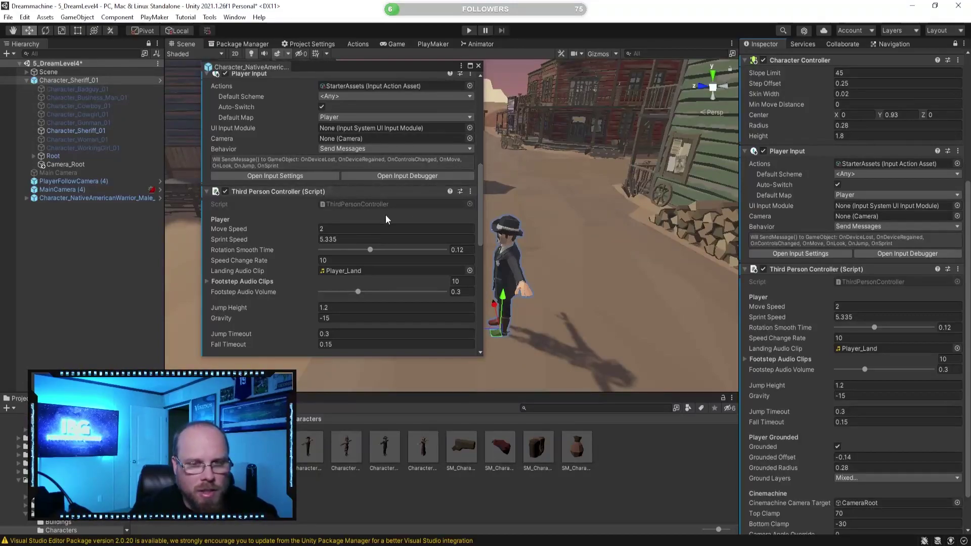
Copy the warrior's Starter Assets Inputs script and paste it as a new component on Character_Sheriff_01
scroll(268, 184, "down", 10)
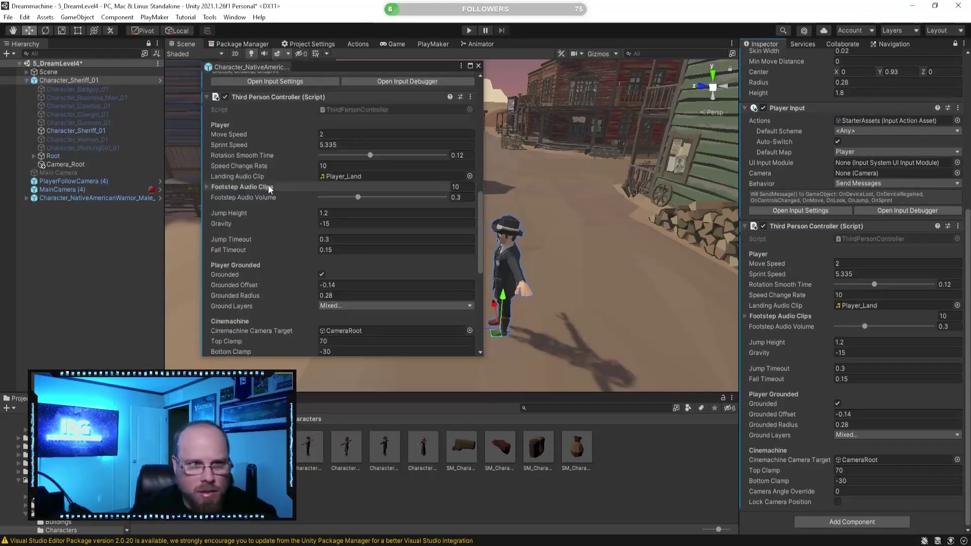
right_click(272, 199)
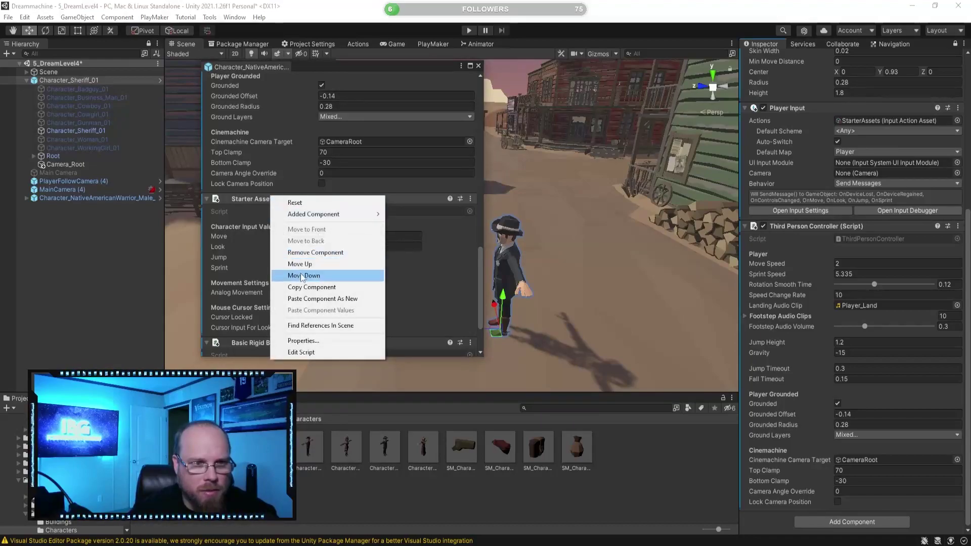
left_click(314, 287)
right_click(812, 227)
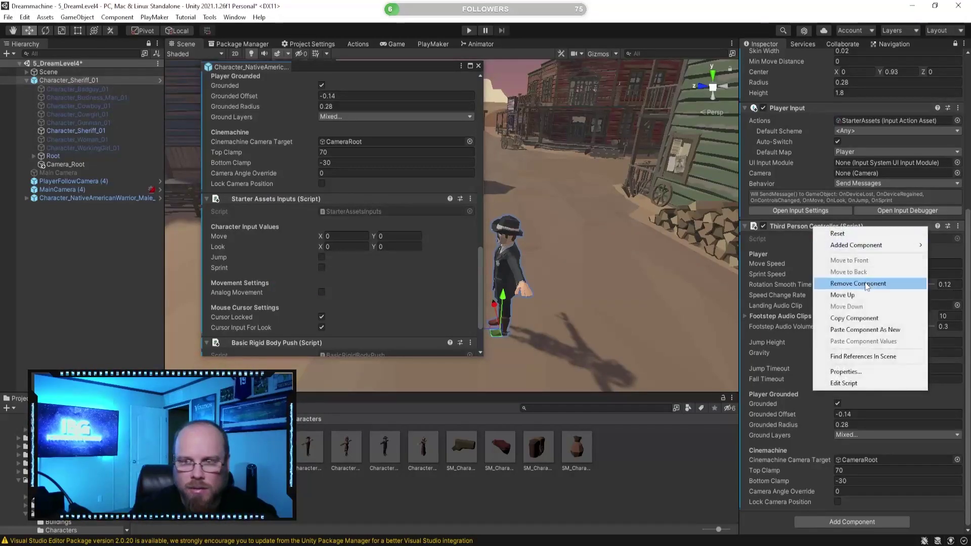
left_click(860, 330)
Copy the warrior's Basic Rigid Body Push script and paste it as a new component on Character_Sheriff_01
scroll(256, 230, "down", 3)
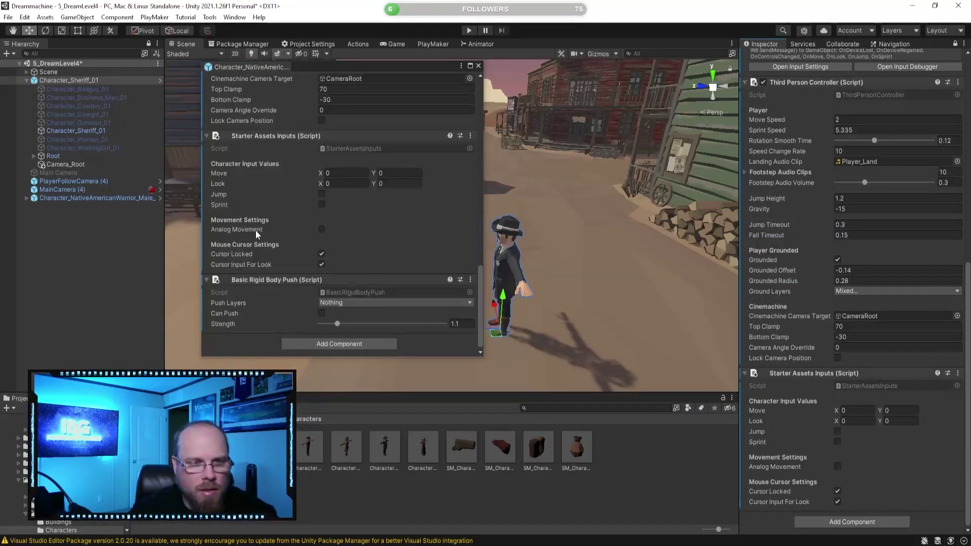
right_click(251, 280)
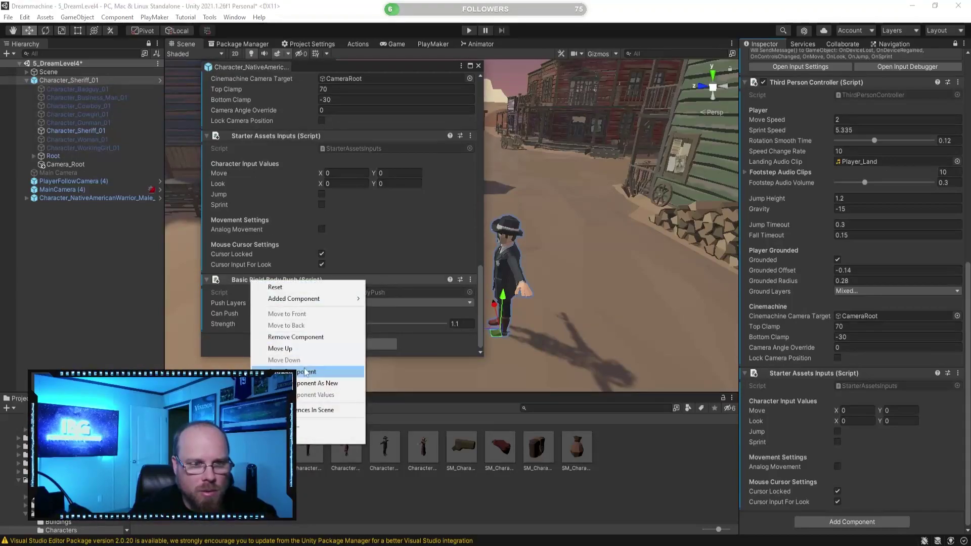
key("Escape")
right_click(791, 384)
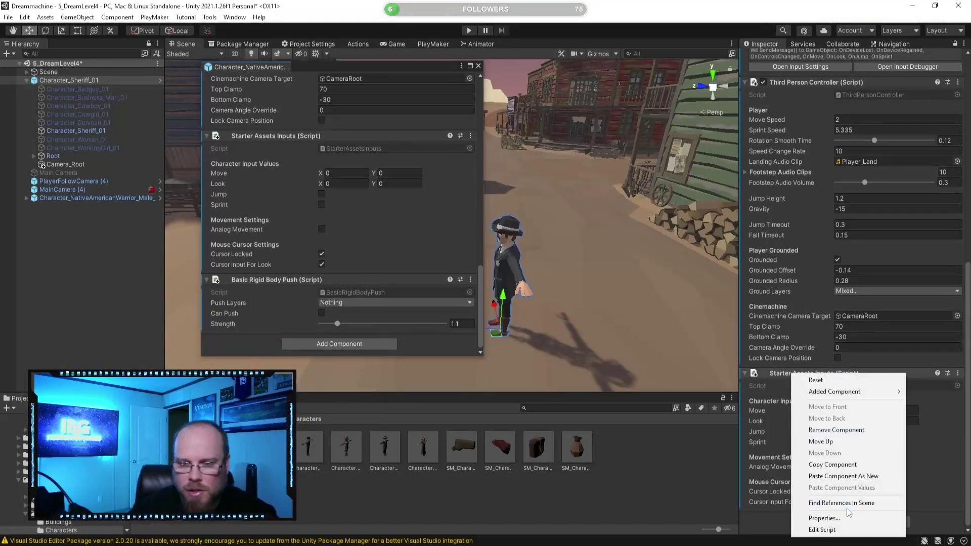
left_click(843, 477)
Compare the components of the warrior and Character_Sheriff_01, and close the warrior's separate properties window
scroll(812, 383, "down", 2)
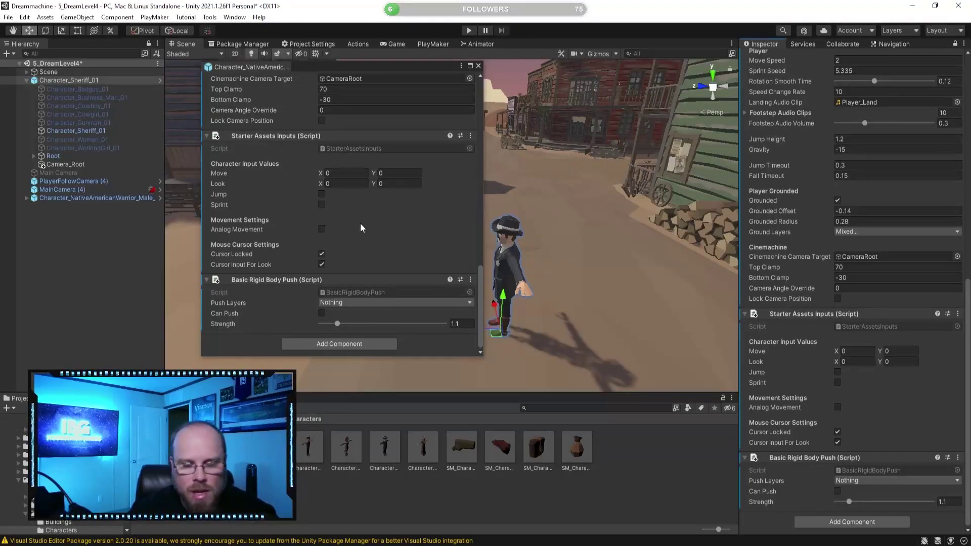
scroll(362, 227, "up", 15)
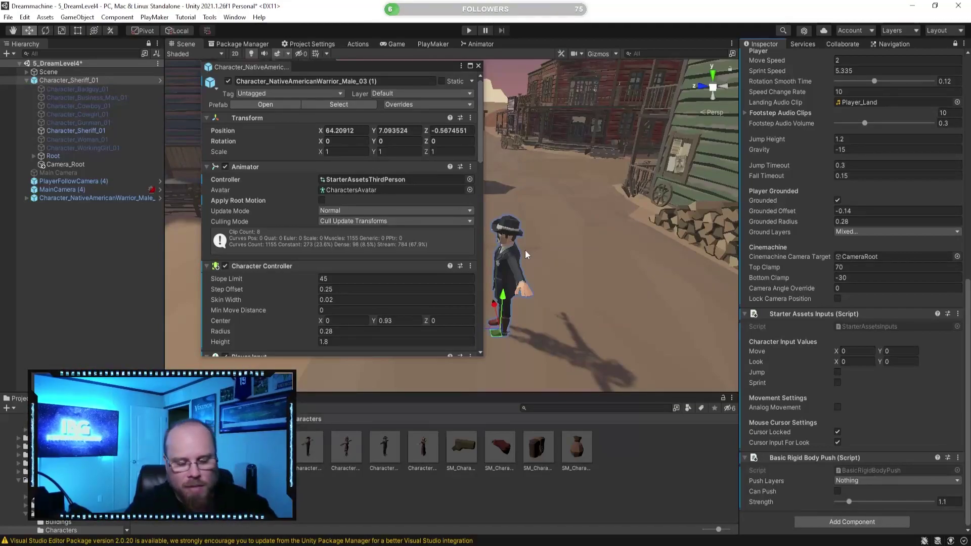
scroll(393, 251, "down", 15)
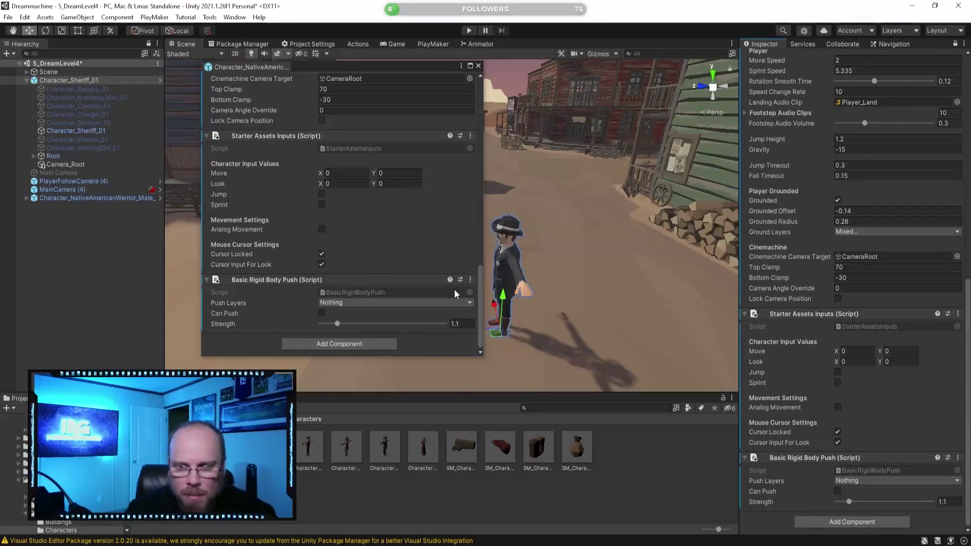
scroll(780, 332, "up", 10)
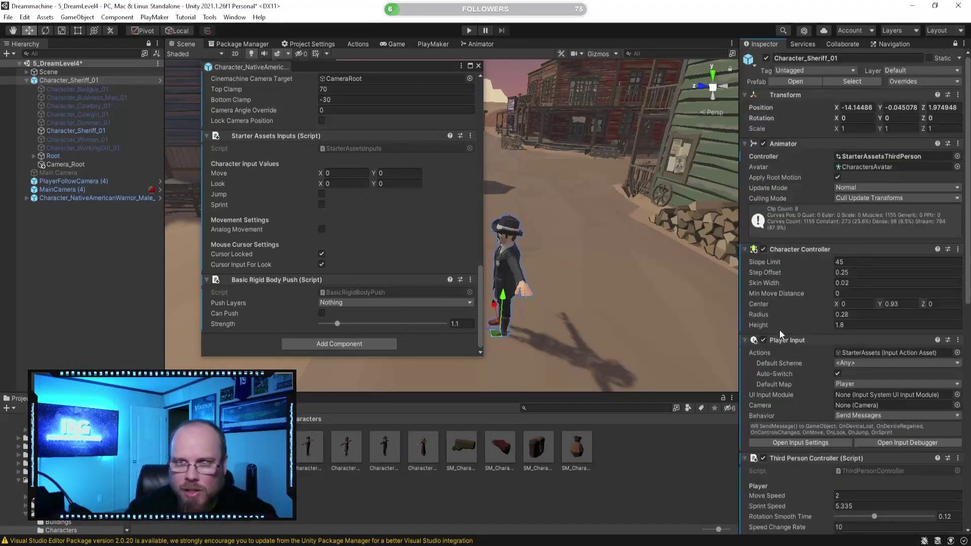
scroll(828, 328, "down", 10)
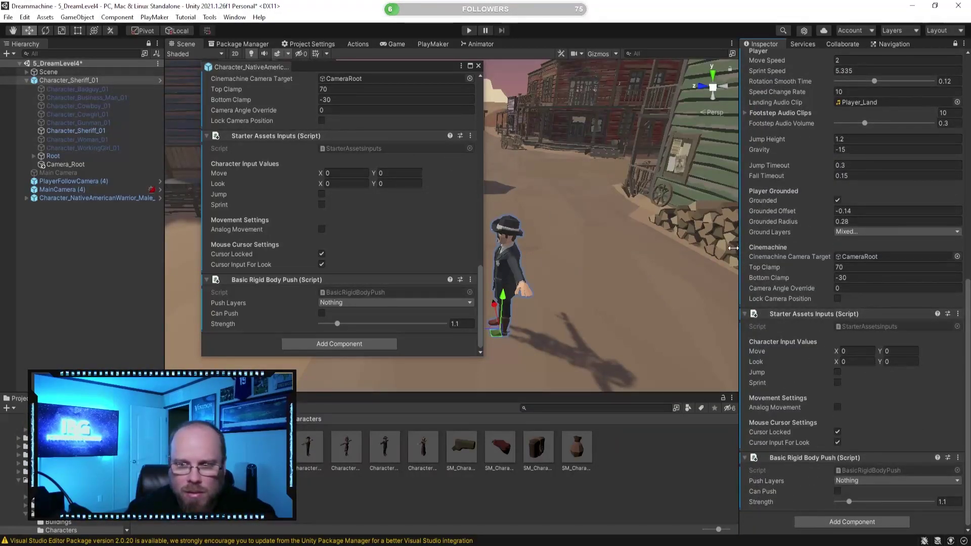
scroll(839, 238, "up", 10)
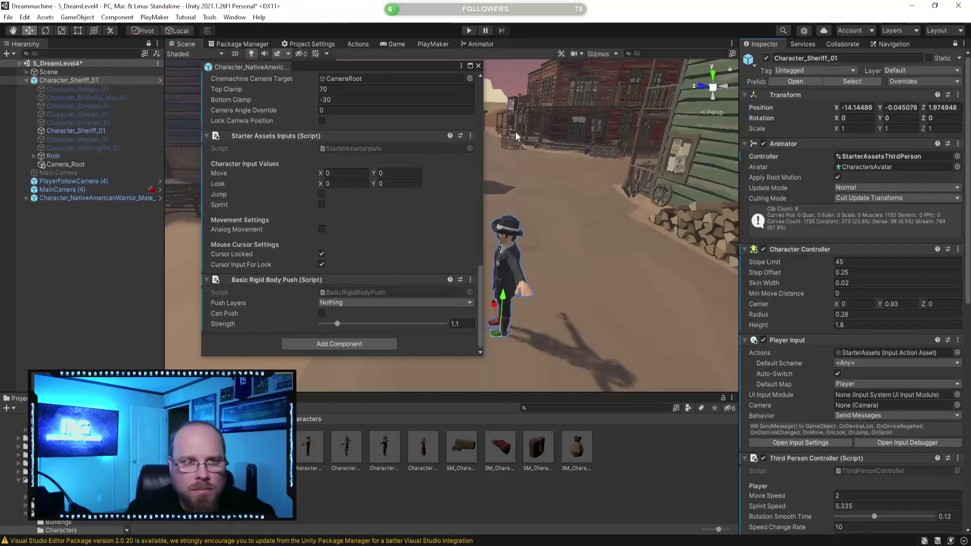
left_click(478, 65)
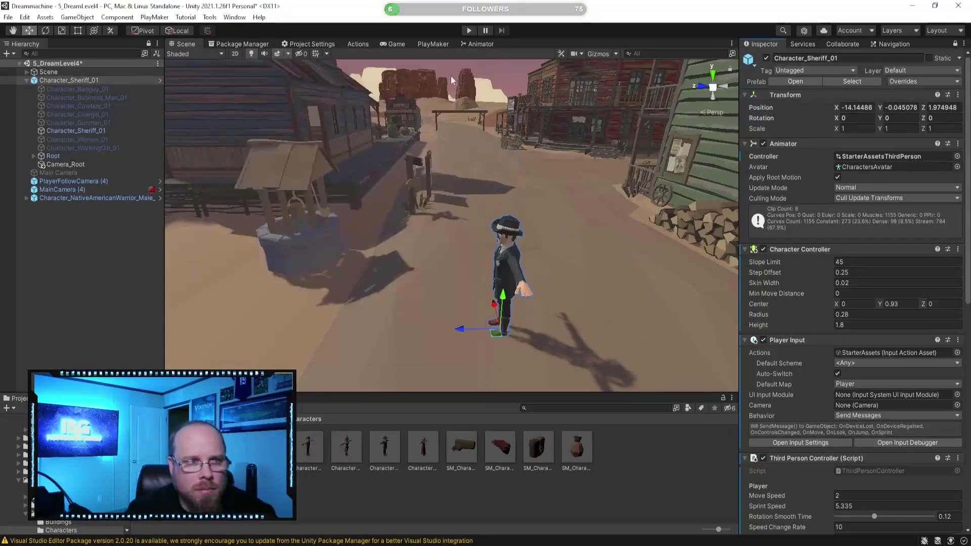
Assign Camera_Root as the Cinemachine Camera Target in Character_Sheriff_01's Third Person Controller
left_click(65, 164)
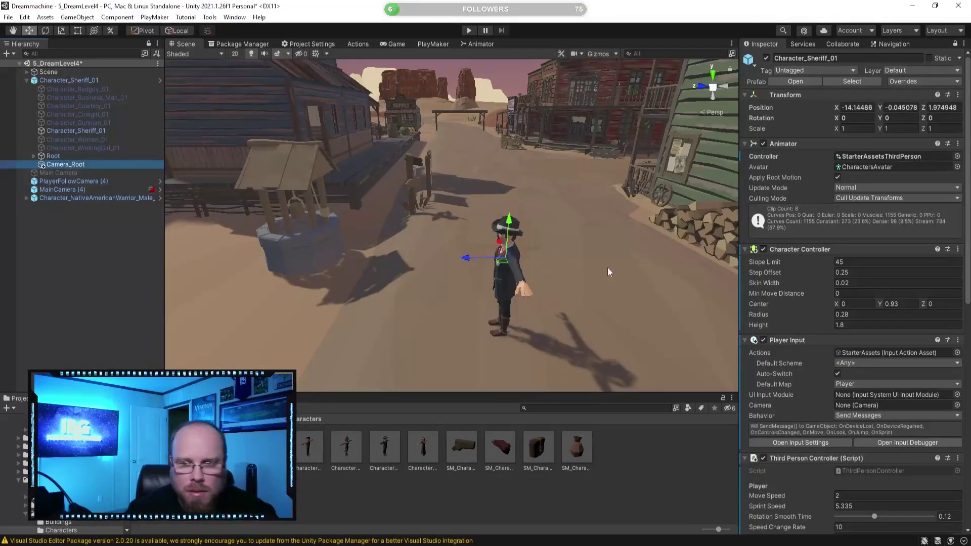
scroll(840, 320, "down", 5)
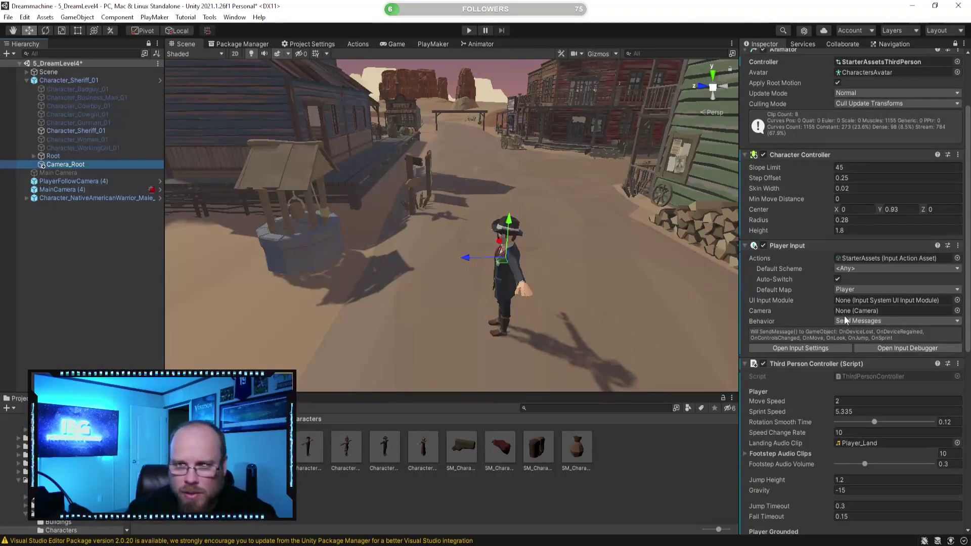
scroll(845, 314, "down", 5)
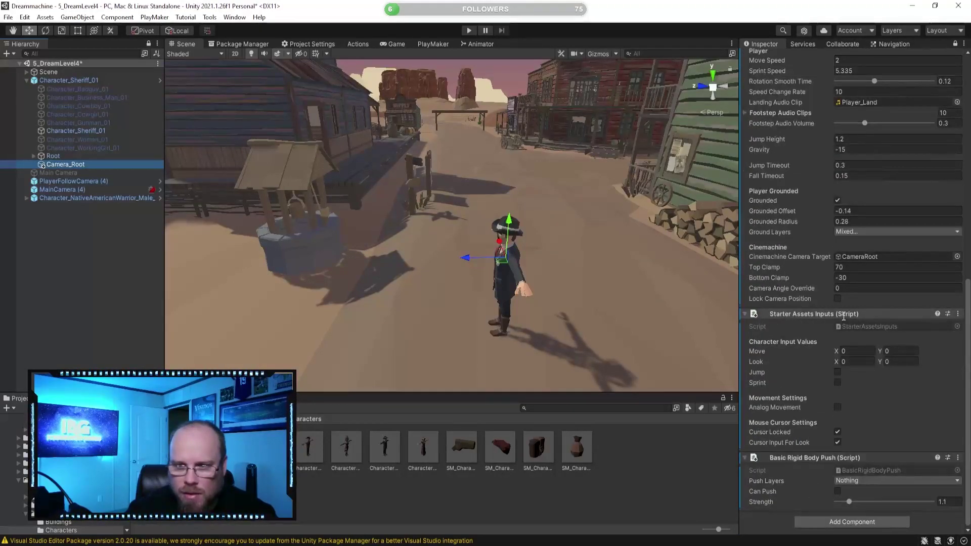
scroll(844, 314, "up", 6)
scroll(830, 299, "up", 4)
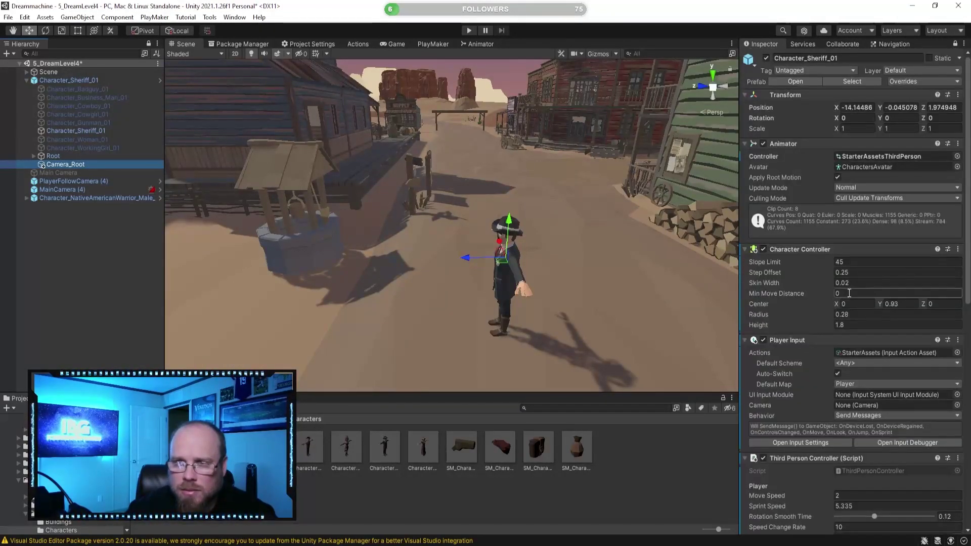
scroll(830, 293, "down", 4)
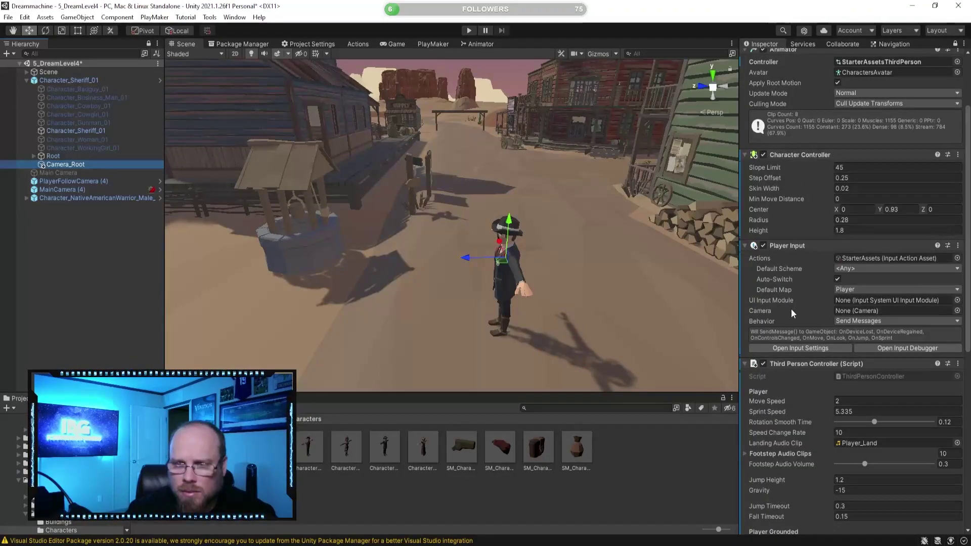
scroll(792, 309, "down", 8)
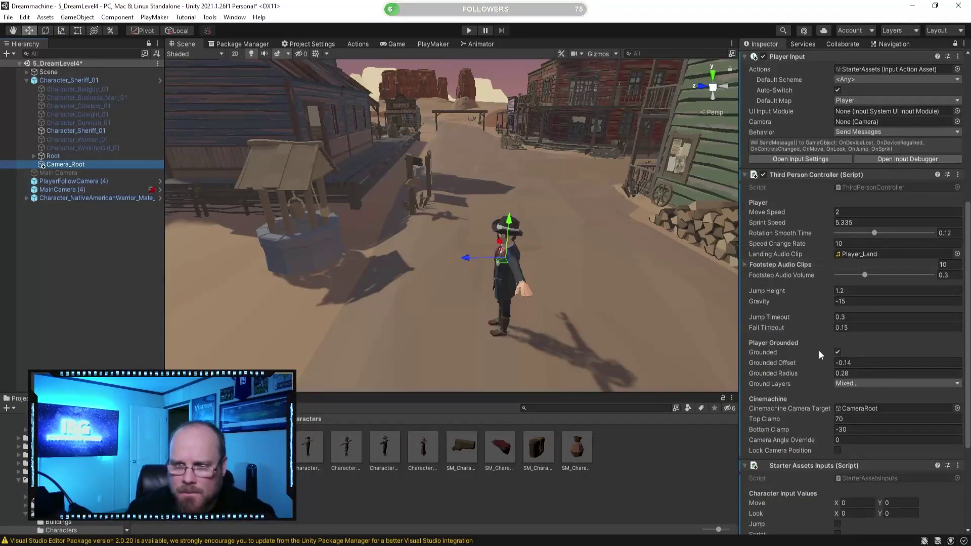
left_click_drag(56, 164, 879, 411)
scroll(849, 332, "down", 6)
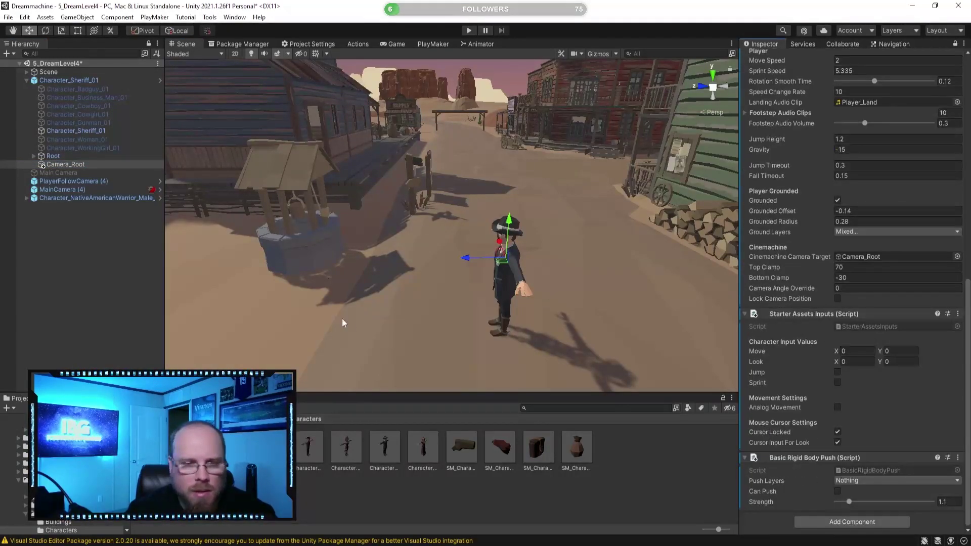
Deactivate the Character_Sheriff_01 object in the scene
left_click(657, 477)
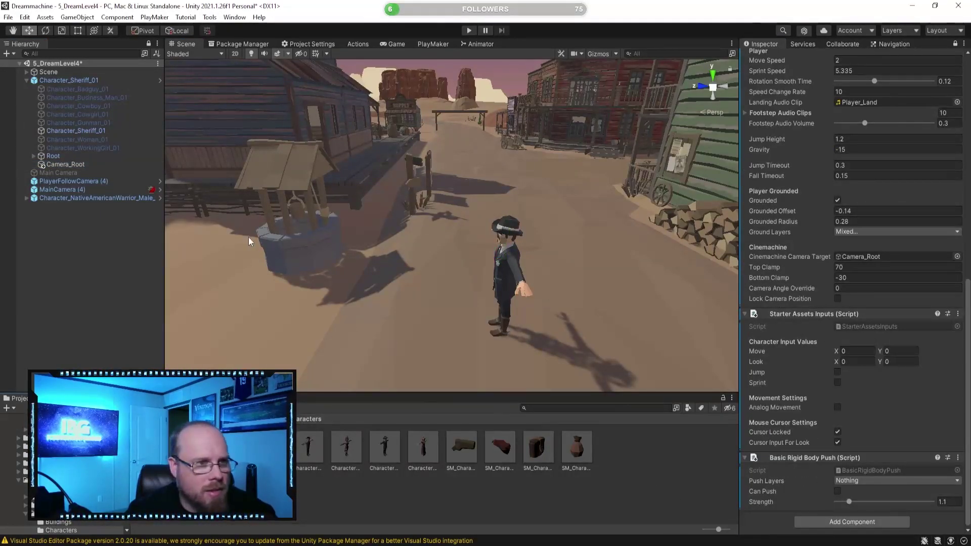
left_click(100, 199)
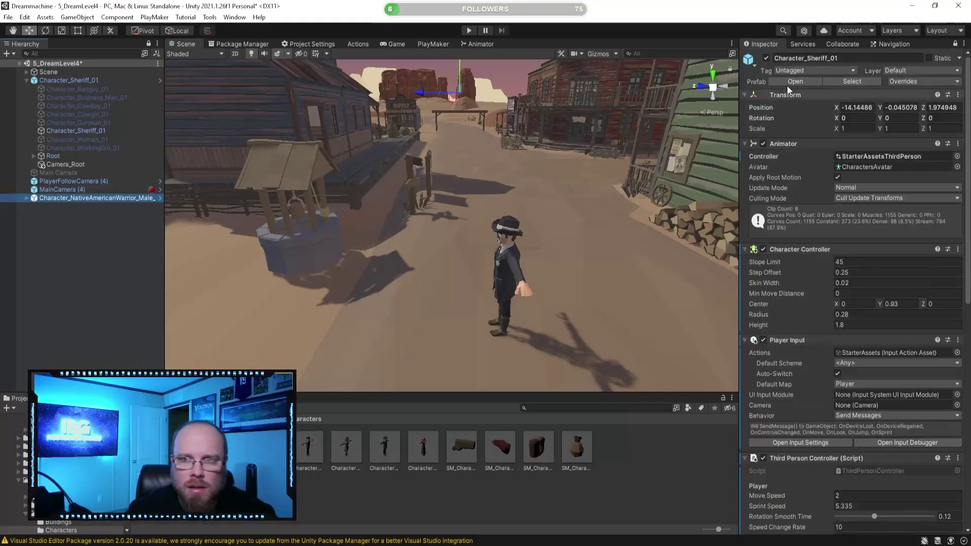
left_click(766, 58)
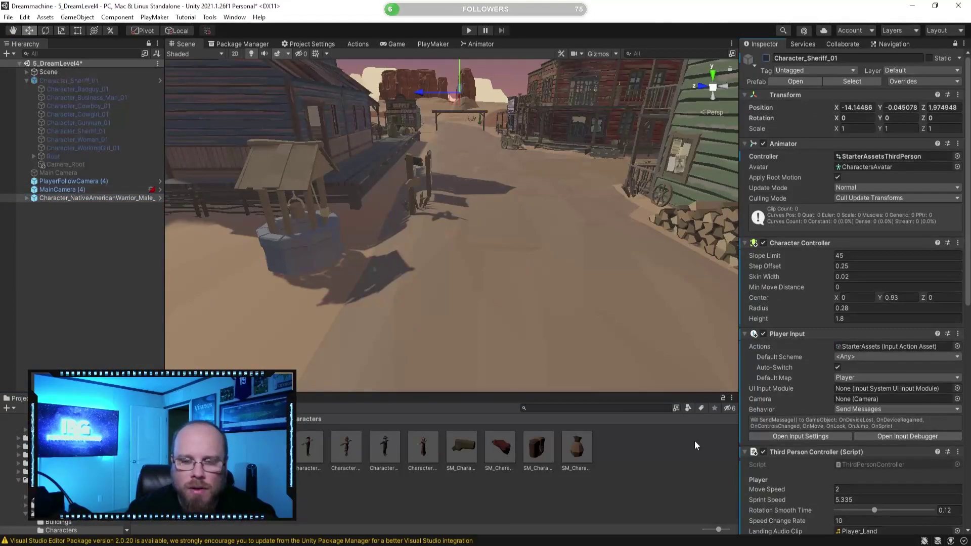
Select the NativeAmericanWarrior character and review its component settings from the Animator through Basic Rigid Body Push
left_click(91, 199)
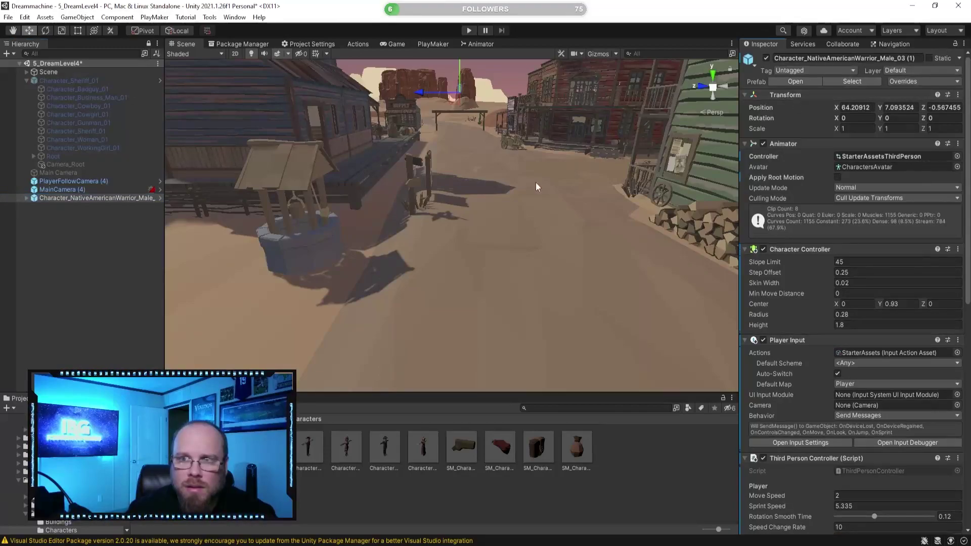
left_click(81, 198)
scroll(805, 243, "down", 10)
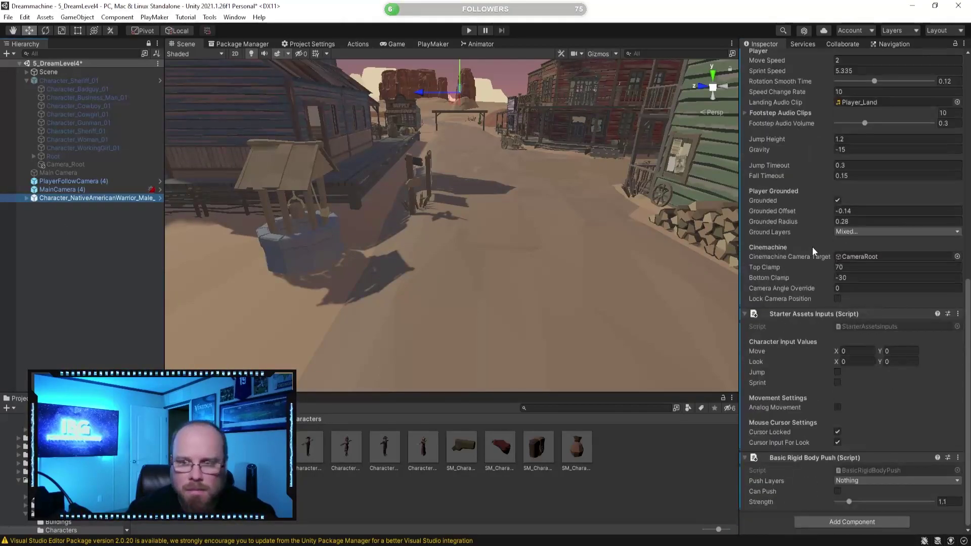
scroll(820, 264, "up", 10)
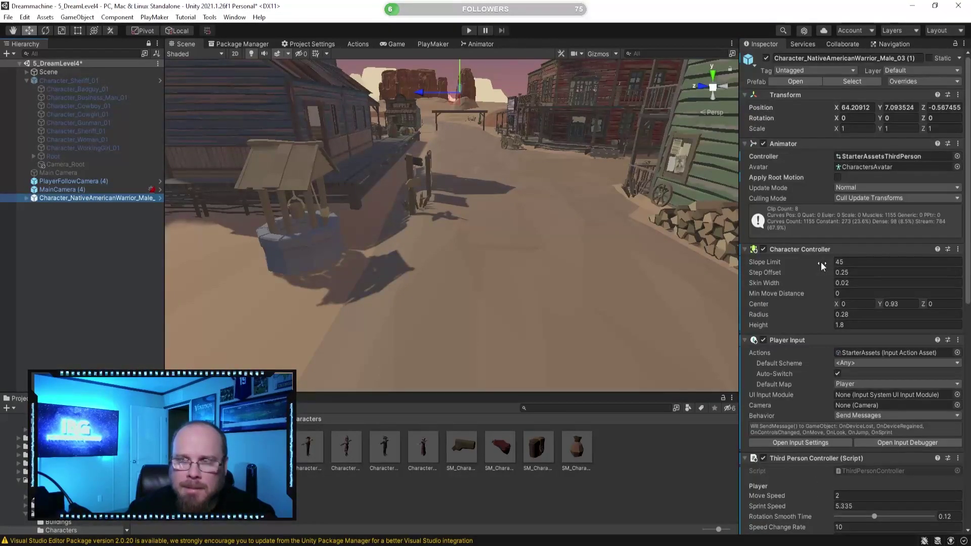
Reactivate the Character_Sheriff_01 object and deactivate the NativeAmericanWarrior character in the scene
left_click(68, 82)
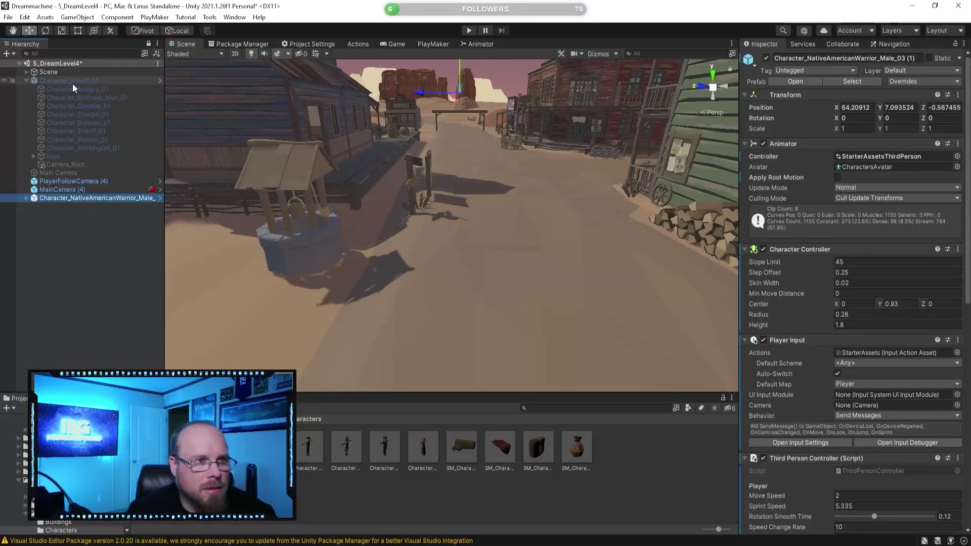
left_click(765, 58)
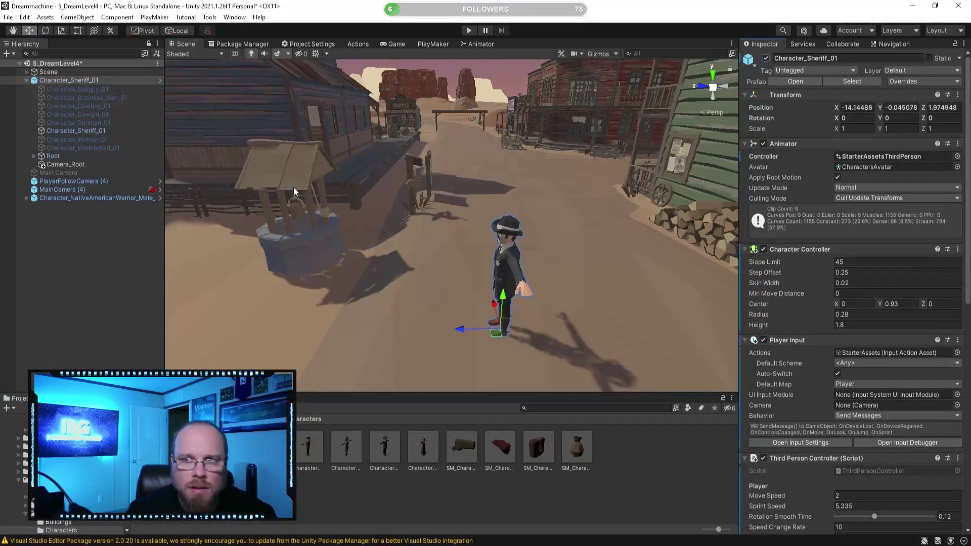
left_click(101, 197)
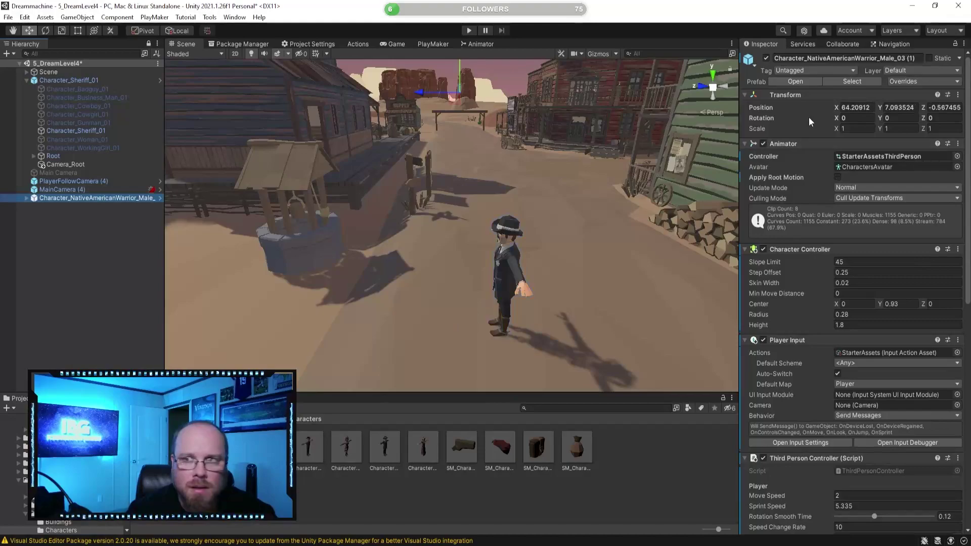
left_click(765, 58)
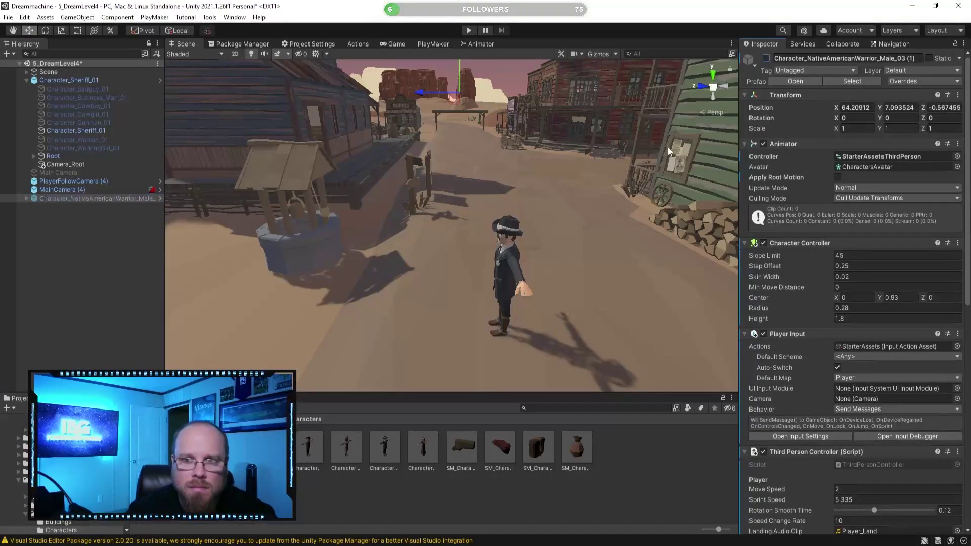
Check the Cinemachine Camera Target in Character_Sheriff_01's Third Person Controller and the Follow target of PlayerFollowCamera (4)
left_click(83, 81)
scroll(816, 340, "down", 3)
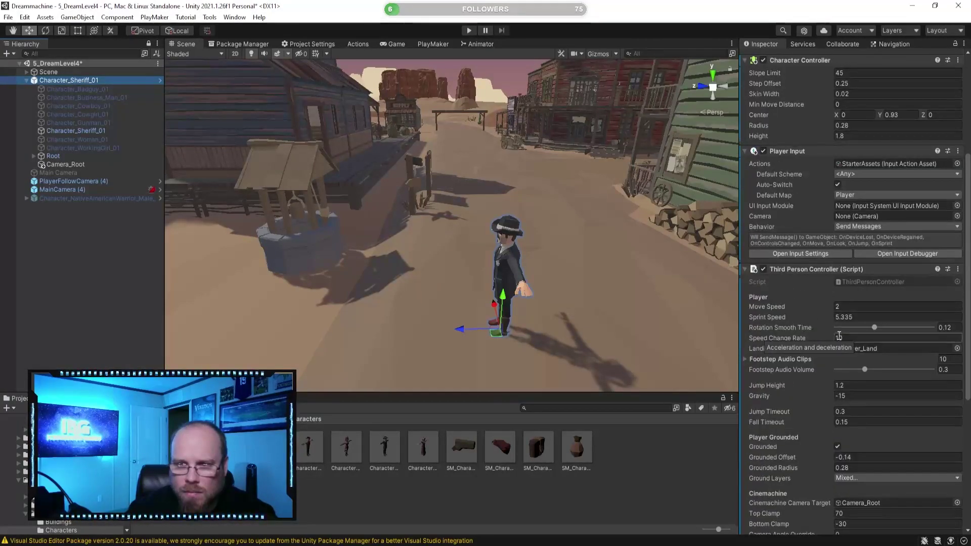
scroll(809, 336, "down", 2)
left_click(863, 408)
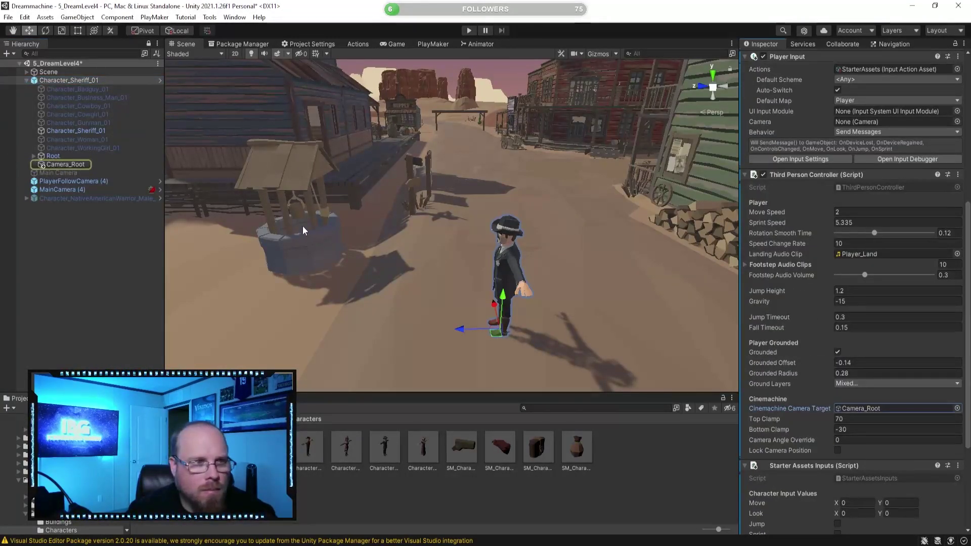
scroll(804, 364, "down", 3)
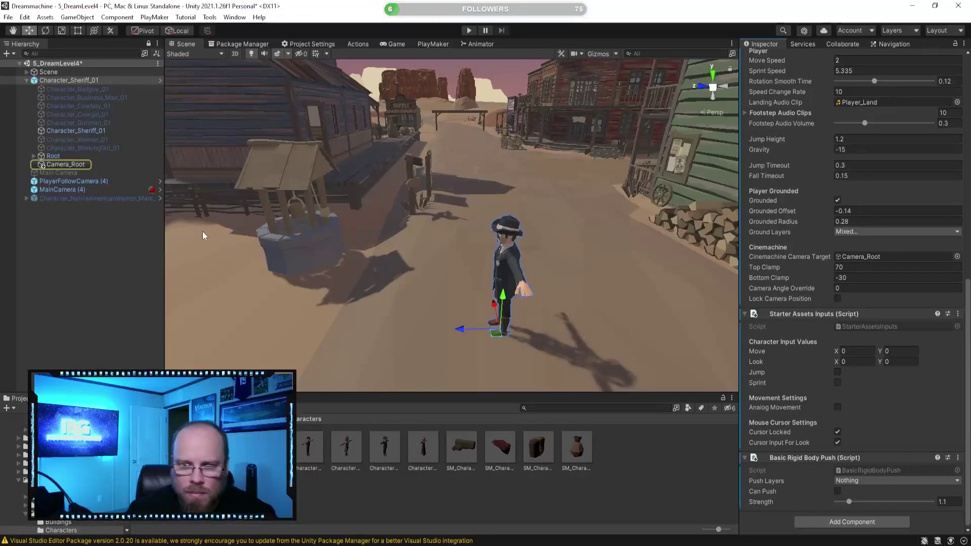
left_click(76, 182)
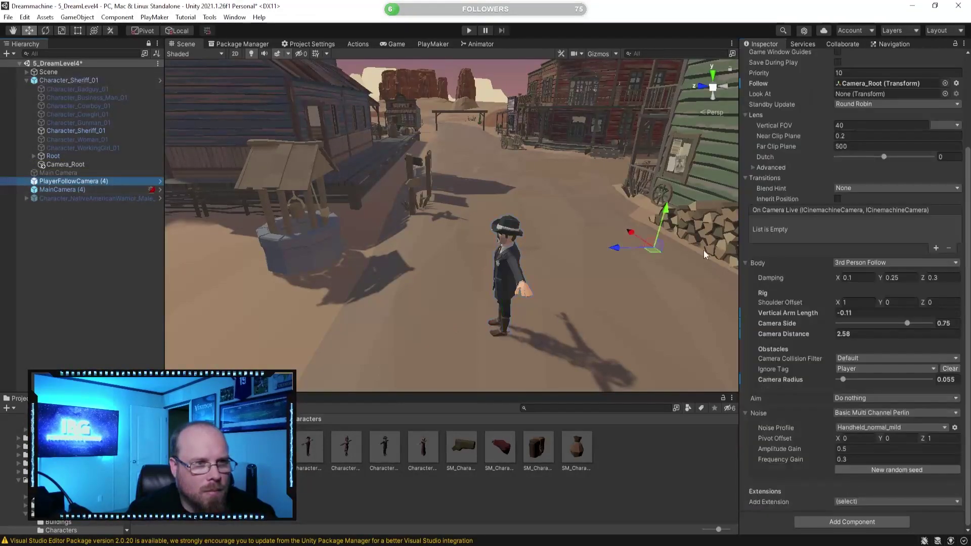
scroll(825, 398, "up", 3)
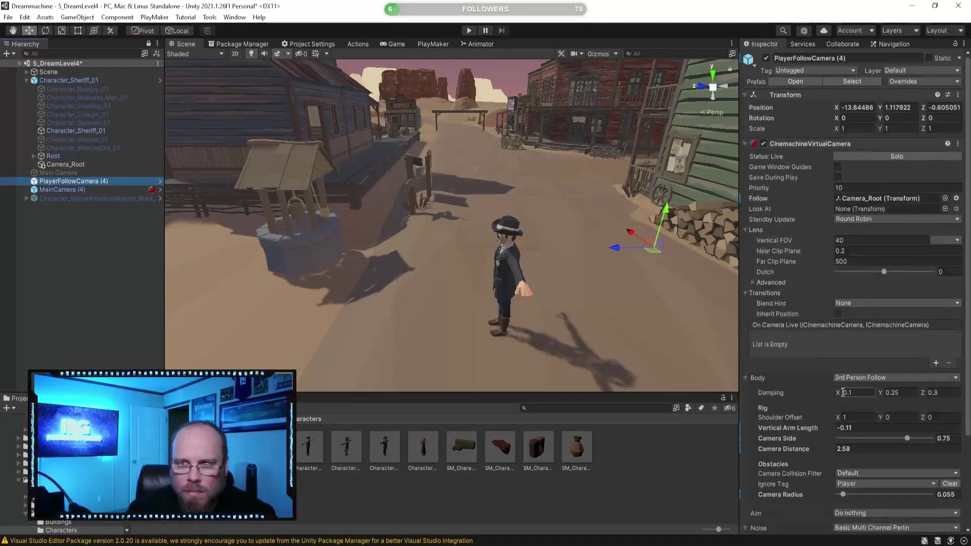
left_click(849, 198)
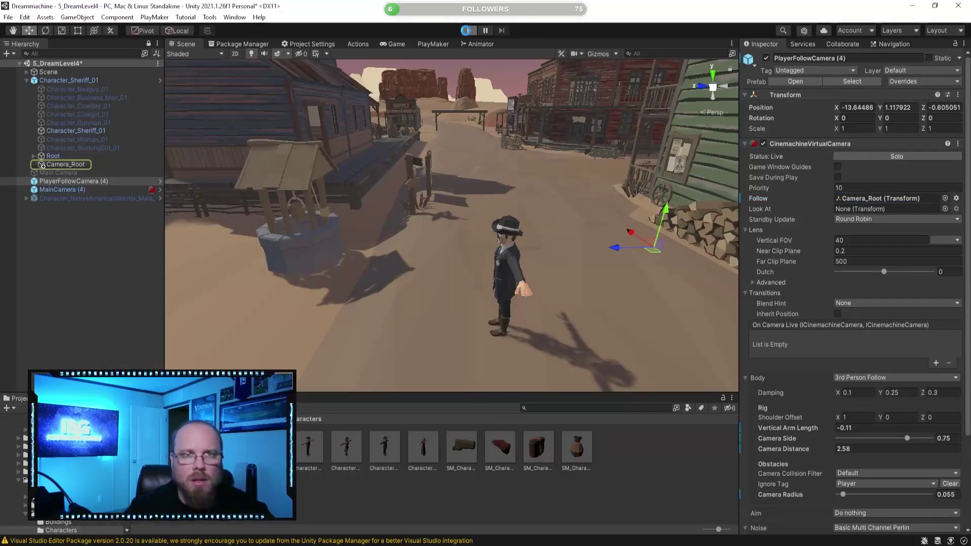
Play-test the scene by moving the sheriff character around, and stop play mode
left_click(468, 31)
key("w")
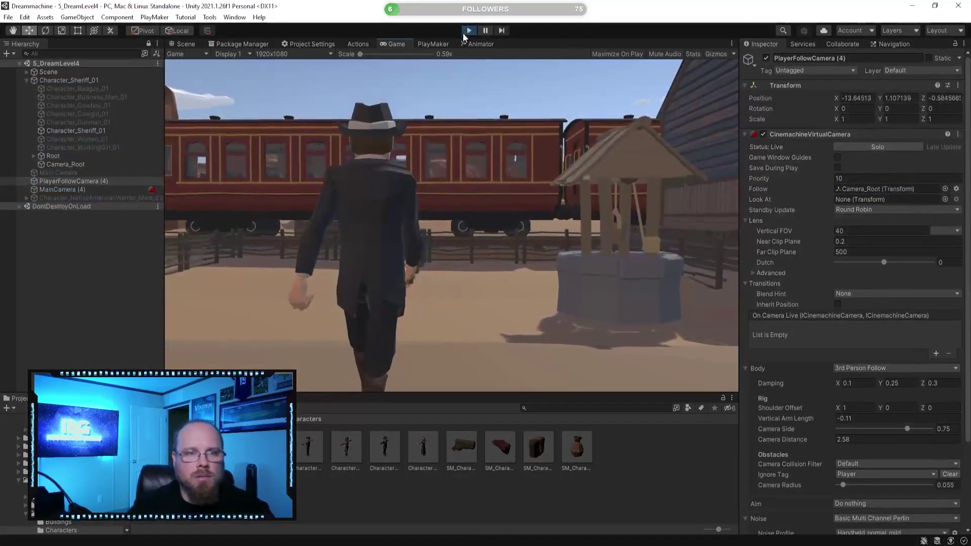
key("w")
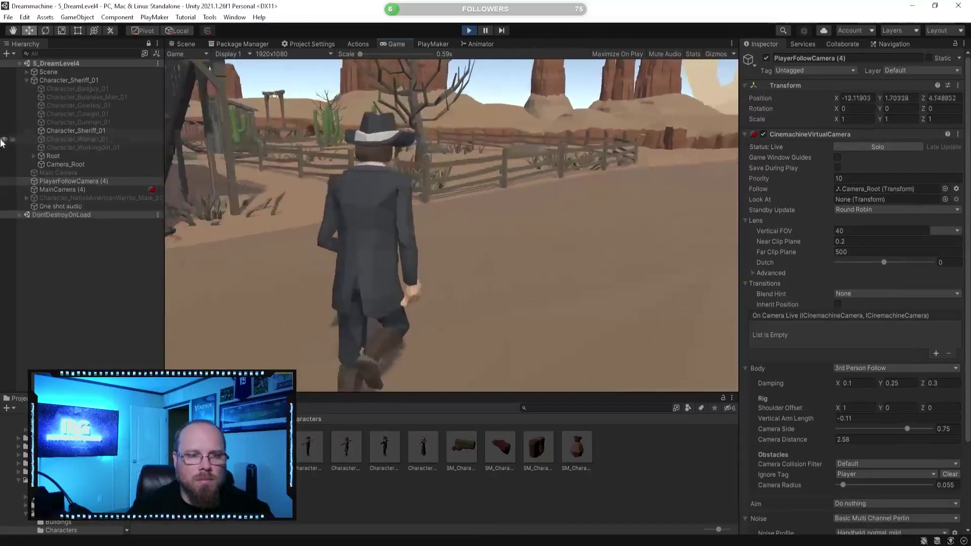
key("w")
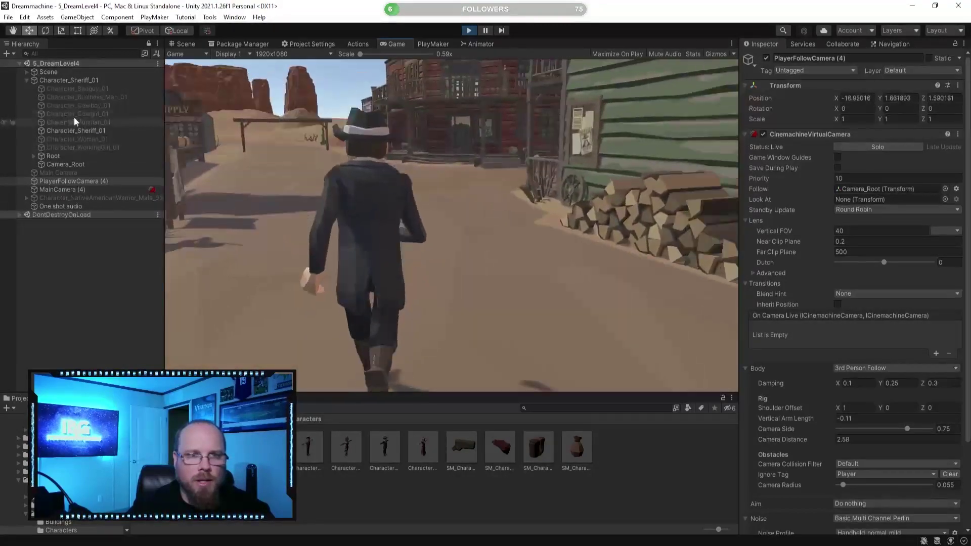
left_click(469, 31)
key("ctrl+1")
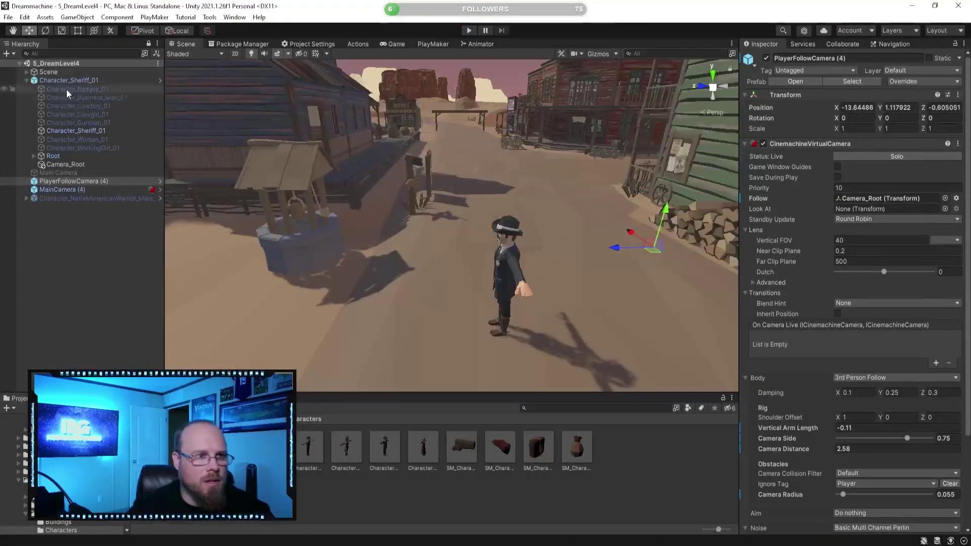
Disable Apply Root Motion in the Animator of Character_Sheriff_01
left_click(66, 80)
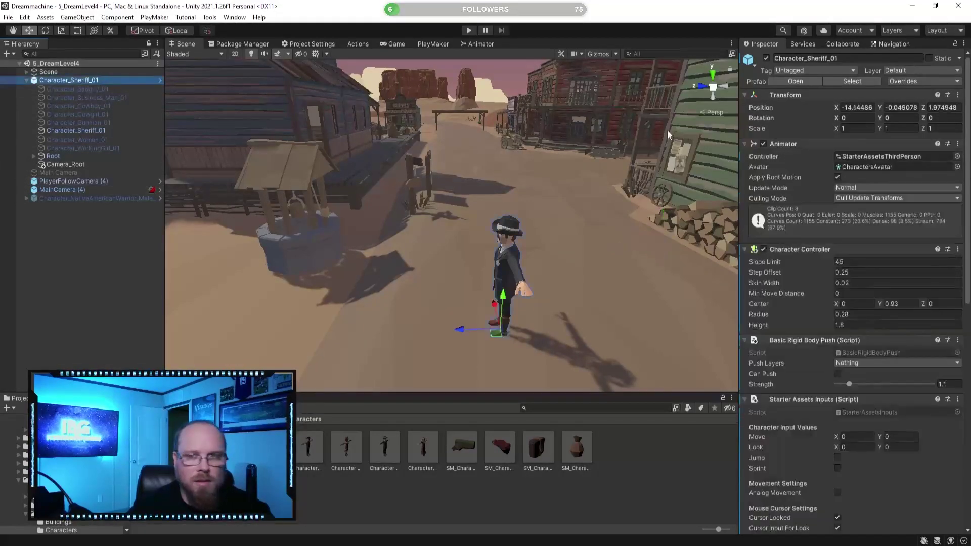
left_click(837, 177)
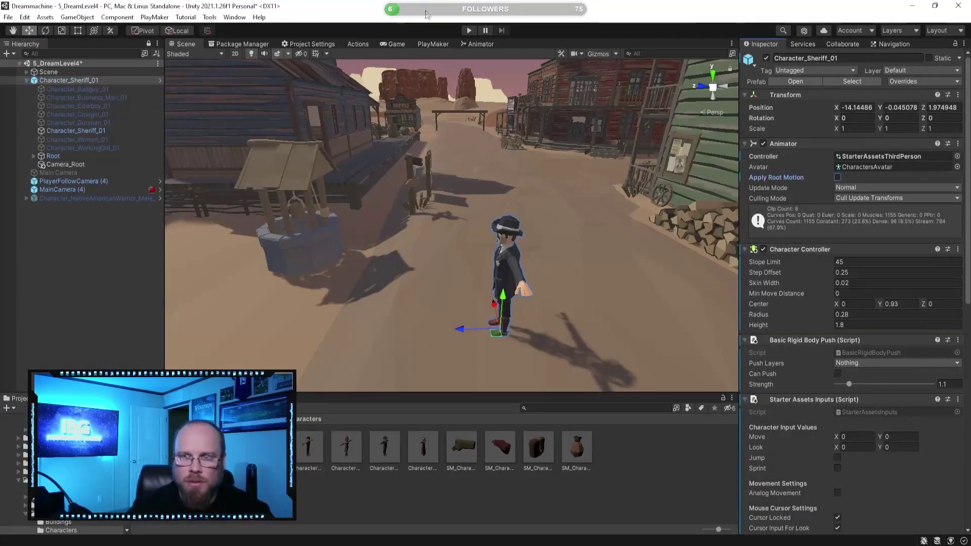
Play-test walking, sprinting and turning with the sheriff through the town and along the train tracks, and exit play mode
left_click(472, 32)
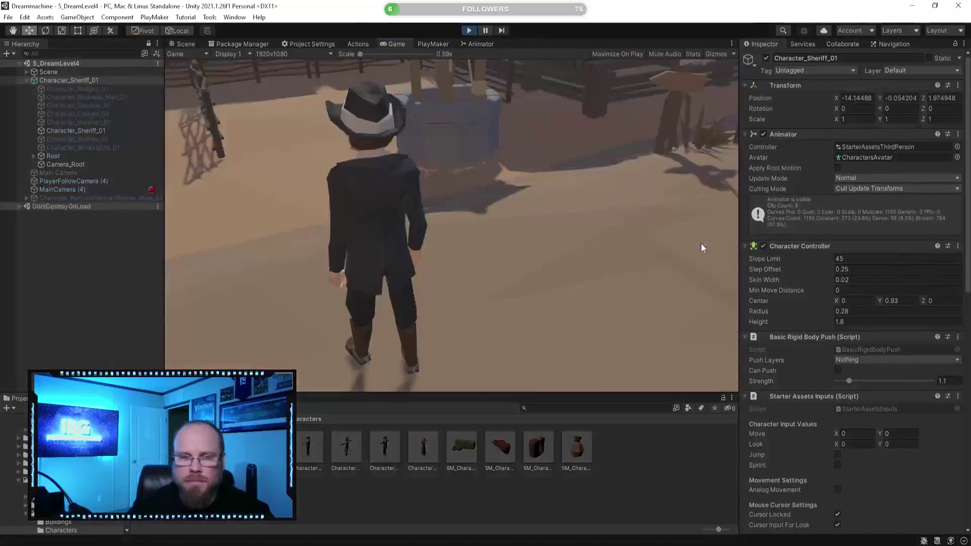
key("w")
key("shift")
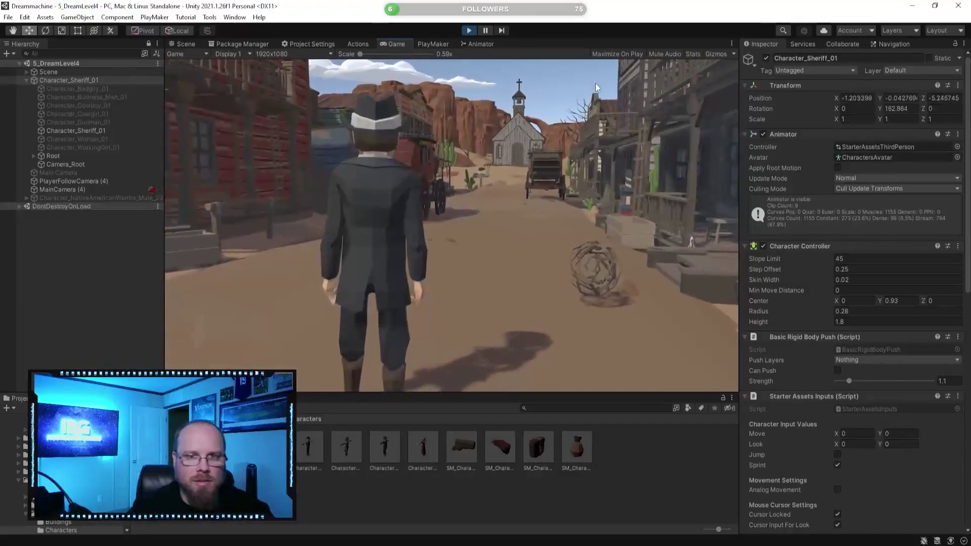
key("d")
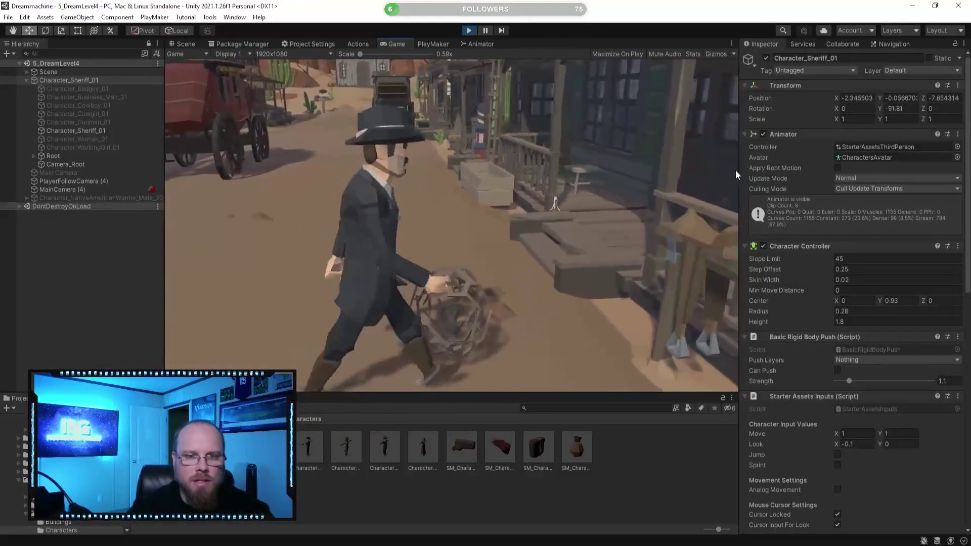
key("a")
key("shift+w")
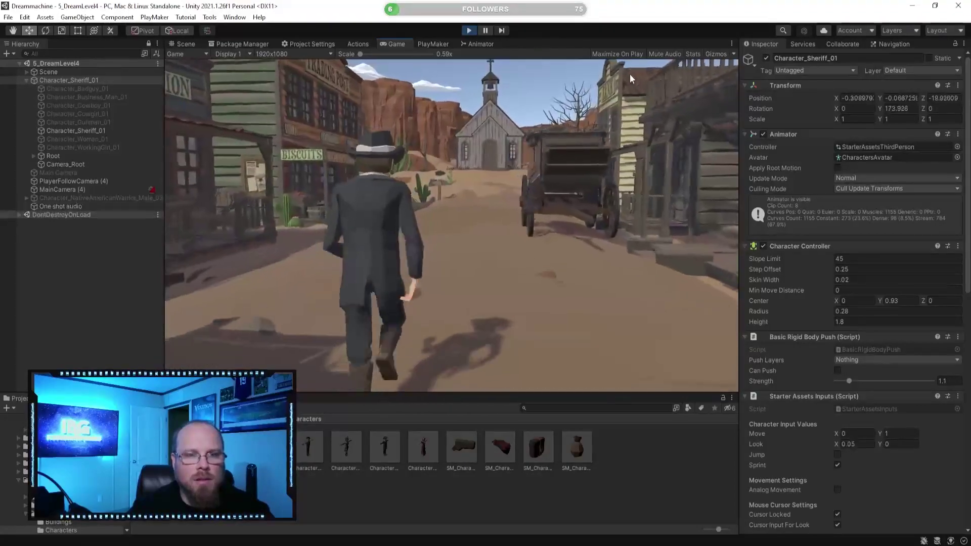
key("a")
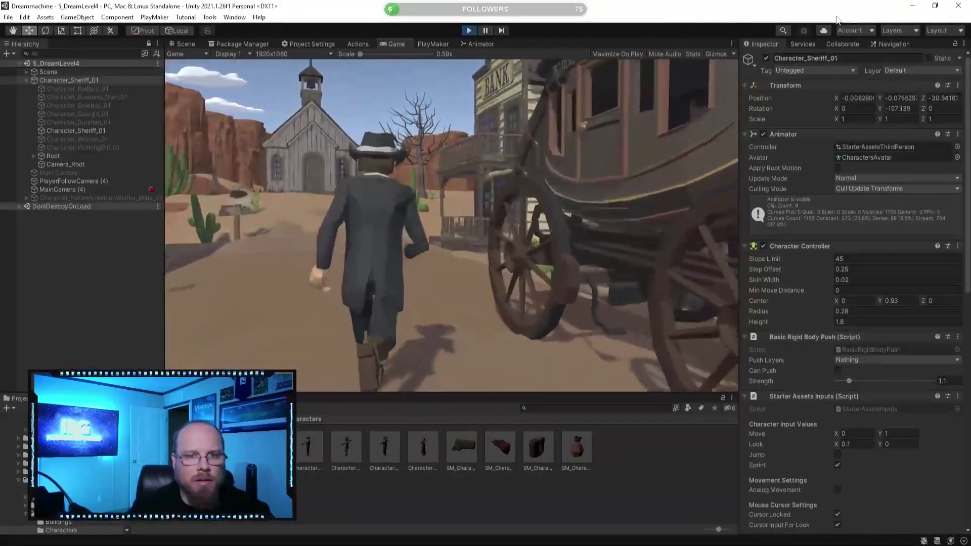
key("d")
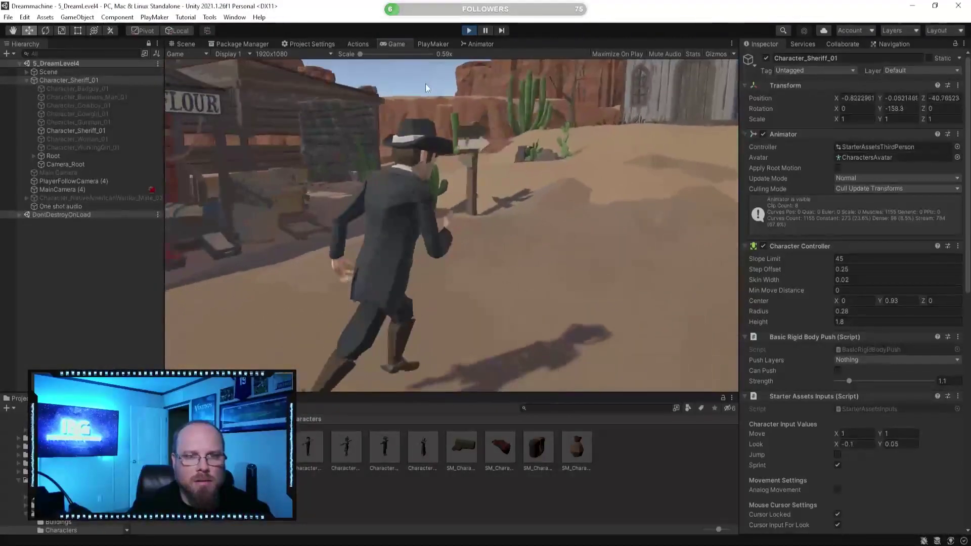
key("w")
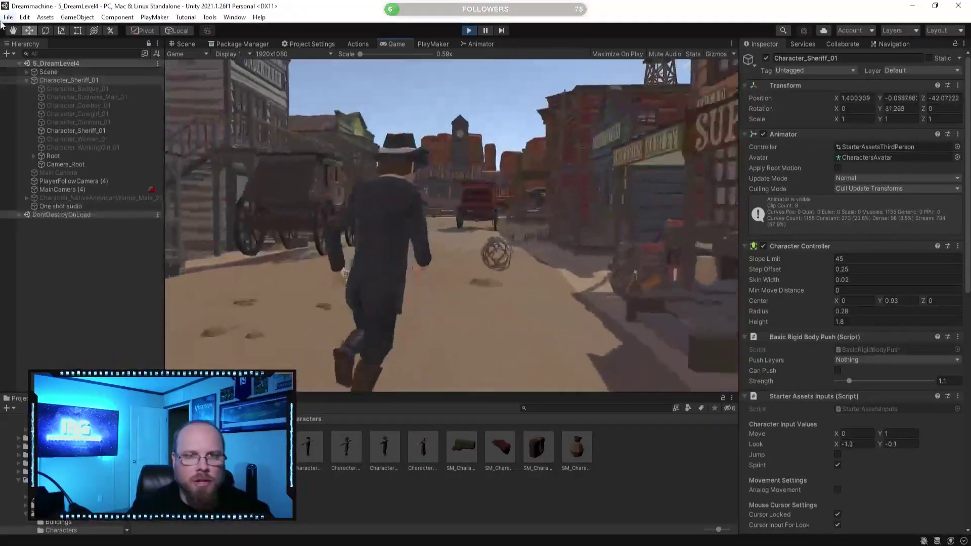
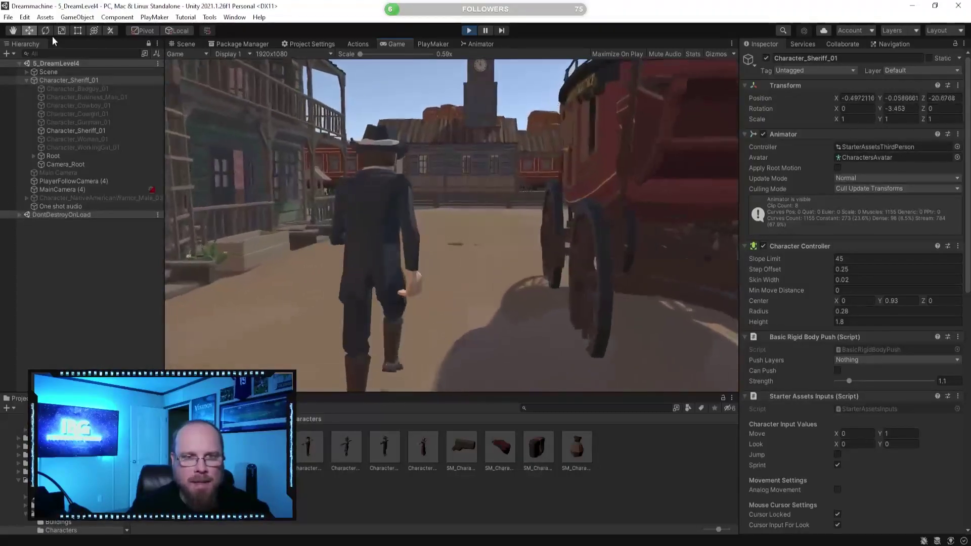
key("d")
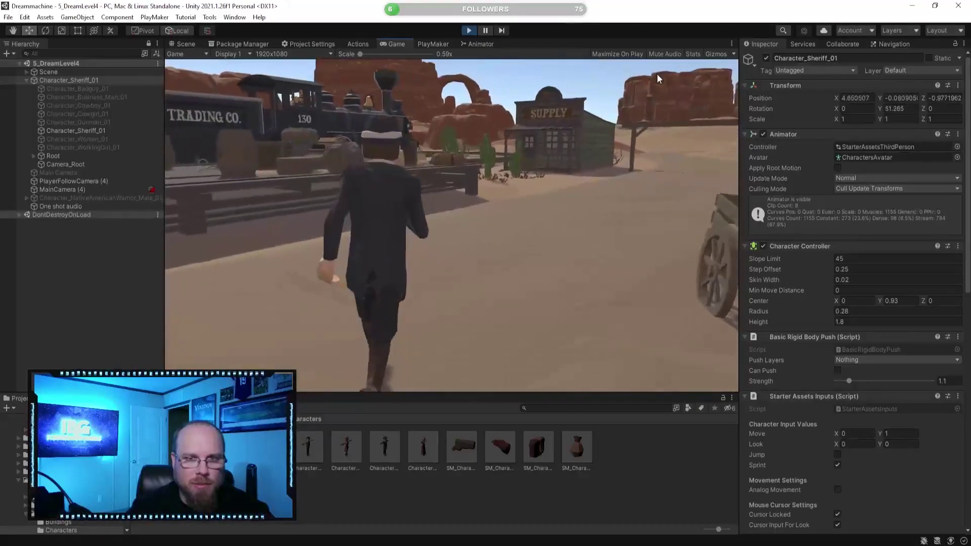
key("d")
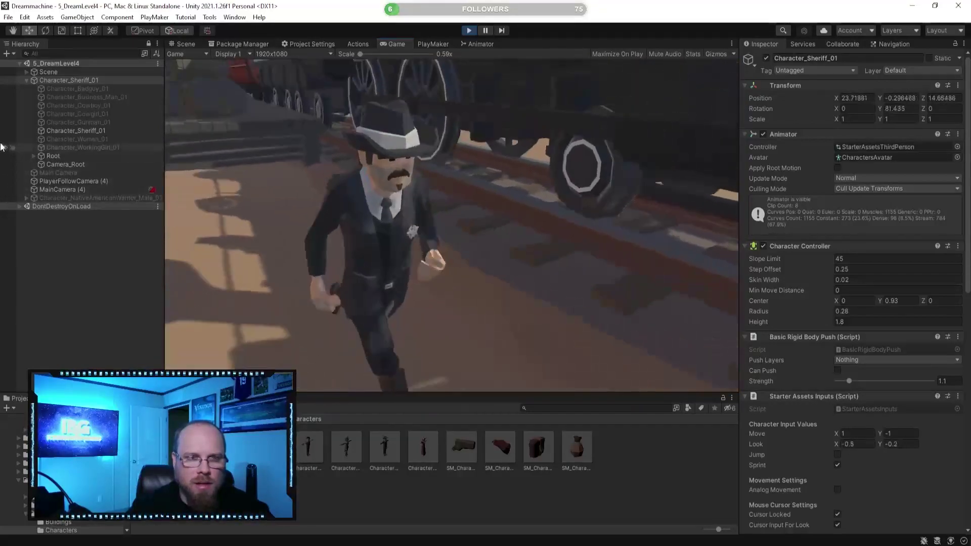
key("w")
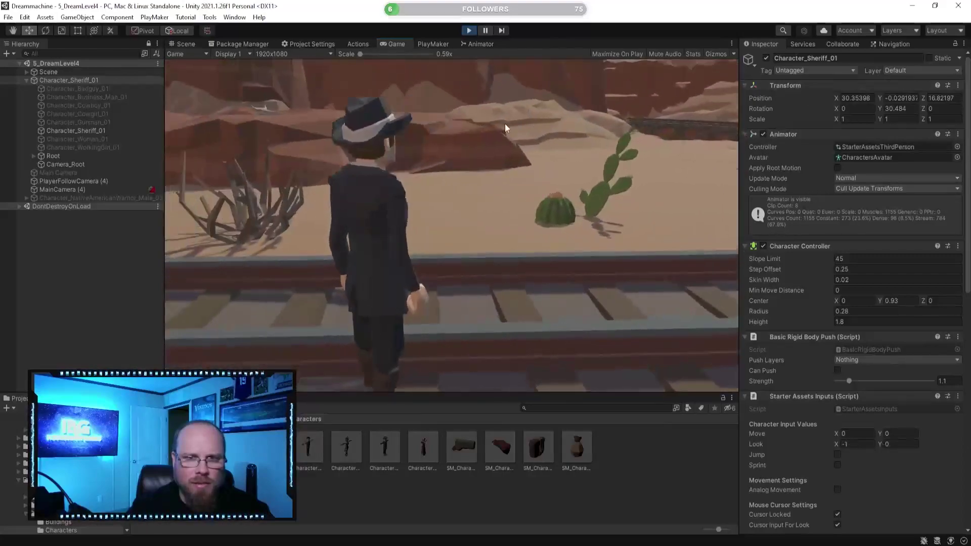
key("w")
key("d")
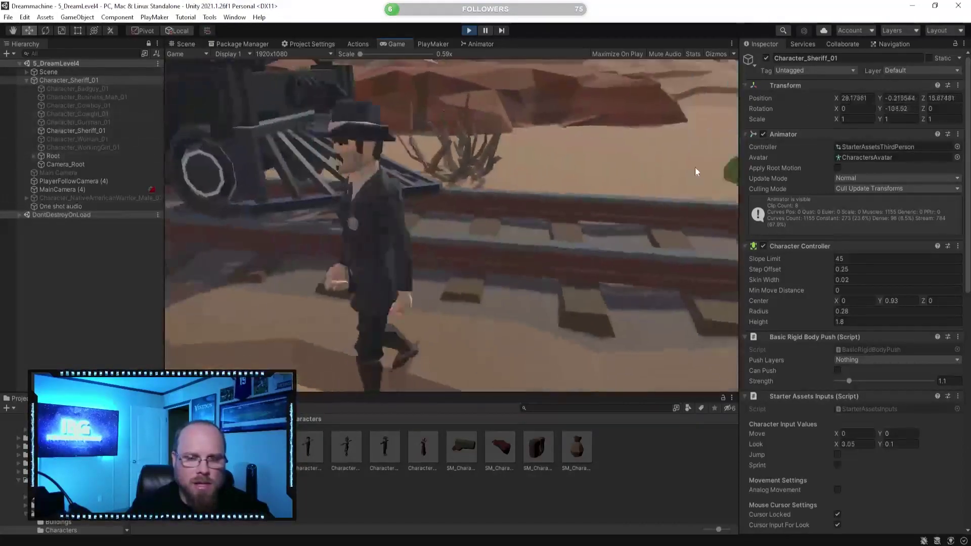
key("shift+w")
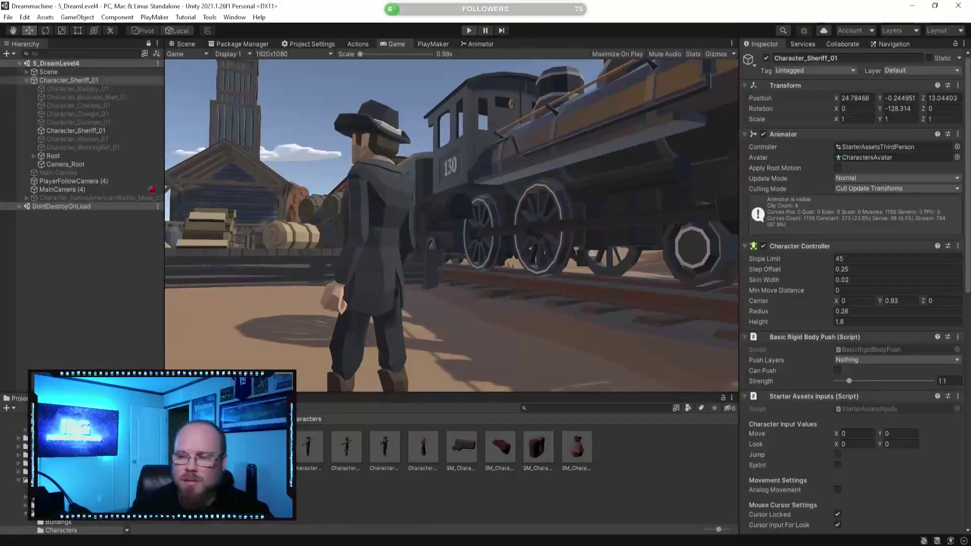
key("ctrl+p")
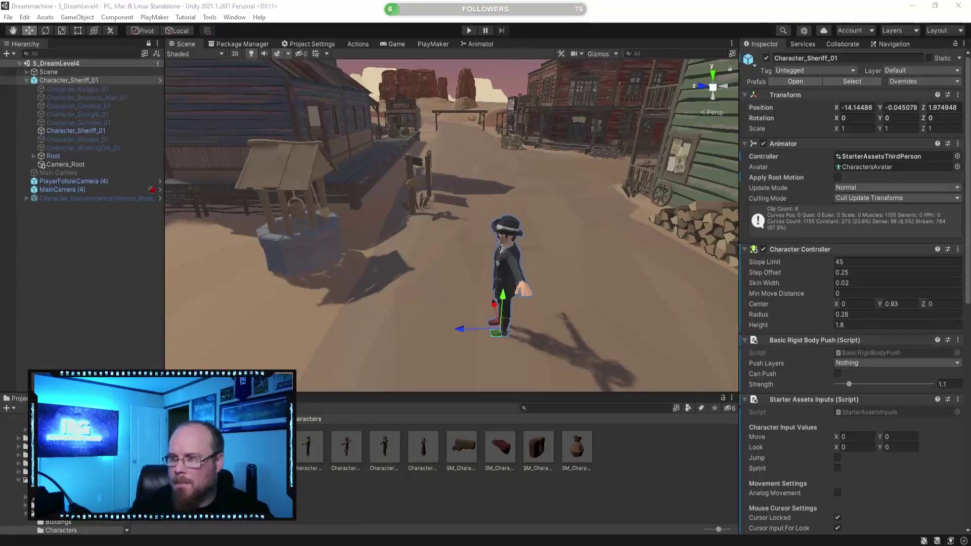
Select the deactivated warrior character, MainCamera (4) and PlayerFollowCamera (4) together in the scene hierarchy
left_click(607, 259)
left_click(63, 228)
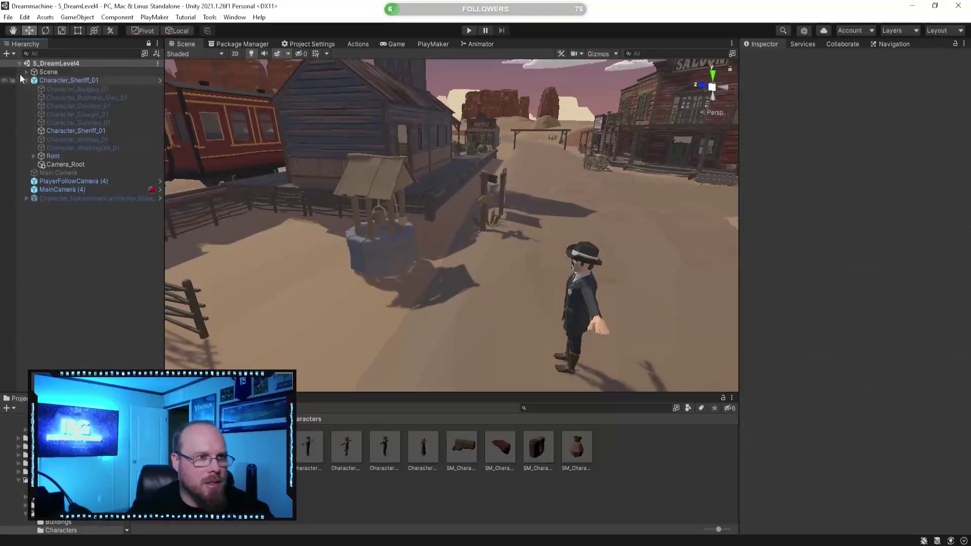
left_click(89, 199)
left_click(89, 189, "ctrl")
left_click(90, 180, "ctrl")
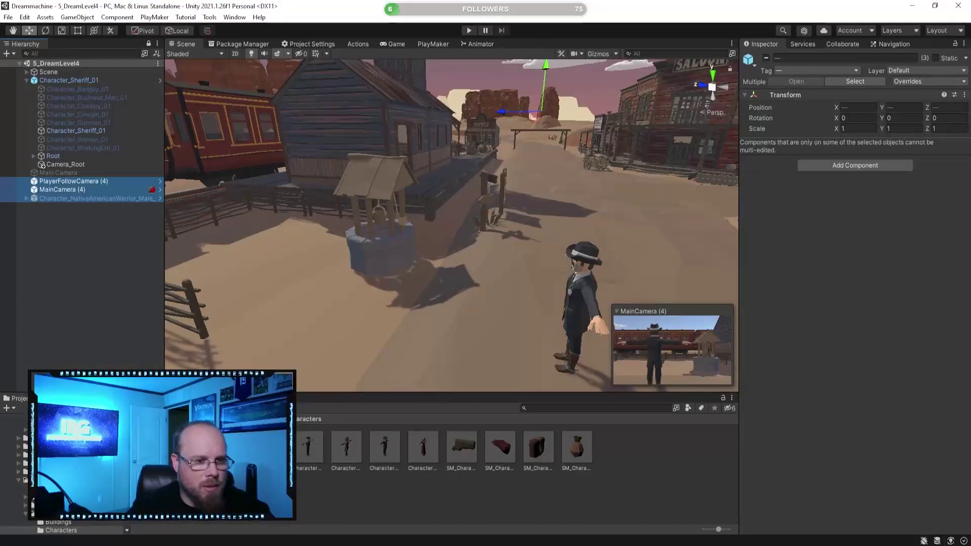
Clear the object selection and open the Prefabs folder in the project's root Assets folder
left_click(144, 419)
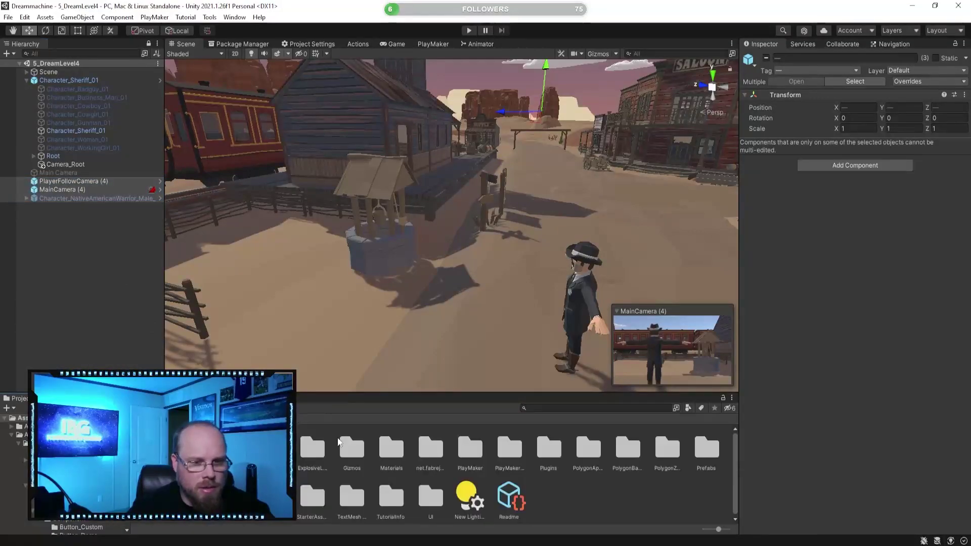
left_click(546, 424)
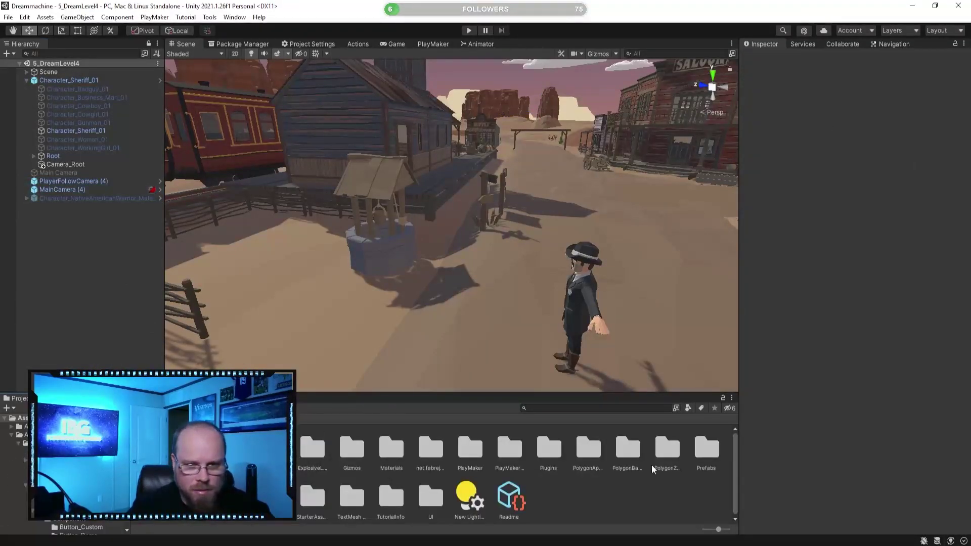
double_click(707, 449)
left_click(477, 479)
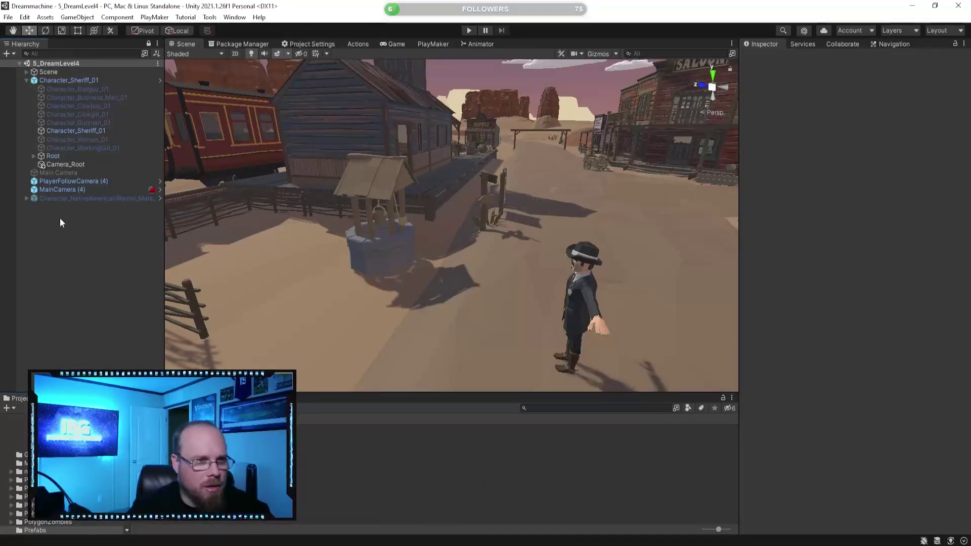
Try to save PlayerFollowCamera (4), MainCamera (4) and the deactivated warrior character together into the Prefabs folder
left_click(68, 183)
left_click(68, 198, "shift")
left_click_drag(74, 183, 415, 456)
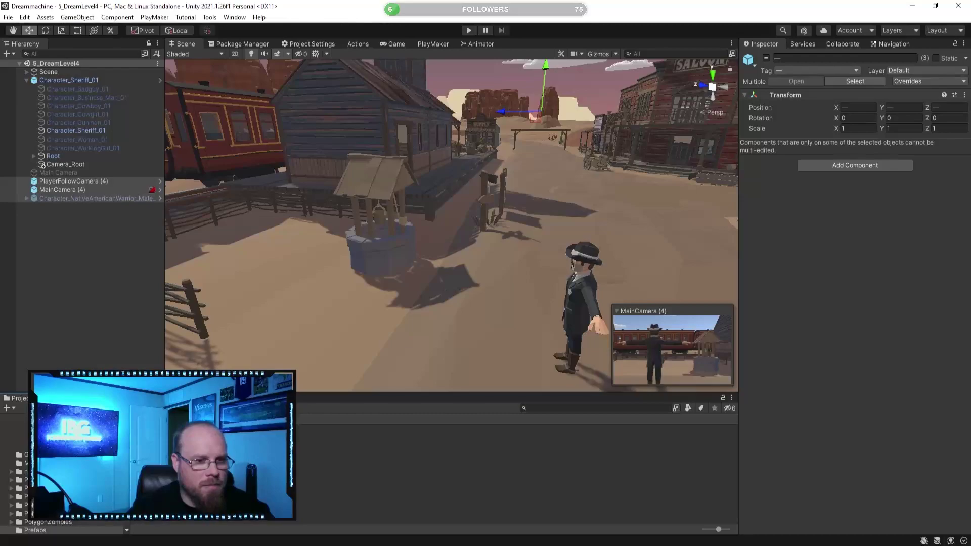
left_click(60, 250)
Create an empty object named Character at the root of the 5_DreamLevel4 hierarchy
right_click(61, 240)
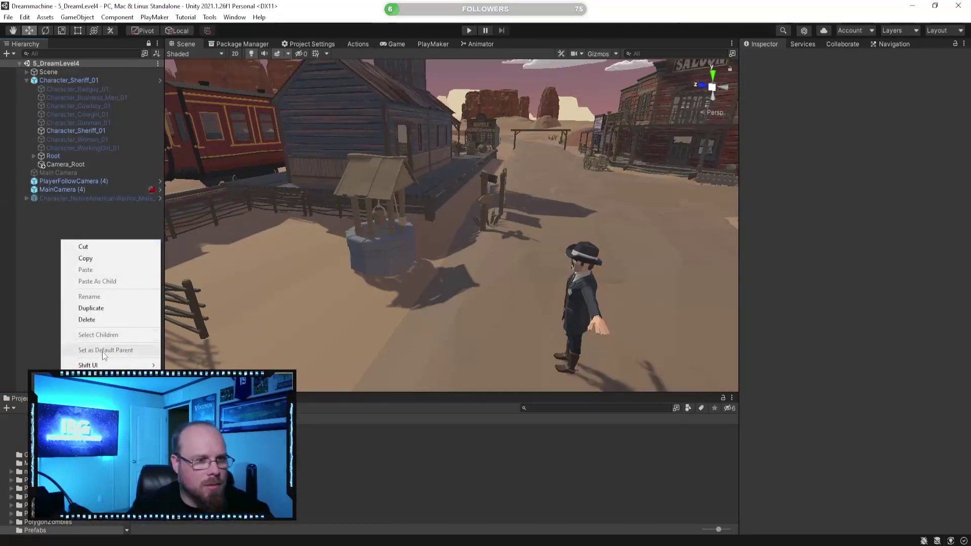
left_click(111, 377)
type("Character")
key("Return")
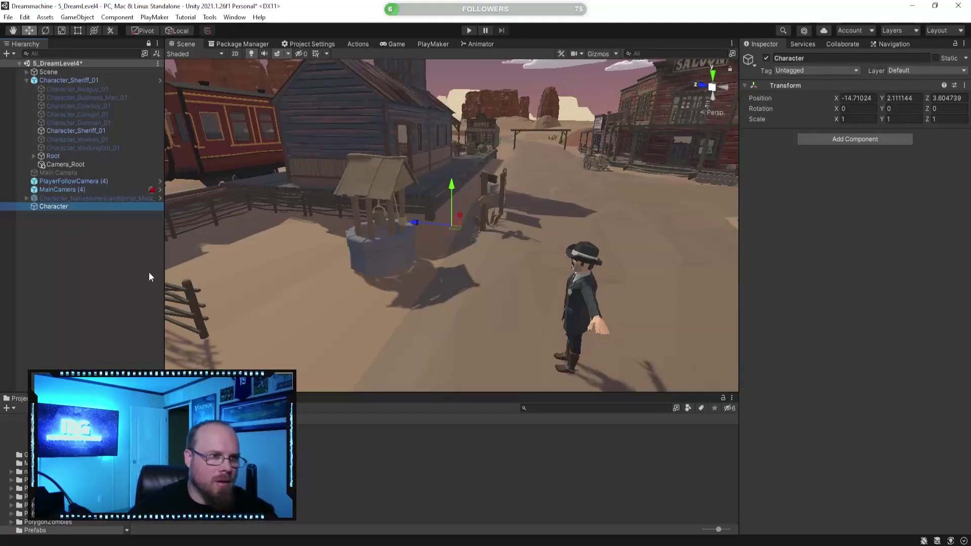
Parent PlayerFollowCamera (4), MainCamera (4) and the warrior under Character, and save Character as a prefab in the Prefabs folder
left_click(86, 247)
left_click(76, 199)
left_click(86, 181, "shift")
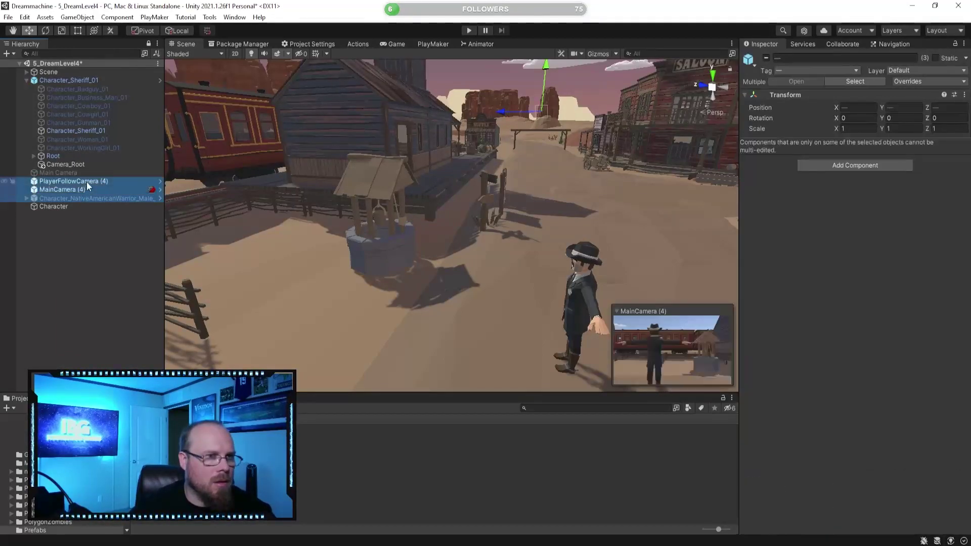
left_click(27, 81)
left_click_drag(60, 96, 53, 124)
left_click(63, 153)
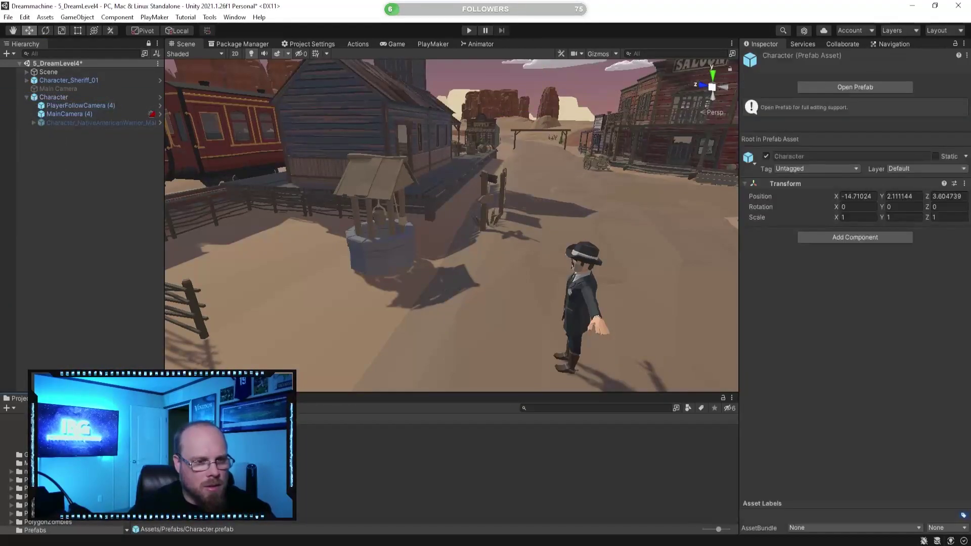
Try to move both cameras and the warrior out of the Character prefab instance to the scene root
left_click(26, 97)
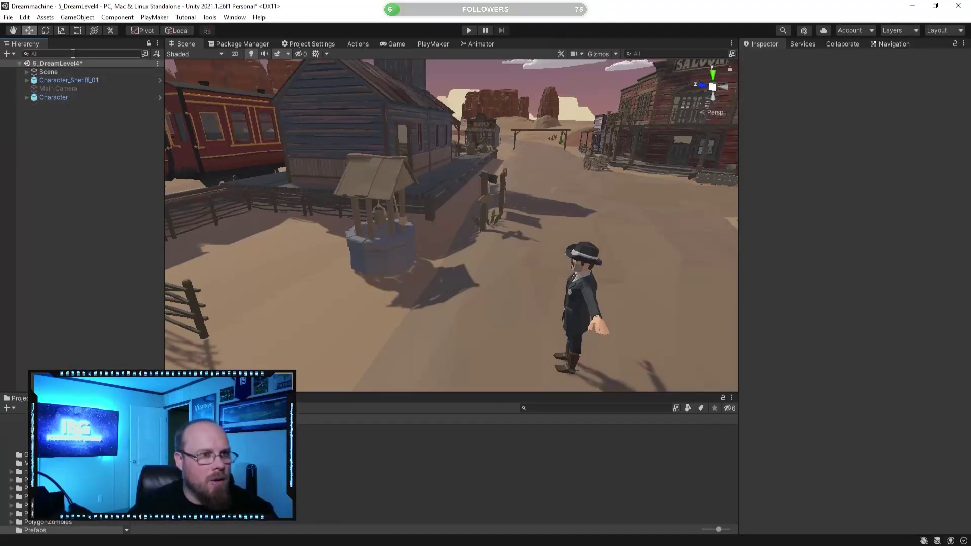
left_click(27, 97)
left_click(86, 123)
left_click(84, 107, "shift")
left_click_drag(84, 107, 81, 93)
left_click(524, 305)
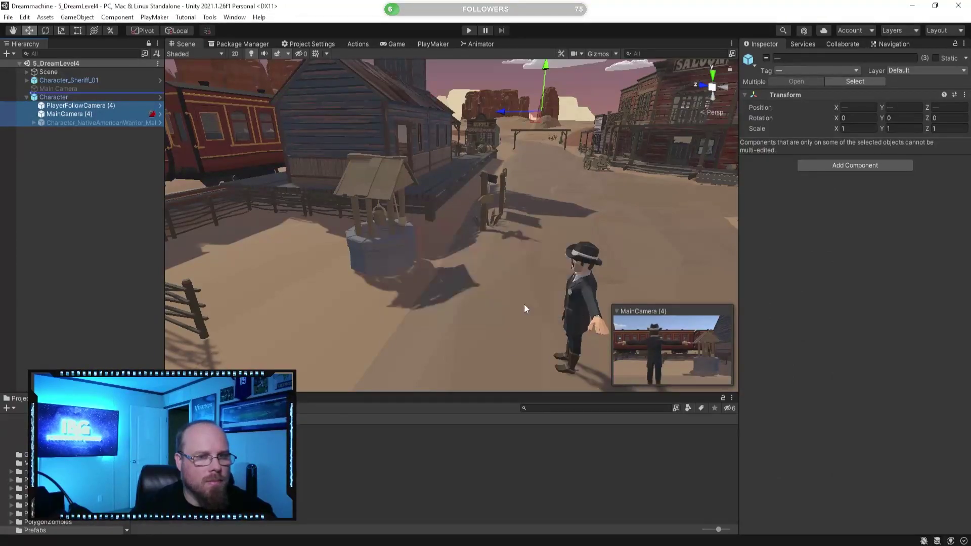
left_click(6, 64)
left_click(59, 186)
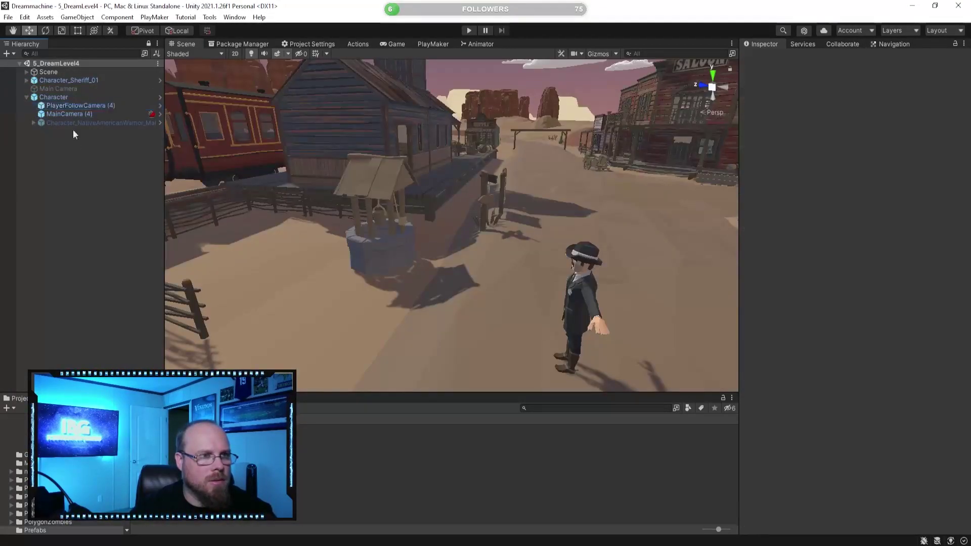
Completely unpack the Character prefab instance in 5_DreamLevel4
right_click(63, 99)
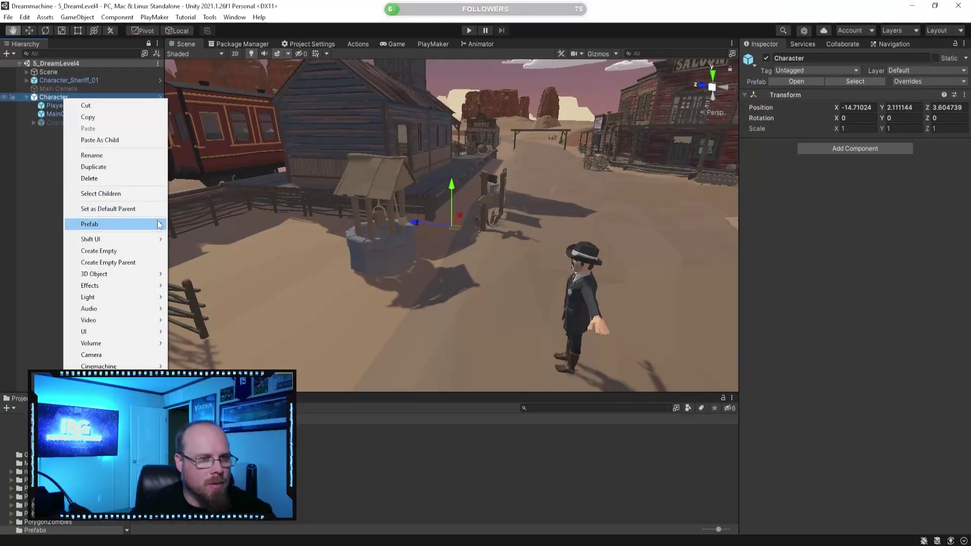
mouse_move(155, 224)
left_click(224, 282)
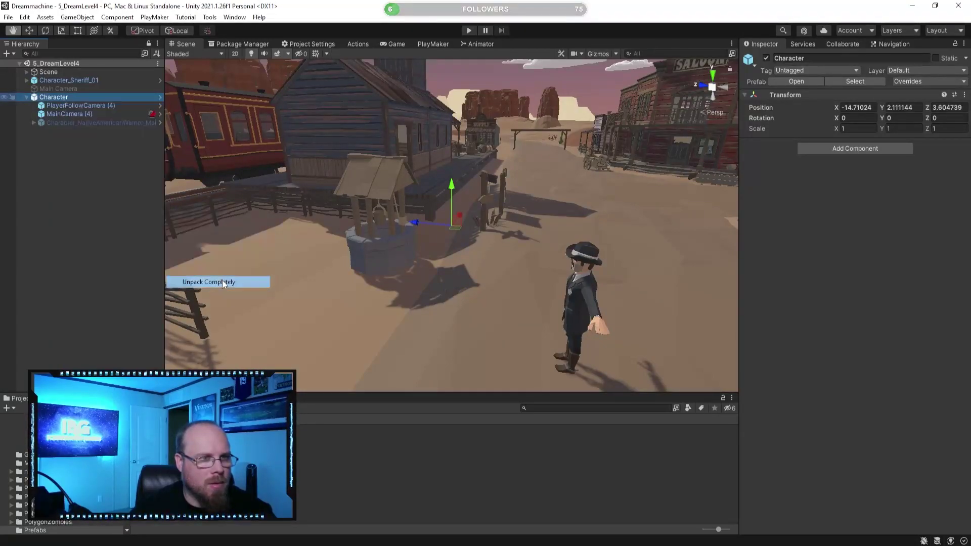
Move both cameras and the warrior out of Character to the scene root, and delete the emptied Character object
left_click(70, 121)
left_click(74, 108, "shift")
left_click_drag(79, 108, 86, 93)
left_click(63, 121)
key("Delete")
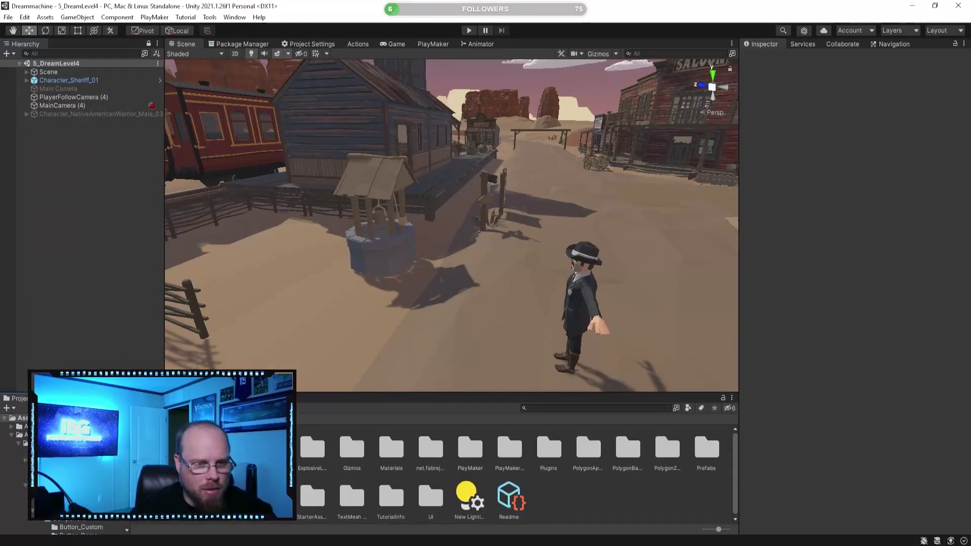
Open the 6_DreamLevel5 scene from the Scenes folder and return the project browser to the root Assets folder
double_click(390, 439)
left_click(390, 445)
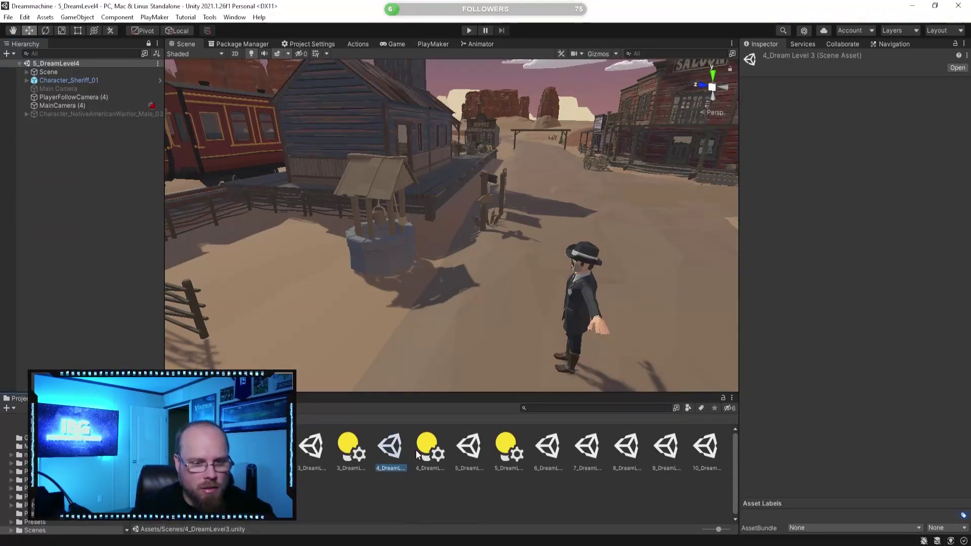
left_click(469, 448)
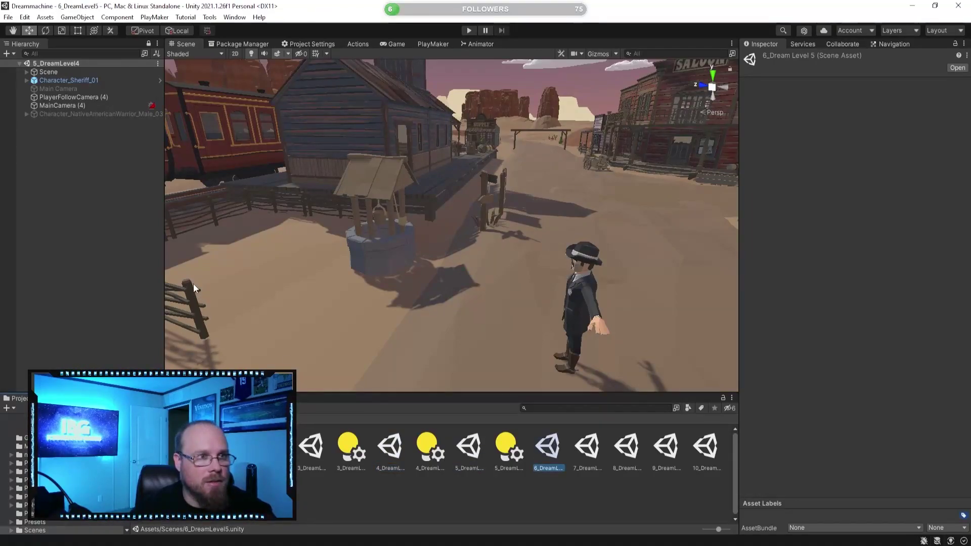
scroll(192, 282, "down", 8)
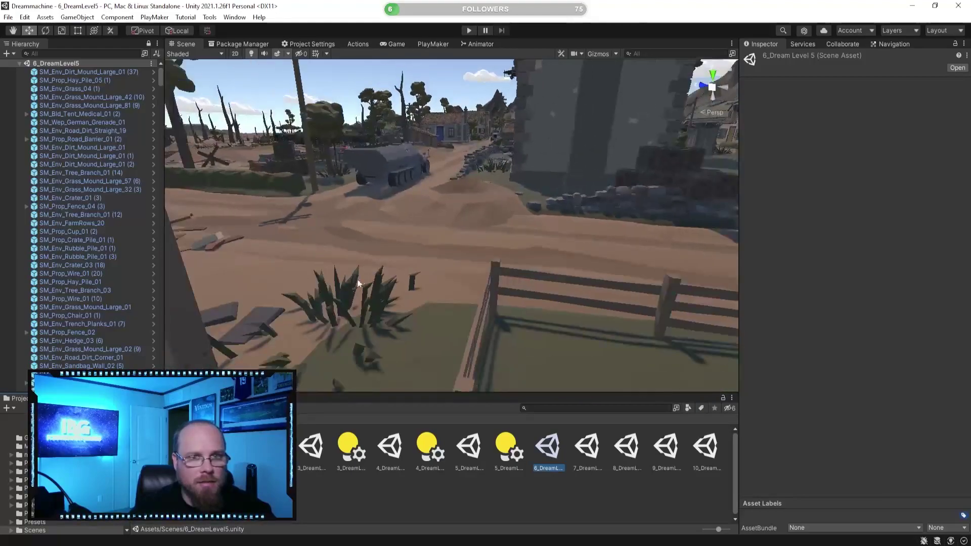
right_click_drag(418, 250, 400, 195)
right_click_drag(140, 171, 171, 194)
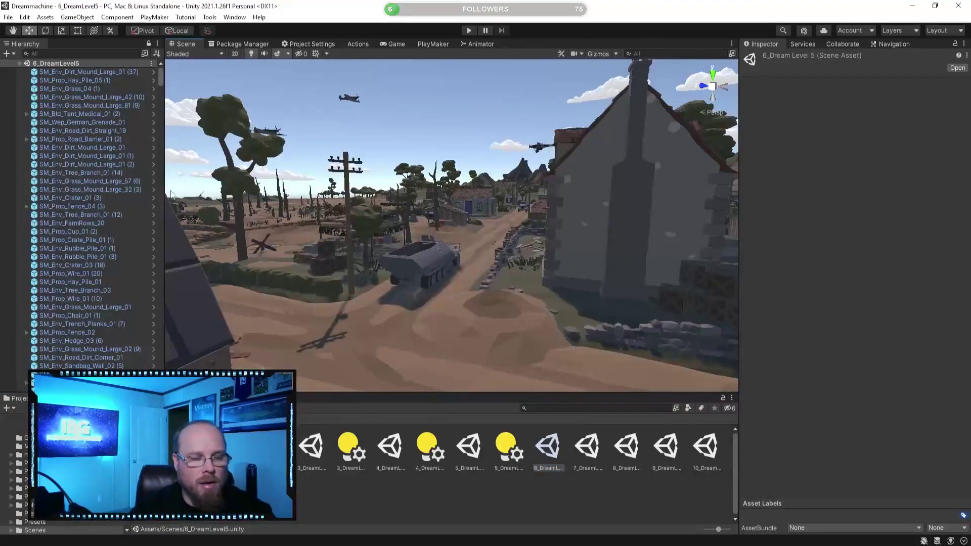
left_click(144, 419)
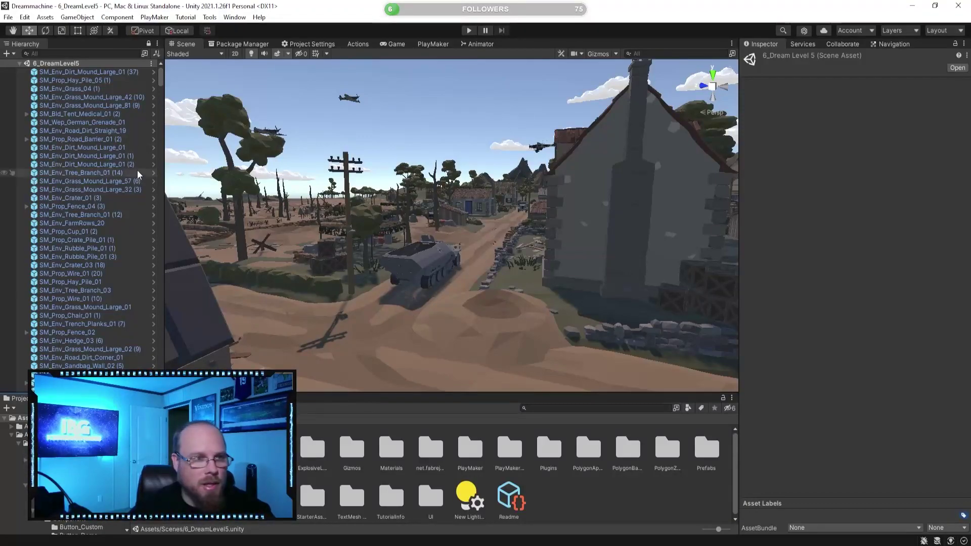
right_click_drag(299, 198, 186, 226)
Create an empty object named Scene and place it first at the root of the 6_DreamLevel5 hierarchy
right_click(60, 67)
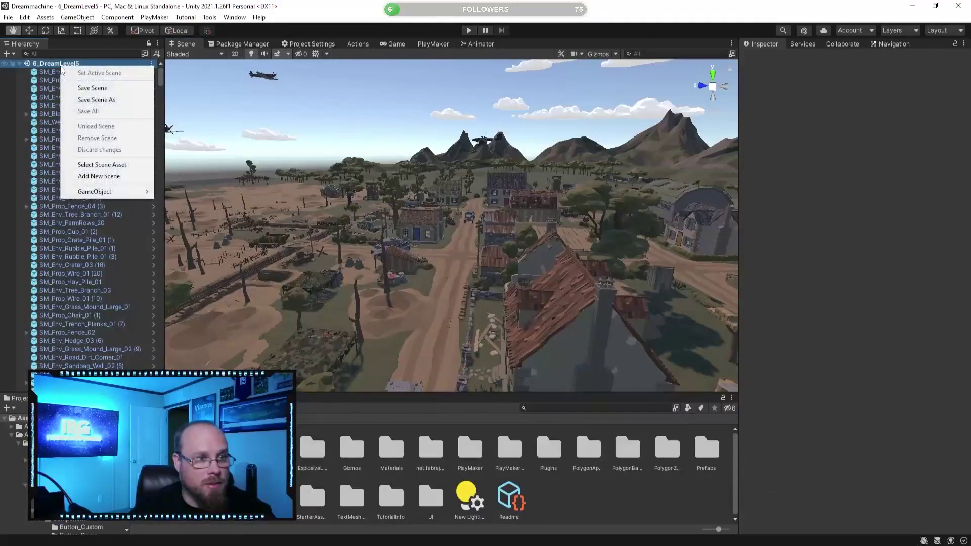
left_click(52, 73)
right_click(52, 72)
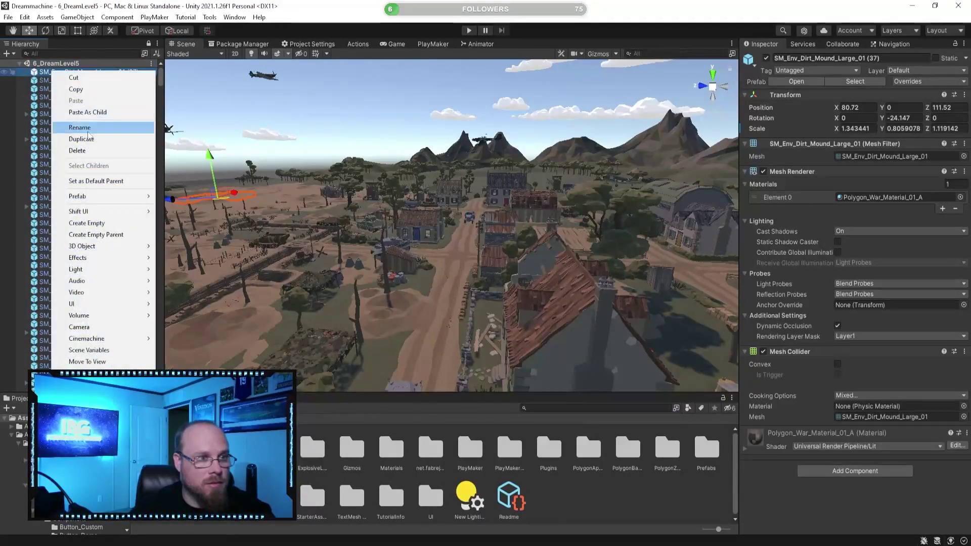
left_click(86, 223)
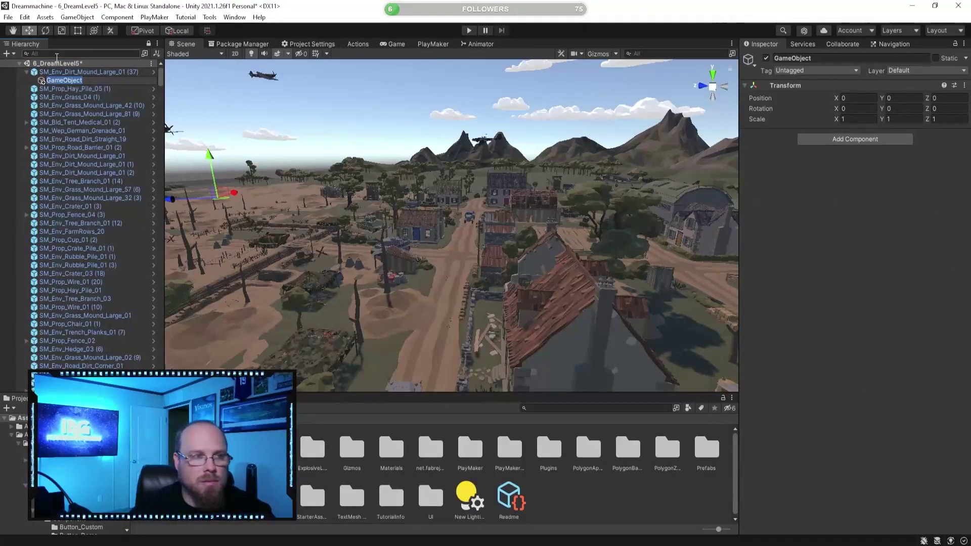
type("cene")
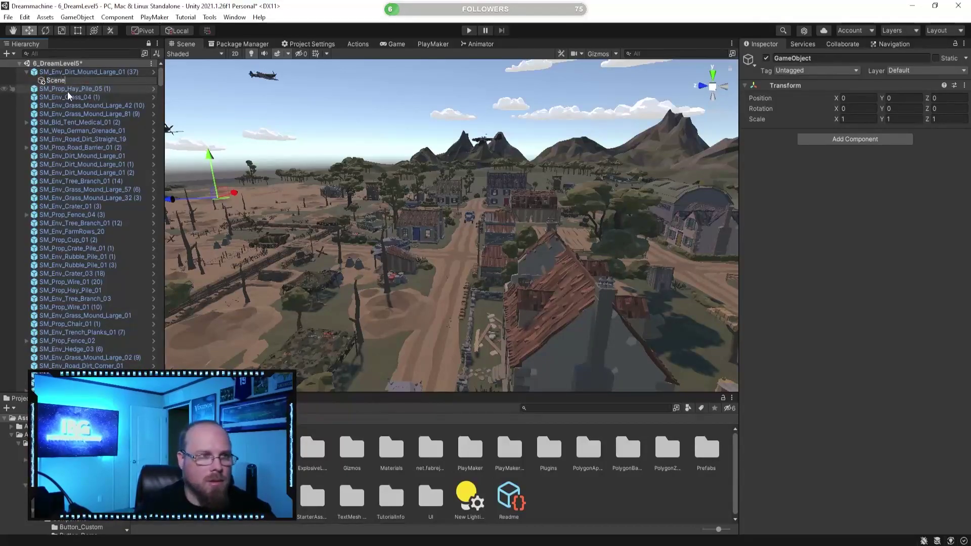
key("Return")
left_click_drag(53, 80, 72, 69)
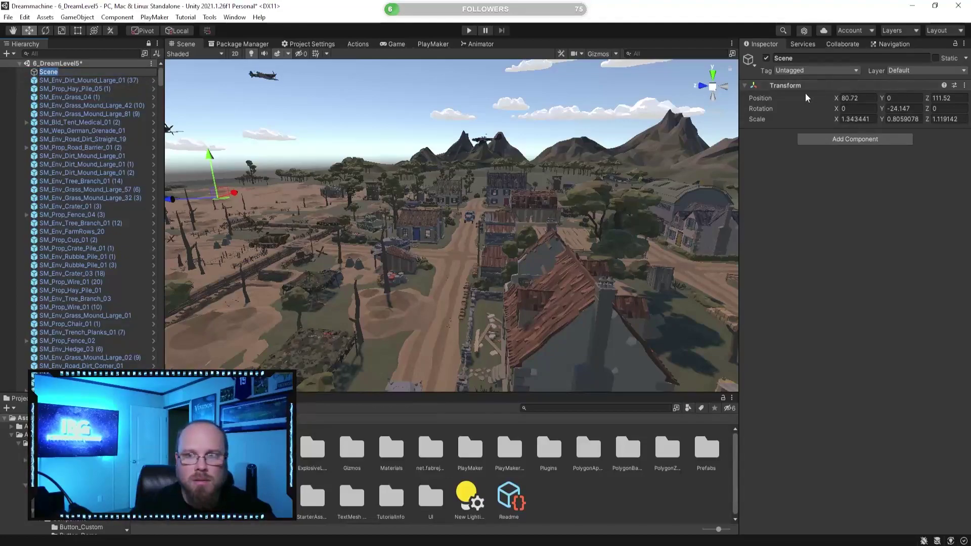
Reset the Transform of the Scene object
right_click(787, 87)
right_click(788, 87)
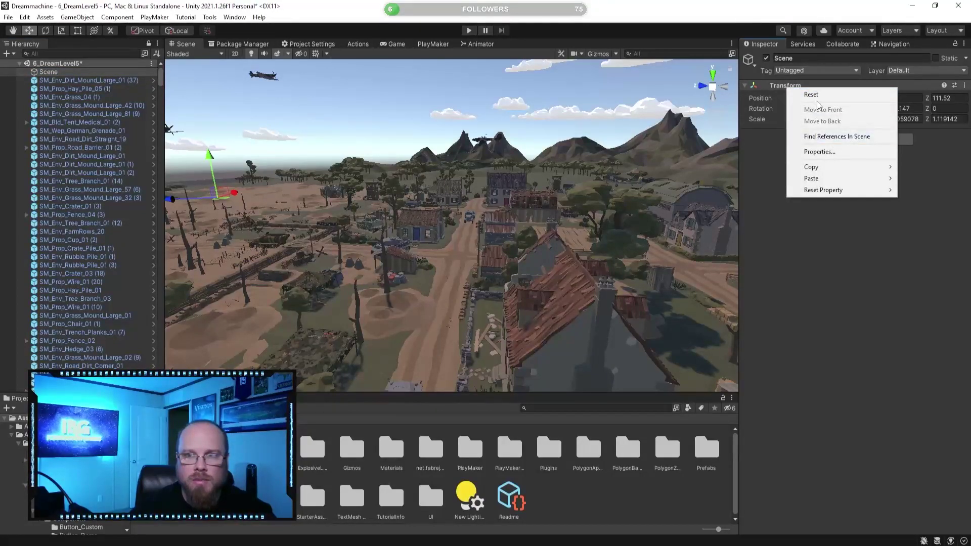
left_click(813, 94)
Parent all loose environment objects from SM_Env_Dirt_Mound_Large_01 (37) through SM_Prop_Wire_01 (21) under Scene, and collapse it
left_click(56, 80)
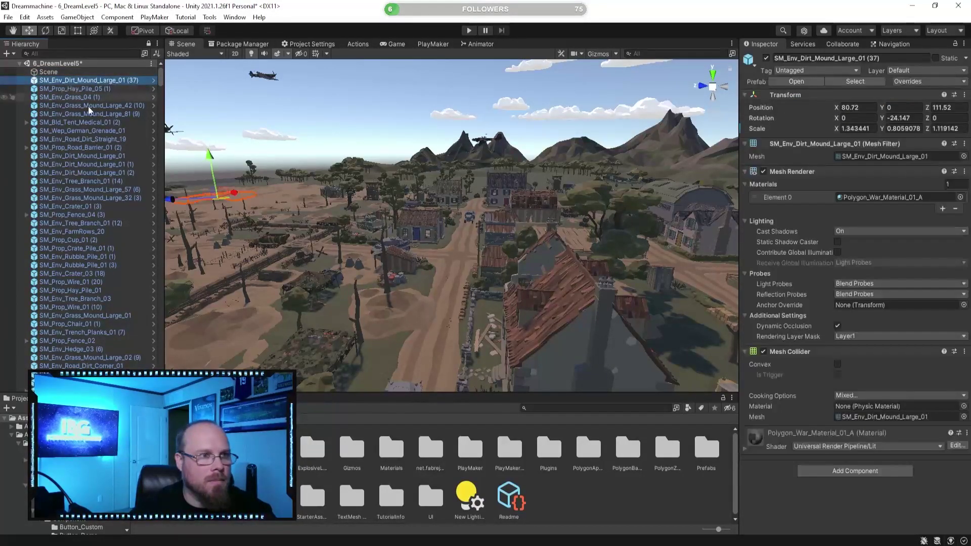
scroll(80, 152, "down", 8)
scroll(160, 82, "up", 8)
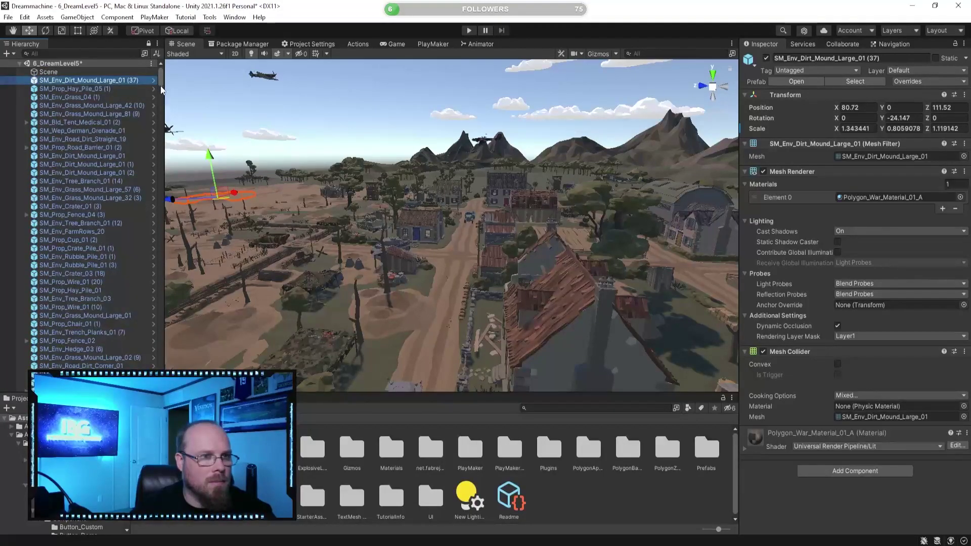
left_click_drag(161, 83, 159, 367)
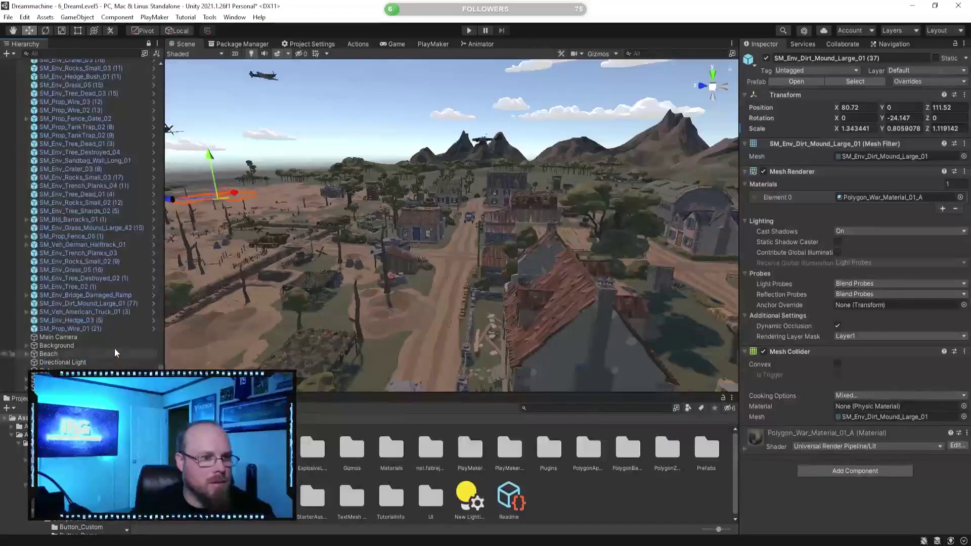
left_click(105, 329, "shift")
left_click_drag(161, 368, 165, 60)
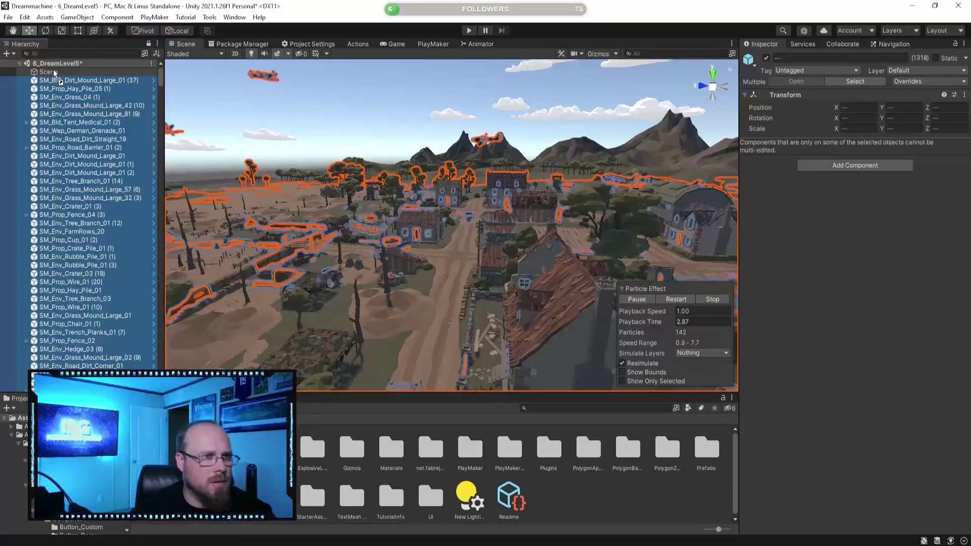
scroll(54, 73, "down", 5)
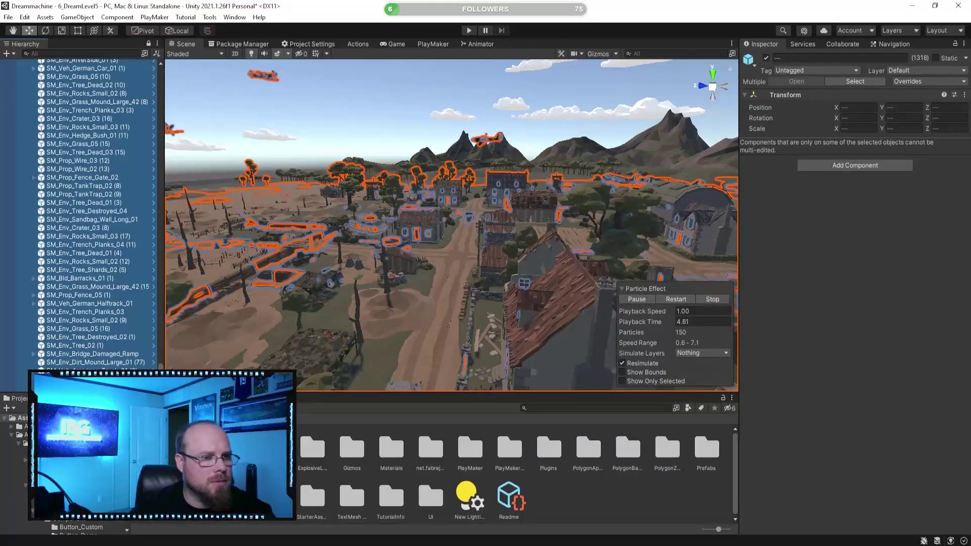
left_click_drag(161, 373, 161, 49)
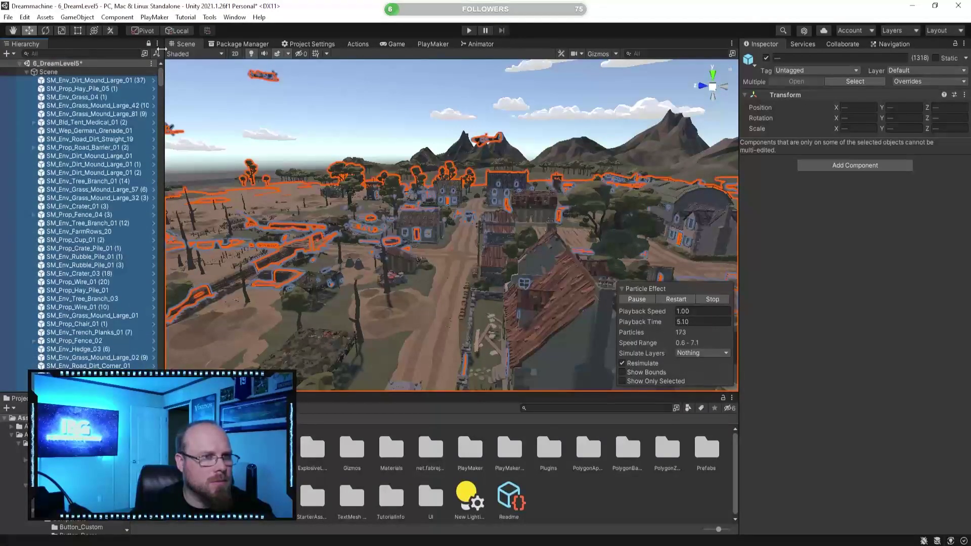
left_click(26, 72)
Deactivate the Main Camera in 6_DreamLevel5
left_click(84, 135)
left_click(77, 80)
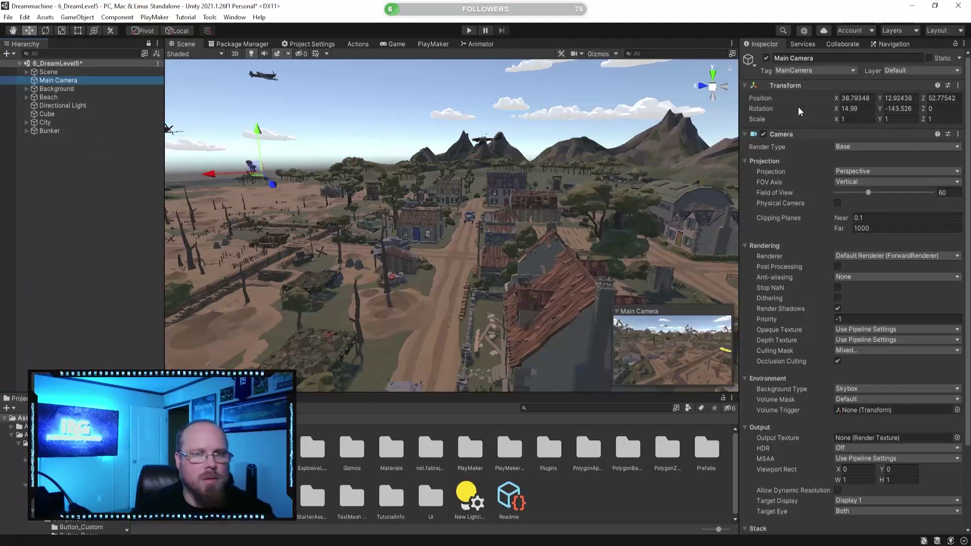
left_click(85, 271)
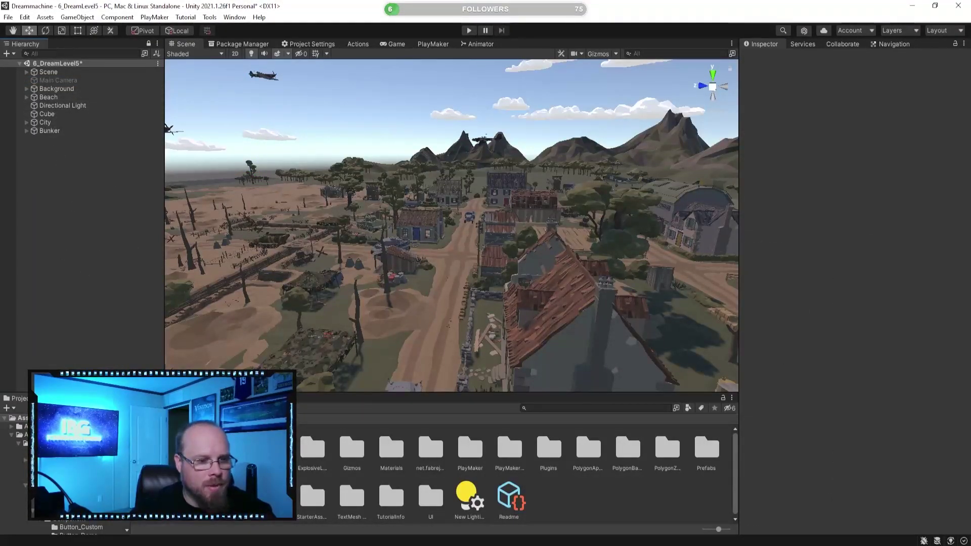
Add the Character prefab from the Prefabs folder to the root of the 6_DreamLevel5 hierarchy
double_click(704, 447)
left_click(705, 448)
left_click_drag(74, 182, 74, 181)
left_click(74, 181)
Unpack the outer Character prefab instance, keeping its child objects as prefab instances
right_click(57, 138)
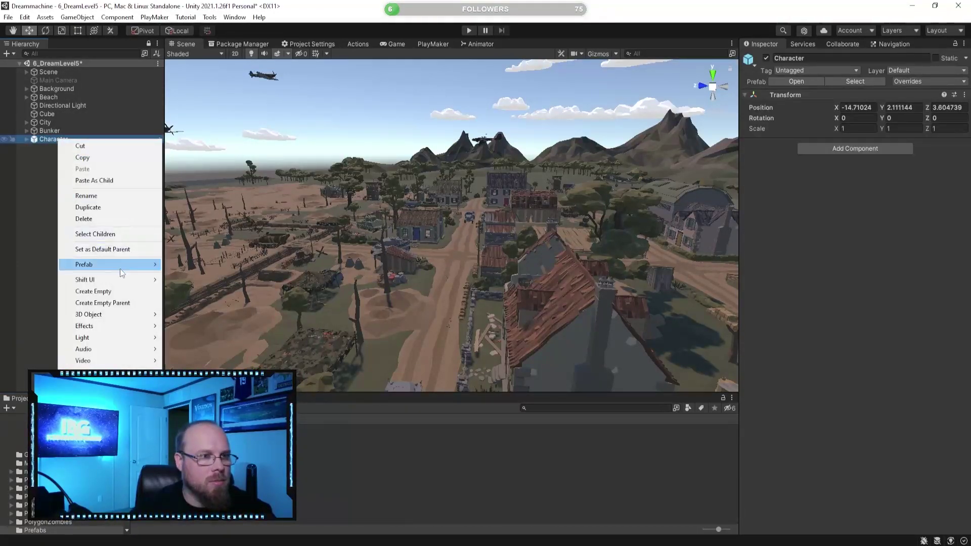
mouse_move(136, 267)
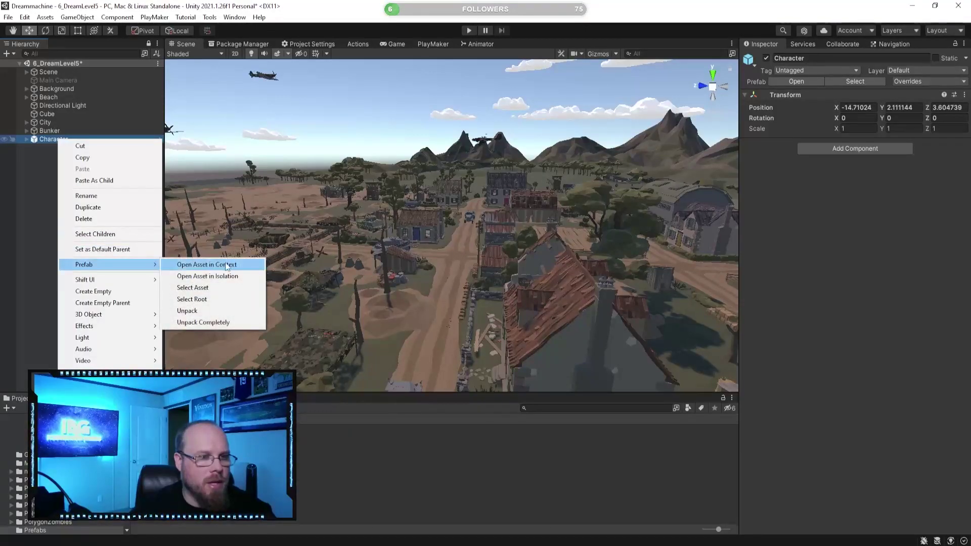
left_click(220, 310)
Move PlayerFollowCamera (4), MainCamera (4) and the warrior out of Character to the root of 6_DreamLevel5
left_click(31, 154)
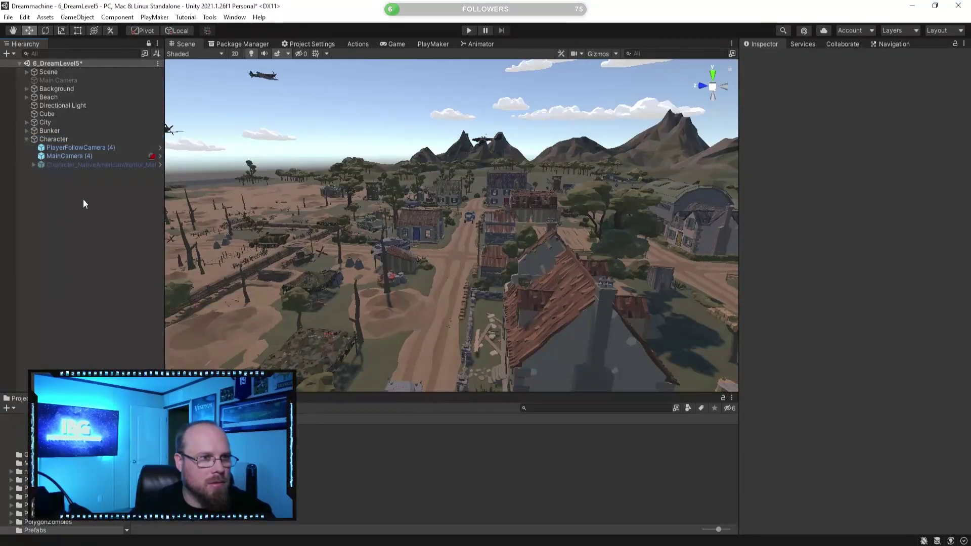
left_click(77, 164)
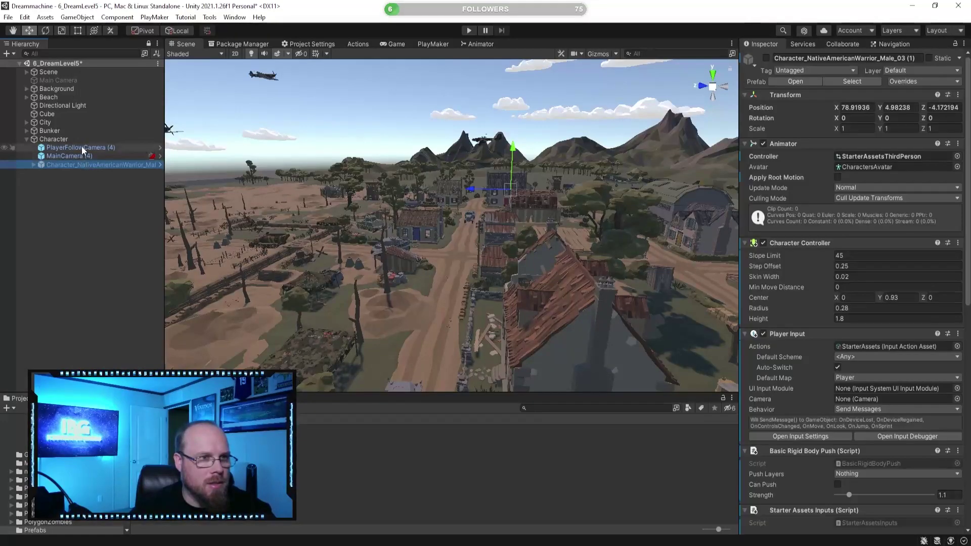
left_click(82, 149, "shift")
left_click_drag(83, 150, 60, 136)
left_click(55, 165)
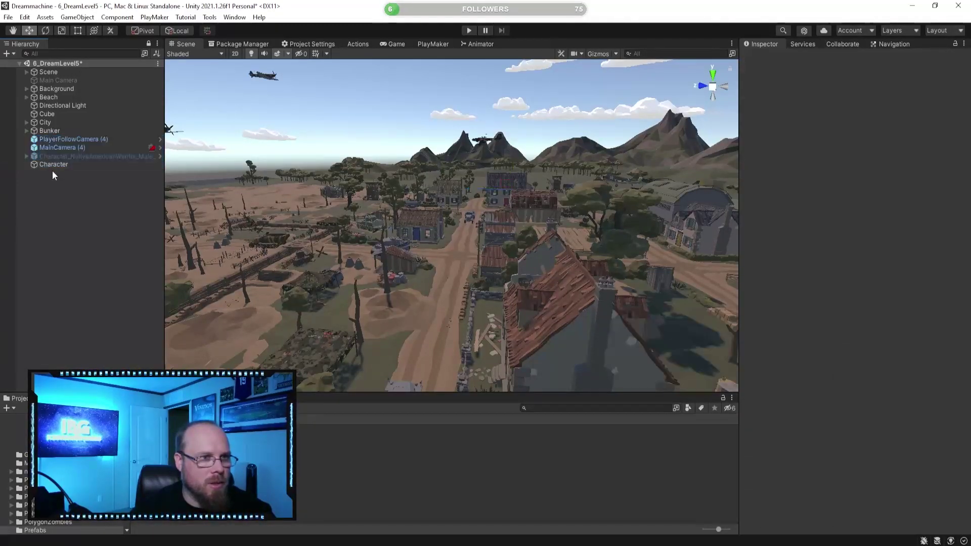
Delete the empty Character object from the 6_DreamLevel5 hierarchy
key("Delete")
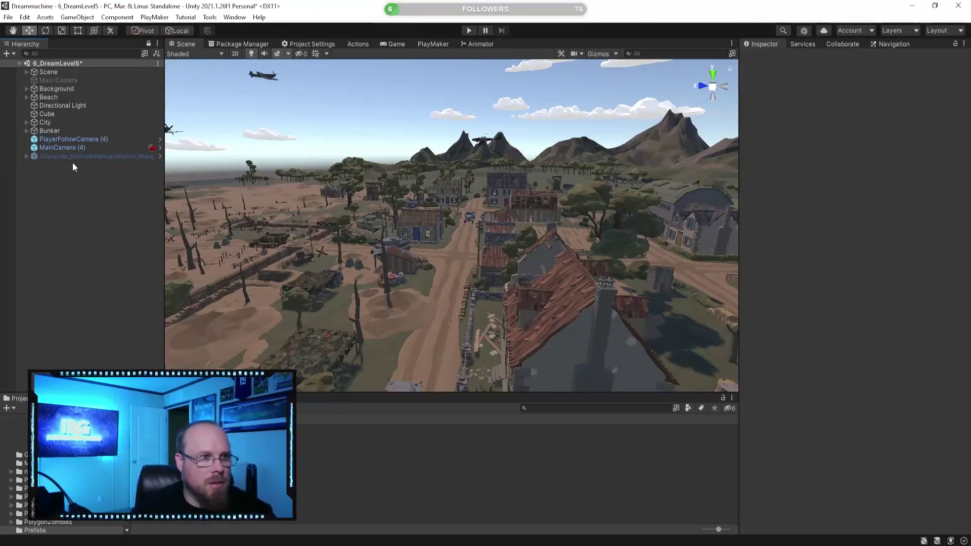
left_click(77, 149)
left_click(78, 157)
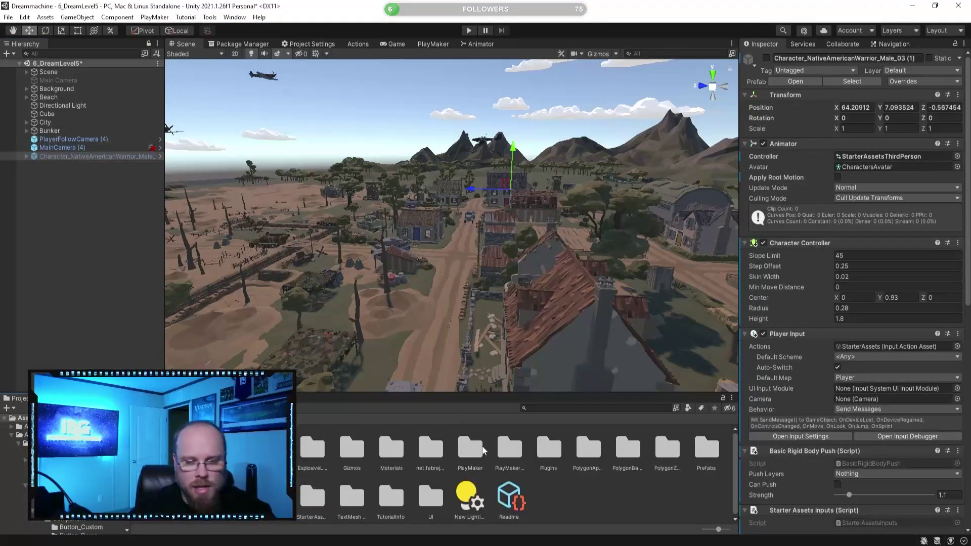
Open the Characters folder of the PolygonWar prefabs inside the Asset Store folder
left_click(546, 426)
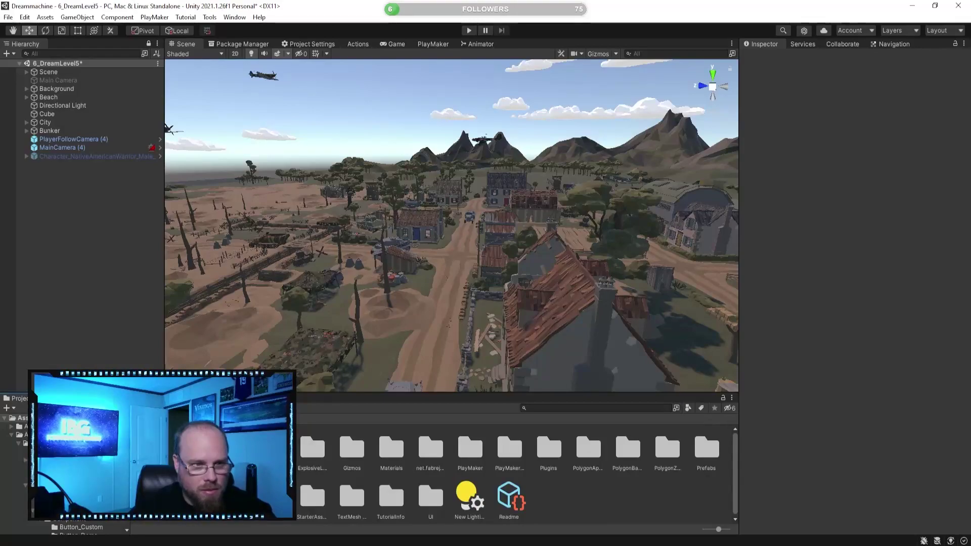
double_click(194, 449)
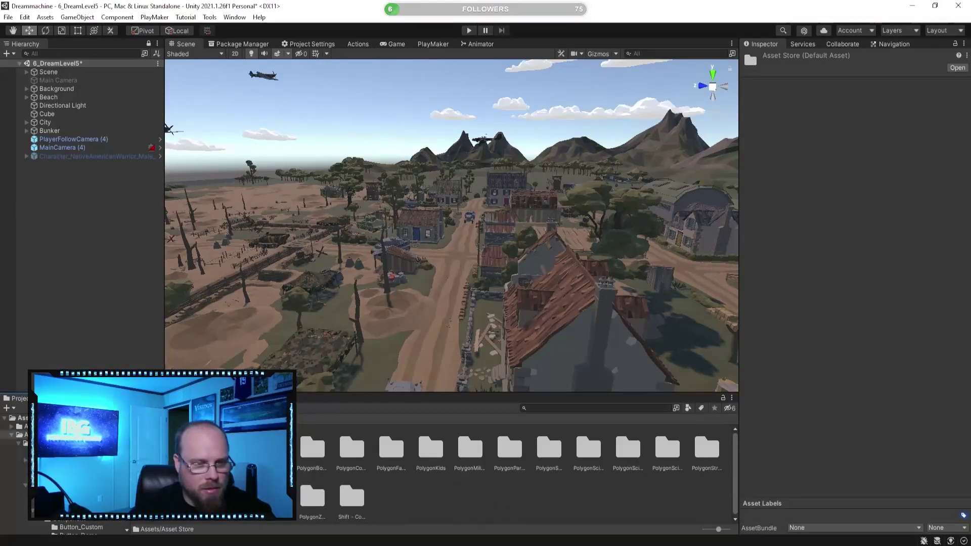
left_click(273, 449)
left_click(313, 449)
left_click(349, 447)
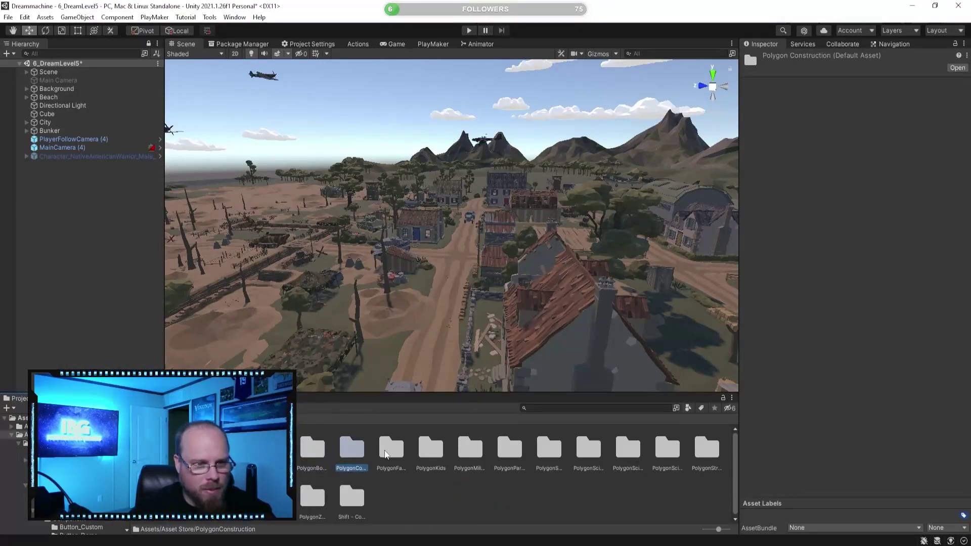
left_click(391, 450)
left_click(431, 450)
left_click(473, 451)
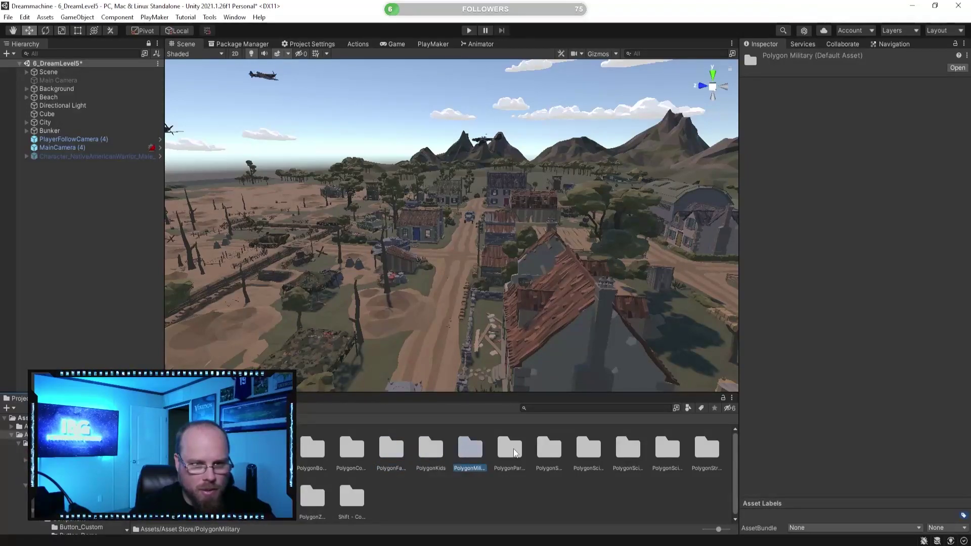
left_click(312, 497)
left_click(193, 495)
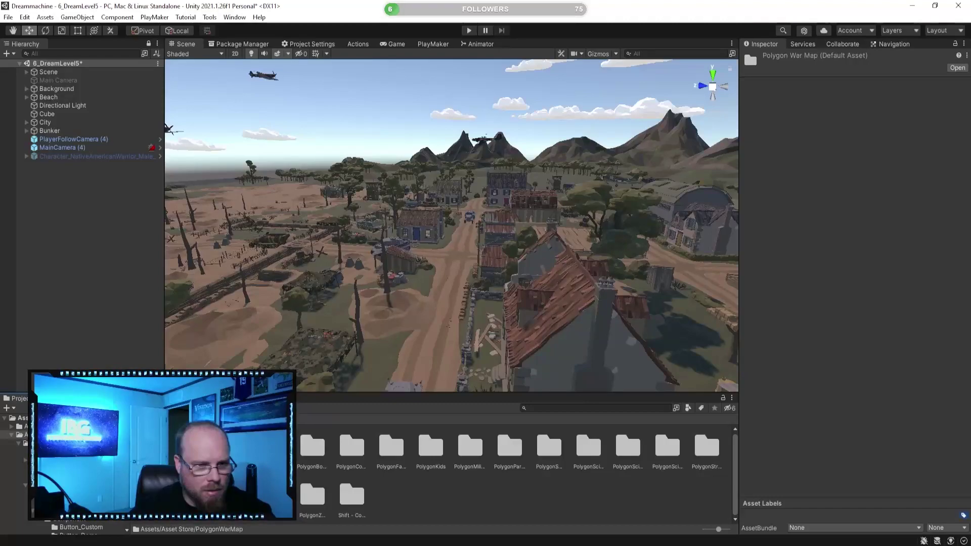
double_click(155, 496)
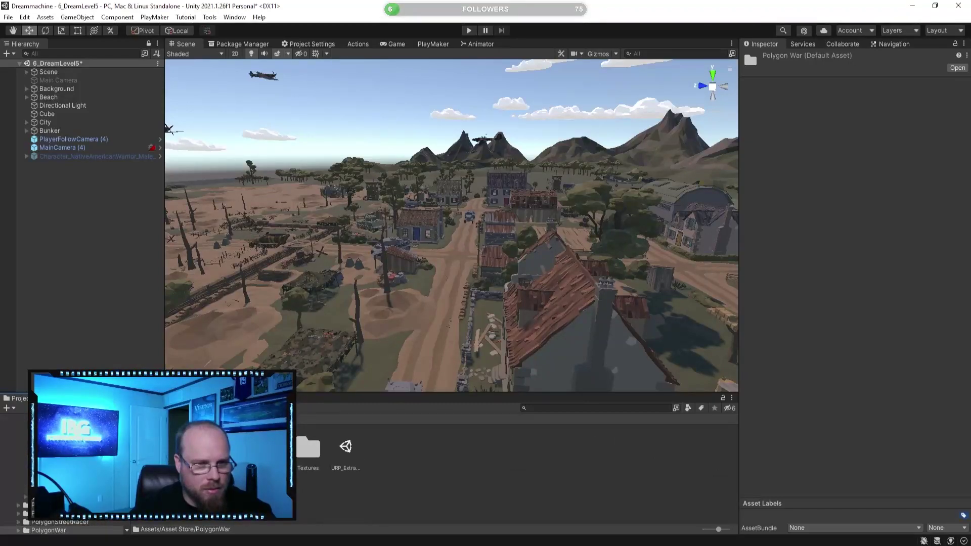
double_click(271, 448)
double_click(196, 447)
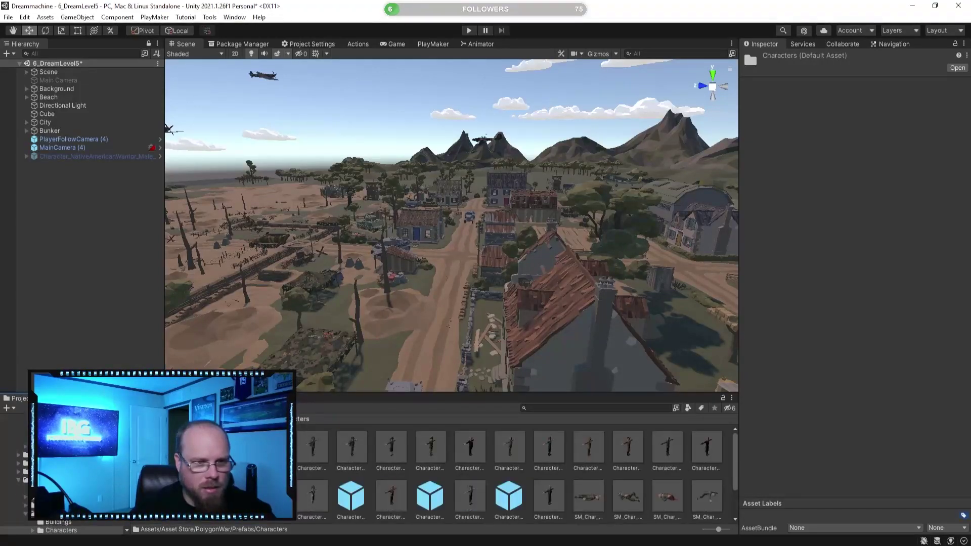
Preview the American soldier prefabs, with and without attachments, and the British leader prefab
left_click(195, 447)
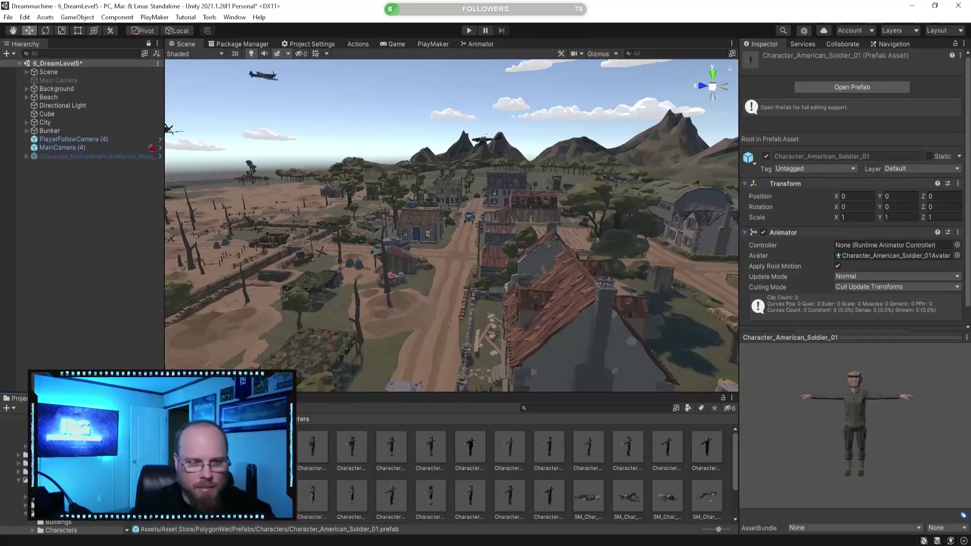
key("Right")
key("shift+Right")
key("shift+Right")
key("shift+Left")
key("shift+Left")
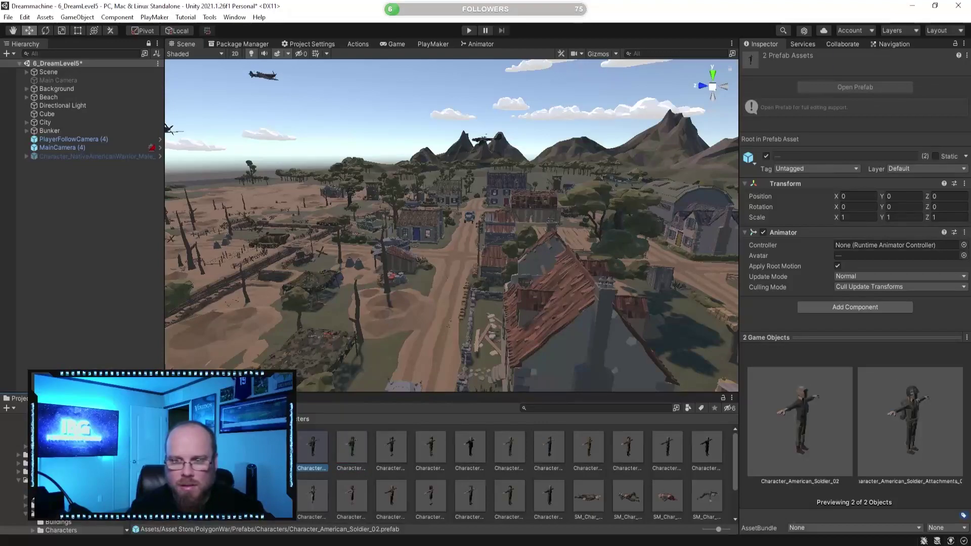
key("Right")
key("Right")
key("Right")
key("Right")
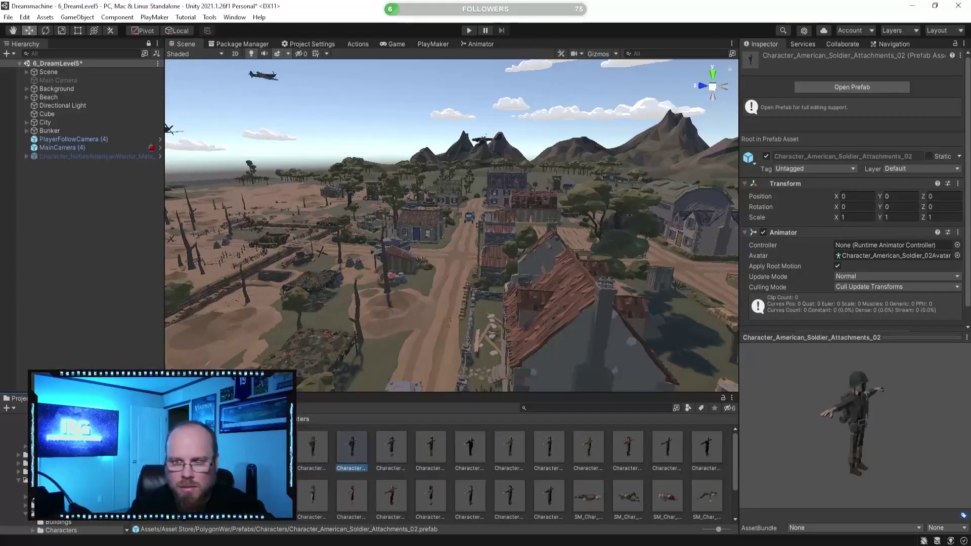
left_click_drag(828, 414, 713, 384)
left_click(458, 445)
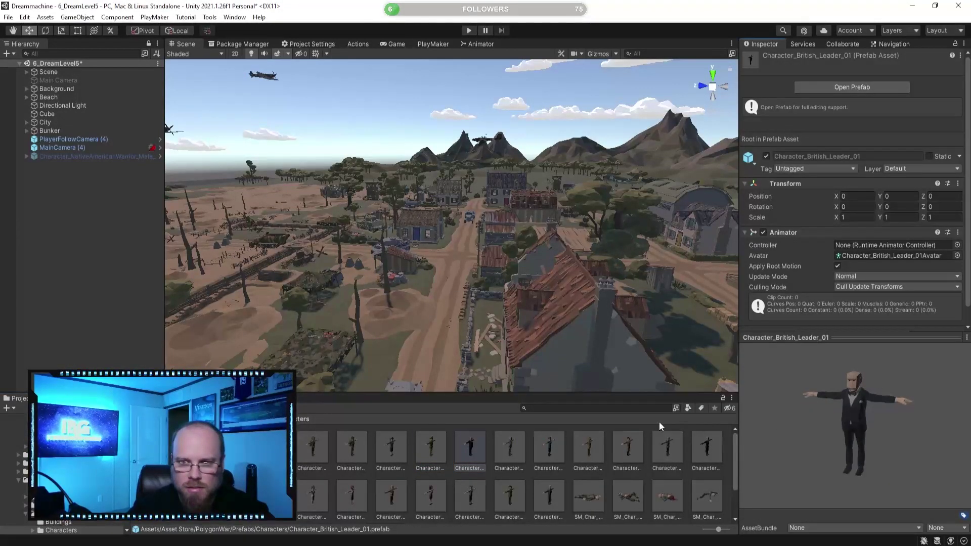
Preview the commando, factory girl, German leader and German officer prefabs as candidates for the medical tent area
left_click(522, 442)
key("w")
right_click_drag(418, 323, 543, 314)
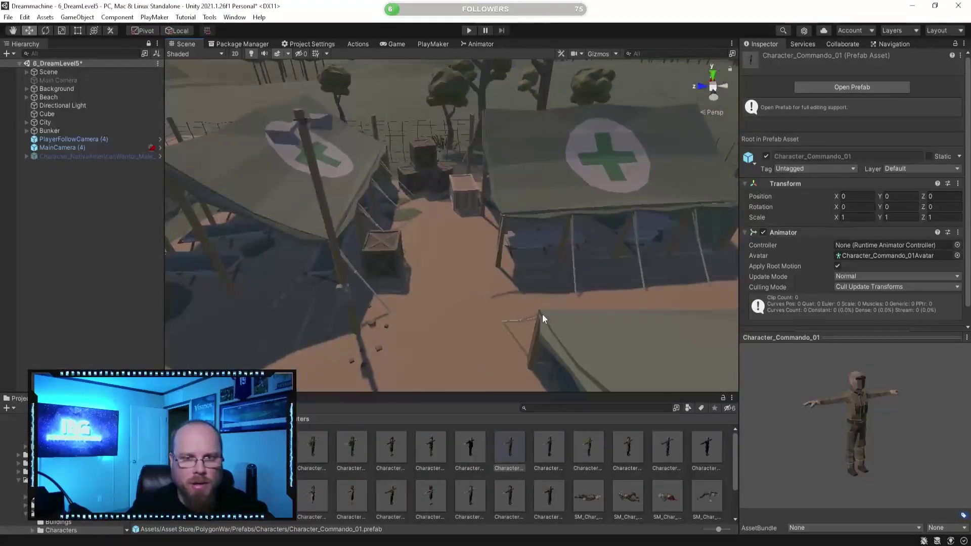
left_click(556, 446)
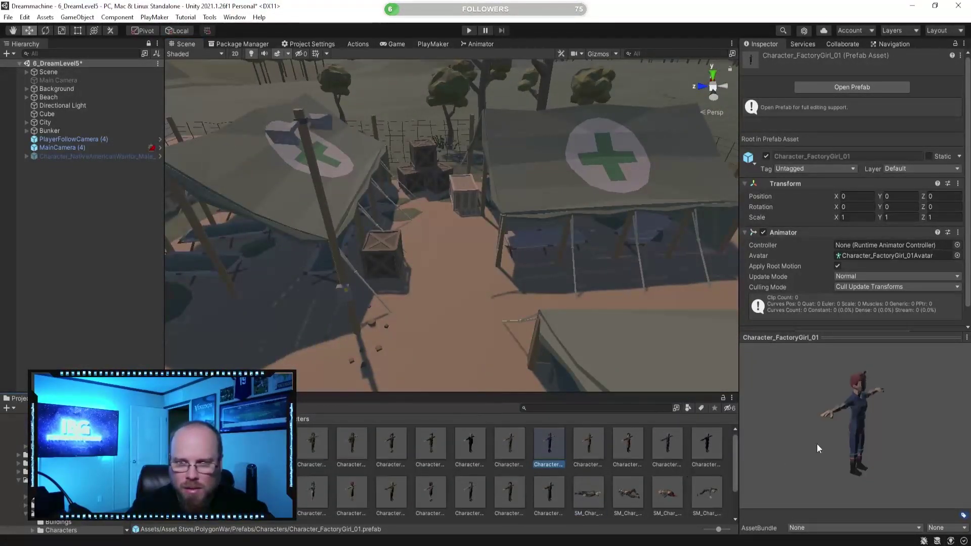
left_click(591, 493)
left_click(539, 488)
left_click(498, 494)
left_click(469, 493)
left_click(628, 445)
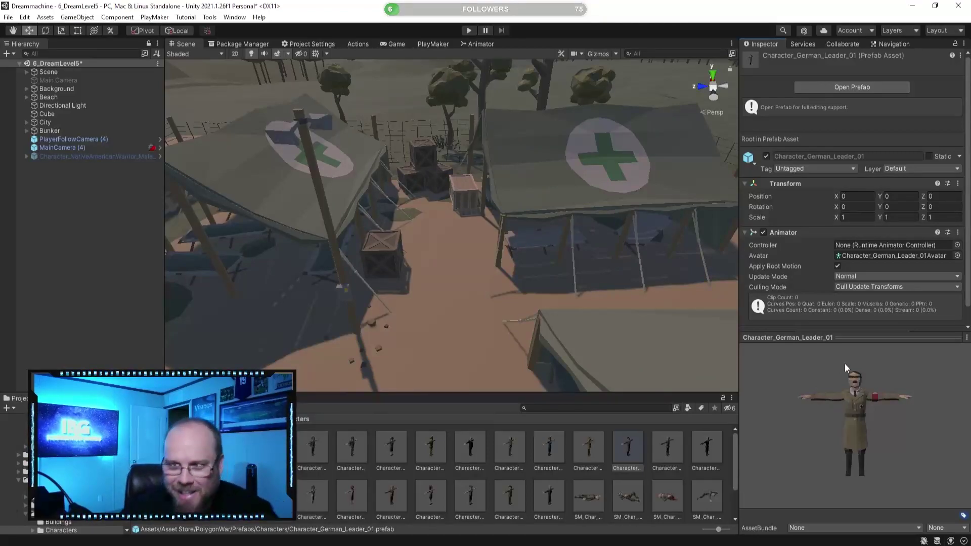
left_click(666, 449)
left_click_drag(850, 411, 744, 414)
left_click(714, 446)
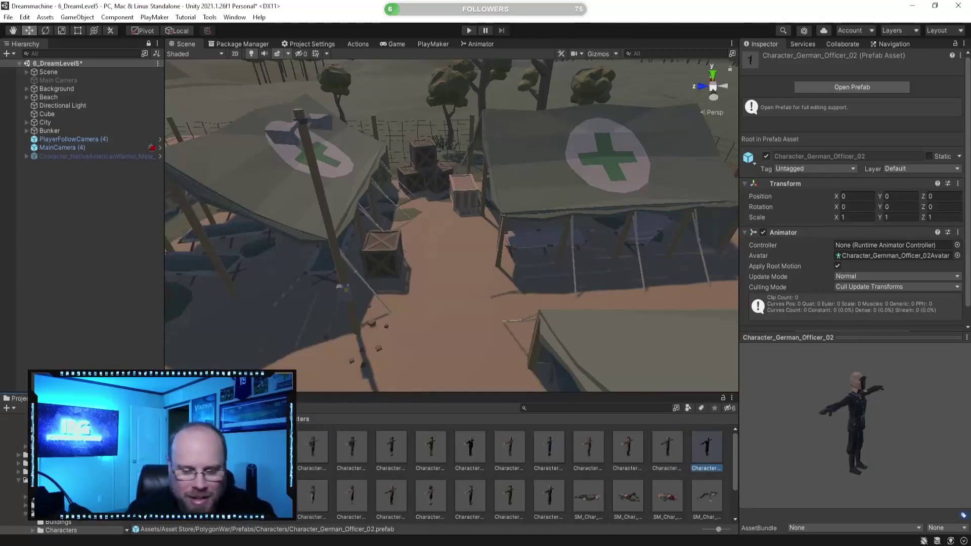
Compare the German soldier, British leader, American officer, commando and factory girl prefabs again
left_click(509, 446)
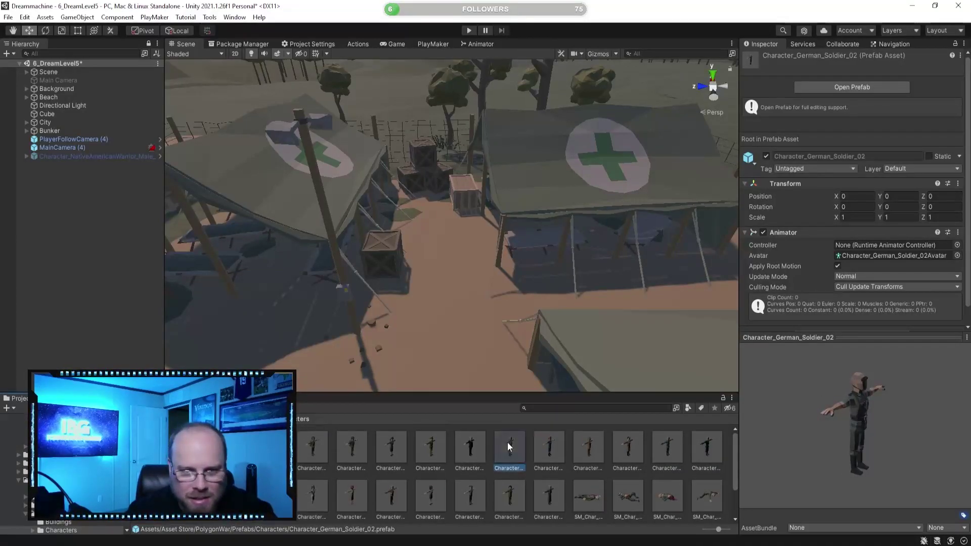
left_click(460, 442)
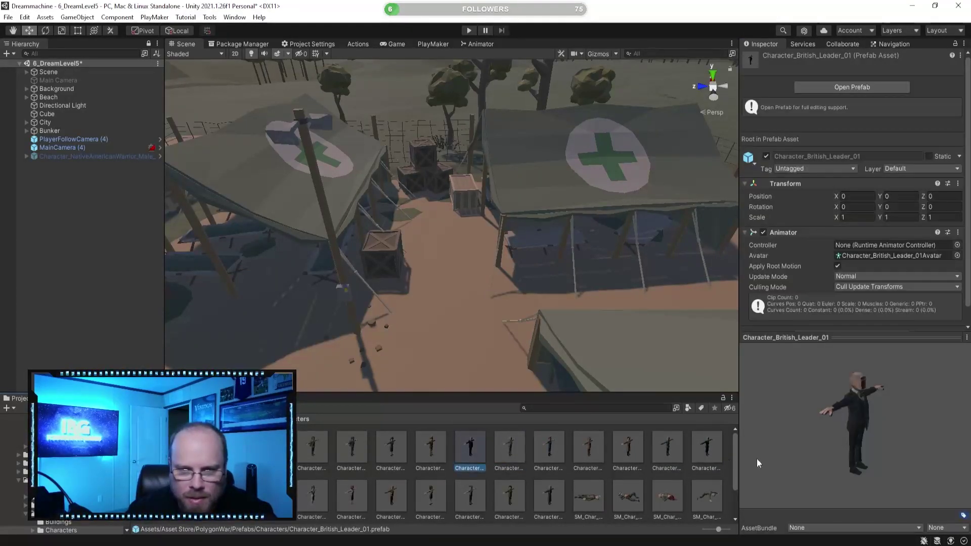
left_click(441, 439)
left_click(391, 439)
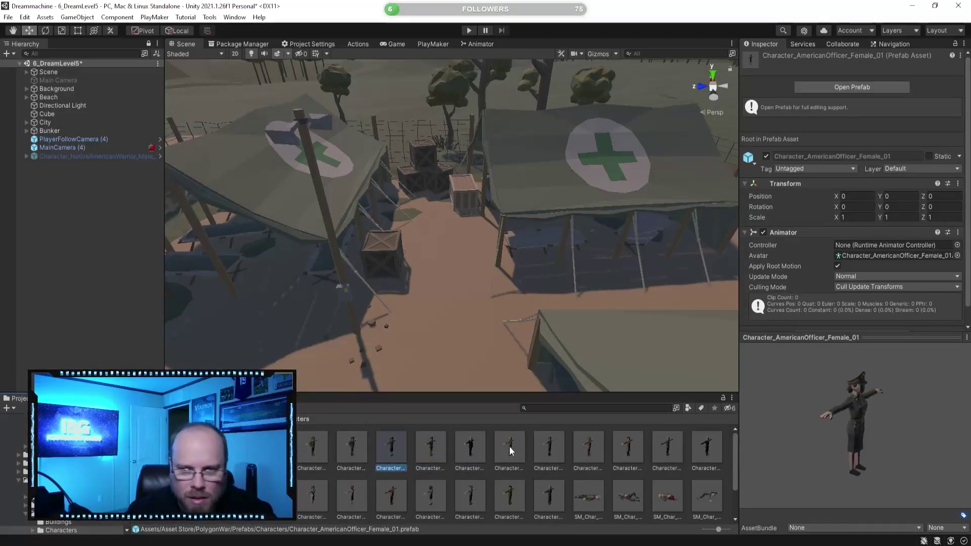
left_click(353, 431)
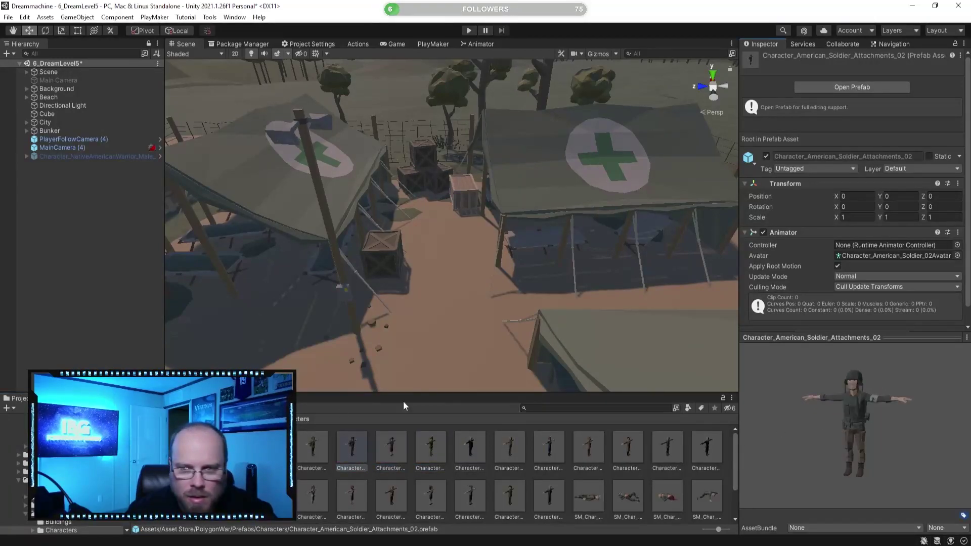
left_click(471, 448)
left_click(512, 445)
left_click(563, 448)
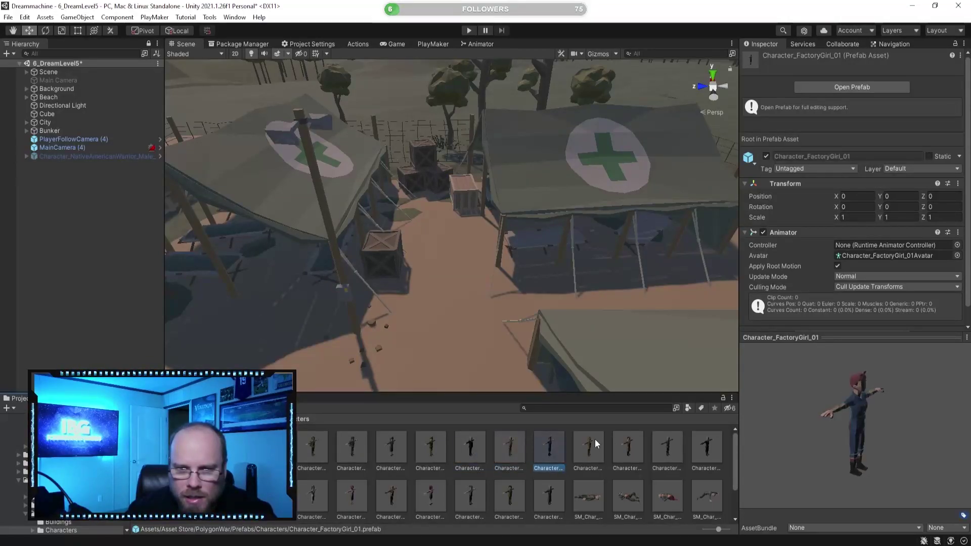
left_click(597, 440)
left_click(634, 441)
left_click(707, 444)
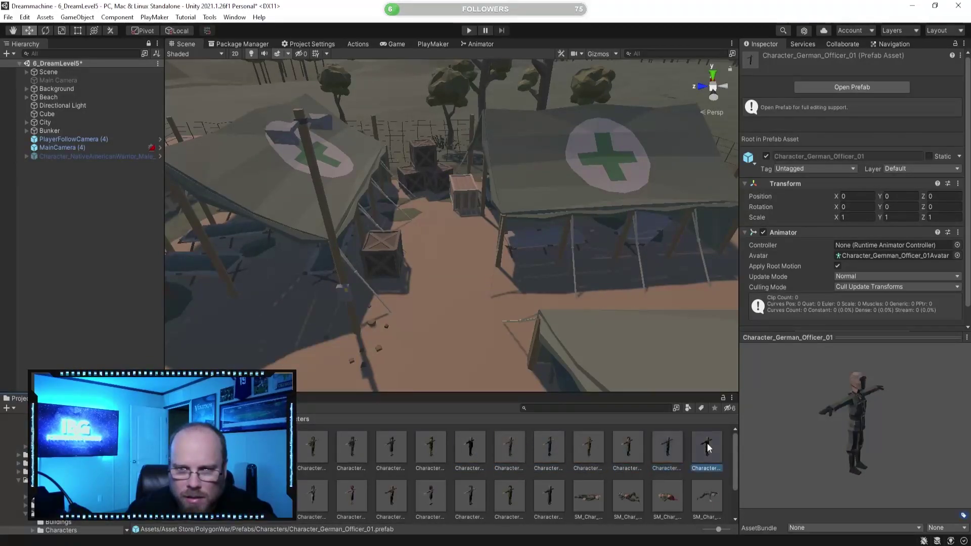
Preview the second row of character prefabs, including the old lady, the resistance fighter and the Russian leader and soldier
left_click(194, 496)
left_click(274, 493)
left_click(309, 492)
left_click_drag(839, 404, 786, 405)
left_click(359, 493)
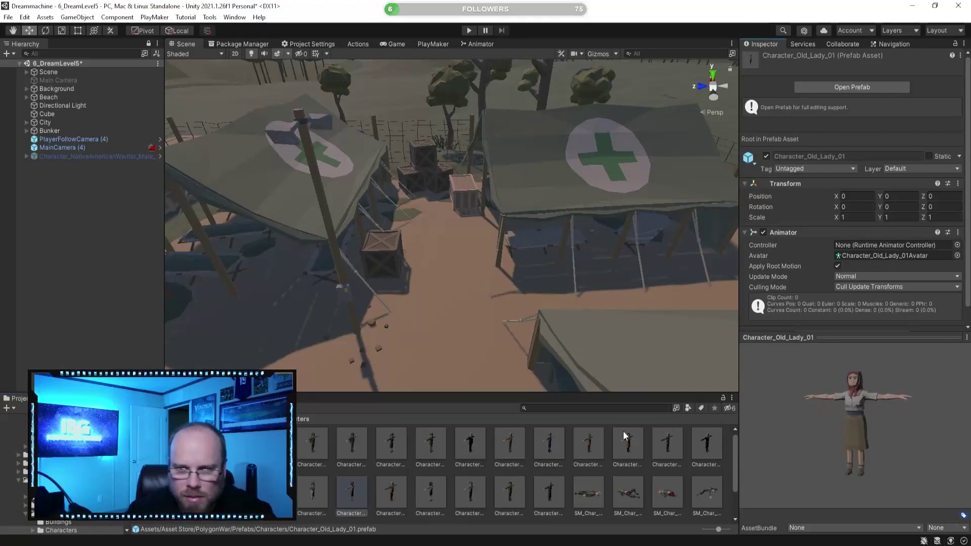
left_click(397, 490)
left_click(433, 490)
left_click(469, 488)
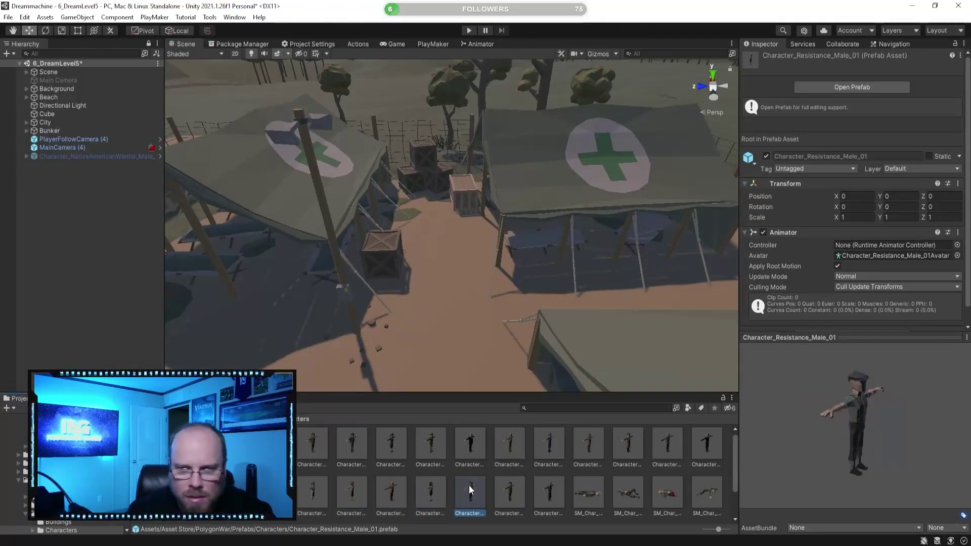
left_click(510, 491)
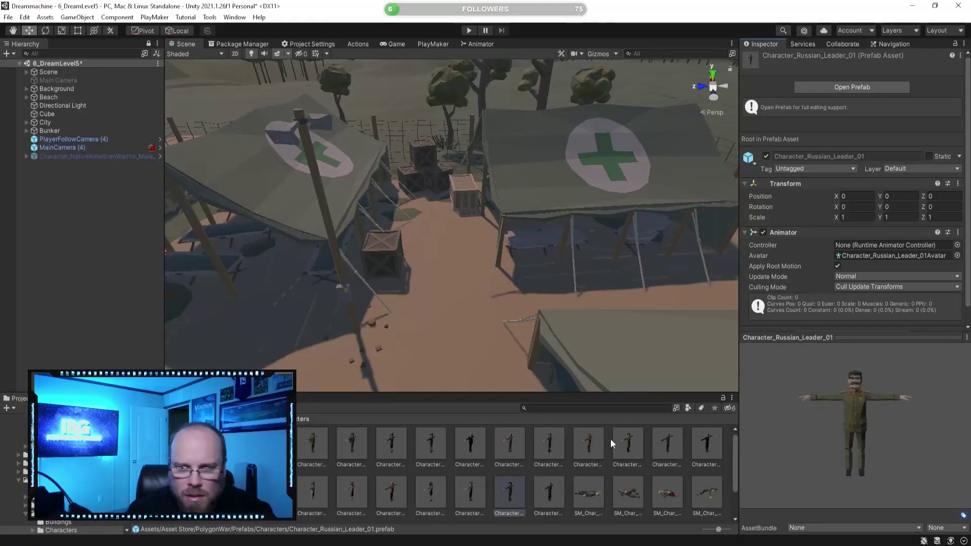
left_click(562, 493)
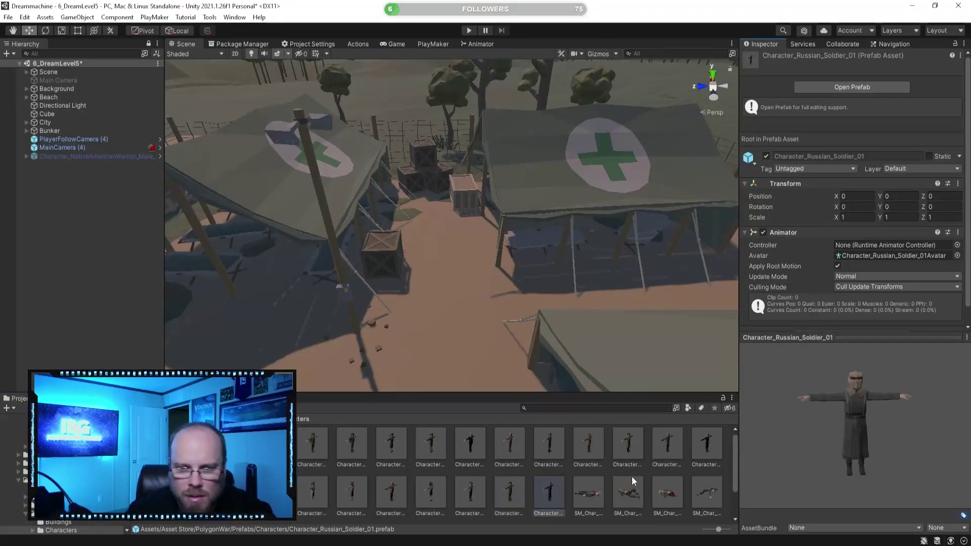
Place the Character_Nurse_Female_01 prefab on the ground in front of the open medical tent
left_click(327, 486)
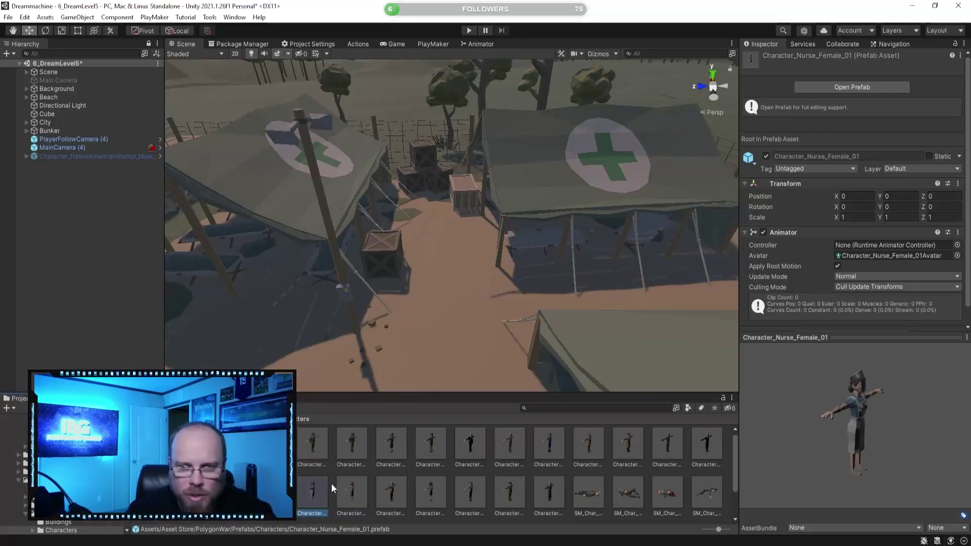
left_click_drag(344, 294, 363, 262, "alt")
mouse_move(364, 261)
right_mouse_down()
mouse_move(306, 229)
mouse_move(313, 251)
mouse_move(356, 263)
right_mouse_up()
key("w")
left_click_drag(355, 454, 339, 253)
right_click_drag(378, 229, 289, 272)
left_click_drag(289, 272, 390, 284, "alt")
left_click_drag(321, 279, 354, 269, "alt")
left_click(526, 464)
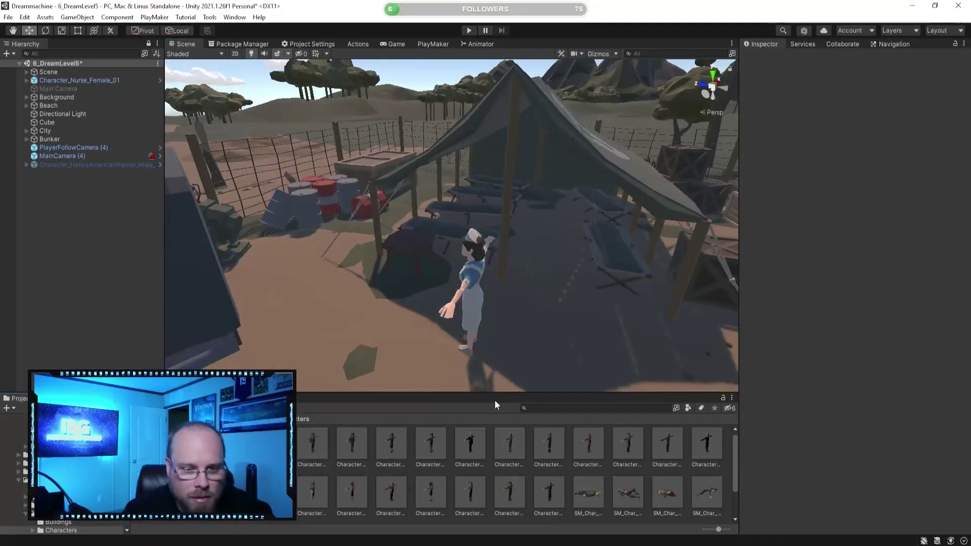
Examine the nurse's placement and the surroundings of the medical tents from several angles
right_click_drag(460, 329, 472, 319)
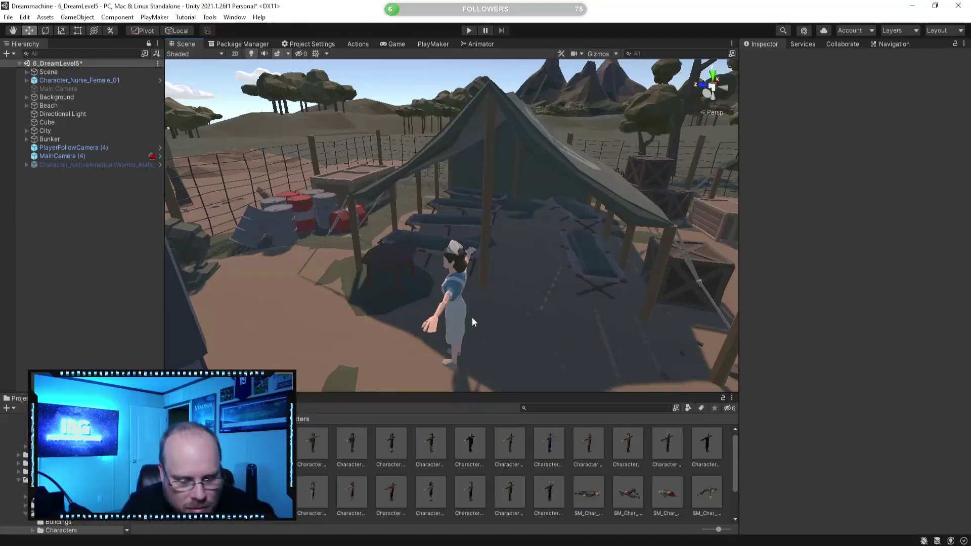
right_click_drag(554, 246, 355, 232)
right_click_drag(457, 252, 387, 256)
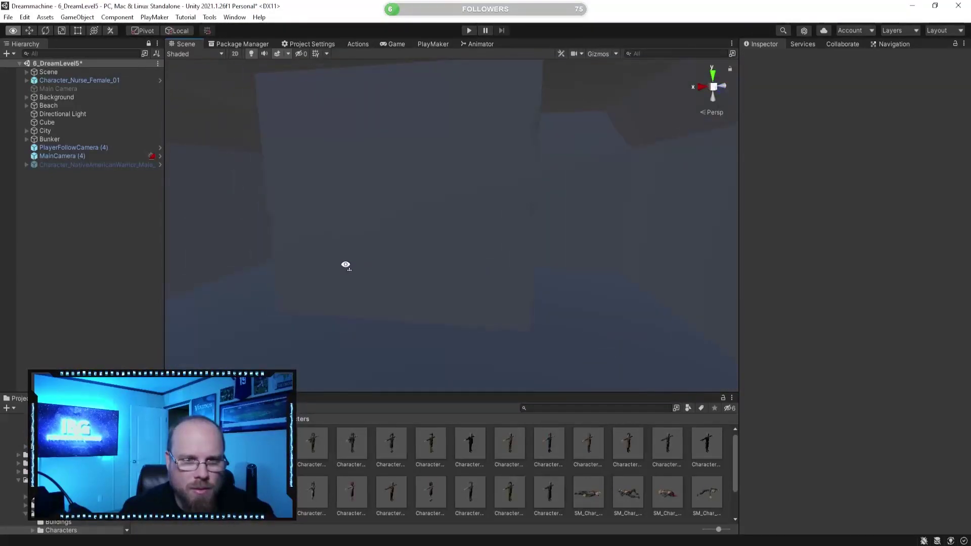
key("w")
right_click_drag(449, 262, 572, 286)
mouse_move(451, 248)
right_mouse_down()
mouse_move(287, 251)
mouse_move(339, 246)
mouse_move(322, 251)
mouse_move(380, 260)
mouse_move(278, 245)
mouse_move(446, 250)
mouse_move(382, 266)
mouse_move(459, 245)
mouse_move(560, 250)
mouse_move(487, 242)
mouse_move(613, 253)
mouse_move(404, 247)
mouse_move(440, 262)
right_mouse_up()
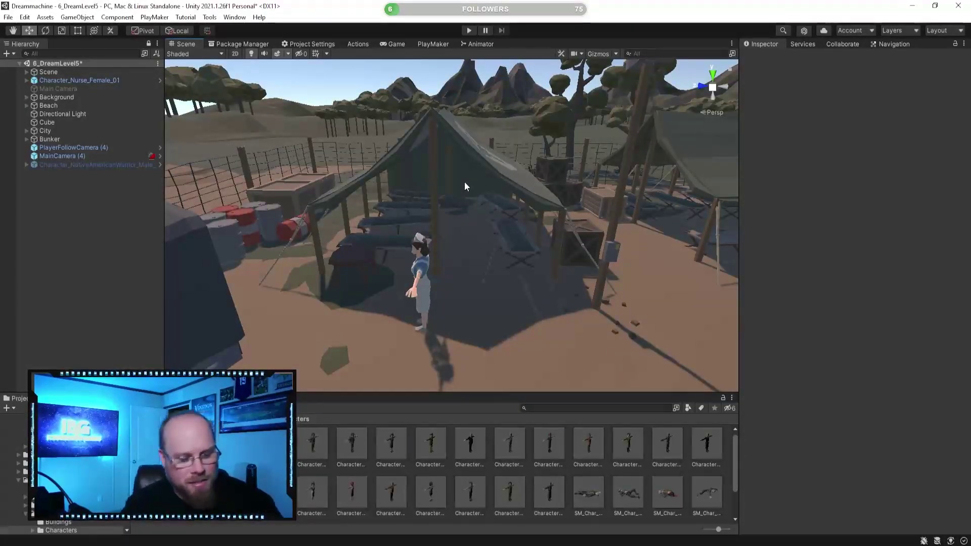
right_click_drag(478, 220, 453, 219)
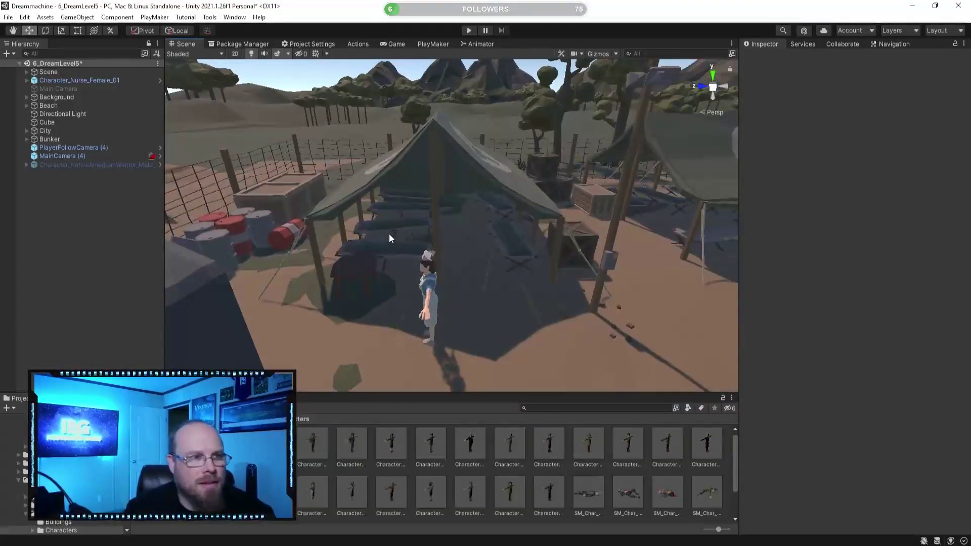
mouse_move(394, 264)
right_mouse_down()
mouse_move(457, 275)
mouse_move(377, 266)
right_mouse_up()
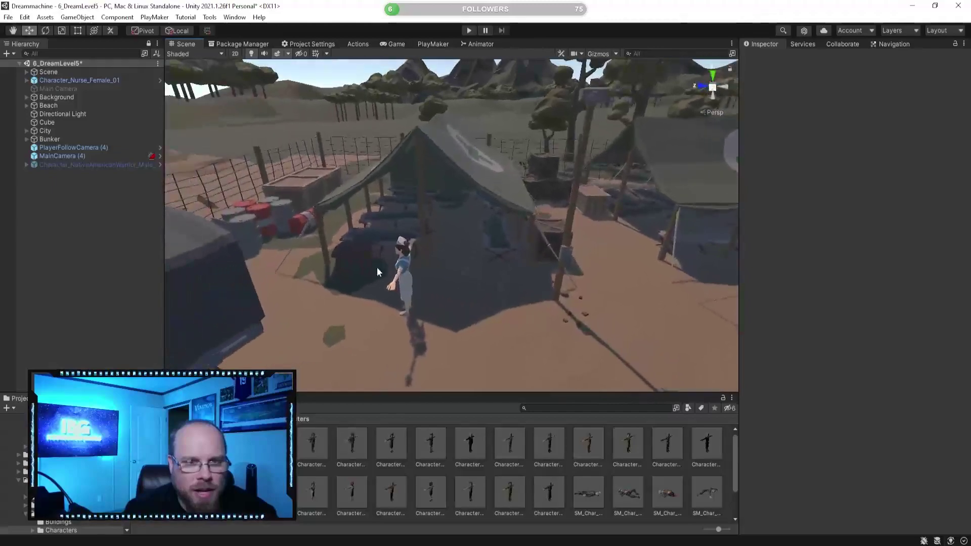
left_click(521, 490)
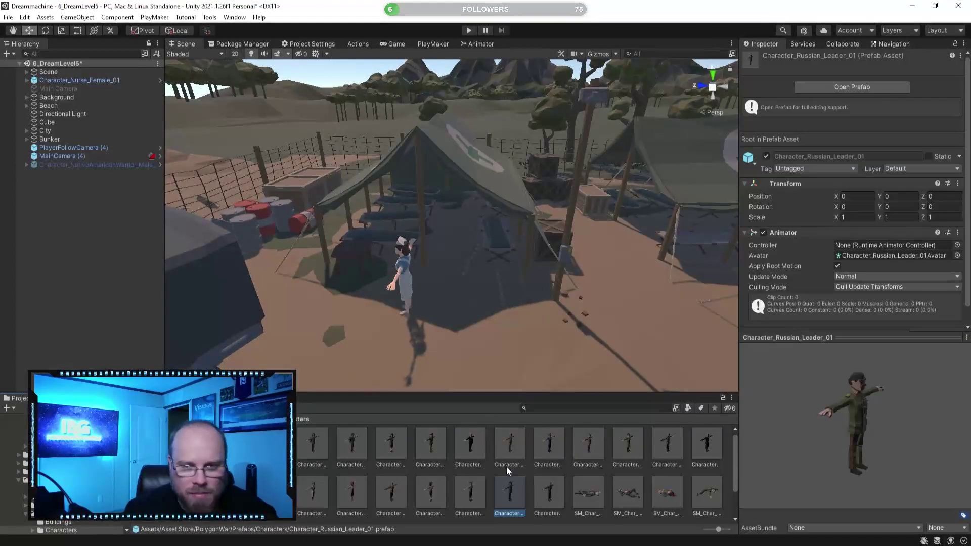
left_click(415, 300)
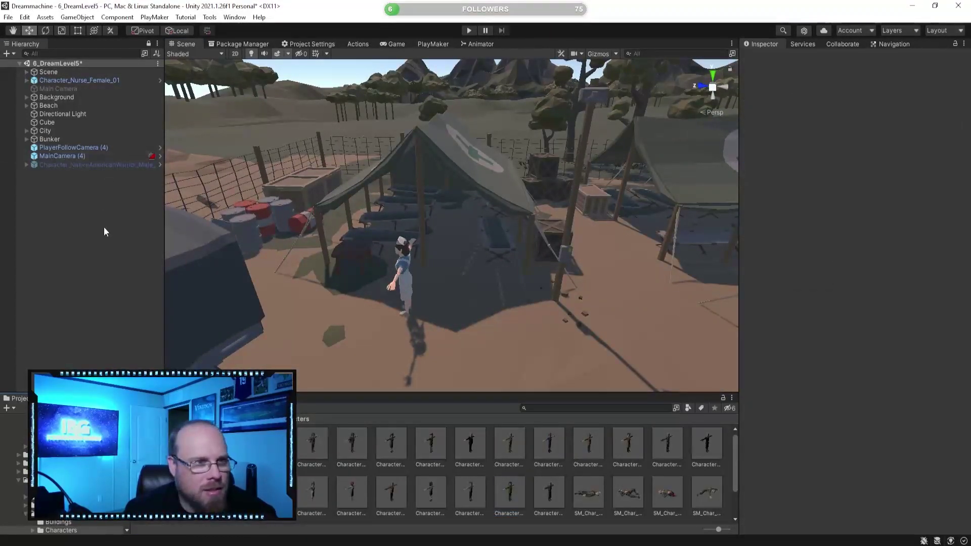
left_click(79, 166)
left_click(86, 193)
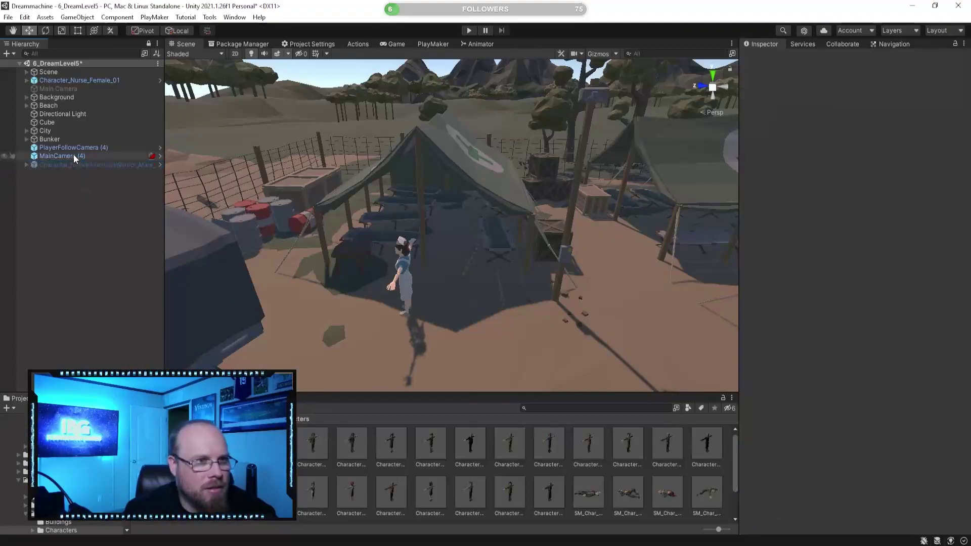
left_click(93, 81)
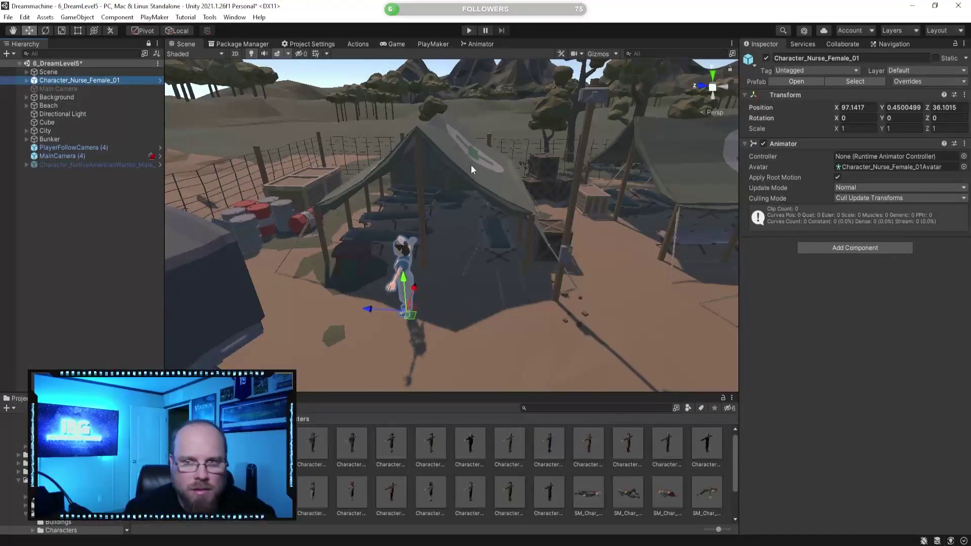
left_click(23, 279)
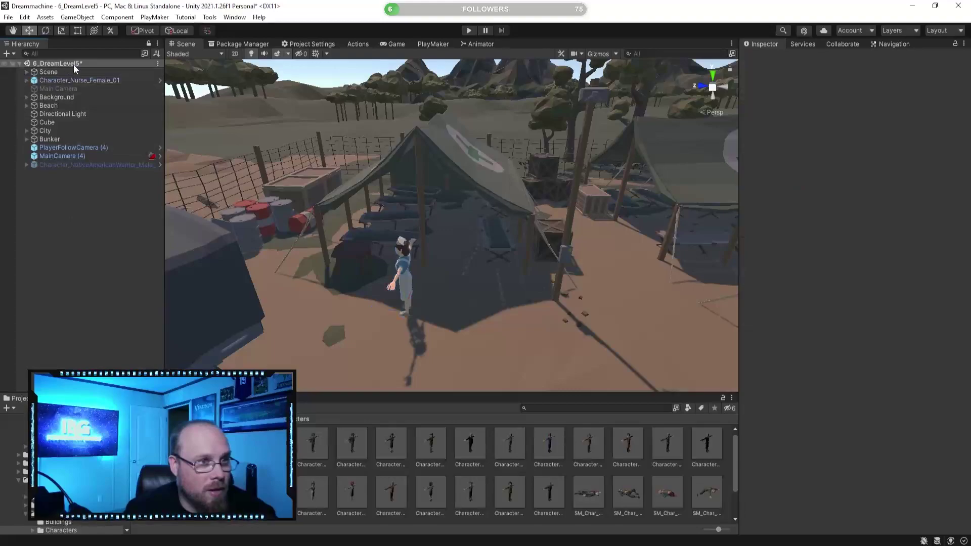
Create an empty child object named Camera_Root under Character_Nurse_Female_01
right_click(87, 81)
left_click(120, 230)
type("Camera_Root")
key("Return")
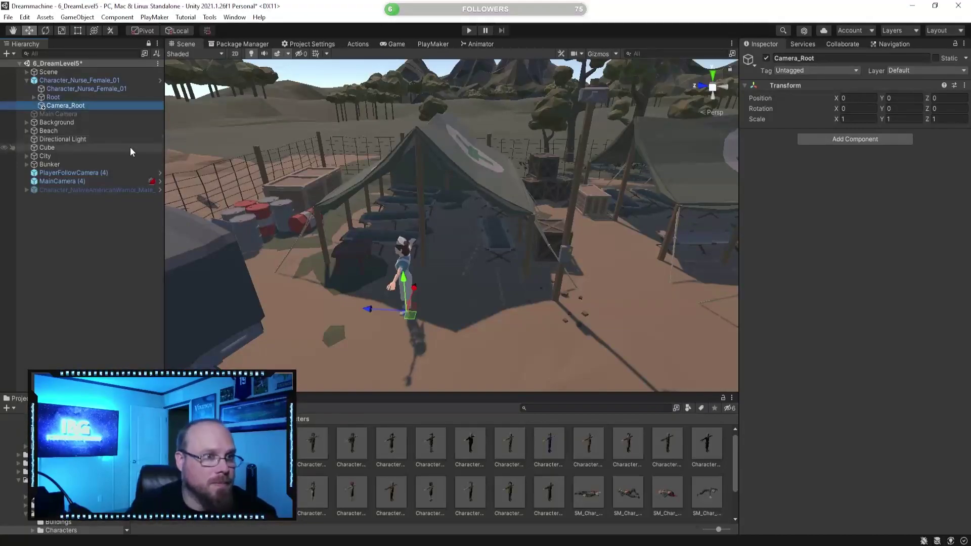
Raise Camera_Root to the nurse's upper body, at a Y position of about 1.28
left_click_drag(418, 232, 418, 230)
key("w")
right_click_drag(404, 243, 440, 241)
left_click_drag(439, 243, 463, 170, "alt")
key("s")
right_click_drag(463, 170, 422, 195)
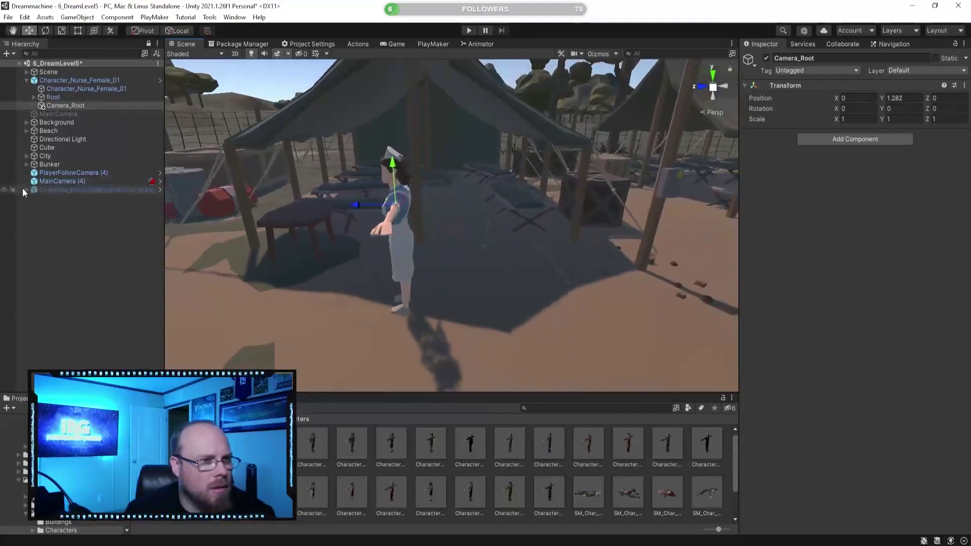
Open the disabled Native American warrior's properties in a separate window and turn off Apply Root Motion on the nurse's Animator
left_click(79, 193)
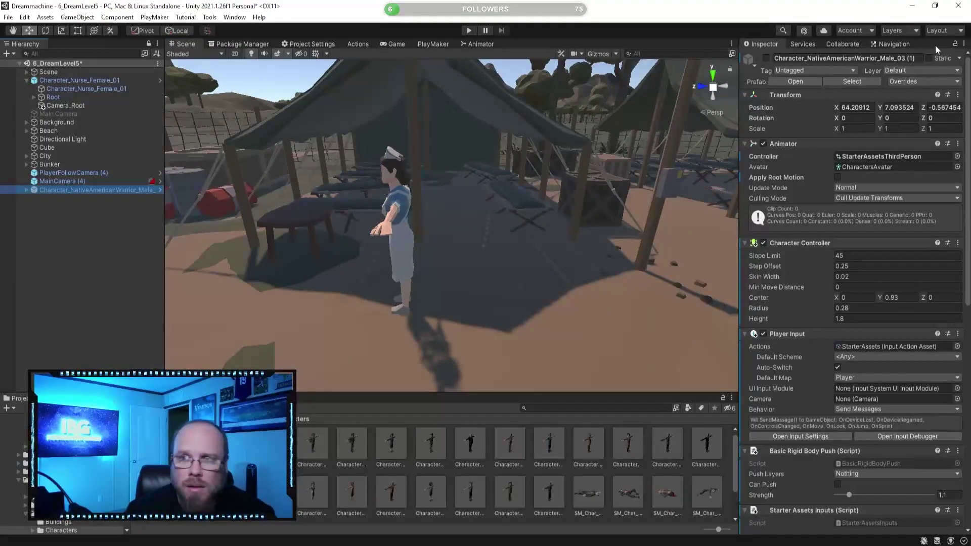
right_click(115, 190)
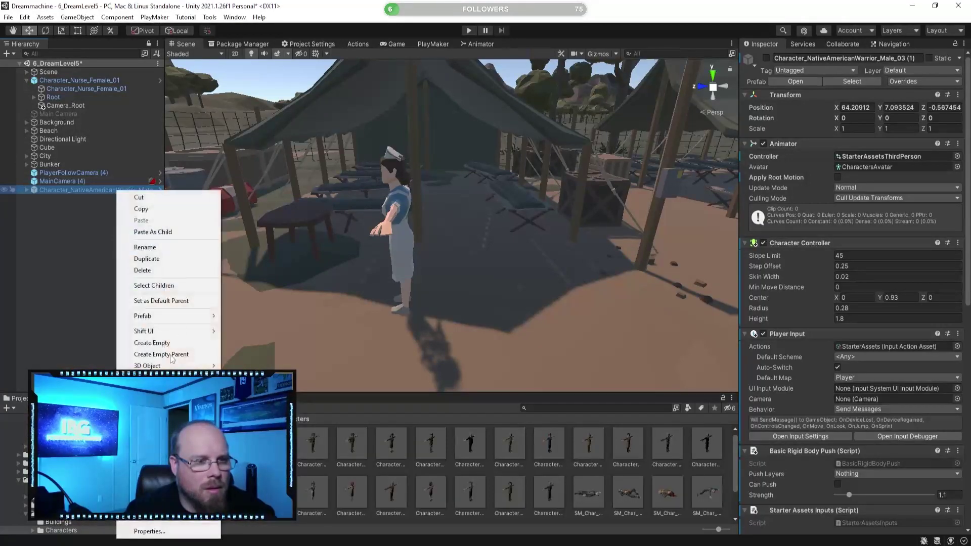
left_click(148, 532)
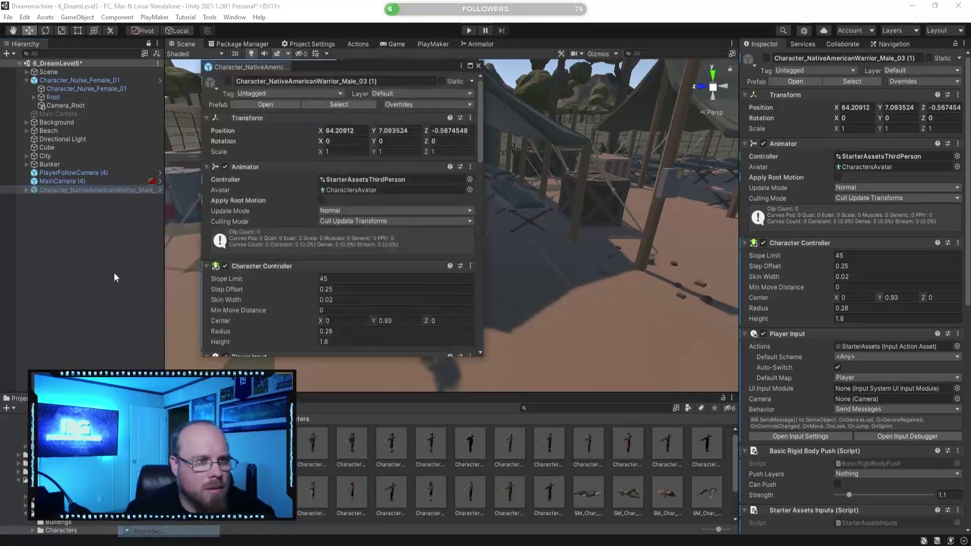
left_click(85, 79)
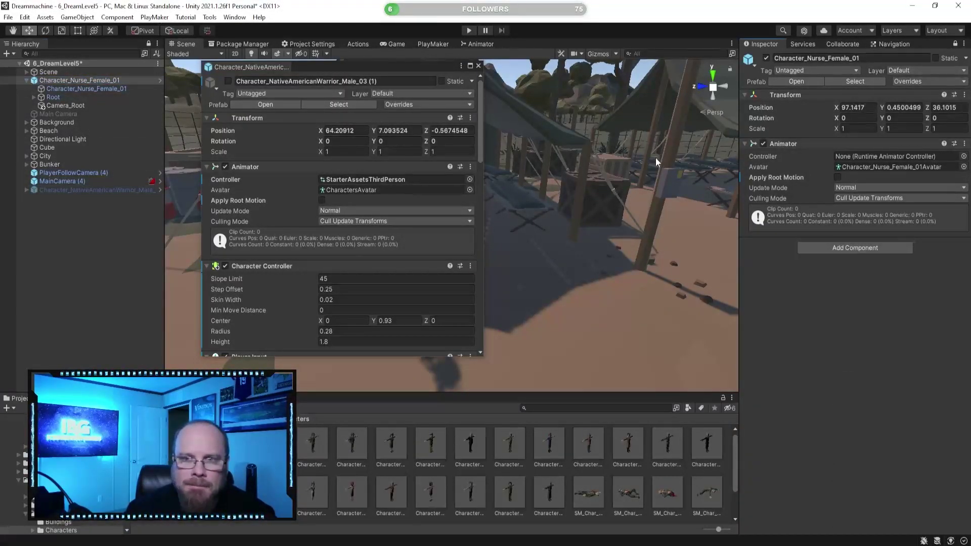
Copy the warrior's StarterAssetsThirdPerson animator controller into the Controller setting of the nurse's Animator
right_click(232, 178)
left_click(266, 214)
right_click(767, 155)
left_click(790, 203)
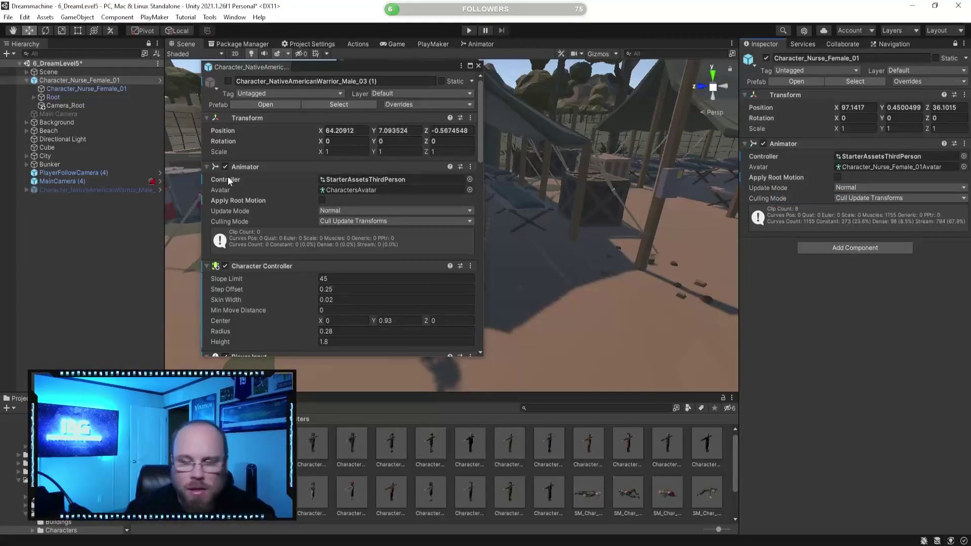
Copy the warrior's Character Controller component and paste it onto the nurse as a new component
scroll(310, 229, "down", 4)
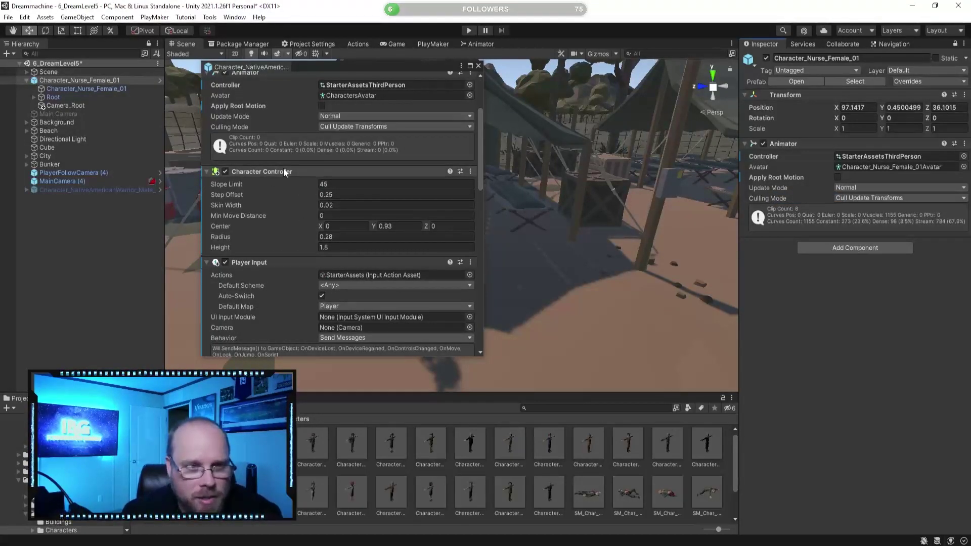
right_click(259, 170)
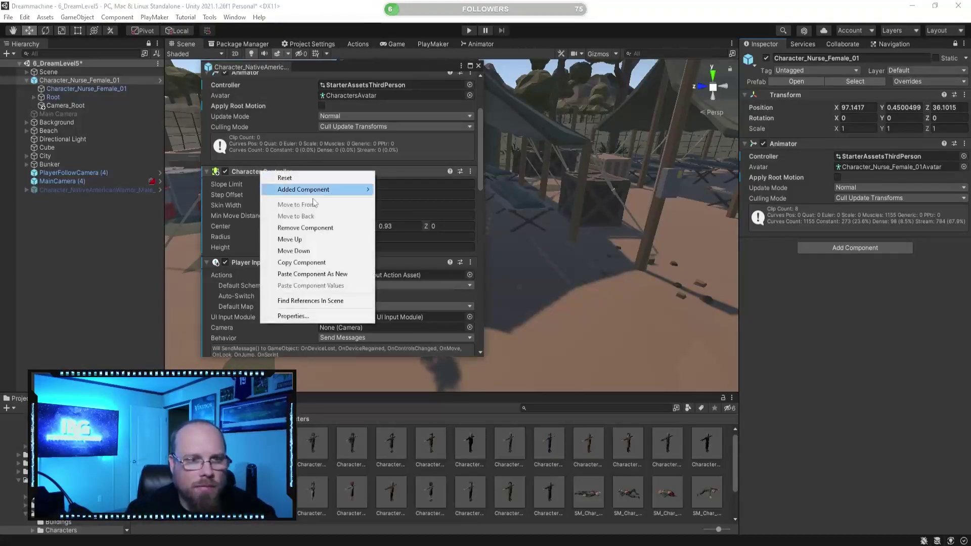
left_click(302, 262)
right_click(785, 147)
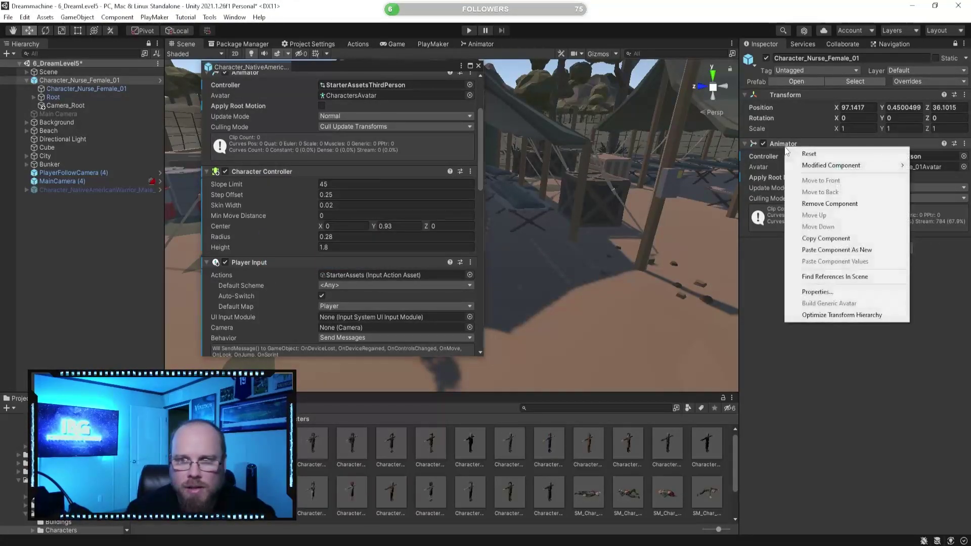
left_click(826, 250)
Copy the warrior's Player Input component, with its StarterAssets actions, onto the nurse as a new component
scroll(279, 206, "down", 4)
right_click(289, 170)
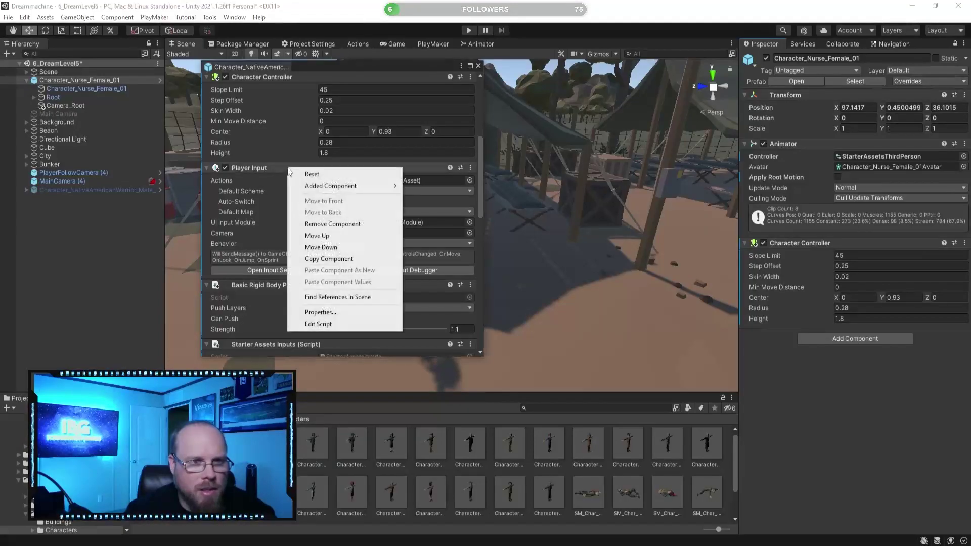
left_click(328, 258)
right_click(786, 243)
left_click(829, 346)
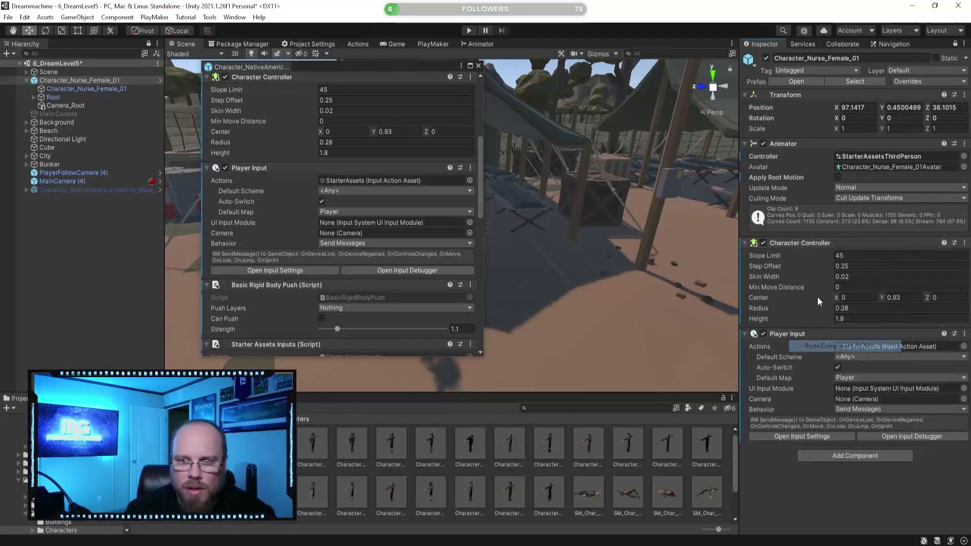
Copy the warrior's Basic Rigid Body Push script onto the nurse as a new component
scroll(358, 215, "down", 3)
right_click(265, 191)
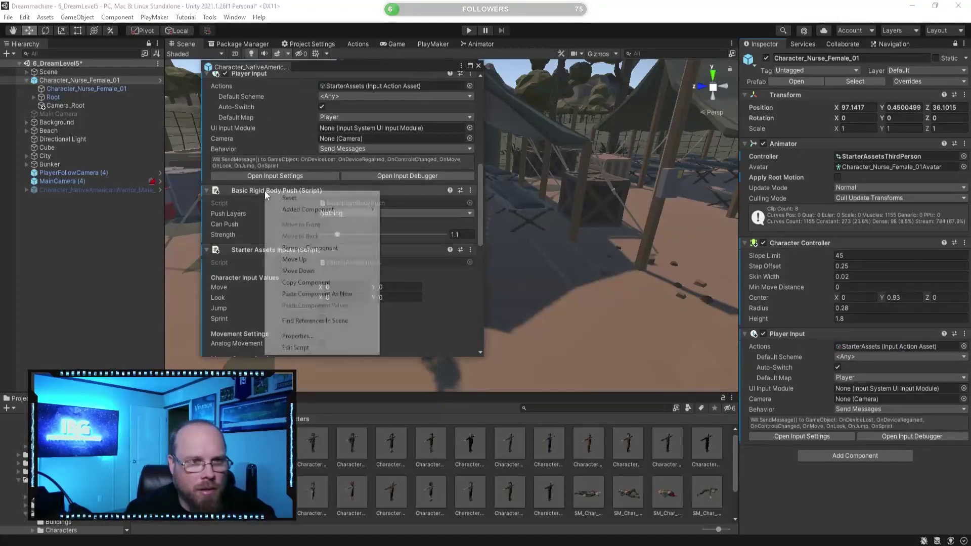
left_click(316, 283)
right_click(797, 338)
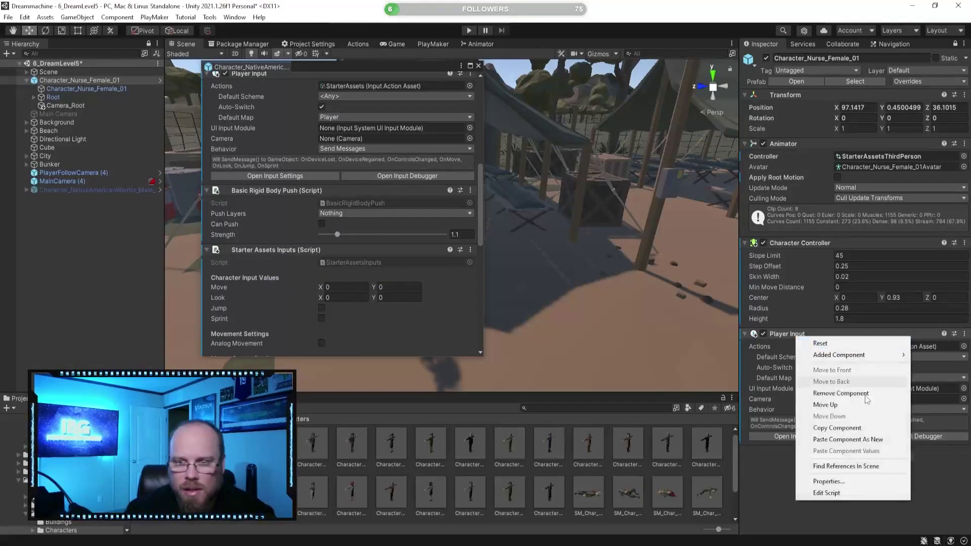
left_click(855, 428)
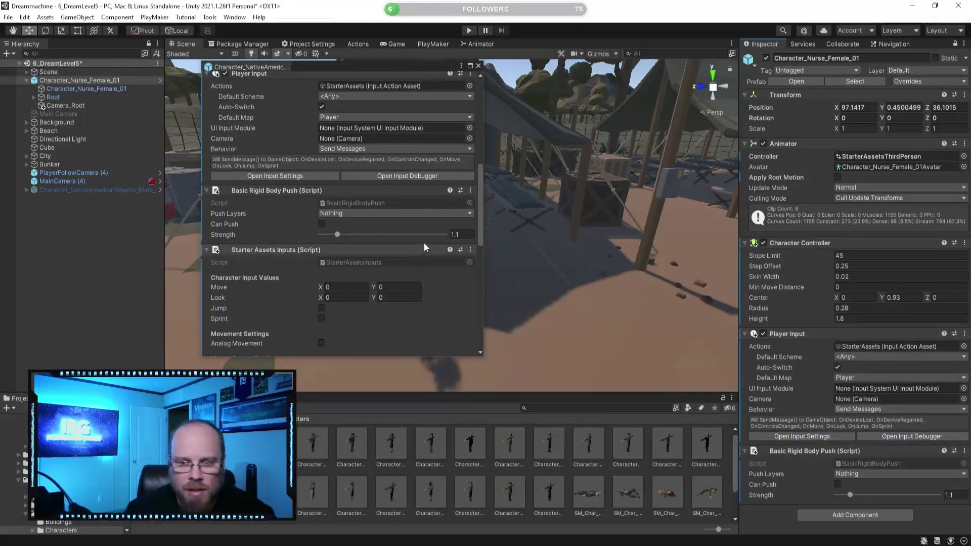
Copy the warrior's Starter Assets Inputs script onto the nurse as a new component
scroll(359, 238, "down", 4)
right_click(290, 153)
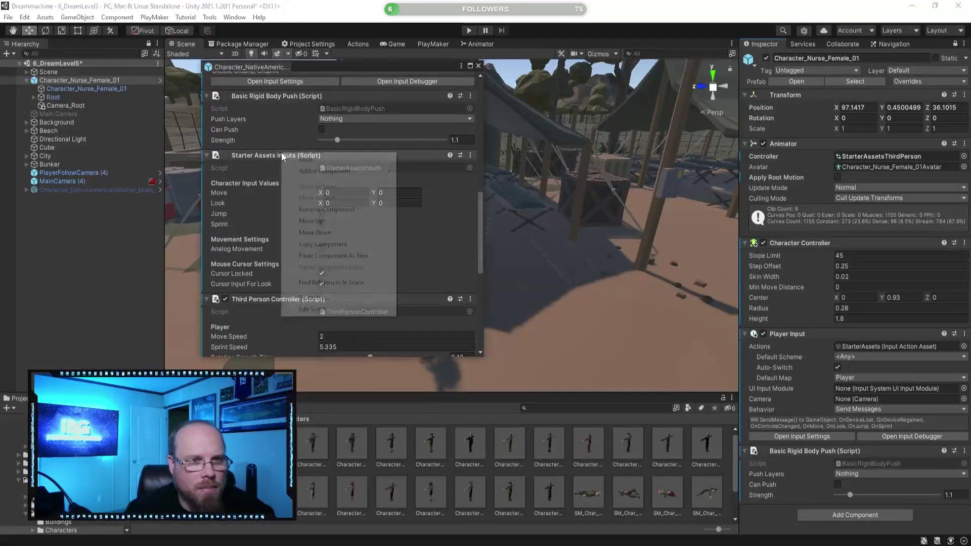
left_click(319, 243)
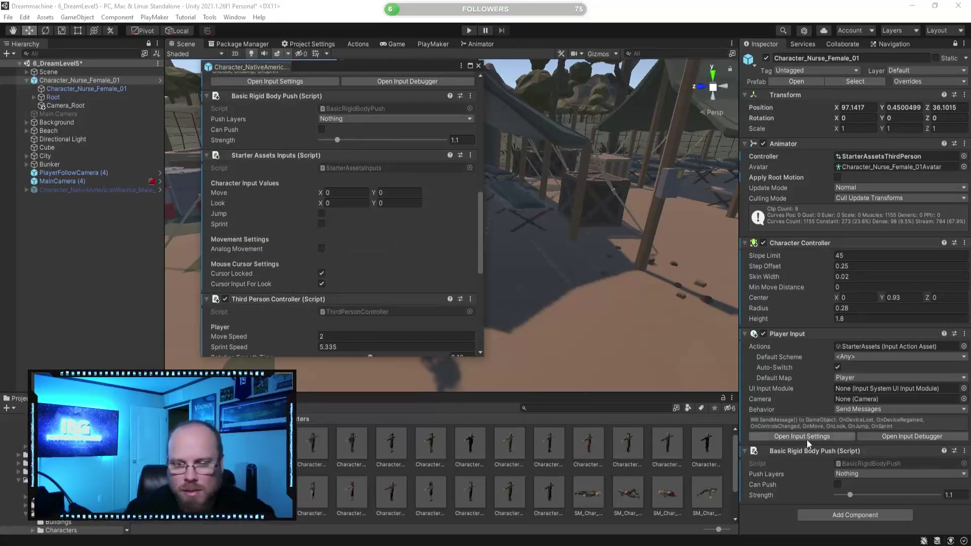
right_click(800, 453)
left_click(848, 394)
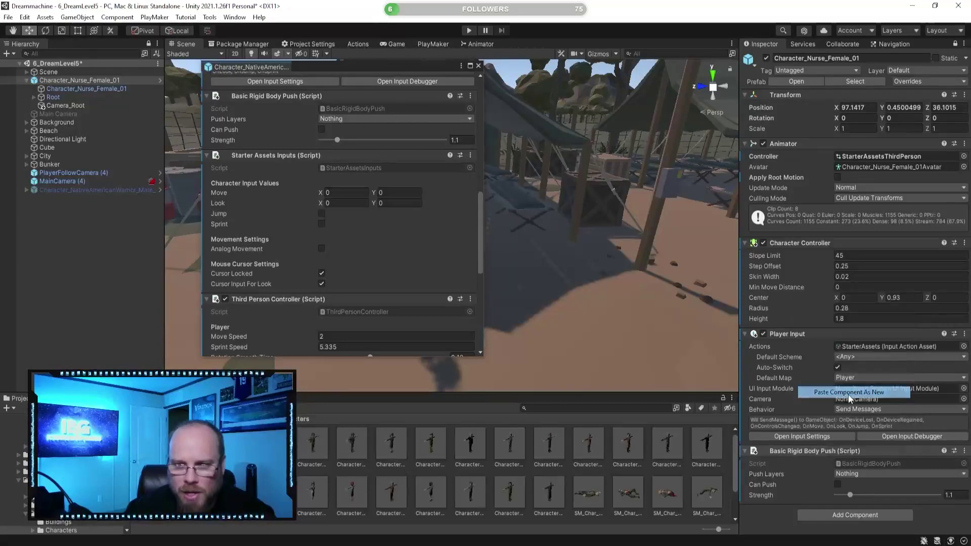
scroll(842, 370, "down", 3)
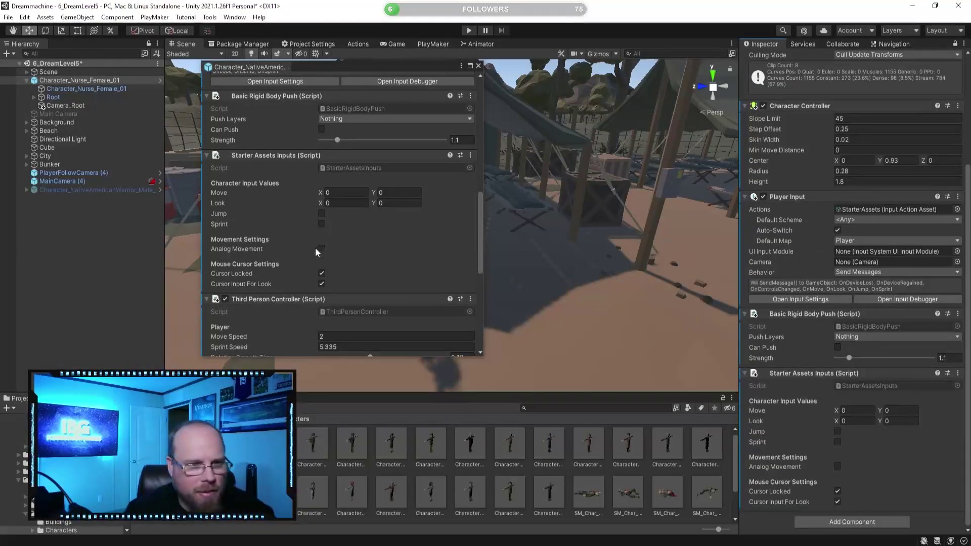
Copy the warrior's Third Person Controller script, including its movement and audio settings, onto the nurse as a new component
scroll(315, 248, "down", 2)
right_click(290, 204)
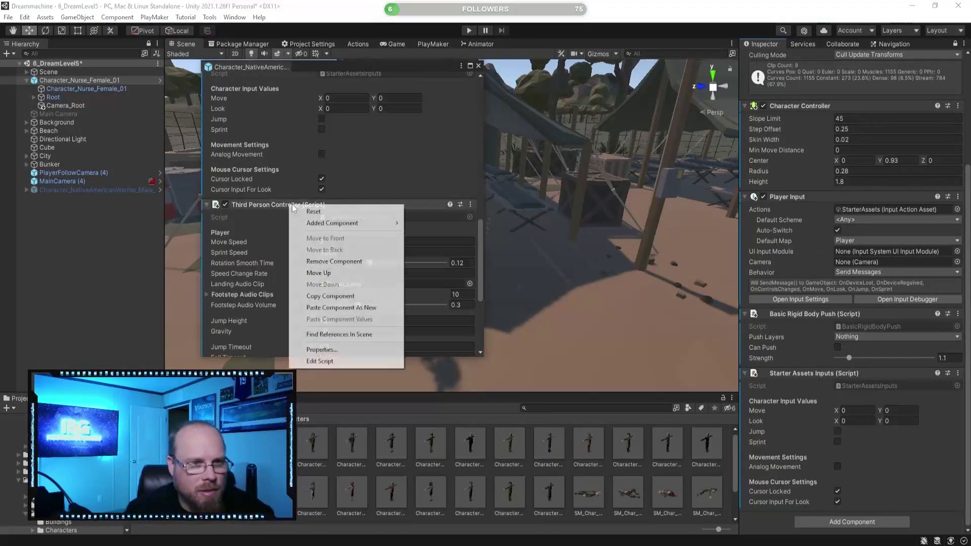
left_click(335, 298)
right_click(816, 373)
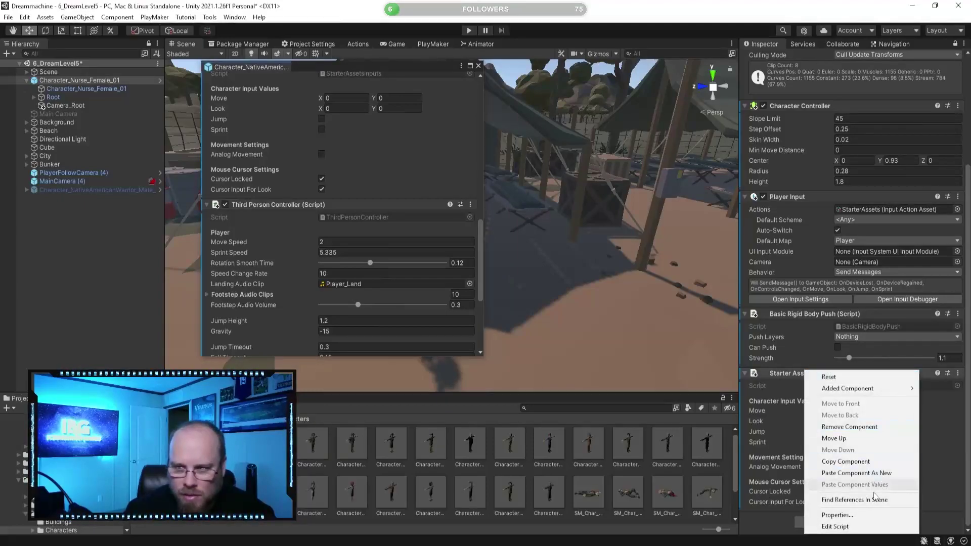
left_click(840, 471)
scroll(830, 381, "down", 6)
scroll(829, 381, "down", 1)
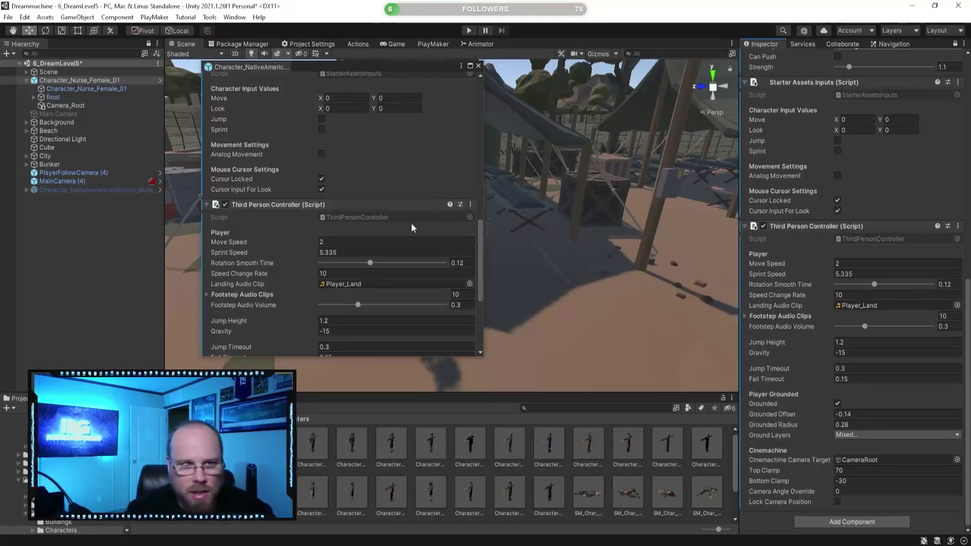
Close the warrior's properties window and assign the nurse's Camera_Root as the Cinemachine Camera Target of her Third Person Controller
scroll(407, 243, "down", 5)
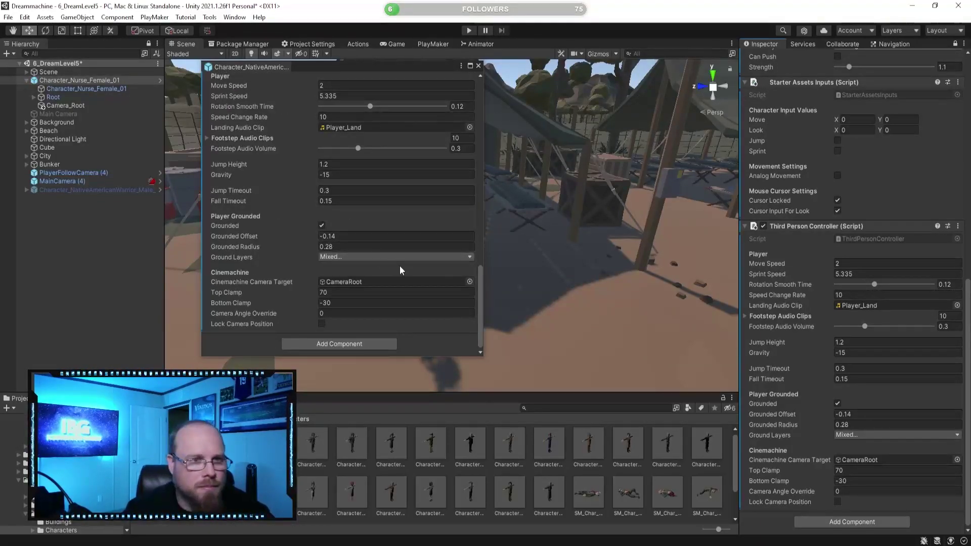
scroll(840, 341, "up", 6)
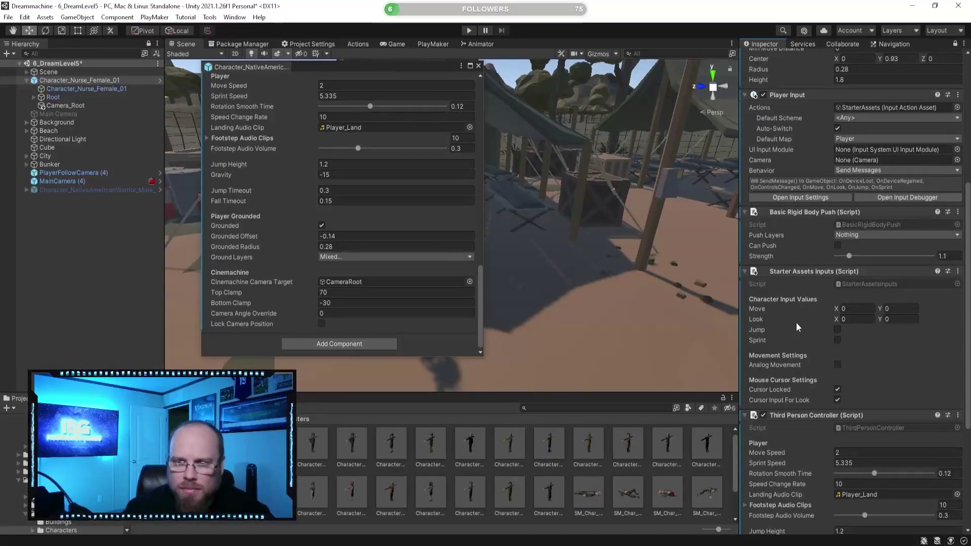
scroll(797, 327, "up", 6)
scroll(799, 323, "up", 2)
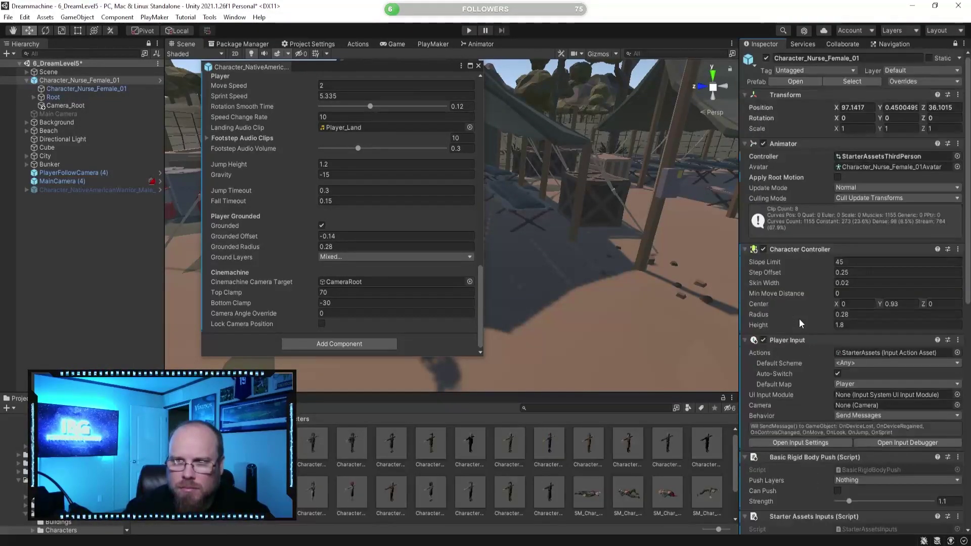
scroll(350, 180, "up", 15)
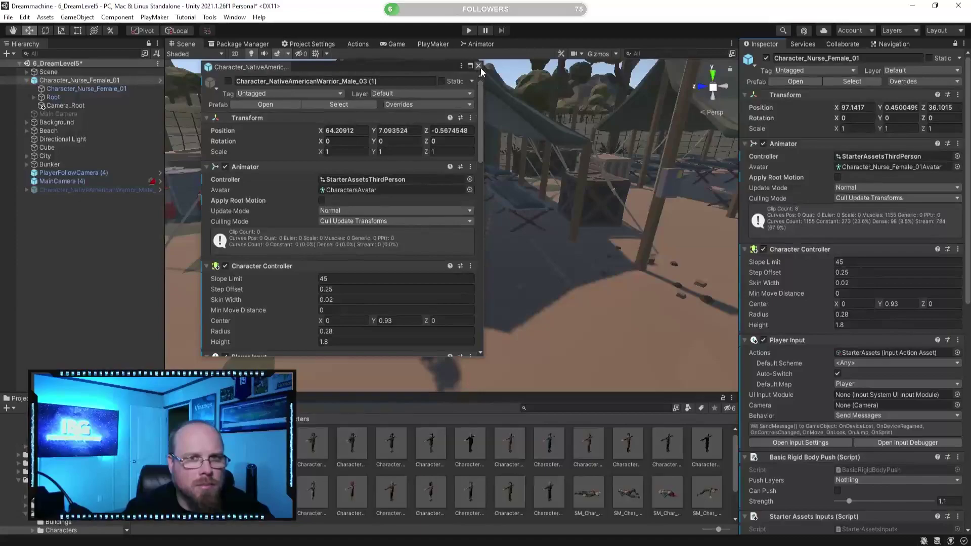
left_click(478, 66)
left_click_drag(67, 104, 803, 314)
left_click_drag(872, 437, 877, 481)
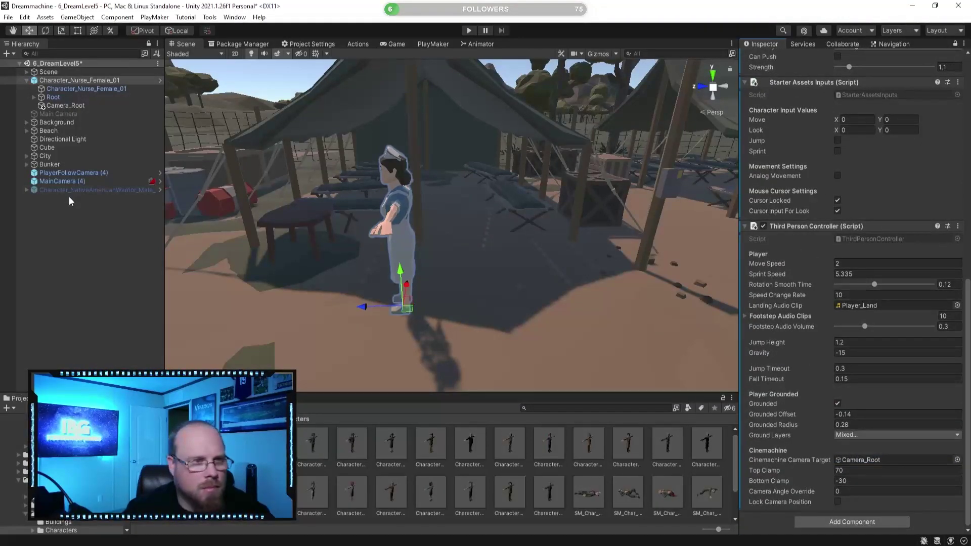
Unlock the Inspector and assign the nurse's Camera_Root as the Follow target of PlayerFollowCamera (4)
left_click(90, 173)
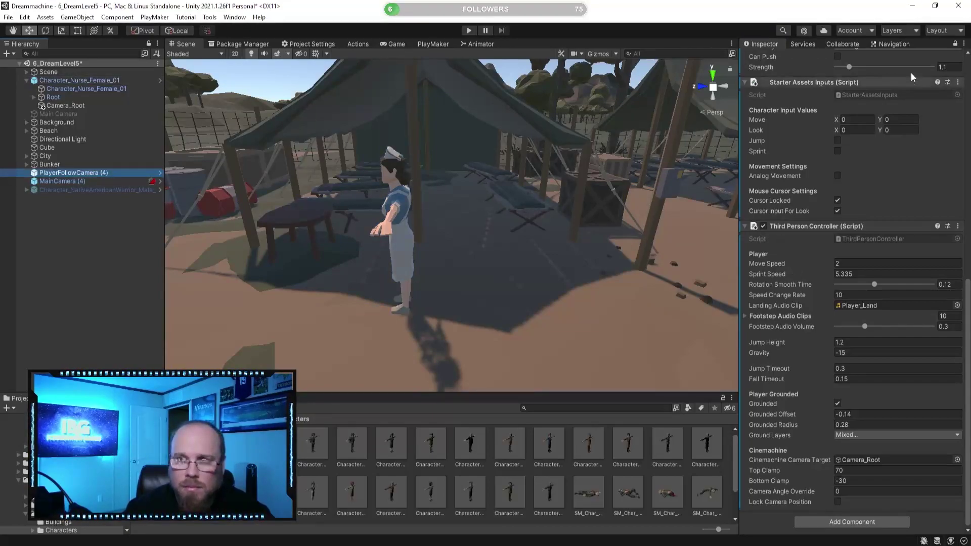
left_click(955, 44)
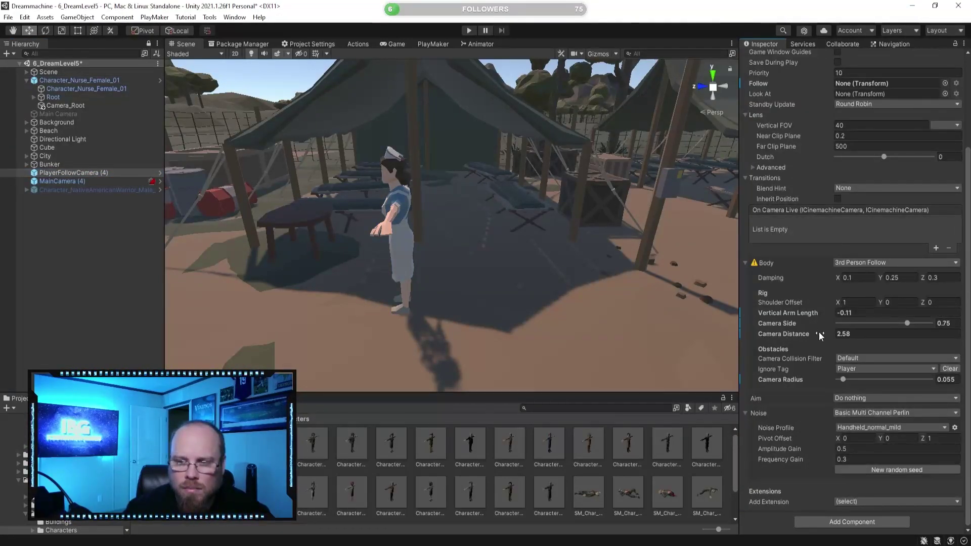
scroll(819, 335, "up", 4)
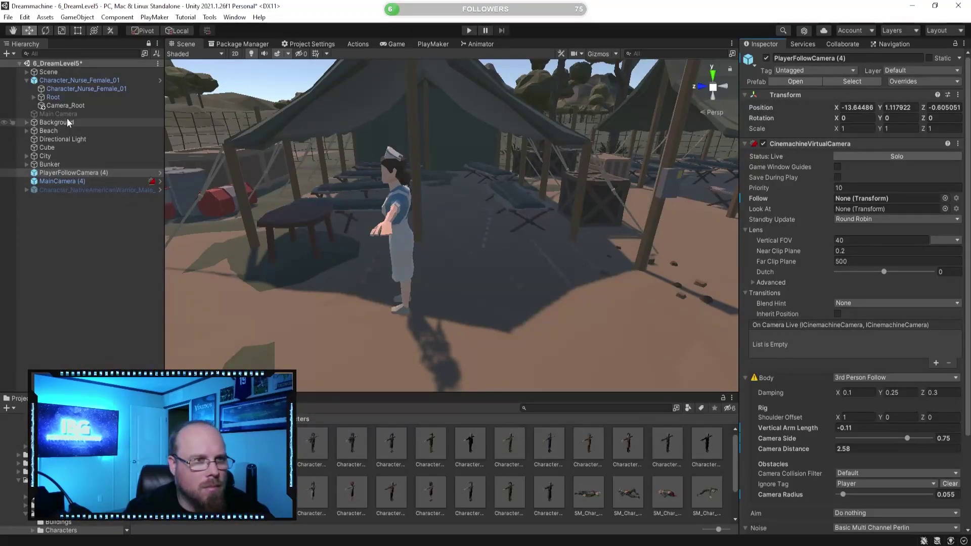
left_click_drag(65, 106, 870, 201)
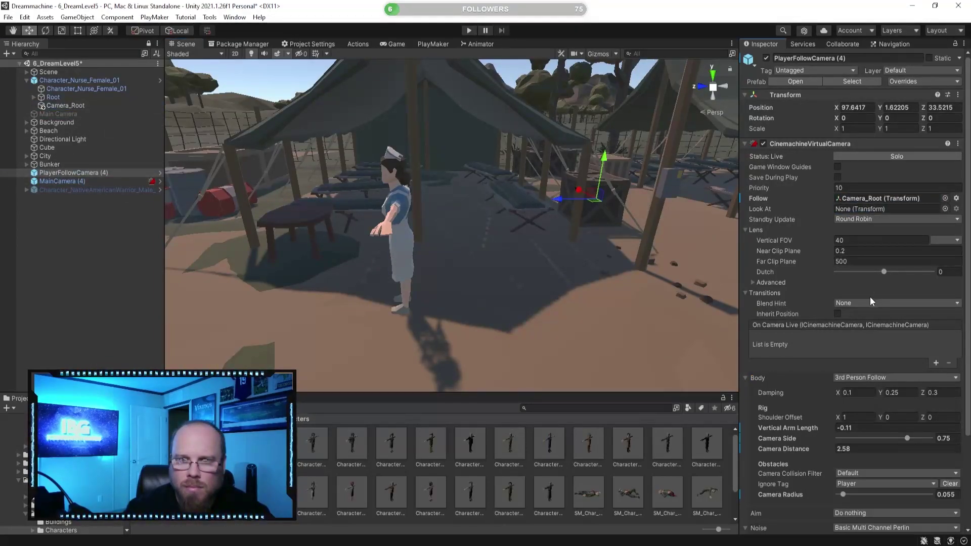
scroll(870, 296, "down", 4)
scroll(874, 307, "up", 4)
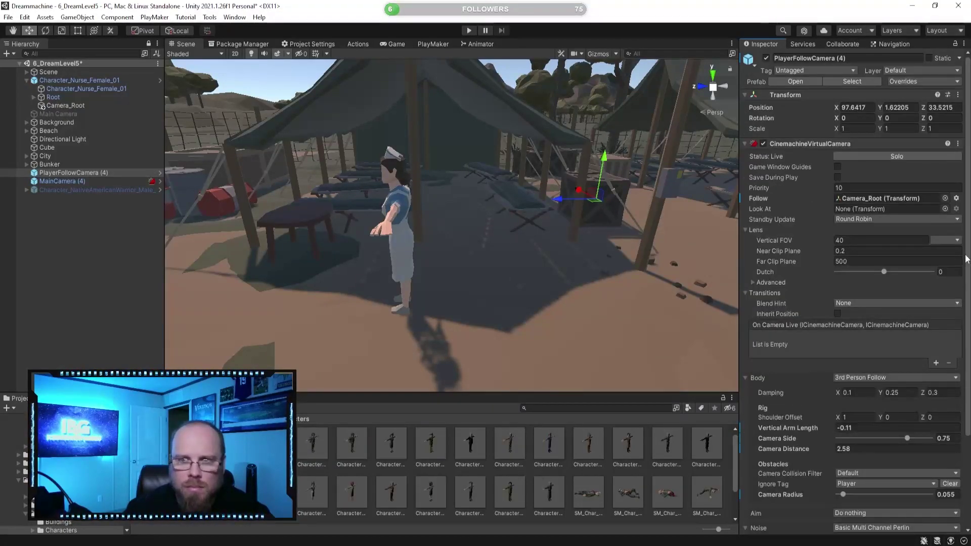
Review the settings of MainCamera (4), PlayerFollowCamera (4), the nurse character and her Camera_Root
left_click(81, 183)
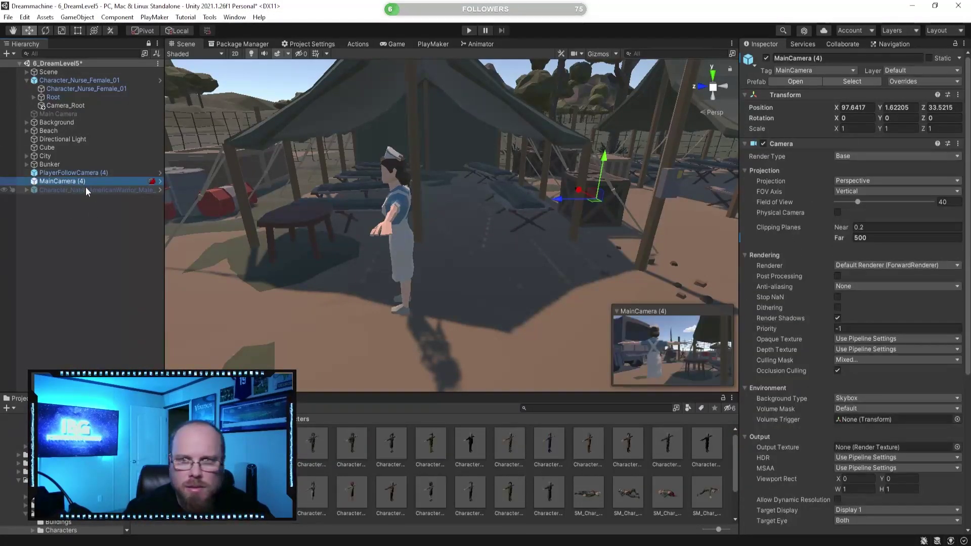
left_click(86, 189)
left_click(88, 174)
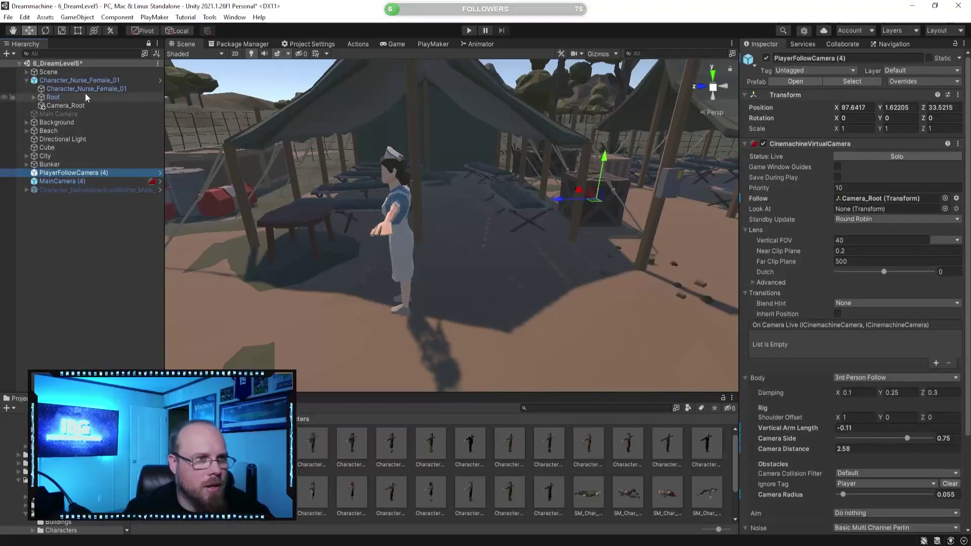
left_click(87, 80)
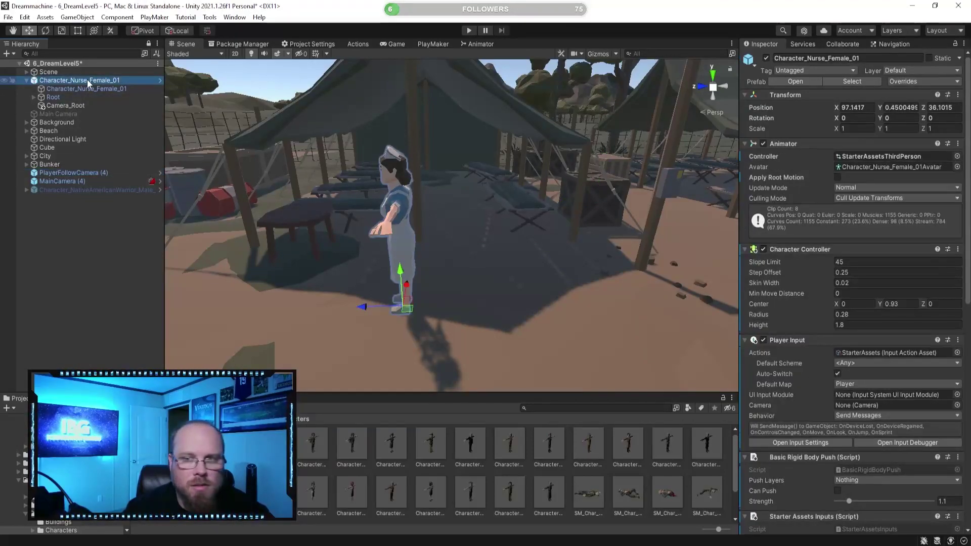
left_click(63, 106)
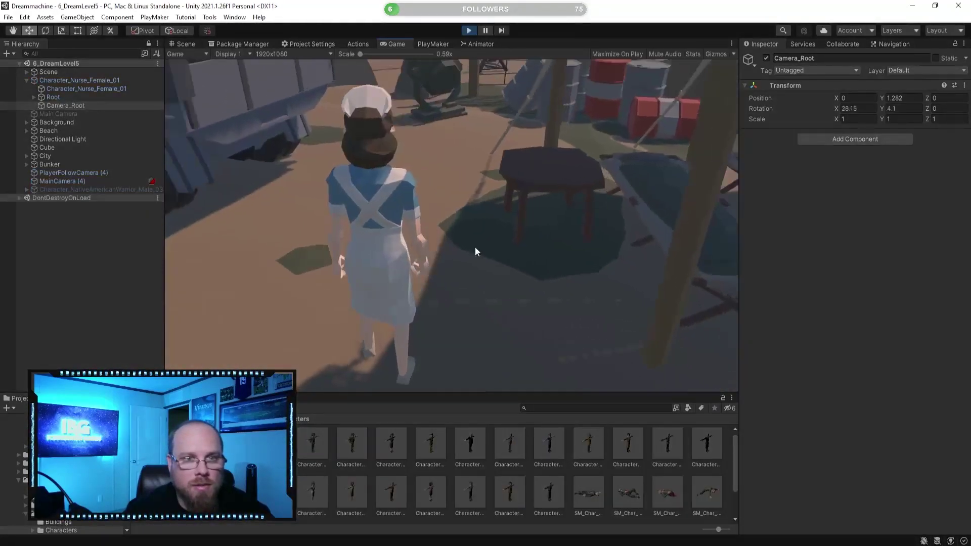
Play-test the level by walking and sprinting the nurse around the hospital tents, and stop play mode
key("w")
key("d")
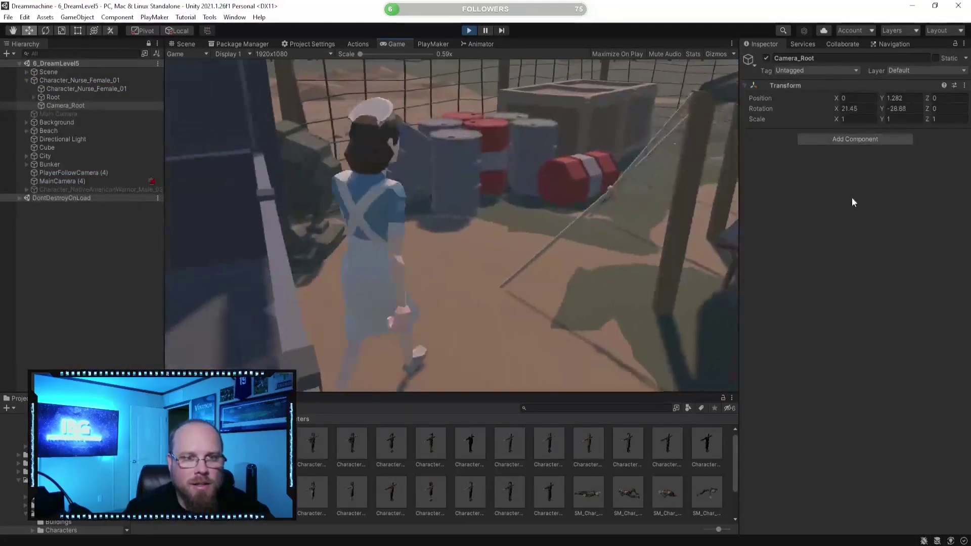
key("w")
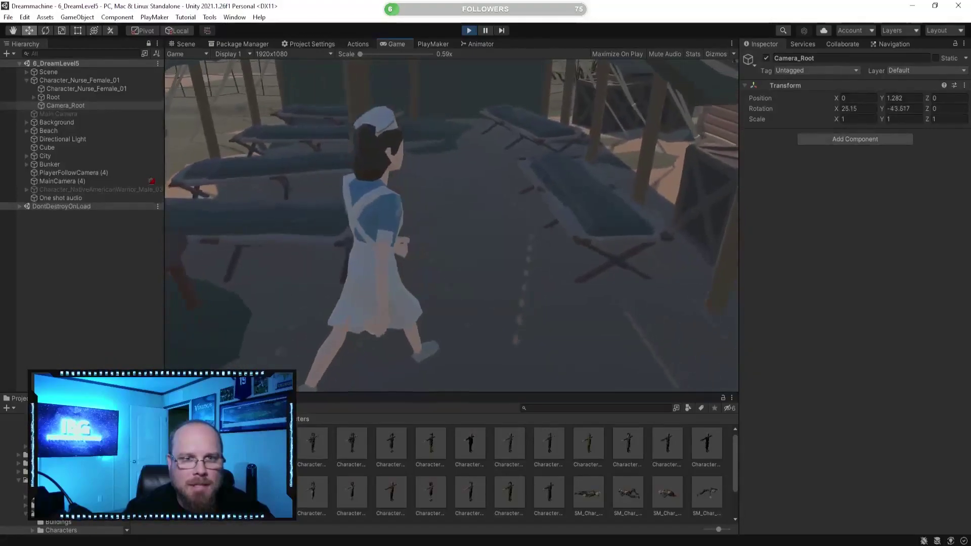
key("w")
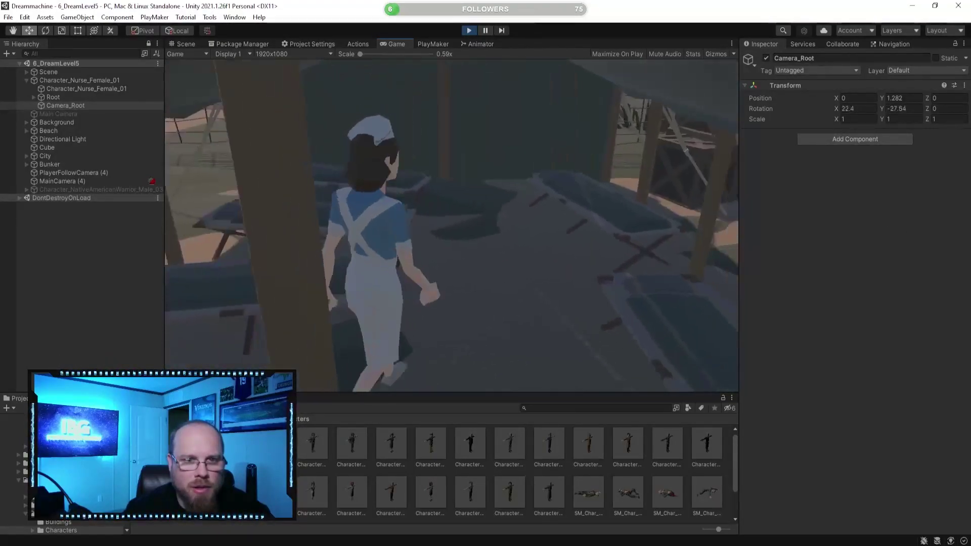
key("w")
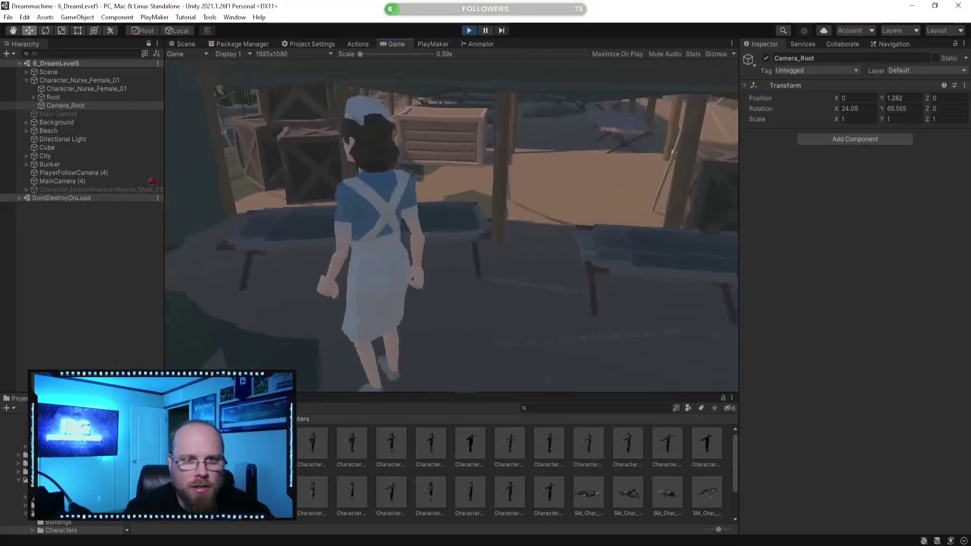
key("shift+d")
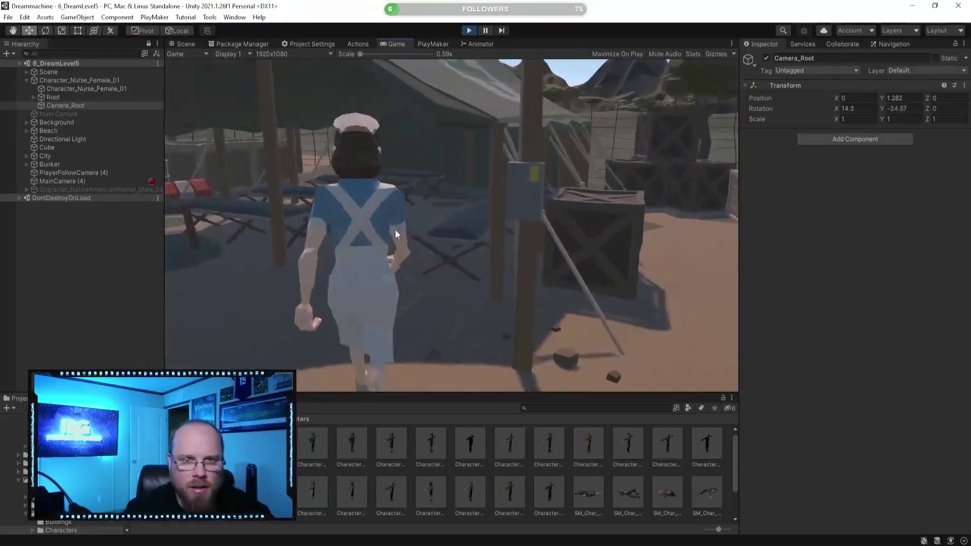
left_click(469, 30)
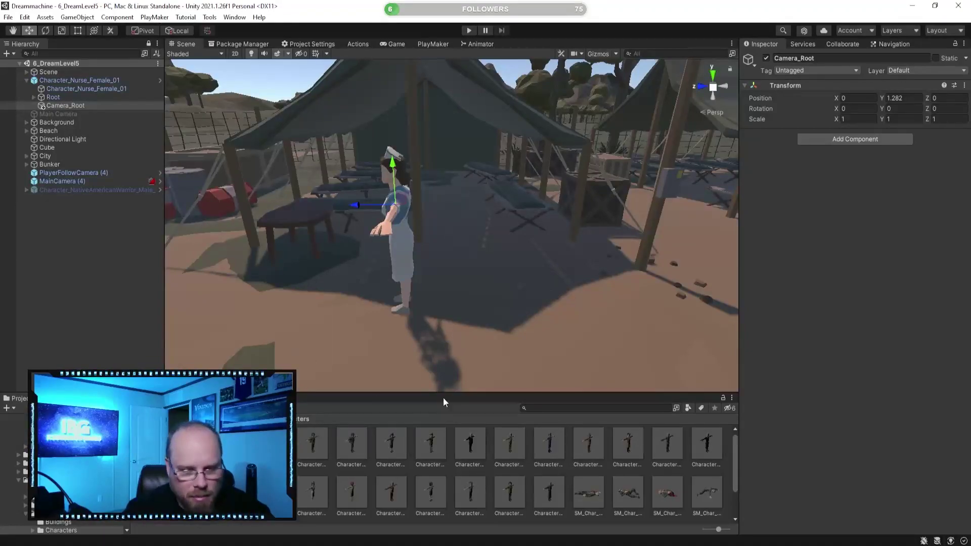
Collapse the nurse's hierarchy and delete the inactive Native American warrior from the scene
left_click(296, 445)
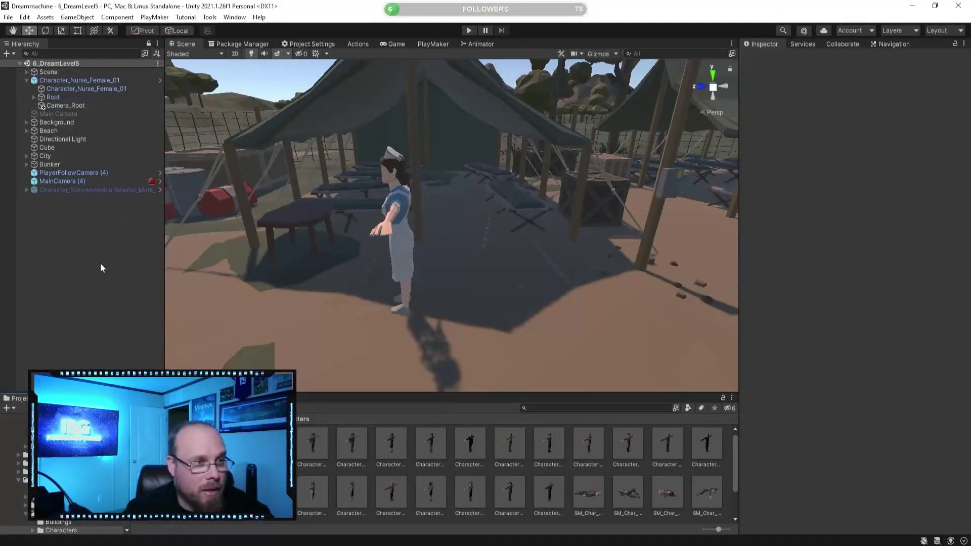
left_click(27, 80)
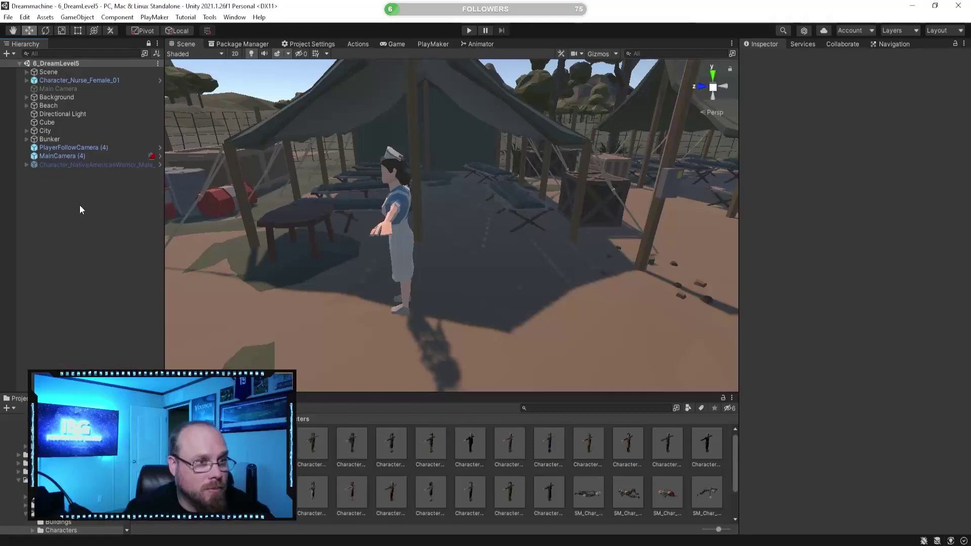
left_click(86, 164)
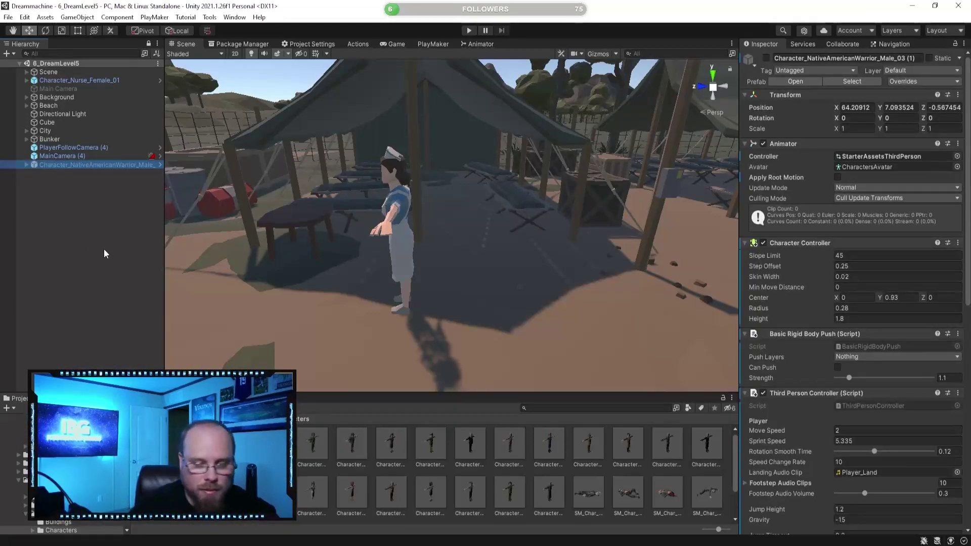
key("Delete")
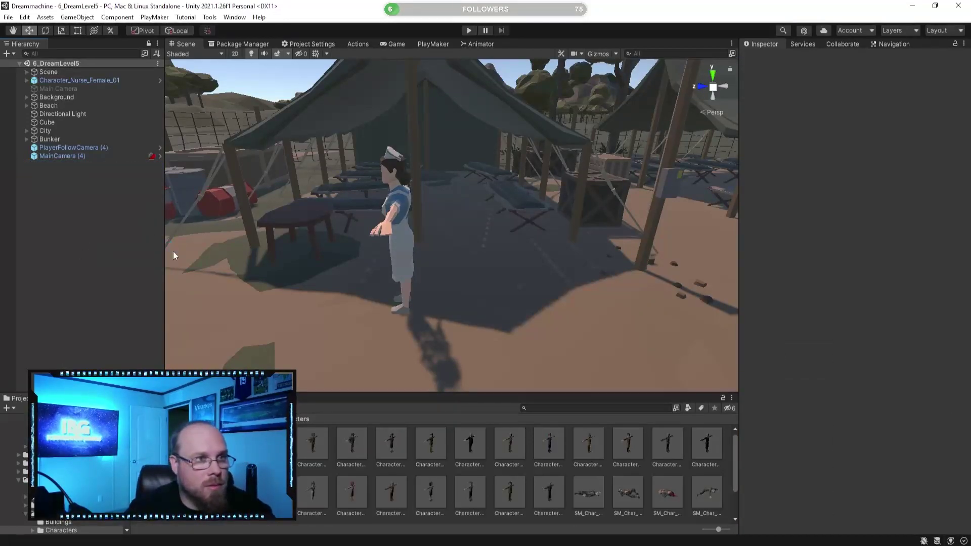
Open the 7_DreamLevel6 scene from the Scenes folder and view the farm from above
left_click(143, 418)
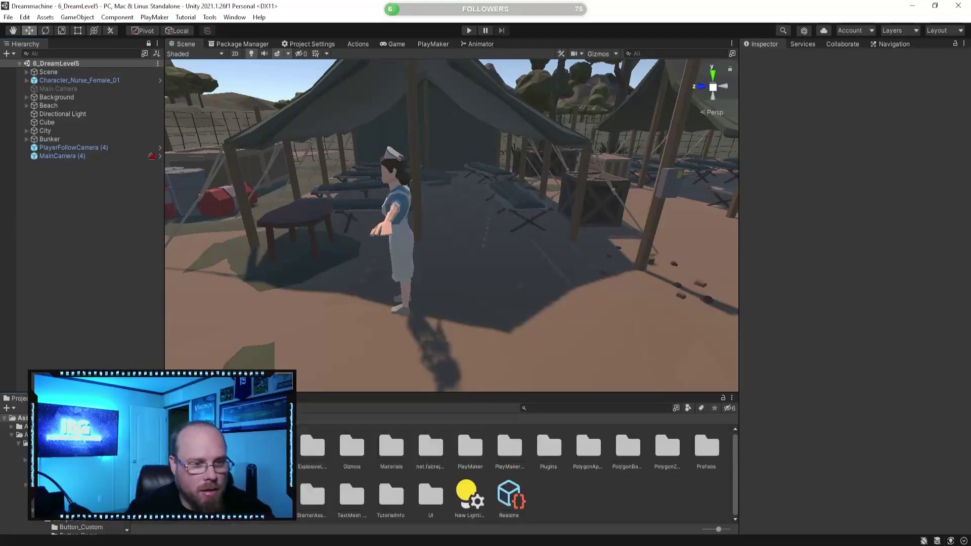
double_click(195, 496)
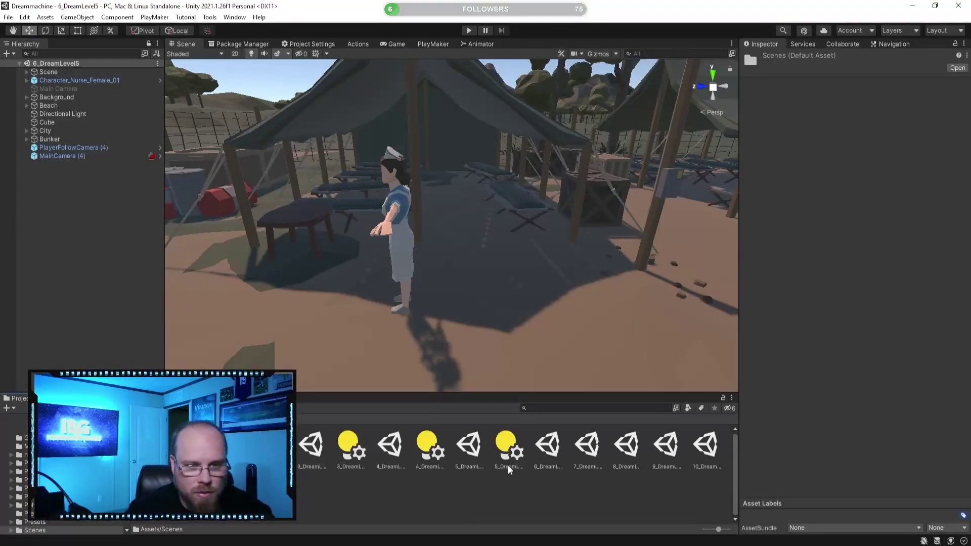
left_click(548, 445)
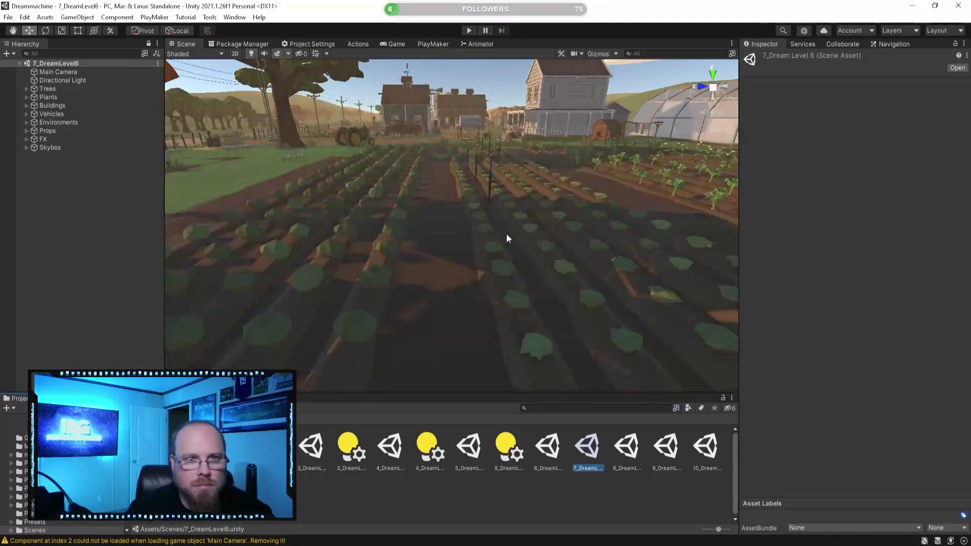
right_click_drag(506, 233, 110, 230)
left_click(108, 230)
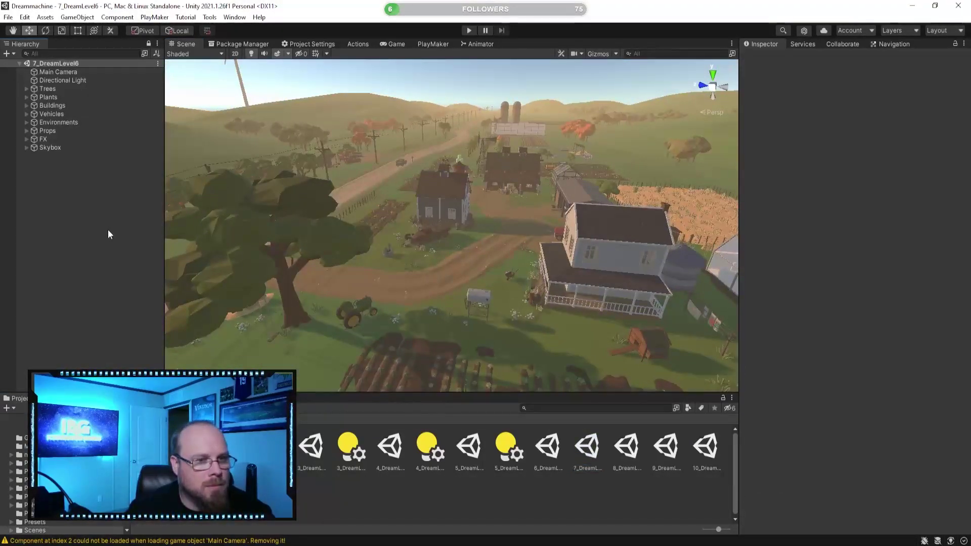
Add the Character prefab from the Prefabs folder to the farm scene and unpack it
left_click(143, 419)
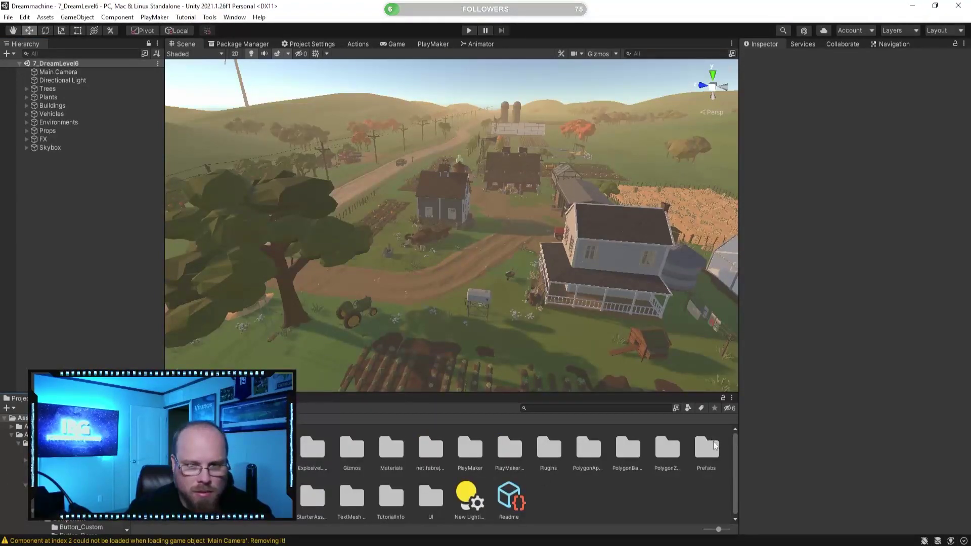
double_click(705, 451)
left_click_drag(116, 319, 68, 173)
left_click(86, 219)
left_click(27, 156)
right_click(53, 154)
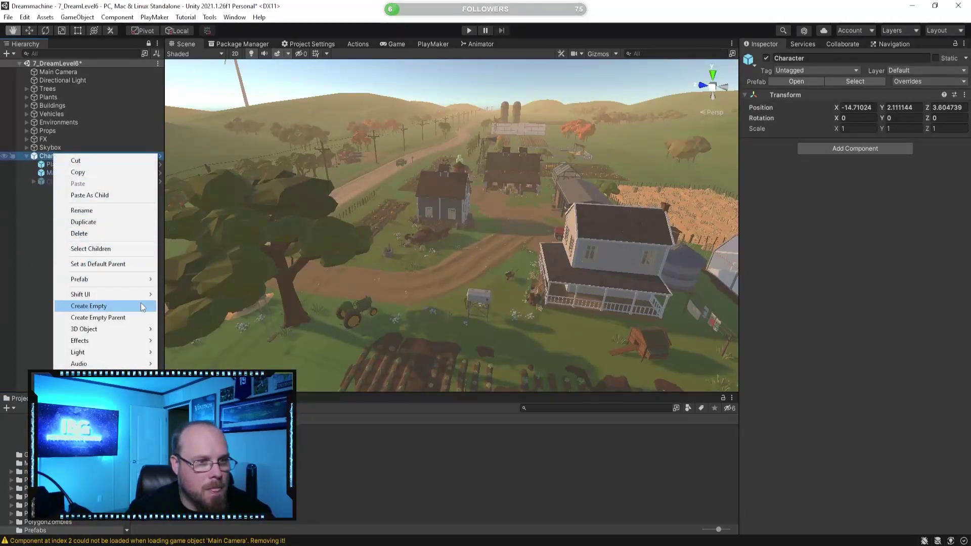
mouse_move(142, 280)
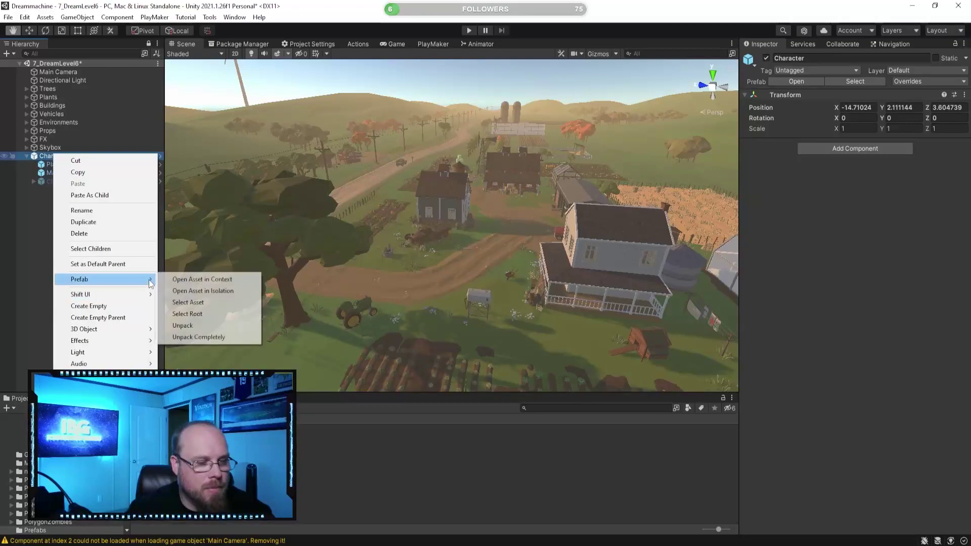
left_click(203, 326)
Move the two cameras and the warrior out of the Character parent to the scene root, and delete the empty parent
left_click(85, 184)
left_click(84, 166, "shift")
left_click_drag(83, 166, 70, 152)
left_click(64, 179)
key("Delete")
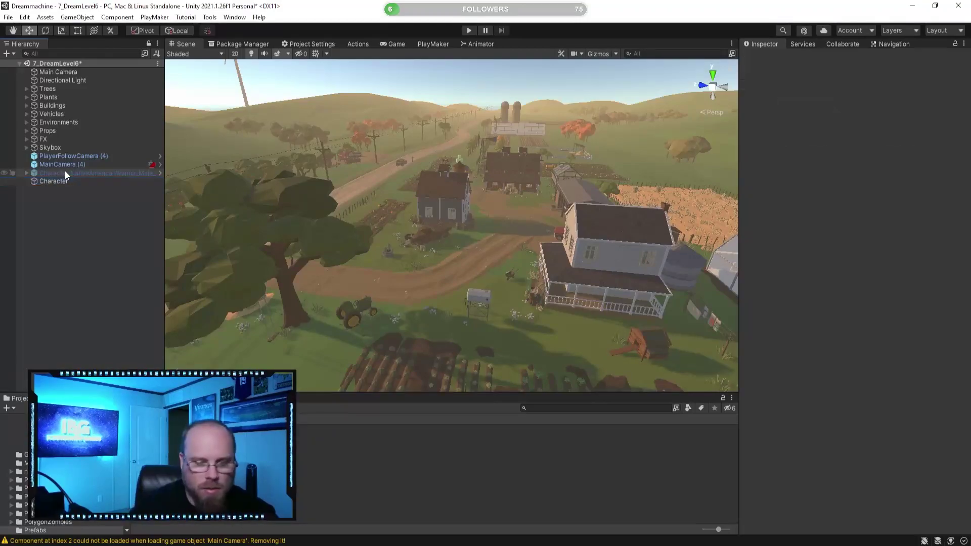
Frame PlayerFollowCamera (4) in the scene and open the Characters prefab folder of the PolygonFarm asset pack
double_click(94, 156)
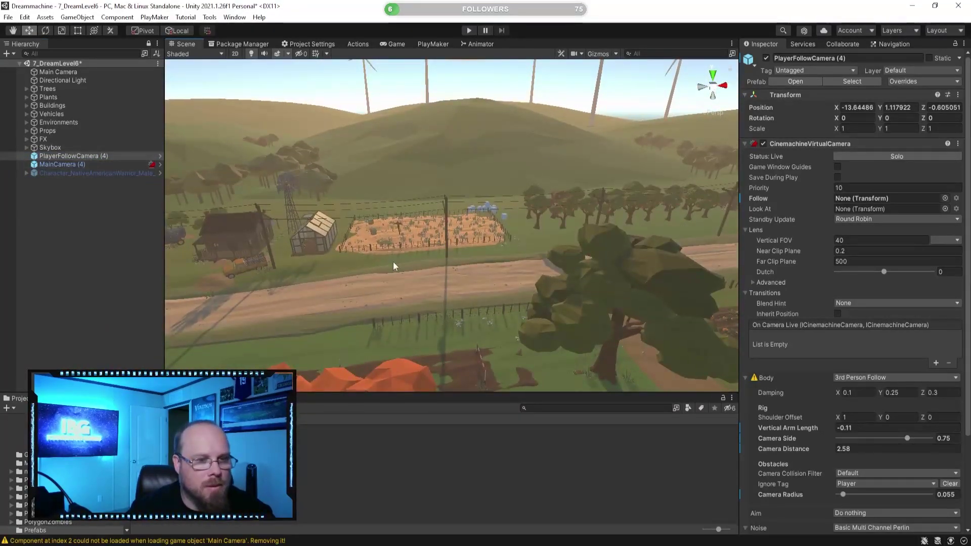
left_click(143, 419)
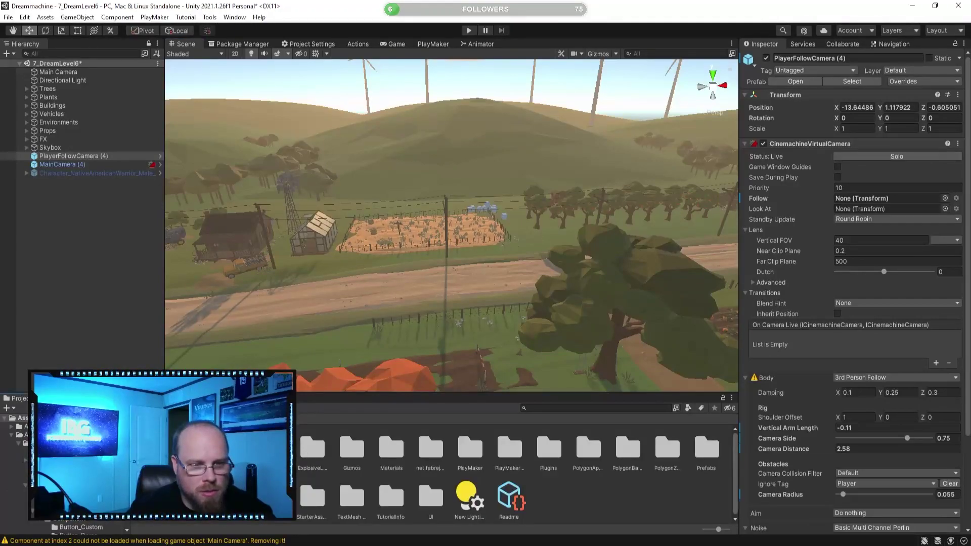
double_click(194, 448)
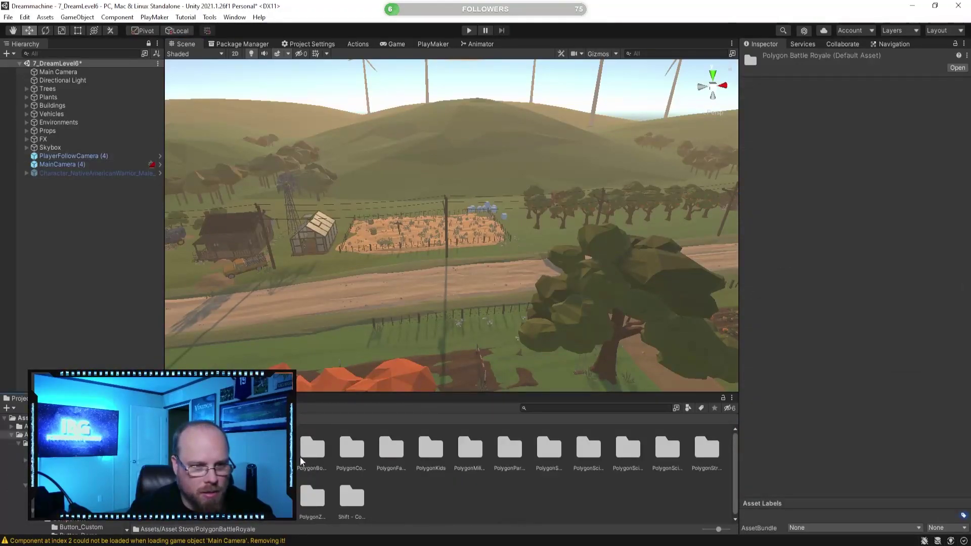
double_click(392, 448)
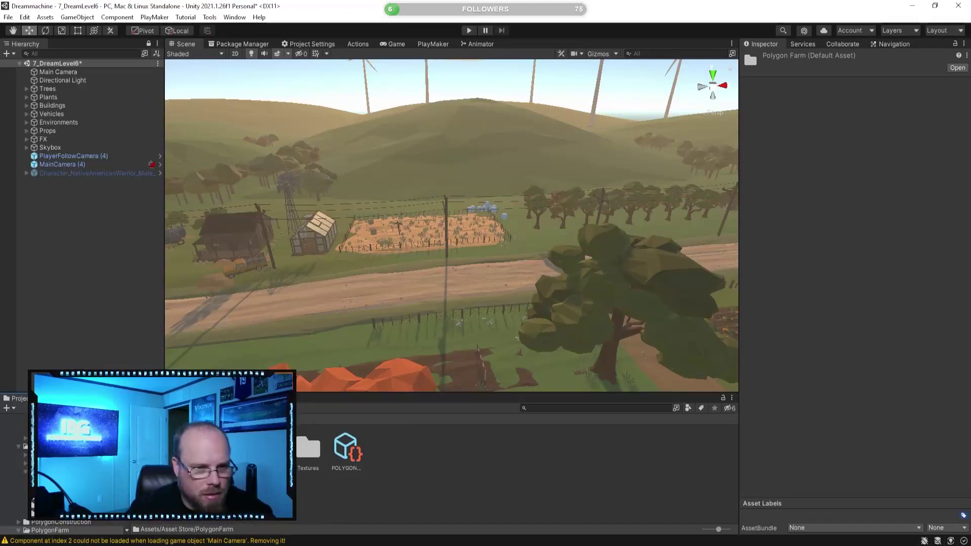
double_click(270, 449)
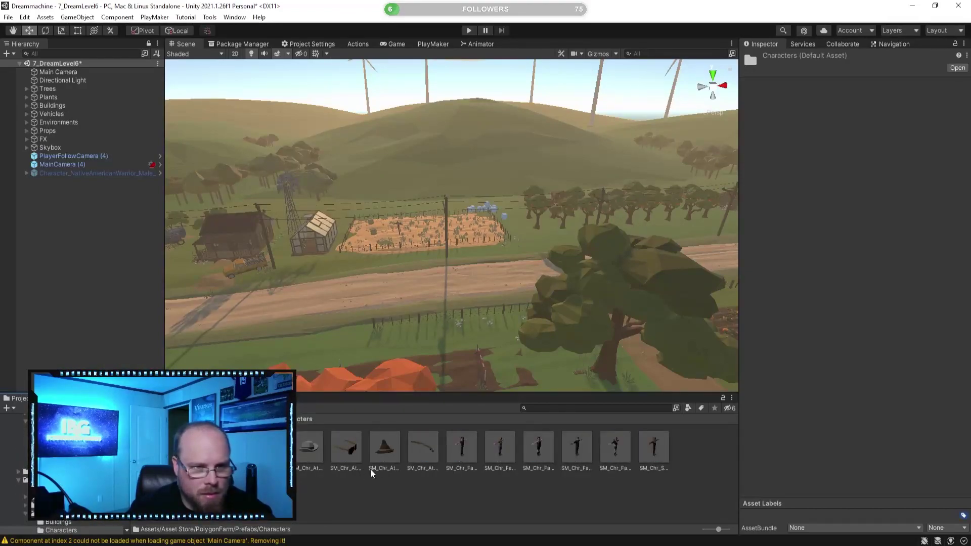
Compare the PolygonFarm character prefabs in the preview, including the farm boy, old farmer and scarecrow
left_click(453, 439)
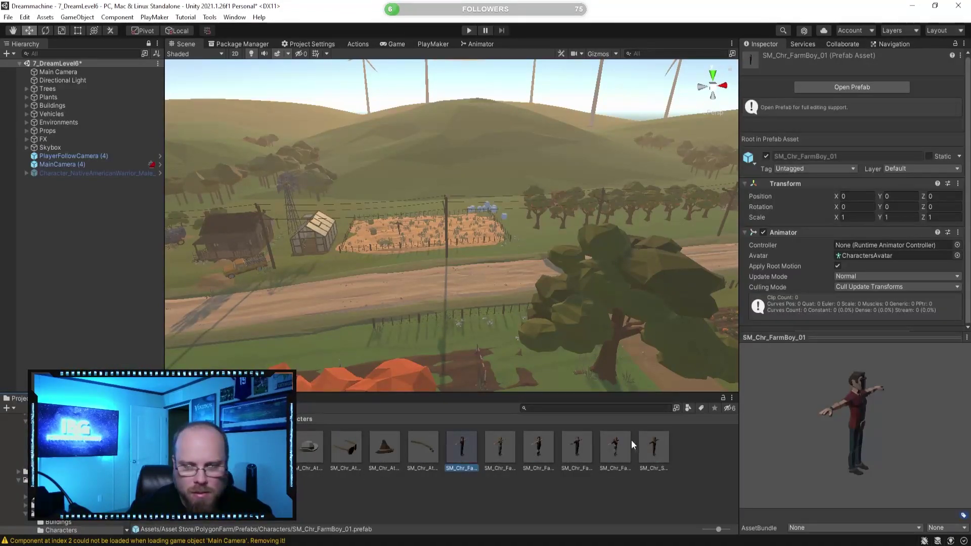
left_click(656, 443, "shift")
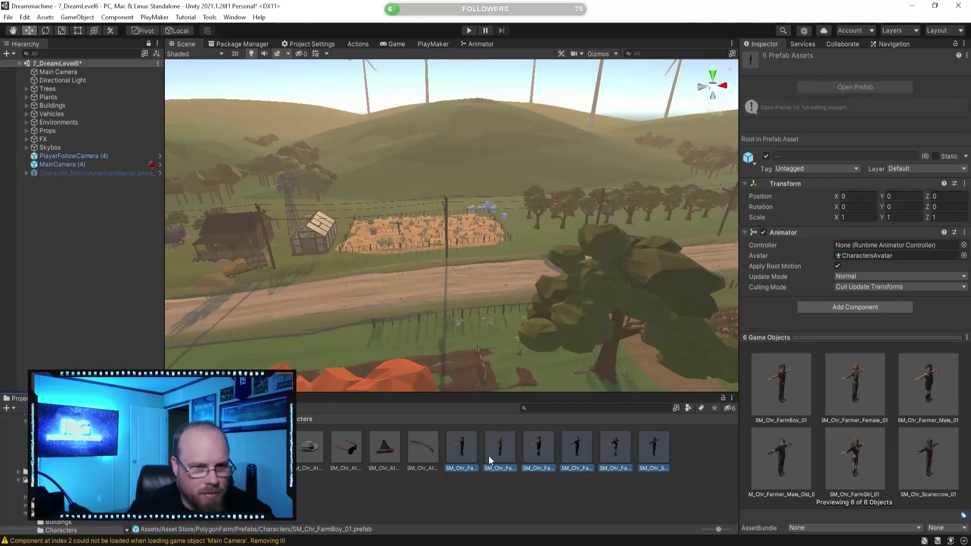
left_click(855, 384)
left_click(541, 448)
left_click_drag(903, 462, 797, 436)
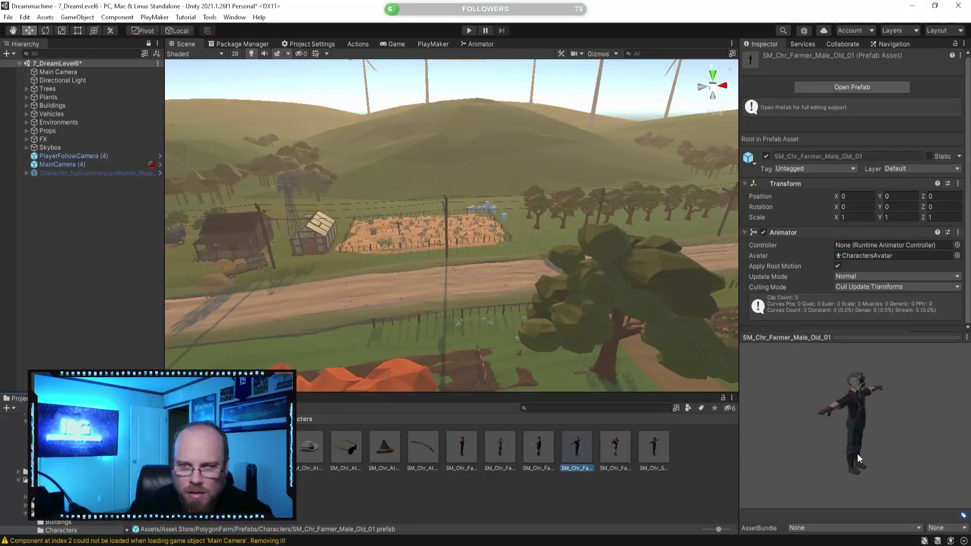
left_click(652, 445)
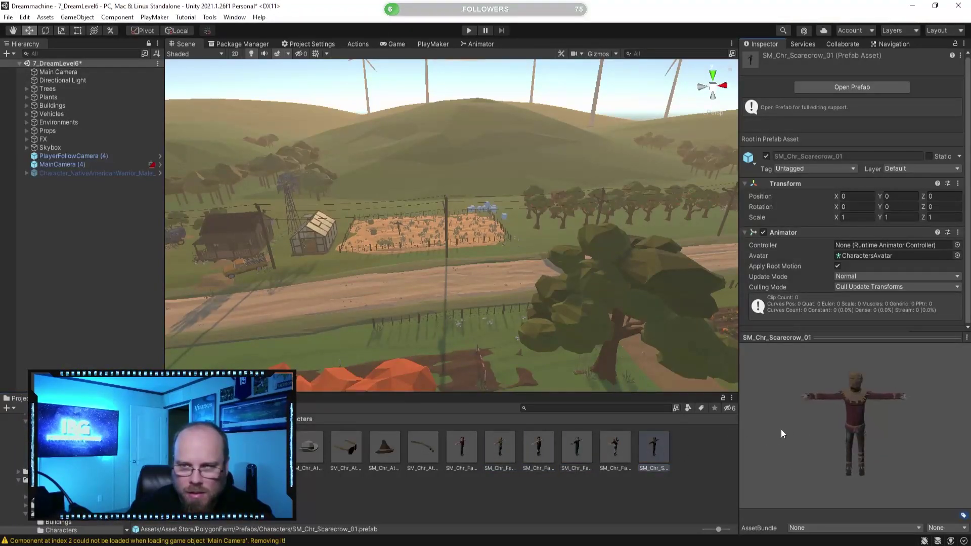
key("Left")
key("Left")
Place the SM_Chr_Farmer_Male_Old_01 prefab on the dirt yard in front of the farmhouse, near the orange pickup truck
right_click_drag(518, 247, 365, 302)
key("w")
middle_click_drag(365, 303, 400, 323)
right_click_drag(400, 322, 354, 326)
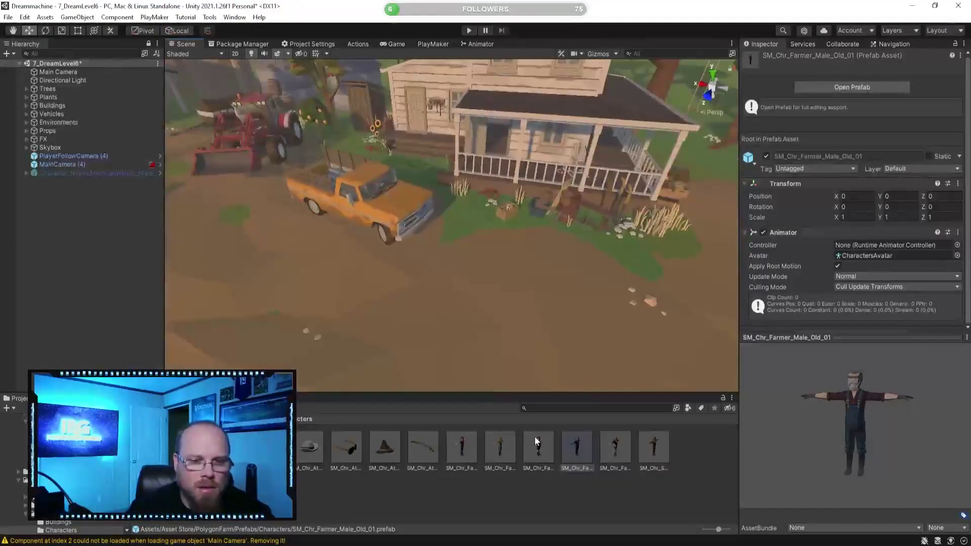
left_click_drag(475, 281, 478, 271)
right_click_drag(478, 271, 397, 247)
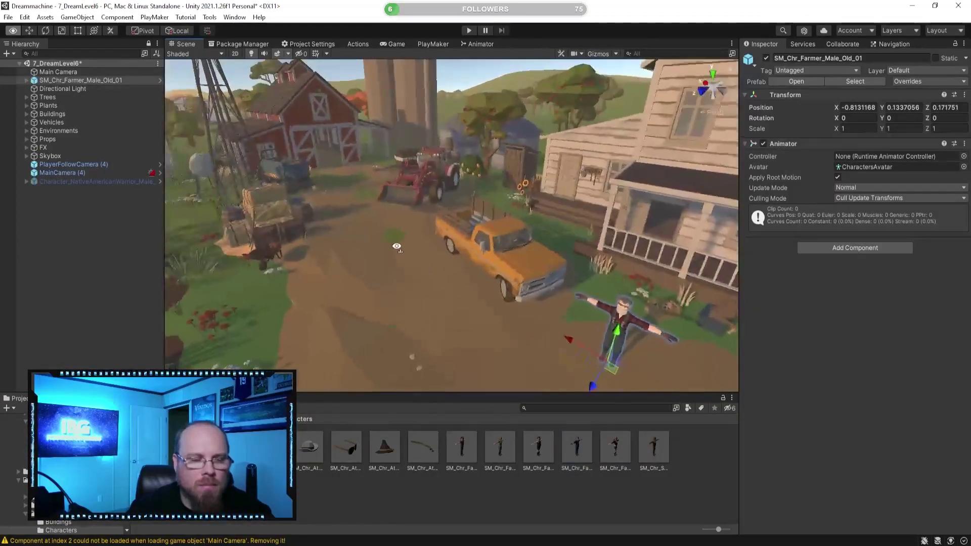
scroll(398, 249, "up", 3)
left_click(494, 462)
right_click_drag(455, 293, 378, 252)
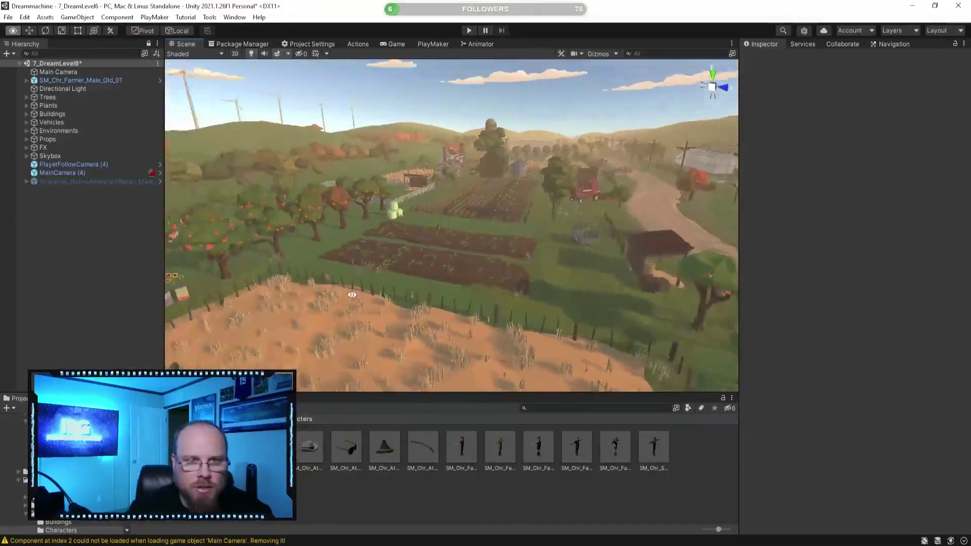
right_click_drag(335, 297, 510, 259)
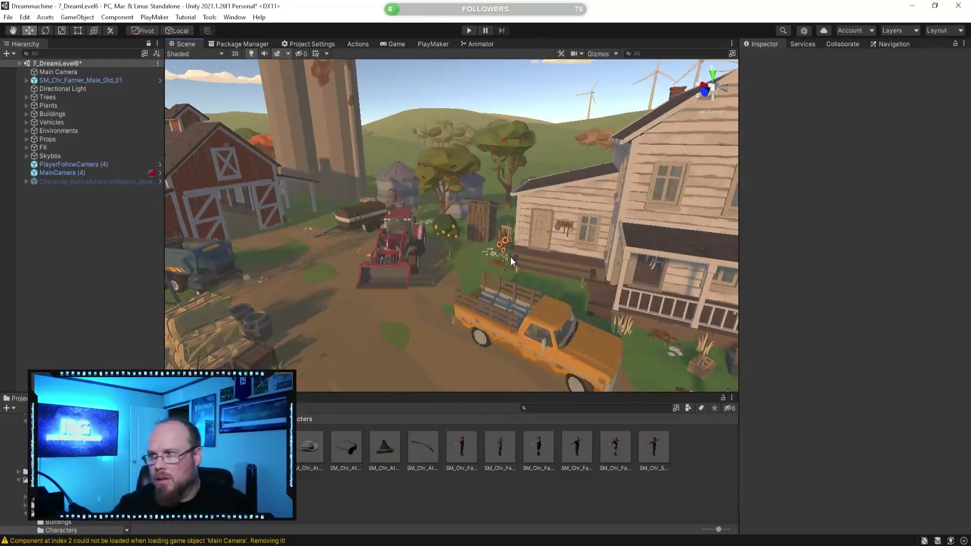
right_click_drag(450, 274, 474, 319)
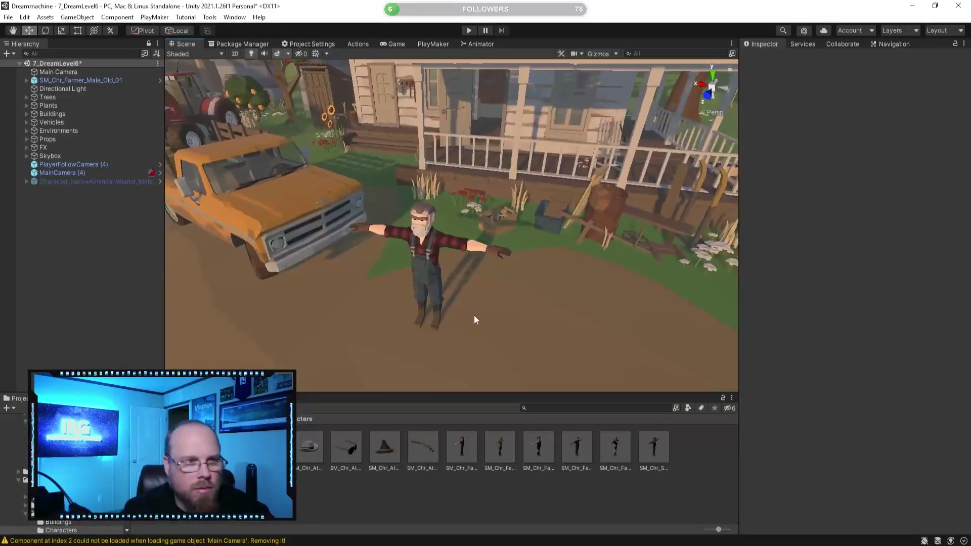
Open the properties of the disabled Native American warrior in a separate window
left_click(97, 182)
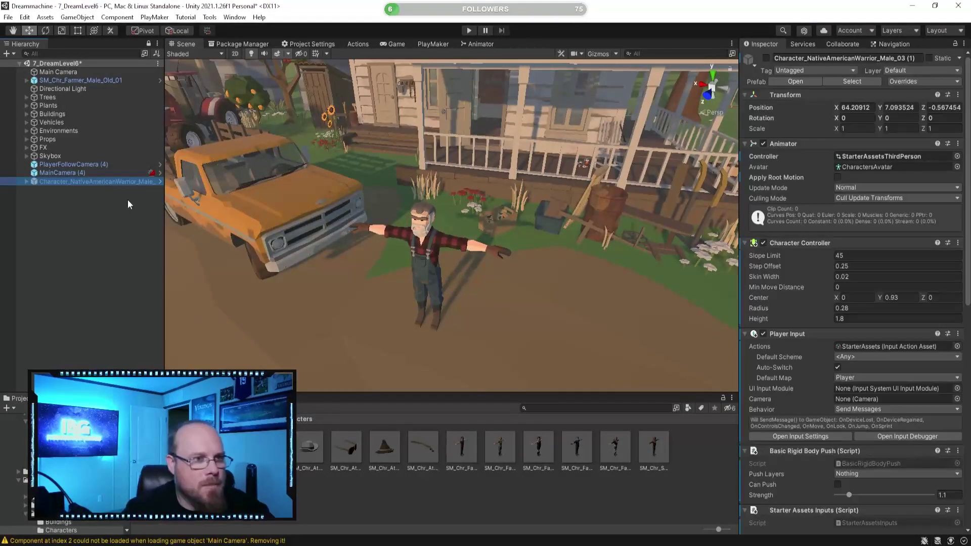
right_click(106, 183)
left_click(127, 321)
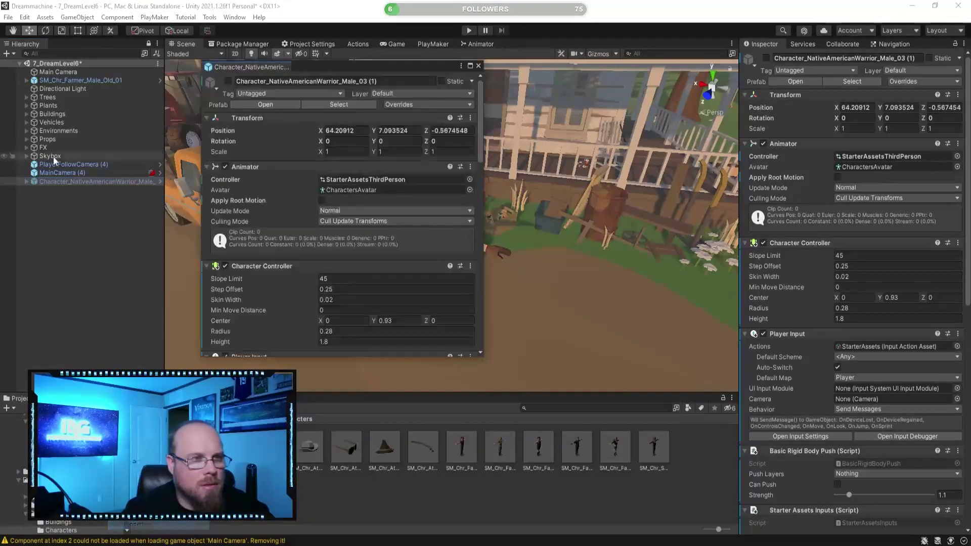
Create an empty child object named Camera_root under SM_Chr_Farmer_Male_Old_01
left_click(80, 82)
right_click(80, 81)
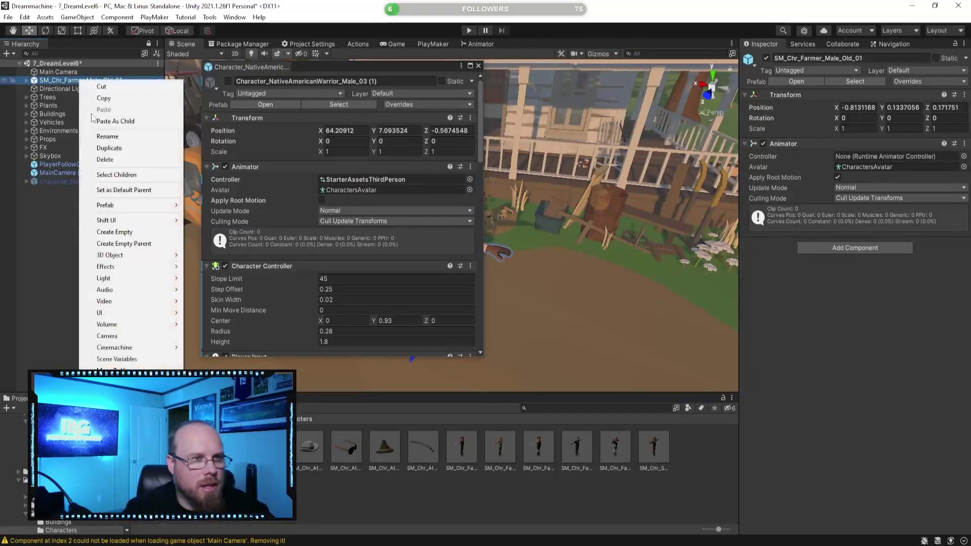
left_click(157, 233)
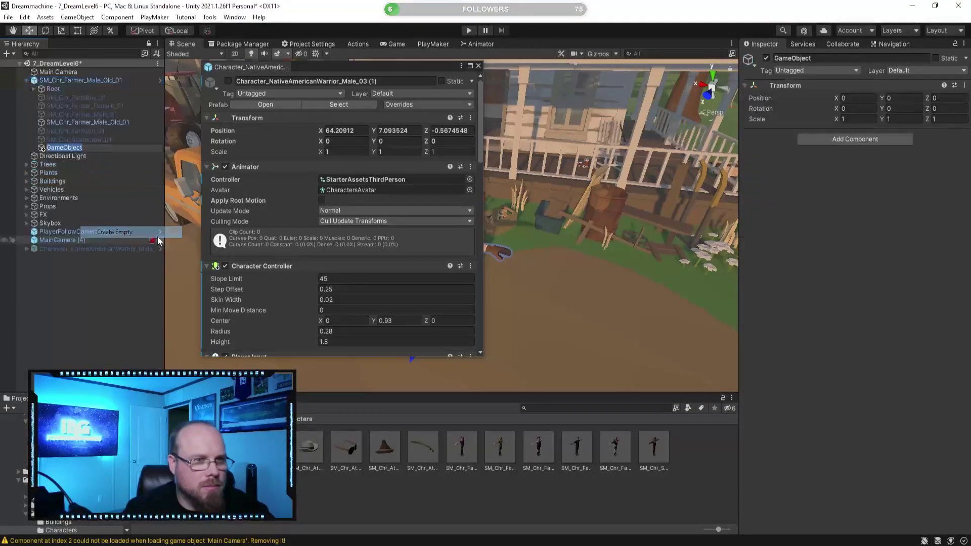
type("Camer")
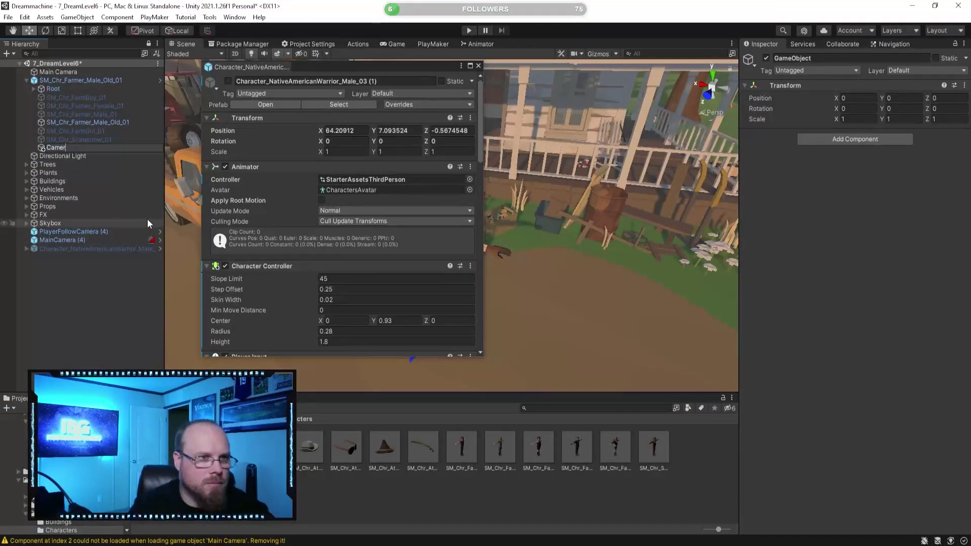
type("a_root")
key("Return")
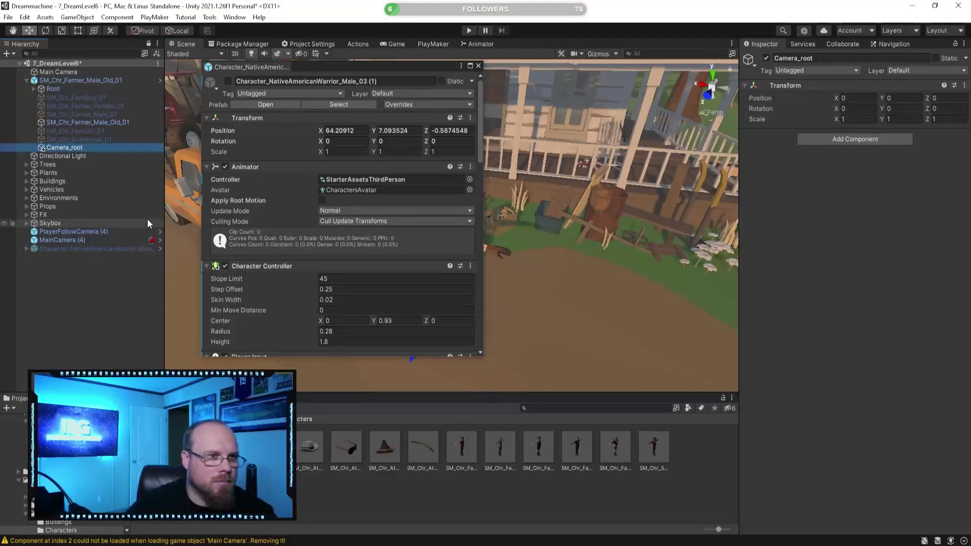
Close the warrior's properties window and raise Camera_root to a Y position of about 1.13 on the farmer's upper body
left_click(478, 66)
left_click_drag(439, 231, 439, 230)
left_click_drag(439, 230, 448, 218, "alt")
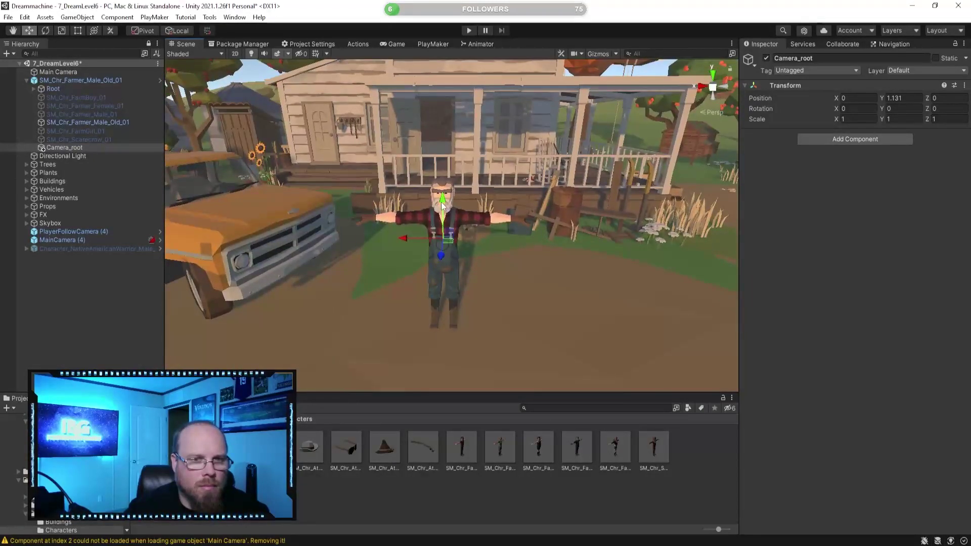
Open the disabled warrior's properties in a floating window and show SM_Chr_Farmer_Male_Old_01 in the Inspector for comparison
left_click(81, 273)
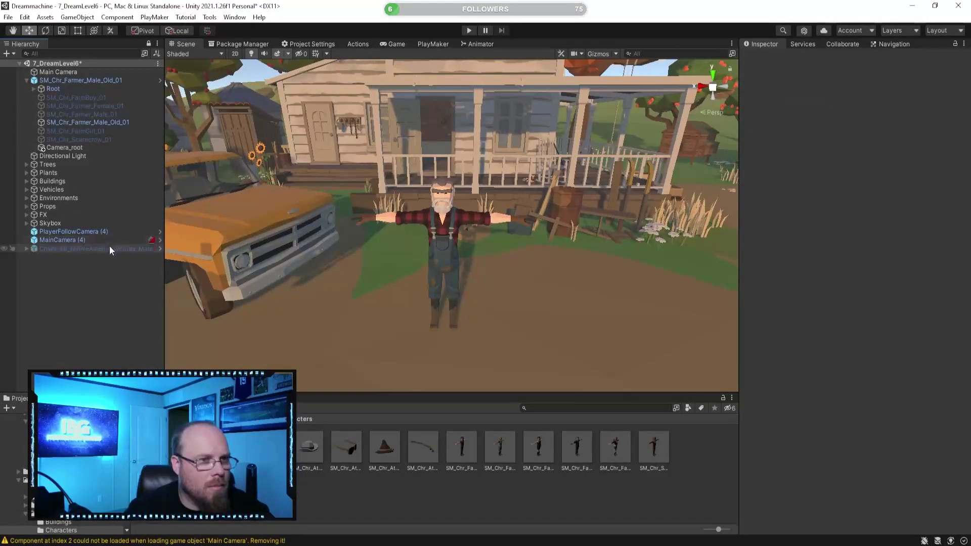
left_click(28, 81)
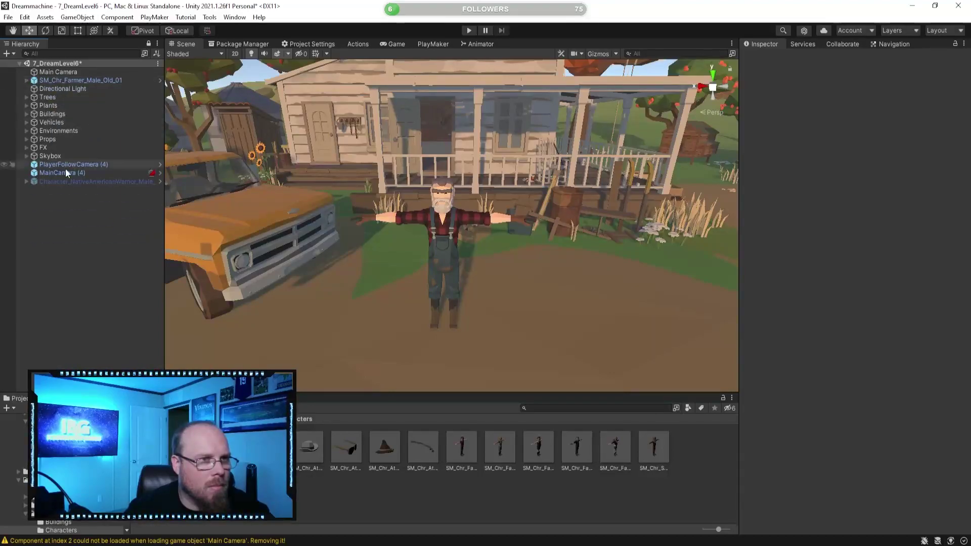
right_click(78, 182)
left_click(109, 526)
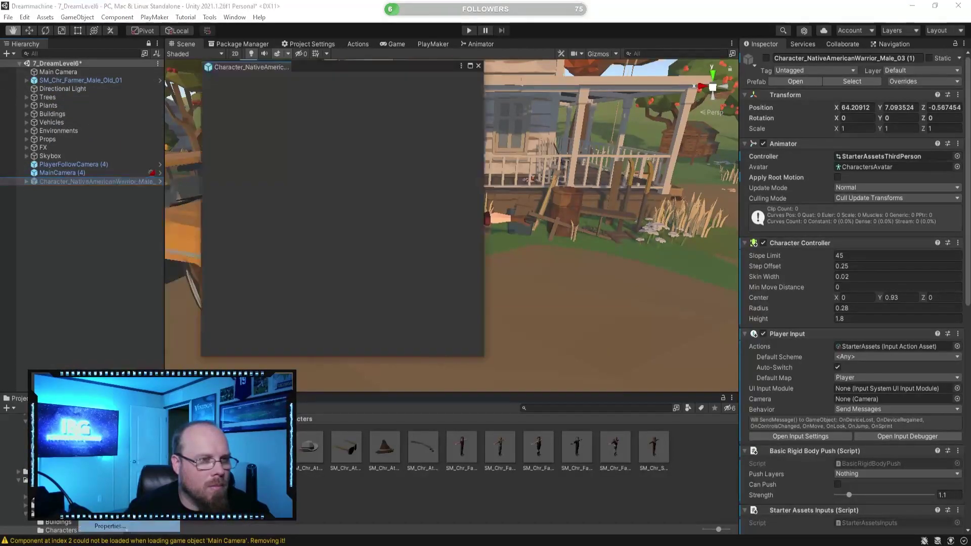
left_click(119, 81)
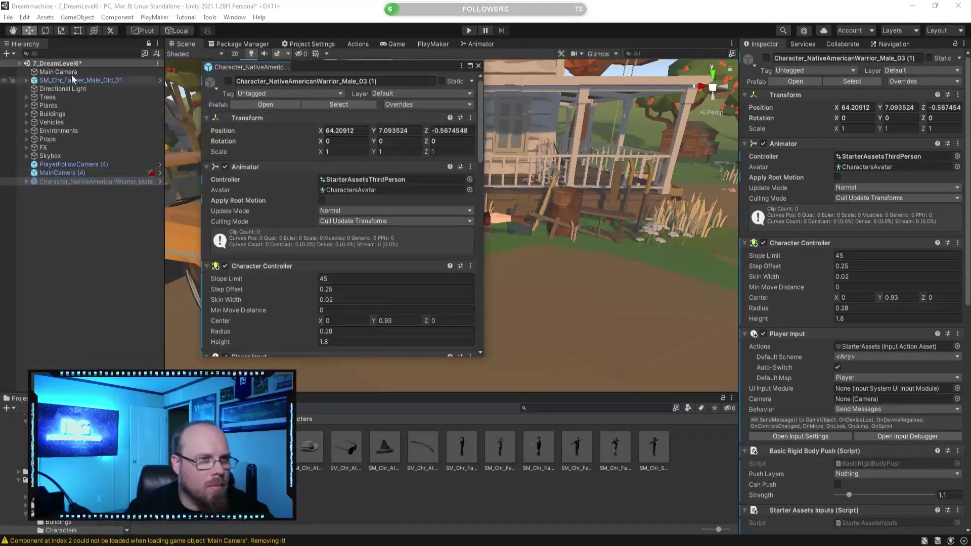
left_click(935, 58)
left_click(563, 300)
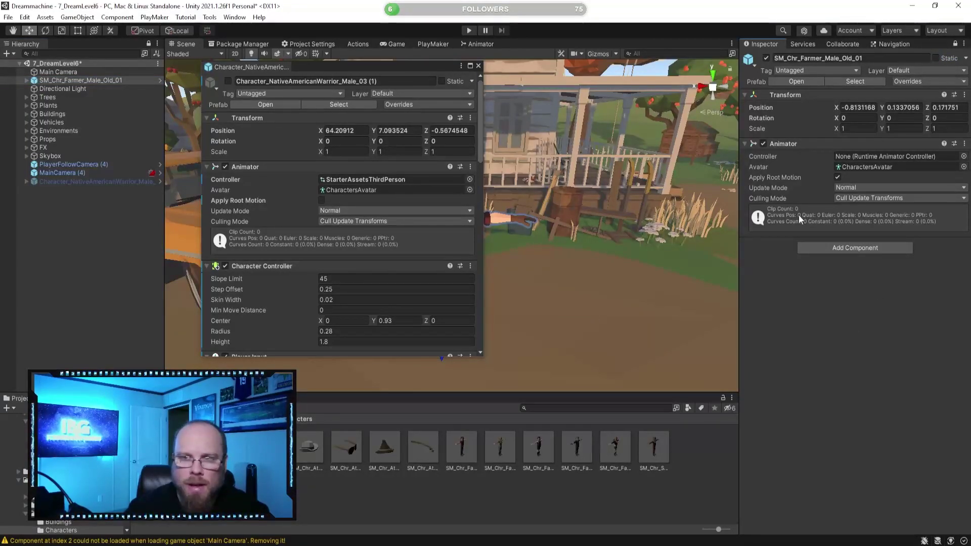
Copy the StarterAssetsThirdPerson animator controller from the warrior's Animator into the old farmer's Animator
right_click(233, 185)
left_click(263, 215)
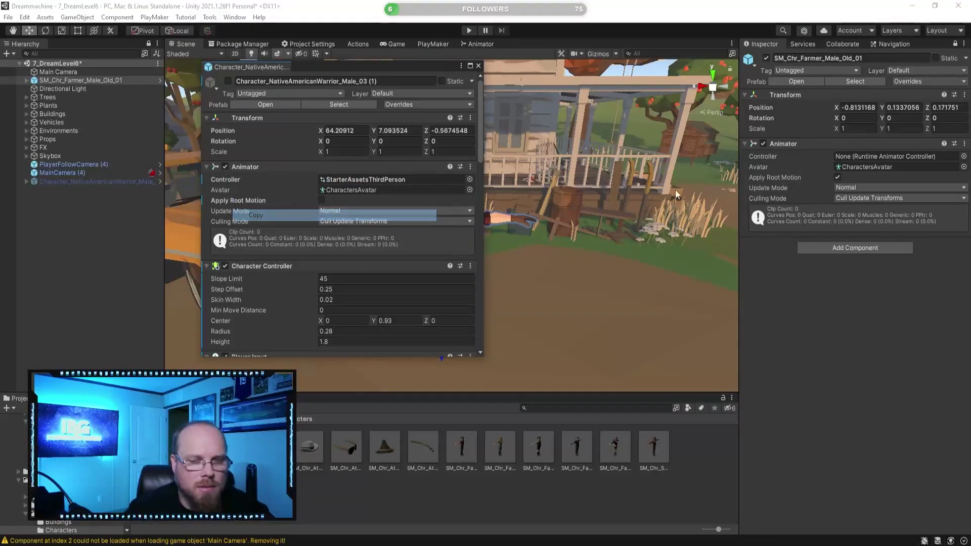
right_click(763, 157)
left_click(779, 195)
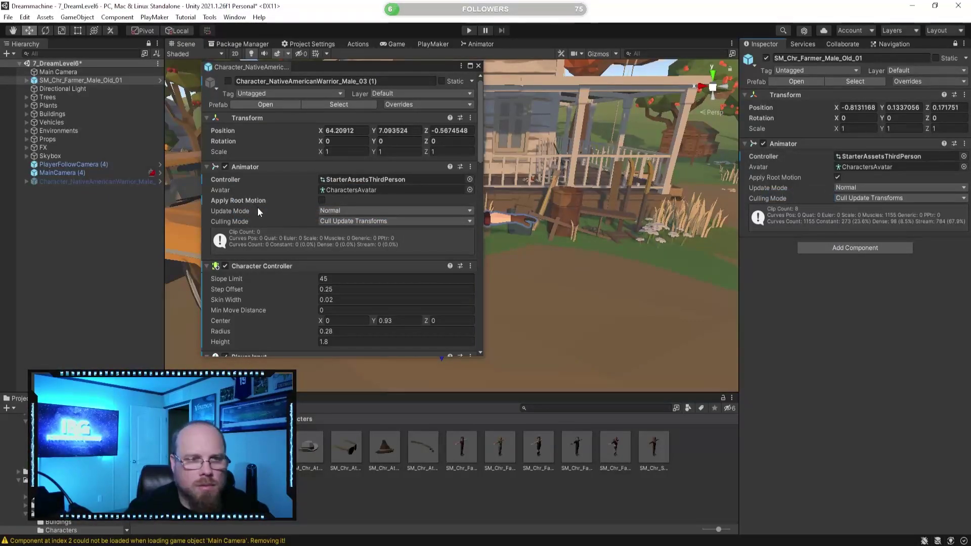
Copy the warrior's Character Controller component and paste it as a new component on the old farmer
scroll(263, 213, "down", 3)
right_click(303, 173)
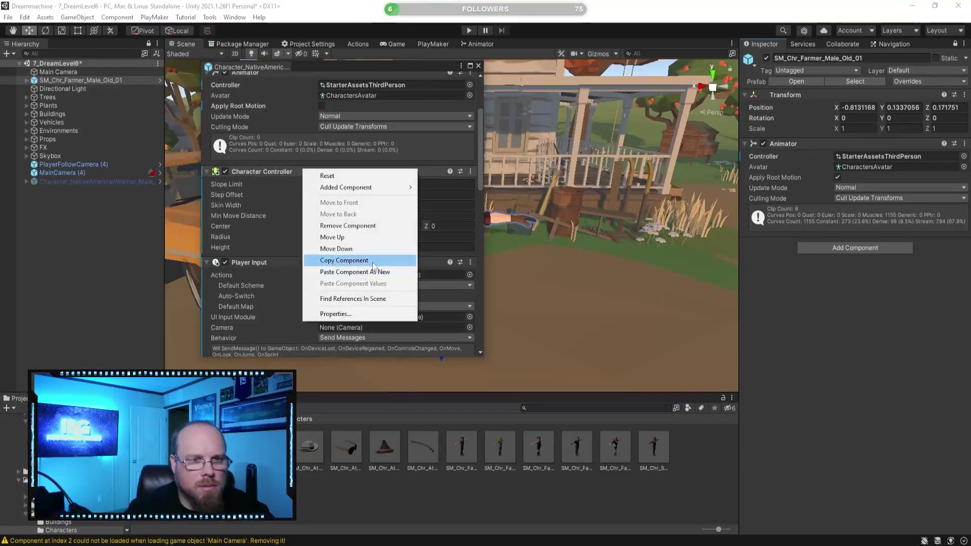
left_click(344, 260)
right_click(792, 143)
left_click(850, 245)
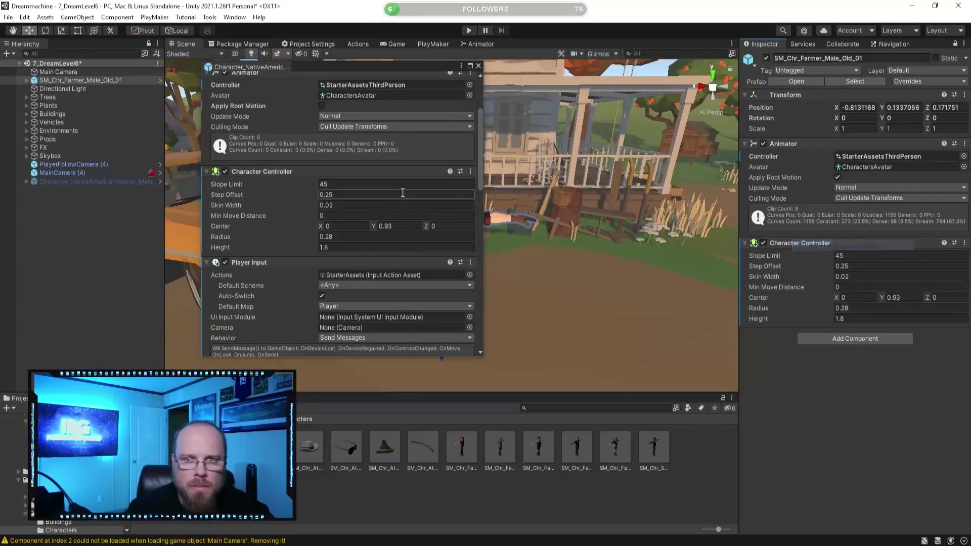
Copy the warrior's Player Input component and paste it as a new component on the old farmer
scroll(271, 252, "down", 3)
right_click(275, 168)
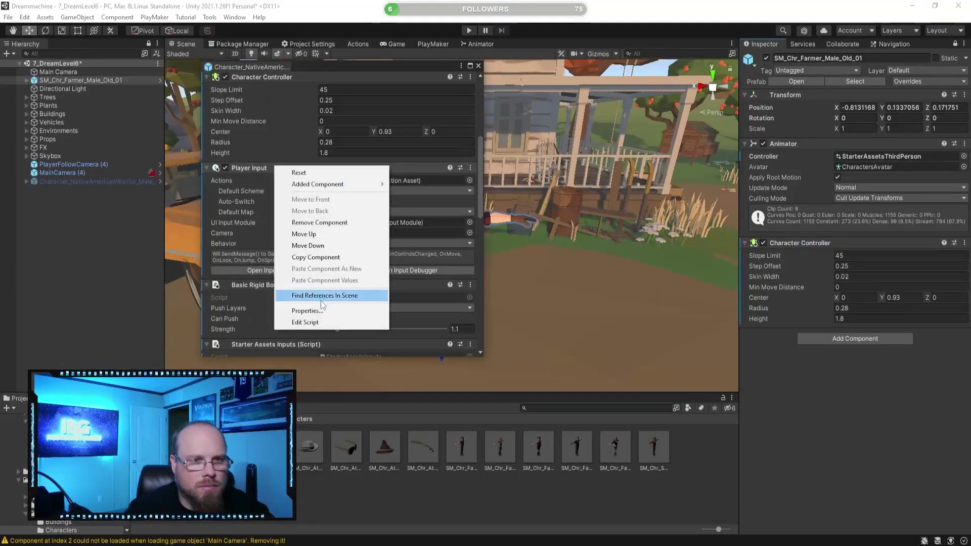
left_click(326, 257)
right_click(787, 247)
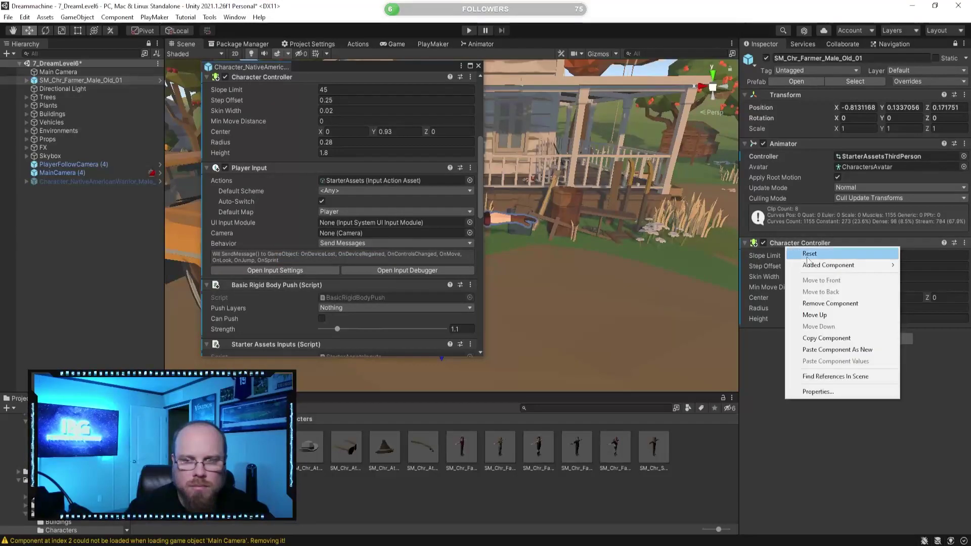
left_click(819, 347)
Copy the warrior's Basic Rigid Body Push script and paste it as a new component on the old farmer
scroll(310, 198, "down", 3)
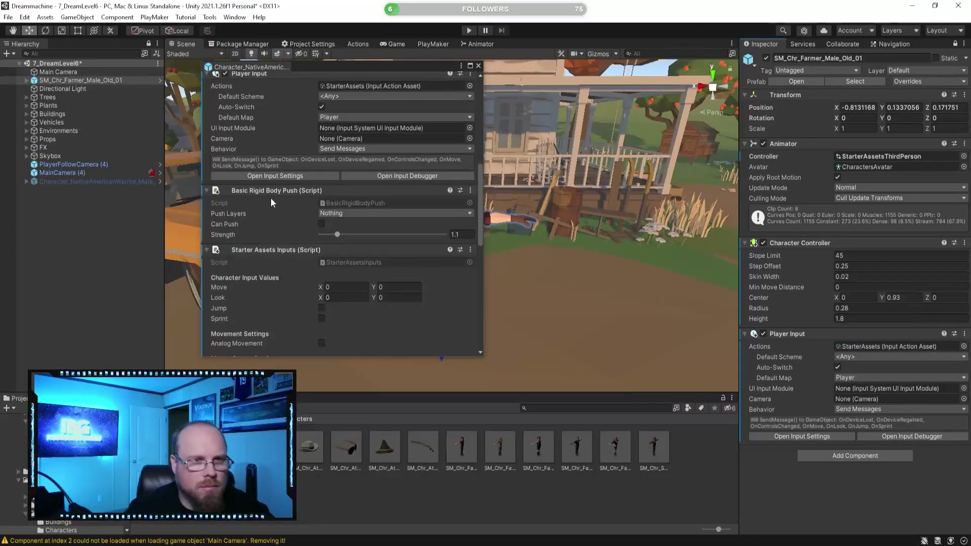
right_click(272, 193)
left_click(296, 282)
right_click(787, 243)
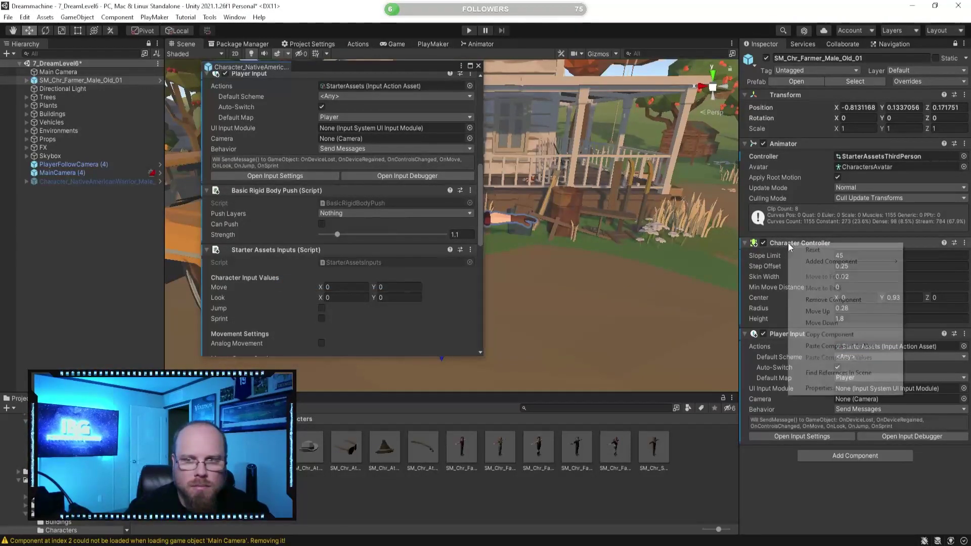
left_click(819, 347)
Copy the warrior's Starter Assets Inputs script and paste it as a new component on the old farmer
scroll(326, 242, "down", 3)
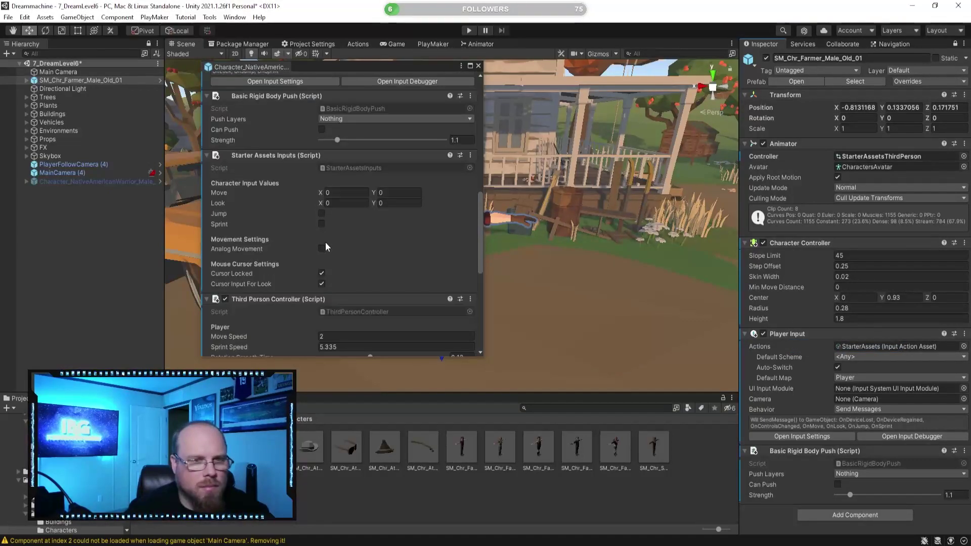
right_click(274, 156)
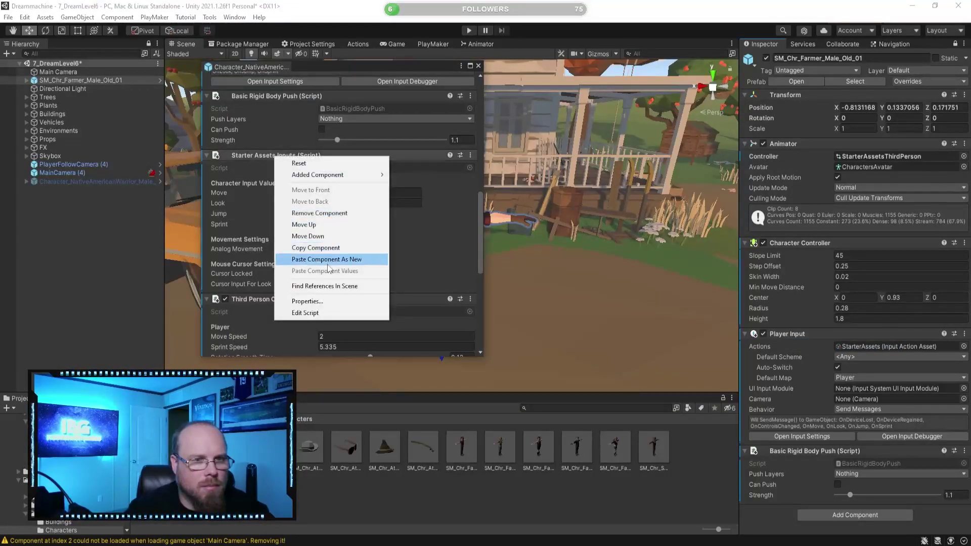
left_click(313, 248)
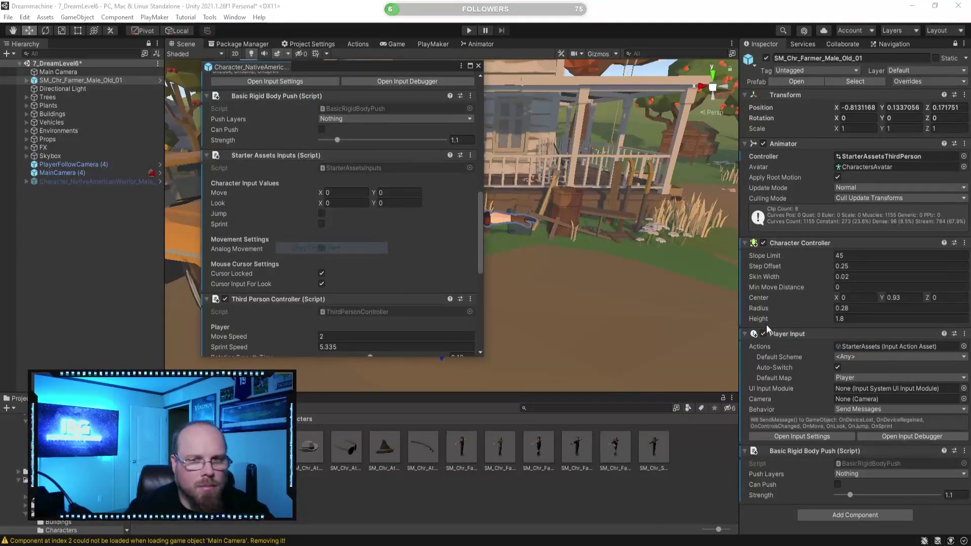
right_click(787, 450)
left_click(838, 389)
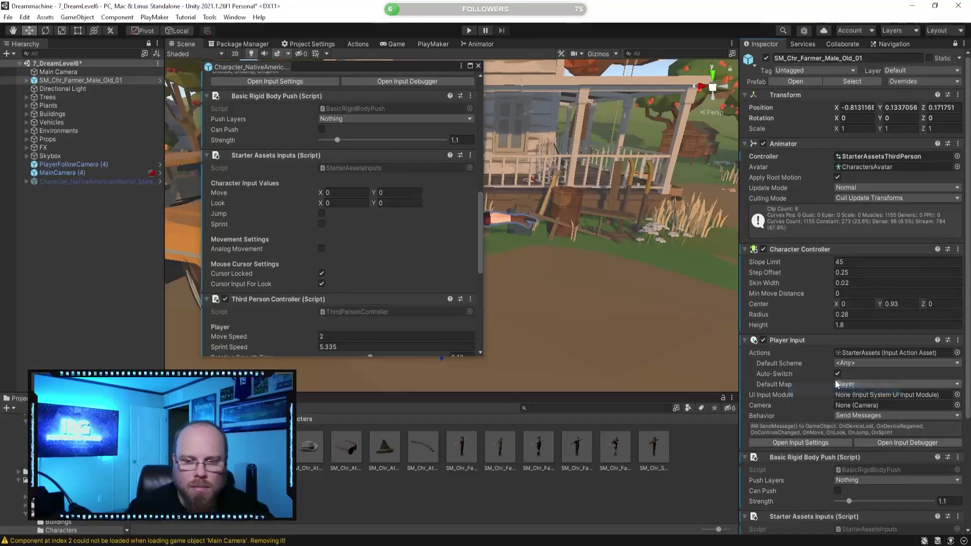
Copy the warrior's Third Person Controller script, paste it as a new component on the old farmer, and close the warrior's properties window
scroll(836, 384, "down", 3)
scroll(300, 234, "down", 4)
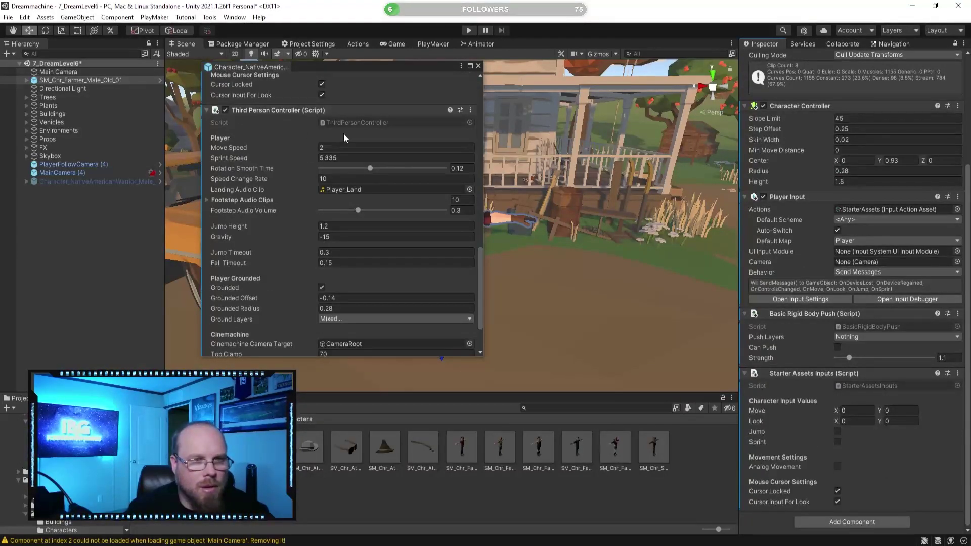
scroll(331, 152, "up", 6)
scroll(321, 179, "down", 3)
right_click(272, 205)
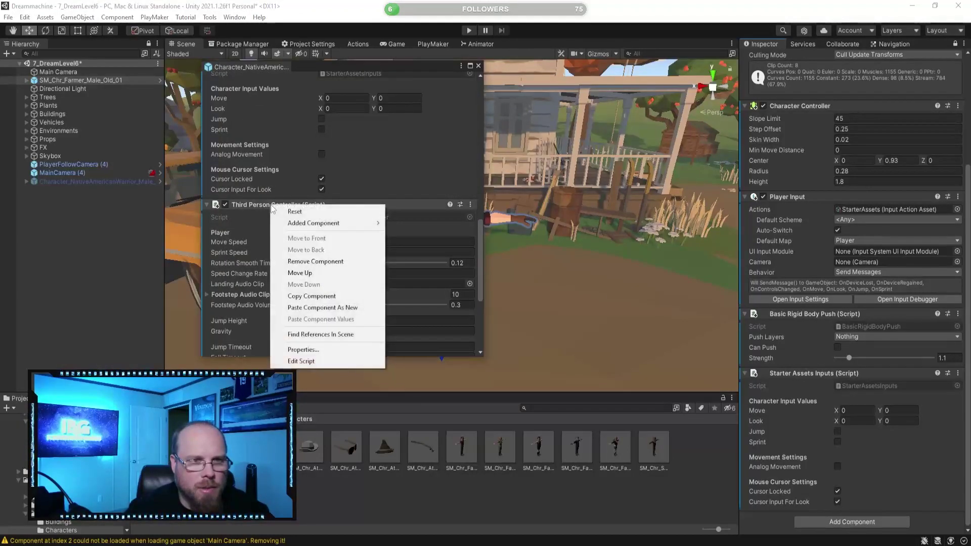
left_click(312, 296)
right_click(805, 376)
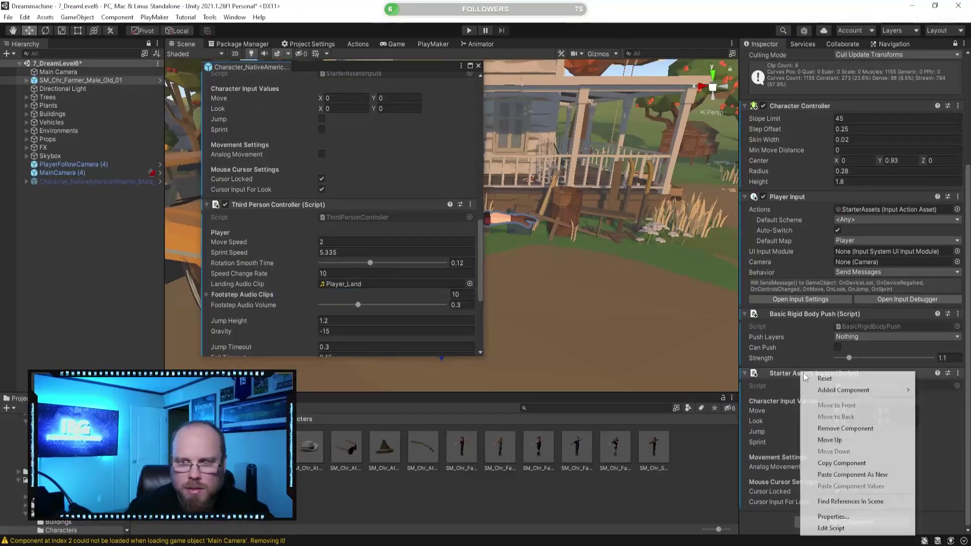
left_click(853, 474)
scroll(850, 405, "down", 5)
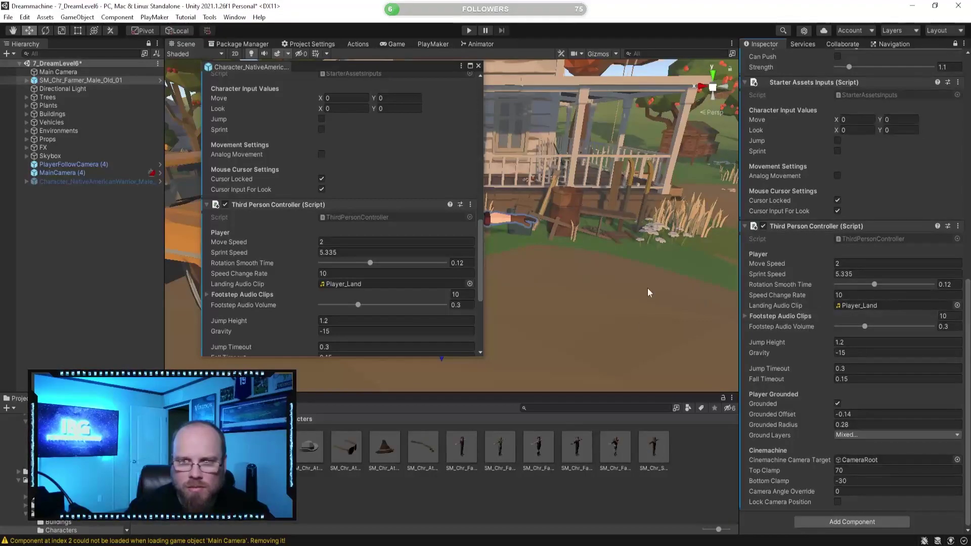
scroll(289, 241, "down", 3)
scroll(403, 168, "up", 10)
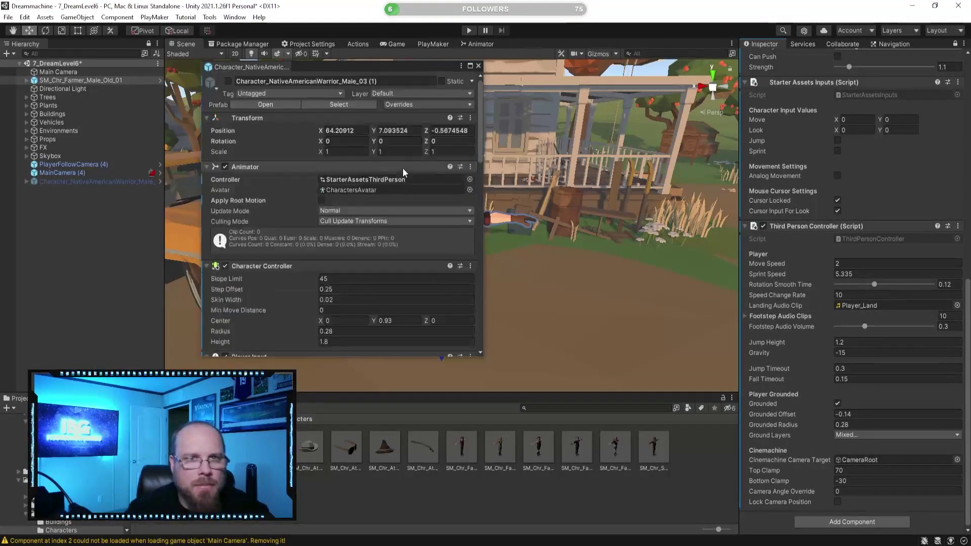
left_click(479, 65)
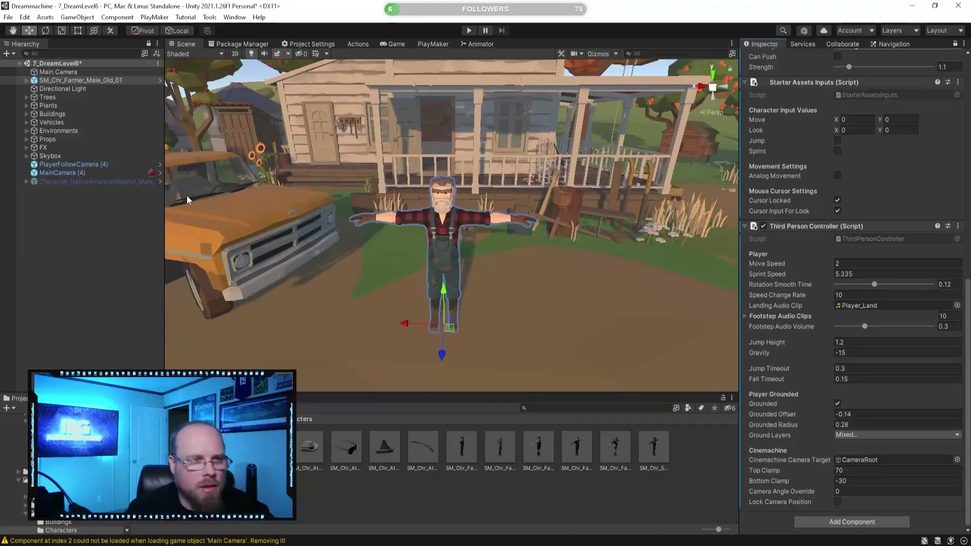
Assign the old farmer's Camera_root child as the Cinemachine Camera Target of the farmer's Third Person Controller
left_click(26, 80)
left_click_drag(57, 148, 732, 374)
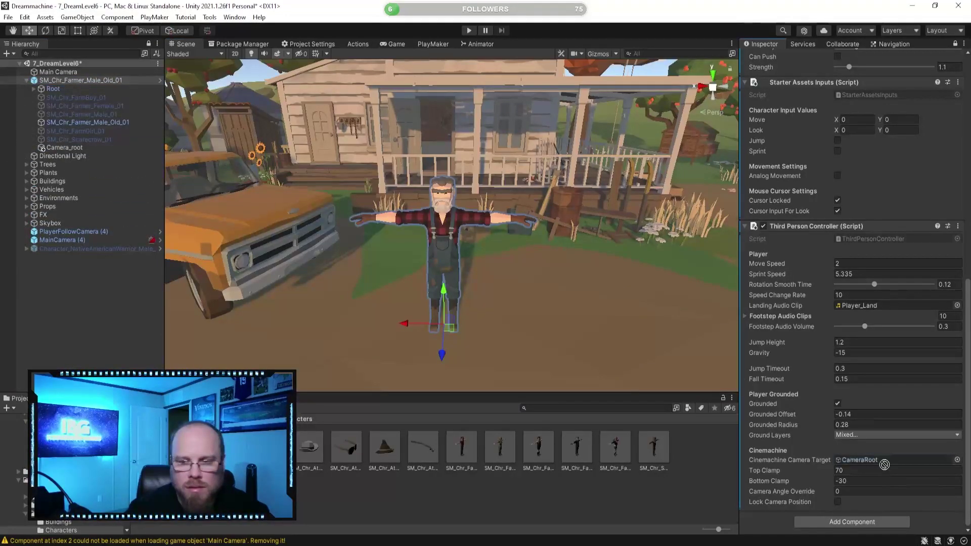
scroll(882, 380, "up", 5)
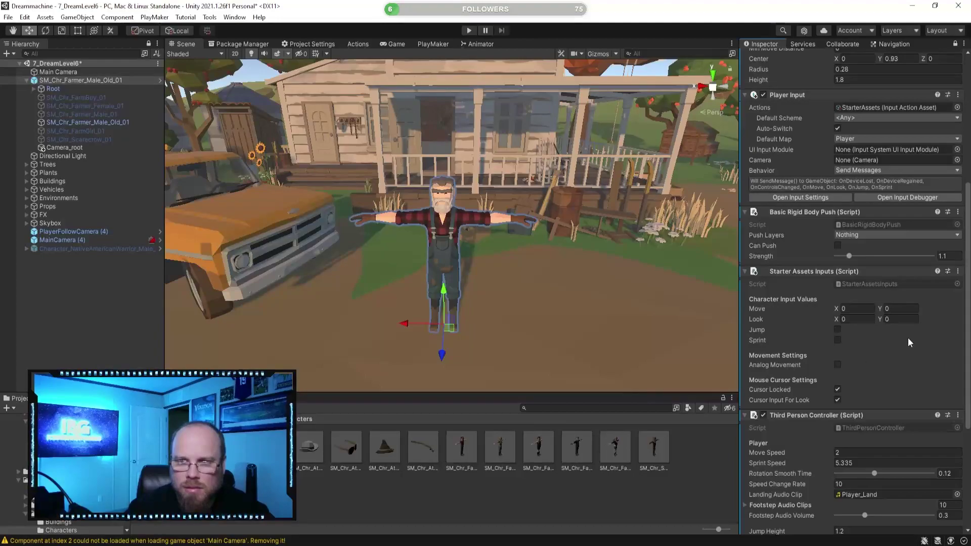
scroll(850, 313, "up", 3)
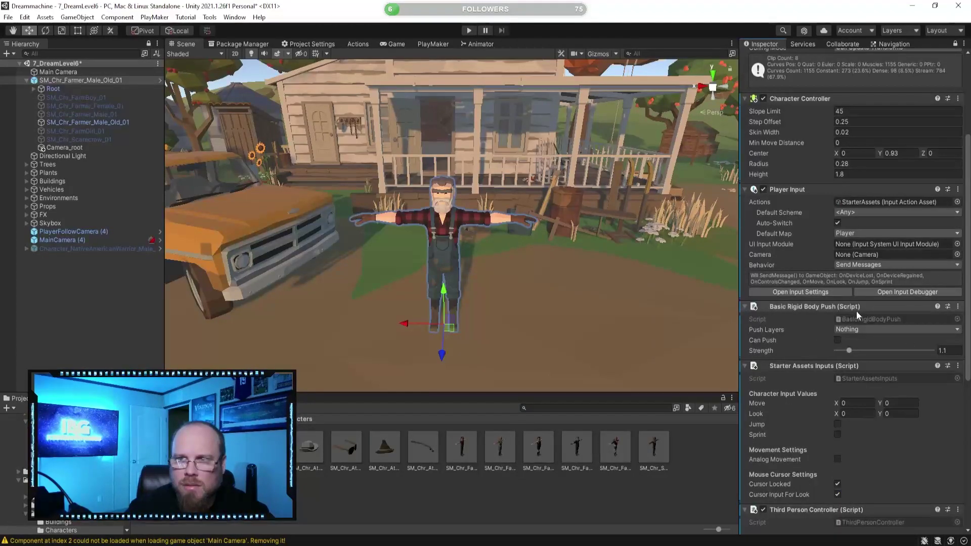
scroll(840, 310, "up", 5)
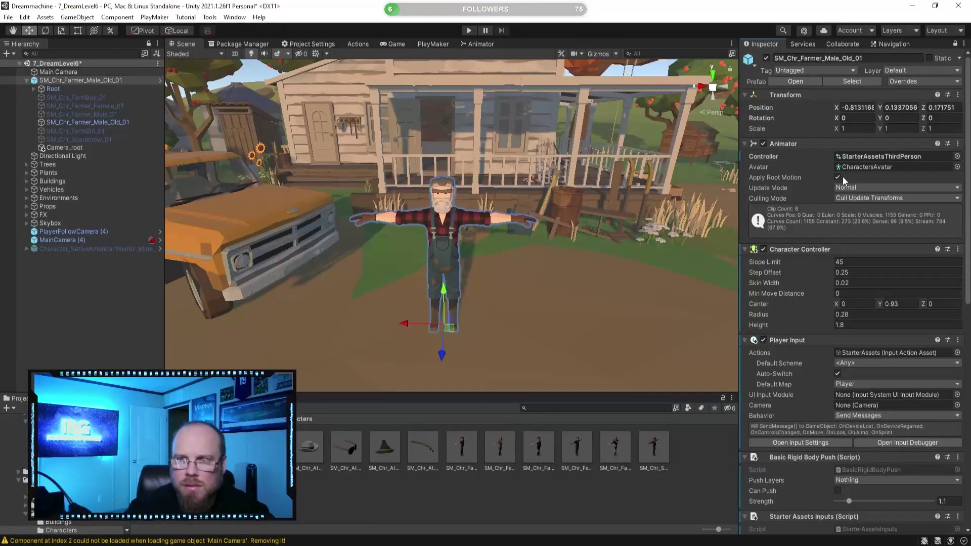
scroll(878, 366, "down", 12)
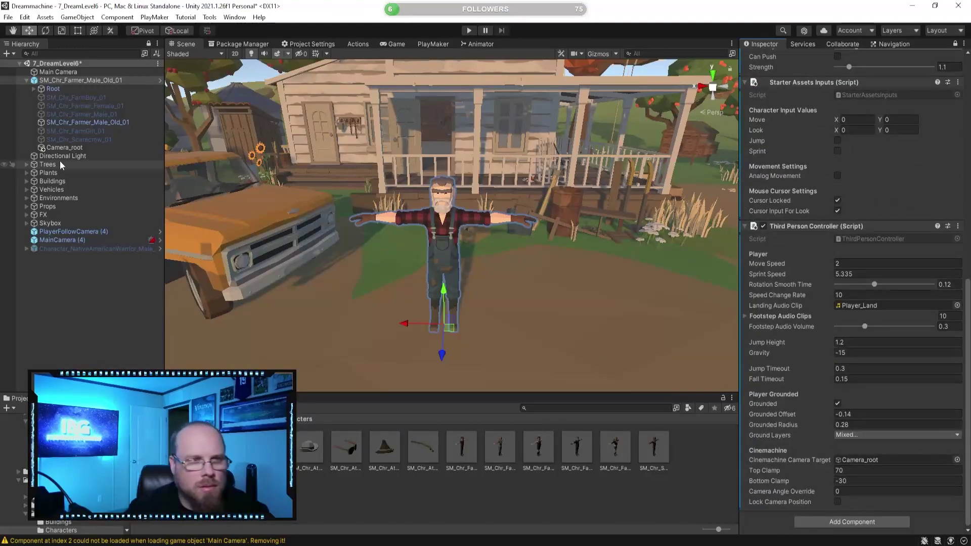
Unlock the Inspector and set the Follow target of PlayerFollowCamera (4) to the old farmer's Camera_root
left_click(101, 231)
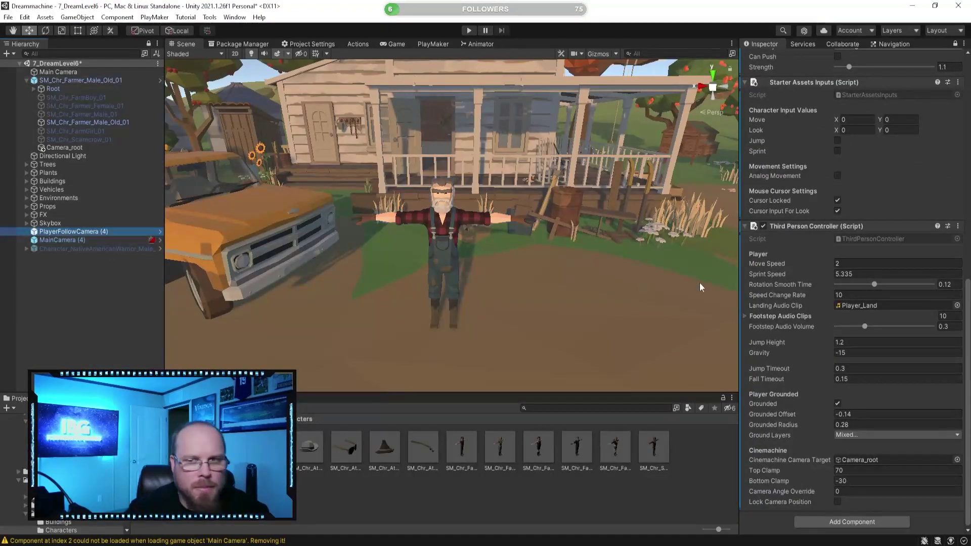
left_click(955, 44)
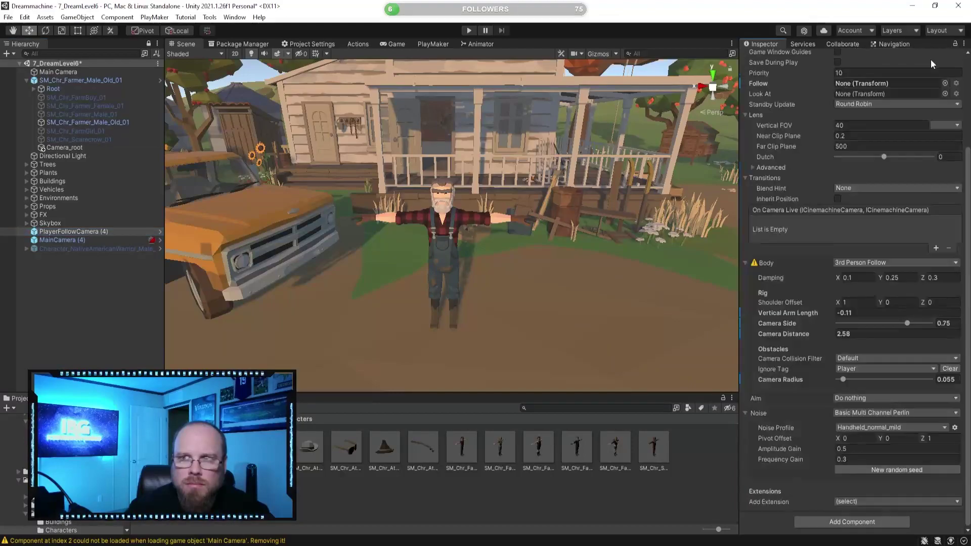
left_click(96, 232)
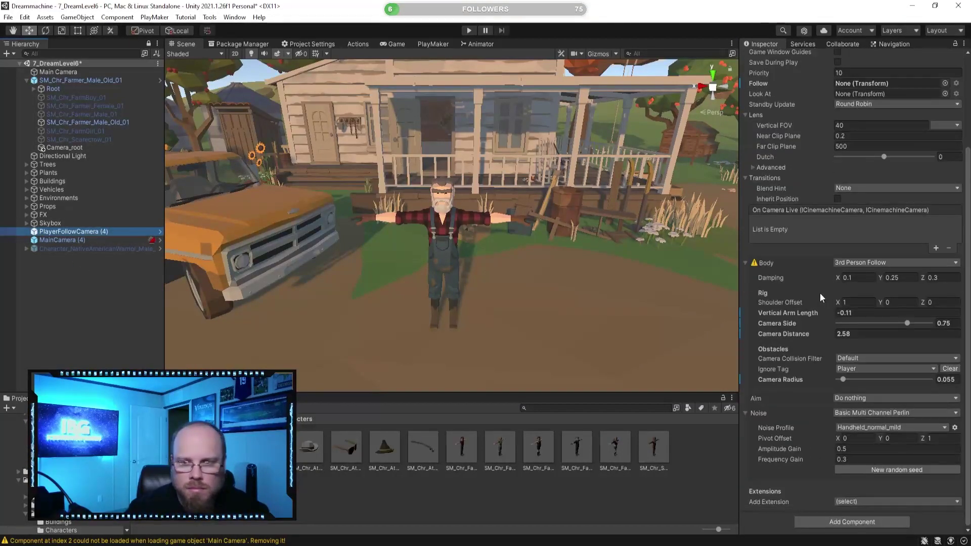
scroll(833, 286, "up", 4)
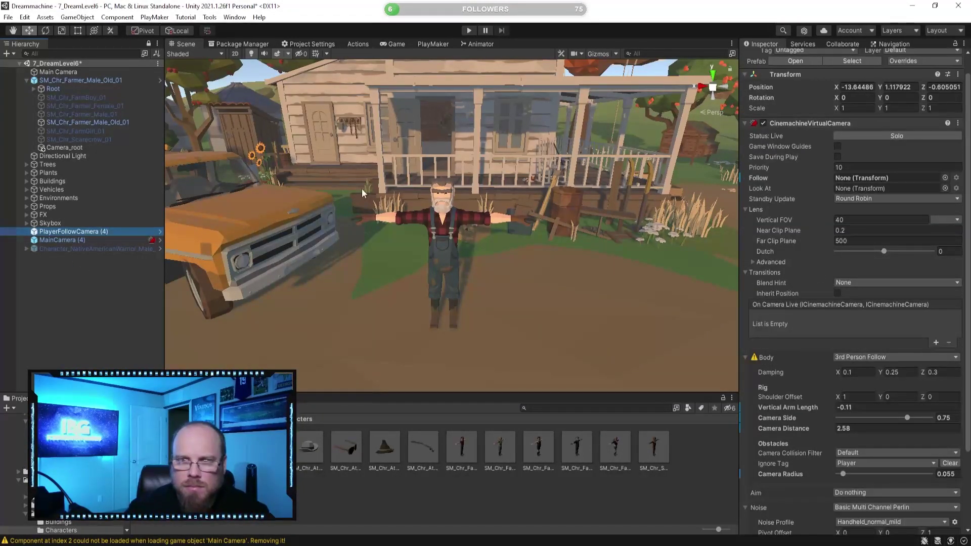
left_click(69, 148)
left_click_drag(69, 146, 842, 180)
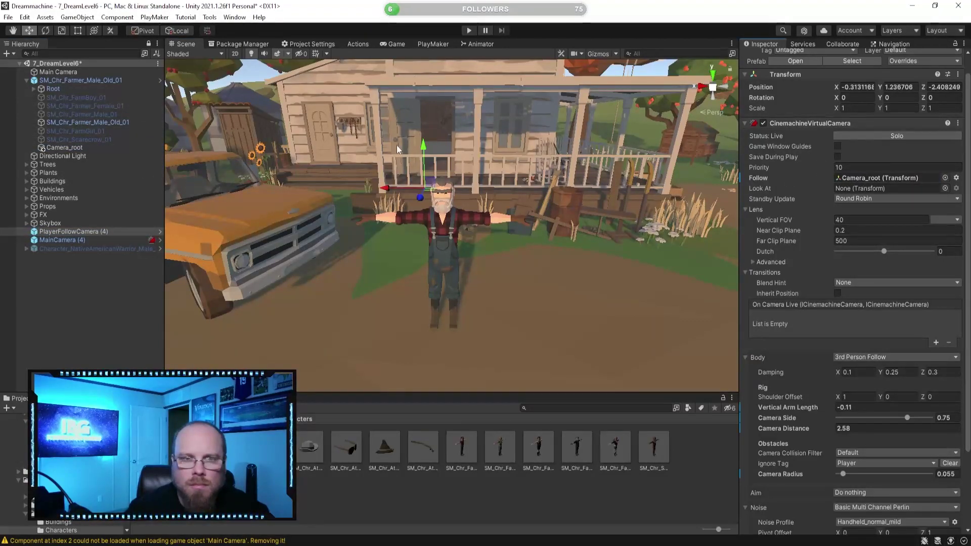
Run the level in play mode to test the farmer's follow camera, and stop it again
left_click(116, 296)
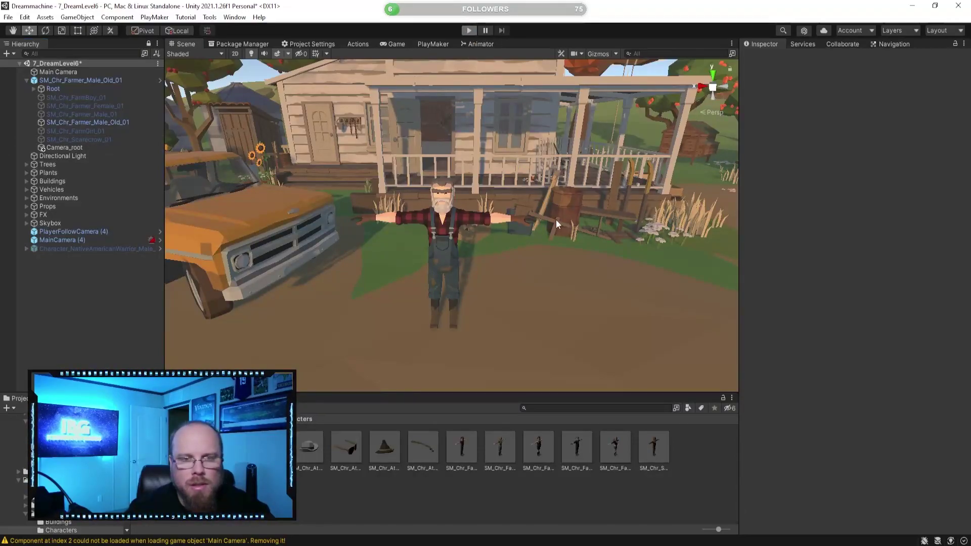
key("ctrl+p")
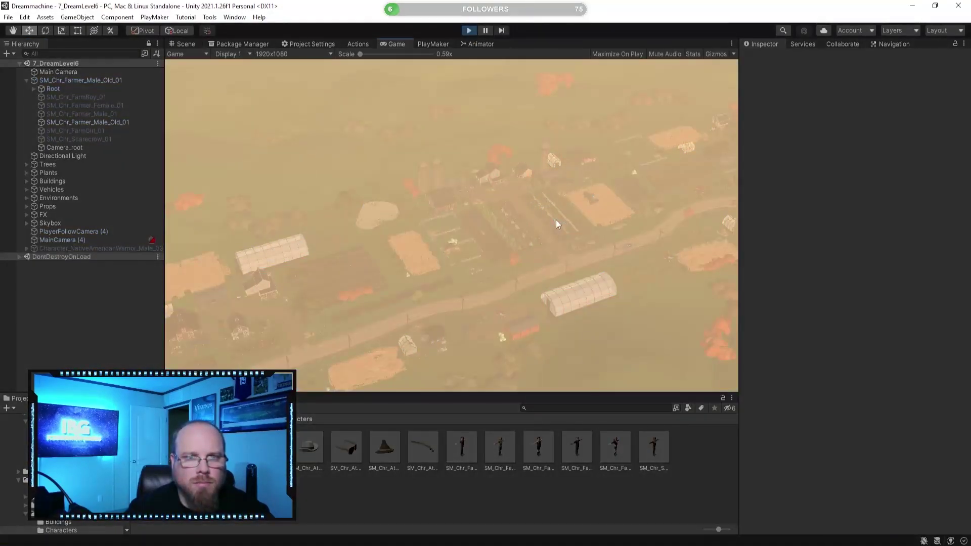
key("ctrl+p")
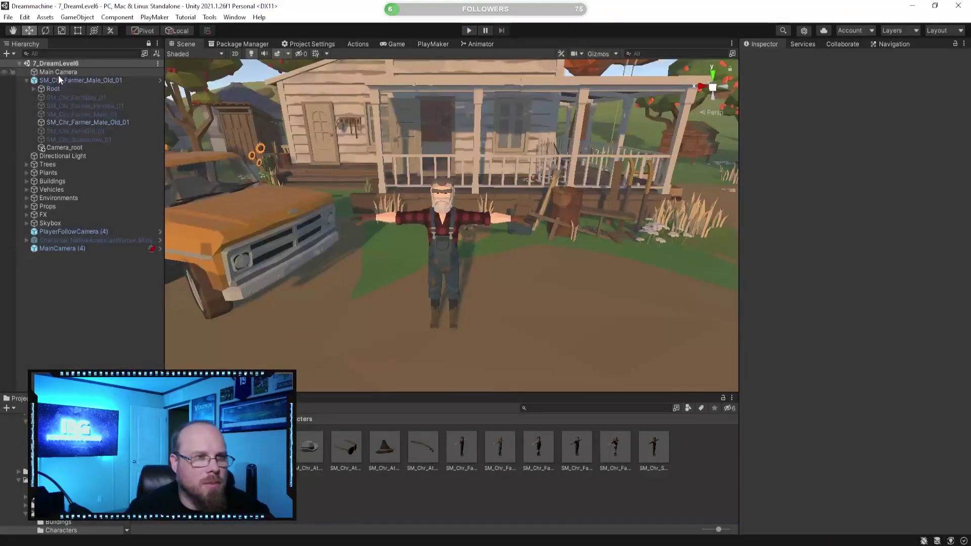
Deactivate the Main Camera object in 7_DreamLevel6 and test-play the level by walking the old farmer around the farm
left_click(59, 74)
left_click(766, 58)
left_click(469, 31)
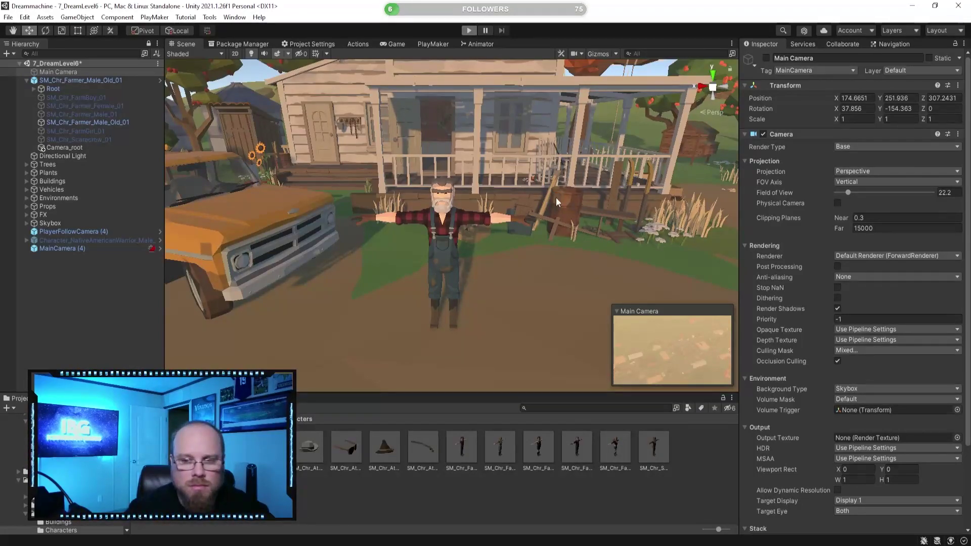
key("w")
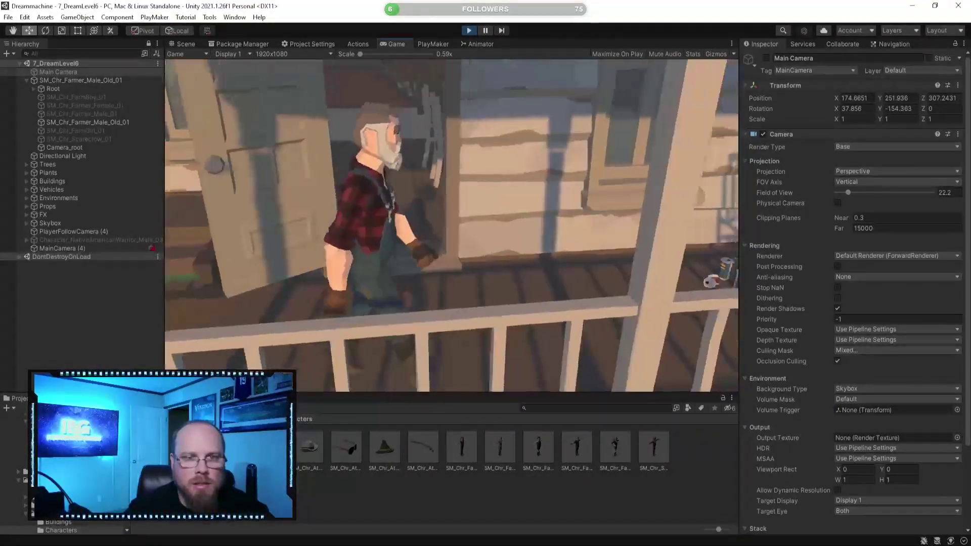
key("w")
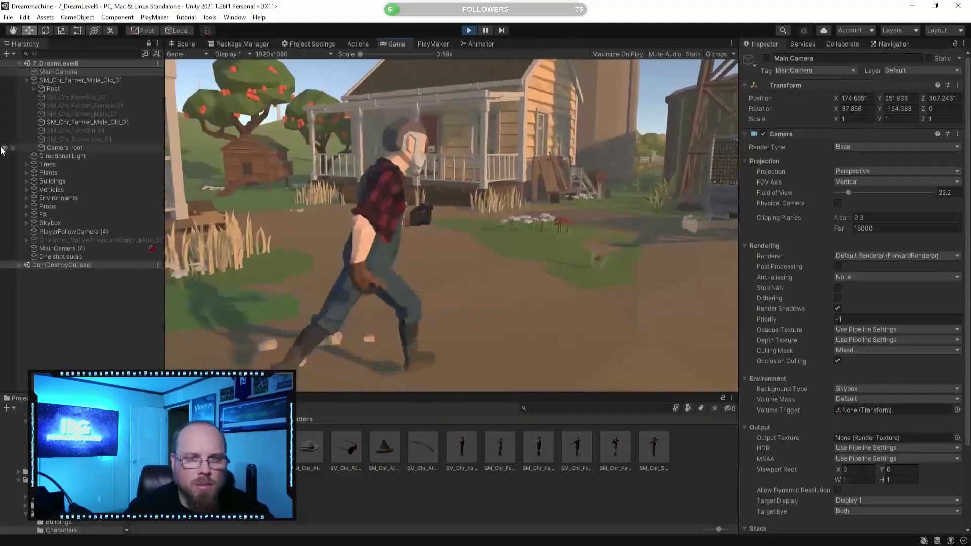
key("w")
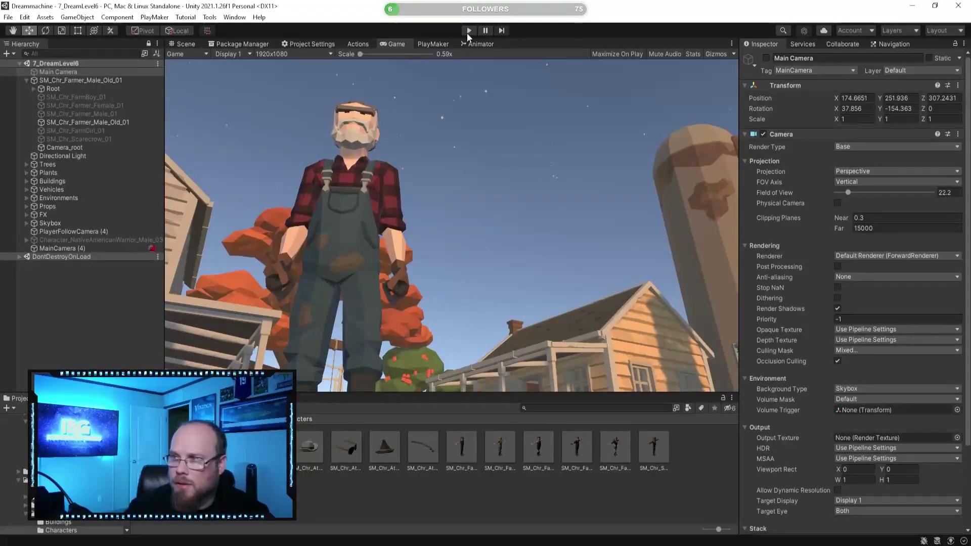
left_click(469, 30)
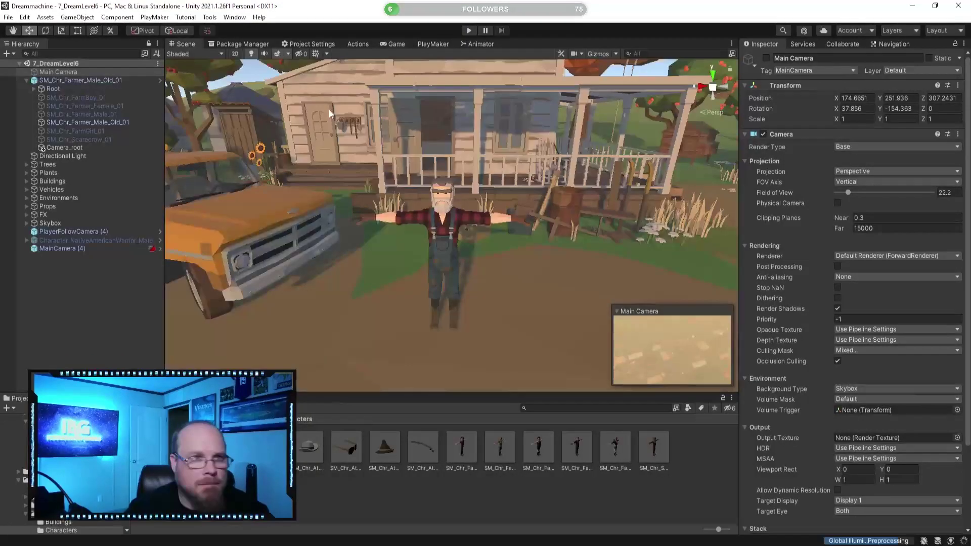
Collapse the SM_Chr_Farmer_Male_Old_01 hierarchy and delete the inactive Native American warrior character from the scene
key("s")
right_click_drag(374, 273, 465, 284)
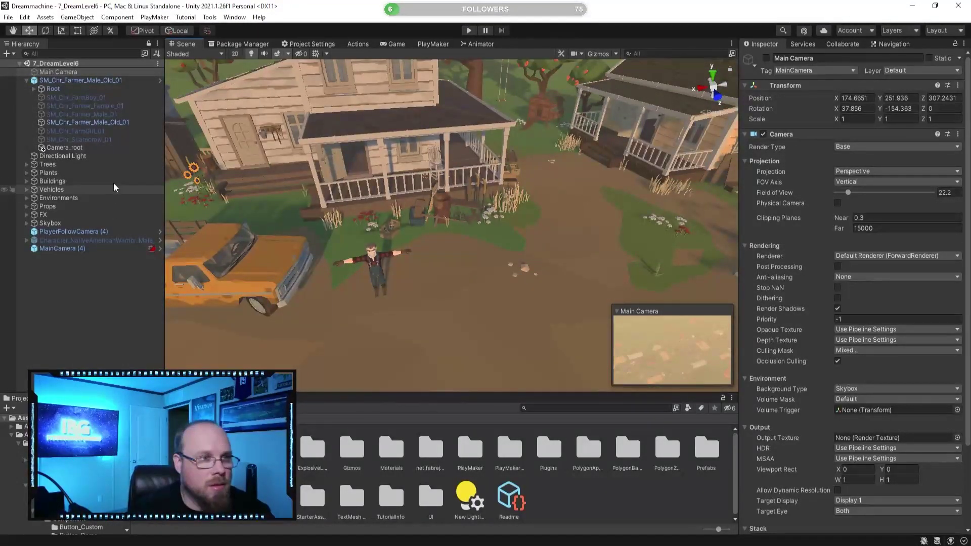
left_click(23, 72)
left_click(26, 80)
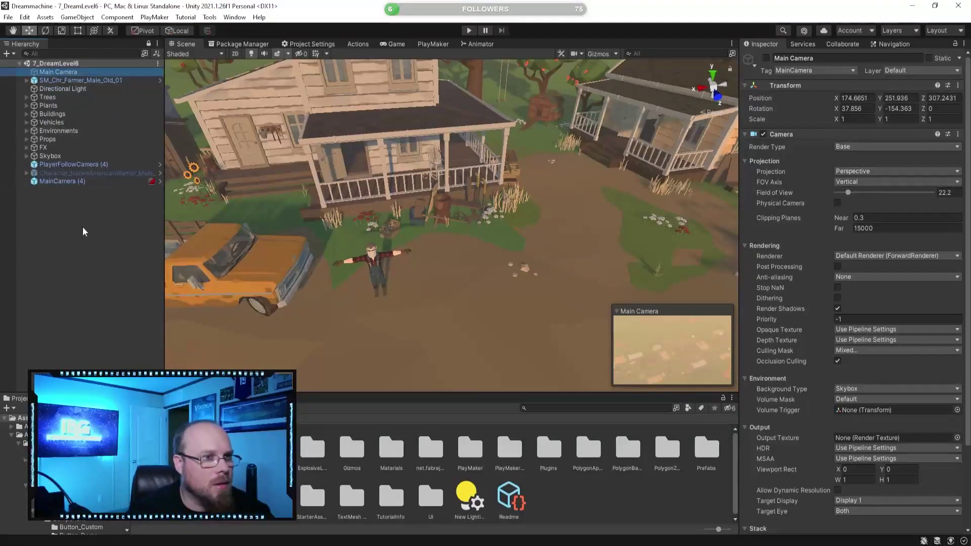
left_click(81, 173)
key("Delete")
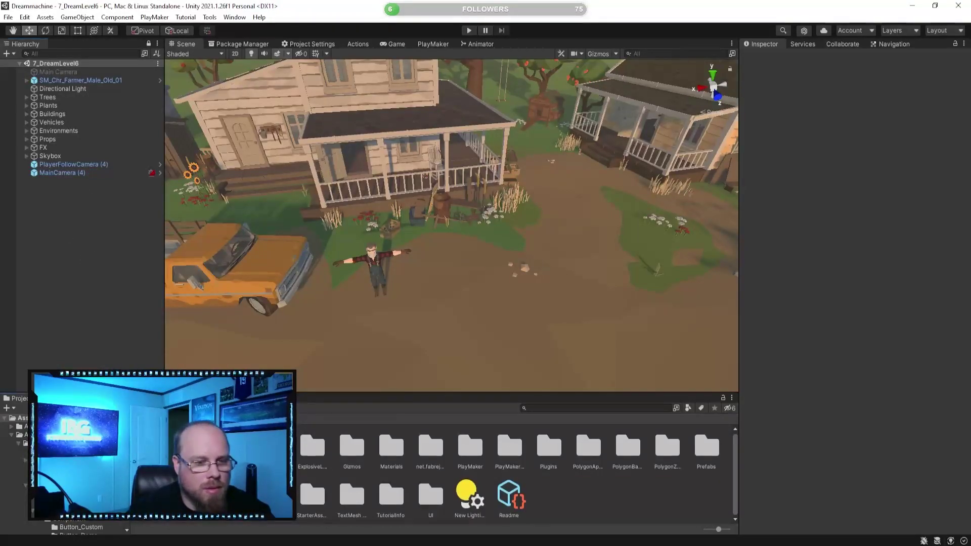
Open the 8_DreamLevel7 scene from the project's Scenes folder
double_click(194, 497)
left_click(549, 448)
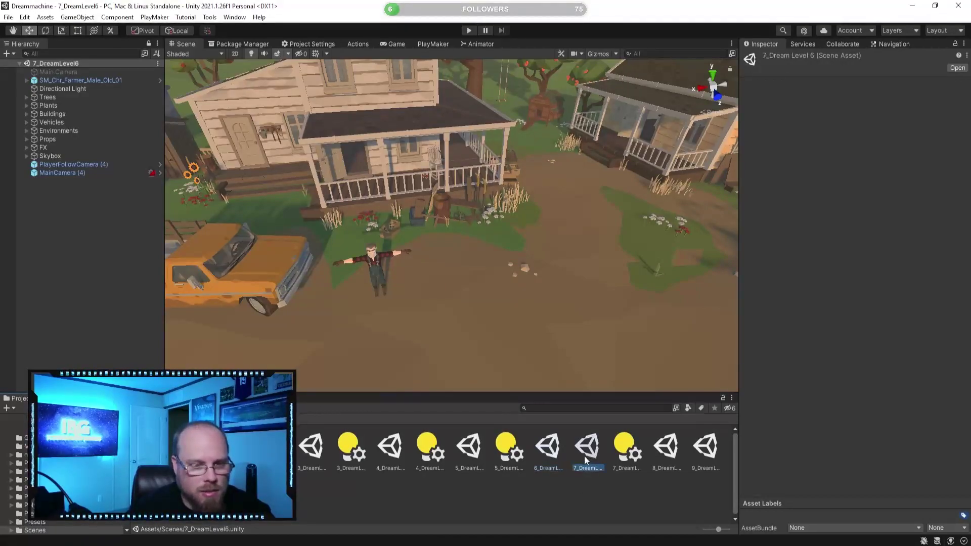
left_click(671, 452)
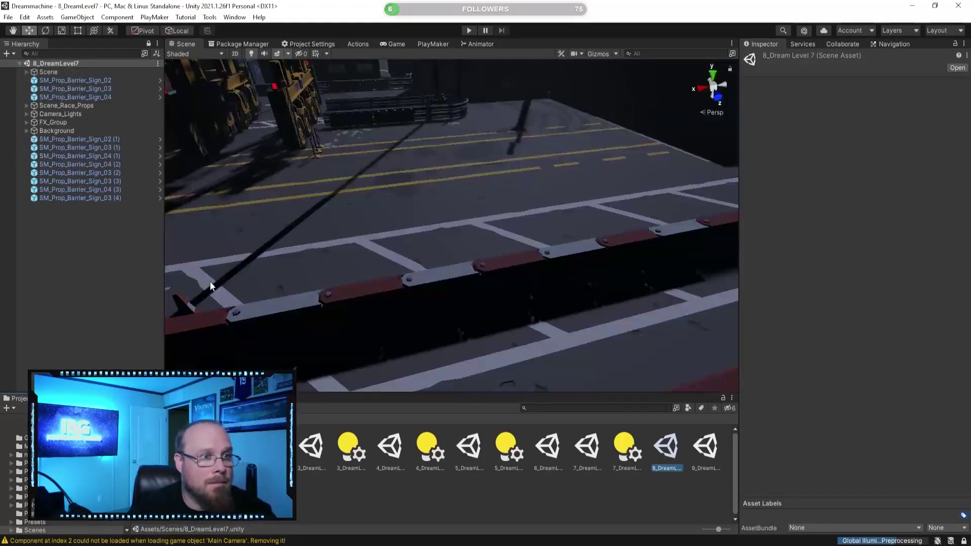
Focus on SM_Prop_Barrier_Sign_04 (2) and look over the street racer level around it
left_click(77, 278)
right_click_drag(385, 256, 111, 235)
right_click_drag(341, 226, 249, 143)
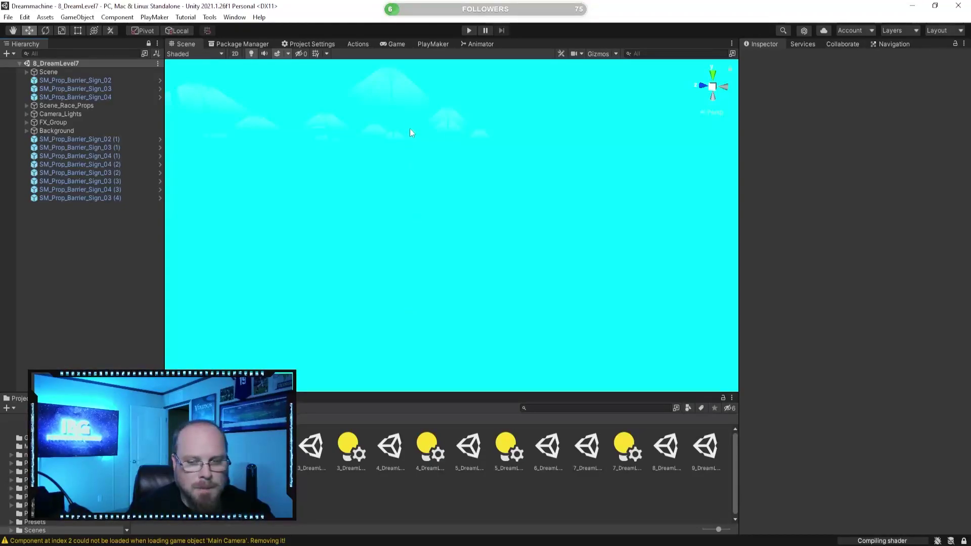
double_click(93, 165)
right_click_drag(354, 209, 575, 199)
scroll(440, 222, "up", 1)
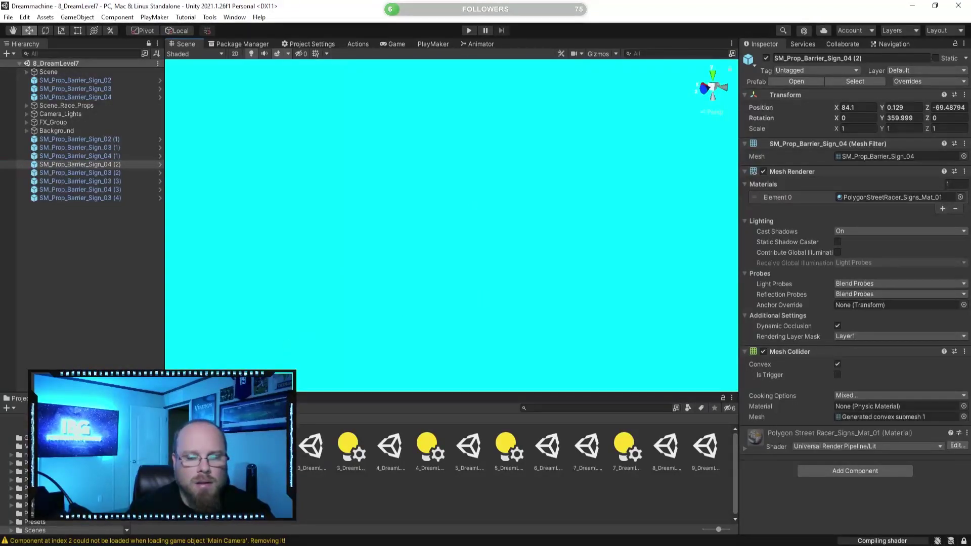
Clear the console messages and return to the project's asset files
left_click(54, 398)
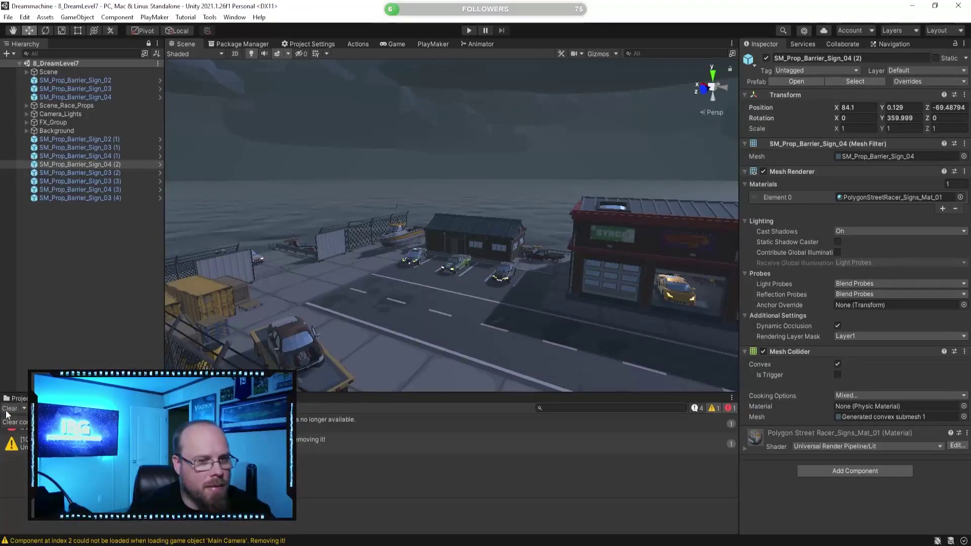
left_click(7, 411)
left_click(17, 398)
Browse to the Characters prefabs of the PolygonStreetRacer pack in the Asset Store folder
right_click_drag(314, 298, 275, 233)
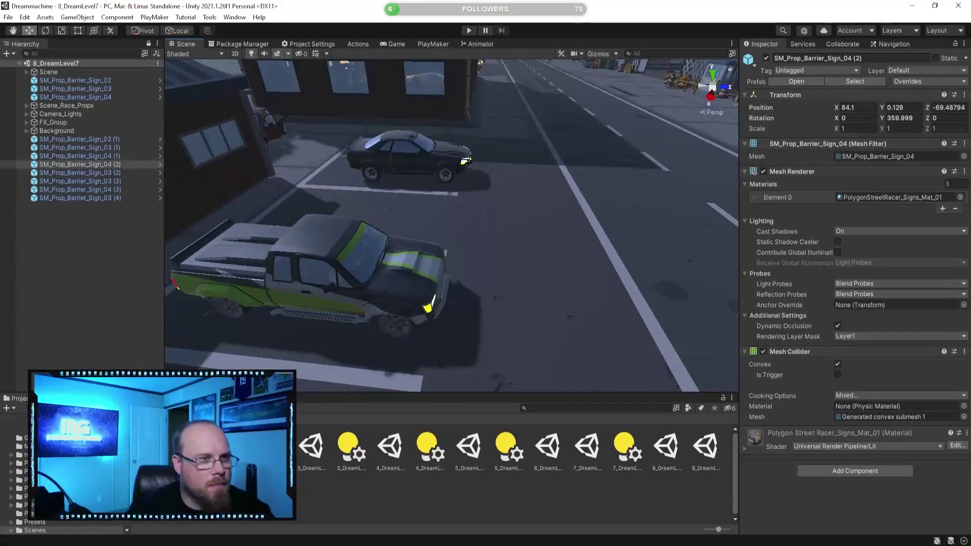
left_click(80, 272)
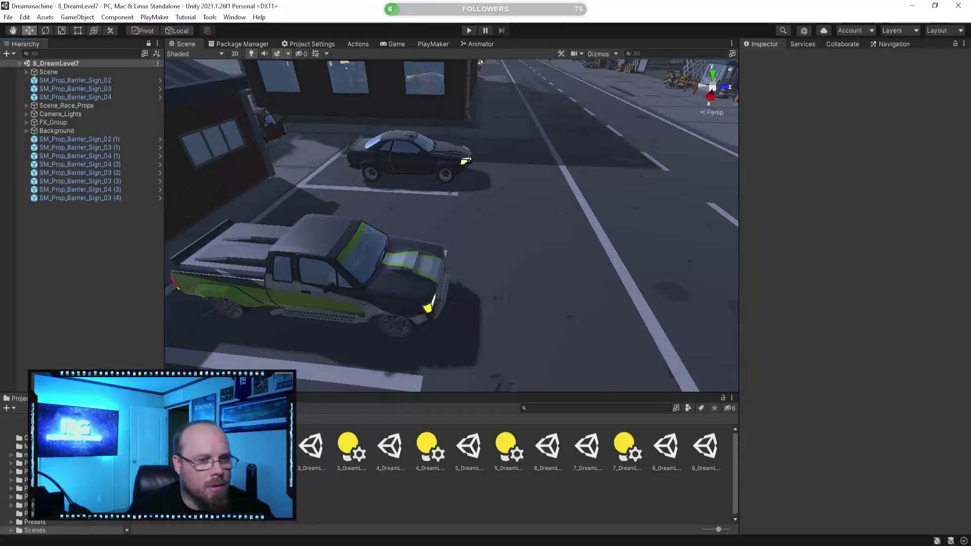
left_click(142, 419)
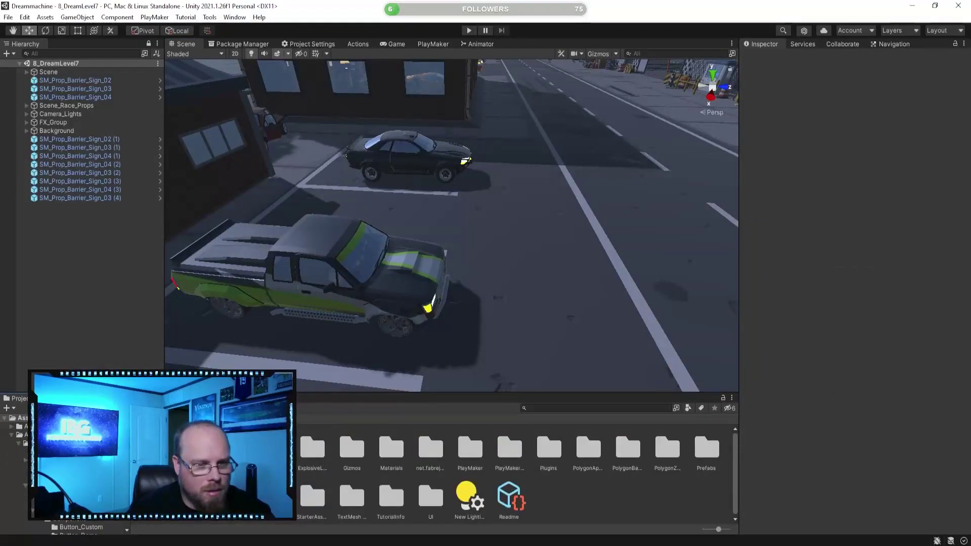
double_click(194, 448)
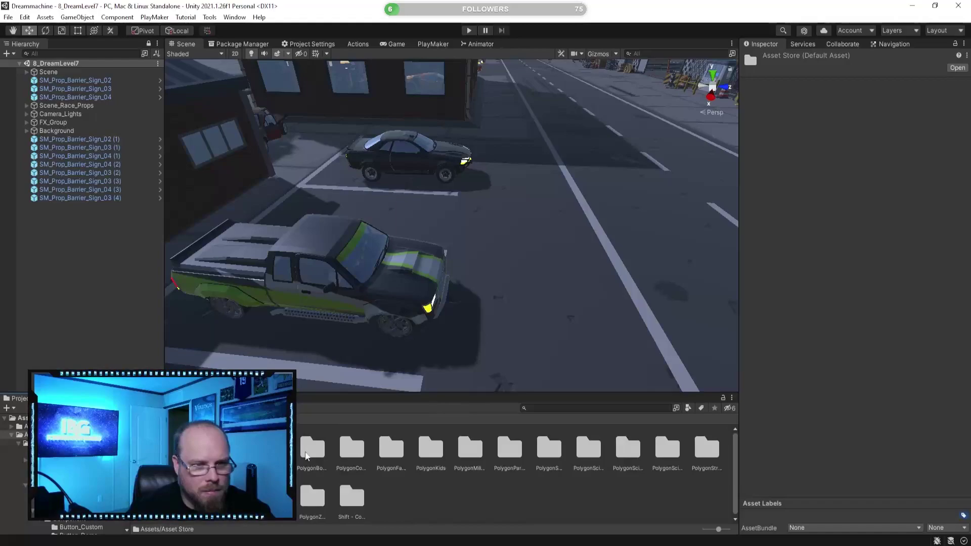
double_click(703, 449)
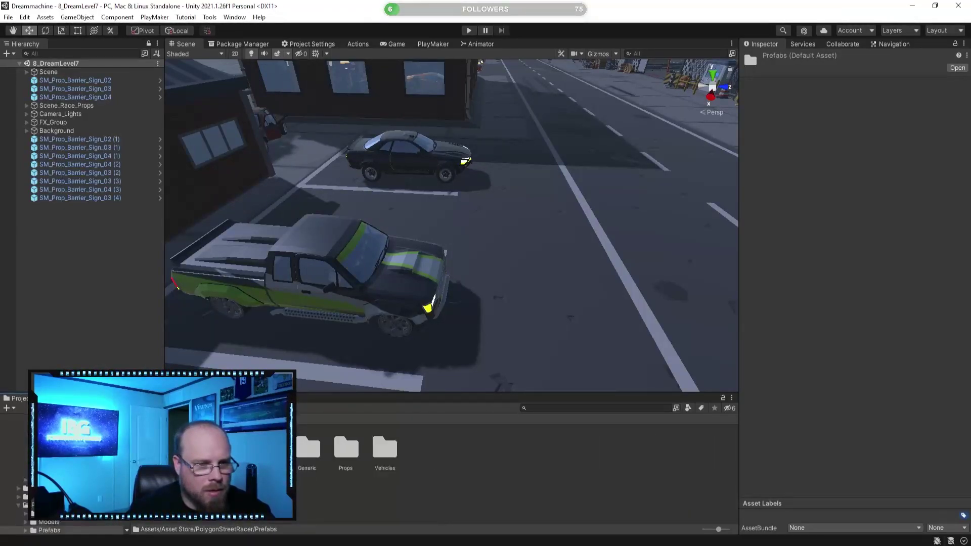
double_click(192, 449)
Preview the first street racer character prefabs, including the boy racer, fisherman, high-vis female and male hoodie models
left_click(194, 448)
left_click(154, 447)
left_click(194, 448)
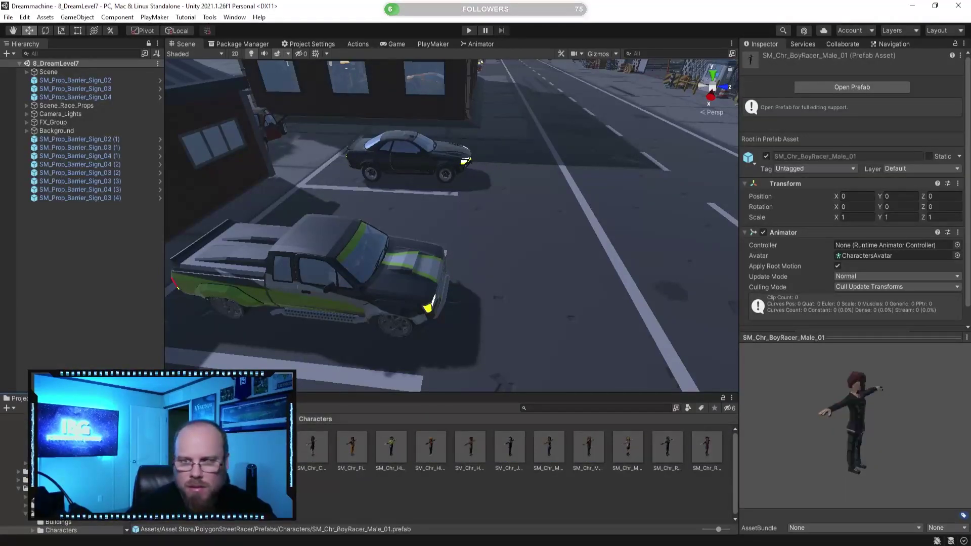
left_click_drag(840, 437, 755, 411)
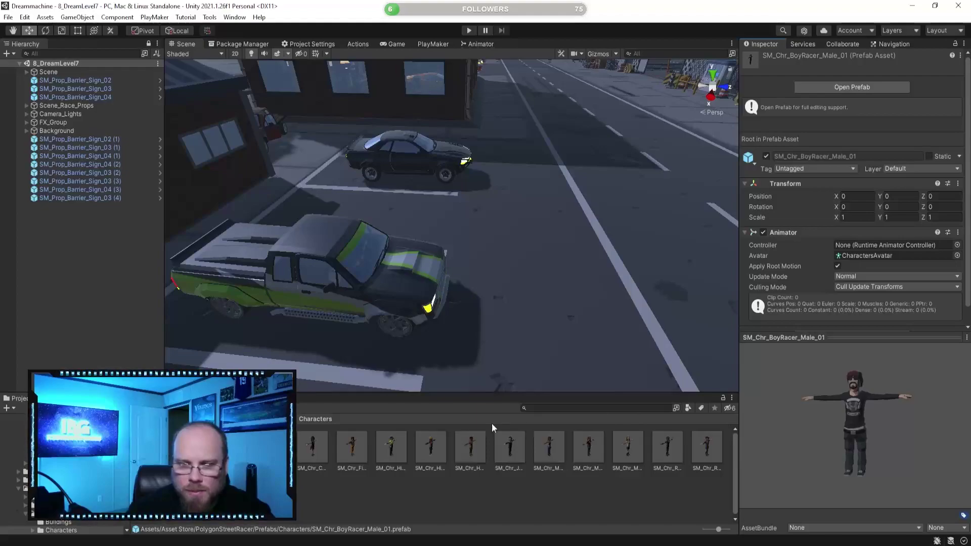
left_click(361, 448)
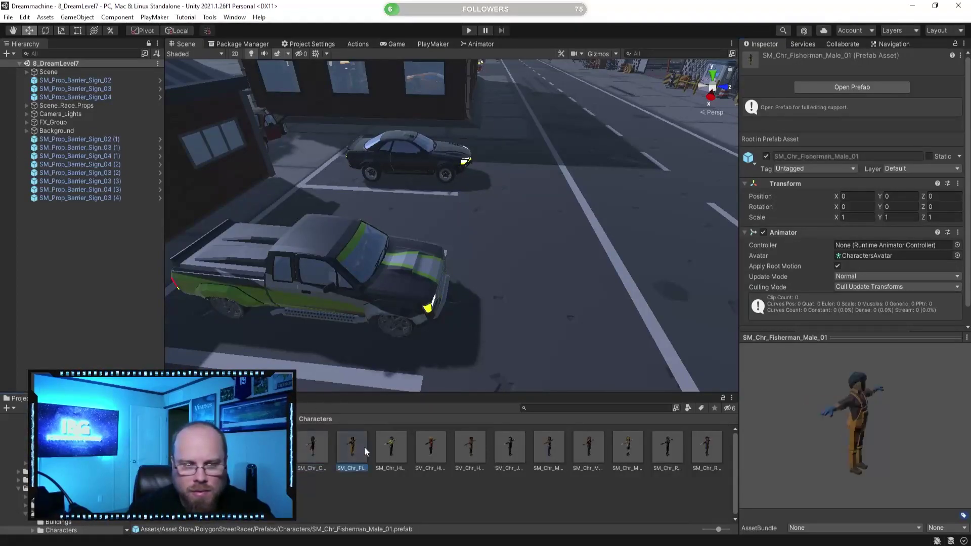
left_click(393, 447)
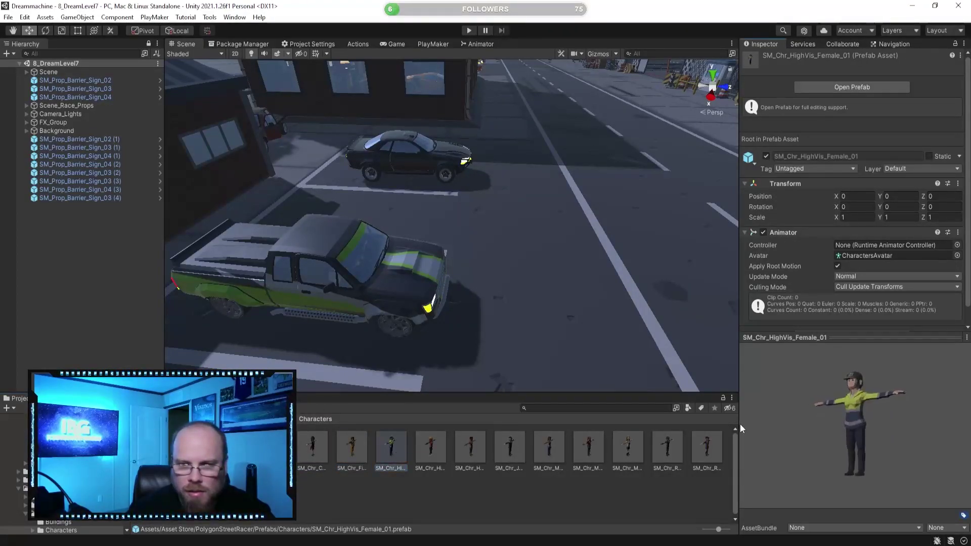
left_click(427, 446)
left_click(474, 444)
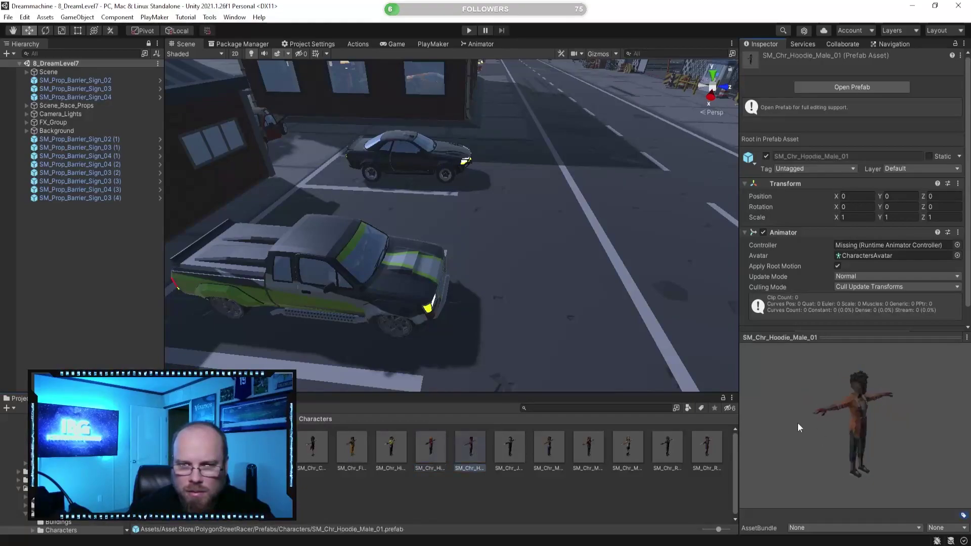
left_click_drag(878, 421, 769, 439)
left_click(481, 444)
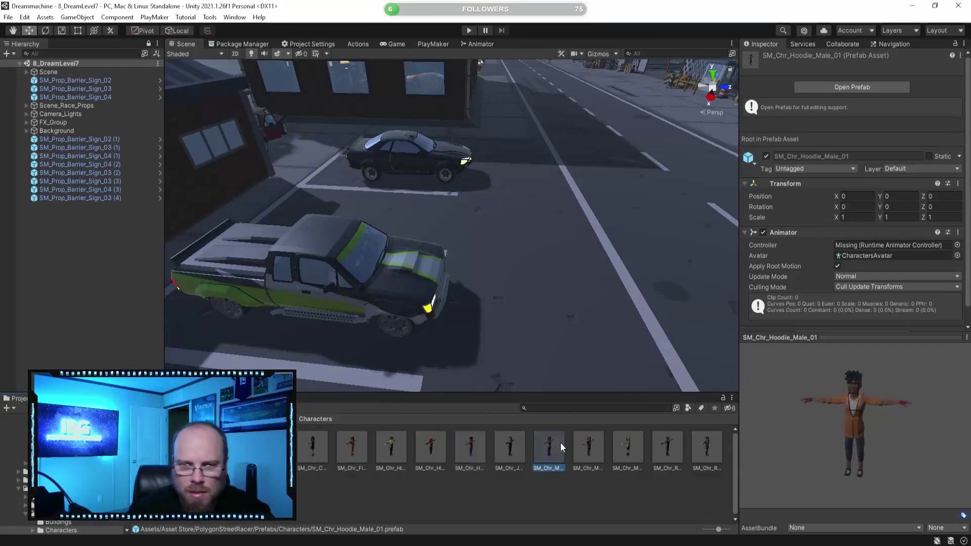
Preview the remaining street racer character prefabs, including SM_Chr_RaceSuit_02, and look at SM_Chr_Hoodie_Male_01 again
left_click(628, 445)
left_click_drag(834, 436, 743, 431)
left_click(668, 445)
left_click_drag(886, 425, 695, 426)
left_click(708, 445)
left_click(155, 495)
left_click_drag(819, 430, 748, 430)
key("Right")
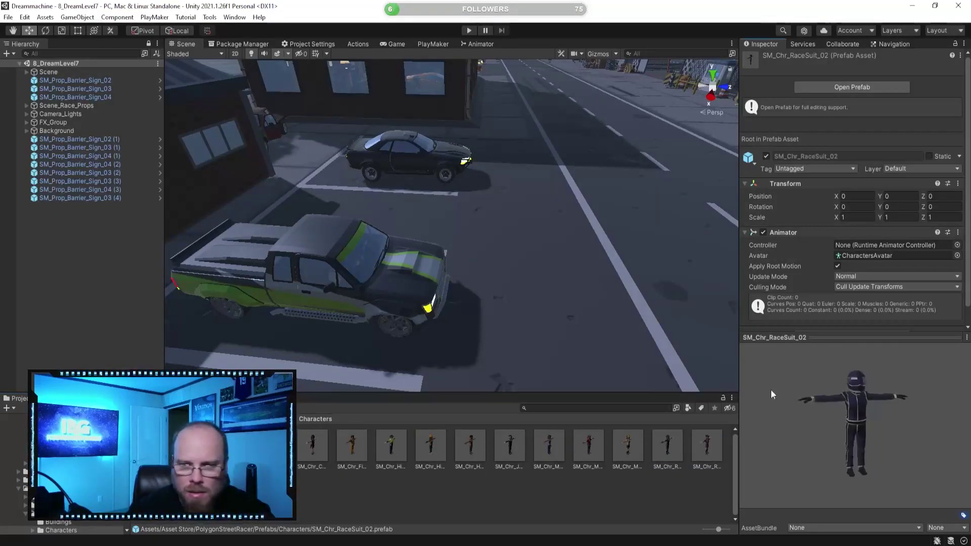
key("Right")
left_click(458, 447)
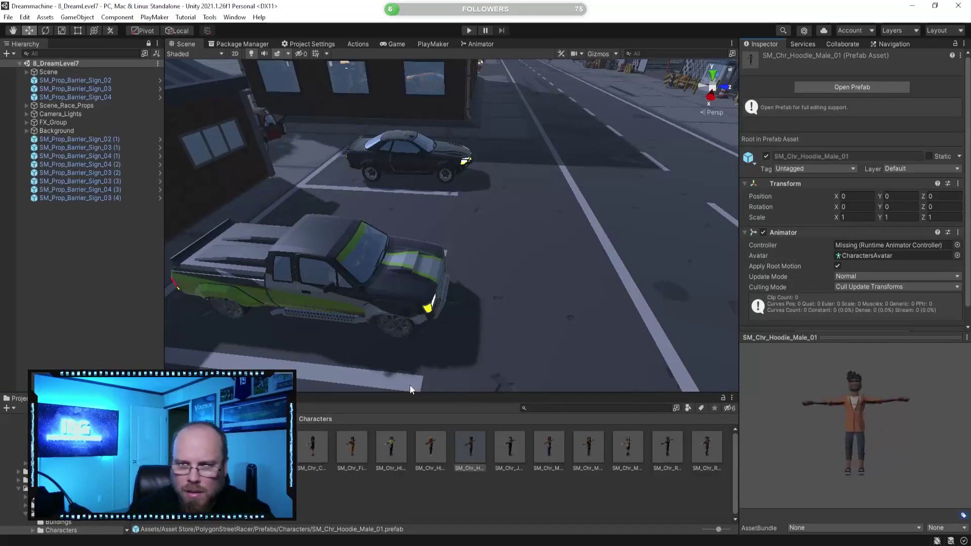
Compare SM_Chr_Jacket_Male_01 with the earlier character prefabs in the folder
left_click(510, 447)
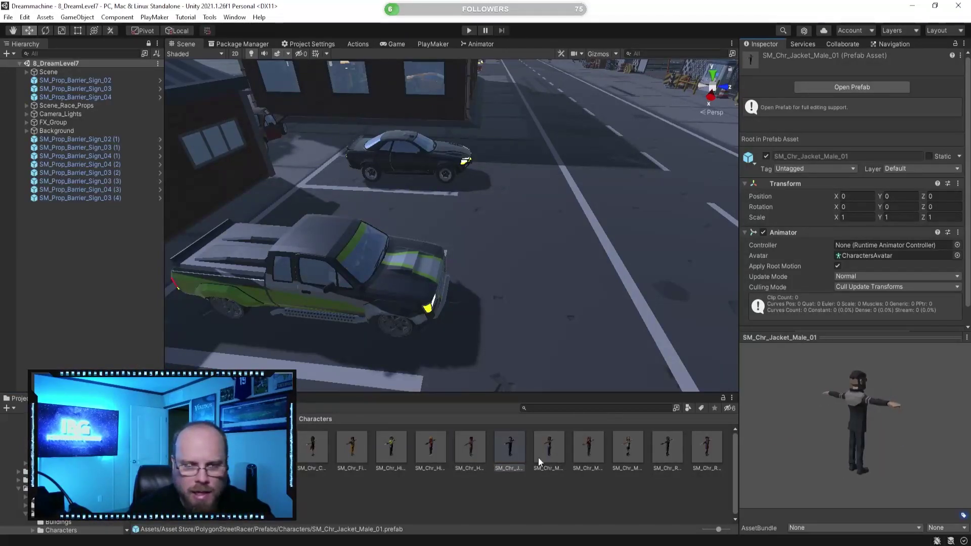
left_click(428, 447)
left_click(396, 448)
key("Left")
left_click(311, 449)
Place the SM_Chr_BoyRacer_Male_01 prefab on the street in front of the parked cars
left_click(275, 449)
left_click_drag(752, 434, 887, 429)
left_click_drag(357, 415, 517, 247)
key("d")
right_click_drag(524, 300, 390, 396)
key("w")
key("d")
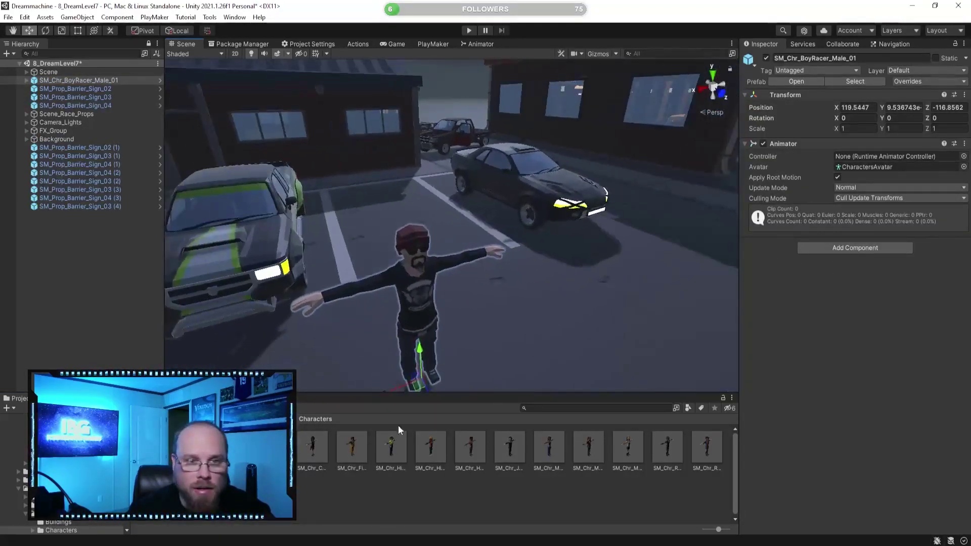
Examine the placed boy racer character and its position relative to the parked vehicles from several angles
left_click(443, 369)
key("q")
right_click_drag(442, 369, 411, 316)
key("w")
left_click_drag(411, 317, 460, 324, "alt")
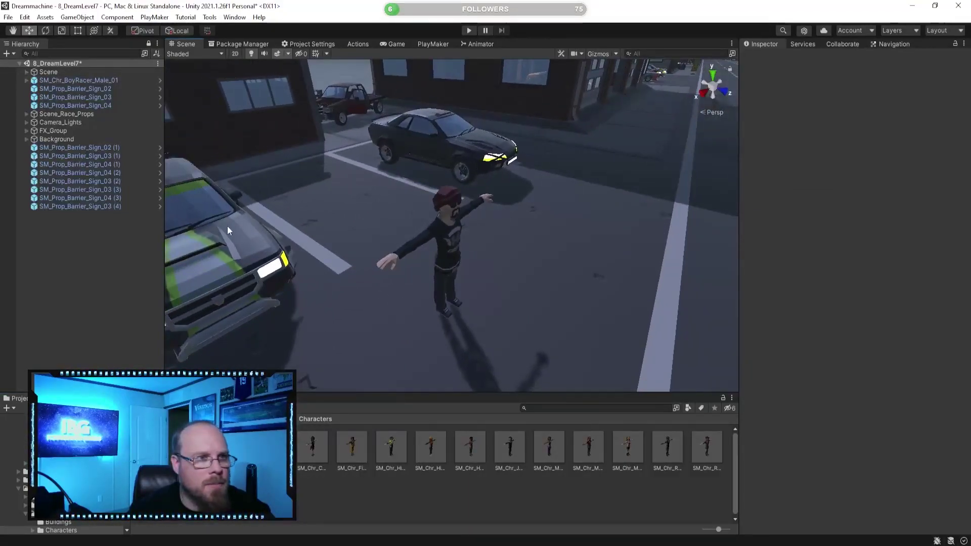
left_click(457, 223)
left_click(453, 480)
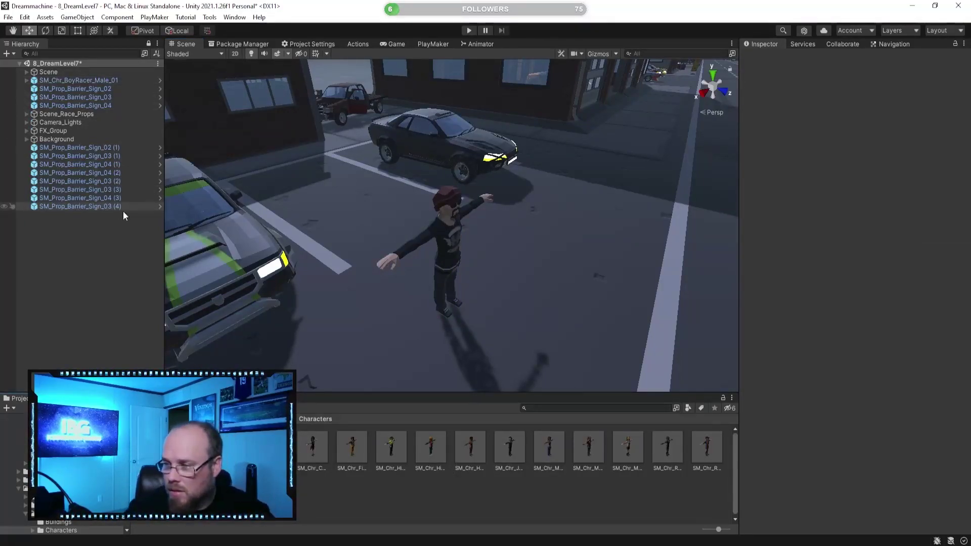
left_click_drag(332, 239, 354, 261, "alt")
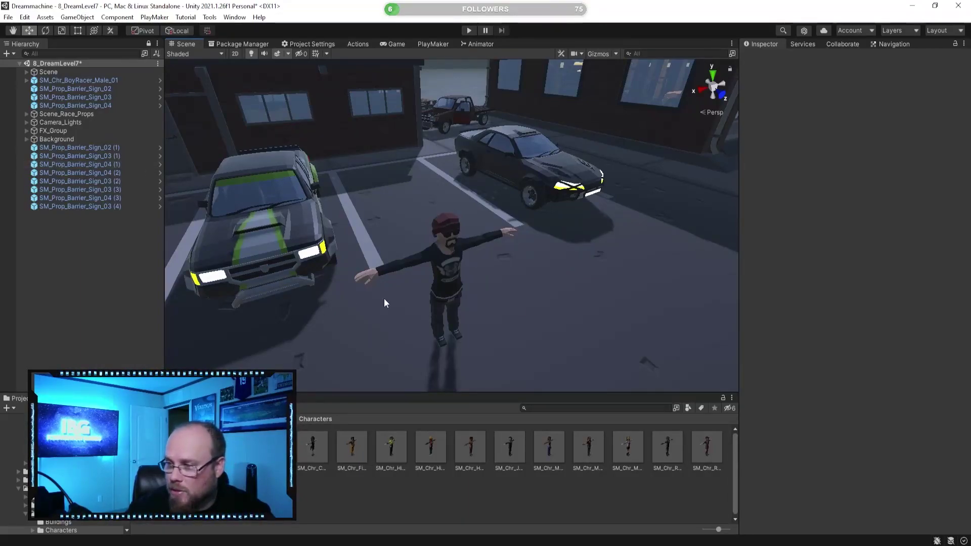
left_click_drag(384, 299, 479, 290, "alt")
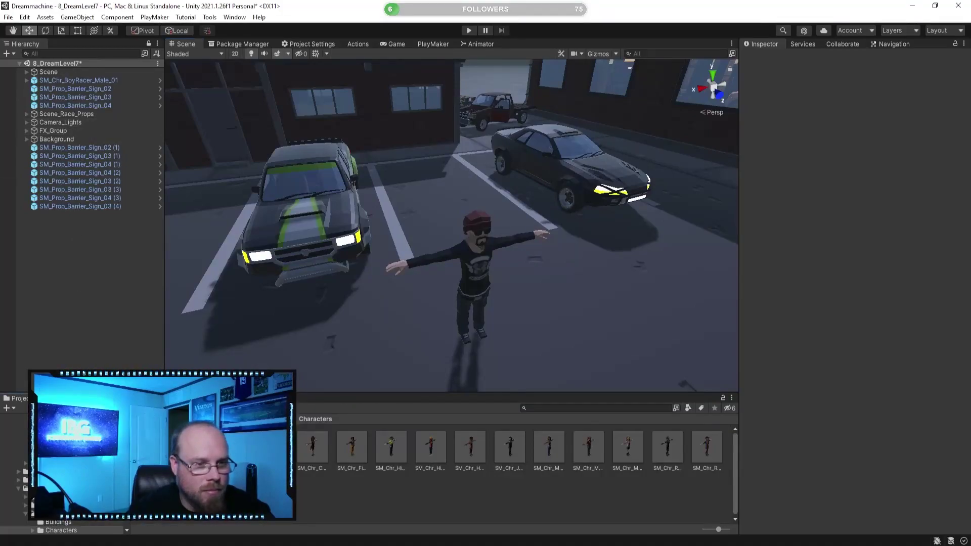
Add the Character prefab from Assets/Prefabs to the scene hierarchy and unpack its instance
left_click(143, 419)
double_click(702, 451)
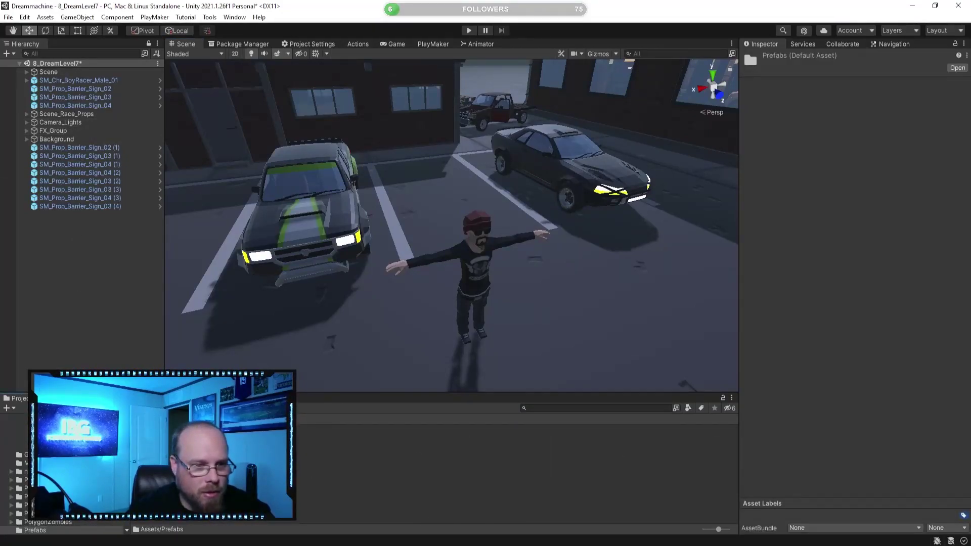
left_click_drag(156, 449, 76, 266)
right_click(59, 214)
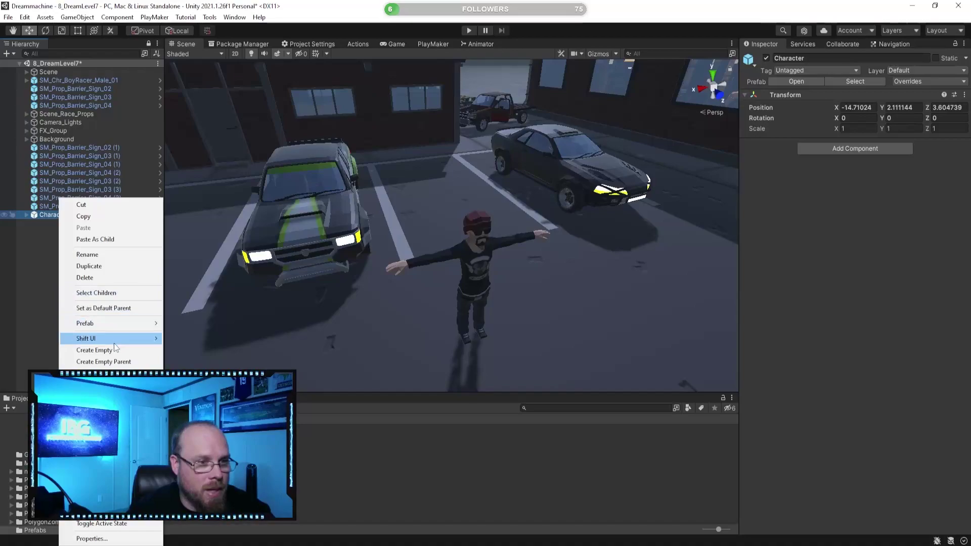
mouse_move(133, 324)
left_click(177, 386)
left_click(92, 276)
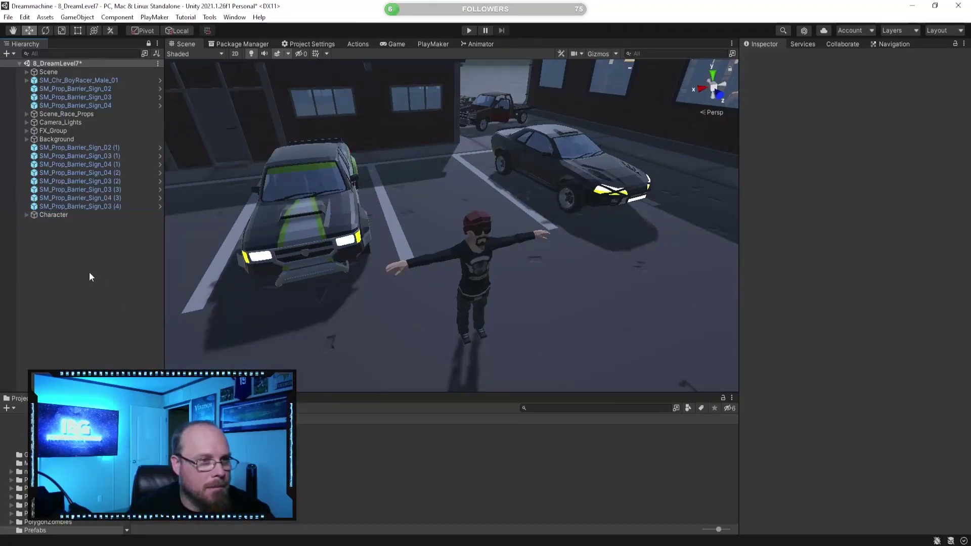
Move the follow camera, main camera and warrior character out of the Character parent to the scene root and delete the empty Character object
left_click(26, 215)
left_click(60, 223)
left_click(69, 240, "shift")
left_click_drag(64, 220, 74, 212)
left_click(54, 240)
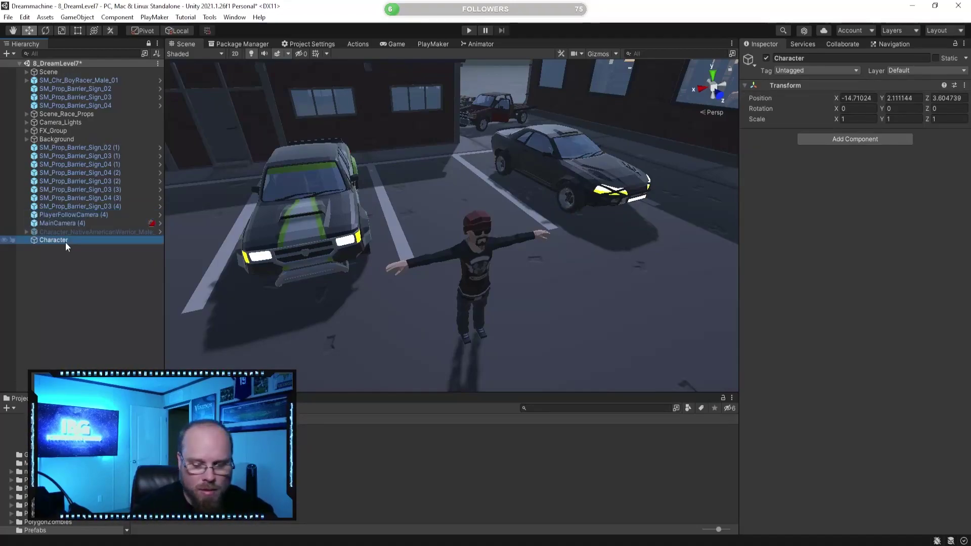
key("Delete")
Create an empty child object named Camera_Root under SM_Chr_BoyRacer_Male_01
left_click(106, 80)
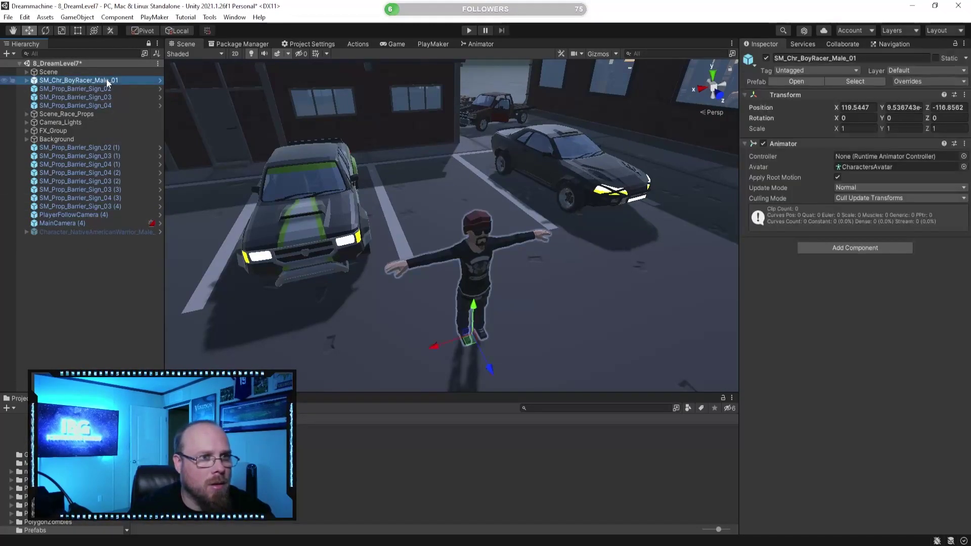
right_click(106, 80)
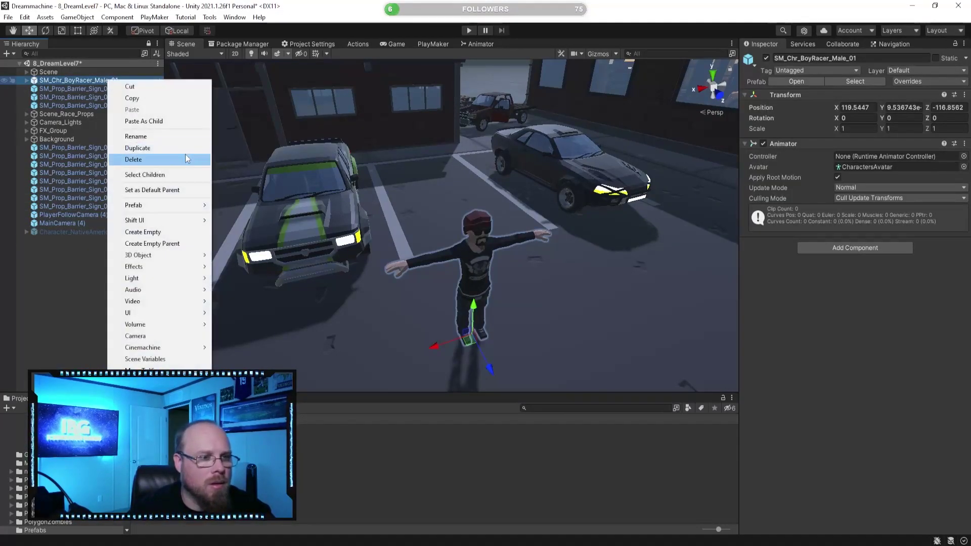
left_click(185, 232)
type("Camera_Root")
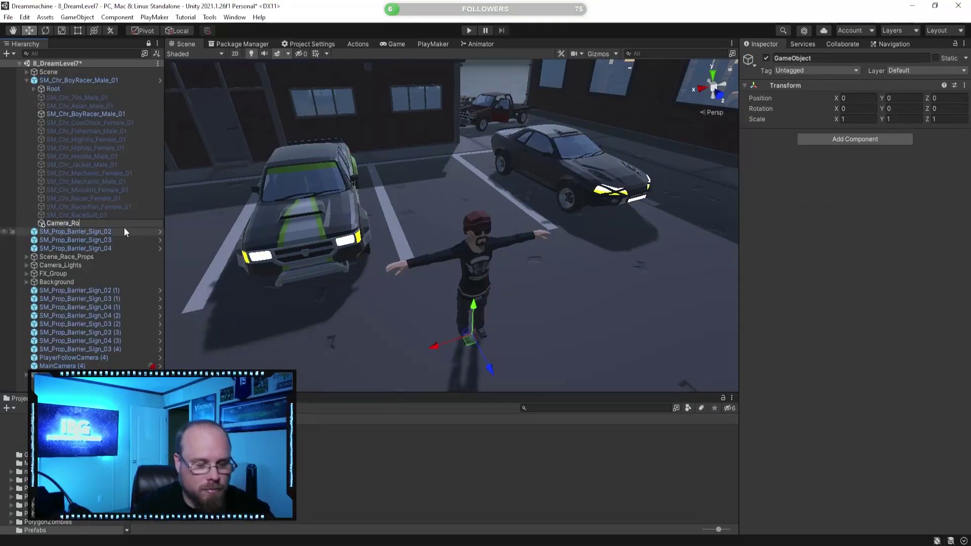
key("Return")
Raise Camera_Root to the boy racer's upper chest, at a Y position of about 1.27
left_click(55, 224)
left_click_drag(56, 225, 61, 228)
left_click_drag(476, 311, 383, 262)
right_click_drag(383, 262, 384, 262)
key("q")
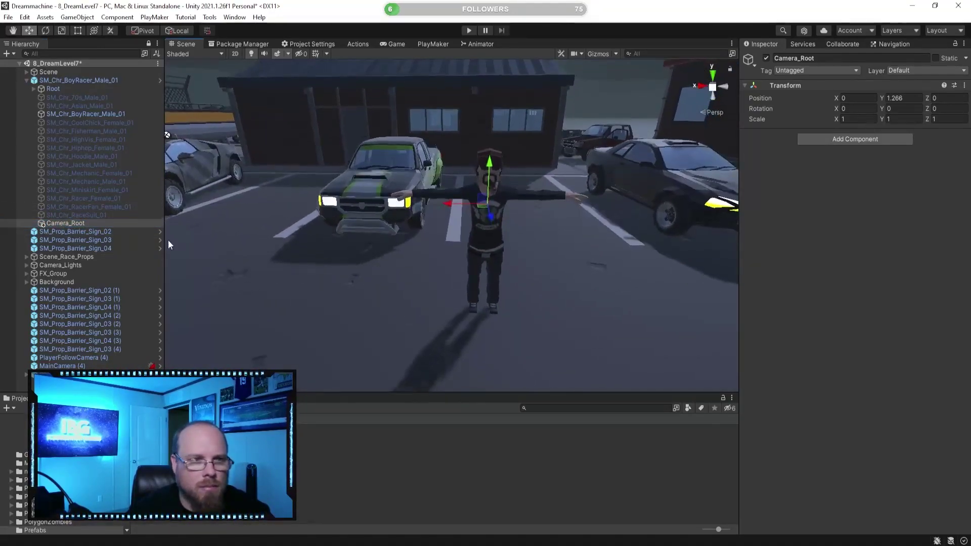
Assign Camera_Root as the Follow target of PlayerFollowCamera (4)
left_click(93, 358)
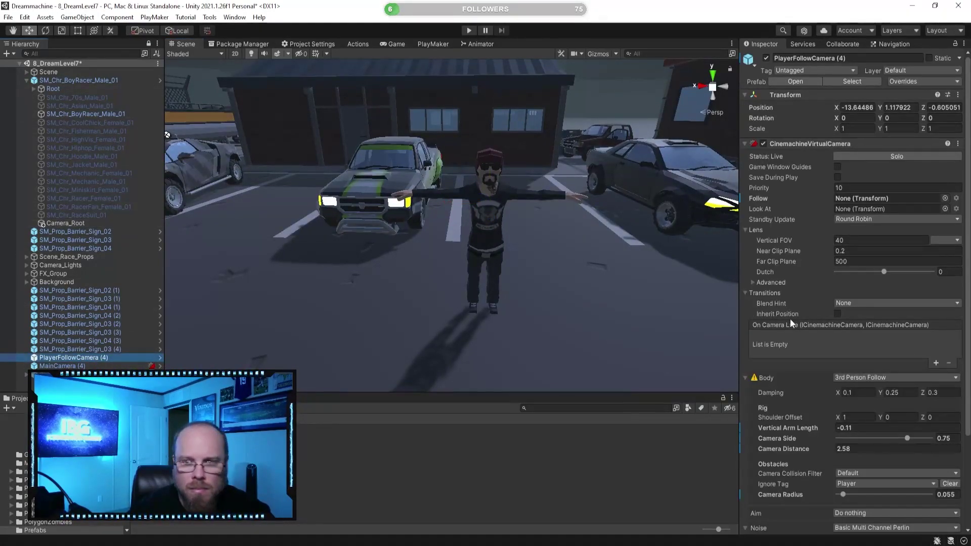
left_click_drag(66, 223, 823, 213)
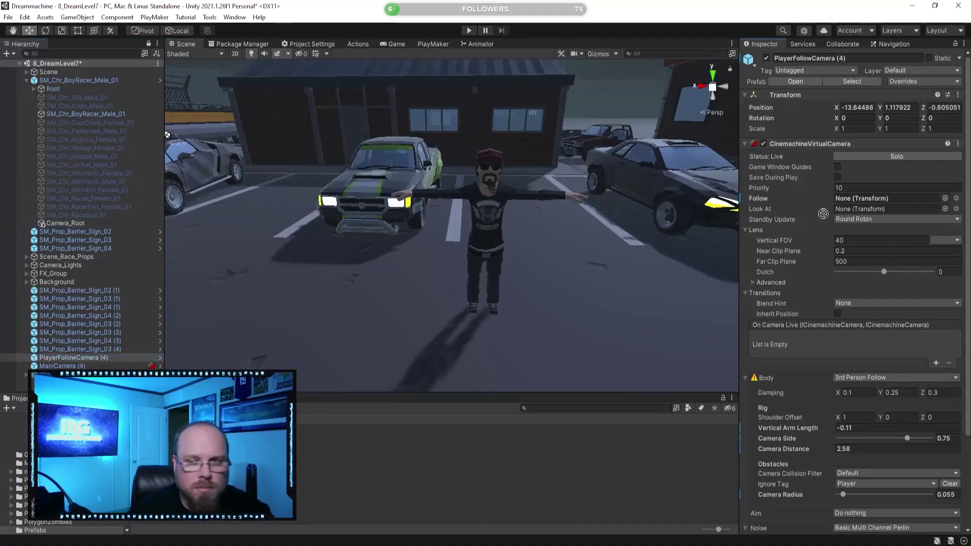
left_click_drag(879, 194, 878, 198)
scroll(860, 372, "down", 5)
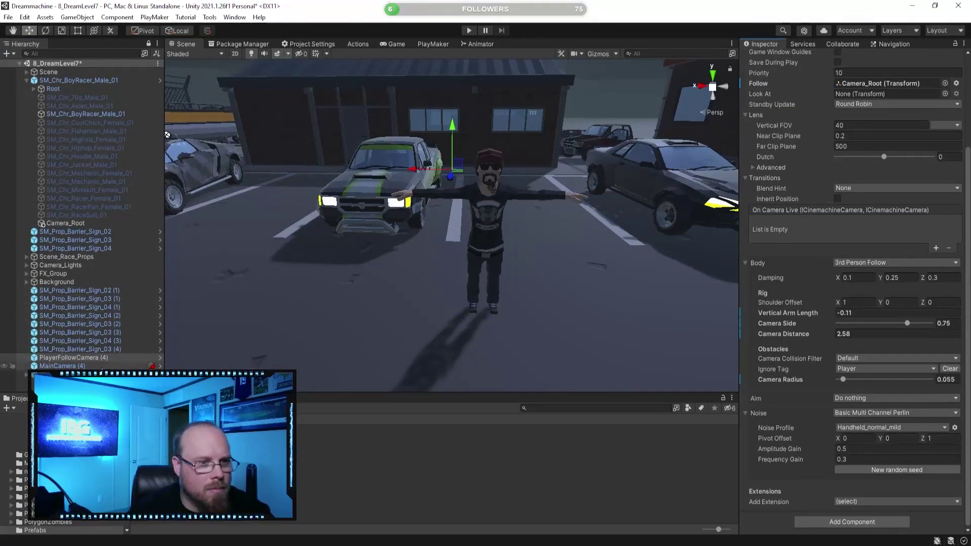
Open the properties of Character_NativeAmericanWarrior_Male_03 (1) in a separate window for reference
left_click(66, 375)
scroll(867, 190, "up", 5)
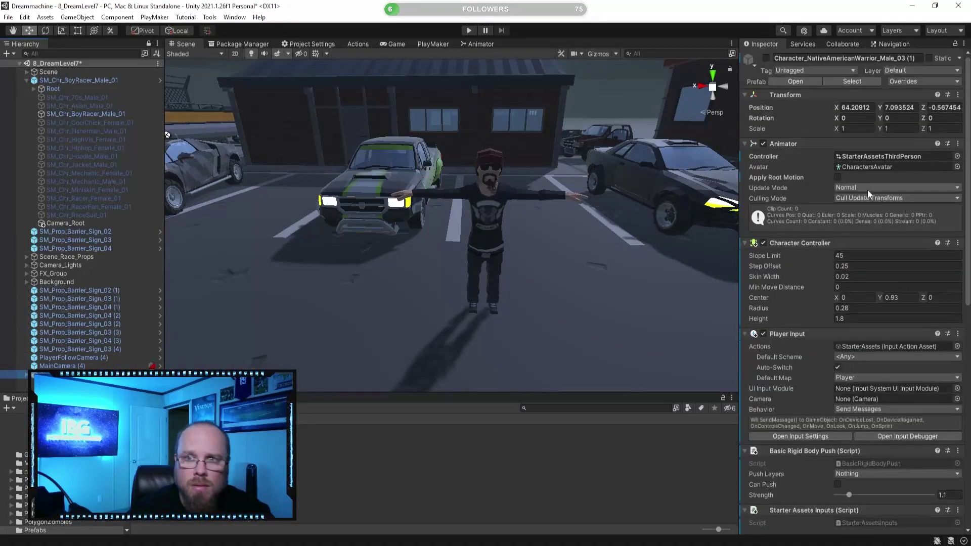
right_click(73, 375)
left_click(102, 366)
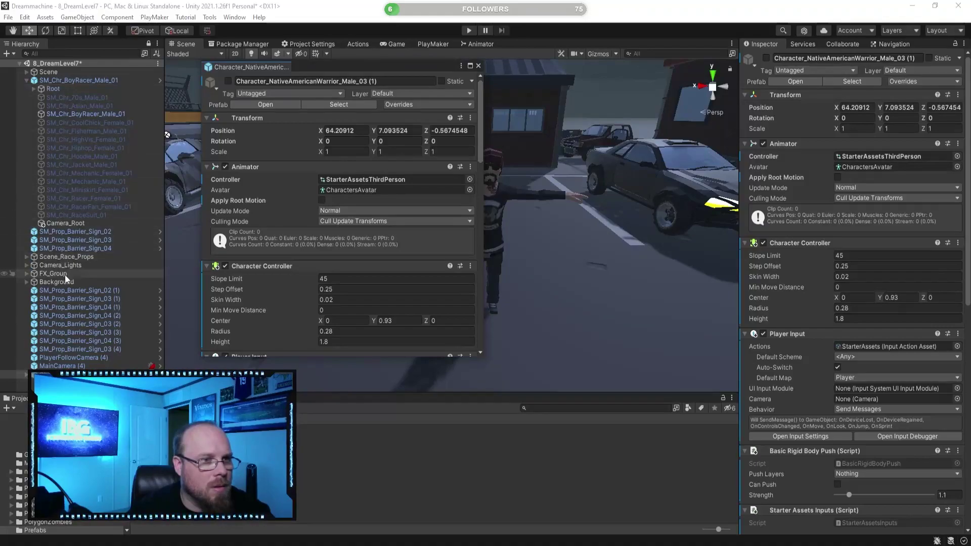
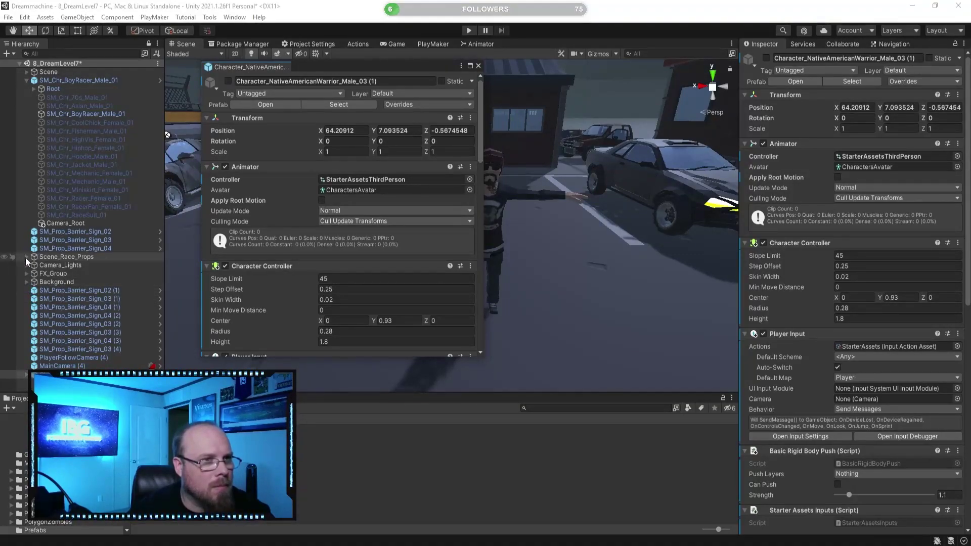
left_click(26, 72)
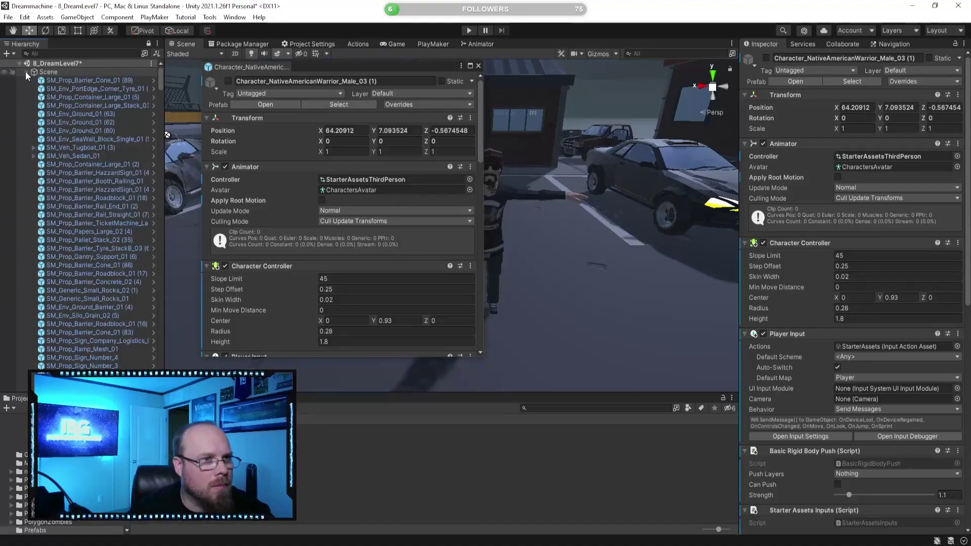
left_click(27, 72)
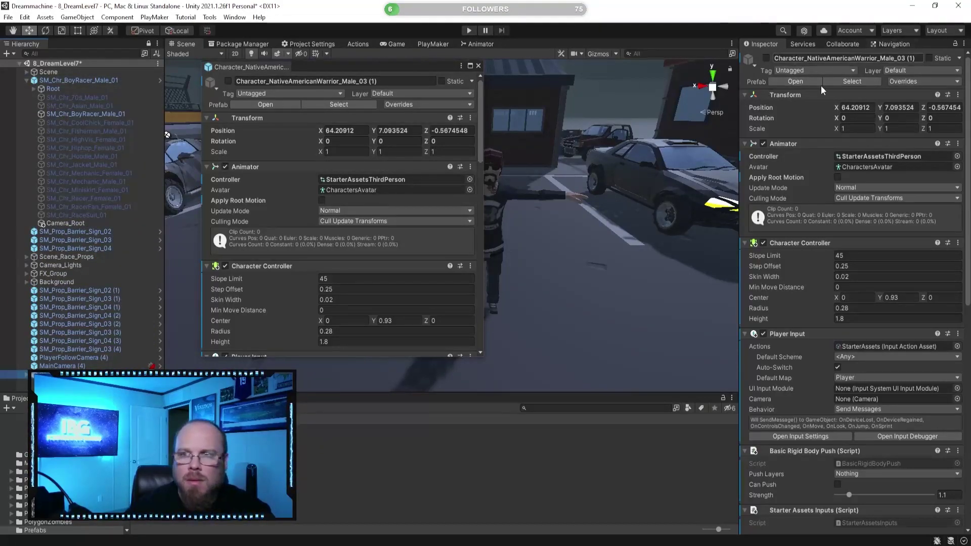
Turn off Apply Root Motion on the boy racer's Animator and copy the warrior's StarterAssetsThirdPerson controller into it
left_click(90, 80)
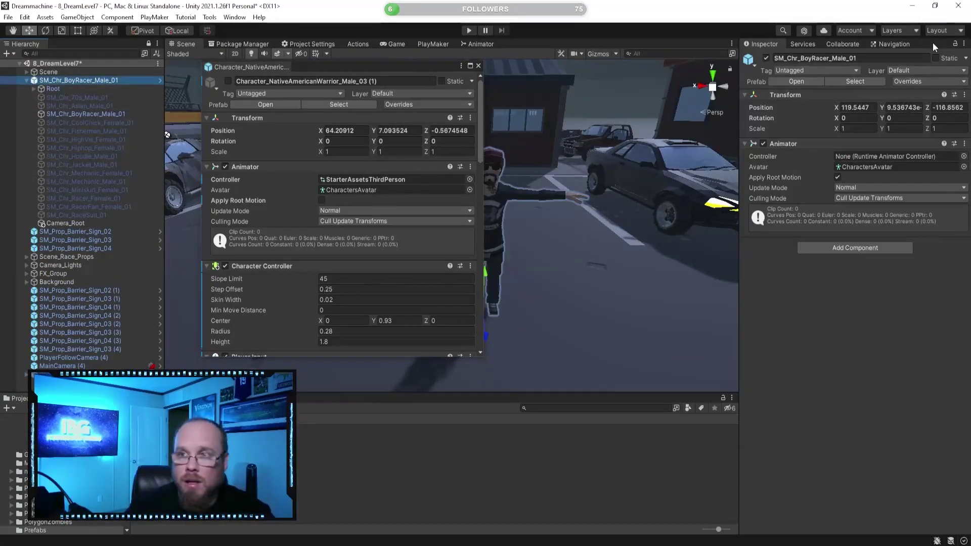
left_click(837, 178)
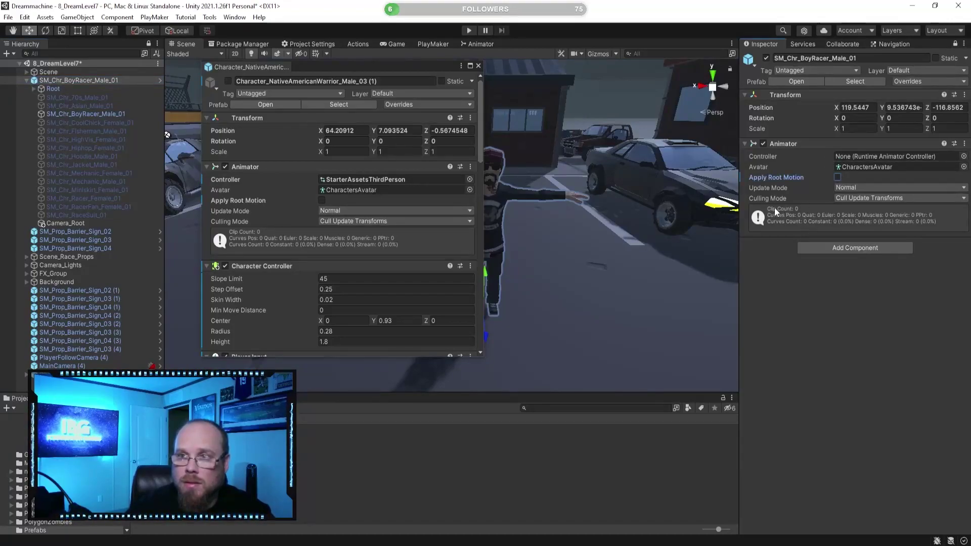
right_click(232, 179)
left_click(256, 213)
right_click(766, 160)
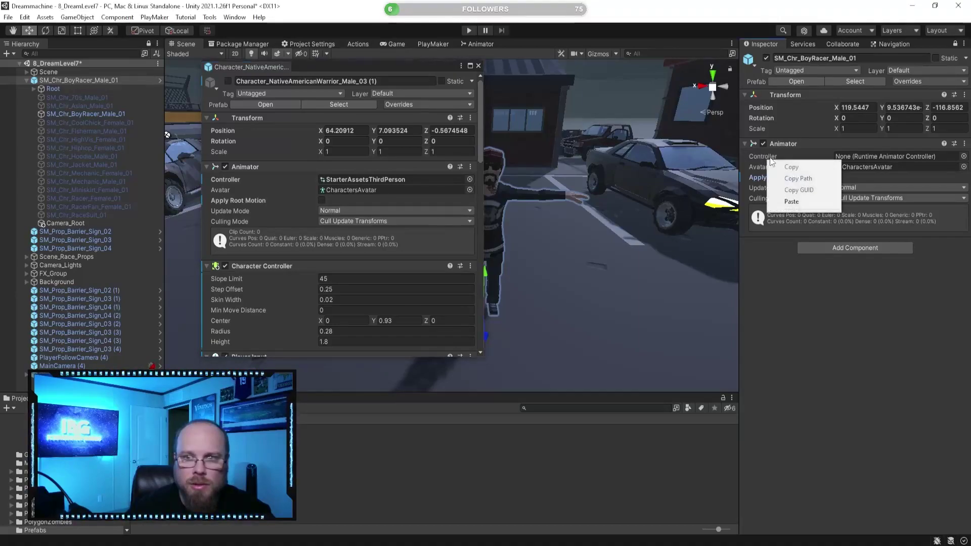
left_click(770, 199)
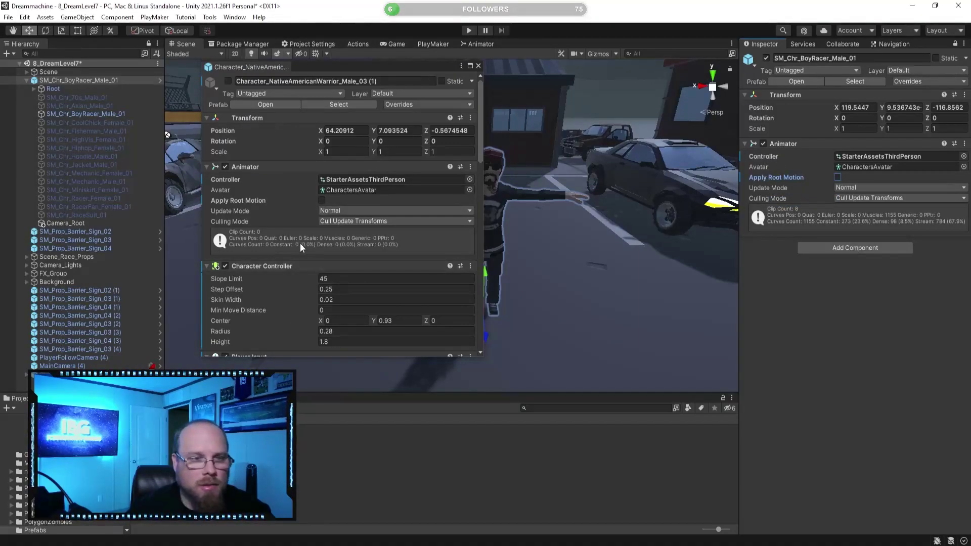
Copy the Character Controller and Player Input components from the warrior character onto SM_Chr_BoyRacer_Male_01 as new components
right_click(277, 268)
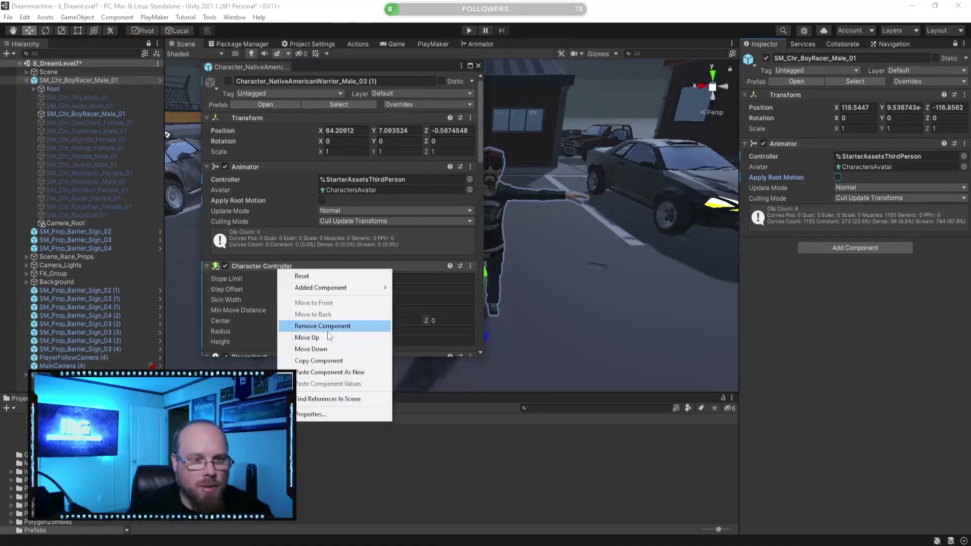
left_click(319, 360)
right_click(783, 145)
left_click(839, 245)
scroll(335, 223, "down", 3)
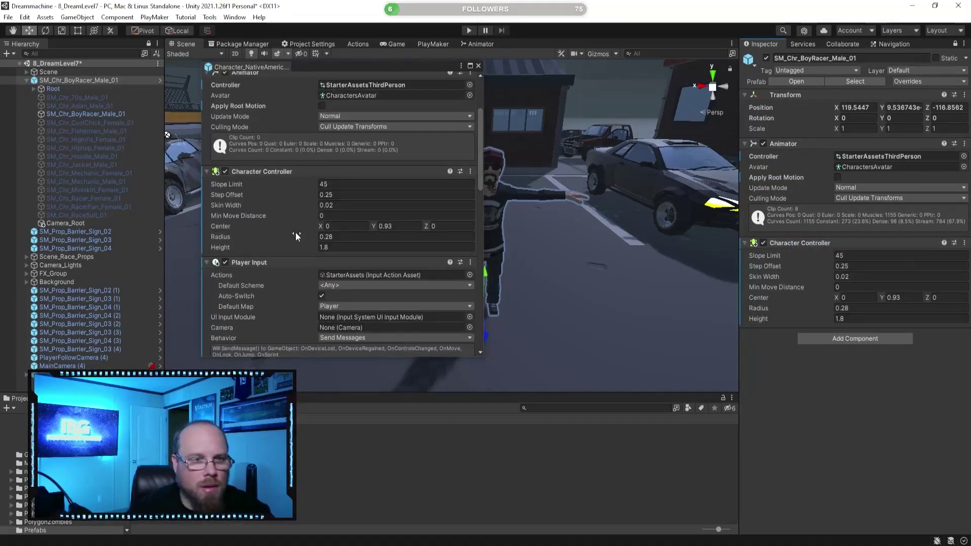
right_click(260, 260)
left_click(316, 350)
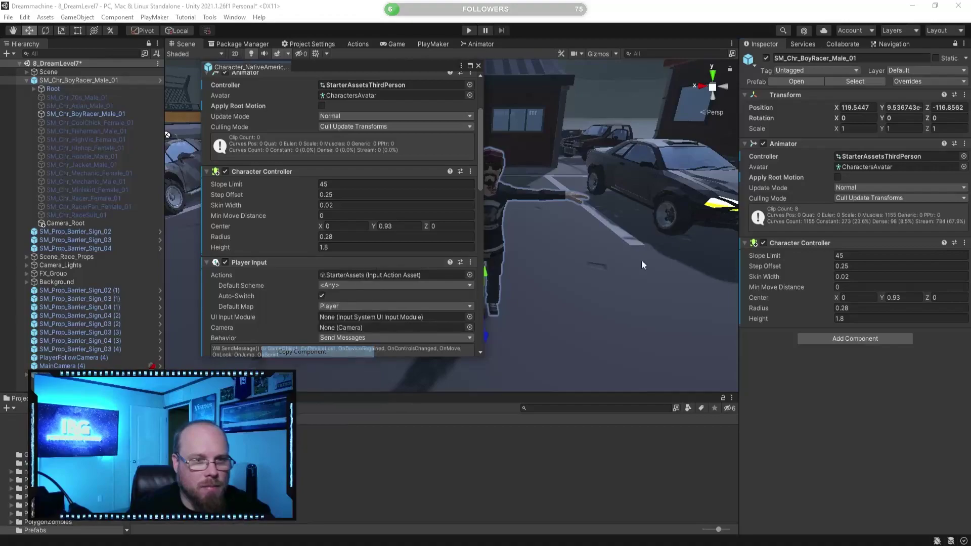
right_click(802, 244)
left_click(840, 344)
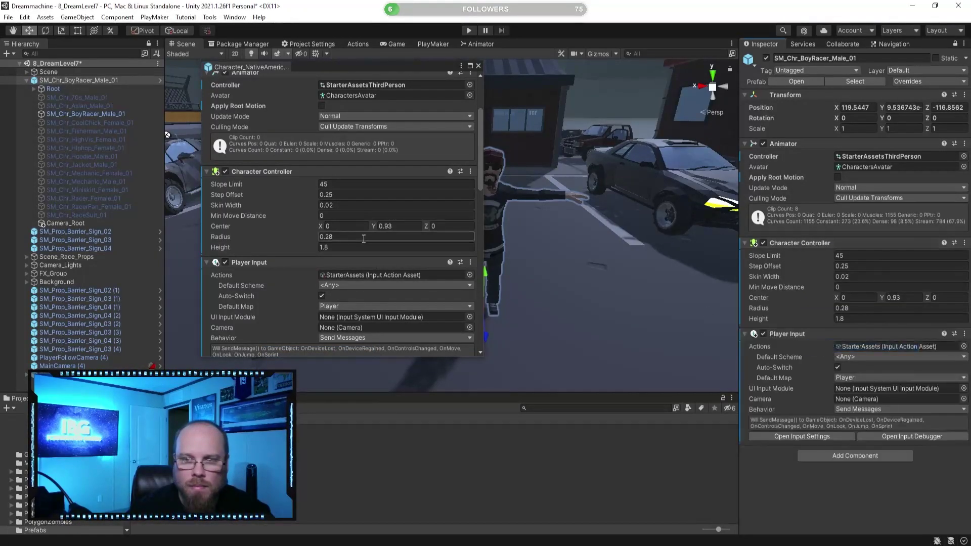
Copy the Basic Rigid Body Push and Starter Assets Inputs scripts from the warrior onto the boy racer as new components
scroll(320, 260, "down", 3)
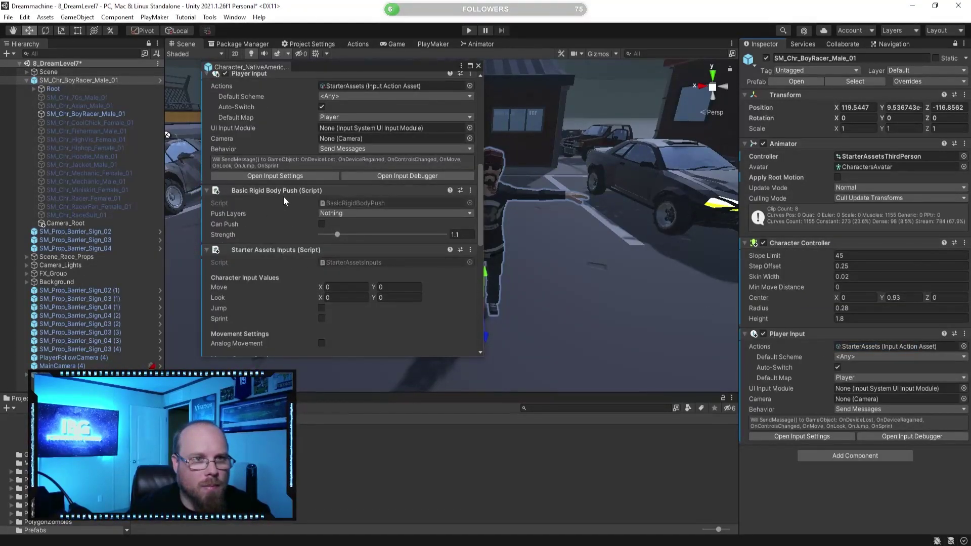
scroll(283, 198, "up", 3)
right_click(265, 286)
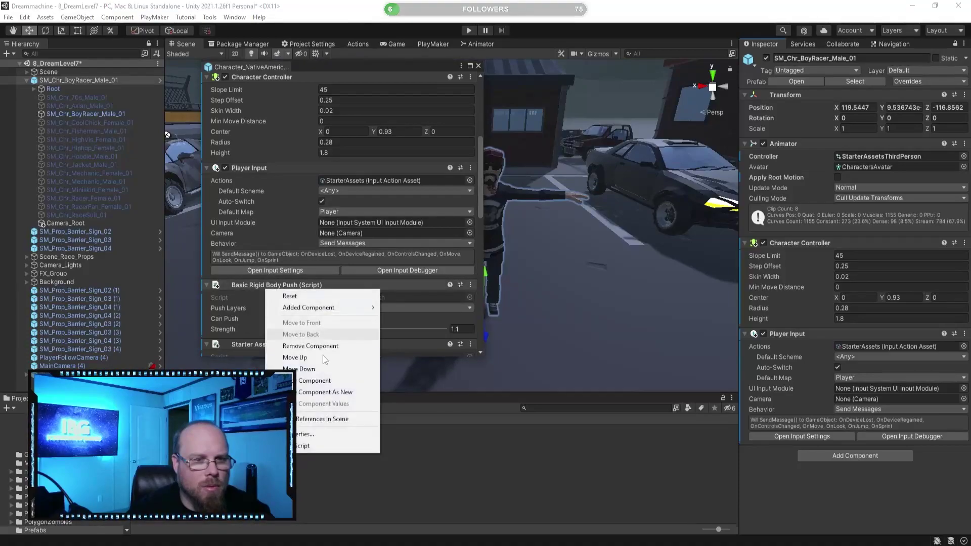
left_click(322, 385)
right_click(795, 335)
left_click(830, 440)
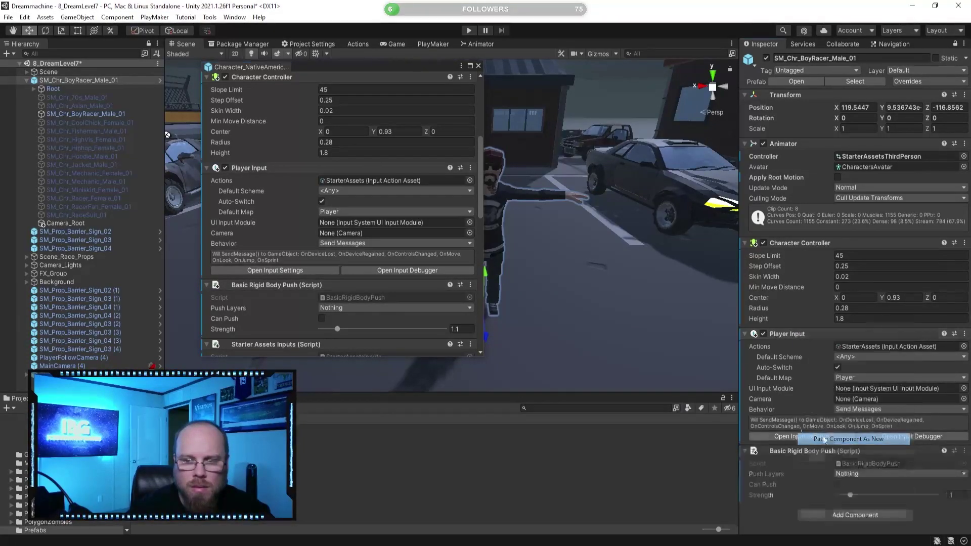
scroll(313, 242, "down", 3)
right_click(274, 250)
left_click(306, 342)
right_click(787, 335)
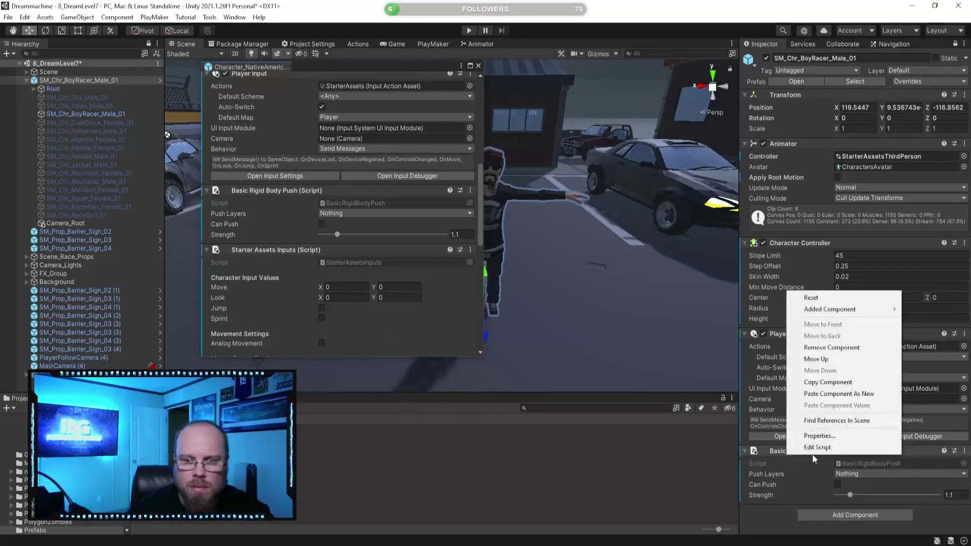
left_click(834, 396)
Copy the warrior's Third Person Controller script onto the boy racer as a new component
scroll(830, 402, "down", 3)
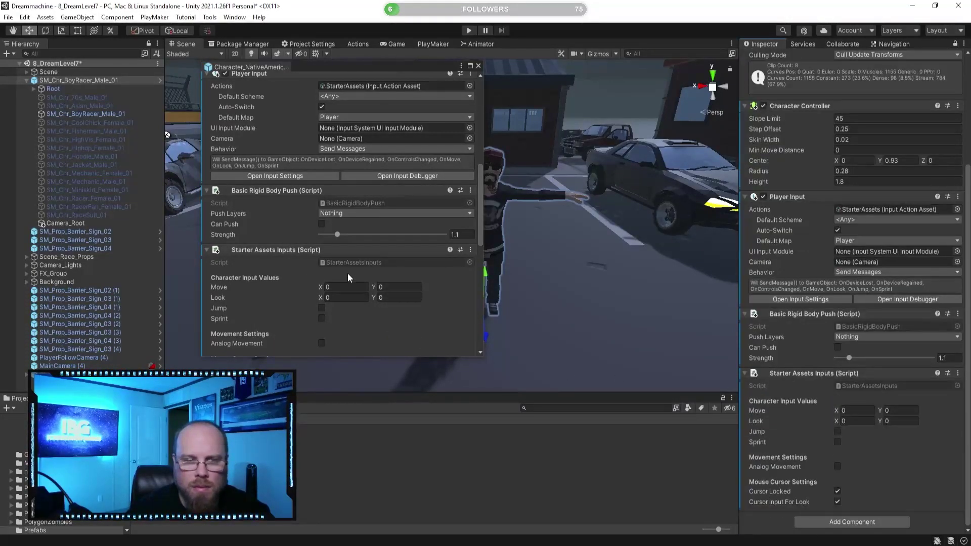
scroll(348, 273, "down", 4)
right_click(268, 205)
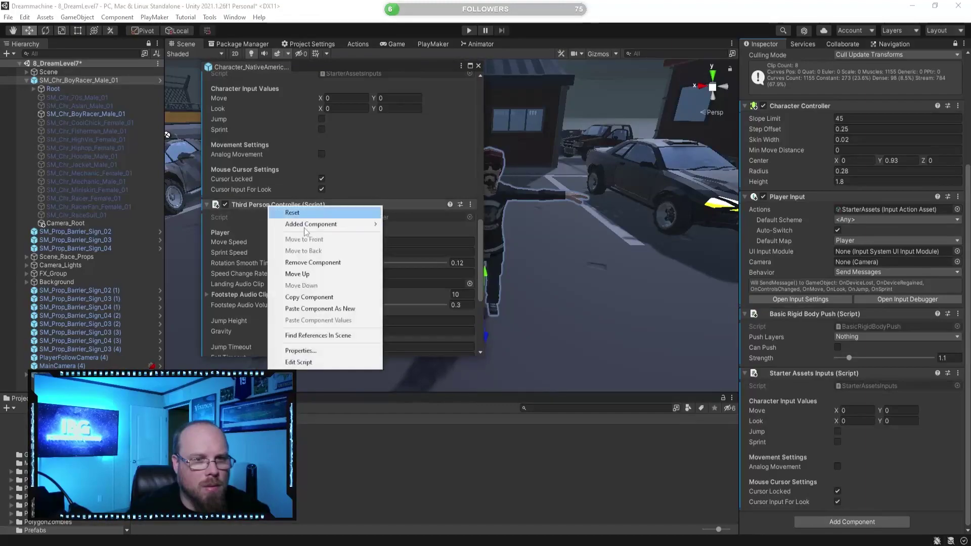
left_click(309, 298)
right_click(803, 375)
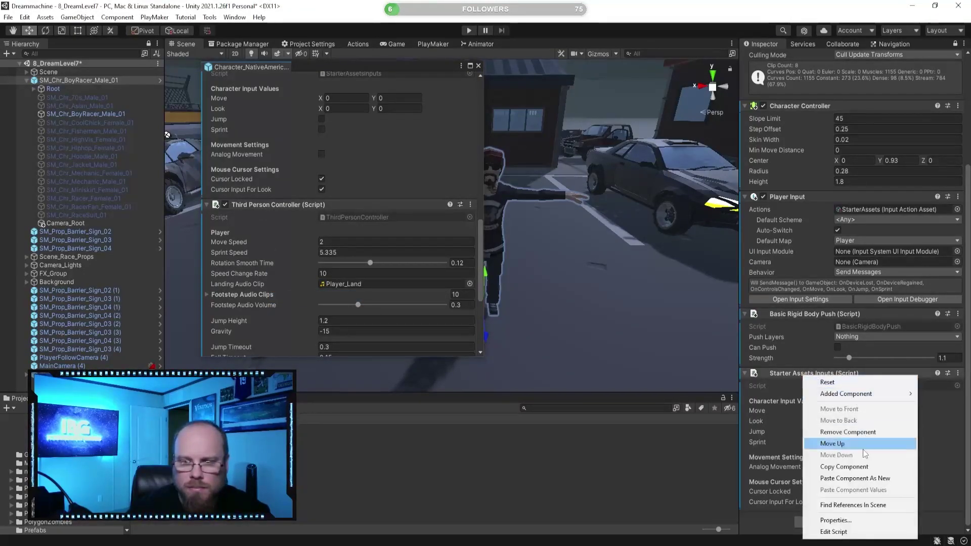
left_click(859, 478)
Close the warrior's properties window and set the boy racer's Cinemachine Camera Target to its own Camera_Root
scroll(809, 364, "down", 5)
scroll(352, 282, "down", 3)
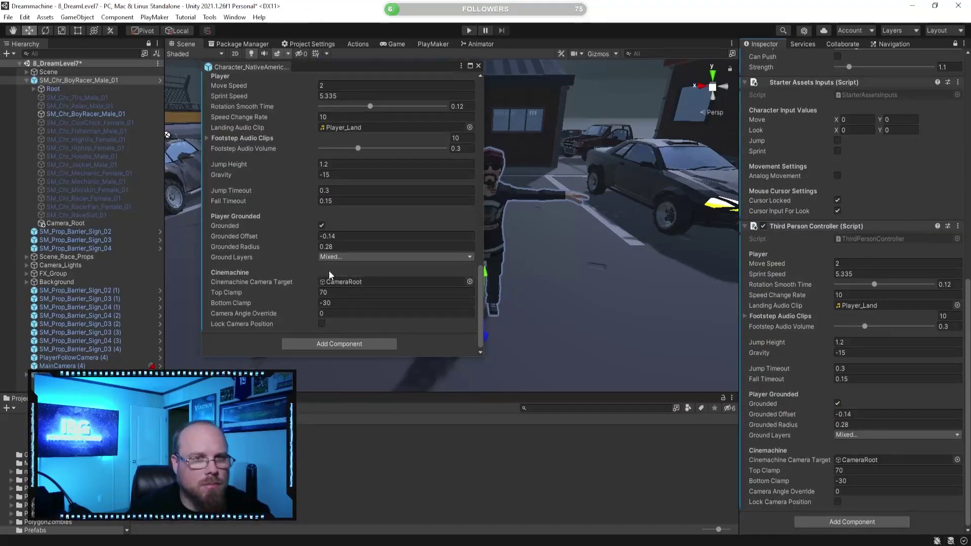
left_click(478, 66)
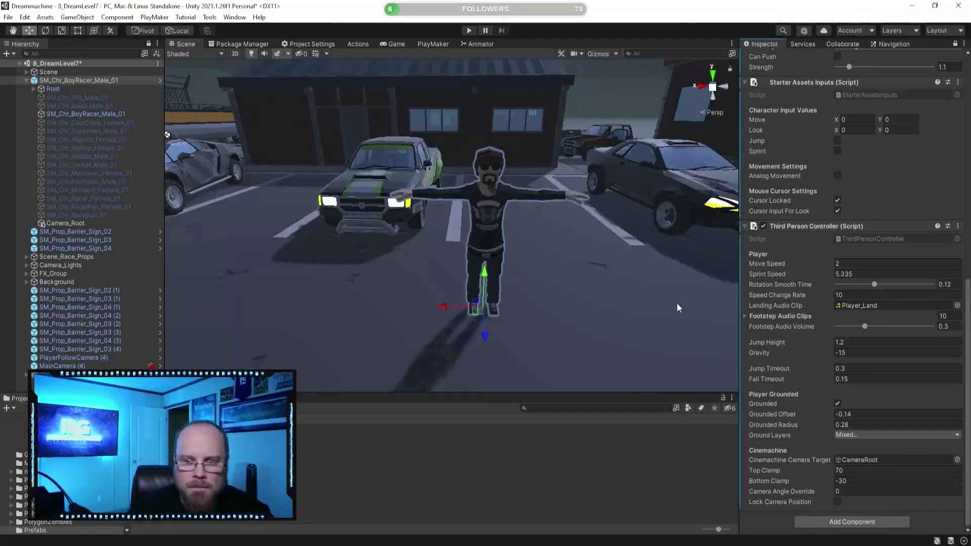
left_click_drag(66, 223, 875, 460)
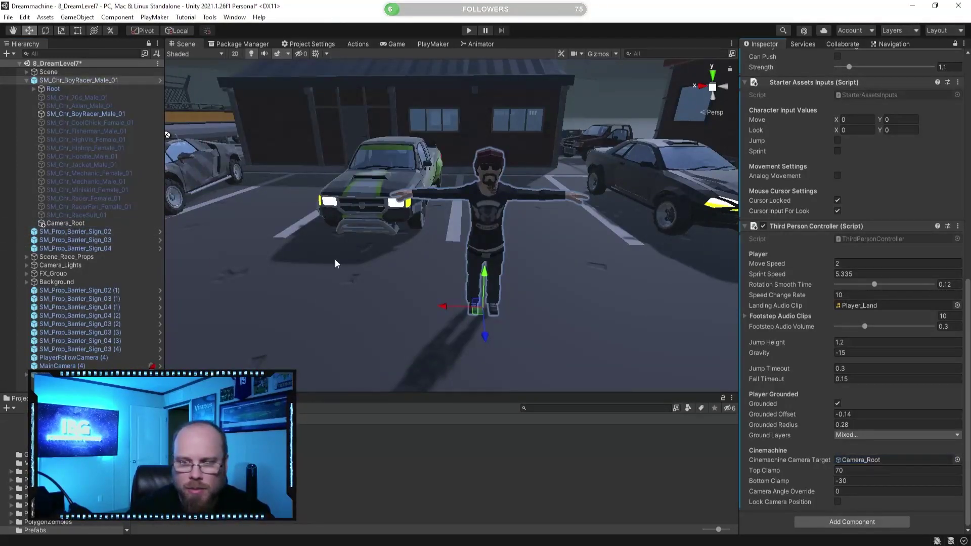
left_click(26, 80)
Find the Main Camera object in the hierarchy by searching for "came", unlock the Inspector and deactivate that camera
left_click(81, 54)
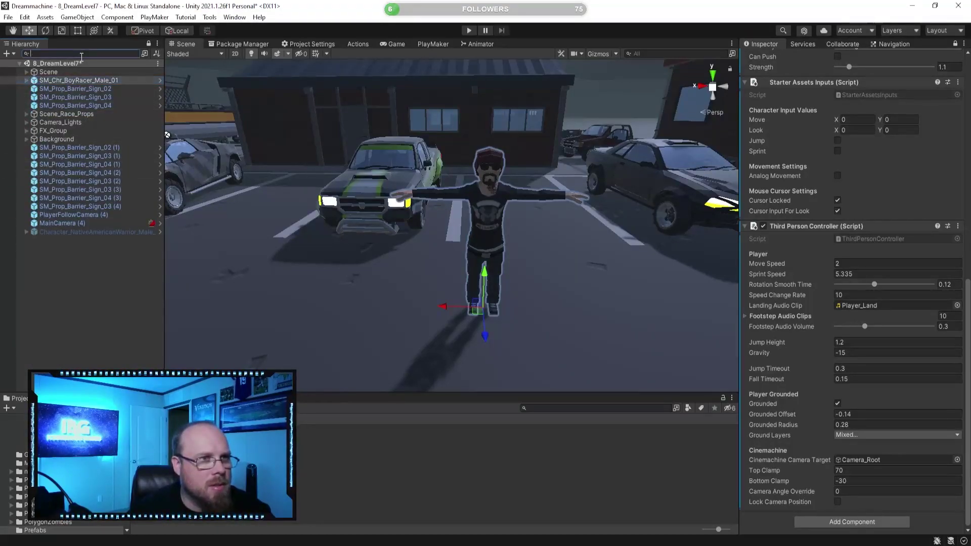
type("cam")
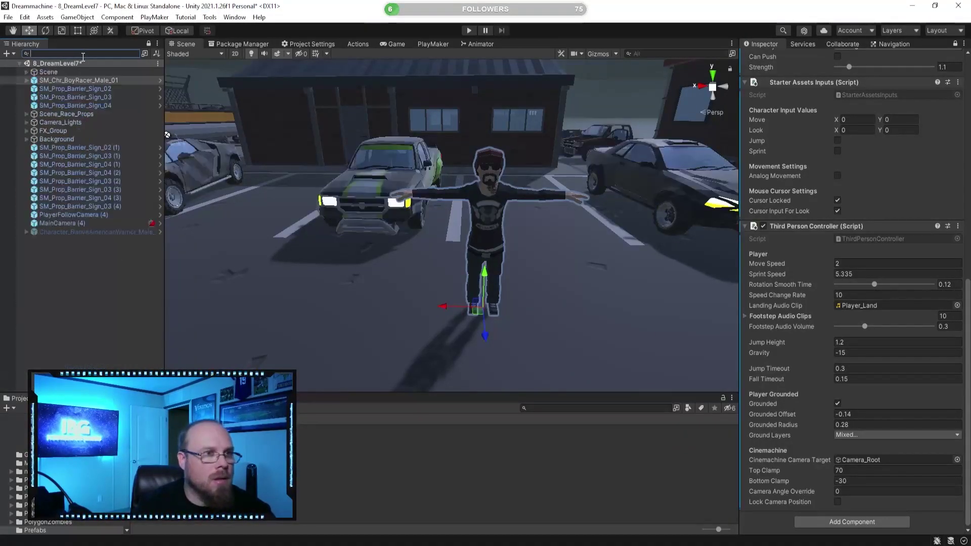
type("e")
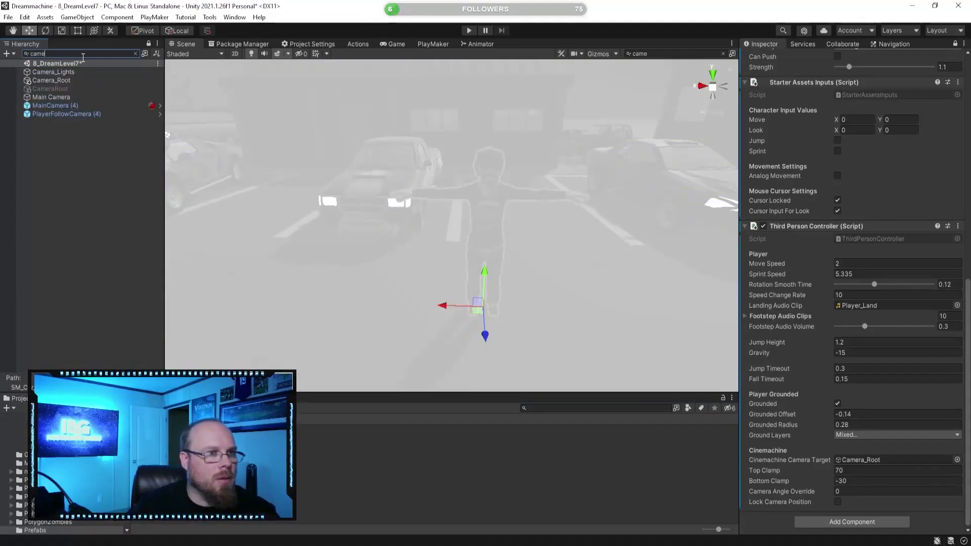
left_click(66, 98)
scroll(797, 115, "up", 10)
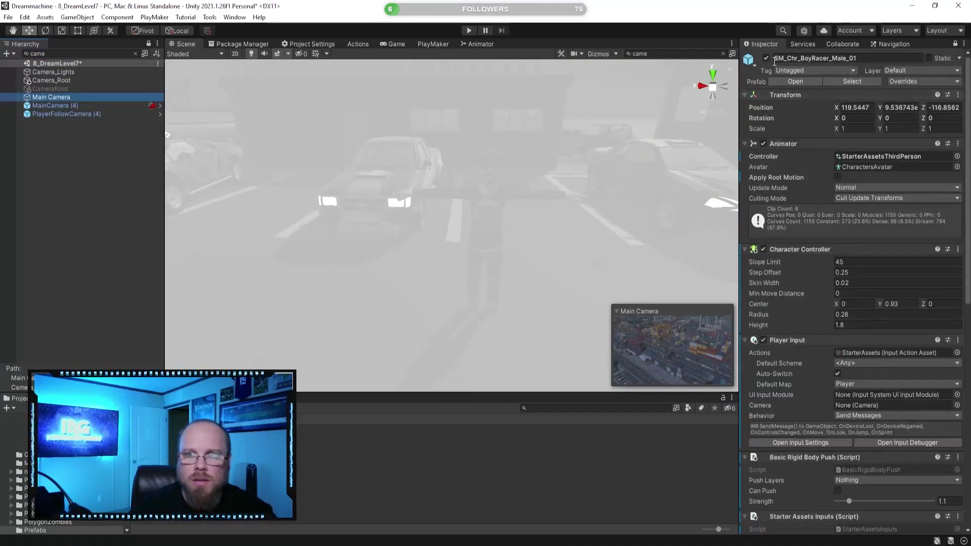
left_click(956, 44)
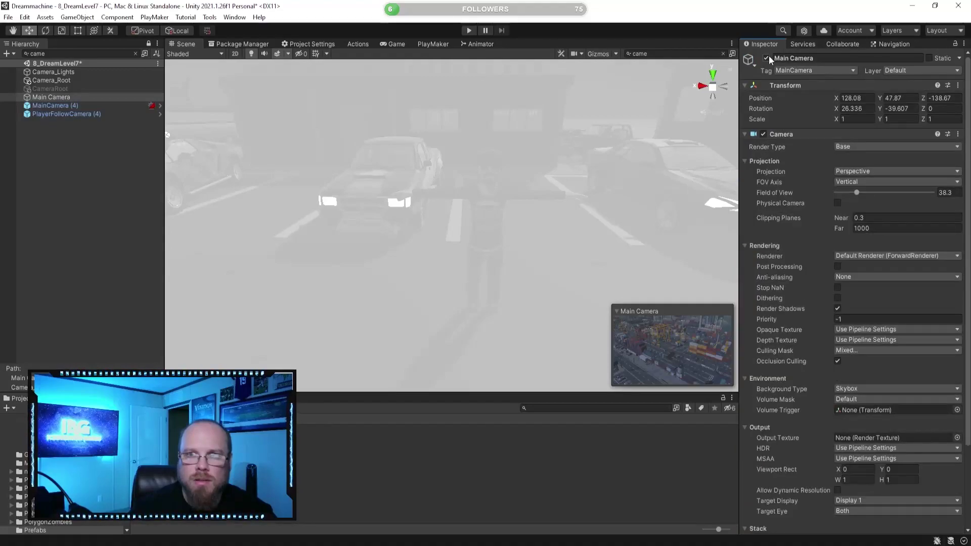
left_click(135, 54)
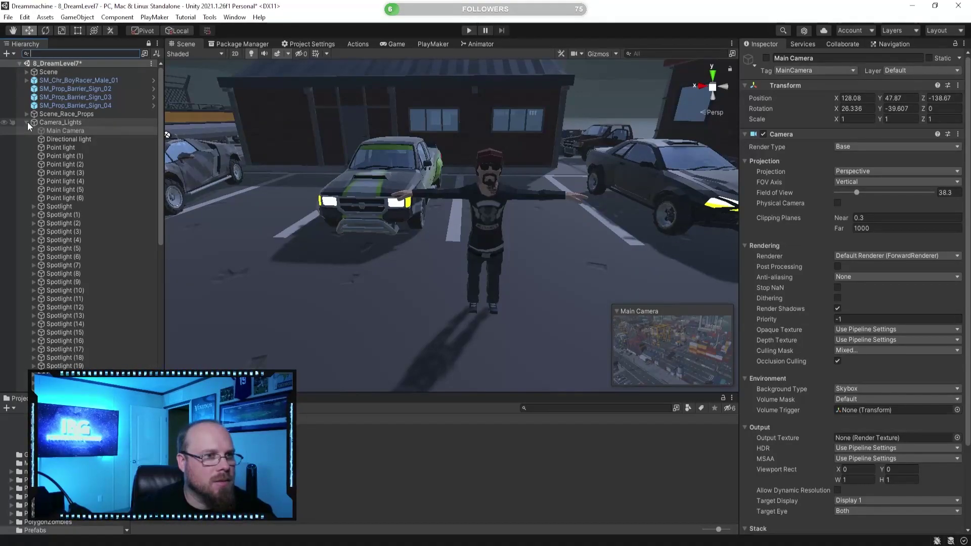
Collapse the Camera_Lights group and delete the disabled Native American warrior character from the scene
left_click(28, 122)
left_click(103, 277)
left_click(65, 234)
key("Delete")
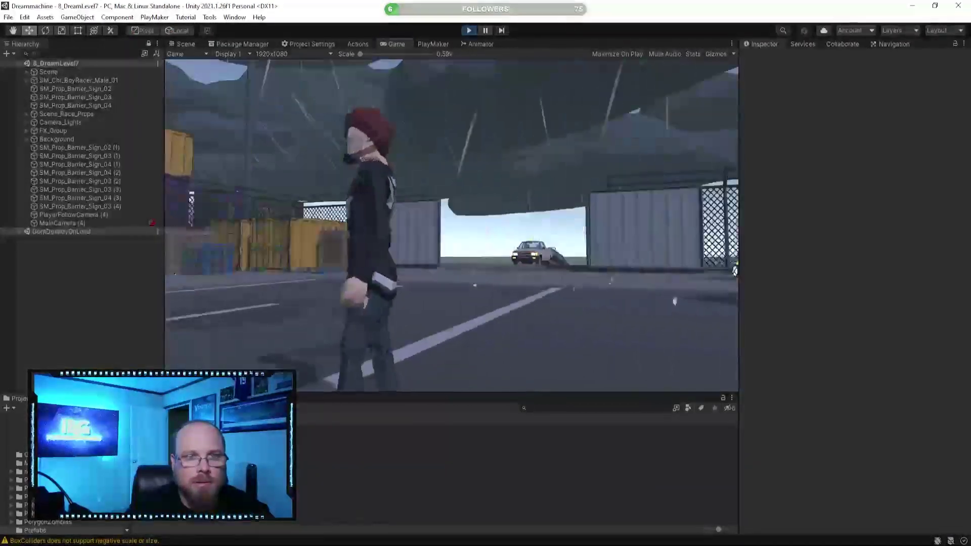
Play-test the boy racer by running him around the parking lot, road and garage, and end play mode
key("w")
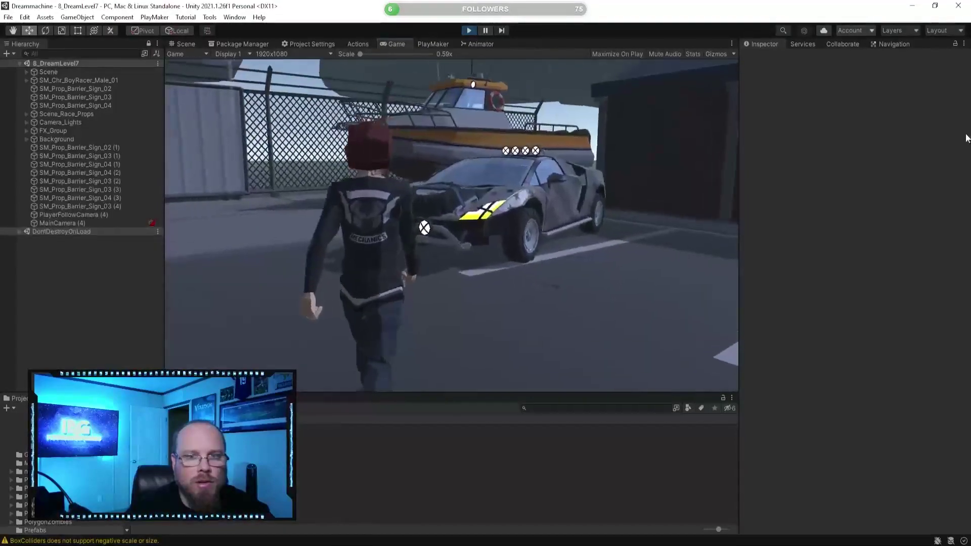
key("w")
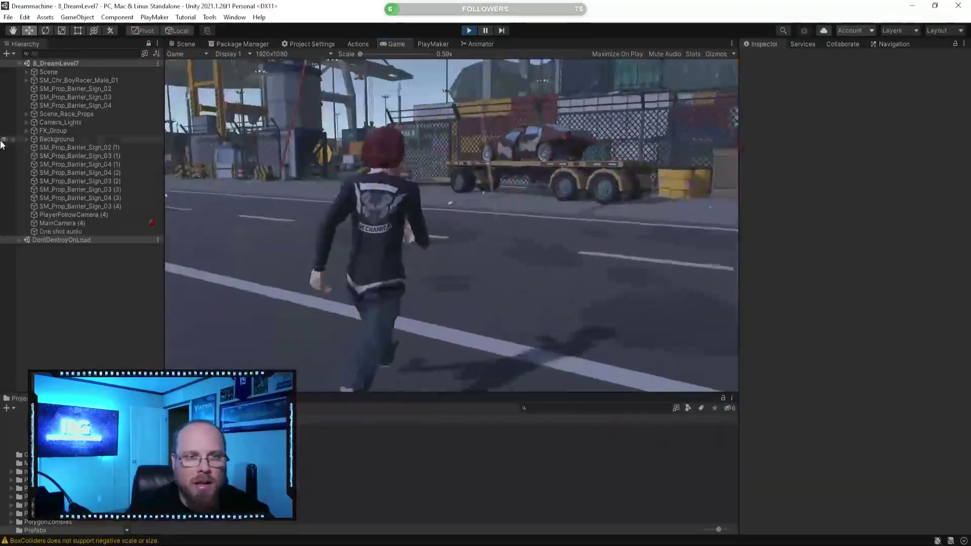
key("w")
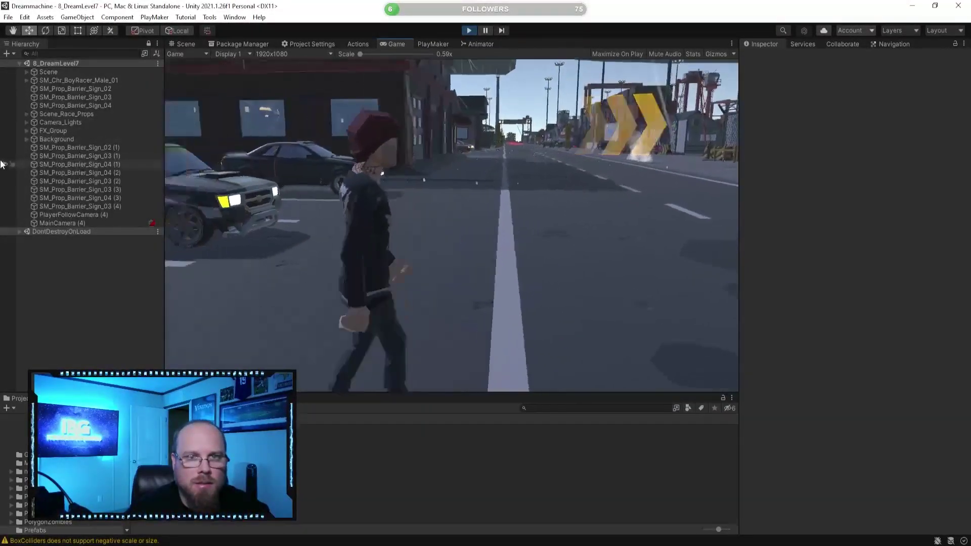
key("w")
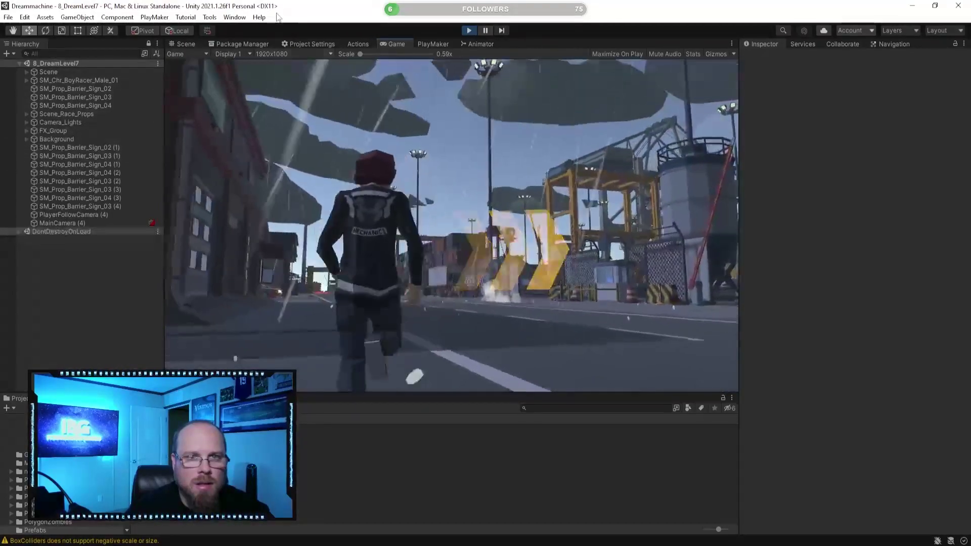
key("w")
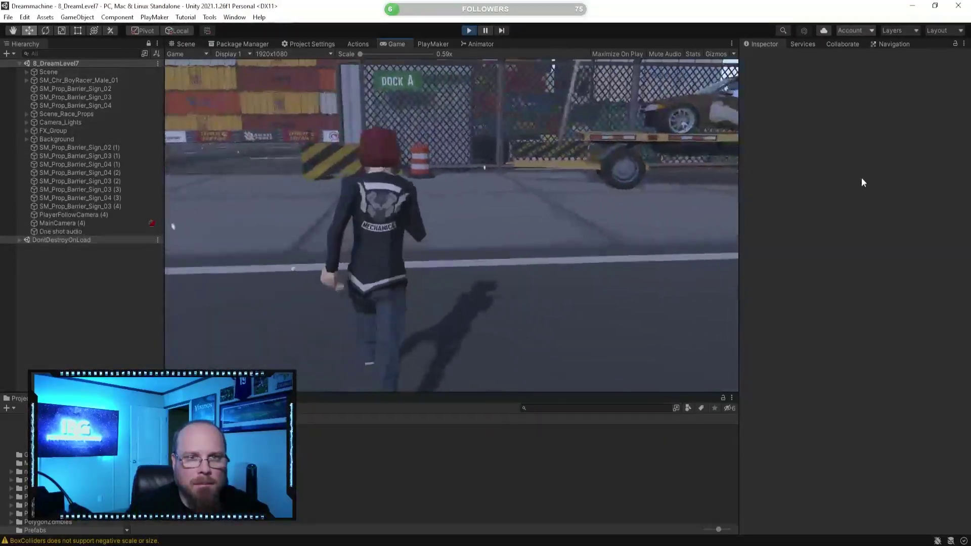
key("w")
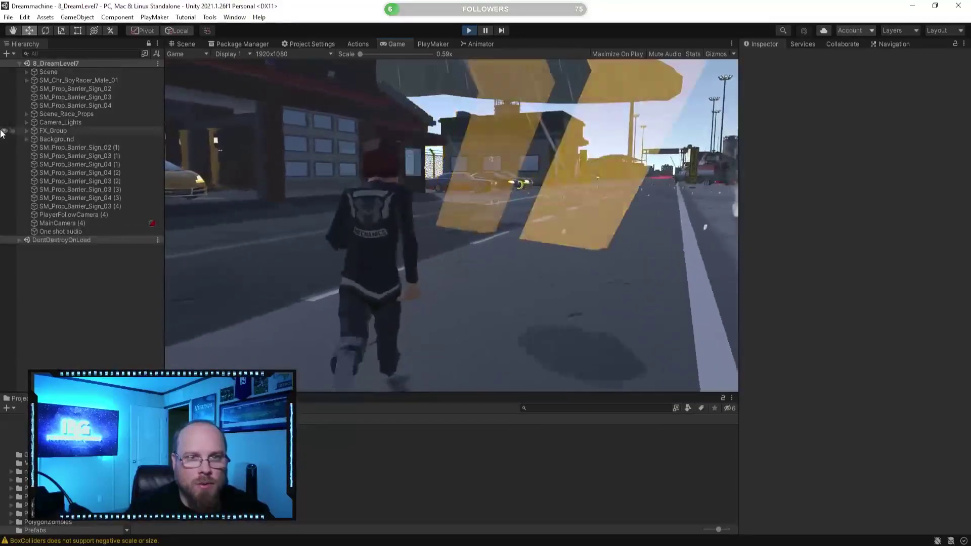
key("w")
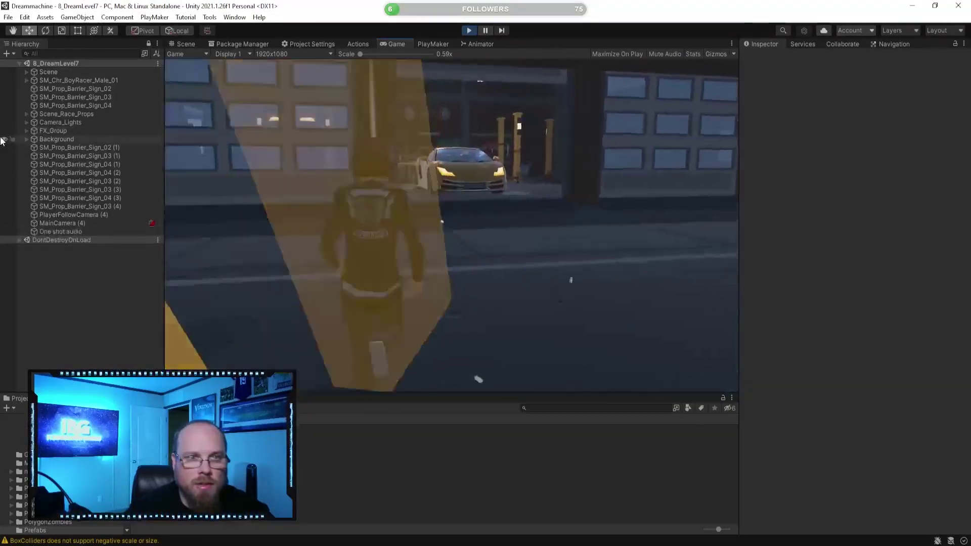
key("w")
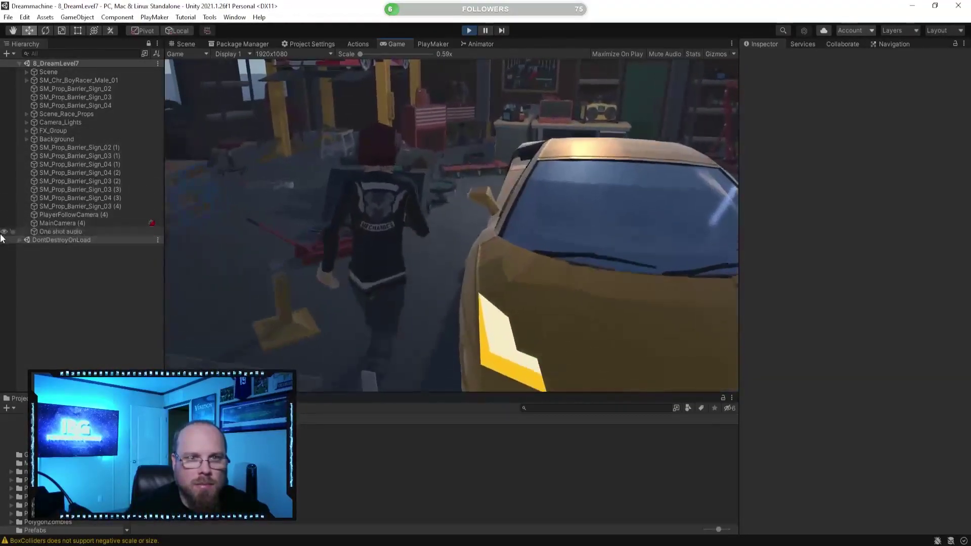
key("w")
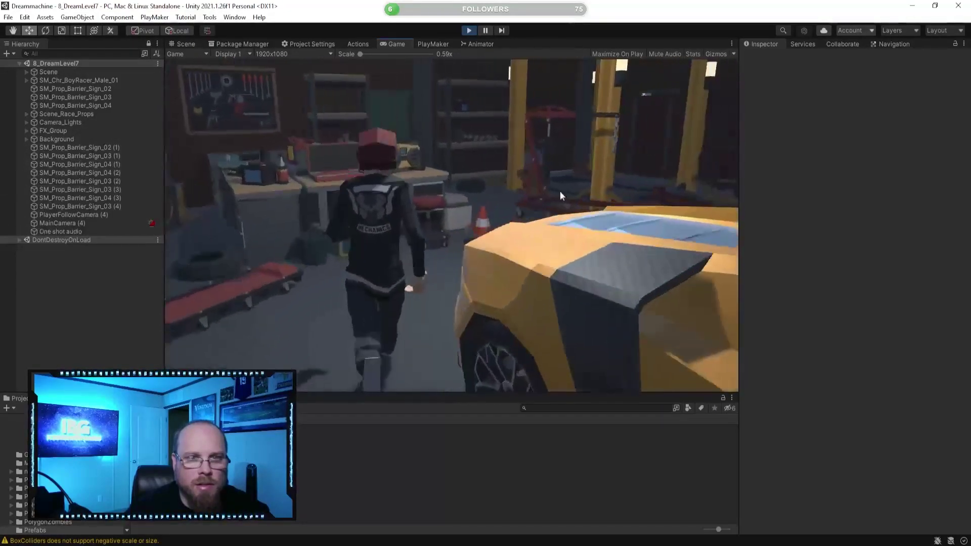
key("d")
key("w")
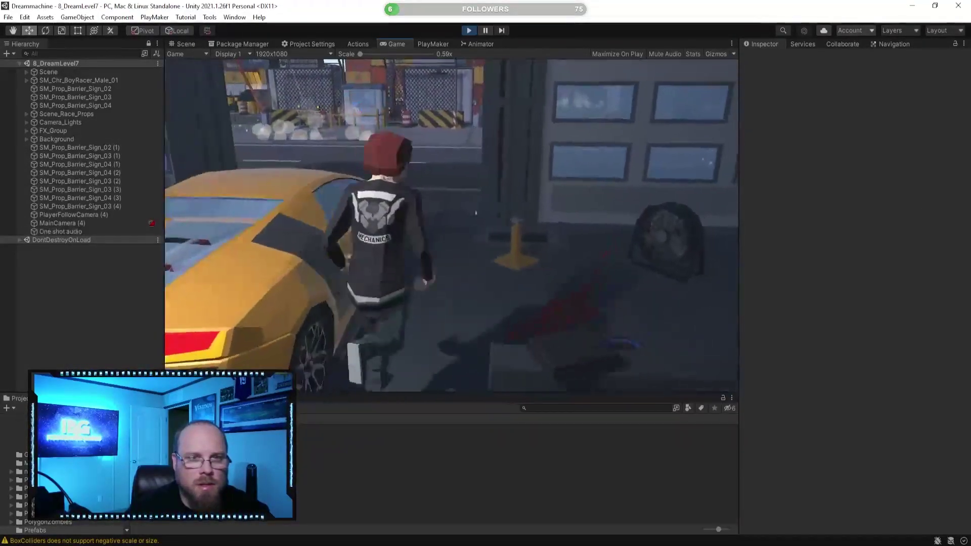
key("w")
key("w")
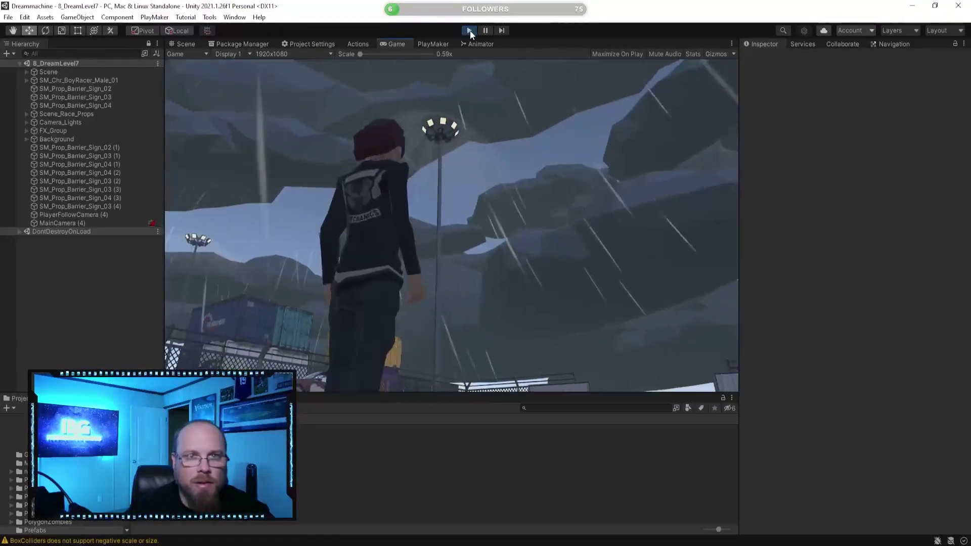
left_click(470, 30)
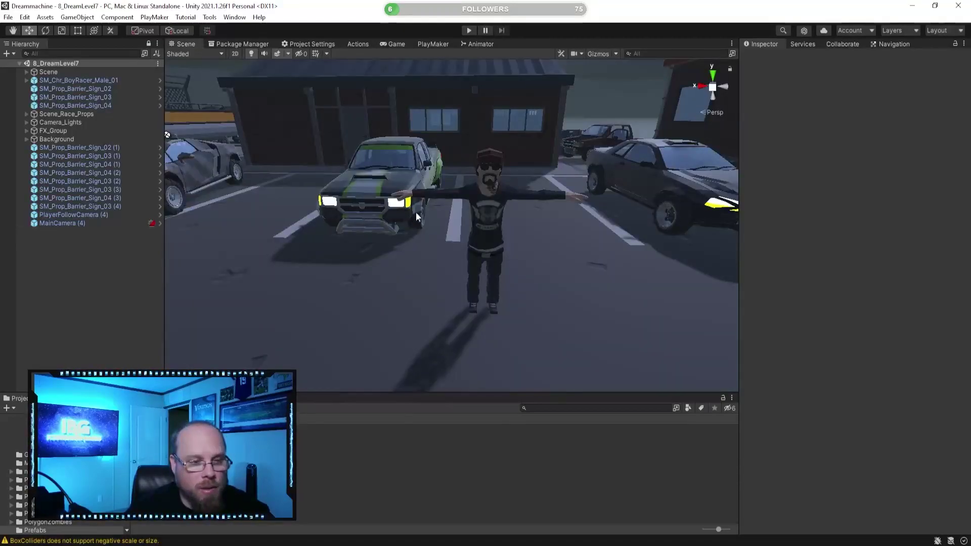
Open the 9_DreamLevel8 scene from the project's Scenes folder
right_click_drag(336, 303, 432, 304)
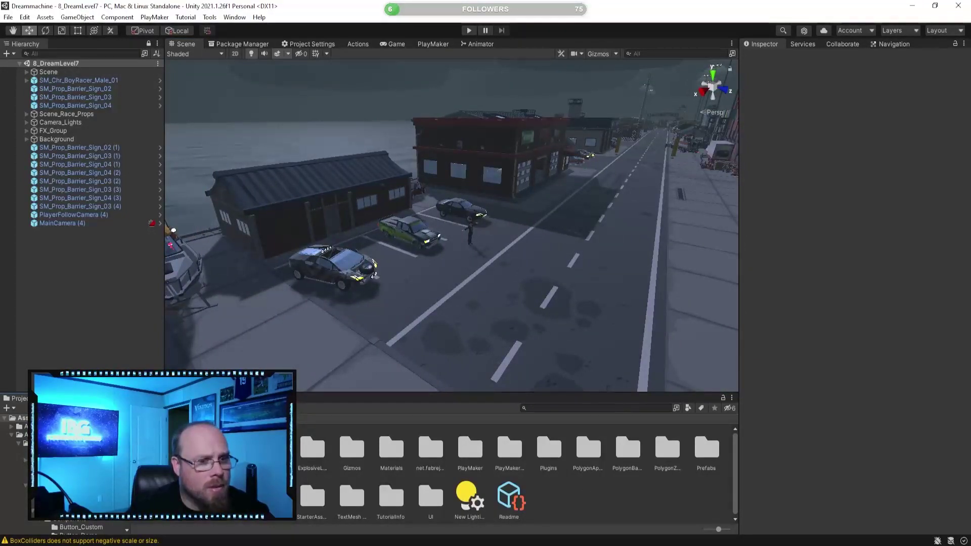
double_click(194, 497)
left_click(587, 446)
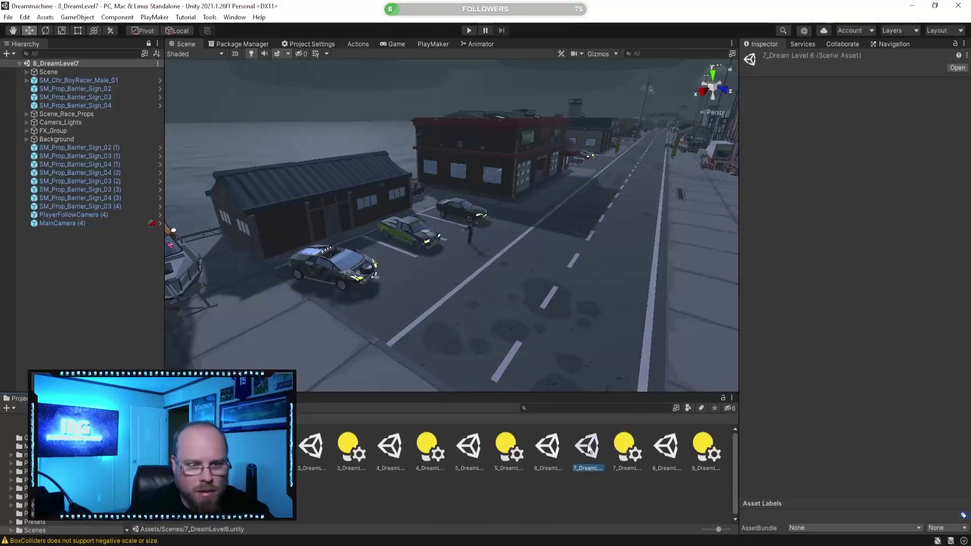
left_click(663, 448)
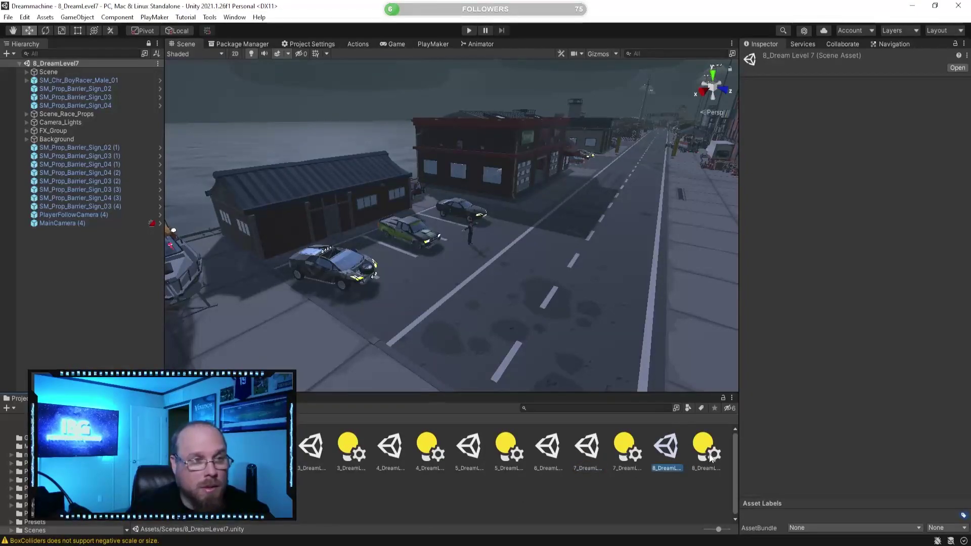
left_click(158, 500)
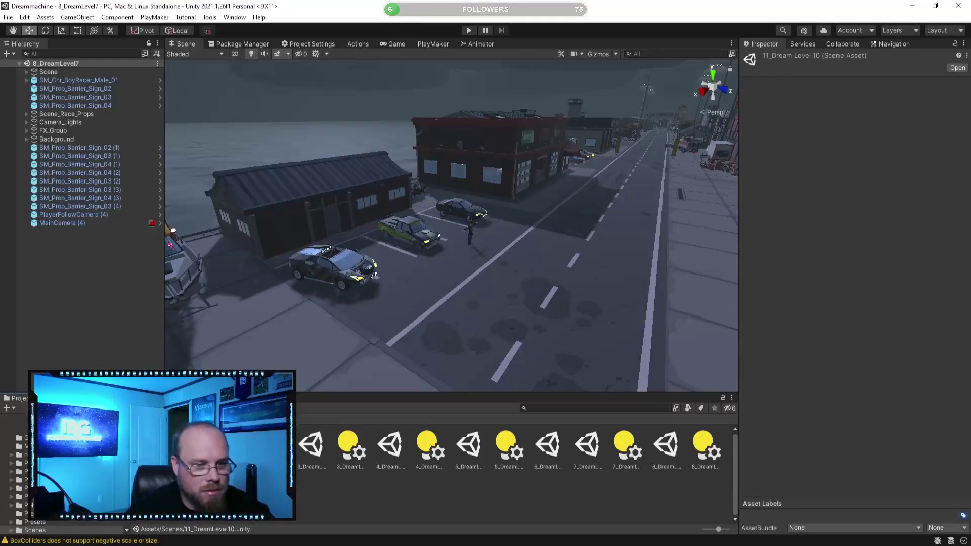
key("Right")
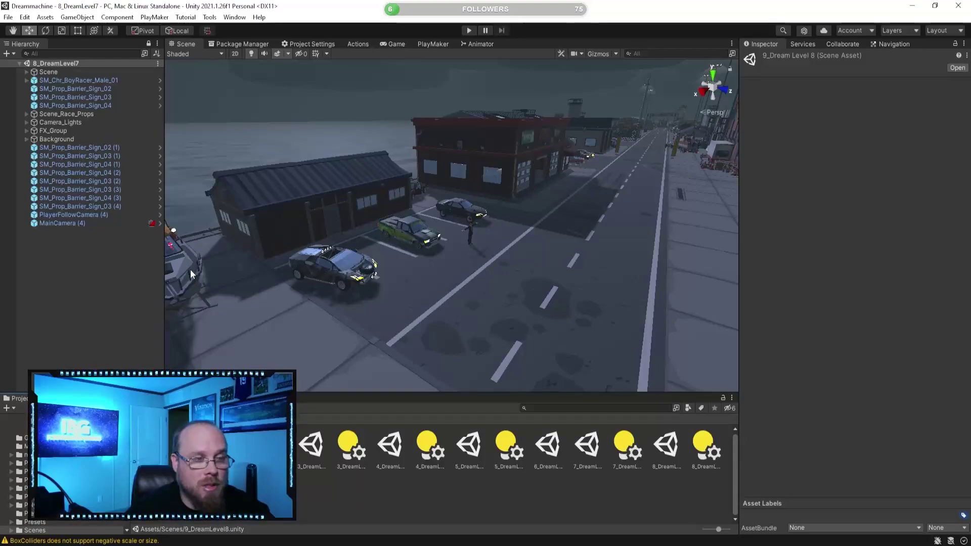
key("Return")
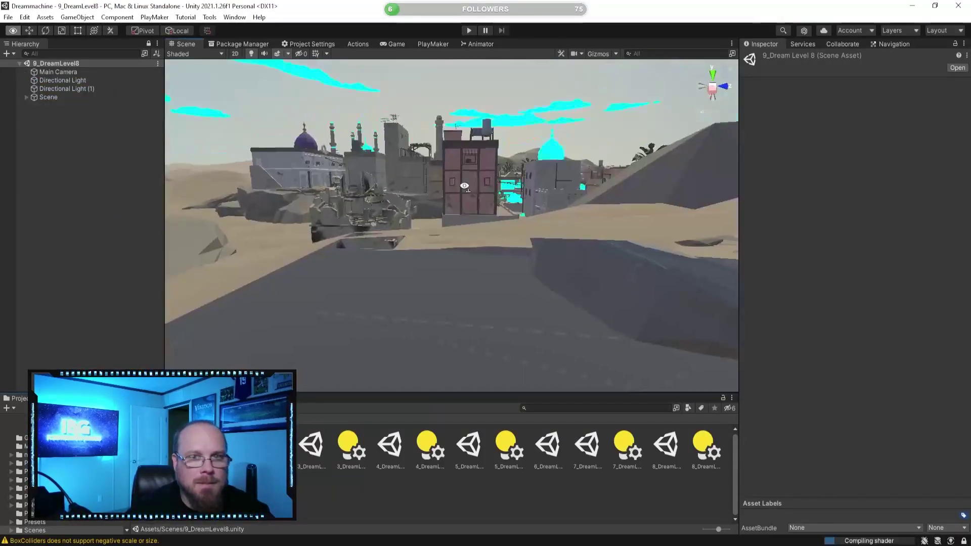
Deactivate the Main Camera in the 9_DreamLevel8 scene
left_click(25, 97)
left_click(26, 97)
left_click(58, 72)
left_click(766, 58)
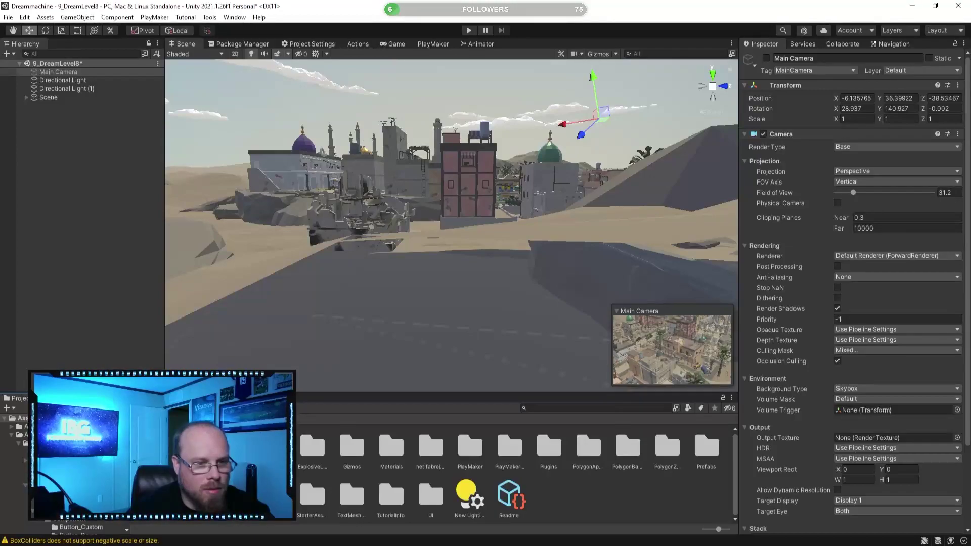
Open the Characters prefab folder of the PolygonMilitary pack in the Asset Store assets
left_click(36, 435)
double_click(466, 446)
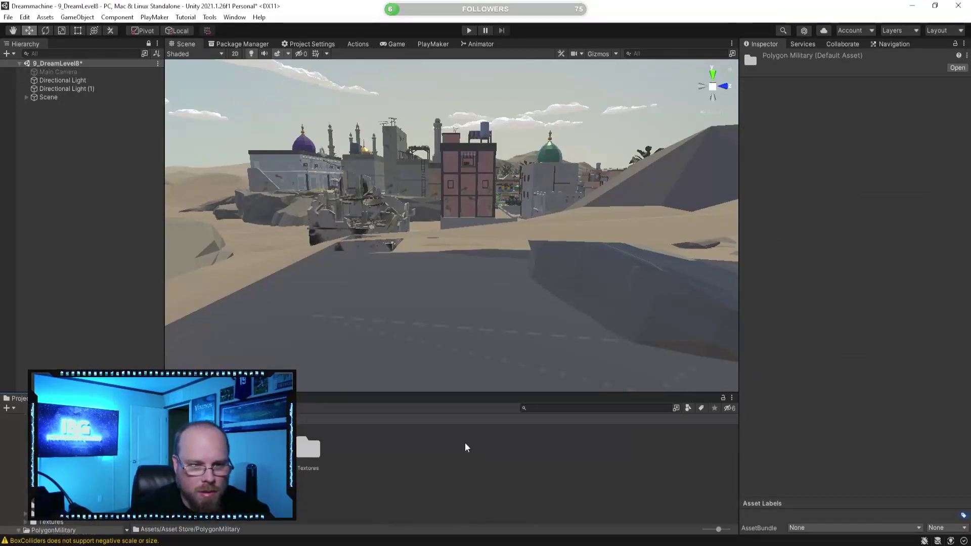
double_click(229, 447)
double_click(190, 448)
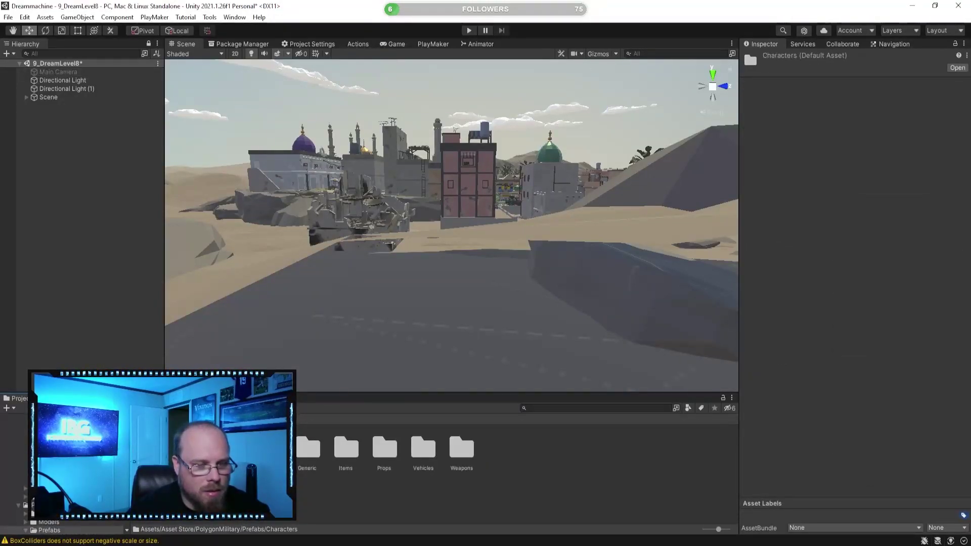
Preview the military character prefabs one by one, from SM_Chr_Bombsuit_Male_01 through SM_Chr_Contractor_Male_01
left_click(192, 448)
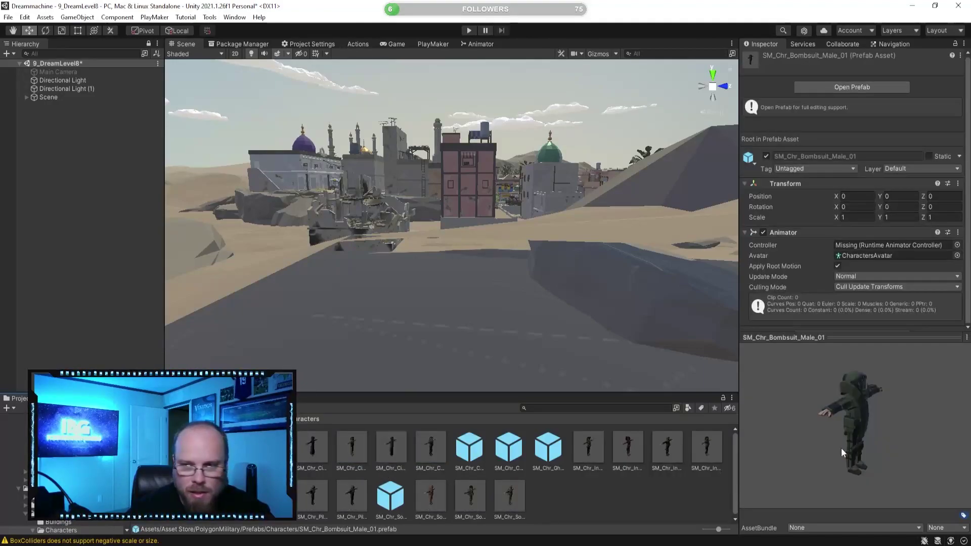
left_click_drag(842, 447, 787, 446)
left_click(275, 448)
left_click(318, 446)
left_click(369, 446)
left_click(360, 446)
left_click(400, 447)
left_click(447, 449)
left_click(470, 447)
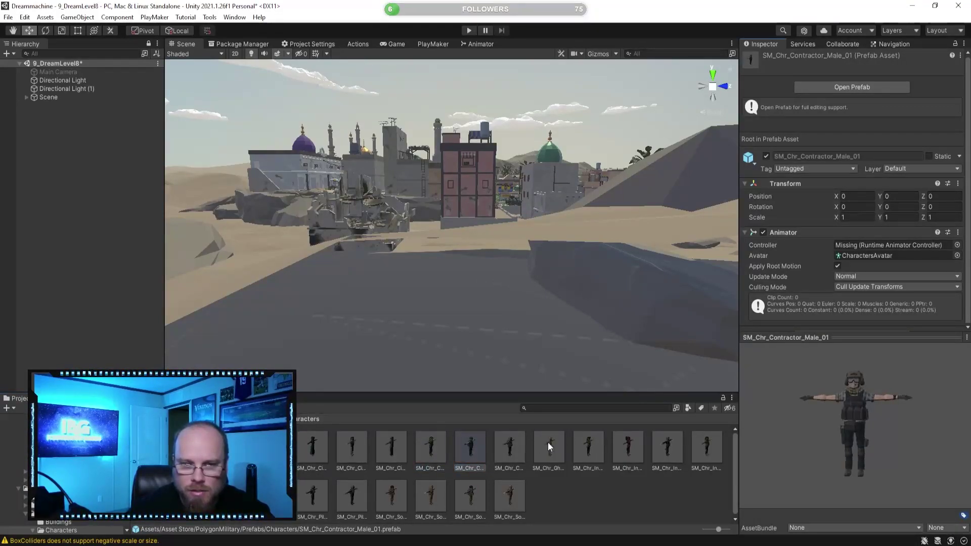
Compare the previews of SM_Chr_Bombsuit_Male_01, SM_Chr_Contractor_Male_01 and SM_Chr_Contractor_Male_02, rotating them to face forward
left_click(233, 447)
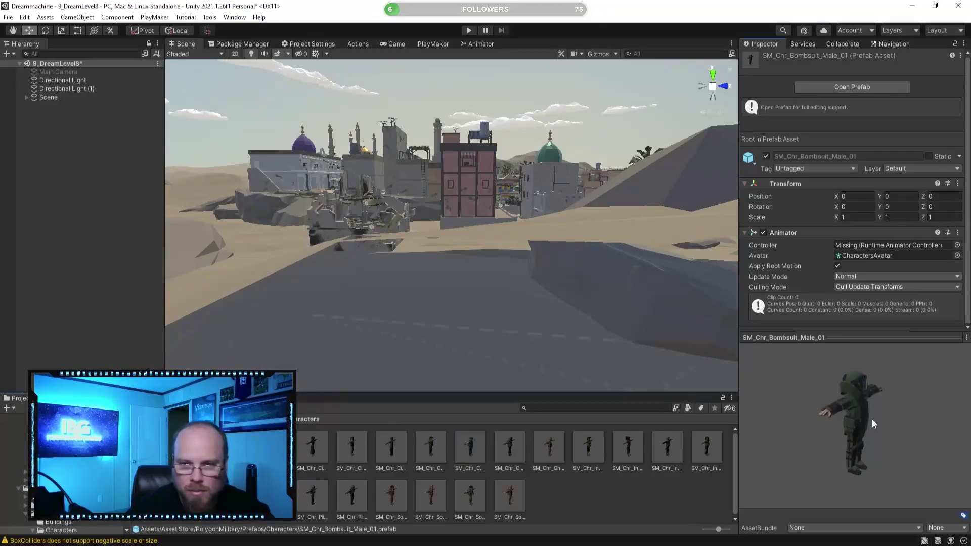
left_click_drag(872, 421, 804, 405)
left_click(502, 448)
left_click(474, 445)
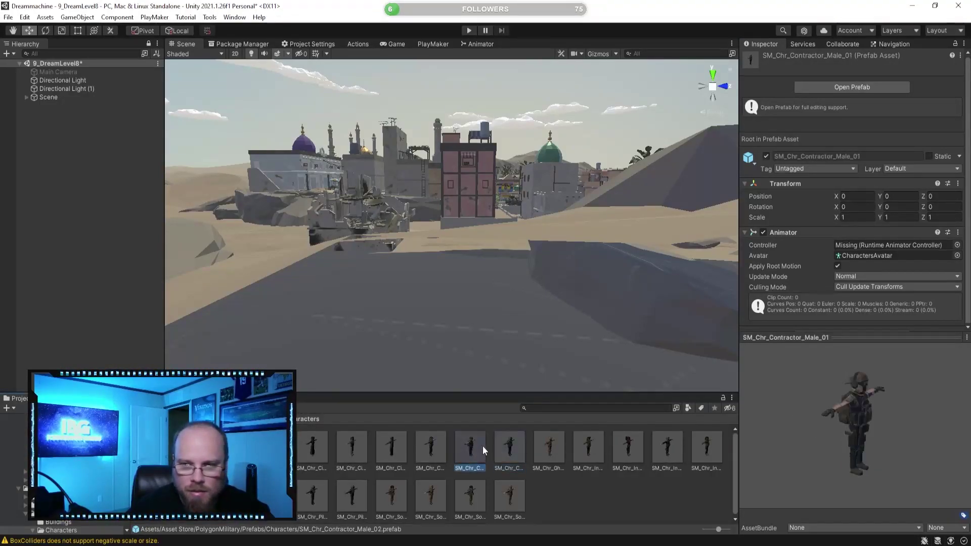
left_click(510, 447)
left_click_drag(832, 429, 764, 409)
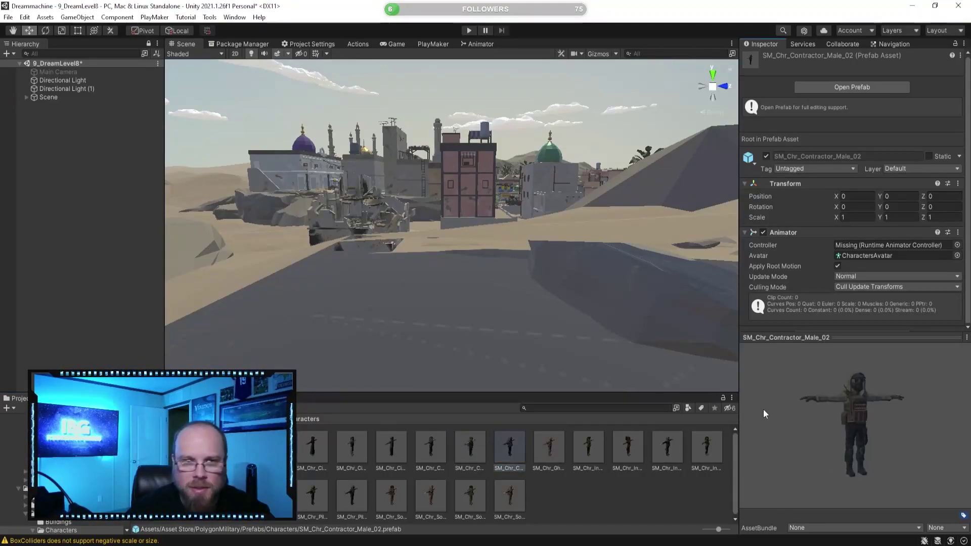
Place the SM_Chr_Contractor_Male_02 prefab on the open sand in front of the small metal-roofed shack
right_click_drag(349, 212, 272, 285)
key("w")
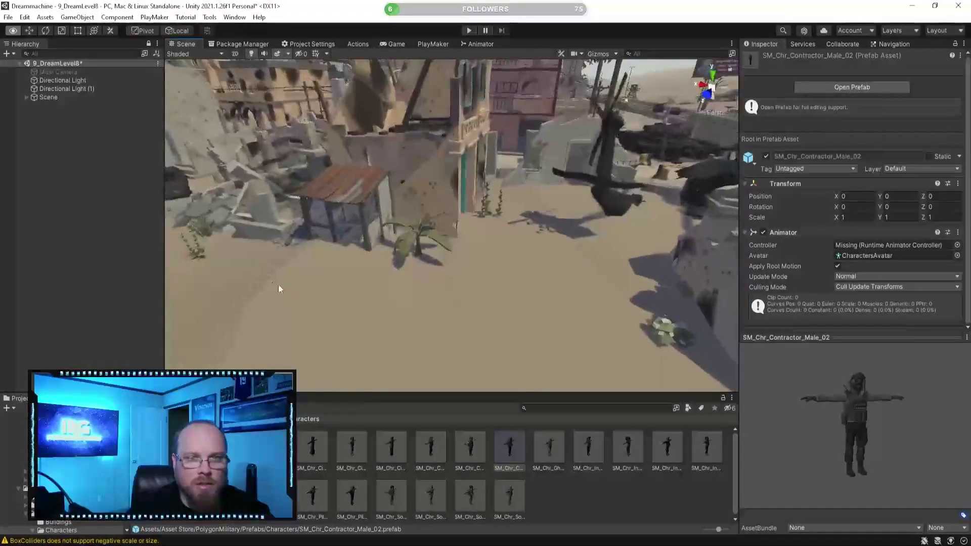
left_click(433, 331)
right_click_drag(459, 347, 496, 366)
left_click_drag(523, 452, 454, 310)
right_click_drag(455, 309, 474, 330)
key("w")
left_click_drag(385, 347, 411, 305)
left_click(563, 526)
right_click_drag(445, 328, 397, 302)
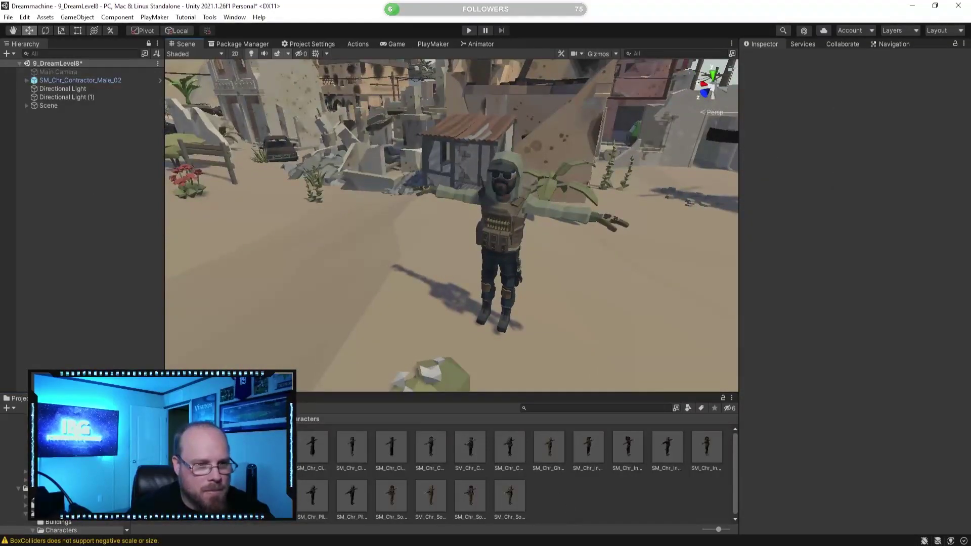
Add the Character prefab from the Assets/Prefabs folder to the scene hierarchy
double_click(702, 449)
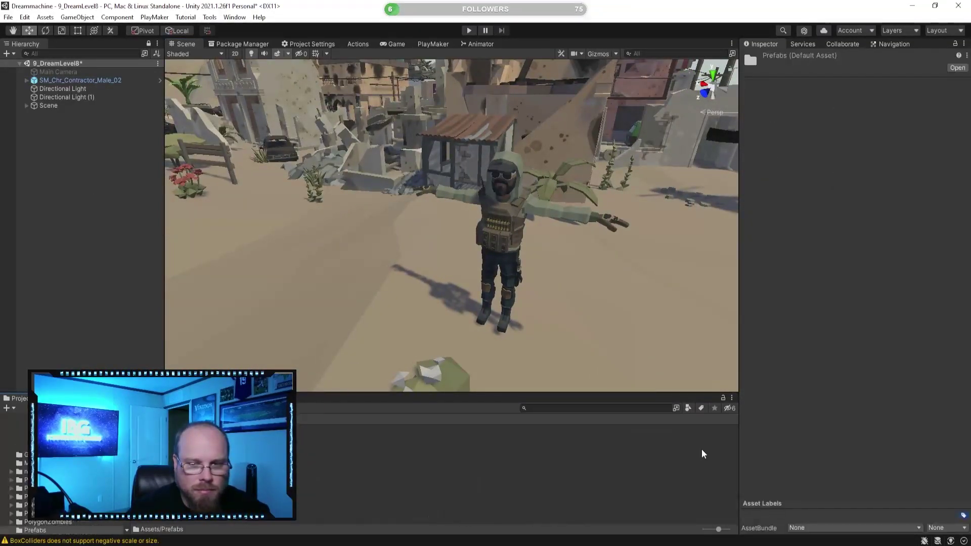
left_click_drag(106, 192, 72, 138)
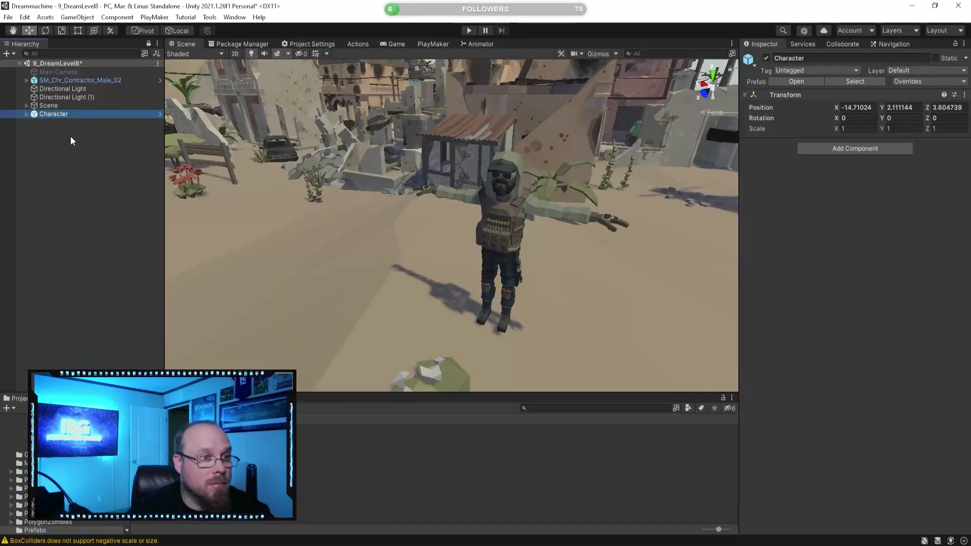
Create an empty child named Camera_Root under SM_Chr_Contractor_Male_02 and raise it to a Y position of about 1.251
left_click(77, 83)
right_click(82, 83)
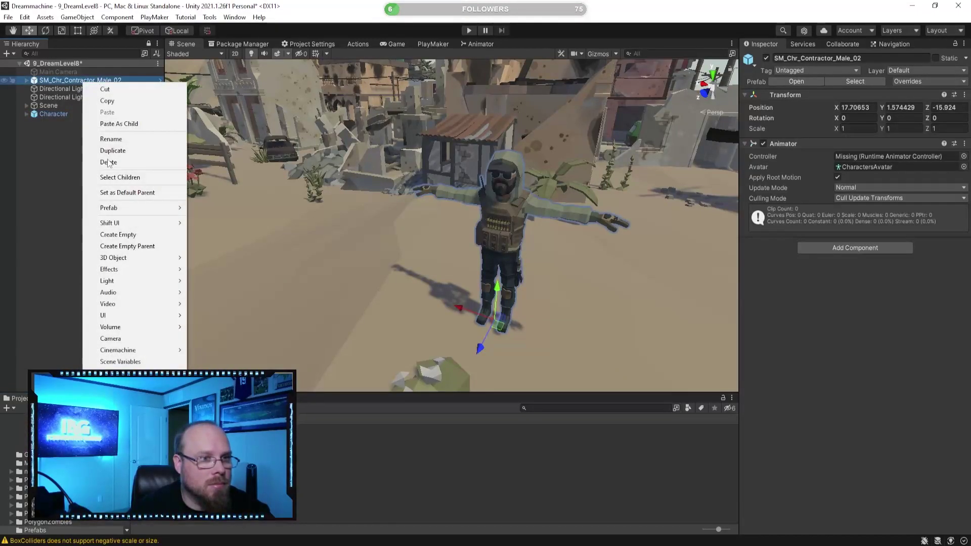
left_click(136, 235)
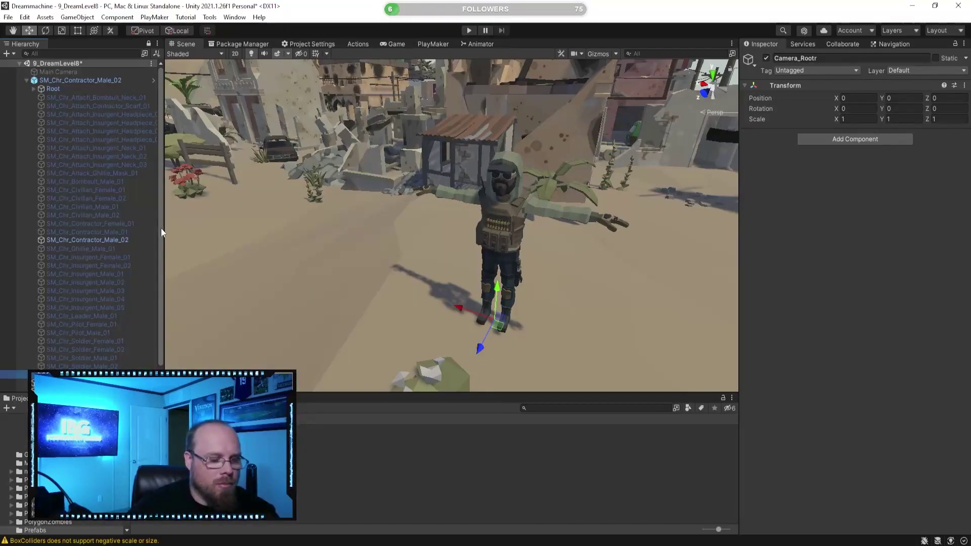
key("BackSpace")
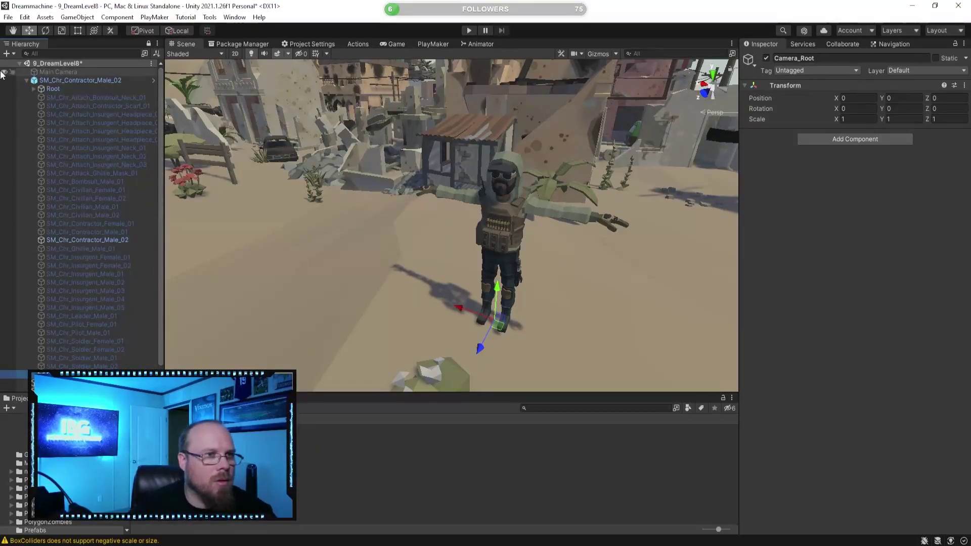
left_click_drag(510, 186, 514, 180)
Unpack the Character prefab instance in the scene
scroll(30, 203, "down", 1)
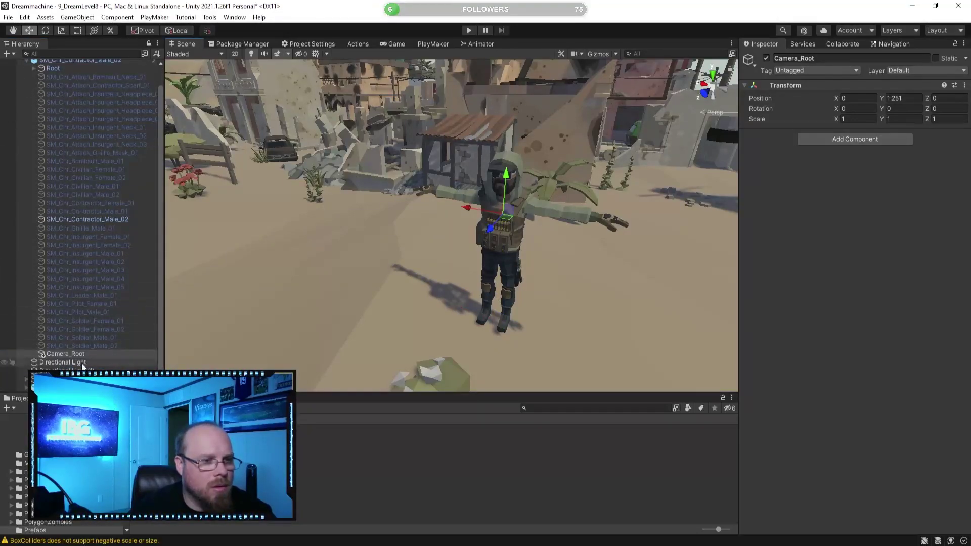
left_click(15, 387)
right_click(63, 387)
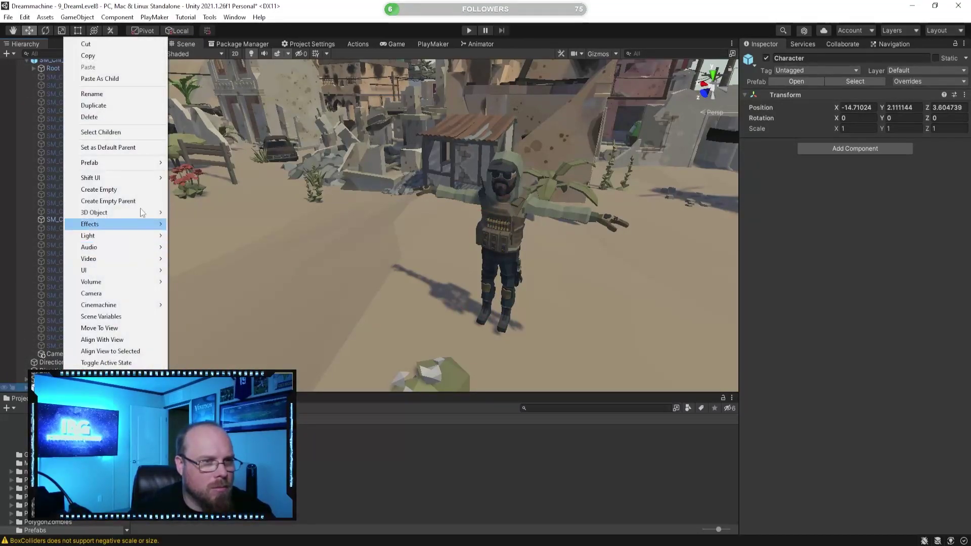
mouse_move(152, 163)
left_click(197, 209)
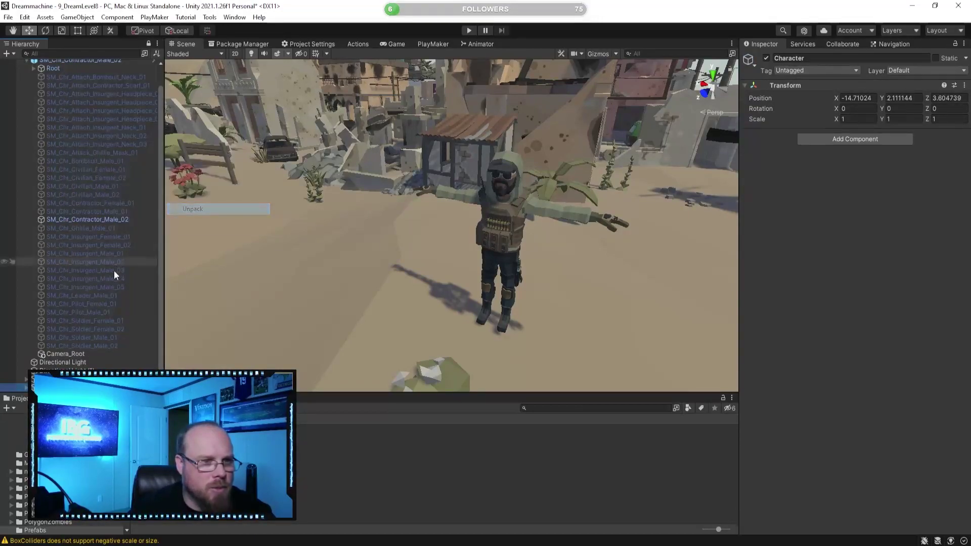
Move PlayerFollowCamera (4), MainCamera (4) and the Native American warrior out of Character to the scene root, and delete the empty Character object
scroll(117, 350, "down", 1)
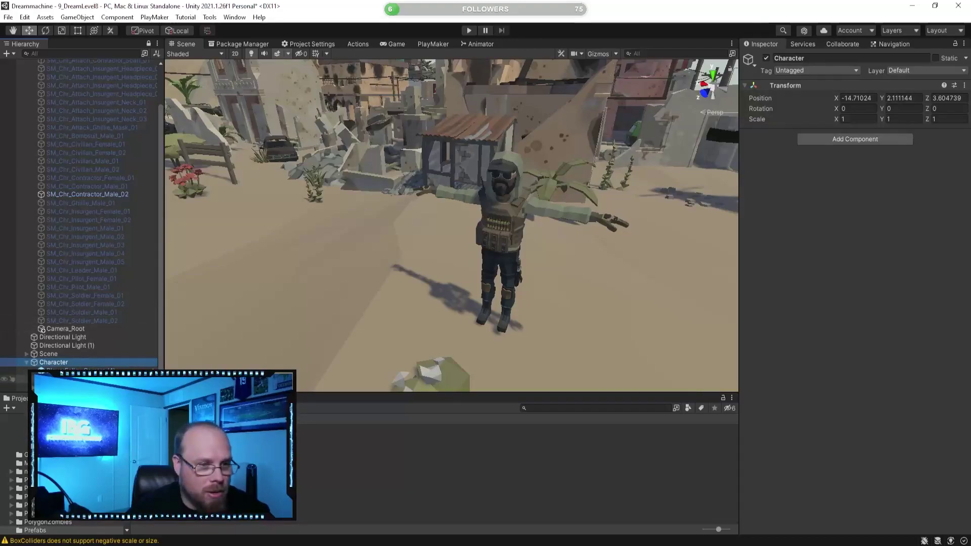
left_click(96, 388)
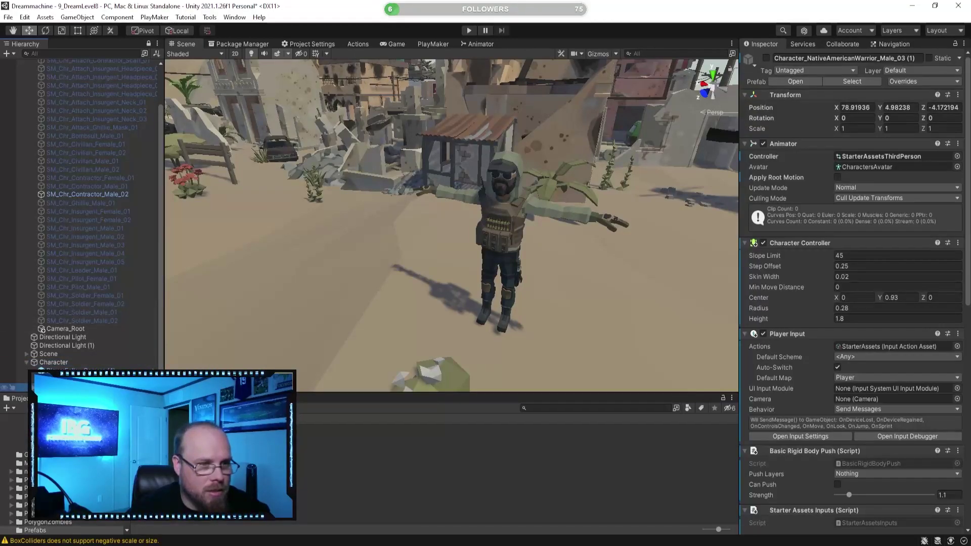
left_click(66, 371, "shift")
left_click_drag(66, 371, 59, 358)
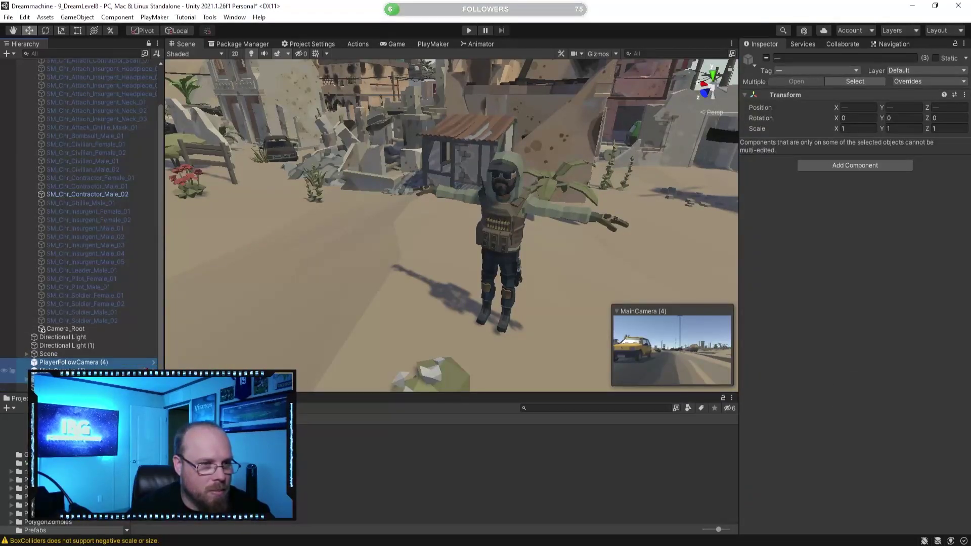
left_click(61, 387)
scroll(63, 348, "up", 1)
left_click(69, 360)
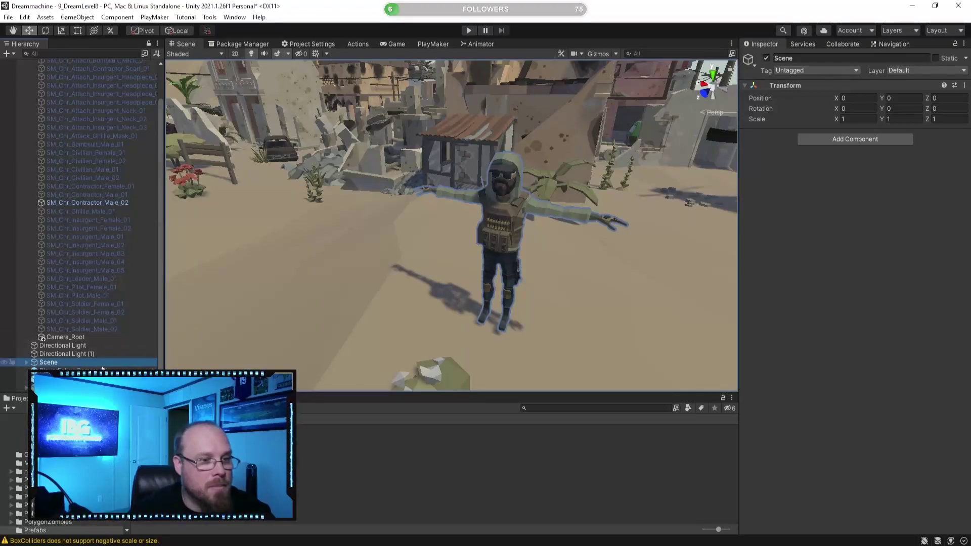
Assign the contractor's Camera_Root as the Follow target of PlayerFollowCamera (4)
left_click(60, 371)
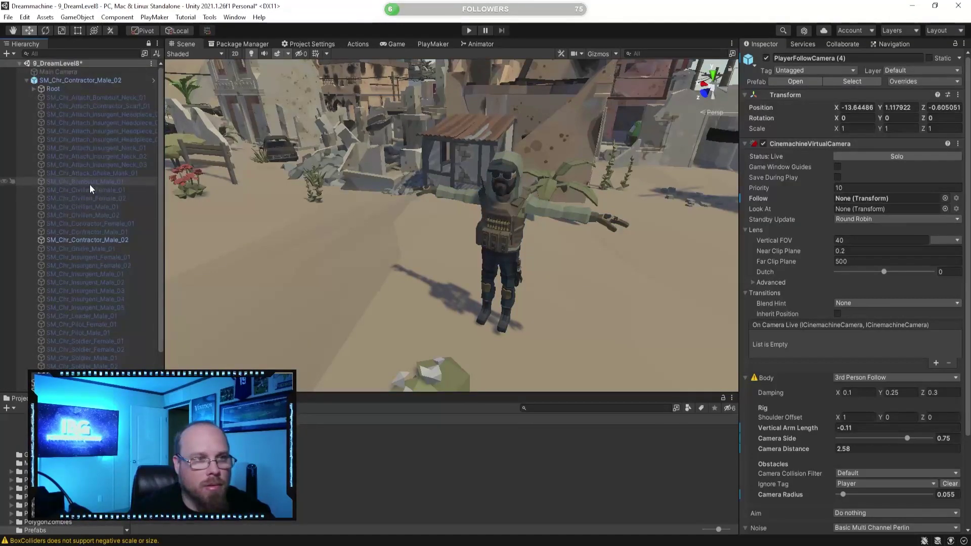
scroll(807, 337, "down", 4)
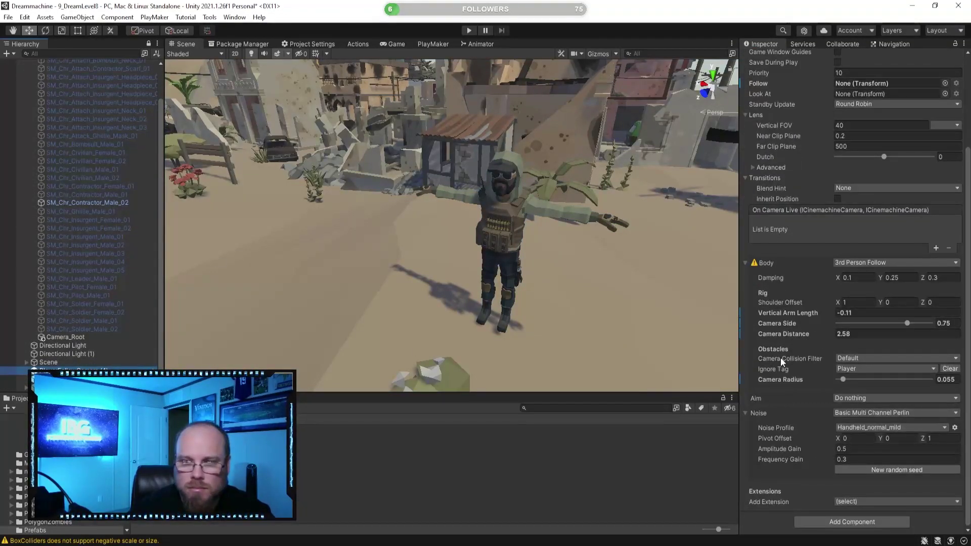
scroll(781, 357, "up", 4)
left_click_drag(68, 336, 891, 200)
Open the properties of Character_NativeAmericanWarrior_Male_03 (1) in a separate window and lock the Inspector on SM_Chr_Contractor_Male_02
left_click(97, 388)
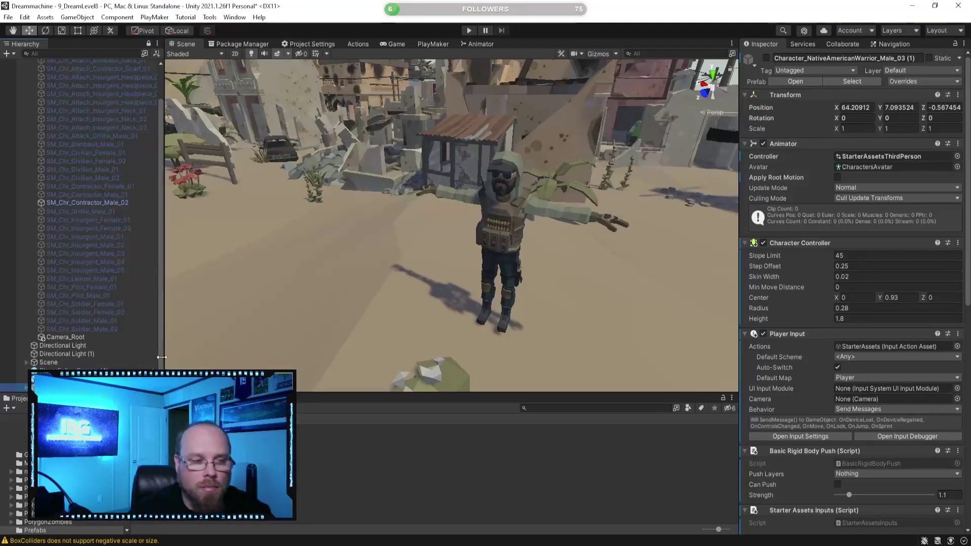
right_click(121, 387)
left_click(150, 383)
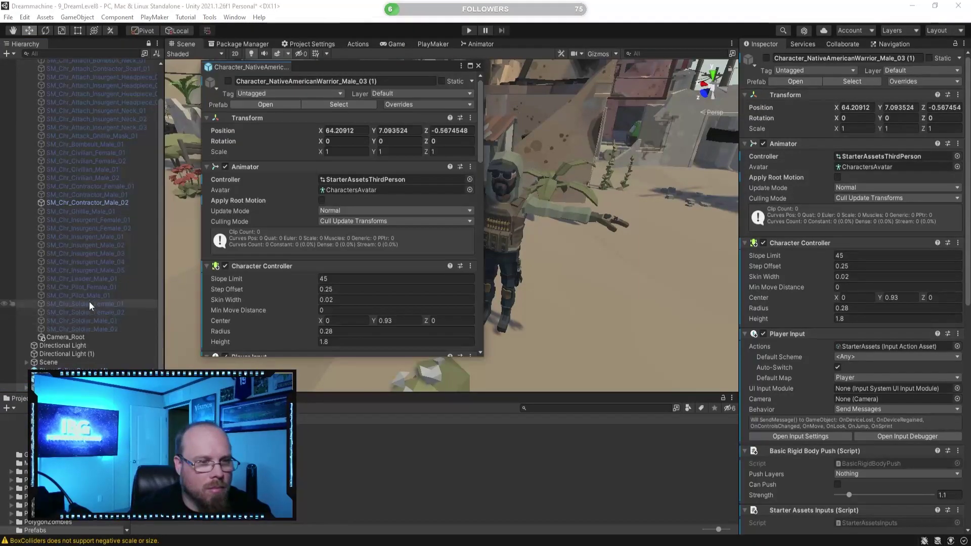
scroll(90, 300, "up", 2)
left_click(95, 81)
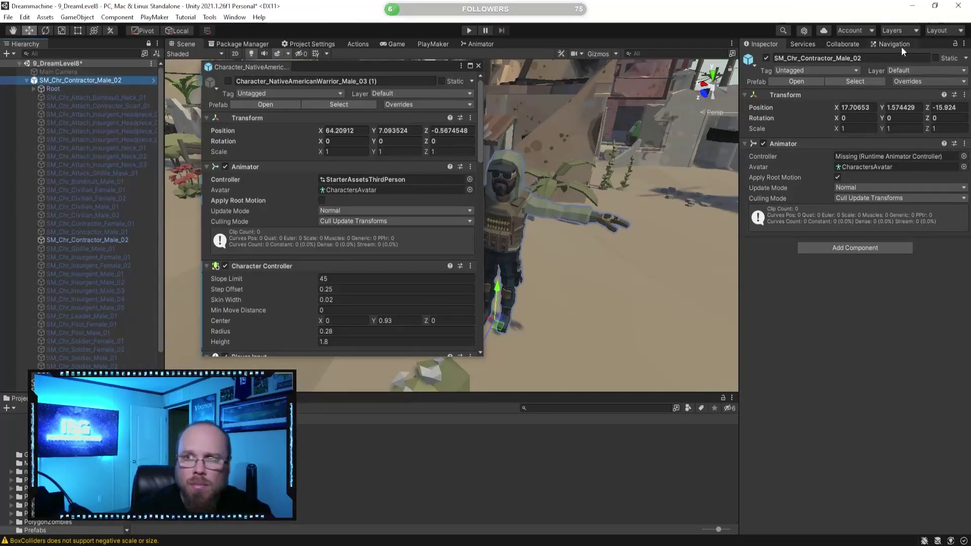
left_click(956, 44)
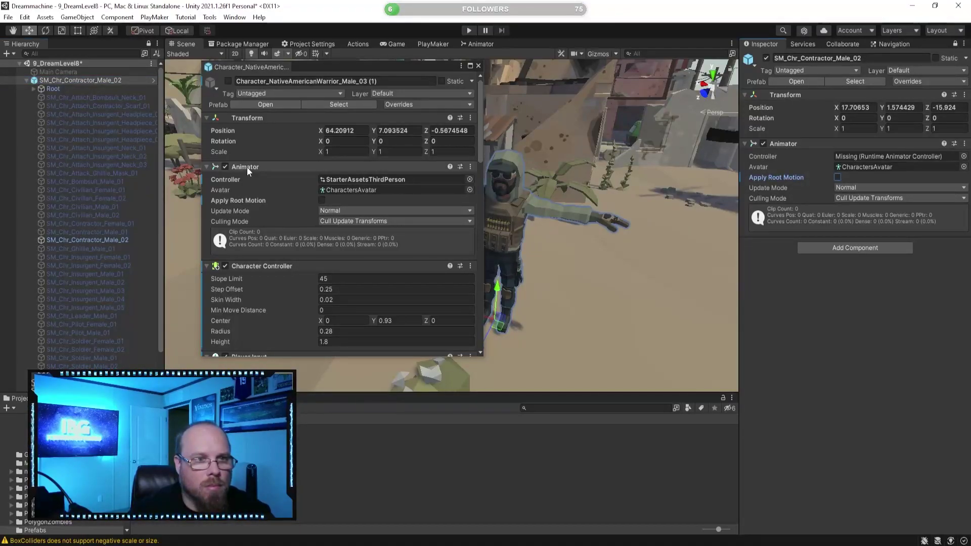
Turn off Apply Root Motion on the contractor's Animator and copy the warrior's StarterAssetsThirdPerson controller into it
right_click(235, 178)
left_click(259, 211)
right_click(775, 158)
left_click(780, 199)
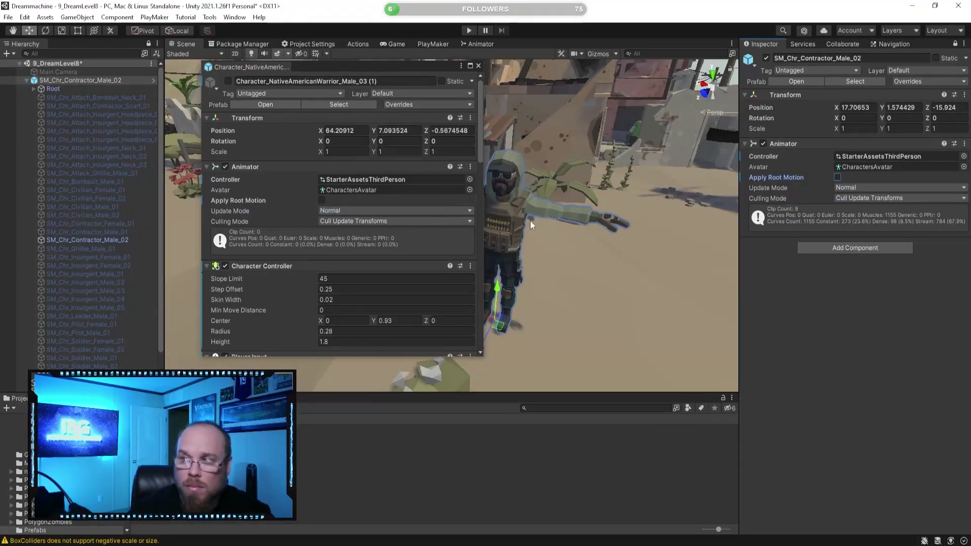
Copy the warrior's Character Controller component and paste it as new onto the contractor
right_click(273, 262)
left_click(323, 353)
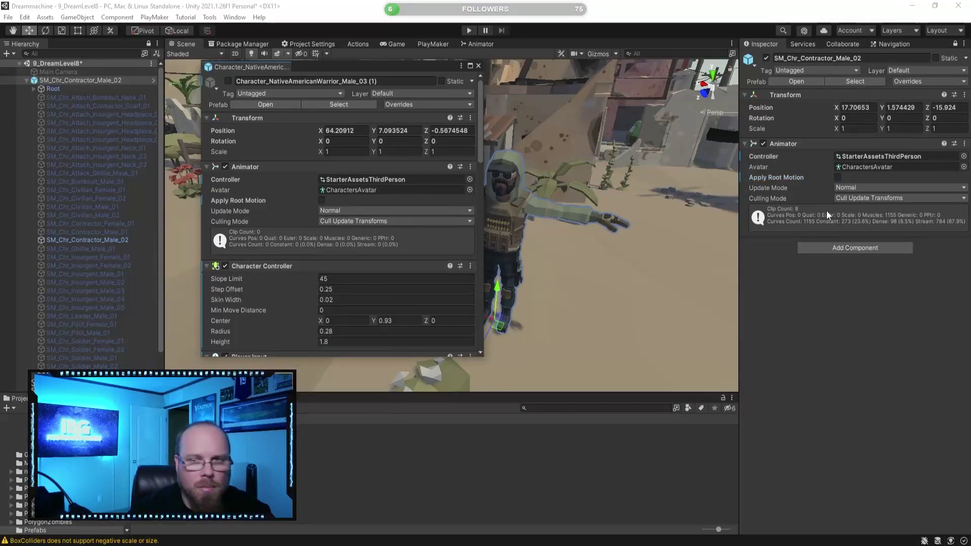
right_click(796, 147)
left_click(857, 249)
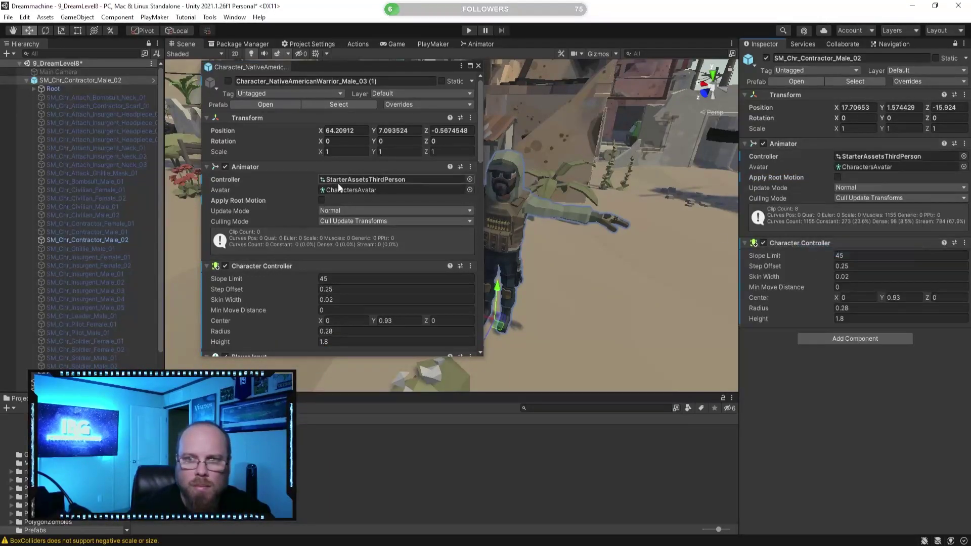
Copy the warrior's Player Input component and paste it as new onto the contractor
scroll(305, 260, "down", 5)
right_click(281, 168)
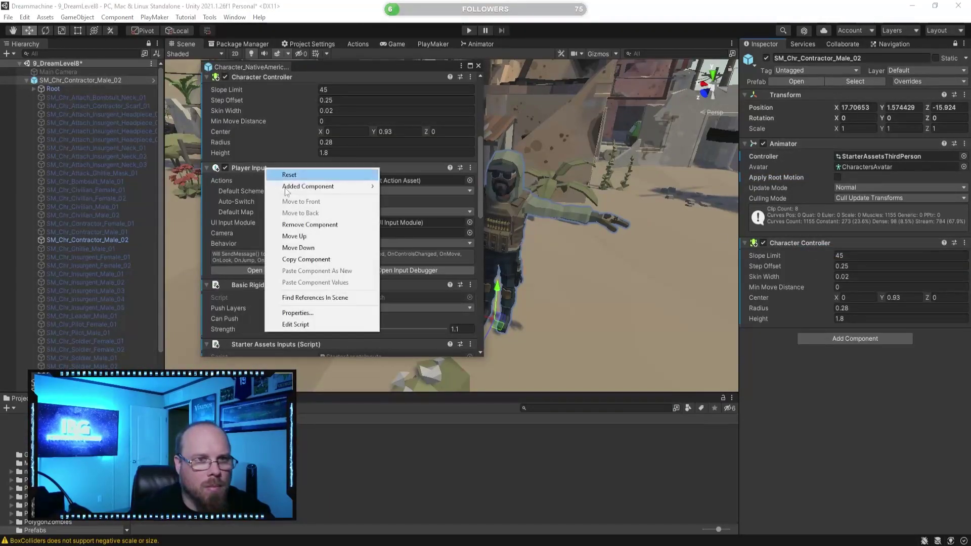
left_click(310, 260)
right_click(794, 243)
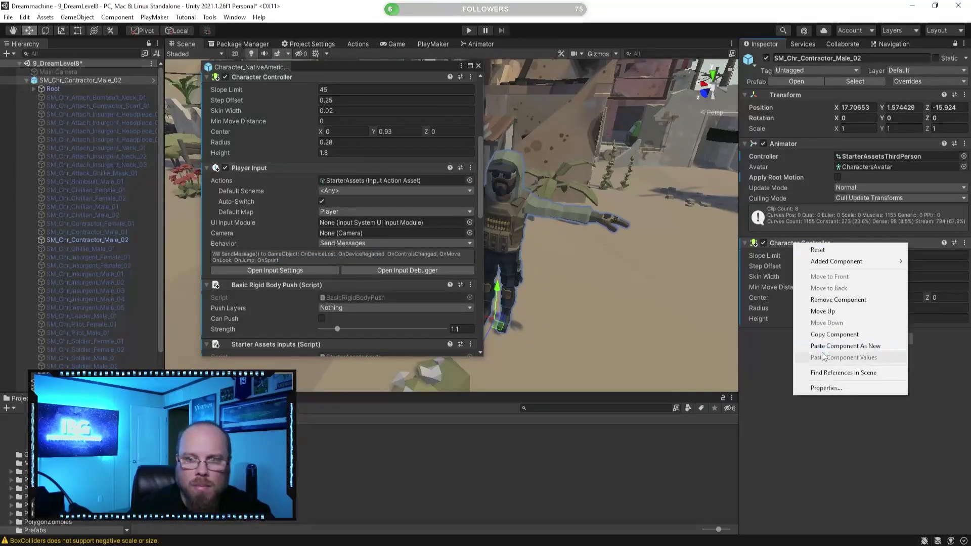
left_click(855, 346)
Copy the warrior's Basic Rigid Body Push script and paste it as new onto the contractor
scroll(362, 253, "down", 3)
right_click(240, 191)
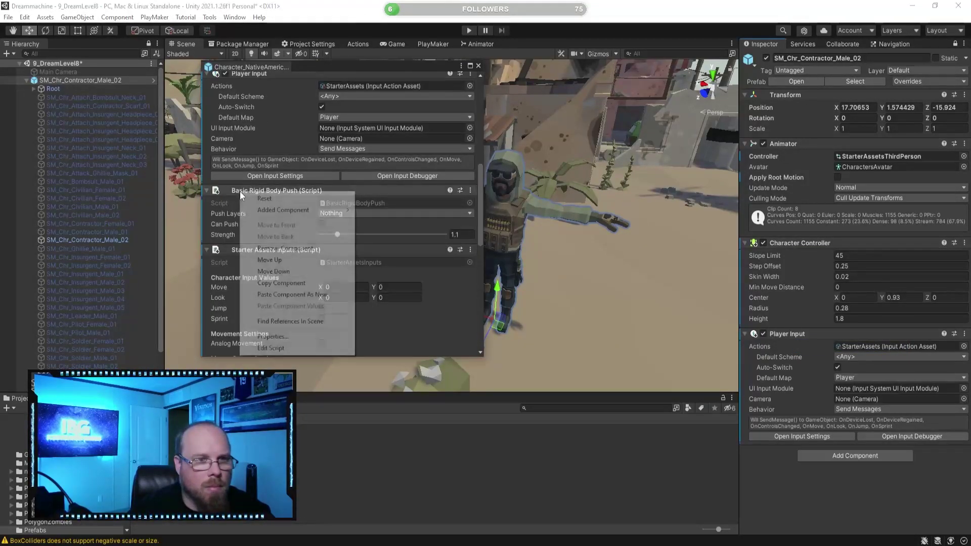
left_click(281, 282)
right_click(781, 334)
left_click(836, 437)
Copy the warrior's Starter Assets Inputs script and paste it as new onto the contractor
scroll(305, 230, "down", 3)
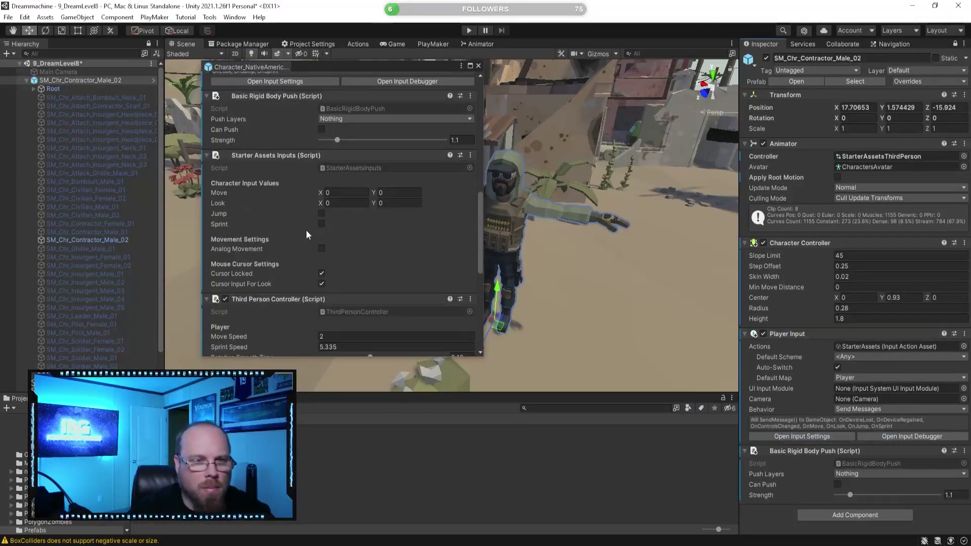
right_click(270, 157)
left_click(324, 252)
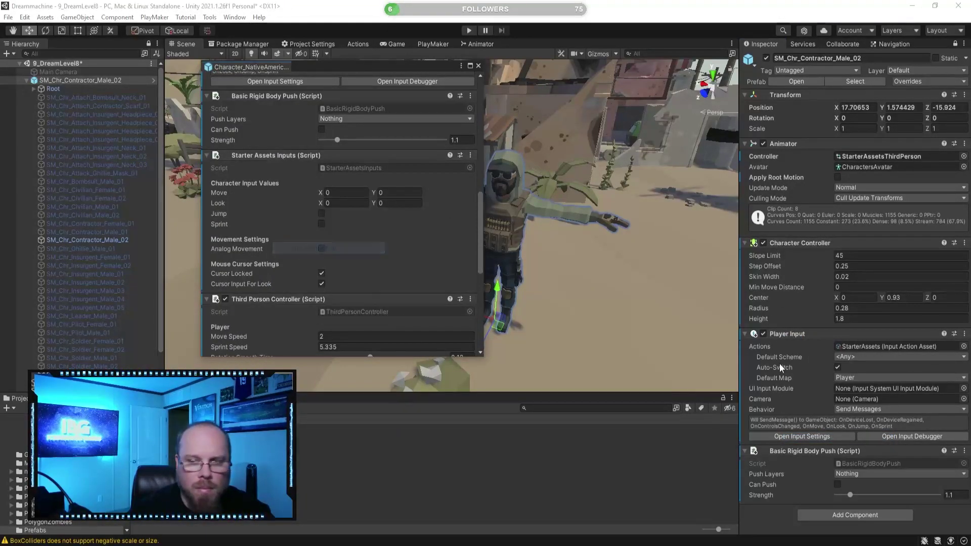
right_click(809, 450)
left_click(848, 388)
Copy the warrior's Third Person Controller script and paste it as new onto the contractor
scroll(792, 385, "down", 5)
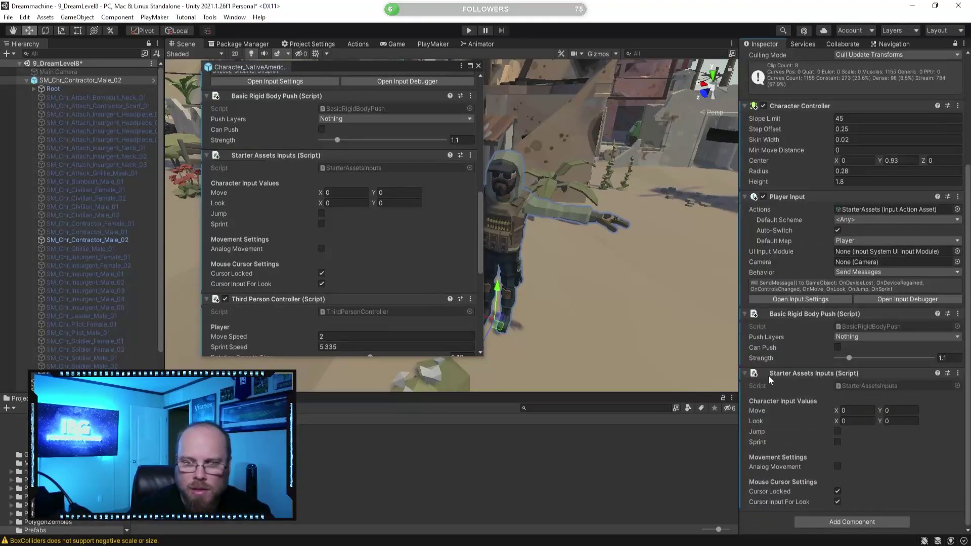
scroll(287, 249, "down", 3)
scroll(304, 226, "up", 3)
scroll(307, 221, "down", 3)
right_click(281, 205)
left_click(328, 297)
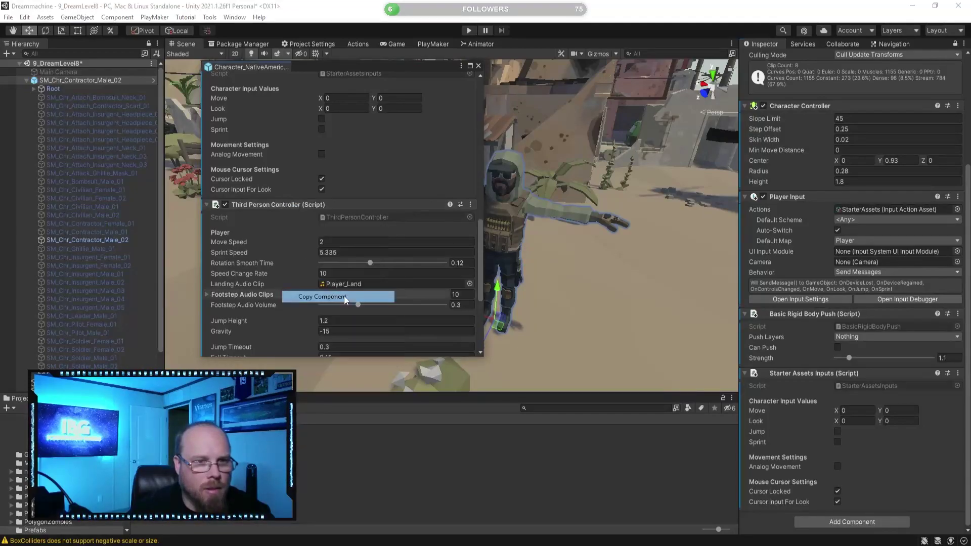
right_click(788, 373)
left_click(840, 476)
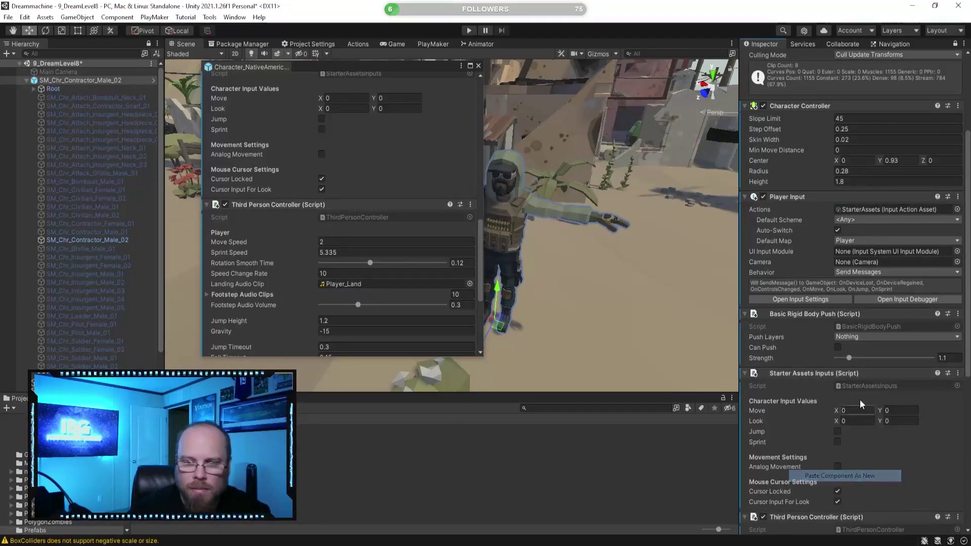
Set the contractor's Cinemachine Camera Target to Camera_Root and close the warrior's separate properties window
scroll(855, 405, "down", 8)
scroll(344, 230, "down", 5)
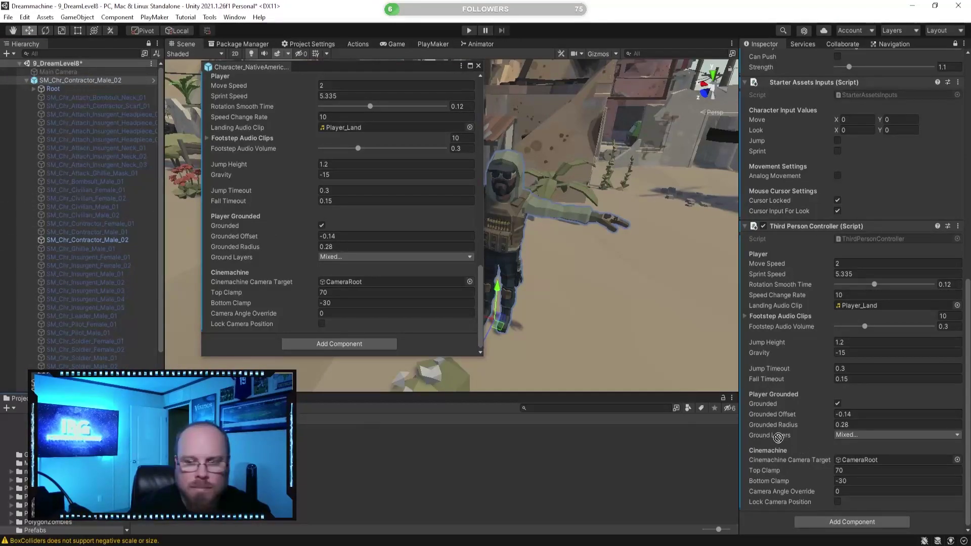
left_click_drag(865, 468, 873, 462)
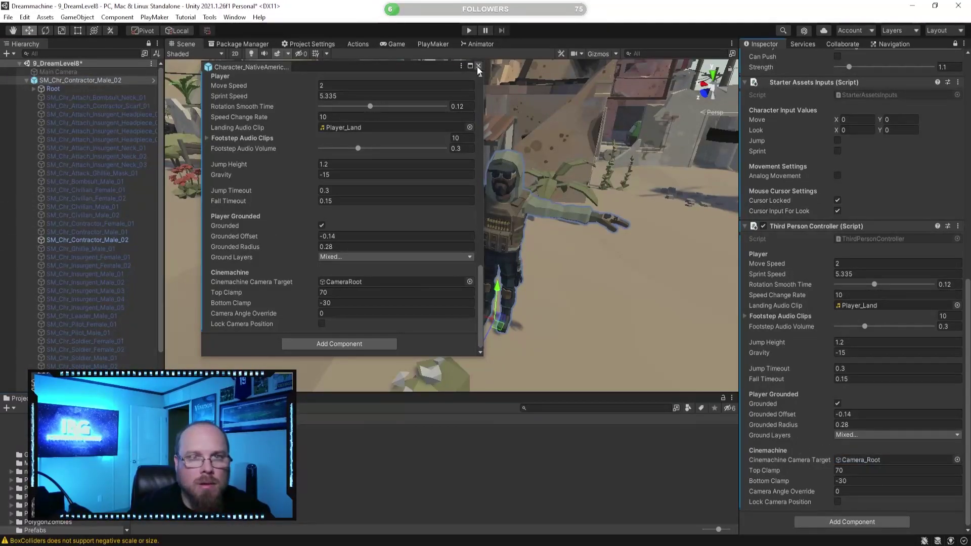
left_click(477, 66)
Collapse the contractor's hierarchy, save the scene and play-test it by walking the contractor forward with the follow camera
left_click(26, 80)
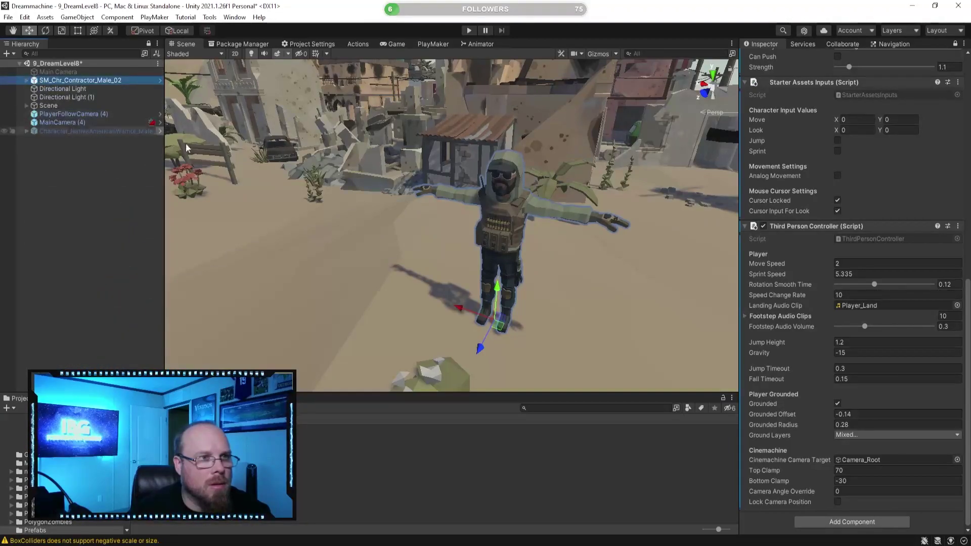
left_click(27, 106)
left_click(27, 105)
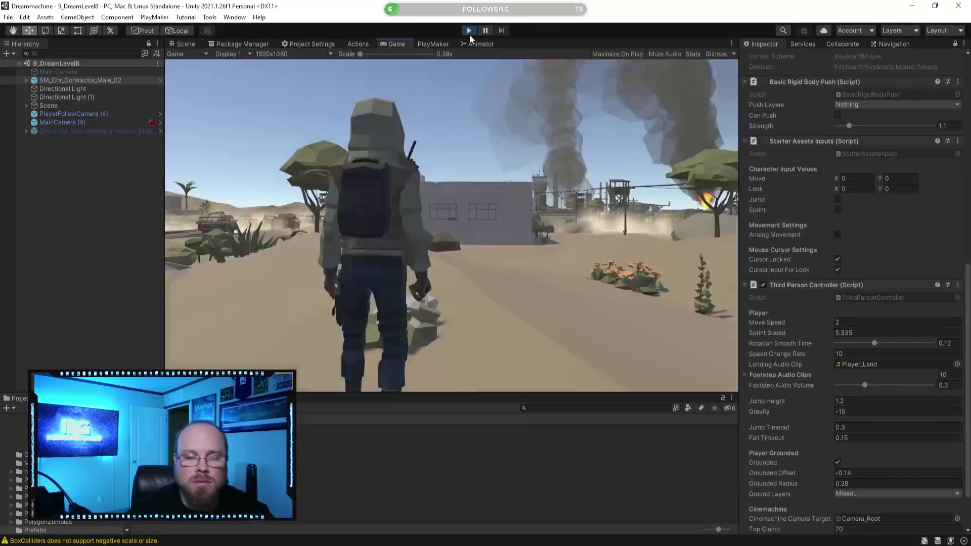
key("w")
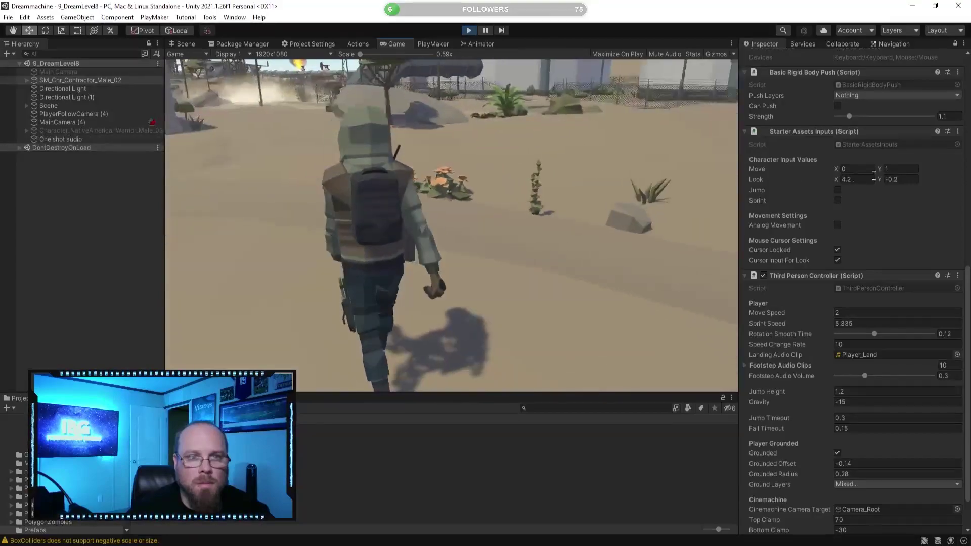
left_click(615, 153)
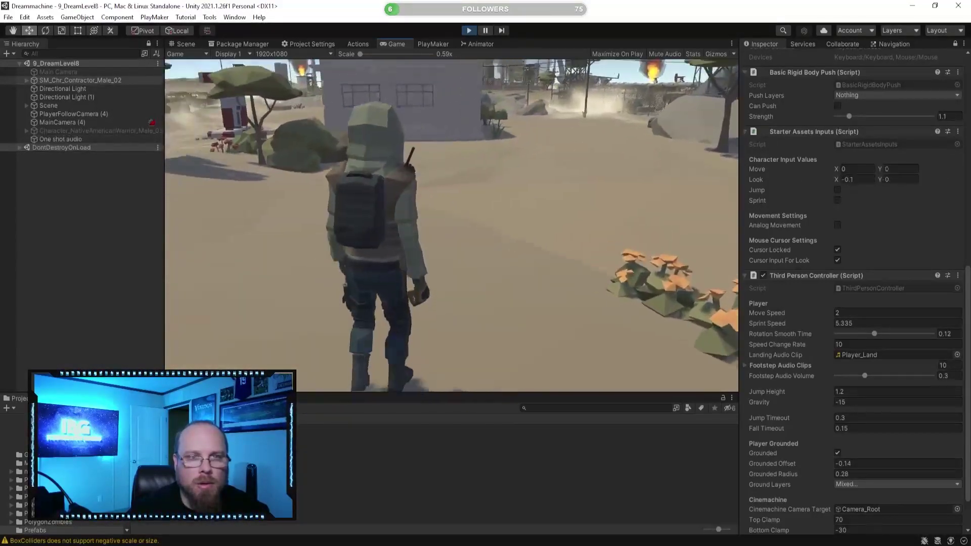
Sprint the contractor through the level, check the follow camera, and end the play test
key("shift+w")
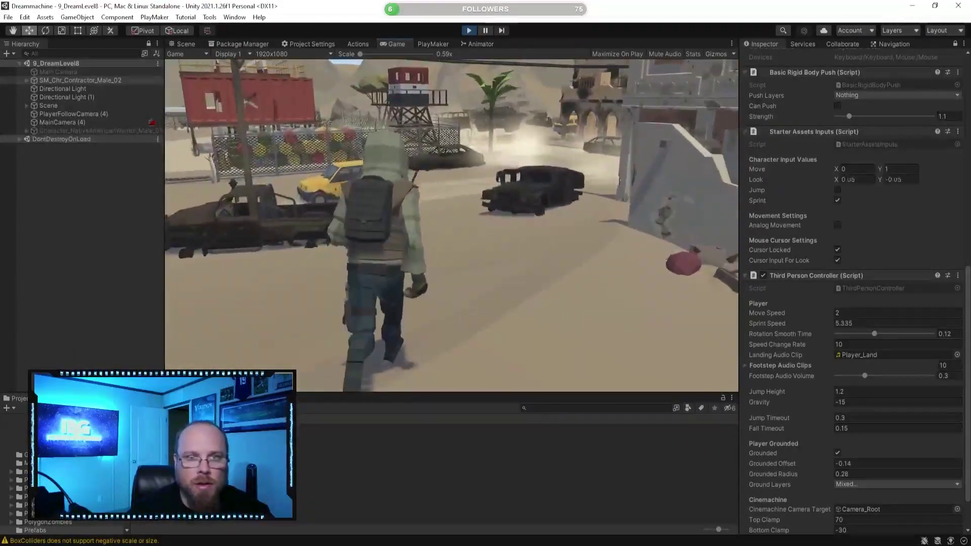
key("Escape")
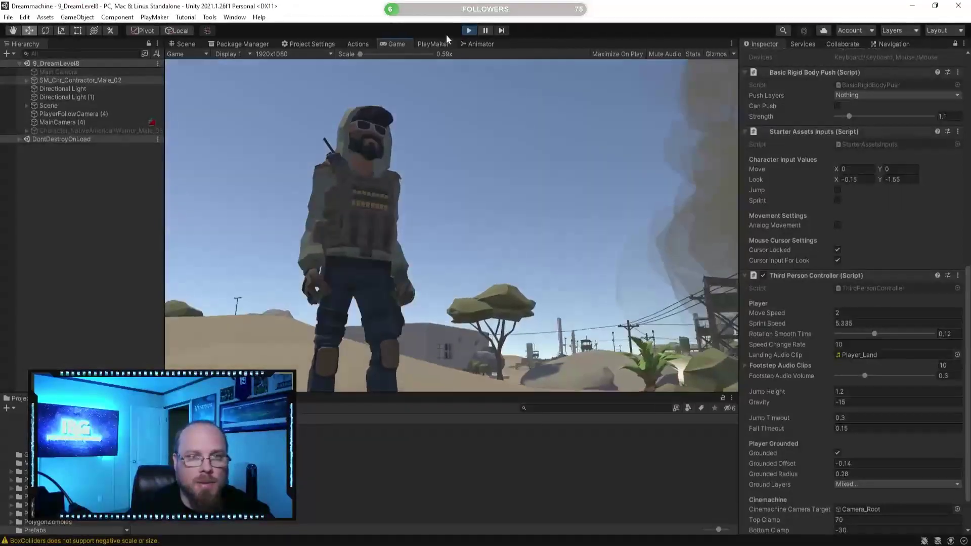
left_click(471, 31)
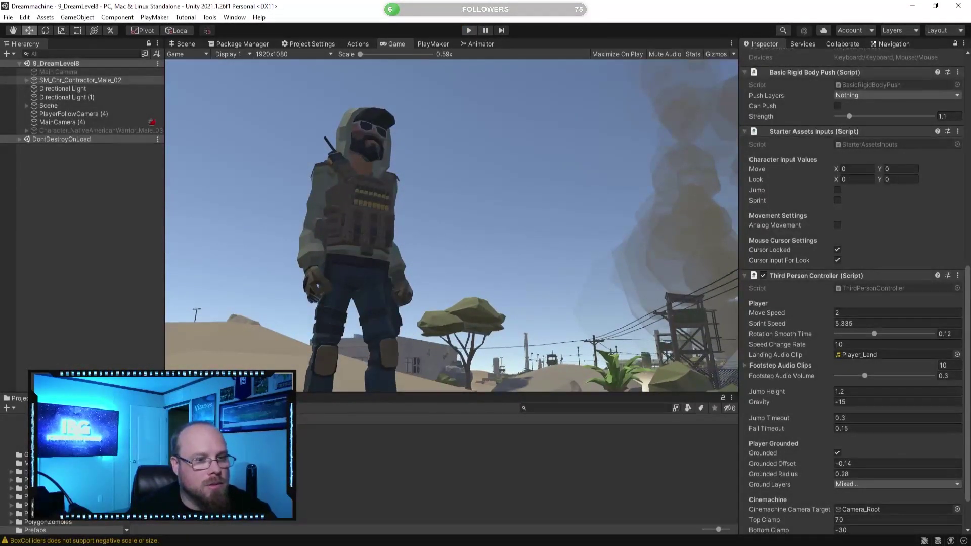
key("ctrl+p")
Open the 10_DreamLevel9 scene from the Scenes folder and deactivate its existing Camera object
left_click(484, 486)
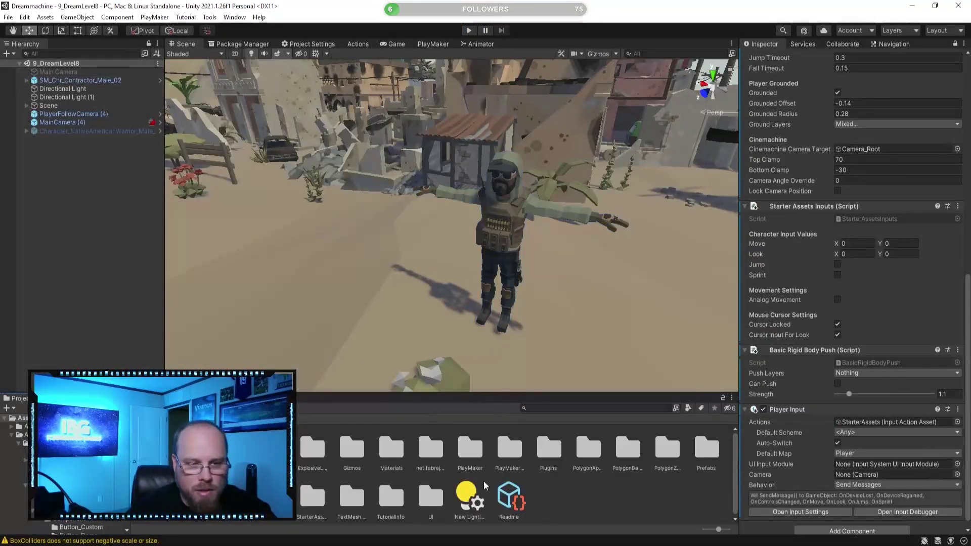
double_click(194, 496)
left_click(233, 494)
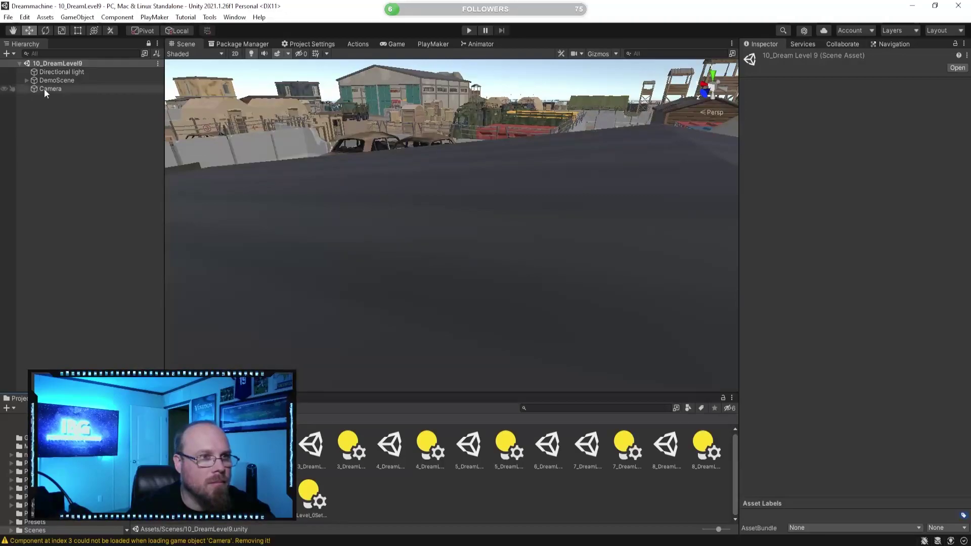
left_click(48, 89)
left_click(767, 58)
left_click(65, 159)
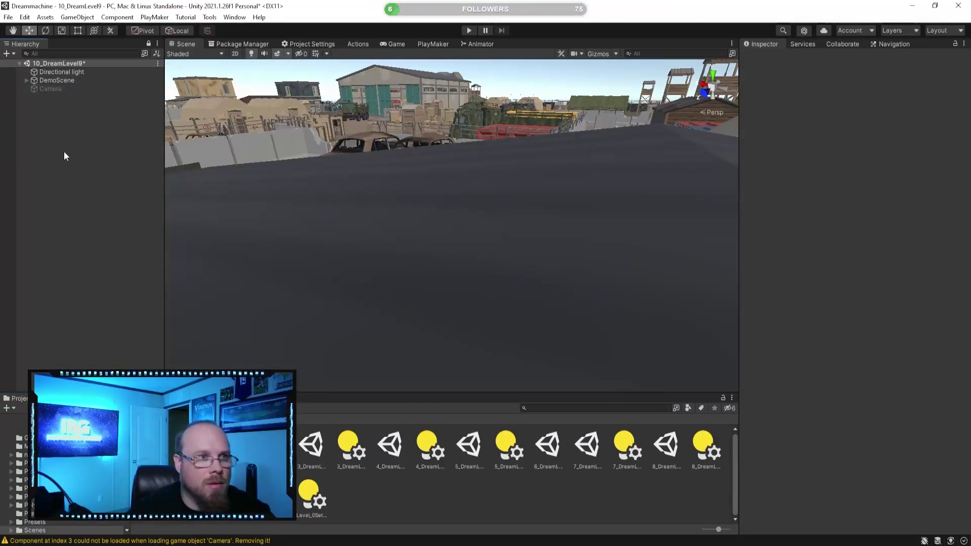
Open the Characters folder inside the PolygonBattleRoyale asset pack's Prefabs
right_click_drag(283, 217, 395, 251)
left_click(144, 419)
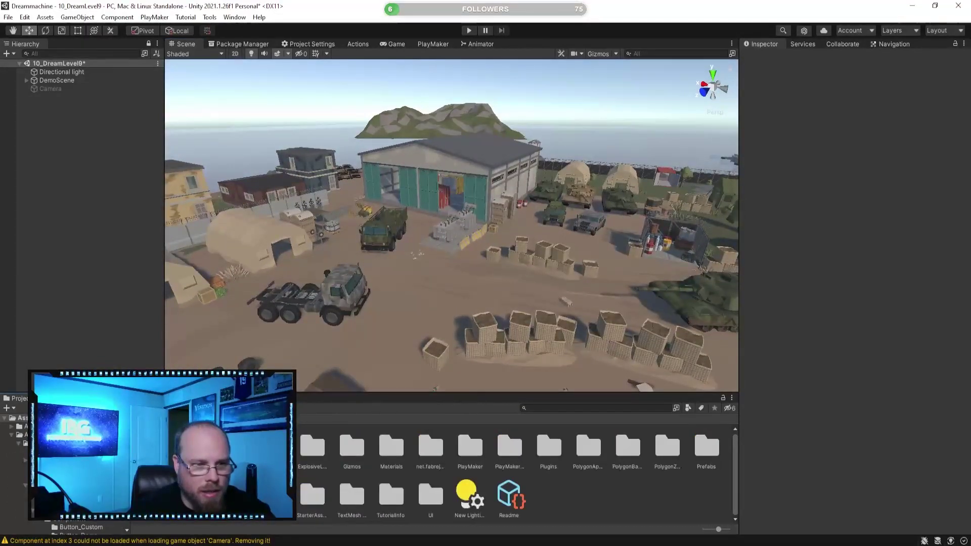
left_click(194, 448)
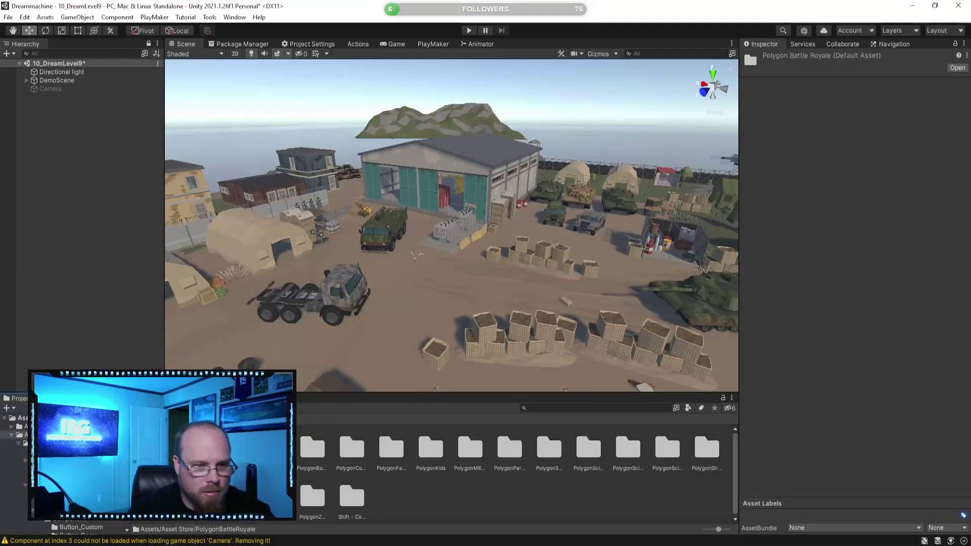
double_click(231, 448)
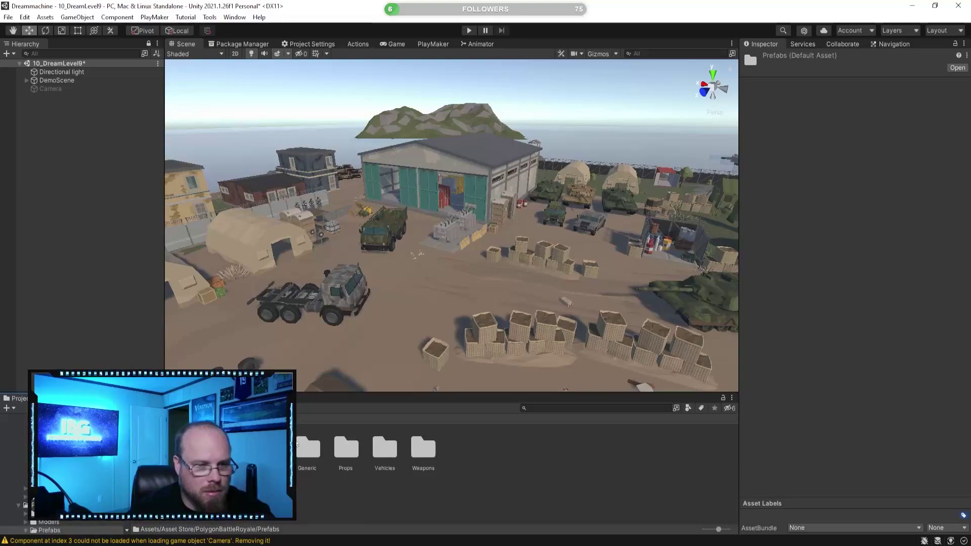
double_click(192, 448)
Preview the PolygonBattleRoyale character prefabs one after another to choose a character for this level
left_click(193, 448)
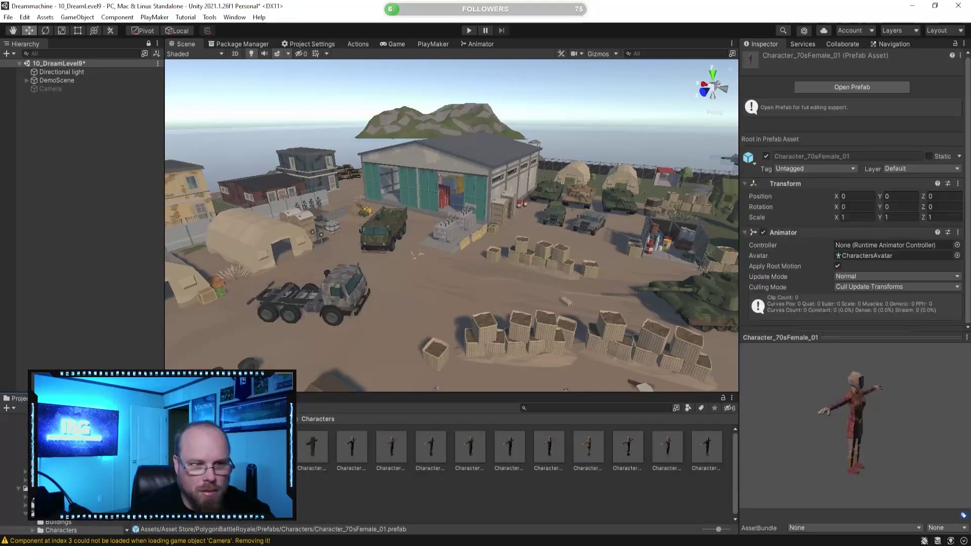
left_click(353, 446)
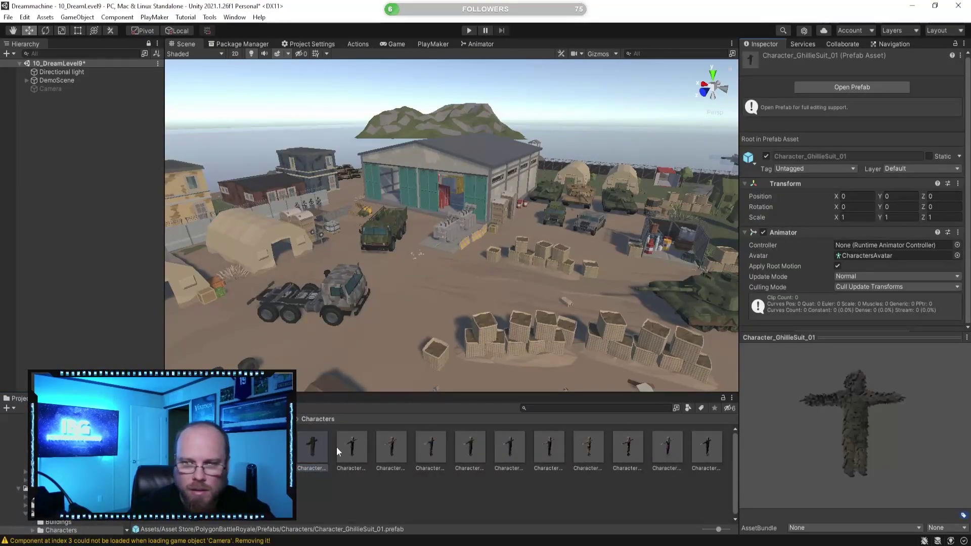
left_click_drag(789, 416, 700, 410)
left_click(399, 450)
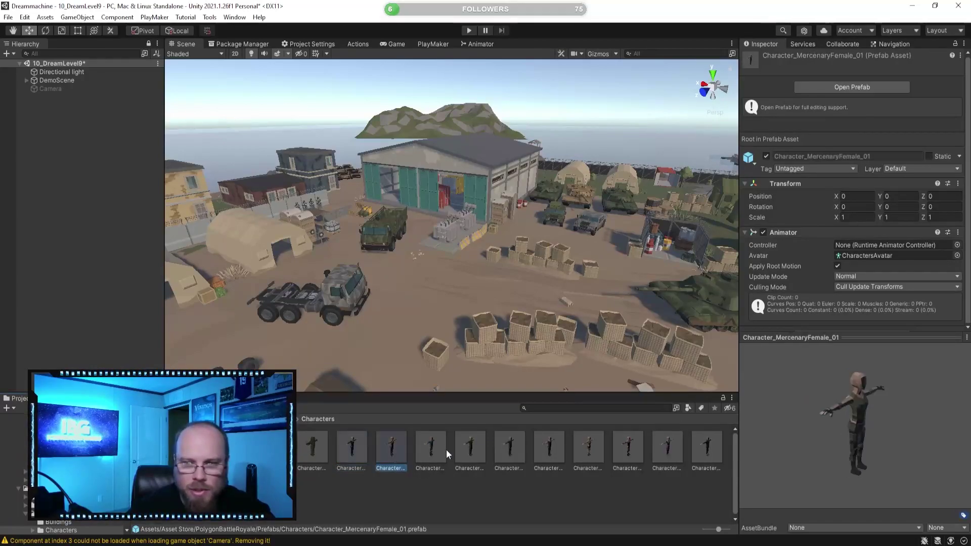
left_click(444, 450)
left_click(478, 450)
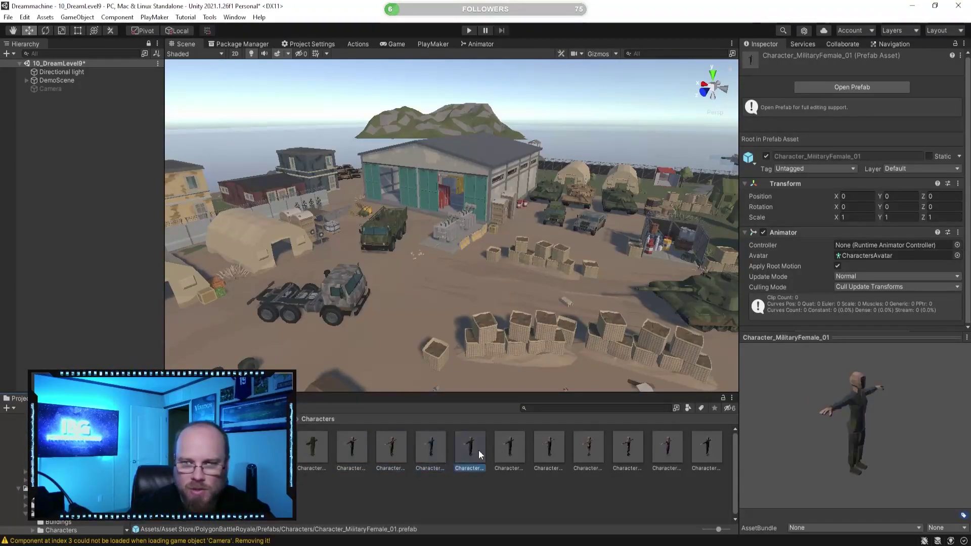
left_click(510, 448)
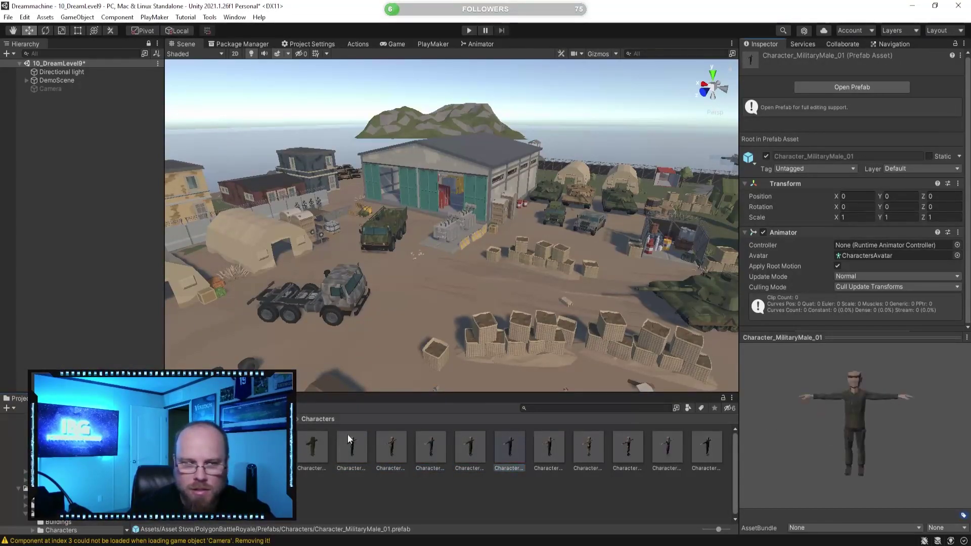
left_click(539, 445)
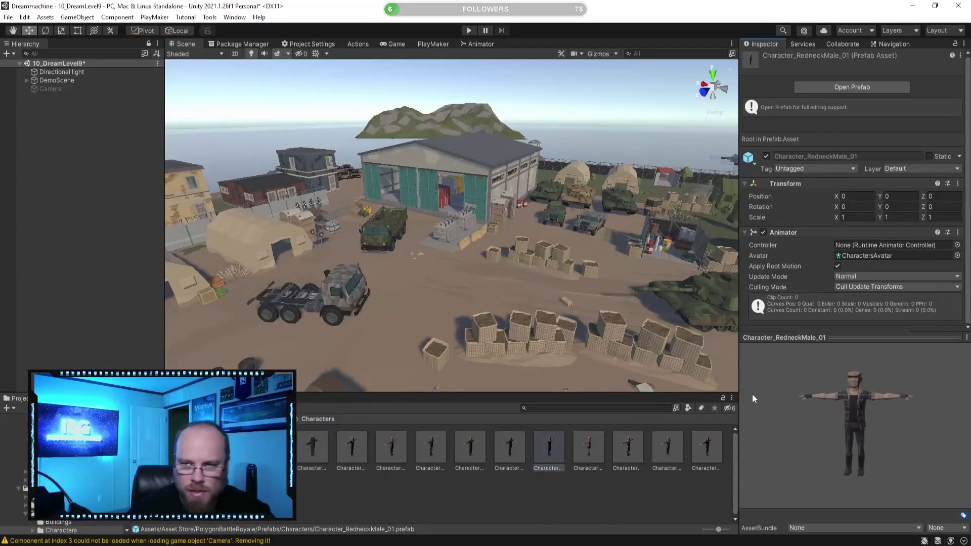
left_click(589, 447)
left_click(629, 448)
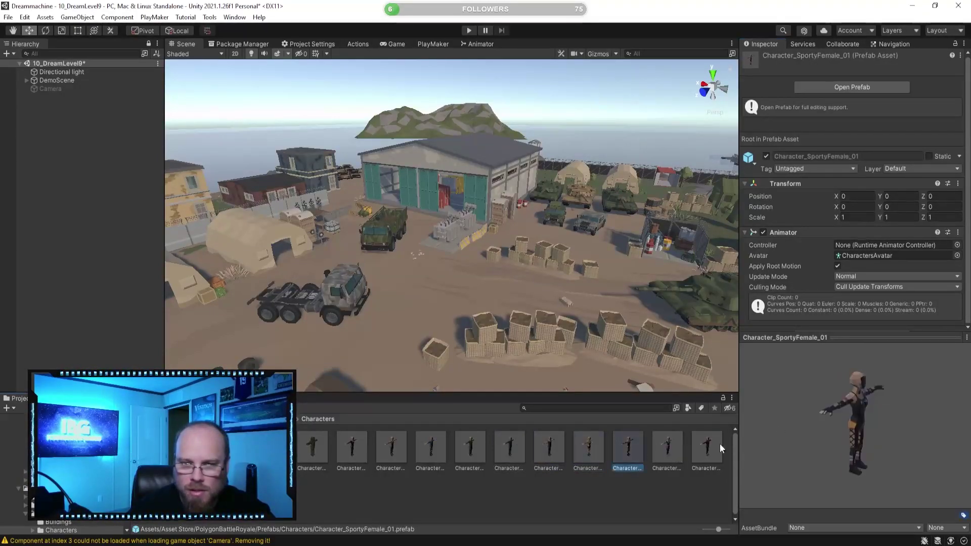
left_click(669, 446)
left_click_drag(800, 442, 752, 422)
left_click(707, 446)
key("Right")
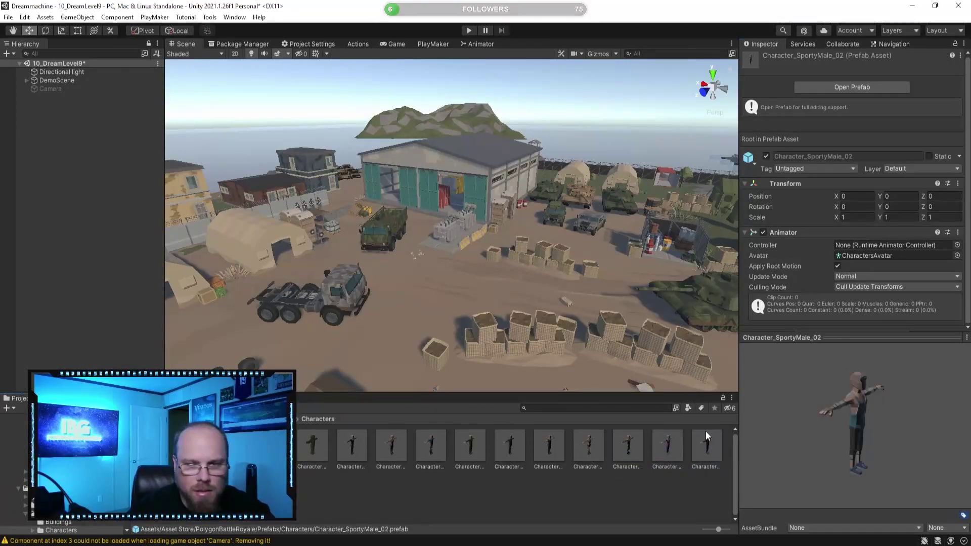
left_click_drag(874, 426, 806, 402)
Place the Character_ToplessMale_01 prefab on the open ground in front of the trucks and frame it
key("w")
right_click_drag(429, 289, 394, 307)
left_click_drag(154, 491, 478, 323)
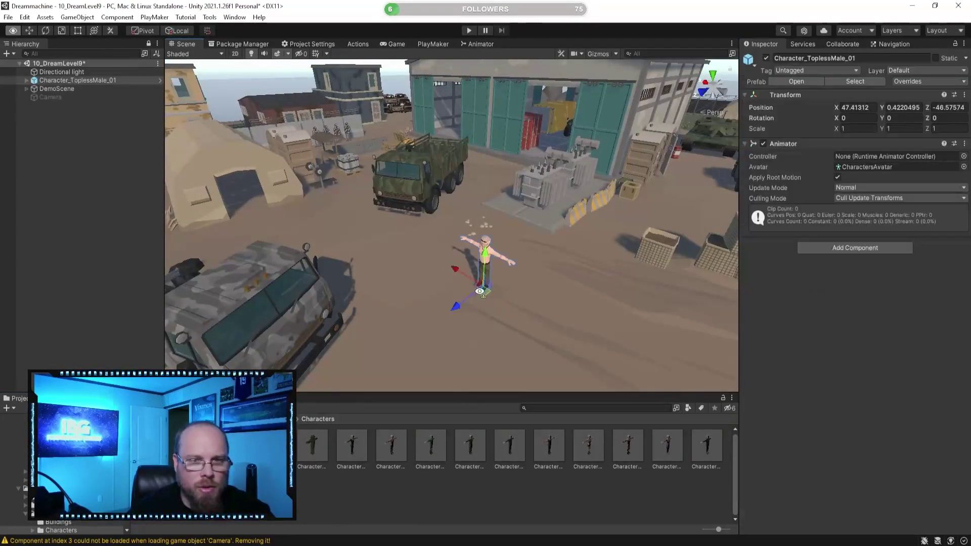
key("f")
left_click(93, 171)
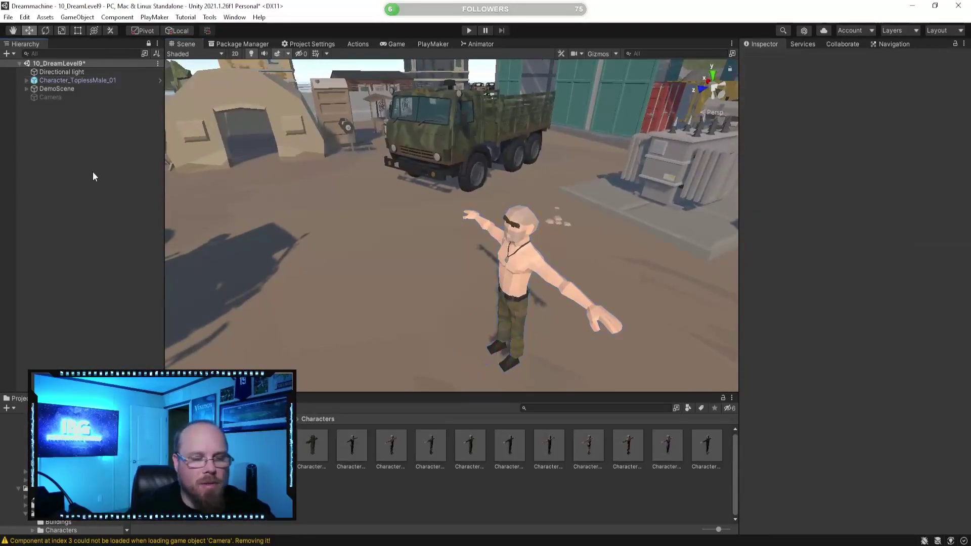
Create an empty child object under Character_ToplessMale_01 and raise it to upper-chest height, about Y 1.265
left_click(25, 89)
left_click(25, 89)
left_click(27, 81)
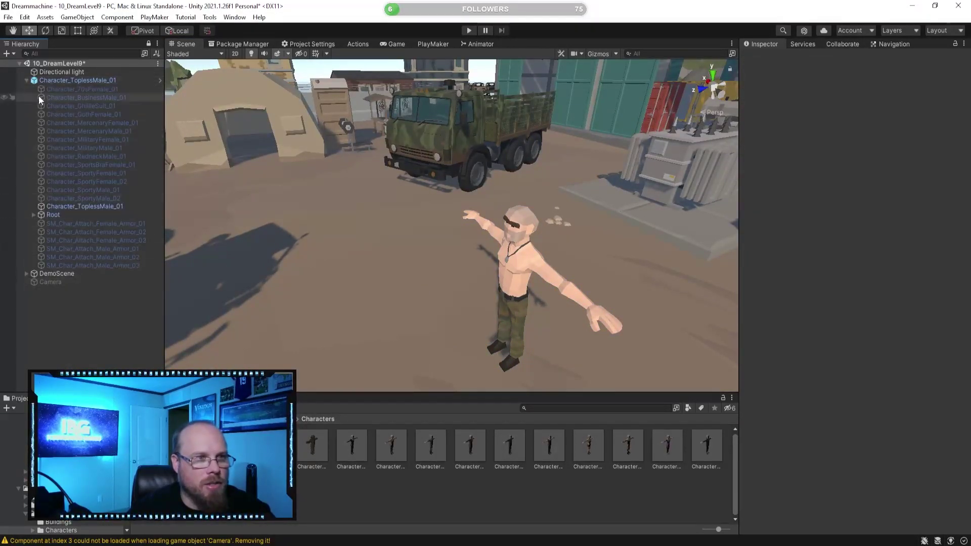
right_click(67, 80)
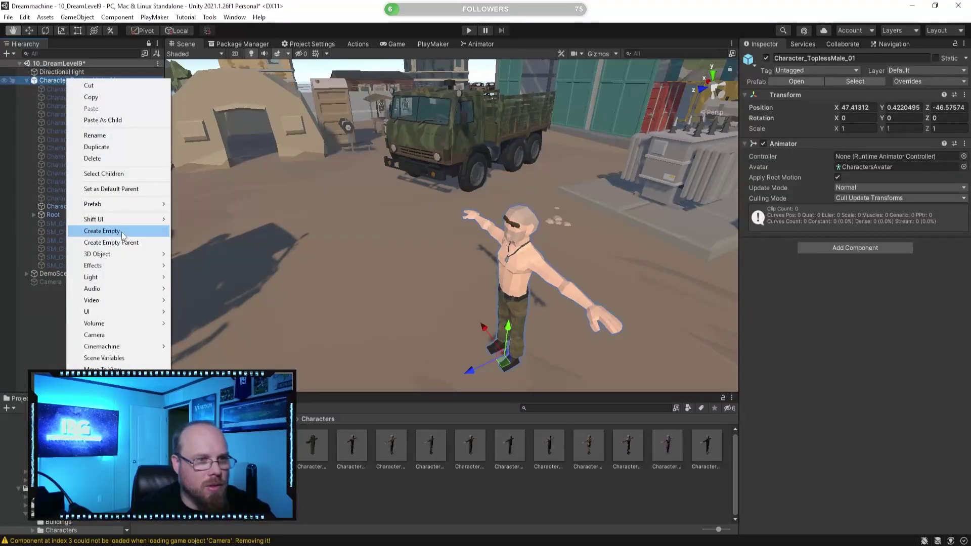
left_click(121, 231)
right_click_drag(392, 278, 563, 256)
key("a")
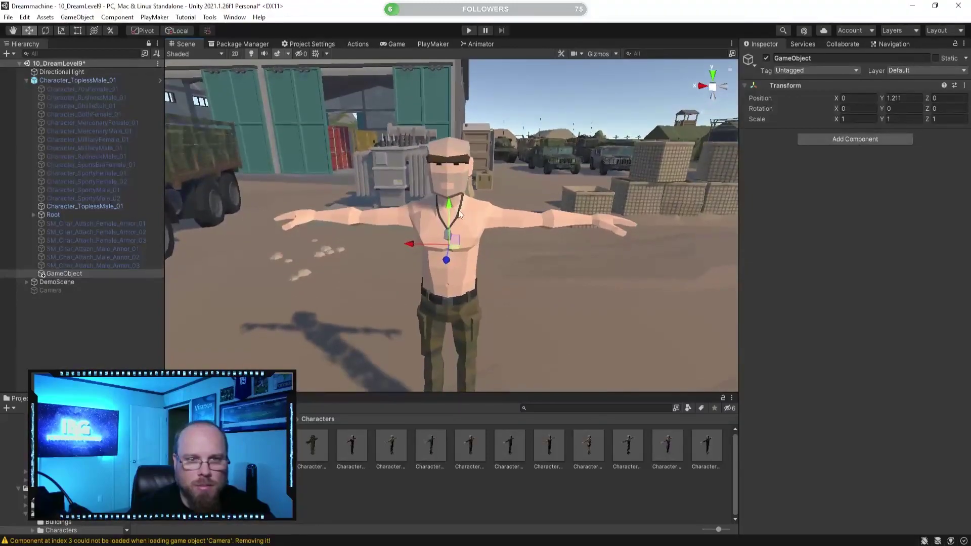
left_click_drag(454, 200, 454, 193)
Rename the character's empty child object to Camera_Root
key("s")
right_click_drag(454, 192, 253, 244)
key("d")
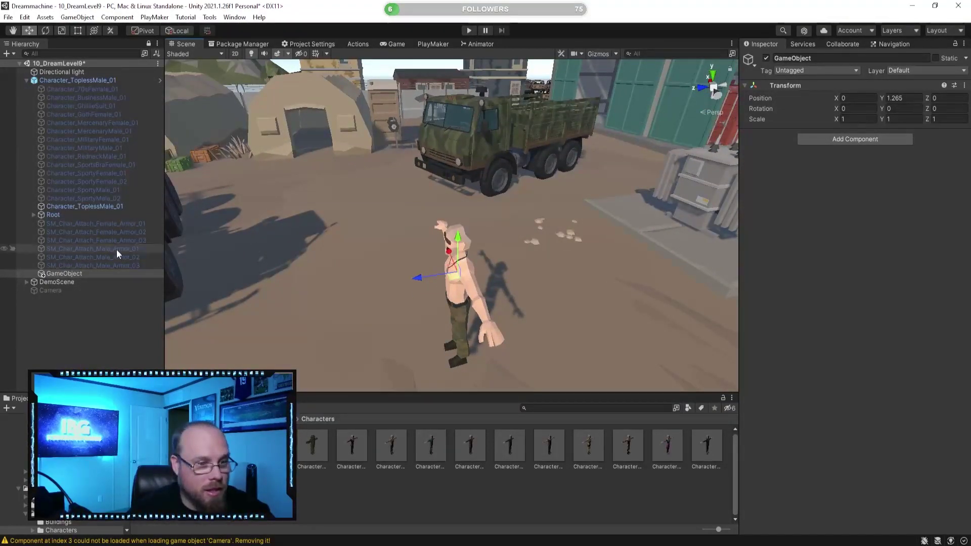
left_click(92, 313)
left_click(95, 275)
left_click(98, 276)
type("Came")
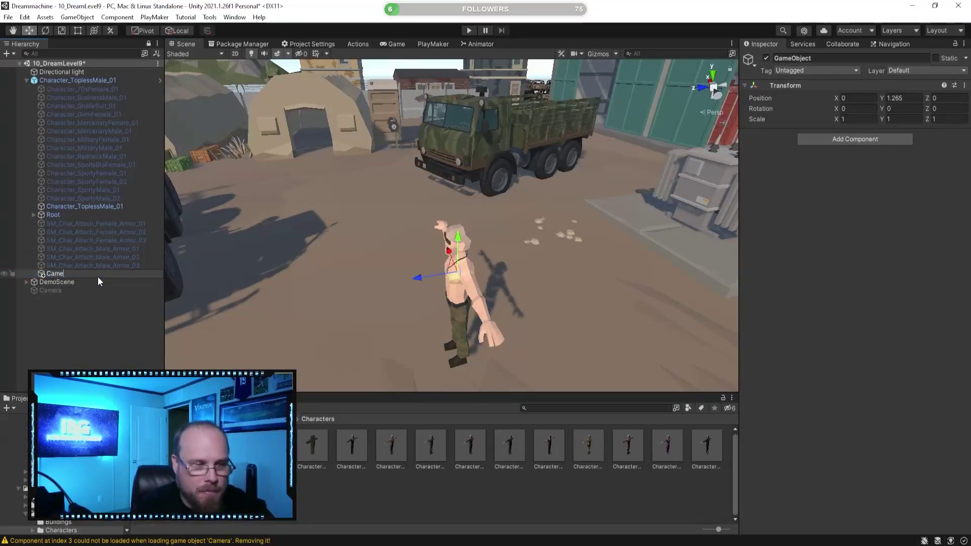
type("ra_Root")
key("Return")
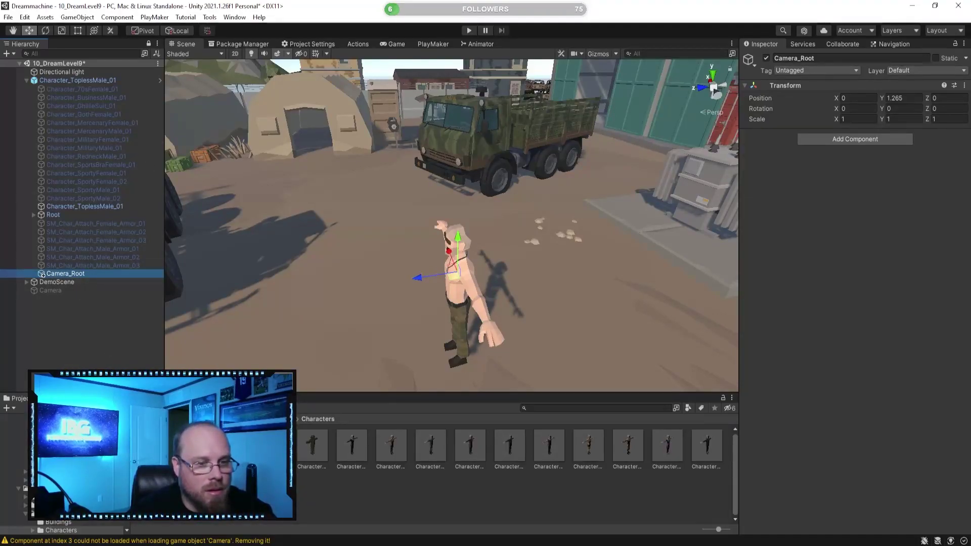
Add the Character prefab from the project's Prefabs folder to the scene and unpack it
left_click(154, 419)
left_click(142, 419)
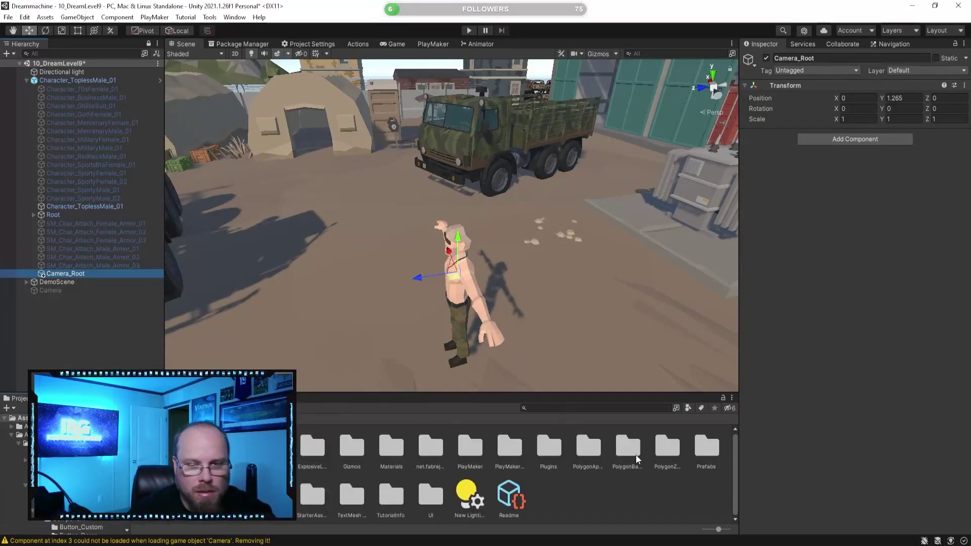
double_click(701, 457)
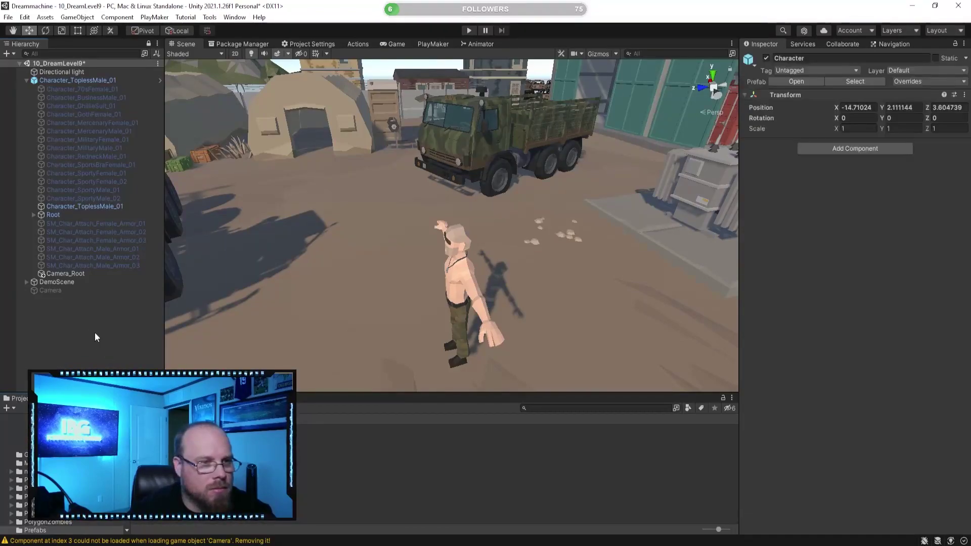
right_click(109, 301)
mouse_move(167, 323)
left_click(263, 370)
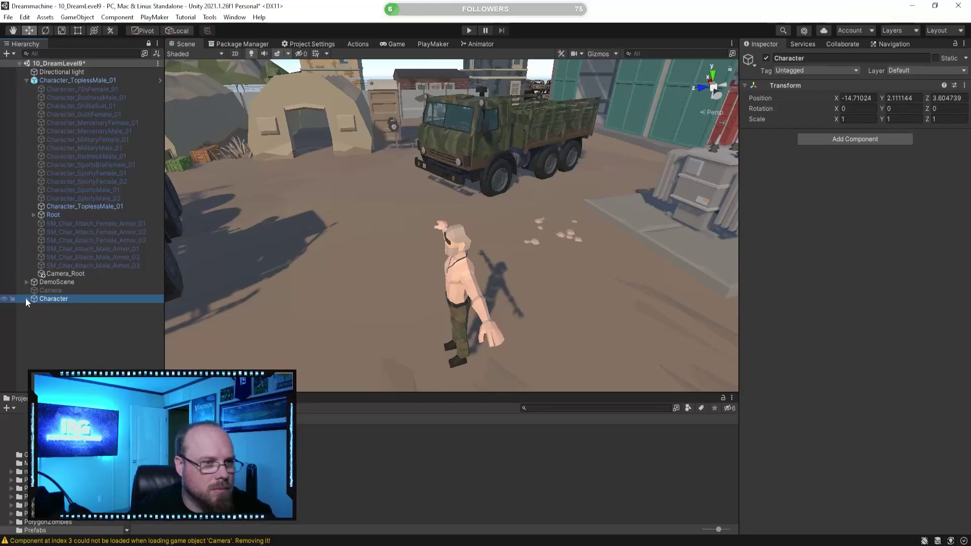
Move both cameras and the warrior out of the Character object to the scene root, and delete the emptied Character parent
left_click(26, 299)
left_click(74, 329)
left_click(63, 308)
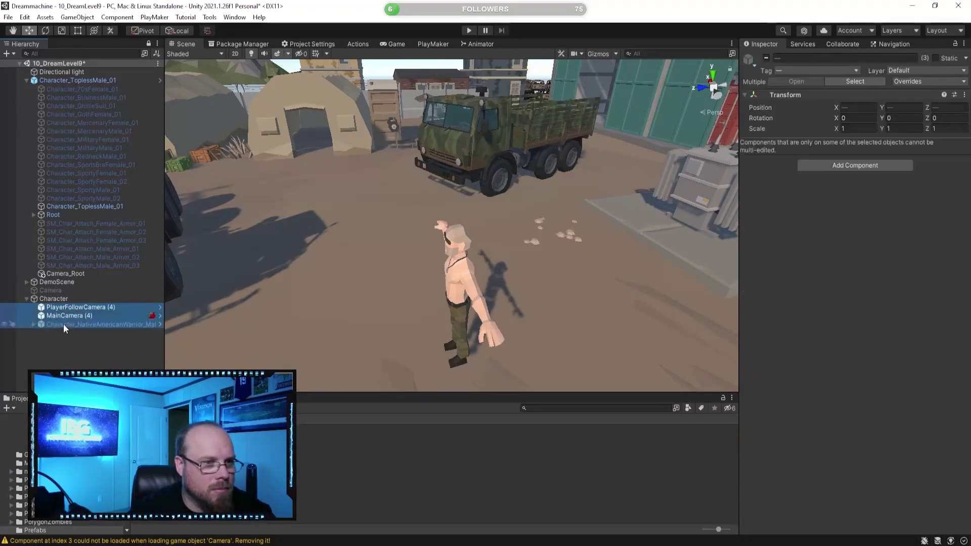
left_click(62, 324, "shift")
left_click_drag(62, 323, 71, 295)
left_click(65, 324)
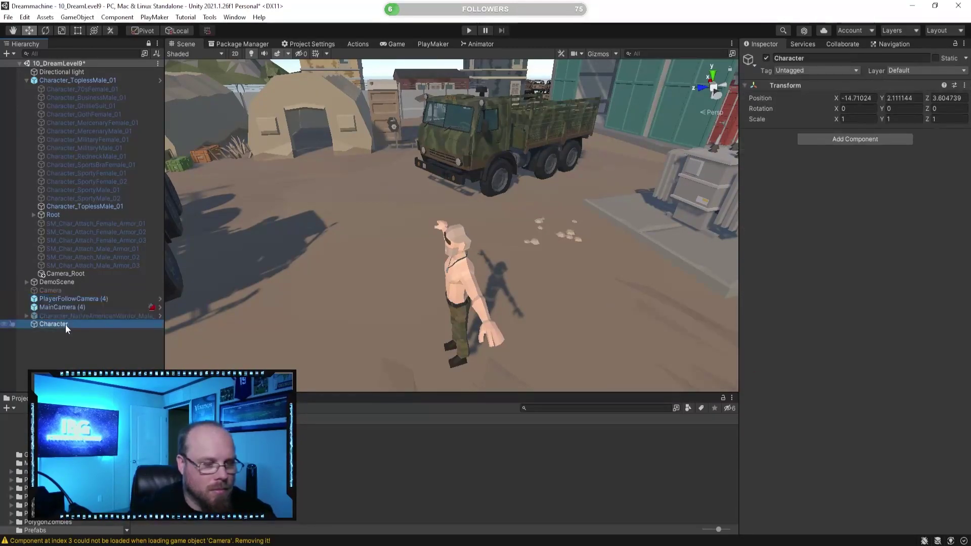
key("Delete")
Set the Follow target of PlayerFollowCamera (4) to Camera_Root
left_click(90, 298)
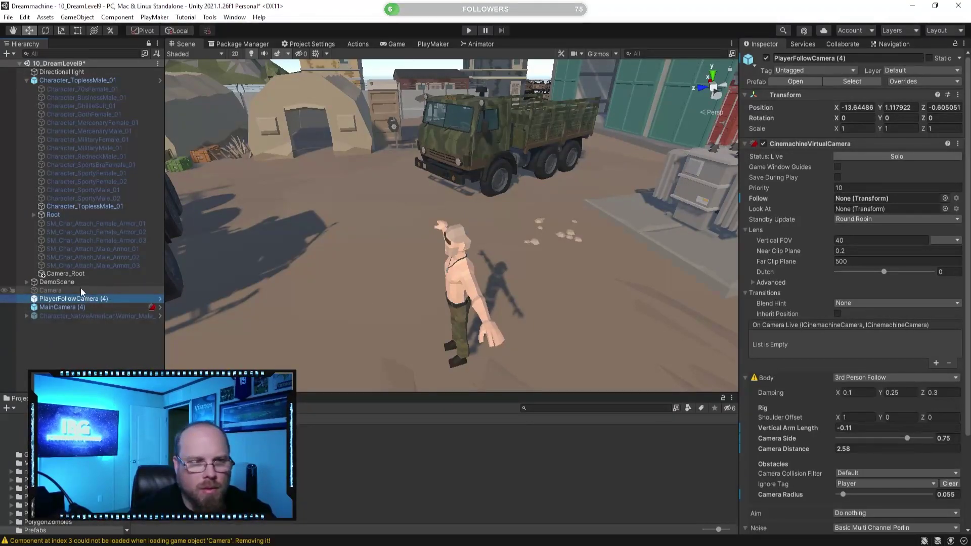
left_click_drag(84, 272, 863, 200)
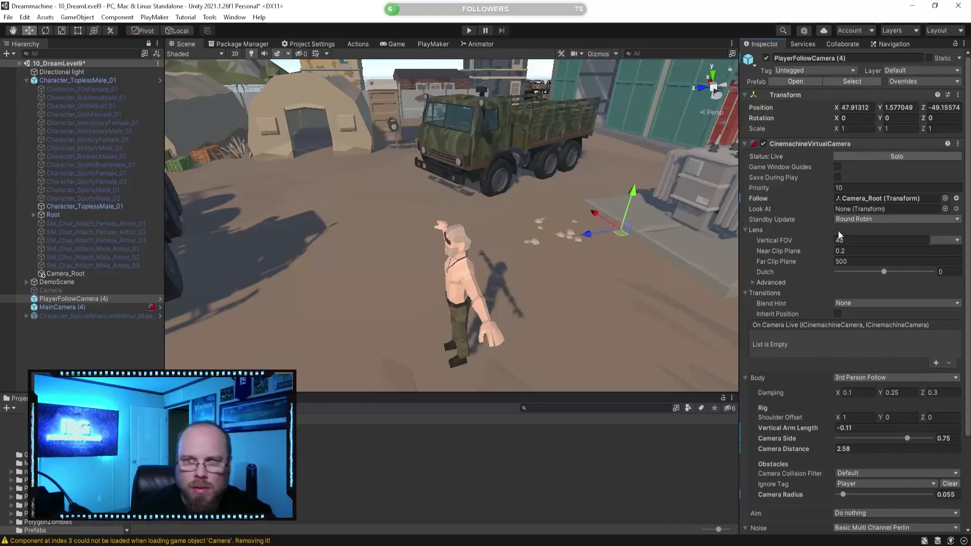
Open the warrior's properties in a separate window and lock the Inspector on Character_ToplessMale_01
left_click(87, 315)
right_click(88, 317)
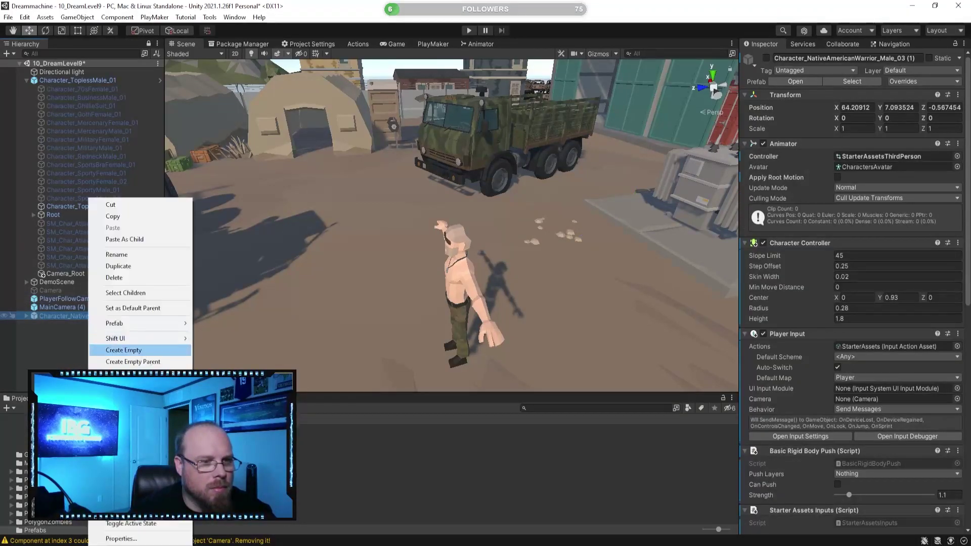
left_click(135, 538)
left_click(79, 81)
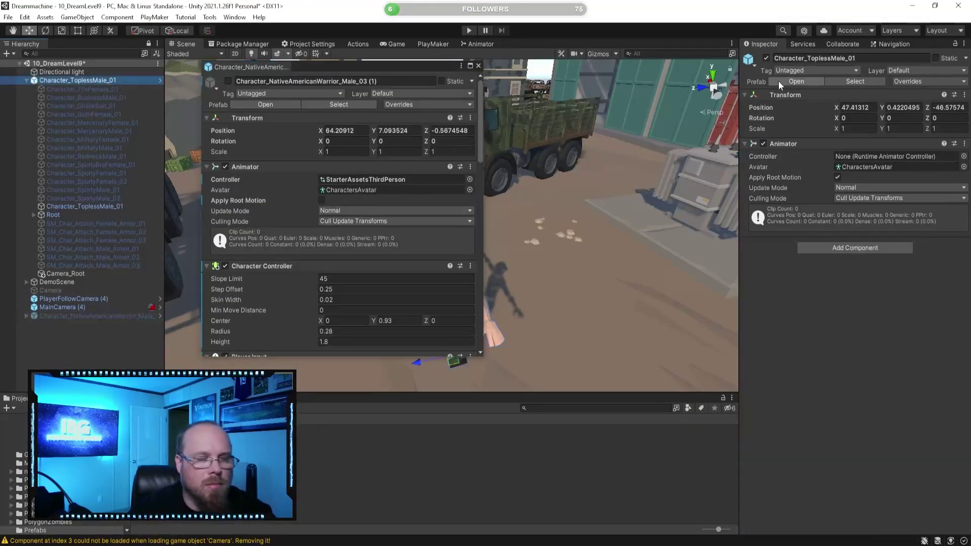
left_click(956, 45)
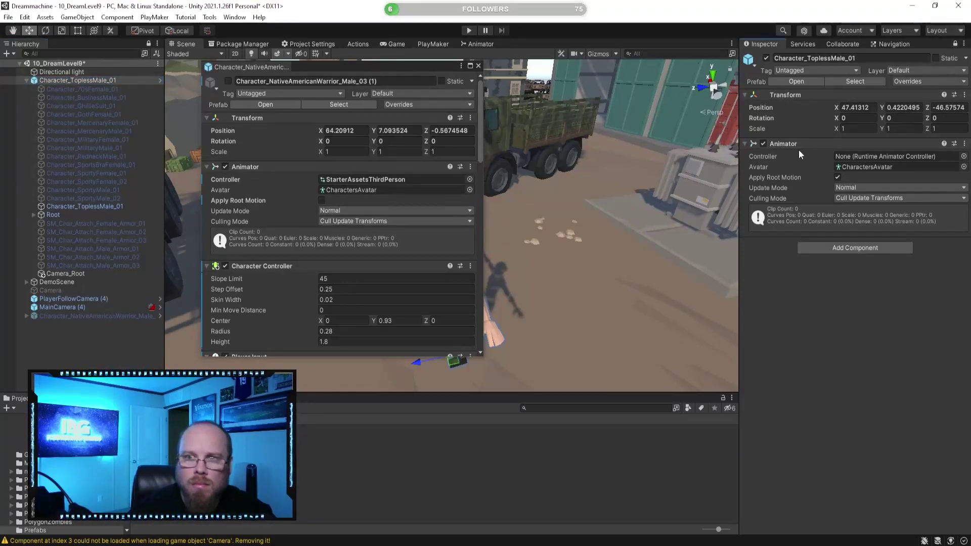
On Character_ToplessMale_01's Animator, turn off Apply Root Motion and copy in the warrior's StarterAssetsThirdPerson controller
left_click(837, 176)
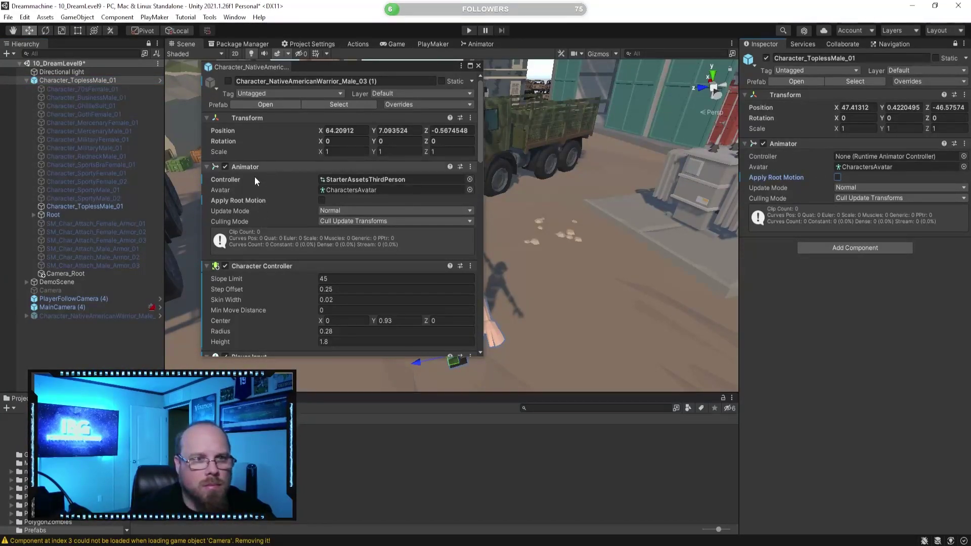
right_click(223, 181)
left_click(254, 212)
right_click(765, 156)
left_click(786, 199)
Copy the warrior's Character Controller component and paste it as new on Character_ToplessMale_01
scroll(321, 265, "down", 3)
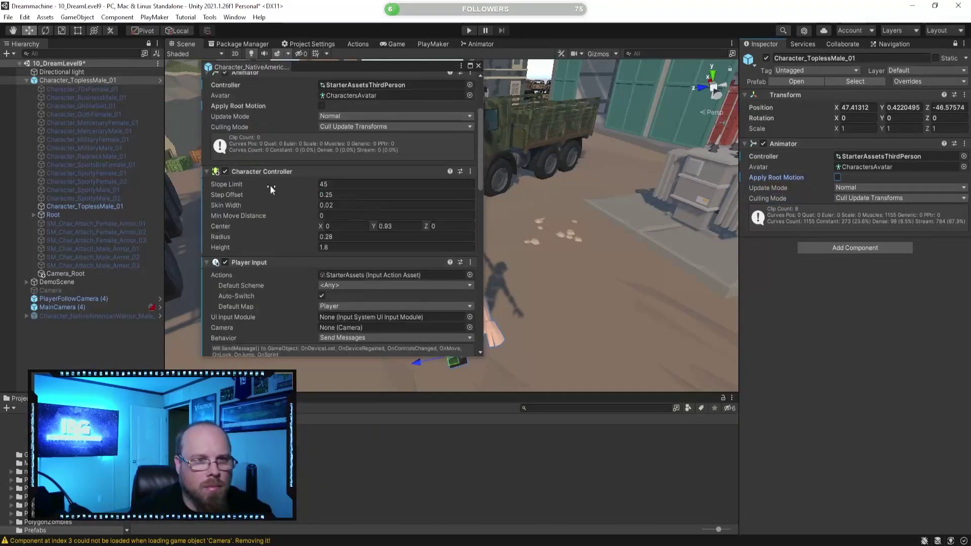
right_click(290, 176)
left_click(323, 260)
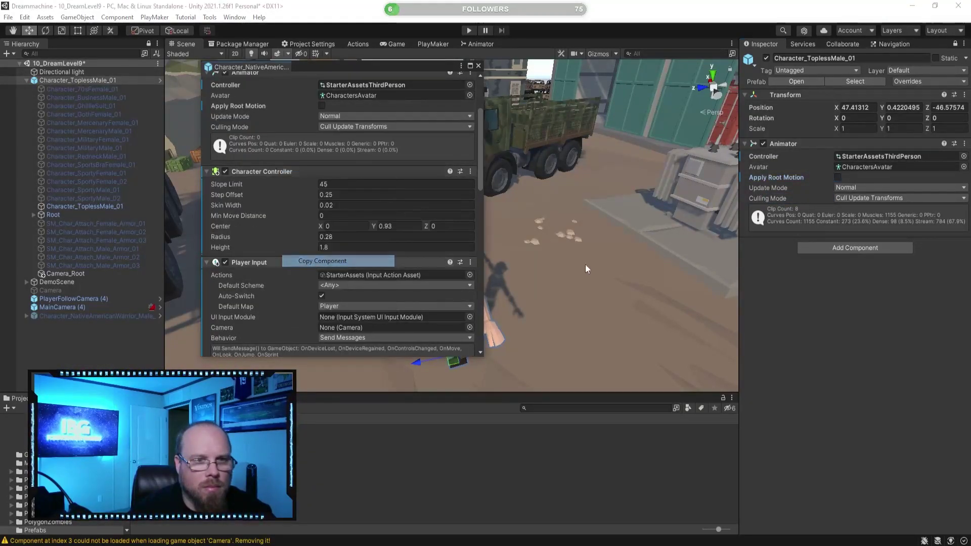
right_click(789, 145)
left_click(838, 247)
Copy the warrior's Player Input component and paste it as new on Character_ToplessMale_01
scroll(385, 239, "down", 3)
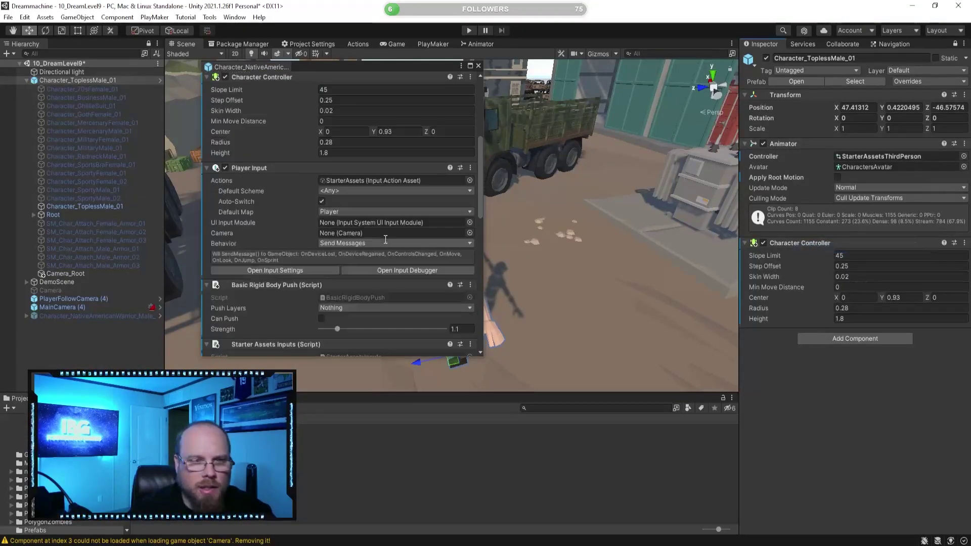
right_click(258, 172)
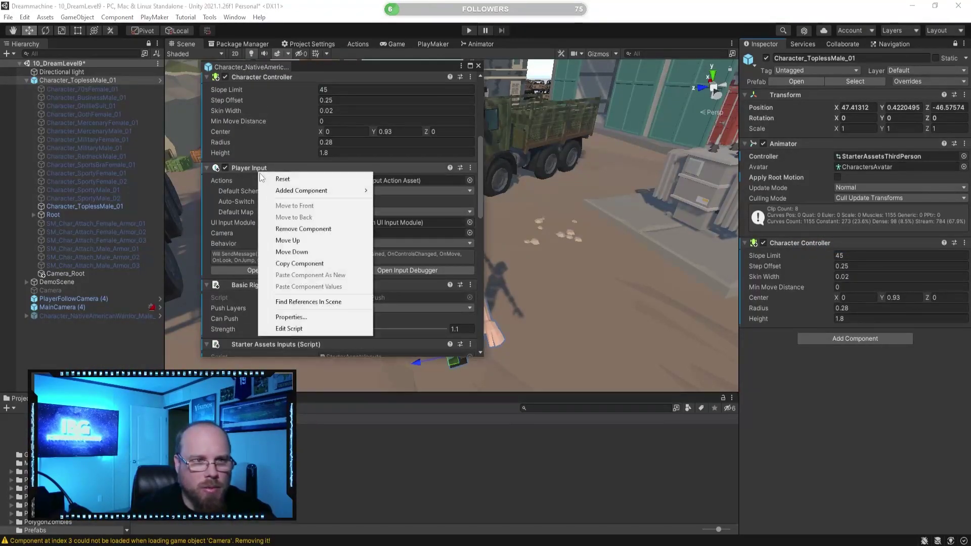
left_click(283, 261)
right_click(795, 243)
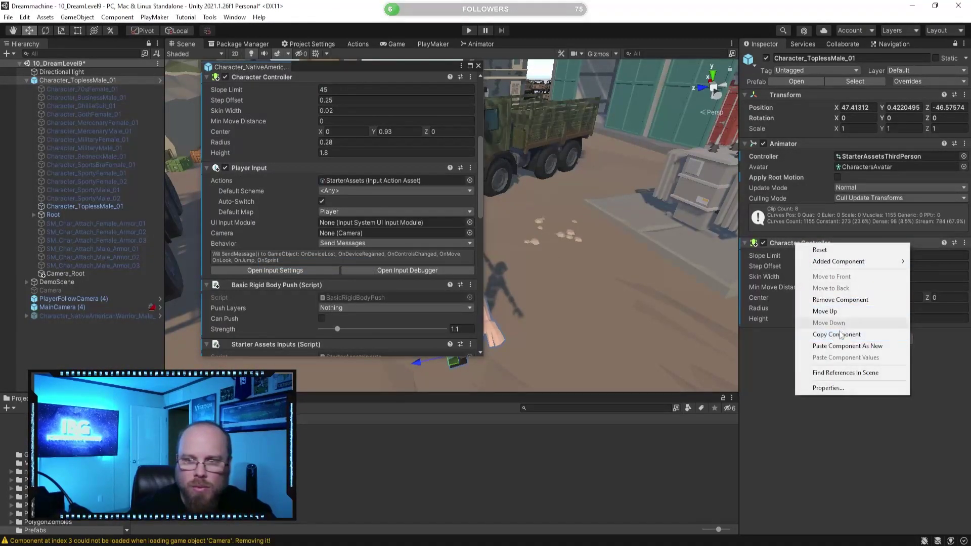
left_click(840, 344)
Copy the warrior's Basic Rigid Body Push script and paste it as new on Character_ToplessMale_01
scroll(285, 190, "down", 3)
right_click(285, 190)
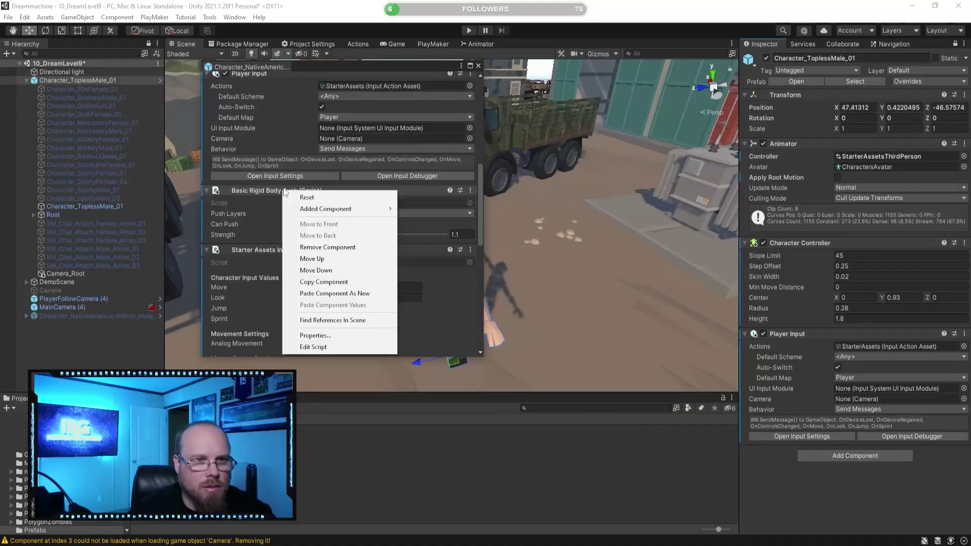
left_click(353, 282)
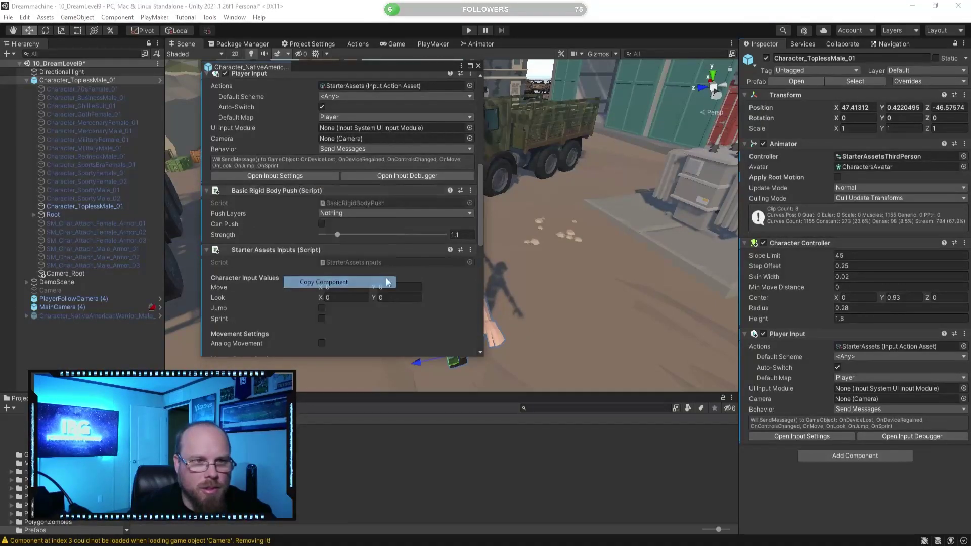
right_click(787, 332)
left_click(810, 424)
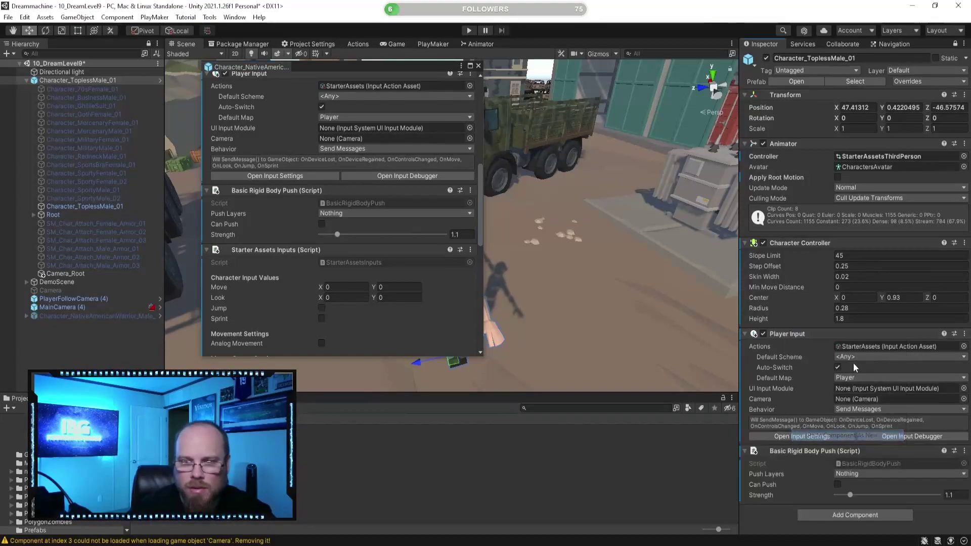
Copy the warrior's Starter Assets Inputs script and paste it as new on Character_ToplessMale_01
scroll(287, 260, "down", 3)
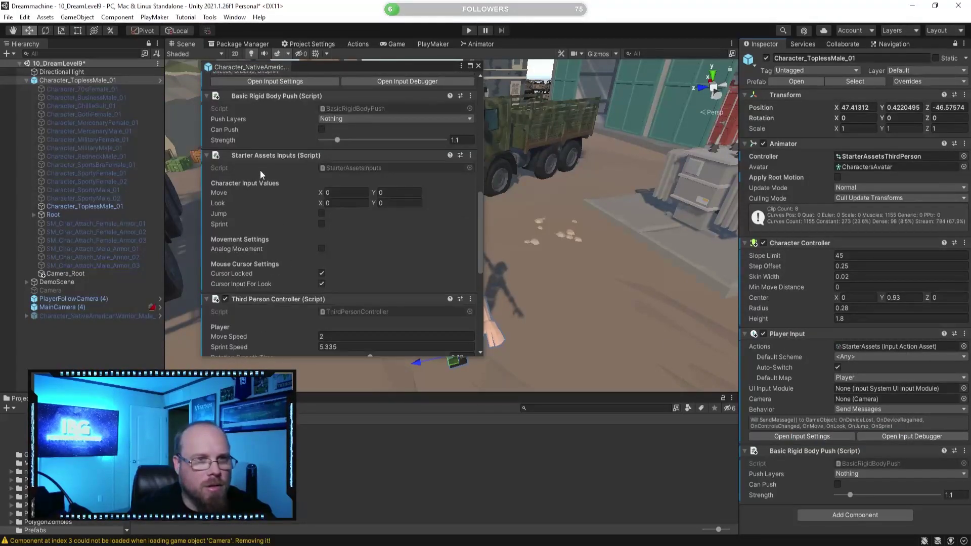
right_click(278, 154)
left_click(320, 243)
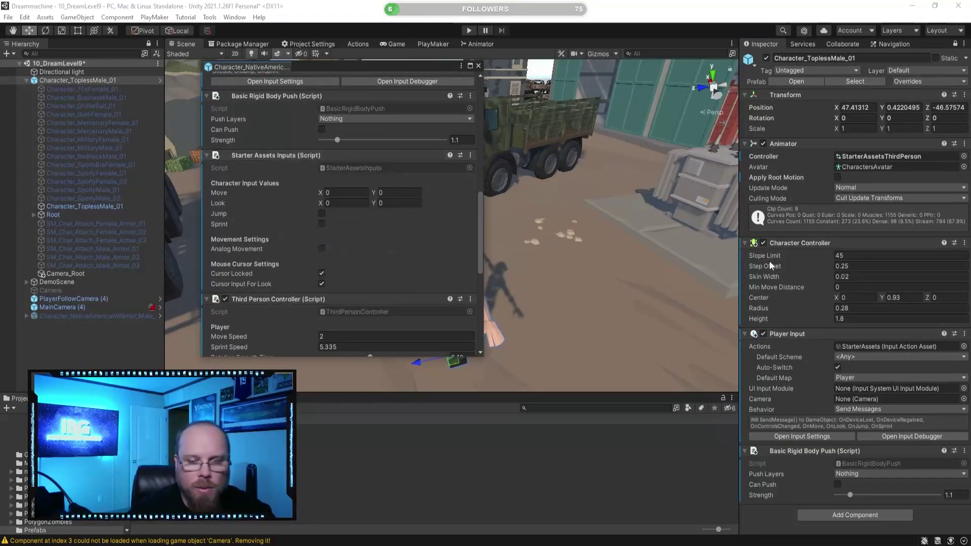
right_click(790, 451)
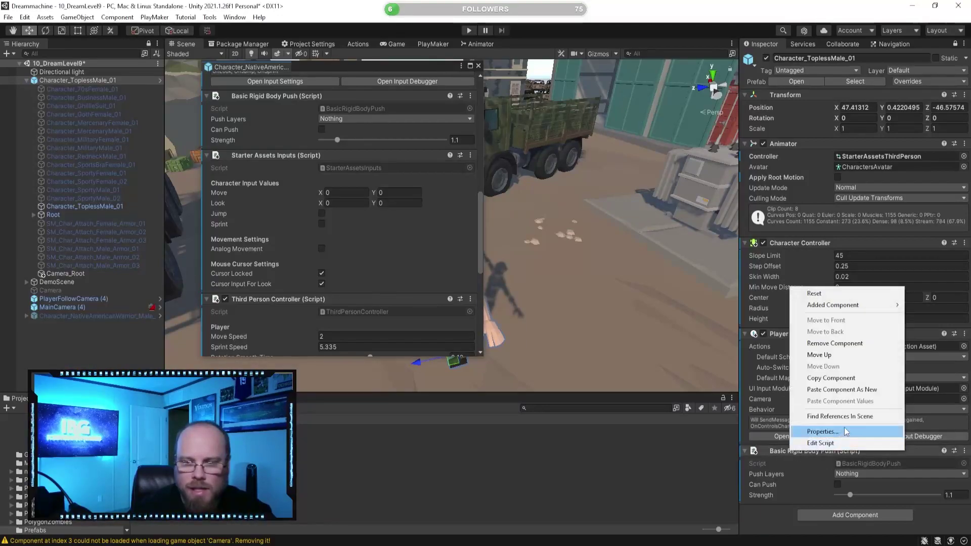
left_click(858, 390)
Copy the warrior's Third Person Controller script and paste it as new on Character_ToplessMale_01
scroll(858, 376, "down", 5)
scroll(299, 274, "down", 6)
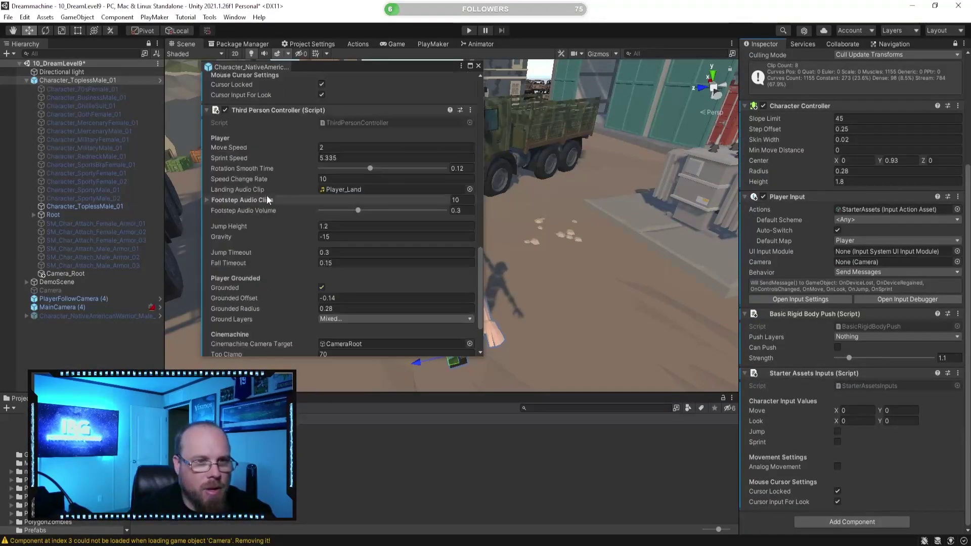
right_click(279, 109)
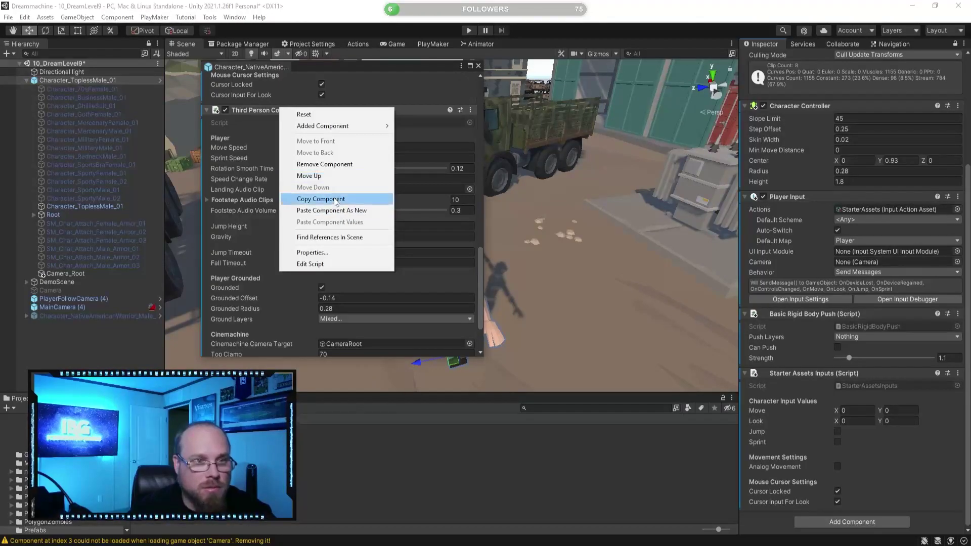
left_click(321, 199)
right_click(781, 373)
left_click(809, 474)
Set the Third Person Controller's Cinemachine Camera Target to Camera_Root and close the warrior's properties window
scroll(810, 456, "down", 10)
scroll(304, 258, "down", 3)
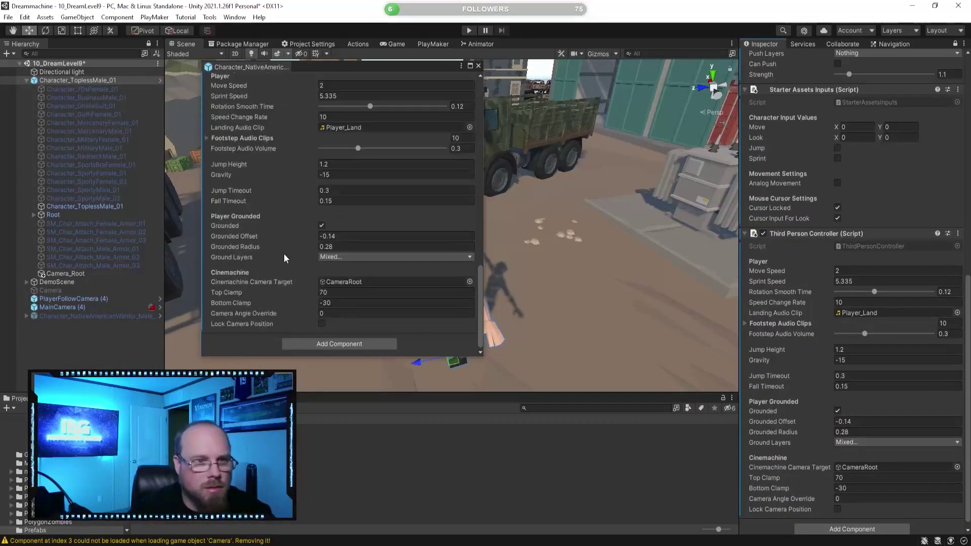
left_click_drag(73, 276, 883, 469)
left_click(479, 66)
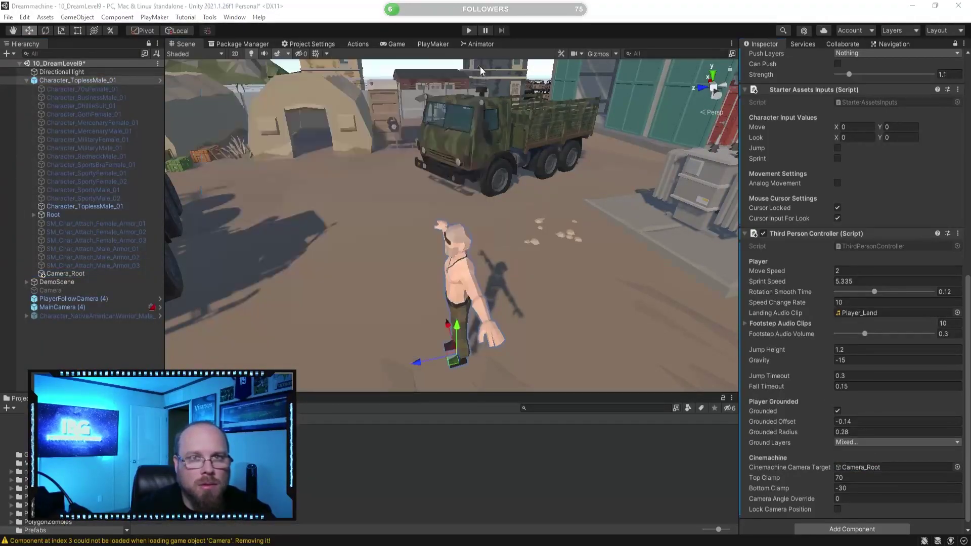
Delete the leftover Character_NativeAmericanWarrior_Male_03 (1) object from the scene
scroll(807, 229, "up", 10)
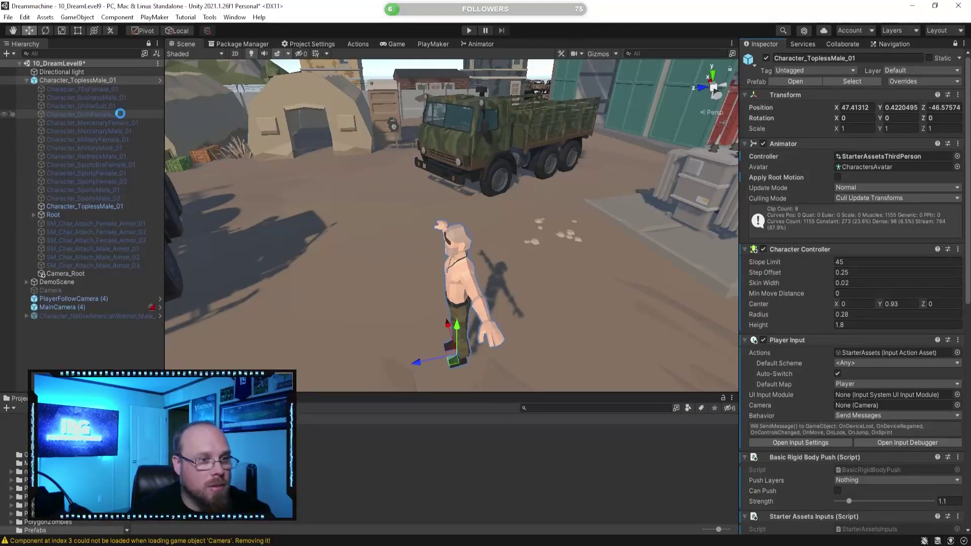
left_click(74, 316)
key("Delete")
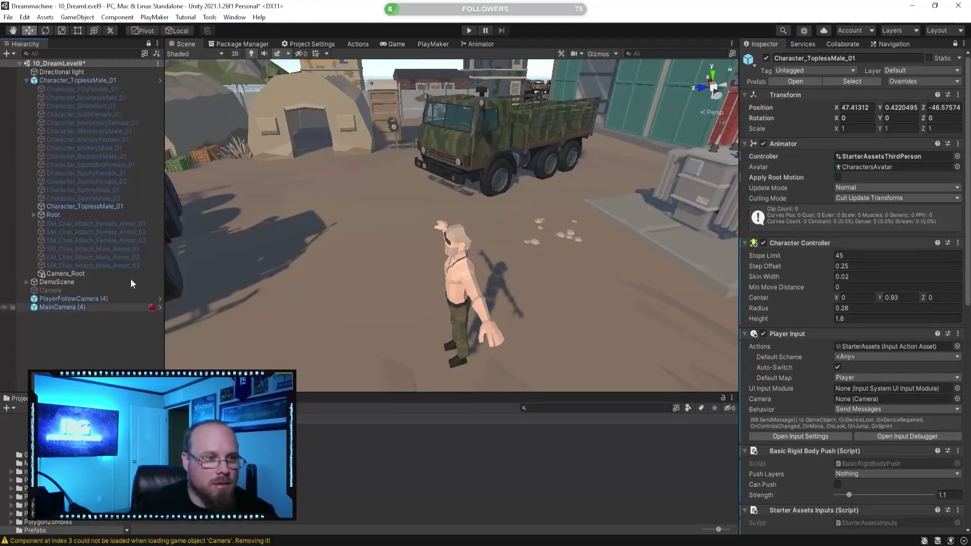
Play-test the level by moving the topless male character forward through the camp, and stop the game
left_click(469, 31)
key("w")
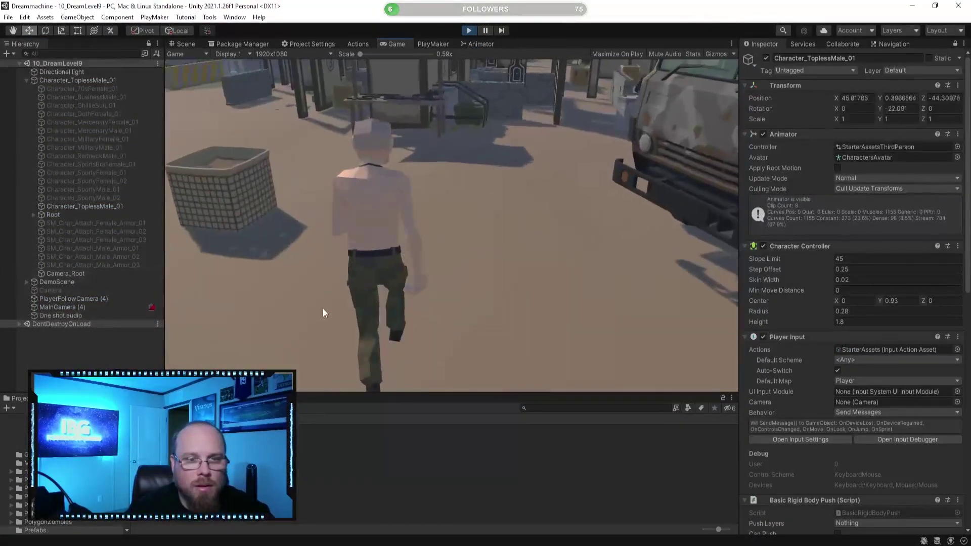
key("w")
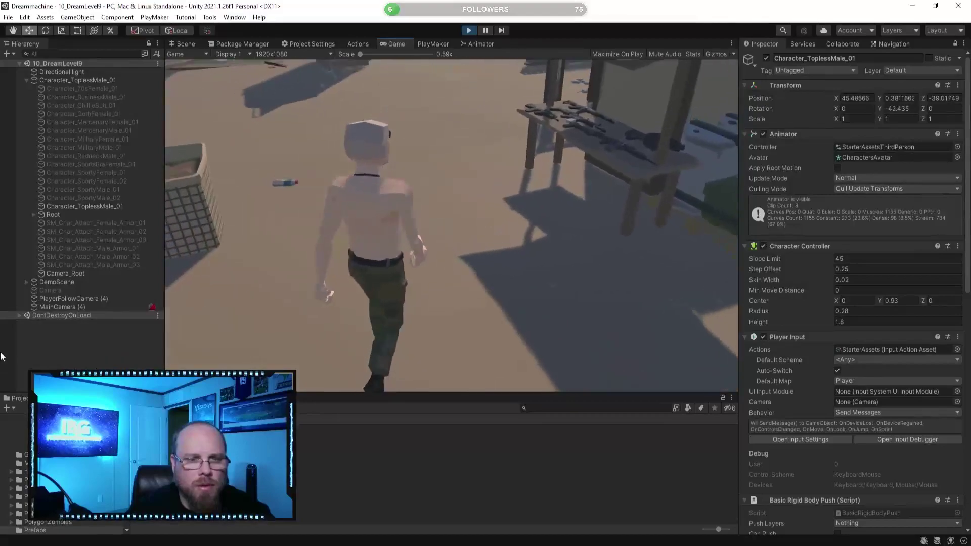
key("w")
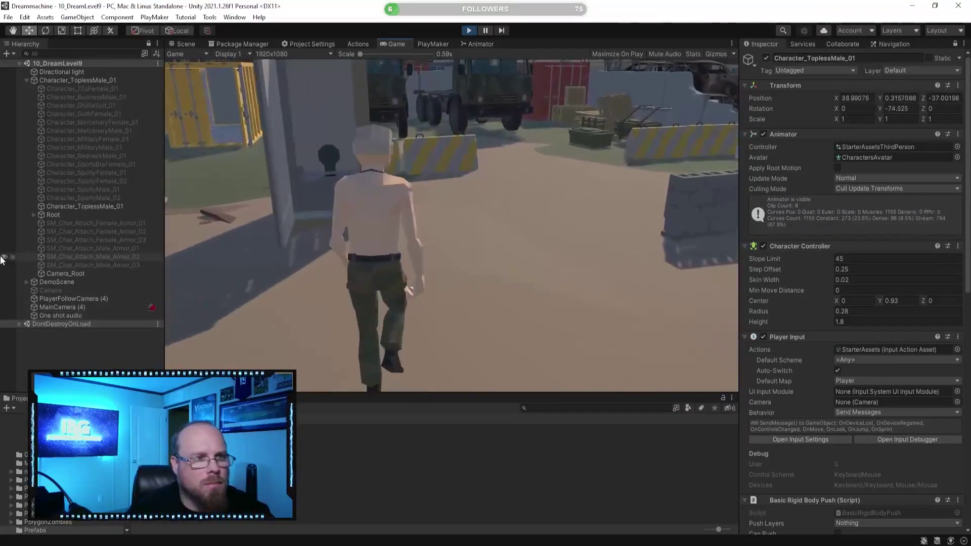
key("w")
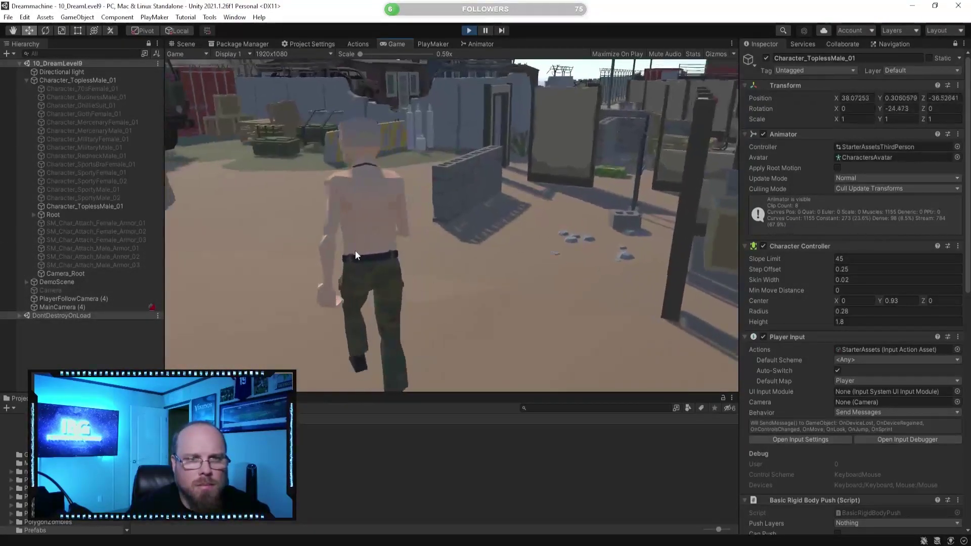
key("w")
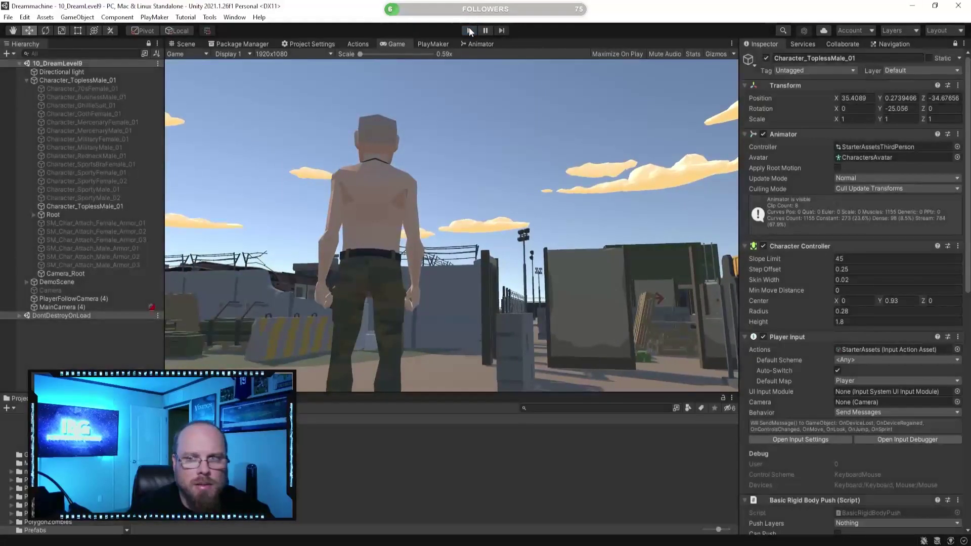
left_click(469, 30)
Lower Character_ToplessMale_01 onto the ground, to a Y position of 0.035
key("q")
mouse_move(329, 186)
right_mouse_down()
mouse_move(321, 189)
mouse_move(327, 180)
right_mouse_up()
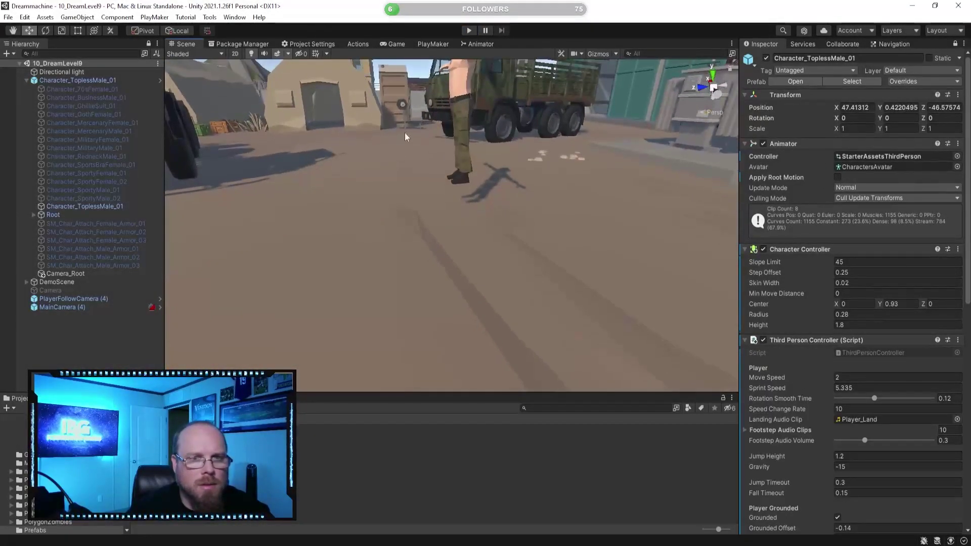
left_click(71, 84)
left_click_drag(458, 145, 484, 172)
Play-test the lowered character by running it past the weapon tables and around the shooting range, and stop the game
left_click(468, 31)
key("w")
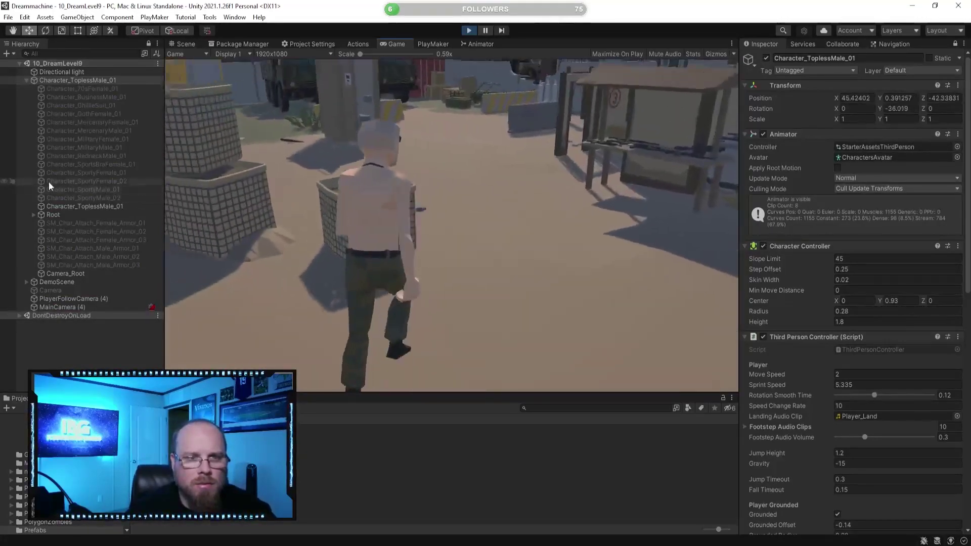
key("w")
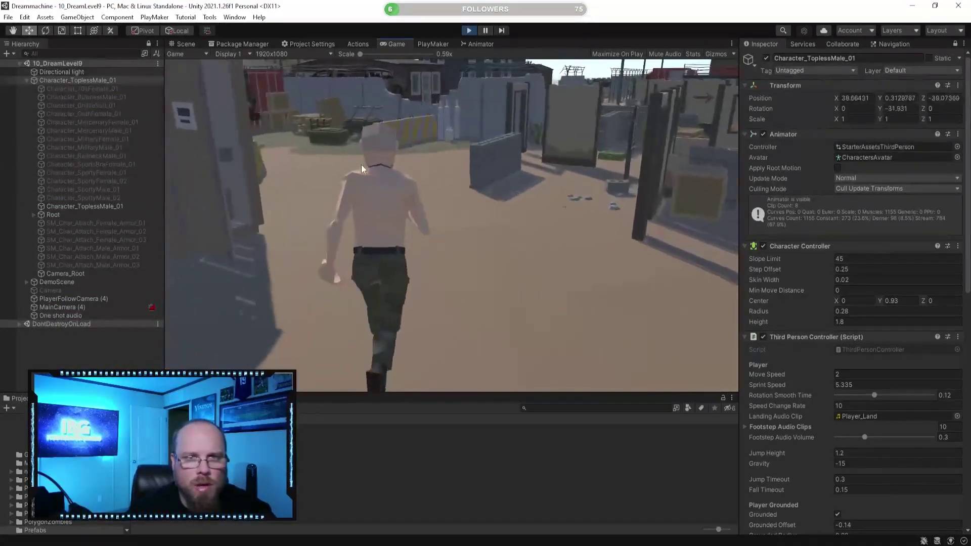
key("w")
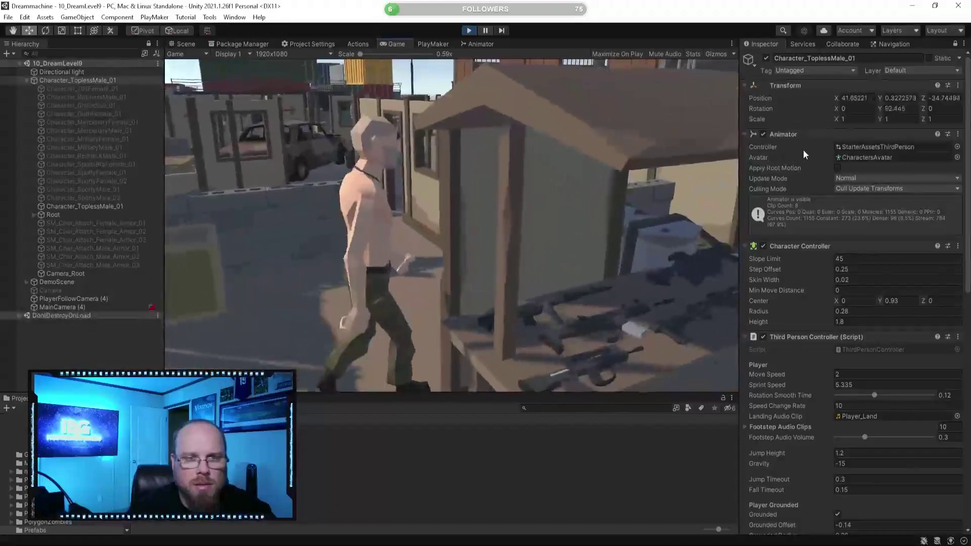
key("w")
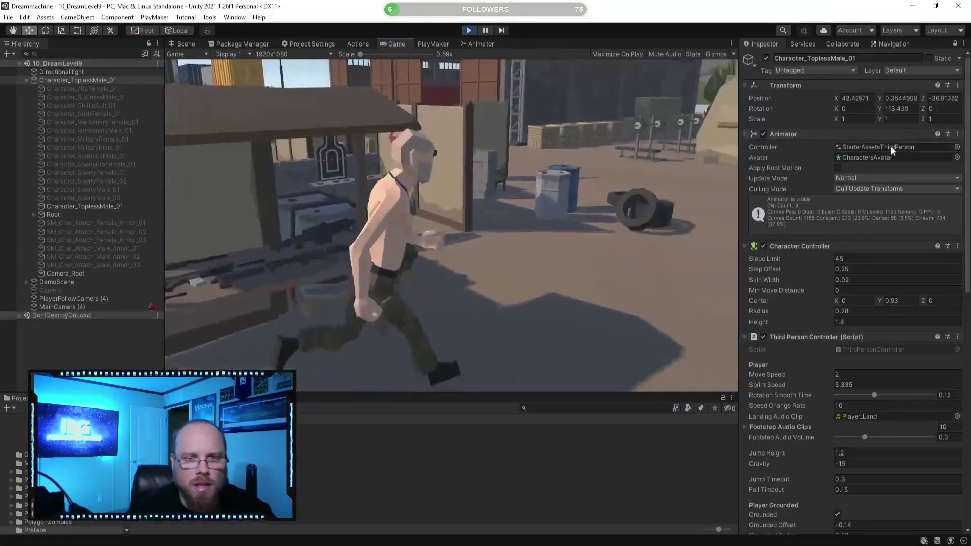
key("w")
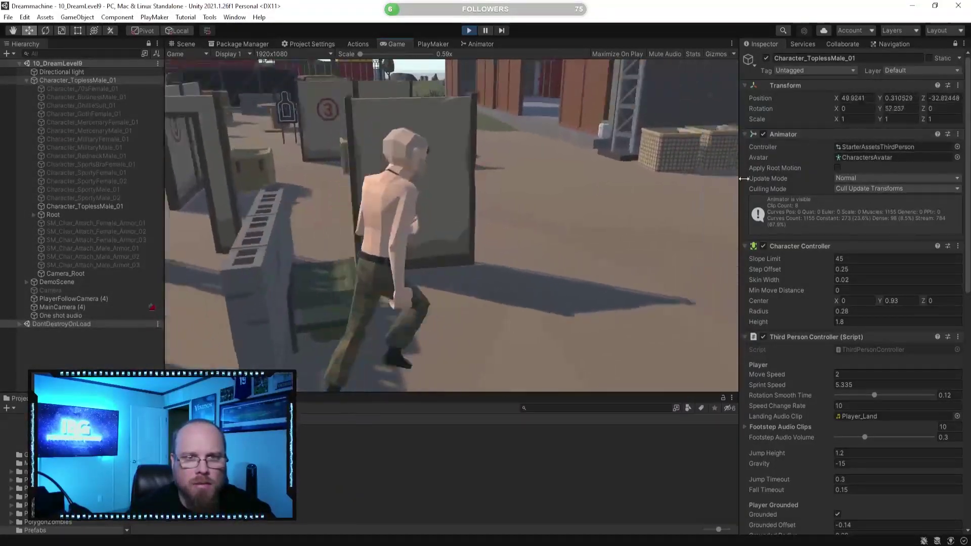
key("w")
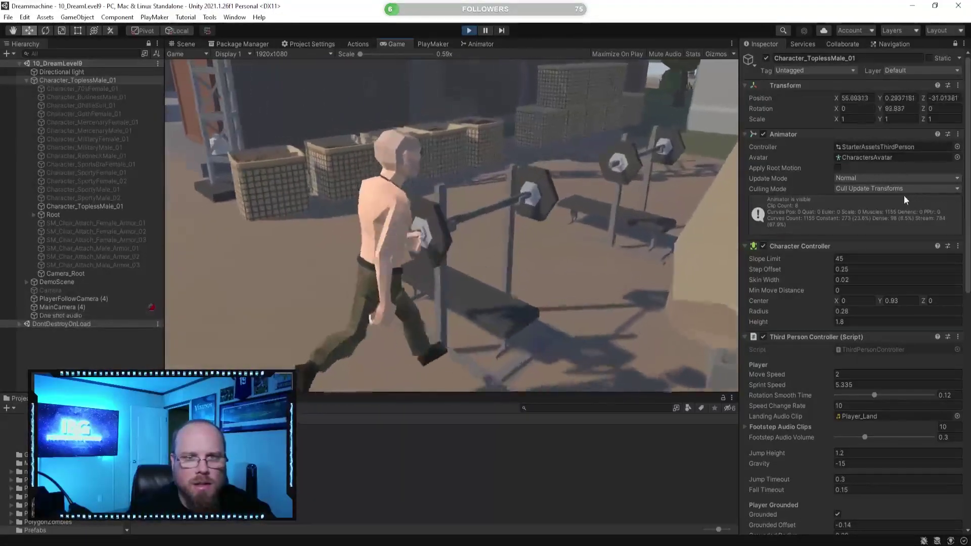
key("w")
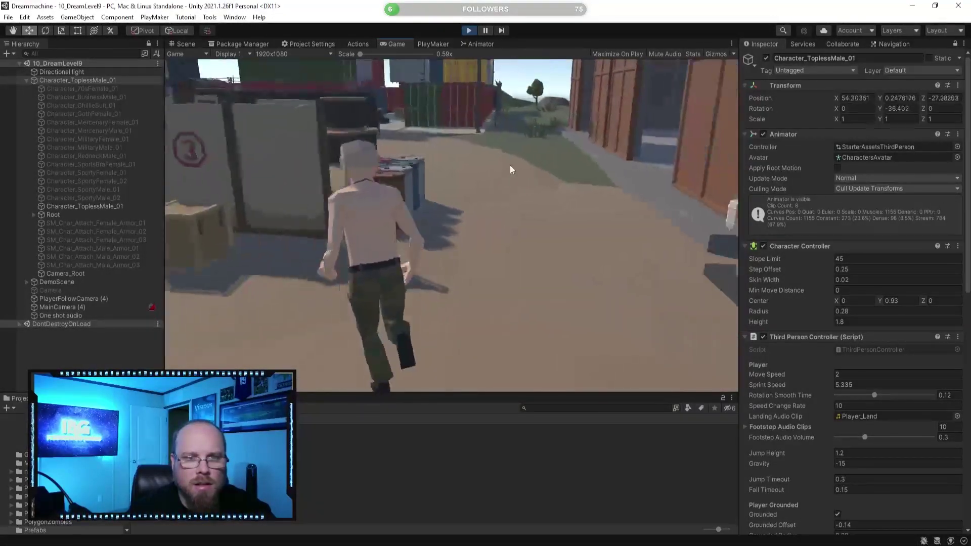
key("w")
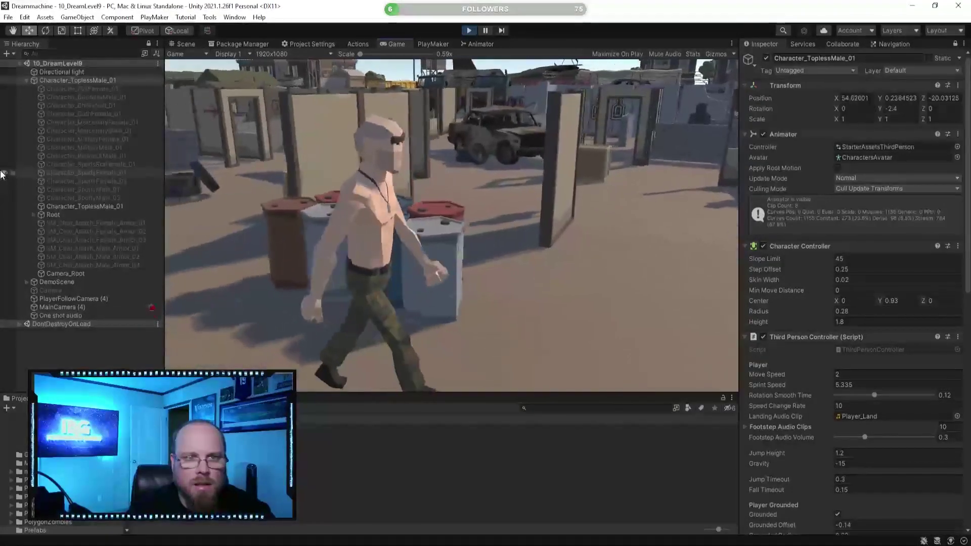
key("w")
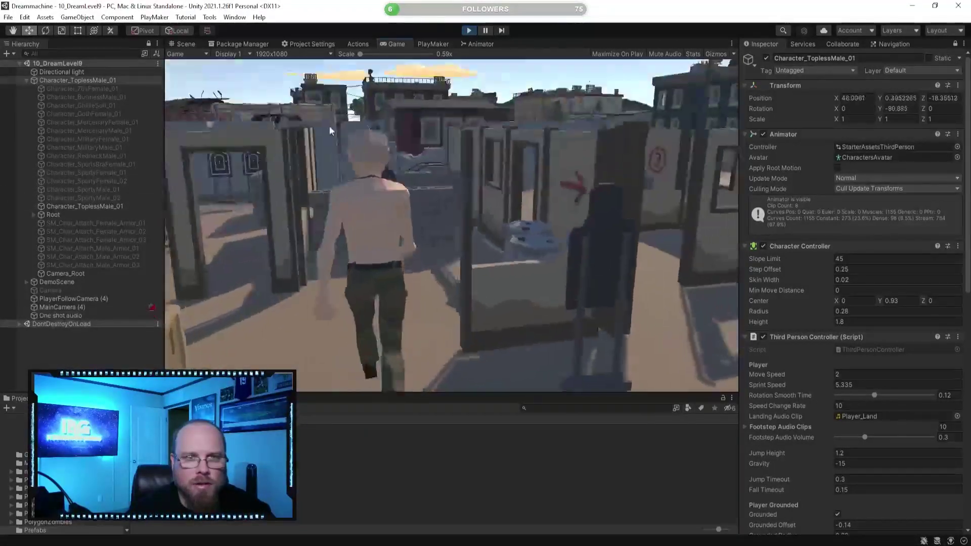
key("w")
key("ctrl+p")
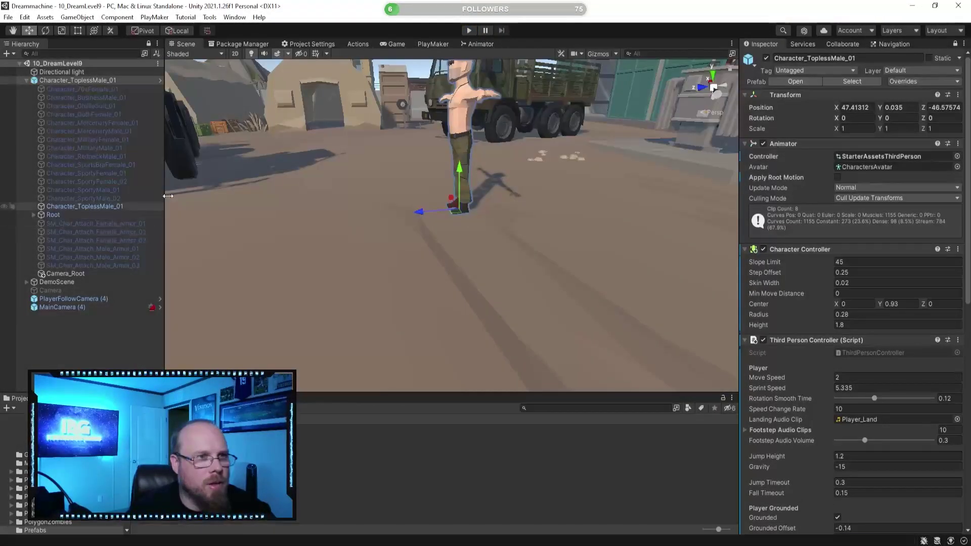
Review the component settings of Character_ToplessMale_01, from the Third Person Controller to the Player Input, and clear the selection
left_click(26, 80)
right_click_drag(430, 208, 397, 189)
left_click_drag(397, 190, 402, 182, "alt")
scroll(764, 355, "down", 5)
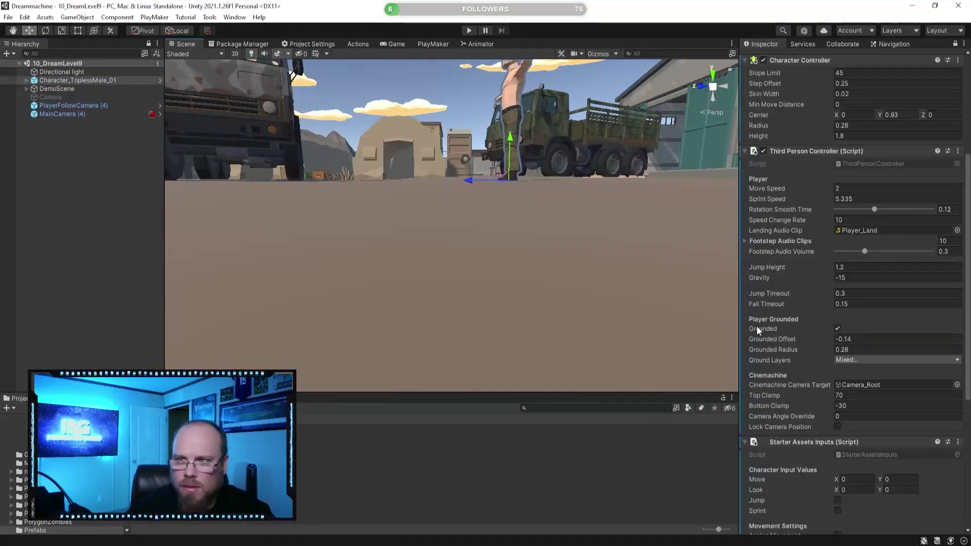
scroll(750, 327, "down", 6)
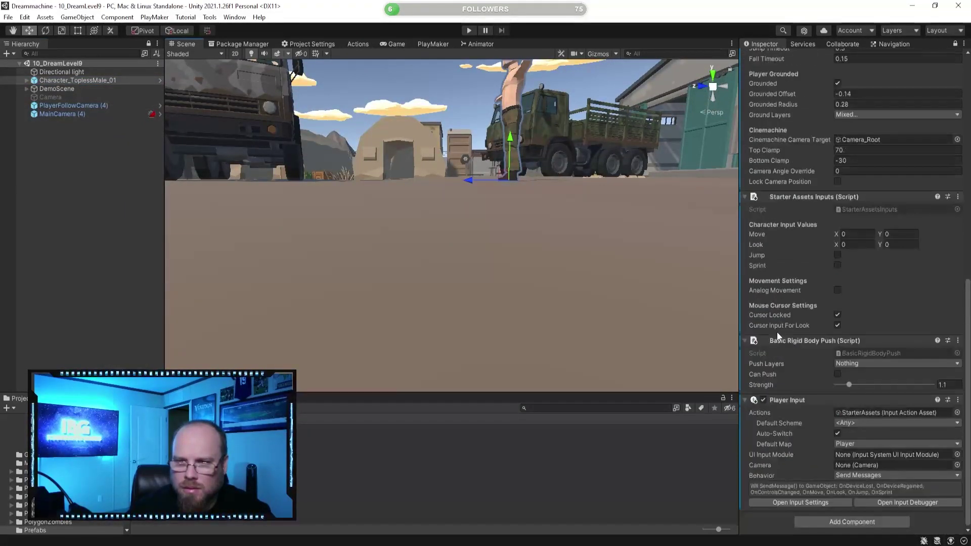
left_click_drag(416, 214, 422, 262, "alt")
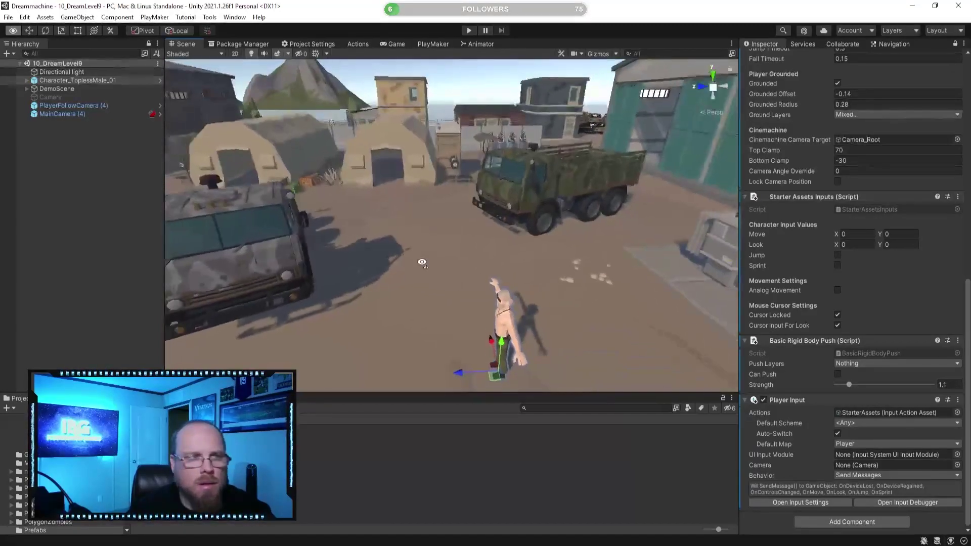
key("s")
left_click(68, 205)
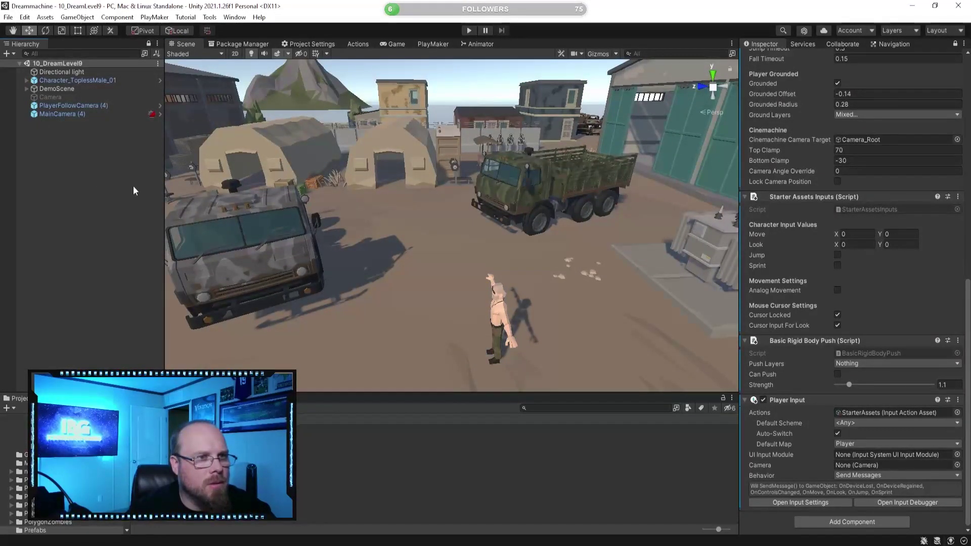
Open the 11_DreamLevel10 scene from the Scenes folder and bring the street area into view
left_click(143, 419)
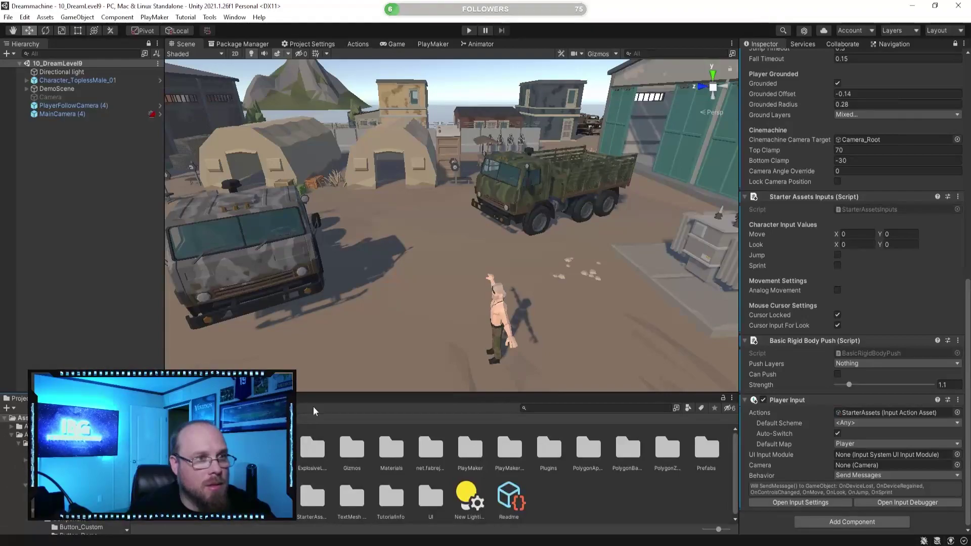
double_click(194, 497)
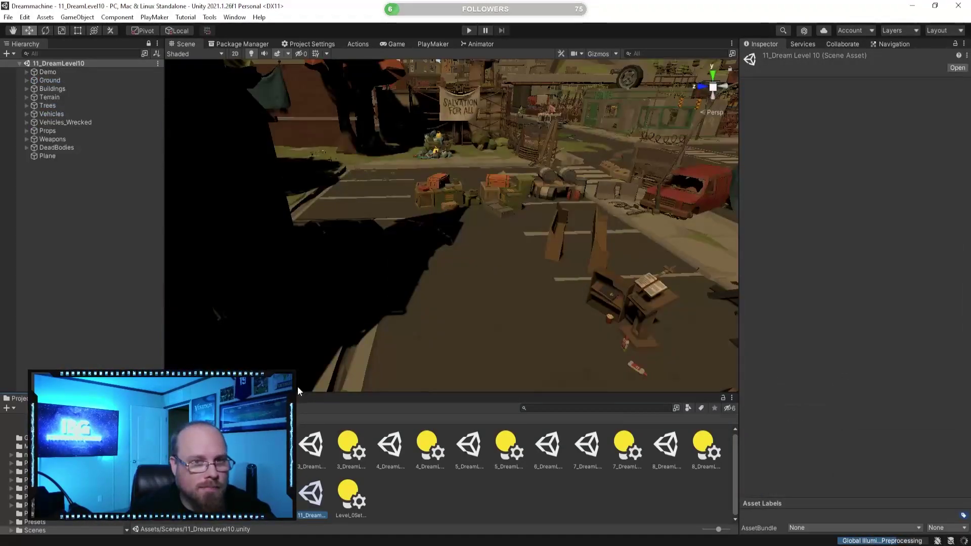
right_click_drag(470, 230, 421, 227)
key("w")
right_click_drag(437, 209, 394, 281)
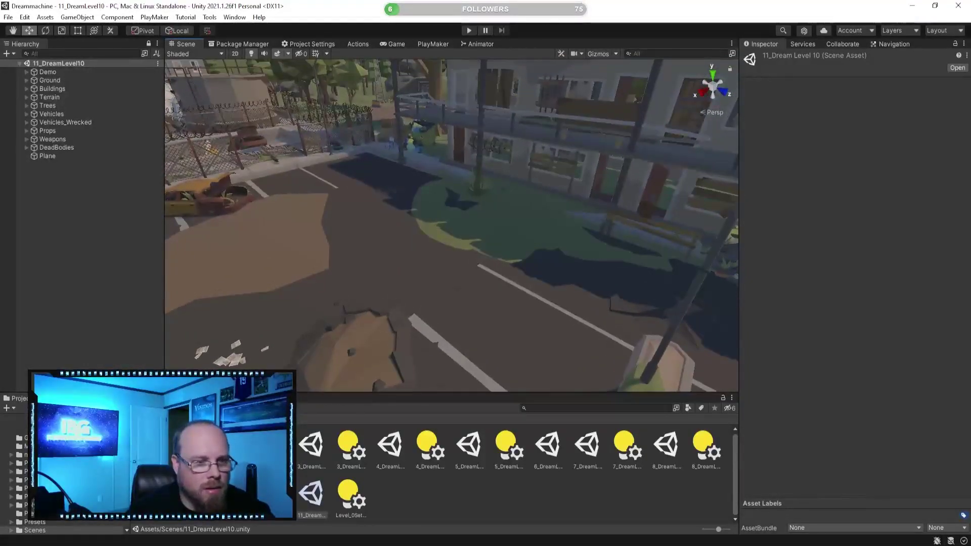
Open the PolygonApocalypse character prefabs folder inside the Asset Store assets
left_click(144, 419)
double_click(194, 448)
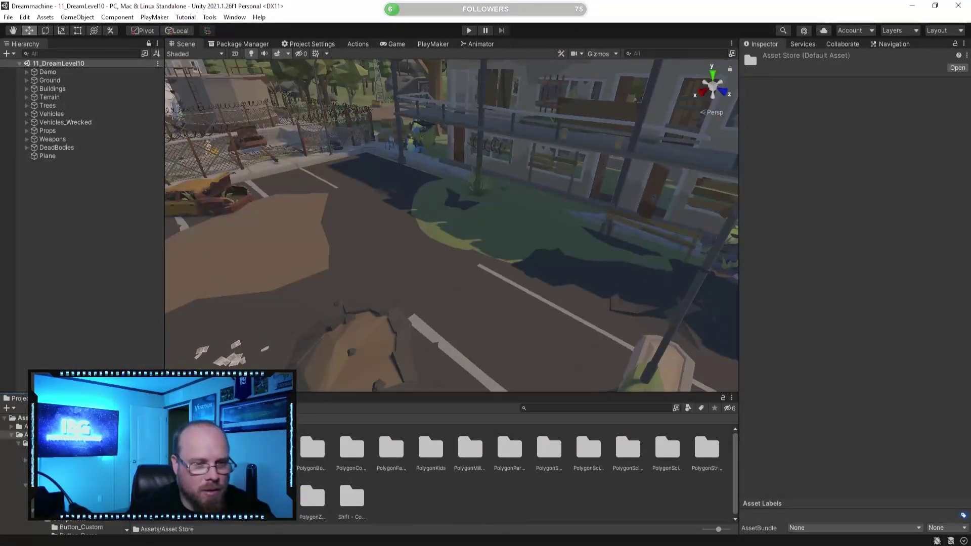
right_click_drag(434, 304, 524, 237)
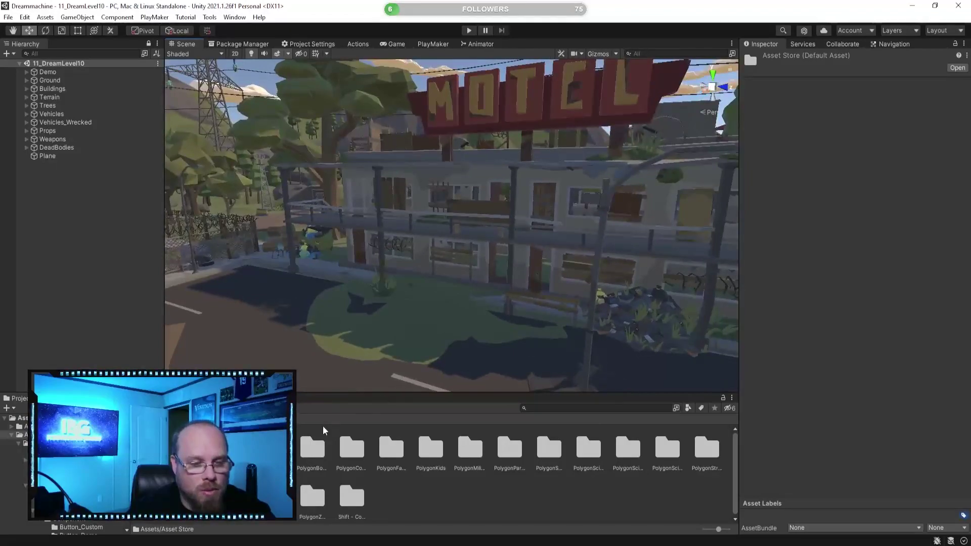
double_click(234, 448)
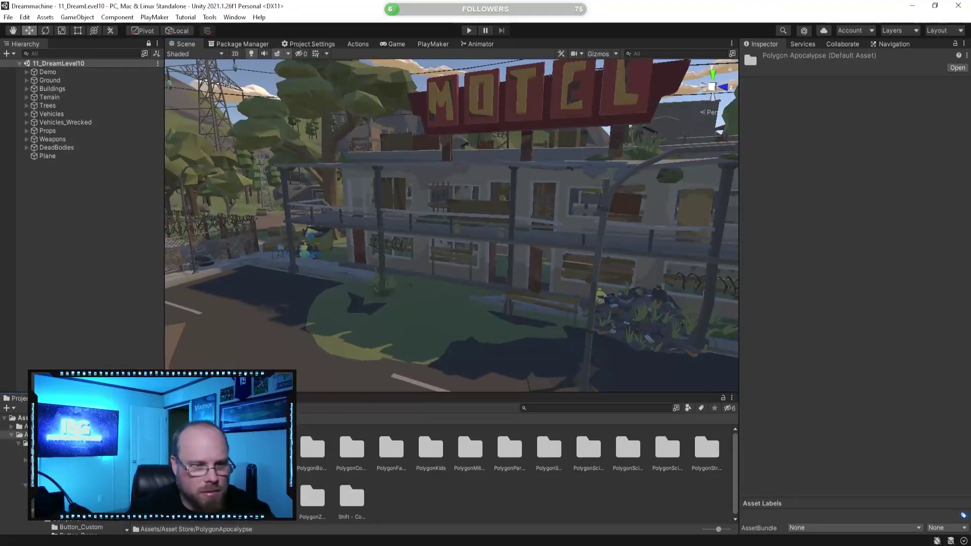
double_click(269, 449)
double_click(192, 448)
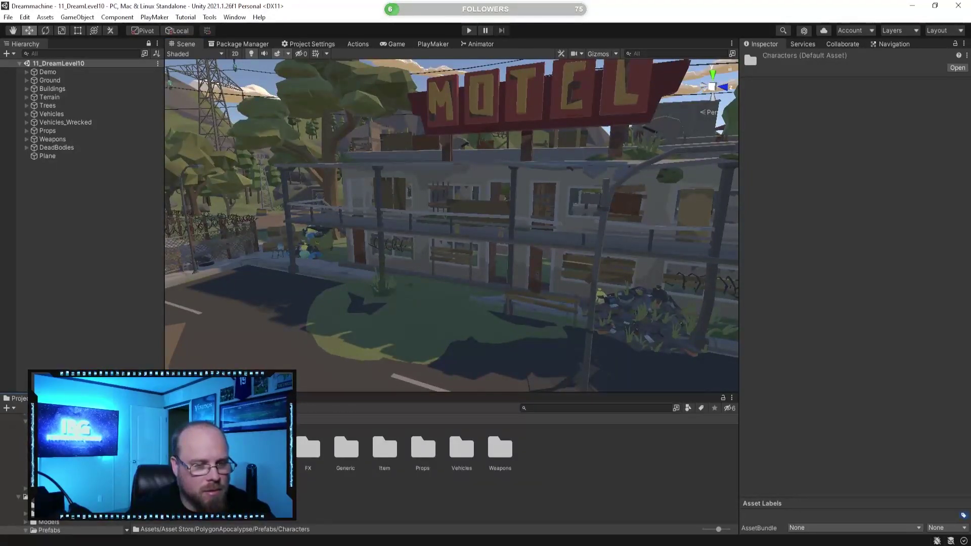
Preview the apocalypse character prefabs one by one, from SM_Chr_Biker_Male_01 to SM_Chr_Nun_Female_01
left_click(311, 437)
left_click_drag(854, 442, 836, 415)
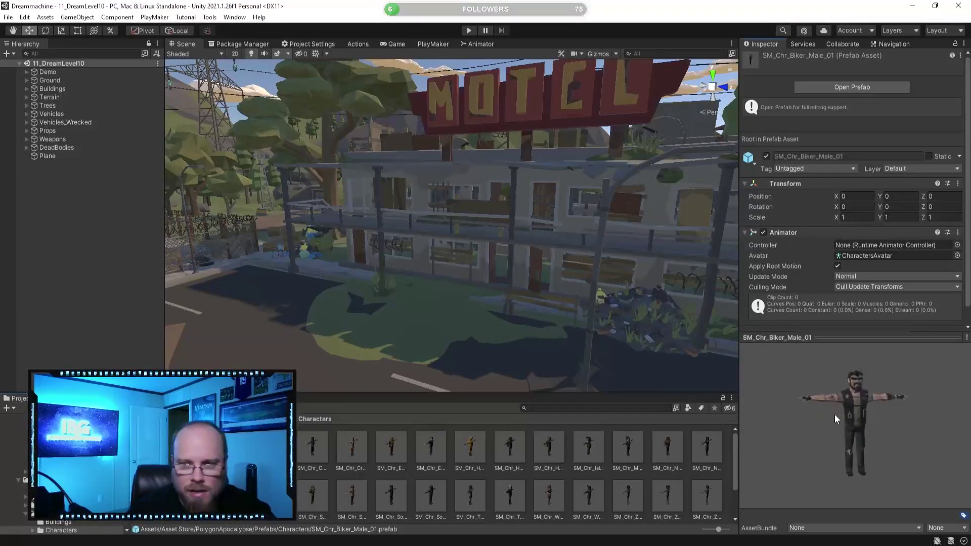
left_click(345, 454)
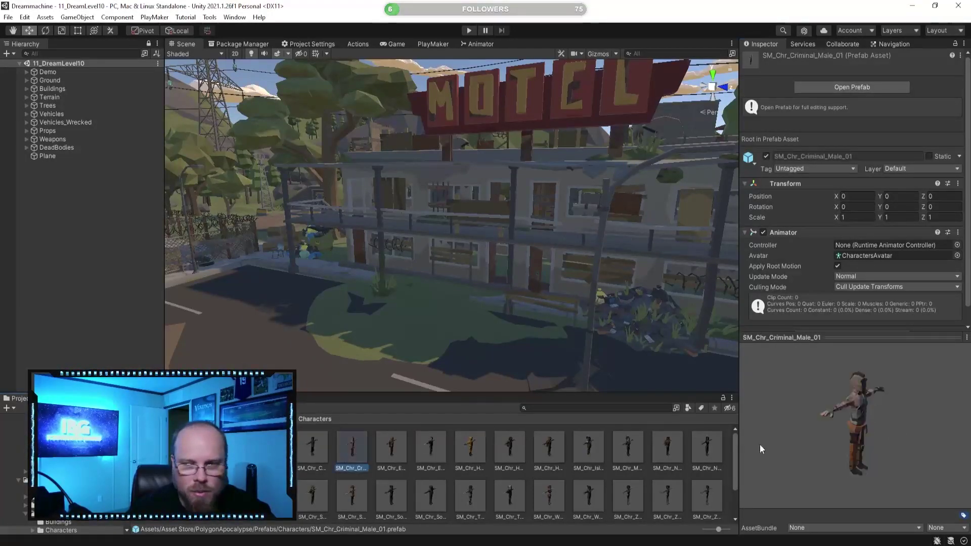
left_click(405, 444)
left_click(467, 446)
left_click(433, 447)
left_click_drag(829, 429, 775, 425)
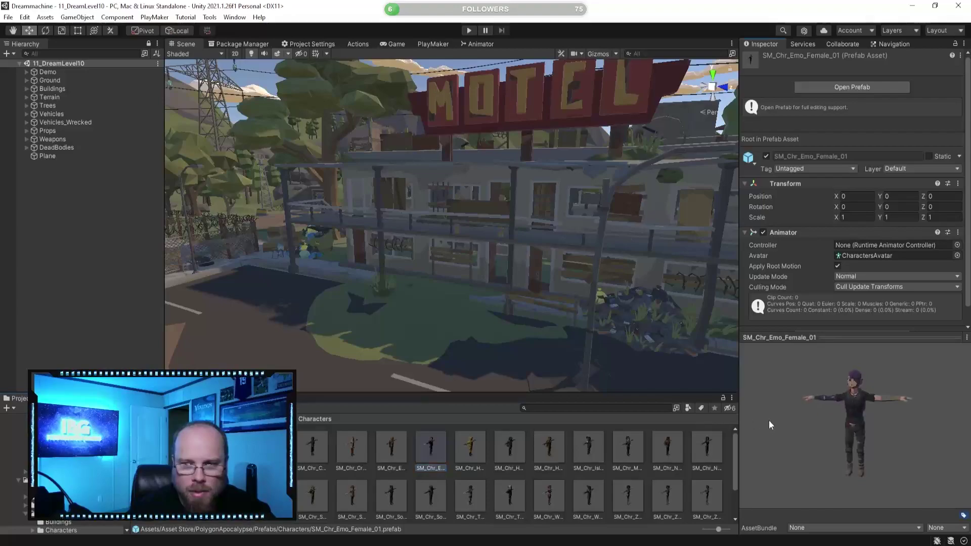
left_click(471, 453)
left_click(510, 438)
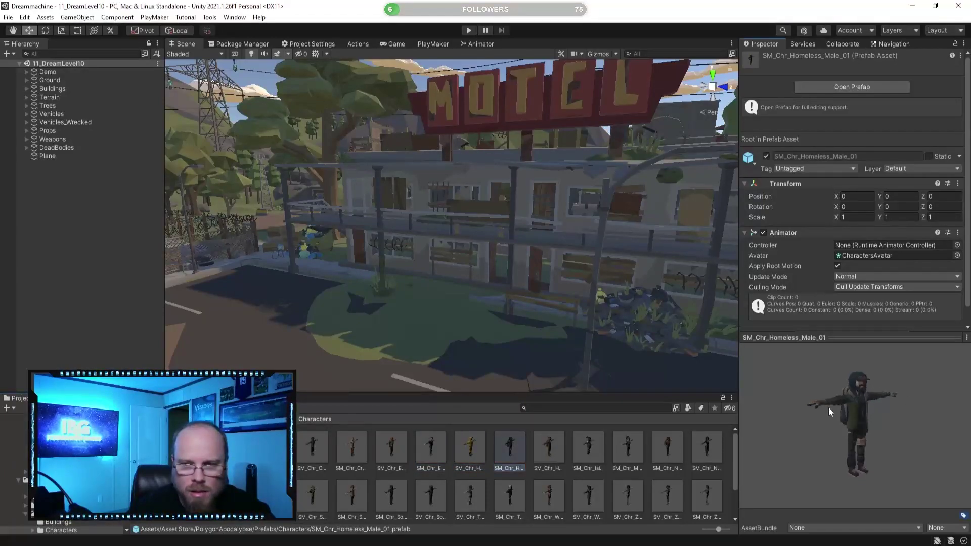
left_click(551, 449)
left_click(592, 444)
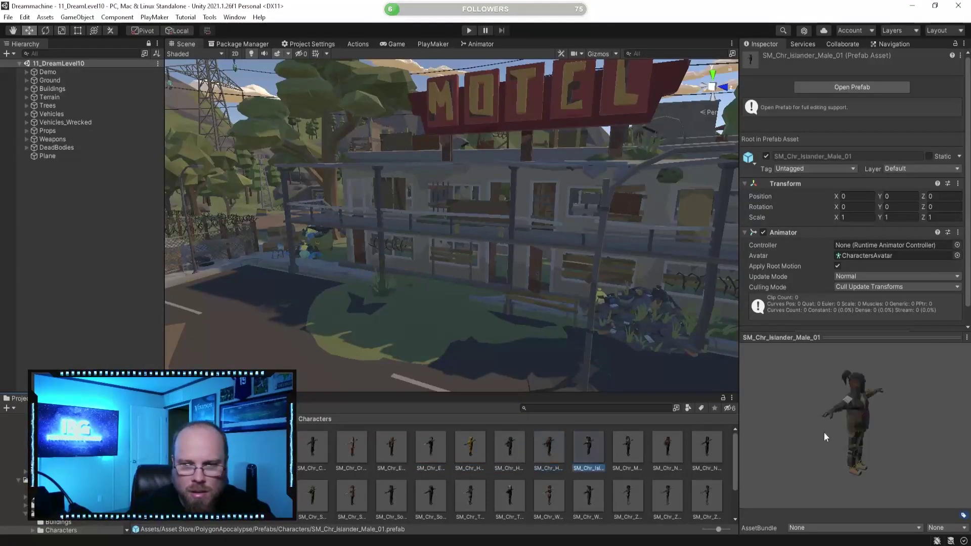
left_click(622, 441)
left_click(673, 449)
left_click(708, 448)
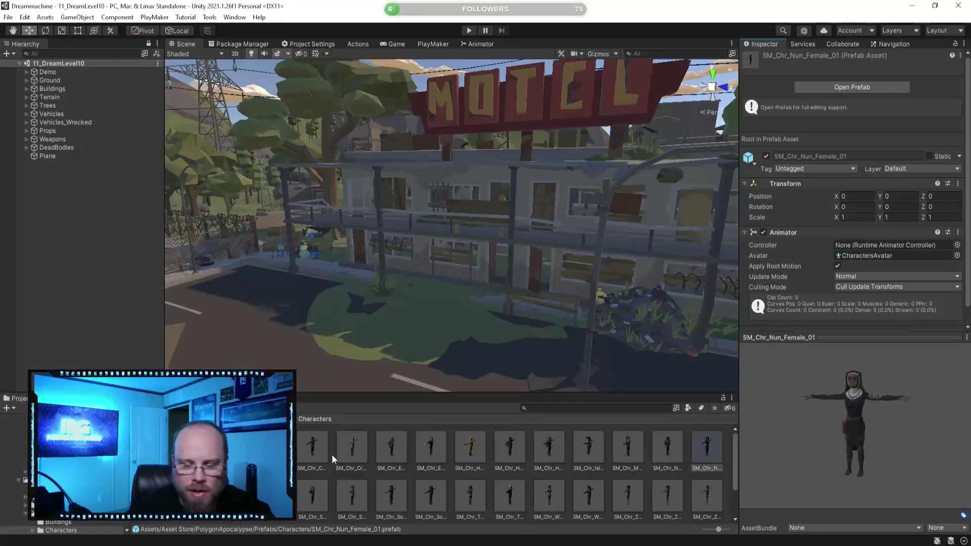
Continue previewing the character prefabs, including SM_Chr_Punk_Female_01, SM_Chr_RiotCop_Male_01 and SM_Chr_Scout_Female_01, rotating the models
left_click(175, 490)
left_click(155, 494)
left_click_drag(862, 407, 765, 405)
key("Right")
key("Right")
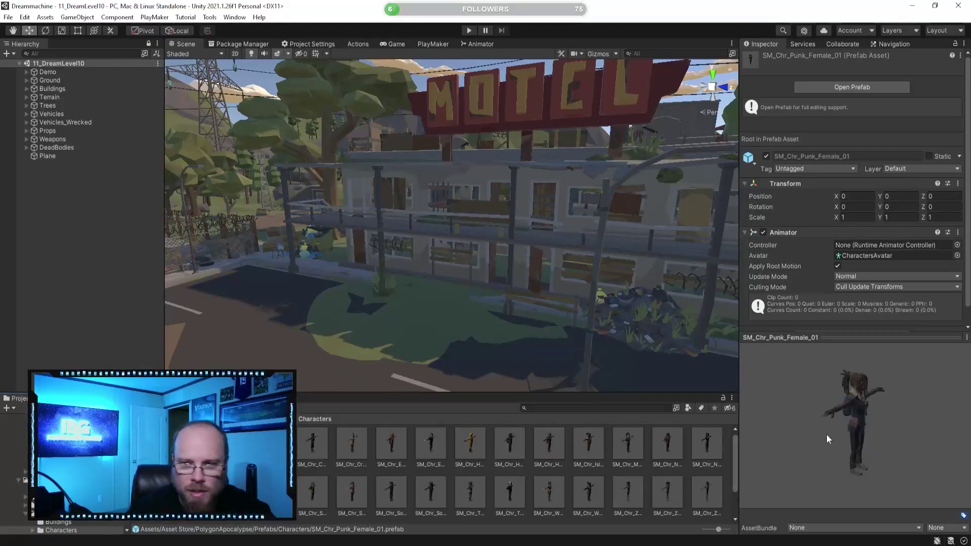
left_click_drag(826, 436, 749, 435)
left_click_drag(836, 433, 645, 394)
key("Right")
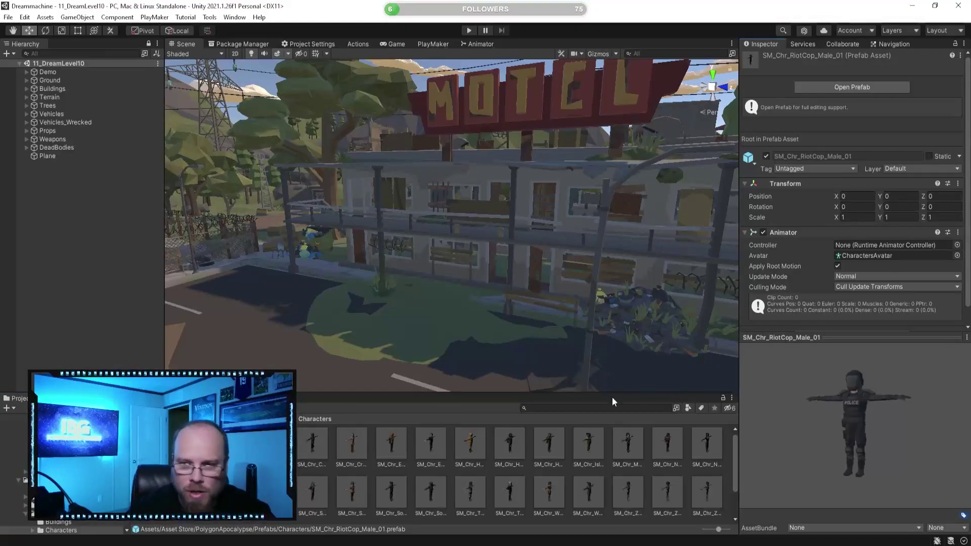
left_click(313, 491)
left_click_drag(852, 422, 434, 436)
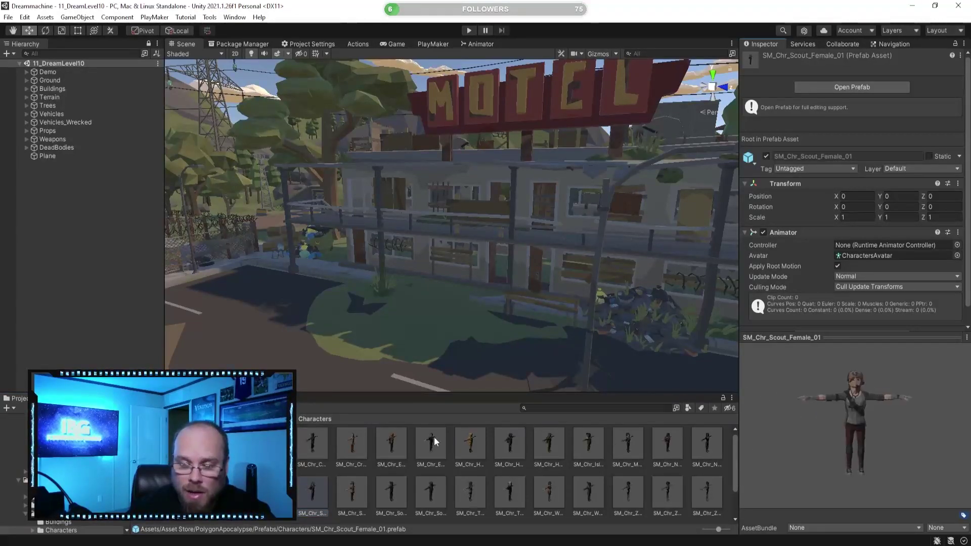
Preview the character prefabs following the scout, including both soldiers and SM_Chr_Teen_Male_01, up to SM_Chr_Wanderer_Male_01
left_click(358, 490)
left_click_drag(855, 420, 495, 472)
left_click_drag(789, 393, 763, 376)
left_click(385, 493)
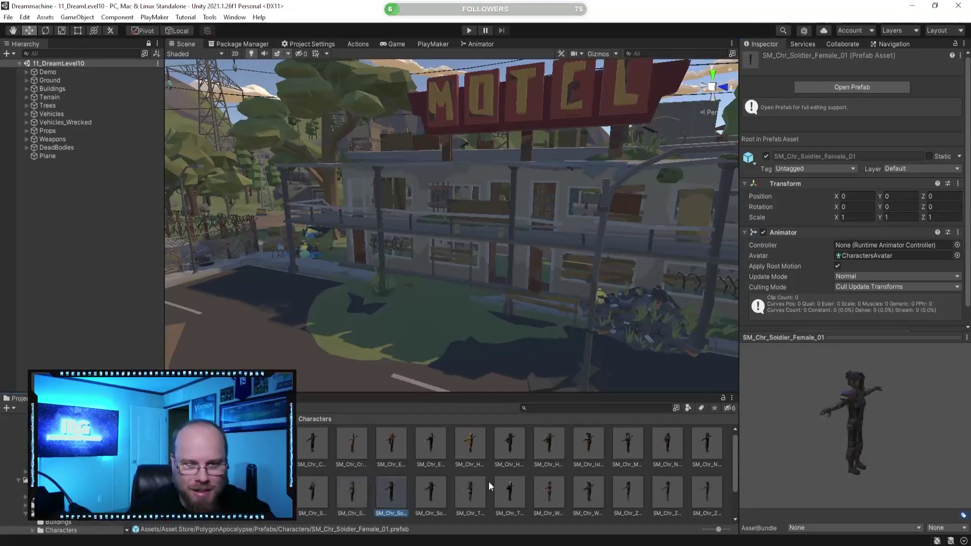
key("Right")
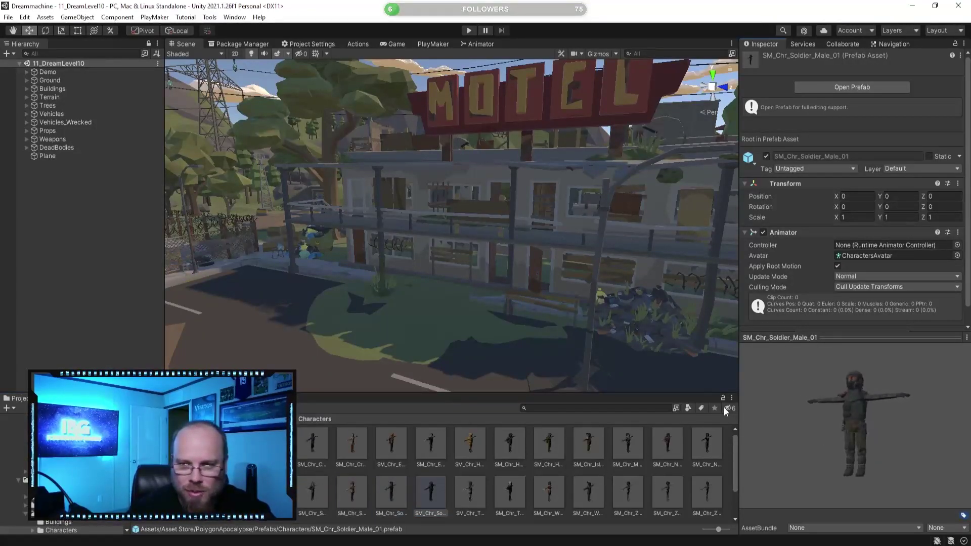
key("Right")
key("Right")
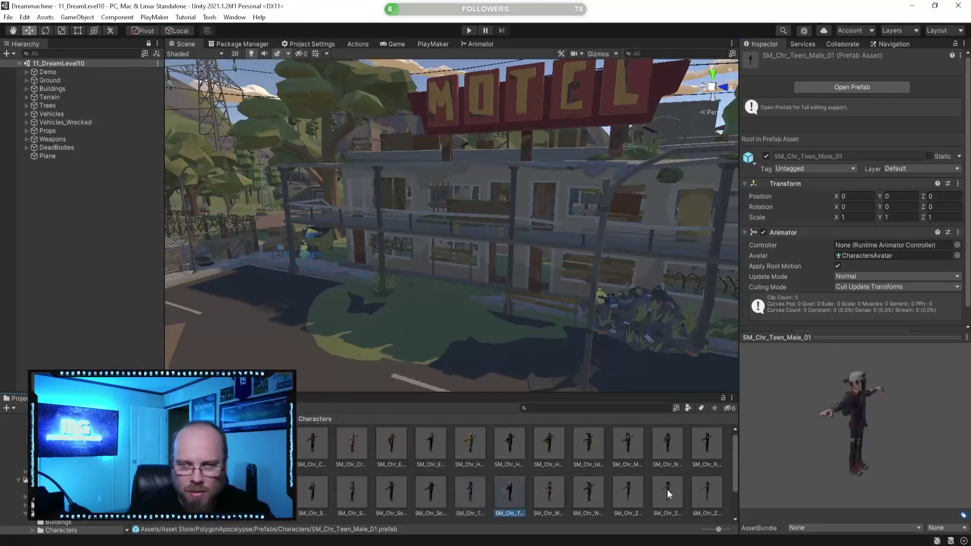
key("Right")
key("Right")
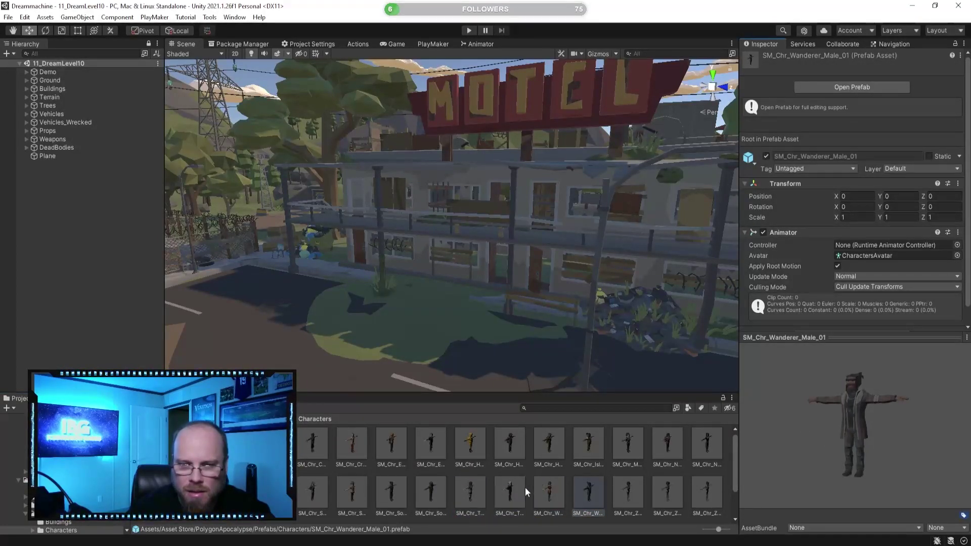
Compare SM_Chr_Teen_Male_01 with SM_Chr_Wanderer_Male_01 and preview the remaining character prefabs in the folder
key("Left")
key("Left")
left_click_drag(861, 439, 732, 430)
left_click(560, 494)
key("Right")
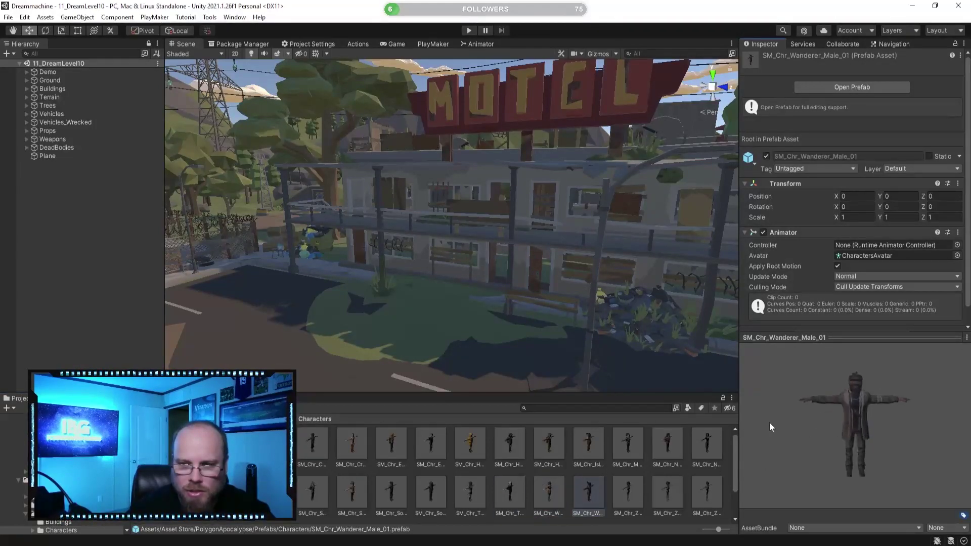
left_click(629, 489)
left_click(668, 491)
left_click(751, 491)
left_click(707, 492)
Place the SM_Chr_Criminal_Male_01 prefab on the road near the motel and frame it from the front
left_click(309, 438)
left_click(345, 448)
left_click_drag(525, 441, 688, 420)
right_click_drag(440, 308, 303, 310)
left_click_drag(348, 460, 563, 321)
key("w")
right_click_drag(552, 329, 424, 305)
left_click(489, 336)
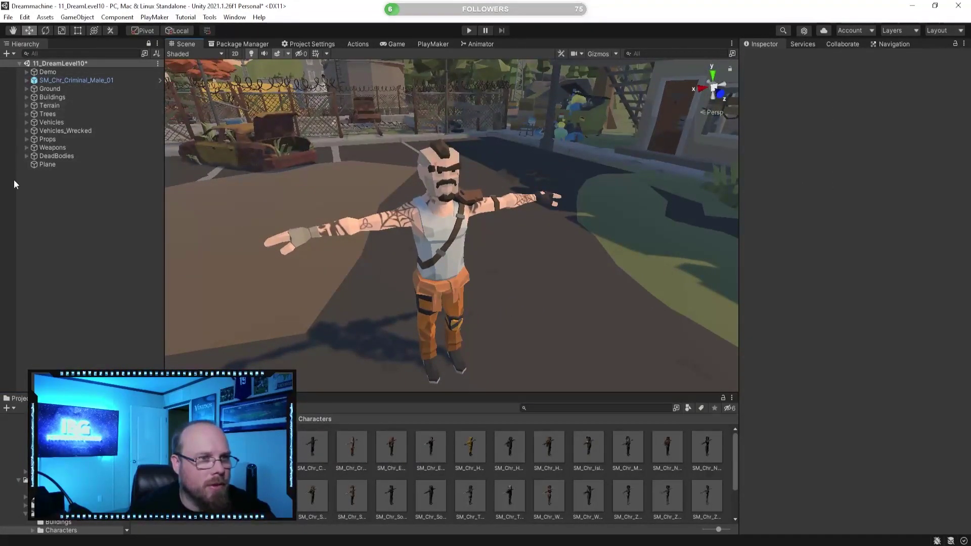
Add the Character prefab from the project's Prefabs folder to the scene and unpack it
left_click(144, 418)
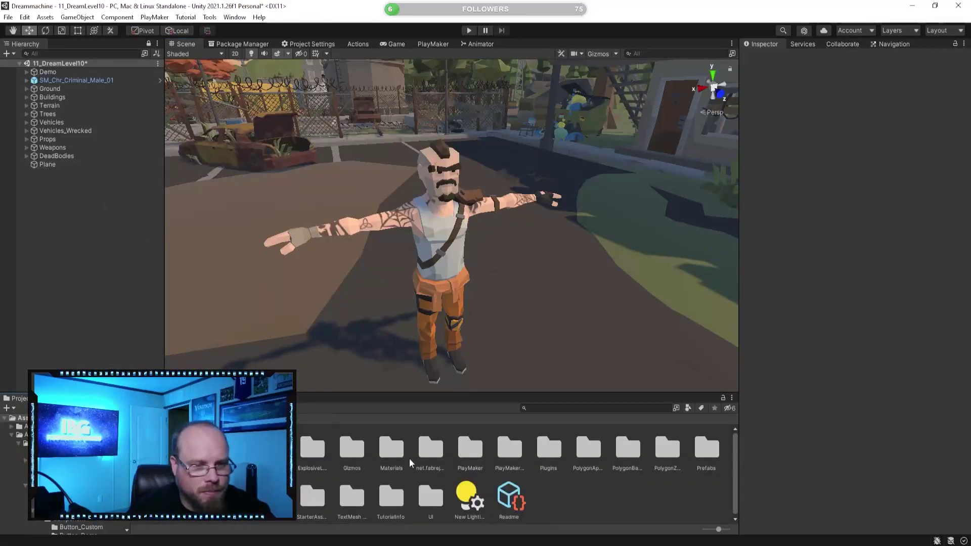
double_click(706, 451)
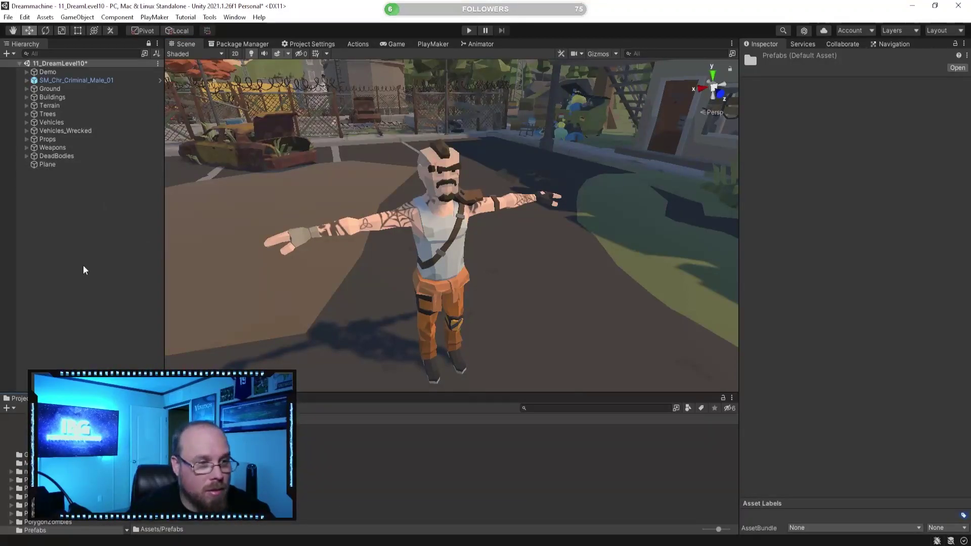
left_click_drag(84, 266, 82, 230)
right_click(59, 174)
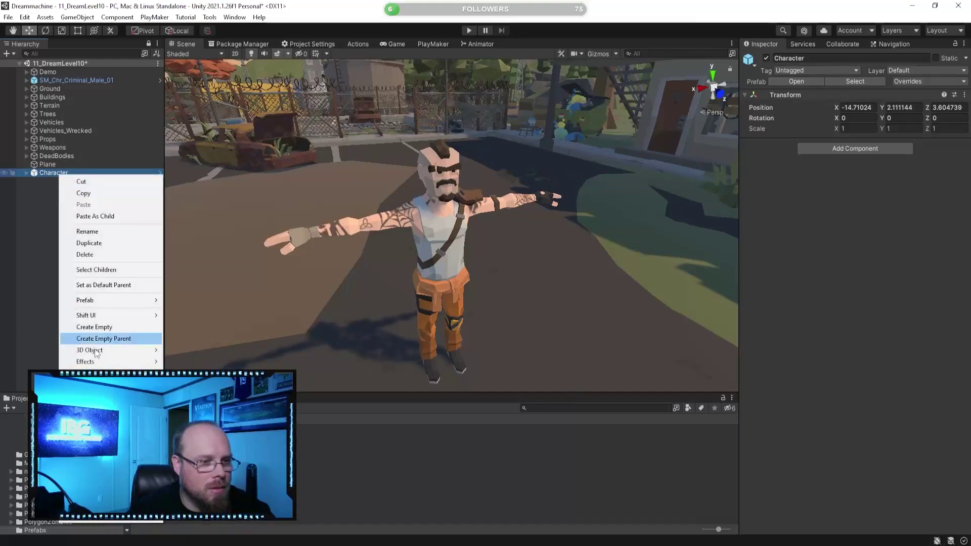
mouse_move(136, 304)
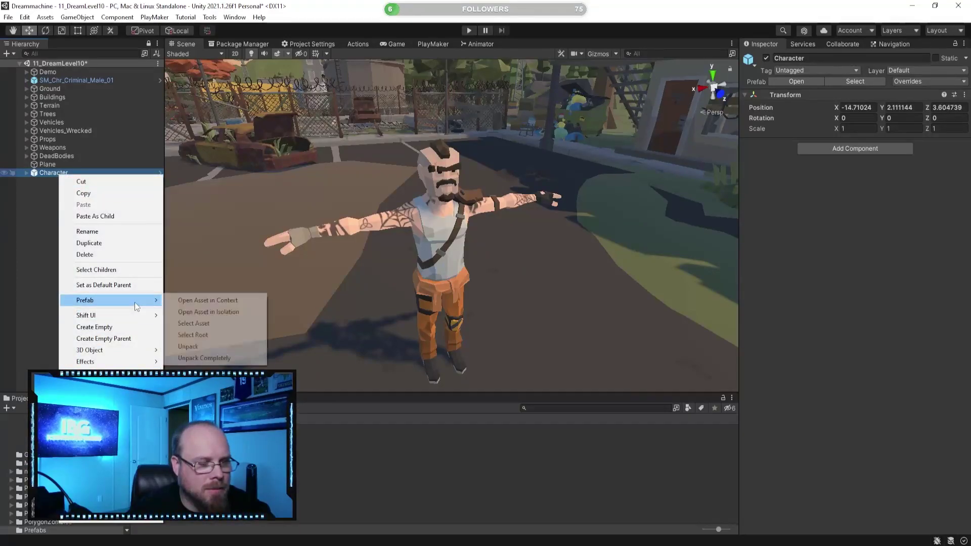
left_click(188, 346)
Create an empty child object named Camera_Root under SM_Chr_Criminal_Male_01
left_click(86, 80)
right_click(87, 80)
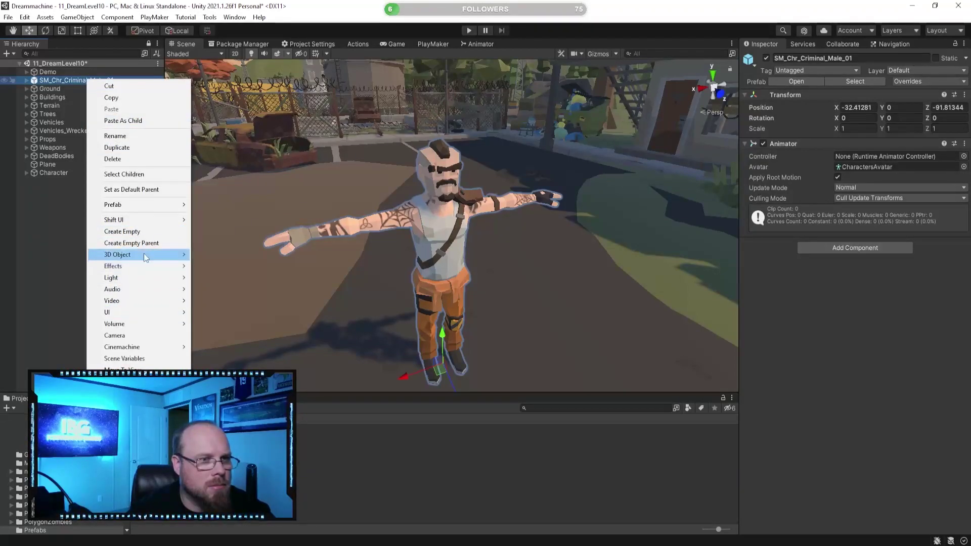
left_click(152, 232)
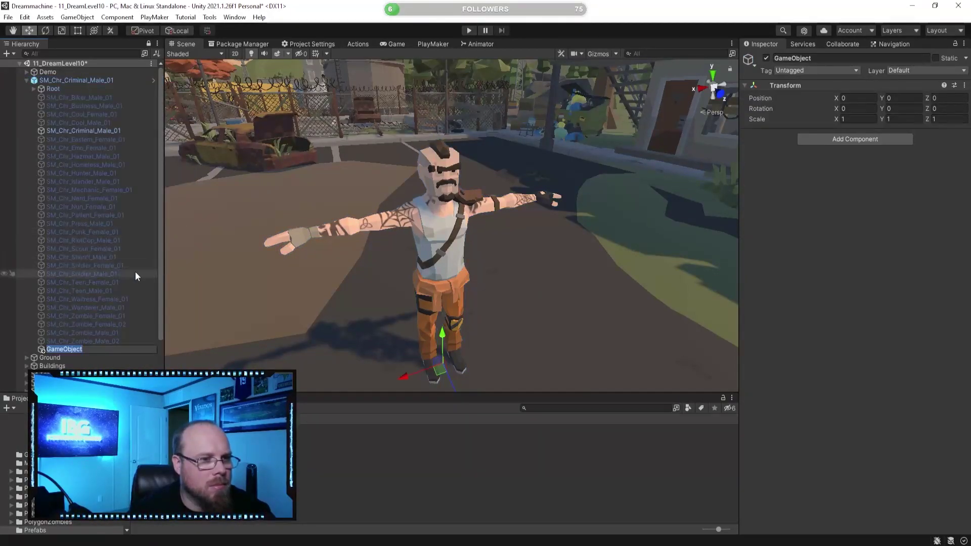
type("Camera_")
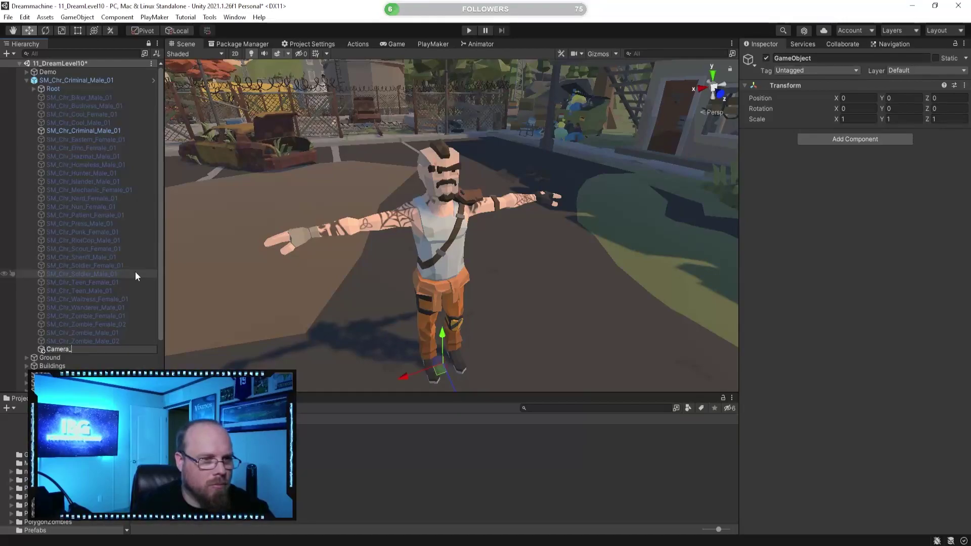
type("Root")
key("Return")
Move the three child objects out of the unpacked Character parent to the scene root and delete the empty parent
scroll(133, 326, "down", 3)
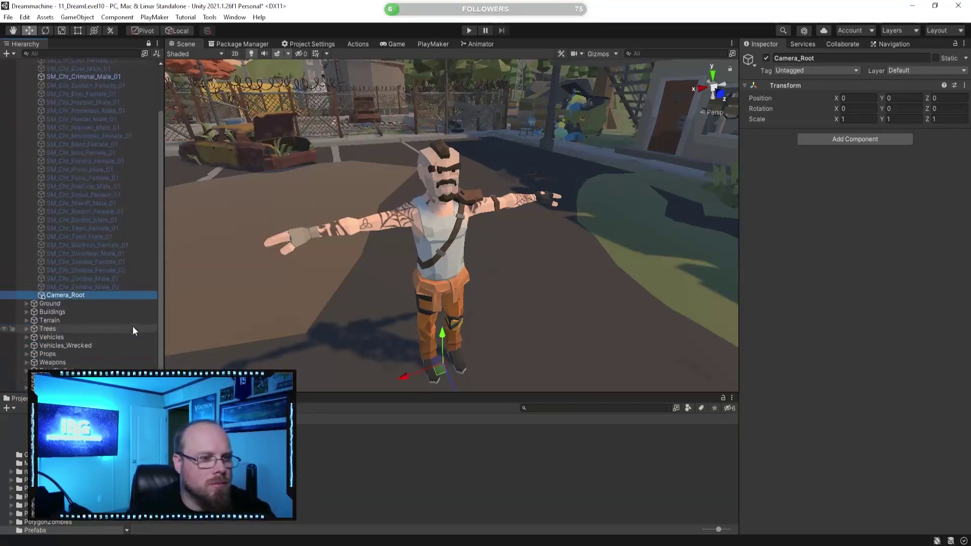
left_click(59, 387)
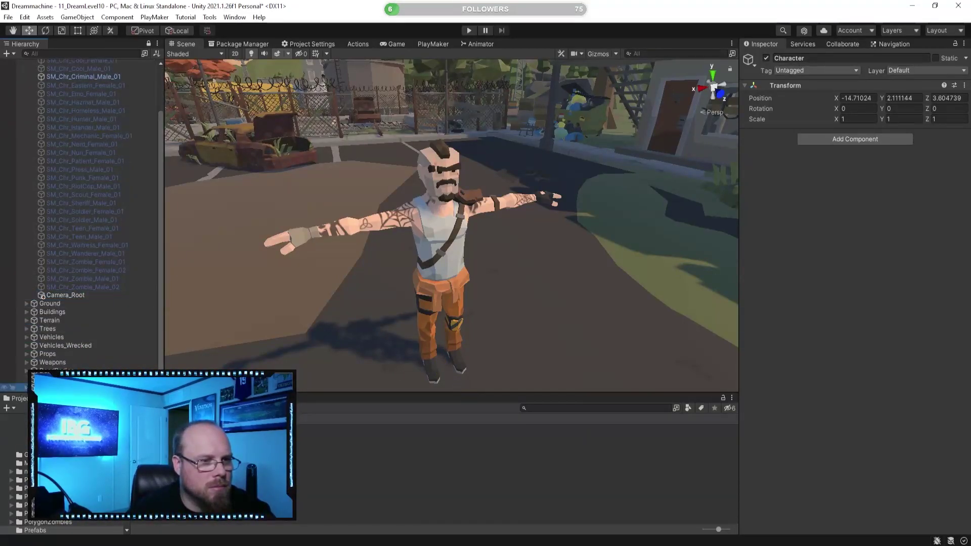
scroll(102, 383, "down", 1)
left_click(79, 371)
left_click(77, 388, "shift")
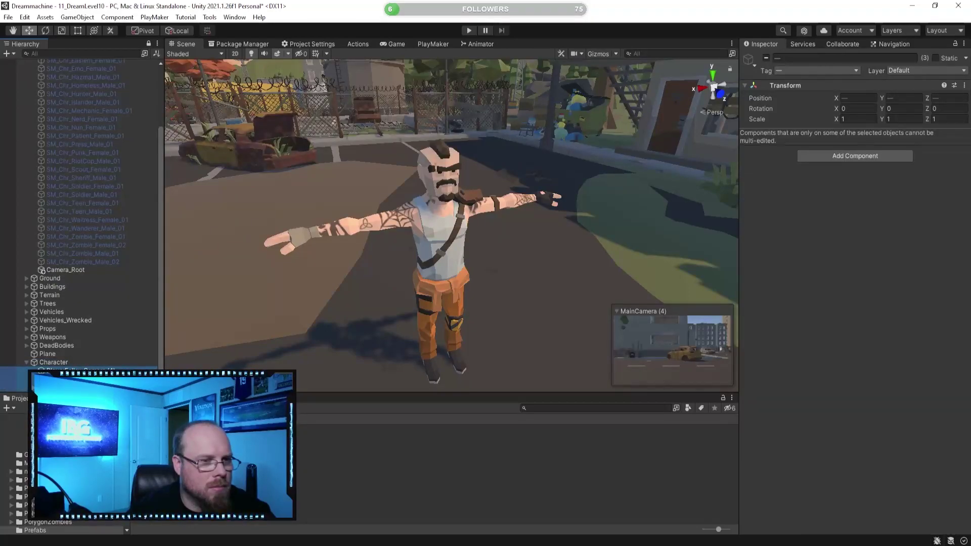
left_click_drag(70, 364, 70, 359)
left_click(71, 388)
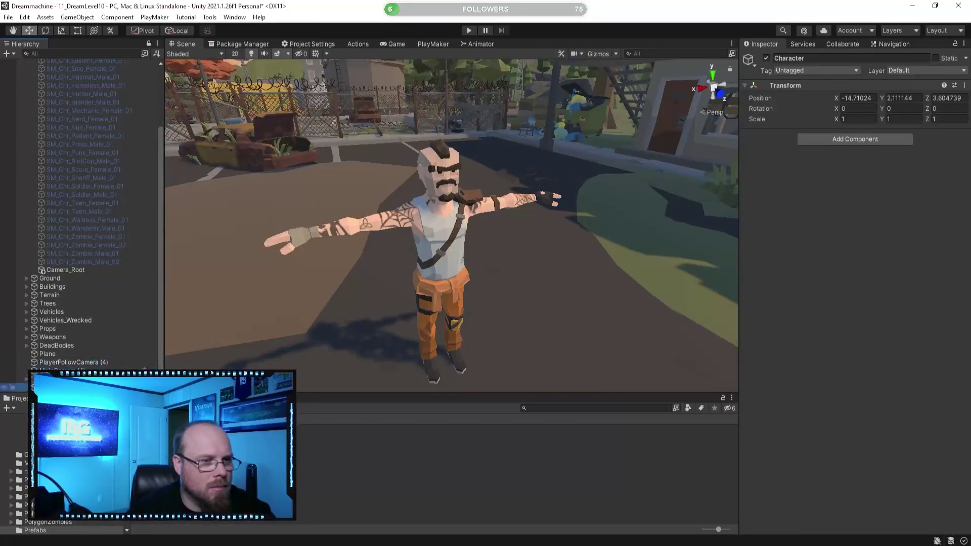
key("Delete")
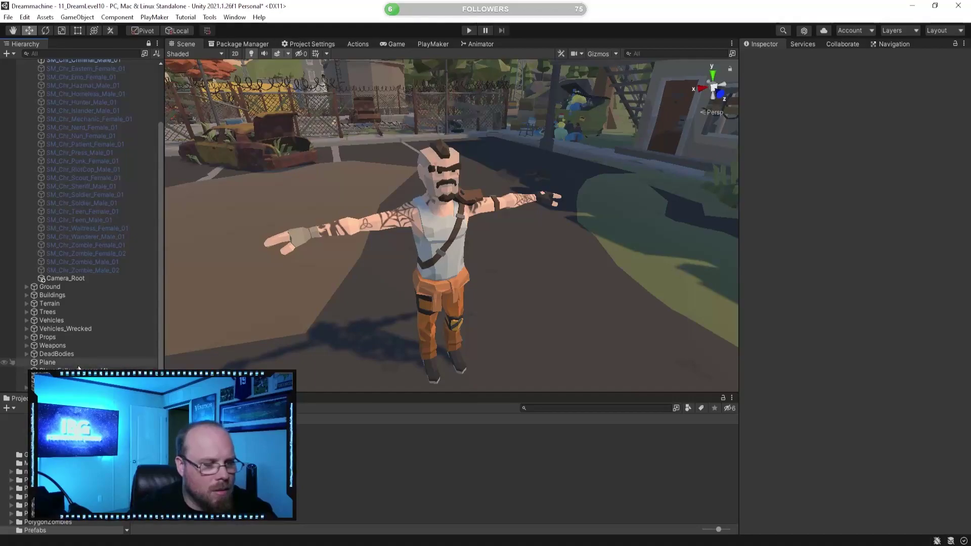
Delete PlayerFollowCamera (4) and the two objects listed after it from the scene
left_click(76, 370)
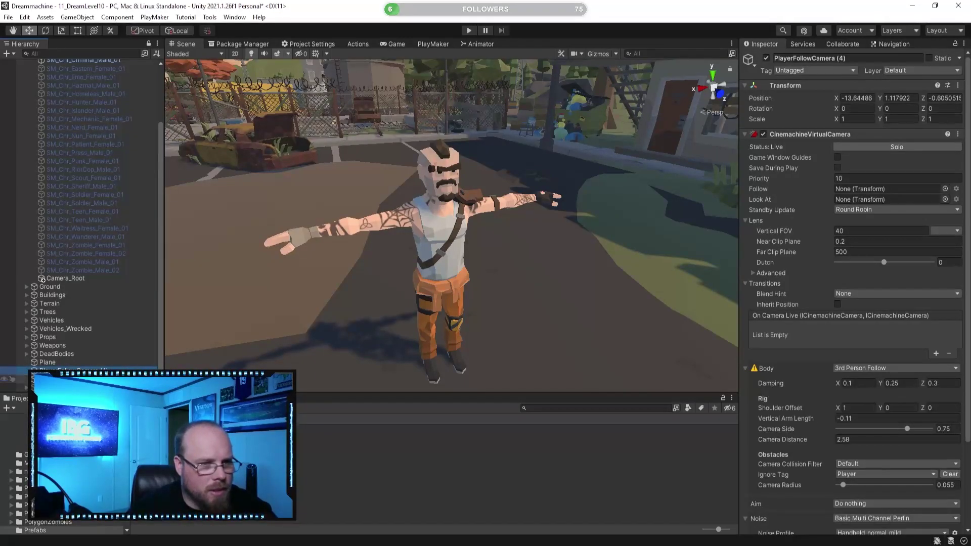
left_click(75, 388, "shift")
key("Delete")
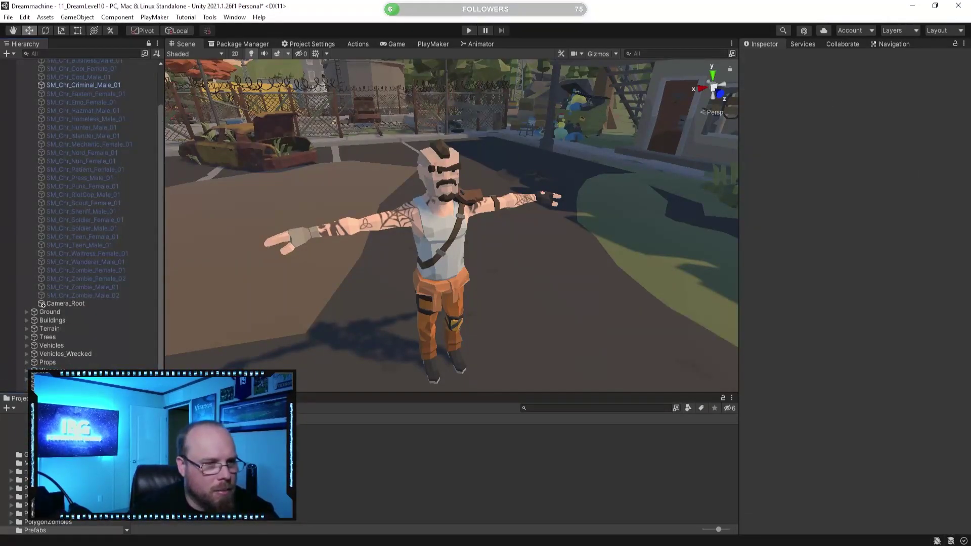
Add the Character prefab to the scene again and unpack it
scroll(66, 475, "up", 1)
left_click_drag(75, 392, 75, 387)
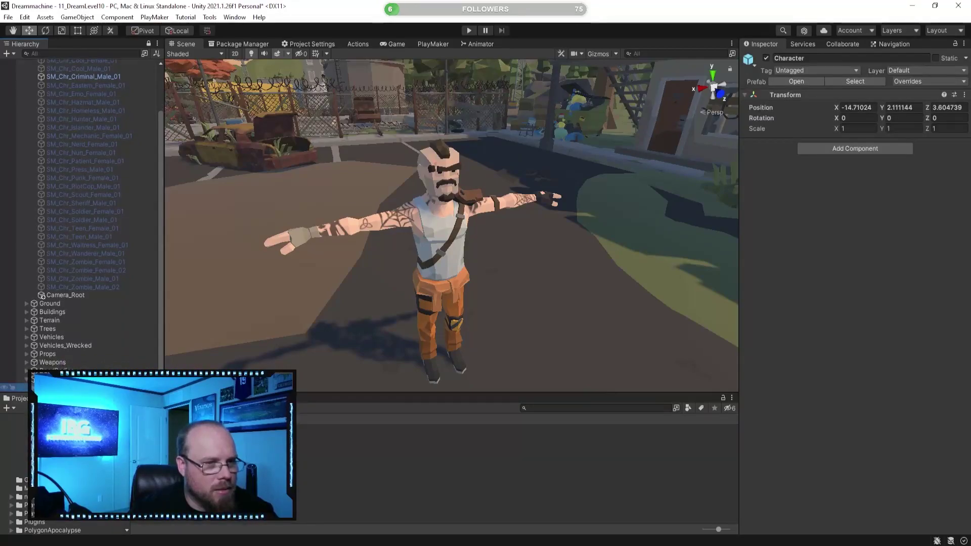
right_click(63, 380)
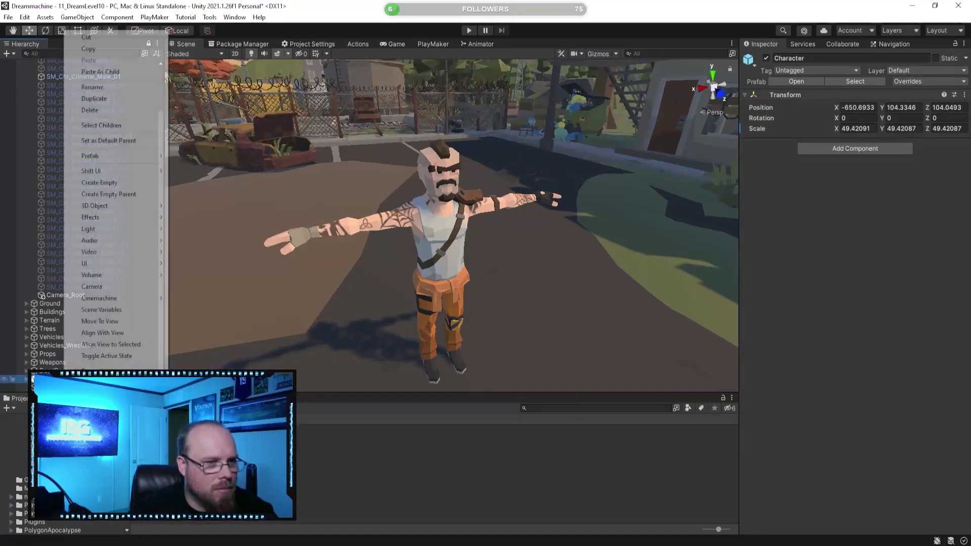
mouse_move(153, 158)
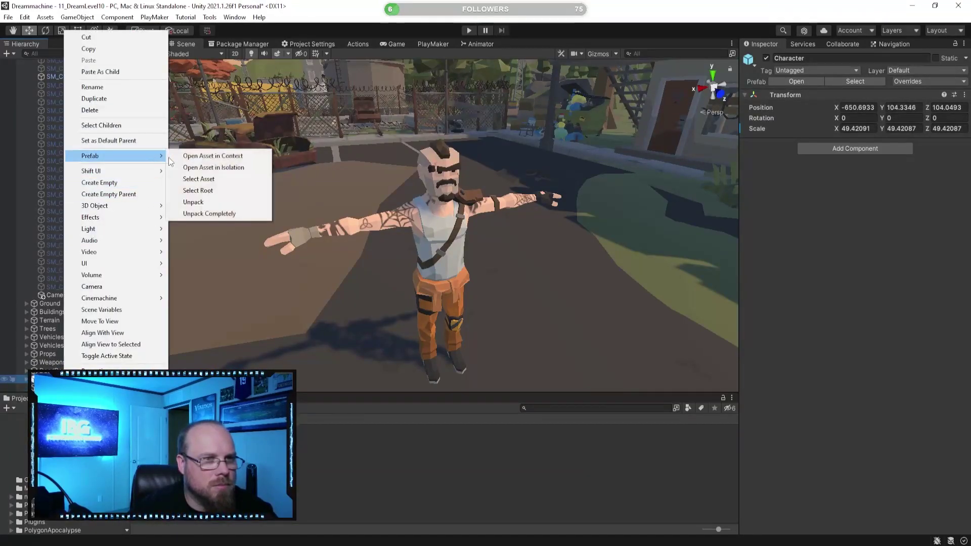
left_click(195, 202)
Move PlayerFollowCamera (4), MainCamera (4) and Character_NativeAmericanWarrior_Male_03 (1) out of the Character parent, and delete the empty parent
left_click(27, 380)
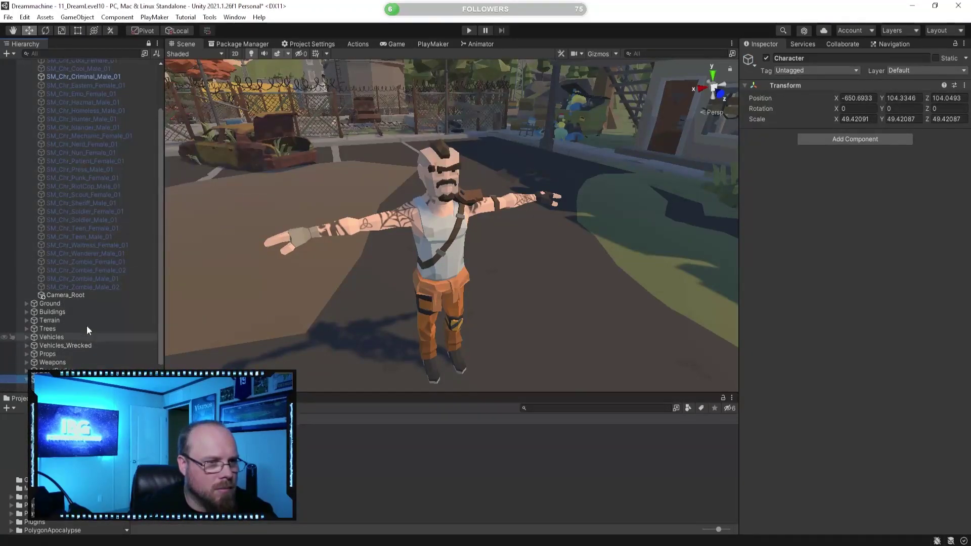
scroll(87, 326, "down", 1)
left_click(86, 363)
left_click(86, 378, "shift")
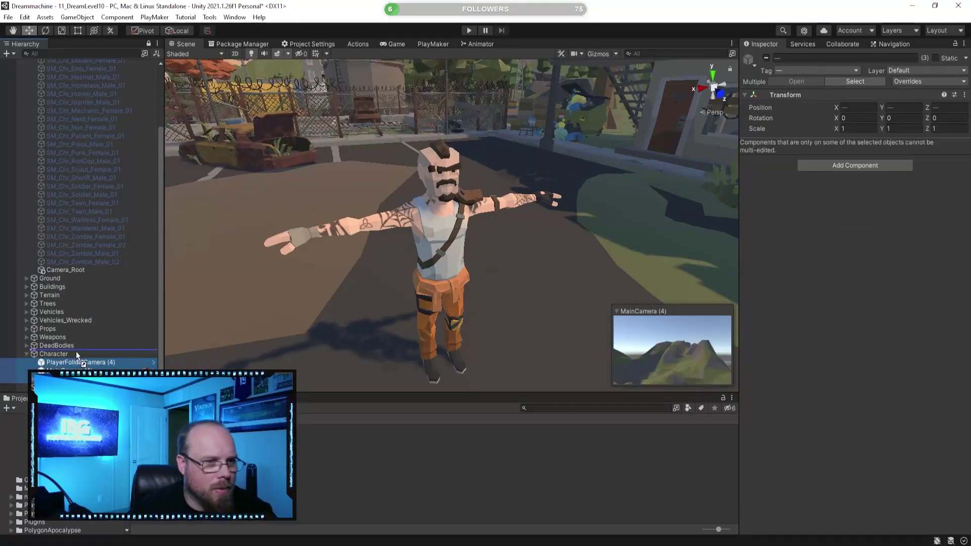
left_click_drag(76, 352, 75, 351)
left_click(65, 380)
key("Delete")
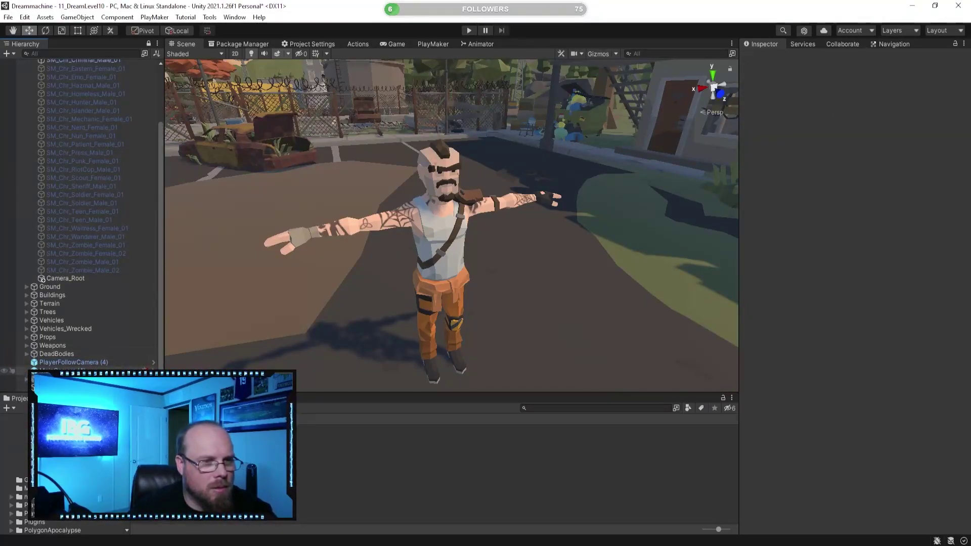
Assign Camera_Root as the Follow target of PlayerFollowCamera (4)
left_click(76, 371)
left_click(81, 363)
scroll(810, 390, "down", 5)
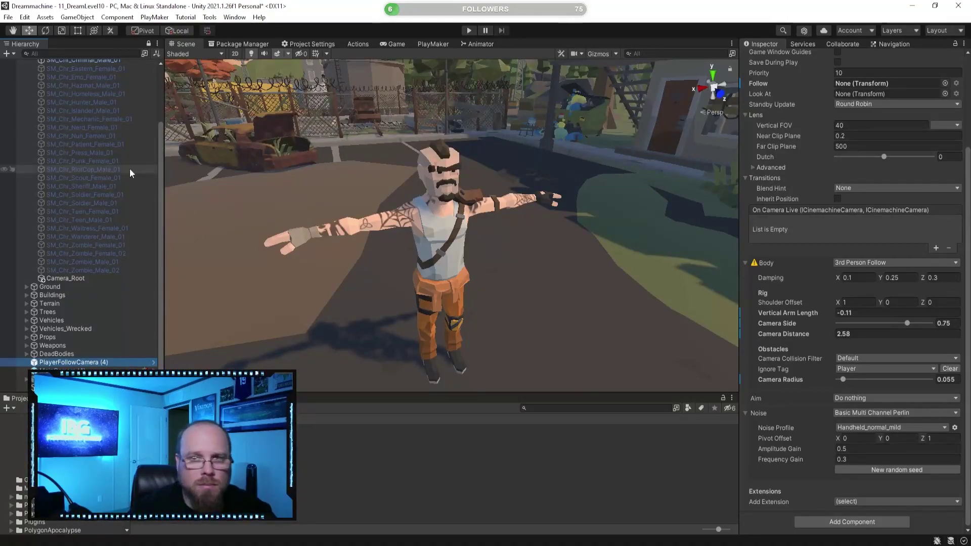
left_click_drag(68, 278, 821, 444)
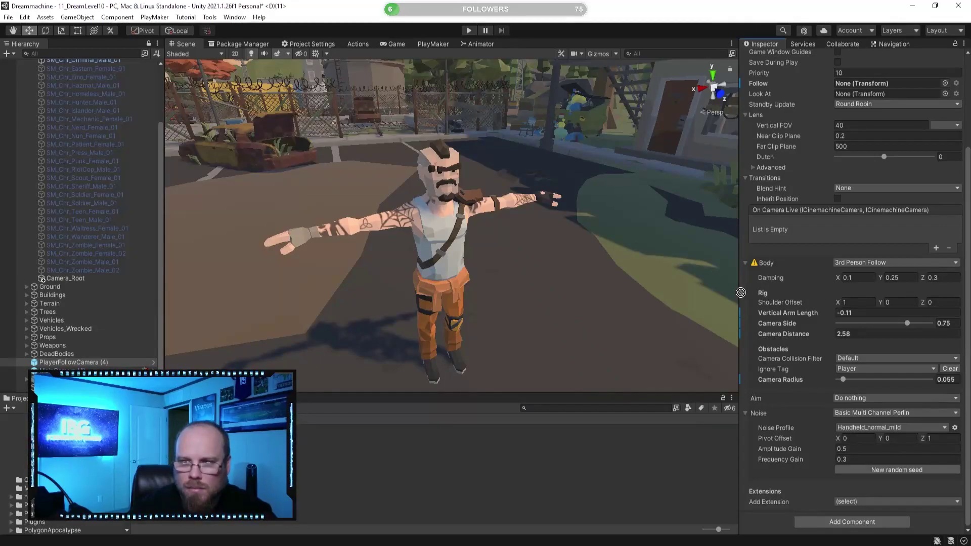
left_click_drag(778, 119, 867, 198)
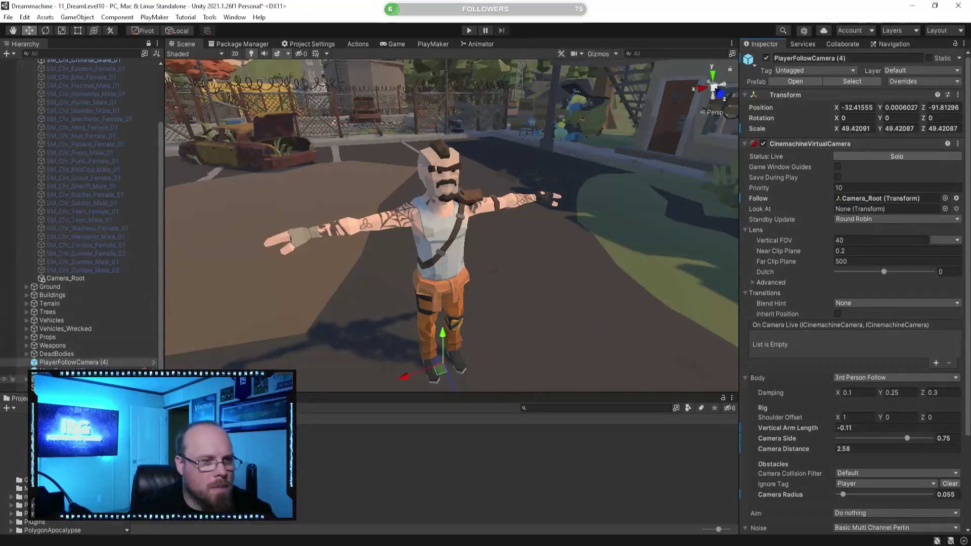
Open the properties of Character_NativeAmericanWarrior_Male_03 (1) in a separate window as the source for its components
left_click(76, 380)
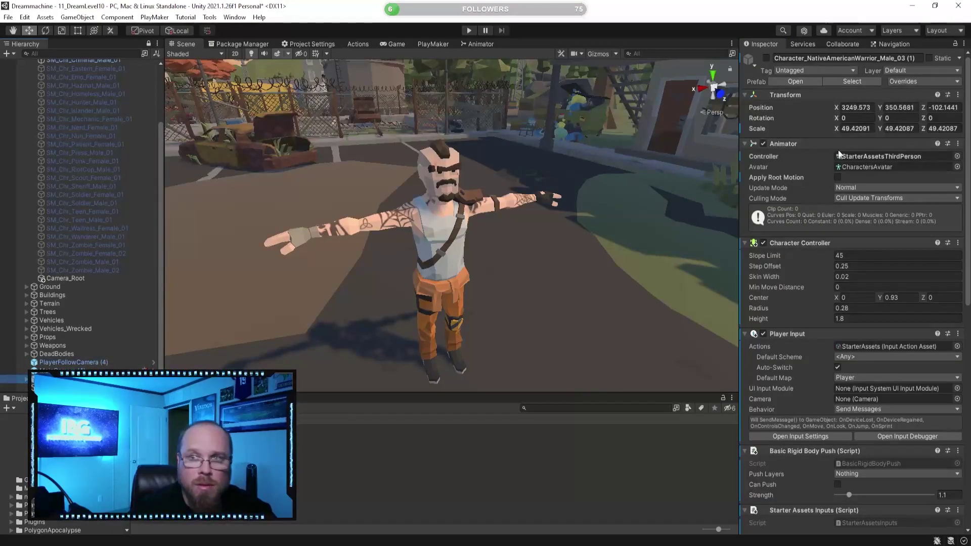
right_click(100, 379)
left_click(137, 368)
scroll(97, 215, "up", 2)
Turn off Apply Root Motion on SM_Chr_Criminal_Male_01 and copy over the warrior's Animator values with the StarterAssetsThirdPerson controller
right_click(100, 81)
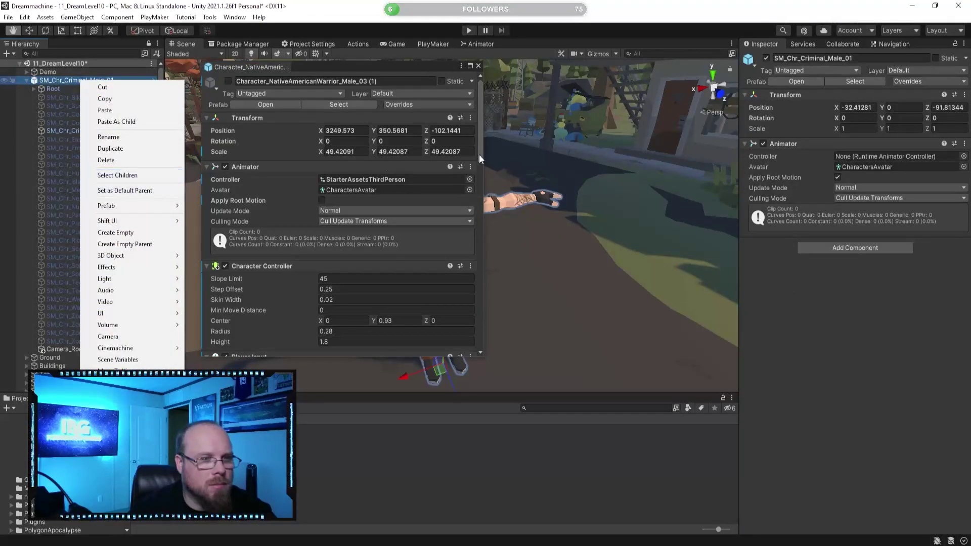
left_click(956, 46)
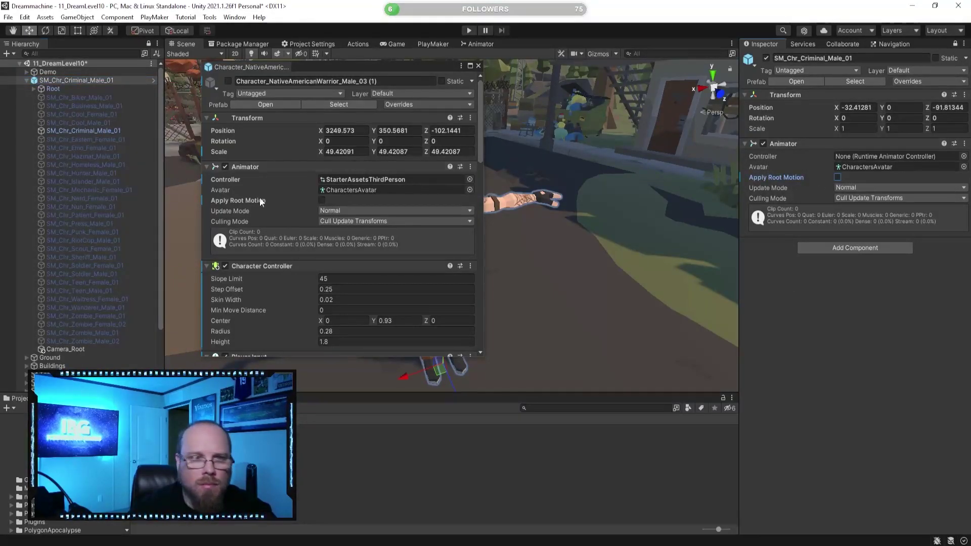
right_click(255, 167)
left_click(303, 251)
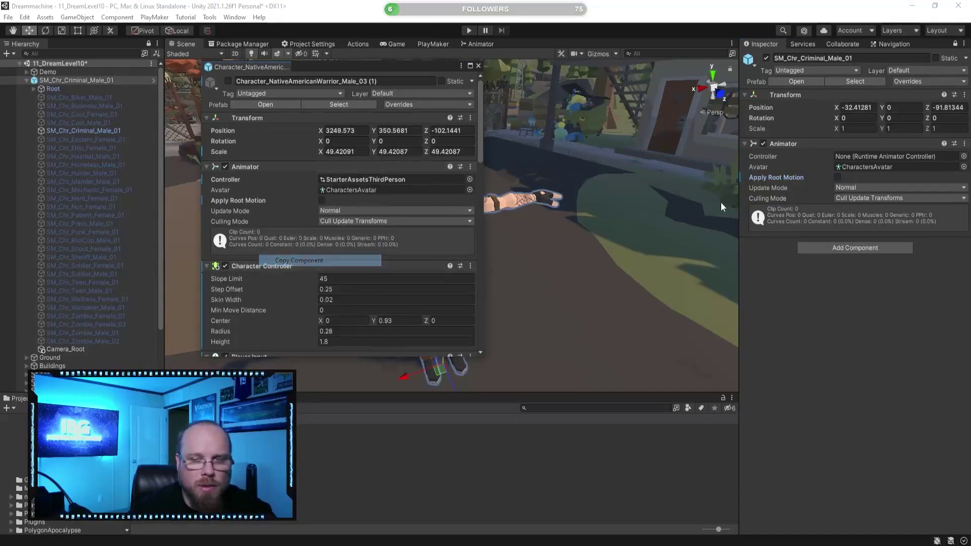
right_click(772, 145)
left_click(795, 200)
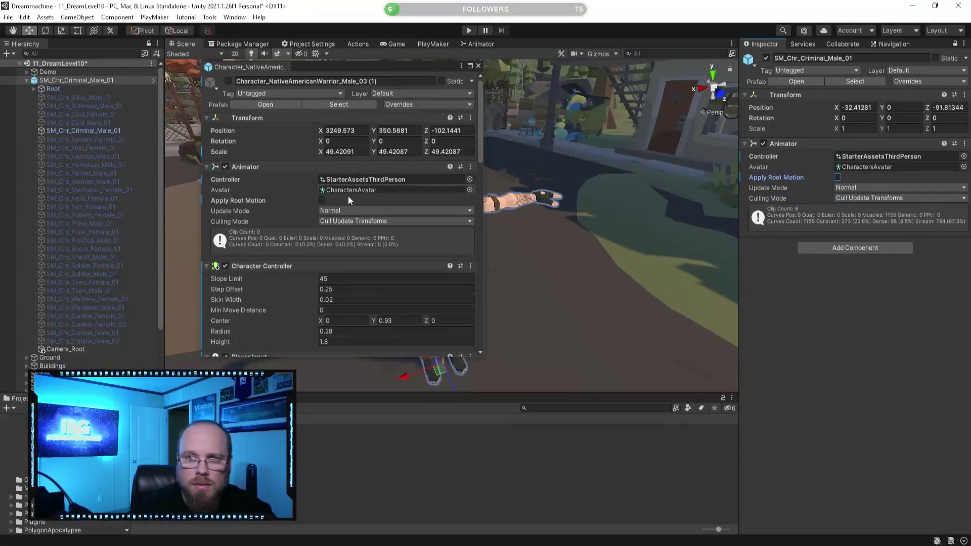
Copy the warrior's Character Controller component onto SM_Chr_Criminal_Male_01 as a new component
scroll(283, 228, "down", 3)
right_click(302, 172)
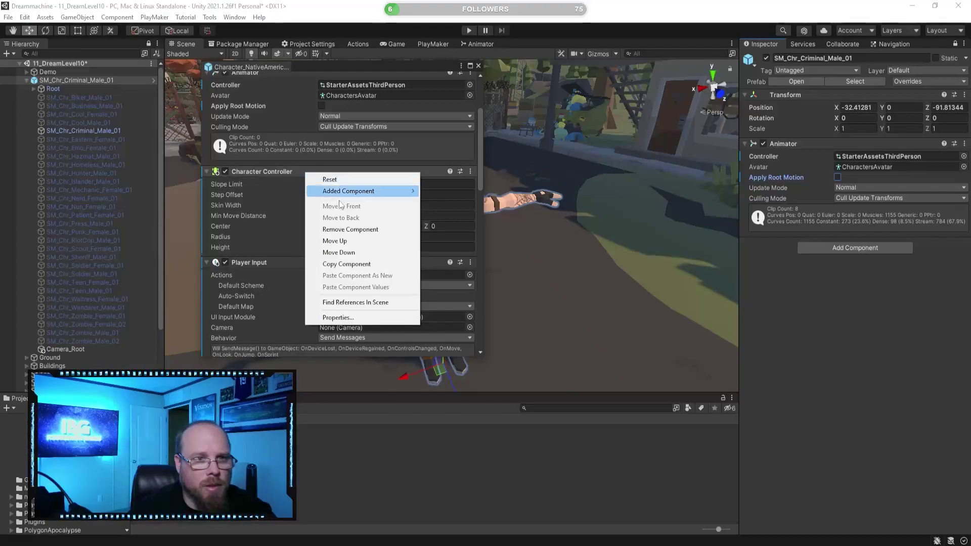
left_click(369, 262)
right_click(786, 144)
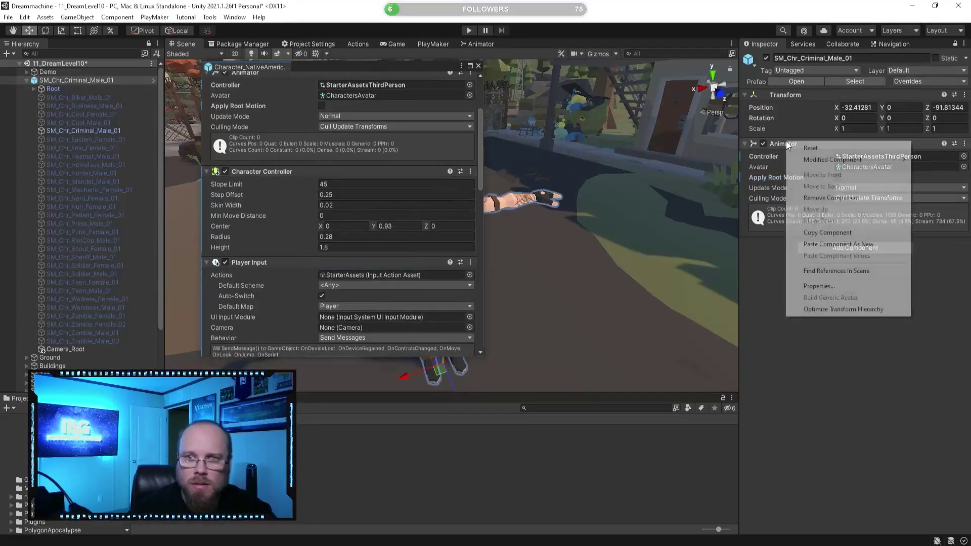
left_click(819, 245)
Copy the warrior's Player Input component onto SM_Chr_Criminal_Male_01 as a new component
scroll(395, 206, "down", 3)
right_click(267, 168)
left_click(308, 260)
right_click(794, 243)
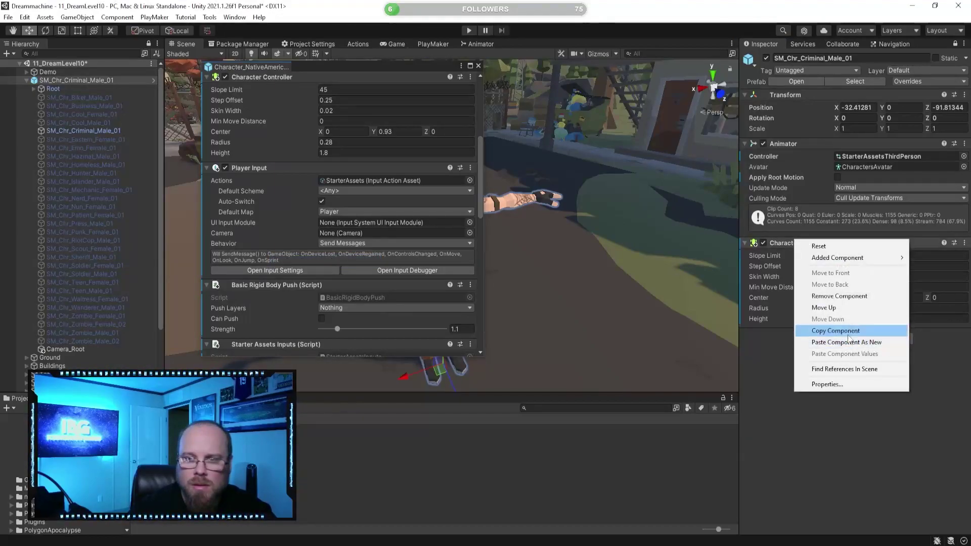
left_click(847, 342)
Copy the warrior's Basic Rigid Body Push script onto SM_Chr_Criminal_Male_01 as a new component
scroll(277, 244, "down", 5)
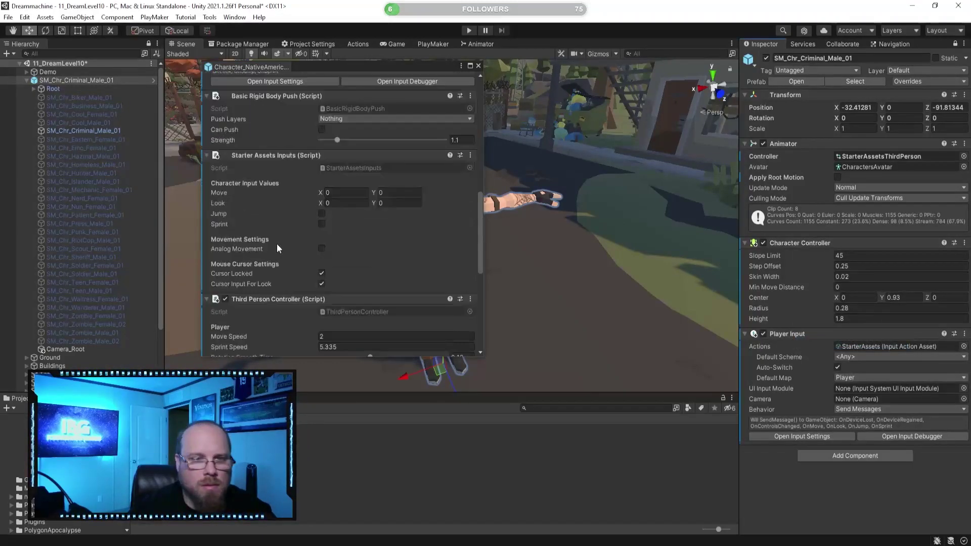
right_click(270, 97)
left_click(325, 189)
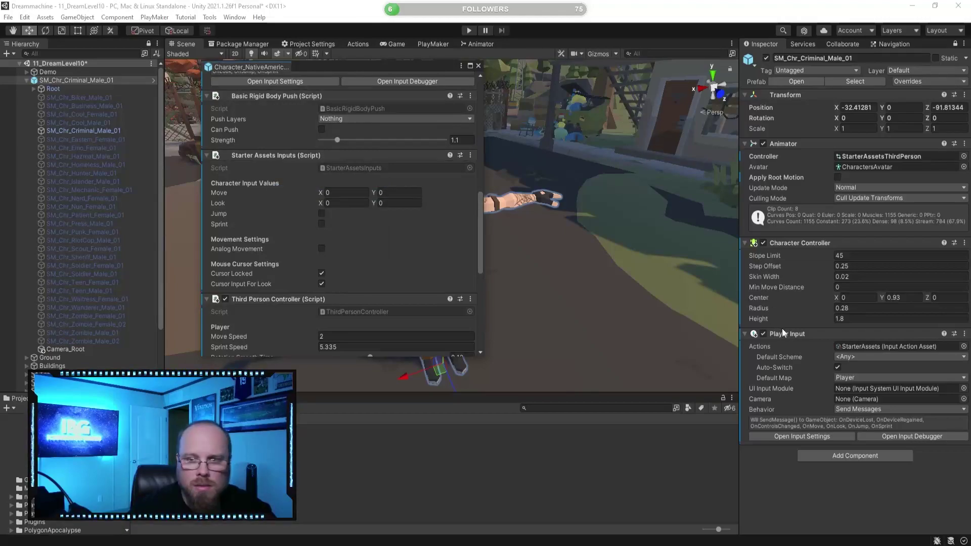
right_click(787, 334)
left_click(840, 438)
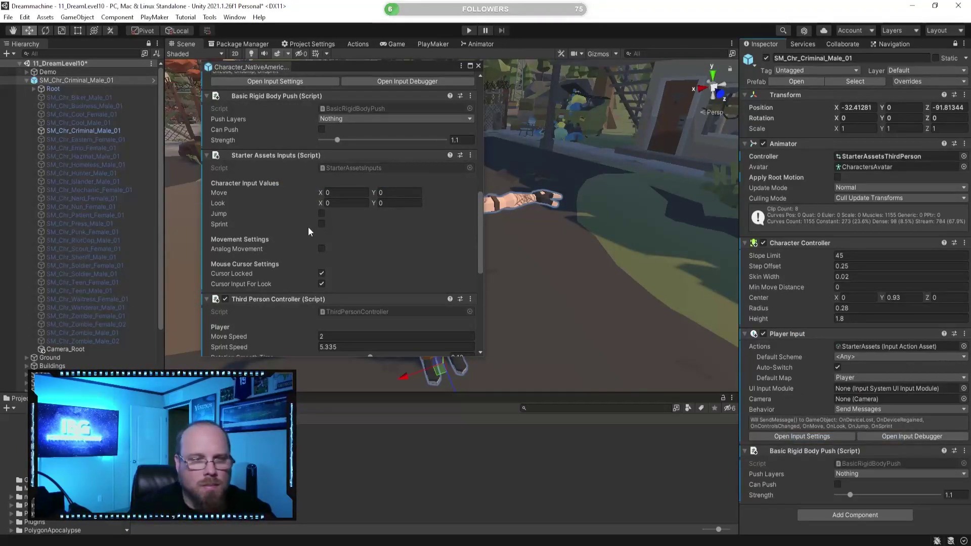
Copy the warrior's Starter Assets Inputs script onto SM_Chr_Criminal_Male_01 as a new component
right_click(290, 155)
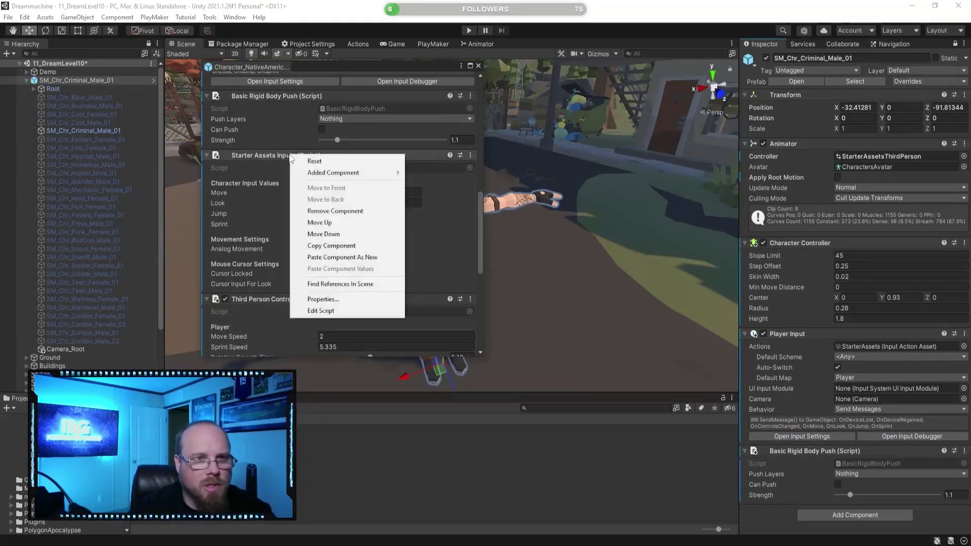
left_click(336, 246)
right_click(788, 450)
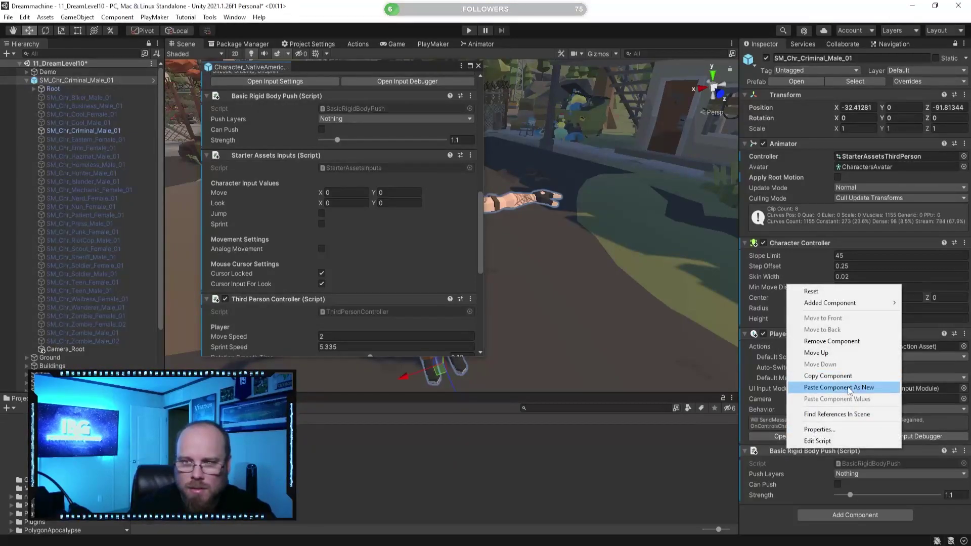
left_click(849, 388)
Copy the warrior's Third Person Controller script onto SM_Chr_Criminal_Male_01 as a new component
scroll(286, 201, "down", 3)
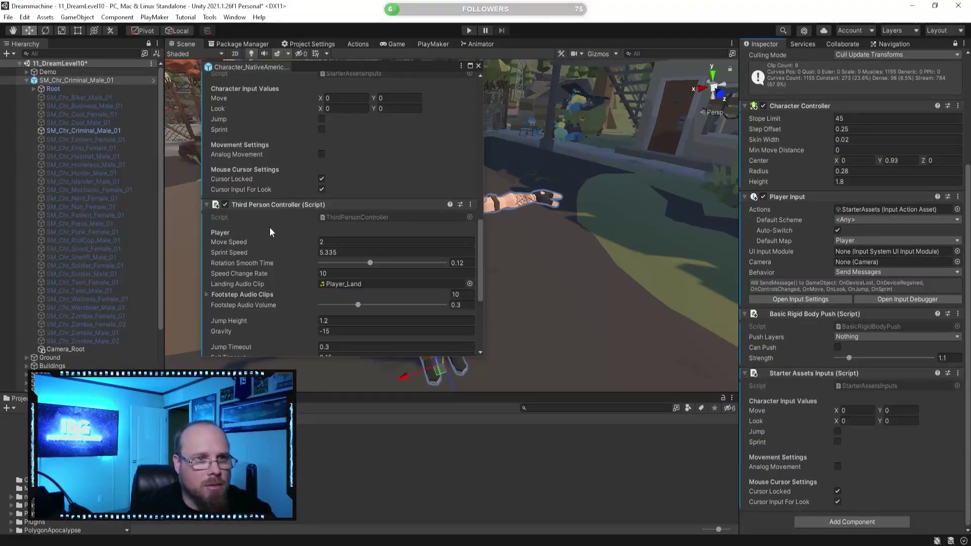
right_click(279, 205)
left_click(326, 299)
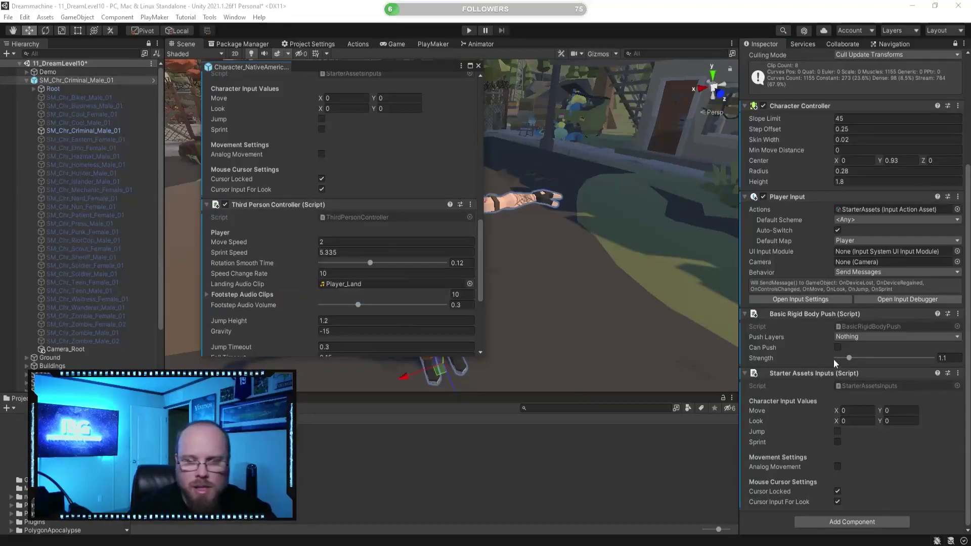
right_click(797, 376)
left_click(858, 465)
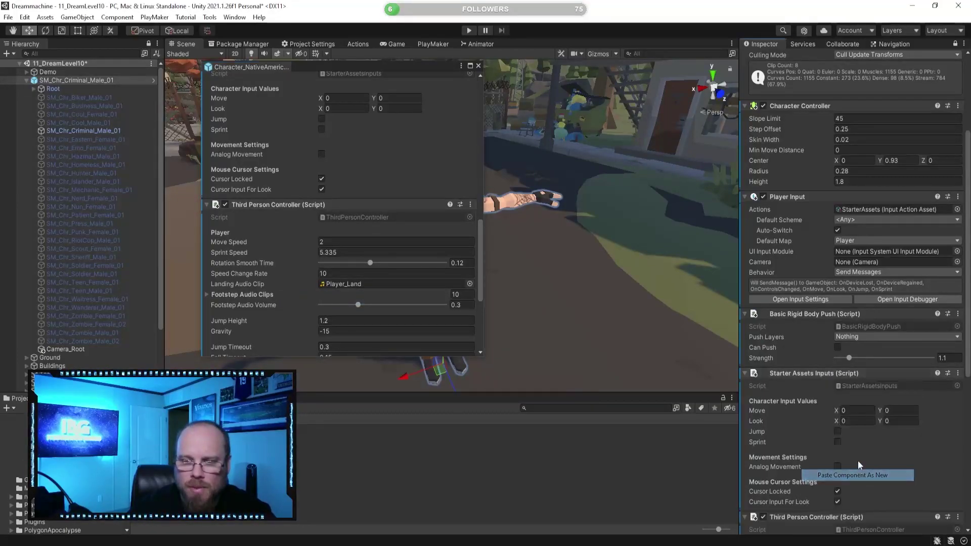
Assign Camera_Root as the Cinemachine Camera Target in the Third Person Controller of SM_Chr_Criminal_Male_01
scroll(360, 276, "down", 4)
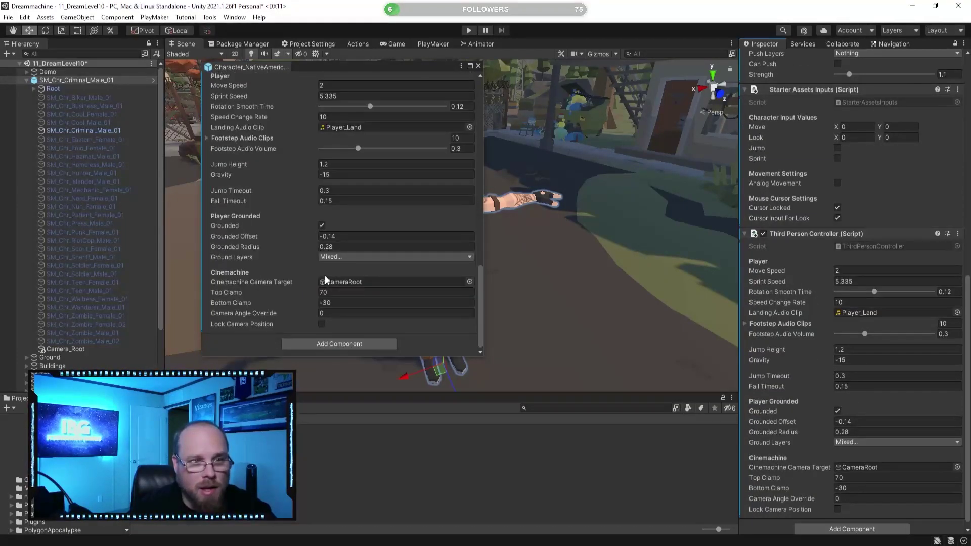
left_click_drag(80, 348, 651, 365)
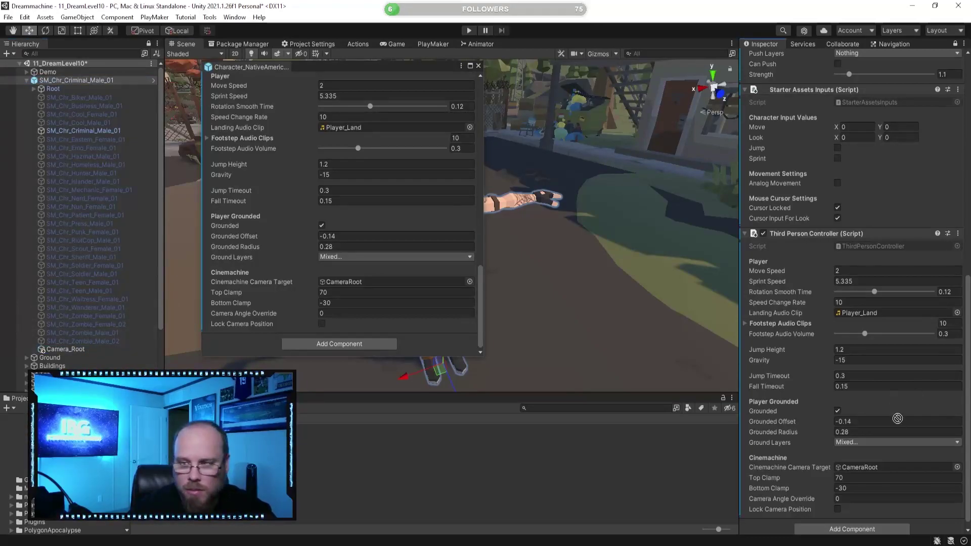
left_click_drag(857, 472, 857, 471)
scroll(823, 285, "up", 8)
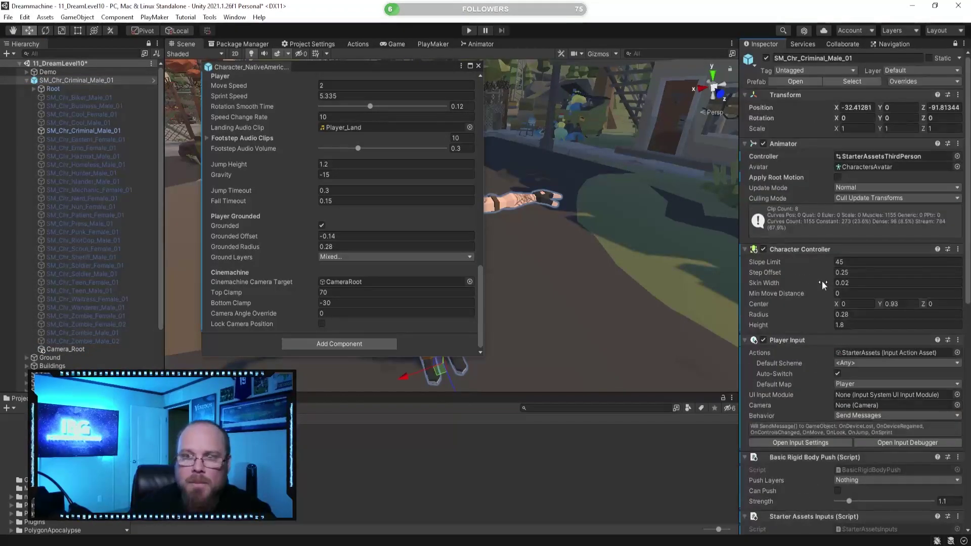
Close the warrior's separate properties window and collapse SM_Chr_Criminal_Male_01 in the hierarchy
left_click(478, 65)
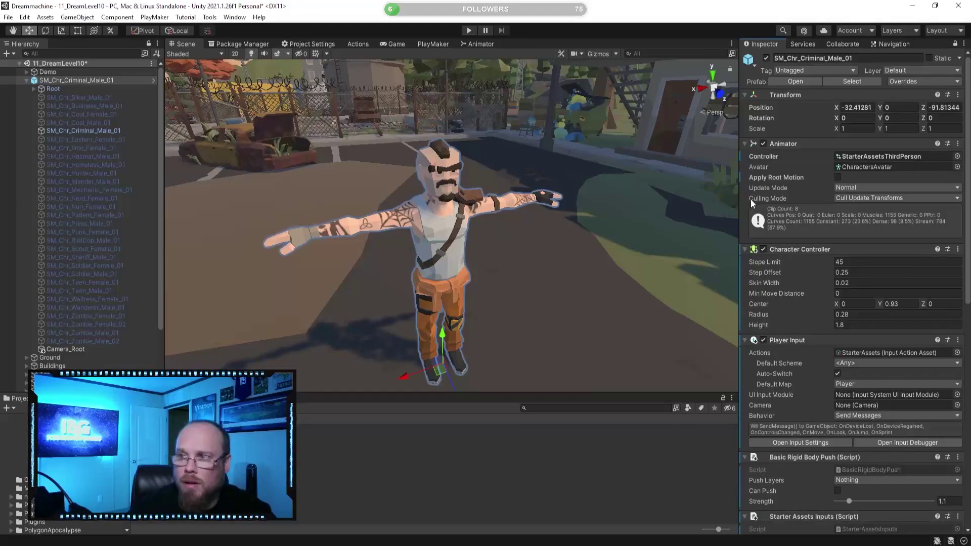
left_click(27, 80)
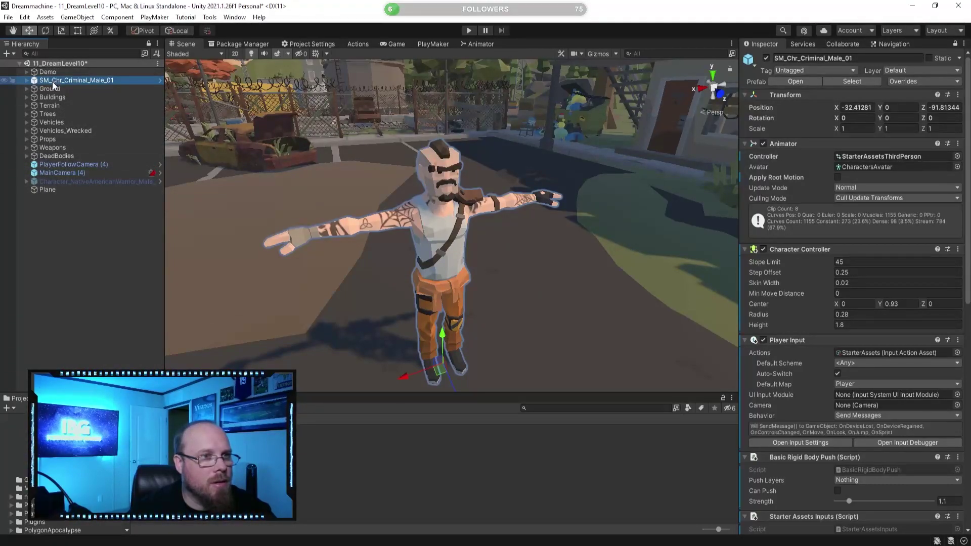
Filter the hierarchy by "cam", try to deactivate Main Camera, and clear the filter
left_click(70, 54)
type("cam")
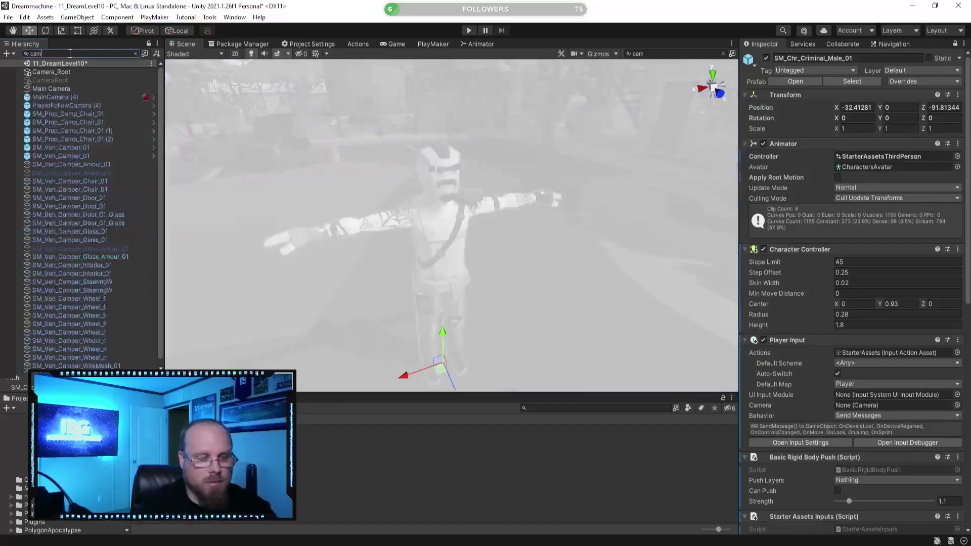
left_click(71, 90)
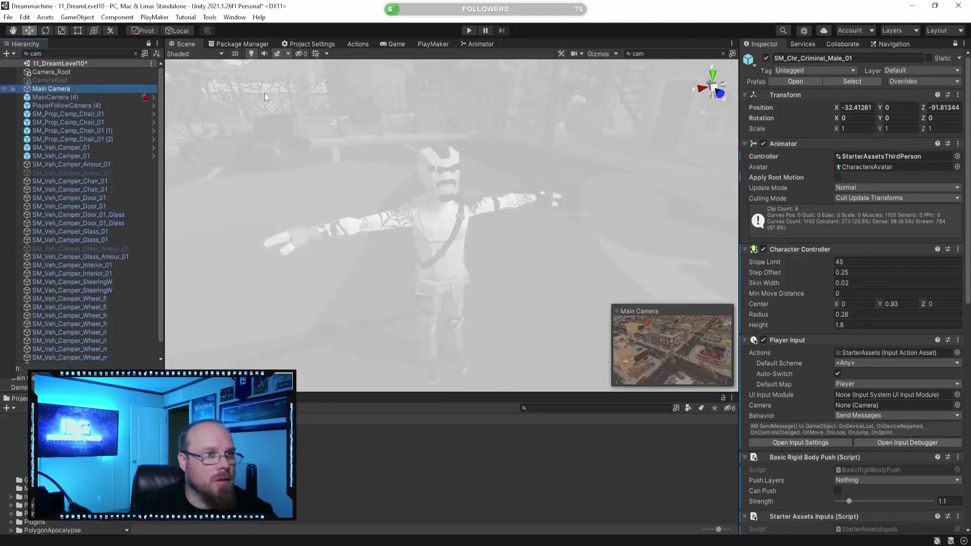
left_click(767, 58)
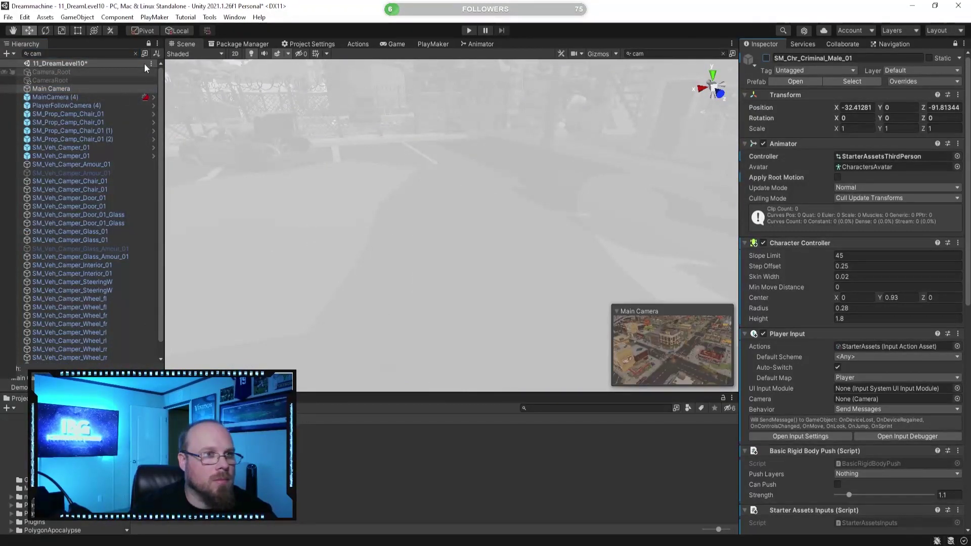
left_click(135, 53)
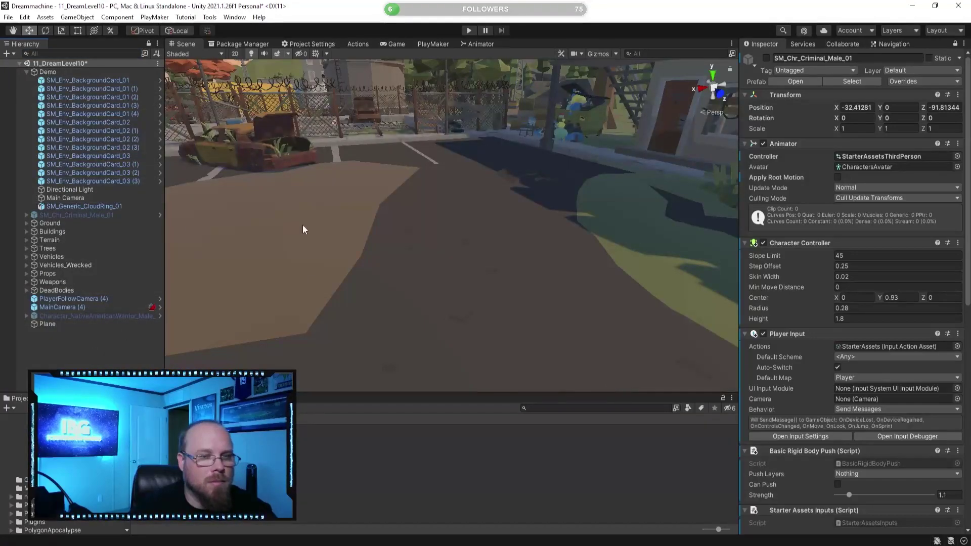
Reactivate the SM_Chr_Criminal_Male_01 character in the scene
right_click_drag(304, 228, 287, 225)
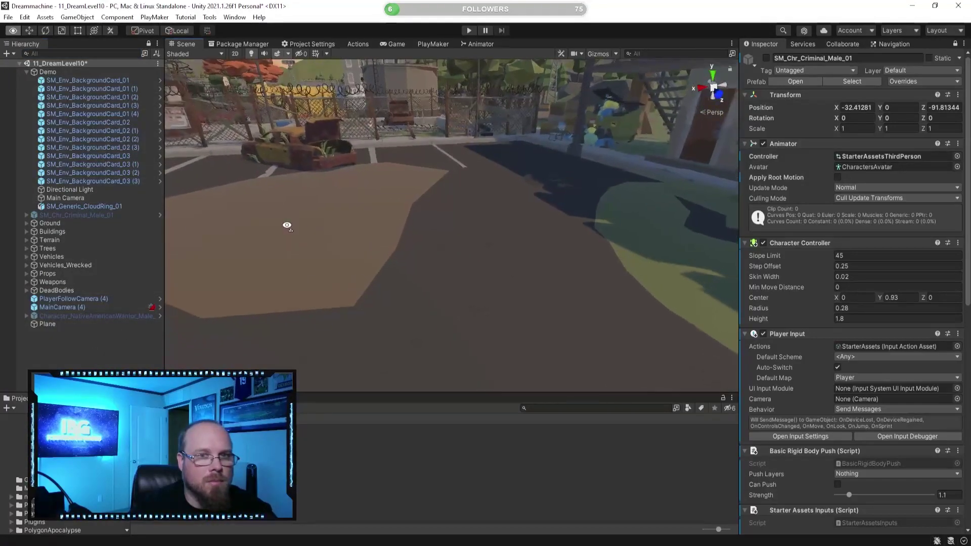
left_click(96, 316)
right_click_drag(560, 168, 513, 184)
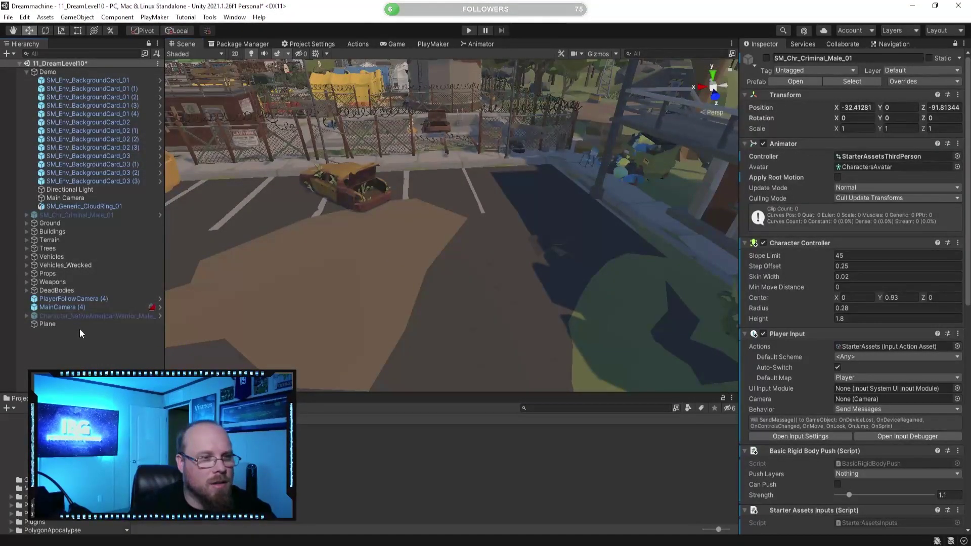
left_click(88, 215)
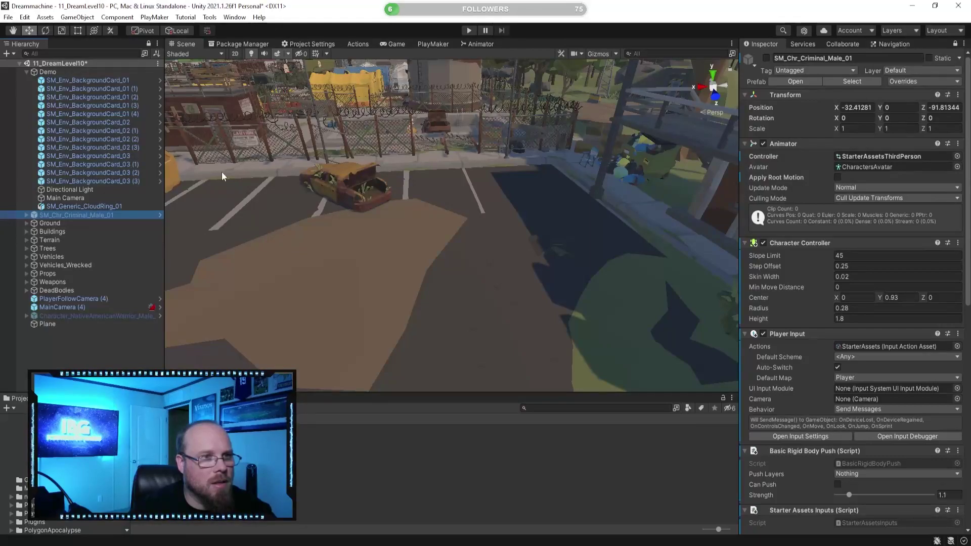
left_click(767, 58)
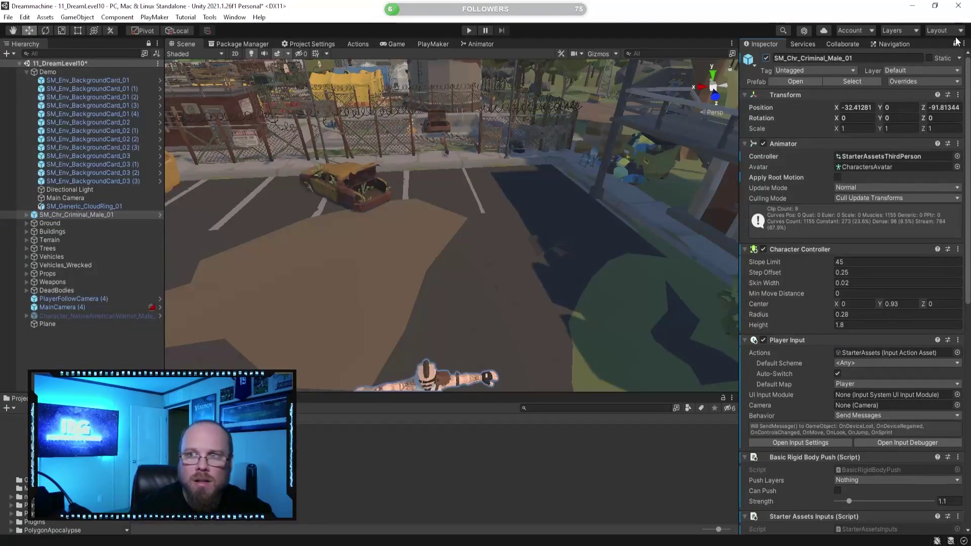
Save the 11_DreamLevel10 scene, run it briefly in play mode and stop it
right_click_drag(326, 221, 550, 302)
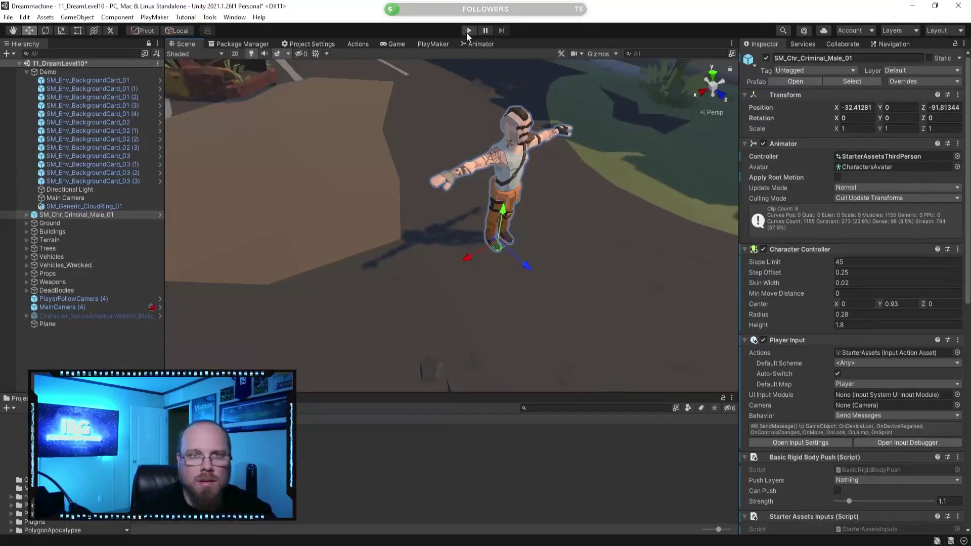
key("ctrl+s")
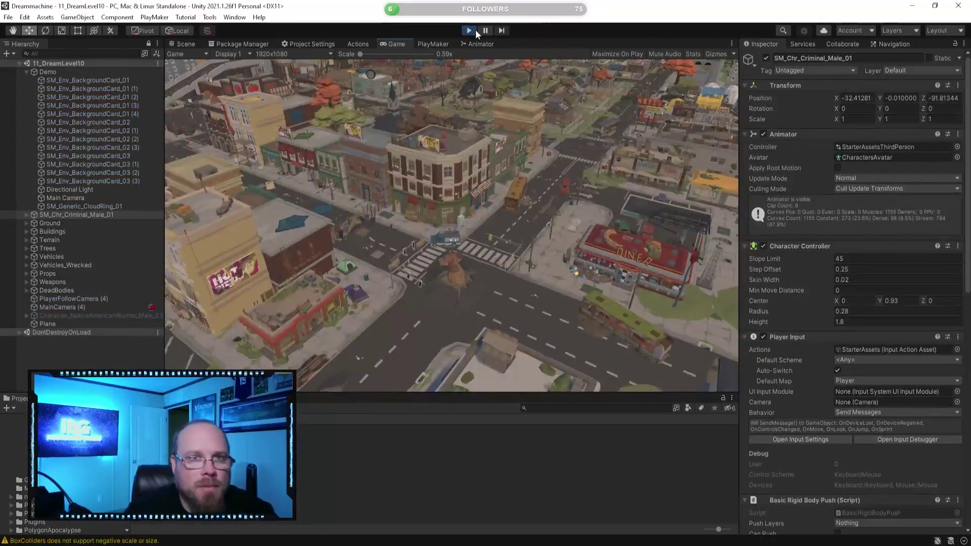
left_click(470, 30)
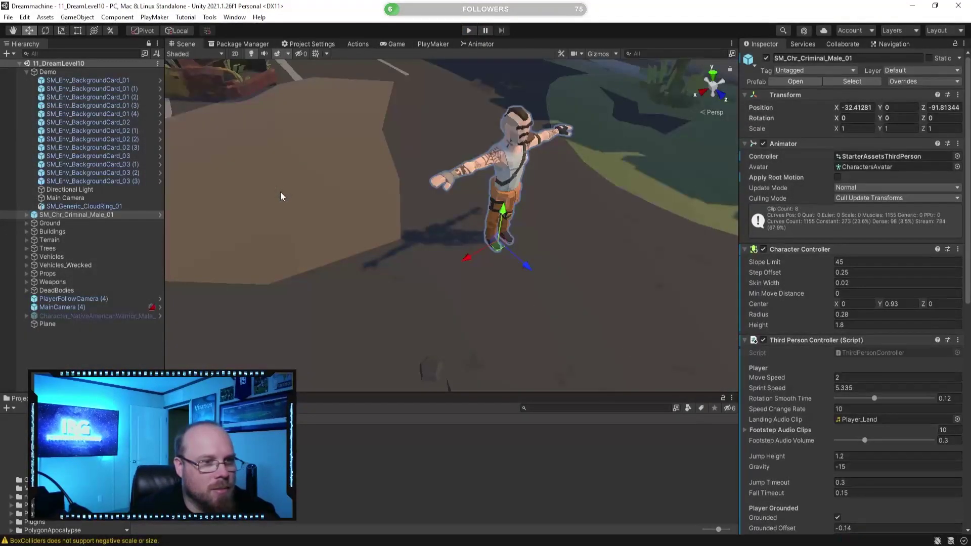
Filter the hierarchy by "cam", deactivate the Main Camera under Demo, and clear the filter
left_click(104, 307)
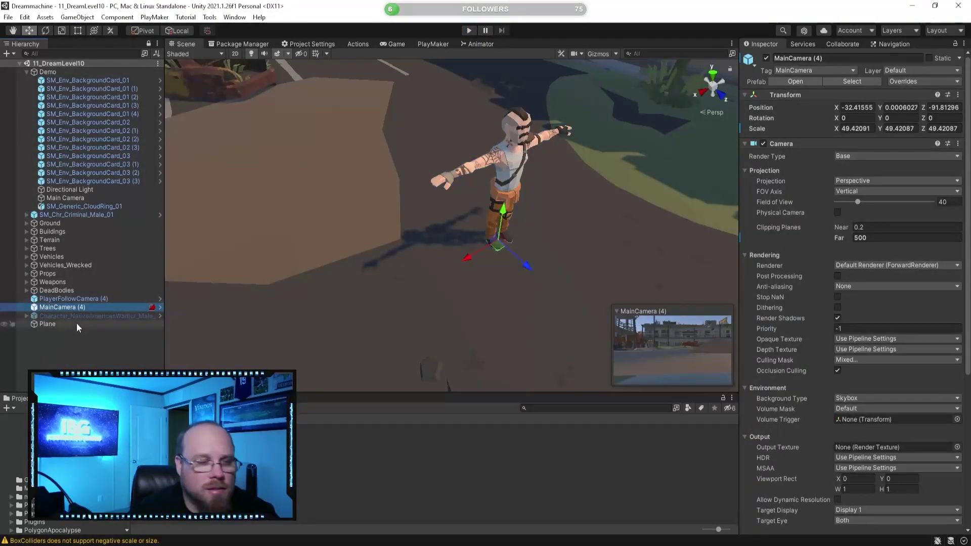
type("cam")
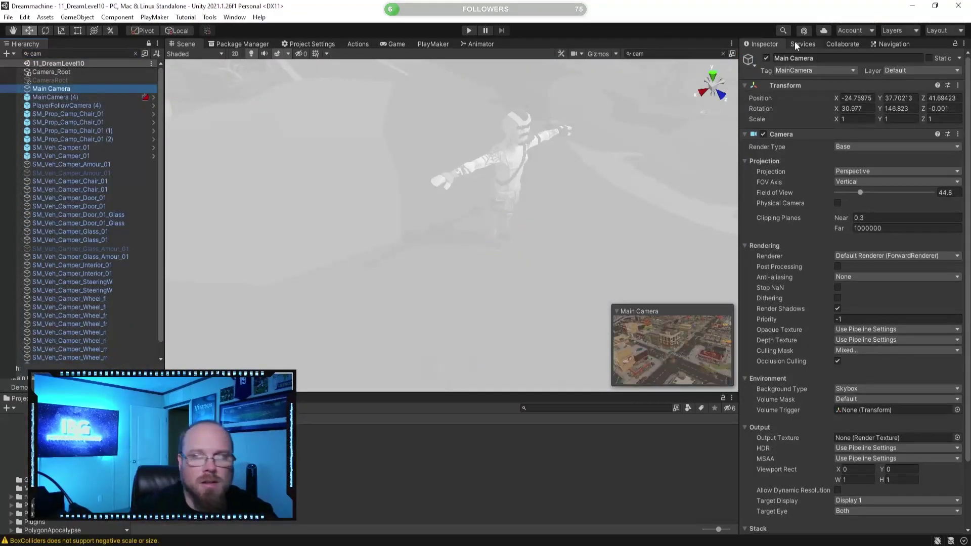
left_click(768, 63)
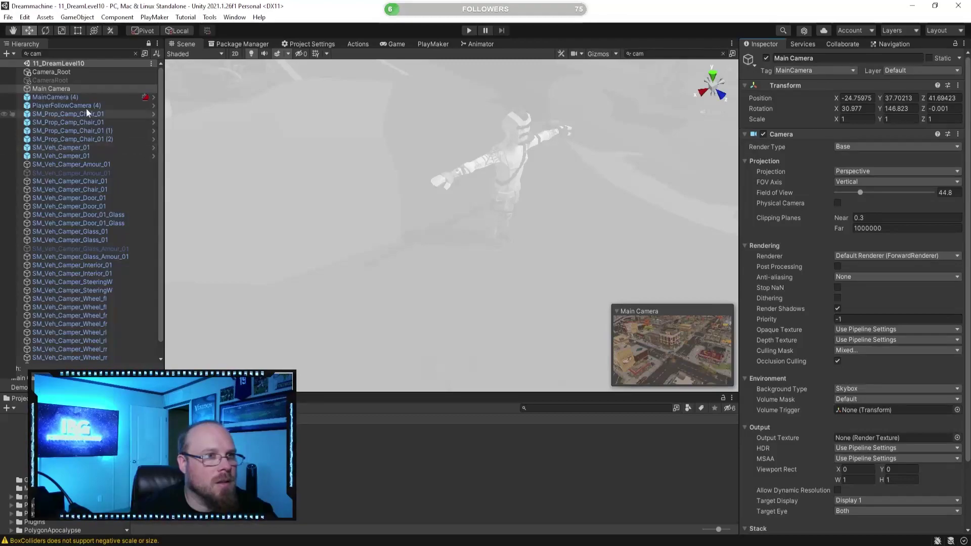
left_click(82, 80)
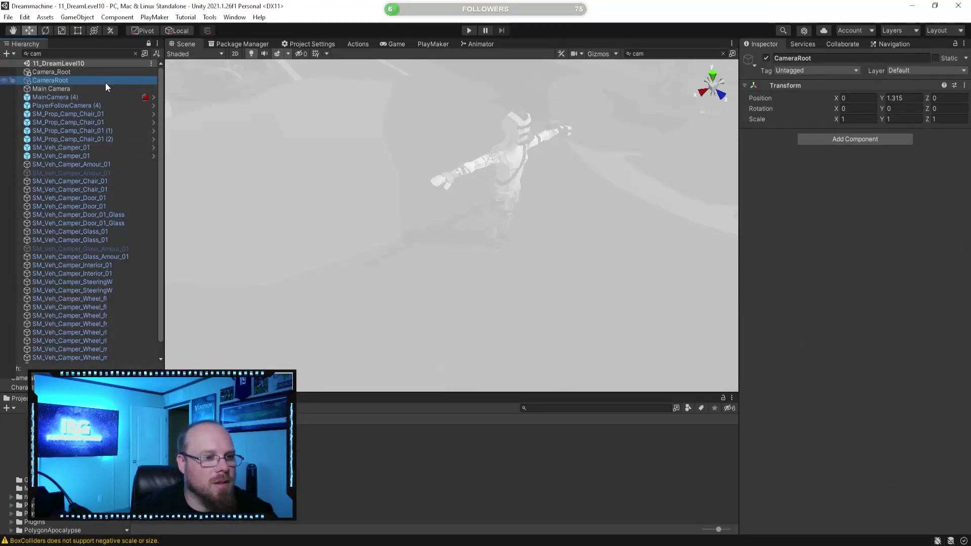
left_click(67, 89)
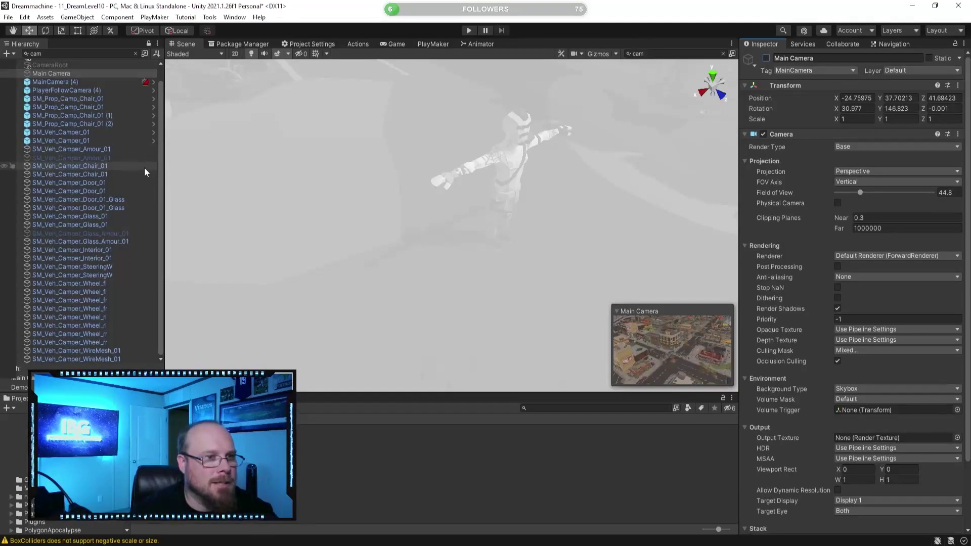
left_click(135, 54)
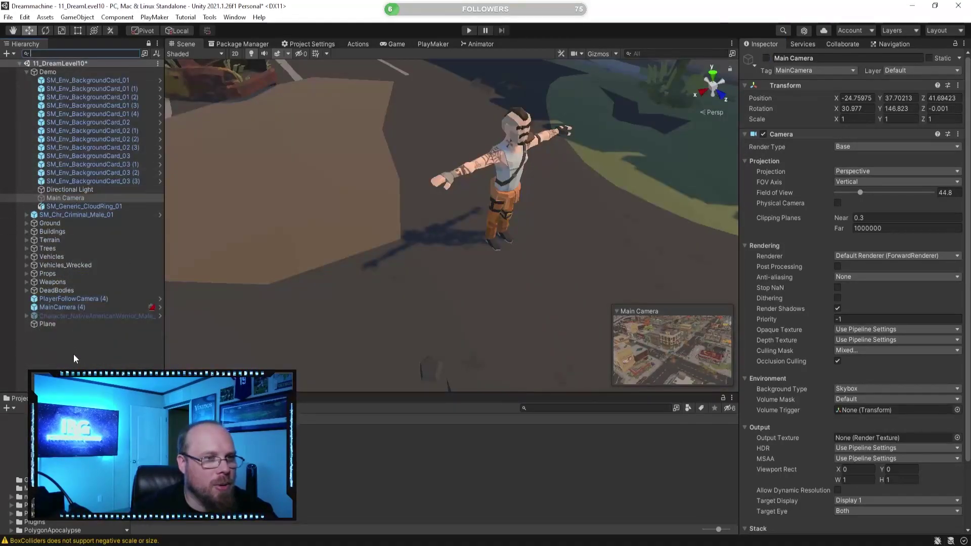
Save the scene and play-test the level again with Main Camera deactivated, ending play mode
left_click(73, 357)
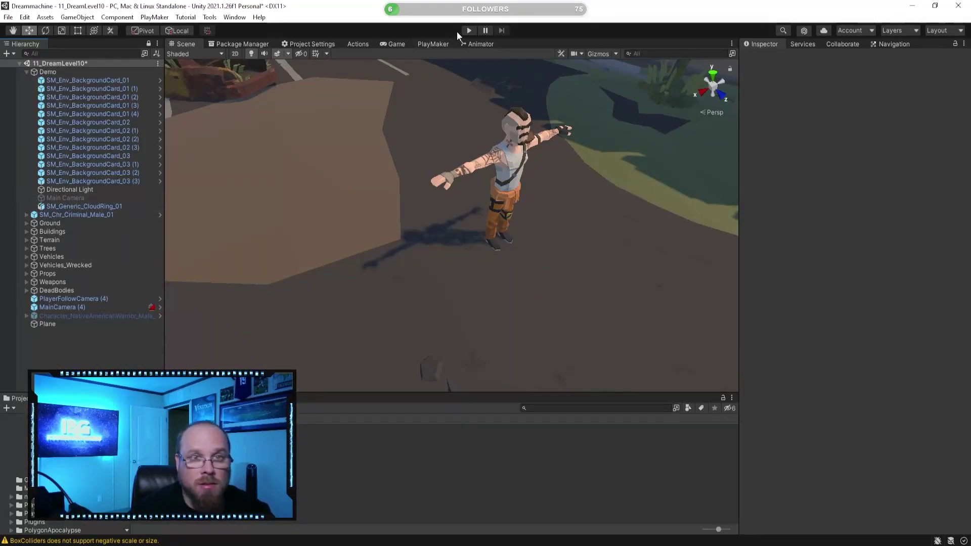
key("ctrl+p")
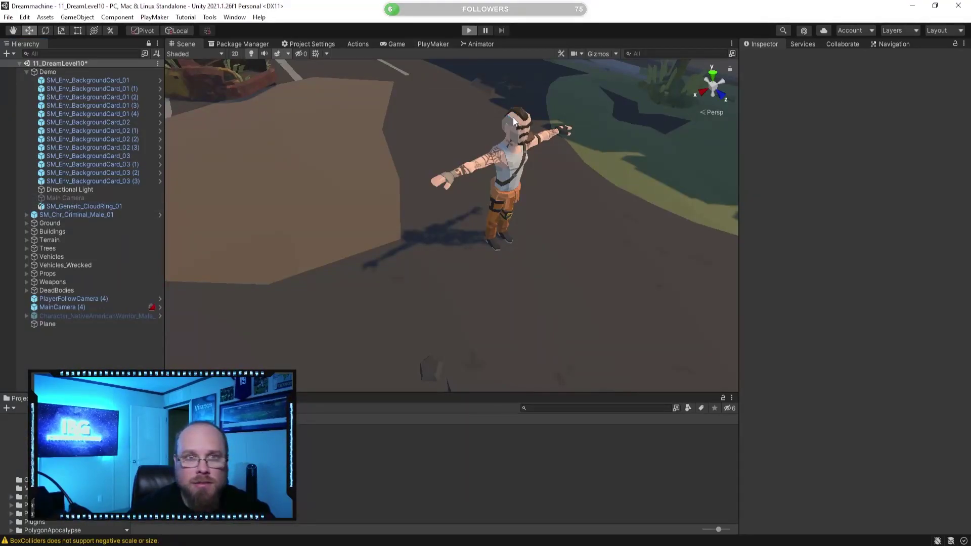
left_click(469, 31)
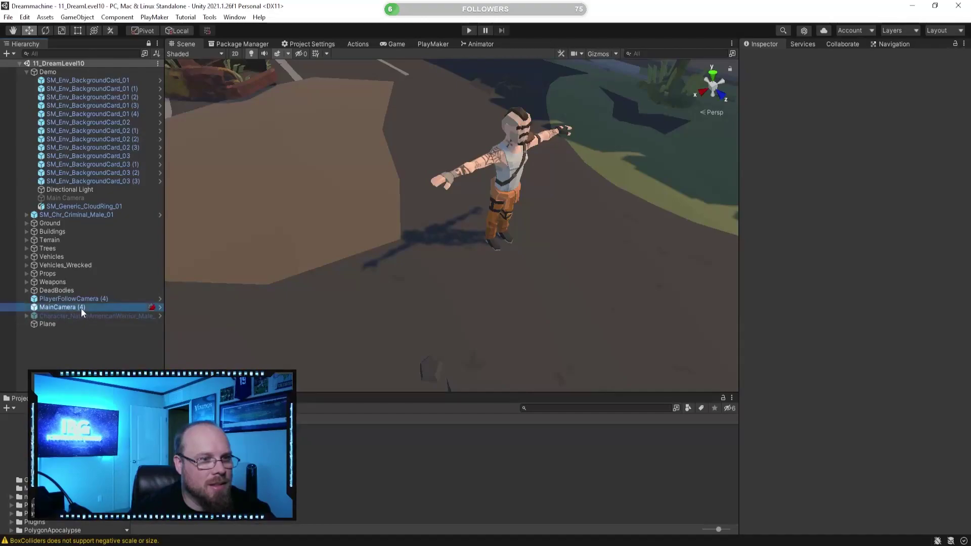
Examine the settings of MainCamera (4) and the Follow target of PlayerFollowCamera (4), comparing them with the character objects
scroll(856, 286, "down", 5)
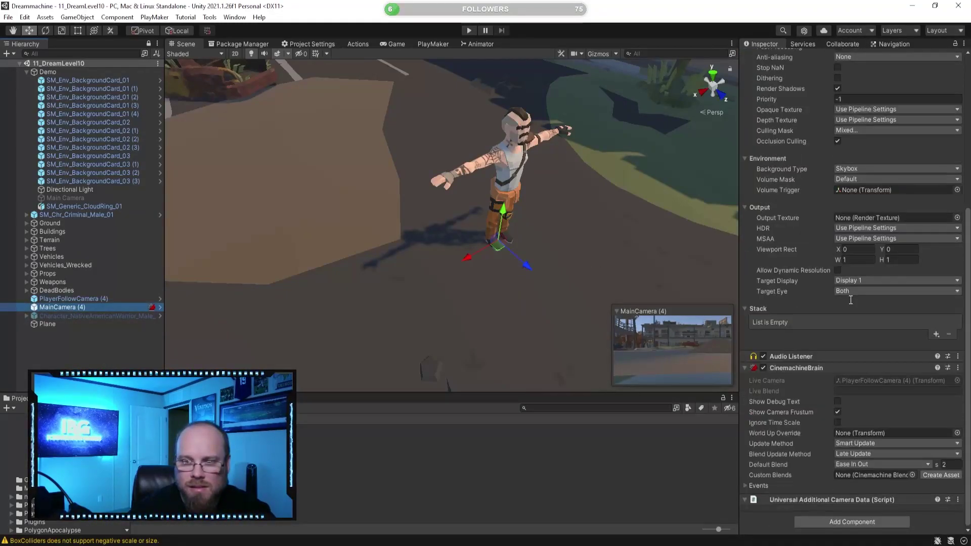
scroll(850, 302, "up", 5)
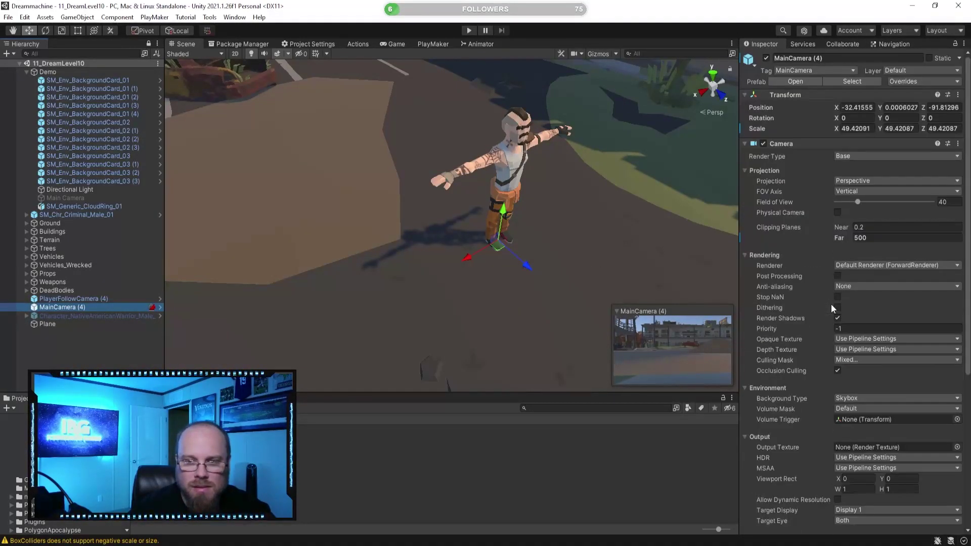
left_click(85, 300)
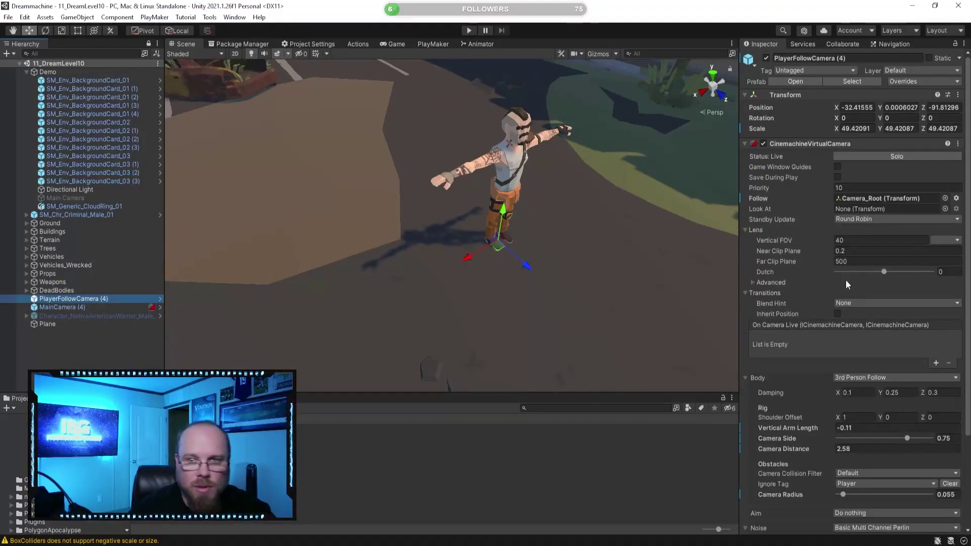
left_click(874, 199)
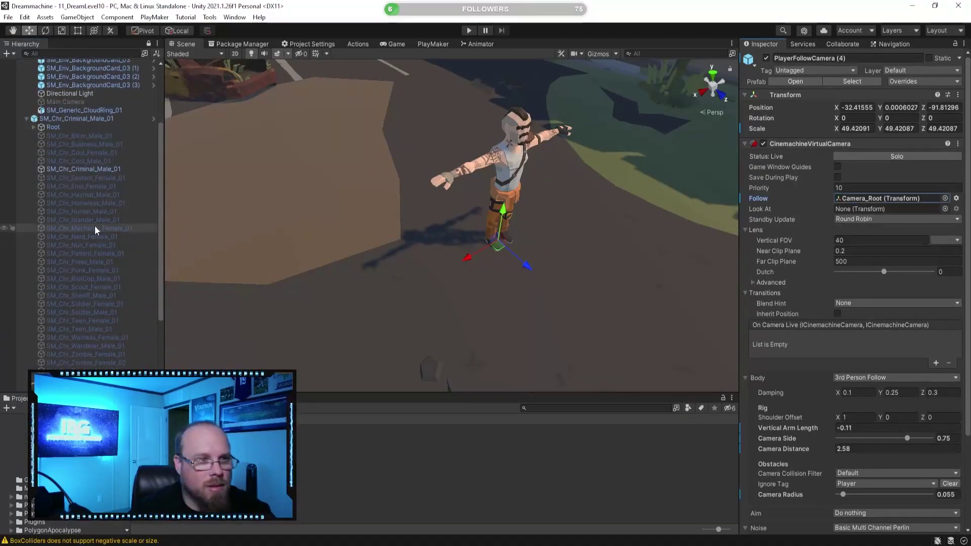
scroll(122, 227, "up", 4)
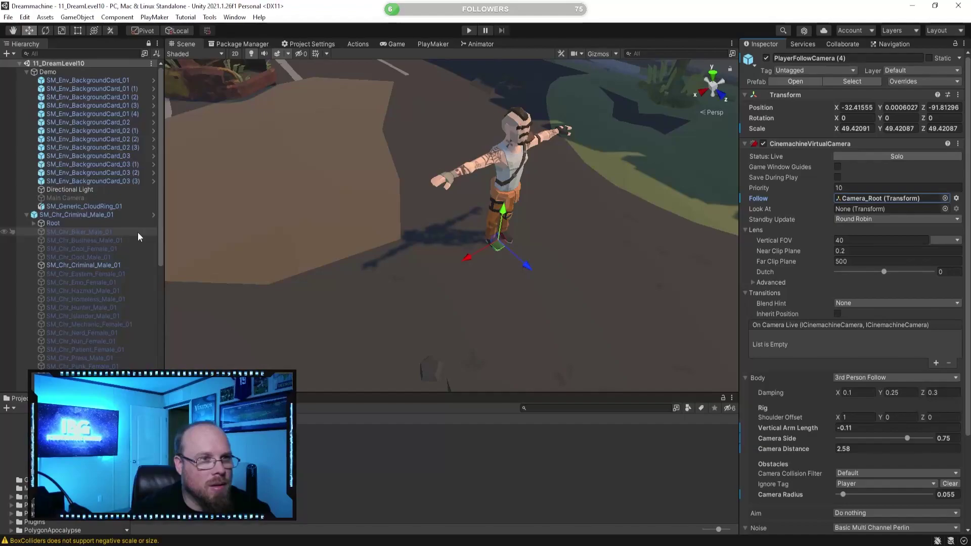
scroll(822, 266, "down", 3)
scroll(804, 228, "up", 3)
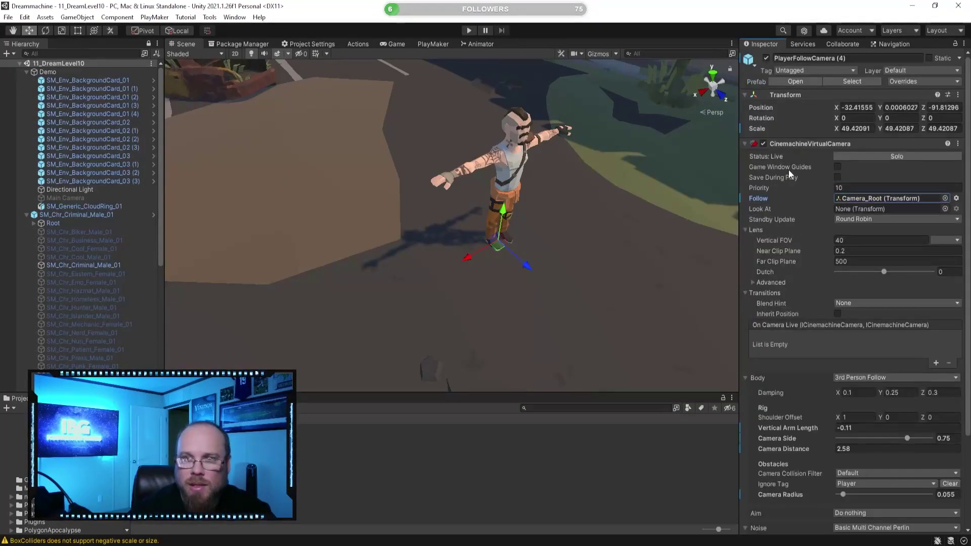
left_click(26, 215)
left_click(85, 308)
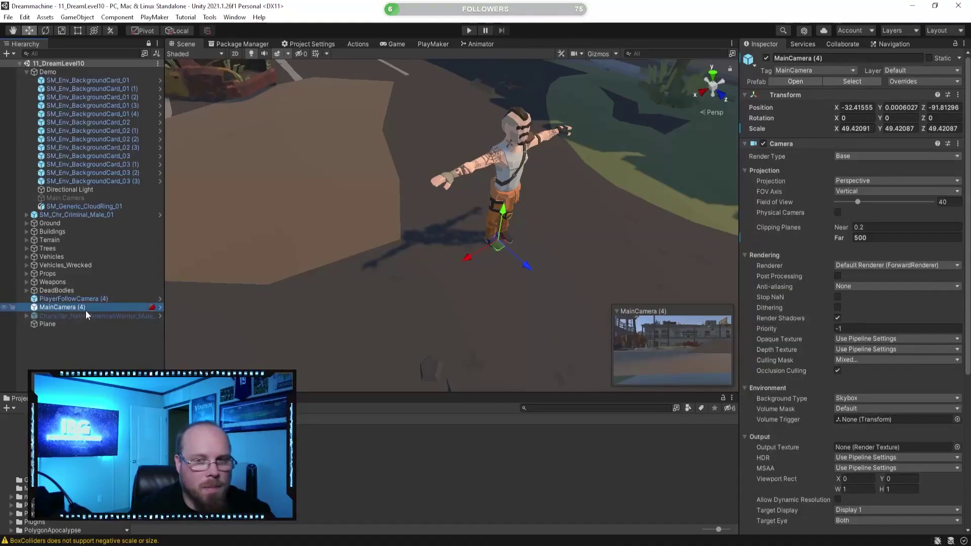
left_click(94, 316)
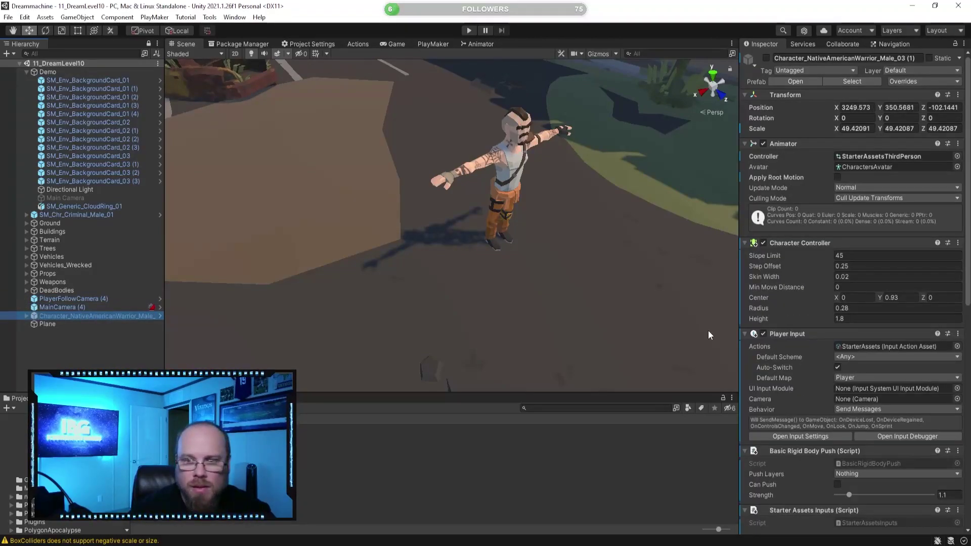
Review the controller, input and push components of SM_Chr_Criminal_Male_01, including its Cinemachine Camera Target
left_click(78, 215)
left_click(25, 217)
scroll(888, 251, "down", 5)
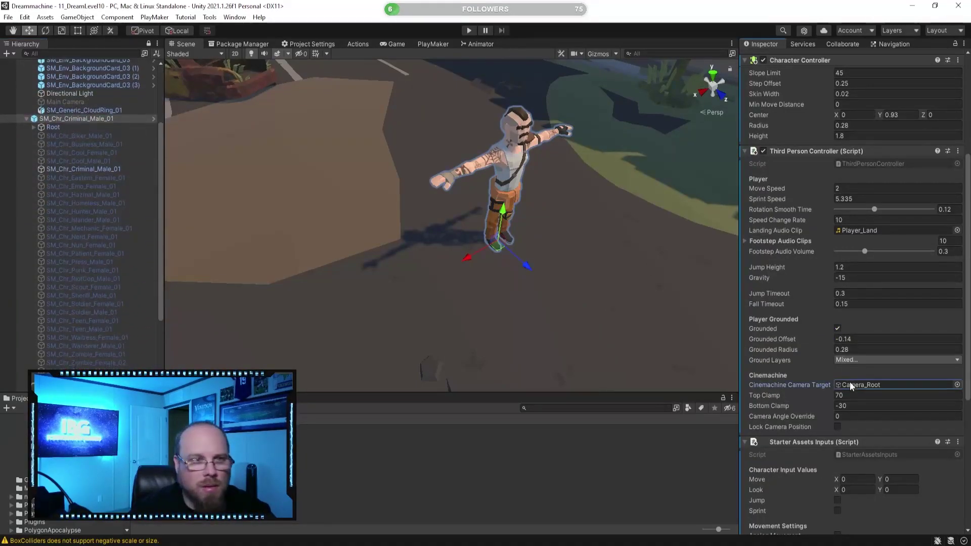
scroll(872, 329, "down", 3)
scroll(849, 424, "down", 3)
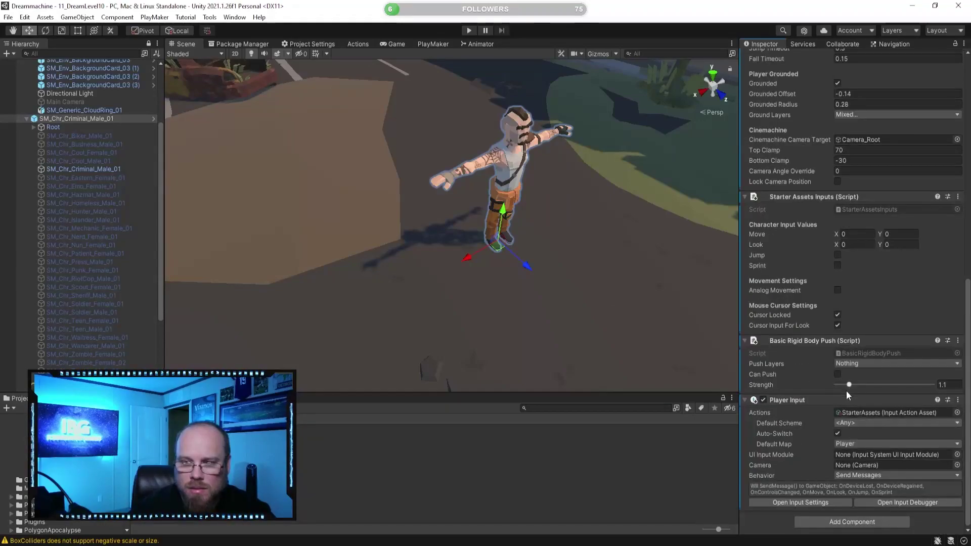
scroll(853, 352, "up", 9)
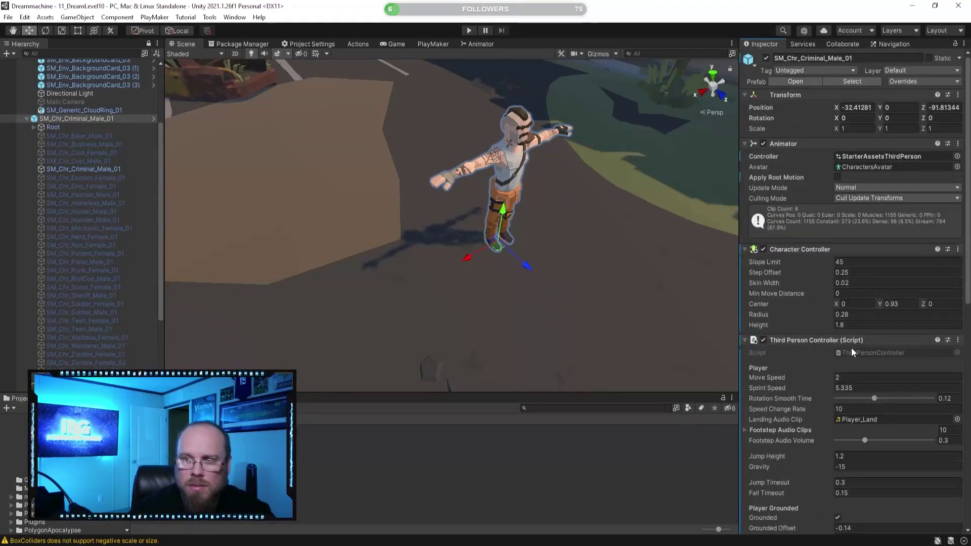
Filter the hierarchy by "came", compare the transforms of Camera_Root and CameraRoot, and clear the filter
left_click(26, 118)
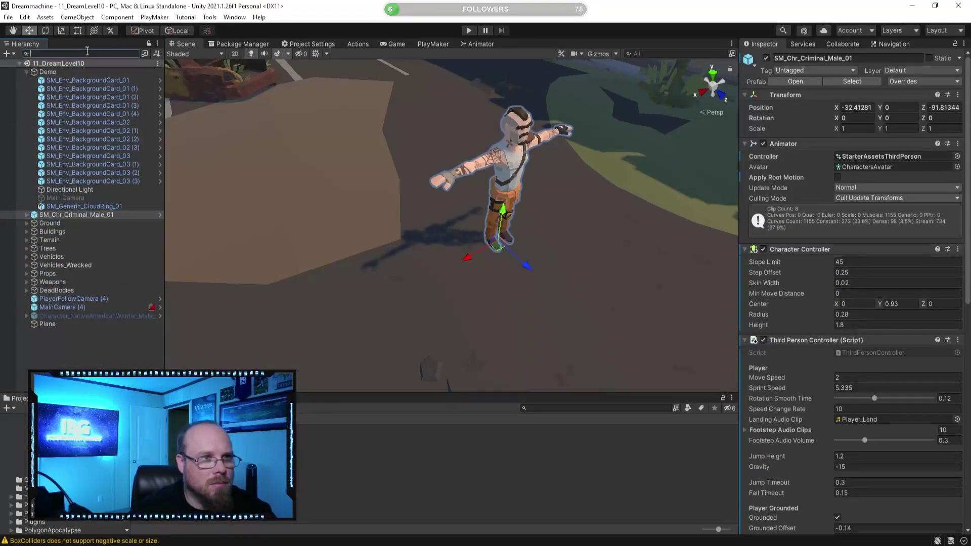
type("camwe")
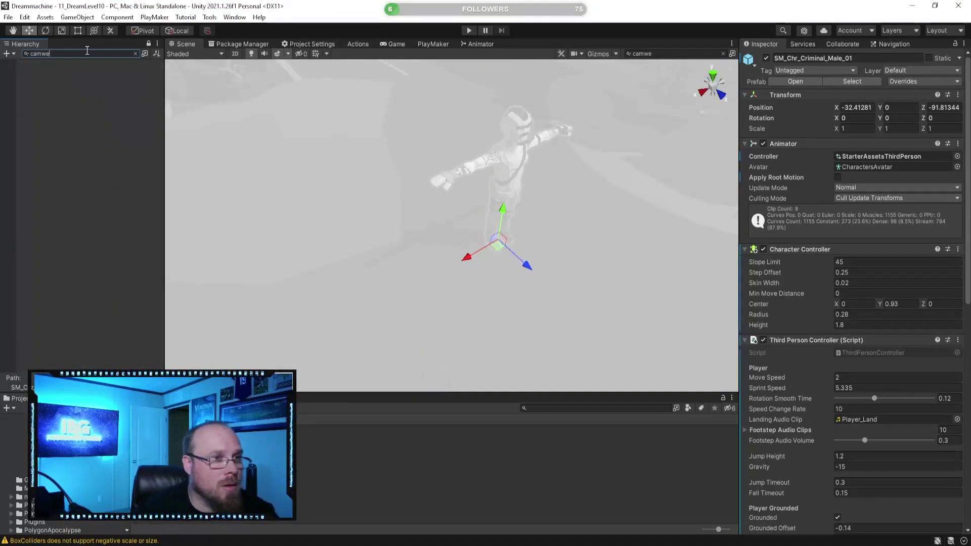
key("BackSpace")
key("BackSpace")
type("e")
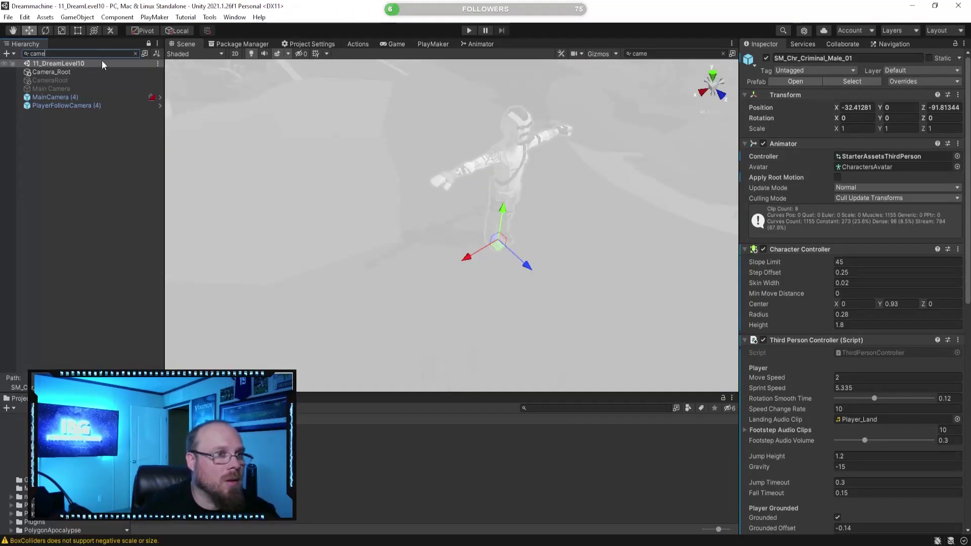
left_click(104, 98)
left_click(69, 88)
left_click(74, 72)
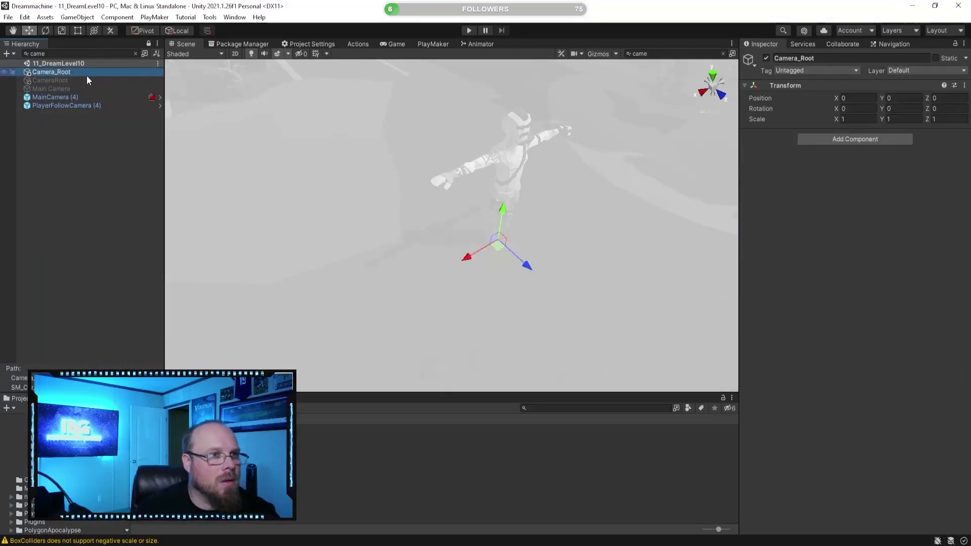
left_click(69, 81)
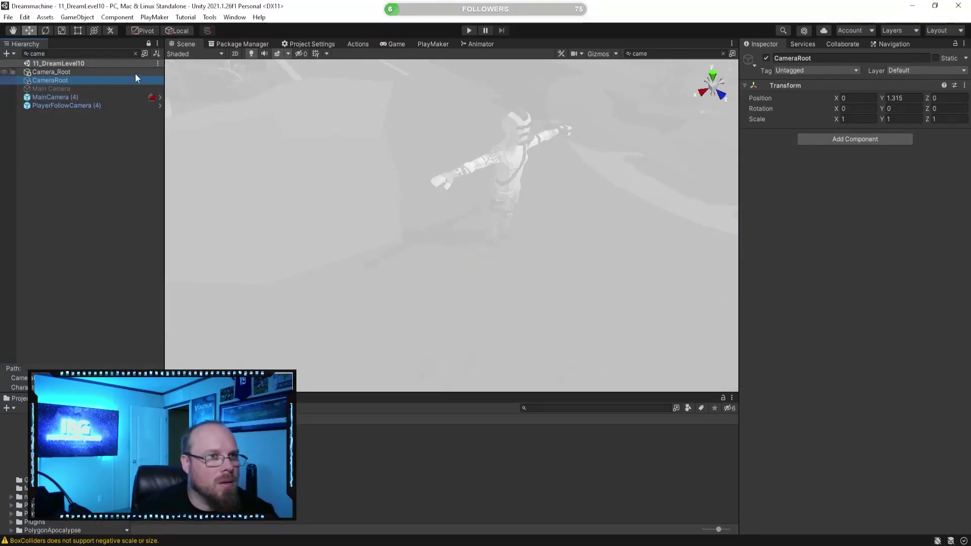
left_click(135, 54)
left_click(23, 185)
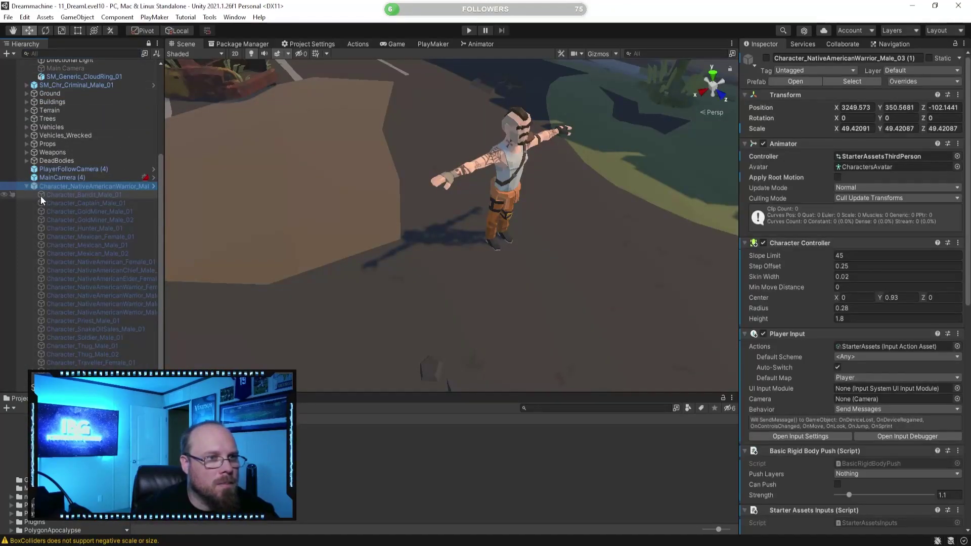
left_click(25, 186)
Select MainCamera (4) and PlayerFollowCamera (4) together and examine their placement relative to the criminal character in the parking lot
left_click(68, 307)
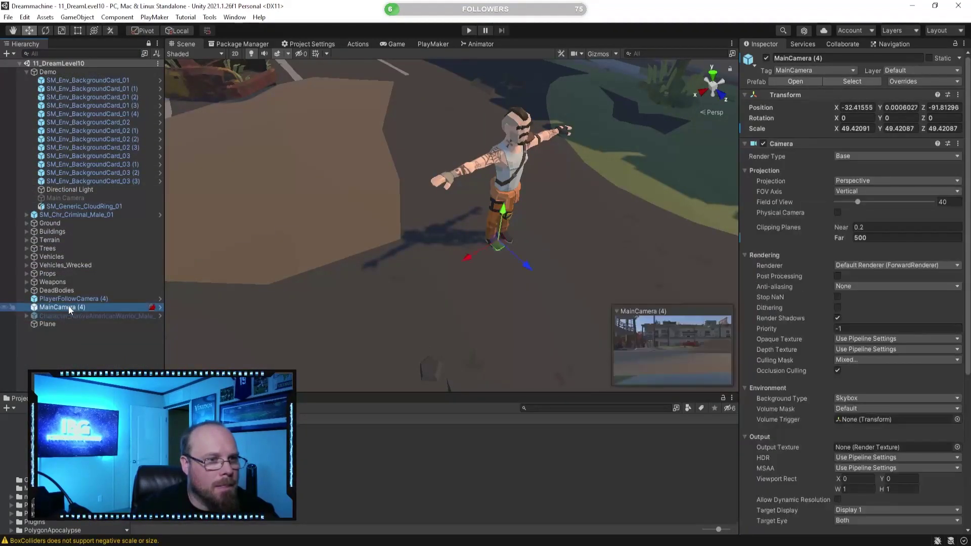
left_click(81, 298, "shift")
left_click_drag(308, 226, 272, 207, "alt")
key("s")
right_click_drag(272, 207, 197, 210)
right_click_drag(395, 238, 469, 252)
key("w")
left_click_drag(470, 252, 418, 273, "alt")
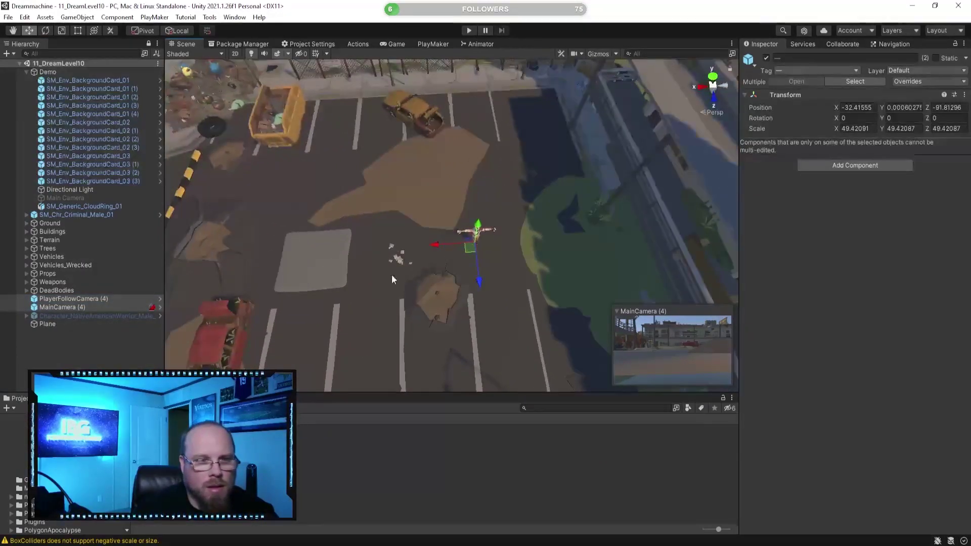
Temporarily activate Character_NativeAmericanWarrior_Male_03 (1), frame it to check its location, and deactivate it again
left_click(117, 316)
right_click_drag(465, 263, 468, 233)
left_click(767, 58)
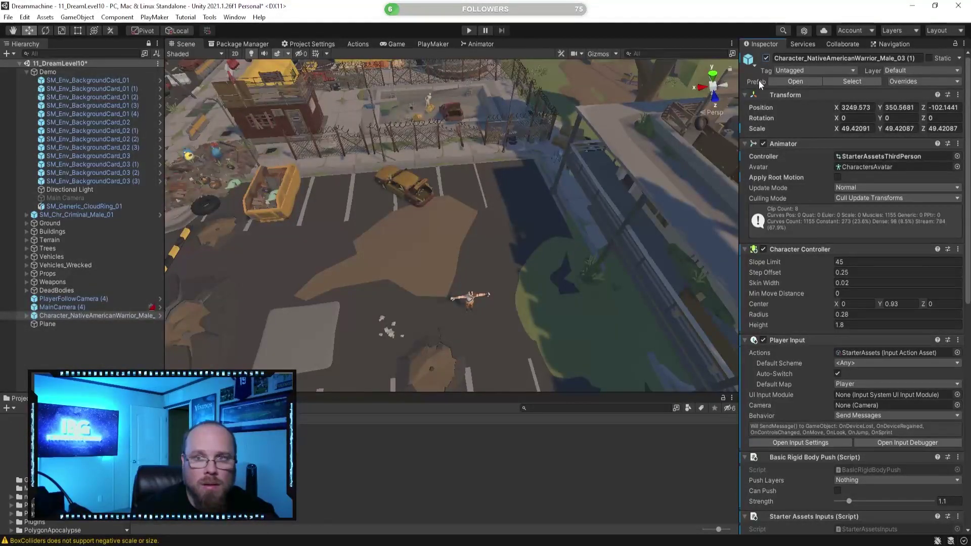
left_click(65, 323)
double_click(70, 317)
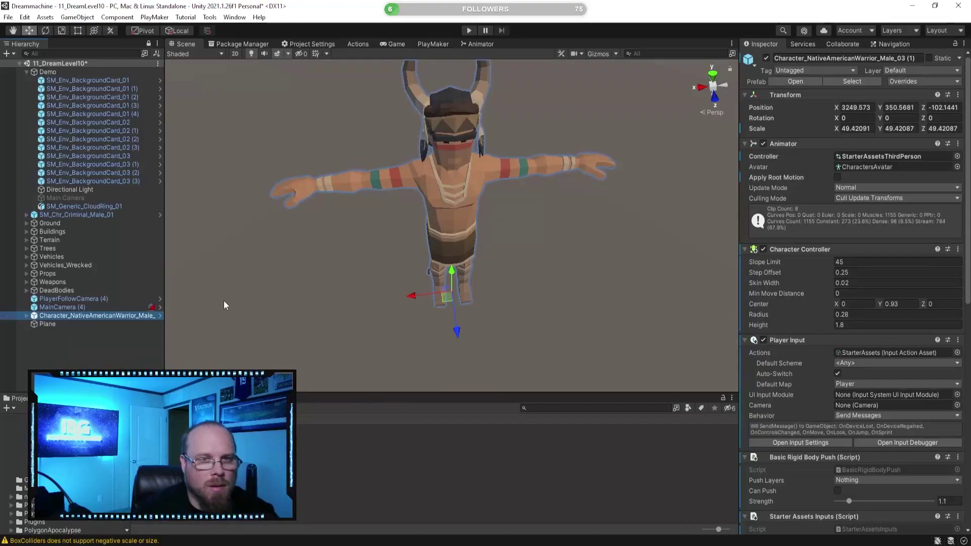
left_click(767, 58)
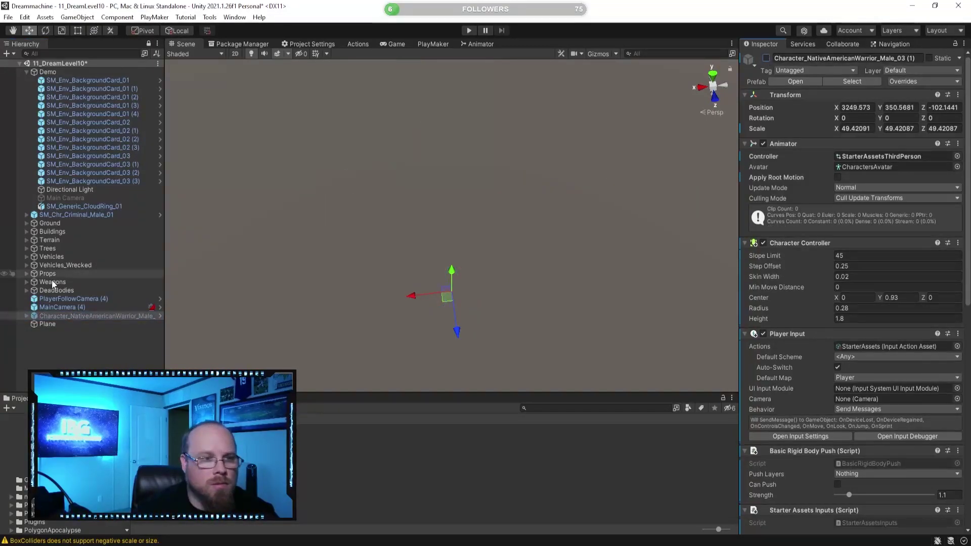
Frame SM_Chr_Criminal_Male_01 in the scene and briefly play-test the level, ending play mode
double_click(85, 214)
left_click(469, 30)
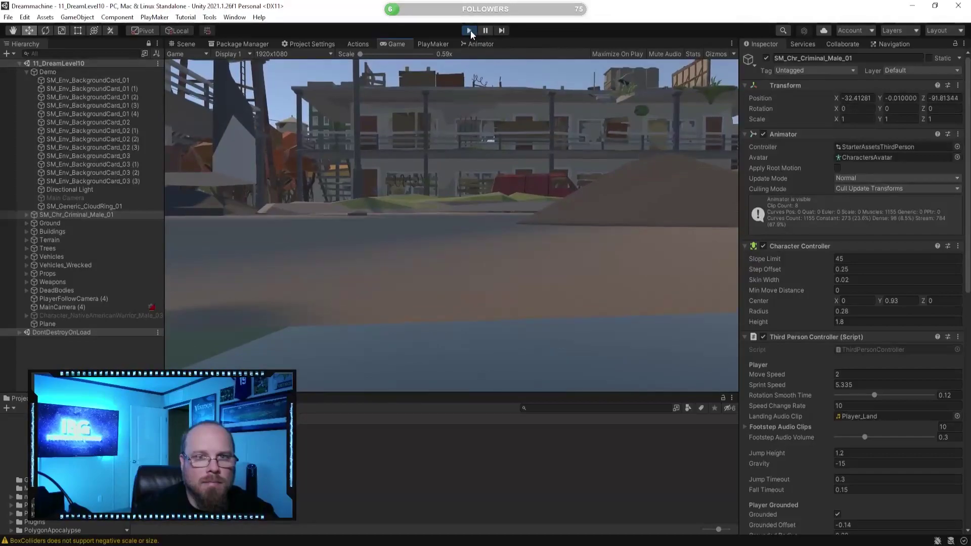
left_click(470, 31)
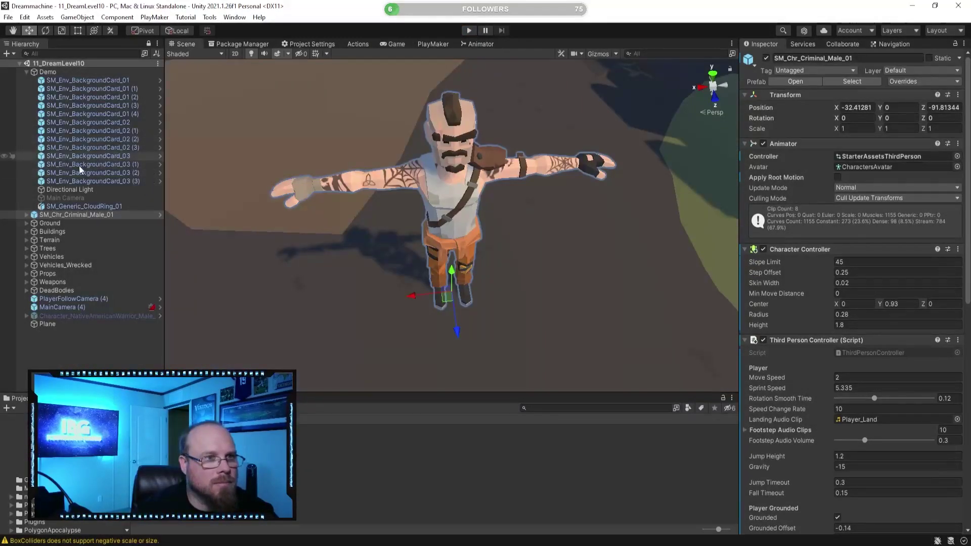
Raise the Camera_Root child of SM_Chr_Criminal_Male_01 to the character's upper chest, at a Y position of about 1.33, and save the scene
left_click(29, 217)
scroll(95, 328, "down", 5)
left_click(80, 295)
left_click_drag(331, 230, 469, 297, "alt")
left_click_drag(494, 186, 494, 179)
left_click_drag(494, 179, 413, 143, "alt")
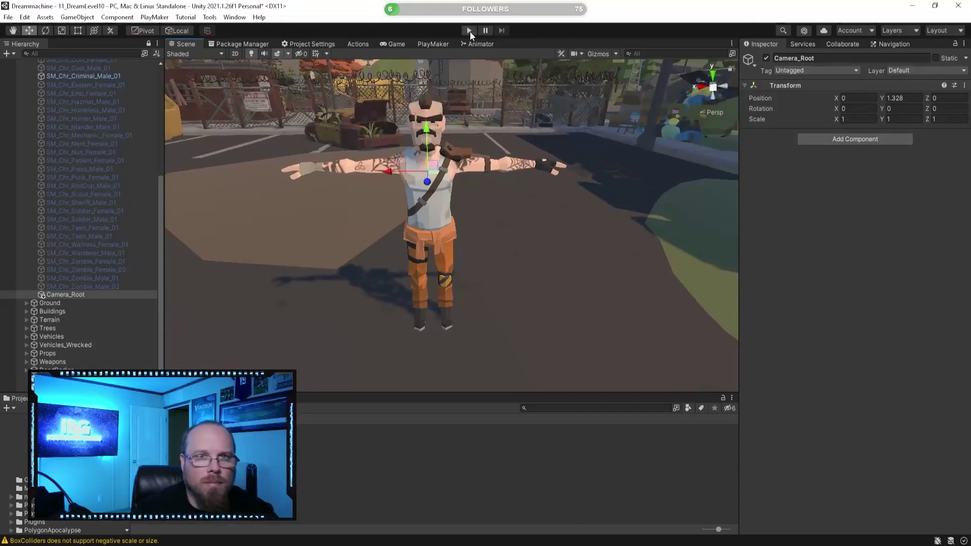
key("ctrl+s")
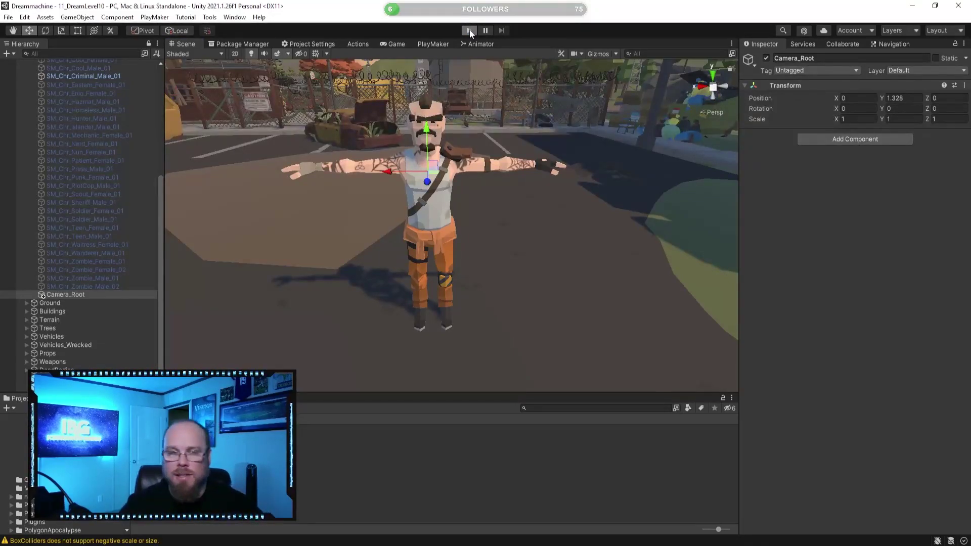
Play-test the level with the raised Camera_Root, running the criminal character through the streets to check the follow camera
left_click(469, 30)
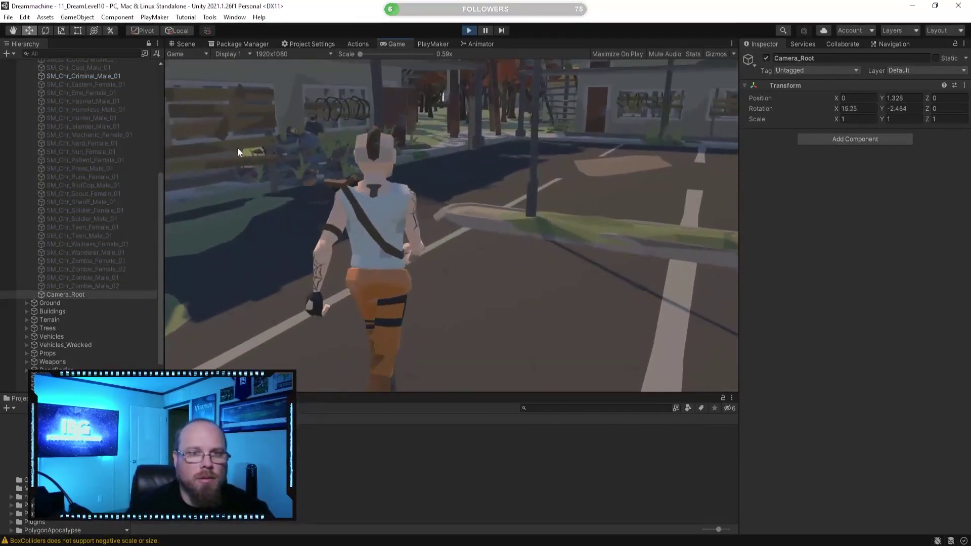
key("w")
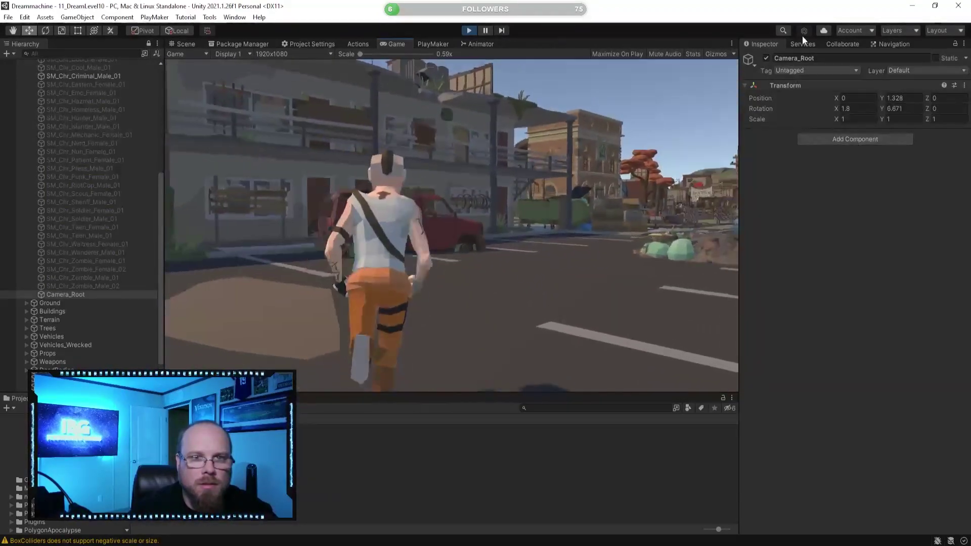
key("w")
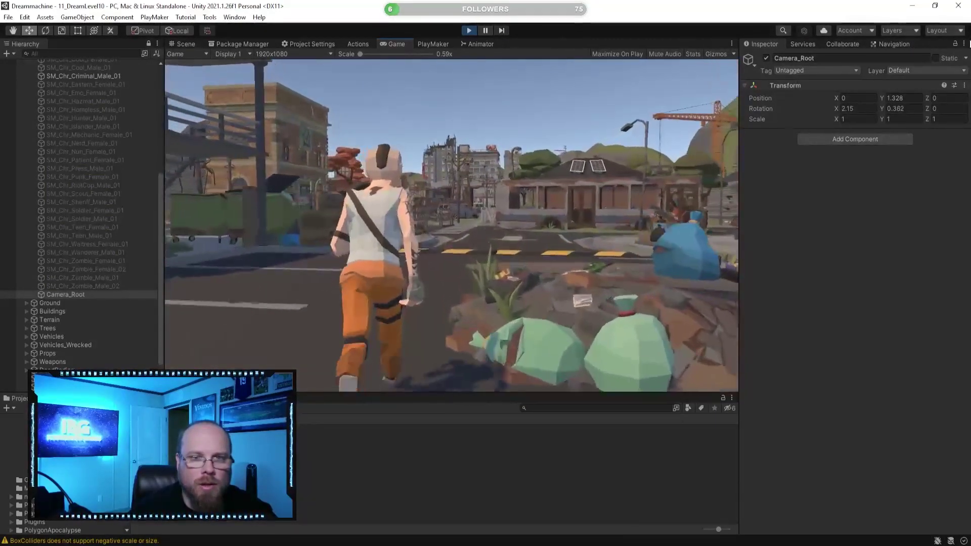
key("w")
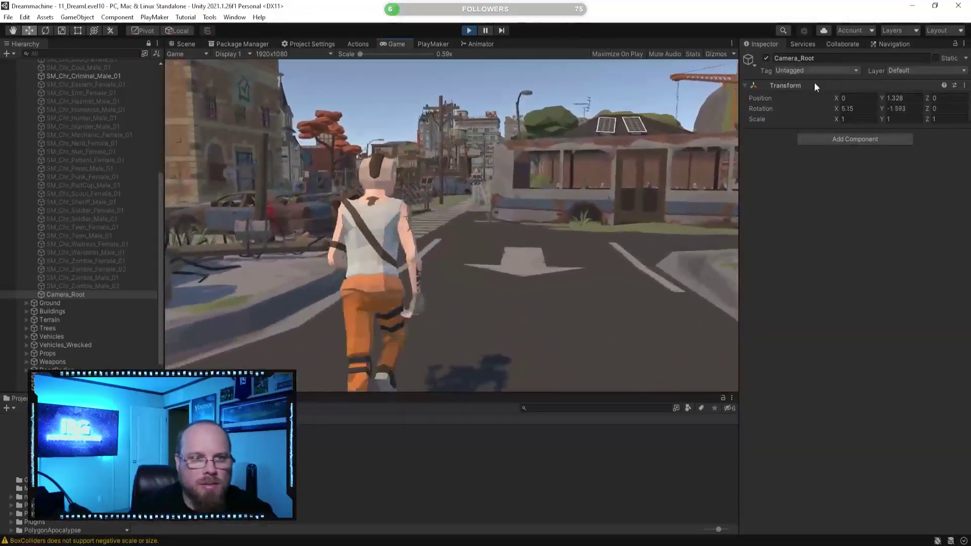
key("w")
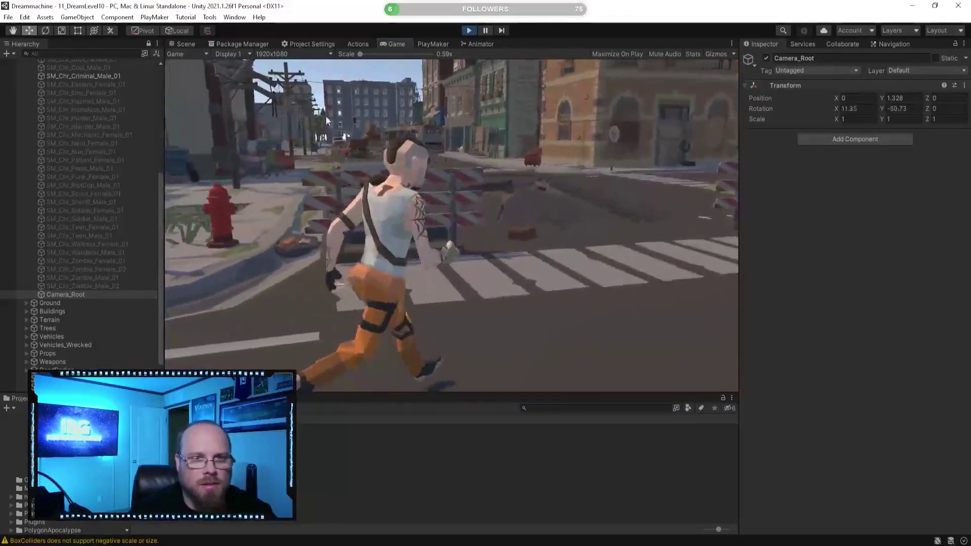
key("w")
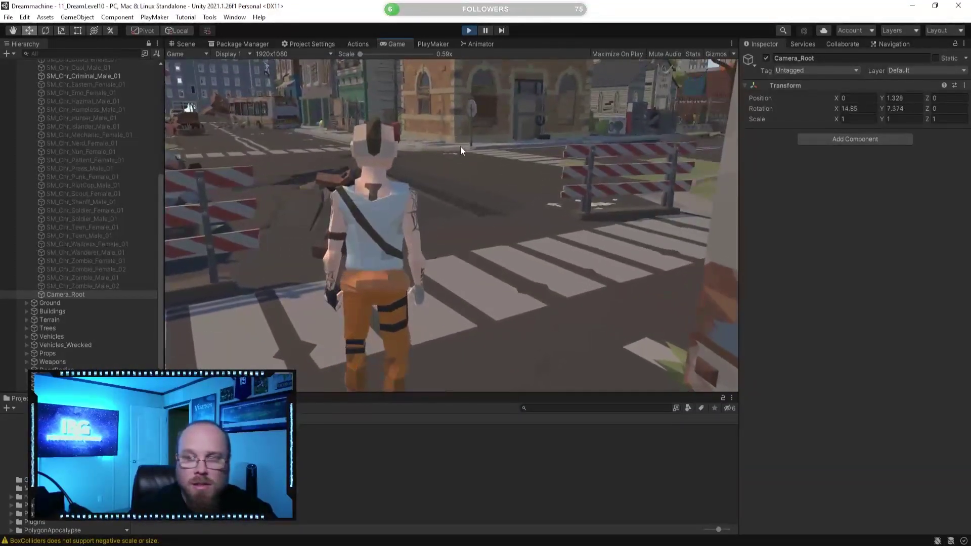
key("w")
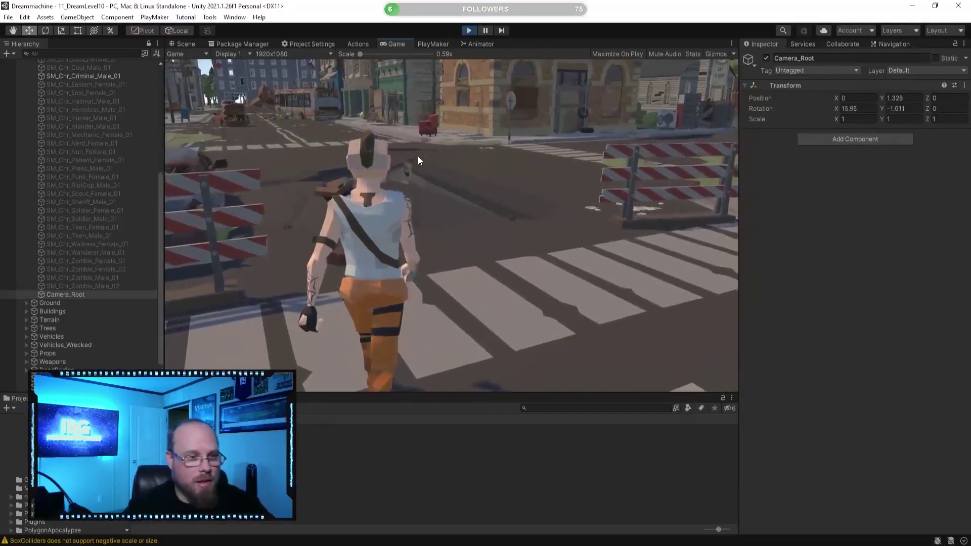
key("w")
key("w")
key("w")
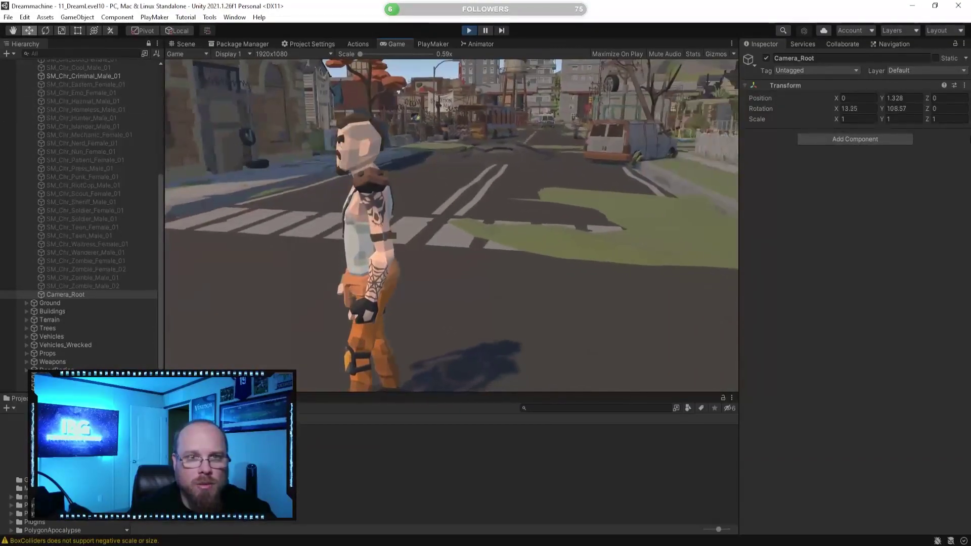
key("w")
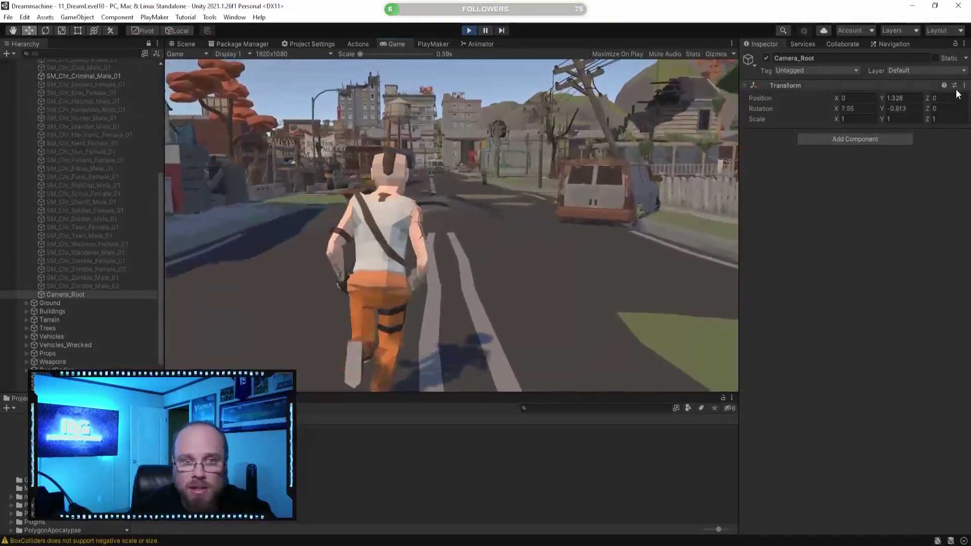
key("w")
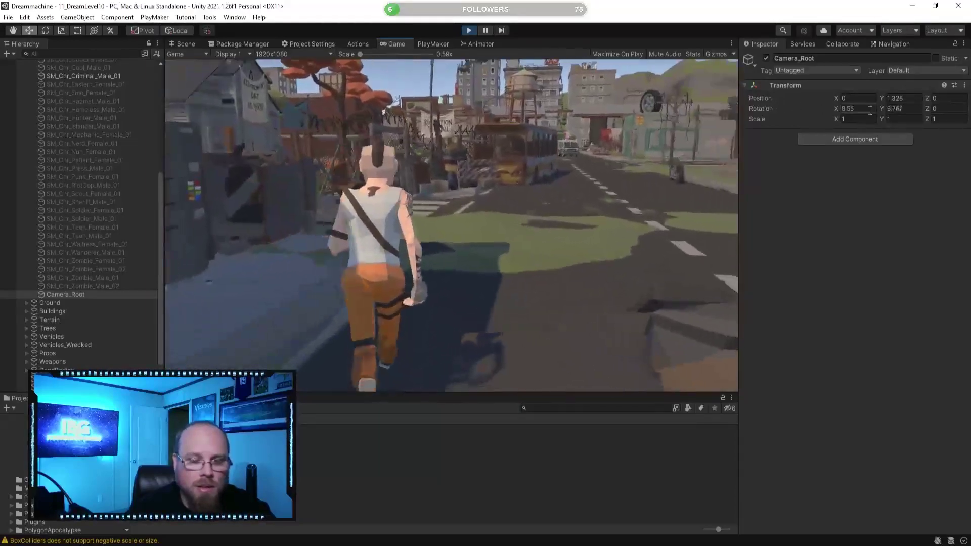
key("w")
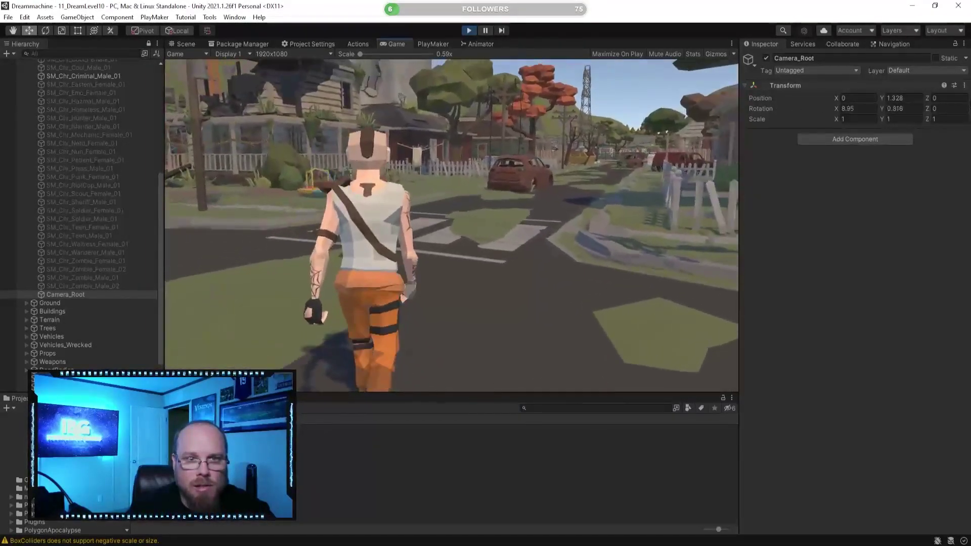
key("w")
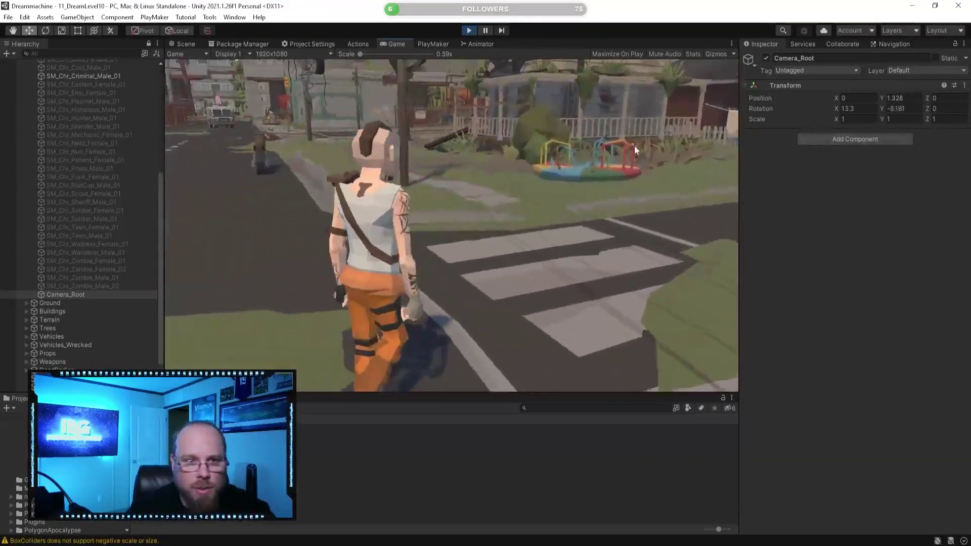
key("w")
key("w")
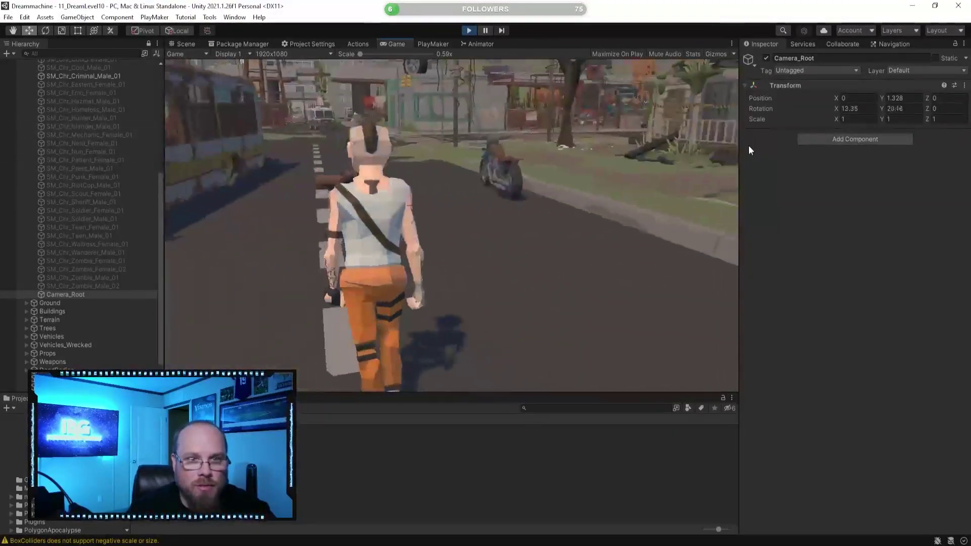
key("w")
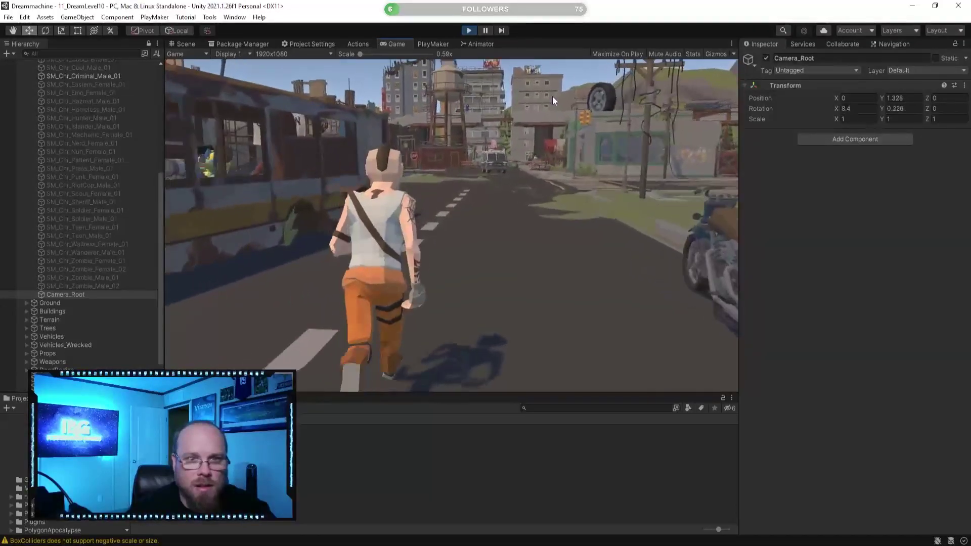
key("w")
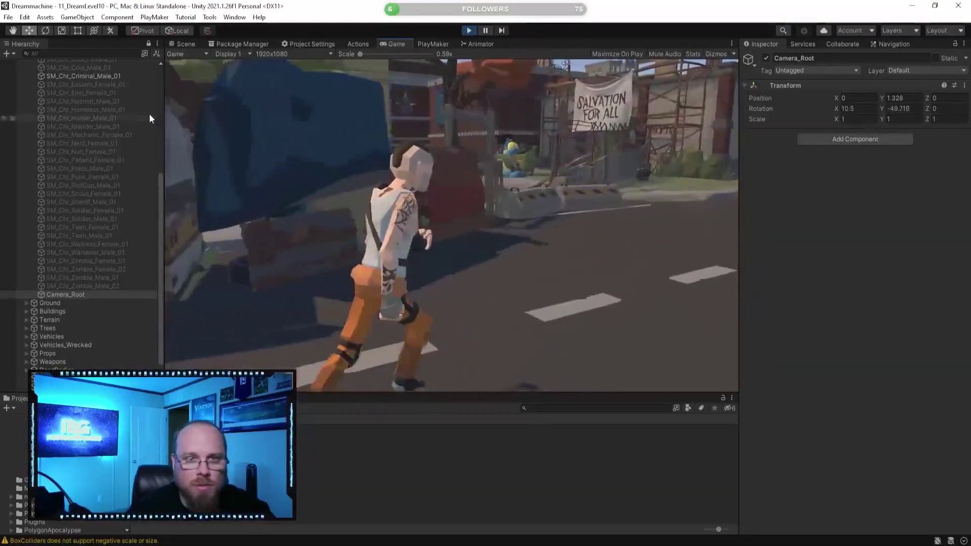
key("w")
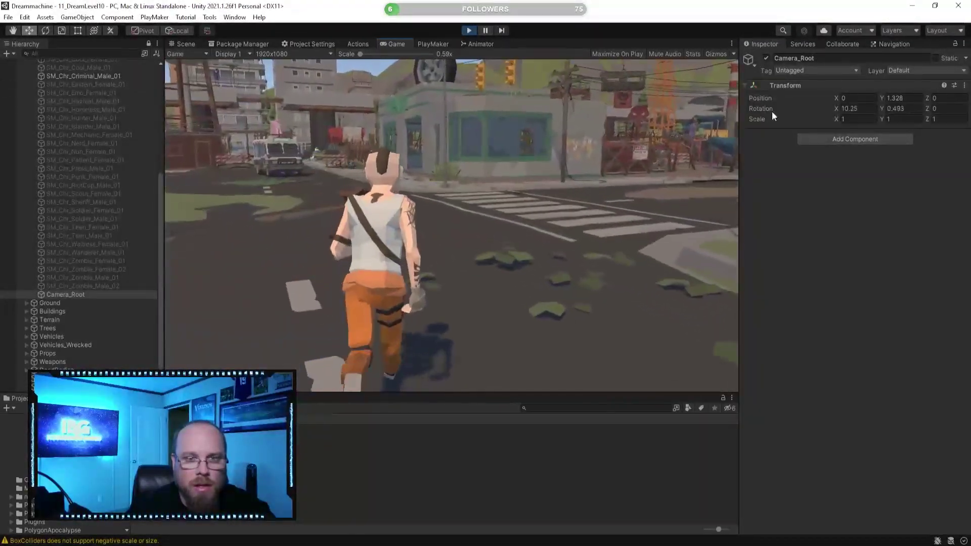
key("w")
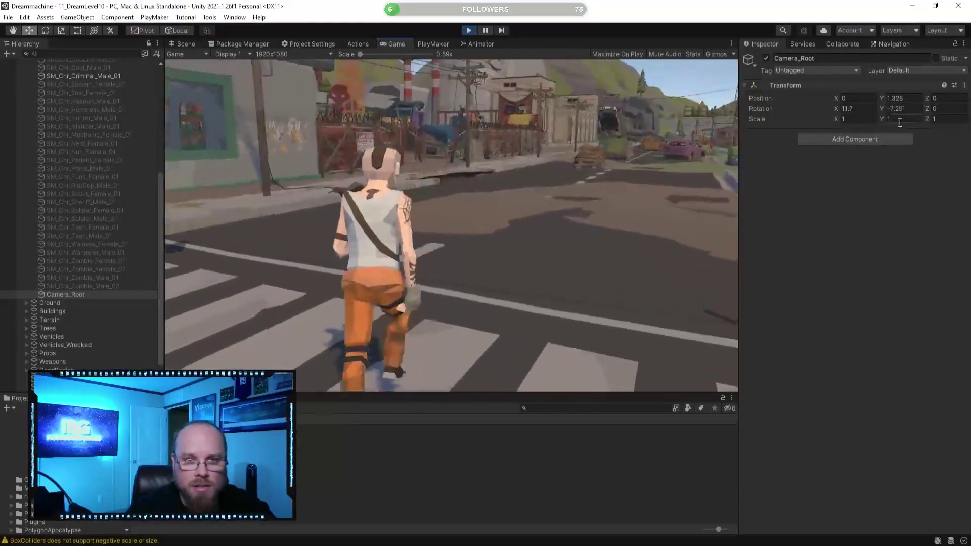
key("w")
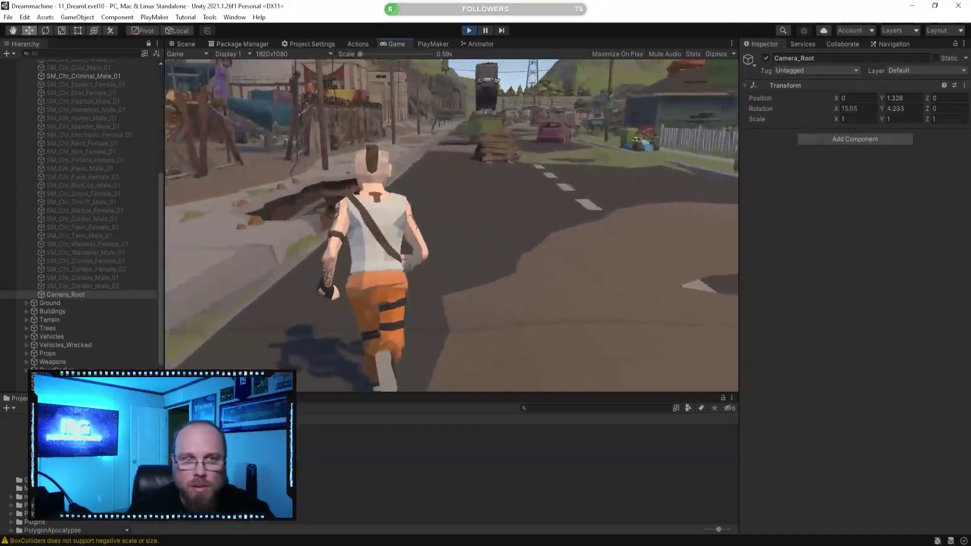
key("w")
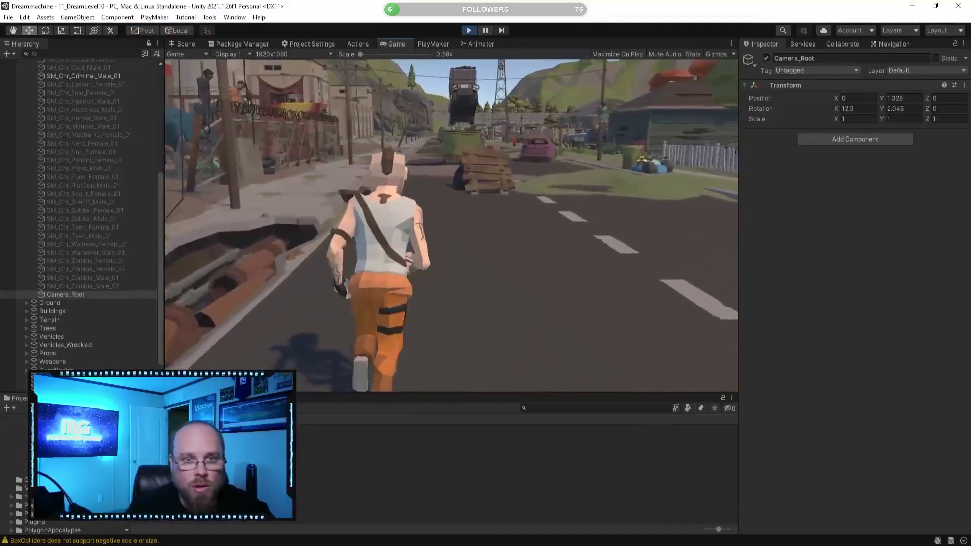
key("w")
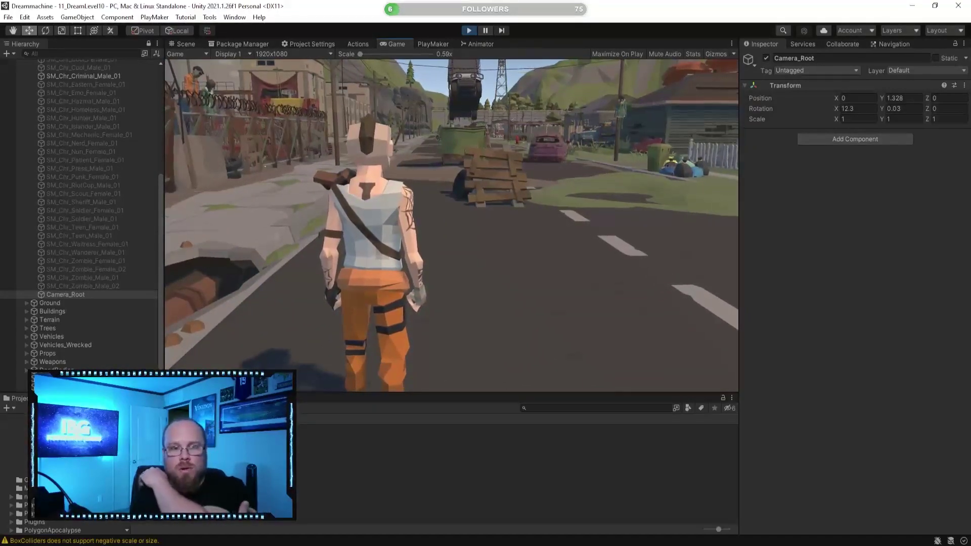
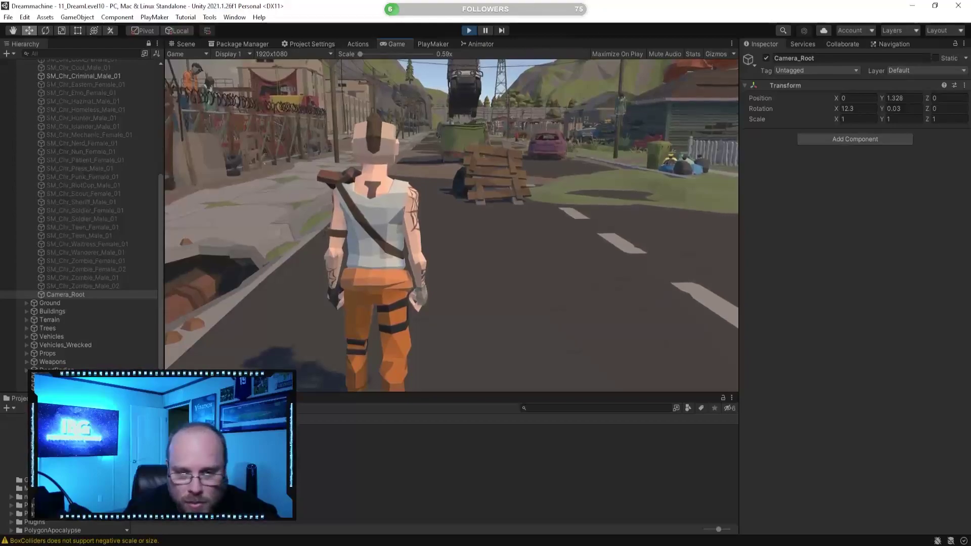
Continue the play-test by running the criminal character along the main road past the wrecked vehicles to the fenced trailer park entrance
key("w")
key("d")
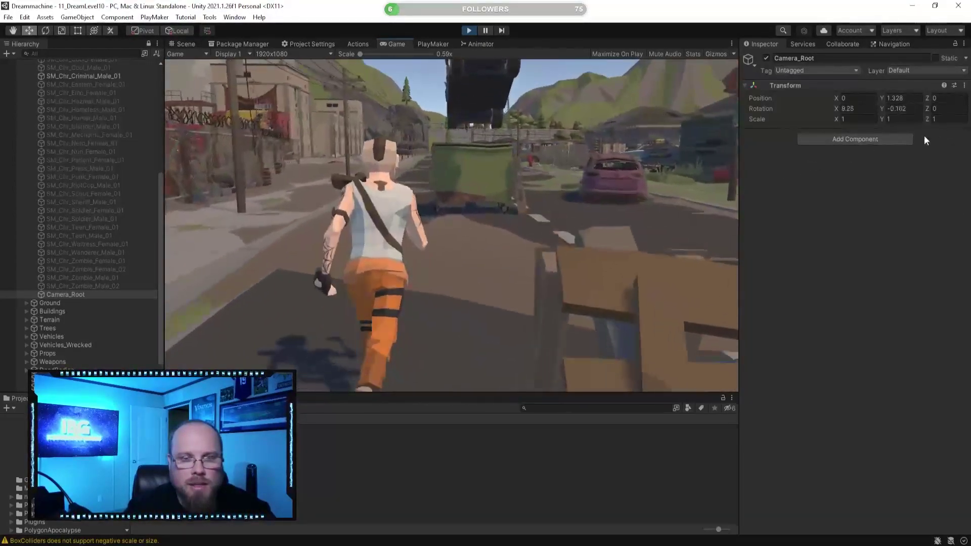
key("w")
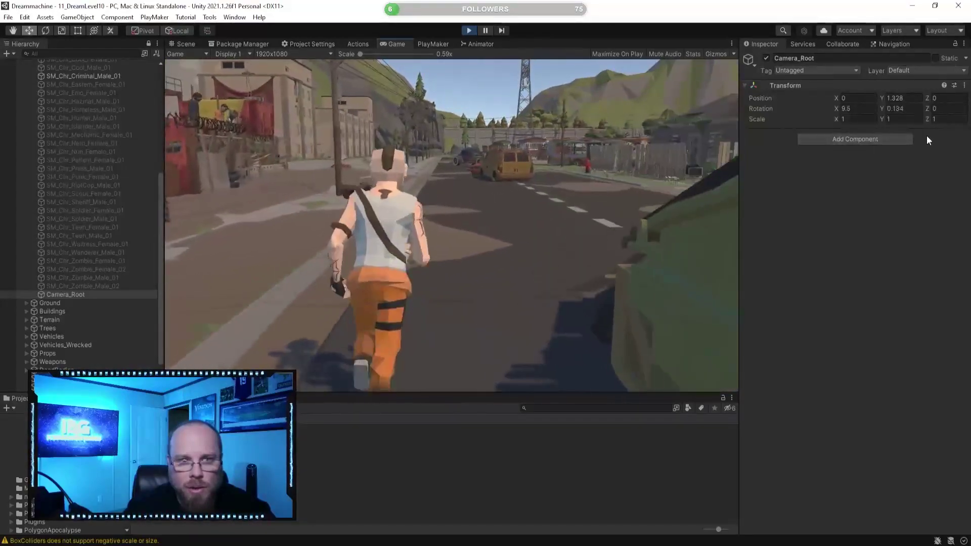
key("w")
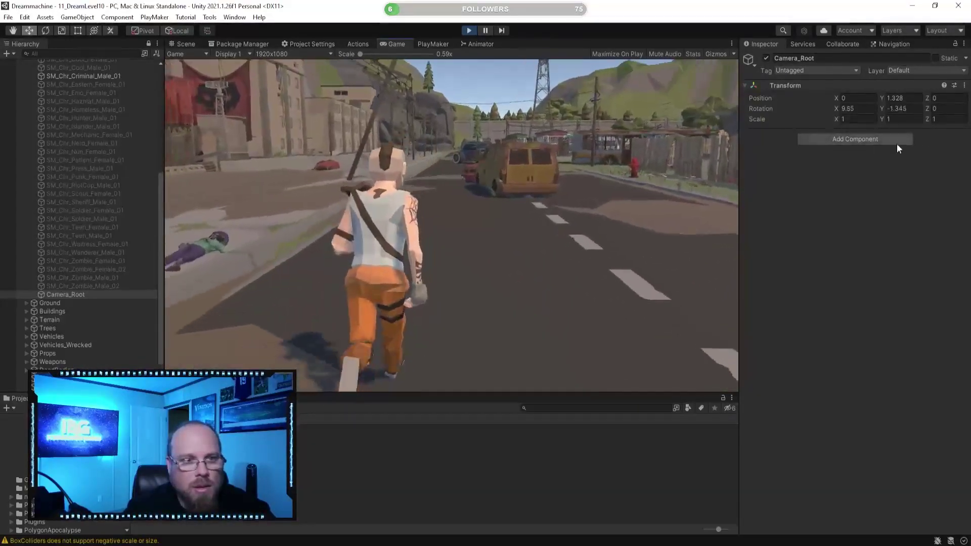
key("w")
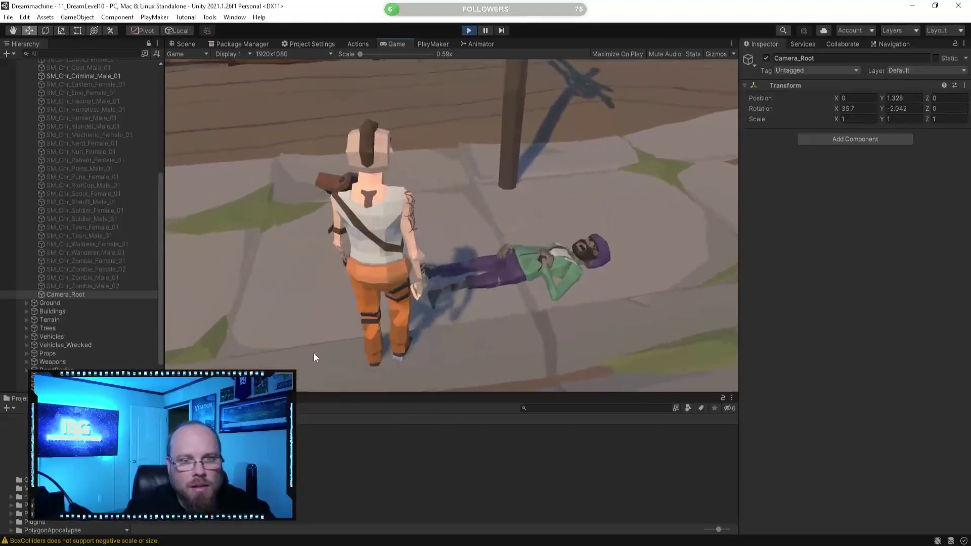
key("w")
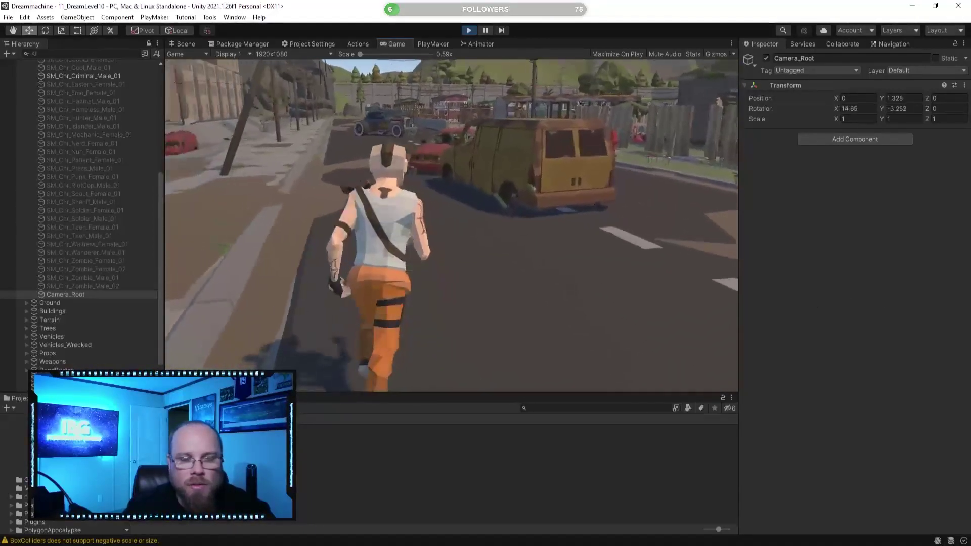
key("w")
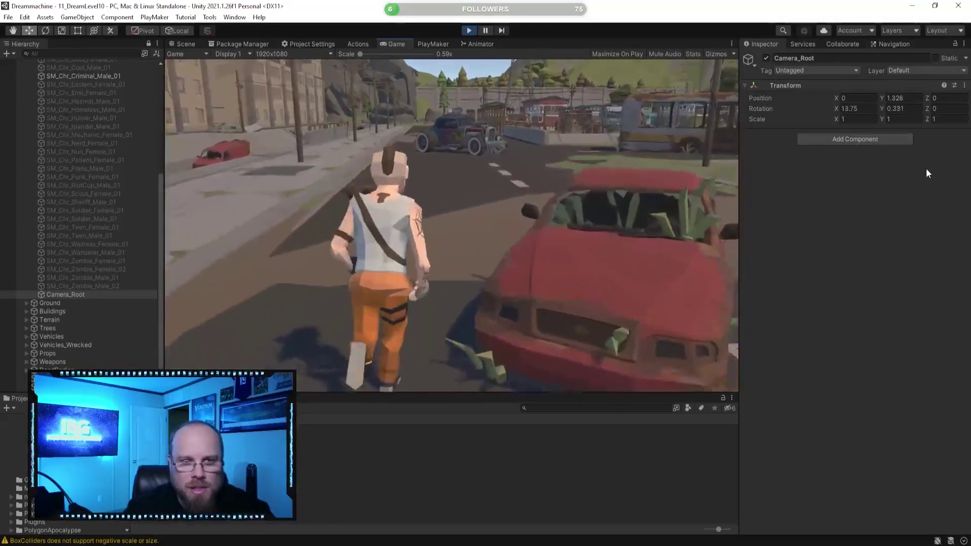
key("w")
key("w")
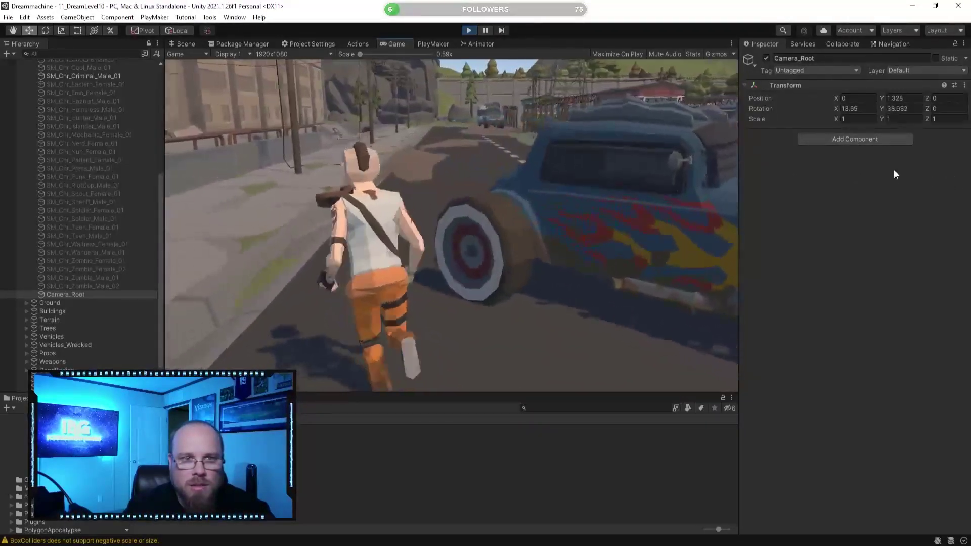
key("w")
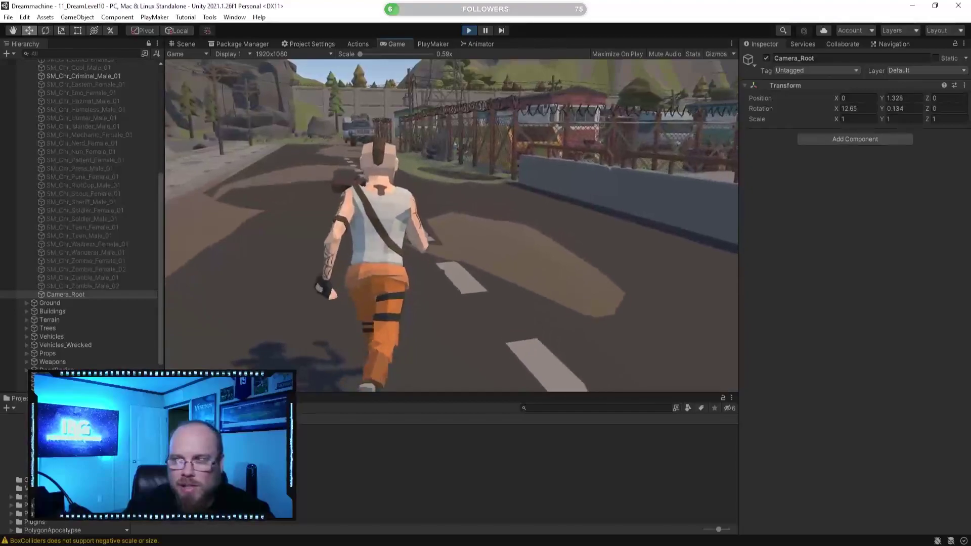
key("w")
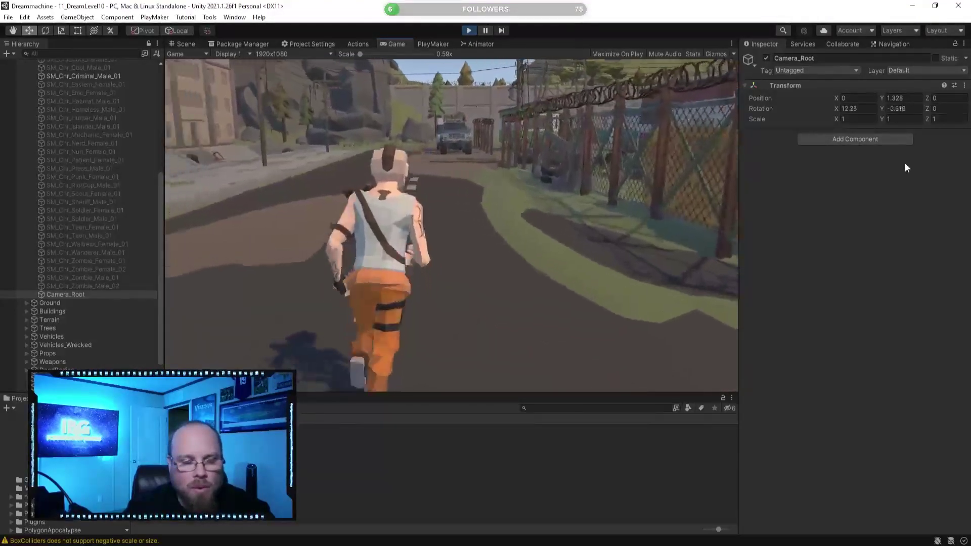
key("w")
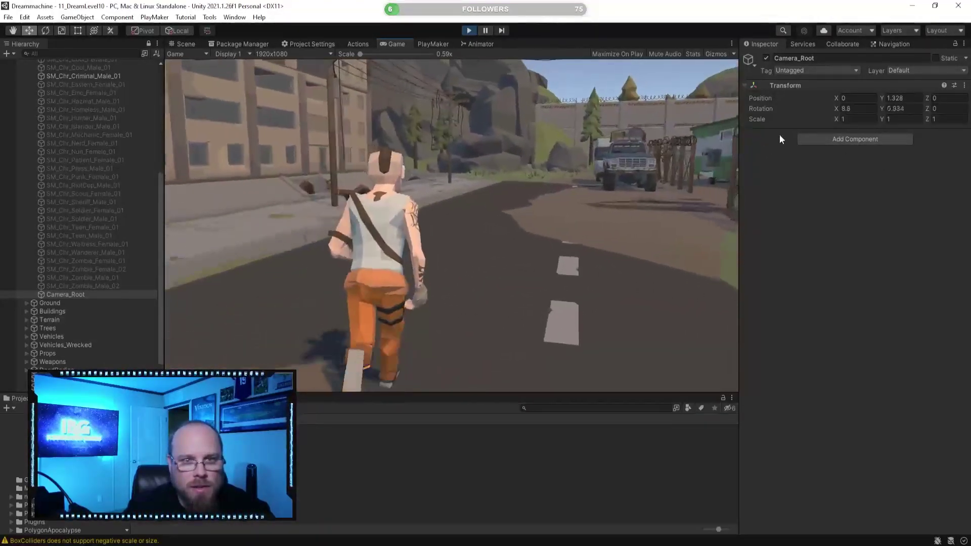
key("w")
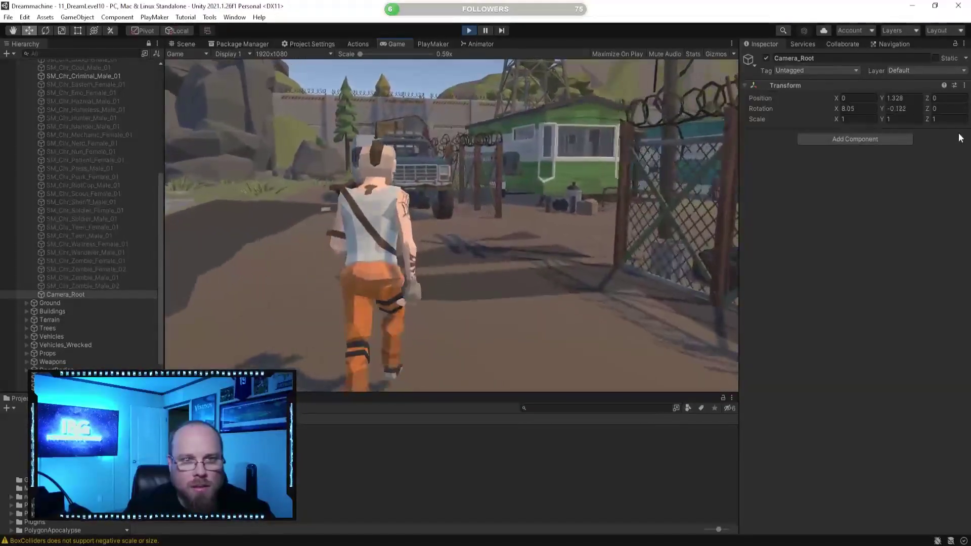
Run the criminal character along the trailer park's dirt road, turning the view to examine the surroundings and the follow camera
key("w")
key("d")
key("w")
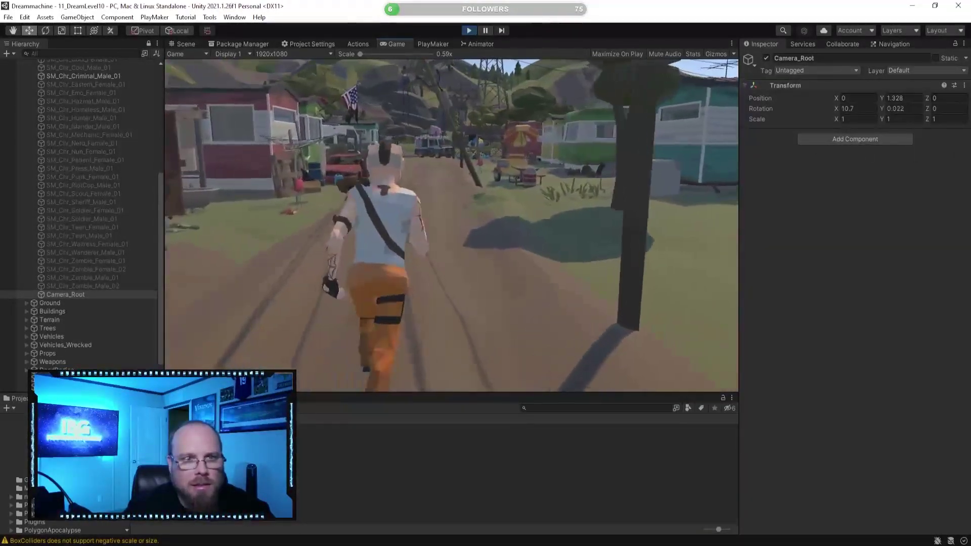
key("w")
key("w")
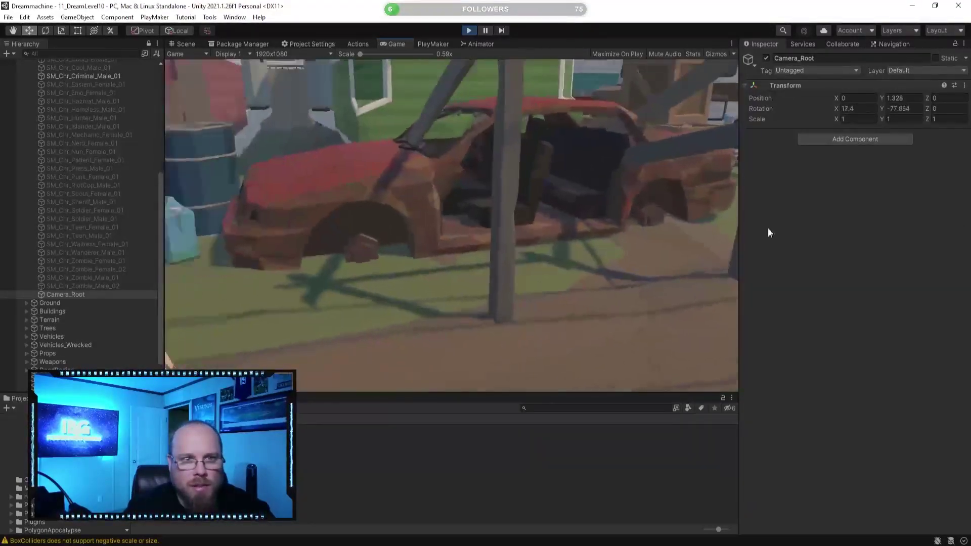
key("w")
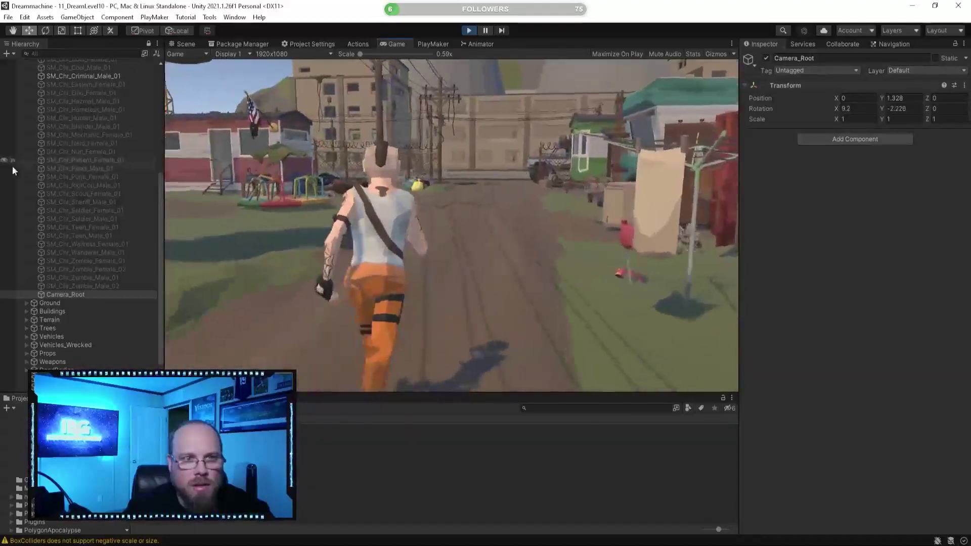